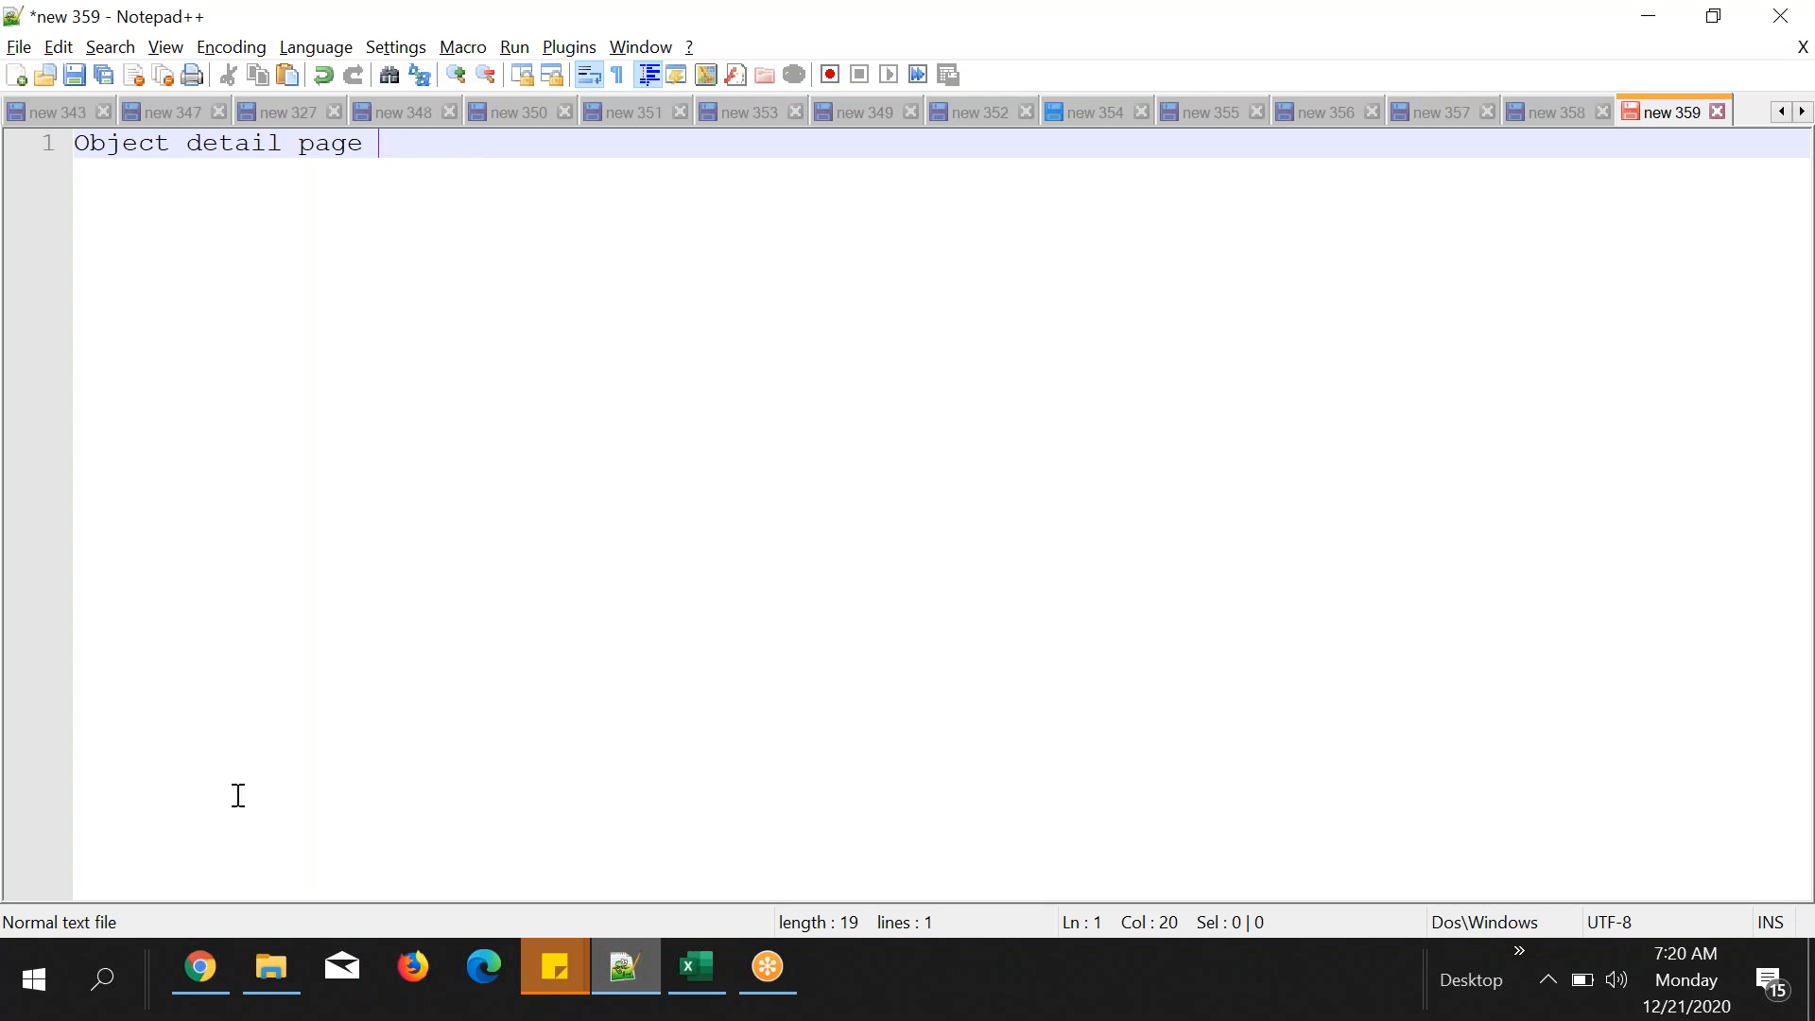
- Switch to Chrome and search the Student custom object's definition page for its plural label "Students"
{"action": "left_click", "coordinate": [202, 978]}
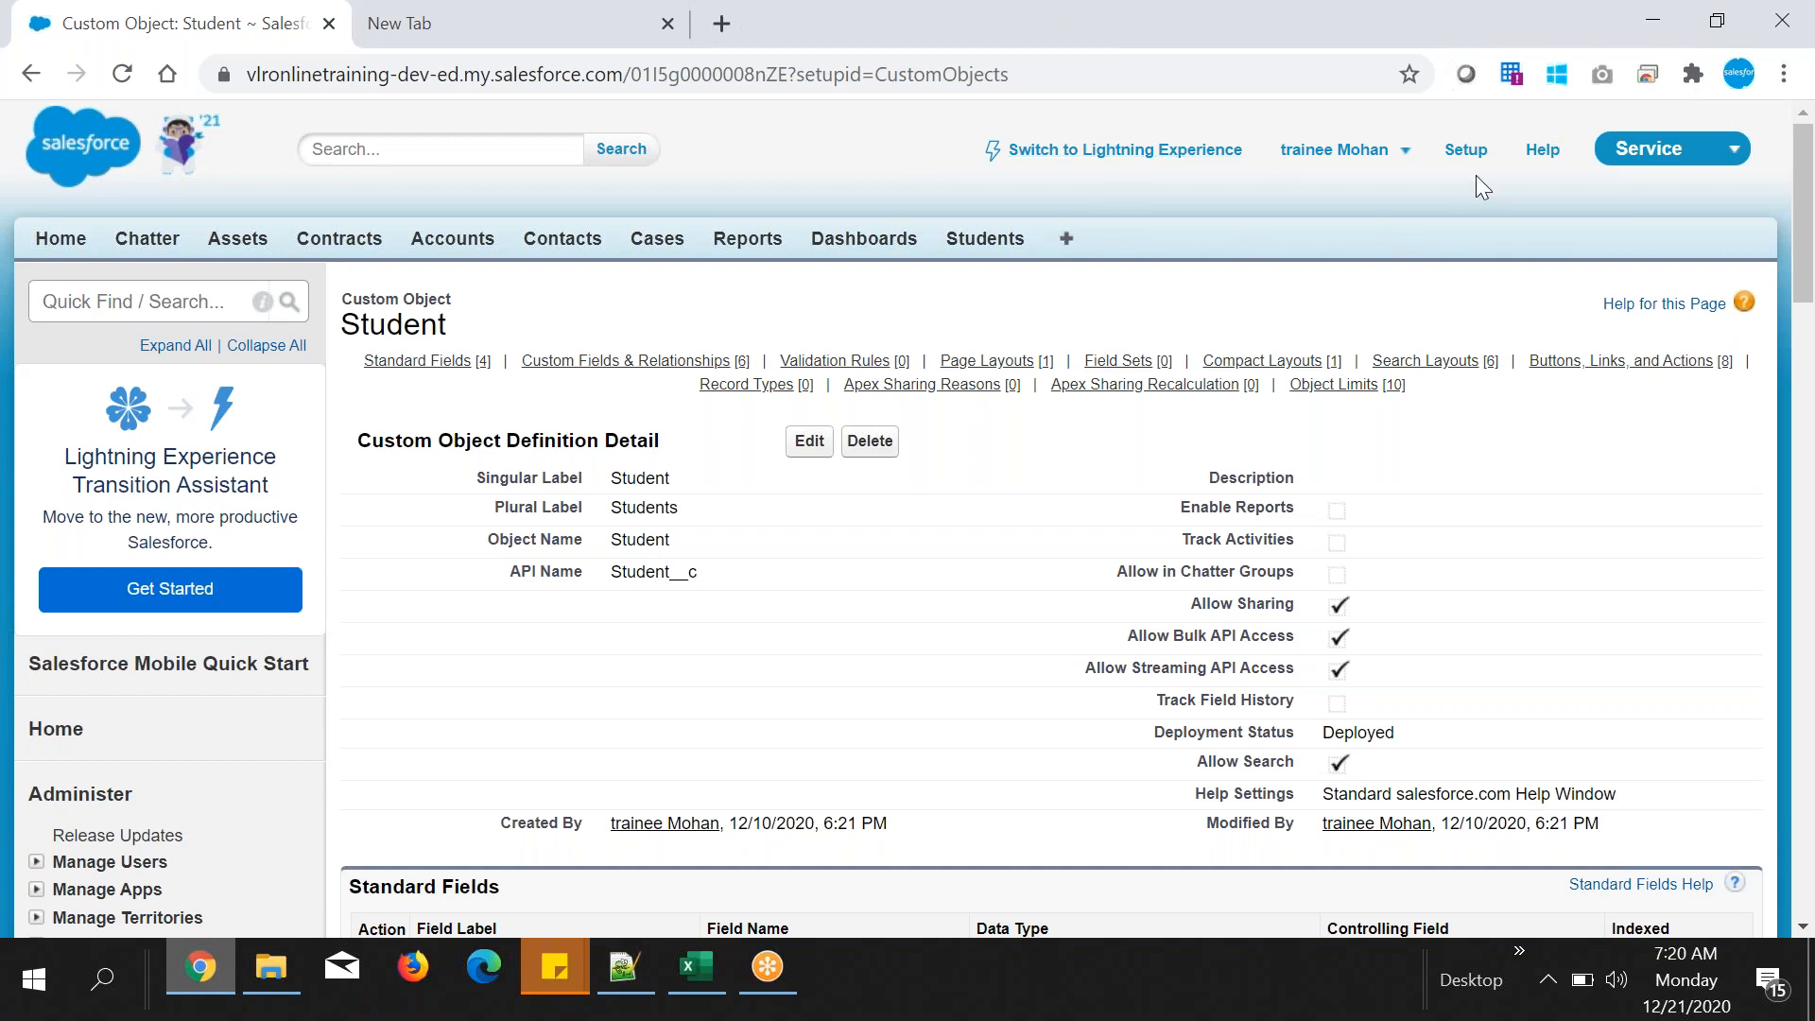
{"action": "left_click", "coordinate": [133, 301]}
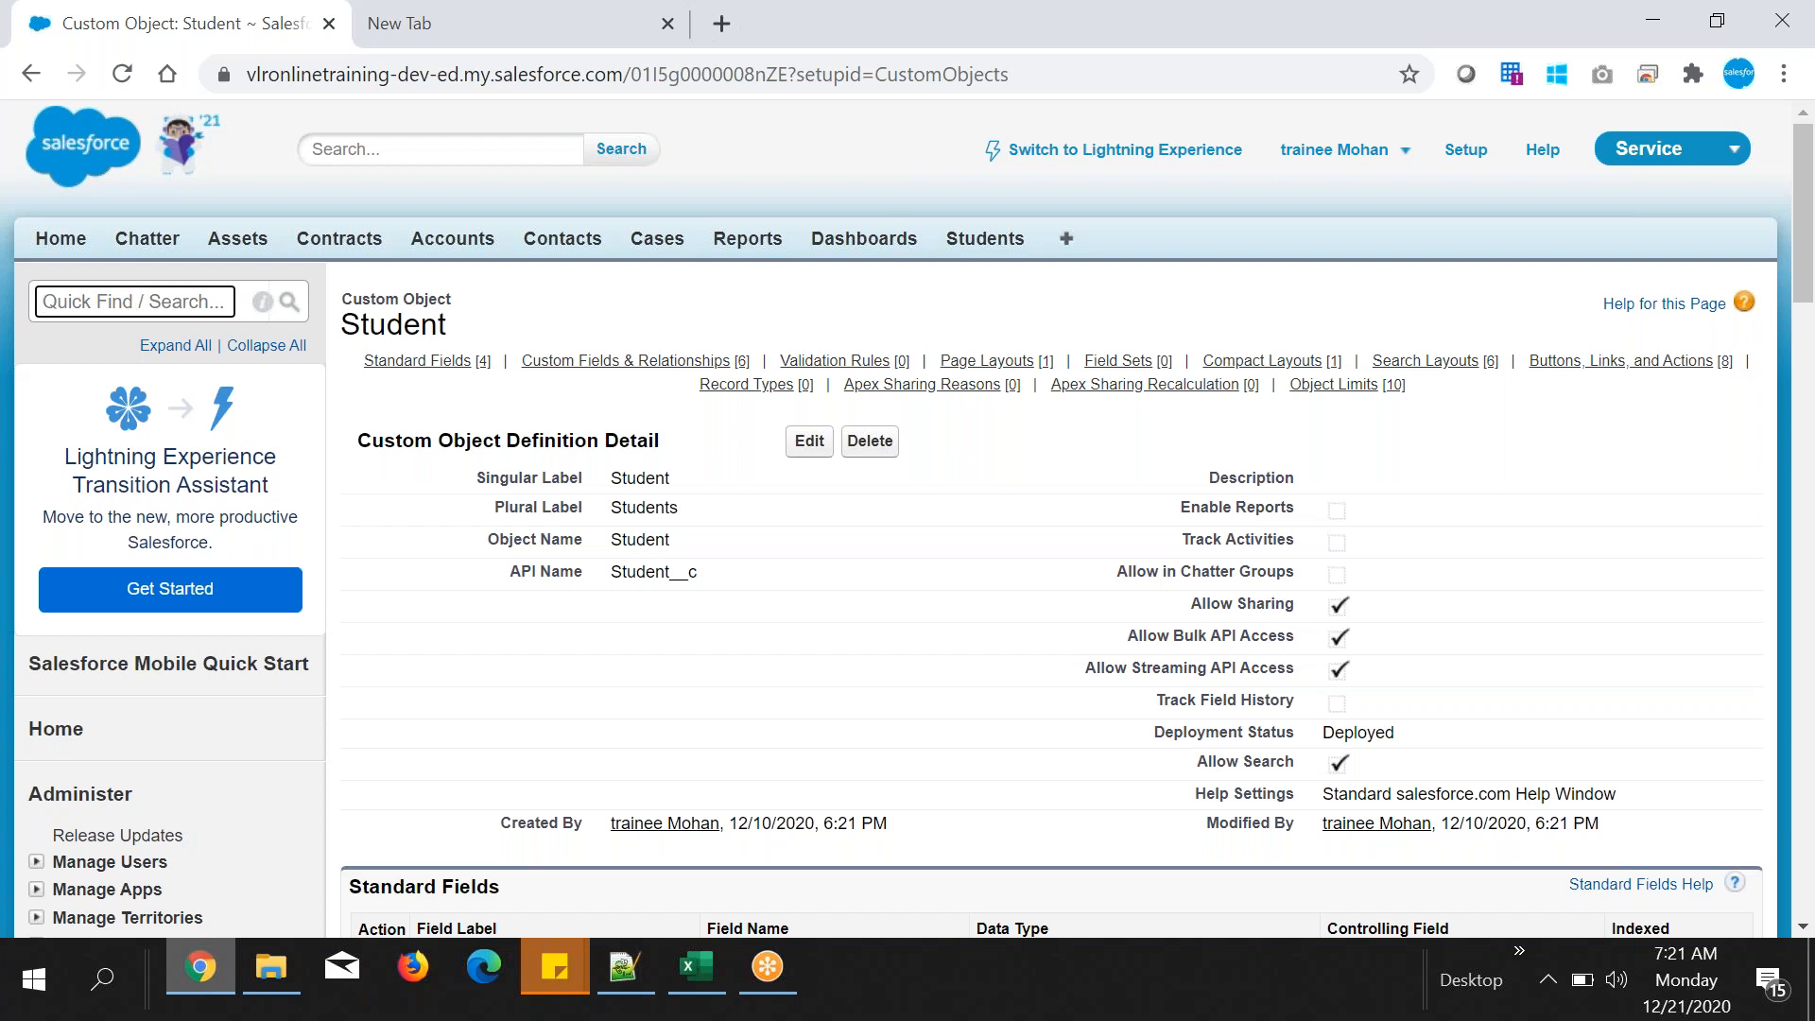
{"action": "left_click_drag", "start_coordinate": [611, 510], "coordinate": [677, 508]}
{"action": "key", "text": "ctrl+f"}
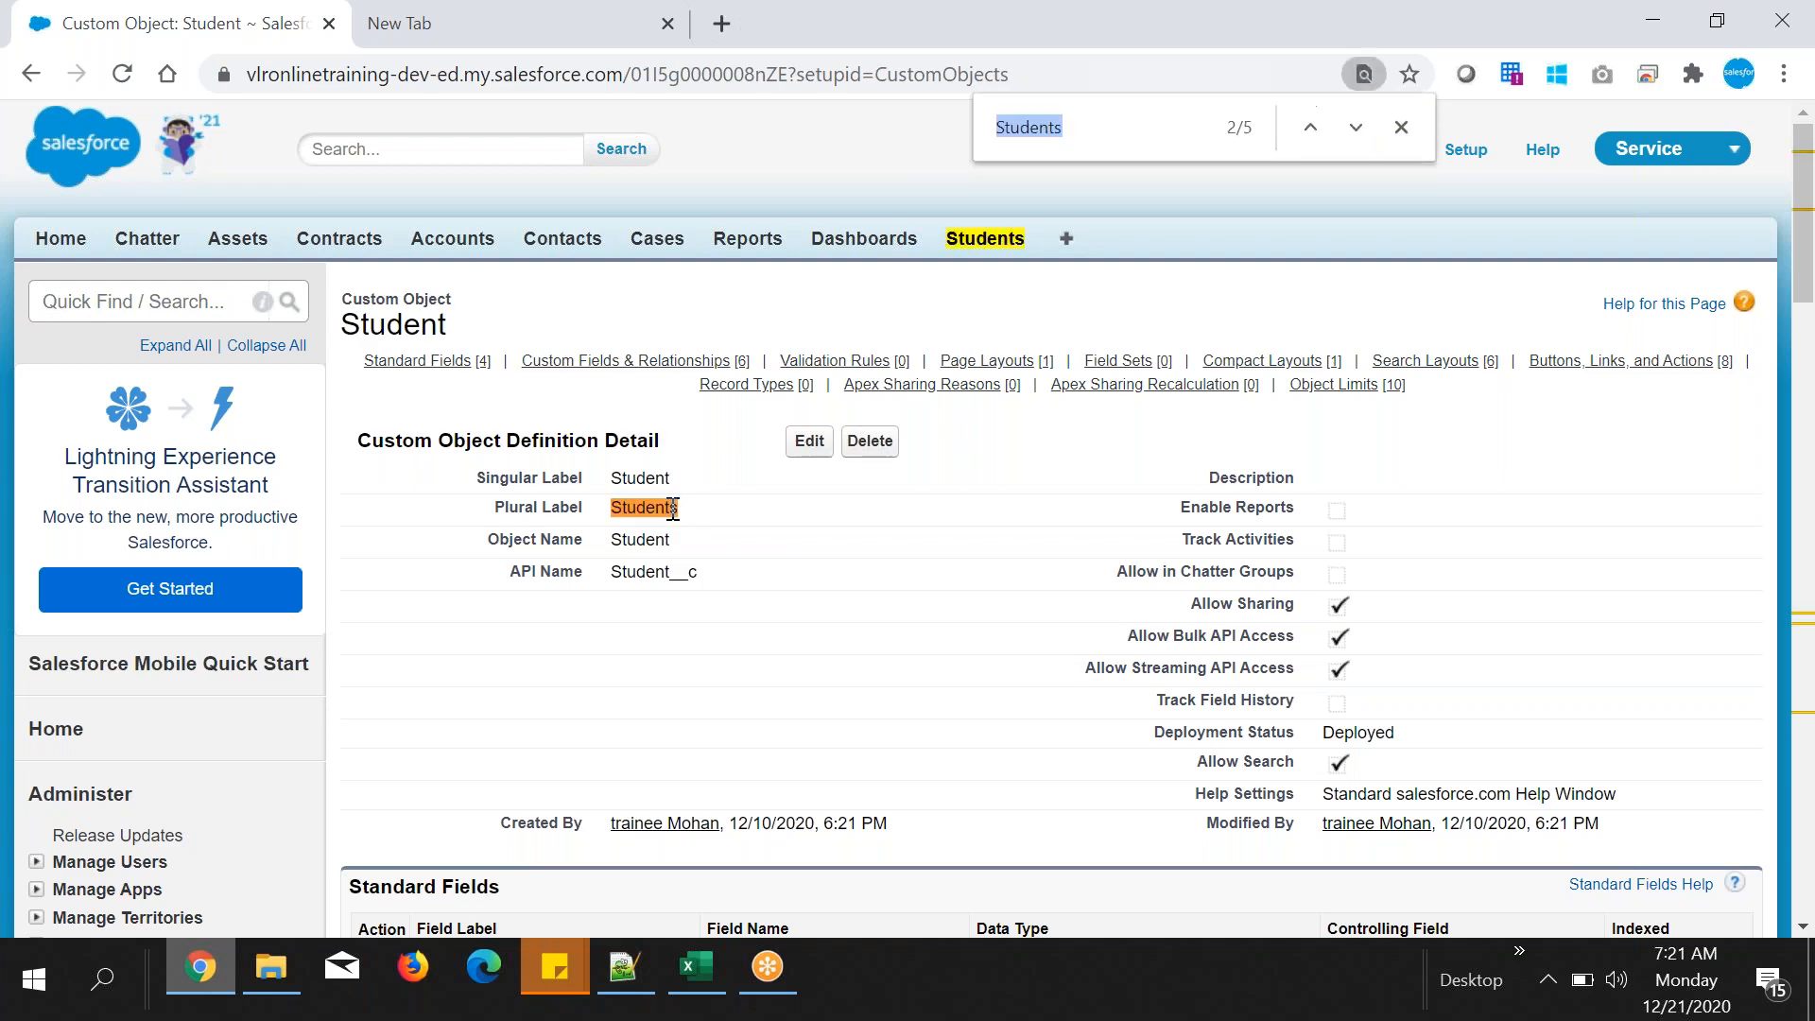
{"action": "key", "text": "Return"}
{"action": "scroll", "coordinate": [1464, 470], "scroll_direction": "up", "scroll_amount": 10}
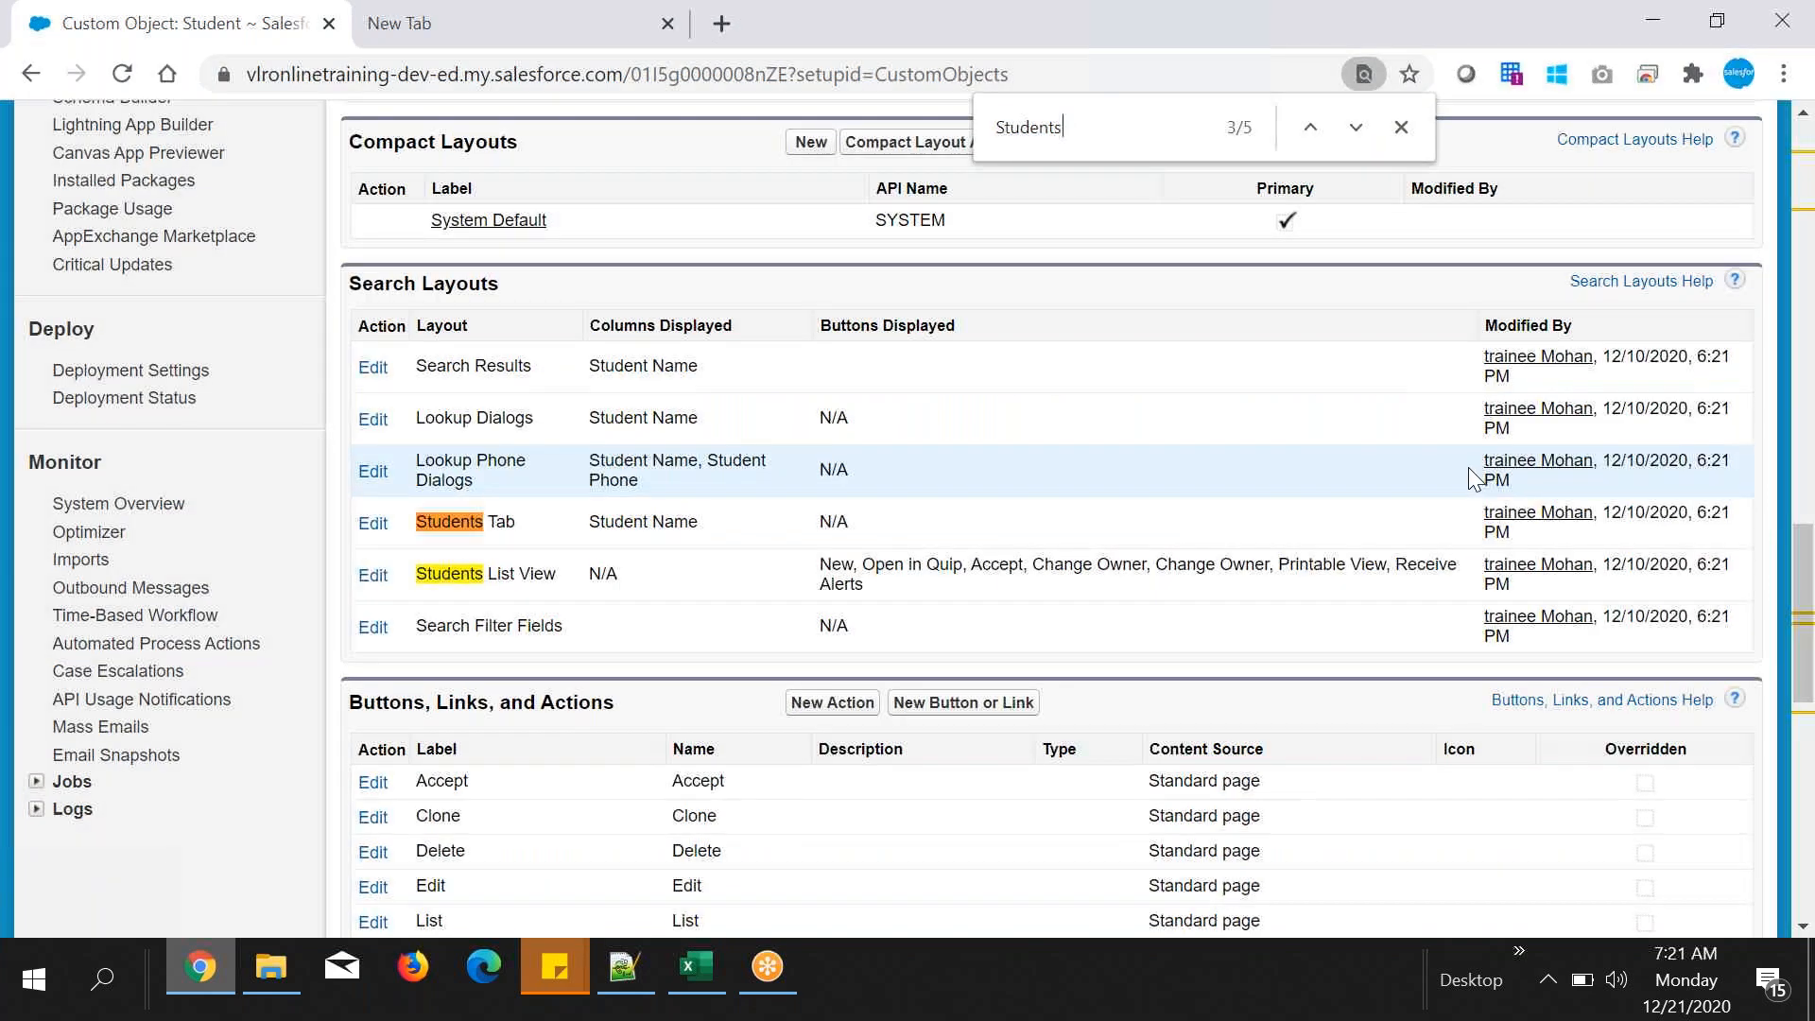
{"action": "scroll", "coordinate": [1455, 491], "scroll_direction": "up", "scroll_amount": 5}
{"action": "triple_click", "coordinate": [686, 472]}
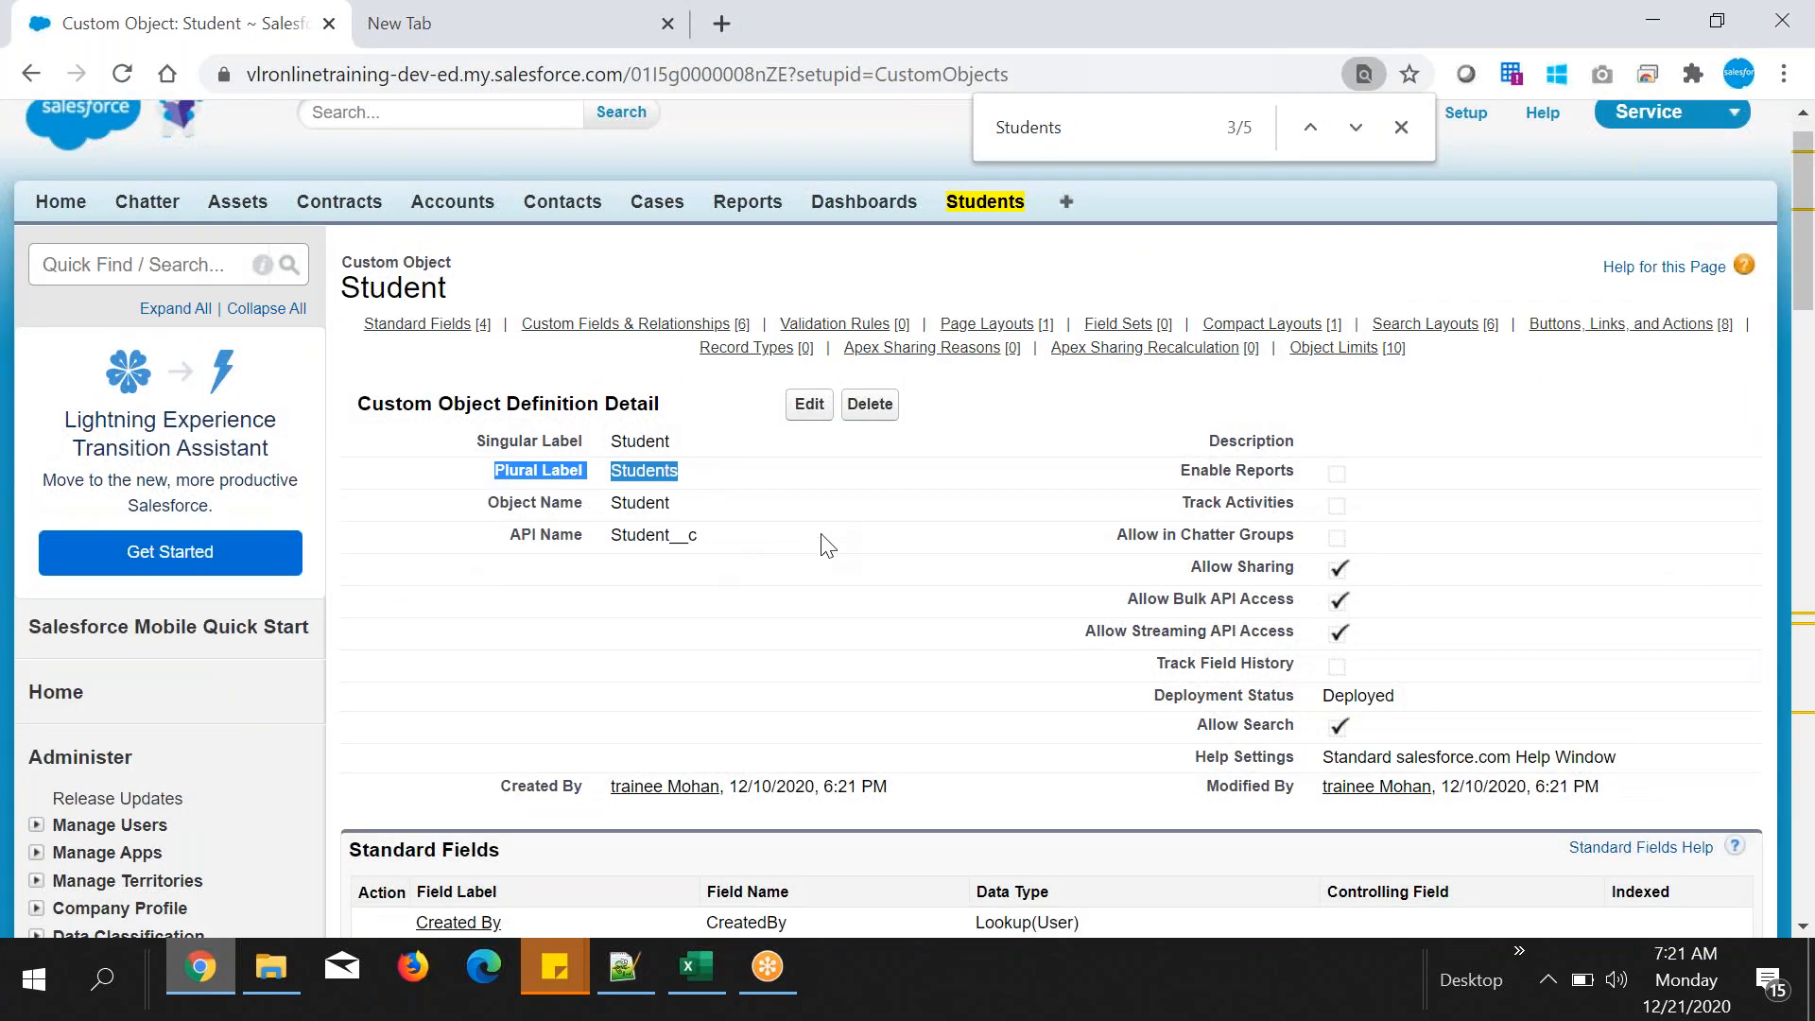
{"action": "scroll", "coordinate": [824, 542], "scroll_direction": "up", "scroll_amount": 1}
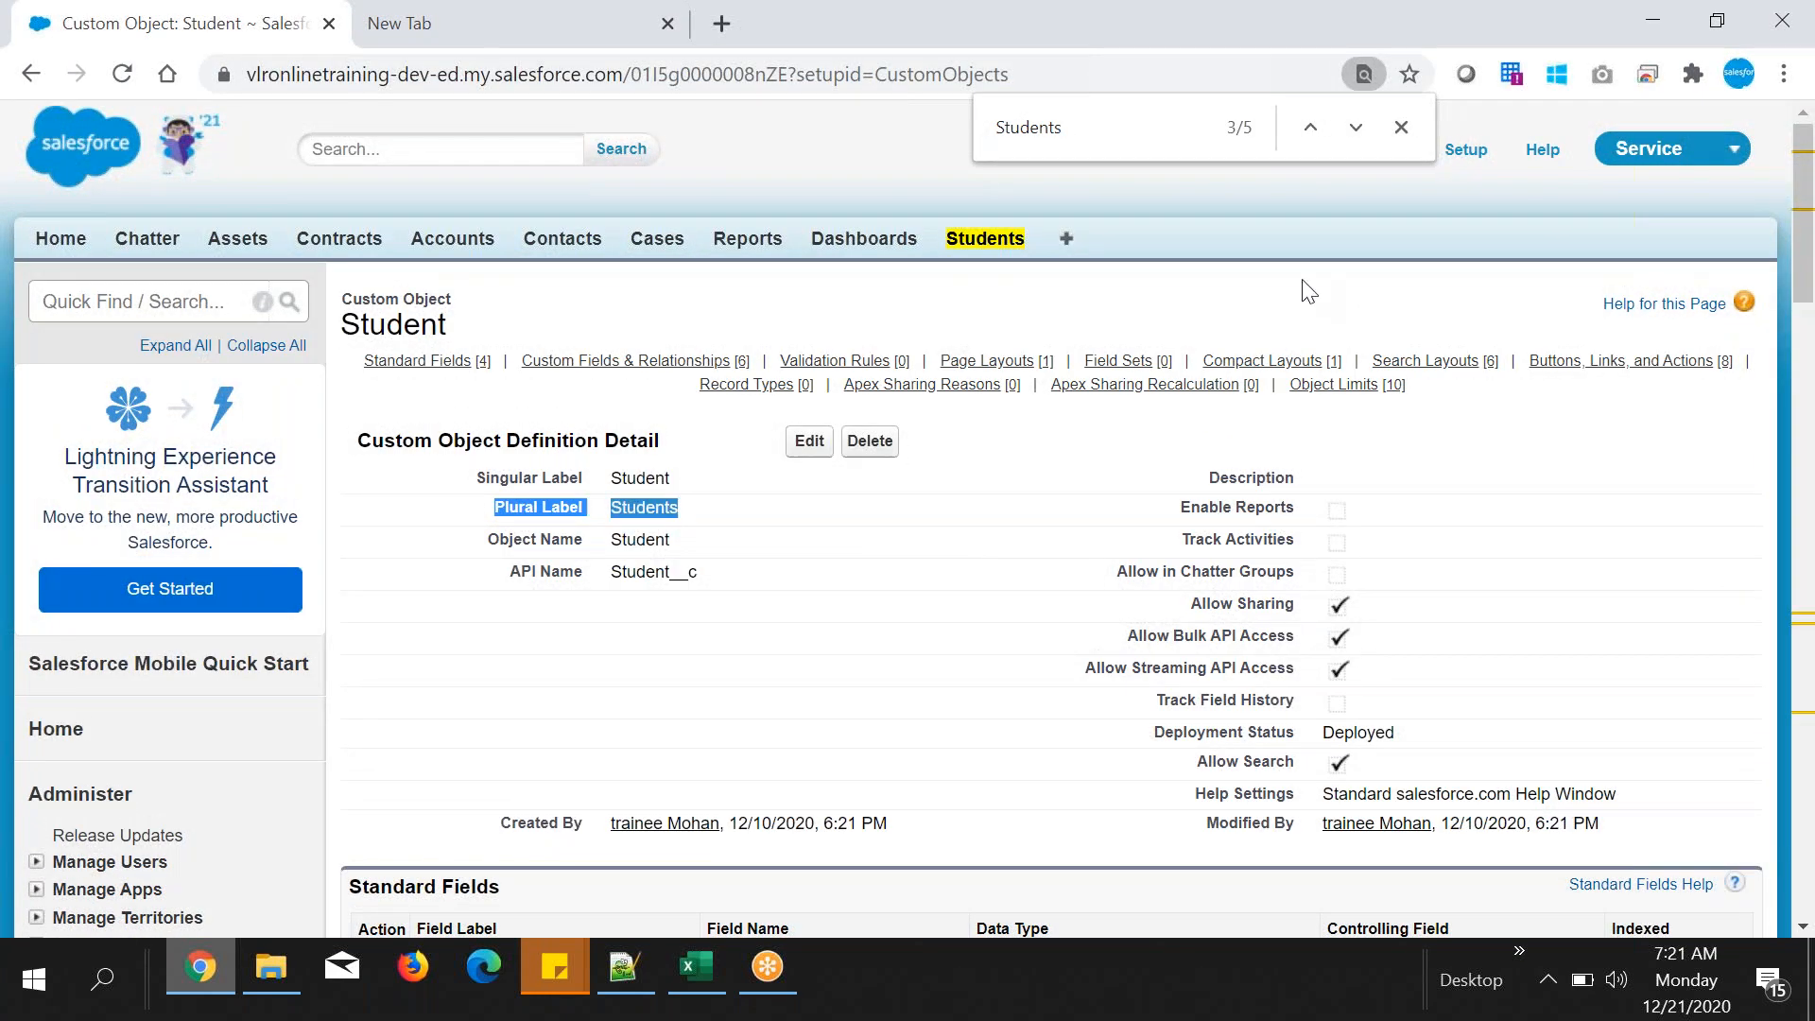
{"action": "left_click", "coordinate": [1043, 246]}
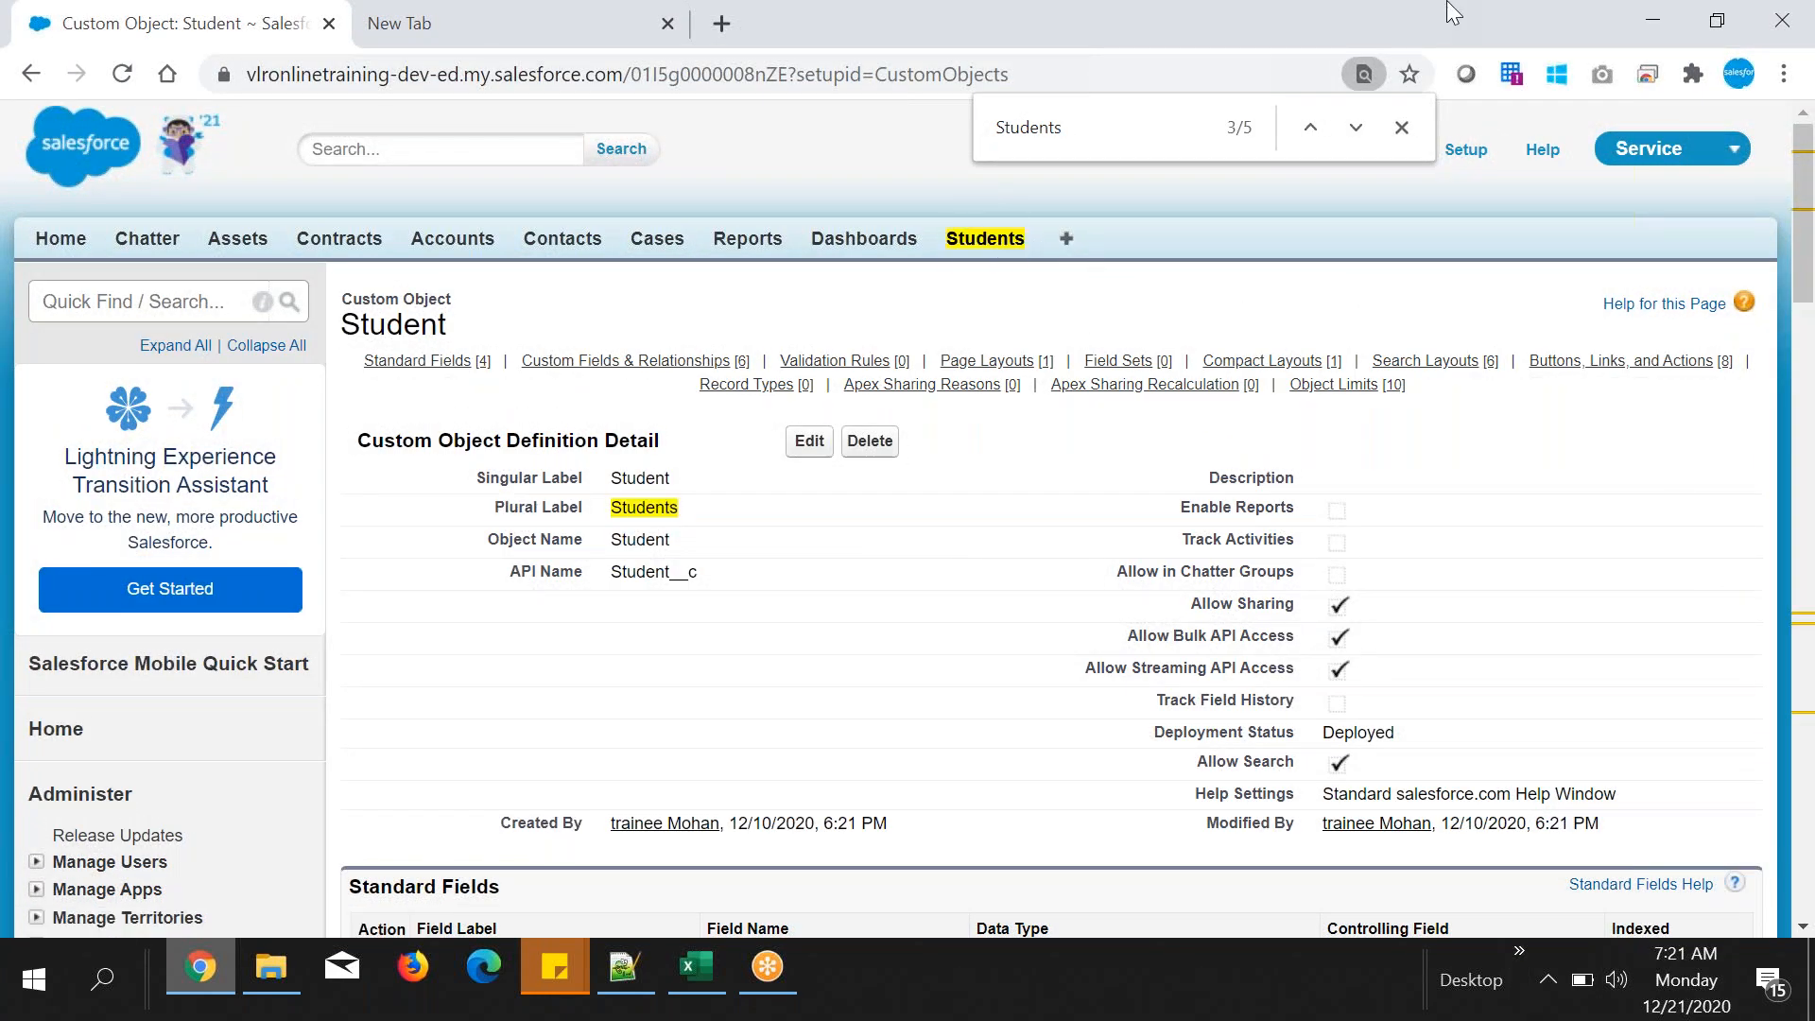
{"action": "left_click", "coordinate": [1402, 128]}
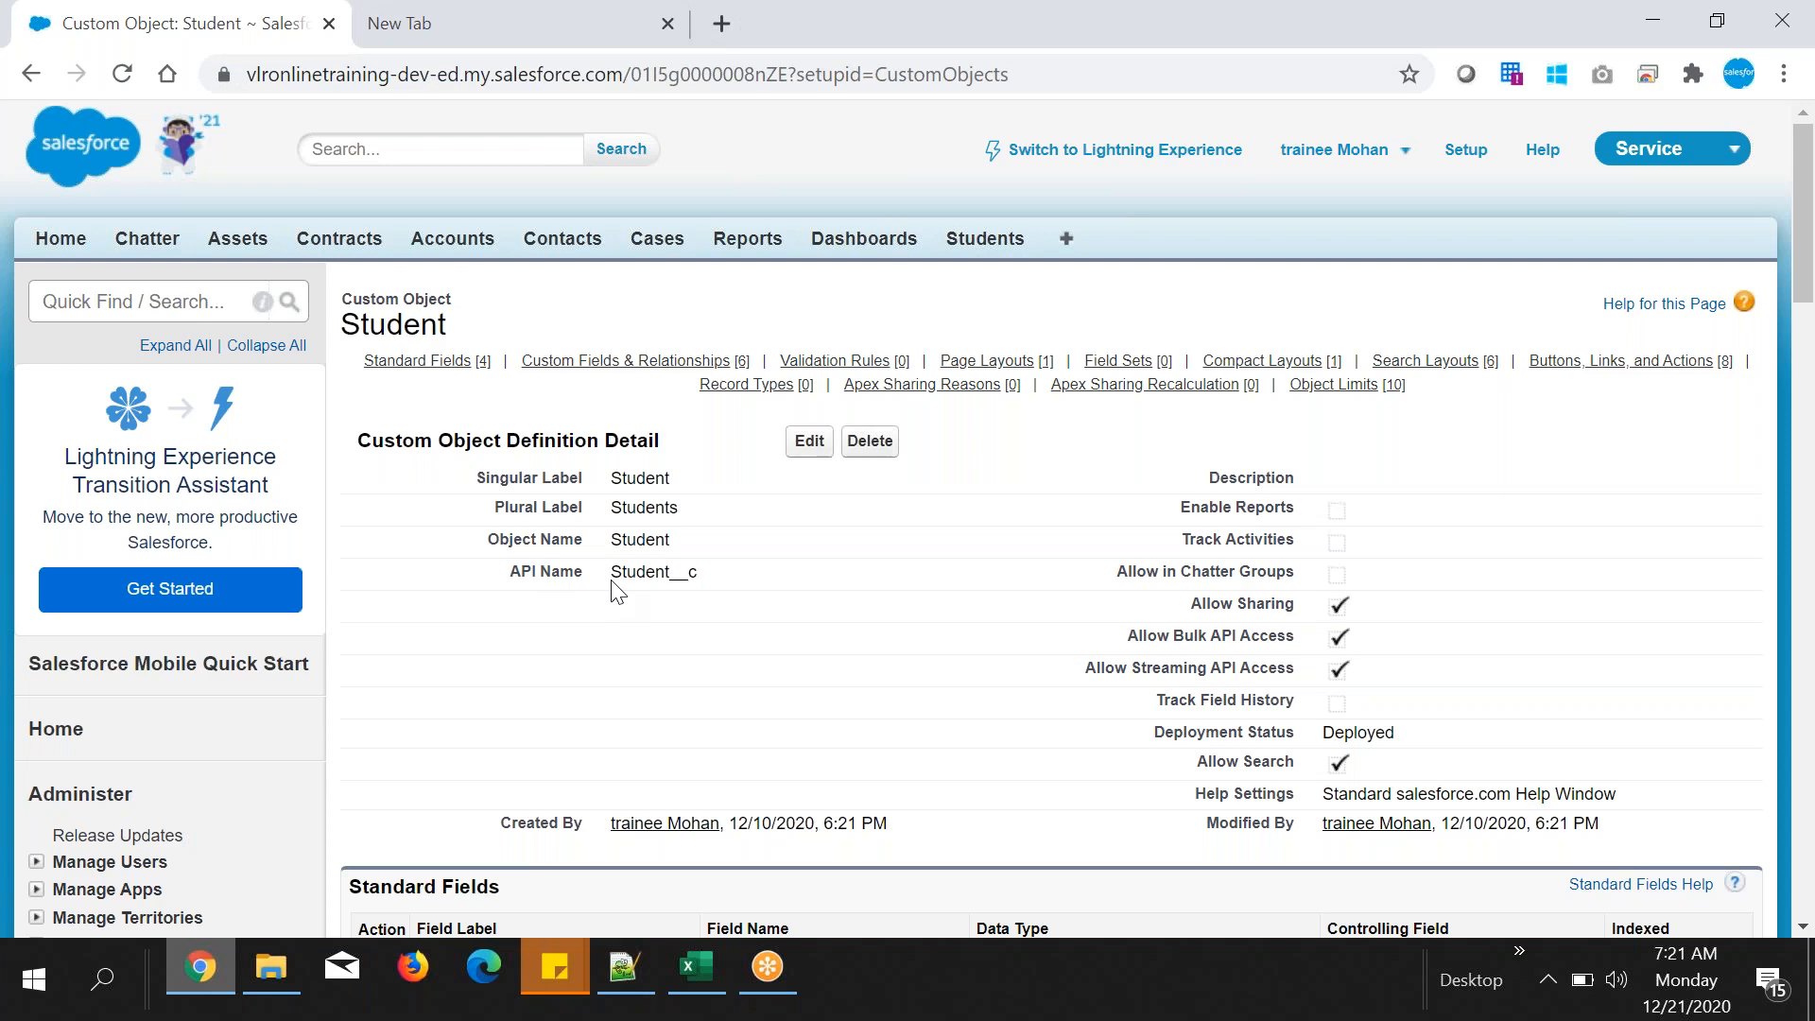
- Examine the Student object's API name, standard fields, and custom fields and relationships on its definition page
{"action": "left_click_drag", "start_coordinate": [611, 573], "coordinate": [711, 588]}
{"action": "scroll", "coordinate": [885, 634], "scroll_direction": "down", "scroll_amount": 6}
{"action": "left_click_drag", "start_coordinate": [689, 631], "coordinate": [820, 773]}
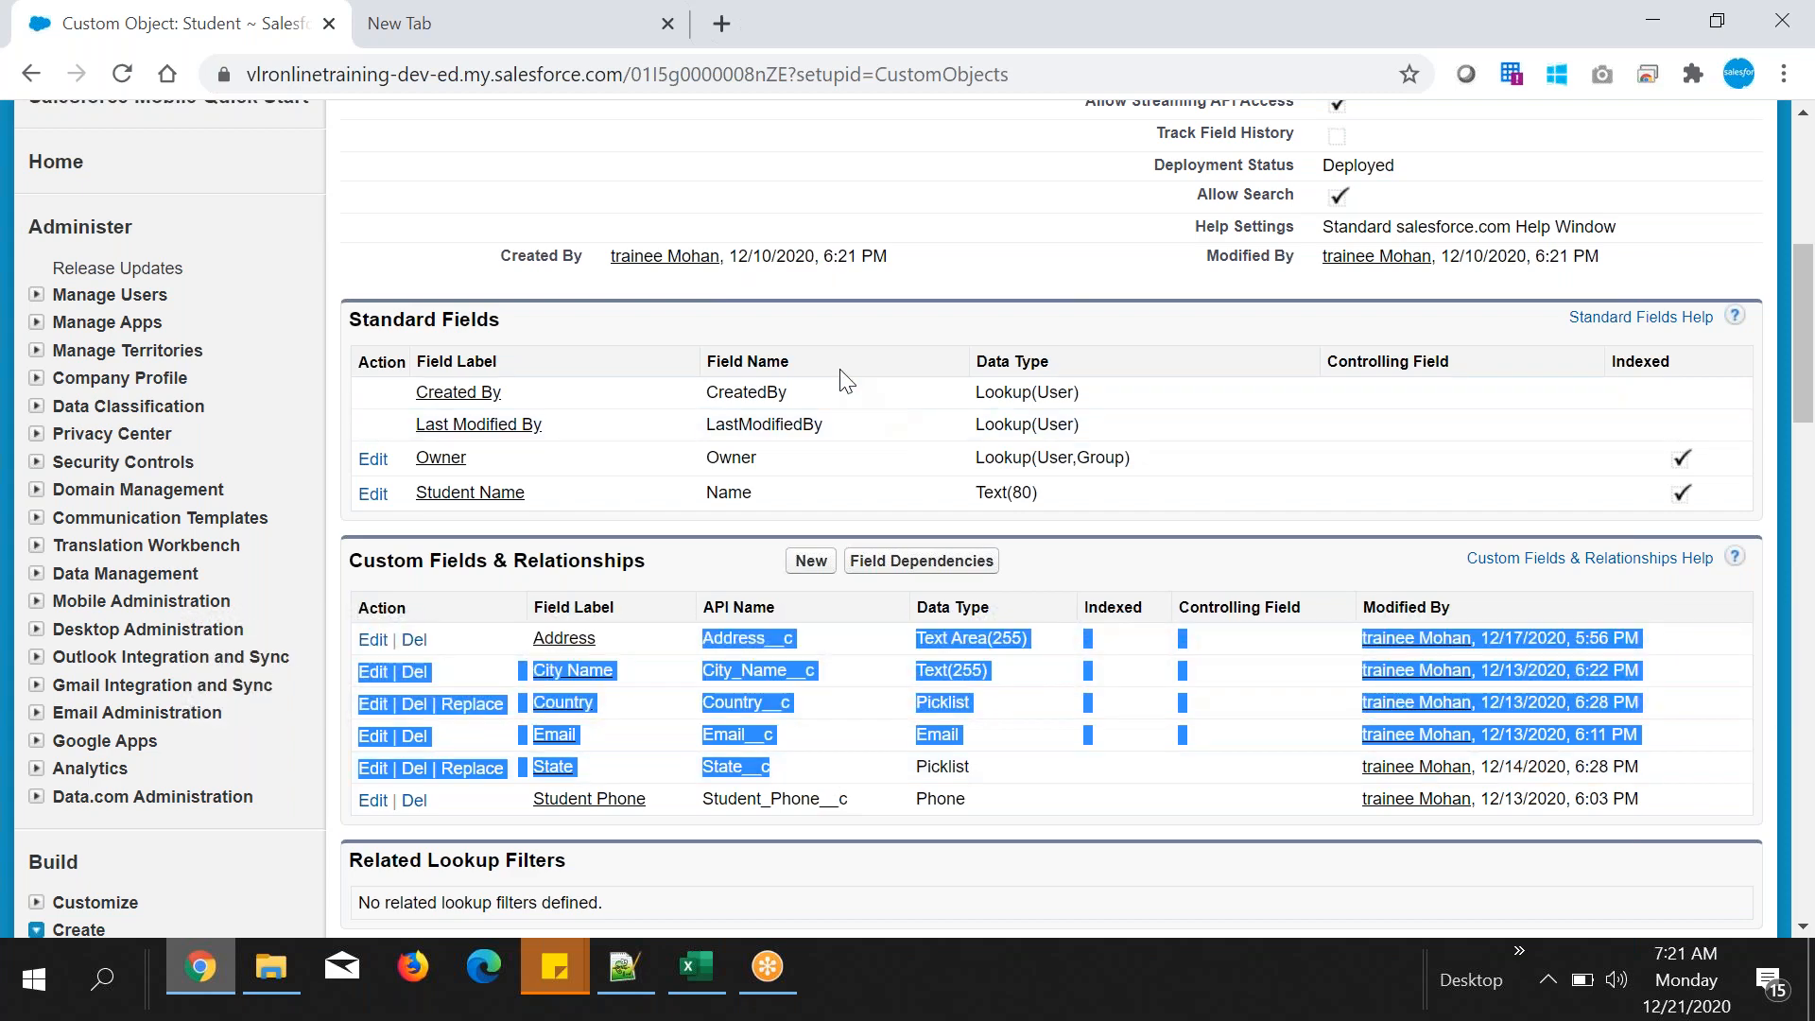
{"action": "left_click_drag", "start_coordinate": [388, 560], "coordinate": [564, 561]}
{"action": "scroll", "coordinate": [907, 520], "scroll_direction": "up", "scroll_amount": 5}
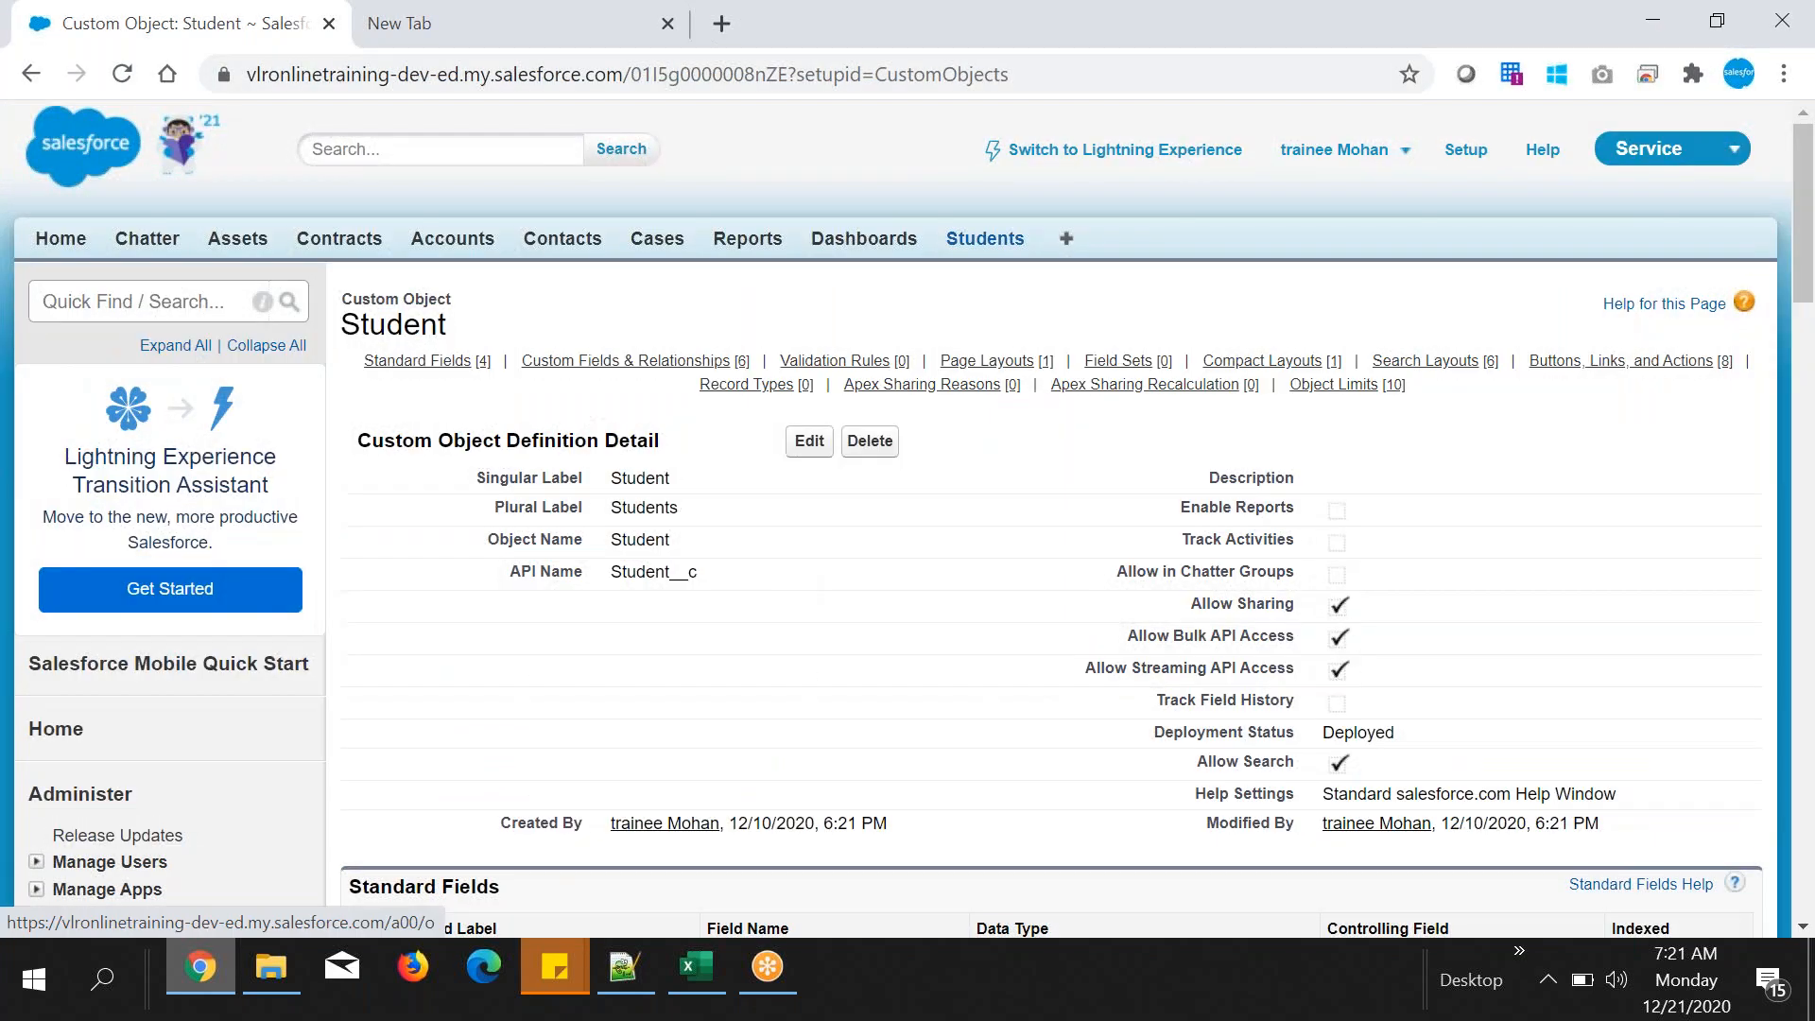
{"action": "left_click_drag", "start_coordinate": [1034, 237], "coordinate": [949, 225]}
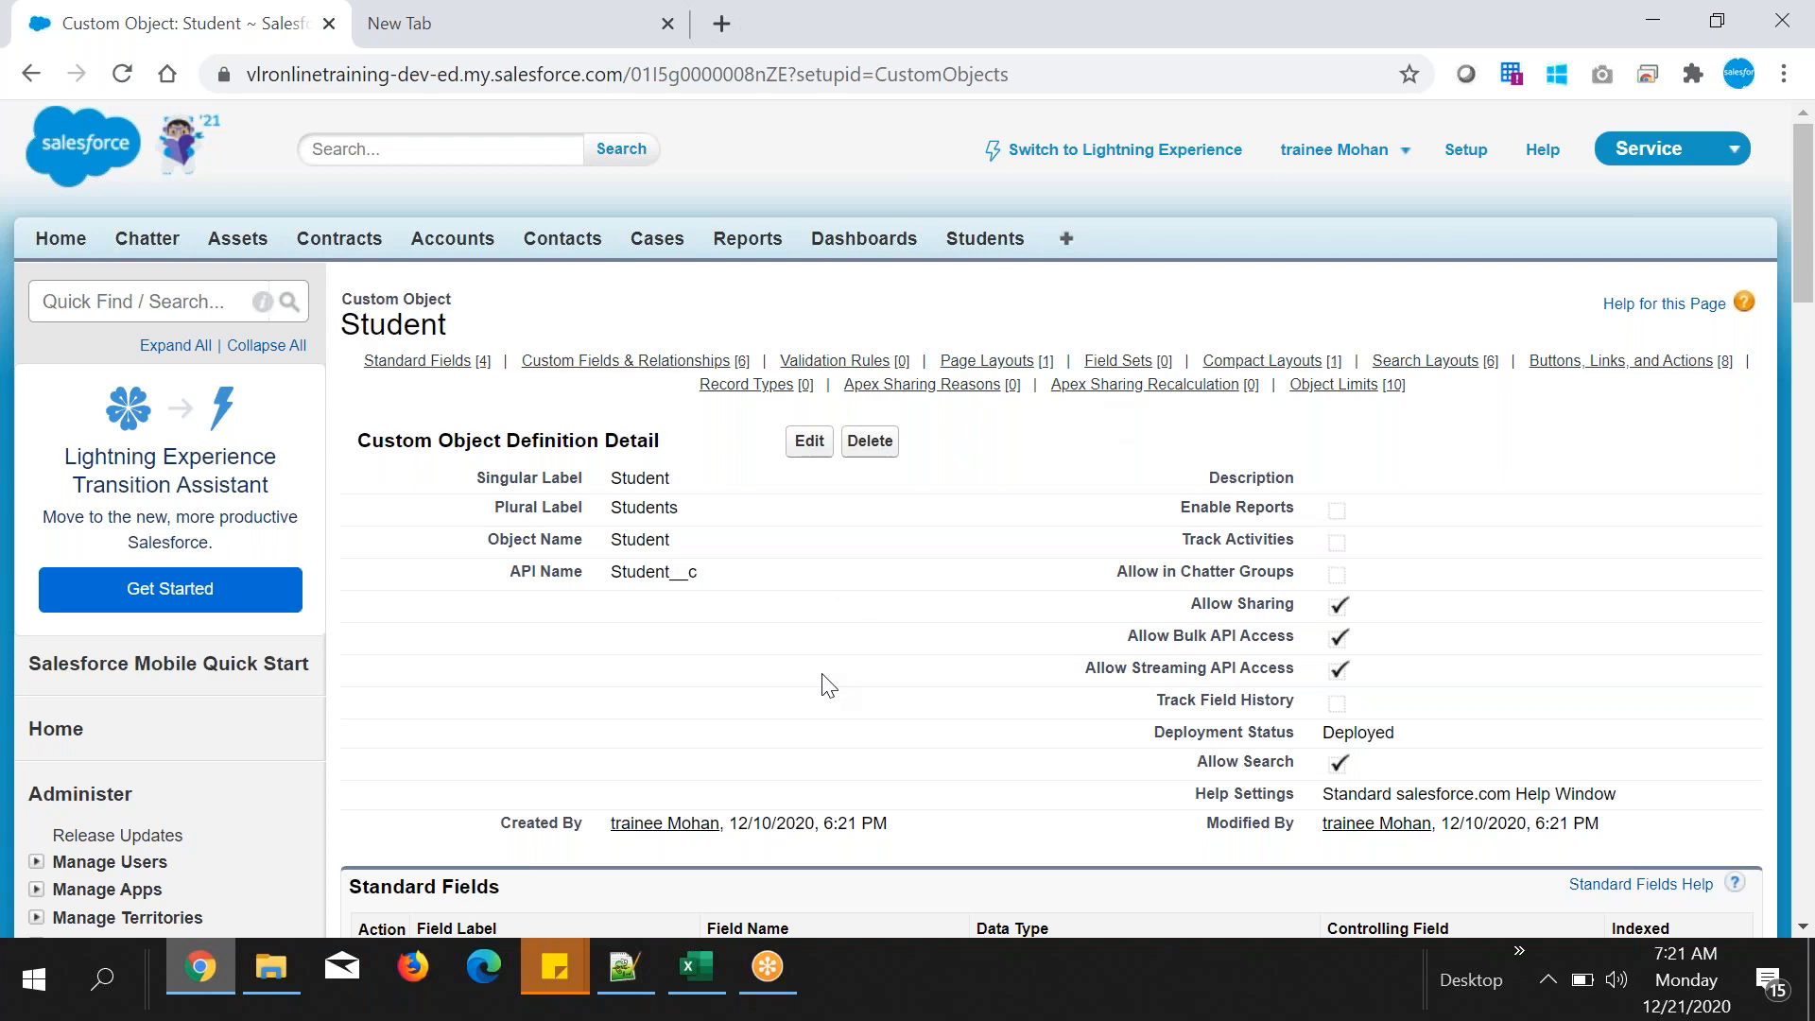
{"action": "scroll", "coordinate": [822, 674], "scroll_direction": "down", "scroll_amount": 7}
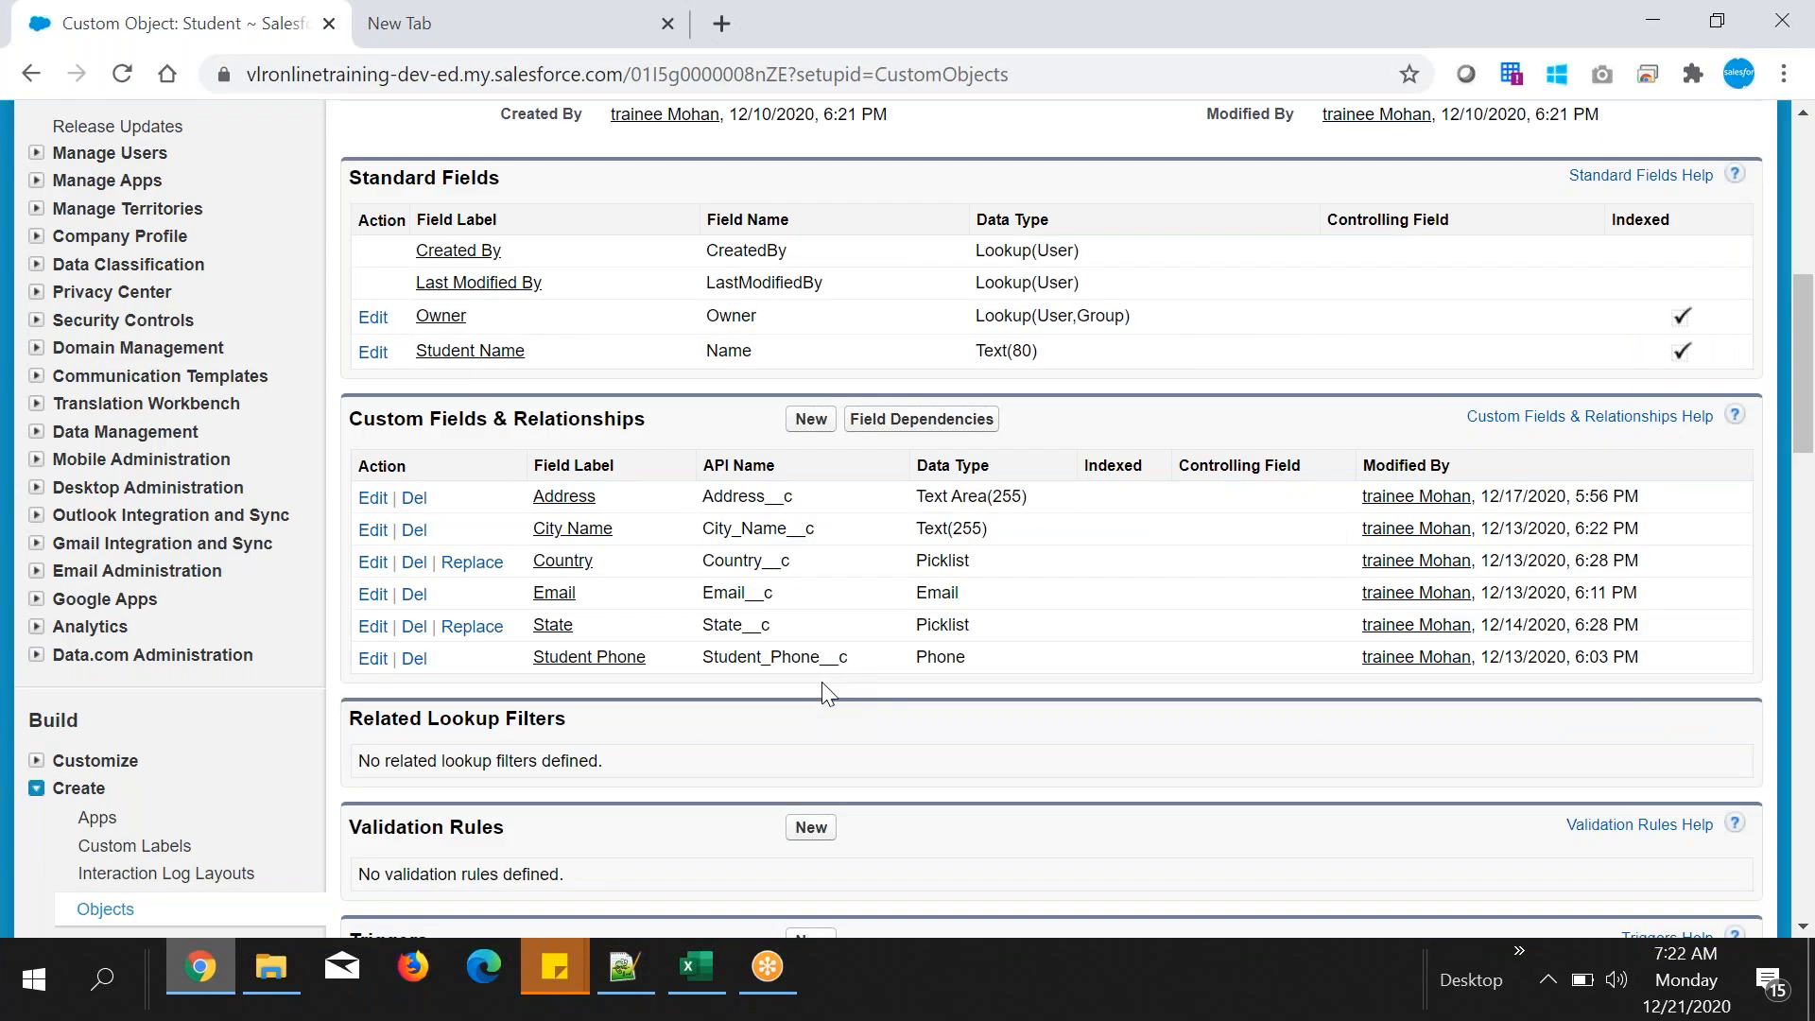
- Close the empty browser tab and inspect the data types of the City Name and Address custom fields
{"action": "left_click", "coordinate": [667, 24]}
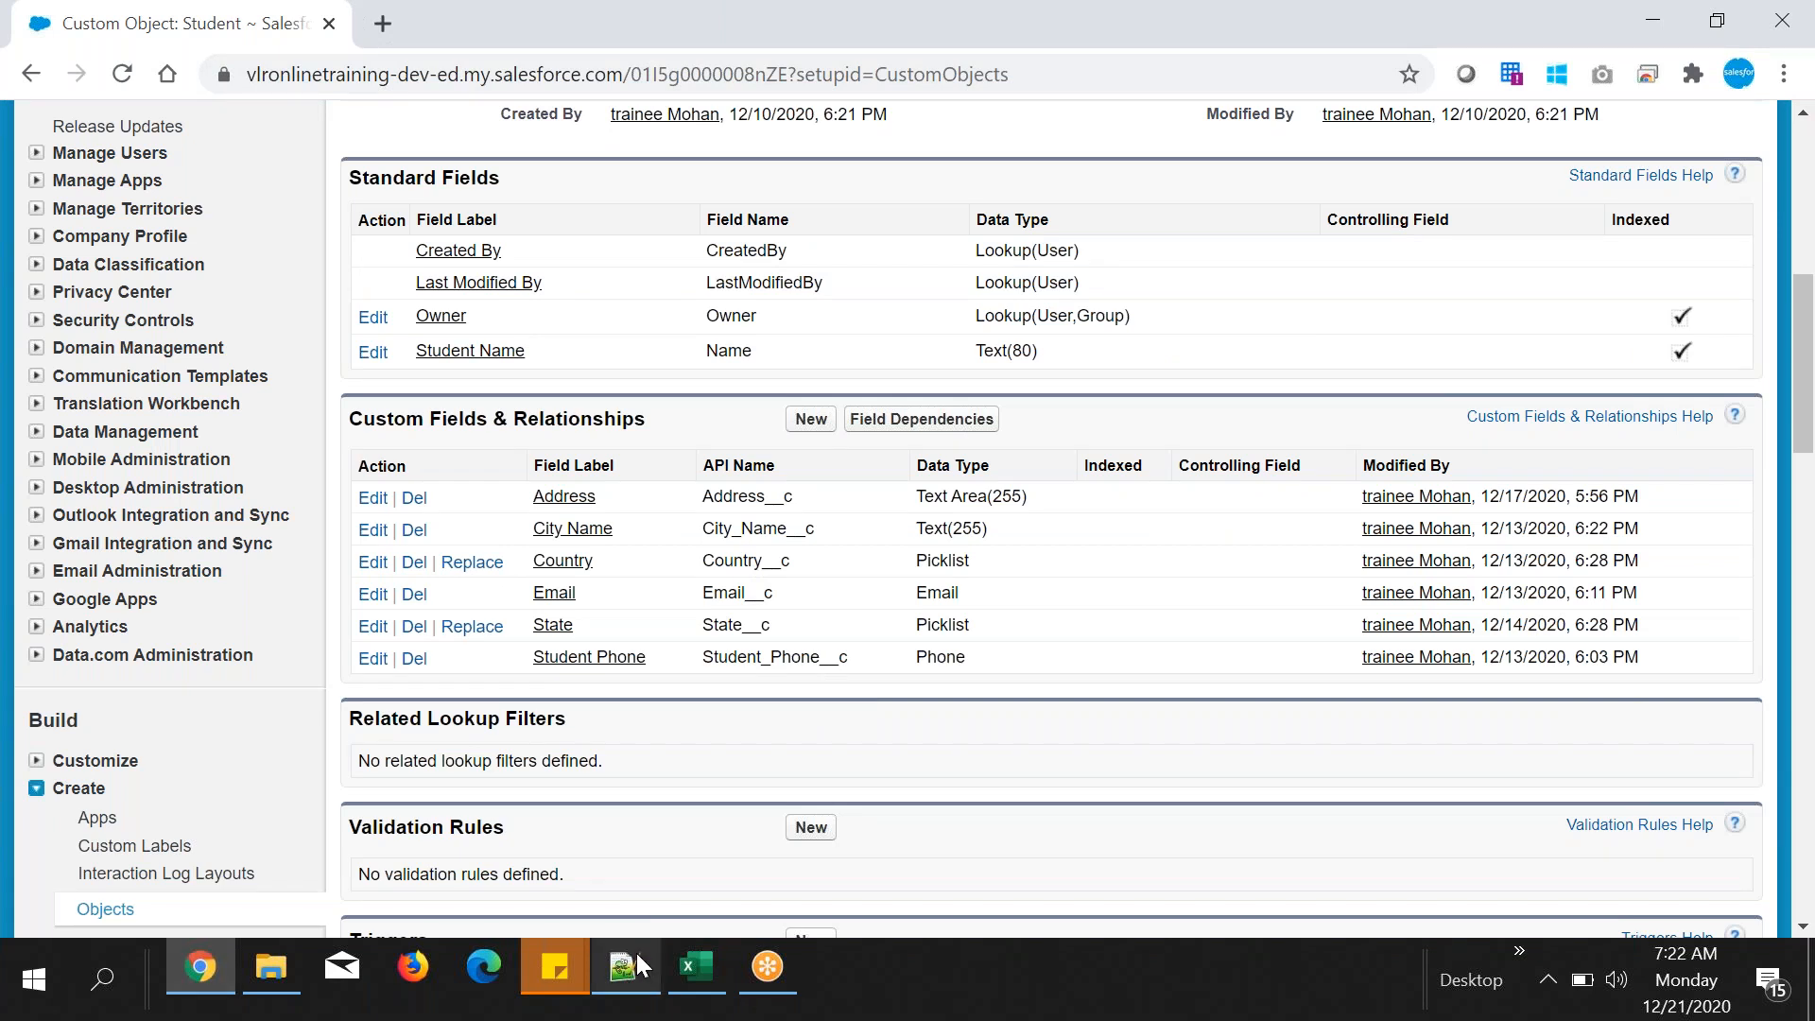
{"action": "double_click", "coordinate": [936, 529]}
{"action": "left_click", "coordinate": [932, 508]}
{"action": "left_click_drag", "start_coordinate": [917, 499], "coordinate": [1021, 501]}
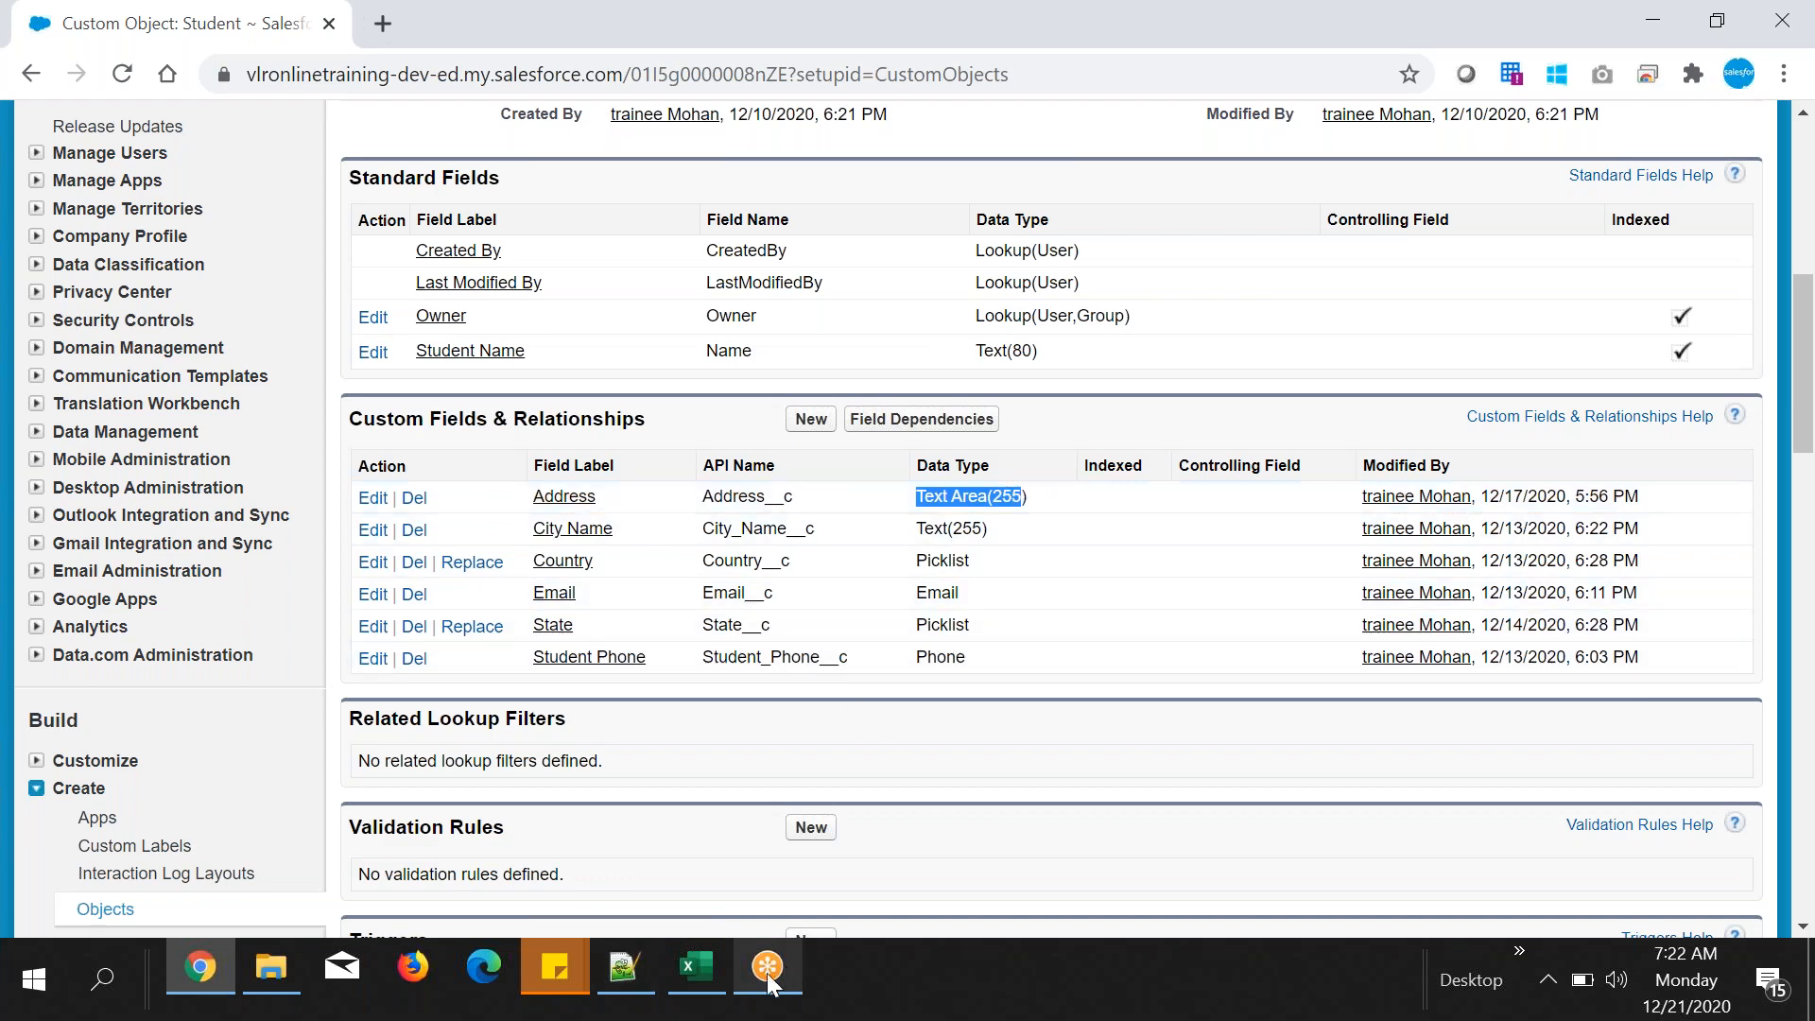
- Switch to Excel, enter the header "Full Address" in C1 and fit column C to its contents
{"action": "left_click", "coordinate": [707, 972]}
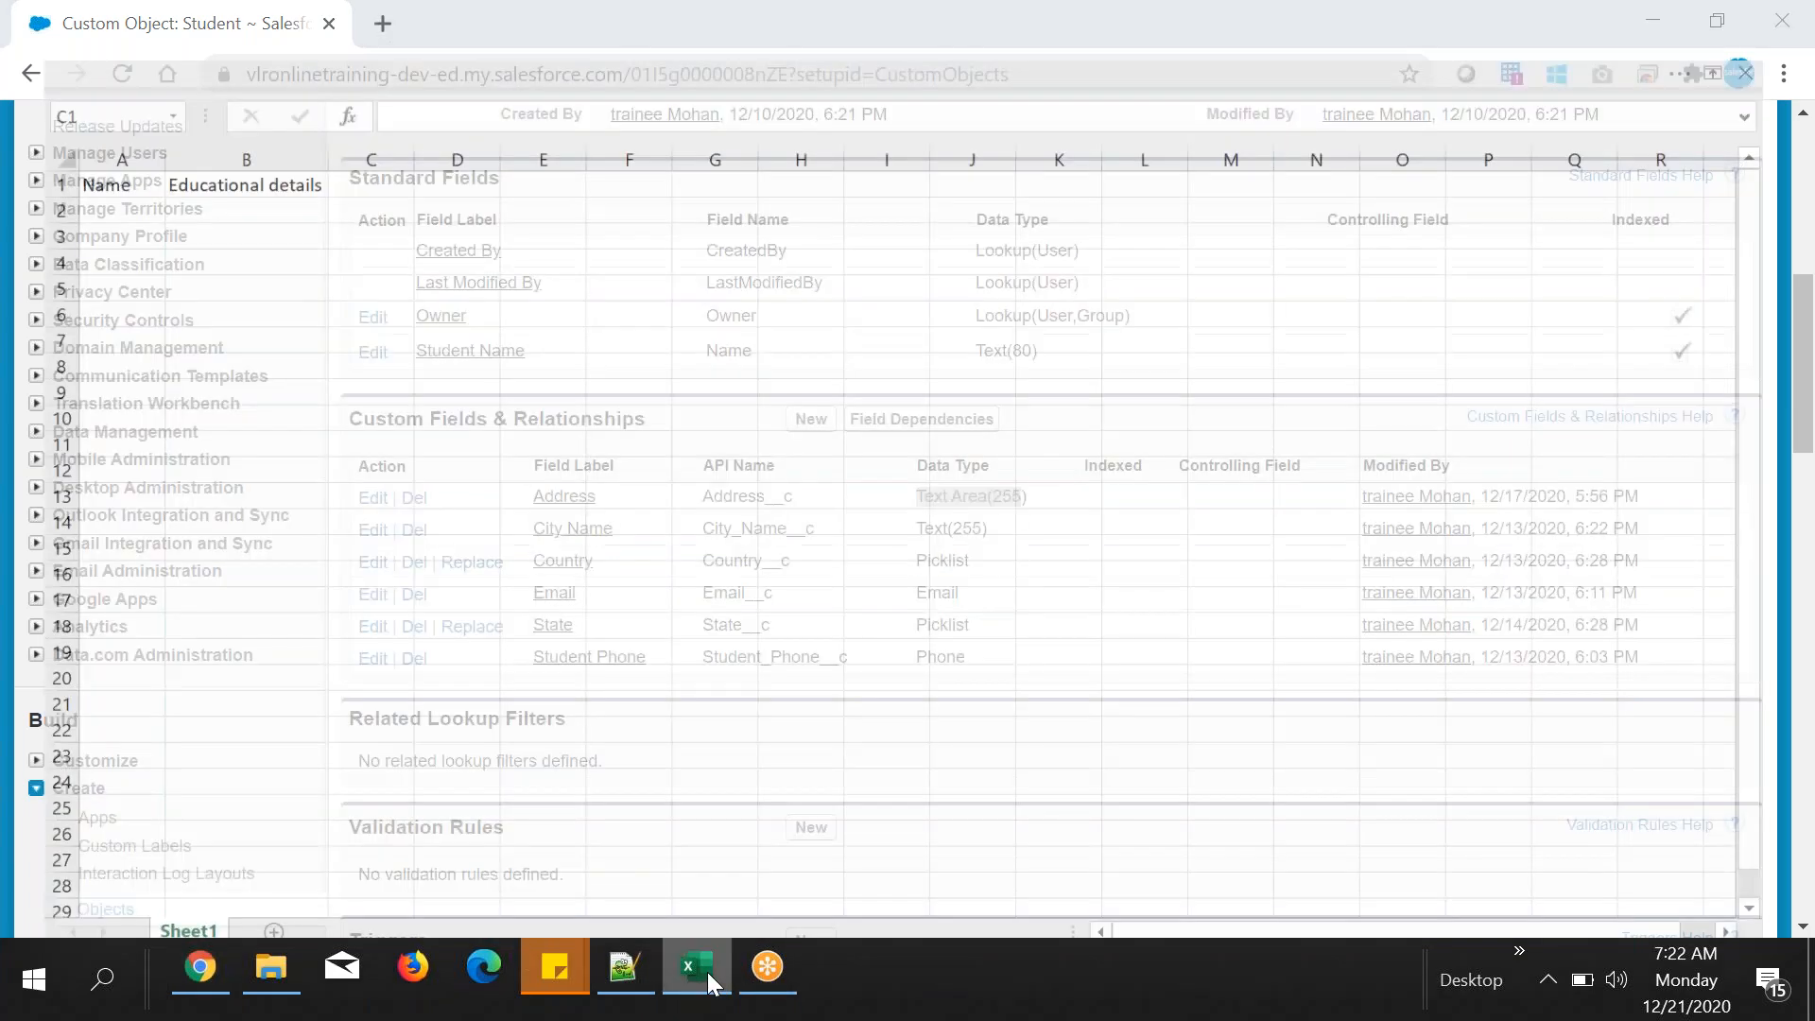
{"action": "type", "text": "Full Address"}
{"action": "key", "text": "Tab"}
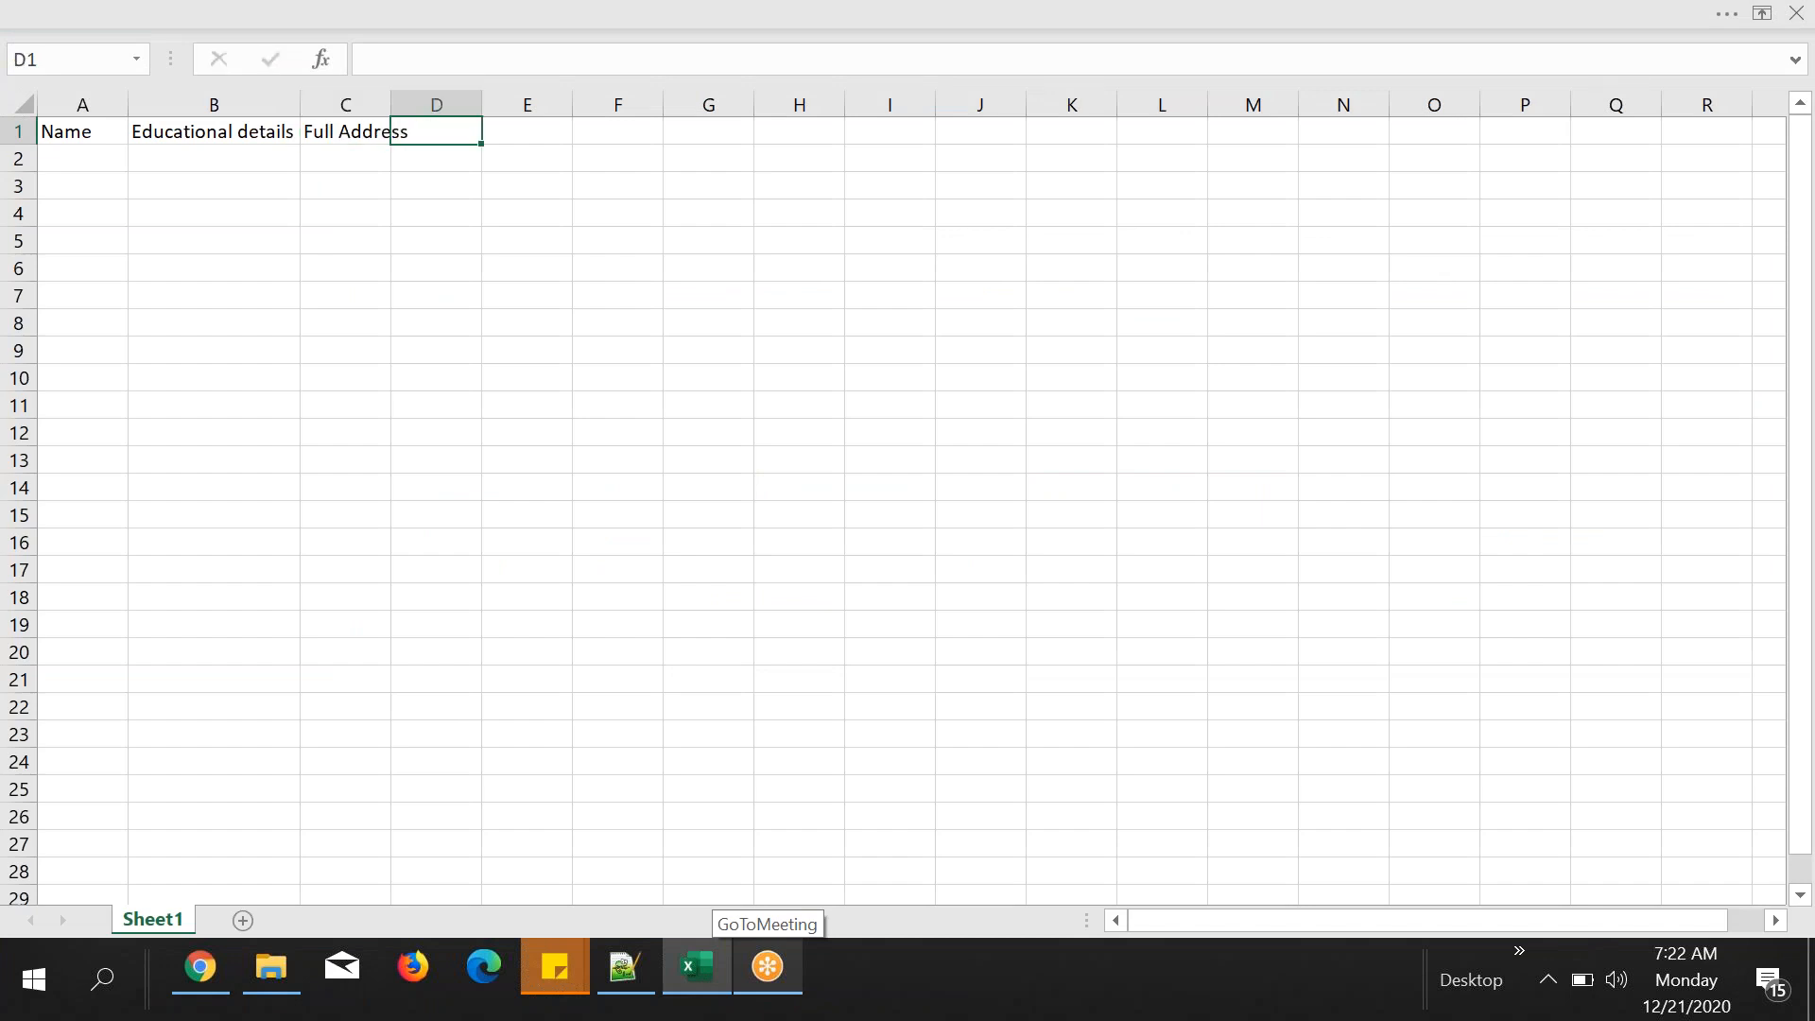
{"action": "double_click", "coordinate": [391, 102]}
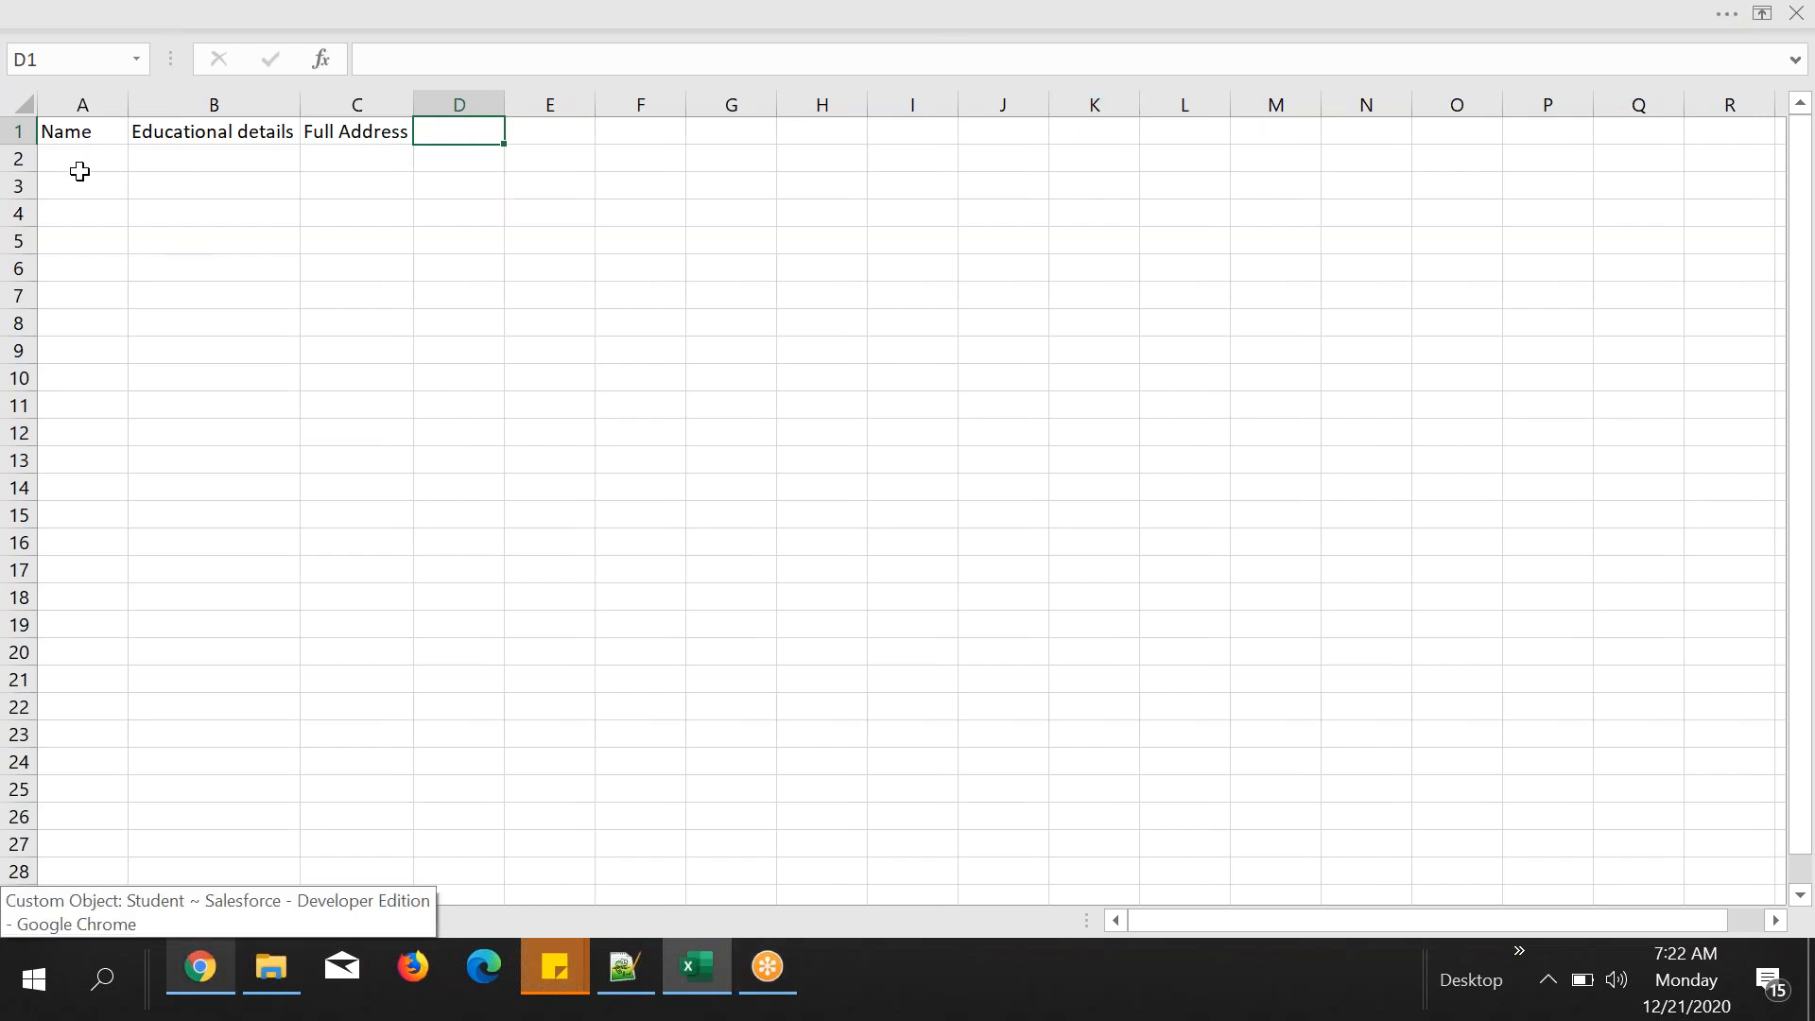
- Select cell A2, return to Salesforce in Chrome and copy the first student's name from the Recent Students list
{"action": "left_click", "coordinate": [85, 170]}
{"action": "left_click", "coordinate": [197, 969]}
{"action": "scroll", "coordinate": [631, 229], "scroll_direction": "up", "scroll_amount": 8}
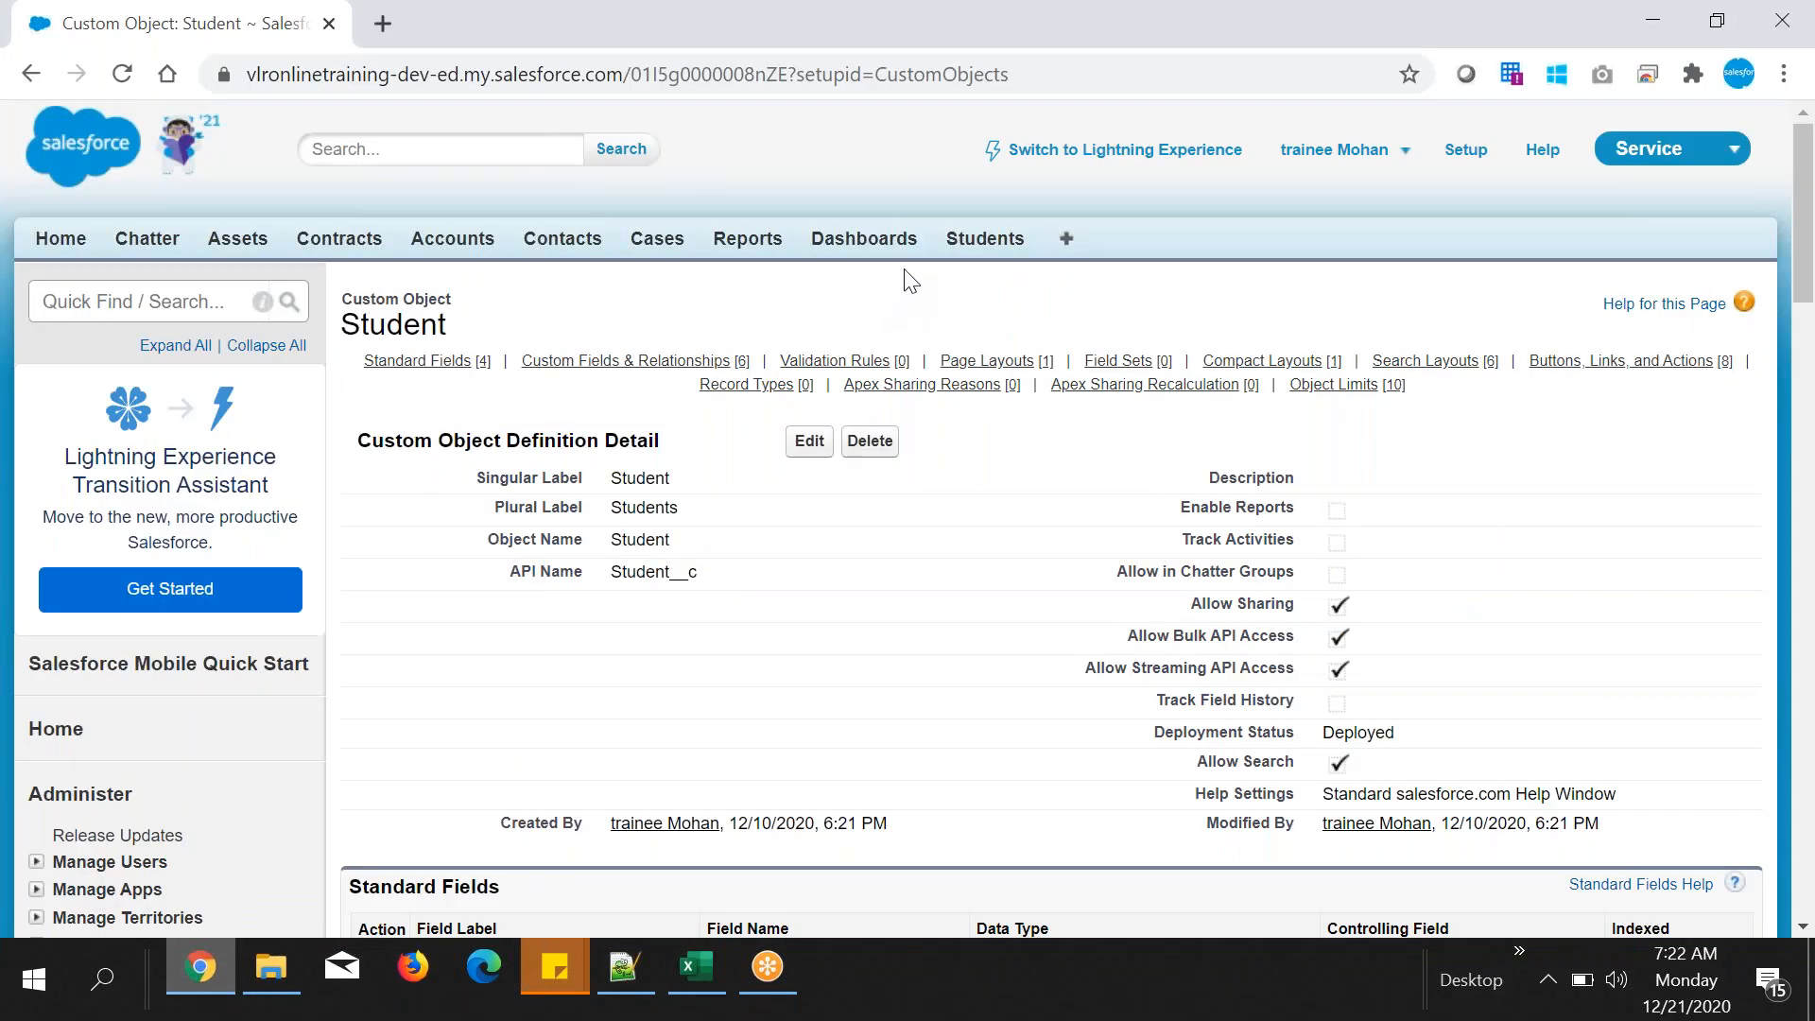
{"action": "left_click", "coordinate": [991, 249]}
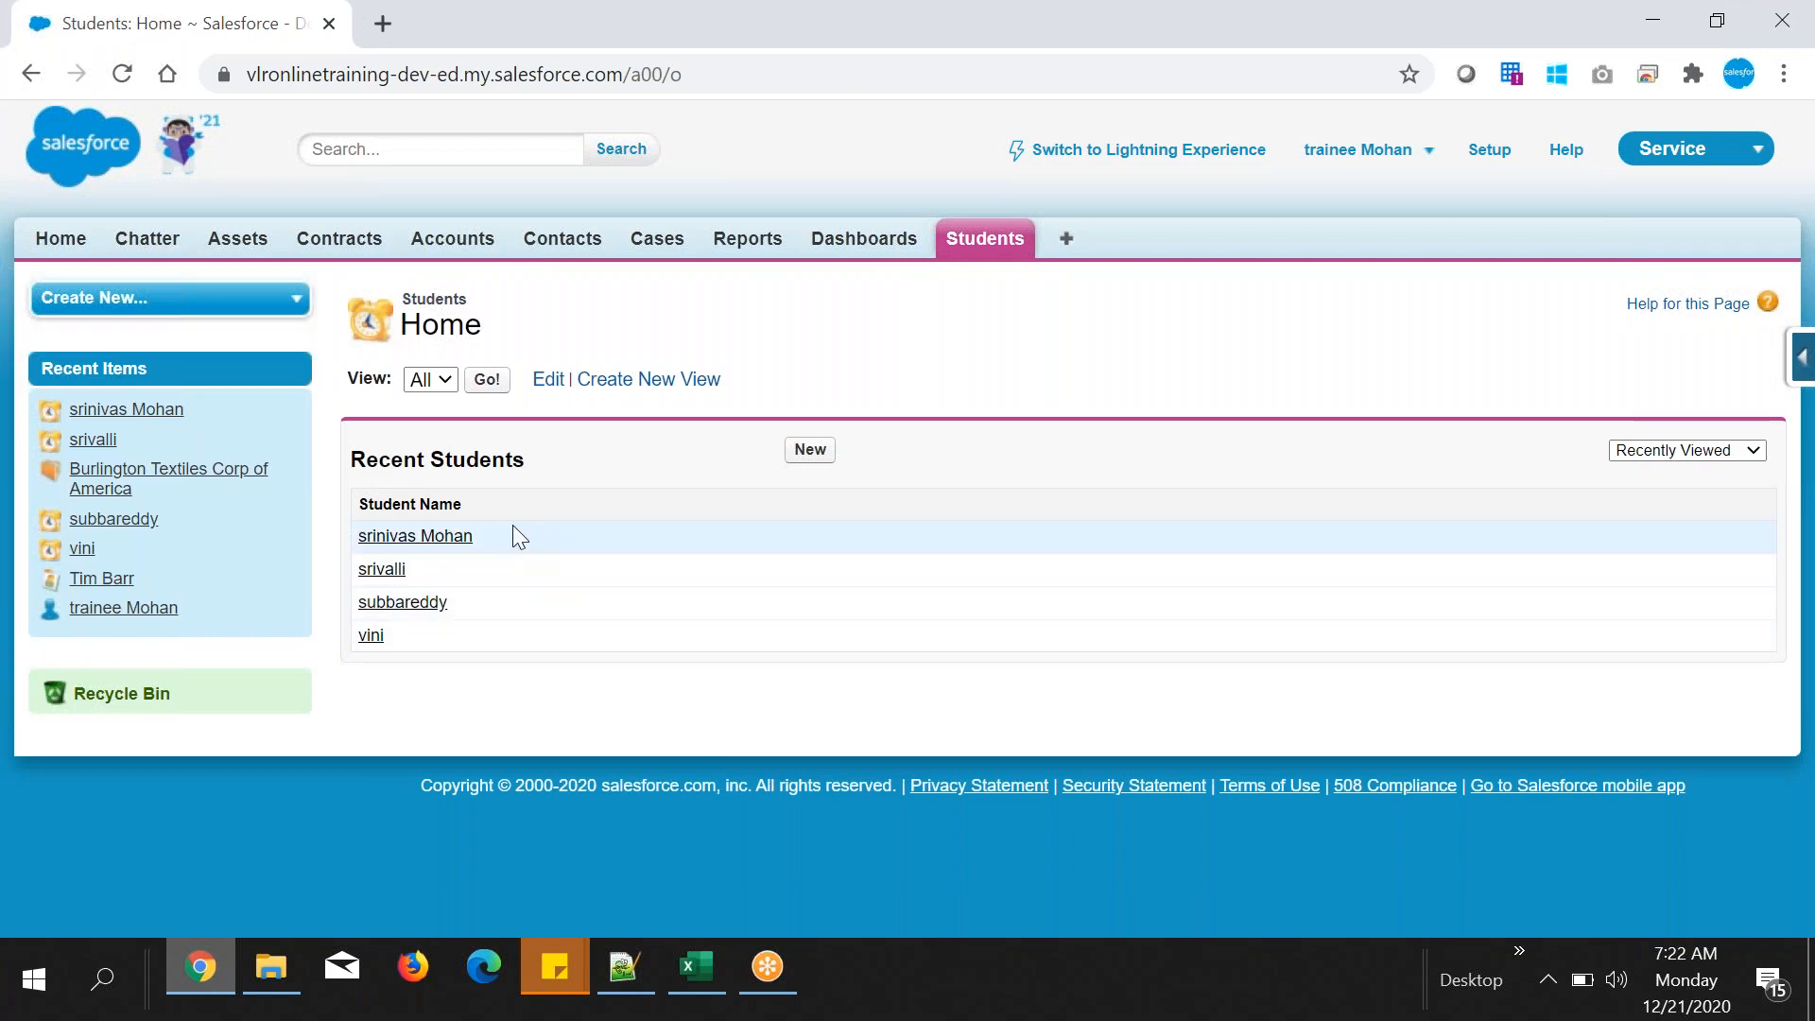
{"action": "left_click_drag", "start_coordinate": [488, 536], "coordinate": [350, 536]}
{"action": "key", "text": "ctrl+c"}
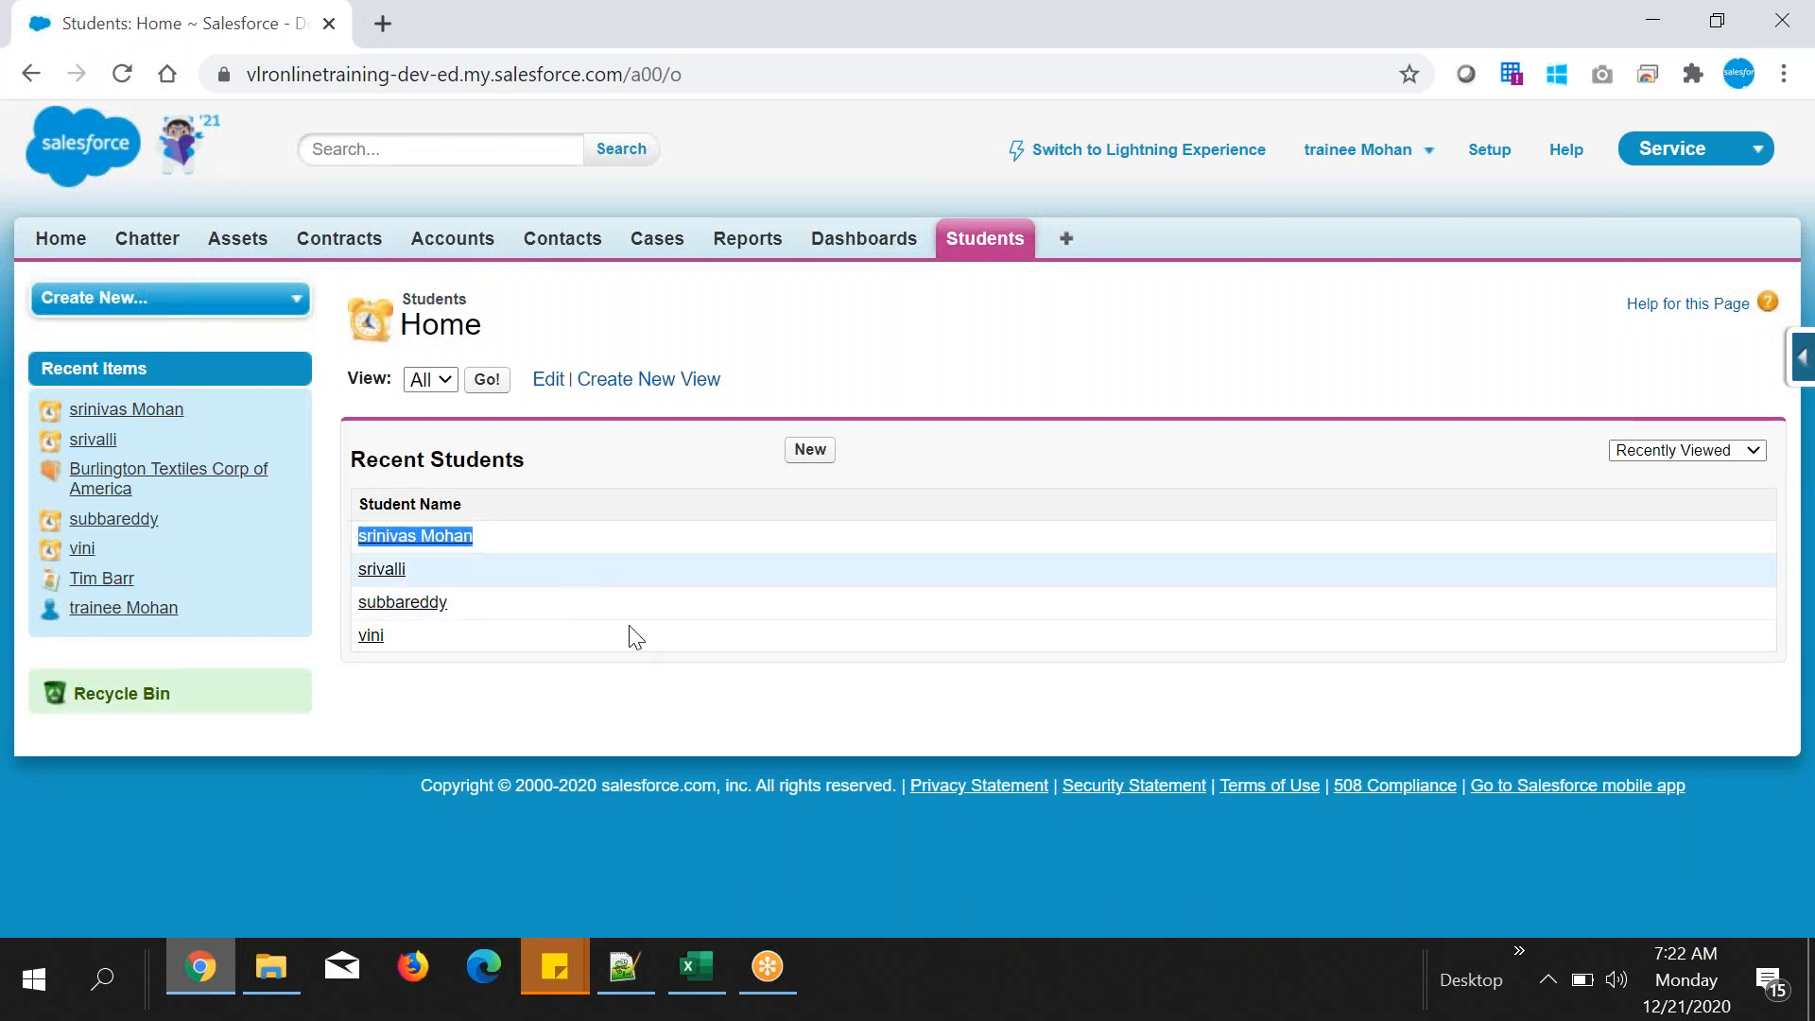
- Paste the copied student name into A2 of the Excel sheet and fit column A to its contents
{"action": "left_click", "coordinate": [697, 966]}
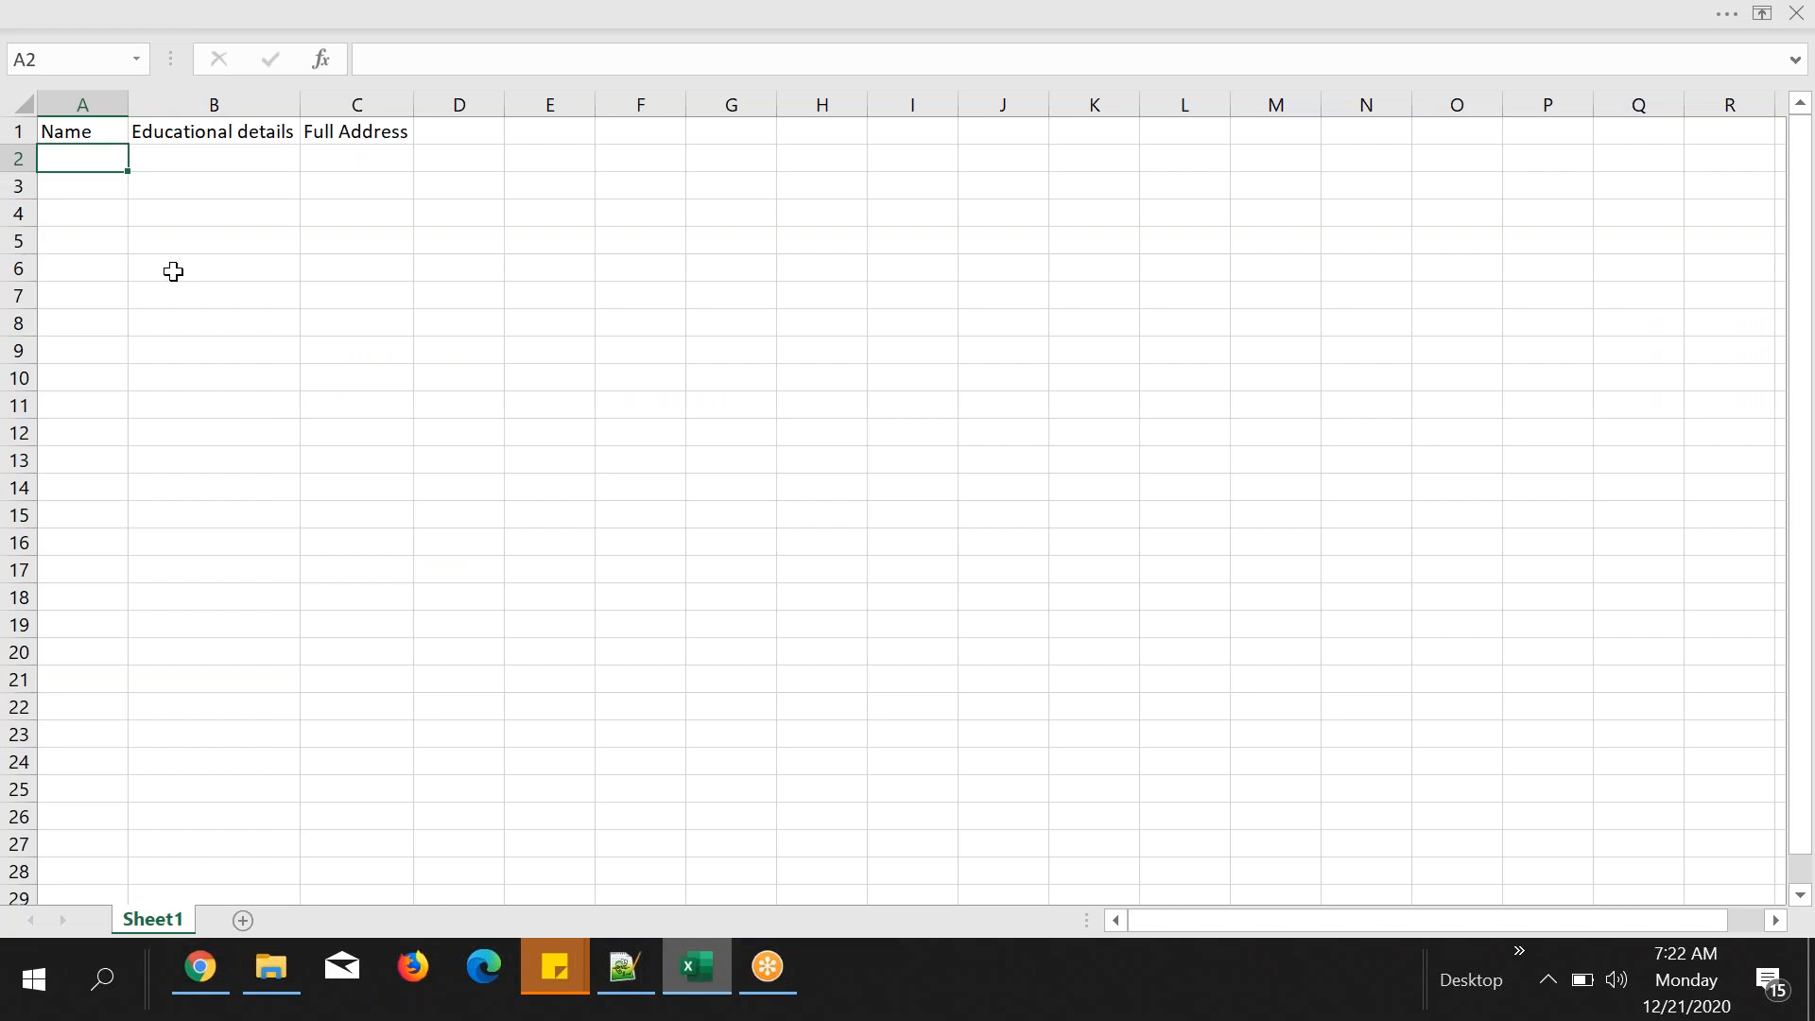
{"action": "double_click", "coordinate": [97, 157]}
{"action": "key", "text": "ctrl+v"}
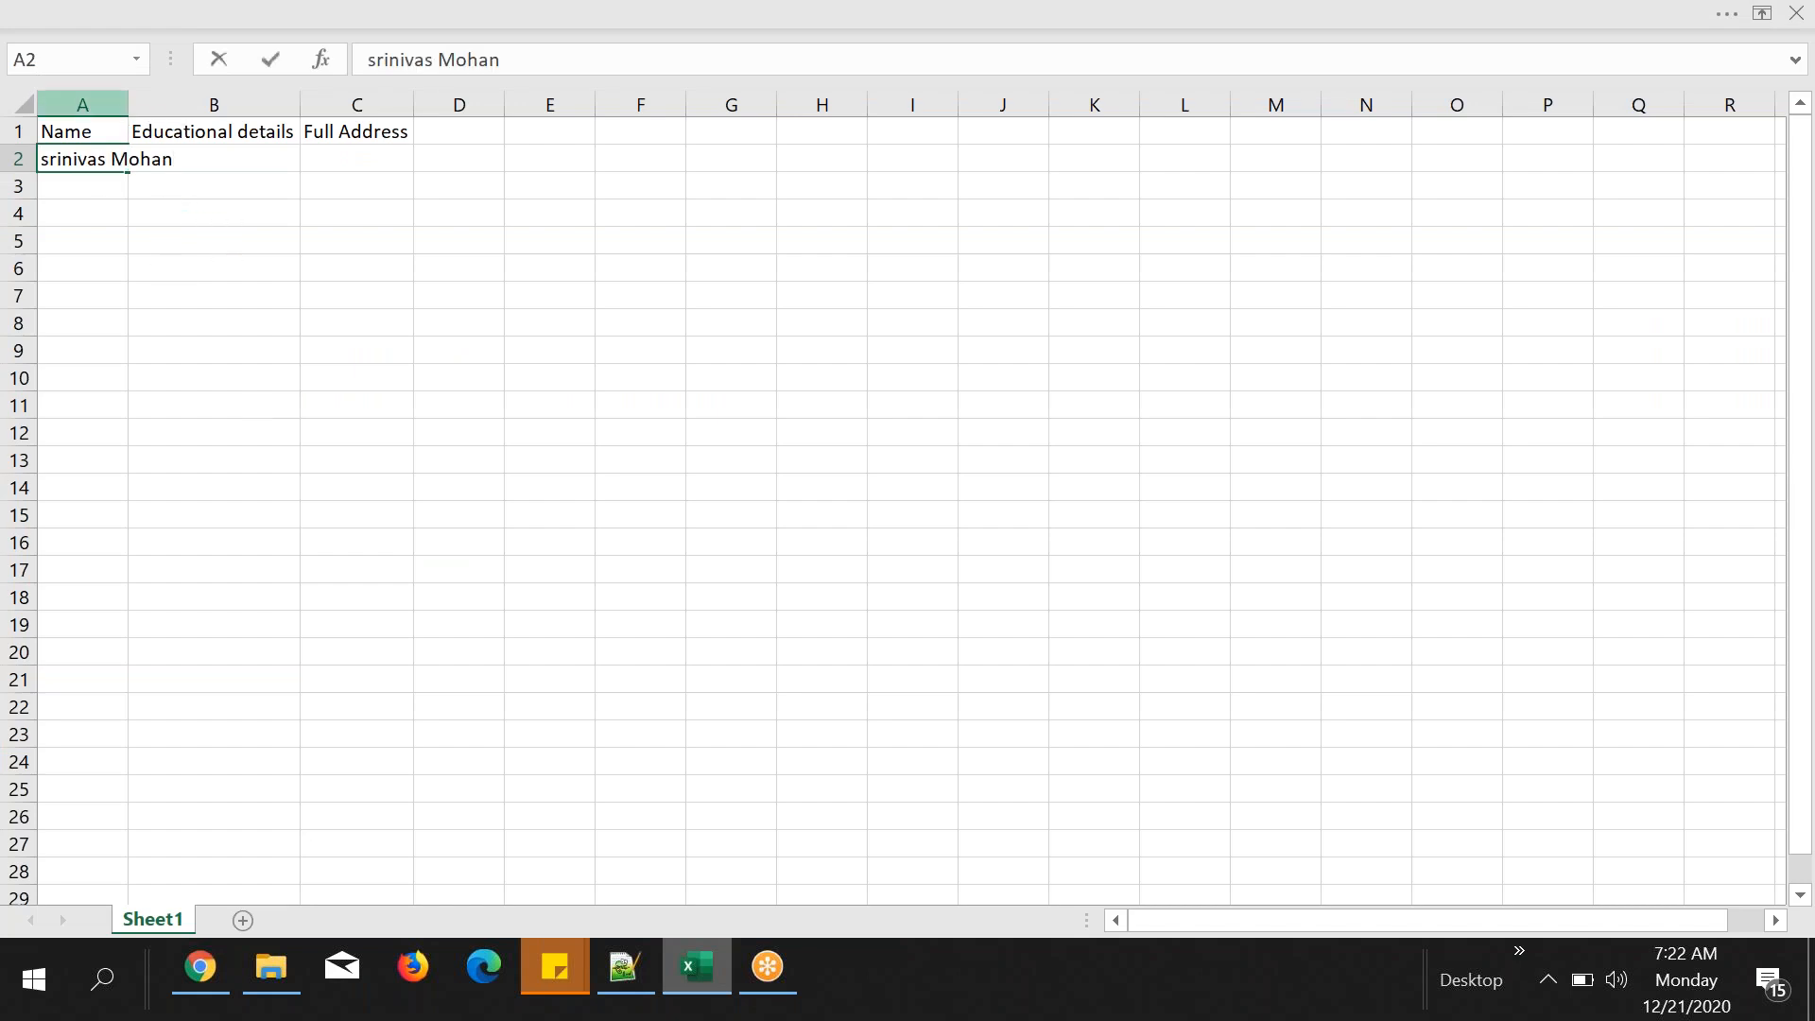
{"action": "left_click", "coordinate": [121, 104]}
{"action": "double_click", "coordinate": [128, 104]}
{"action": "left_click", "coordinate": [230, 163]}
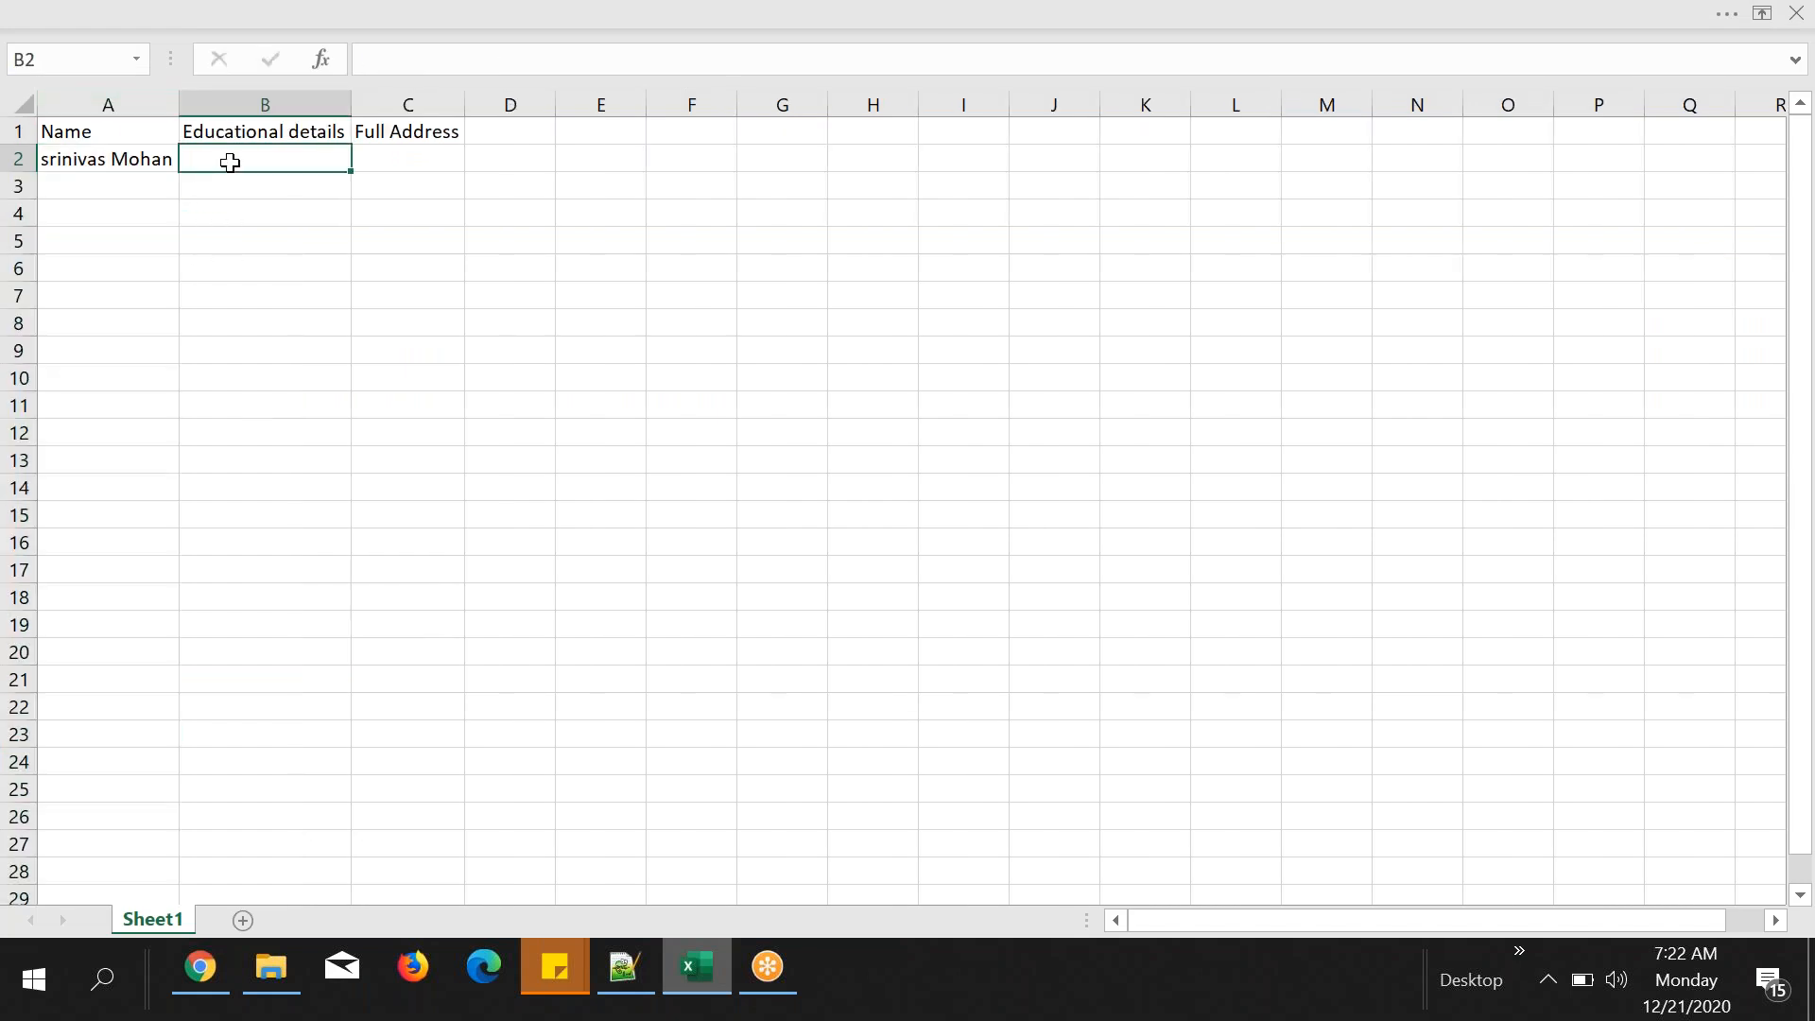
{"action": "left_click", "coordinate": [366, 157]}
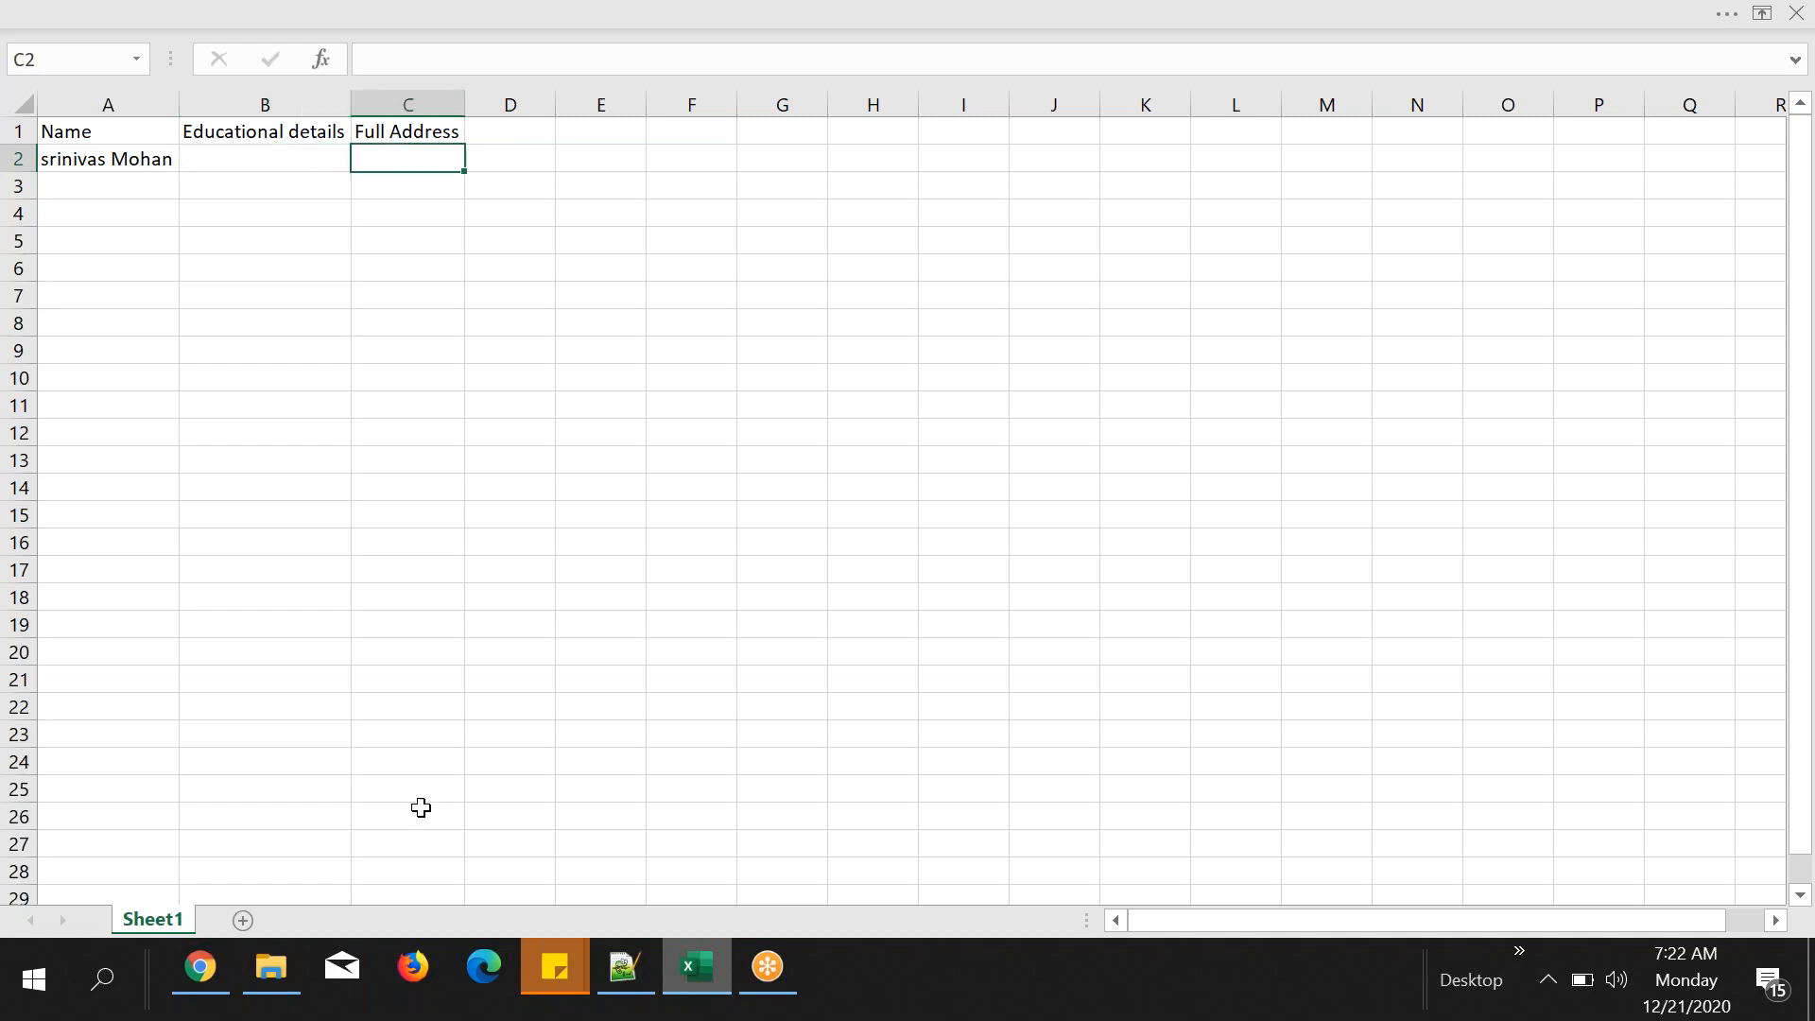
- Return to Chrome and open the first recent student's record to view its Student Detail section
{"action": "left_click", "coordinate": [224, 981]}
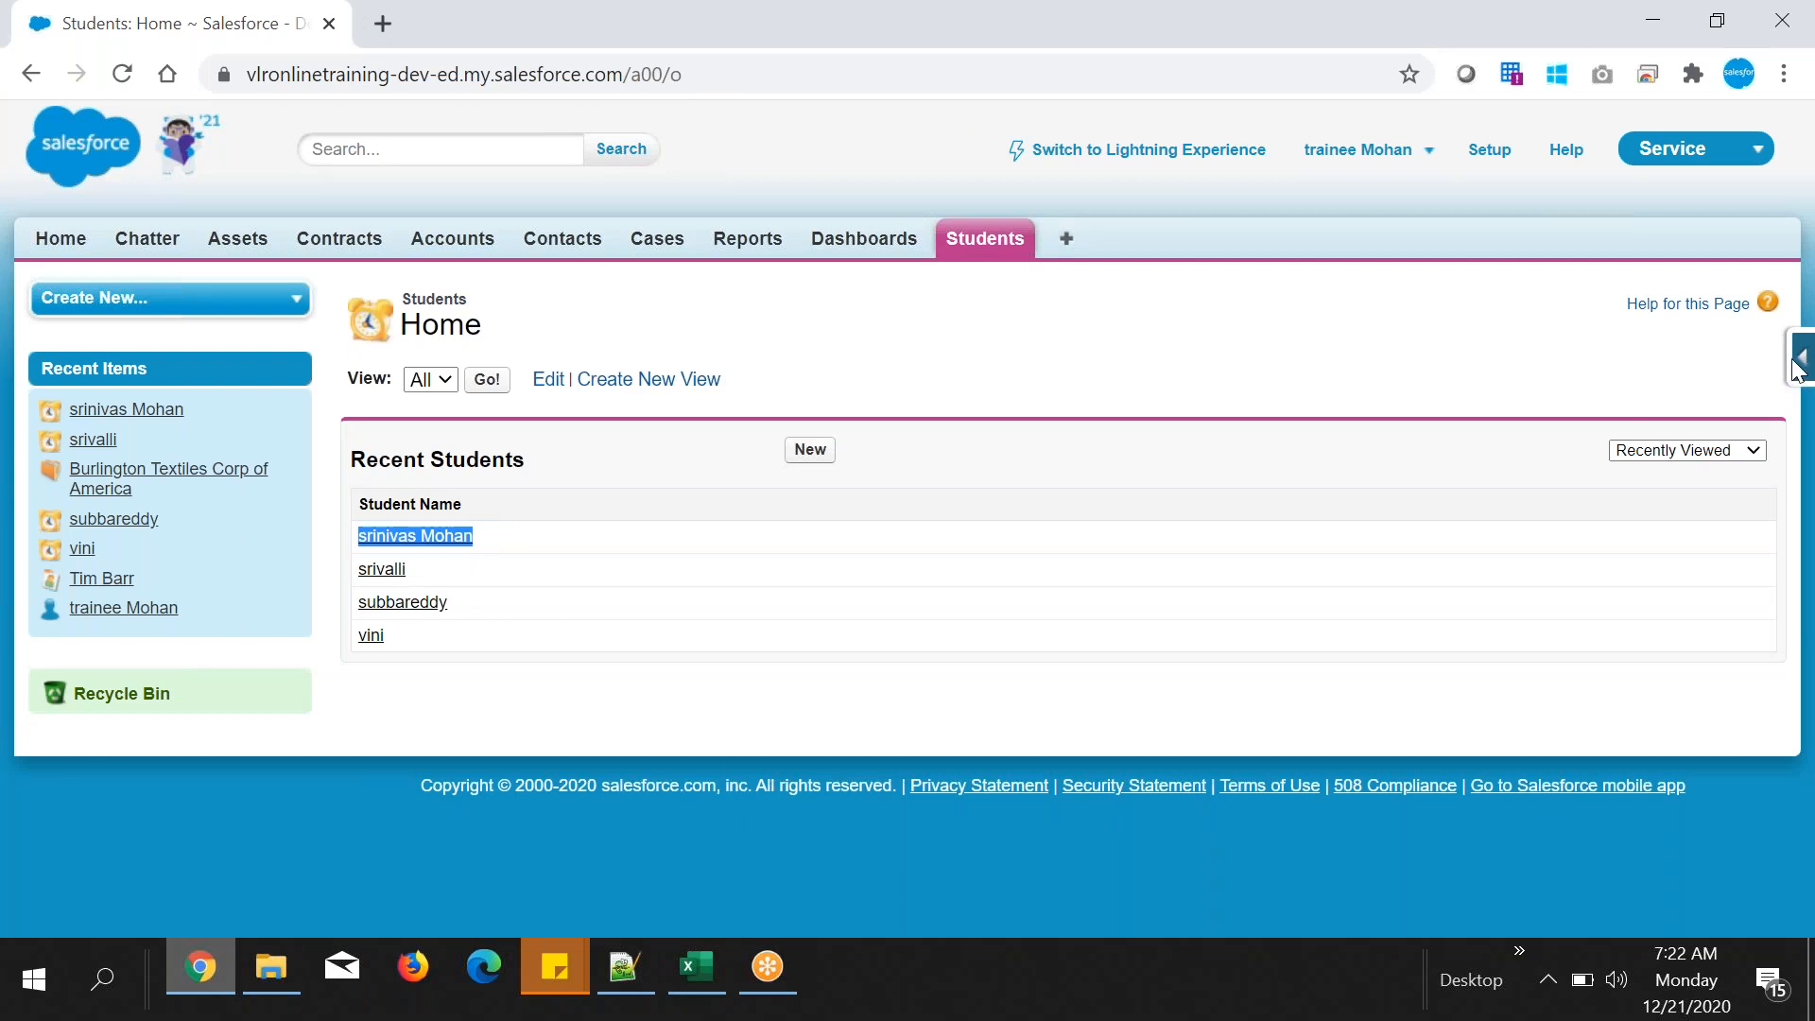
{"action": "left_click", "coordinate": [1799, 522]}
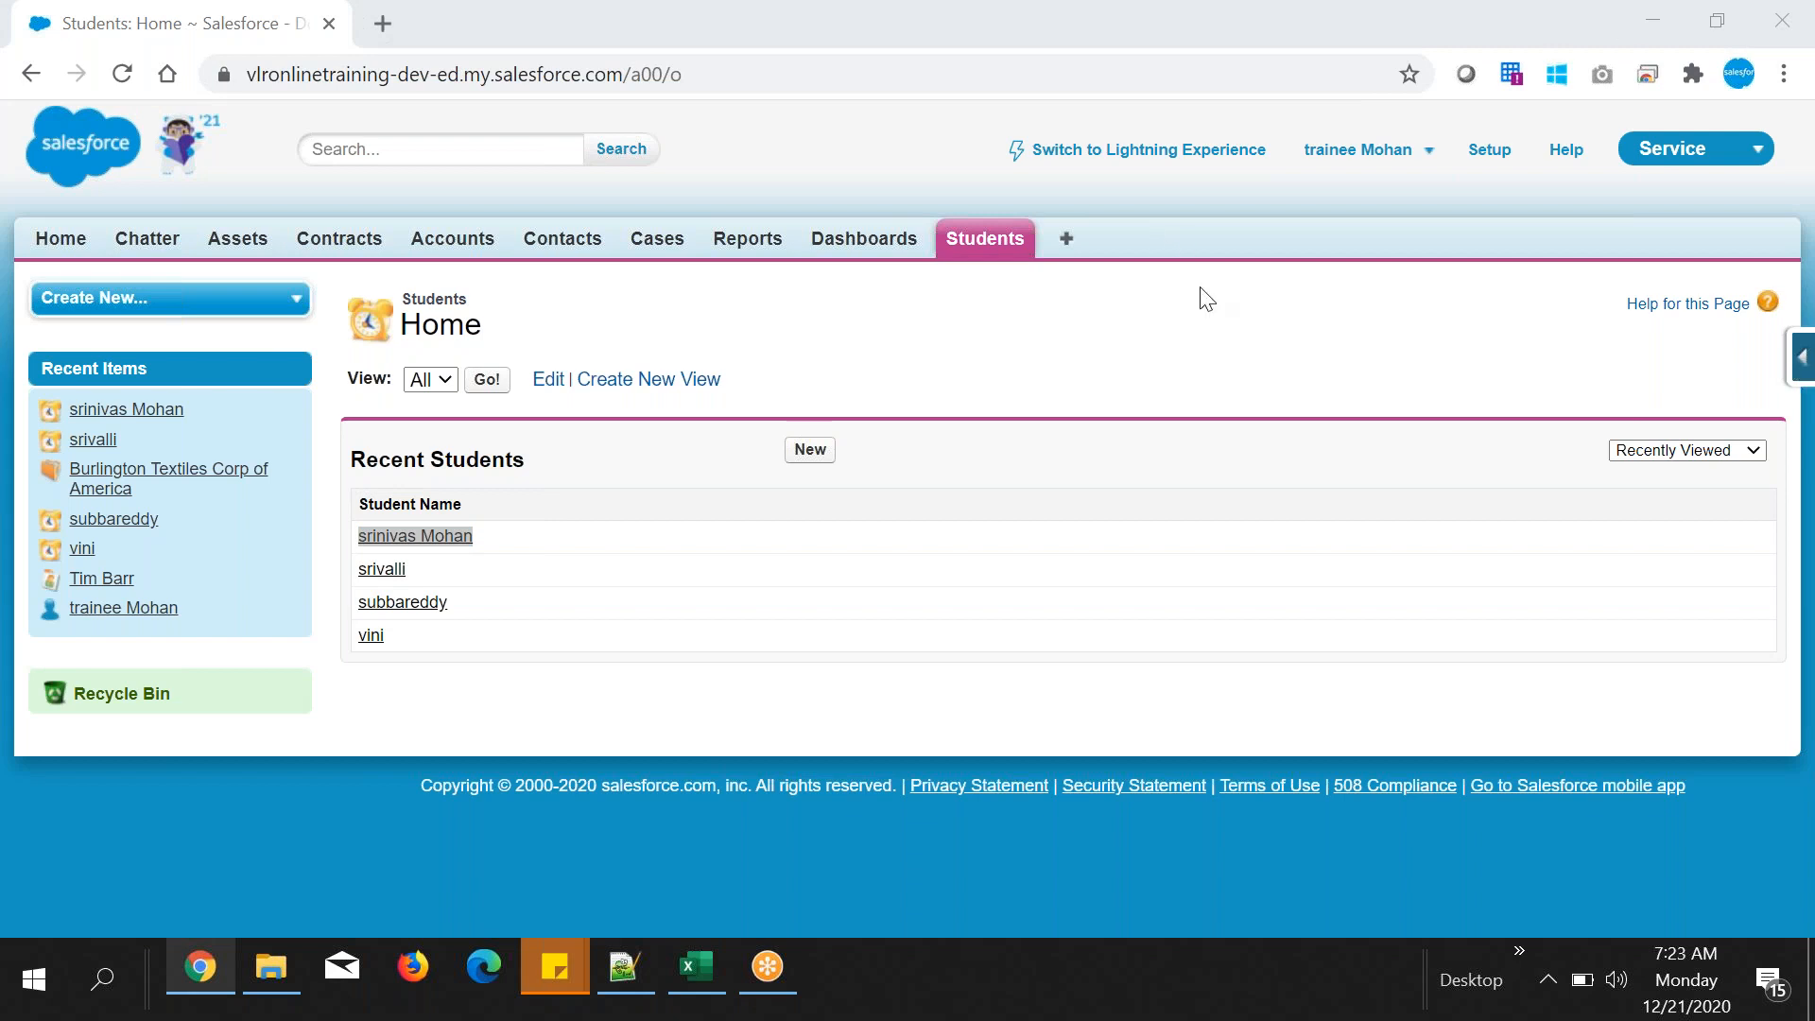
{"action": "left_click", "coordinate": [739, 554]}
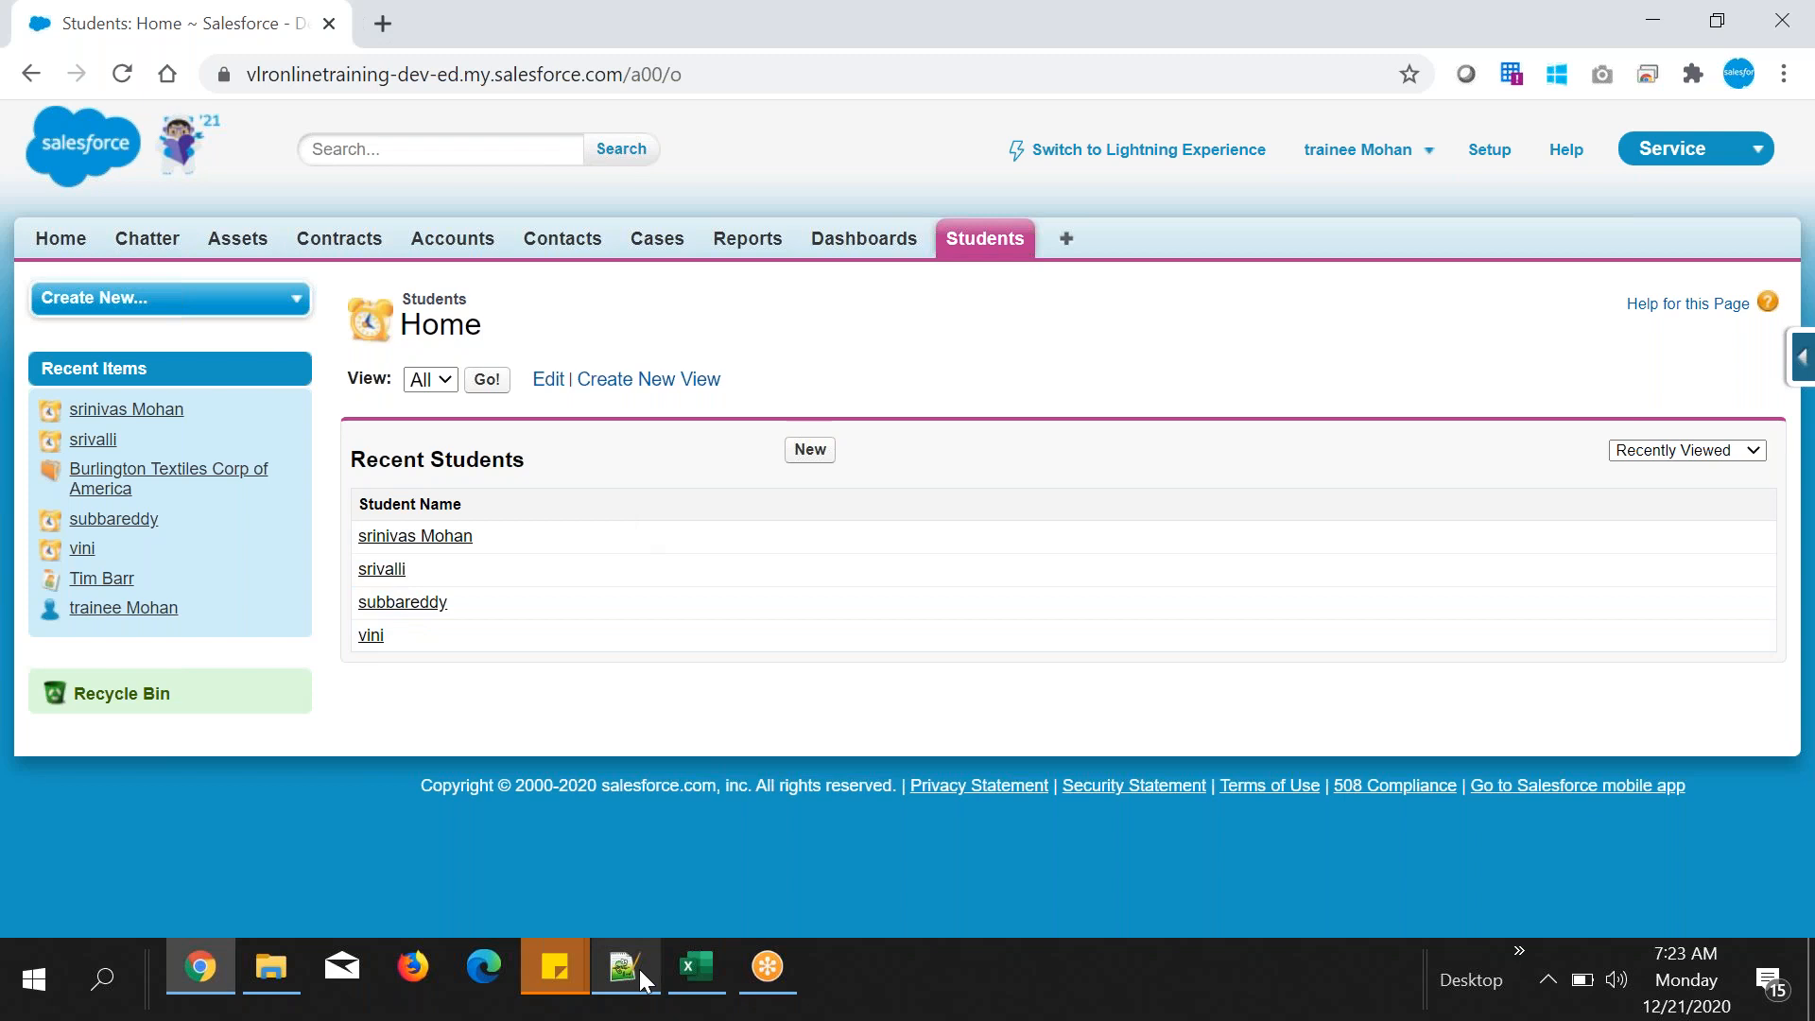
{"action": "left_click", "coordinate": [430, 539]}
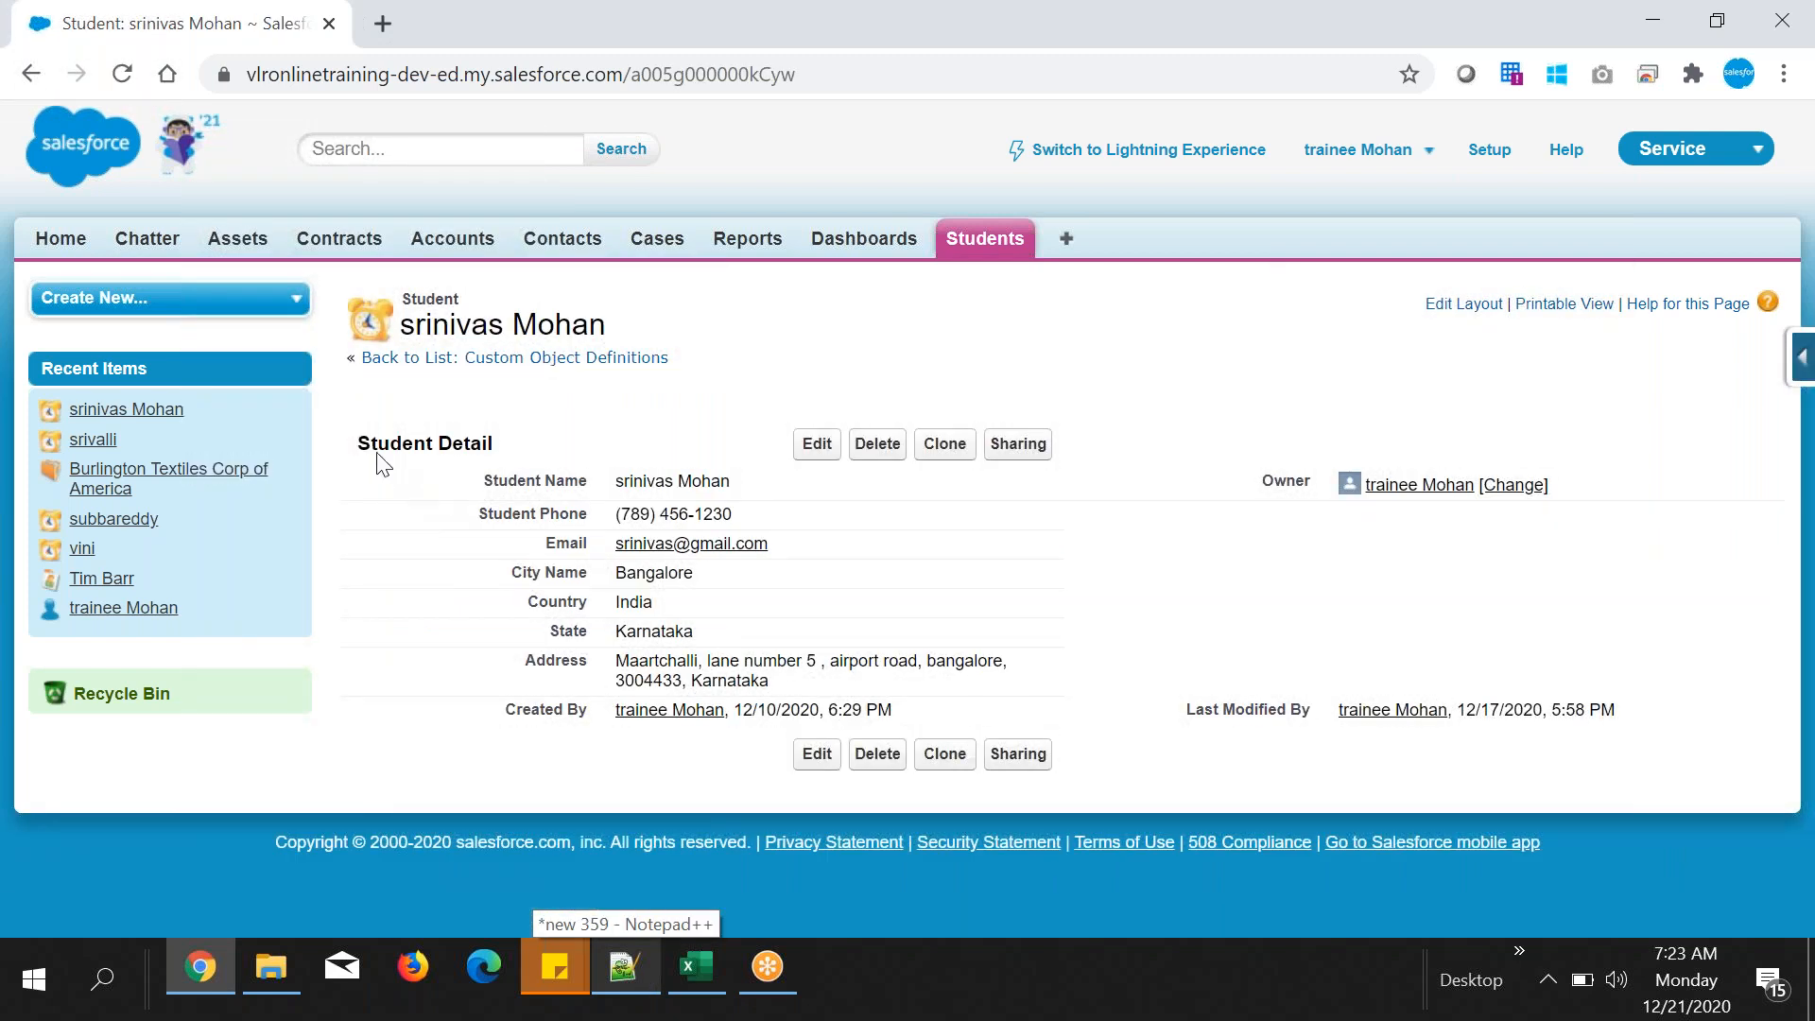
{"action": "left_click_drag", "start_coordinate": [361, 443], "coordinate": [495, 446]}
{"action": "left_click", "coordinate": [501, 455]}
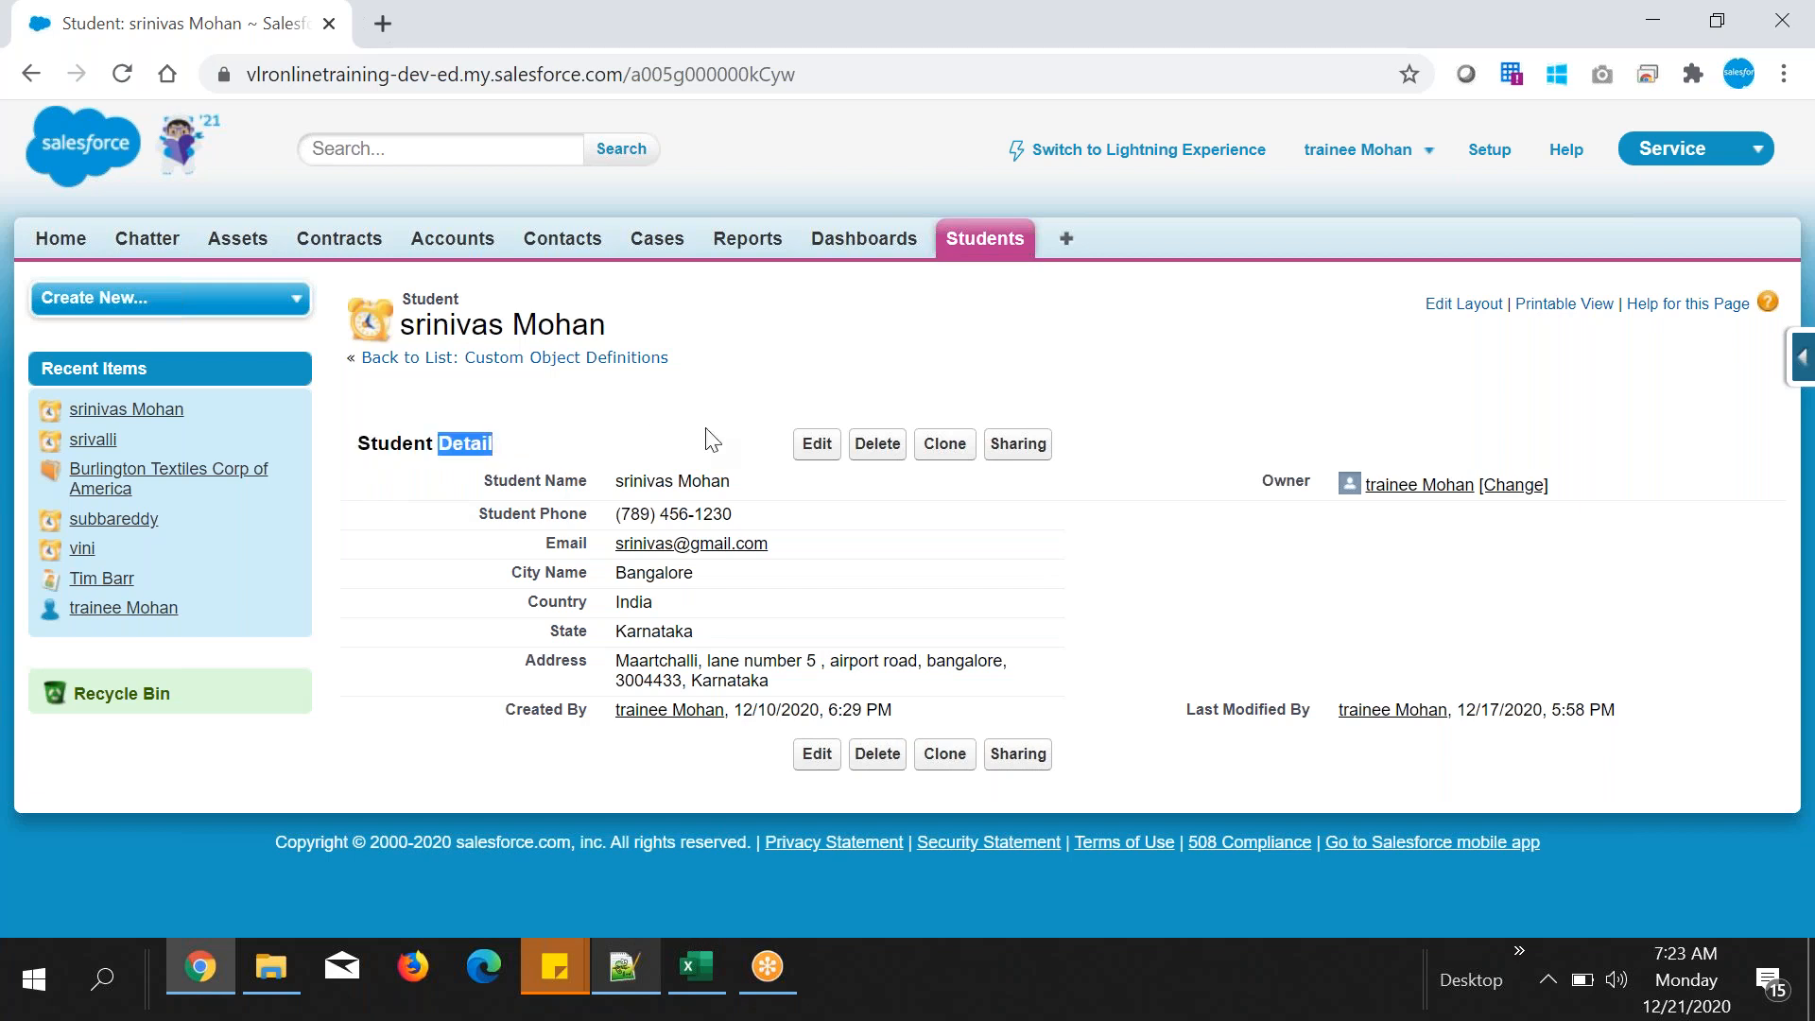
- Switch to Notepad++ and add a second line reading "Record detail page"
{"action": "left_click", "coordinate": [624, 966]}
{"action": "key", "text": "Return"}
{"action": "type", "text": "R"}
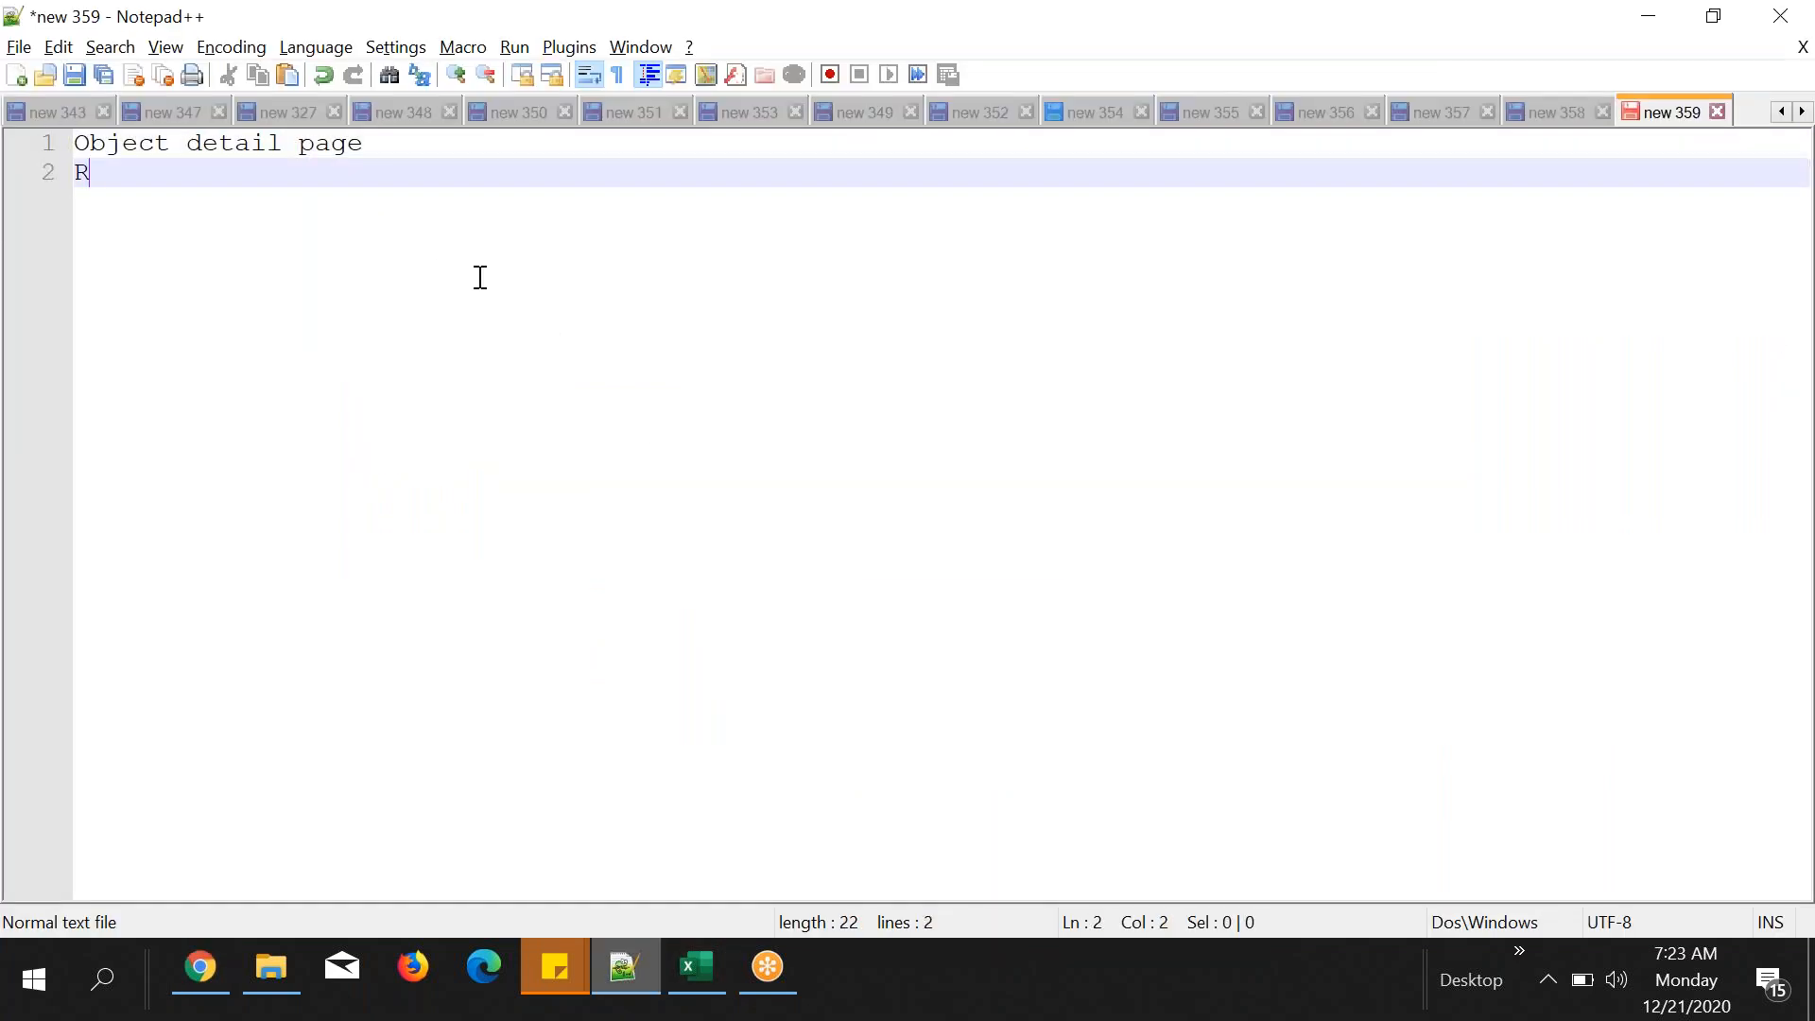
{"action": "type", "text": "ecord detail page"}
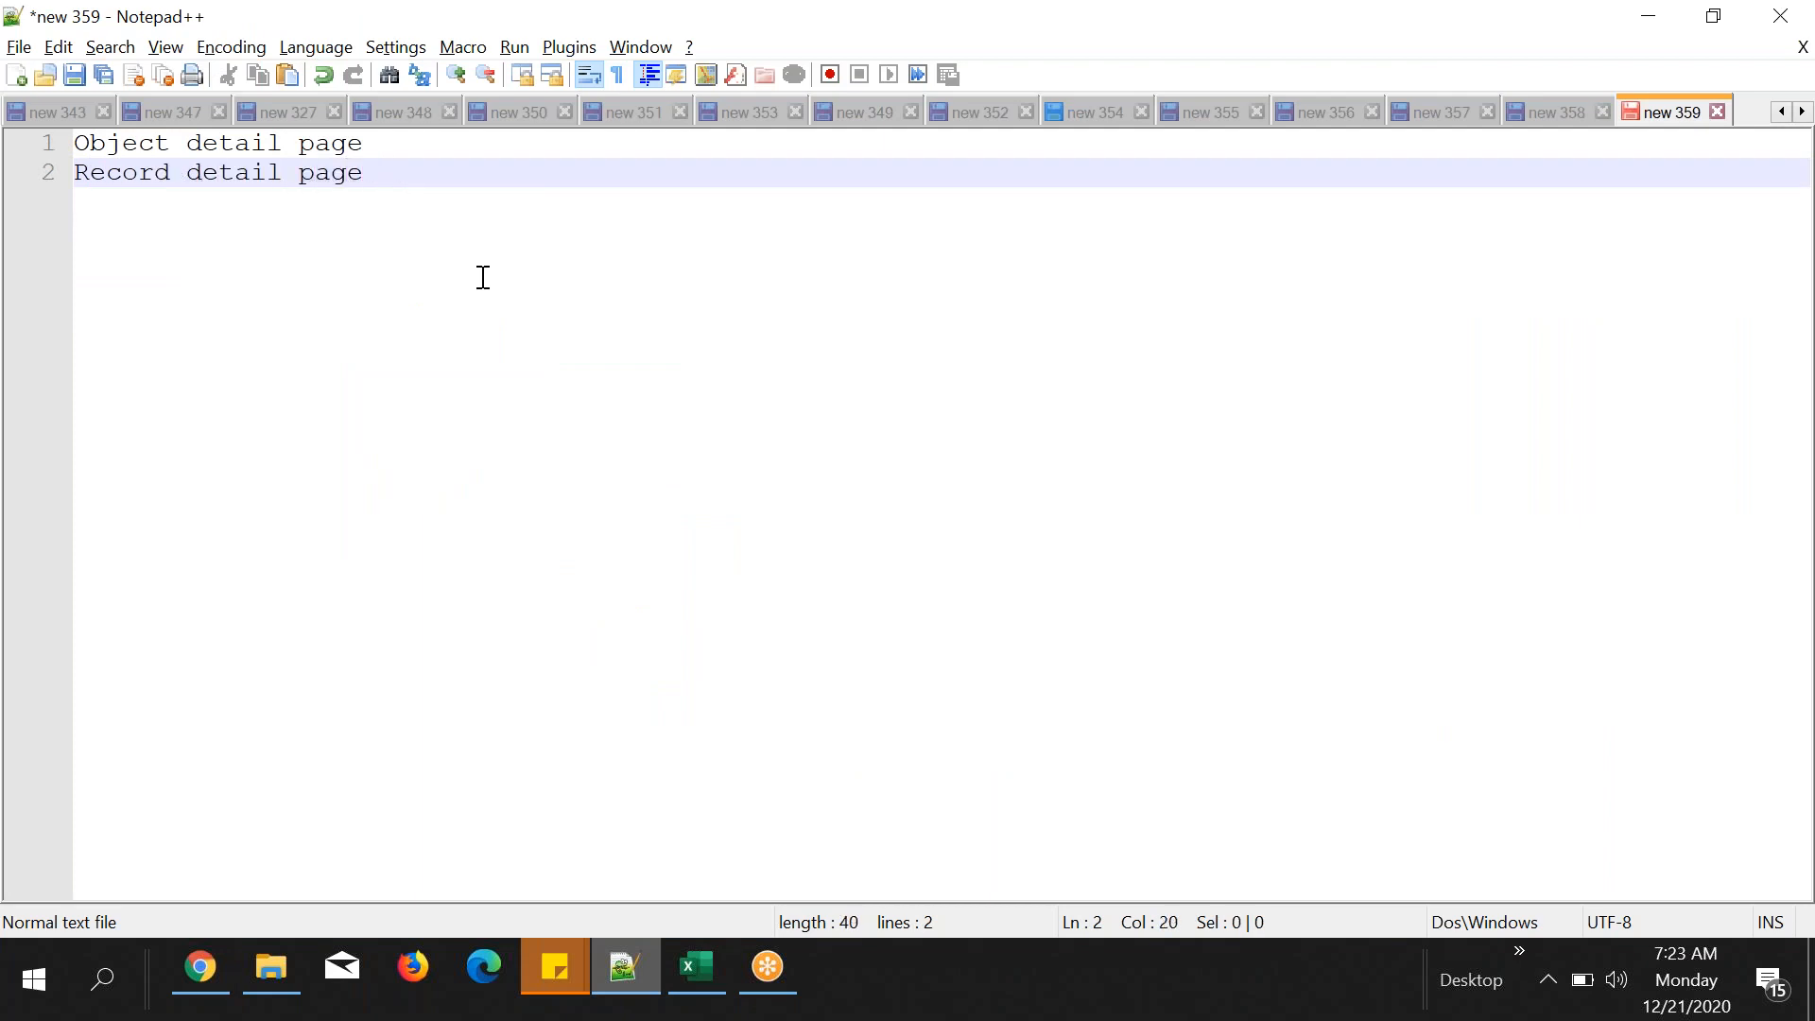
- Return to the student record in Chrome, review its detail fields and open the record's edit page
{"action": "key", "text": "alt+Tab"}
{"action": "left_click", "coordinate": [392, 442]}
{"action": "left_click_drag", "start_coordinate": [360, 441], "coordinate": [767, 711]}
{"action": "left_click", "coordinate": [863, 478]}
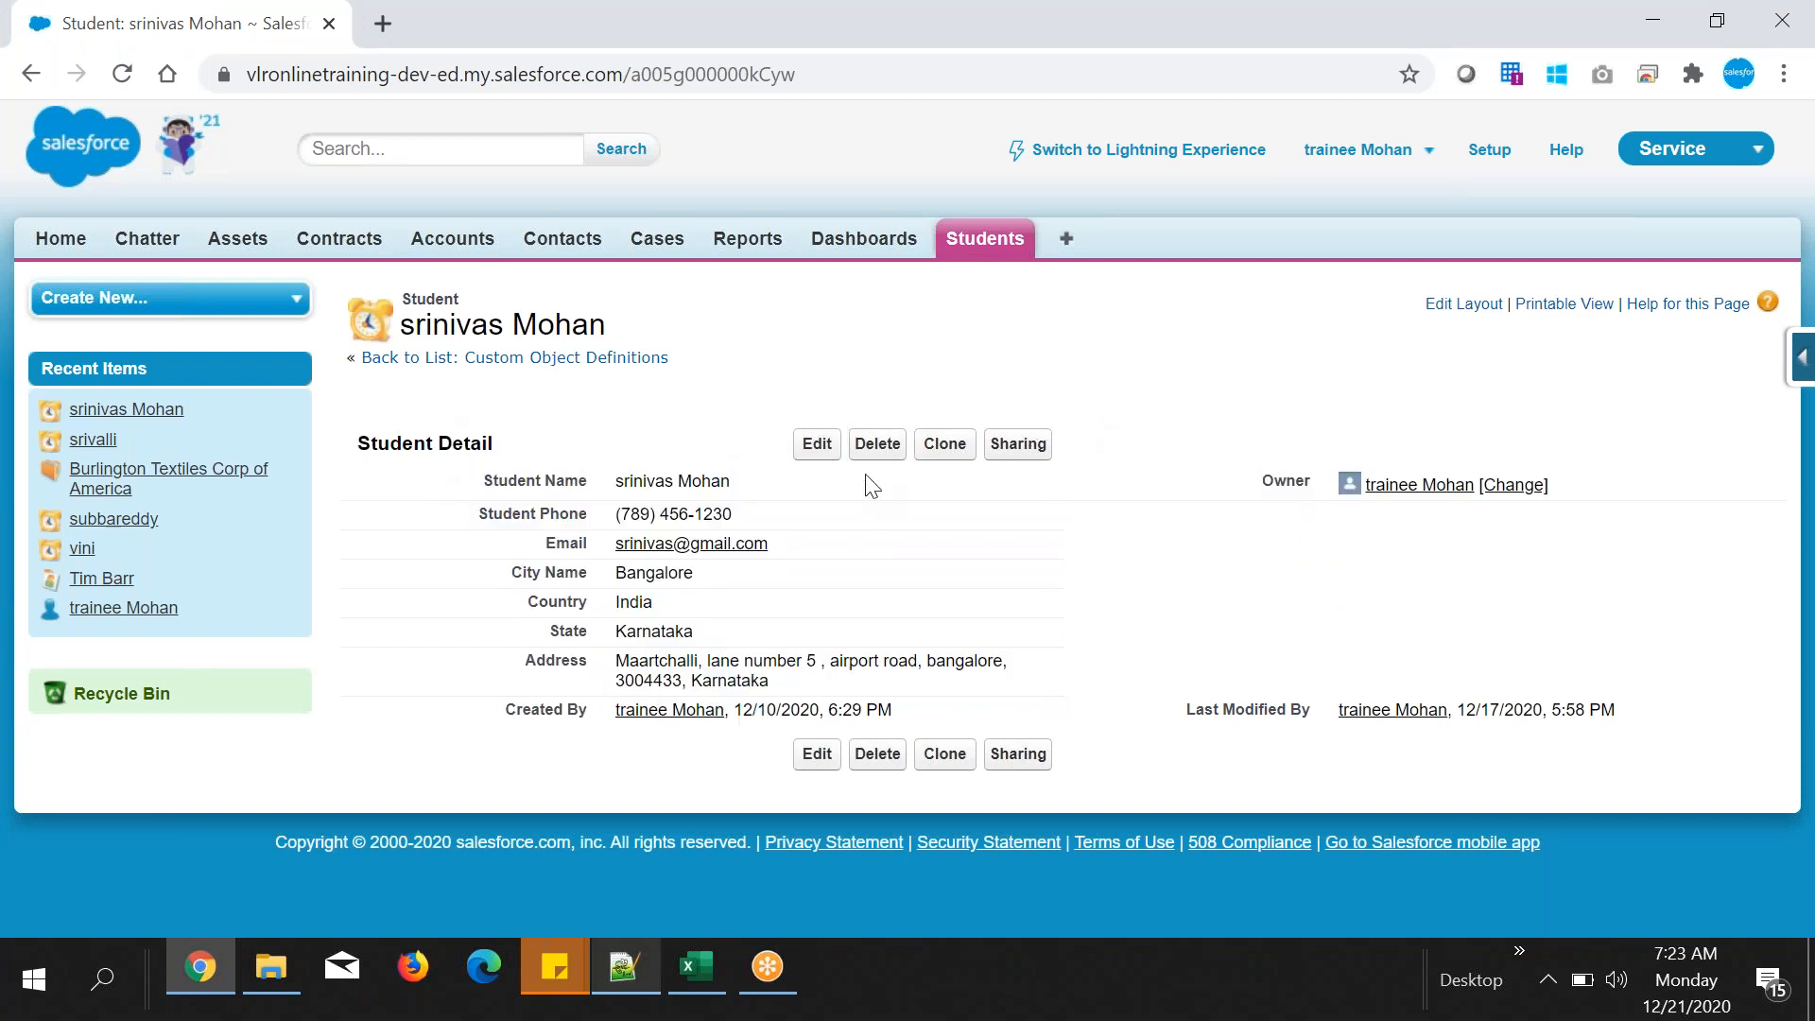
{"action": "left_click", "coordinate": [816, 443]}
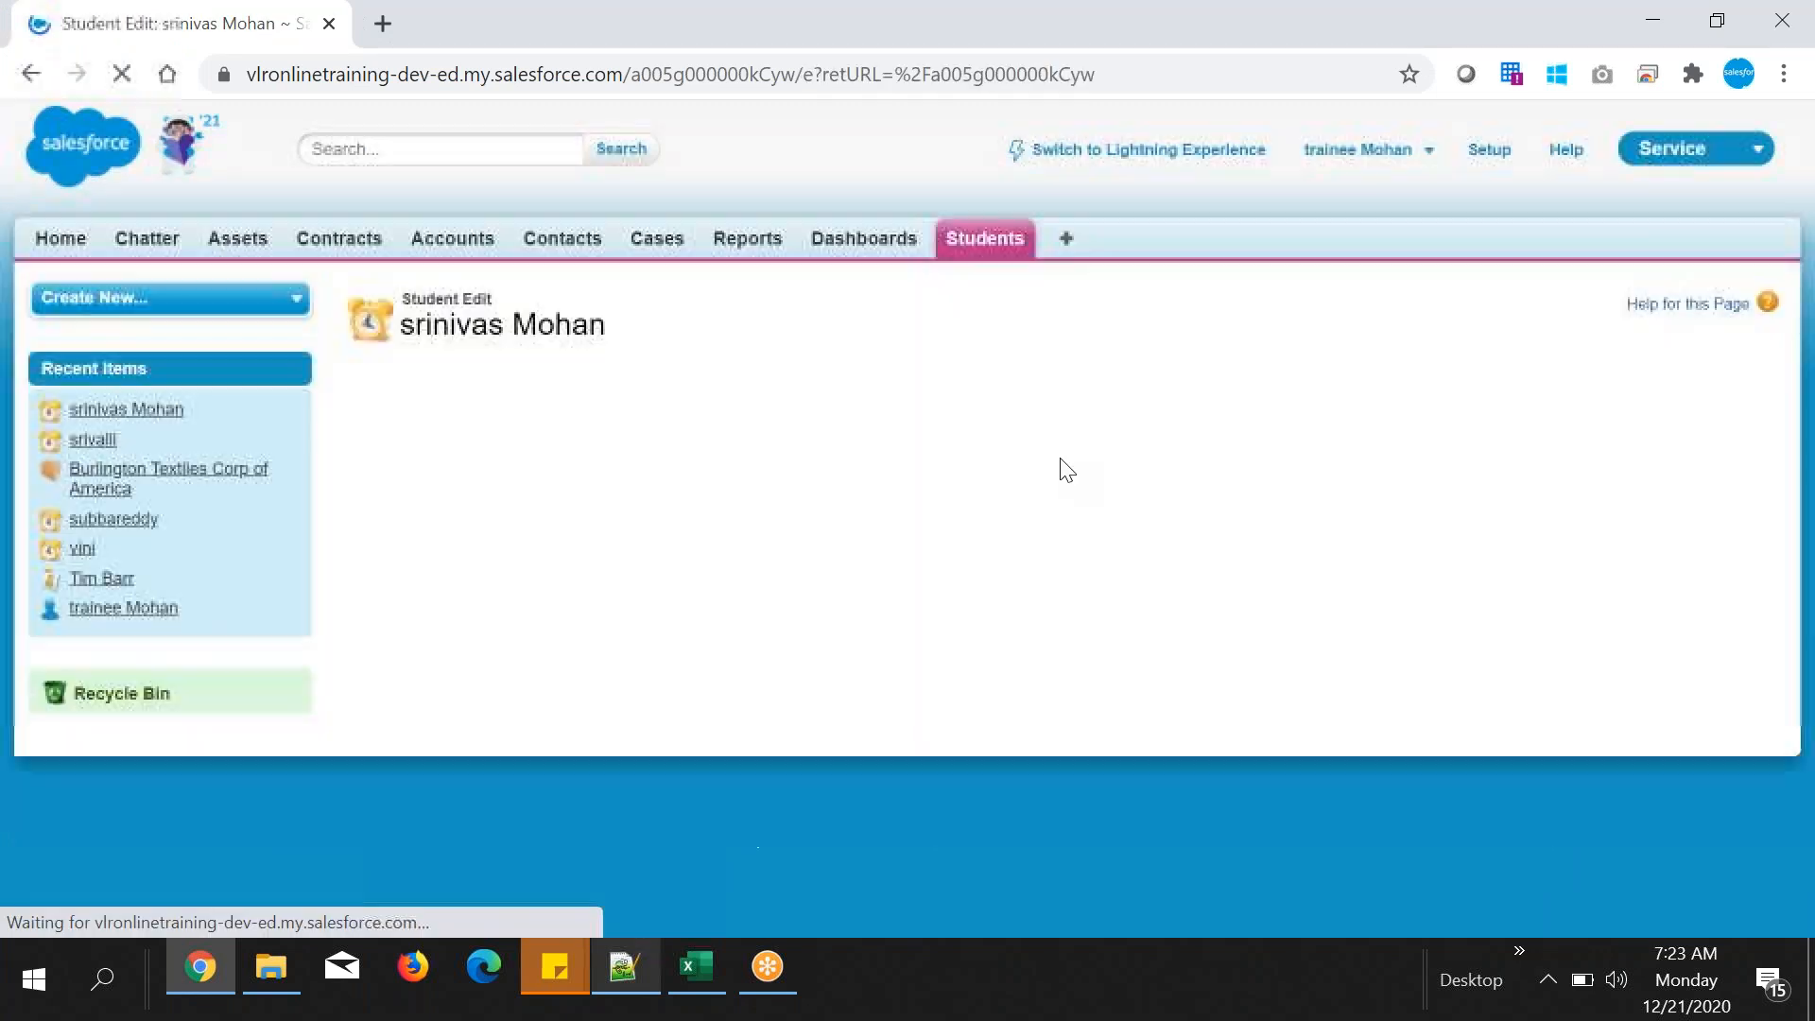
{"action": "left_click_drag", "start_coordinate": [441, 395], "coordinate": [479, 397]}
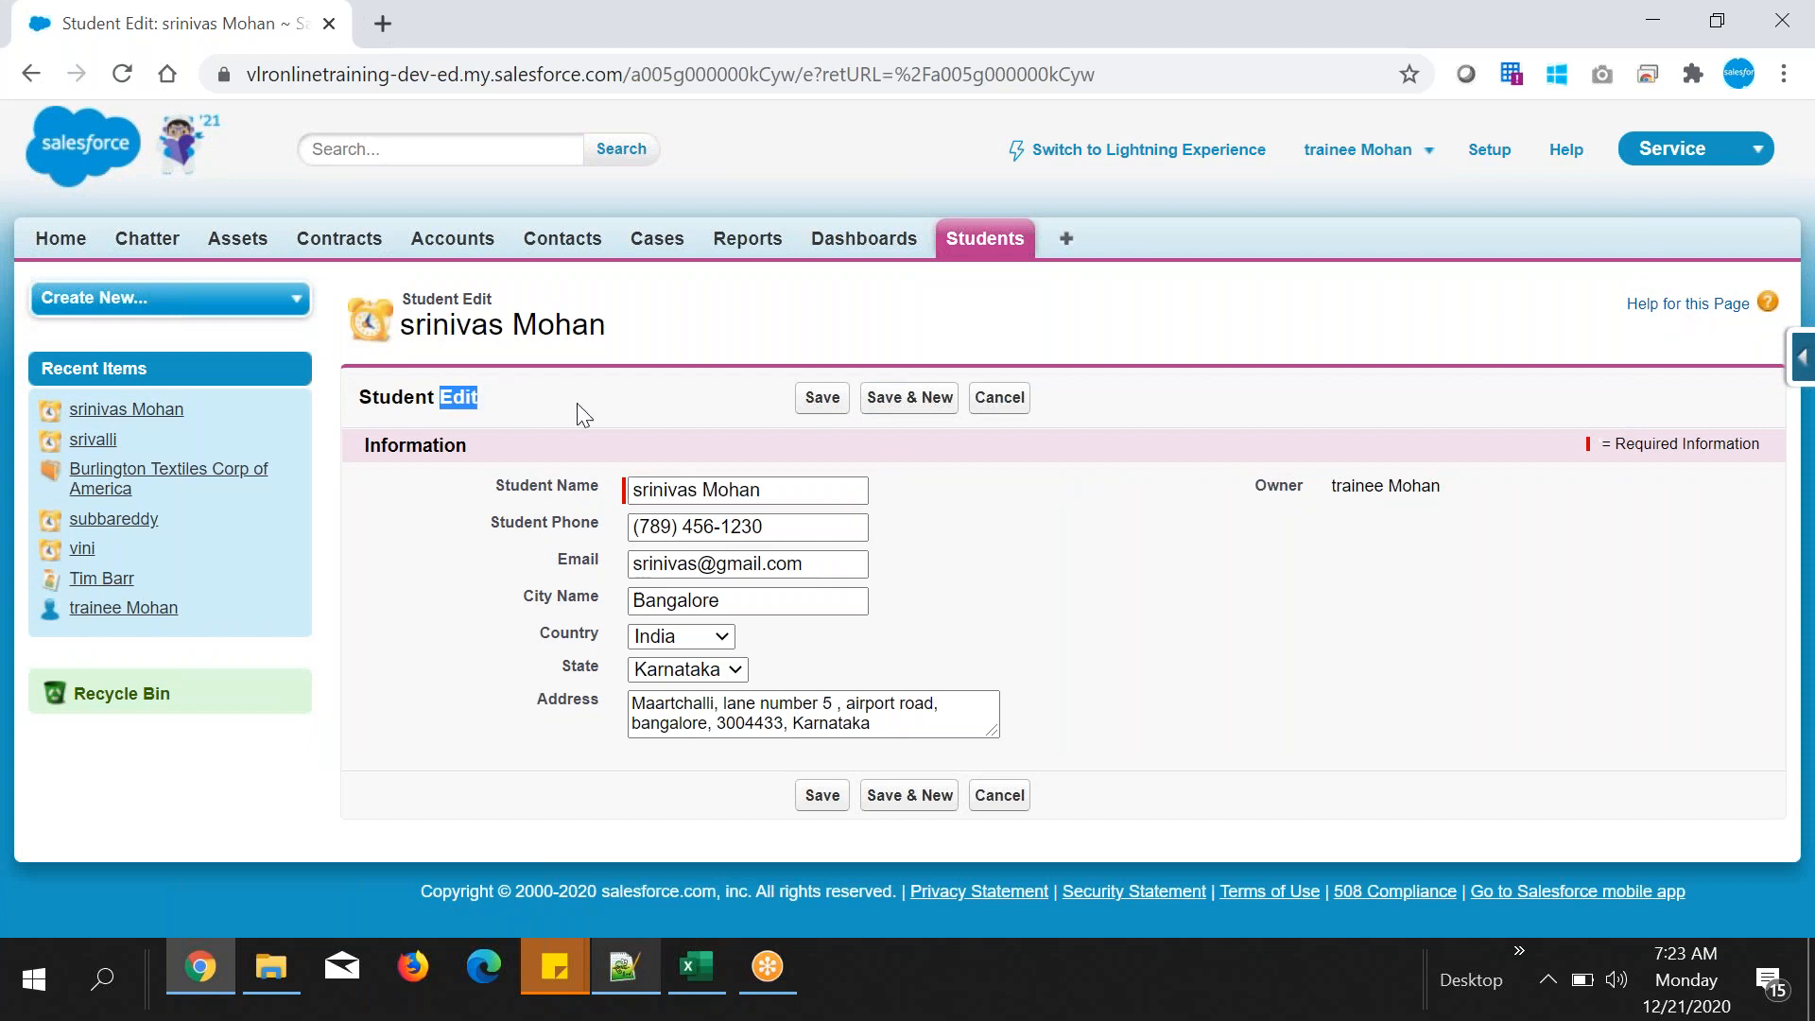
- Switch to Notepad++ and add a third line reading "Record edit page"
{"action": "key", "text": "alt+Tab"}
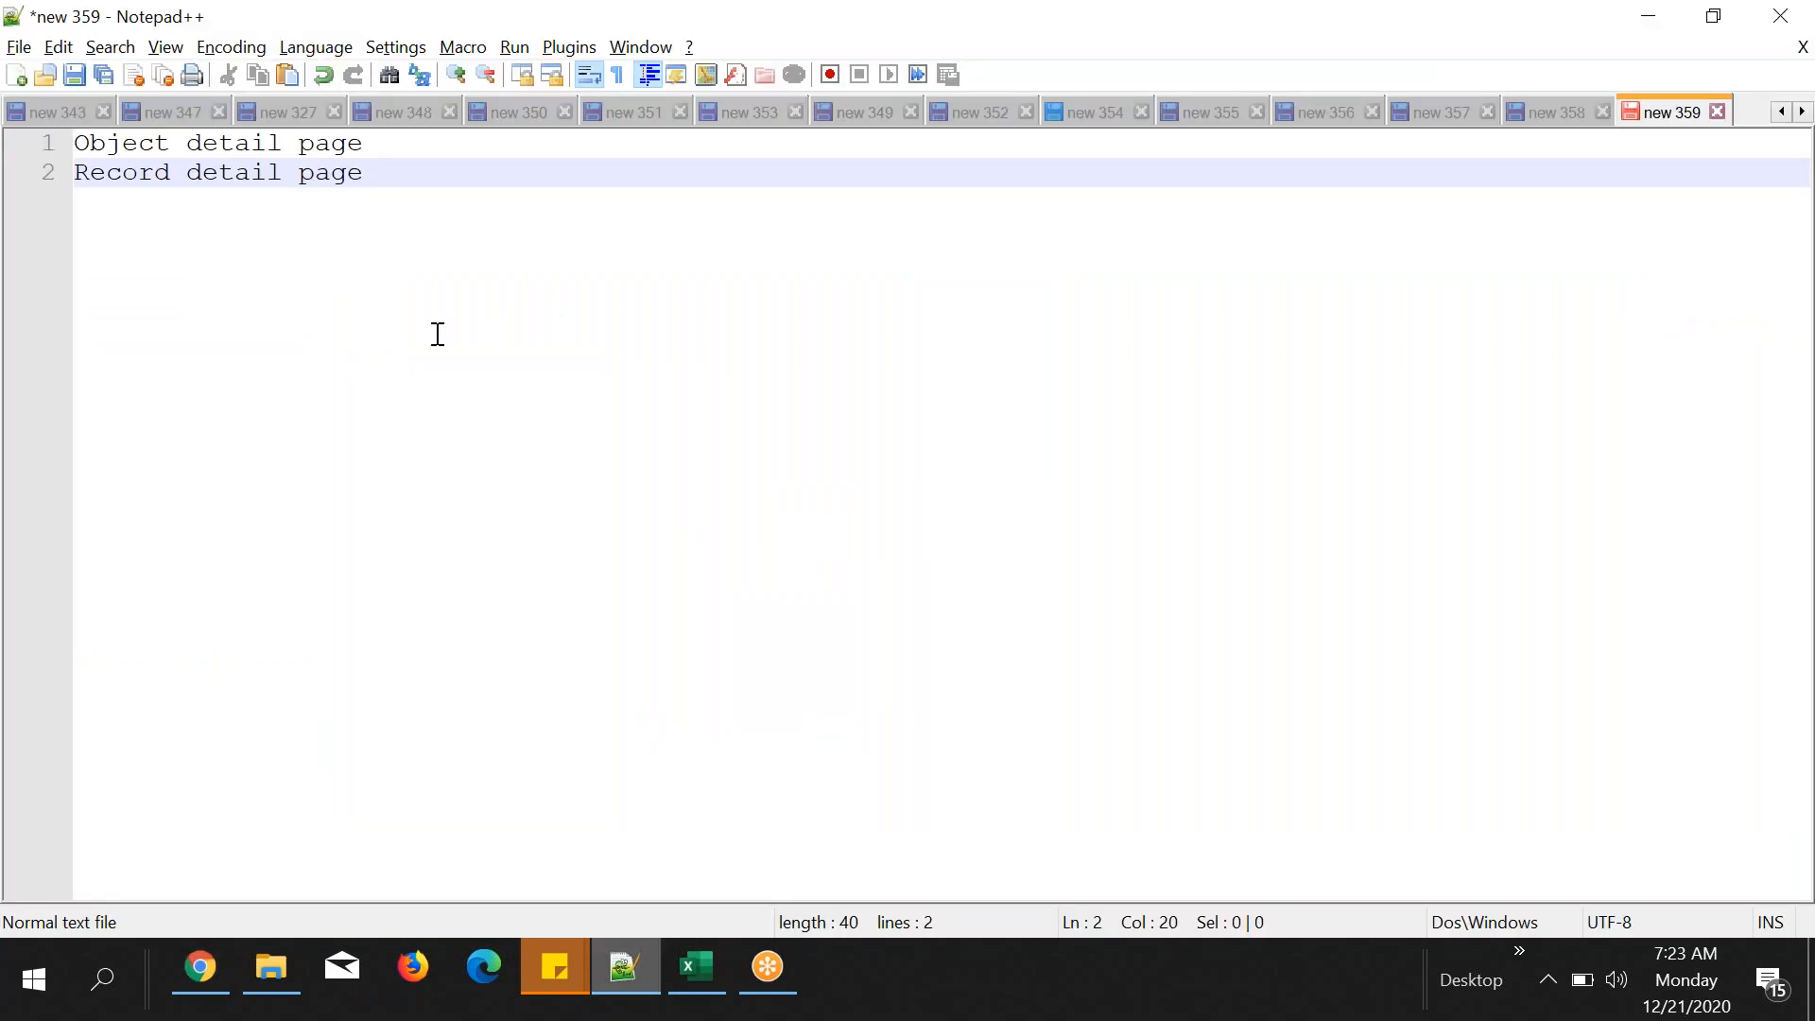
{"action": "key", "text": "Return"}
{"action": "type", "text": "Record edit page"}
{"action": "key", "text": "Return"}
- Return to the Student Edit page in Chrome and open the Student object's definition through the force.com quick links
{"action": "key", "text": "alt+Tab"}
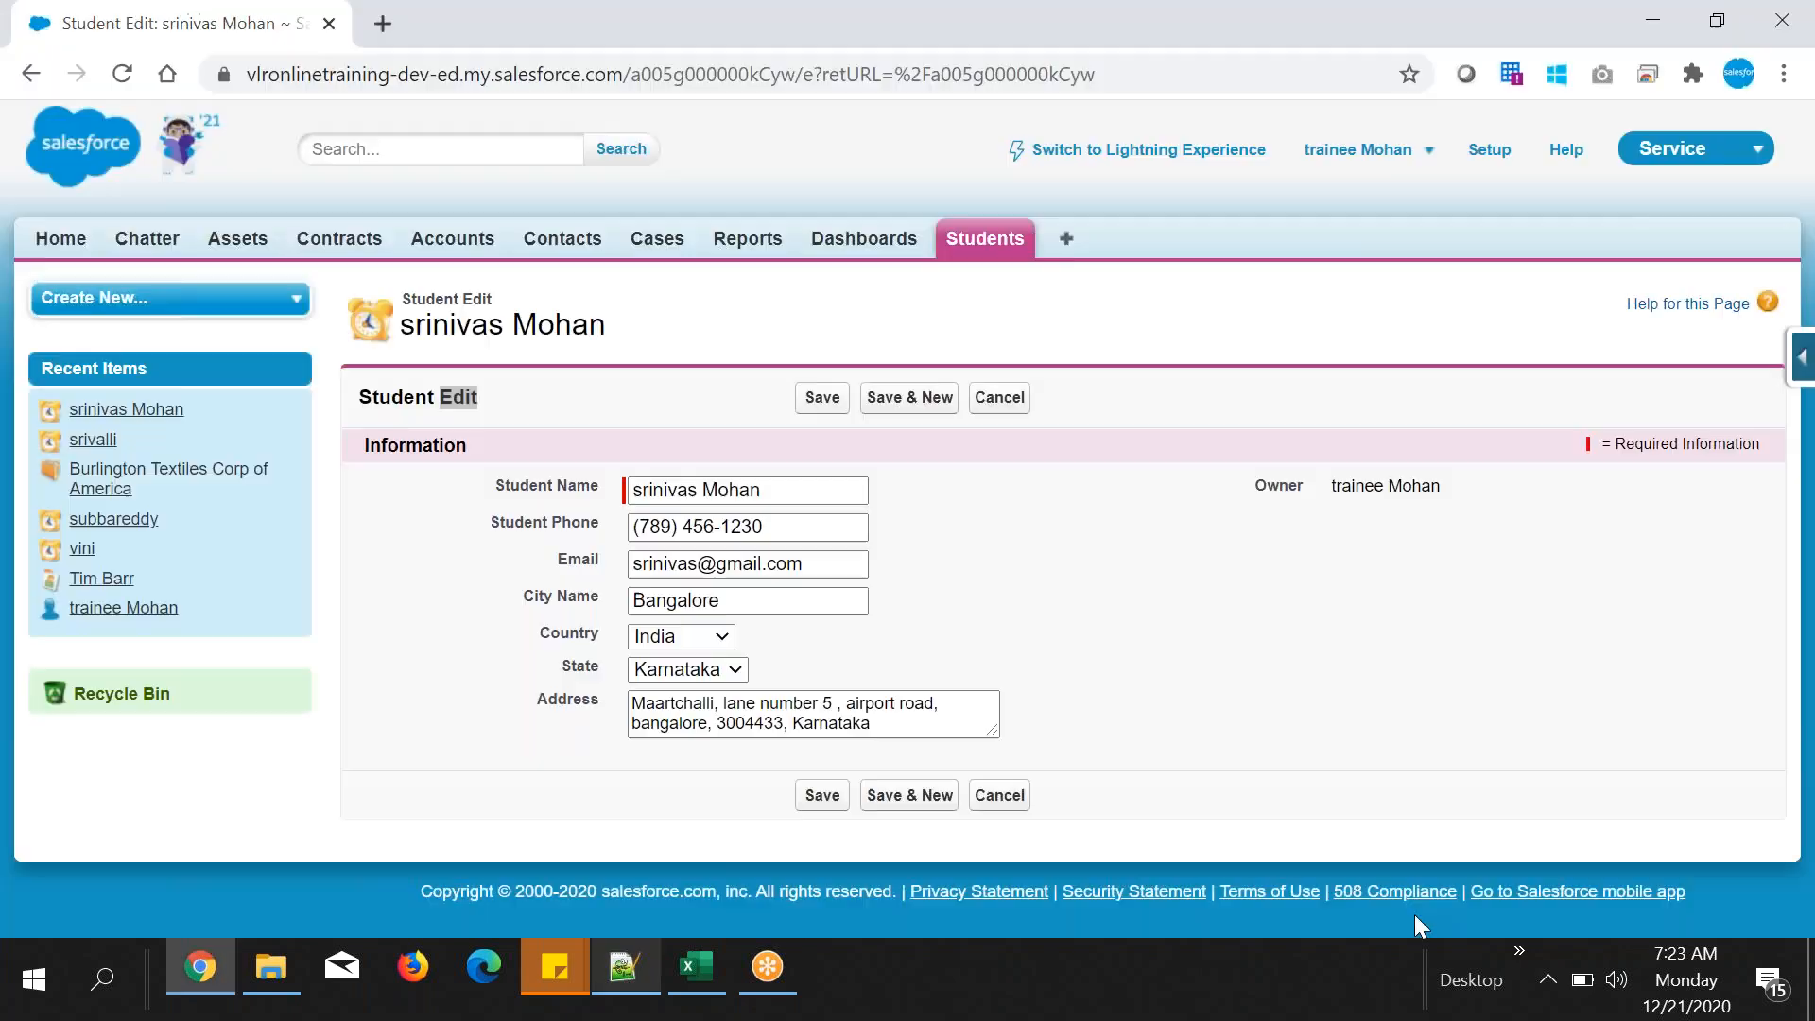
{"action": "left_click", "coordinate": [1049, 492]}
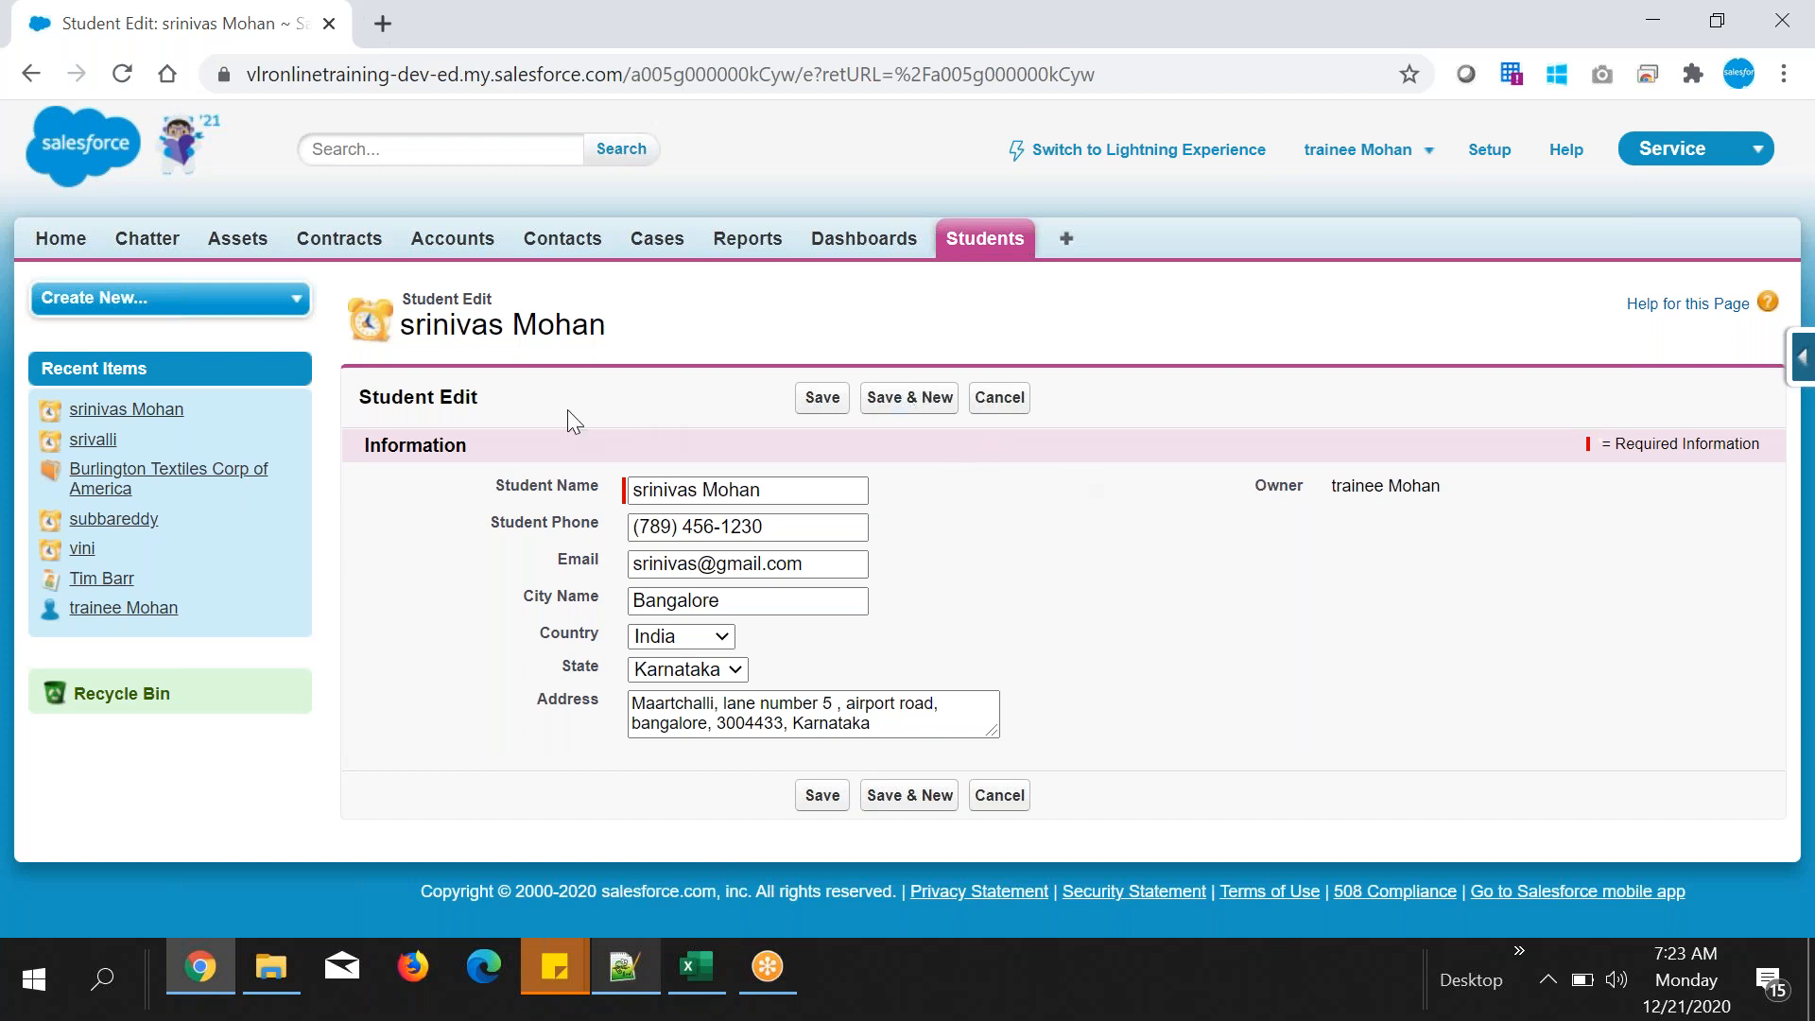
{"action": "left_click_drag", "start_coordinate": [431, 326], "coordinate": [563, 352]}
{"action": "left_click", "coordinate": [548, 440]}
{"action": "left_click", "coordinate": [1804, 363]}
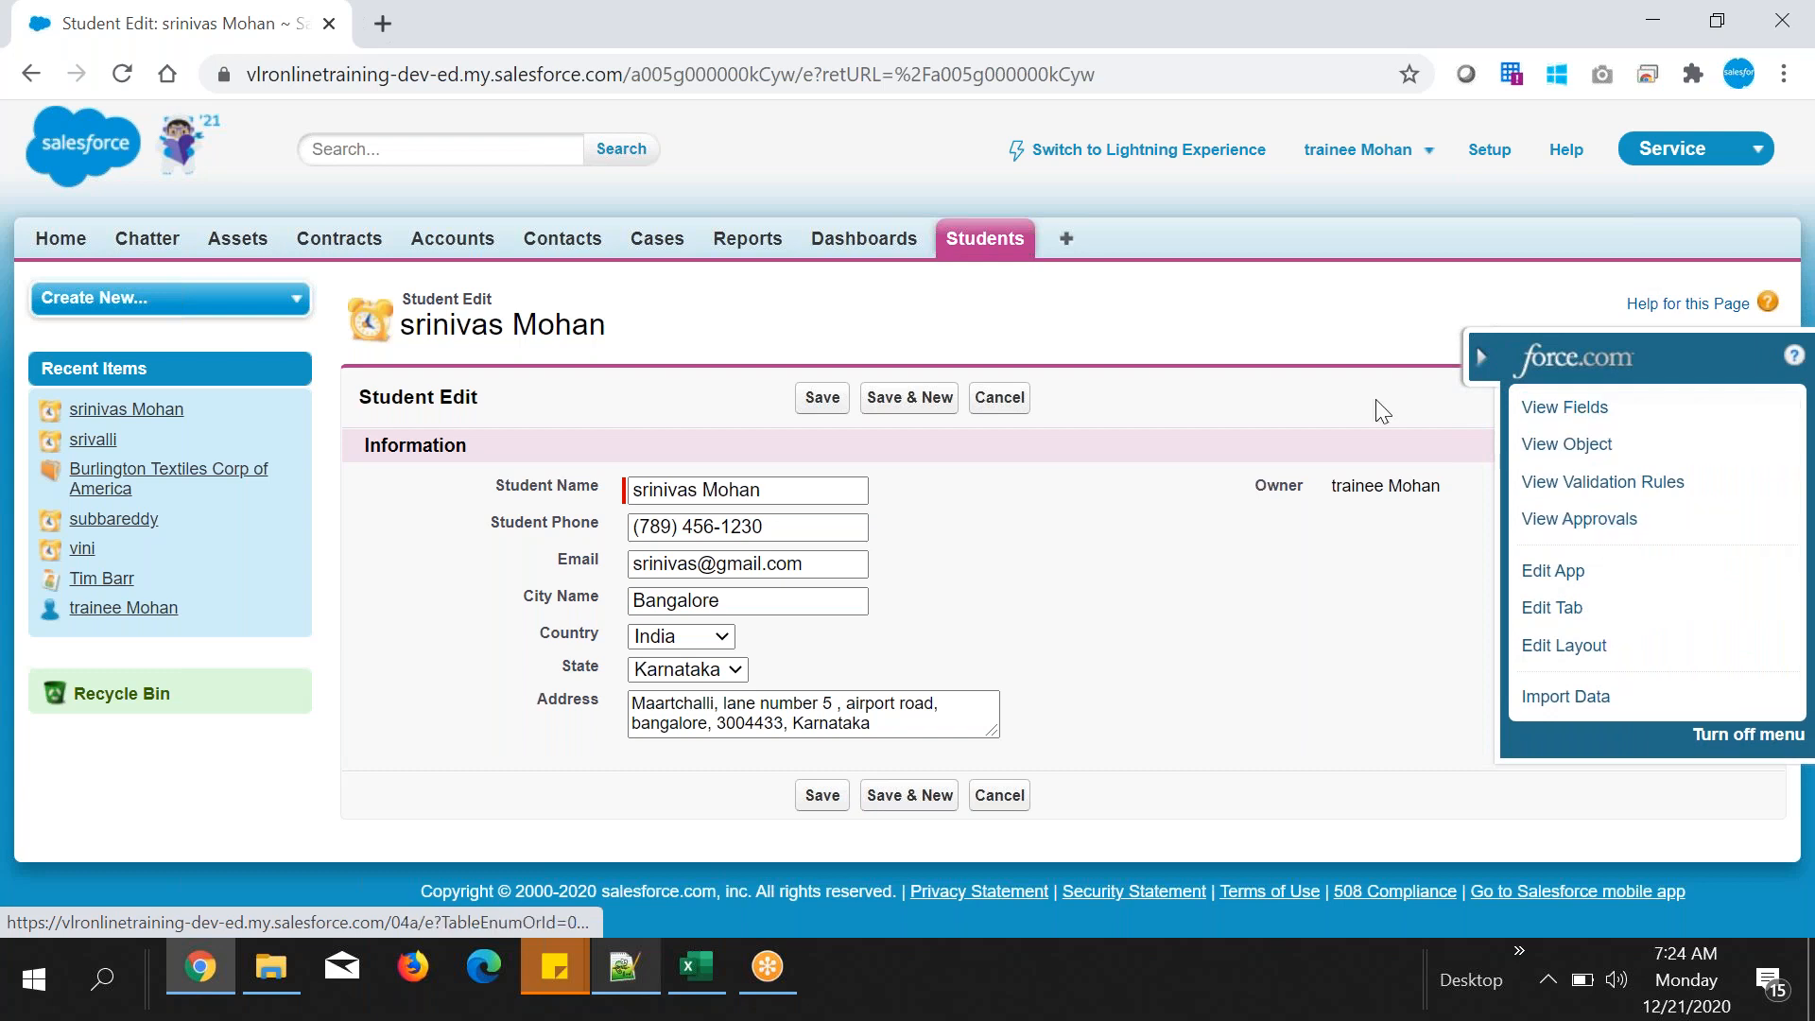
{"action": "left_click", "coordinate": [1551, 453]}
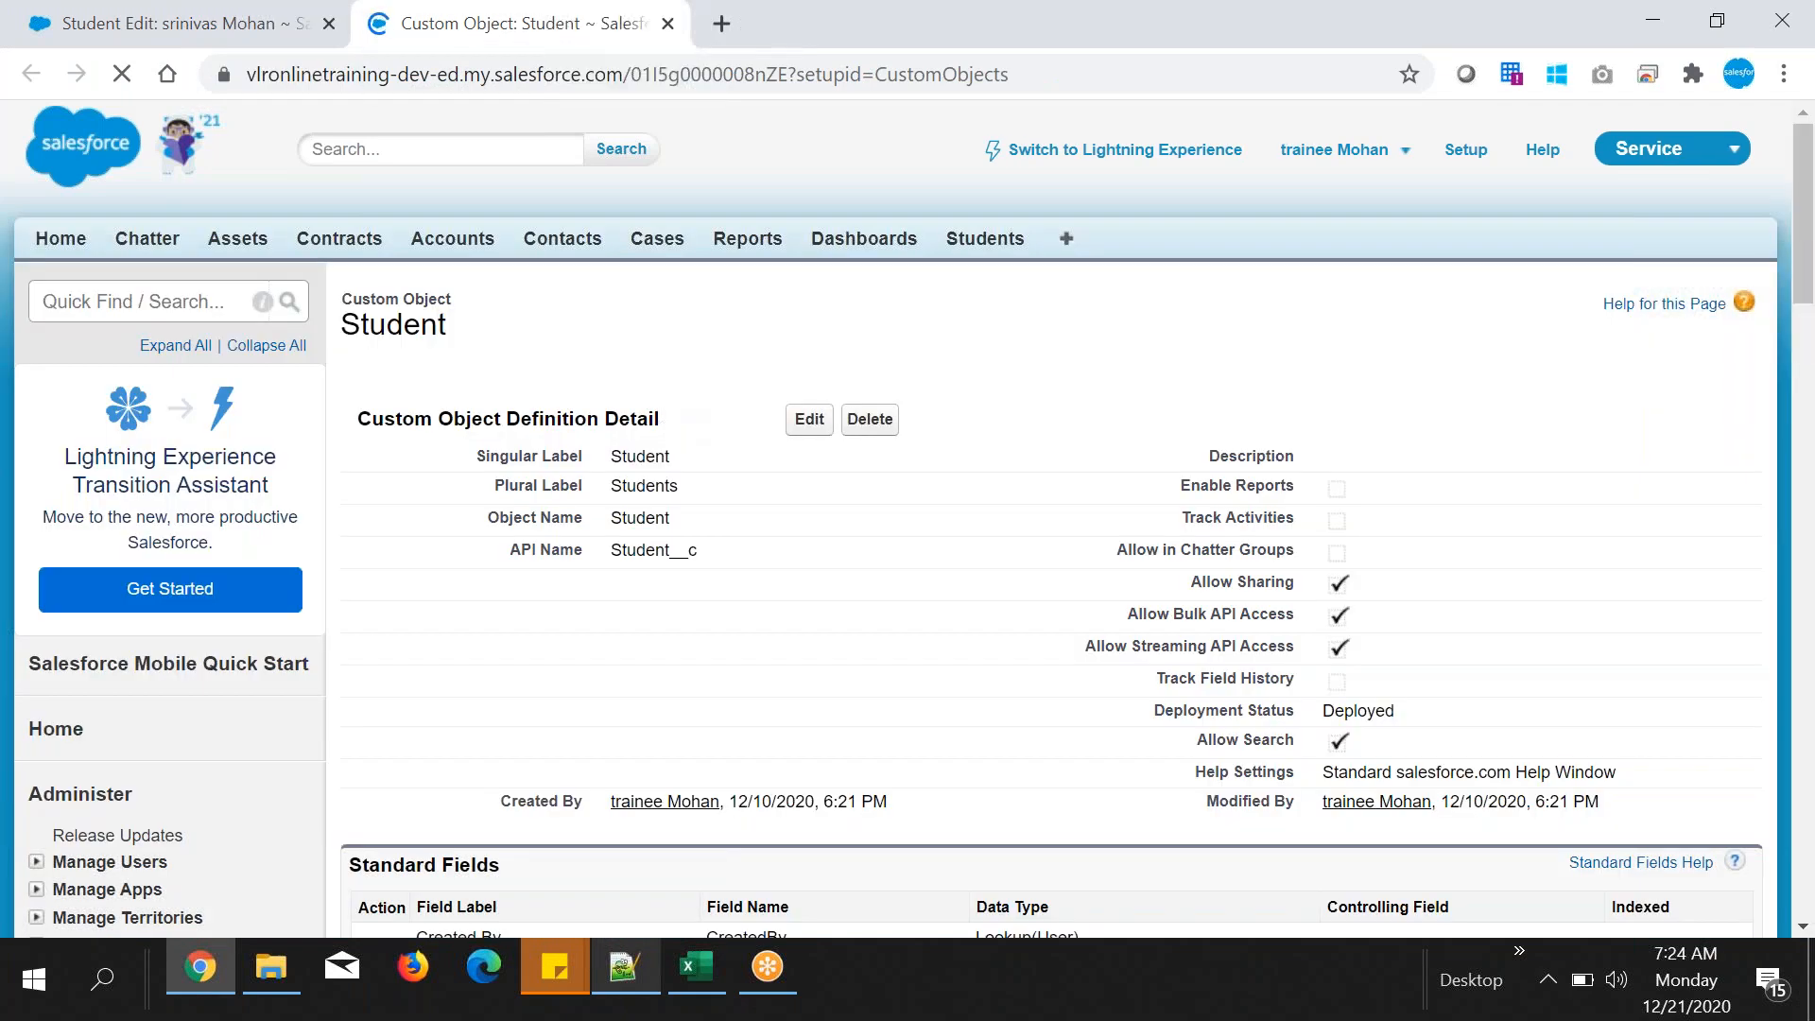
- Examine the Student custom object's heading and its Custom Object Definition Detail section
{"action": "left_click_drag", "start_coordinate": [348, 324], "coordinate": [508, 351]}
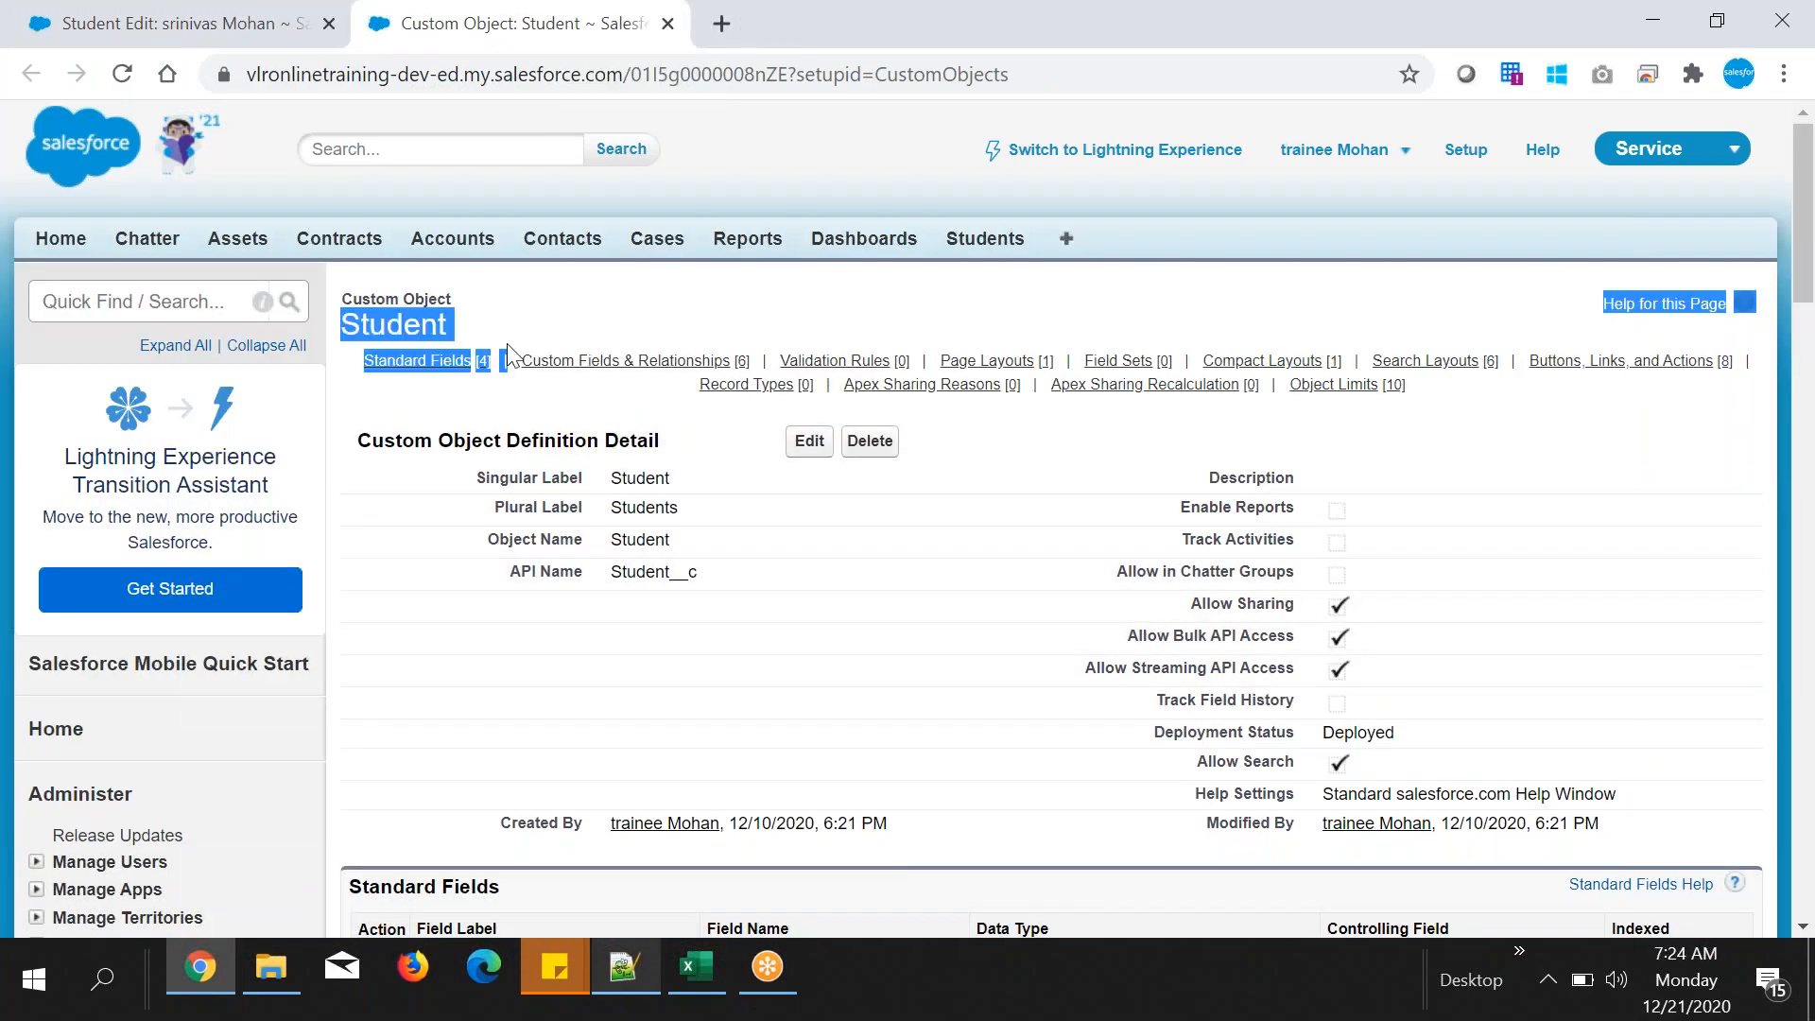
{"action": "left_click_drag", "start_coordinate": [416, 433], "coordinate": [683, 765]}
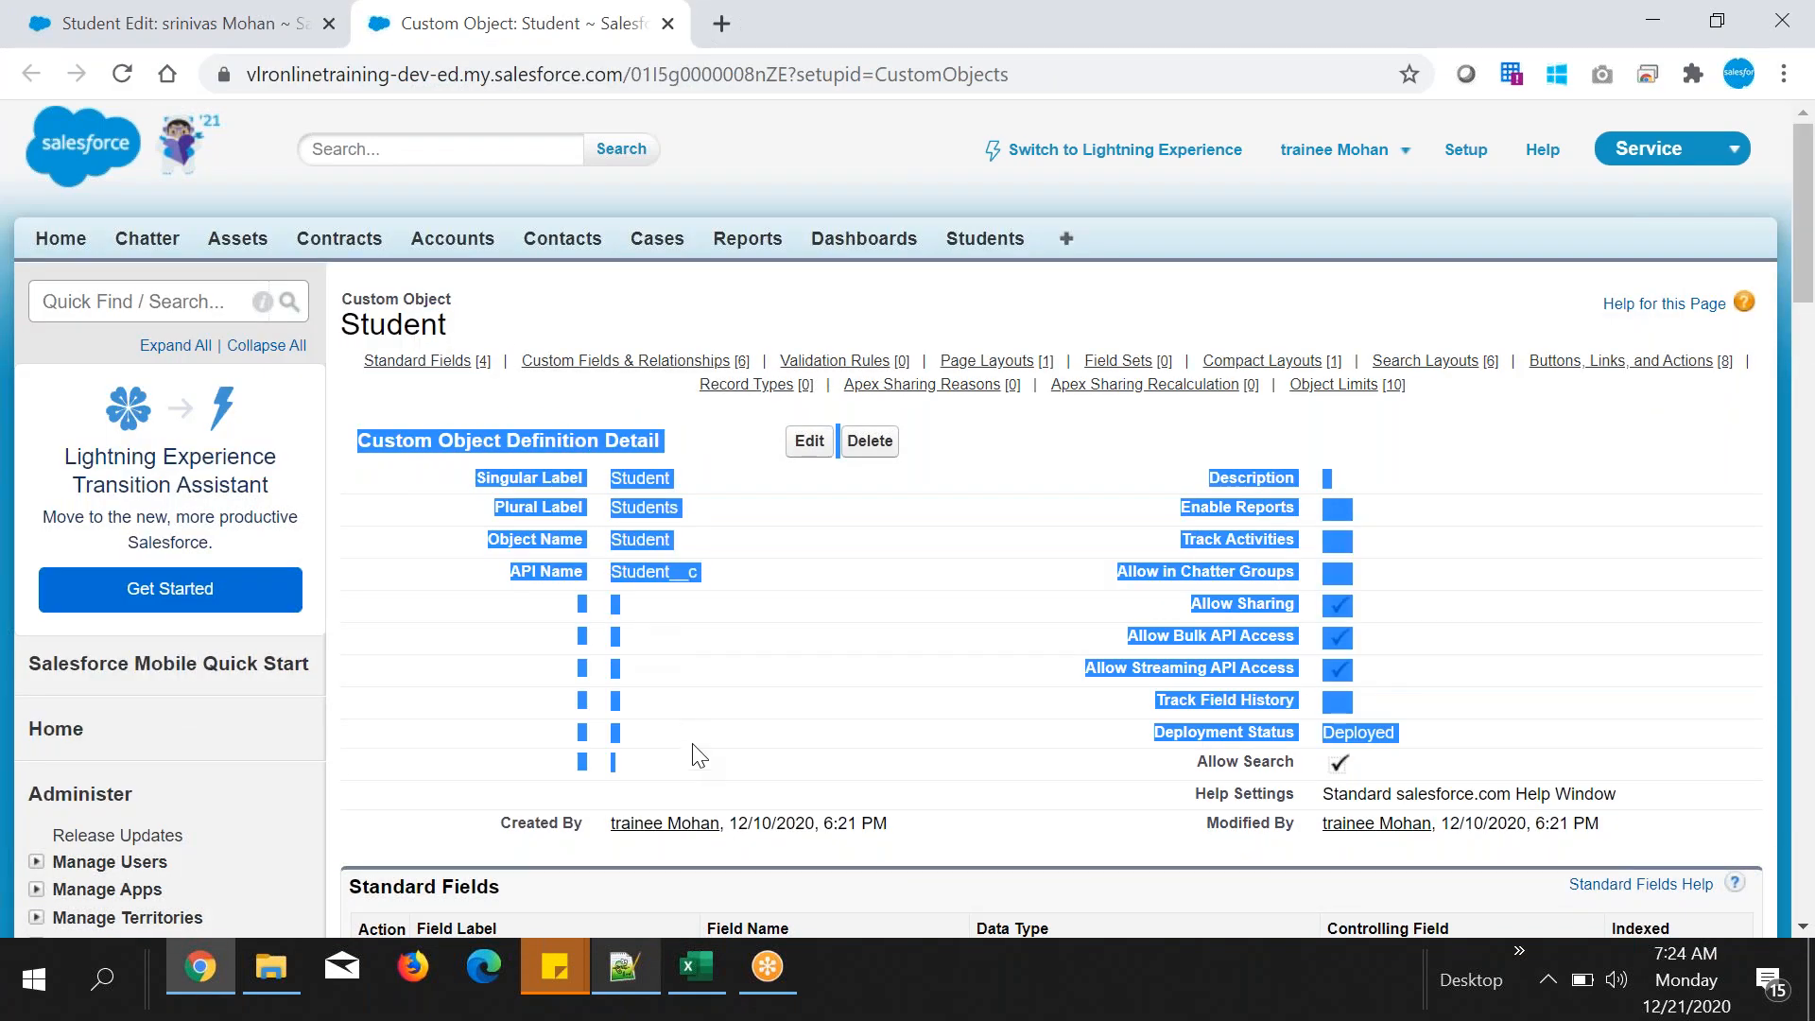
{"action": "scroll", "coordinate": [697, 752], "scroll_direction": "down", "scroll_amount": 10}
{"action": "scroll", "coordinate": [694, 749], "scroll_direction": "up", "scroll_amount": 10}
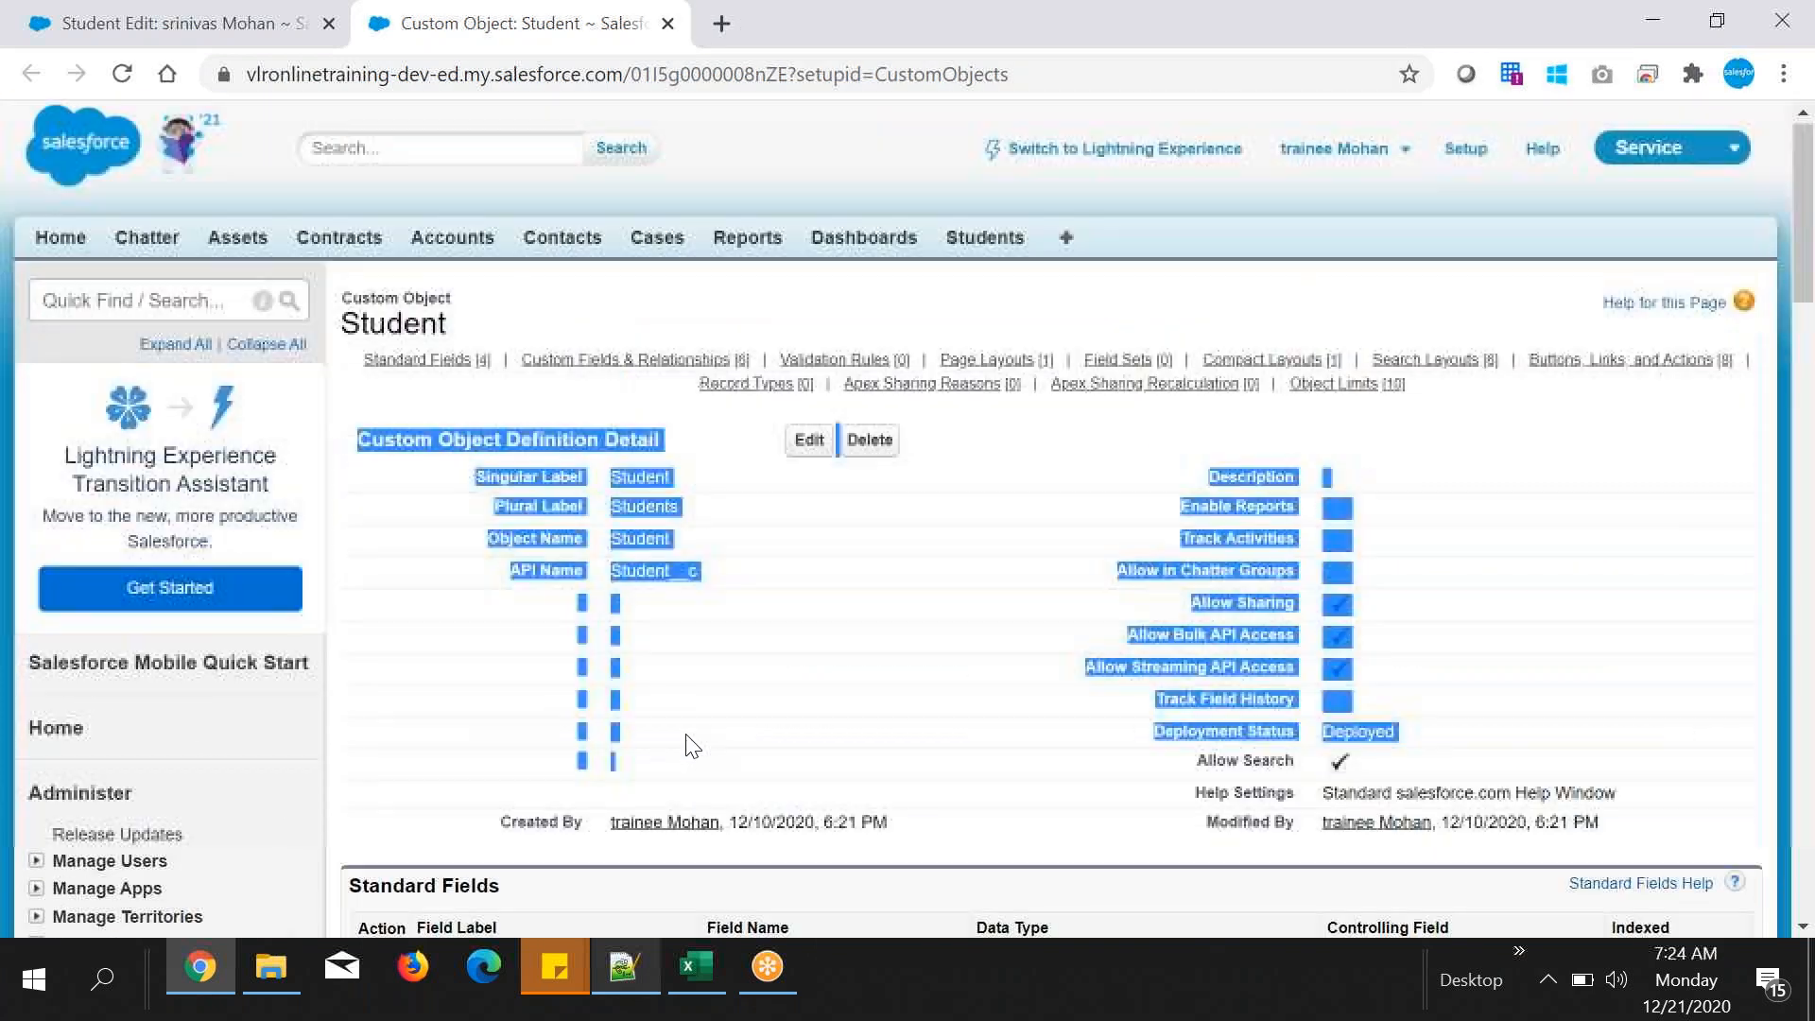
{"action": "mouse_move", "coordinate": [361, 323]}
{"action": "left_mouse_down"}
{"action": "mouse_move", "coordinate": [457, 320]}
{"action": "mouse_move", "coordinate": [385, 299]}
{"action": "left_mouse_up"}
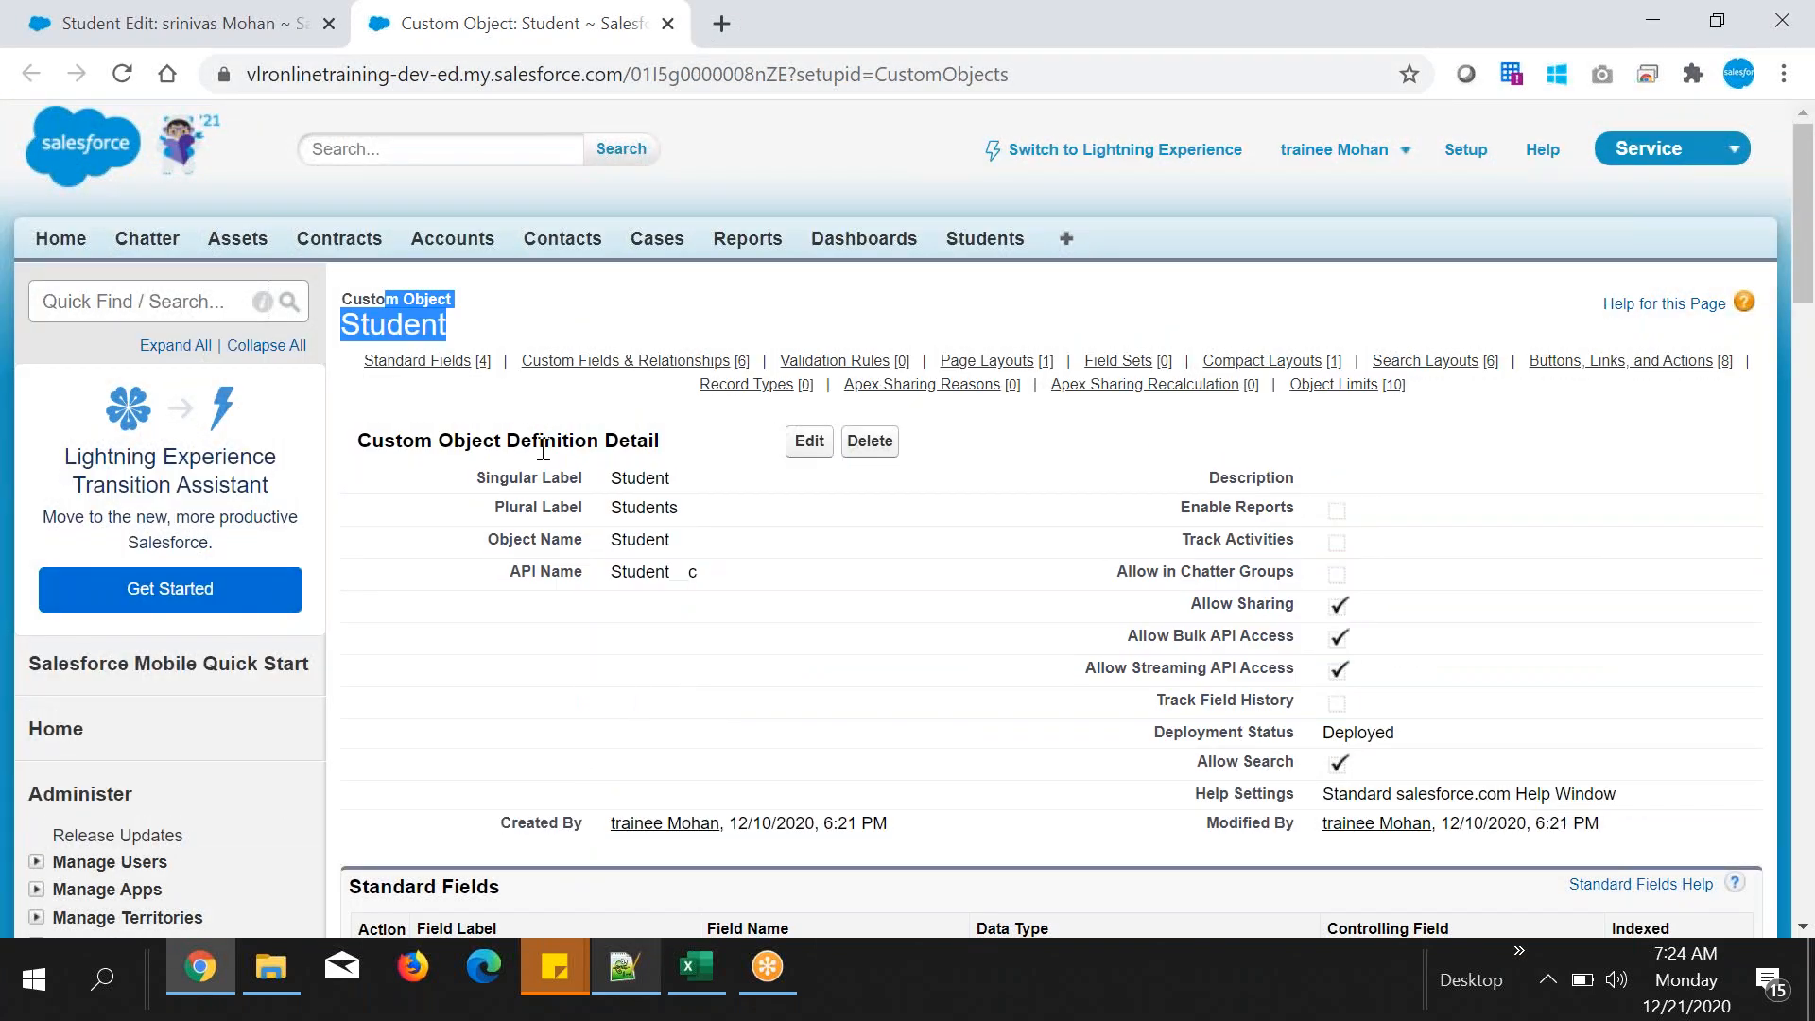
{"action": "double_click", "coordinate": [615, 439]}
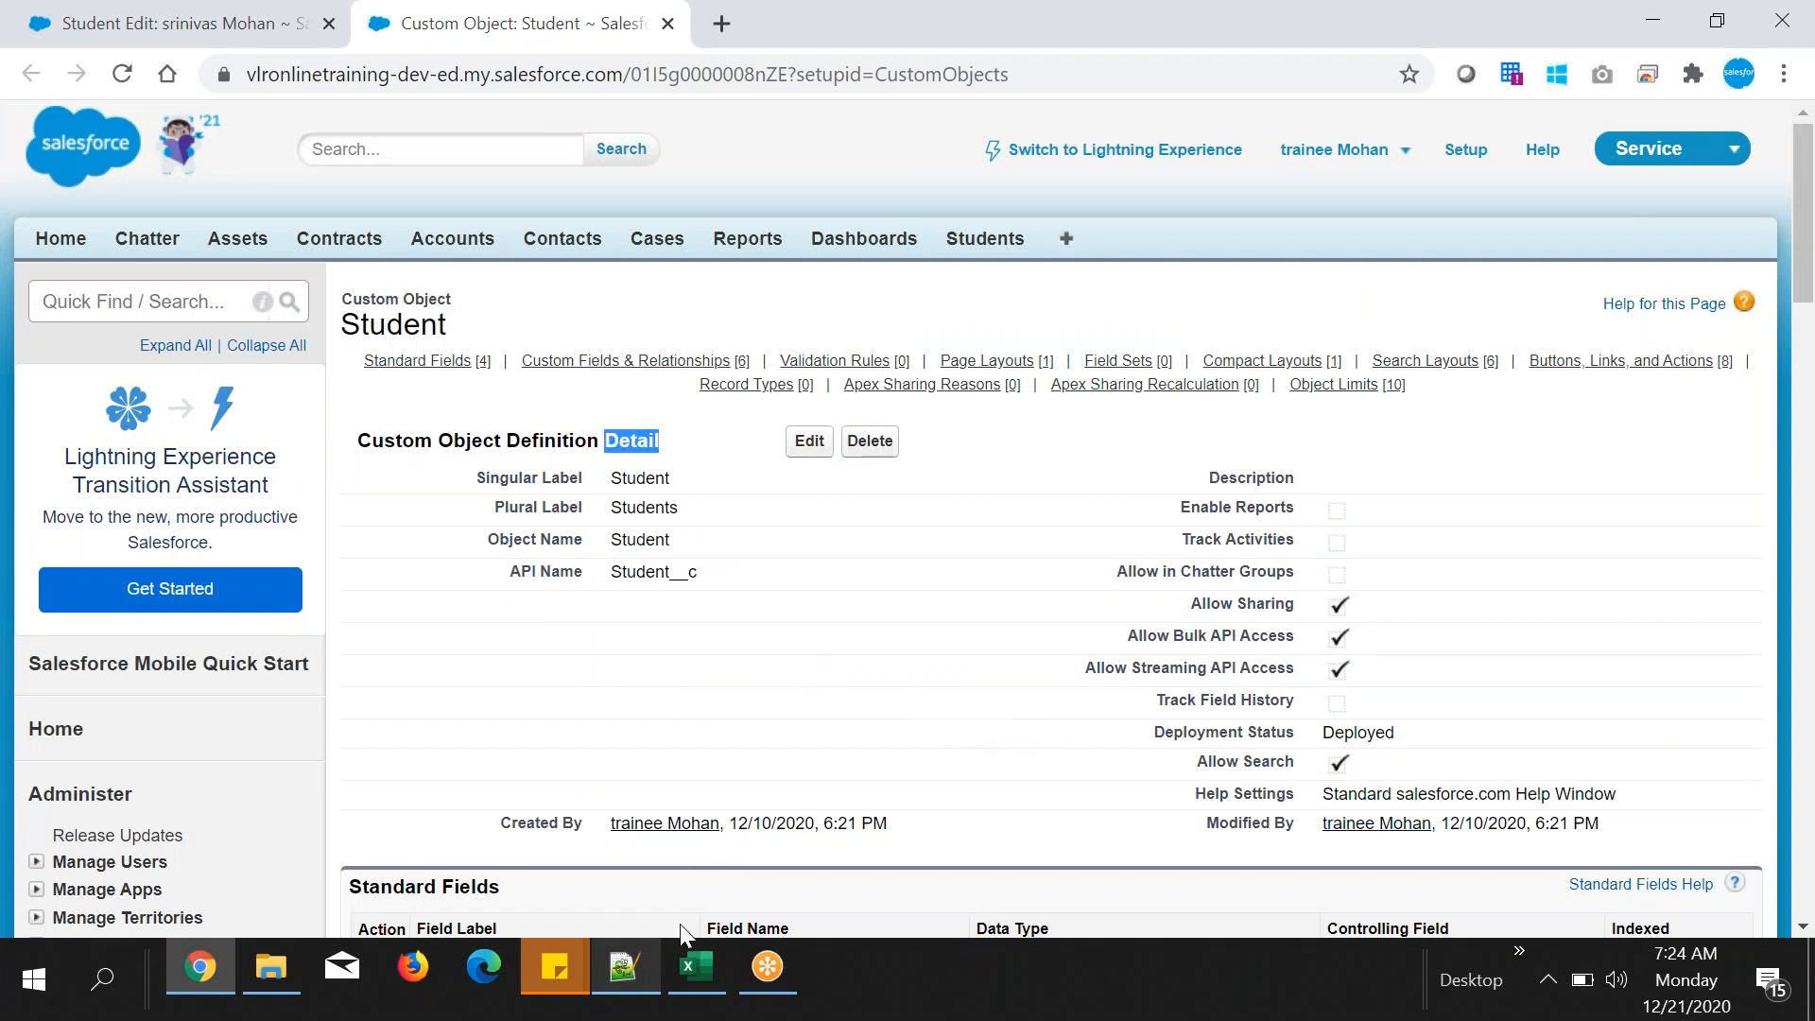
- Switch to Notepad++ and review the listed object detail, record detail and record edit page types
{"action": "left_click", "coordinate": [646, 959]}
{"action": "left_click_drag", "start_coordinate": [399, 135], "coordinate": [16, 133]}
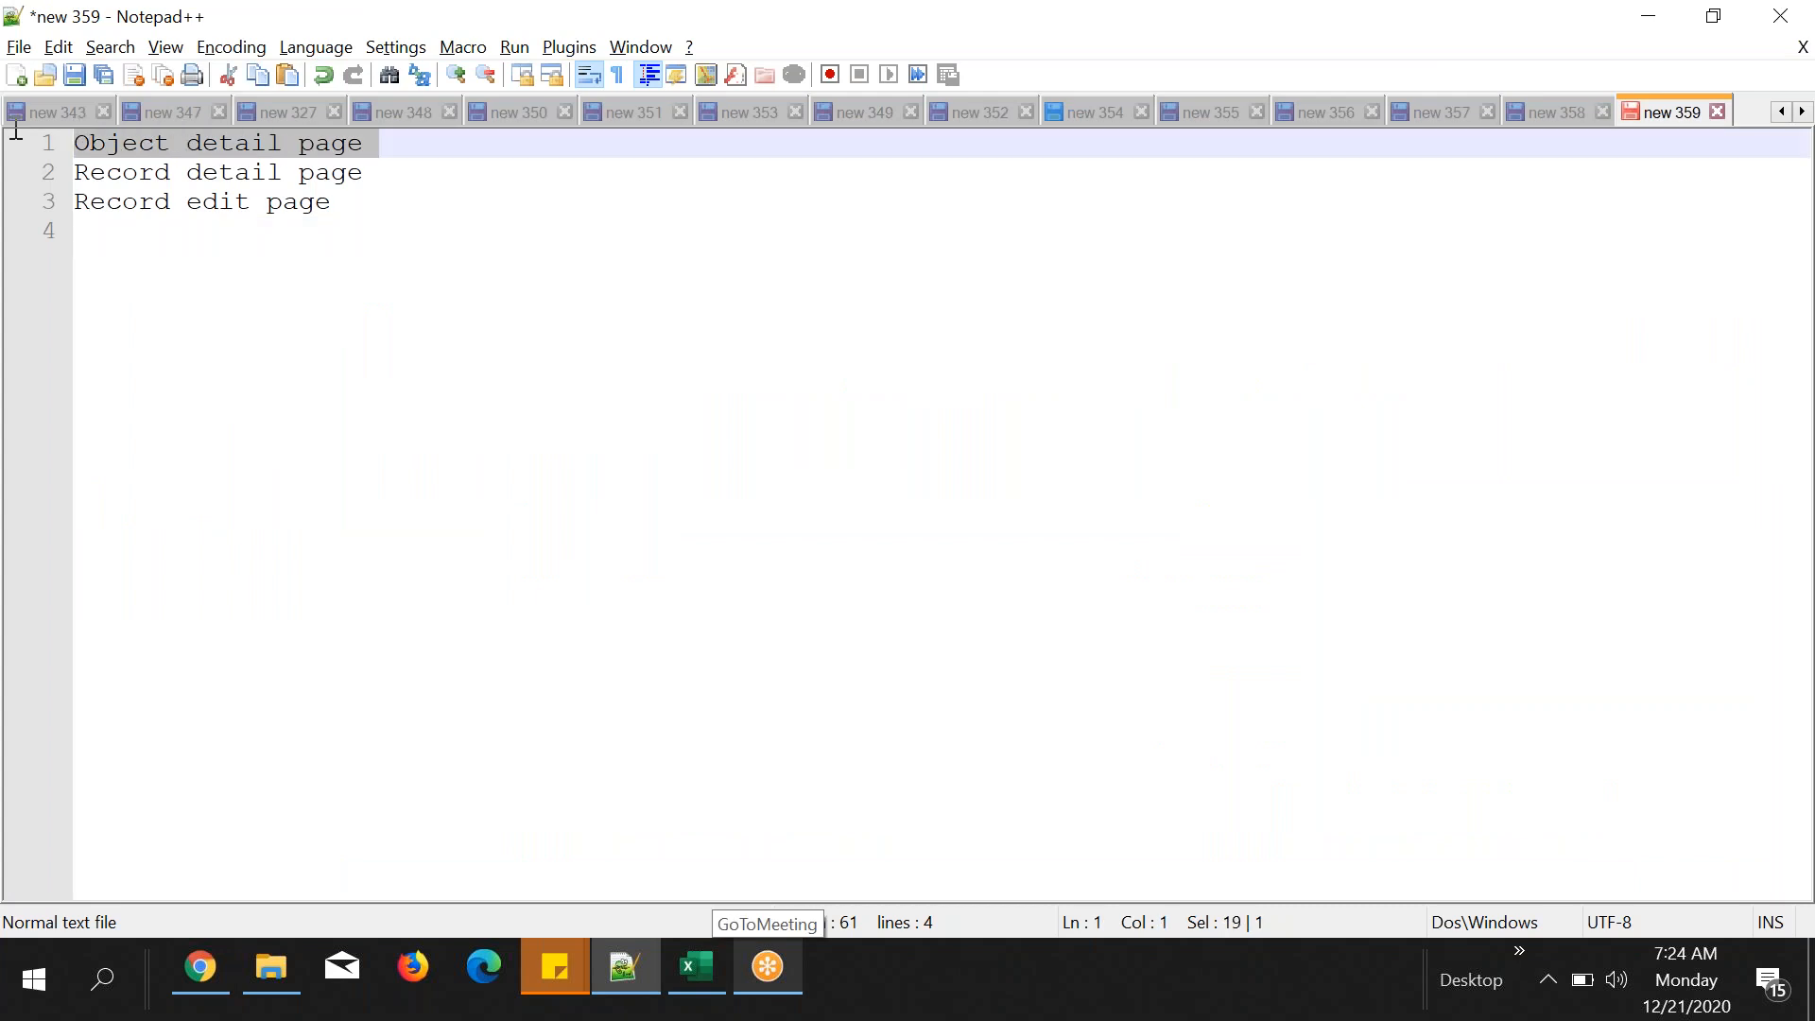
{"action": "double_click", "coordinate": [146, 146]}
{"action": "left_click_drag", "start_coordinate": [80, 175], "coordinate": [415, 183]}
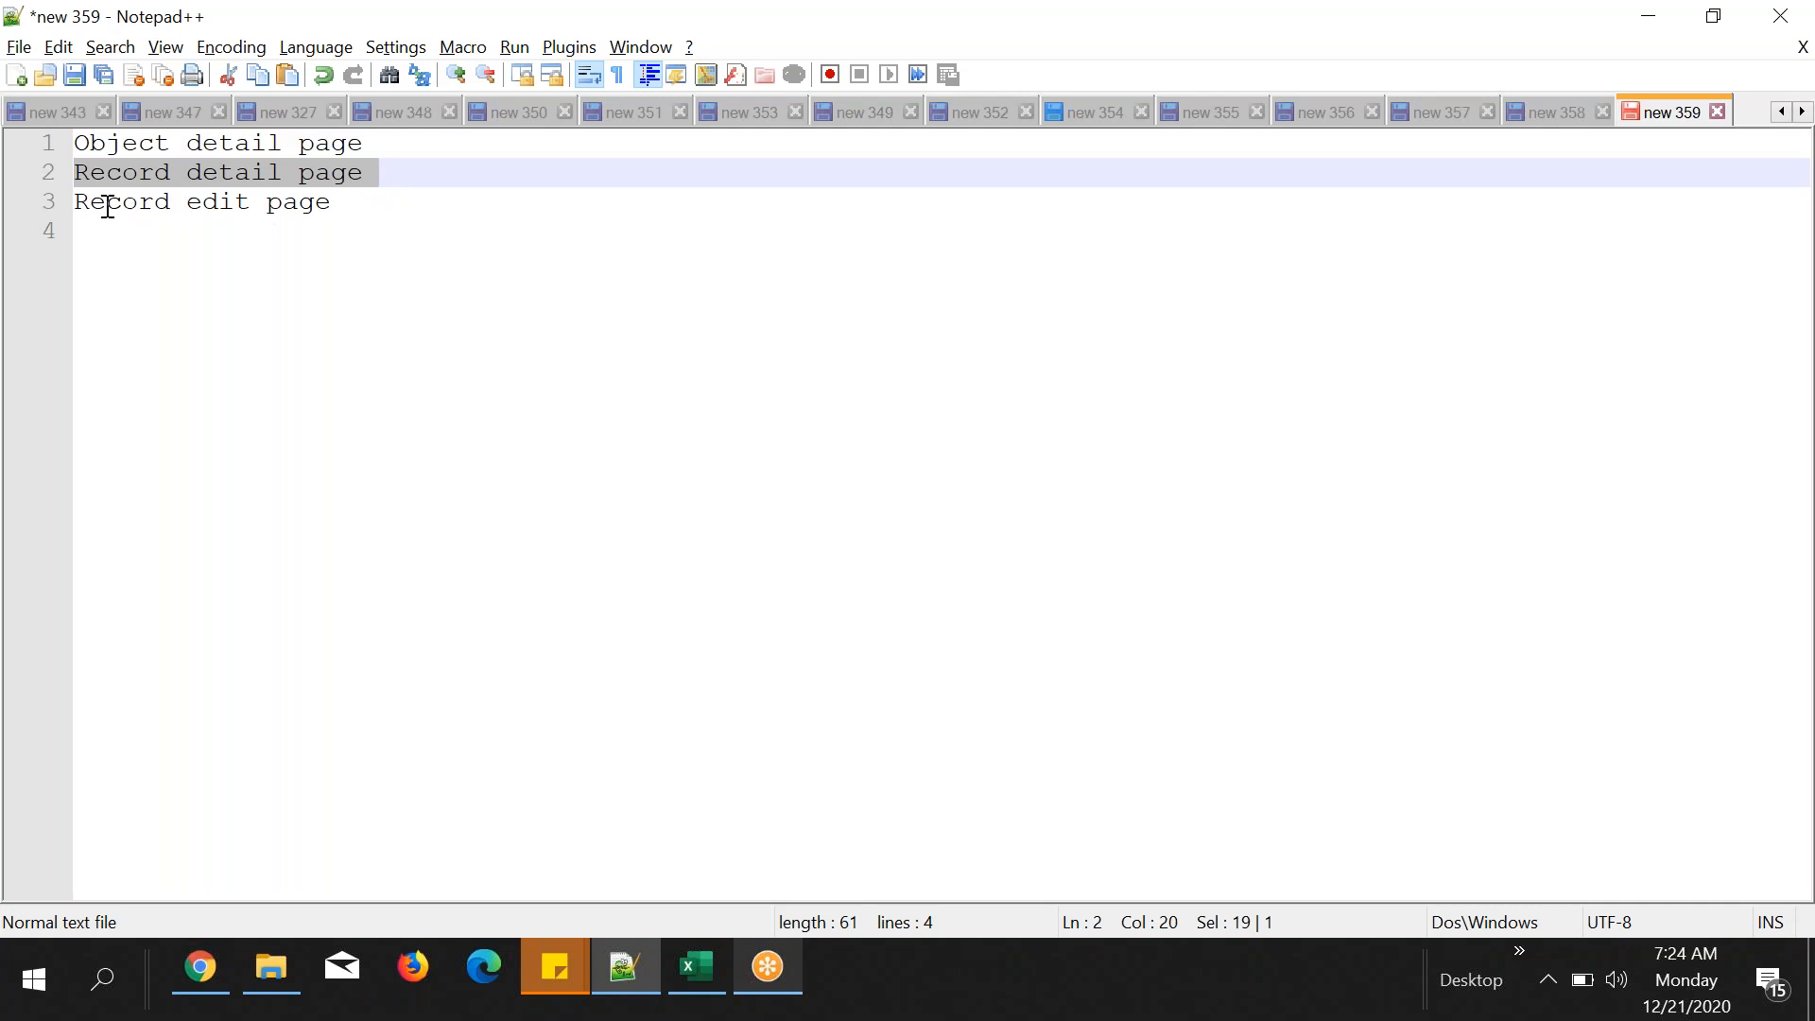
{"action": "left_click_drag", "start_coordinate": [78, 204], "coordinate": [104, 158]}
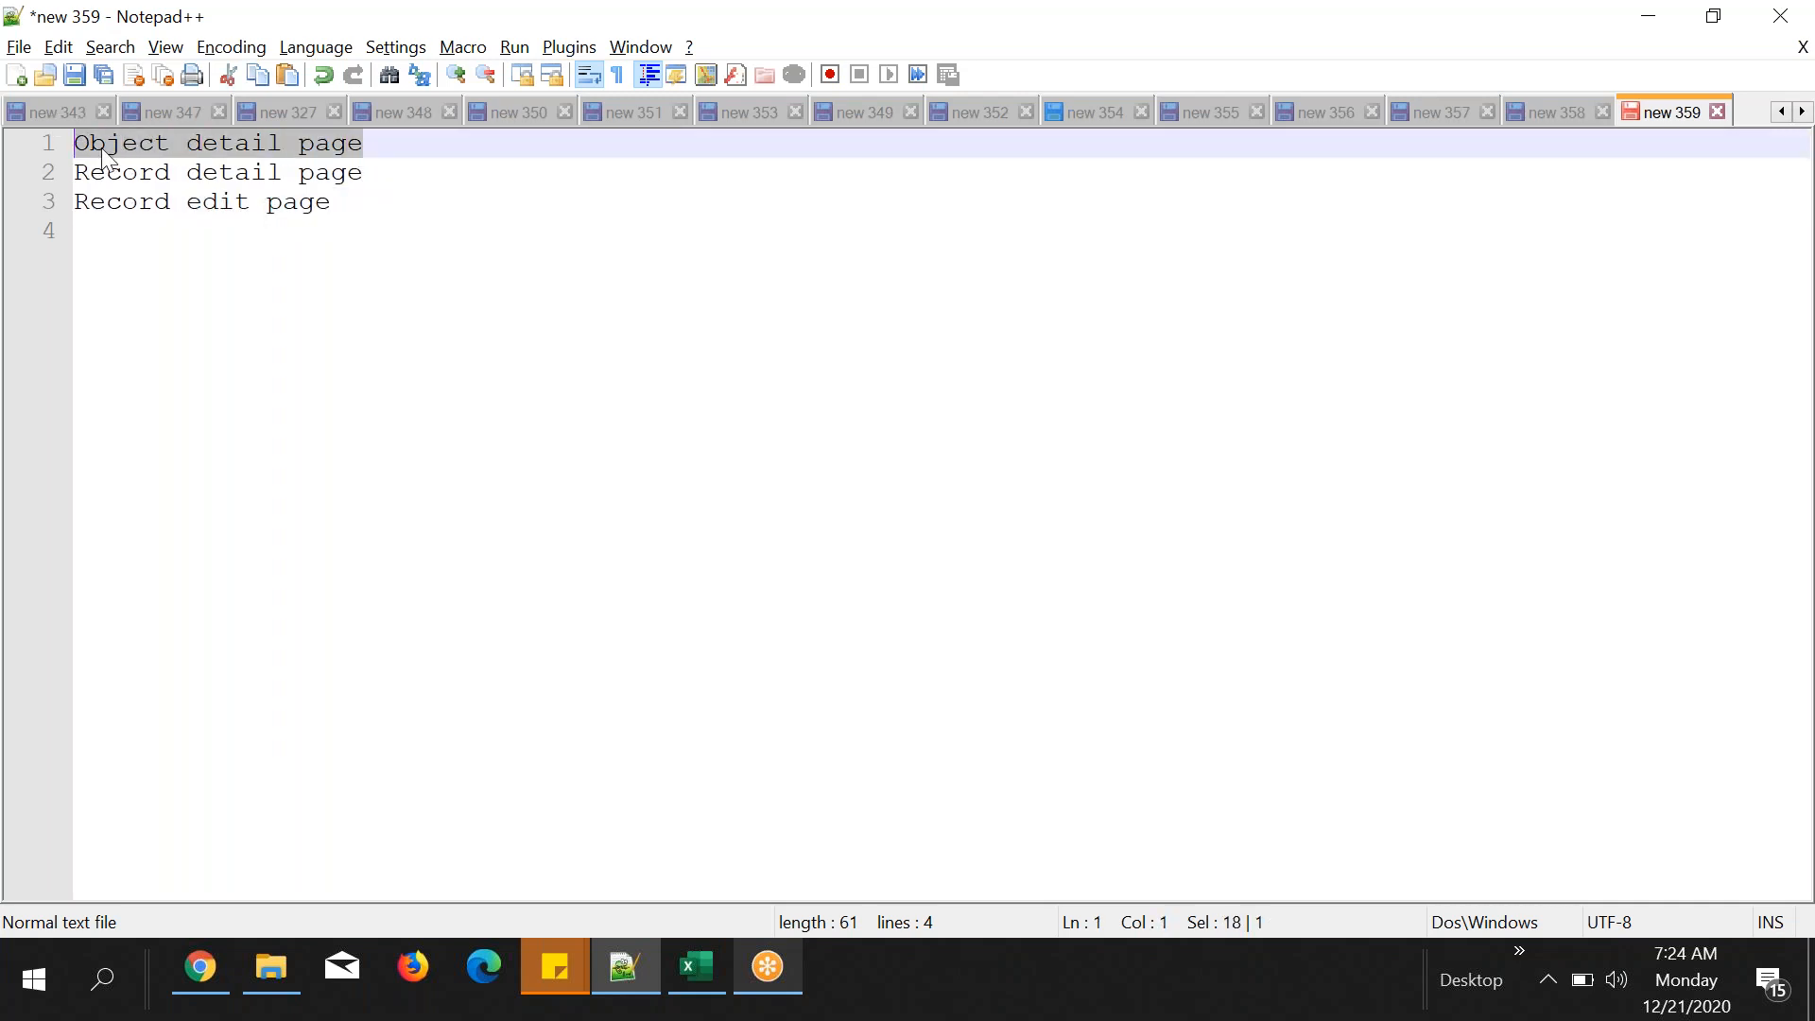
- Return to Chrome and examine the Student object's labels, custom fields, validation rules, triggers, page layouts and the sections below them
{"action": "left_click", "coordinate": [180, 960]}
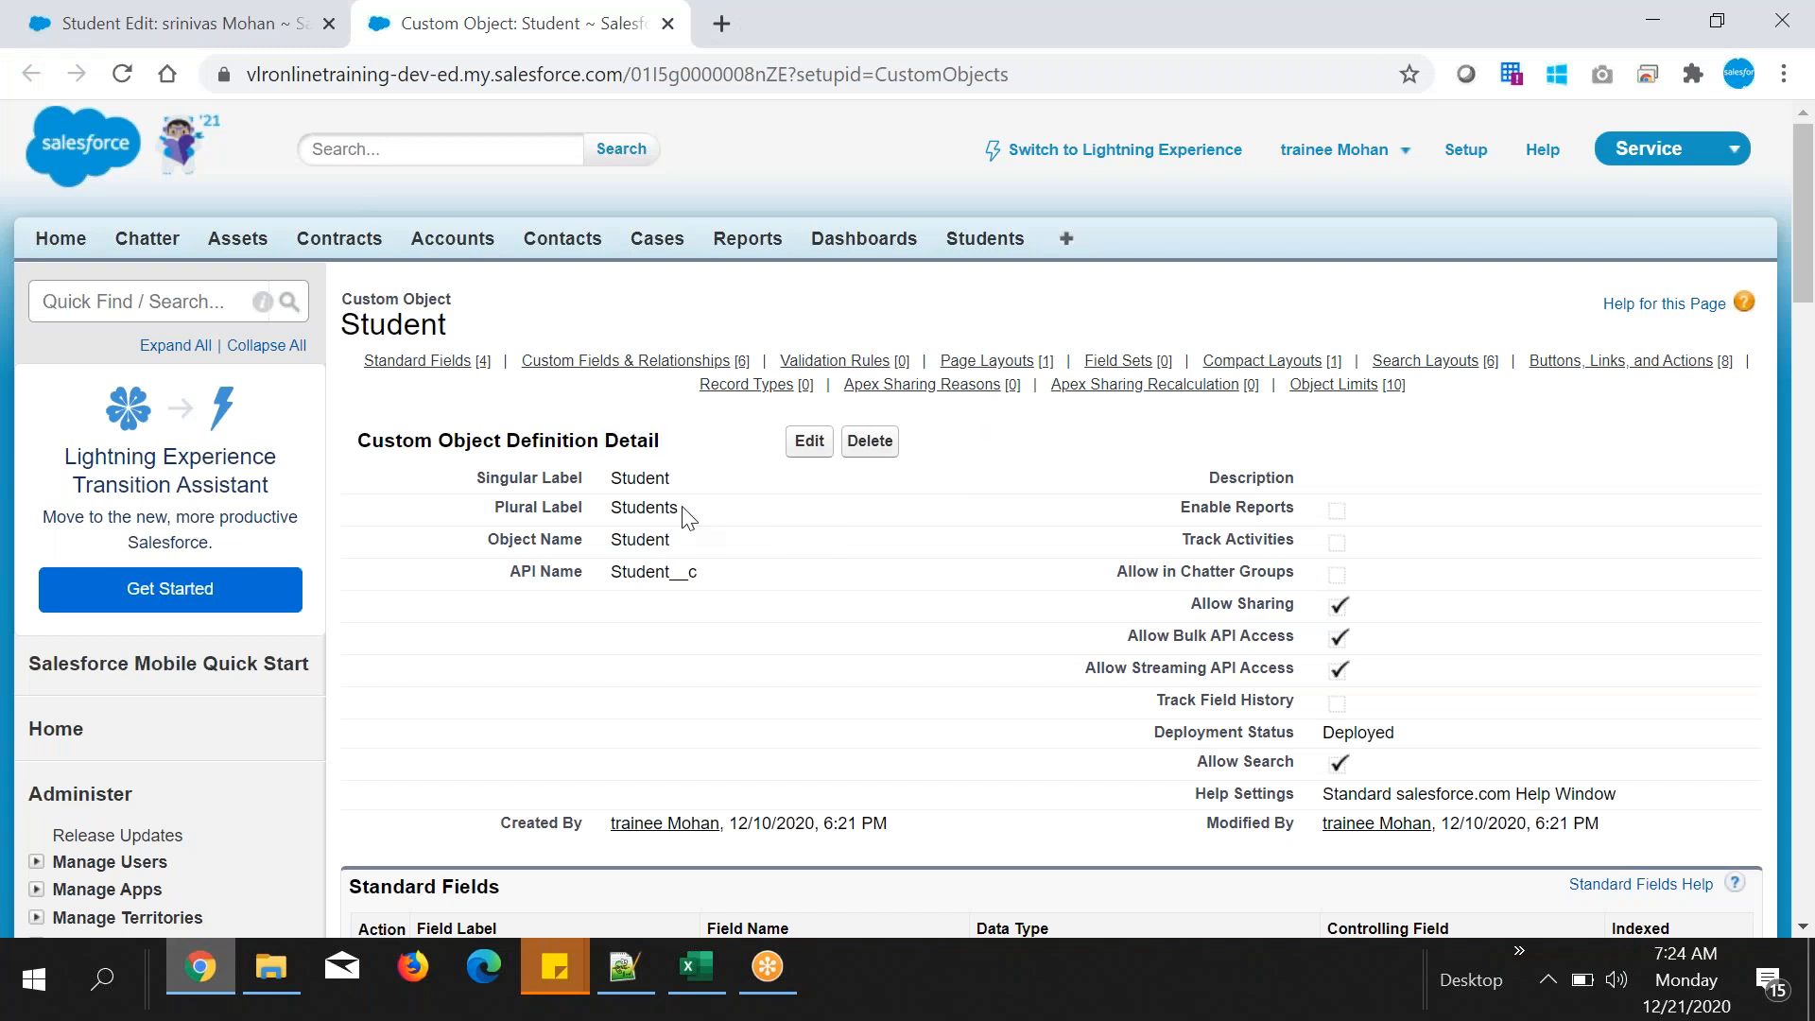
{"action": "left_click_drag", "start_coordinate": [504, 472], "coordinate": [689, 572]}
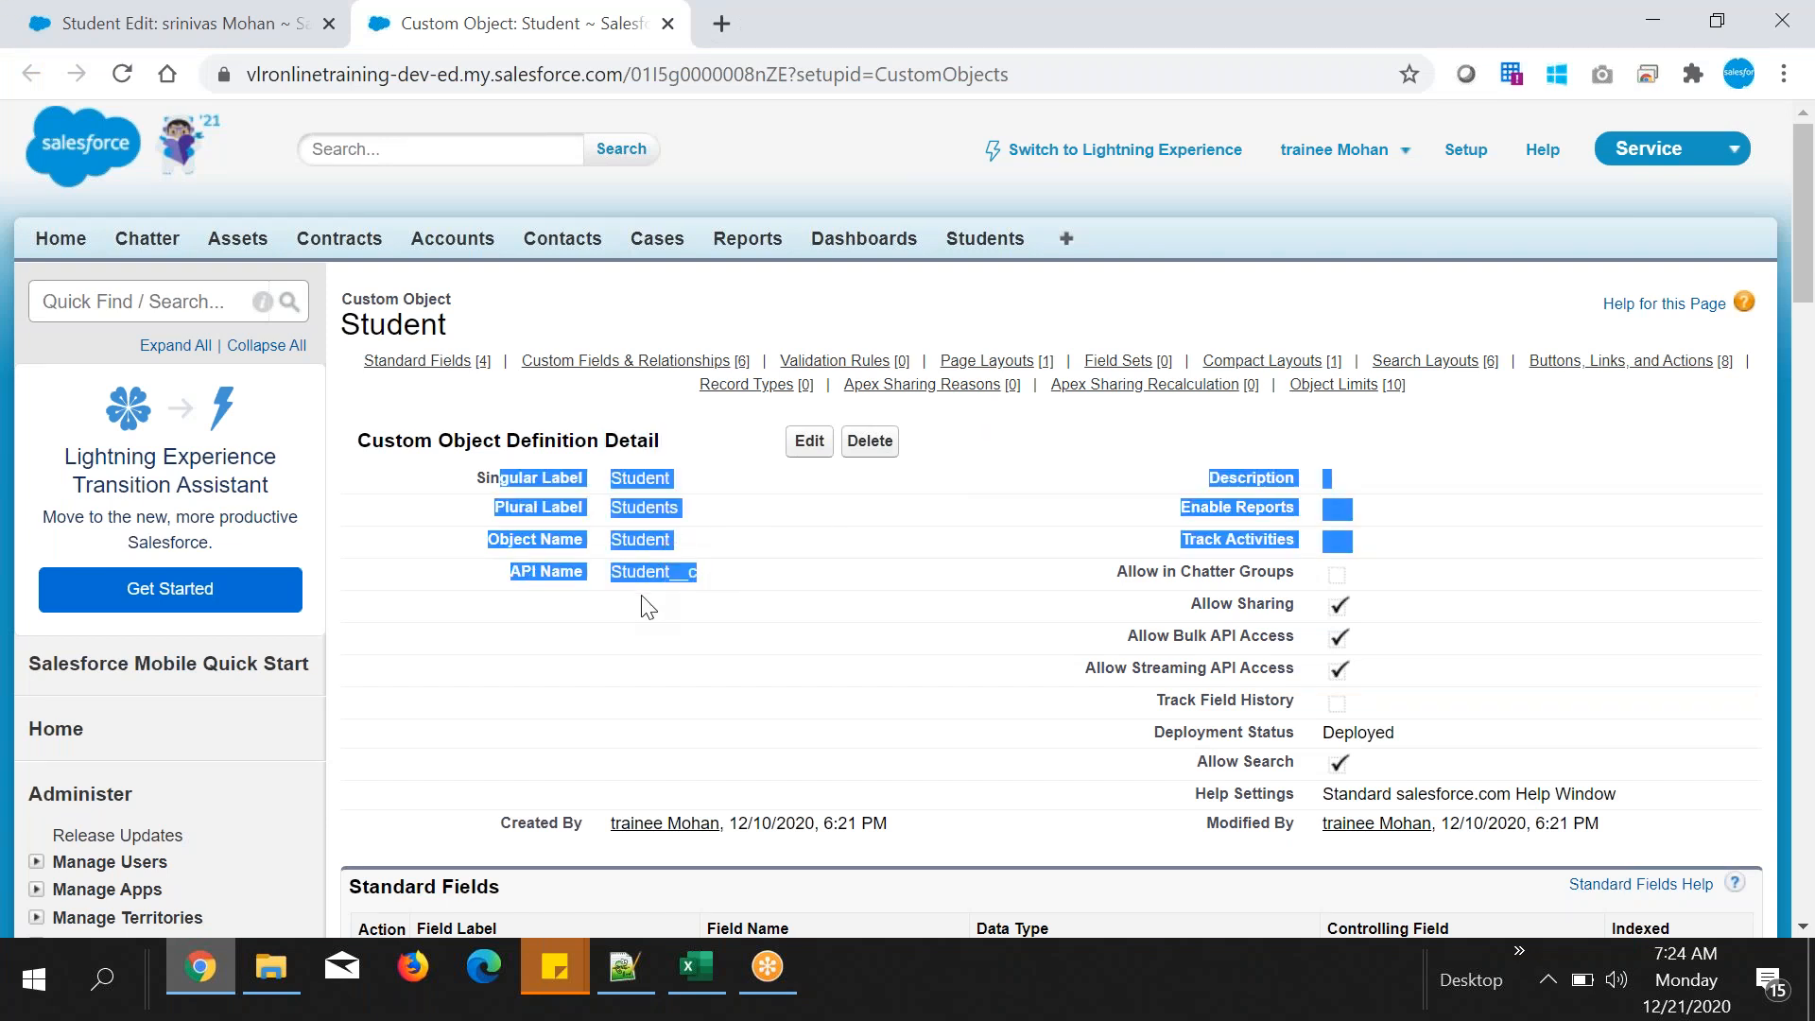
{"action": "scroll", "coordinate": [923, 645], "scroll_direction": "down", "scroll_amount": 6}
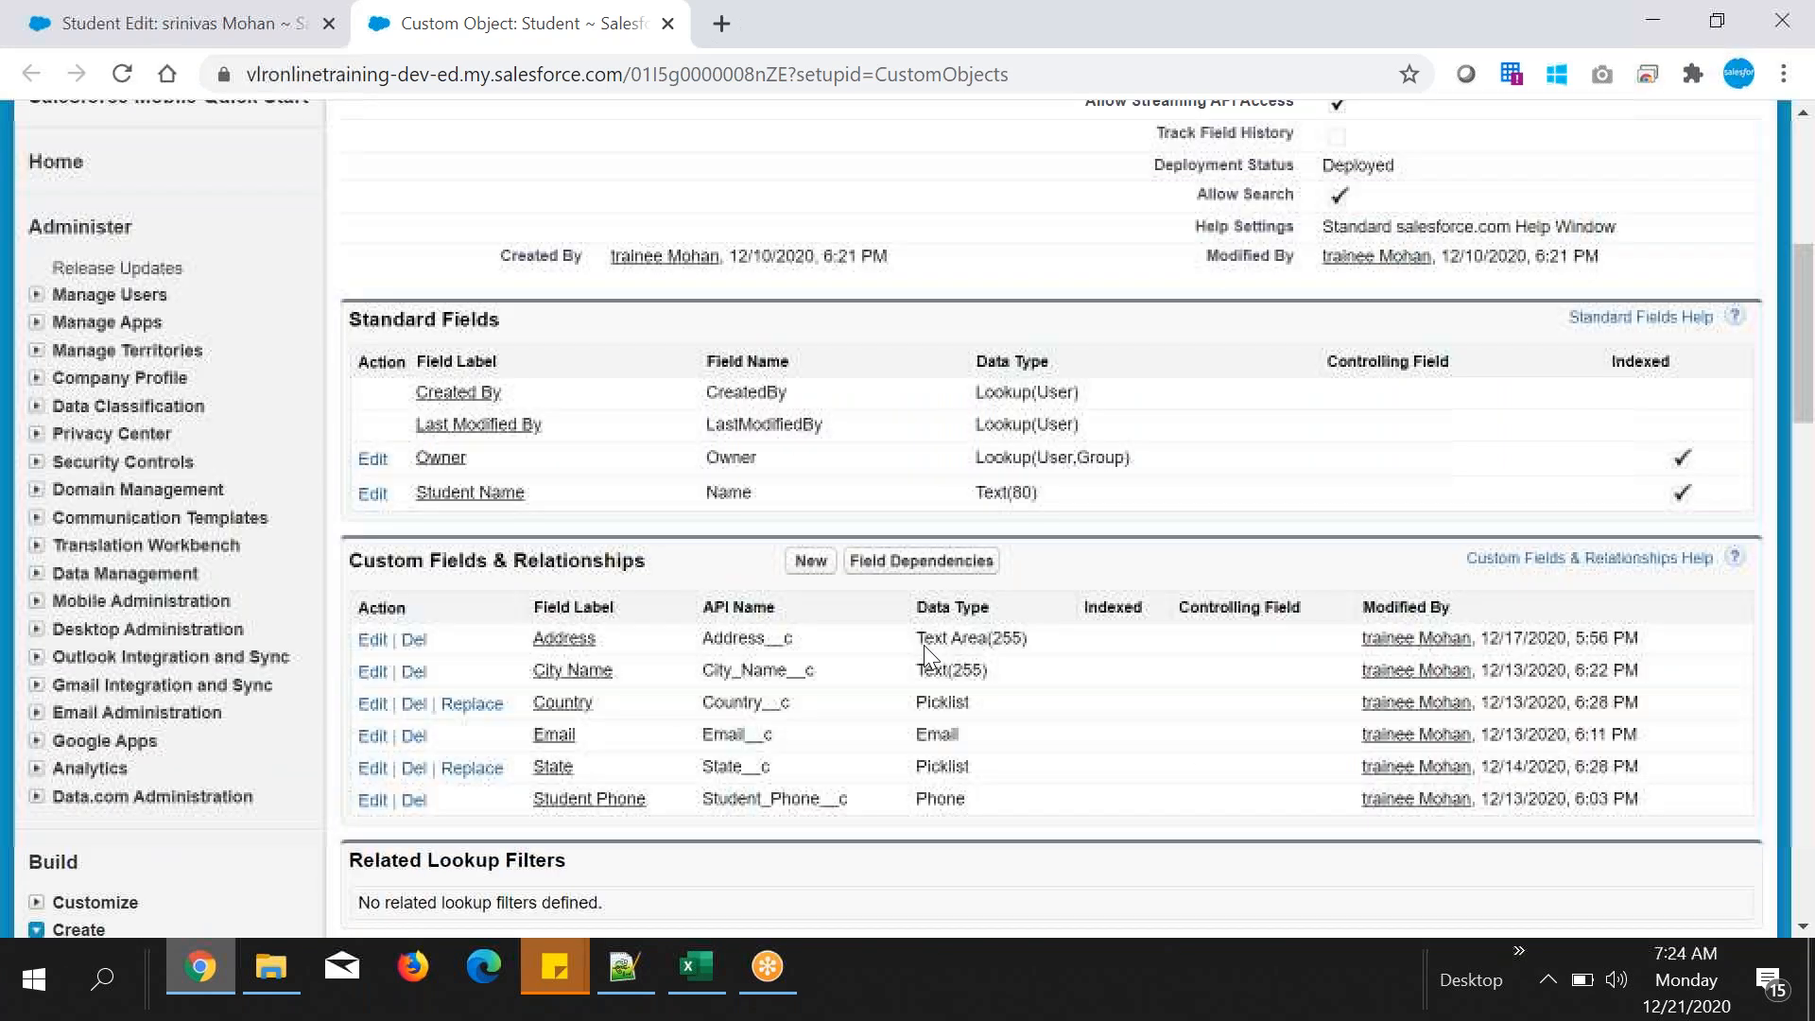
{"action": "left_click_drag", "start_coordinate": [376, 560], "coordinate": [650, 567]}
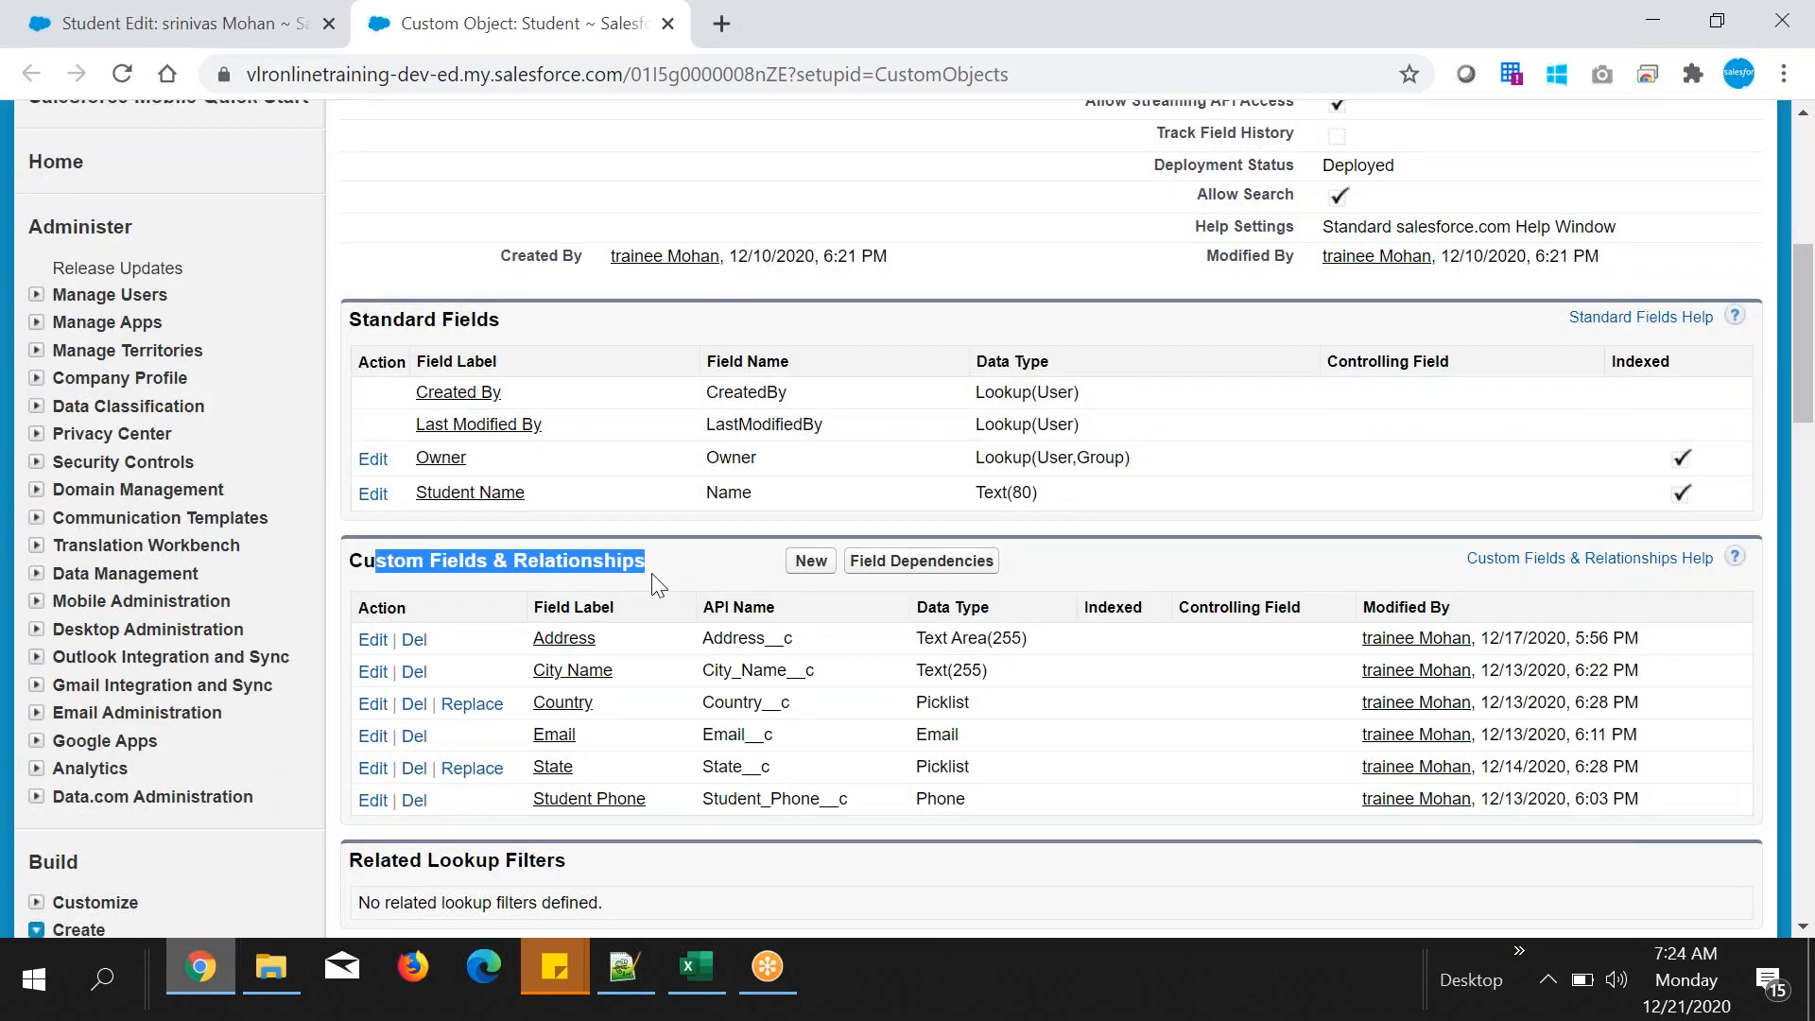
{"action": "scroll", "coordinate": [624, 698], "scroll_direction": "down", "scroll_amount": 1}
{"action": "scroll", "coordinate": [627, 695], "scroll_direction": "down", "scroll_amount": 4}
{"action": "left_click_drag", "start_coordinate": [362, 402], "coordinate": [464, 410]}
{"action": "left_click_drag", "start_coordinate": [376, 515], "coordinate": [428, 516]}
{"action": "left_click_drag", "start_coordinate": [363, 630], "coordinate": [586, 662]}
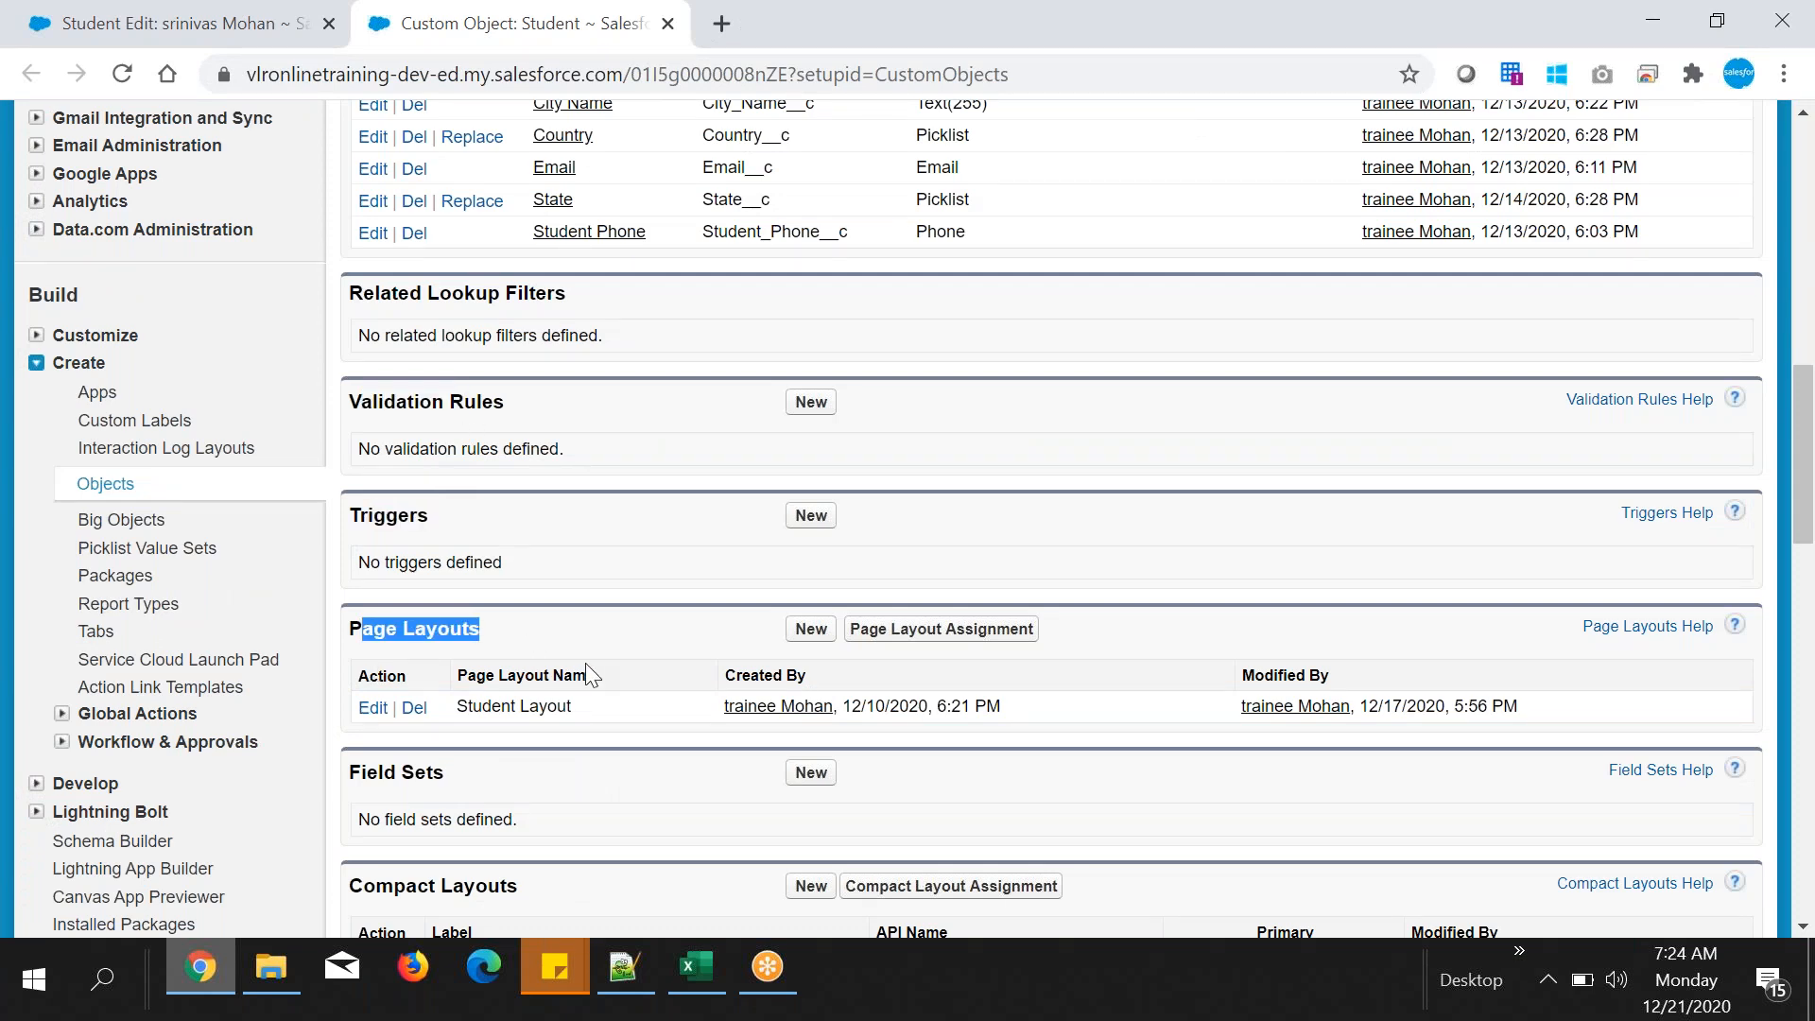
{"action": "scroll", "coordinate": [586, 660], "scroll_direction": "down", "scroll_amount": 5}
{"action": "left_click_drag", "start_coordinate": [429, 319], "coordinate": [519, 321]}
{"action": "scroll", "coordinate": [961, 593], "scroll_direction": "up", "scroll_amount": 15}
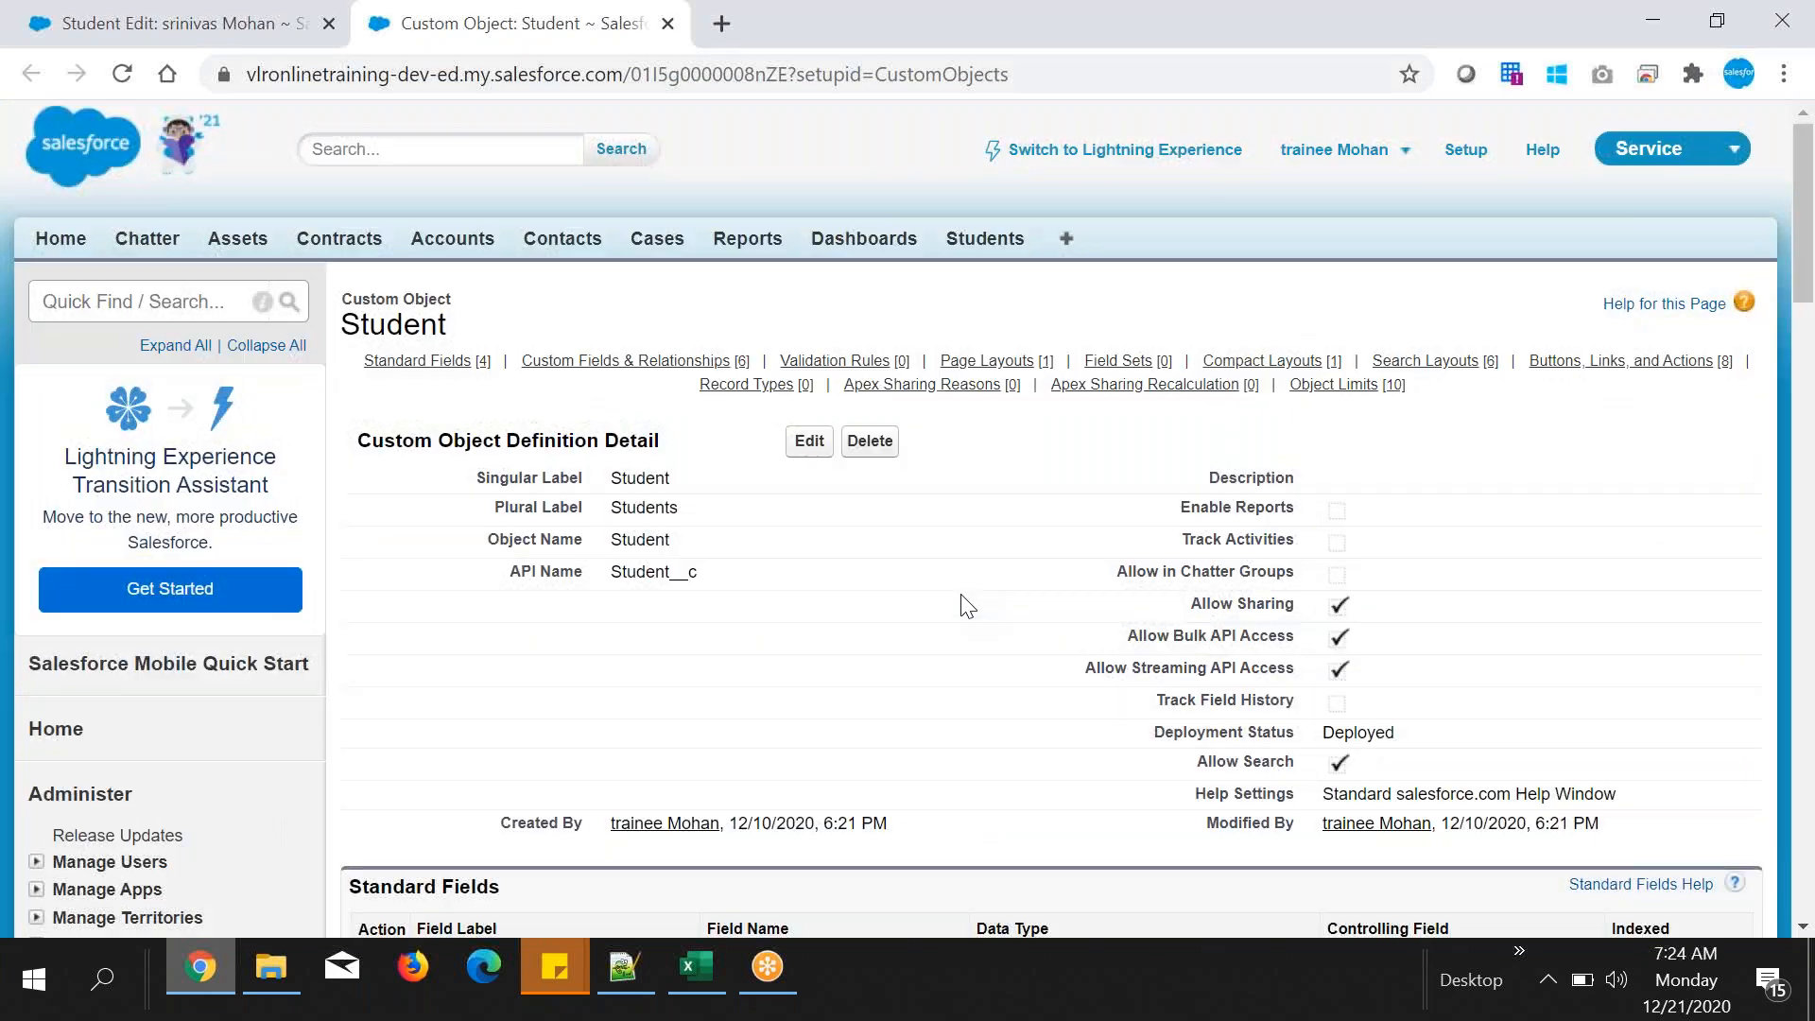
- Start a new custom field on the Student object and look through the available data types
{"action": "scroll", "coordinate": [907, 707], "scroll_direction": "down", "scroll_amount": 8}
{"action": "scroll", "coordinate": [907, 703], "scroll_direction": "down", "scroll_amount": 1}
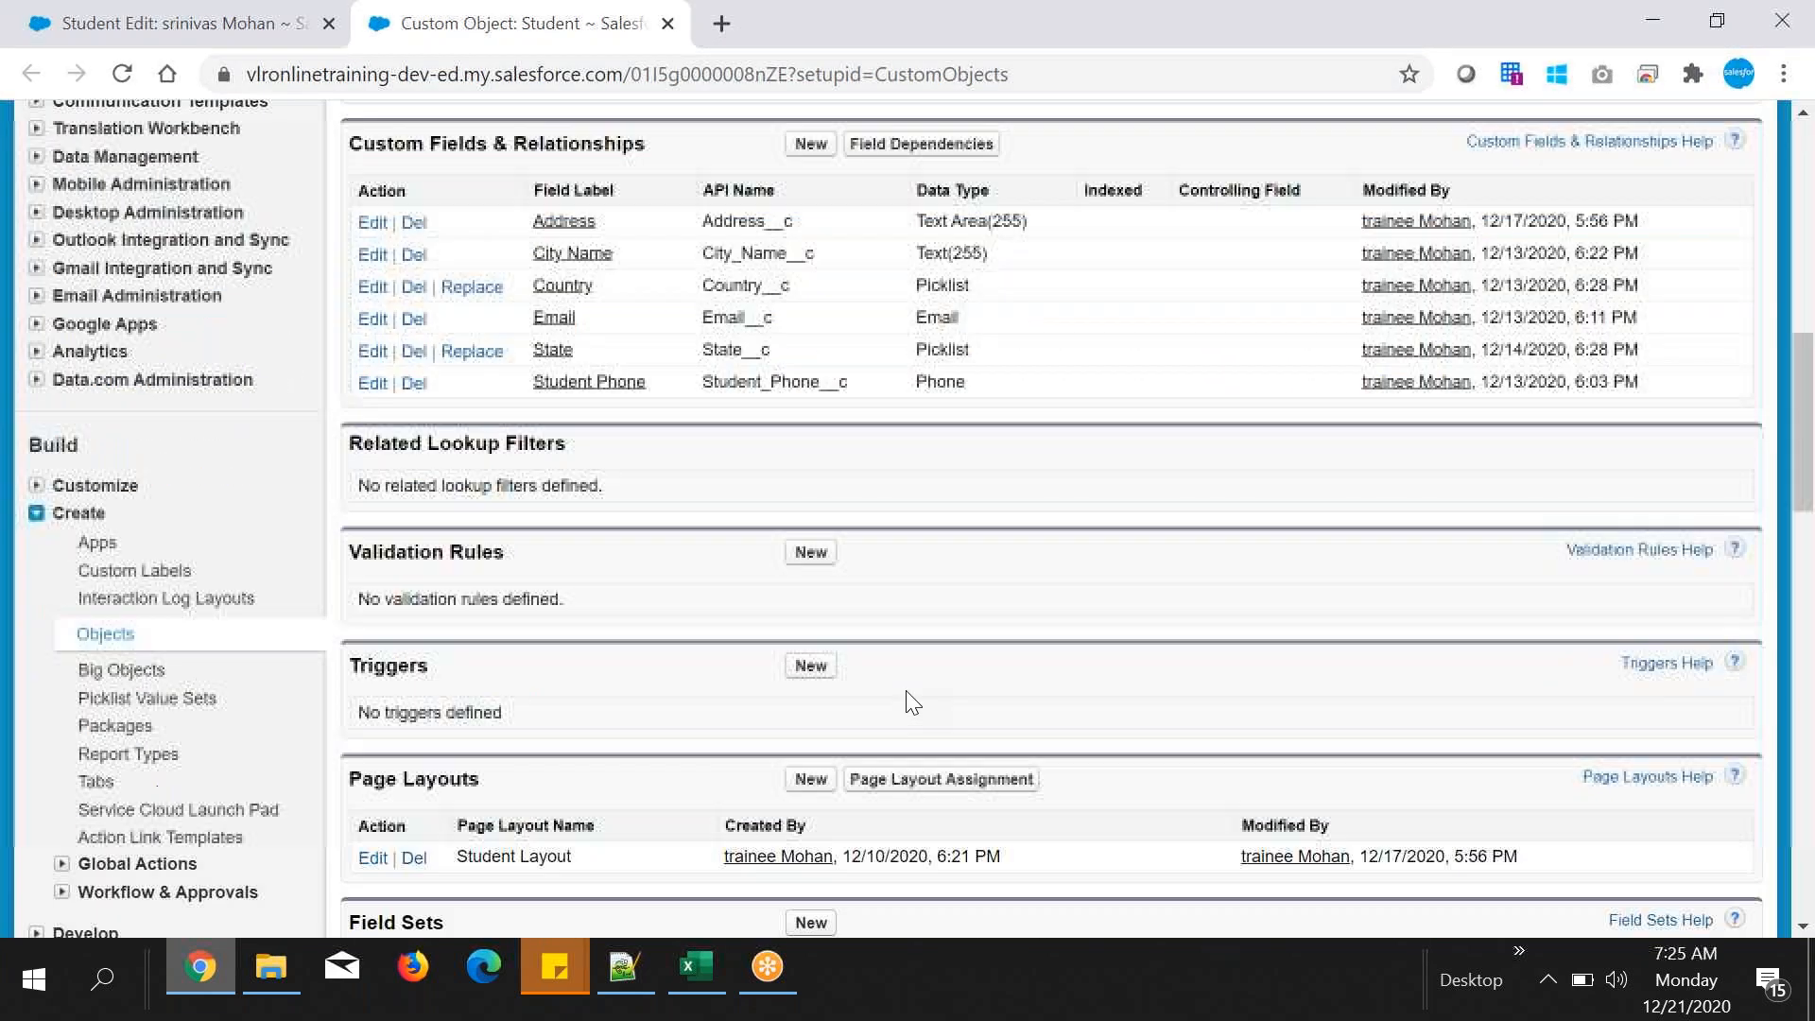
{"action": "scroll", "coordinate": [905, 690], "scroll_direction": "up", "scroll_amount": 1}
{"action": "left_click", "coordinate": [810, 277]}
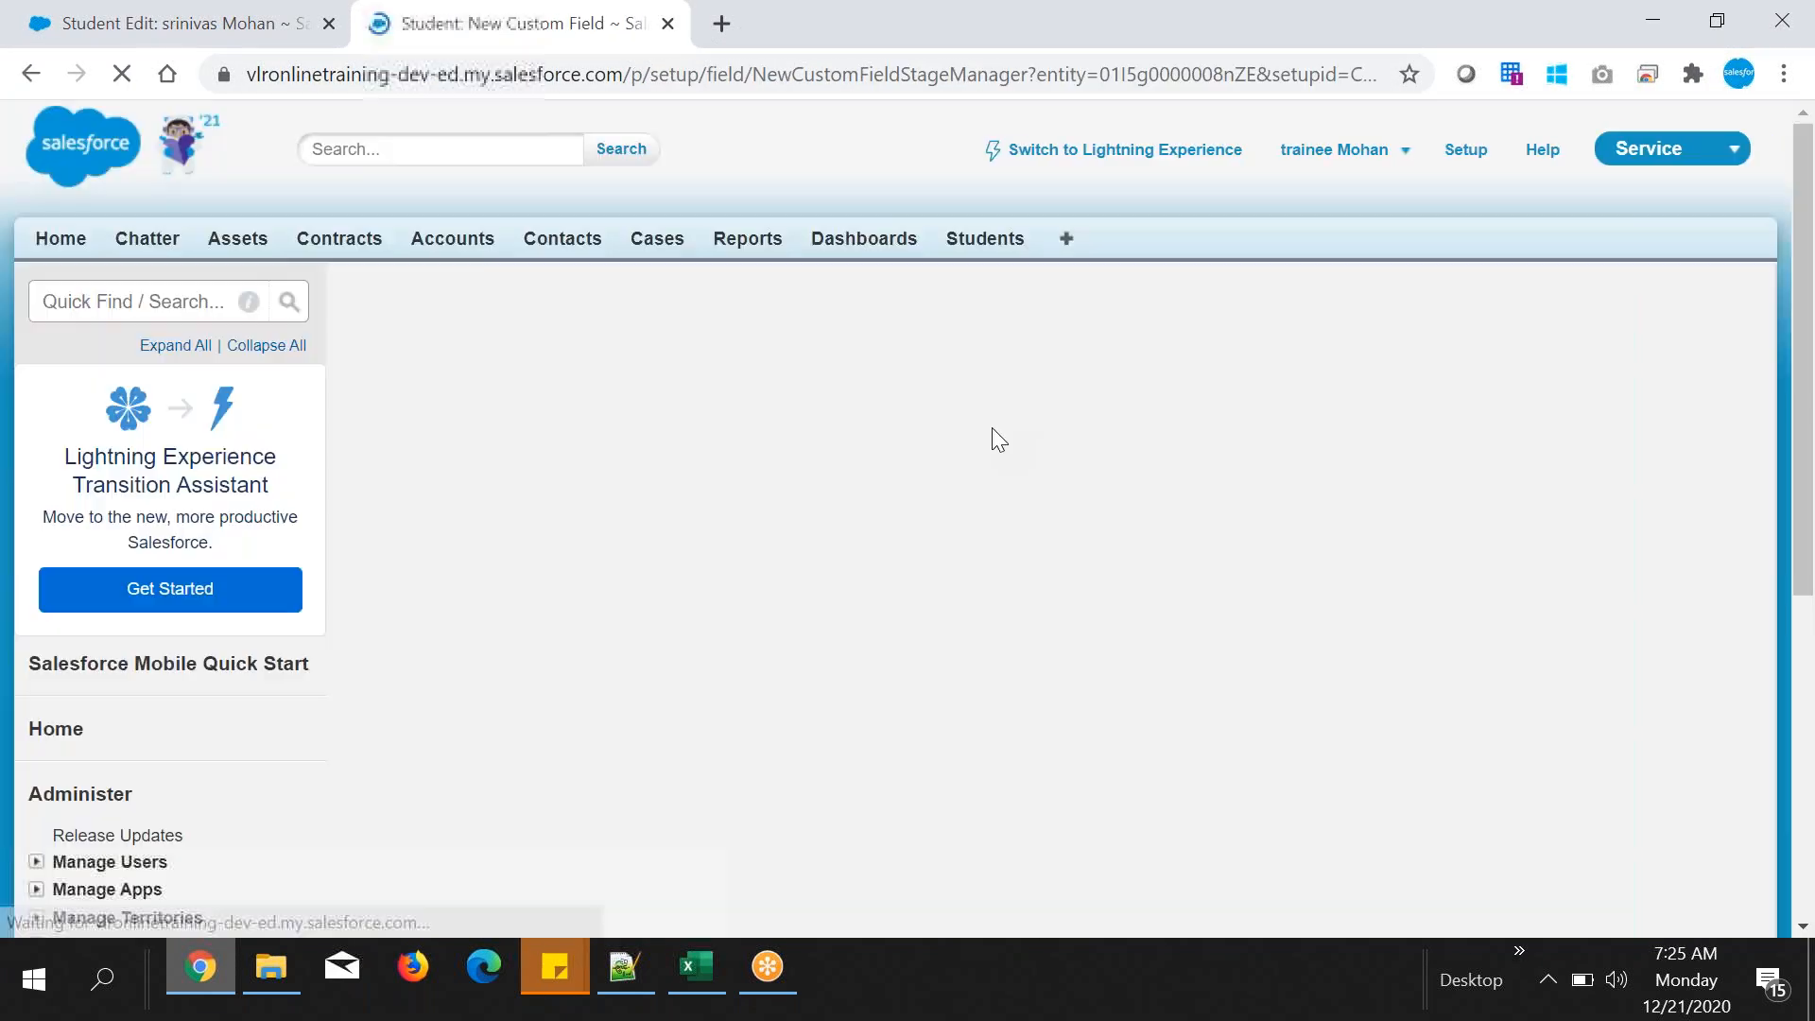
{"action": "scroll", "coordinate": [974, 581], "scroll_direction": "down", "scroll_amount": 1}
{"action": "scroll", "coordinate": [968, 574], "scroll_direction": "down", "scroll_amount": 8}
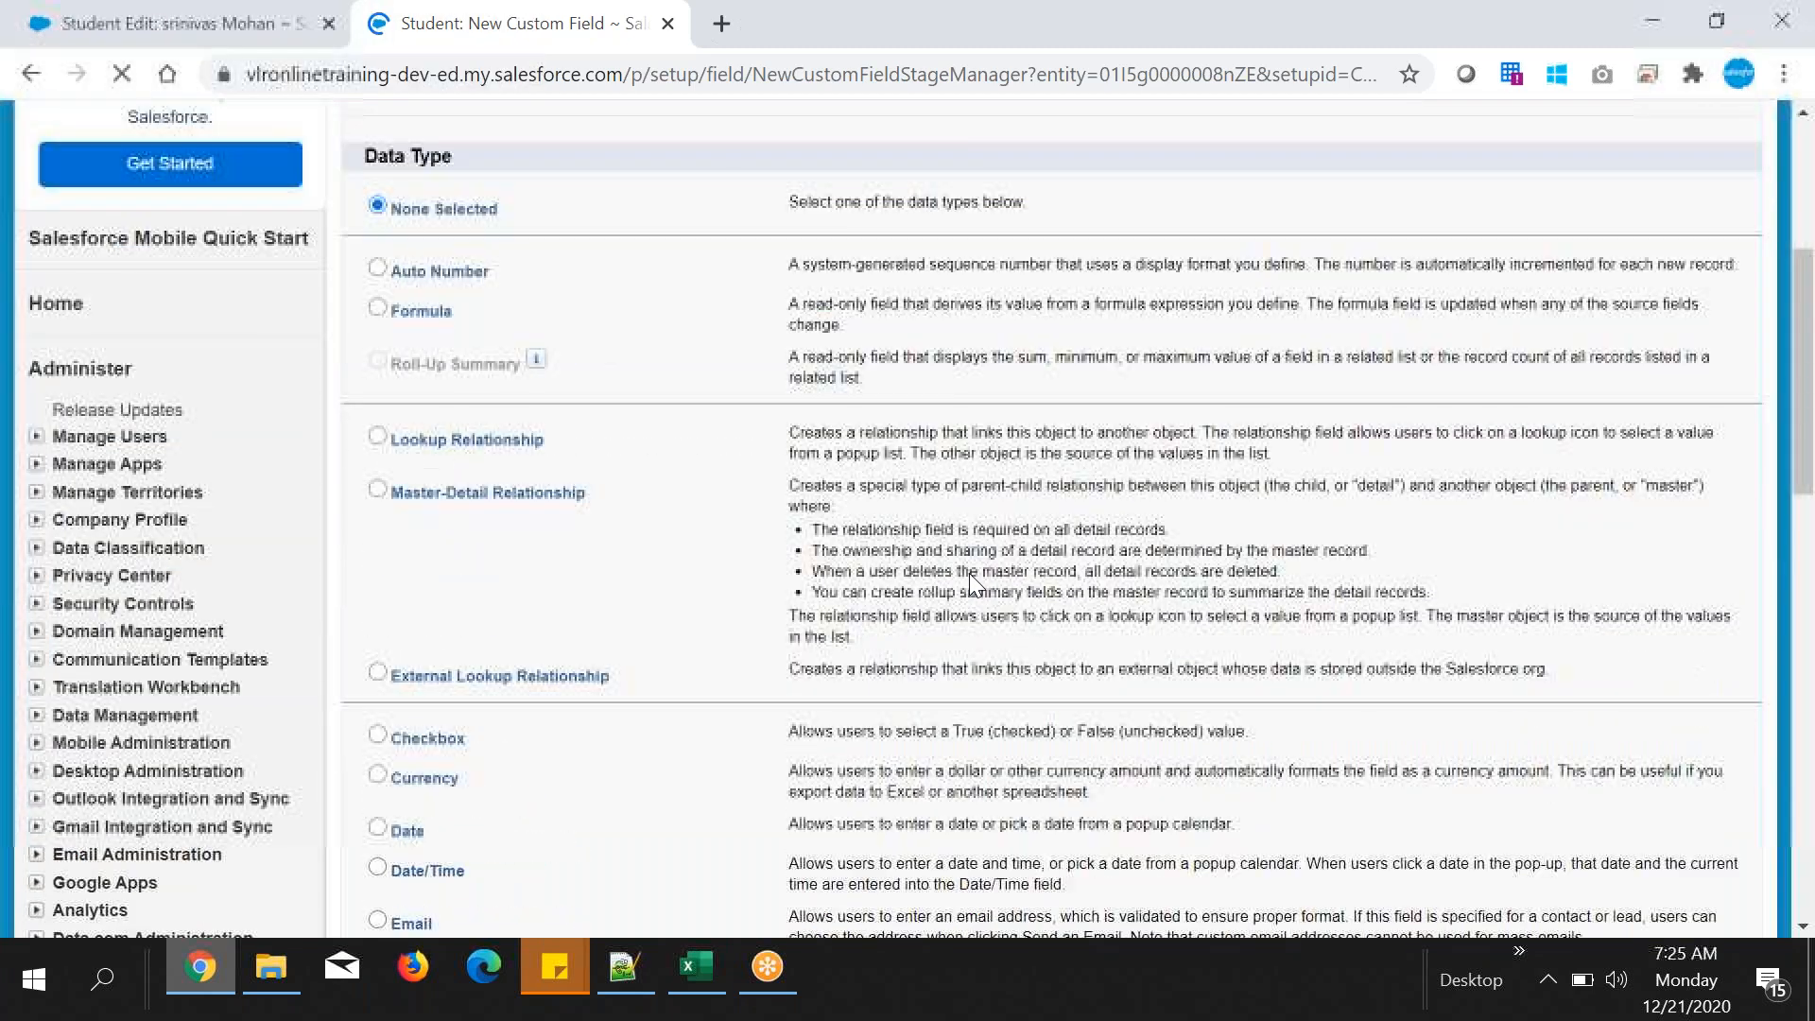
{"action": "scroll", "coordinate": [553, 742], "scroll_direction": "down", "scroll_amount": 2}
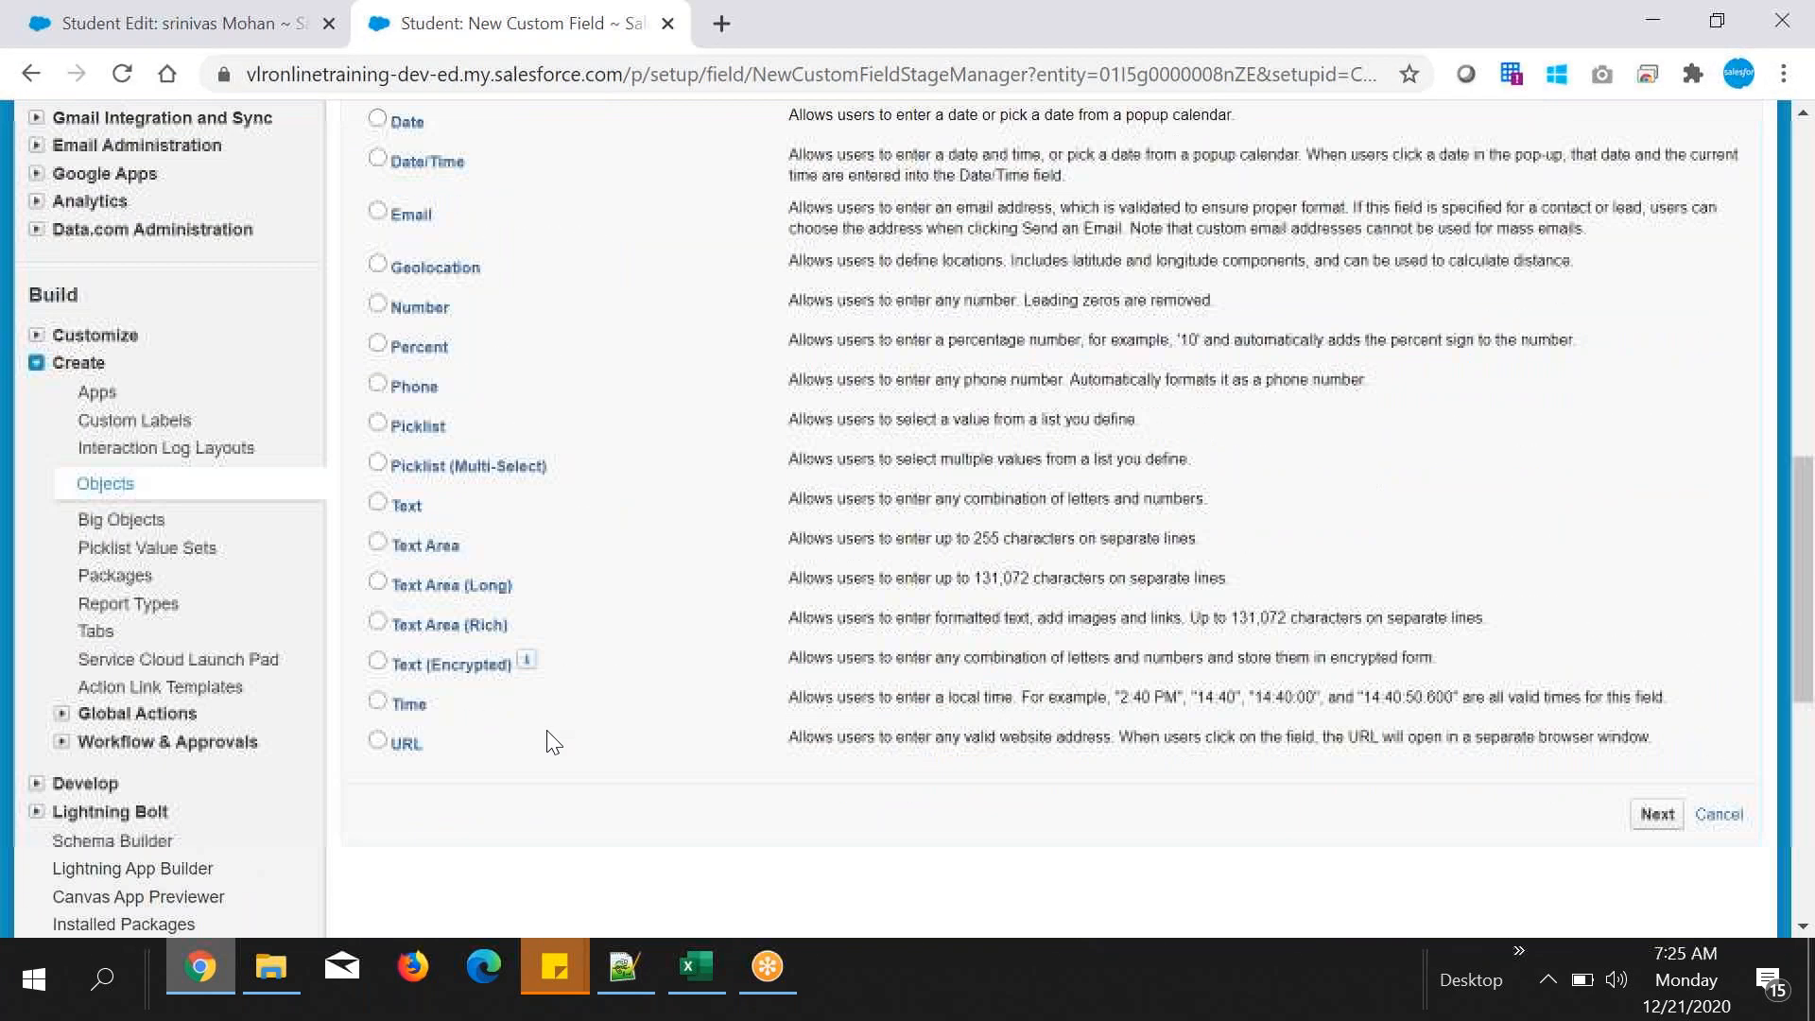
{"action": "scroll", "coordinate": [408, 516], "scroll_direction": "down", "scroll_amount": 2}
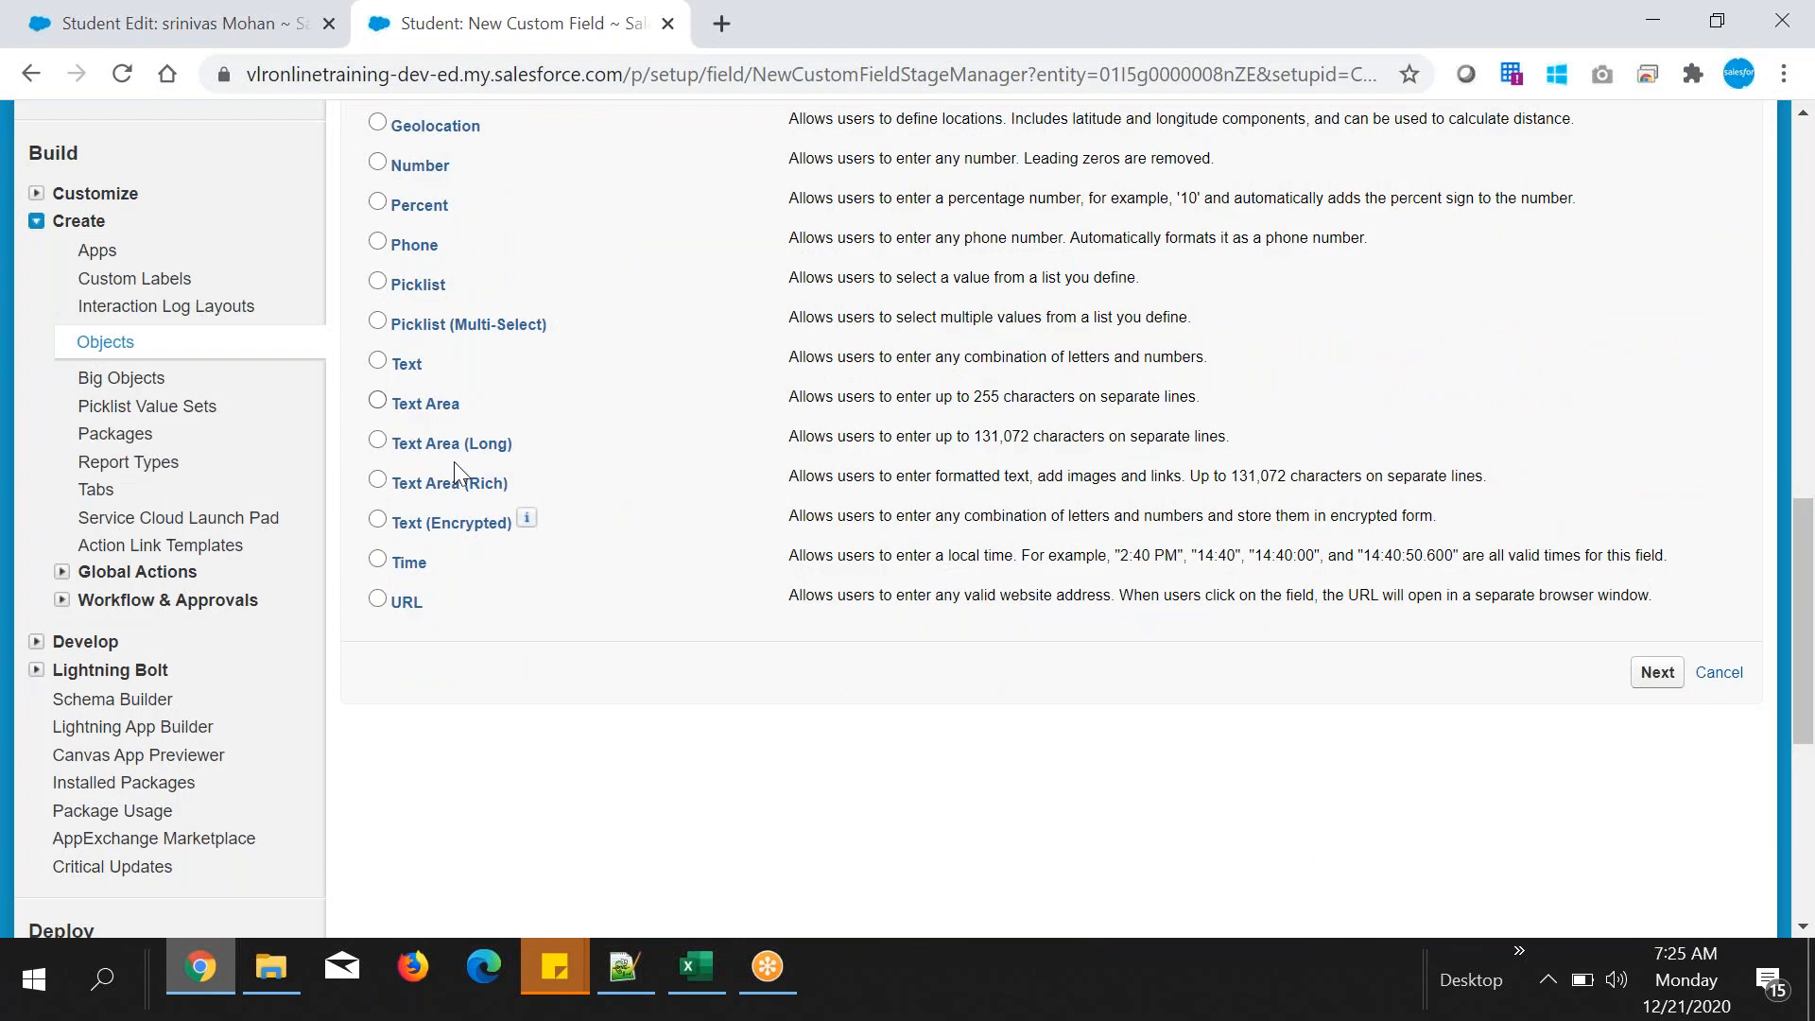
- Check the Full Address heading in C1 of the Excel sheet, then return to the new custom field in Chrome
{"action": "left_click", "coordinate": [705, 978]}
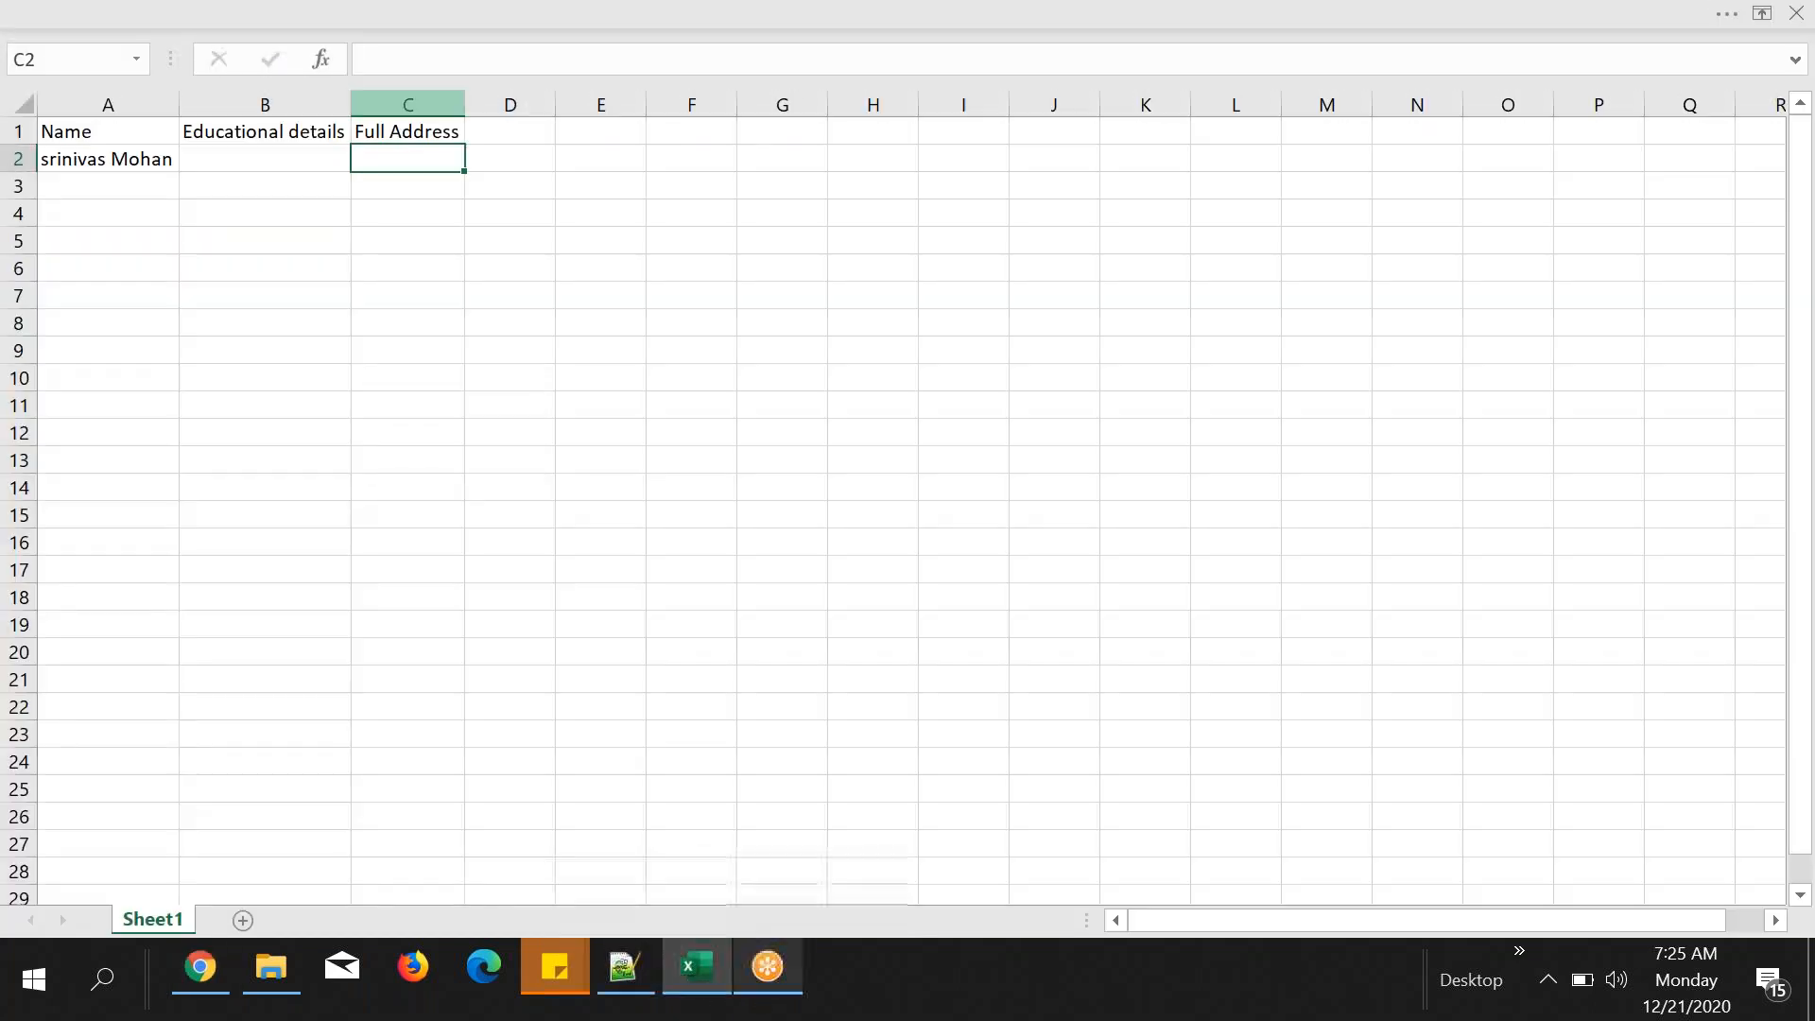
{"action": "left_click", "coordinate": [388, 132]}
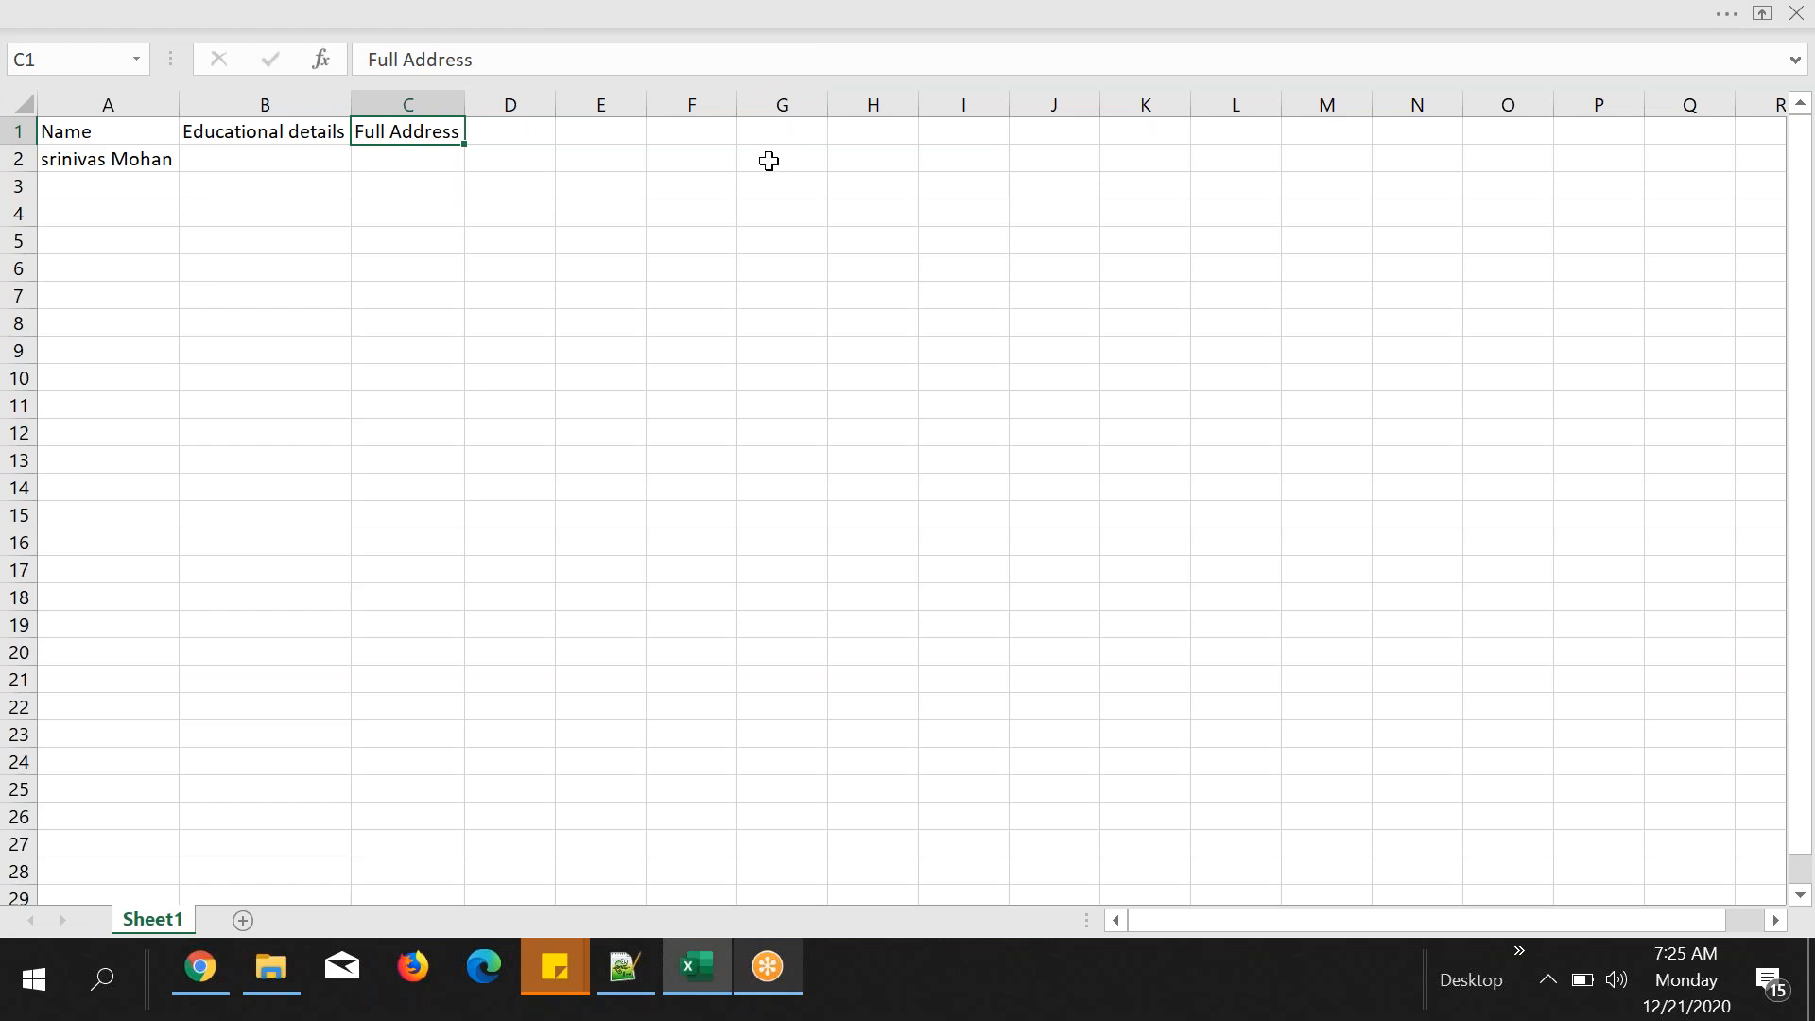
{"action": "left_click", "coordinate": [218, 987]}
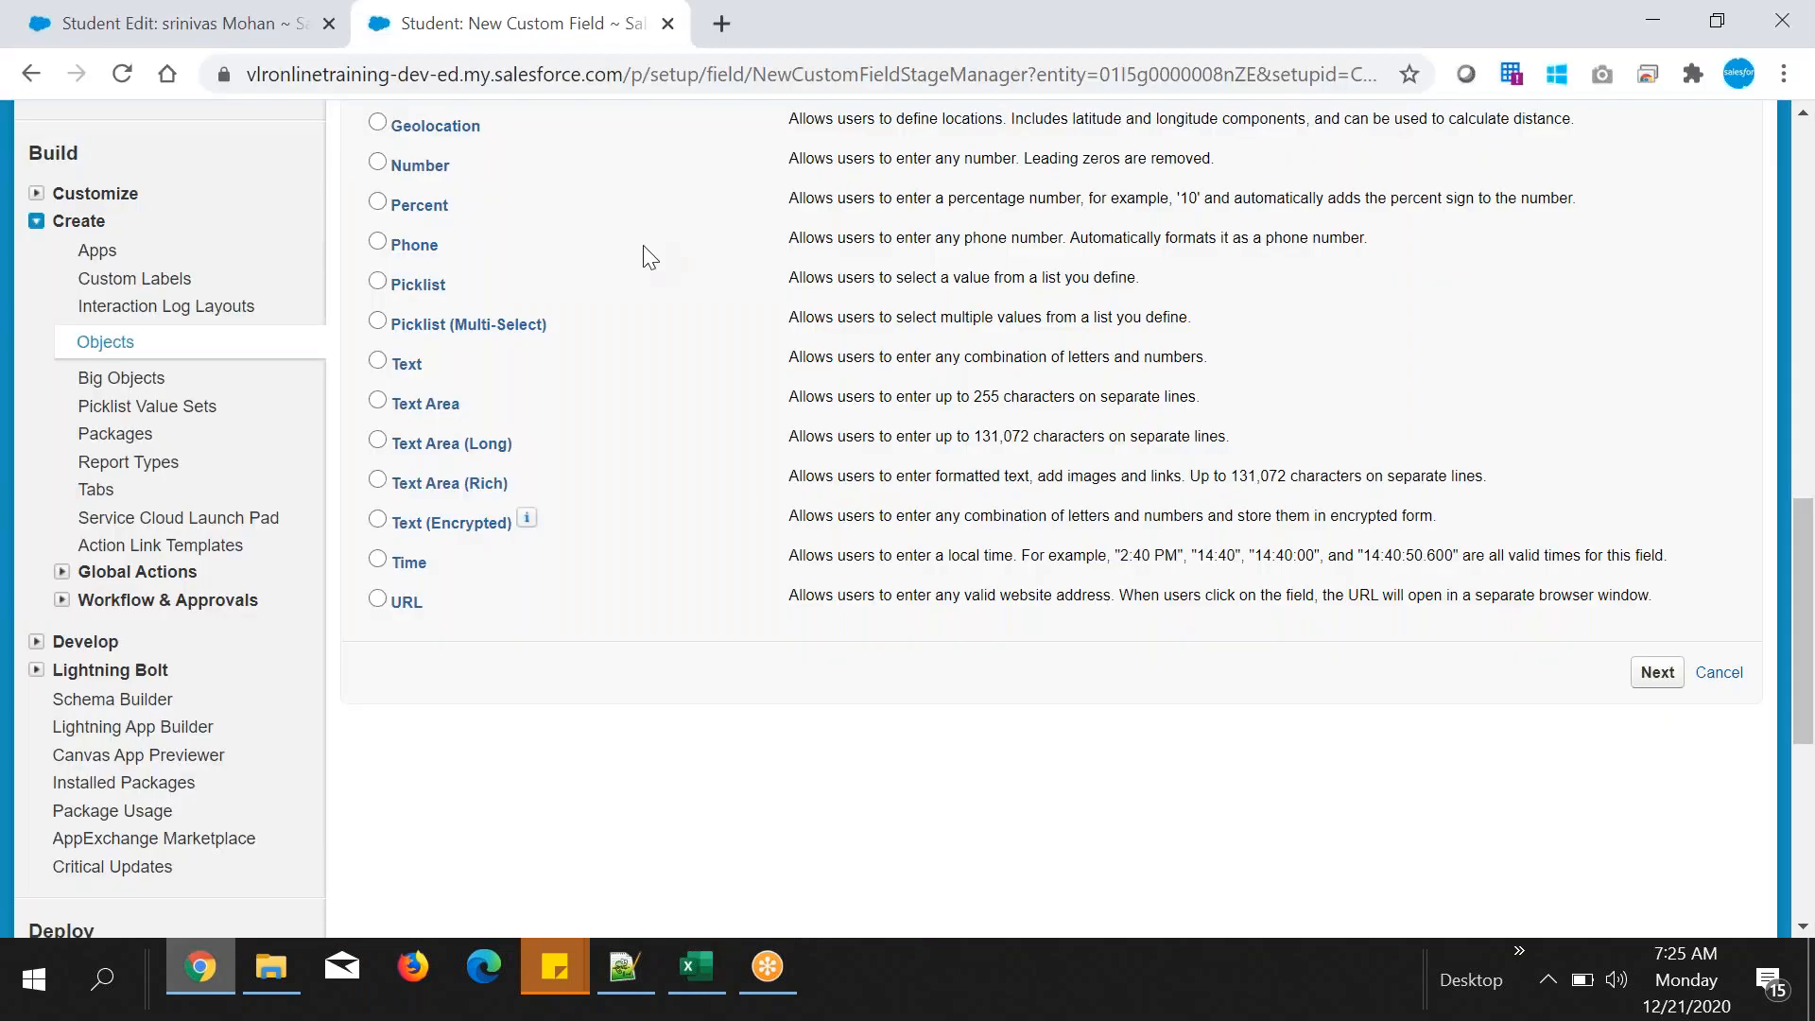
- Choose Text Area (Long) as the data type, compare its character limit with Text Area's, and continue to the field details
{"action": "left_click", "coordinate": [378, 483]}
{"action": "left_click_drag", "start_coordinate": [407, 444], "coordinate": [768, 451]}
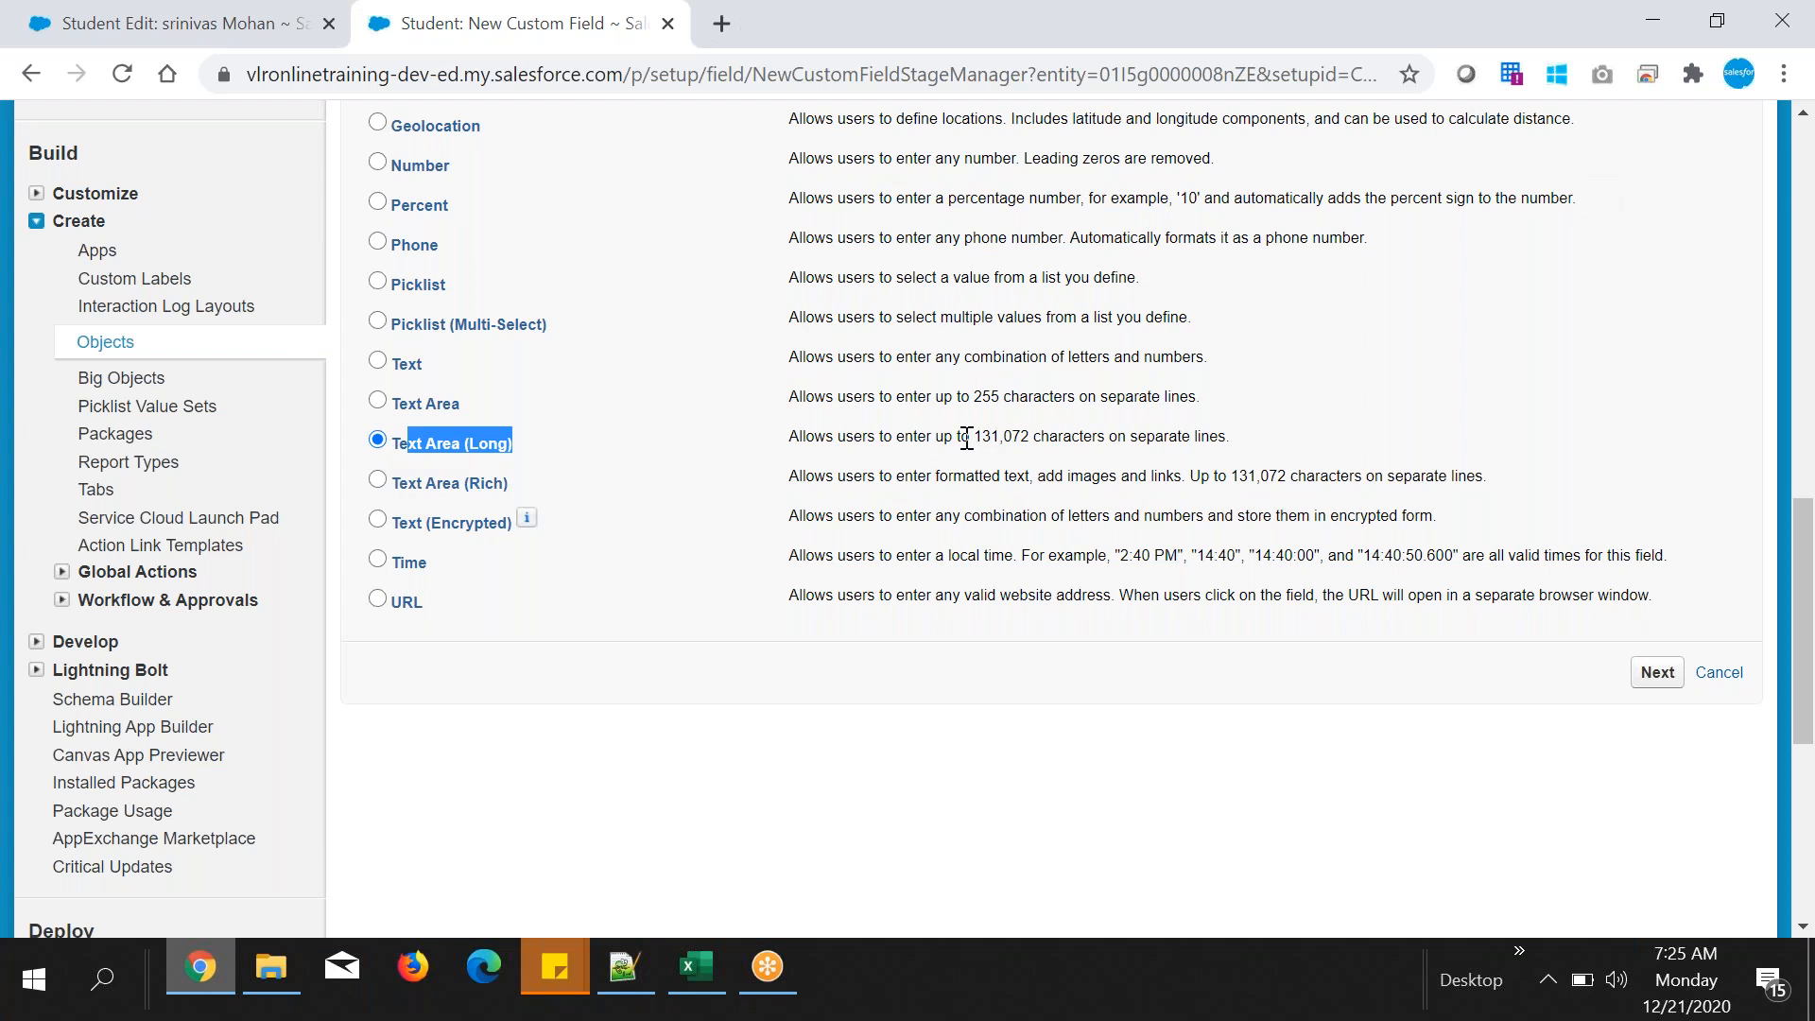
{"action": "left_click_drag", "start_coordinate": [975, 437], "coordinate": [1041, 438]}
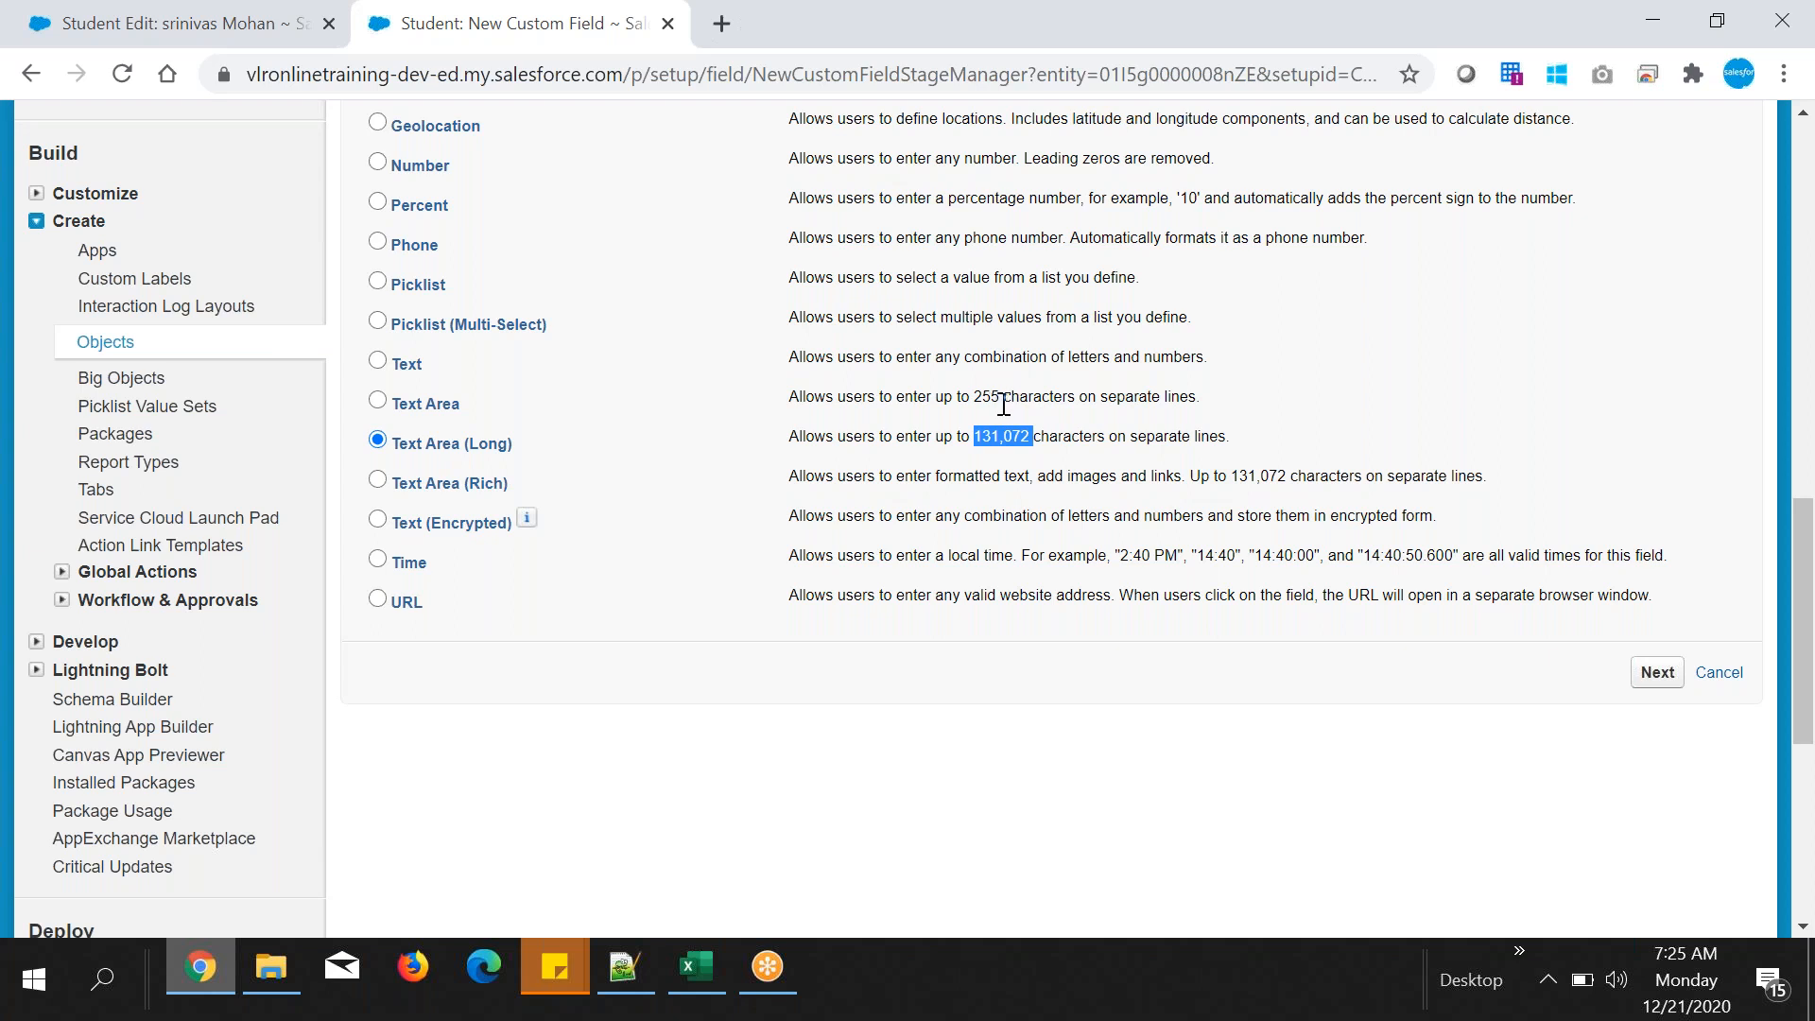
{"action": "left_click_drag", "start_coordinate": [976, 396], "coordinate": [1040, 436]}
{"action": "left_click", "coordinate": [1658, 674]}
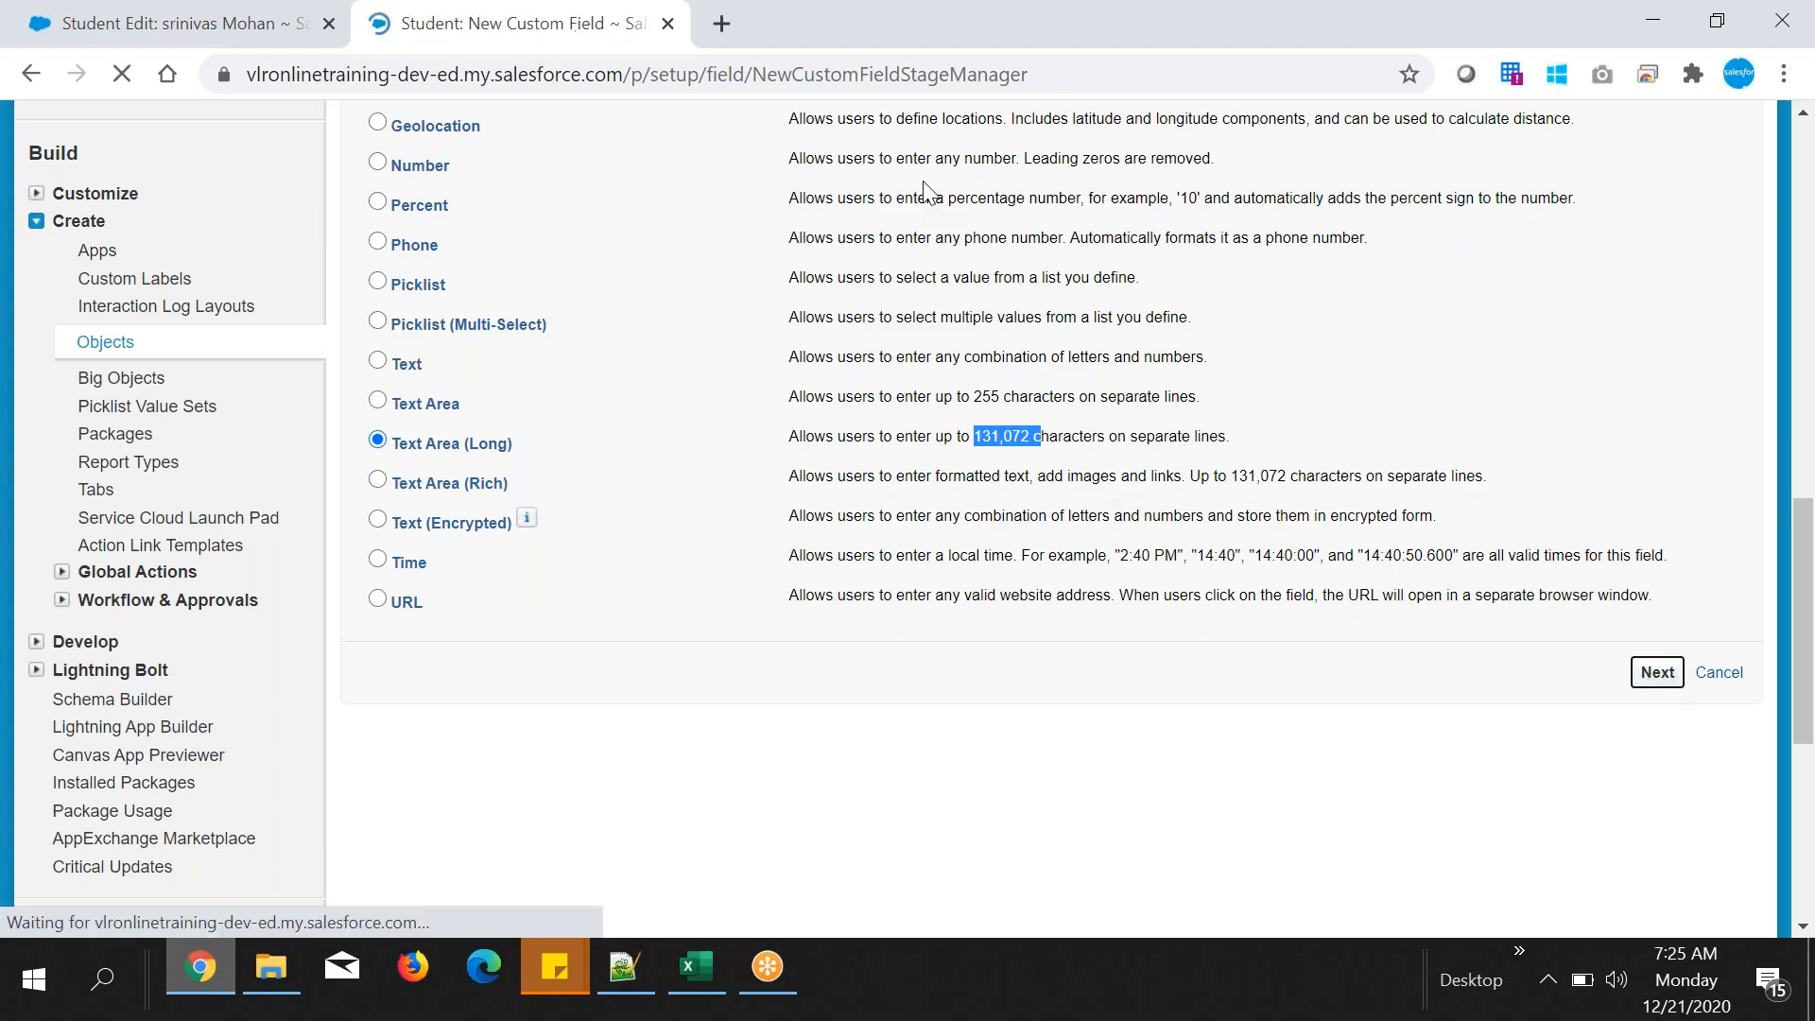
- Copy "Full Address" from C1 of the Excel sheet and paste it as the new field's label, letting the field name fill in
{"action": "scroll", "coordinate": [1026, 530], "scroll_direction": "down", "scroll_amount": 1}
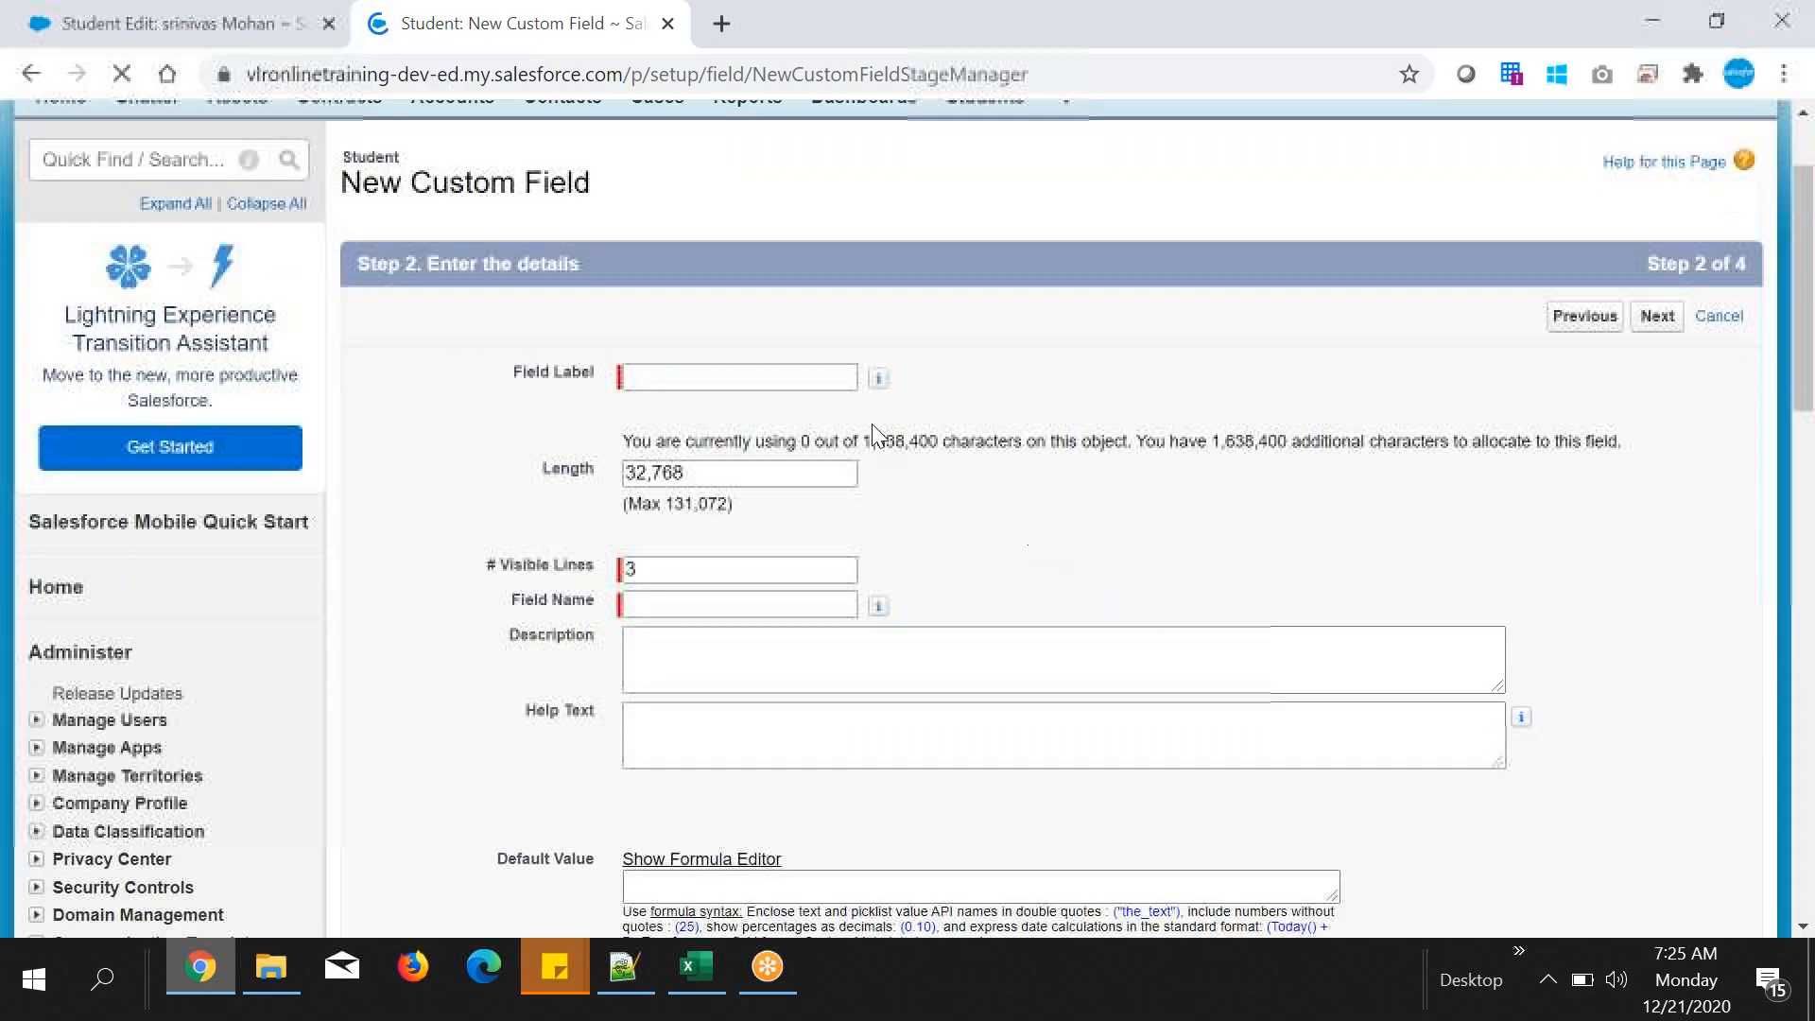
{"action": "left_click", "coordinate": [688, 973]}
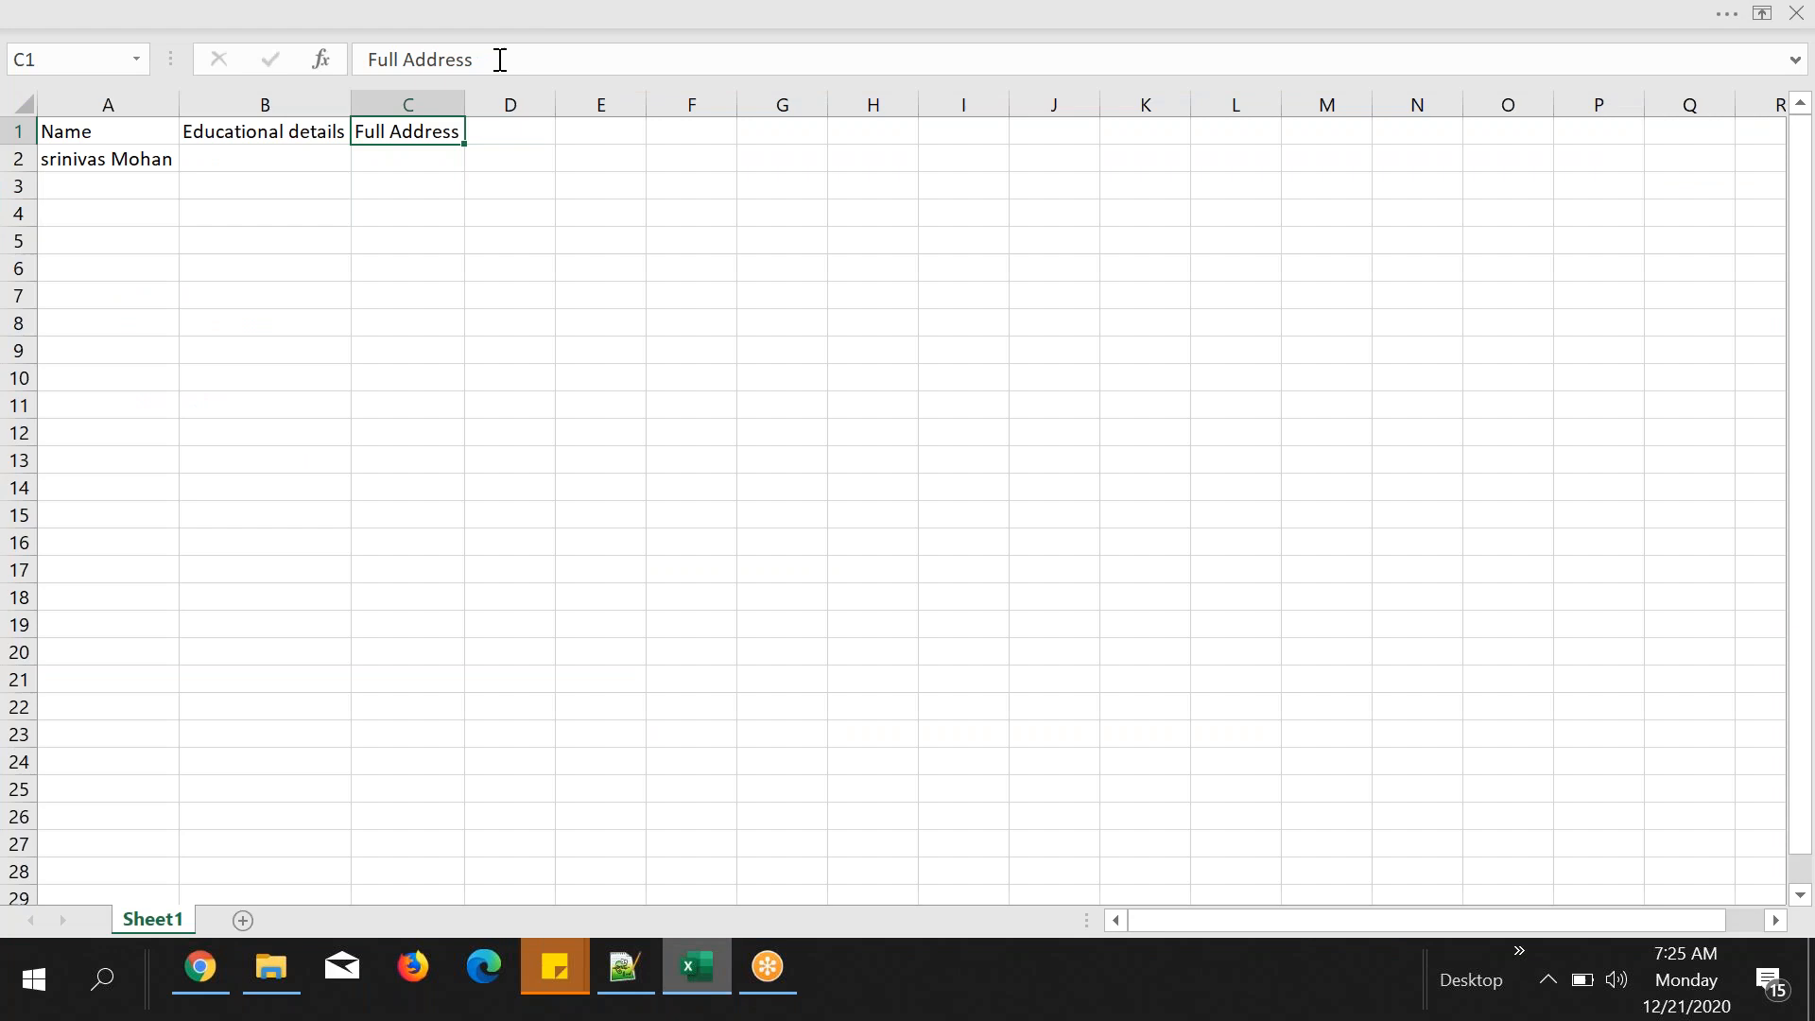
{"action": "left_click_drag", "start_coordinate": [500, 59], "coordinate": [357, 57]}
{"action": "key", "text": "ctrl+c"}
{"action": "key", "text": "alt+Tab"}
{"action": "left_click", "coordinate": [677, 376]}
{"action": "key", "text": "ctrl+v"}
{"action": "left_click", "coordinate": [1040, 407]}
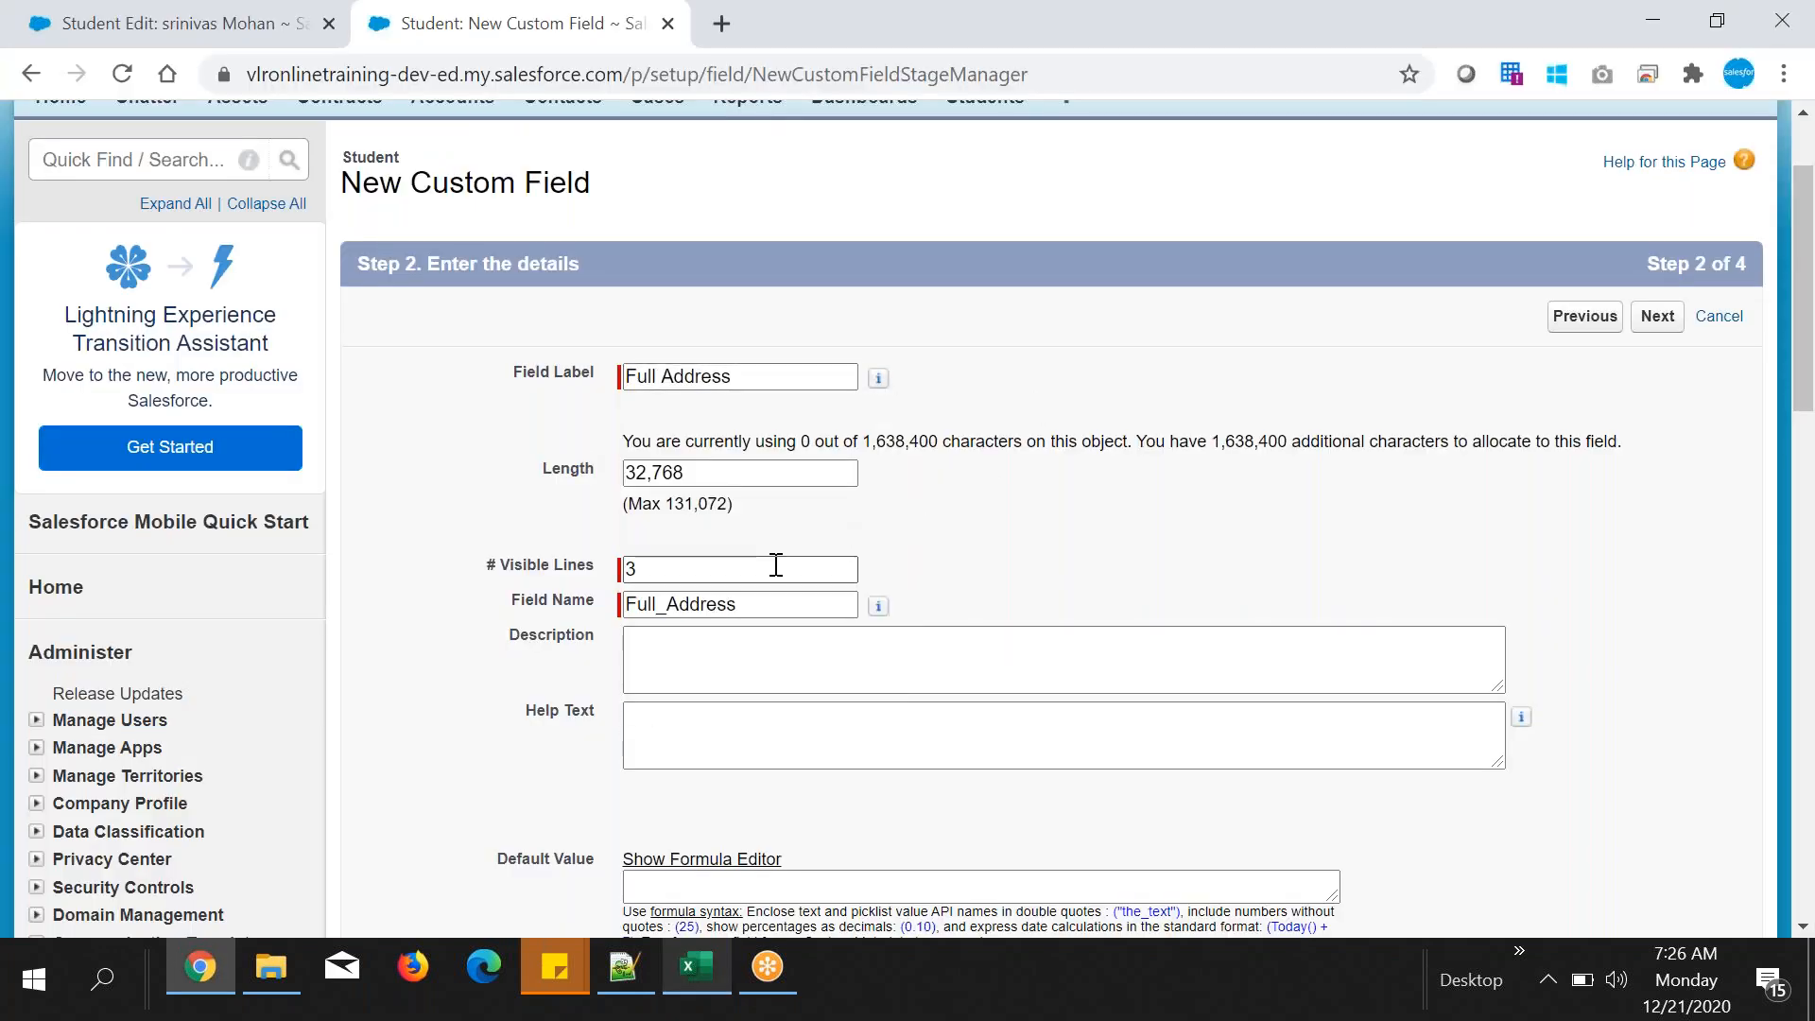
- Examine the Field Label and Field Name entries of the new custom field
{"action": "scroll", "coordinate": [1154, 280], "scroll_direction": "down", "scroll_amount": 1}
{"action": "left_click_drag", "start_coordinate": [511, 231], "coordinate": [605, 241]}
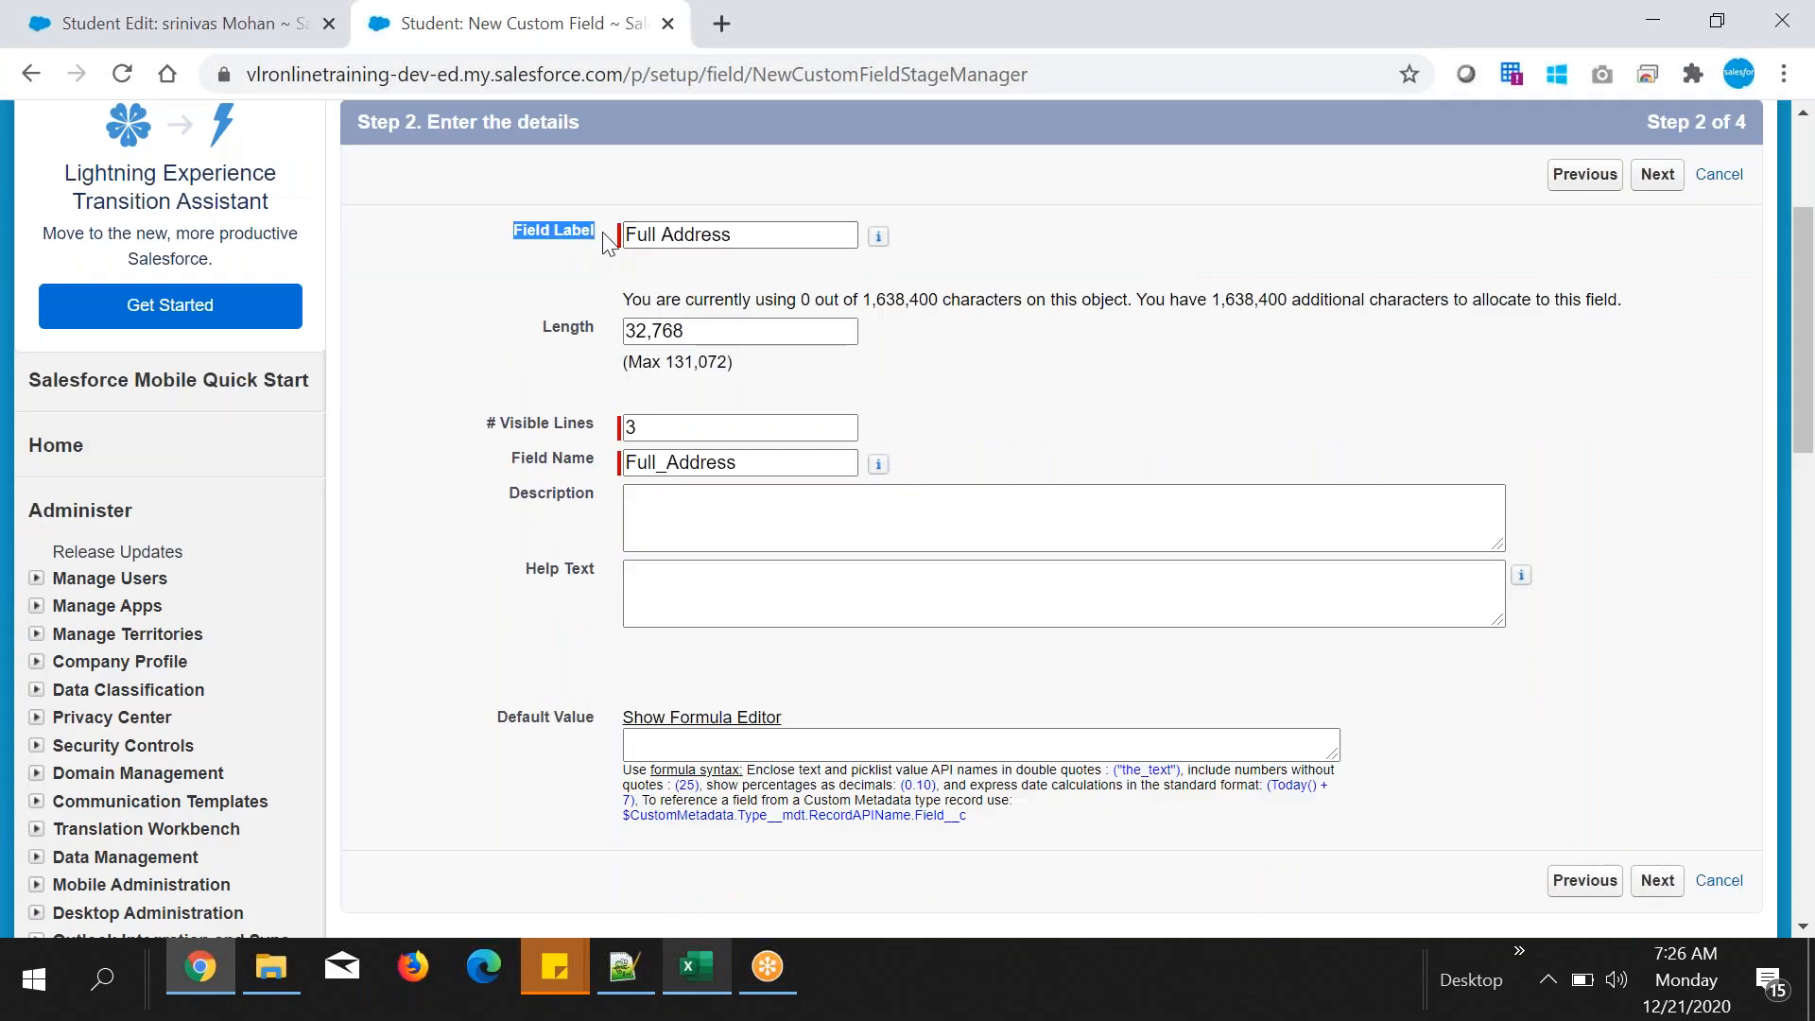
{"action": "left_click_drag", "start_coordinate": [512, 457], "coordinate": [598, 463]}
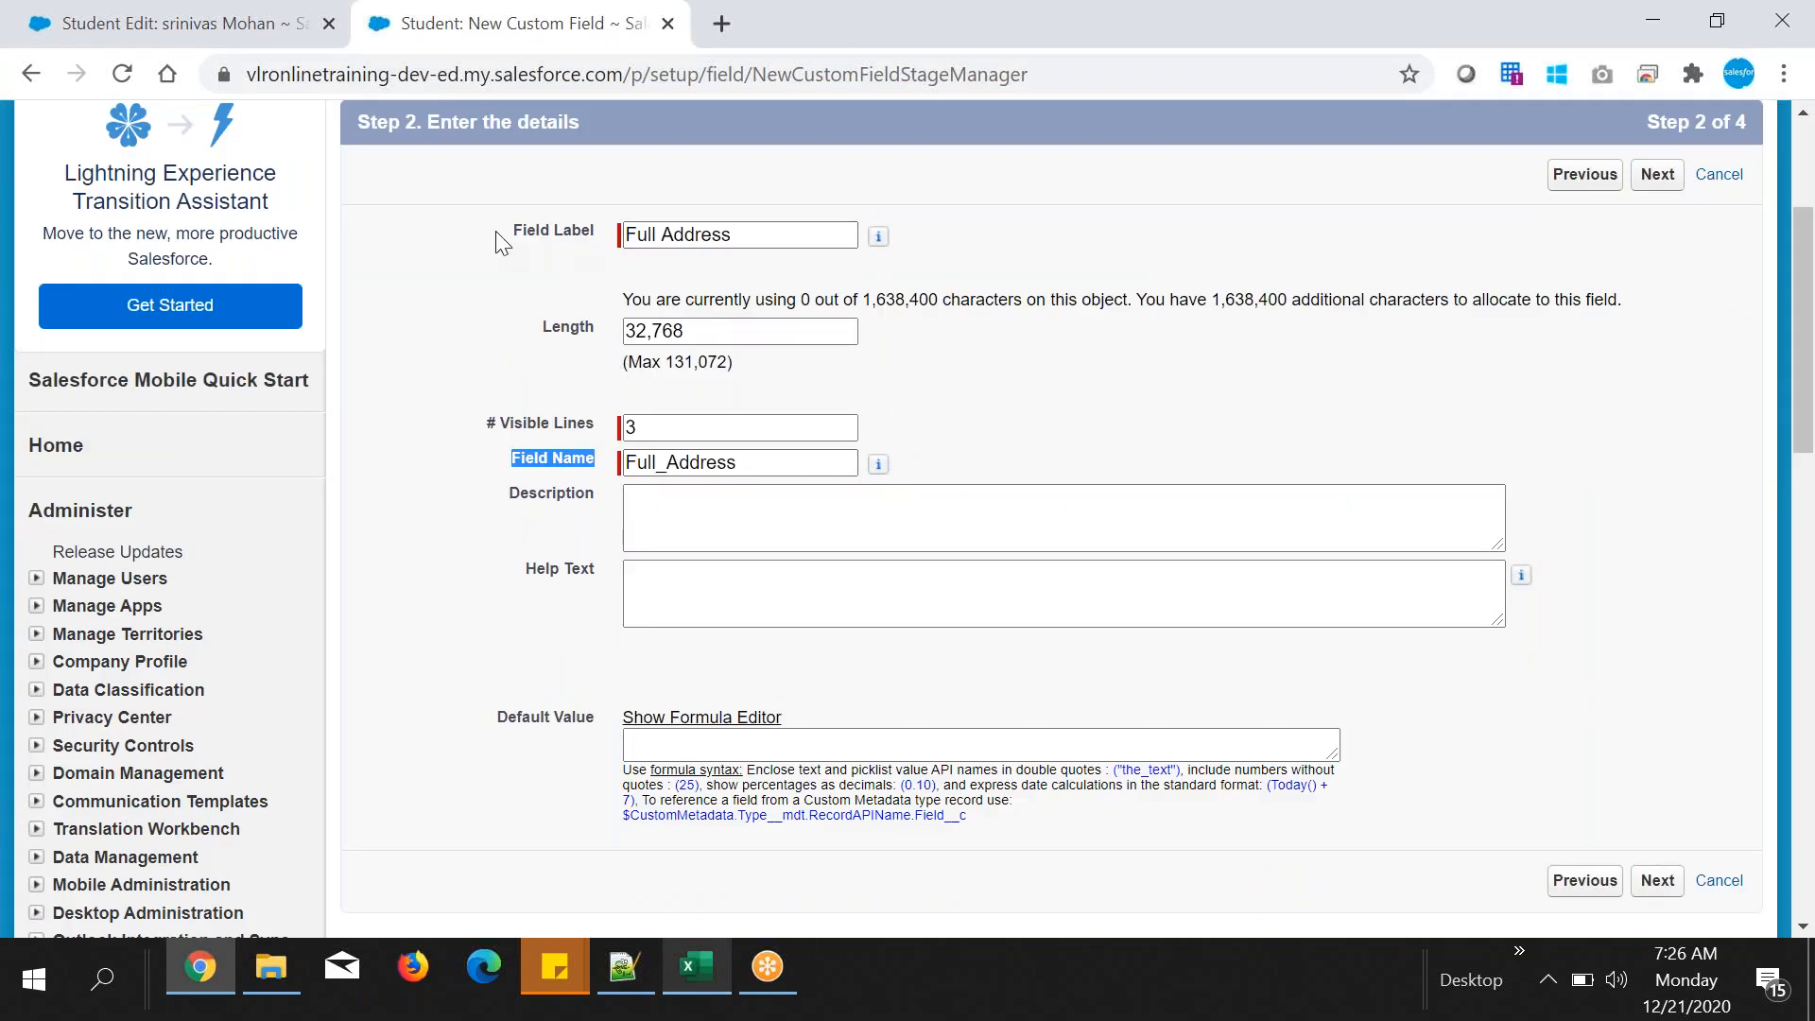
- Copy the Field Label caption into the Notepad++ notes, one blank line below the page types, and complete it as "Field Label : used to display on record page"
{"action": "left_click_drag", "start_coordinate": [509, 232], "coordinate": [632, 248]}
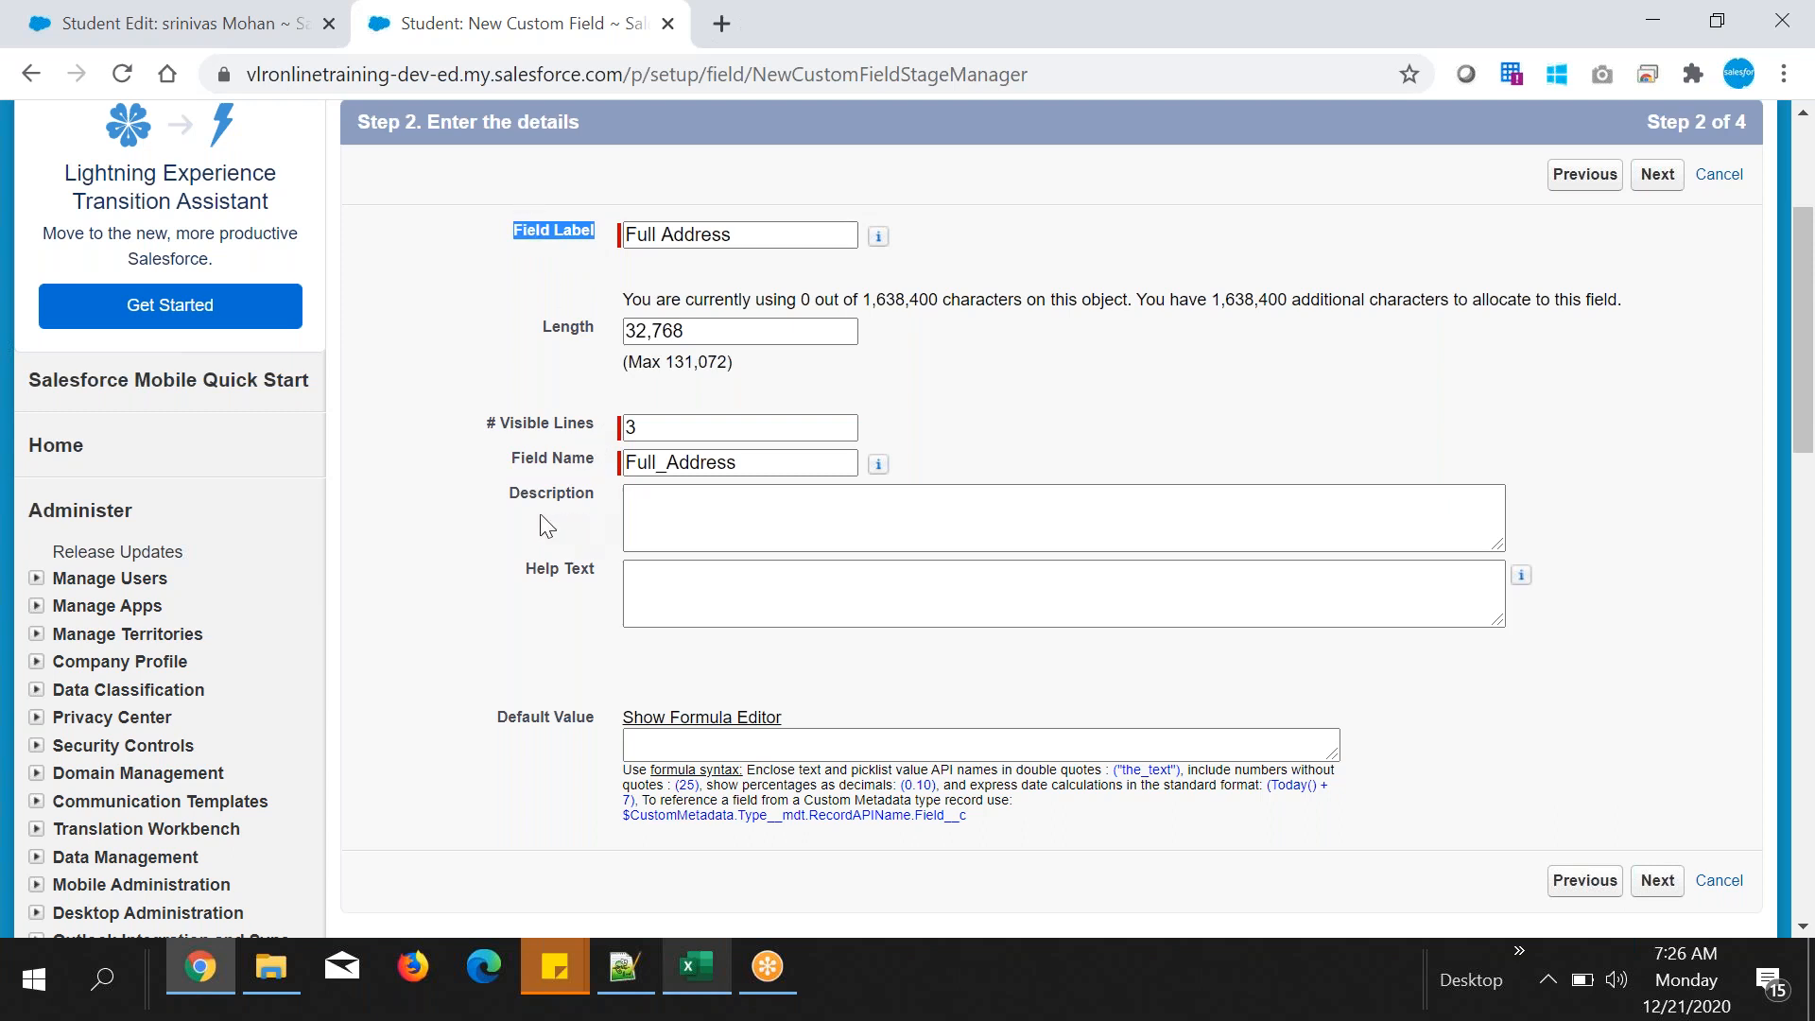
{"action": "left_click_drag", "start_coordinate": [512, 464], "coordinate": [582, 462]}
{"action": "left_click_drag", "start_coordinate": [510, 233], "coordinate": [610, 248]}
{"action": "key", "text": "ctrl+c"}
{"action": "left_click", "coordinate": [622, 969]}
{"action": "left_click", "coordinate": [430, 282]}
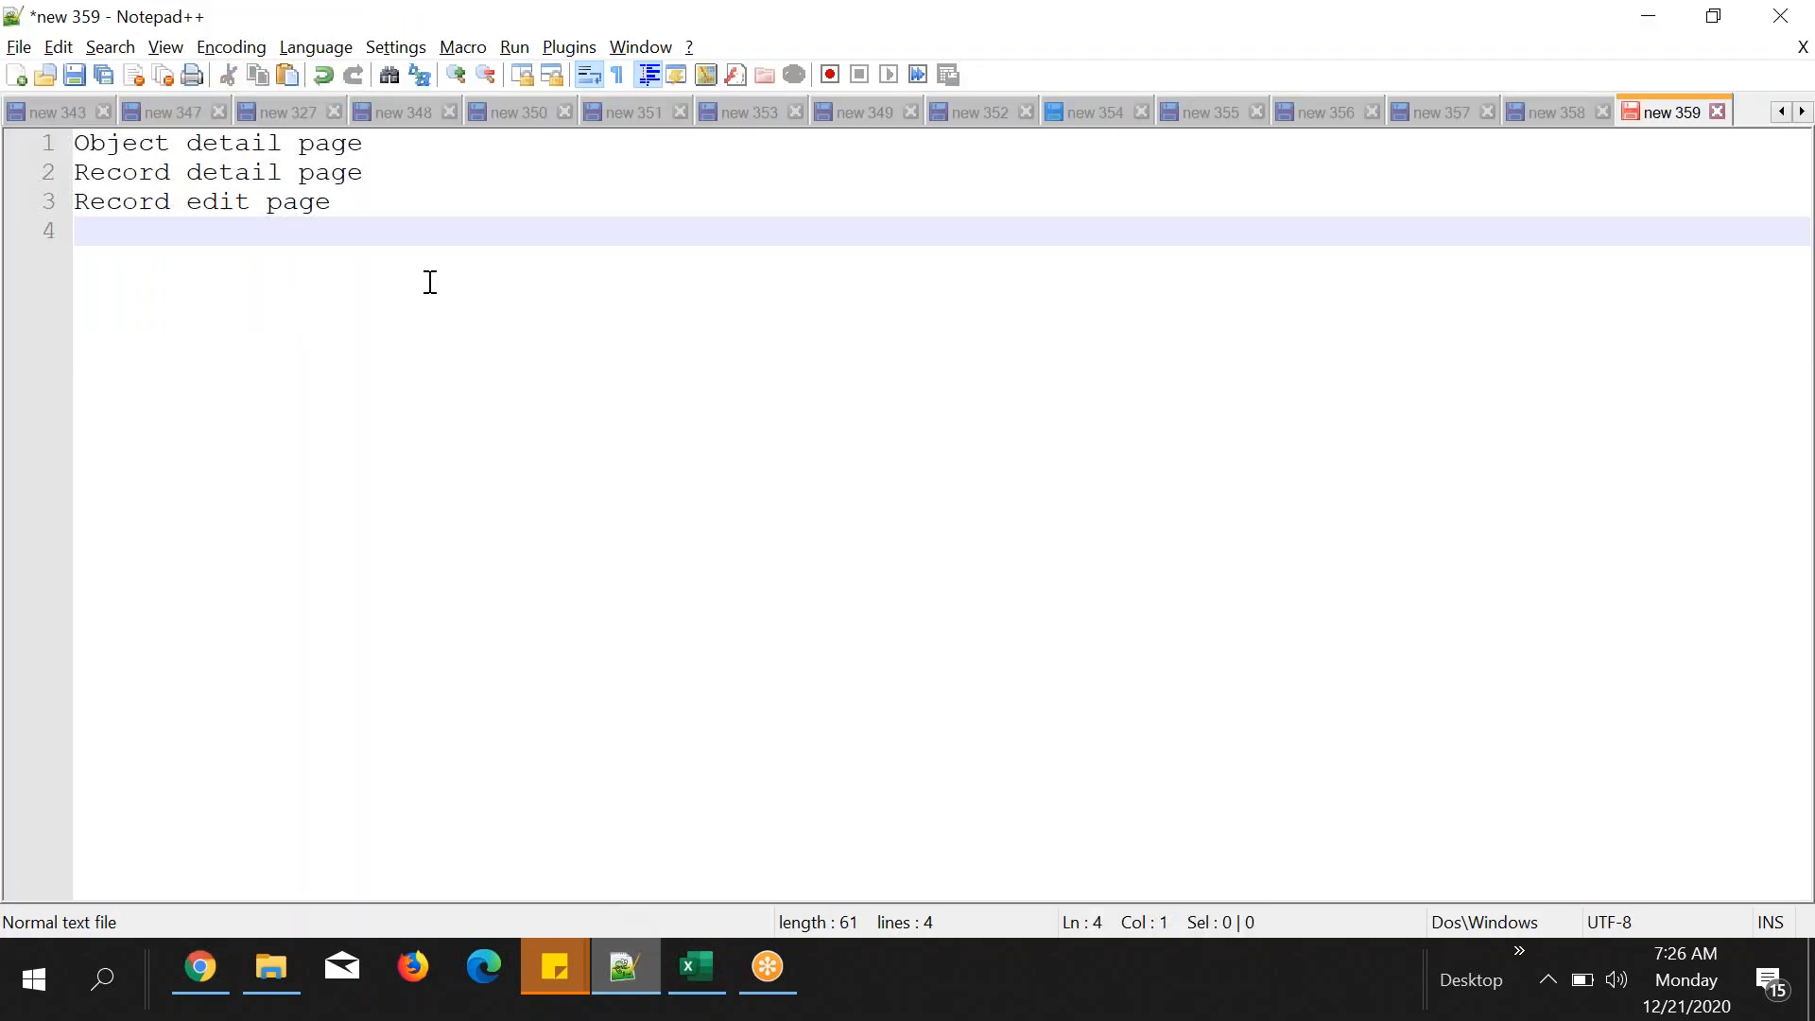
{"action": "key", "text": "Return"}
{"action": "key", "text": "ctrl+v"}
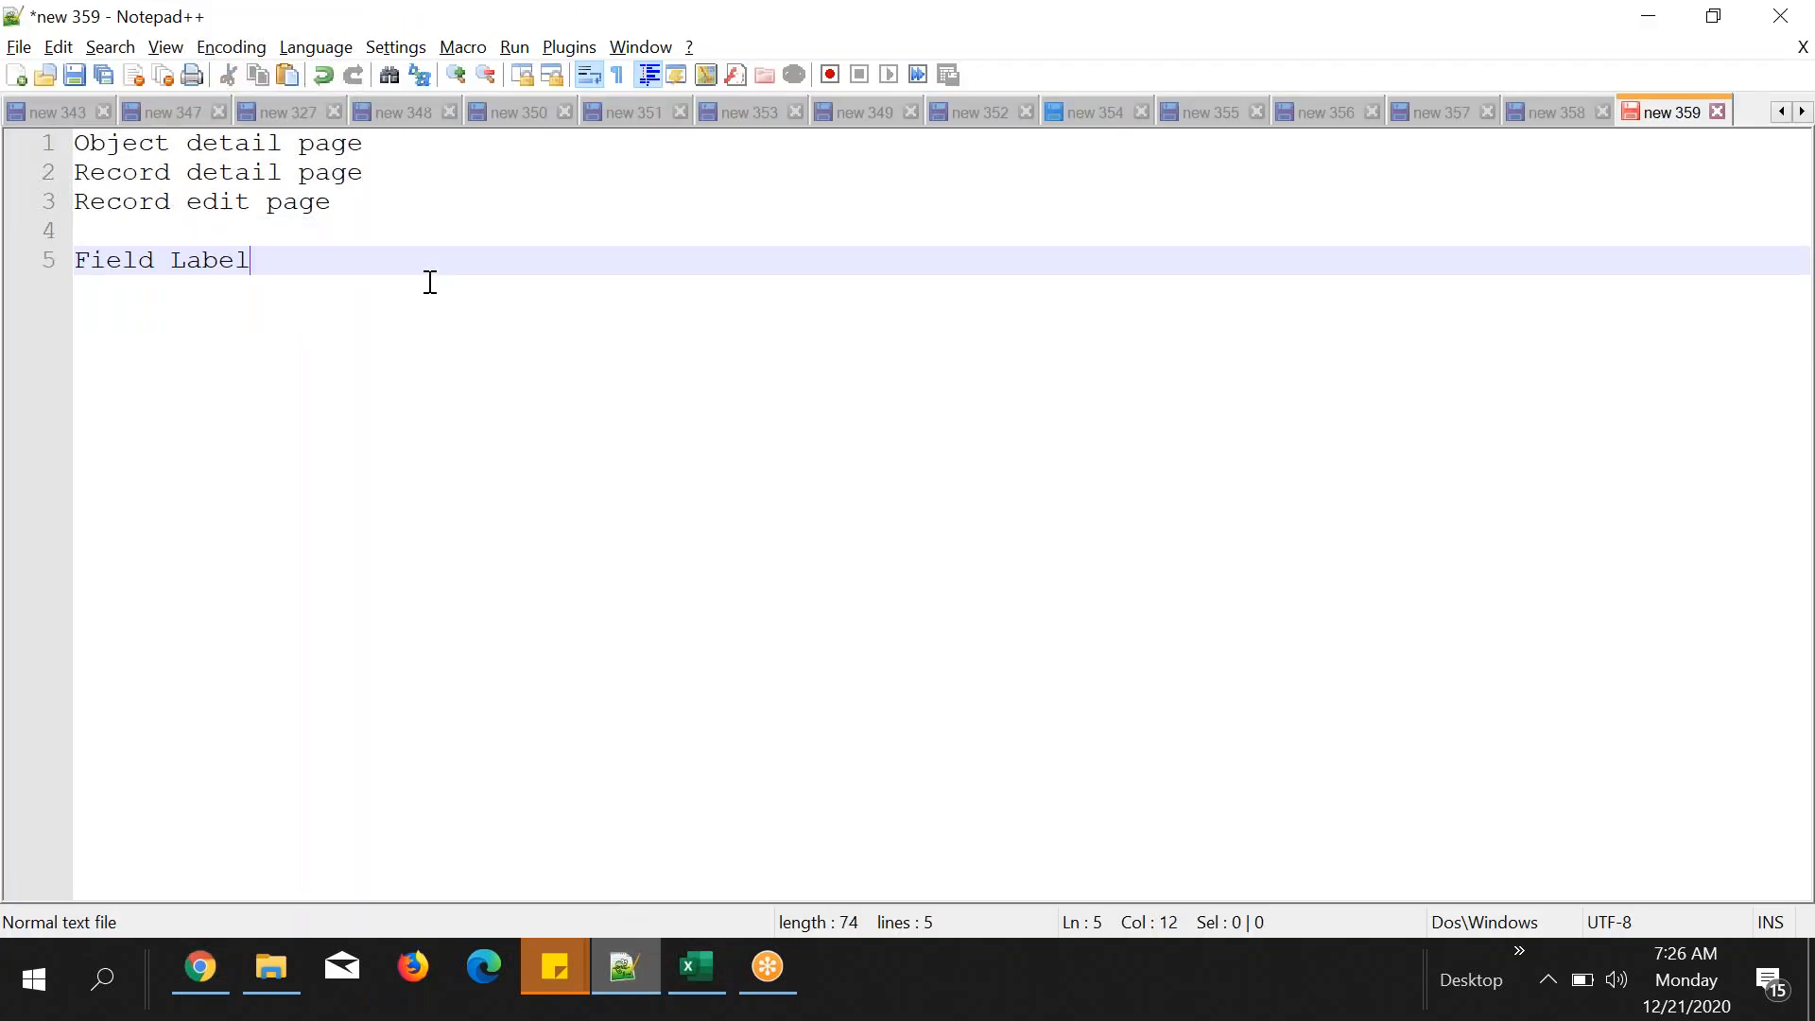
{"action": "type", "text": ": used to display on reco"}
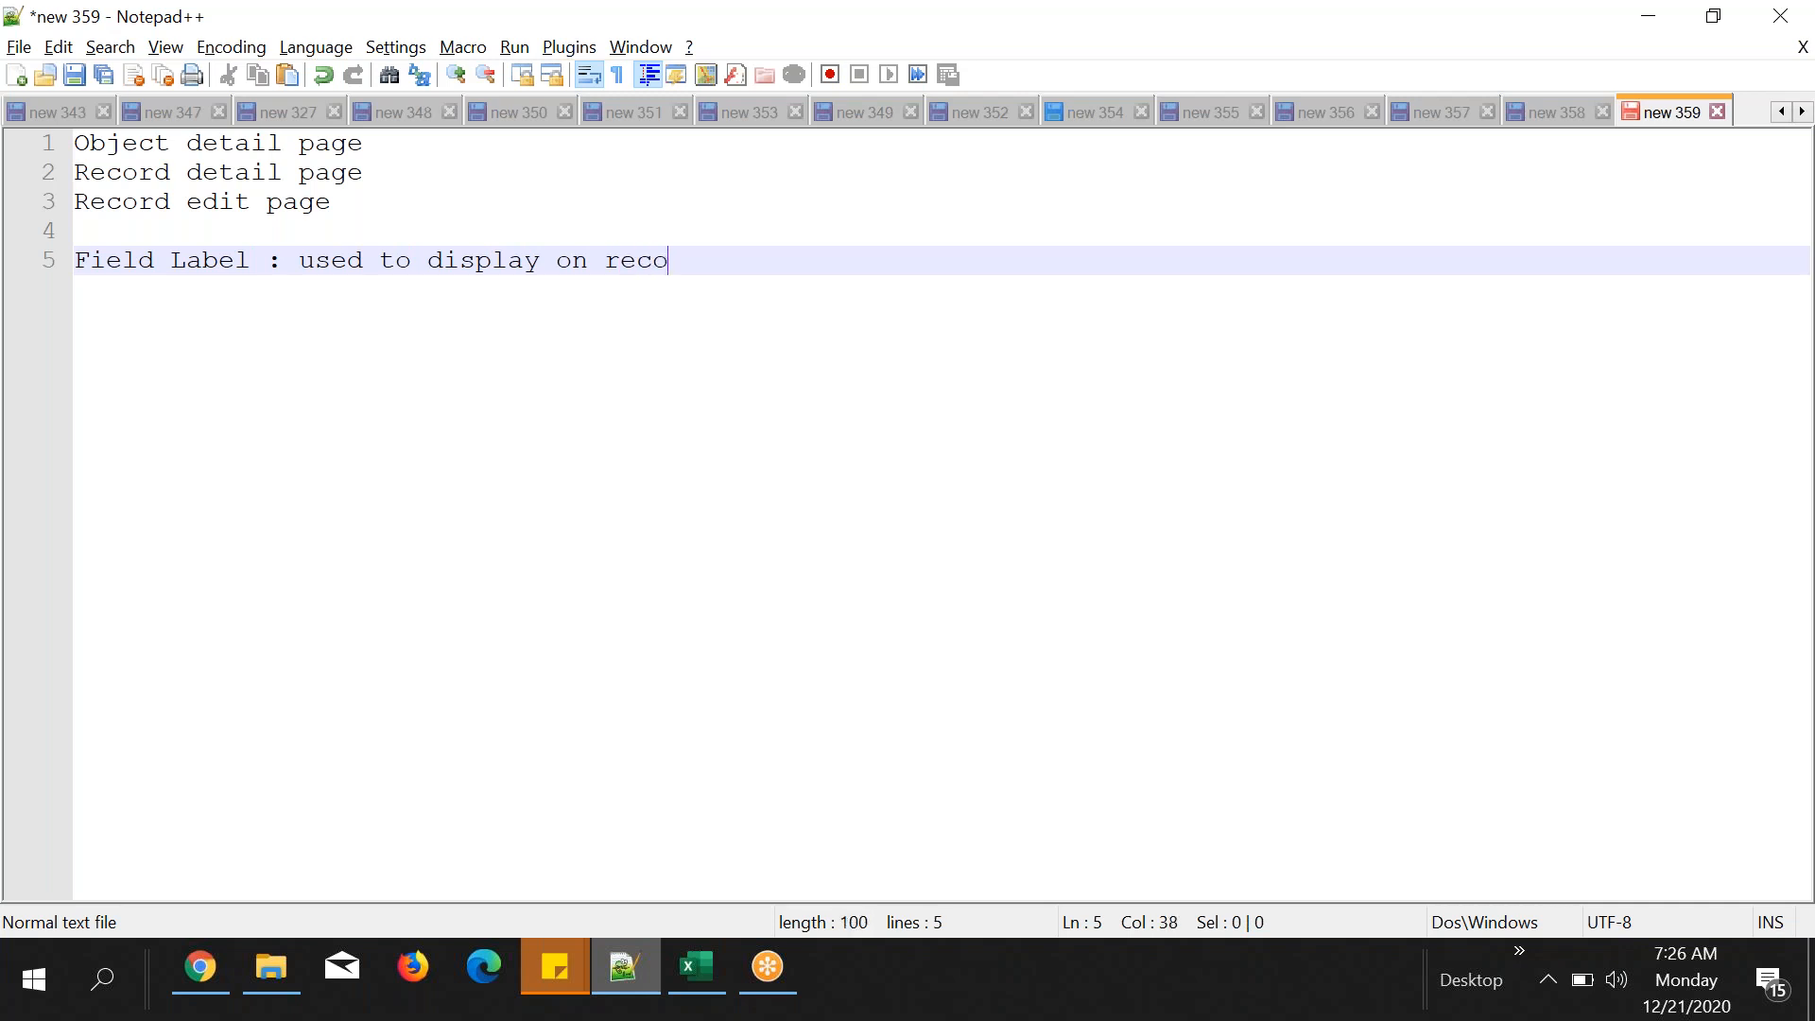
{"action": "type", "text": "rd page"}
{"action": "key", "text": "Return"}
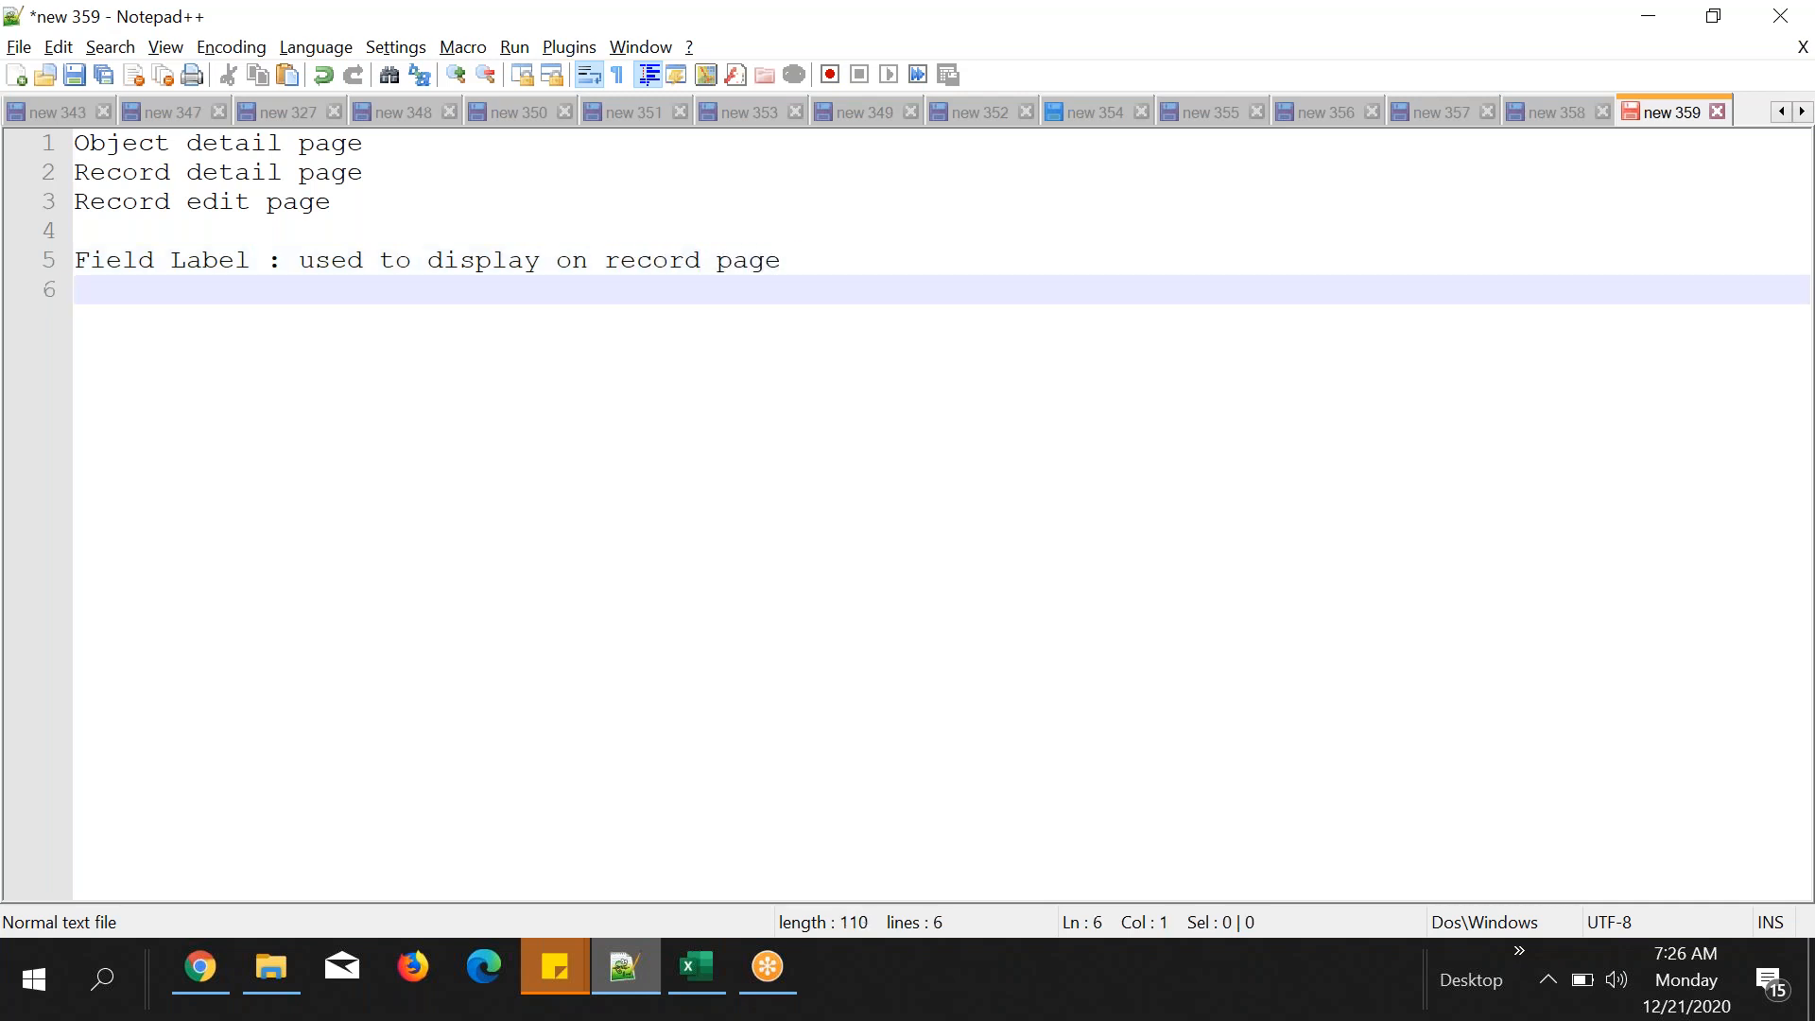
- Copy the Field Name caption from the Salesforce form onto the next note line and complete it as "Field Name : used to create api name"
{"action": "key", "text": "alt+Tab"}
{"action": "left_click", "coordinate": [760, 462]}
{"action": "left_click_drag", "start_coordinate": [512, 460], "coordinate": [595, 460]}
{"action": "key", "text": "ctrl+c"}
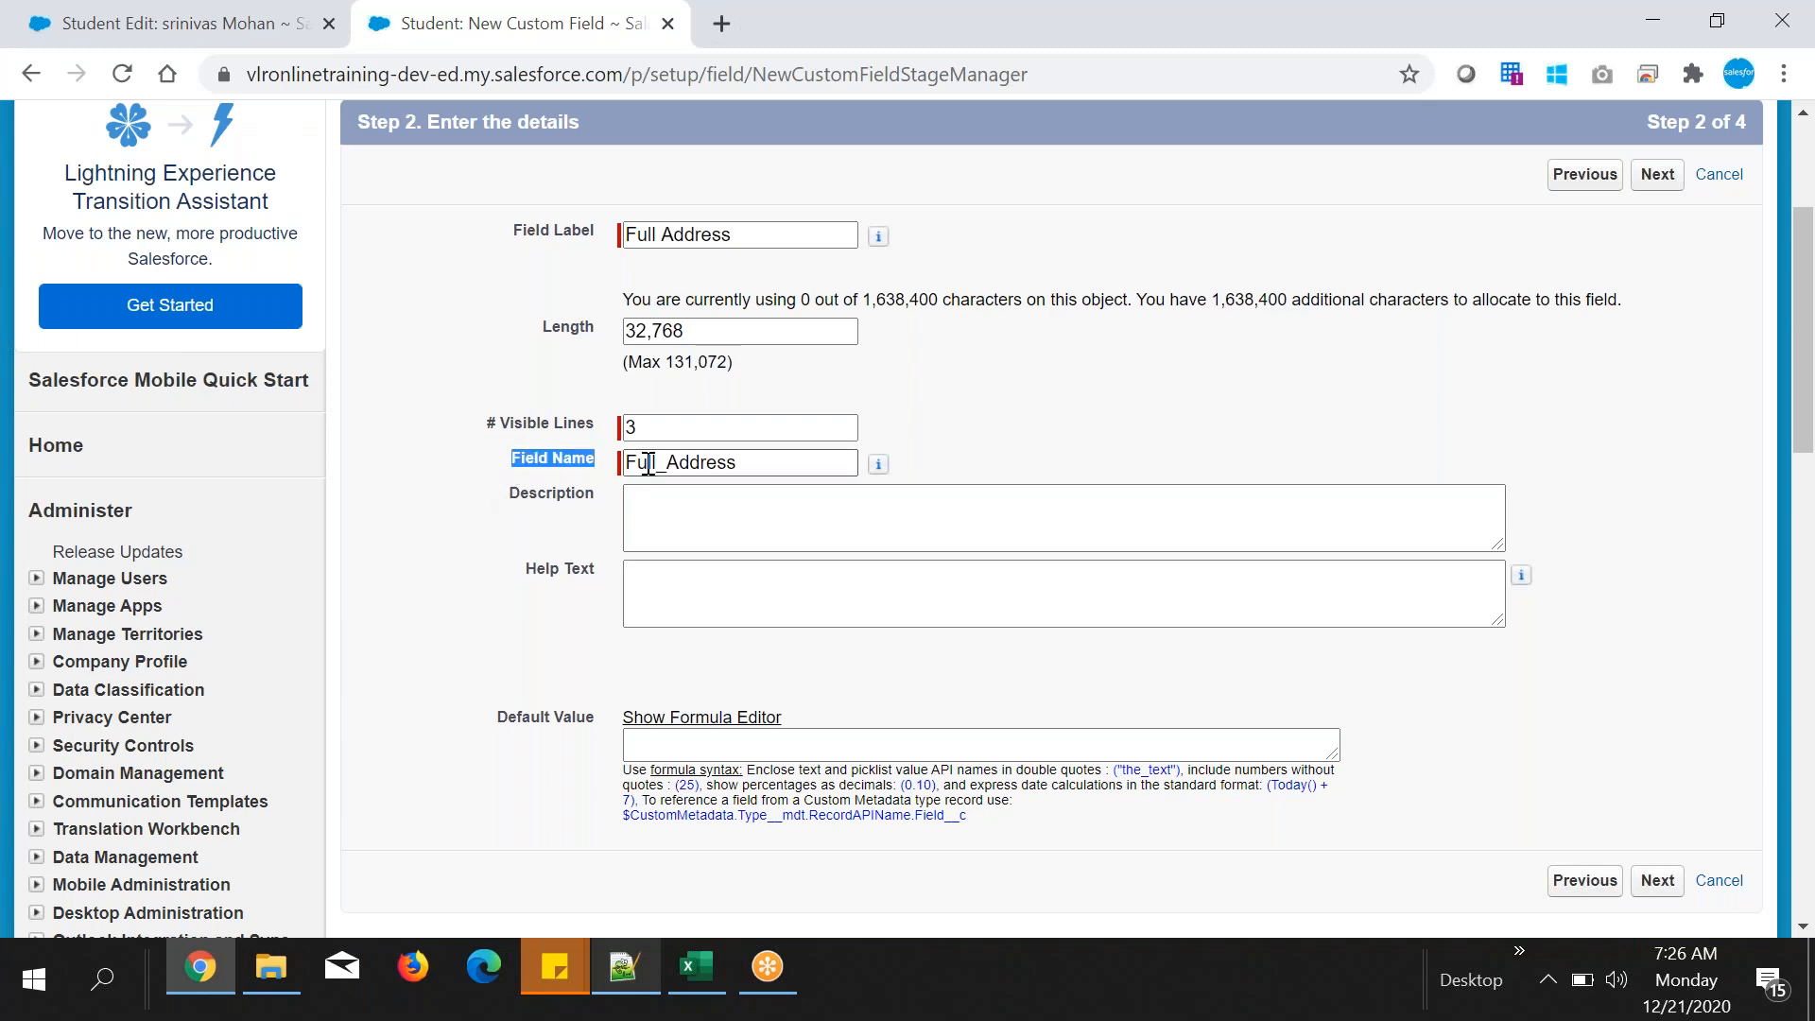
{"action": "key", "text": "alt+Tab"}
{"action": "key", "text": "ctrl+v"}
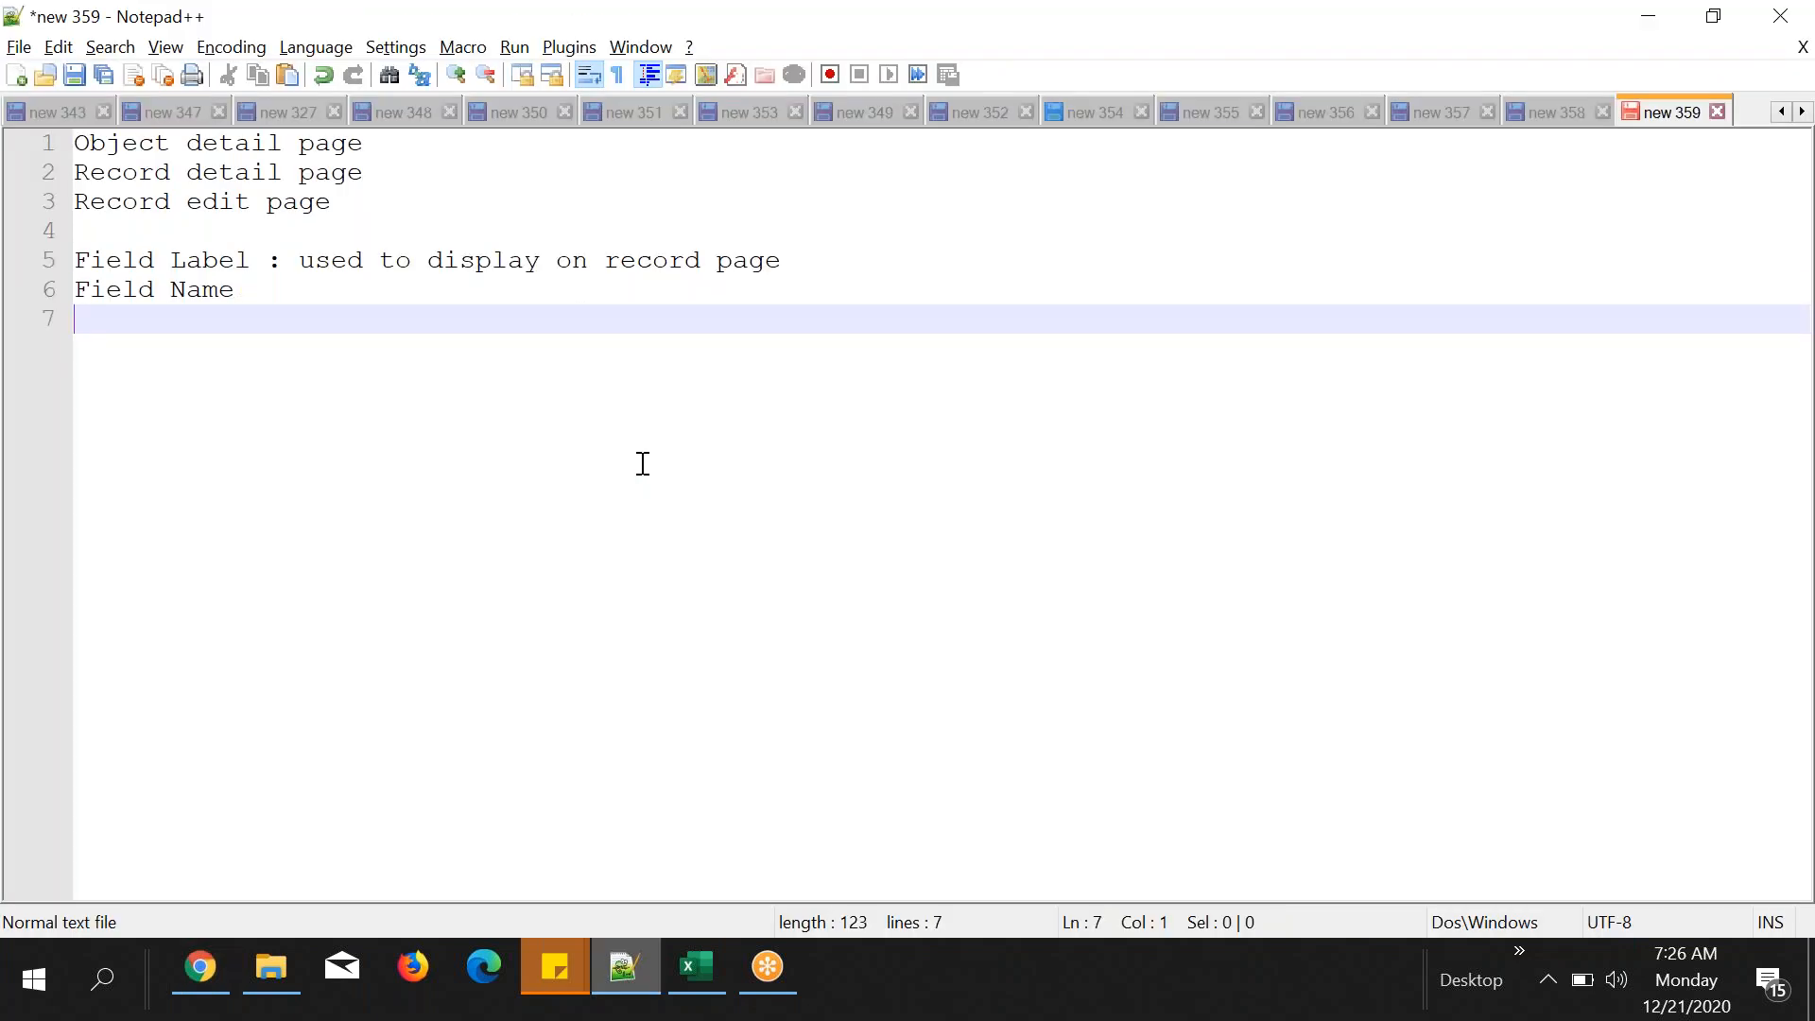
{"action": "left_click", "coordinate": [301, 297]}
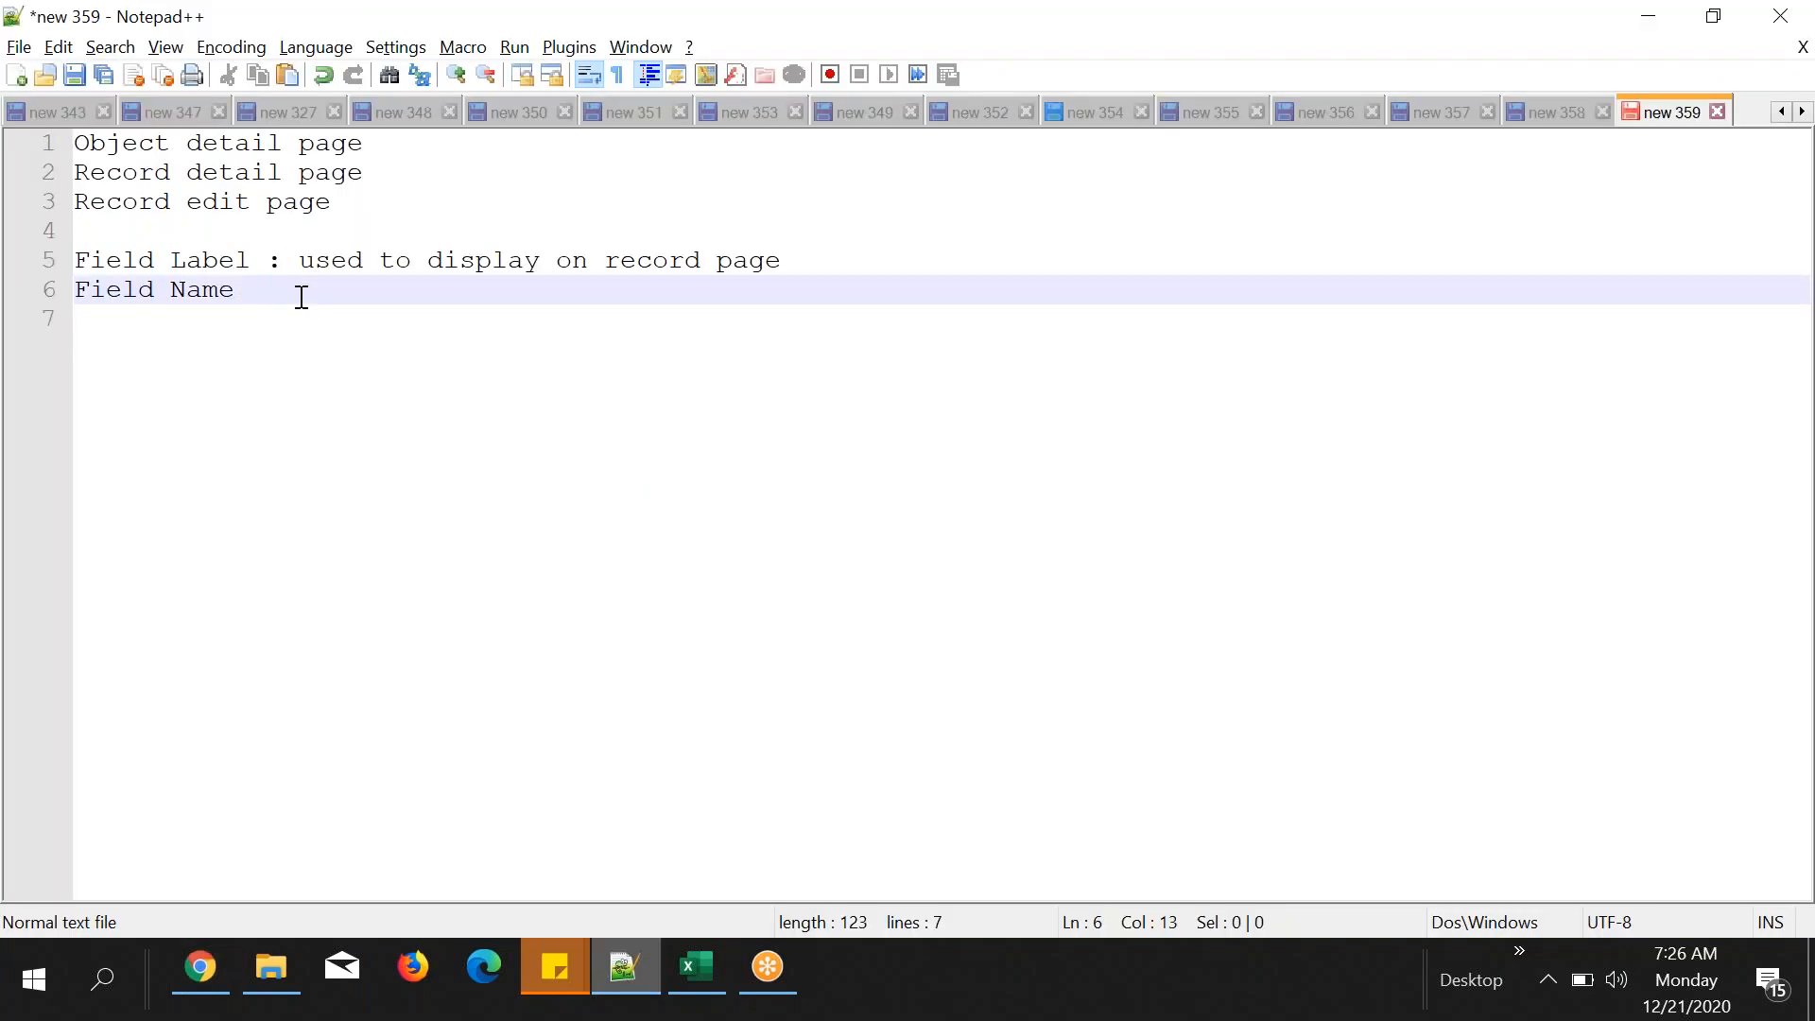
{"action": "type", "text": ": used to create api name"}
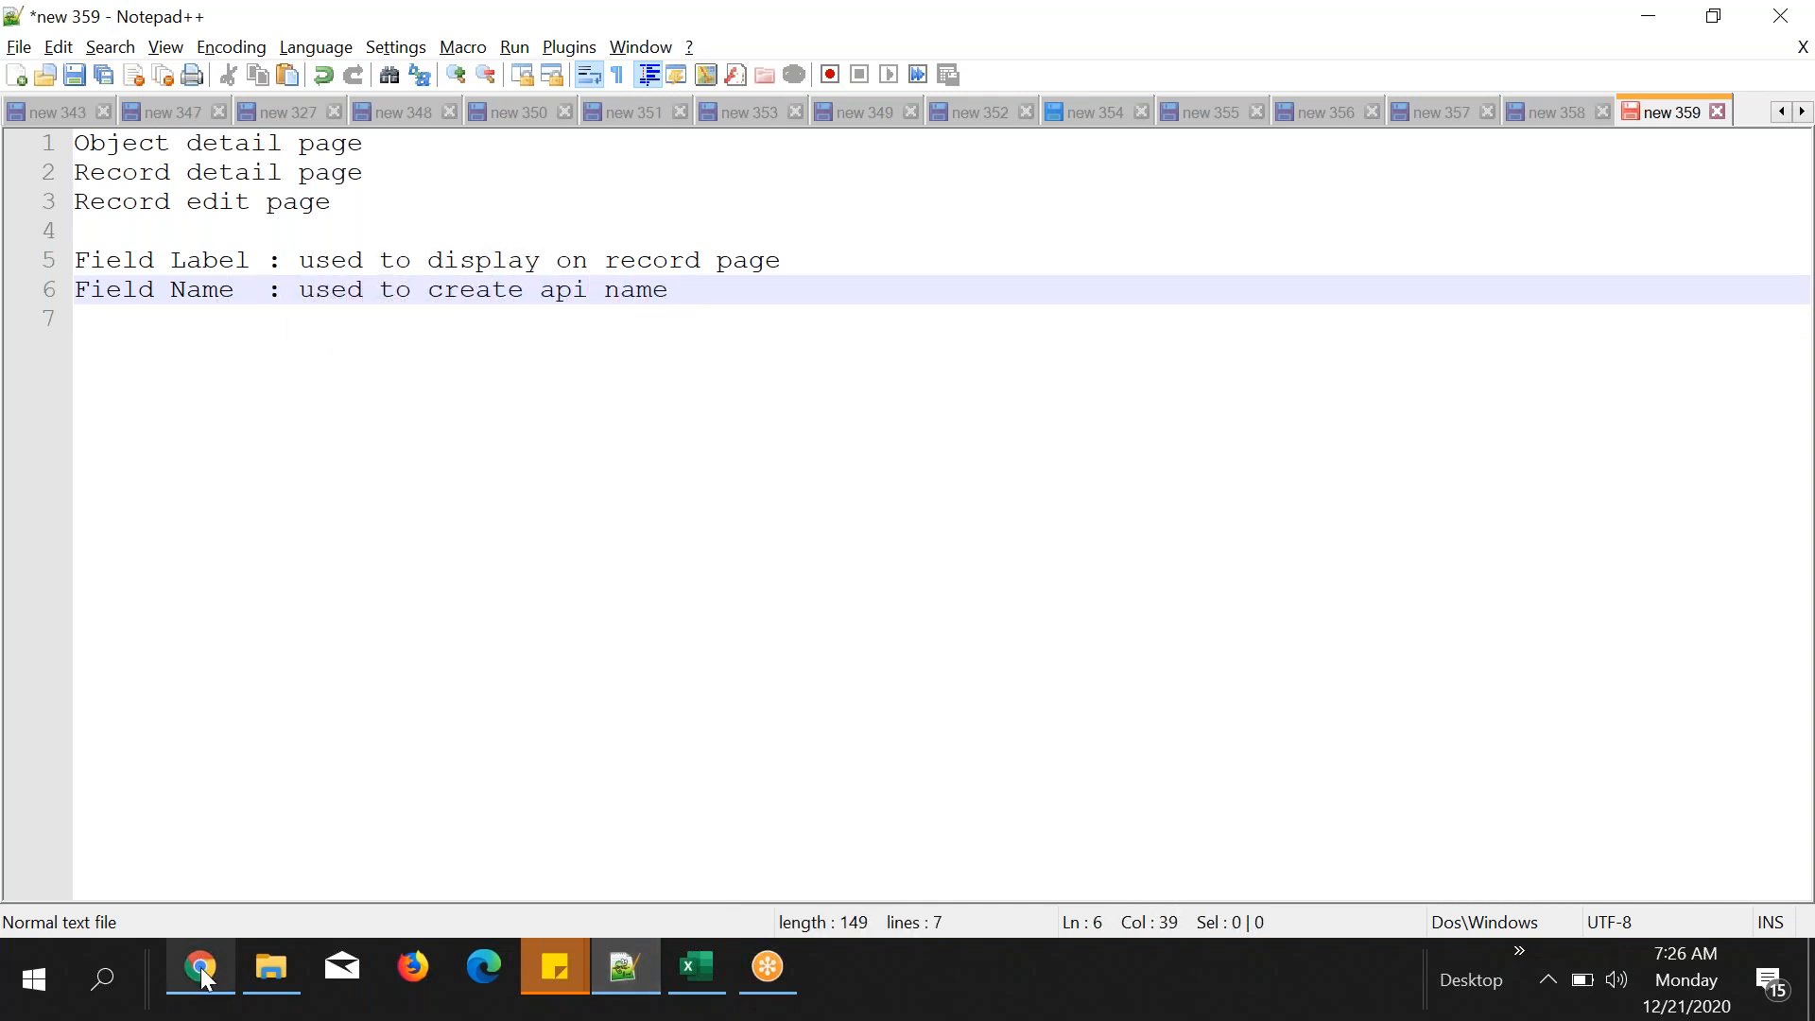
- Return to the new custom field in Chrome, check its Field Name entry, and continue to the field-level security step
{"action": "left_click", "coordinate": [204, 973]}
{"action": "left_click", "coordinate": [750, 462]}
{"action": "double_click", "coordinate": [700, 462]}
{"action": "left_click", "coordinate": [964, 450]}
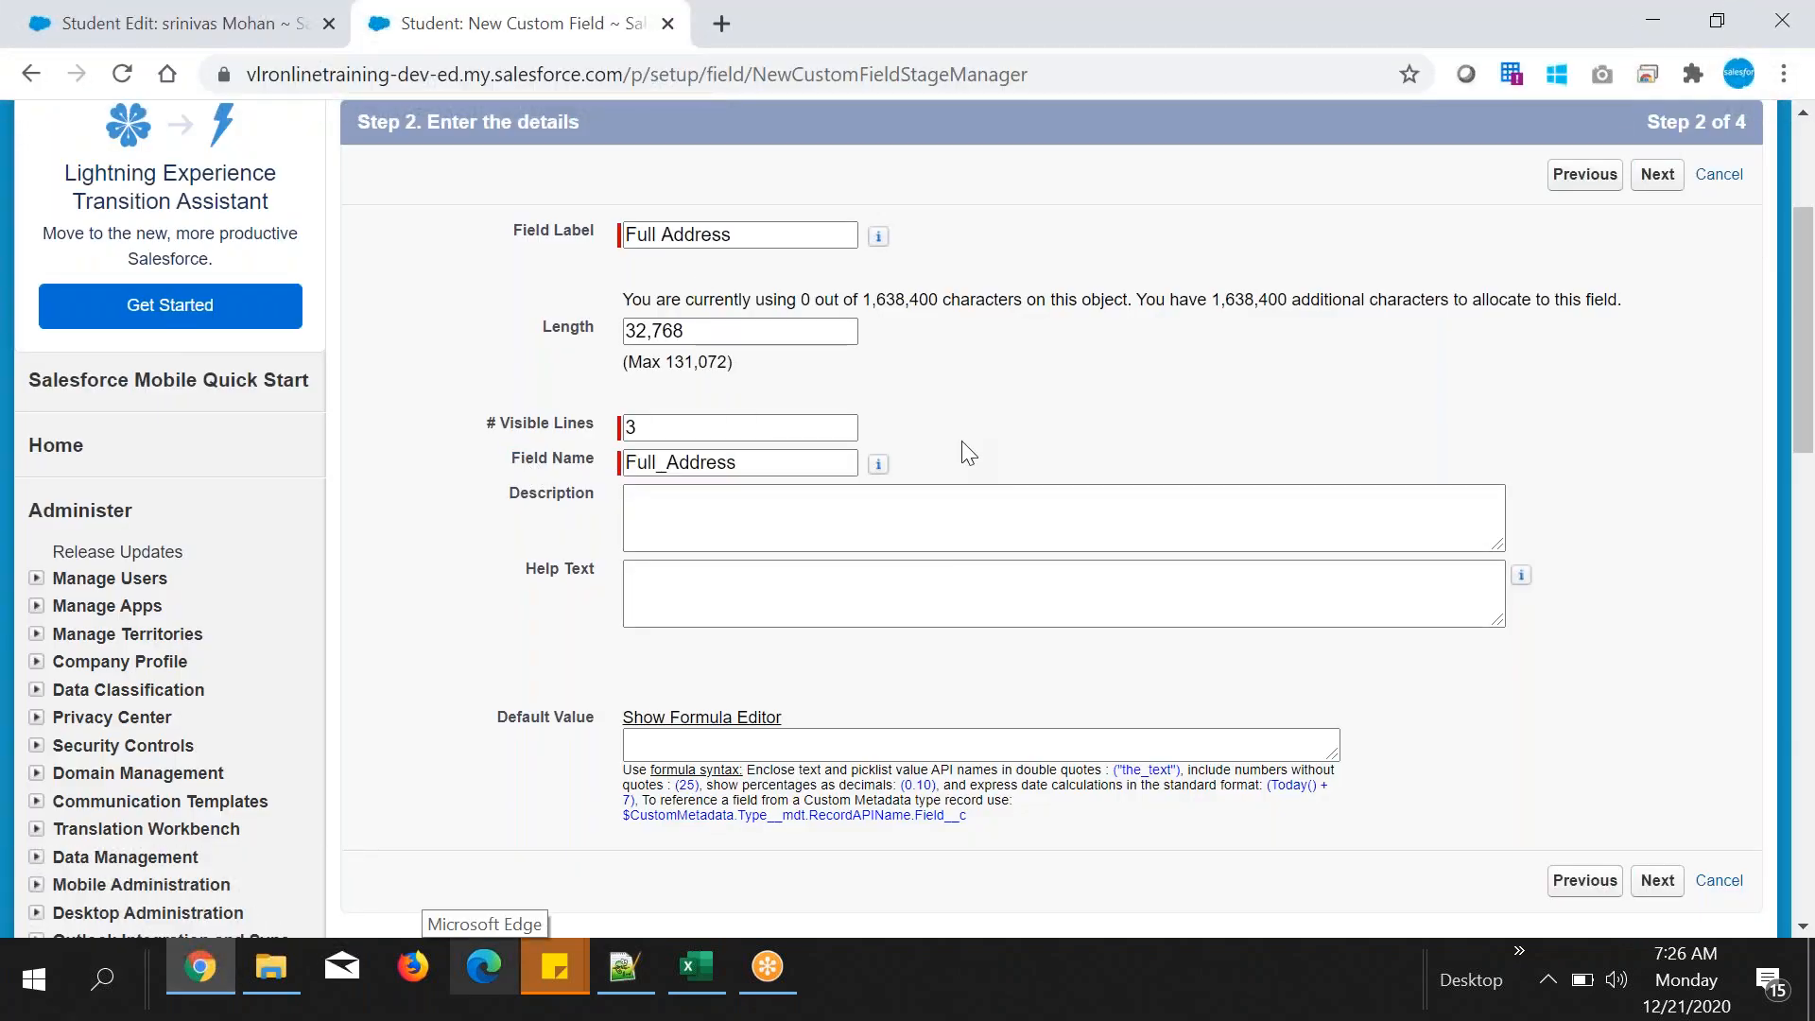
{"action": "left_click", "coordinate": [1657, 177]}
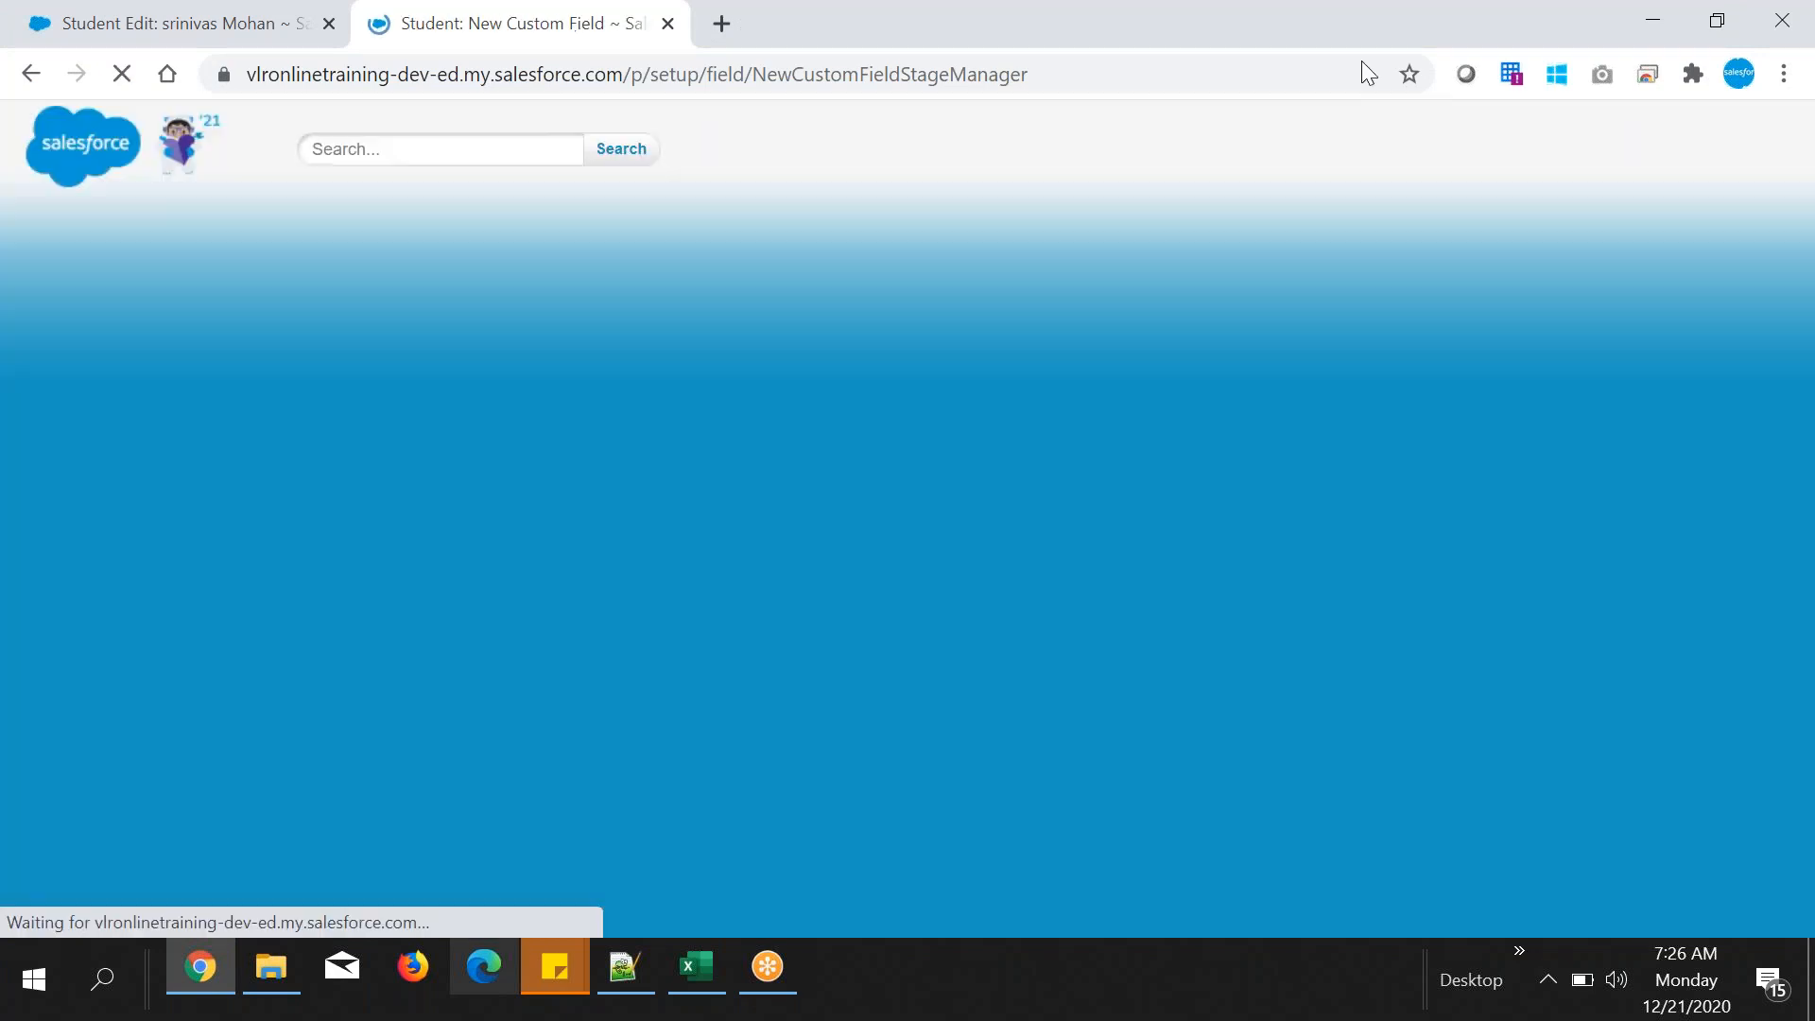
- Examine the new field's summary and the profile list with its Visible and Read-Only options for field-level security
{"action": "scroll", "coordinate": [956, 540], "scroll_direction": "down", "scroll_amount": 3}
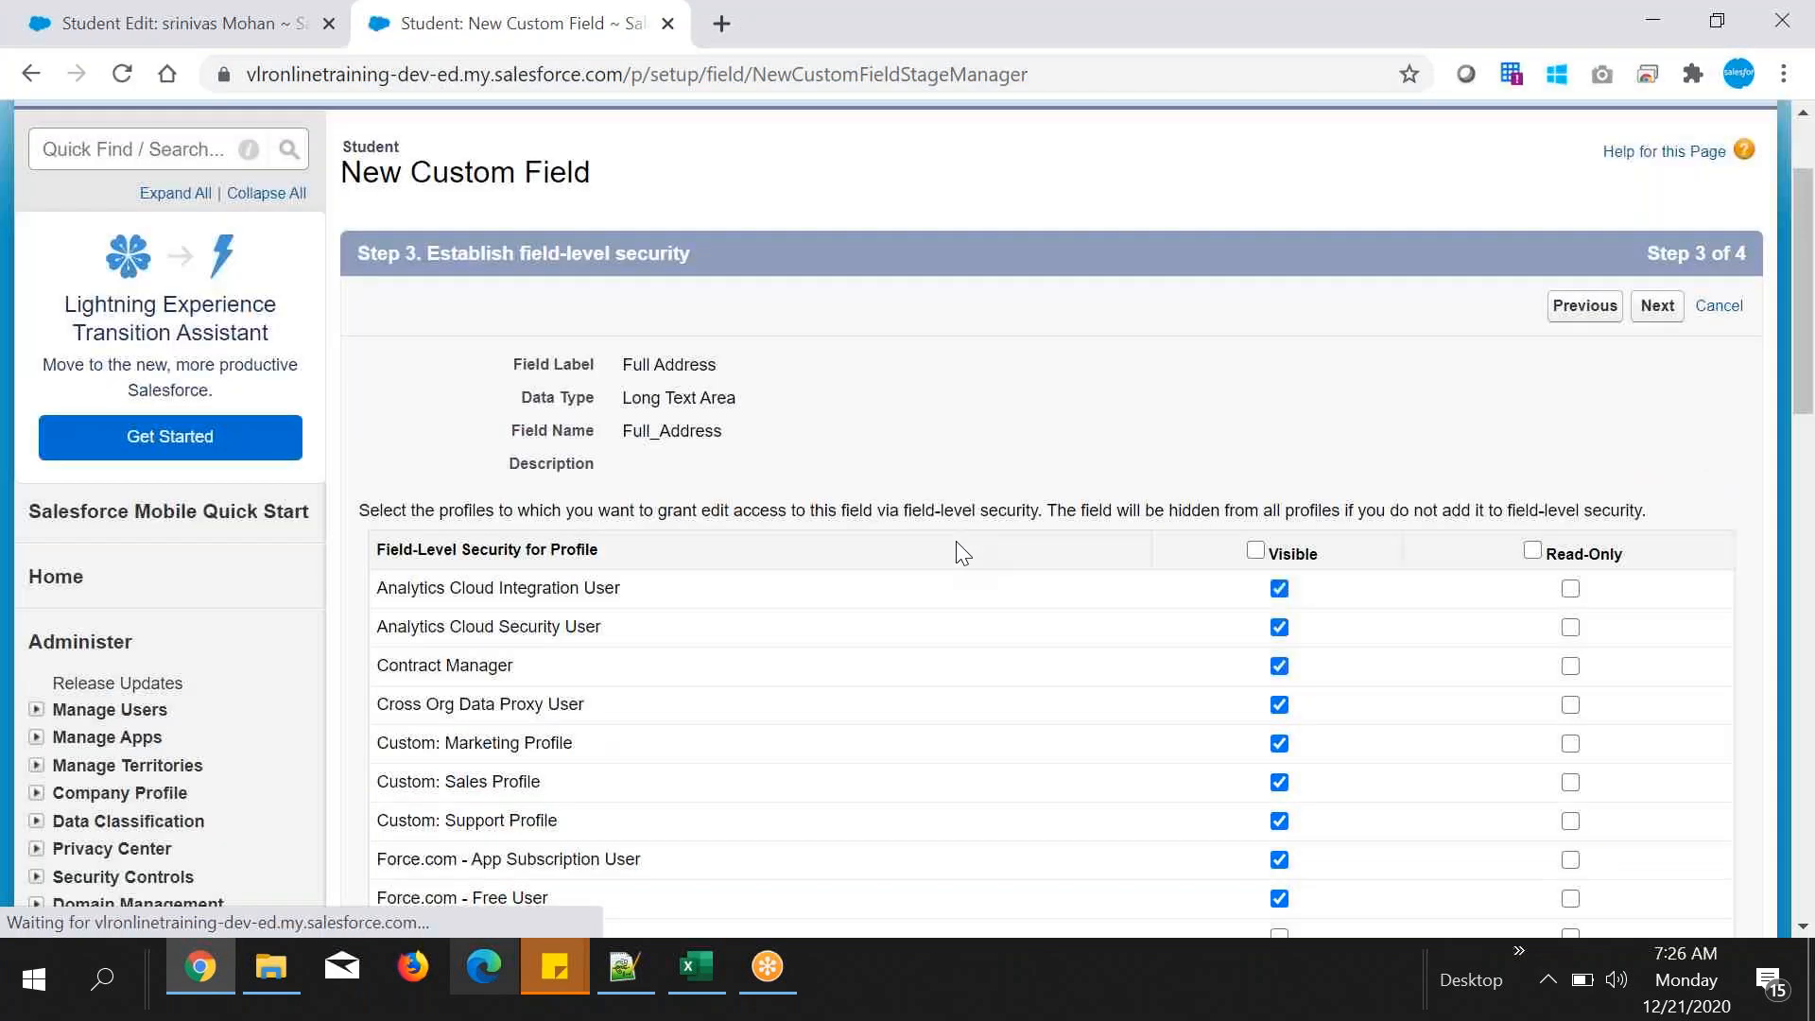
{"action": "scroll", "coordinate": [963, 553], "scroll_direction": "up", "scroll_amount": 3}
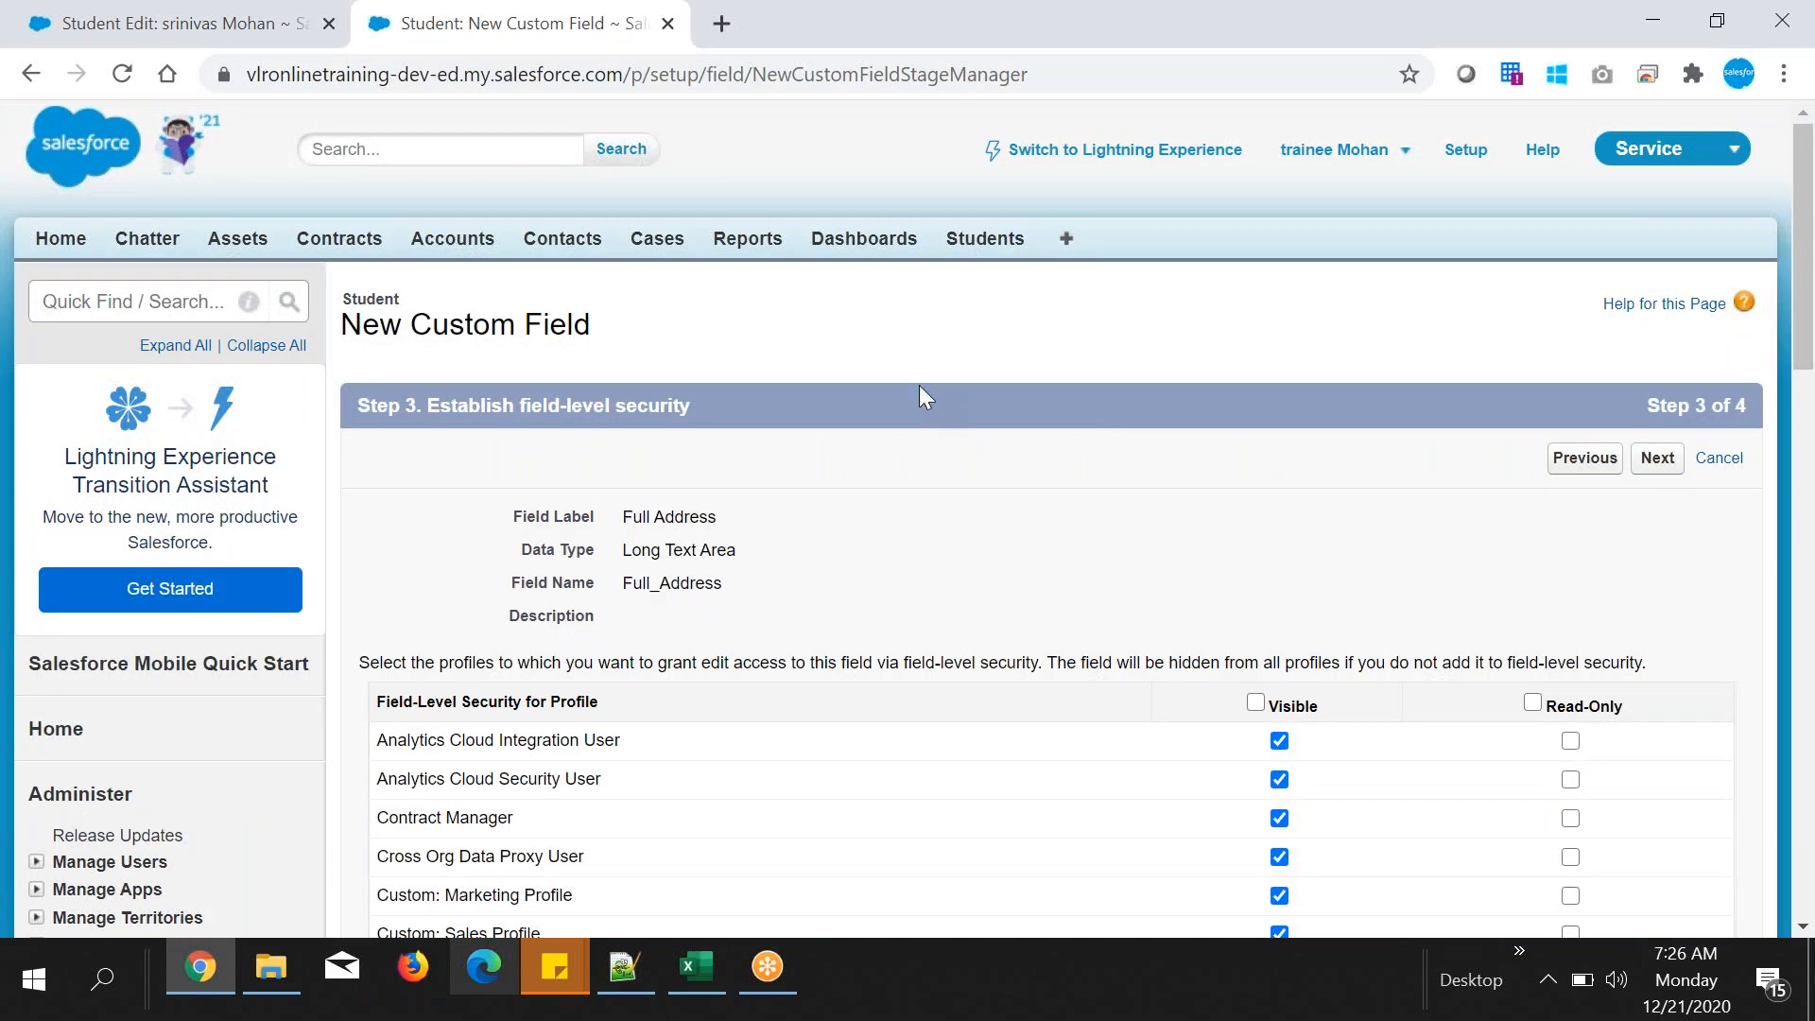
{"action": "scroll", "coordinate": [896, 528], "scroll_direction": "down", "scroll_amount": 5}
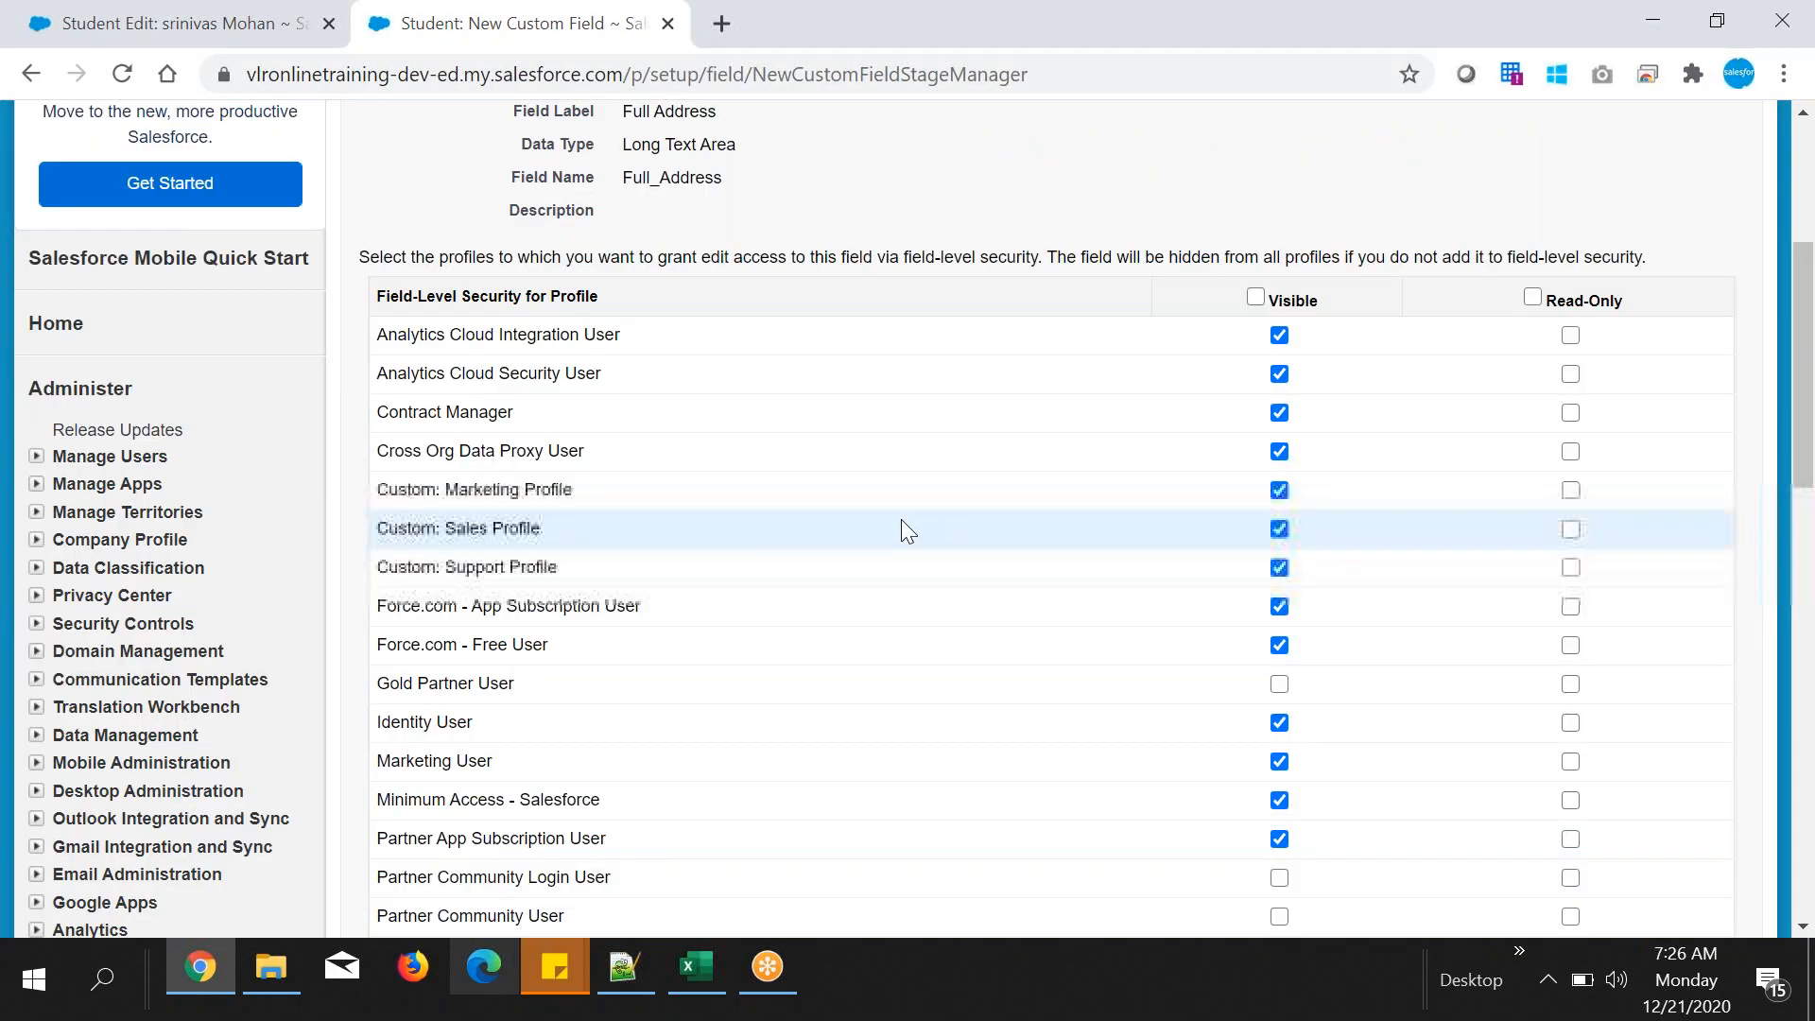
{"action": "scroll", "coordinate": [734, 422], "scroll_direction": "up", "scroll_amount": 3}
{"action": "left_click_drag", "start_coordinate": [622, 375], "coordinate": [723, 446]}
{"action": "scroll", "coordinate": [741, 454], "scroll_direction": "down", "scroll_amount": 3}
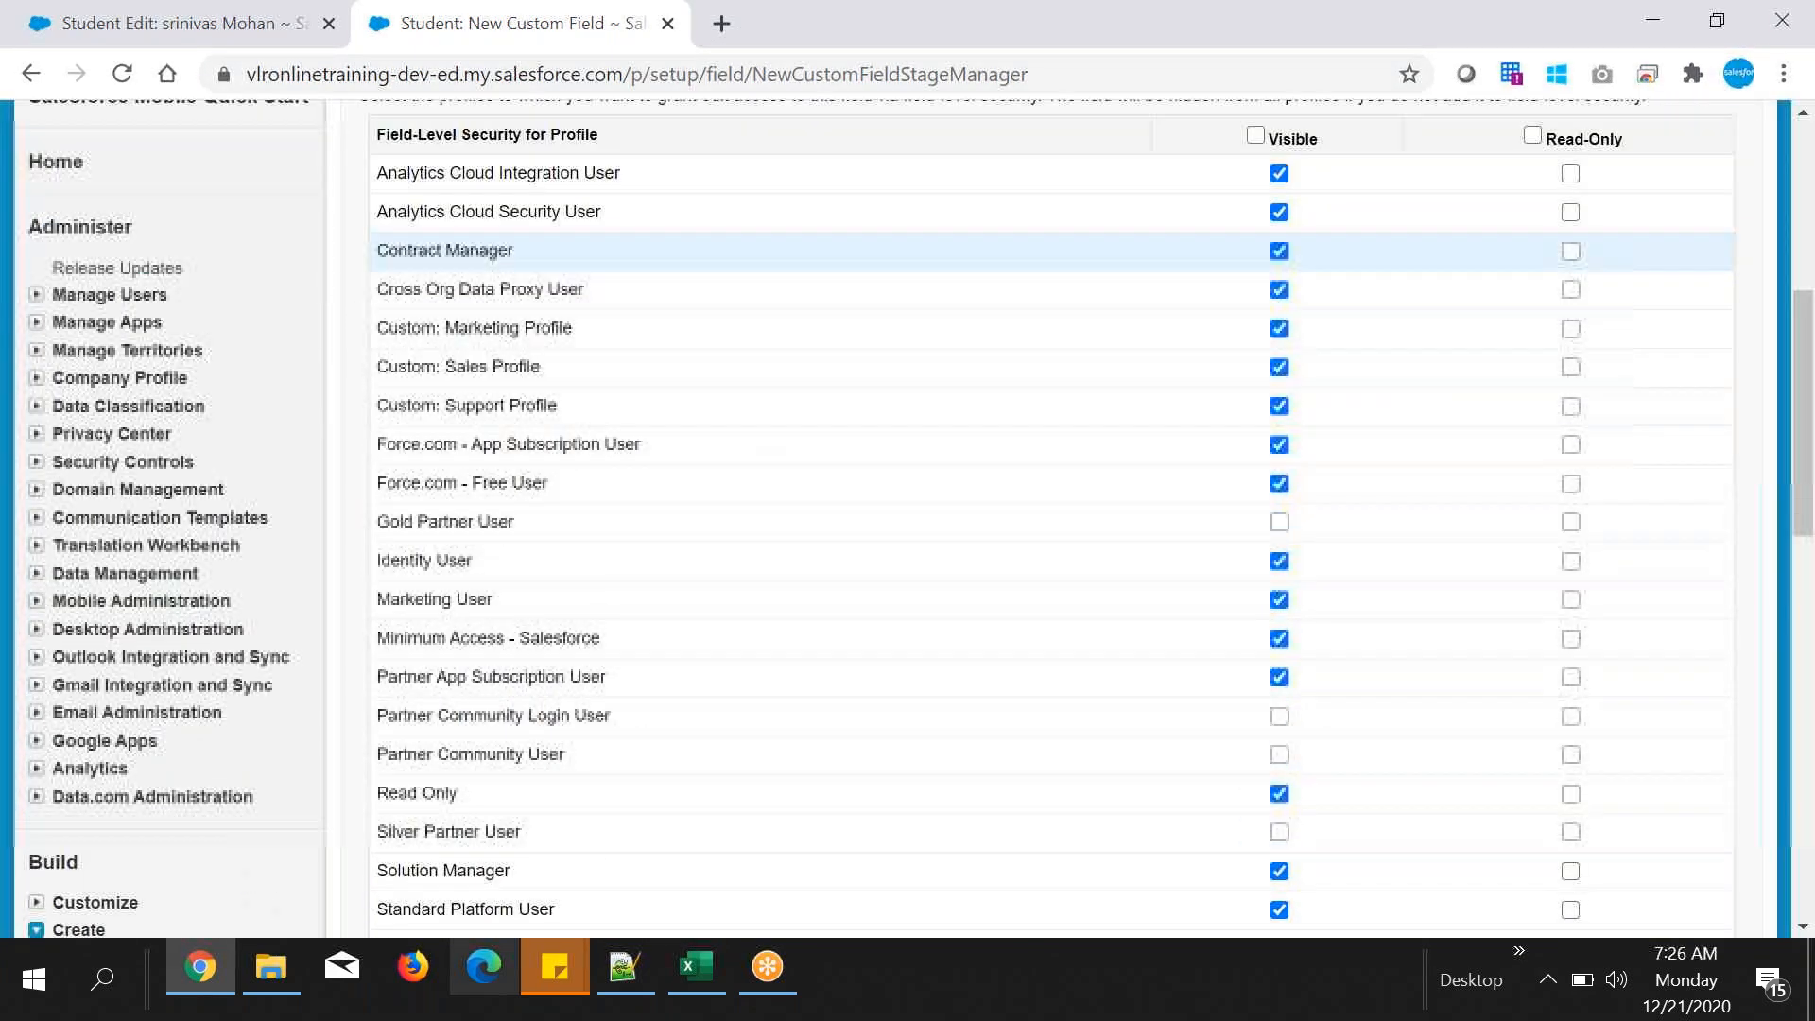
{"action": "scroll", "coordinate": [1111, 657], "scroll_direction": "up", "scroll_amount": 4}
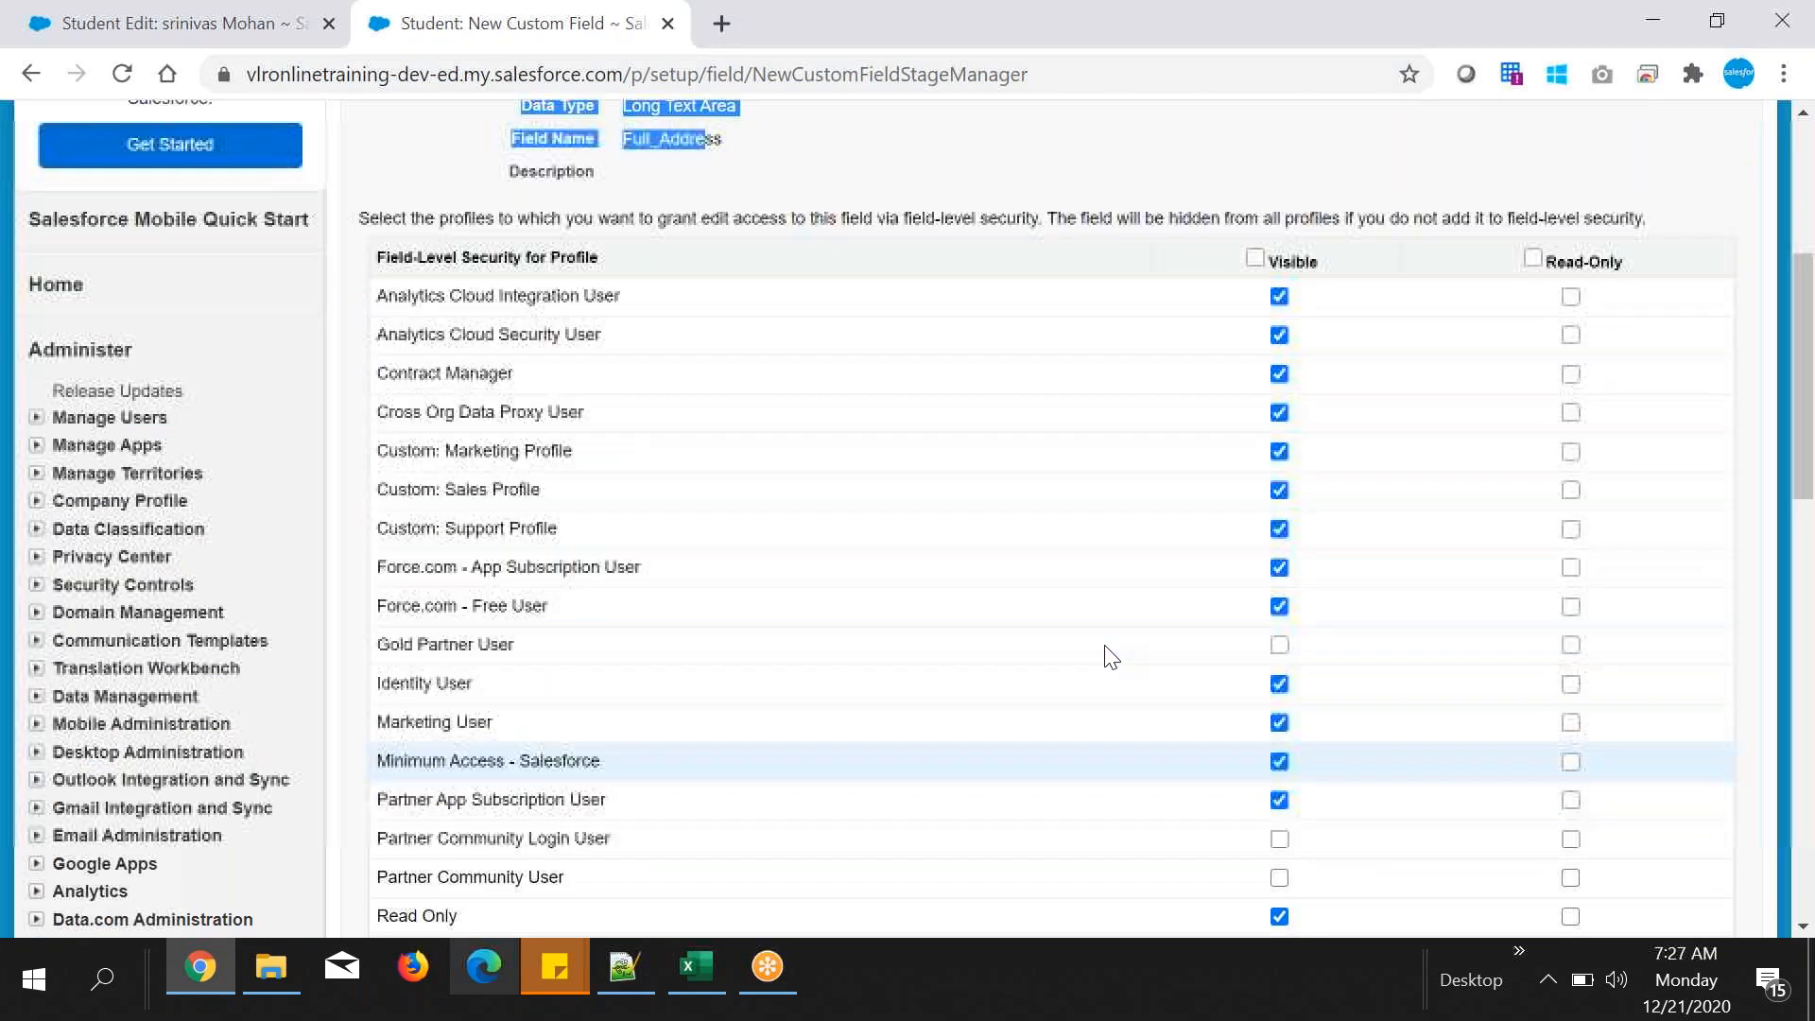
{"action": "left_click", "coordinate": [899, 422]}
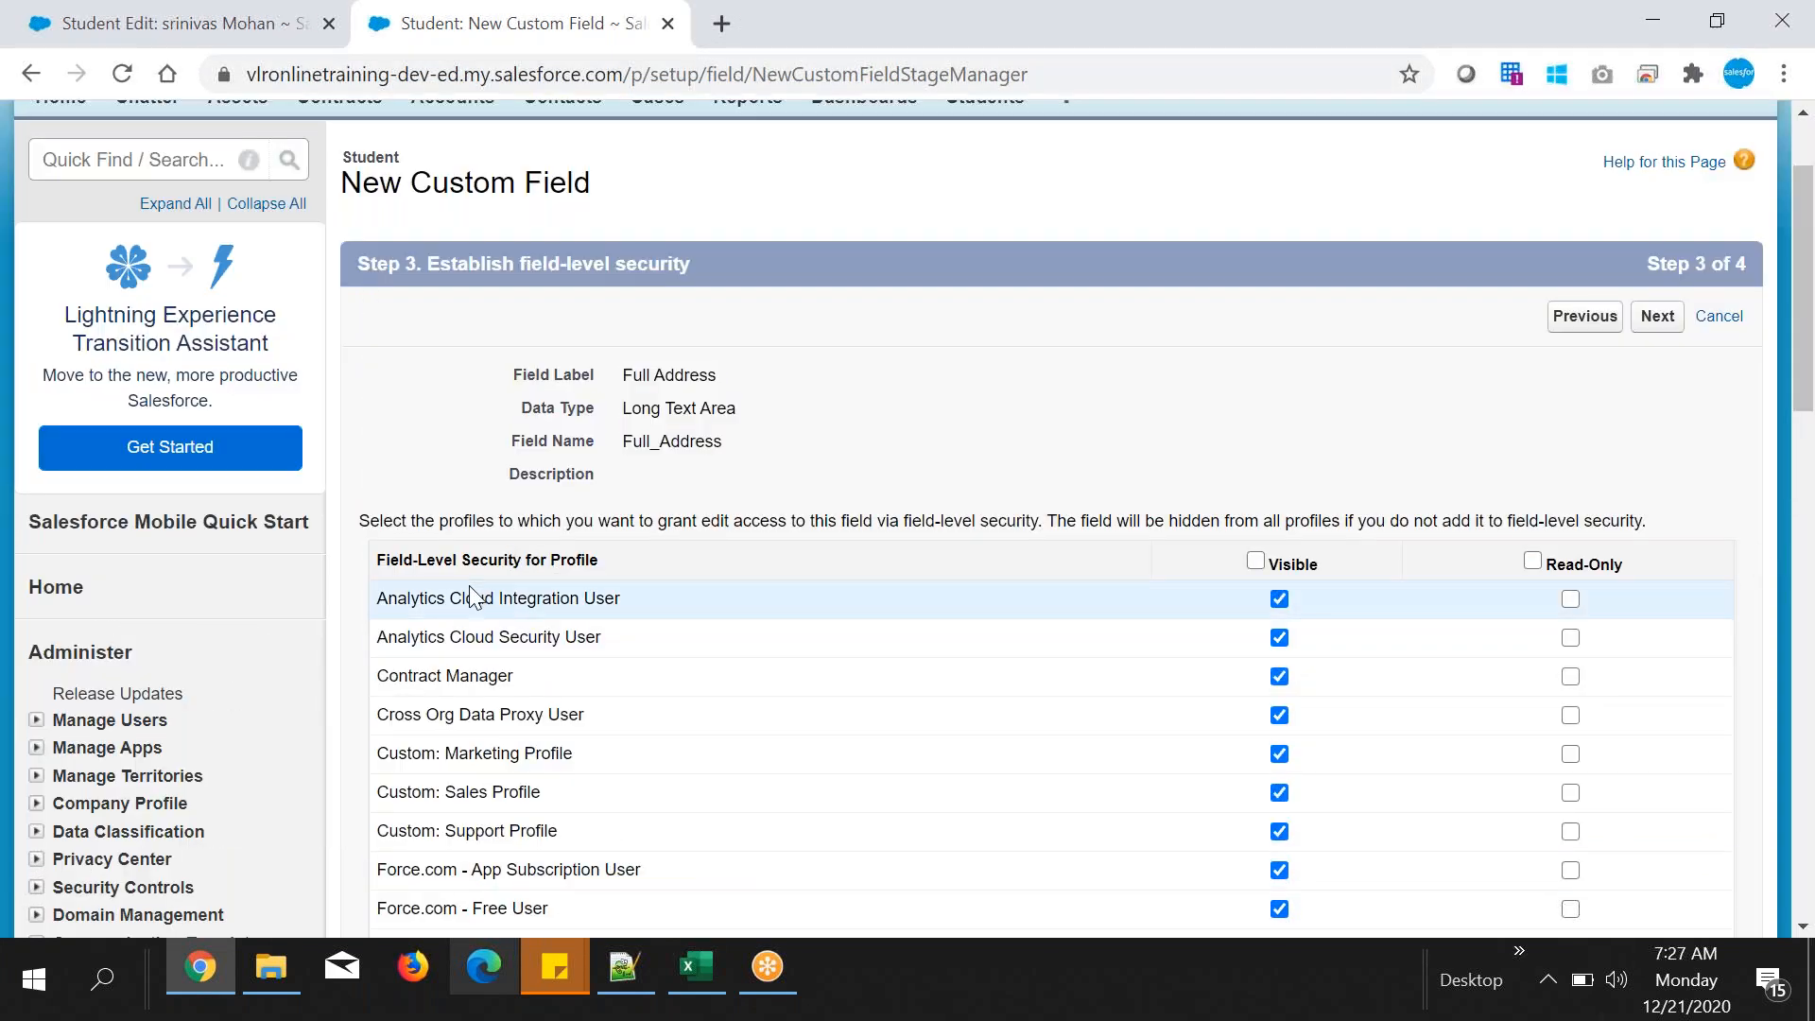
{"action": "left_click_drag", "start_coordinate": [453, 597], "coordinate": [536, 619]}
{"action": "left_click", "coordinate": [738, 400]}
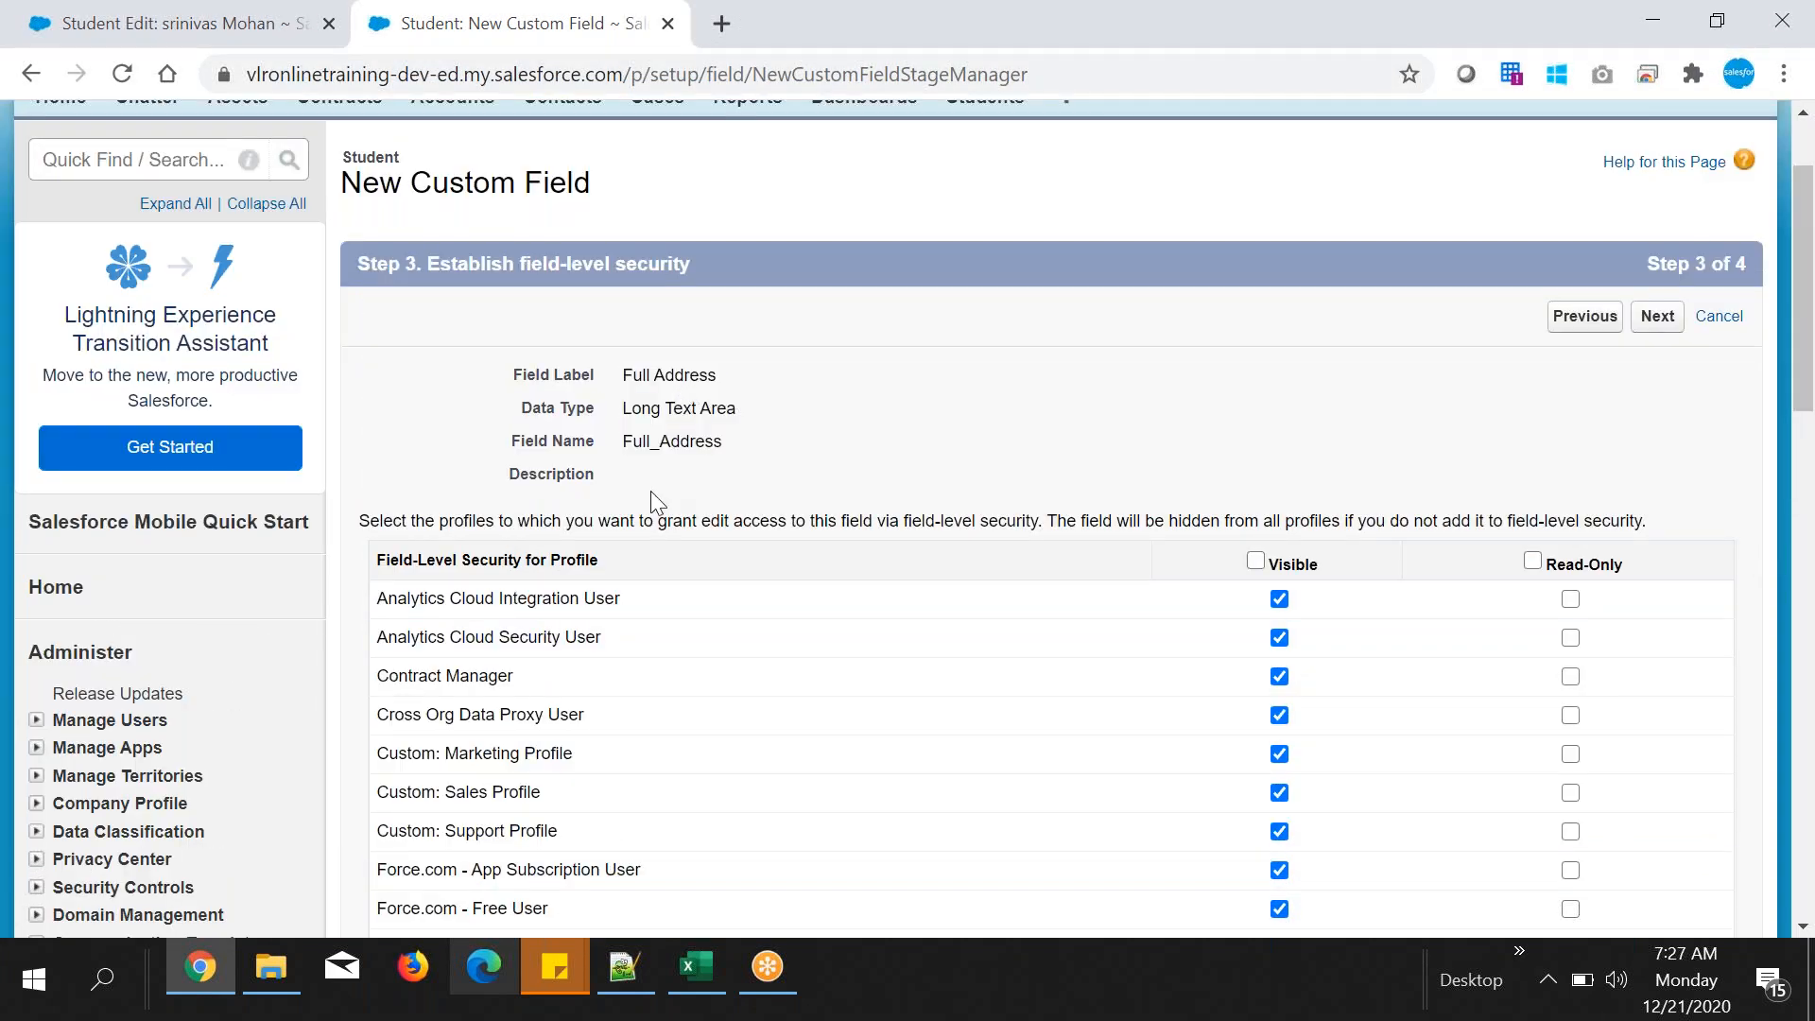
- Accept the default field-level security for Full Address, keep the field on Student Layout, and save it
{"action": "left_click_drag", "start_coordinate": [622, 373], "coordinate": [685, 383]}
{"action": "left_click", "coordinate": [858, 399]}
{"action": "left_click", "coordinate": [1659, 321]}
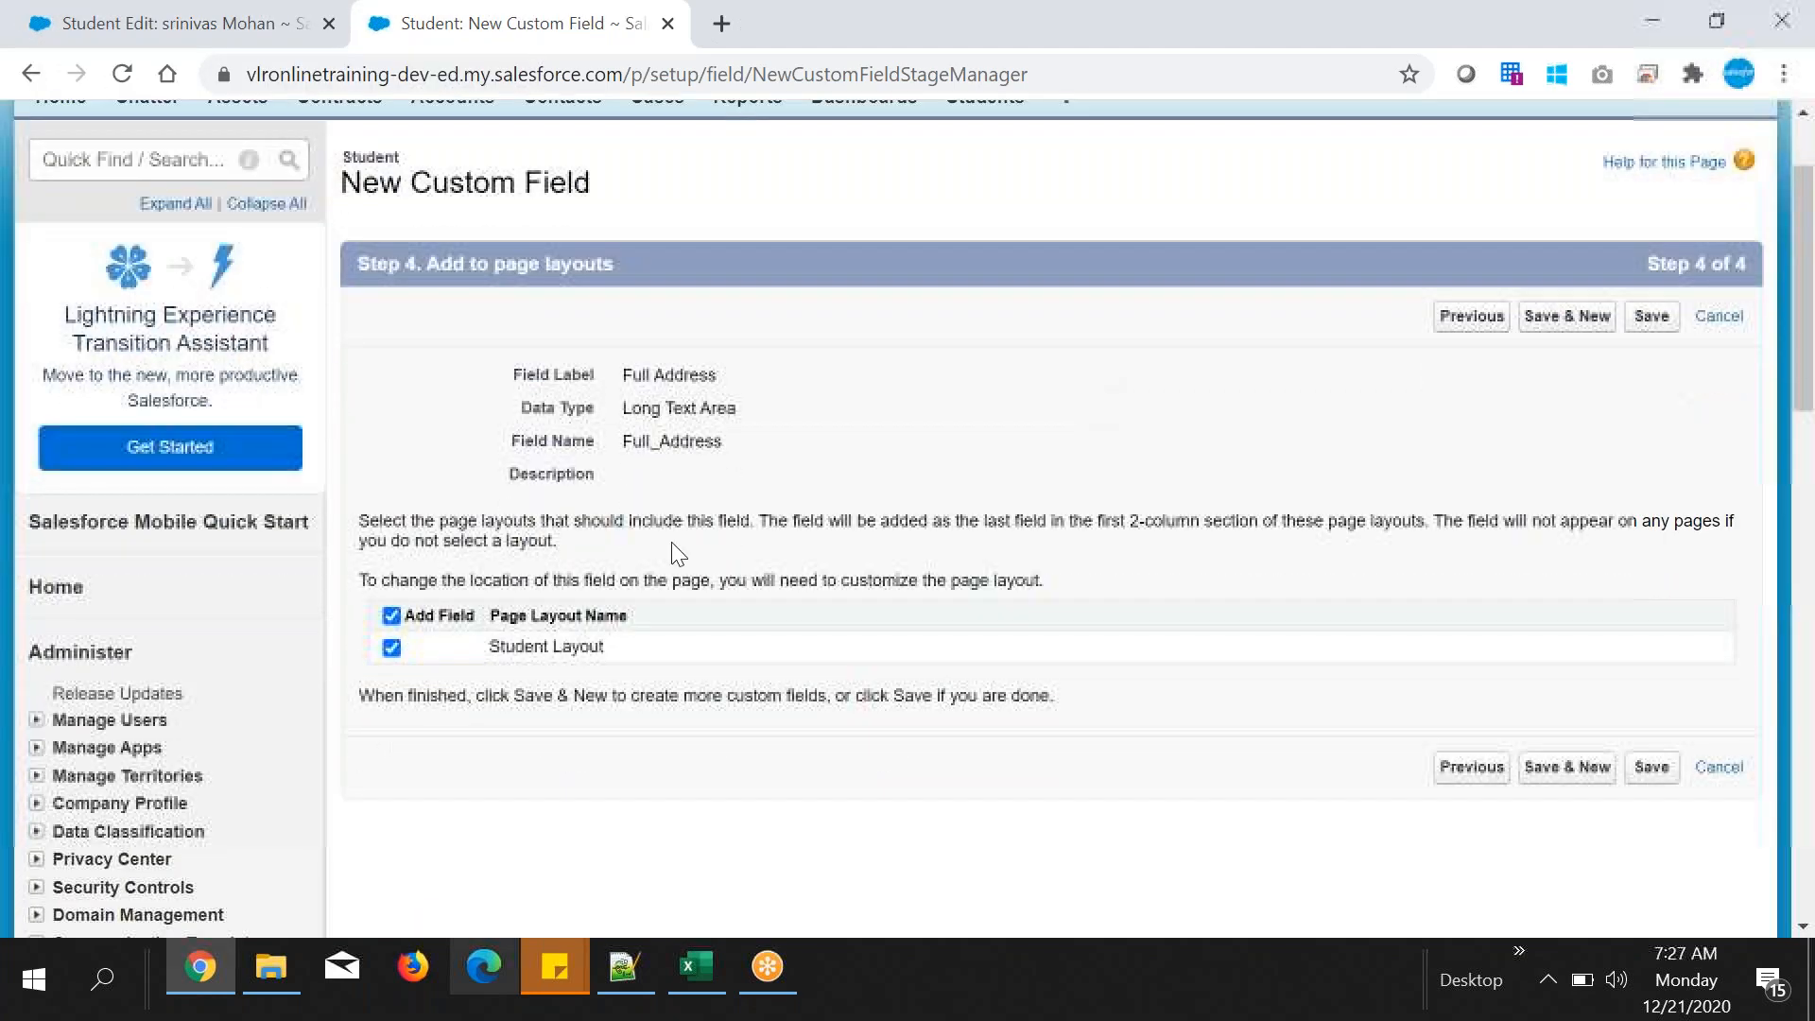
{"action": "left_click", "coordinate": [1651, 316]}
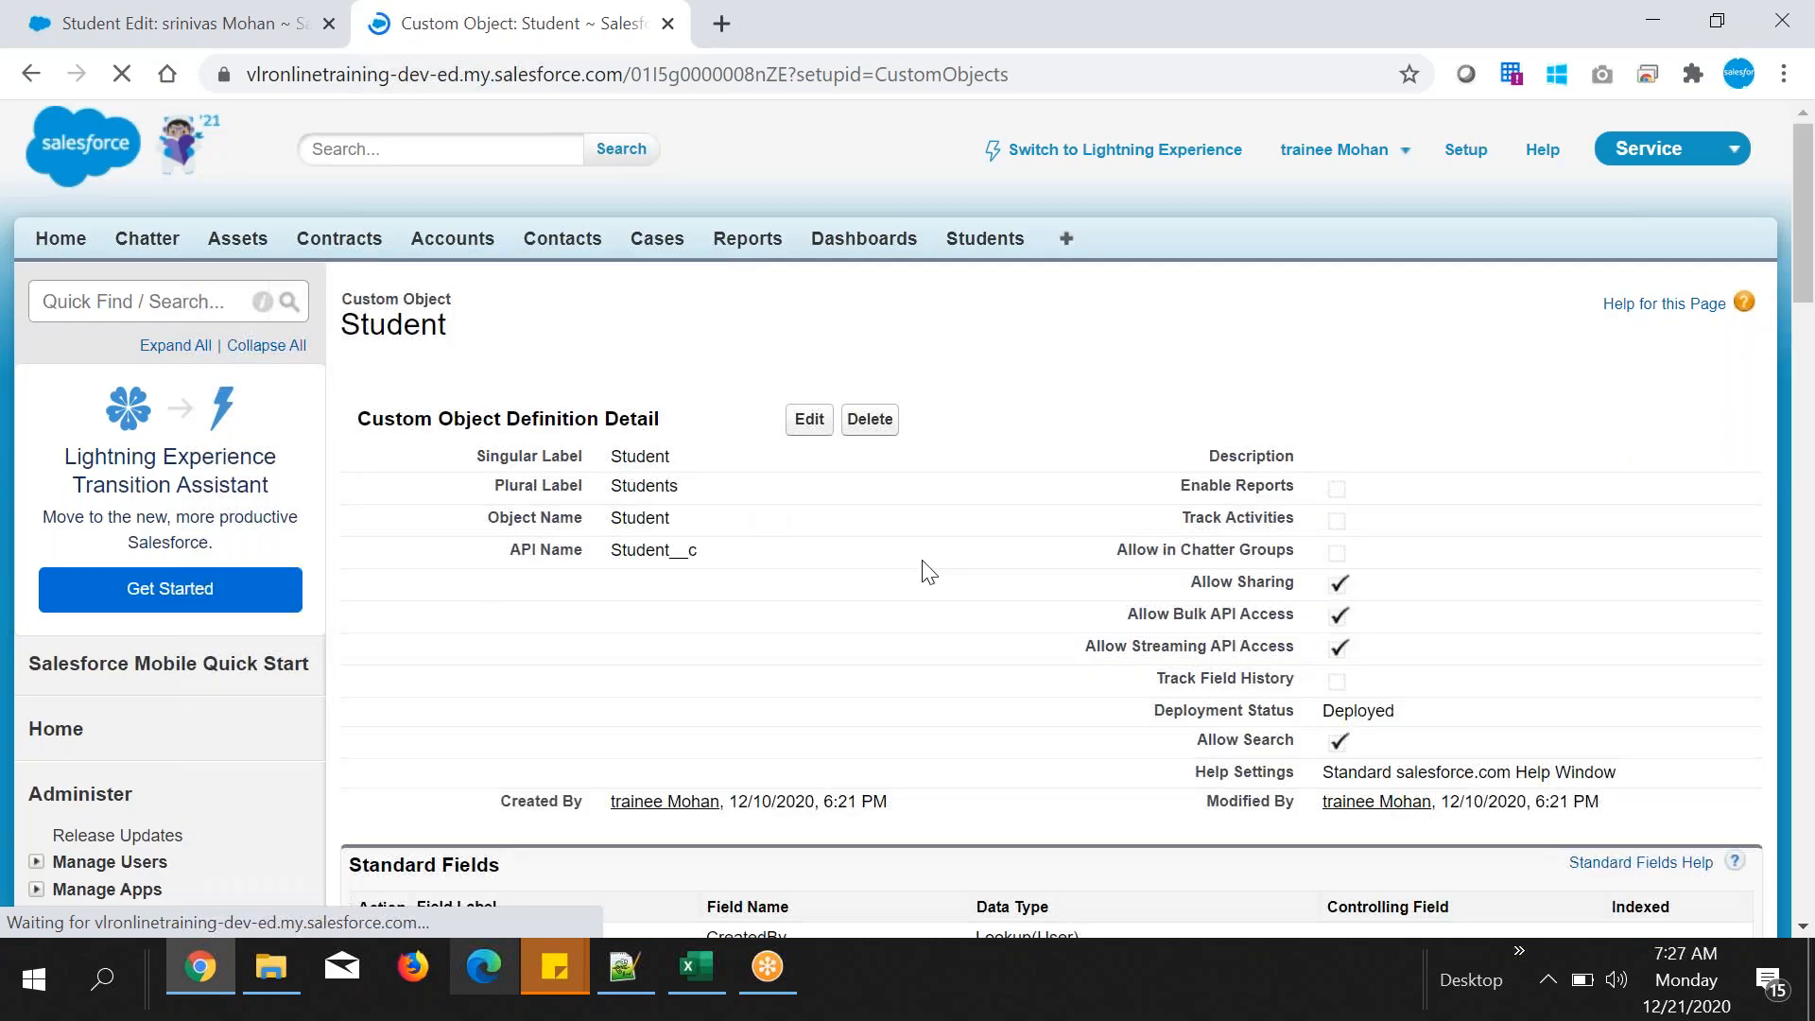
- Check the Full Address row and its API Name under the Student object's Custom Fields & Relationships
{"action": "scroll", "coordinate": [922, 557], "scroll_direction": "down", "scroll_amount": 10}
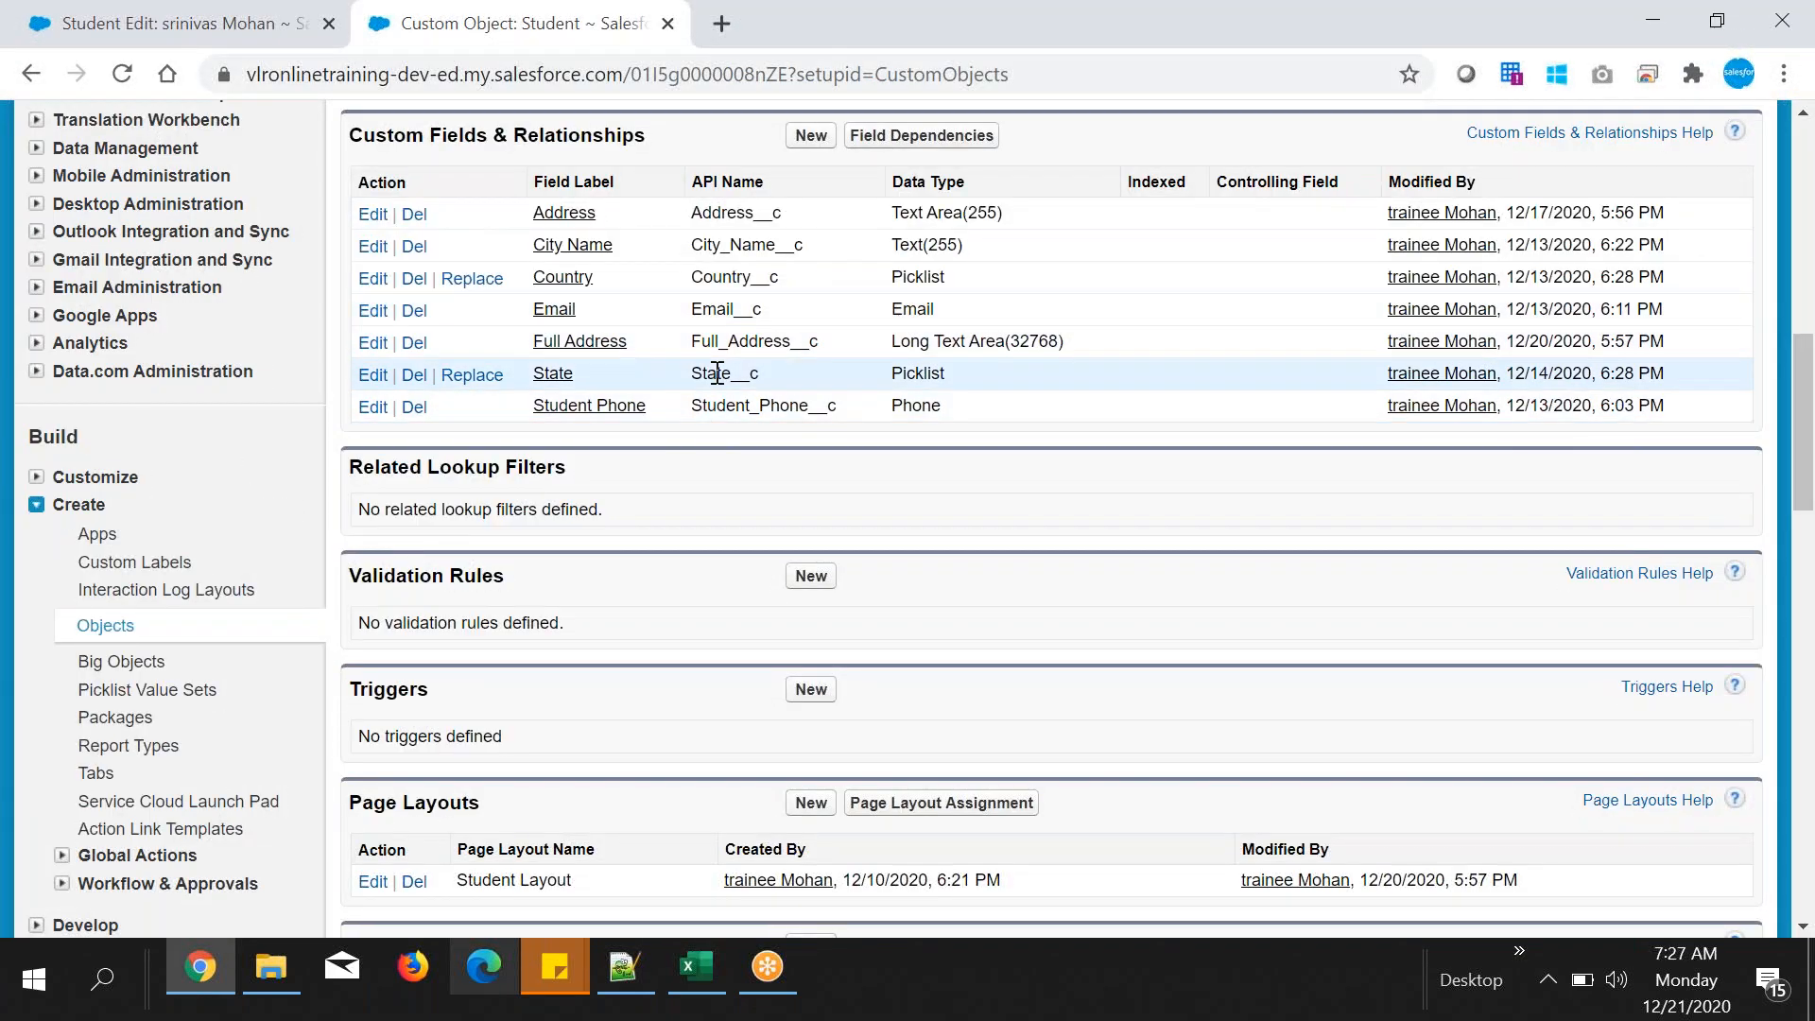
{"action": "left_click_drag", "start_coordinate": [630, 344], "coordinate": [531, 343]}
{"action": "left_click", "coordinate": [690, 191]}
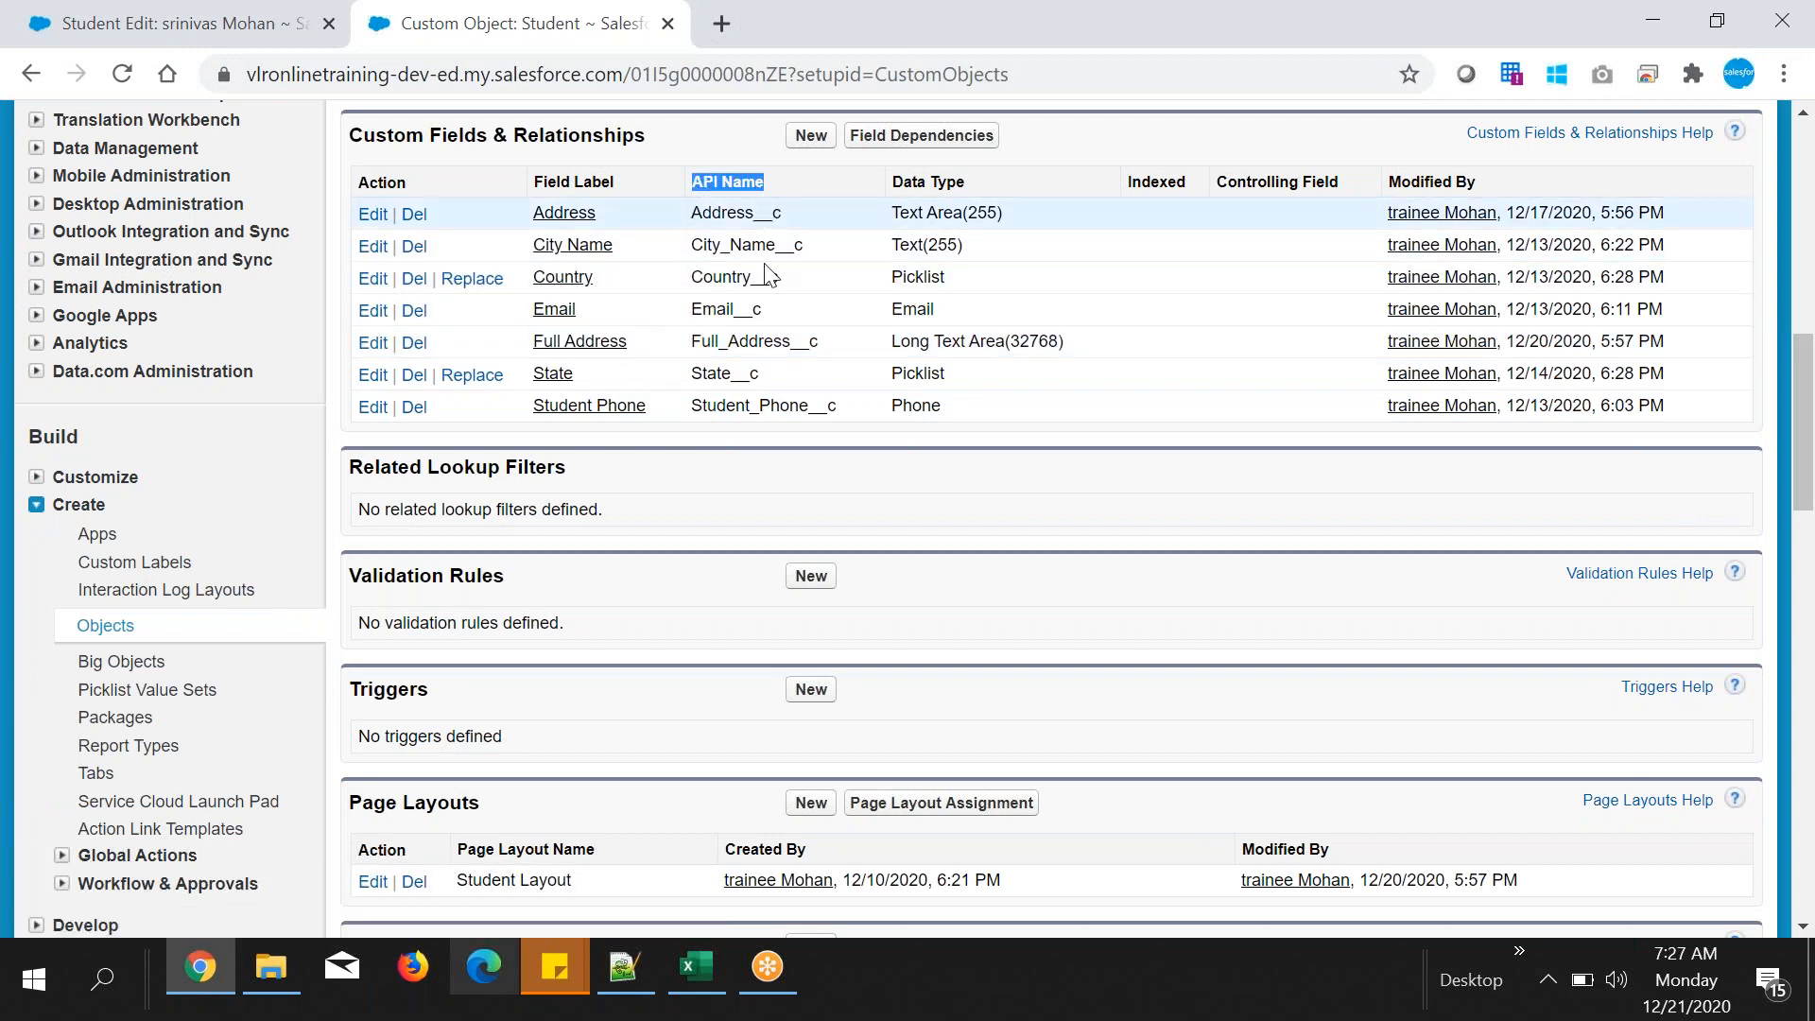
{"action": "left_click_drag", "start_coordinate": [691, 341], "coordinate": [819, 340]}
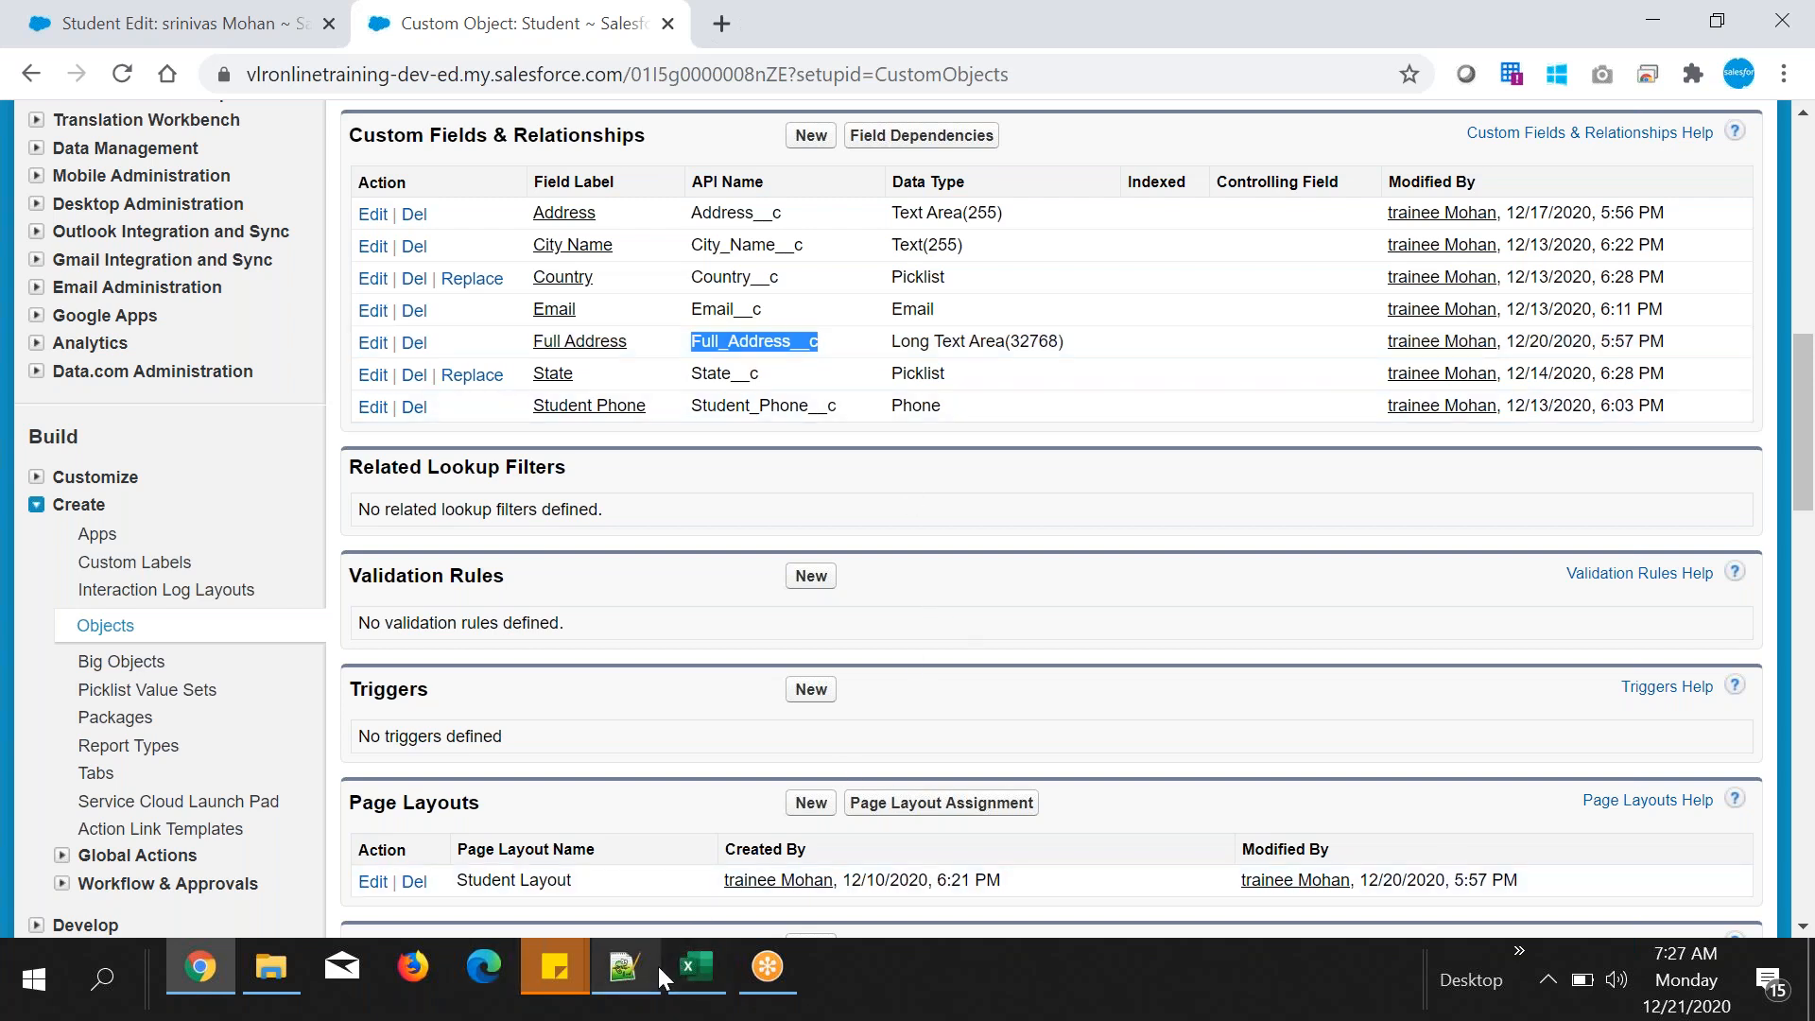
- Add a note line "APIN : Field Name" in Notepad++ below a blank line, copying "Field Name" from line 6
{"action": "left_click", "coordinate": [626, 966]}
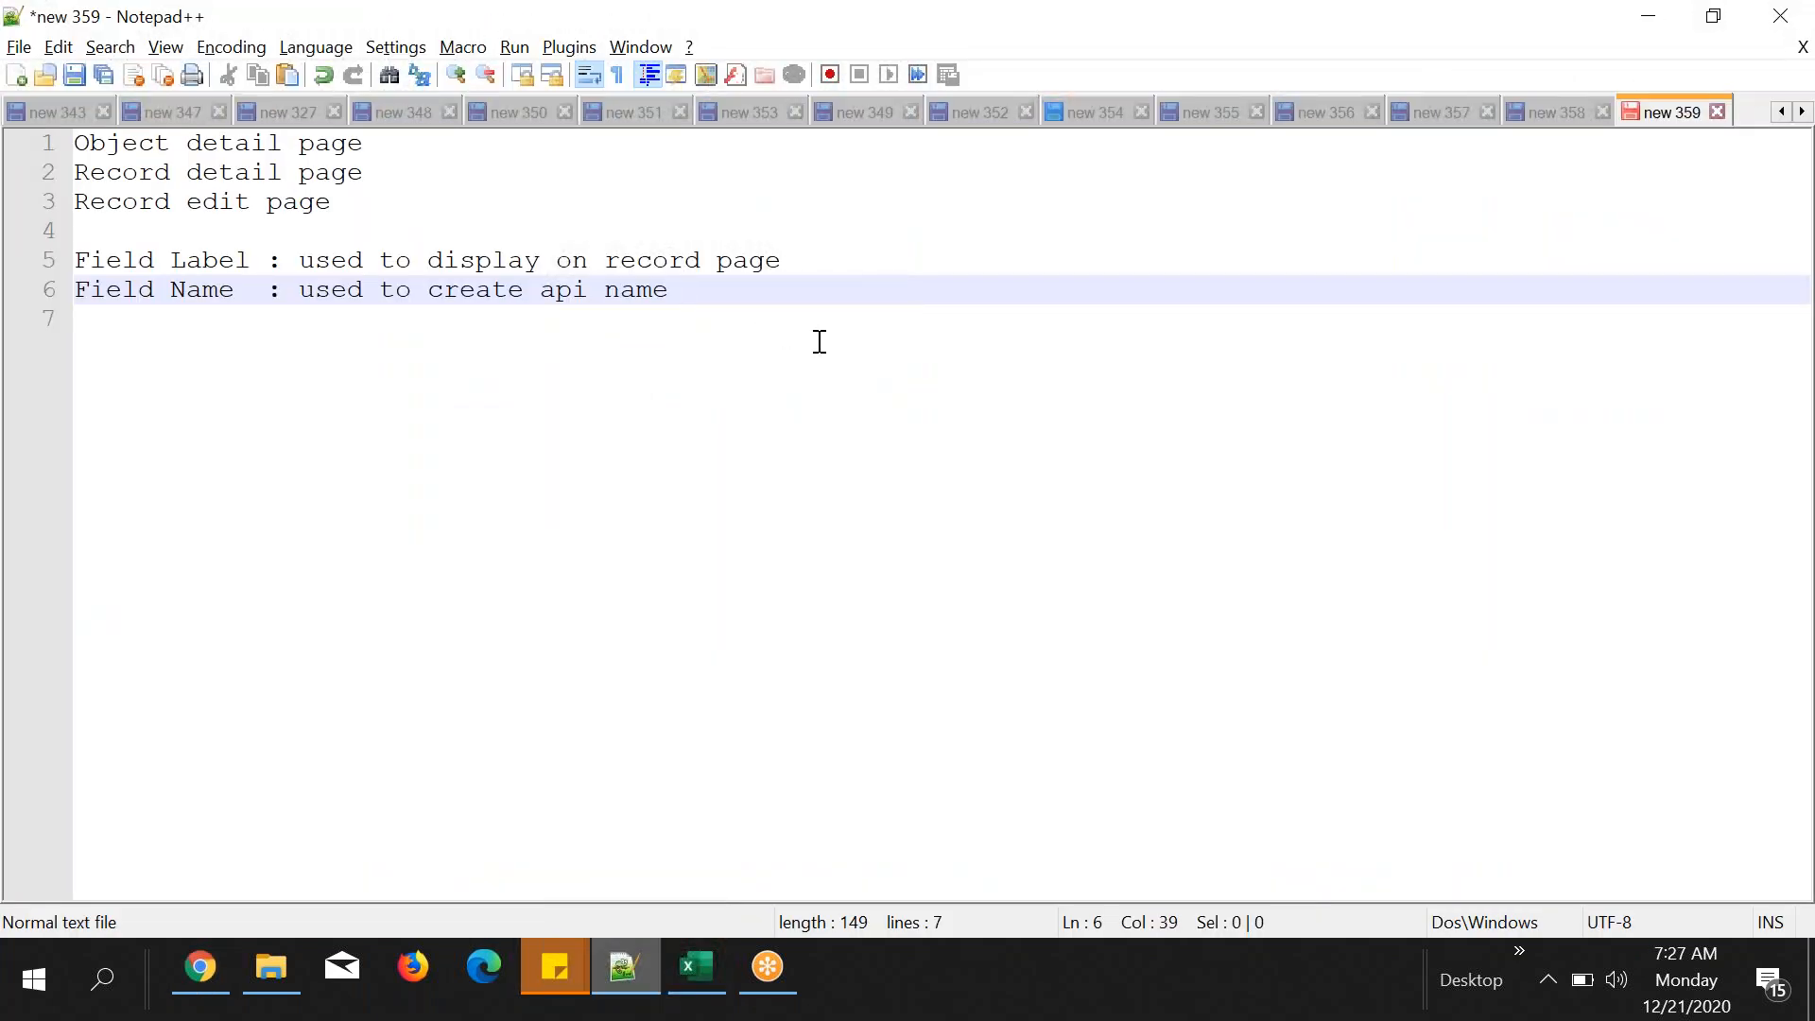
{"action": "key", "text": "Return"}
{"action": "key", "text": "Return"}
{"action": "type", "text": "APIN :"}
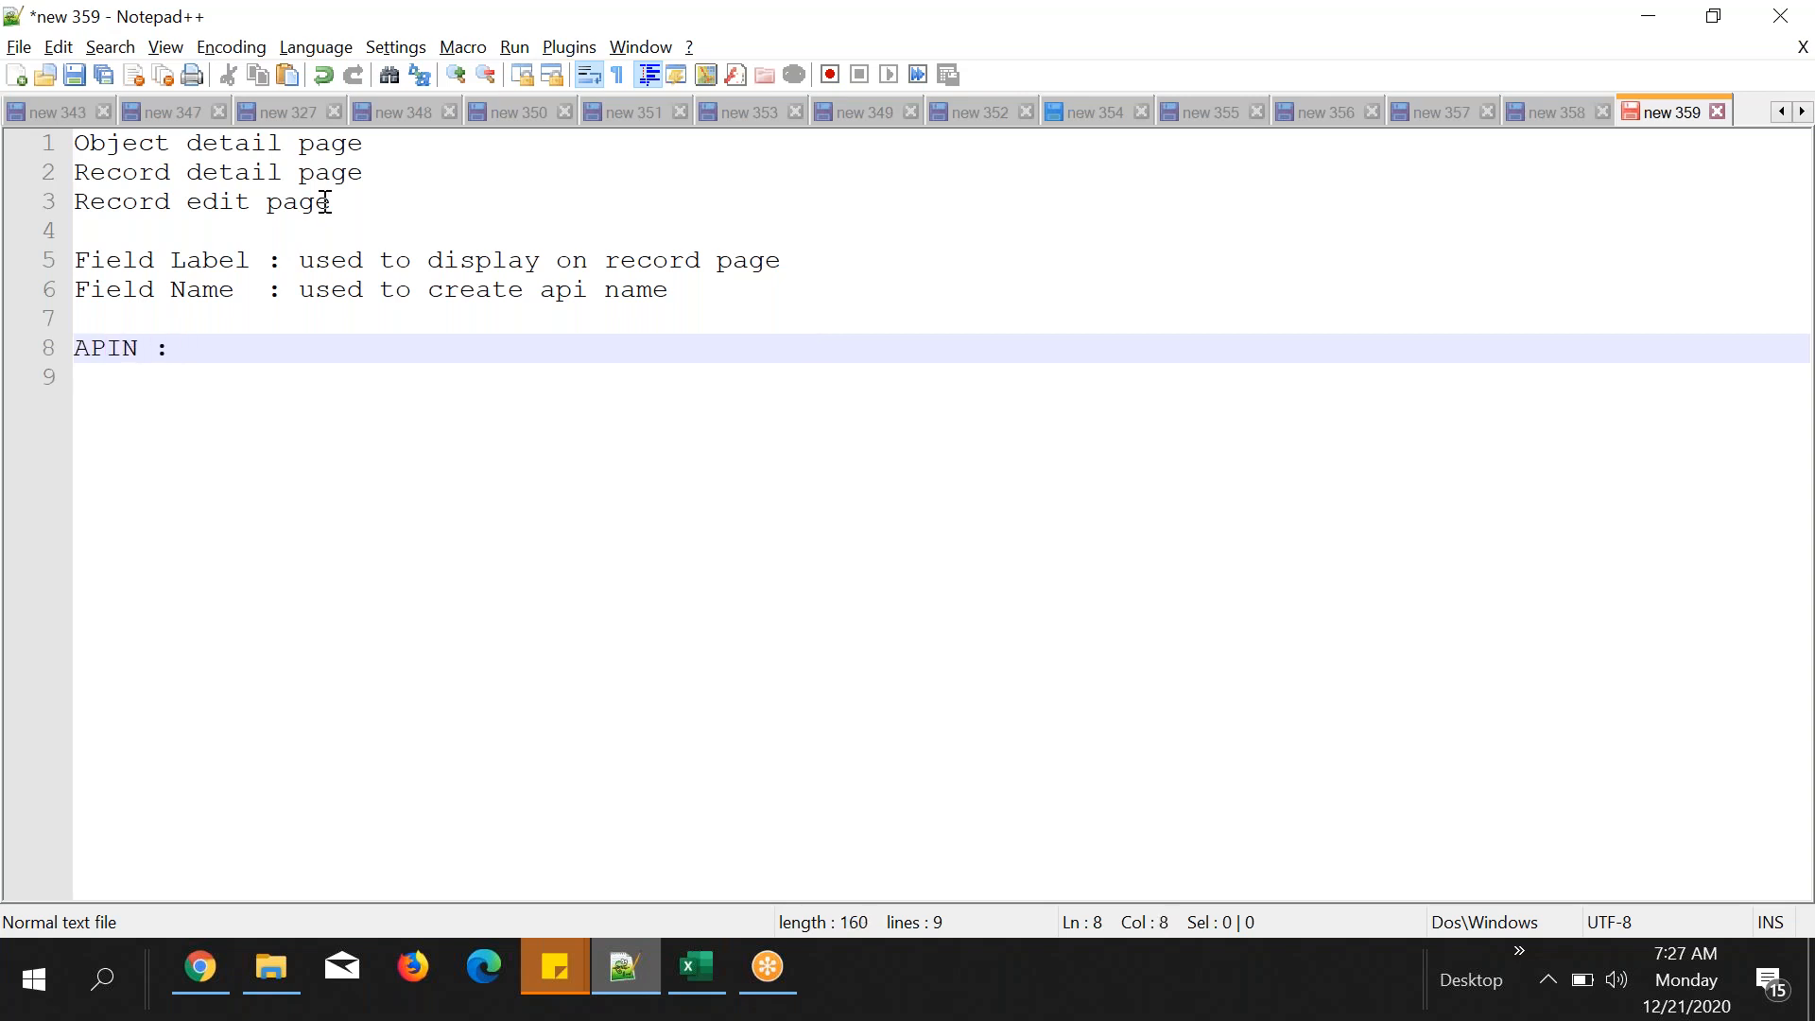
{"action": "left_click_drag", "start_coordinate": [241, 290], "coordinate": [81, 294]}
{"action": "key", "text": "ctrl+c"}
{"action": "left_click", "coordinate": [227, 342]}
{"action": "key", "text": "ctrl+v"}
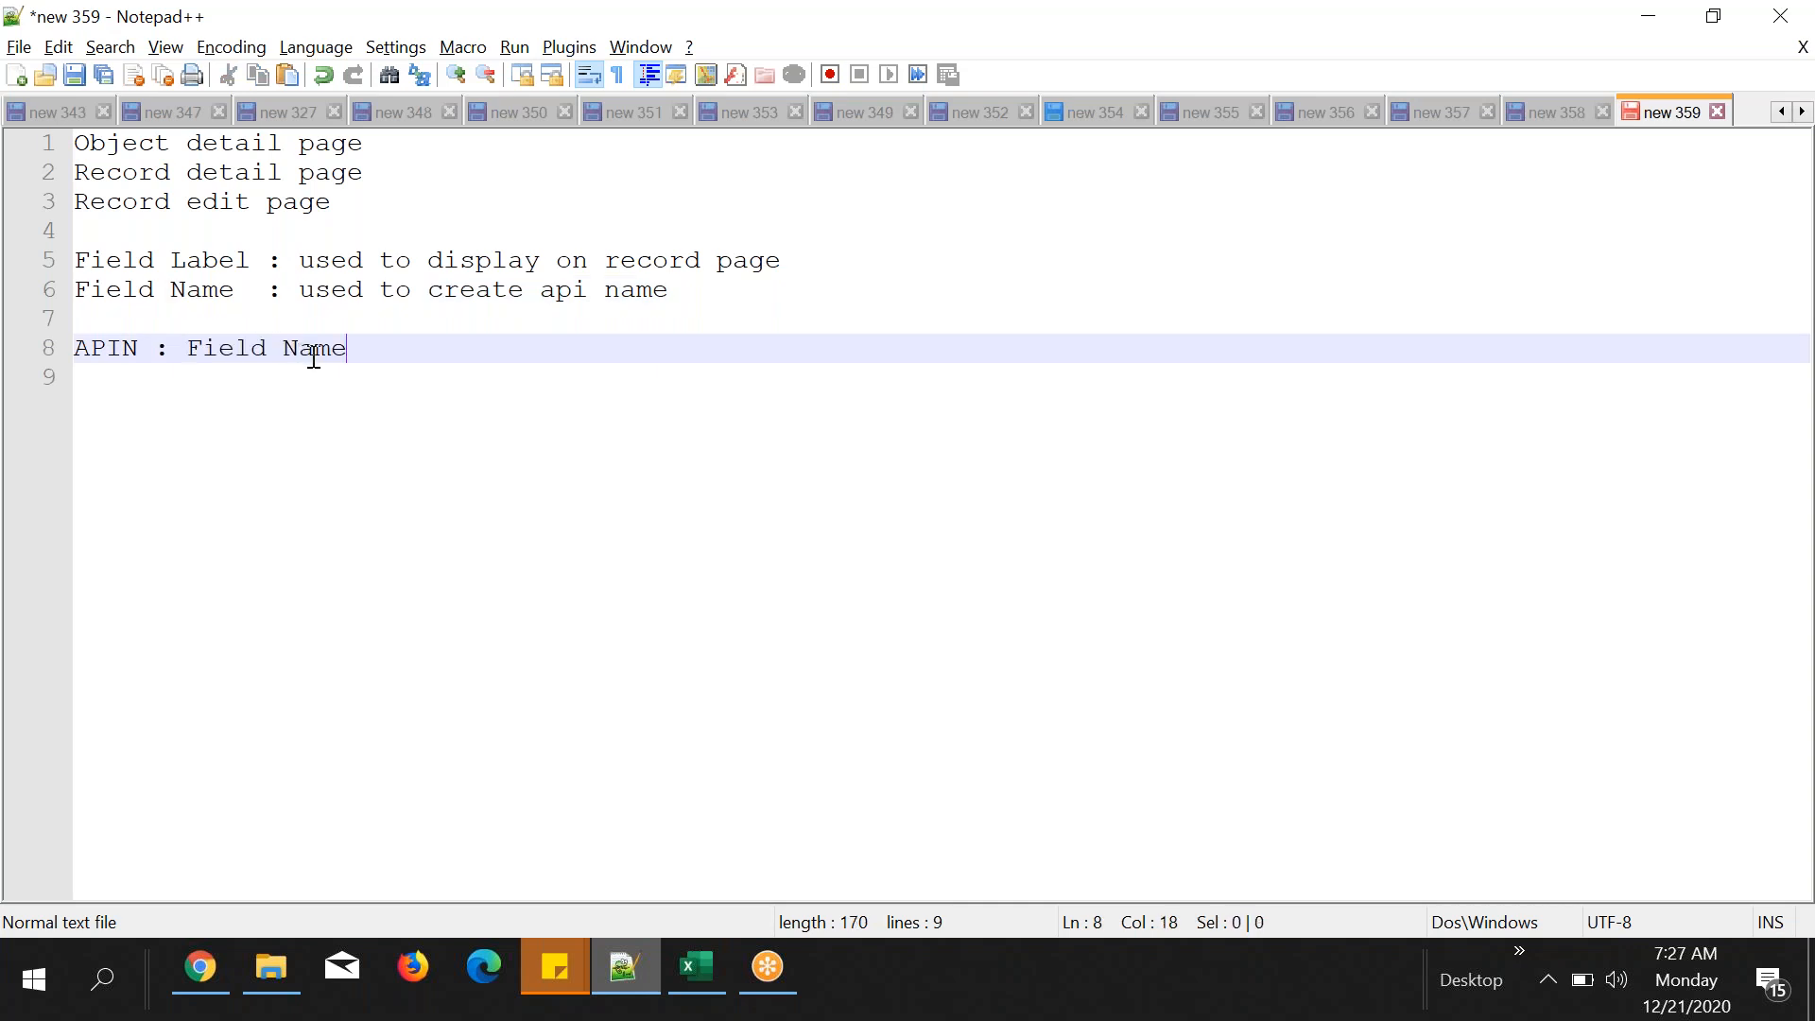
- Complete the API name formula as "APIN : FieldName + '__c'" and start an indented line beneath it
{"action": "left_click", "coordinate": [278, 350]}
{"action": "key", "text": "BackSpace"}
{"action": "left_click", "coordinate": [334, 354]}
{"action": "type", "text": "+ '__c"}
{"action": "key", "text": "Return"}
{"action": "key", "text": "Tab"}
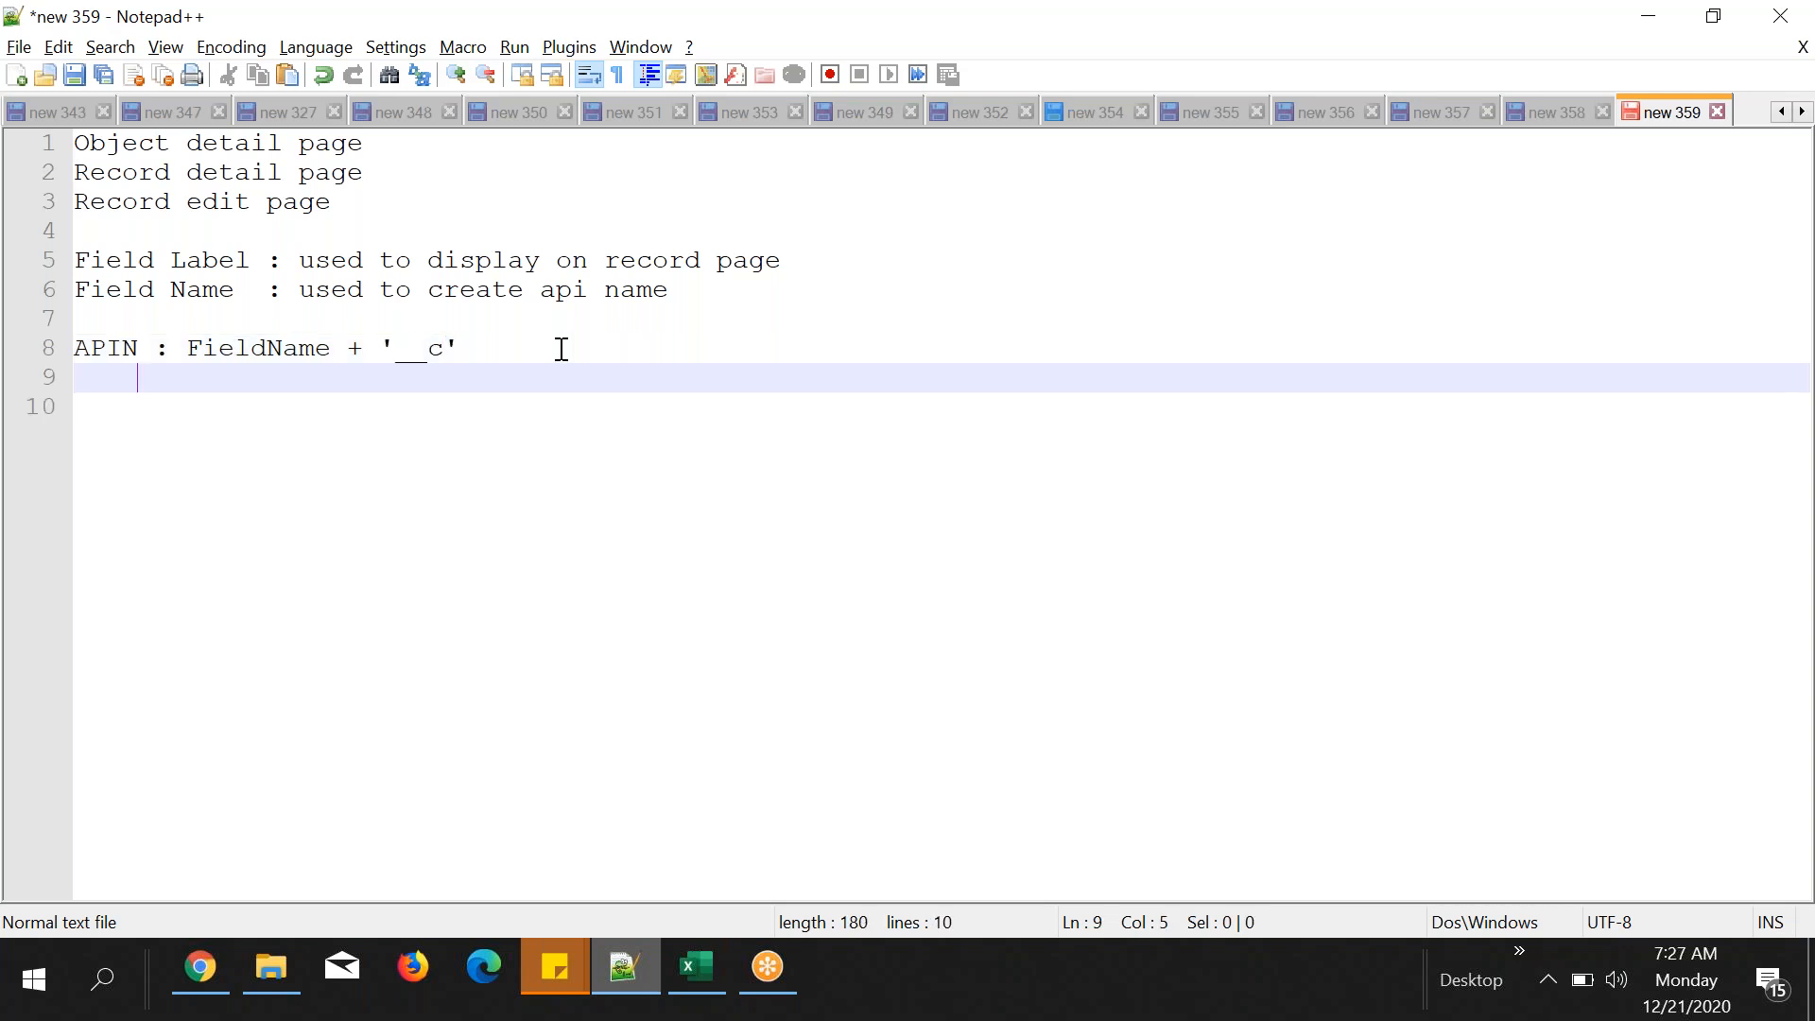
{"action": "double_click", "coordinate": [263, 353]}
{"action": "left_click", "coordinate": [377, 348]}
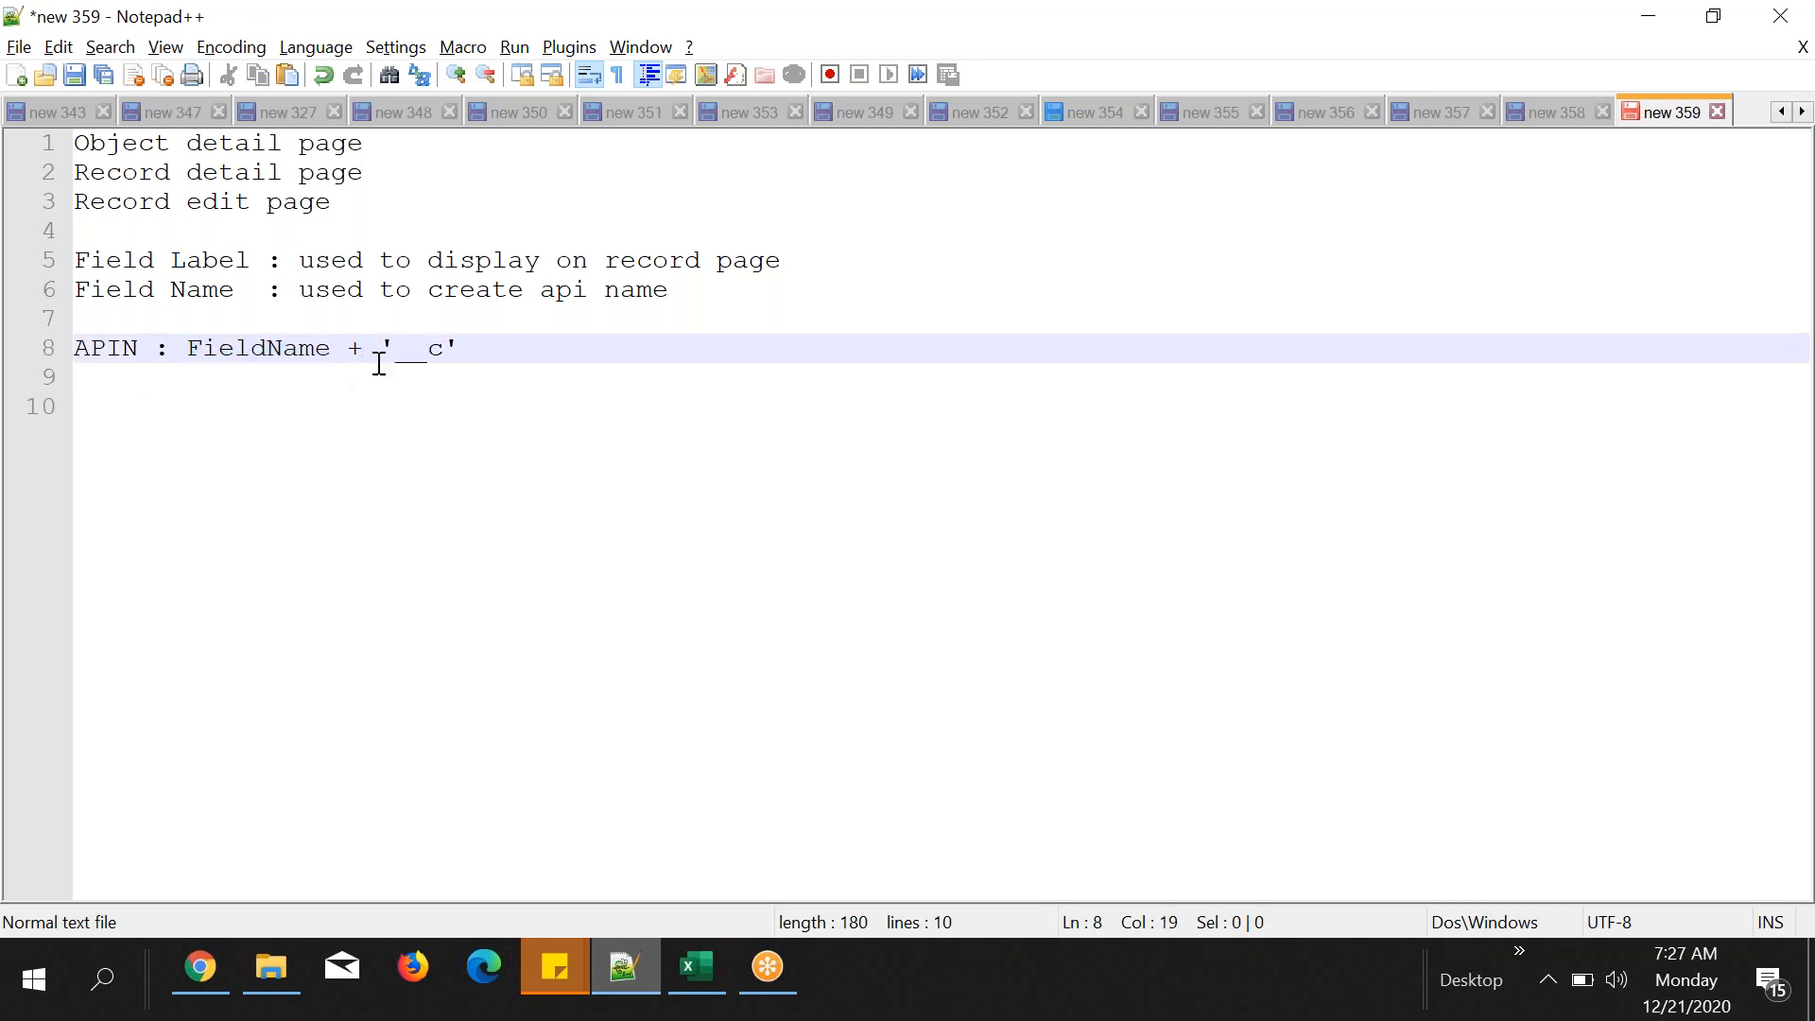
{"action": "left_click", "coordinate": [325, 416]}
{"action": "key", "text": "Up"}
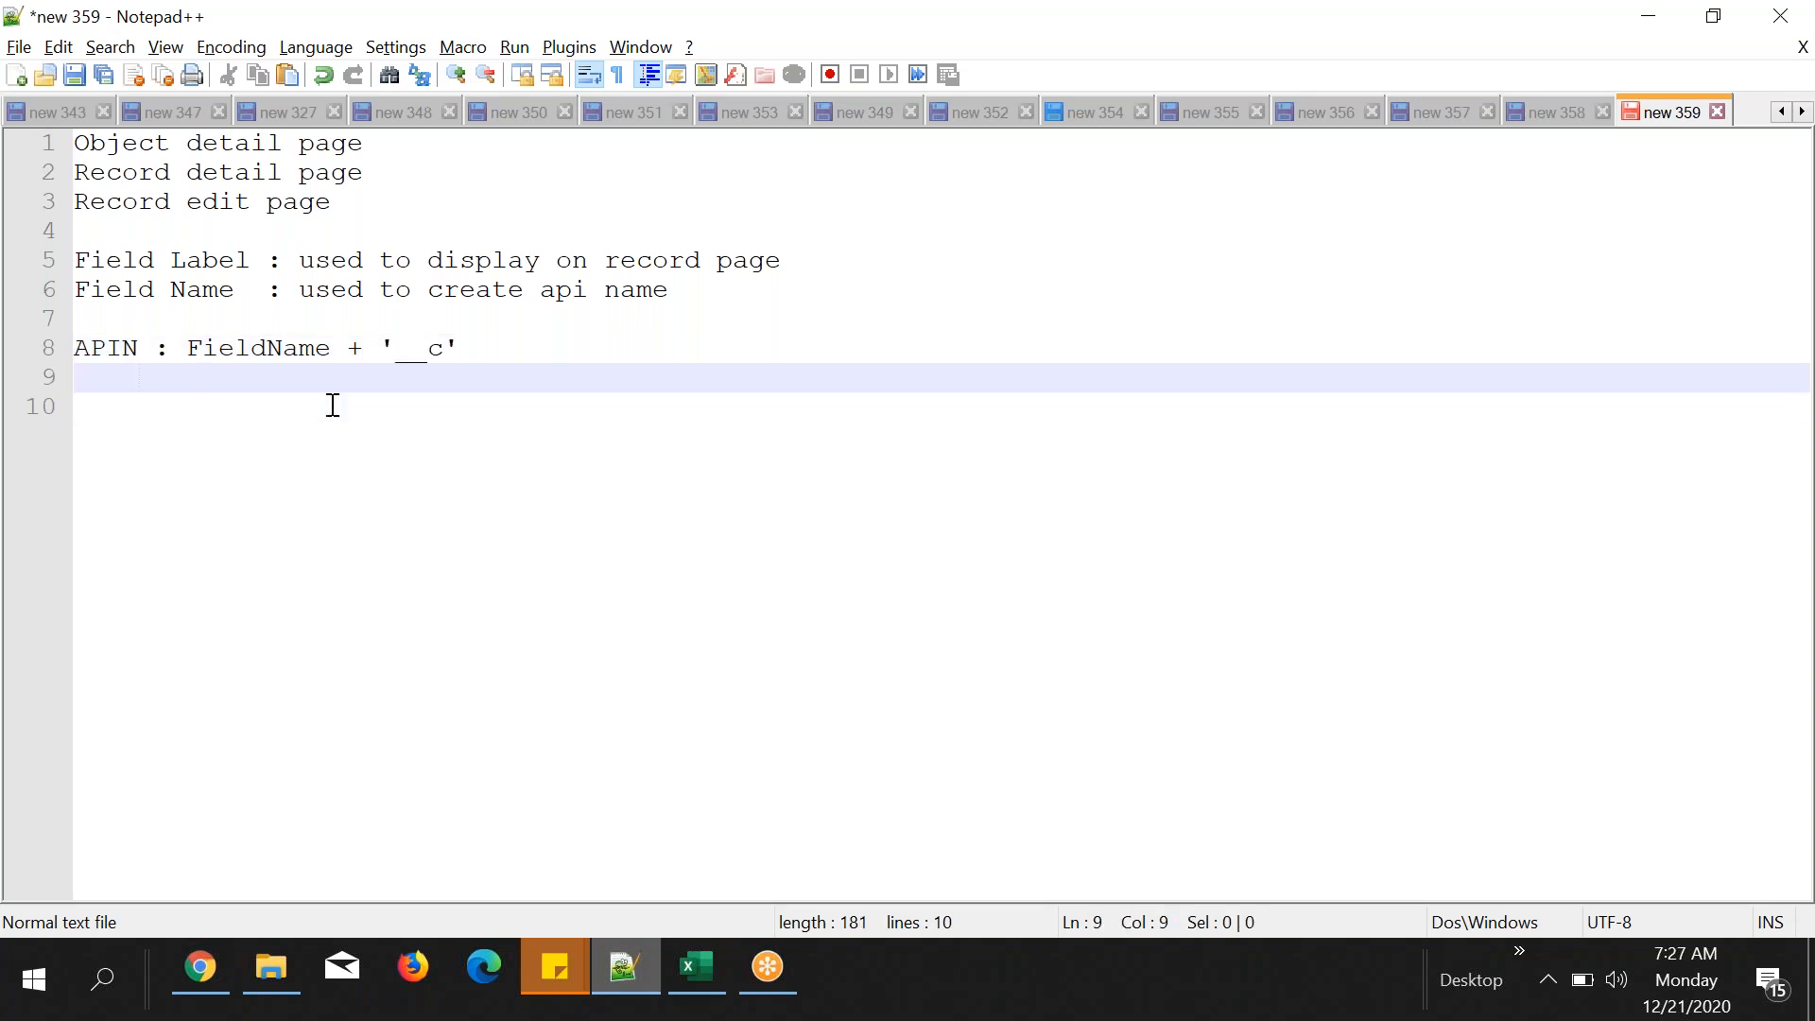
- Return to the Student object in Chrome and open the Full Address field's definition in a new tab
{"action": "key", "text": "alt+Tab"}
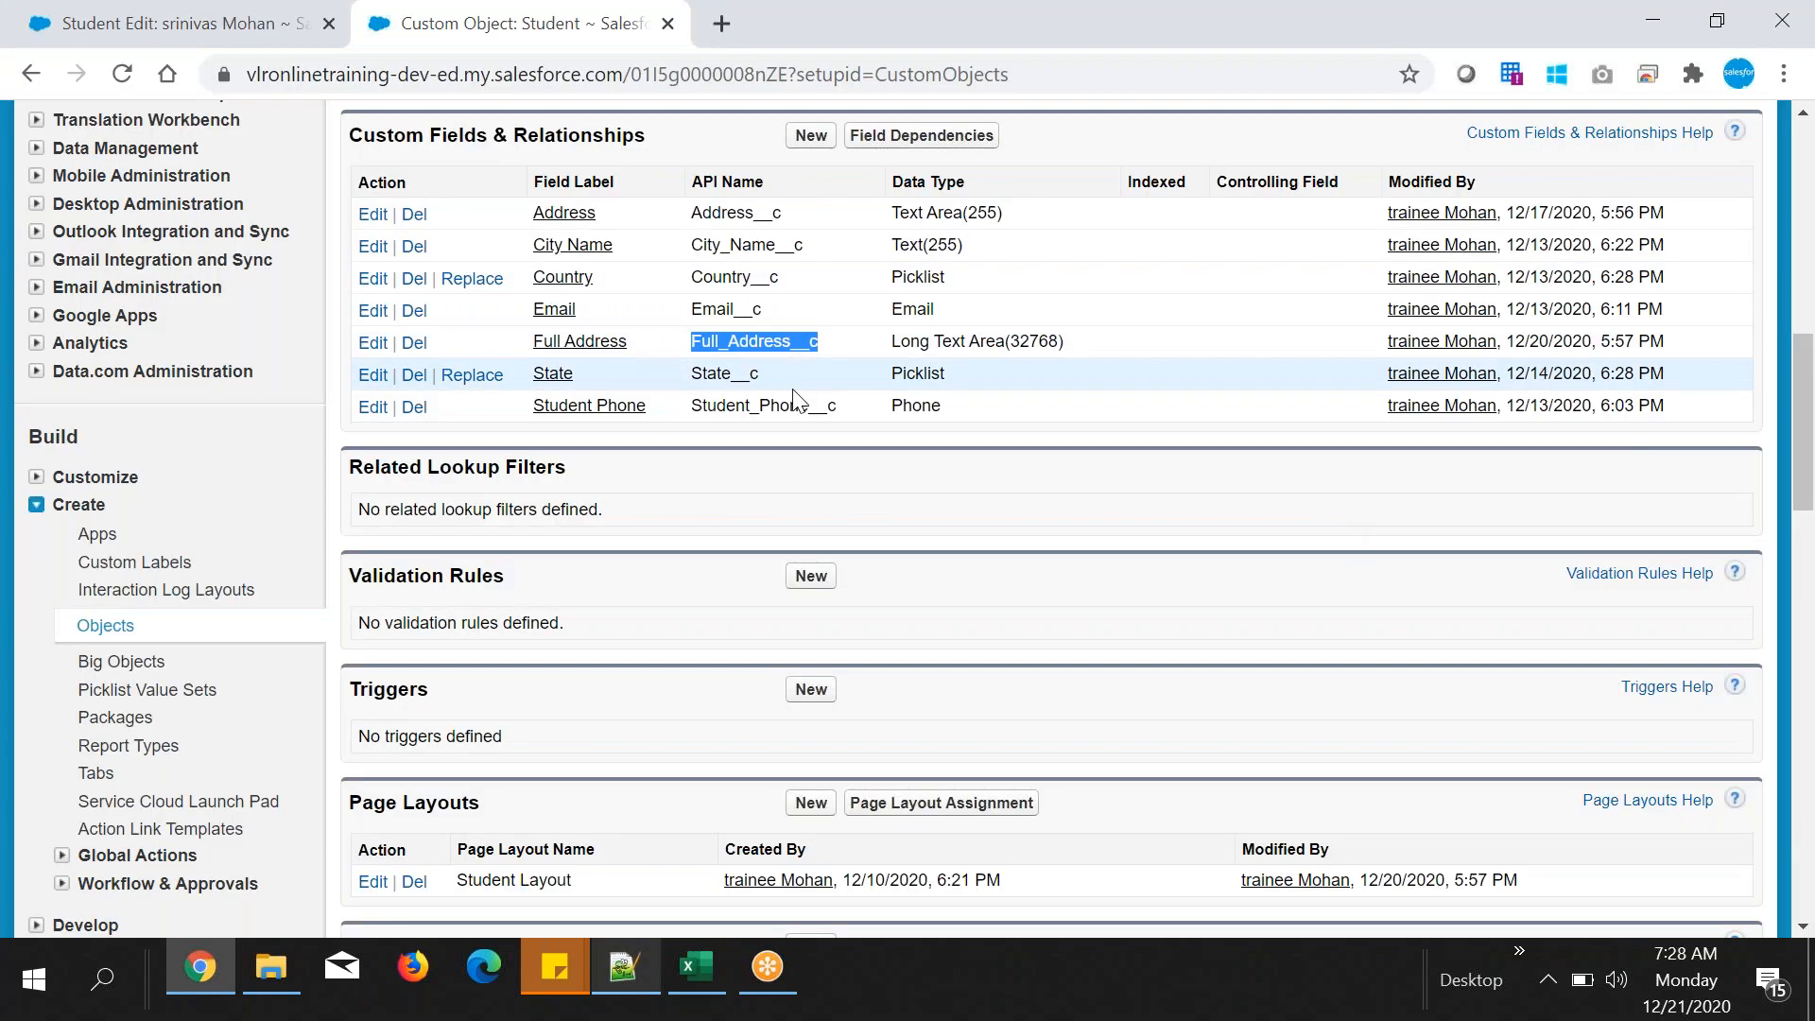
{"action": "scroll", "coordinate": [792, 389], "scroll_direction": "up", "scroll_amount": 2}
{"action": "left_click", "coordinate": [704, 482]}
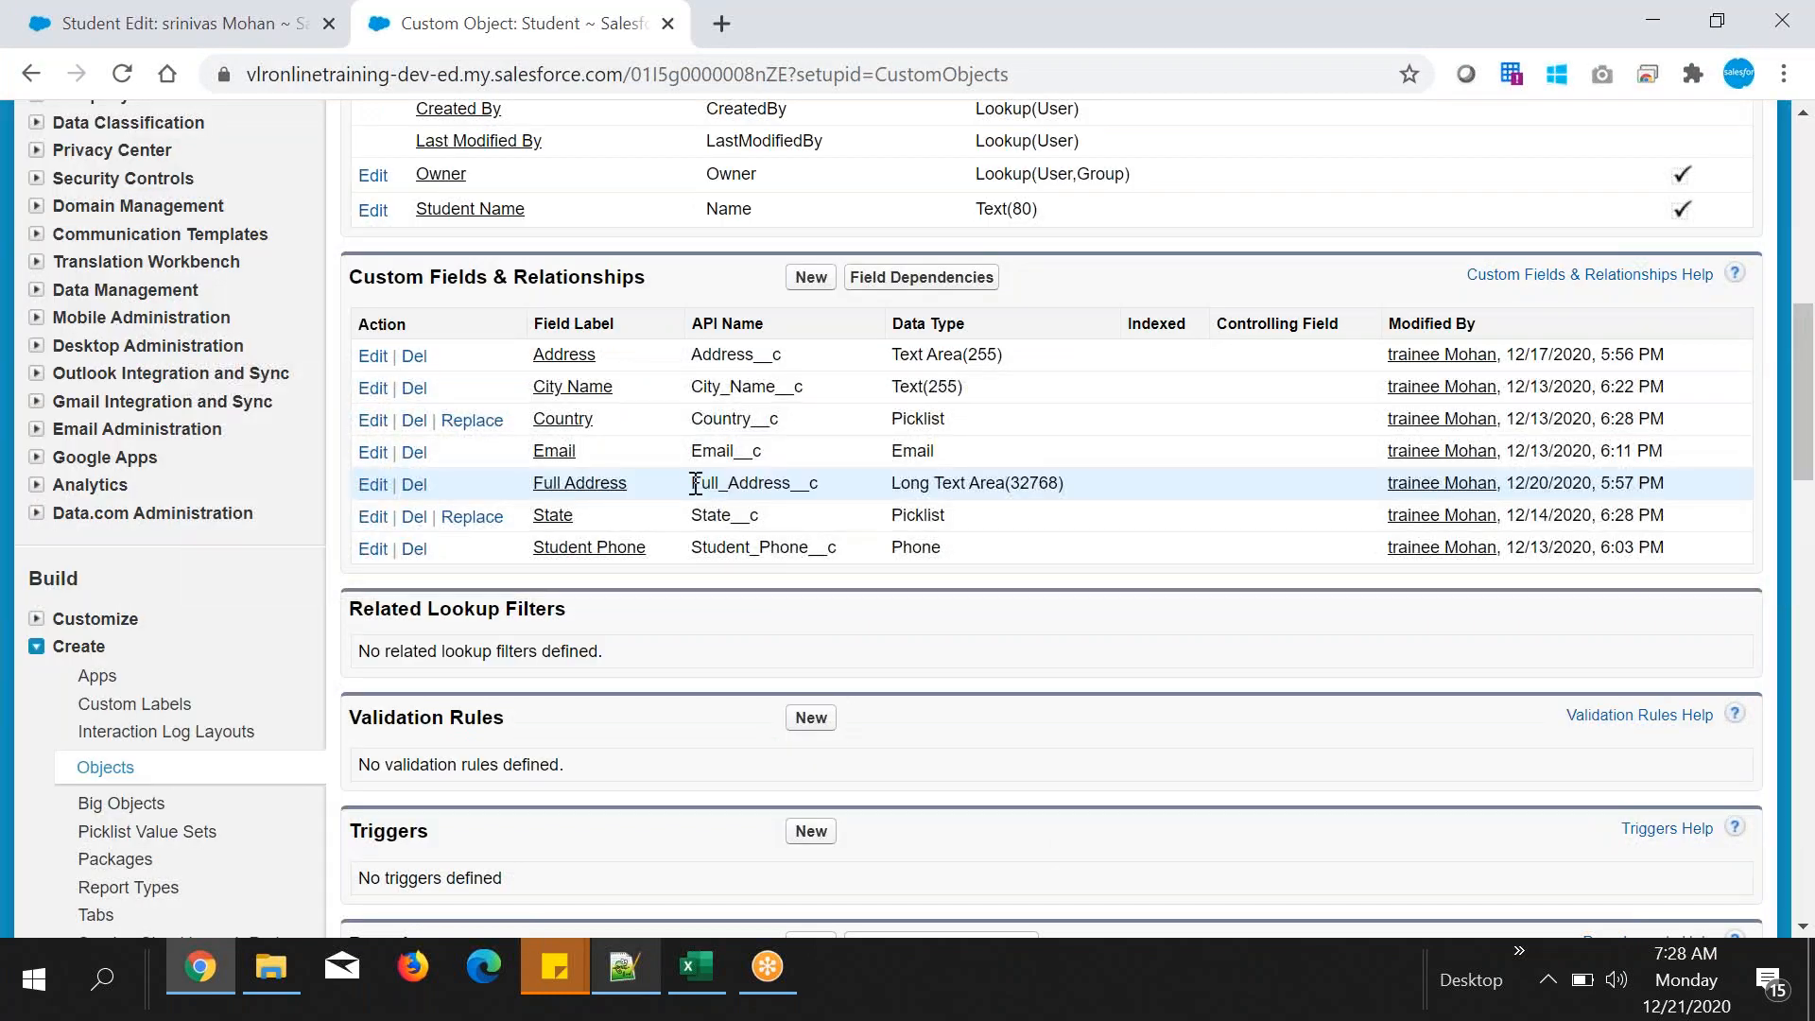
{"action": "left_click", "coordinate": [588, 487], "text": "ctrl"}
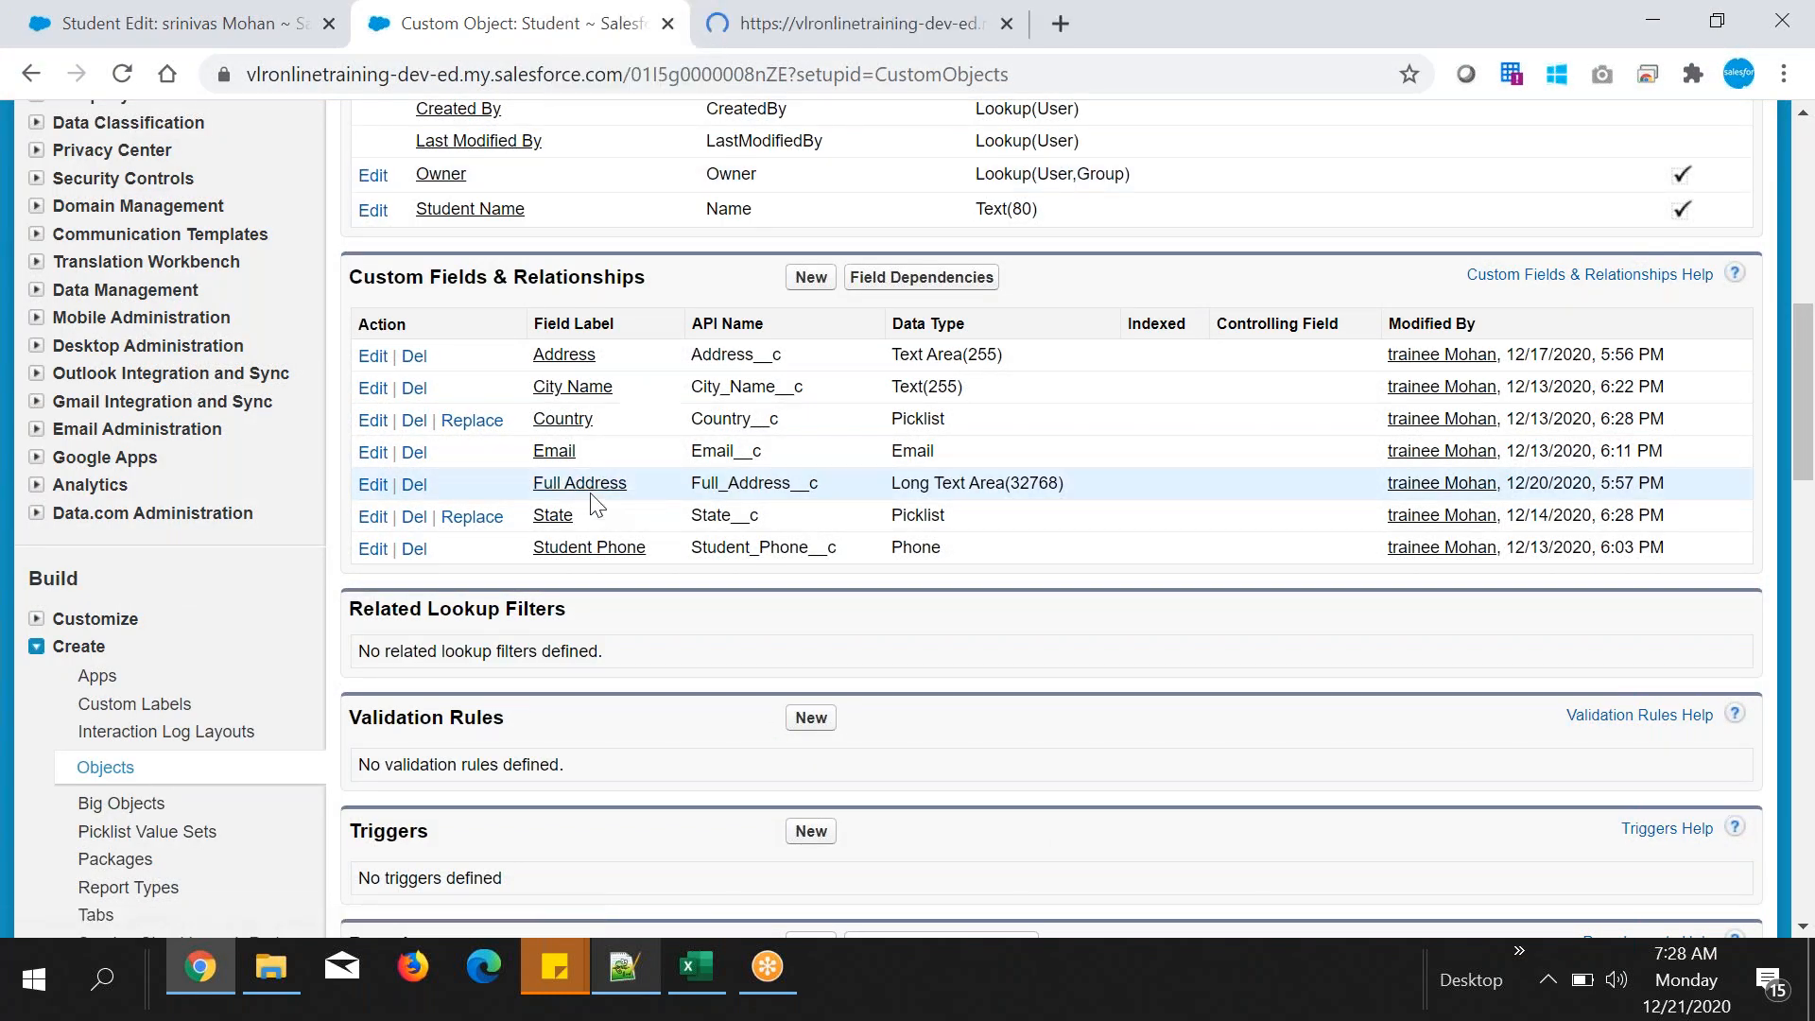
{"action": "left_click", "coordinate": [825, 26]}
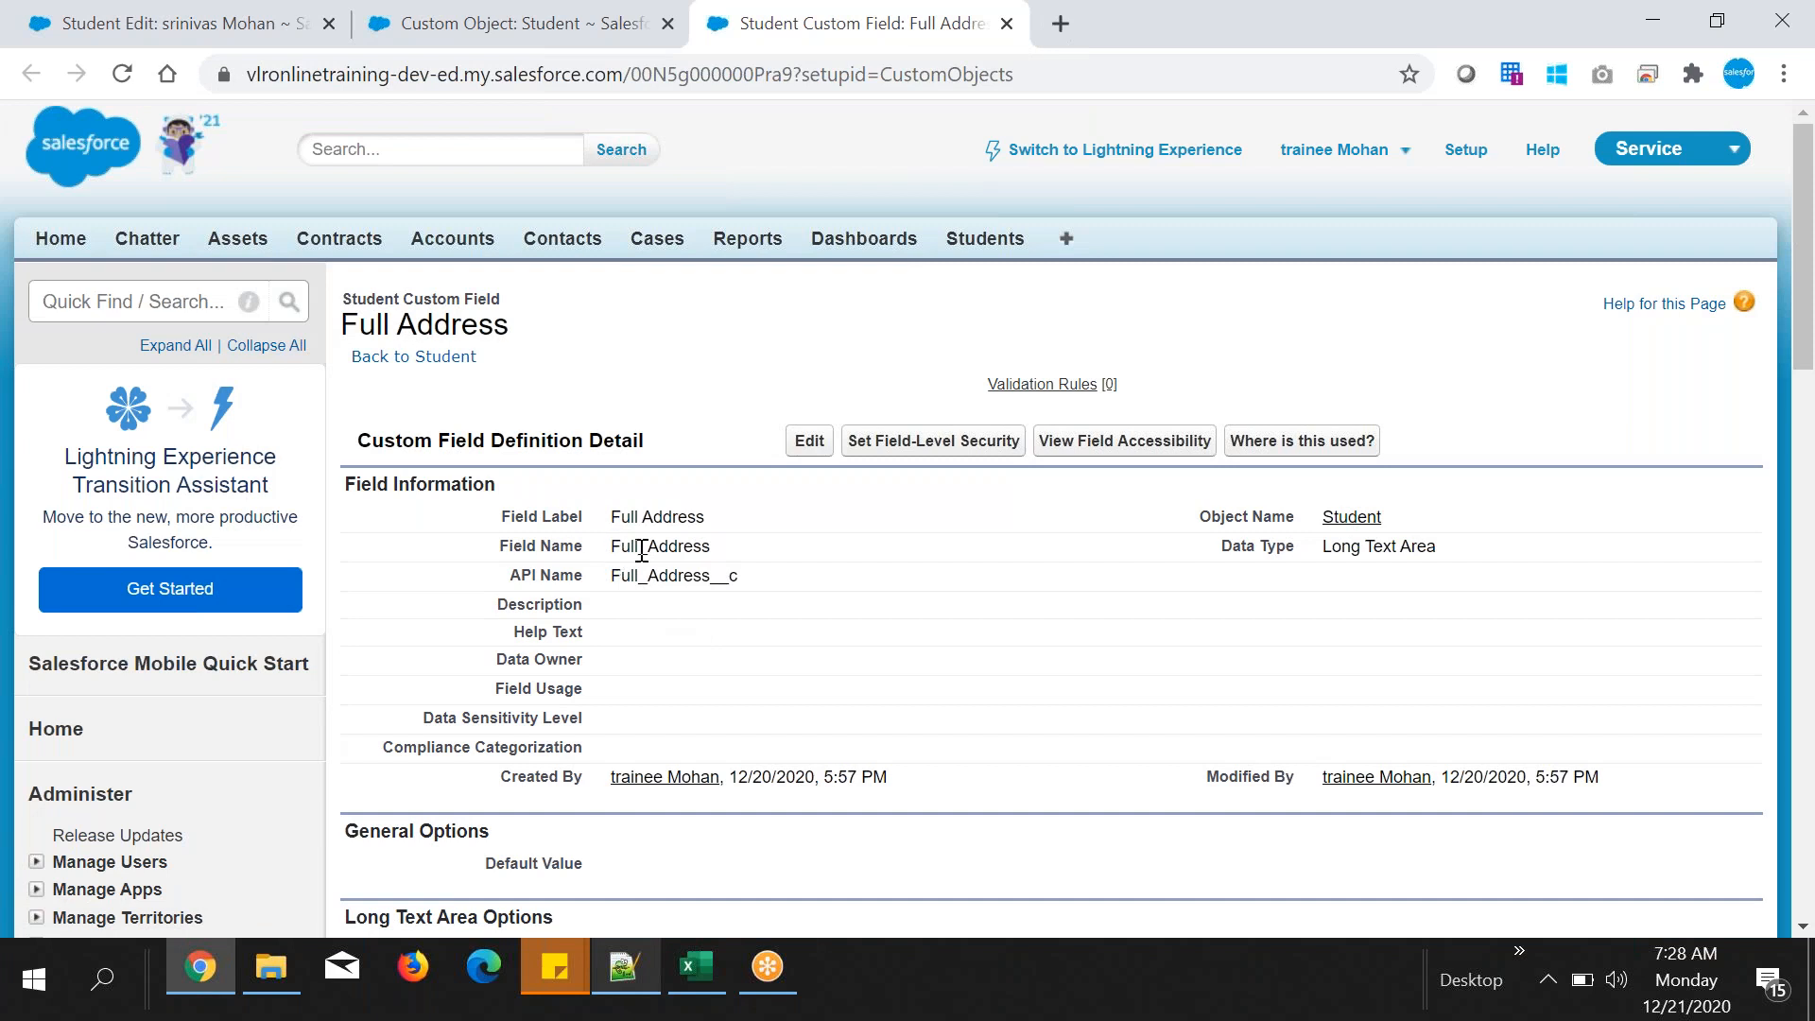
- Copy the Field Name value from the definition and write the example "Full_Address + '__c'" under the formula in Notepad++
{"action": "double_click", "coordinate": [642, 548]}
{"action": "key", "text": "ctrl+c"}
{"action": "key", "text": "alt+Tab"}
{"action": "key", "text": "ctrl+v"}
{"action": "type", "text": "+"}
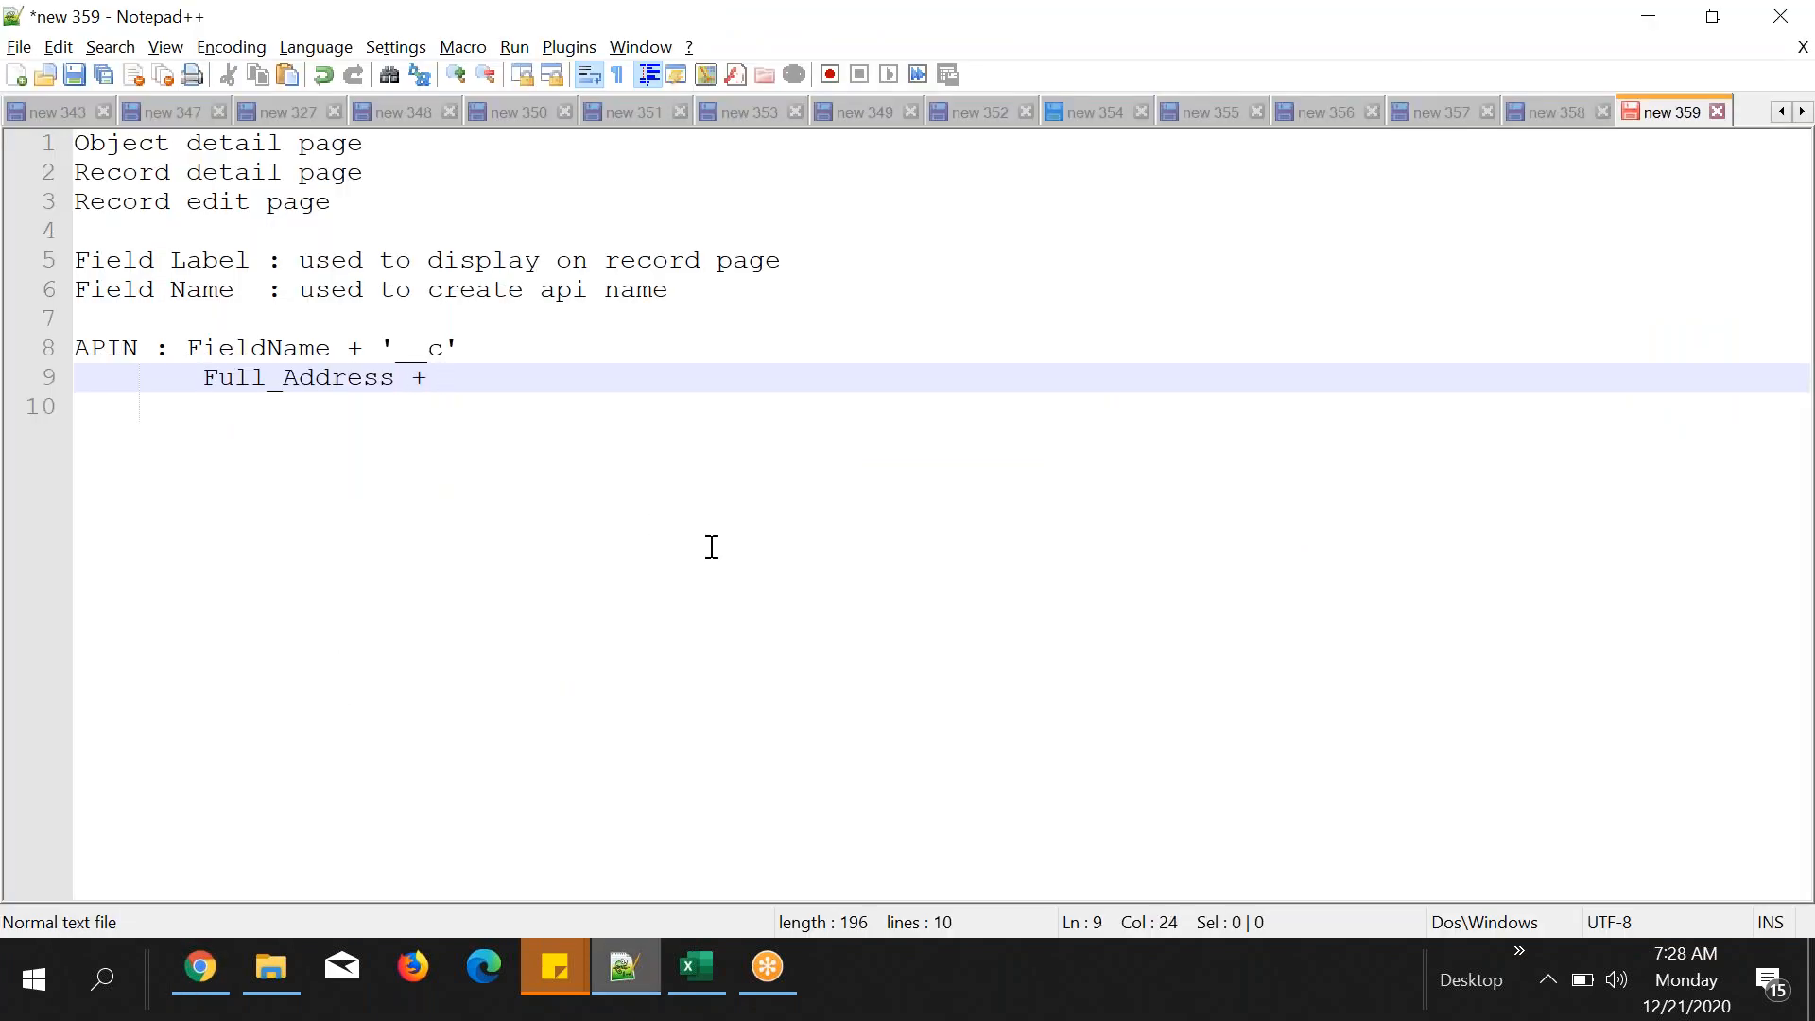
{"action": "type", "text": " '__c"}
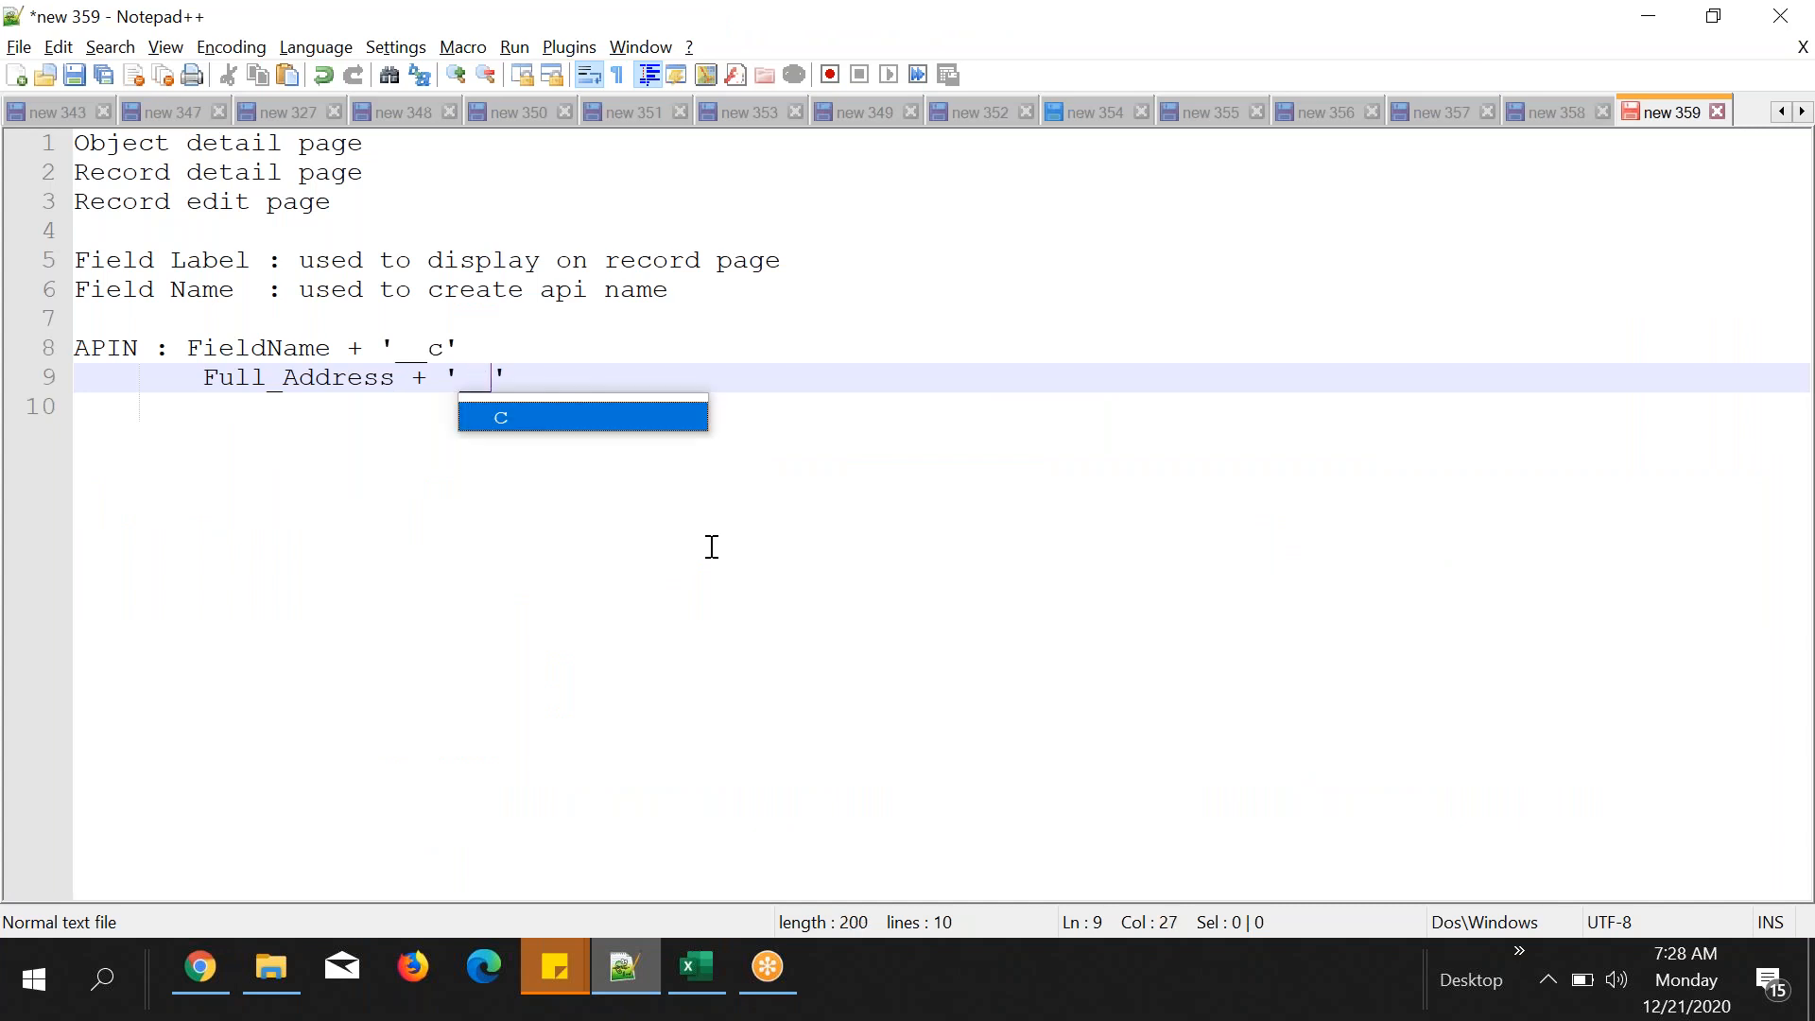
- End the example line with "==>" and write the resulting API name "Full_Address__c" indented on the line beneath it
{"action": "type", "text": "' ==>"}
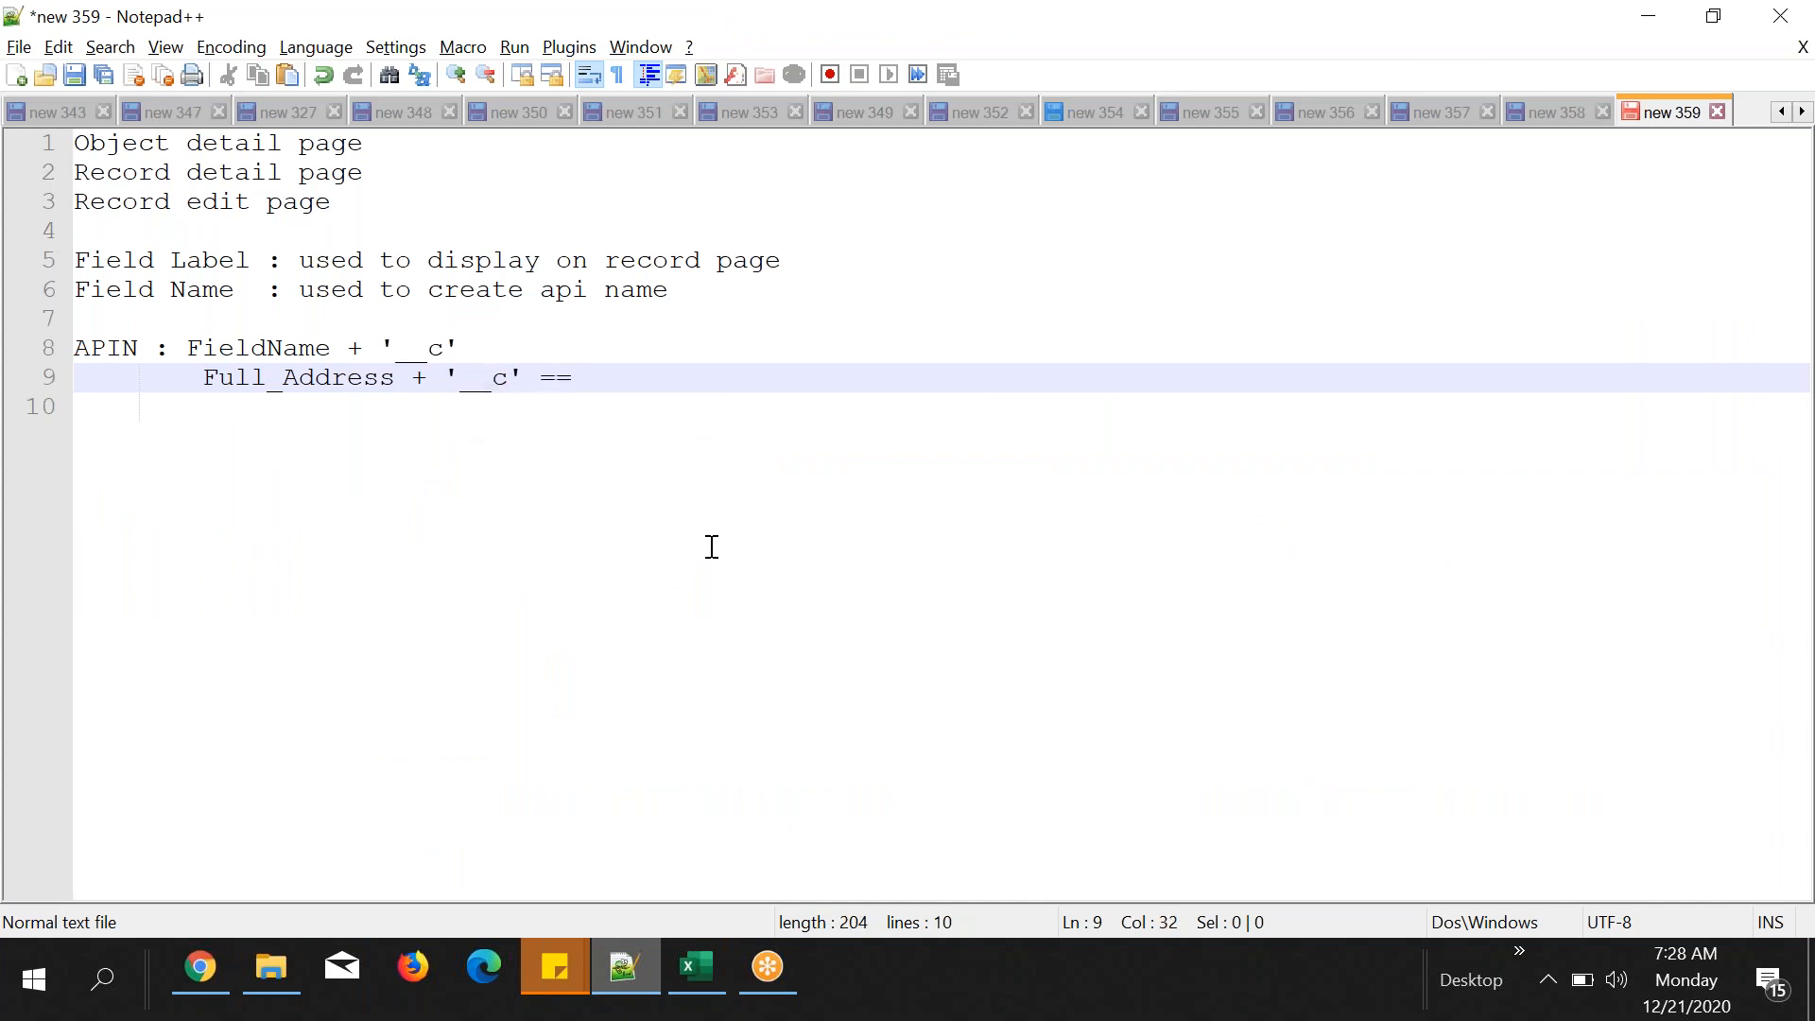
{"action": "double_click", "coordinate": [322, 379]}
{"action": "left_click", "coordinate": [394, 435]}
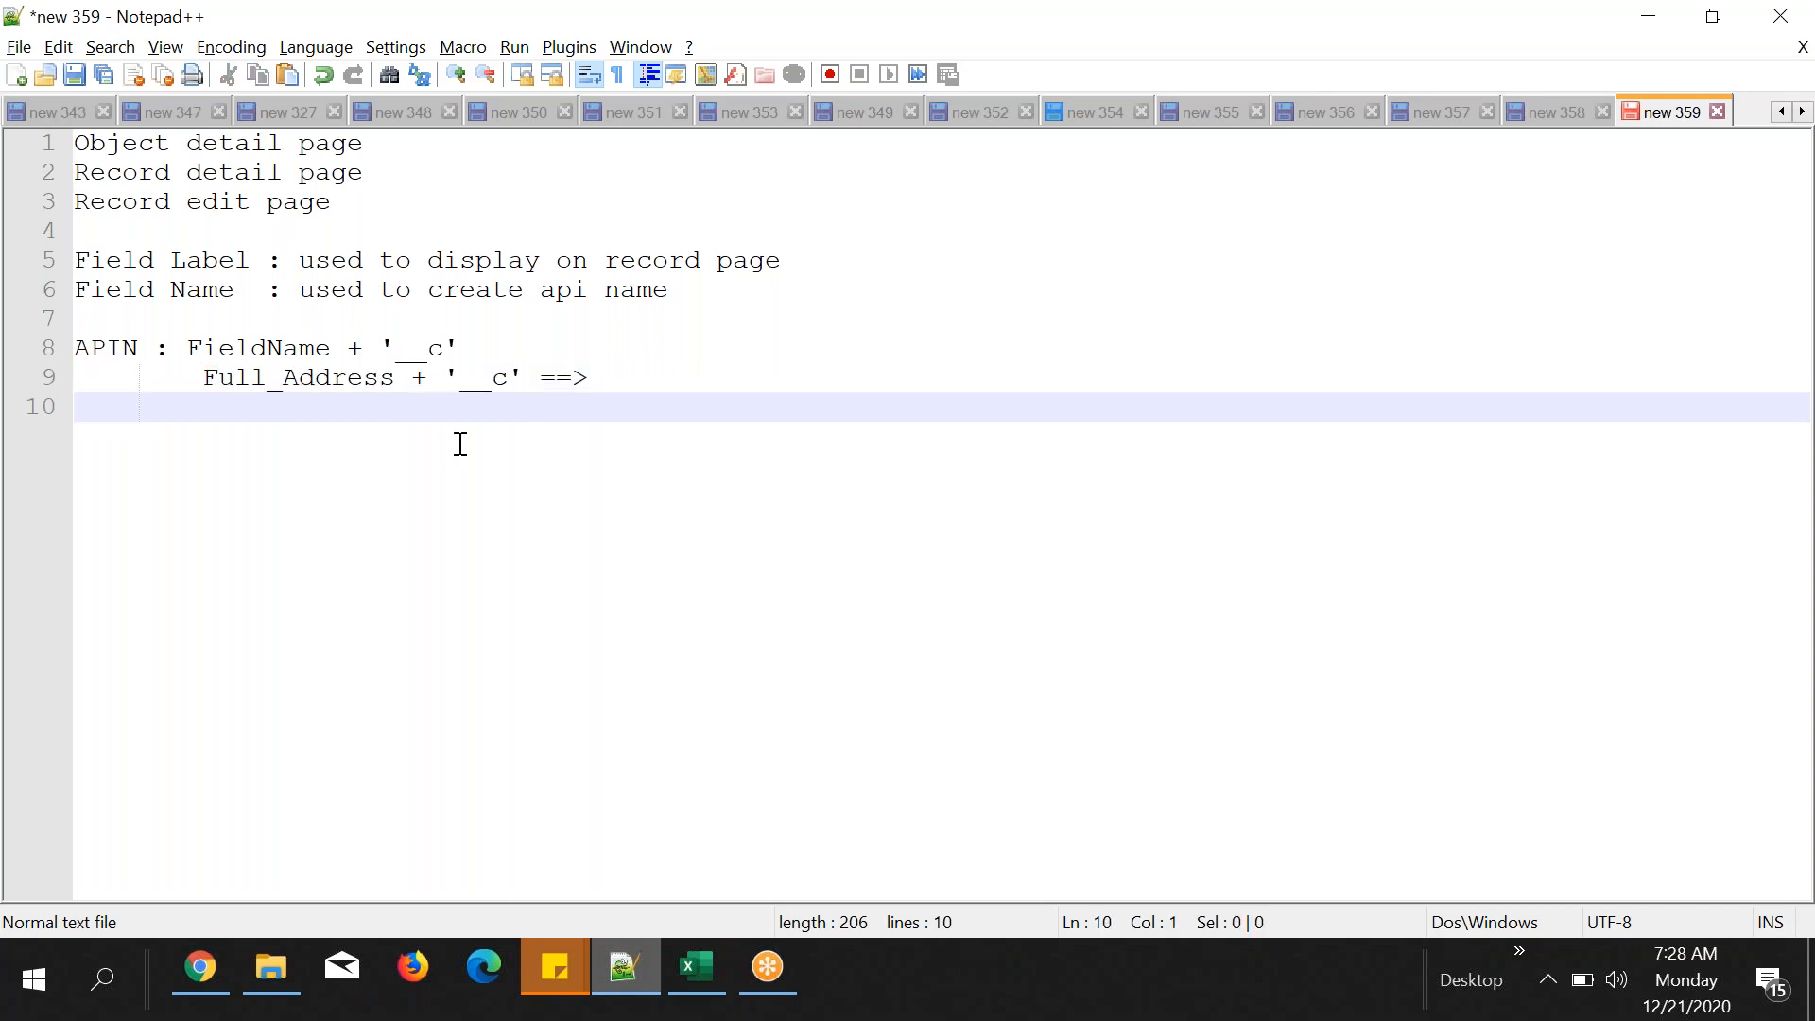
{"action": "key", "text": "Tab"}
{"action": "key", "text": "ctrl+v"}
{"action": "type", "text": "__c"}
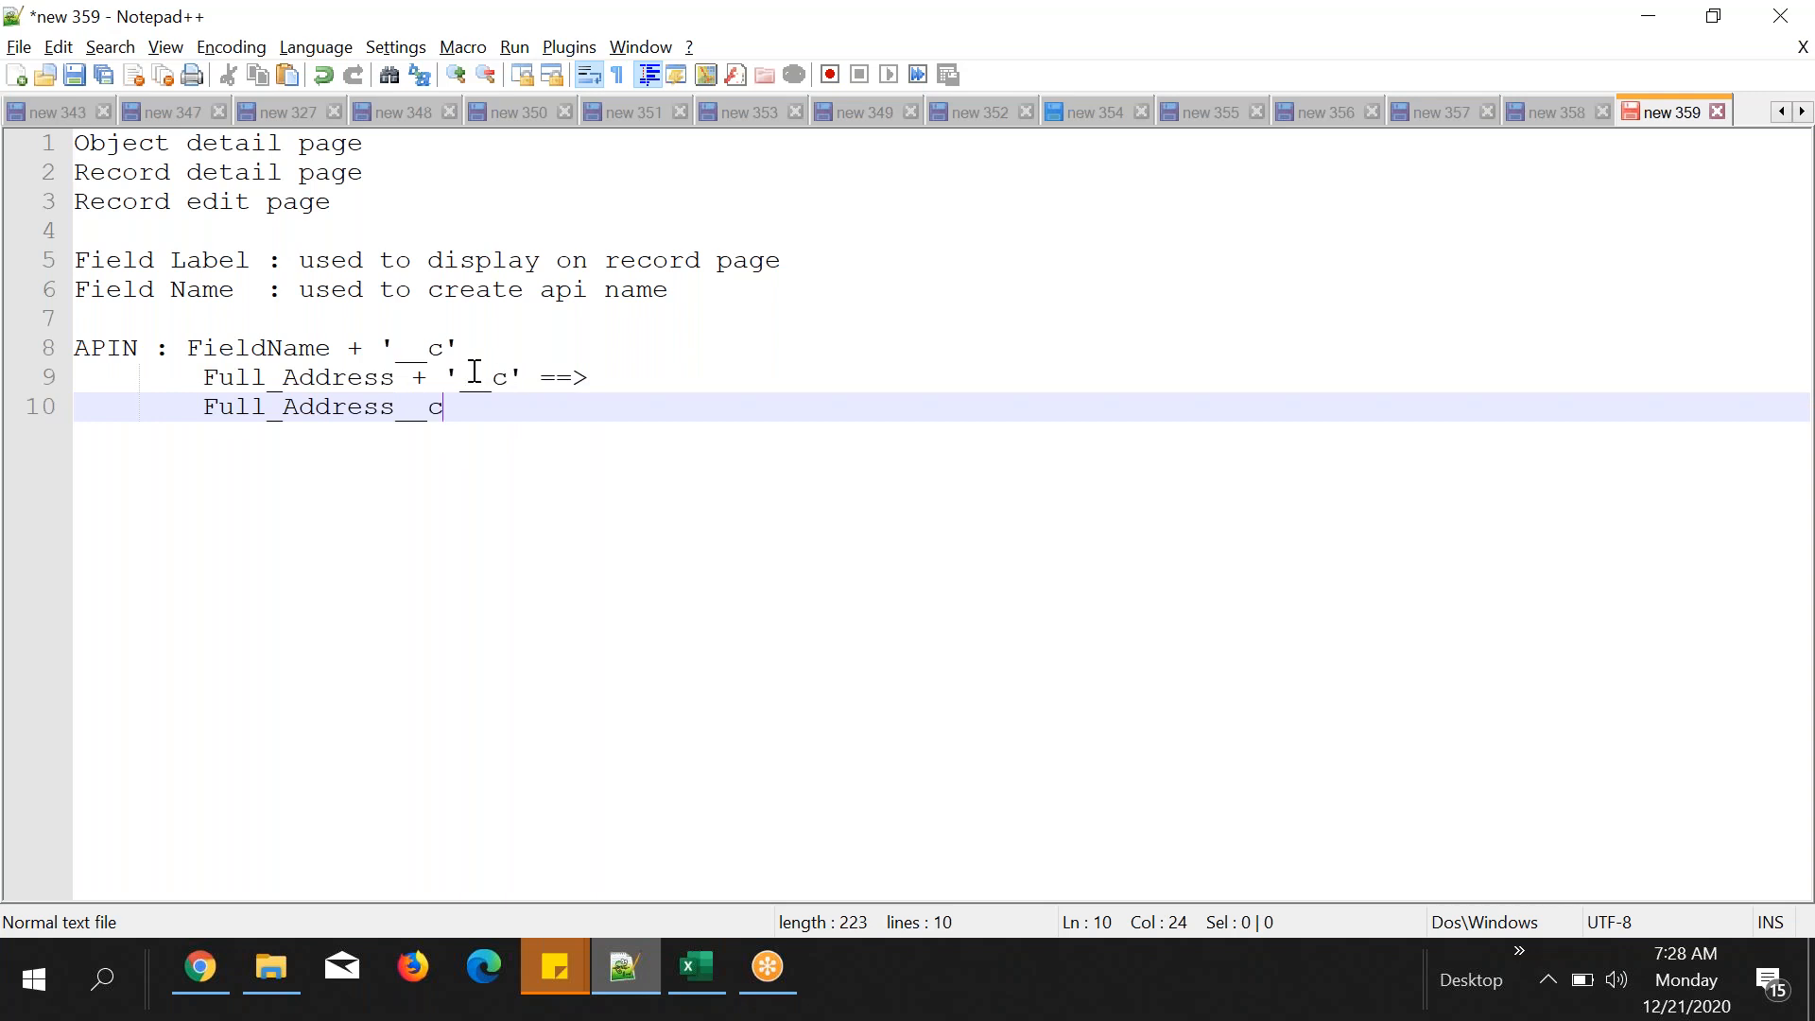
- Compare the example formula with the parts of "Full_Address__c", its field name and "__c" suffix
{"action": "left_click_drag", "start_coordinate": [406, 380], "coordinate": [433, 380]}
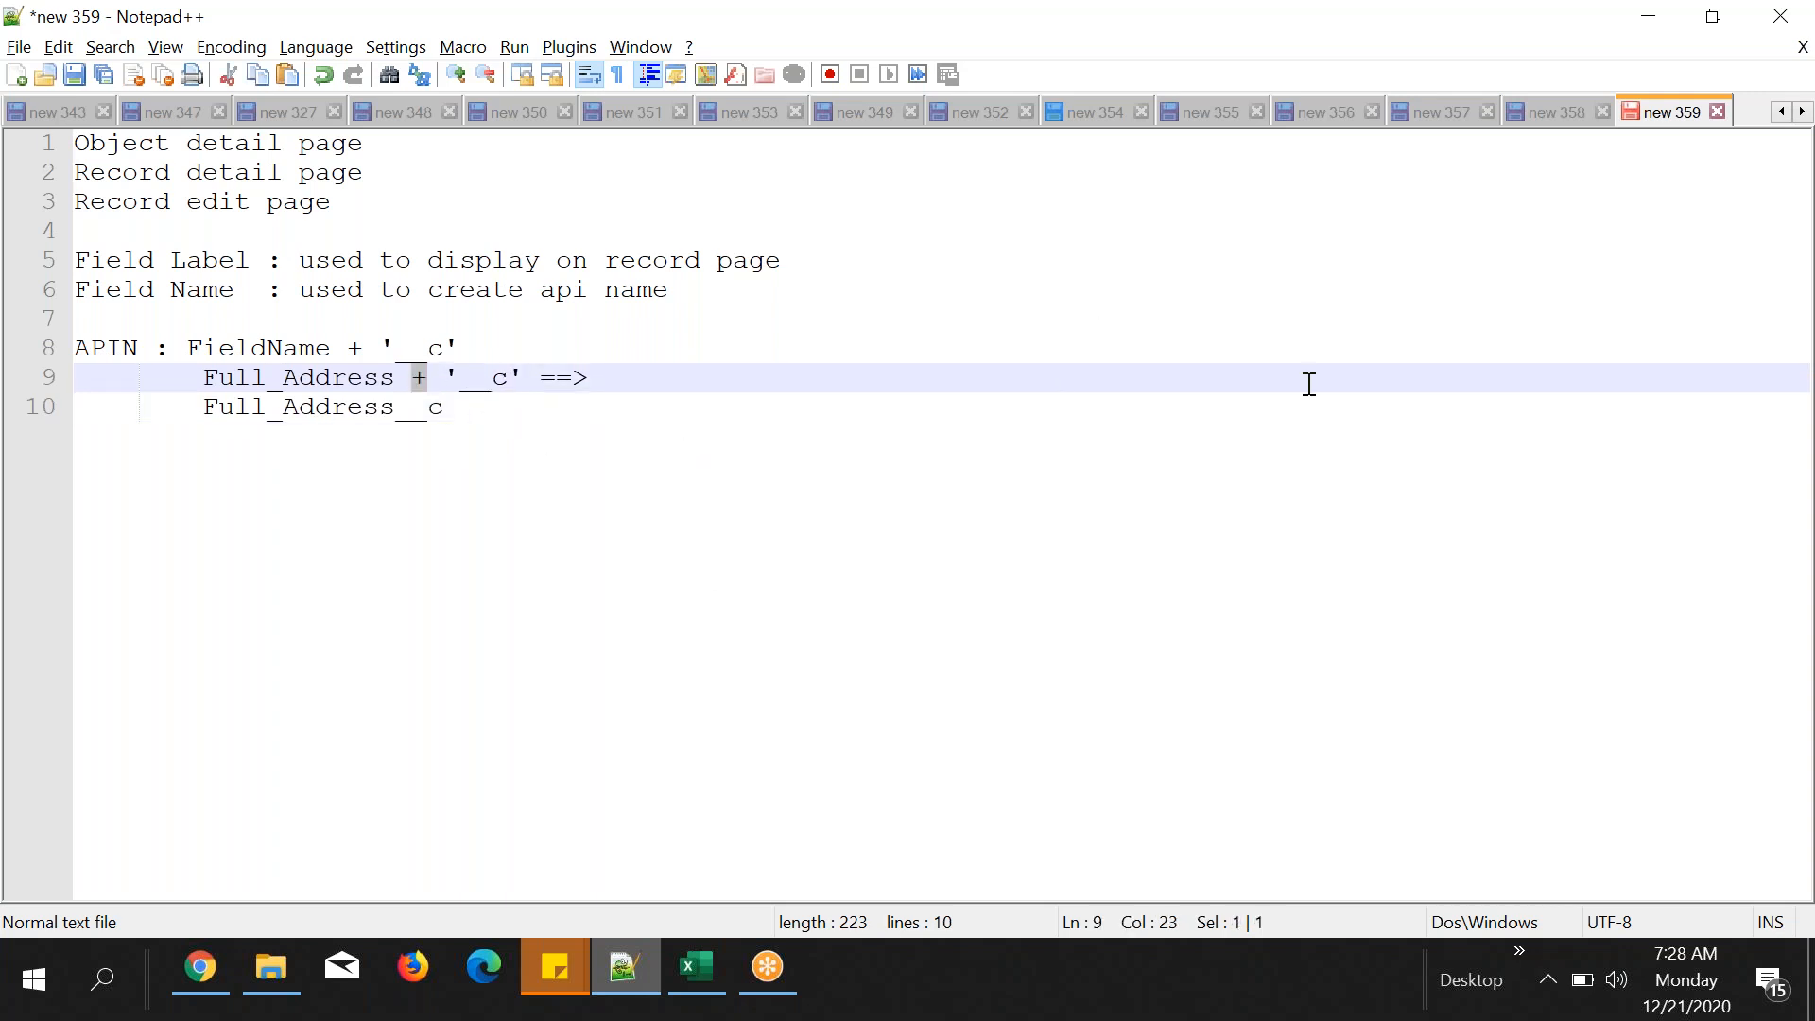
{"action": "left_click", "coordinate": [462, 413]}
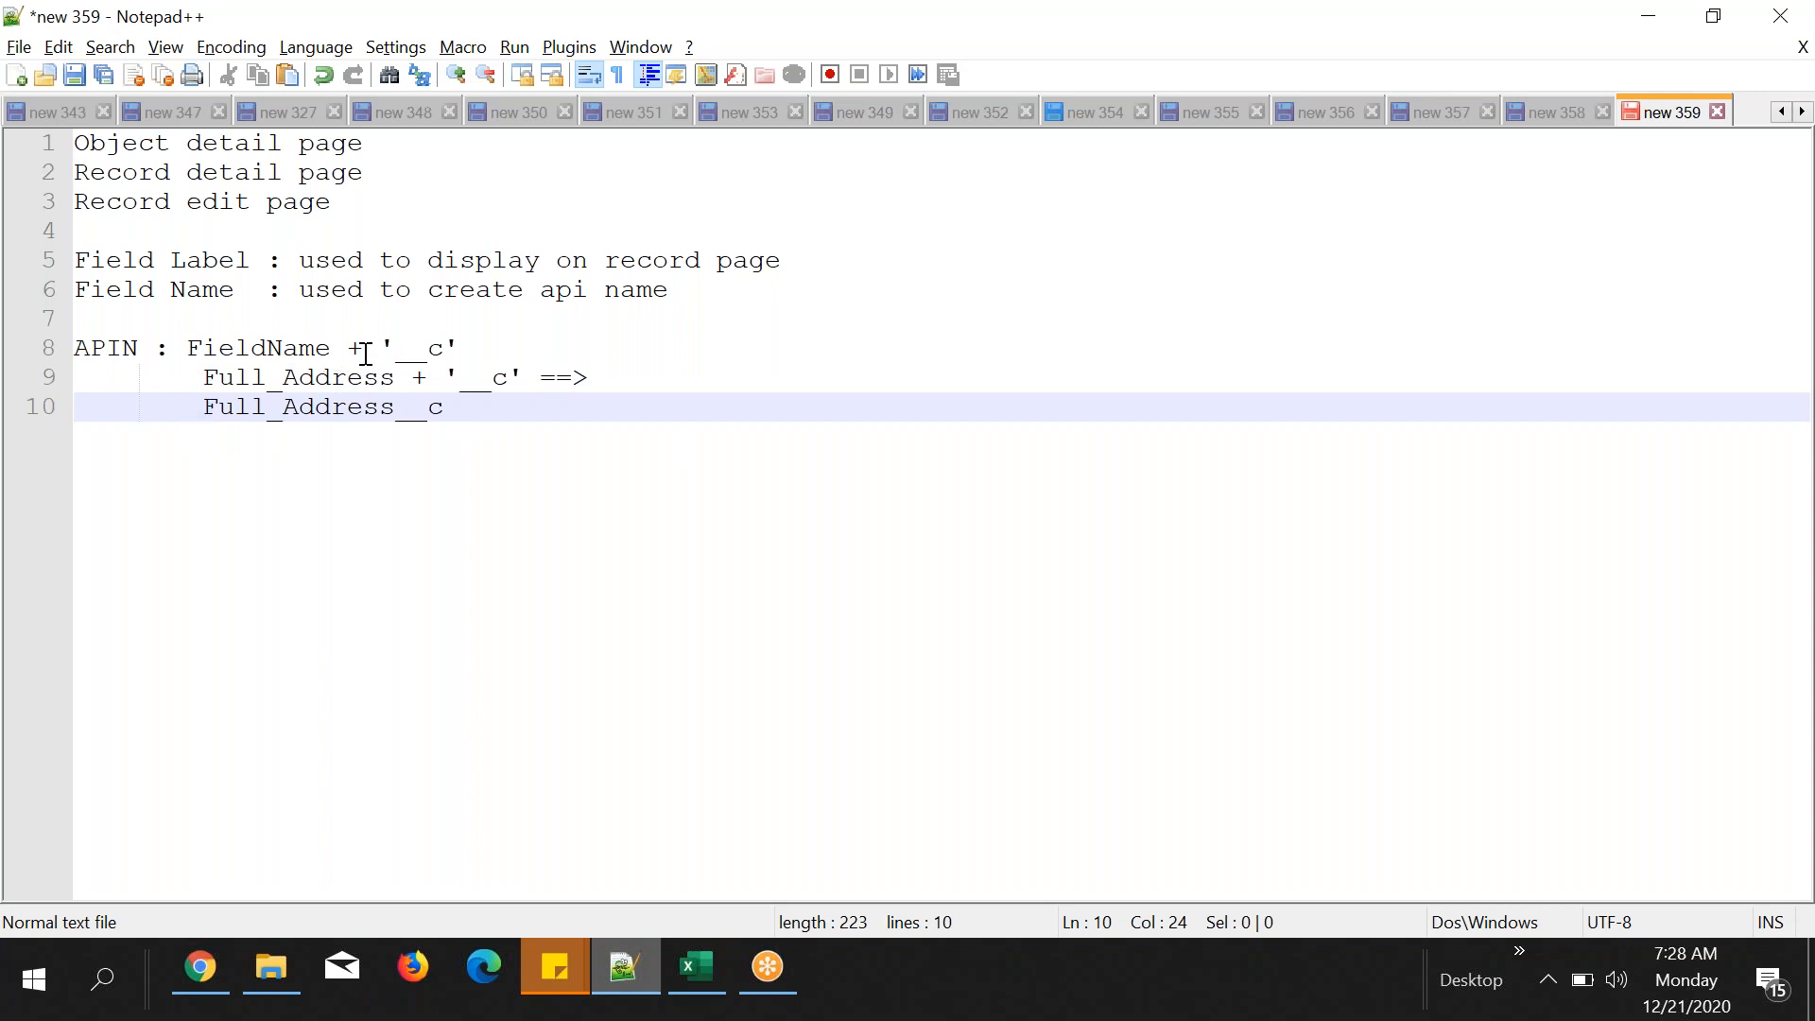
{"action": "left_click", "coordinate": [394, 347]}
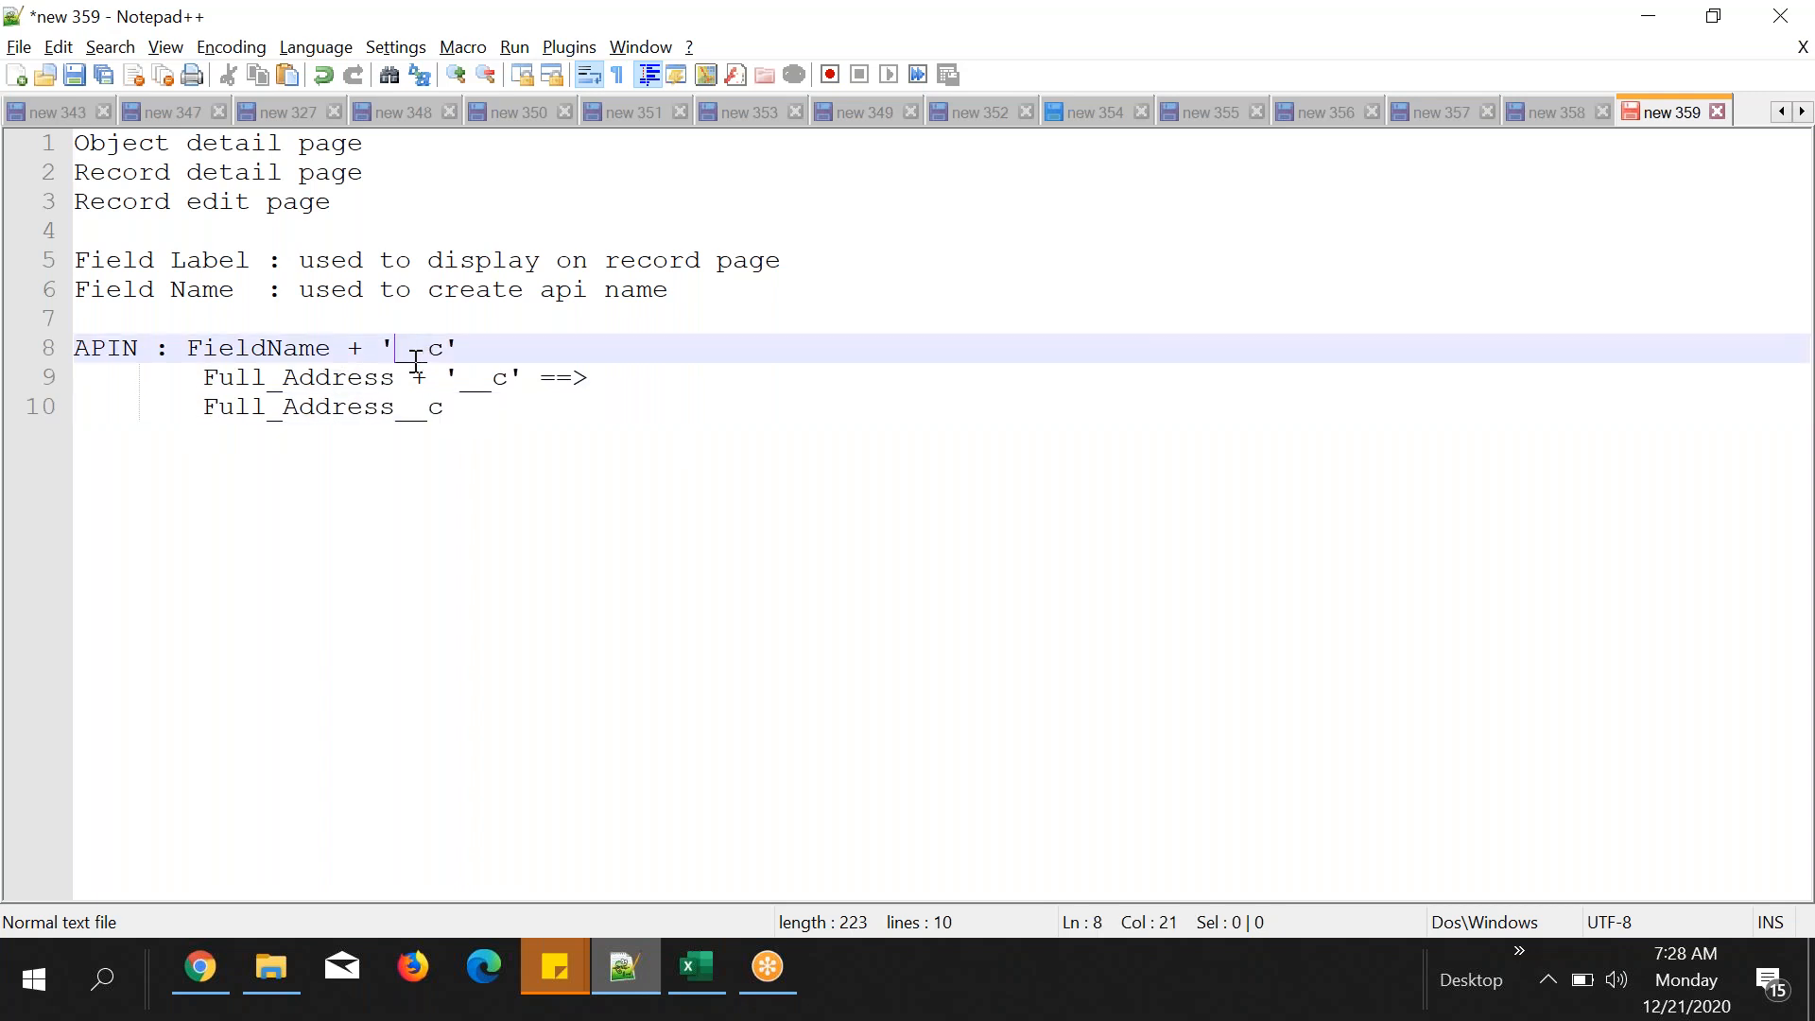
{"action": "left_click_drag", "start_coordinate": [203, 406], "coordinate": [450, 413]}
{"action": "left_click", "coordinate": [401, 413]}
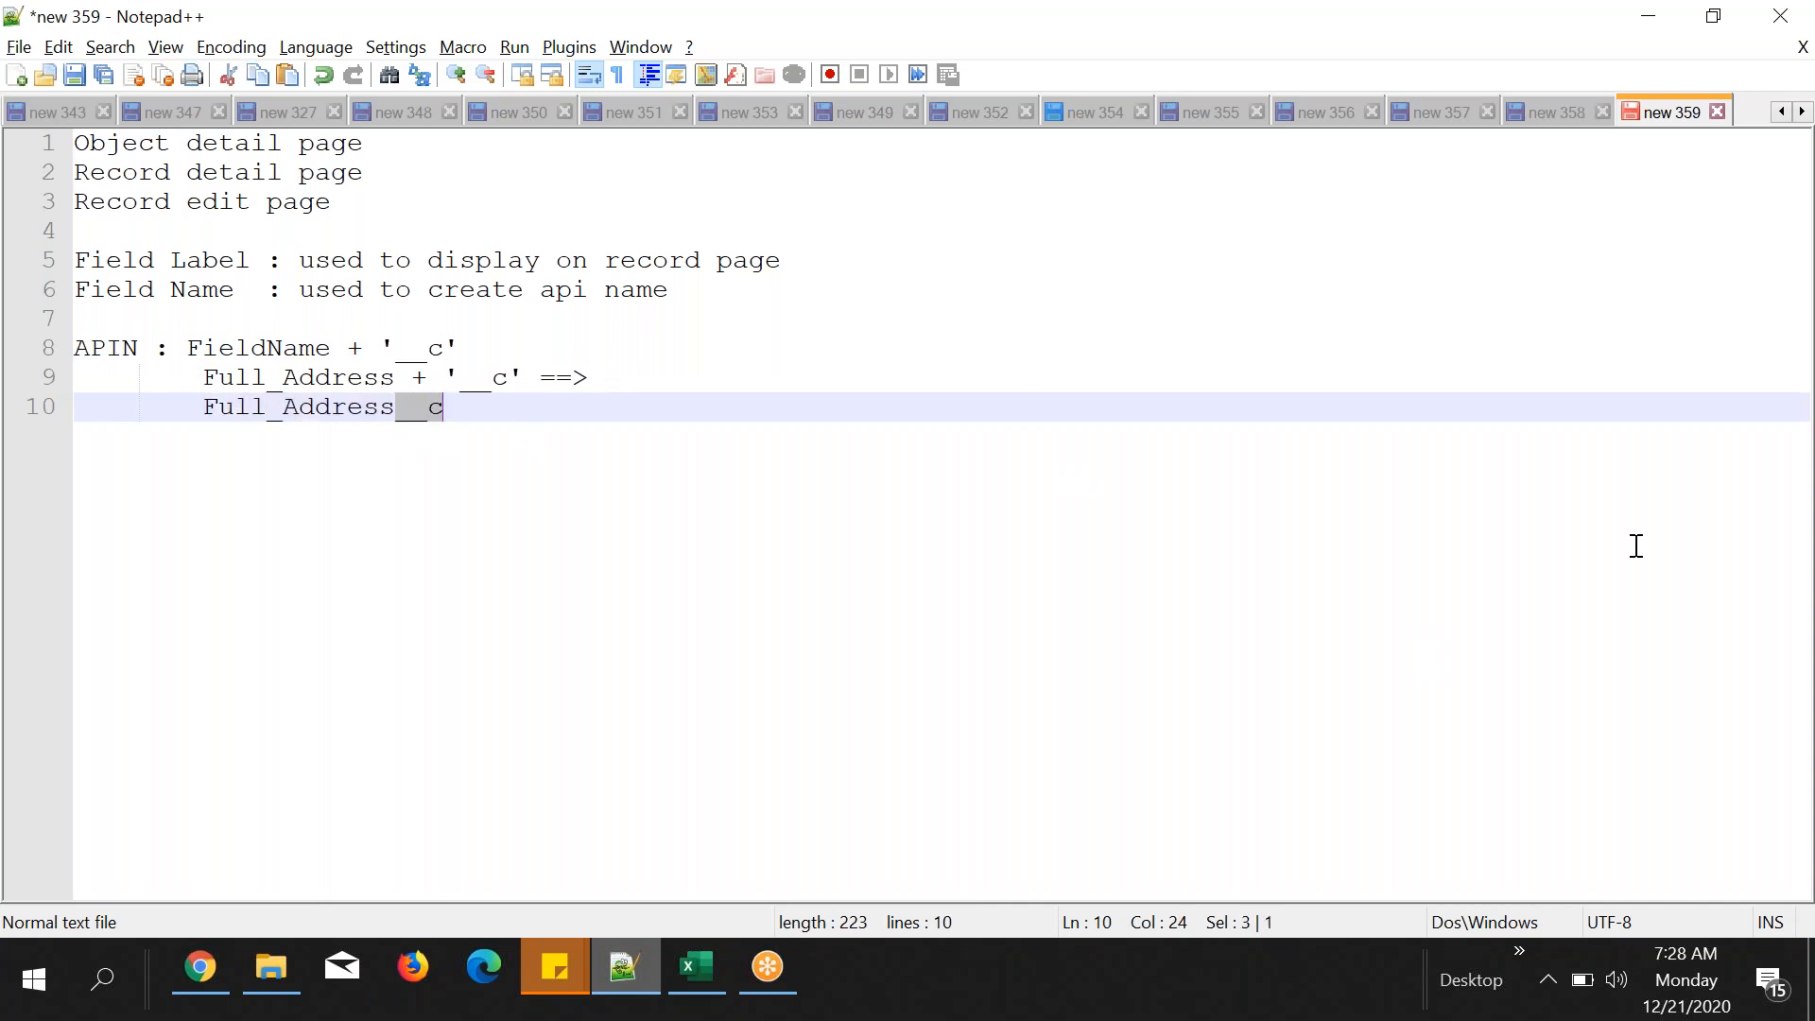
{"action": "left_click", "coordinate": [409, 414]}
{"action": "left_click_drag", "start_coordinate": [398, 415], "coordinate": [471, 413]}
{"action": "left_click_drag", "start_coordinate": [219, 408], "coordinate": [394, 408]}
- Shorten the formula on line 8 to "FieldName__c" by removing the plus sign, quotes and spaces
{"action": "left_click", "coordinate": [397, 352]}
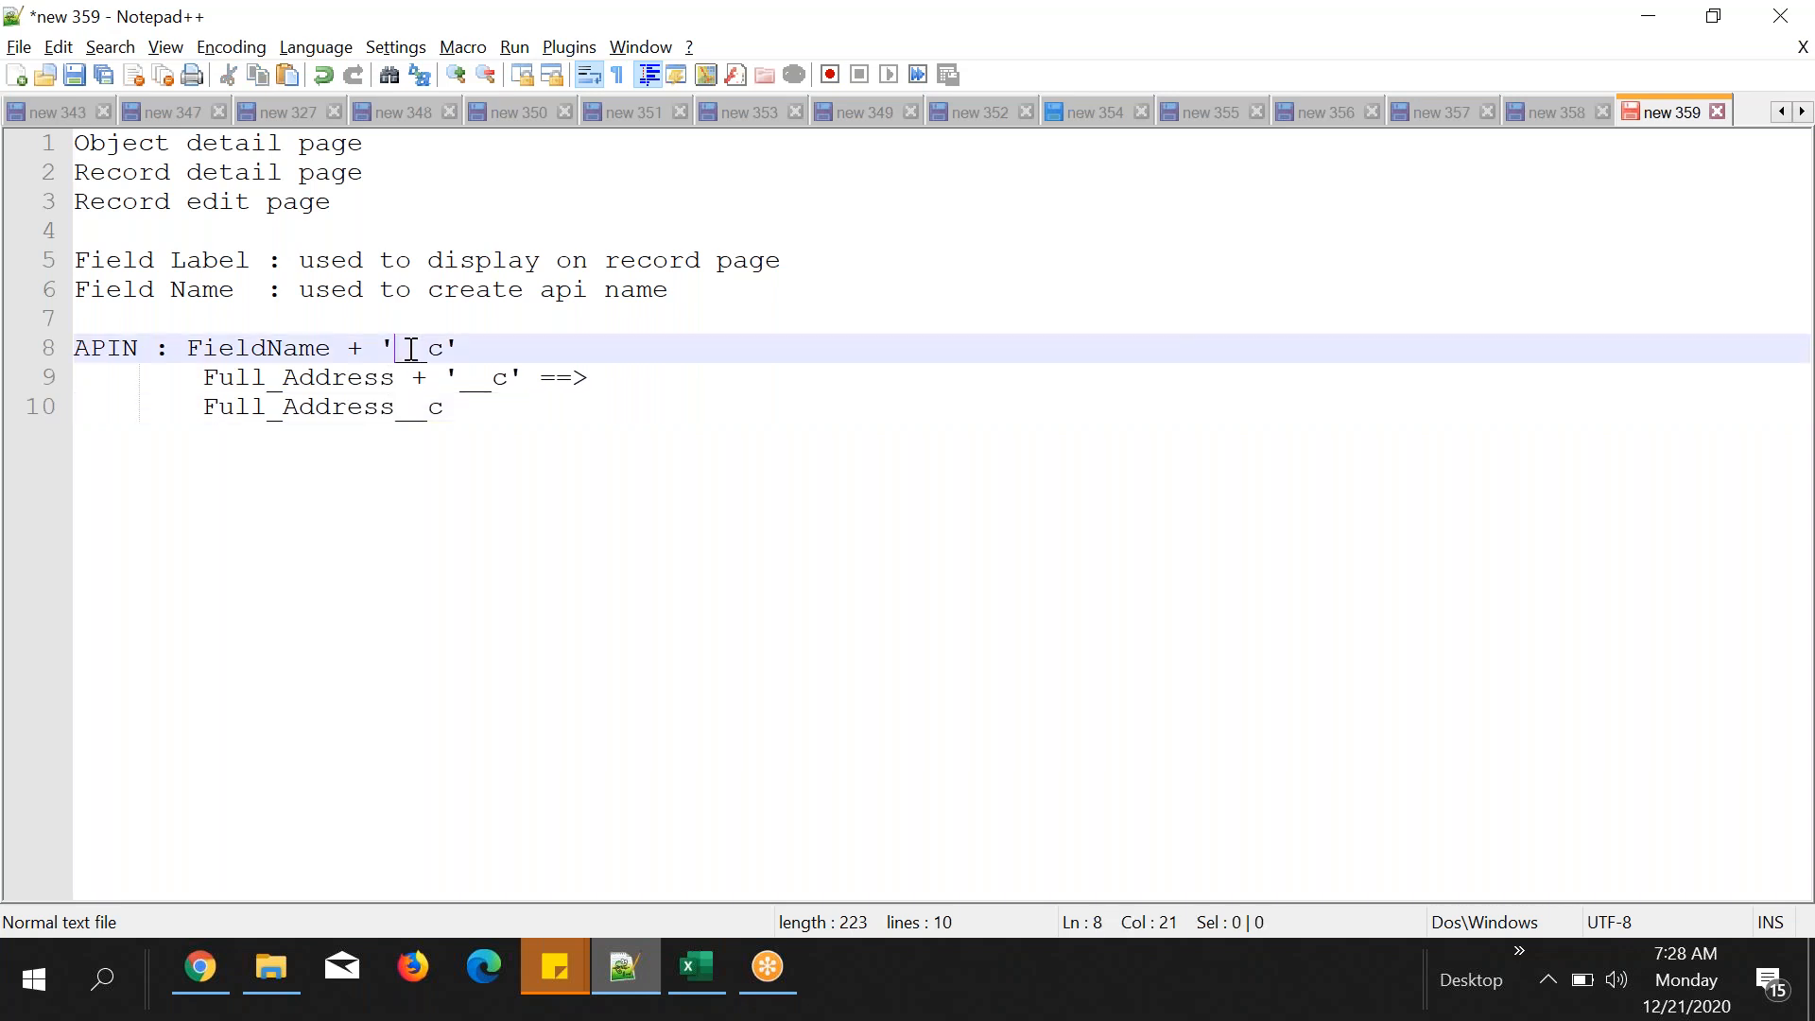
{"action": "key", "text": "BackSpace"}
{"action": "key", "text": "BackSpace"}
{"action": "key", "text": "BackSpace"}
{"action": "key", "text": "BackSpace"}
{"action": "left_click", "coordinate": [432, 346]}
{"action": "key", "text": "BackSpace"}
{"action": "left_click_drag", "start_coordinate": [328, 357], "coordinate": [194, 350]}
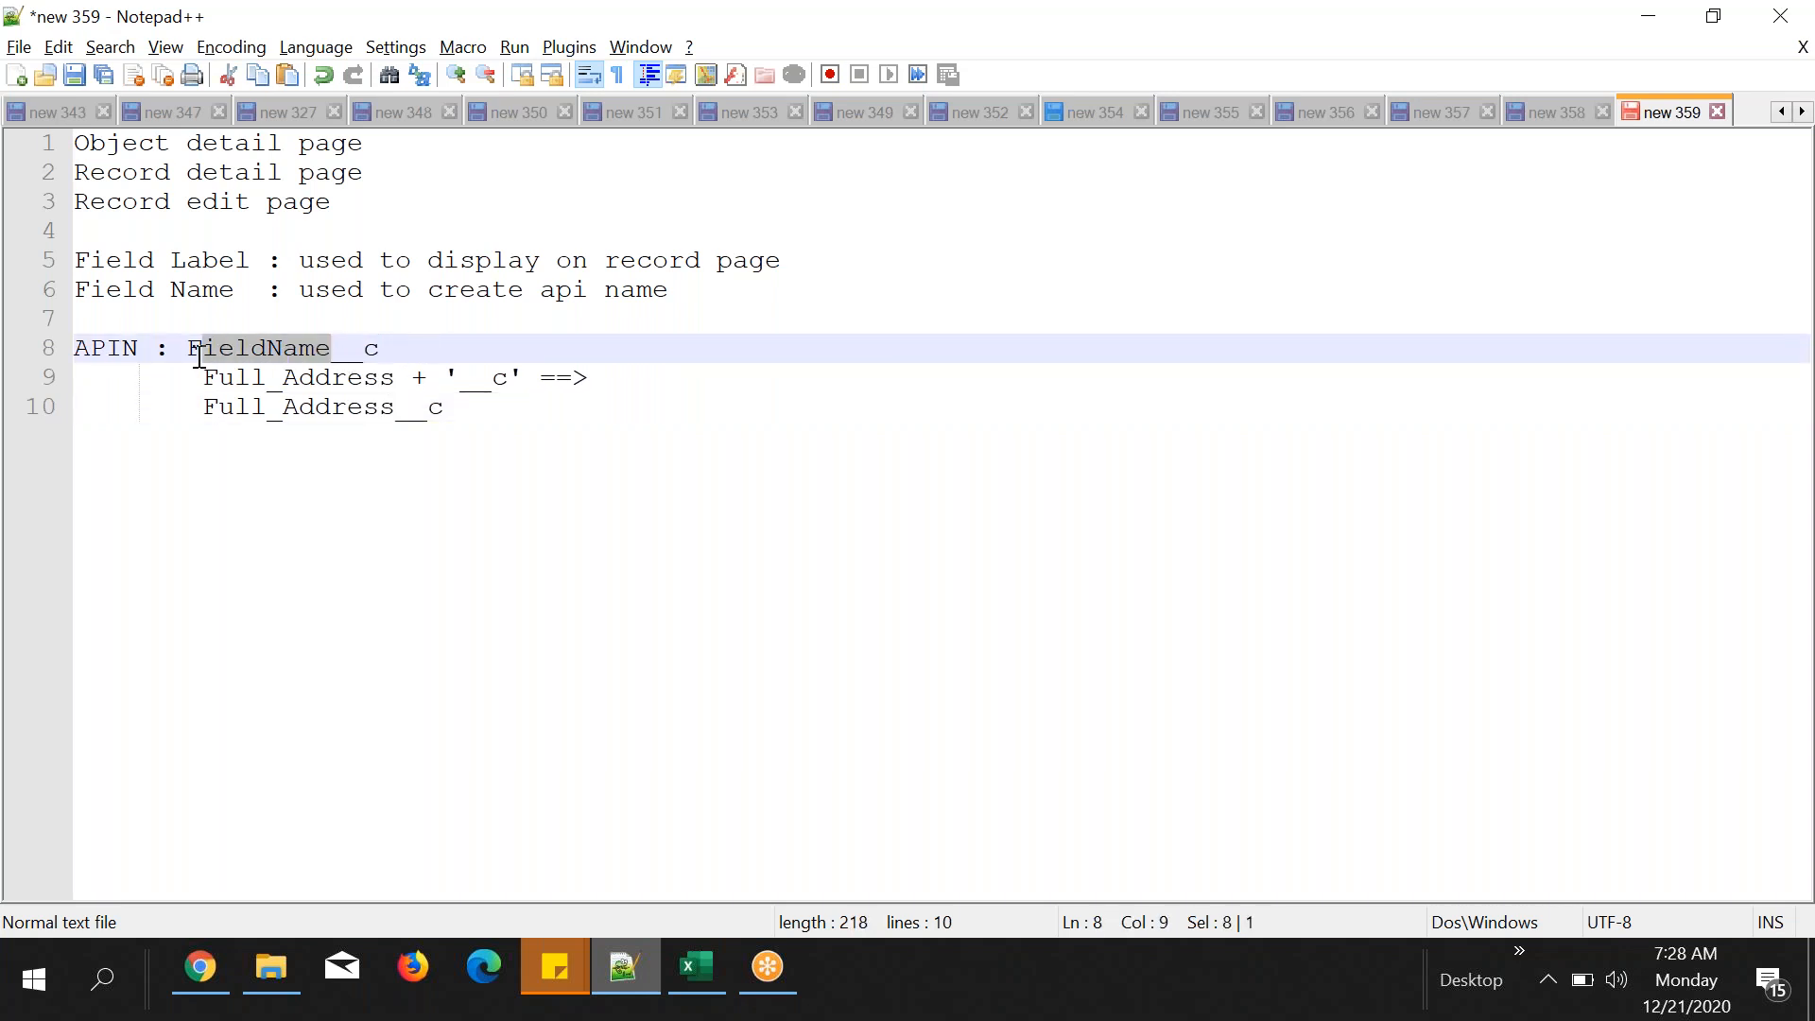
{"action": "left_click", "coordinate": [342, 351]}
{"action": "left_click_drag", "start_coordinate": [328, 357], "coordinate": [380, 351]}
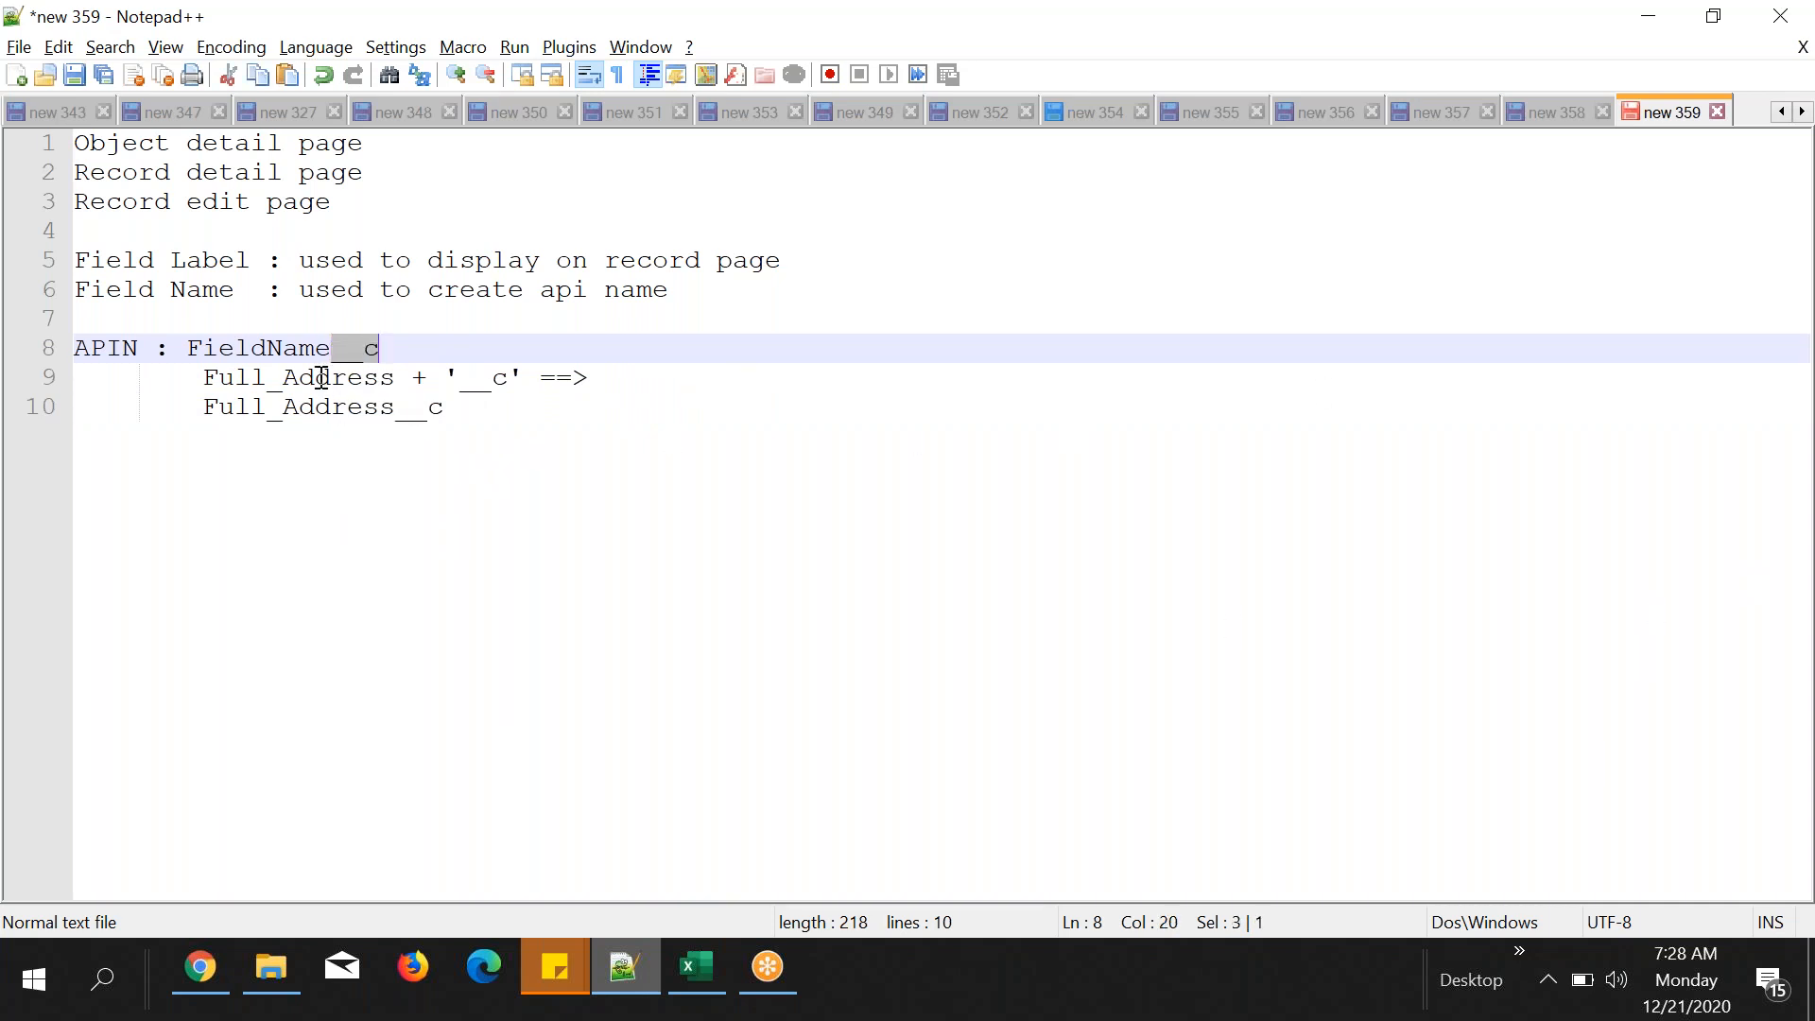
- Change the label "APIN" on line 8 to "API"
{"action": "double_click", "coordinate": [115, 351]}
{"action": "left_click", "coordinate": [125, 352]}
{"action": "left_click", "coordinate": [148, 349]}
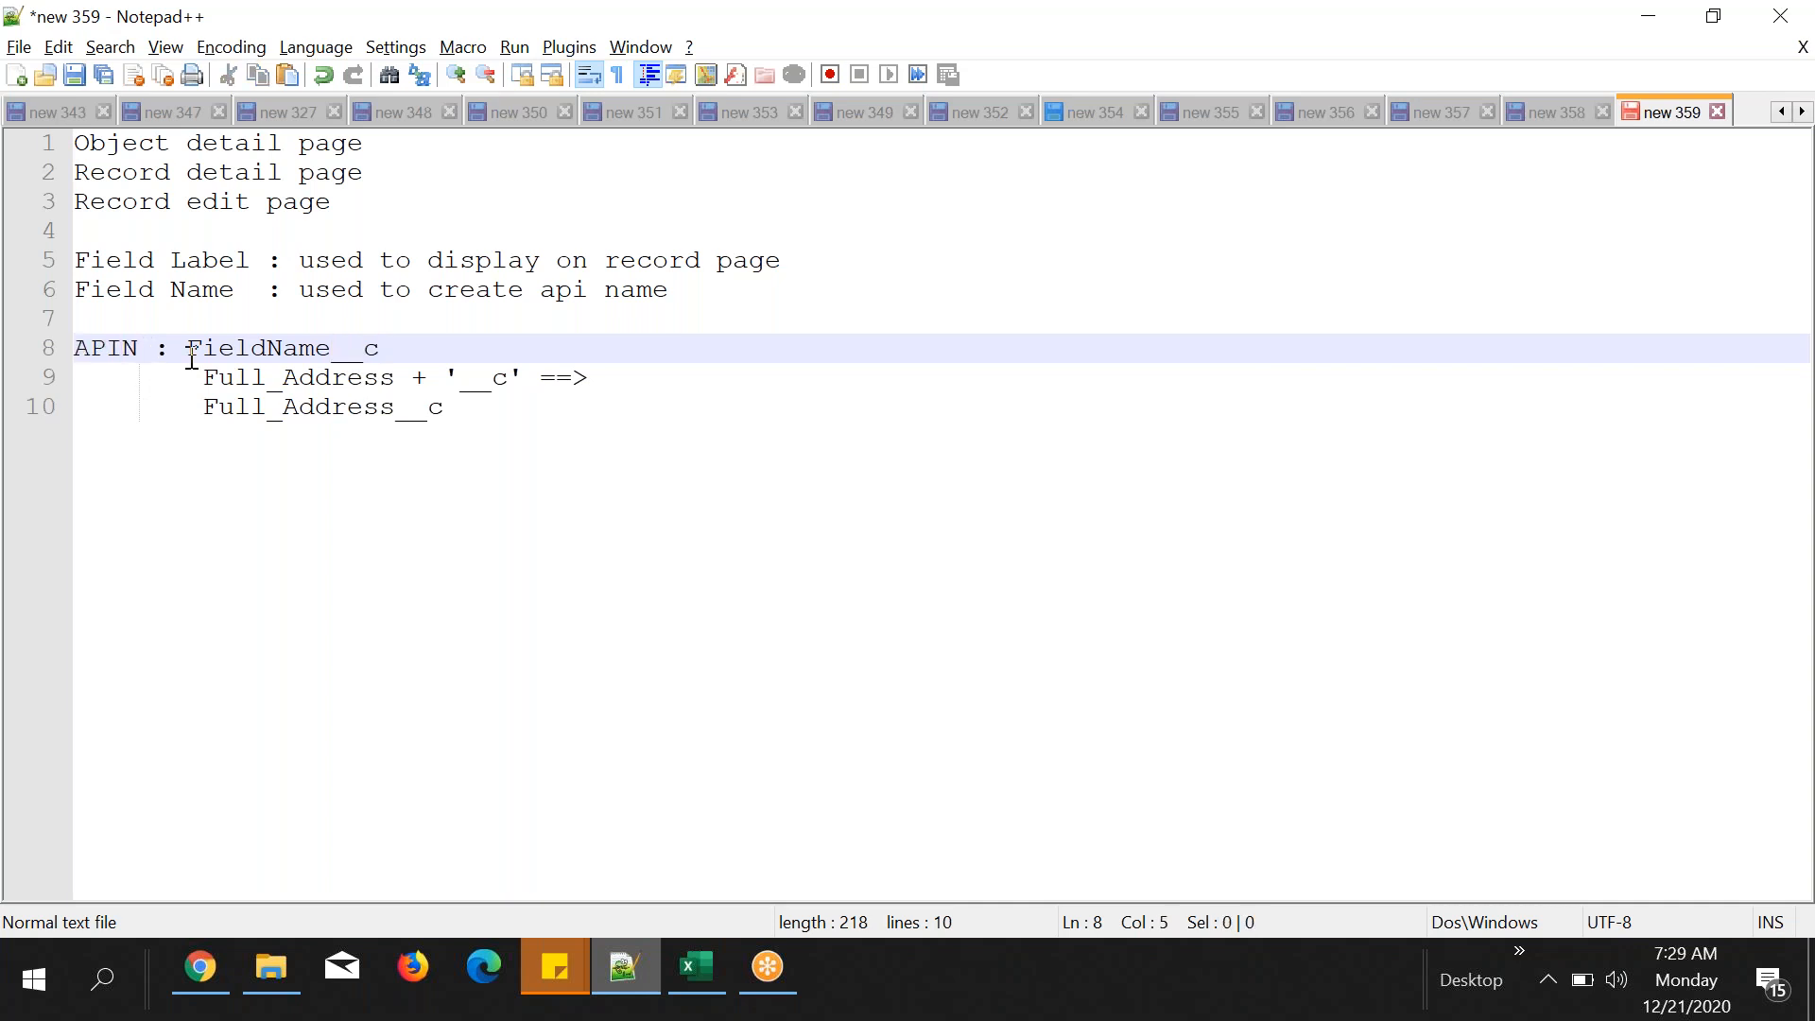
{"action": "key", "text": "BackSpace"}
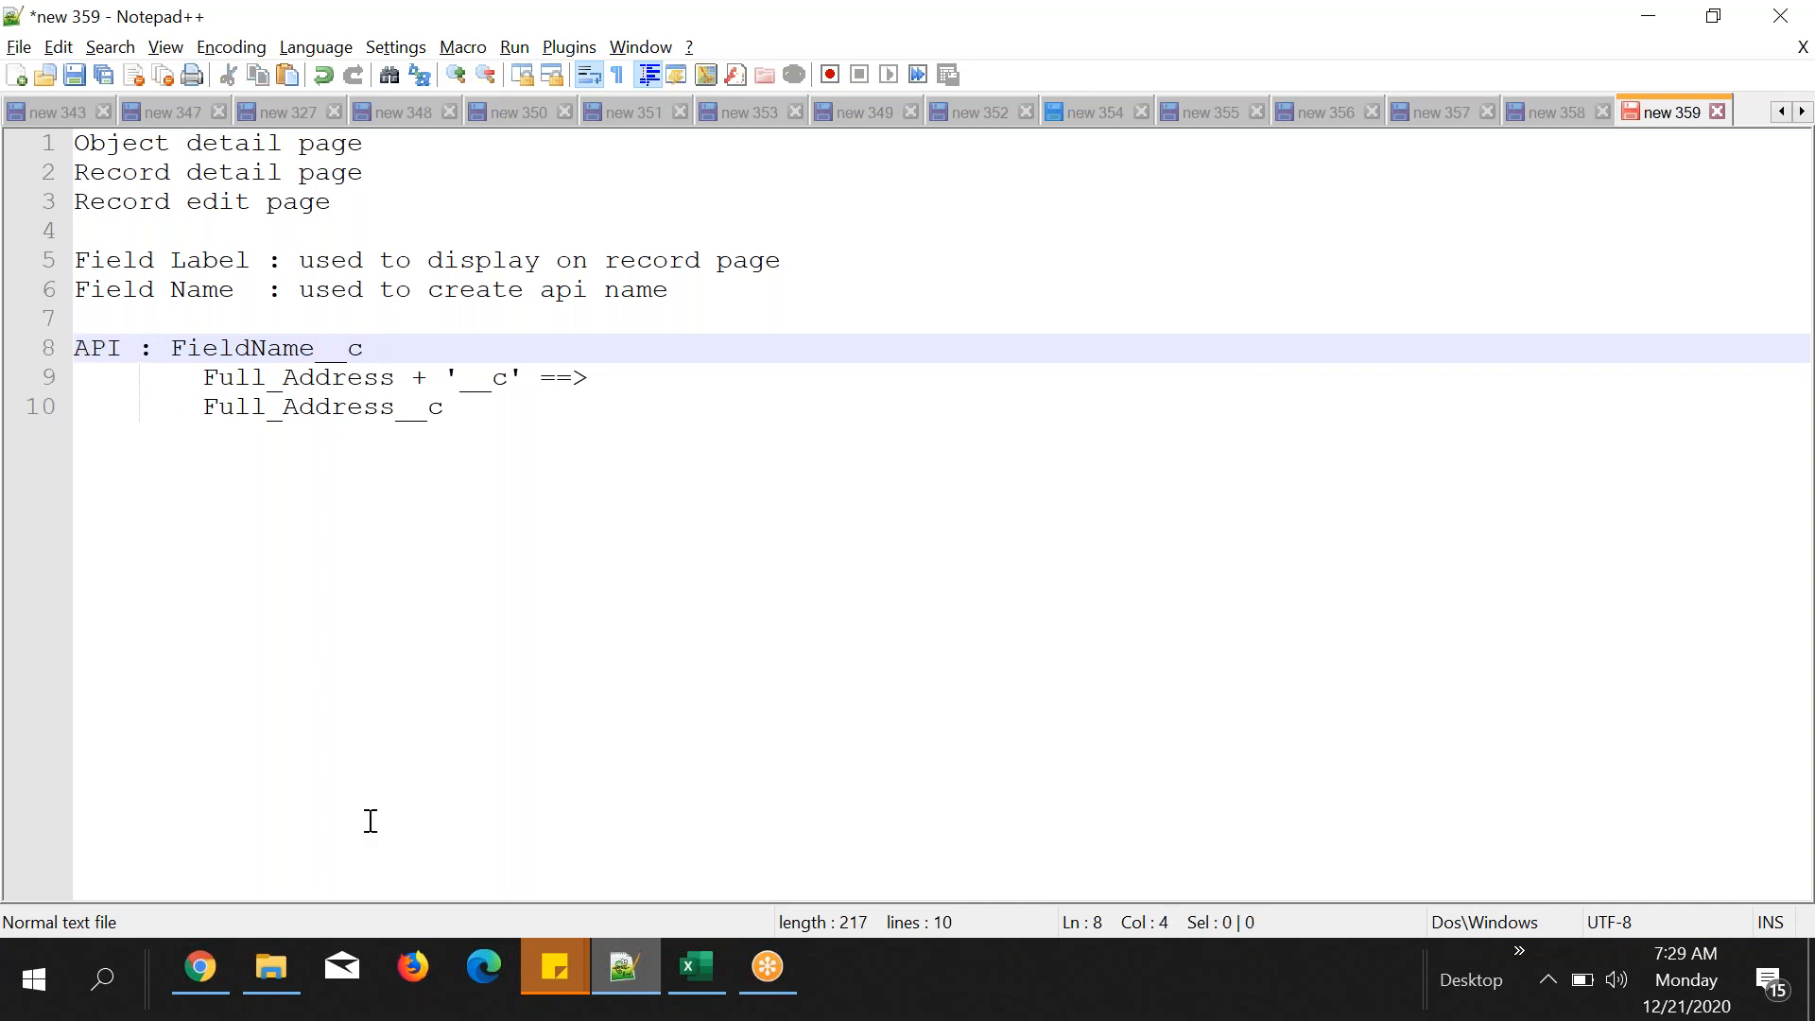
- Switch to Chrome, check the API Name in the Full Address field definition, and close that definition's browser tab
{"action": "left_click", "coordinate": [199, 966]}
{"action": "scroll", "coordinate": [883, 564], "scroll_direction": "down", "scroll_amount": 3}
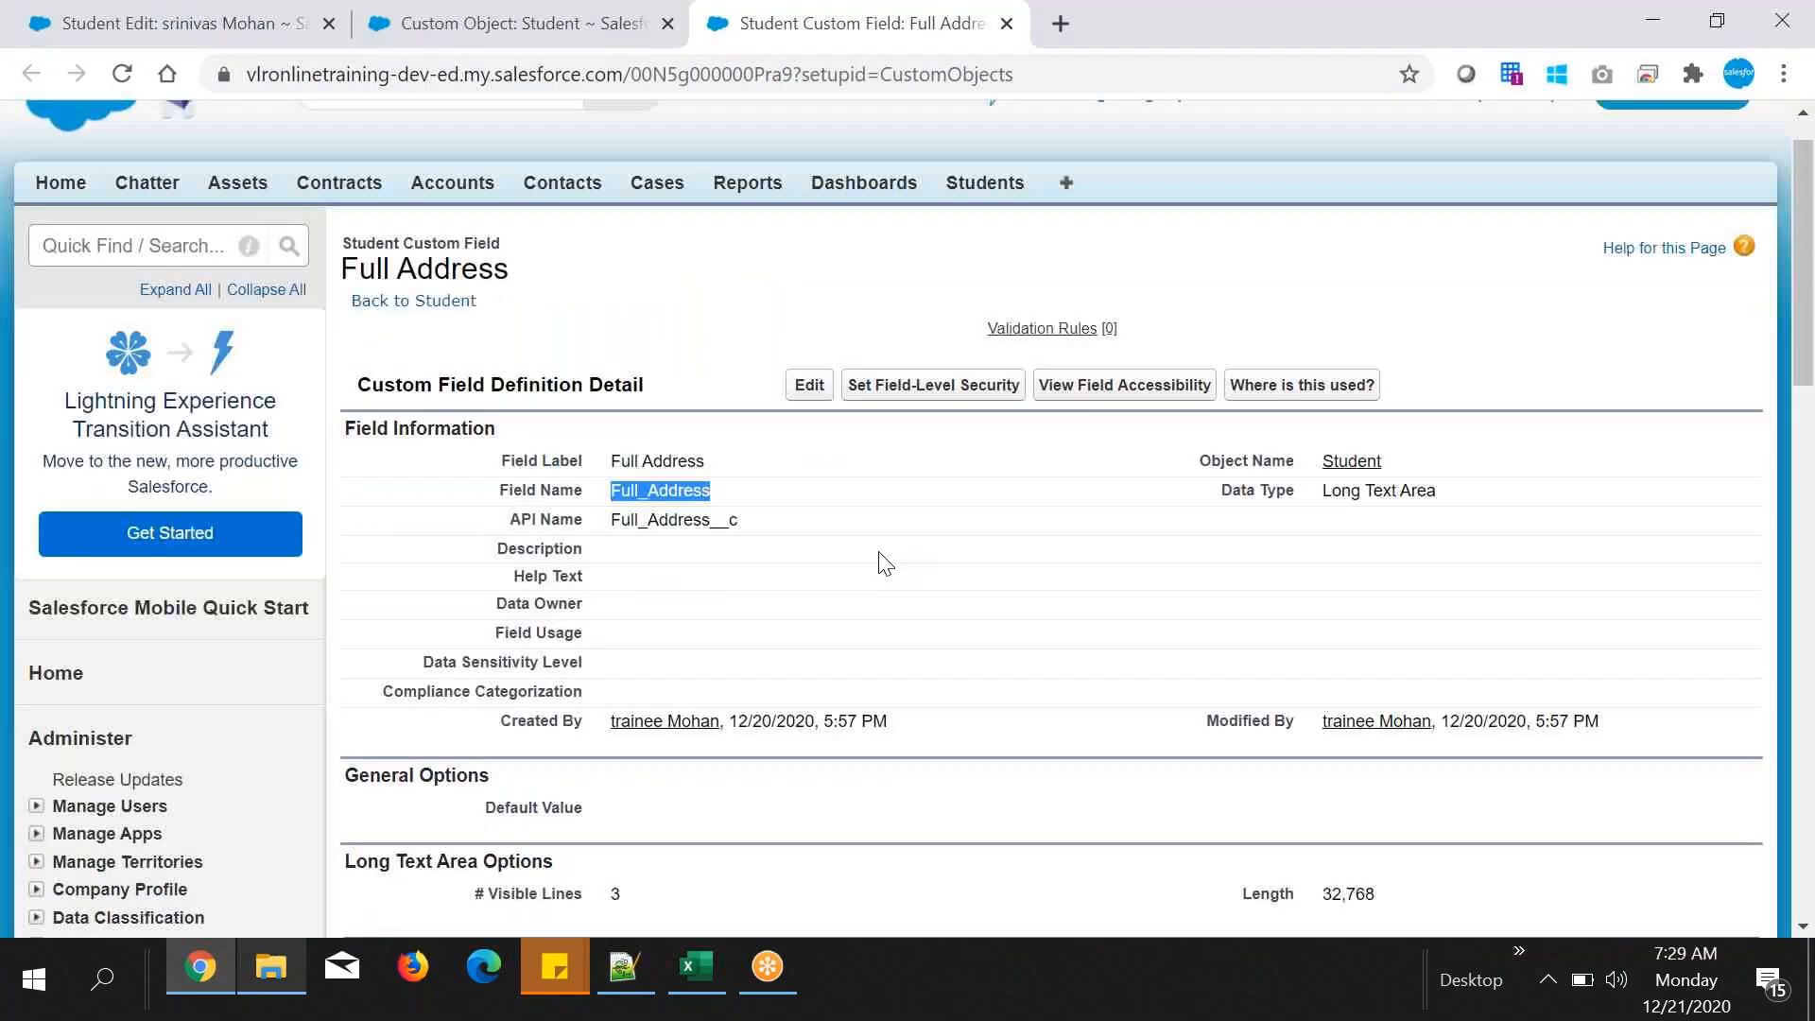
{"action": "left_click_drag", "start_coordinate": [612, 291], "coordinate": [701, 291]}
{"action": "left_click", "coordinate": [902, 388]}
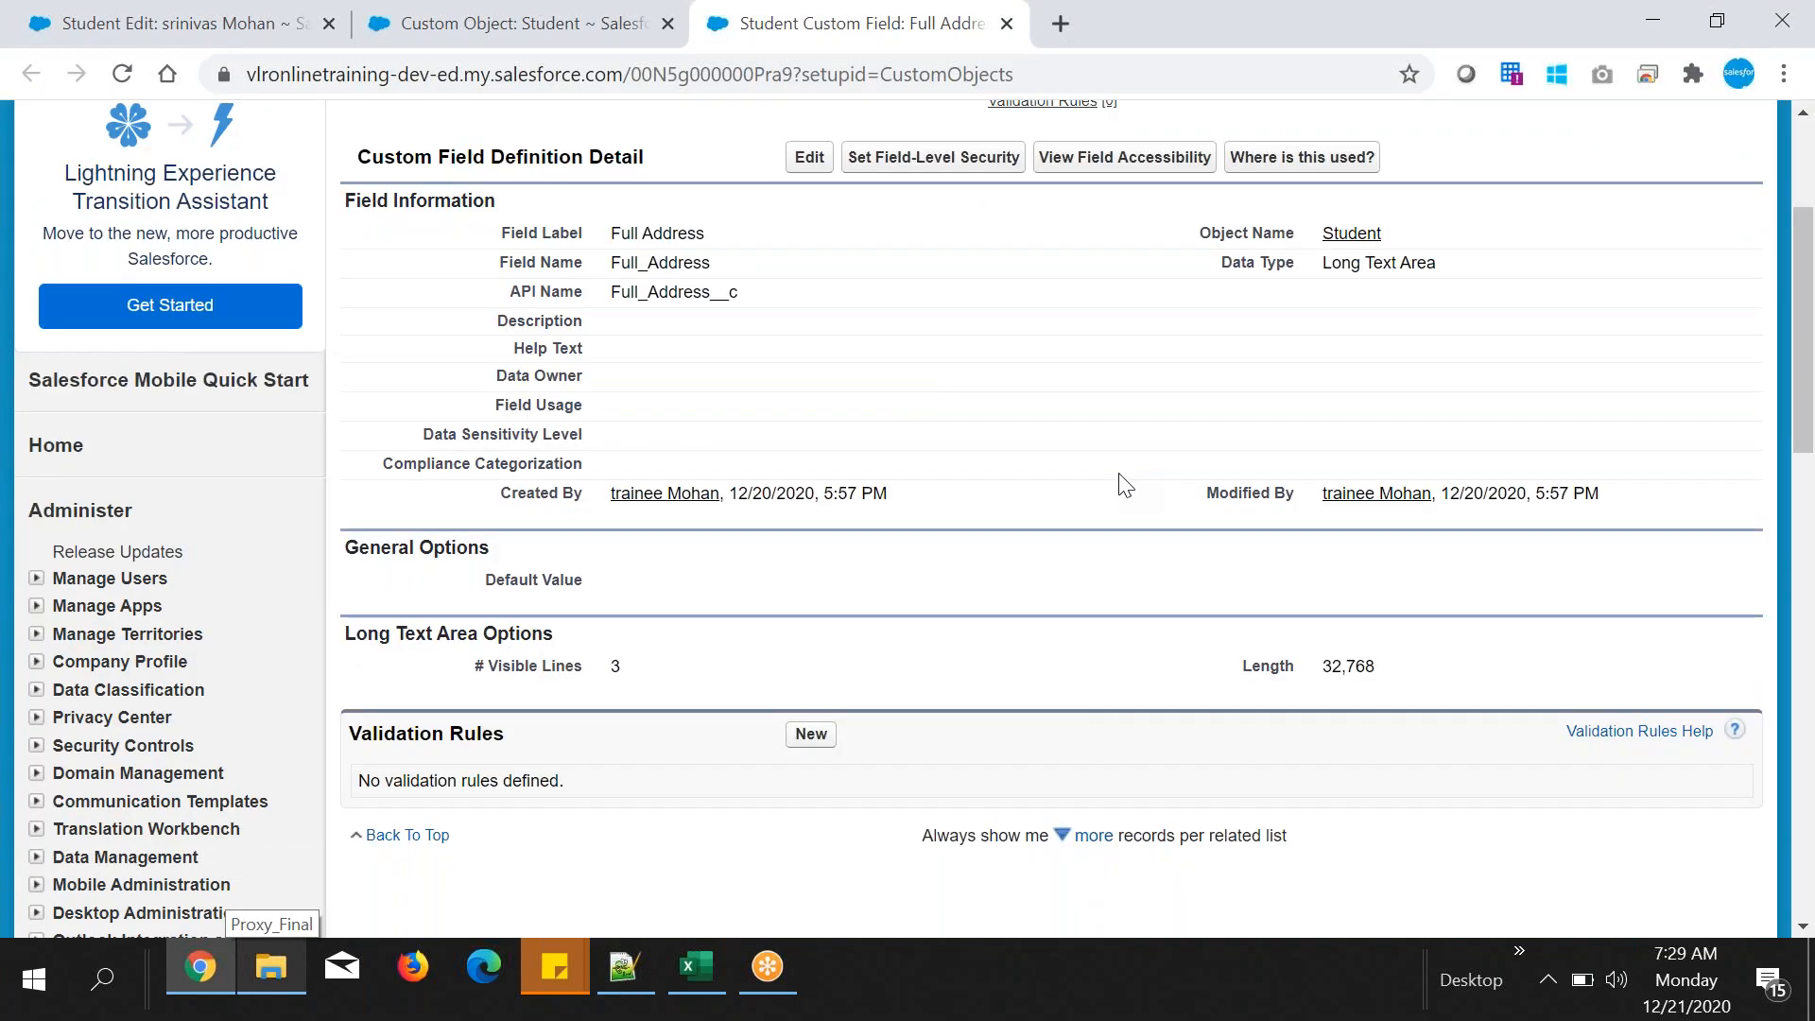
{"action": "scroll", "coordinate": [821, 456], "scroll_direction": "up", "scroll_amount": 3}
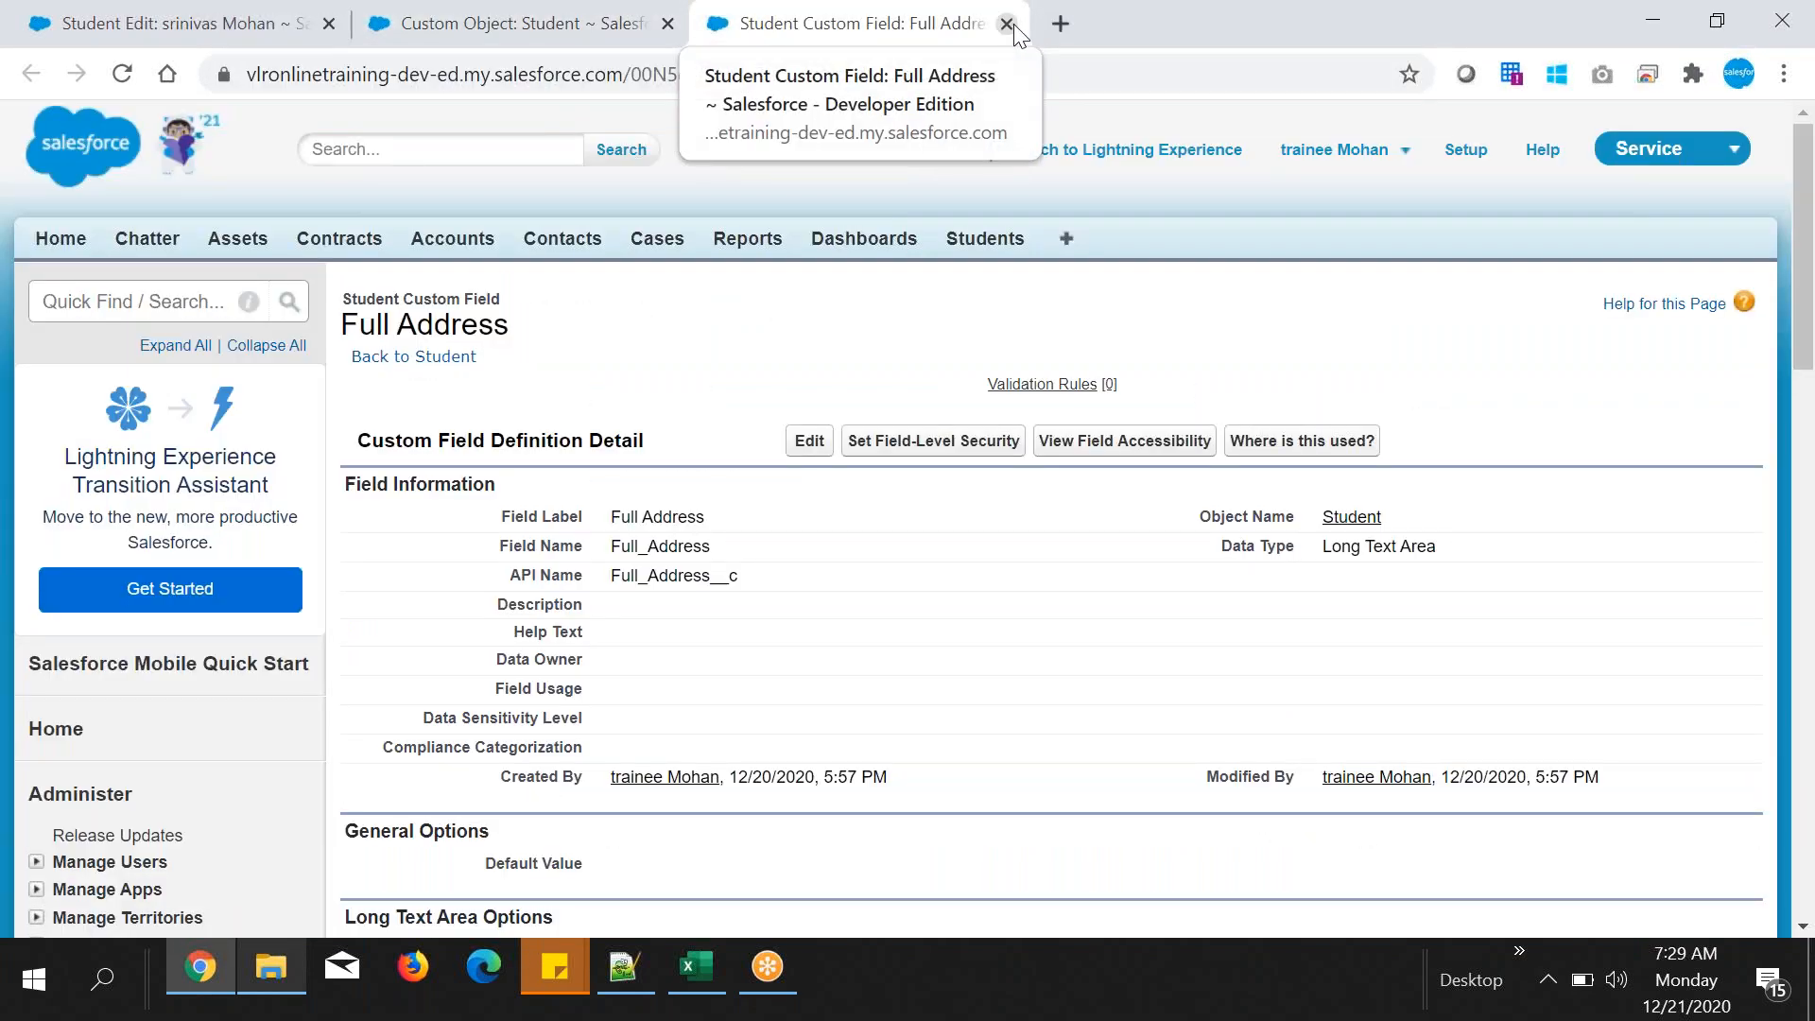
{"action": "left_click", "coordinate": [1008, 23]}
{"action": "left_click", "coordinate": [631, 968]}
{"action": "left_click", "coordinate": [631, 968]}
- Open the Full Address field from the Student object's custom fields for editing
{"action": "scroll", "coordinate": [915, 588], "scroll_direction": "up", "scroll_amount": 5}
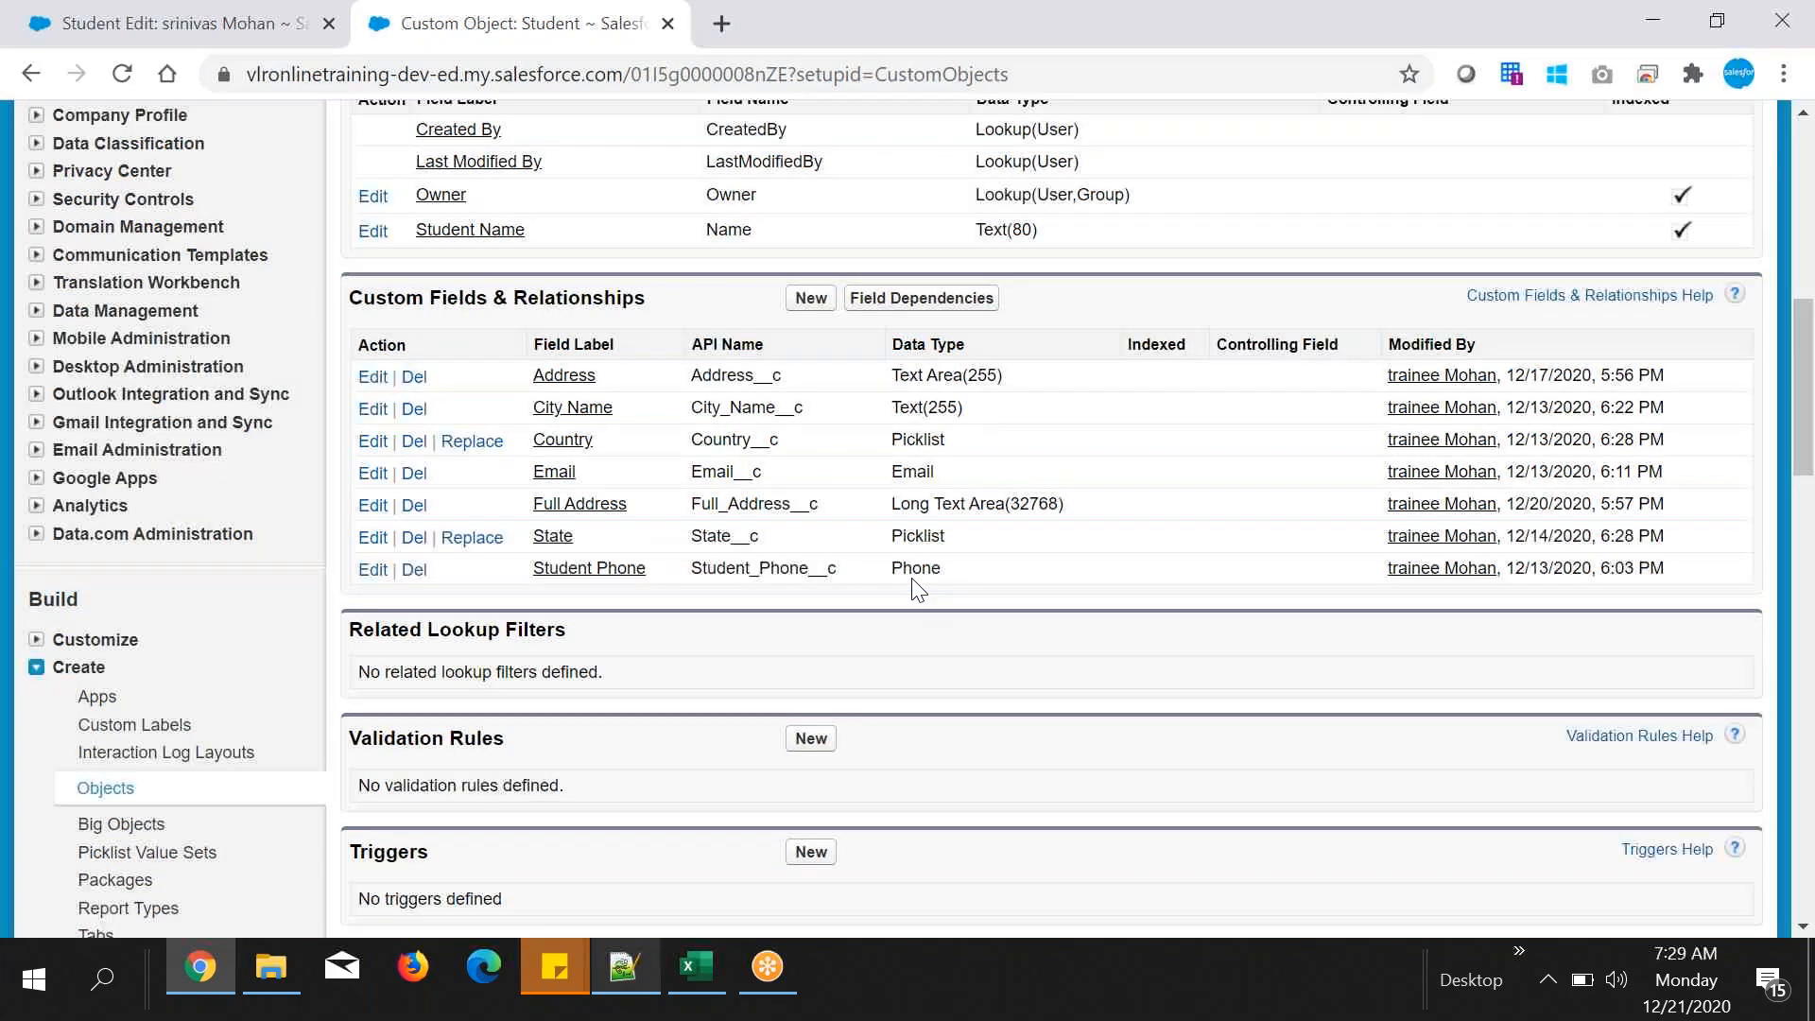
{"action": "scroll", "coordinate": [915, 588], "scroll_direction": "down", "scroll_amount": 3}
{"action": "left_click_drag", "start_coordinate": [1010, 625], "coordinate": [1066, 625]}
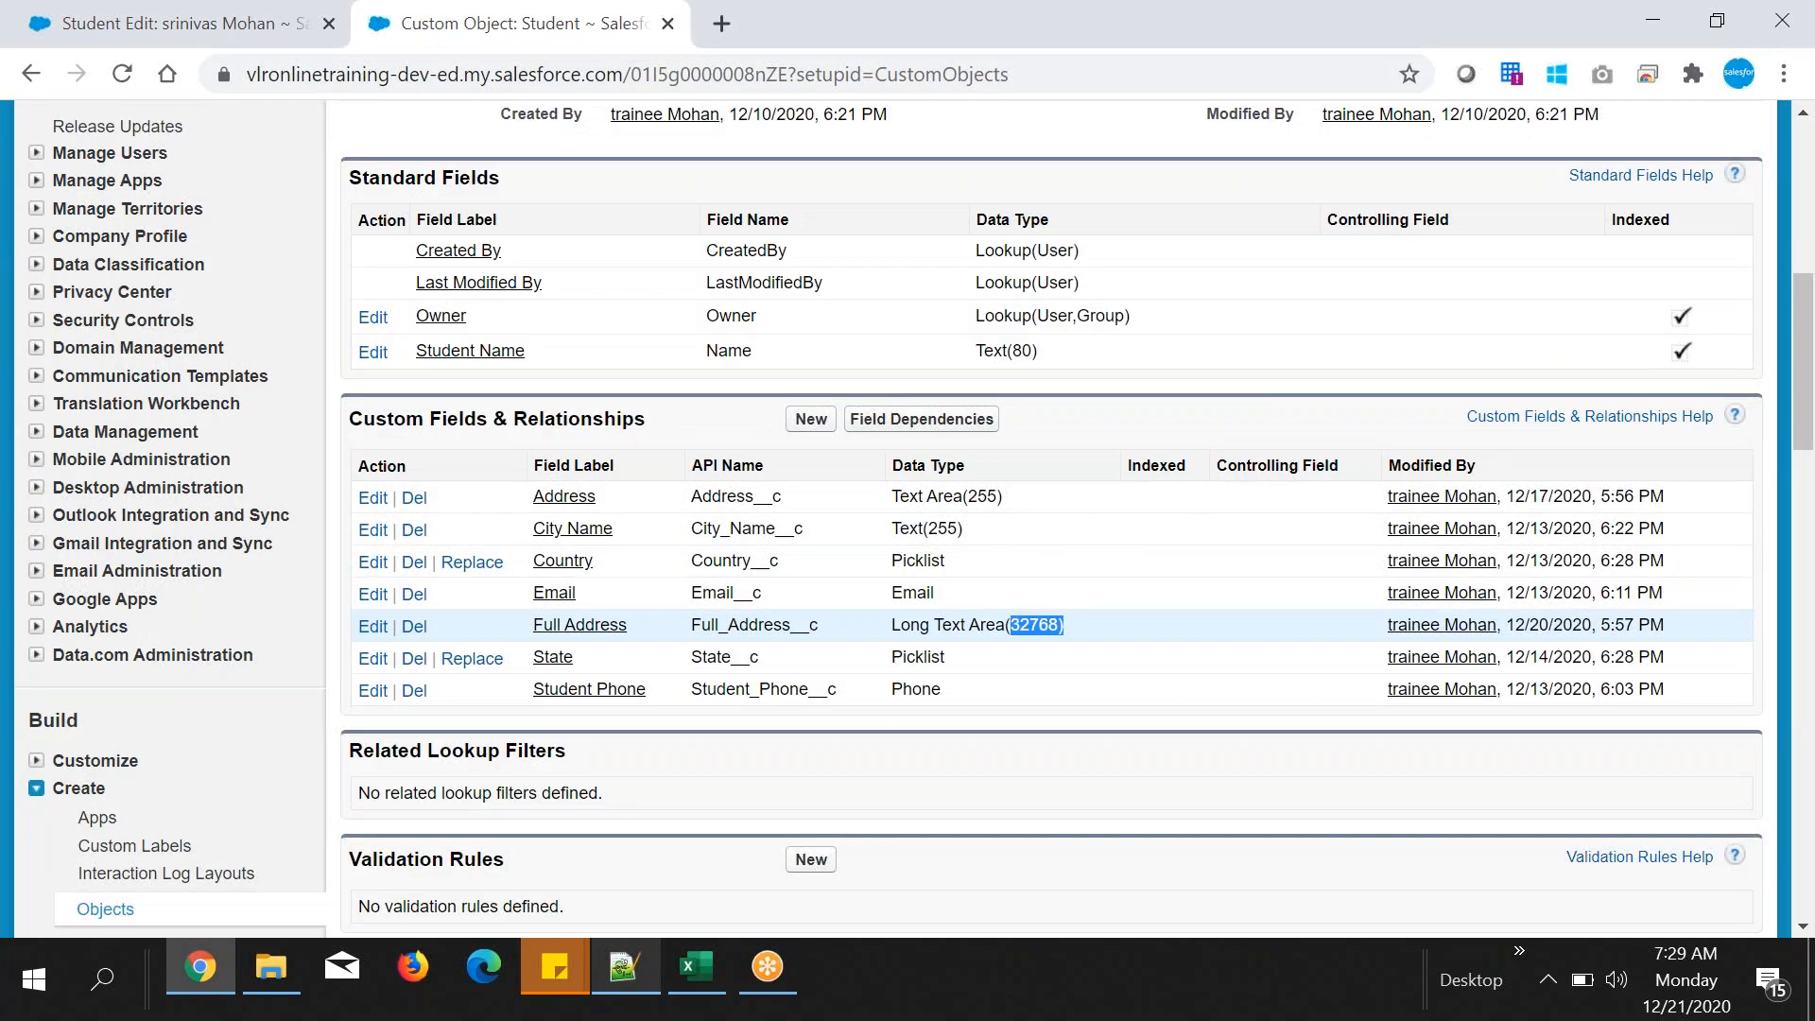
{"action": "left_click", "coordinate": [579, 627]}
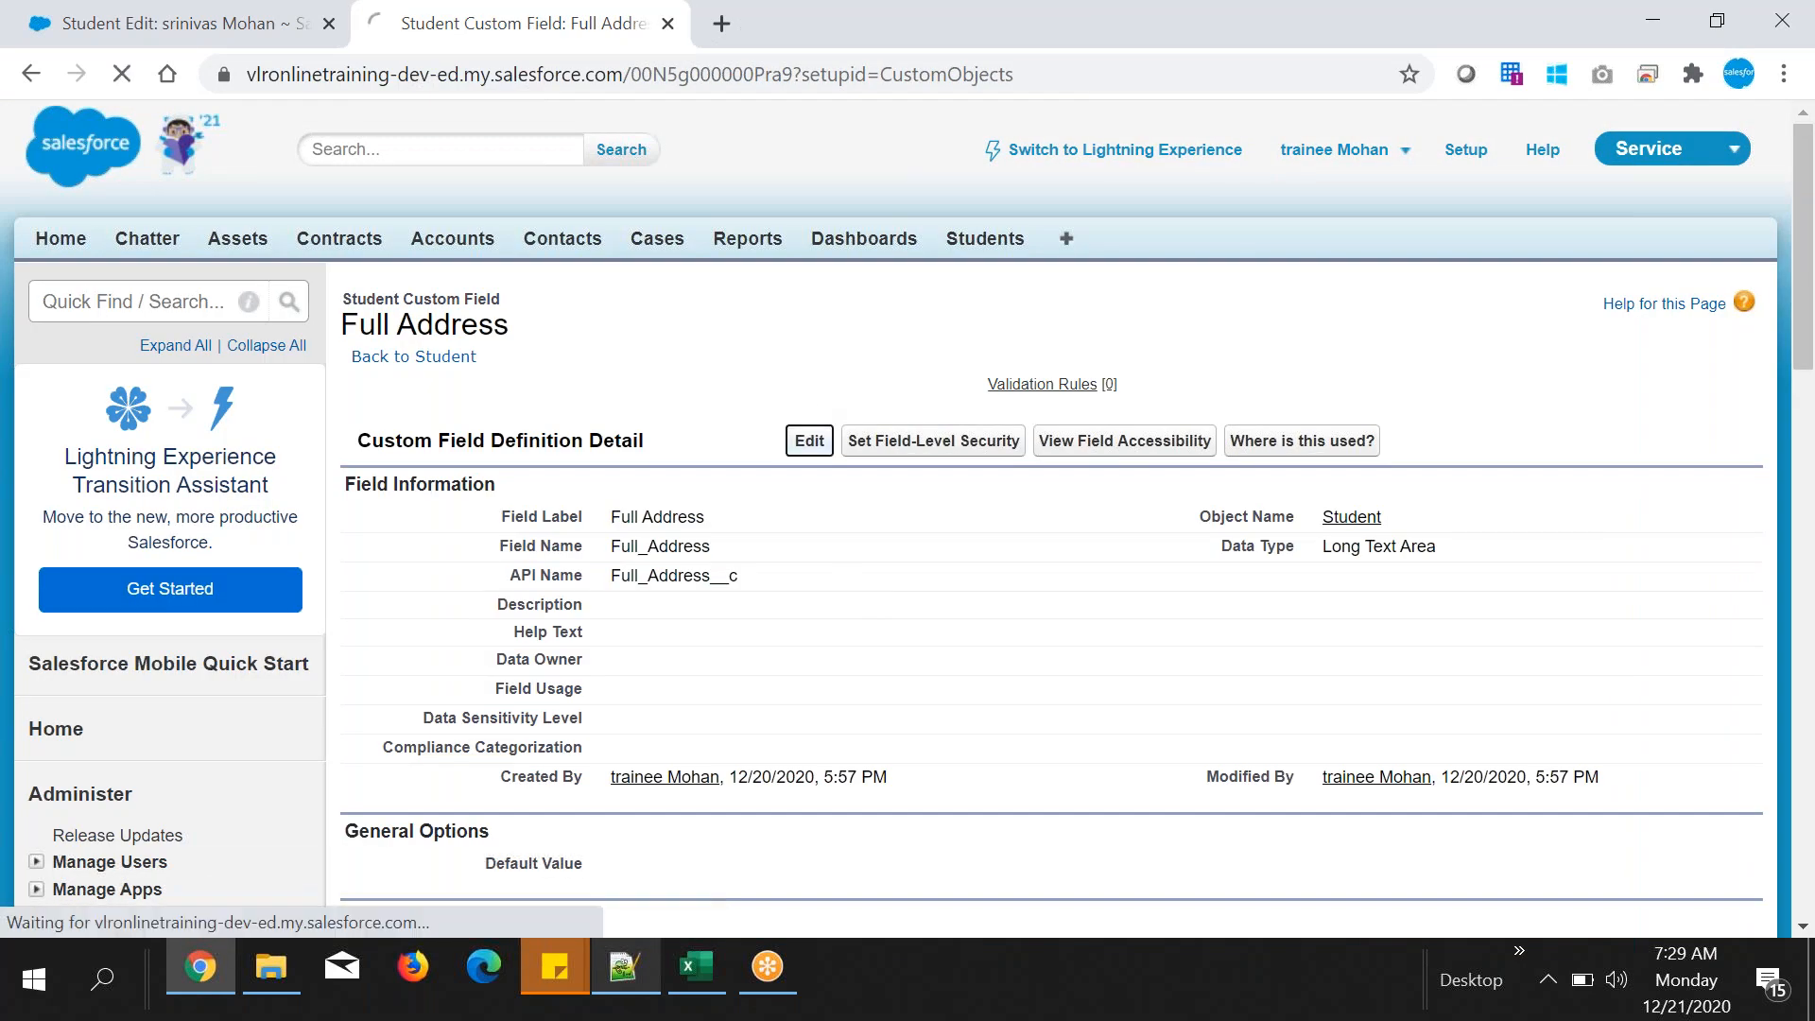
{"action": "left_click", "coordinate": [809, 441]}
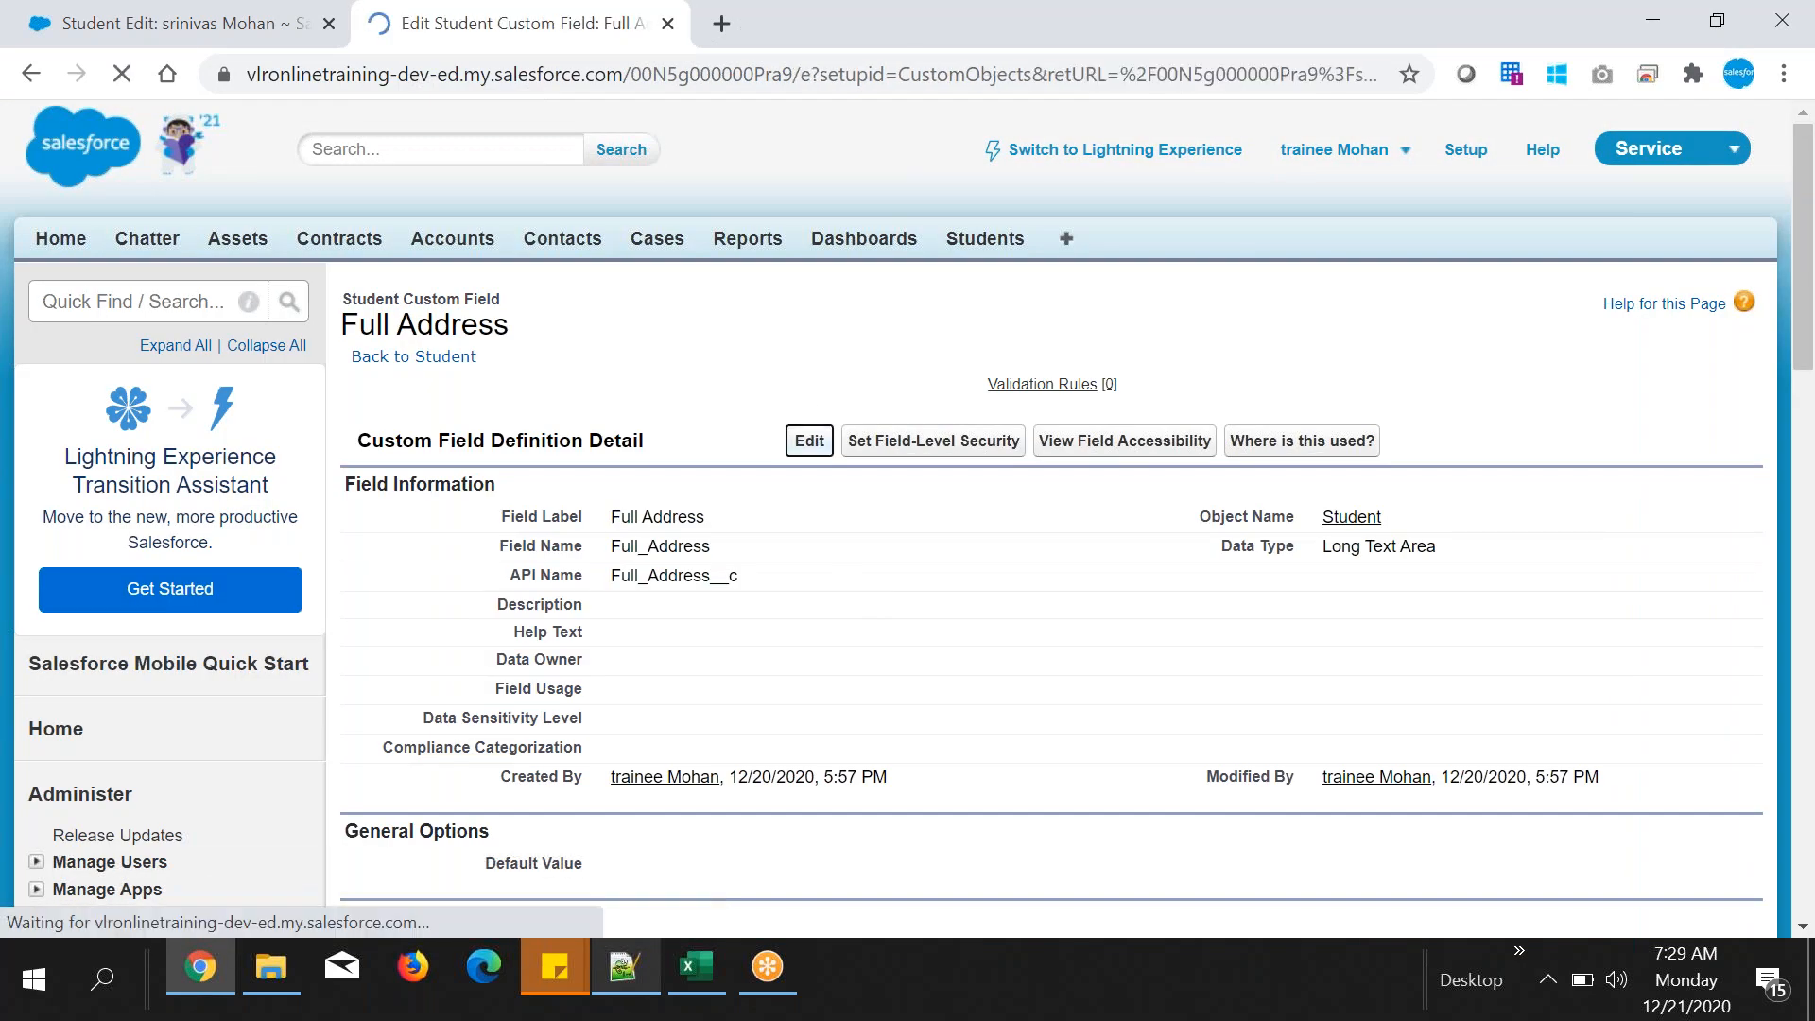
- Examine the Length value and its allowed maximum in the Full Address field's Long Text Area Options
{"action": "scroll", "coordinate": [1222, 561], "scroll_direction": "down", "scroll_amount": 1}
{"action": "scroll", "coordinate": [1222, 561], "scroll_direction": "down", "scroll_amount": 3}
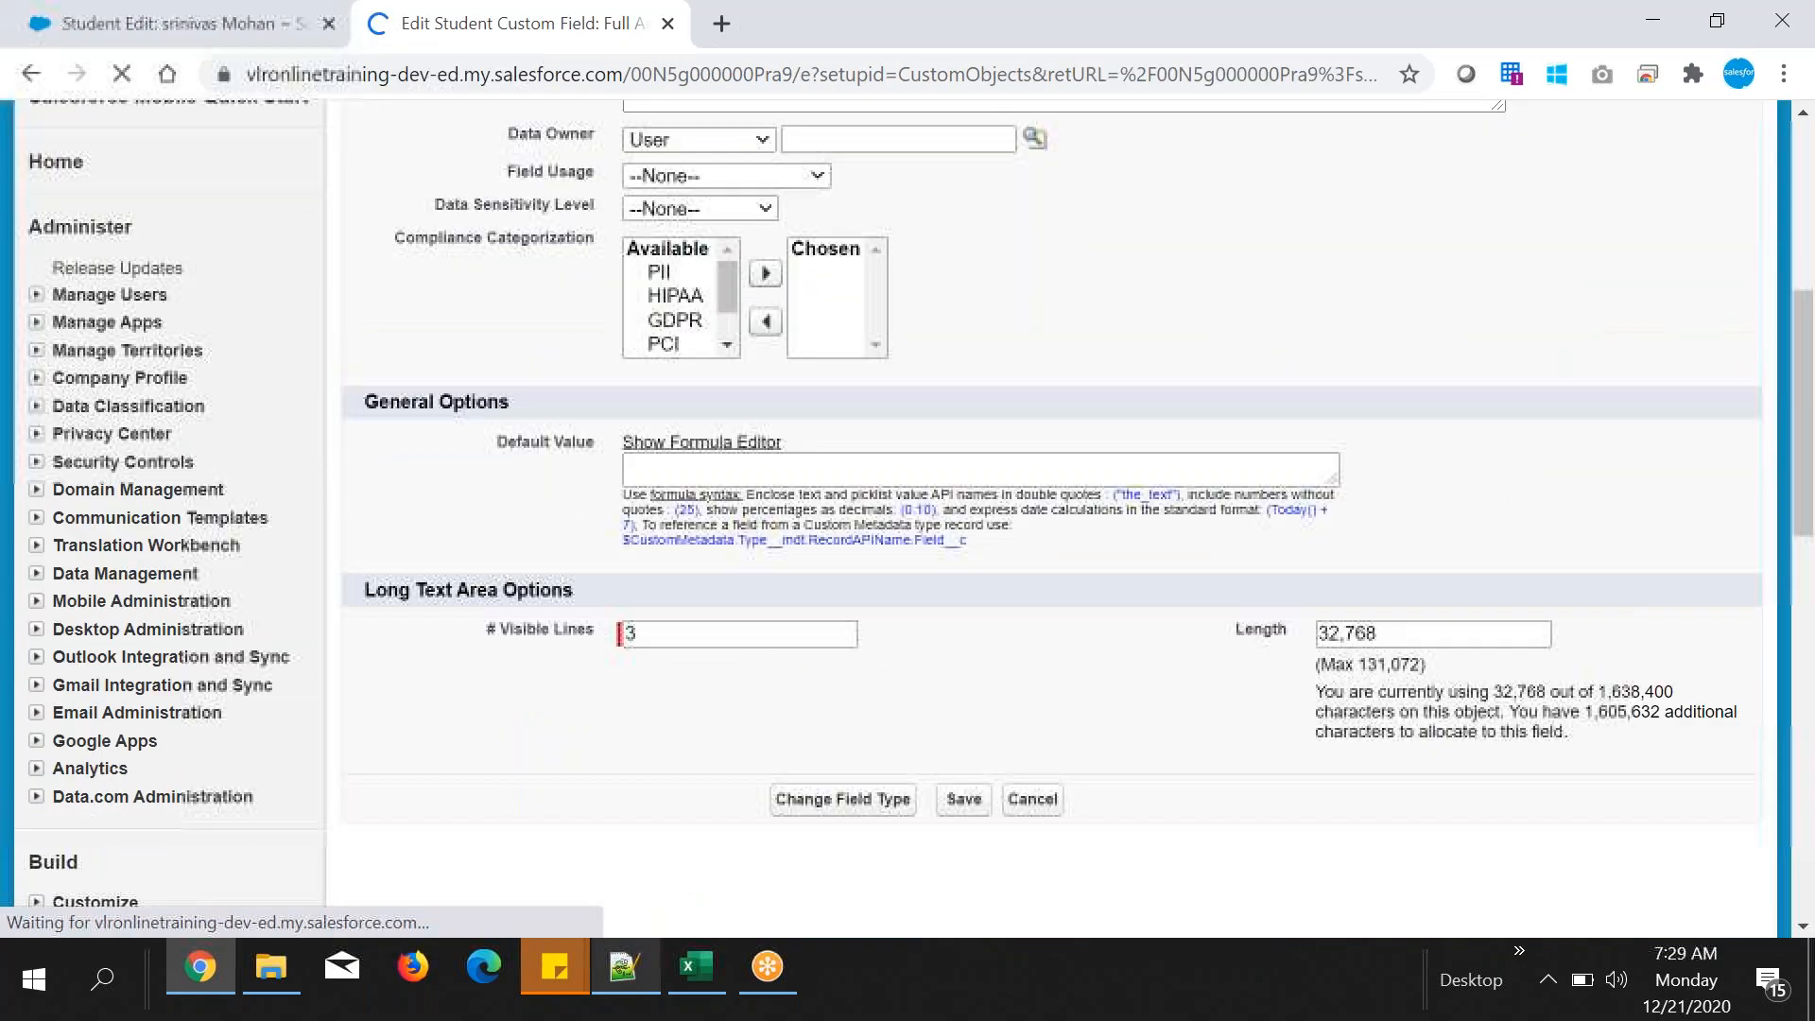
{"action": "scroll", "coordinate": [1248, 555], "scroll_direction": "up", "scroll_amount": 1}
{"action": "scroll", "coordinate": [1287, 543], "scroll_direction": "down", "scroll_amount": 2}
{"action": "left_click_drag", "start_coordinate": [1236, 486], "coordinate": [1280, 488]}
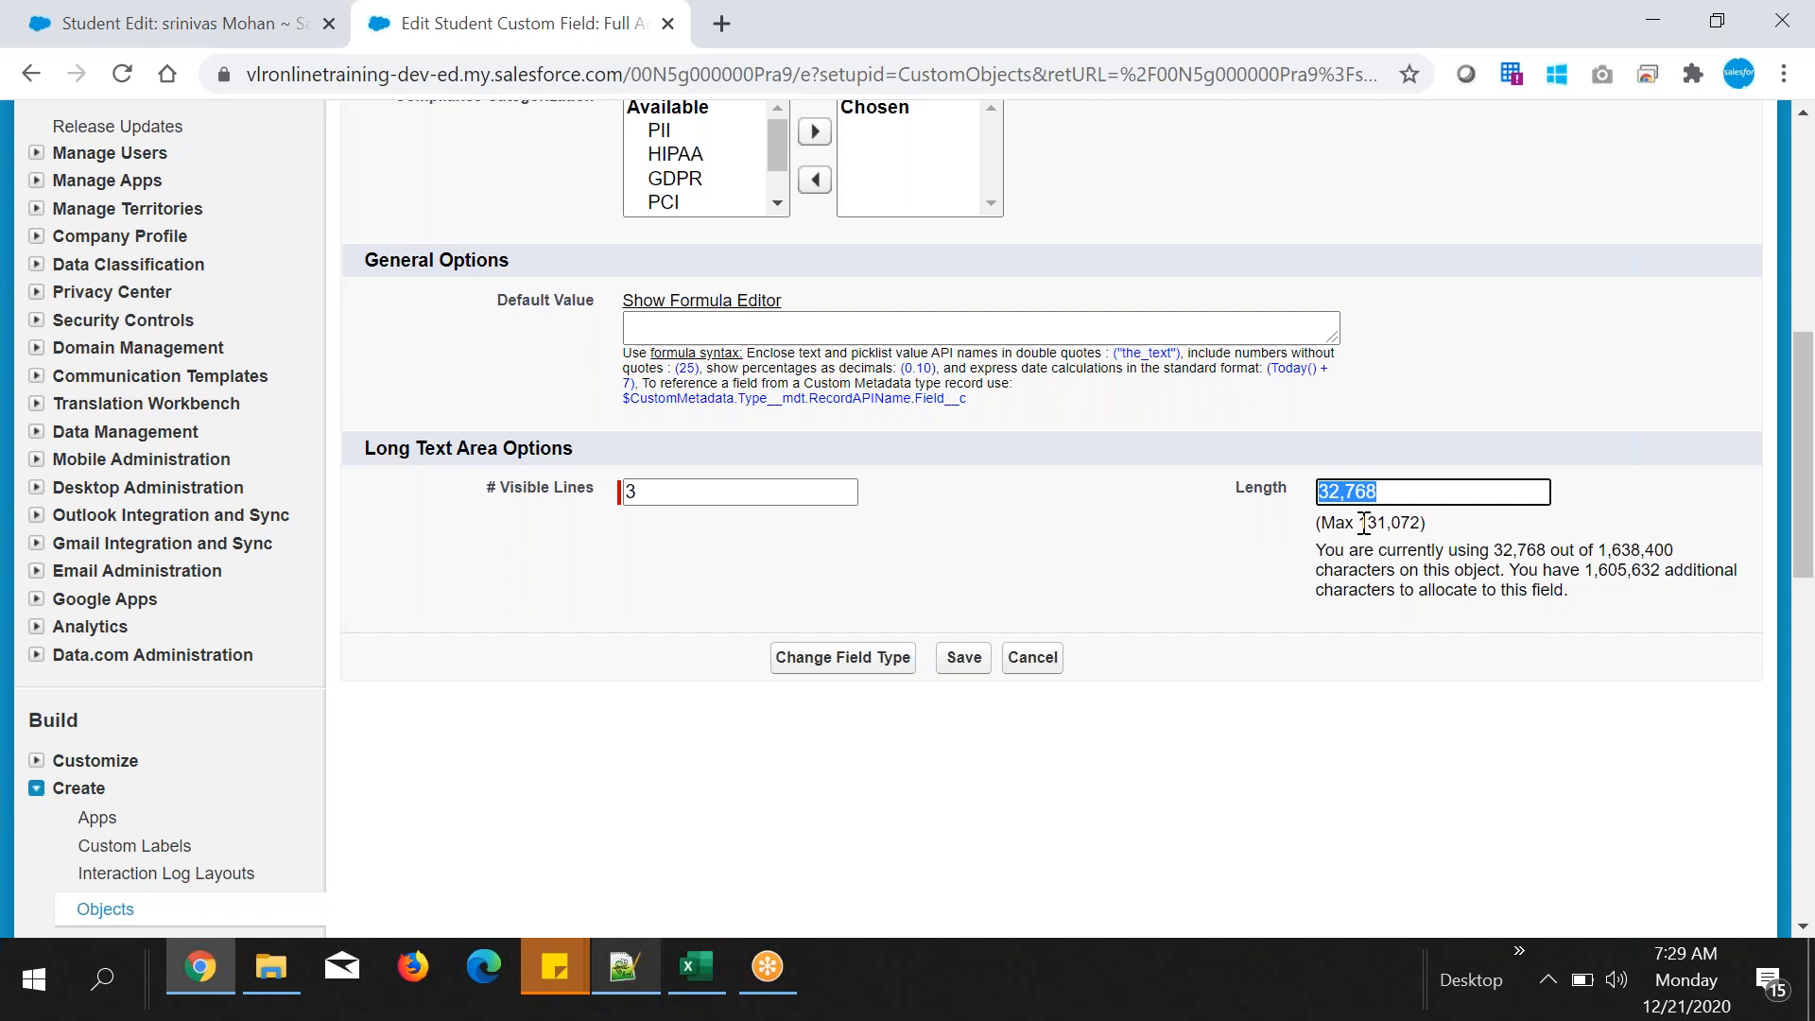
{"action": "left_click", "coordinate": [1380, 493]}
{"action": "left_click_drag", "start_coordinate": [1381, 493], "coordinate": [1318, 493]}
{"action": "left_click", "coordinate": [1403, 473]}
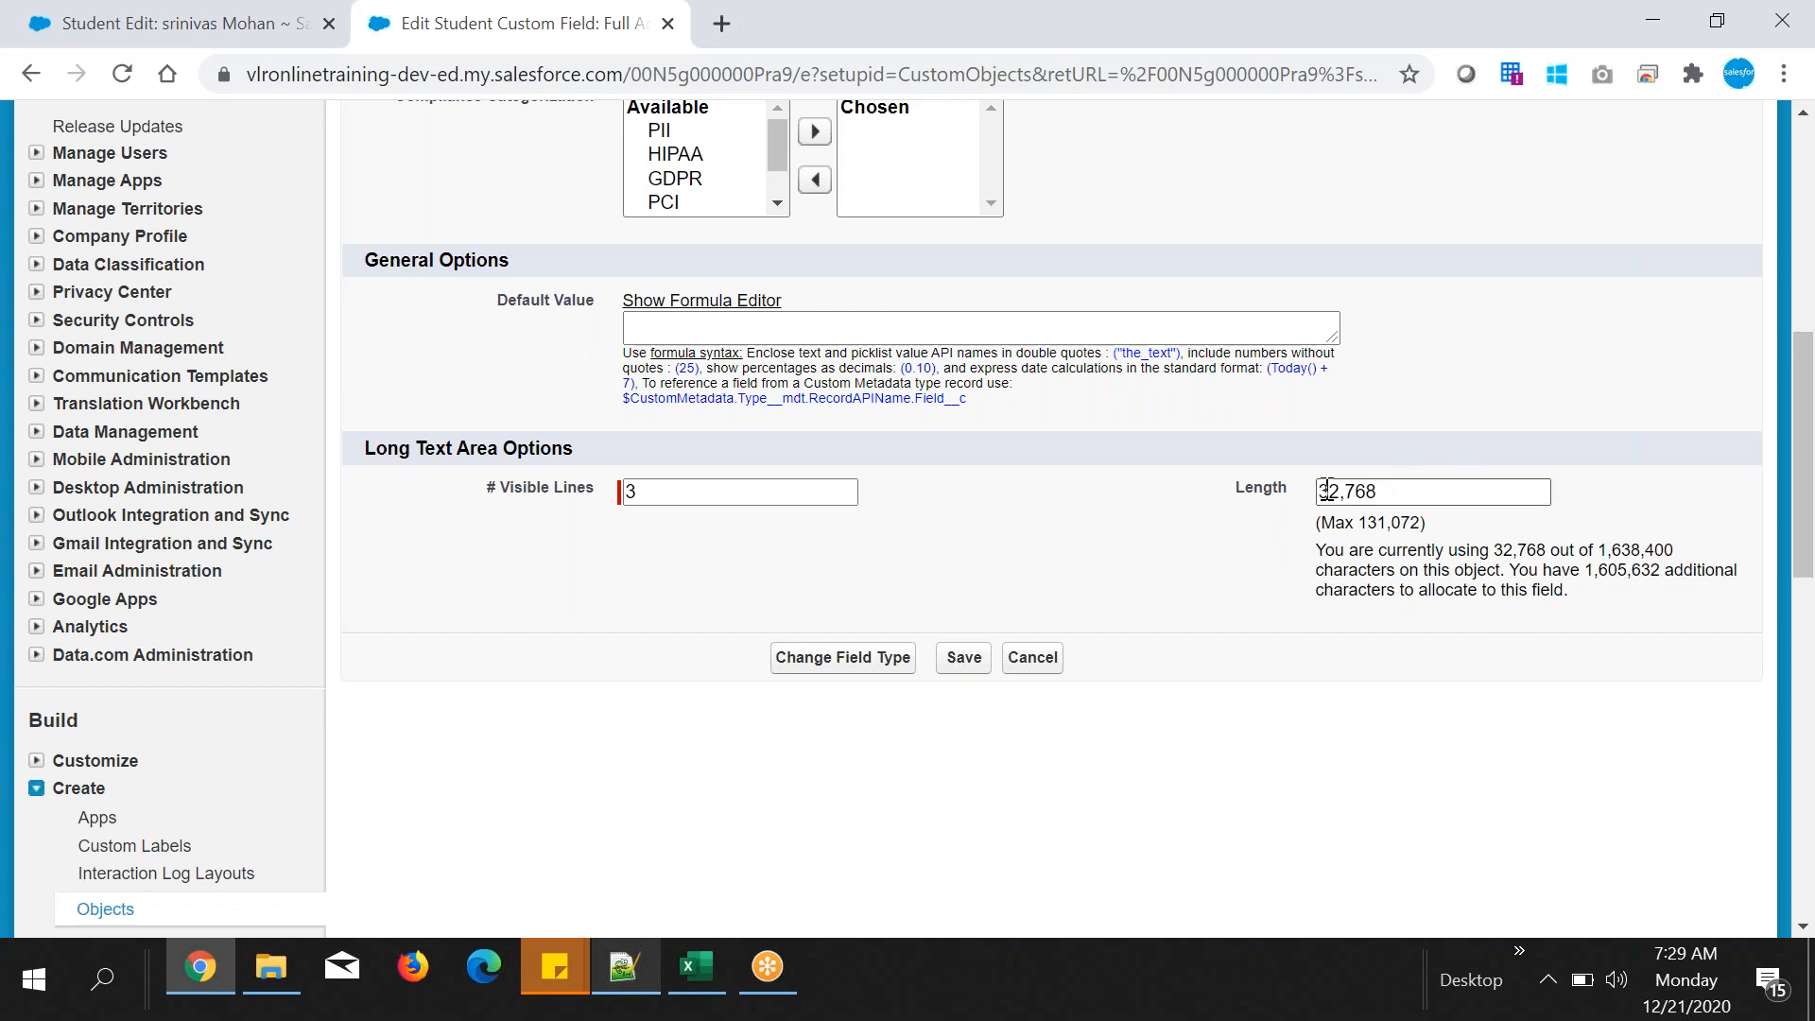
{"action": "left_click_drag", "start_coordinate": [1319, 489], "coordinate": [1383, 496]}
{"action": "left_click", "coordinate": [1383, 550]}
{"action": "left_click_drag", "start_coordinate": [1366, 523], "coordinate": [1317, 491]}
{"action": "left_click", "coordinate": [1423, 628]}
{"action": "left_click", "coordinate": [1385, 616]}
- Set the Full Address field's Length to 131072
{"action": "left_click_drag", "start_coordinate": [1359, 522], "coordinate": [1278, 487]}
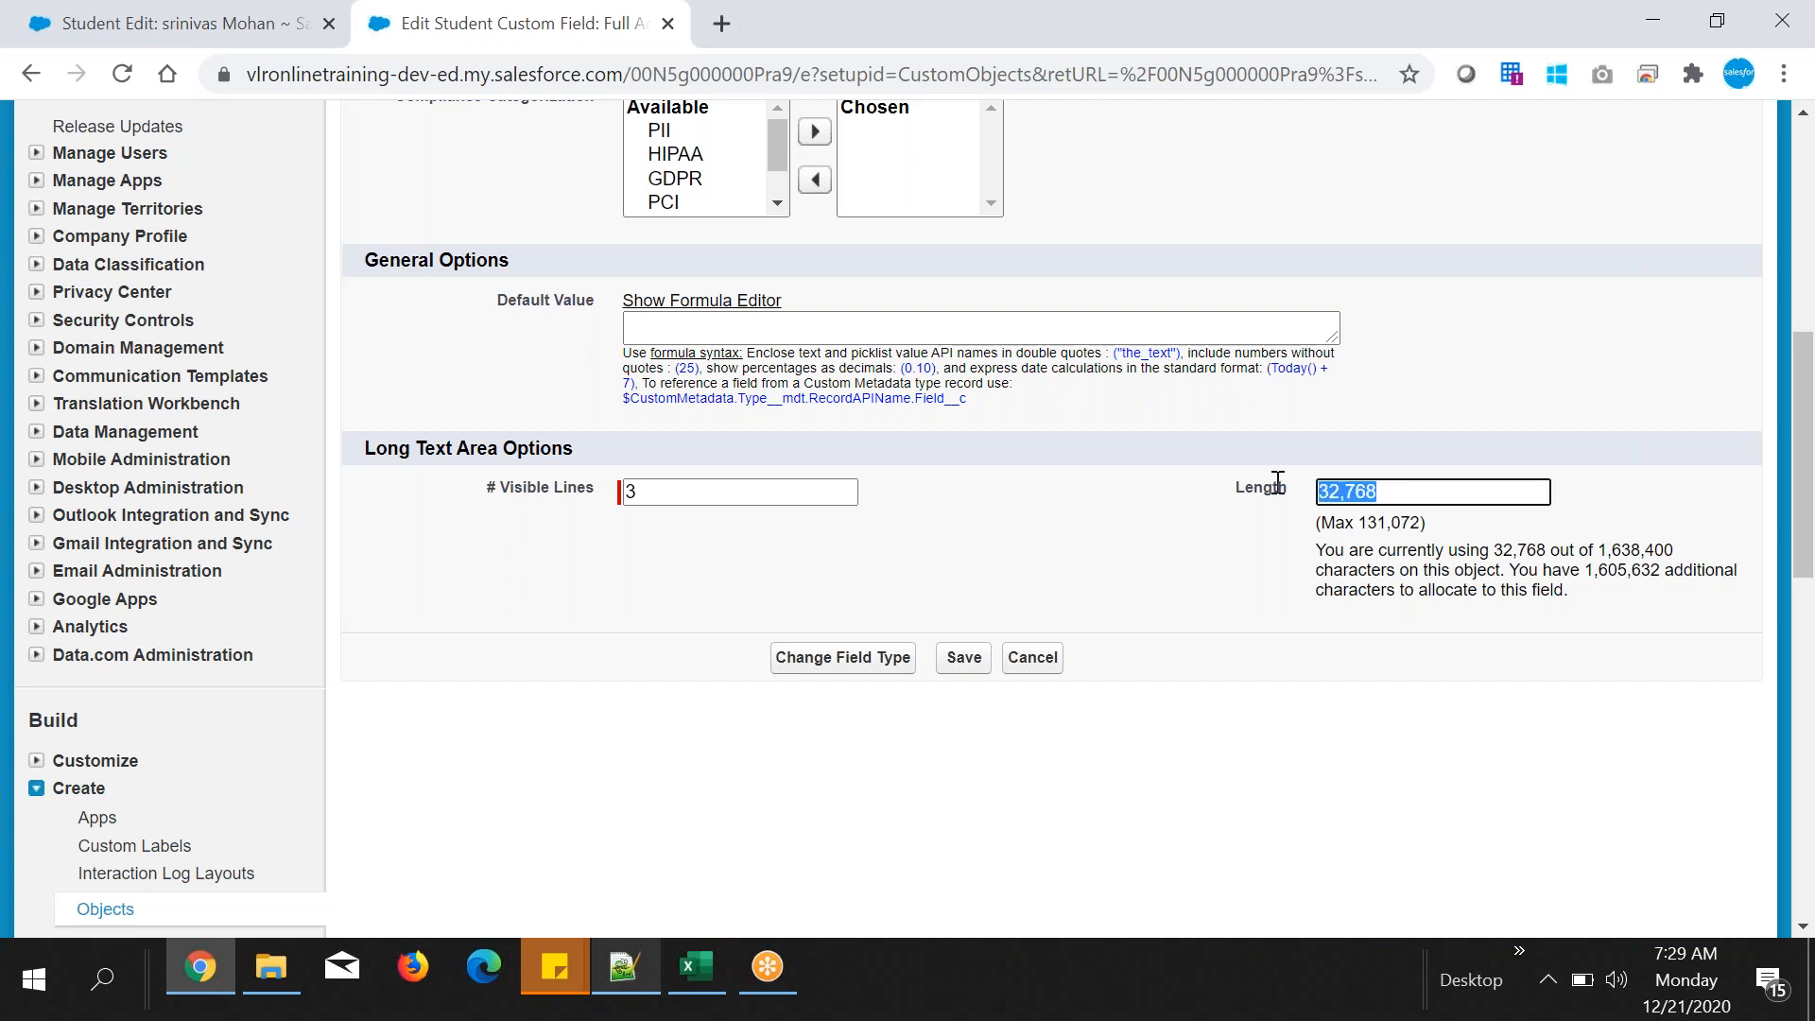
{"action": "type", "text": "122000"}
{"action": "left_click_drag", "start_coordinate": [1328, 491], "coordinate": [1416, 491]}
{"action": "type", "text": "31072"}
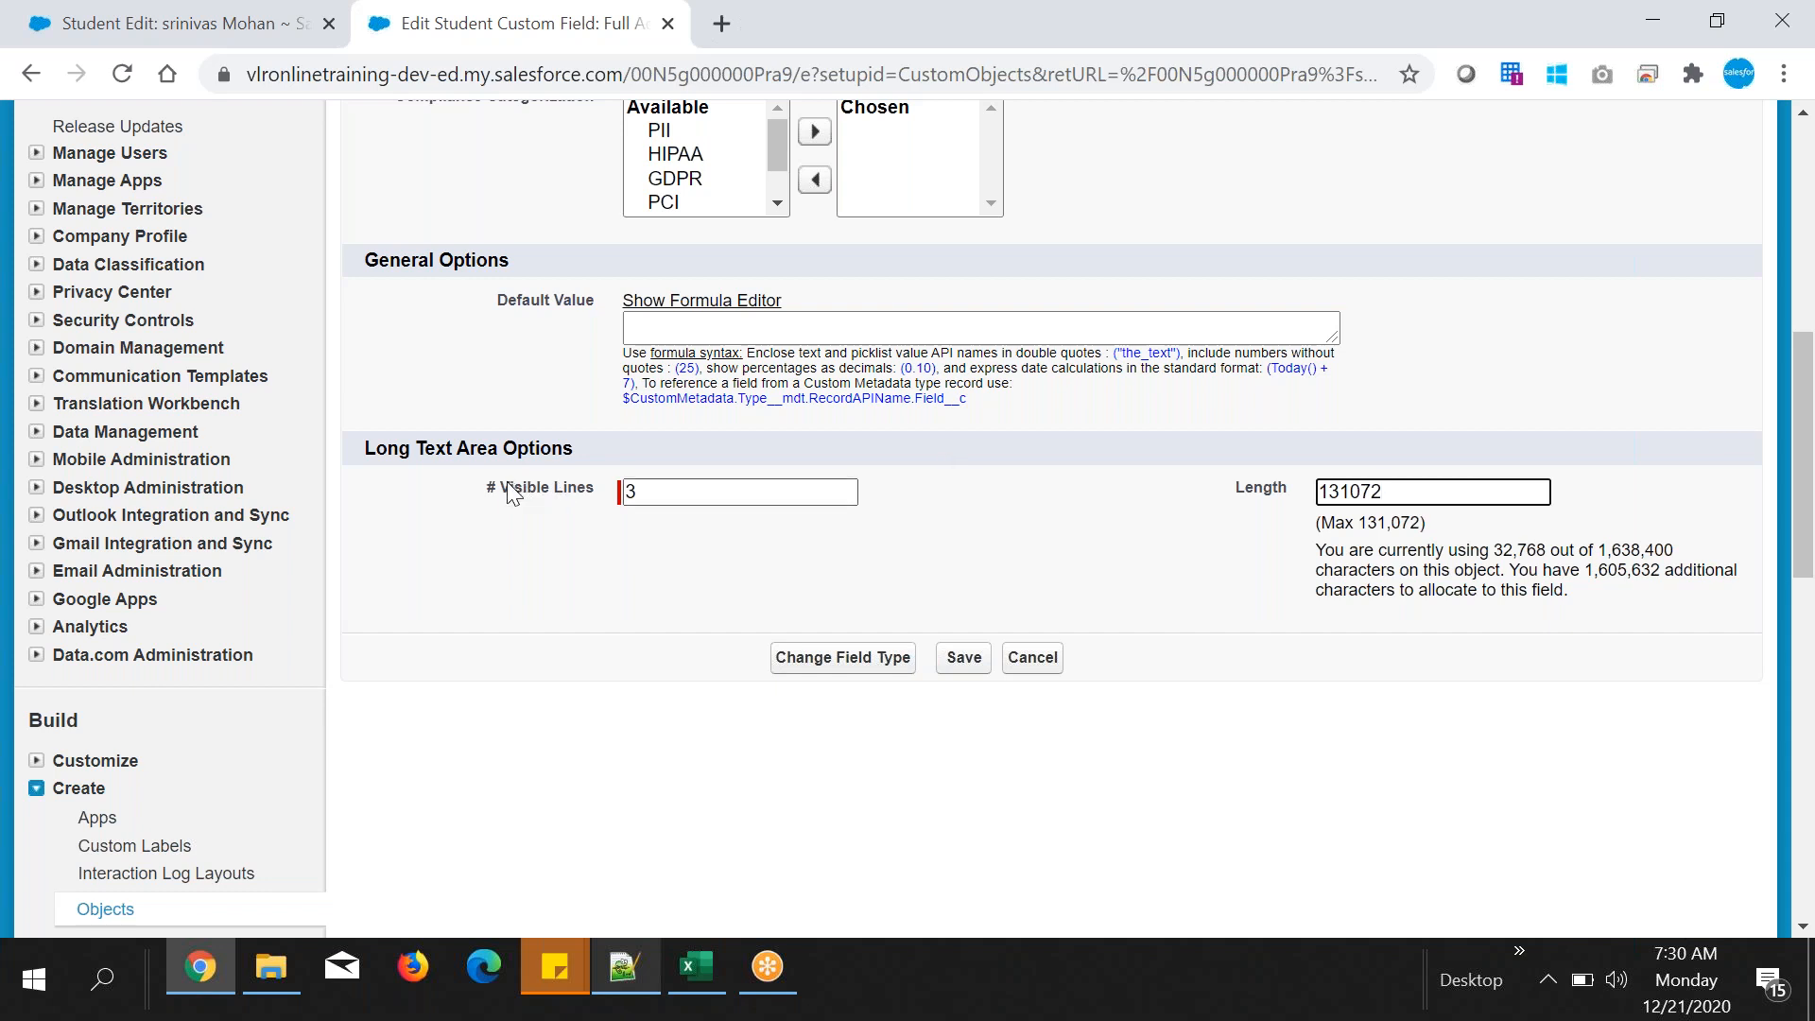
- Copy the "Visible Lines" label and add the note "Visible Lines : 3" in Notepad++ below a blank line
{"action": "left_click_drag", "start_coordinate": [499, 487], "coordinate": [603, 490]}
{"action": "key", "text": "ctrl+c"}
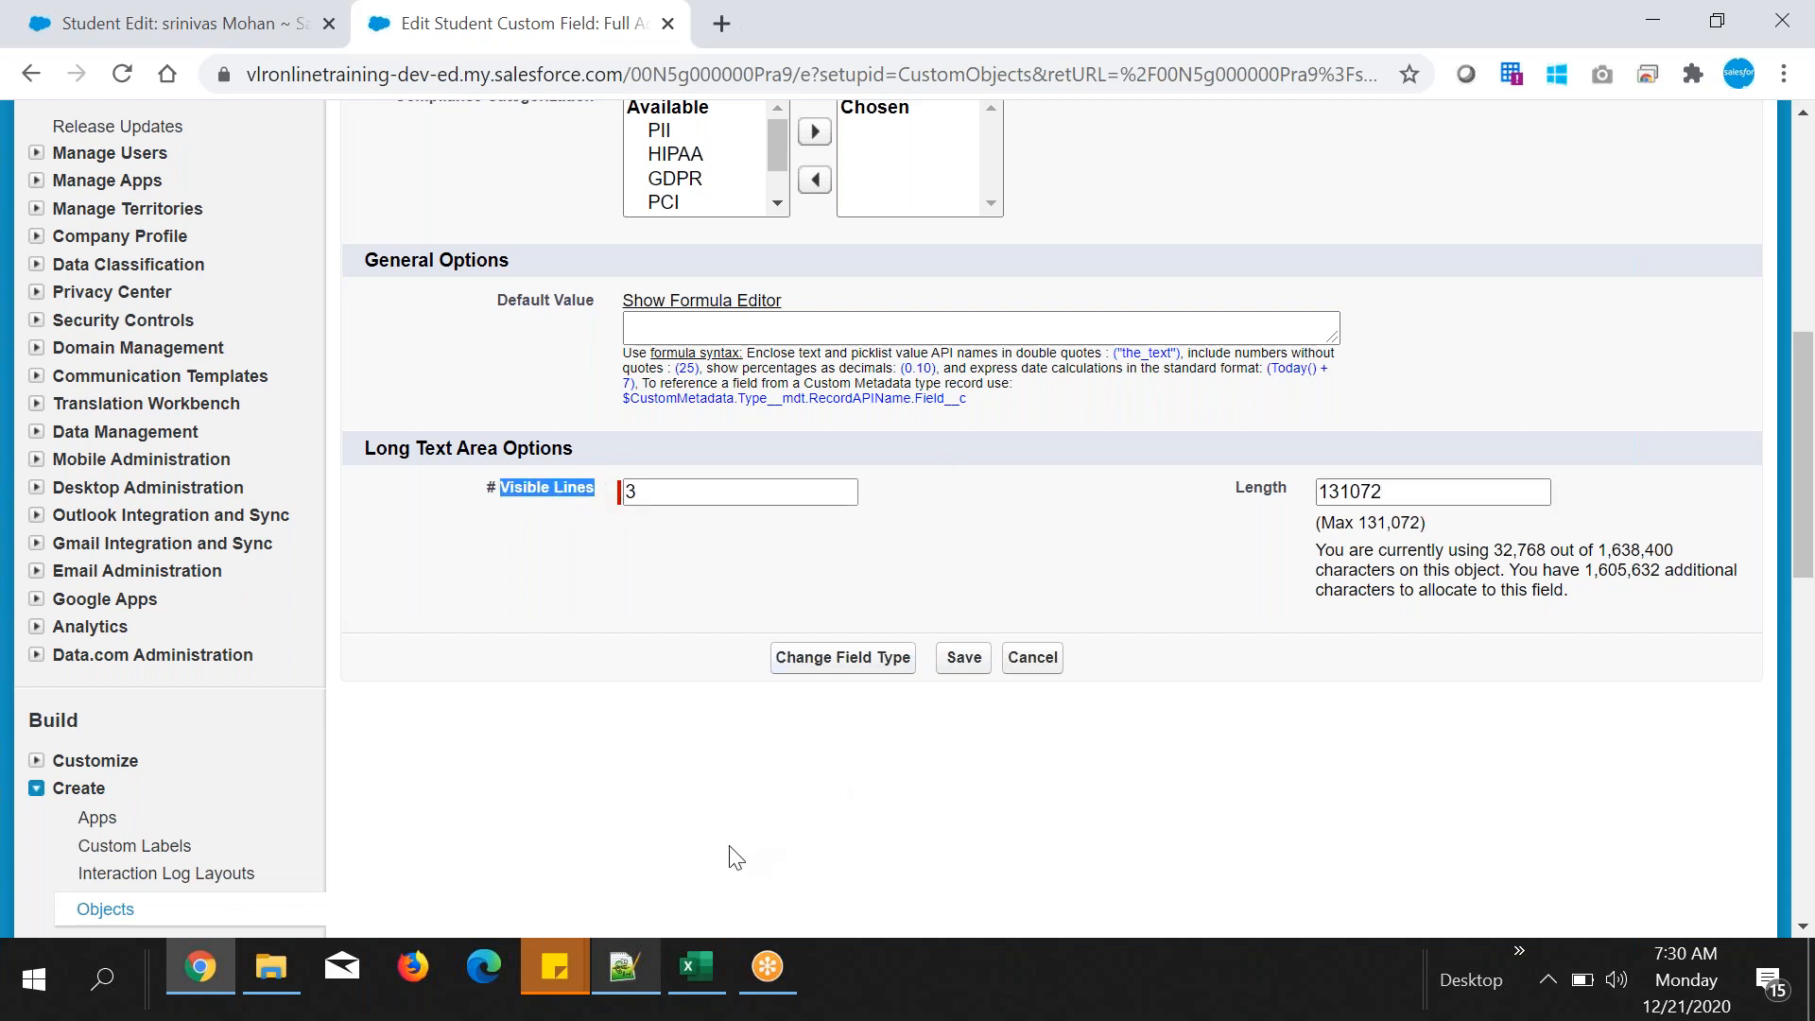
{"action": "left_click", "coordinate": [624, 968]}
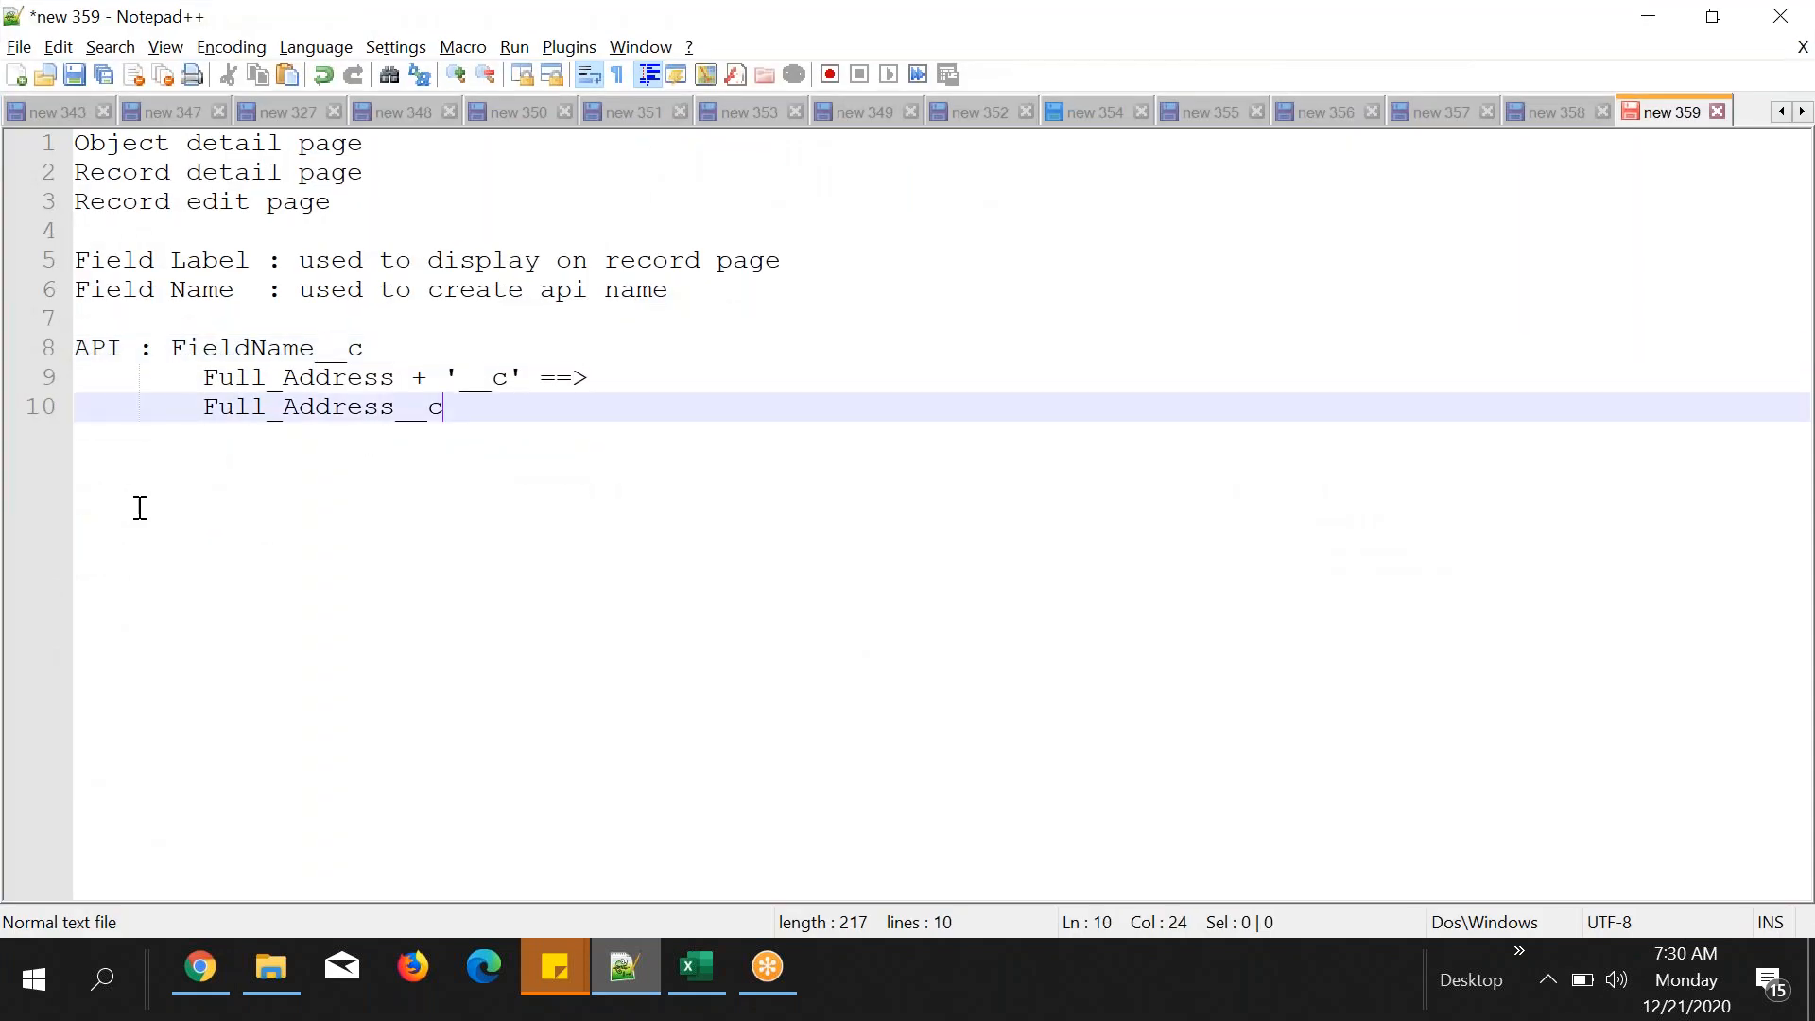
{"action": "key", "text": "Return"}
{"action": "key", "text": "Return"}
{"action": "key", "text": "ctrl+v"}
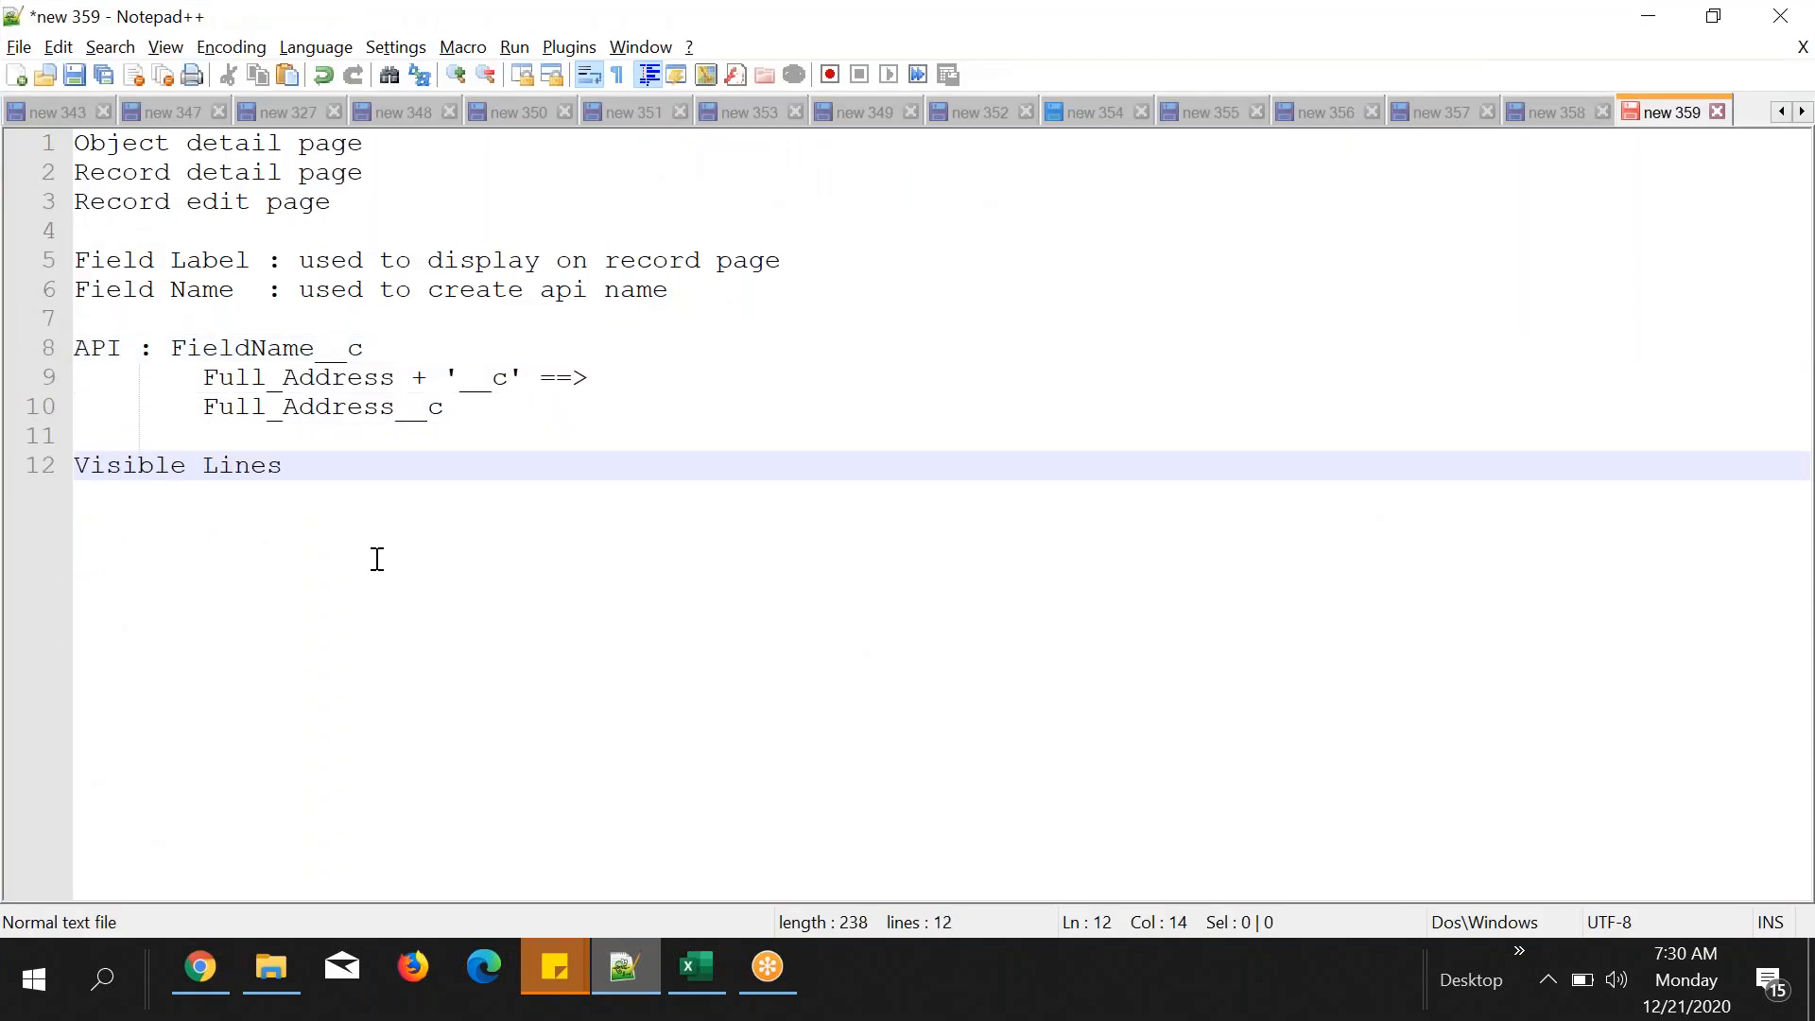
{"action": "type", "text": "3"}
- Select the field's visible lines value in Chrome and change the Visible Lines number in the Notepad++ note to 5
{"action": "left_click", "coordinate": [214, 962]}
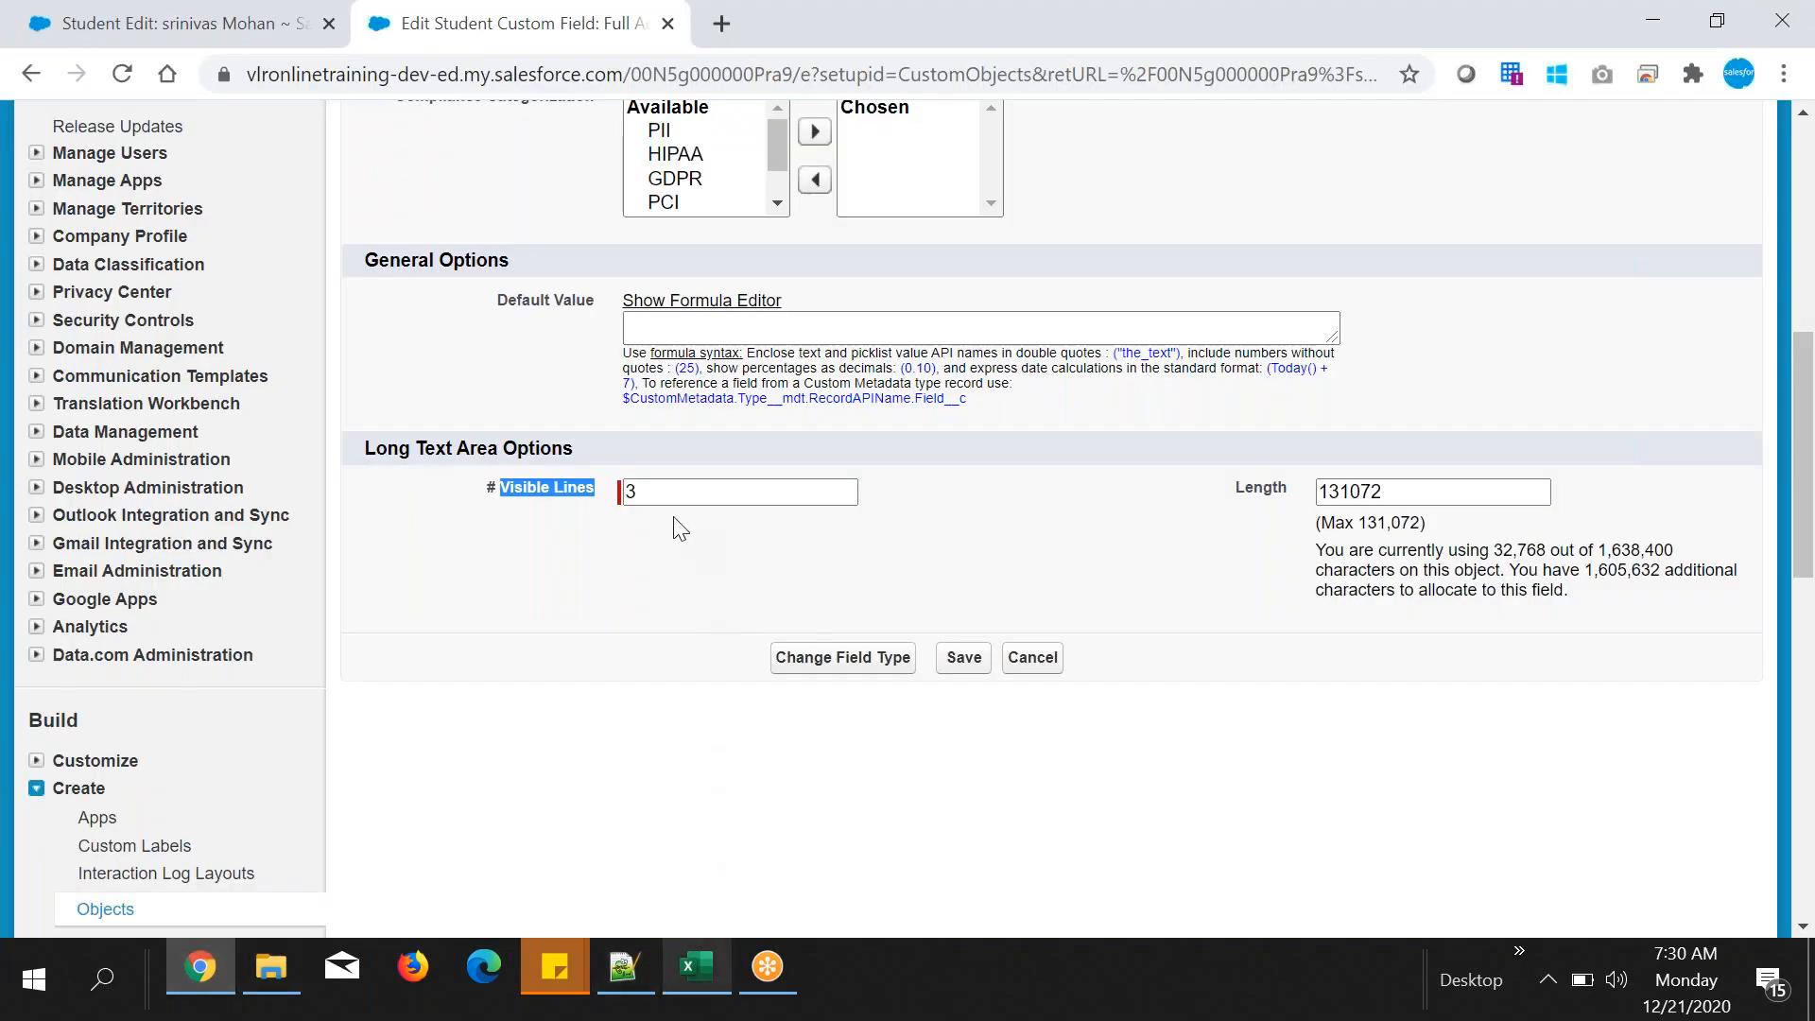
{"action": "left_click", "coordinate": [567, 498]}
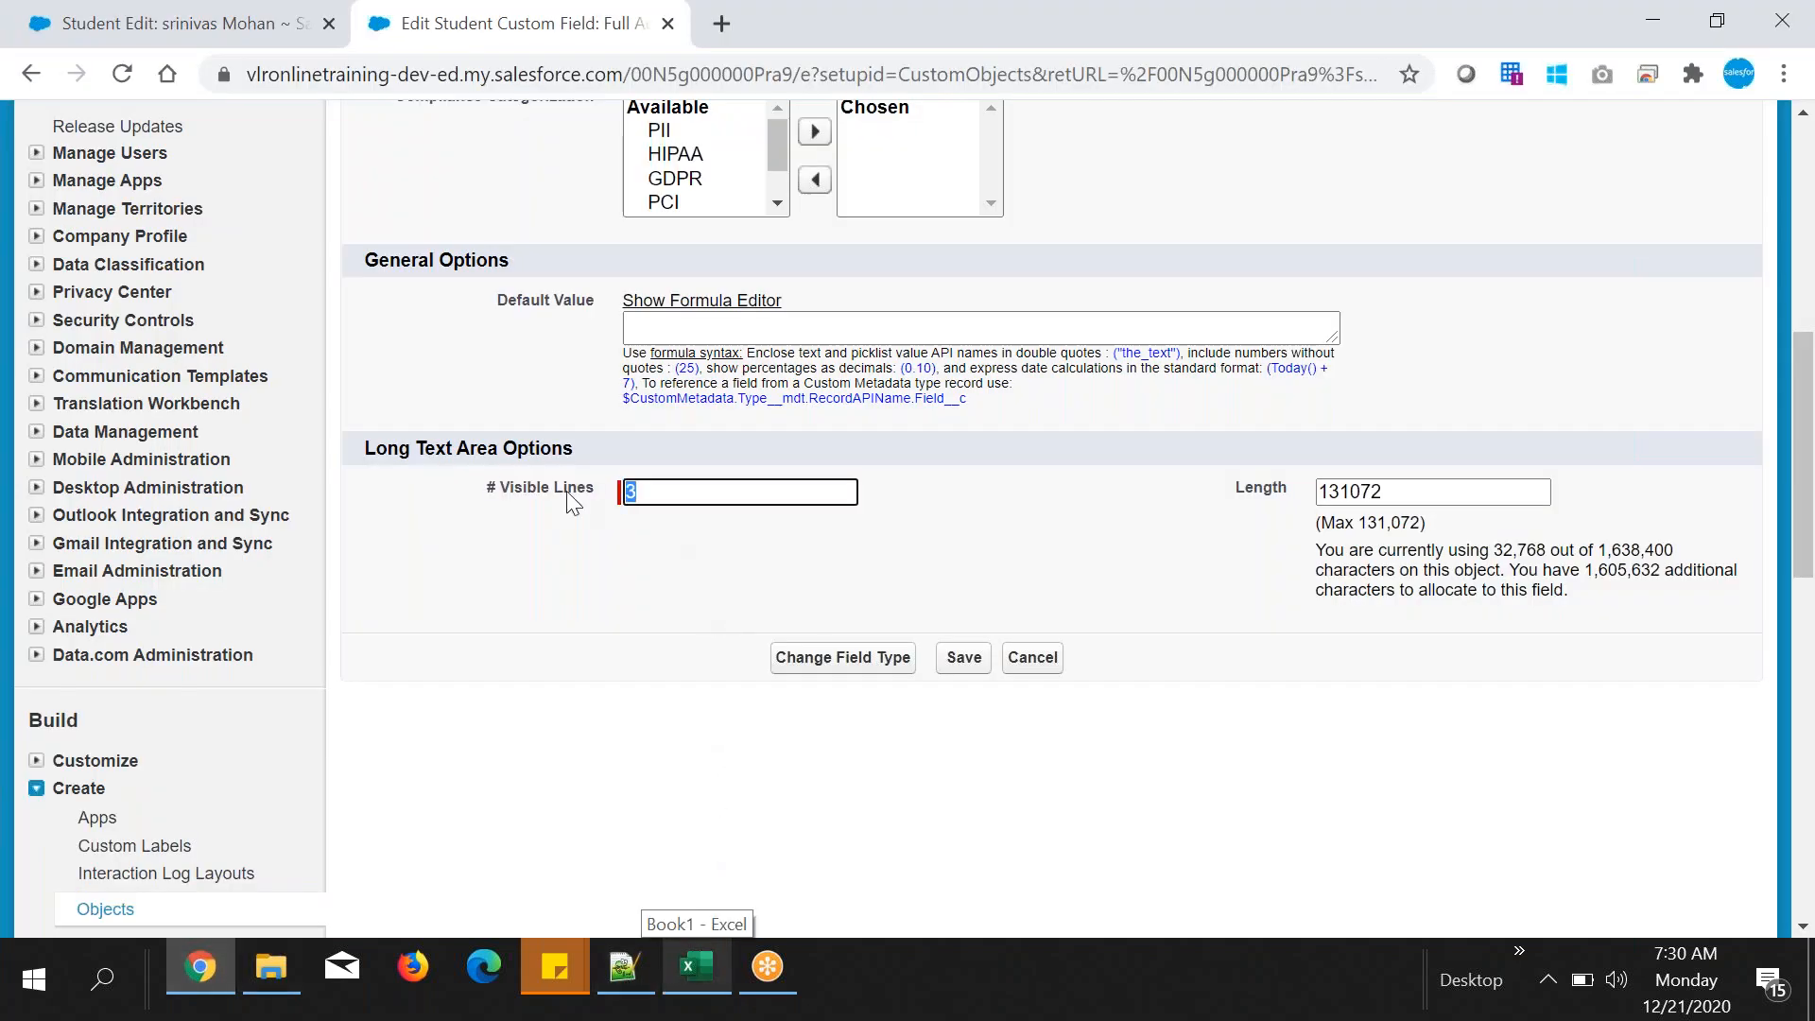
{"action": "left_click", "coordinate": [627, 970]}
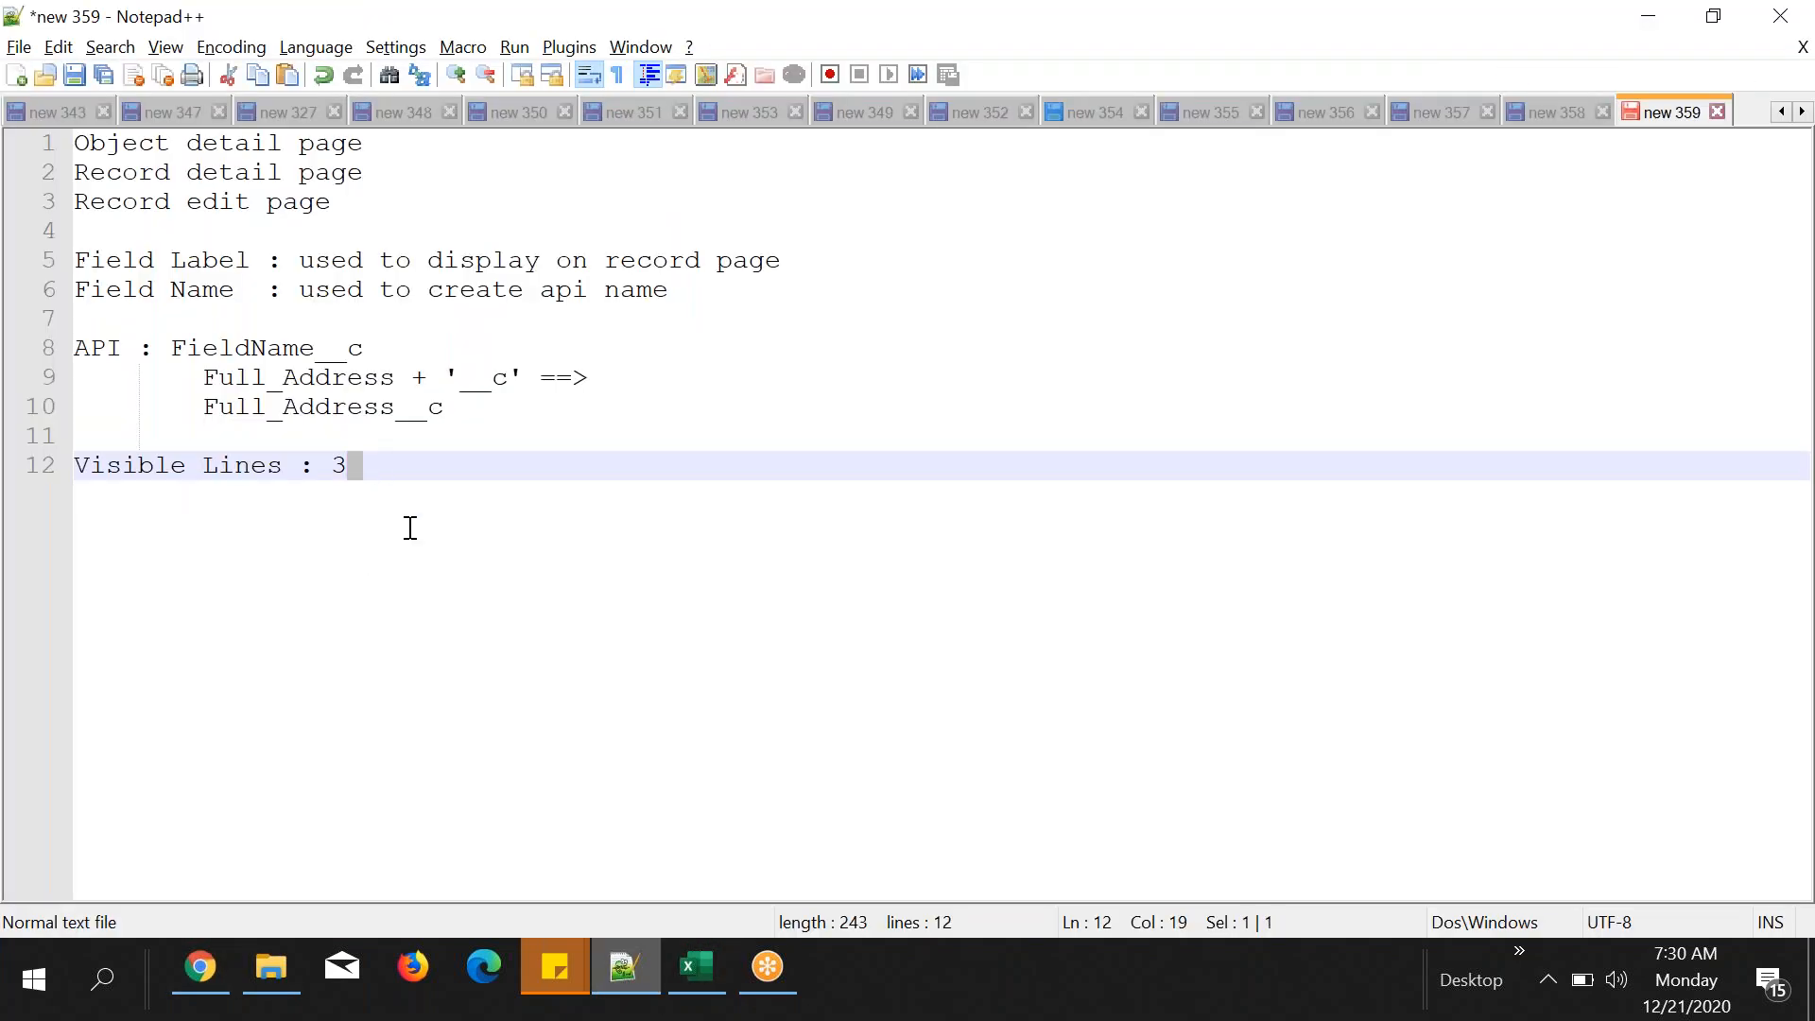
{"action": "key", "text": "BackSpace"}
{"action": "key", "text": "BackSpace"}
{"action": "type", "text": "5"}
- Set the Full Address field's visible lines to 5 in Chrome and save the field
{"action": "left_click", "coordinate": [200, 968]}
{"action": "type", "text": "5"}
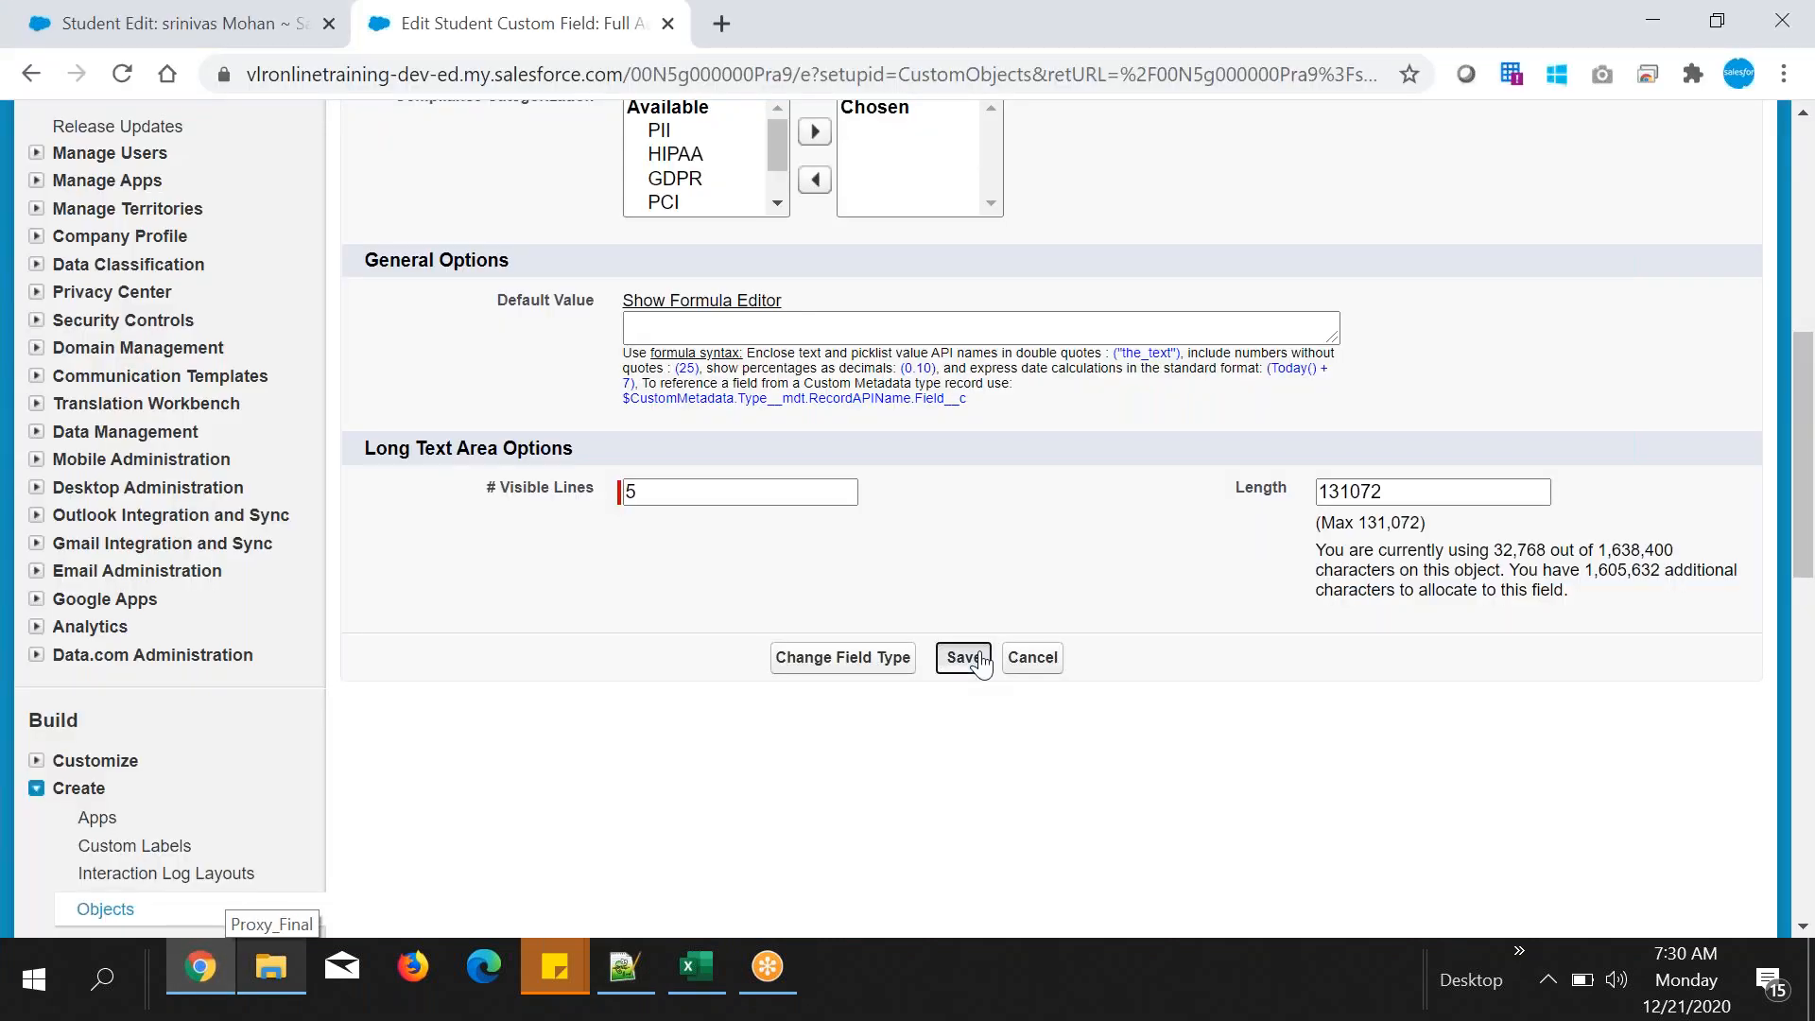
{"action": "left_click", "coordinate": [973, 657]}
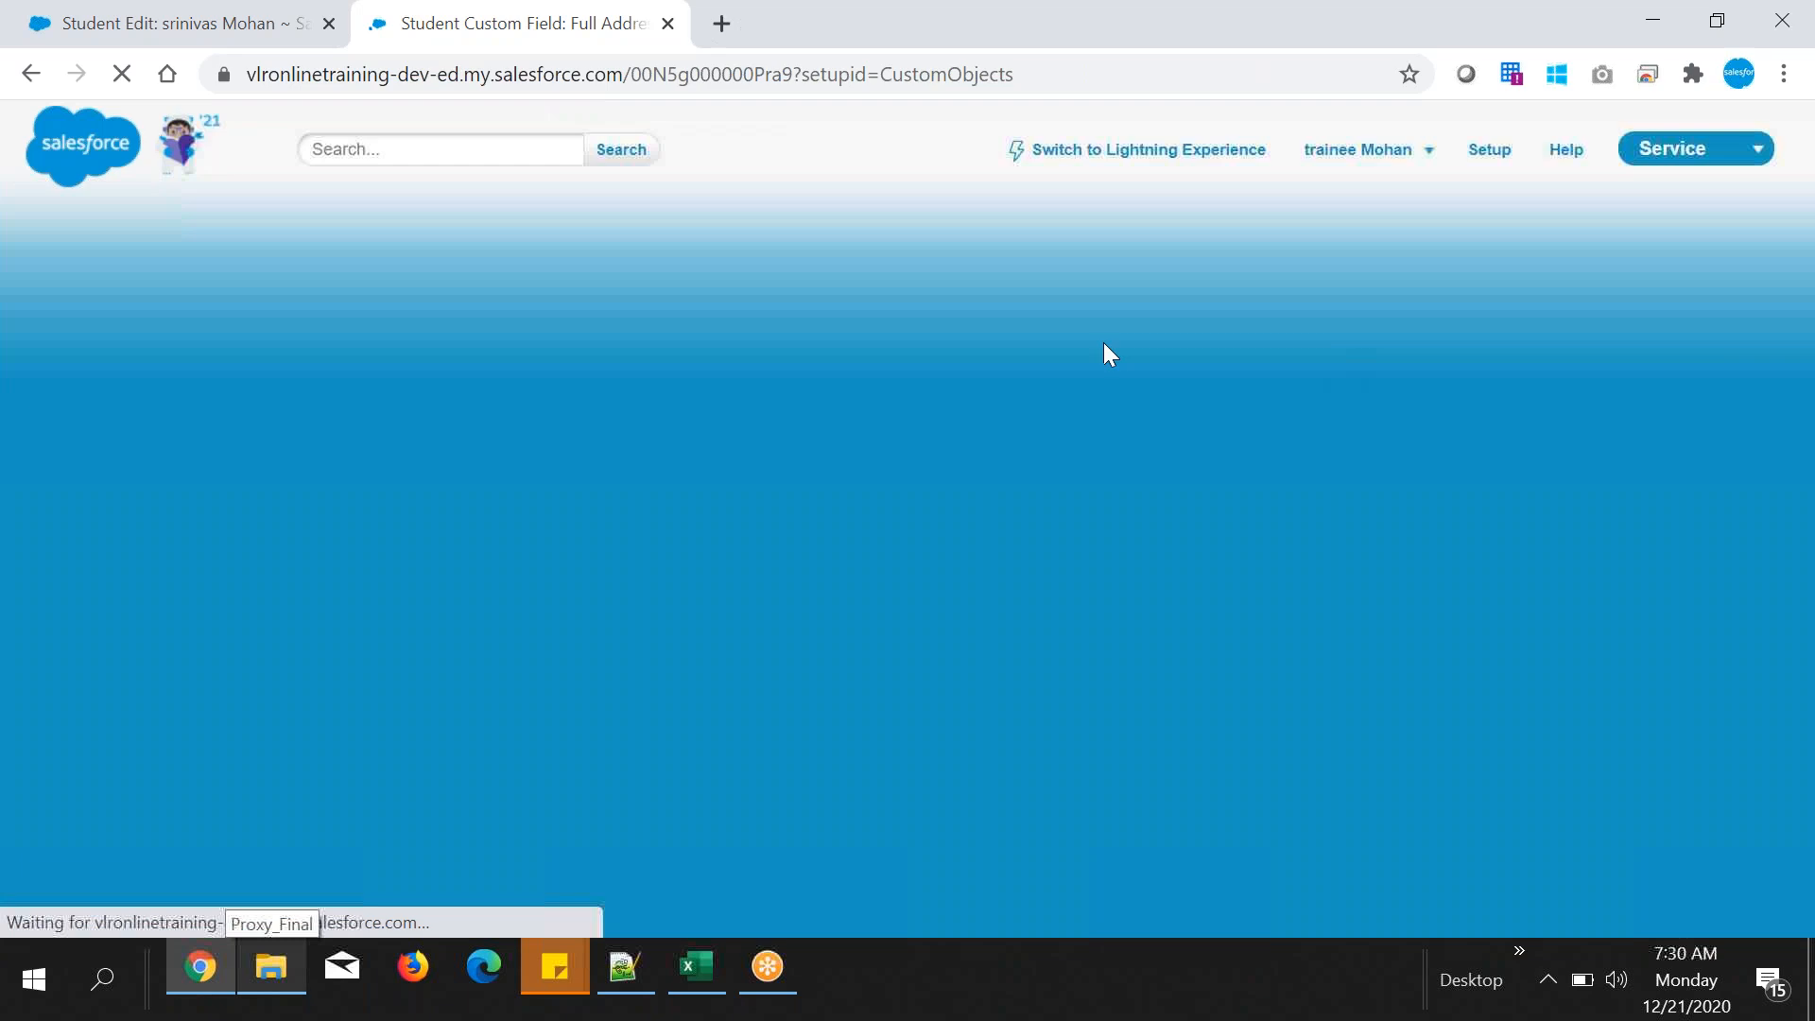
- Open the first record under Recent Students on the Students home page for editing
{"action": "scroll", "coordinate": [1001, 539], "scroll_direction": "down", "scroll_amount": 3}
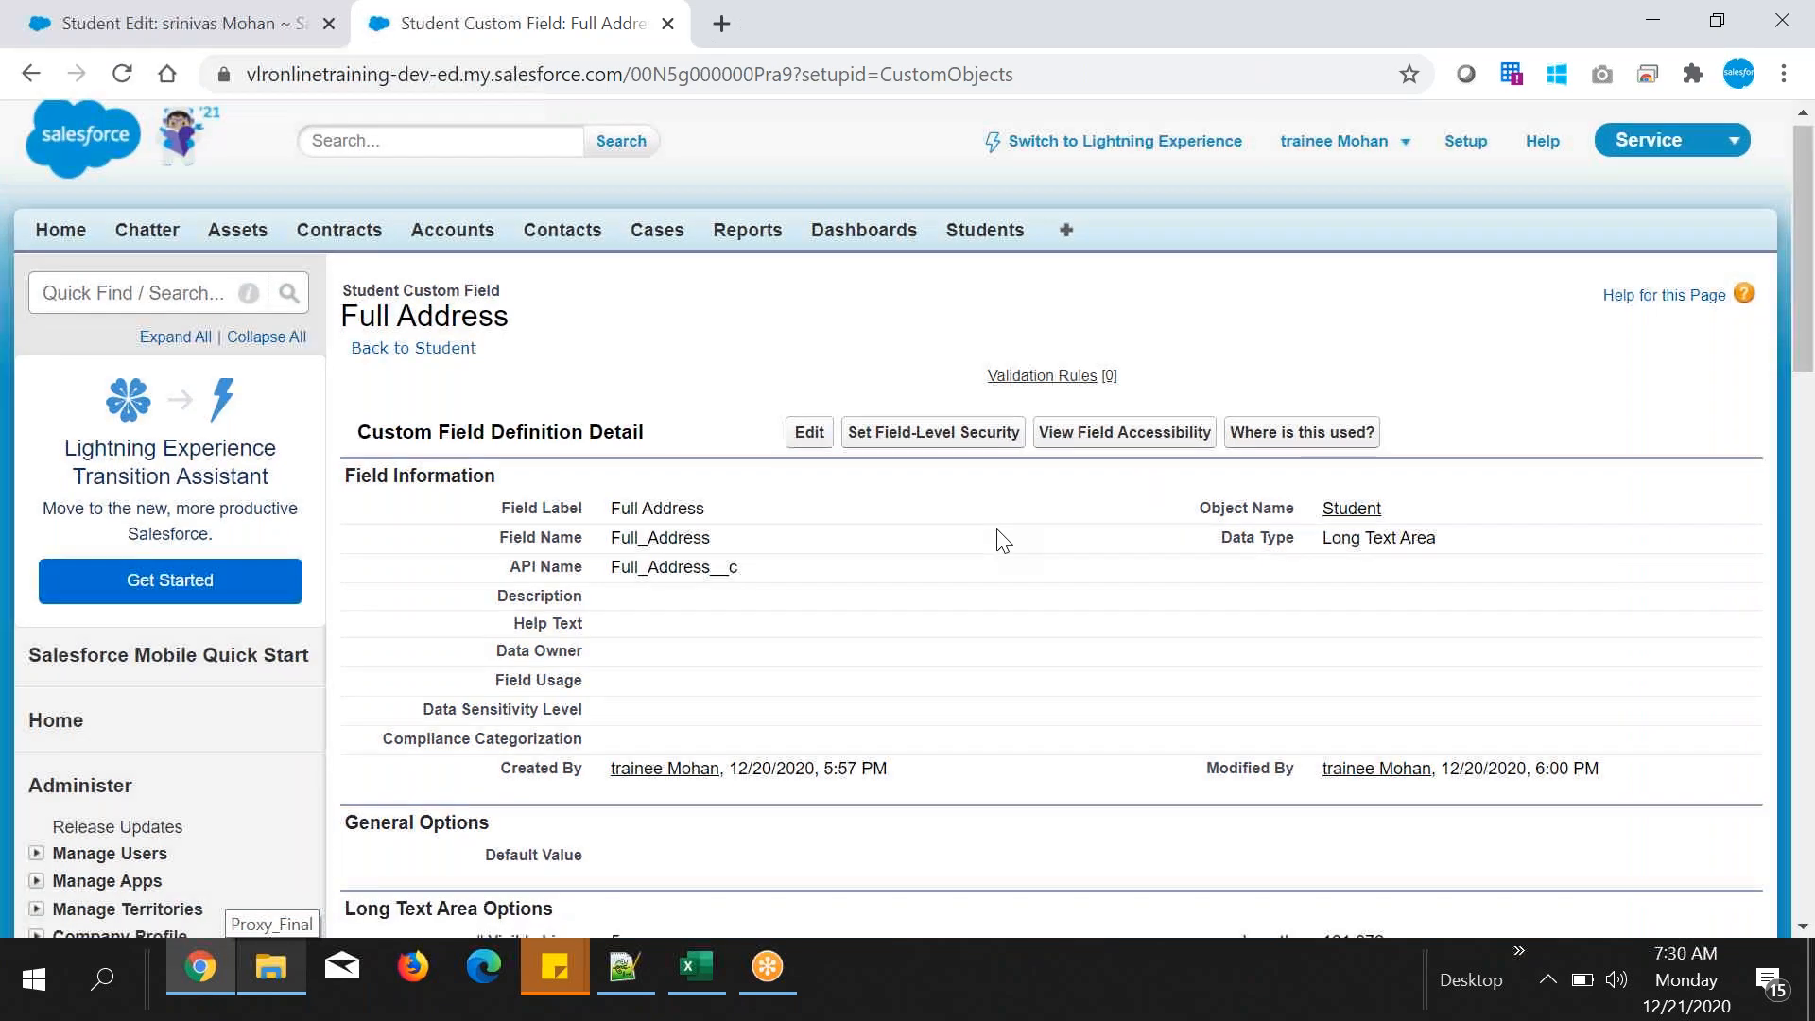
{"action": "scroll", "coordinate": [752, 639], "scroll_direction": "up", "scroll_amount": 3}
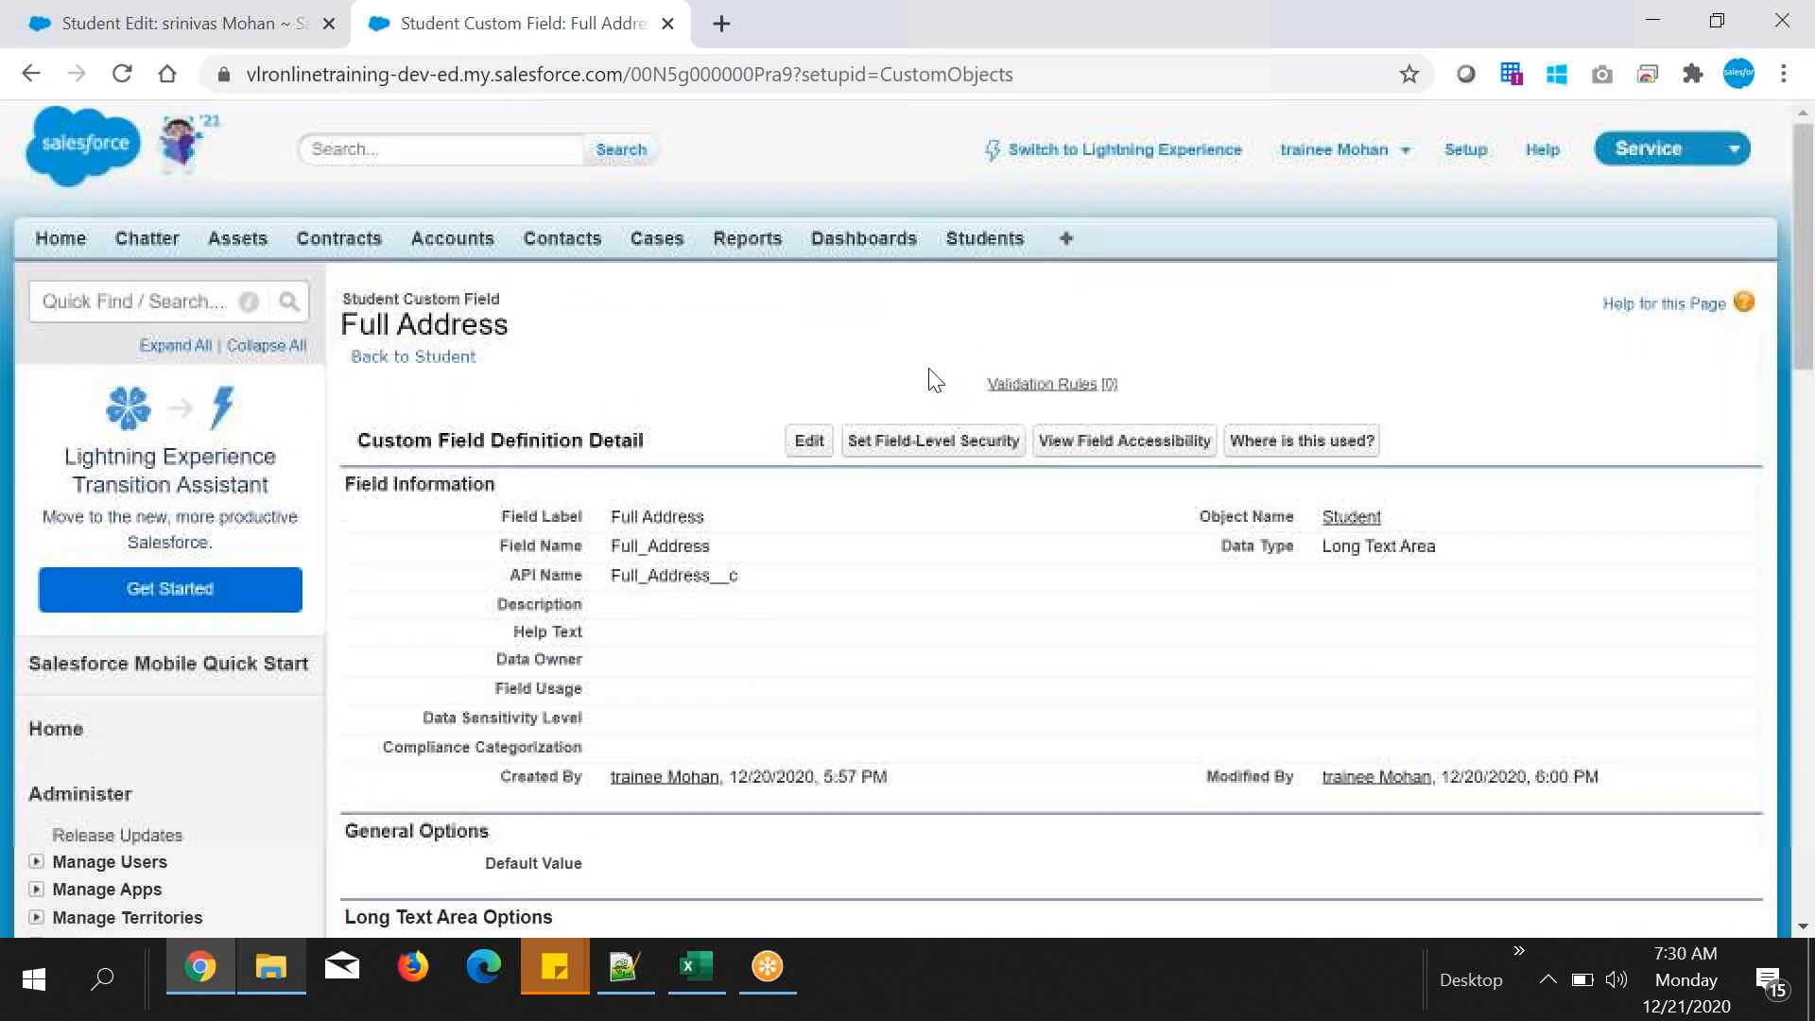
{"action": "left_click", "coordinate": [979, 242]}
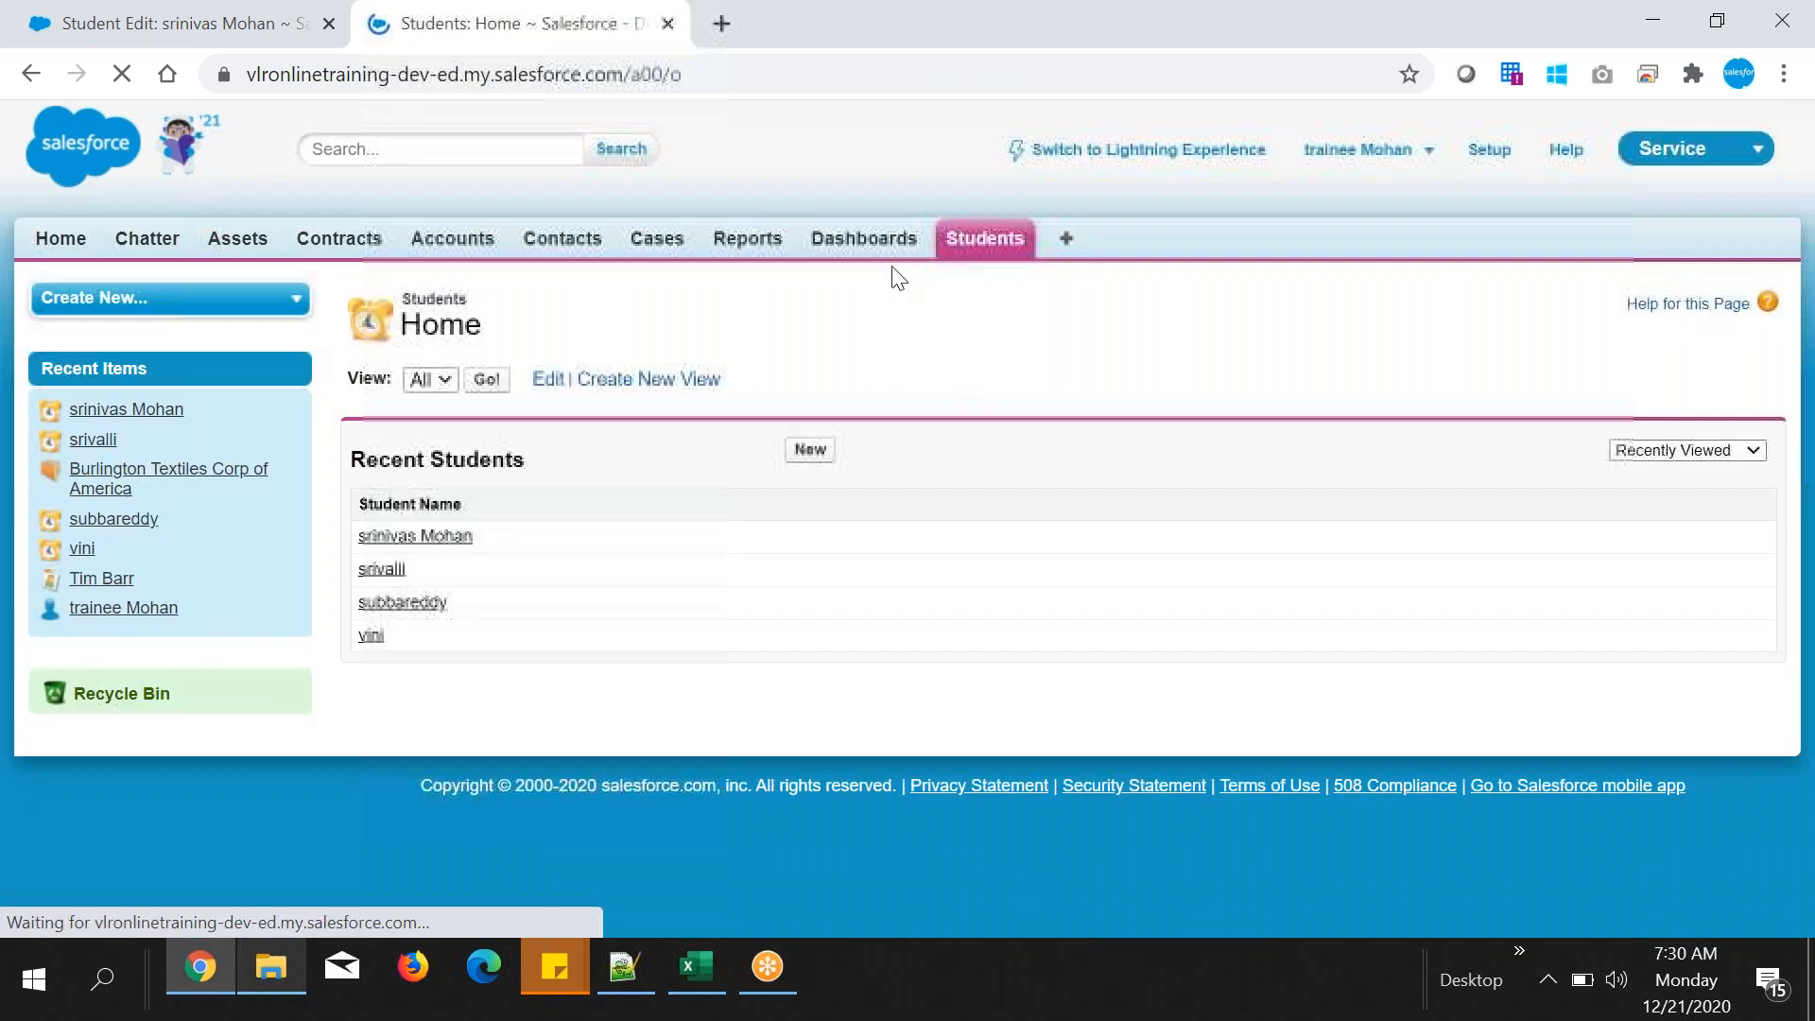
{"action": "left_click", "coordinate": [415, 536]}
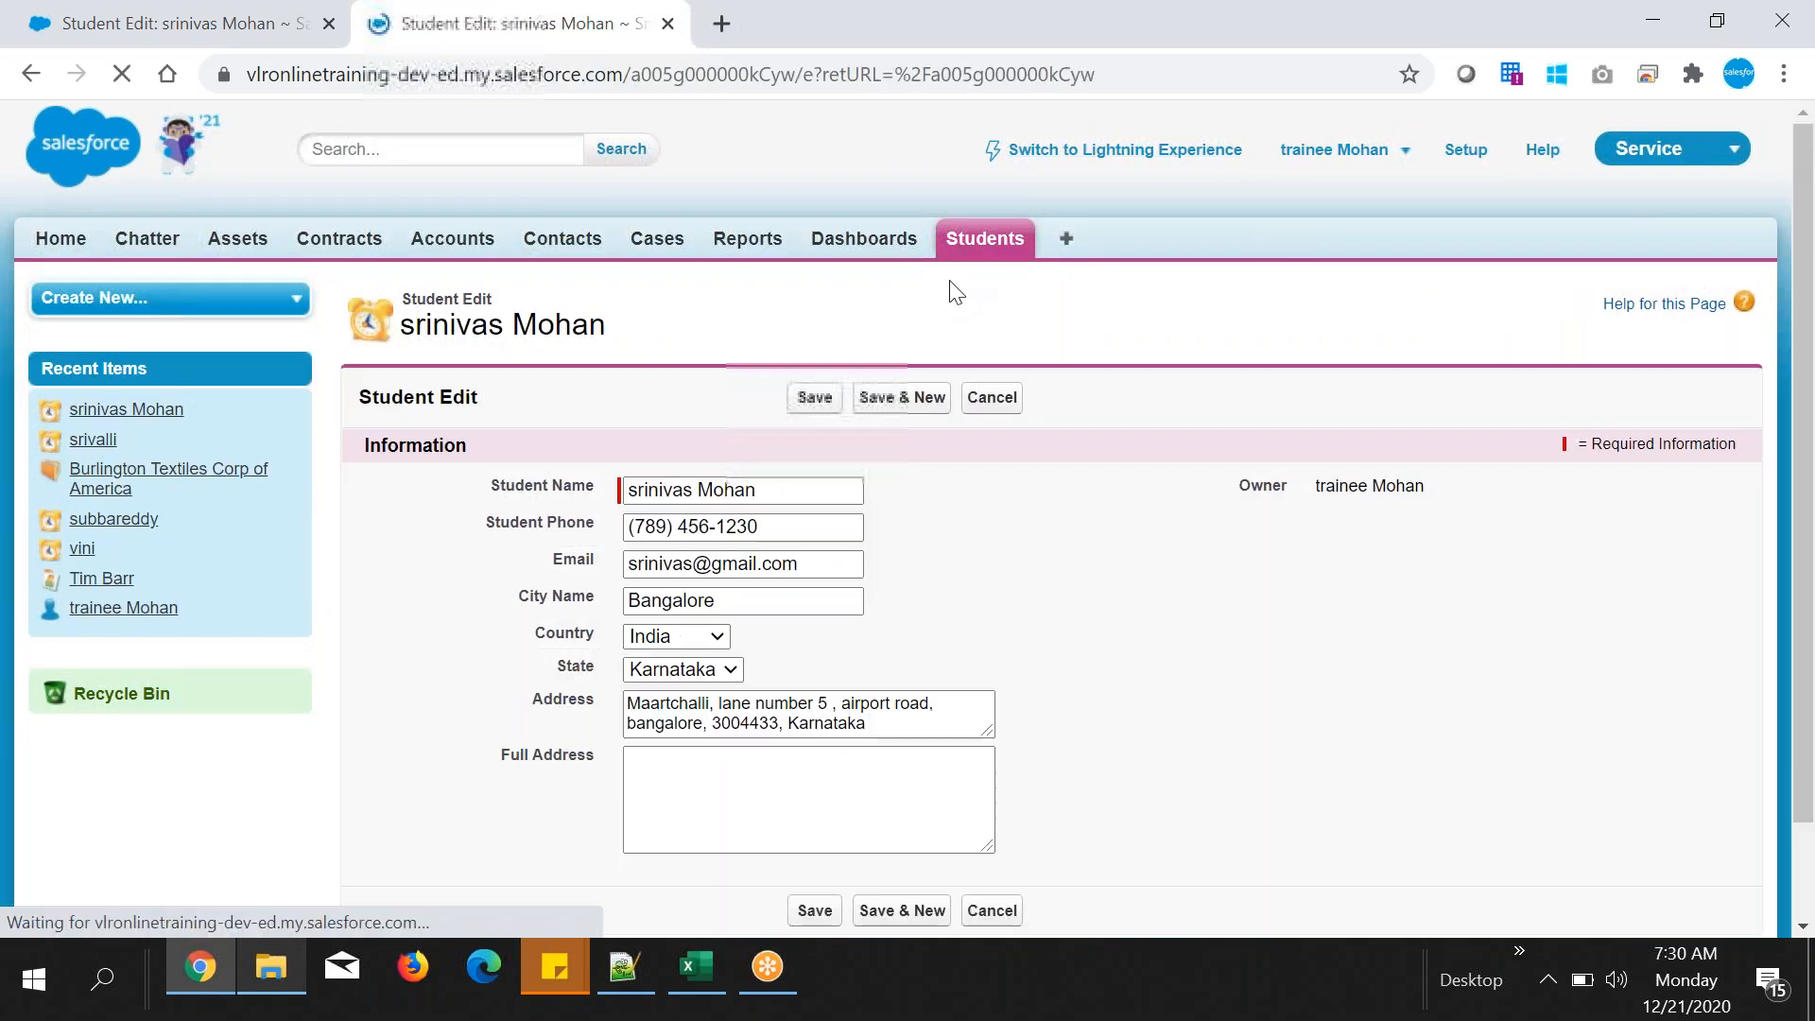
{"action": "scroll", "coordinate": [1418, 568], "scroll_direction": "down", "scroll_amount": 2}
- Enlarge the Full Address and Address text boxes on the student edit form, making Full Address the larger one
{"action": "left_click_drag", "start_coordinate": [501, 644], "coordinate": [689, 672]}
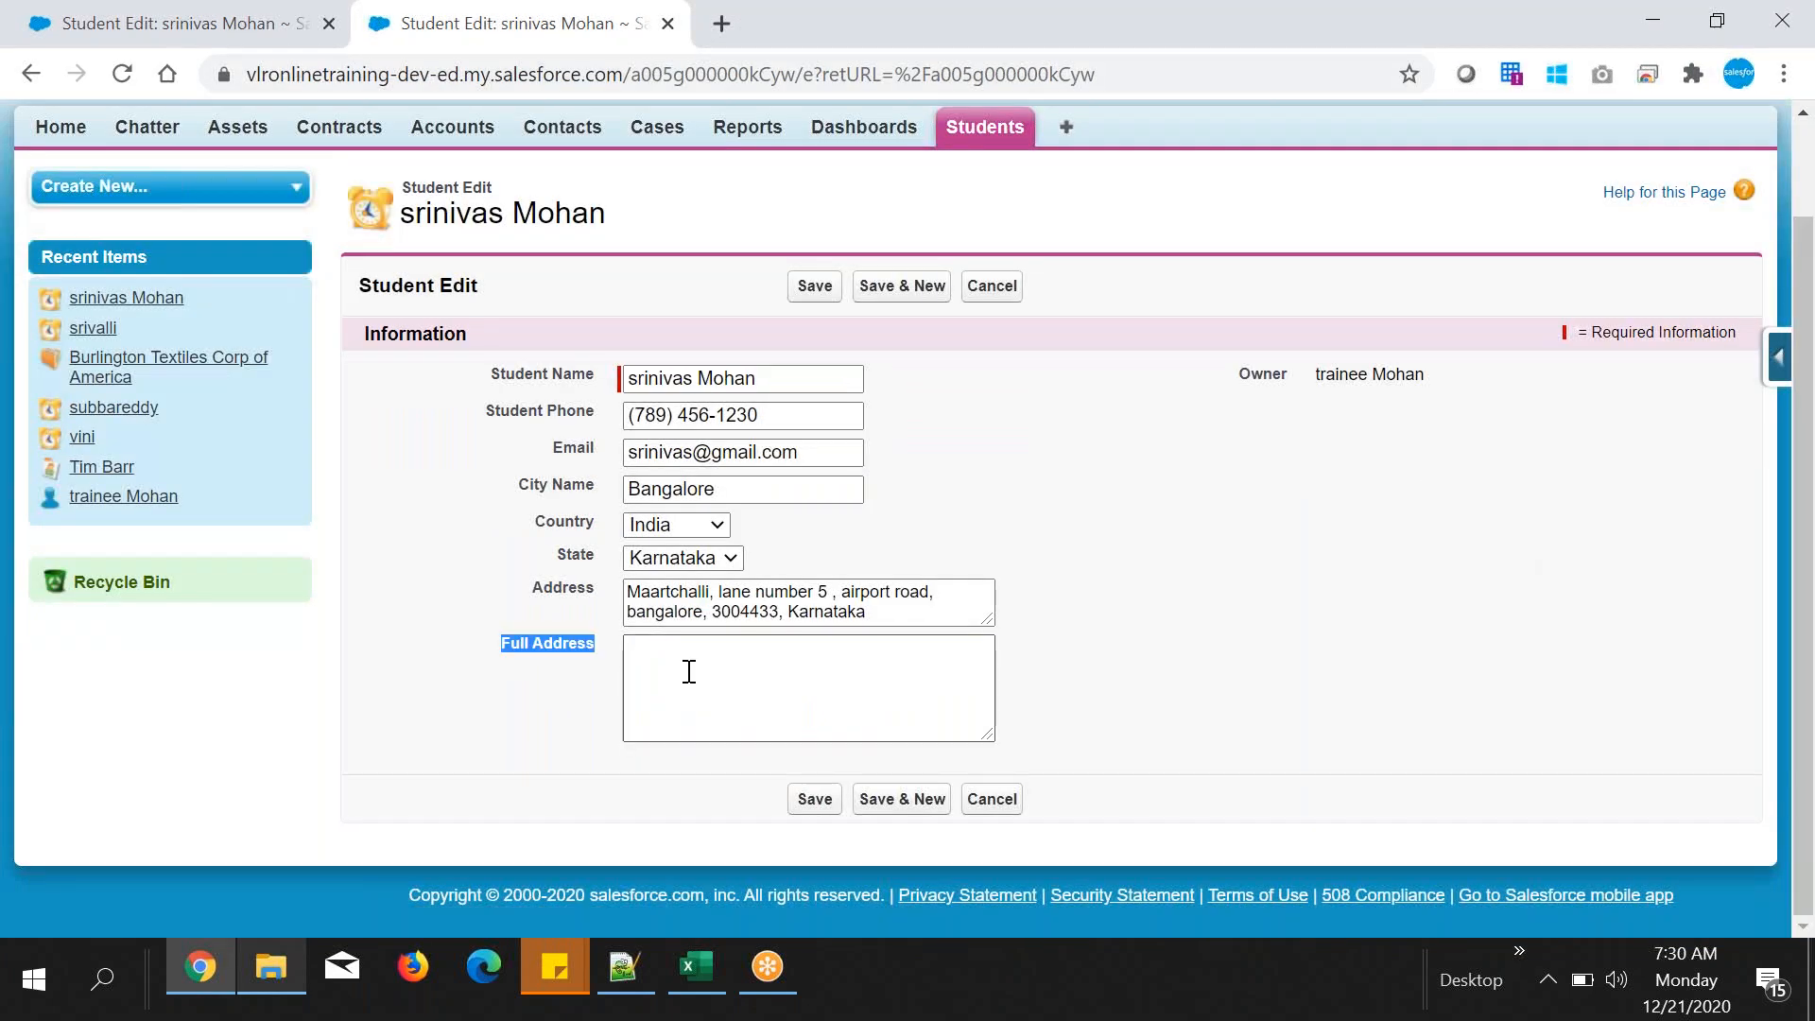
{"action": "left_click_drag", "start_coordinate": [988, 736], "coordinate": [1238, 931]}
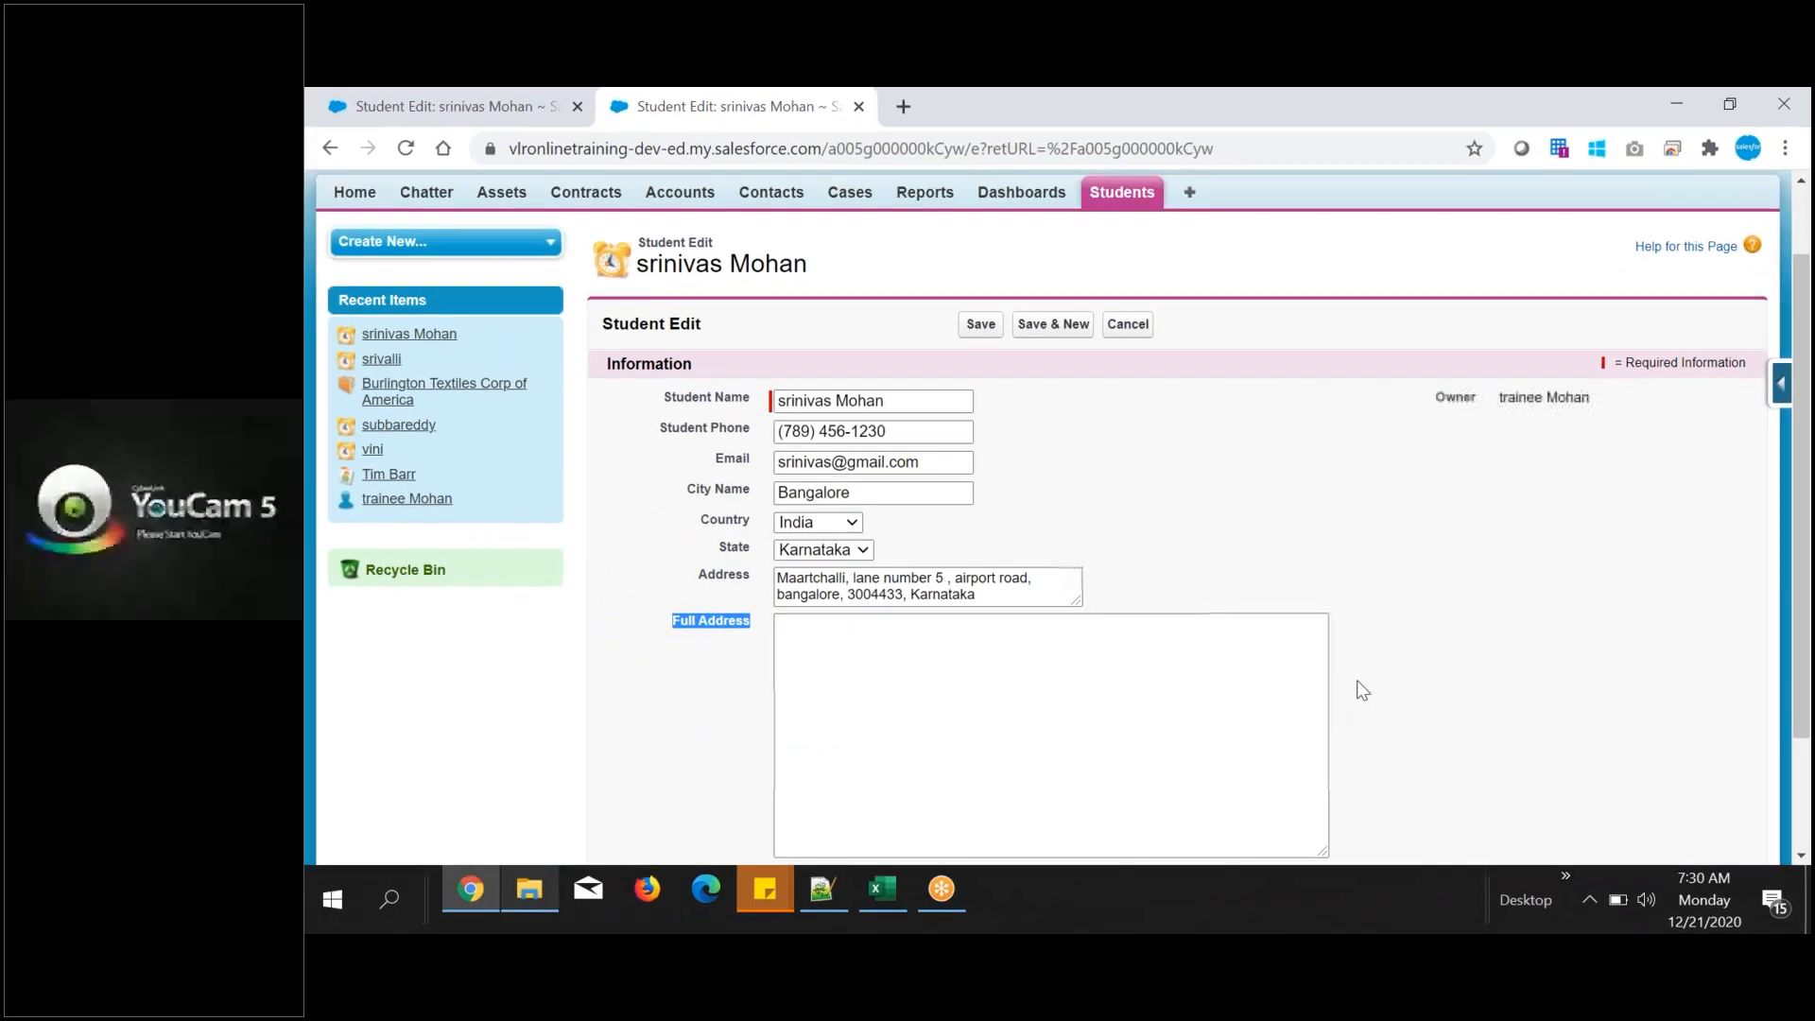
{"action": "scroll", "coordinate": [1346, 693], "scroll_direction": "down", "scroll_amount": 2}
{"action": "left_click_drag", "start_coordinate": [1094, 463], "coordinate": [1233, 467]}
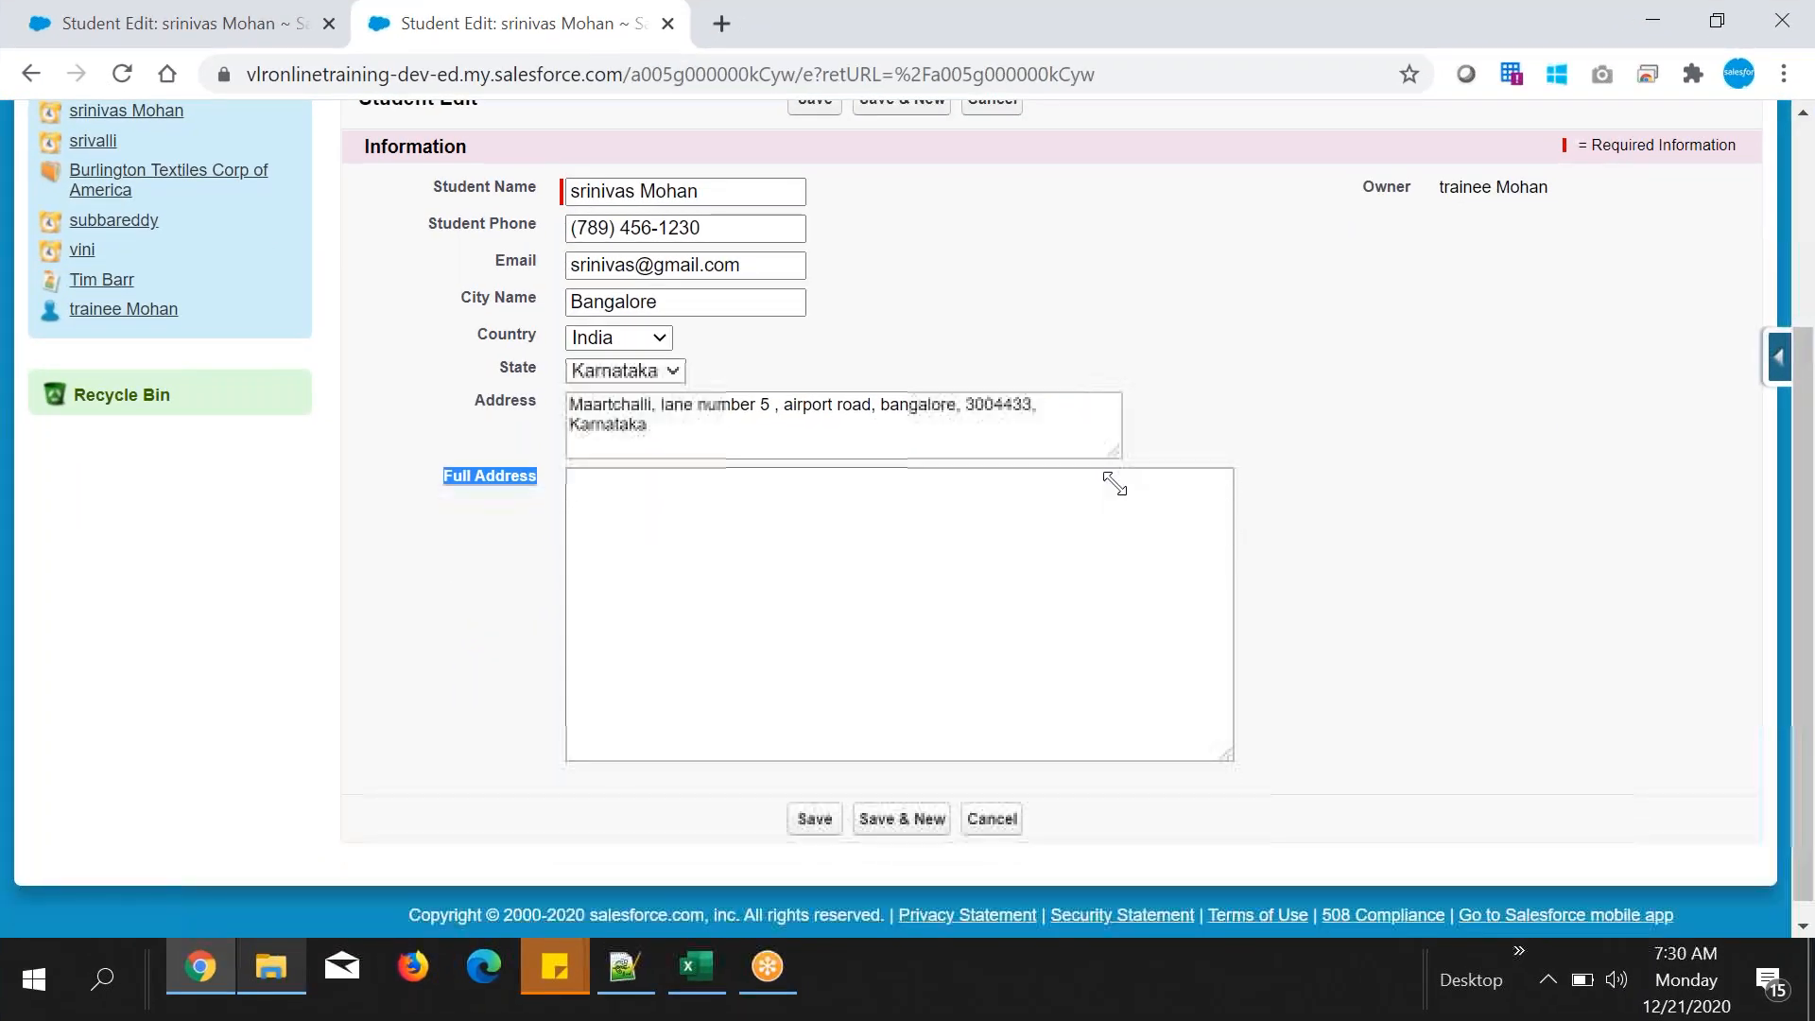
{"action": "left_click_drag", "start_coordinate": [1115, 483], "coordinate": [1142, 488]}
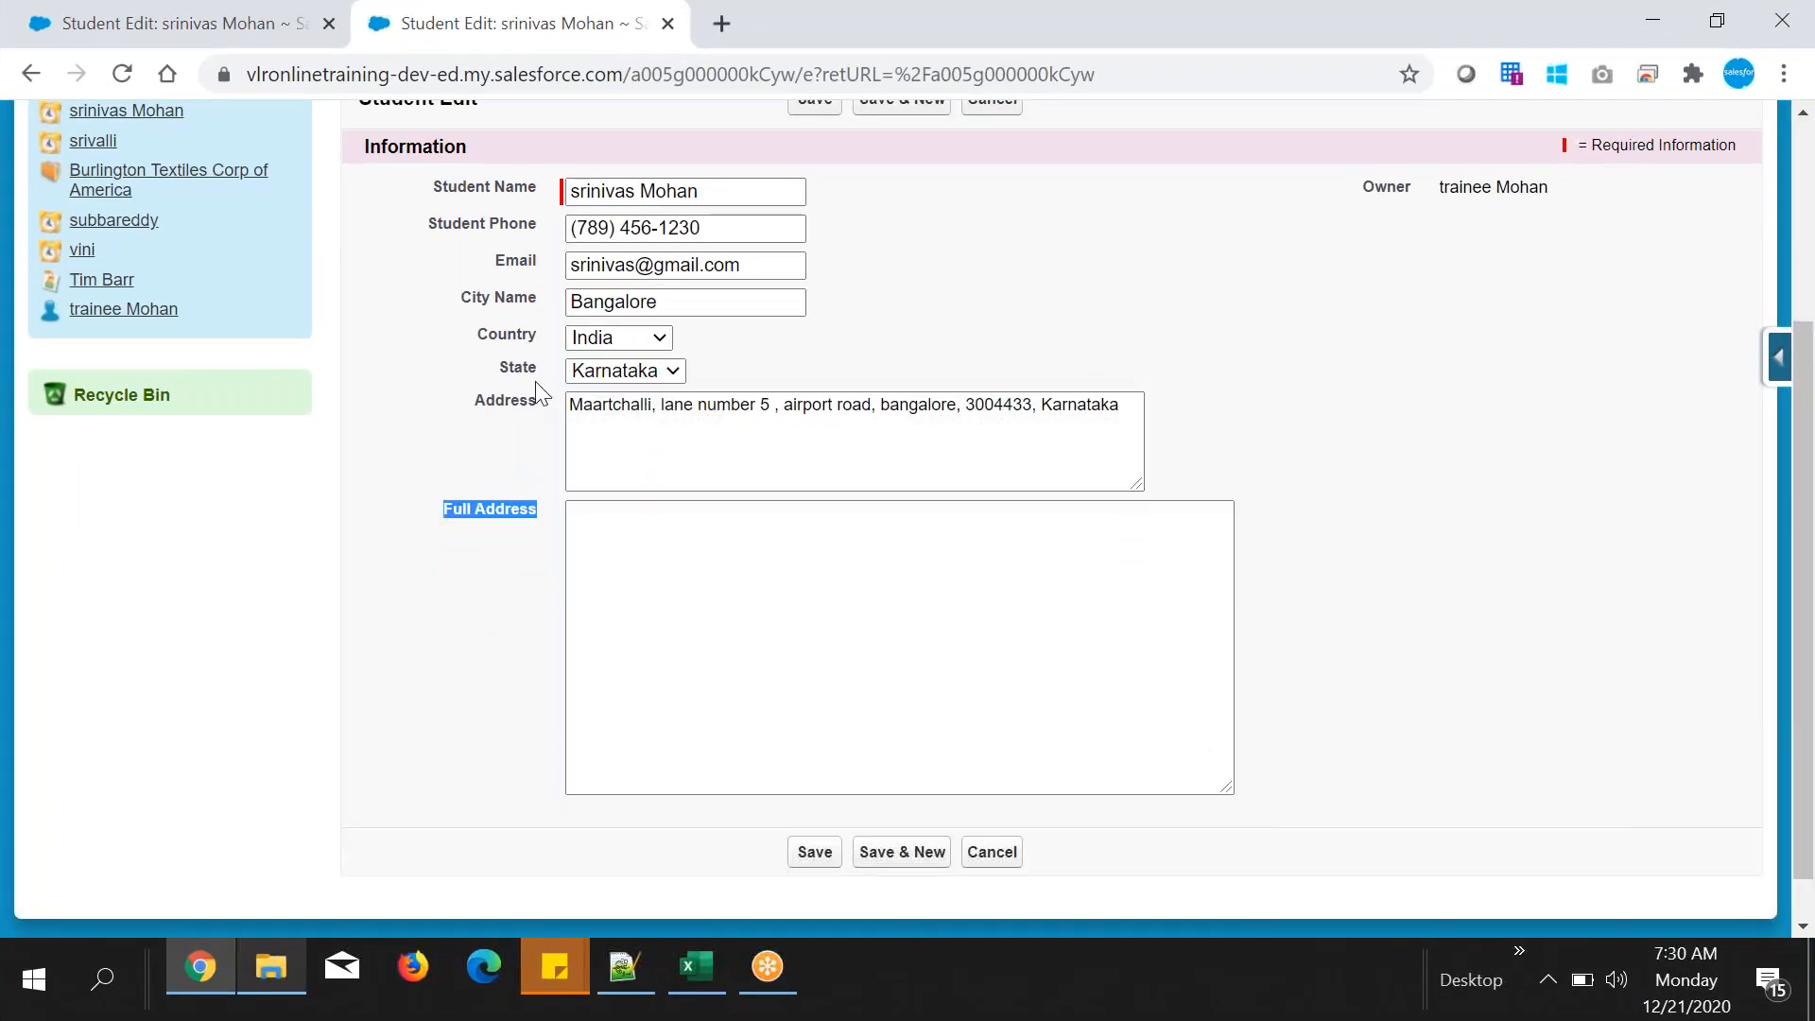
{"action": "left_click_drag", "start_coordinate": [463, 401], "coordinate": [537, 403]}
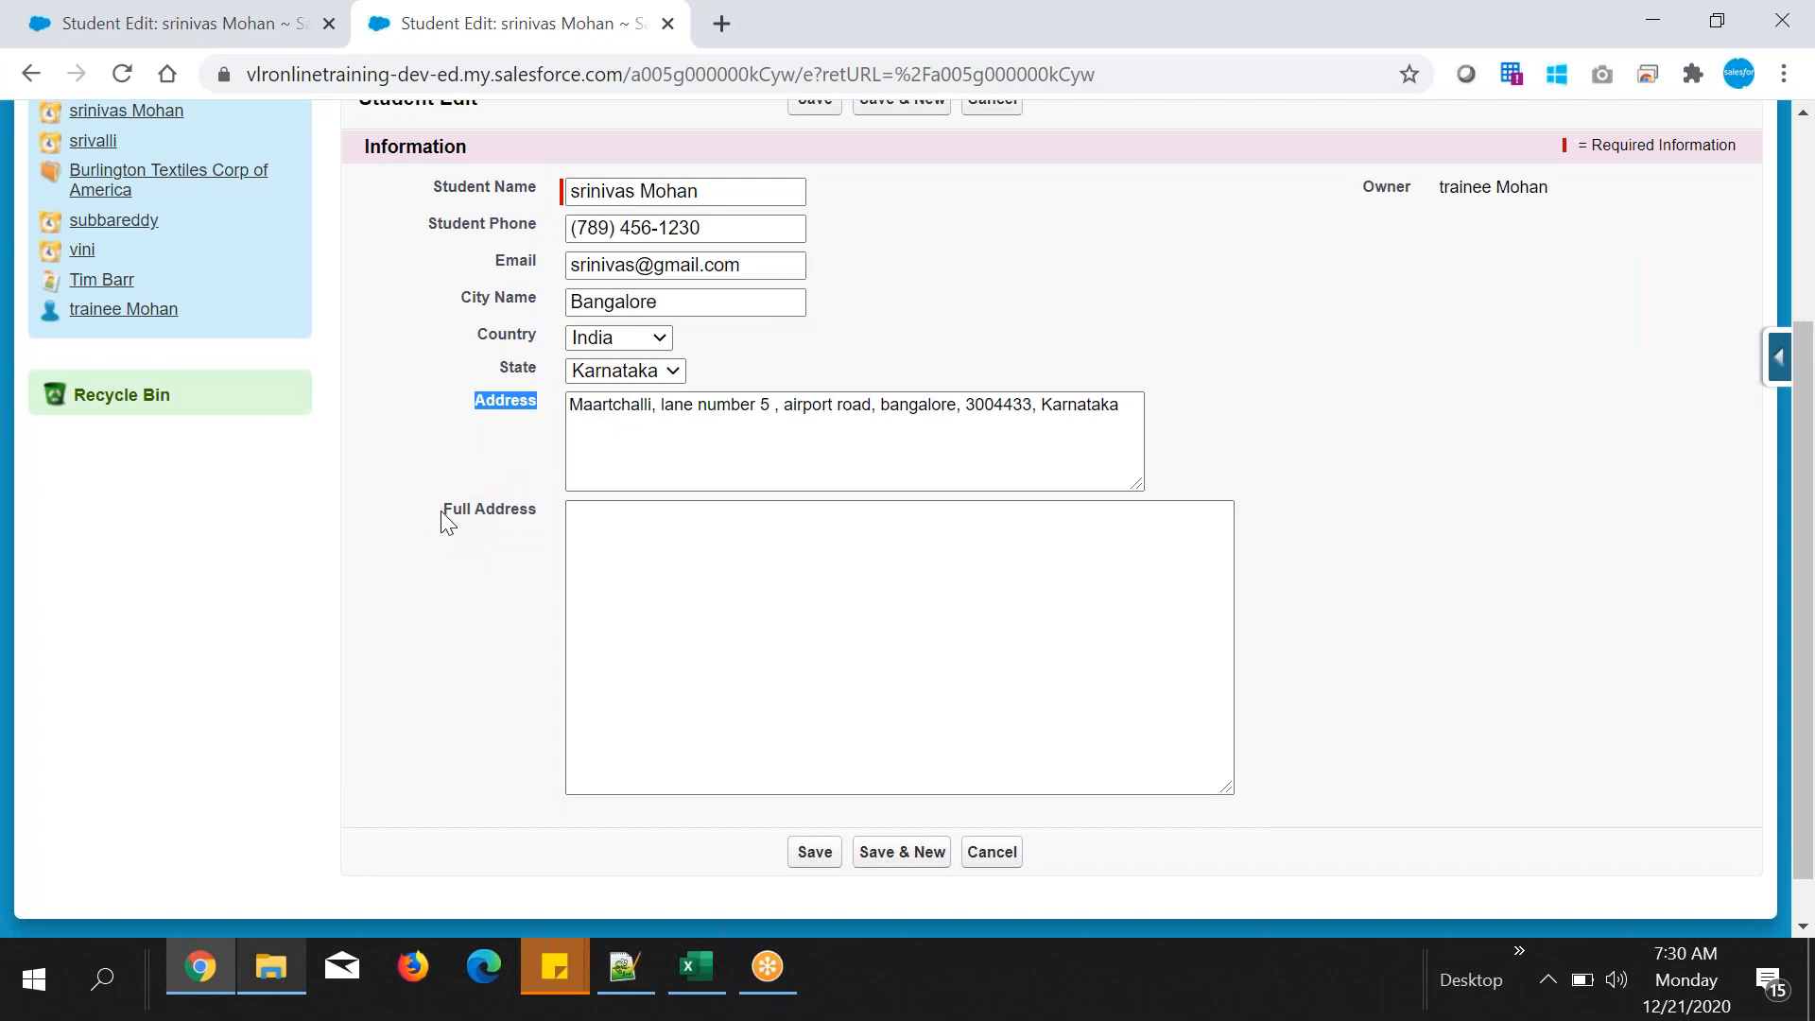
{"action": "left_click_drag", "start_coordinate": [444, 510], "coordinate": [542, 508]}
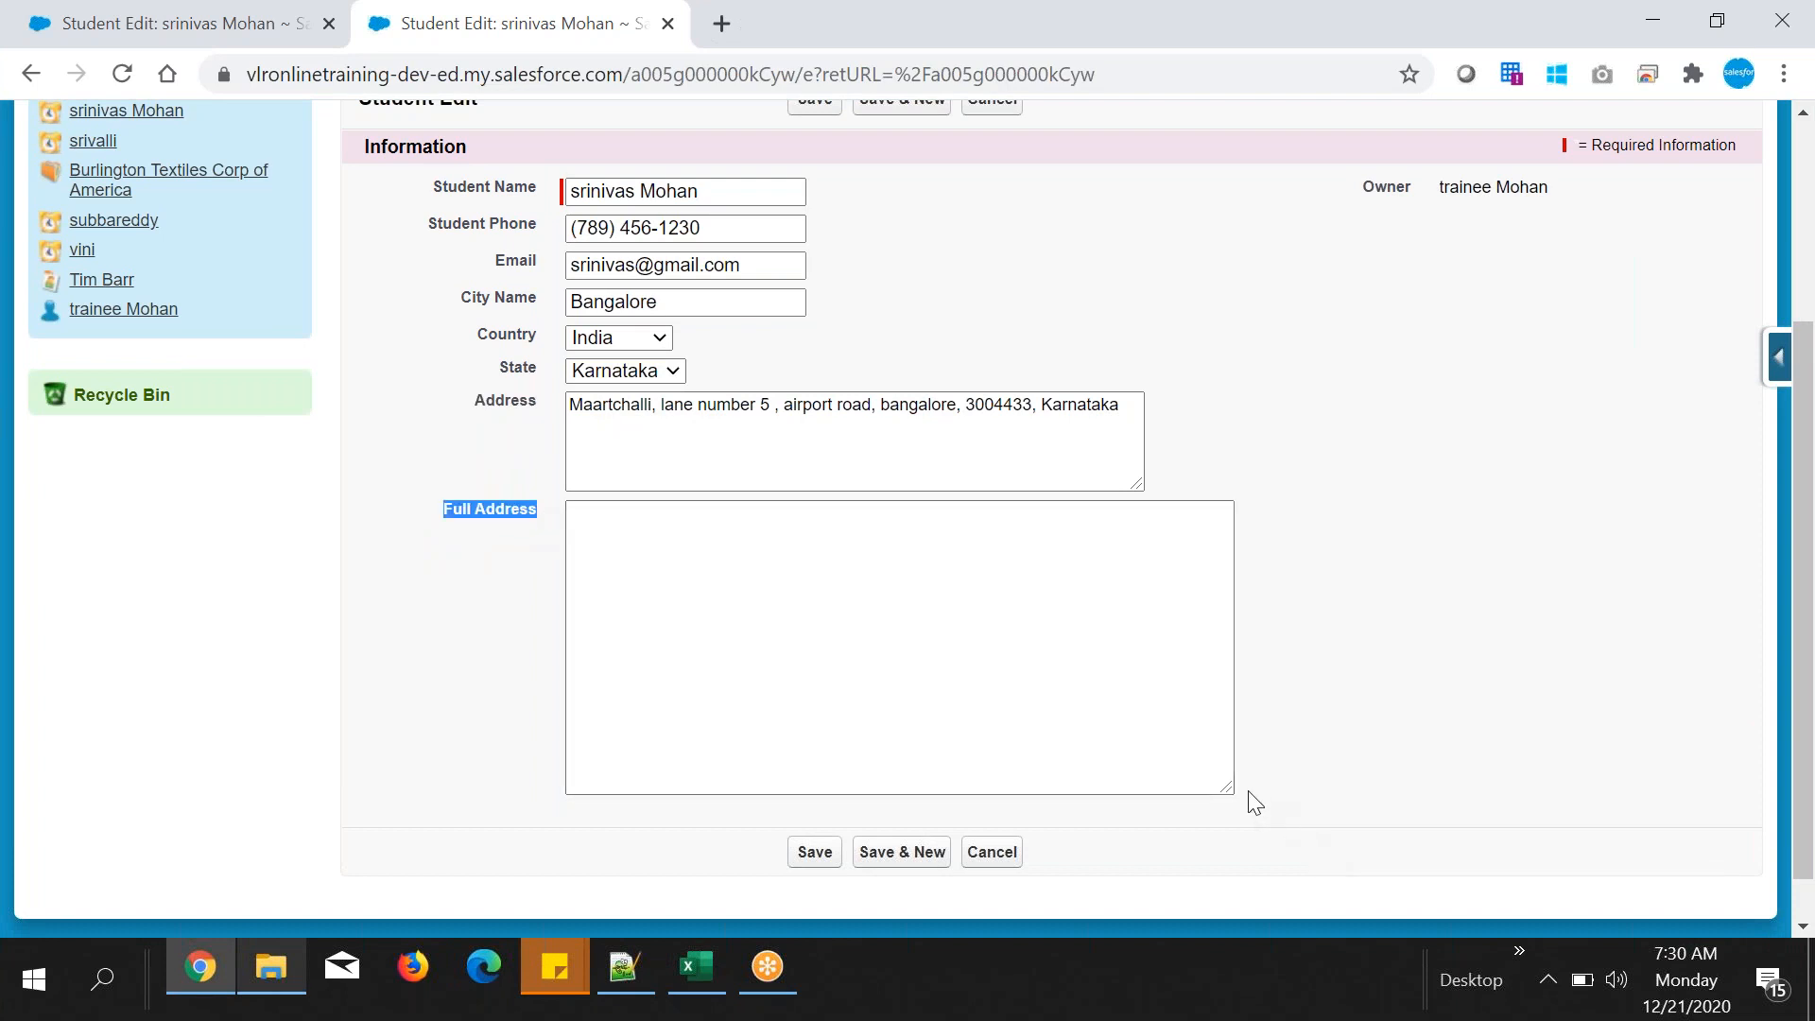
{"action": "left_click_drag", "start_coordinate": [1220, 786], "coordinate": [1182, 767]}
- Copy the complete text of the Address box into the empty Full Address box
{"action": "left_click", "coordinate": [1028, 549]}
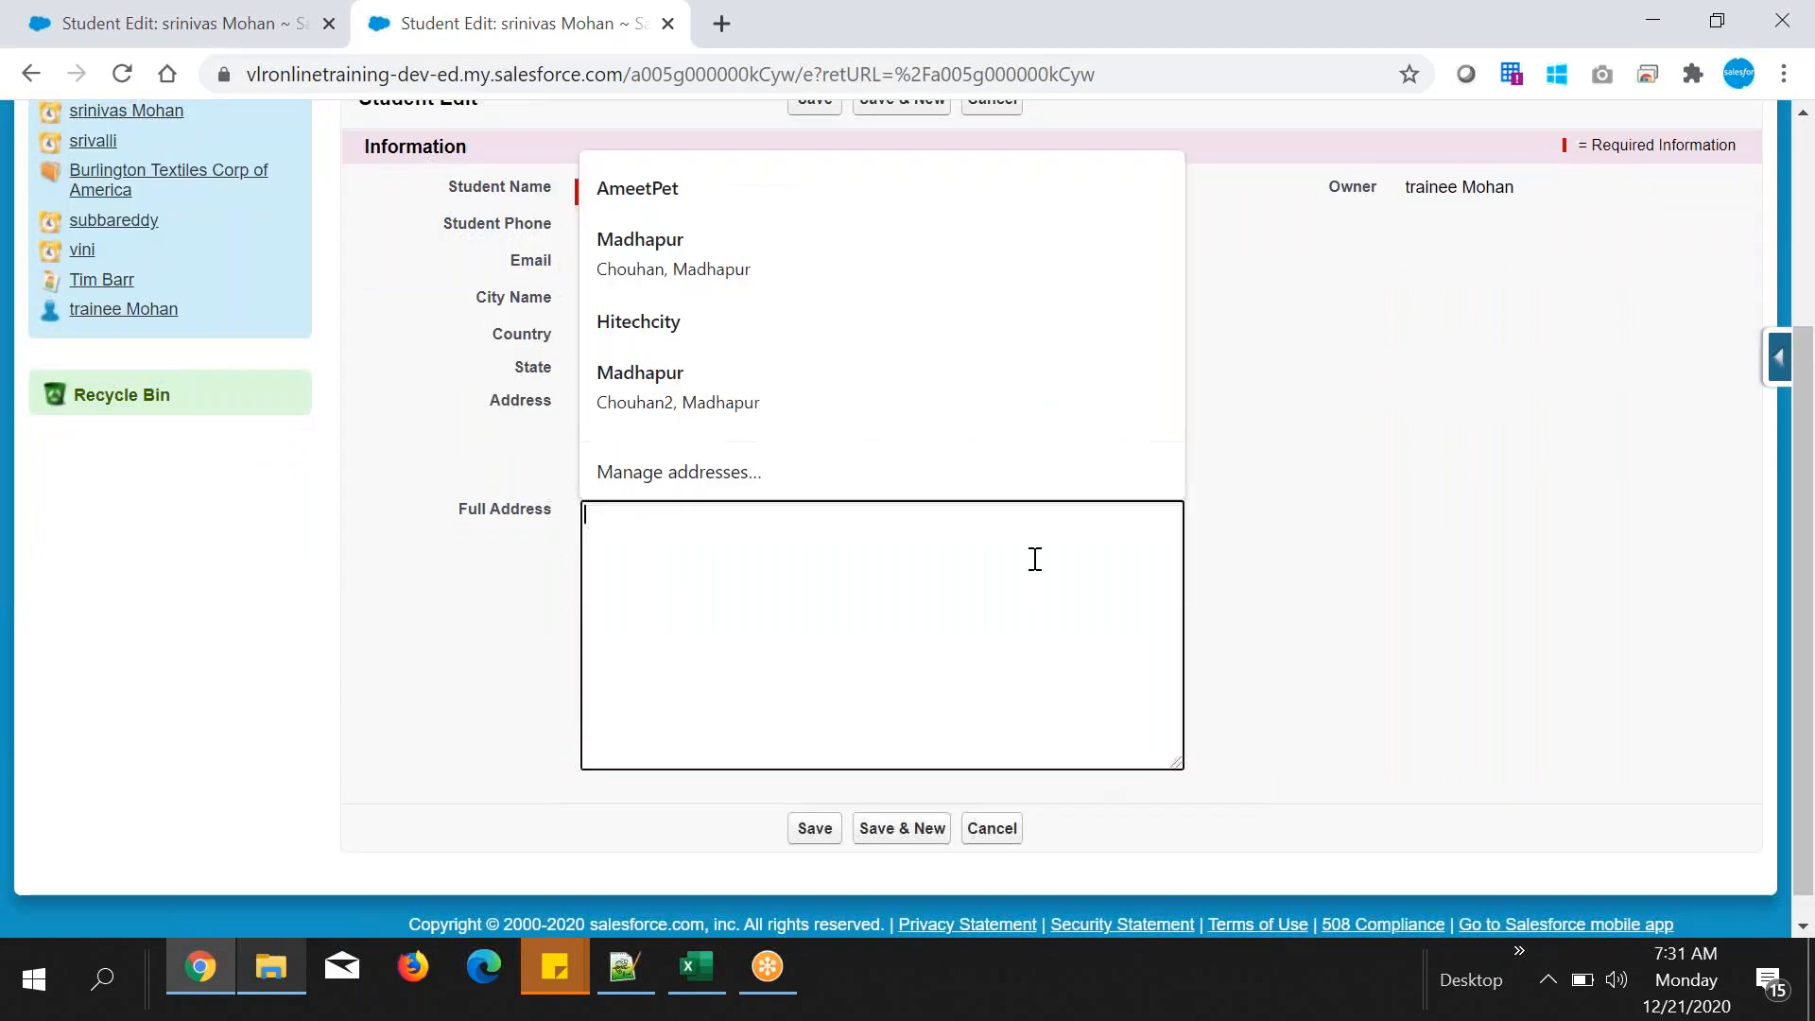
{"action": "left_click", "coordinate": [1573, 536]}
{"action": "left_click", "coordinate": [943, 528]}
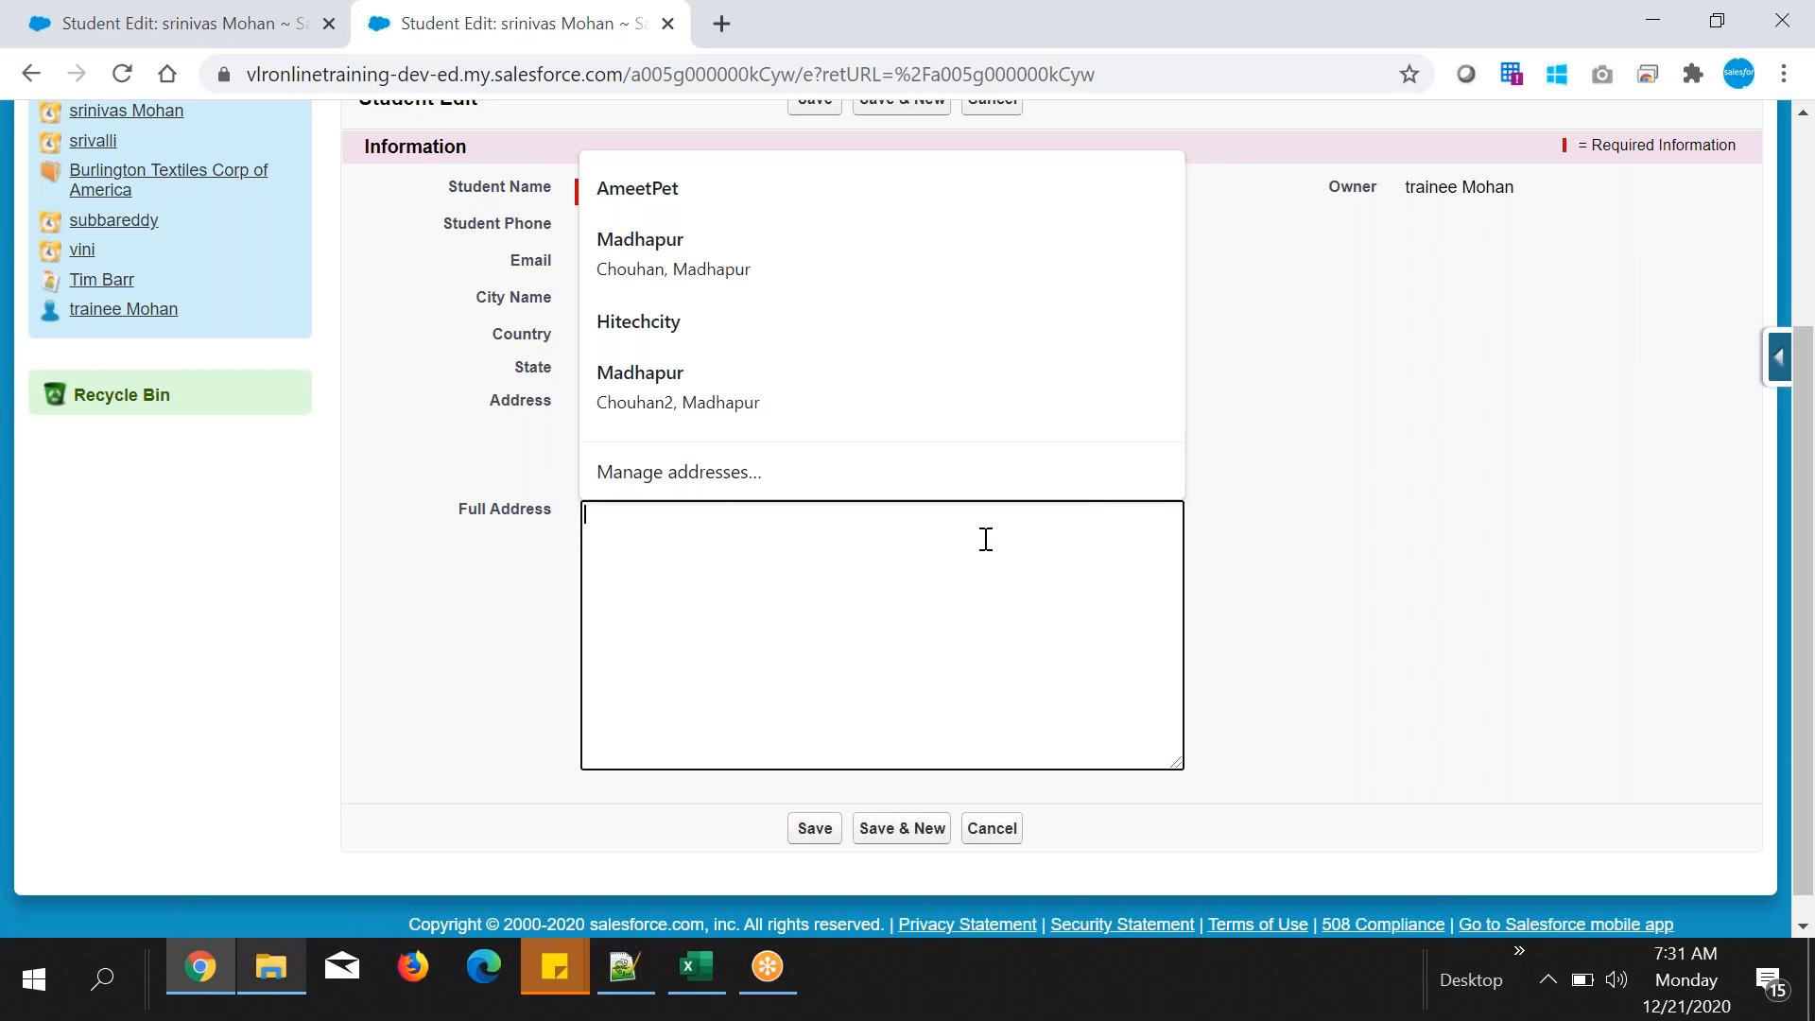
{"action": "left_click", "coordinate": [1158, 455]}
{"action": "left_click_drag", "start_coordinate": [1147, 415], "coordinate": [473, 409]}
{"action": "key", "text": "ctrl+c"}
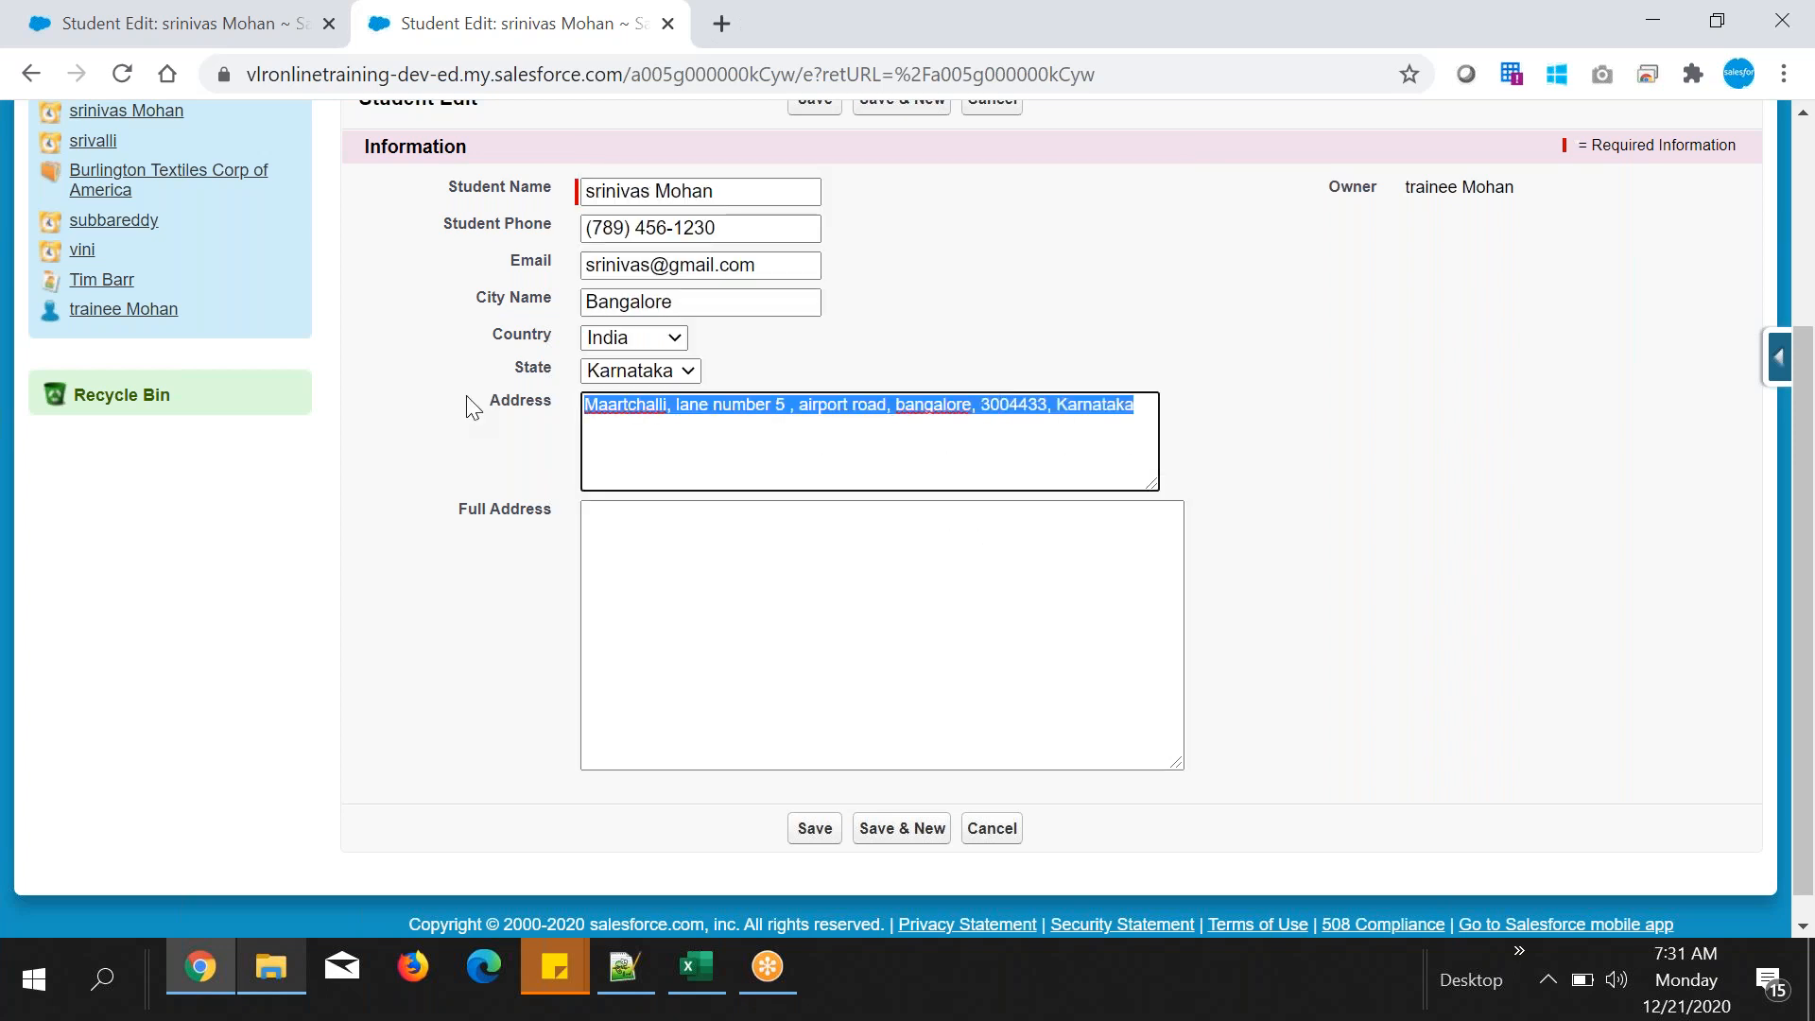
{"action": "left_click", "coordinate": [697, 531]}
{"action": "key", "text": "ctrl+v"}
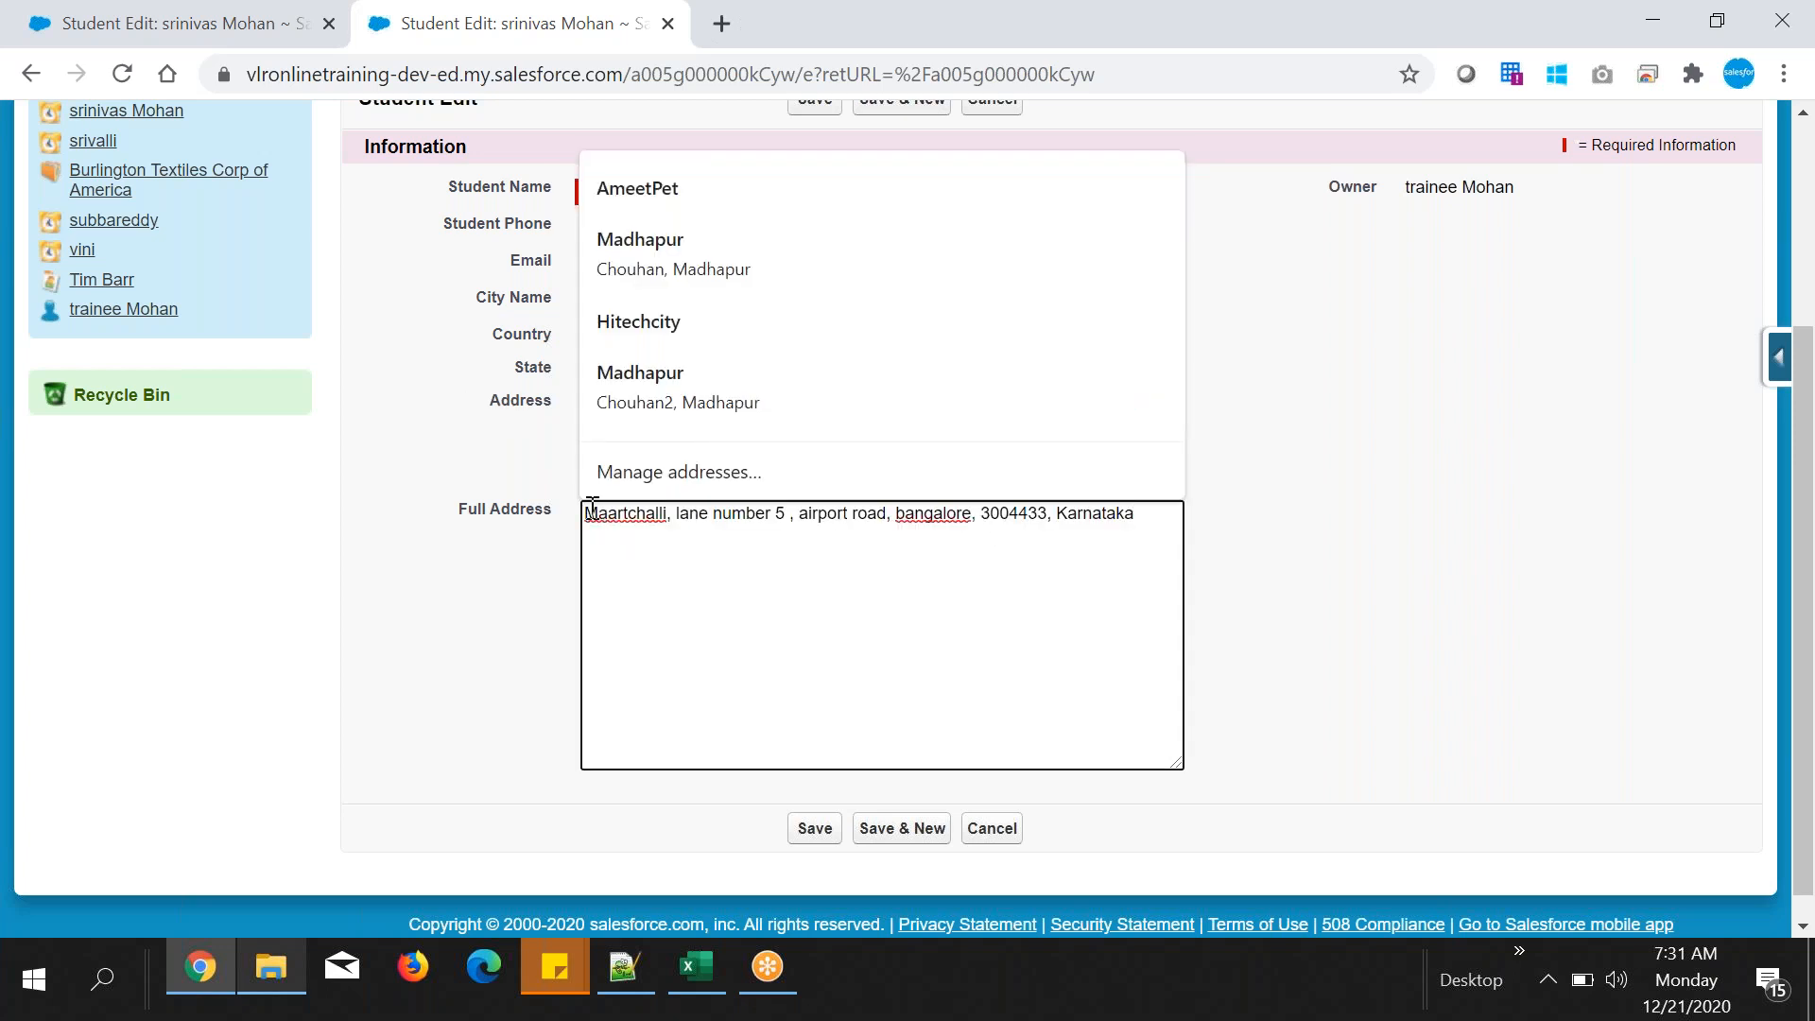
- Add the heading "Current Address:" above the Full Address text and break the address parts onto separate lines
{"action": "left_click", "coordinate": [626, 515]}
{"action": "key", "text": "Return"}
{"action": "key", "text": "Up"}
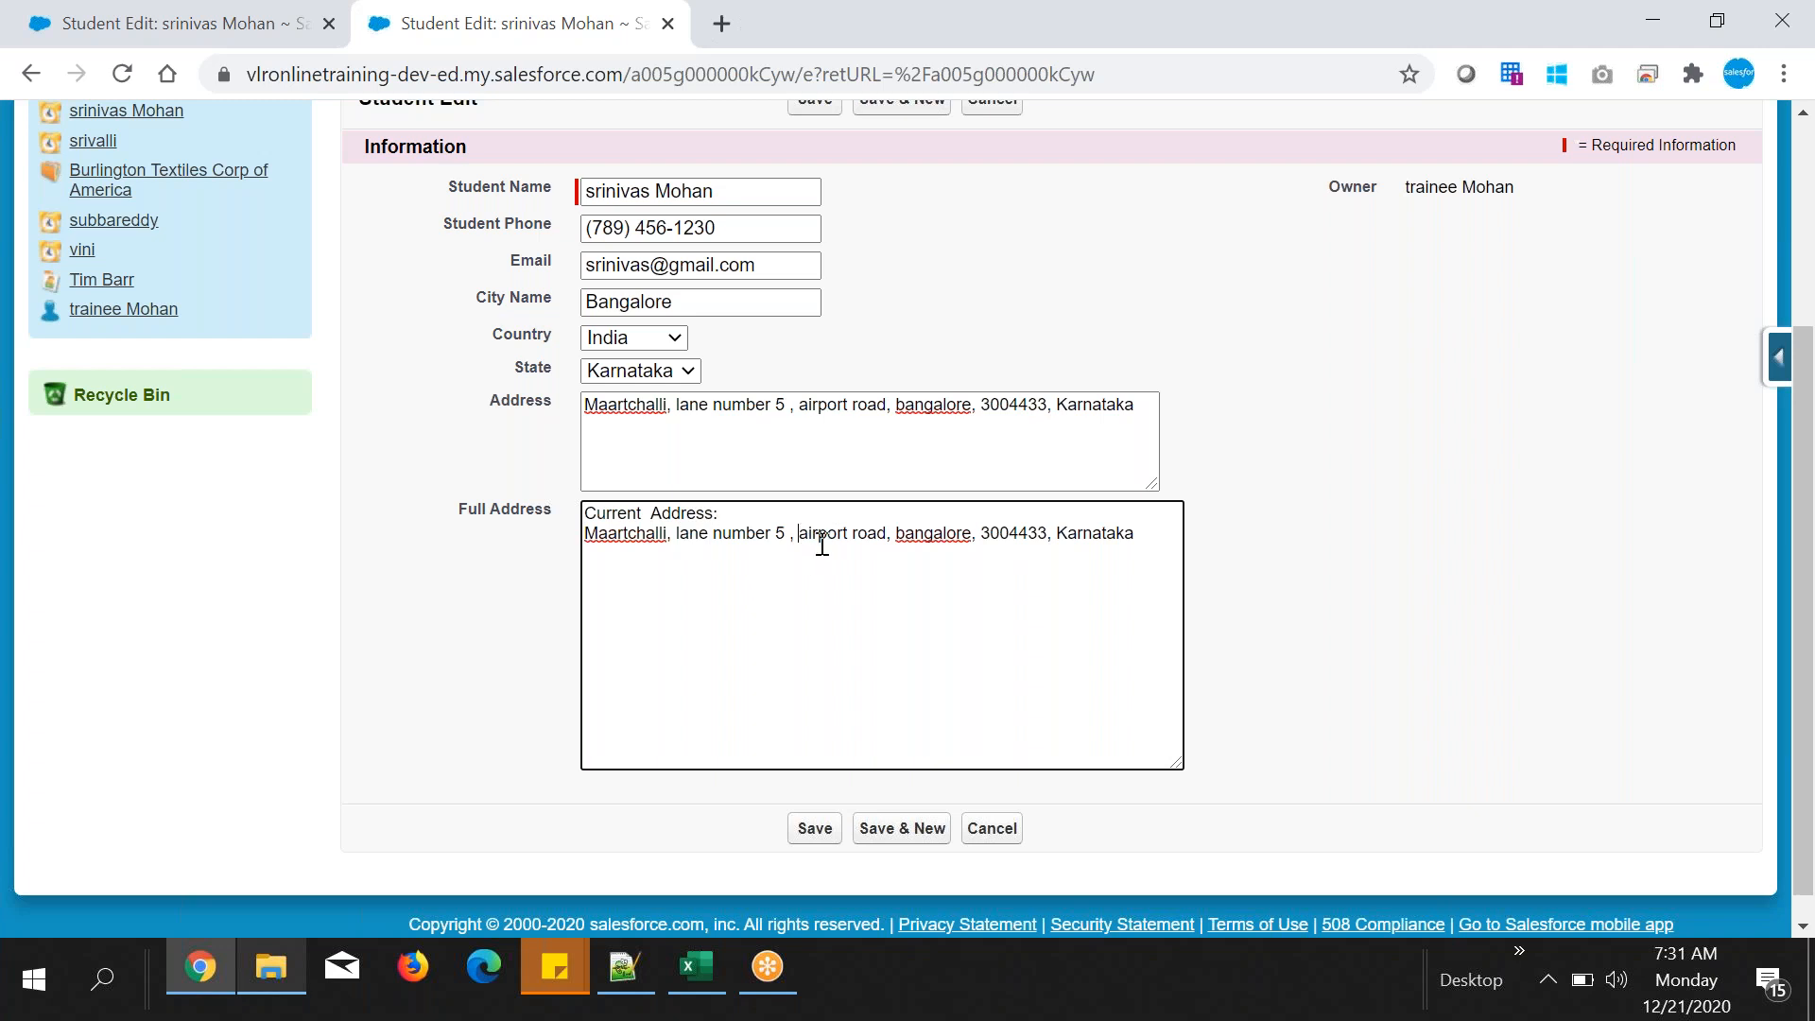
{"action": "key", "text": "Return"}
{"action": "left_click", "coordinate": [768, 554]}
{"action": "key", "text": "Return"}
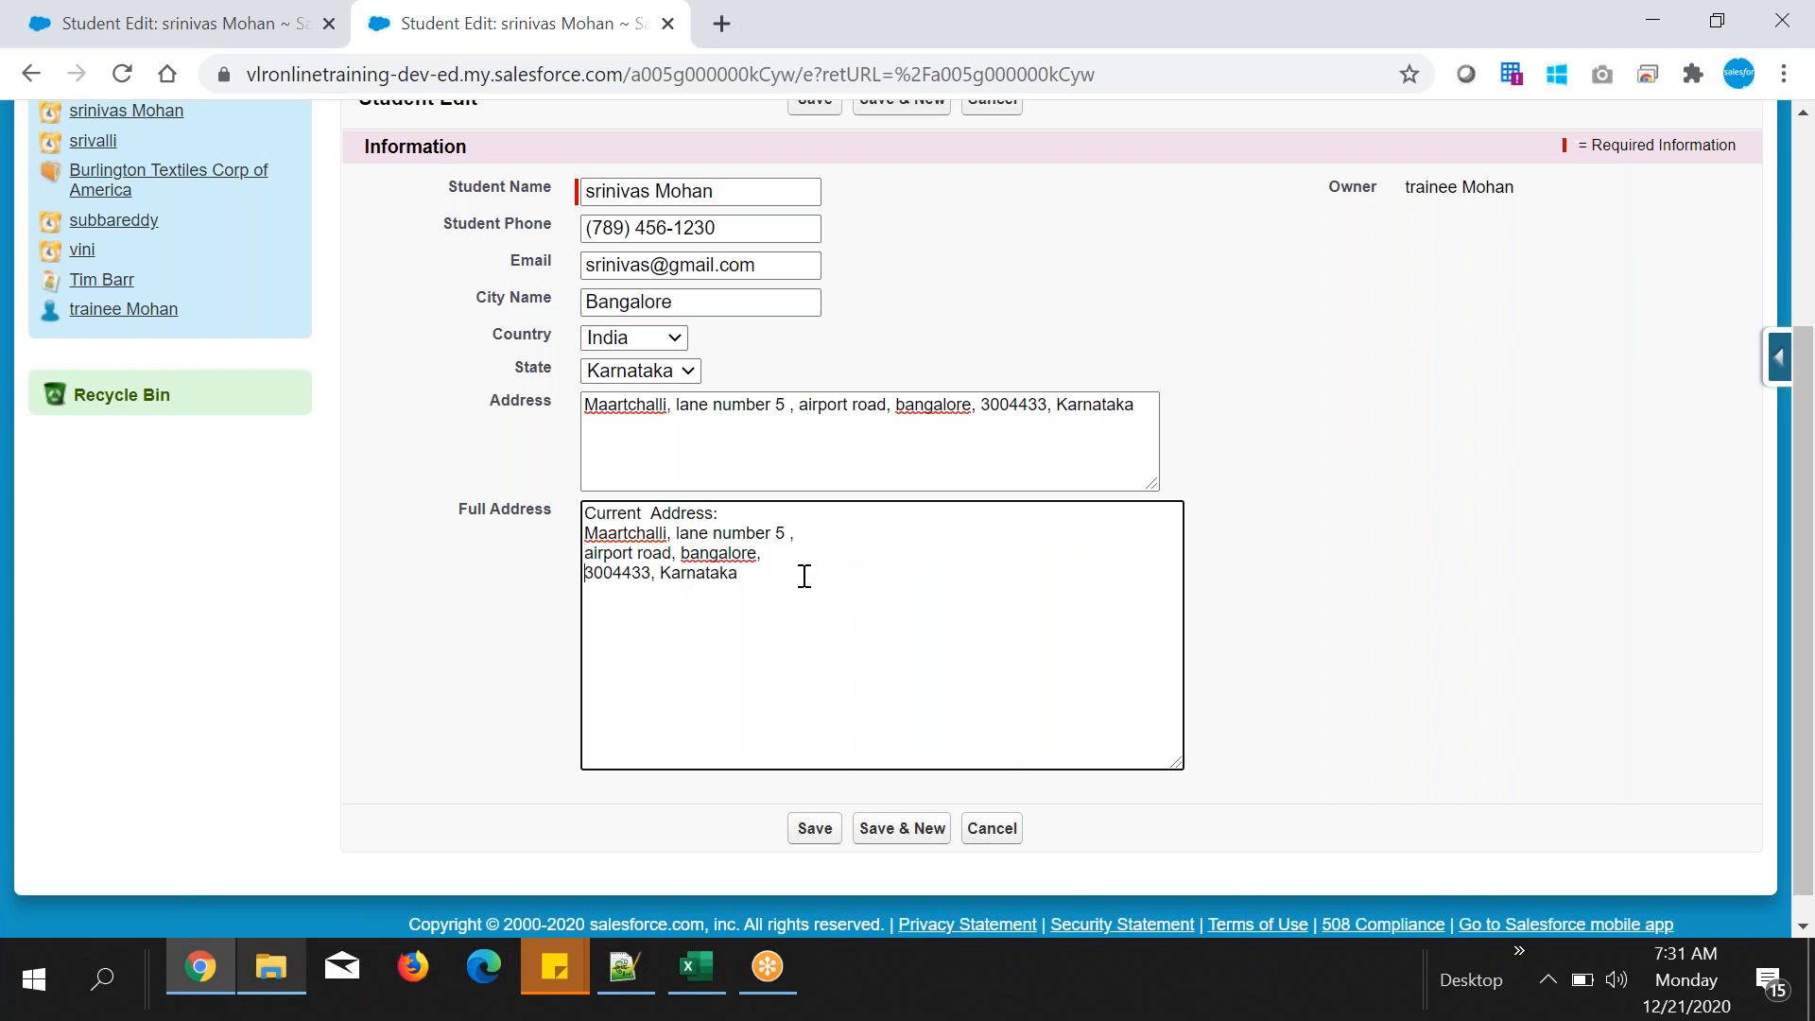
{"action": "key", "text": "Return"}
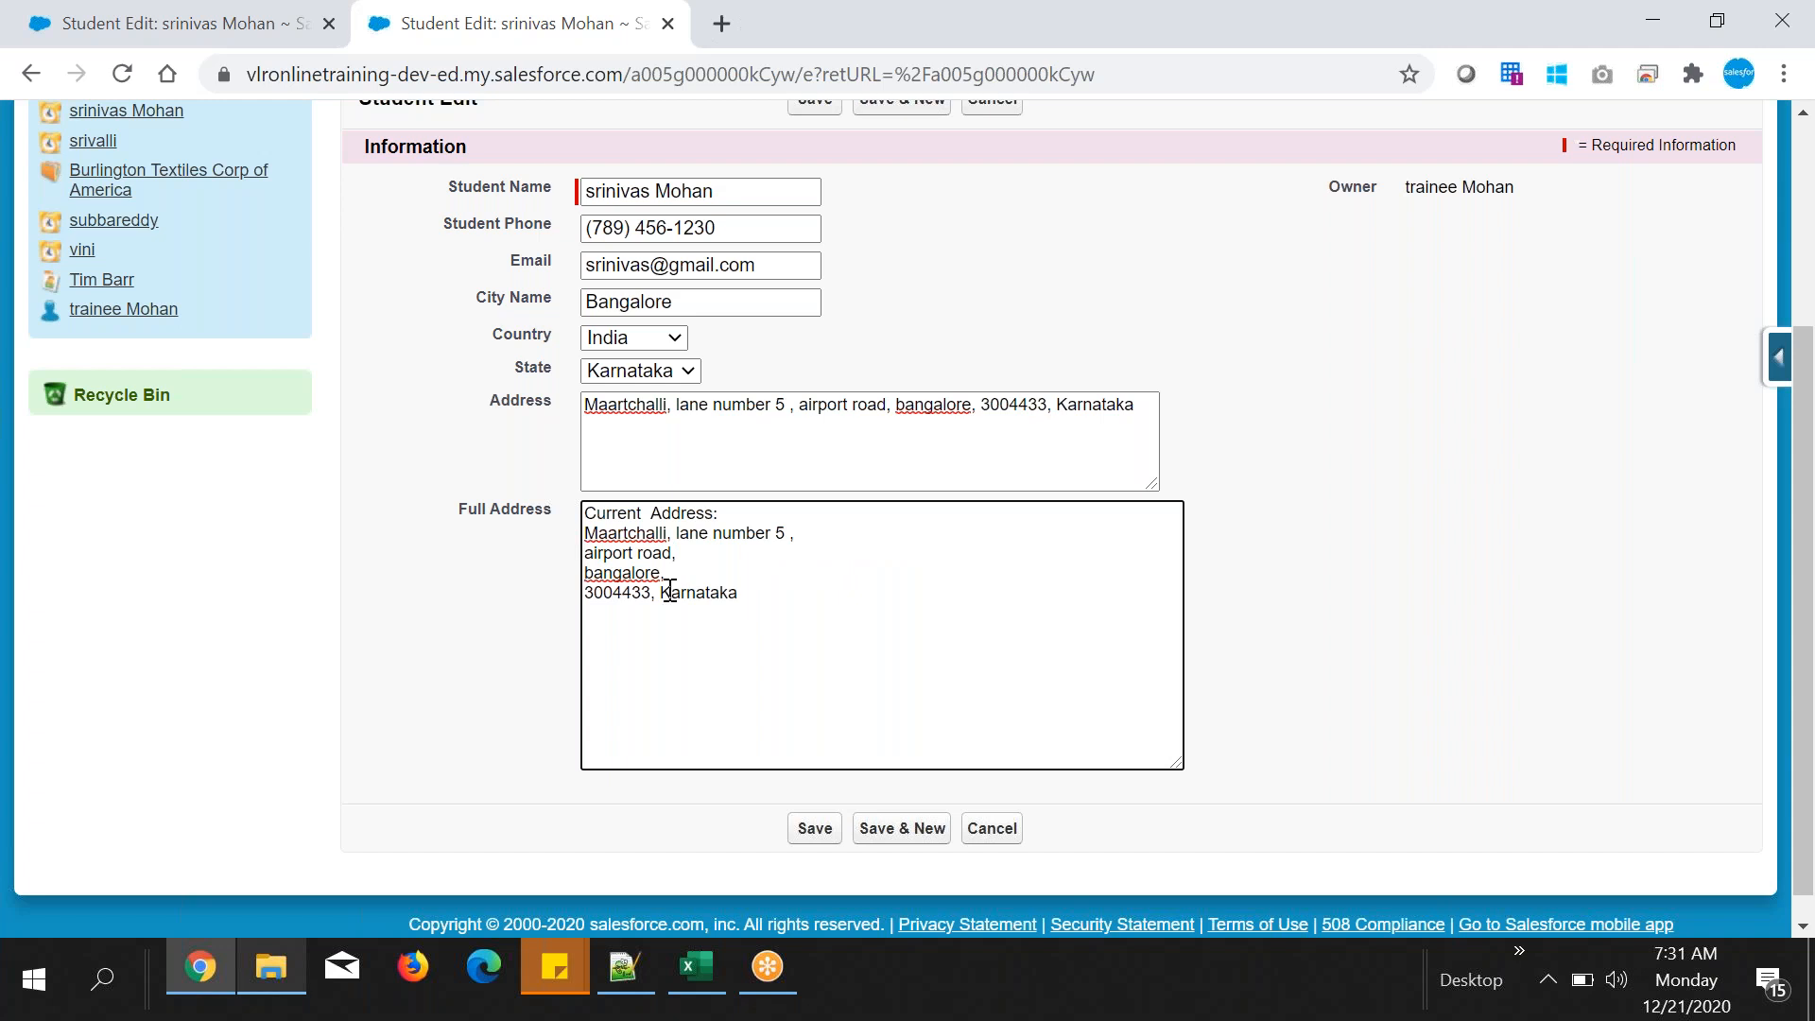
{"action": "key", "text": "Return"}
- Add a "Perminant address:" heading below the current address and put a row of equals signs under both headings
{"action": "type", "text": "Permian"}
{"action": "key", "text": "BackSpace"}
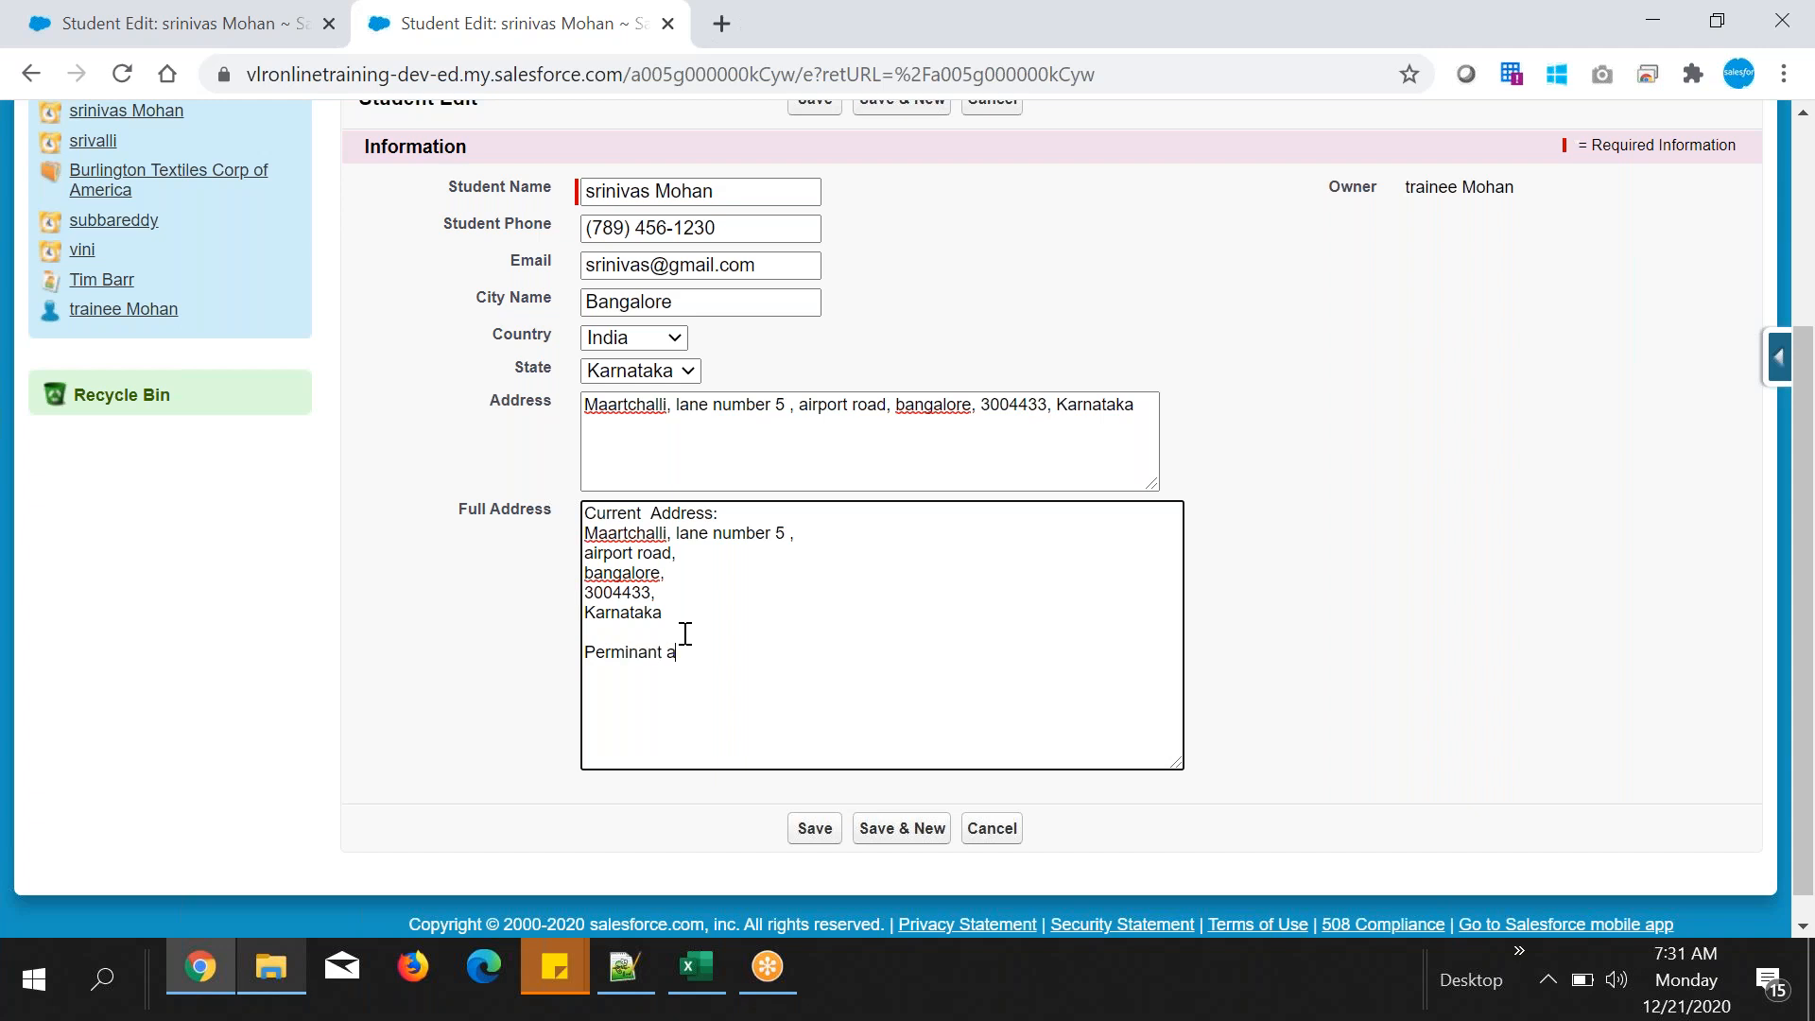
{"action": "key", "text": "Return"}
{"action": "type", "text": "========================="}
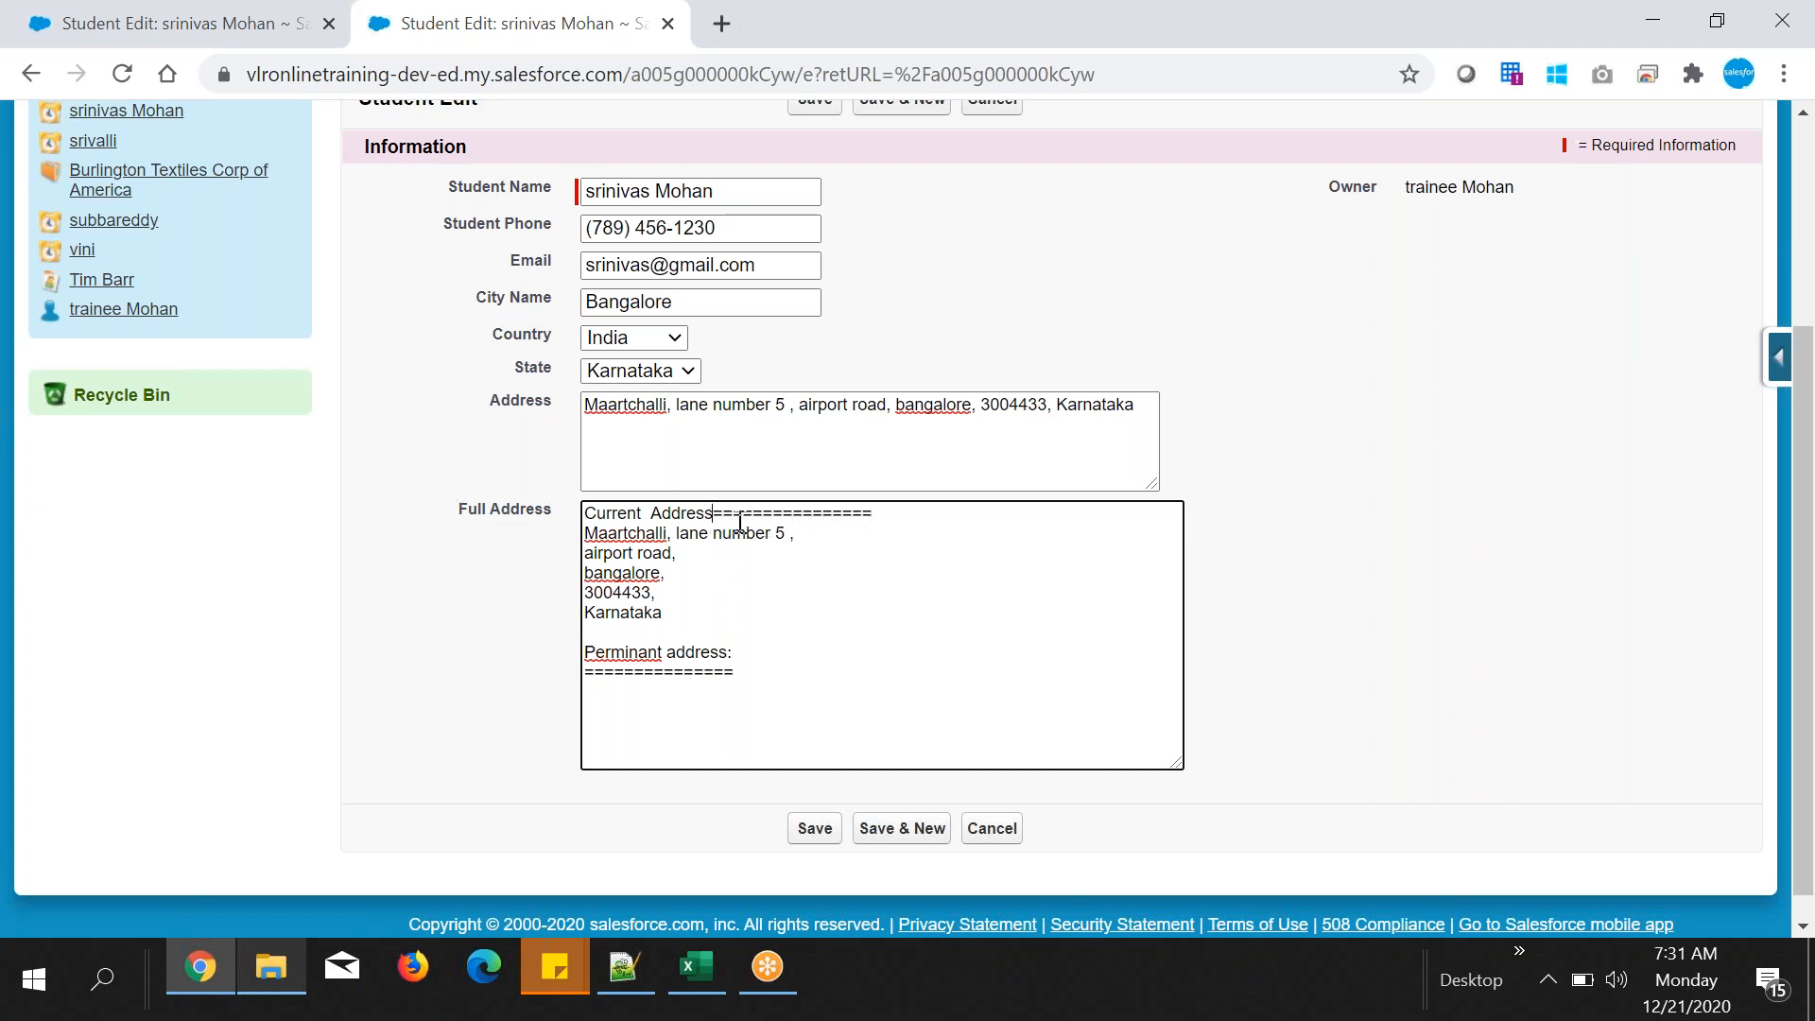
{"action": "type", "text": ":"}
{"action": "key", "text": "Return"}
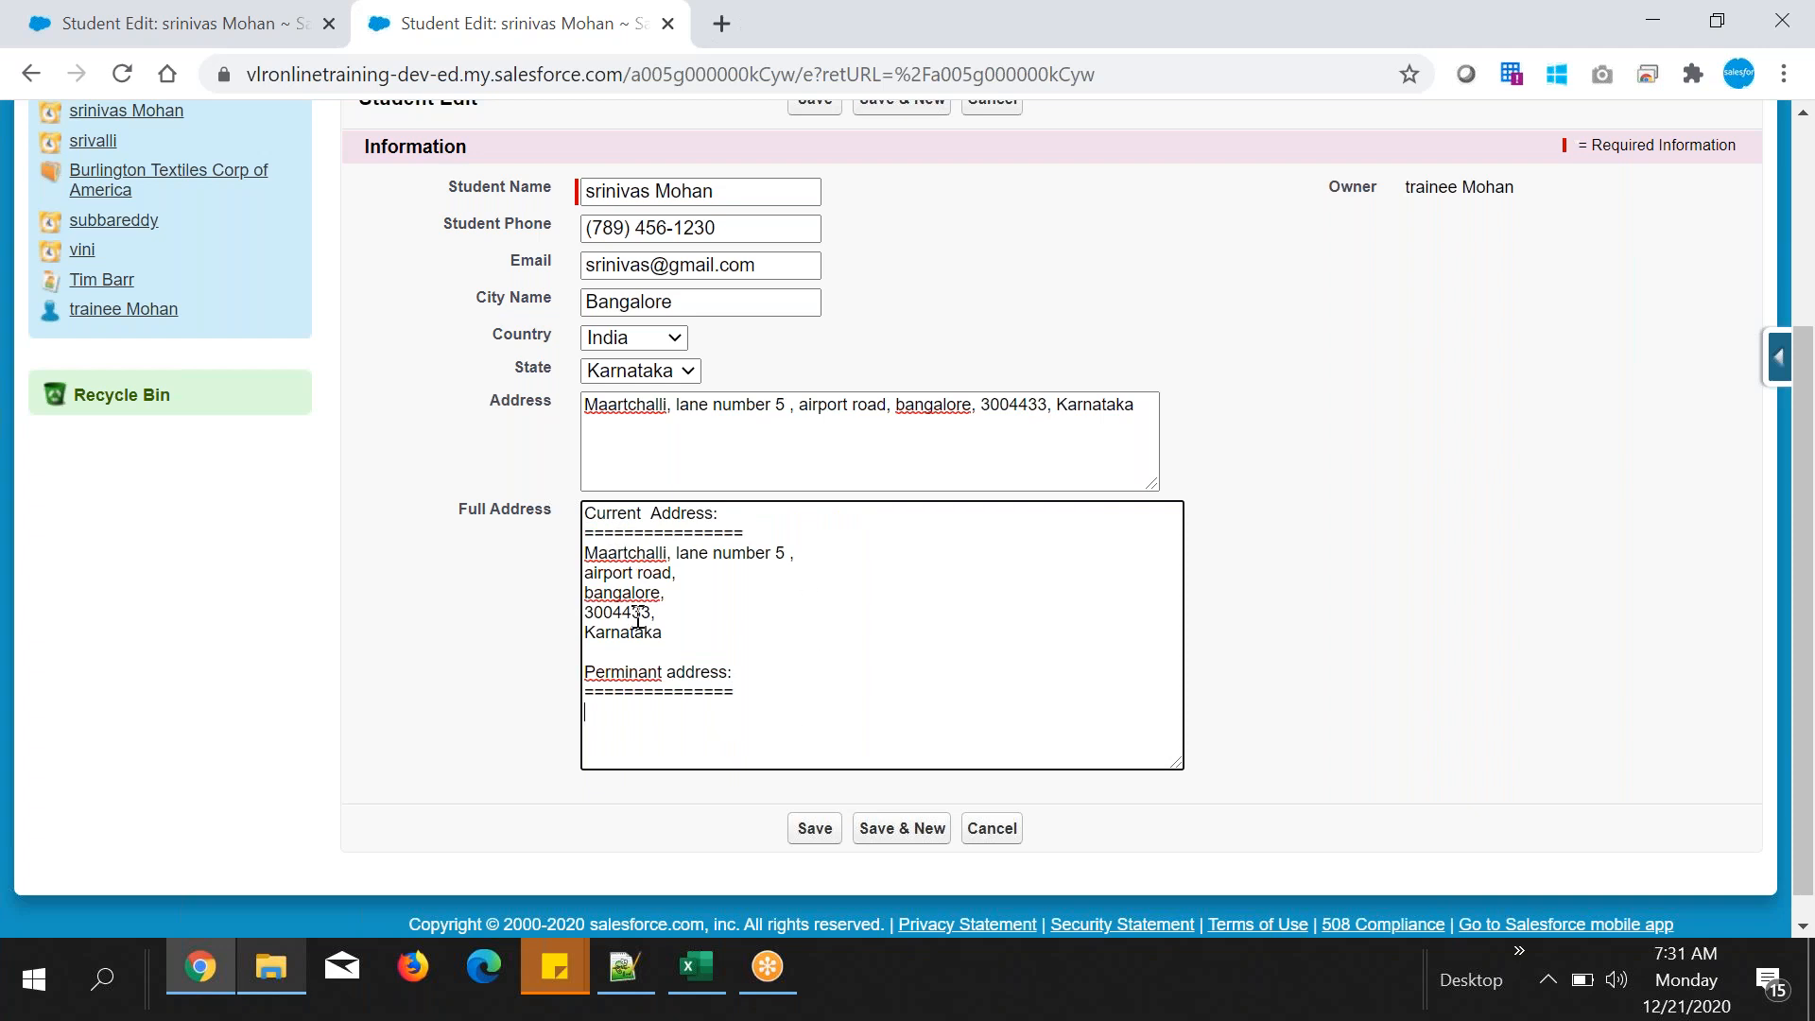
- Copy the current address lines beneath the "Perminant address:" heading and save the student record
{"action": "left_click_drag", "start_coordinate": [665, 632], "coordinate": [559, 559]}
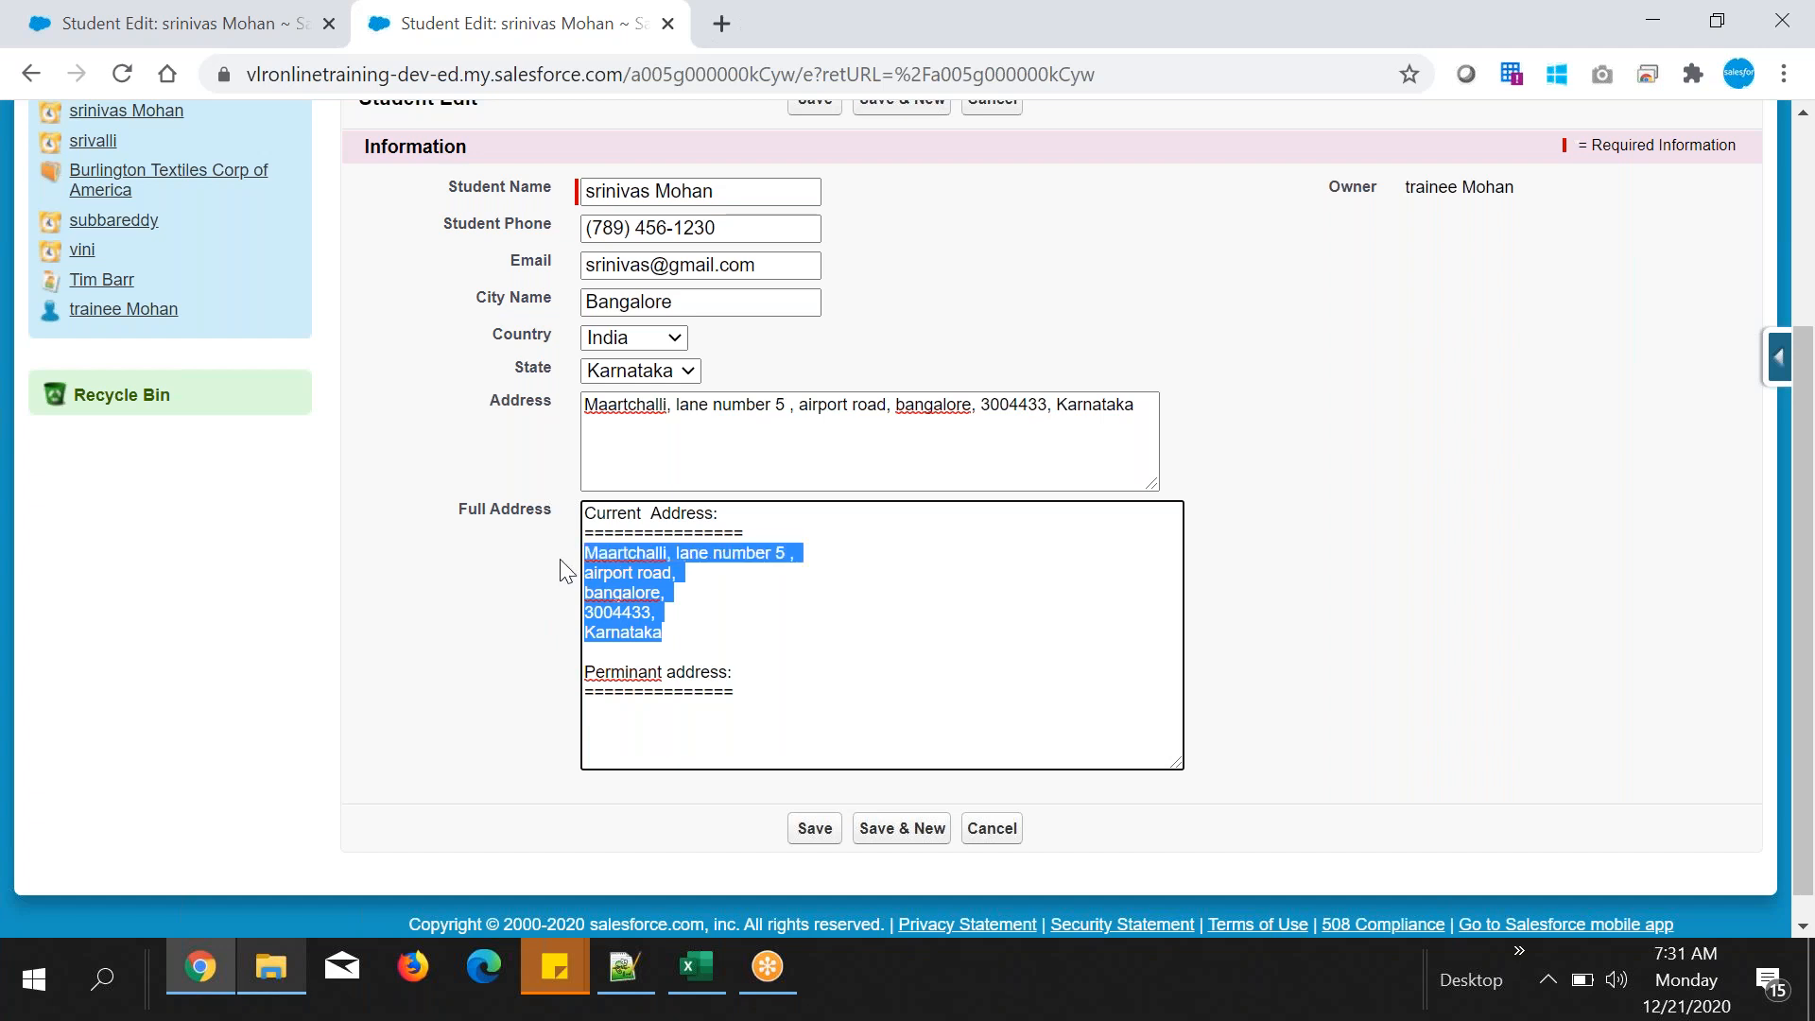
{"action": "key", "text": "ctrl+c"}
{"action": "left_click", "coordinate": [686, 734]}
{"action": "key", "text": "ctrl+v"}
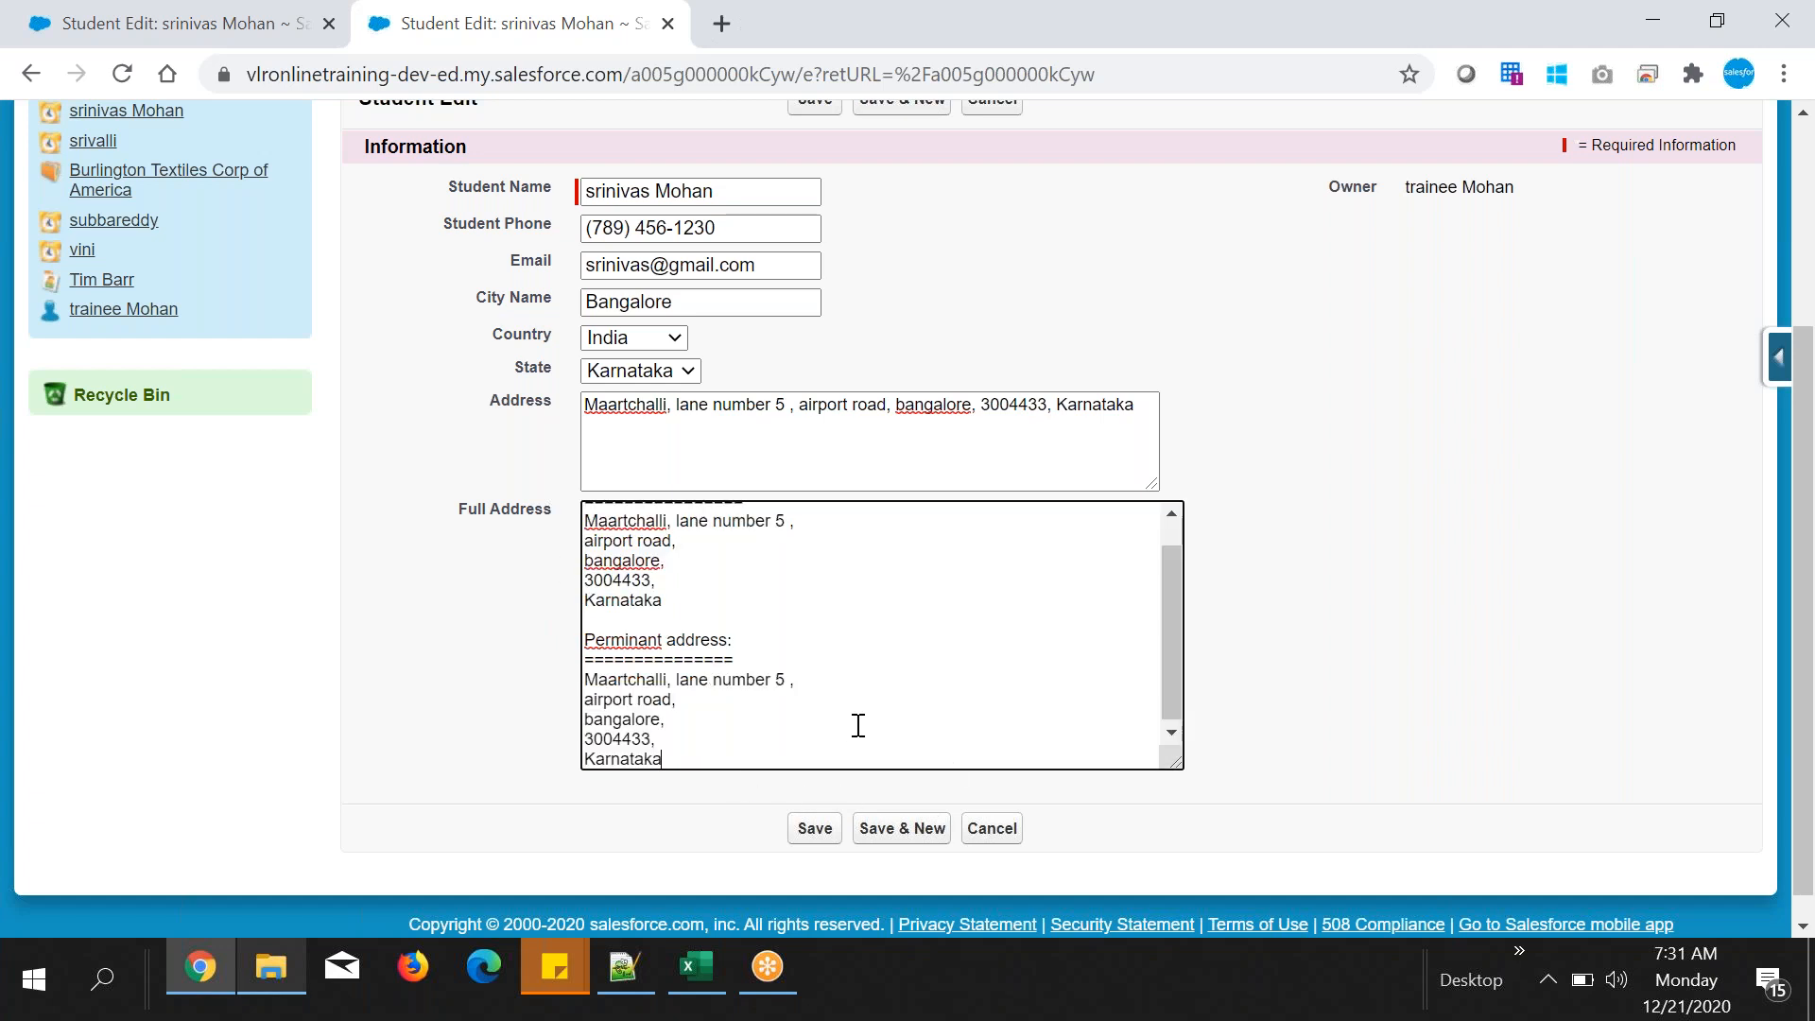
{"action": "left_click", "coordinate": [814, 829]}
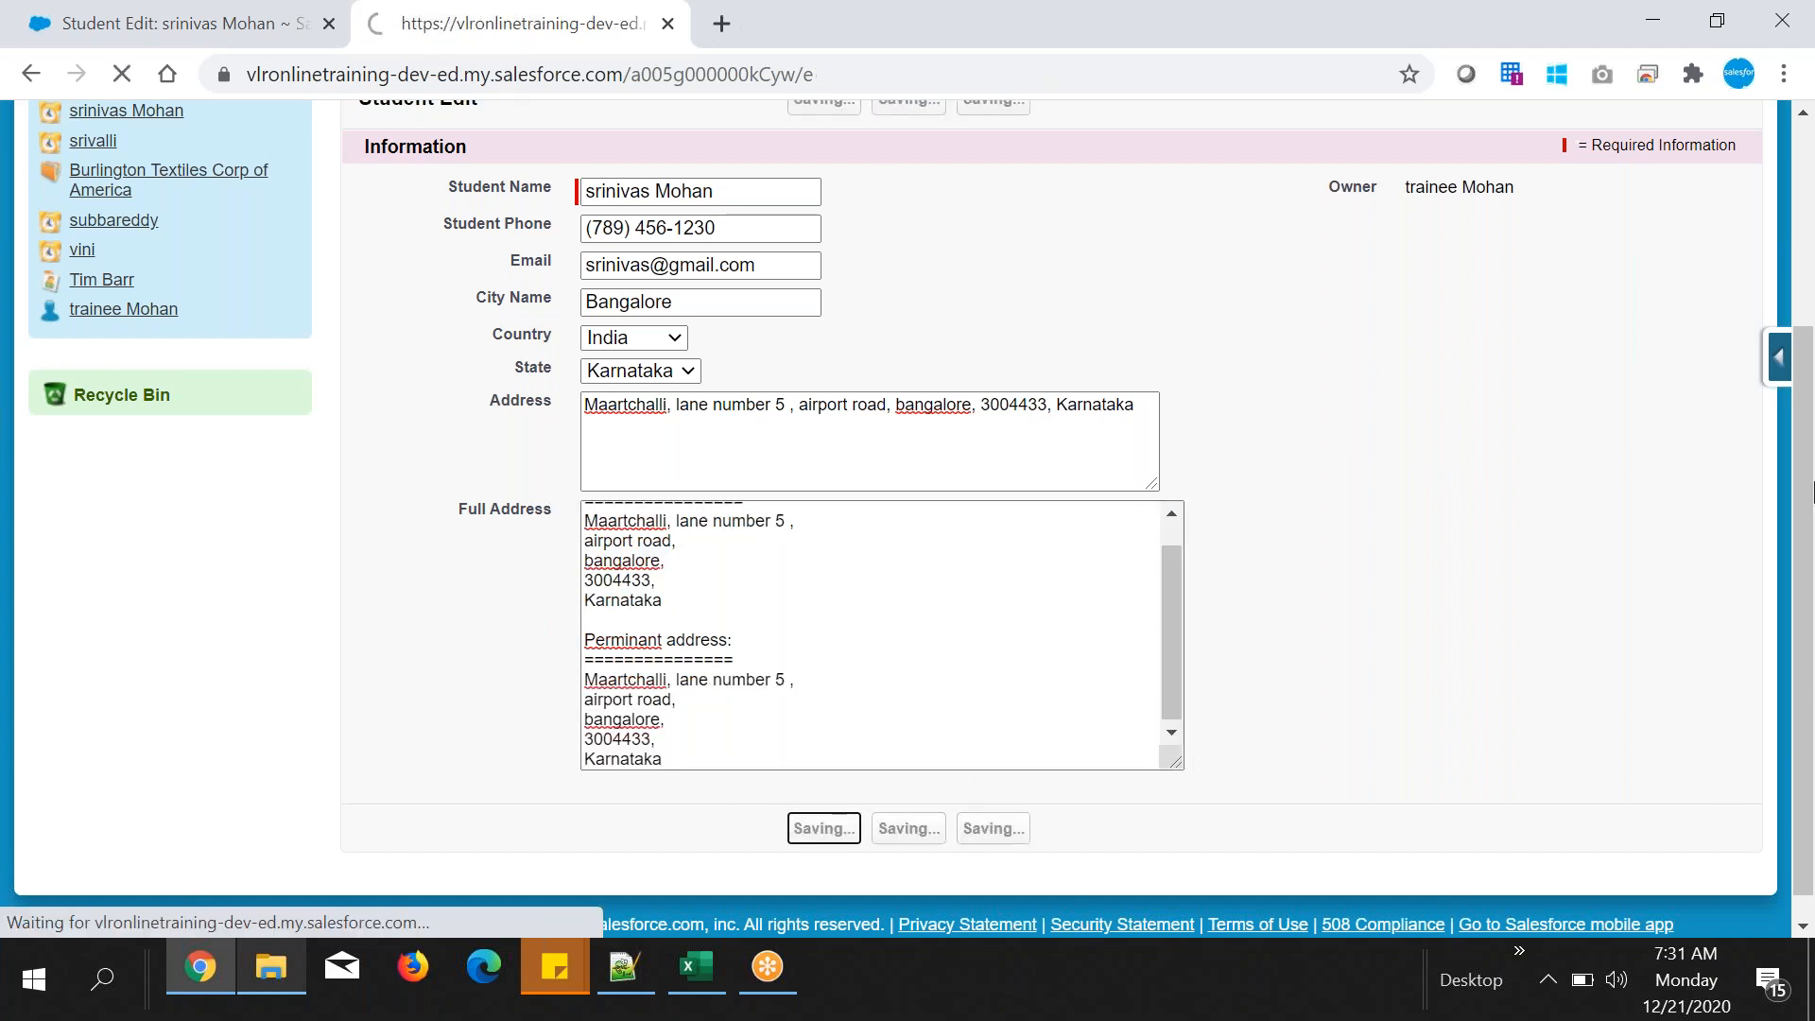
- Compare the layout of the Address and Full Address values on the saved student's detail page
{"action": "scroll", "coordinate": [718, 312], "scroll_direction": "down", "scroll_amount": 3}
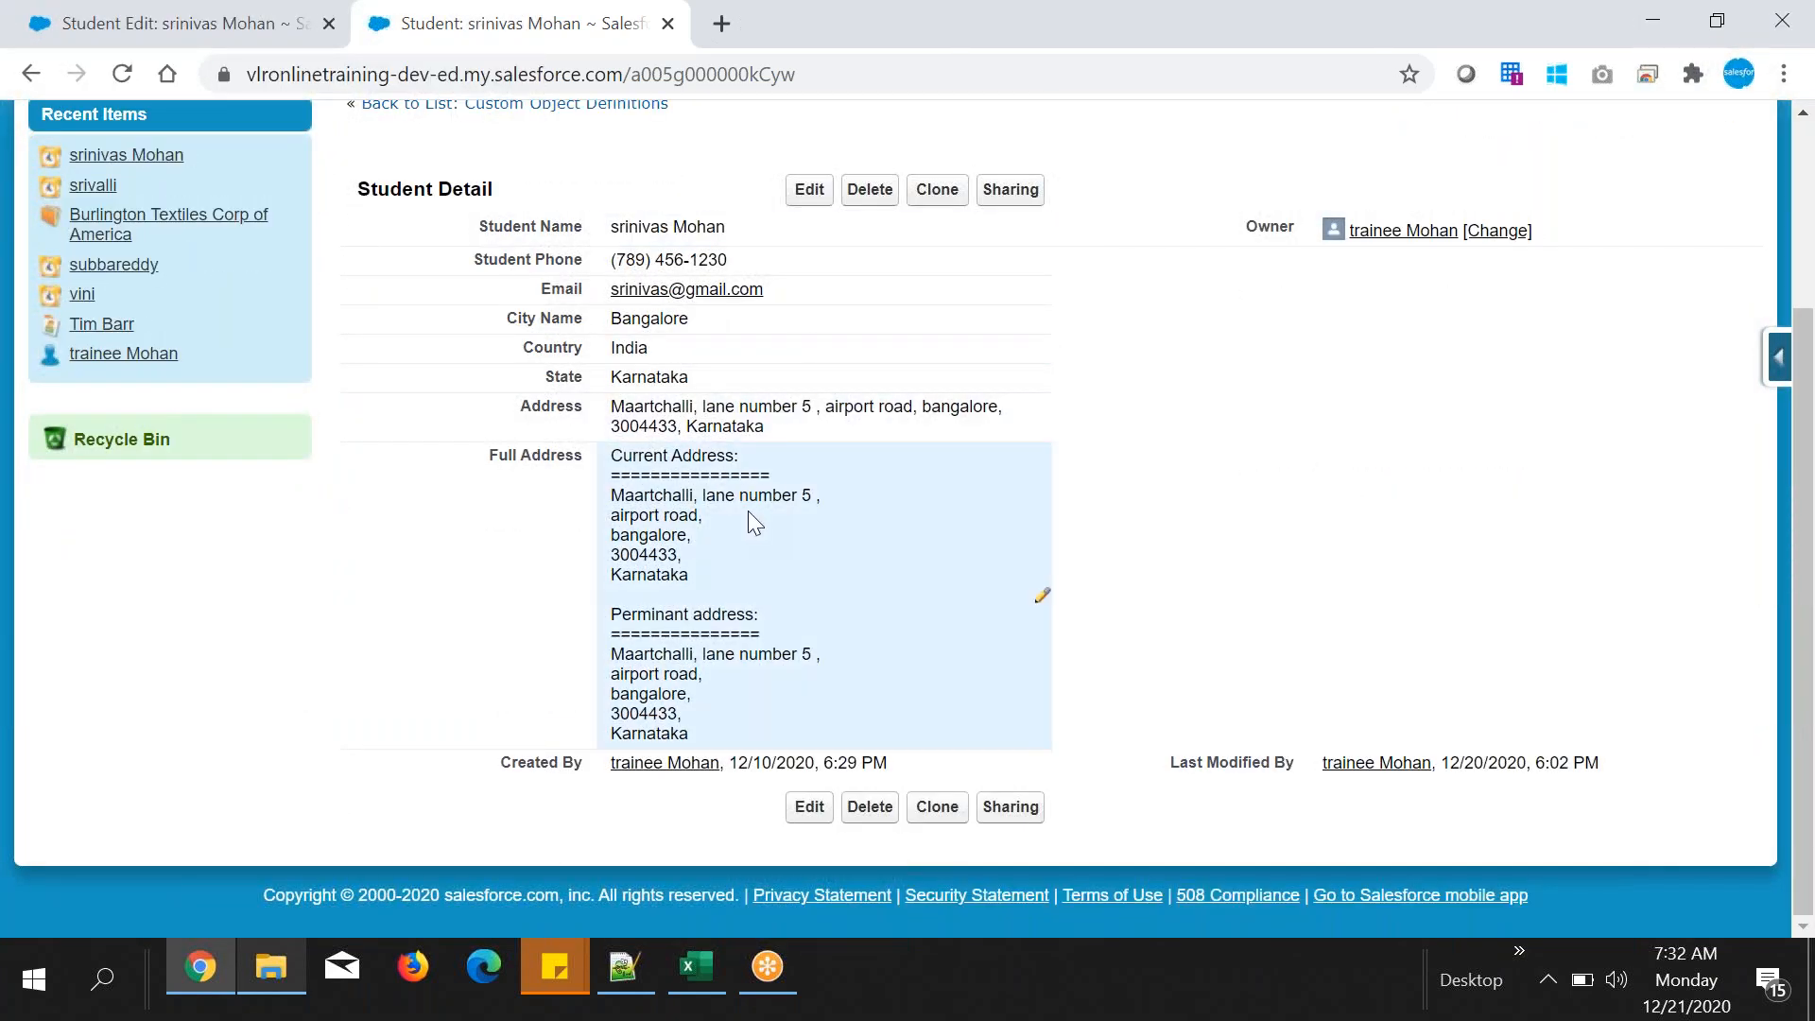
{"action": "left_click_drag", "start_coordinate": [619, 461], "coordinate": [675, 535]}
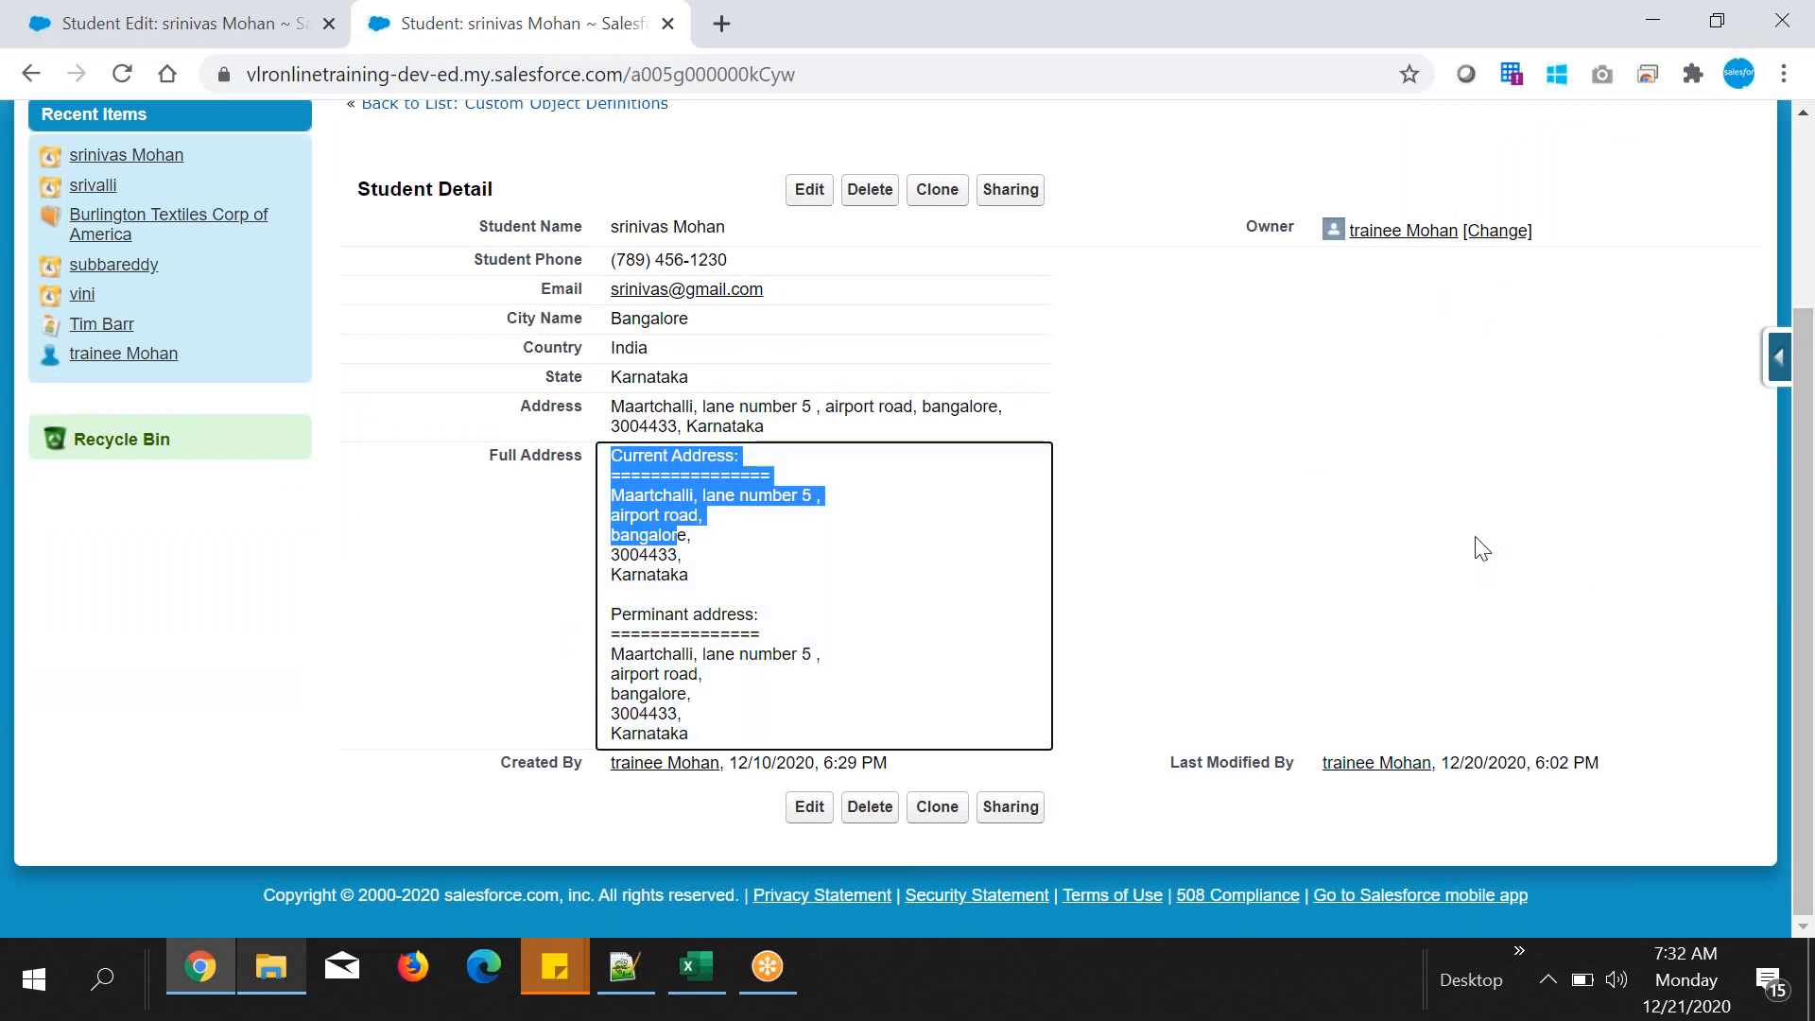
{"action": "left_click", "coordinate": [1465, 578]}
{"action": "left_click_drag", "start_coordinate": [613, 405], "coordinate": [746, 427]}
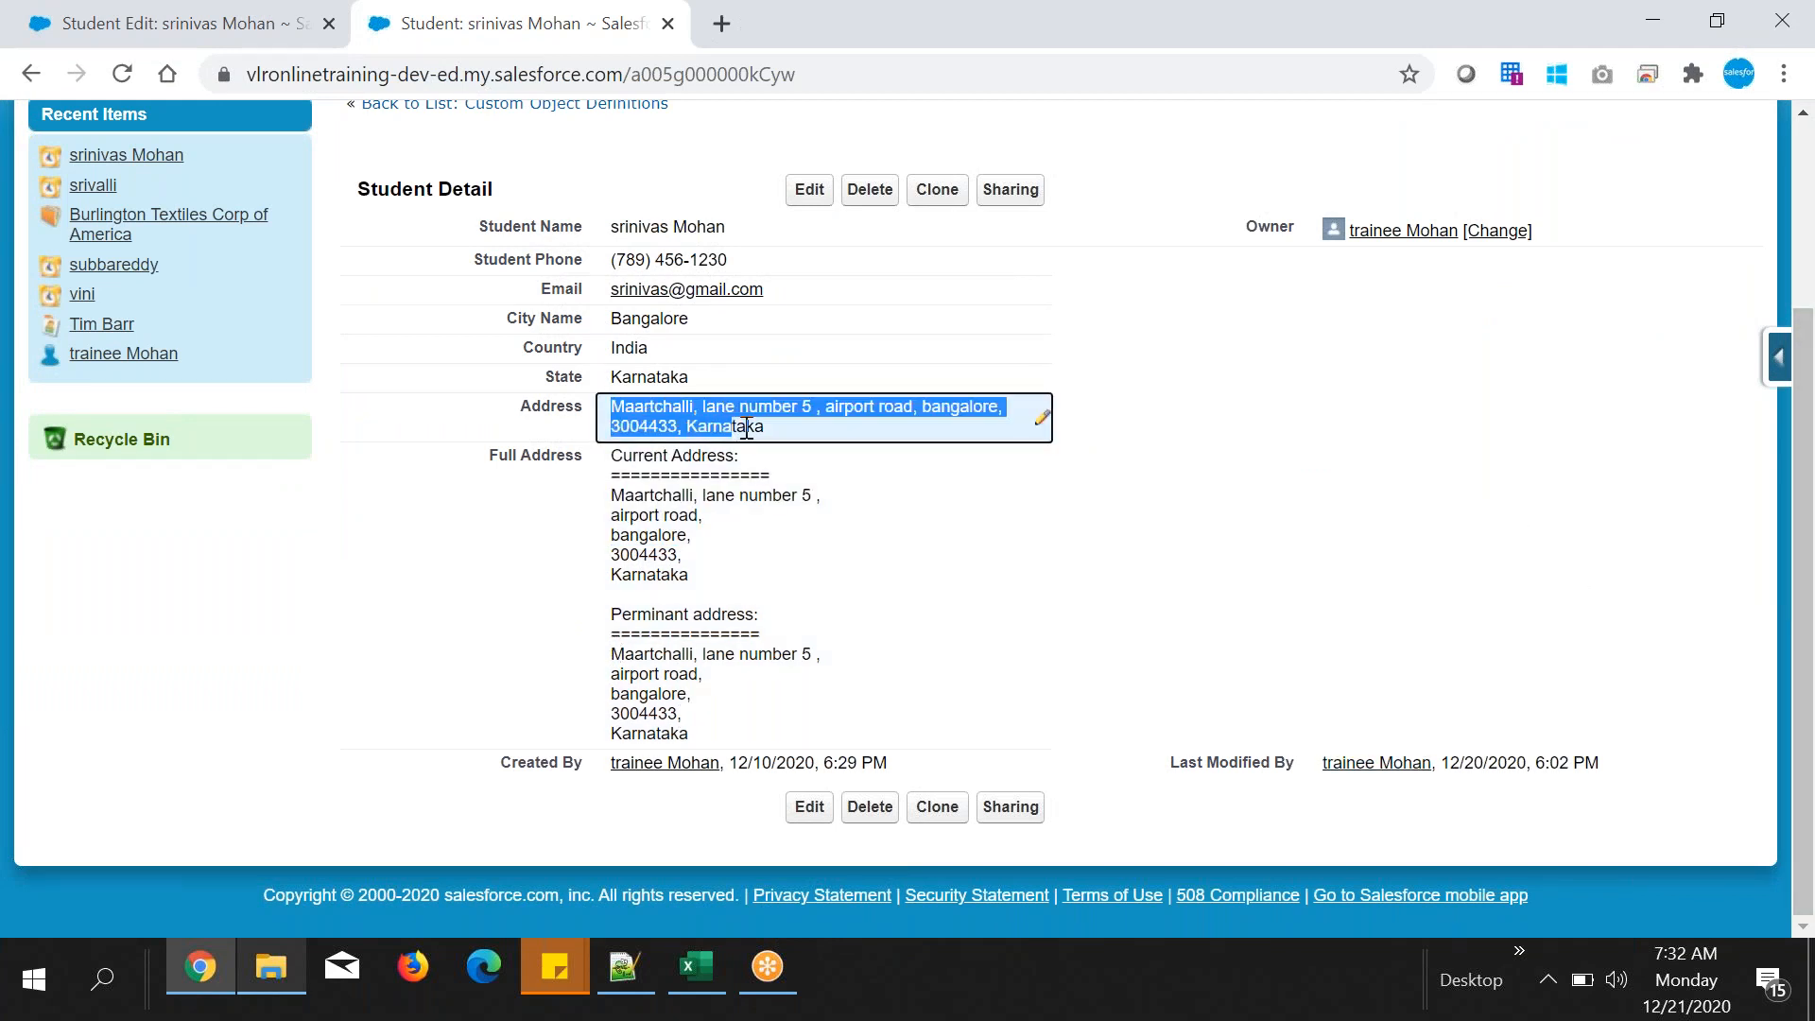
{"action": "left_click", "coordinate": [1077, 506]}
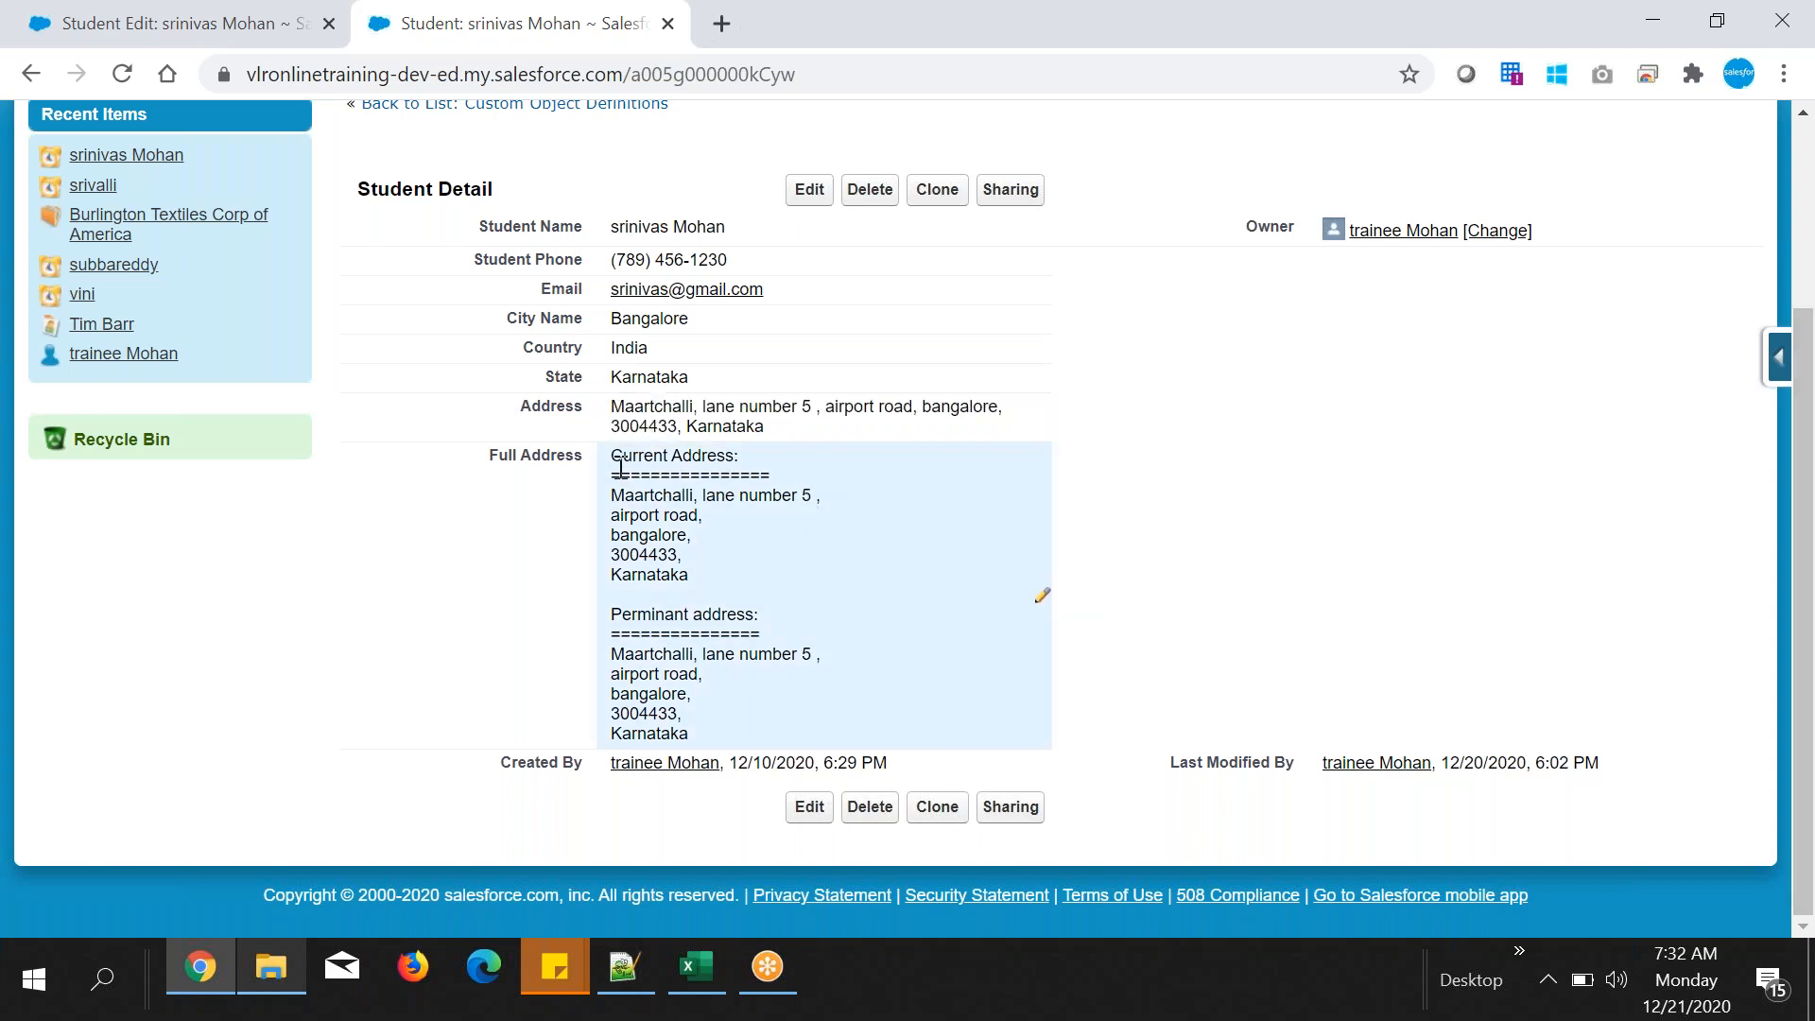
{"action": "left_click_drag", "start_coordinate": [617, 463], "coordinate": [786, 740]}
{"action": "left_click", "coordinate": [1354, 468]}
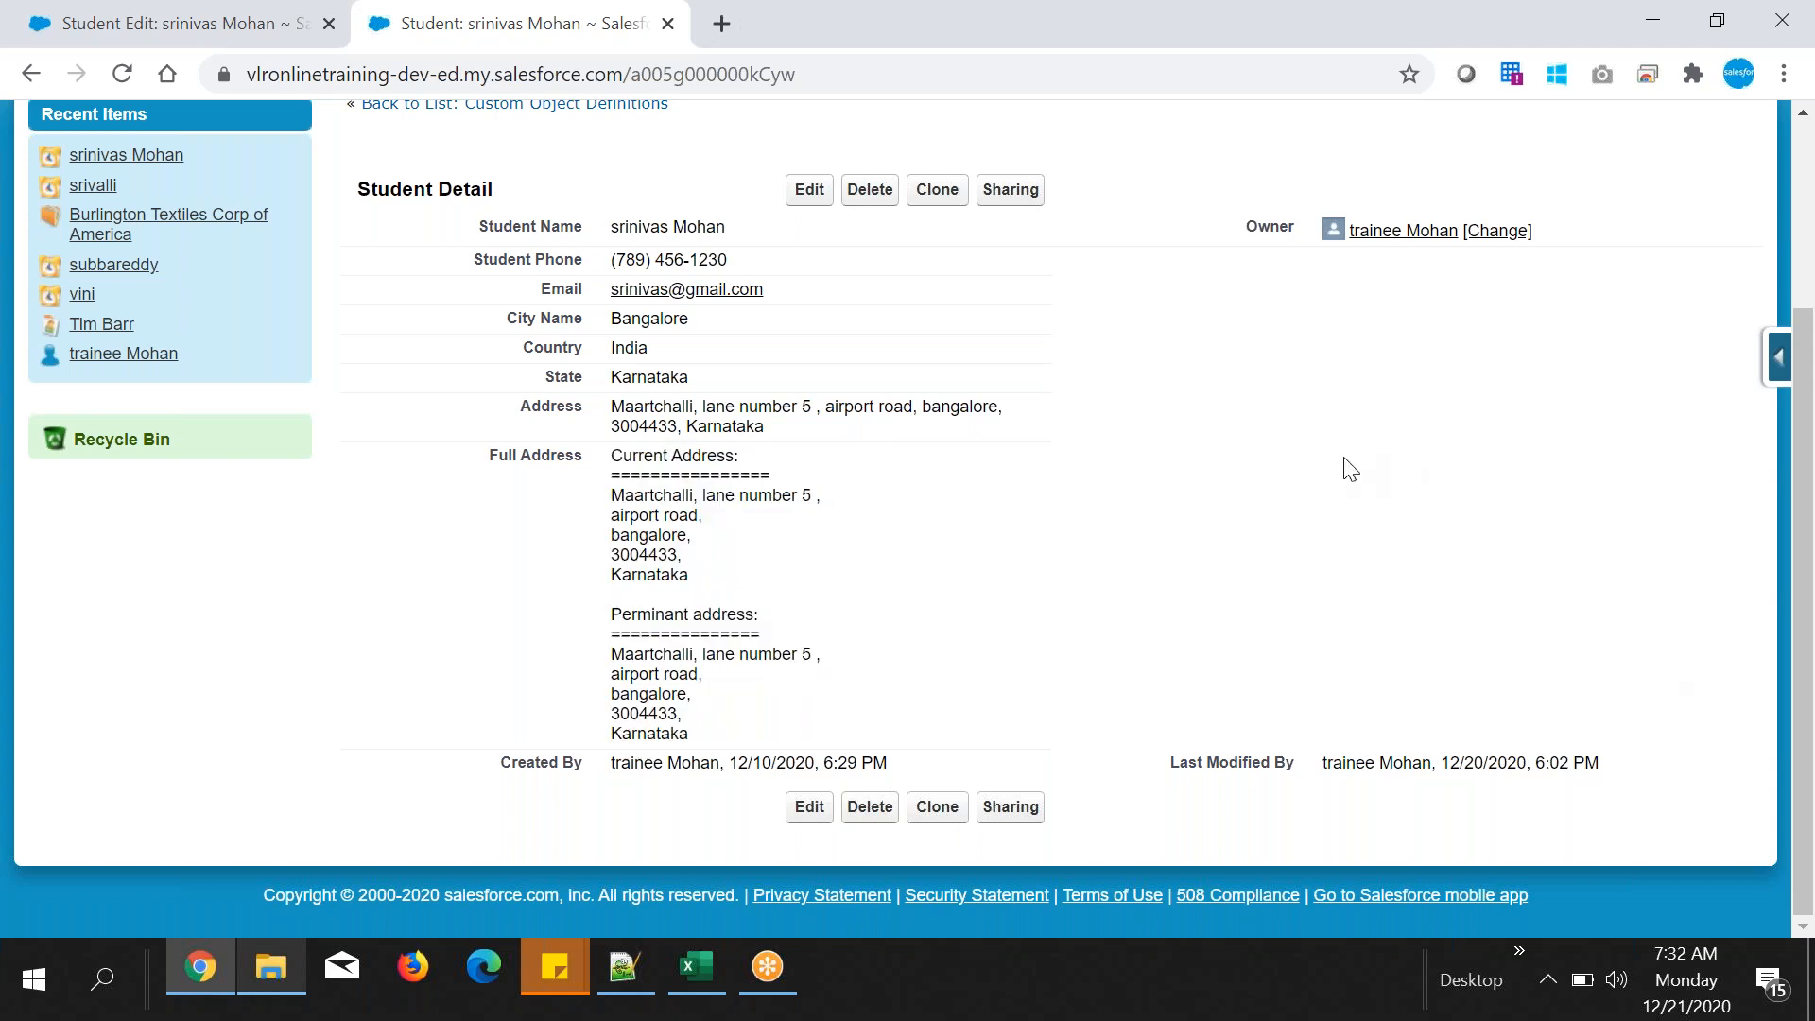
{"action": "left_click_drag", "start_coordinate": [610, 408], "coordinate": [823, 430]}
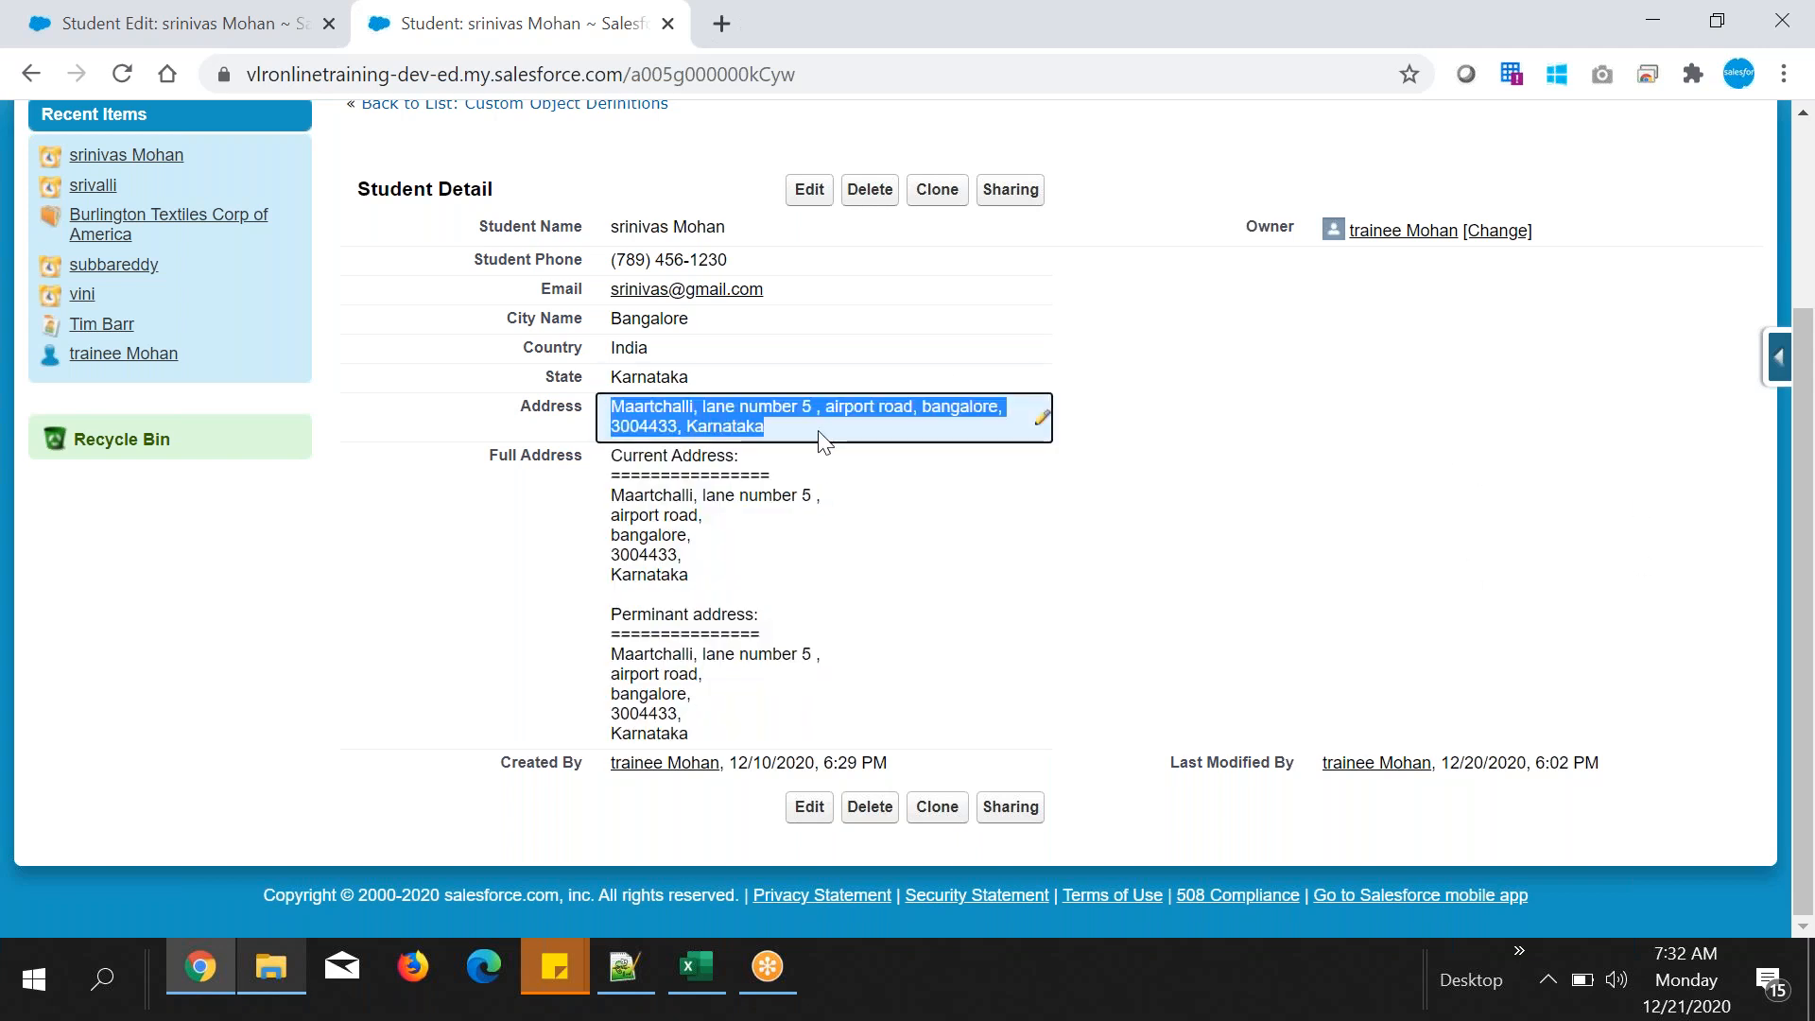
{"action": "left_click", "coordinate": [1310, 454]}
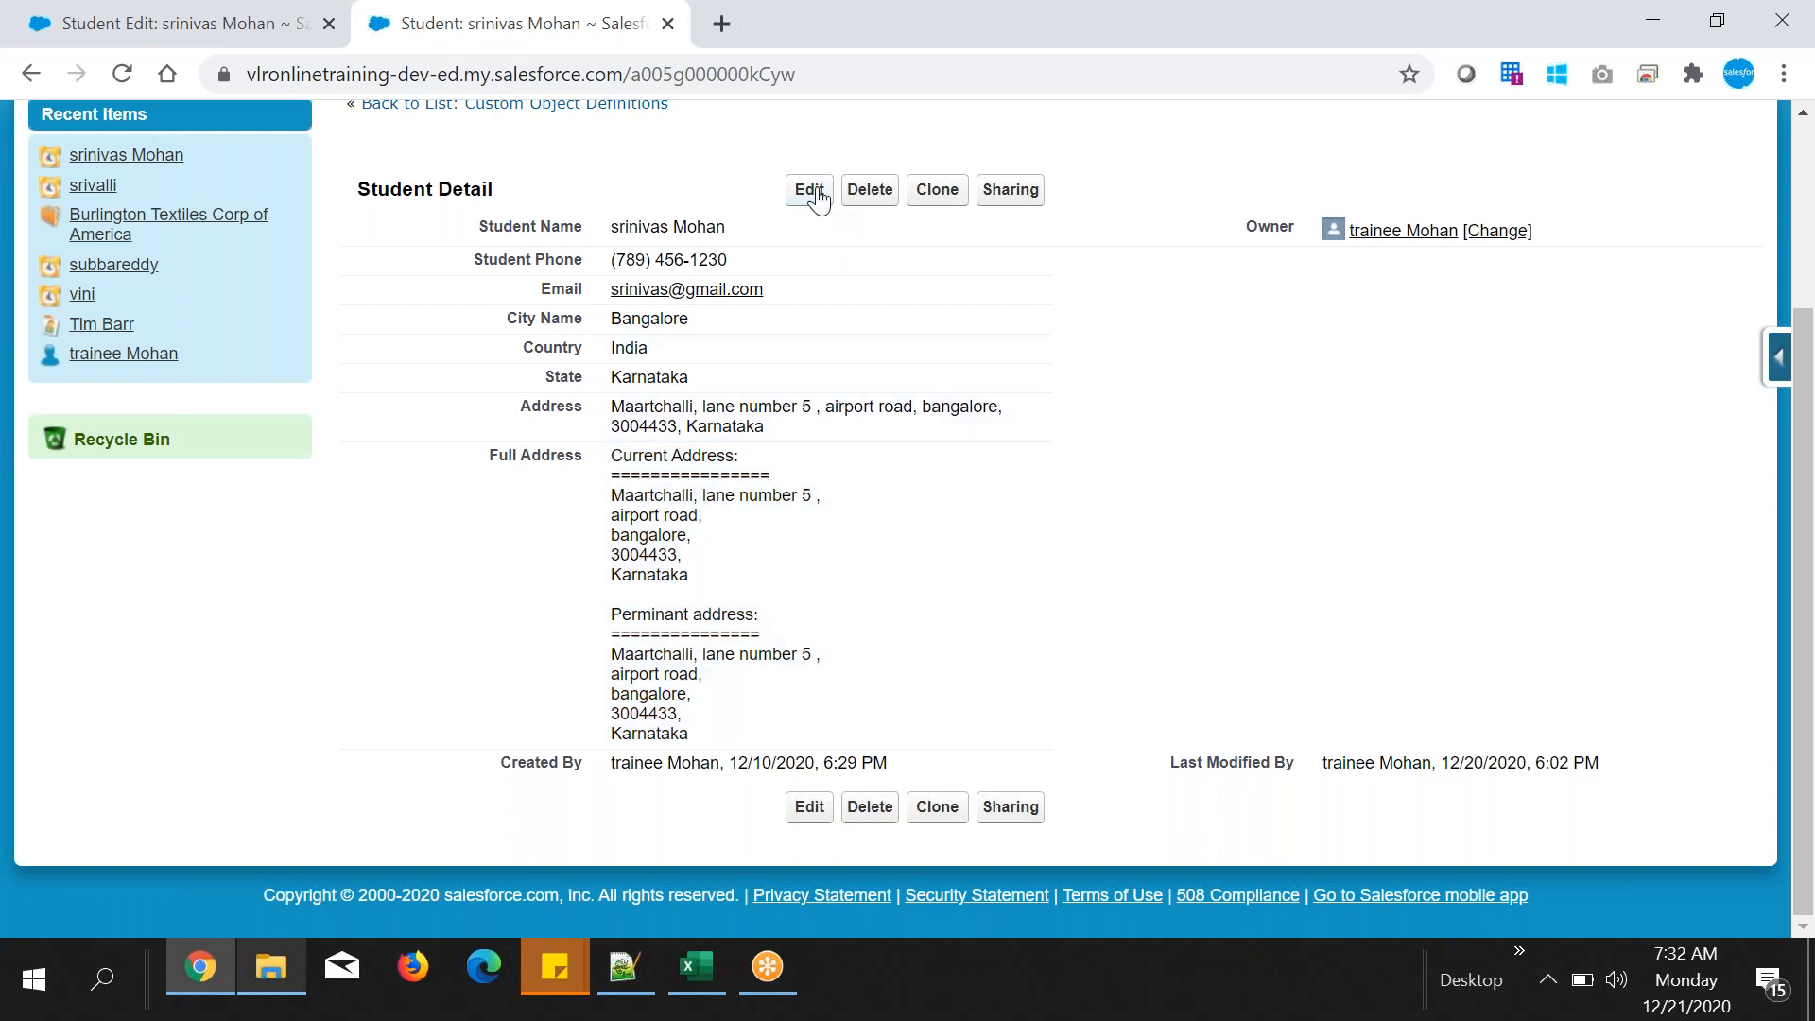
- Reopen the student record for editing and enlarge the Full Address box to show more of its lines
{"action": "left_click", "coordinate": [609, 964]}
{"action": "left_click", "coordinate": [609, 961]}
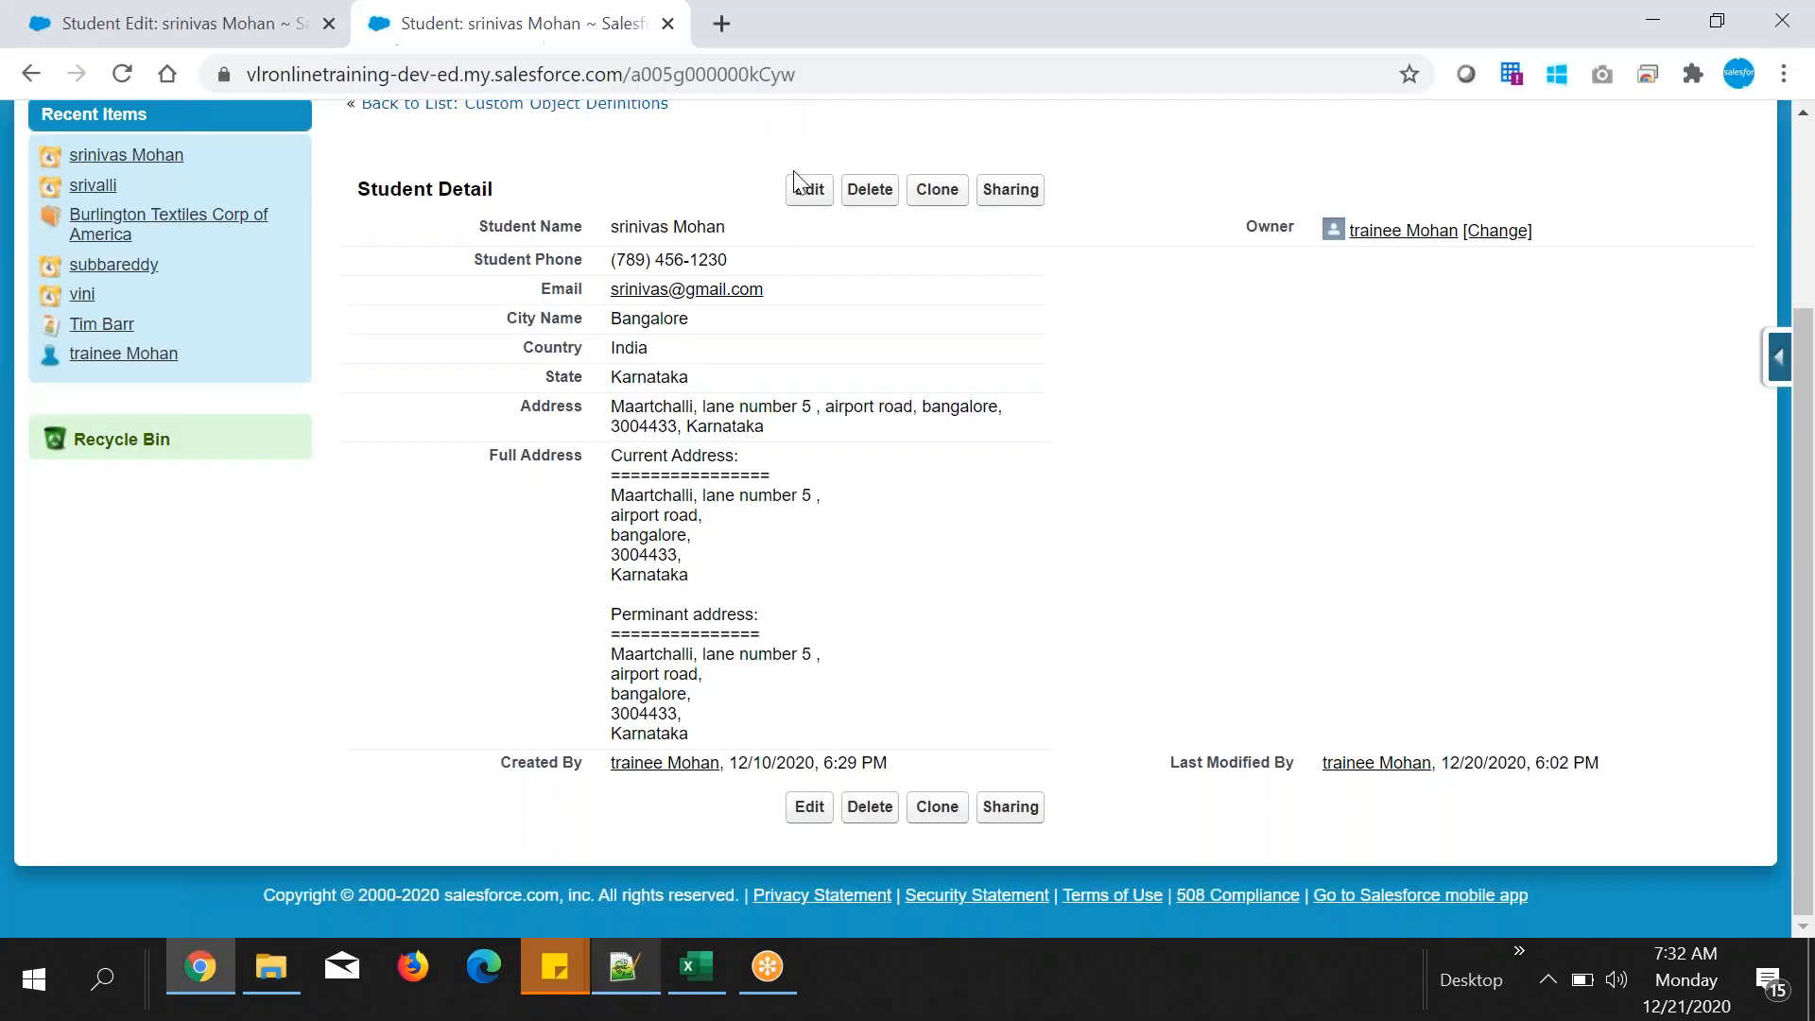
{"action": "left_click", "coordinate": [806, 190]}
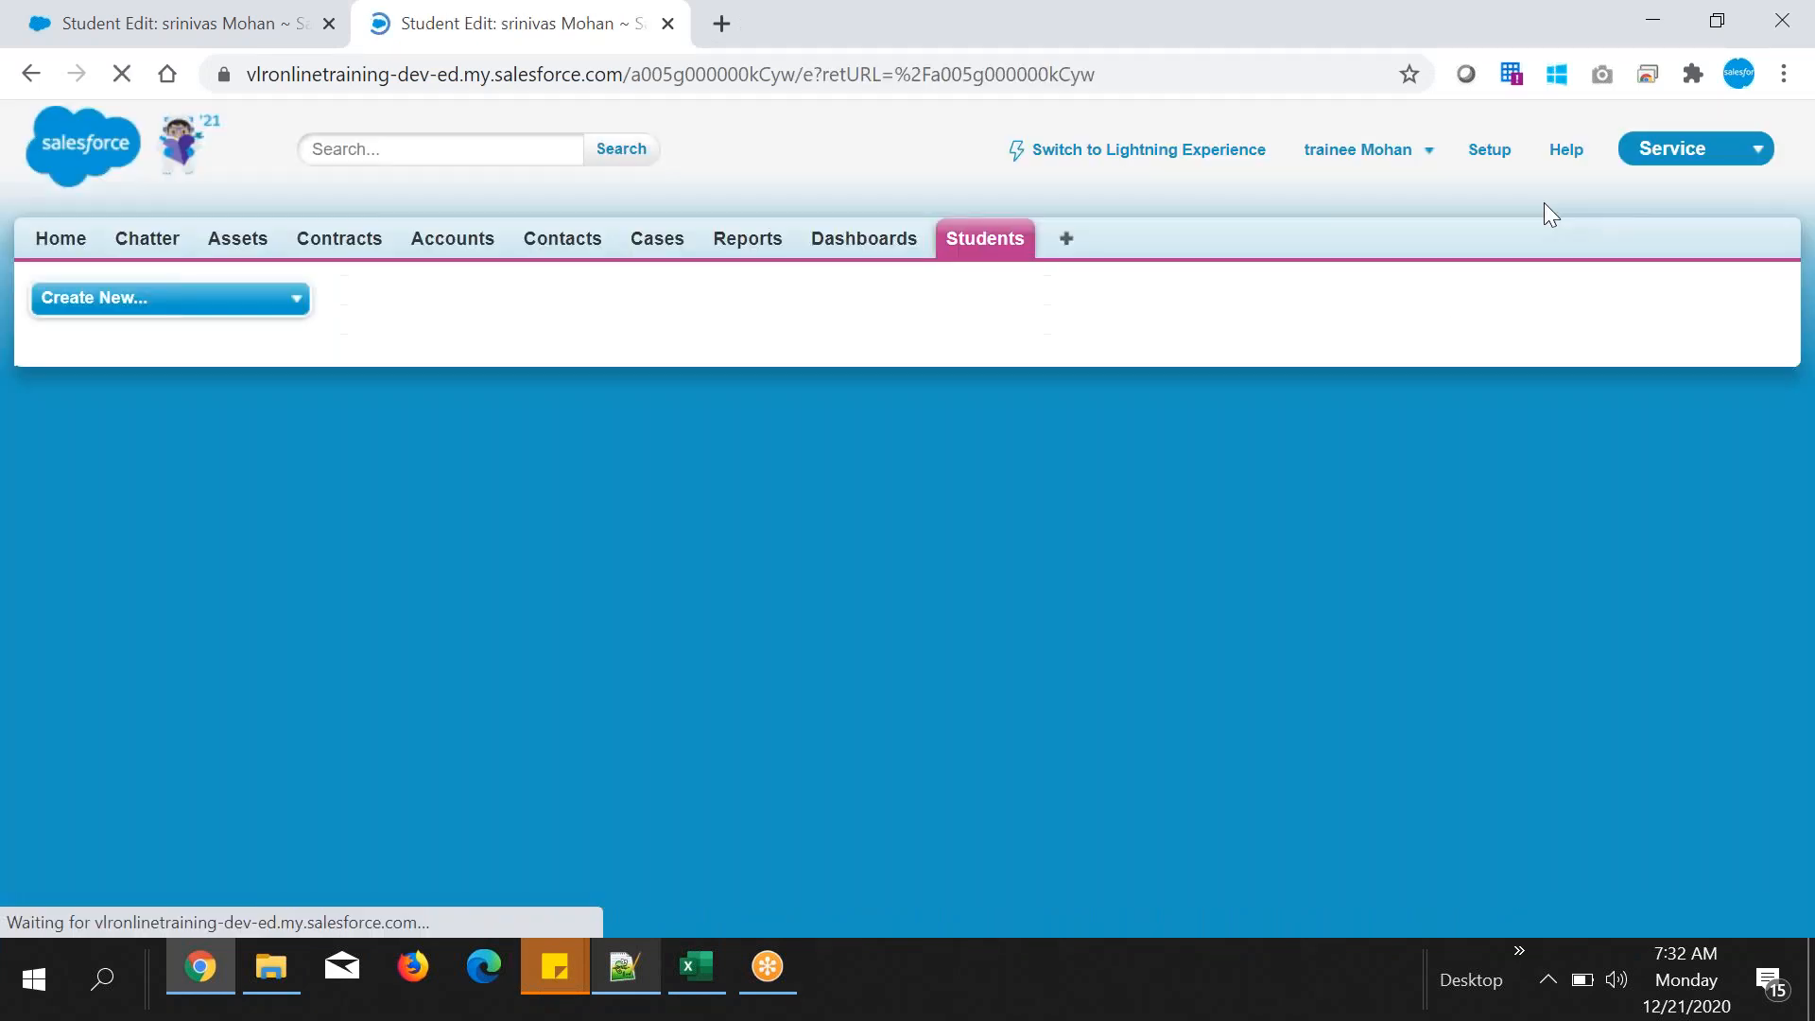
{"action": "scroll", "coordinate": [1297, 527], "scroll_direction": "down", "scroll_amount": 1}
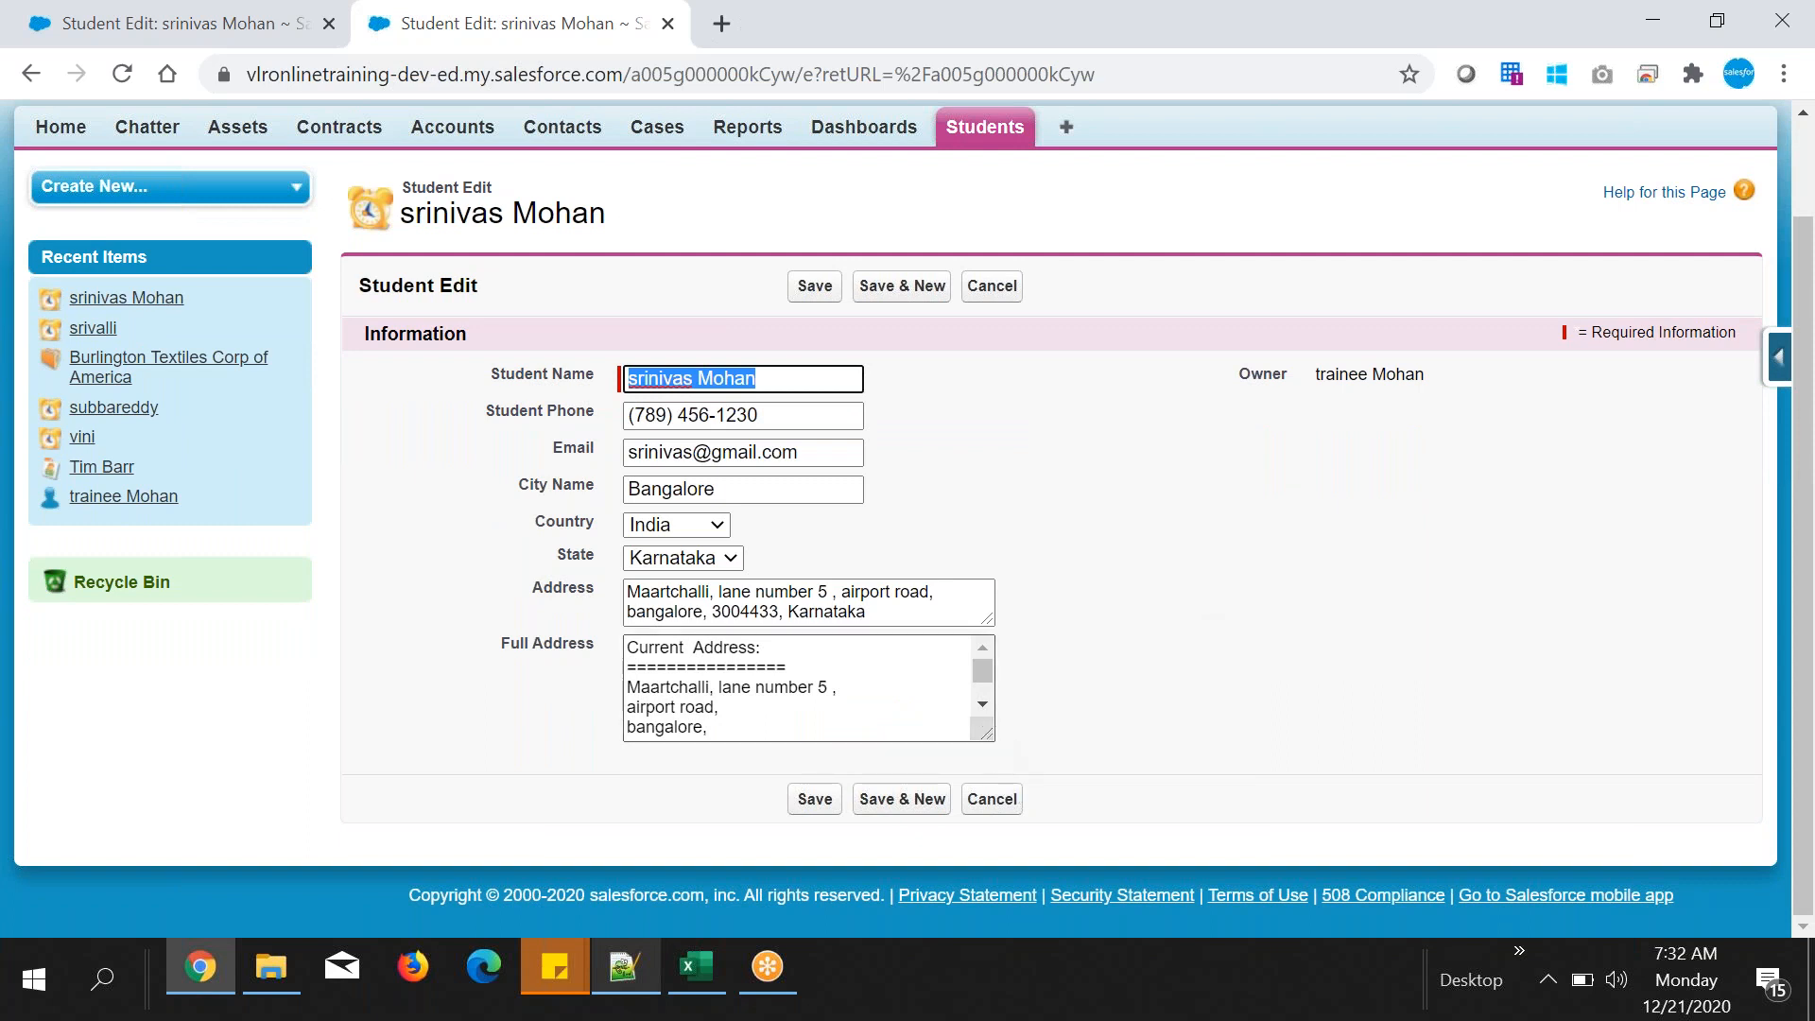
{"action": "left_click", "coordinate": [699, 654]}
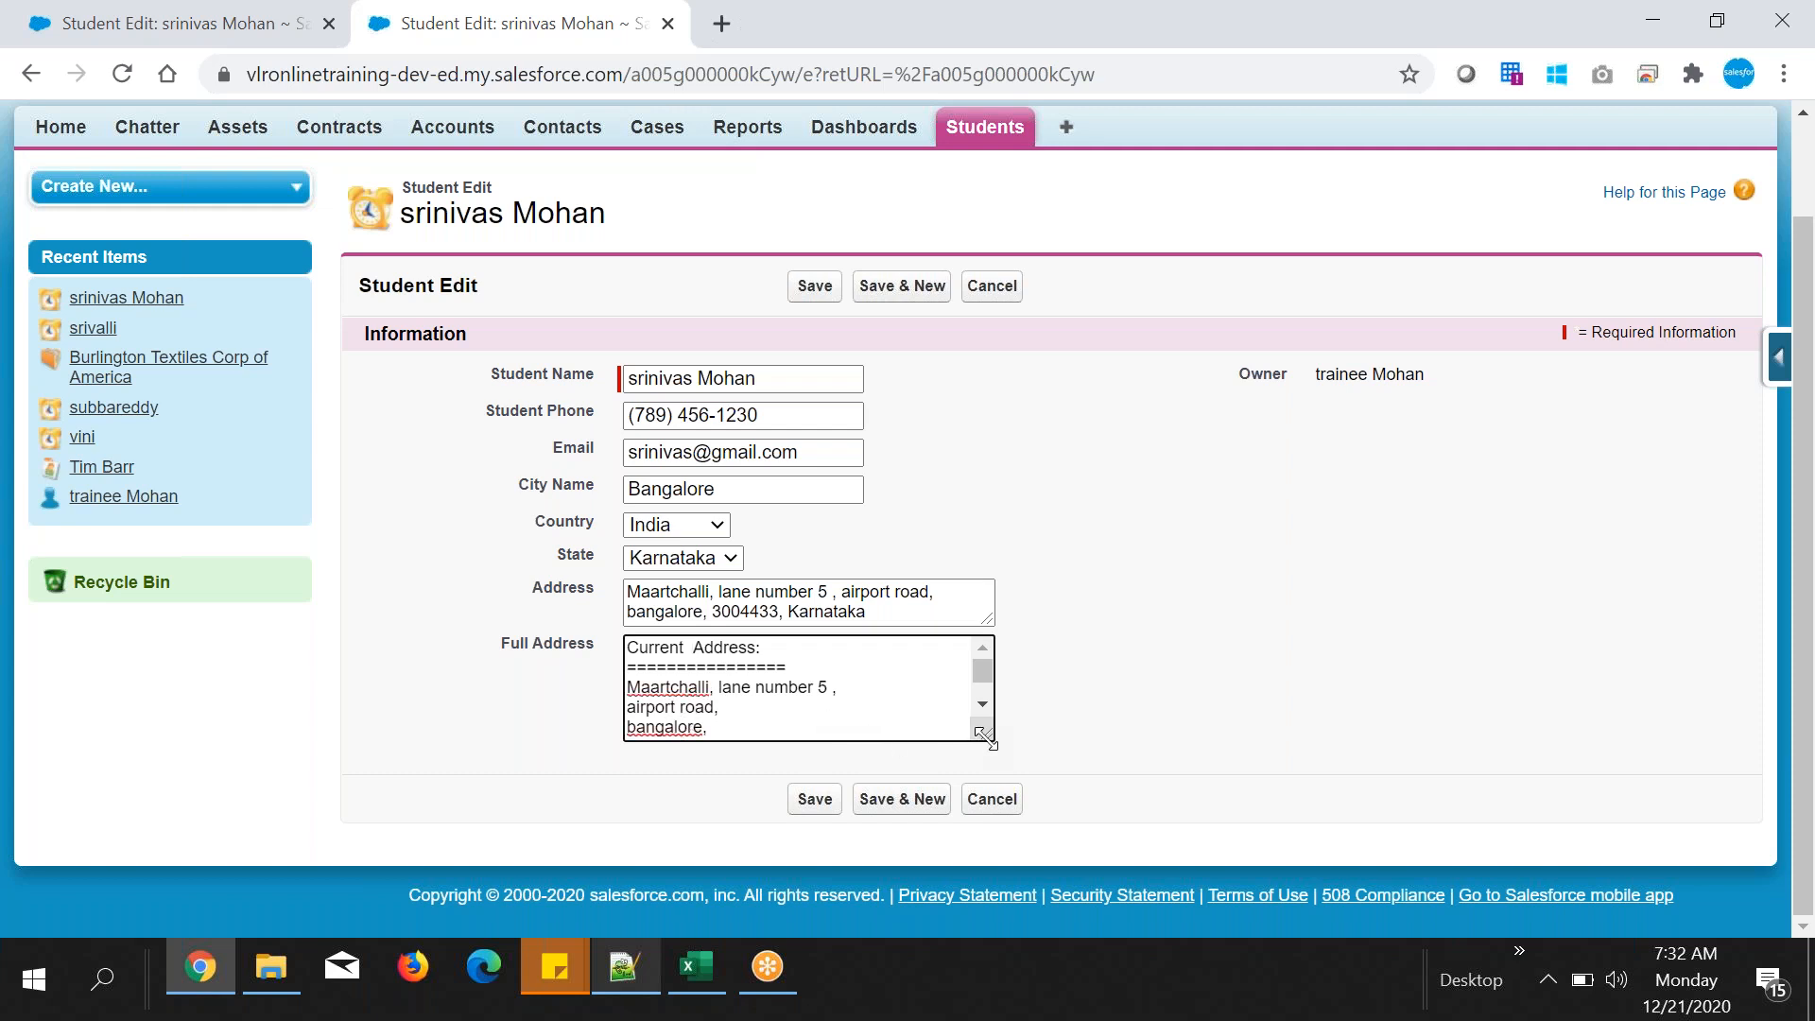
{"action": "left_click_drag", "start_coordinate": [986, 738], "coordinate": [1218, 895]}
{"action": "scroll", "coordinate": [1309, 729], "scroll_direction": "down", "scroll_amount": 1}
{"action": "scroll", "coordinate": [1300, 729], "scroll_direction": "down", "scroll_amount": 2}
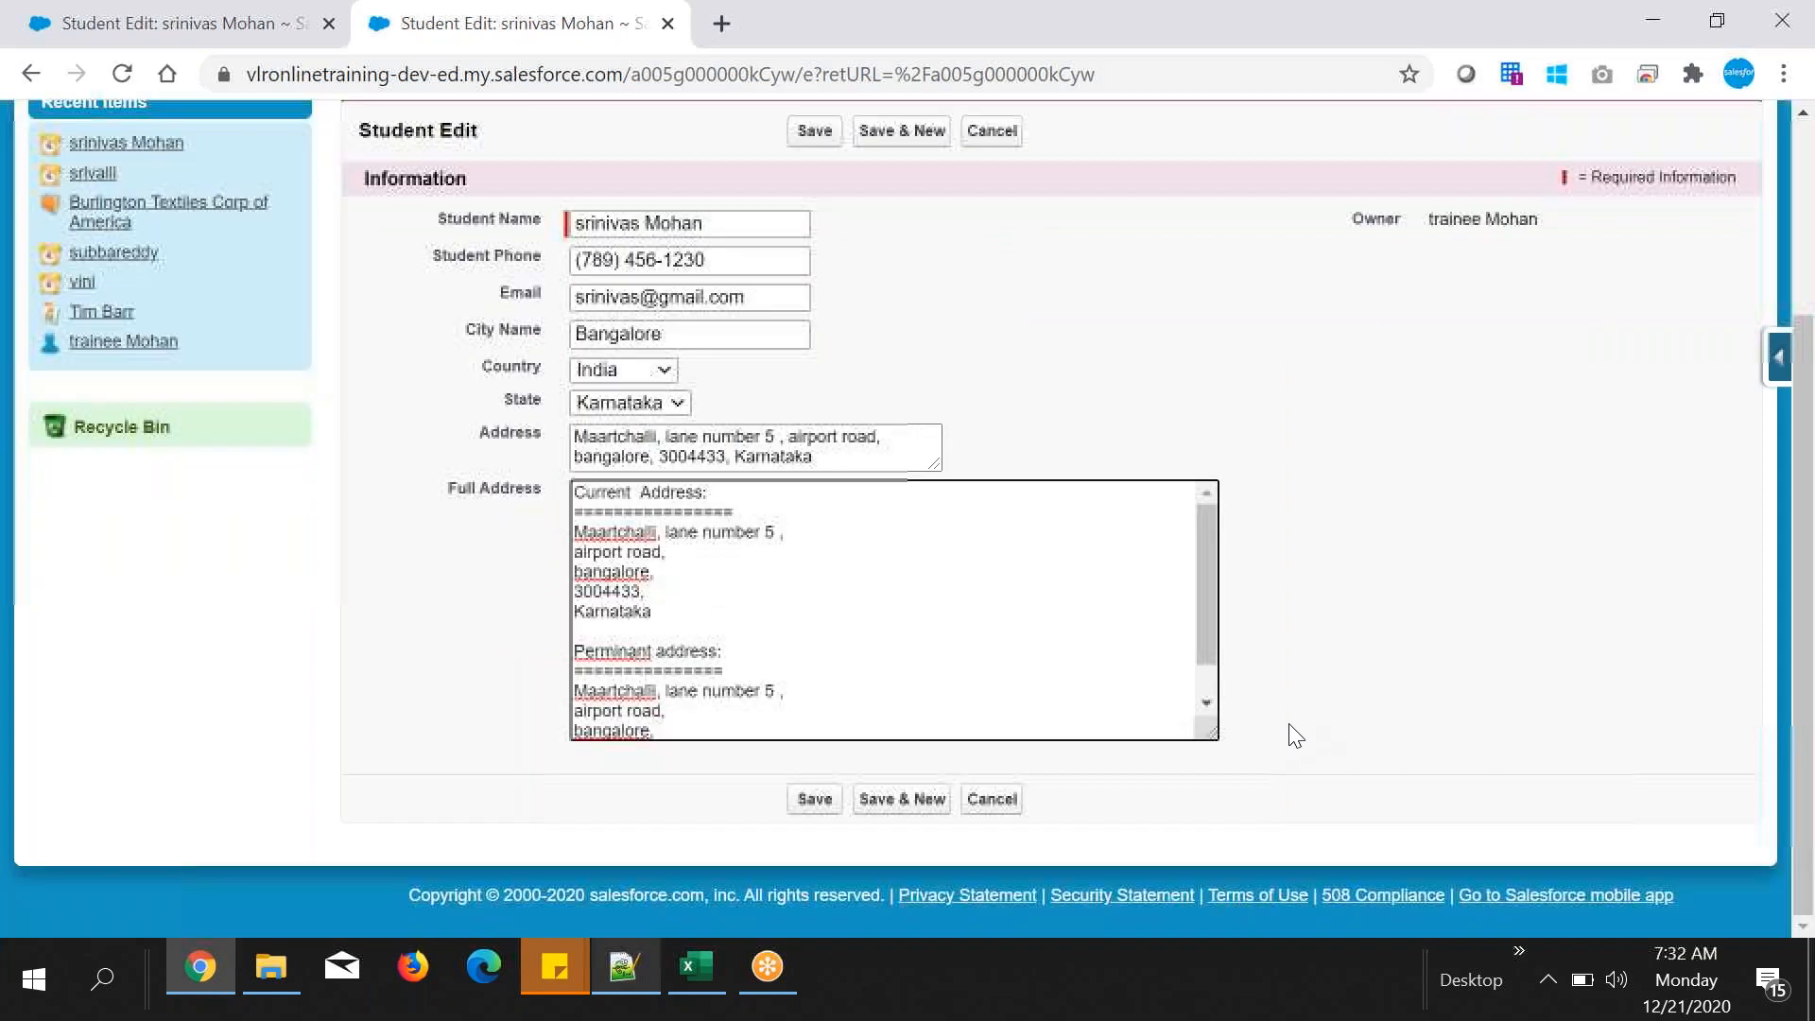
- Reload the student's edit page to reset the Full Address box and open the Full Address field's definition from the object's field list
{"action": "left_click_drag", "start_coordinate": [1212, 739], "coordinate": [1135, 738]}
{"action": "left_click", "coordinate": [110, 79]}
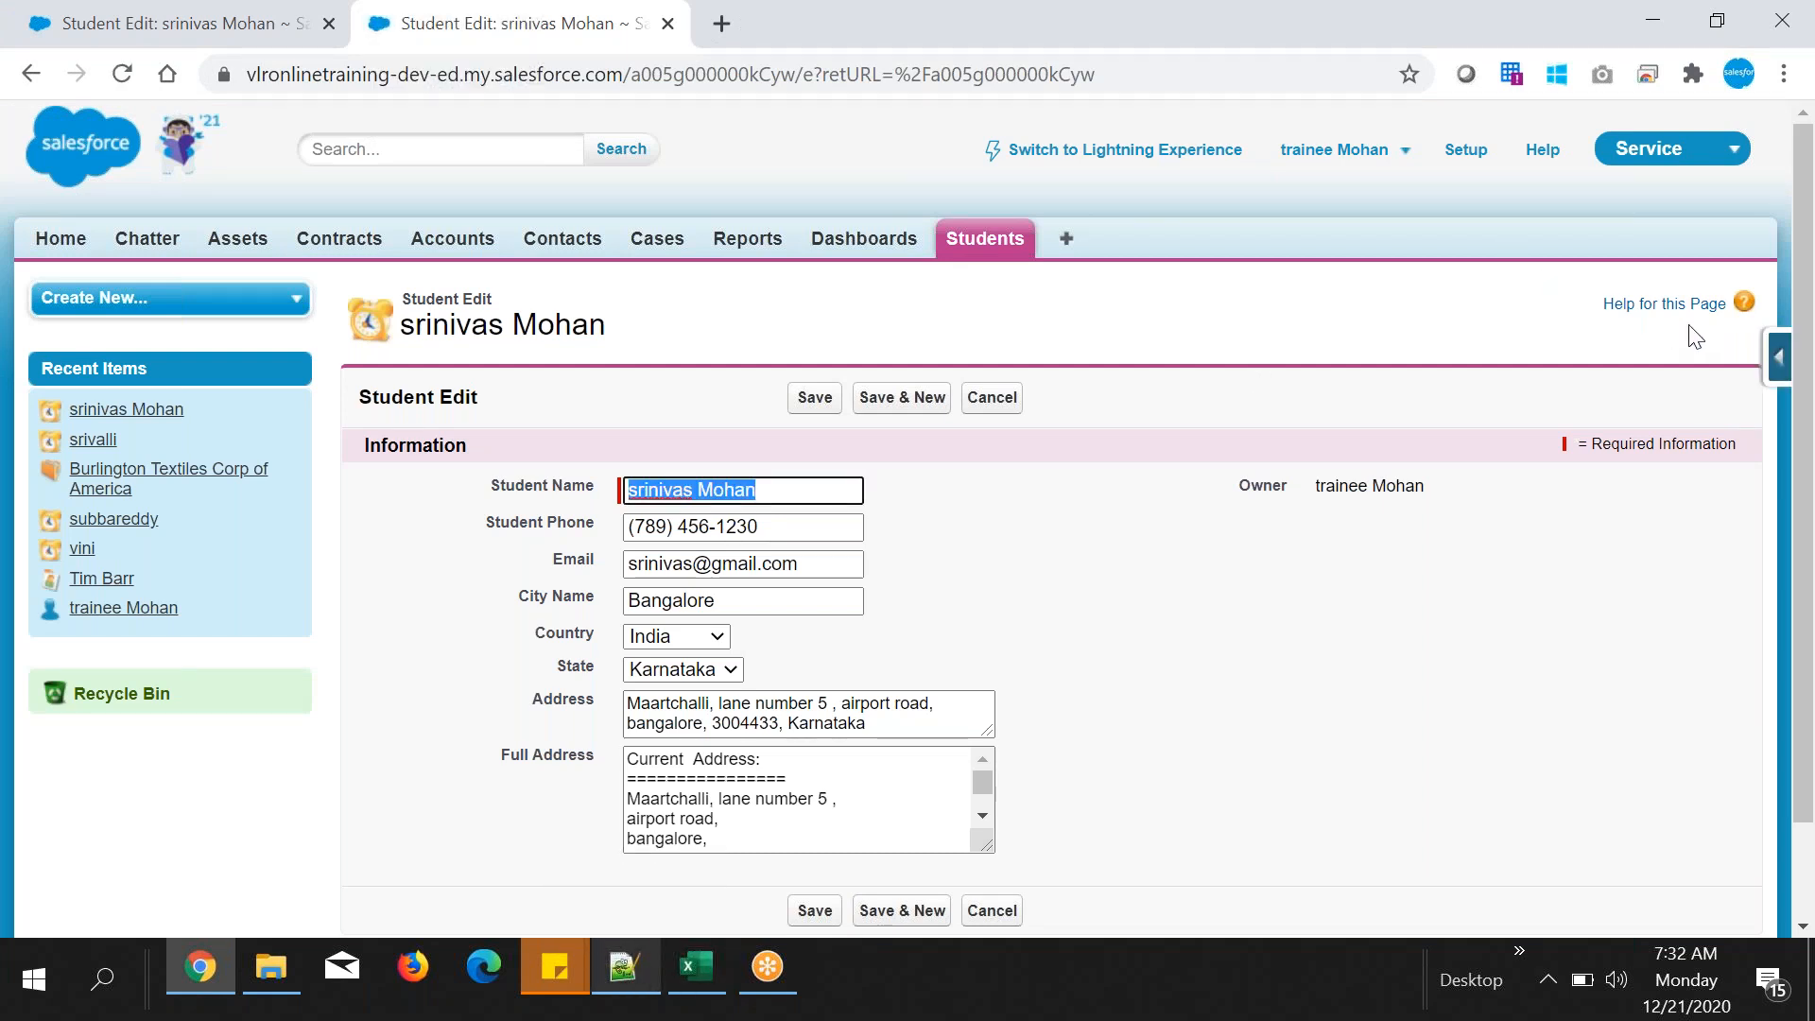
{"action": "left_click", "coordinate": [1777, 364]}
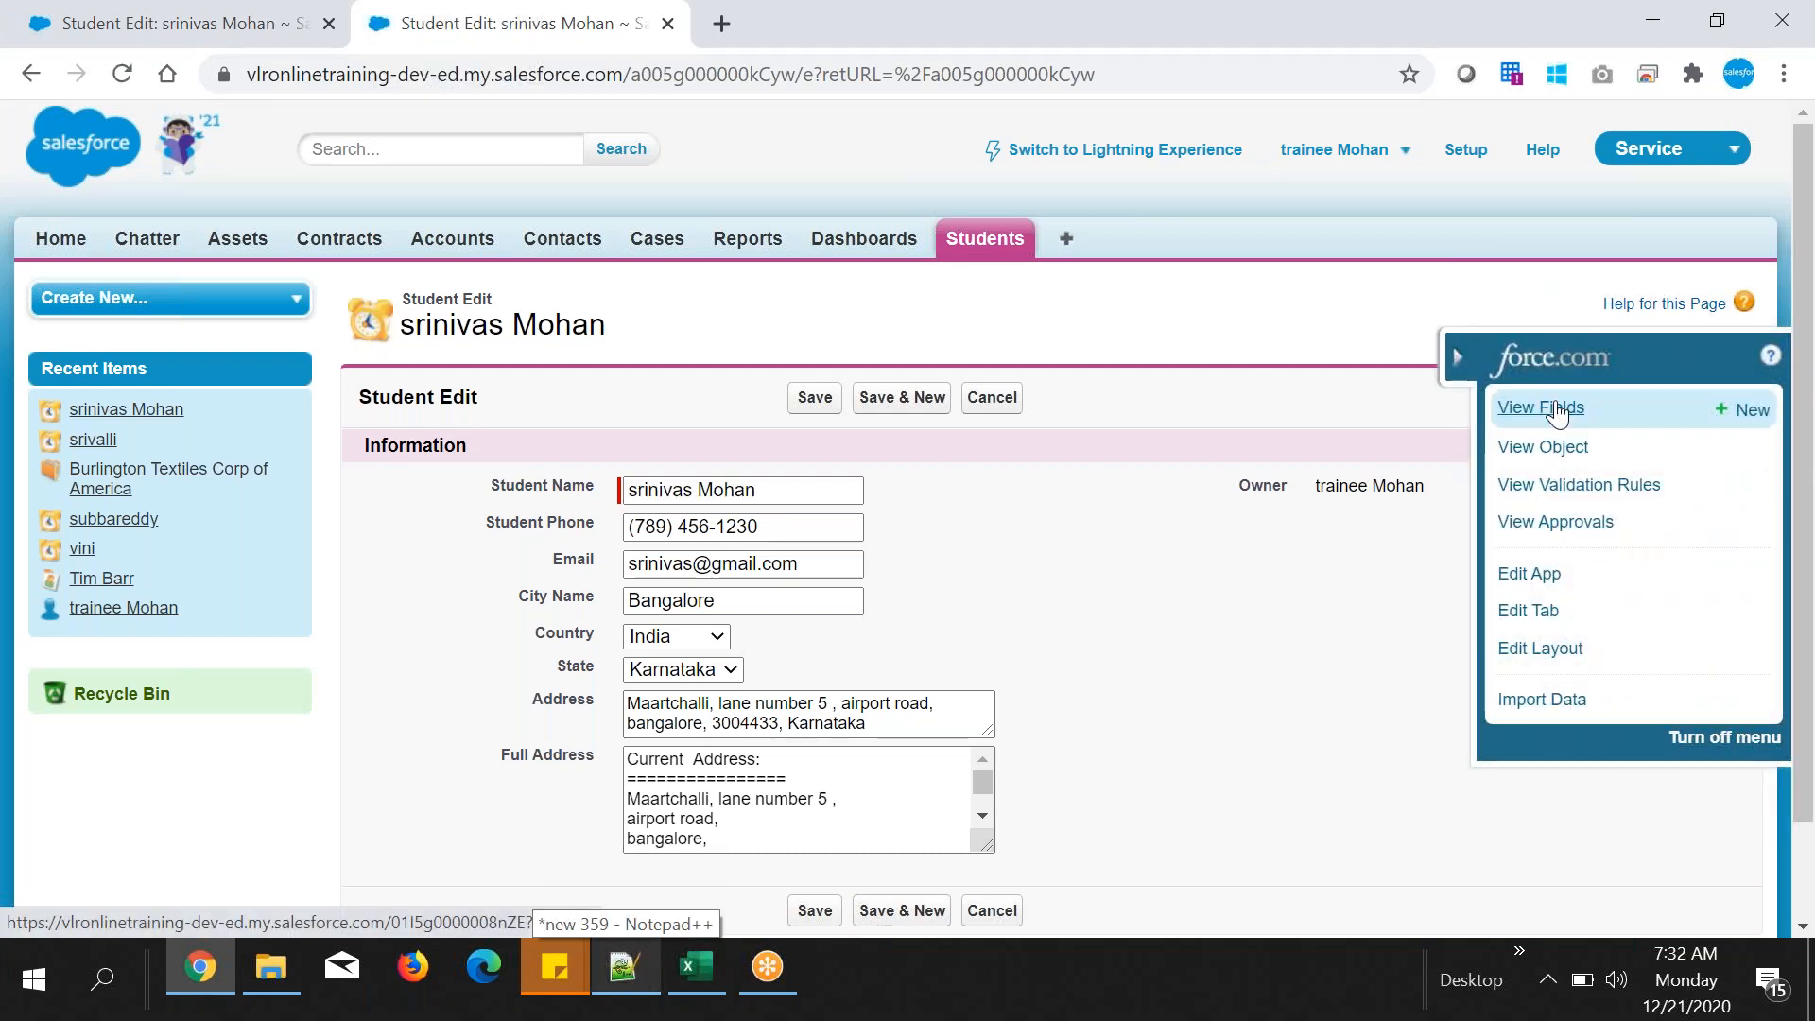
{"action": "left_click", "coordinate": [1550, 408]}
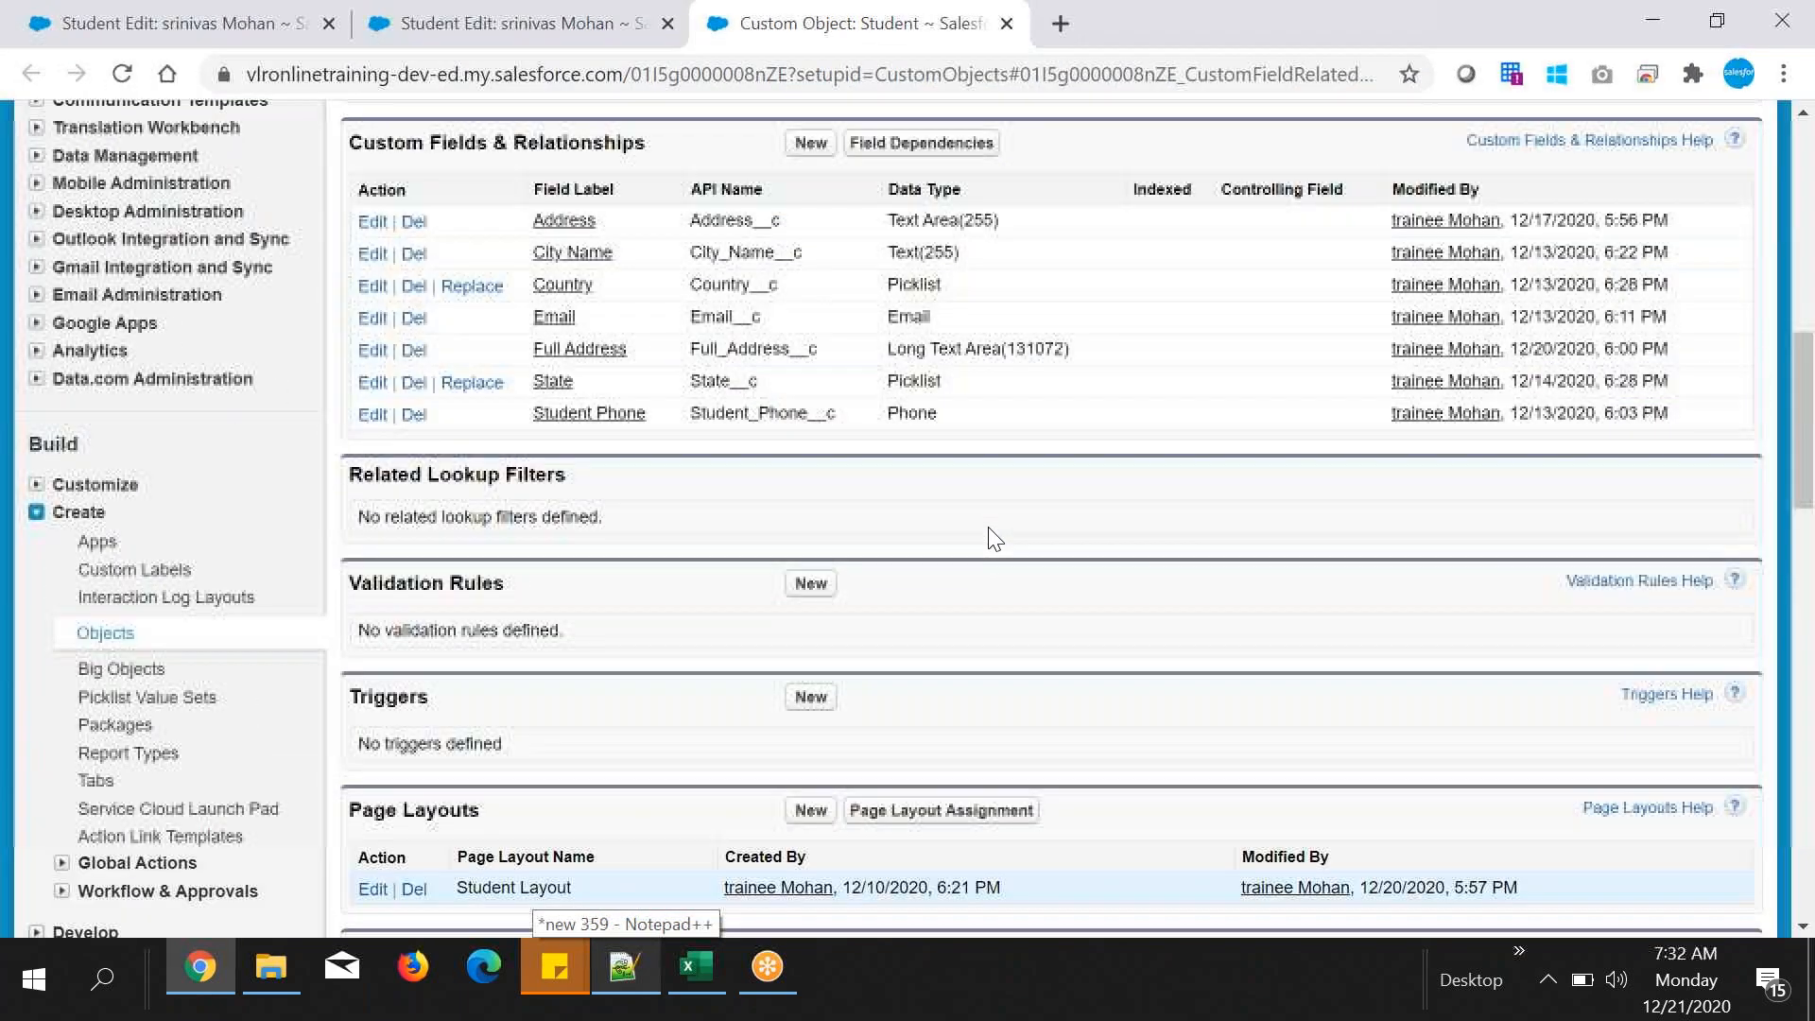
{"action": "left_click", "coordinate": [608, 362]}
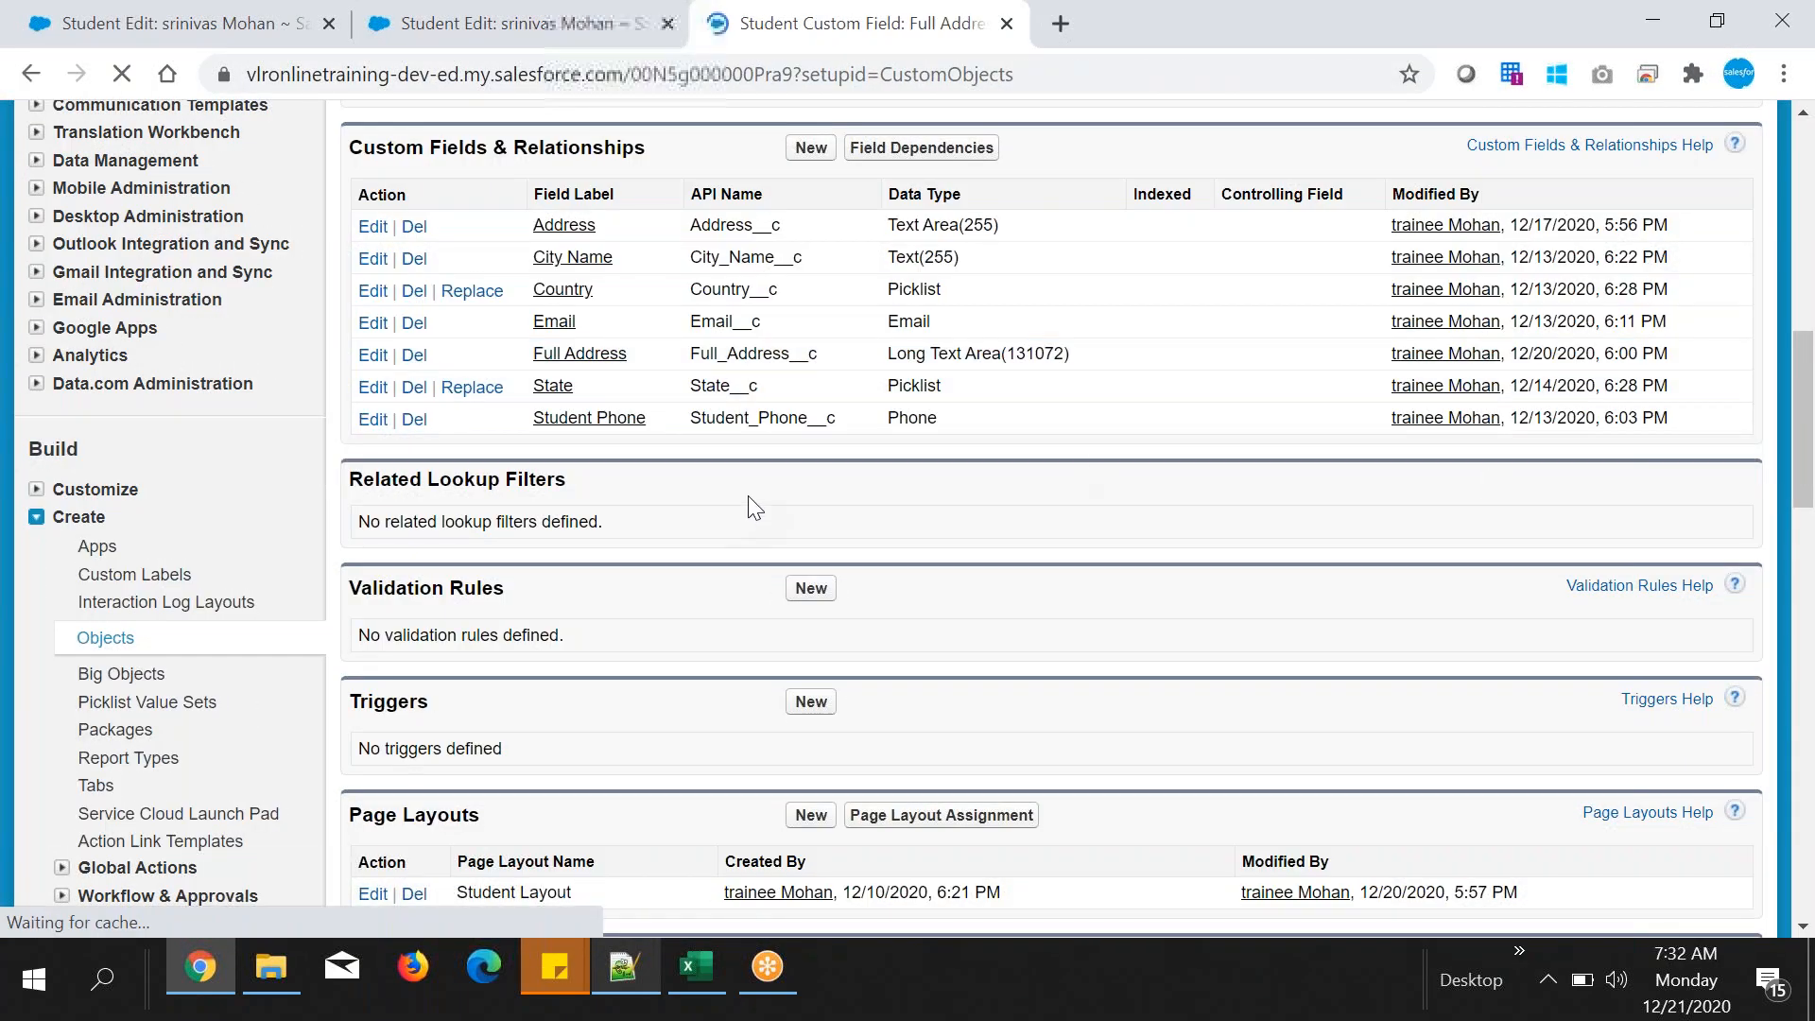
- Compare the Full Address field's Visible Lines setting with the box on the student's edit page and close the field definition
{"action": "scroll", "coordinate": [767, 509], "scroll_direction": "down", "scroll_amount": 4}
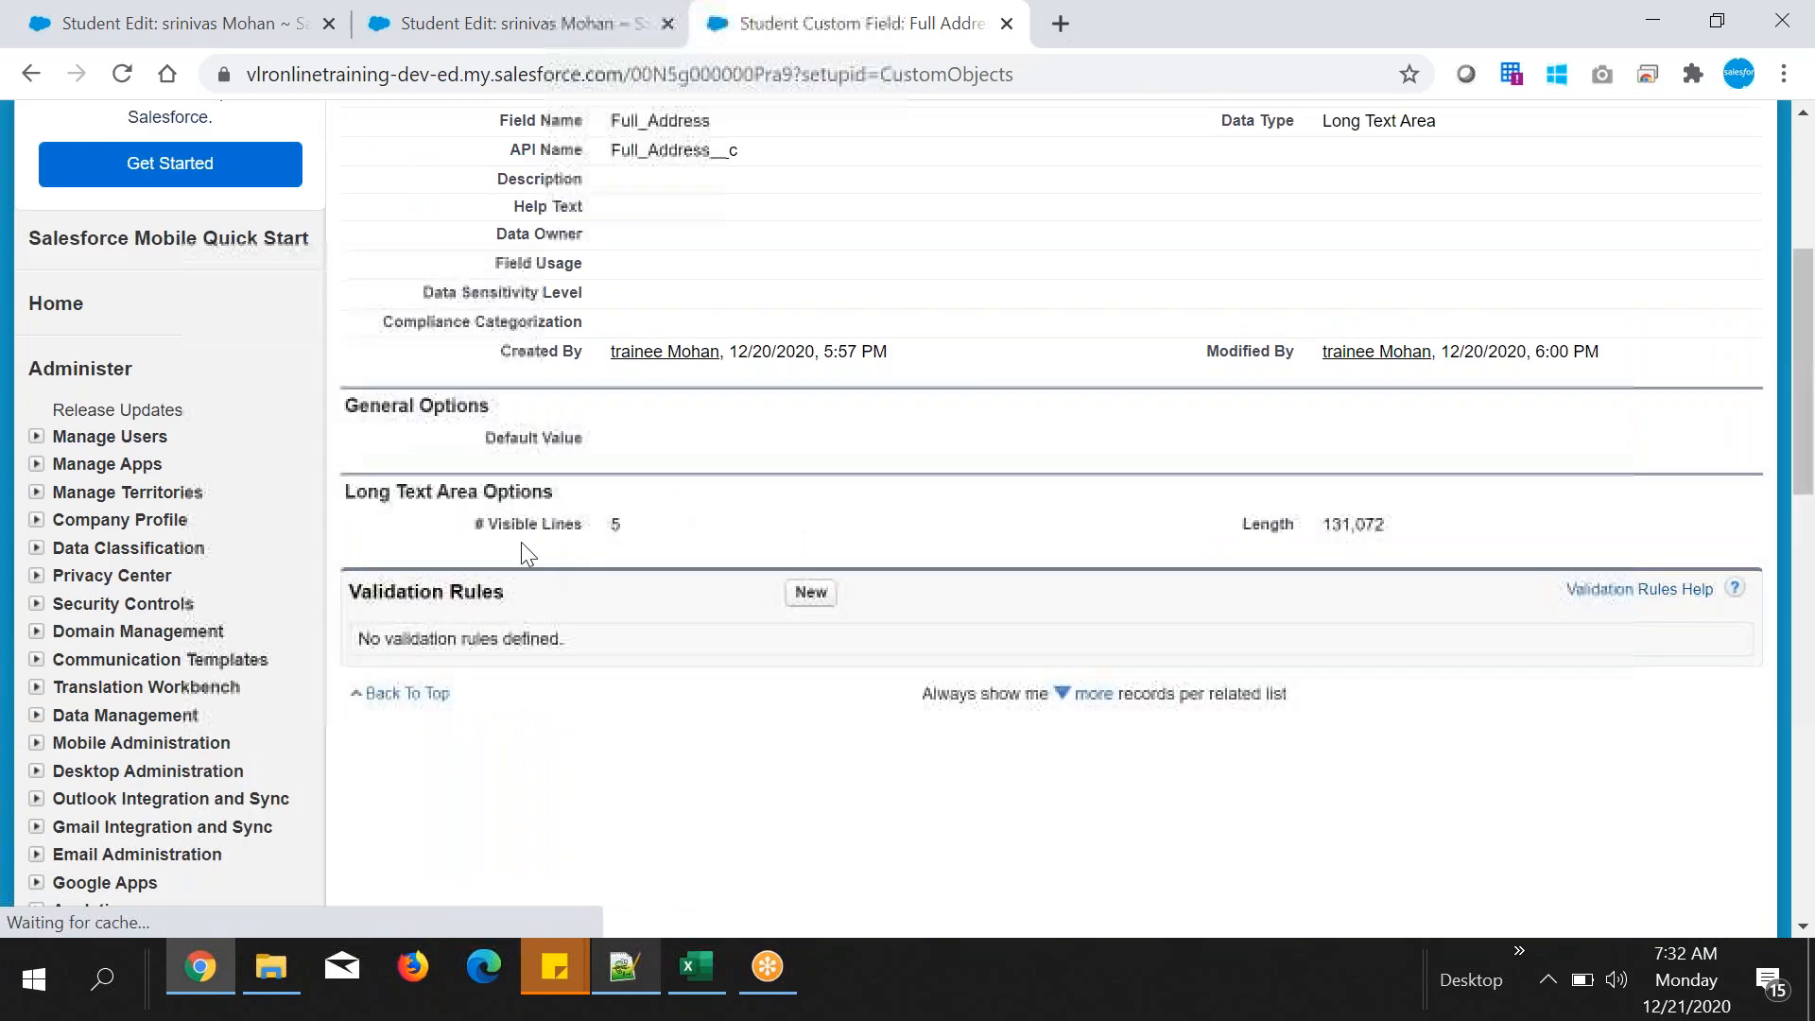
{"action": "left_click_drag", "start_coordinate": [498, 524], "coordinate": [640, 539]}
{"action": "left_click", "coordinate": [609, 20]}
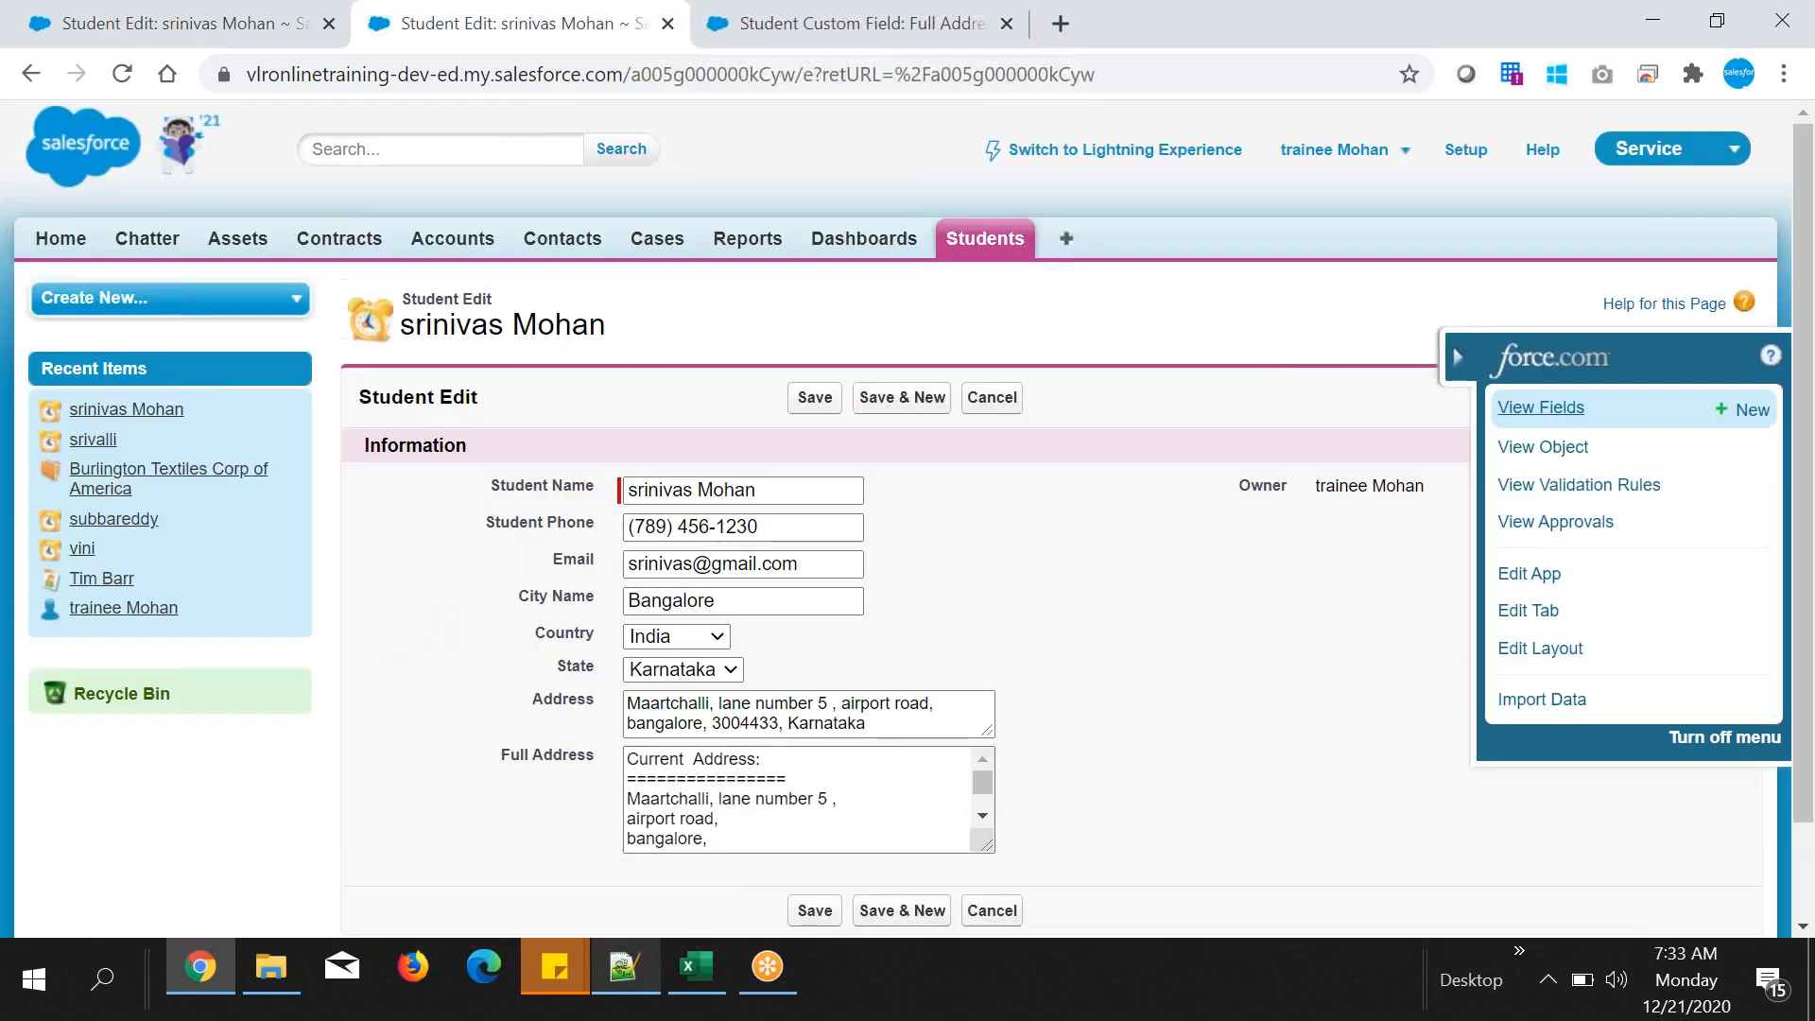
{"action": "left_click", "coordinate": [962, 26]}
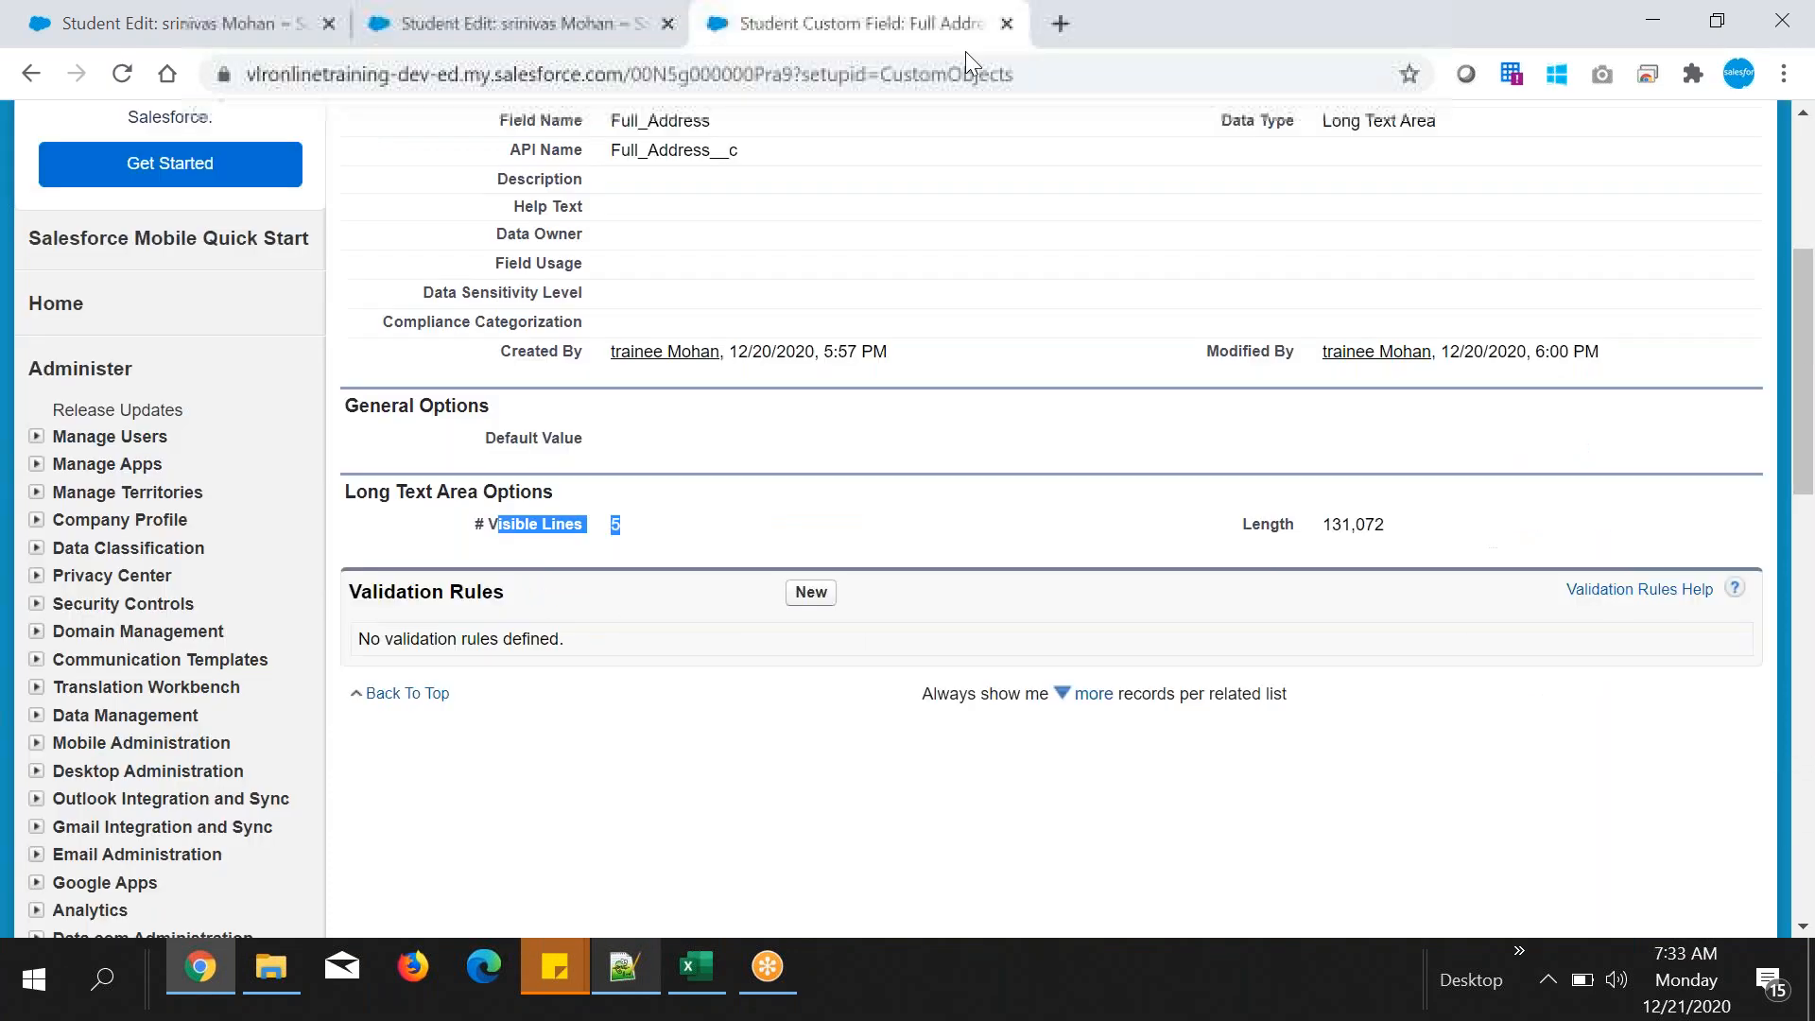
{"action": "left_click", "coordinate": [1004, 27]}
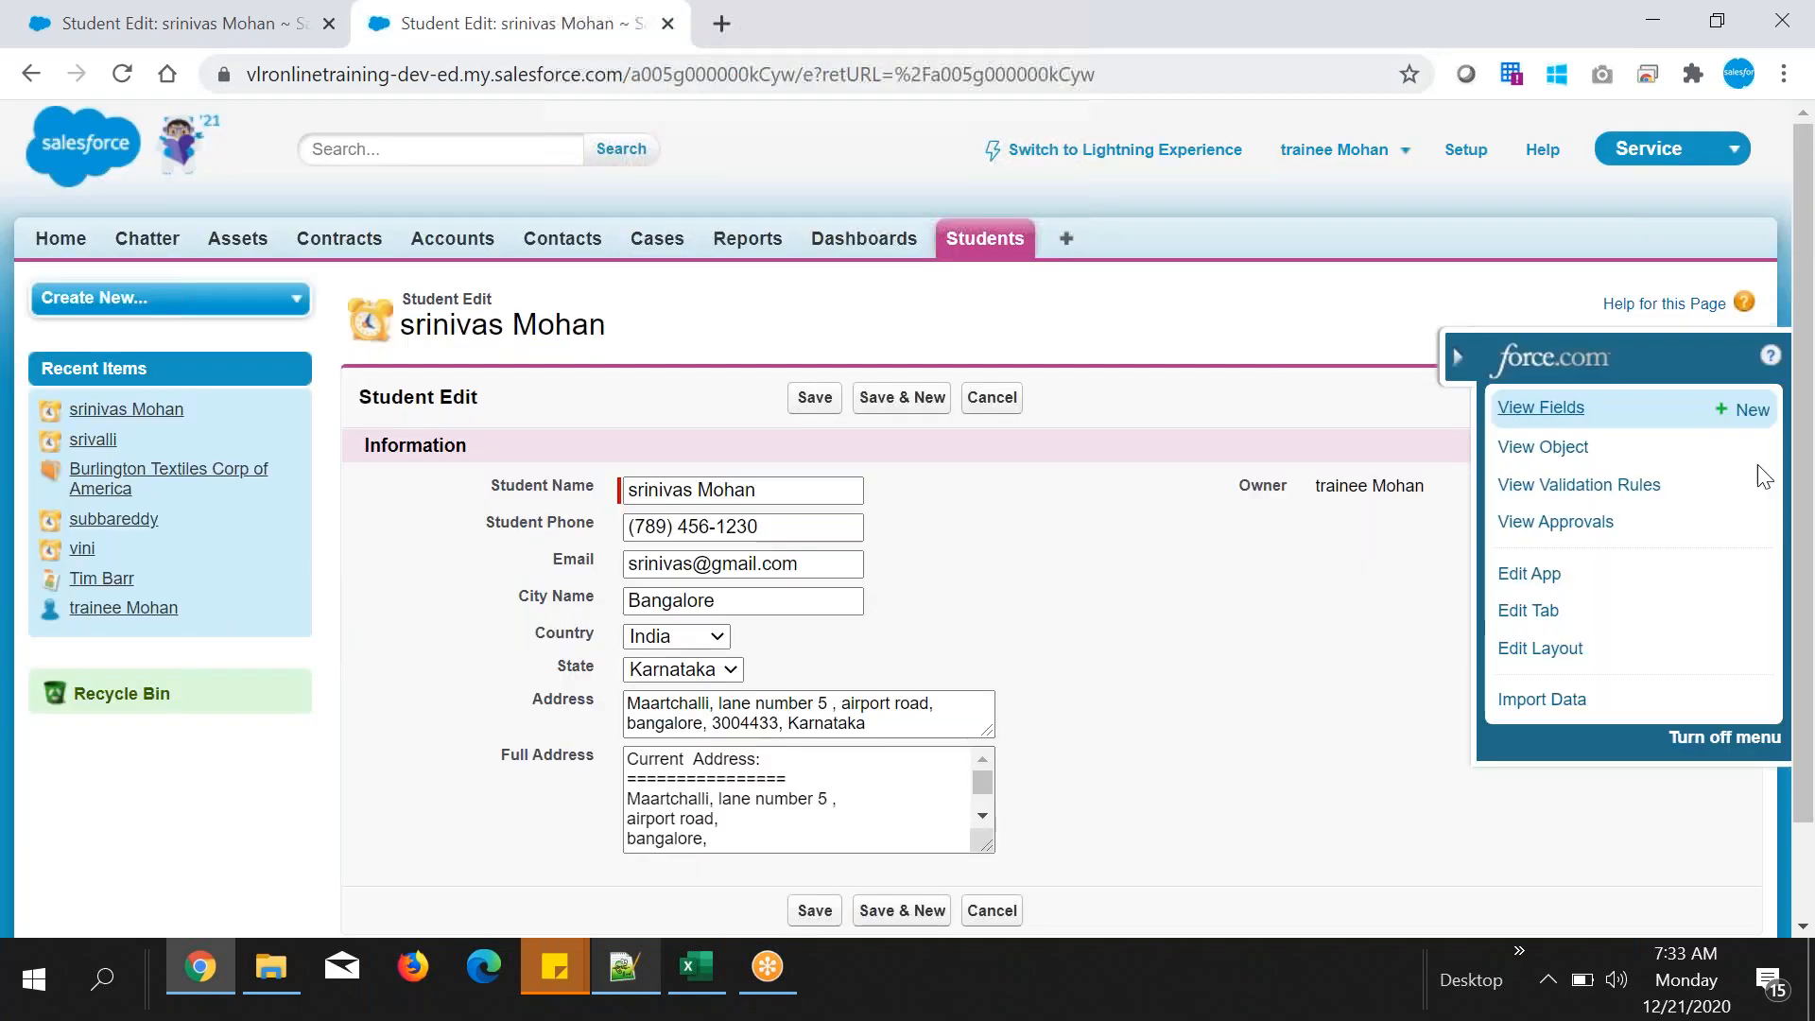
{"action": "left_click", "coordinate": [1461, 356]}
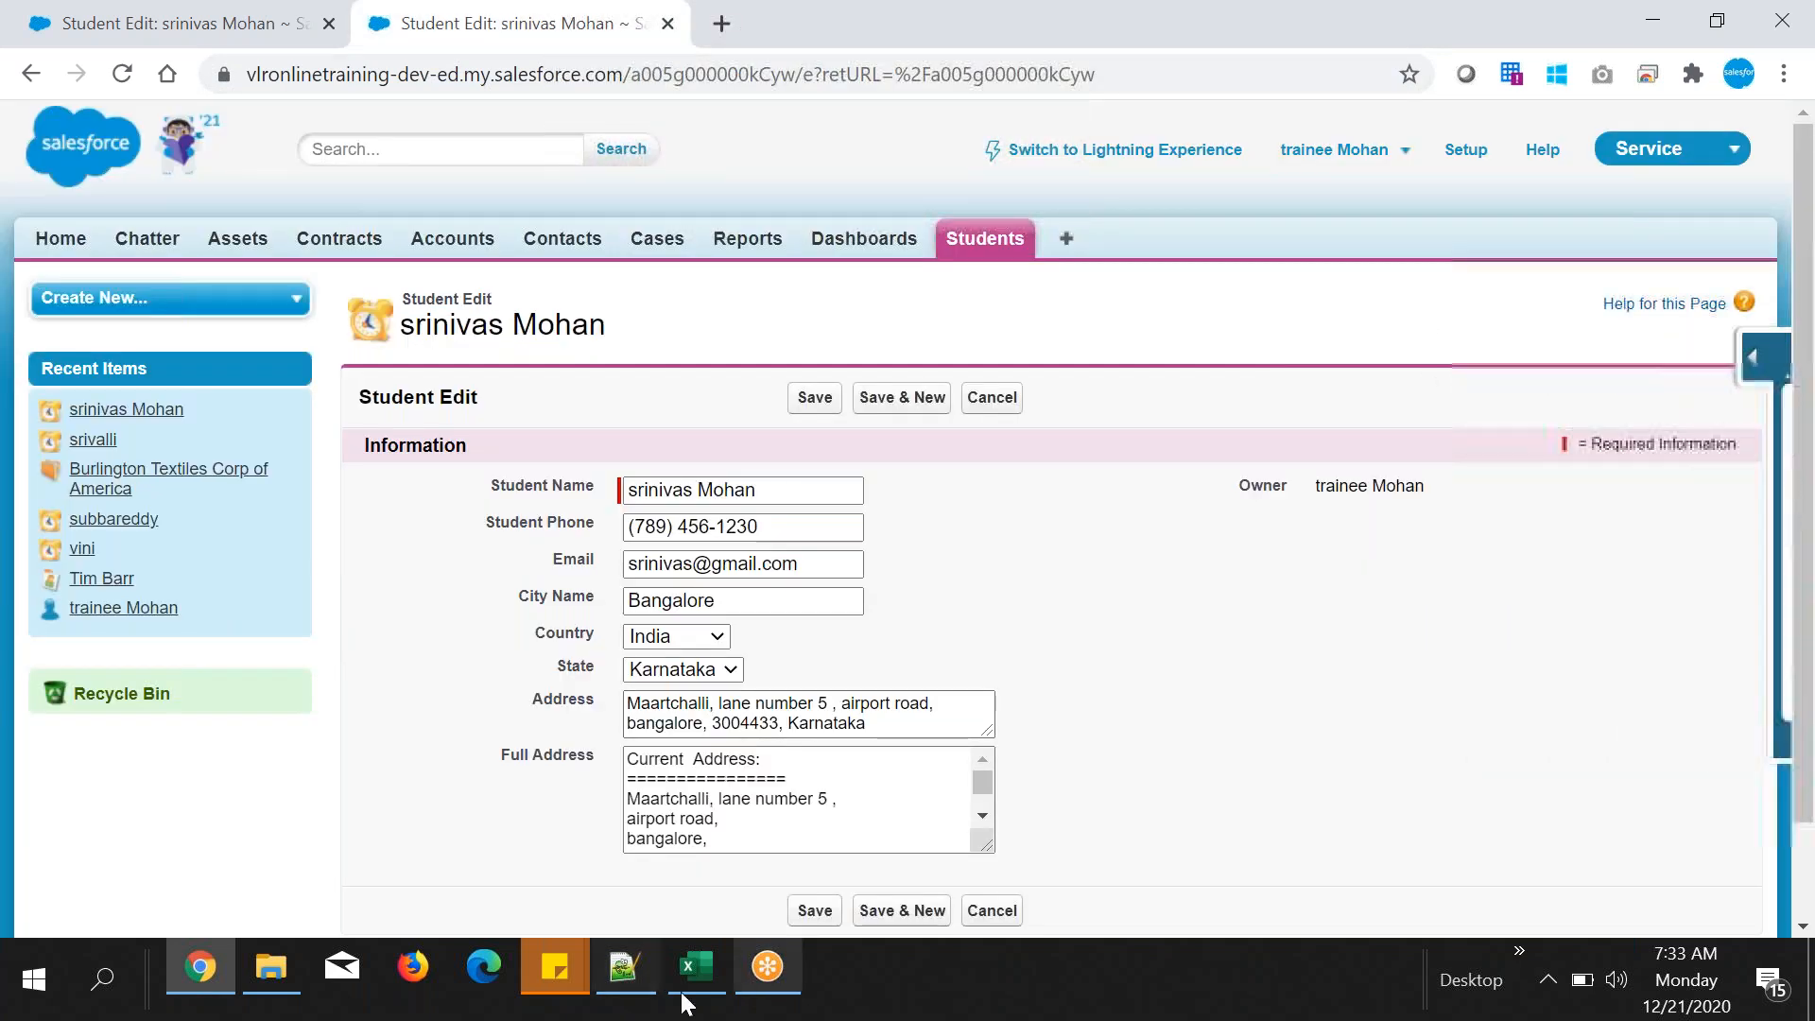
- Check the Educational details column heading in the Excel sheet and return to the student record in Chrome
{"action": "left_click", "coordinate": [680, 978]}
{"action": "left_click", "coordinate": [265, 186]}
{"action": "left_click", "coordinate": [292, 131]}
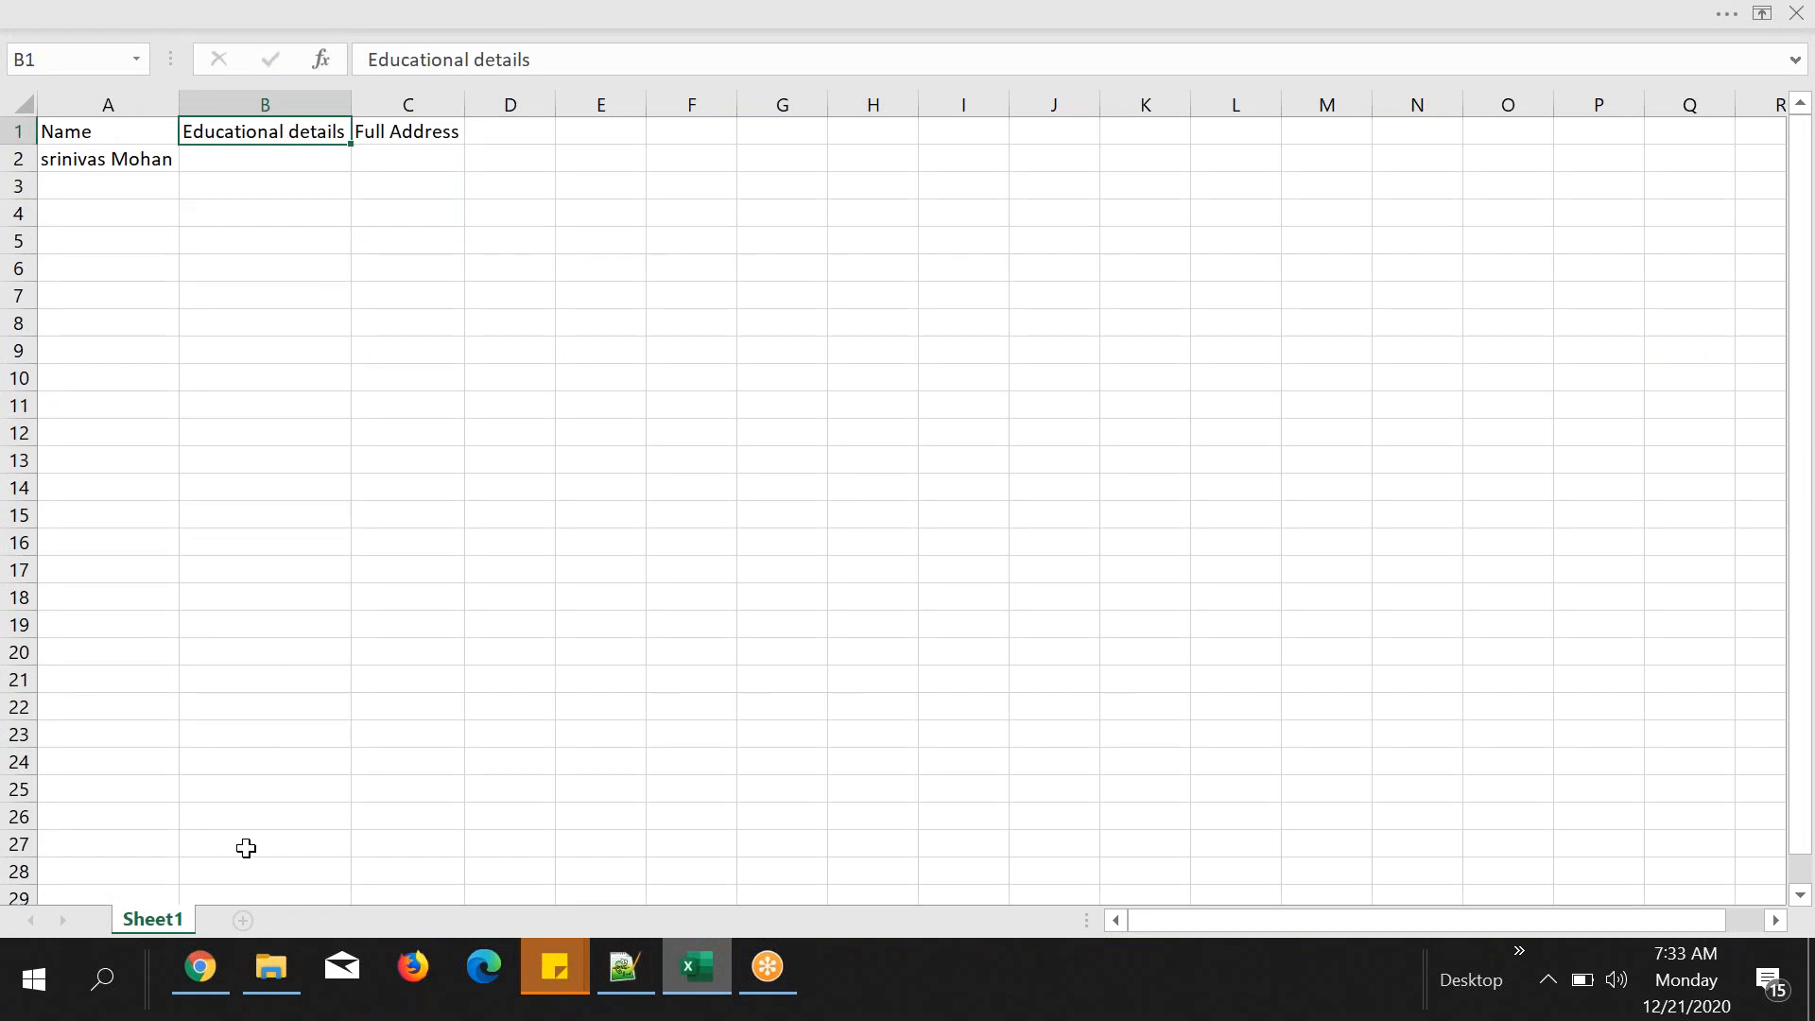
{"action": "left_click", "coordinate": [200, 966]}
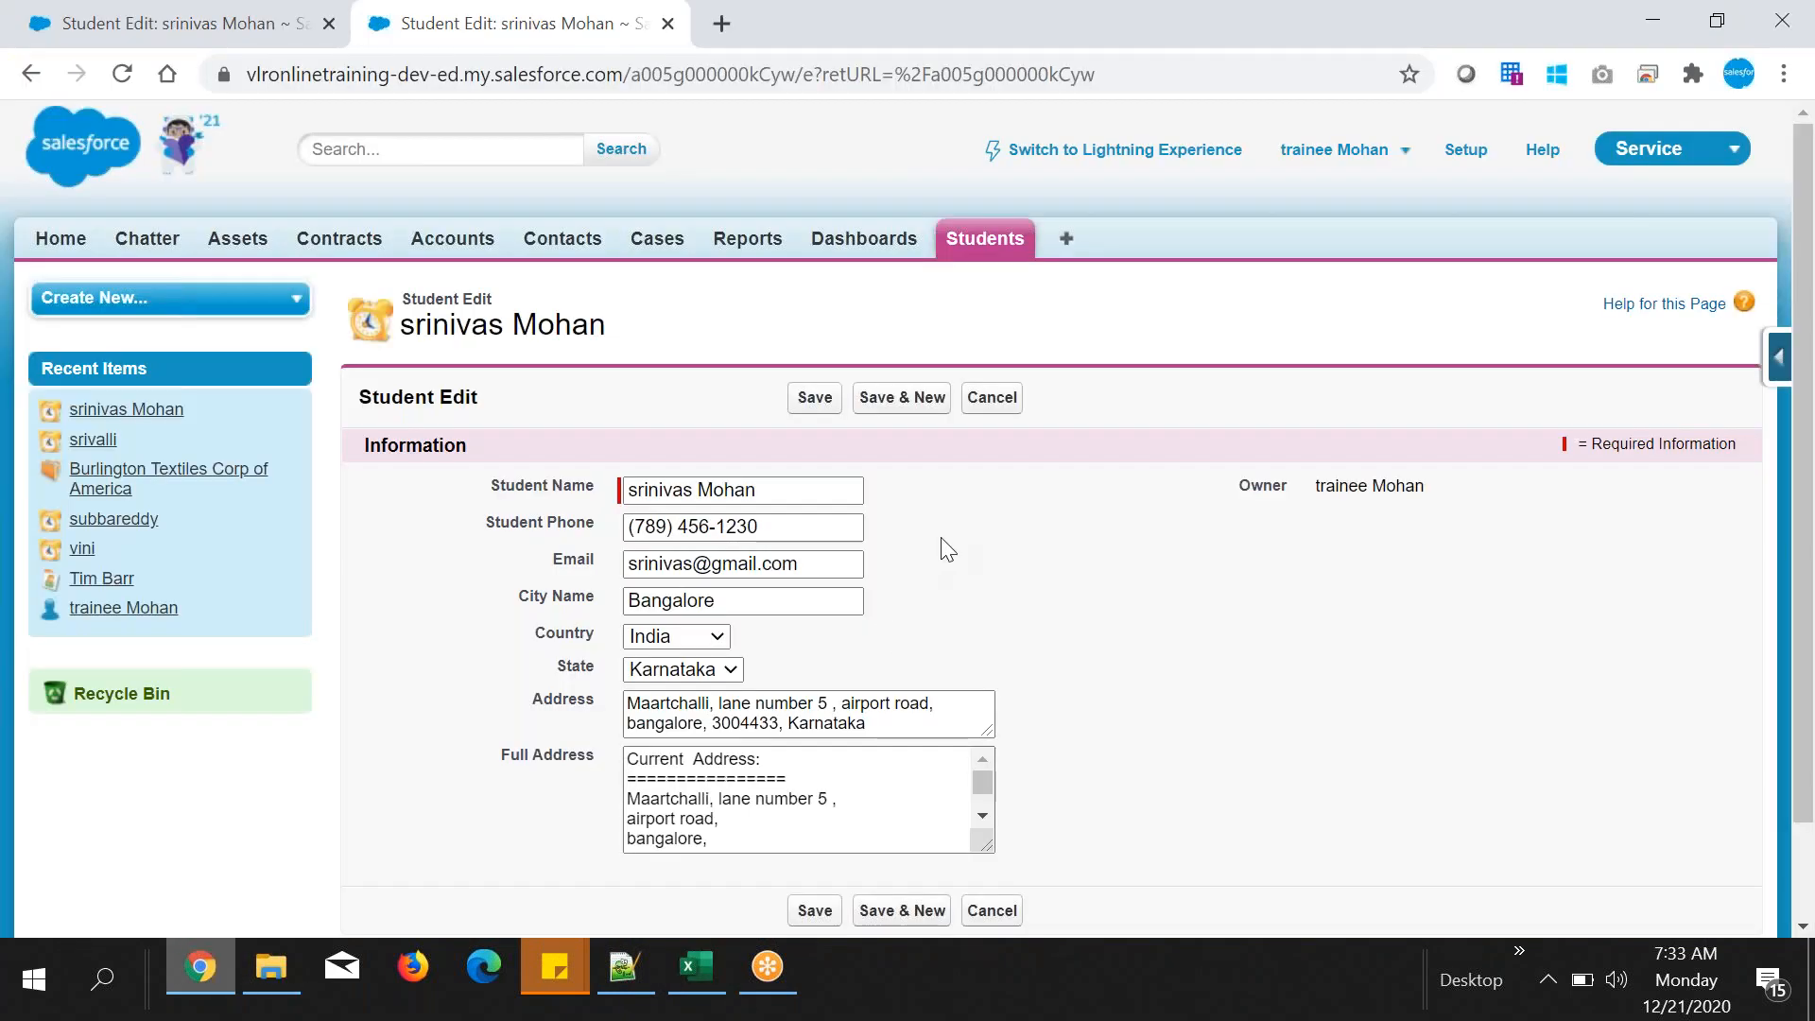
- Cancel editing the student record and return to its detail page
{"action": "scroll", "coordinate": [948, 537], "scroll_direction": "down", "scroll_amount": 1}
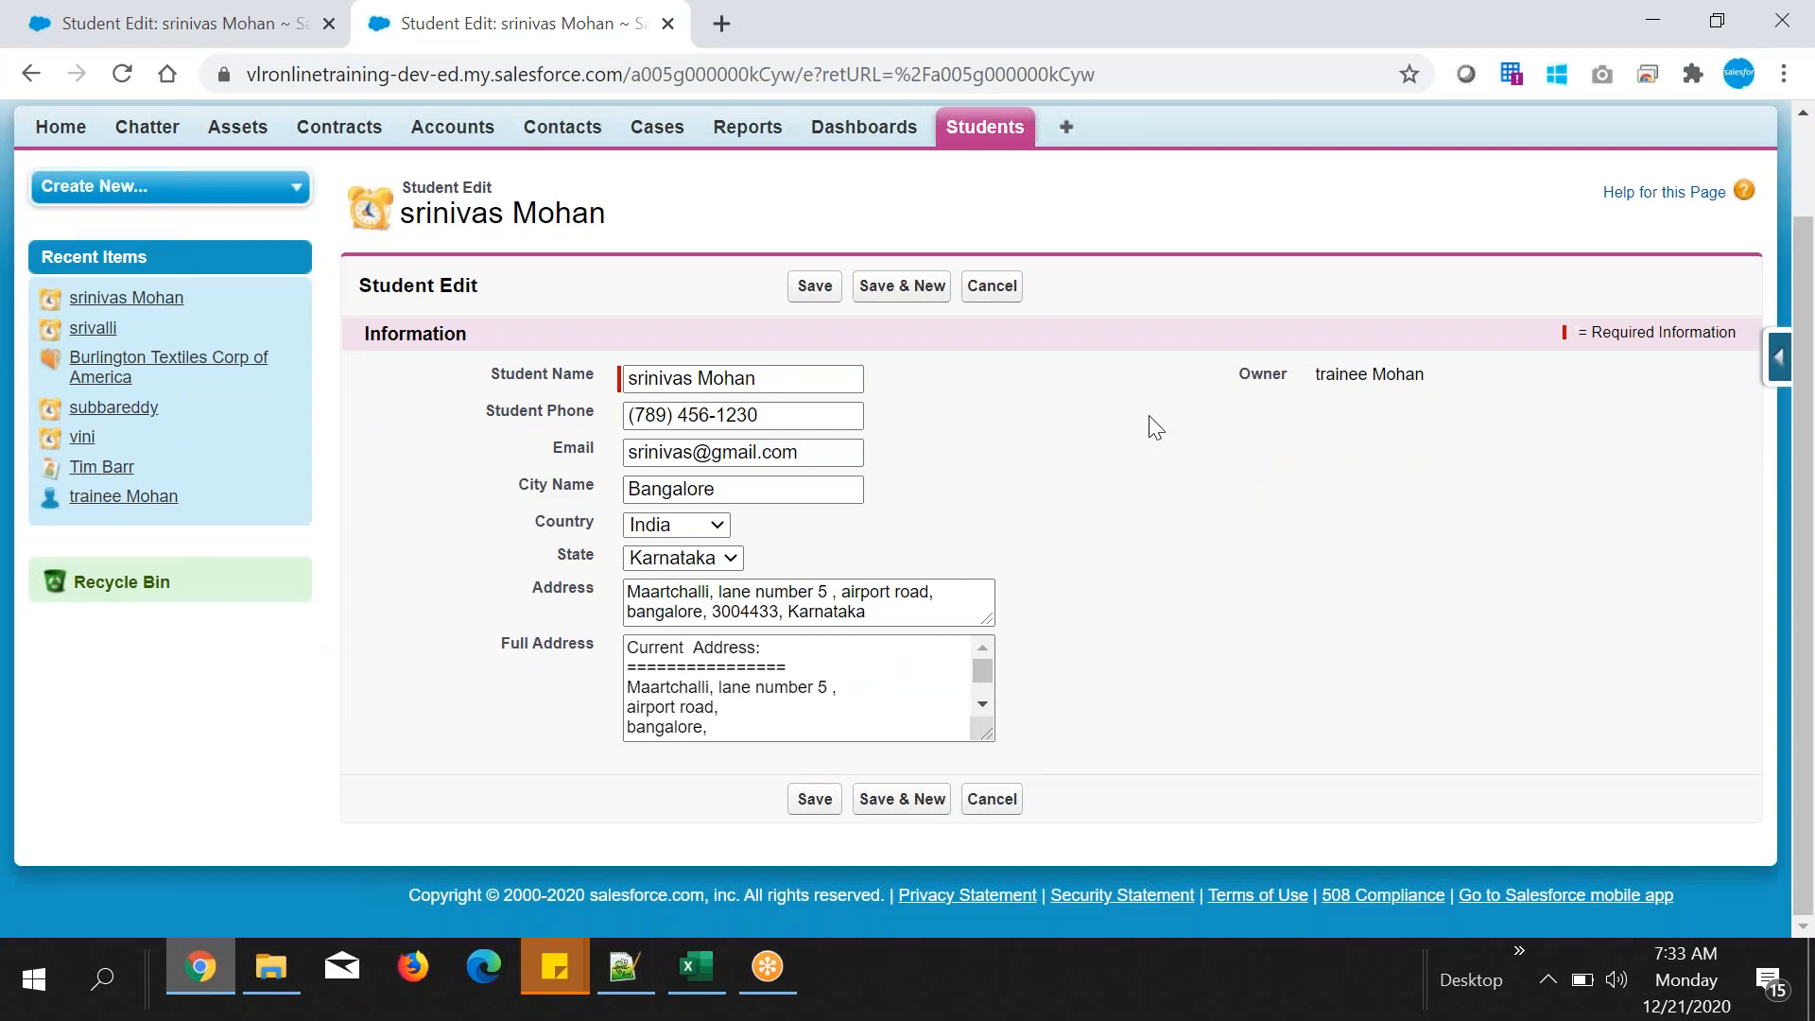
{"action": "scroll", "coordinate": [1157, 413], "scroll_direction": "up", "scroll_amount": 1}
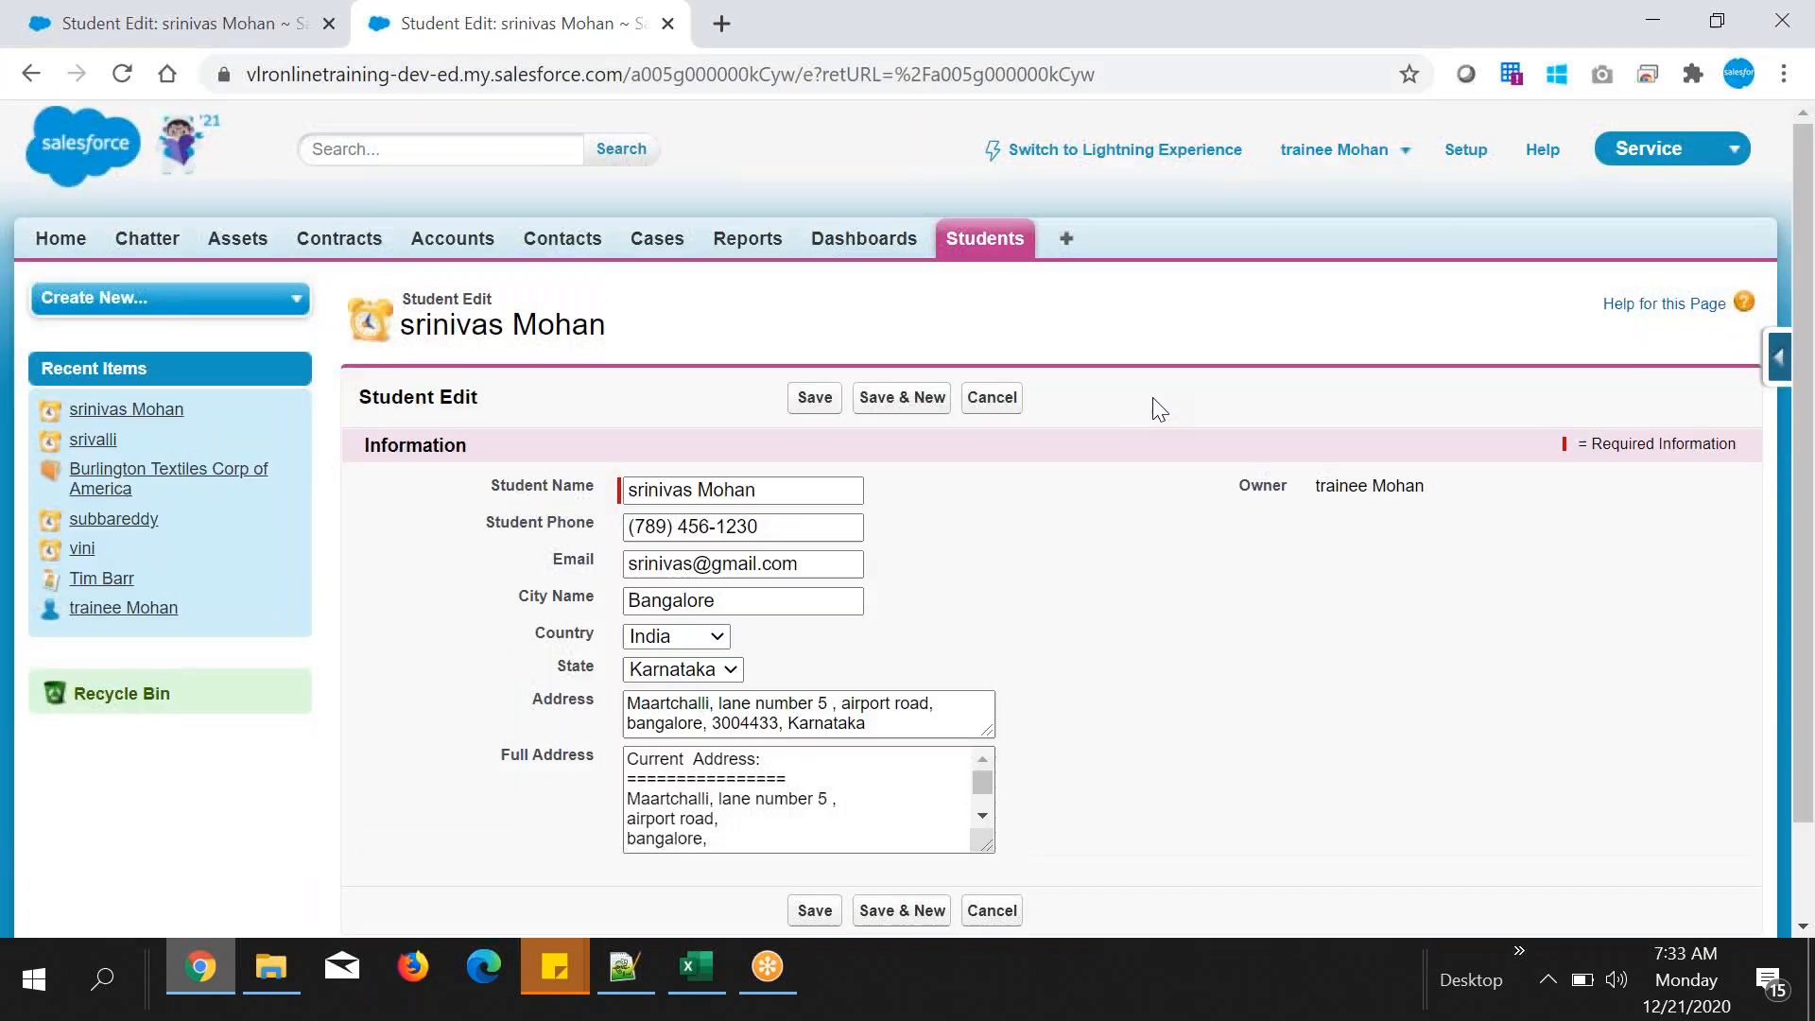
{"action": "scroll", "coordinate": [1153, 397], "scroll_direction": "down", "scroll_amount": 1}
{"action": "left_click", "coordinate": [1006, 293]}
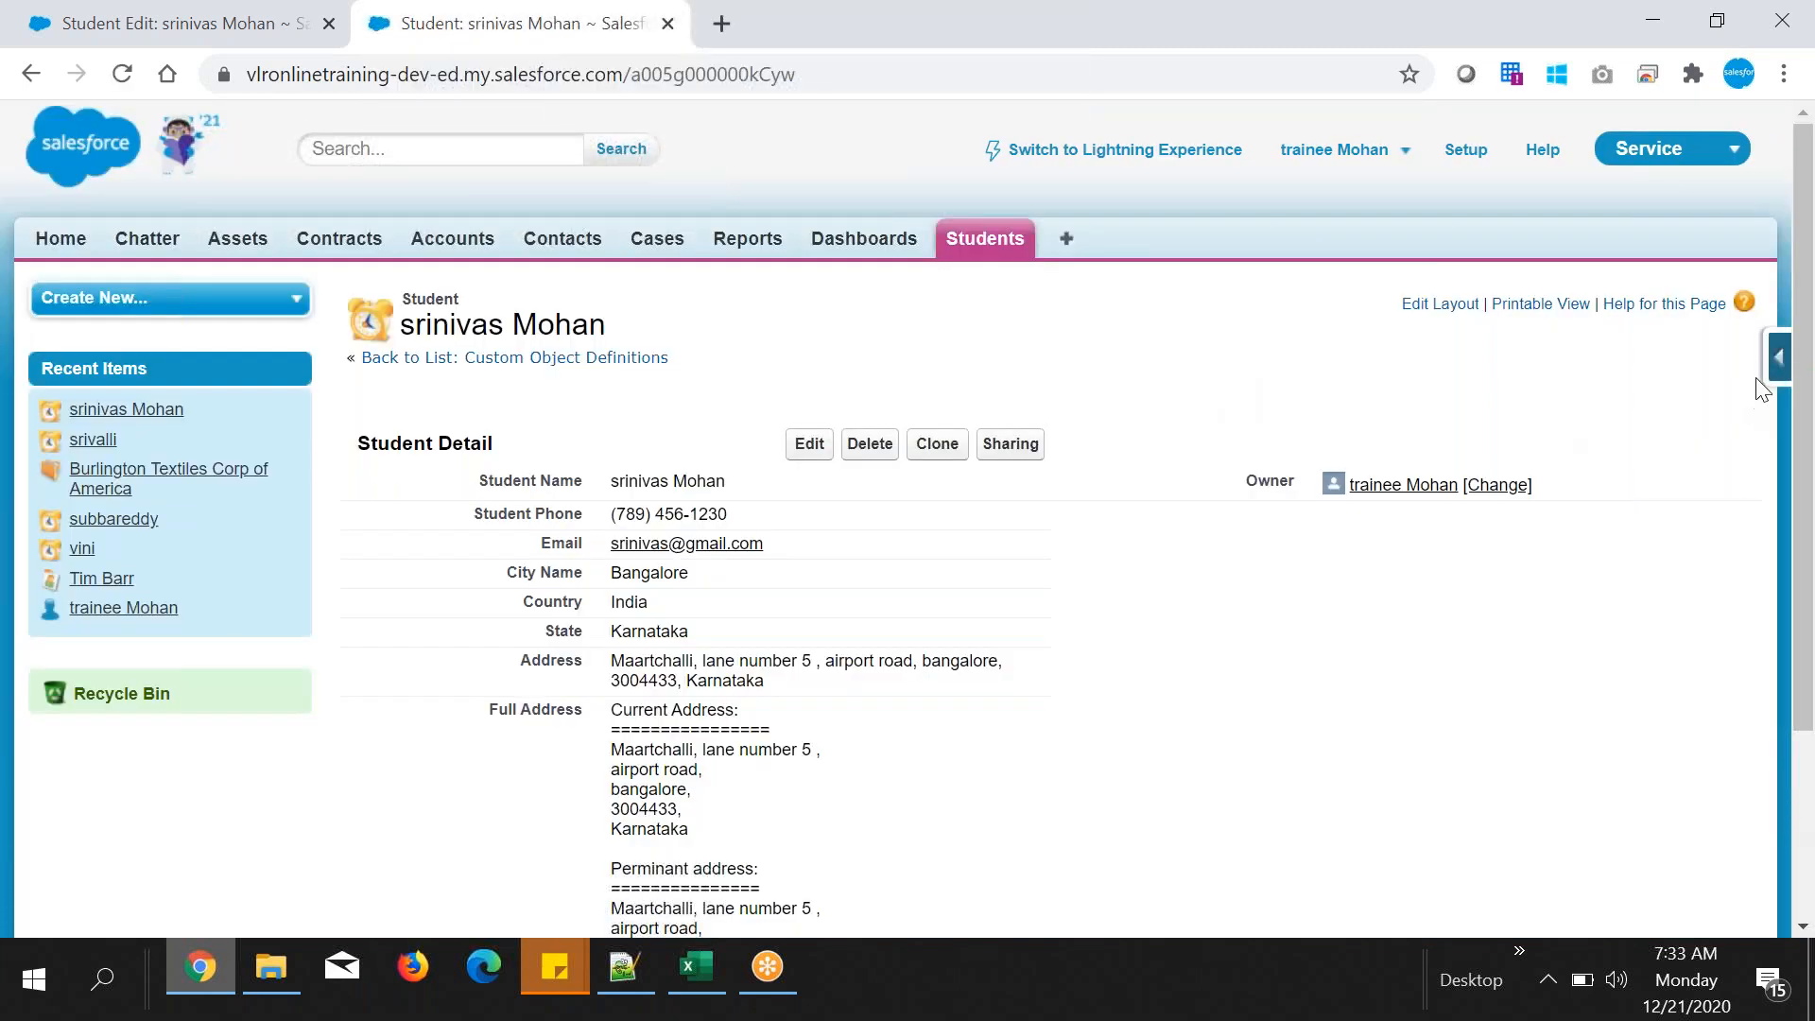
- Open the Student object's field list from the student record and examine the Custom Fields & Relationships section
{"action": "left_click", "coordinate": [1779, 367]}
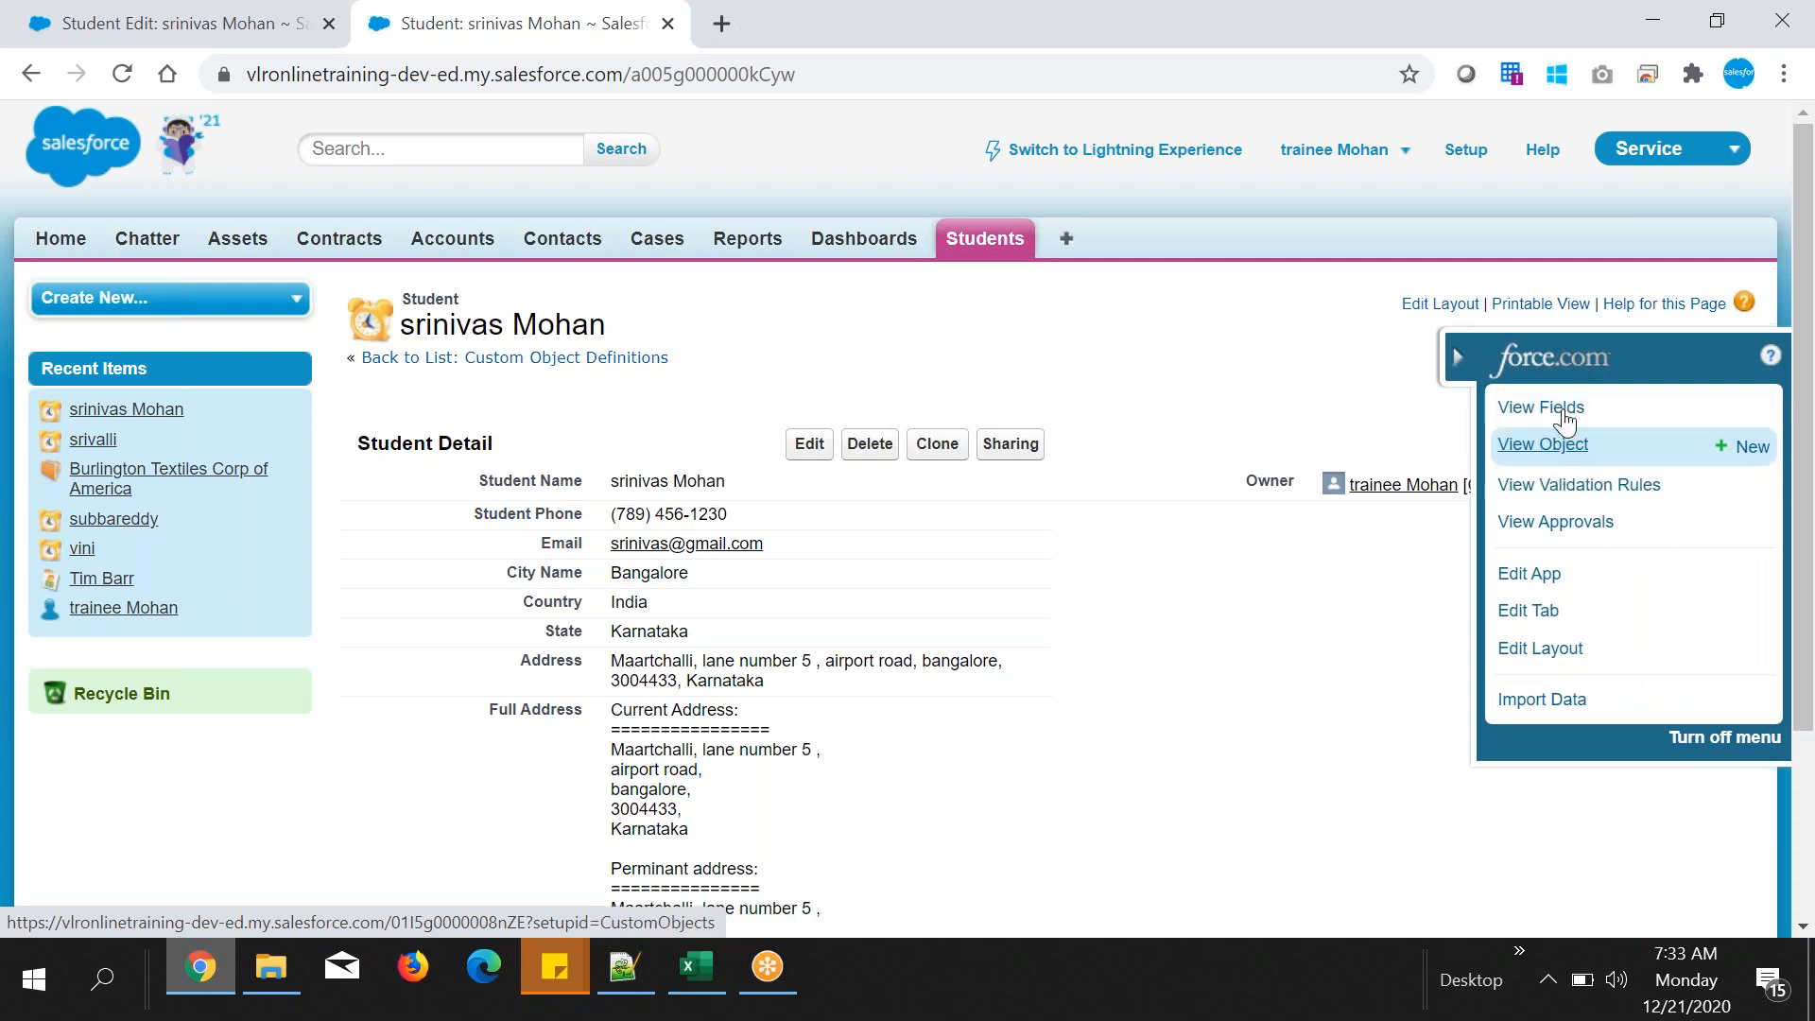
{"action": "left_click", "coordinate": [1564, 413]}
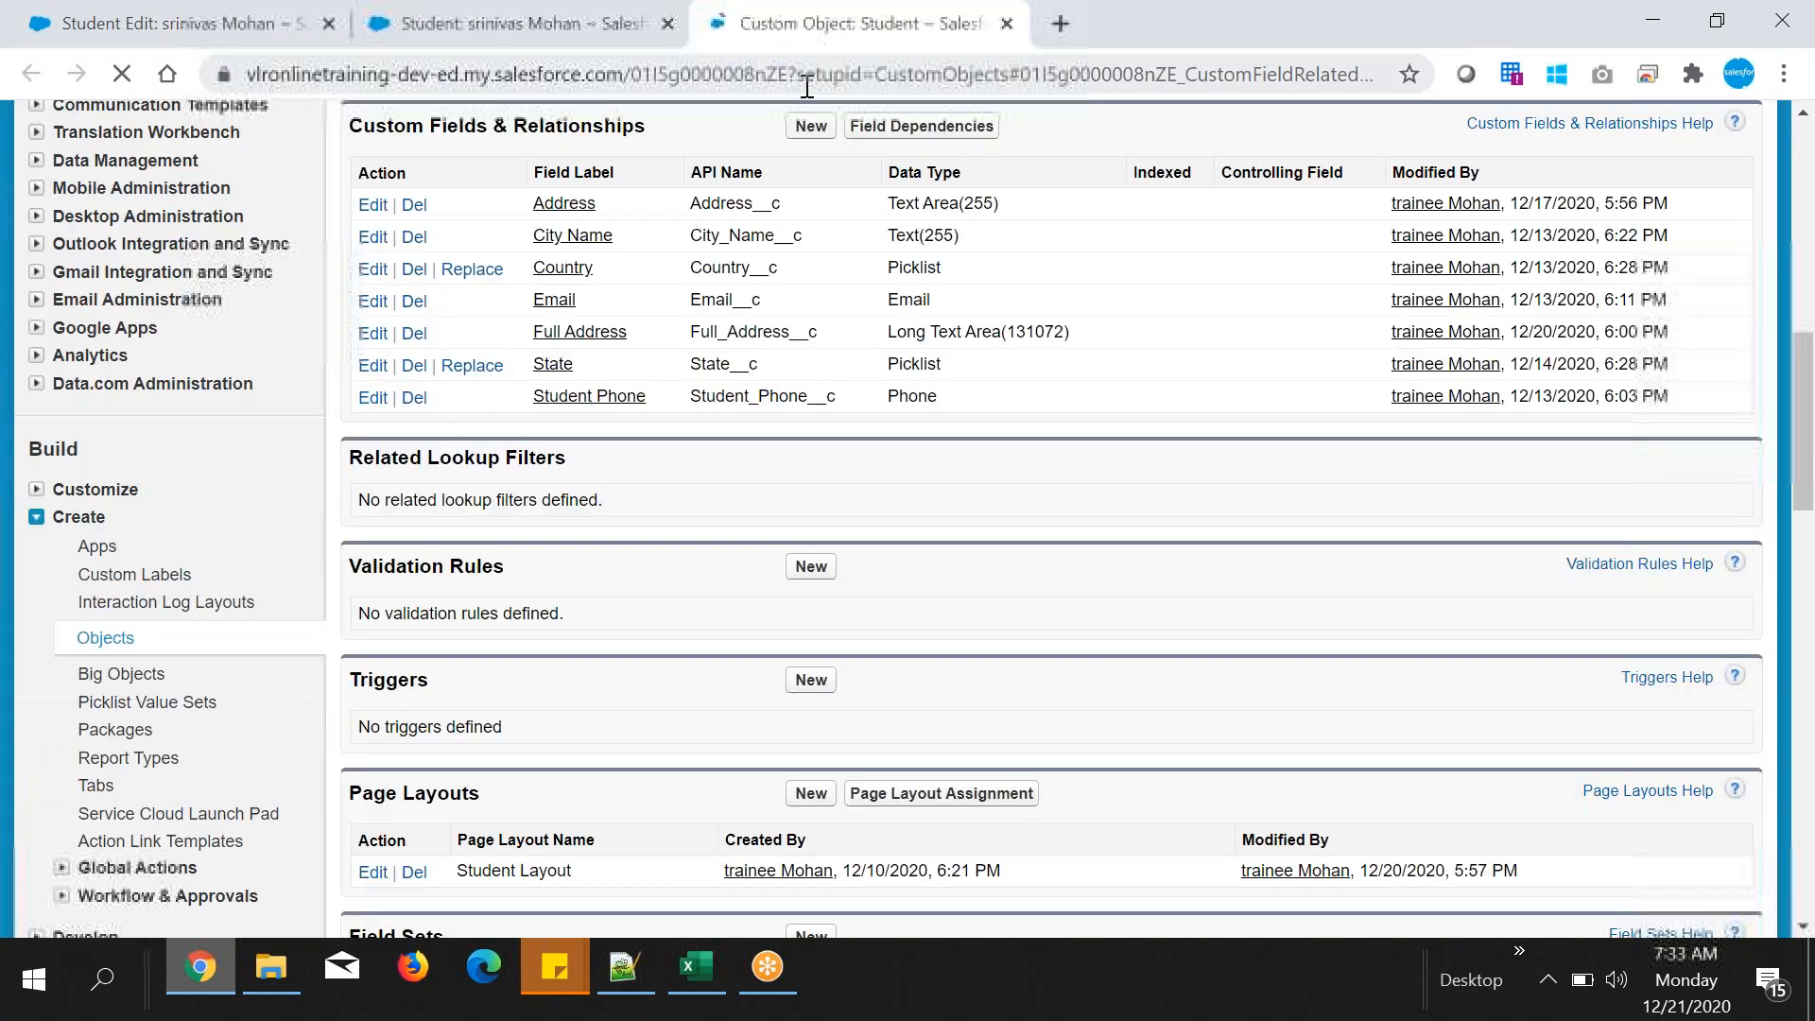
{"action": "left_click_drag", "start_coordinate": [368, 145], "coordinate": [633, 159]}
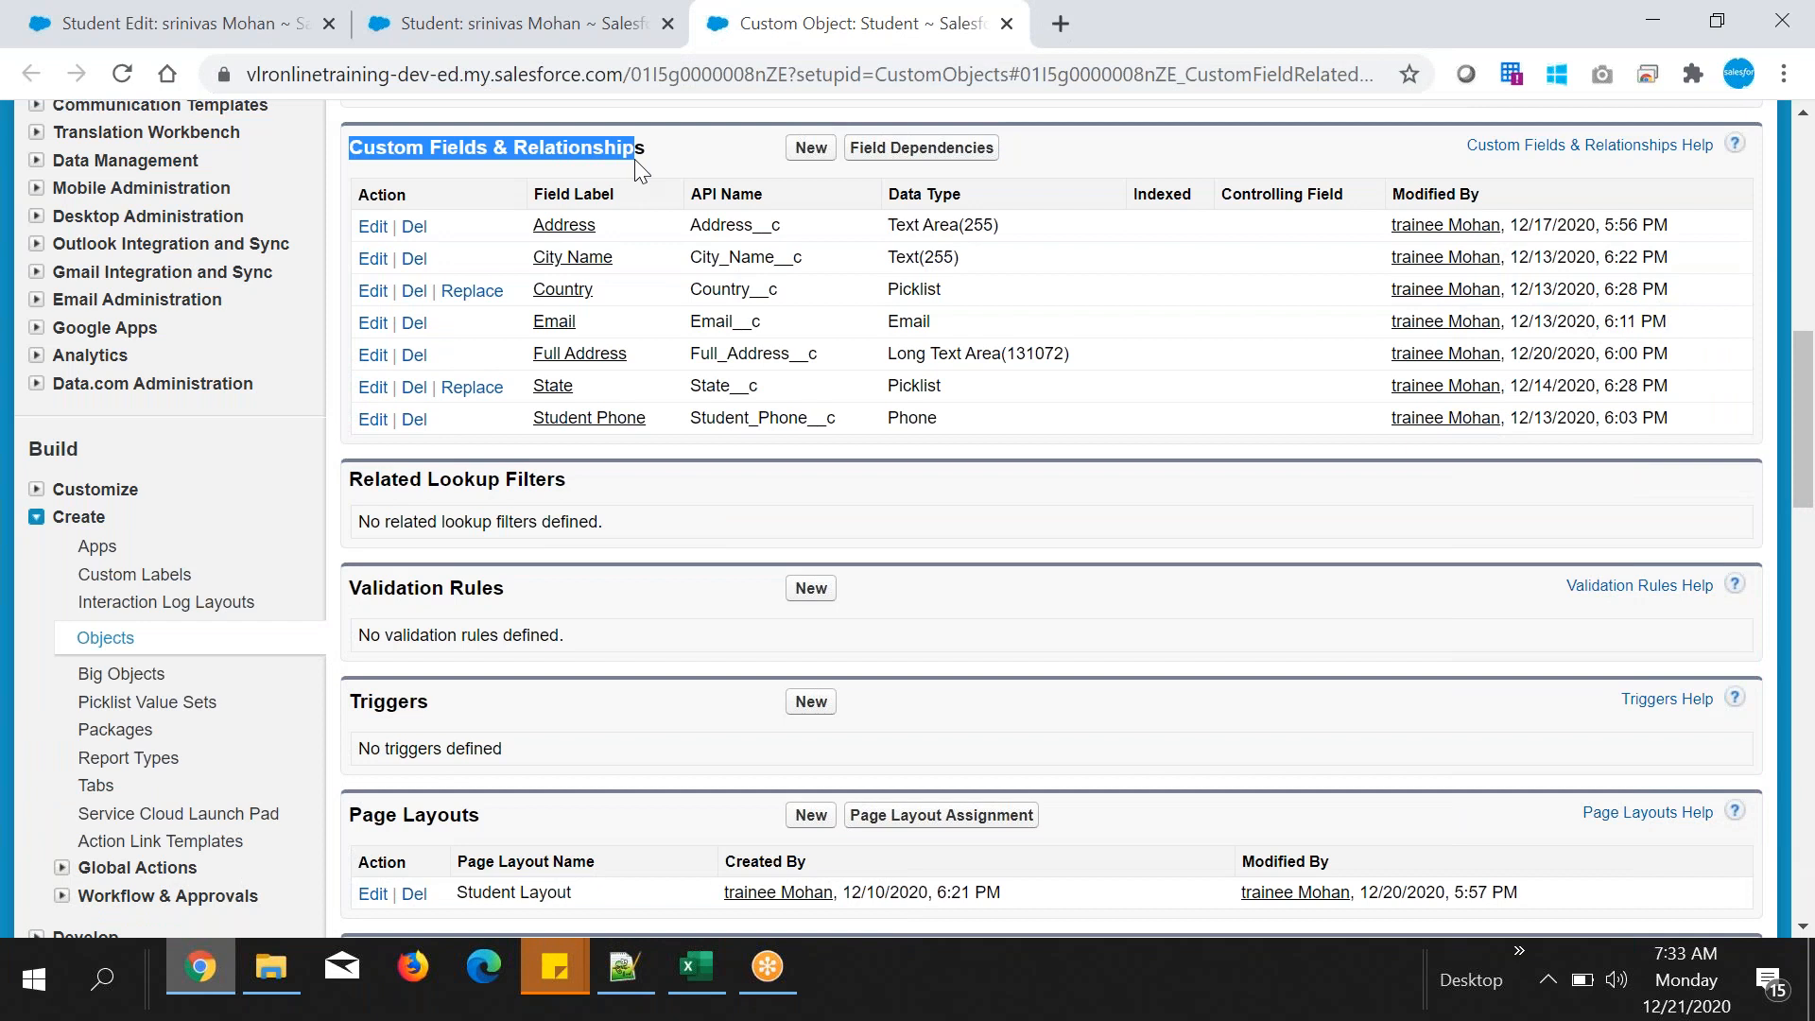
{"action": "left_click", "coordinate": [641, 151]}
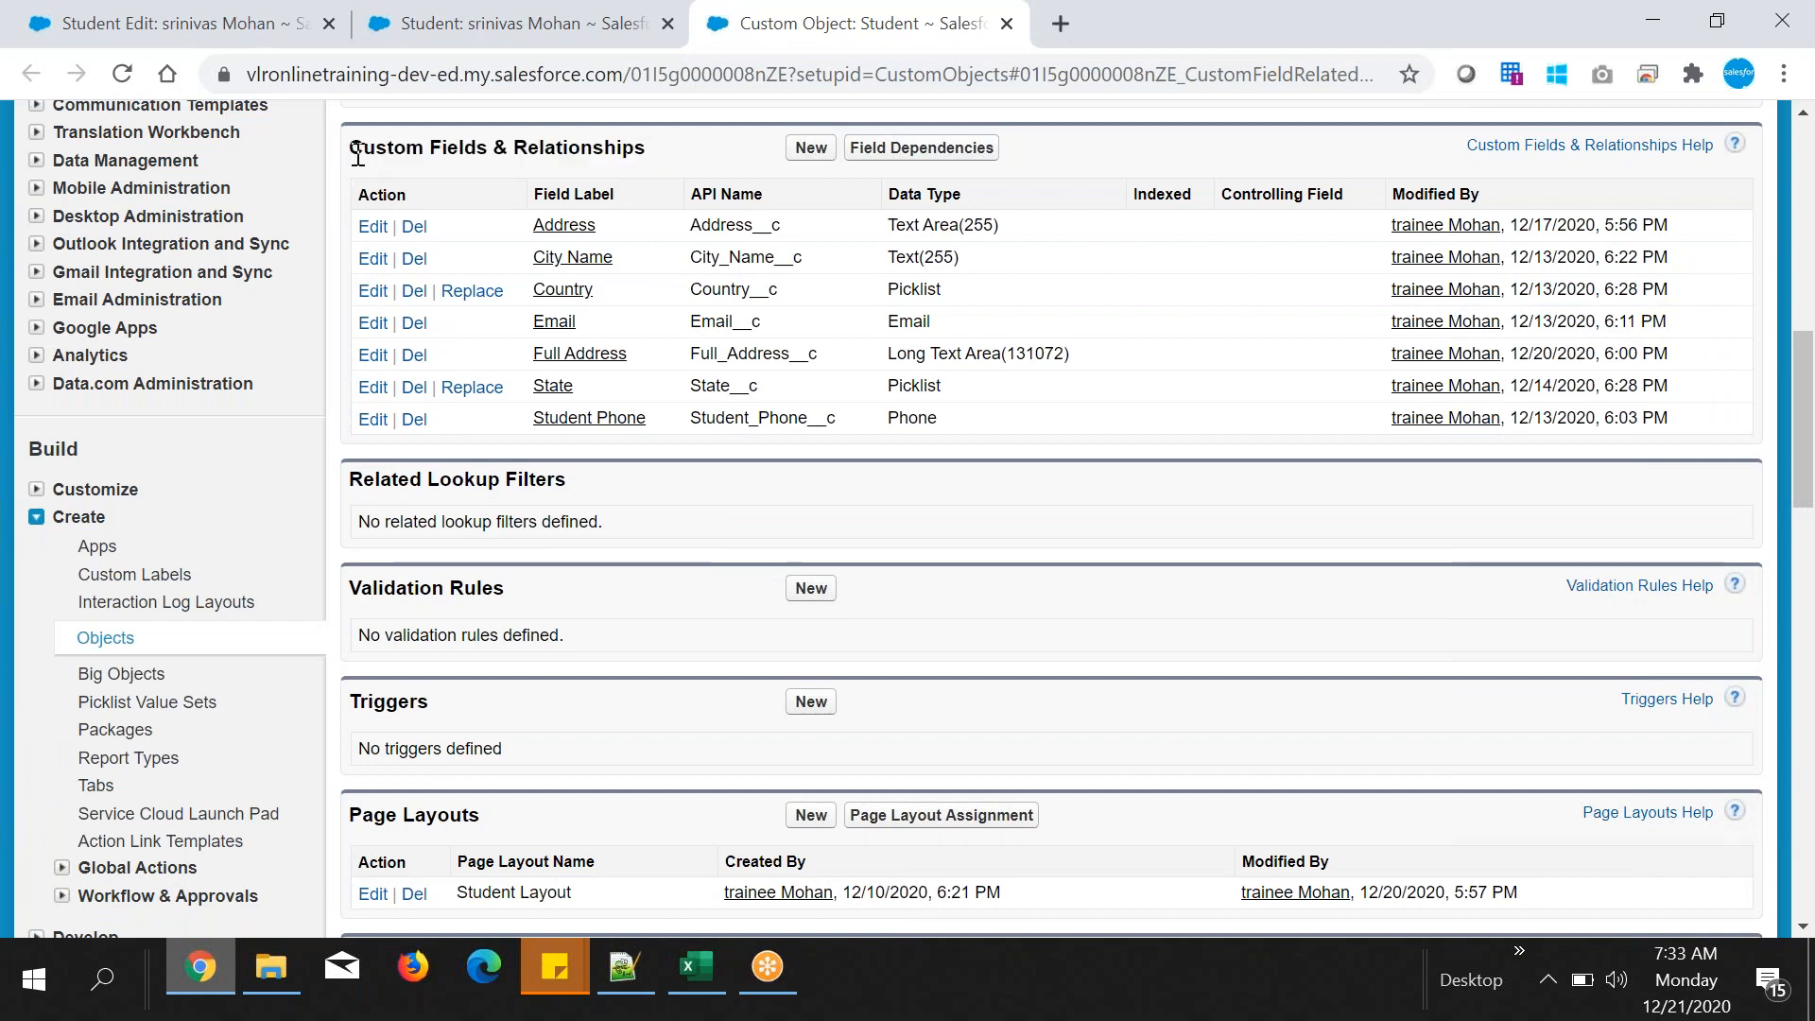
{"action": "left_click_drag", "start_coordinate": [352, 149], "coordinate": [668, 156]}
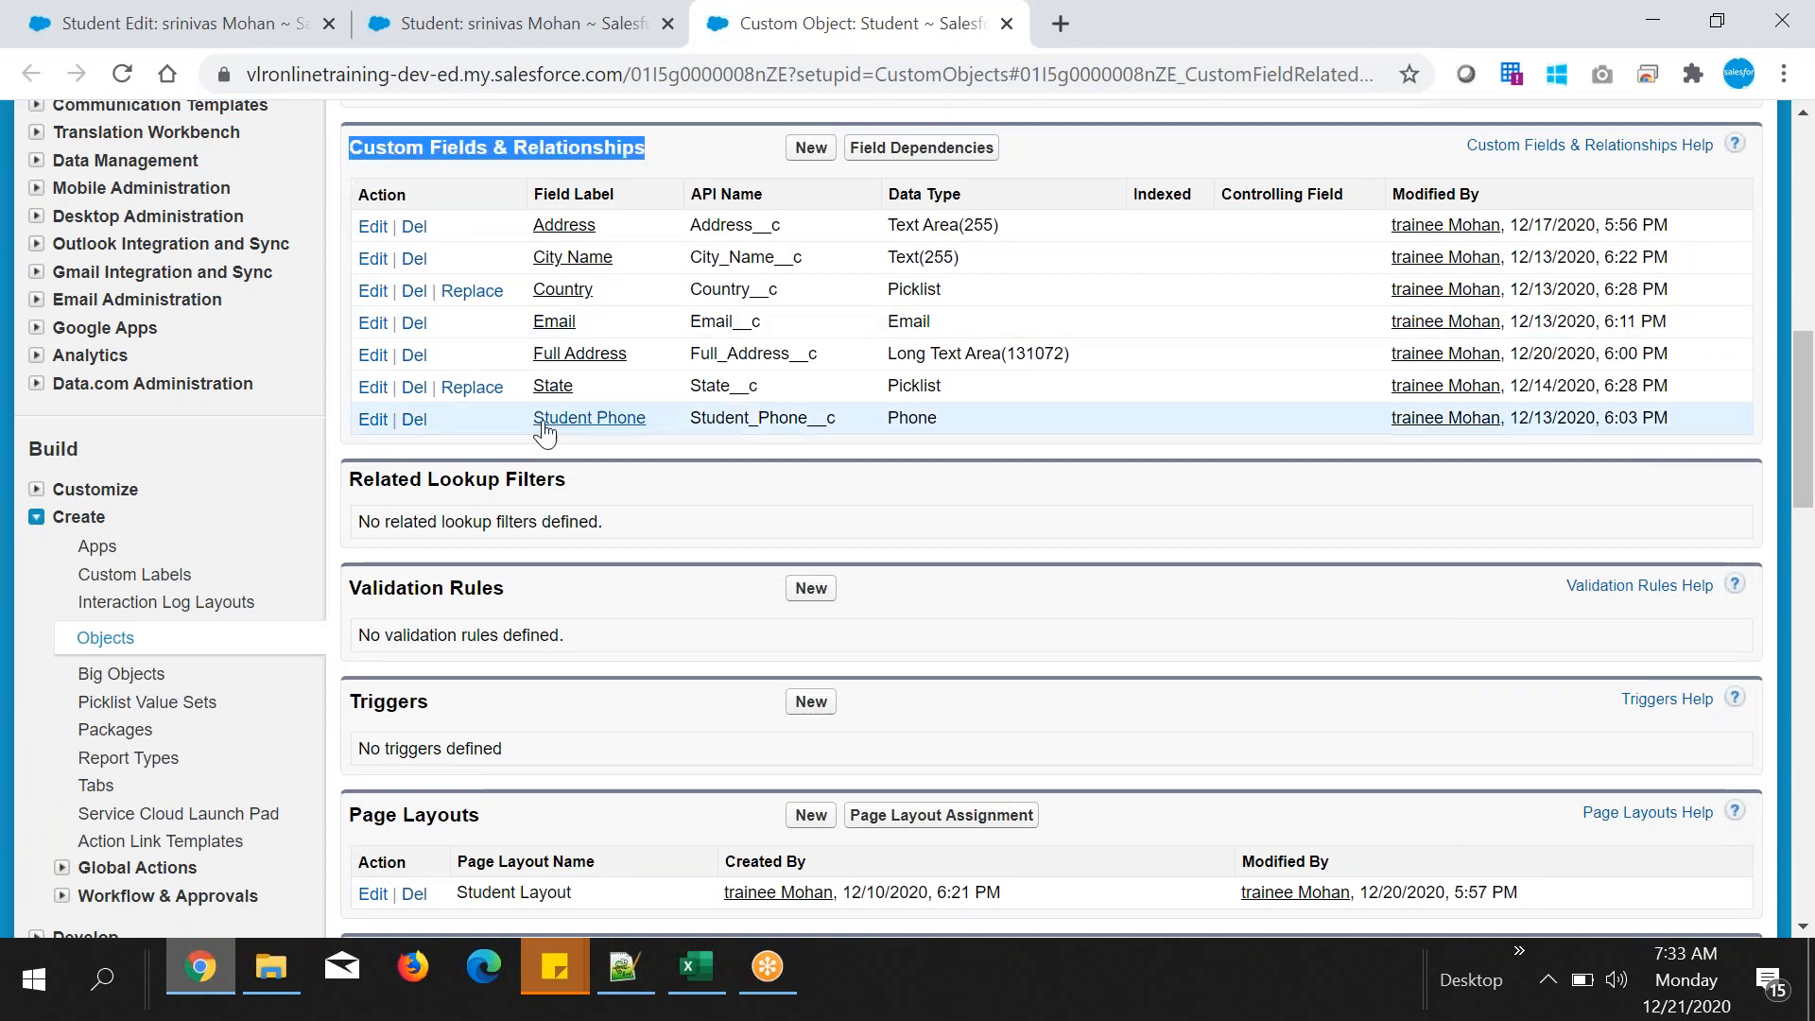
{"action": "left_click", "coordinate": [422, 160]}
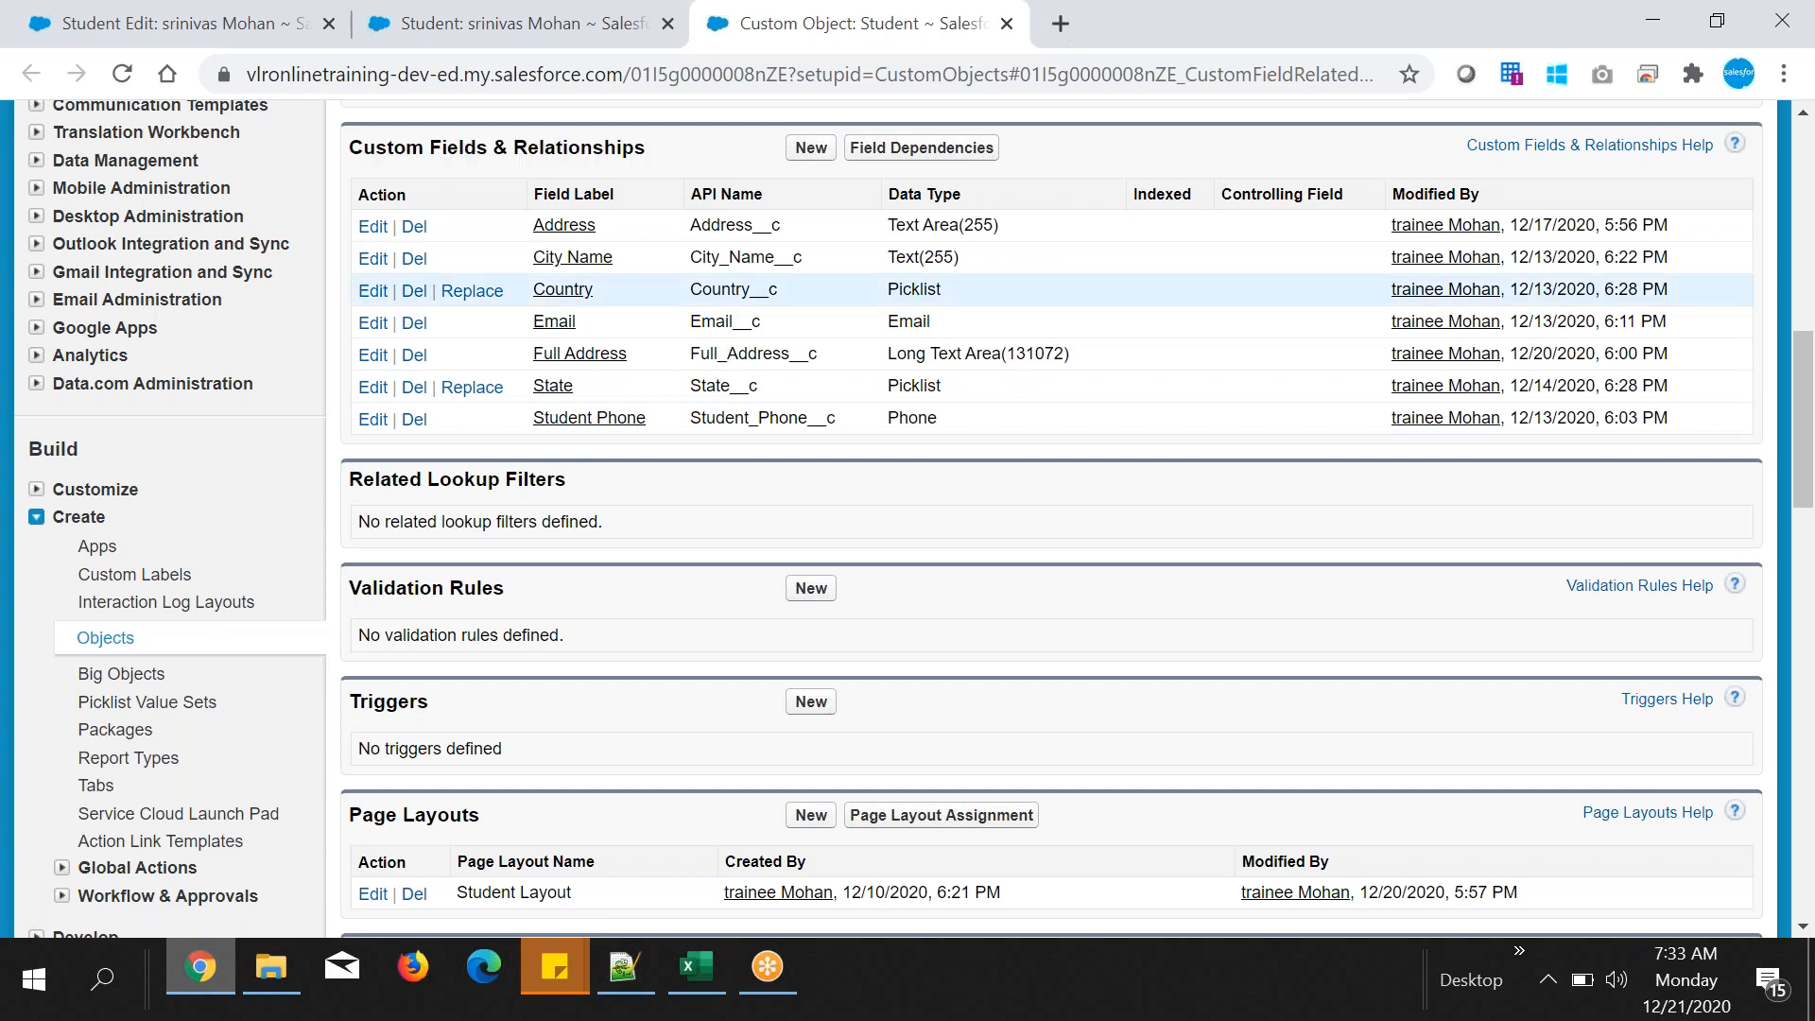
- Review the Student object's definition details, its API name and its list of custom fields
{"action": "scroll", "coordinate": [753, 436], "scroll_direction": "up", "scroll_amount": 1}
{"action": "scroll", "coordinate": [761, 445], "scroll_direction": "up", "scroll_amount": 10}
{"action": "left_click_drag", "start_coordinate": [375, 299], "coordinate": [745, 565]}
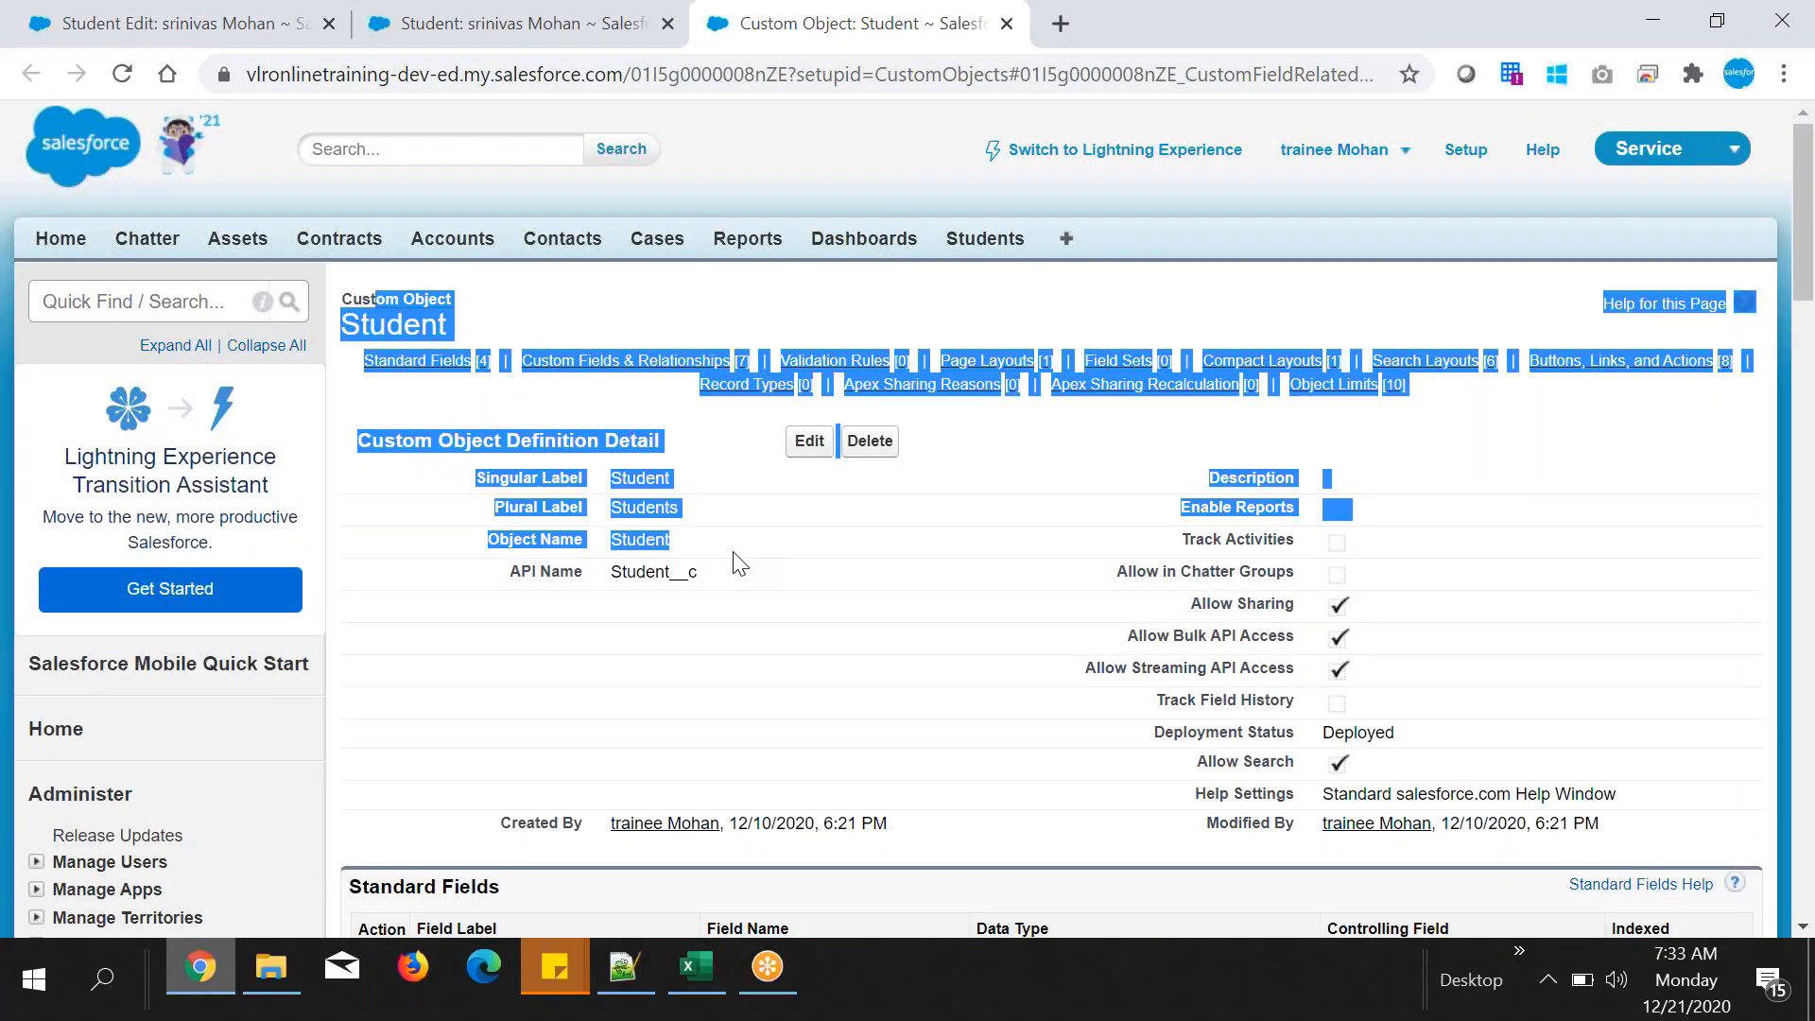
{"action": "left_click", "coordinate": [689, 433]}
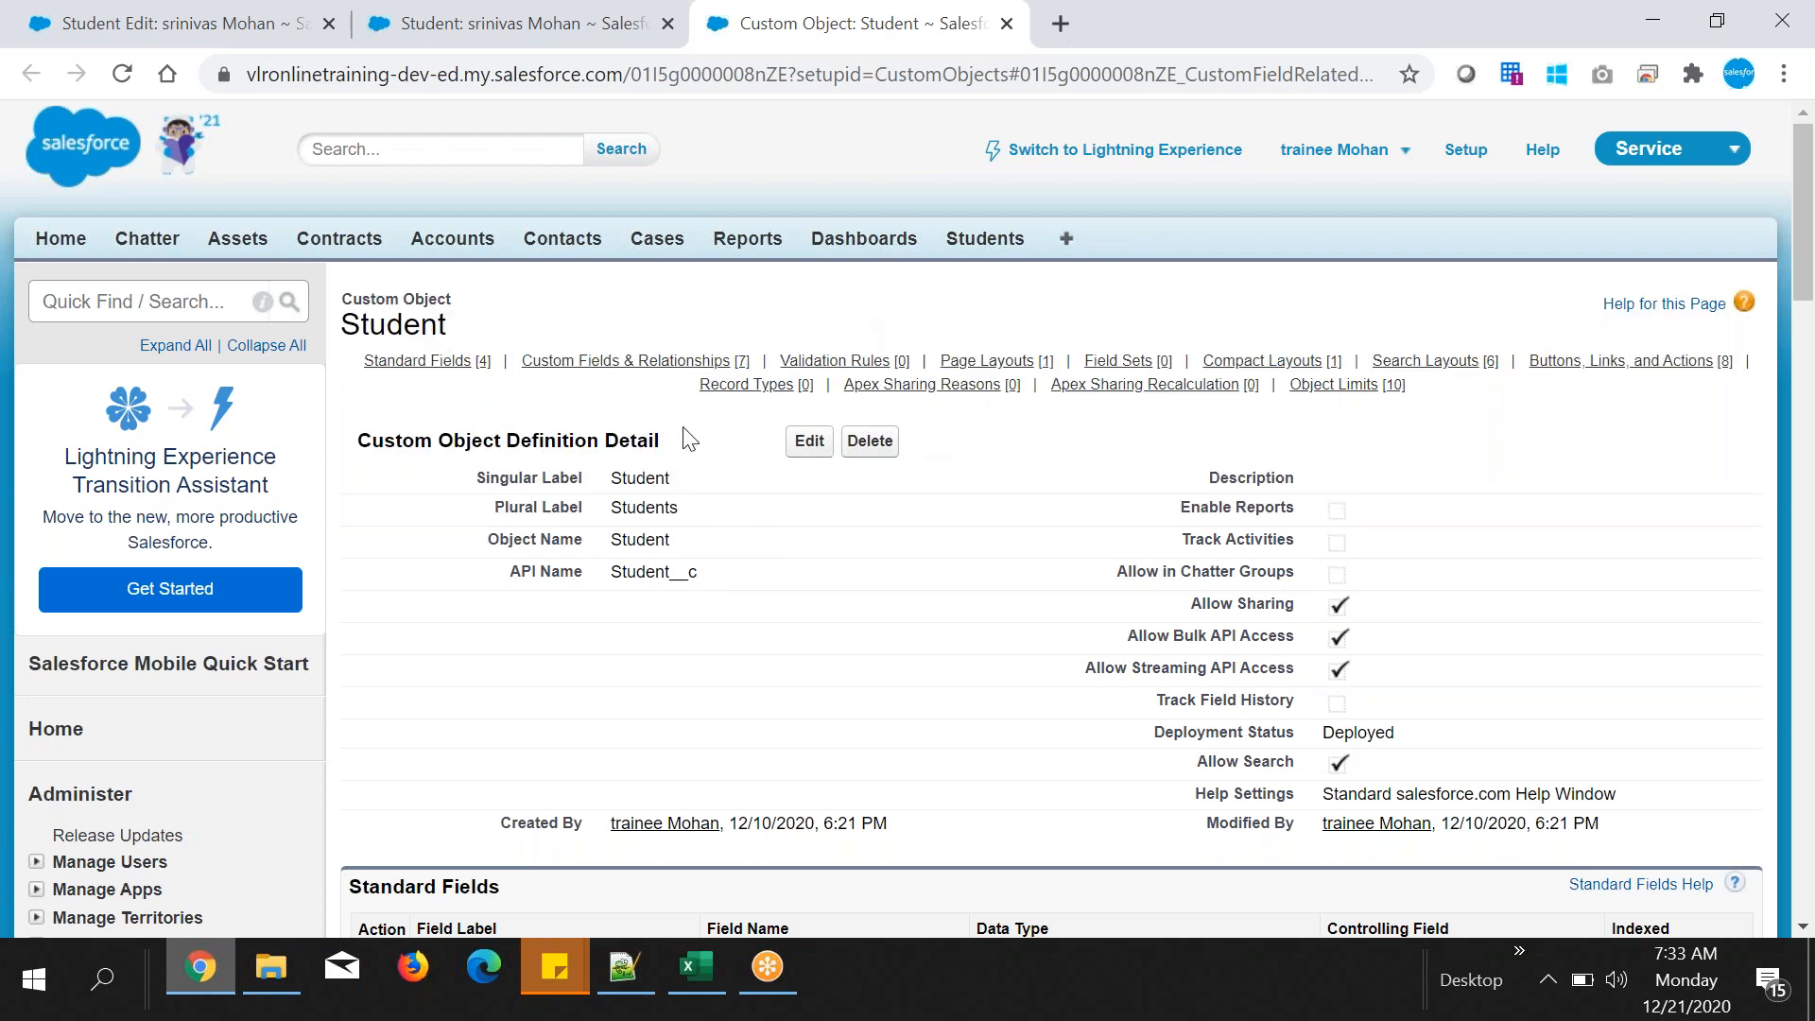
{"action": "left_click_drag", "start_coordinate": [522, 571], "coordinate": [718, 621]}
{"action": "scroll", "coordinate": [718, 617], "scroll_direction": "down", "scroll_amount": 7}
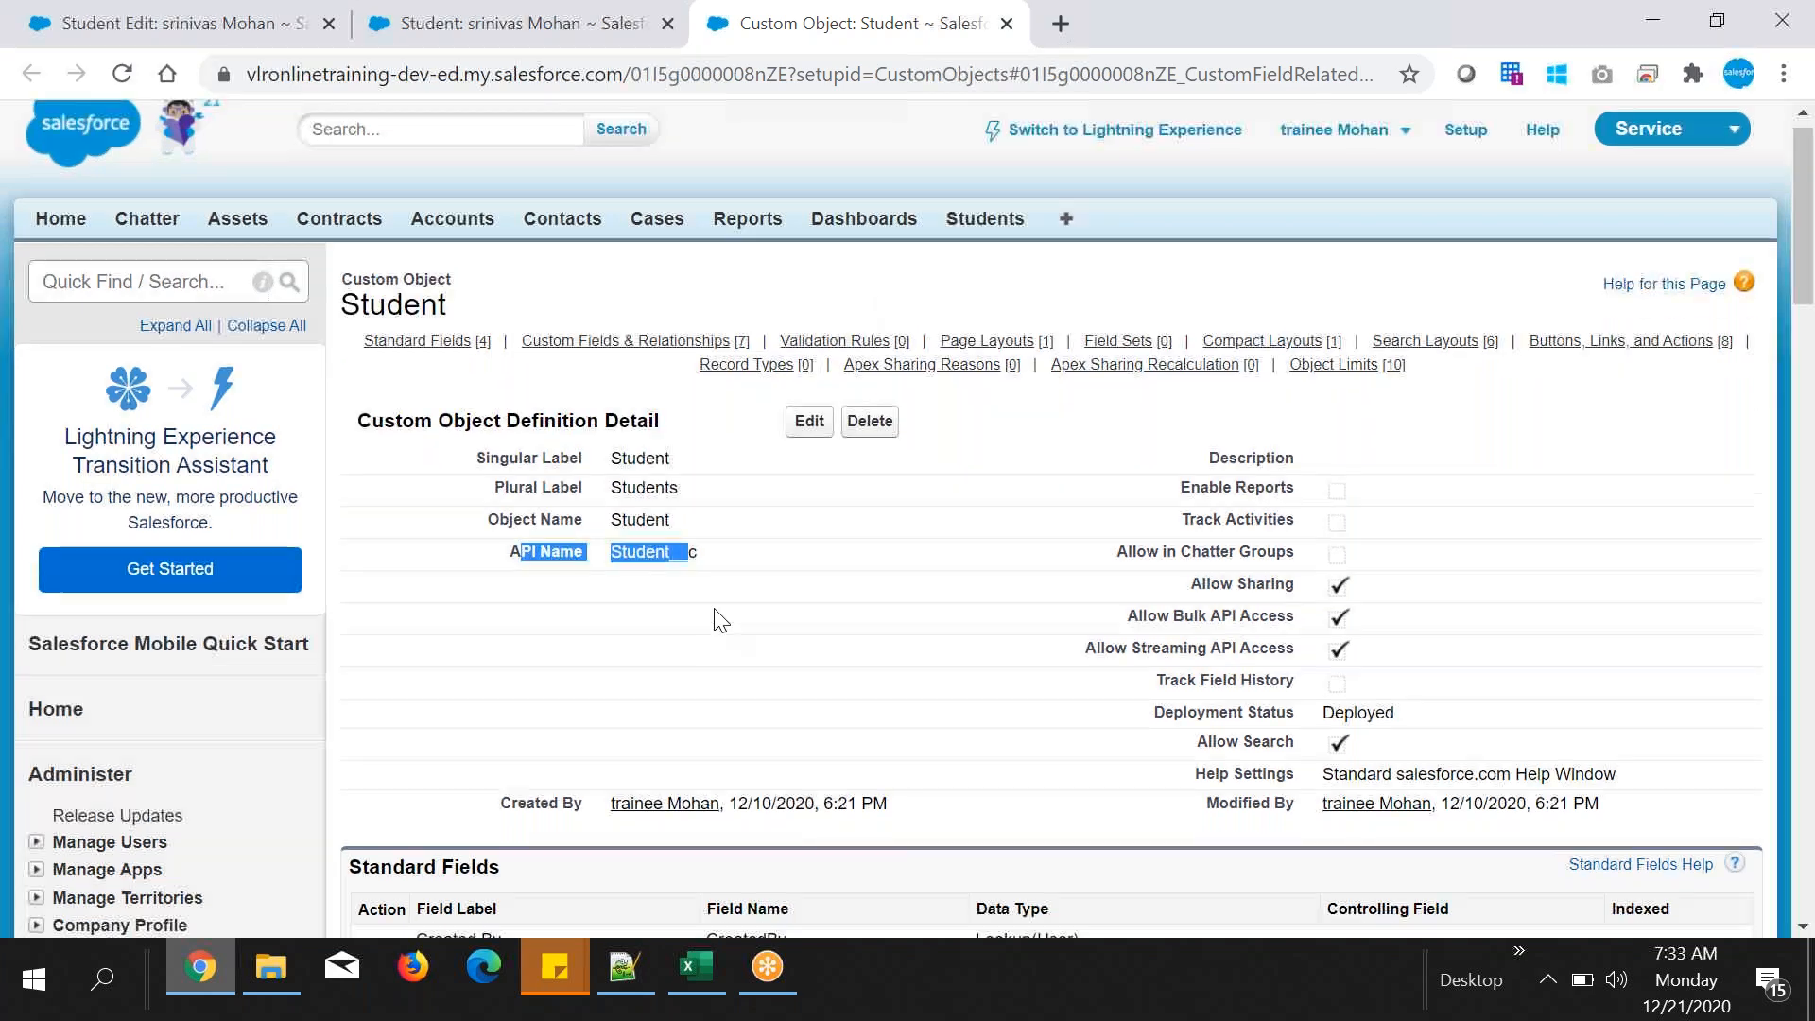
{"action": "left_click_drag", "start_coordinate": [387, 419], "coordinate": [635, 425]}
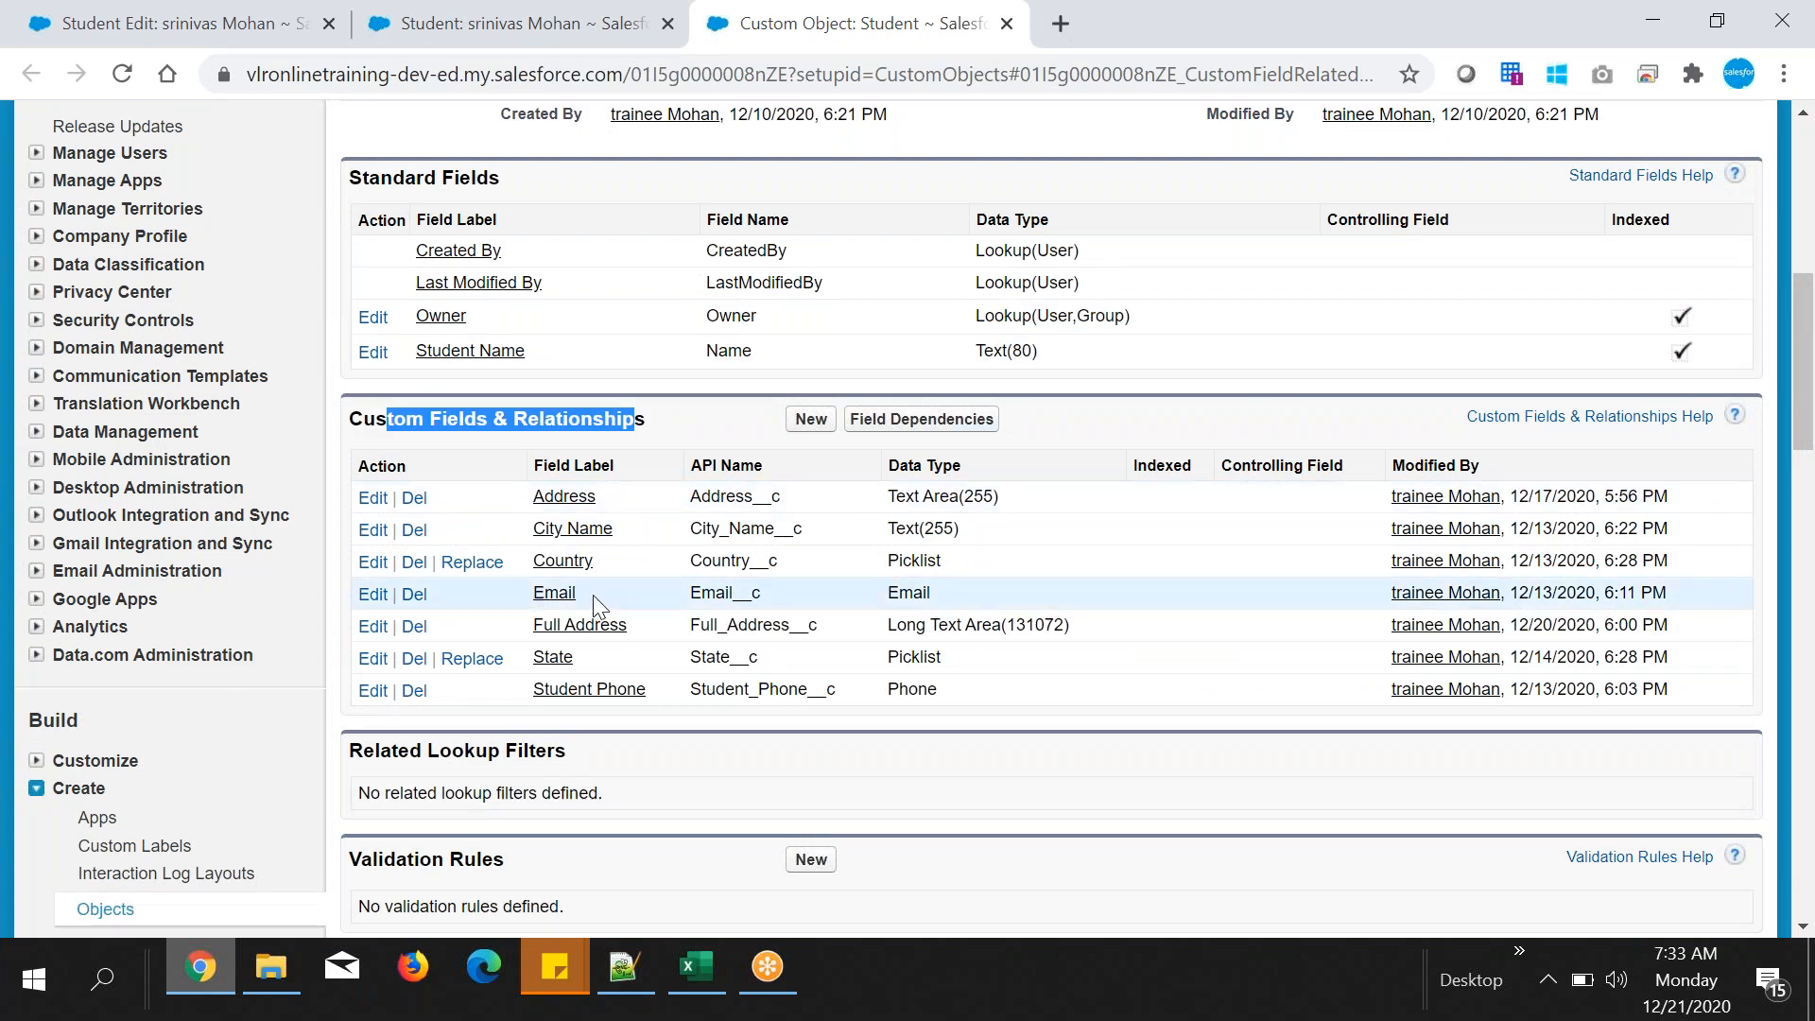
{"action": "scroll", "coordinate": [592, 593], "scroll_direction": "down", "scroll_amount": 2}
{"action": "left_click", "coordinate": [782, 348]}
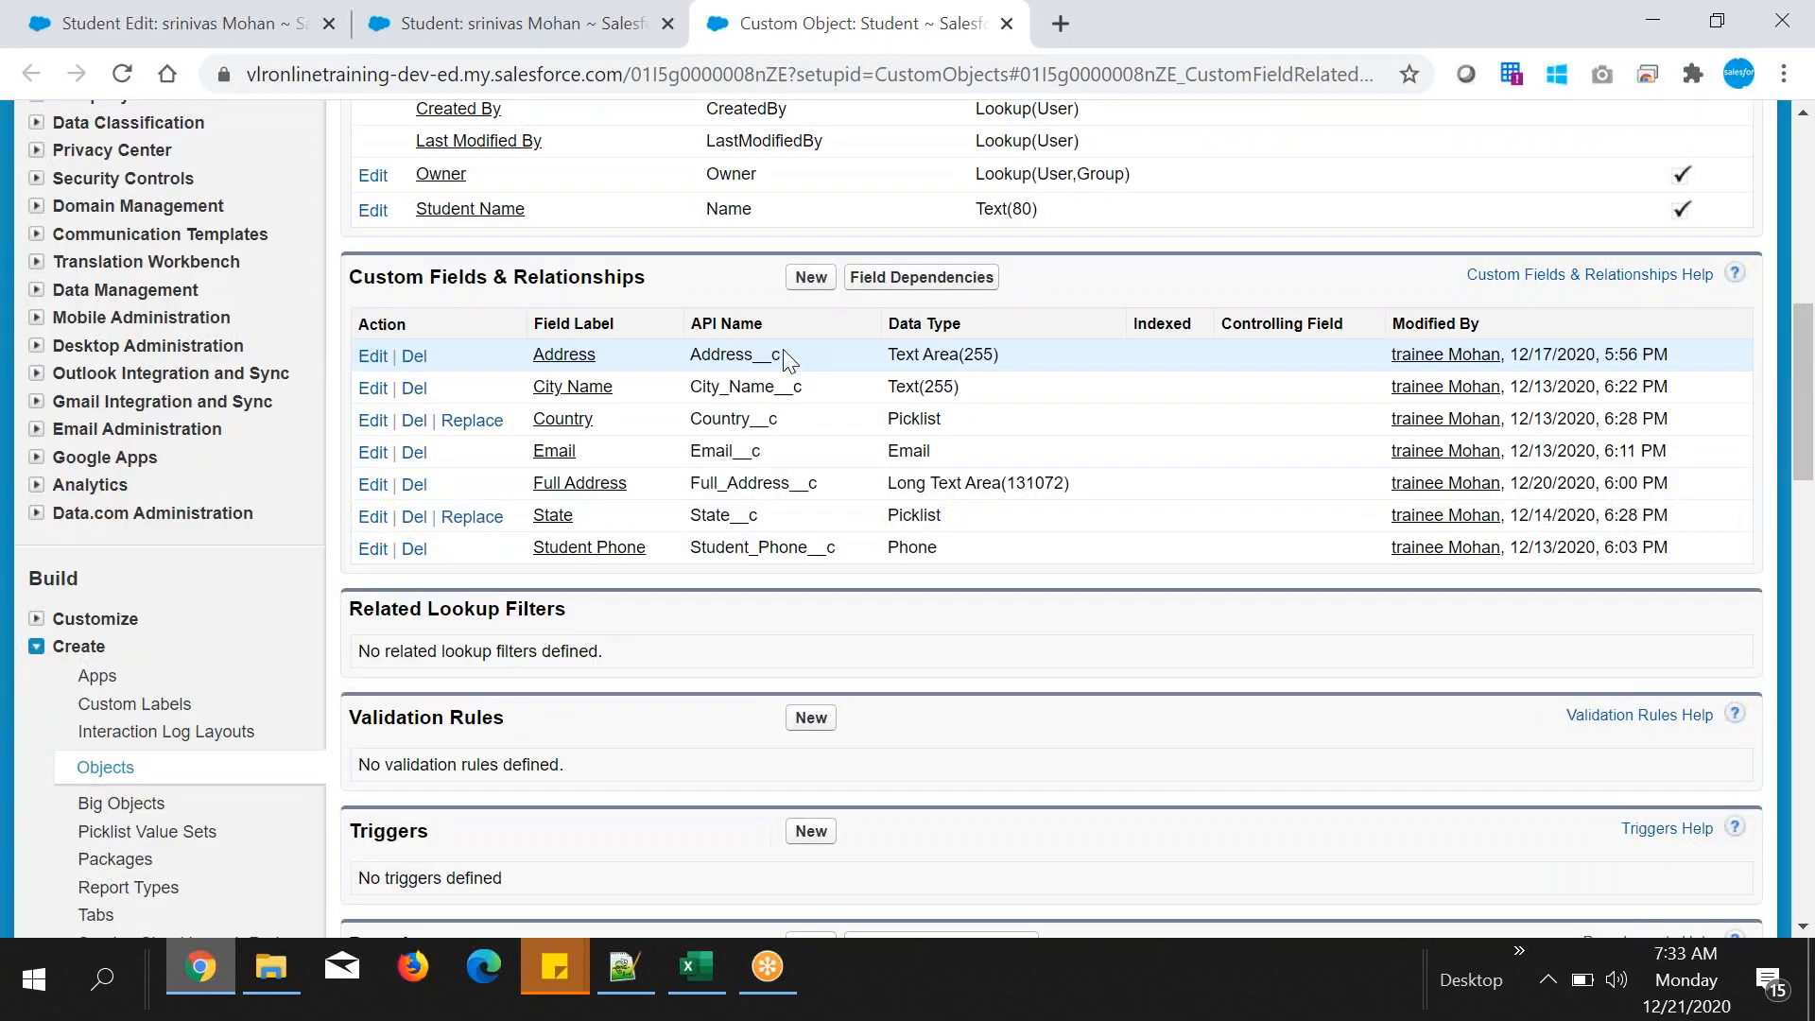
- Start a new custom field on the Student object and choose Text Area (Rich) as its data type
{"action": "left_click", "coordinate": [810, 277]}
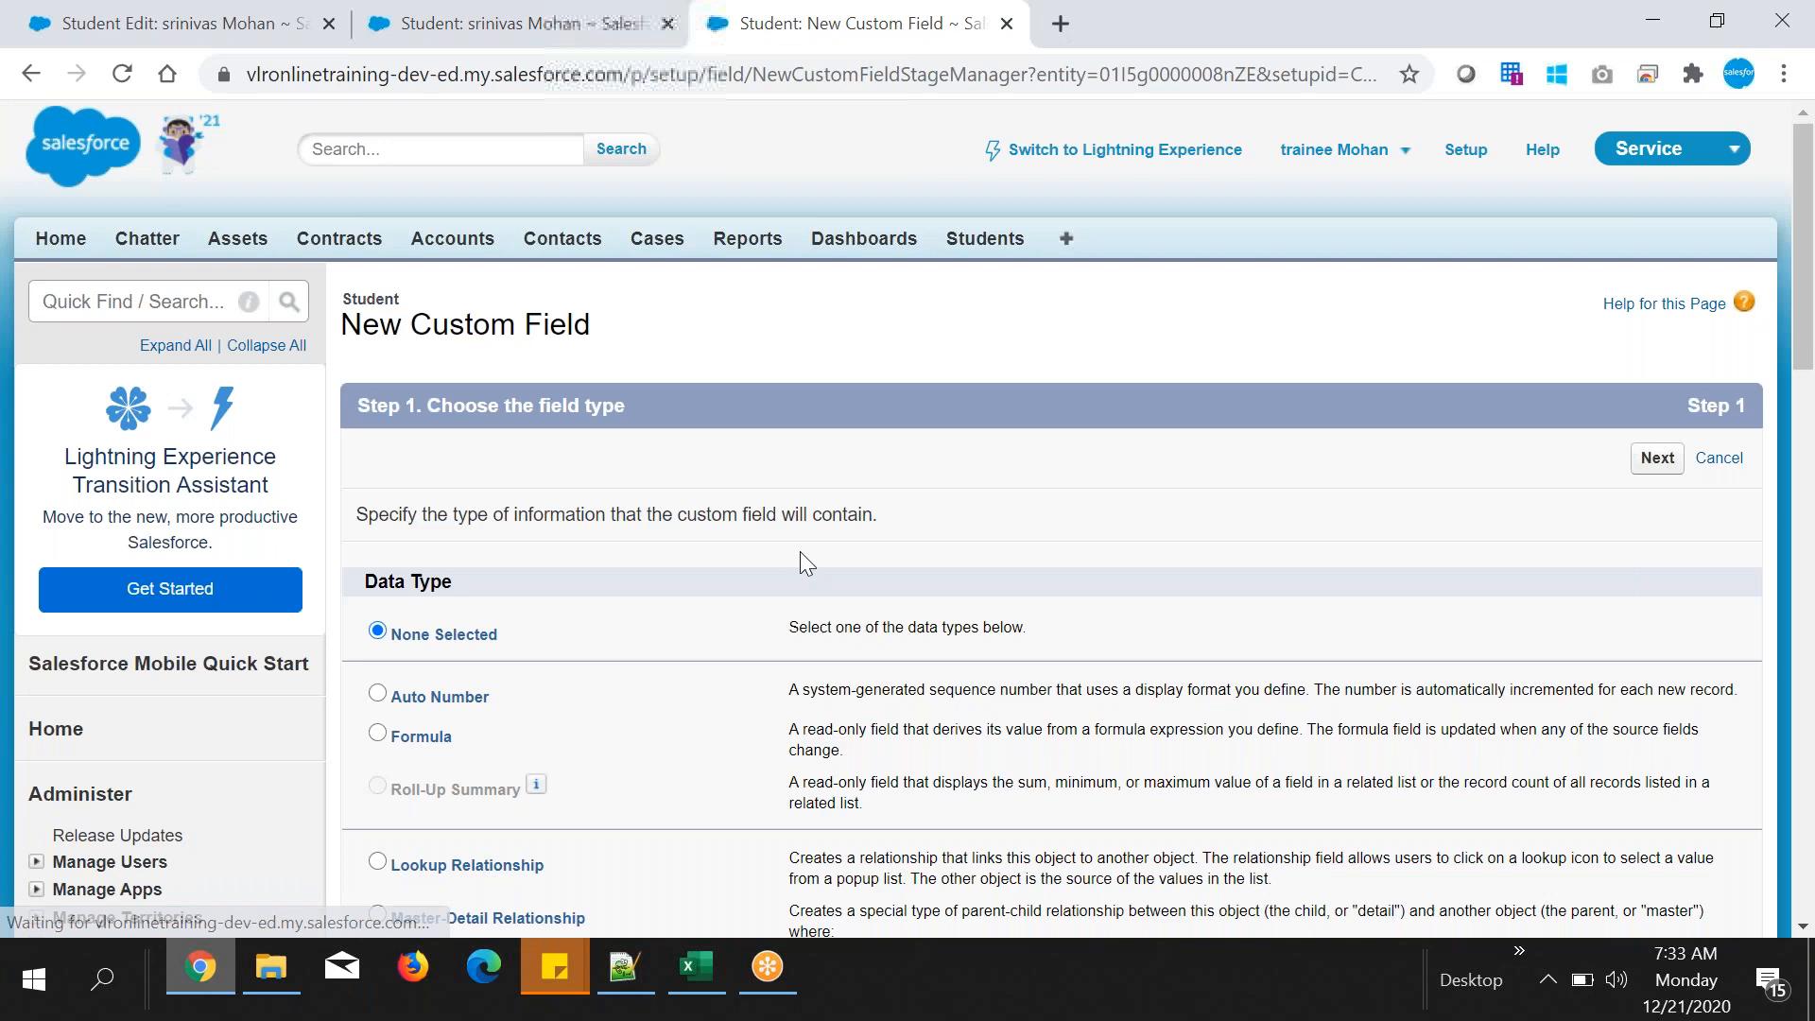
{"action": "scroll", "coordinate": [800, 549], "scroll_direction": "down", "scroll_amount": 10}
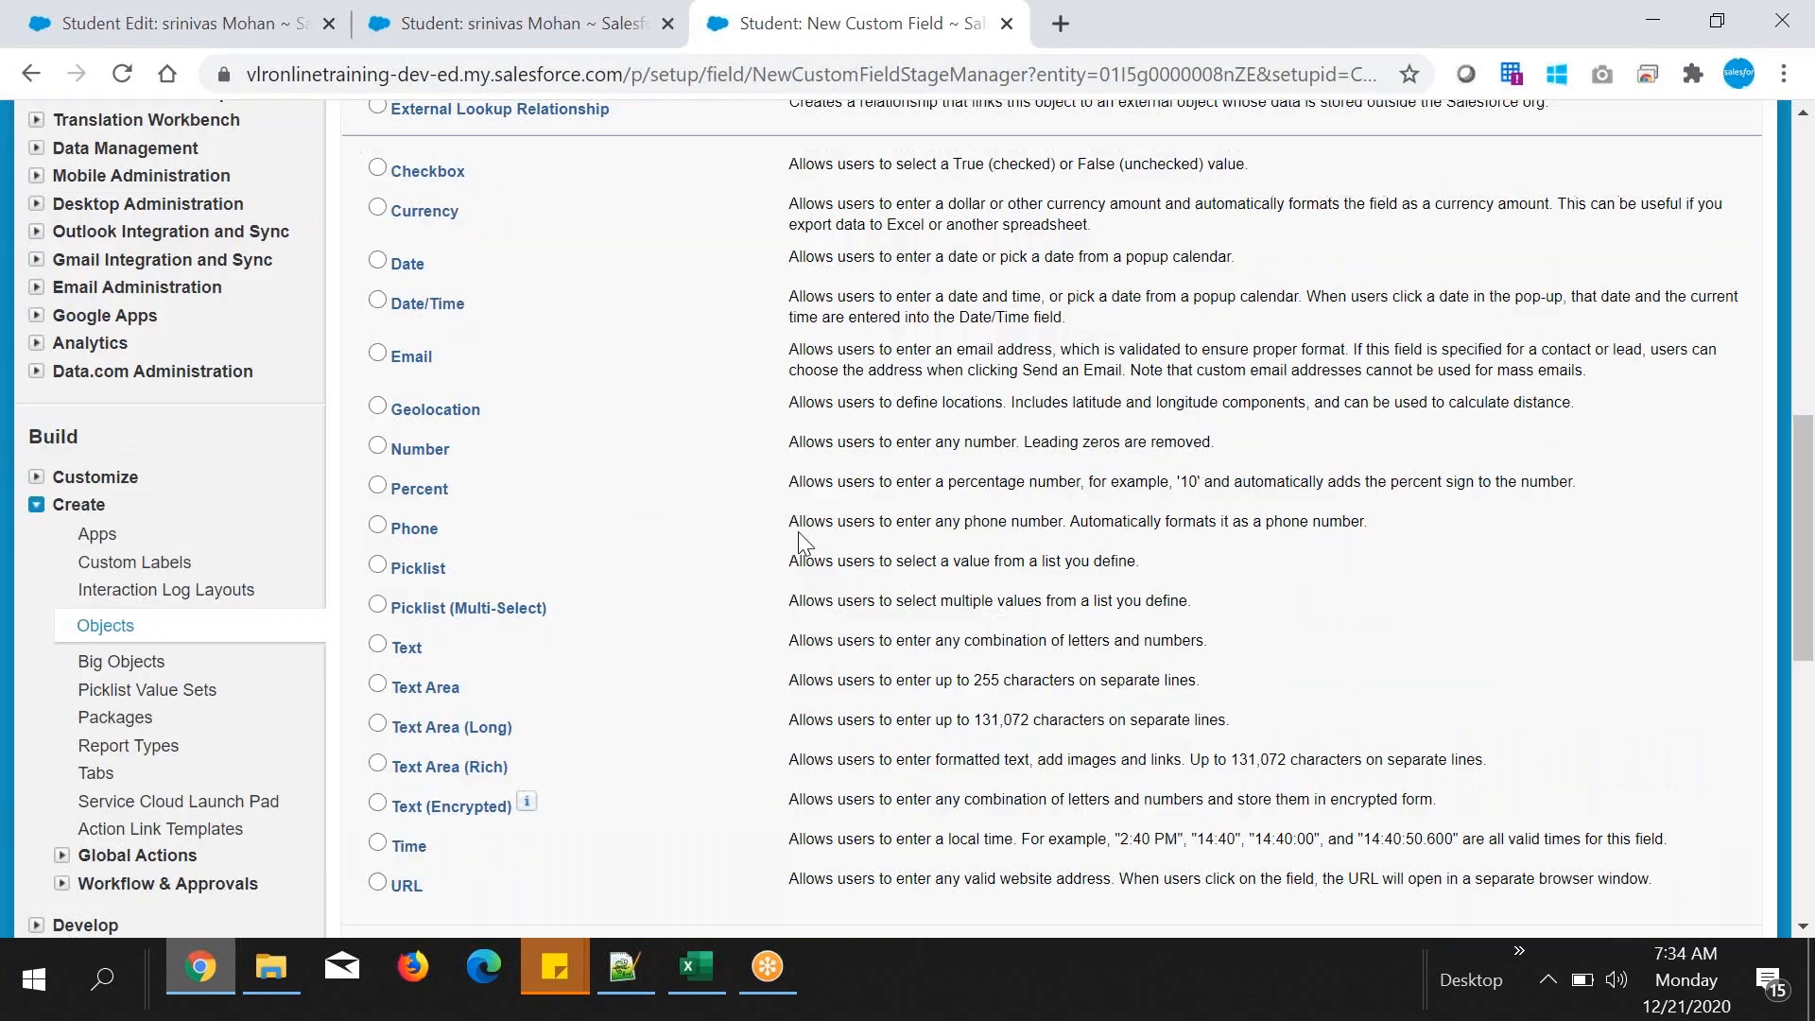
{"action": "scroll", "coordinate": [775, 530], "scroll_direction": "down", "scroll_amount": 3}
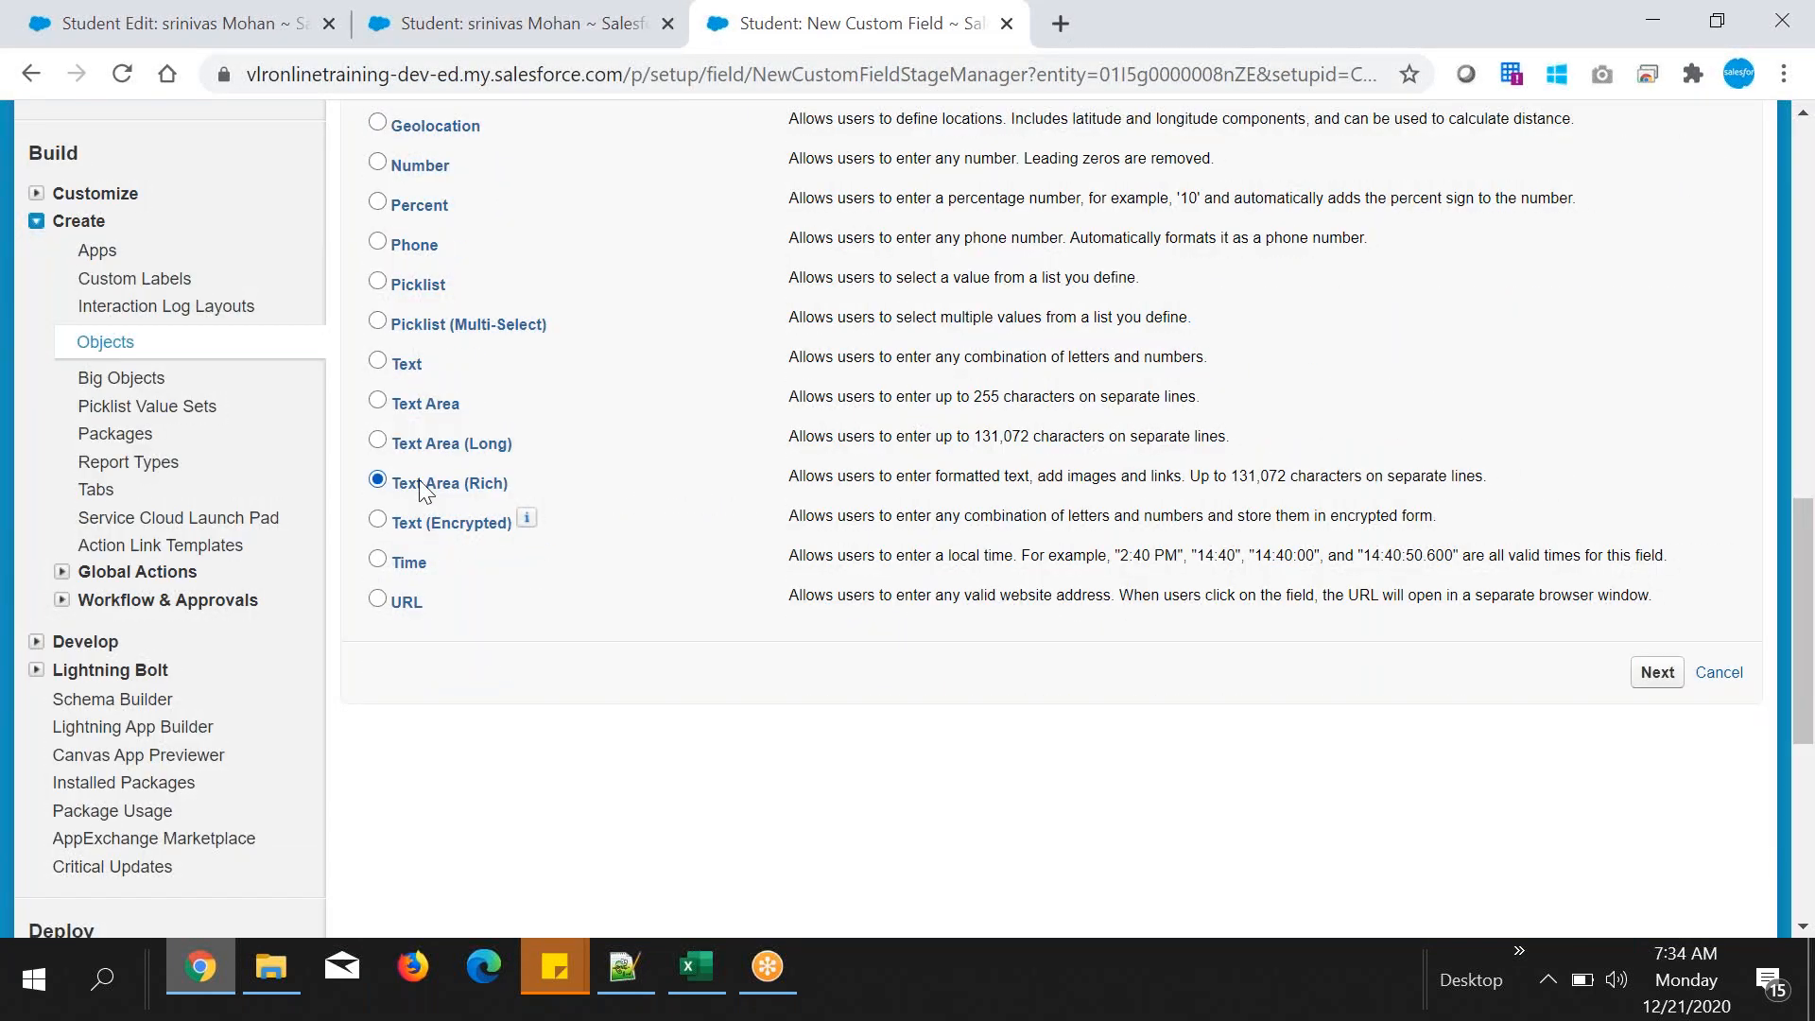
- Compare the descriptions and character limits of the Long and Rich text area types, and continue to the new field's details
{"action": "left_click_drag", "start_coordinate": [394, 440], "coordinate": [551, 449]}
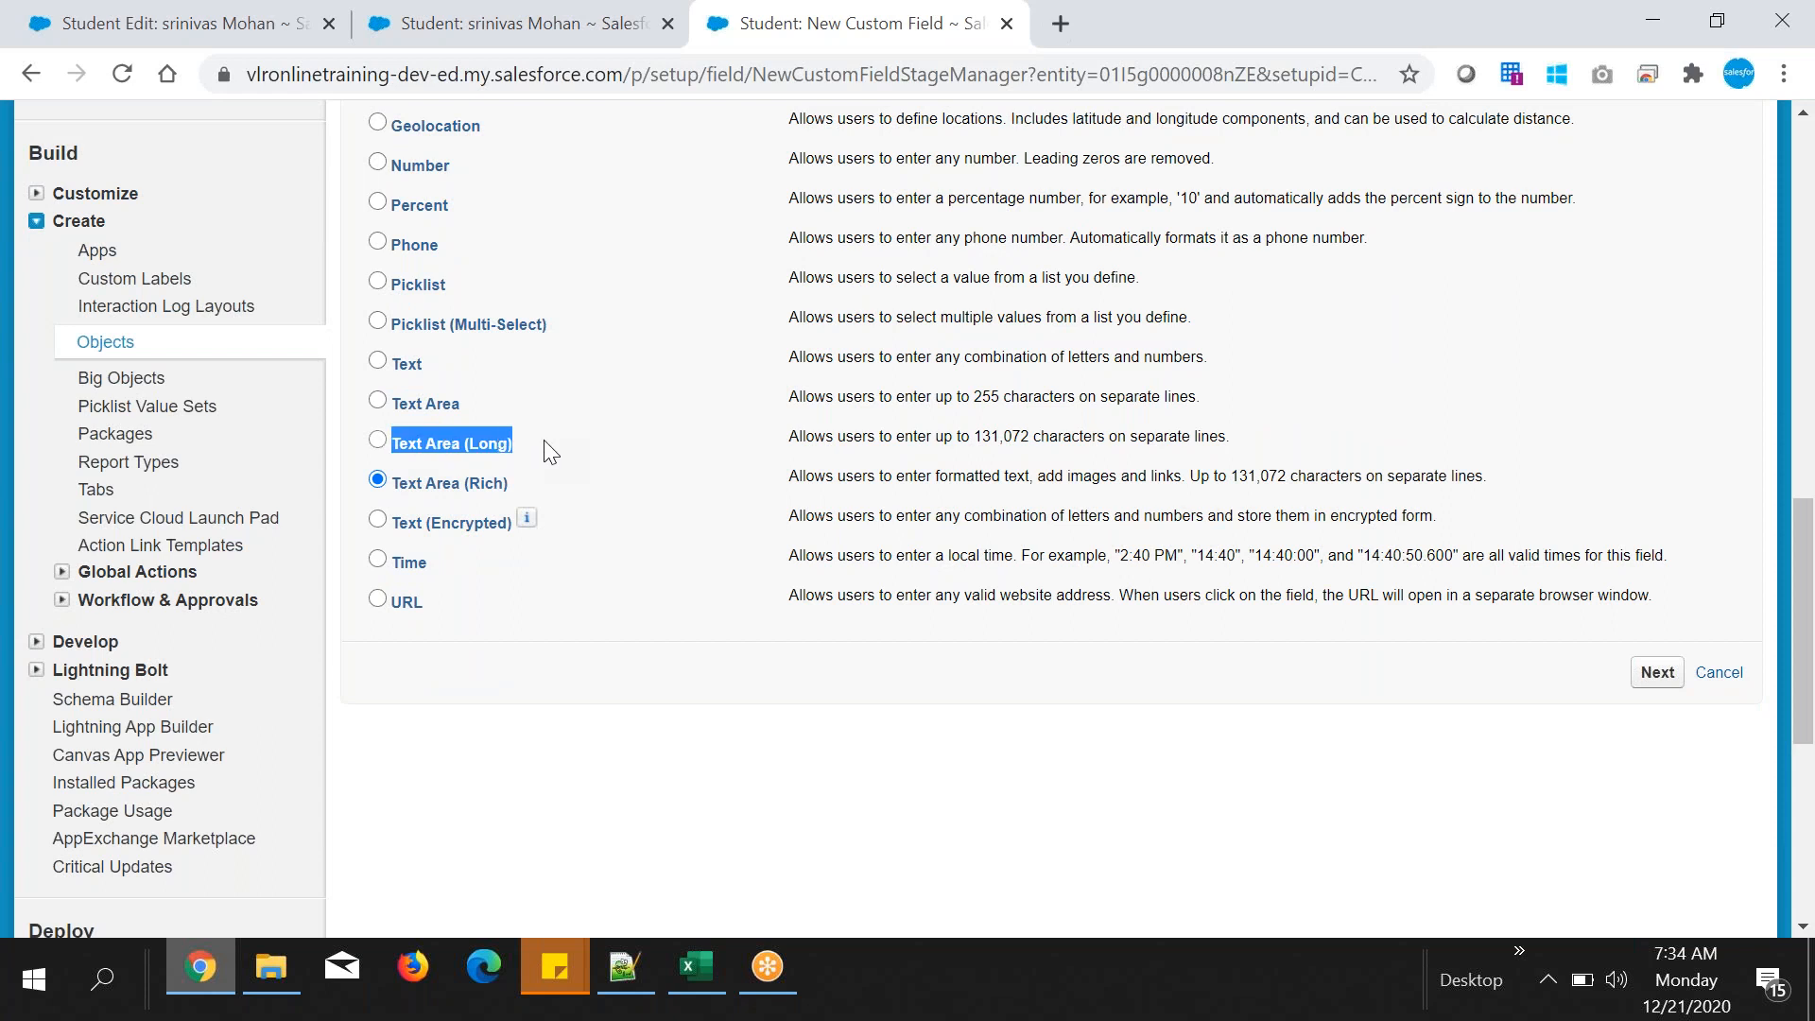
{"action": "left_click_drag", "start_coordinate": [399, 482], "coordinate": [536, 480]}
{"action": "left_click_drag", "start_coordinate": [799, 477], "coordinate": [1069, 485]}
{"action": "left_click_drag", "start_coordinate": [1227, 477], "coordinate": [1321, 478]}
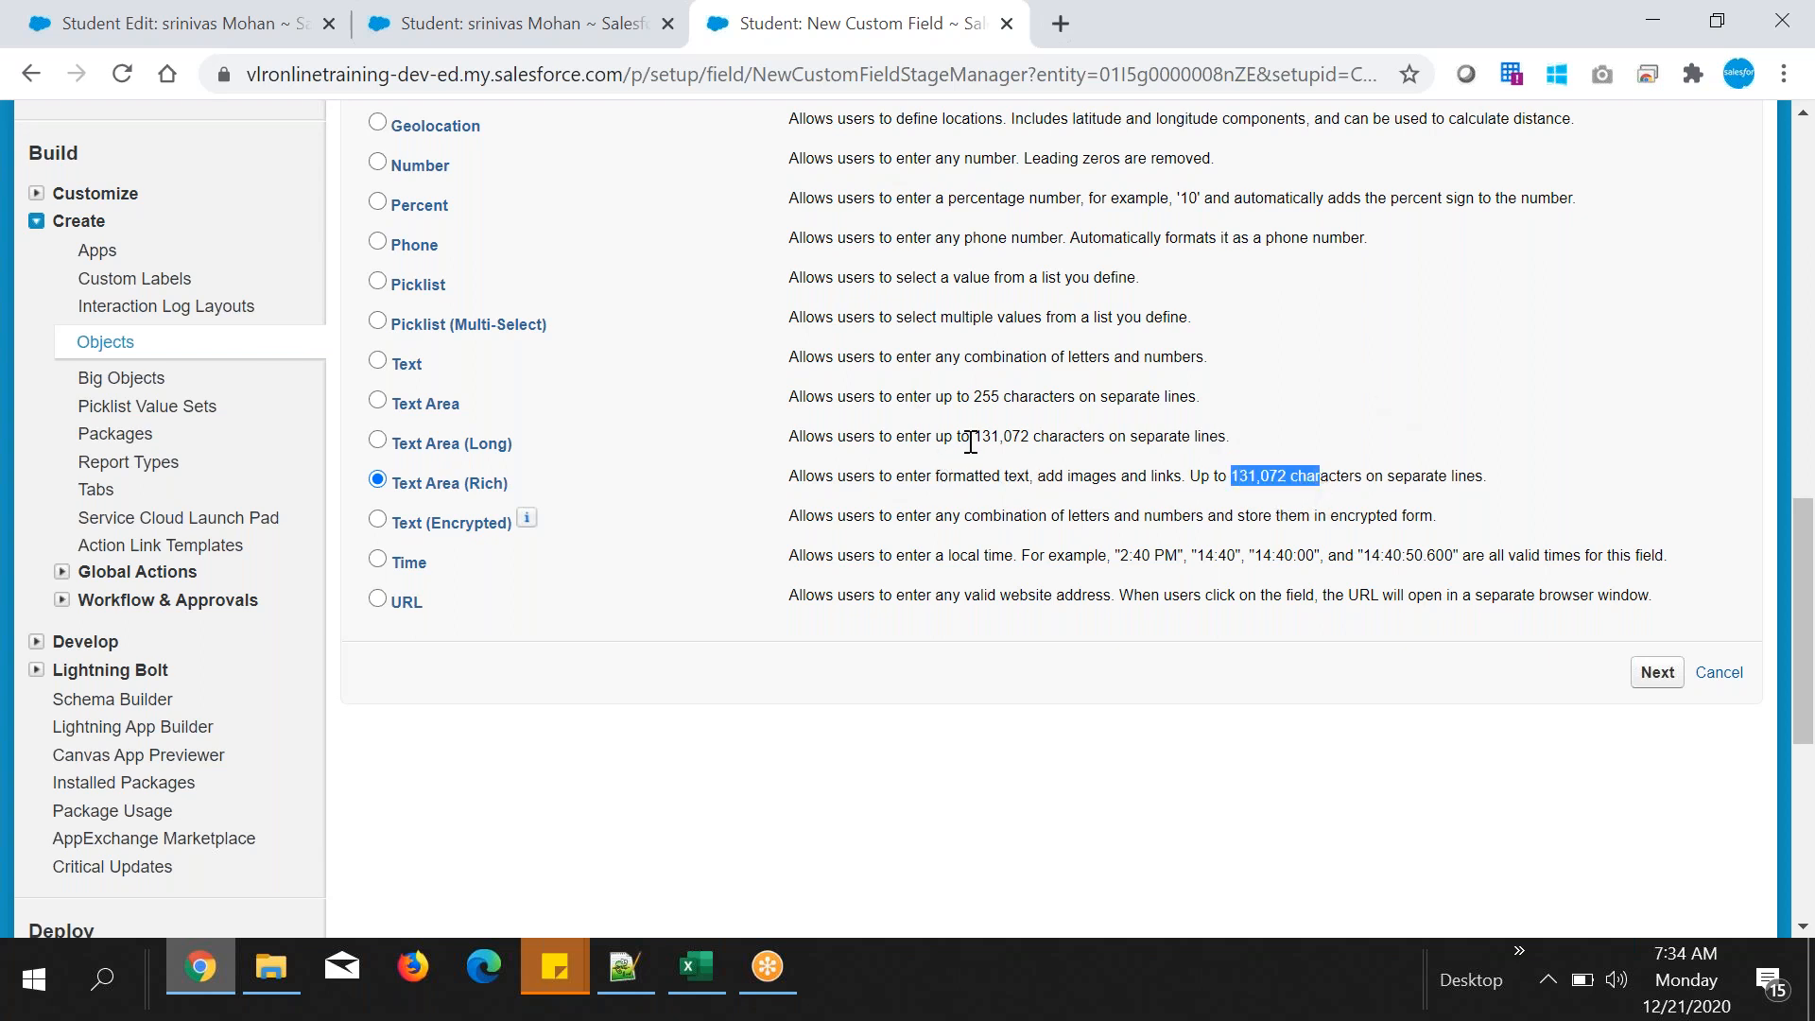
{"action": "left_click_drag", "start_coordinate": [970, 438], "coordinate": [1051, 436]}
{"action": "left_click_drag", "start_coordinate": [1229, 476], "coordinate": [1269, 475]}
{"action": "left_click", "coordinate": [1657, 672]}
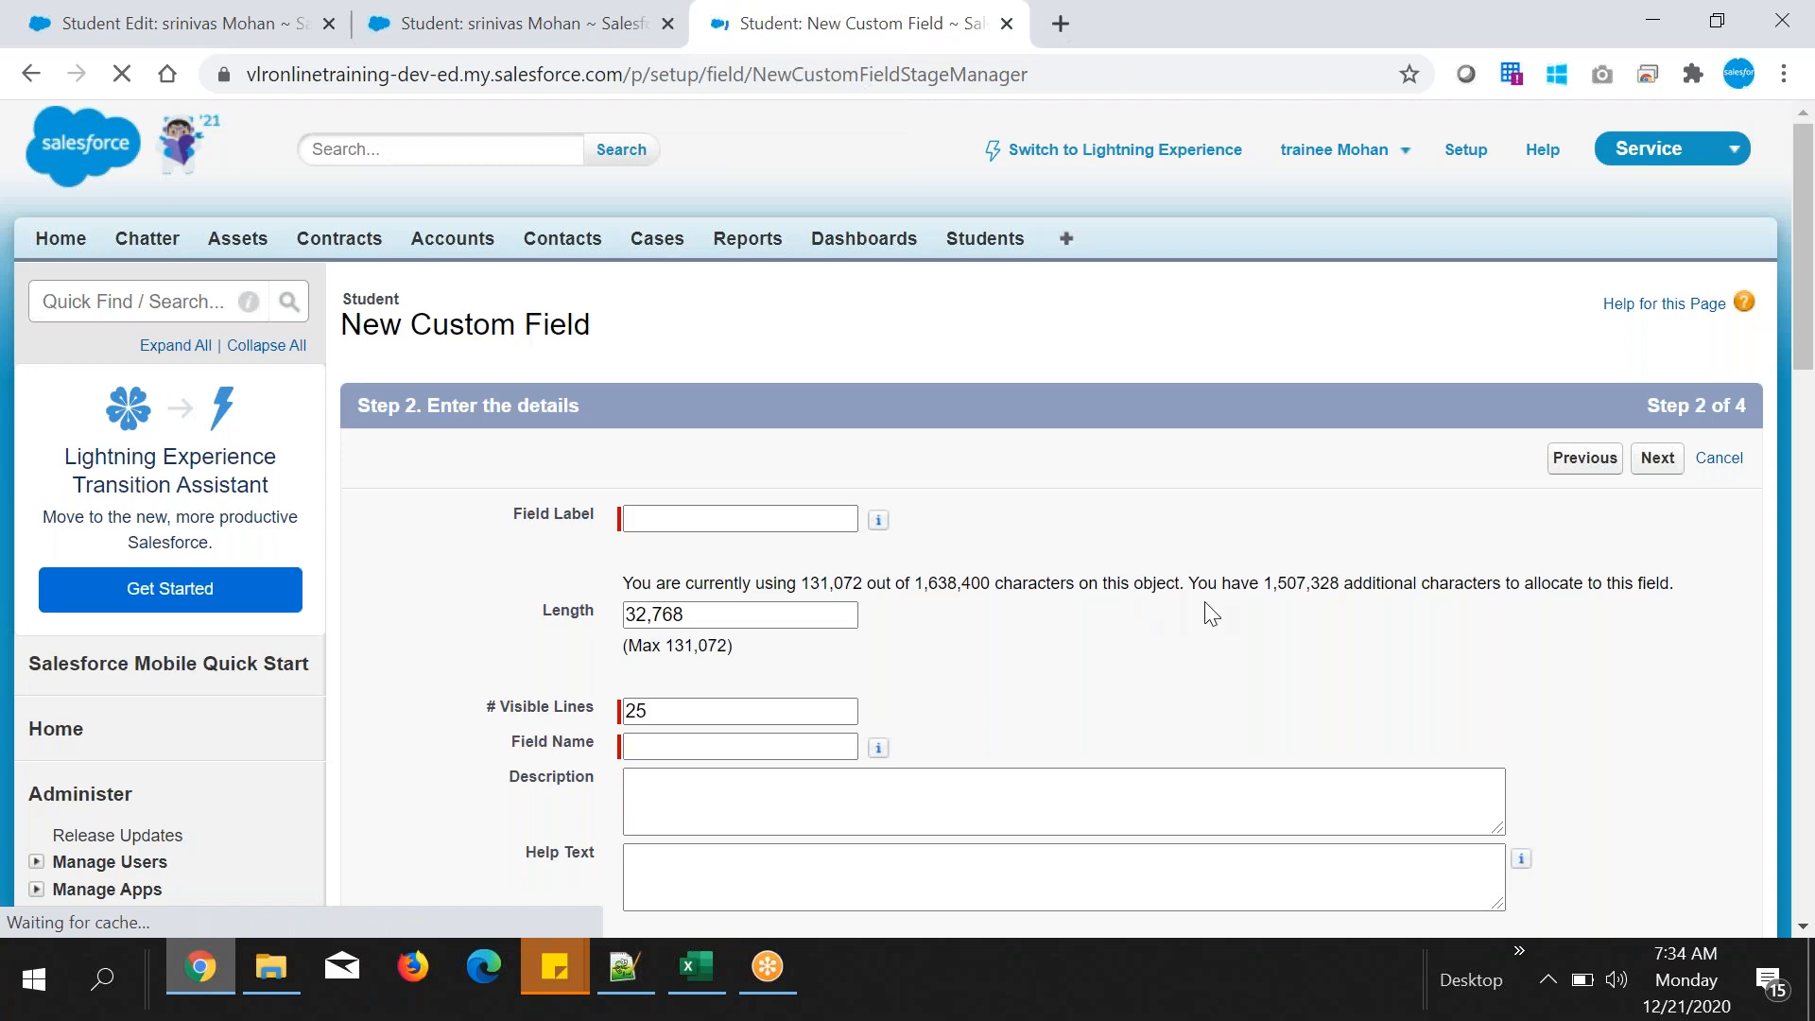
- Copy the "Educational details" heading from the Excel sheet into the new field's label and fill in the matching field name
{"action": "scroll", "coordinate": [1182, 619], "scroll_direction": "down", "scroll_amount": 2}
{"action": "key", "text": "alt+Tab"}
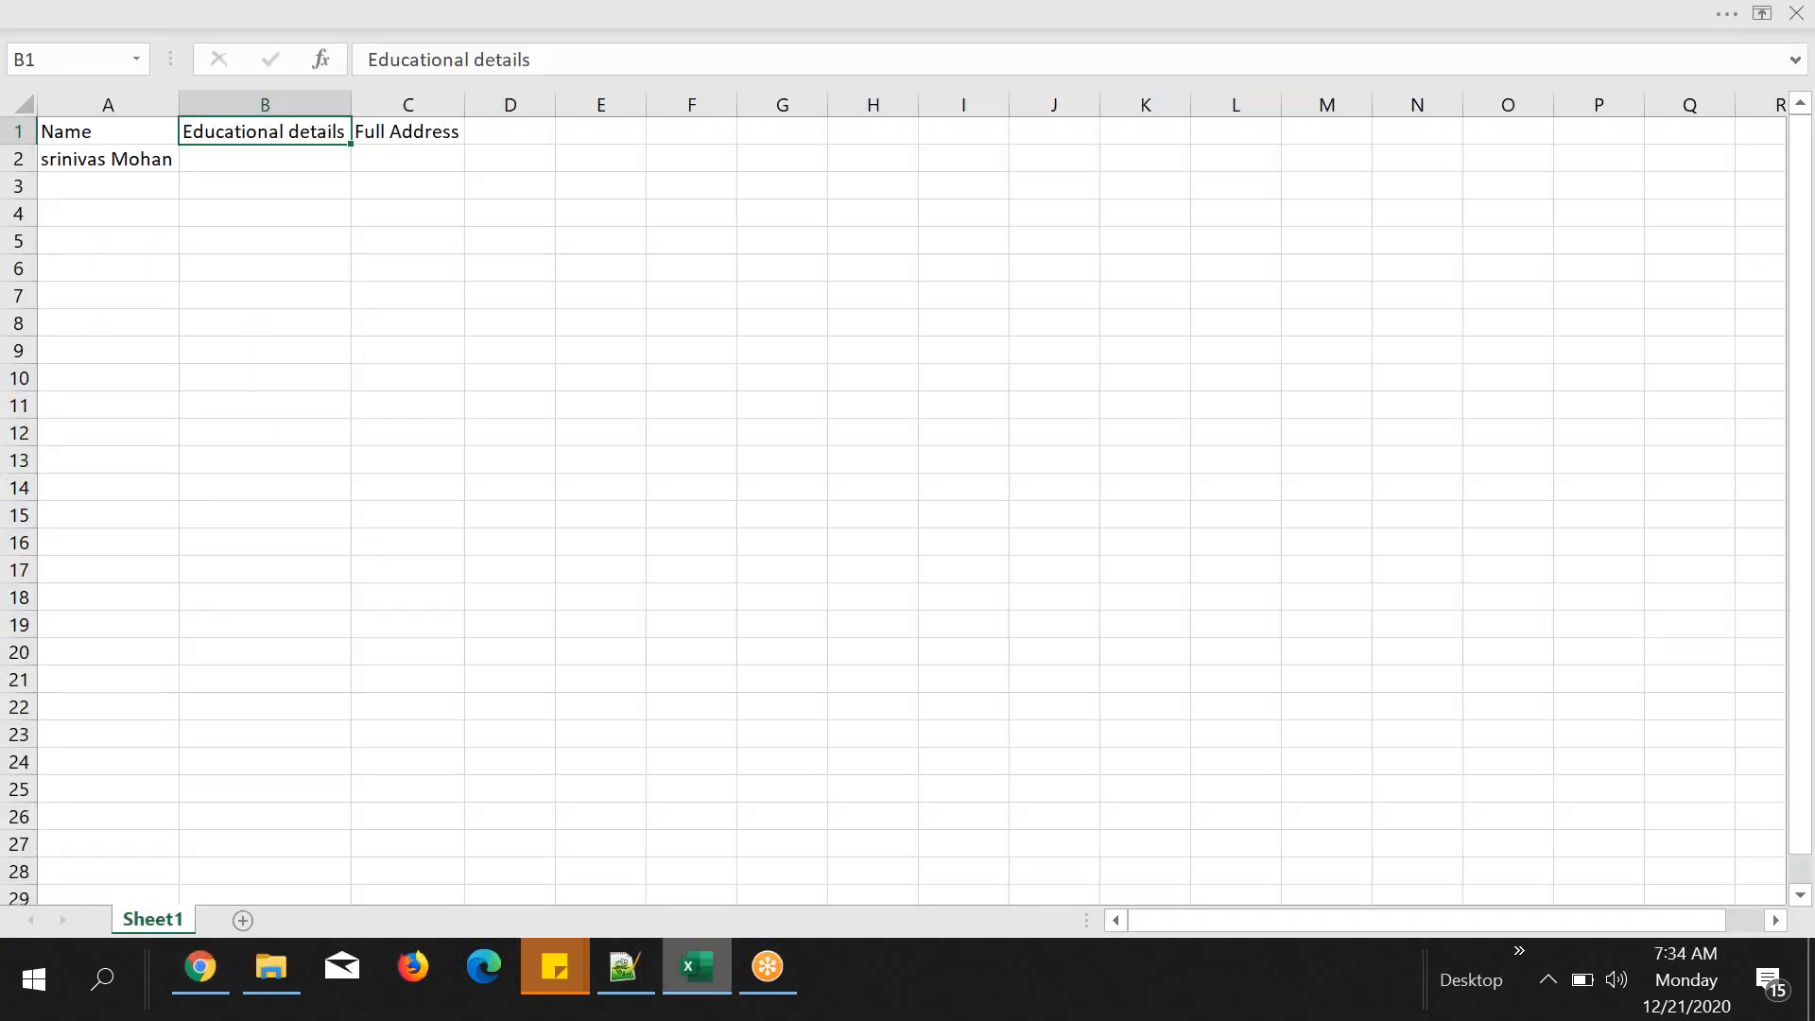
{"action": "left_click_drag", "start_coordinate": [547, 63], "coordinate": [368, 62]}
{"action": "key", "text": "ctrl+c"}
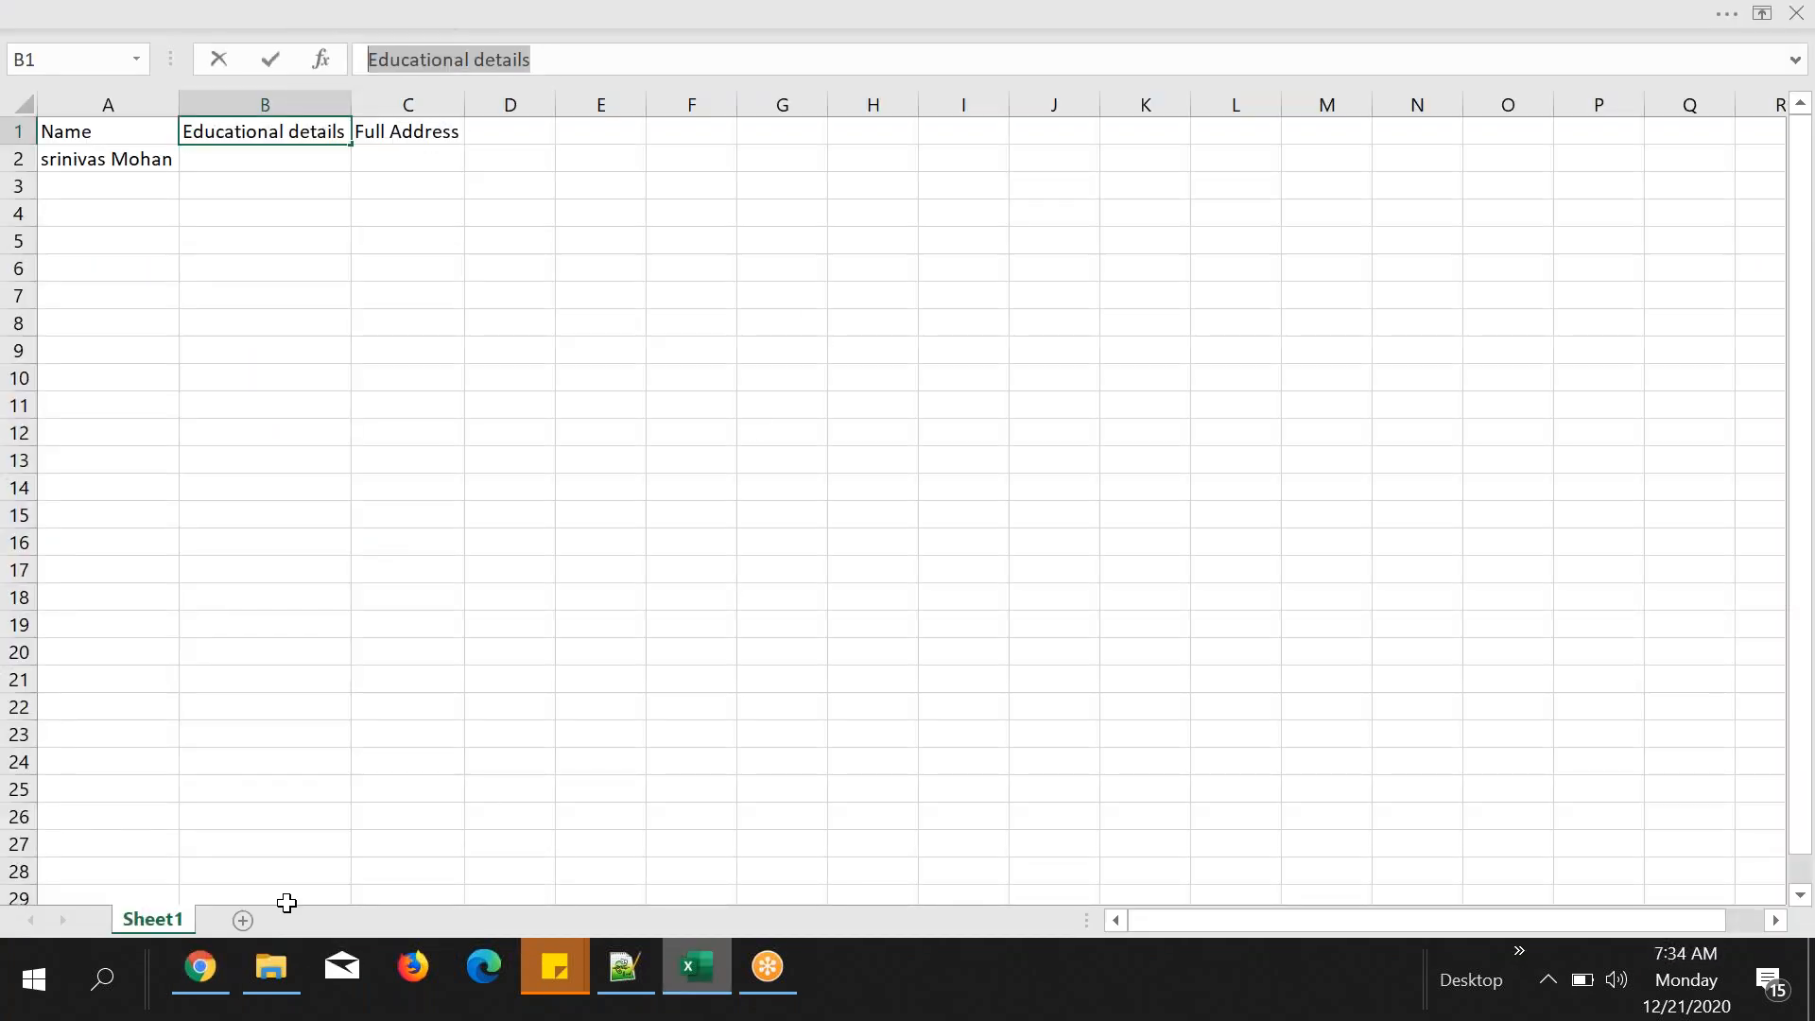
{"action": "left_click", "coordinate": [198, 964]}
{"action": "key", "text": "ctrl+v"}
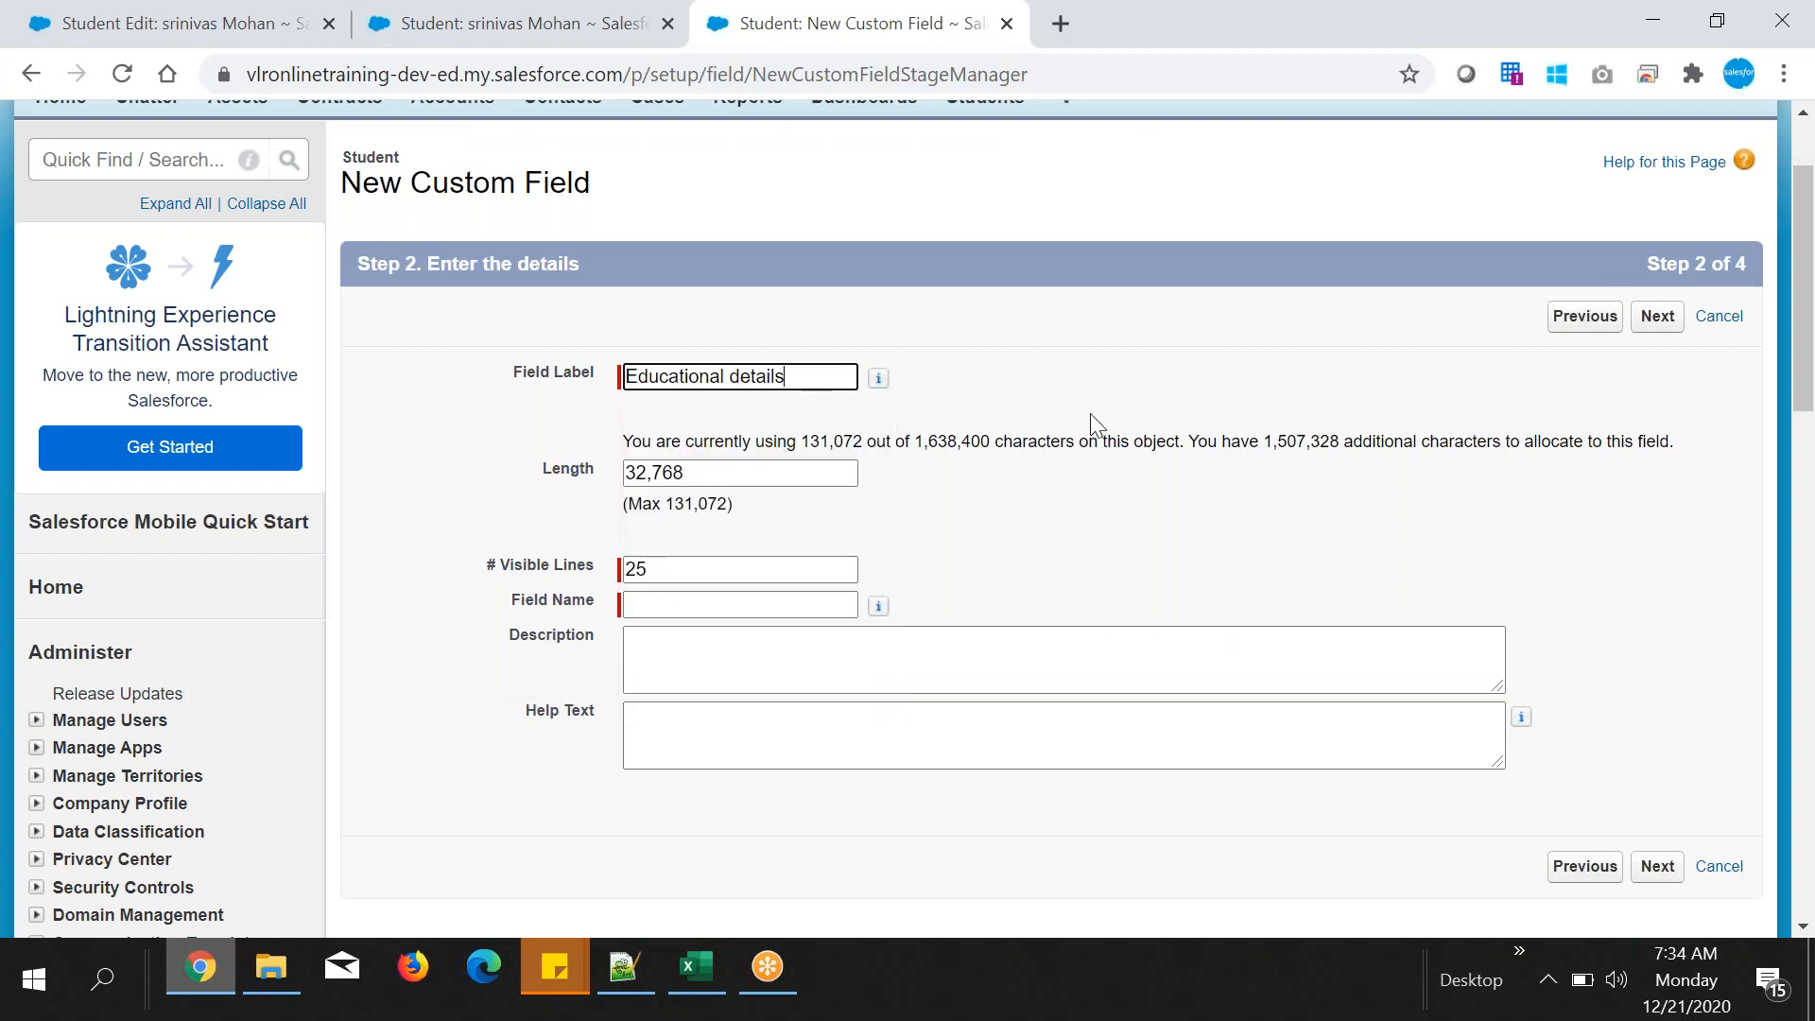
{"action": "left_click", "coordinate": [1004, 495]}
{"action": "scroll", "coordinate": [1006, 491], "scroll_direction": "down", "scroll_amount": 3}
{"action": "left_click_drag", "start_coordinate": [498, 281], "coordinate": [605, 288]}
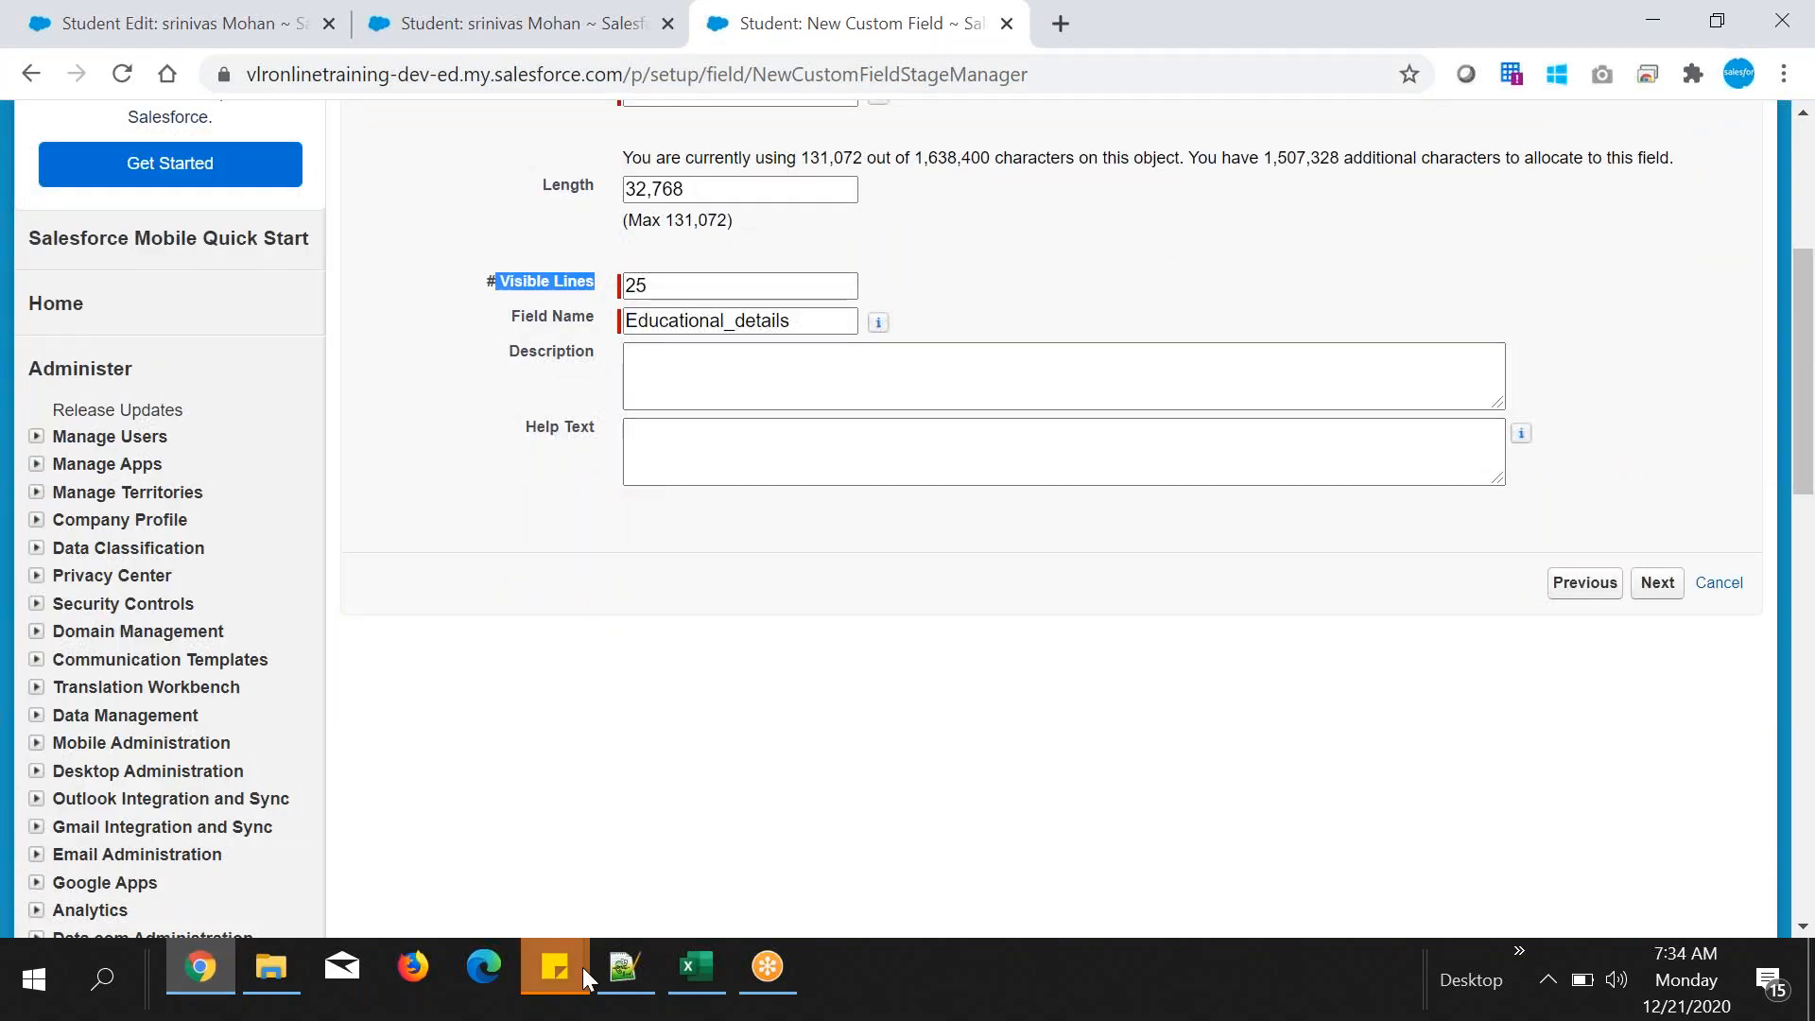
- Switch to Notepad++, set the Visible Lines note to 25, and return to the new field's details in Chrome
{"action": "left_click", "coordinate": [620, 974]}
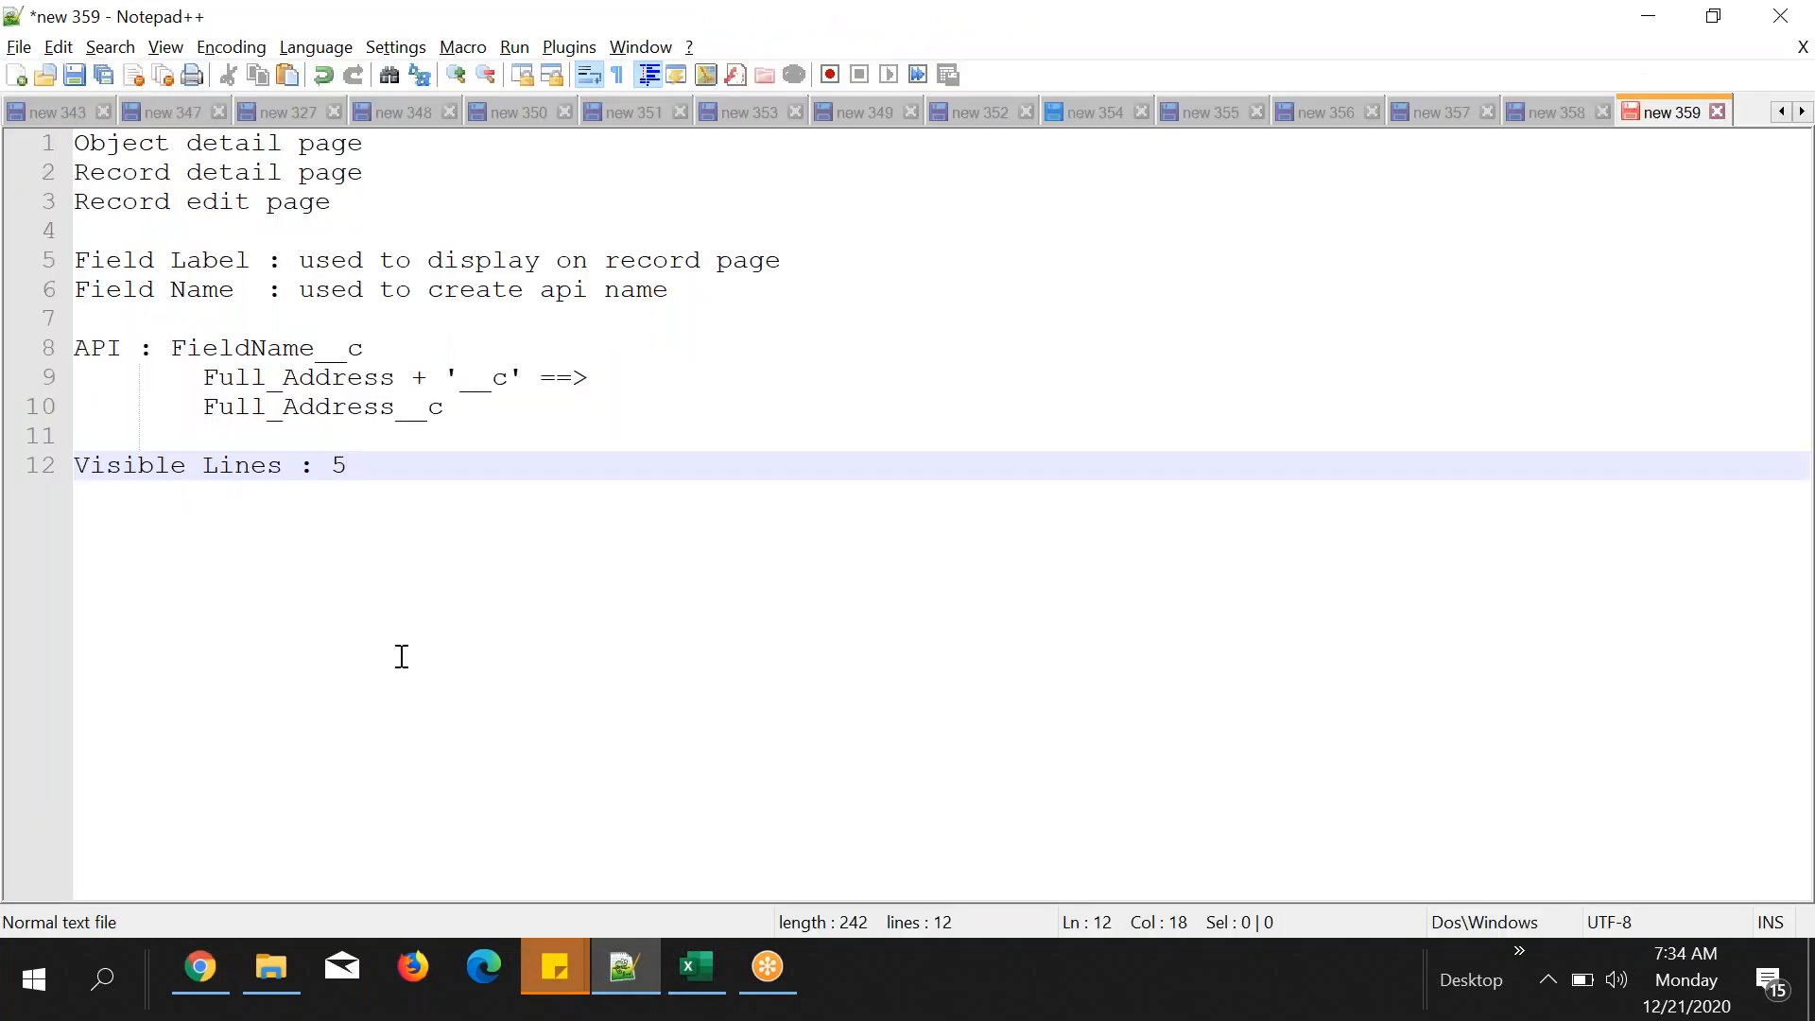
{"action": "key", "text": "Return"}
{"action": "key", "text": "Up"}
{"action": "key", "text": "End"}
{"action": "key", "text": "Left"}
{"action": "type", "text": "2"}
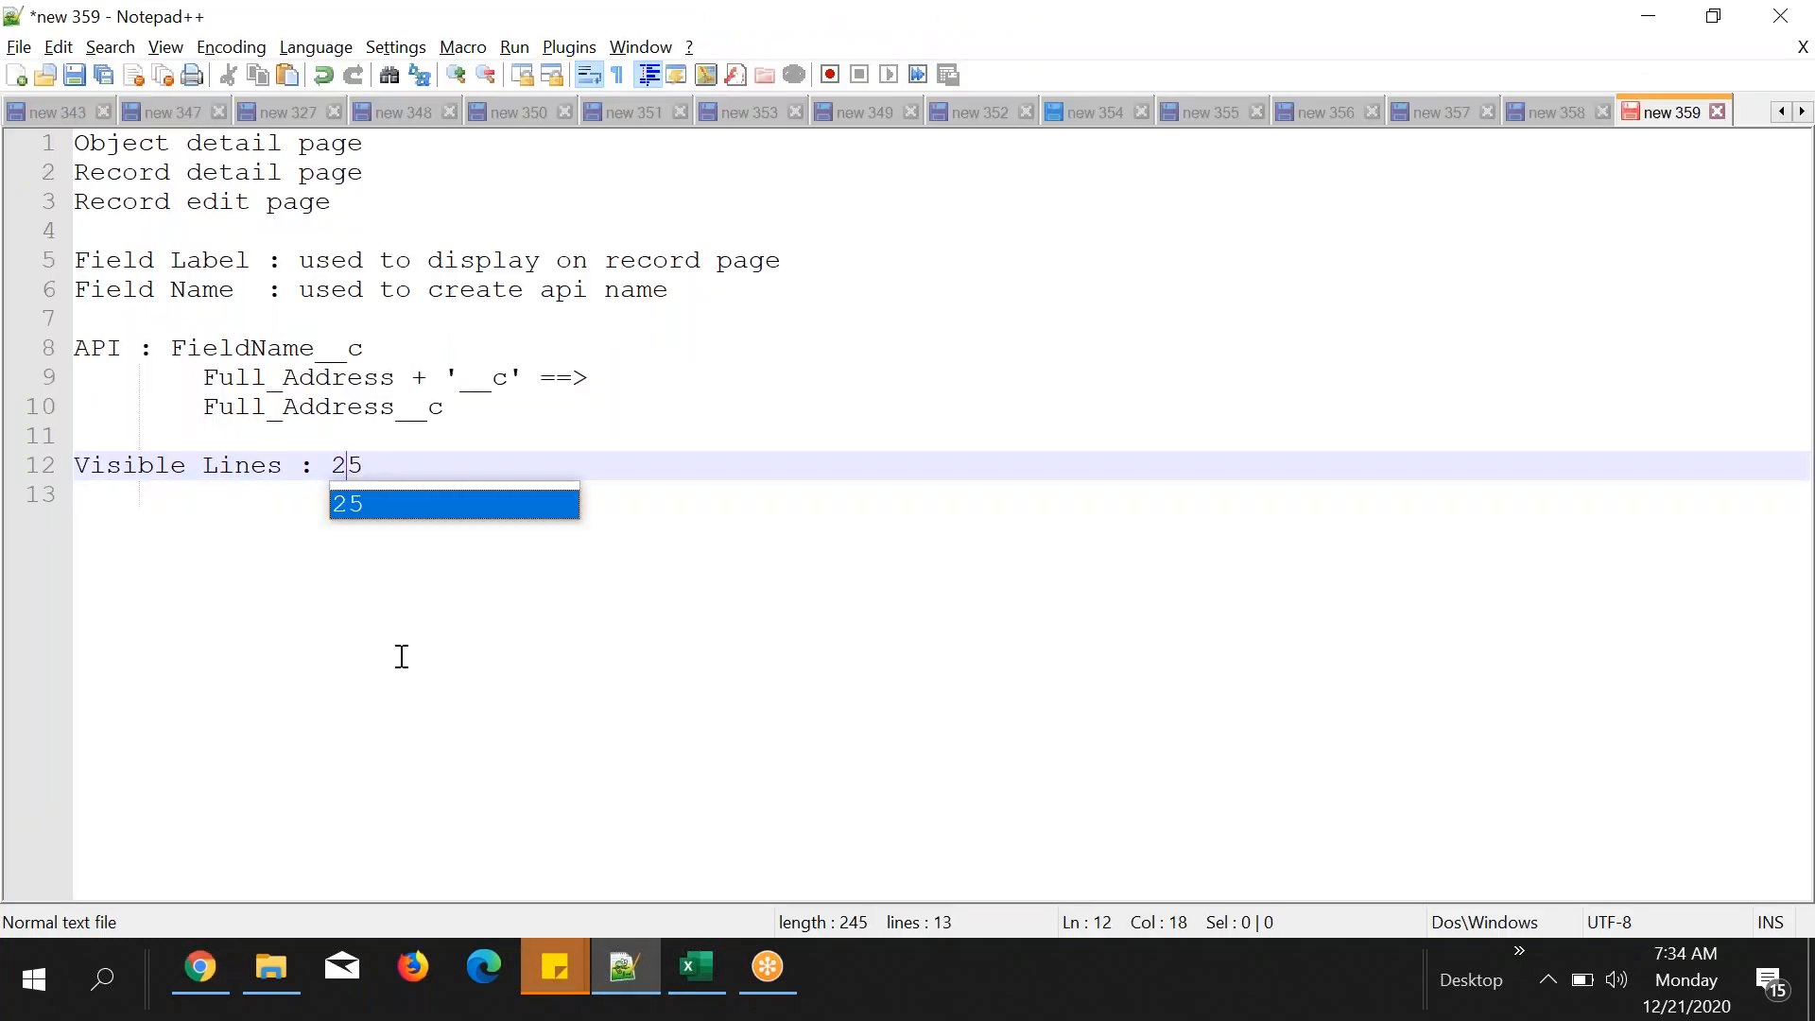
{"action": "key", "text": "alt+Tab"}
{"action": "left_click", "coordinate": [547, 574]}
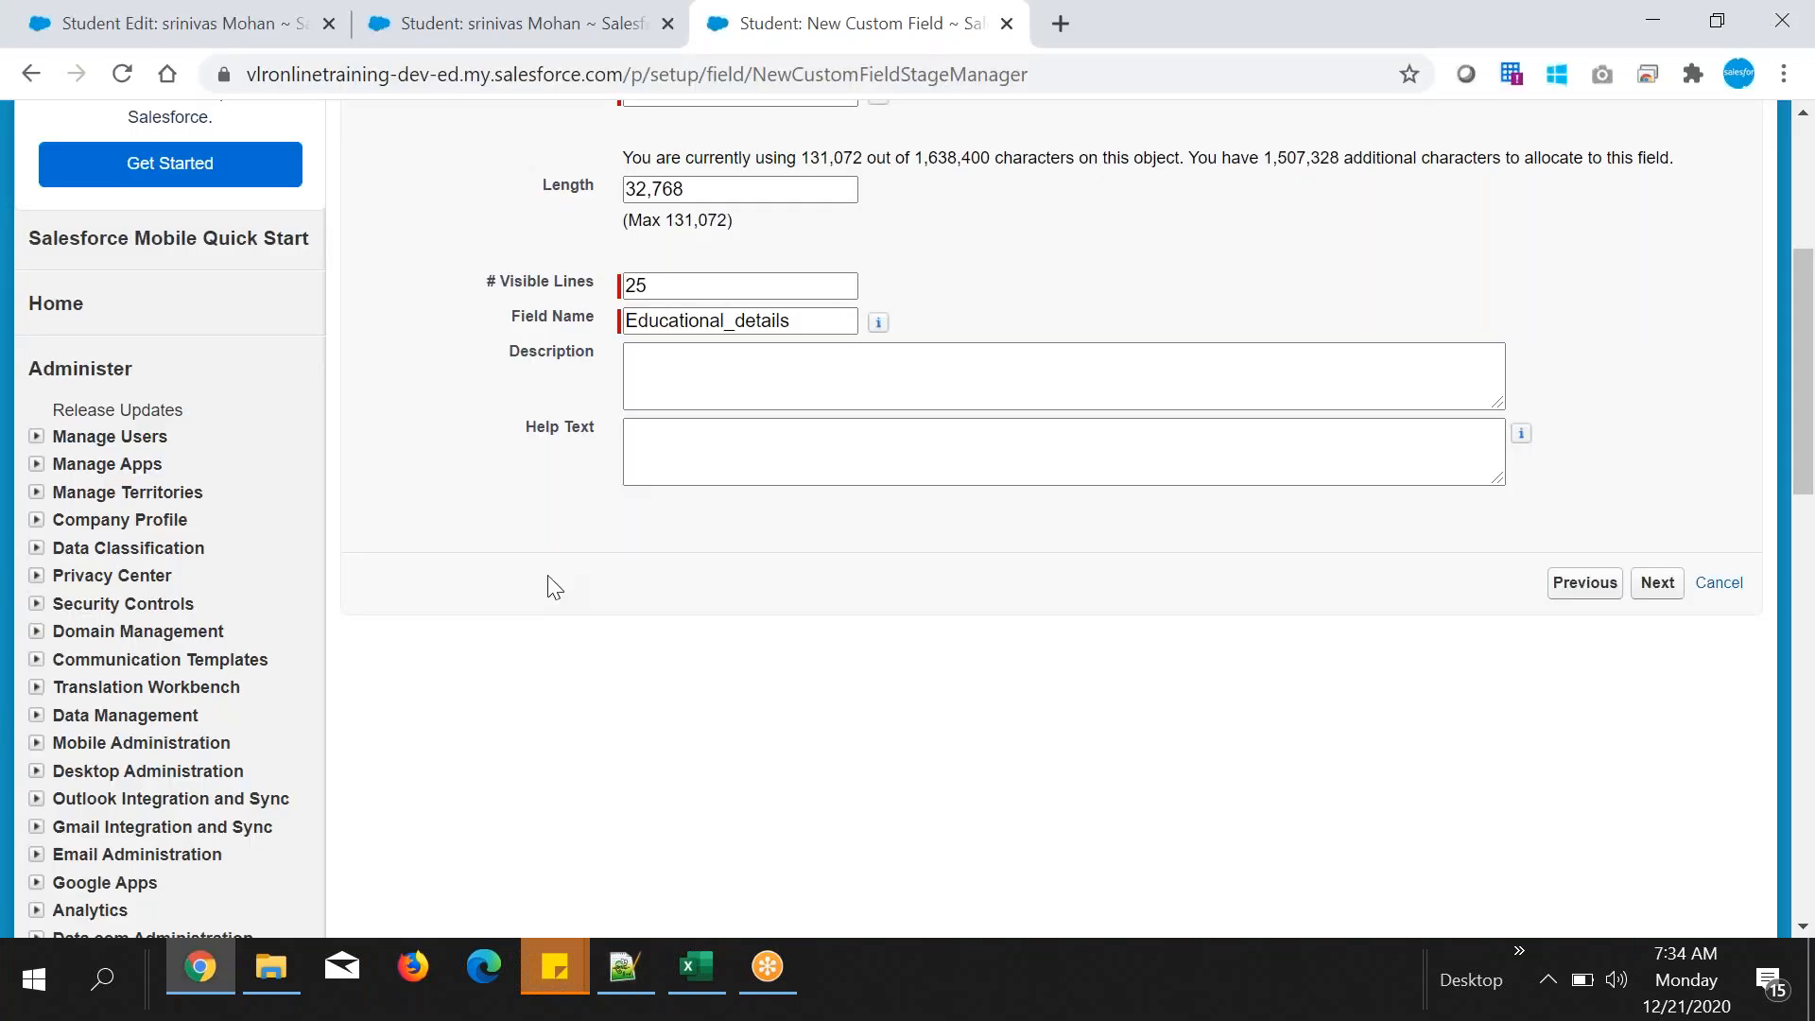
- Check the Educational details field's length and label, keep the default field-level security and page layout settings, and save the field
{"action": "scroll", "coordinate": [547, 575], "scroll_direction": "up", "scroll_amount": 2}
{"action": "left_click_drag", "start_coordinate": [688, 471], "coordinate": [624, 480]}
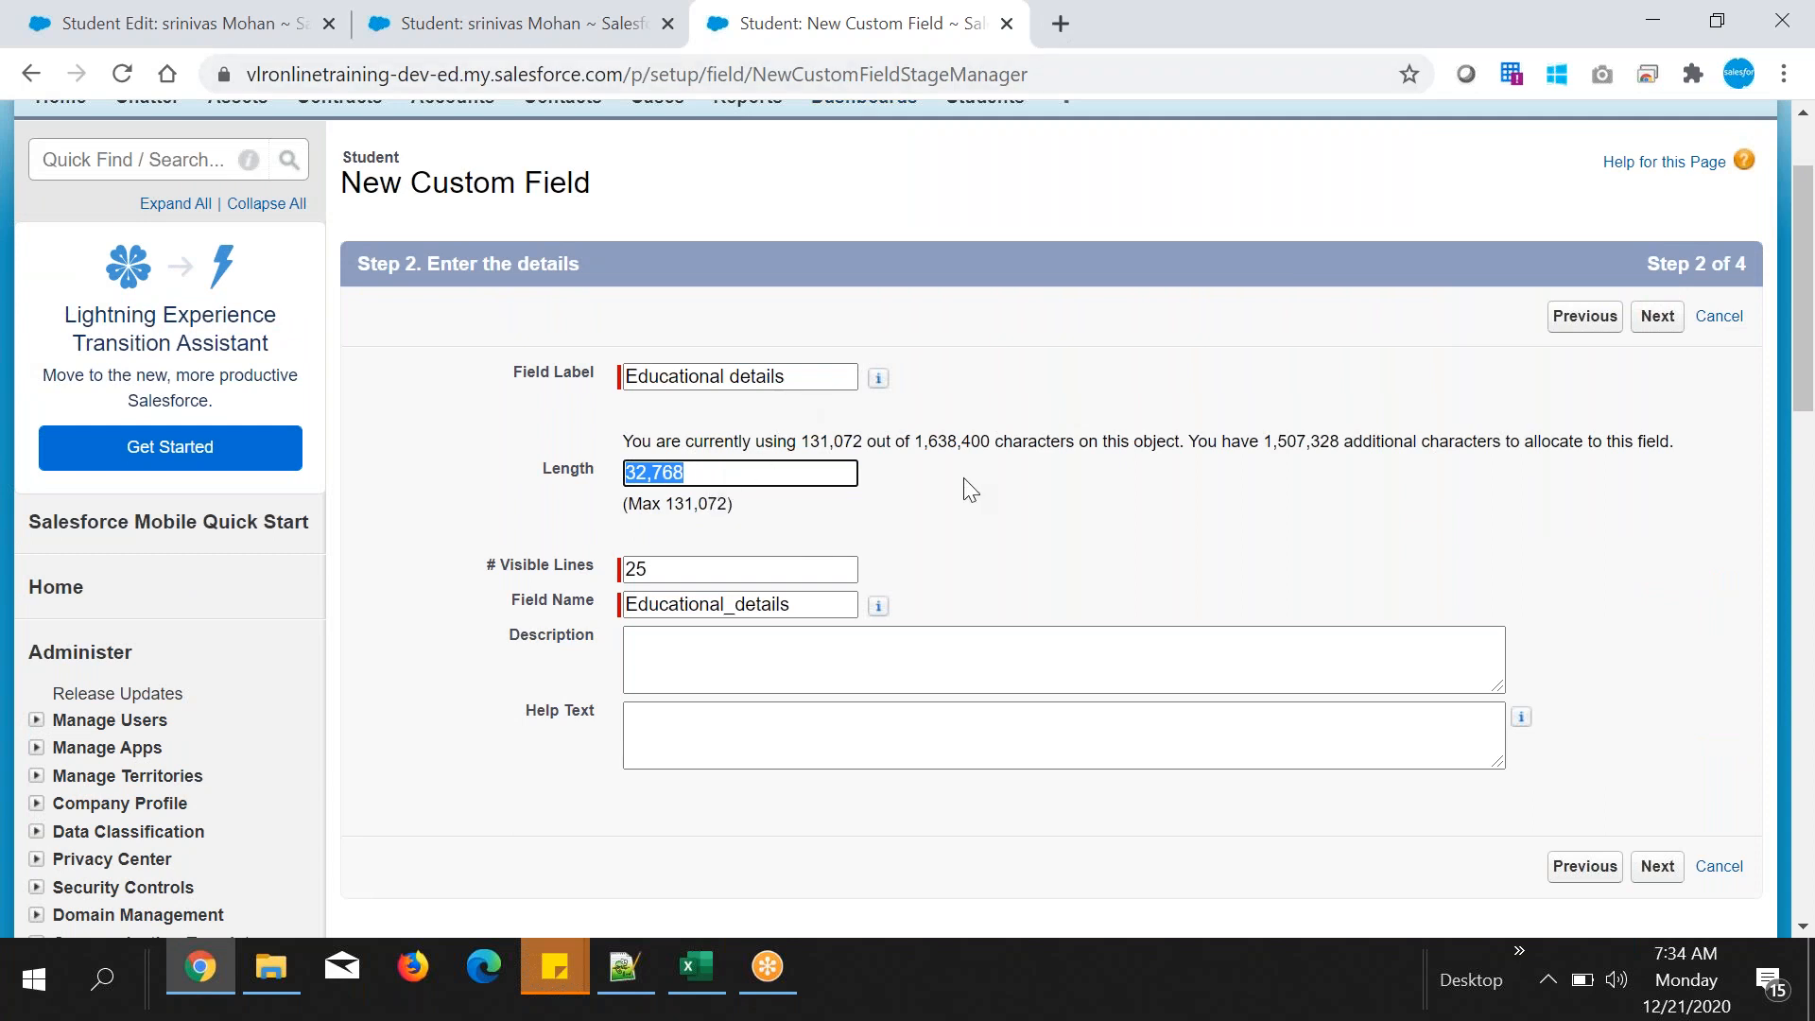
{"action": "left_click_drag", "start_coordinate": [516, 374], "coordinate": [571, 374]}
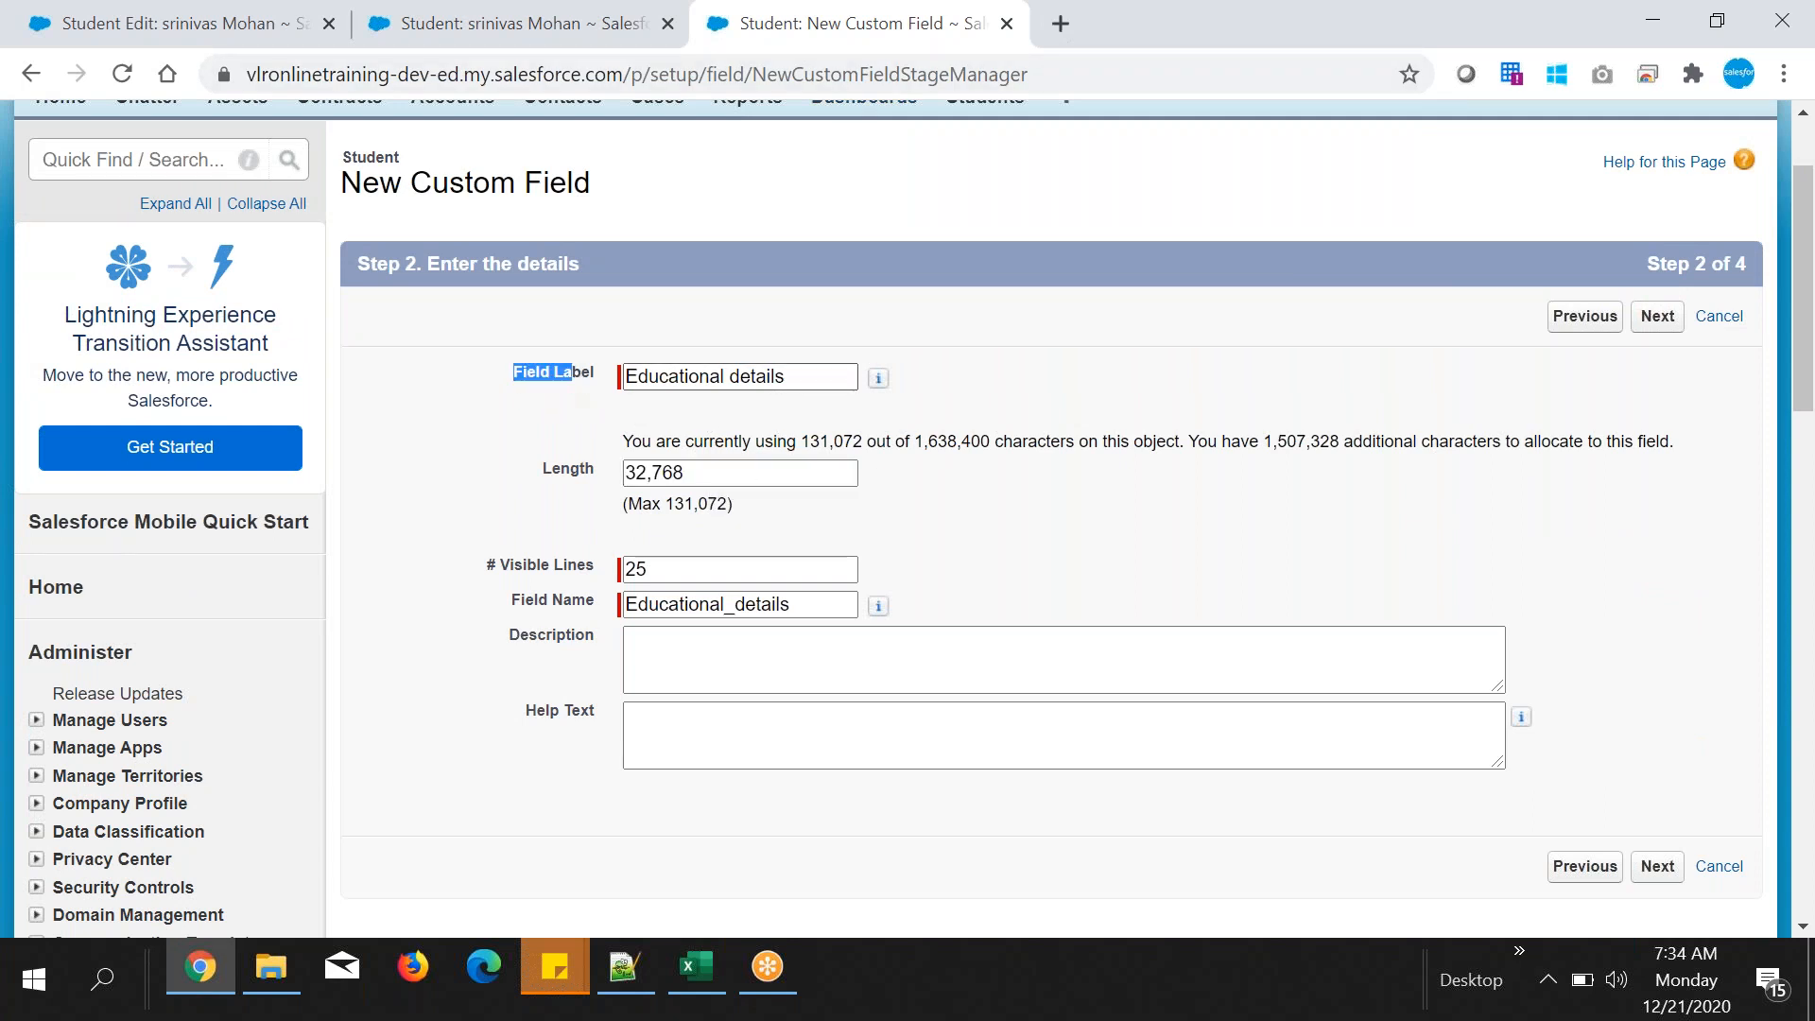
{"action": "left_click", "coordinate": [1657, 318]}
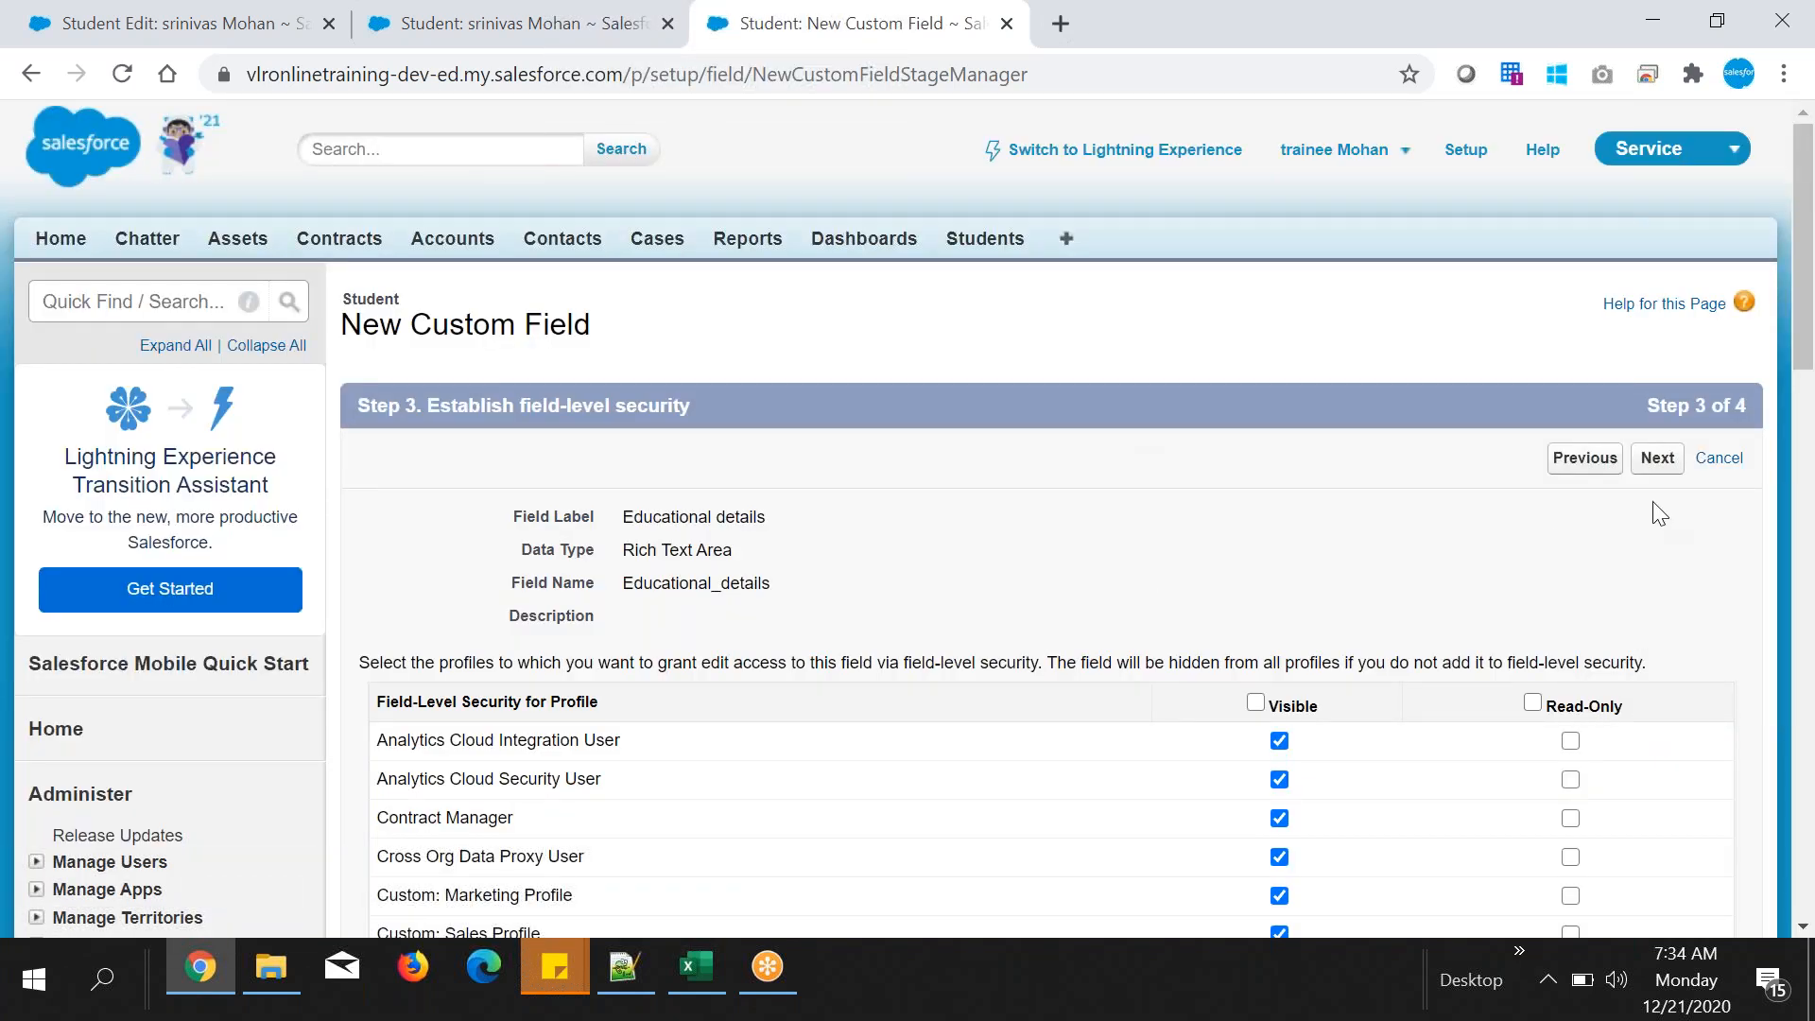
{"action": "left_click", "coordinate": [1657, 457]}
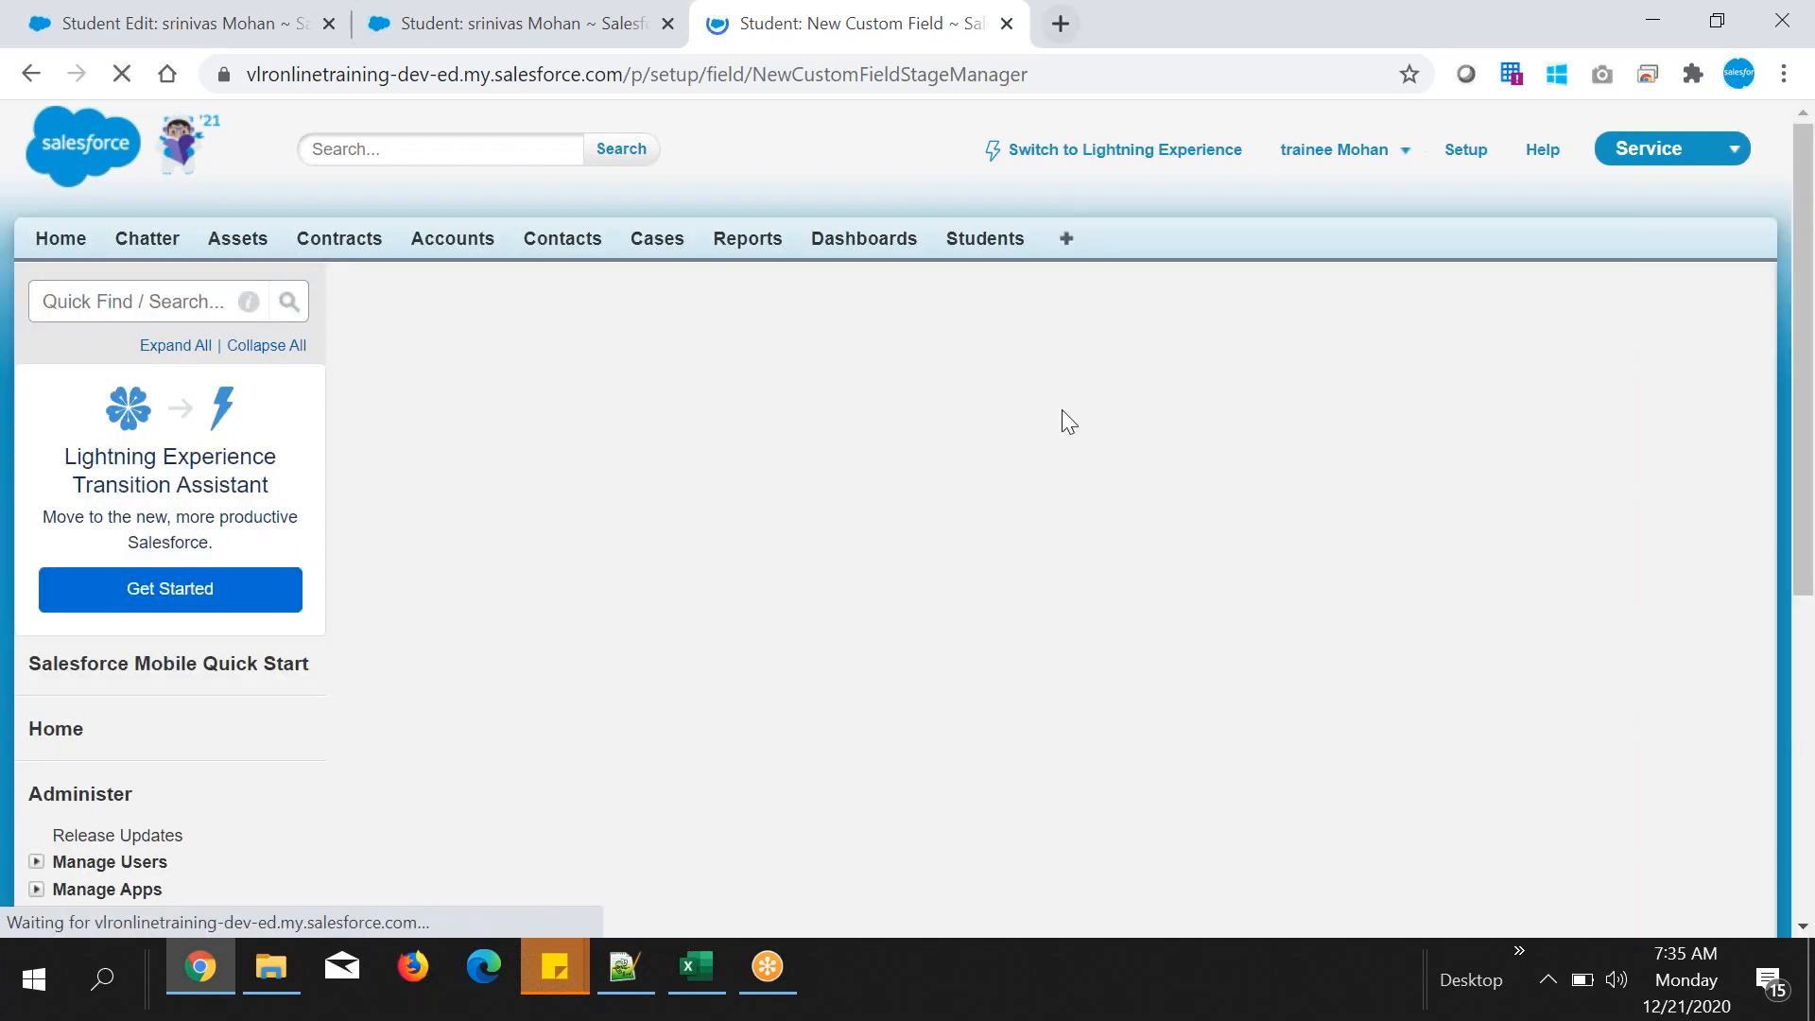
{"action": "left_click", "coordinate": [1651, 458]}
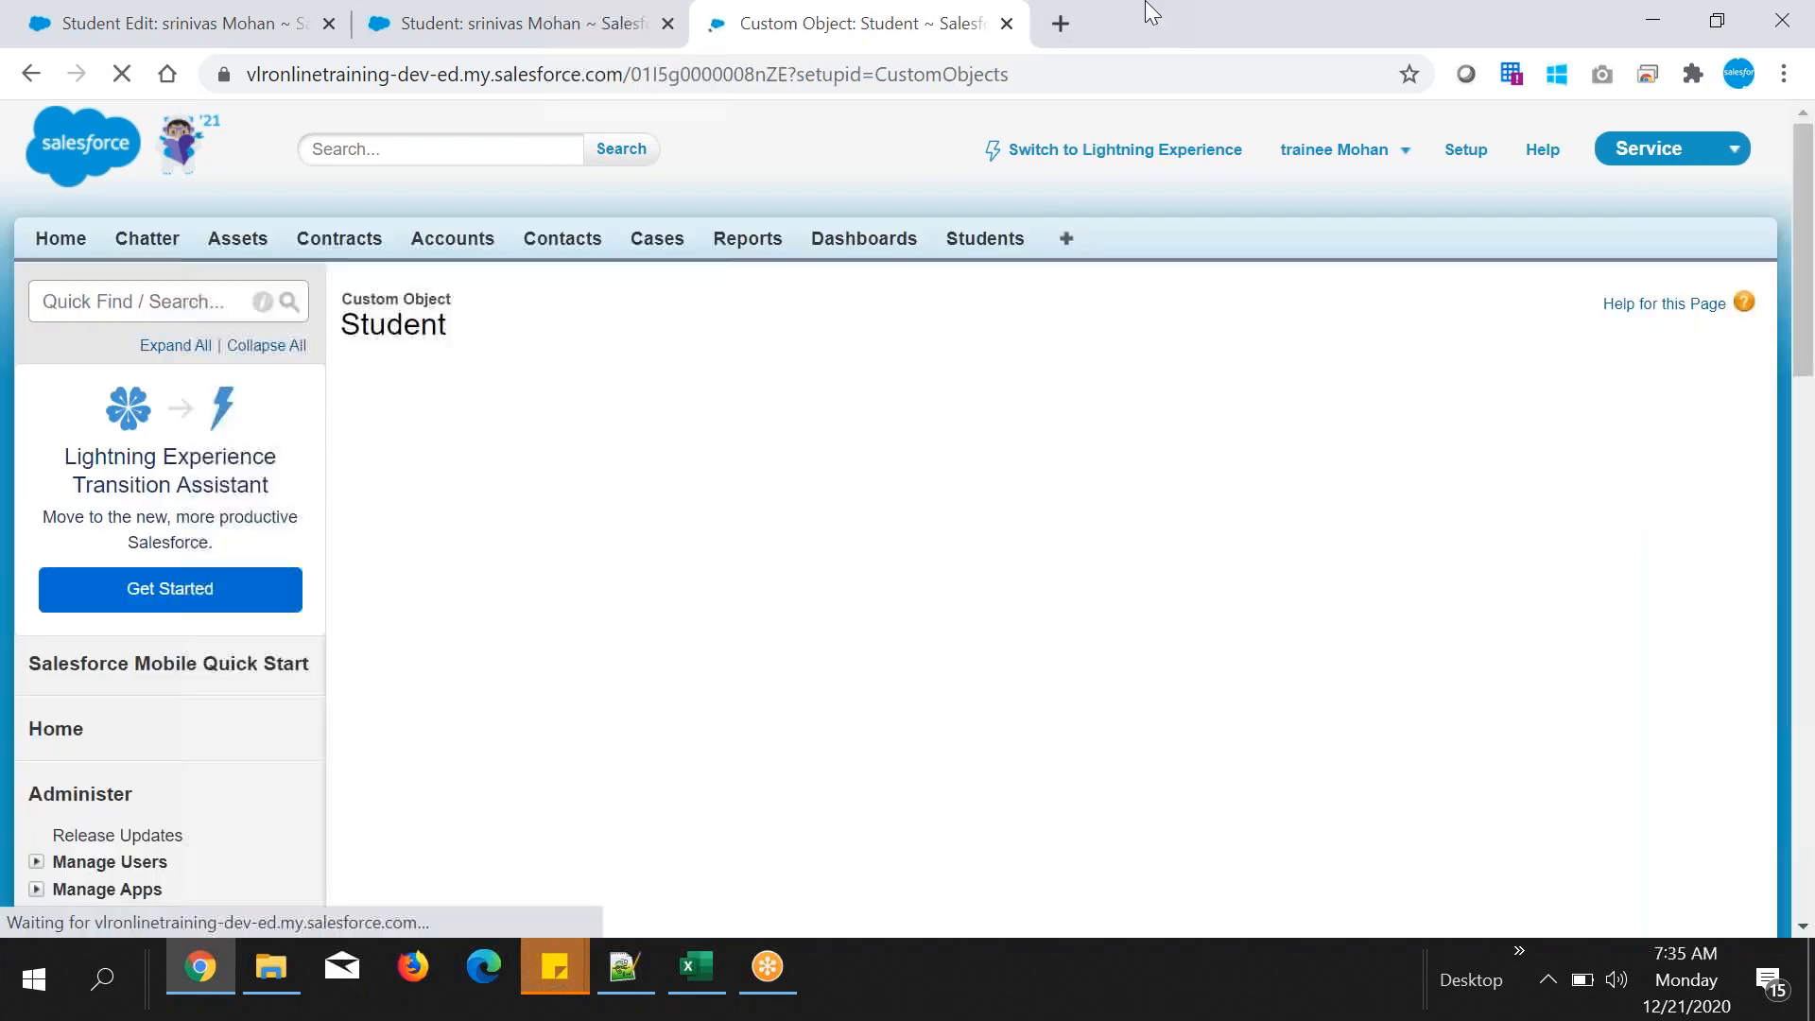
- Copy the Educational details field's type name "Rich Text Area" onto a new line of the Notepad++ notes and return to Chrome
{"action": "scroll", "coordinate": [981, 508], "scroll_direction": "down", "scroll_amount": 8}
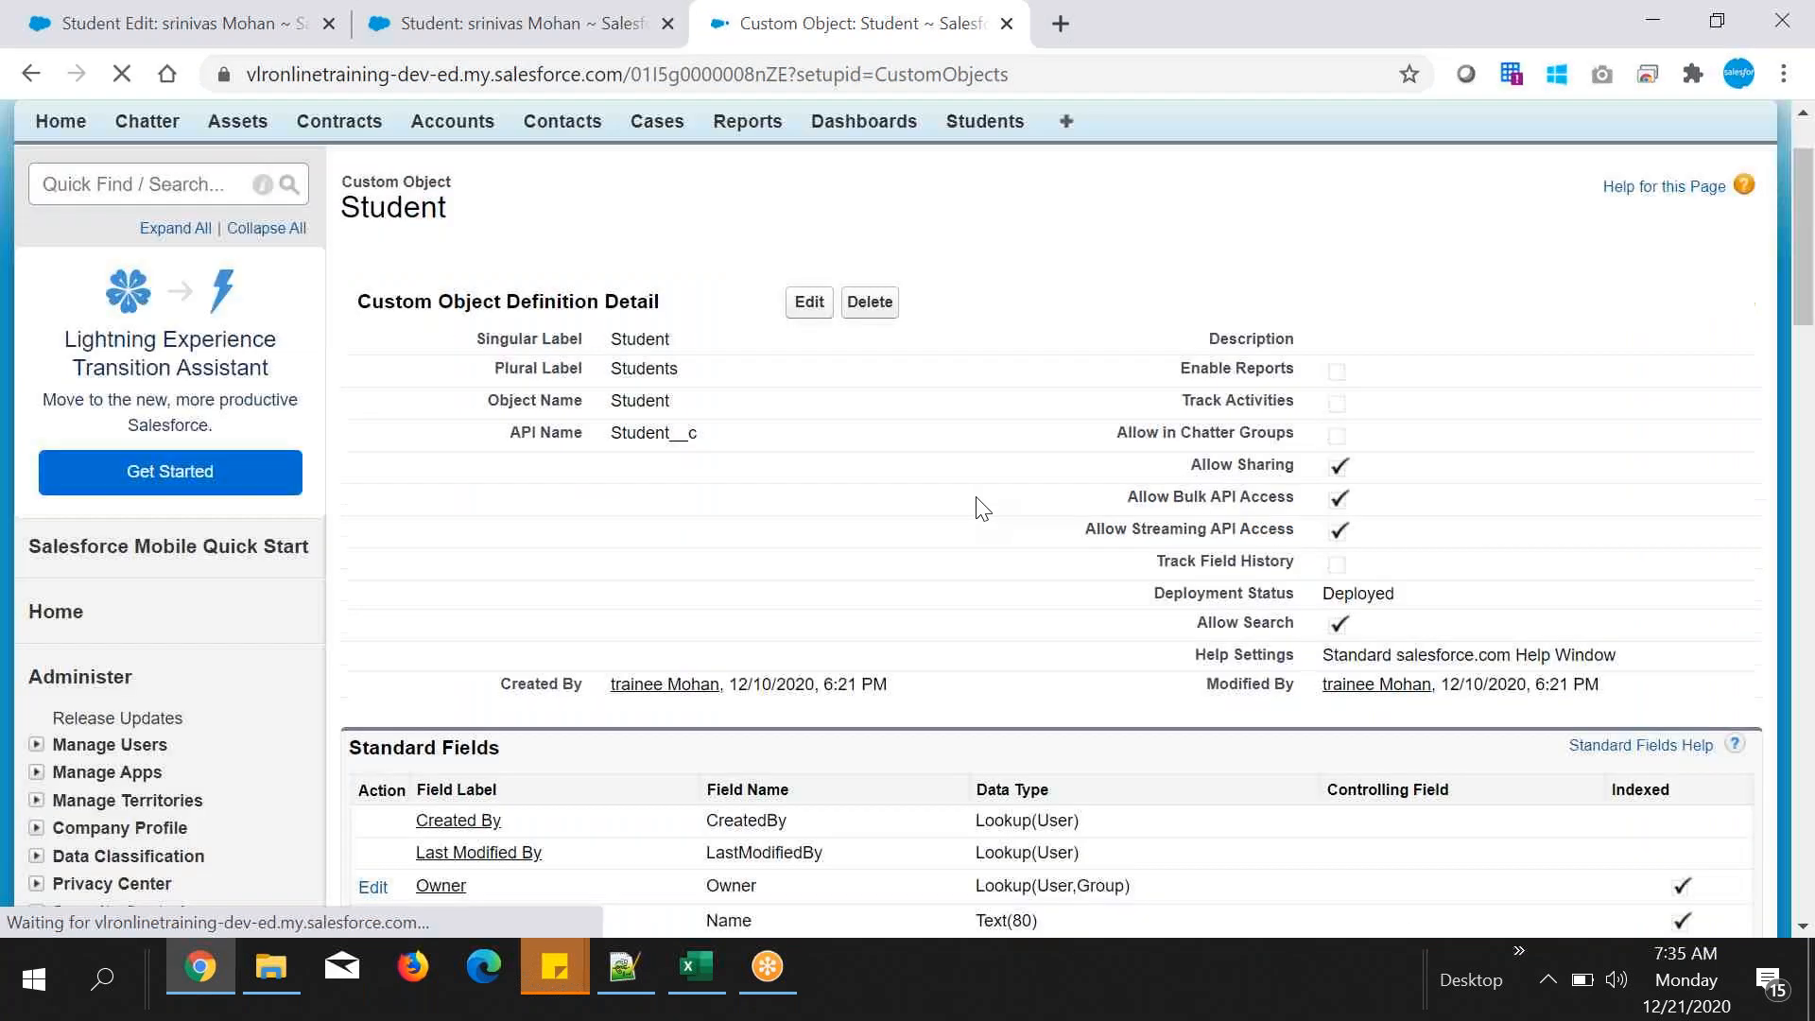
{"action": "left_click_drag", "start_coordinate": [717, 452], "coordinate": [1049, 451]}
{"action": "key", "text": "ctrl+c"}
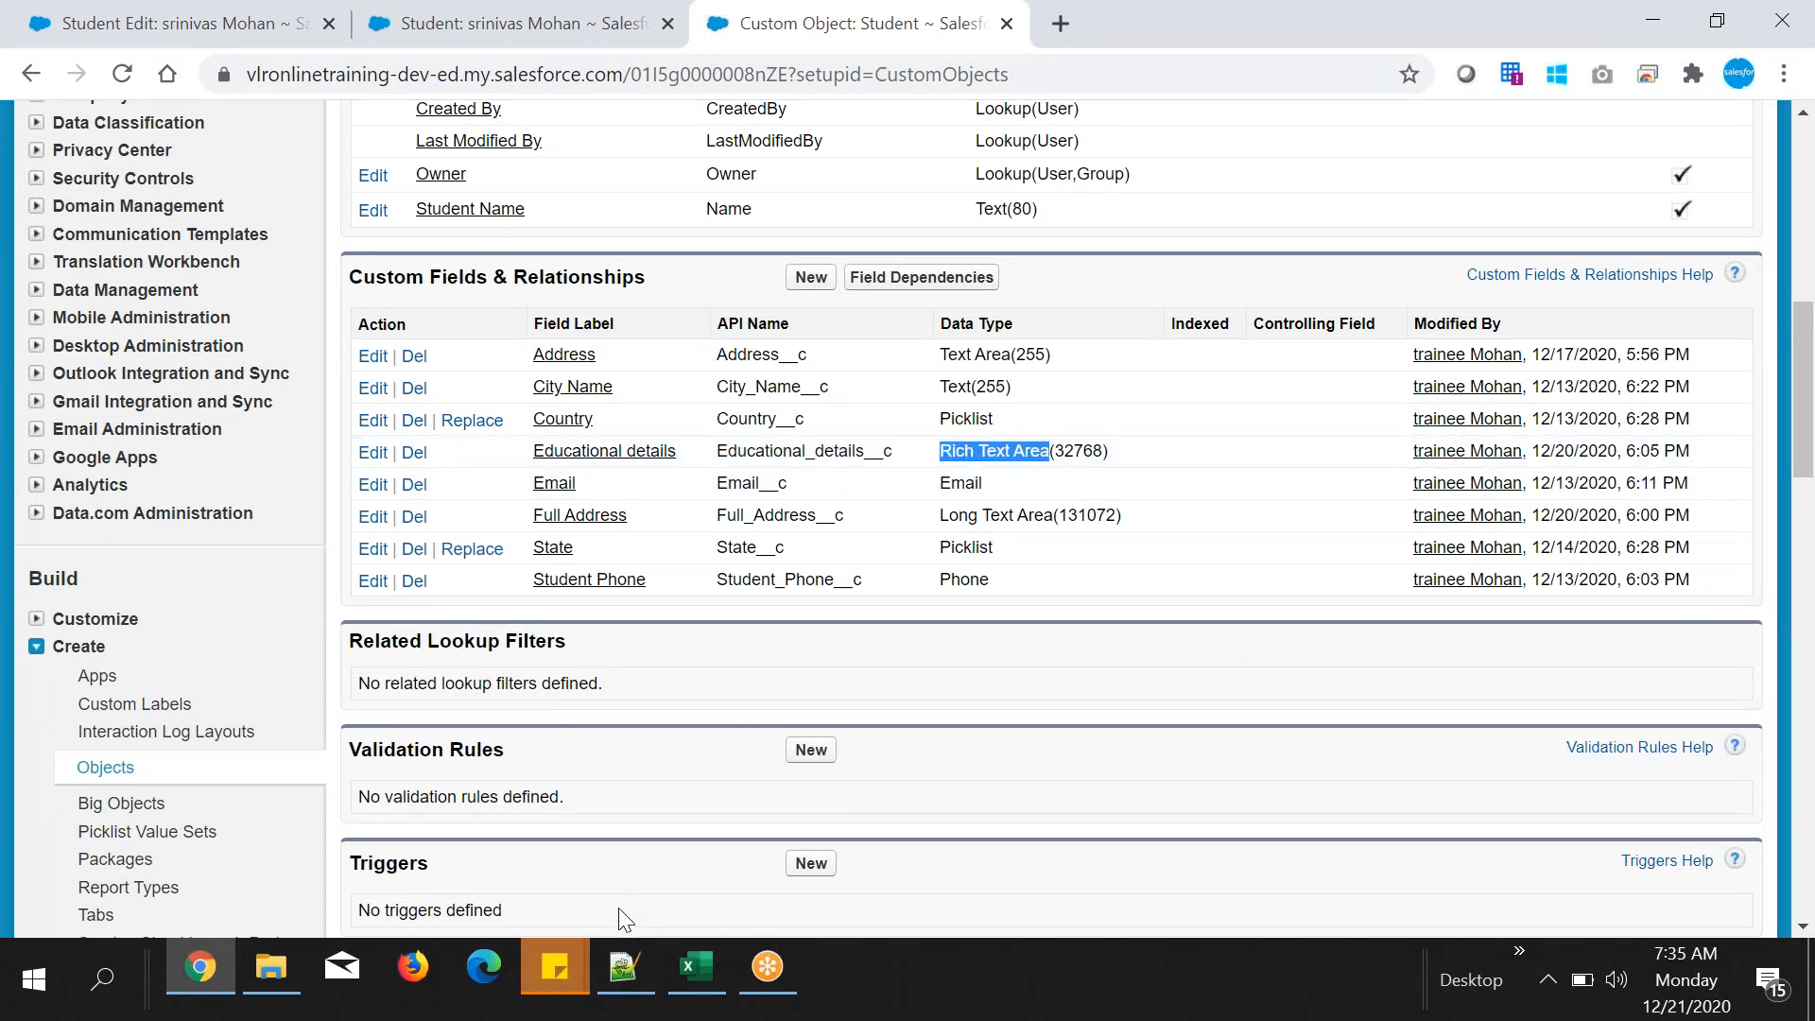
{"action": "left_click", "coordinate": [634, 964]}
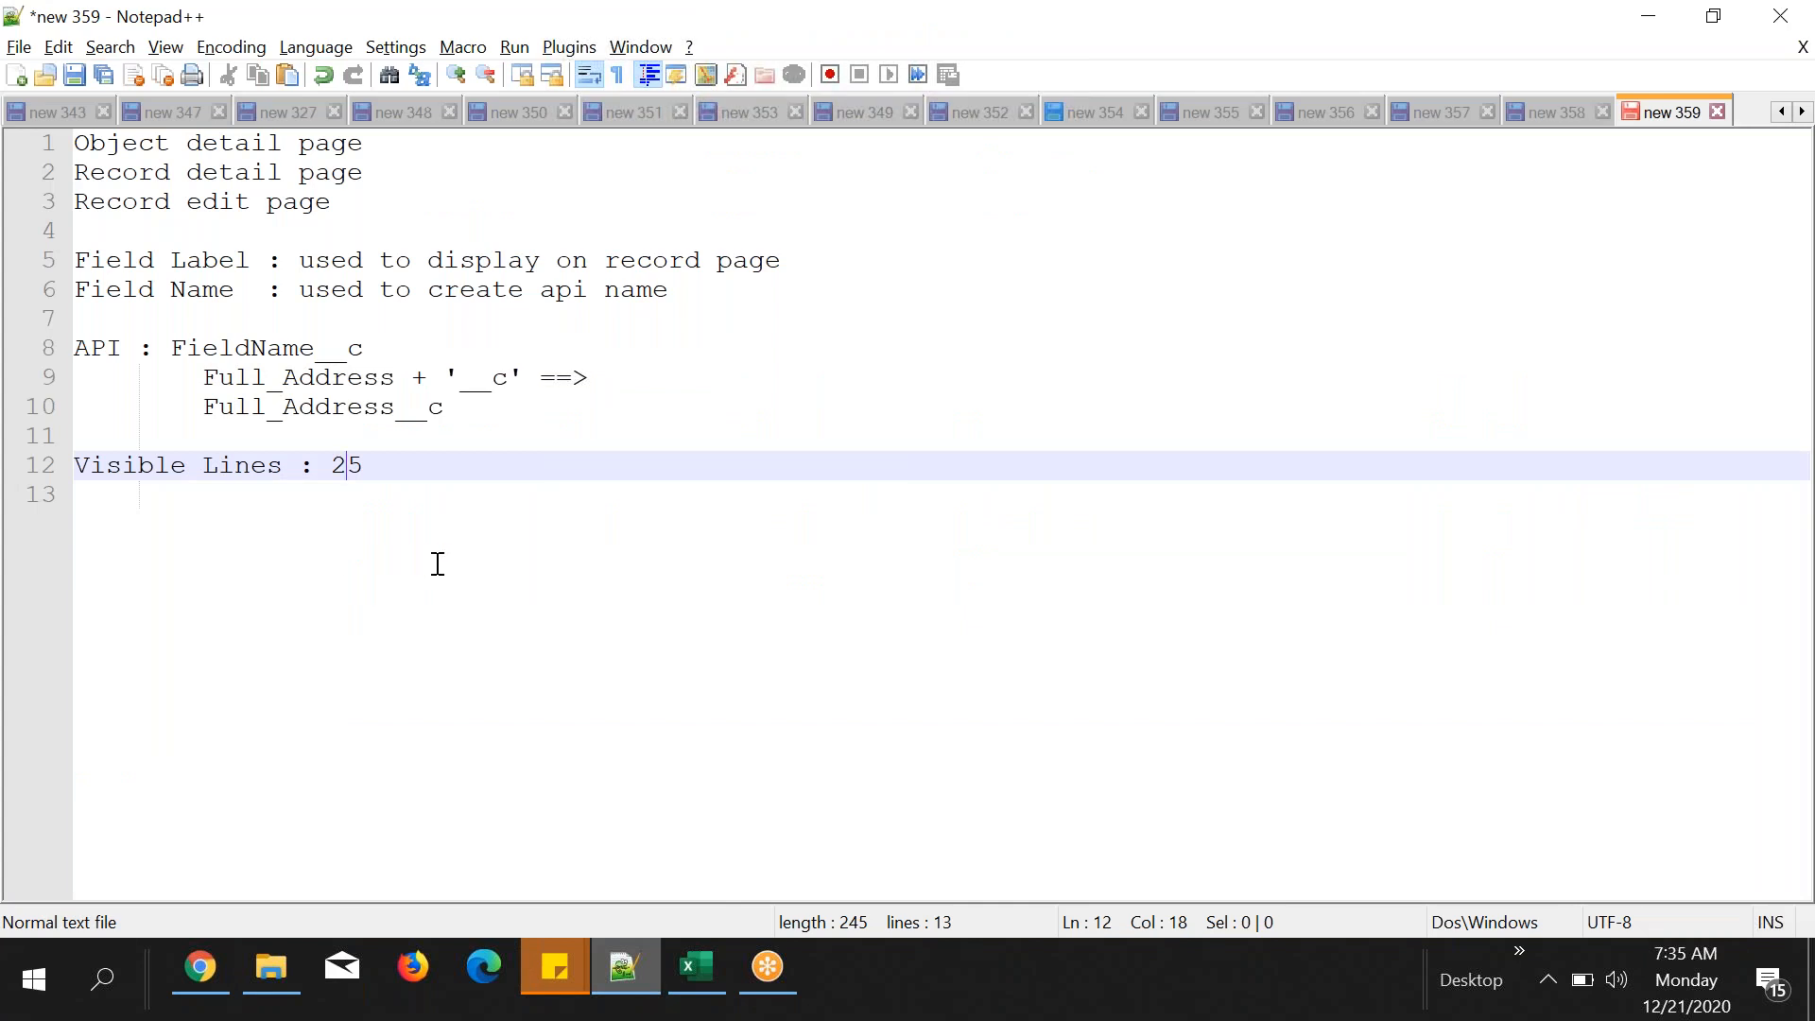
{"action": "key", "text": "Return"}
{"action": "key", "text": "Return"}
{"action": "key", "text": "ctrl+v"}
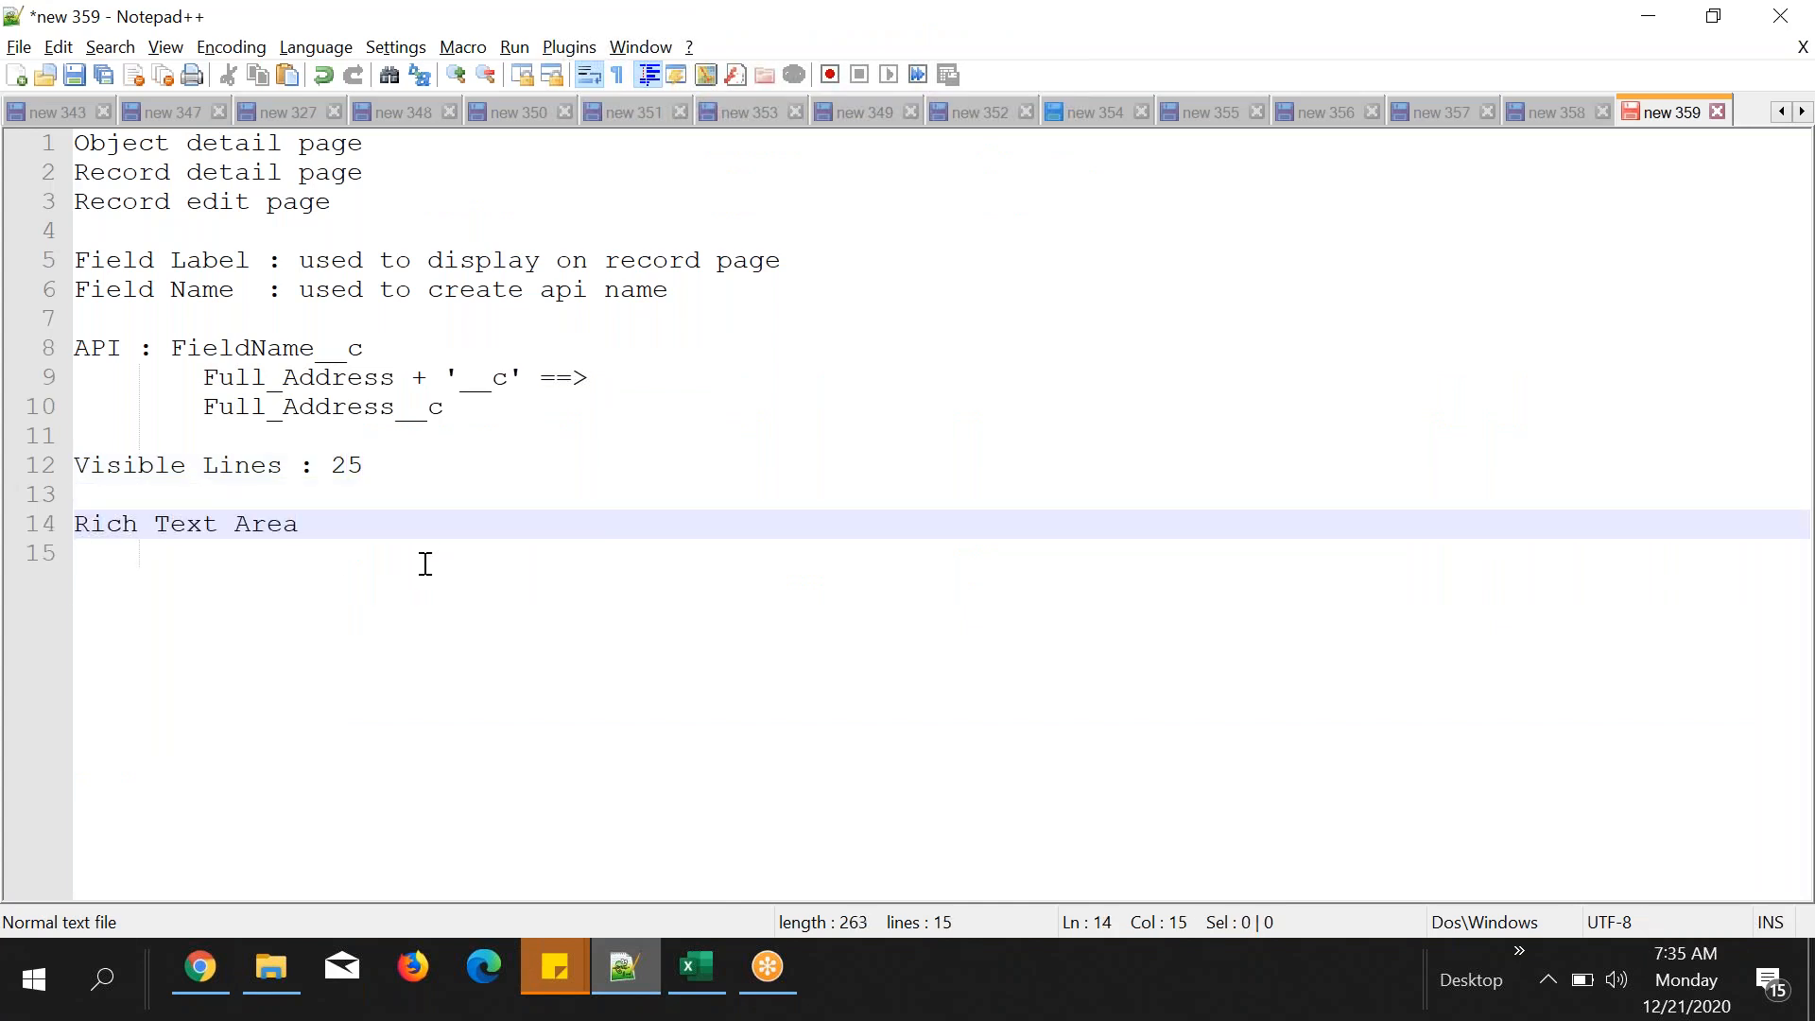
{"action": "key", "text": "alt+Tab"}
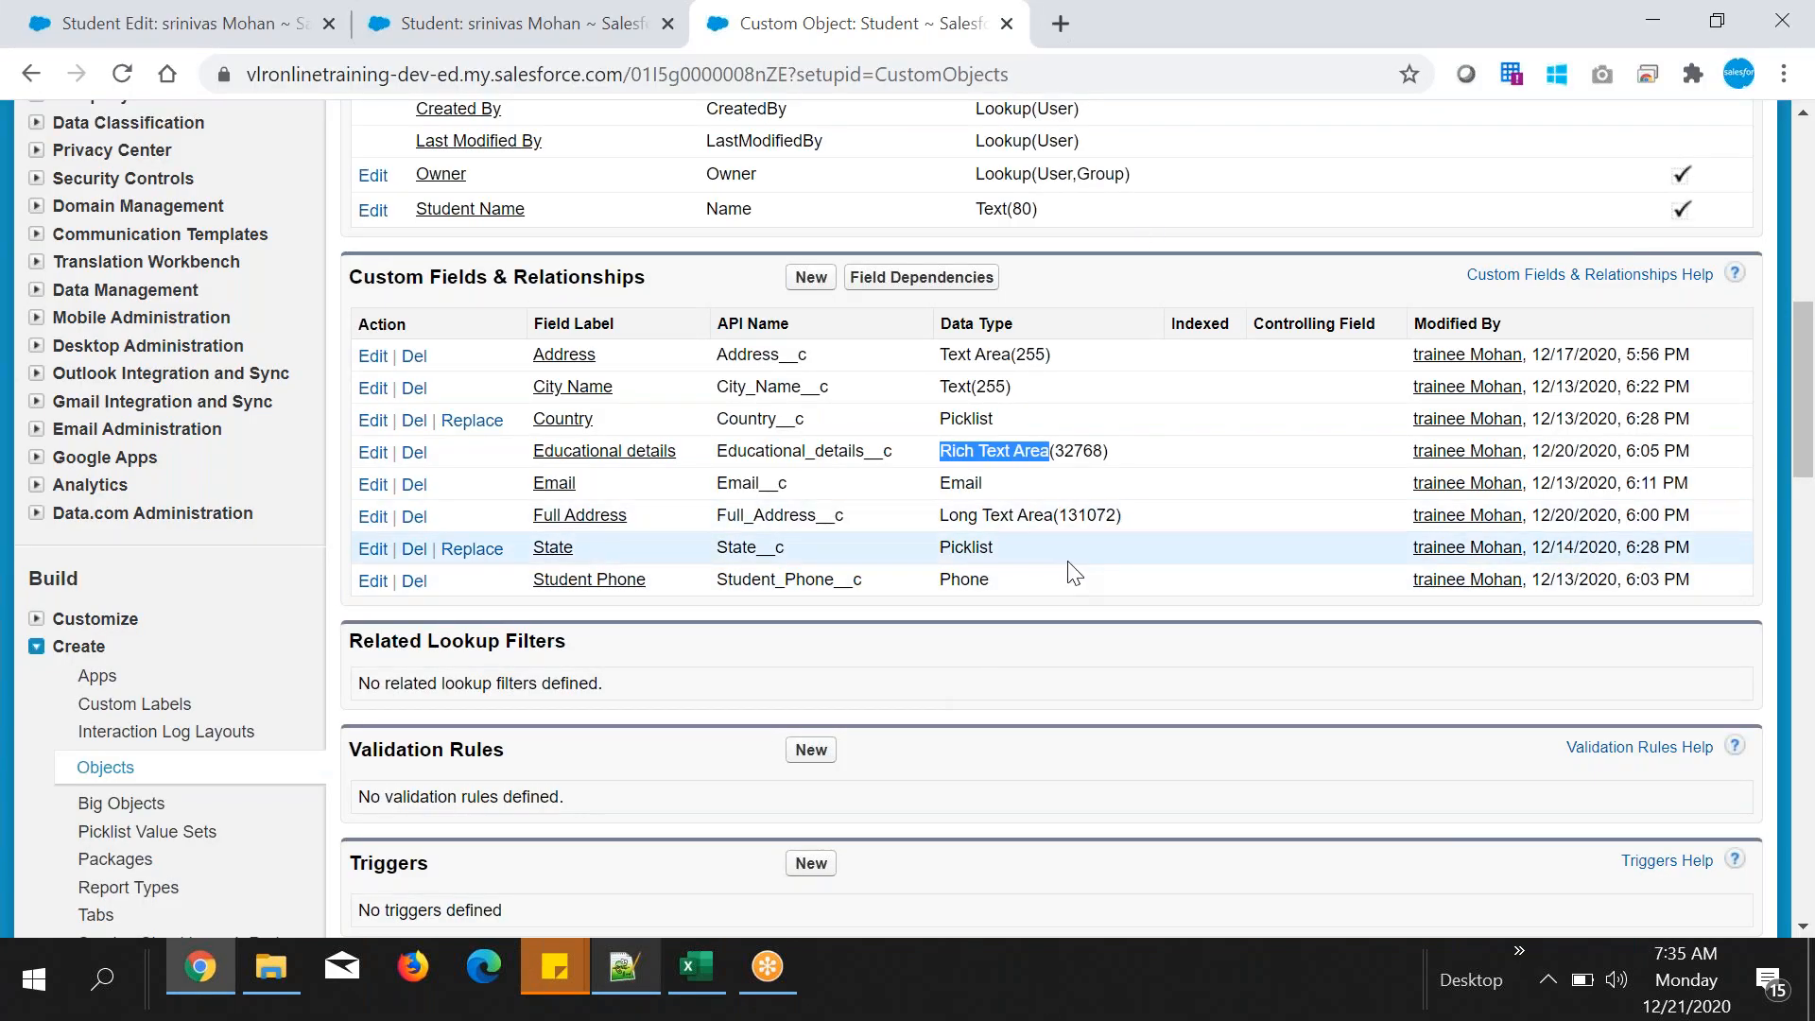
- Compare the data types of Educational details and Full Address, and open the first recent student's record for editing
{"action": "left_click", "coordinate": [1027, 453]}
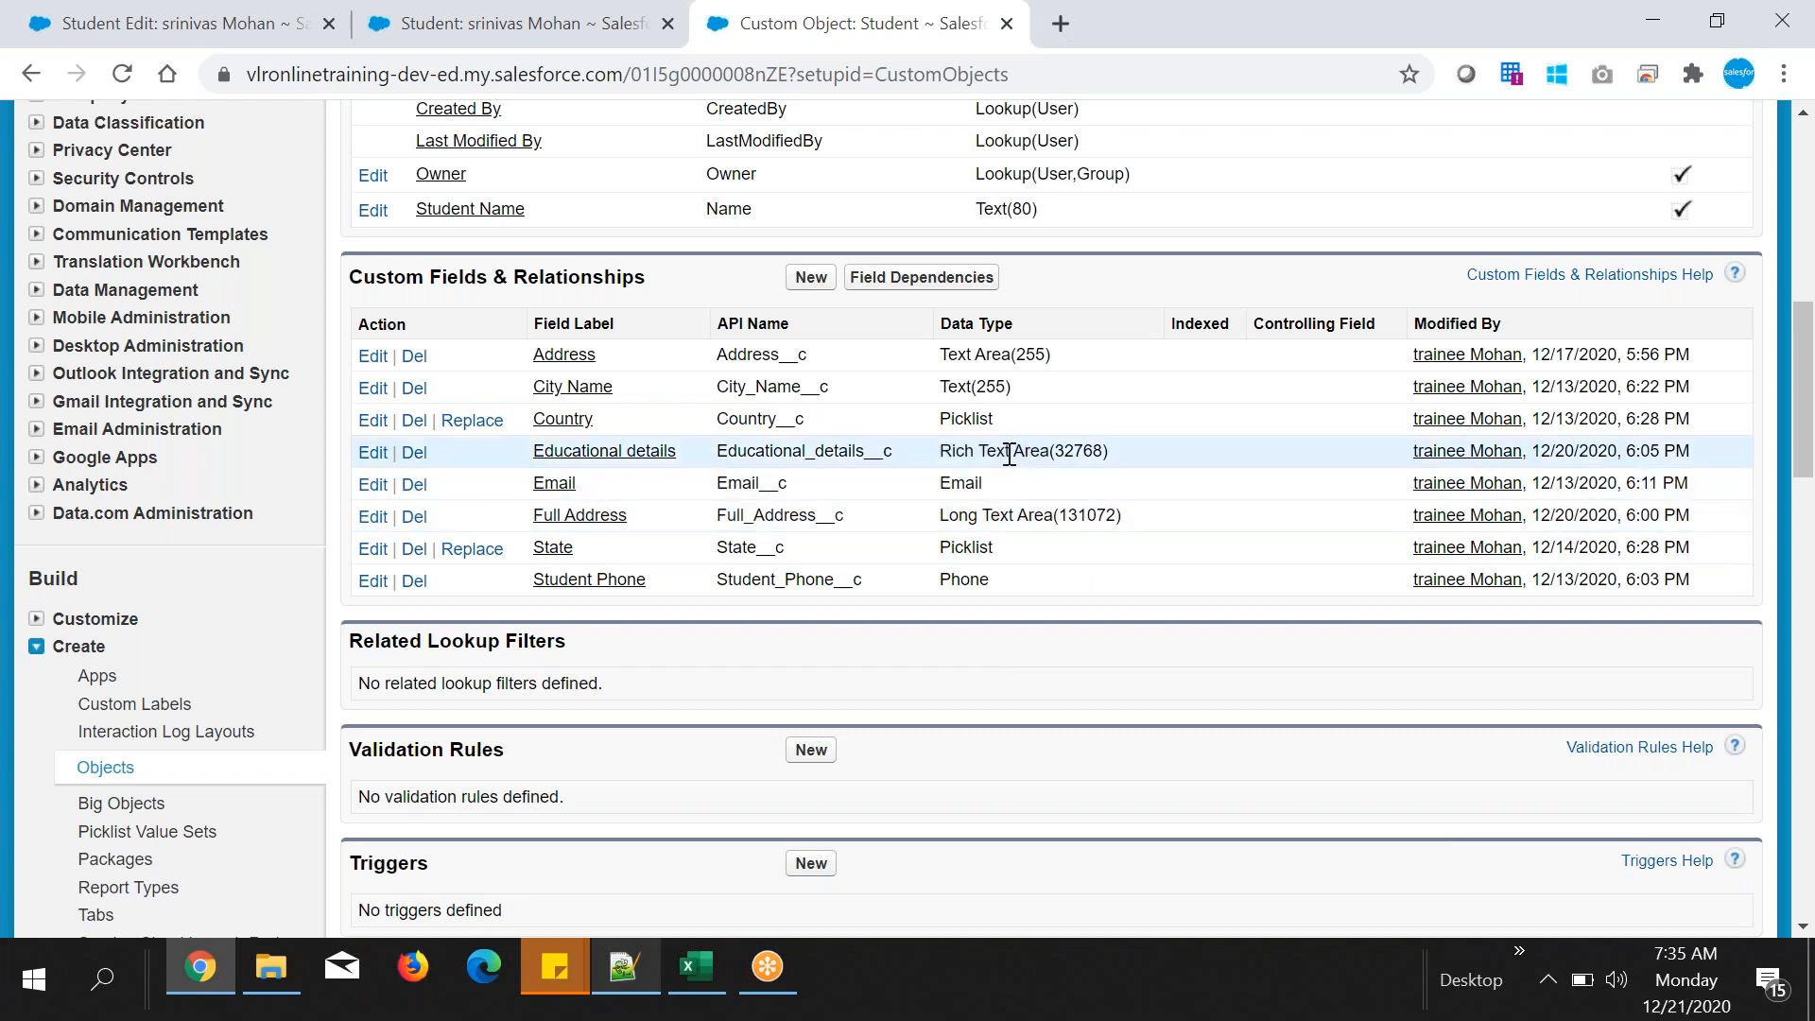
{"action": "left_click_drag", "start_coordinate": [1066, 452], "coordinate": [1054, 452]}
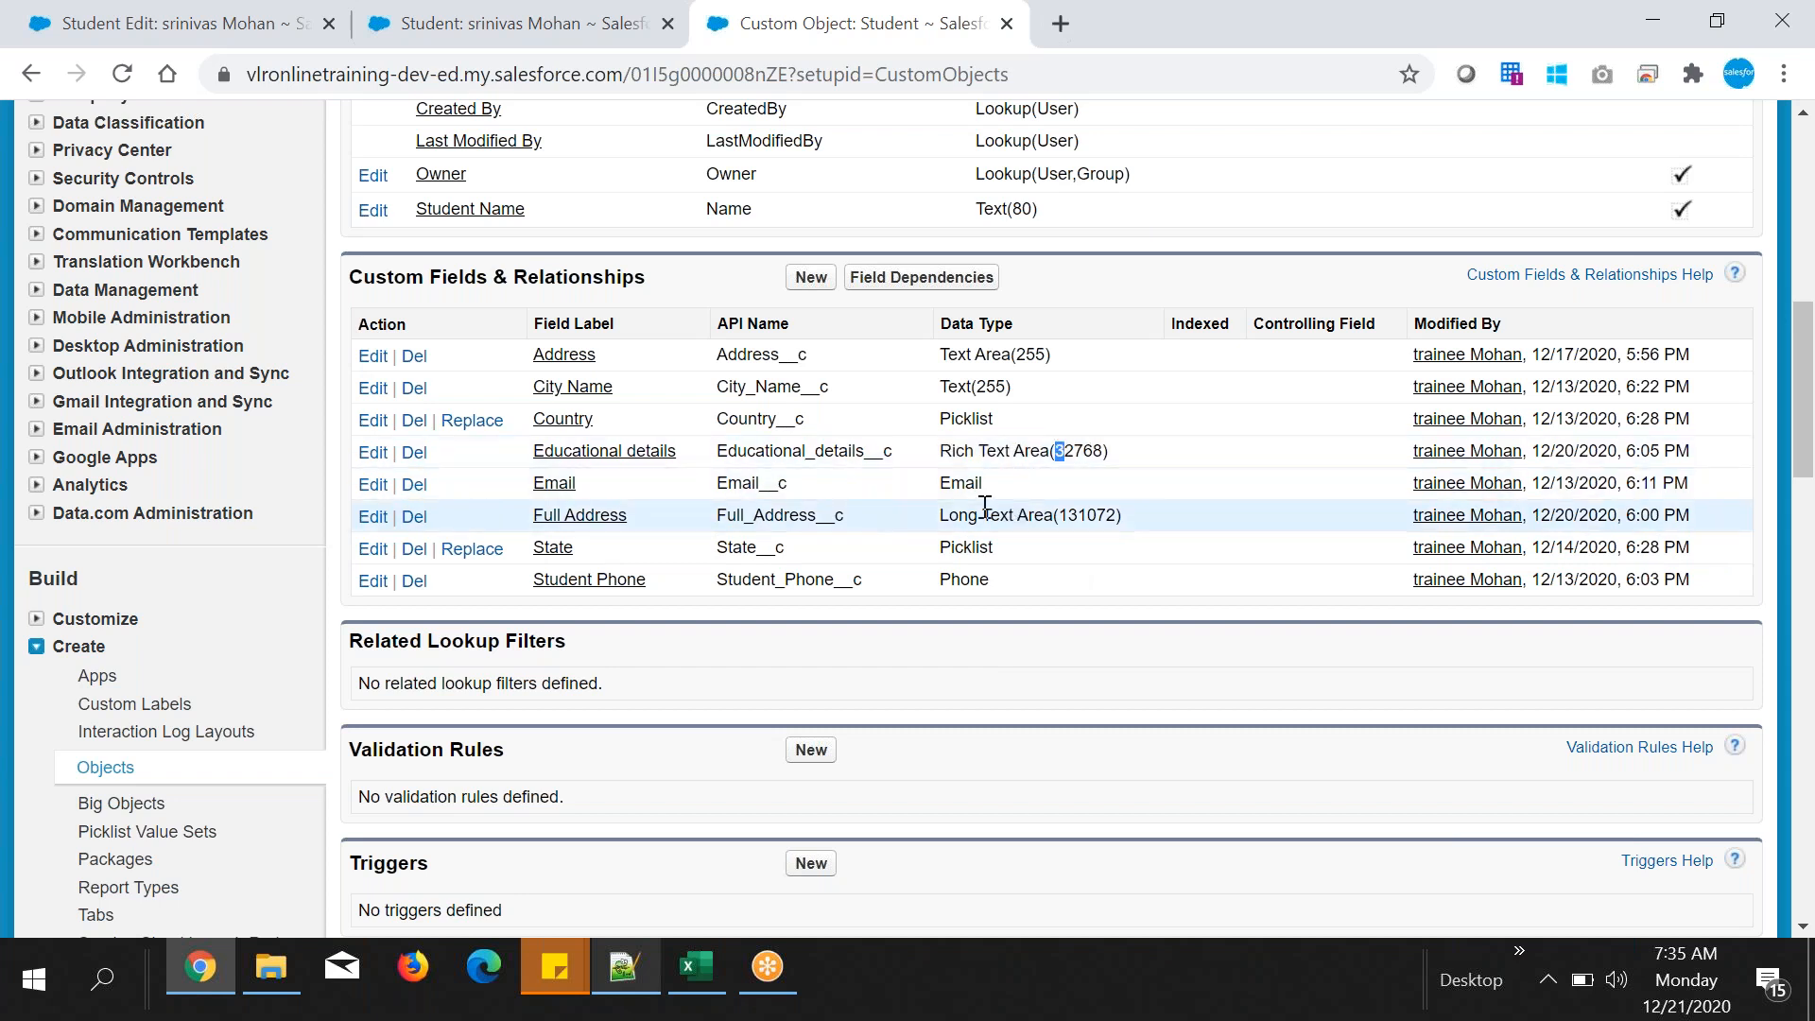
{"action": "left_click_drag", "start_coordinate": [980, 514], "coordinate": [941, 516]}
{"action": "left_click_drag", "start_coordinate": [941, 452], "coordinate": [1006, 451]}
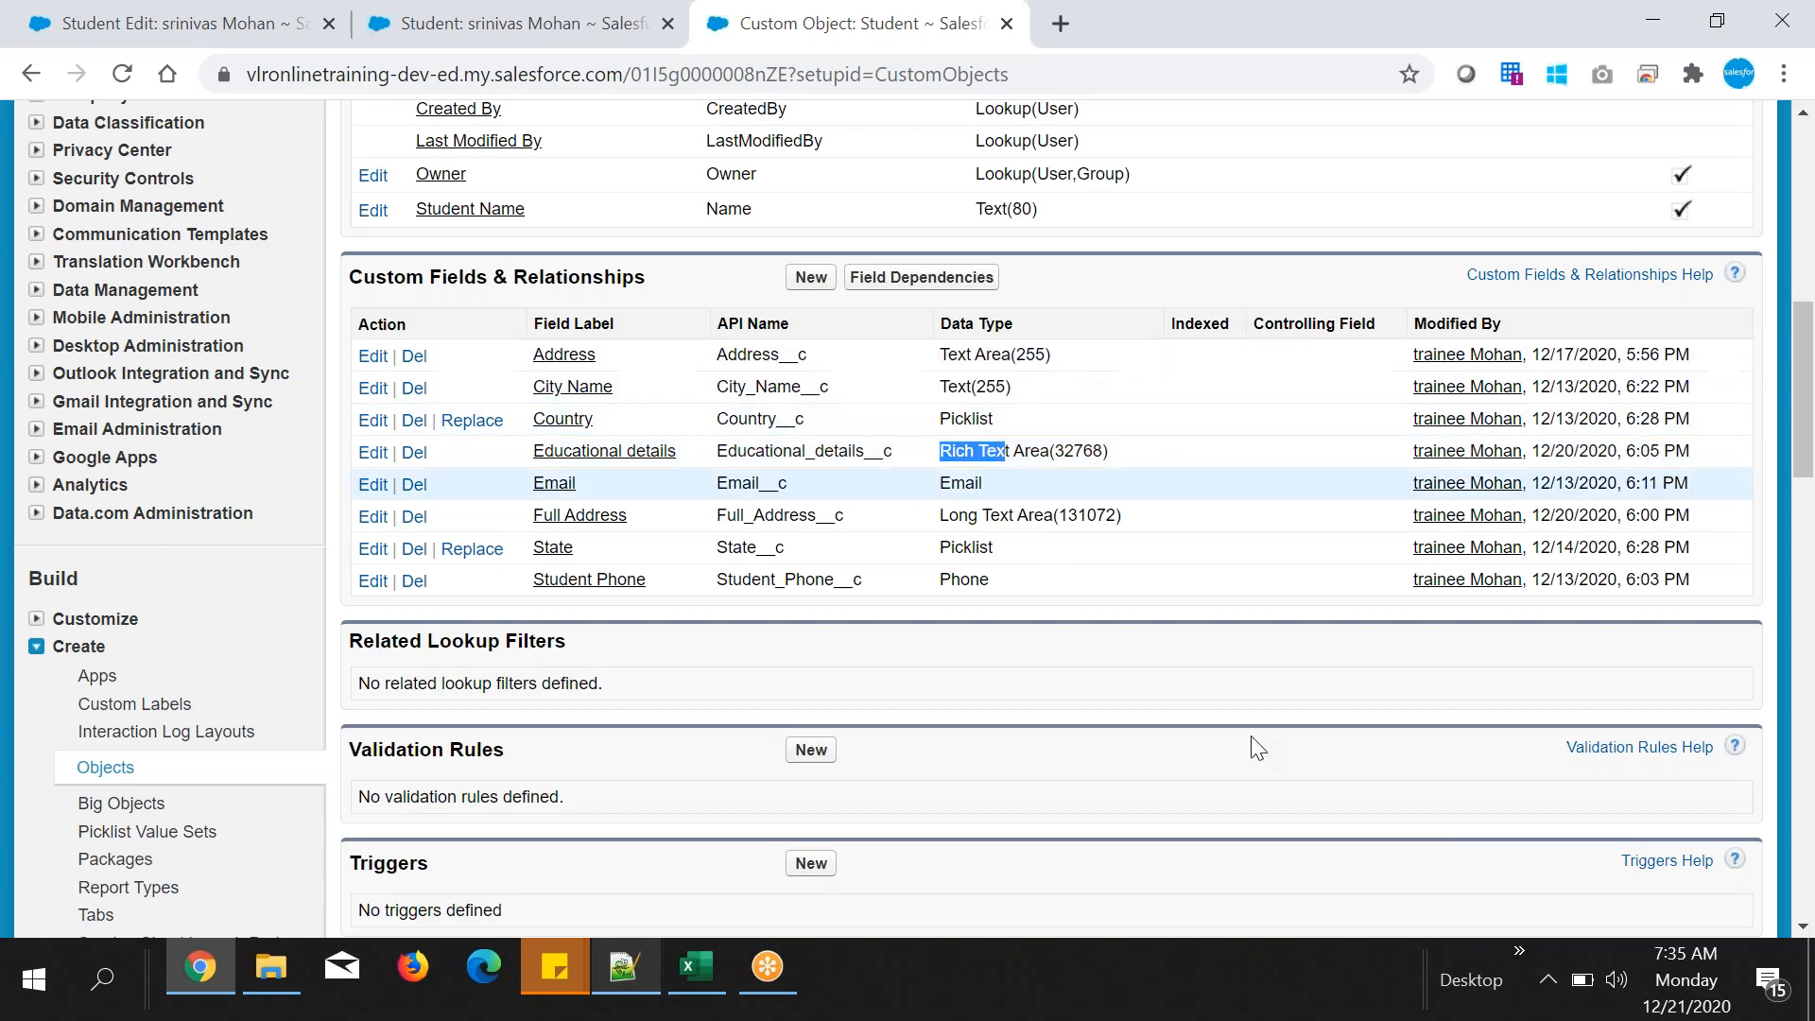
{"action": "scroll", "coordinate": [924, 490], "scroll_direction": "up", "scroll_amount": 10}
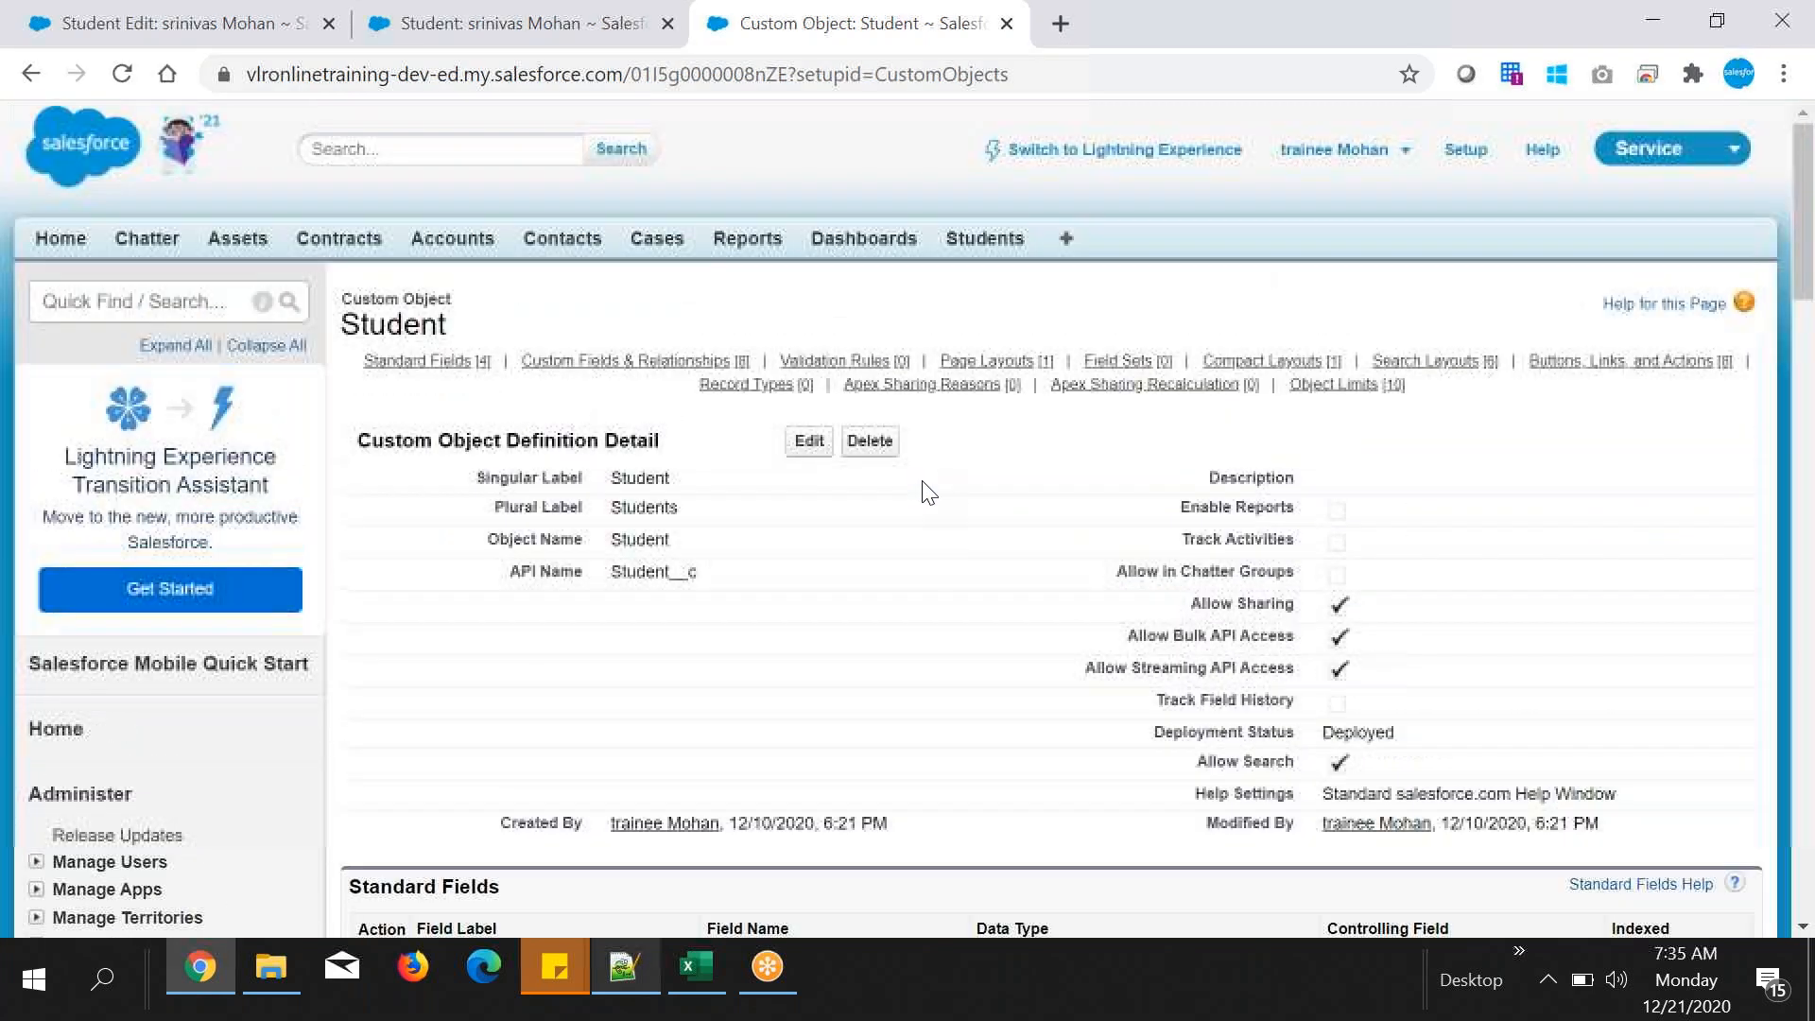
{"action": "left_click", "coordinate": [983, 241]}
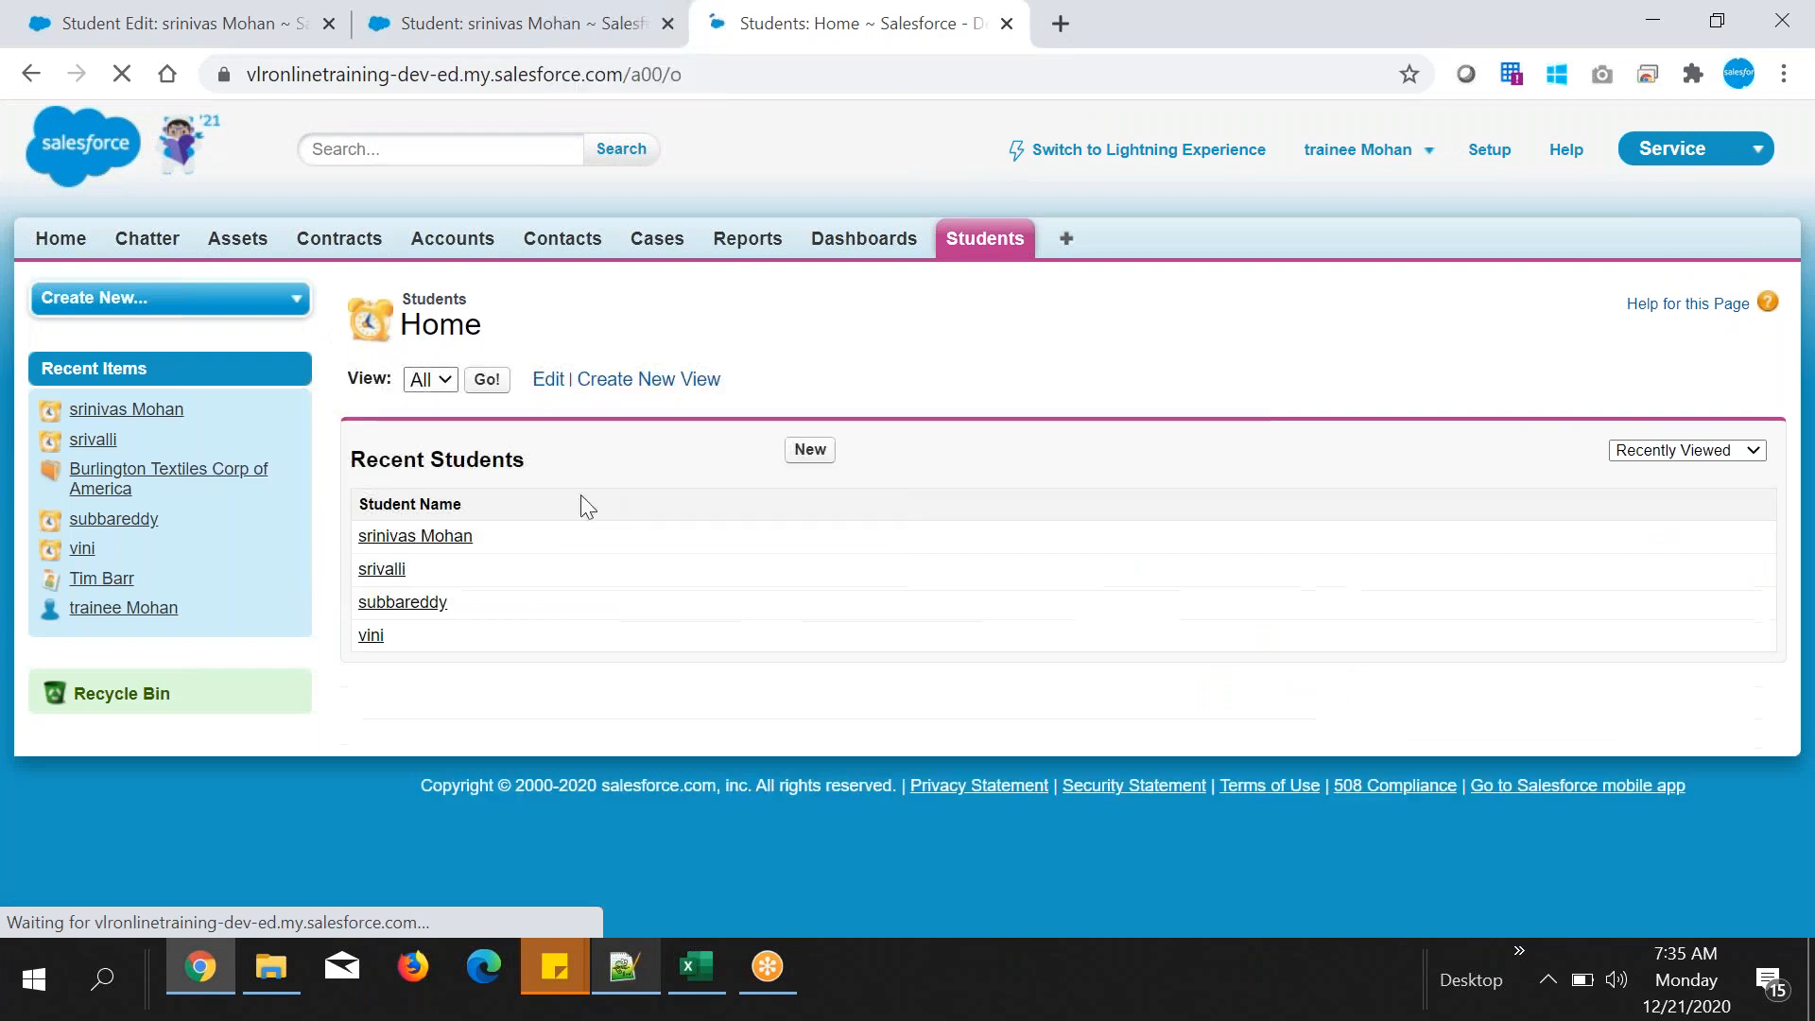
{"action": "left_click", "coordinate": [430, 537]}
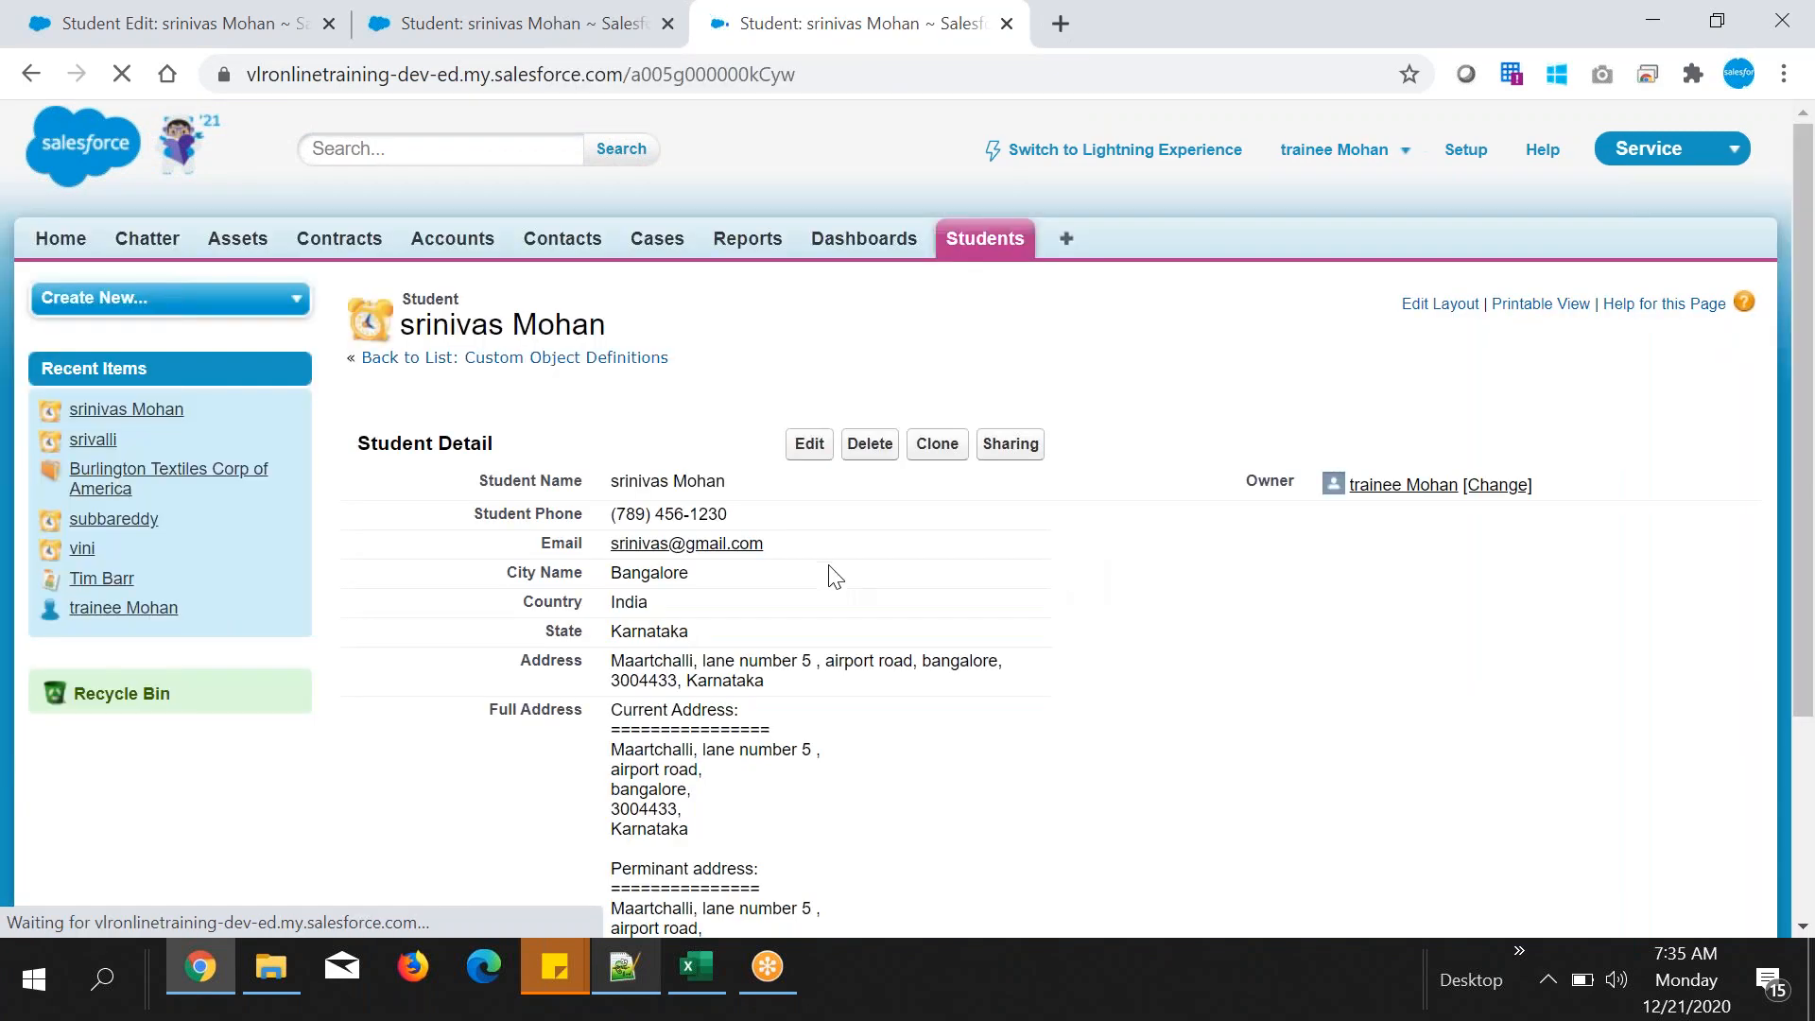
{"action": "scroll", "coordinate": [897, 614], "scroll_direction": "down", "scroll_amount": 2}
{"action": "left_click", "coordinate": [806, 301]}
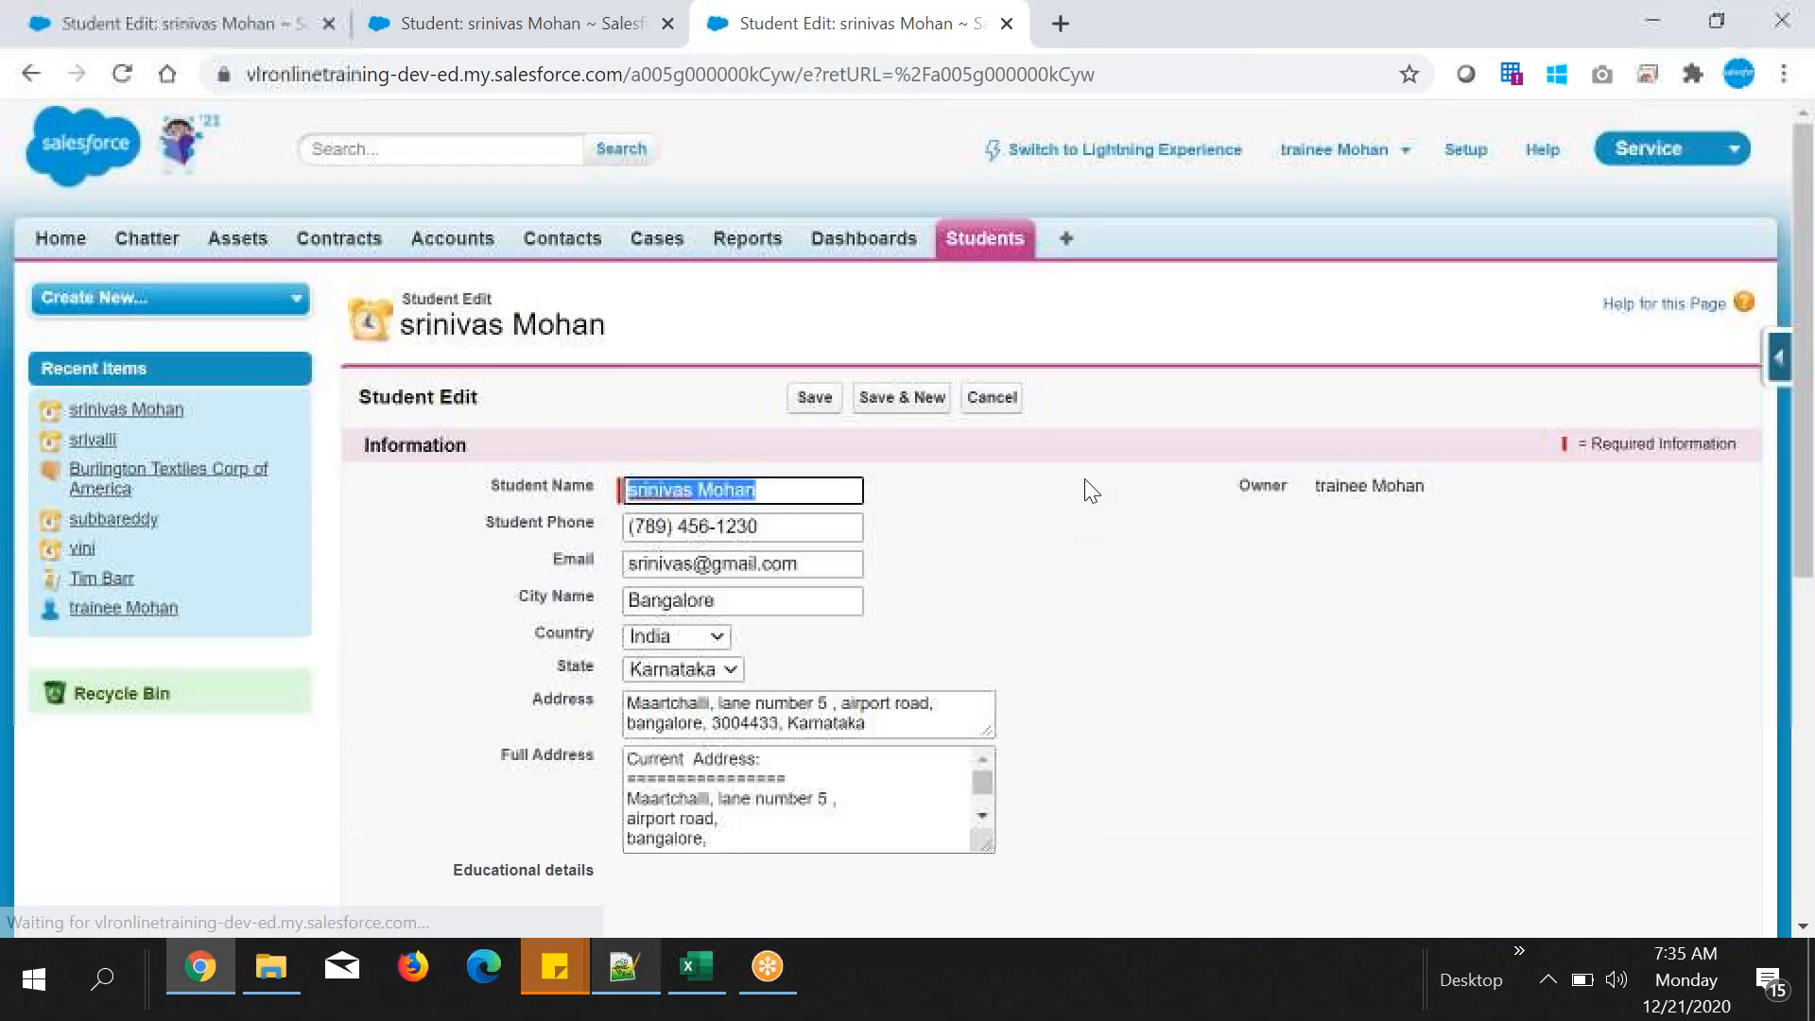
- Compare the Educational details rich text editor with the Full Address box, enlarging the Full Address box to show more lines
{"action": "scroll", "coordinate": [1080, 482], "scroll_direction": "down", "scroll_amount": 6}
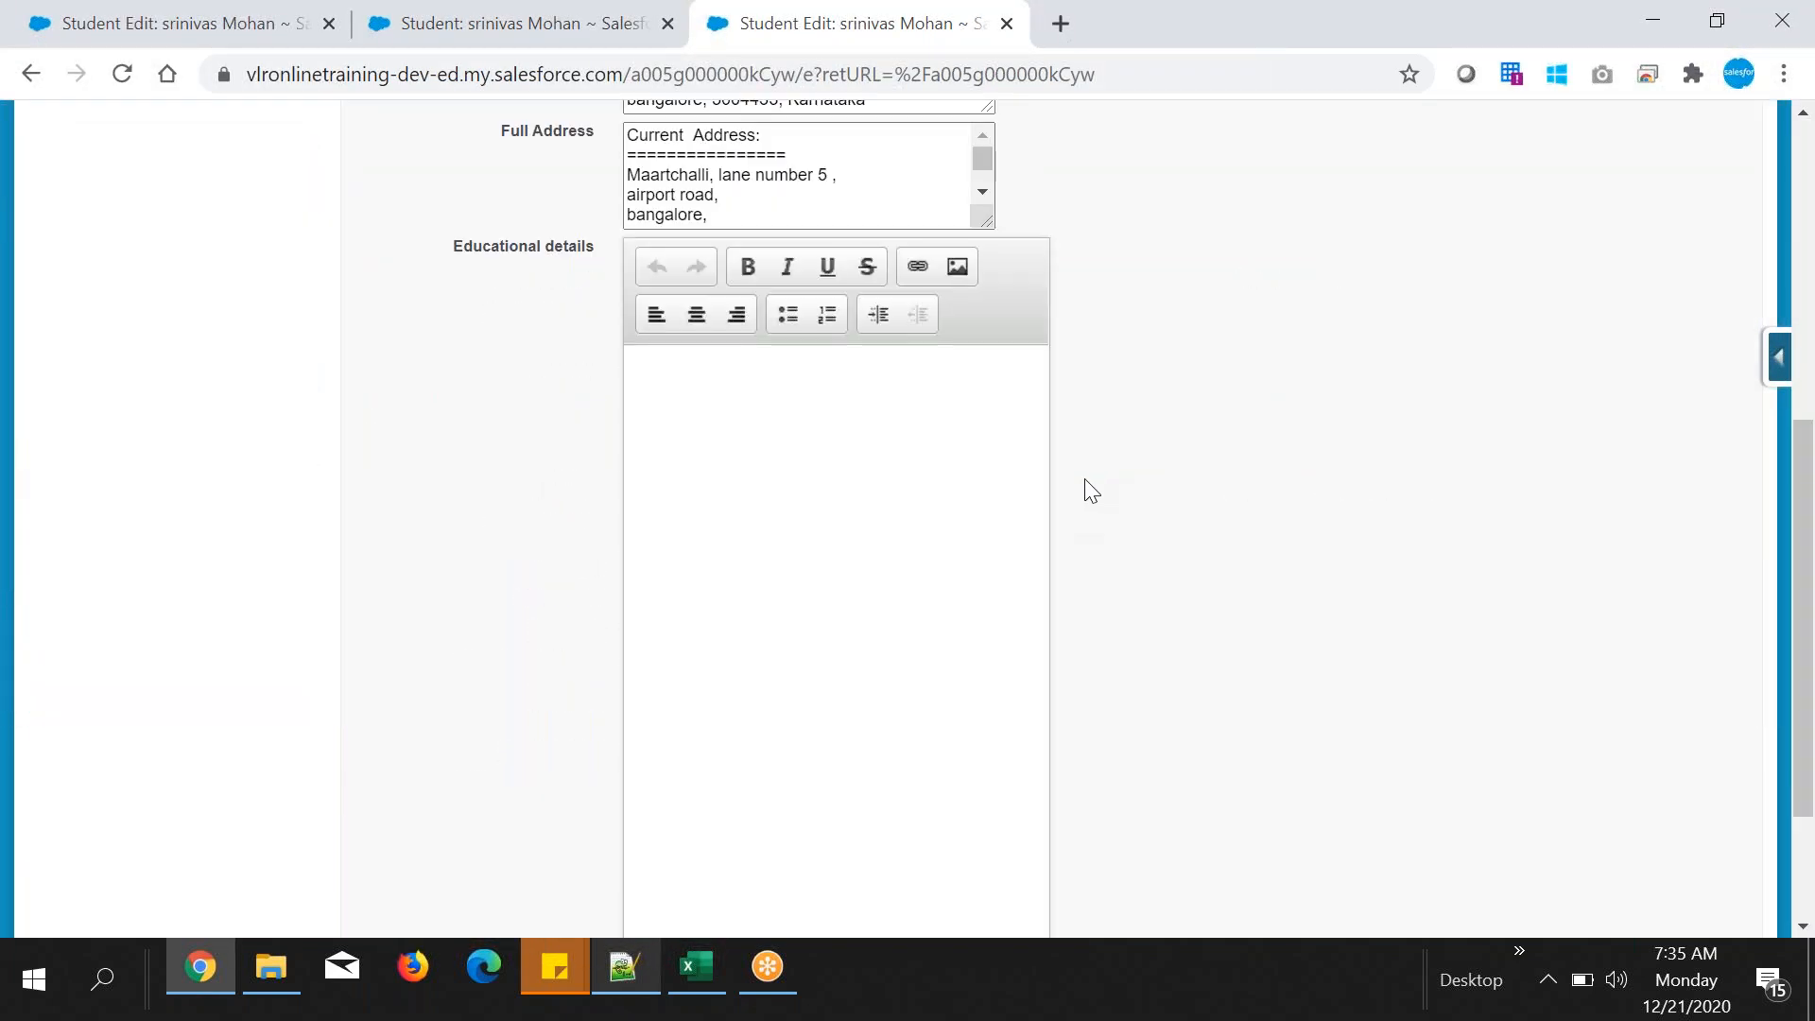
{"action": "left_click_drag", "start_coordinate": [463, 252], "coordinate": [559, 263]}
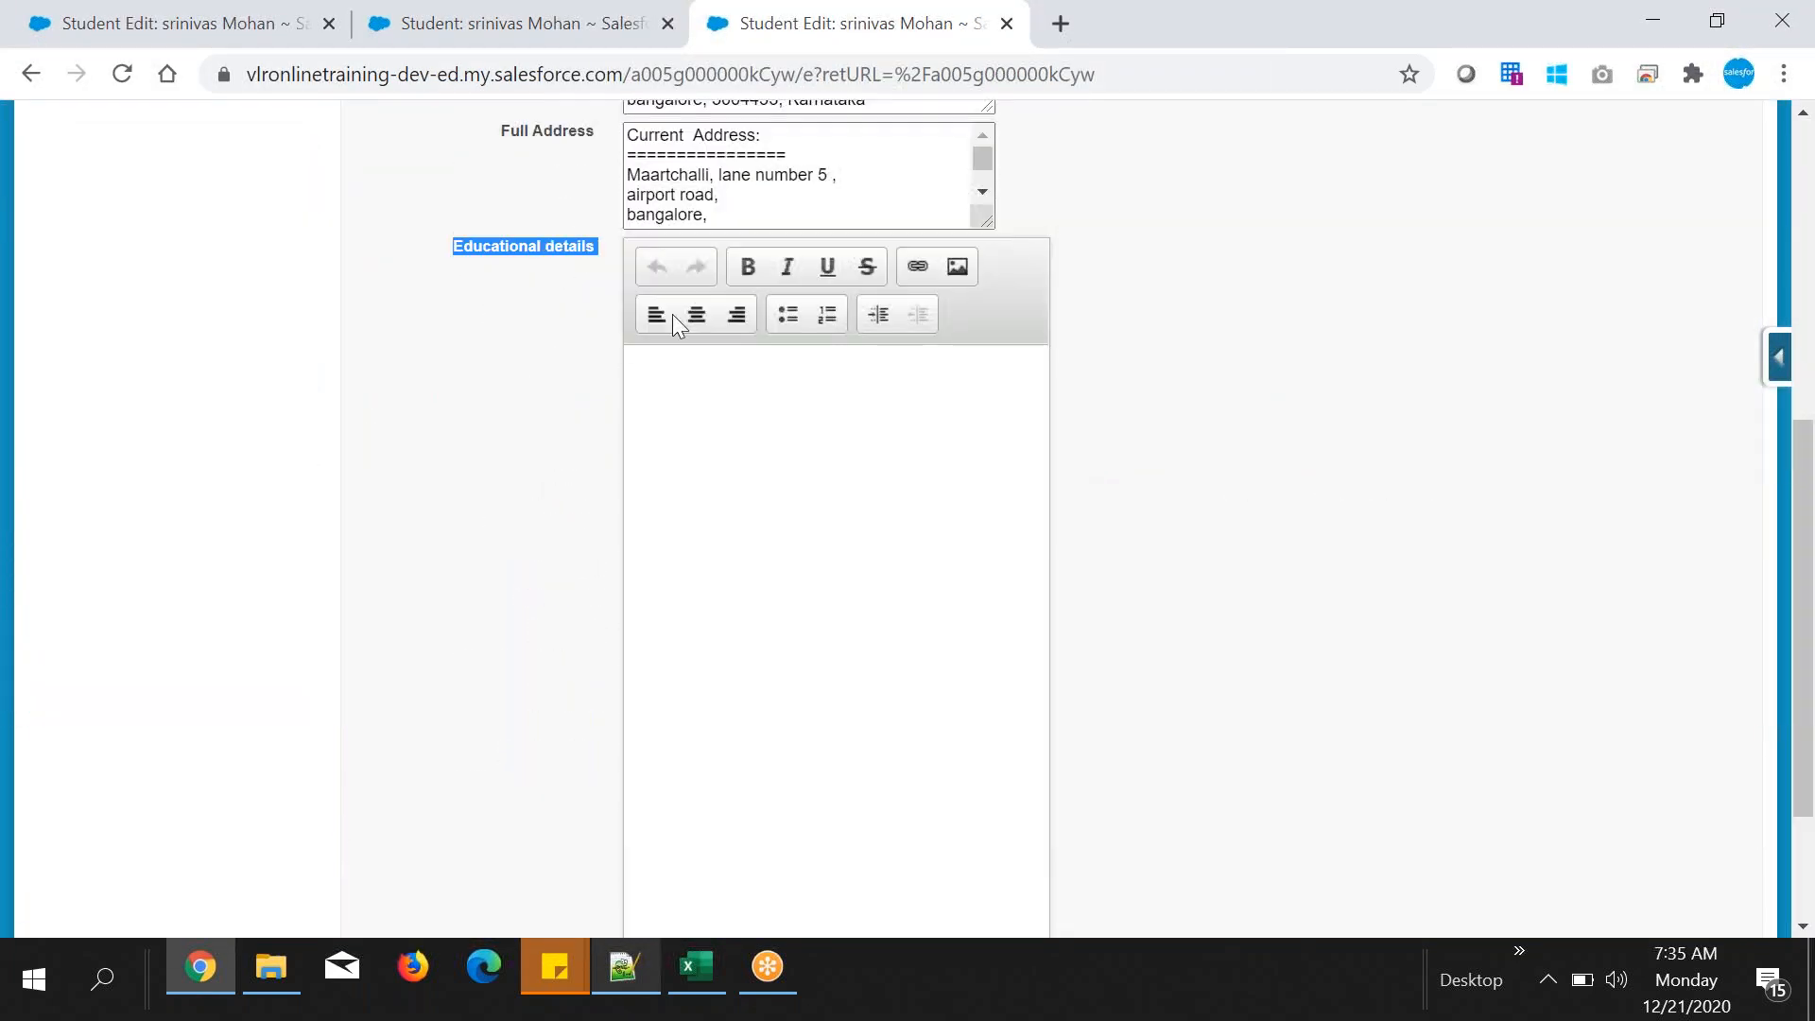
{"action": "scroll", "coordinate": [1026, 510], "scroll_direction": "up", "scroll_amount": 3}
{"action": "left_click_drag", "start_coordinate": [496, 416], "coordinate": [648, 452]}
{"action": "left_click", "coordinate": [731, 452]}
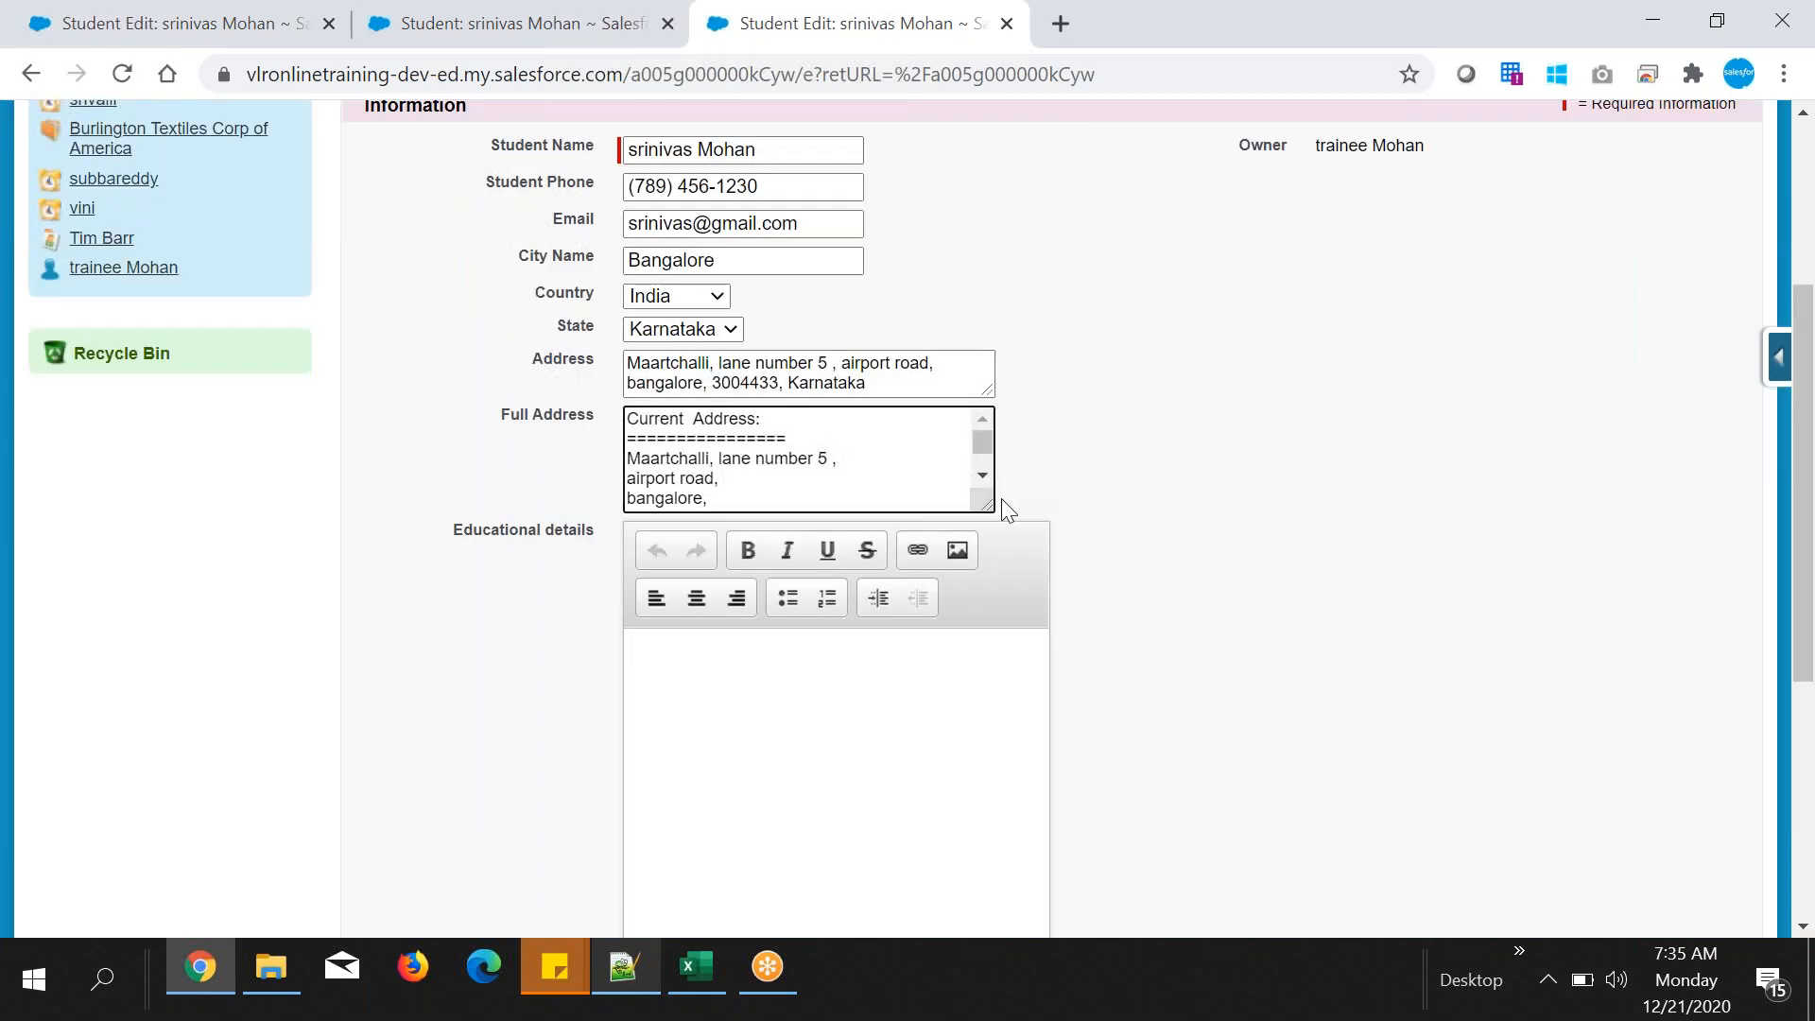
{"action": "left_click_drag", "start_coordinate": [989, 508], "coordinate": [1027, 577]}
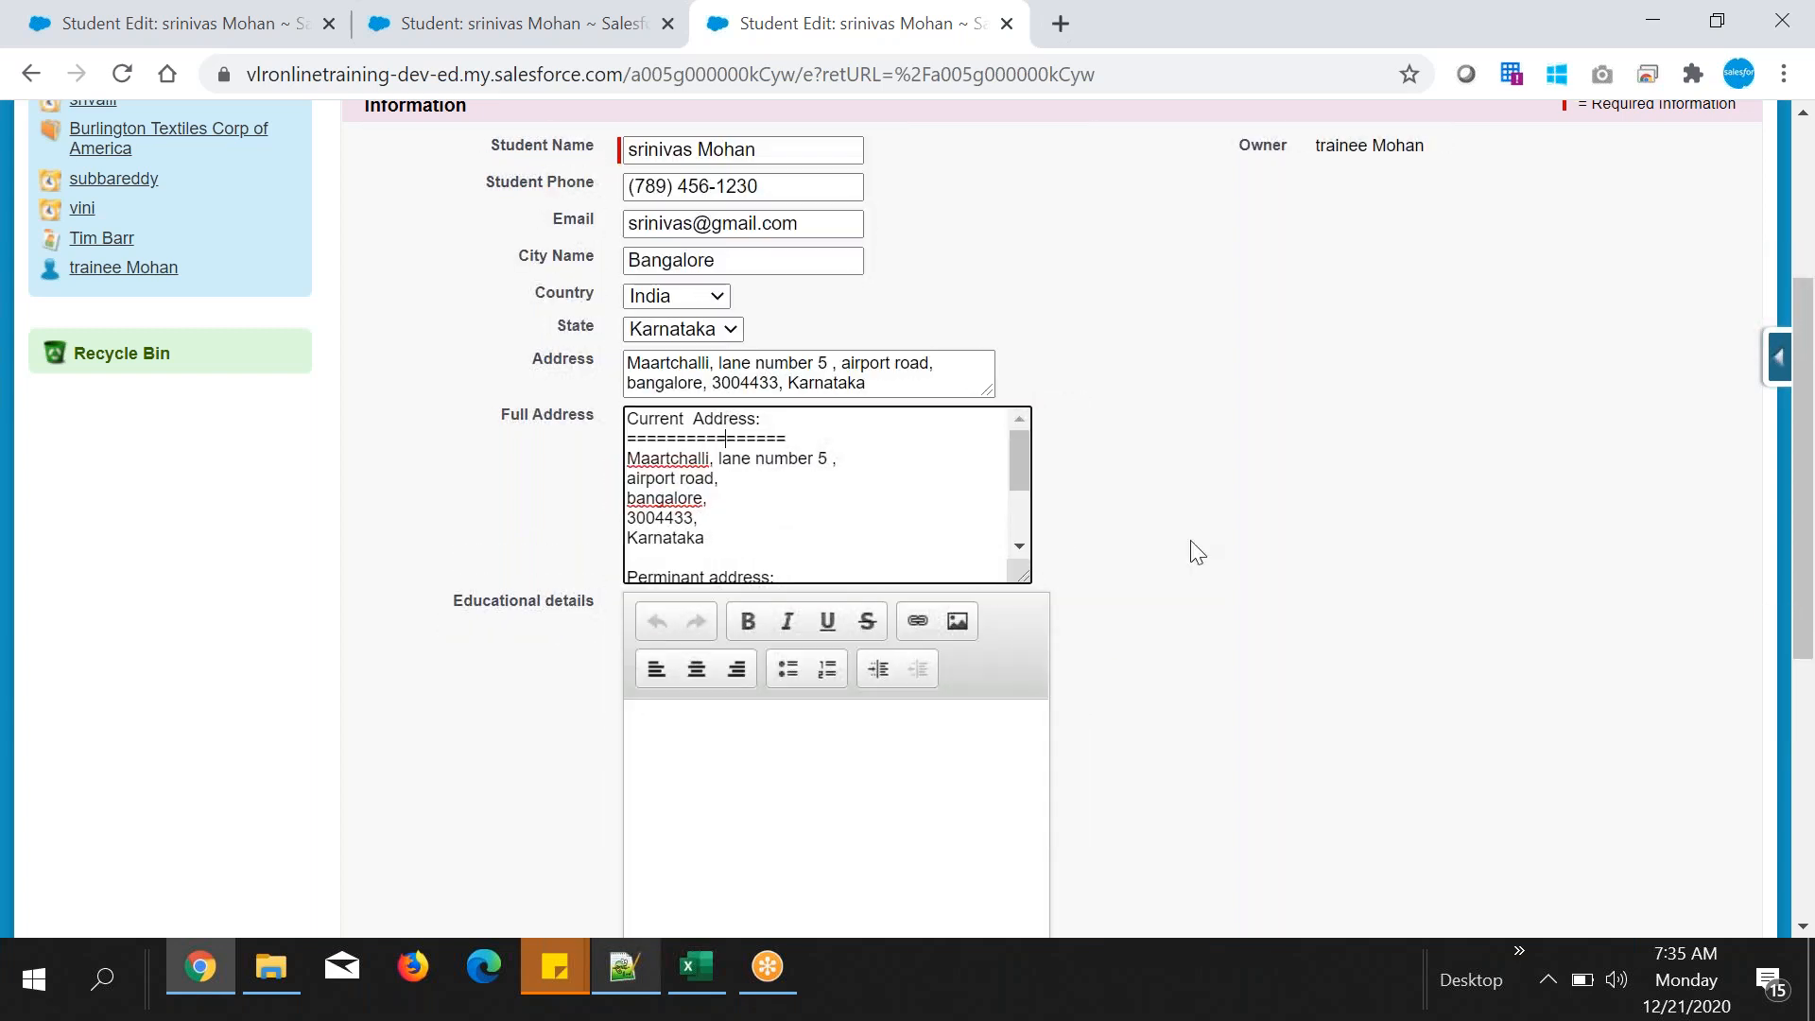
{"action": "scroll", "coordinate": [1195, 551], "scroll_direction": "down", "scroll_amount": 6}
{"action": "left_click", "coordinate": [859, 265]}
{"action": "scroll", "coordinate": [993, 336], "scroll_direction": "up", "scroll_amount": 3}
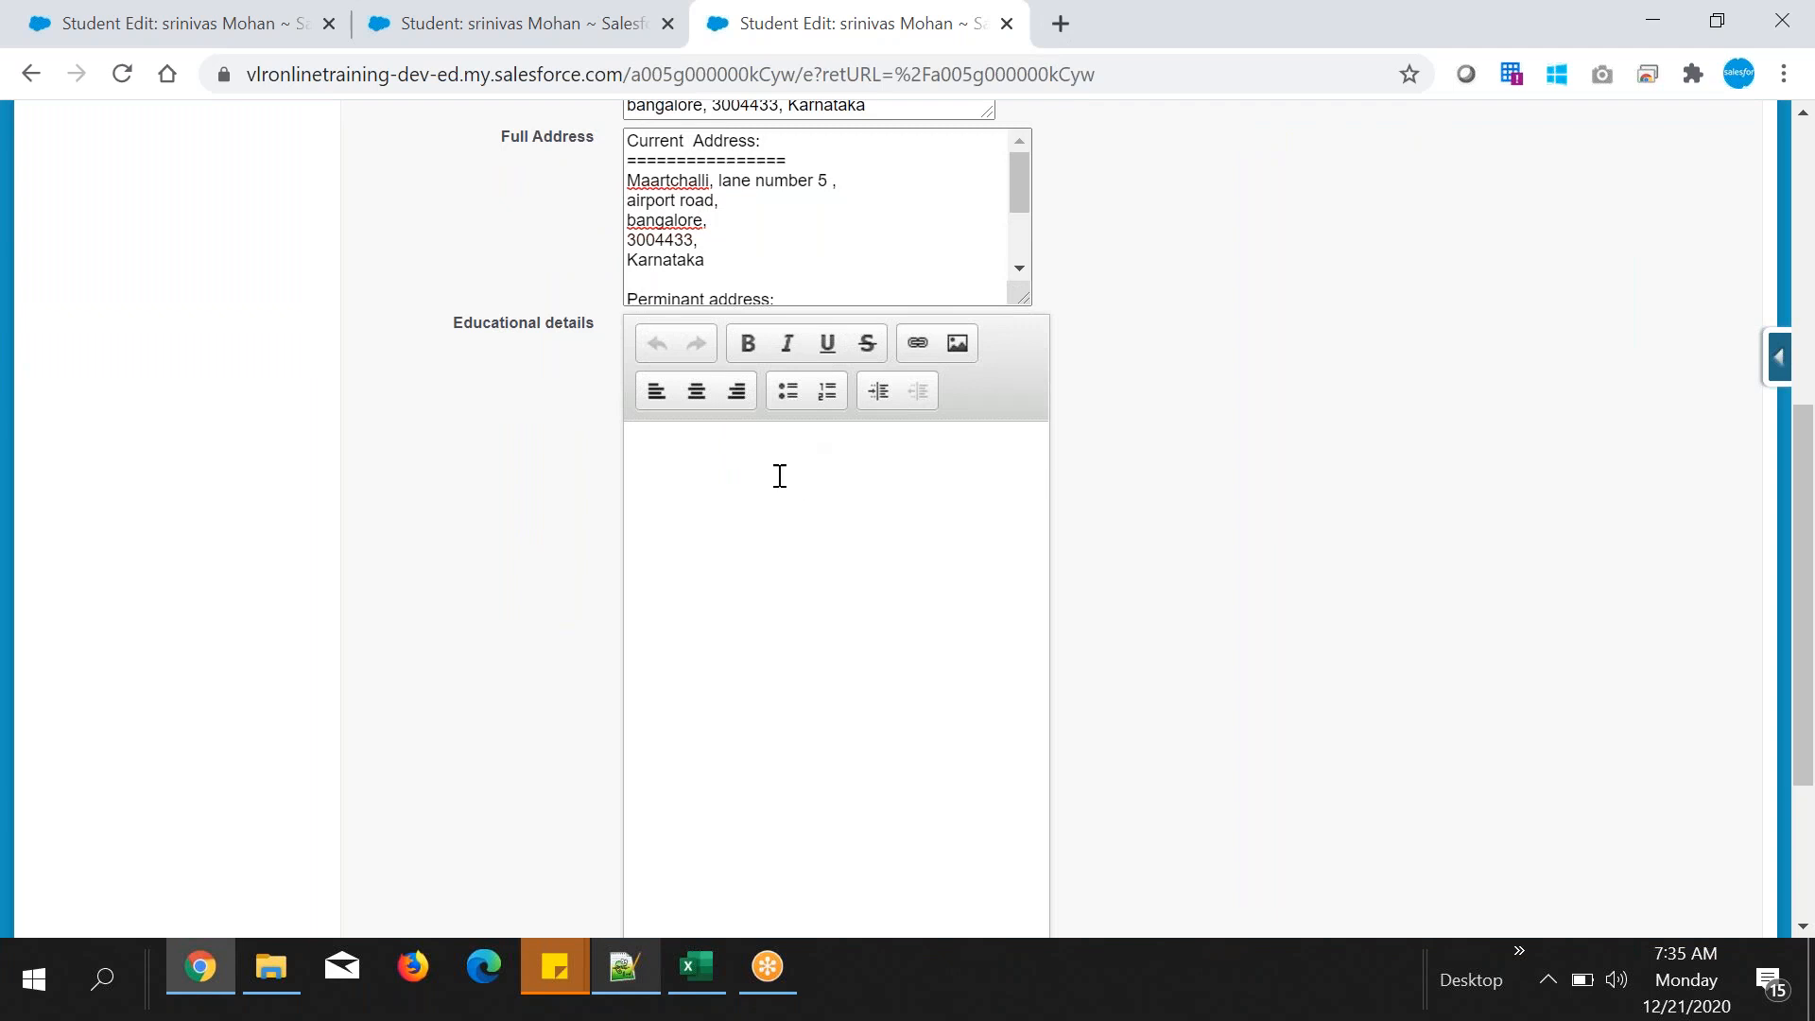
- Enter the bold heading "Btch Details" with a bold dashed line below it in Educational details, and turn bold off
{"action": "left_click", "coordinate": [748, 344]}
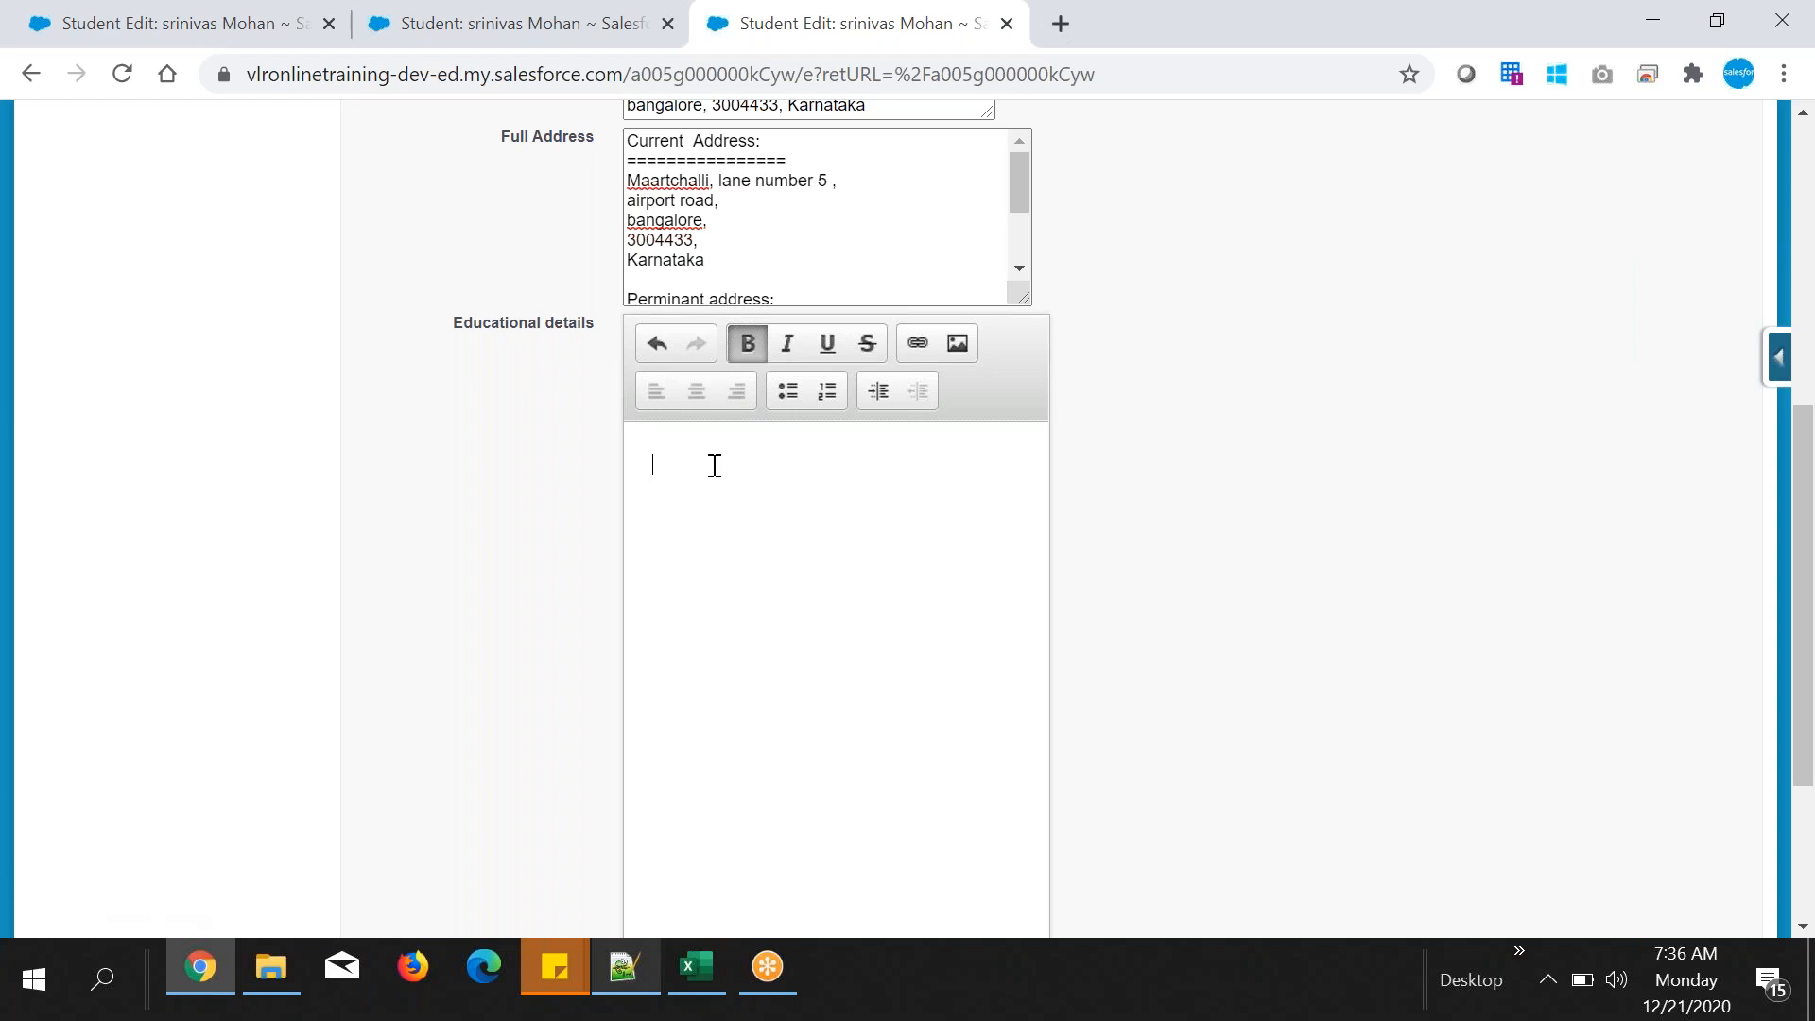
{"action": "type", "text": "Ed"}
{"action": "key", "text": "BackSpace"}
{"action": "key", "text": "BackSpace"}
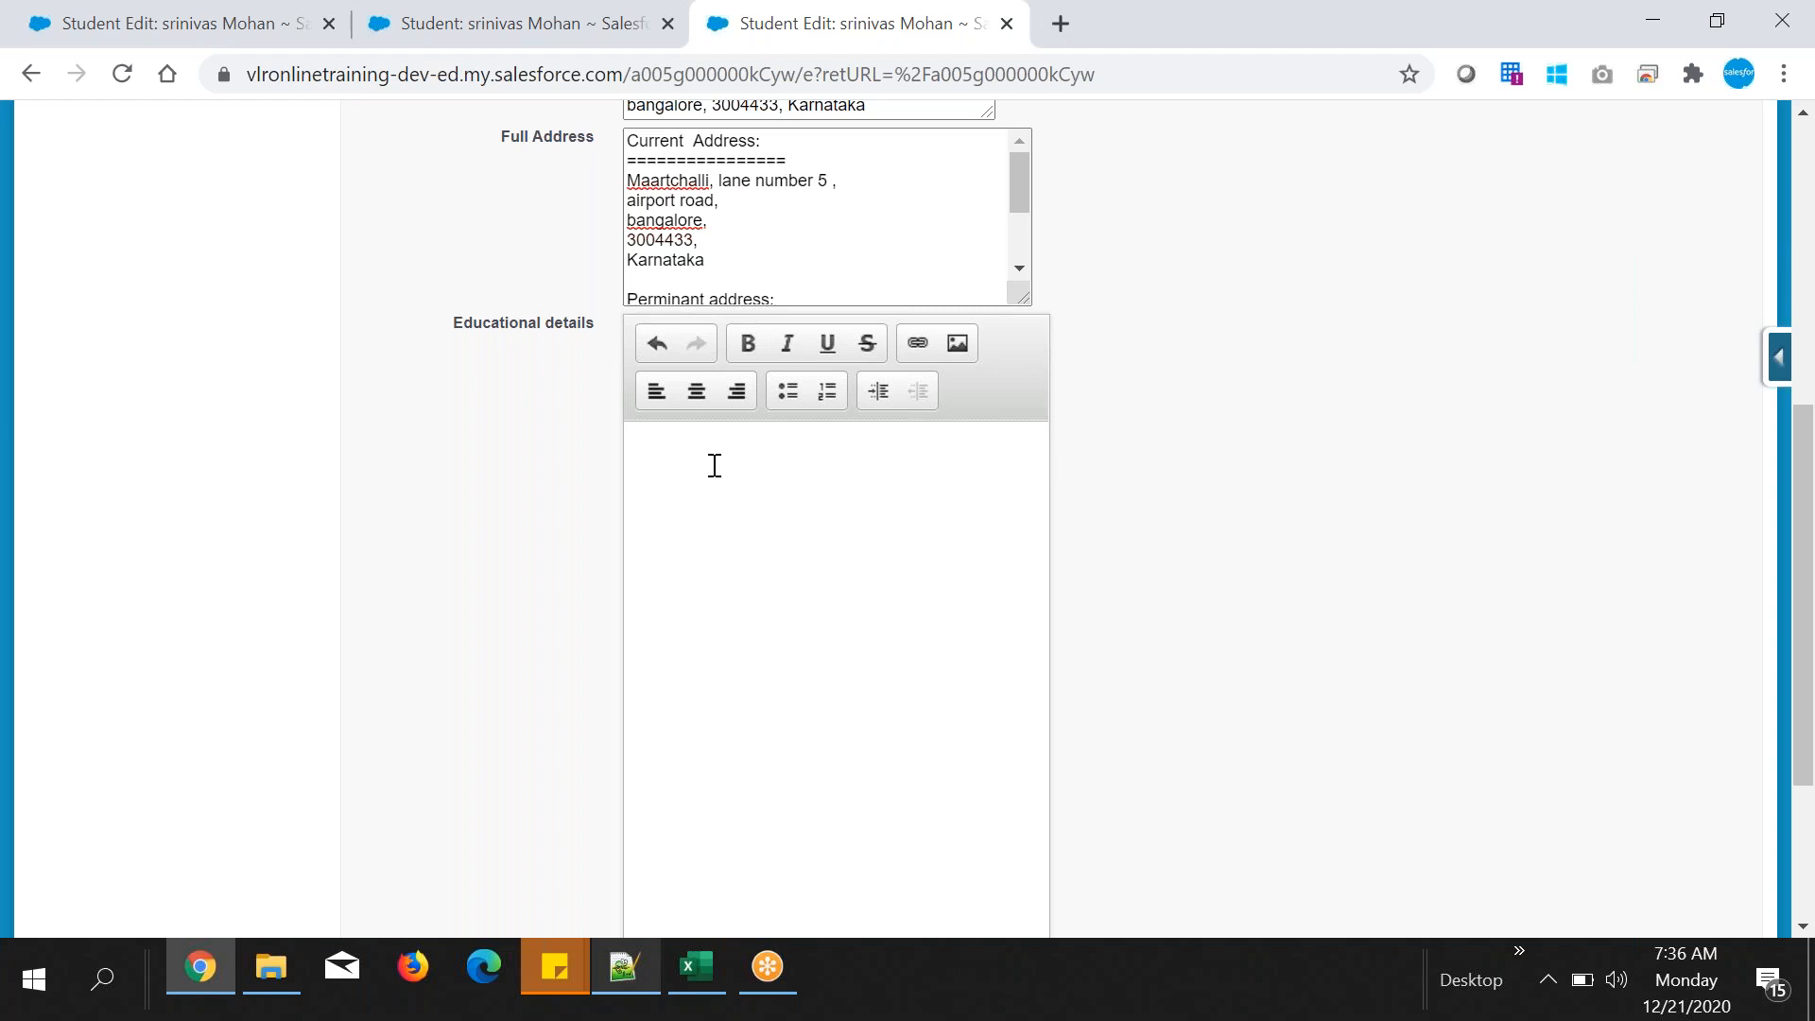
{"action": "key", "text": "ctrl+b"}
{"action": "type", "text": "Btch"}
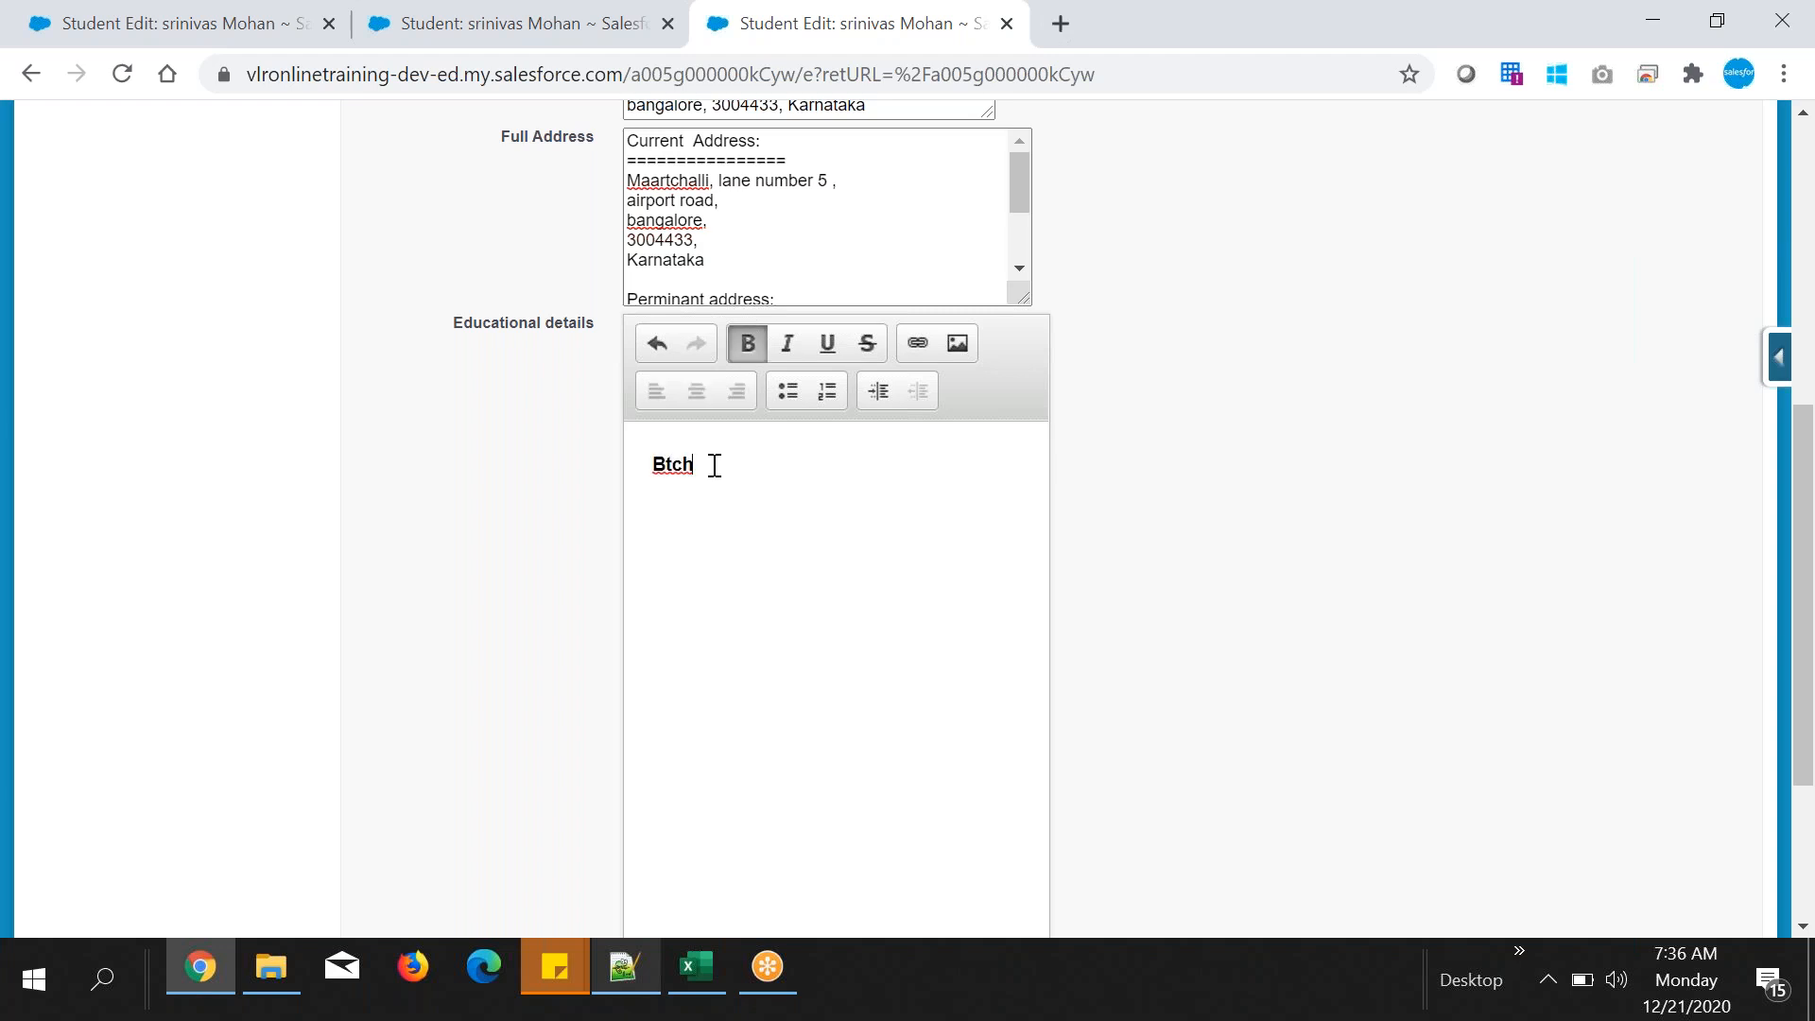
{"action": "type", "text": " Details ---------------------------"}
{"action": "key", "text": "Return"}
{"action": "left_click", "coordinate": [735, 348]}
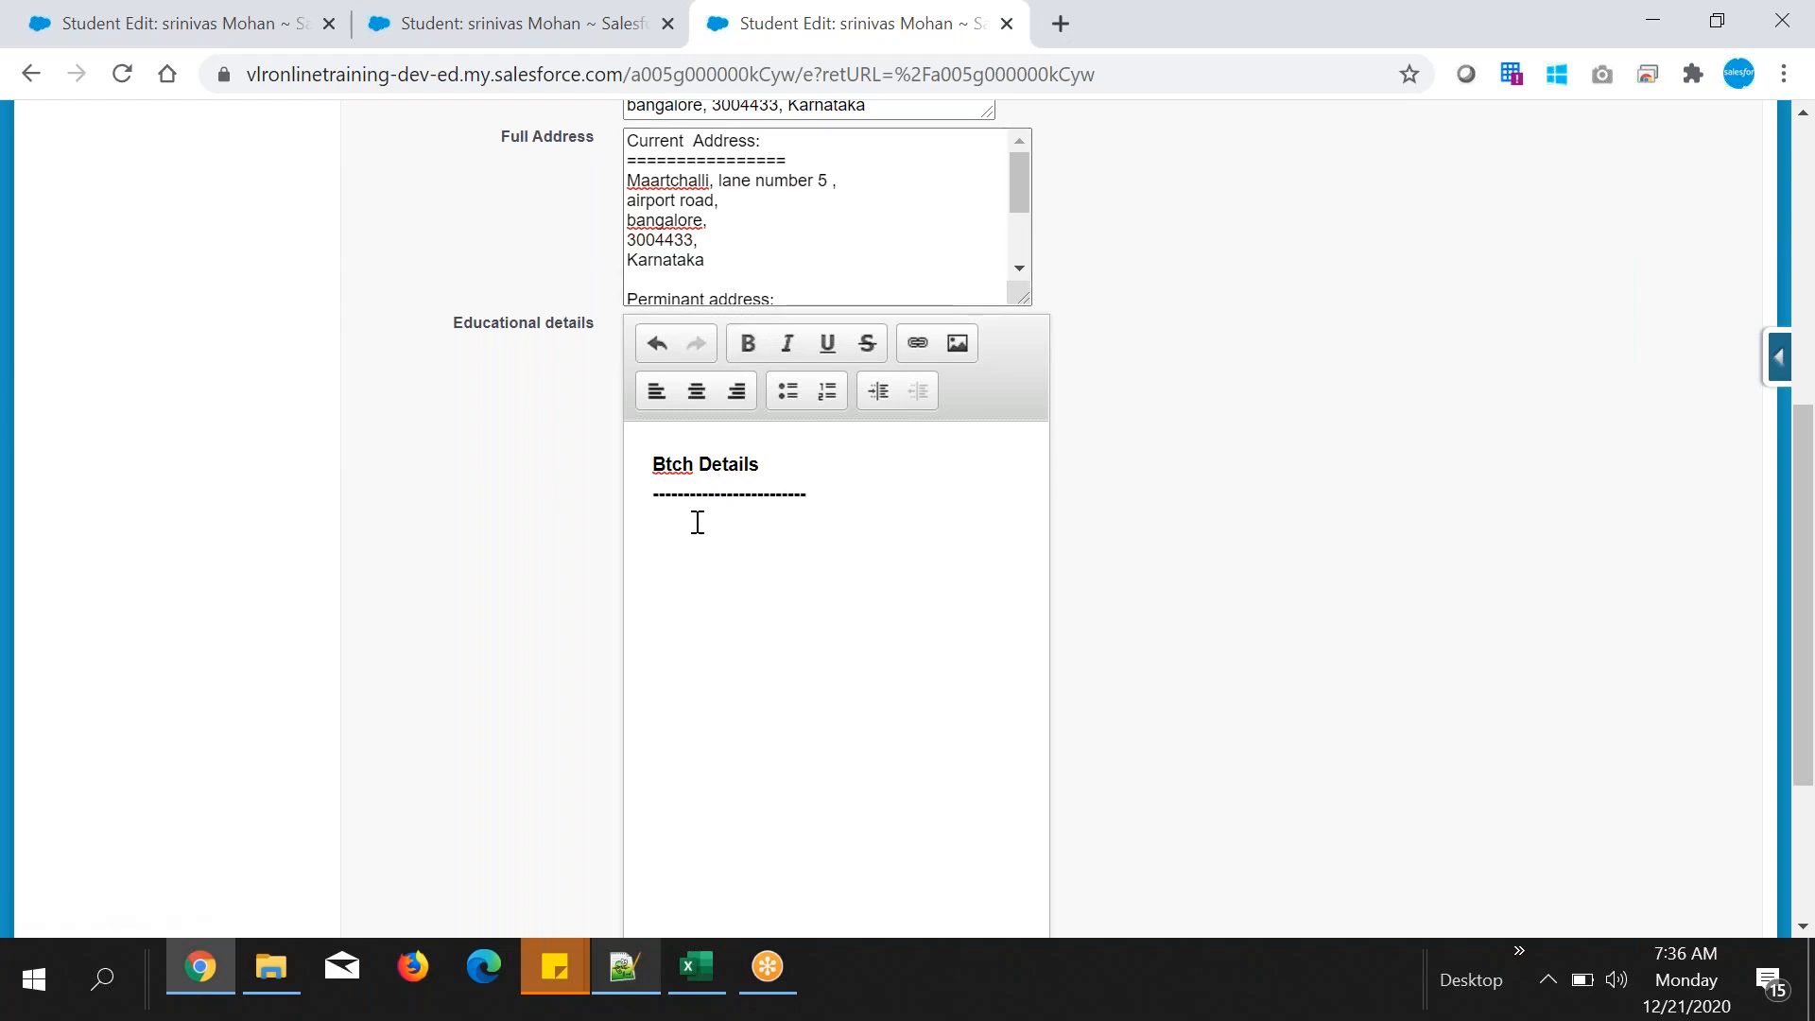
- Add "Oxford university" and "hyderabad" on separate plain-text lines under the Btch Details heading
{"action": "type", "text": "Oxforw"}
{"action": "key", "text": "BackSpace"}
{"action": "type", "text": "d univers"}
{"action": "key", "text": "BackSpace"}
{"action": "key", "text": "BackSpace"}
{"action": "type", "text": "rsi"}
{"action": "type", "text": "hyderabad   "}
- Add the heading "Inter details:" with a dashed line below it and make both lines bold
{"action": "type", "text": "Inter"}
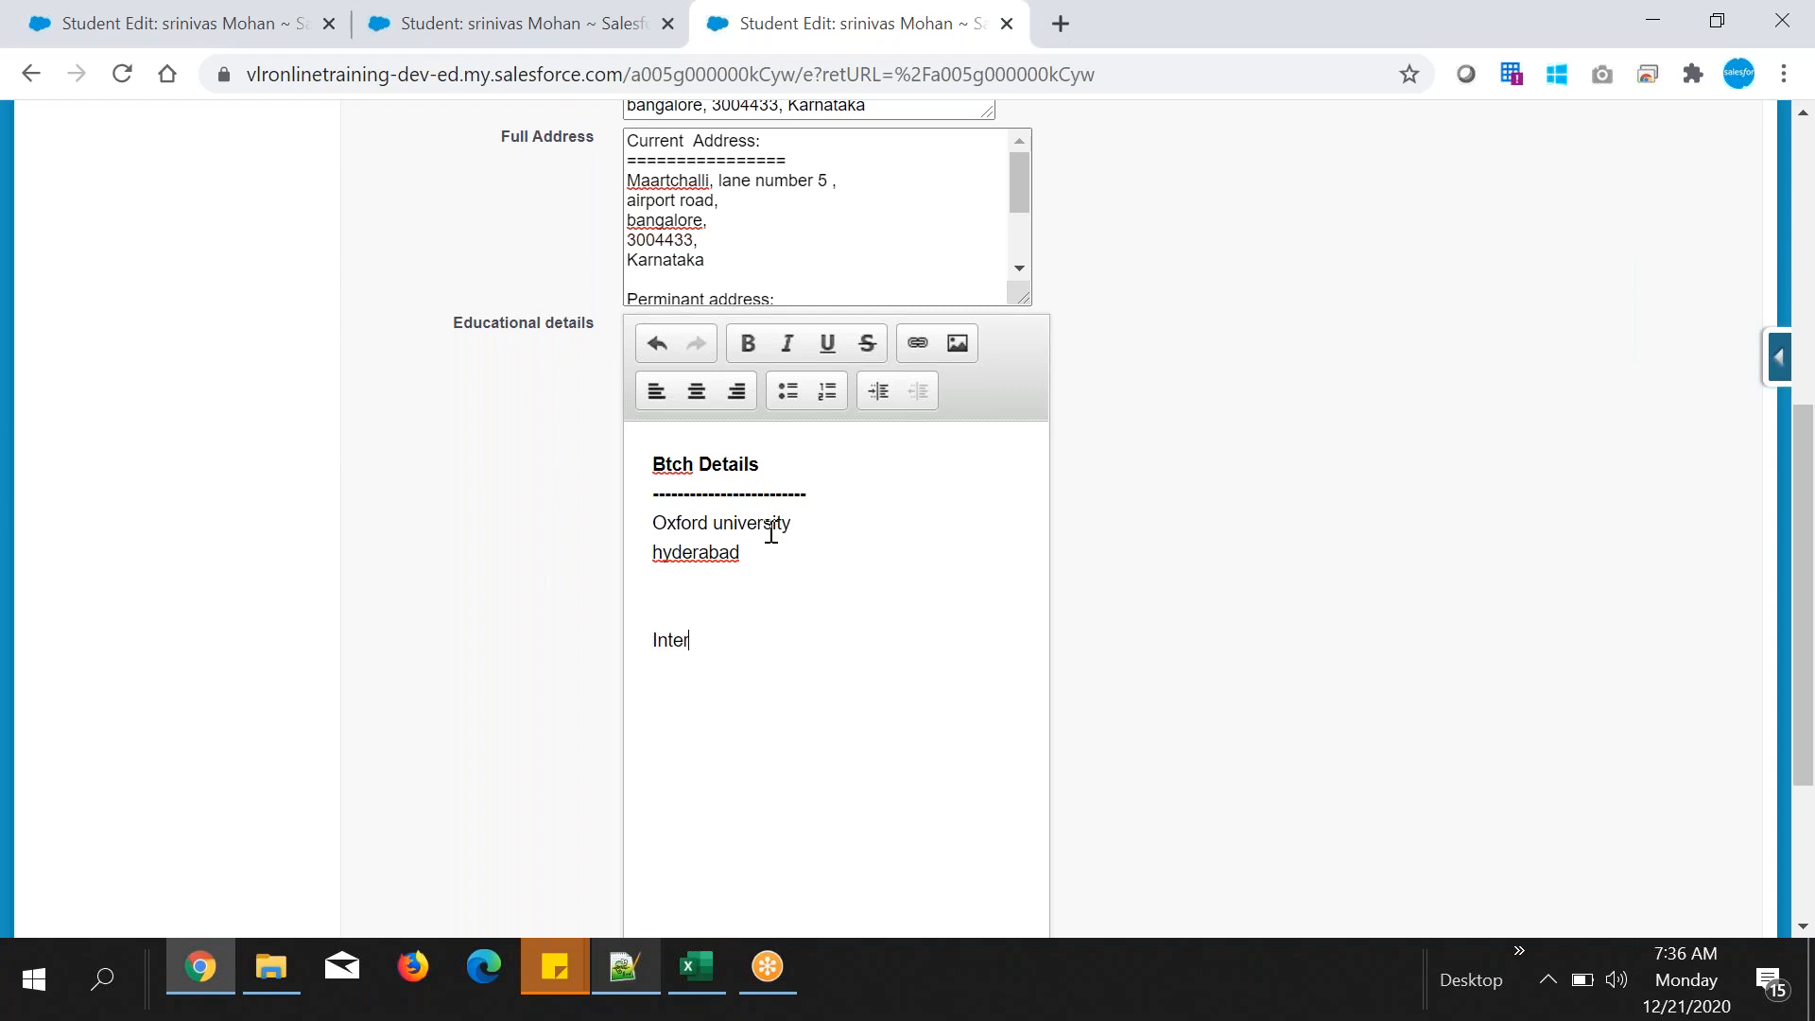
{"action": "type", "text": " details: "}
{"action": "type", "text": "----------------"}
{"action": "left_click_drag", "start_coordinate": [785, 672], "coordinate": [644, 648]}
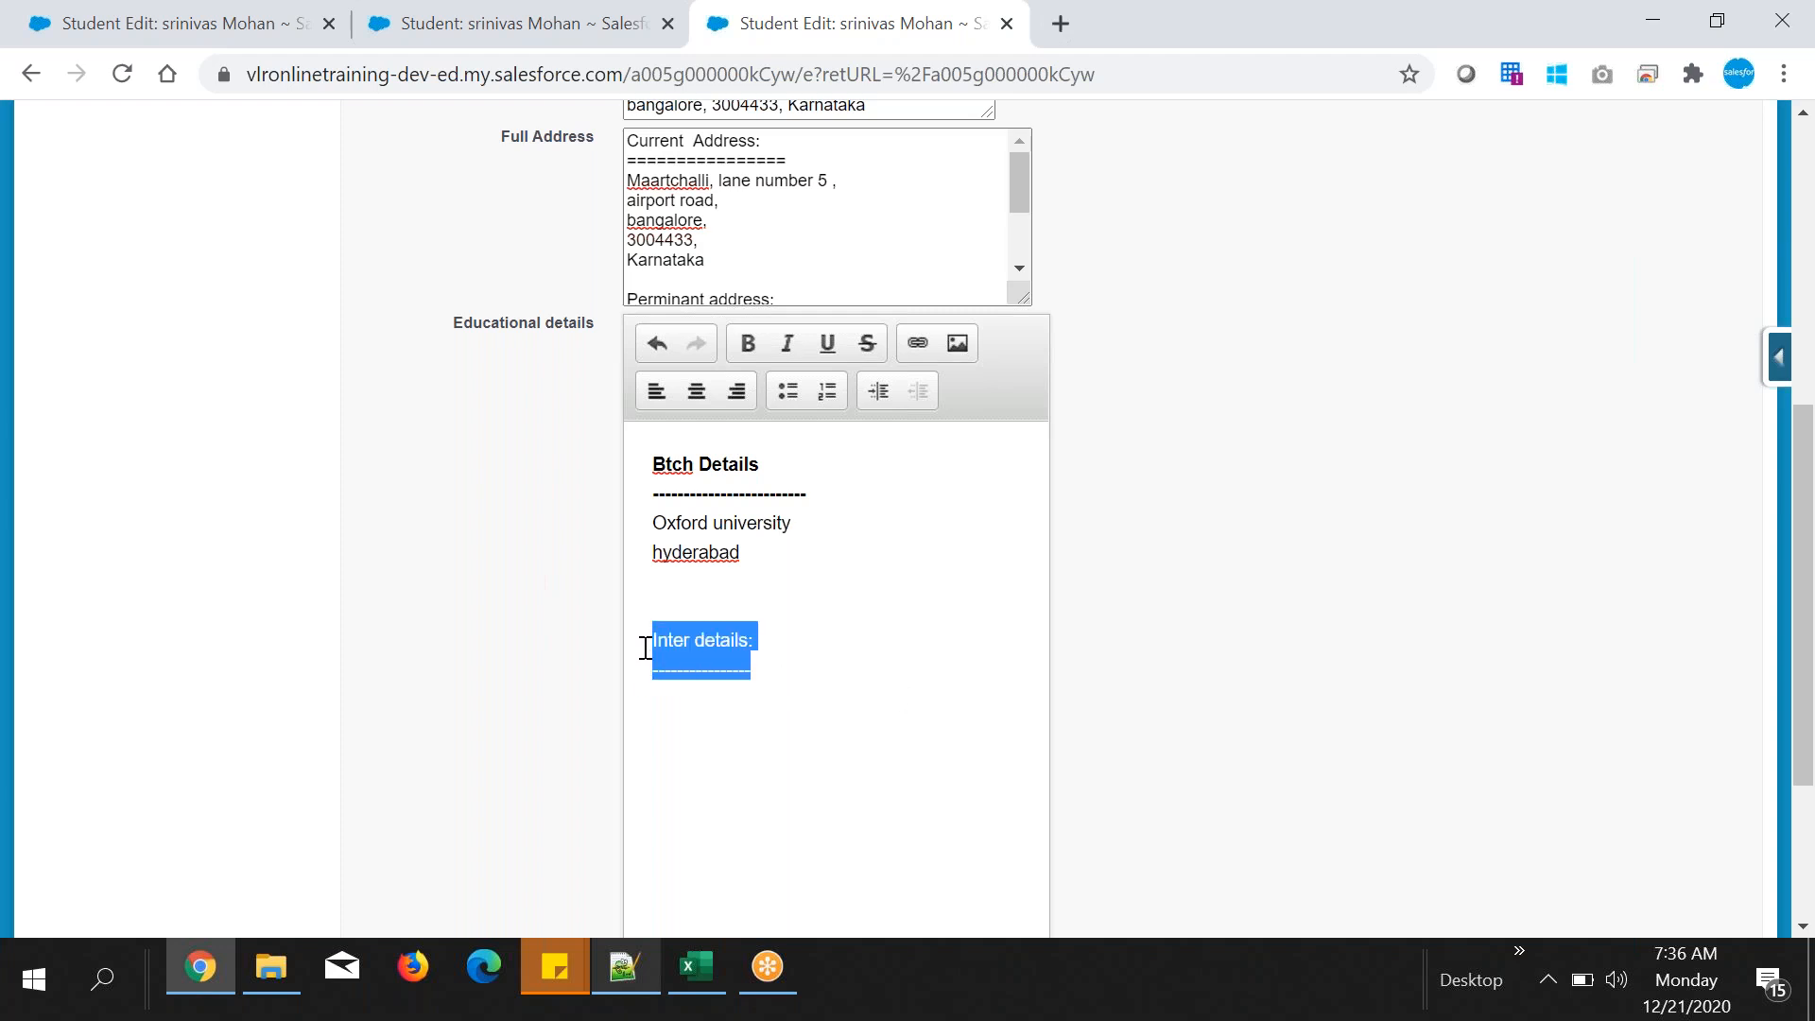
{"action": "left_click", "coordinate": [748, 342]}
{"action": "left_click", "coordinate": [752, 716]}
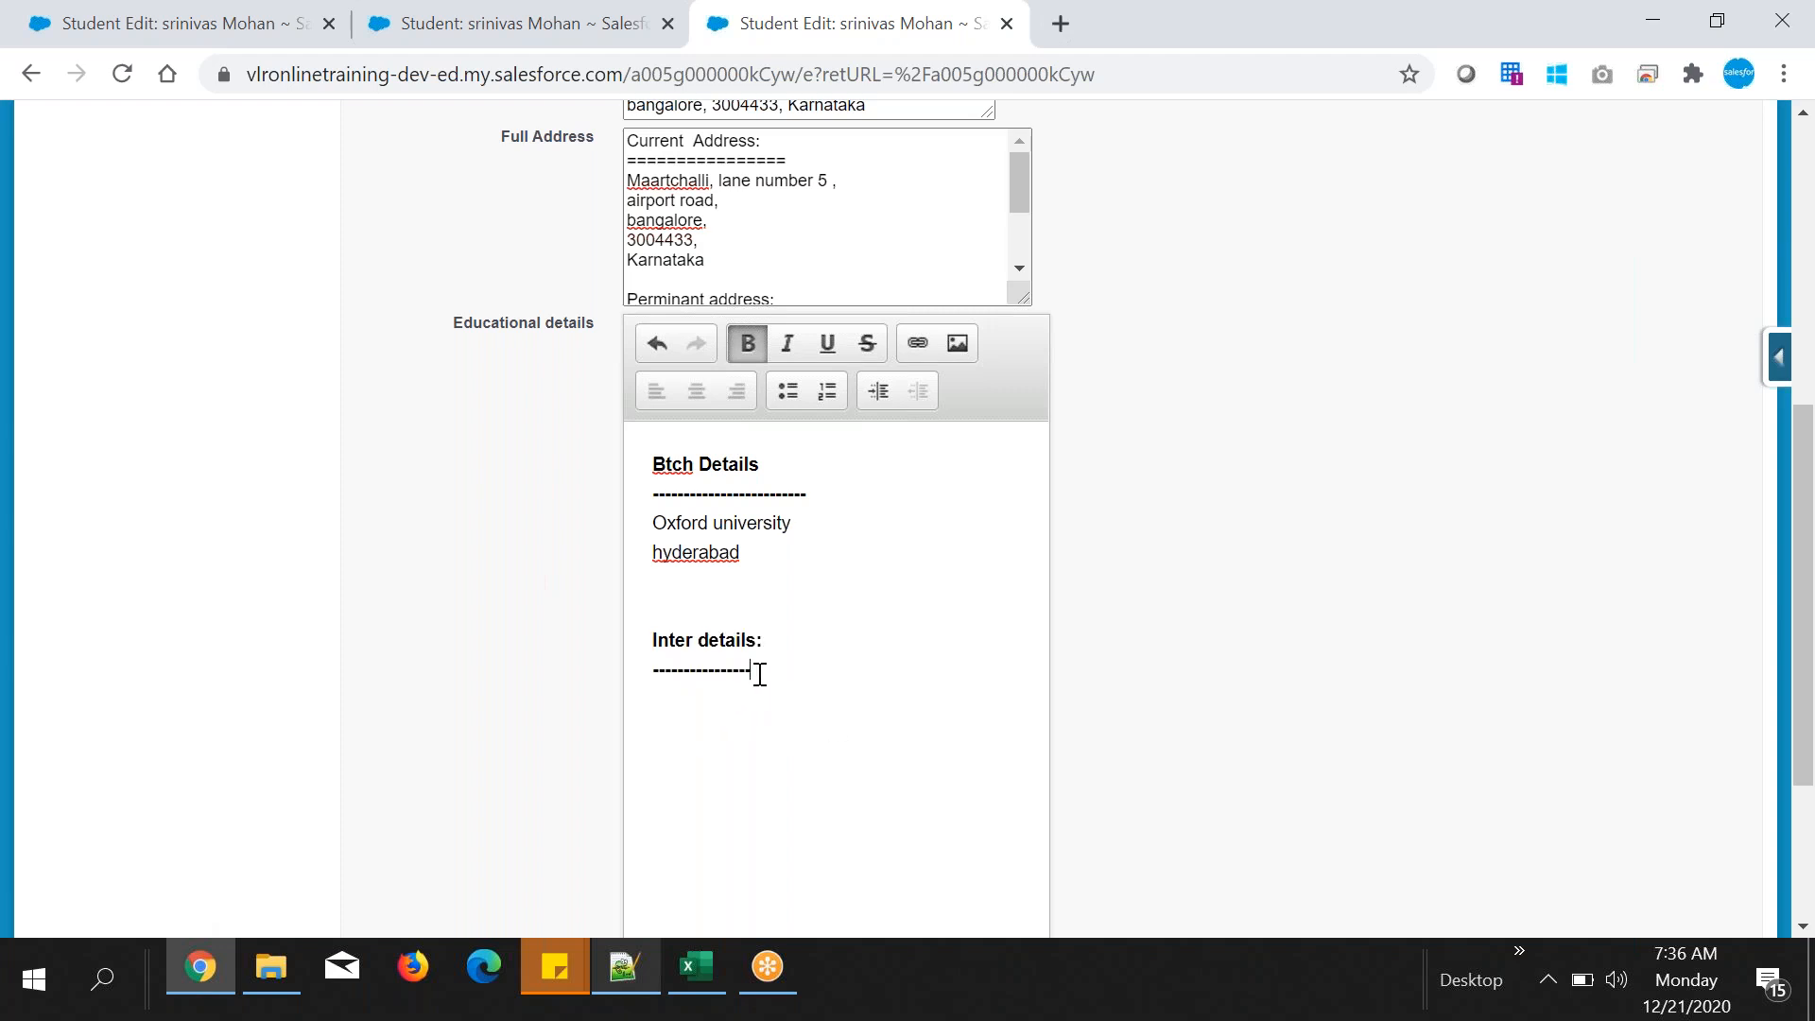
- Enter "Chenni," and "zbh college" on separate lines under the Inter details heading
{"action": "type", "text": "Chennau"}
{"action": "key", "text": "BackSpace"}
{"action": "type", "text": "="}
{"action": "key", "text": "BackSpace"}
{"action": "key", "text": "BackSpace"}
{"action": "type", "text": "i,\\"}
{"action": "type", "text": "zb"}
{"action": "type", "text": "h "}
{"action": "type", "text": "collegeg"}
{"action": "key", "text": "BackSpace"}
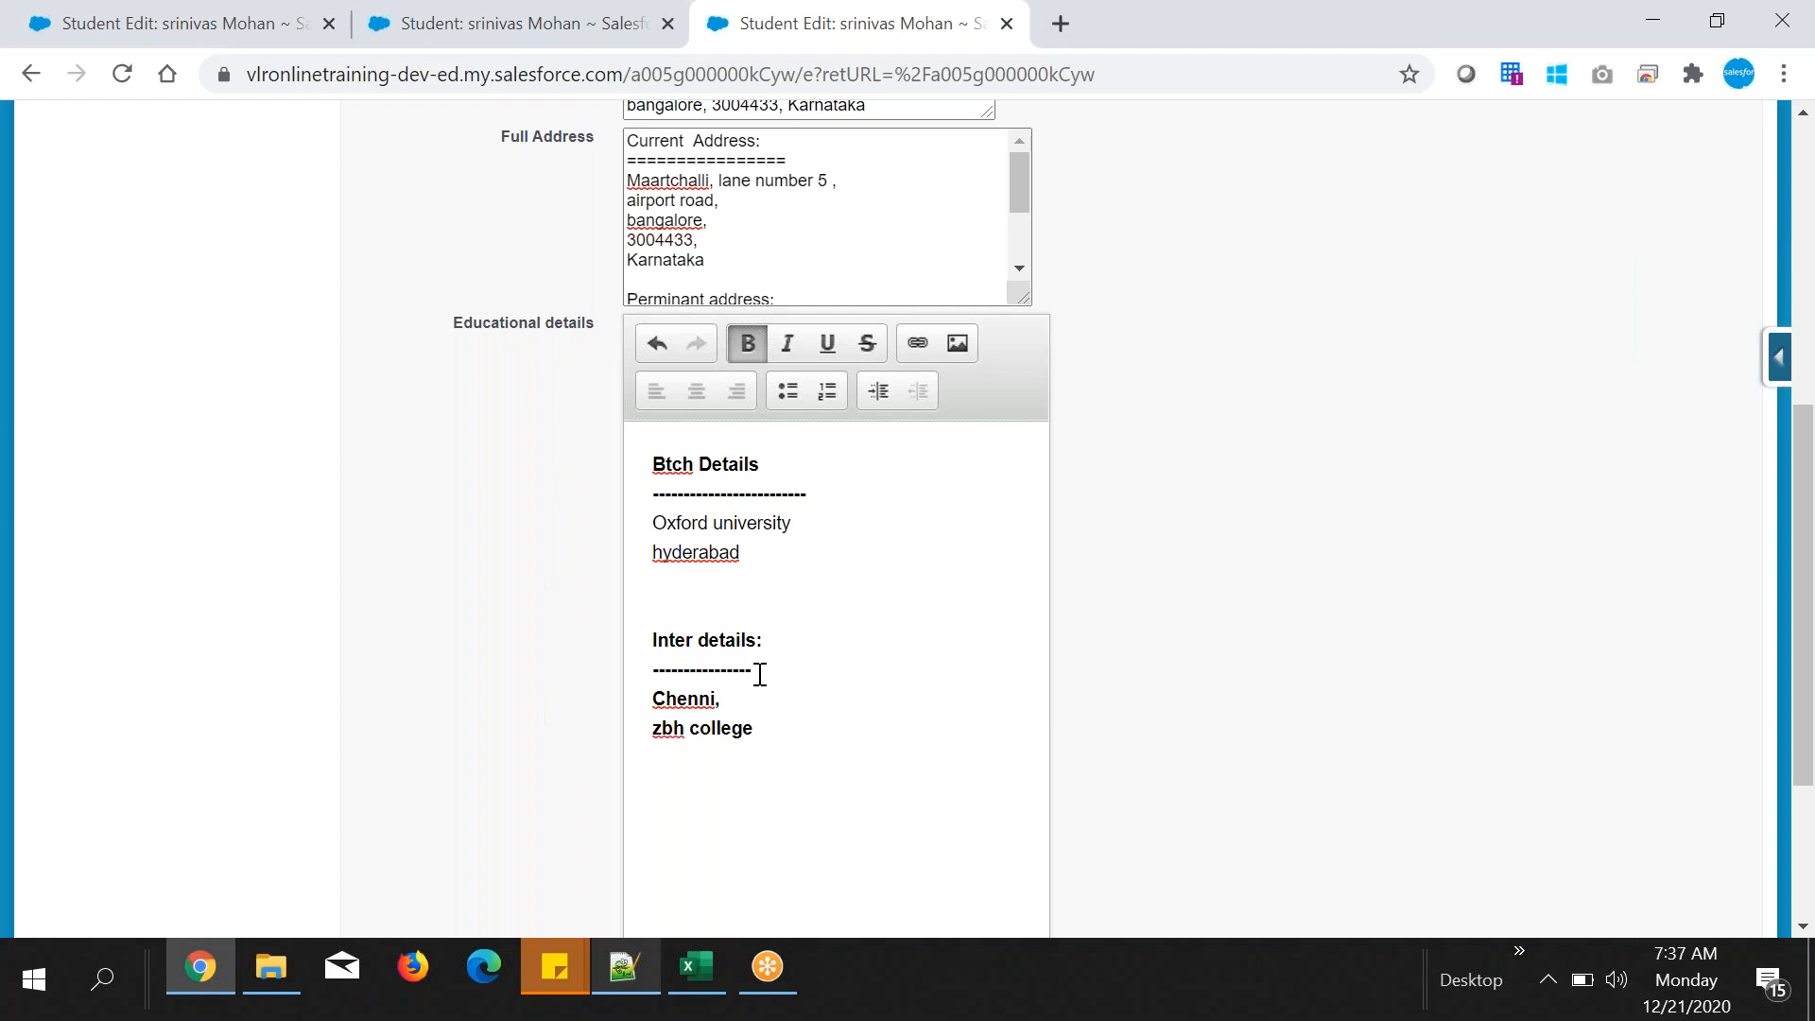
- Reorder the Inter details lines so "zbh college" comes above "Chenni," and remove the blank line above them
{"action": "triple_click", "coordinate": [662, 711]}
{"action": "key", "text": "BackSpace"}
{"action": "key", "text": "ctrl+z"}
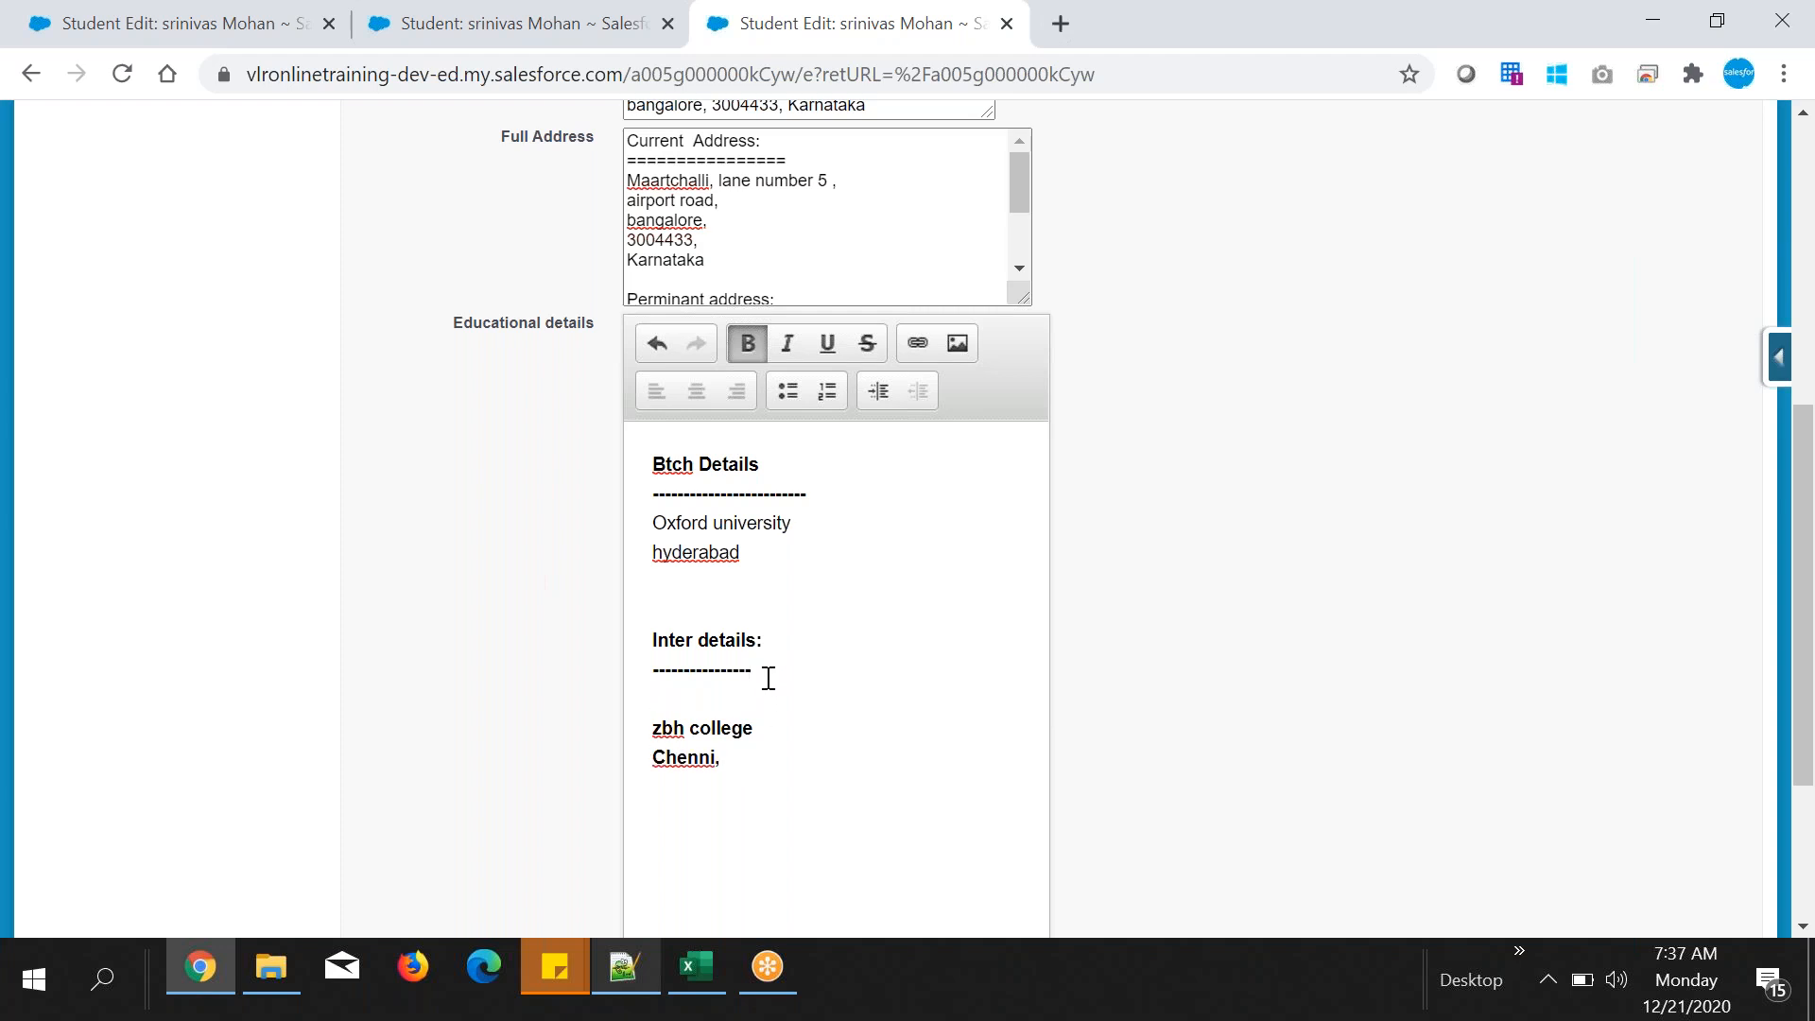
{"action": "key", "text": "BackSpace"}
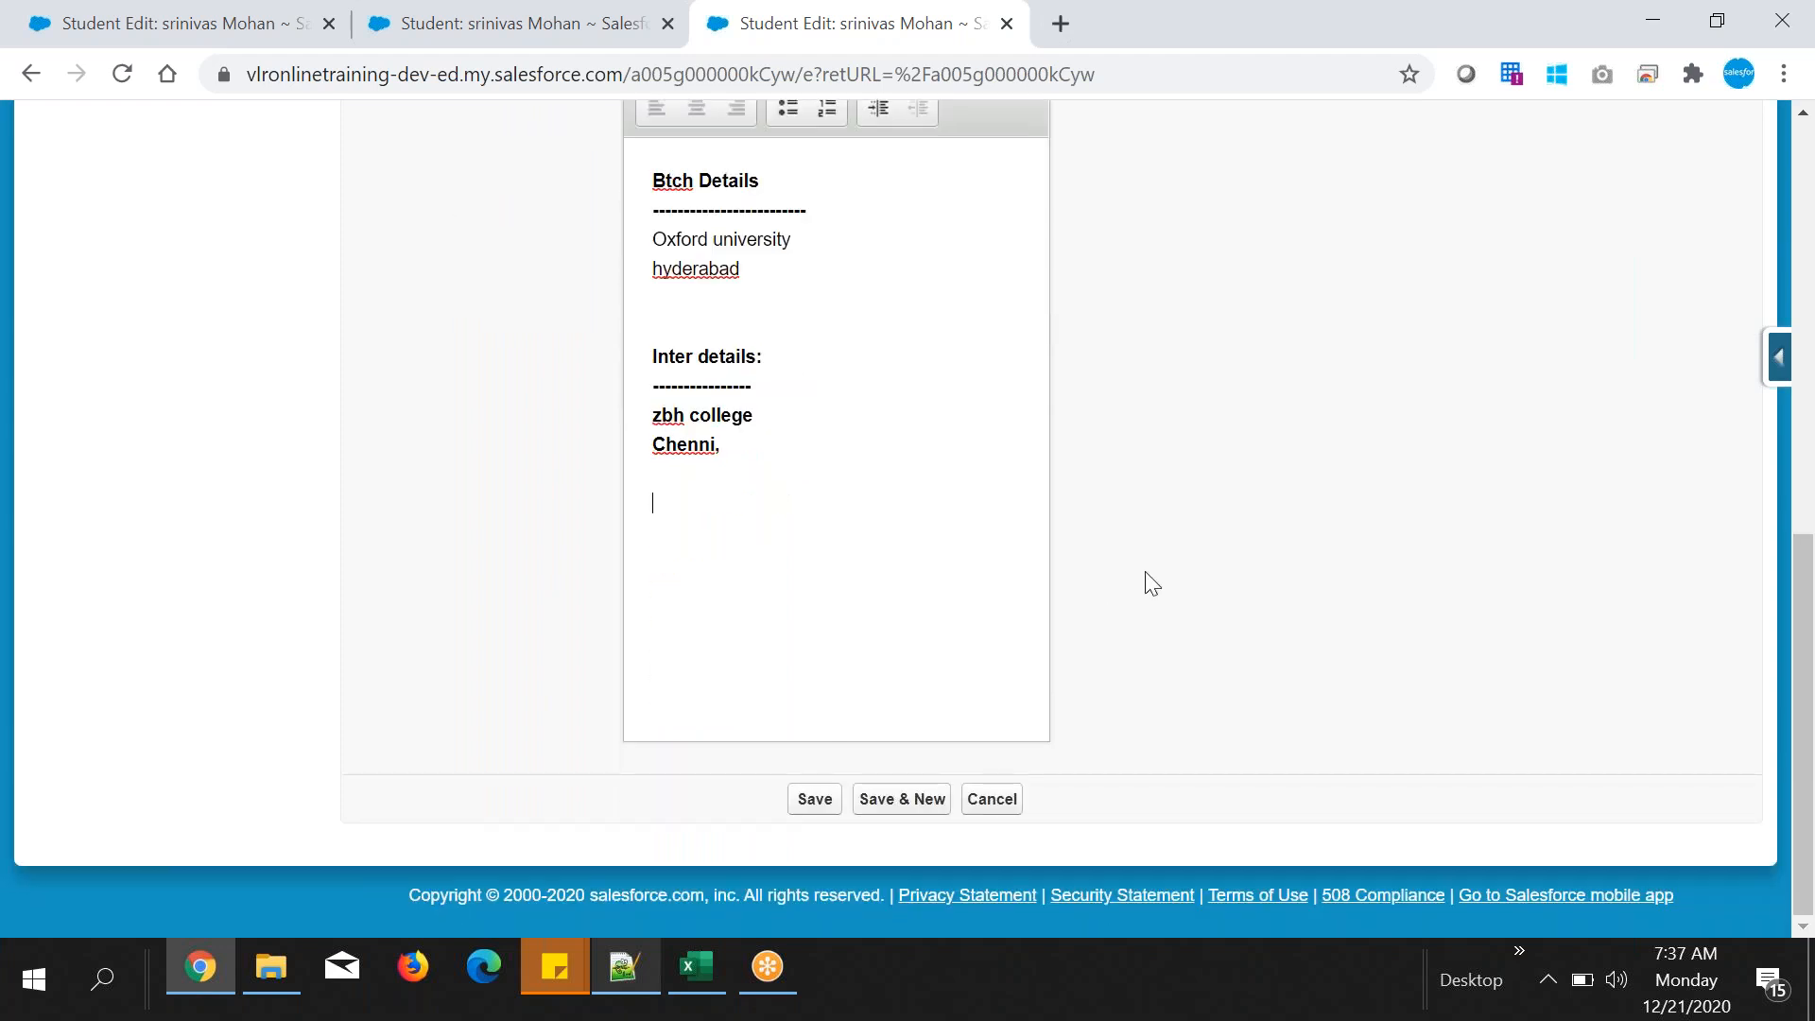
{"action": "scroll", "coordinate": [1135, 620], "scroll_direction": "up", "scroll_amount": 2}
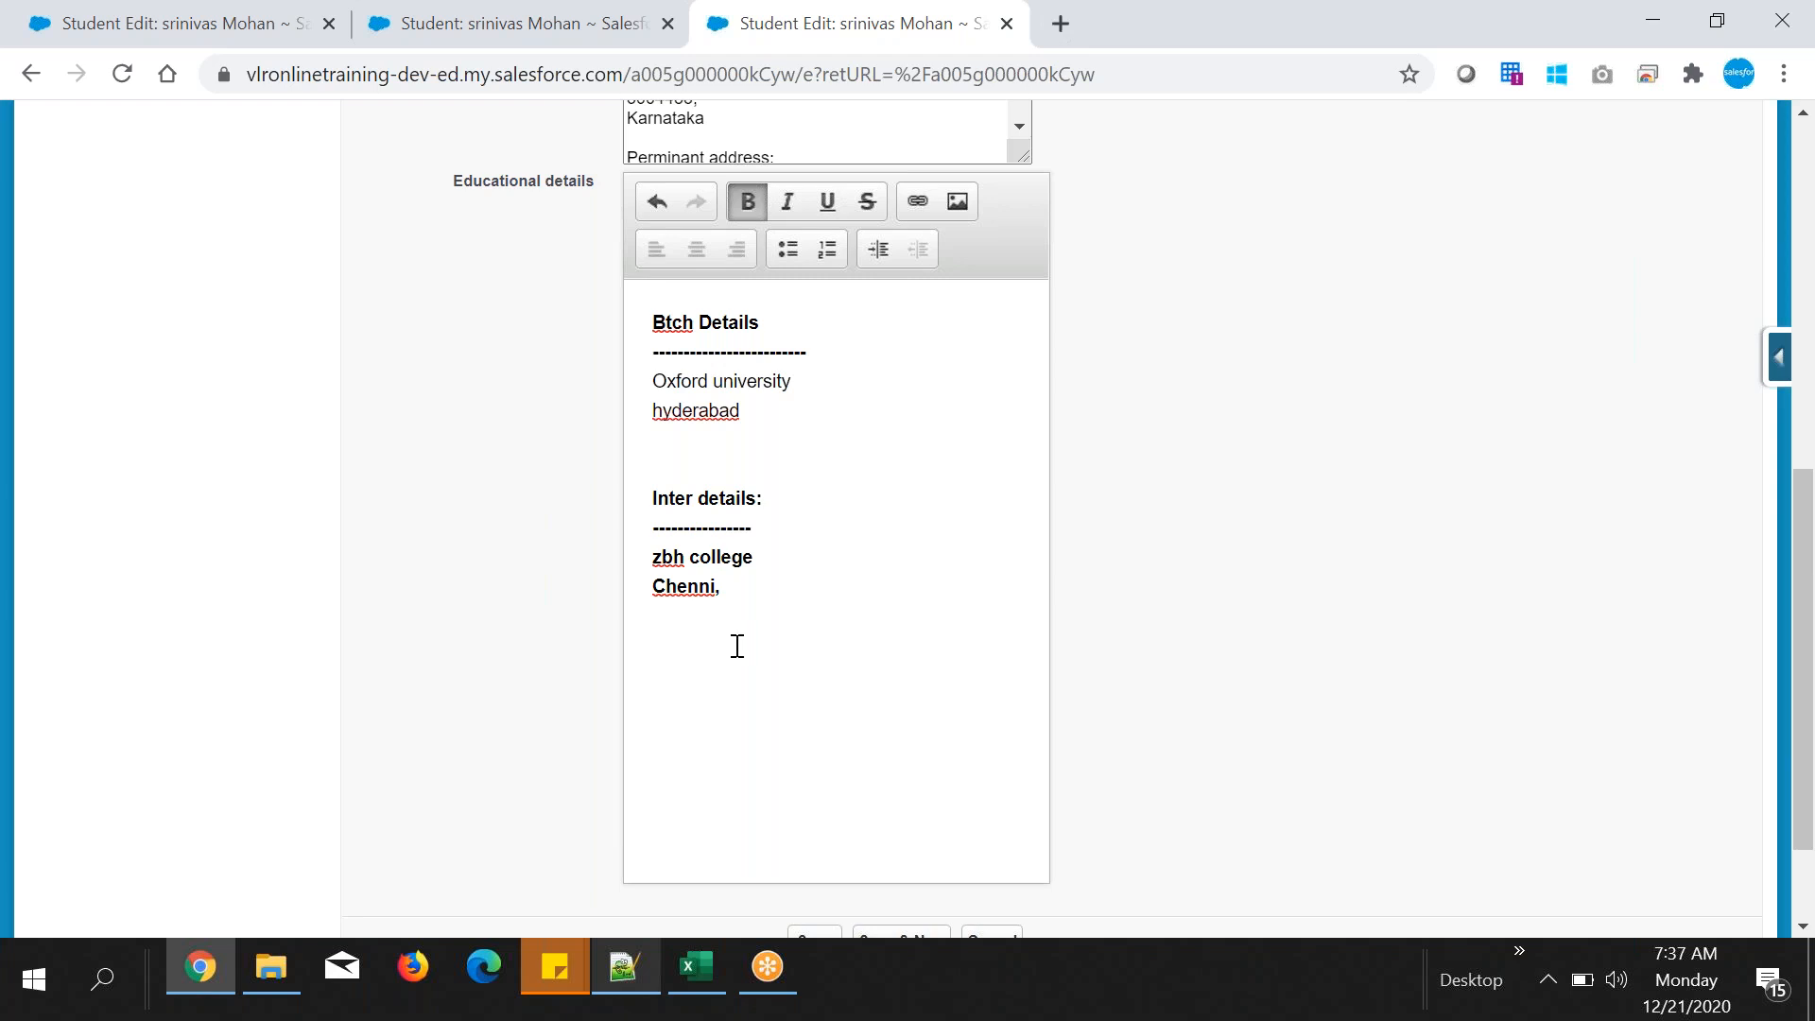
{"action": "type", "text": "hhhhhhhhhhhhhhhhhhhhhhhhhhhh"}
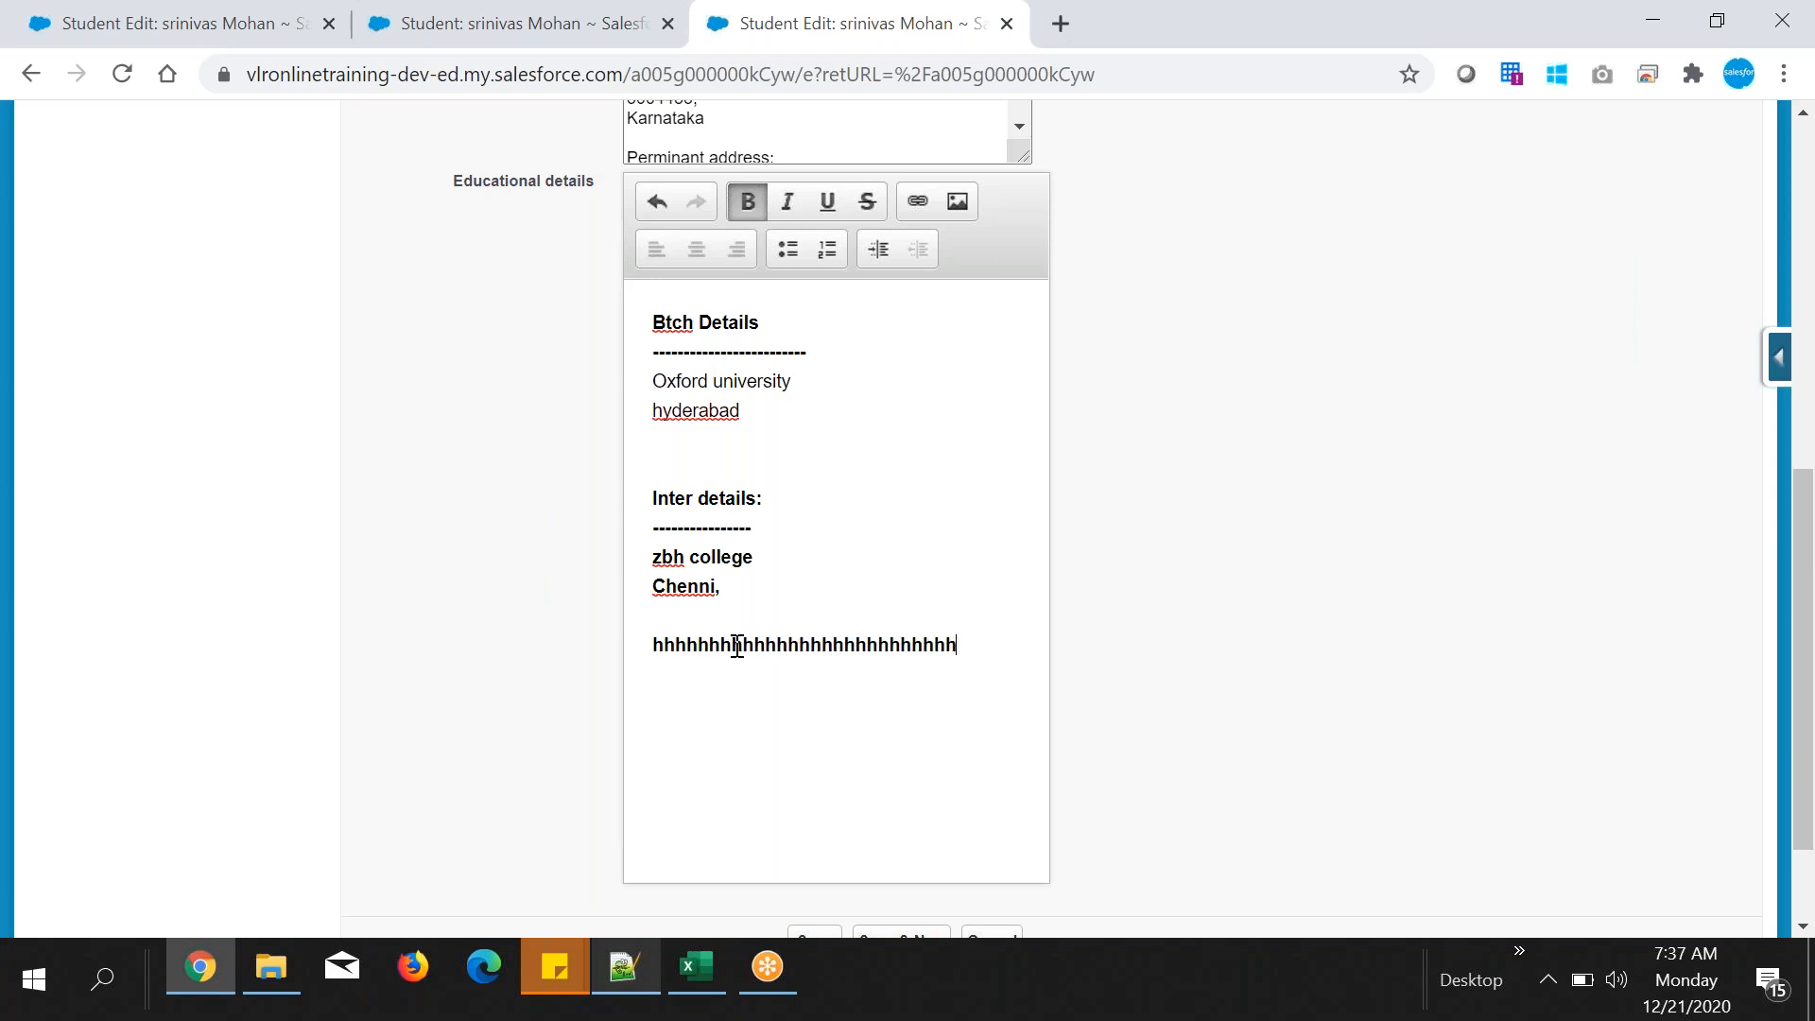
{"action": "type", "text": "hhhhhhhhhhhhhhhhhhhhhhhhhhhhhhhhhhhhhhhhhhhhhhhhhhhhhhhhhhhhhhhh"}
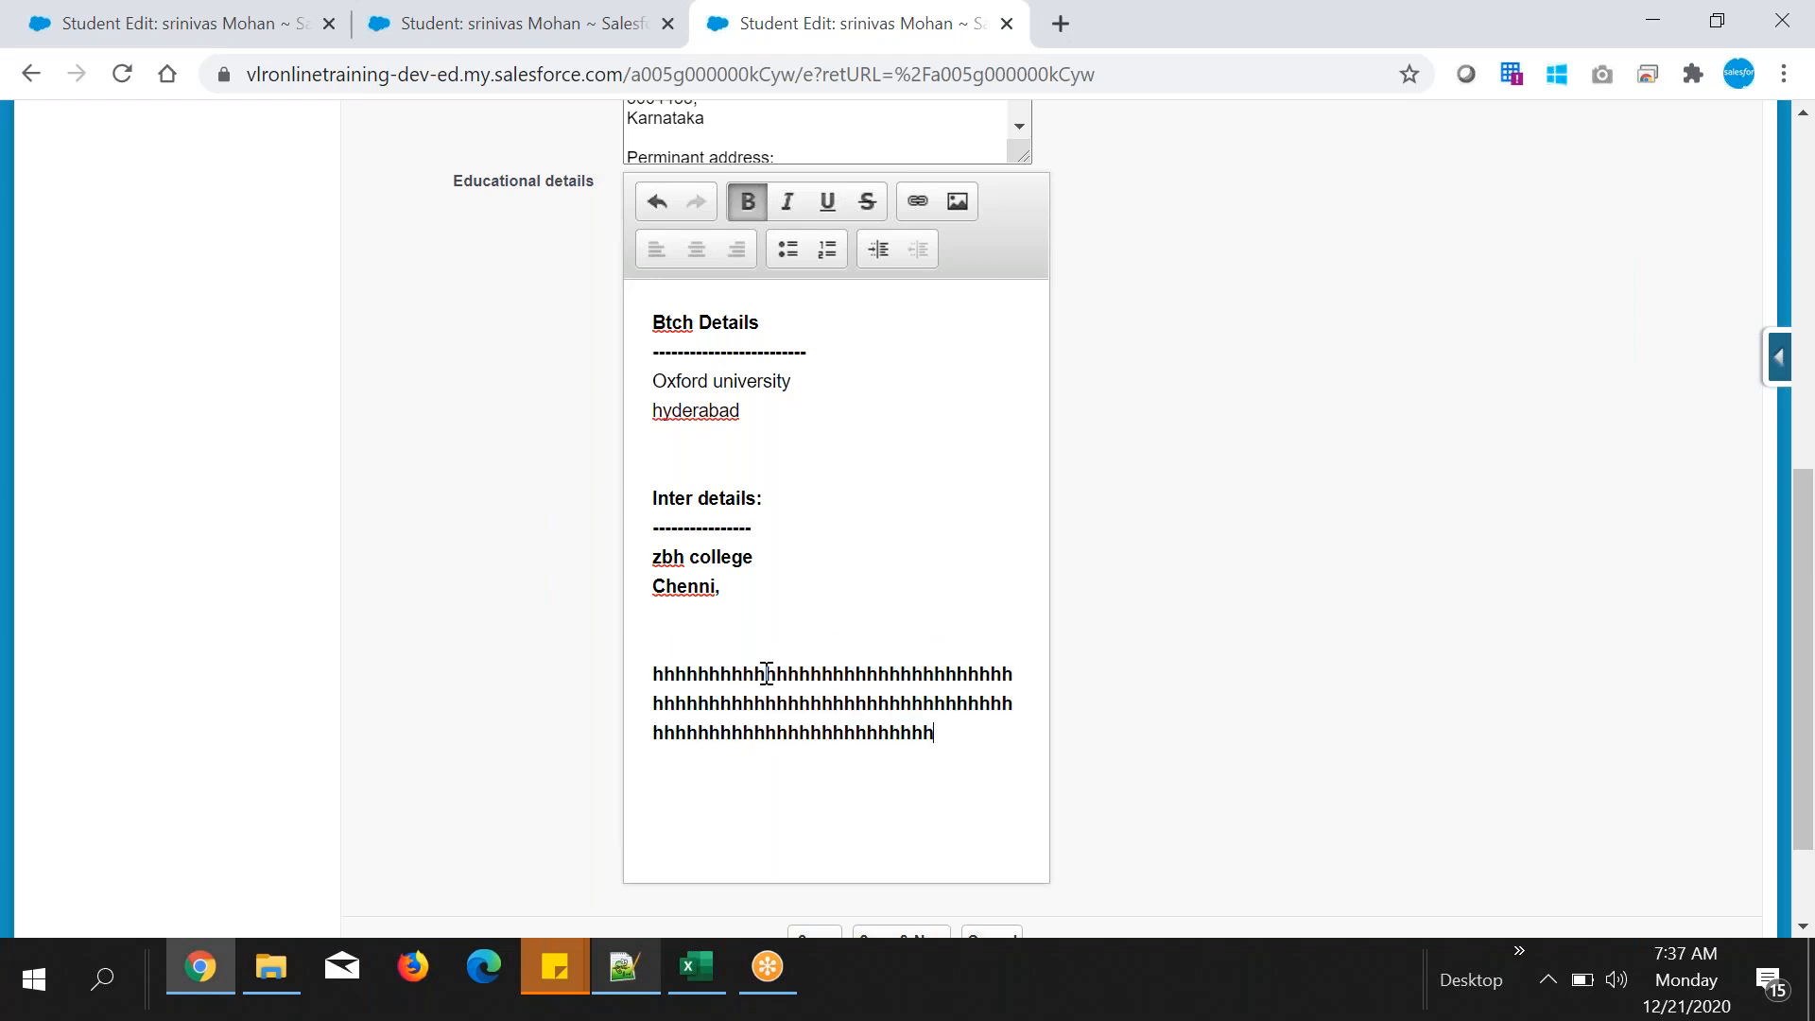
{"action": "left_click_drag", "start_coordinate": [985, 722], "coordinate": [656, 673]}
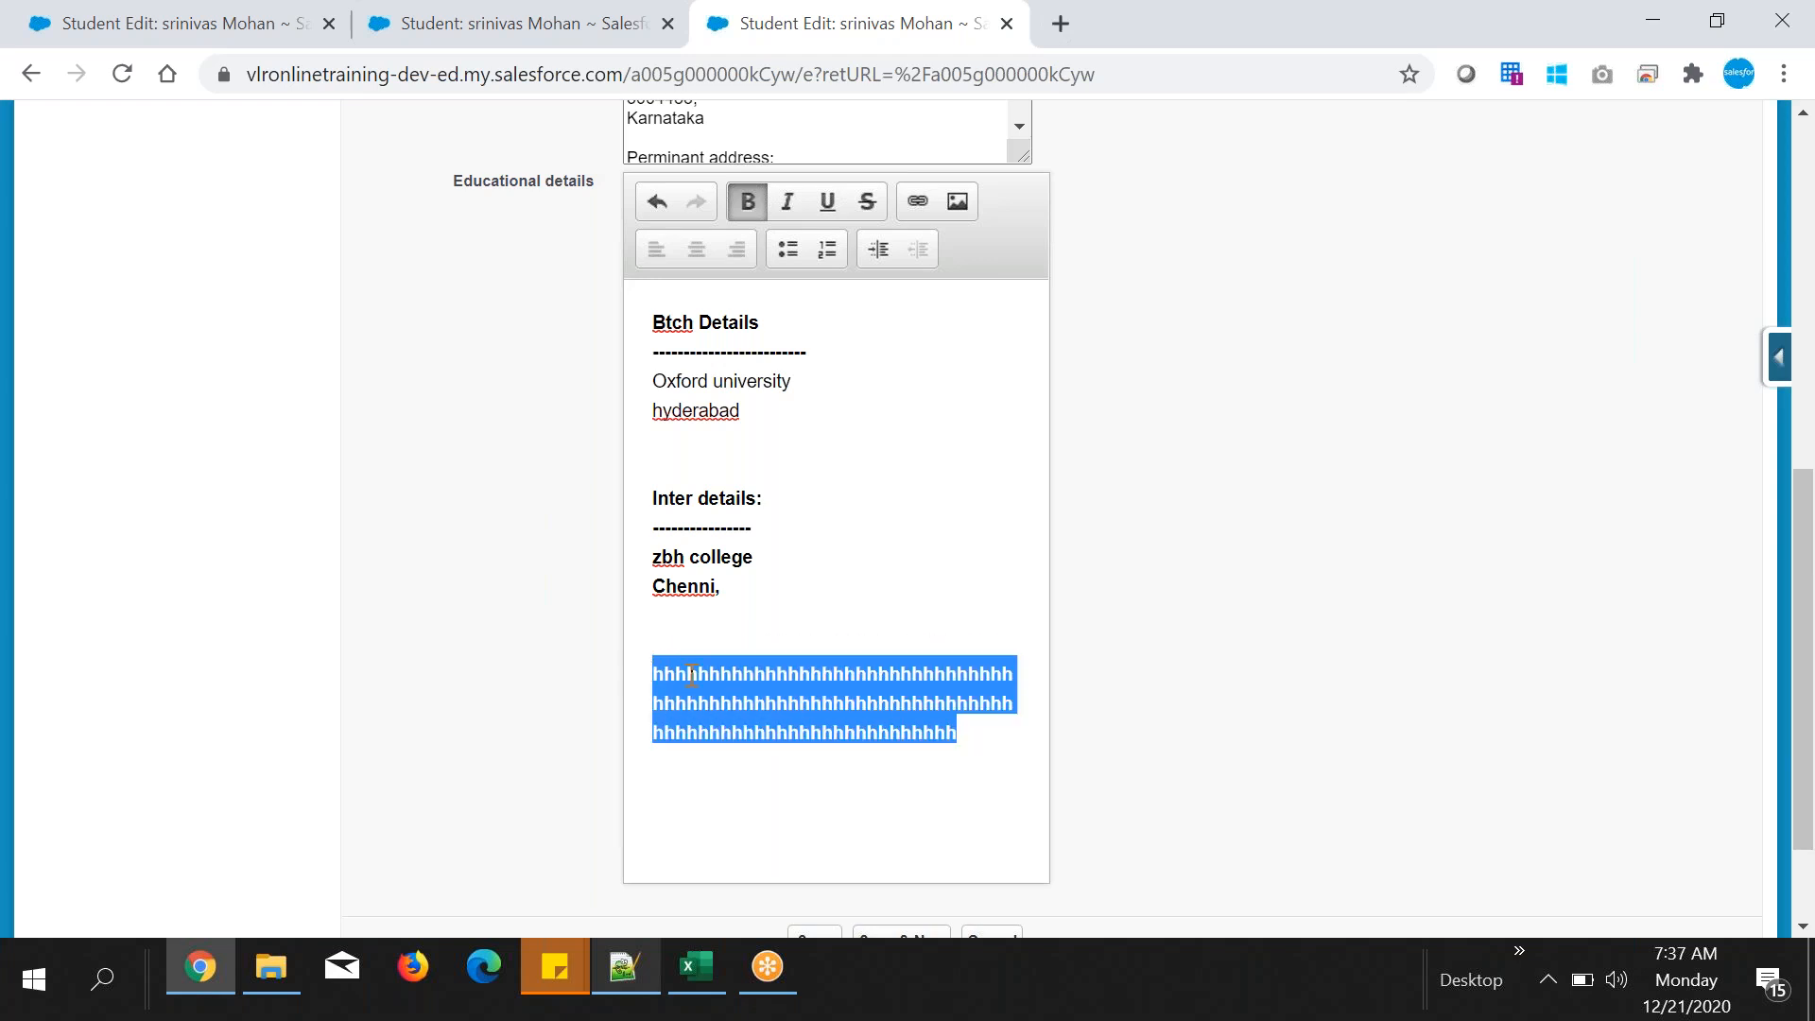
{"action": "left_click_drag", "start_coordinate": [973, 750], "coordinate": [646, 659]}
{"action": "type", "text": "hhhhhhh"}
{"action": "double_click", "coordinate": [668, 640]}
{"action": "key", "text": "BackSpace"}
- Copy the Btch Details and Inter details sections and paste them twice below the originals in Educational details
{"action": "left_click_drag", "start_coordinate": [725, 615], "coordinate": [650, 321]}
{"action": "key", "text": "ctrl+c"}
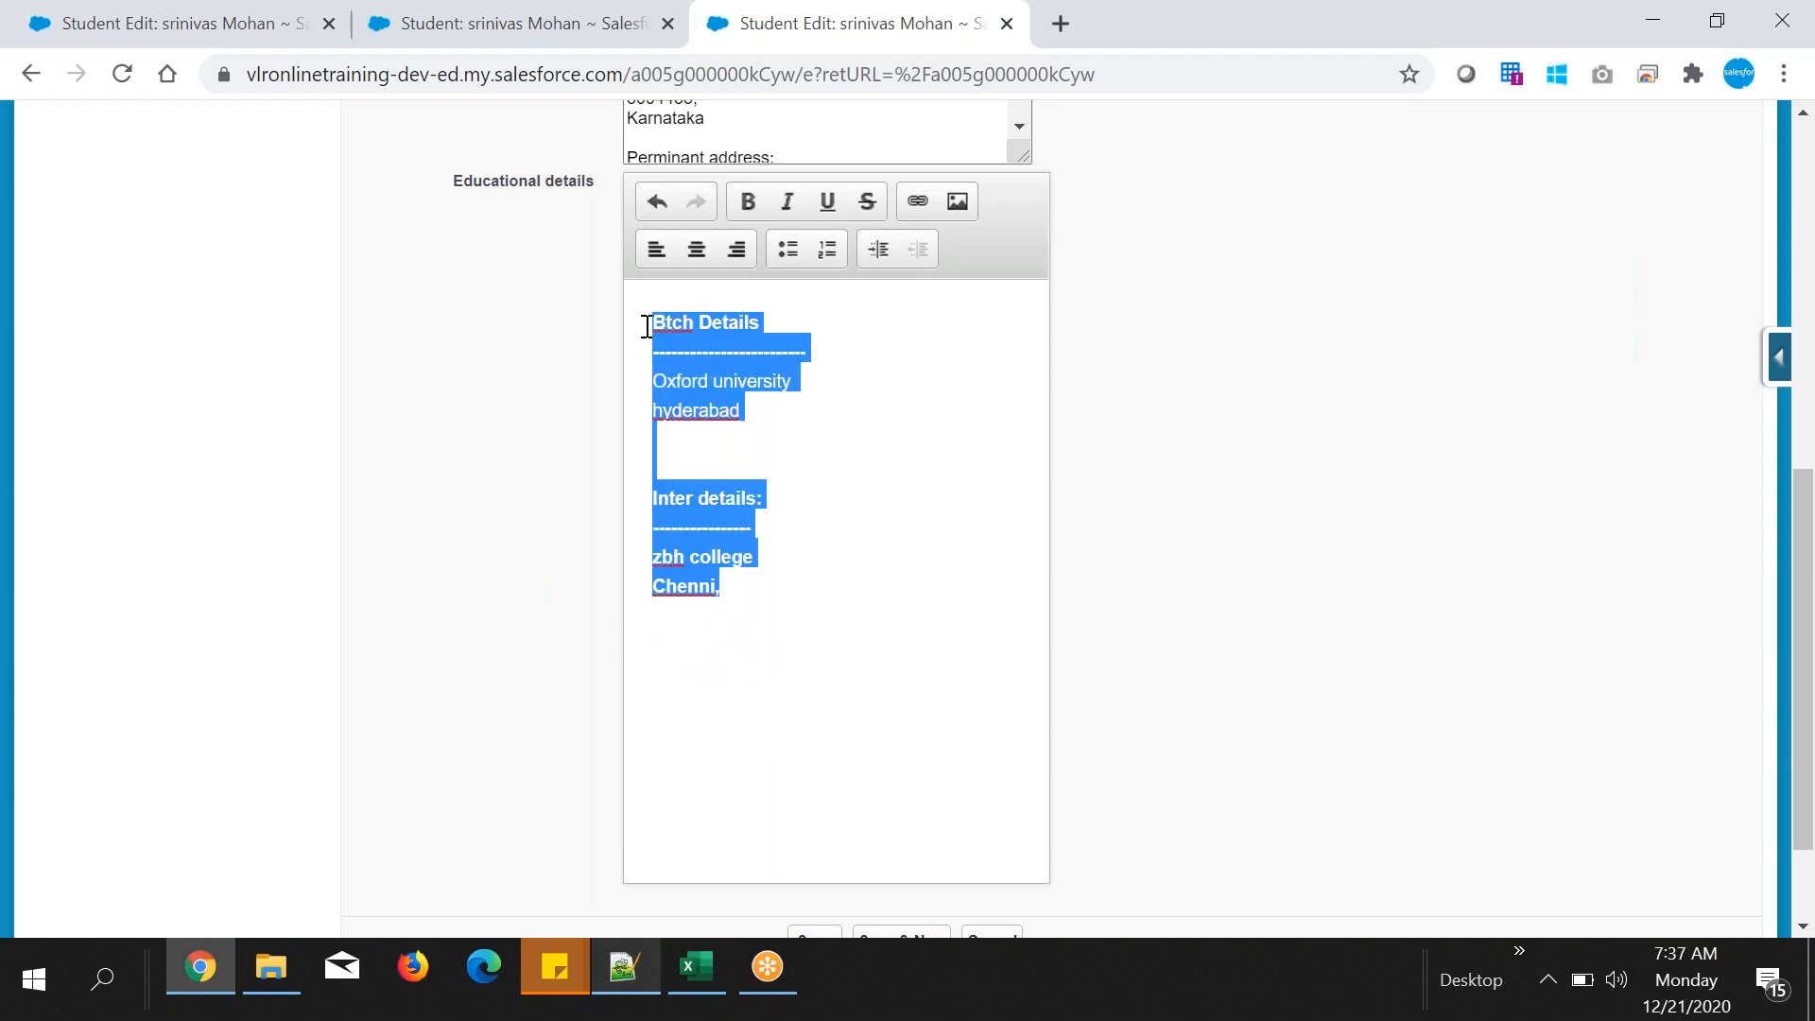
{"action": "left_click", "coordinate": [762, 613]}
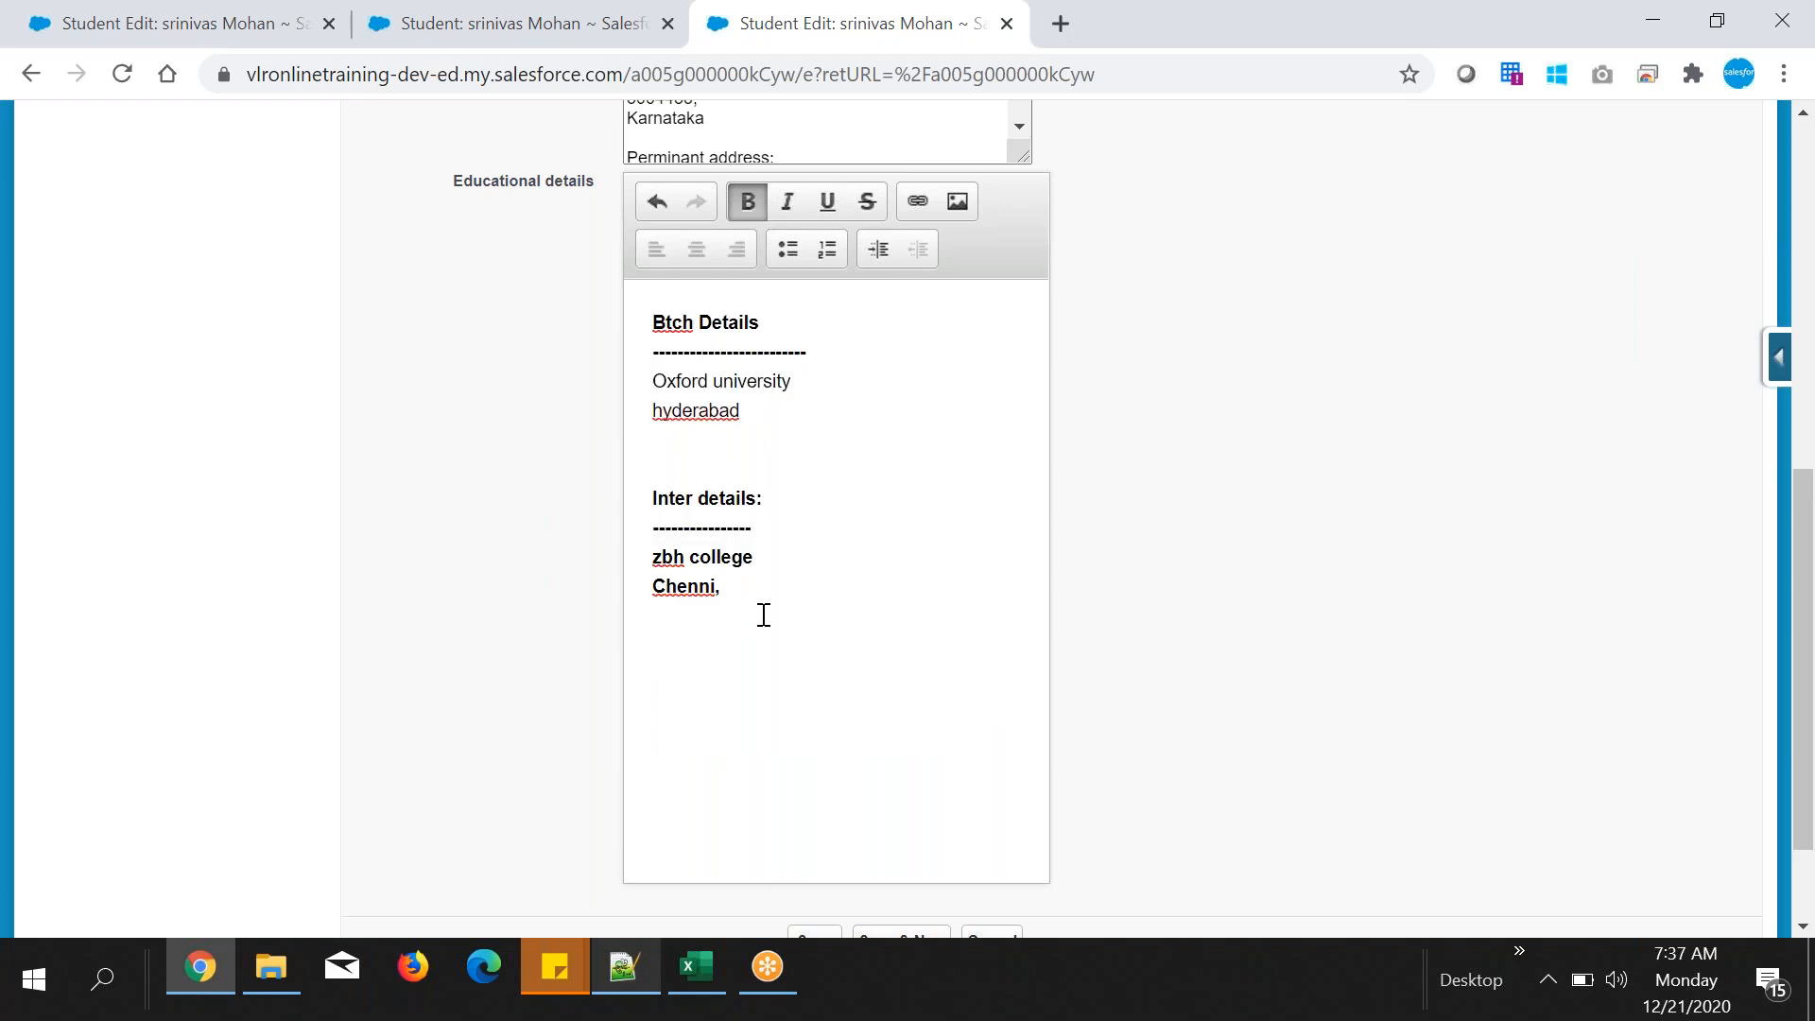
{"action": "key", "text": "ctrl+v"}
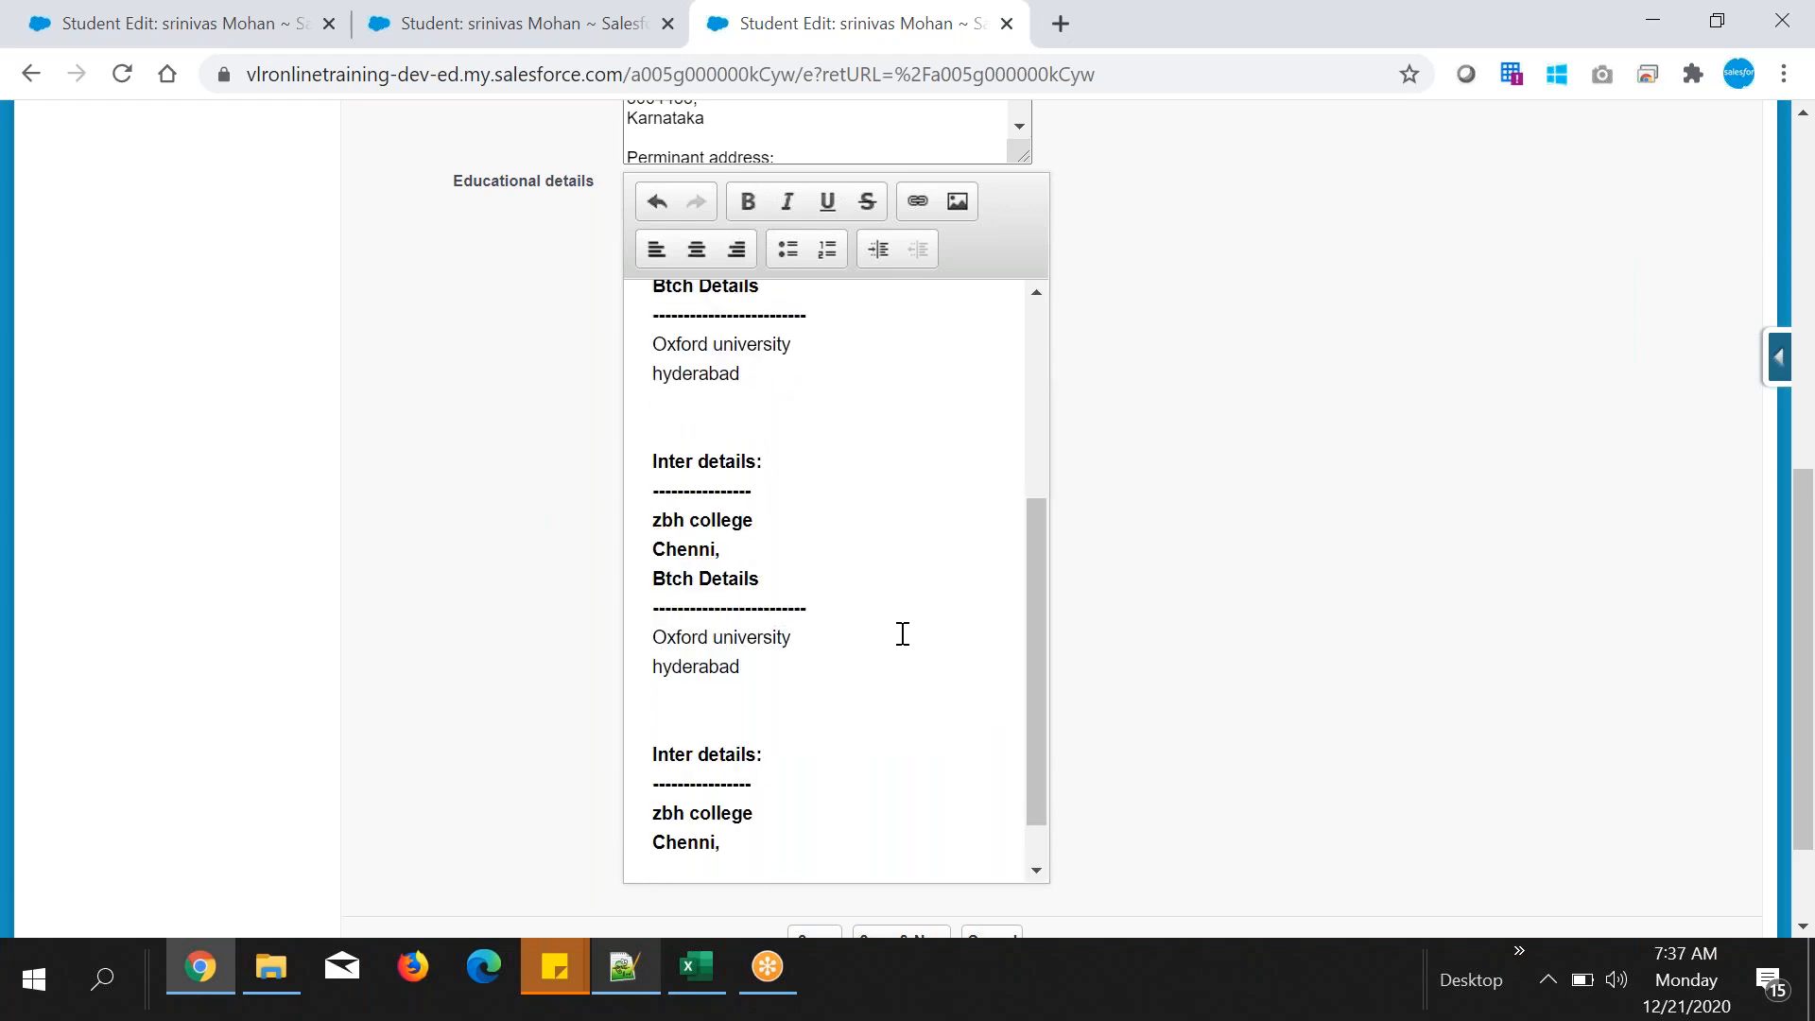
{"action": "scroll", "coordinate": [903, 634], "scroll_direction": "up", "scroll_amount": 4}
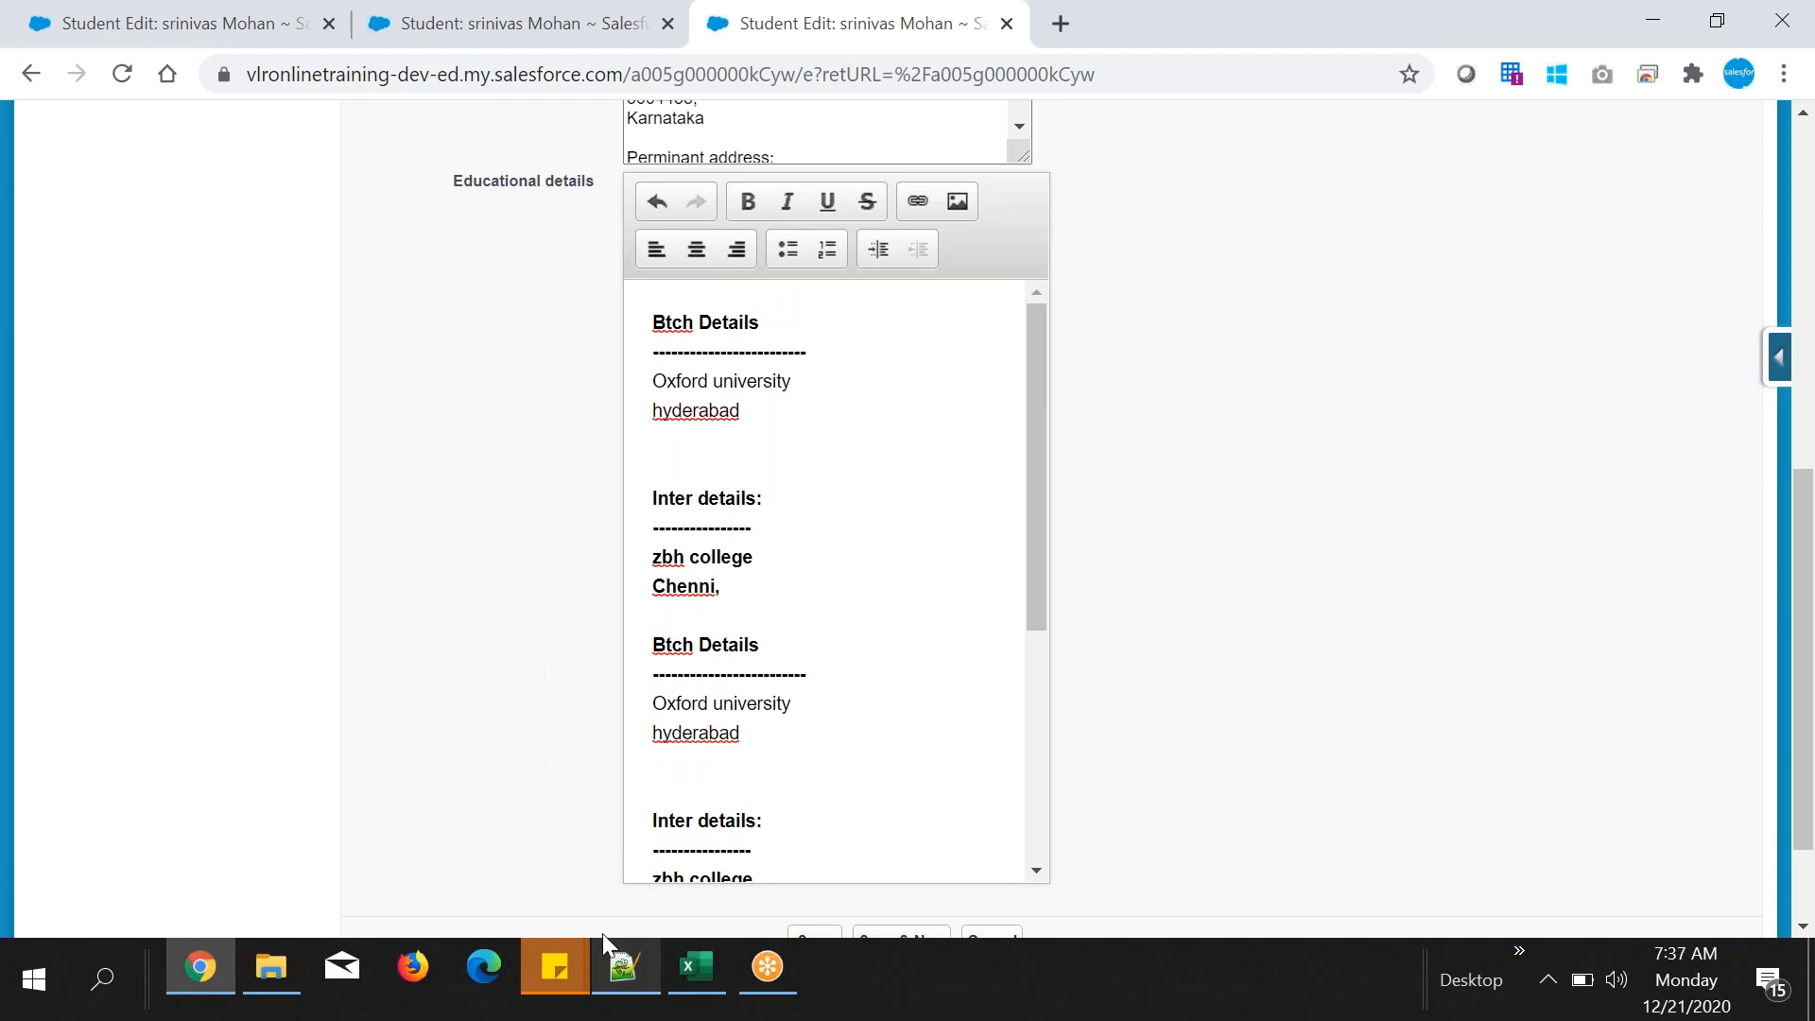
- Switch to Notepad++ to check the Visible Lines note, return to Chrome and examine how the Educational details area scrolls beyond its visible lines
{"action": "left_click", "coordinate": [624, 966]}
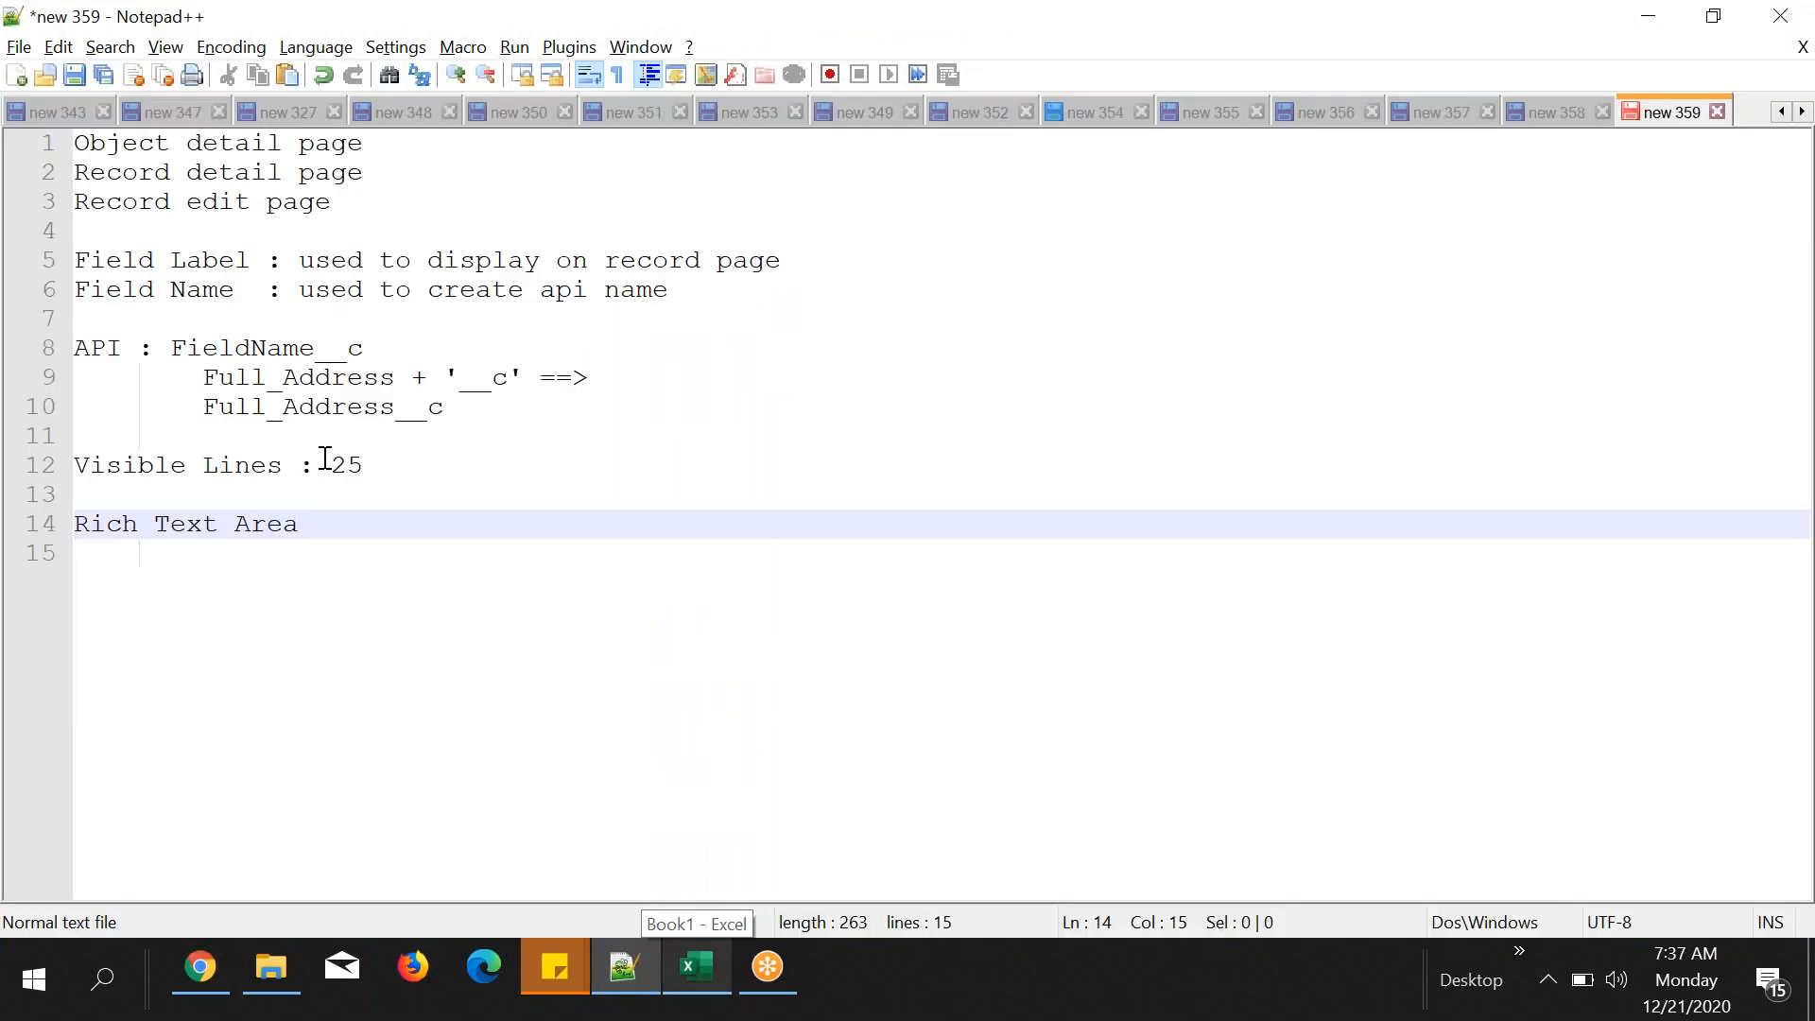
{"action": "left_click_drag", "start_coordinate": [325, 463], "coordinate": [388, 463]}
{"action": "left_click", "coordinate": [624, 966]}
{"action": "scroll", "coordinate": [860, 447], "scroll_direction": "down", "scroll_amount": 4}
{"action": "scroll", "coordinate": [859, 447], "scroll_direction": "up", "scroll_amount": 4}
{"action": "scroll", "coordinate": [861, 448], "scroll_direction": "down", "scroll_amount": 4}
{"action": "left_click_drag", "start_coordinate": [1028, 588], "coordinate": [994, 619]}
{"action": "left_click_drag", "start_coordinate": [893, 695], "coordinate": [879, 792]}
{"action": "left_click", "coordinate": [879, 747]}
{"action": "scroll", "coordinate": [907, 716], "scroll_direction": "up", "scroll_amount": 4}
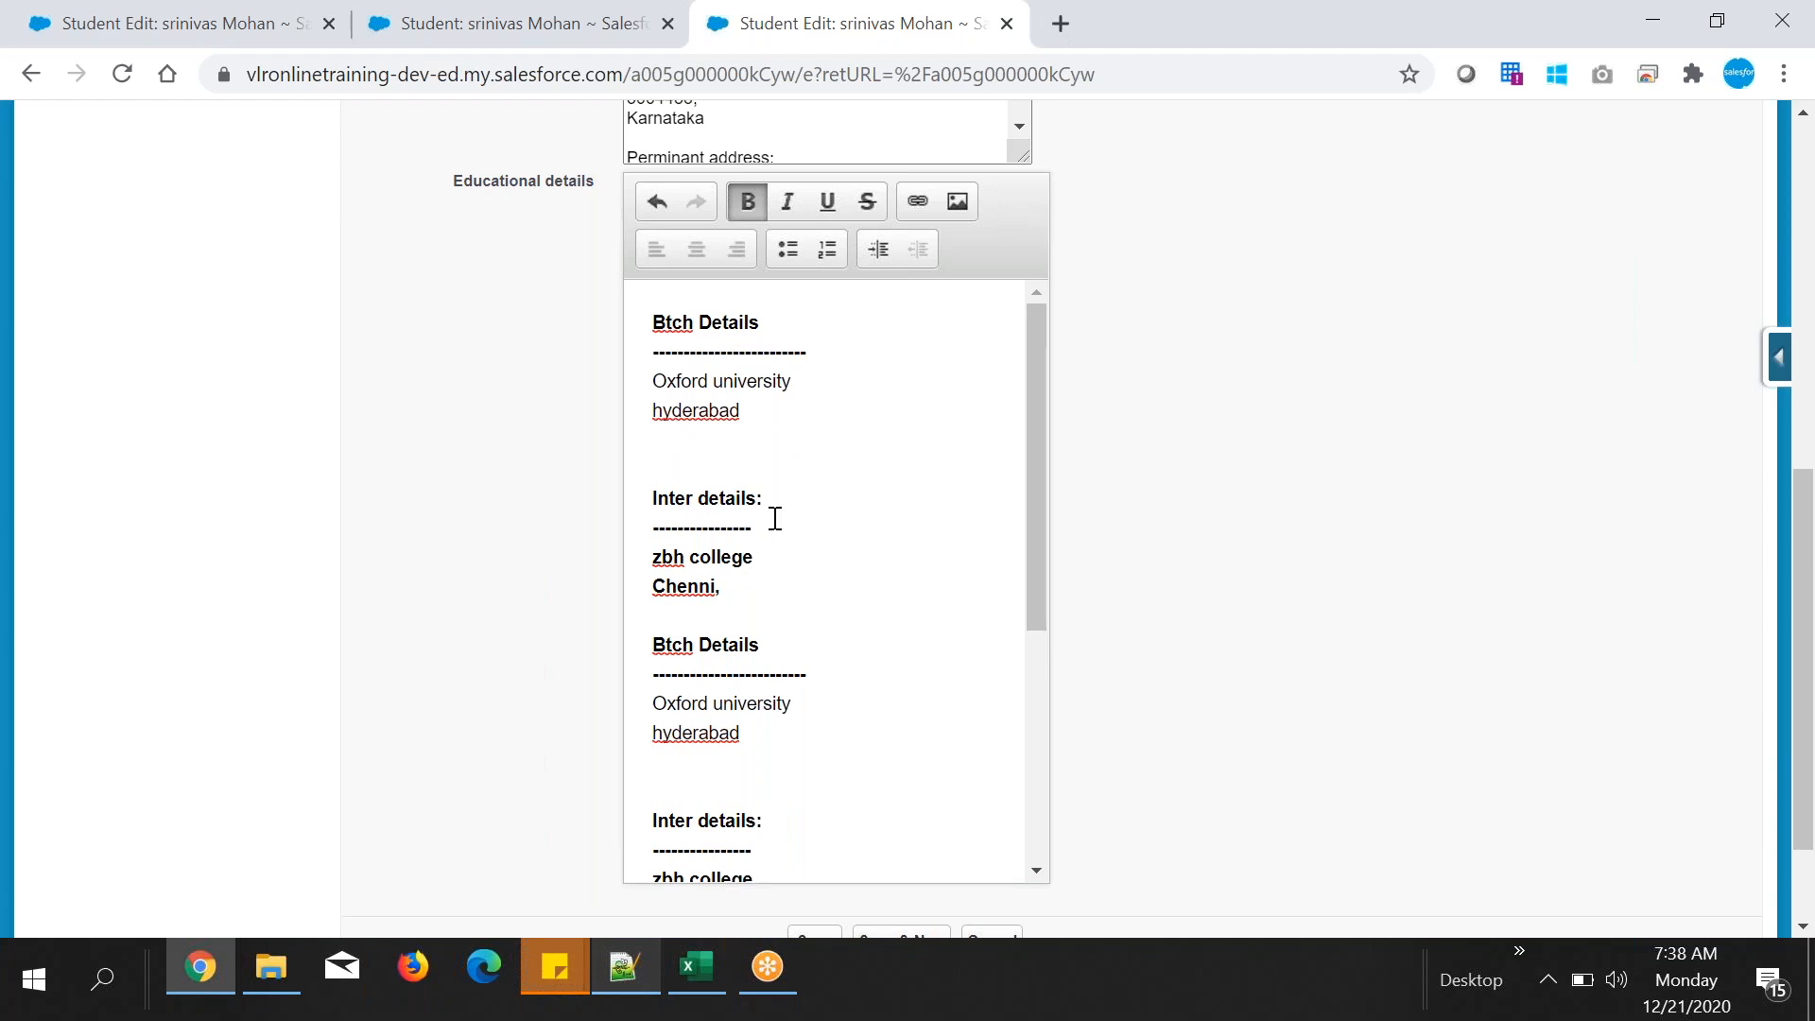
- Italicize the first Inter details heading
{"action": "left_click_drag", "start_coordinate": [752, 524], "coordinate": [640, 493]}
{"action": "left_click", "coordinate": [787, 201]}
{"action": "left_click", "coordinate": [806, 463]}
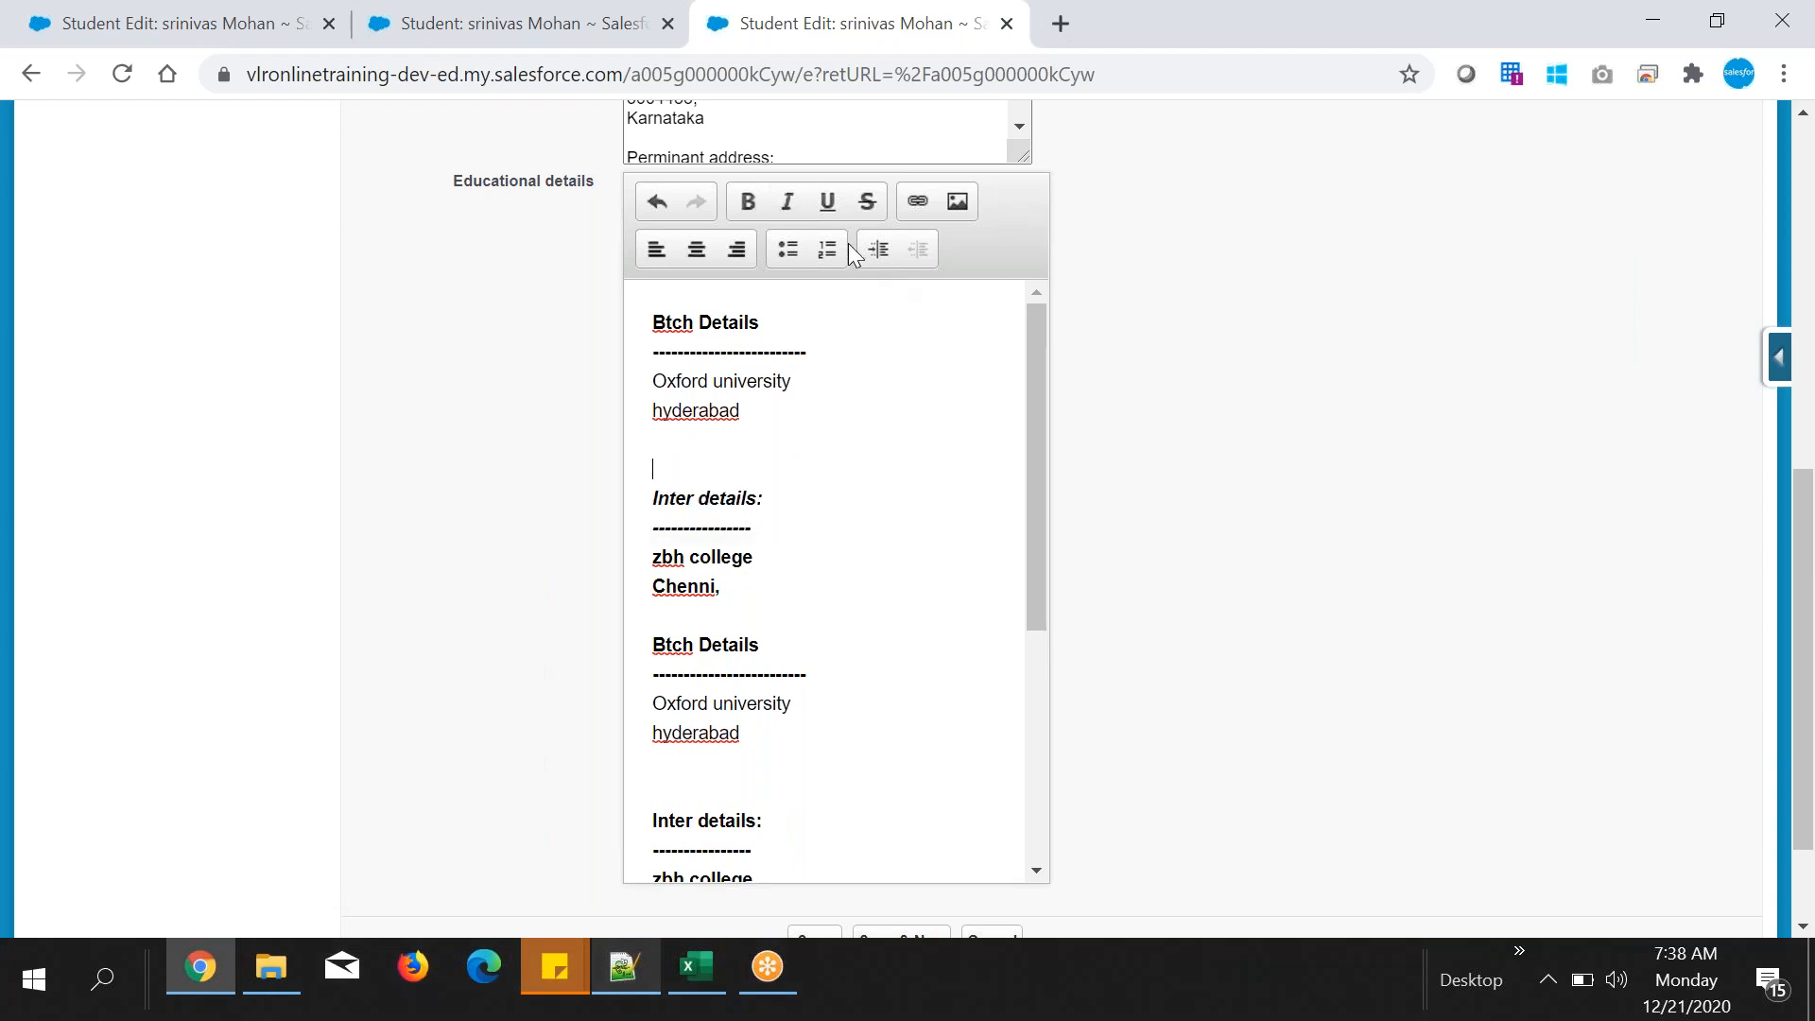
- Underline the first Inter details heading and delete the dashed line below it
{"action": "triple_click", "coordinate": [649, 500]}
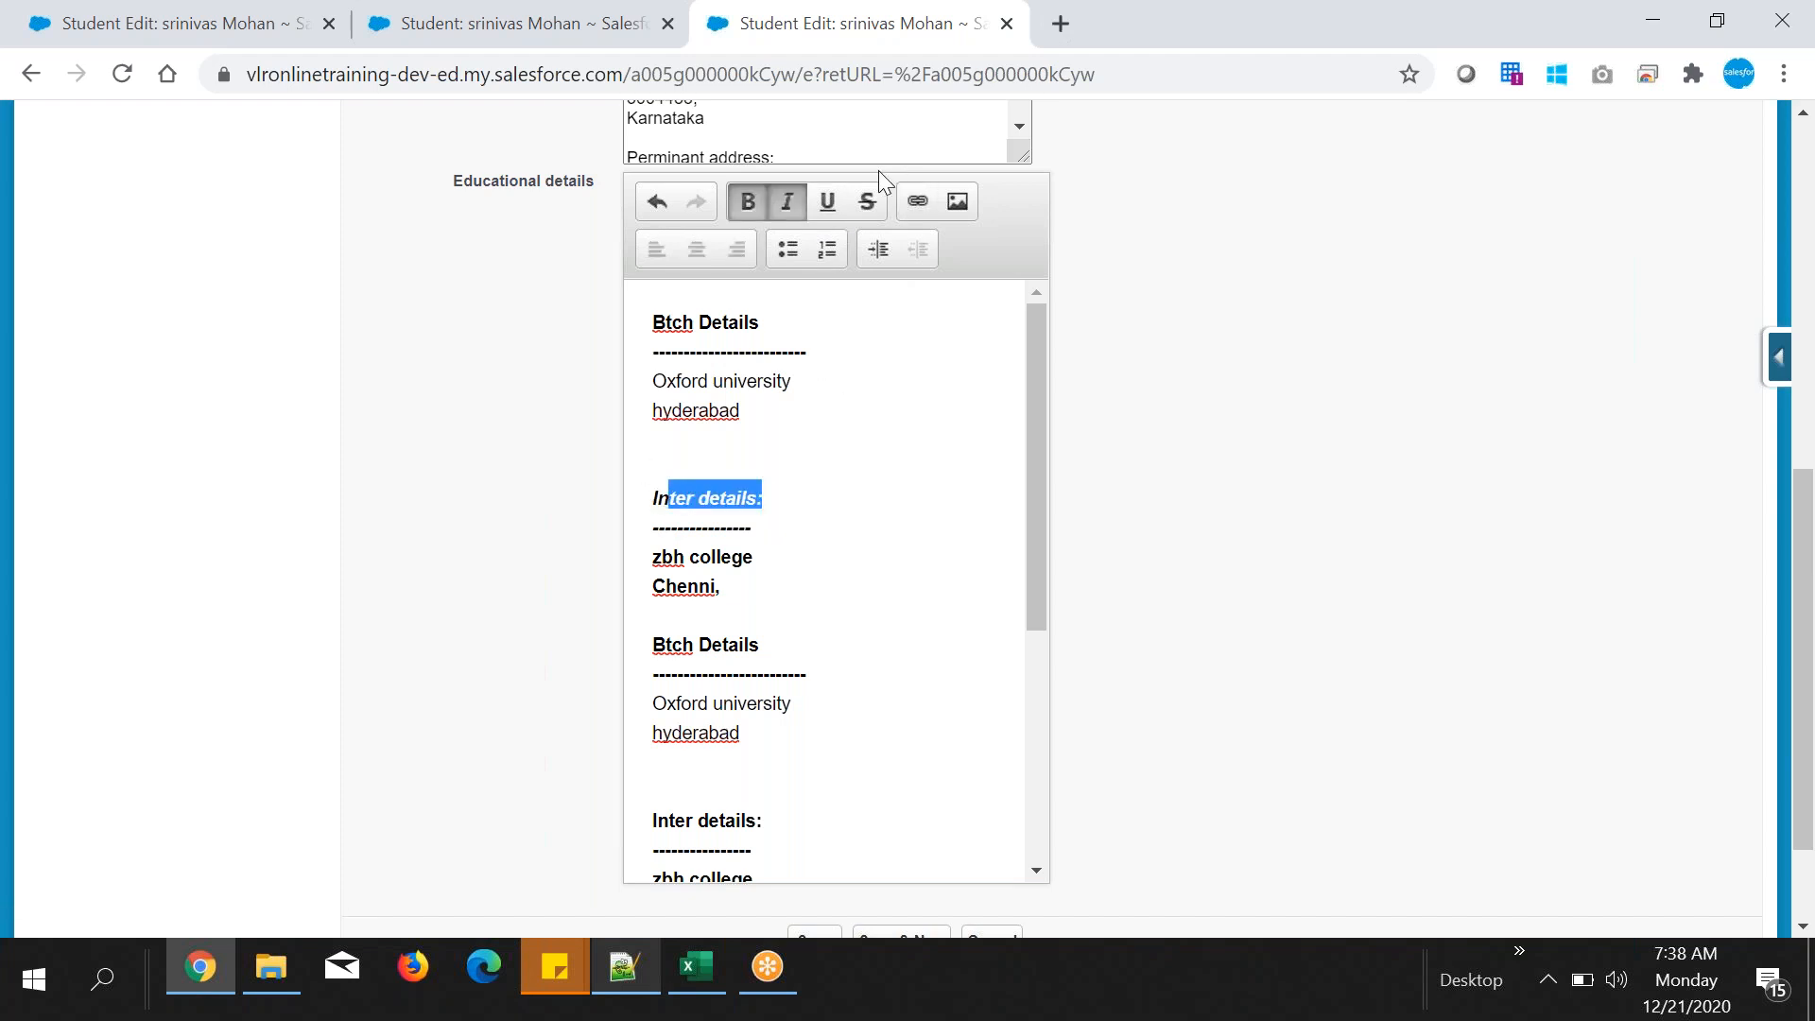
{"action": "left_click", "coordinate": [822, 199]}
{"action": "left_click", "coordinate": [899, 438]}
{"action": "left_click_drag", "start_coordinate": [792, 537], "coordinate": [652, 535]}
{"action": "key", "text": "BackSpace"}
{"action": "left_click_drag", "start_coordinate": [799, 499], "coordinate": [651, 498]}
{"action": "left_click", "coordinate": [828, 201]}
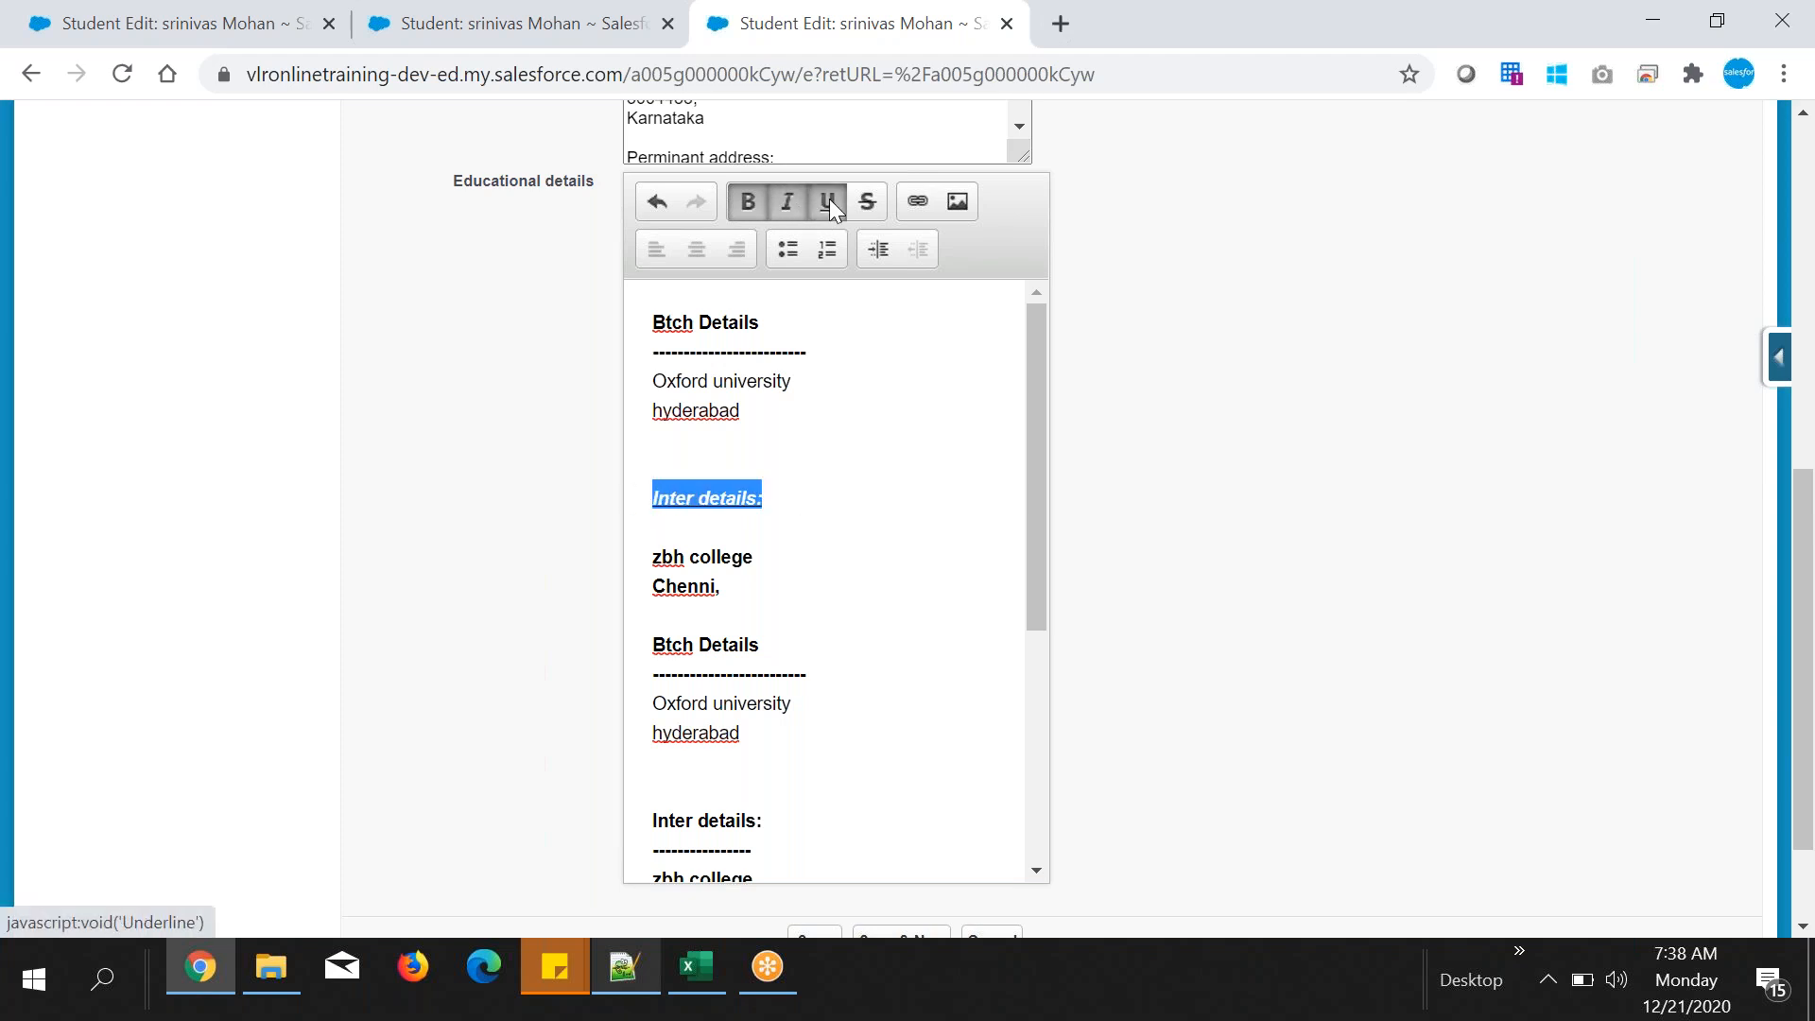
{"action": "left_click", "coordinate": [859, 463]}
- Underline the first Btch Details heading and delete the dashed line below it
{"action": "scroll", "coordinate": [861, 464], "scroll_direction": "up", "scroll_amount": 1}
{"action": "scroll", "coordinate": [855, 463], "scroll_direction": "up", "scroll_amount": 1}
{"action": "left_click_drag", "start_coordinate": [810, 463], "coordinate": [651, 462]}
{"action": "left_click", "coordinate": [830, 342]}
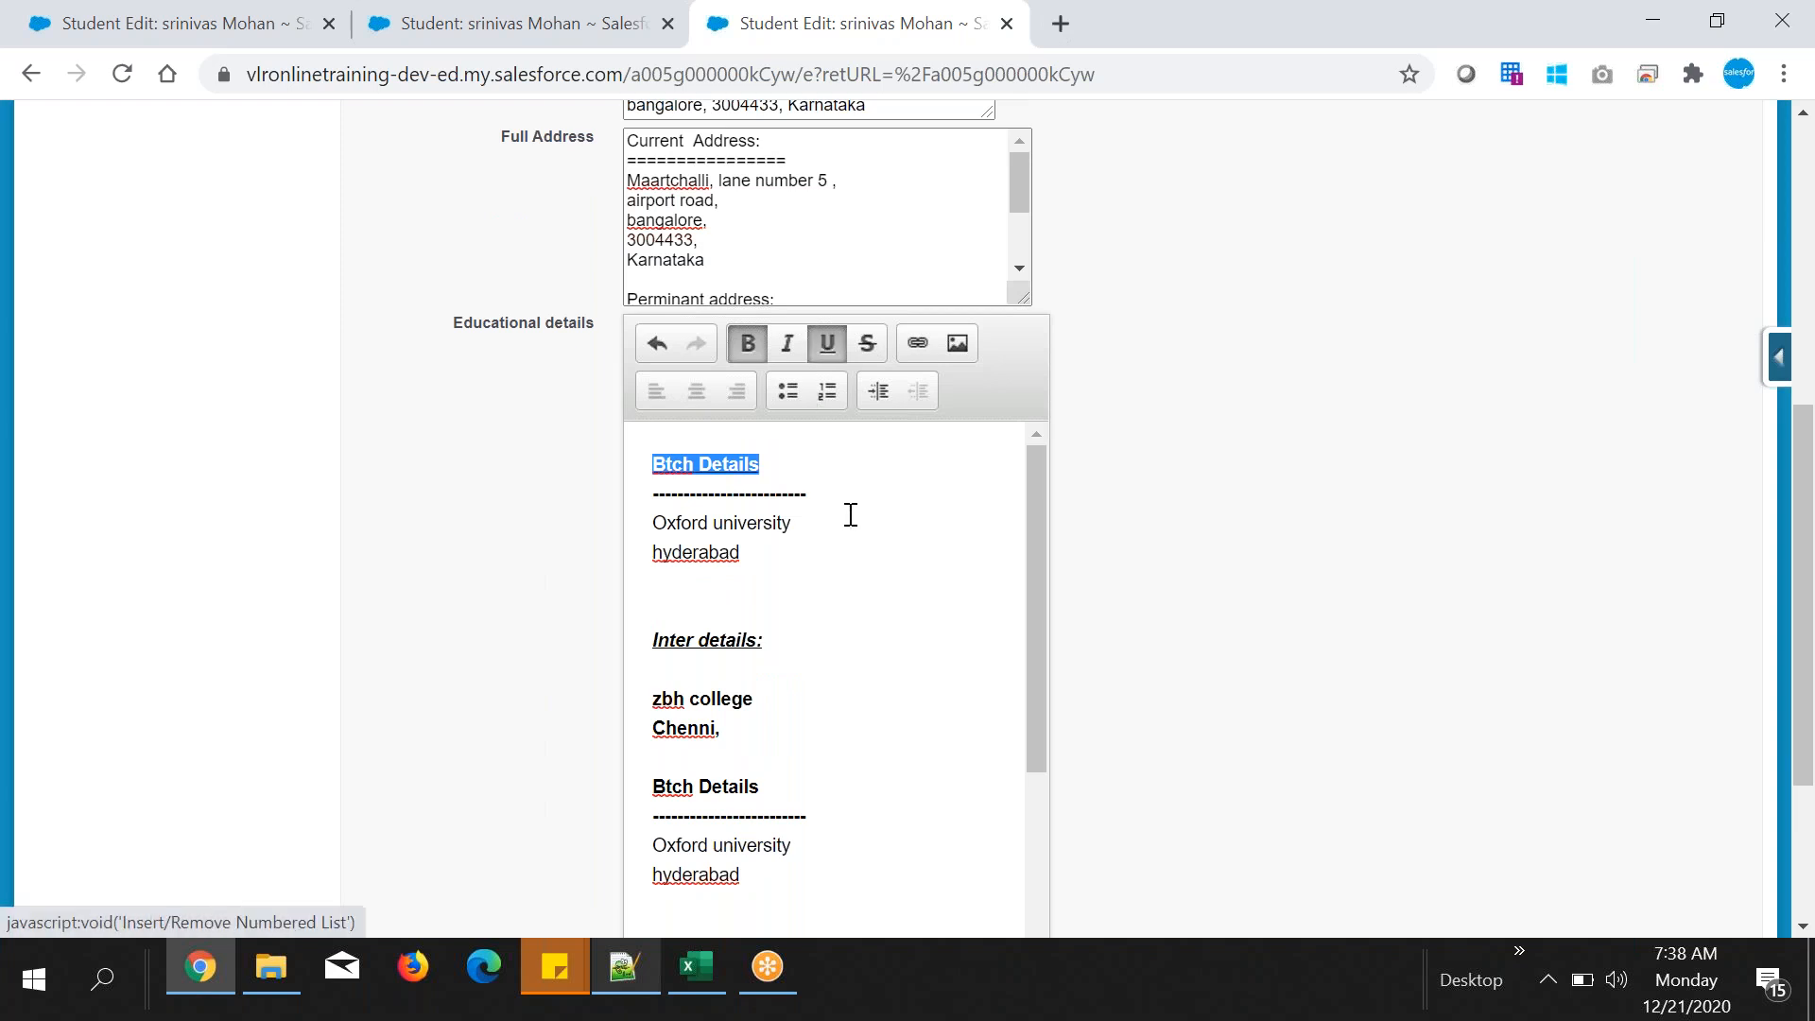
{"action": "left_click", "coordinate": [847, 511]}
{"action": "left_click_drag", "start_coordinate": [807, 494], "coordinate": [649, 493]}
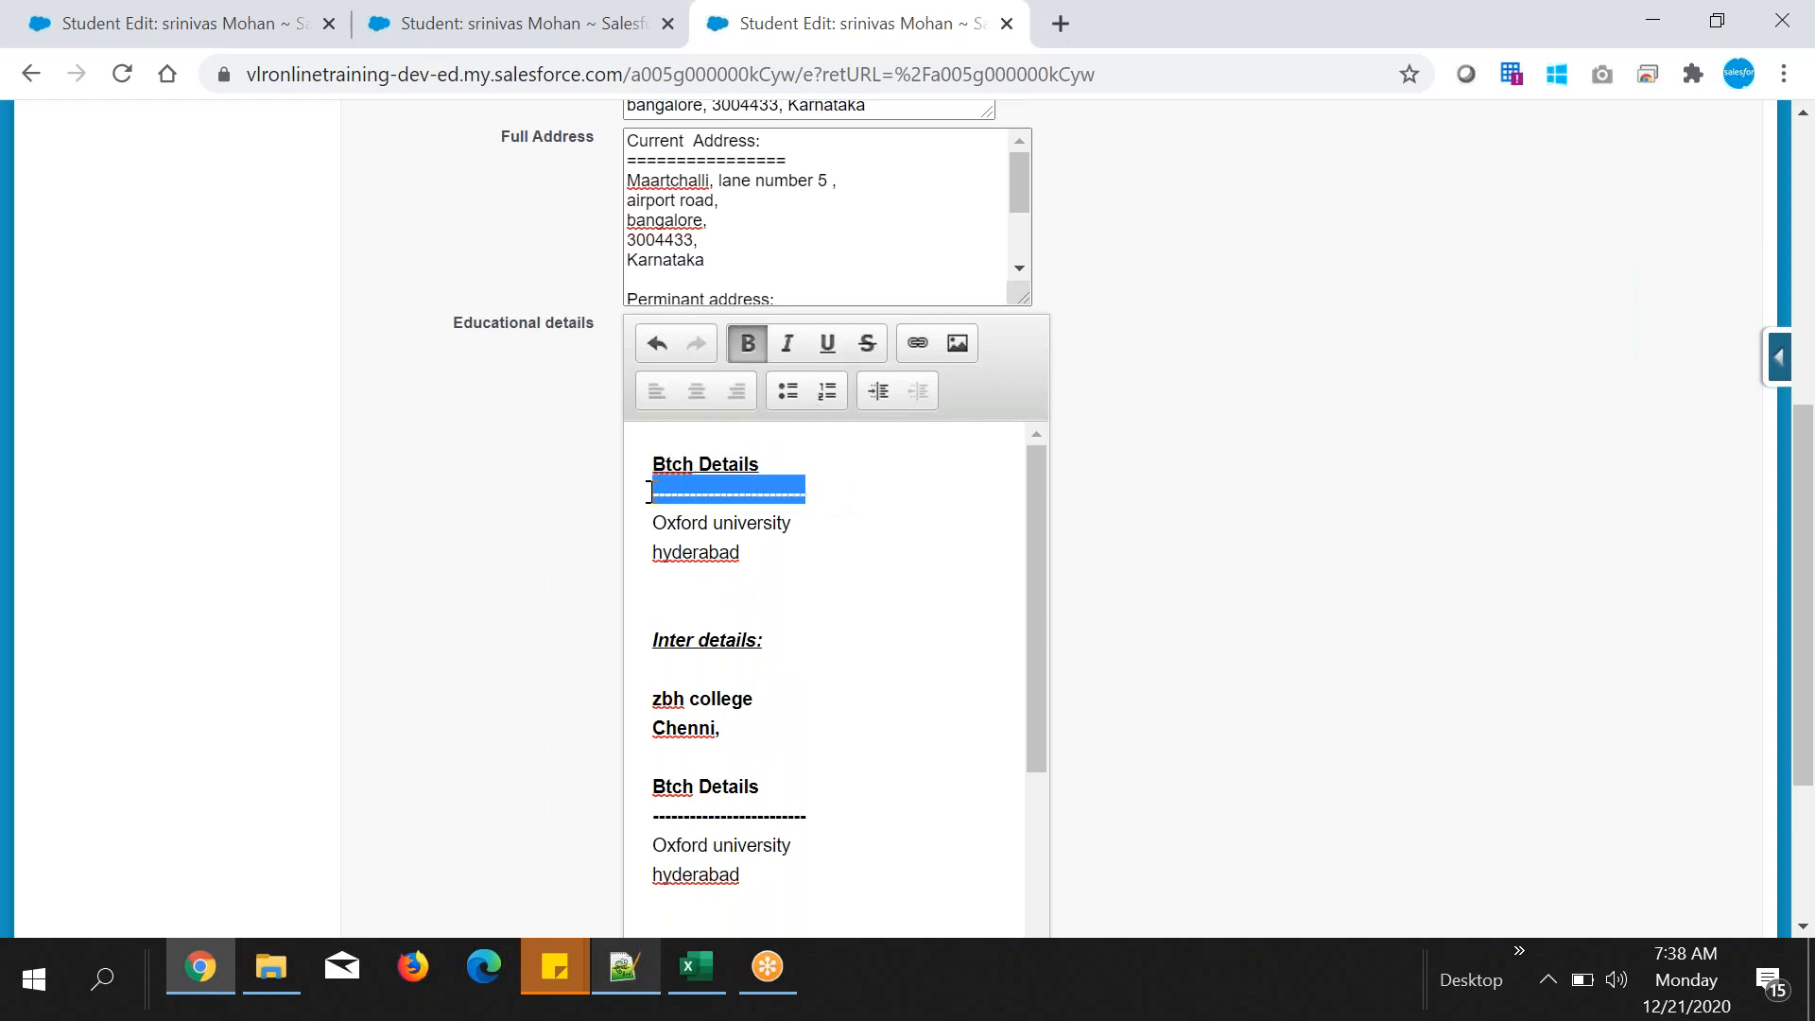
{"action": "key", "text": "BackSpace"}
{"action": "left_click", "coordinate": [806, 462]}
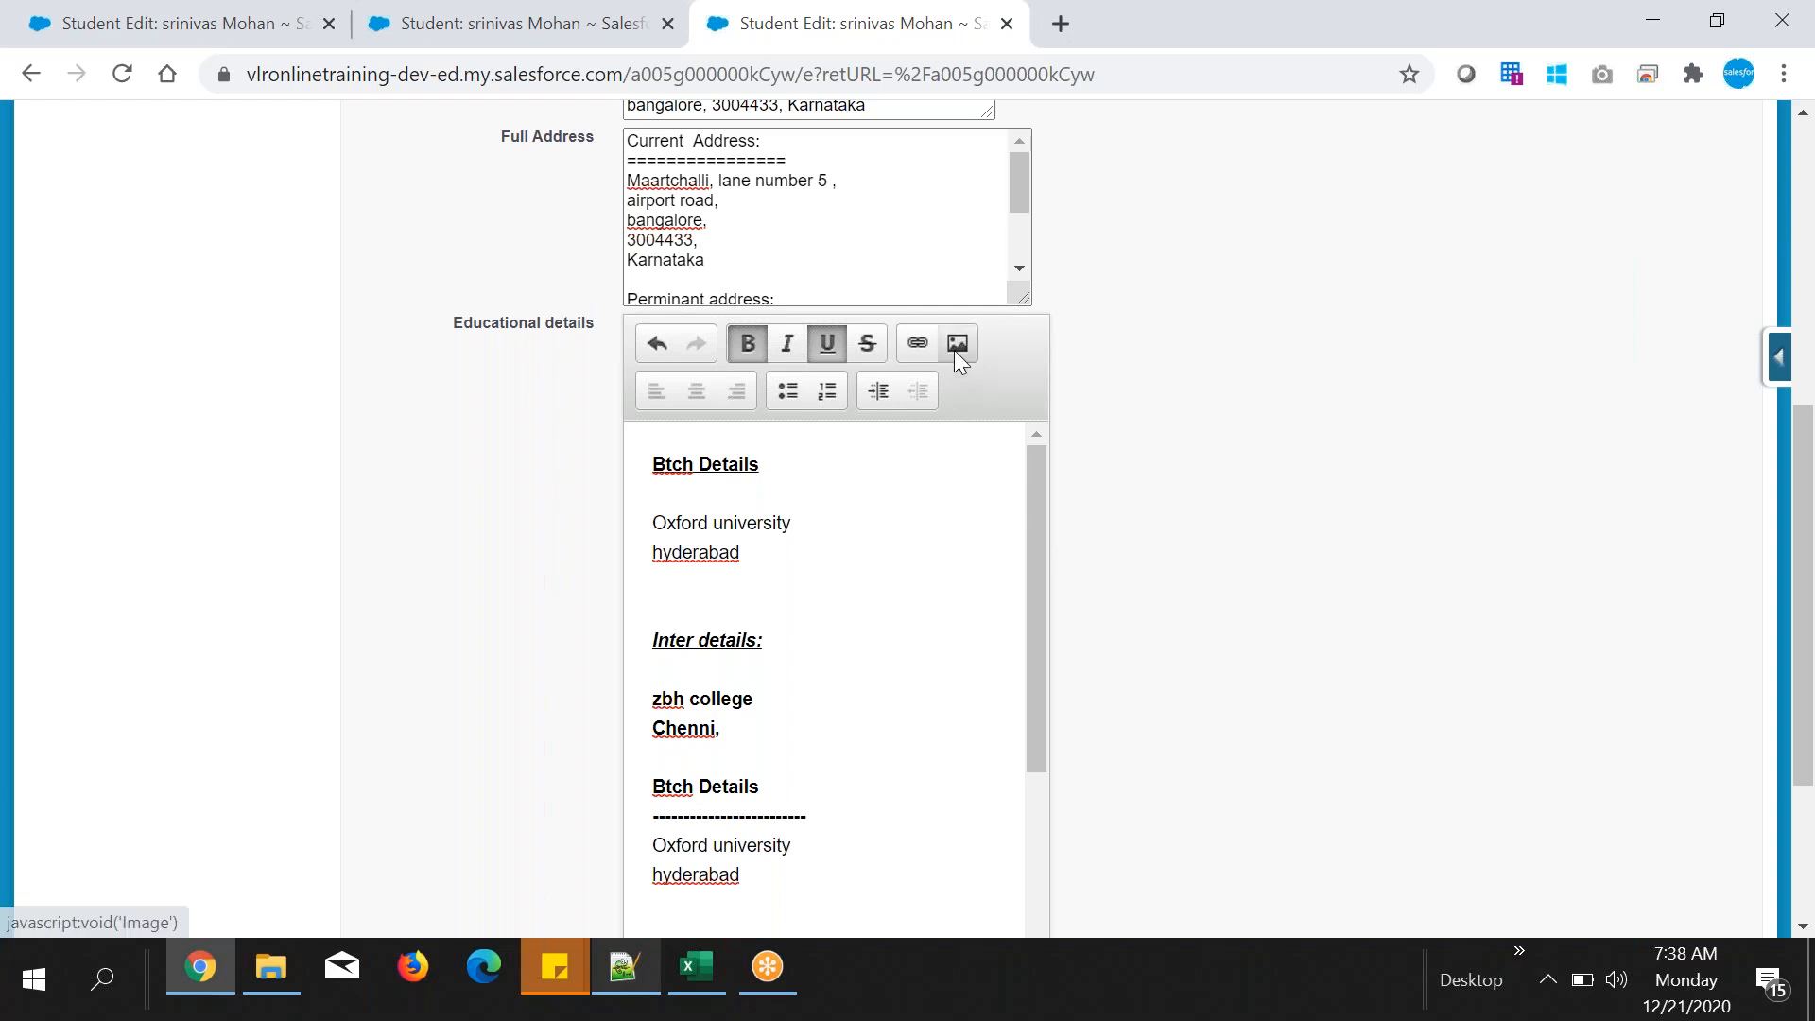
- Apply bulleted list formatting to the first Btch Details heading and the first Inter details heading, with Inter details nested one level deeper
{"action": "left_click", "coordinate": [660, 463]}
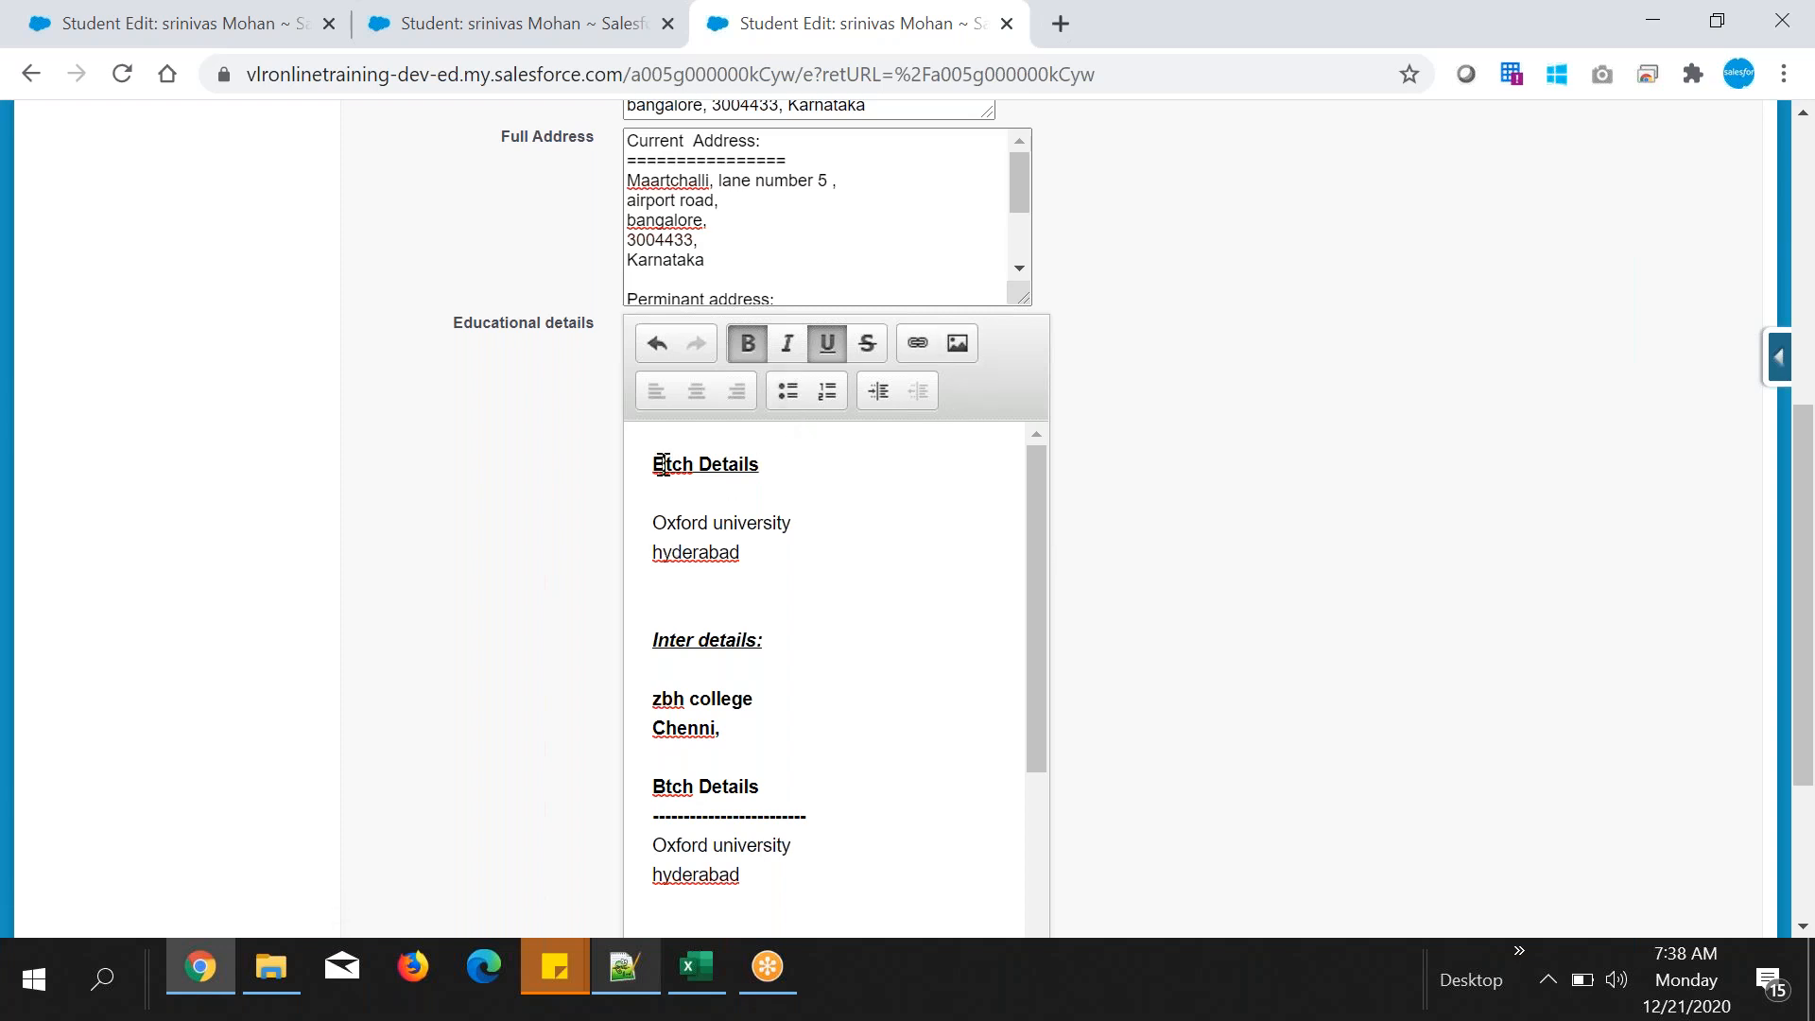
{"action": "left_click", "coordinate": [782, 395]}
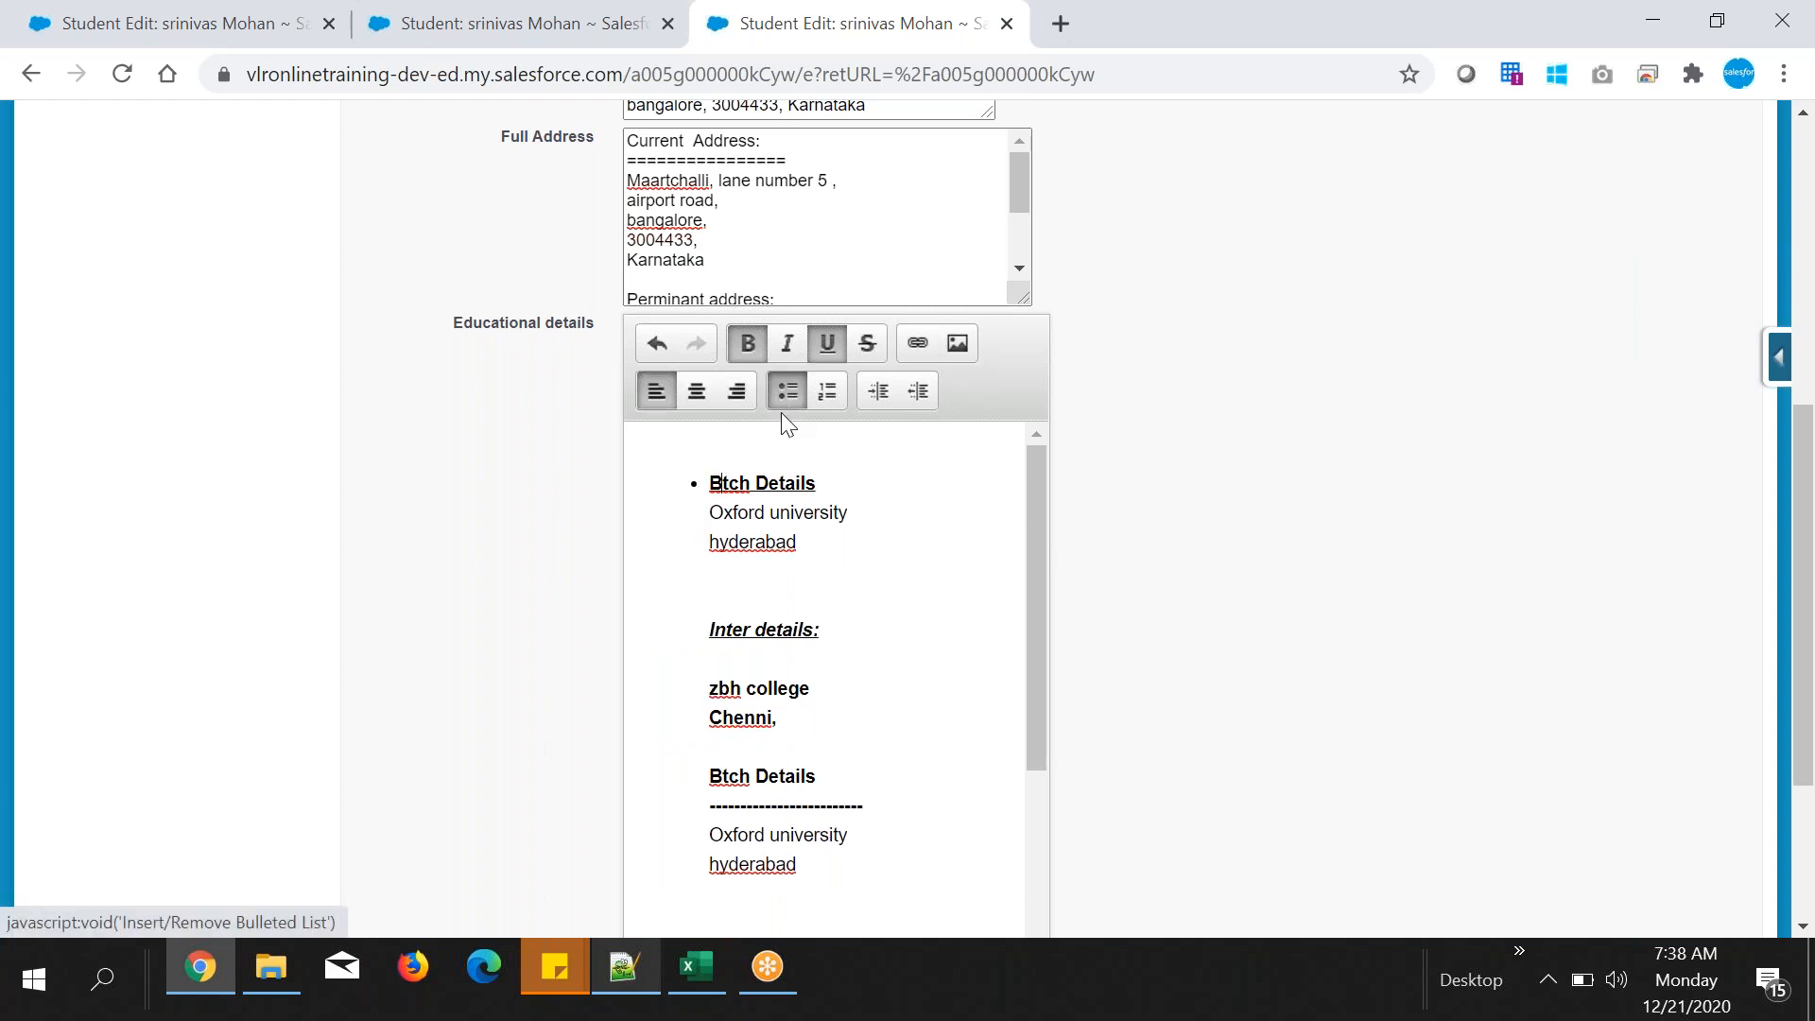
{"action": "scroll", "coordinate": [960, 587], "scroll_direction": "down", "scroll_amount": 4}
{"action": "scroll", "coordinate": [962, 586], "scroll_direction": "up", "scroll_amount": 4}
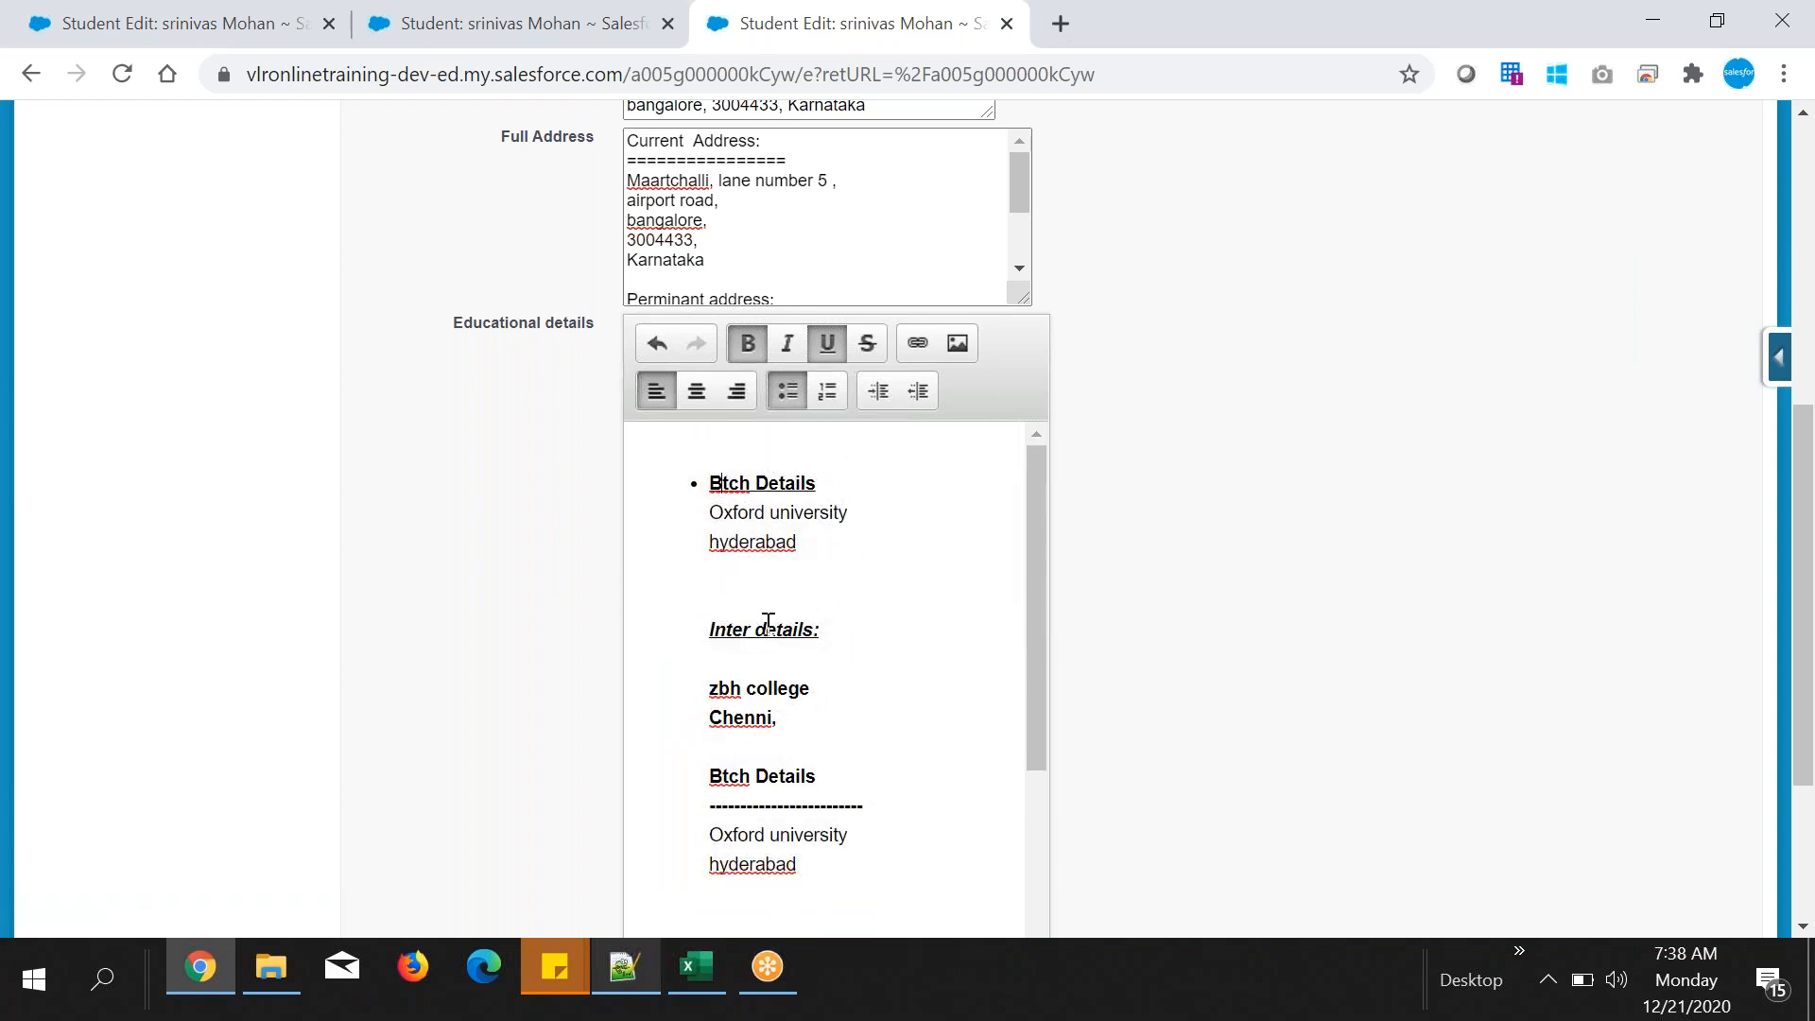
{"action": "left_click", "coordinate": [729, 626]}
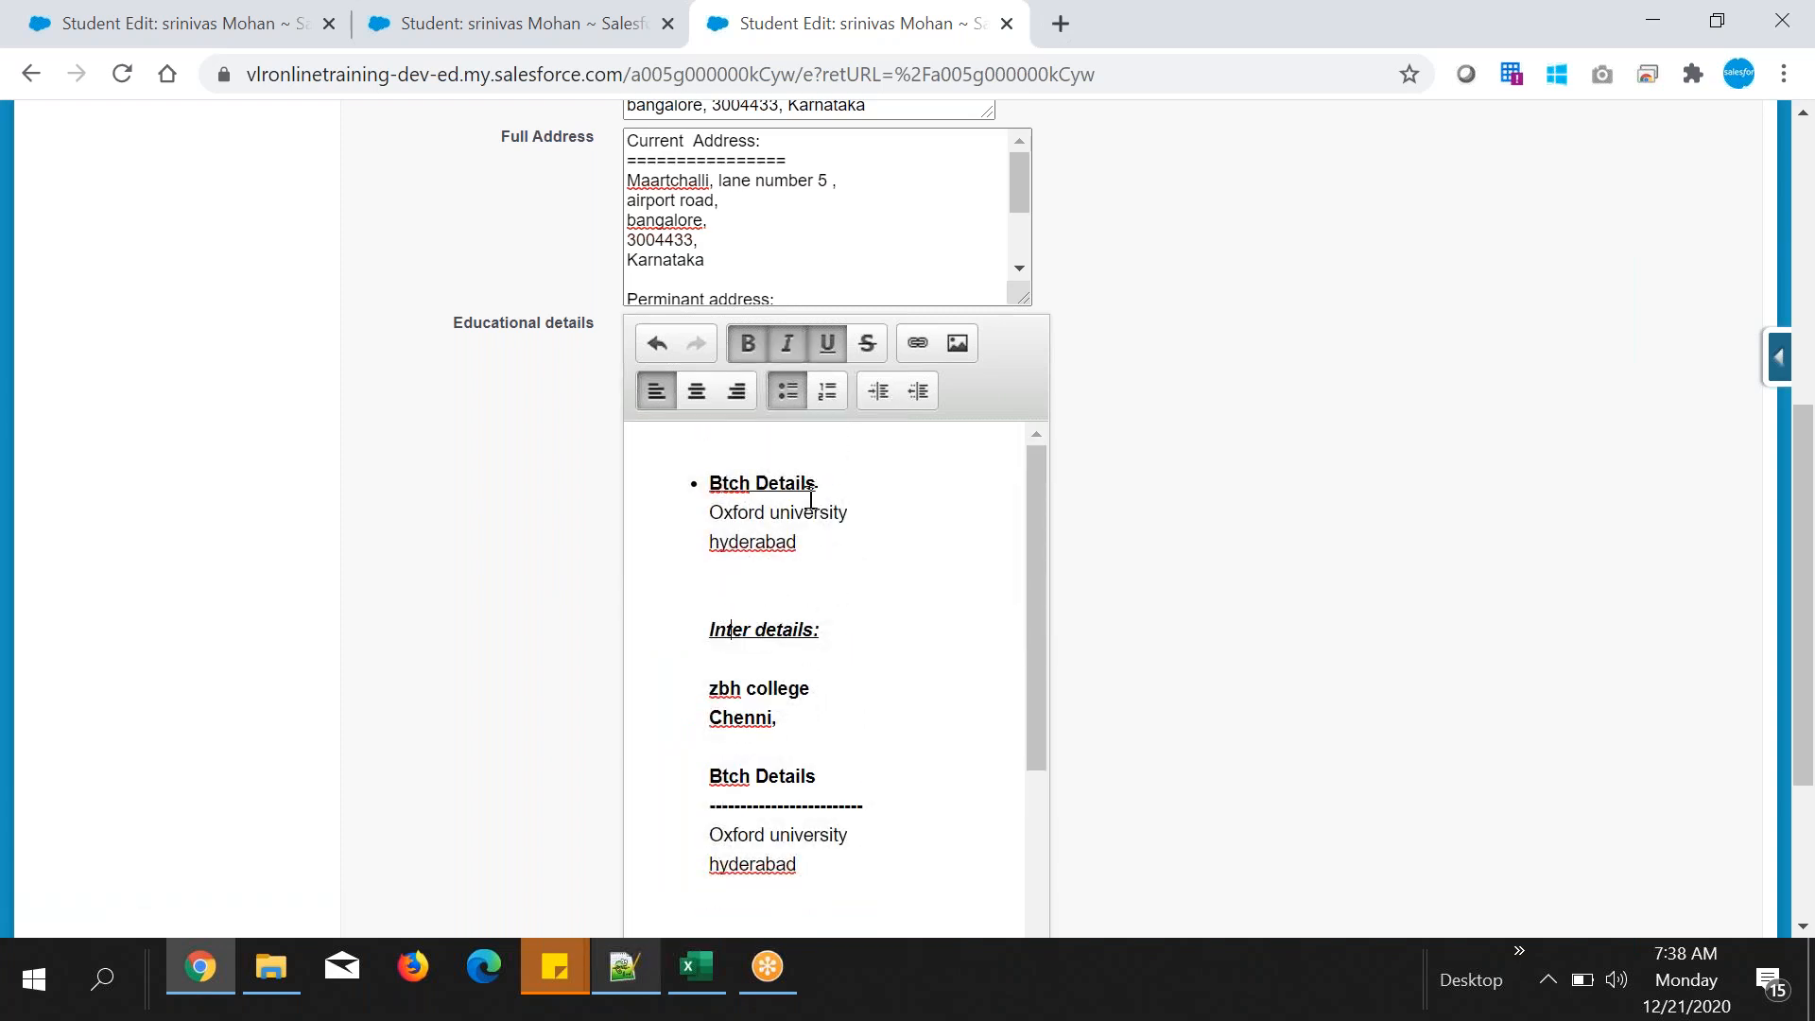
{"action": "left_click", "coordinate": [790, 395]}
{"action": "left_click", "coordinate": [791, 393]}
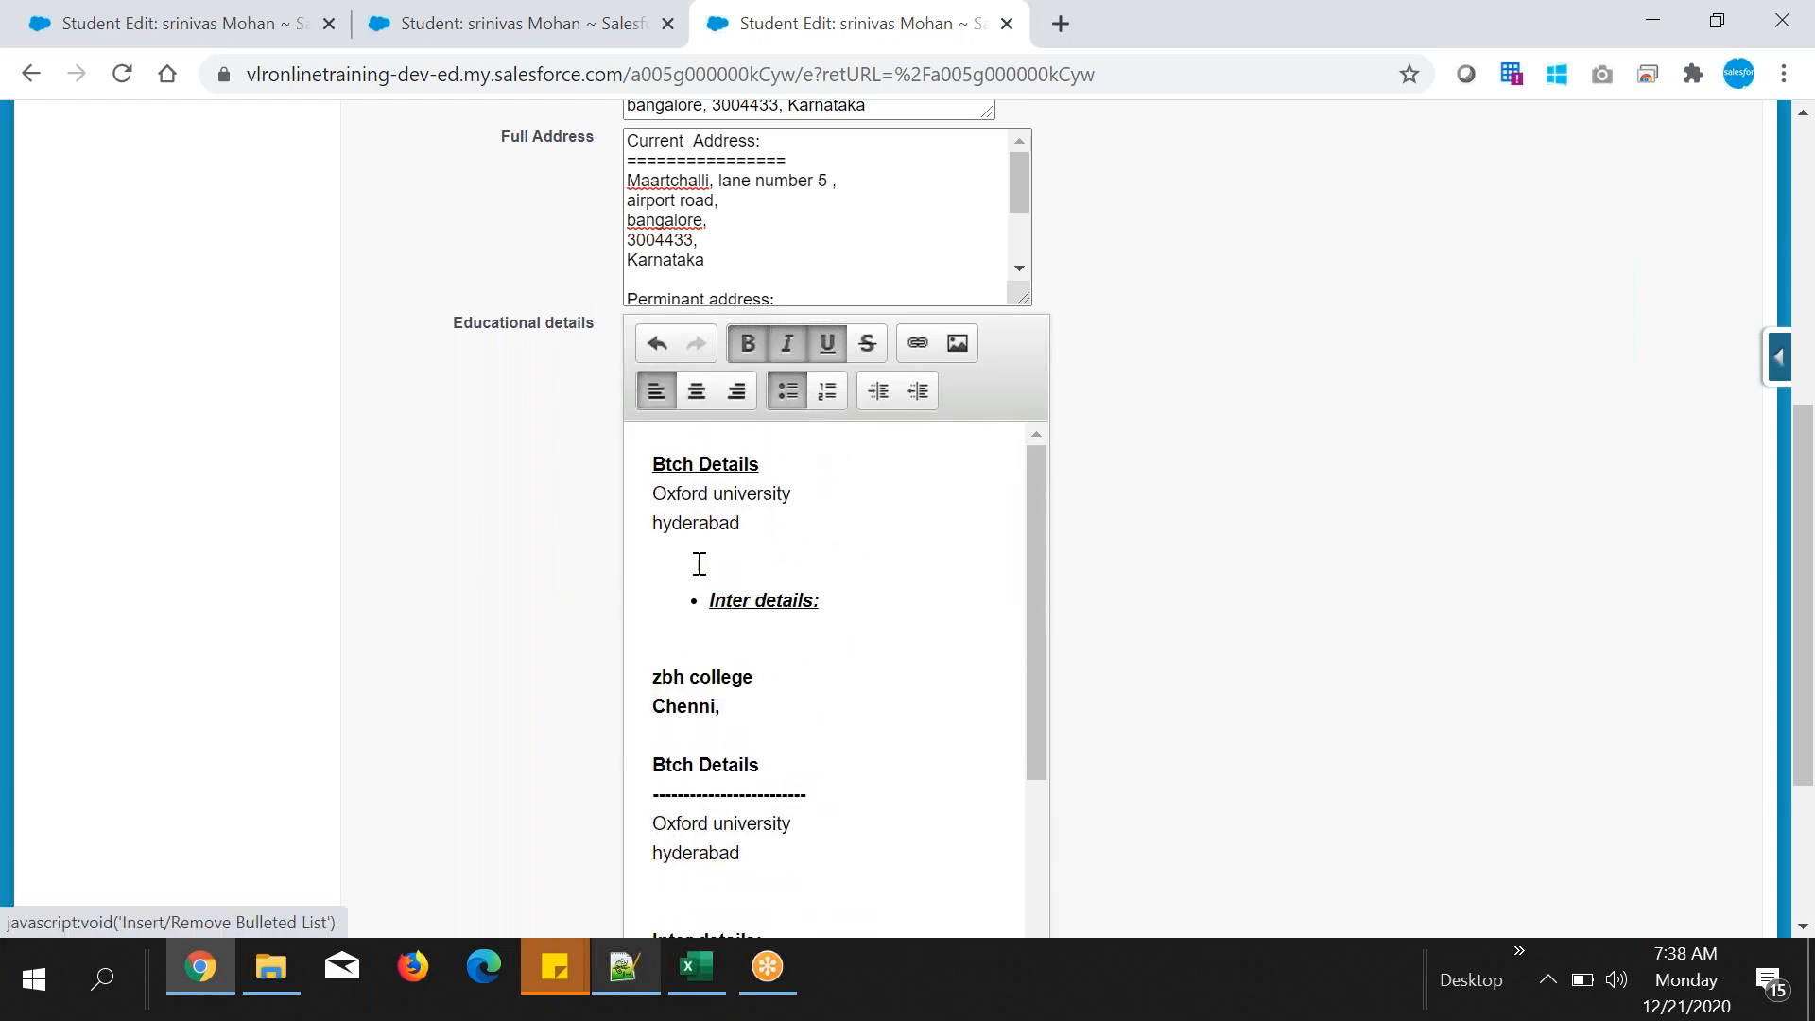
{"action": "left_click", "coordinate": [701, 467]}
{"action": "left_click", "coordinate": [787, 392]}
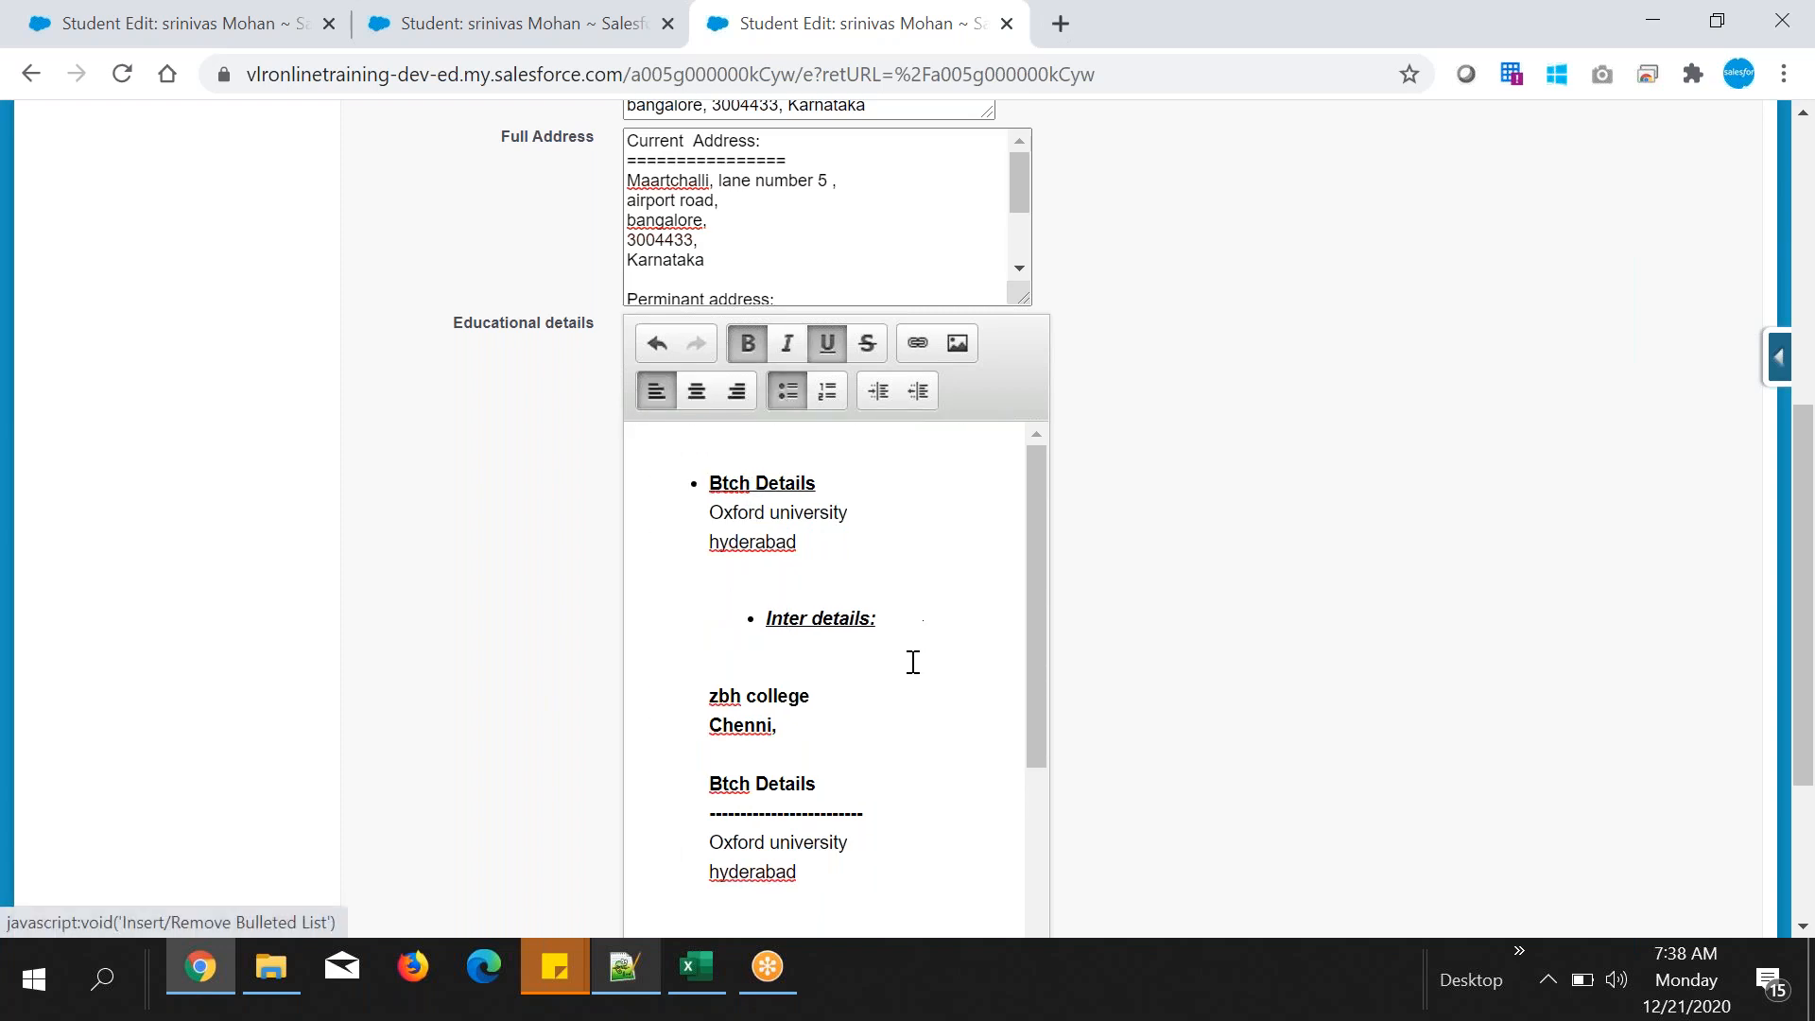
{"action": "scroll", "coordinate": [899, 661], "scroll_direction": "down", "scroll_amount": 3}
{"action": "scroll", "coordinate": [794, 674], "scroll_direction": "up", "scroll_amount": 5}
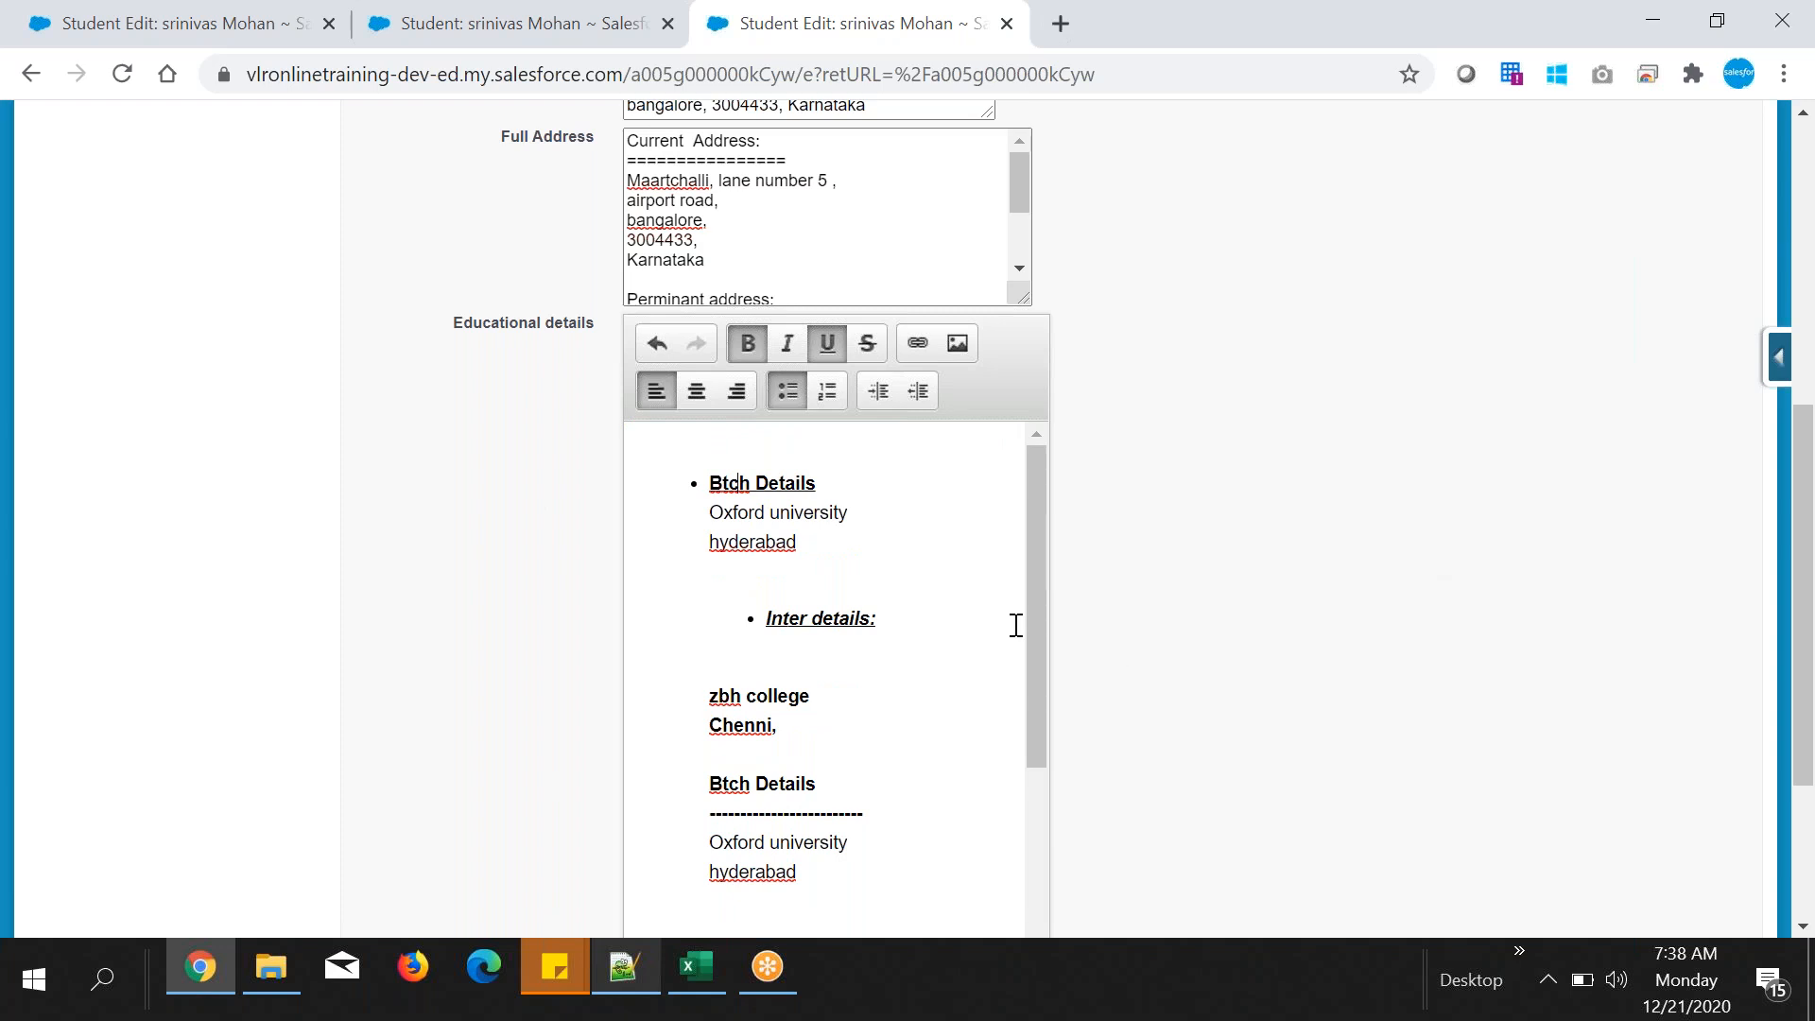
{"action": "scroll", "coordinate": [1011, 624], "scroll_direction": "down", "scroll_amount": 4}
{"action": "scroll", "coordinate": [1012, 624], "scroll_direction": "up", "scroll_amount": 4}
{"action": "scroll", "coordinate": [1217, 581], "scroll_direction": "down", "scroll_amount": 3}
{"action": "scroll", "coordinate": [1218, 581], "scroll_direction": "up", "scroll_amount": 4}
{"action": "scroll", "coordinate": [1197, 649], "scroll_direction": "down", "scroll_amount": 1}
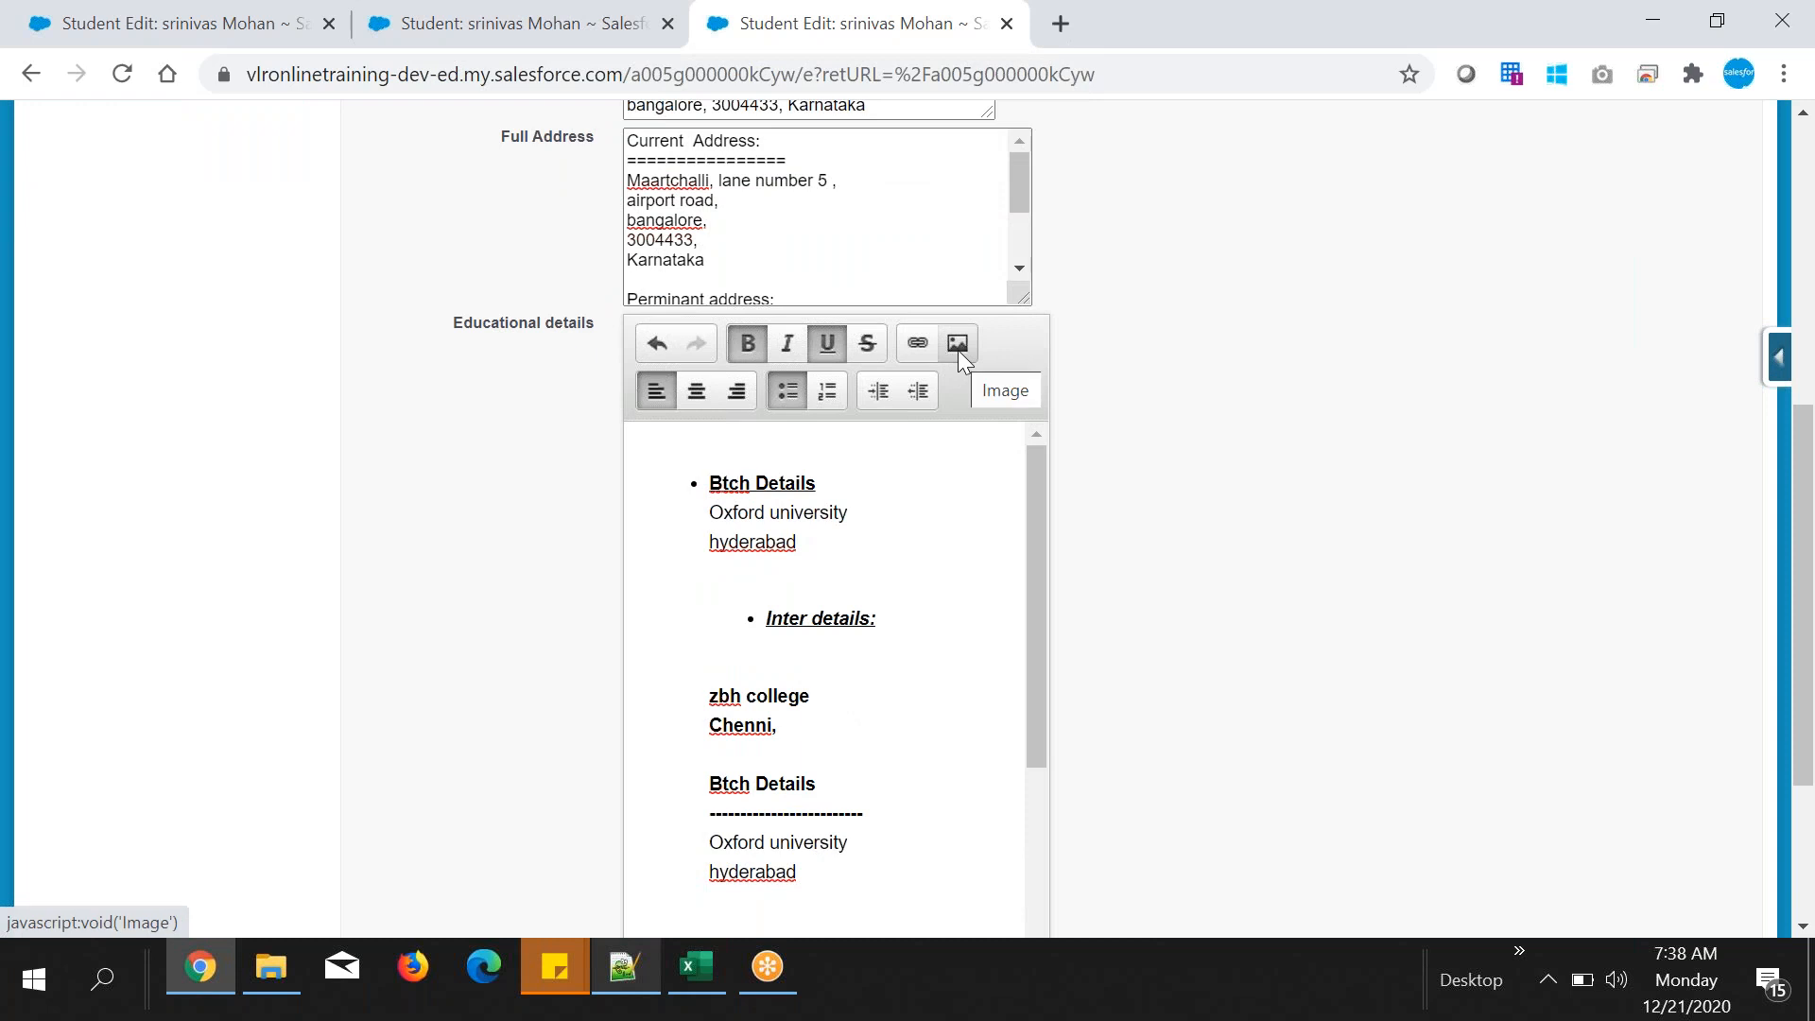
- Upload Avatar.jpg from the Salesforce Training folder and insert it inside the first Btch Details heading, without a description
{"action": "left_click", "coordinate": [957, 346]}
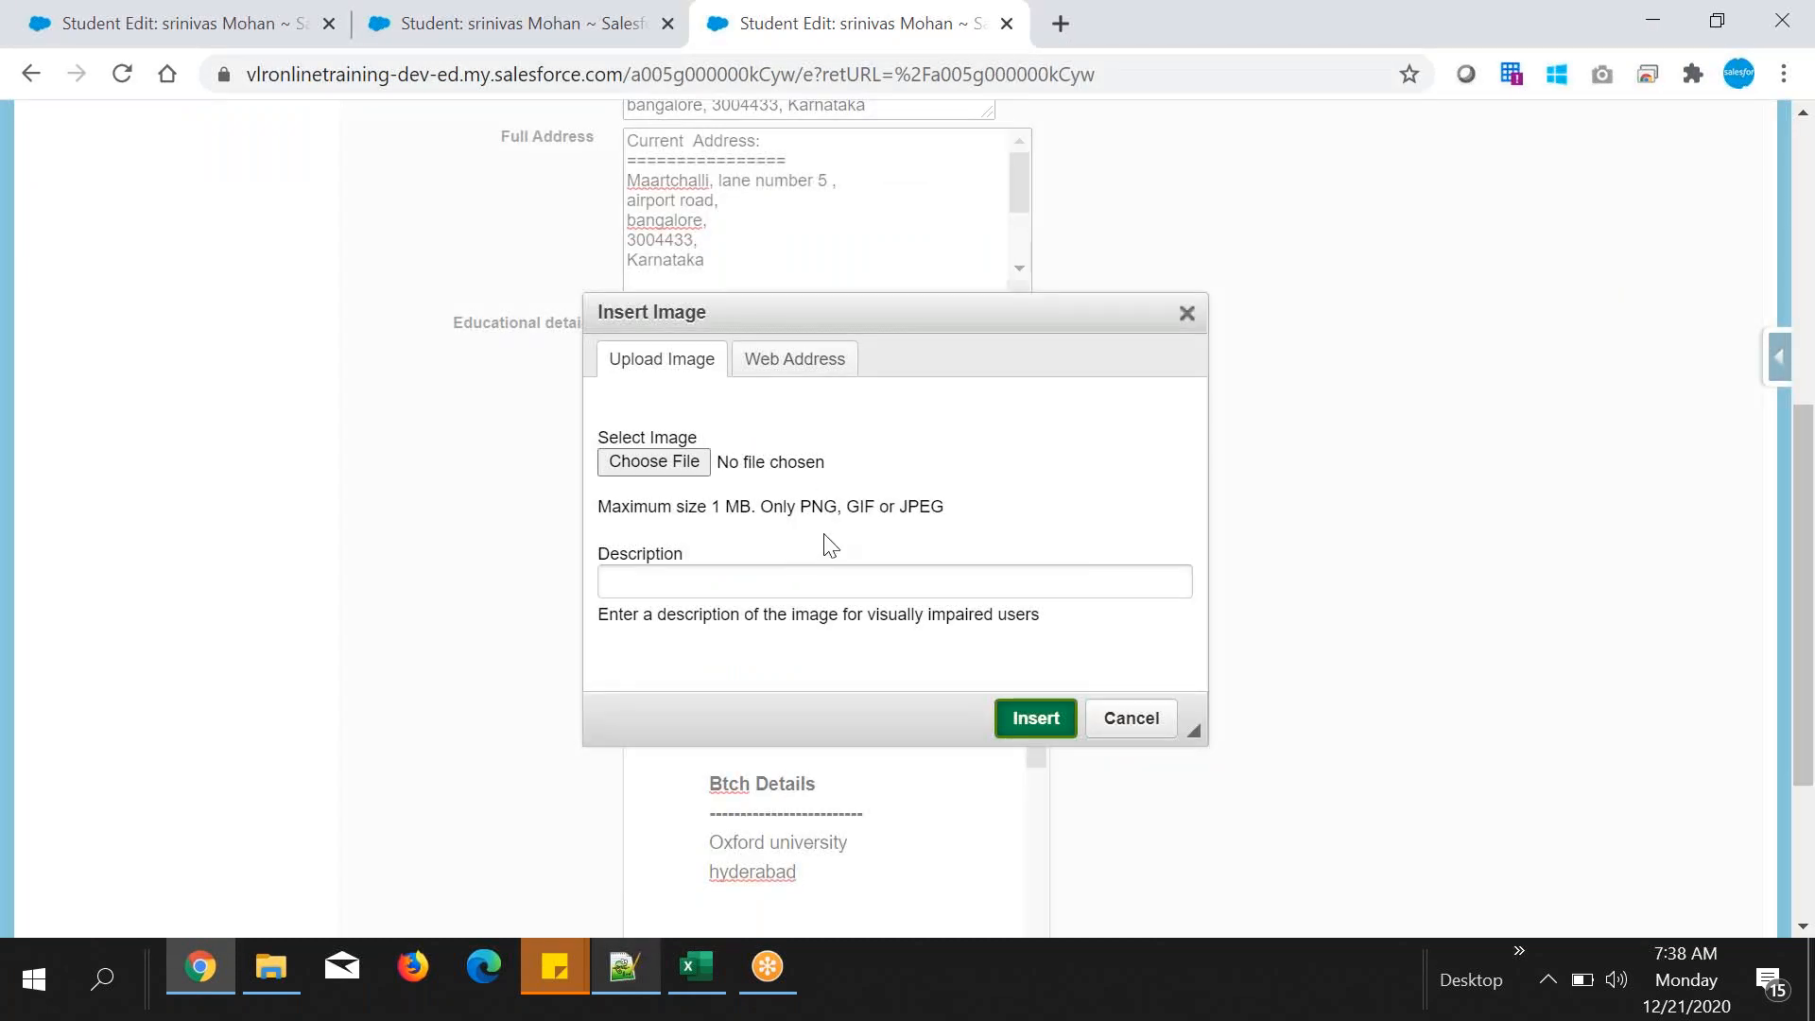
{"action": "left_click_drag", "start_coordinate": [771, 507], "coordinate": [944, 507]}
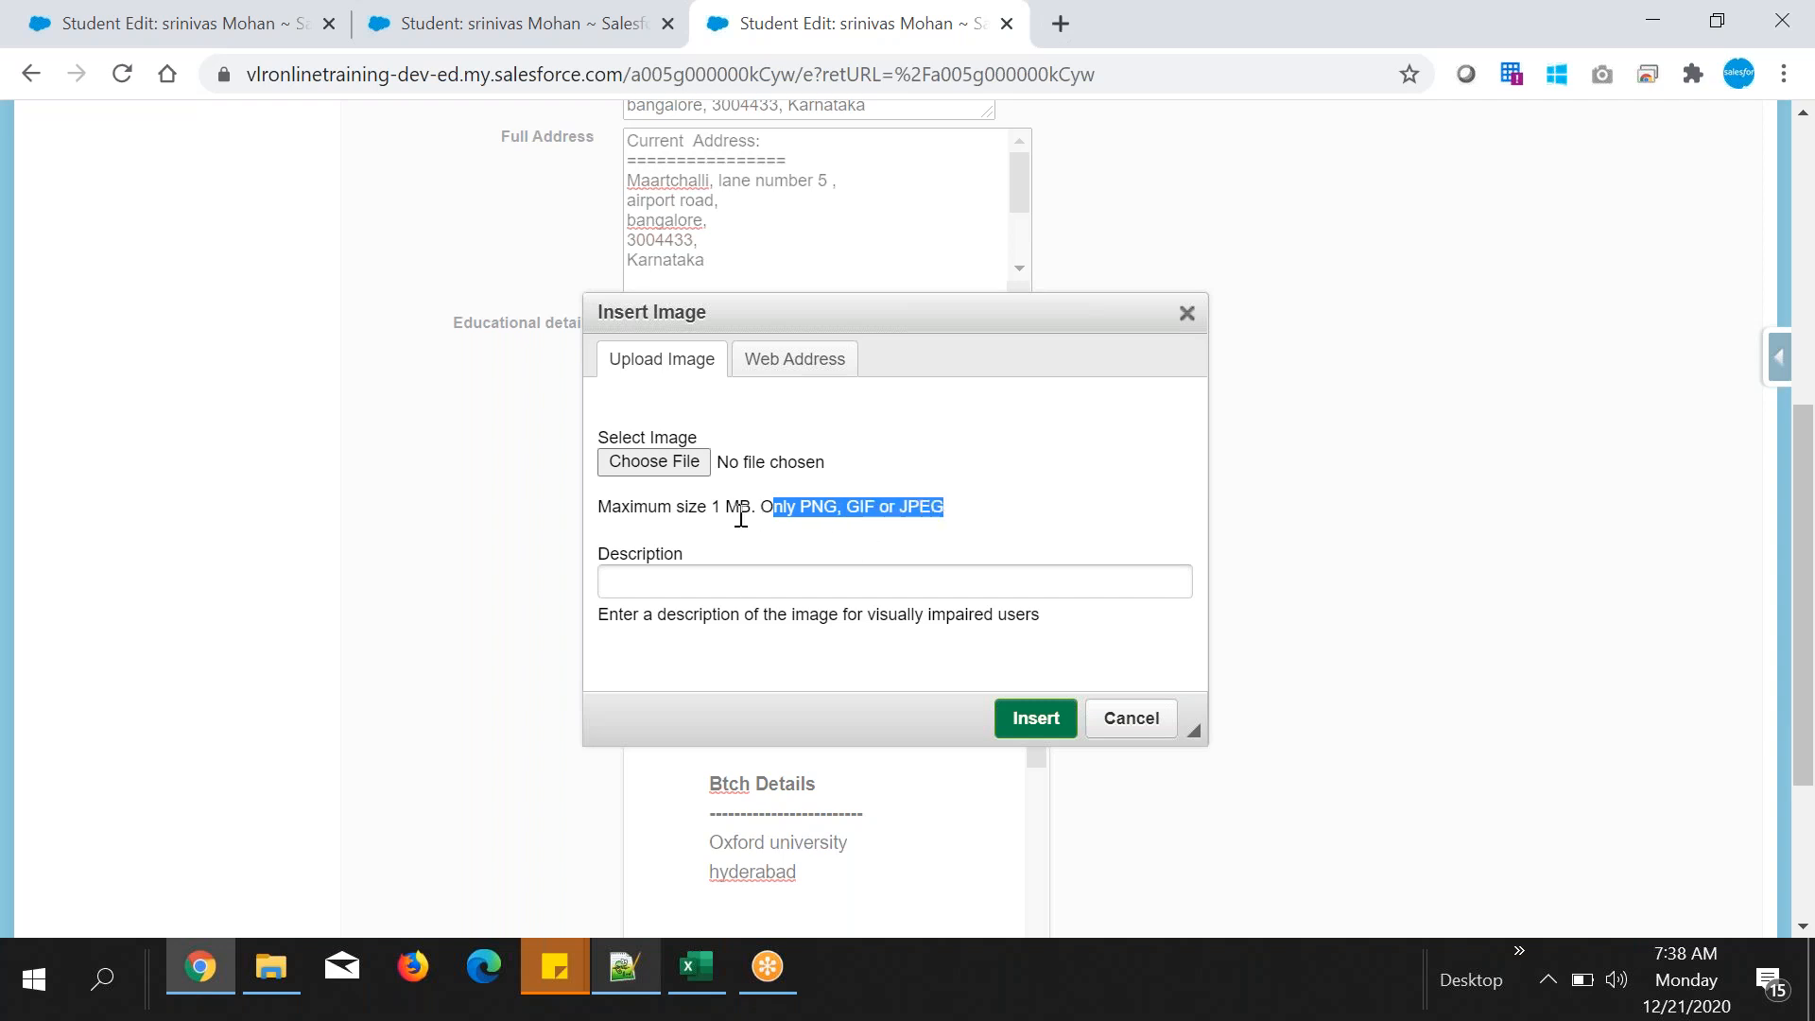
{"action": "left_click_drag", "start_coordinate": [716, 502], "coordinate": [748, 506]}
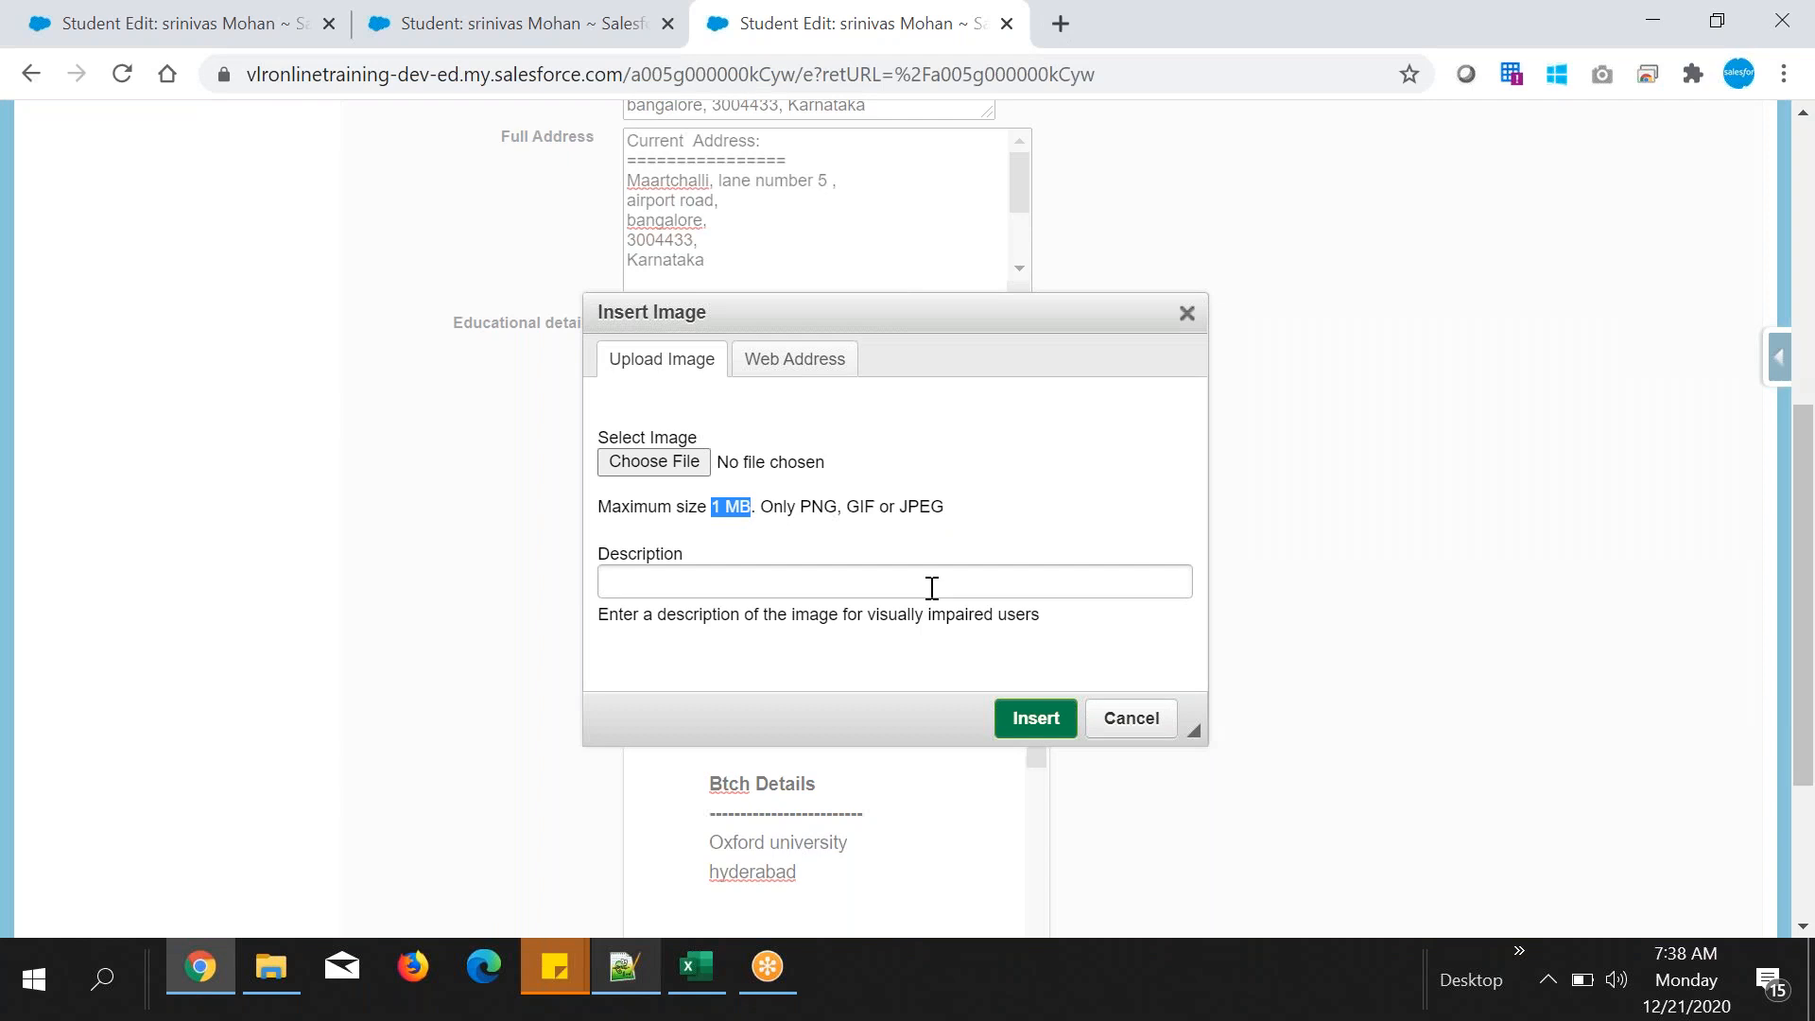
{"action": "left_click", "coordinate": [770, 360]}
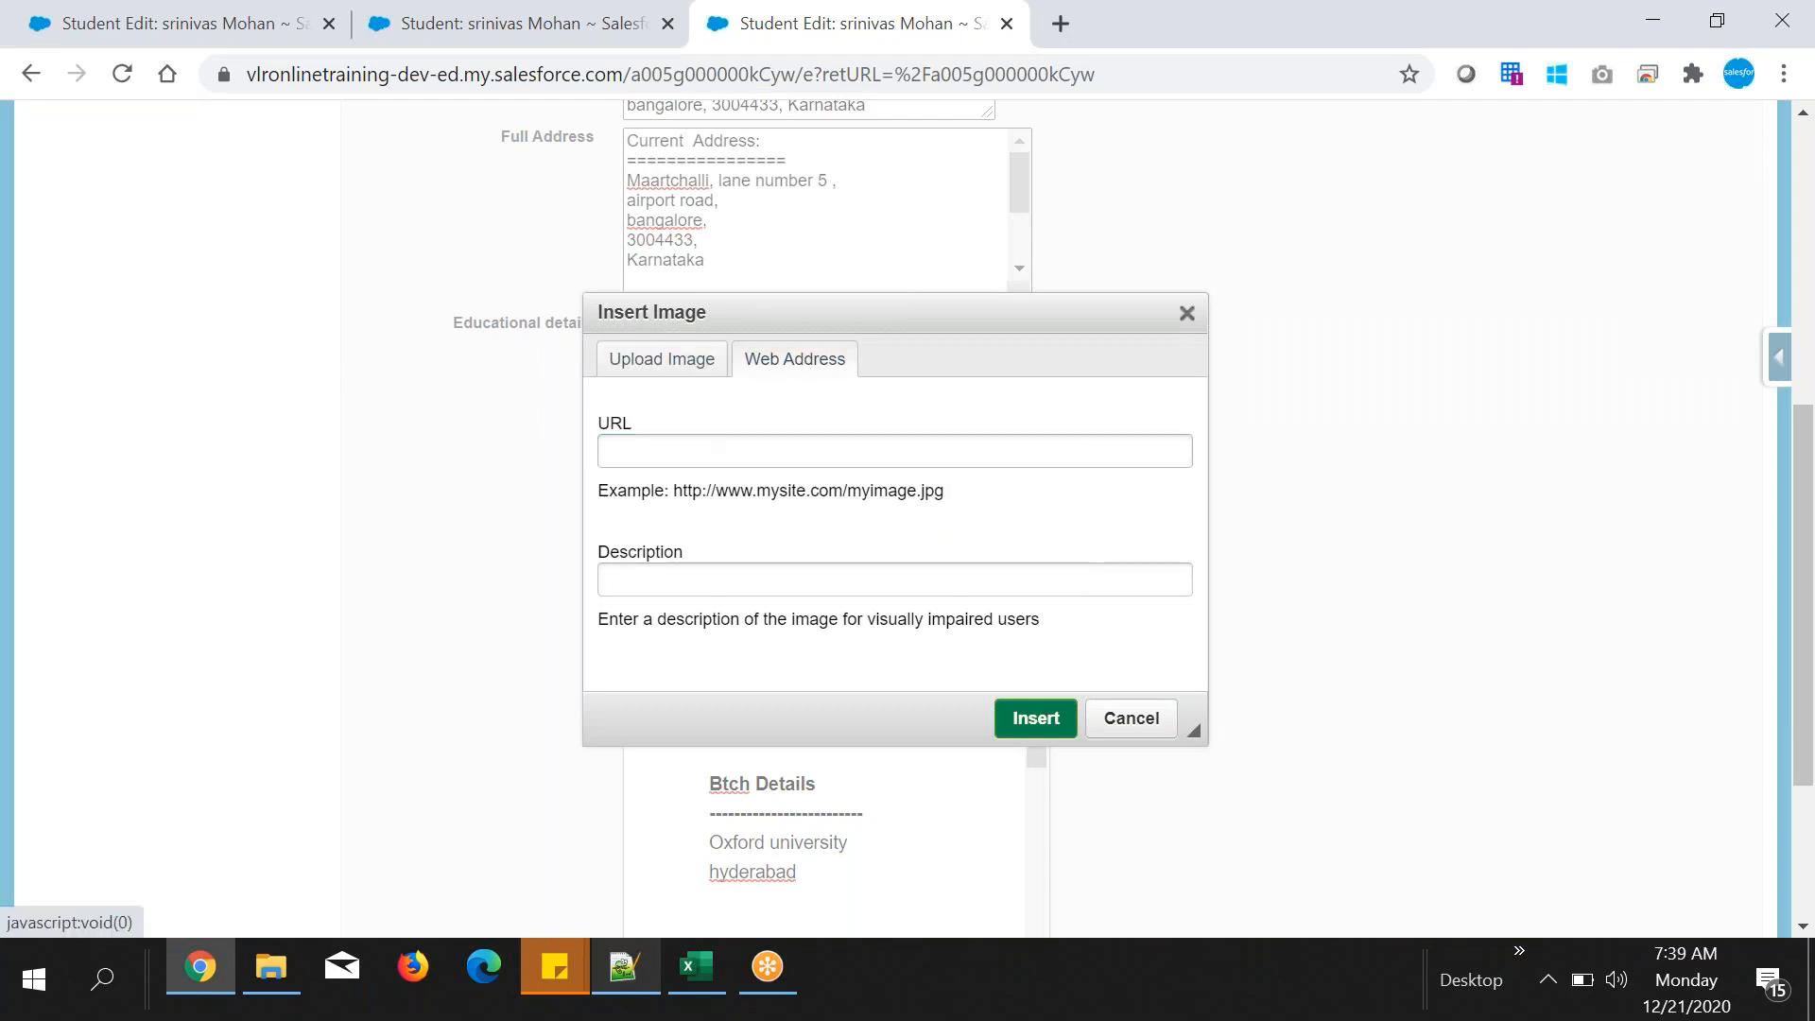
{"action": "left_click", "coordinate": [662, 359]}
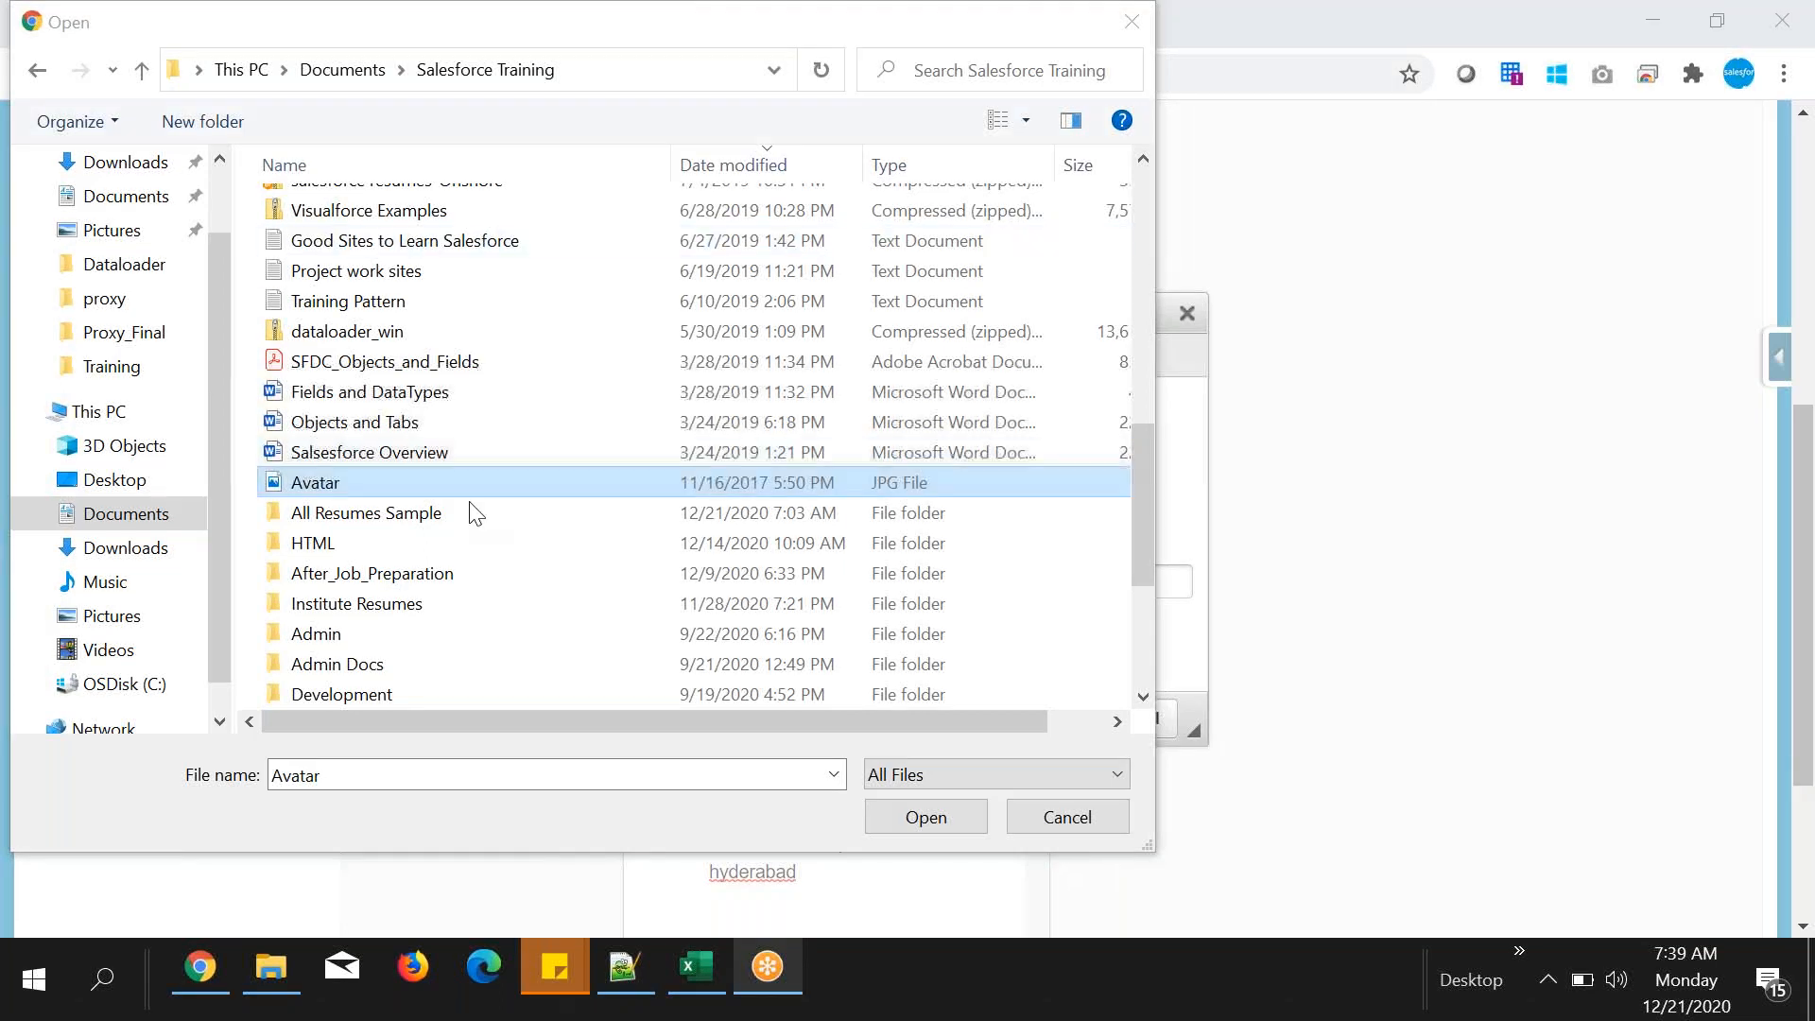
{"action": "left_click", "coordinate": [412, 469]}
{"action": "double_click", "coordinate": [412, 480]}
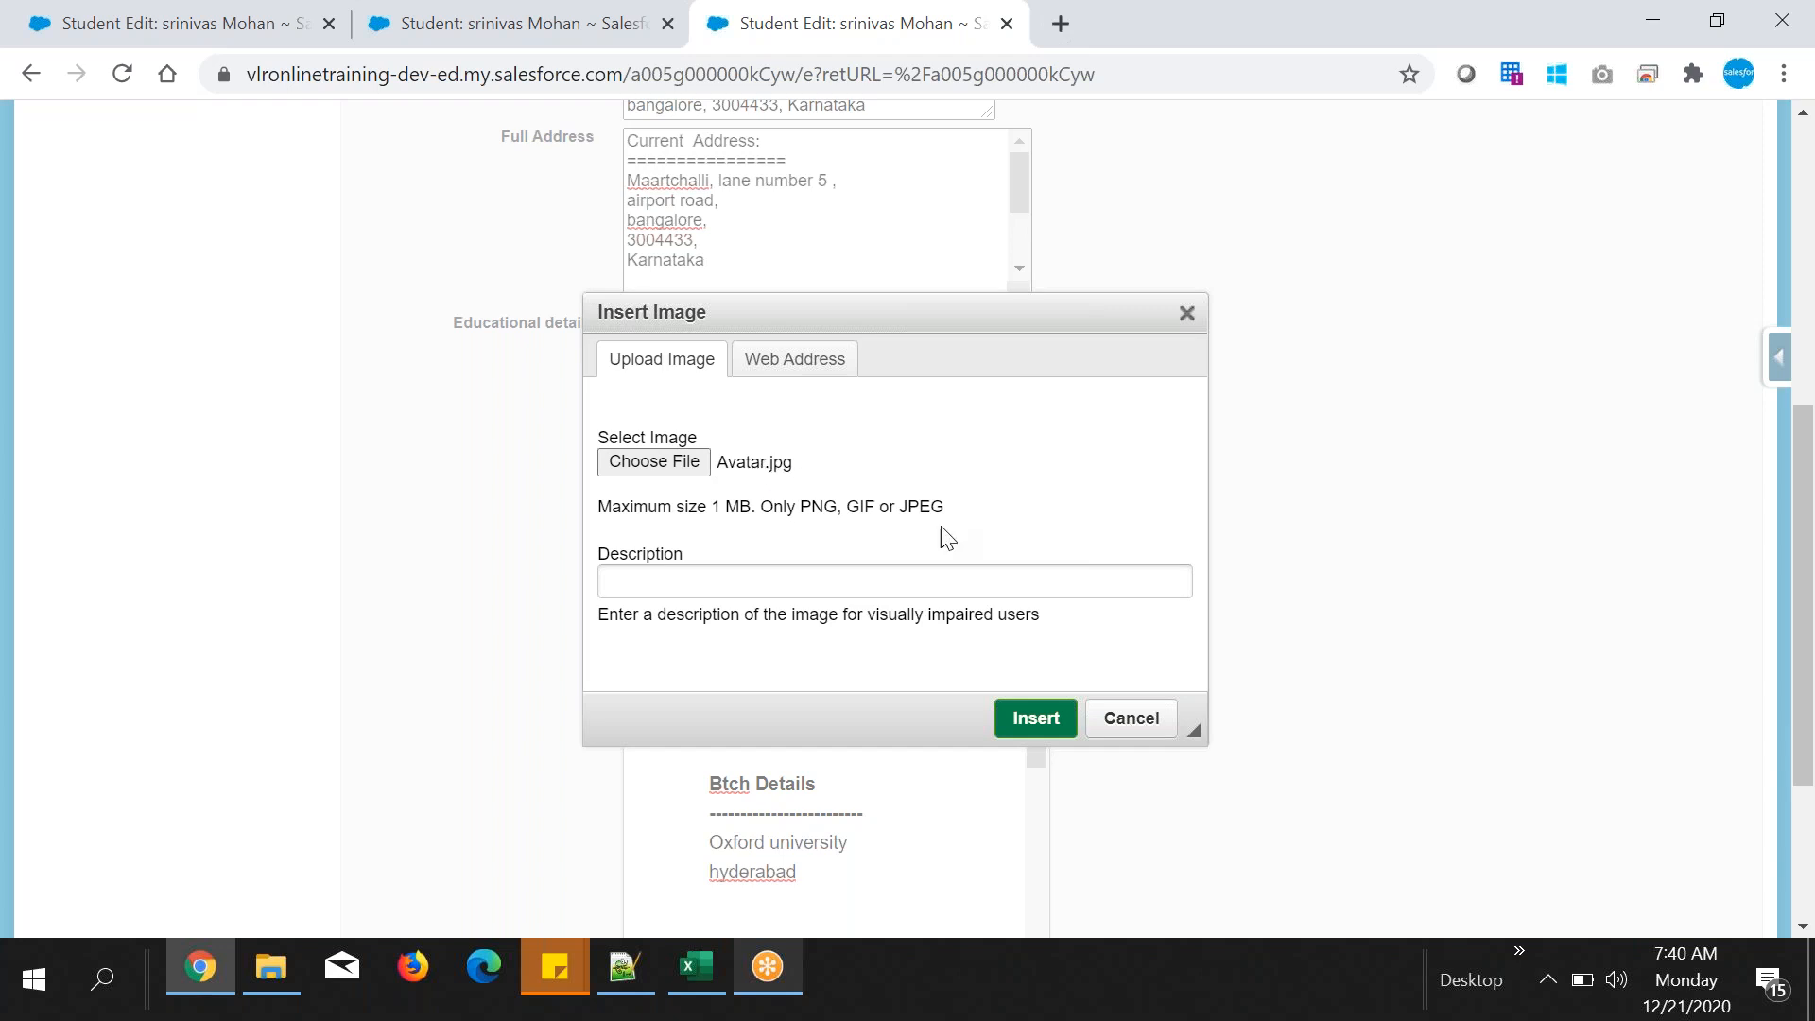
{"action": "left_click", "coordinate": [1021, 704]}
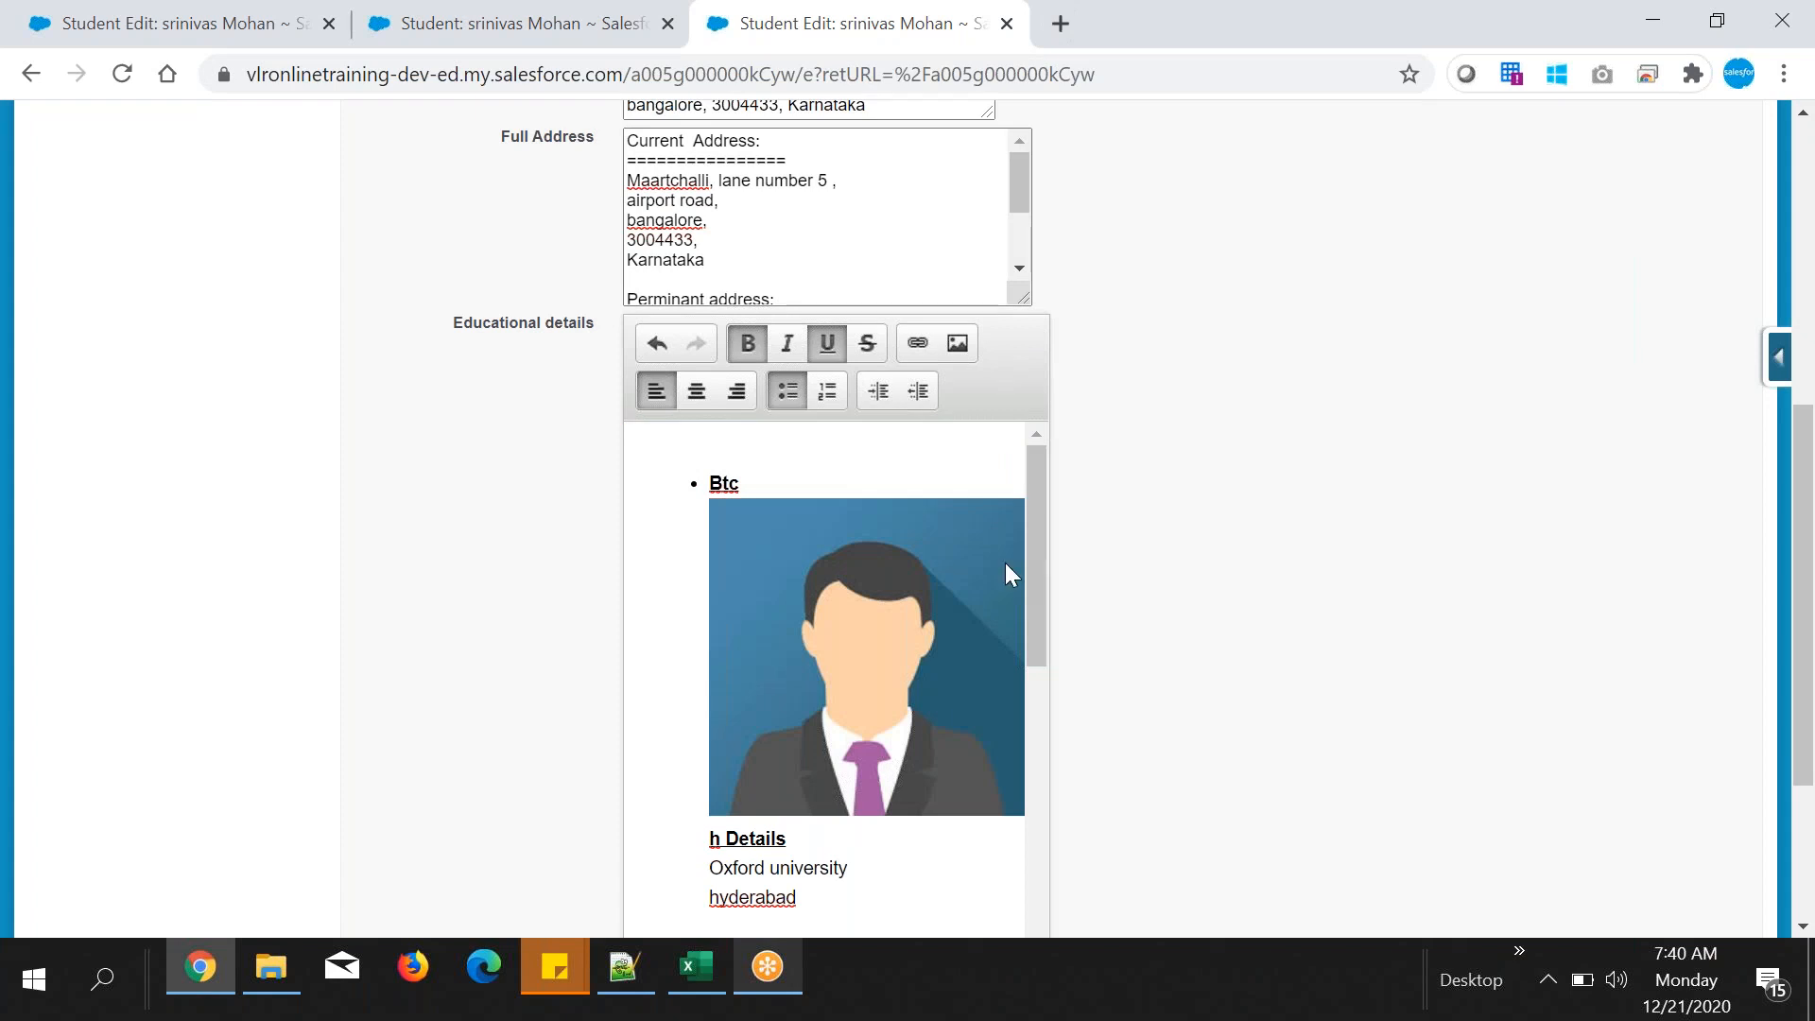
- Examine the inserted avatar image and the surrounding content in the Educational details field
{"action": "scroll", "coordinate": [1000, 565], "scroll_direction": "down", "scroll_amount": 1}
{"action": "scroll", "coordinate": [994, 565], "scroll_direction": "down", "scroll_amount": 1}
{"action": "scroll", "coordinate": [837, 557], "scroll_direction": "up", "scroll_amount": 2}
{"action": "left_click", "coordinate": [836, 561]}
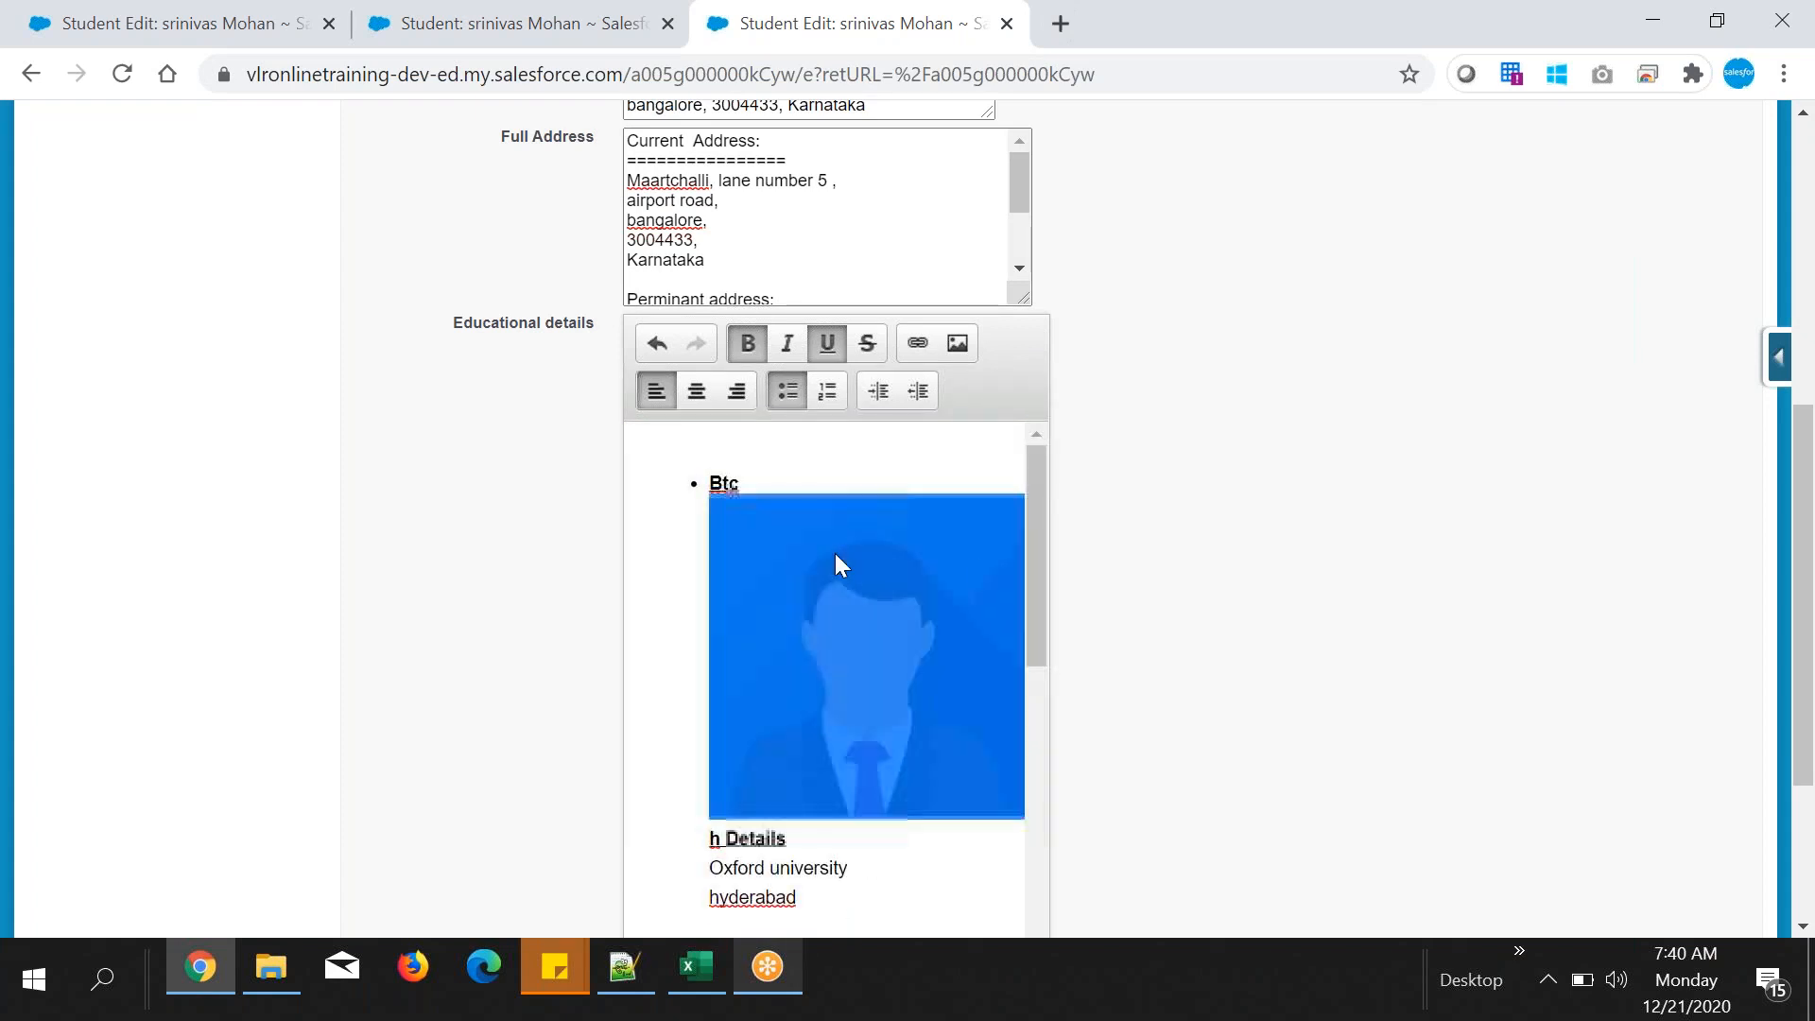
{"action": "left_click", "coordinate": [896, 458]}
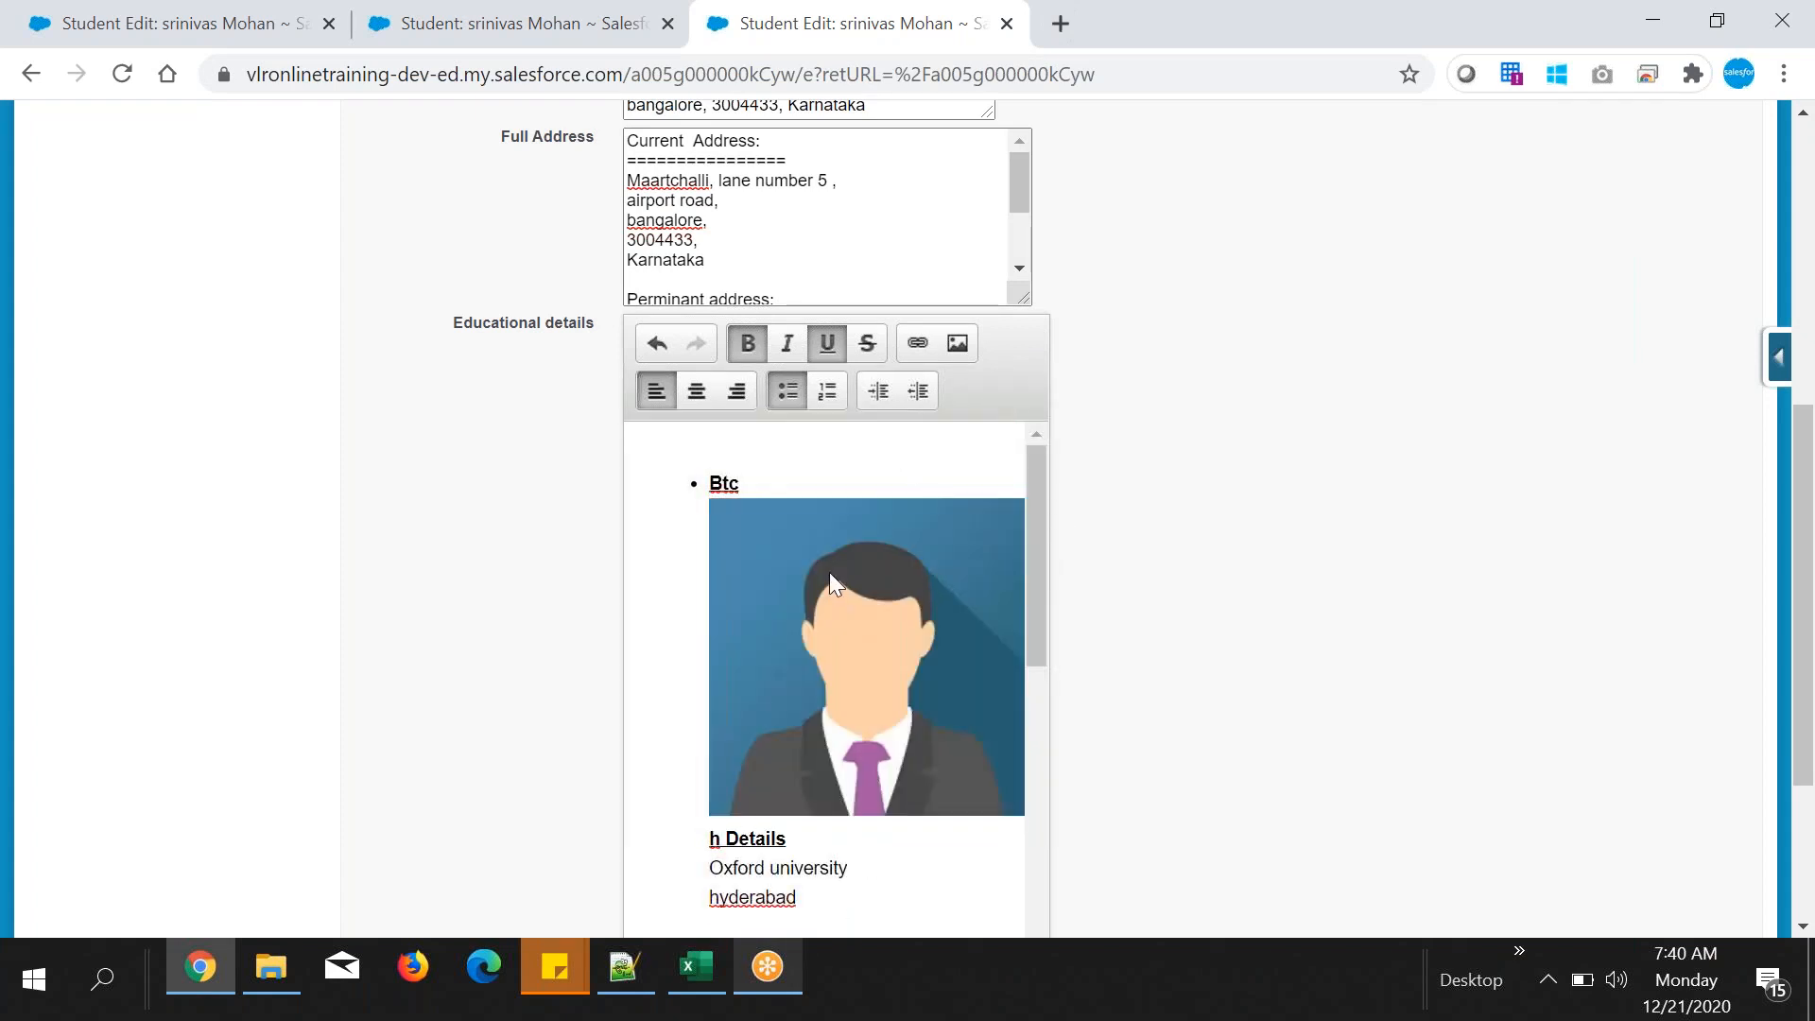
{"action": "scroll", "coordinate": [830, 571], "scroll_direction": "down", "scroll_amount": 3}
{"action": "scroll", "coordinate": [1382, 474], "scroll_direction": "up", "scroll_amount": 5}
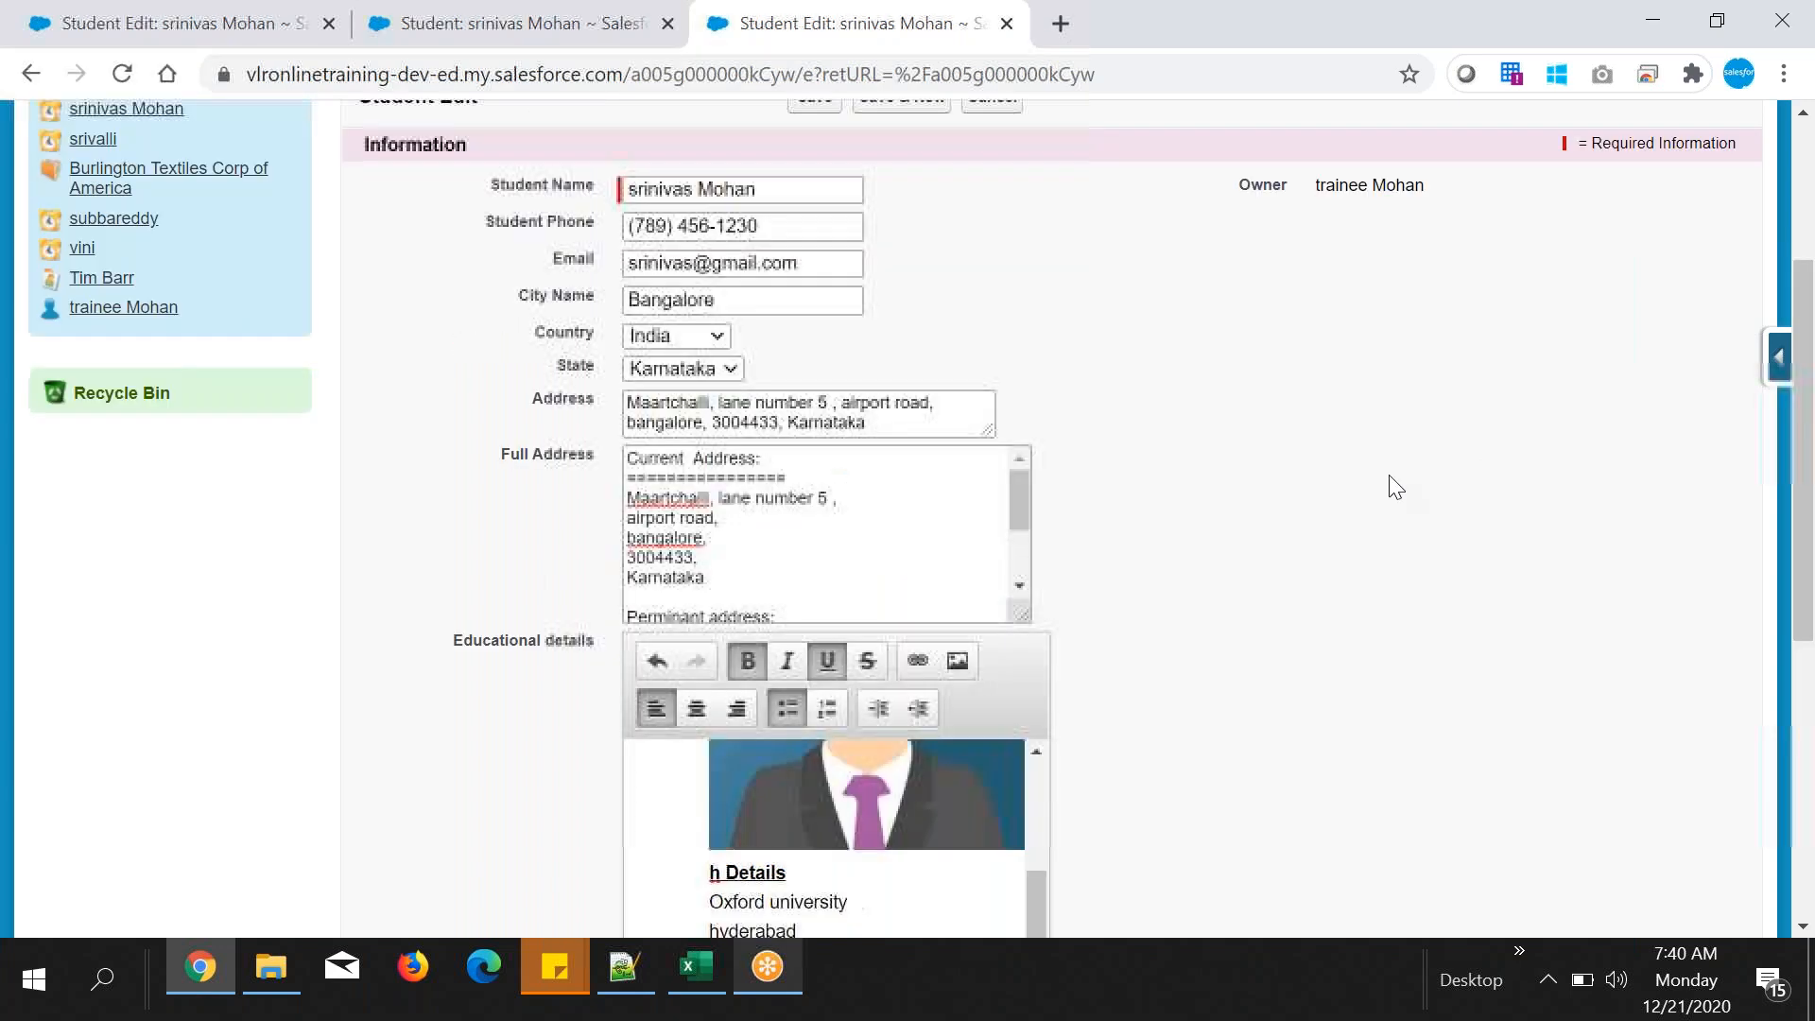
{"action": "scroll", "coordinate": [1392, 471], "scroll_direction": "down", "scroll_amount": 6}
{"action": "scroll", "coordinate": [1069, 595], "scroll_direction": "up", "scroll_amount": 2}
{"action": "scroll", "coordinate": [834, 547], "scroll_direction": "up", "scroll_amount": 3}
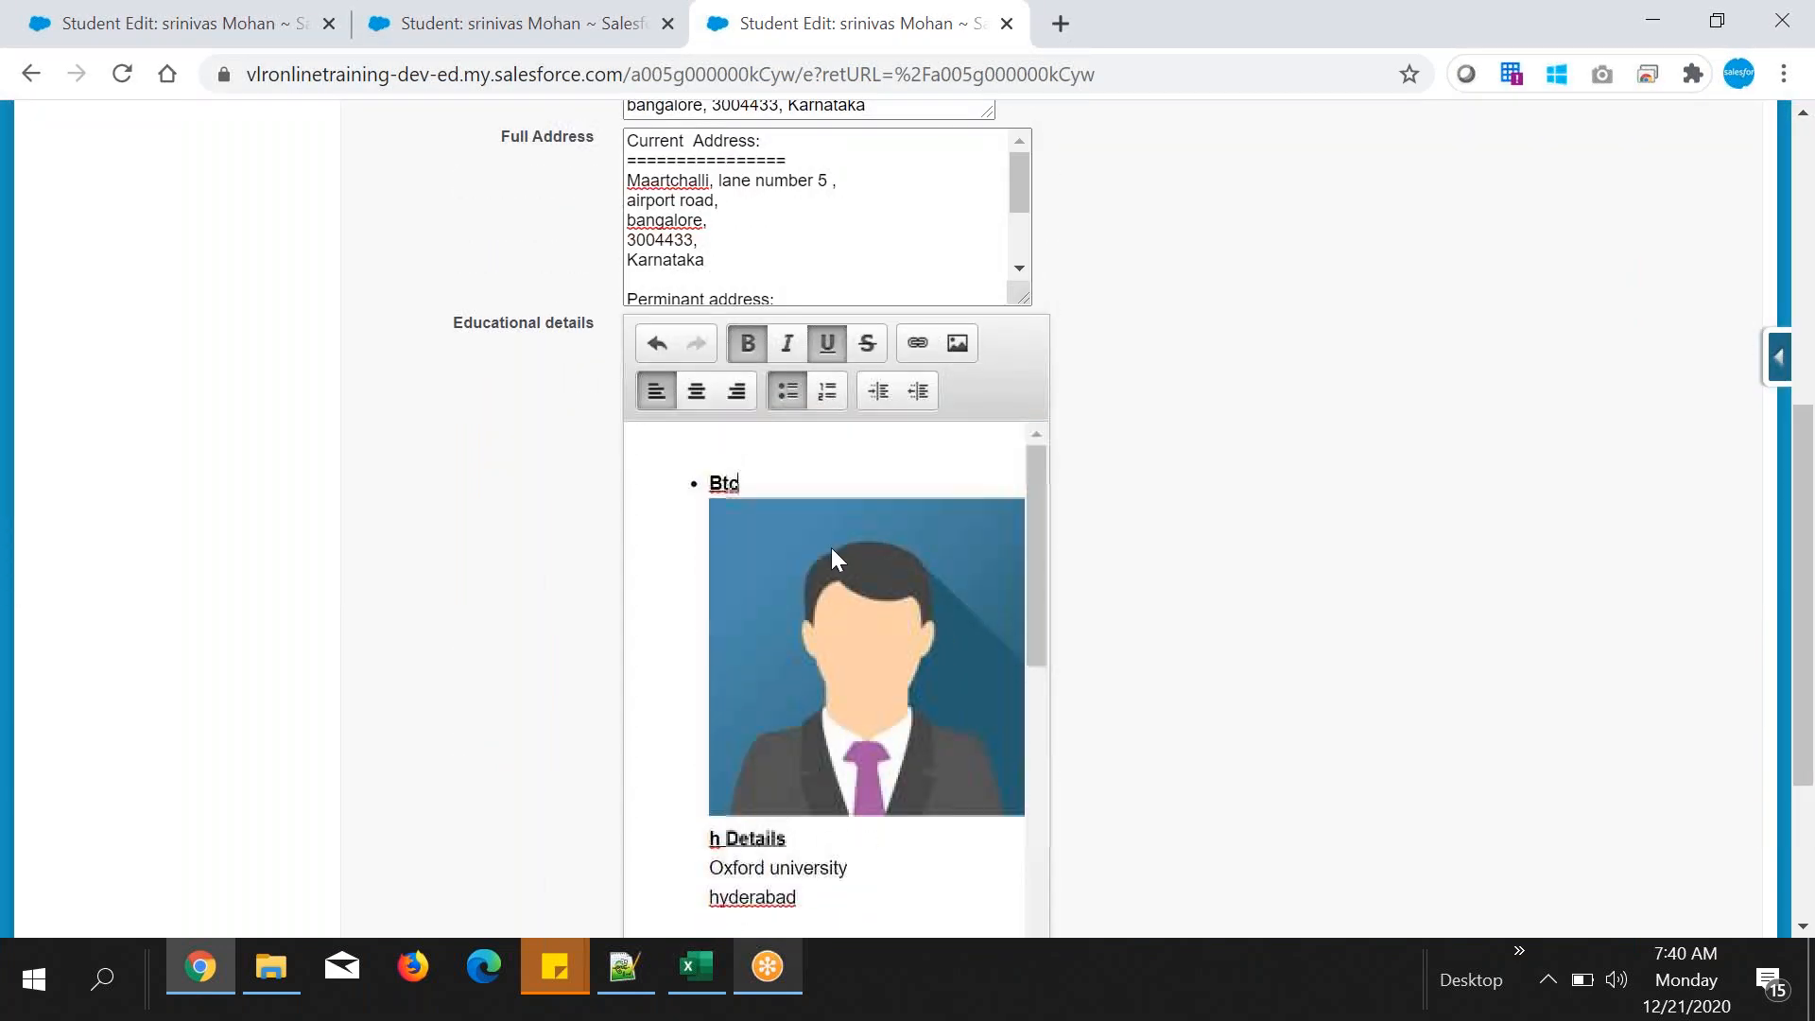
- Save the student record and review the formatted Educational details with the avatar image on its detail page
{"action": "scroll", "coordinate": [1213, 525], "scroll_direction": "down", "scroll_amount": 4}
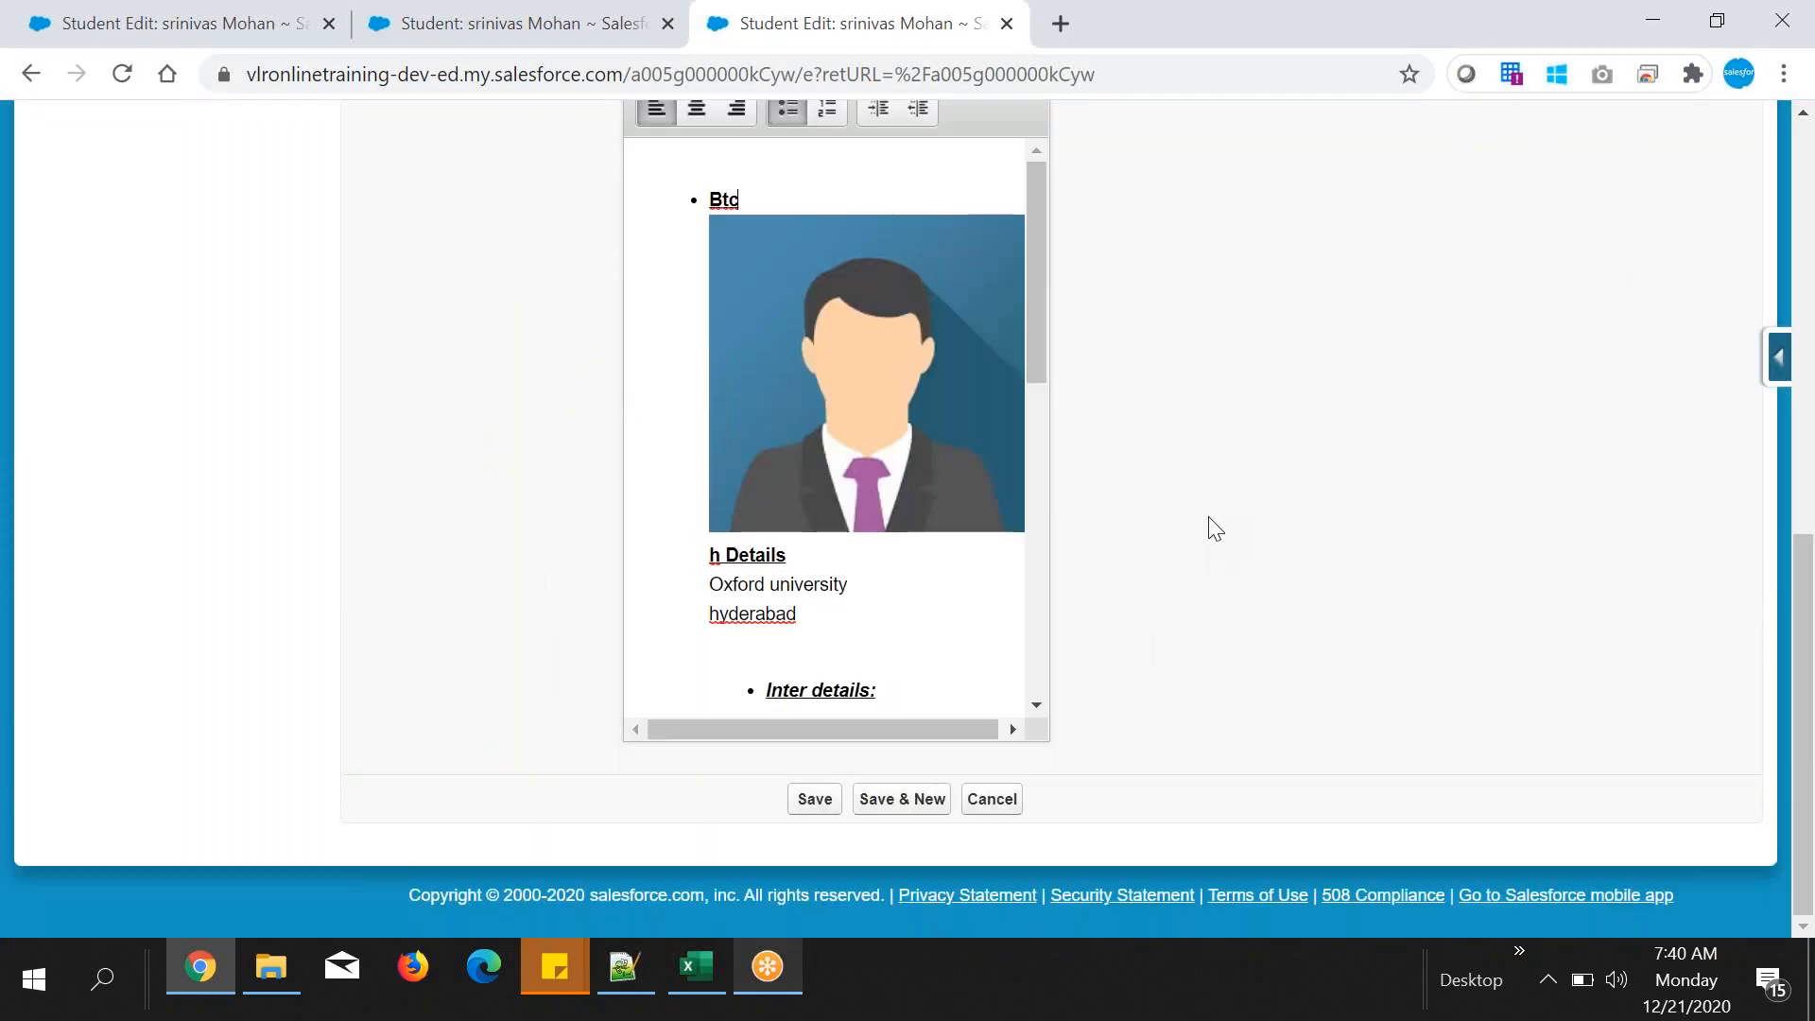
{"action": "scroll", "coordinate": [1021, 550], "scroll_direction": "down", "scroll_amount": 5}
{"action": "scroll", "coordinate": [1021, 549], "scroll_direction": "up", "scroll_amount": 5}
{"action": "scroll", "coordinate": [1171, 522], "scroll_direction": "up", "scroll_amount": 3}
{"action": "scroll", "coordinate": [1431, 526], "scroll_direction": "up", "scroll_amount": 2}
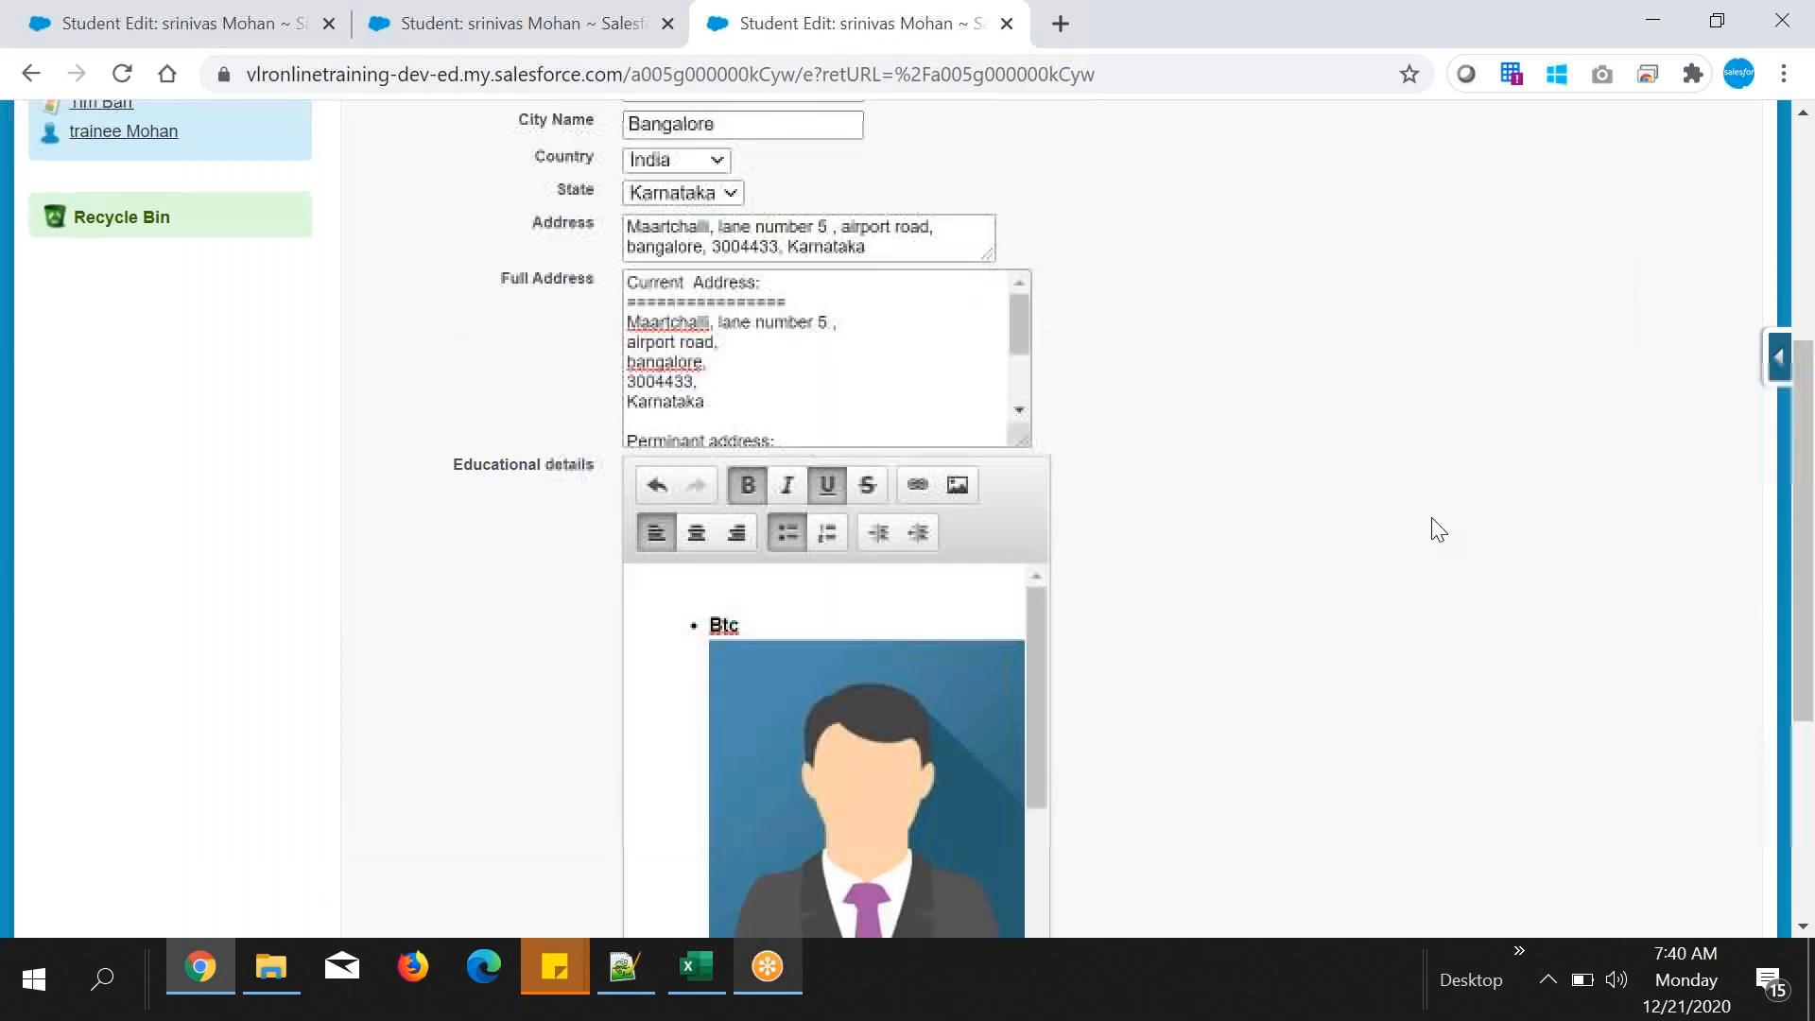
{"action": "scroll", "coordinate": [1430, 527], "scroll_direction": "down", "scroll_amount": 5}
{"action": "left_click", "coordinate": [806, 801]}
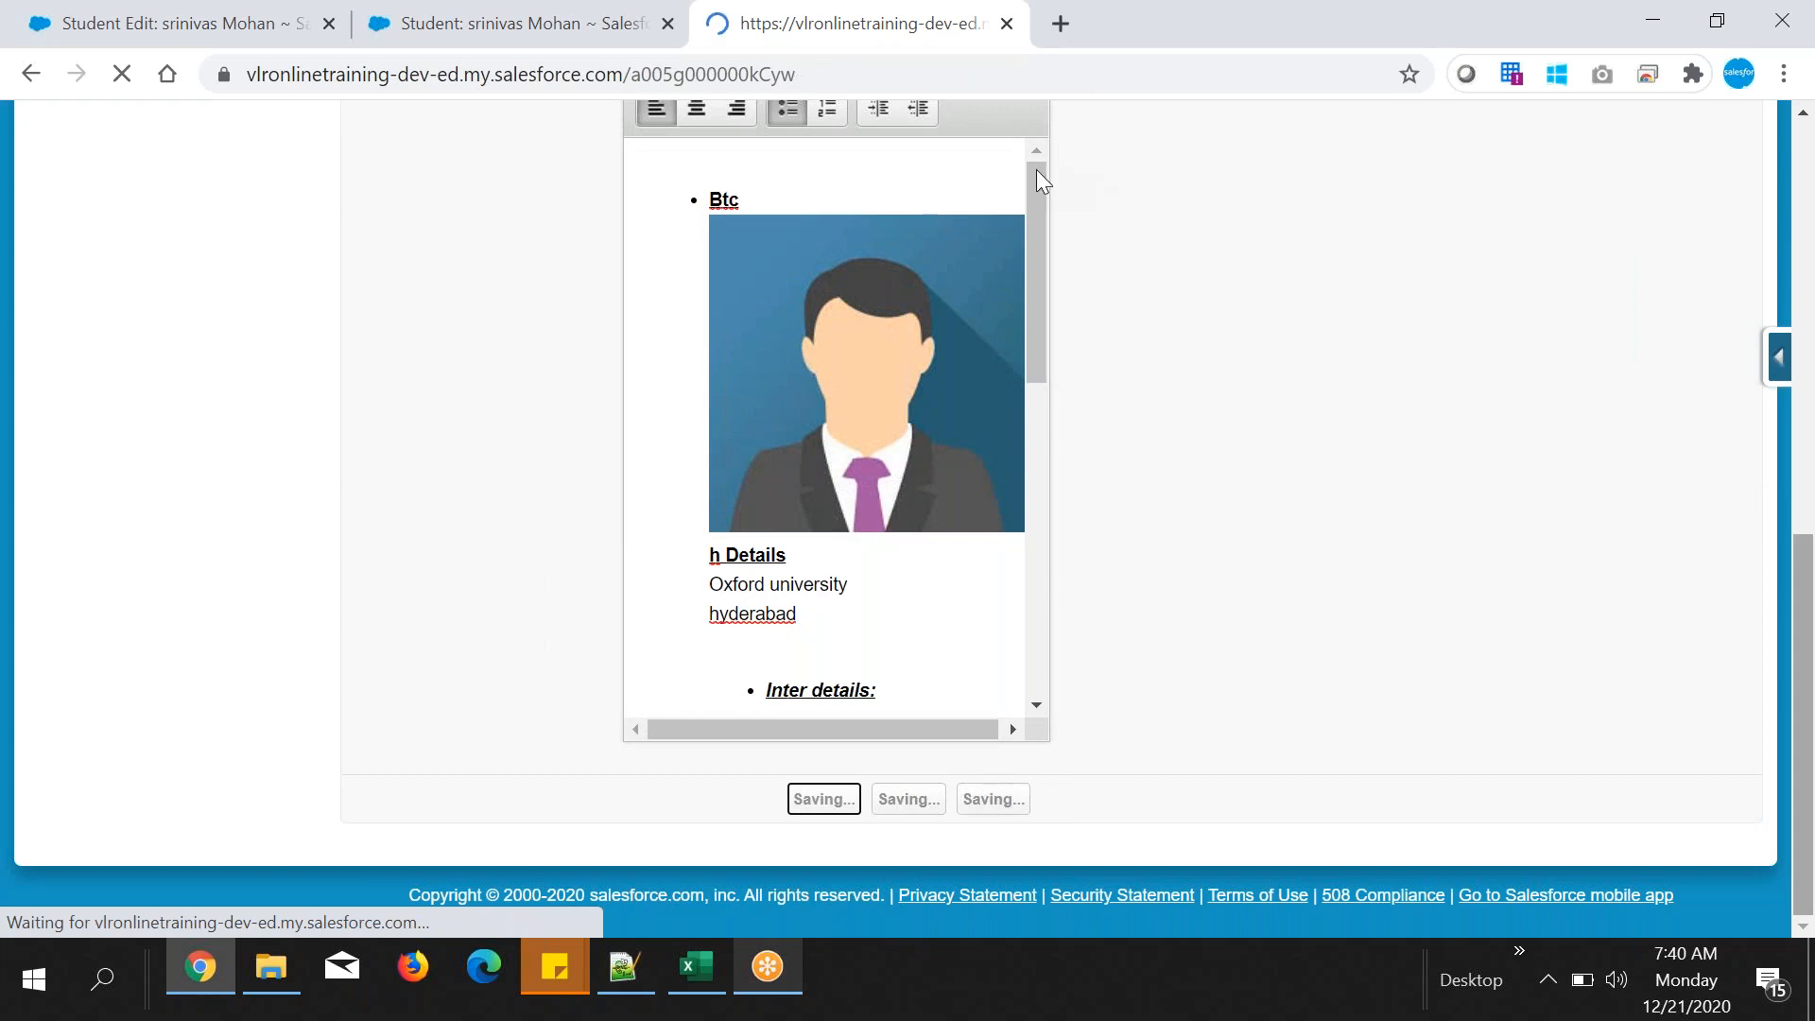
{"action": "scroll", "coordinate": [1139, 409], "scroll_direction": "down", "scroll_amount": 15}
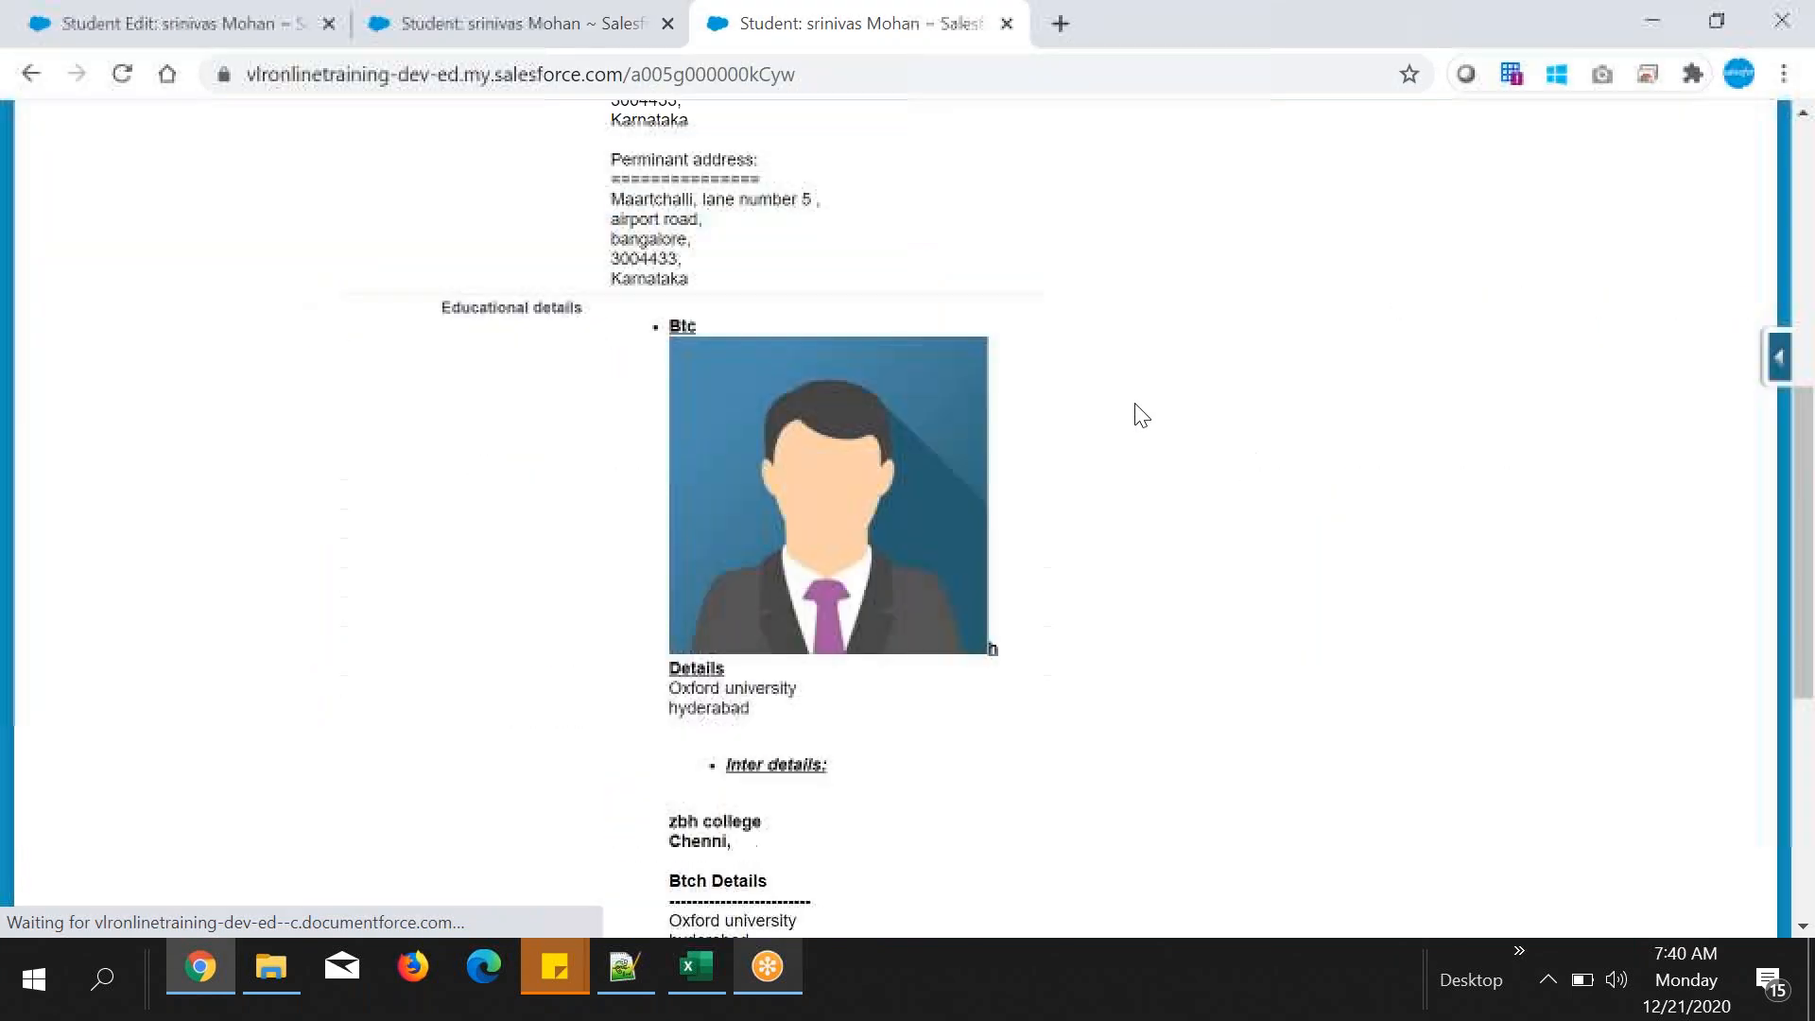
{"action": "scroll", "coordinate": [1138, 409], "scroll_direction": "up", "scroll_amount": 6}
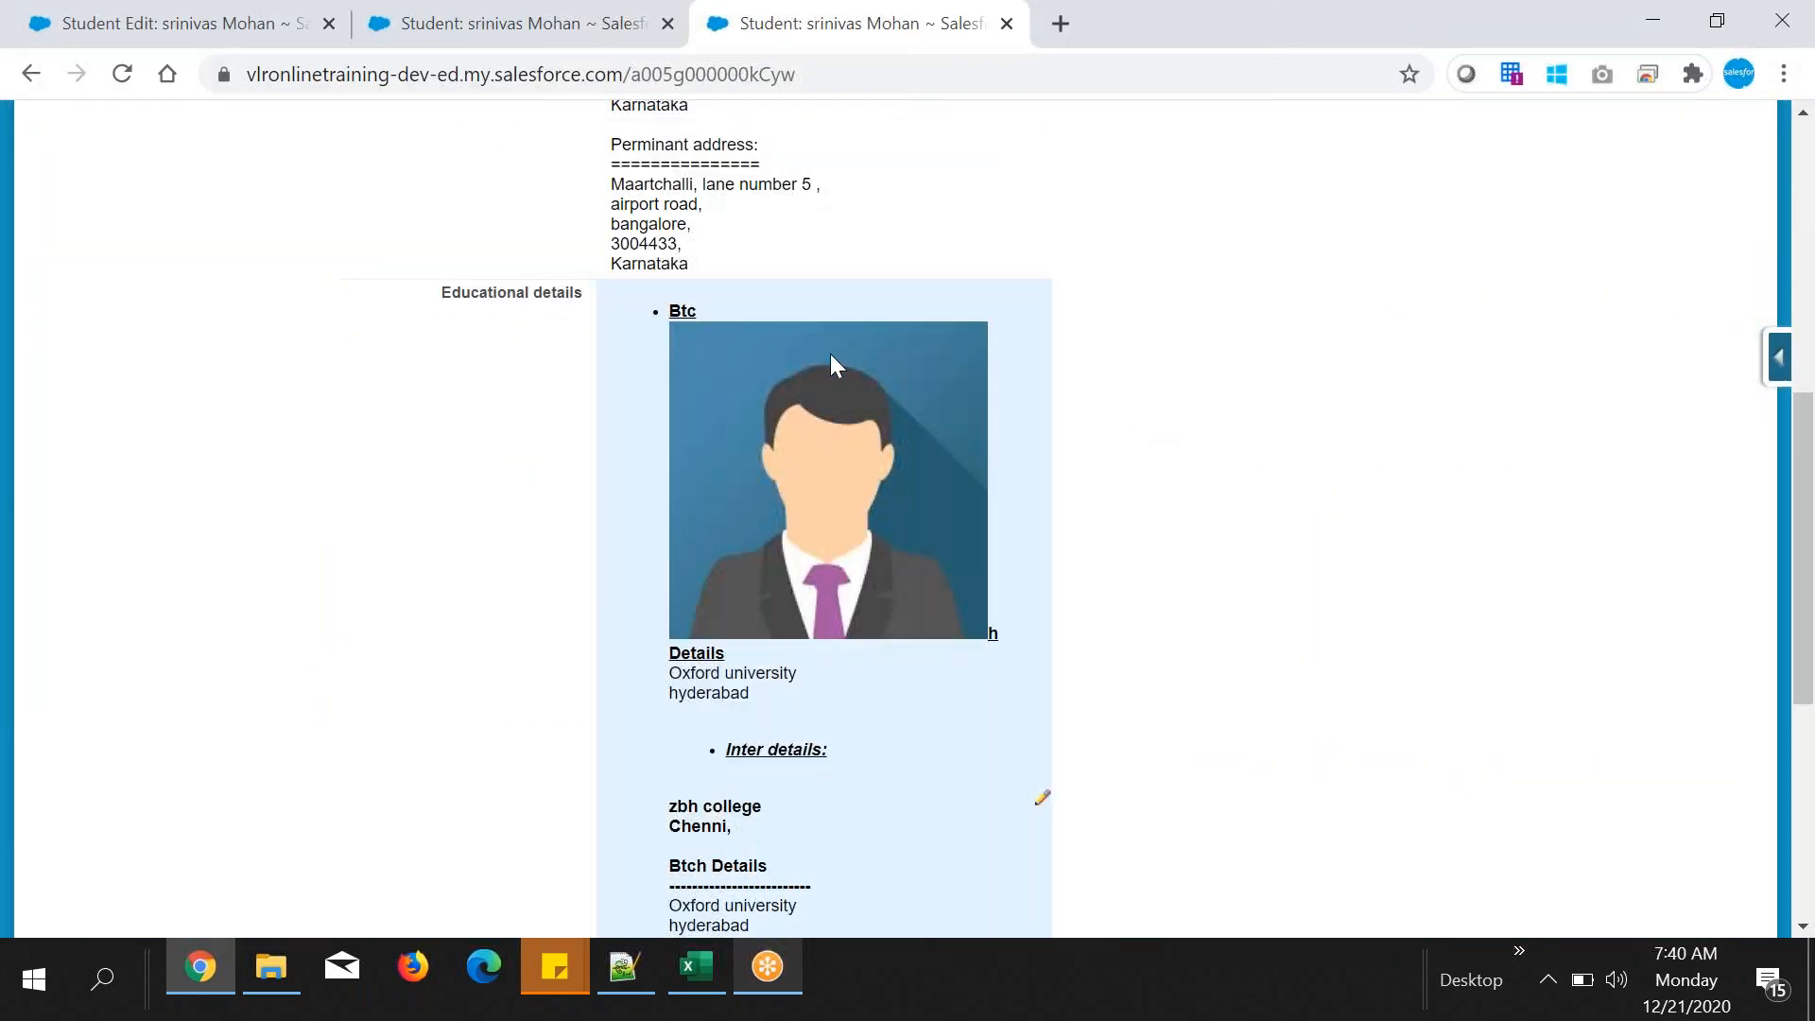
{"action": "scroll", "coordinate": [879, 537], "scroll_direction": "down", "scroll_amount": 6}
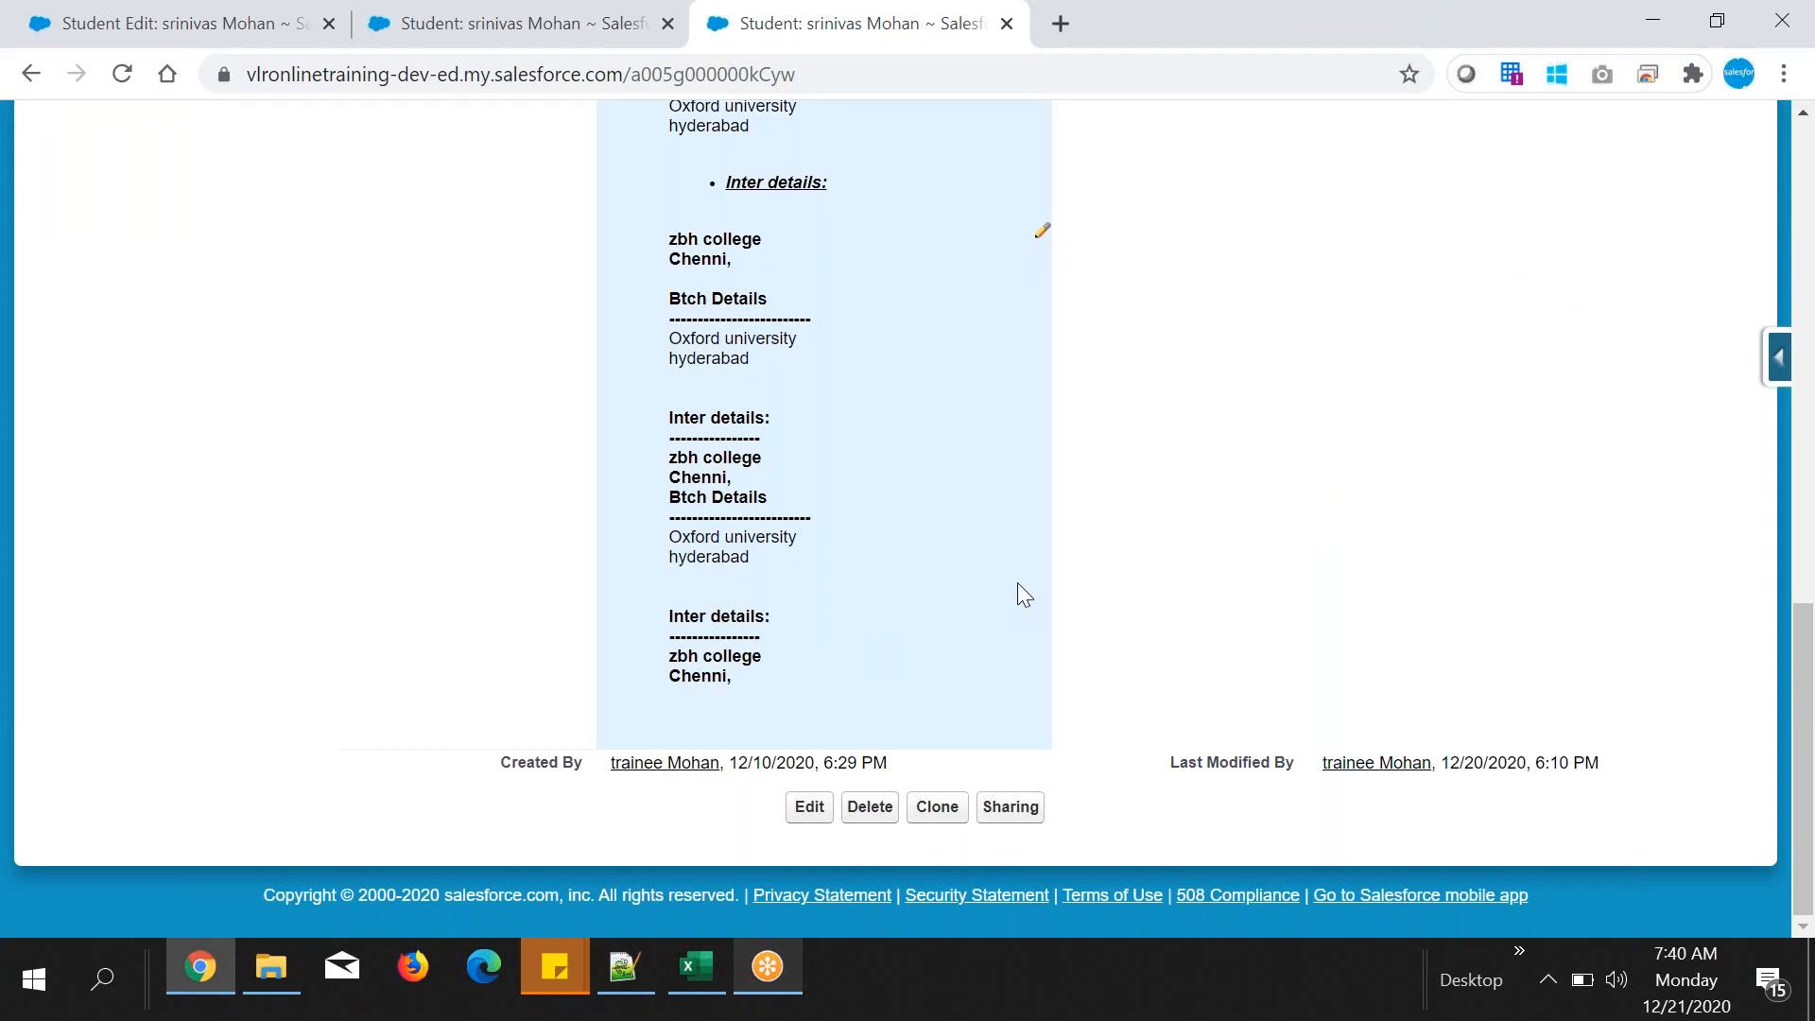
{"action": "scroll", "coordinate": [1017, 582], "scroll_direction": "up", "scroll_amount": 6}
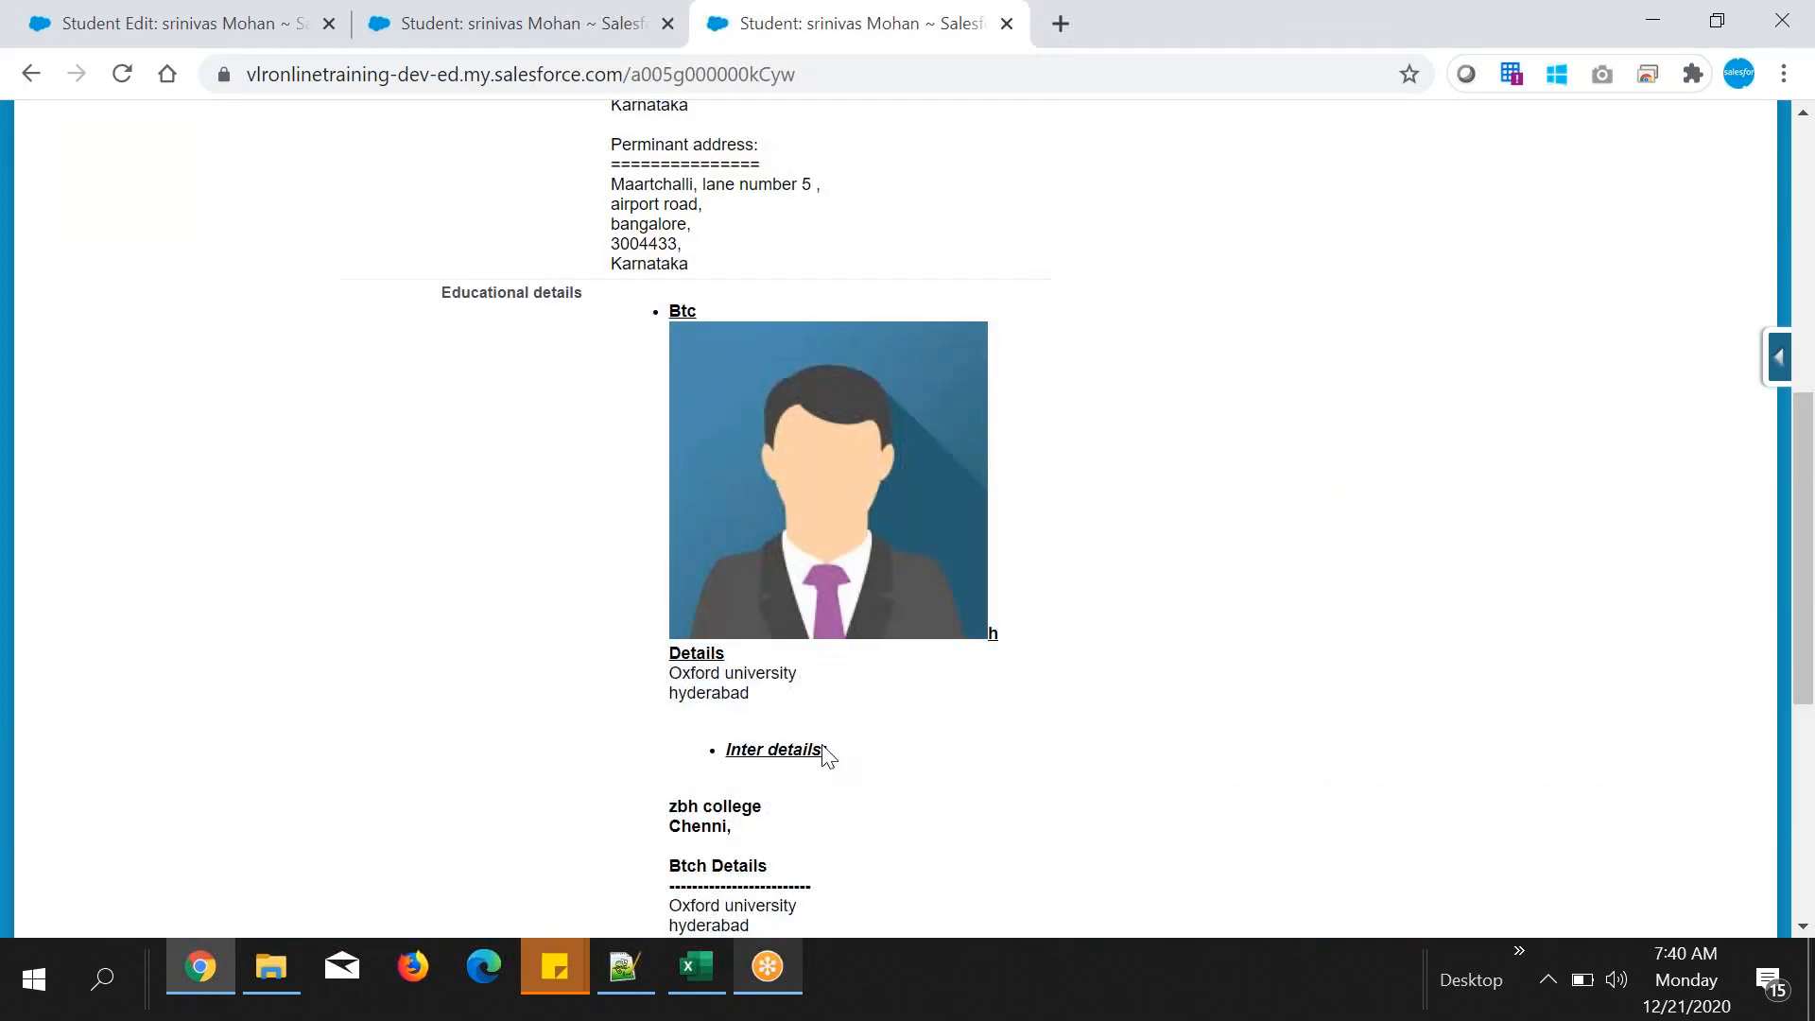
{"action": "left_click", "coordinate": [677, 966]}
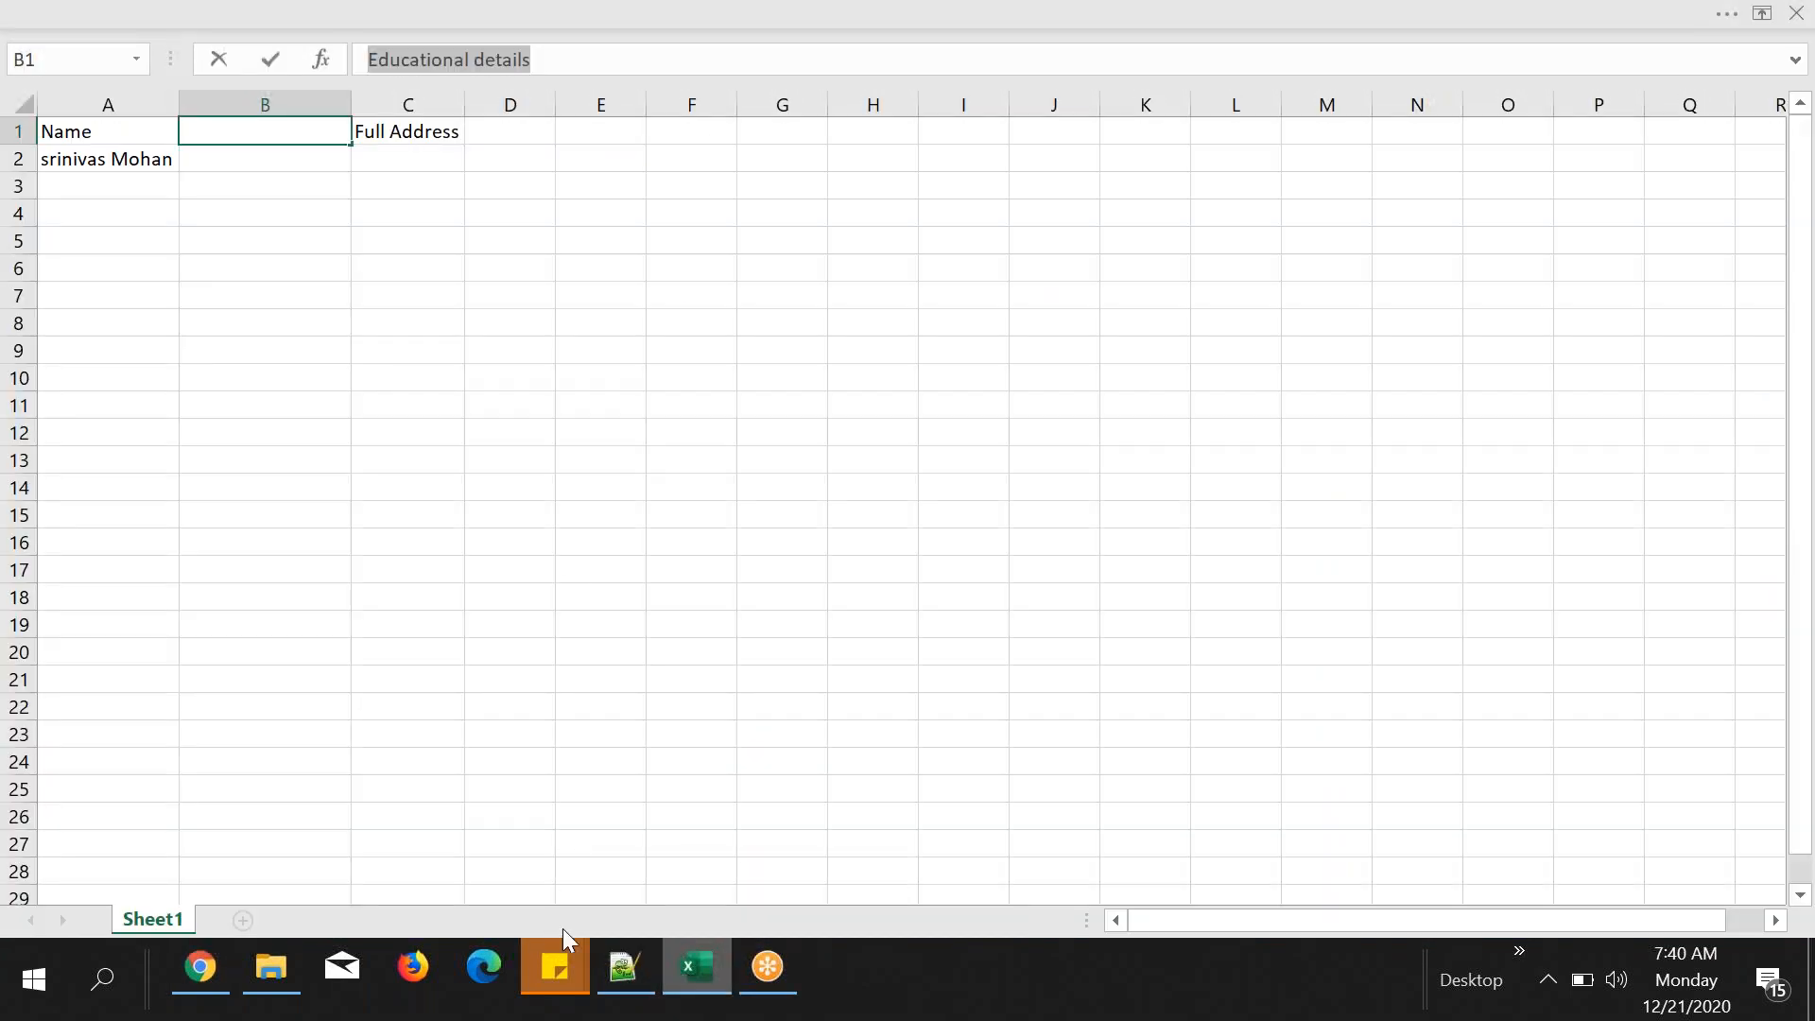
{"action": "left_click", "coordinate": [605, 950]}
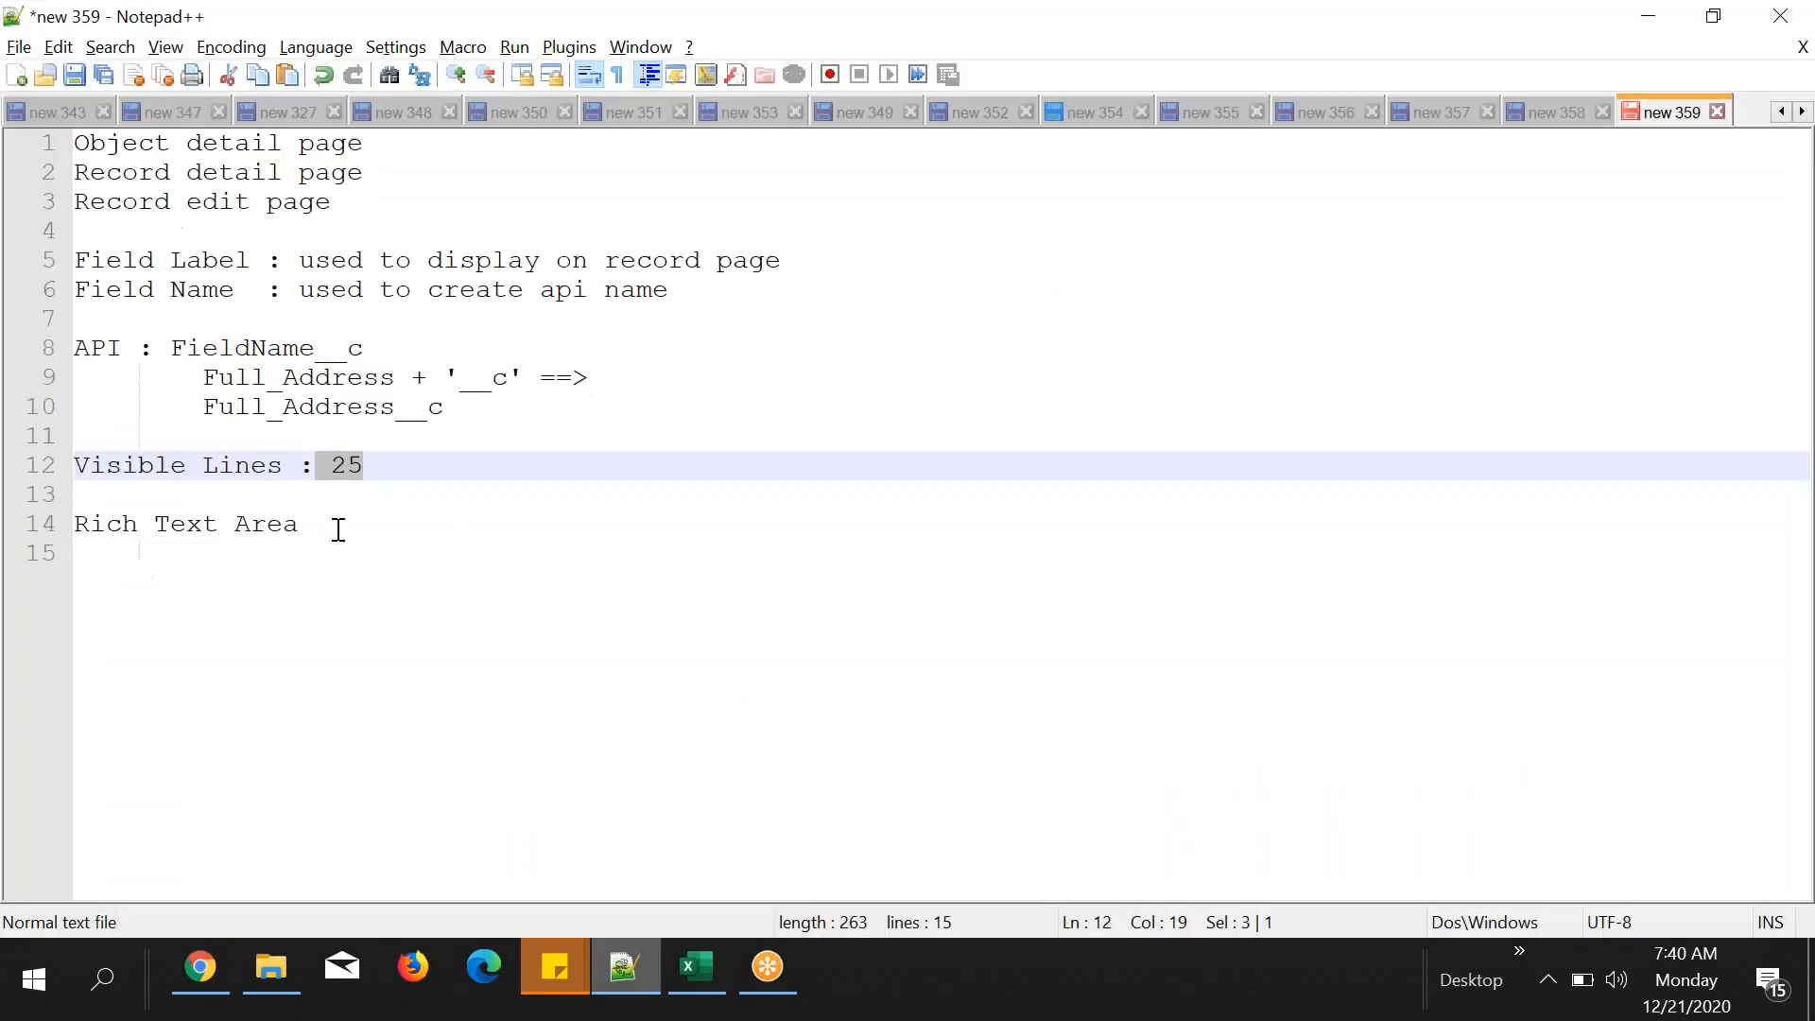
{"action": "left_click", "coordinate": [334, 530]}
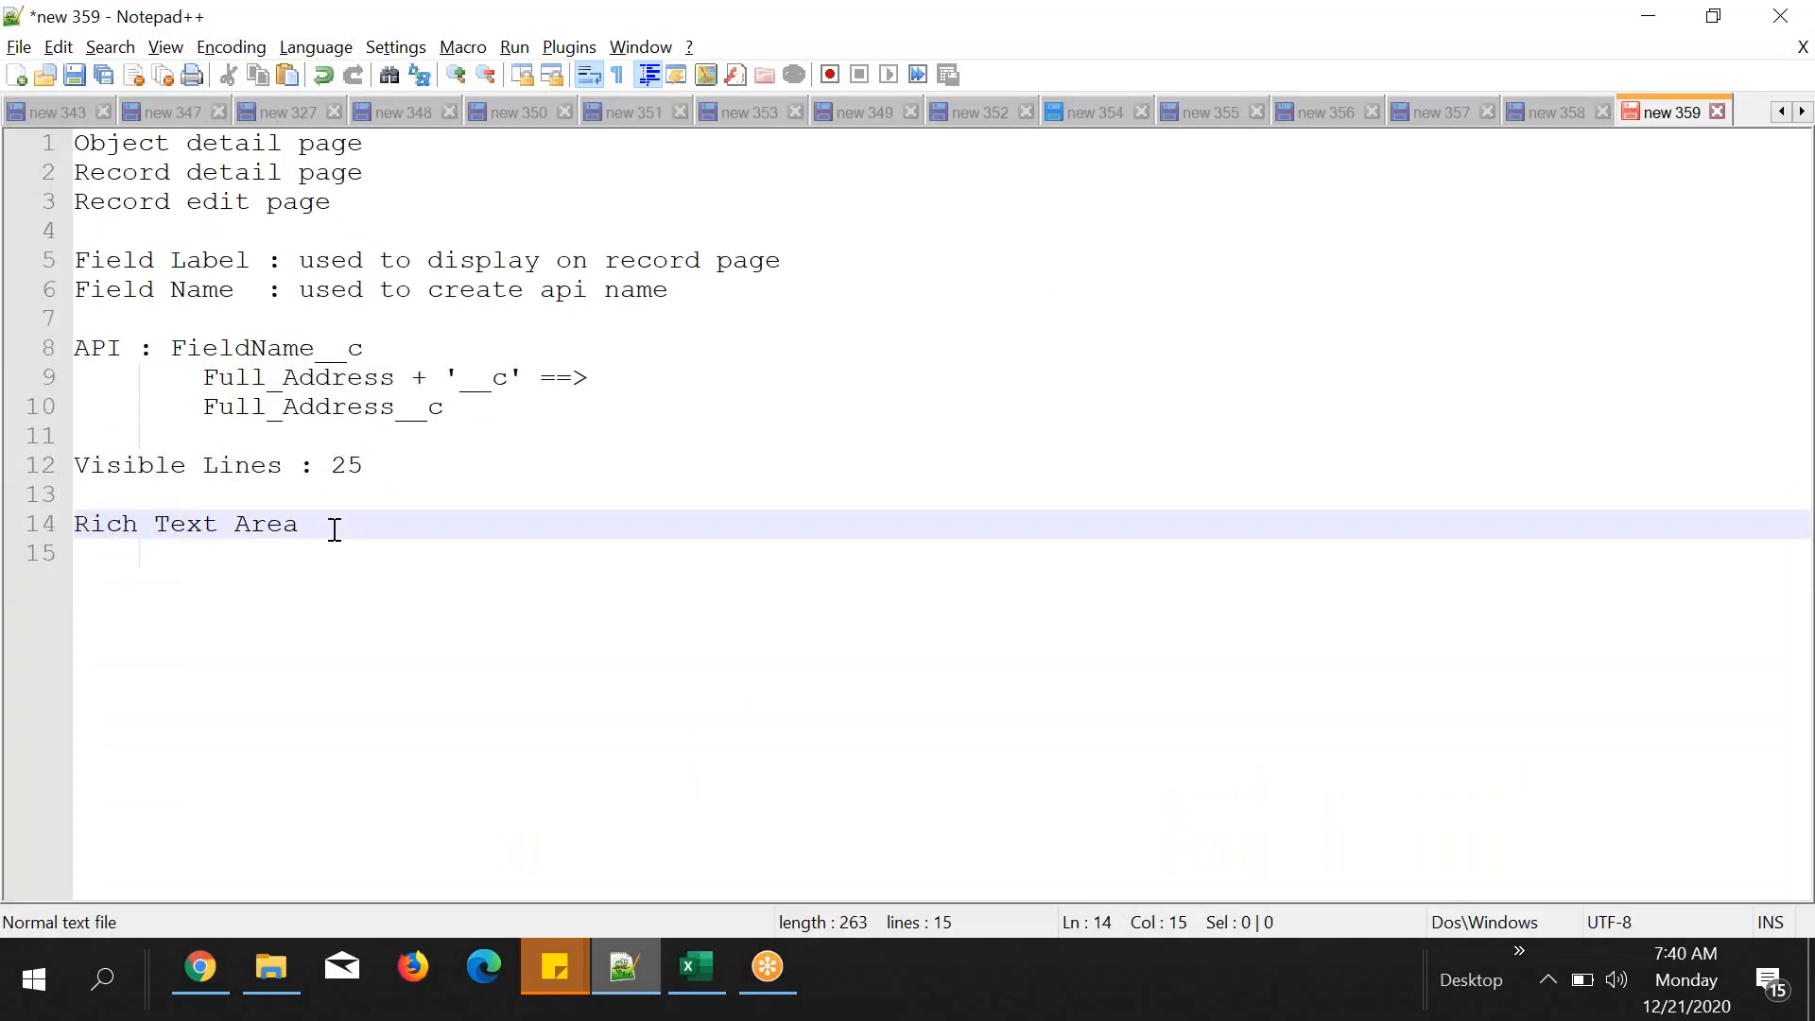
{"action": "left_click", "coordinate": [634, 971]}
{"action": "left_click", "coordinate": [200, 967]}
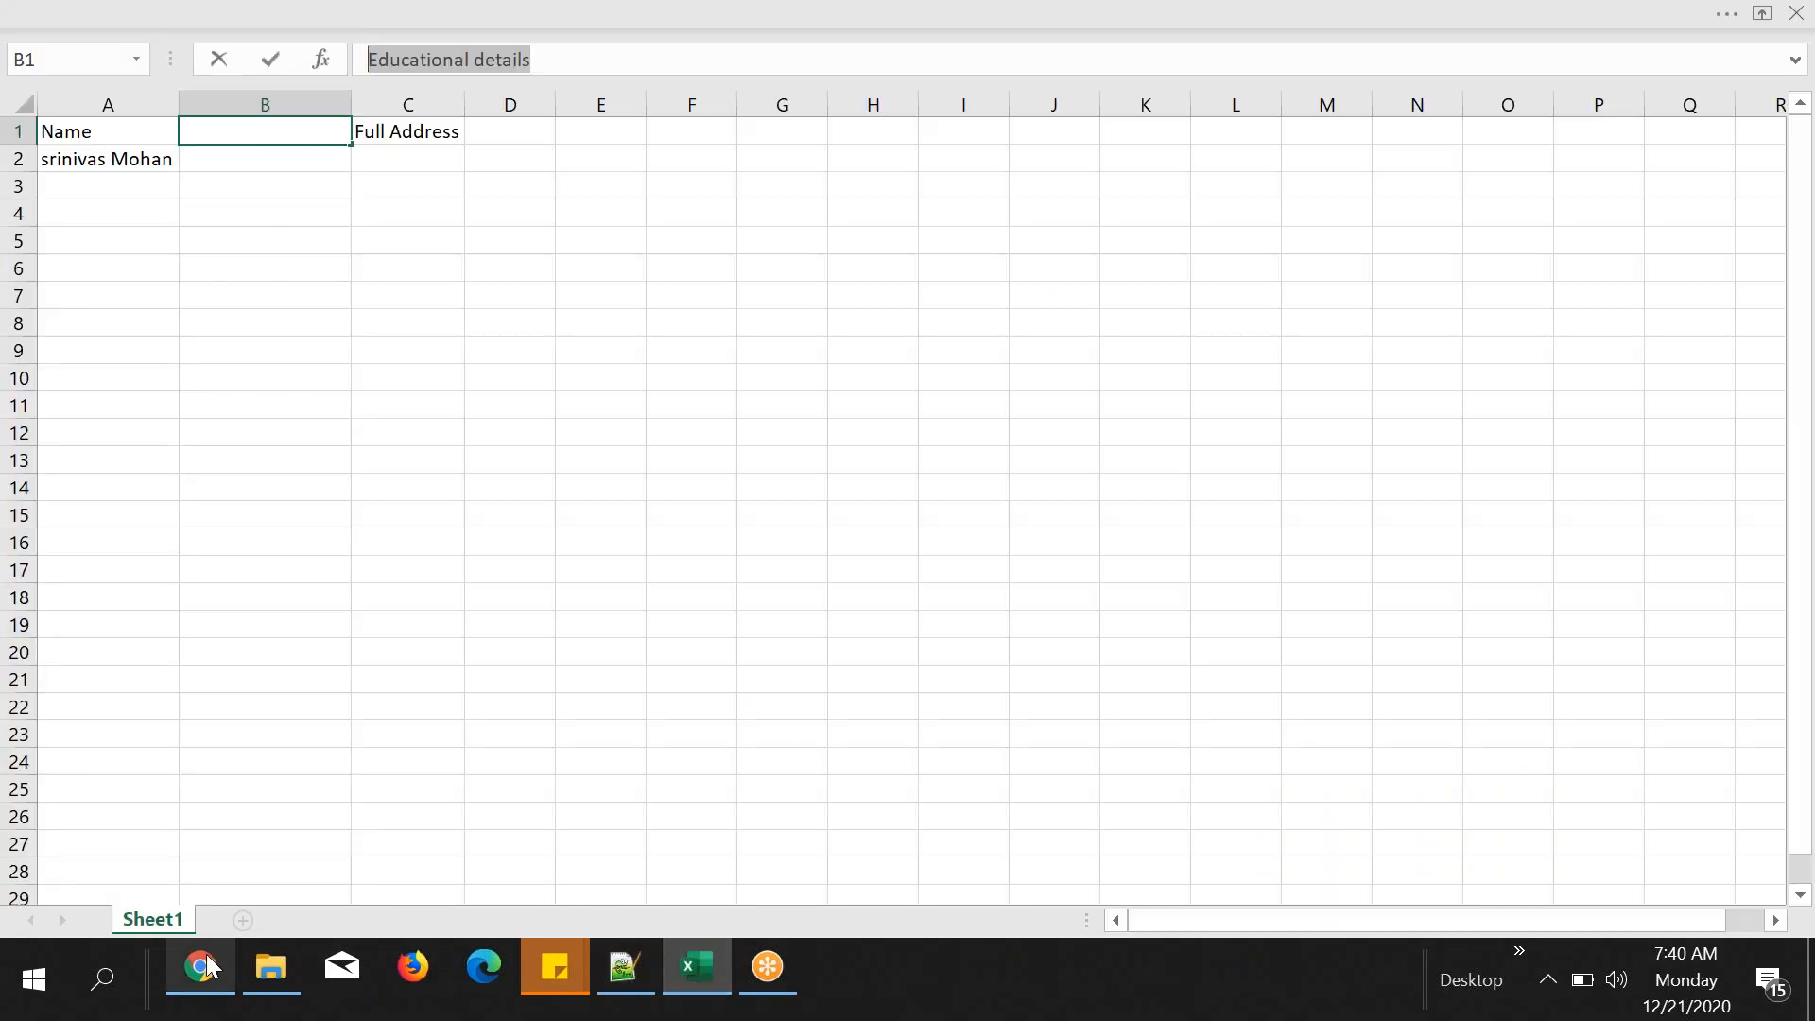
- Start a new custom field on the Student object from the record page and close the duplicate student record page
{"action": "scroll", "coordinate": [1000, 577], "scroll_direction": "up", "scroll_amount": 8}
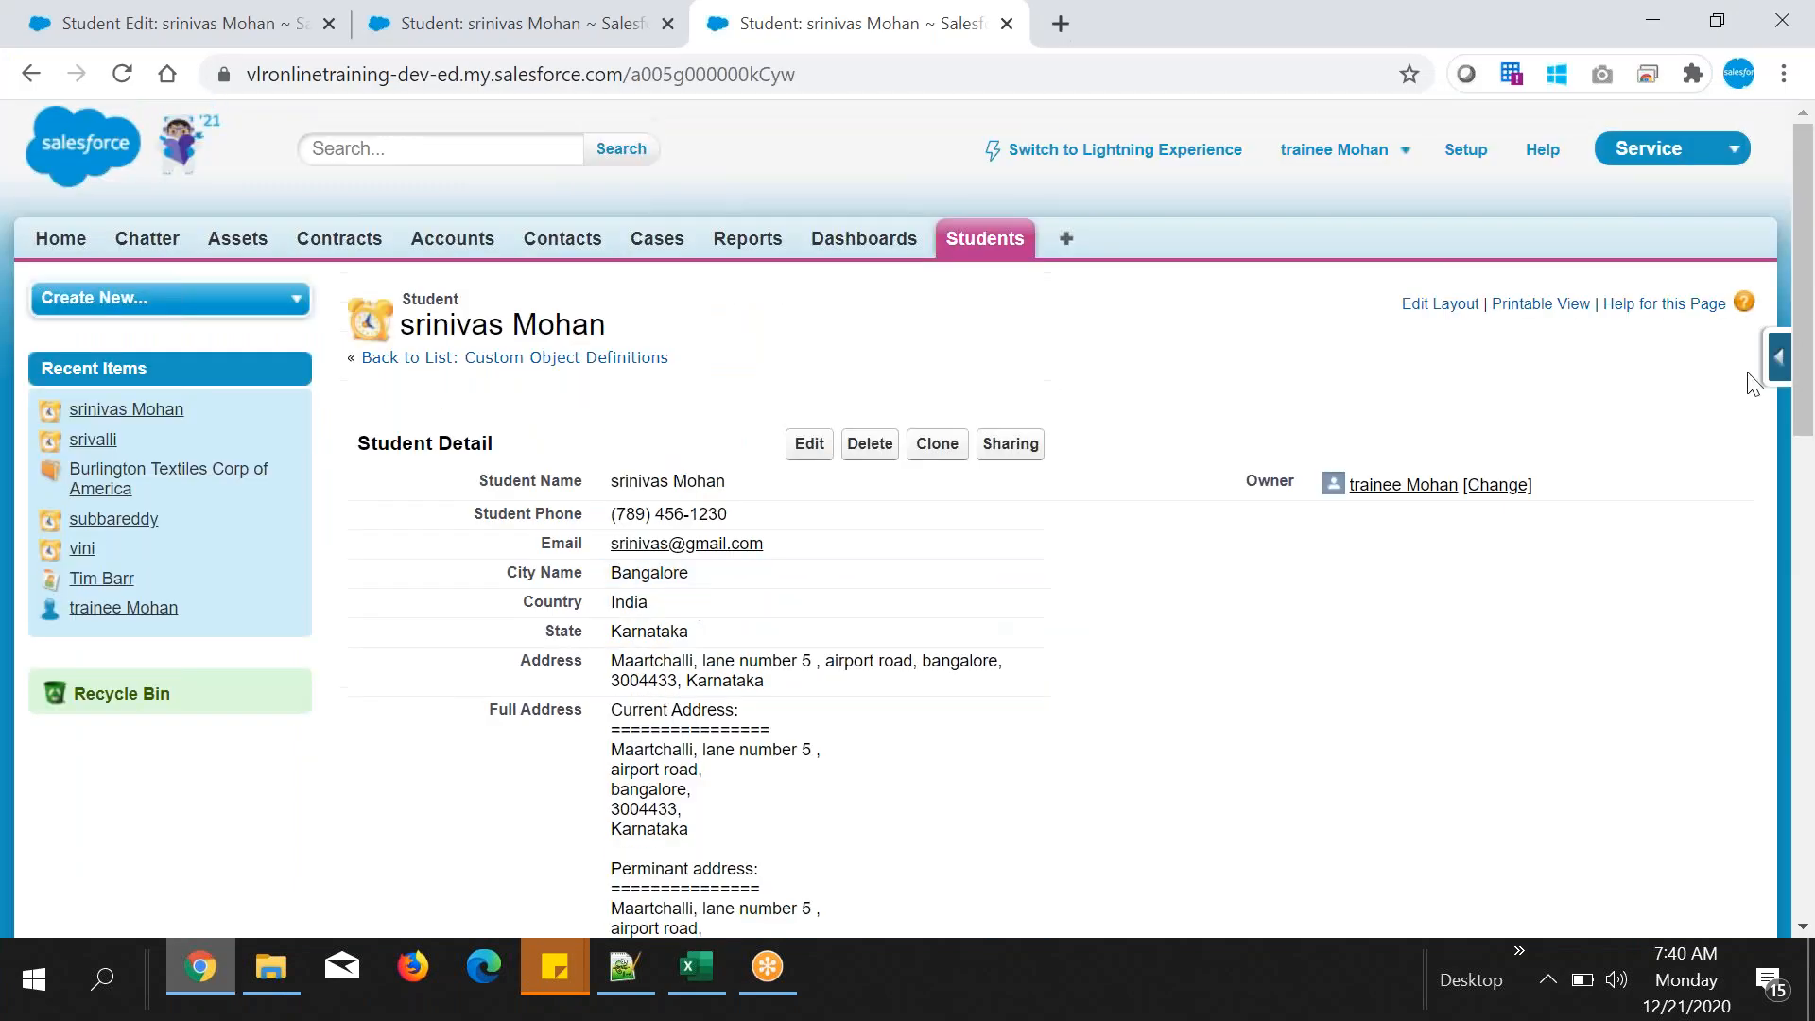
{"action": "left_click", "coordinate": [1781, 367]}
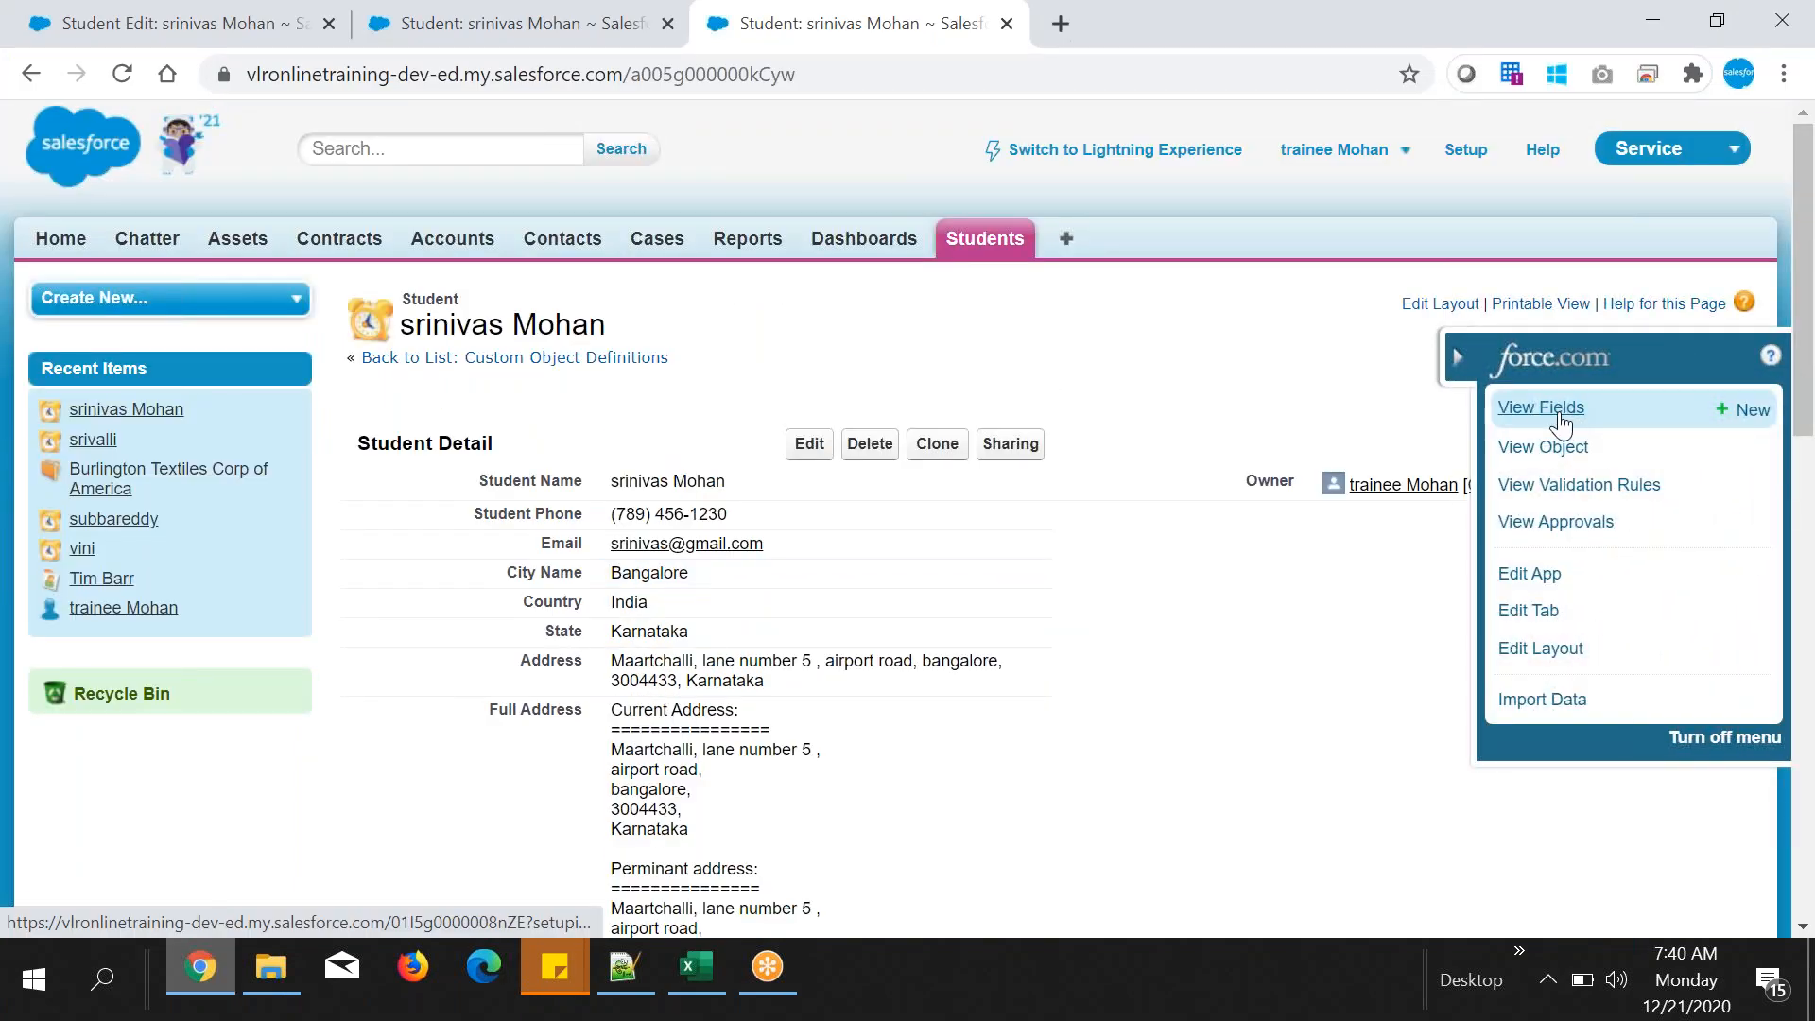
{"action": "left_click", "coordinate": [1550, 408]}
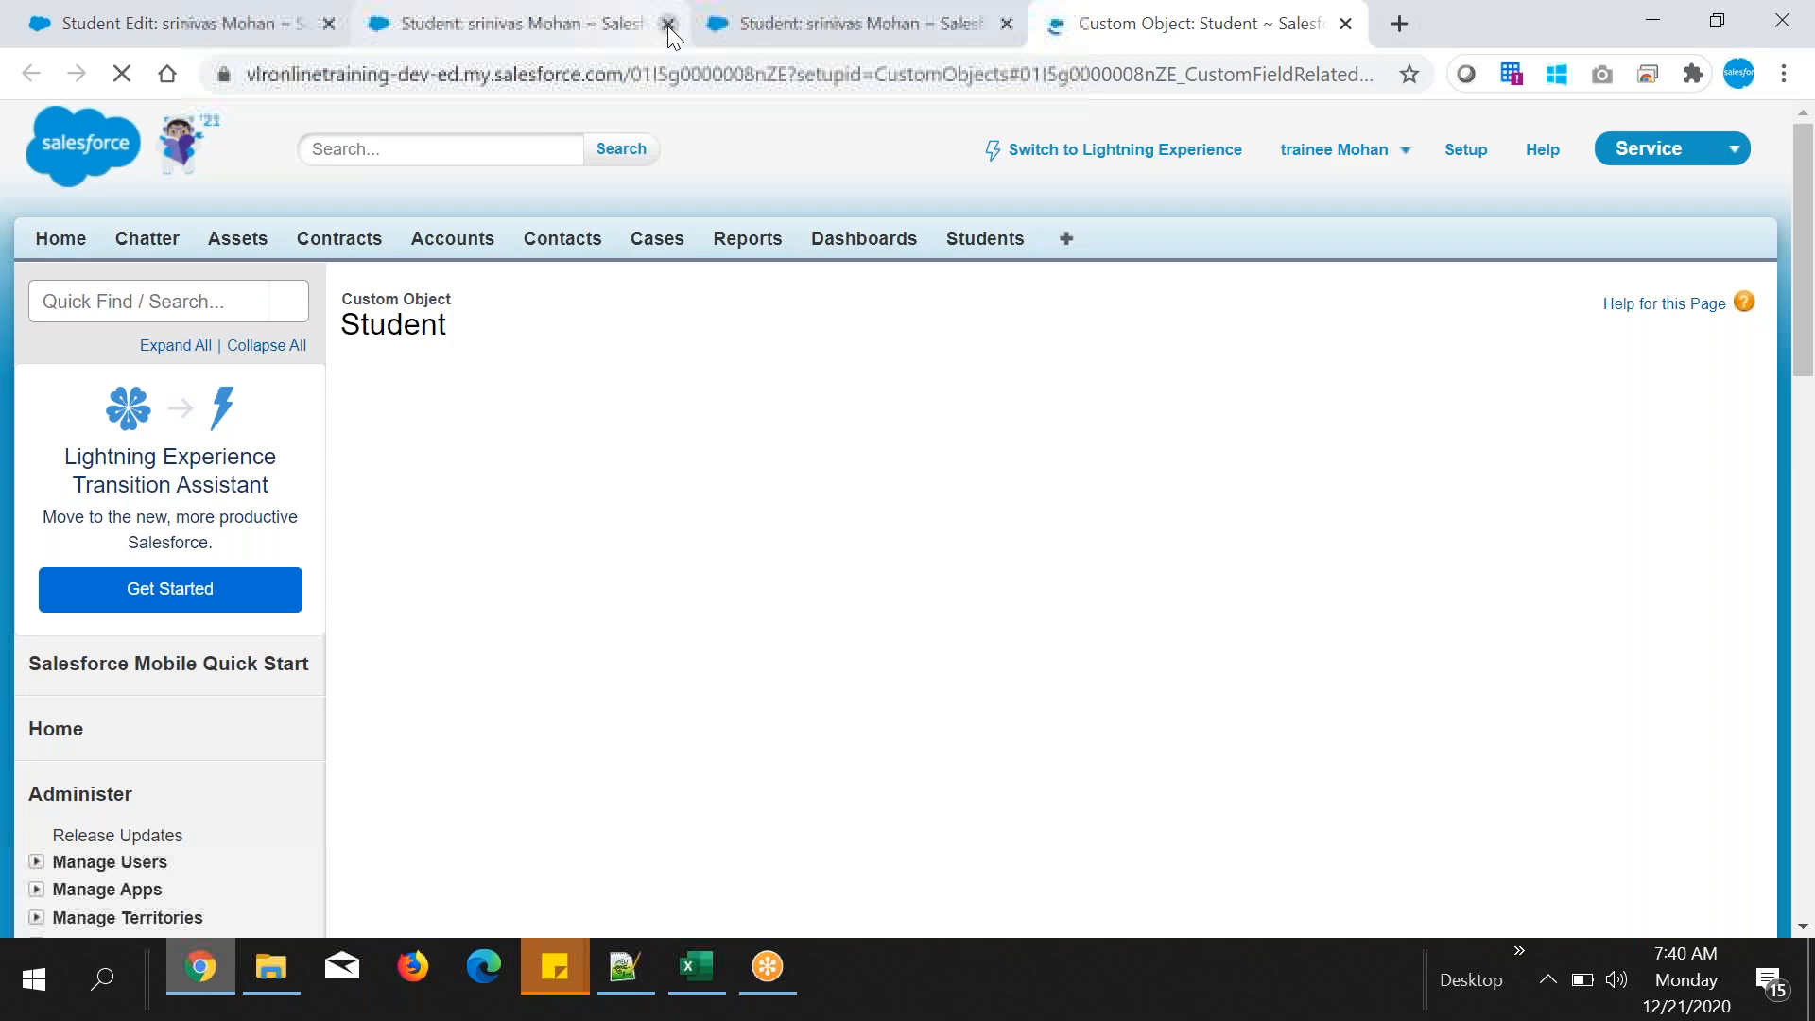
{"action": "left_click", "coordinate": [667, 24]}
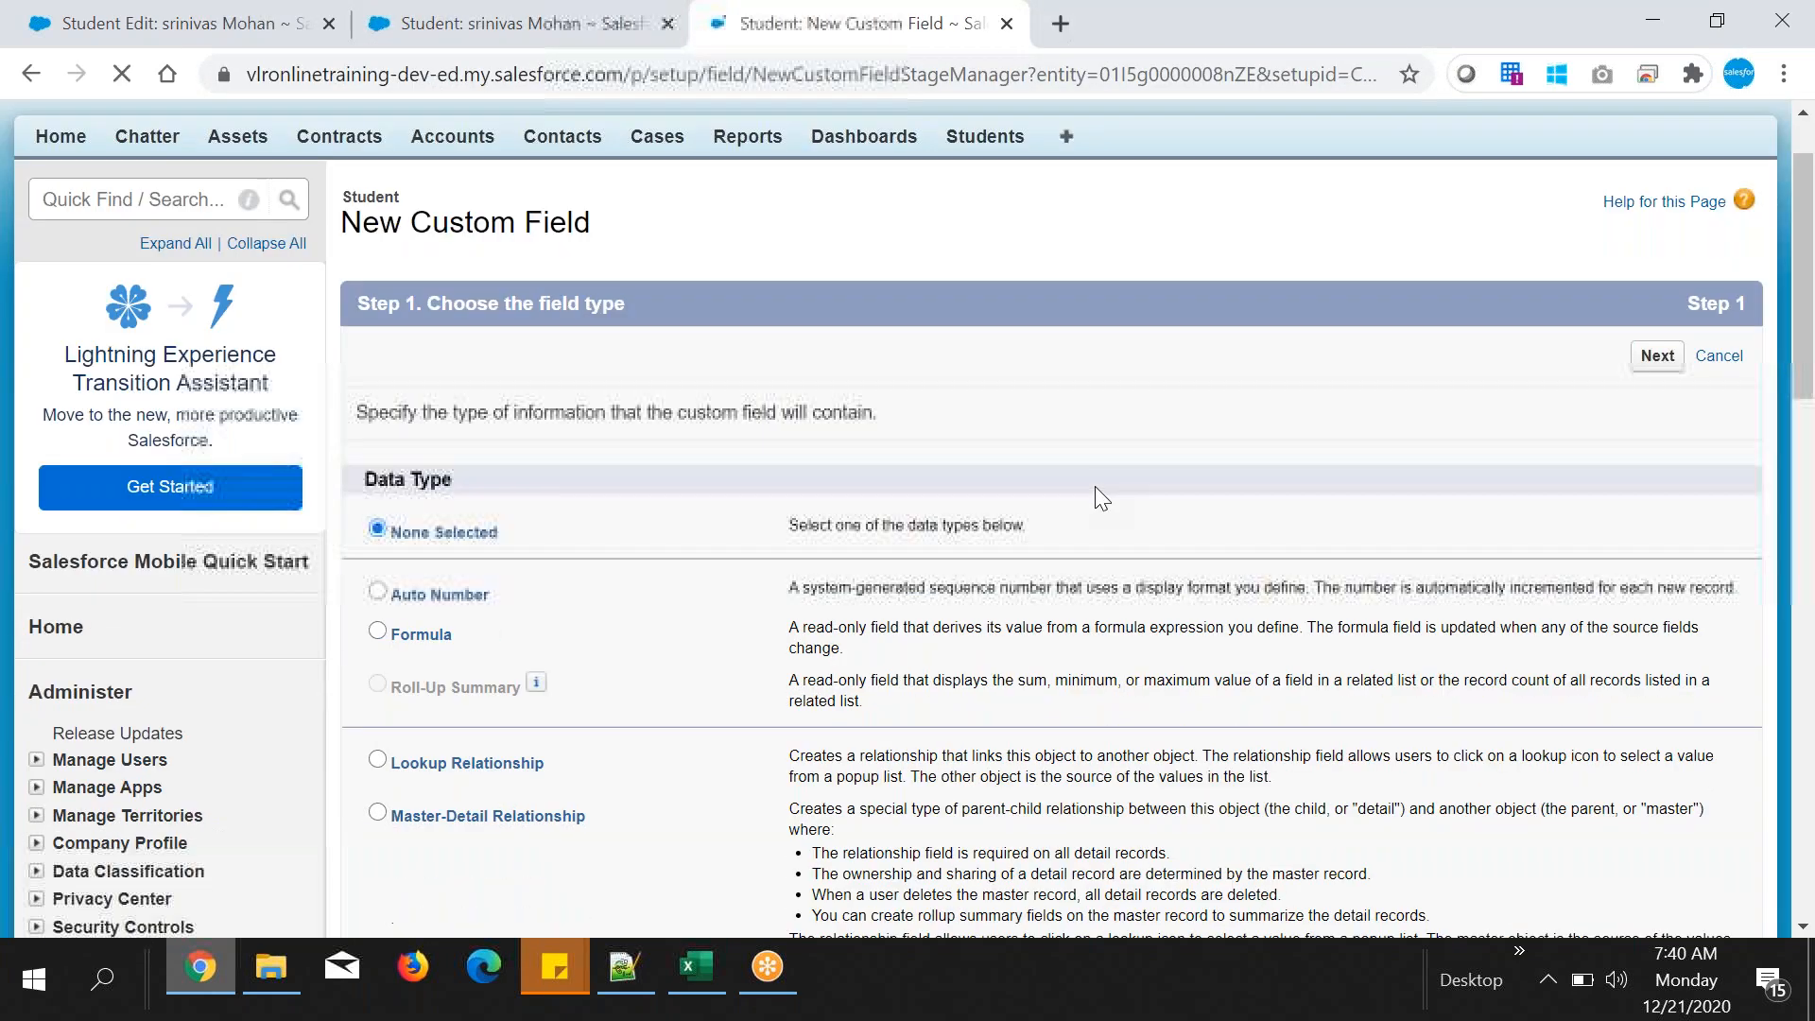
- Copy the data type name Text (Encrypted) into the Notepad++ notes below Rich Text Area, and return to the Salesforce data type list
{"action": "scroll", "coordinate": [1095, 486], "scroll_direction": "down", "scroll_amount": 7}
{"action": "scroll", "coordinate": [1095, 486], "scroll_direction": "down", "scroll_amount": 3}
{"action": "scroll", "coordinate": [1095, 486], "scroll_direction": "up", "scroll_amount": 1}
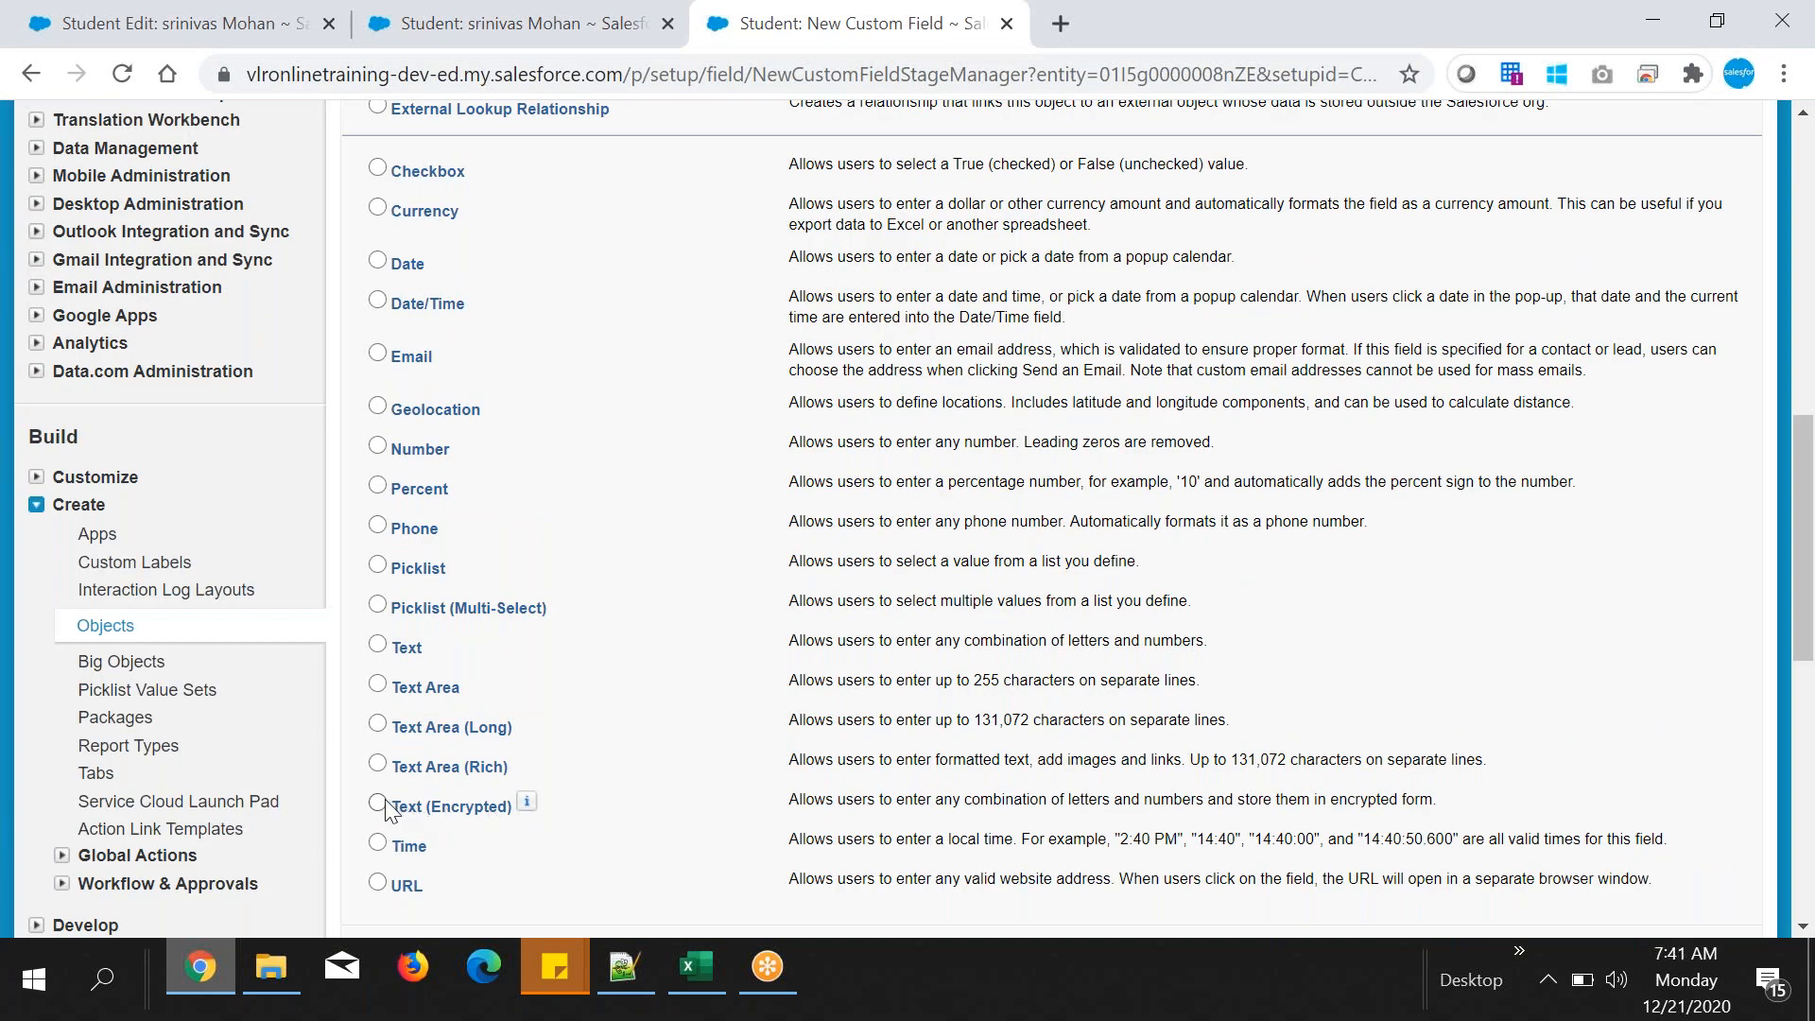
{"action": "left_click_drag", "start_coordinate": [392, 806], "coordinate": [515, 805]}
{"action": "key", "text": "ctrl+c"}
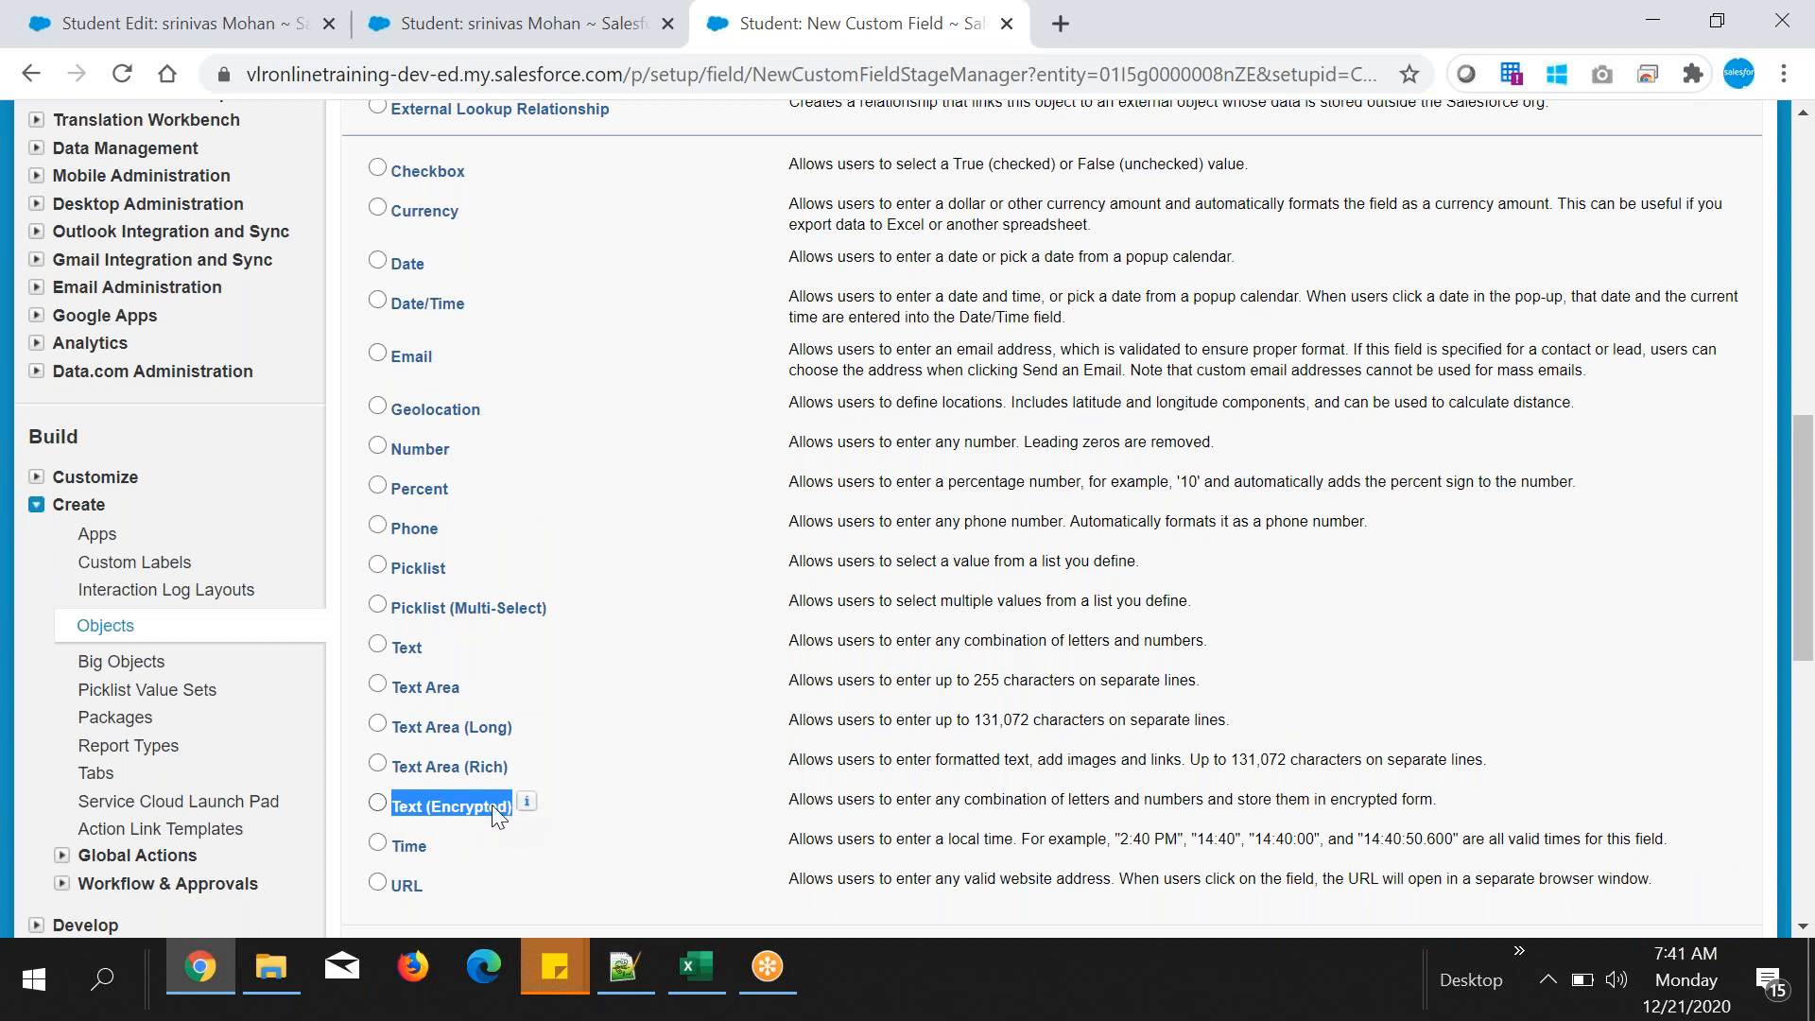
{"action": "left_click", "coordinate": [639, 970]}
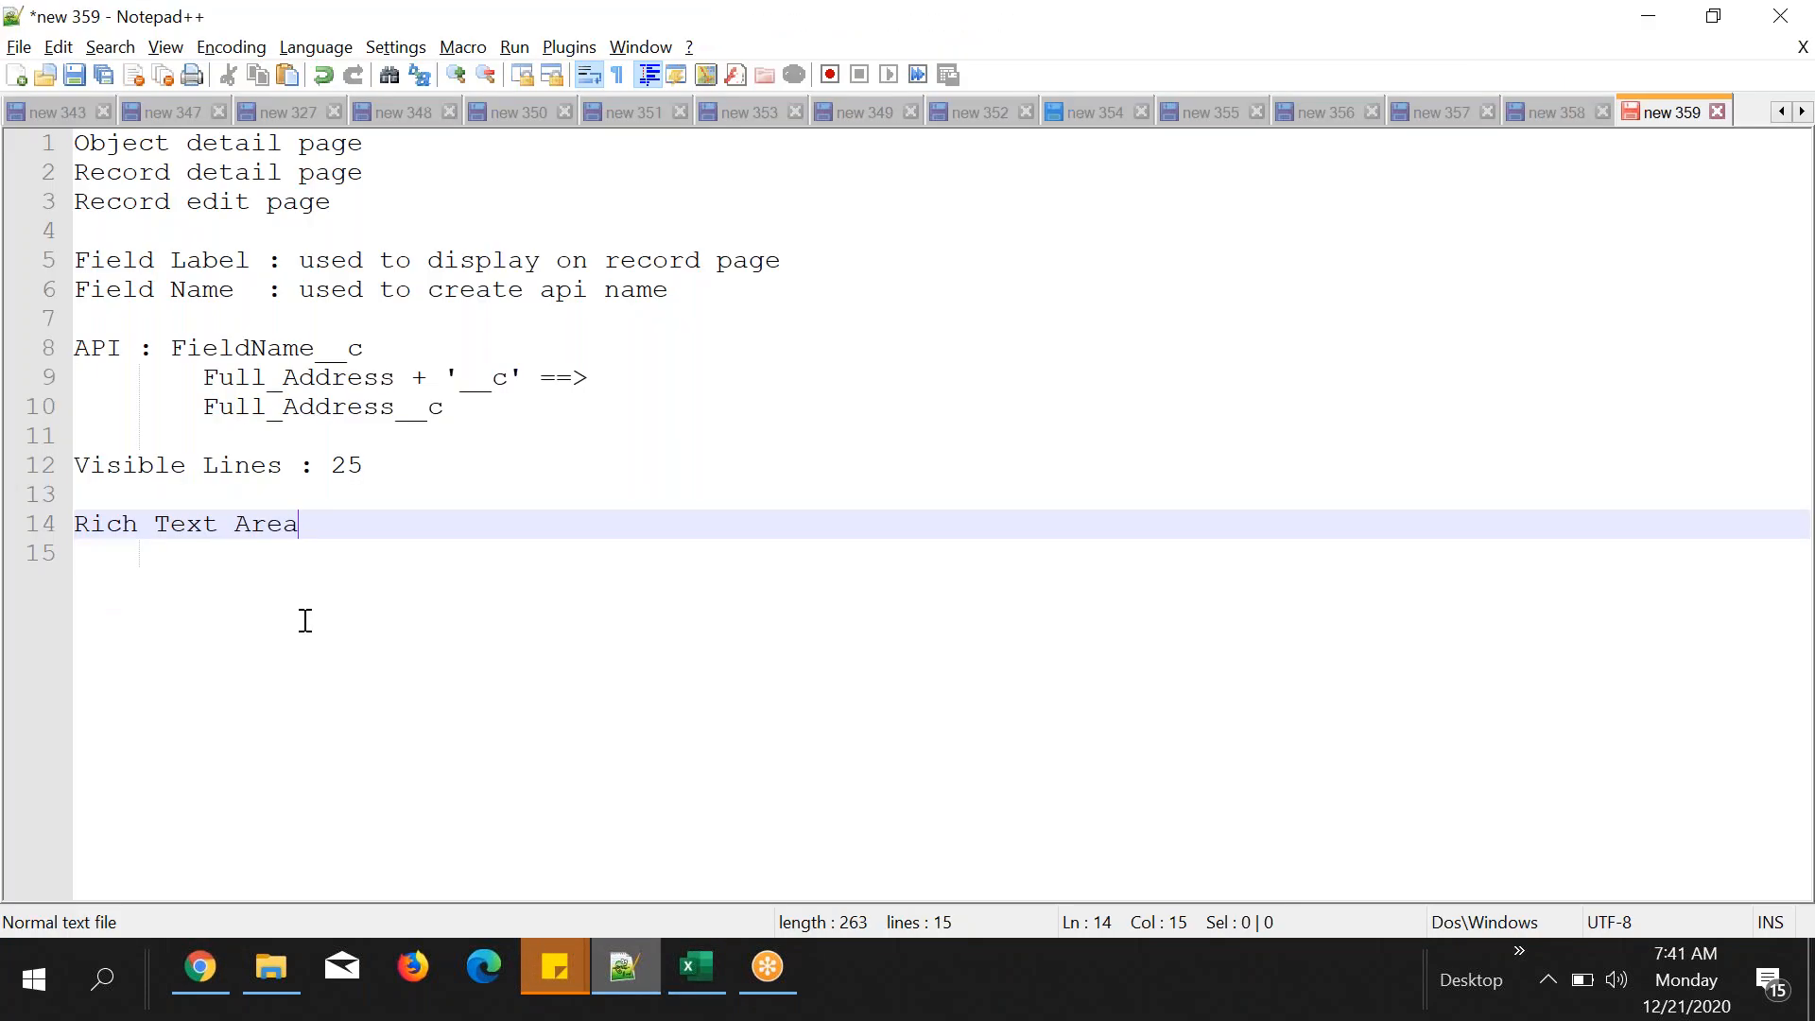
{"action": "key", "text": "Return"}
{"action": "key", "text": "ctrl+v"}
{"action": "key", "text": "alt+Tab"}
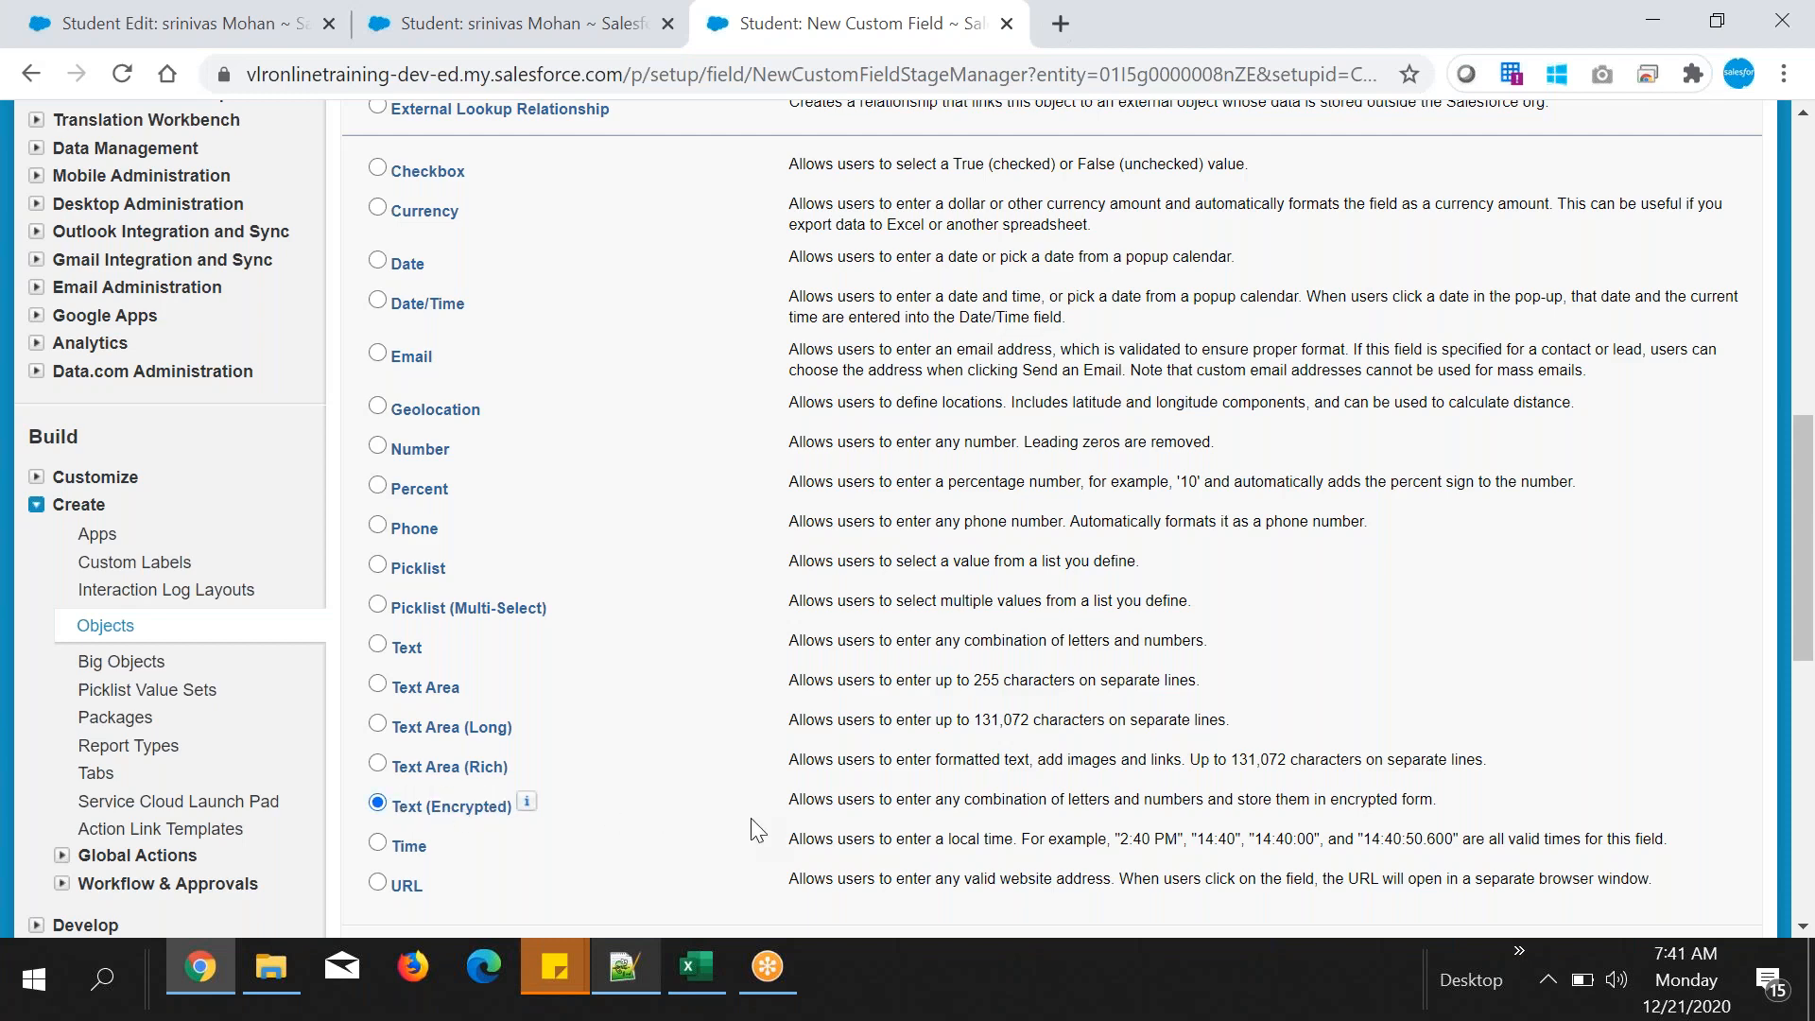
- Choose Text (Encrypted) as the new field's data type and proceed to the field details
{"action": "scroll", "coordinate": [752, 821], "scroll_direction": "down", "scroll_amount": 6}
{"action": "left_click", "coordinate": [1657, 388]}
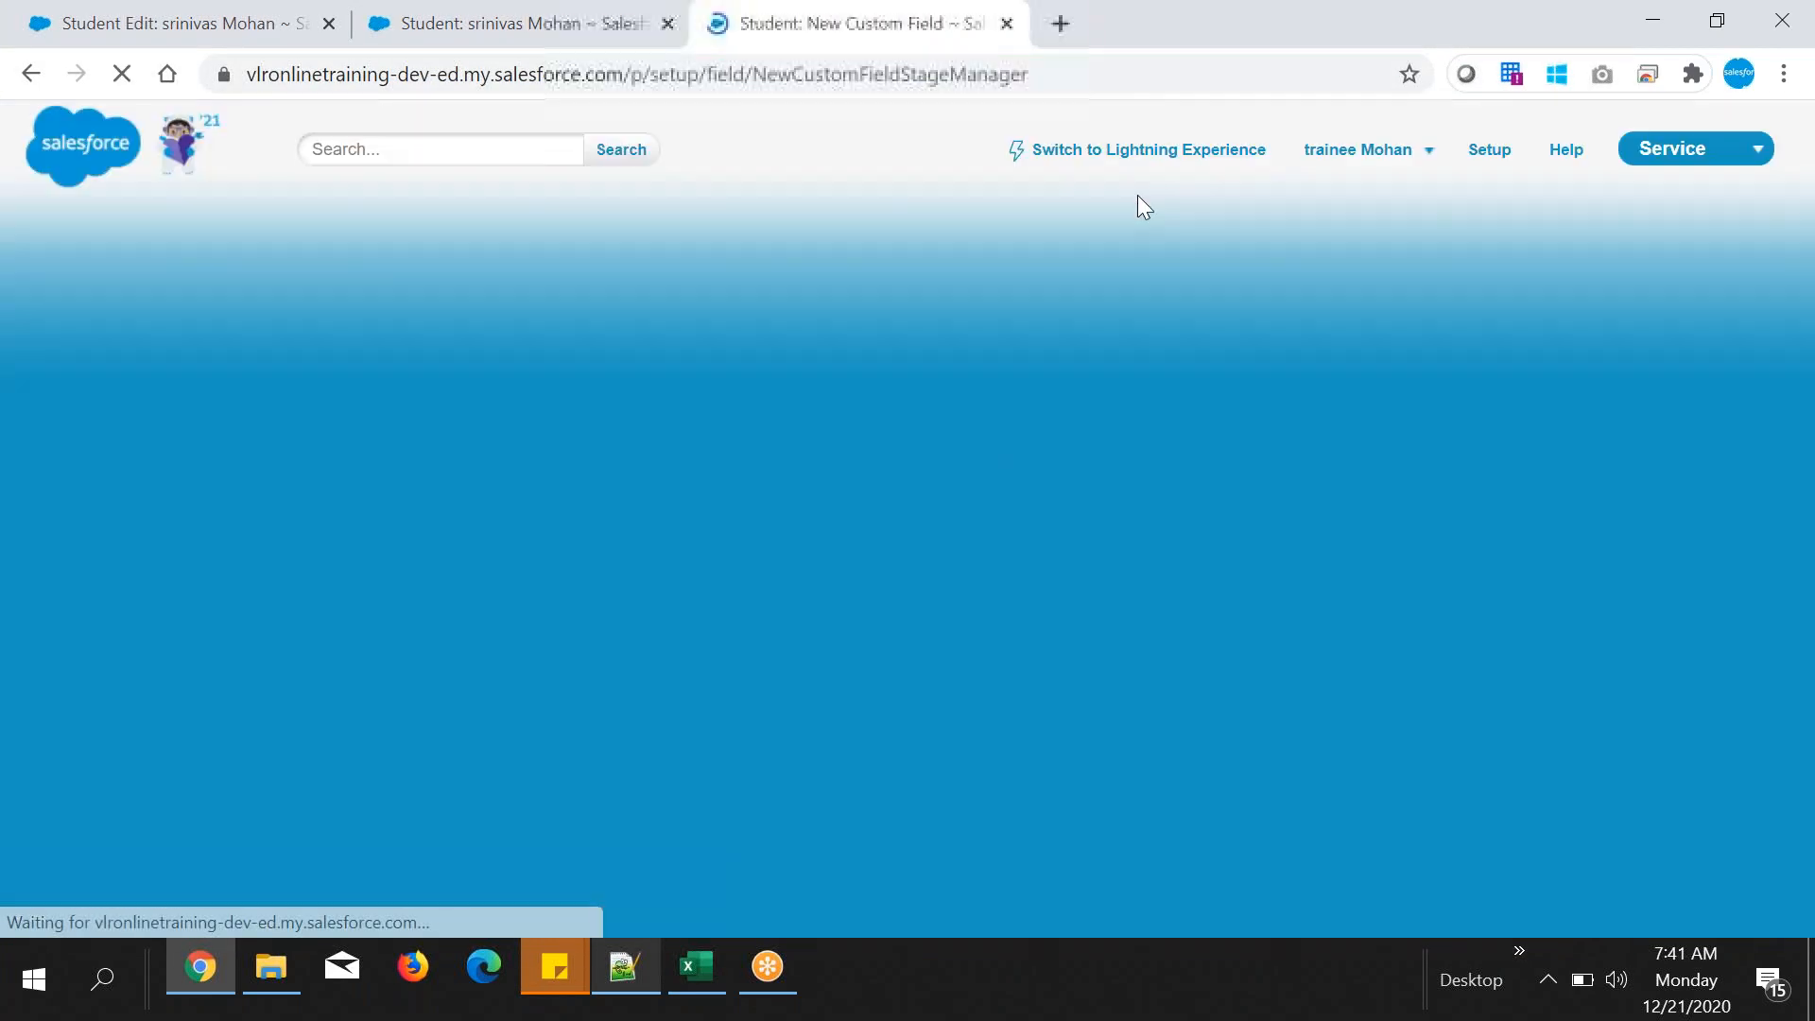
{"action": "scroll", "coordinate": [1067, 525], "scroll_direction": "down", "scroll_amount": 3}
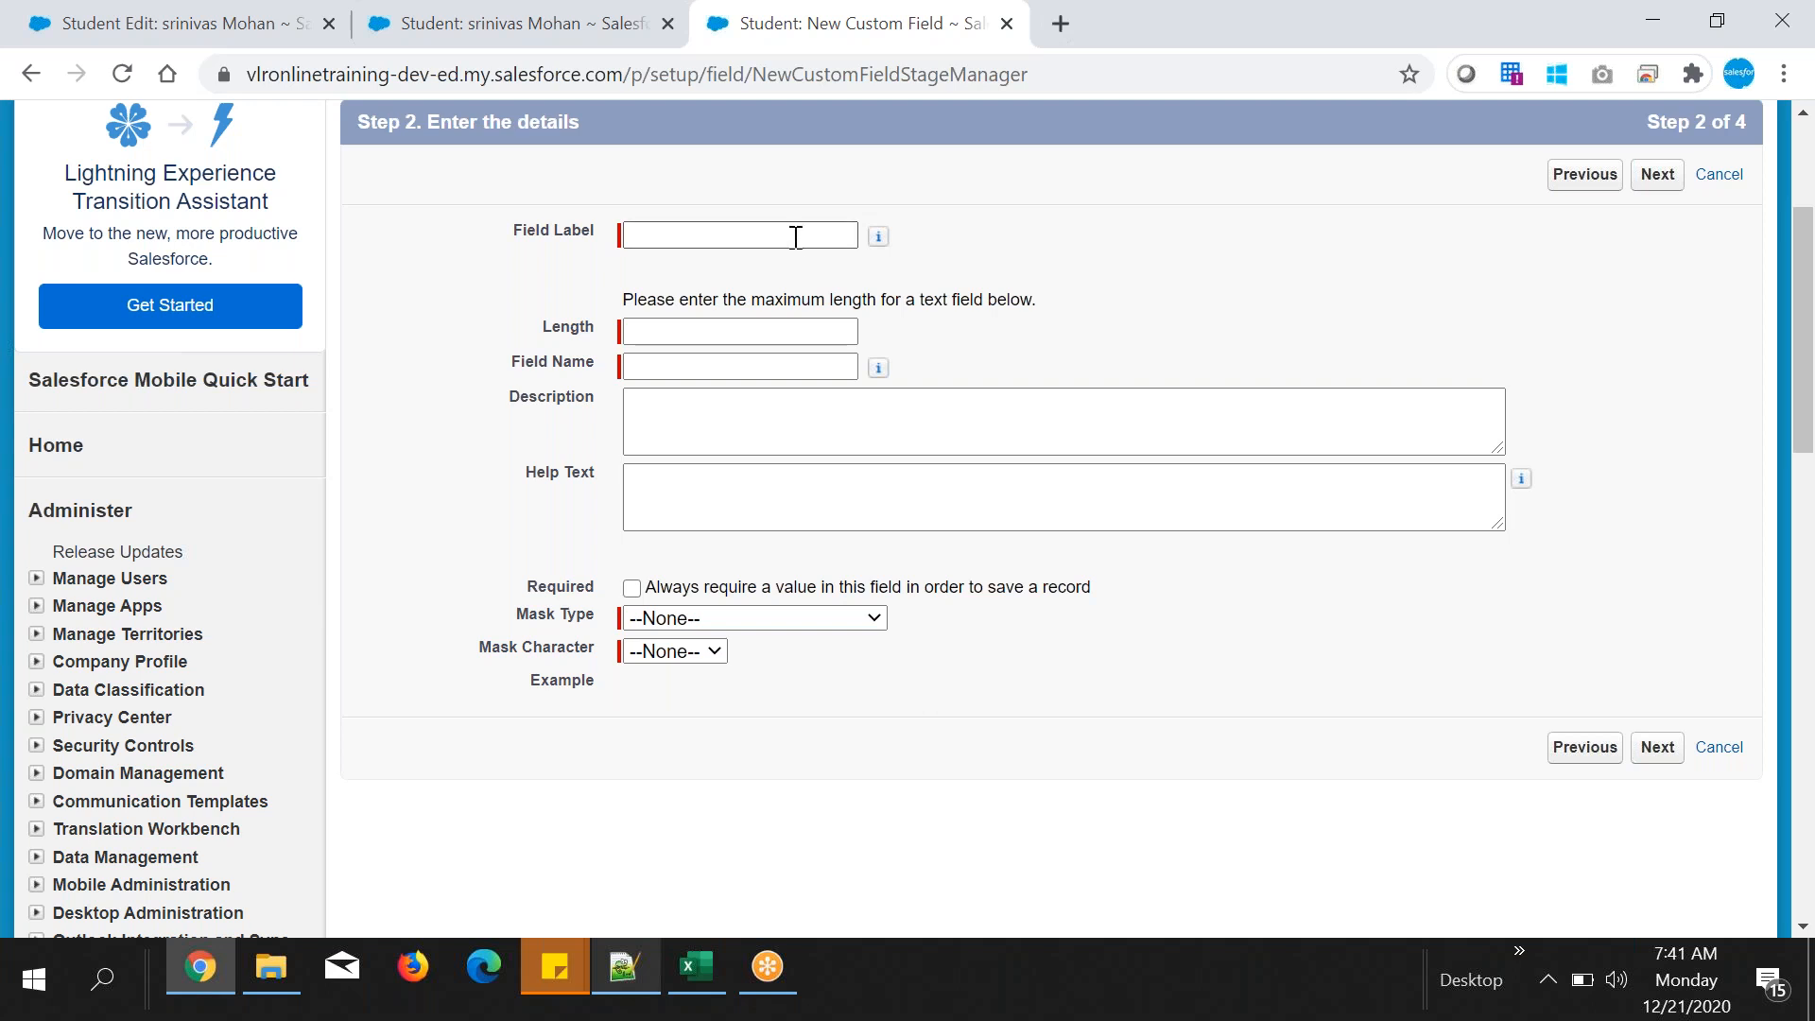
- Label the new field Bank Account Number, with the field name Bank_Account_Number, and set its length to 18
{"action": "left_click", "coordinate": [832, 239]}
{"action": "type", "text": "Bank "}
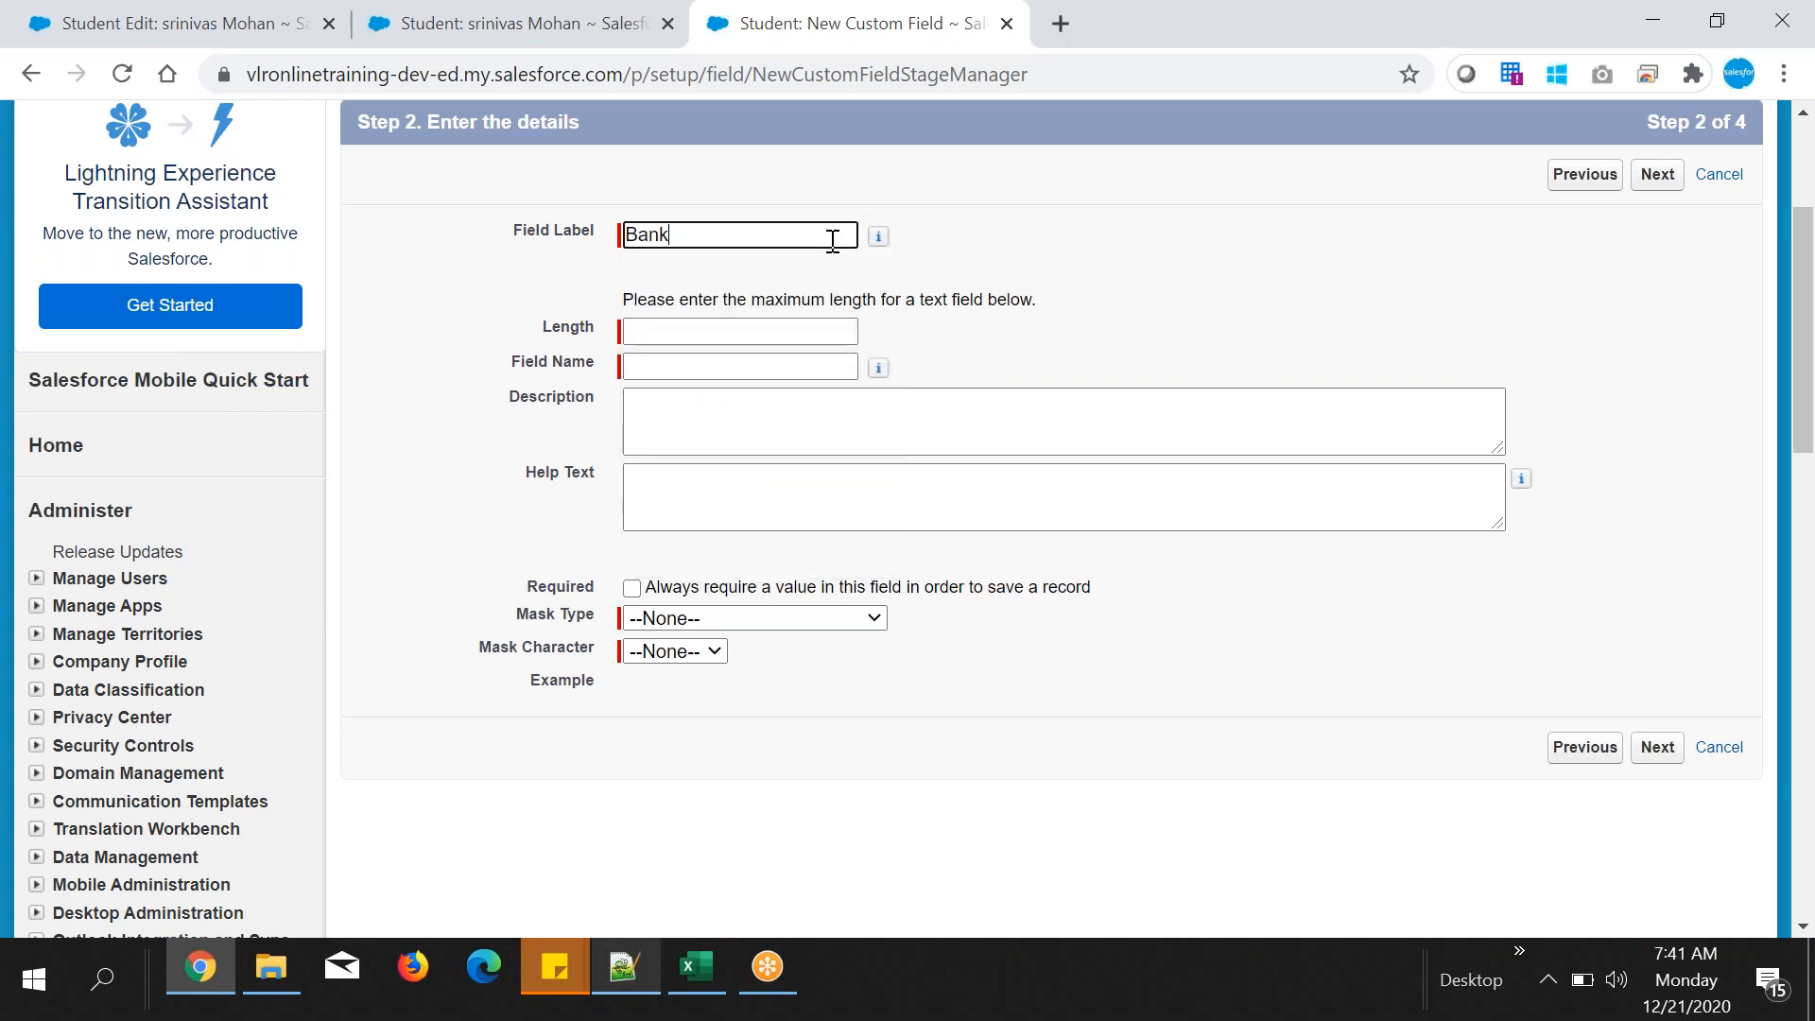
{"action": "type", "text": "Account Number"}
{"action": "left_click", "coordinate": [978, 292]}
{"action": "left_click", "coordinate": [714, 329]}
{"action": "left_click", "coordinate": [850, 333]}
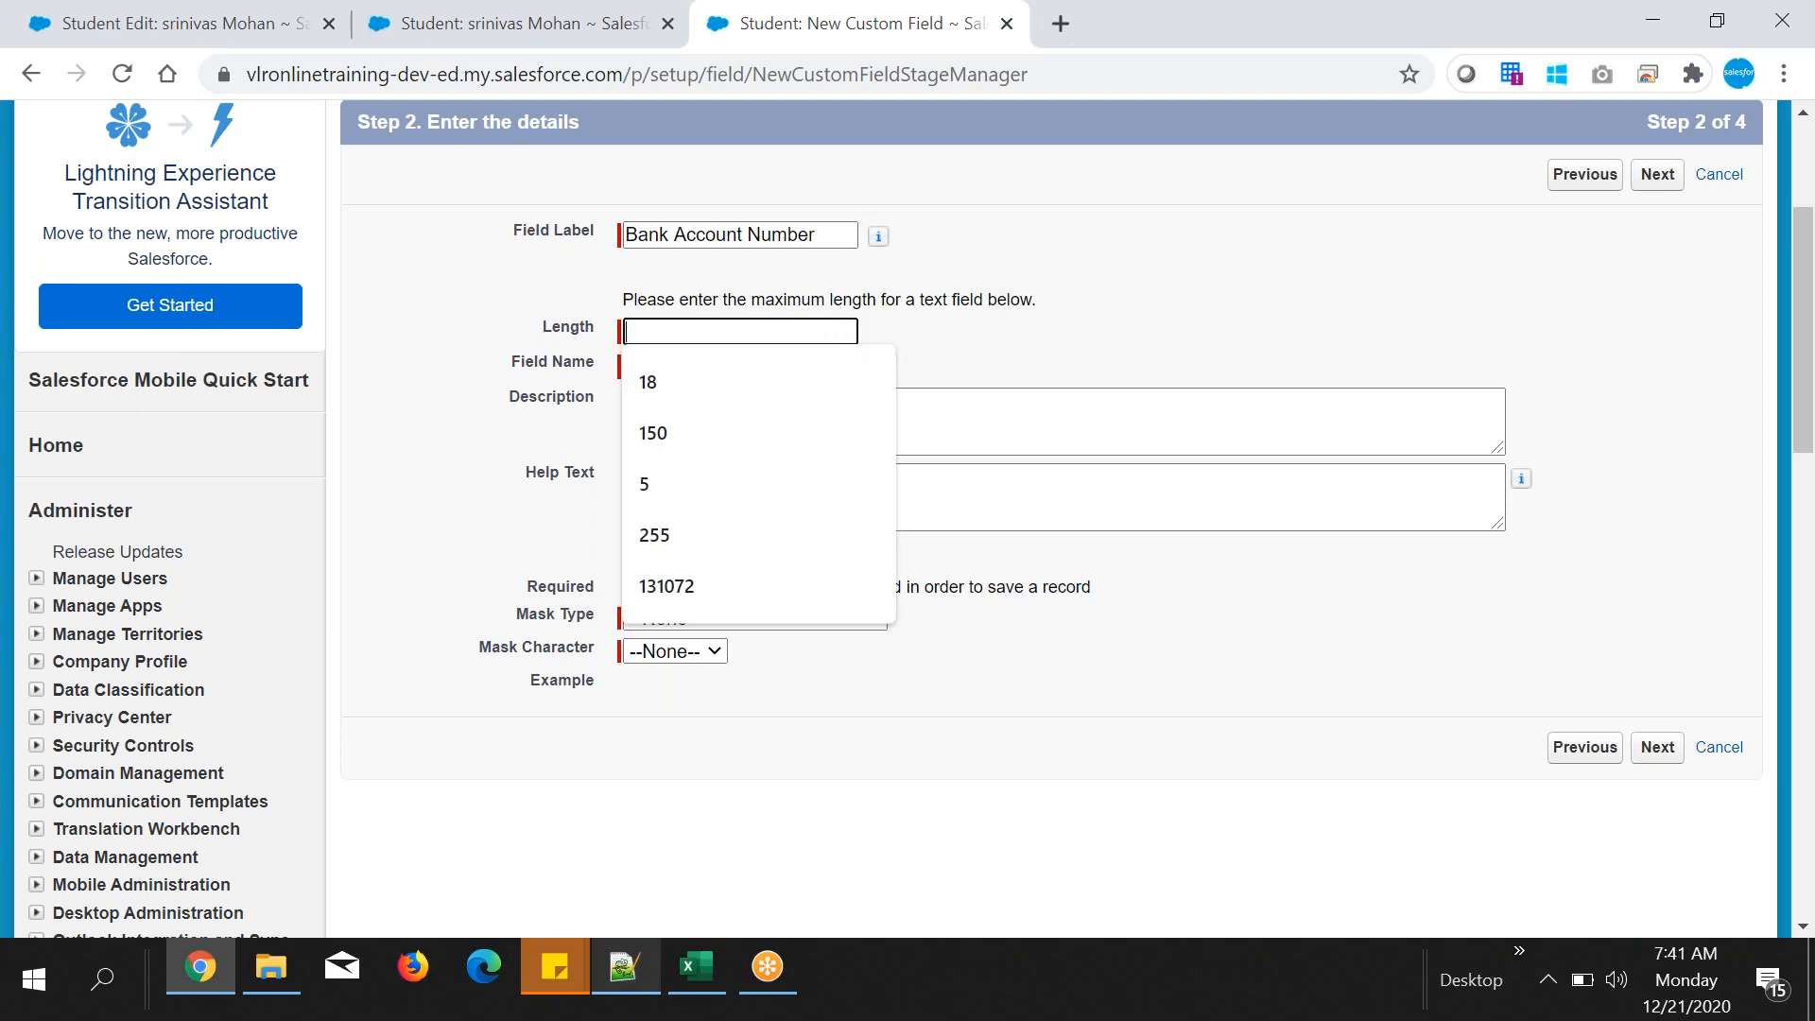
{"action": "type", "text": "18"}
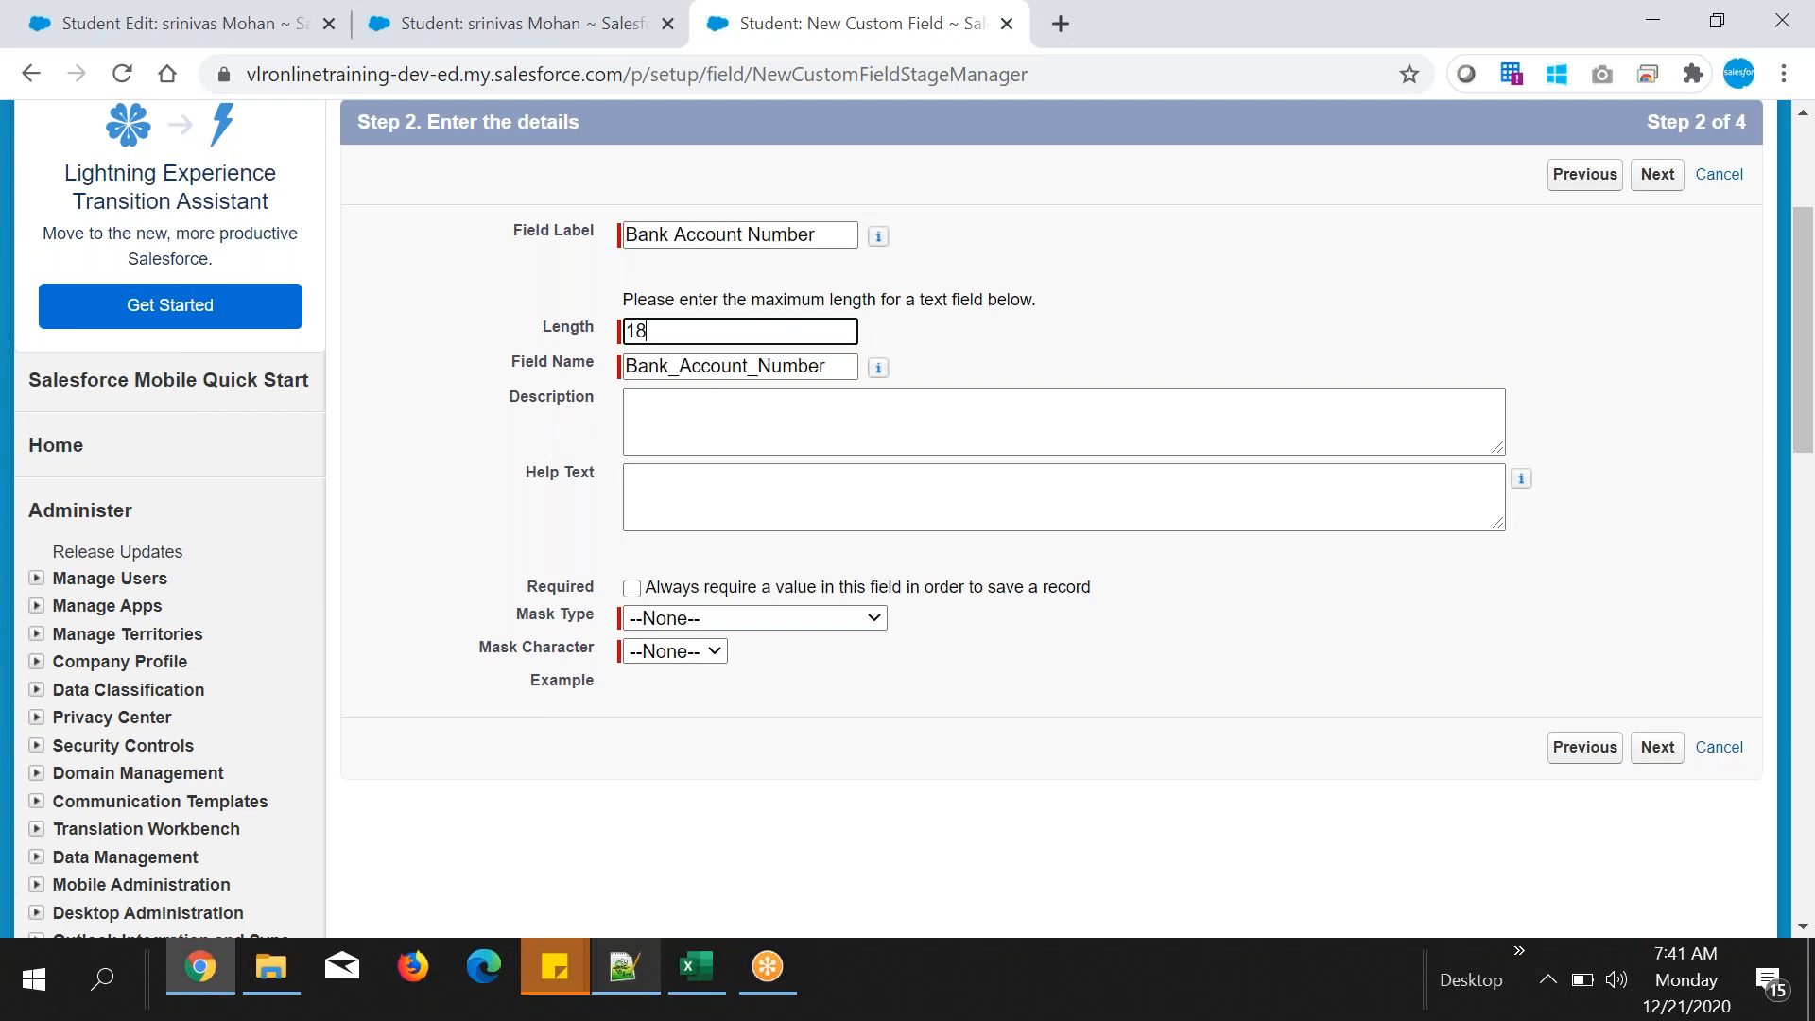
{"action": "left_click", "coordinate": [1035, 433]}
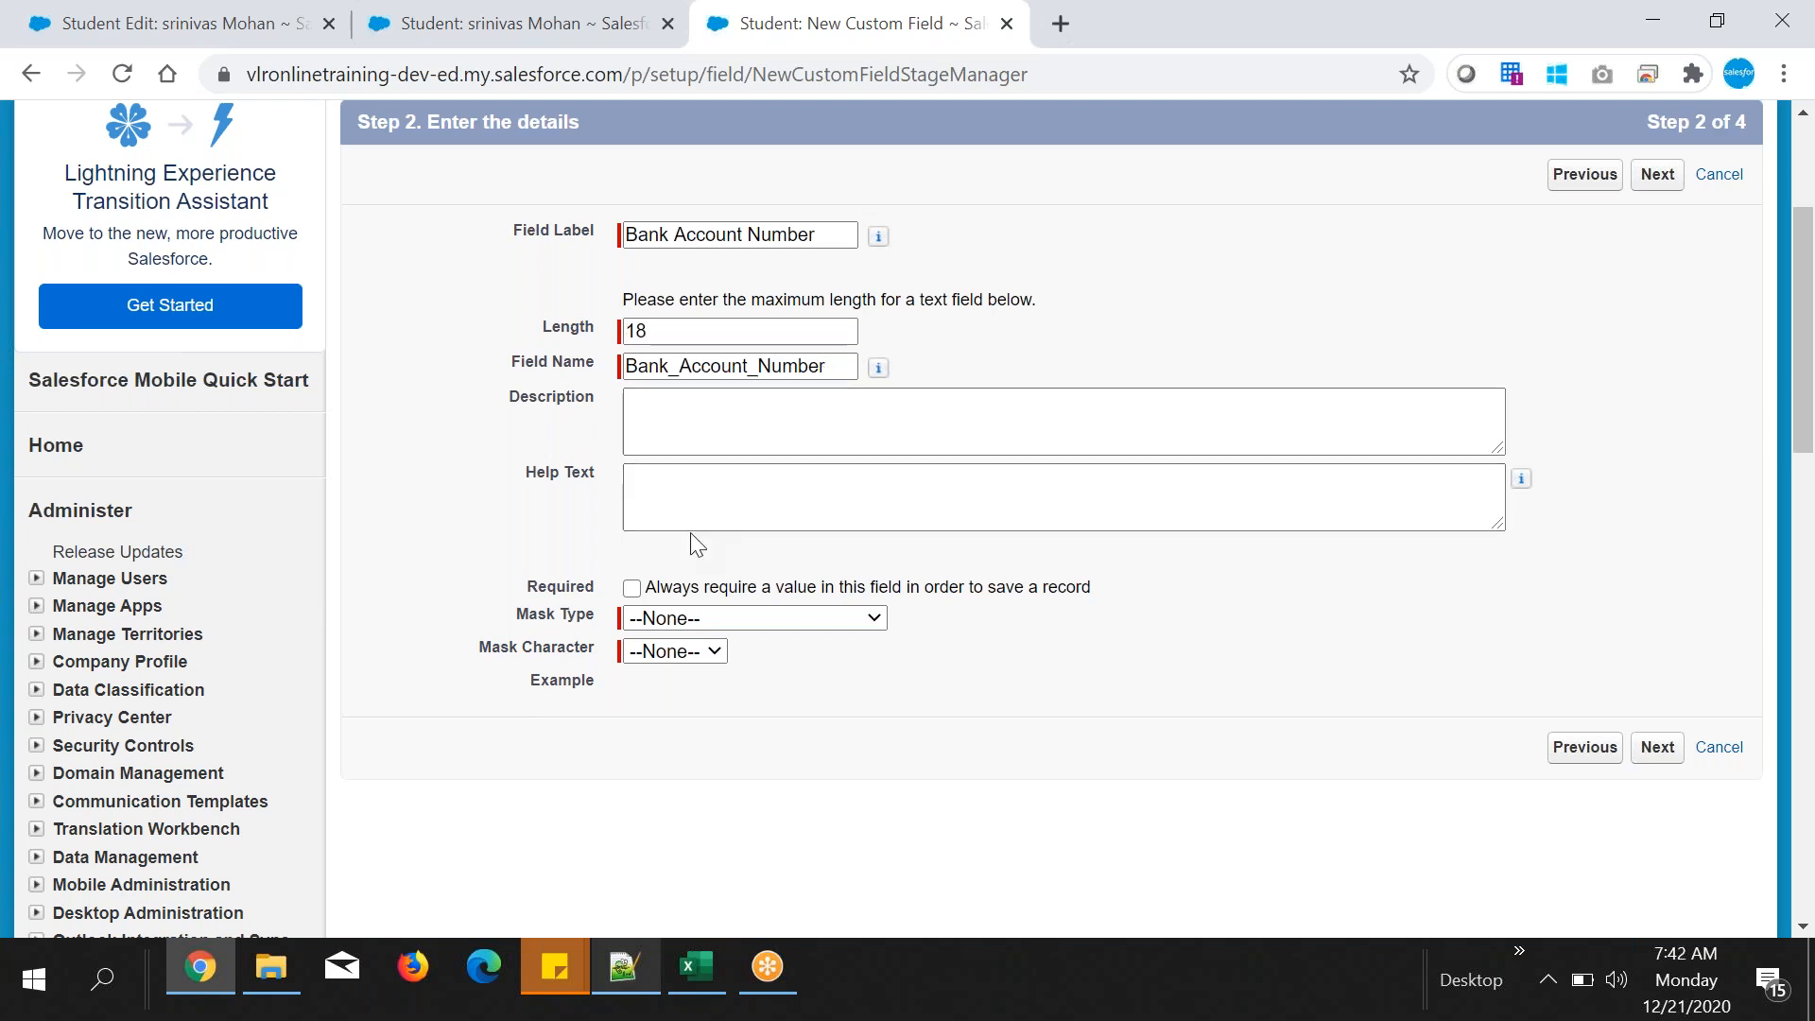
{"action": "scroll", "coordinate": [1070, 484], "scroll_direction": "down", "scroll_amount": 1}
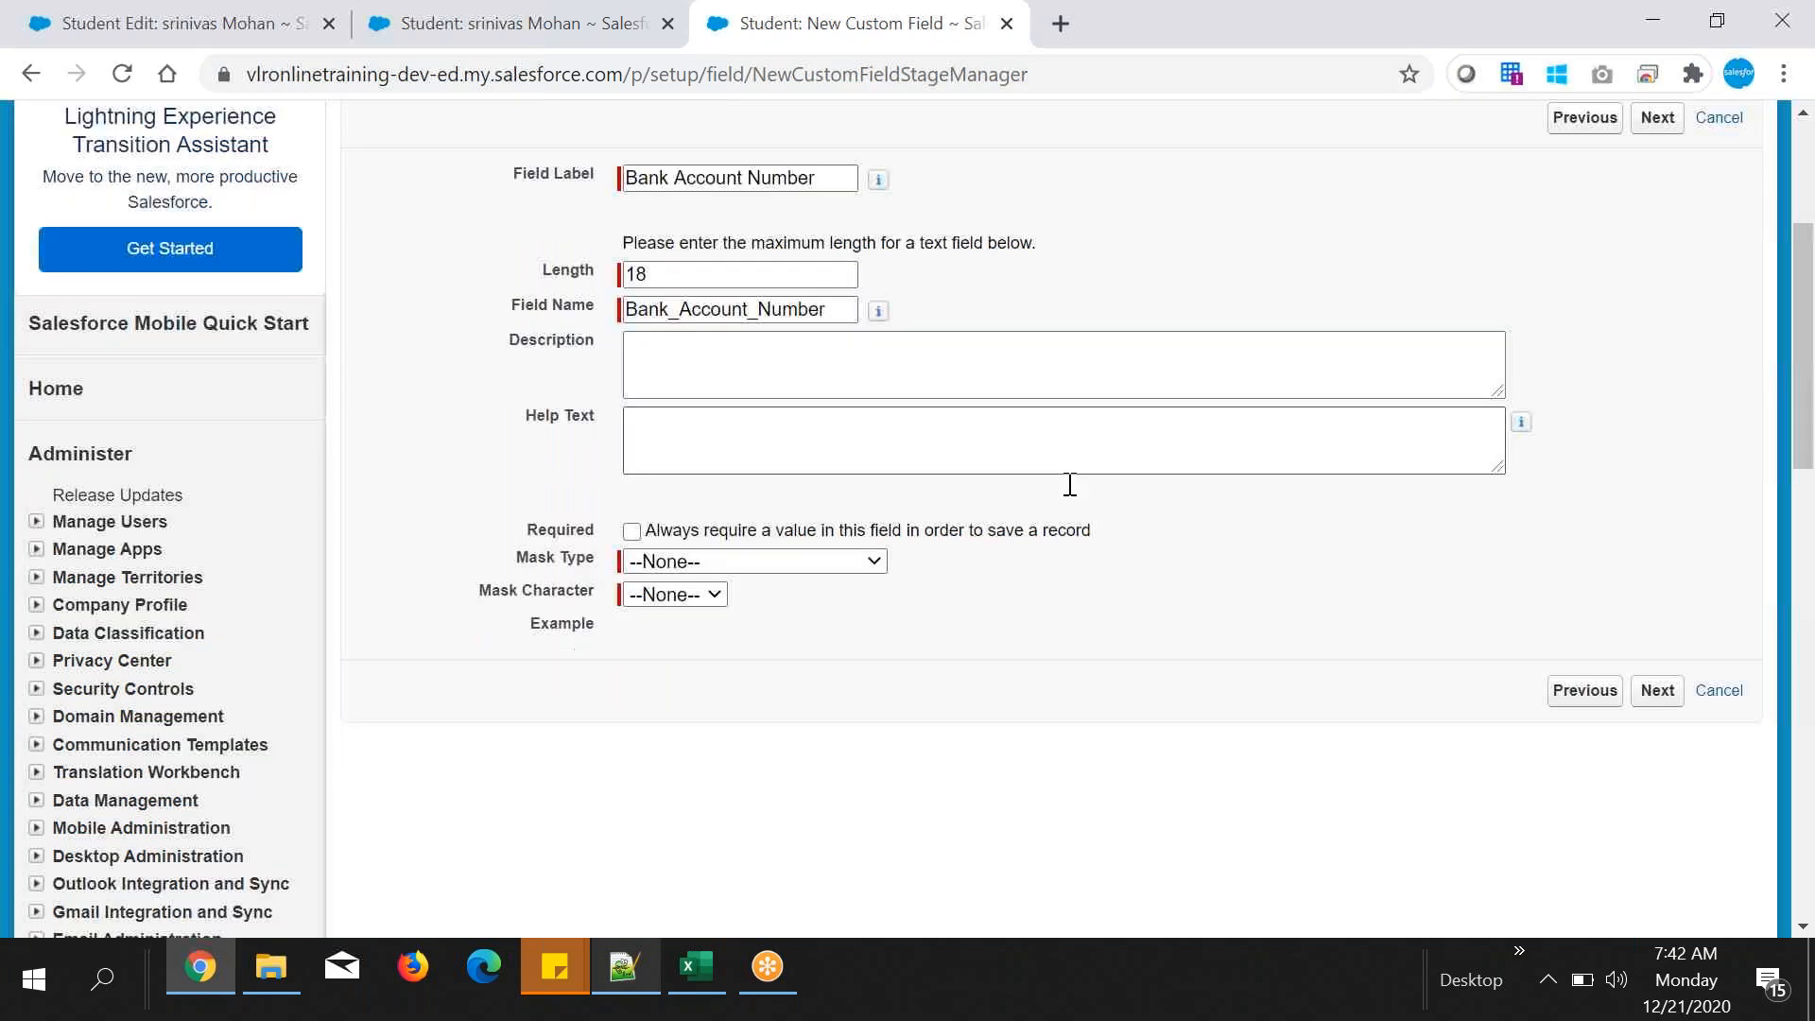
- Set the new field's mask type to Mask All Characters
{"action": "left_click_drag", "start_coordinate": [516, 473], "coordinate": [619, 474]}
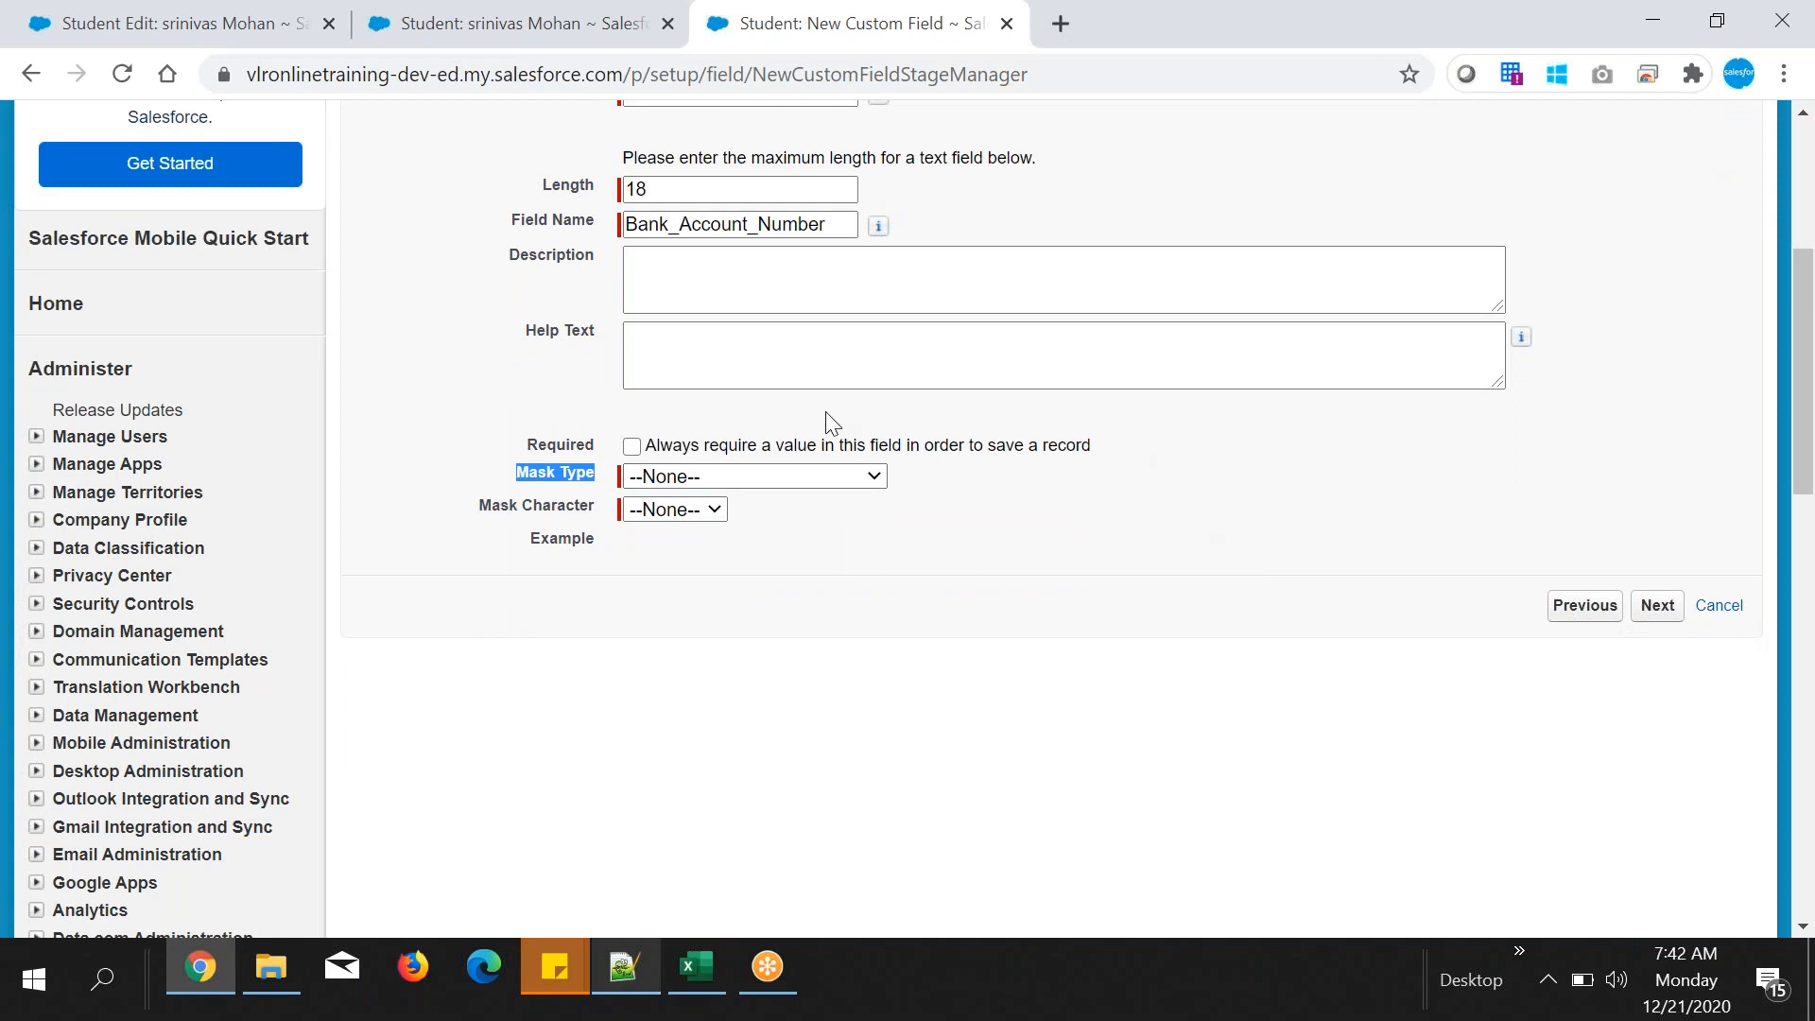
{"action": "left_click", "coordinate": [832, 486]}
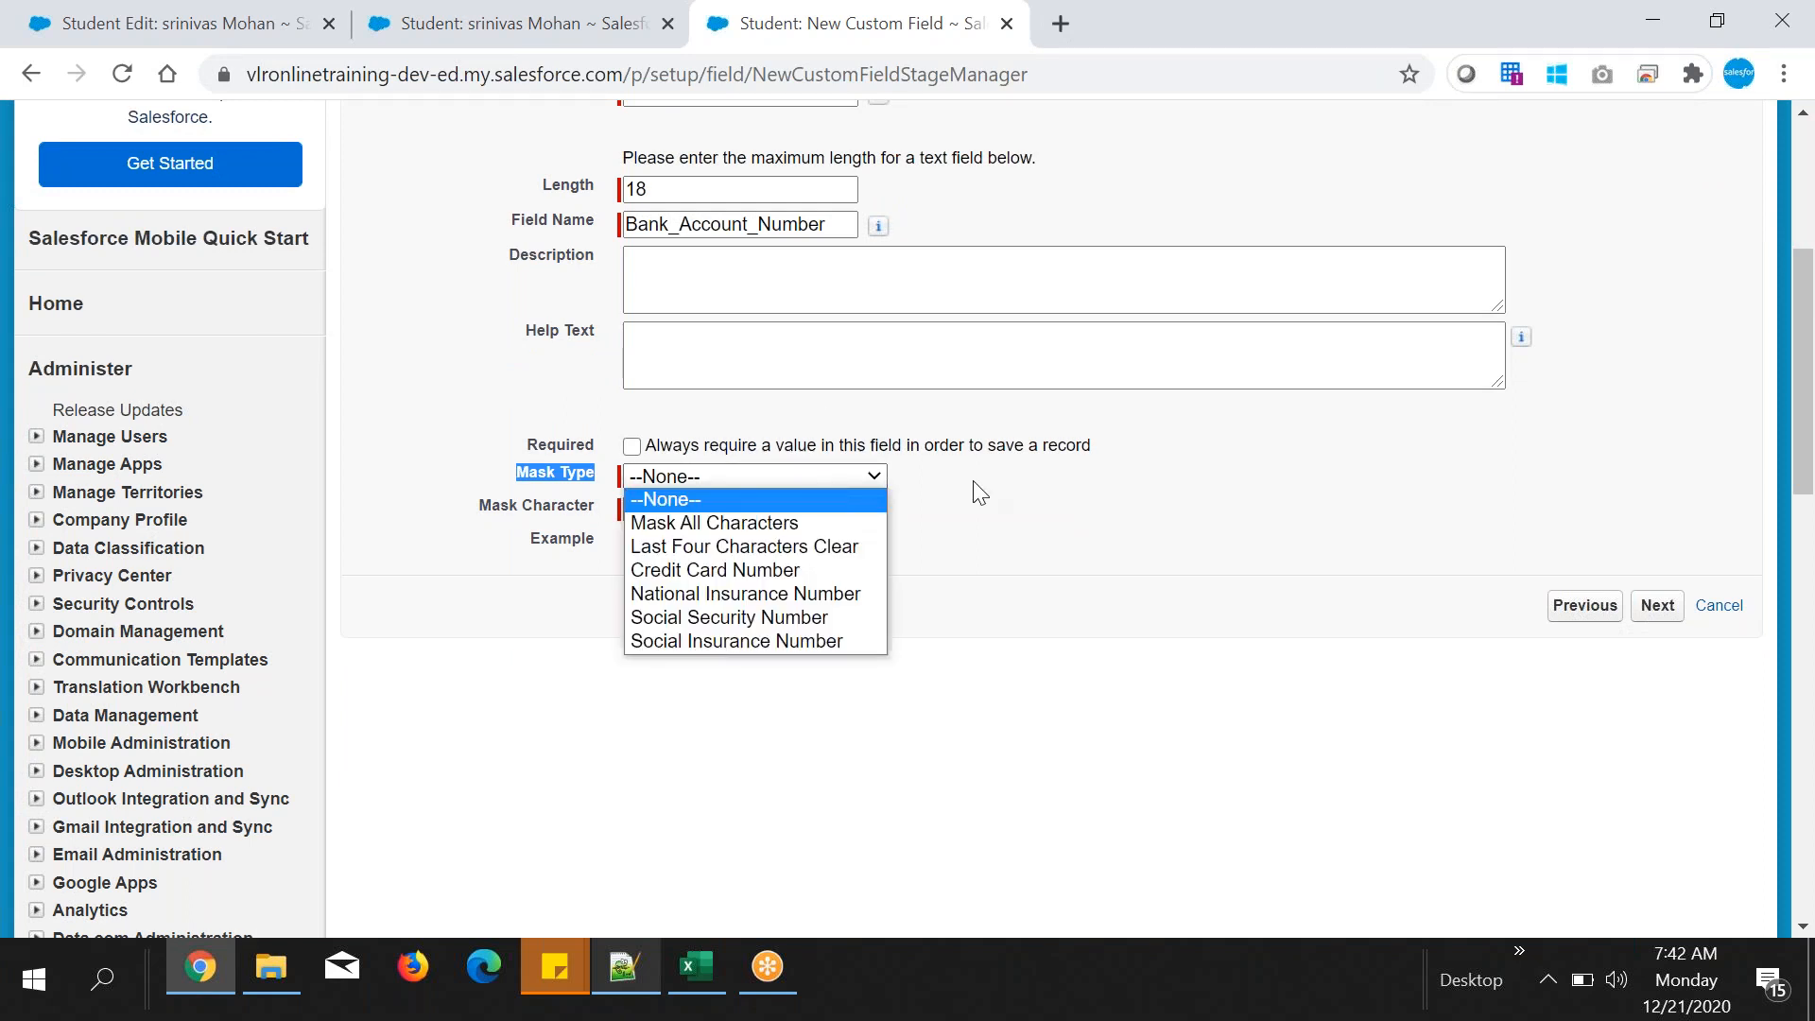
{"action": "left_click", "coordinate": [535, 480]}
{"action": "left_click", "coordinate": [758, 478]}
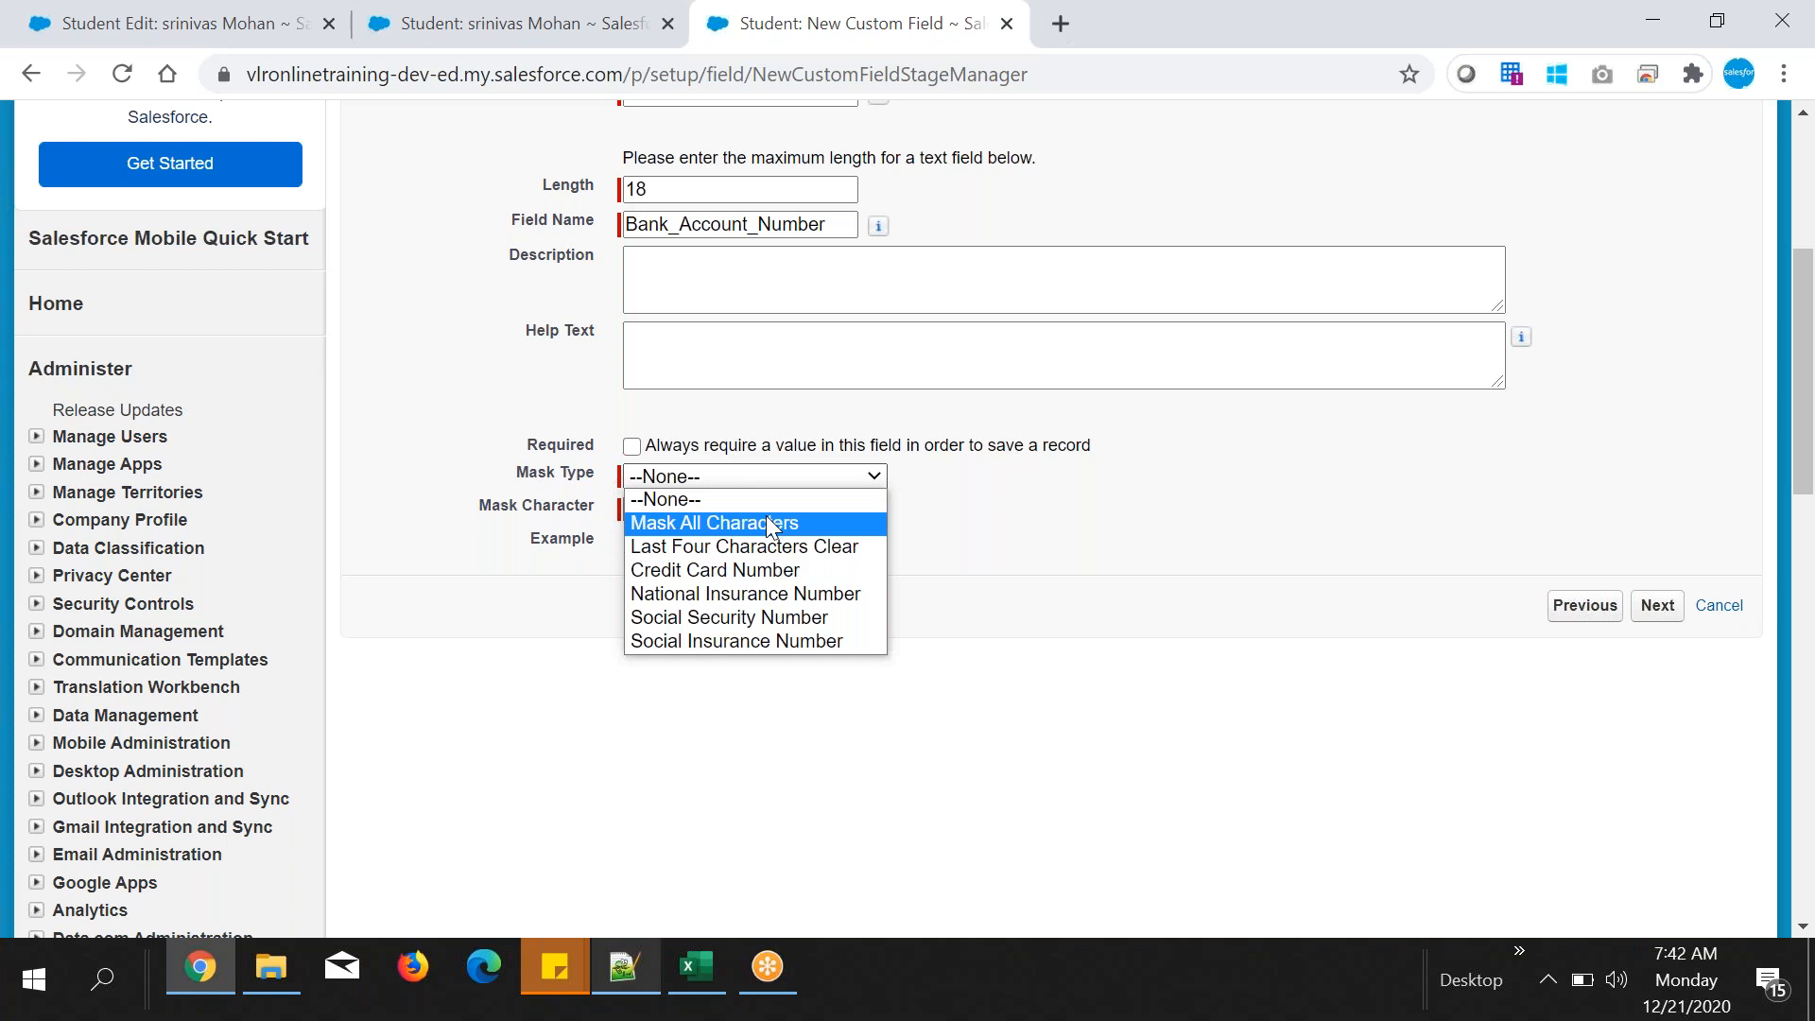
{"action": "left_click", "coordinate": [766, 522]}
- Set the mask character to X and highlight the masking example
{"action": "left_click_drag", "start_coordinate": [470, 507], "coordinate": [558, 509]}
{"action": "left_click", "coordinate": [673, 510]}
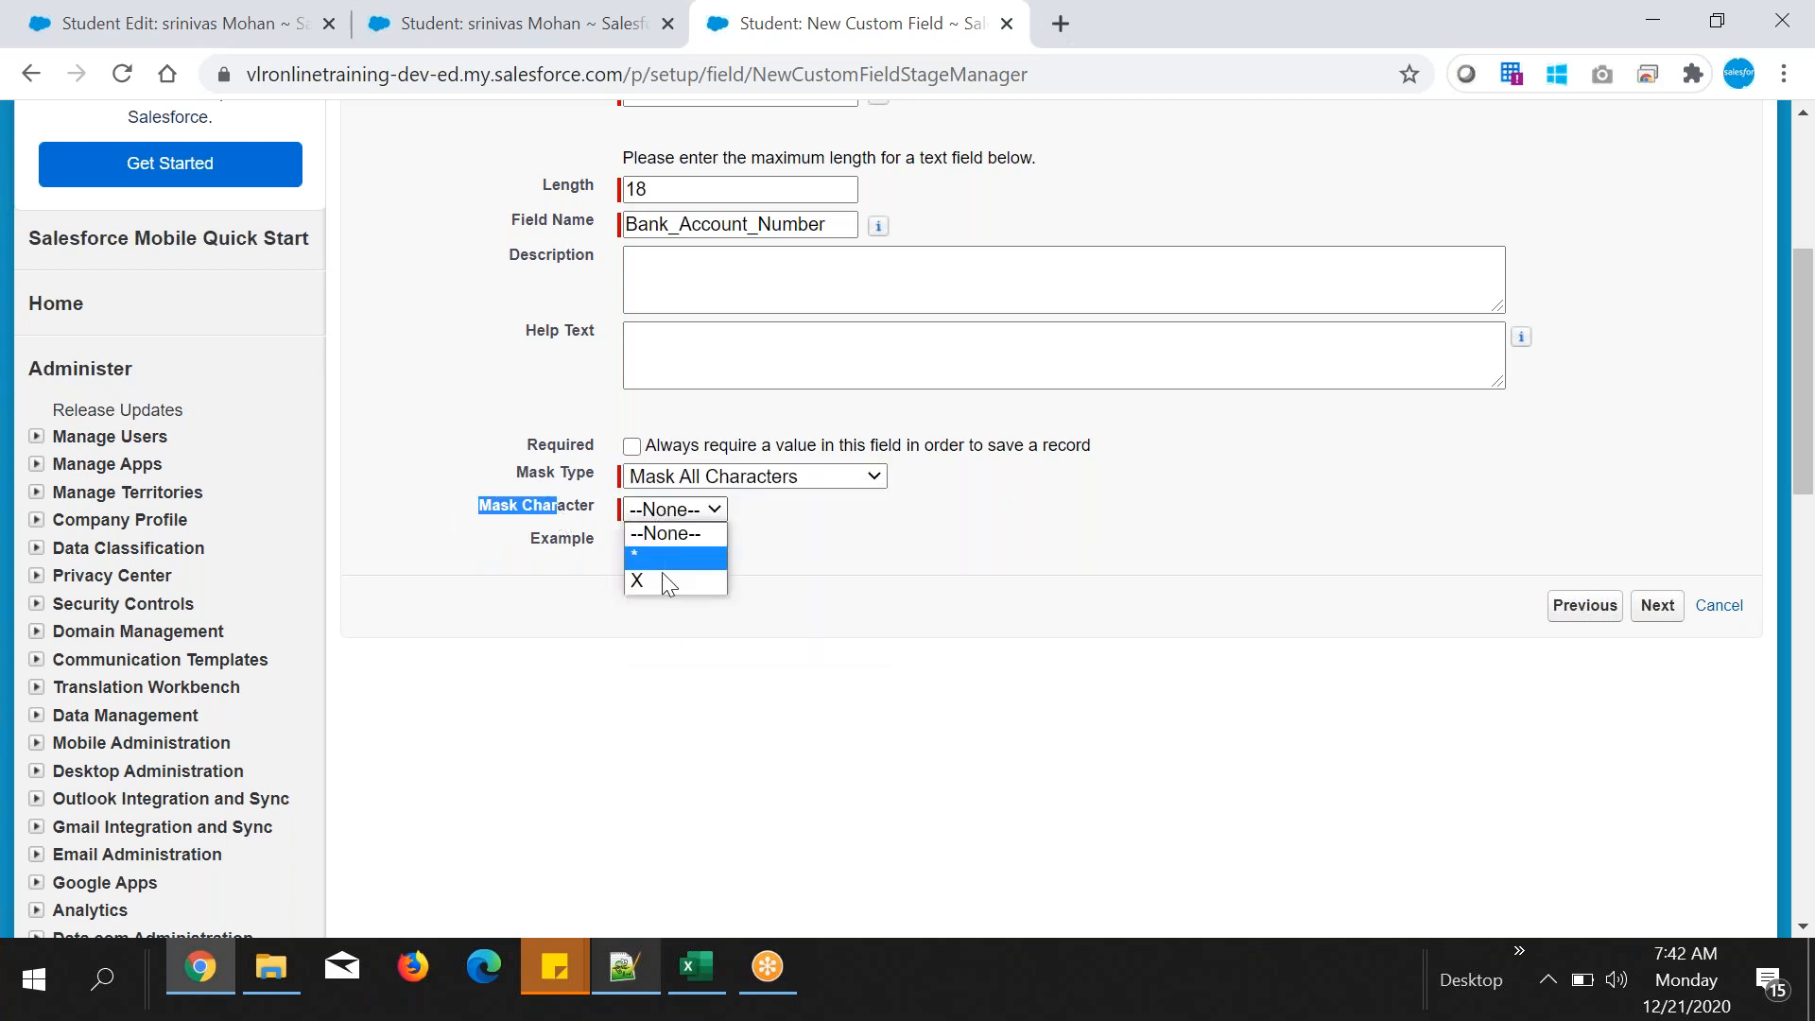
{"action": "left_click", "coordinate": [664, 579]}
{"action": "left_click", "coordinate": [619, 548]}
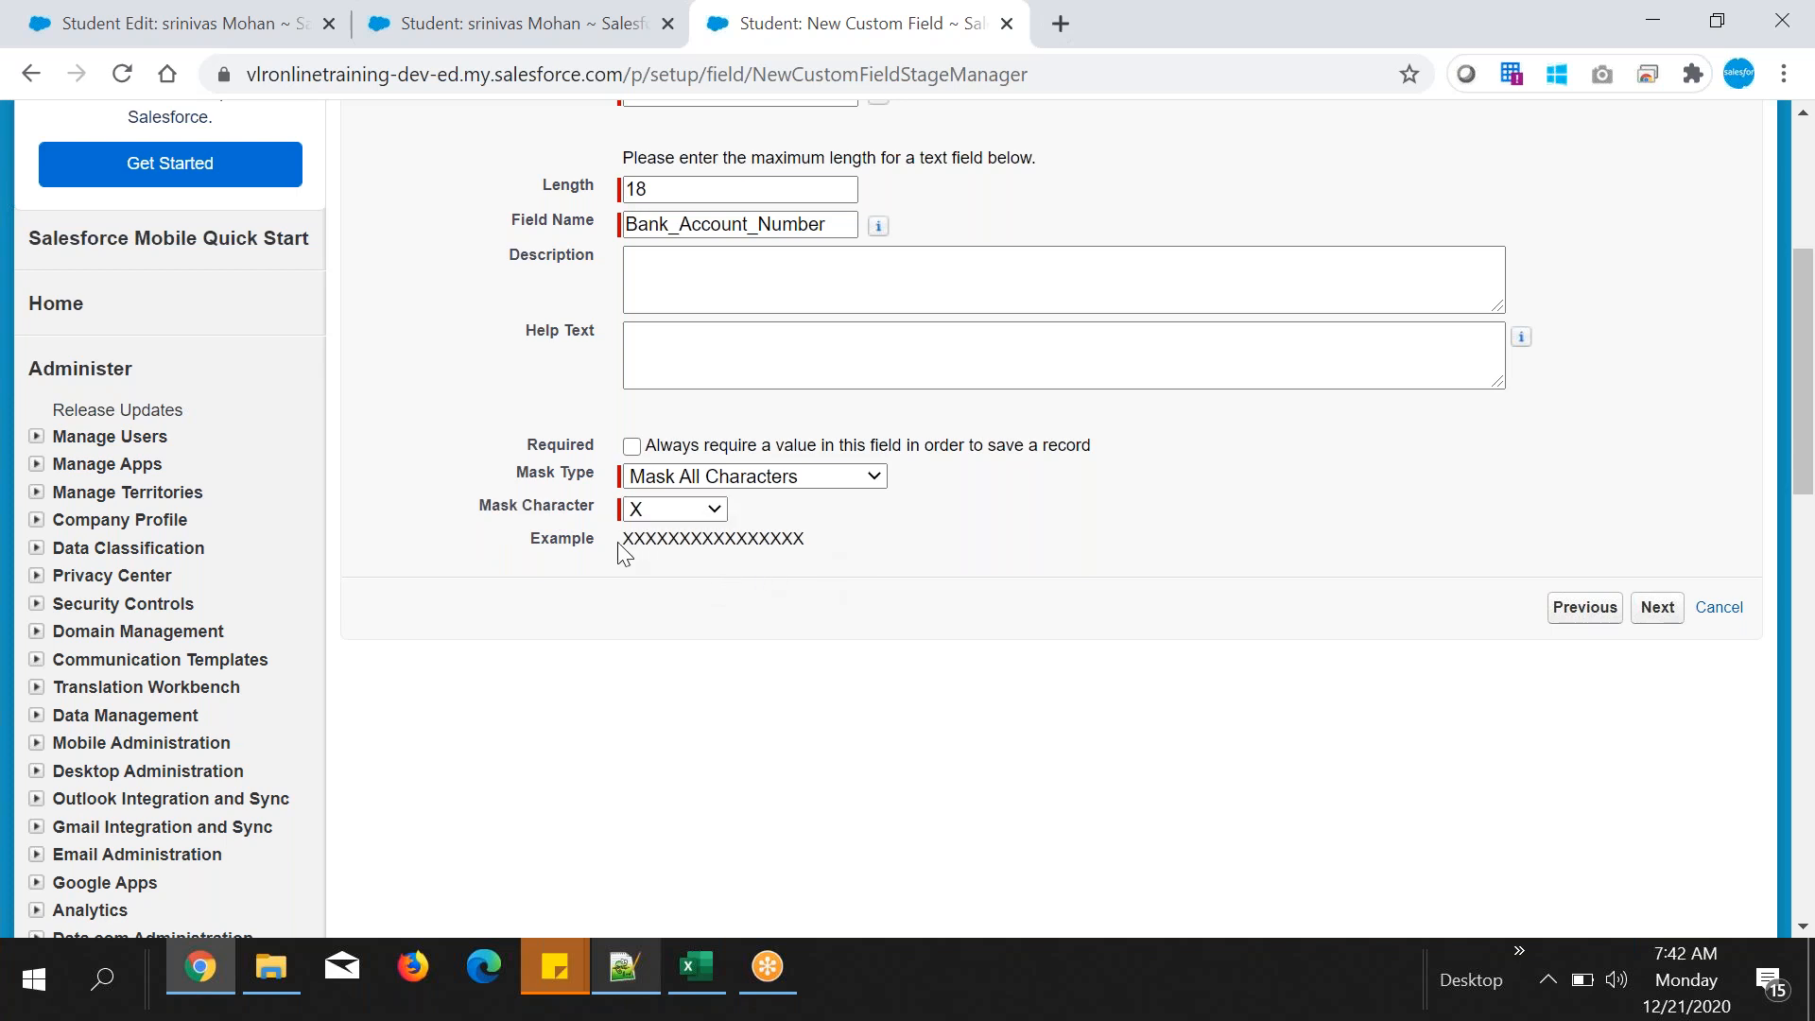
{"action": "left_click_drag", "start_coordinate": [534, 538], "coordinate": [806, 539]}
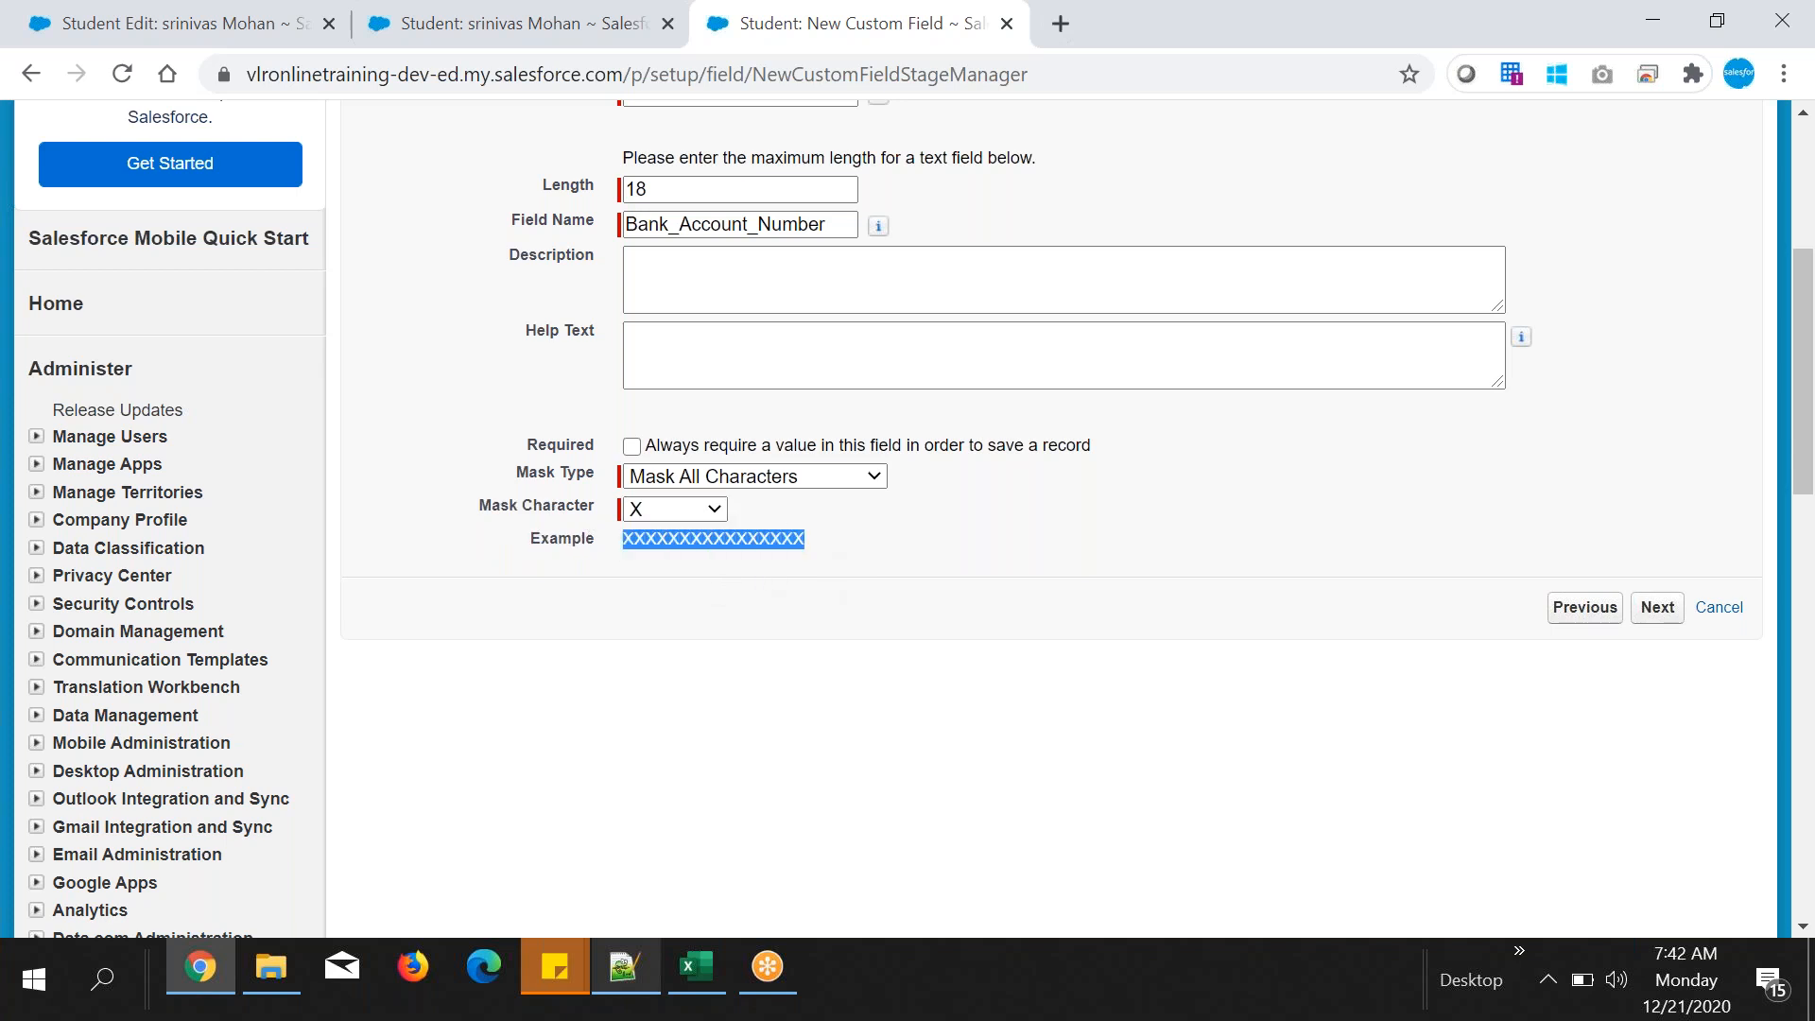
- Look over the student record's detail page and return to the masking example of the new field
{"action": "left_click", "coordinate": [570, 32]}
{"action": "scroll", "coordinate": [730, 628], "scroll_direction": "down", "scroll_amount": 7}
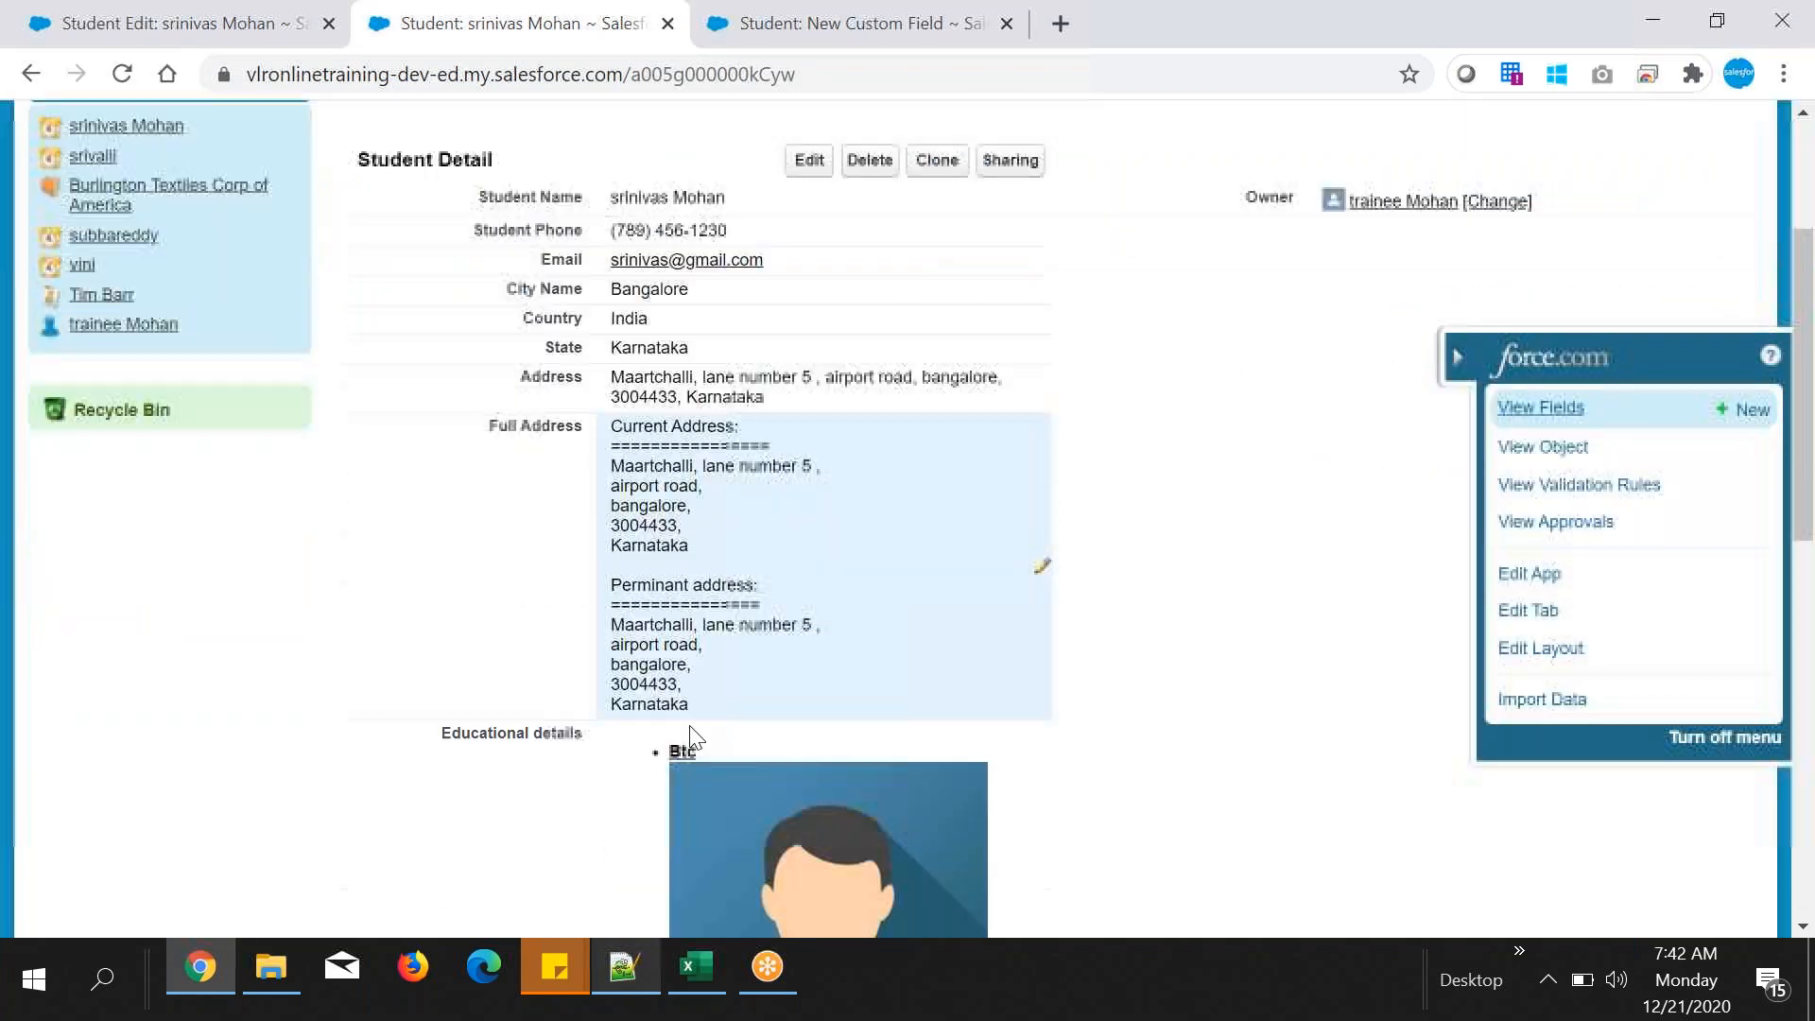
{"action": "scroll", "coordinate": [1334, 418], "scroll_direction": "up", "scroll_amount": 7}
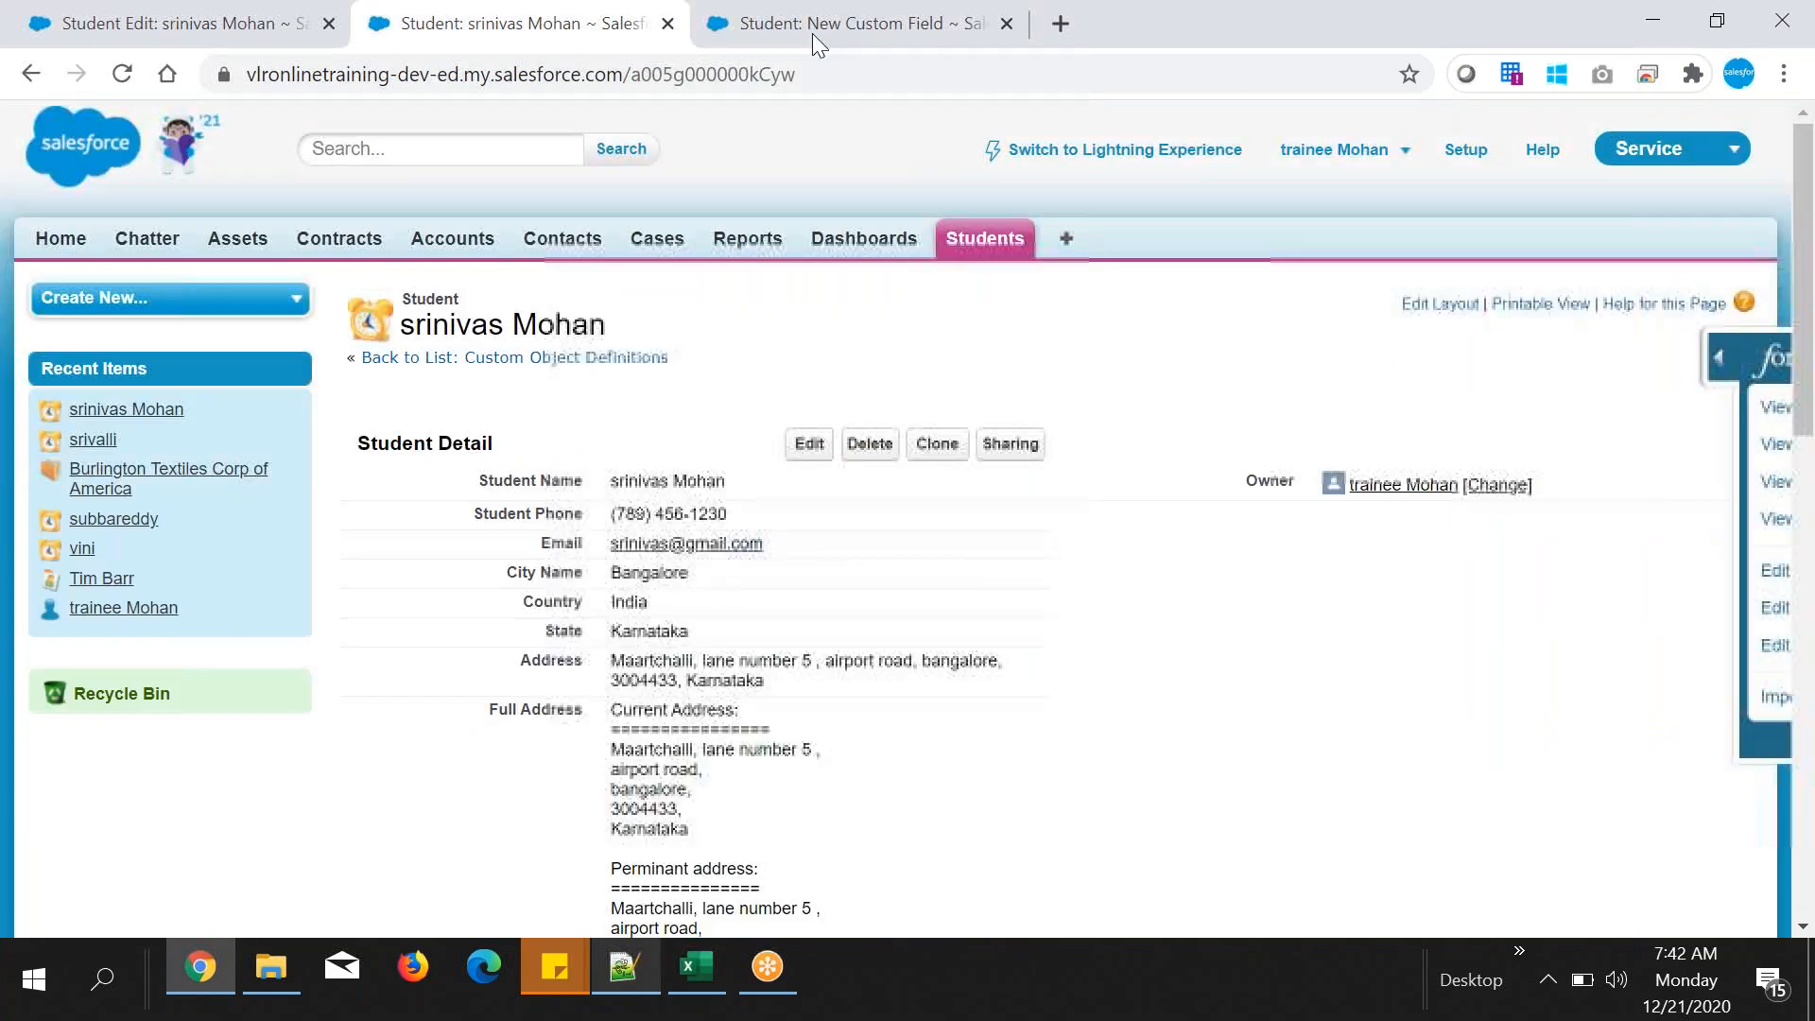
{"action": "left_click", "coordinate": [813, 32]}
{"action": "left_click", "coordinate": [639, 567]}
{"action": "left_click_drag", "start_coordinate": [624, 539], "coordinate": [810, 539]}
{"action": "left_click", "coordinate": [838, 553]}
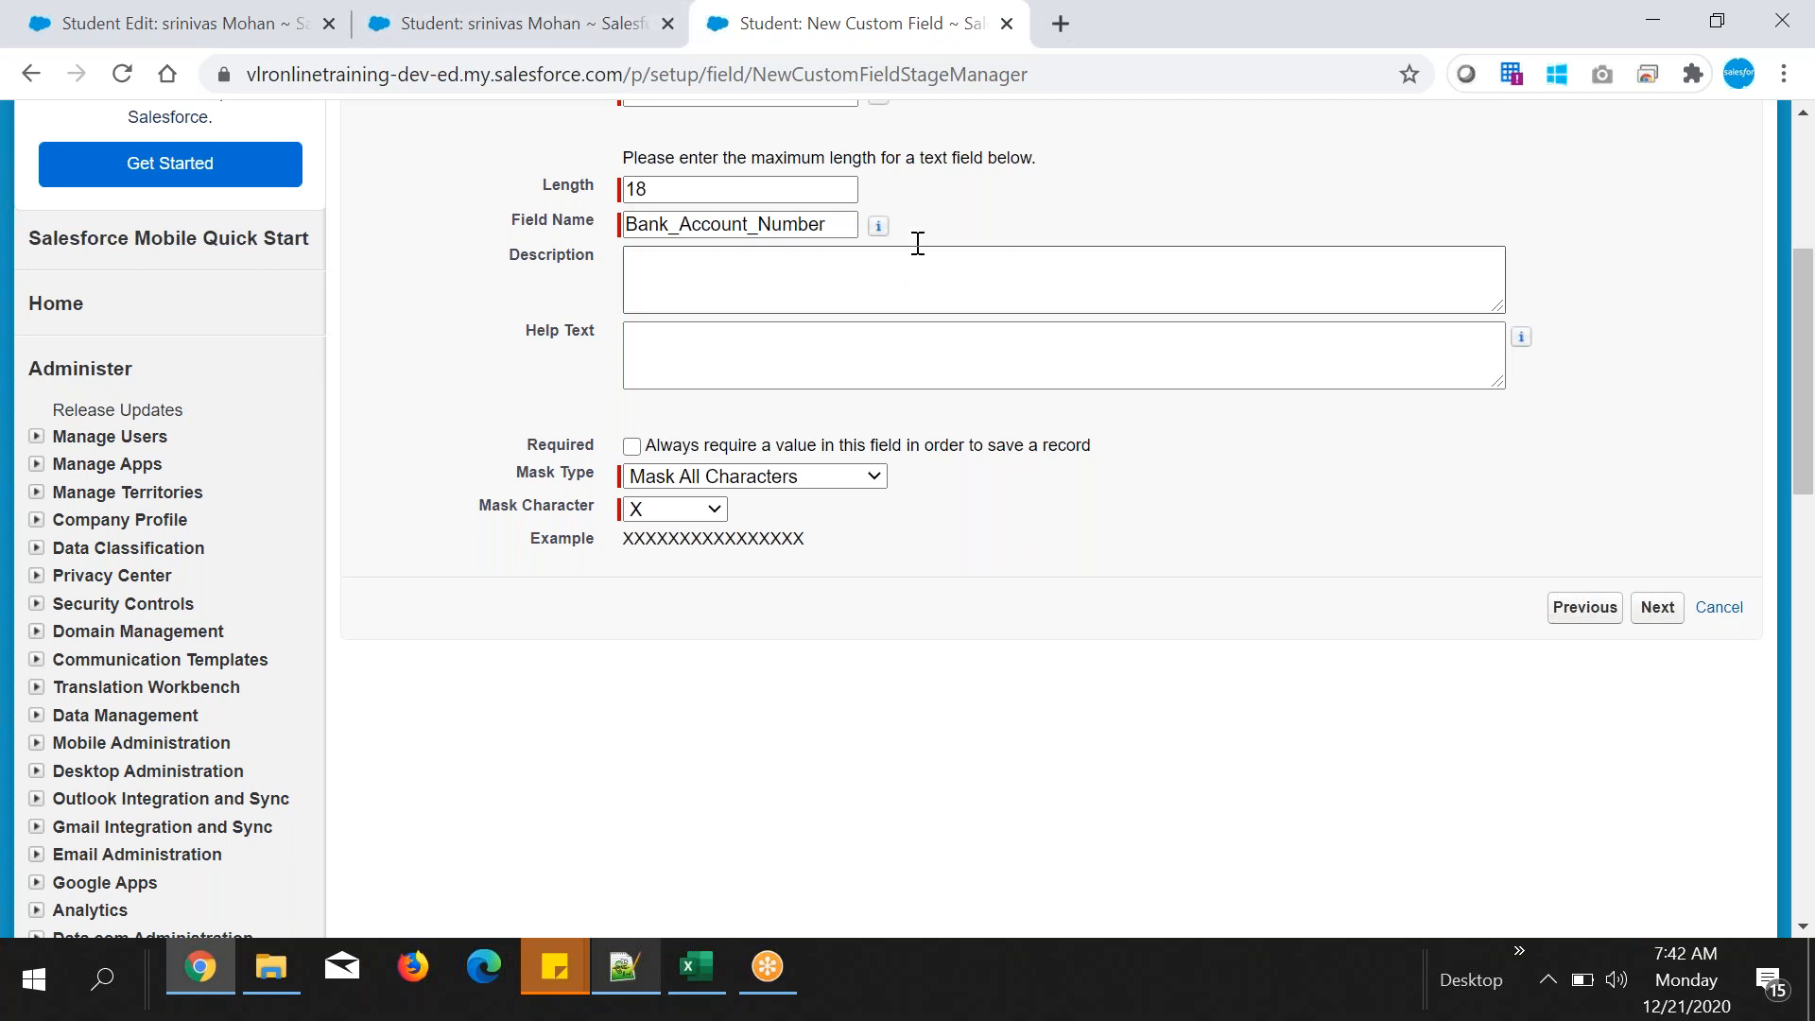
- Preview the masking example with the asterisk mask character and set the mask character back to X
{"action": "left_click", "coordinate": [677, 509]}
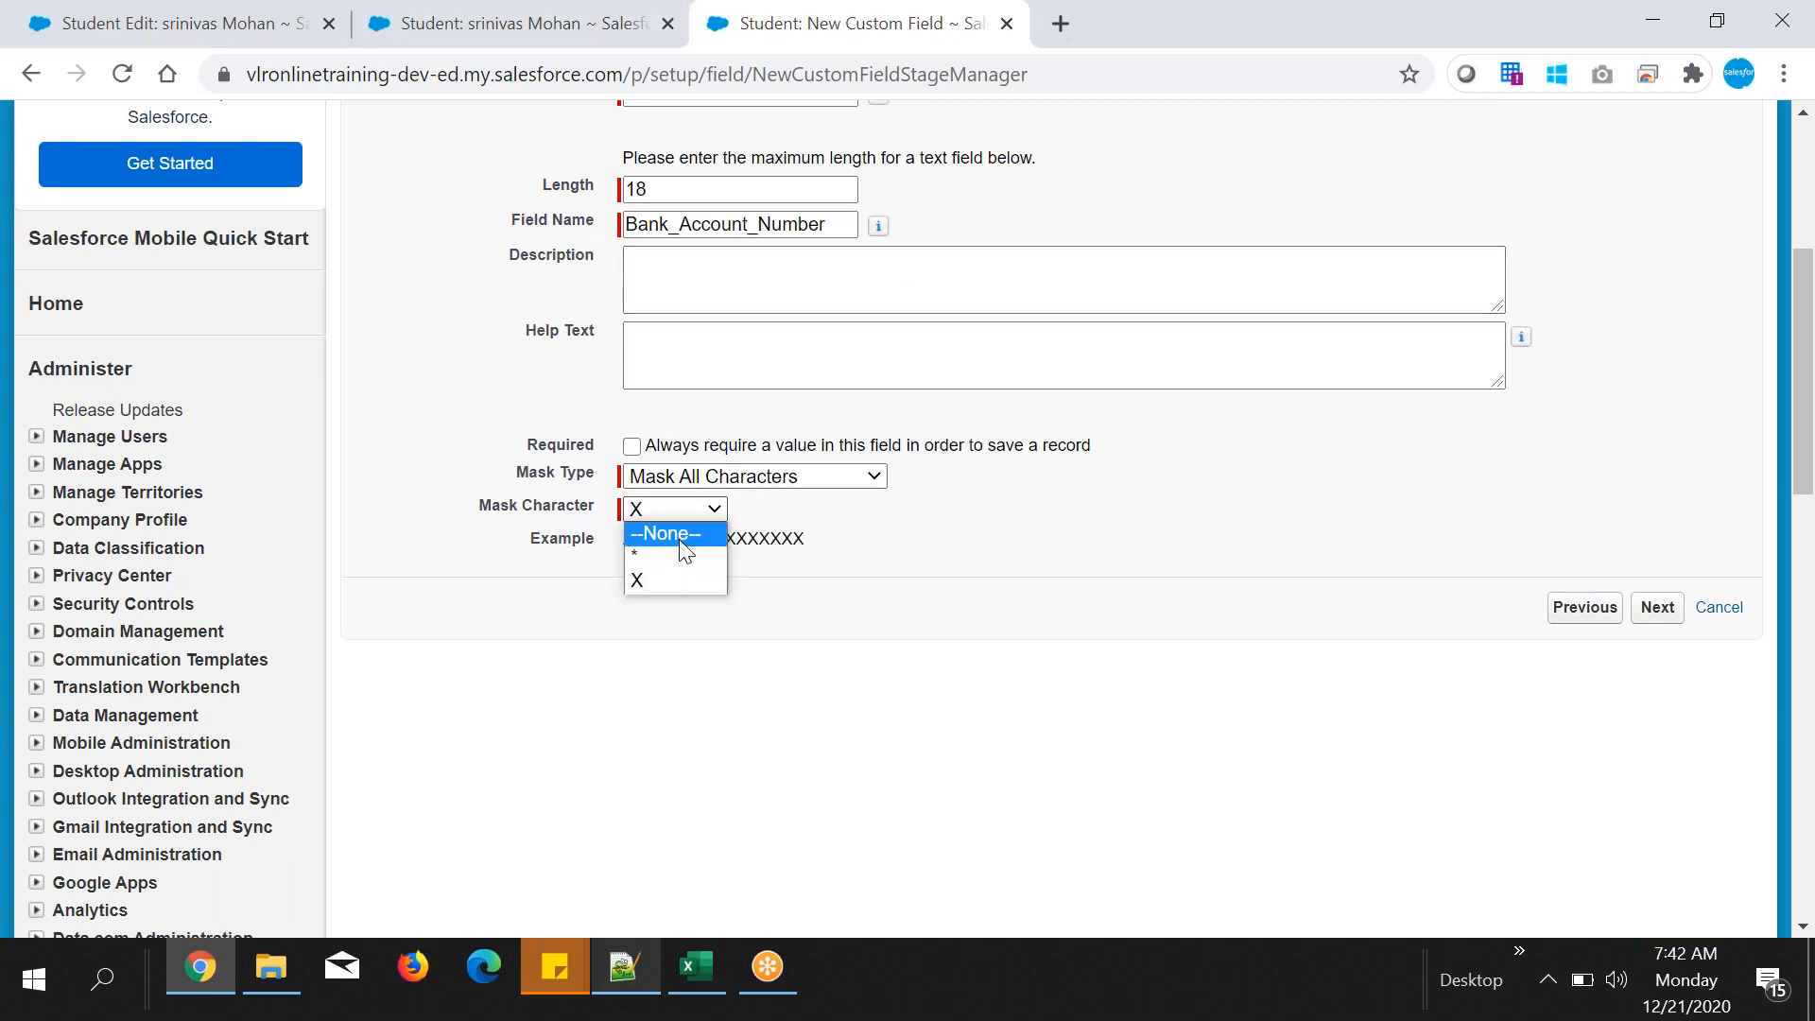
{"action": "left_click", "coordinate": [679, 552]}
{"action": "left_click_drag", "start_coordinate": [631, 543], "coordinate": [754, 551]}
{"action": "left_click", "coordinate": [756, 552]}
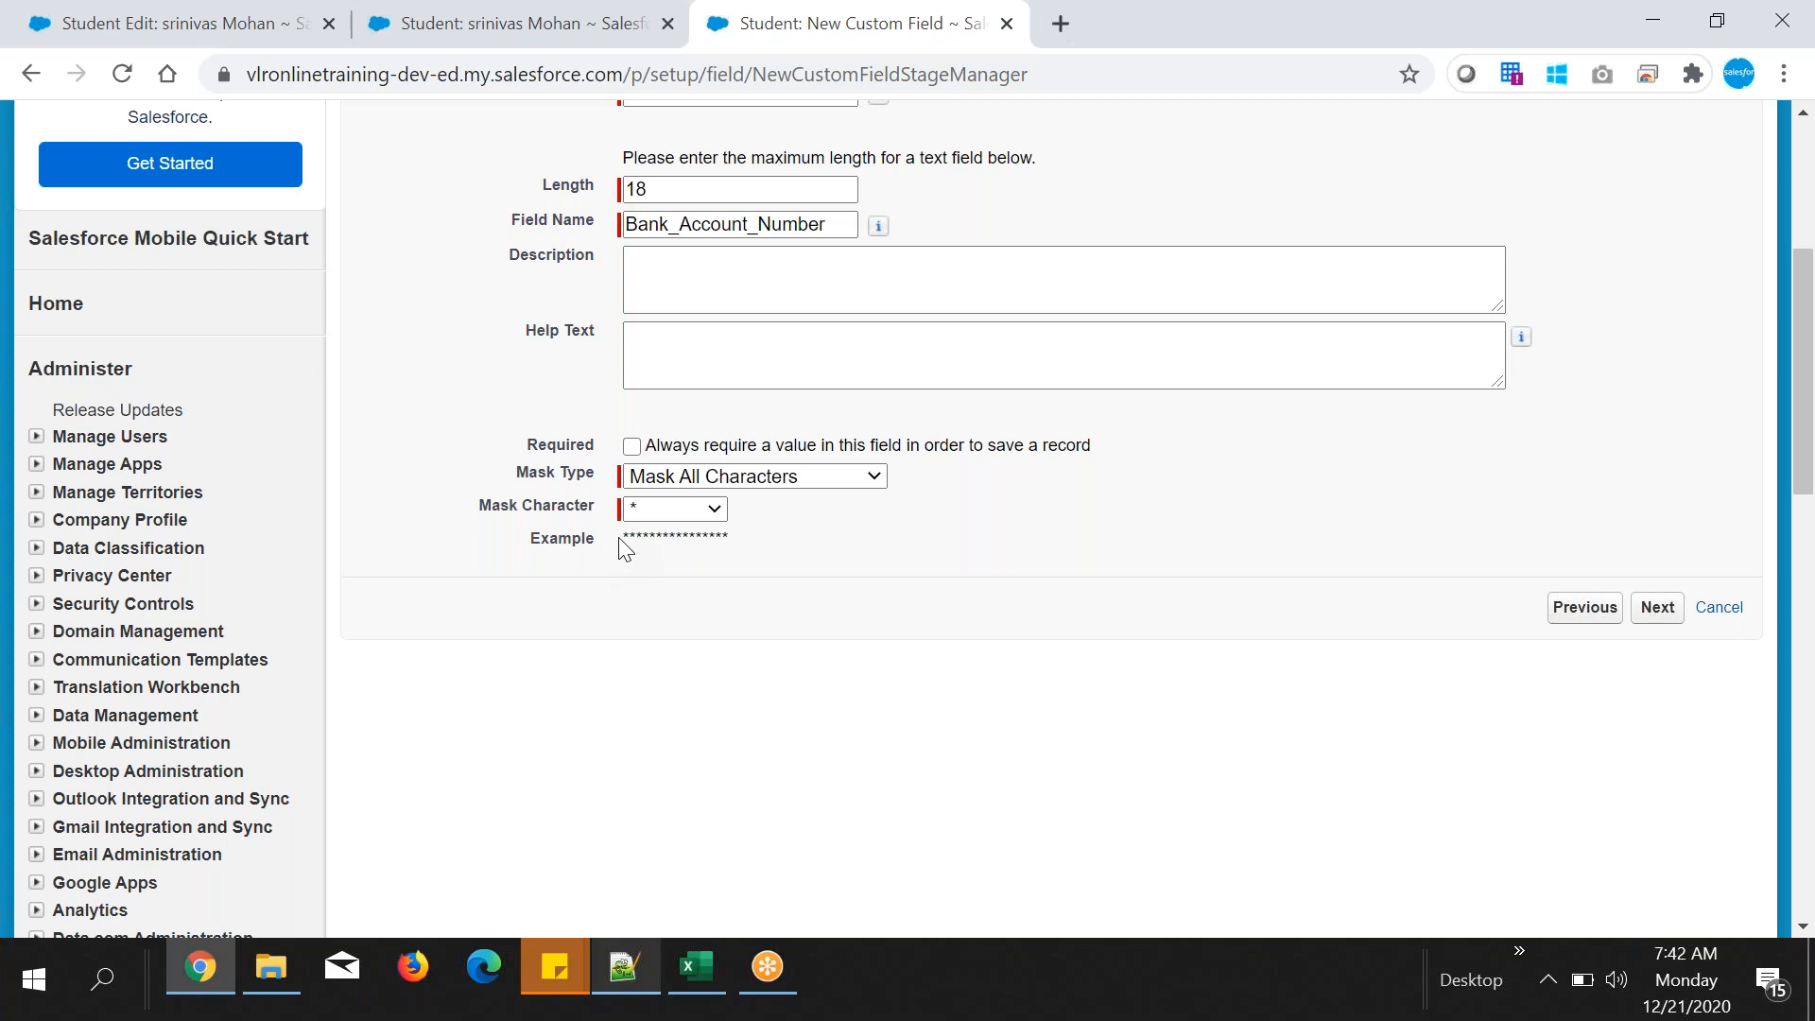
{"action": "left_click_drag", "start_coordinate": [620, 539], "coordinate": [725, 538]}
{"action": "left_click", "coordinate": [639, 549]}
{"action": "left_click_drag", "start_coordinate": [627, 541], "coordinate": [721, 543]}
{"action": "left_click", "coordinate": [912, 552]}
{"action": "left_click", "coordinate": [673, 510]}
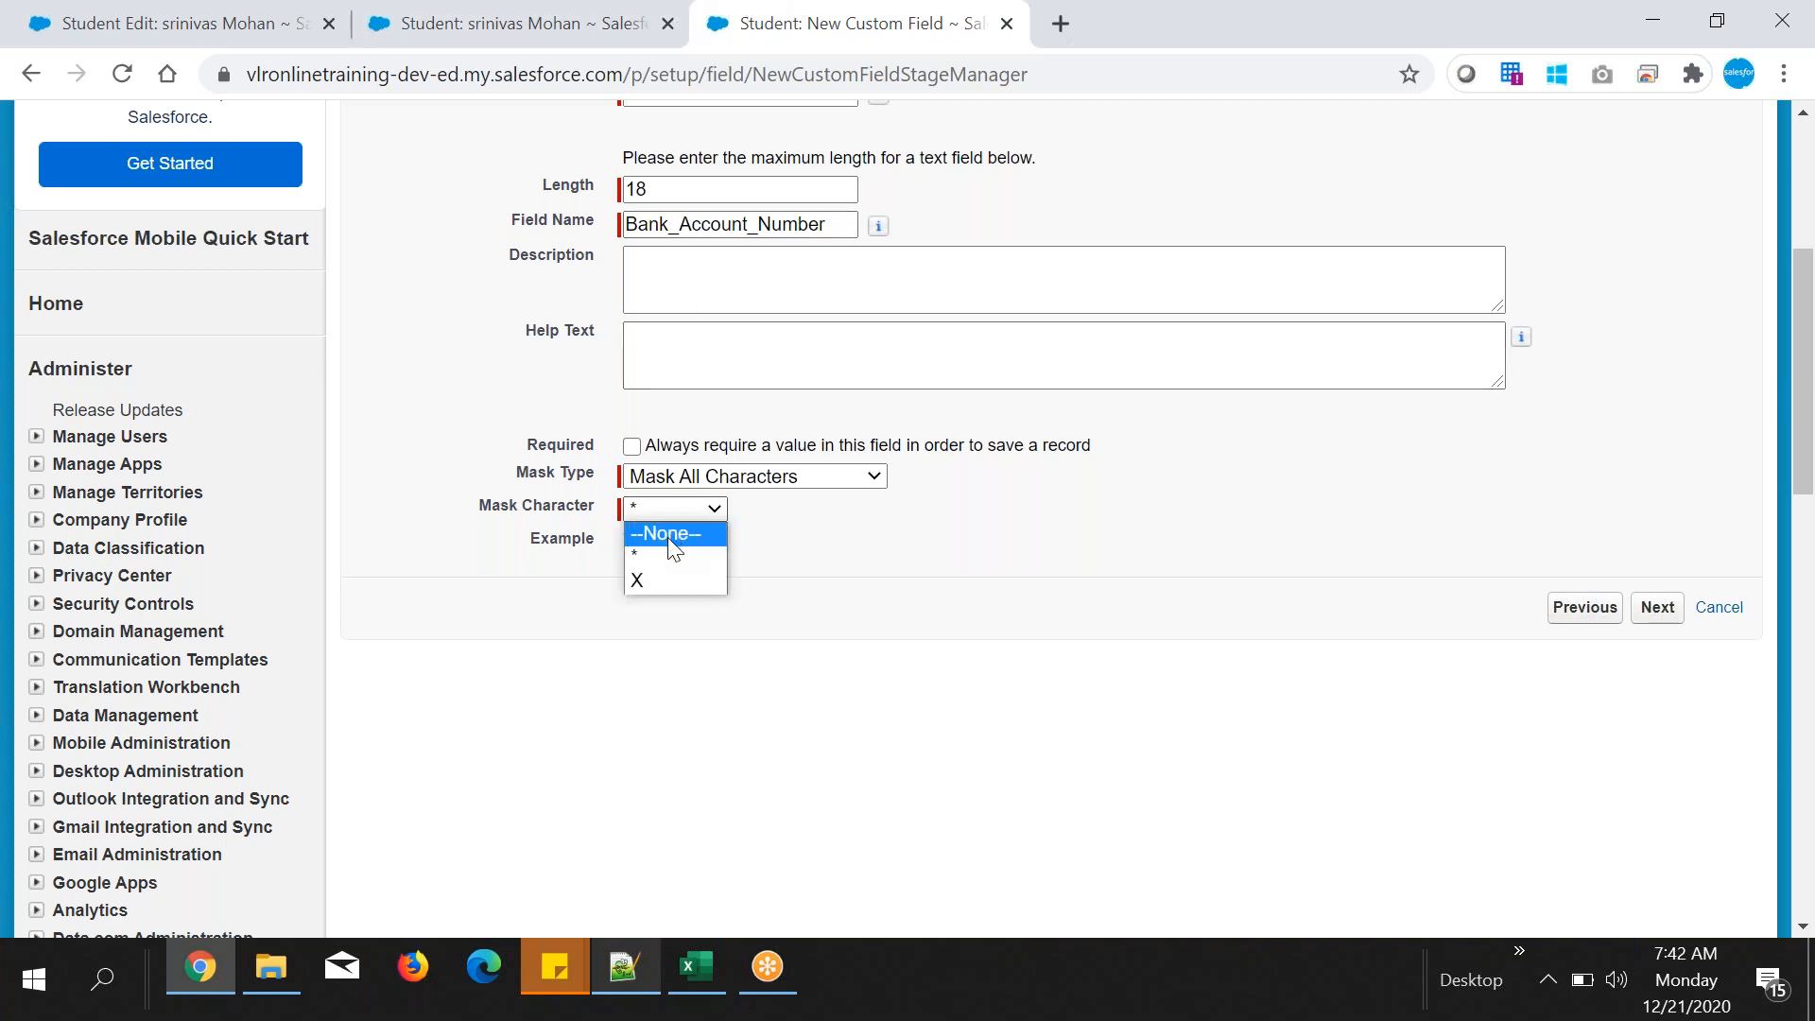
{"action": "left_click", "coordinate": [668, 581]}
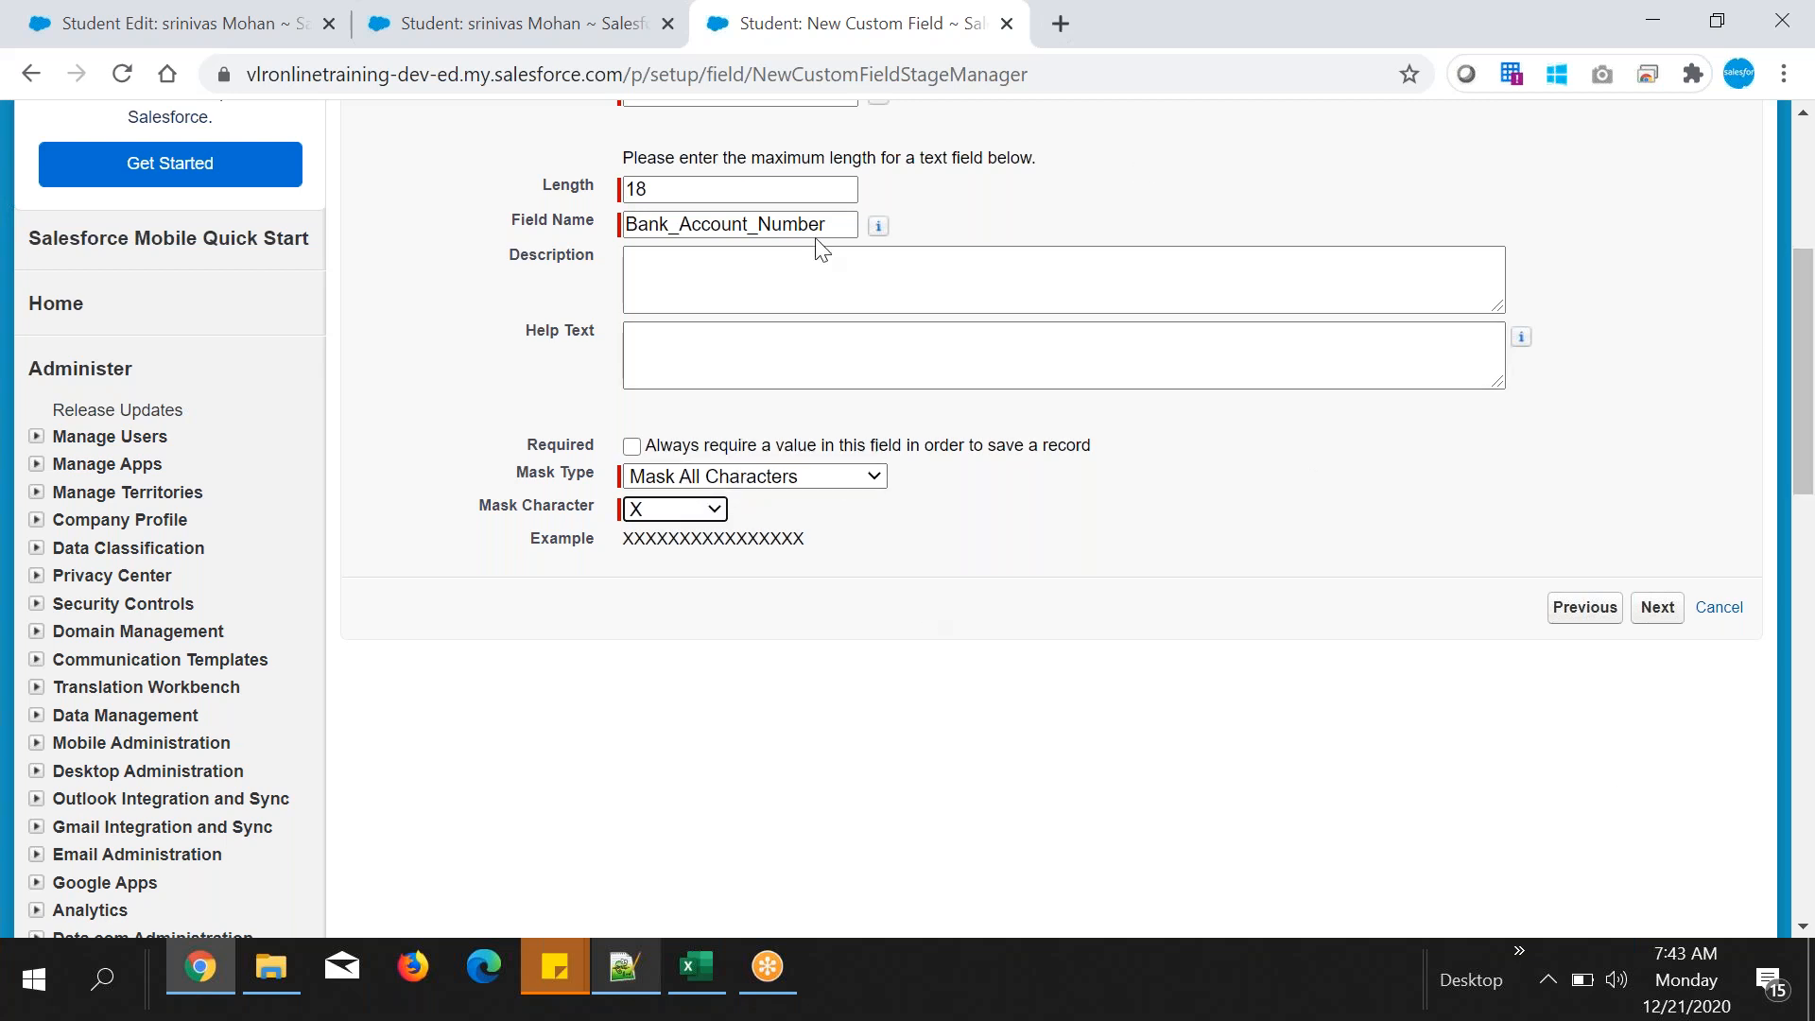
- Try clearing the student's name inline on the record's detail page and return to the new field's masking example
{"action": "left_click", "coordinate": [518, 20]}
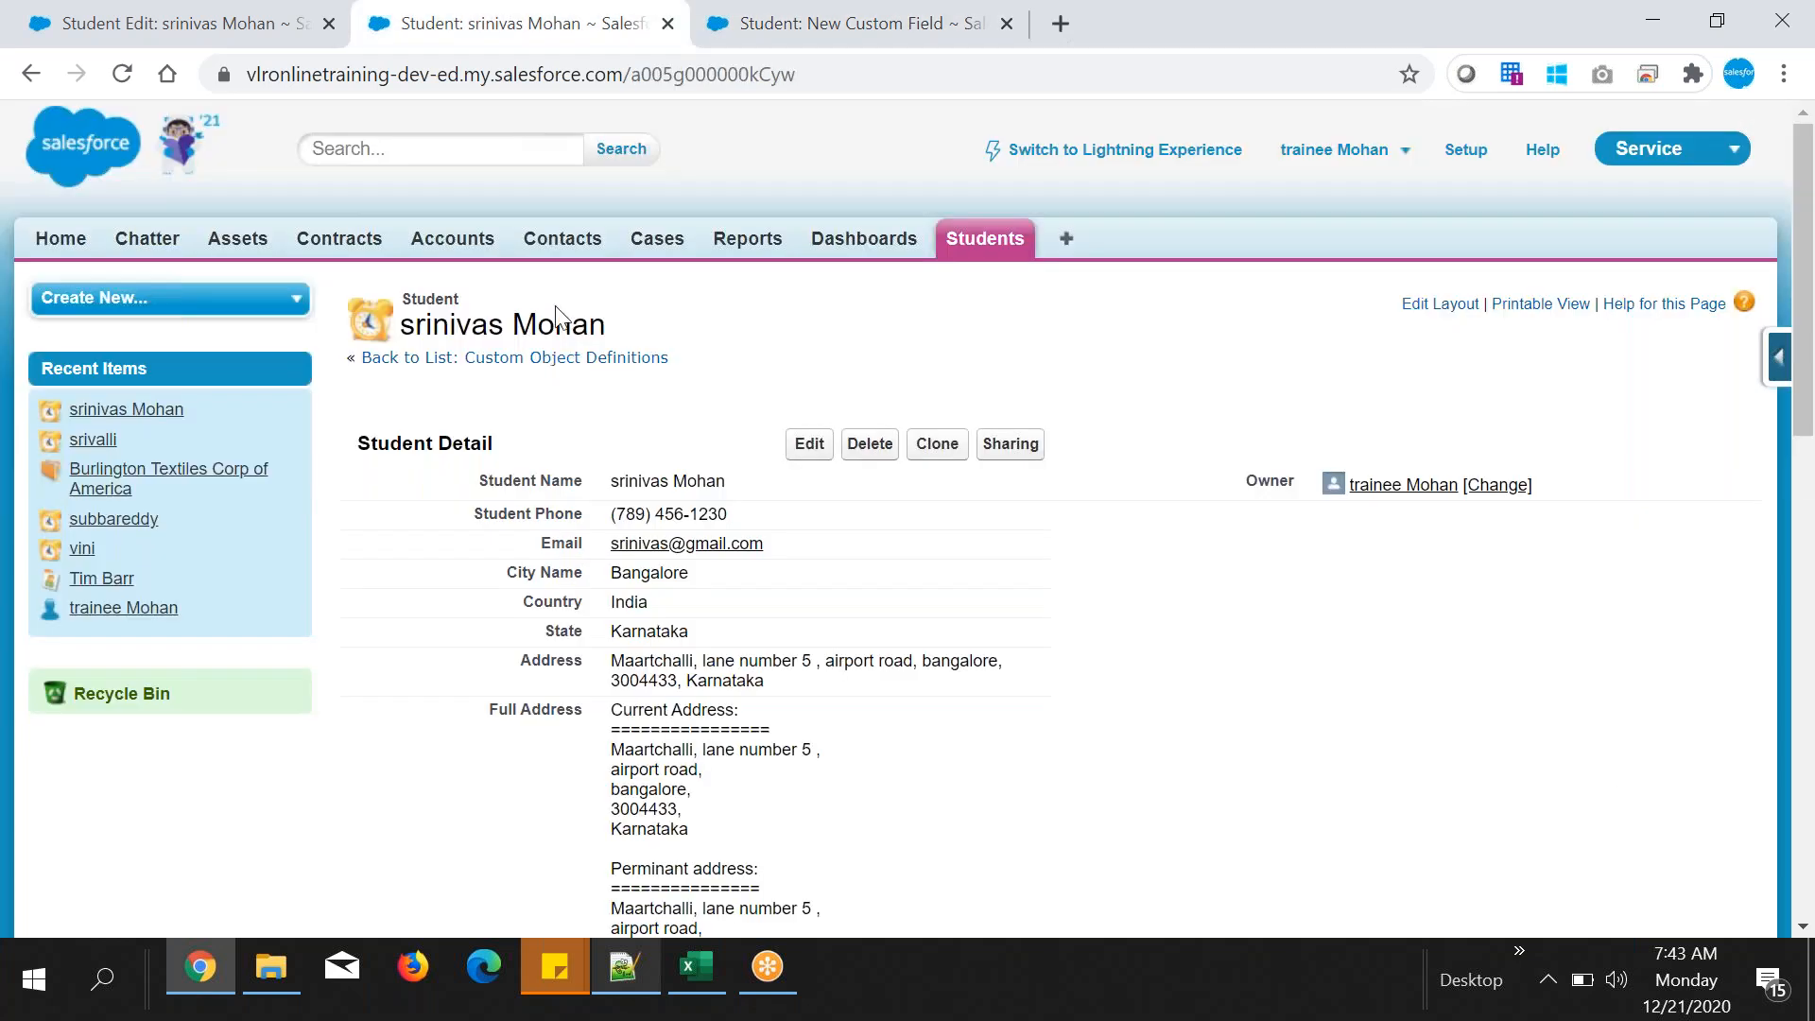
{"action": "double_click", "coordinate": [633, 482]}
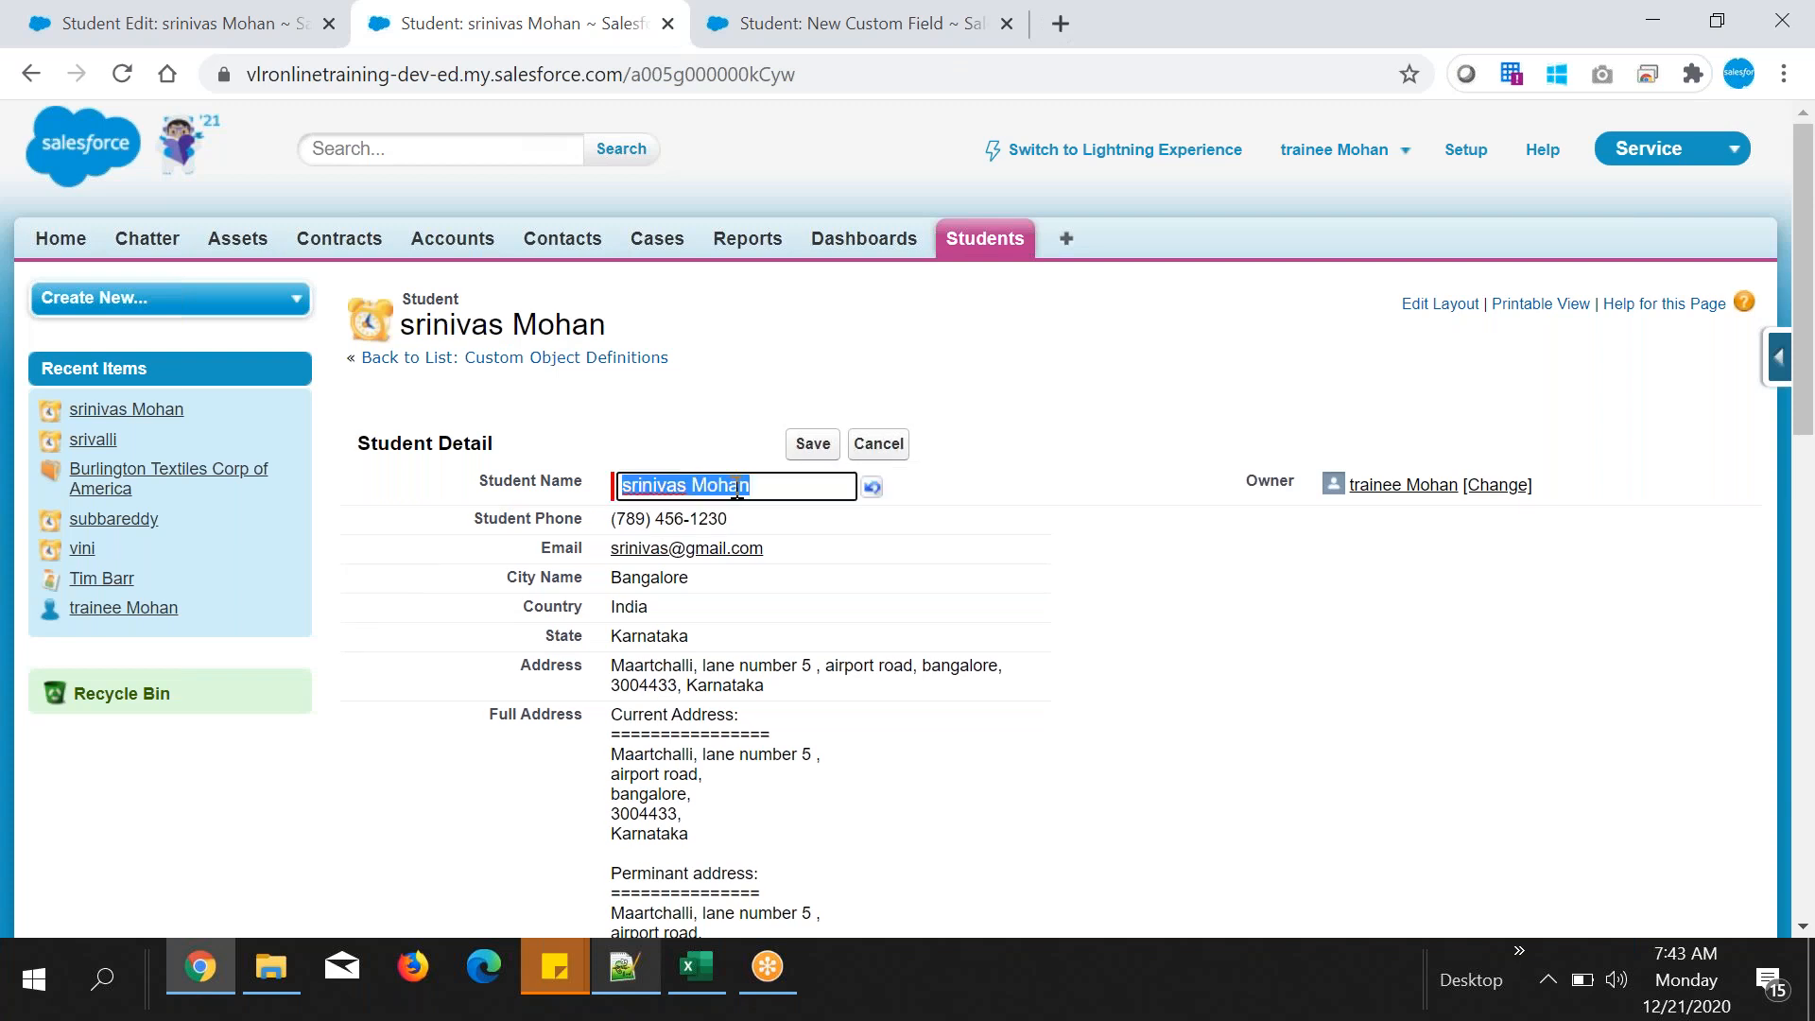
{"action": "key", "text": "BackSpace"}
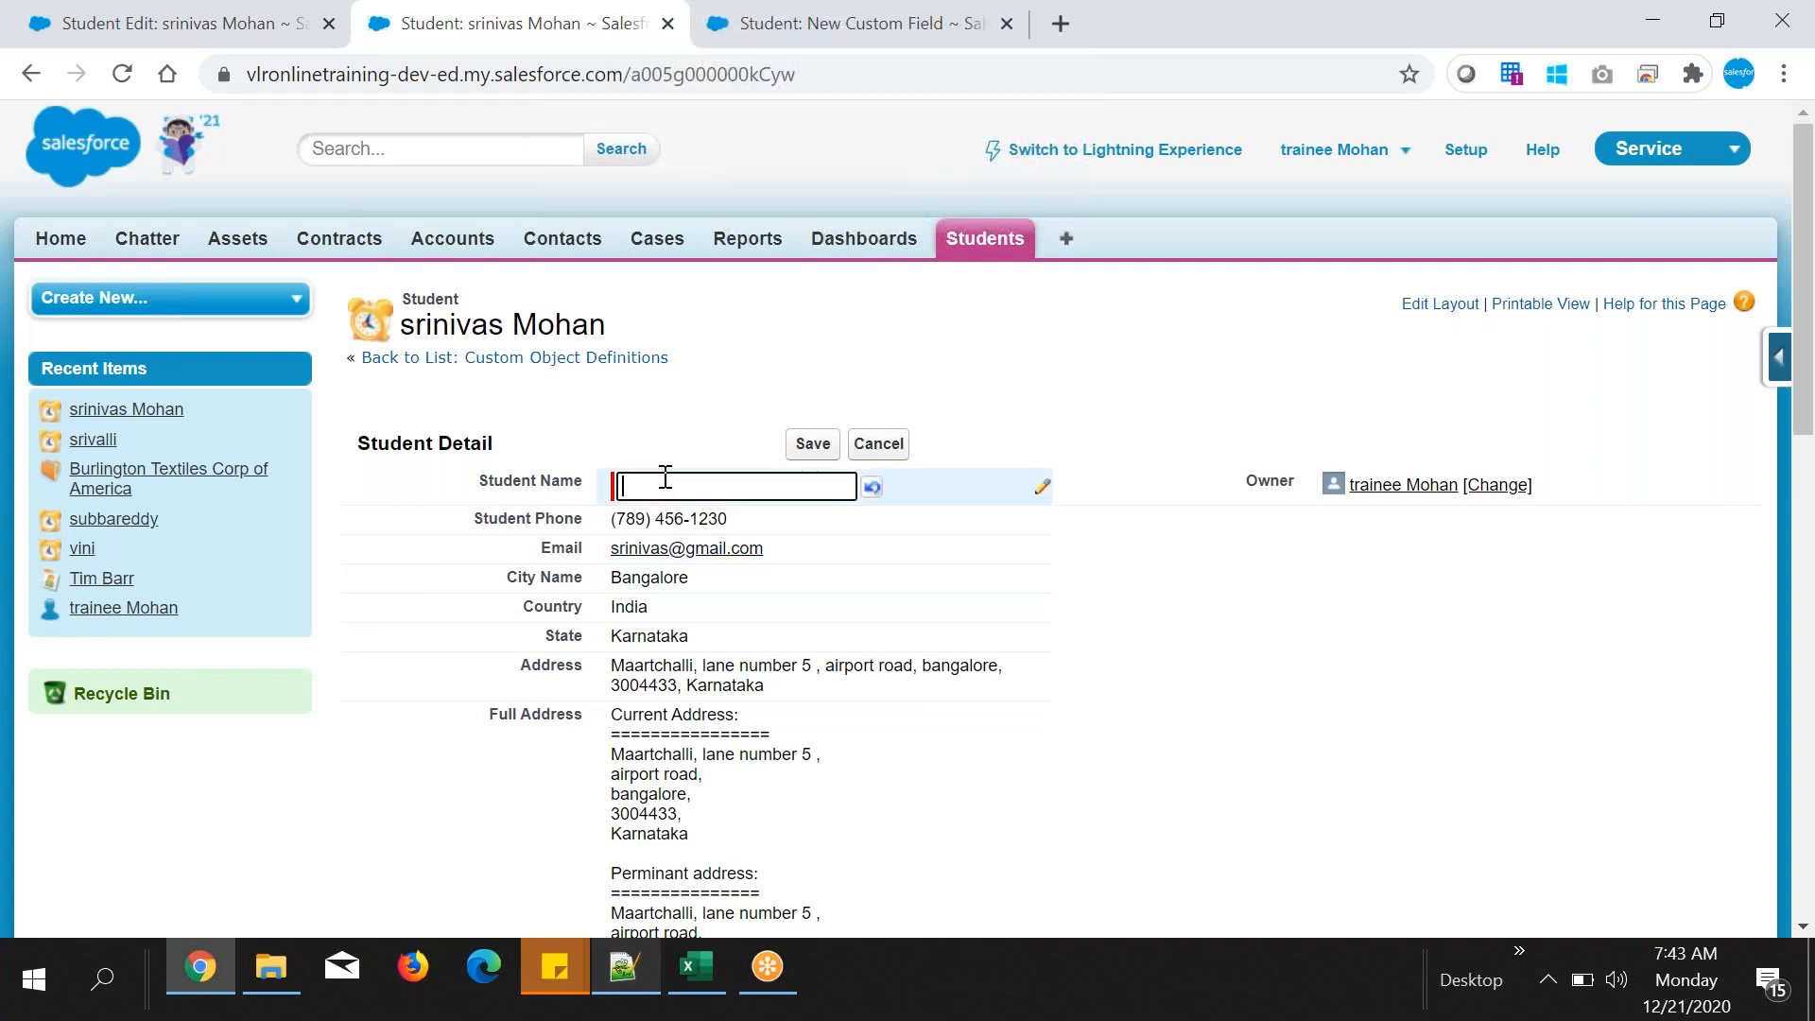
{"action": "left_click", "coordinate": [832, 27]}
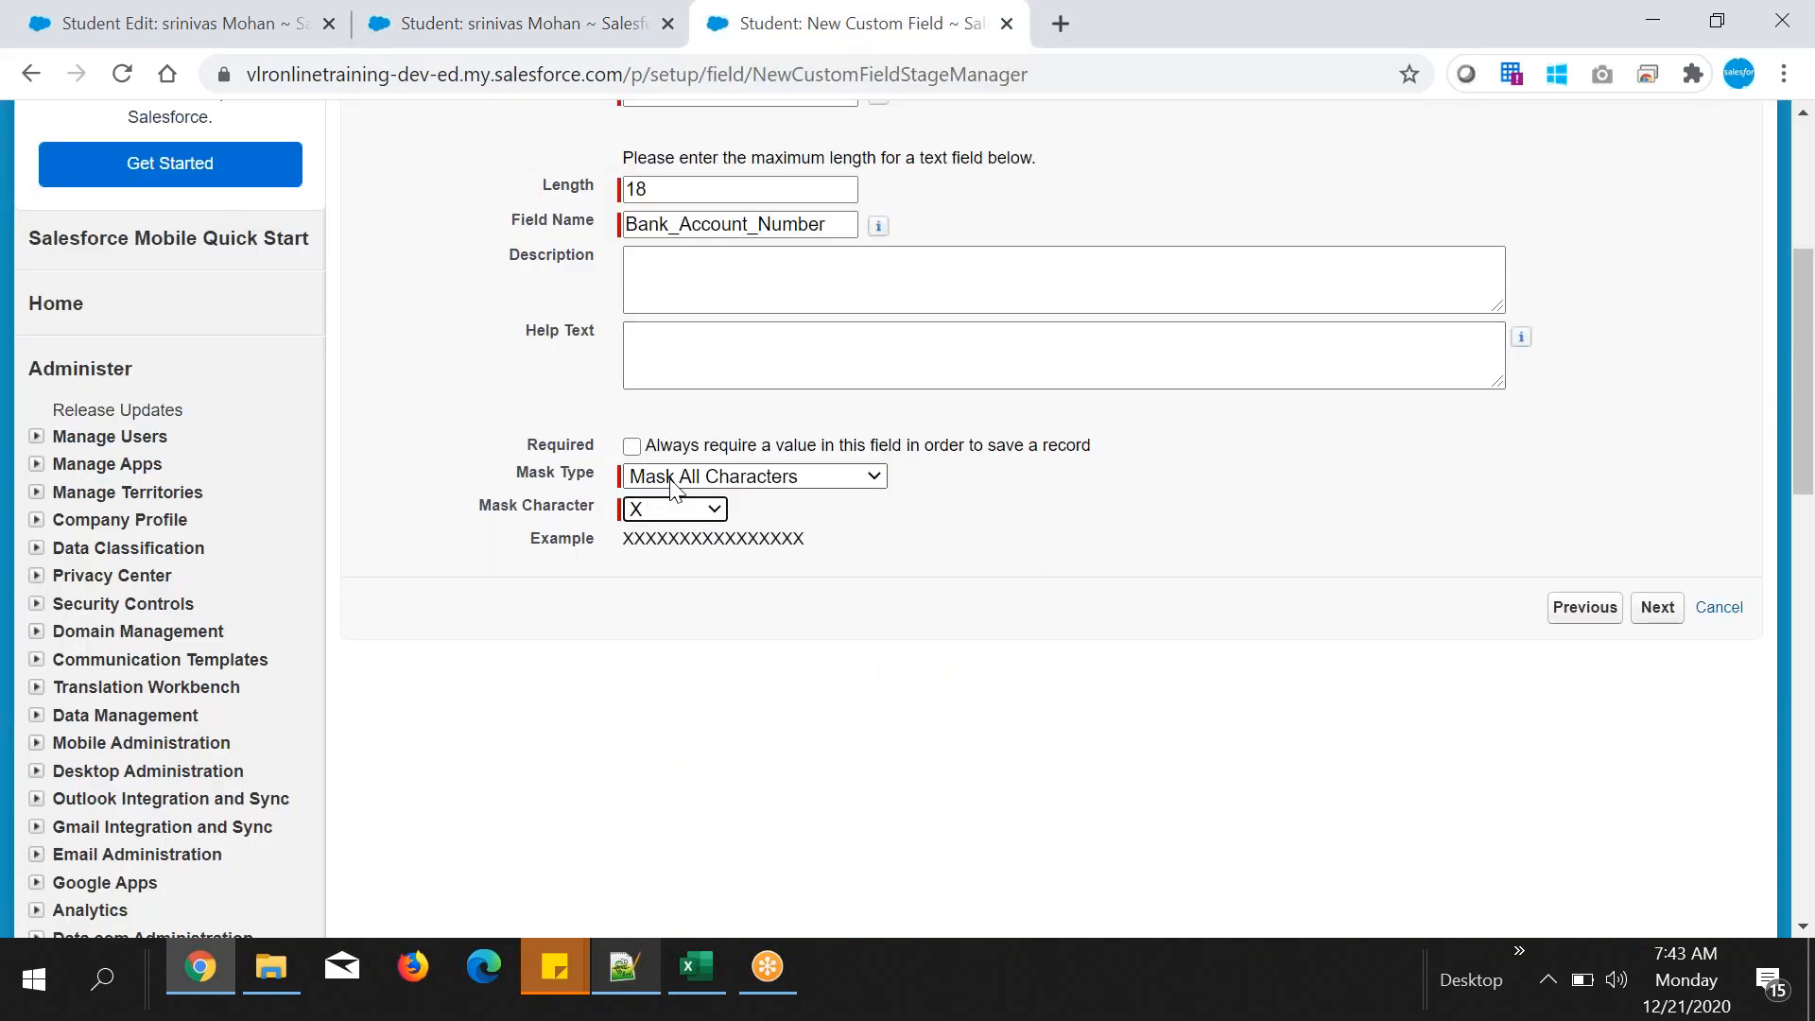
{"action": "left_click_drag", "start_coordinate": [623, 539], "coordinate": [750, 546]}
{"action": "left_click", "coordinate": [899, 535]}
- Try the Last Four Characters Clear mask type and highlight the clear and masked parts of its example
{"action": "left_click", "coordinate": [809, 477]}
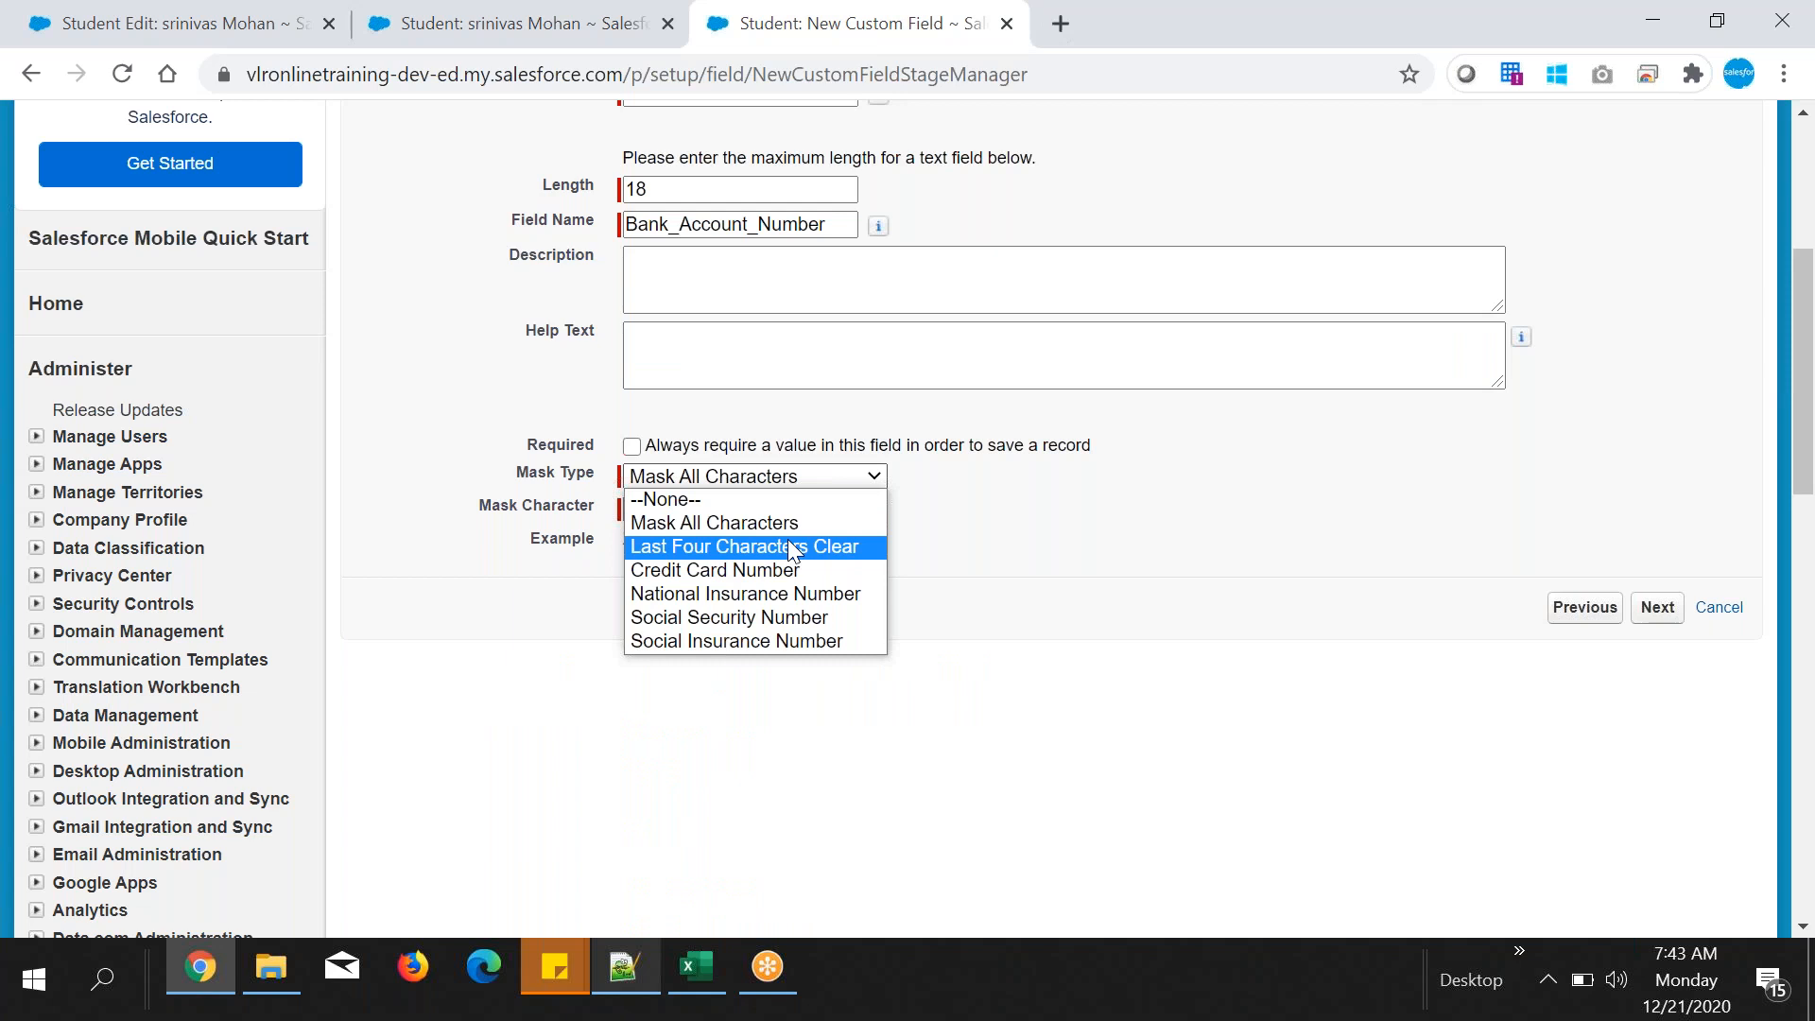
{"action": "left_click", "coordinate": [792, 548]}
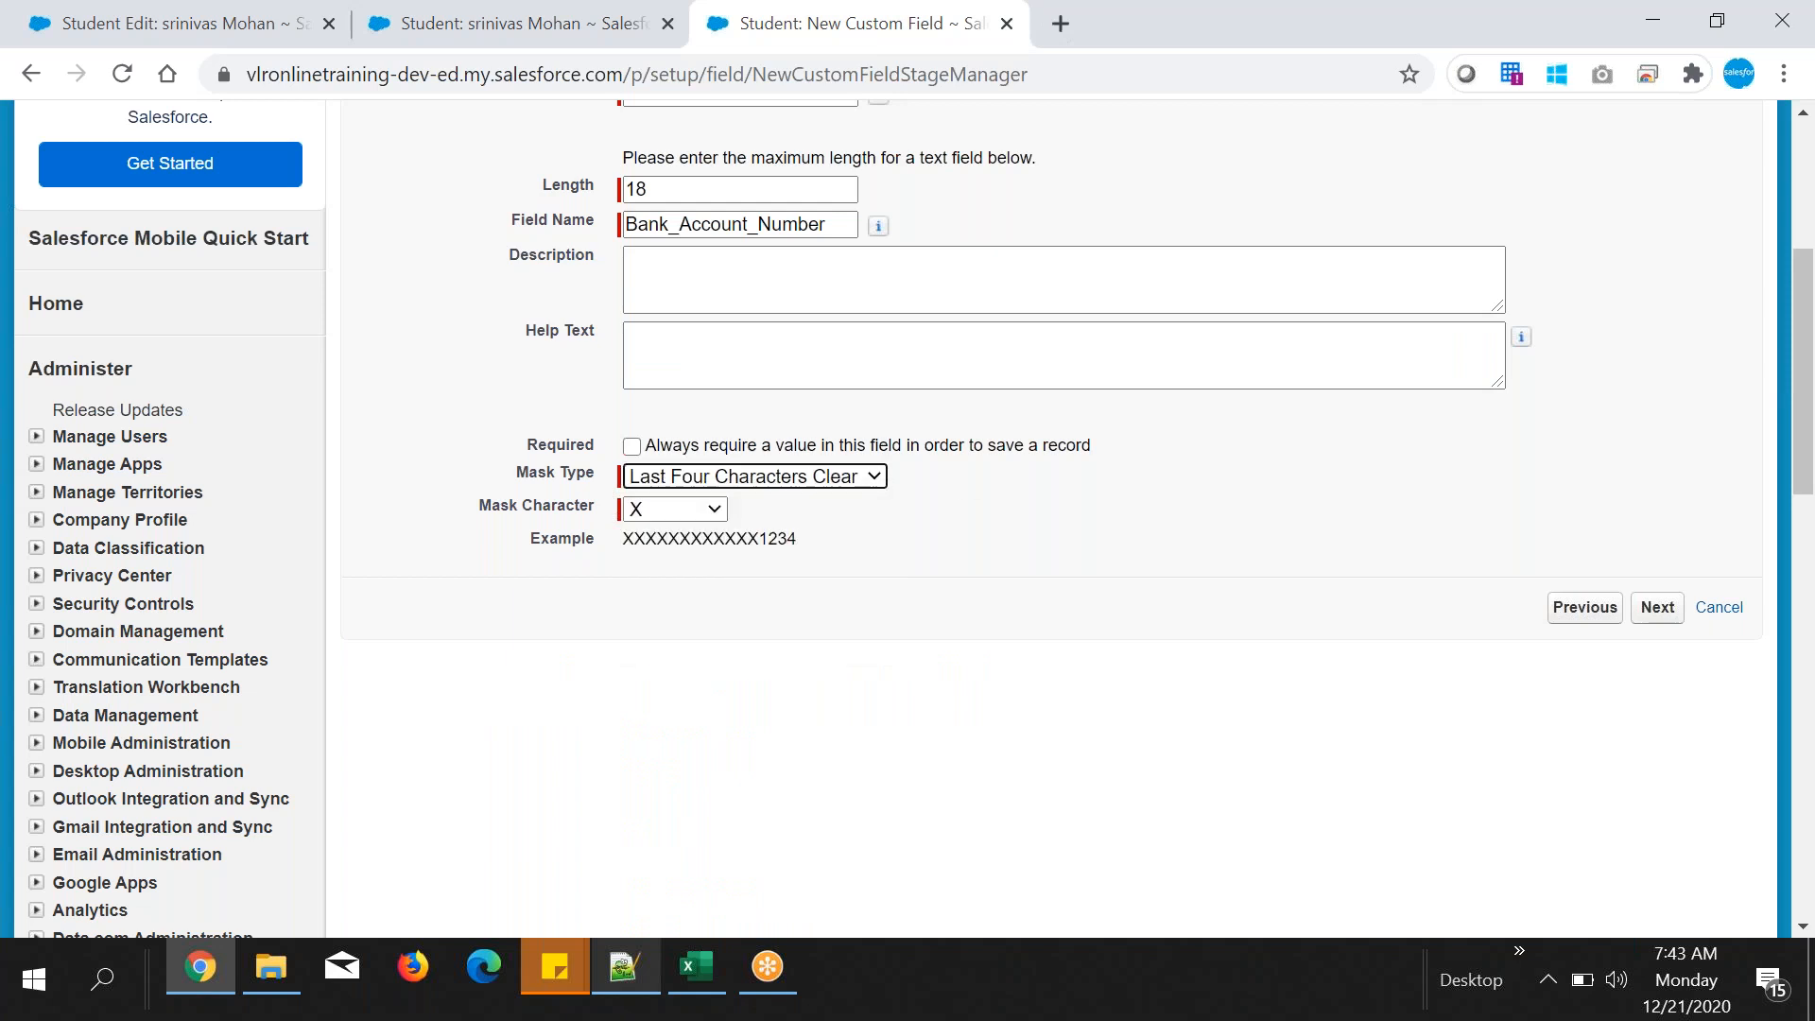
{"action": "left_click", "coordinate": [768, 539]}
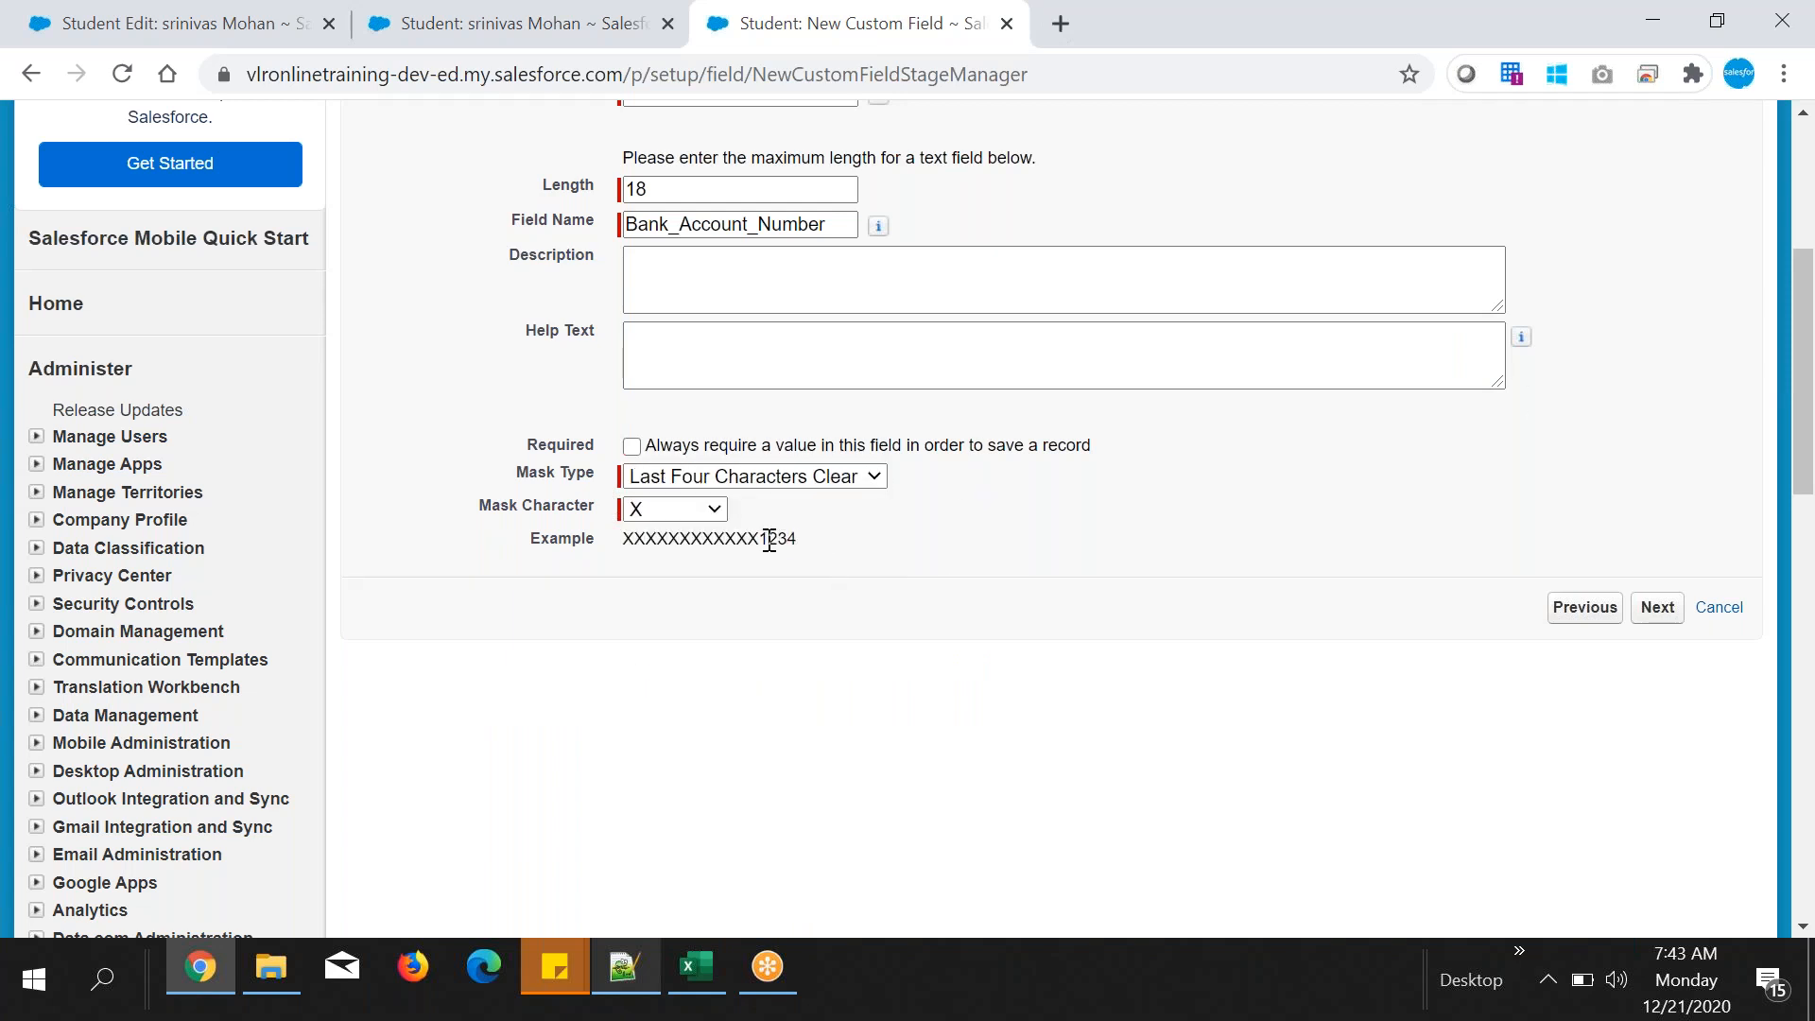
{"action": "left_click_drag", "start_coordinate": [762, 539], "coordinate": [802, 539]}
{"action": "left_click_drag", "start_coordinate": [626, 539], "coordinate": [764, 538]}
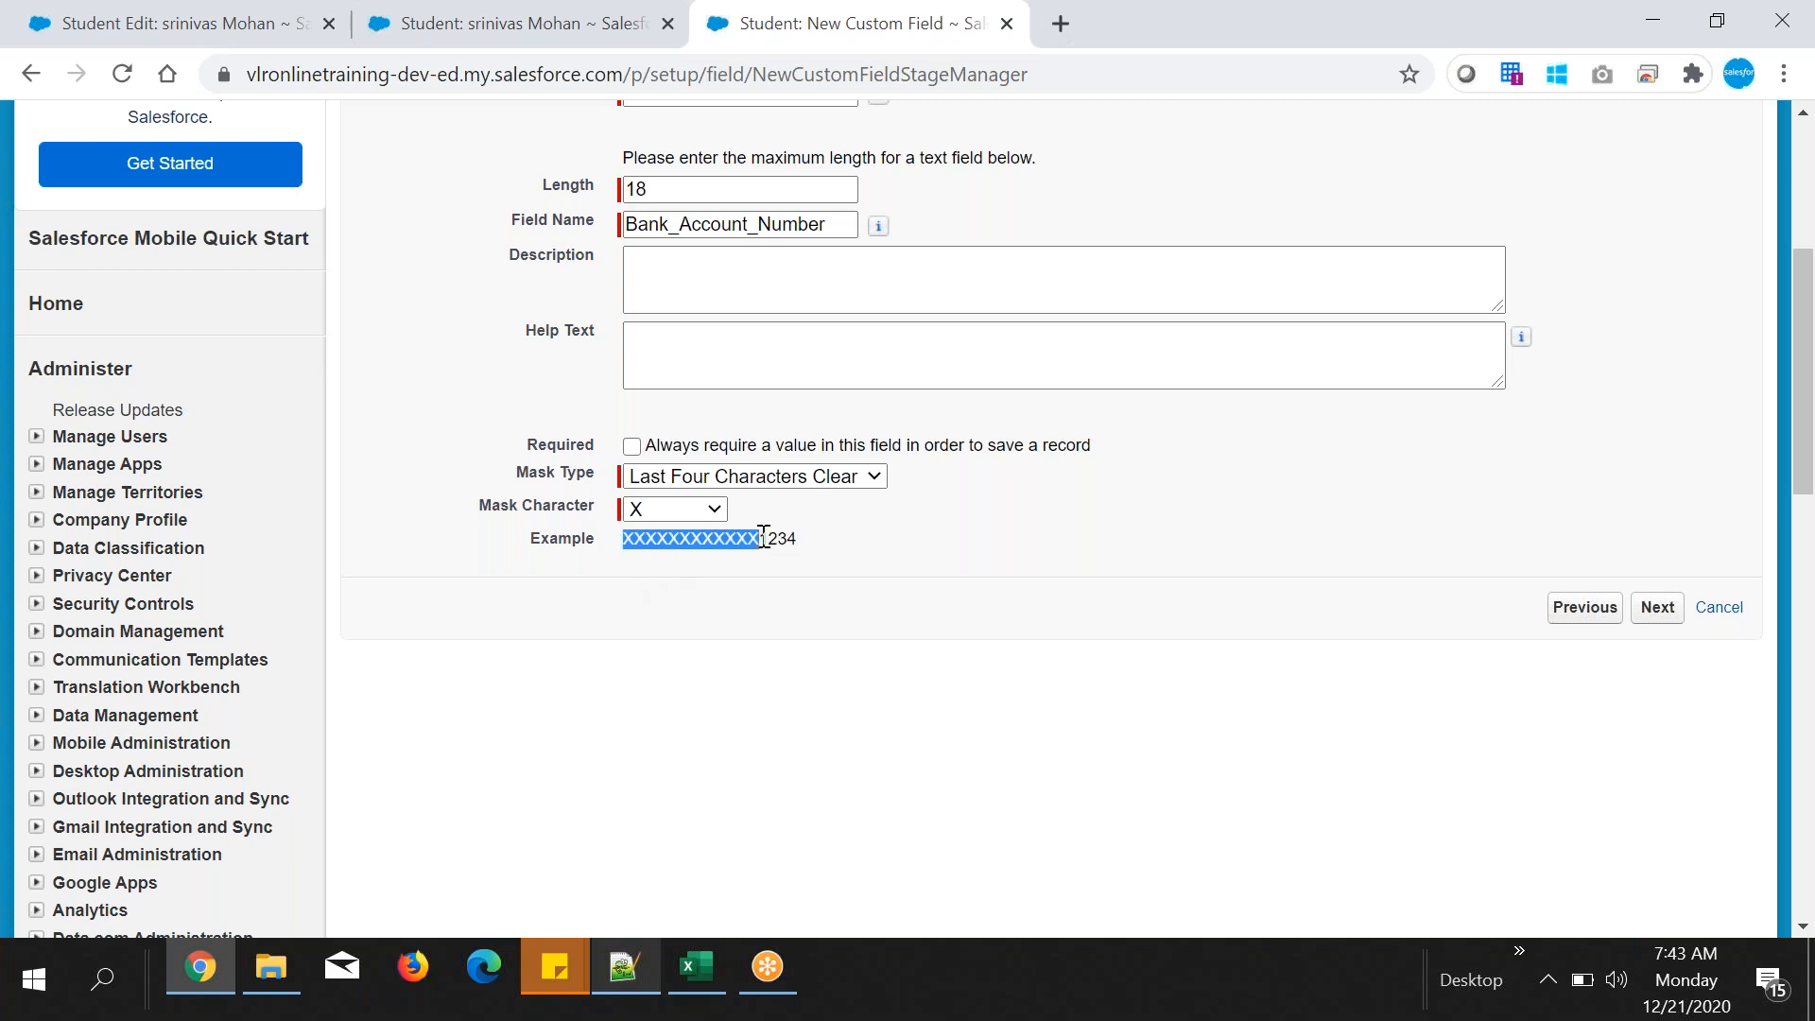
- Try the Credit Card Number mask type and highlight its masking example
{"action": "left_click", "coordinate": [713, 476]}
{"action": "left_click", "coordinate": [711, 570]}
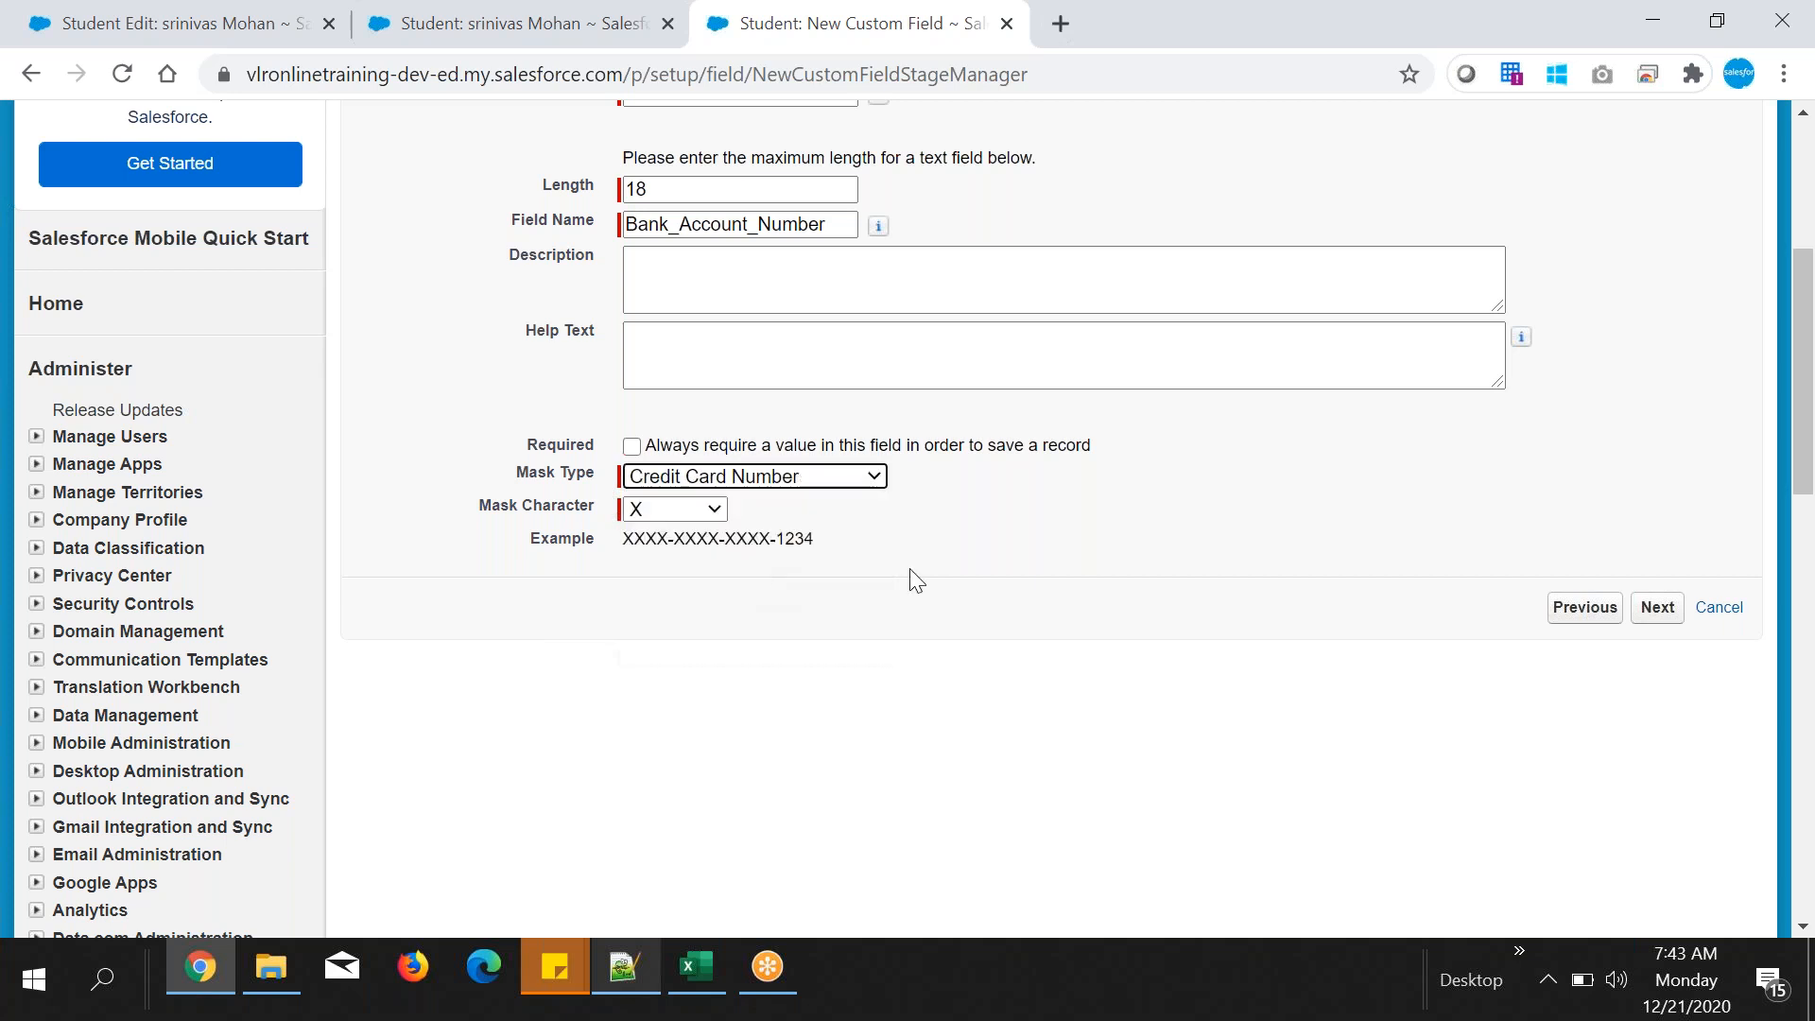
{"action": "left_click_drag", "start_coordinate": [632, 539], "coordinate": [816, 538]}
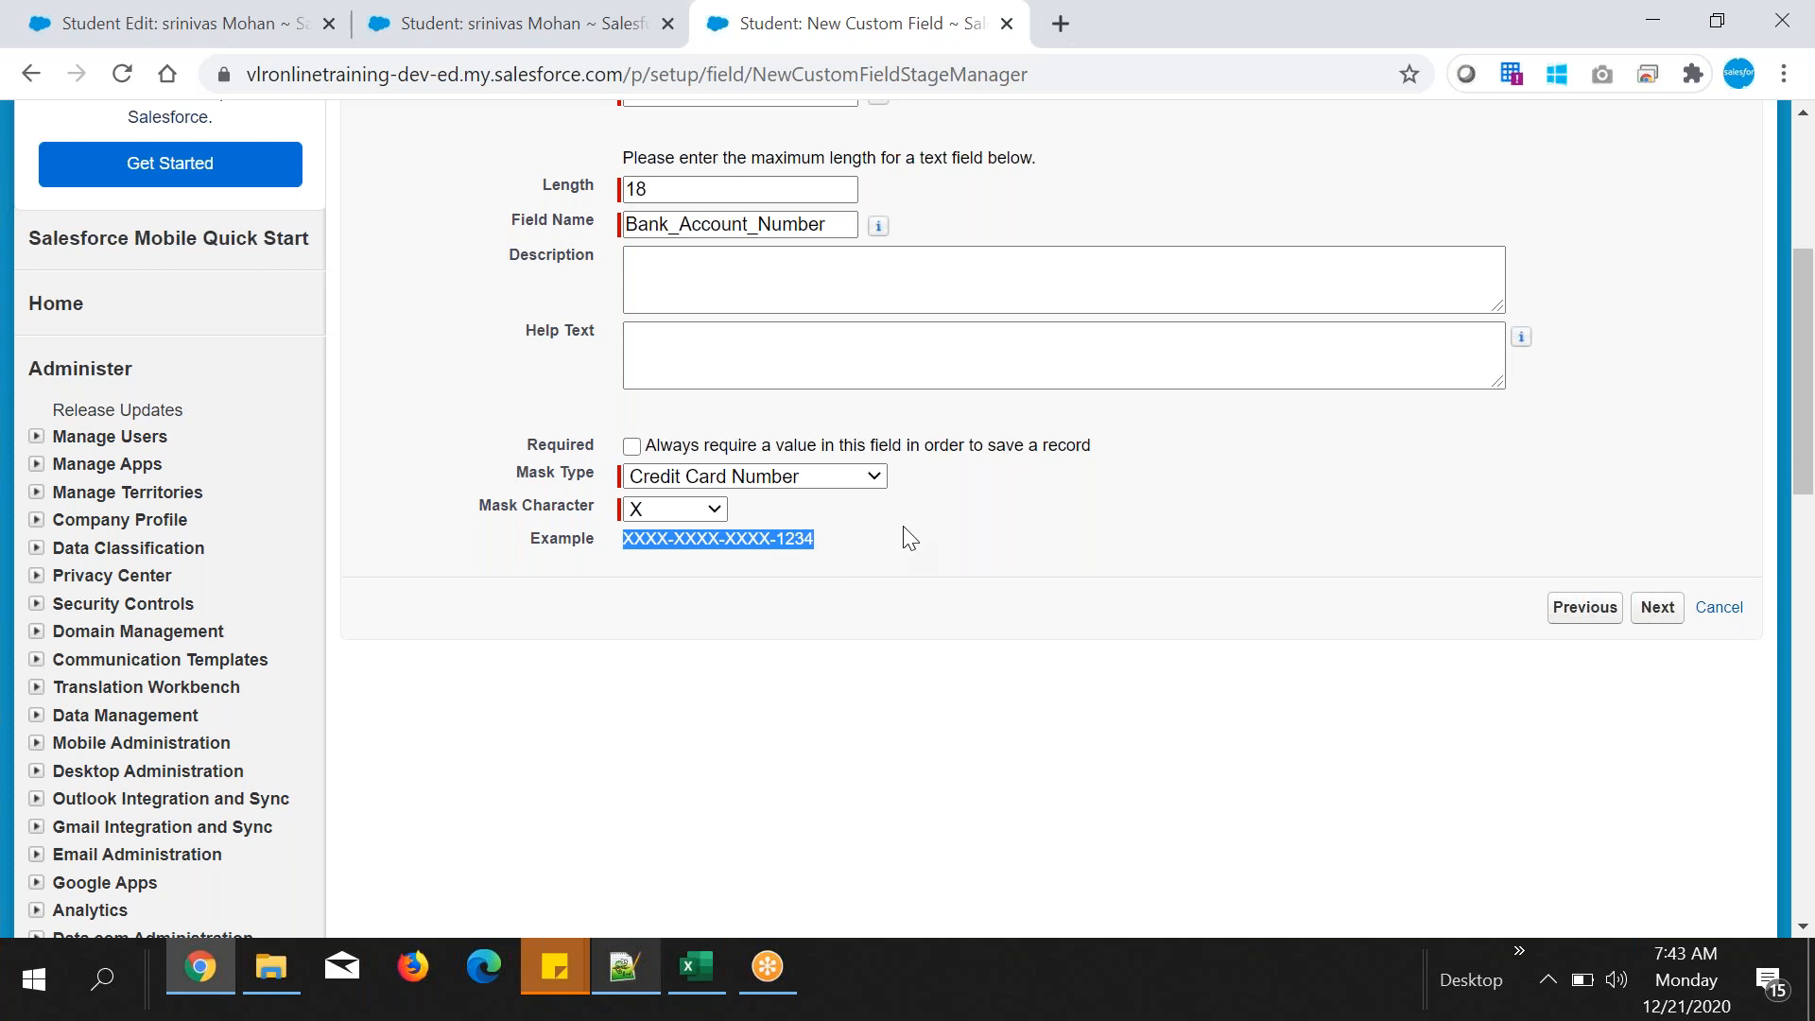
{"action": "left_click", "coordinate": [869, 531]}
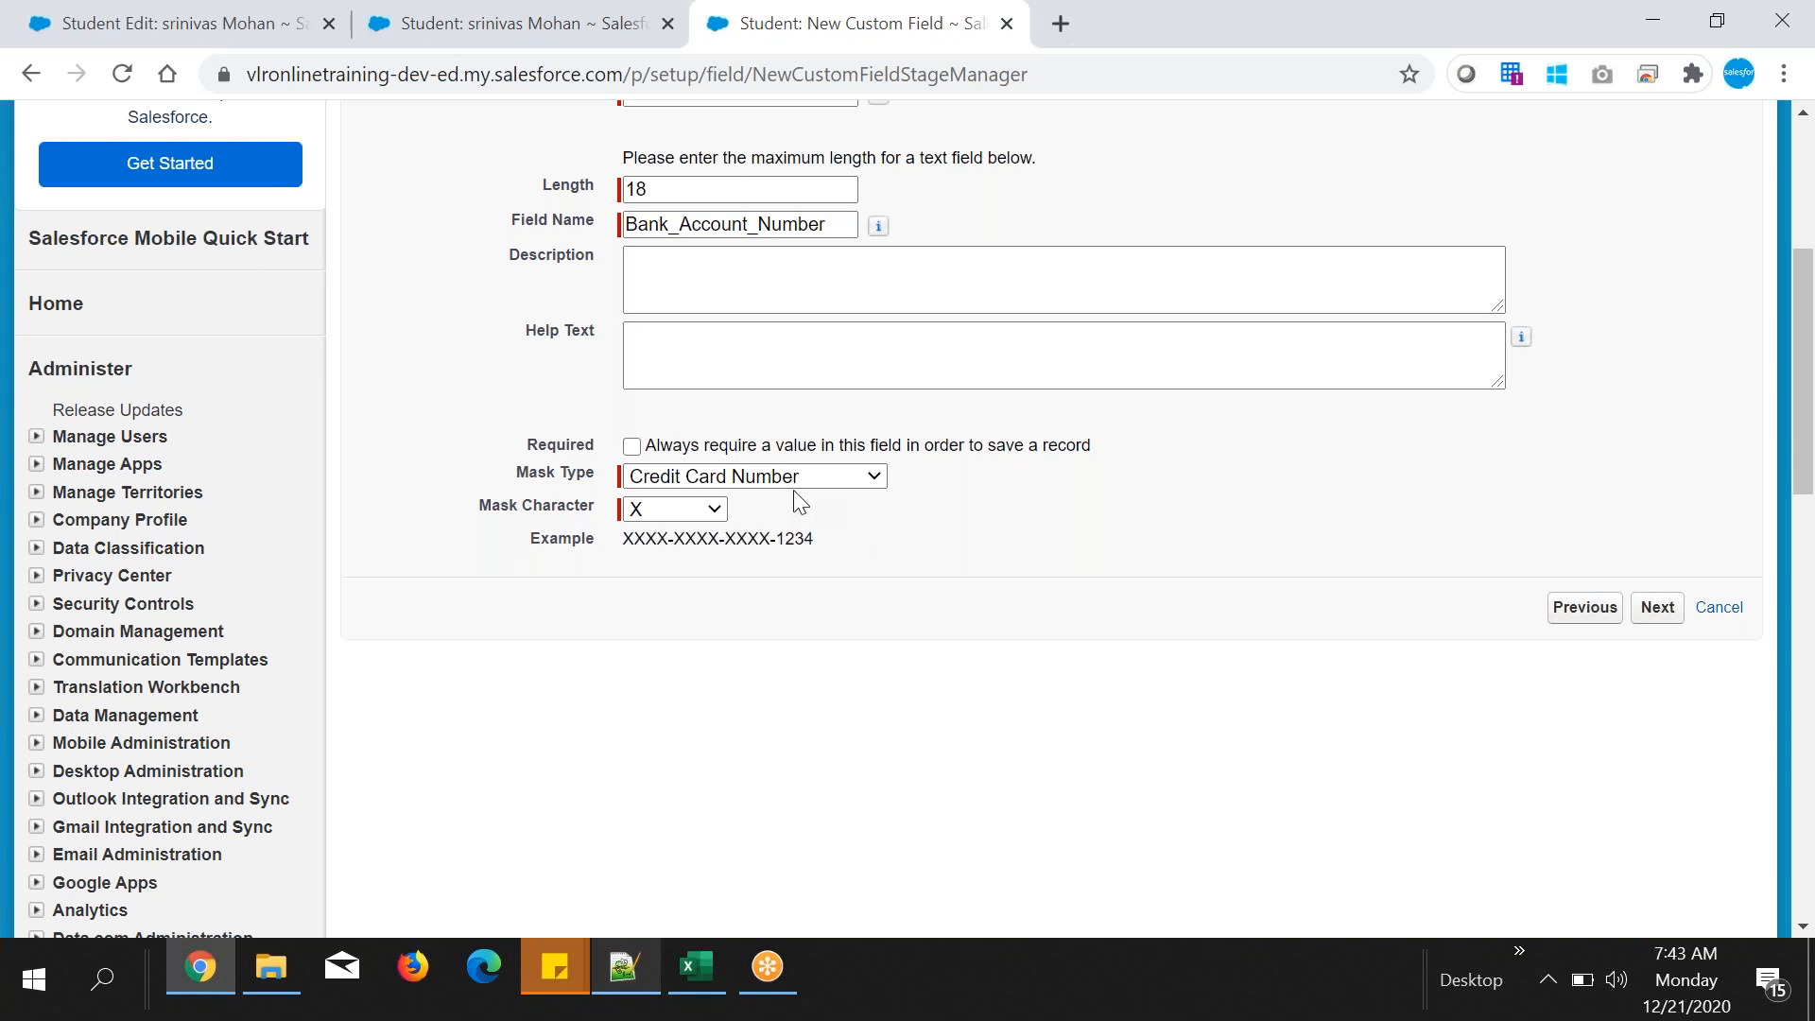
- Try the National Insurance Number and Social Security Number mask types, highlighting the masking example of each
{"action": "left_click", "coordinate": [807, 480]}
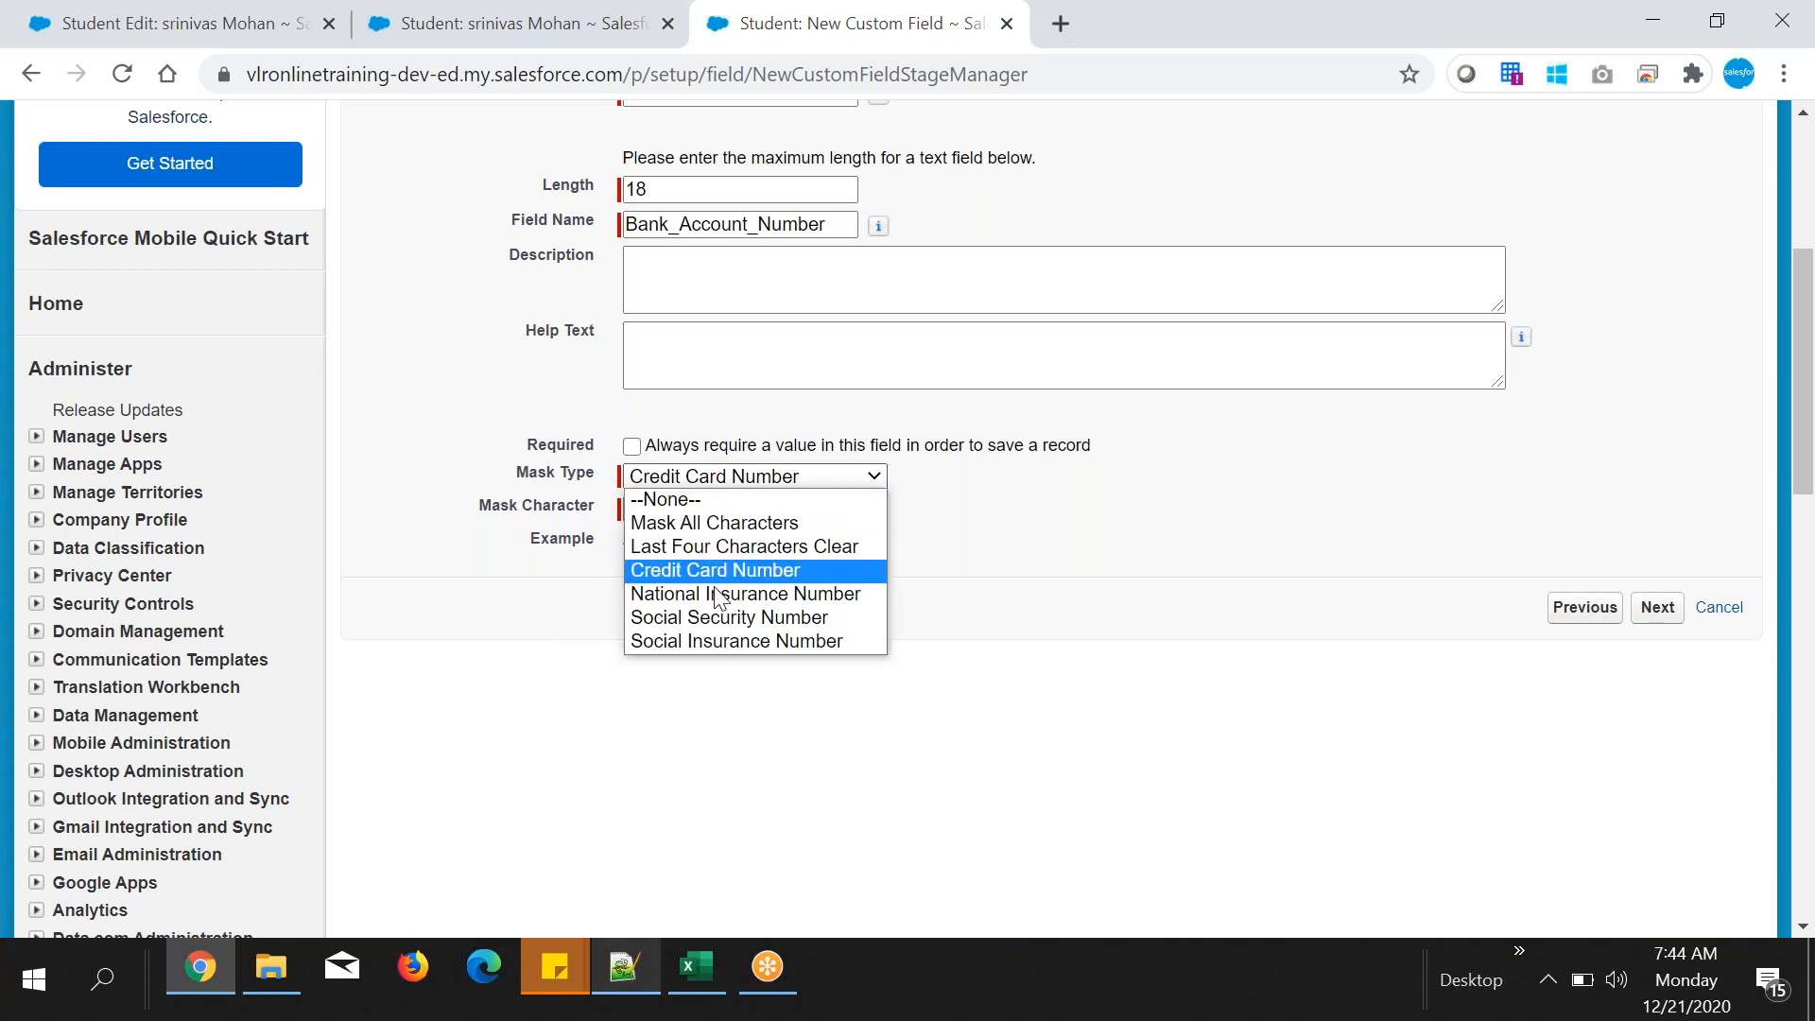
{"action": "left_click", "coordinate": [745, 604]}
{"action": "left_click_drag", "start_coordinate": [630, 546], "coordinate": [794, 535]}
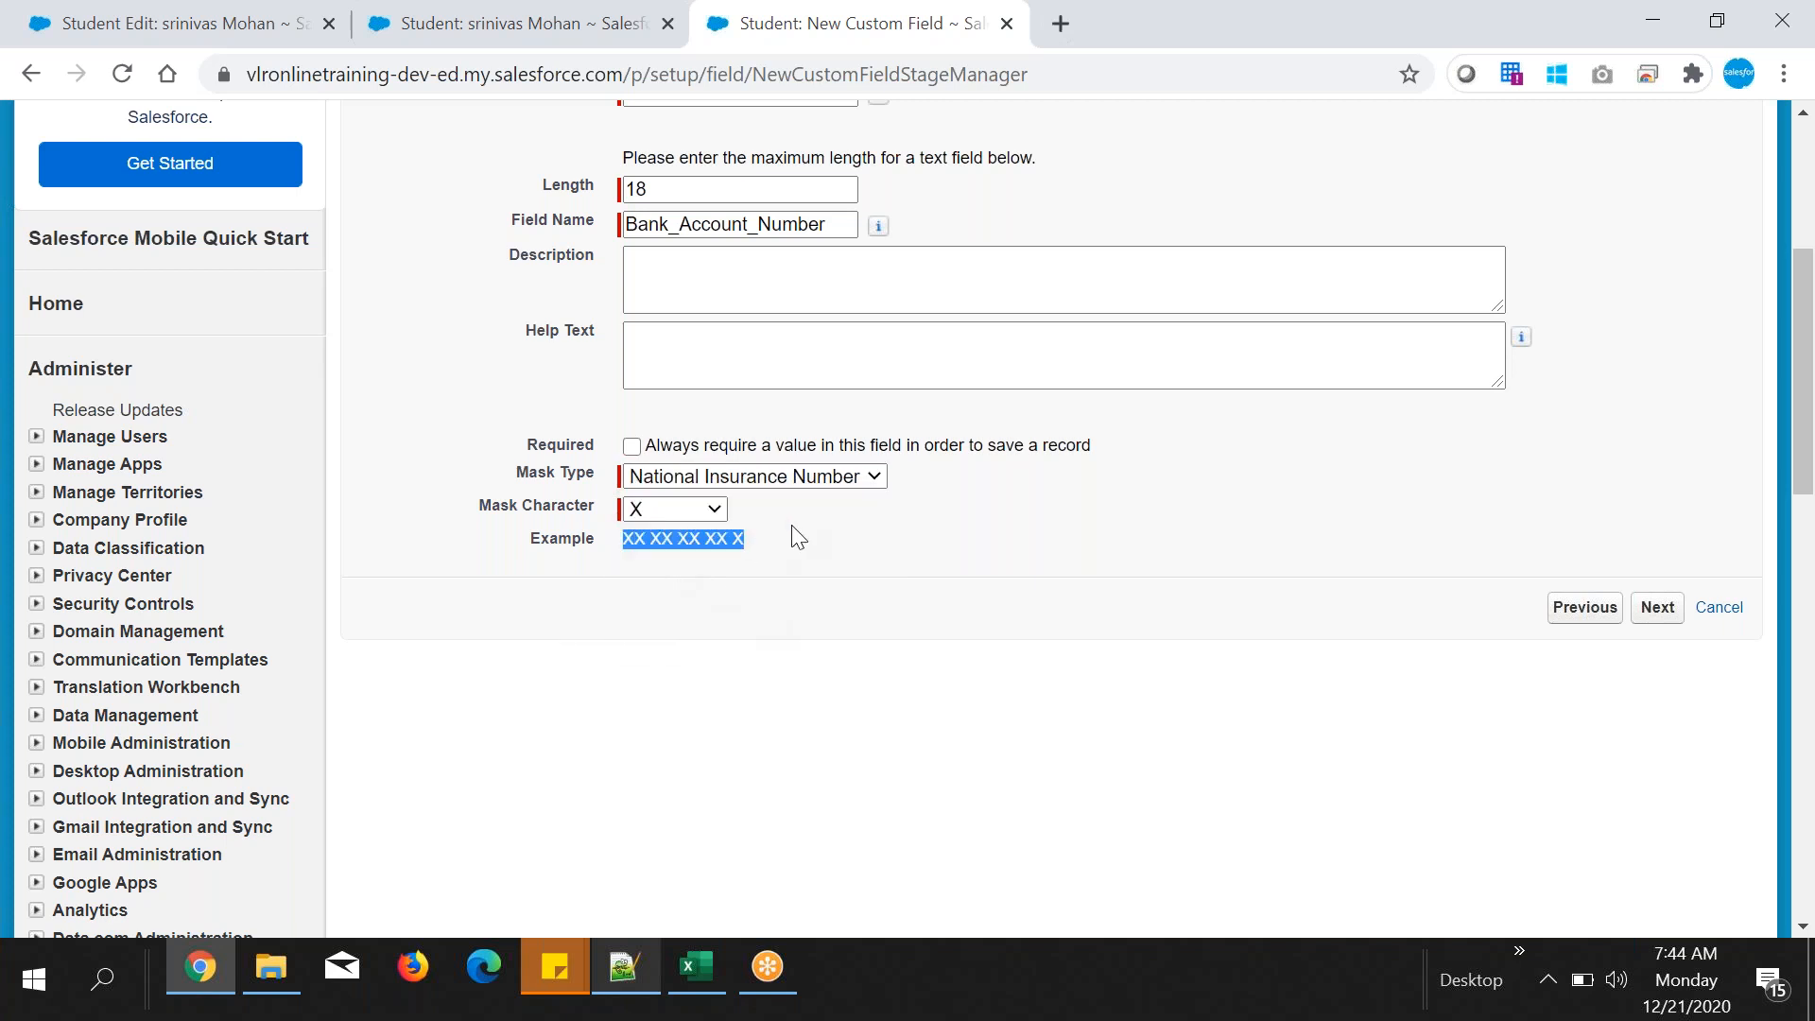
{"action": "left_click", "coordinate": [806, 479]}
{"action": "left_click", "coordinate": [792, 624]}
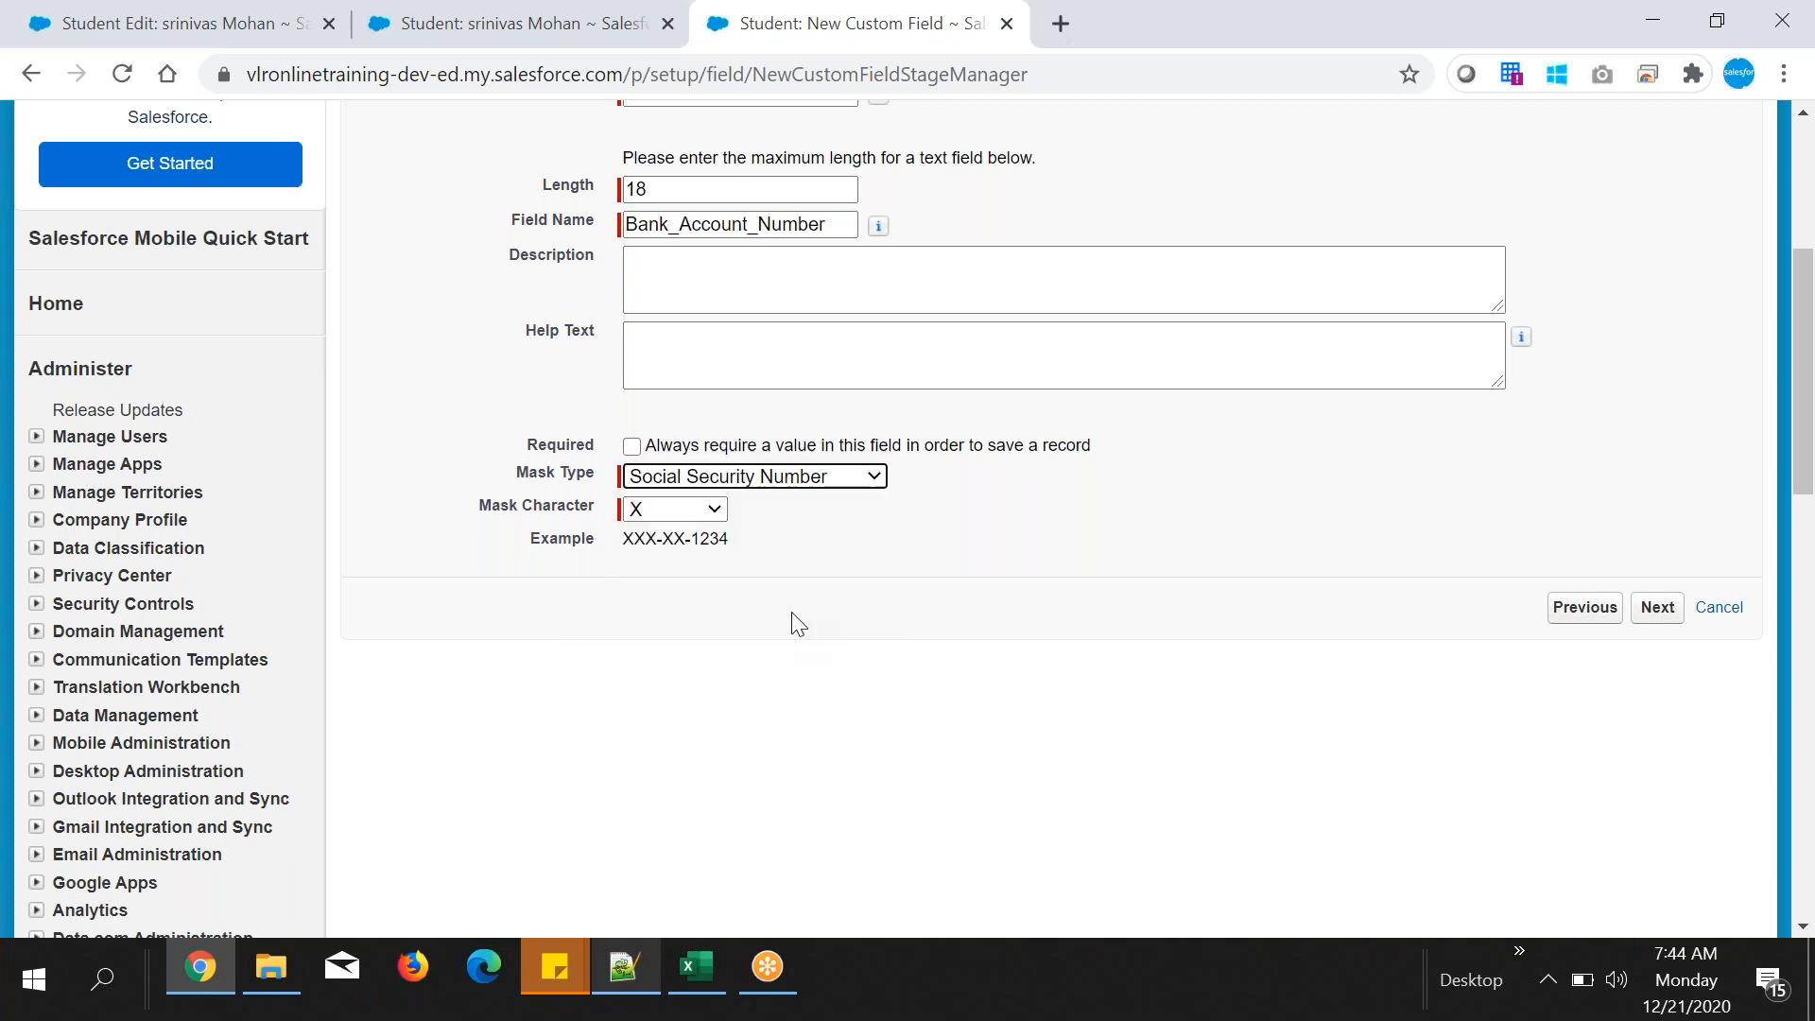
{"action": "left_click_drag", "start_coordinate": [664, 539], "coordinate": [773, 545]}
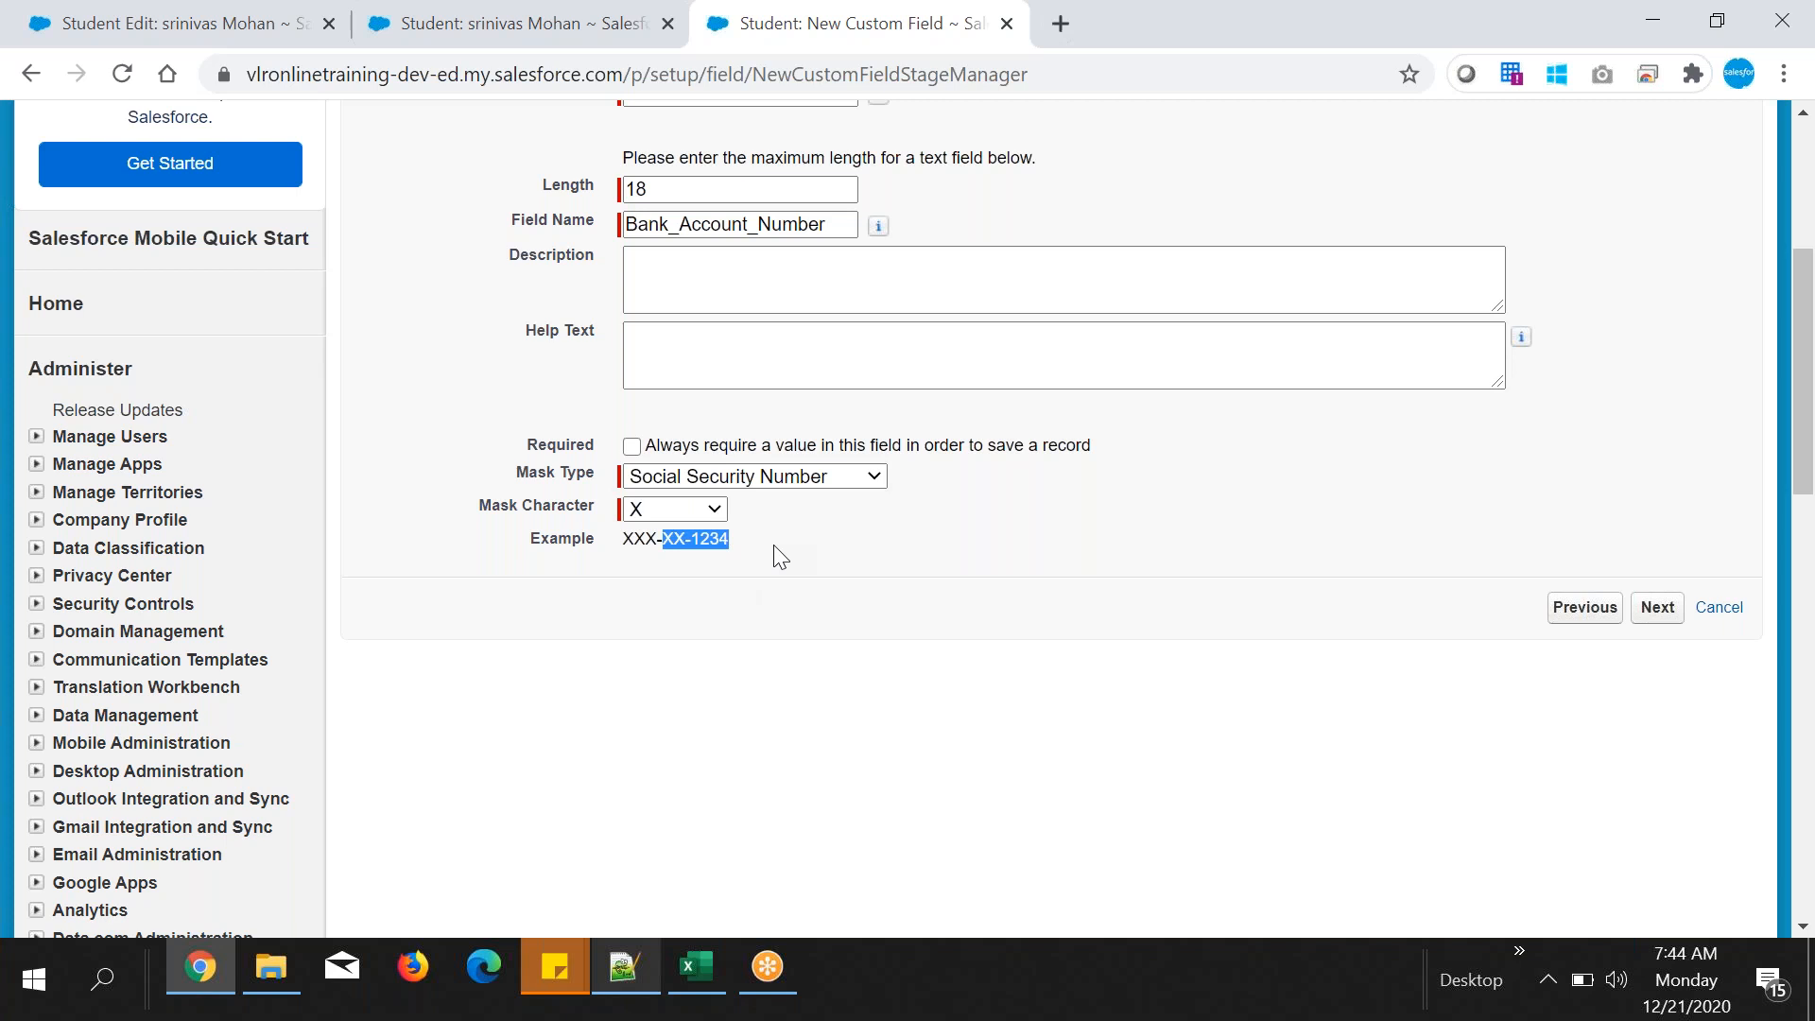
- Try the Social Insurance Number mask type and highlight its masking example
{"action": "left_click", "coordinate": [819, 485]}
{"action": "left_click", "coordinate": [805, 638]}
{"action": "triple_click", "coordinate": [672, 539]}
- Set the new field's mask type to Credit Card Number and highlight the masking example and the mask setting labels
{"action": "left_click", "coordinate": [802, 490]}
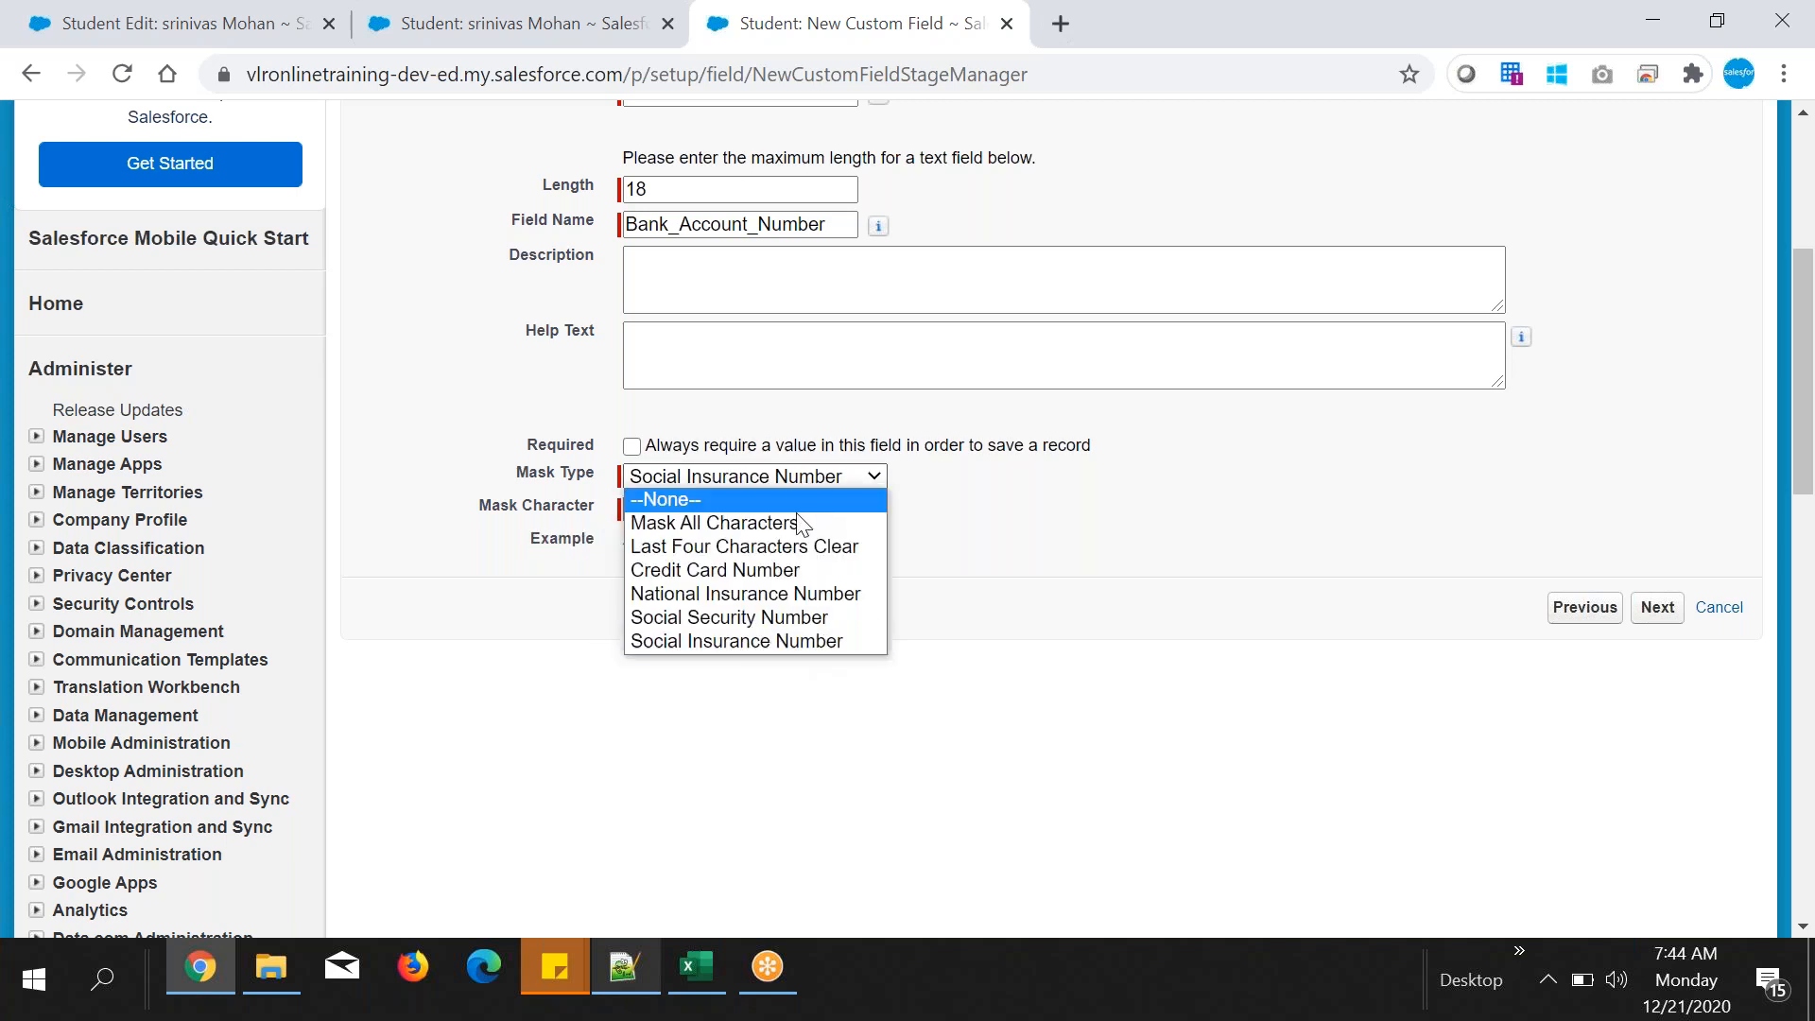
{"action": "left_click", "coordinate": [810, 568]}
{"action": "left_click_drag", "start_coordinate": [691, 543], "coordinate": [798, 535]}
{"action": "left_click", "coordinate": [798, 580]}
{"action": "left_click_drag", "start_coordinate": [510, 473], "coordinate": [696, 501]}
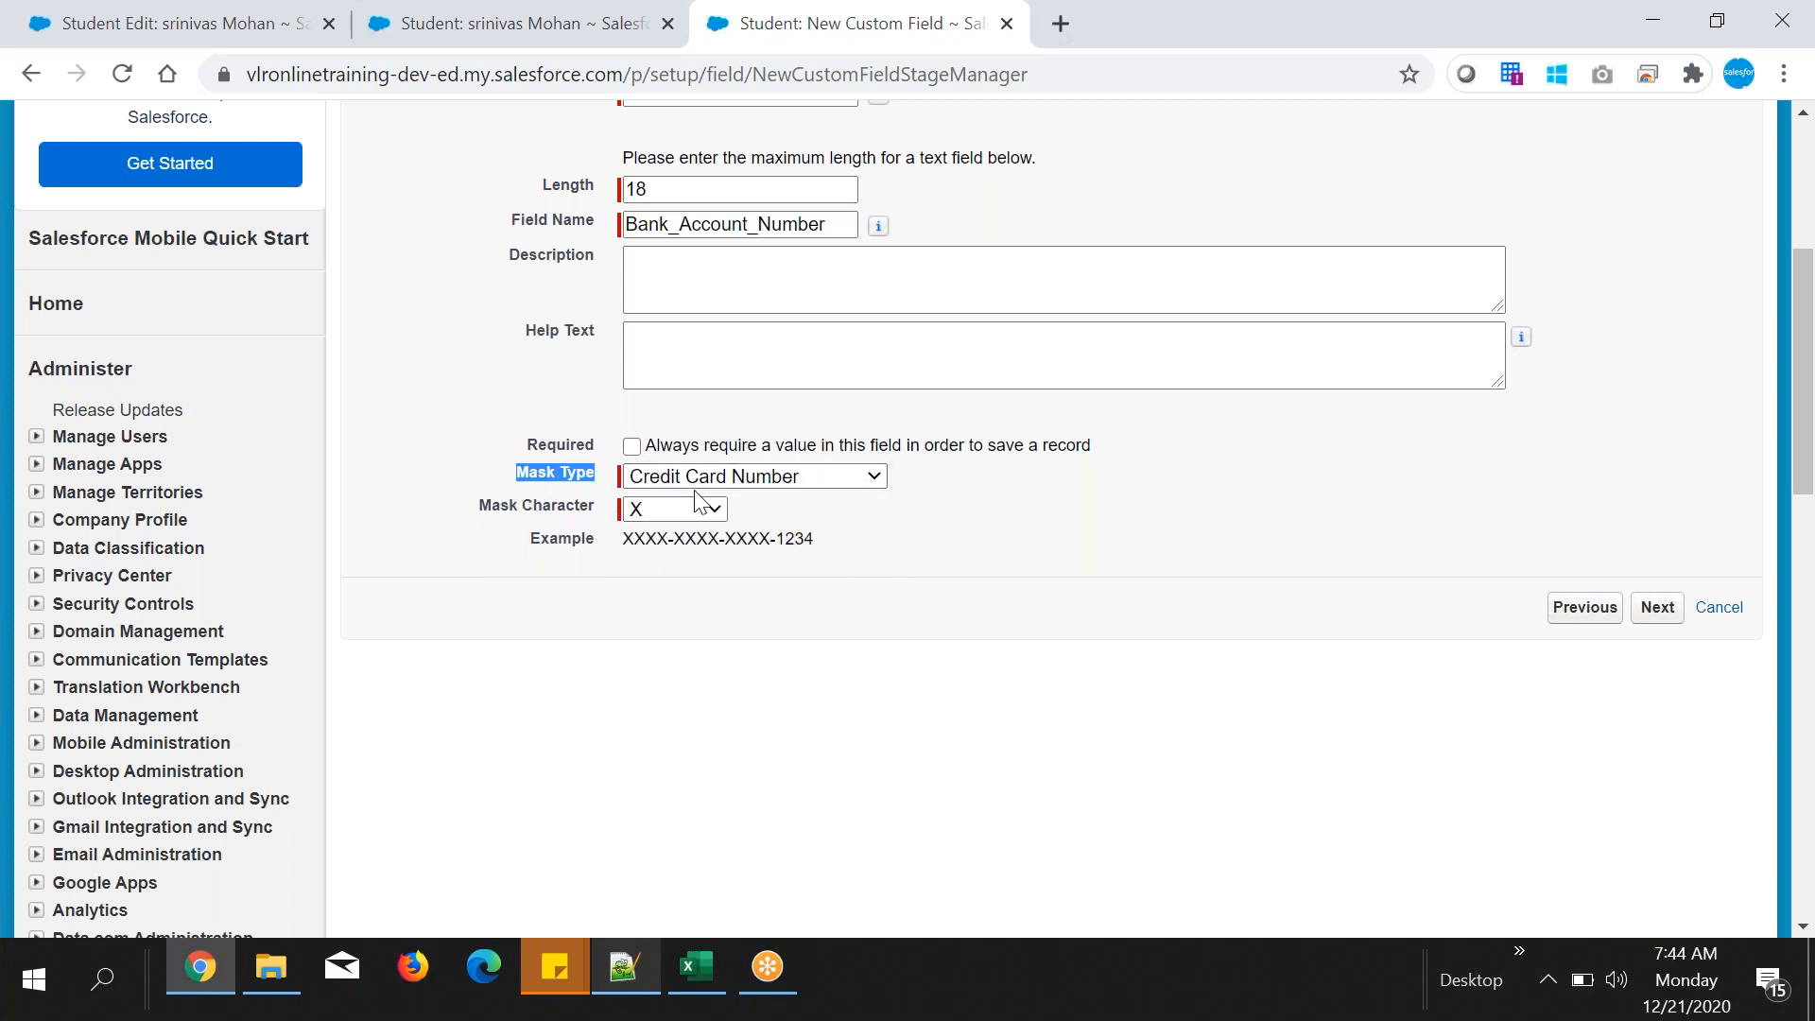
{"action": "triple_click", "coordinate": [558, 508]}
- Accept the default field-level security and the Student Layout assignment, and save the Bank Account Number field
{"action": "left_click", "coordinate": [1657, 607]}
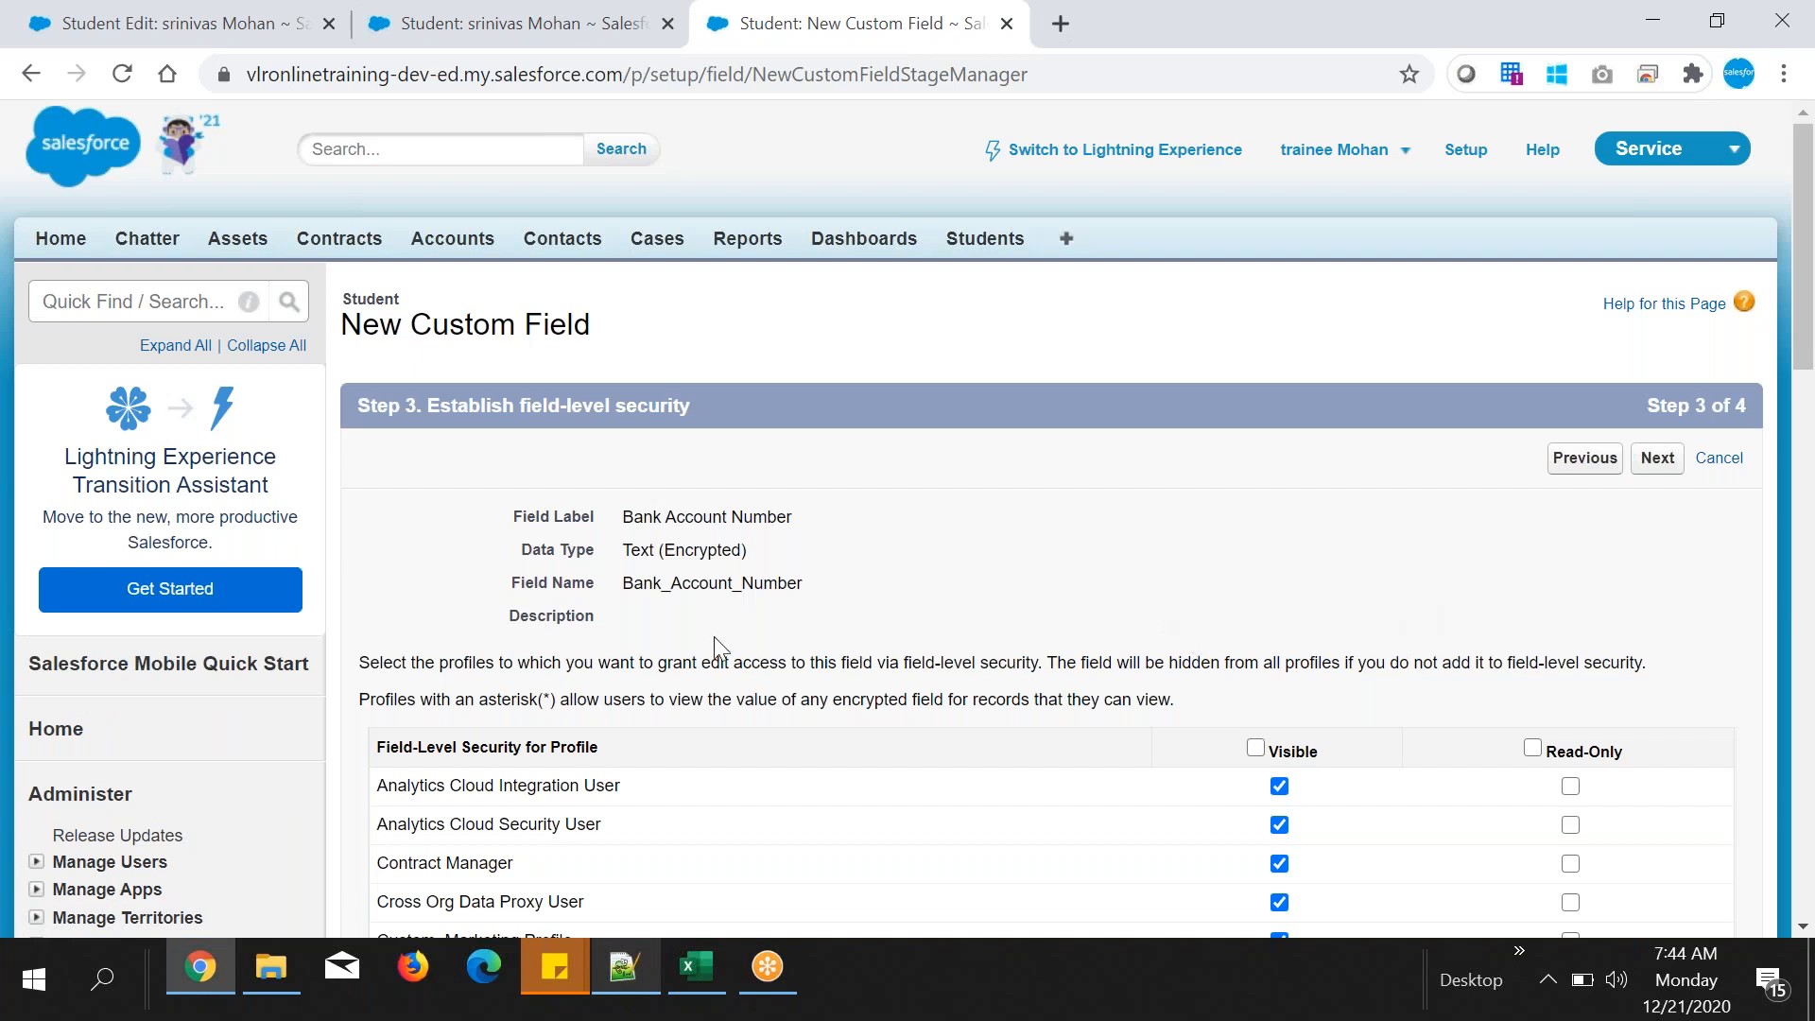
{"action": "left_click", "coordinate": [1657, 457]}
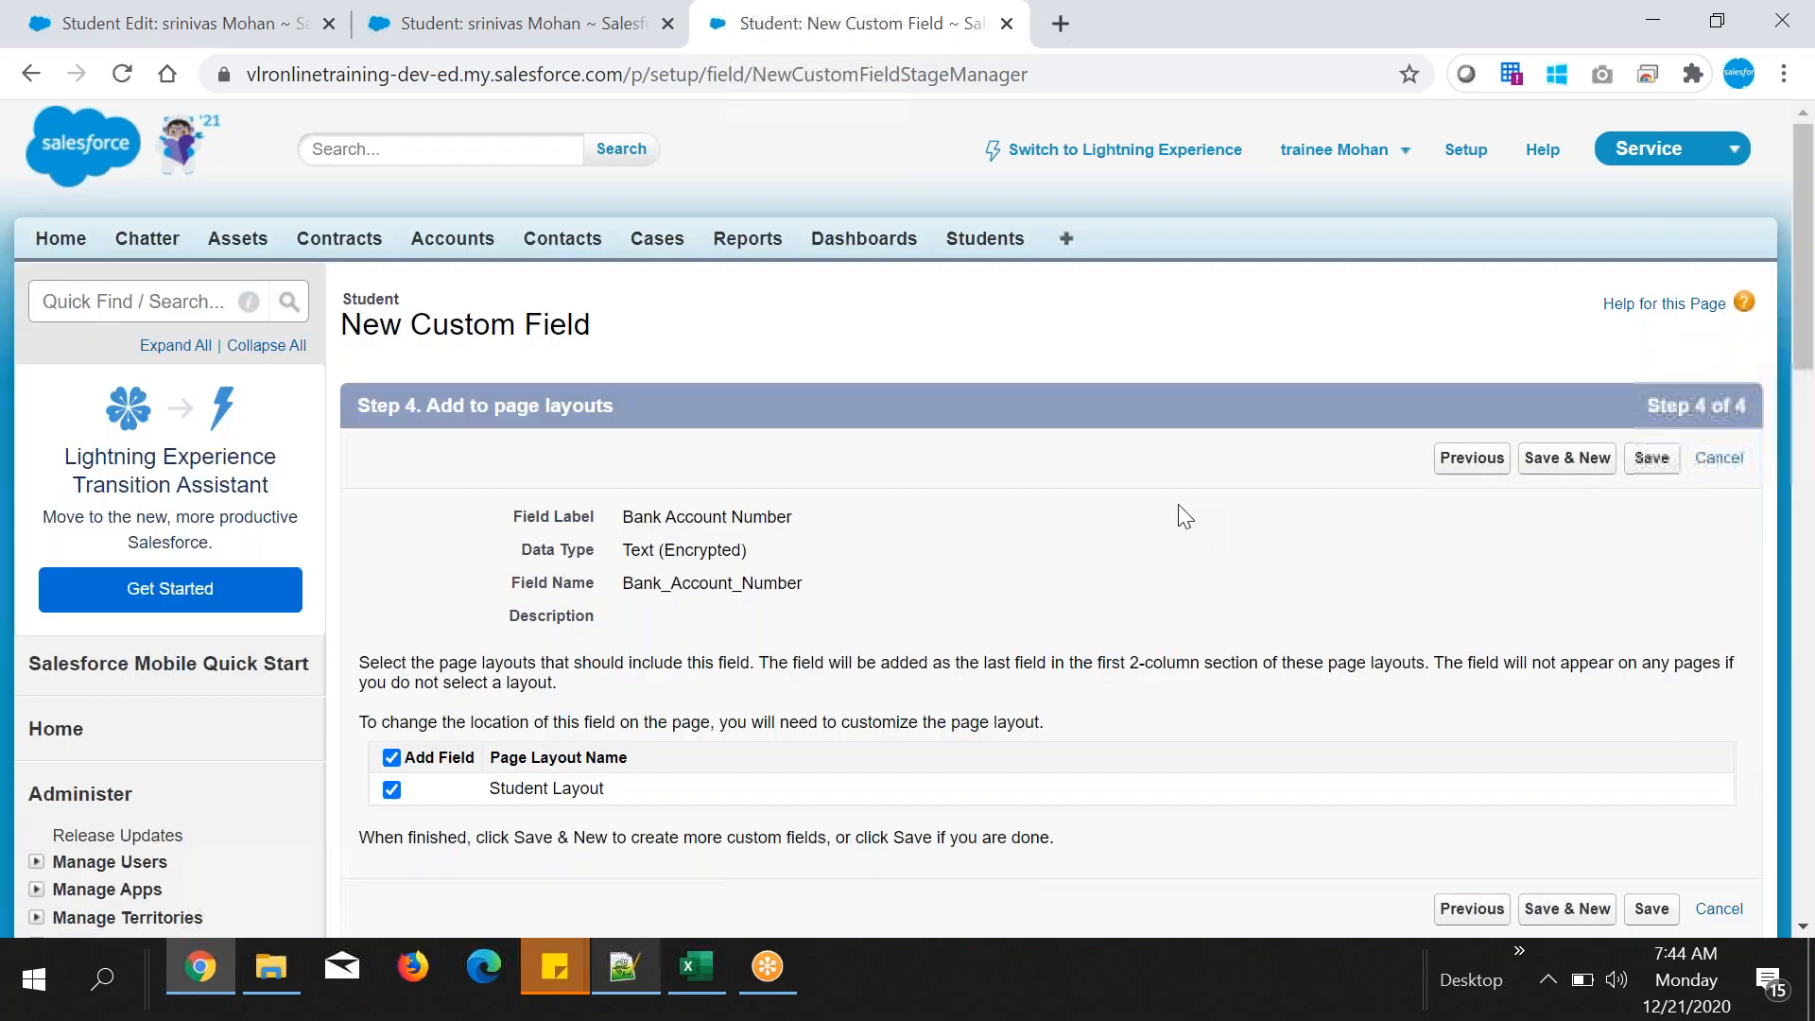
{"action": "left_click", "coordinate": [1651, 458]}
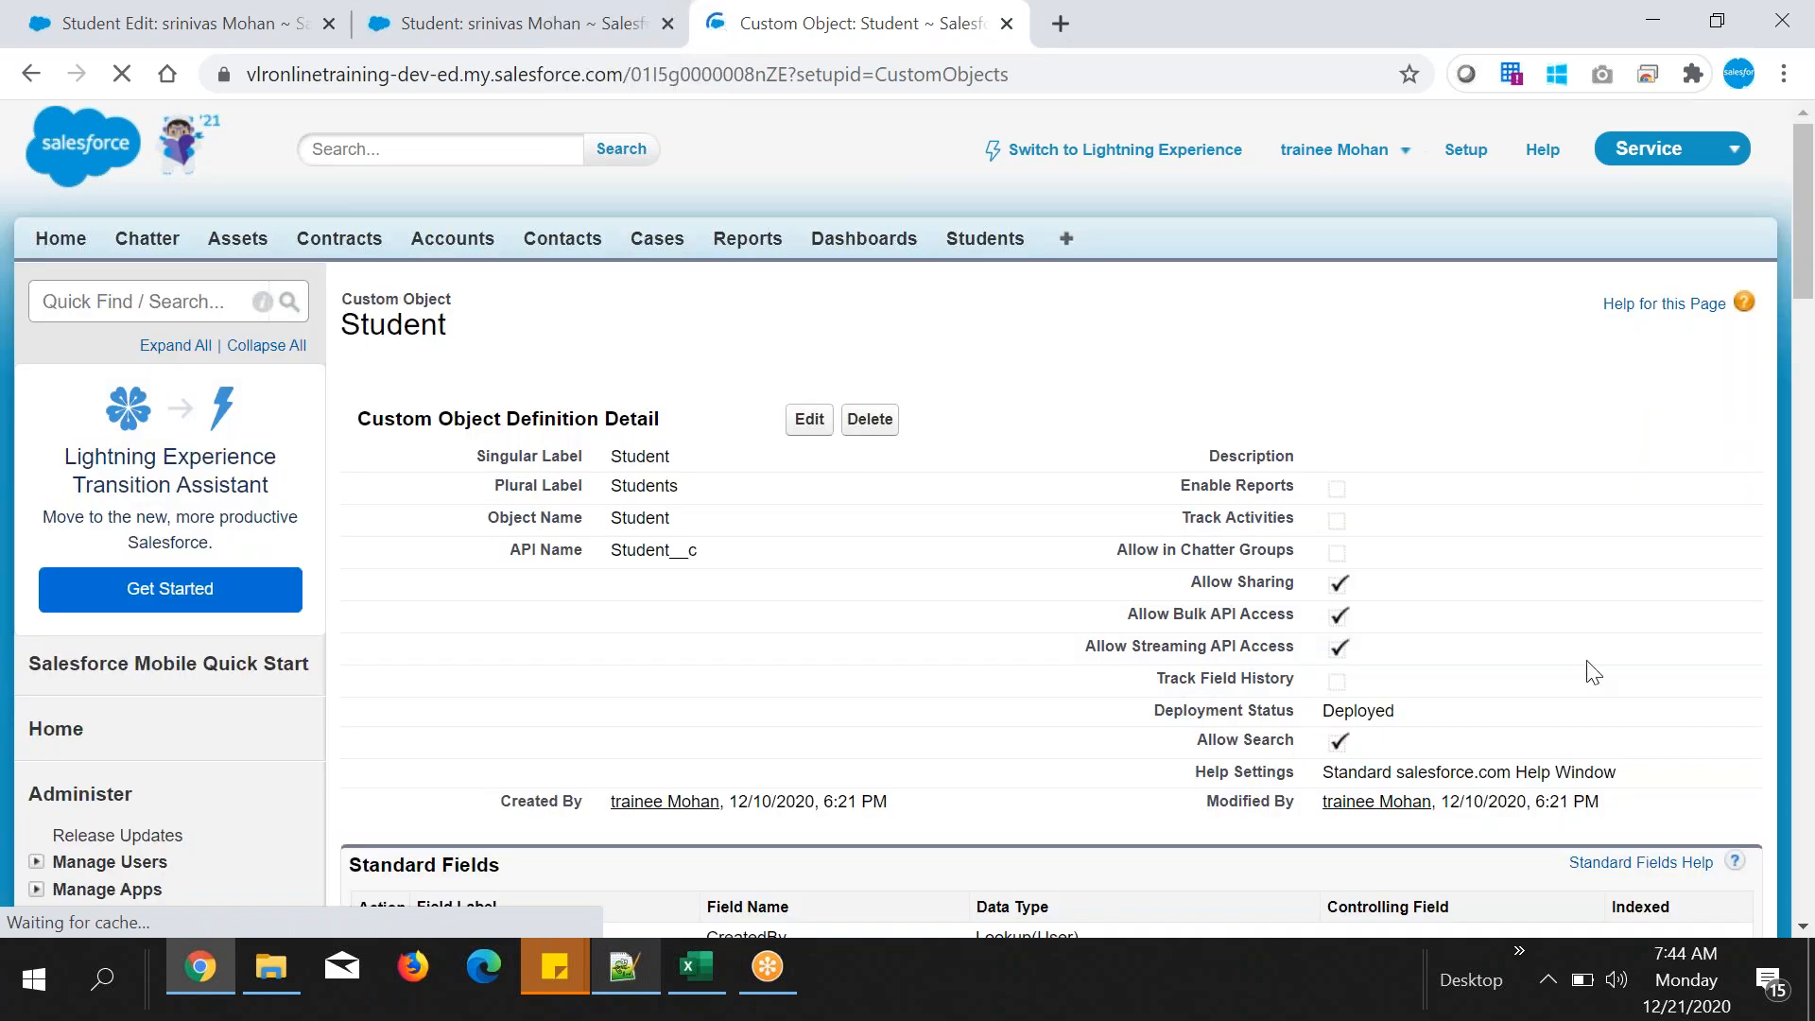
- Find Bank Account Number among the Student object's custom fields and highlight its data type and length
{"action": "scroll", "coordinate": [1167, 699], "scroll_direction": "down", "scroll_amount": 6}
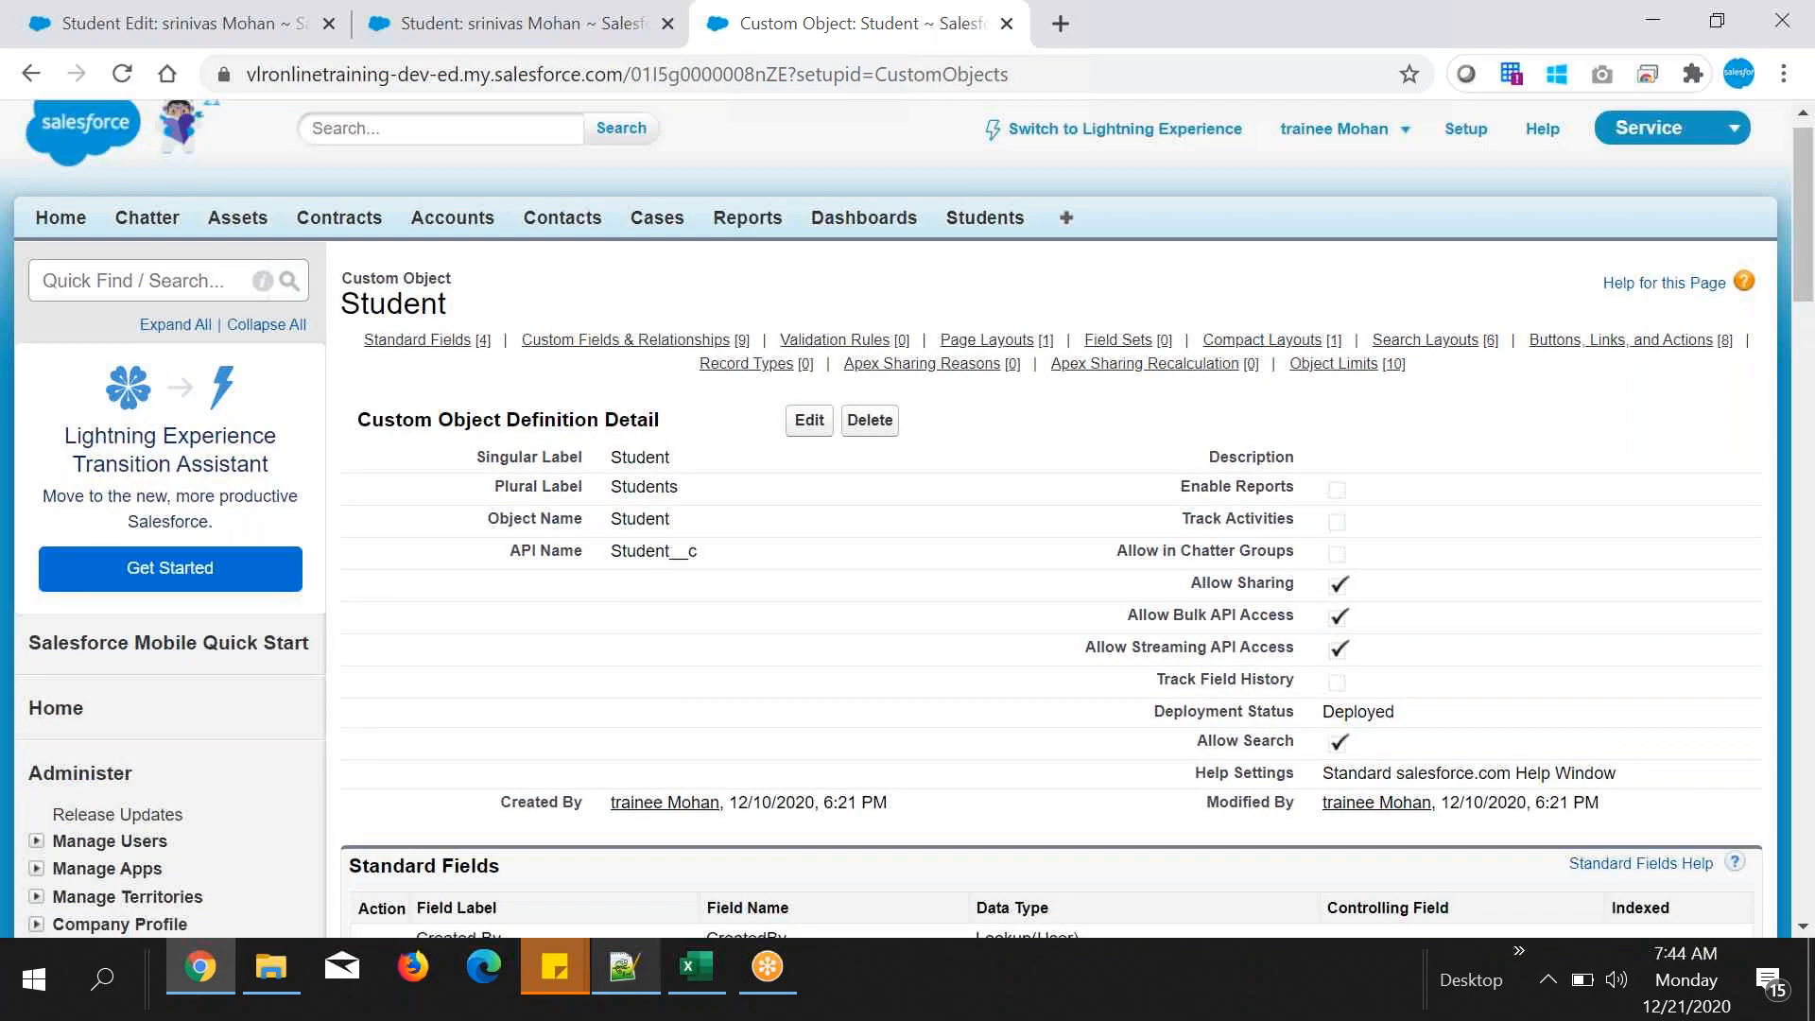
{"action": "scroll", "coordinate": [1411, 520], "scroll_direction": "down", "scroll_amount": 5}
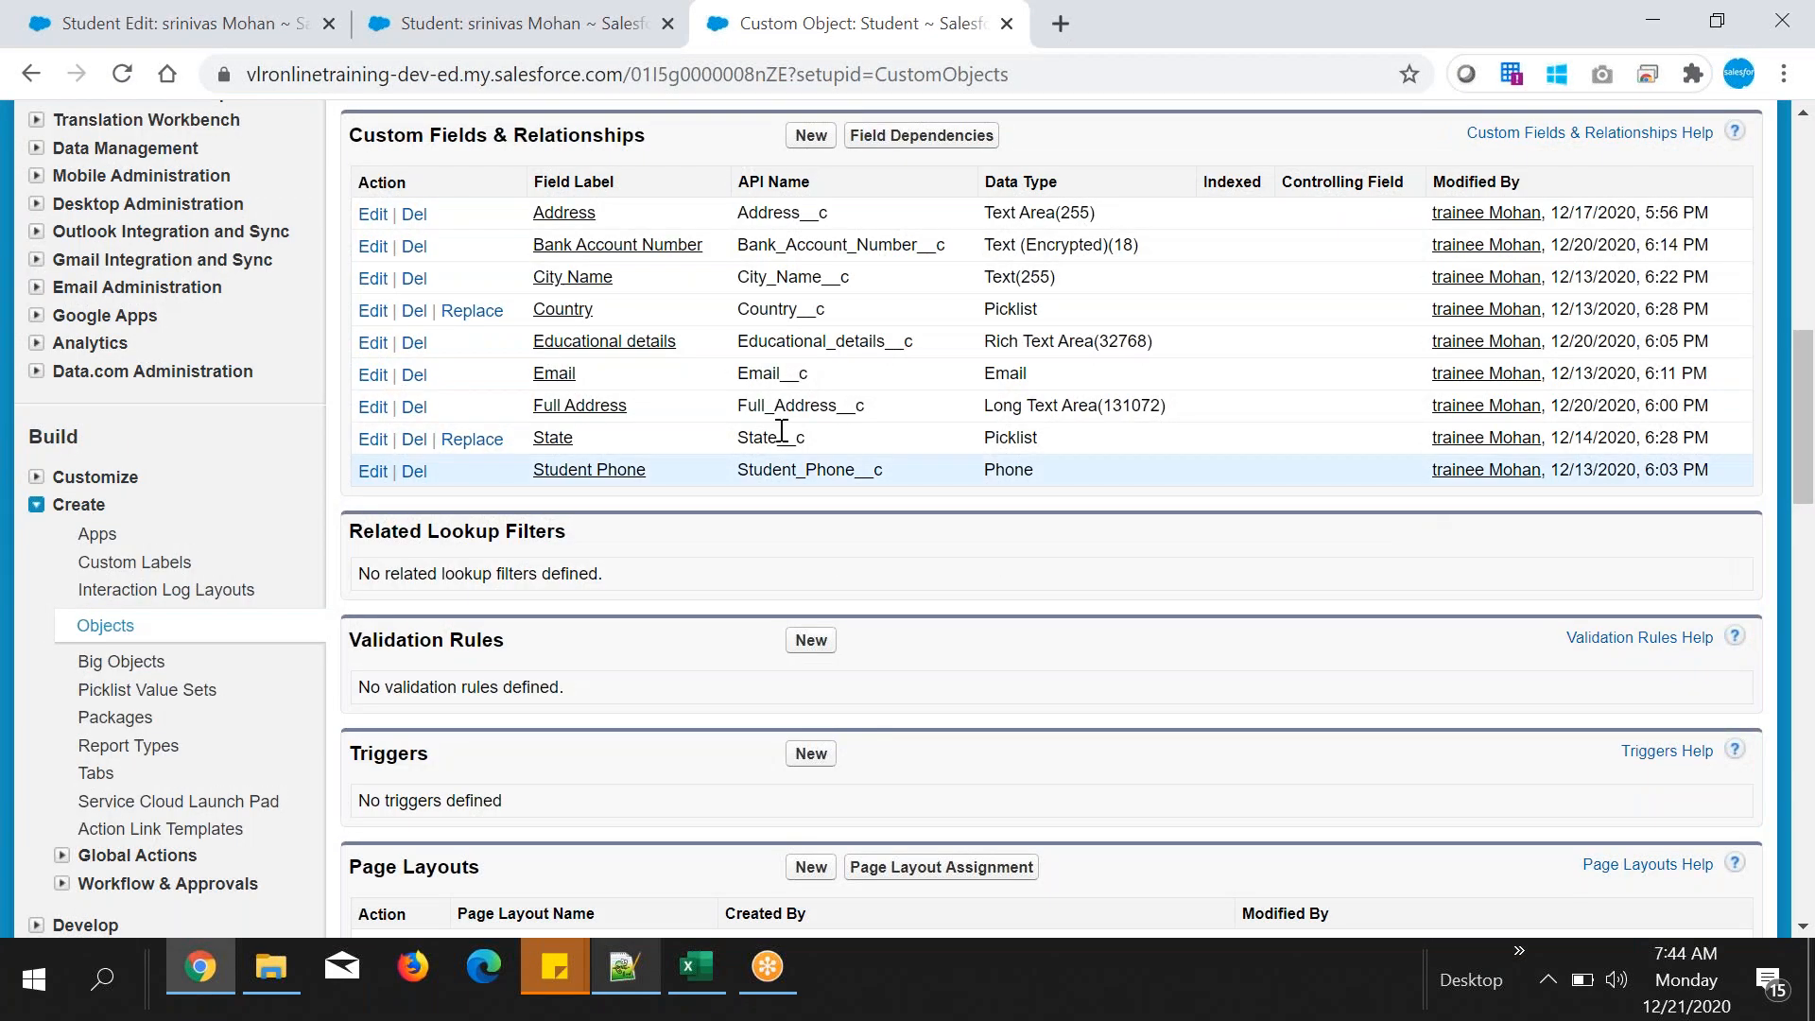
{"action": "left_click_drag", "start_coordinate": [749, 244], "coordinate": [1135, 245]}
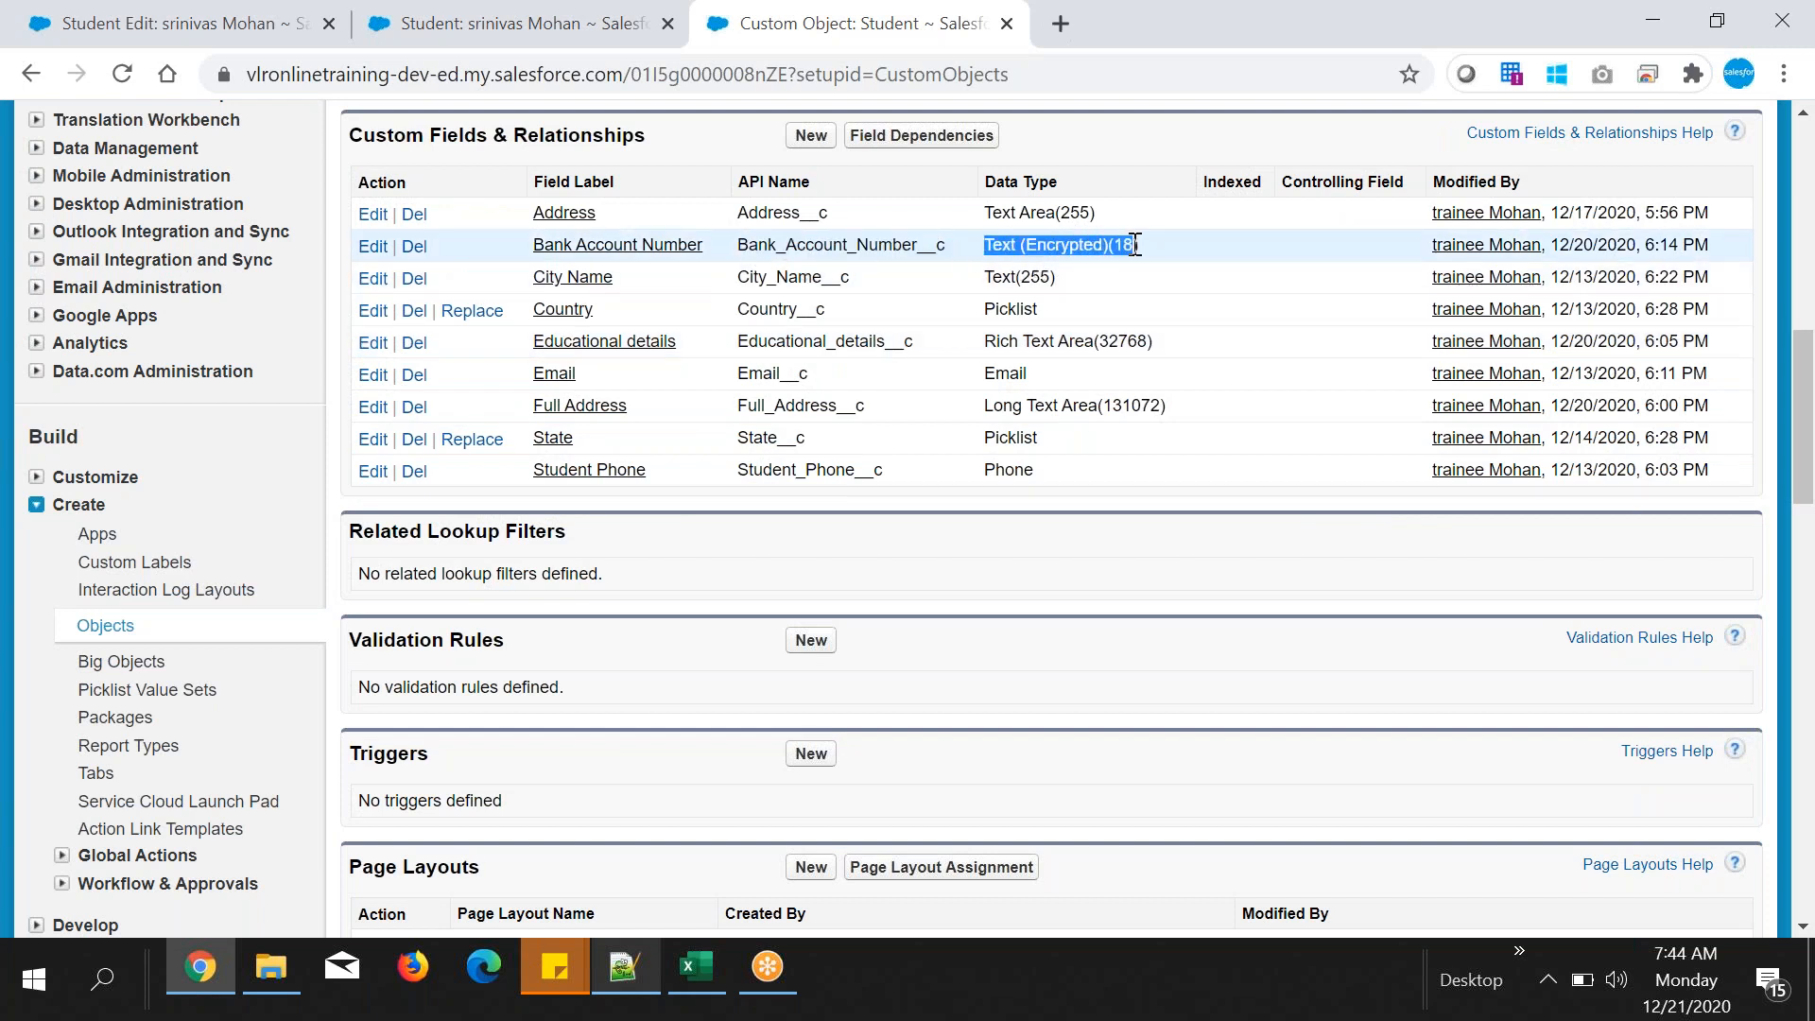
{"action": "left_click", "coordinate": [1126, 244]}
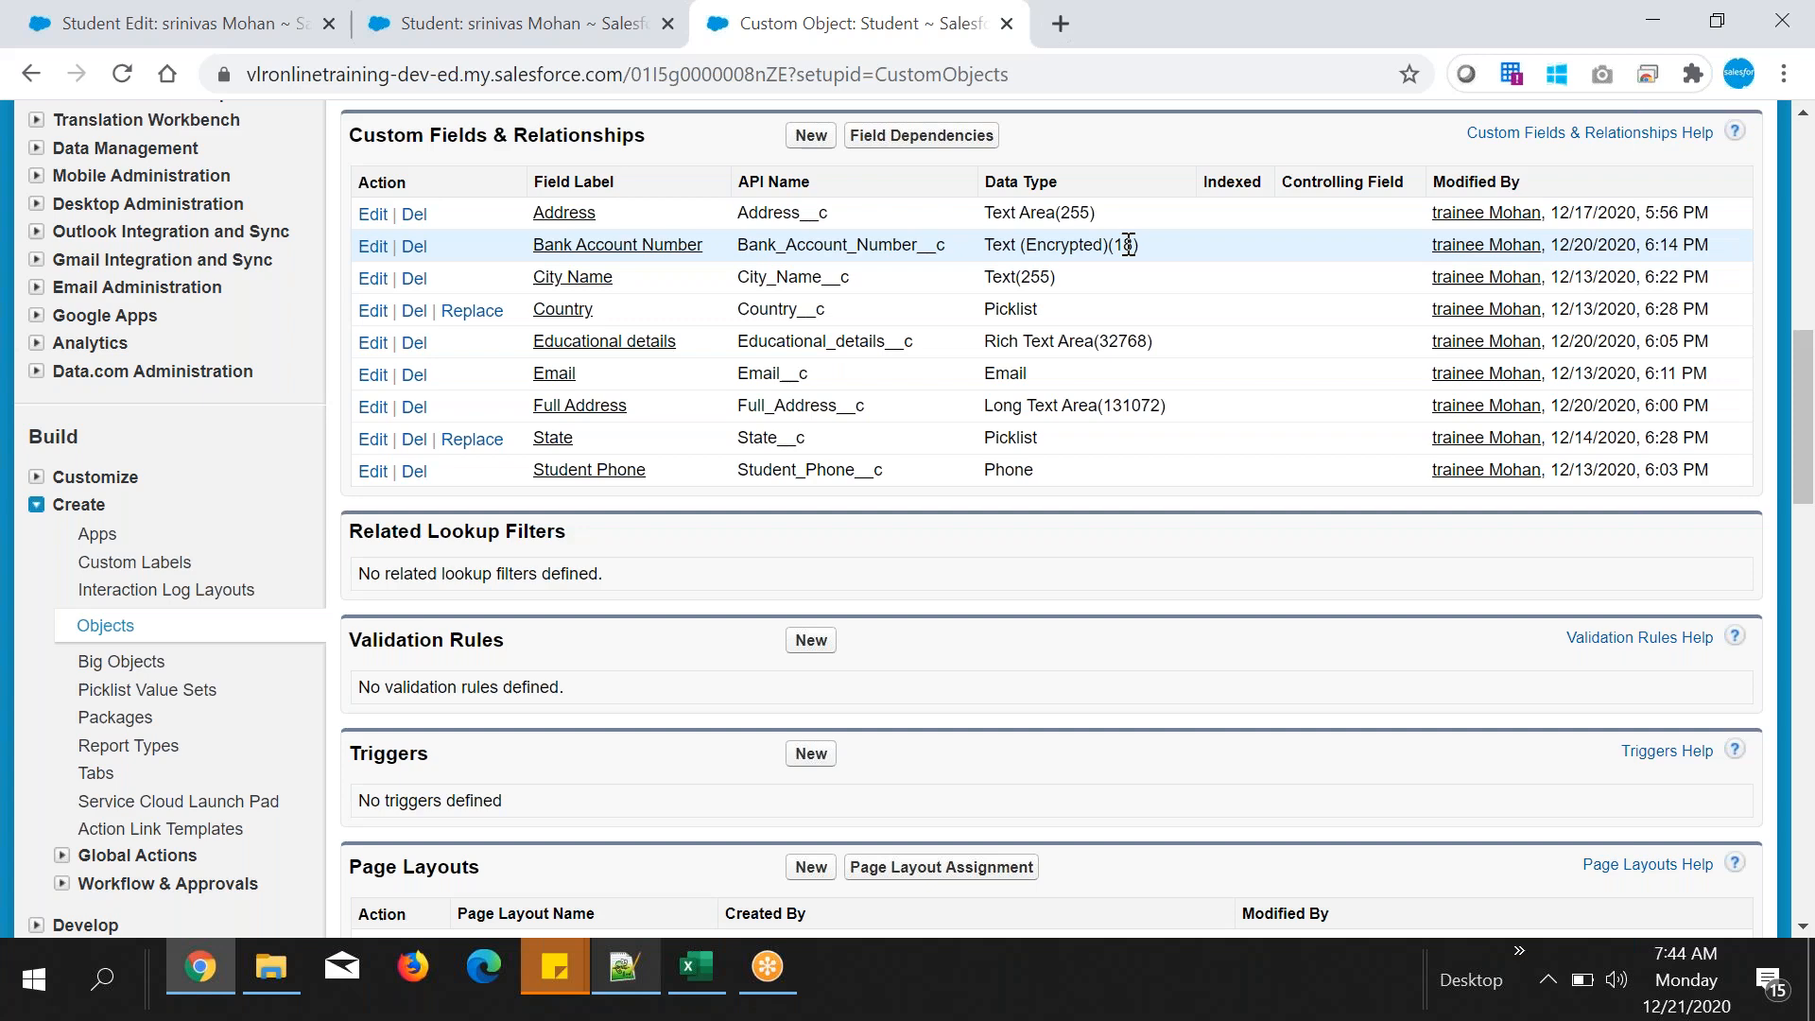
{"action": "double_click", "coordinate": [1122, 245]}
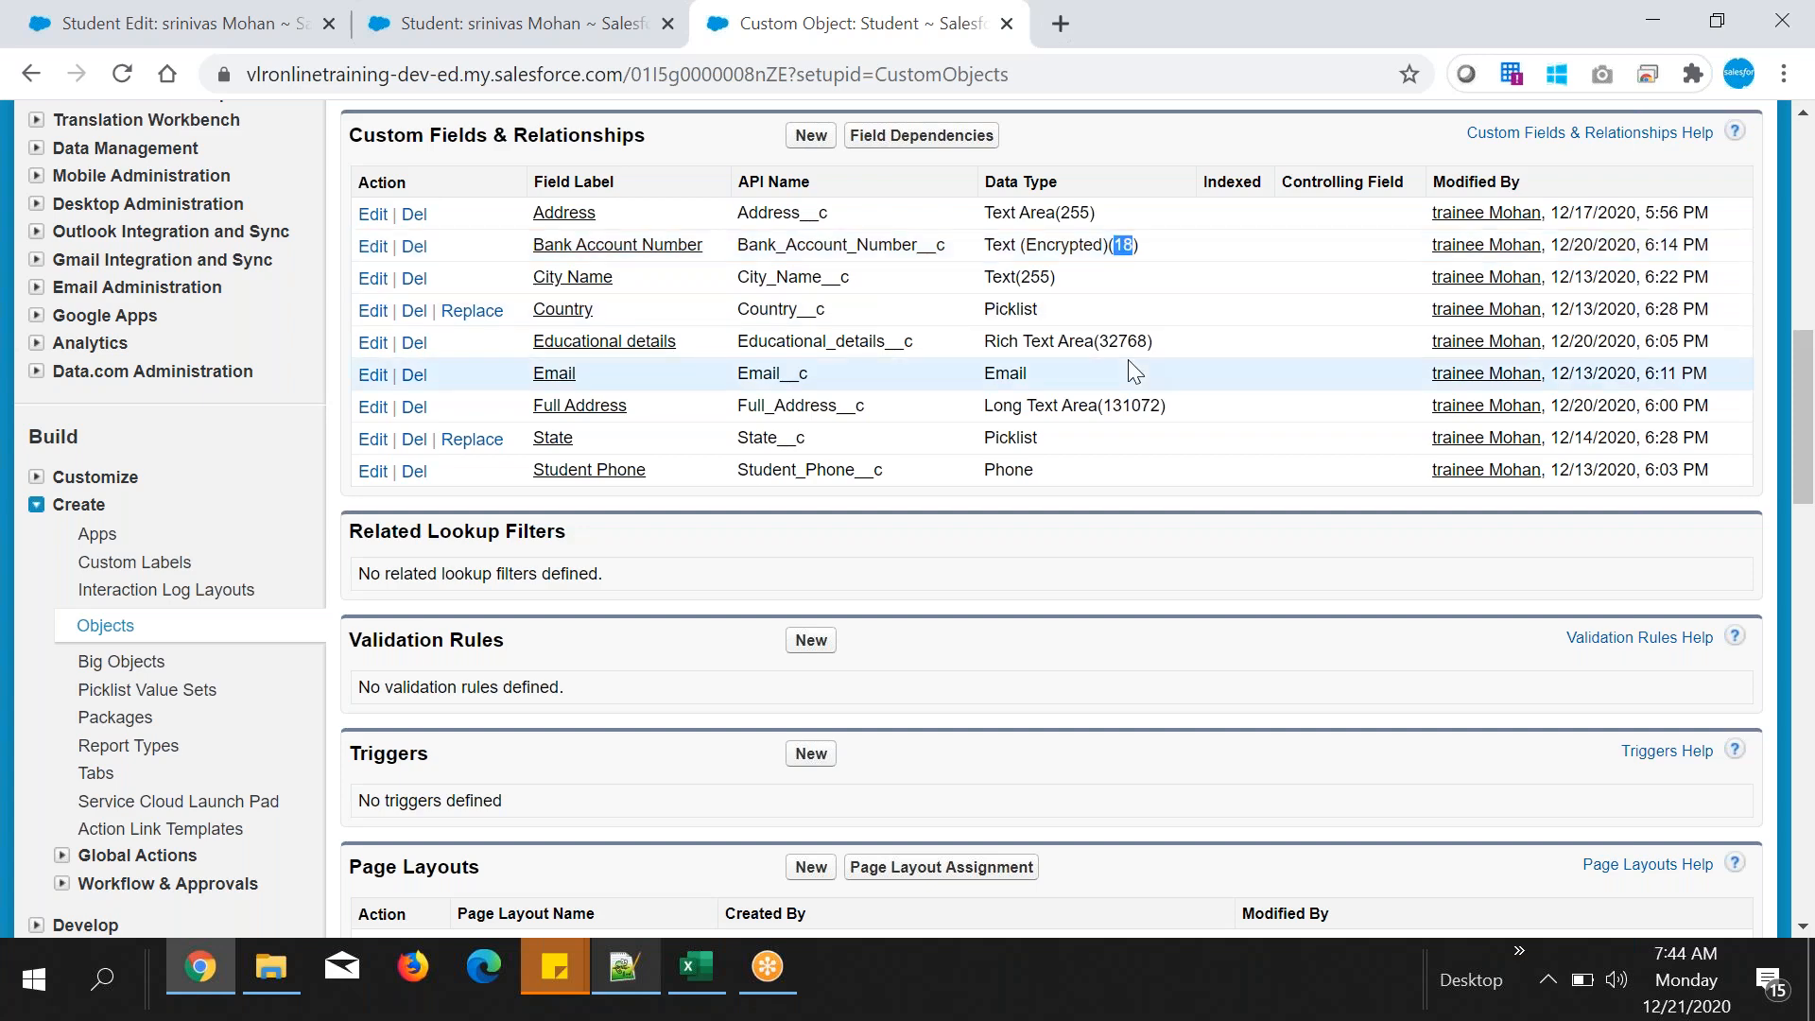
- Open the first recently viewed student record from the Students home page for editing
{"action": "scroll", "coordinate": [1126, 359], "scroll_direction": "up", "scroll_amount": 1}
{"action": "scroll", "coordinate": [1134, 369], "scroll_direction": "up", "scroll_amount": 10}
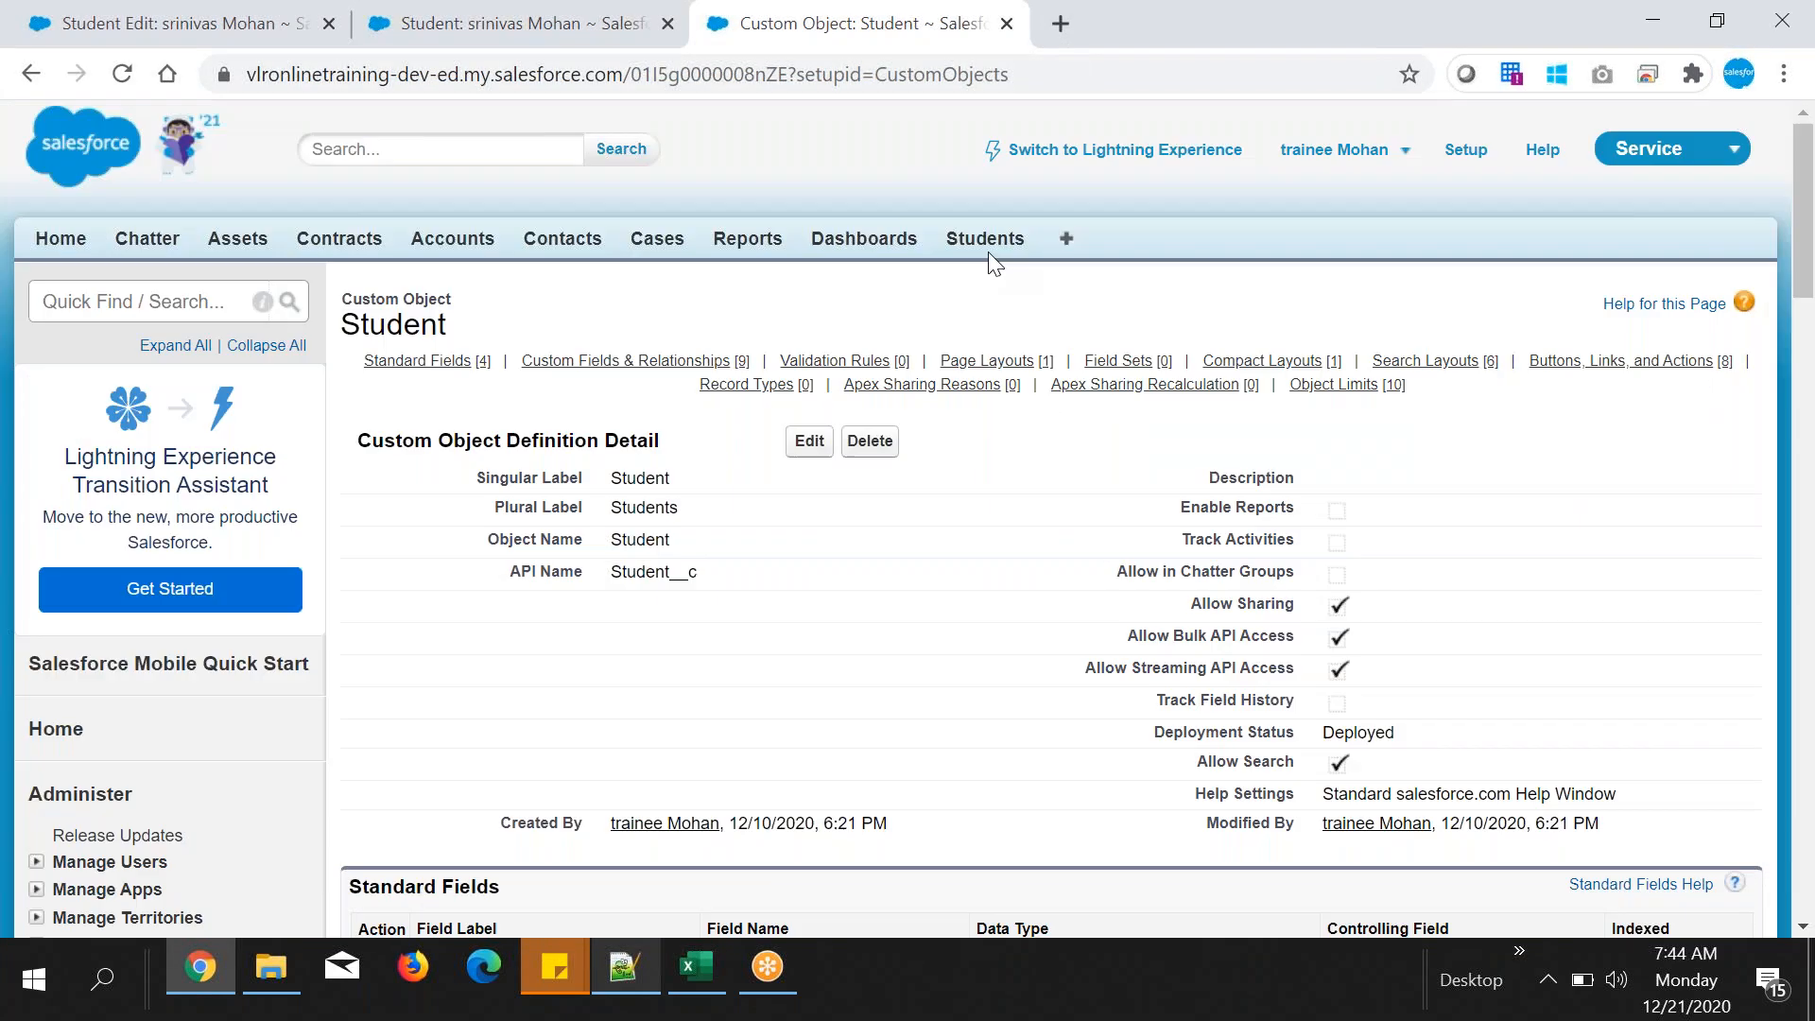
{"action": "left_click", "coordinate": [985, 244]}
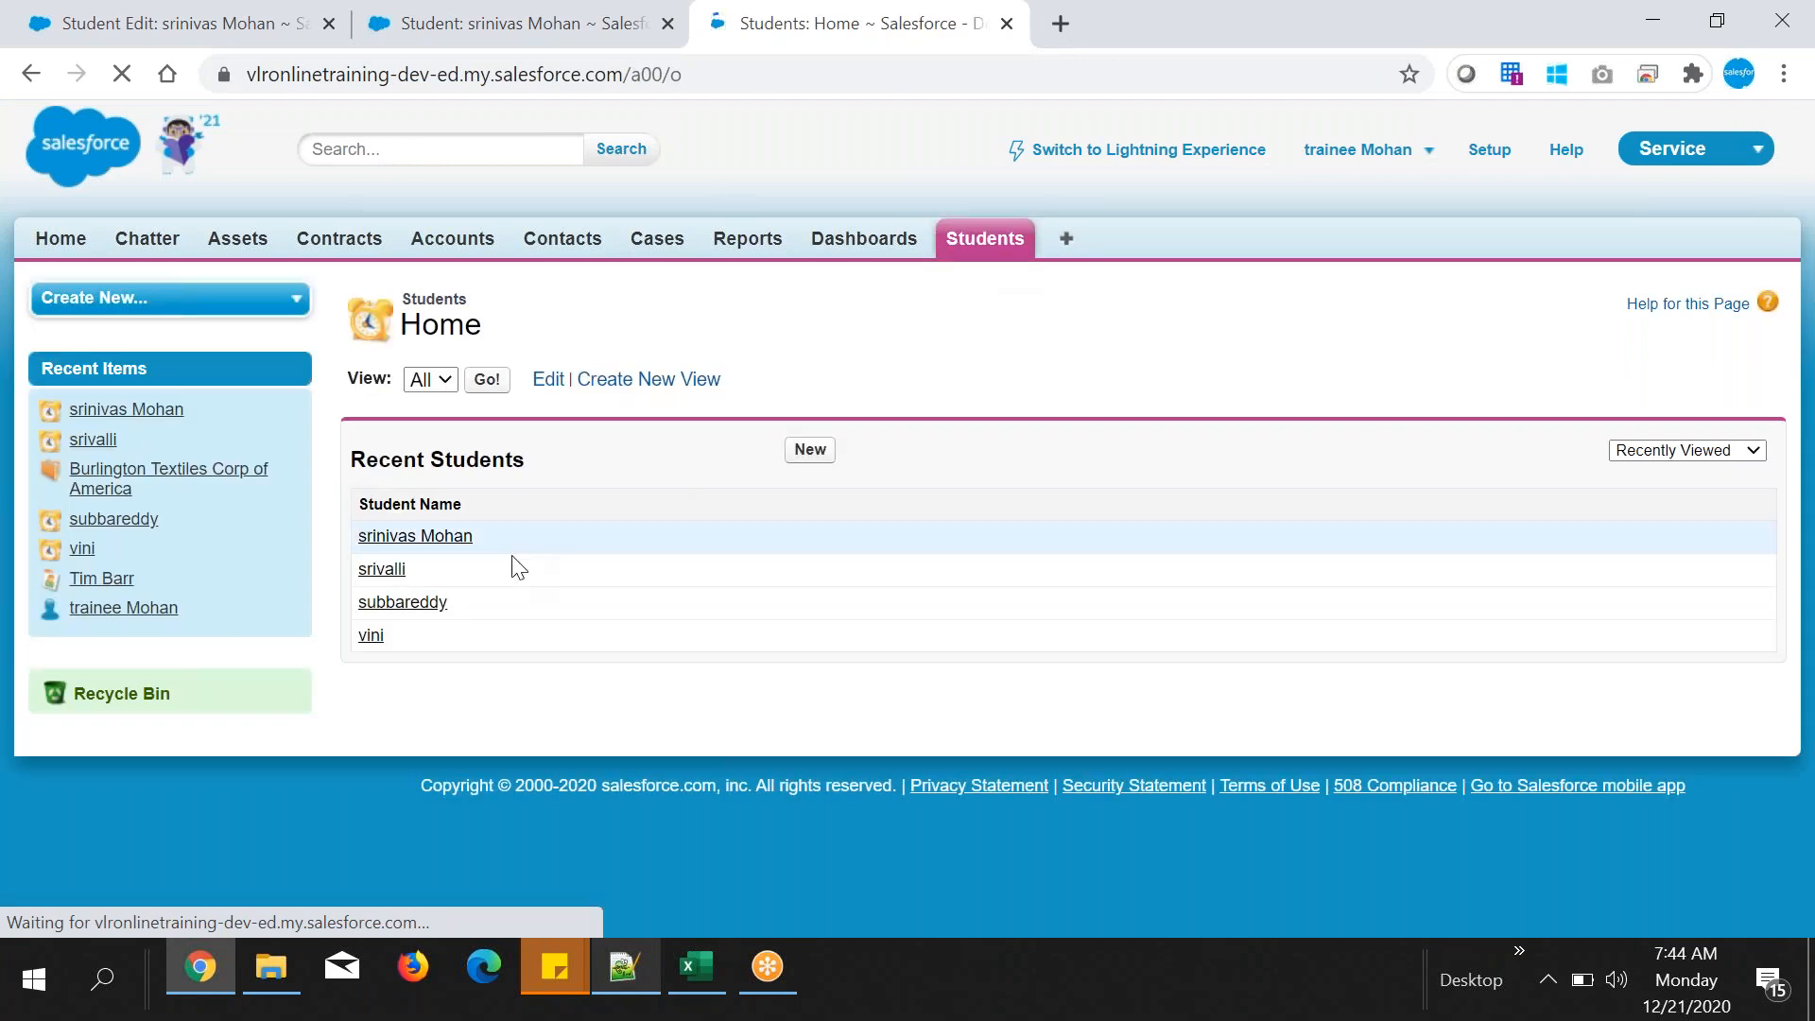
{"action": "left_click", "coordinate": [421, 539]}
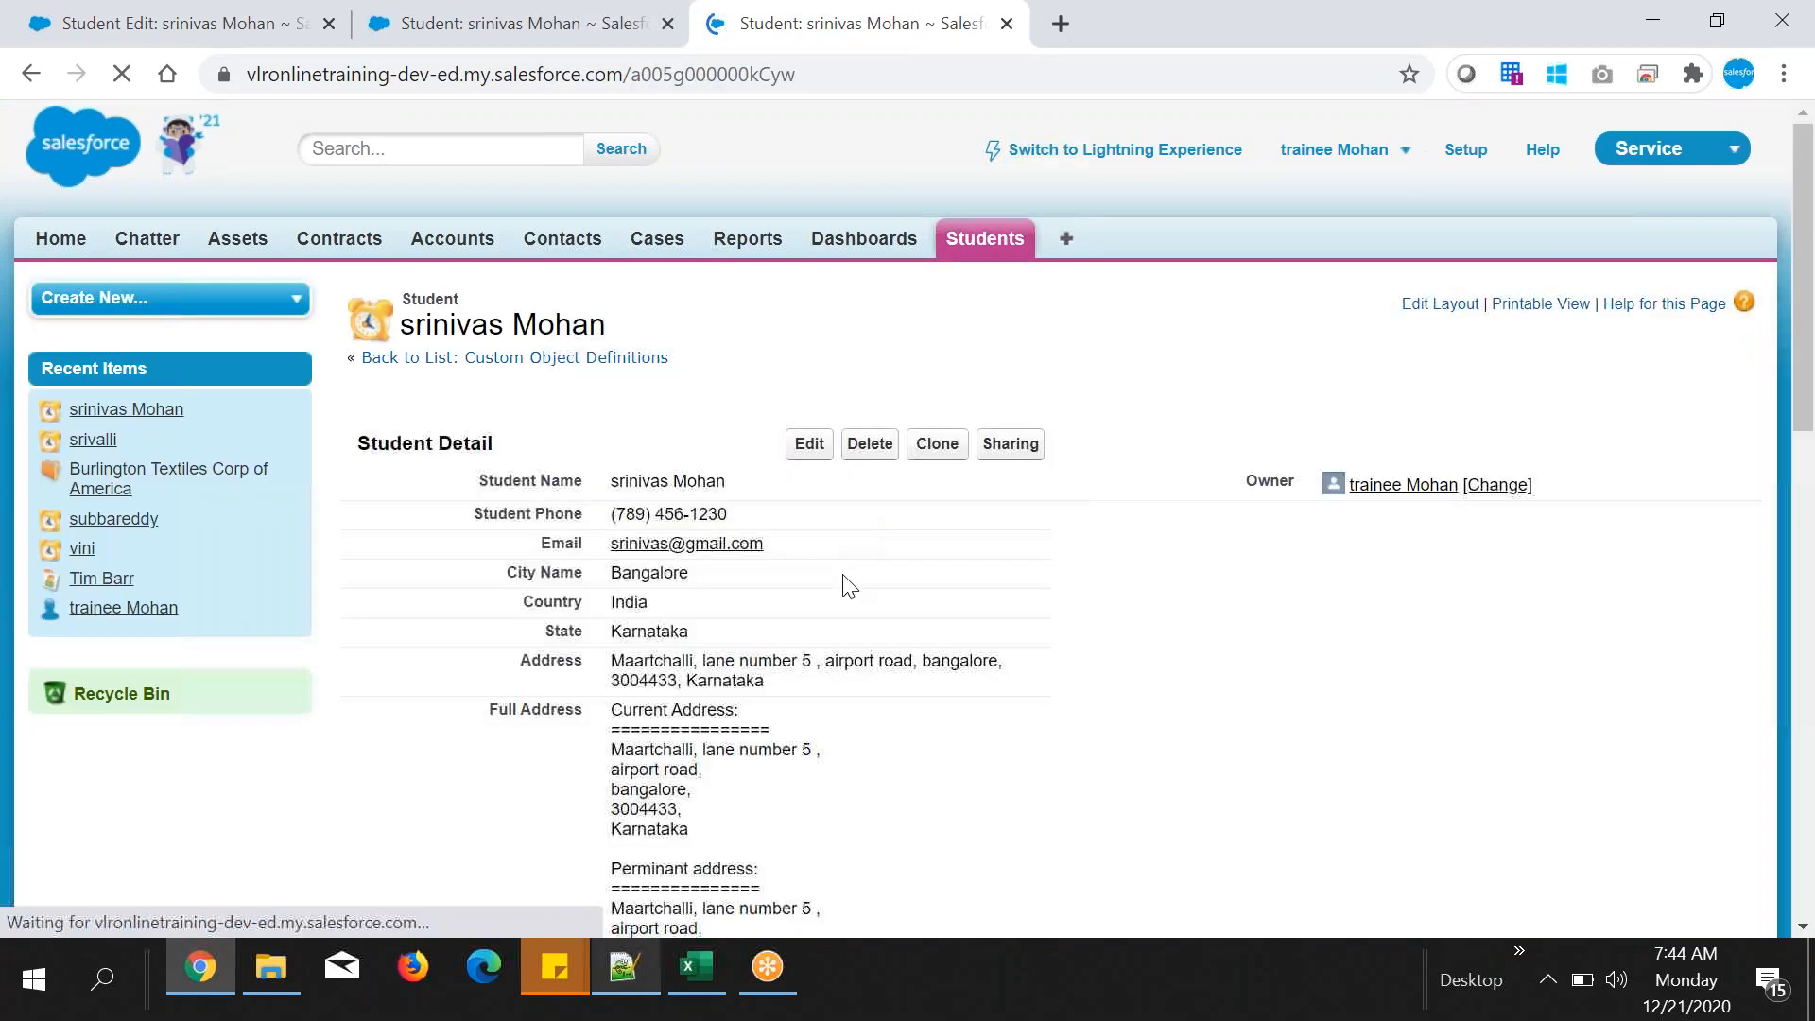
{"action": "left_click", "coordinate": [808, 445]}
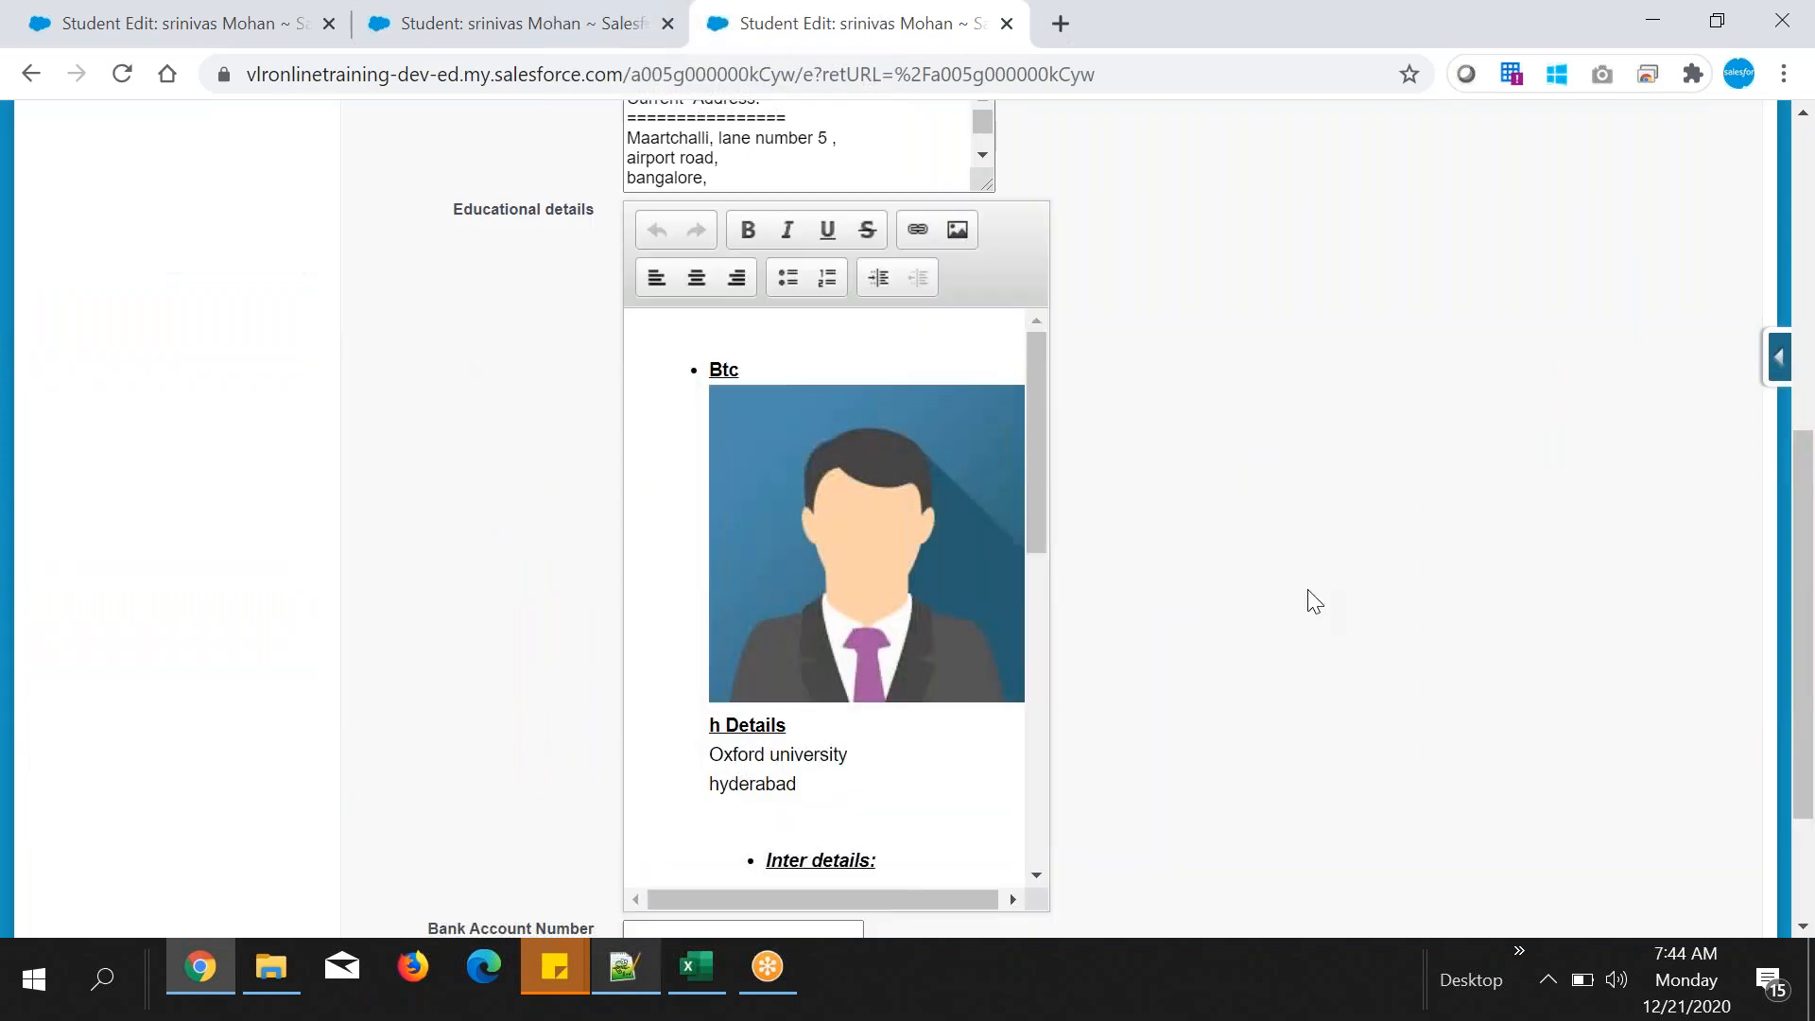
- Enter the student's bank account number in the Bank Account Number field and save the record
{"action": "scroll", "coordinate": [1309, 586], "scroll_direction": "down", "scroll_amount": 1}
{"action": "left_click", "coordinate": [666, 730]}
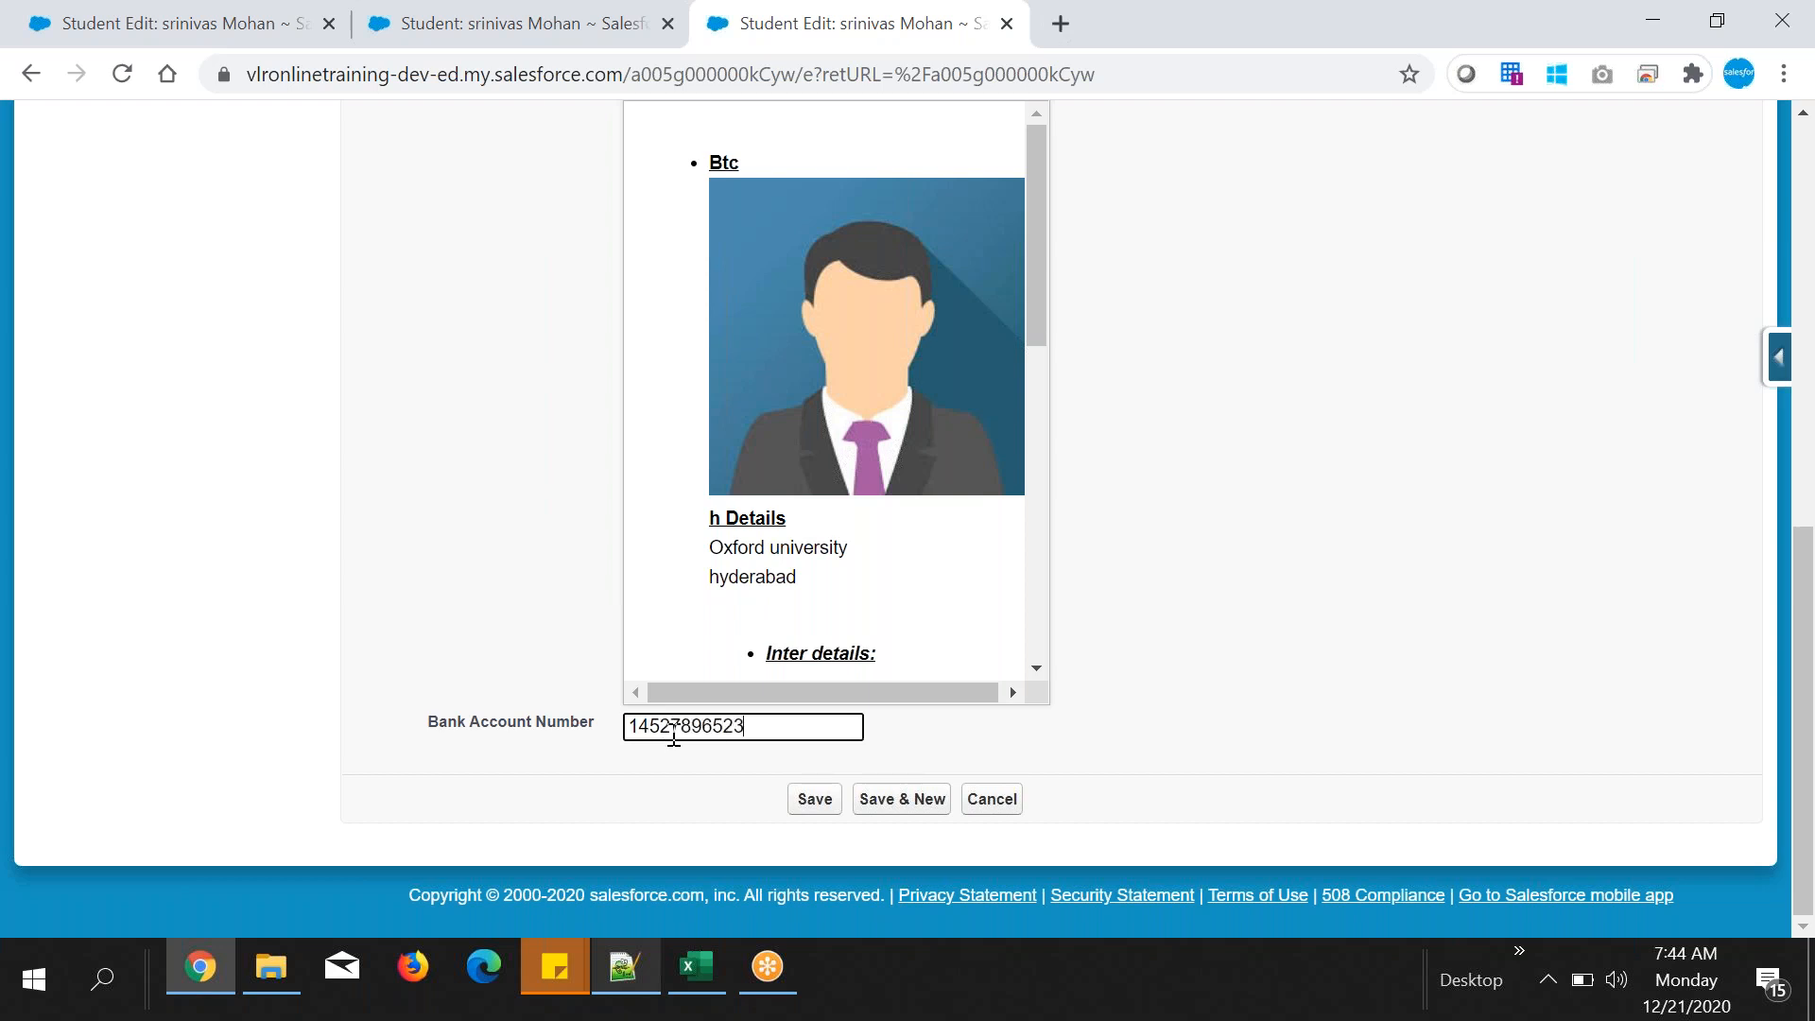
{"action": "mouse_move", "coordinate": [672, 730]}
{"action": "left_mouse_down"}
{"action": "mouse_move", "coordinate": [628, 729]}
{"action": "mouse_move", "coordinate": [710, 726]}
{"action": "mouse_move", "coordinate": [681, 726]}
{"action": "left_mouse_up"}
{"action": "left_click", "coordinate": [770, 722]}
{"action": "left_click", "coordinate": [814, 799]}
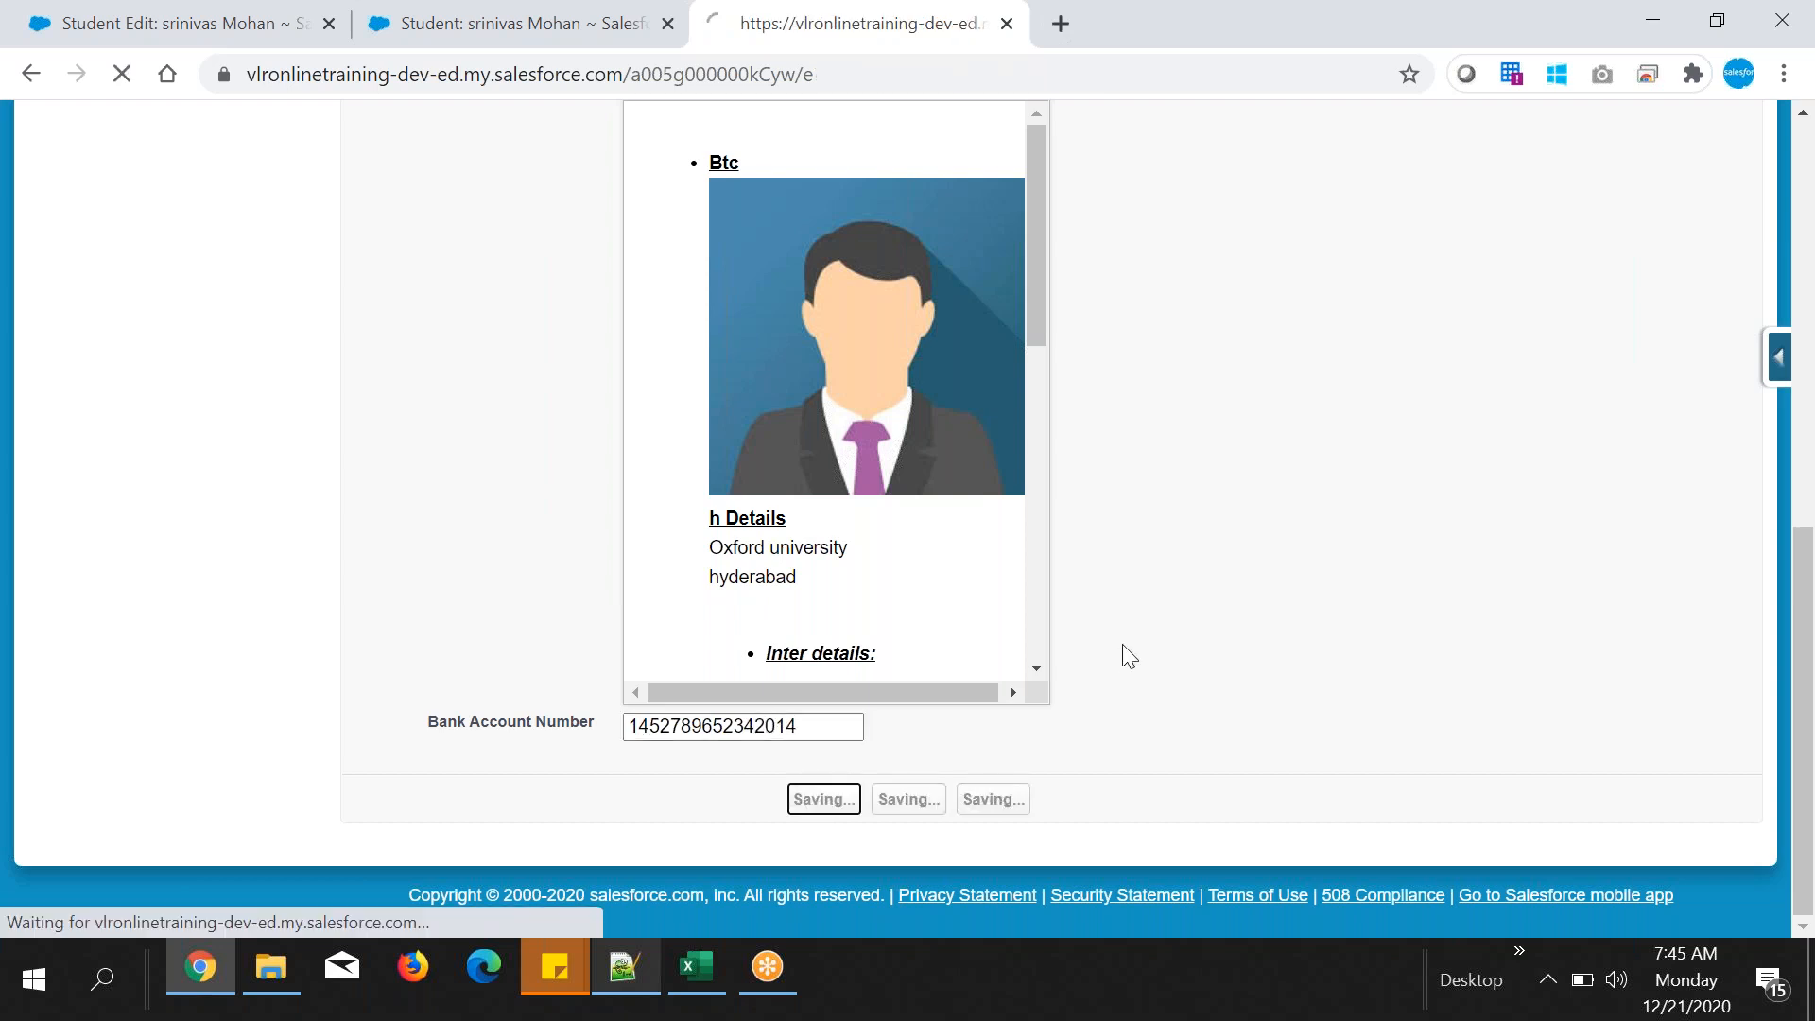
- Examine the Bank Account Number on the saved student record, highlighting its masked characters and its last digits
{"action": "scroll", "coordinate": [1073, 572], "scroll_direction": "down", "scroll_amount": 10}
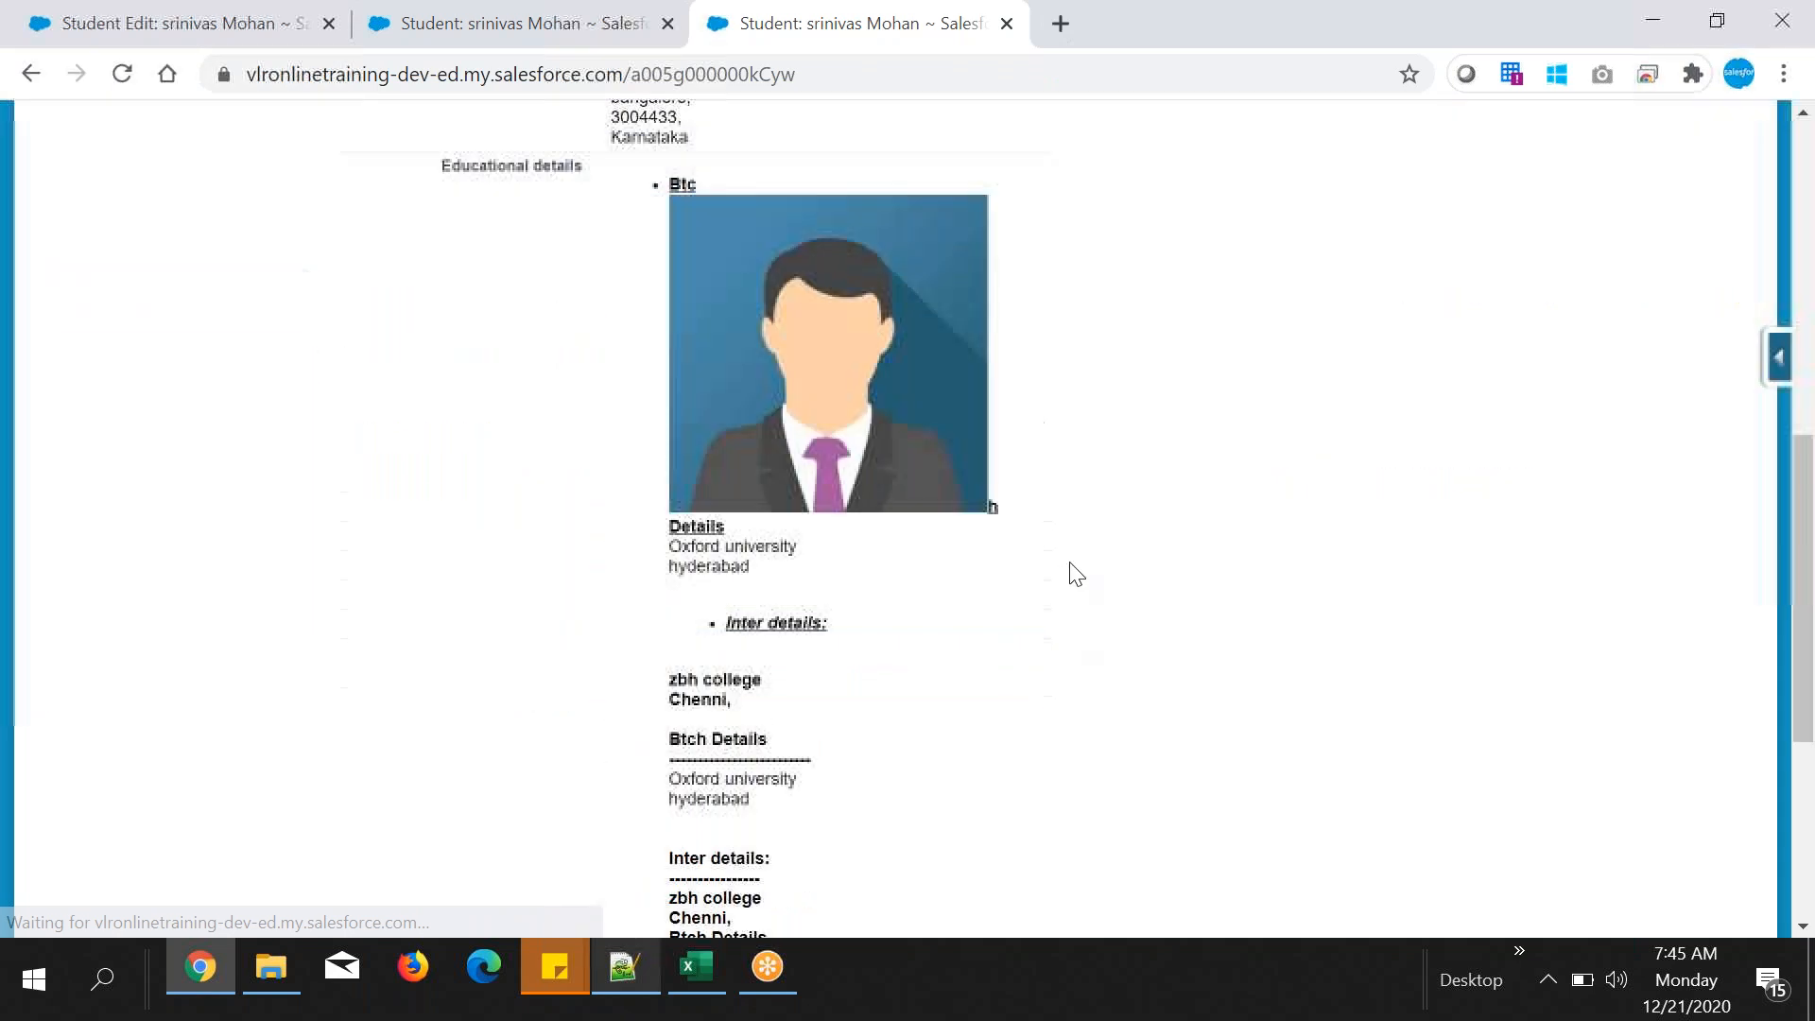
{"action": "scroll", "coordinate": [1073, 572], "scroll_direction": "down", "scroll_amount": 5}
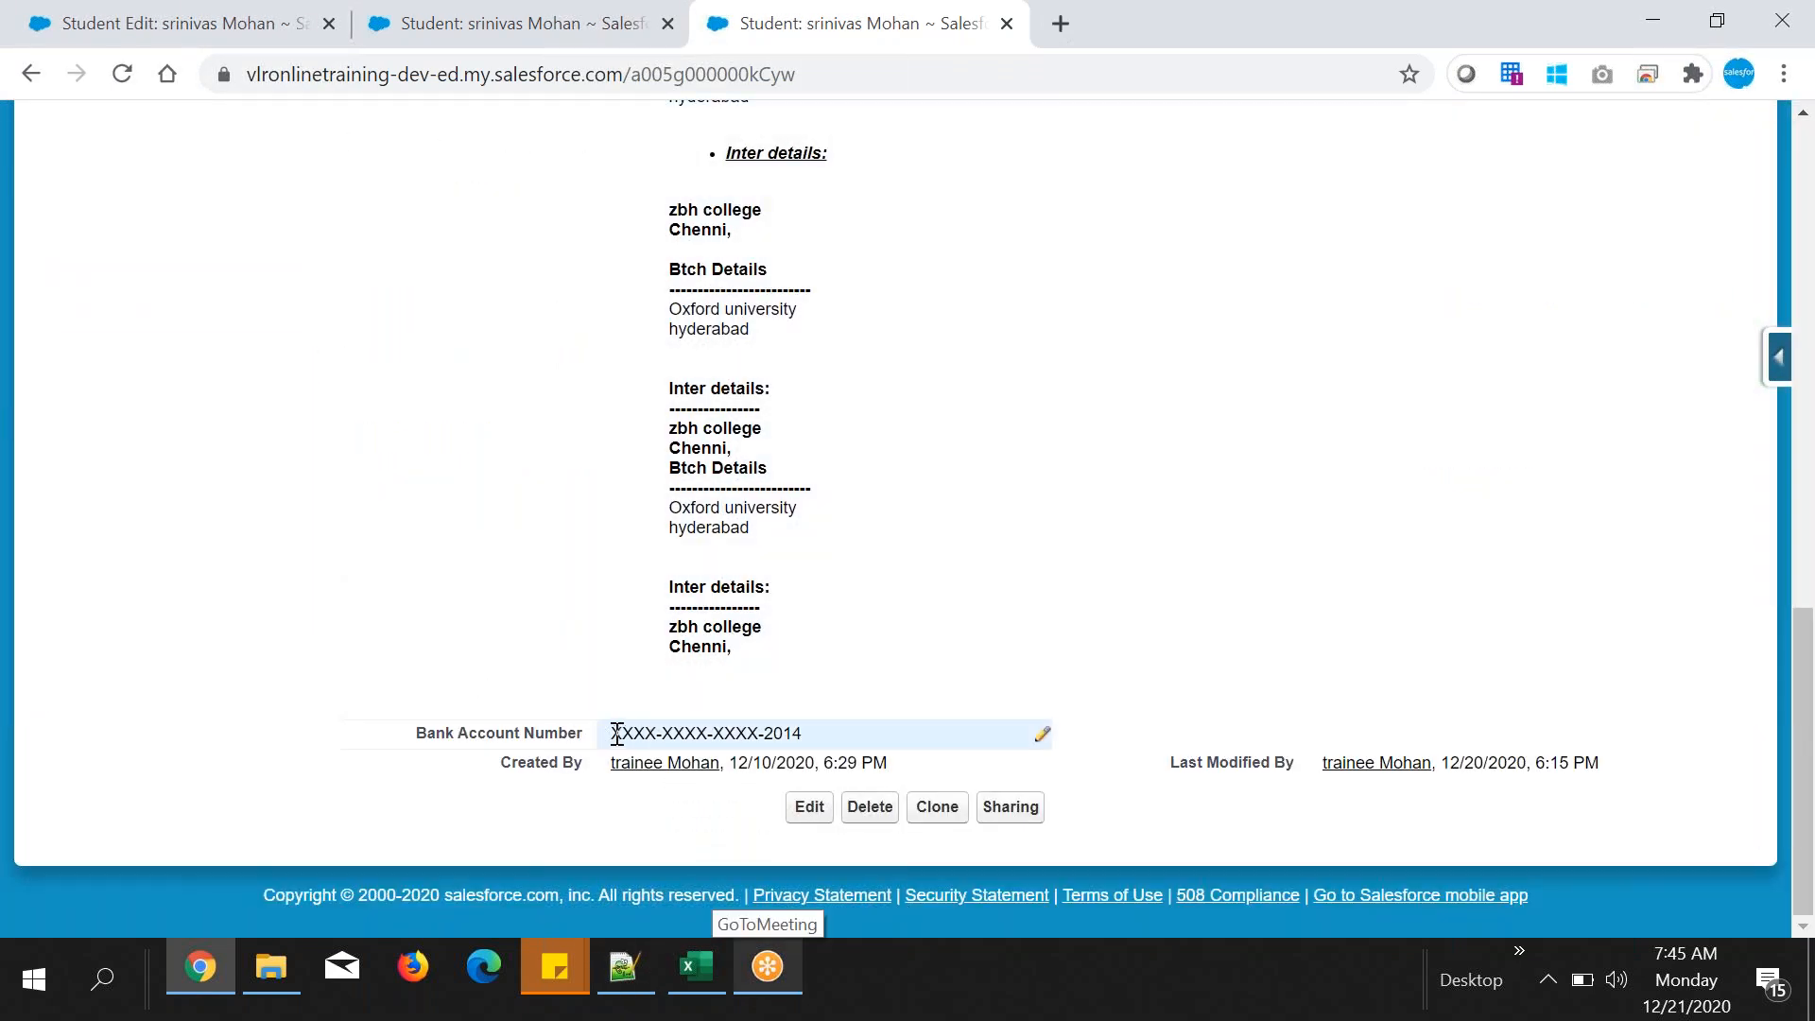
{"action": "left_click_drag", "start_coordinate": [615, 734], "coordinate": [762, 734]}
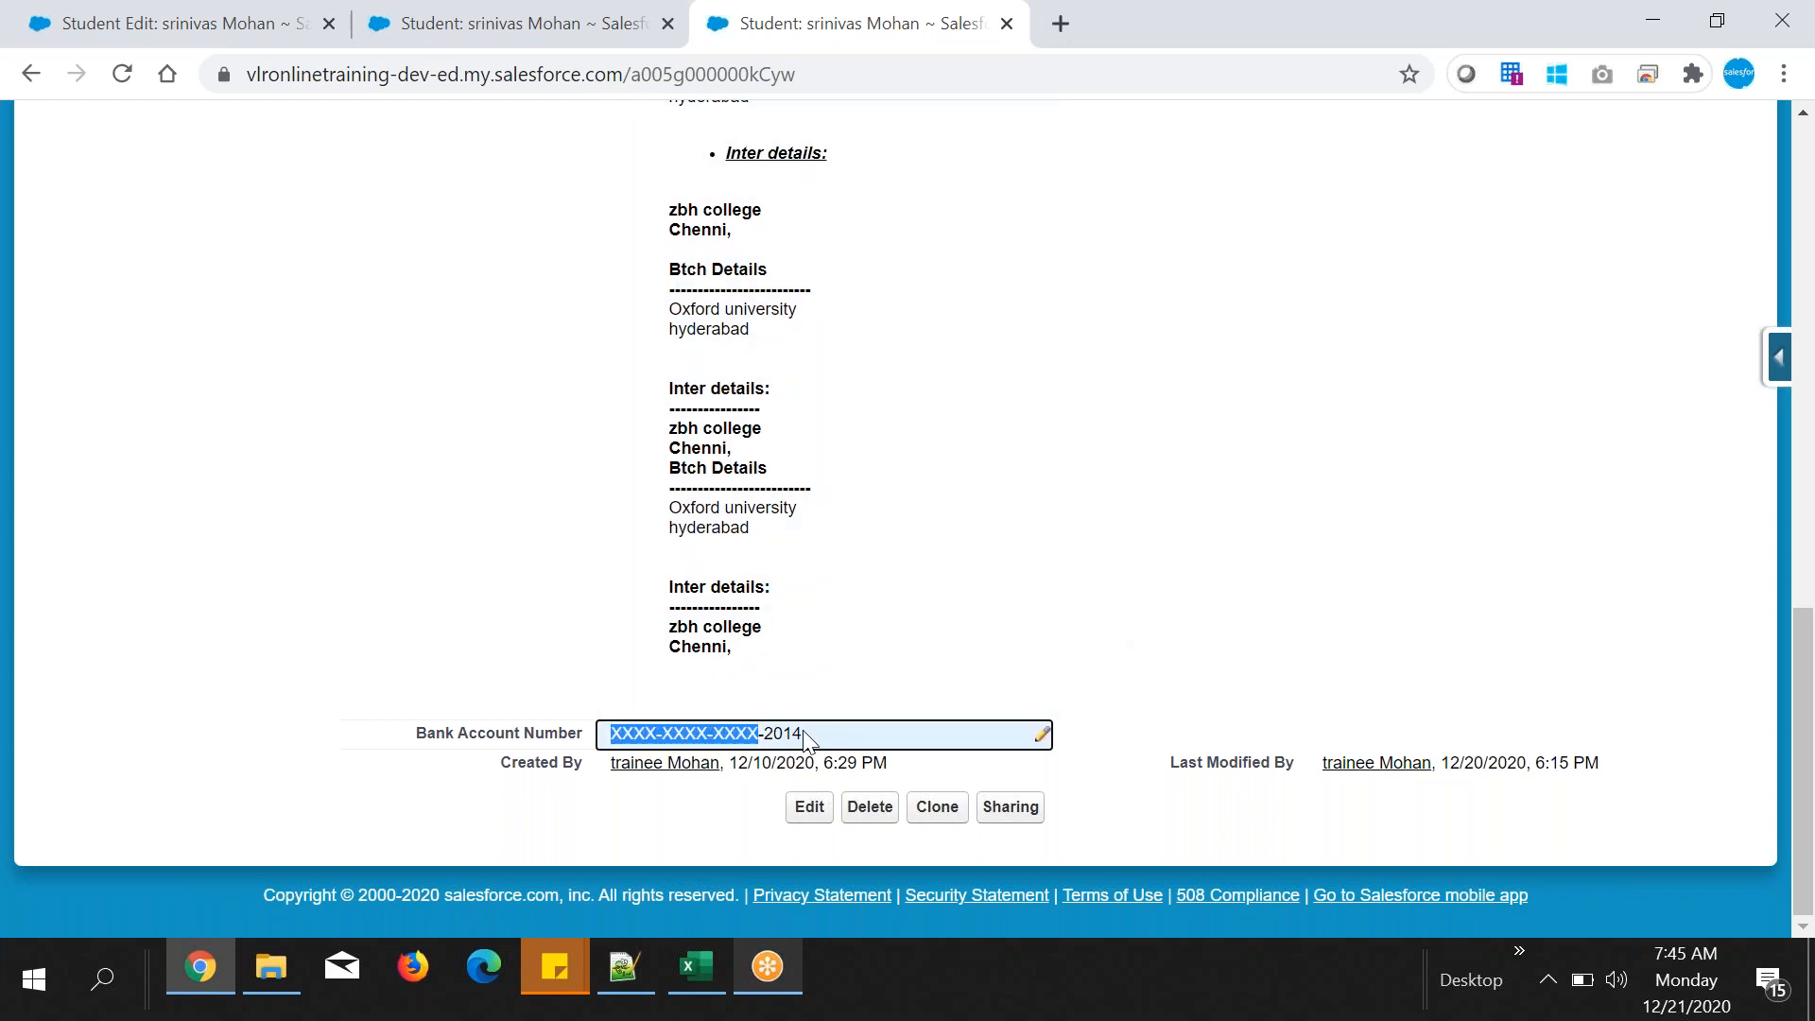
{"action": "left_click", "coordinate": [763, 735]}
{"action": "double_click", "coordinate": [790, 735]}
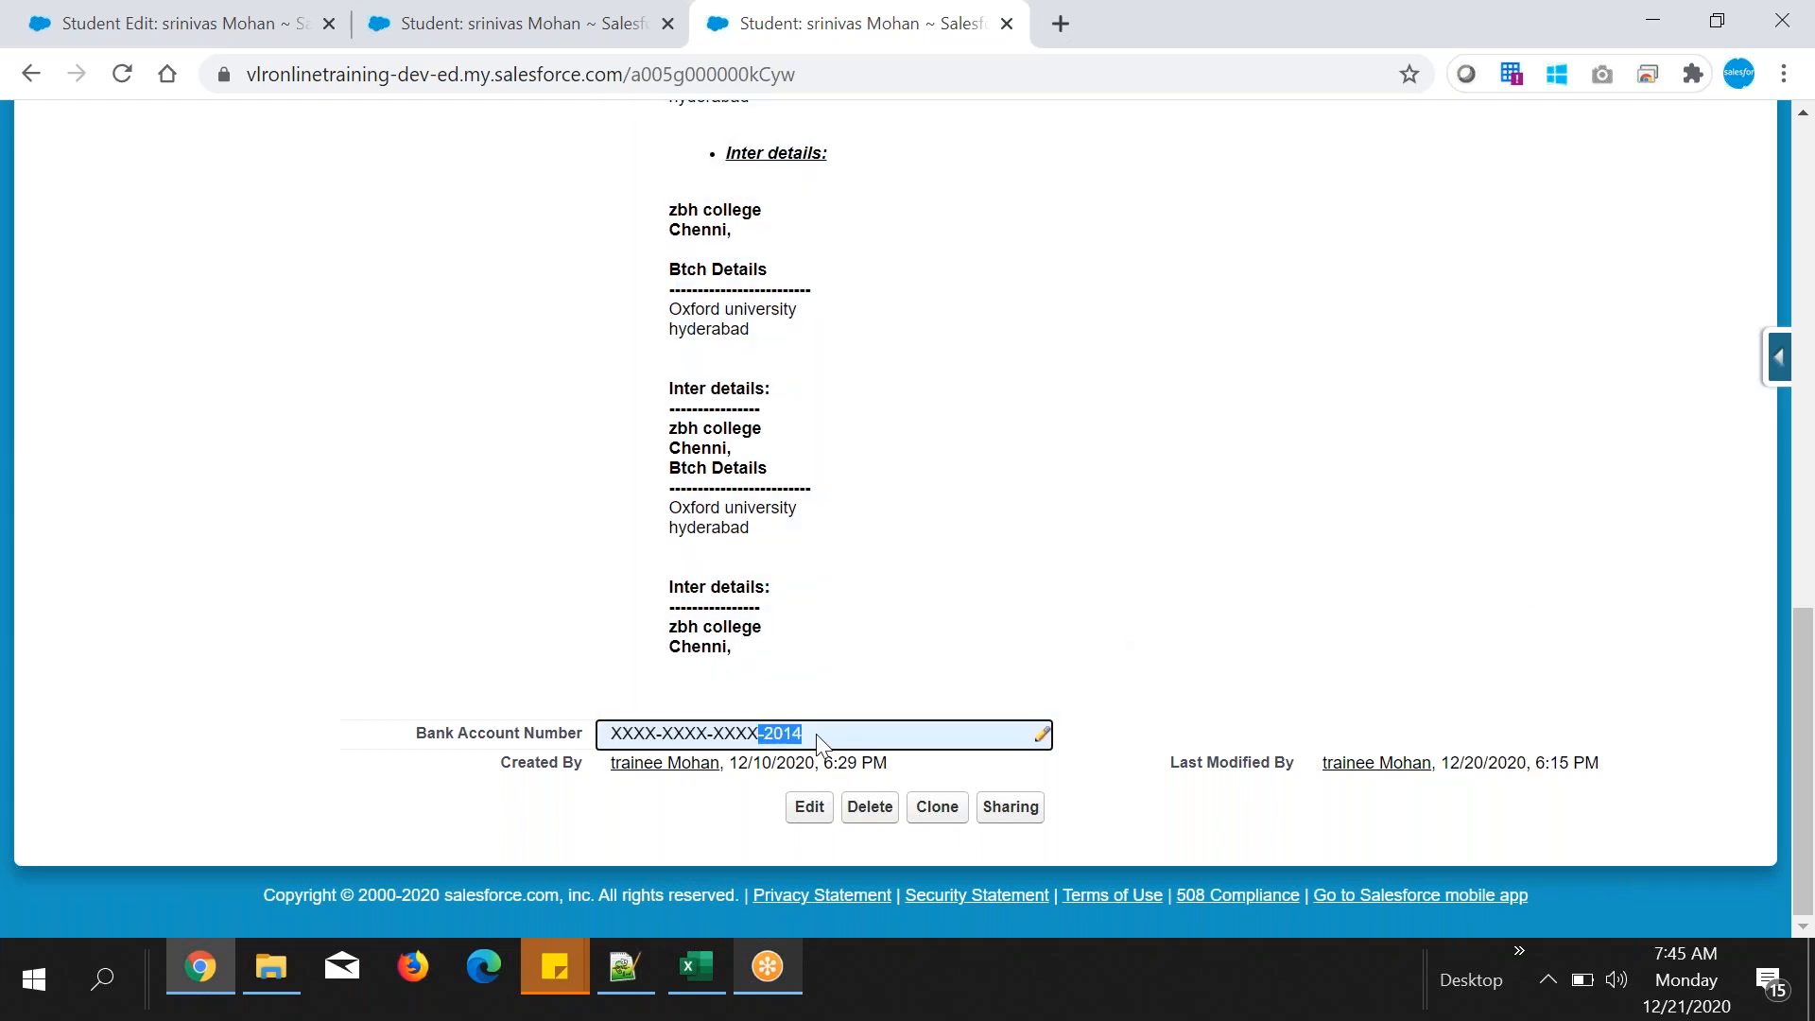
{"action": "left_click", "coordinate": [1483, 581]}
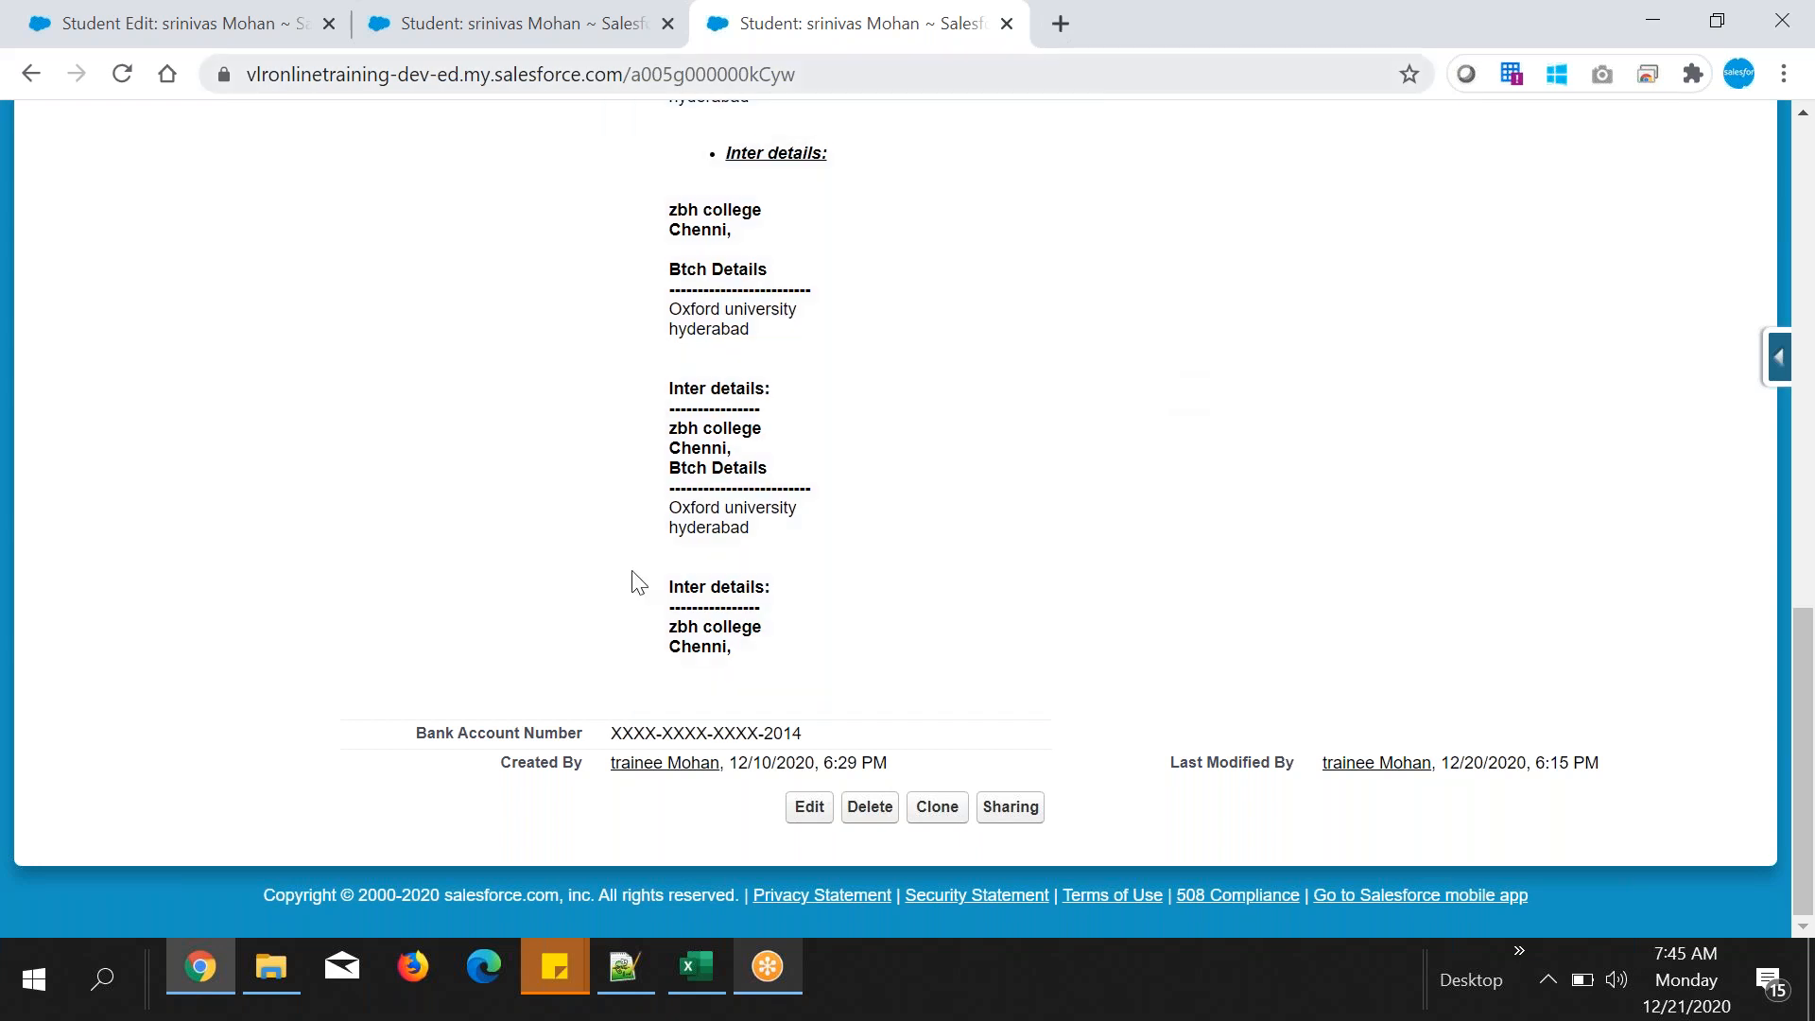
- Highlight the unmasked ending of the Bank Account Number again, followed by the masked portion, and clear the selection
{"action": "double_click", "coordinate": [768, 734]}
{"action": "left_click_drag", "start_coordinate": [768, 733], "coordinate": [811, 739]}
{"action": "left_click_drag", "start_coordinate": [611, 734], "coordinate": [776, 735]}
{"action": "left_click", "coordinate": [1239, 689]}
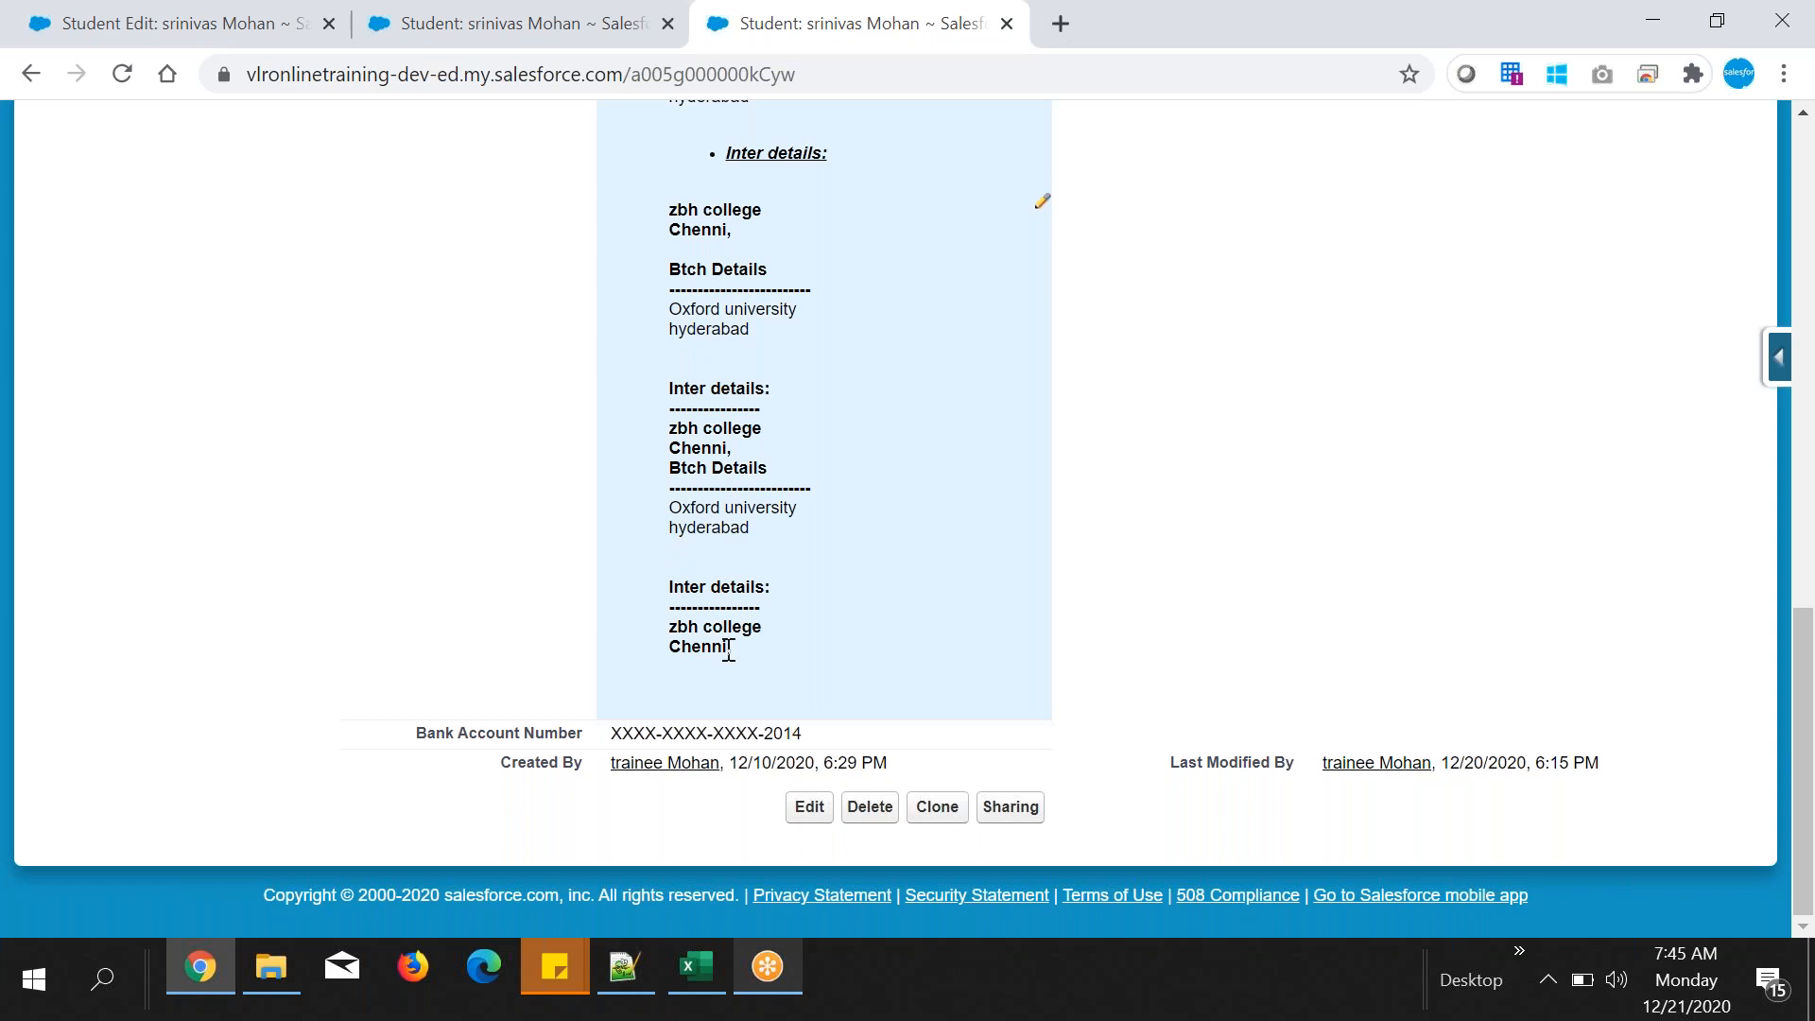
- Open the Bank Account Number for inline editing and highlight the masked characters in its edit box
{"action": "left_click", "coordinate": [810, 741]}
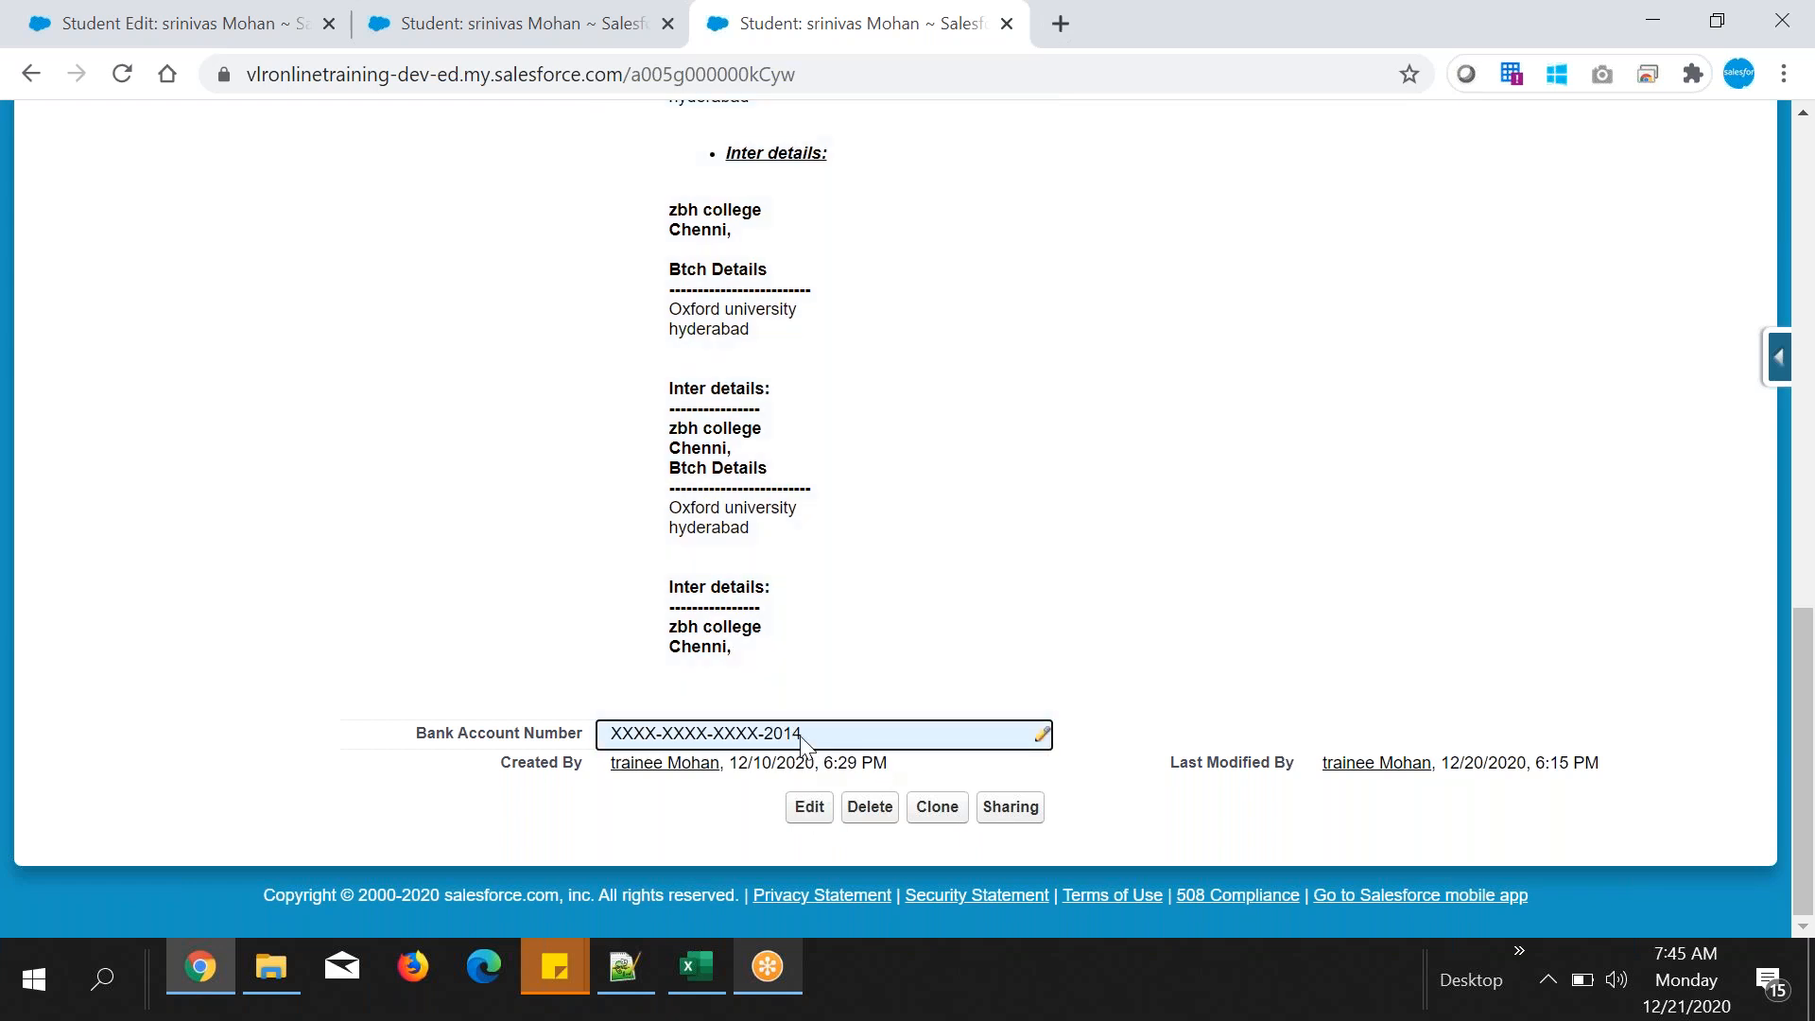
{"action": "double_click", "coordinate": [862, 736]}
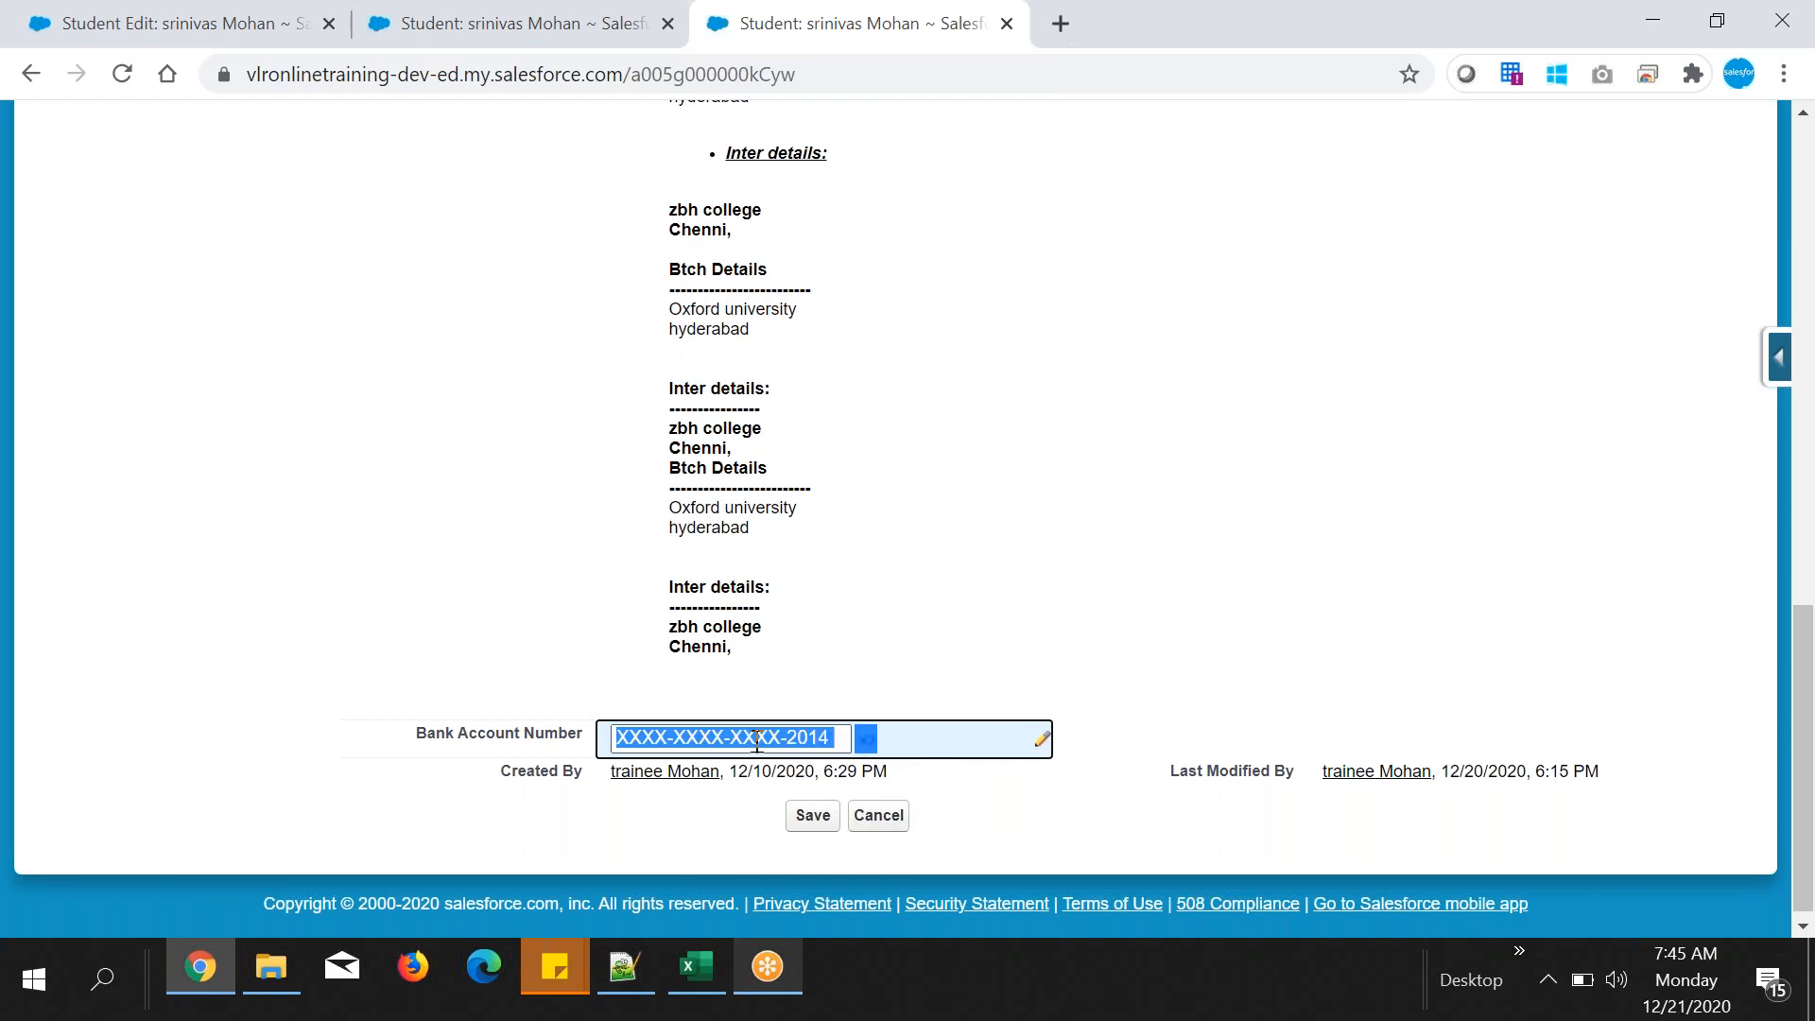
{"action": "left_click", "coordinate": [624, 737]}
{"action": "left_click_drag", "start_coordinate": [623, 737], "coordinate": [788, 733]}
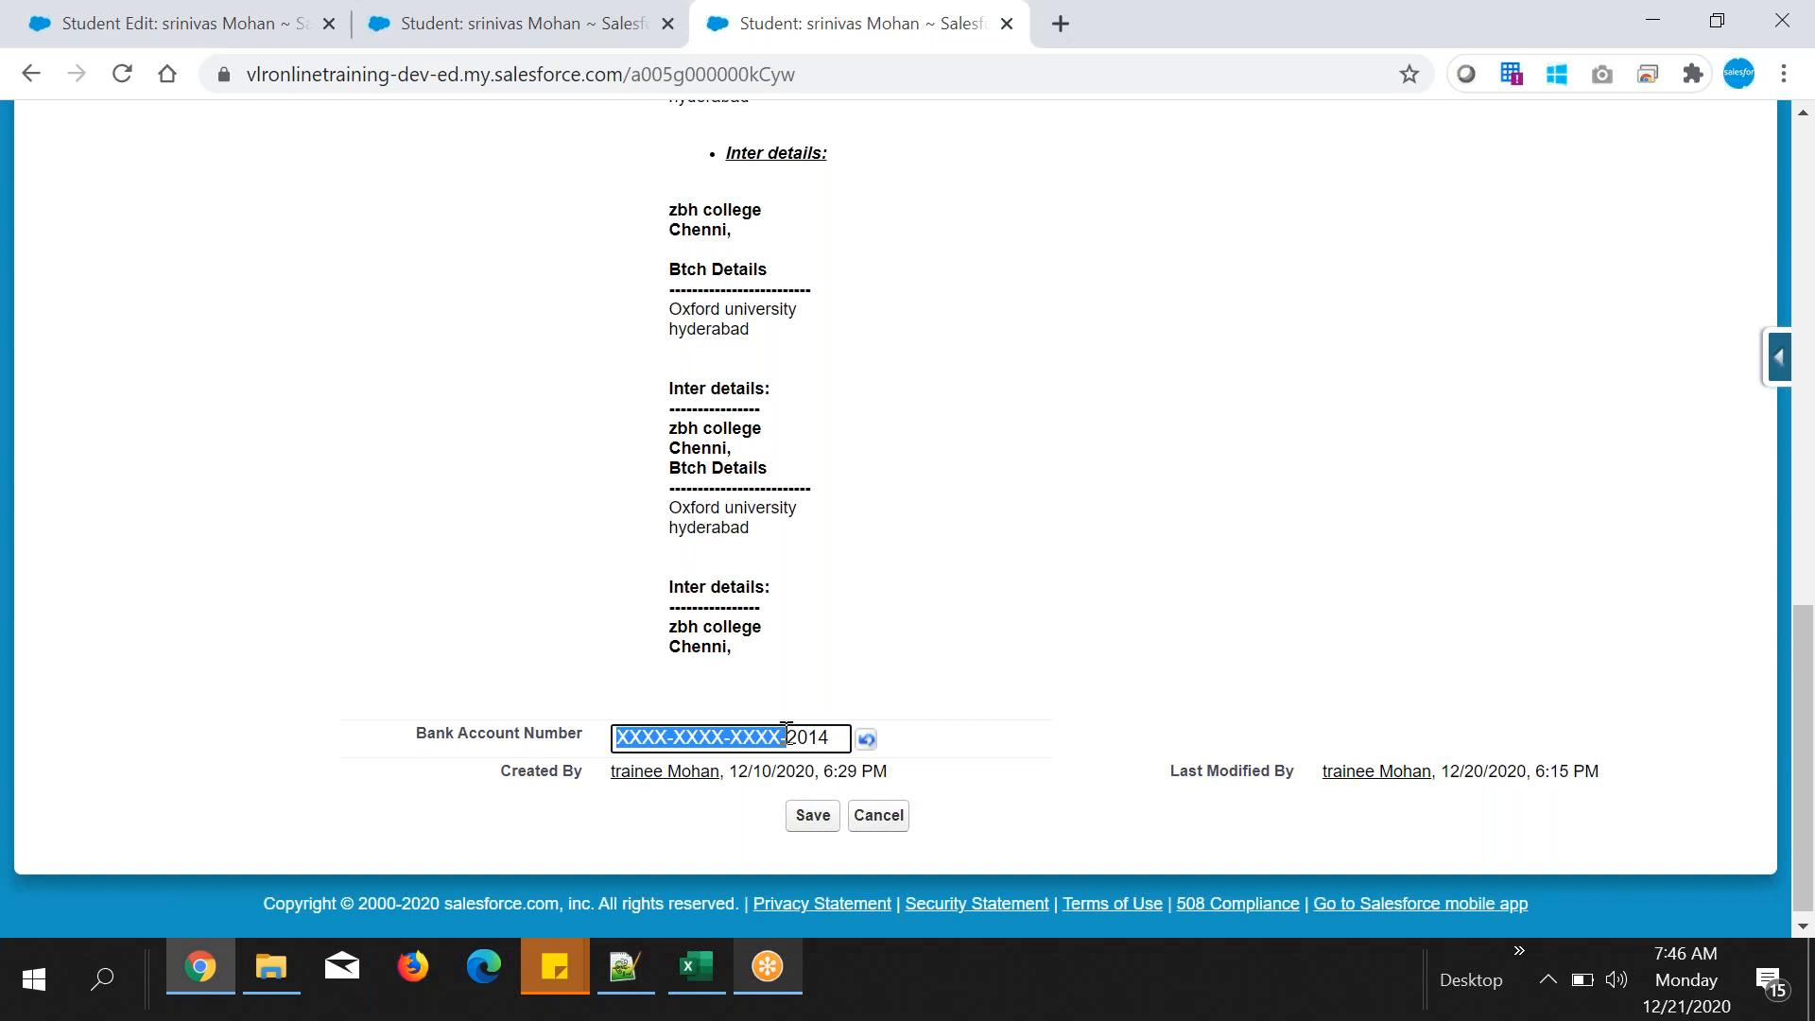
{"action": "left_click", "coordinate": [786, 737]}
{"action": "left_click_drag", "start_coordinate": [786, 738], "coordinate": [588, 735]}
{"action": "left_click", "coordinate": [587, 734]}
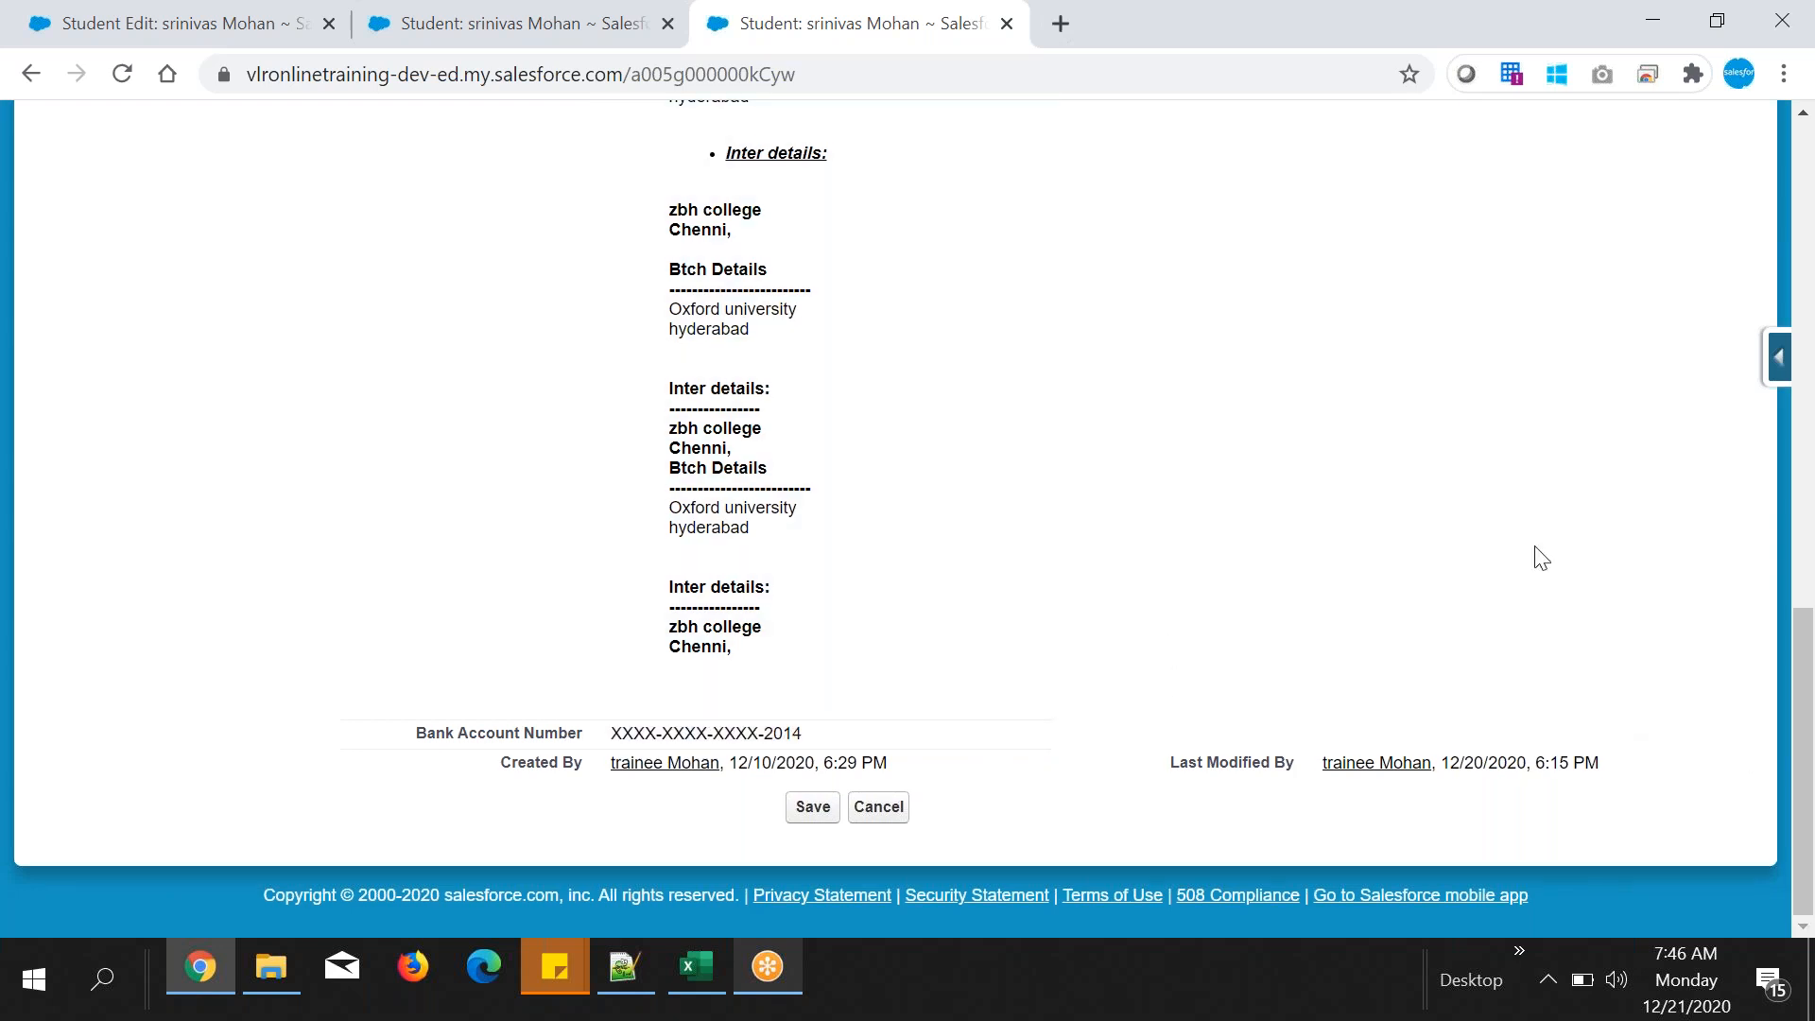
- Highlight the Bank Account Number's masked value and cancel the inline edit of the student record
{"action": "double_click", "coordinate": [613, 736]}
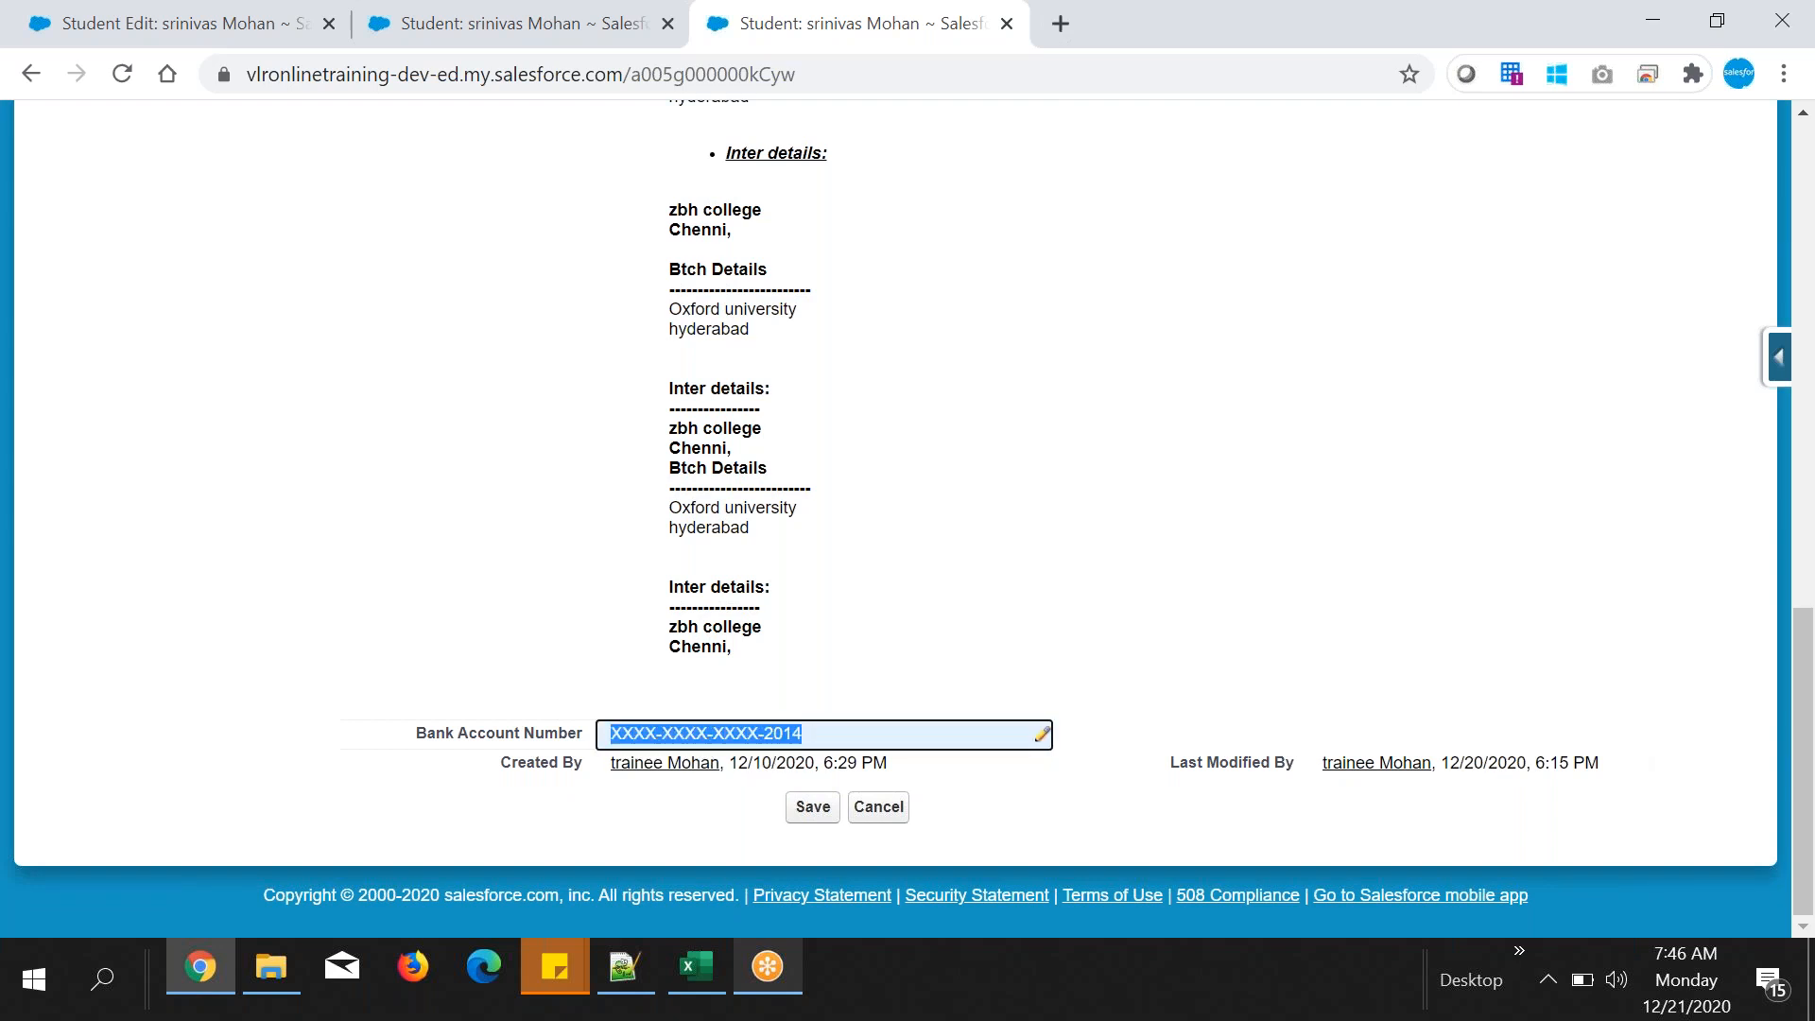
{"action": "left_click", "coordinate": [1028, 701]}
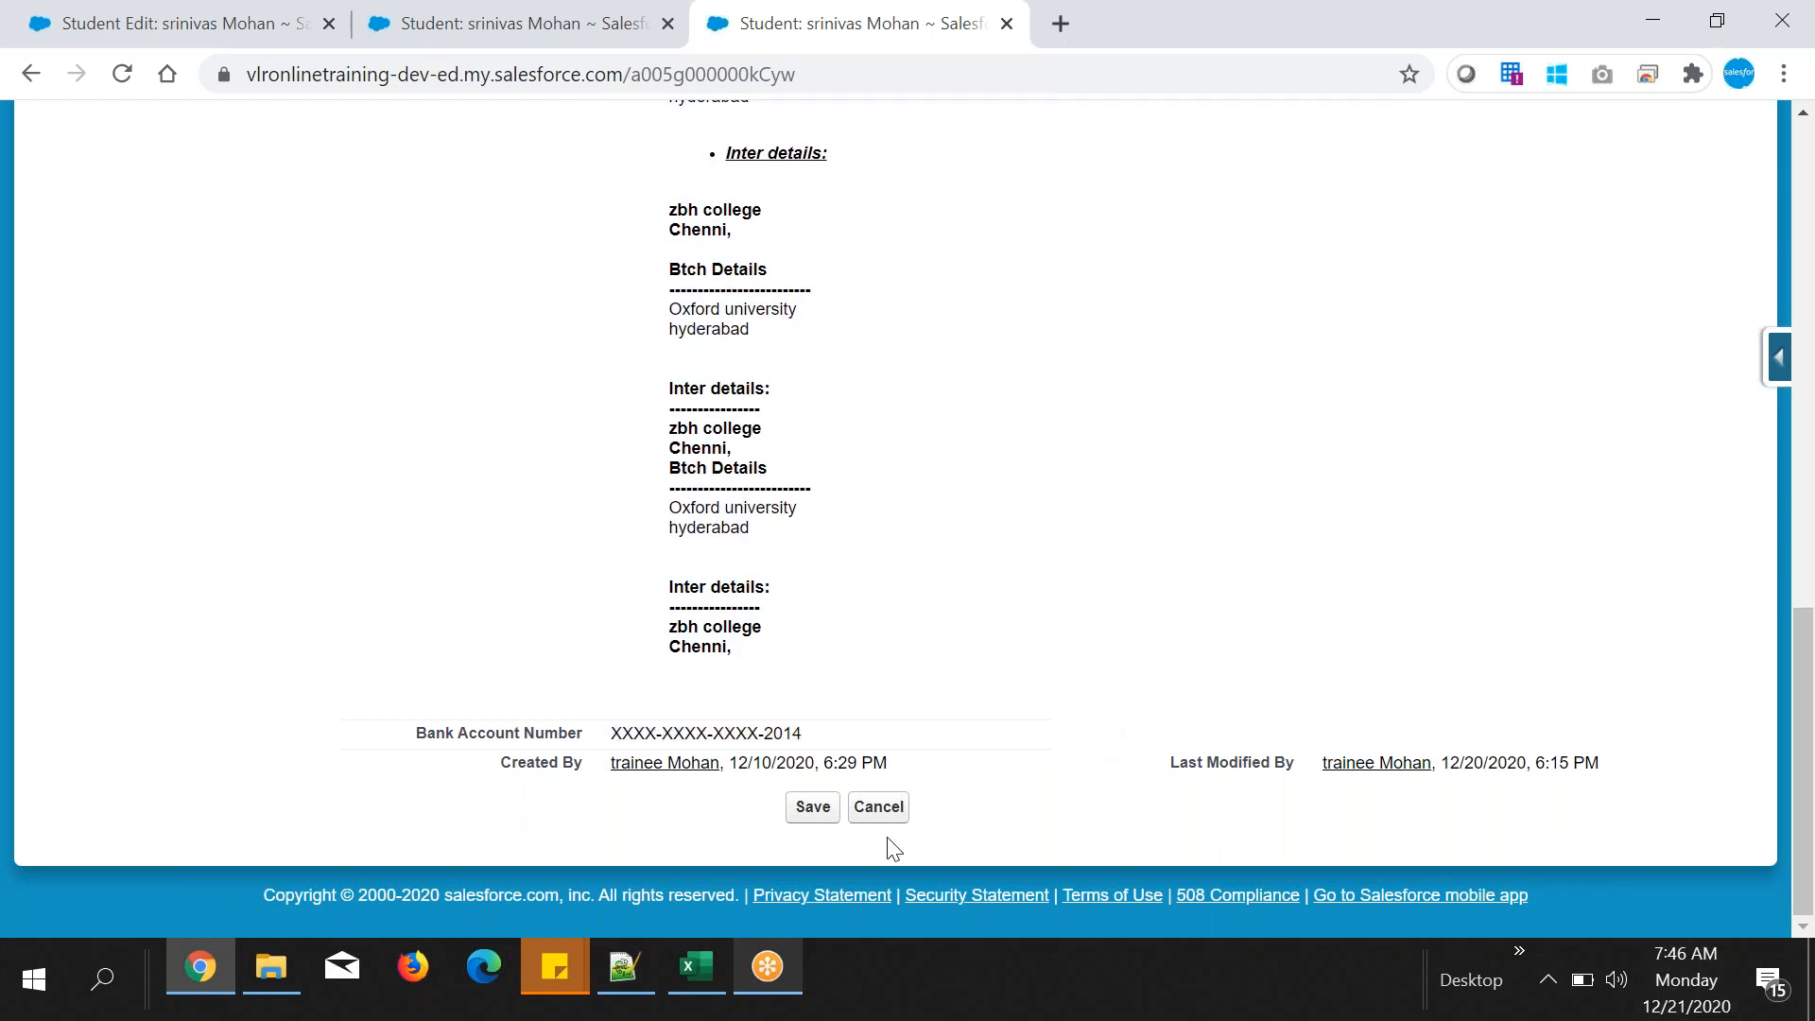
{"action": "double_click", "coordinate": [803, 733]}
{"action": "left_click_drag", "start_coordinate": [802, 733], "coordinate": [634, 726]}
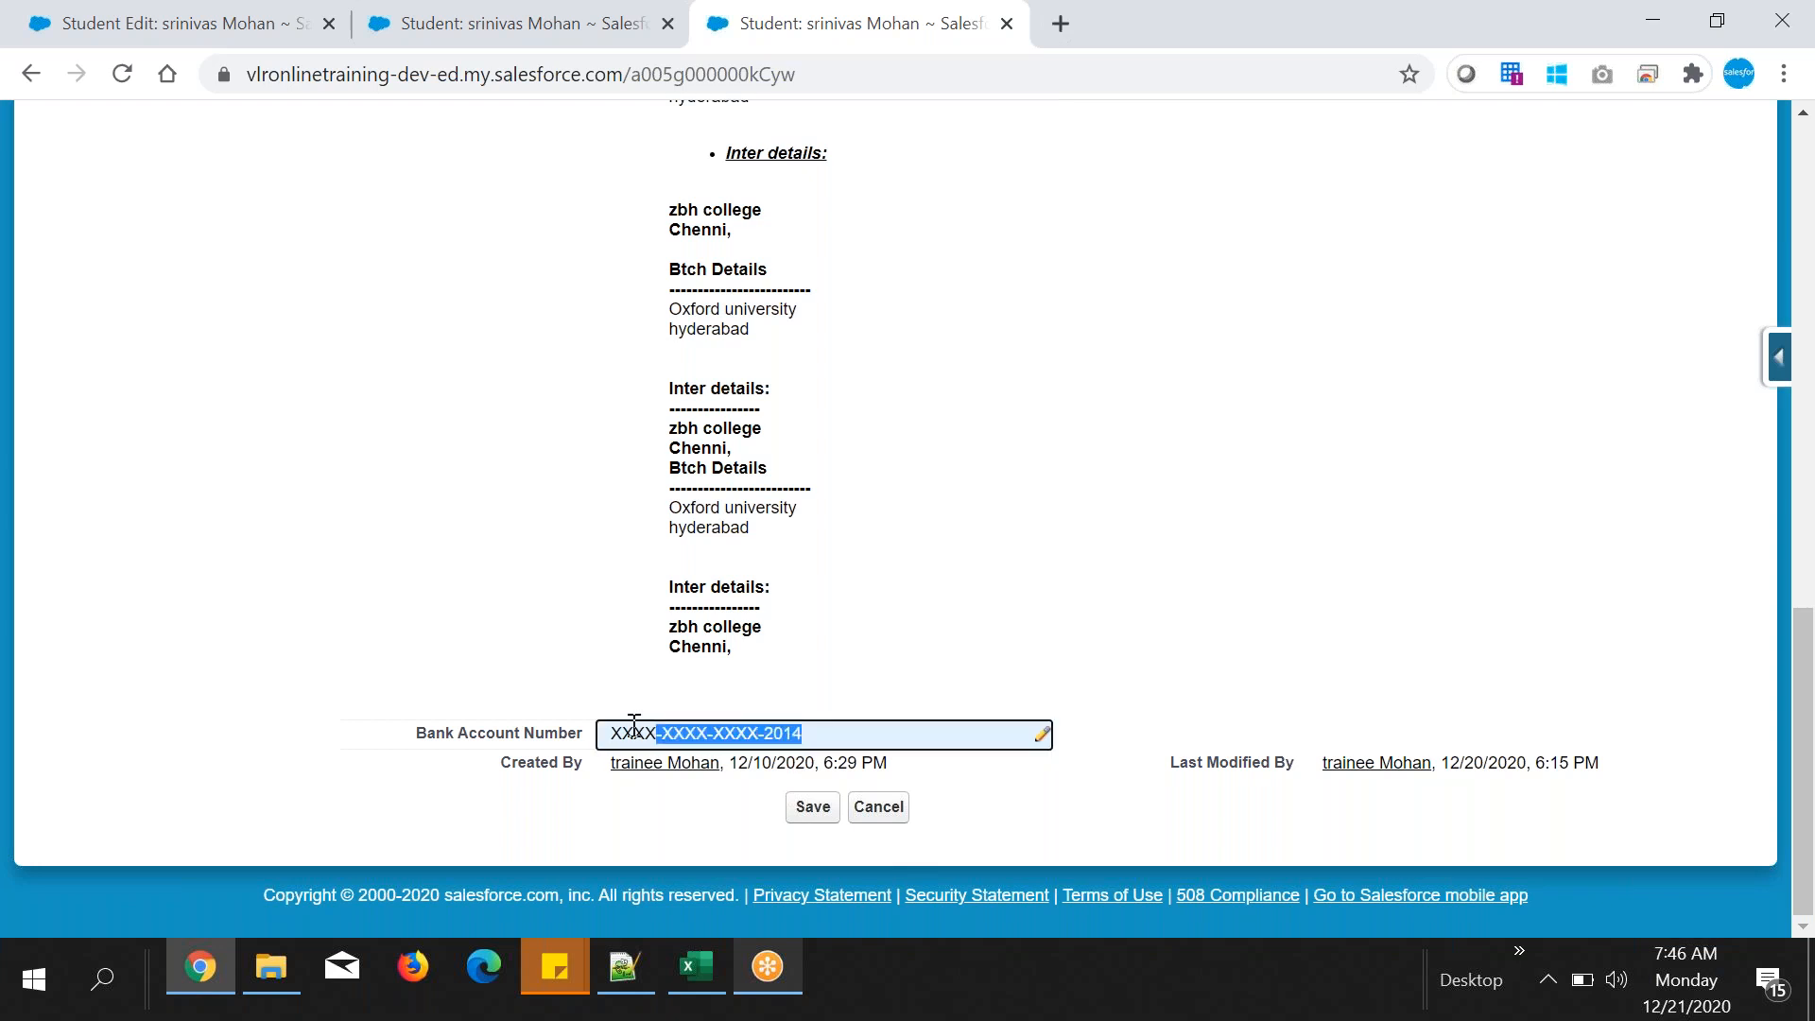
{"action": "left_click", "coordinate": [1155, 662]}
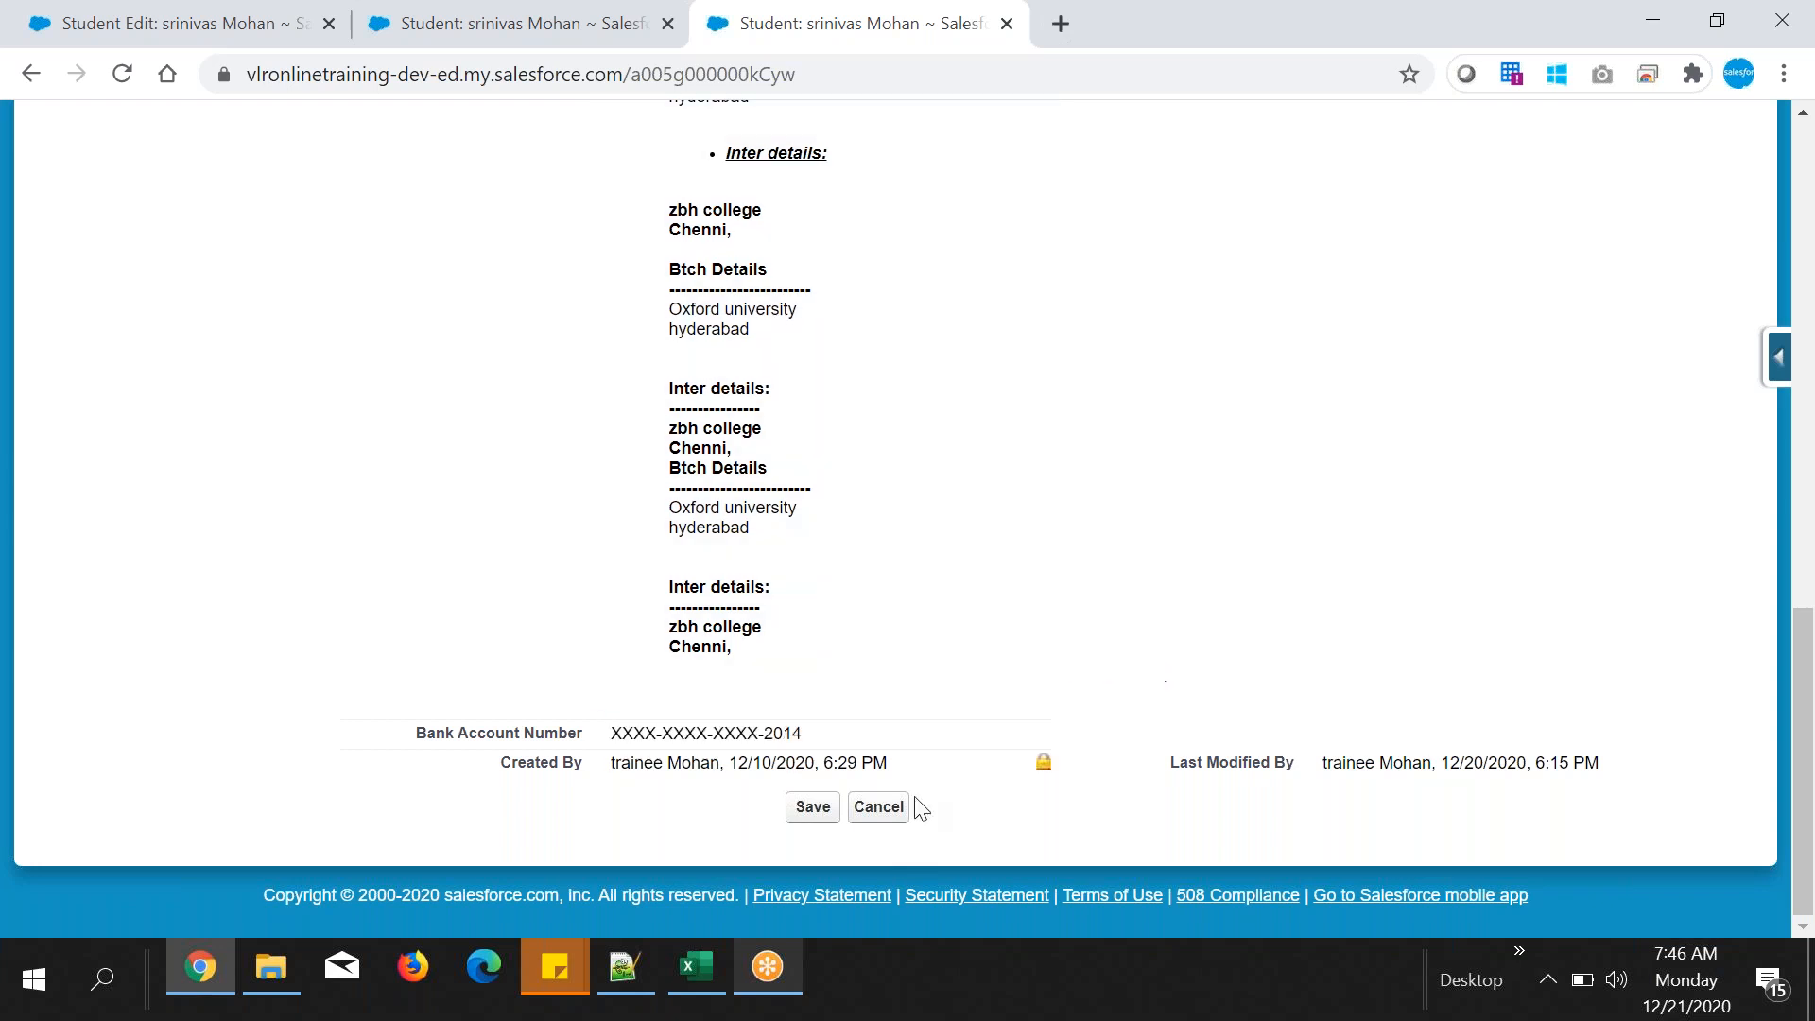
{"action": "left_click", "coordinate": [887, 811]}
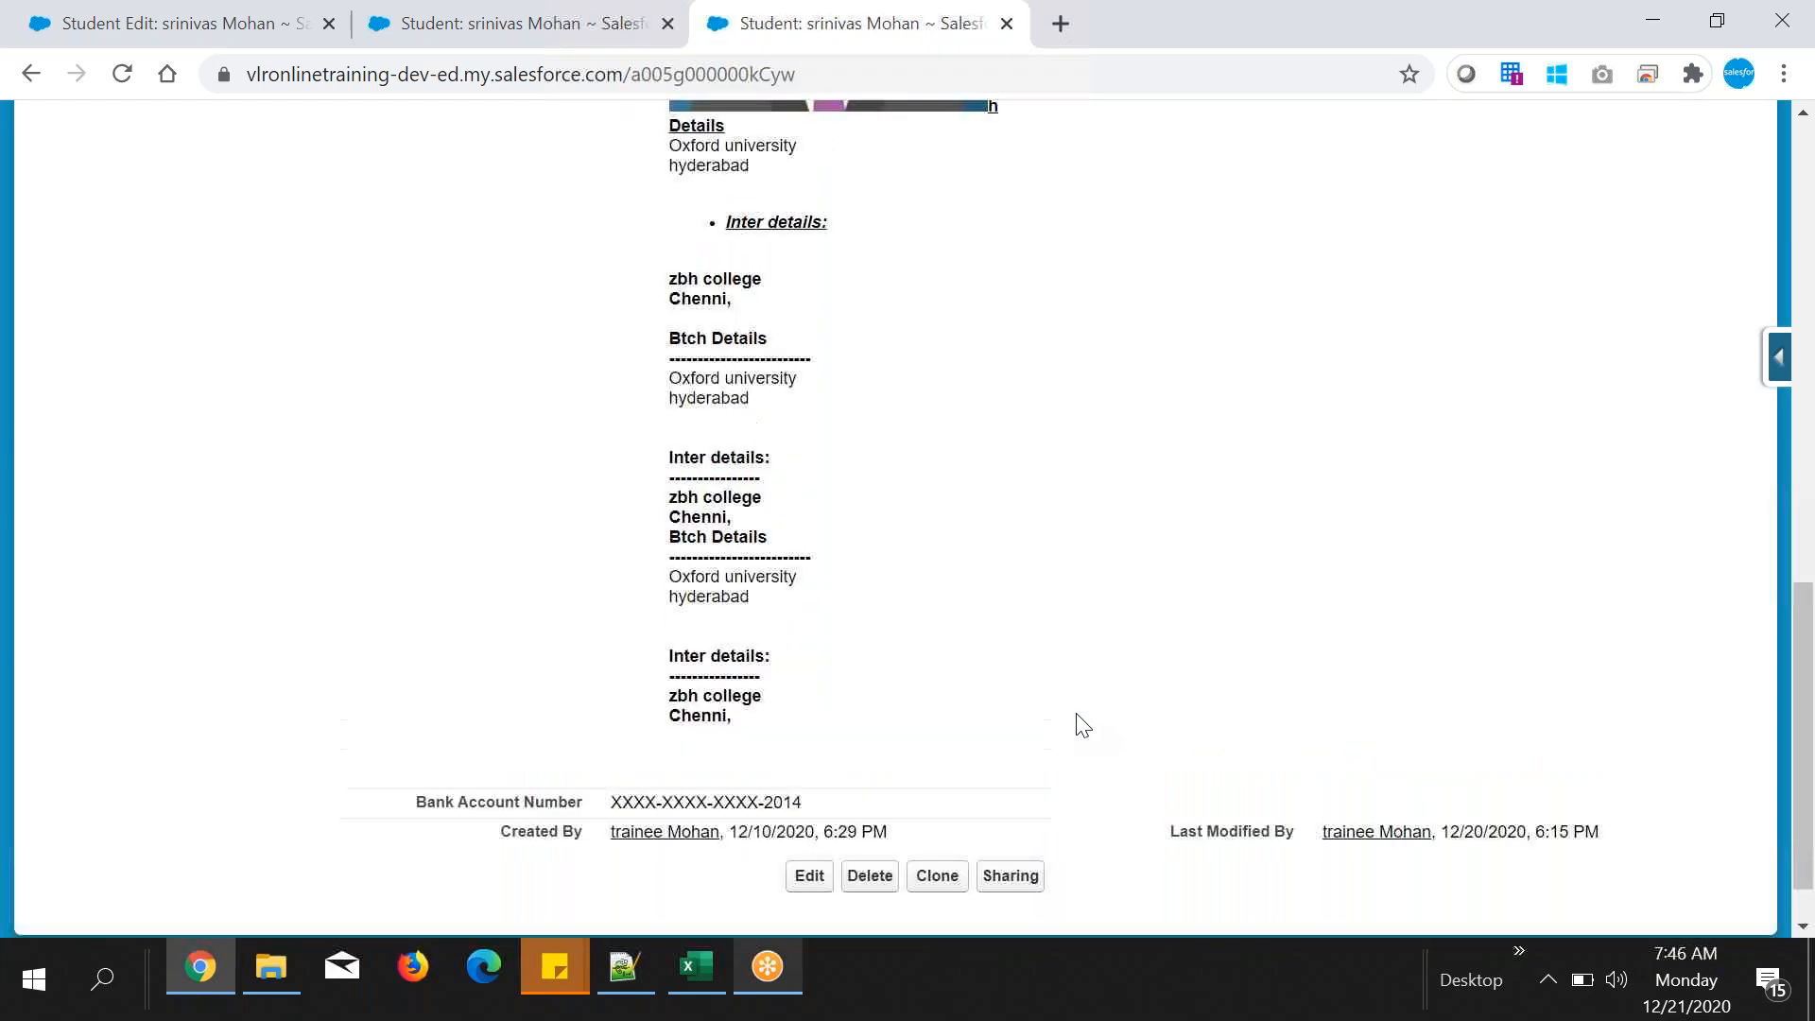
- Compare the first masked characters of the Bank Account Number with its ending by highlighting each part on the record page
{"action": "scroll", "coordinate": [1076, 716], "scroll_direction": "down", "scroll_amount": 2}
{"action": "left_click_drag", "start_coordinate": [613, 742], "coordinate": [696, 744]}
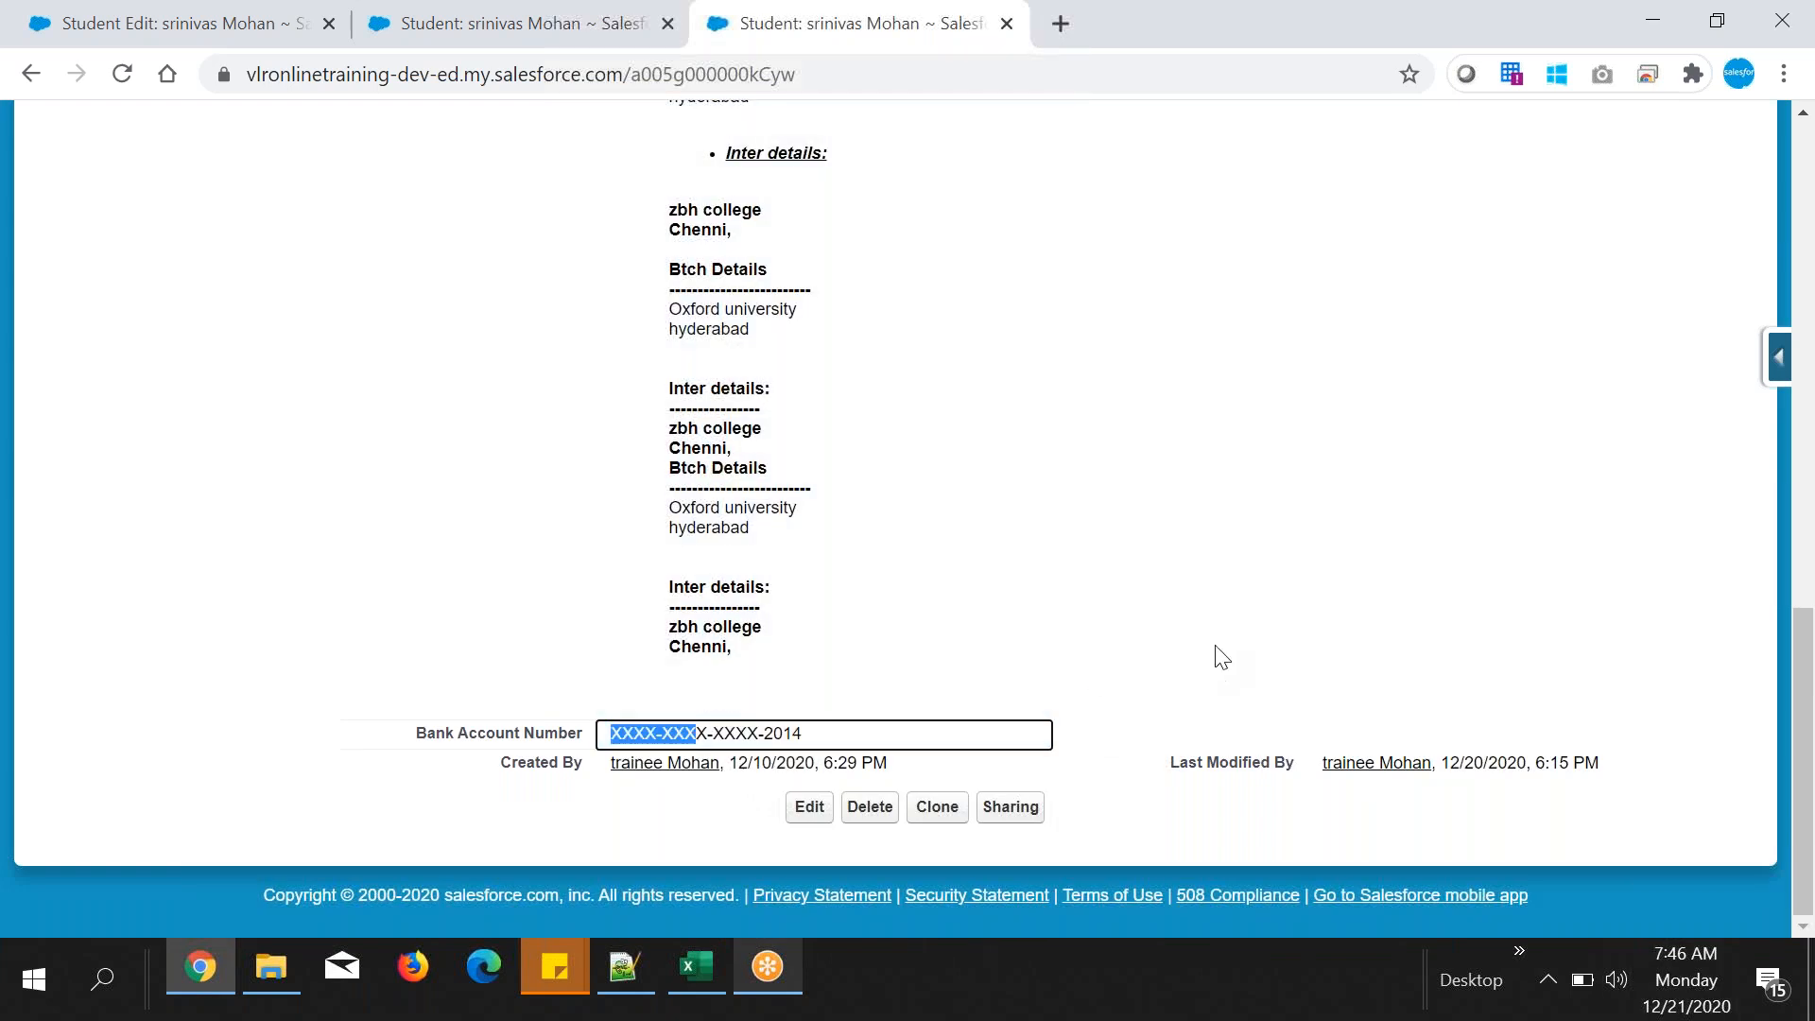
{"action": "left_click_drag", "start_coordinate": [735, 734], "coordinate": [1028, 689]}
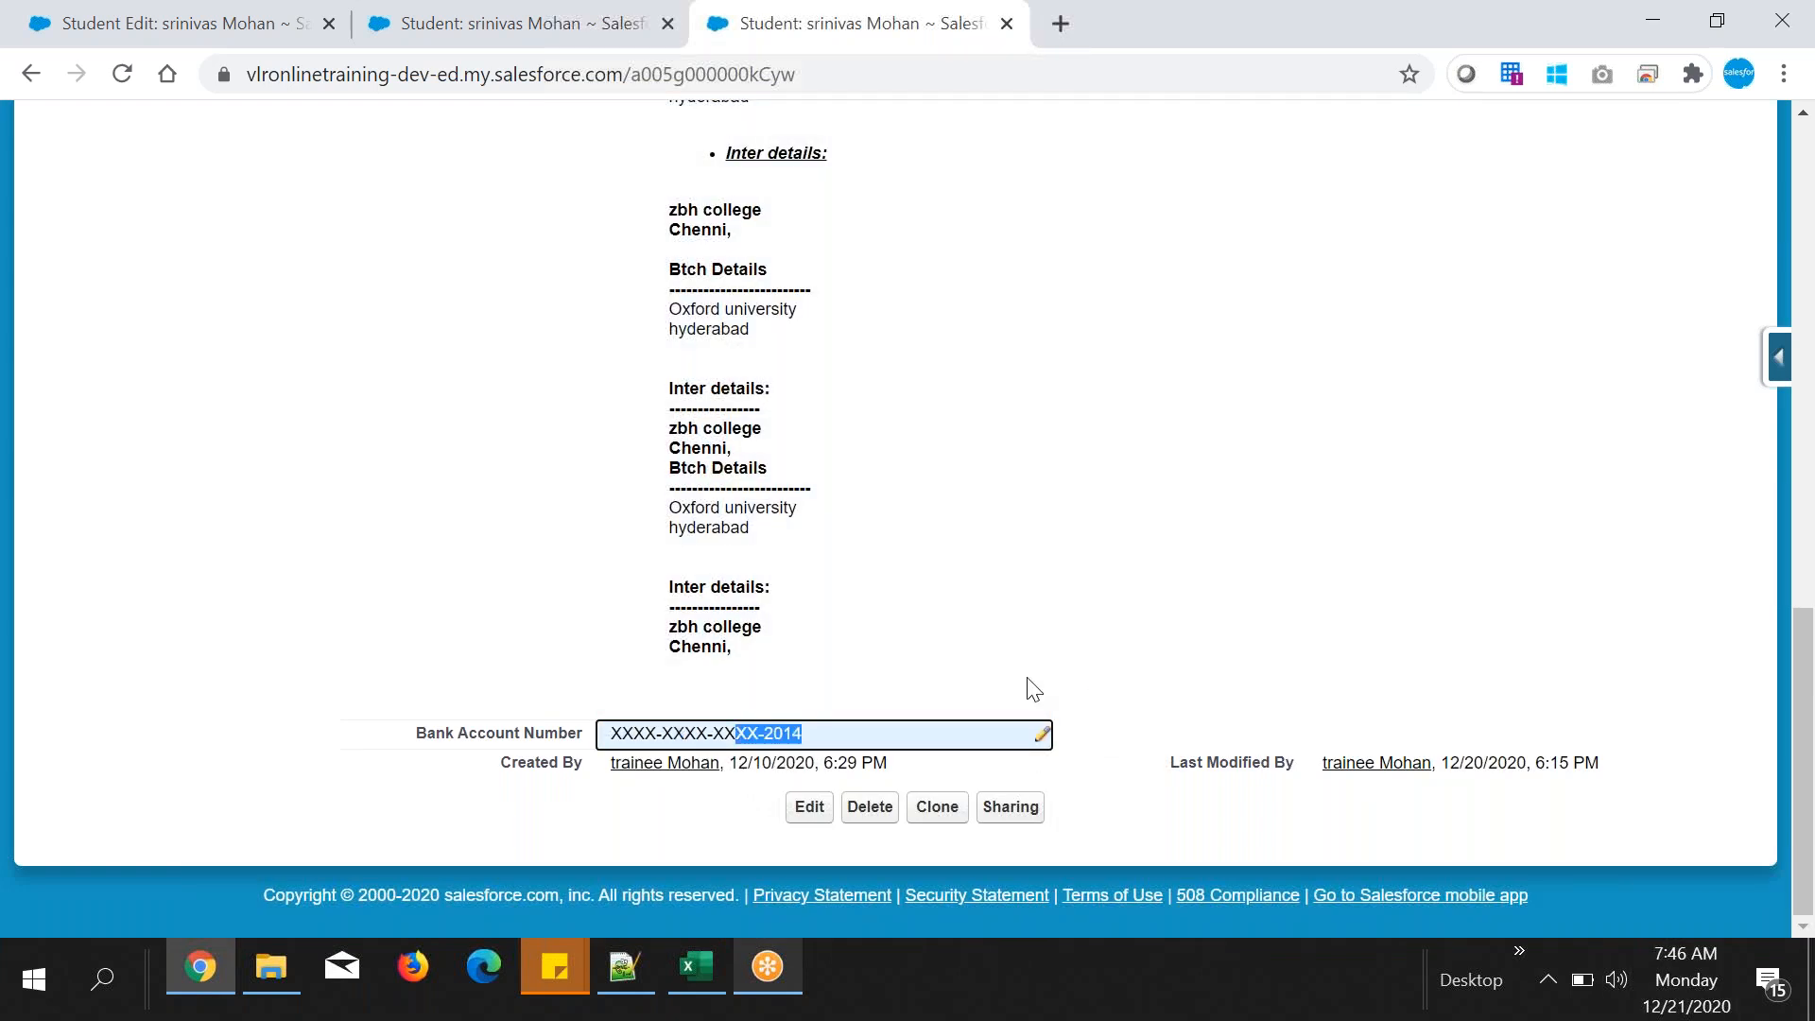
- Examine the masked Bank Account Number on the student's record detail page
{"action": "left_click", "coordinate": [1134, 648]}
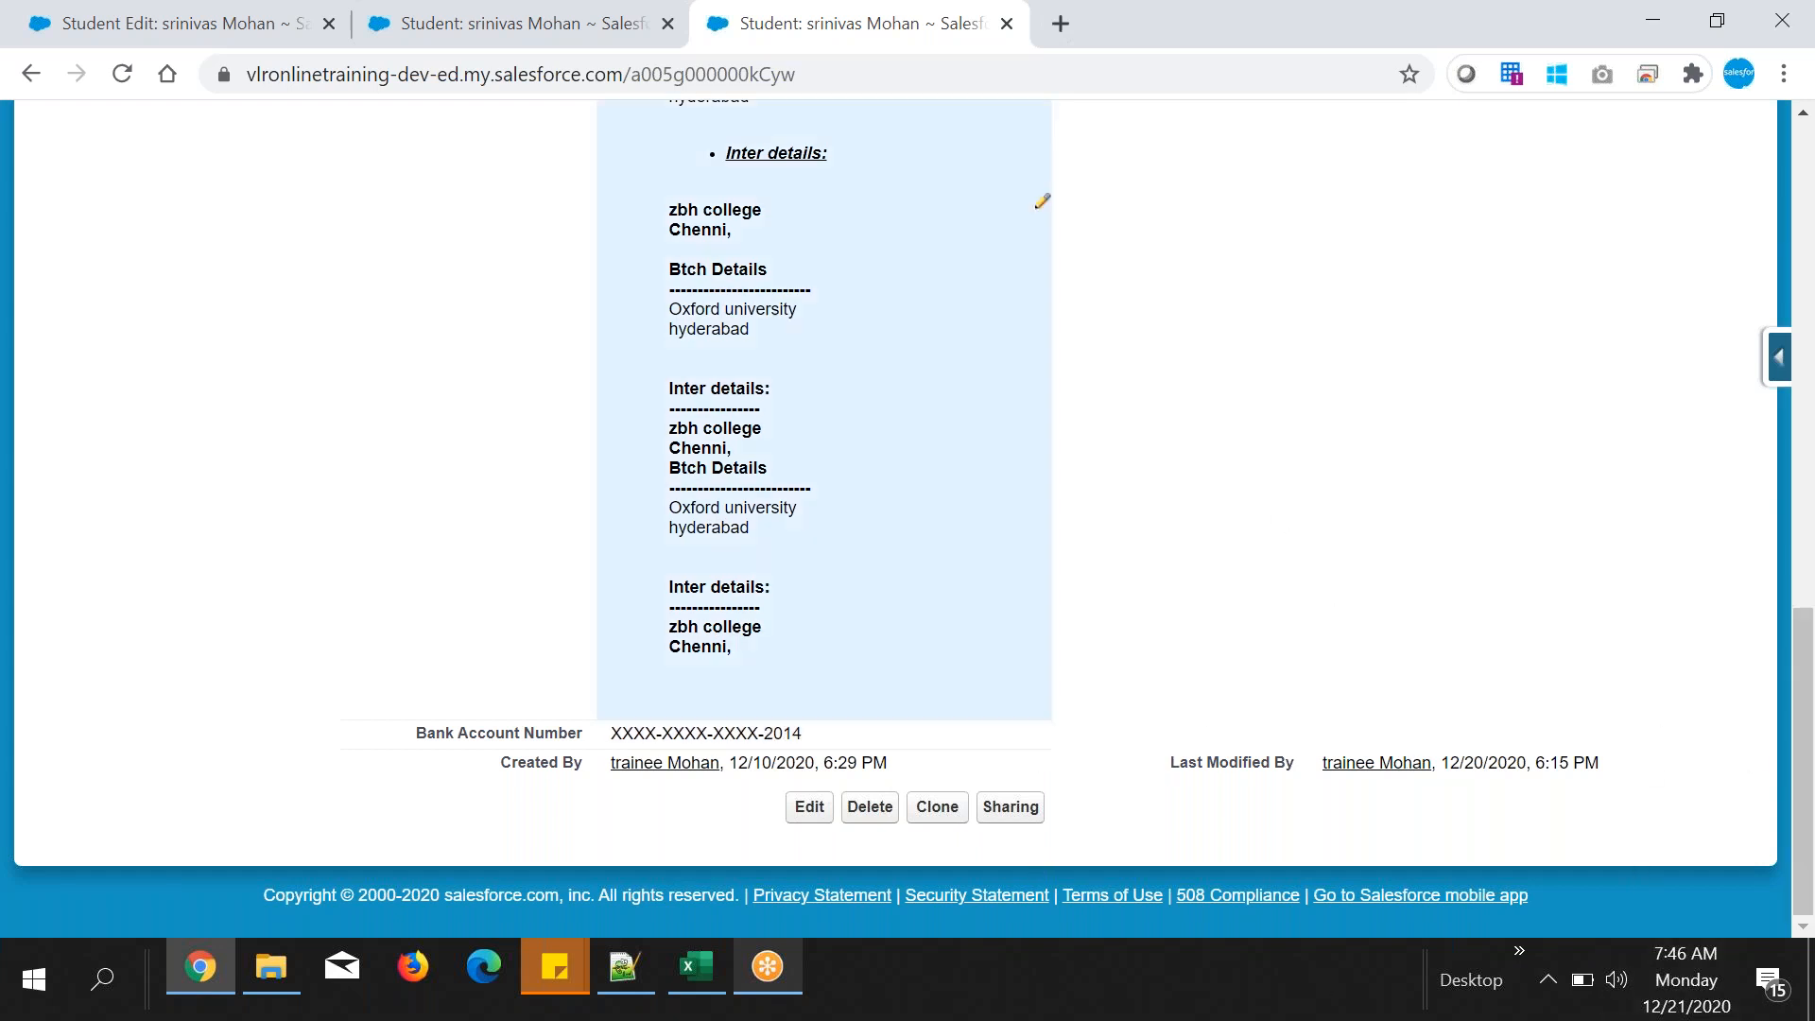
{"action": "double_click", "coordinate": [614, 741]}
{"action": "left_click_drag", "start_coordinate": [613, 740], "coordinate": [879, 733]}
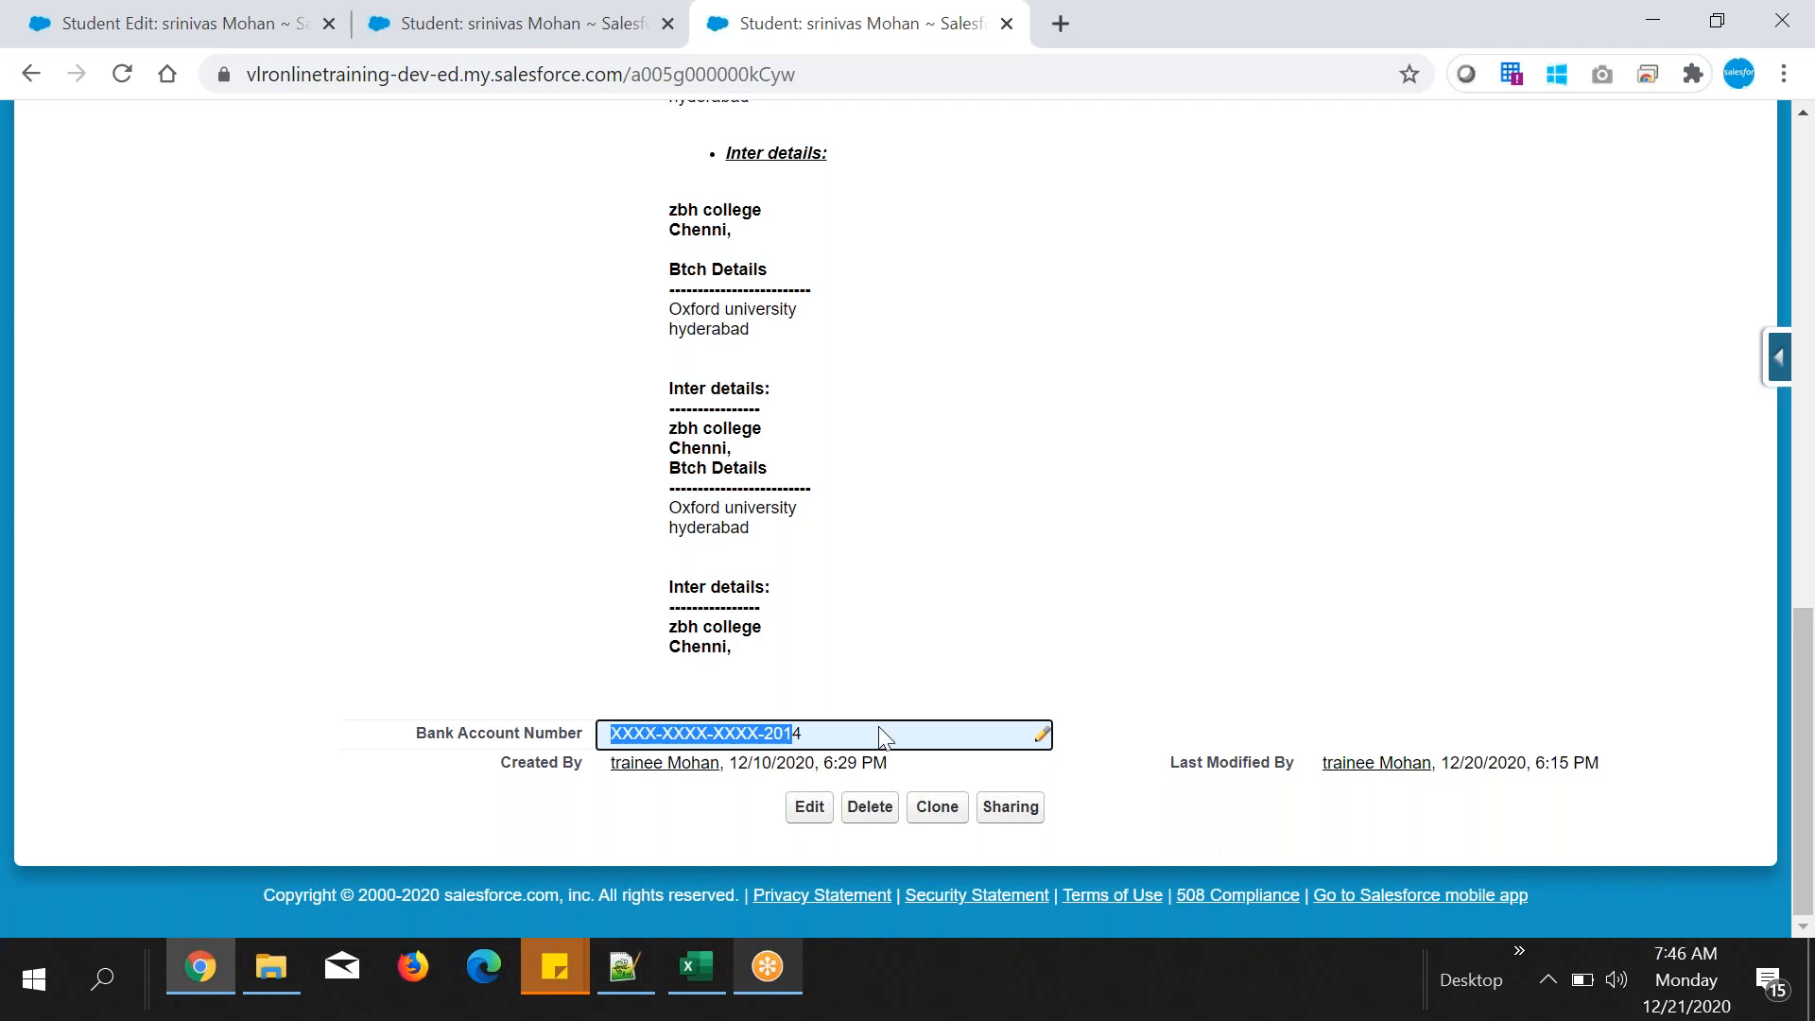
{"action": "left_click", "coordinate": [1088, 624]}
{"action": "scroll", "coordinate": [1110, 628], "scroll_direction": "up", "scroll_amount": 6}
{"action": "scroll", "coordinate": [1110, 628], "scroll_direction": "down", "scroll_amount": 6}
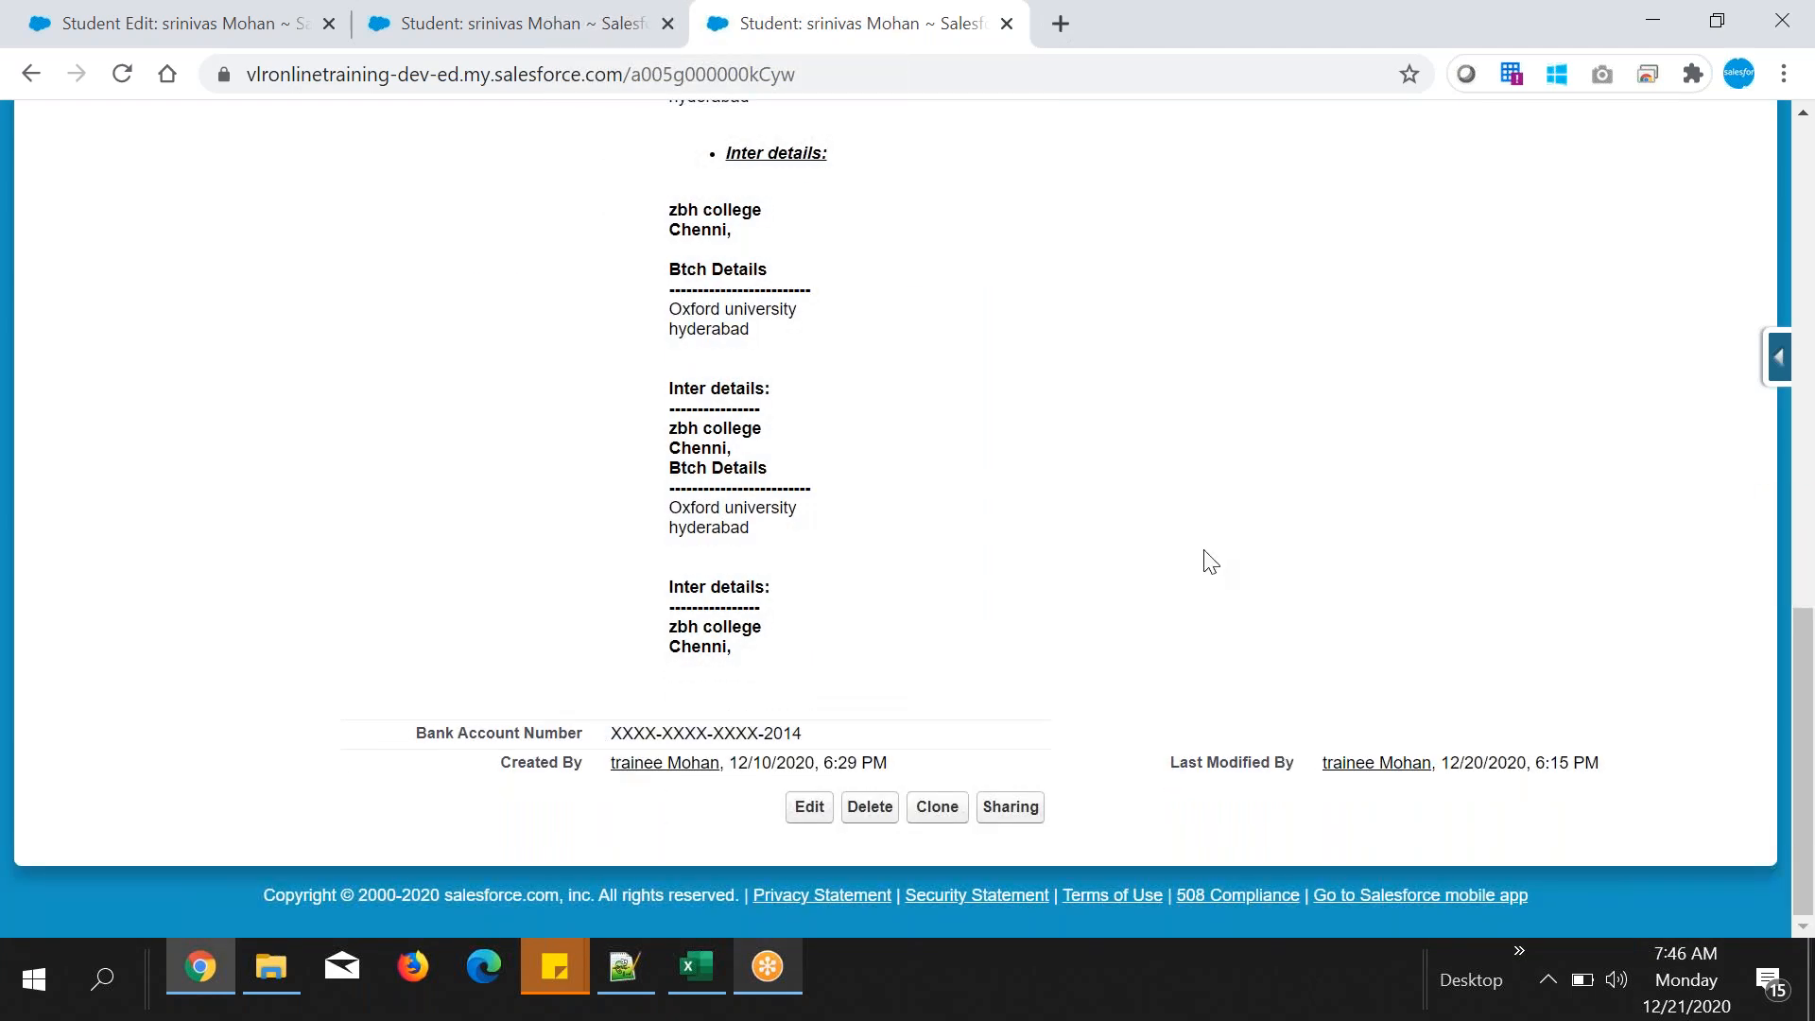
{"action": "scroll", "coordinate": [1210, 560], "scroll_direction": "up", "scroll_amount": 10}
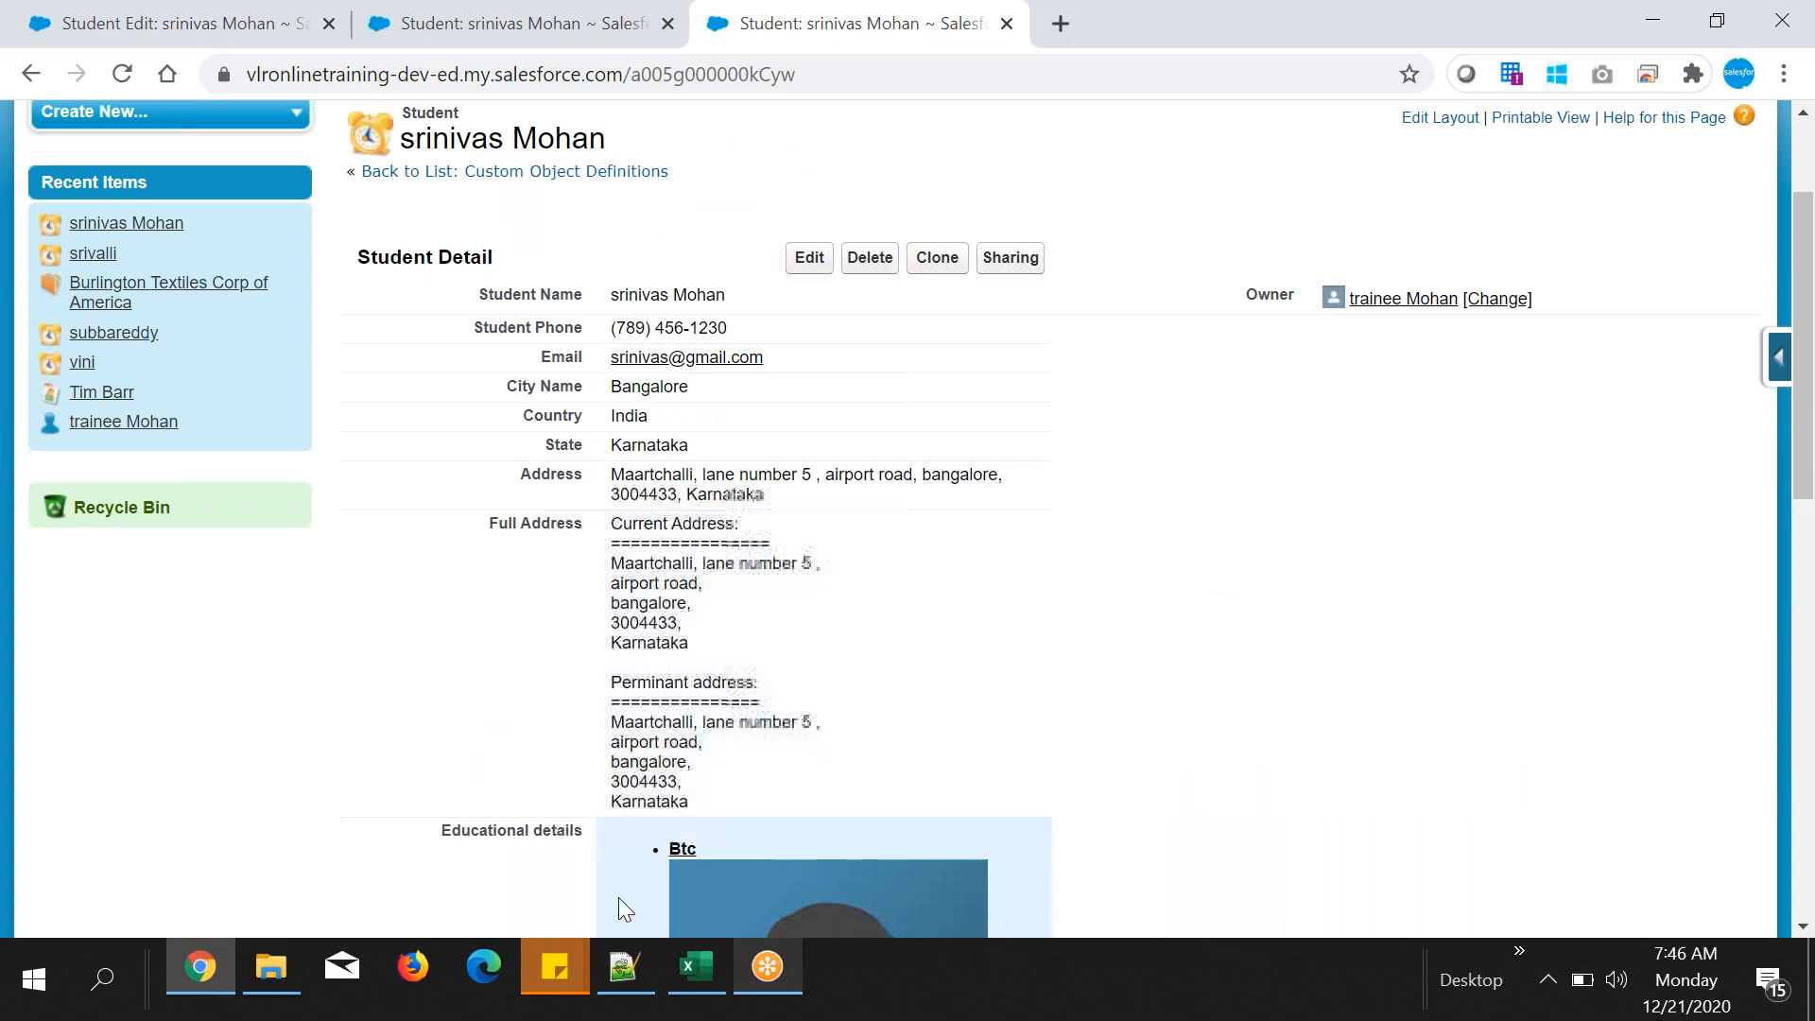
- Switch to the Notepad++ notes and add a line with an asterisk below "Text (Encrypted)", followed by a new line
{"action": "left_click", "coordinate": [624, 966]}
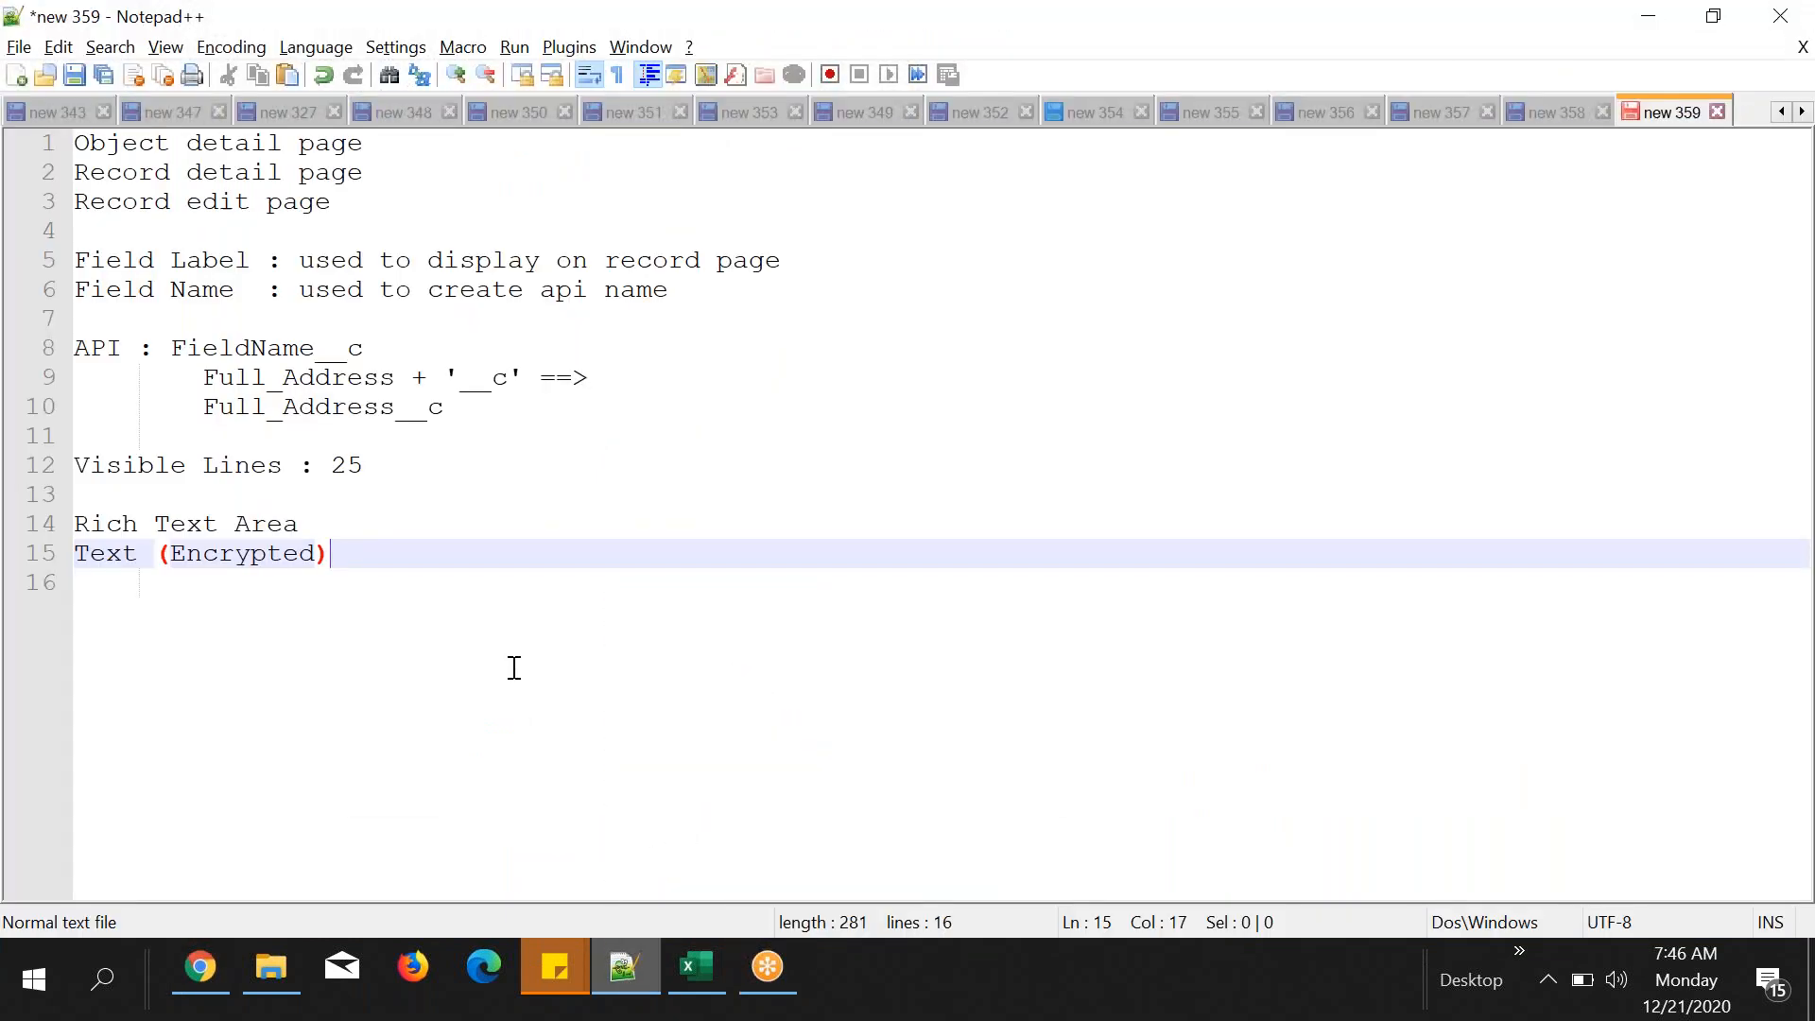
{"action": "key", "text": "Return"}
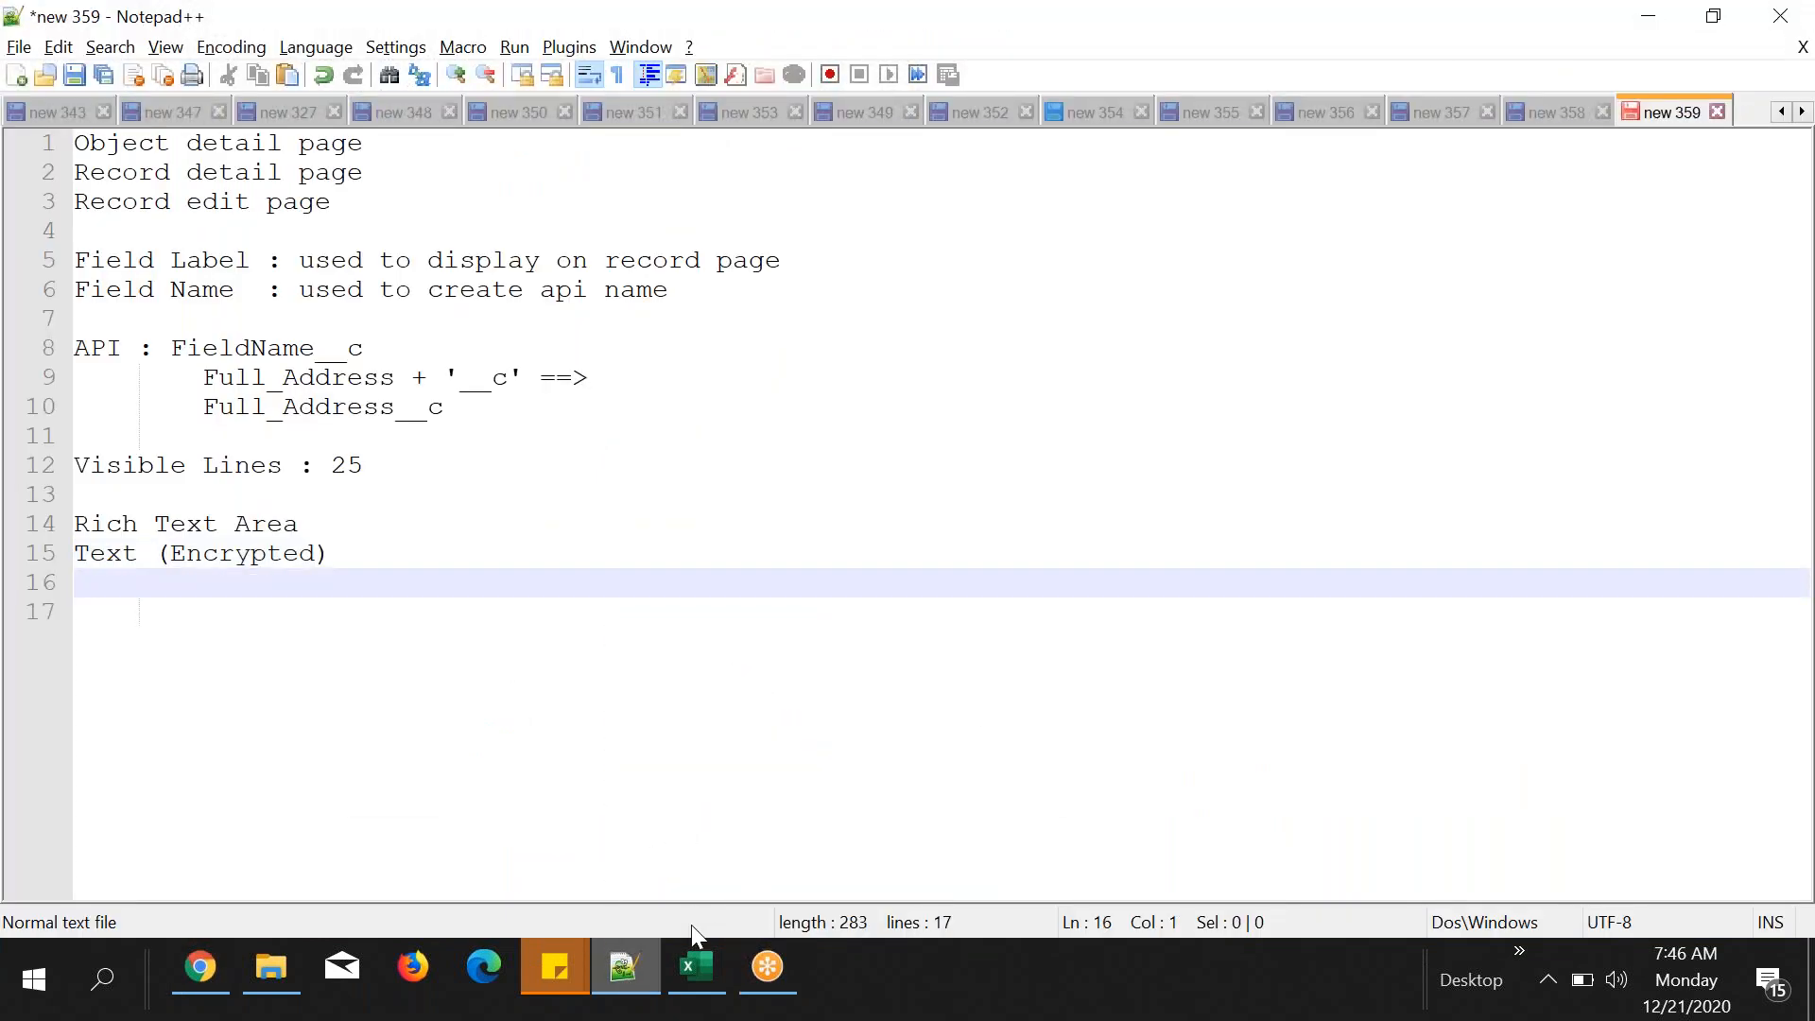
{"action": "left_click", "coordinate": [627, 985]}
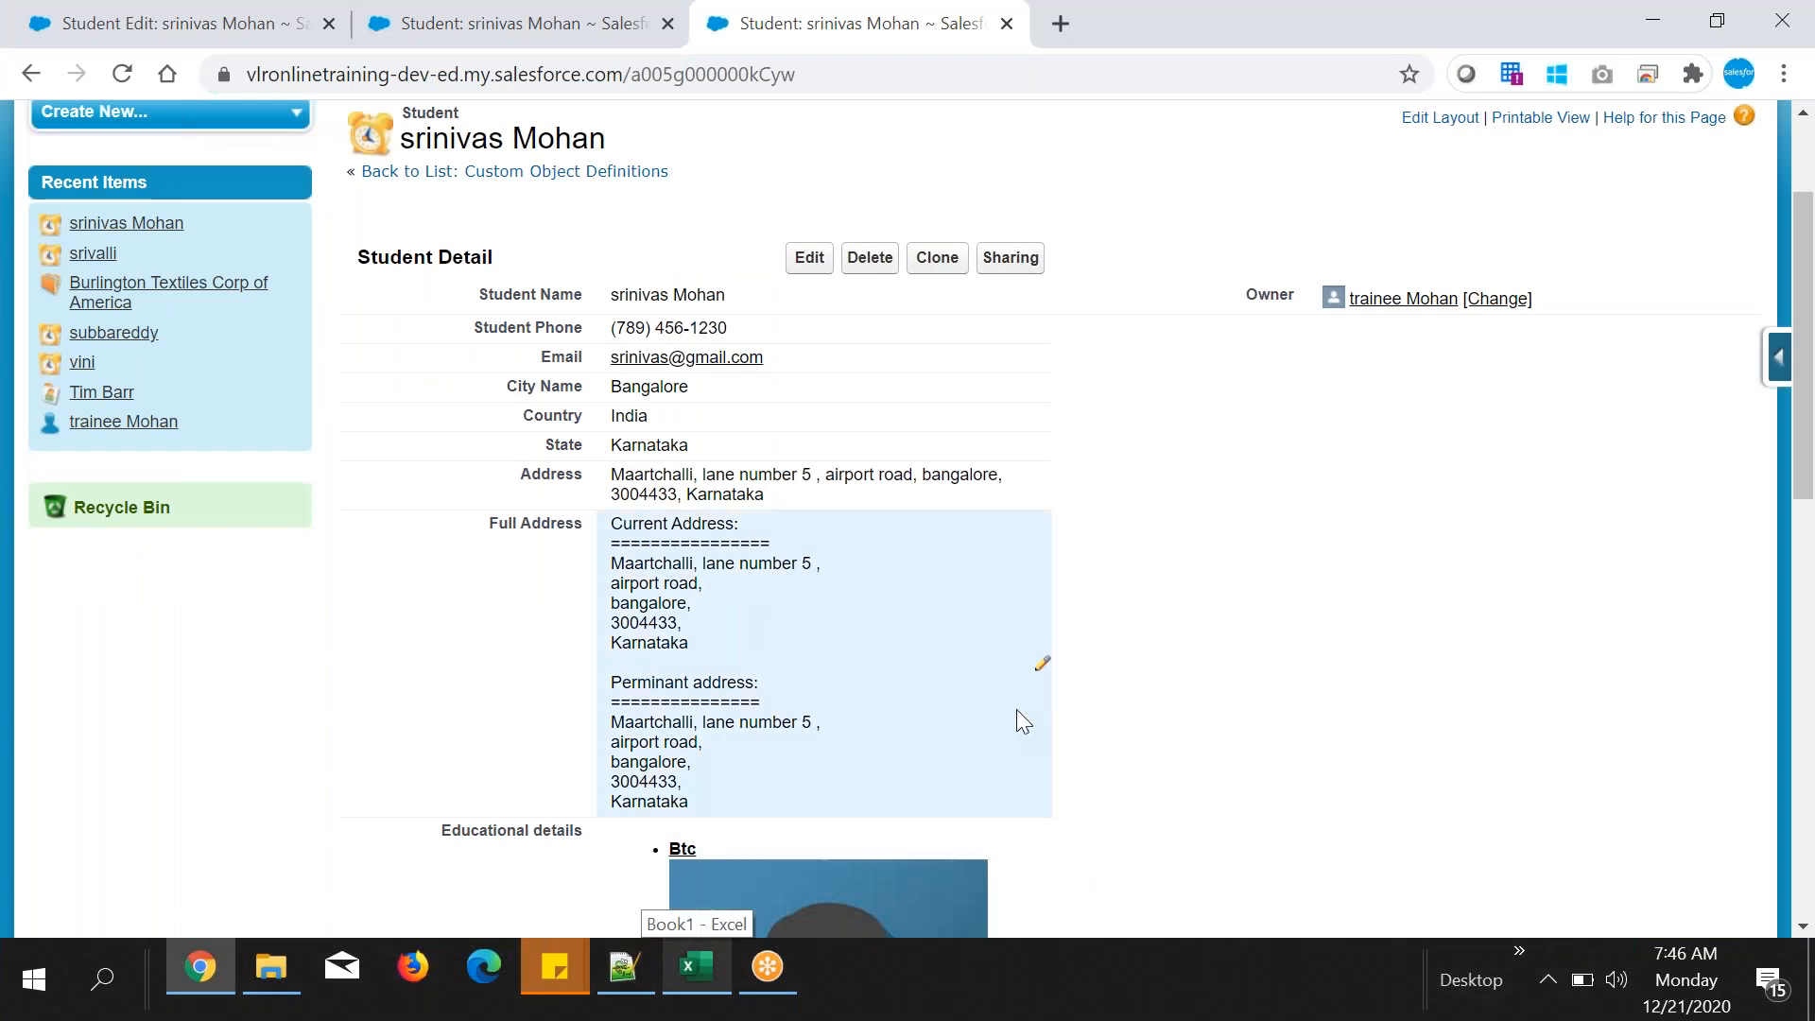
{"action": "scroll", "coordinate": [1017, 709], "scroll_direction": "down", "scroll_amount": 3}
{"action": "scroll", "coordinate": [1017, 721], "scroll_direction": "down", "scroll_amount": 8}
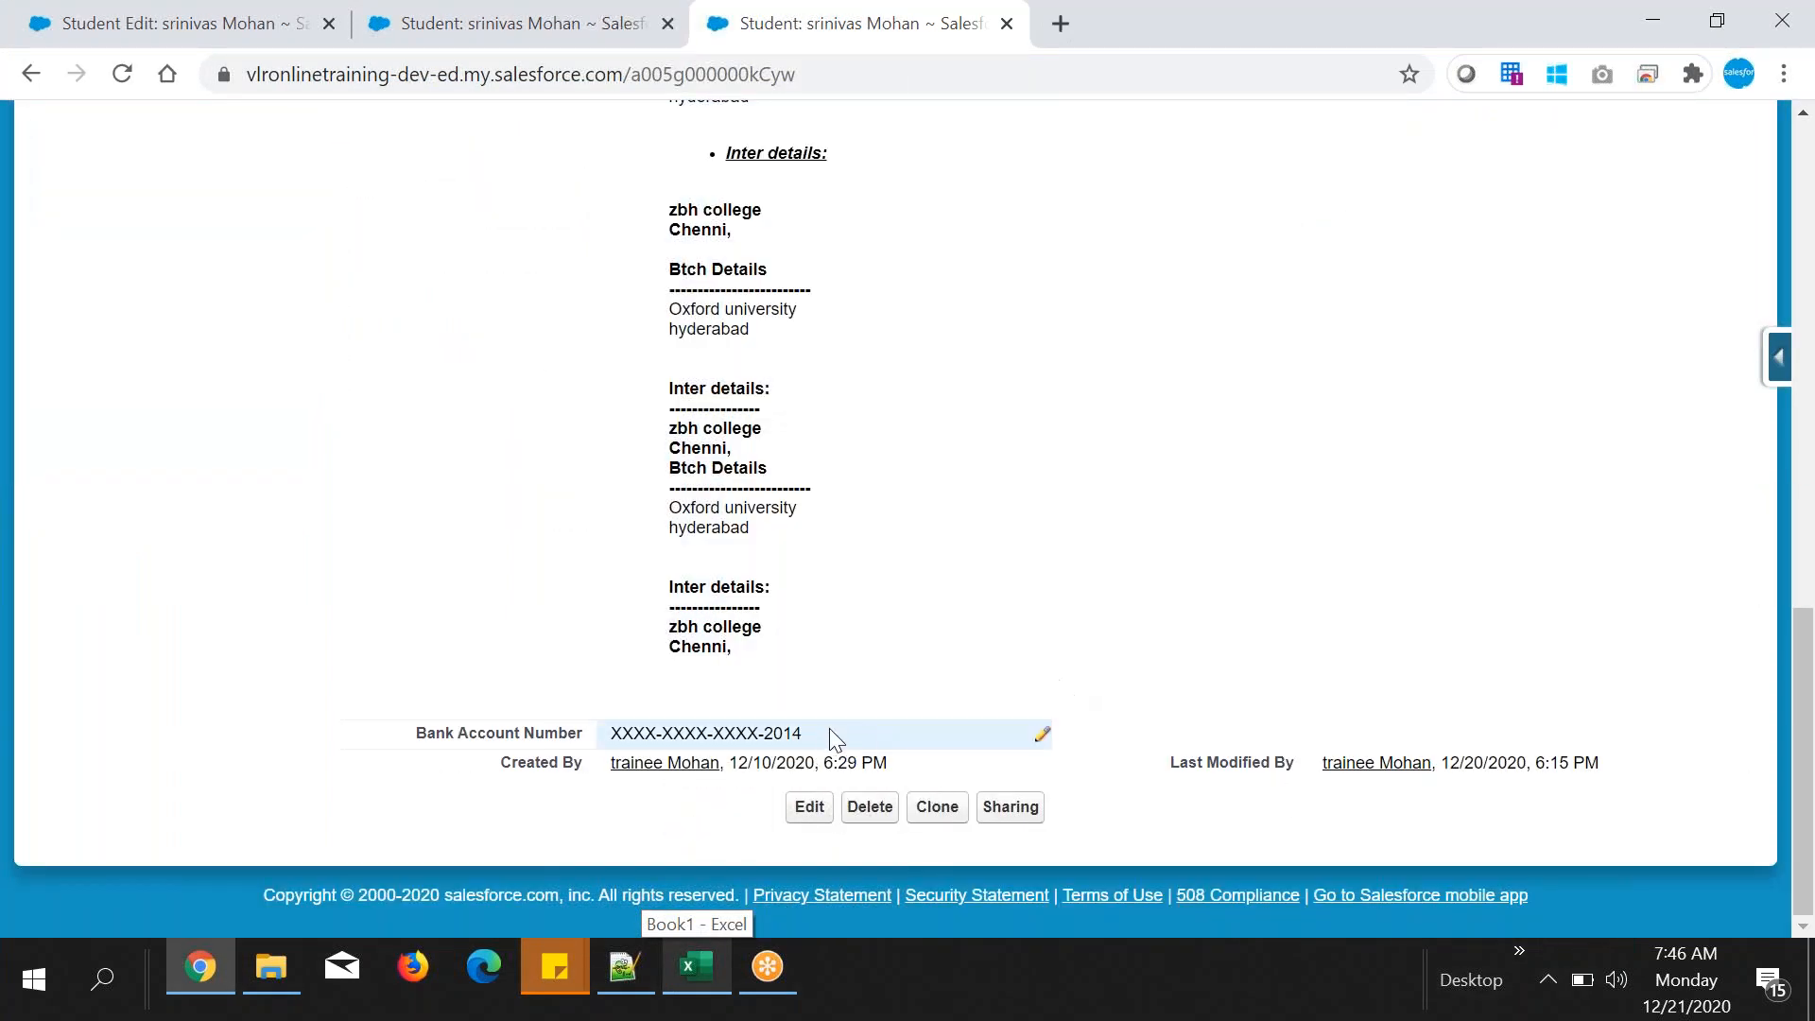
{"action": "left_click", "coordinate": [619, 28]}
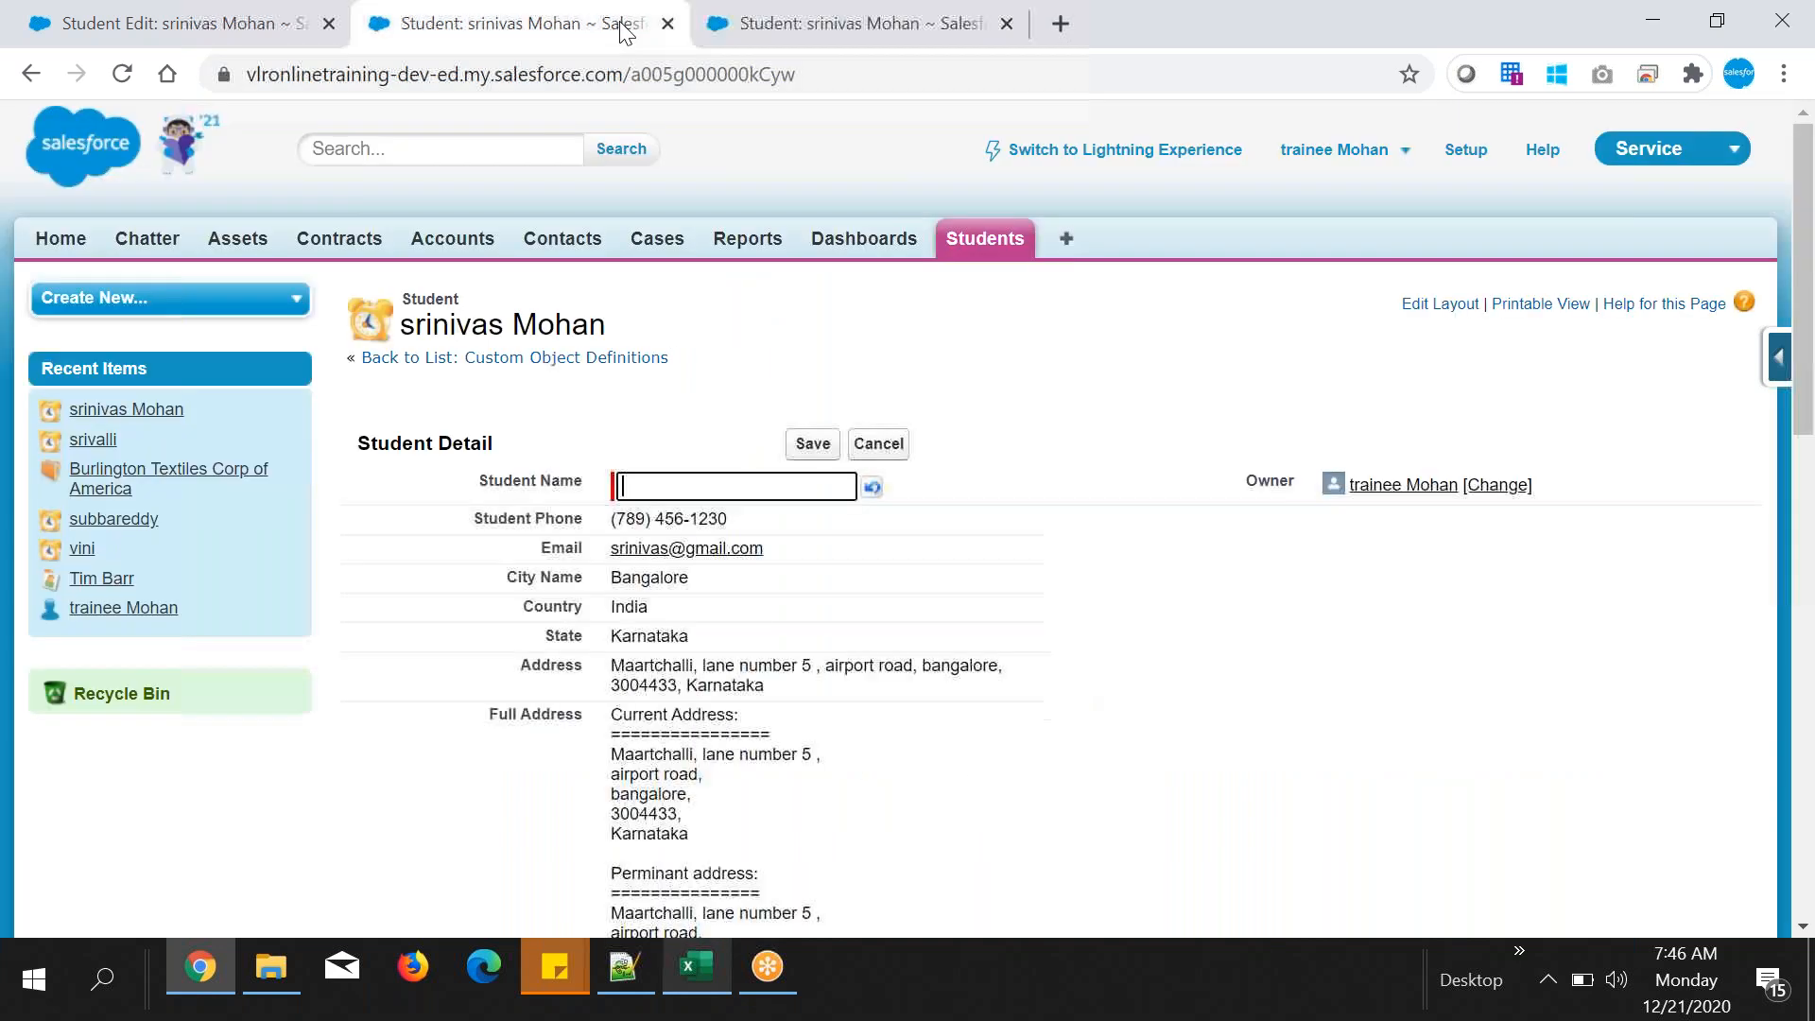
{"action": "left_click", "coordinate": [883, 37]}
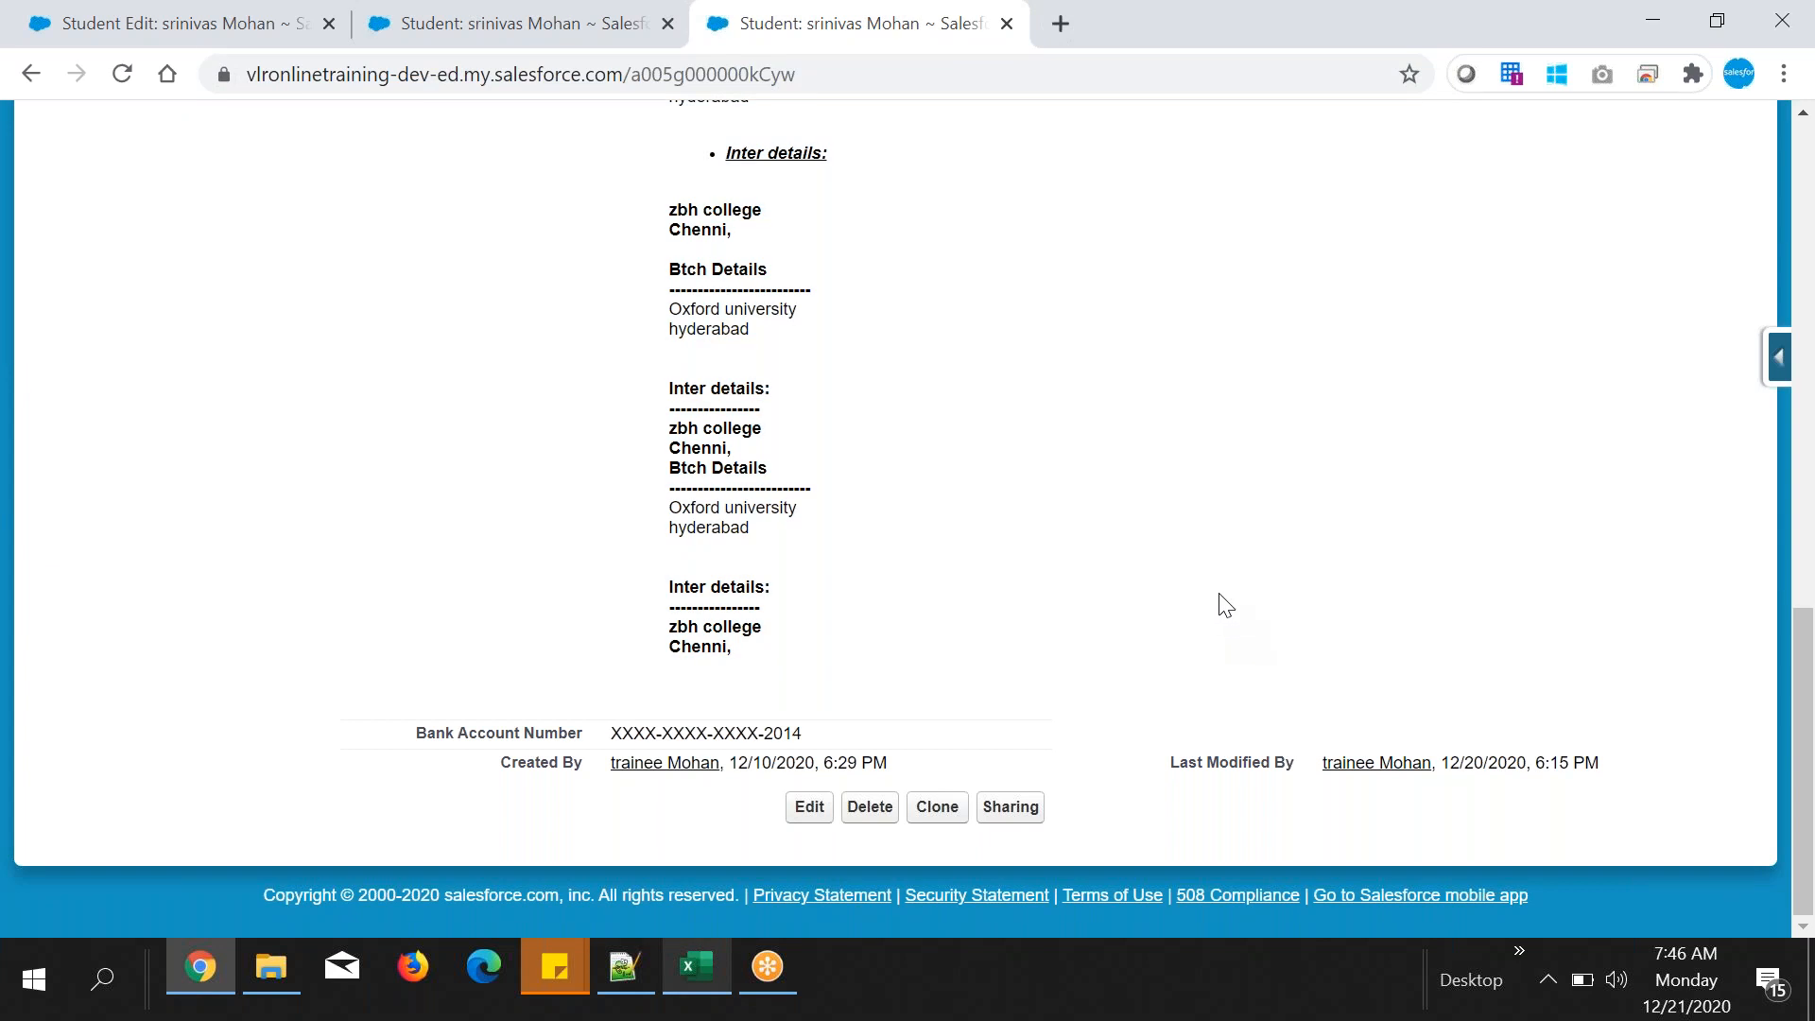
{"action": "left_click", "coordinate": [636, 958]}
{"action": "type", "text": "*"}
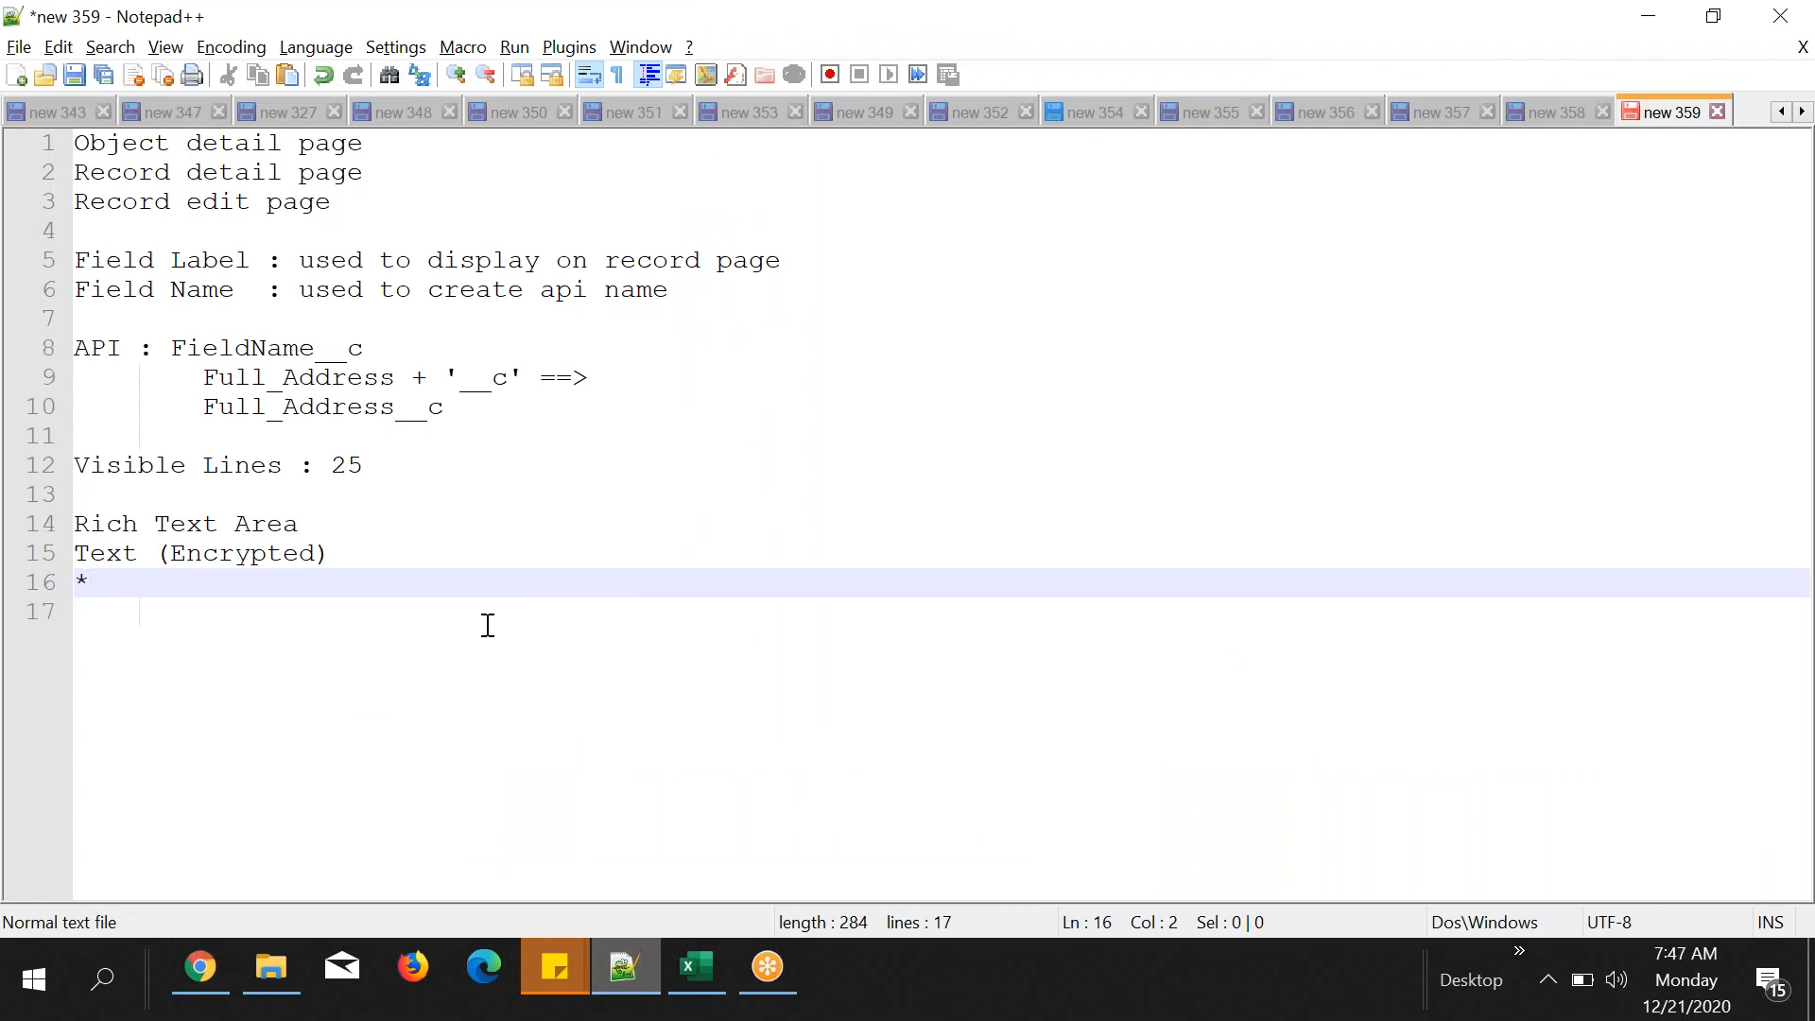
{"action": "key", "text": "Return"}
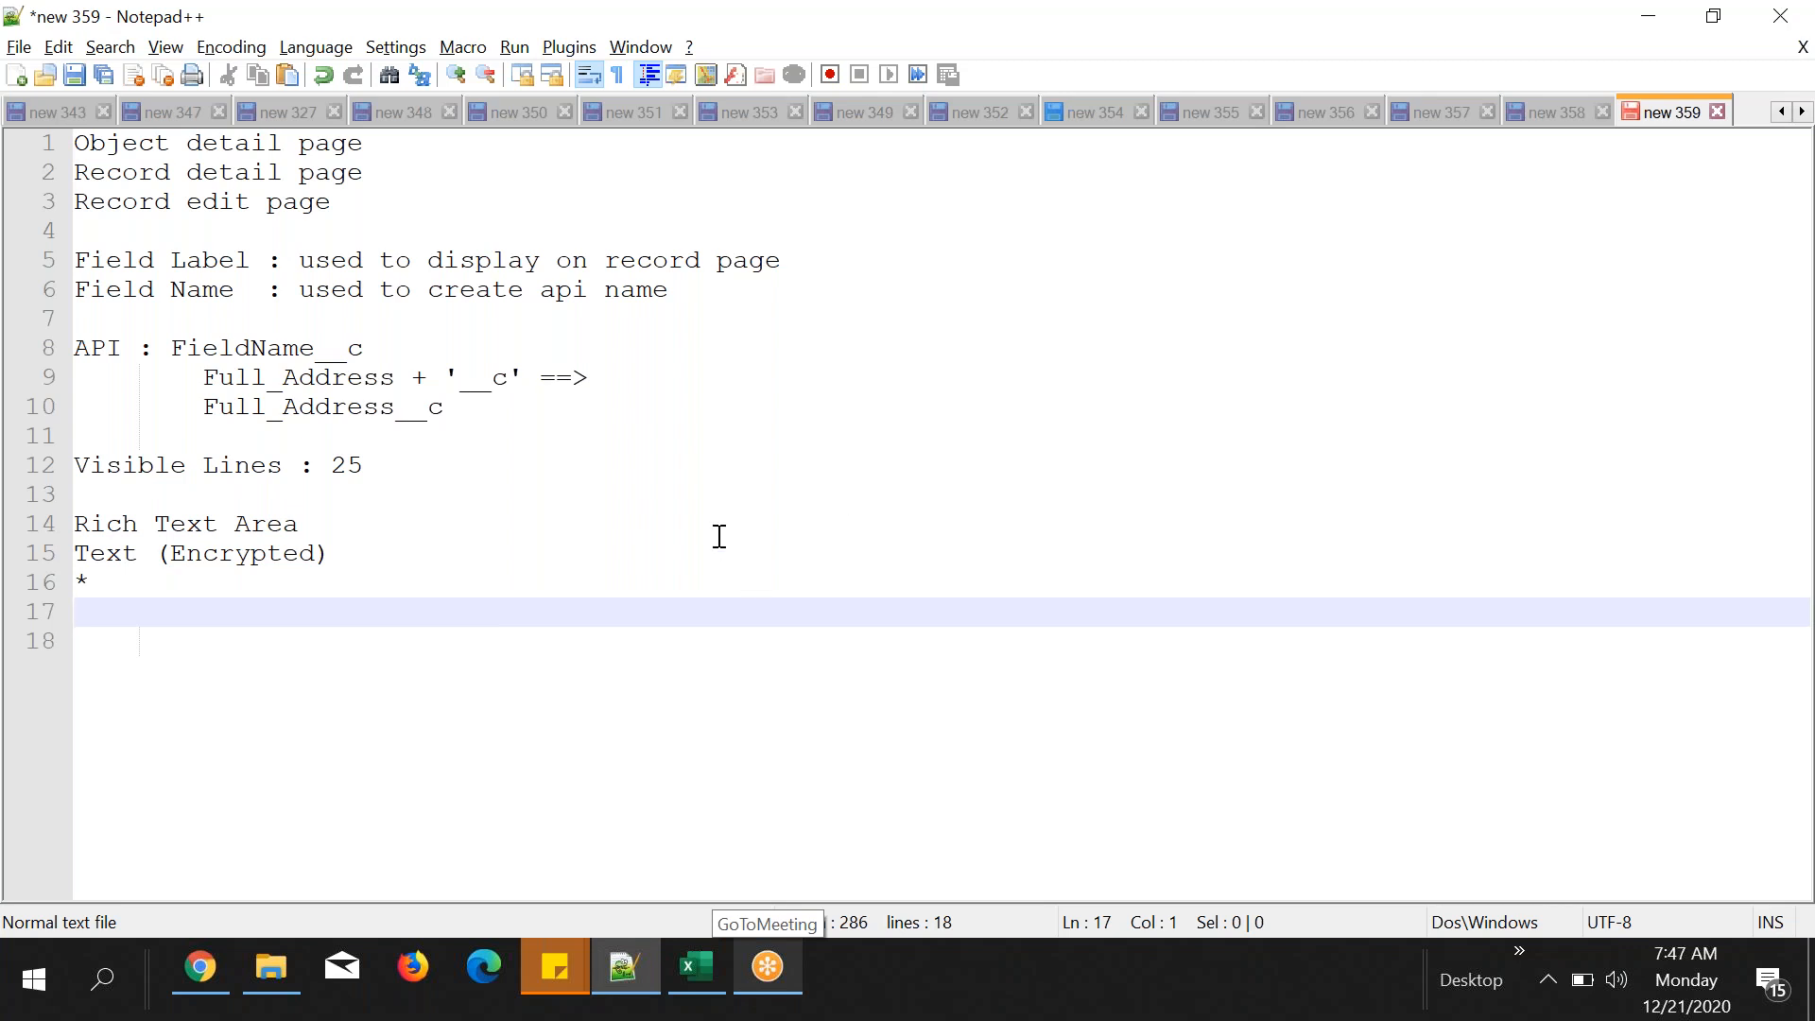
- Switch back to the student record in Chrome and open the Student object's field list
{"action": "left_click", "coordinate": [649, 975]}
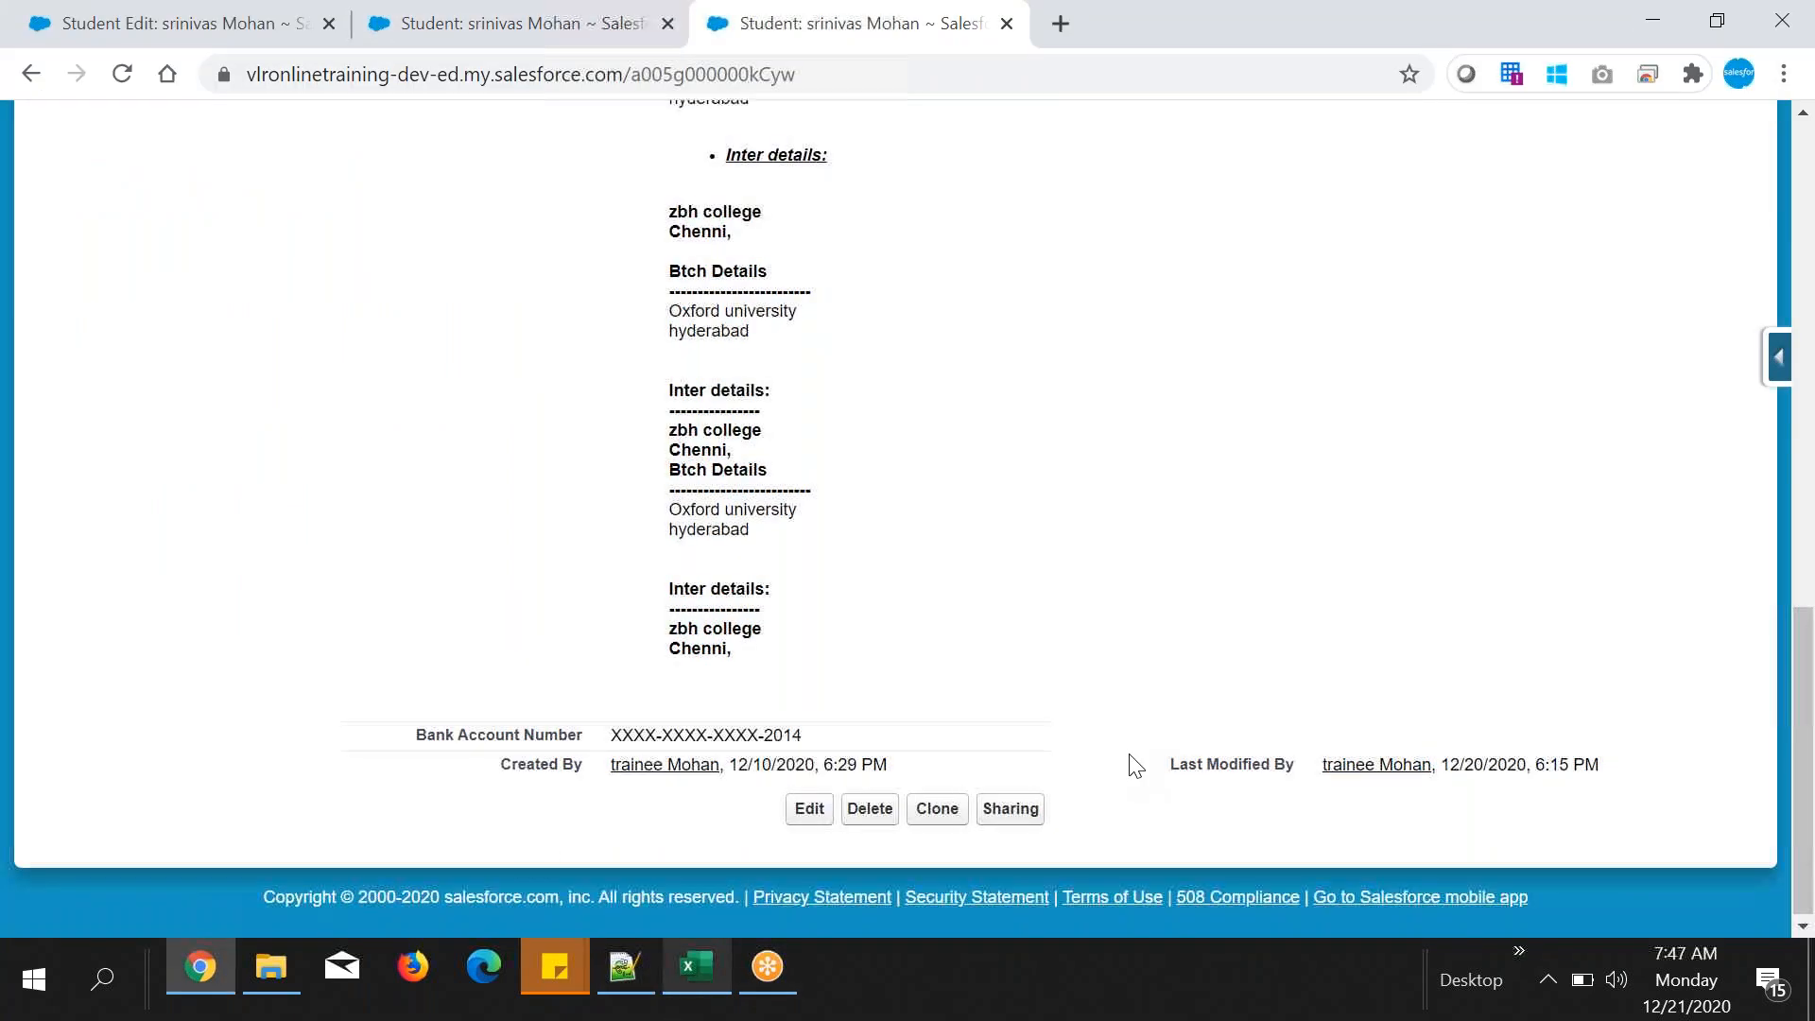
{"action": "scroll", "coordinate": [1134, 761], "scroll_direction": "up", "scroll_amount": 9}
{"action": "scroll", "coordinate": [1137, 764], "scroll_direction": "up", "scroll_amount": 5}
{"action": "left_click", "coordinate": [1775, 361]}
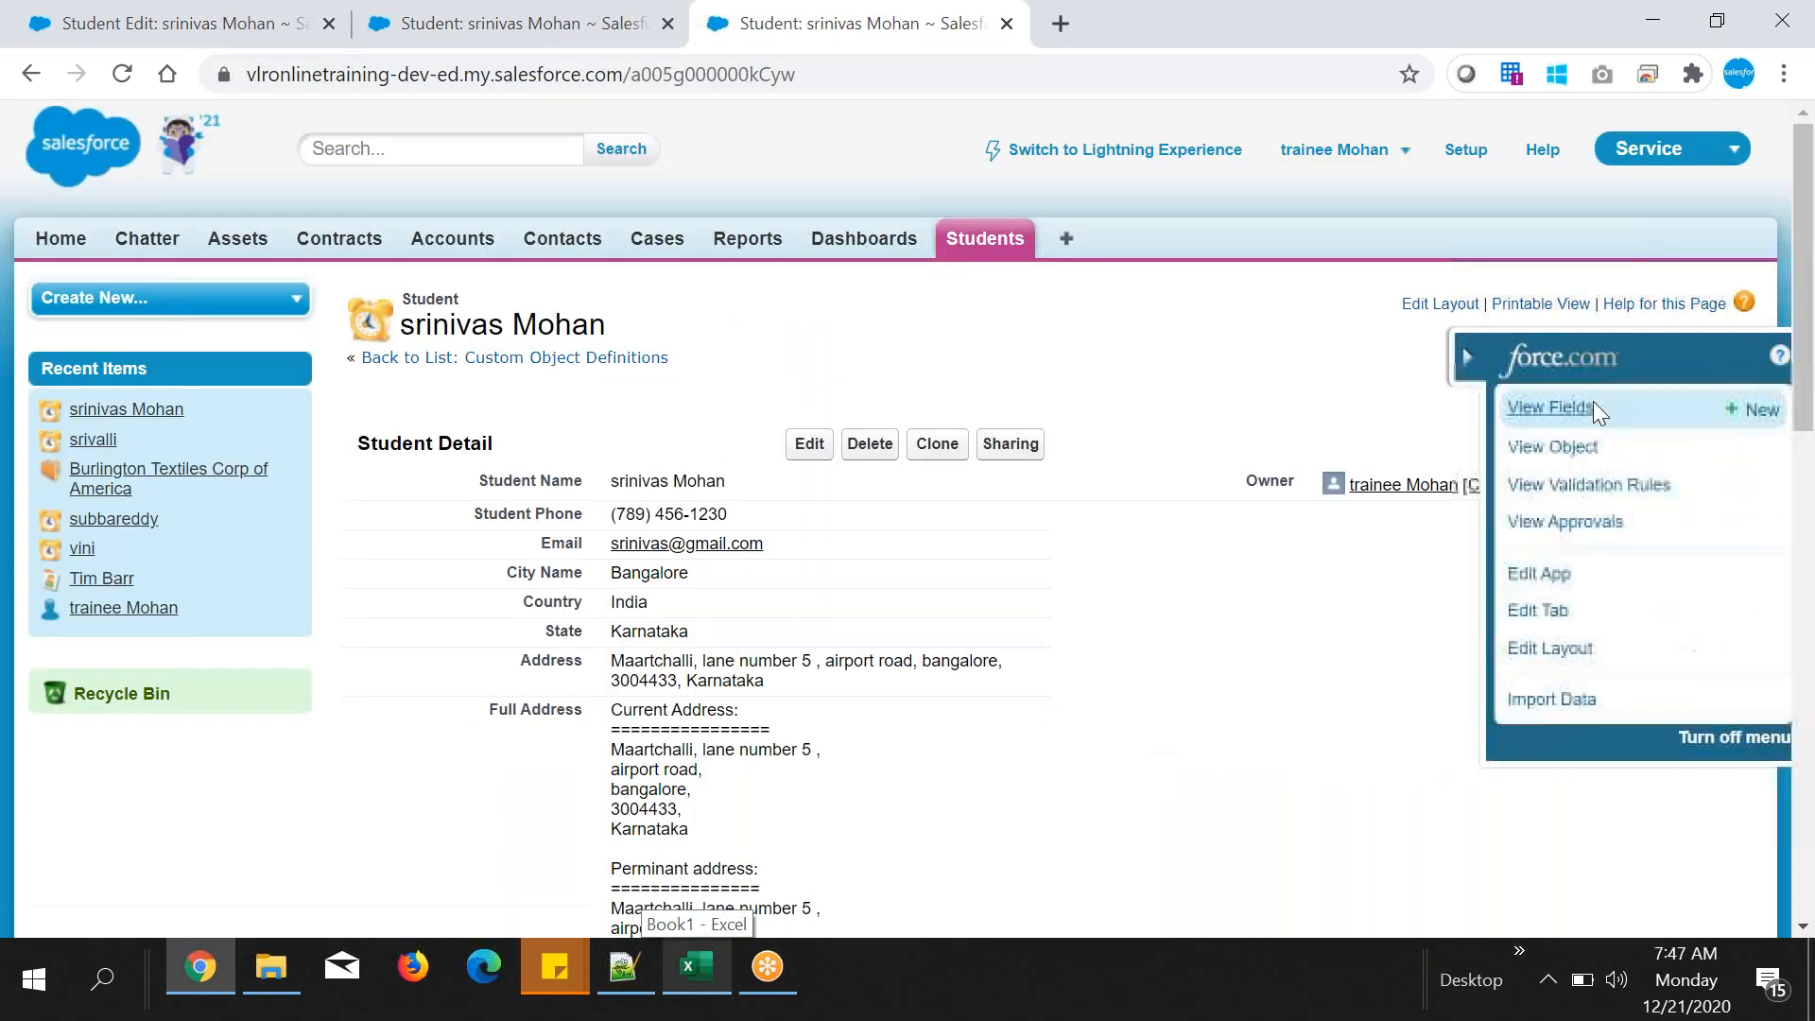
{"action": "left_click", "coordinate": [1556, 412]}
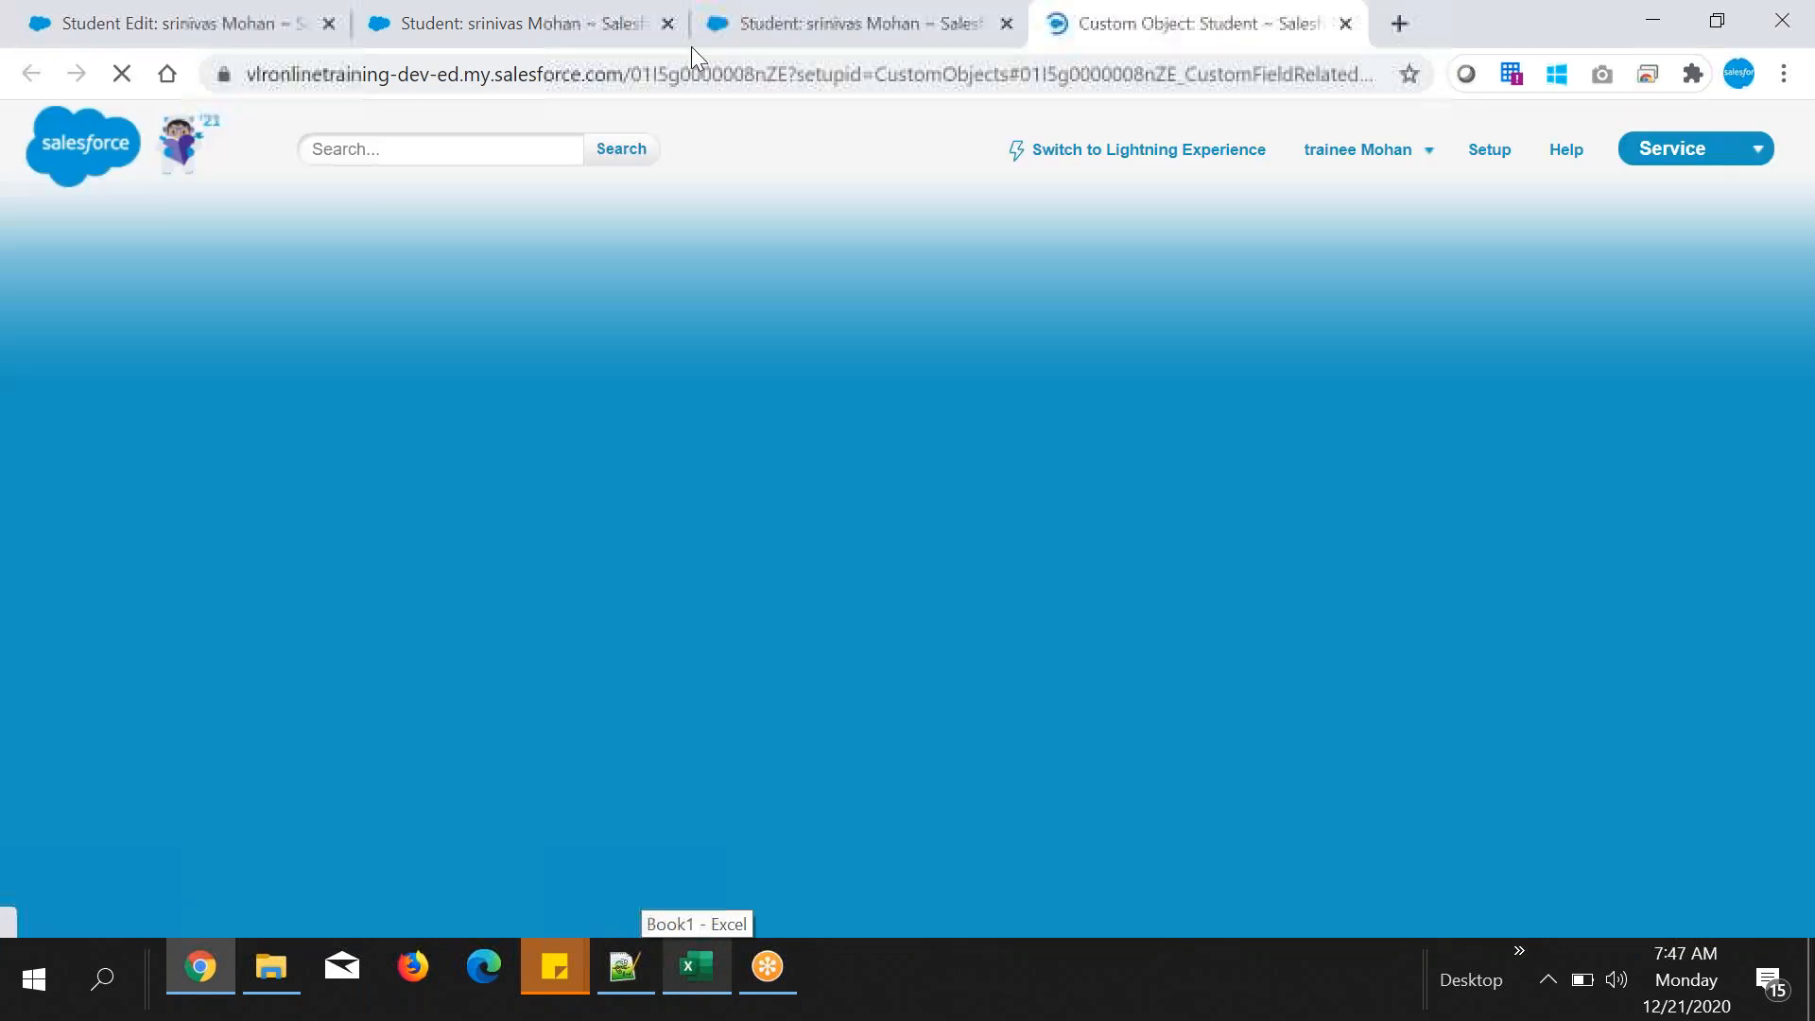
- Close the duplicate student record page and start a new custom field on the Student object
{"action": "left_click", "coordinate": [647, 26]}
{"action": "left_click", "coordinate": [665, 23]}
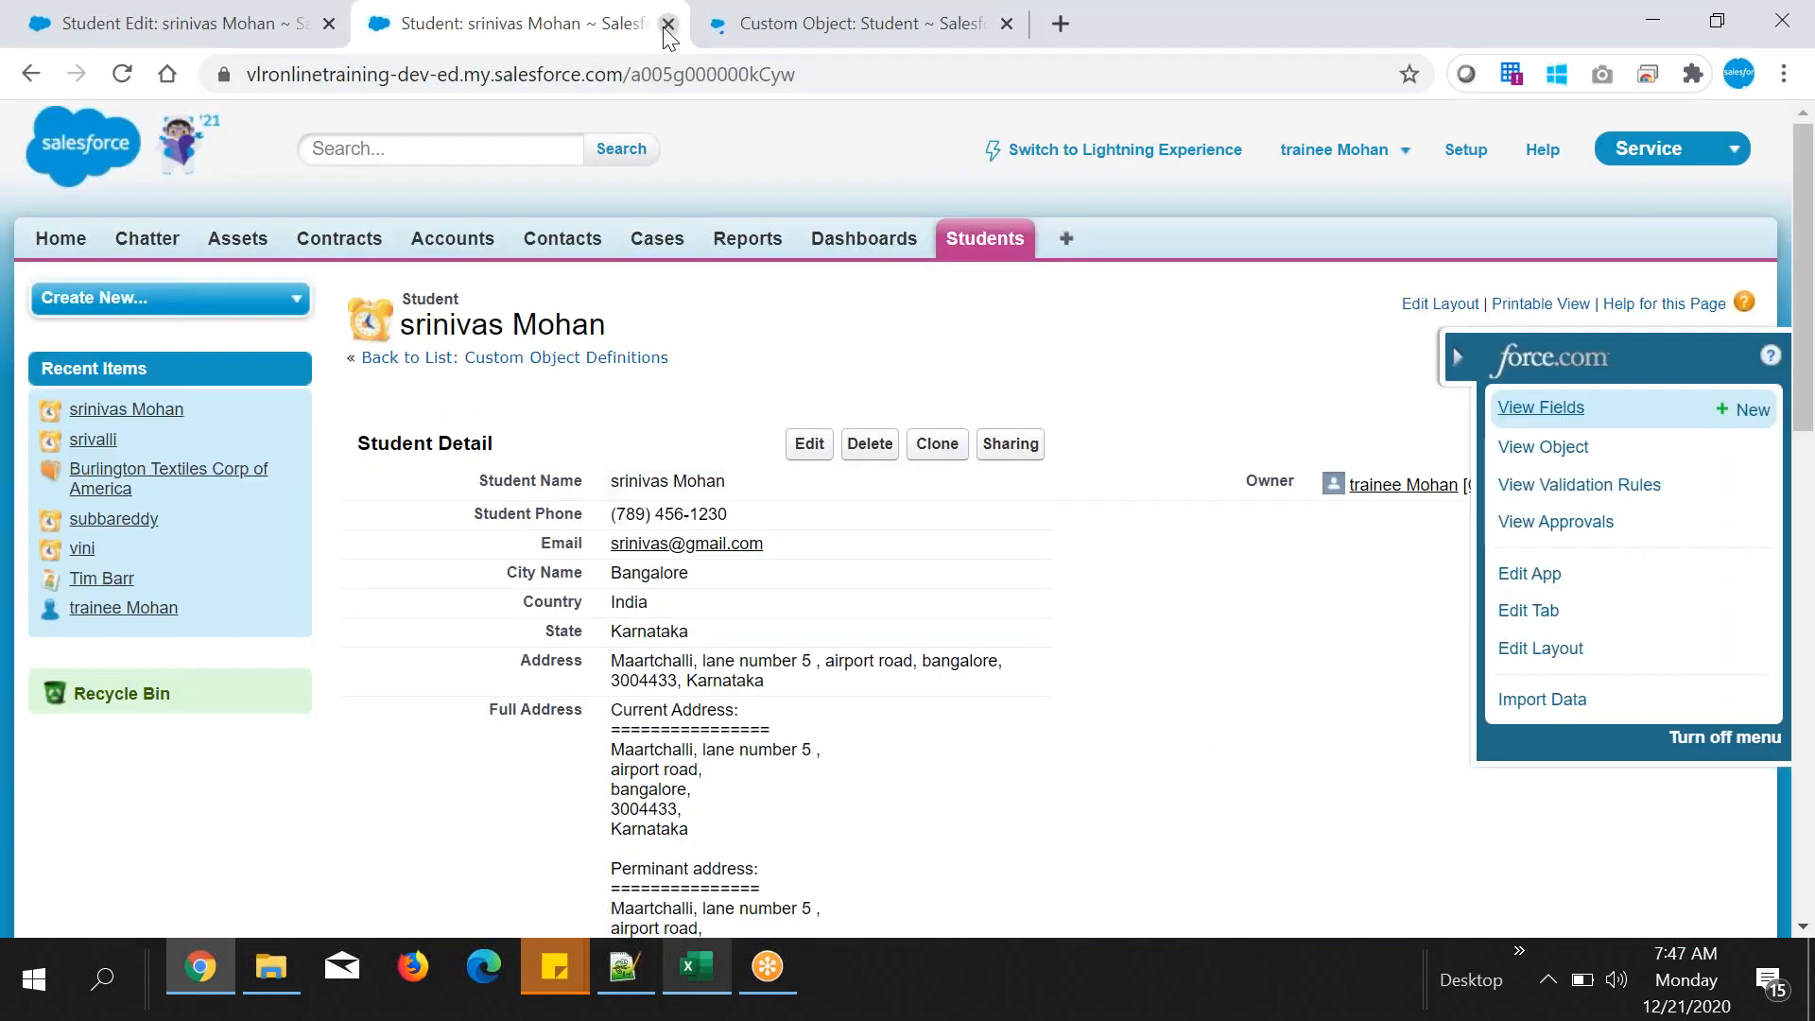
{"action": "left_click", "coordinate": [853, 28]}
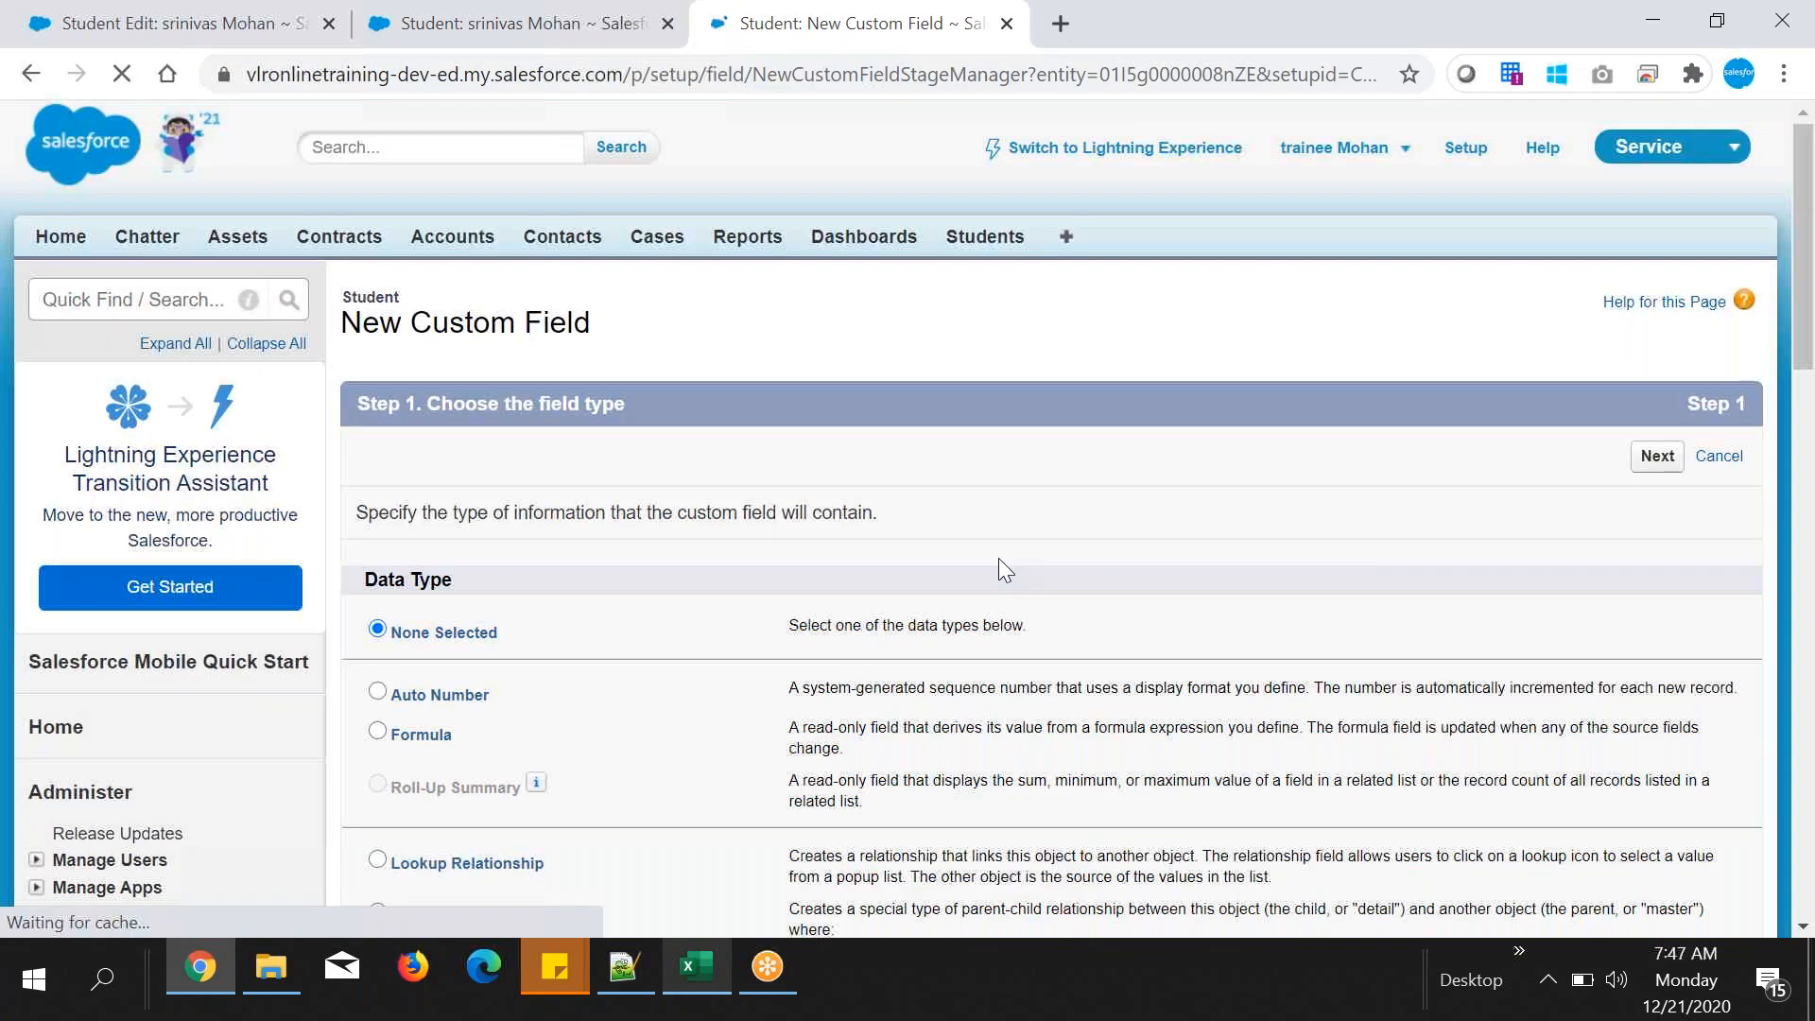
- Choose URL as the new custom field's data type and proceed to the field details
{"action": "scroll", "coordinate": [998, 567], "scroll_direction": "down", "scroll_amount": 6}
{"action": "scroll", "coordinate": [999, 563], "scroll_direction": "down", "scroll_amount": 5}
{"action": "scroll", "coordinate": [1000, 559], "scroll_direction": "up", "scroll_amount": 1}
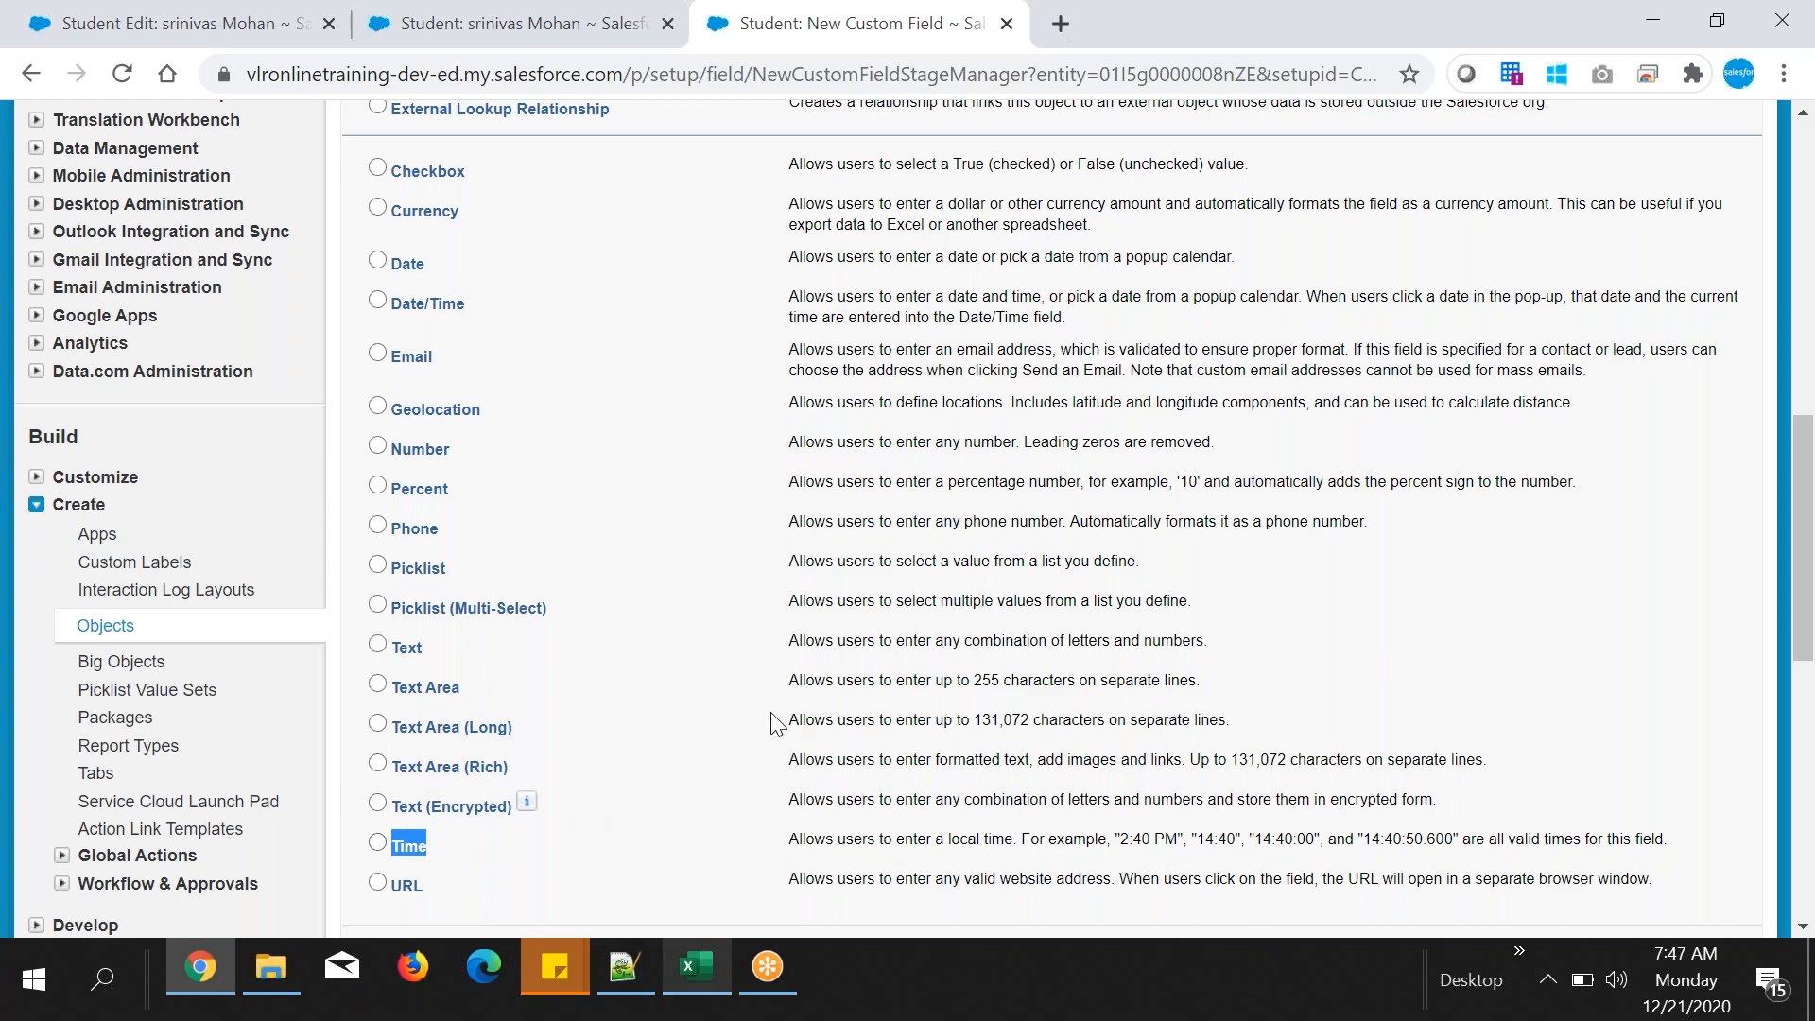
{"action": "scroll", "coordinate": [799, 714], "scroll_direction": "down", "scroll_amount": 3}
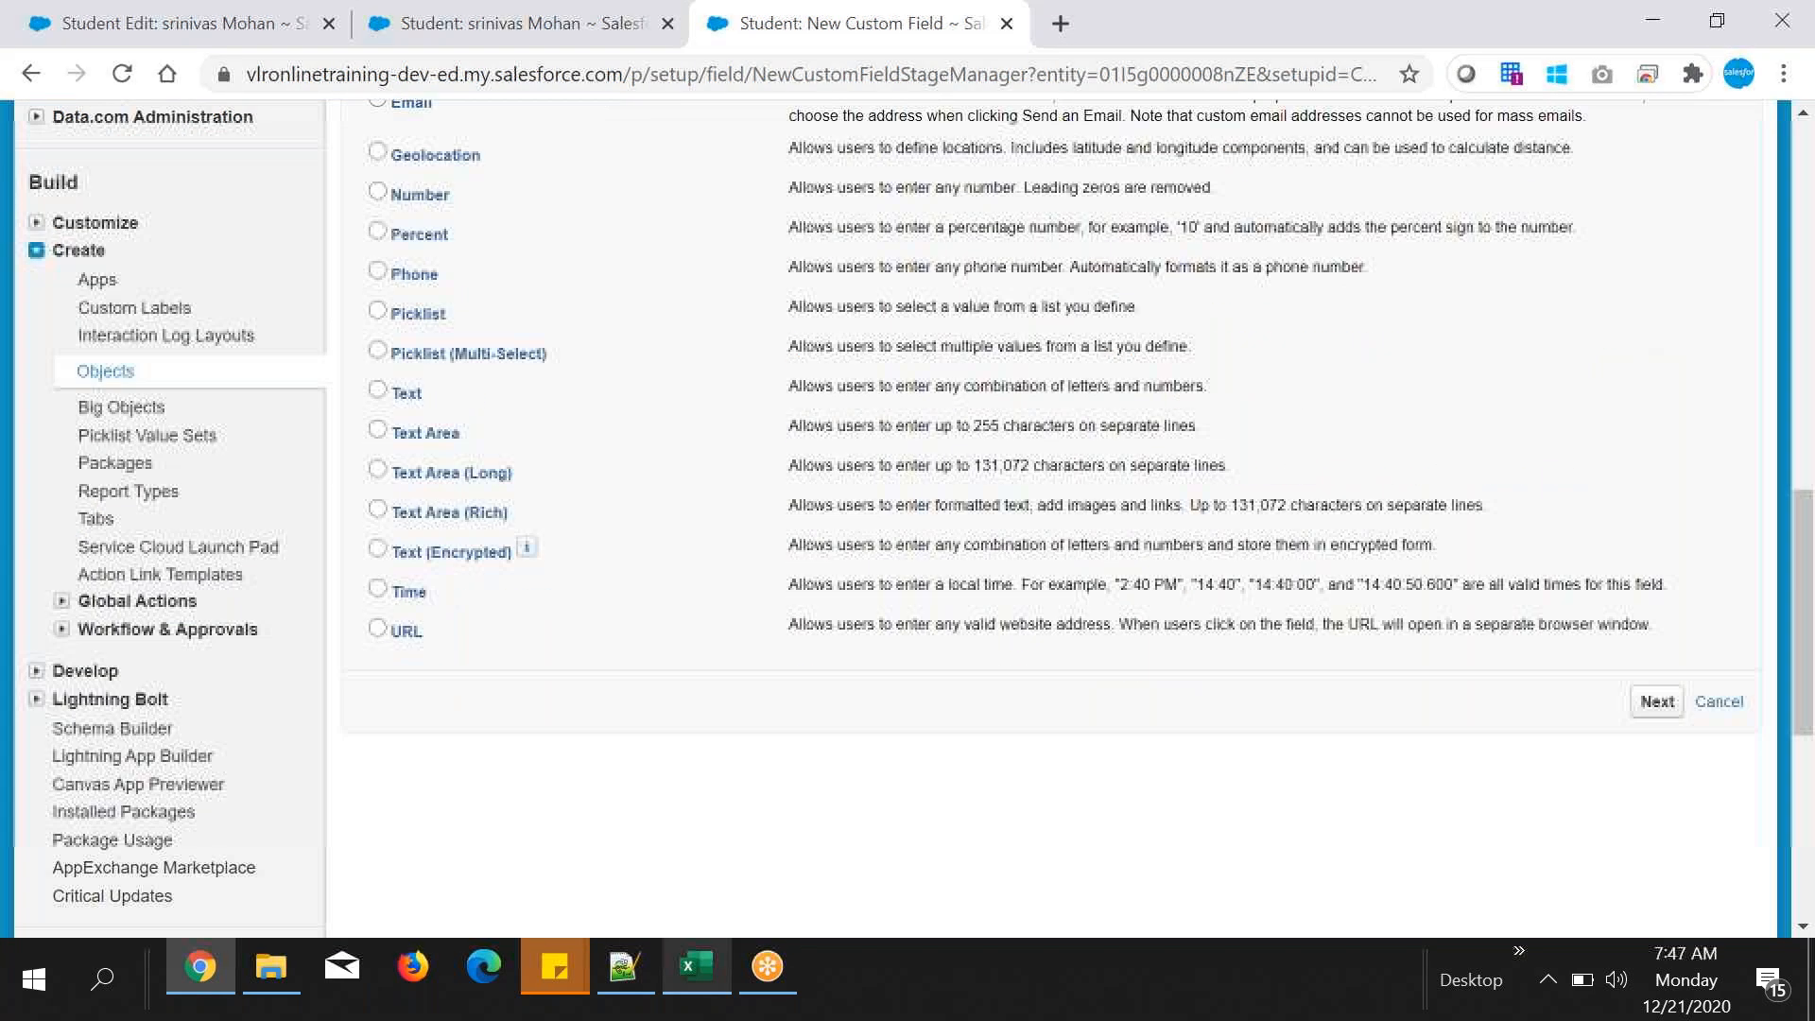
{"action": "left_click", "coordinate": [413, 613]}
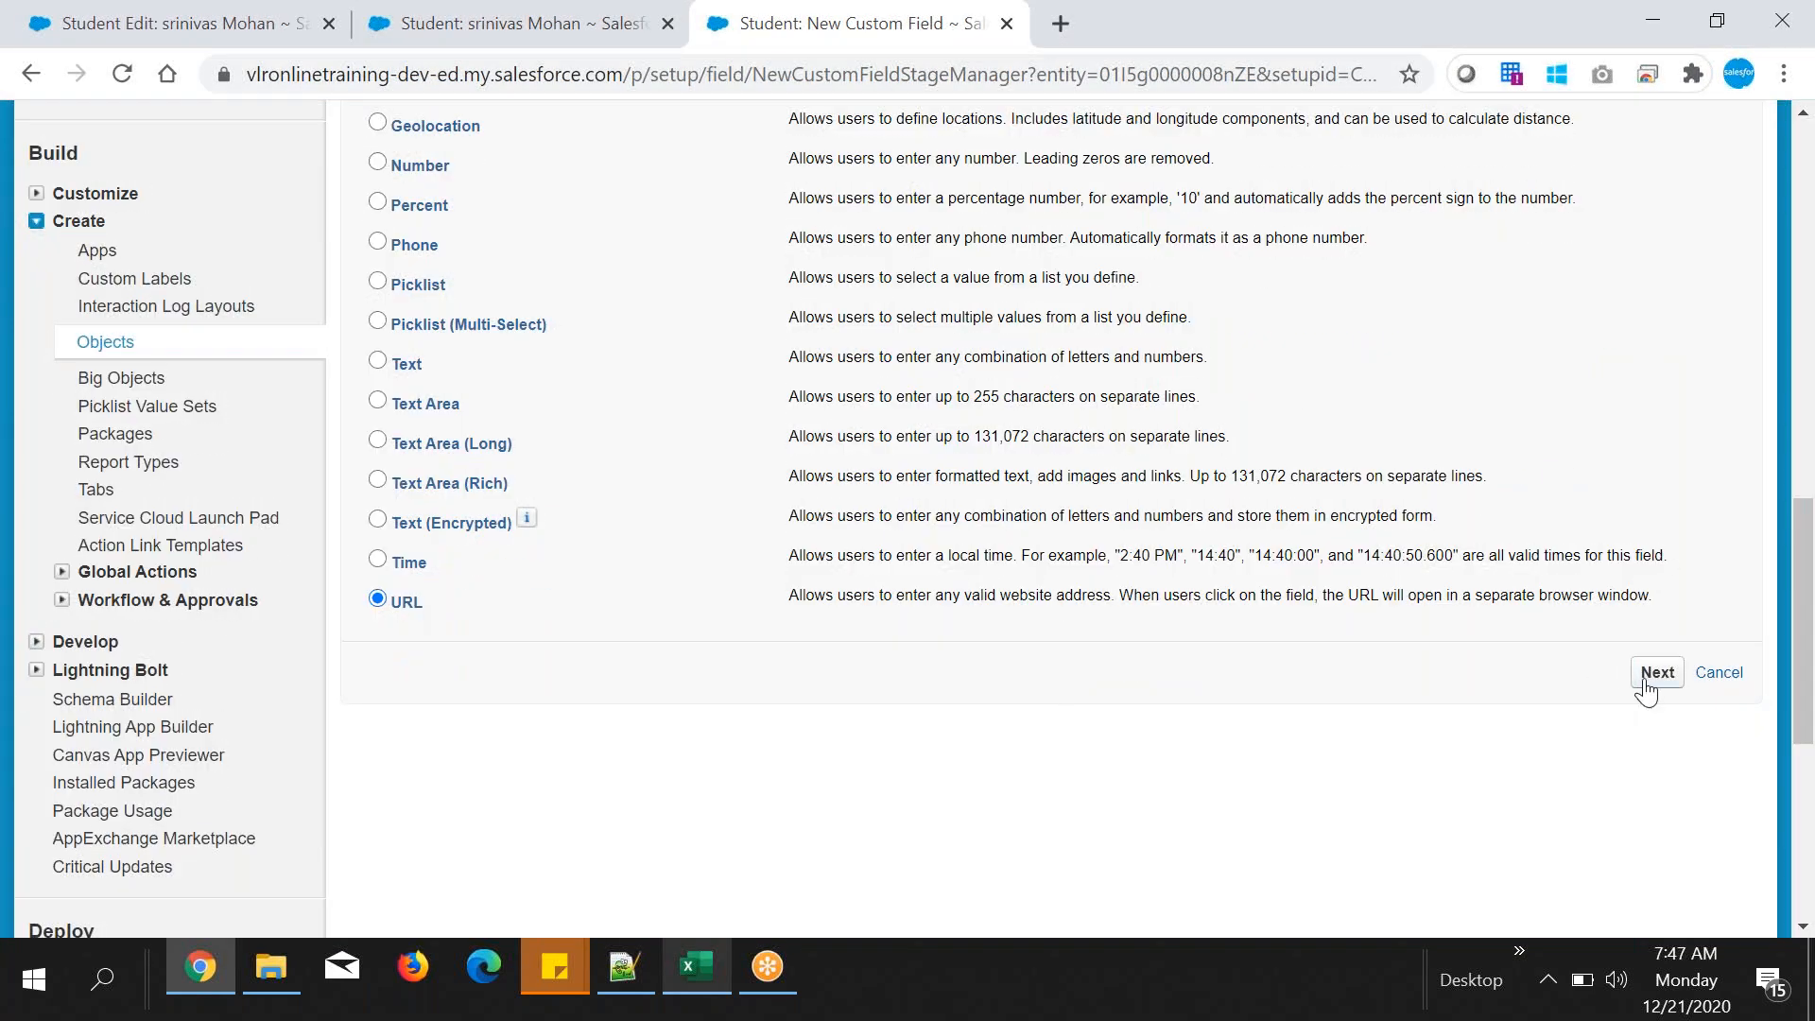
{"action": "left_click", "coordinate": [1649, 673]}
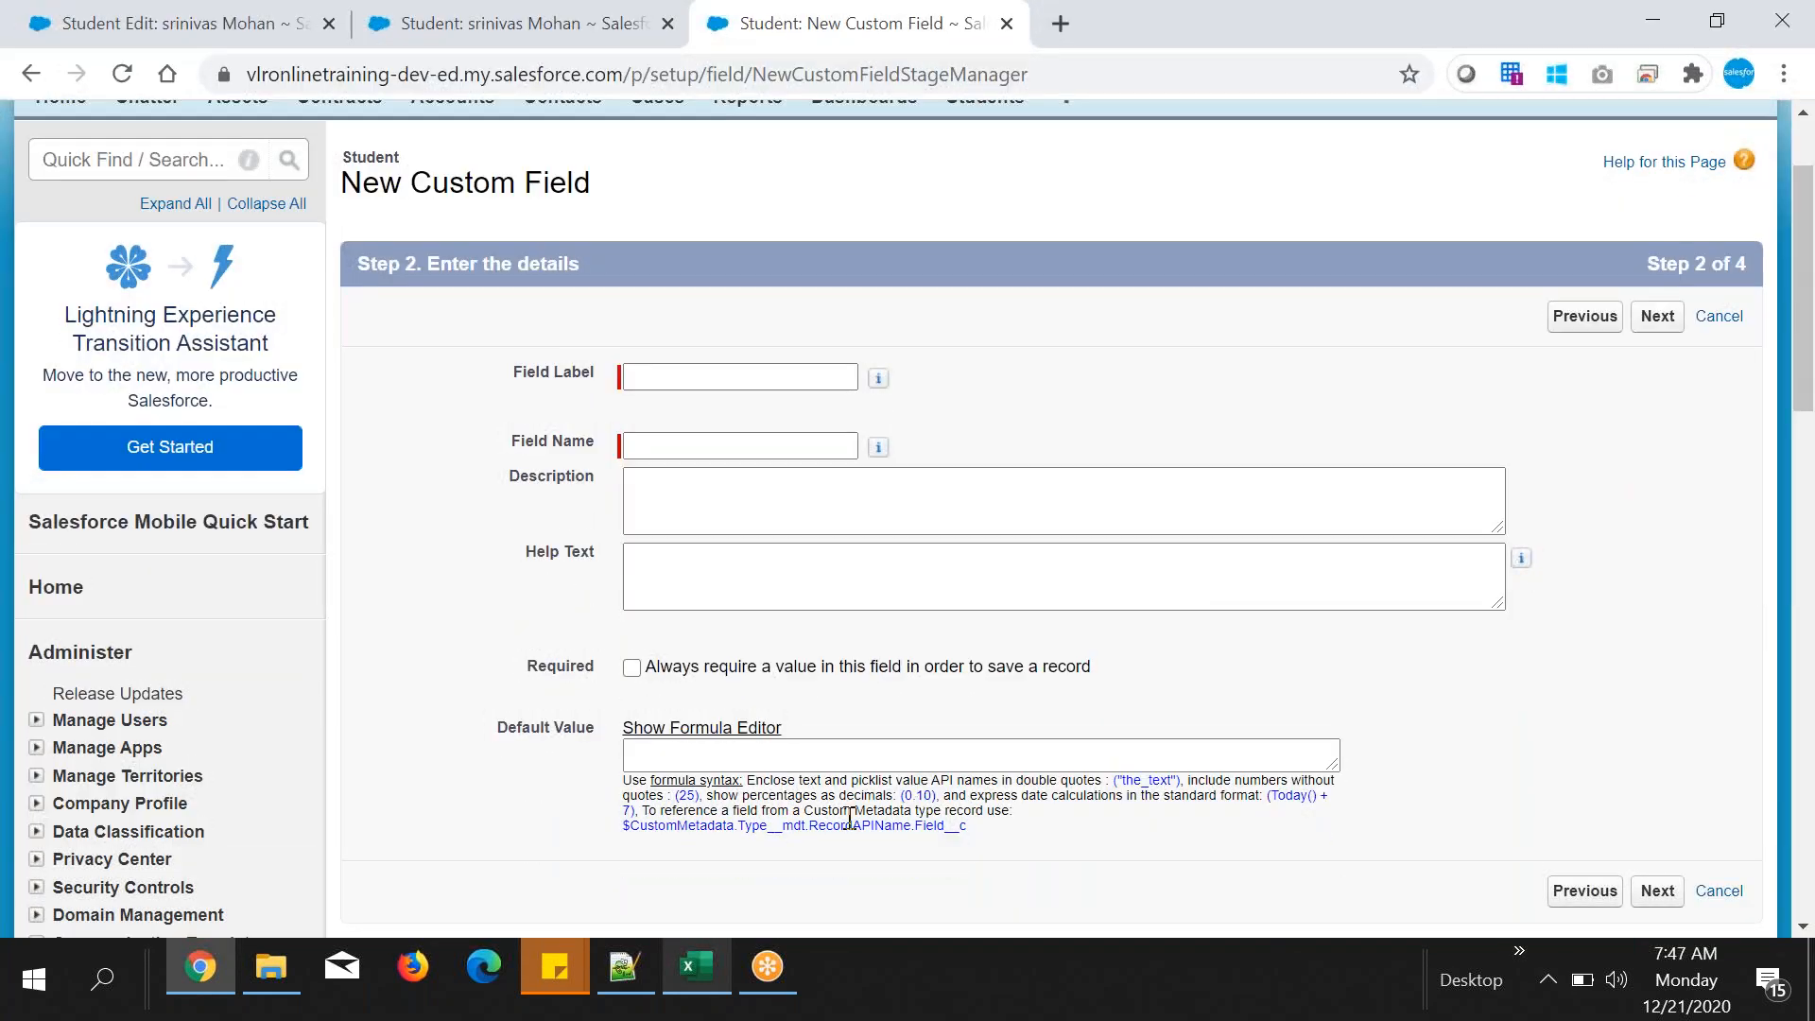
- Switch to the Excel sheet and enter the header "Website" in cell D1
{"action": "left_click", "coordinate": [707, 972]}
{"action": "left_click", "coordinate": [530, 144]}
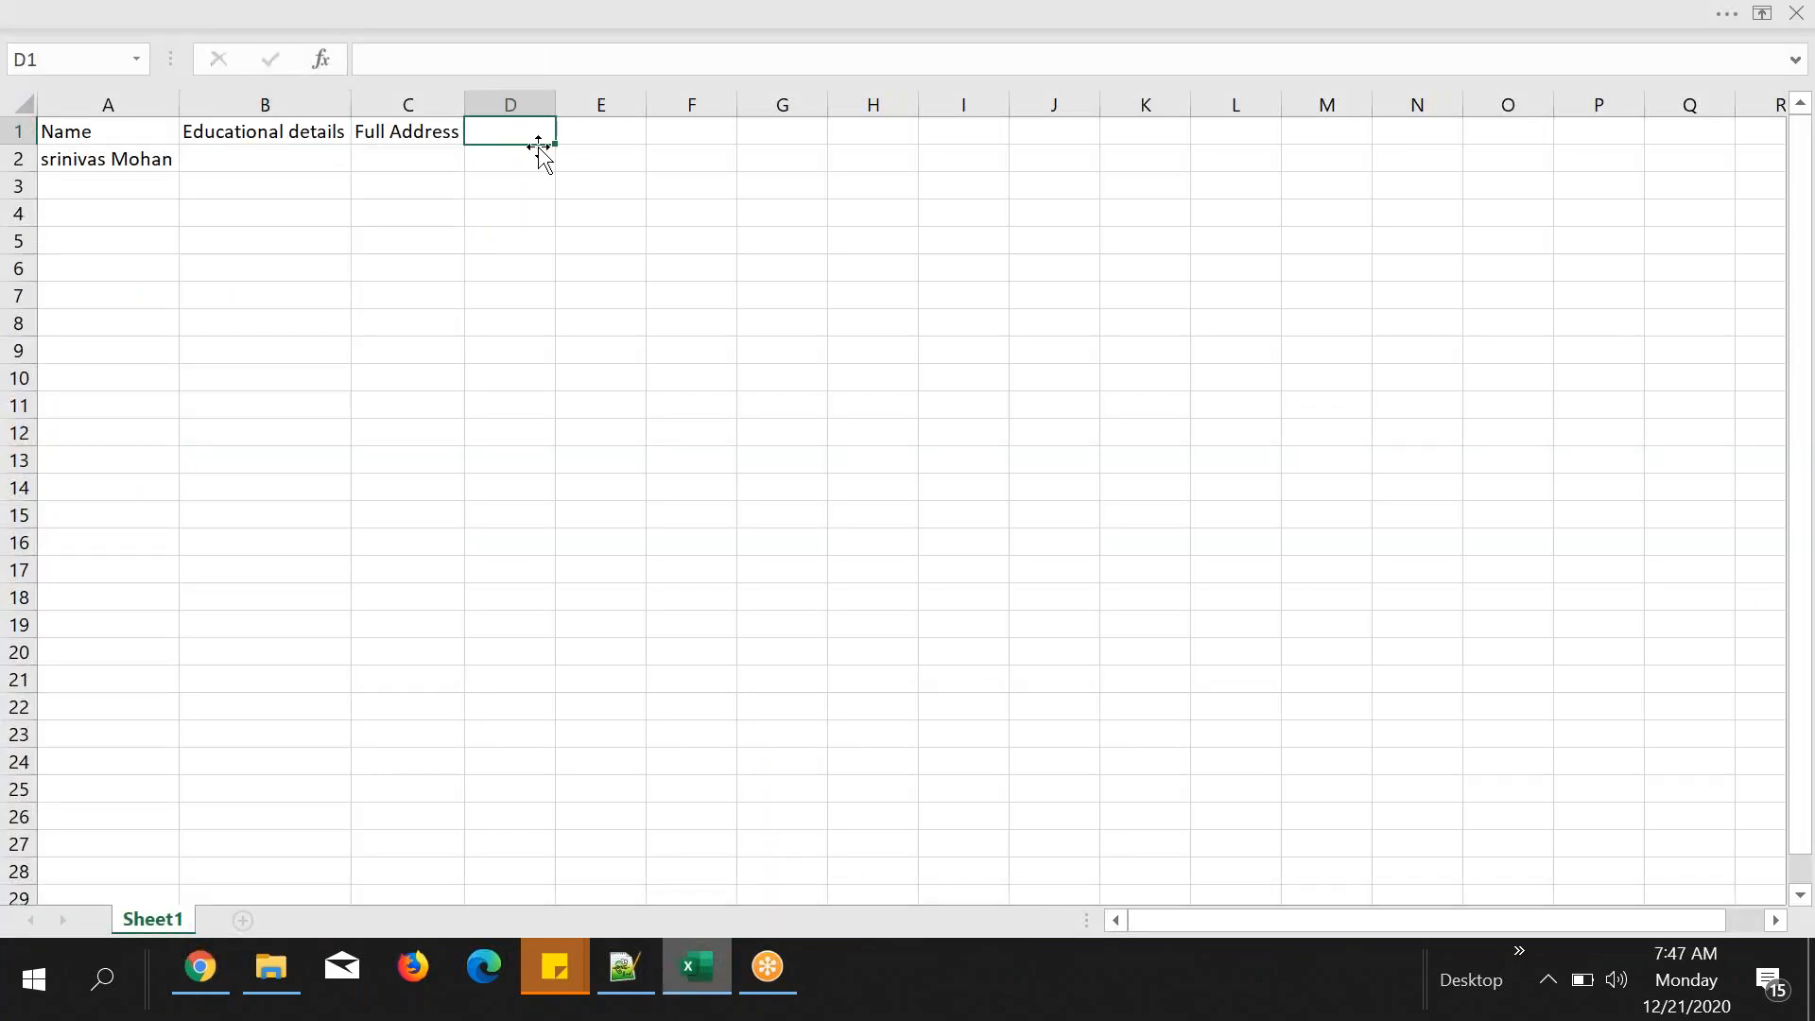
{"action": "type", "text": "Website"}
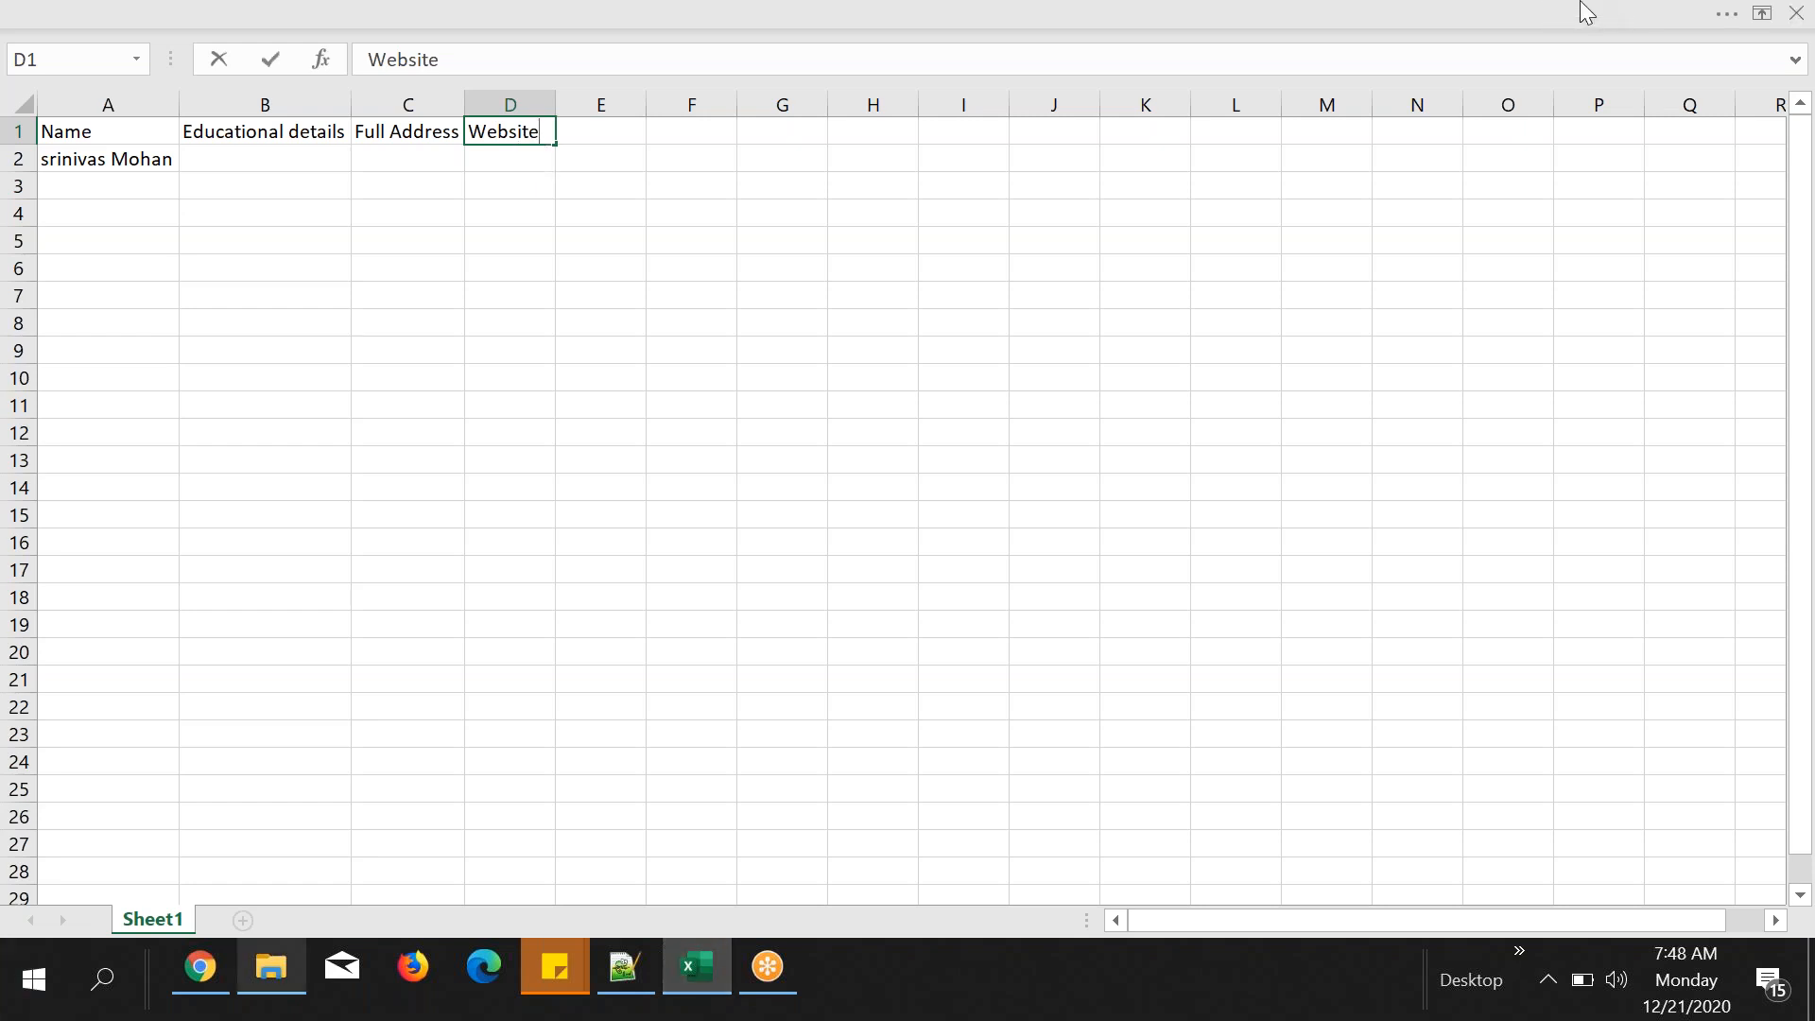
{"action": "left_click", "coordinate": [1227, 43]}
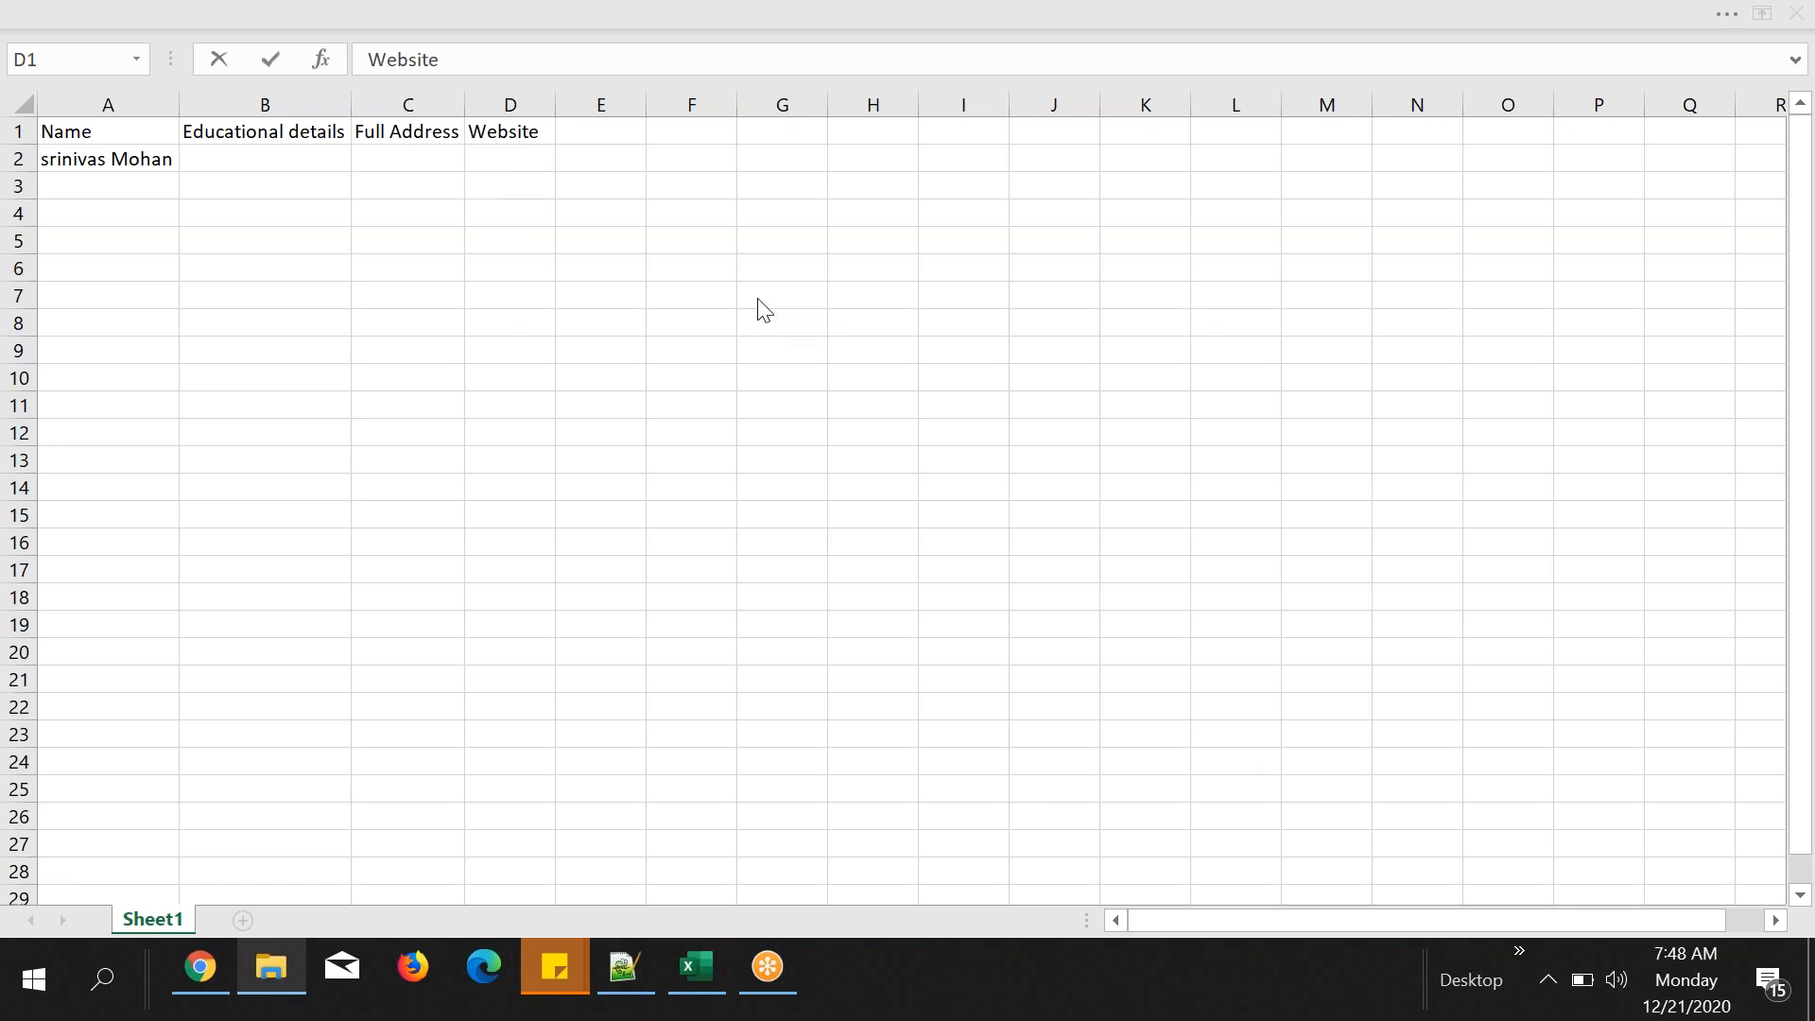
{"action": "left_click", "coordinate": [588, 138]}
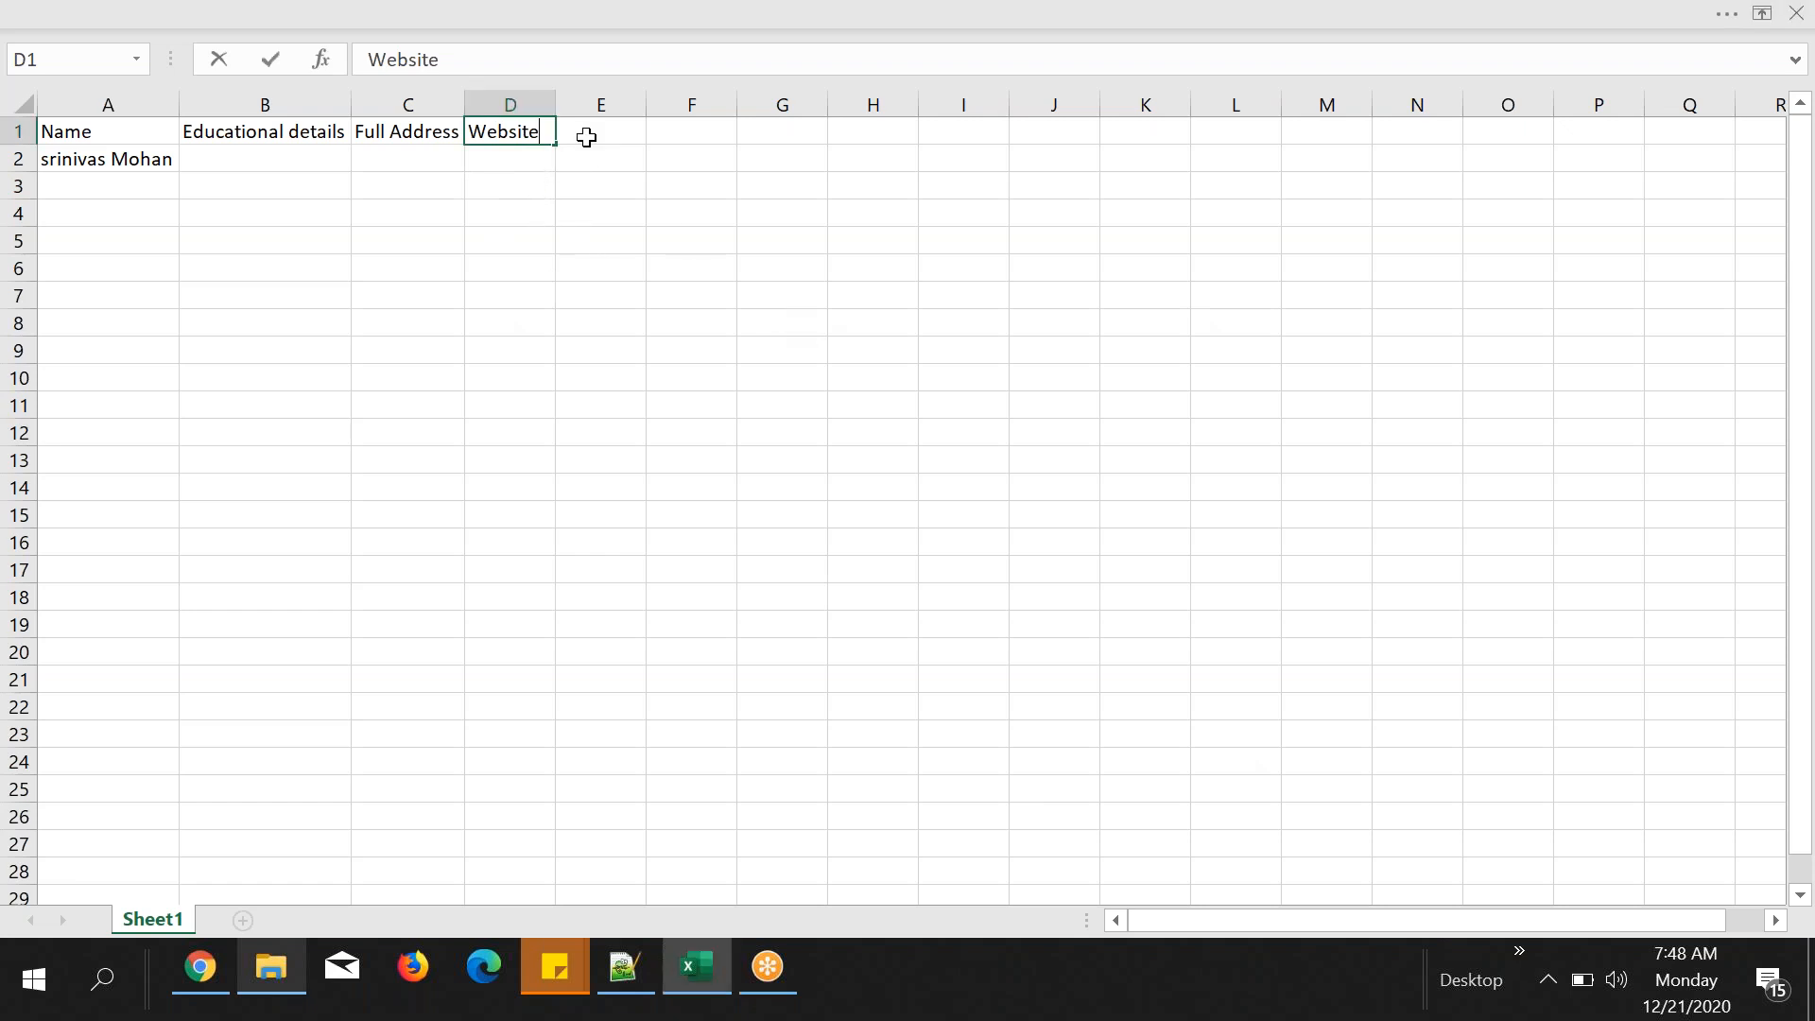
- Enter "Accenture website" in cell D2 and fit column D's width to its contents
{"action": "left_click", "coordinate": [532, 155]}
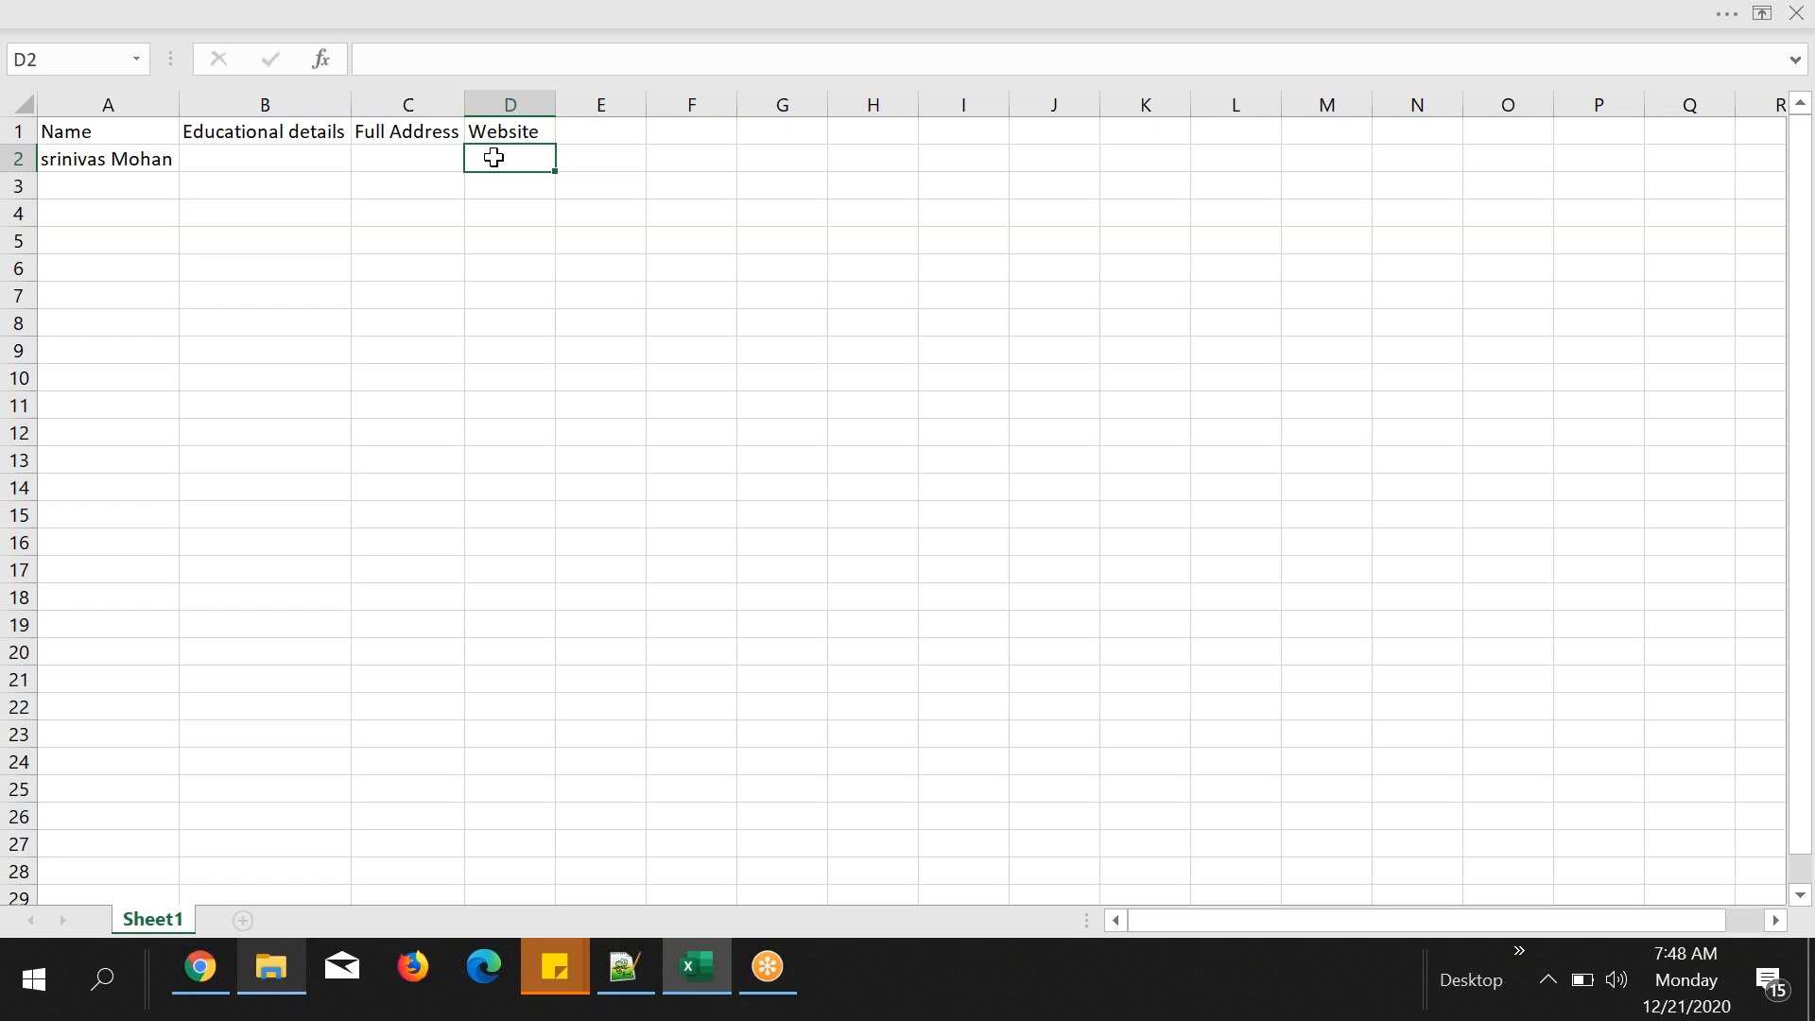
{"action": "left_click", "coordinate": [521, 184]}
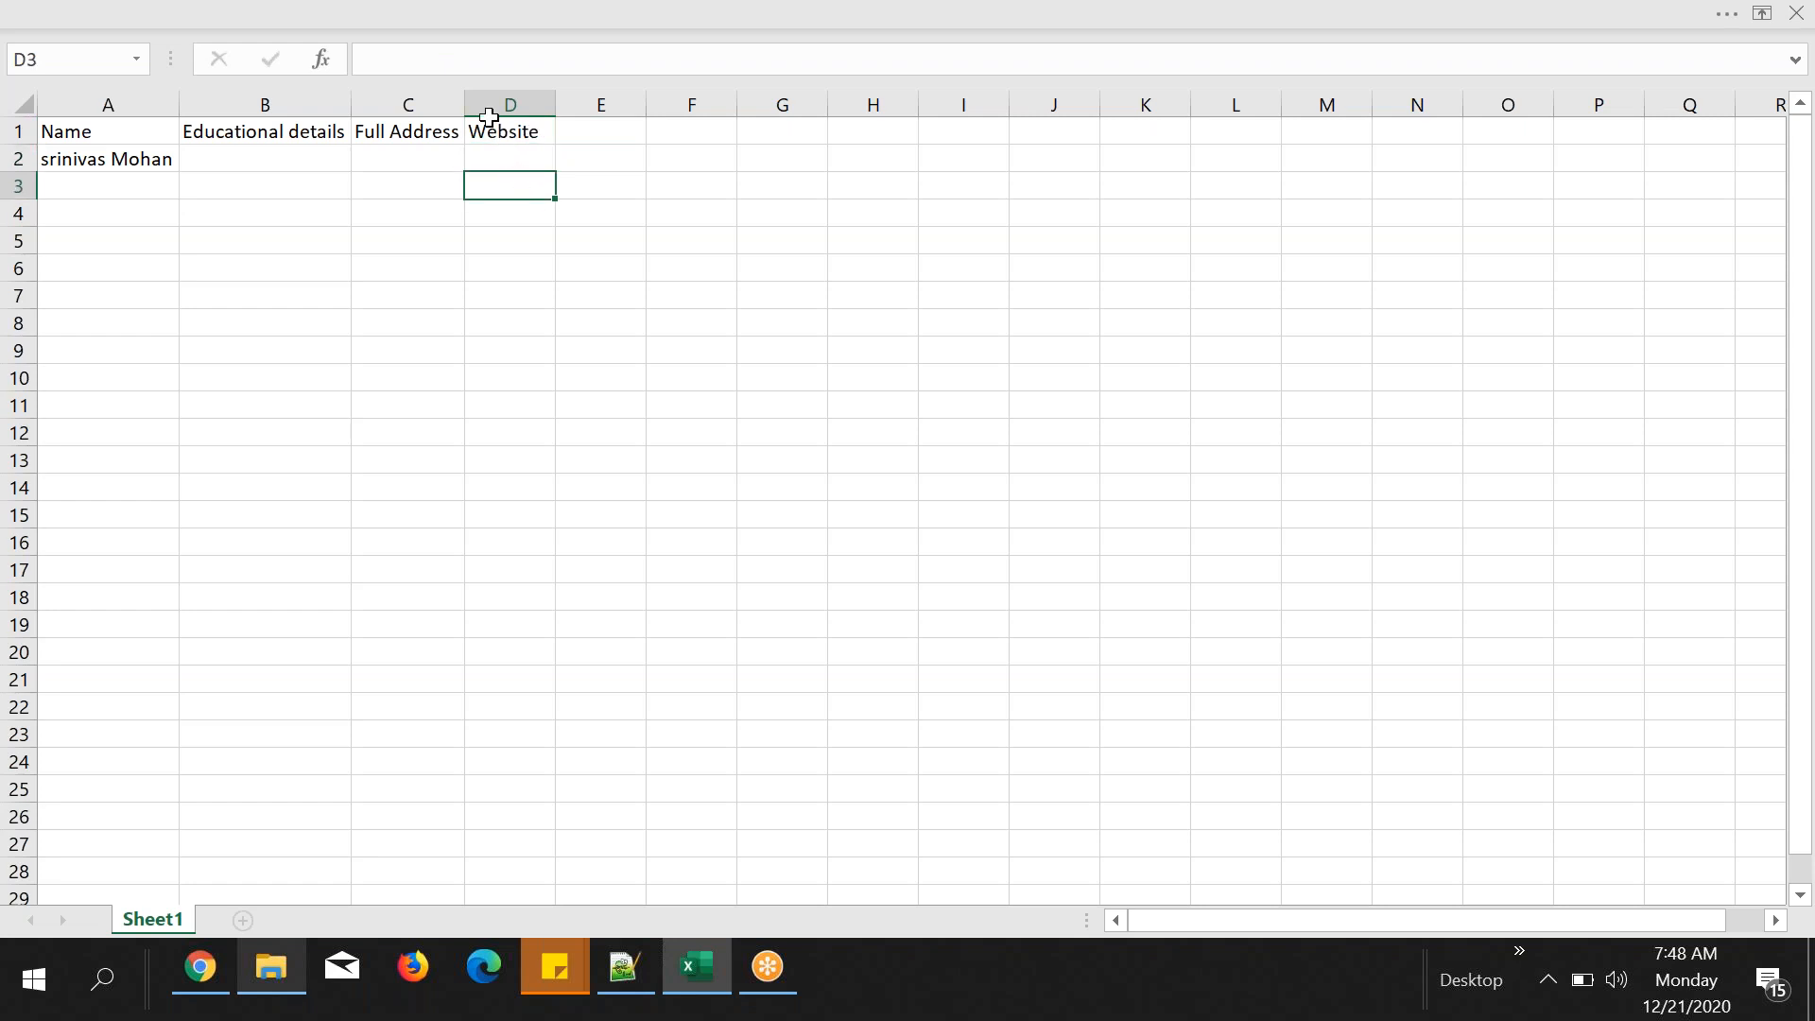
{"action": "left_click", "coordinate": [504, 132]}
{"action": "left_click", "coordinate": [524, 161]}
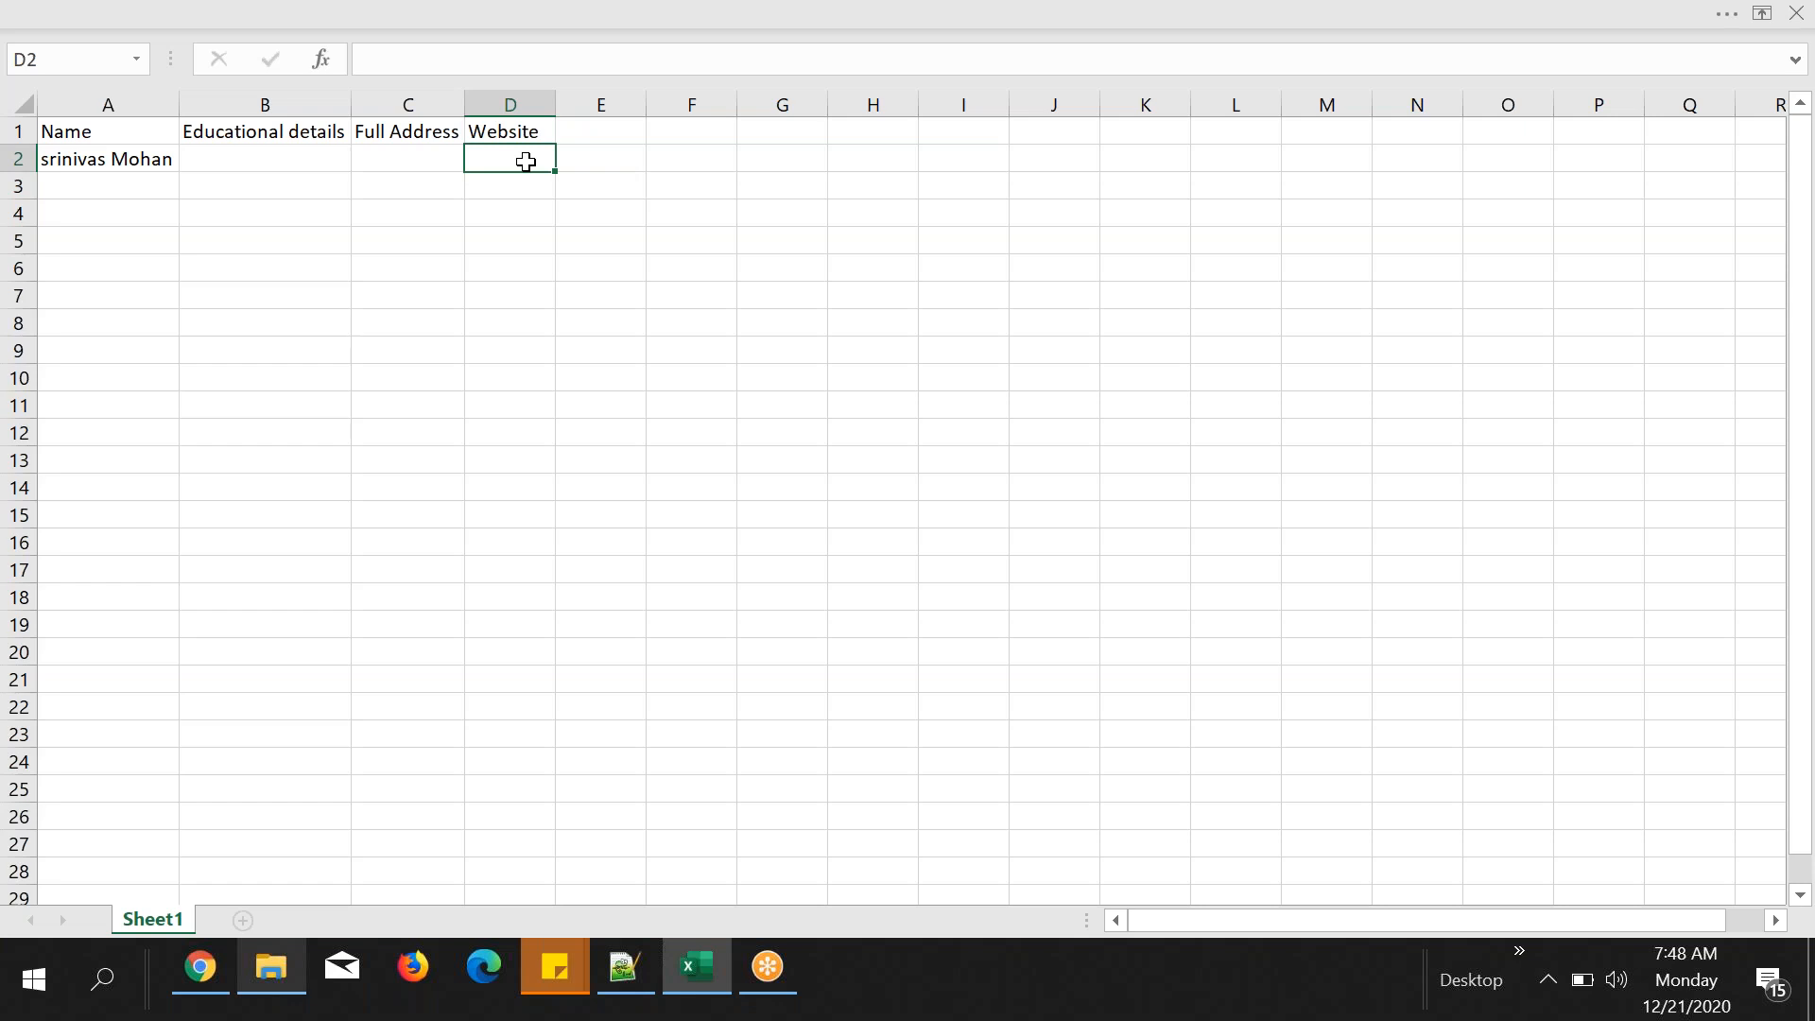
{"action": "type", "text": "Accenture website"}
{"action": "left_click", "coordinate": [504, 293]}
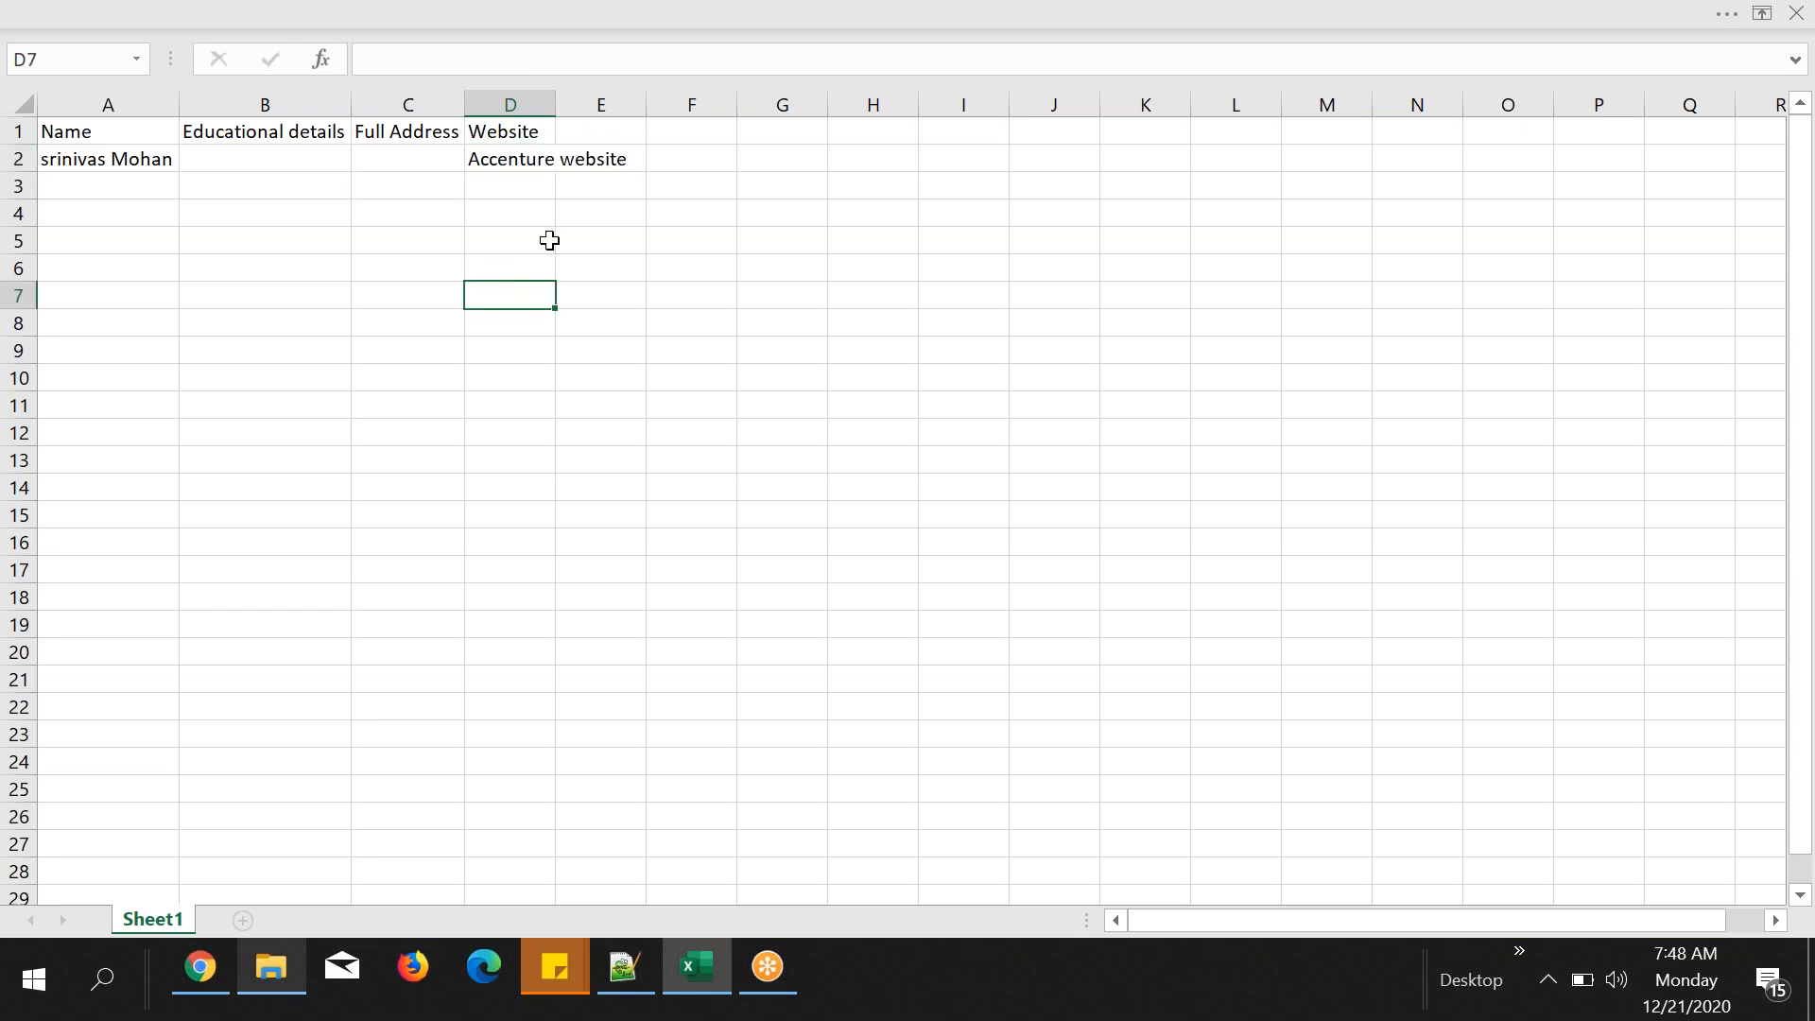
{"action": "double_click", "coordinate": [553, 109]}
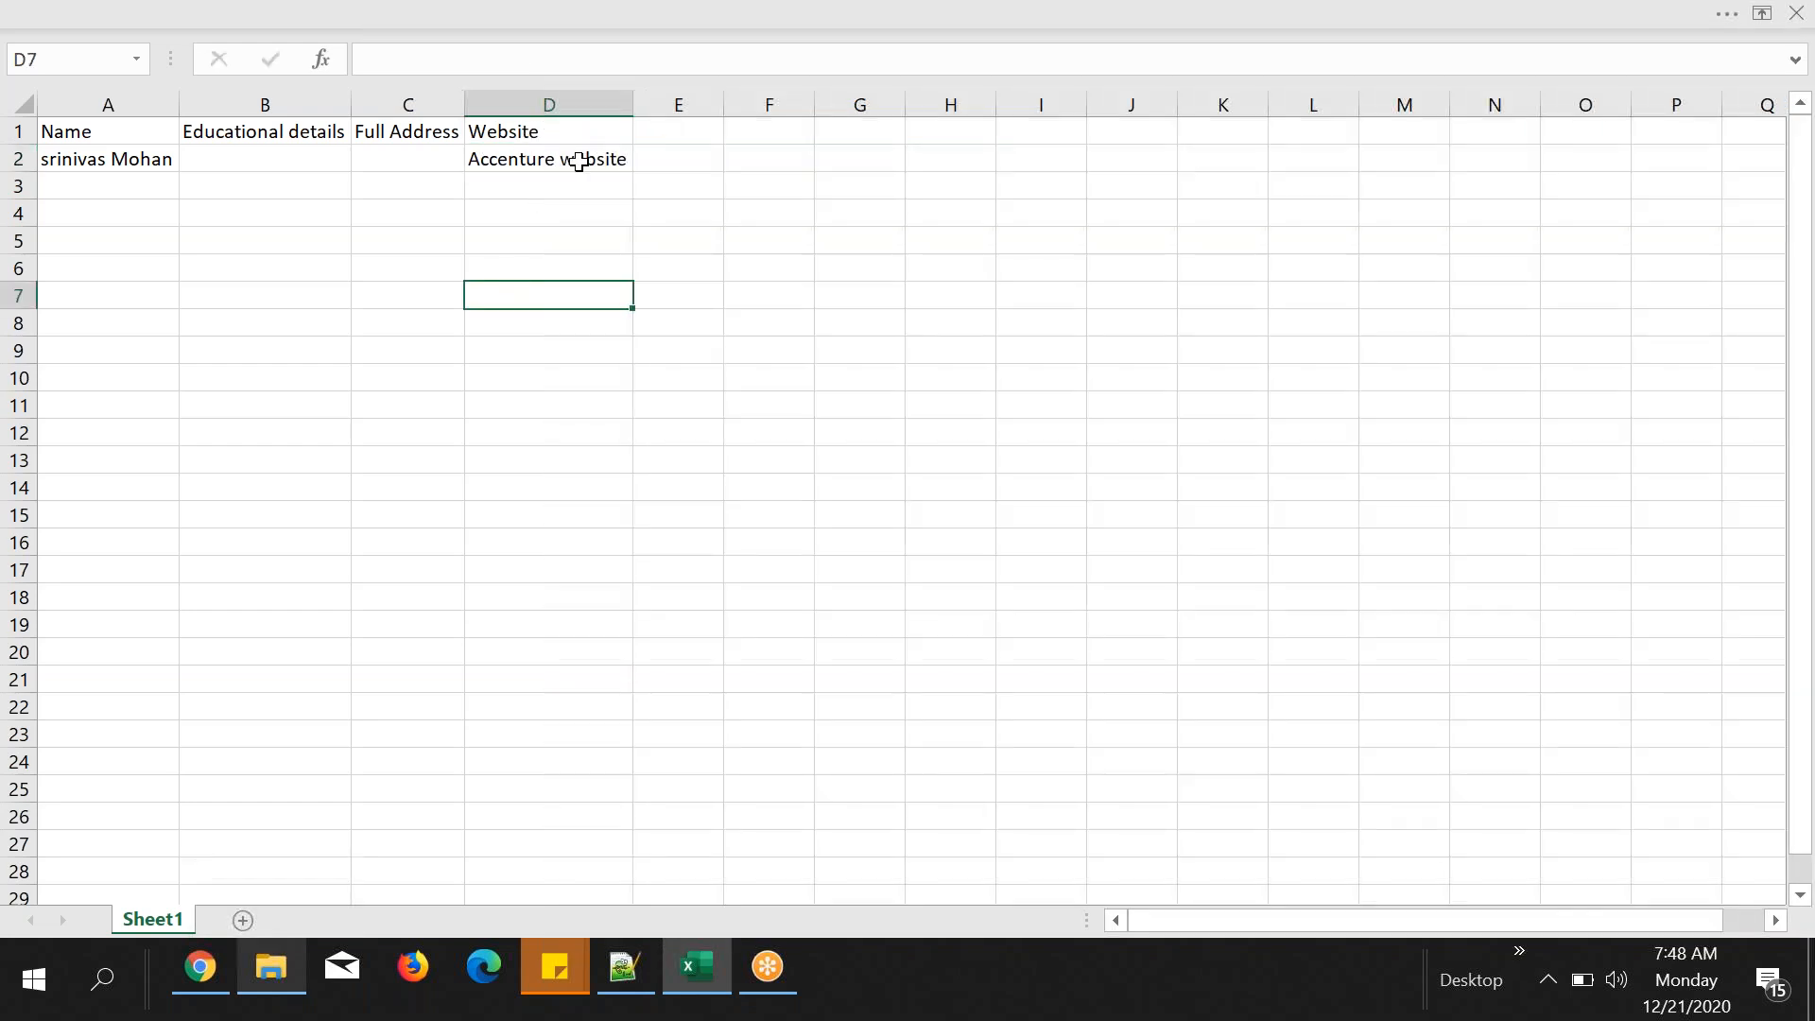
{"action": "left_click", "coordinate": [580, 158]}
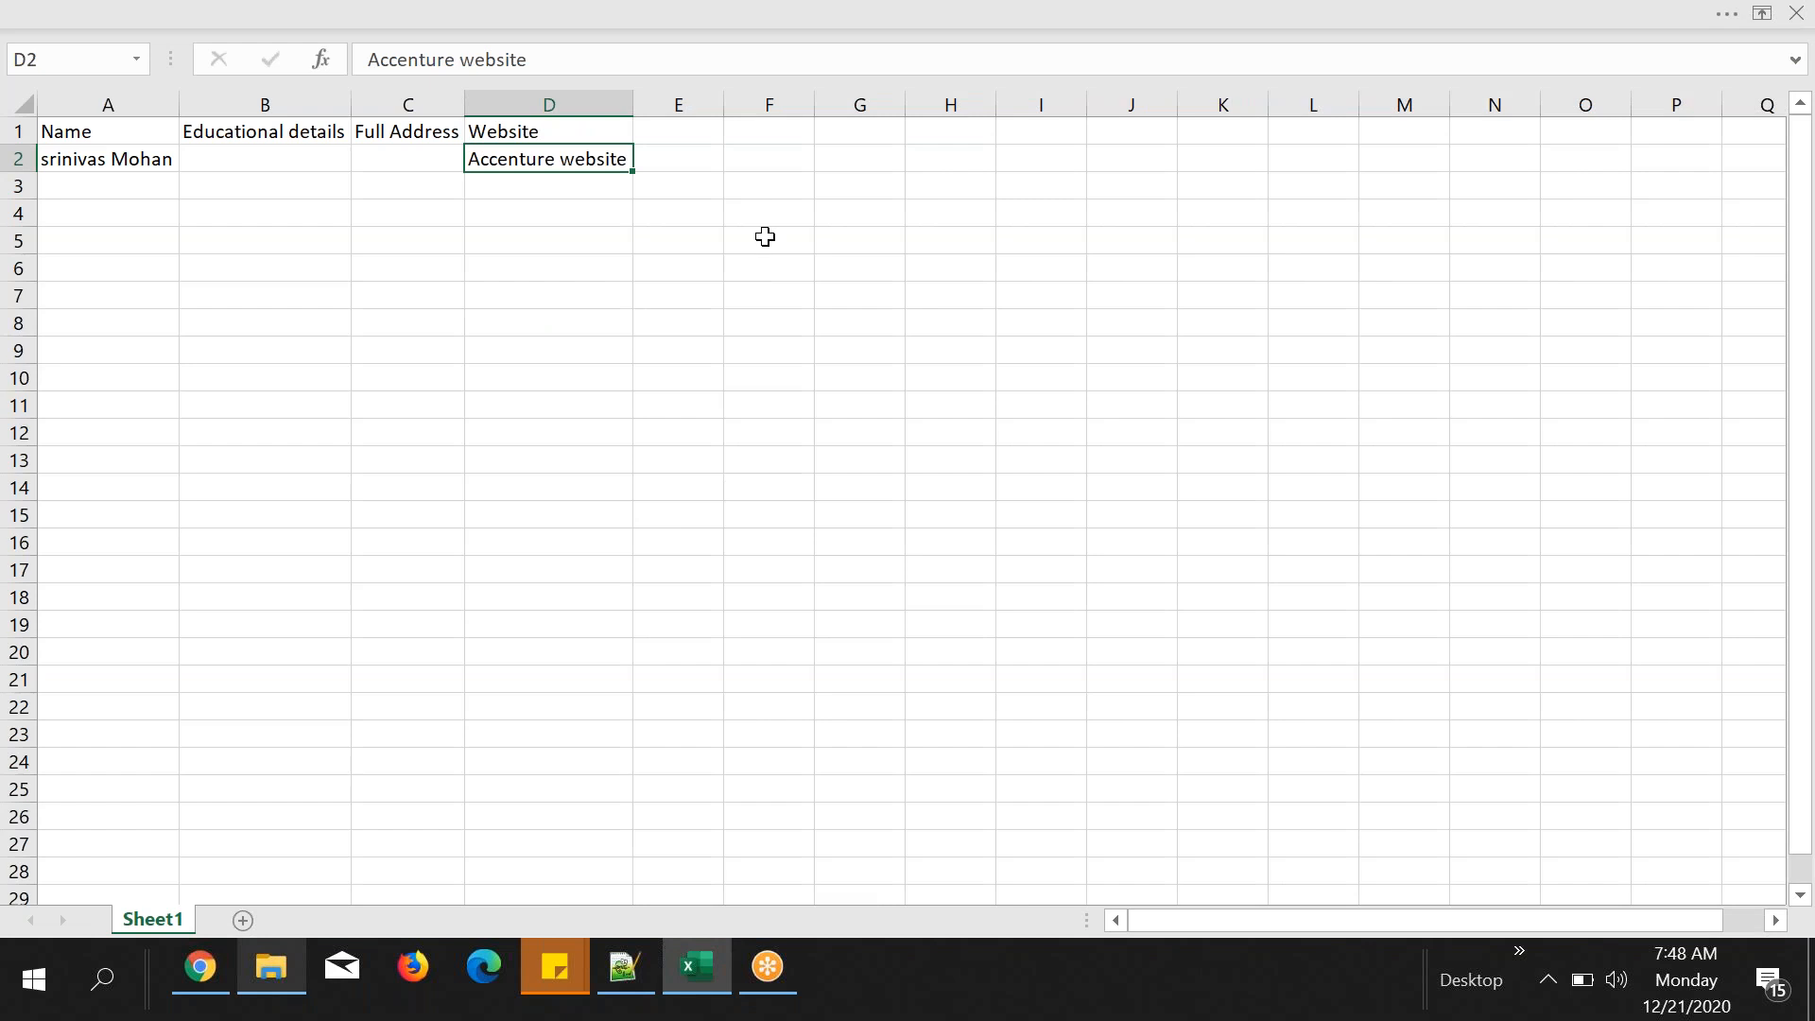
- Return to the new custom field in Chrome and set both its label and field name to Website
{"action": "left_click", "coordinate": [200, 966]}
{"action": "left_click", "coordinate": [822, 380]}
{"action": "left_click", "coordinate": [822, 380]}
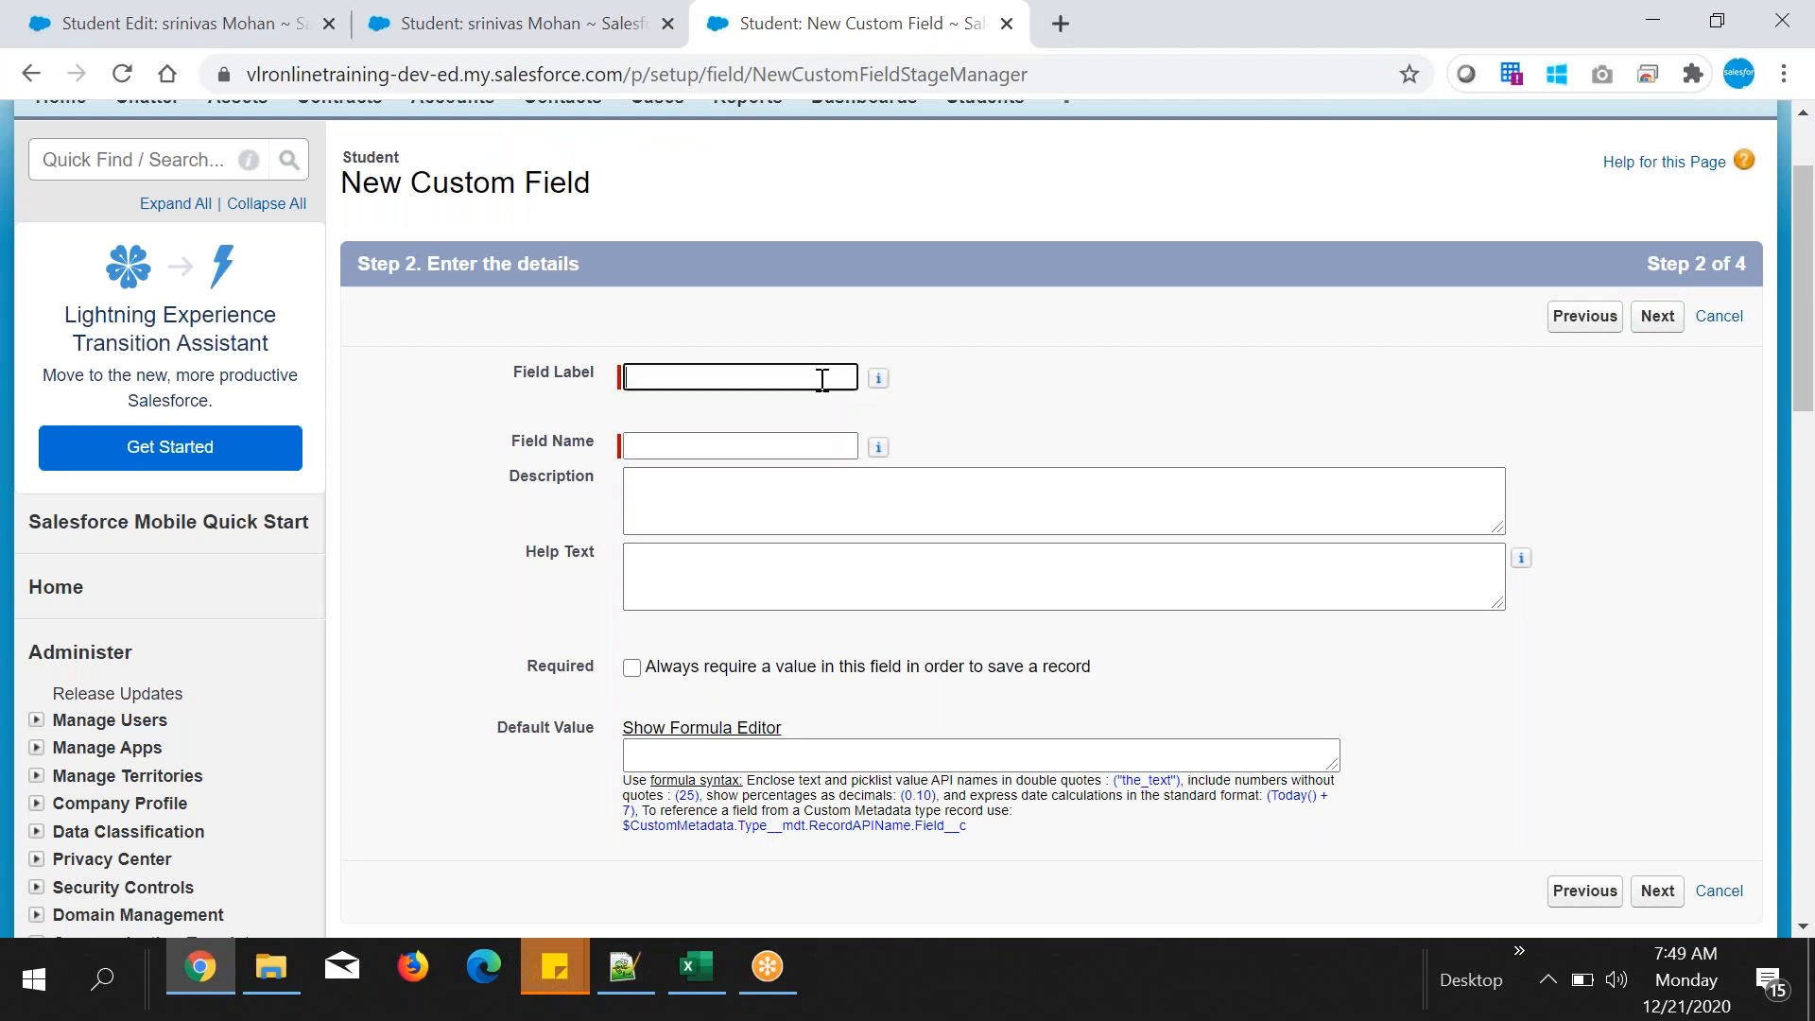
{"action": "type", "text": "Website"}
{"action": "left_click", "coordinate": [806, 473]}
- Examine the remaining options of the URL field's details, focusing on Help Text
{"action": "scroll", "coordinate": [1219, 331], "scroll_direction": "down", "scroll_amount": 3}
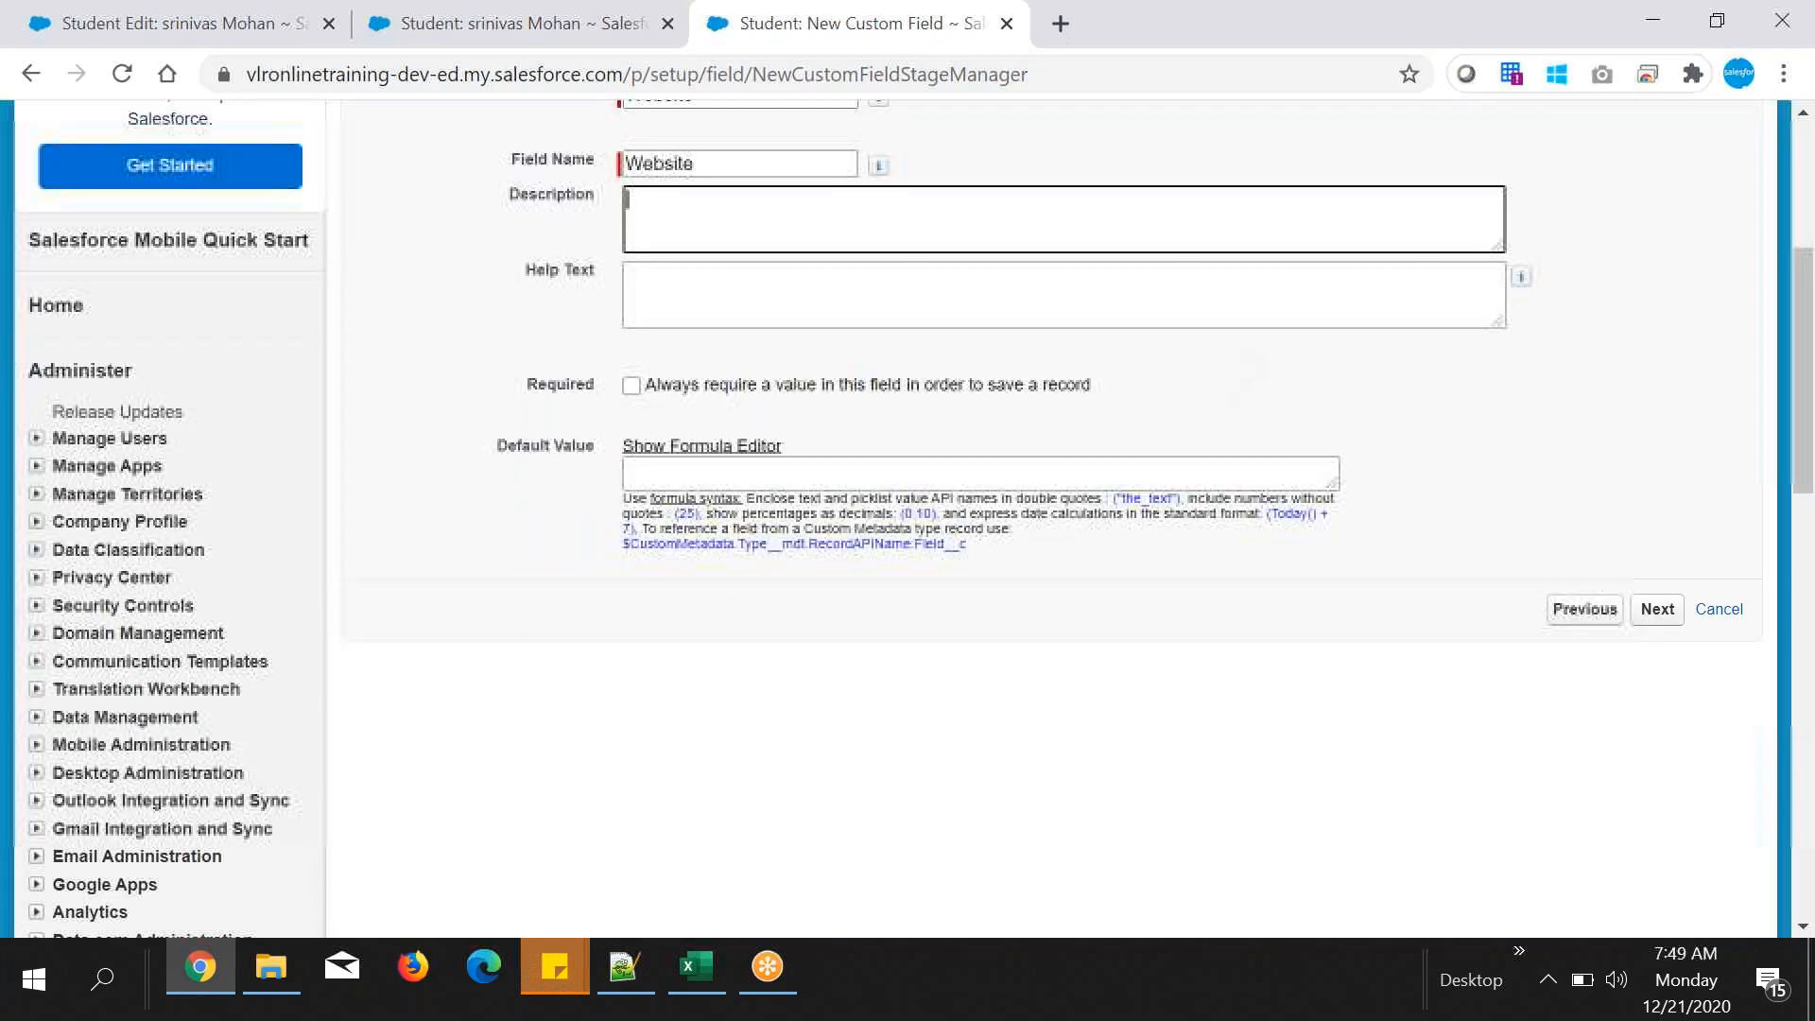
{"action": "scroll", "coordinate": [928, 676], "scroll_direction": "up", "scroll_amount": 2}
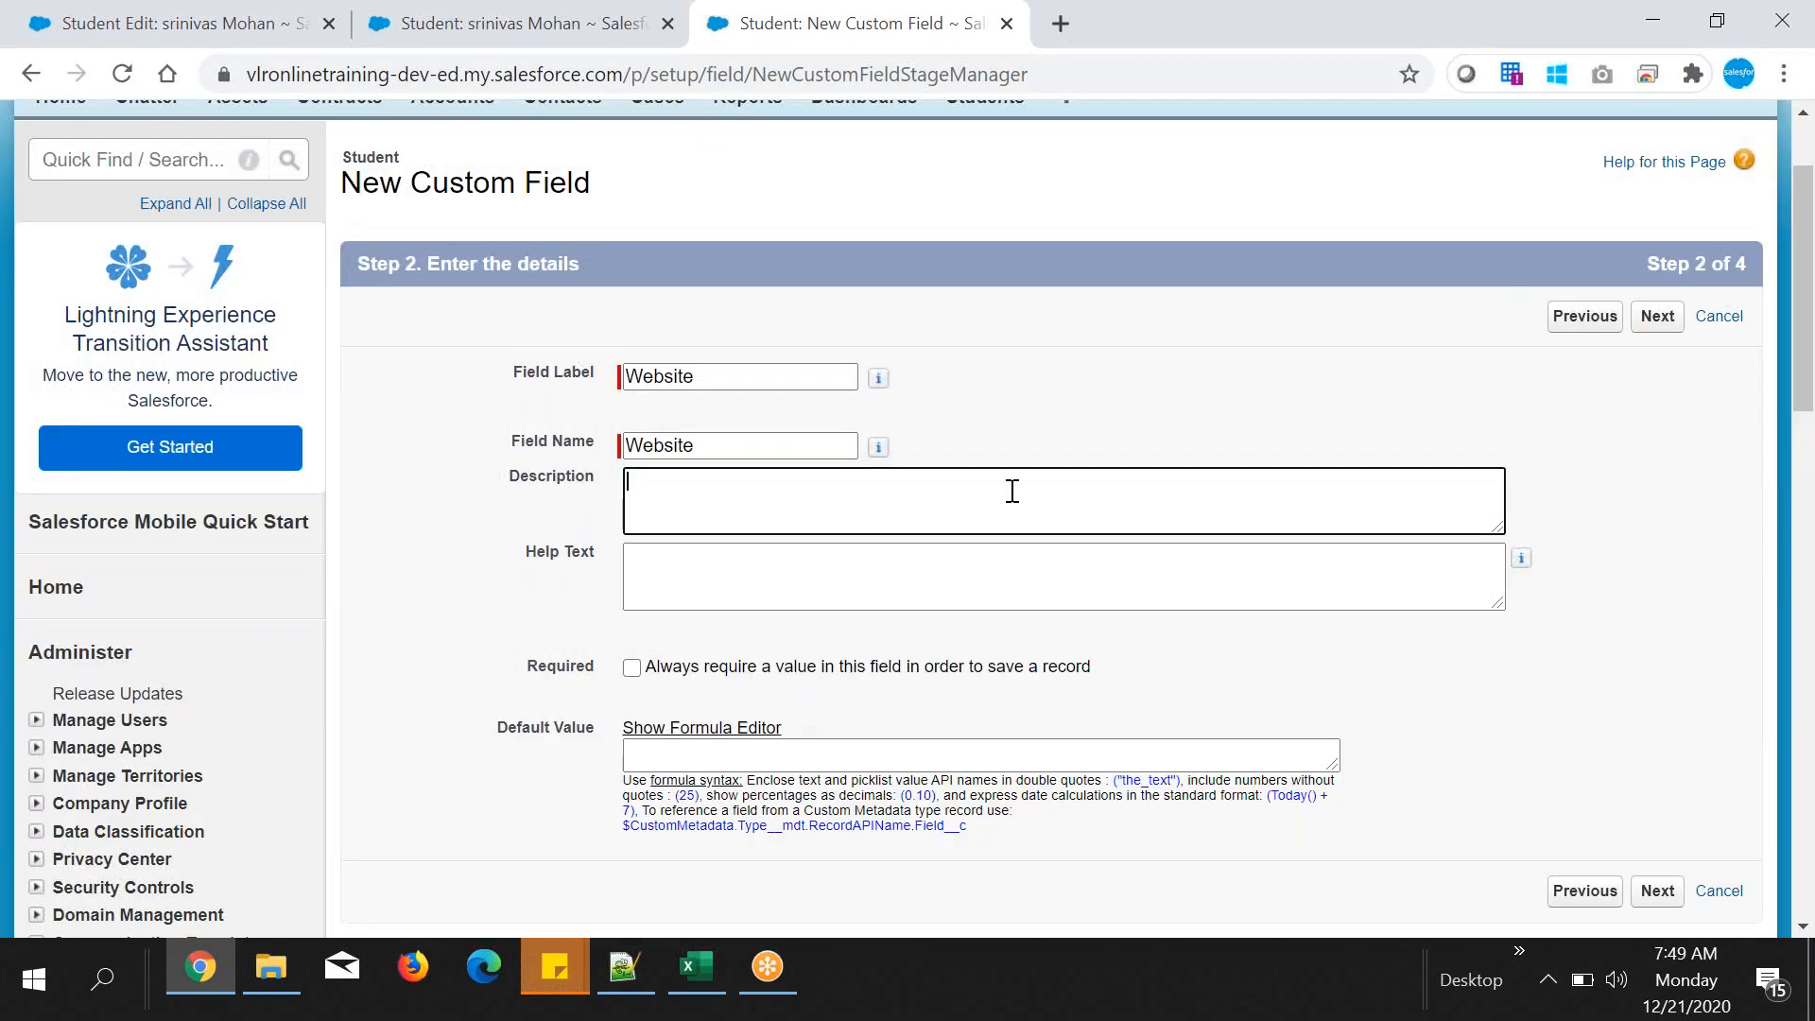
{"action": "scroll", "coordinate": [1012, 491], "scroll_direction": "down", "scroll_amount": 1}
{"action": "left_click_drag", "start_coordinate": [524, 420], "coordinate": [595, 419]}
{"action": "left_click", "coordinate": [569, 415]}
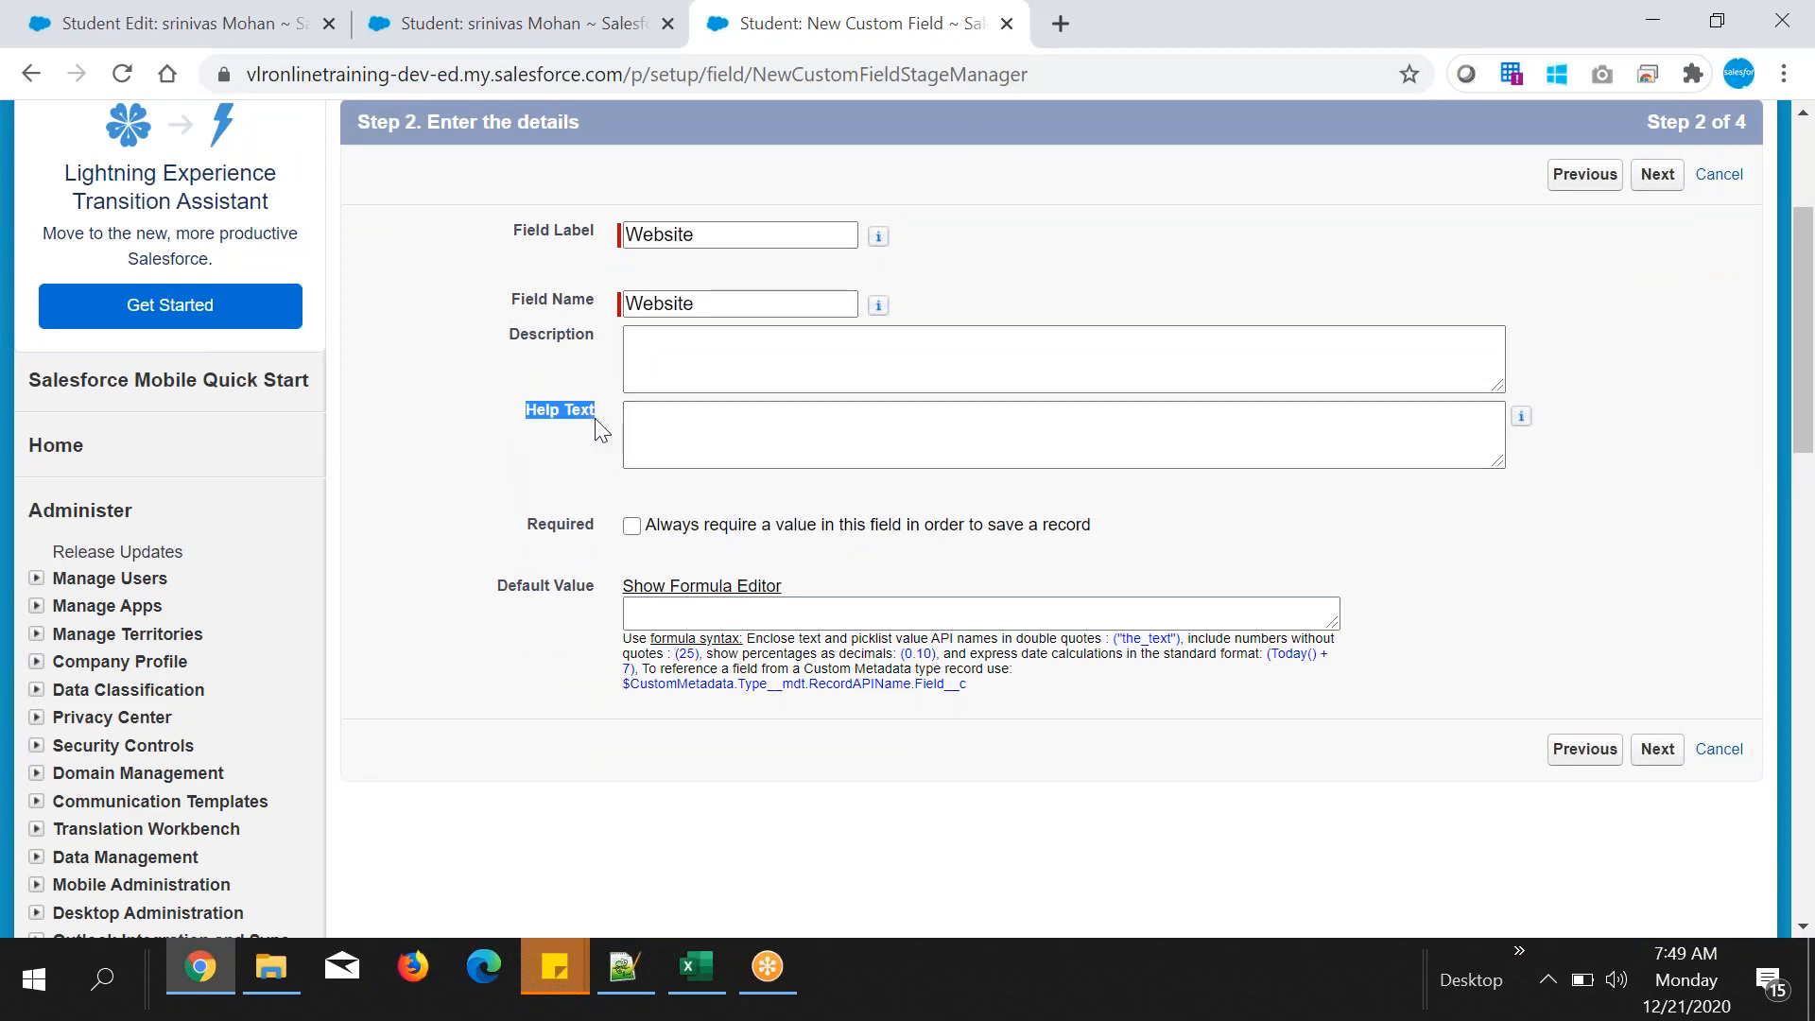
{"action": "scroll", "coordinate": [678, 413], "scroll_direction": "up", "scroll_amount": 3}
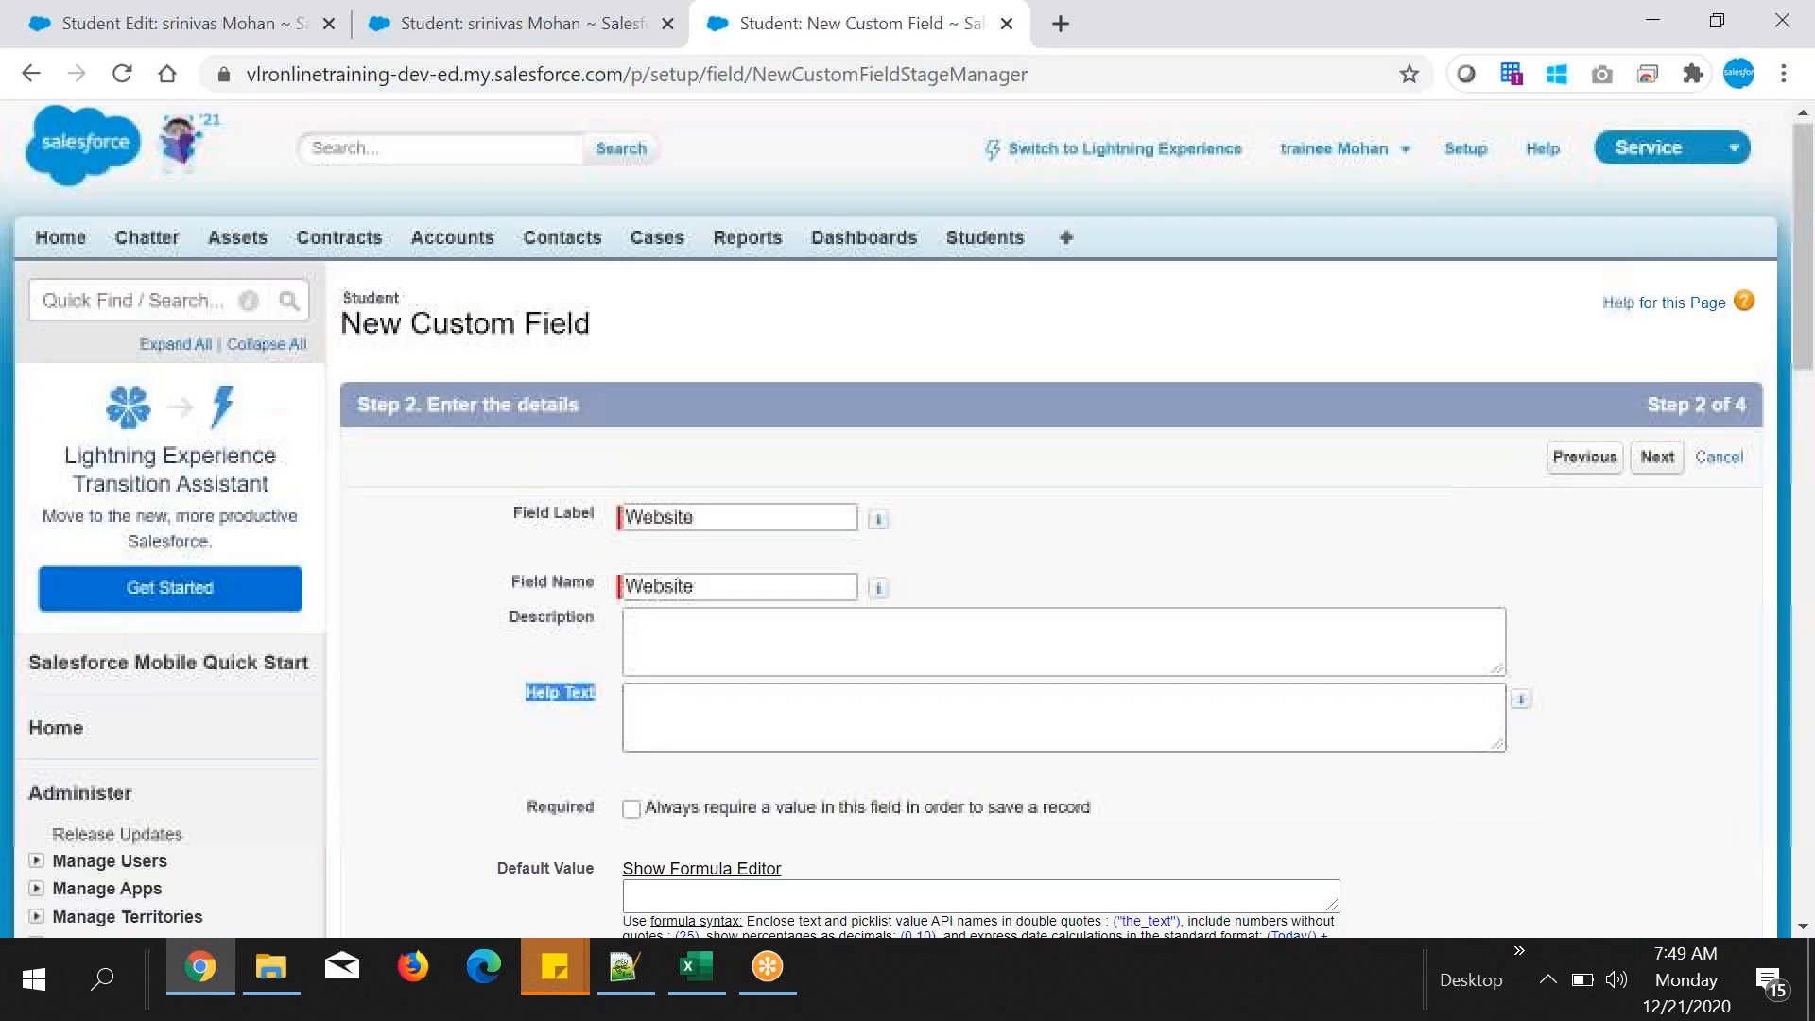
{"action": "scroll", "coordinate": [976, 497], "scroll_direction": "down", "scroll_amount": 2}
{"action": "scroll", "coordinate": [976, 496], "scroll_direction": "down", "scroll_amount": 1}
{"action": "left_click_drag", "start_coordinate": [506, 380], "coordinate": [604, 543]}
{"action": "left_click", "coordinate": [513, 454]}
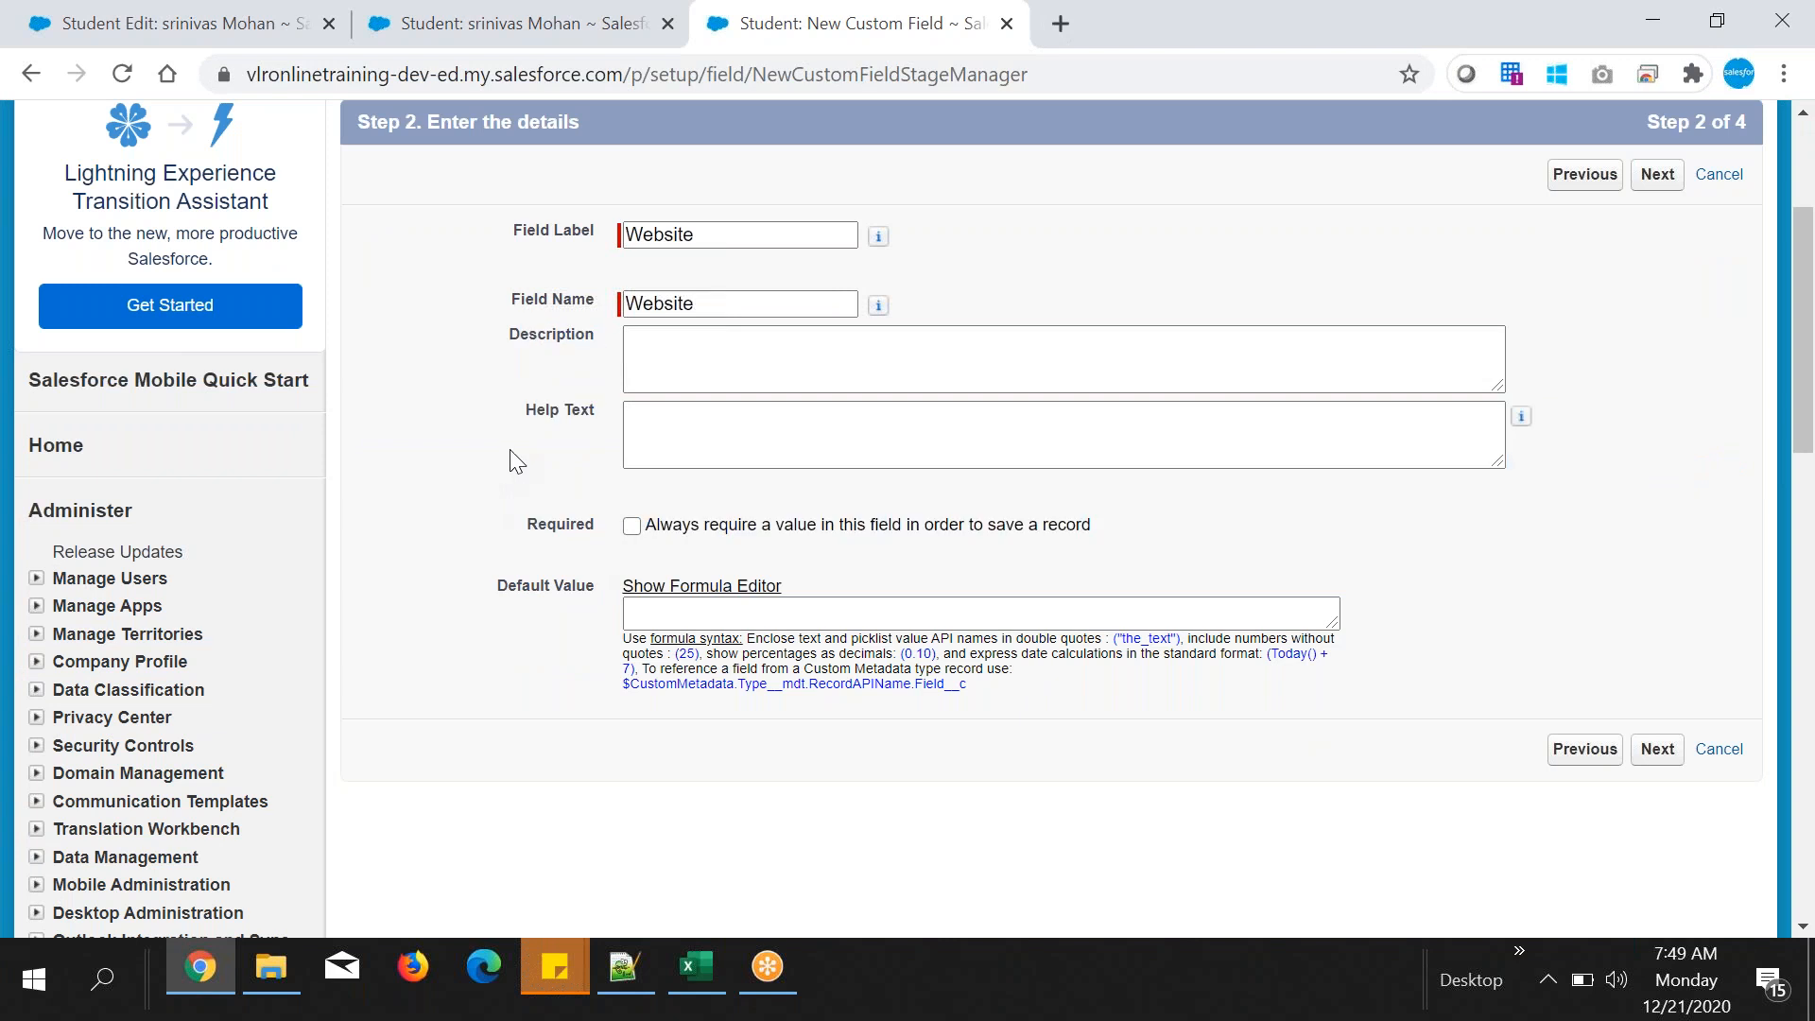
{"action": "left_click_drag", "start_coordinate": [529, 418], "coordinate": [661, 413]}
- Set the Website field's help text to "Enter employees company website if they are from a company"
{"action": "left_click", "coordinate": [697, 413]}
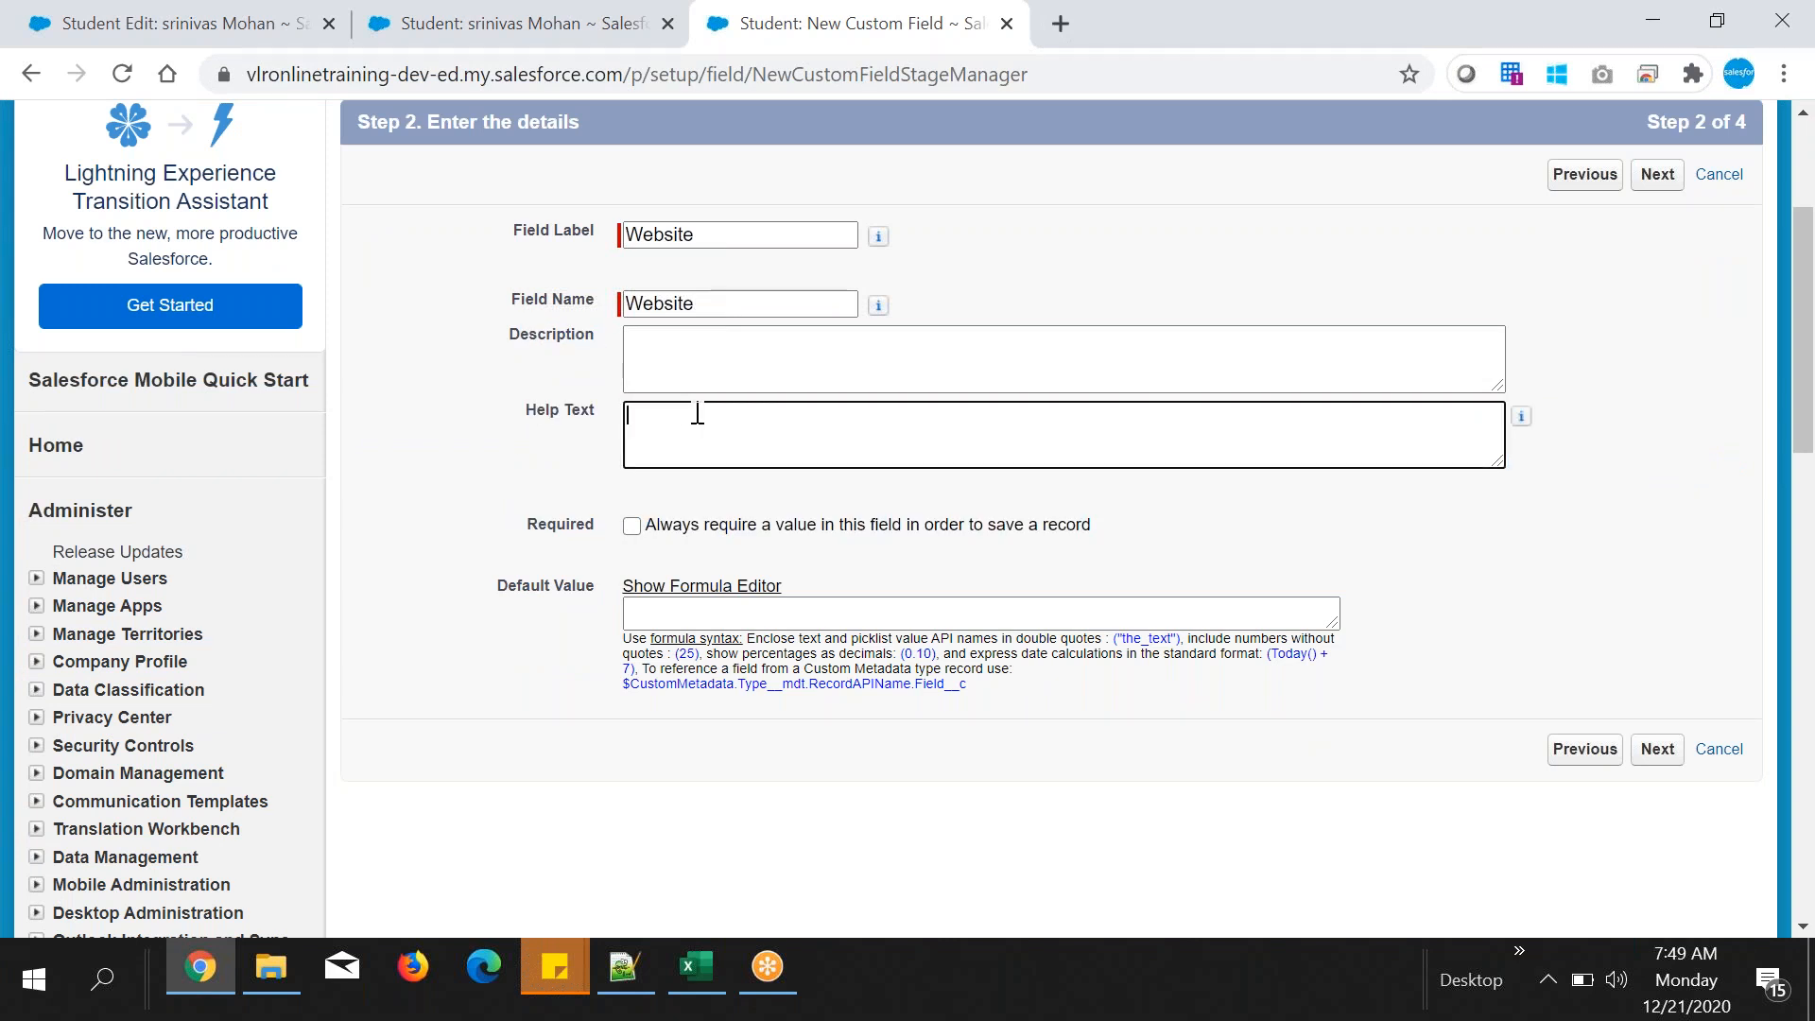
{"action": "type", "text": "Enter employees company"}
{"action": "key", "text": "BackSpace"}
{"action": "key", "text": "BackSpace"}
{"action": "key", "text": "BackSpace"}
{"action": "key", "text": "BackSpace"}
{"action": "type", "text": "any website"}
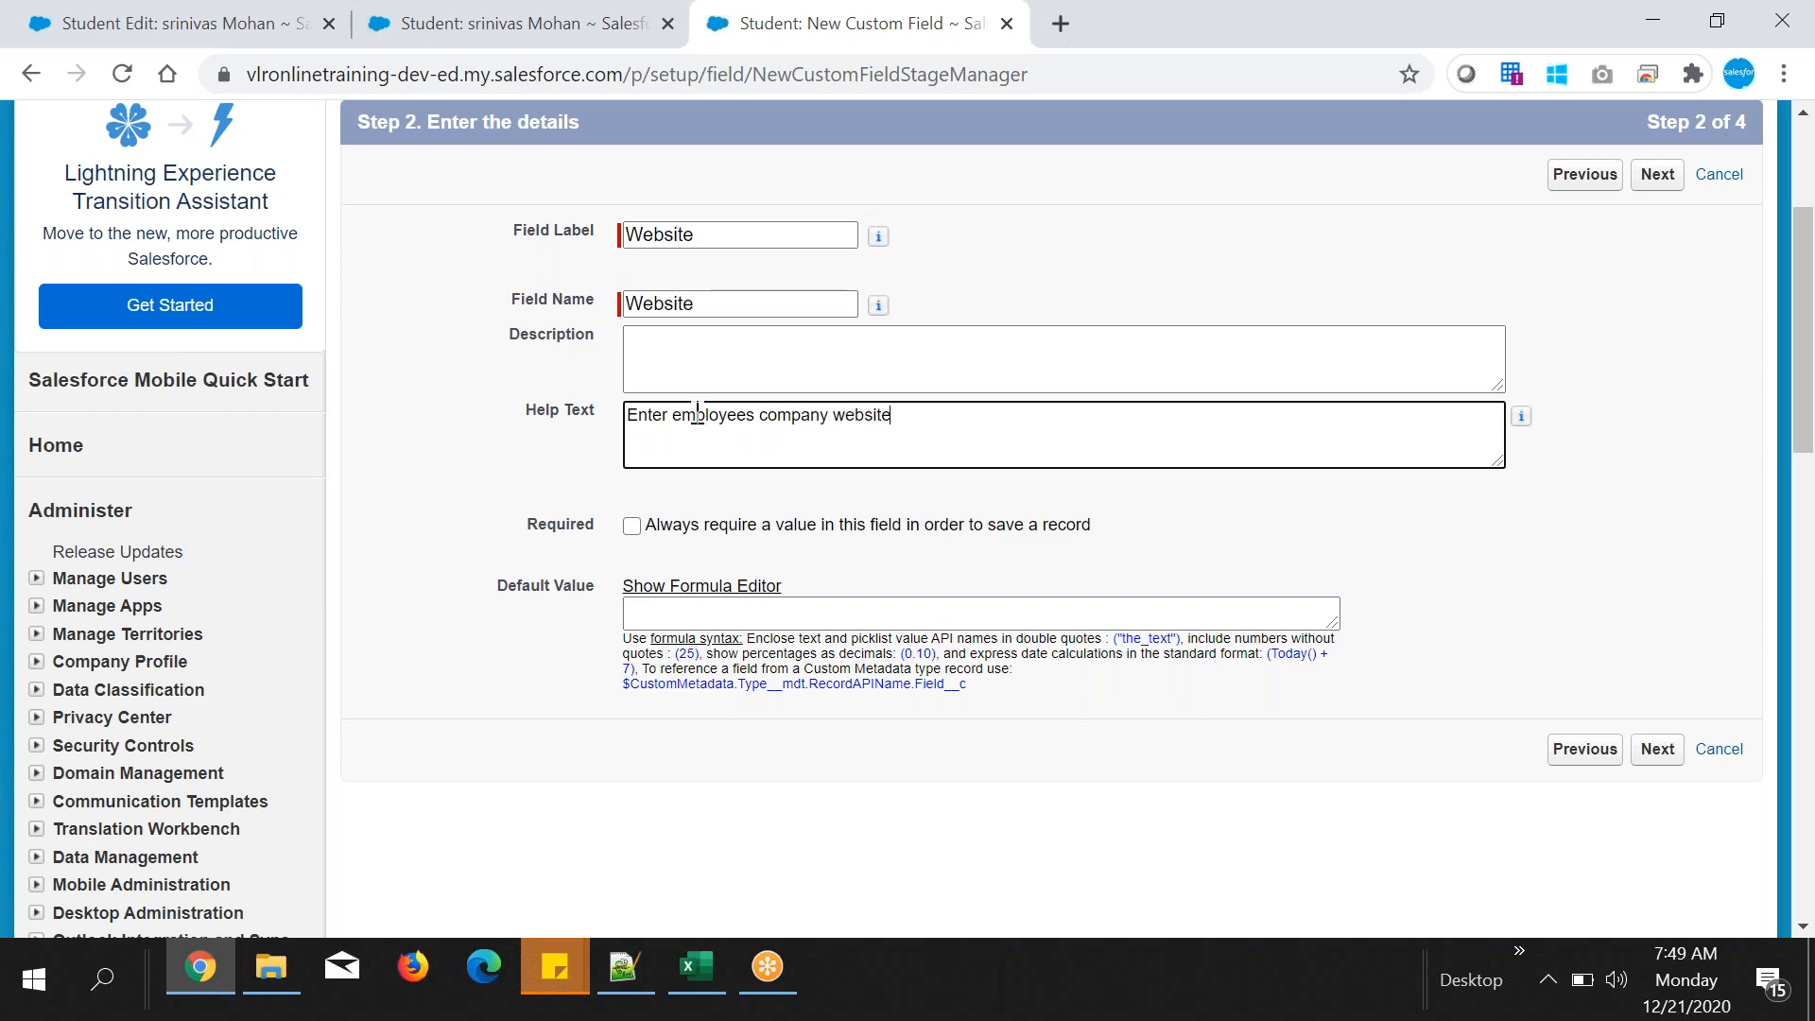
{"action": "type", "text": " if they are from a company"}
{"action": "double_click", "coordinate": [701, 417]}
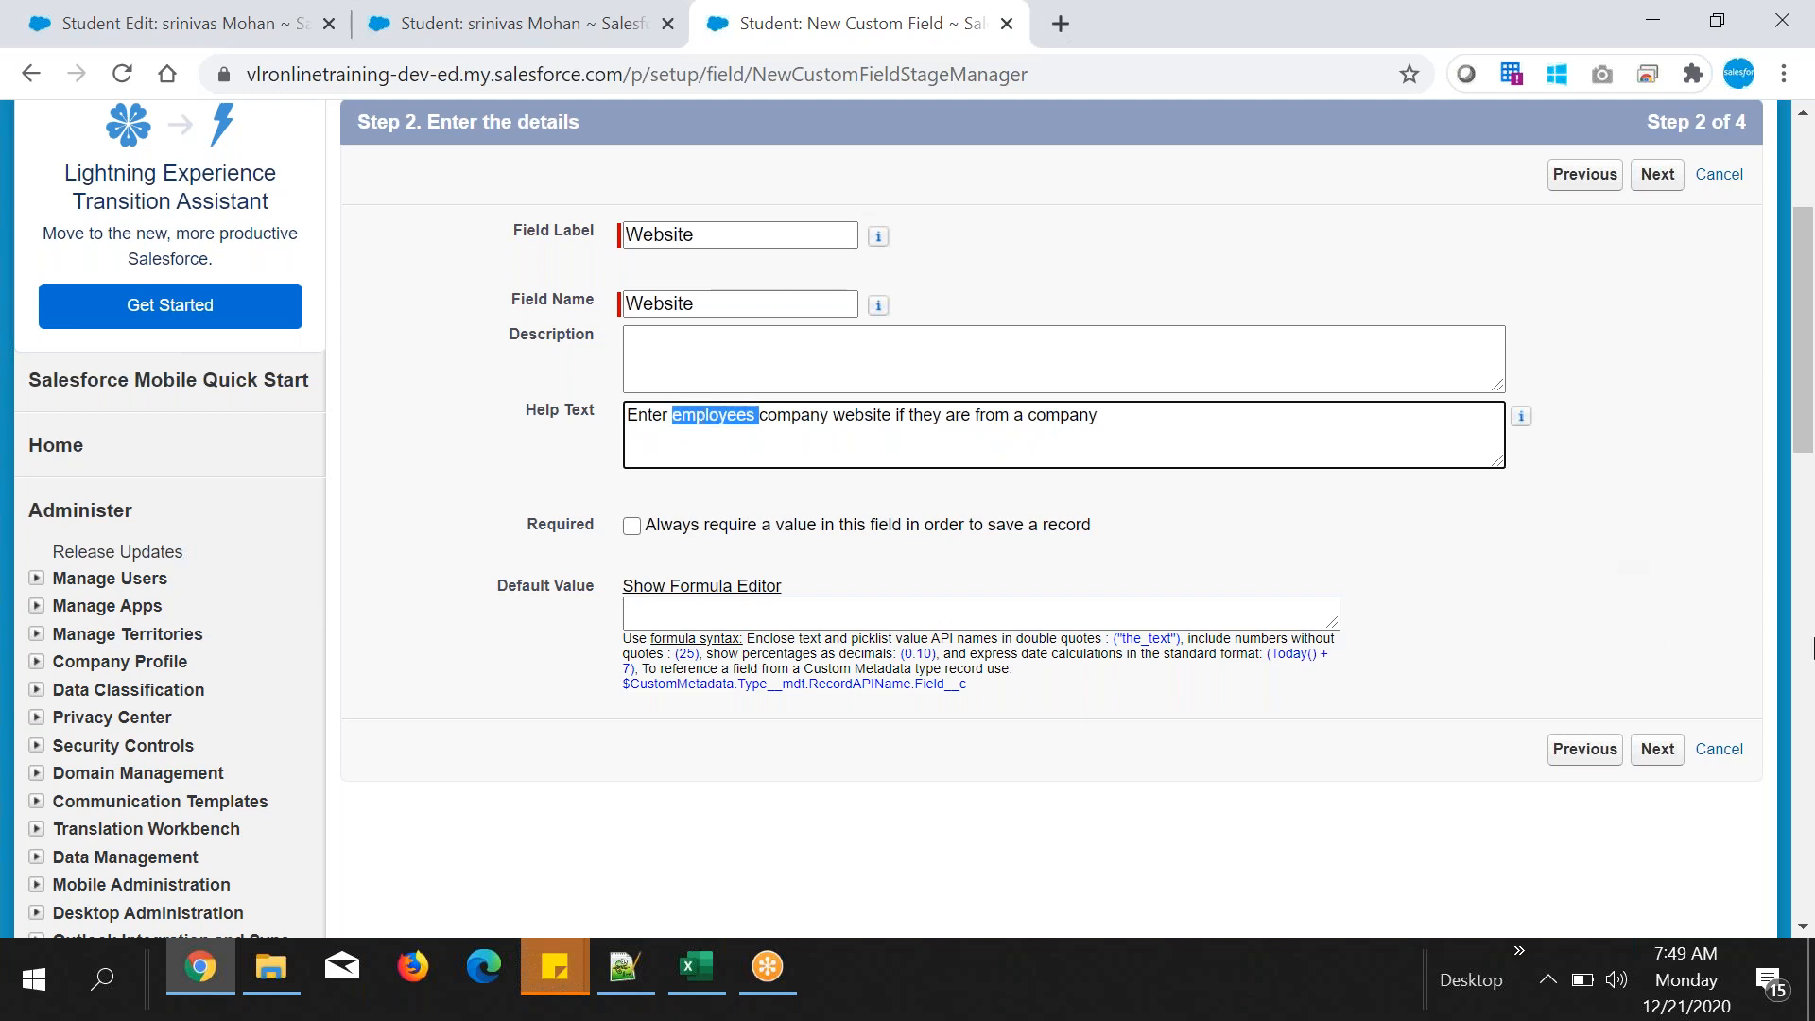
{"action": "left_click", "coordinate": [1268, 572]}
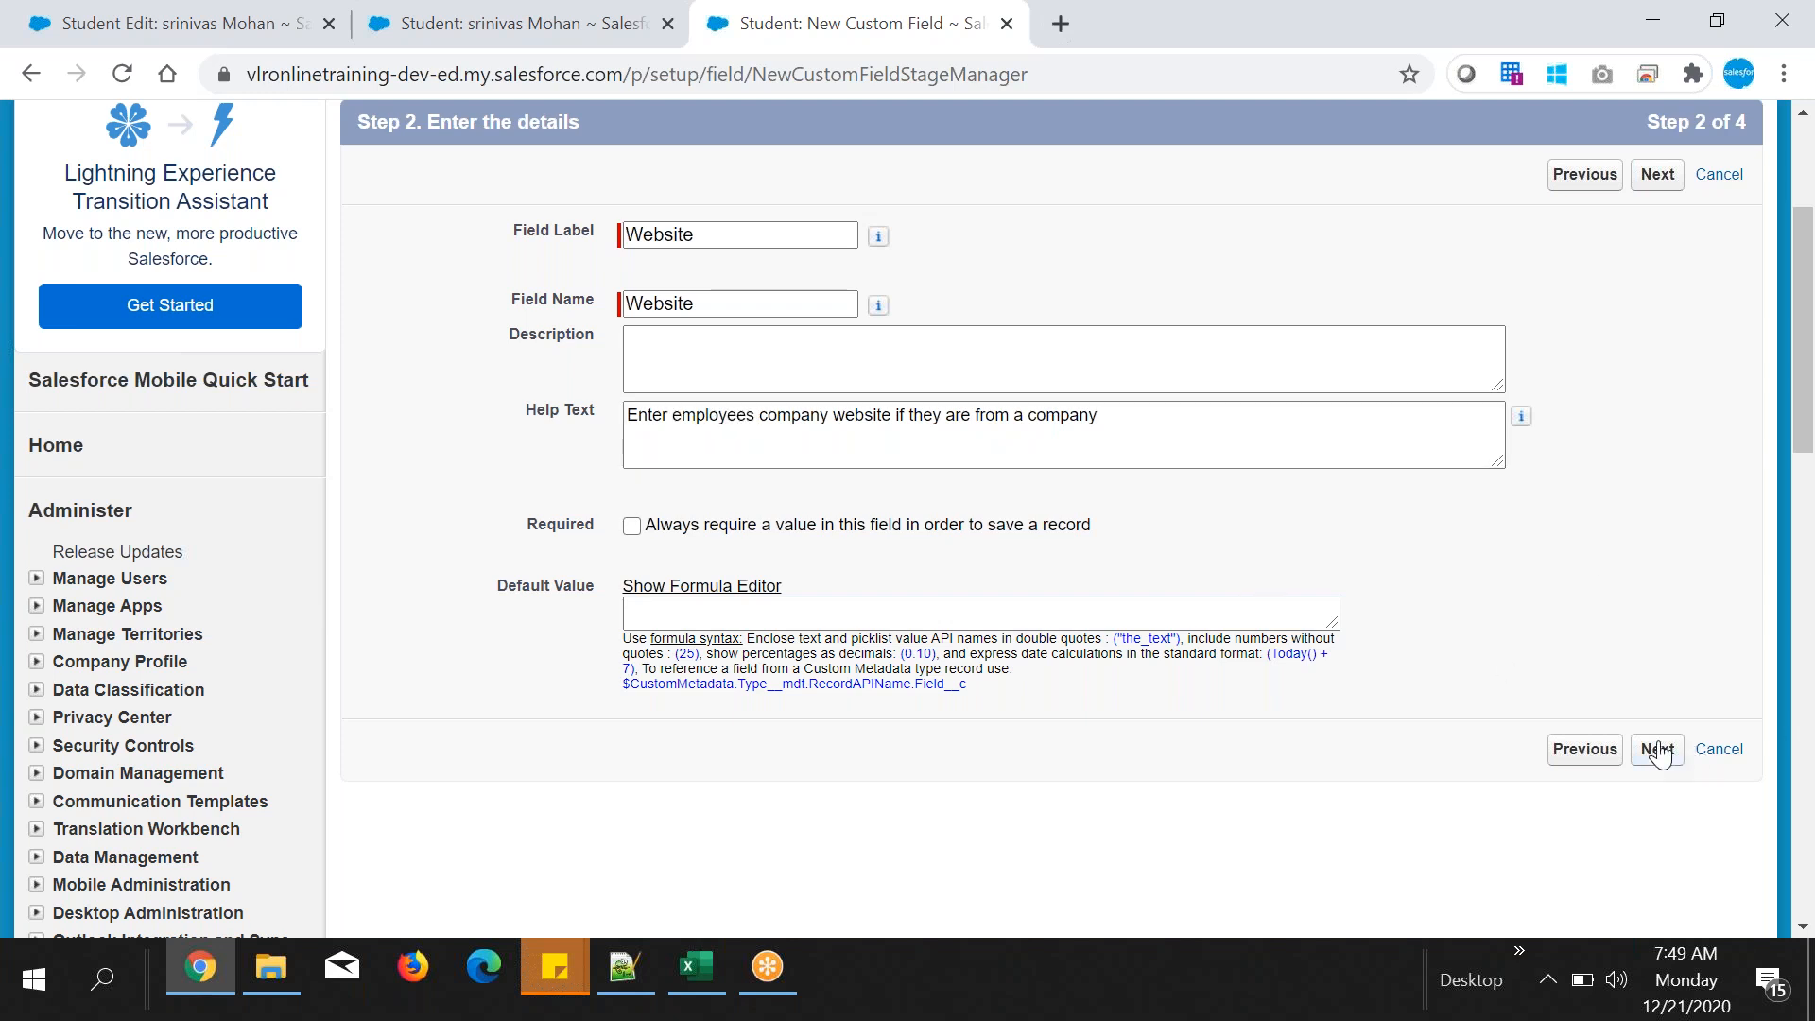
- Copy the "Help Text" label from the field details into line 17 of the Notepad++ notes
{"action": "left_click_drag", "start_coordinate": [526, 409], "coordinate": [629, 415]}
{"action": "key", "text": "ctrl+c"}
{"action": "left_click", "coordinate": [638, 970]}
{"action": "key", "text": "ctrl+v"}
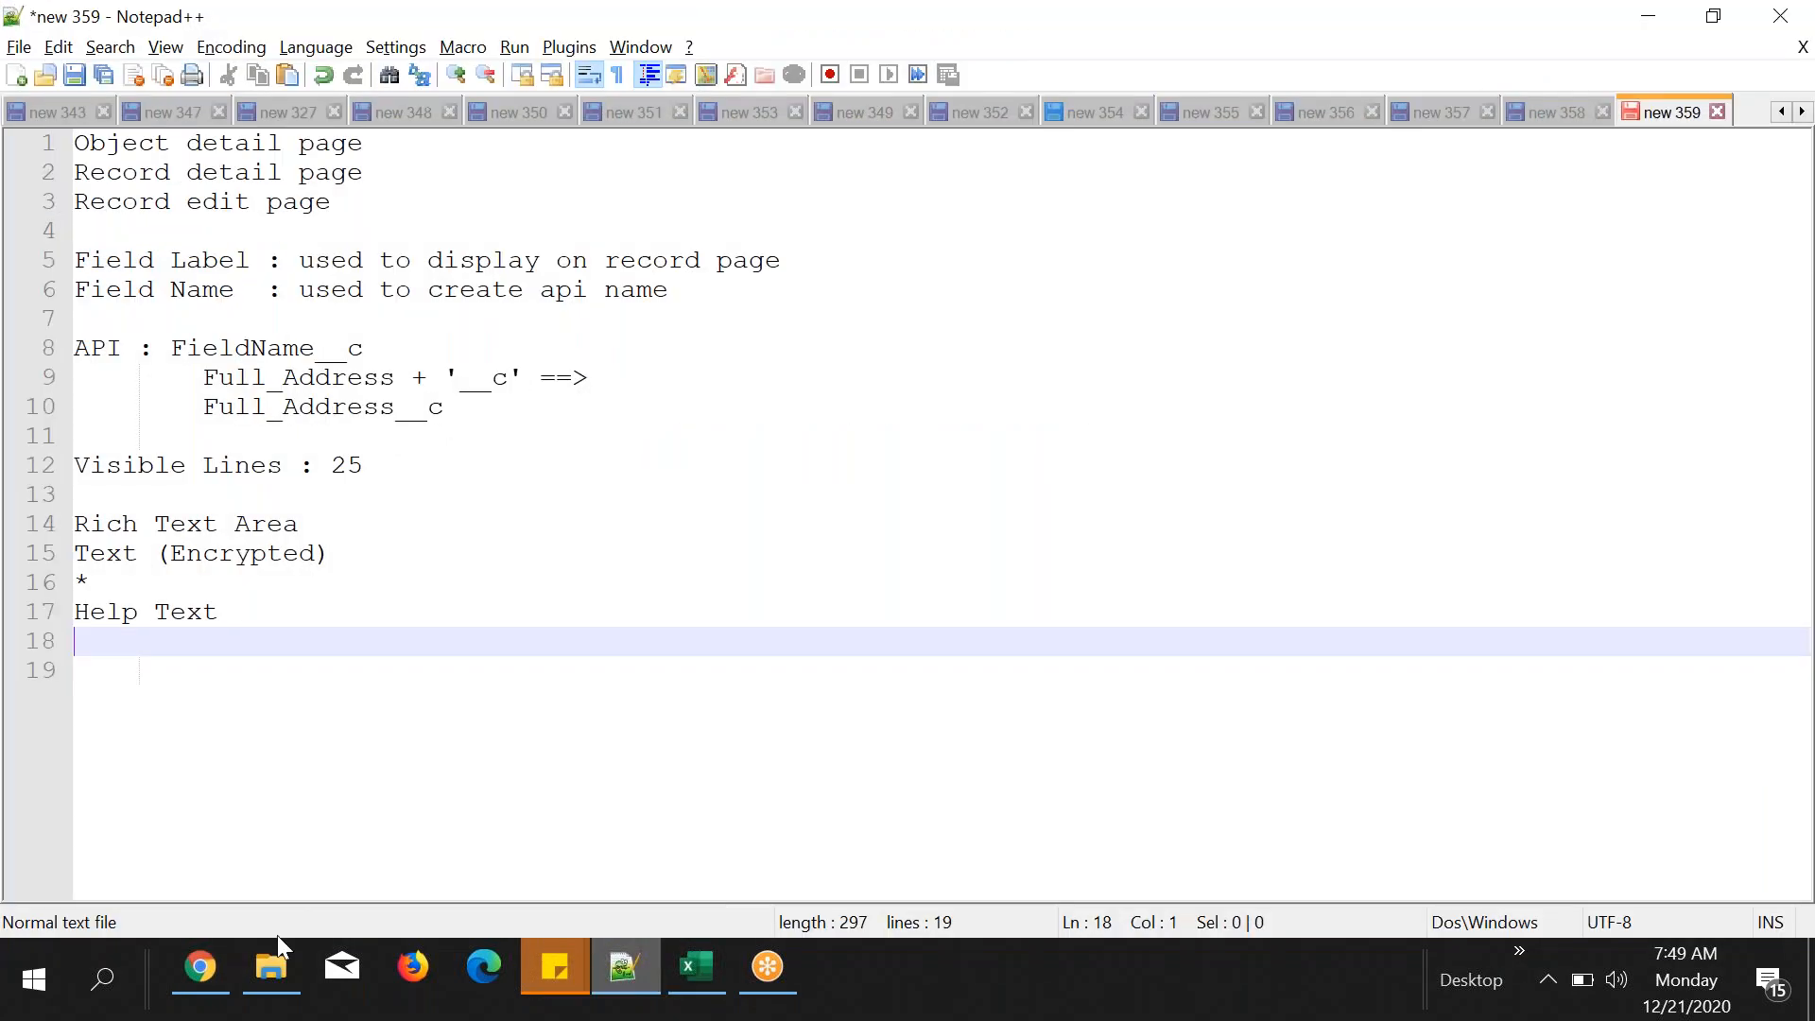
- Return to Chrome and save the new Website field, keeping the default field-level security and page layout settings
{"action": "left_click", "coordinate": [200, 968]}
{"action": "left_click", "coordinate": [1660, 742]}
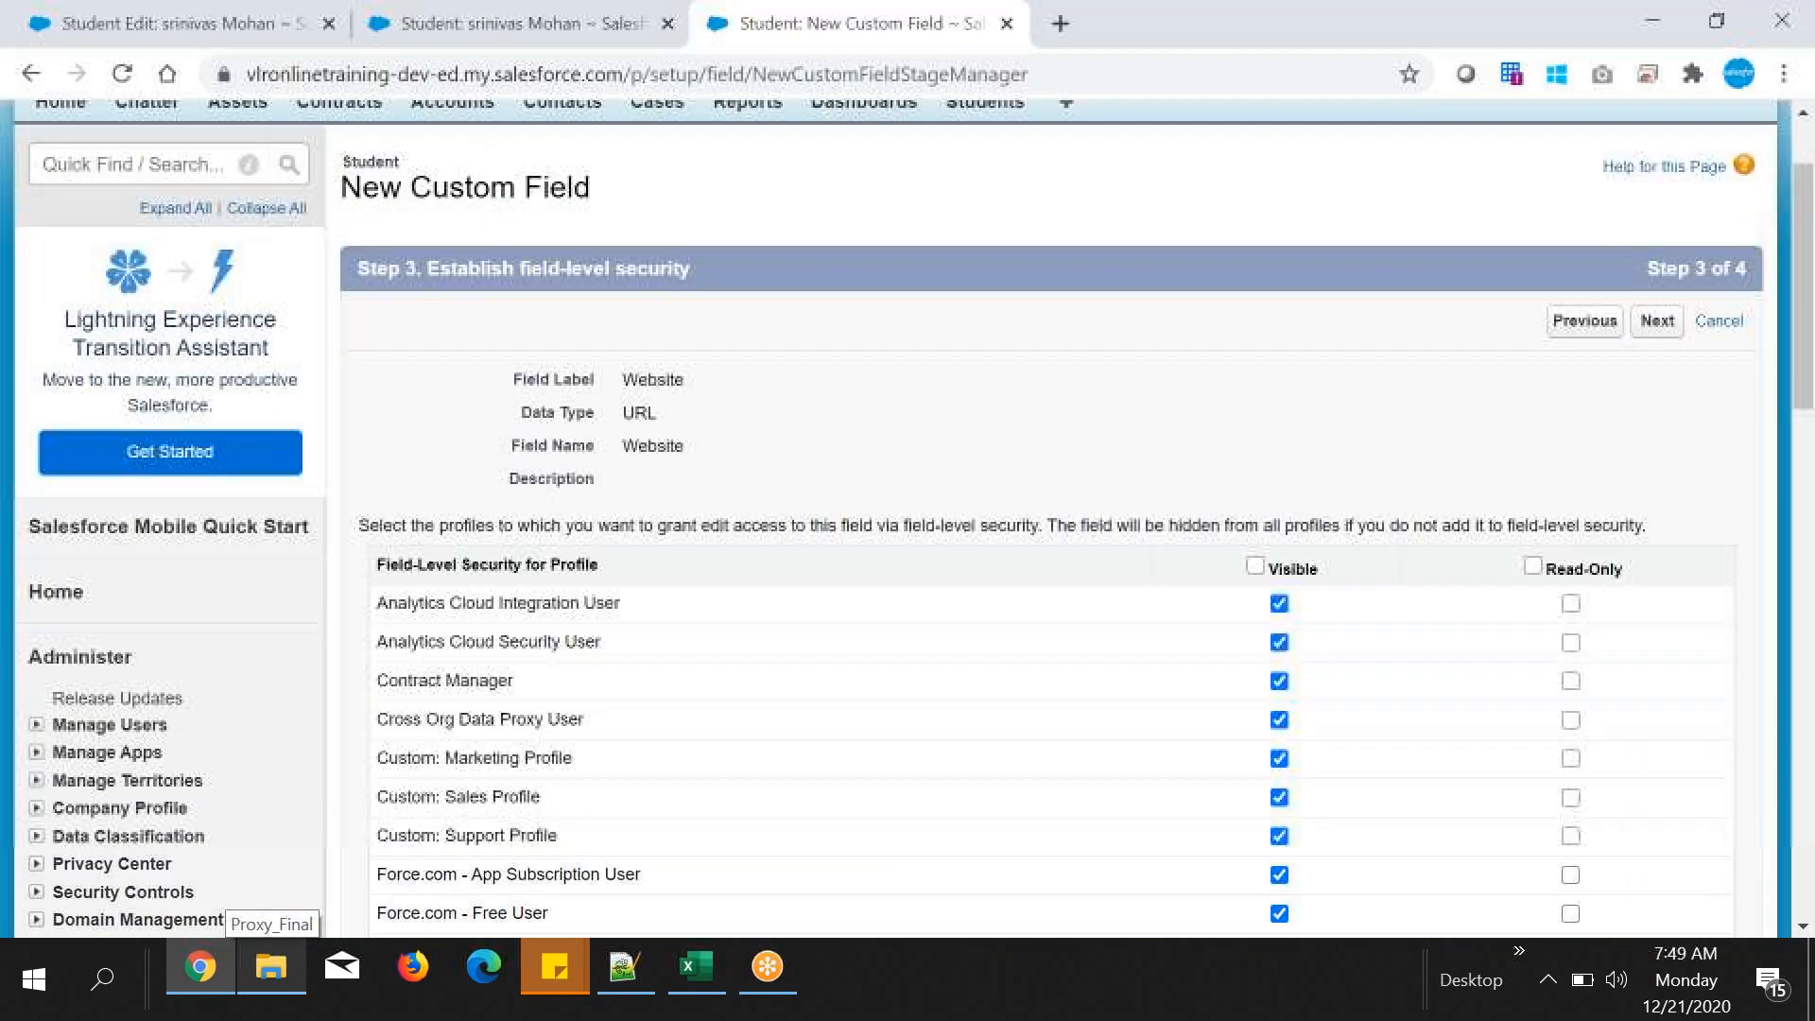
{"action": "left_click", "coordinate": [1658, 458]}
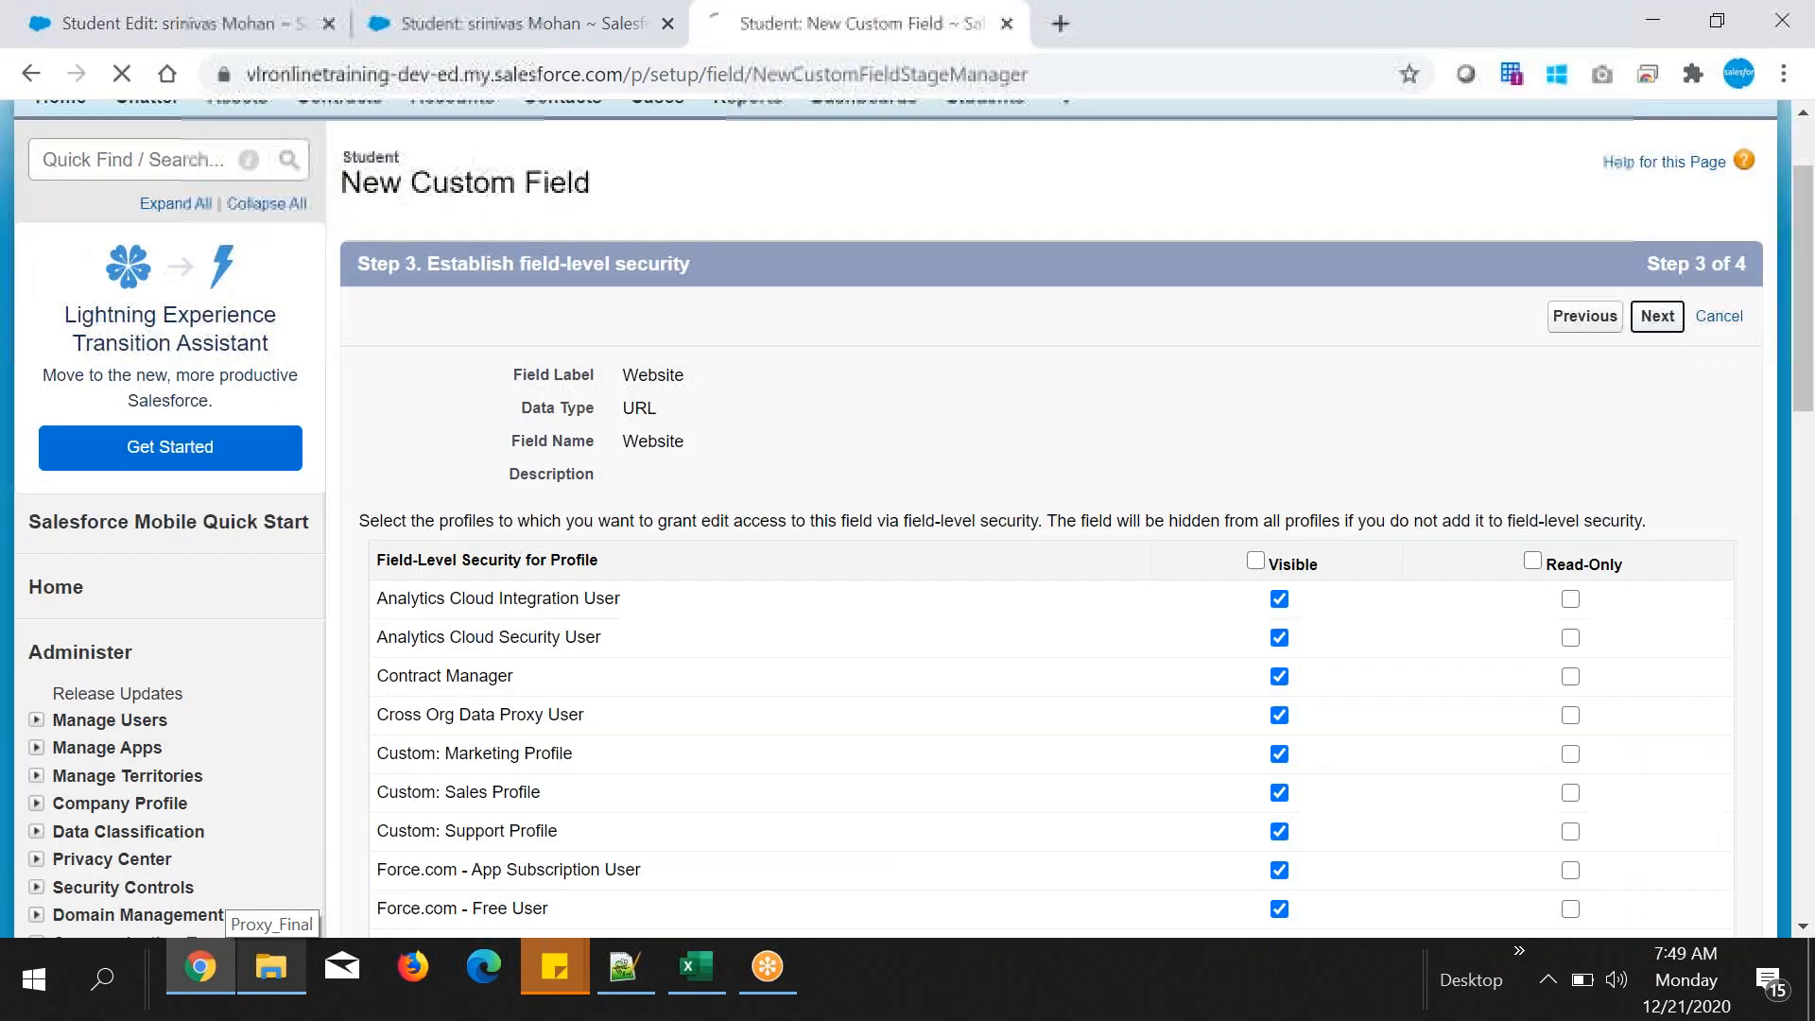
{"action": "left_click", "coordinate": [1652, 458]}
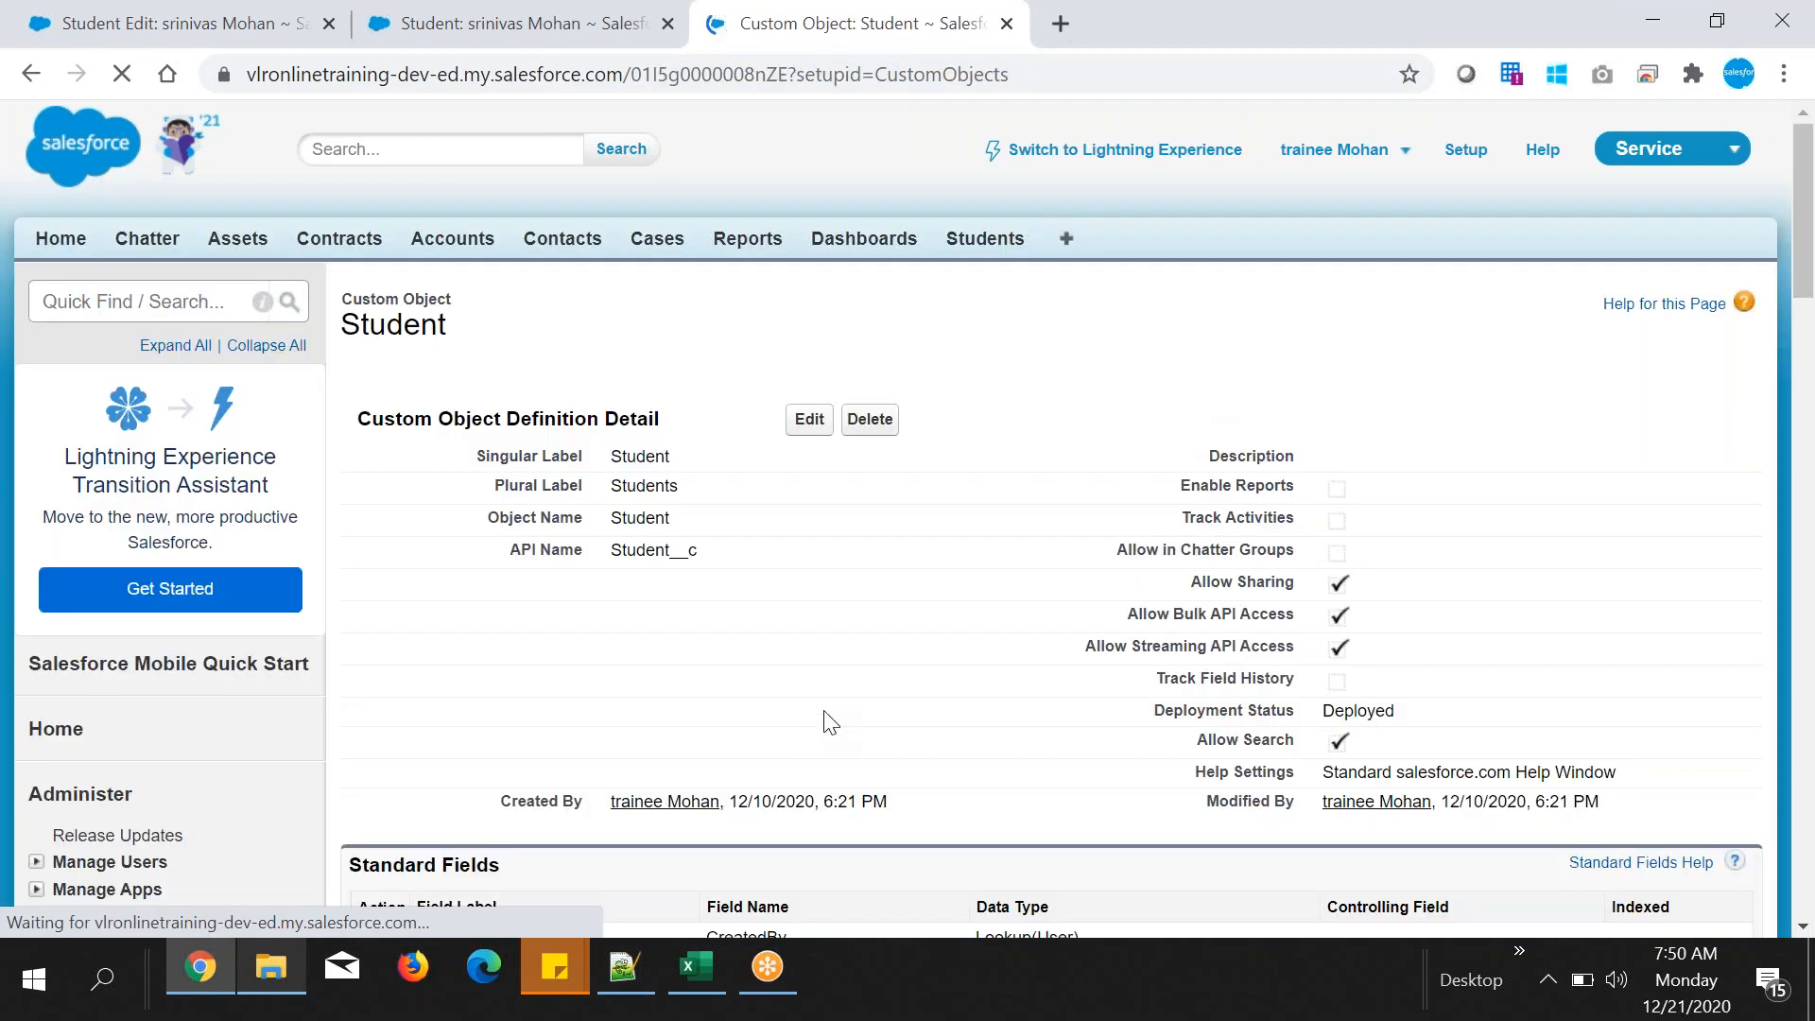
- Copy the Website field's data type, URL(255), from the Student object's custom fields into the Notepad++ notes
{"action": "scroll", "coordinate": [828, 709], "scroll_direction": "down", "scroll_amount": 3}
{"action": "scroll", "coordinate": [828, 709], "scroll_direction": "down", "scroll_amount": 6}
{"action": "double_click", "coordinate": [781, 644]}
{"action": "left_click_drag", "start_coordinate": [986, 645], "coordinate": [1074, 652]}
{"action": "key", "text": "ctrl+c"}
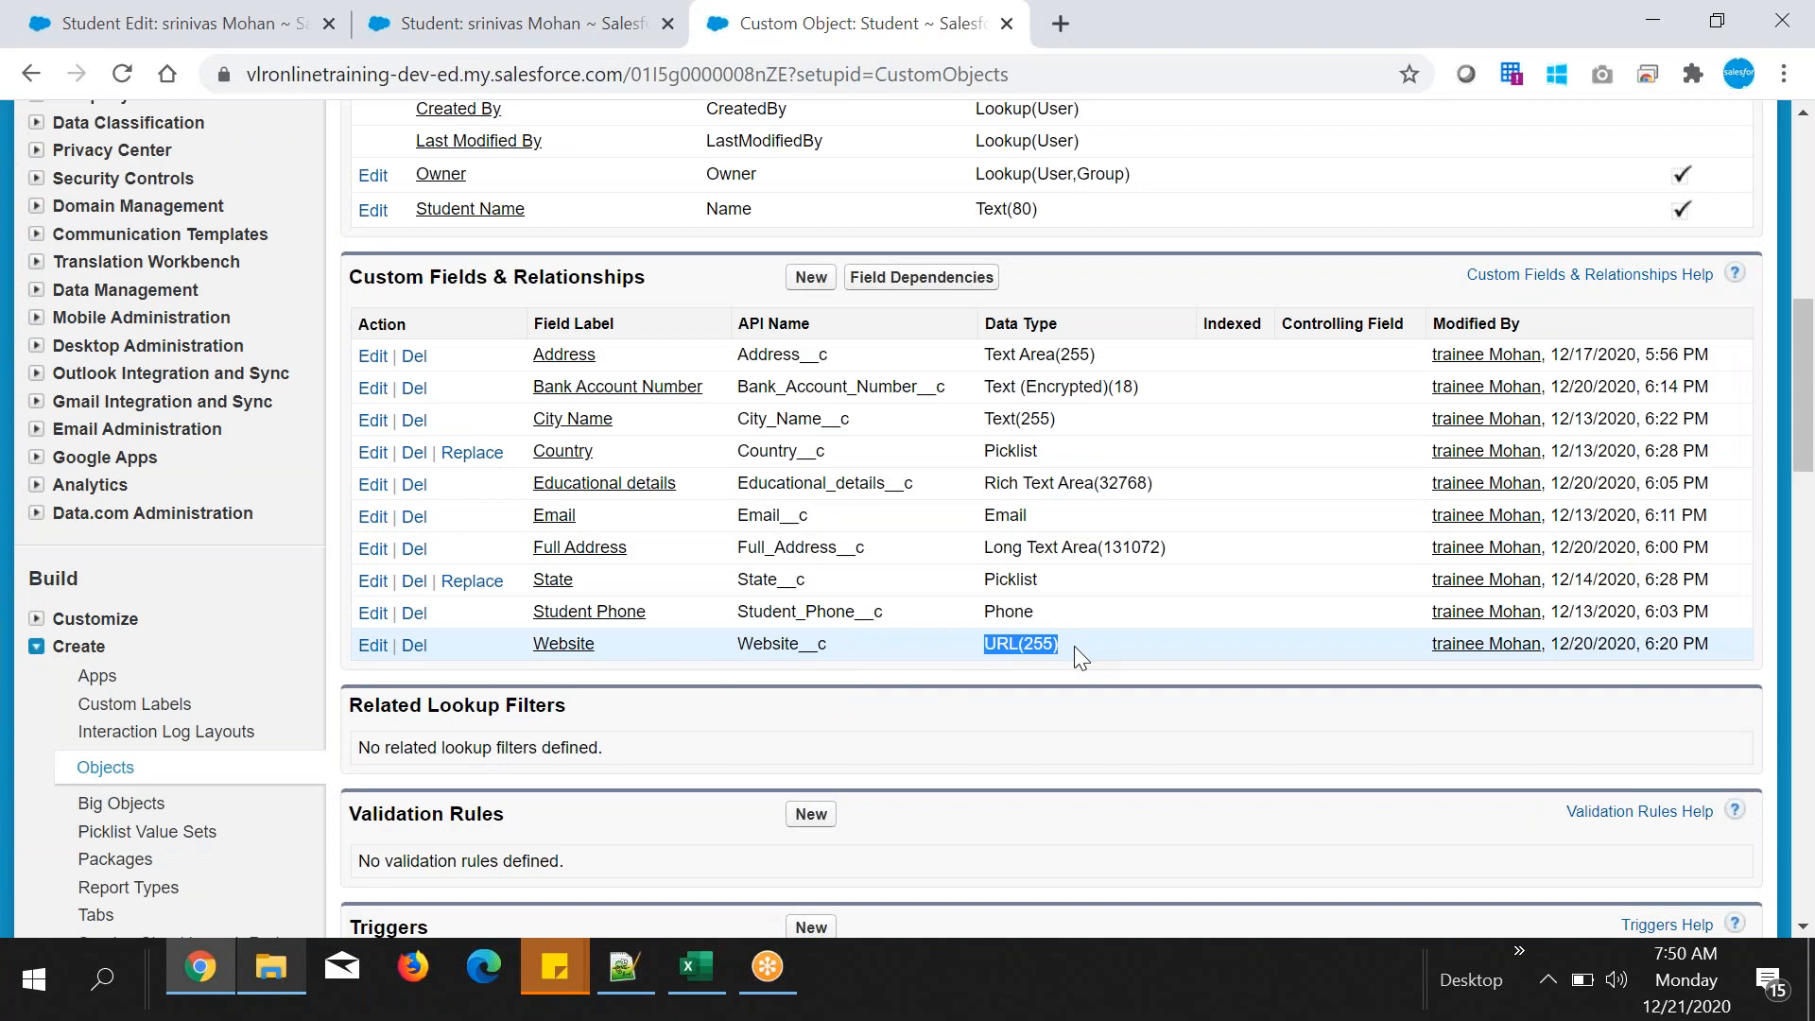
{"action": "left_click", "coordinate": [626, 978]}
{"action": "key", "text": "ctrl+v"}
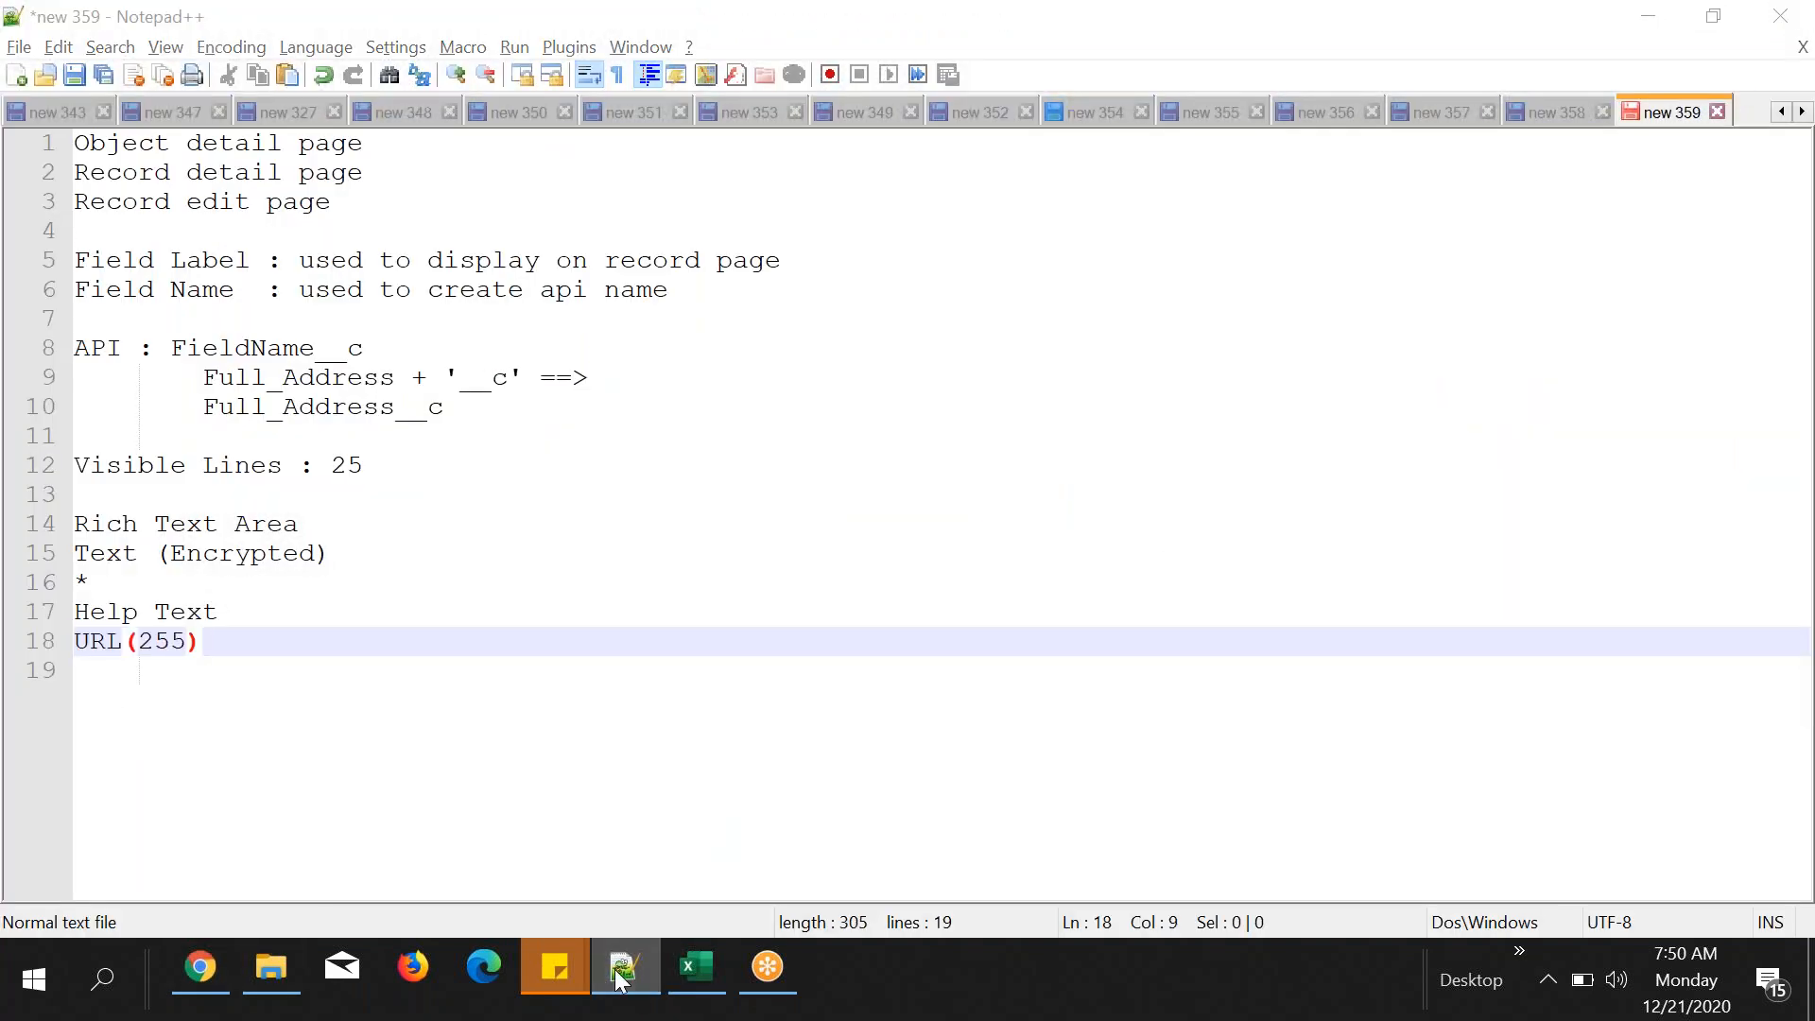
- Return to Chrome, open the student's record from the Students list and start editing it
{"action": "left_click", "coordinate": [622, 974]}
{"action": "scroll", "coordinate": [701, 631], "scroll_direction": "up", "scroll_amount": 8}
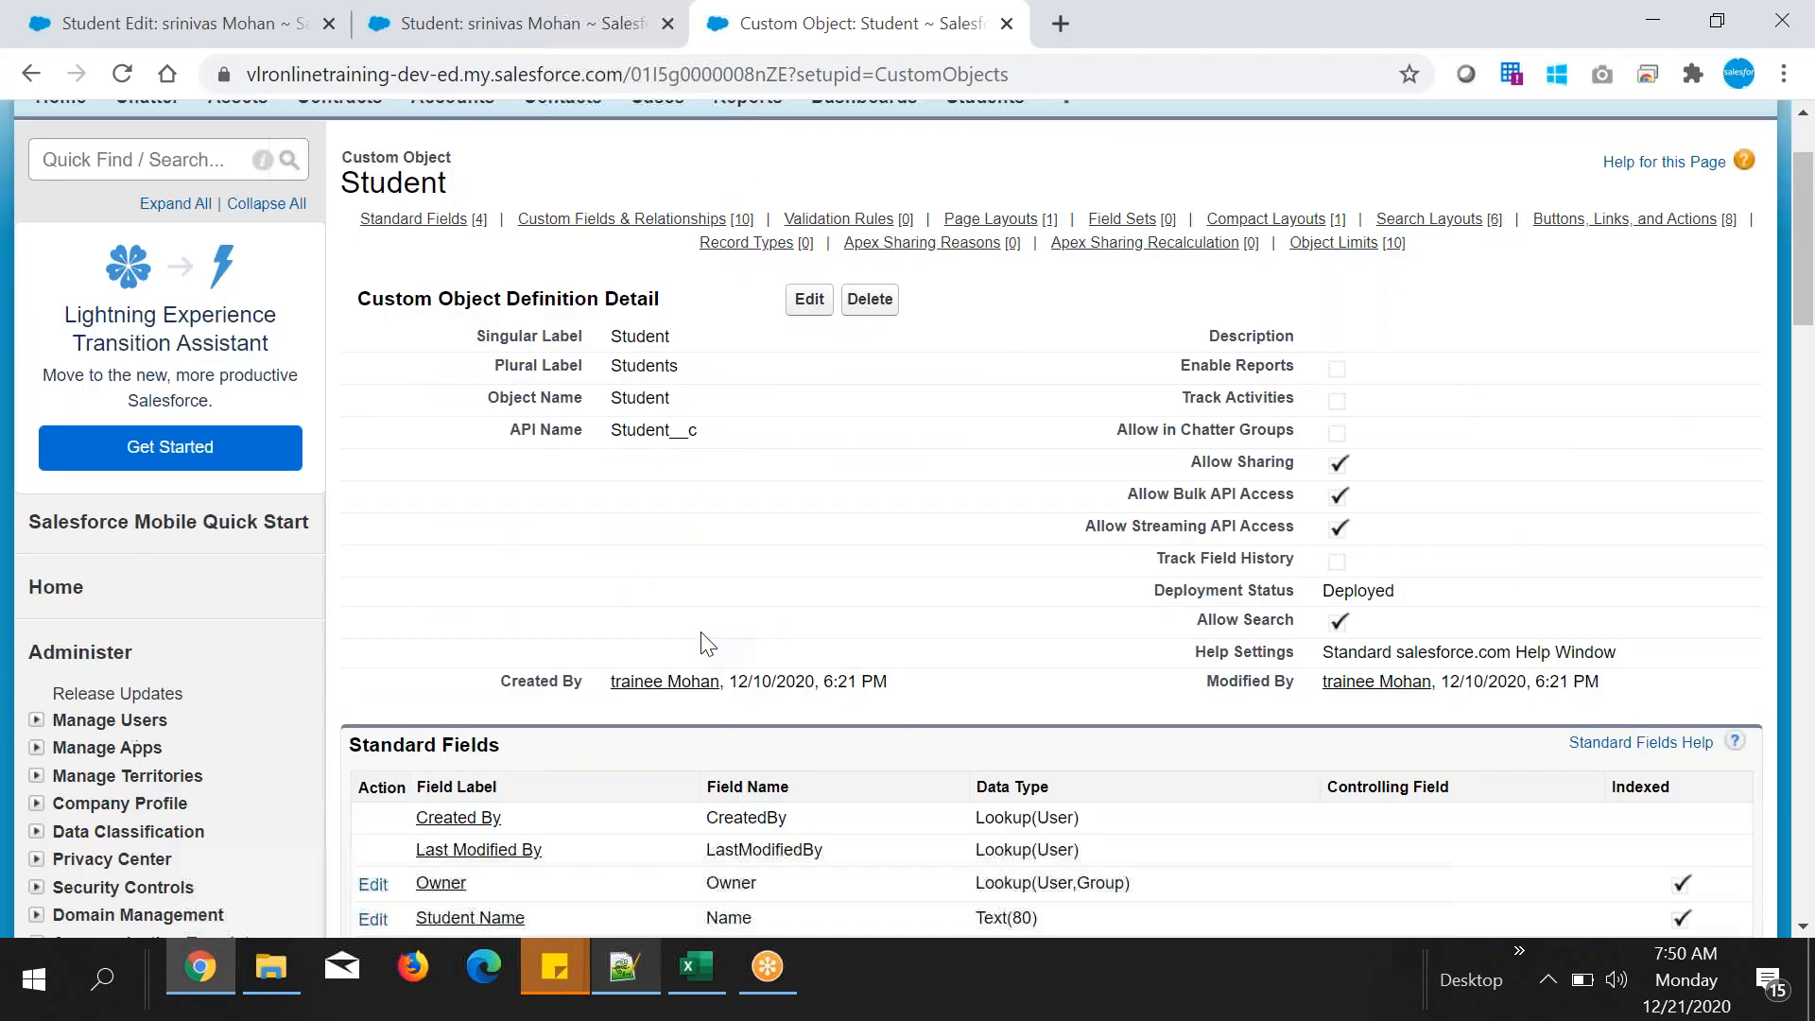
{"action": "left_click", "coordinate": [984, 238]}
{"action": "left_click", "coordinate": [667, 23]}
{"action": "left_click", "coordinate": [446, 538]}
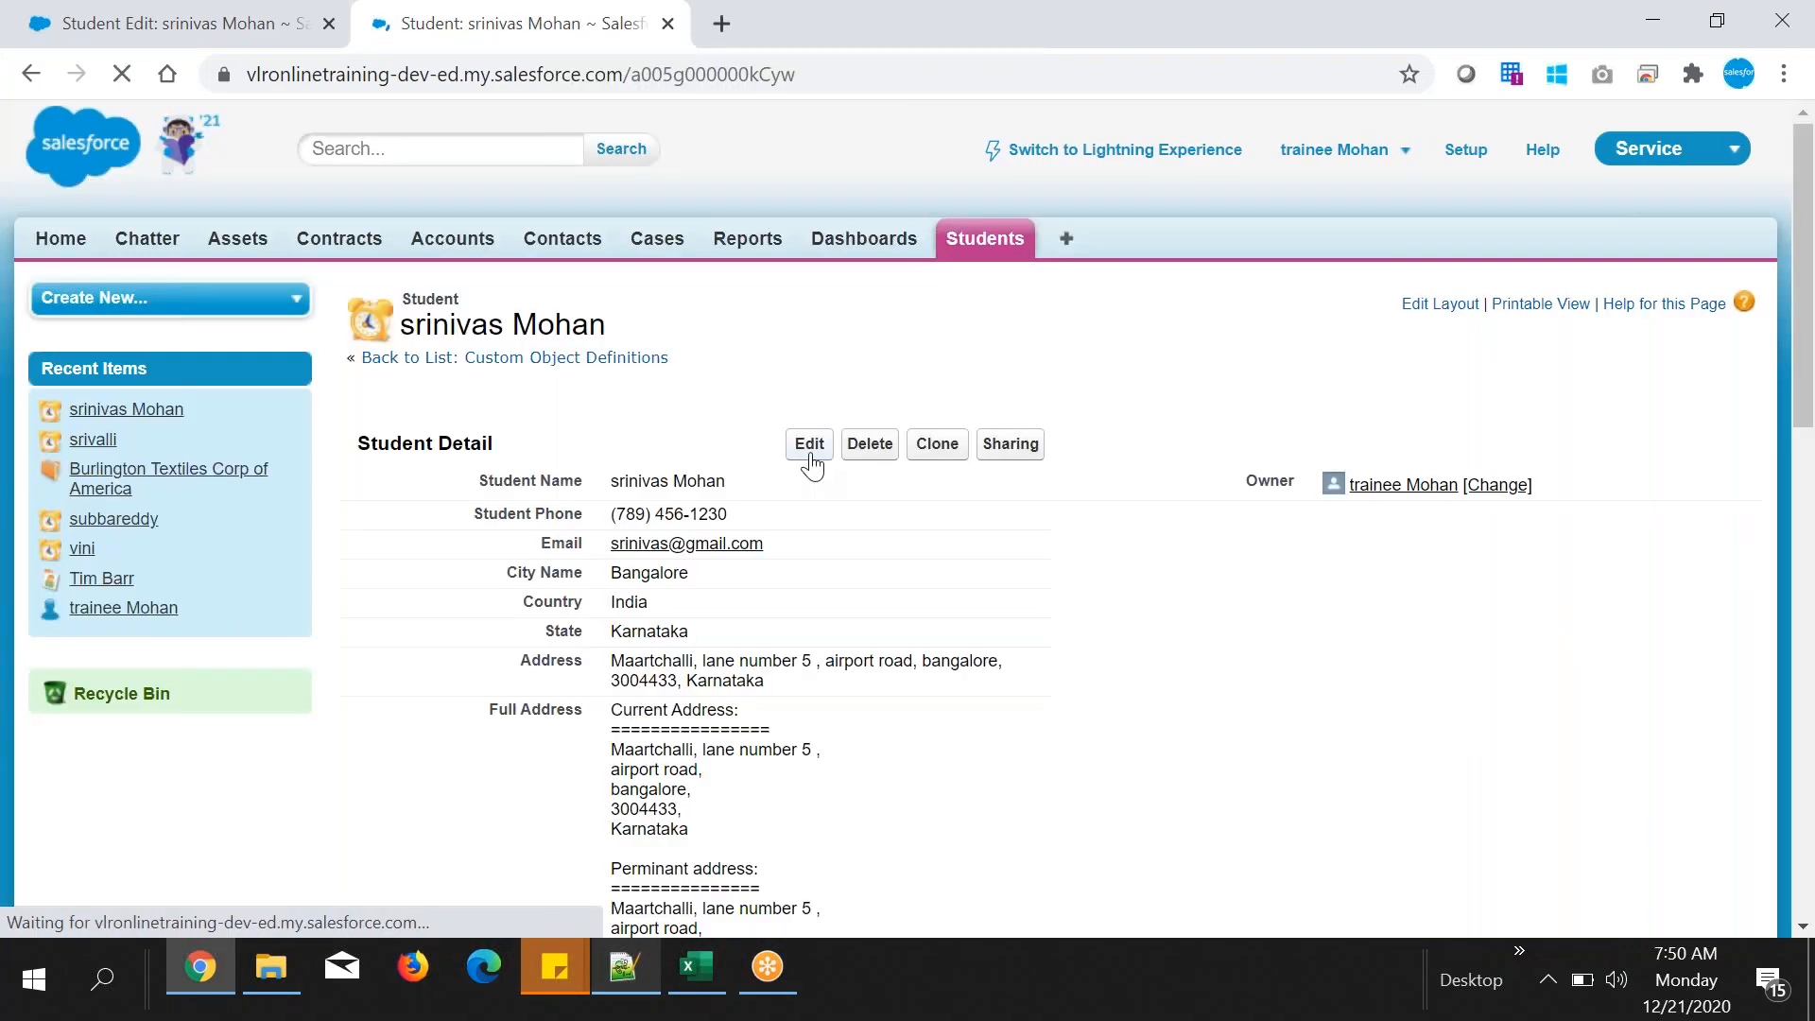
{"action": "left_click", "coordinate": [809, 445]}
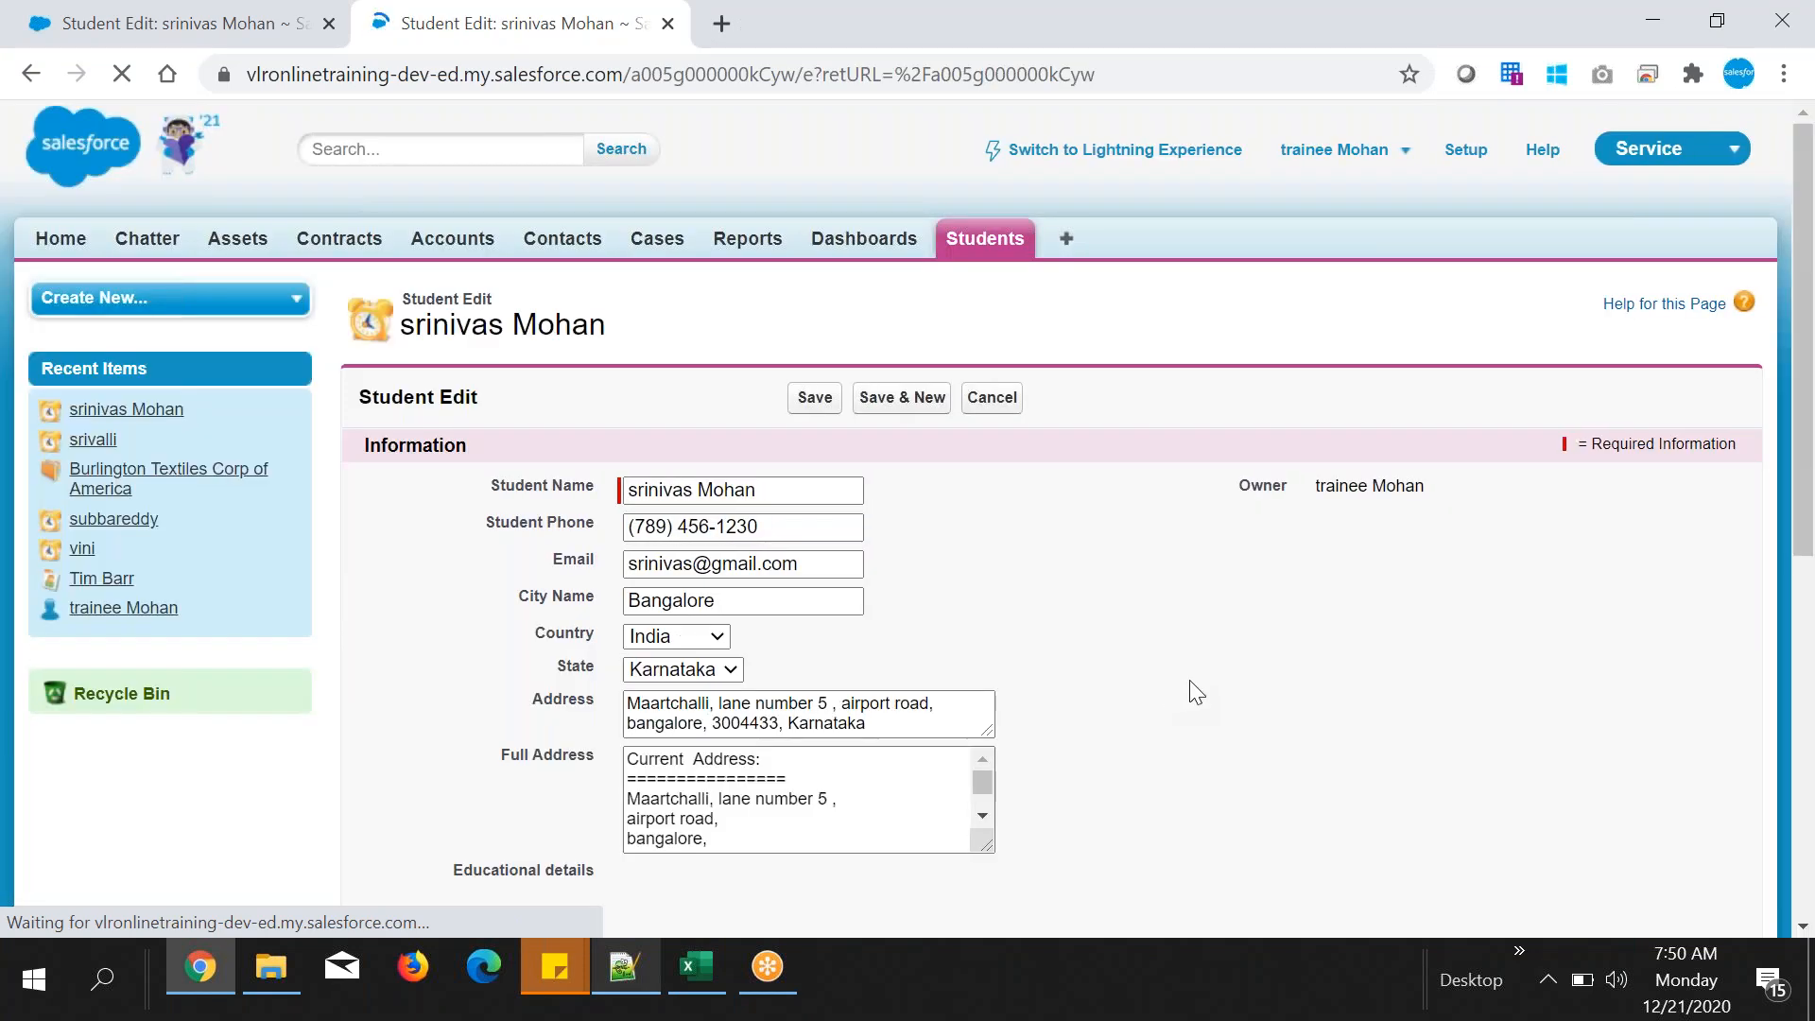
- Find the Website field on the student's edit page and view its help text
{"action": "scroll", "coordinate": [1191, 682], "scroll_direction": "down", "scroll_amount": 5}
{"action": "scroll", "coordinate": [1191, 683], "scroll_direction": "down", "scroll_amount": 7}
{"action": "mouse_move", "coordinate": [573, 725]}
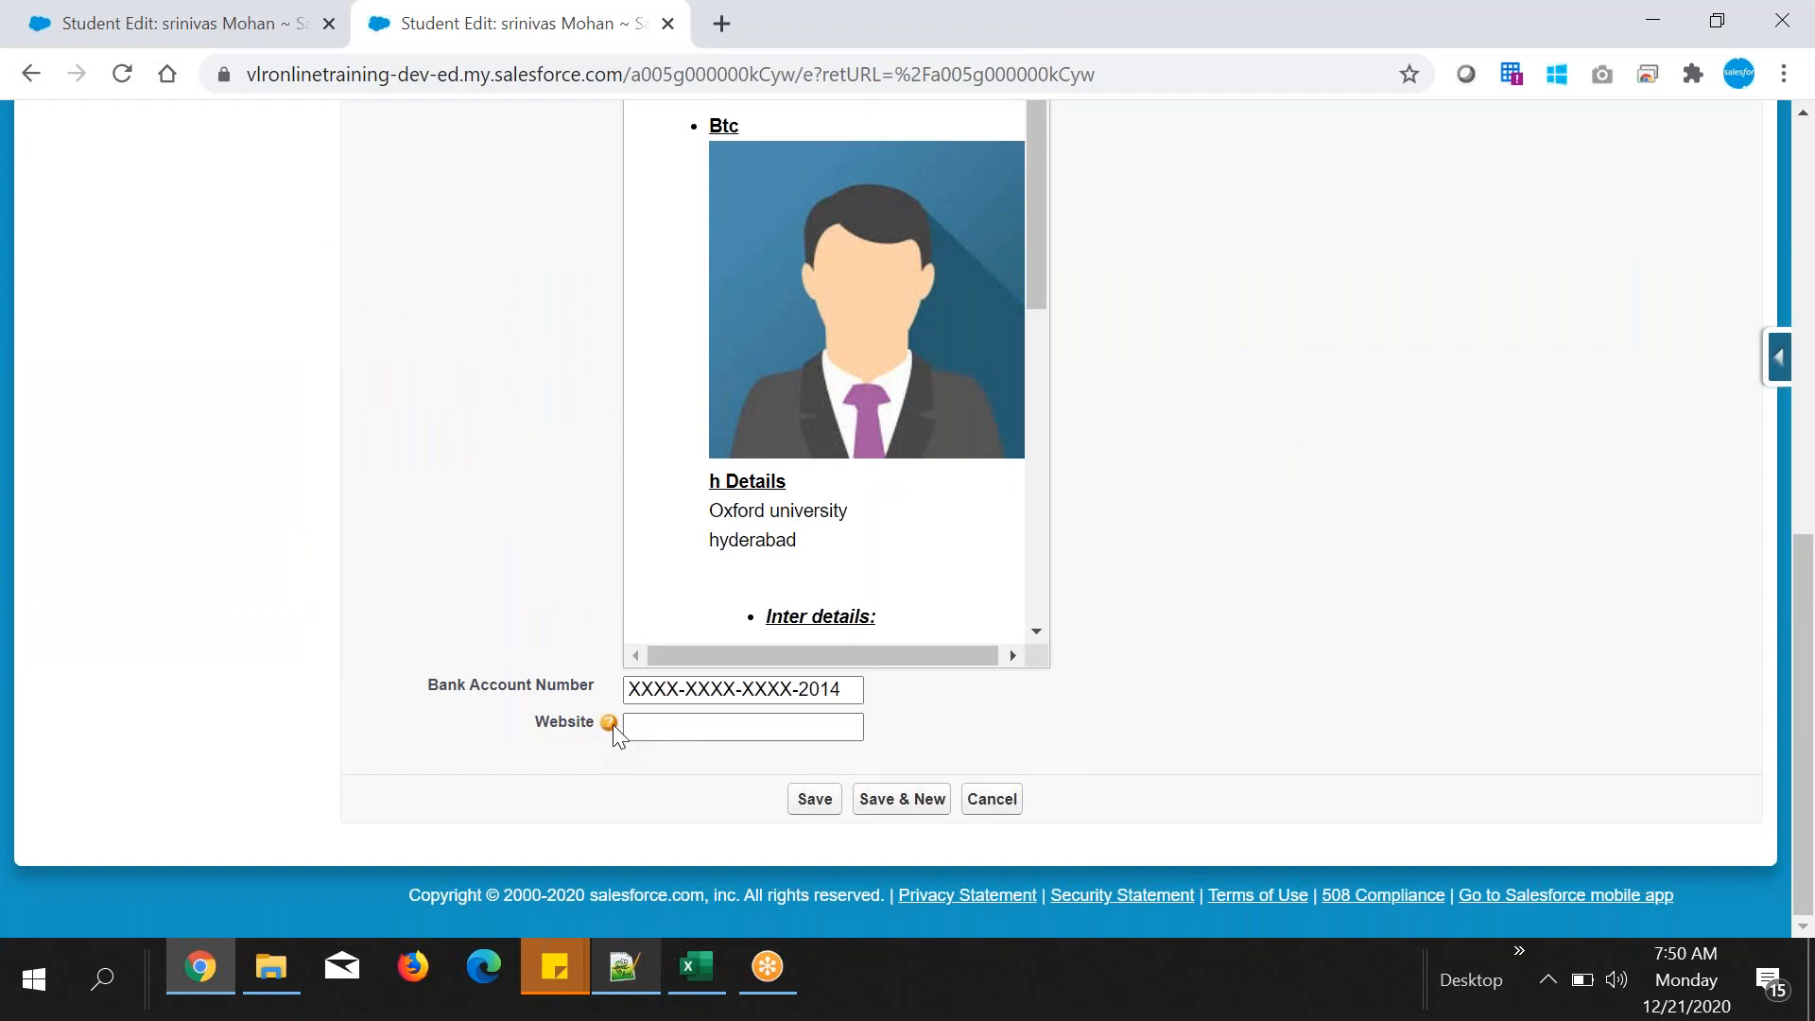
{"action": "scroll", "coordinate": [599, 697], "scroll_direction": "up", "scroll_amount": 5}
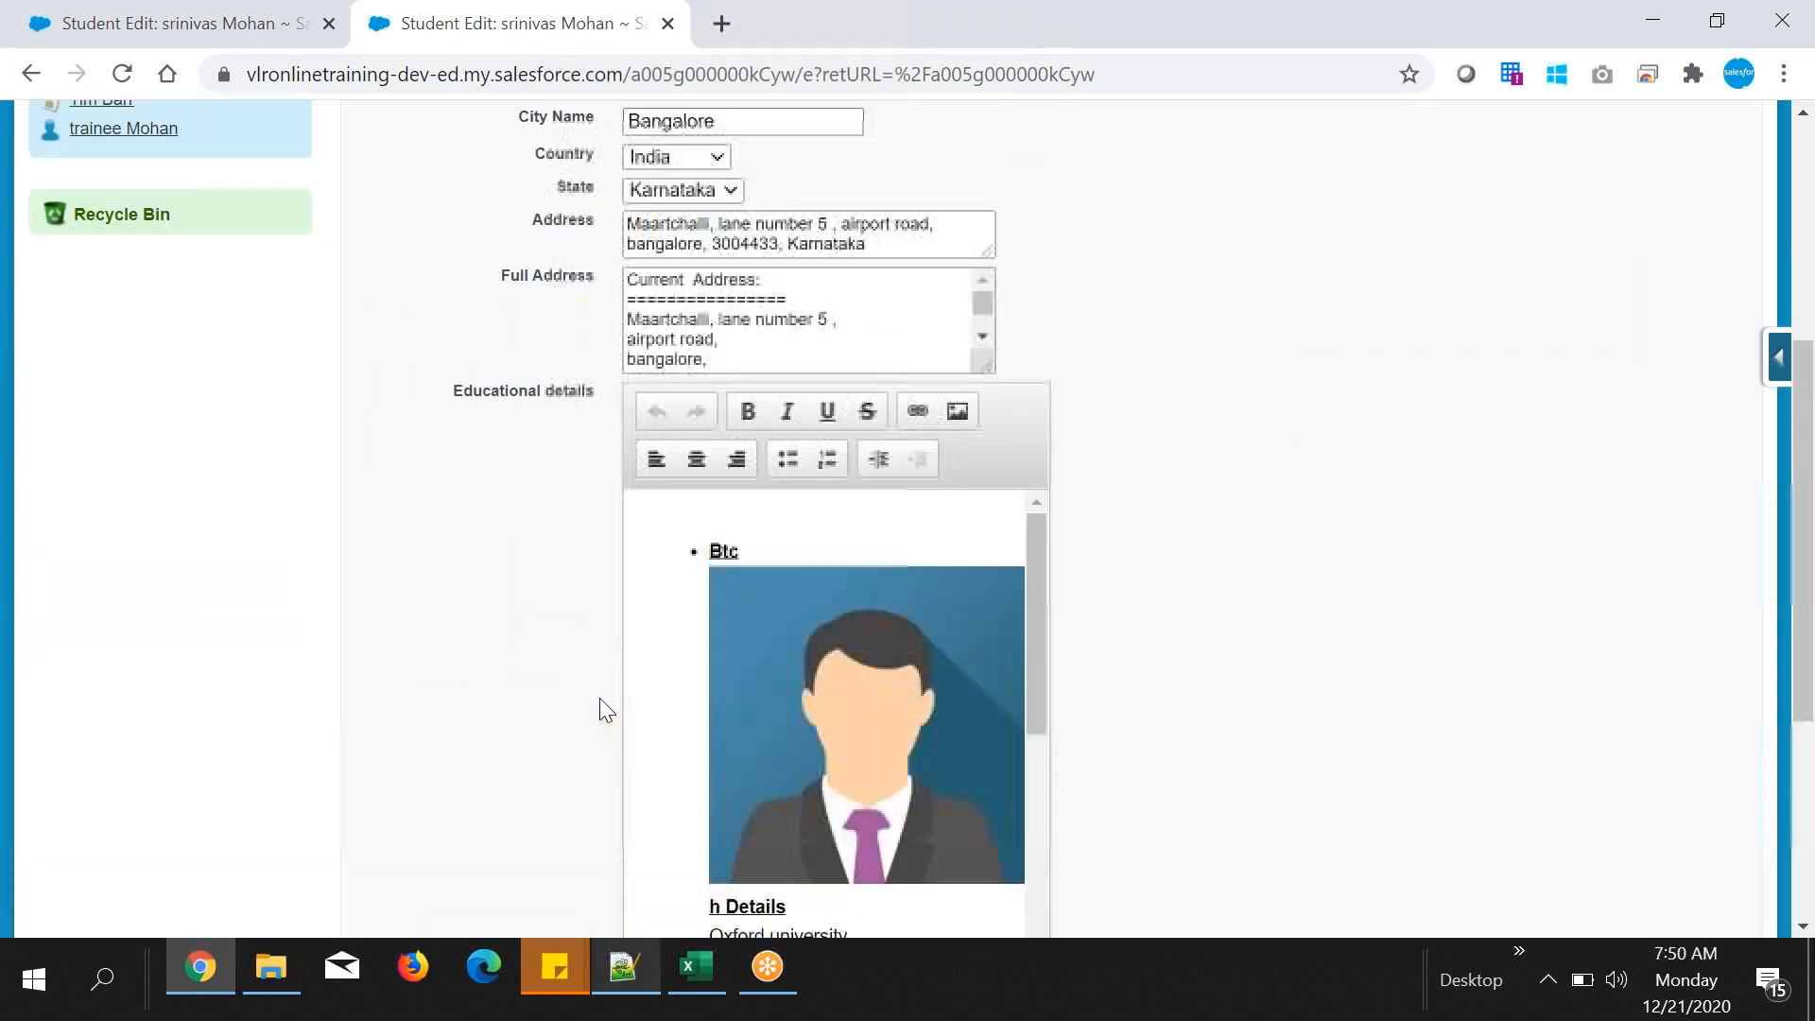
{"action": "scroll", "coordinate": [600, 698], "scroll_direction": "up", "scroll_amount": 5}
{"action": "scroll", "coordinate": [569, 843], "scroll_direction": "down", "scroll_amount": 10}
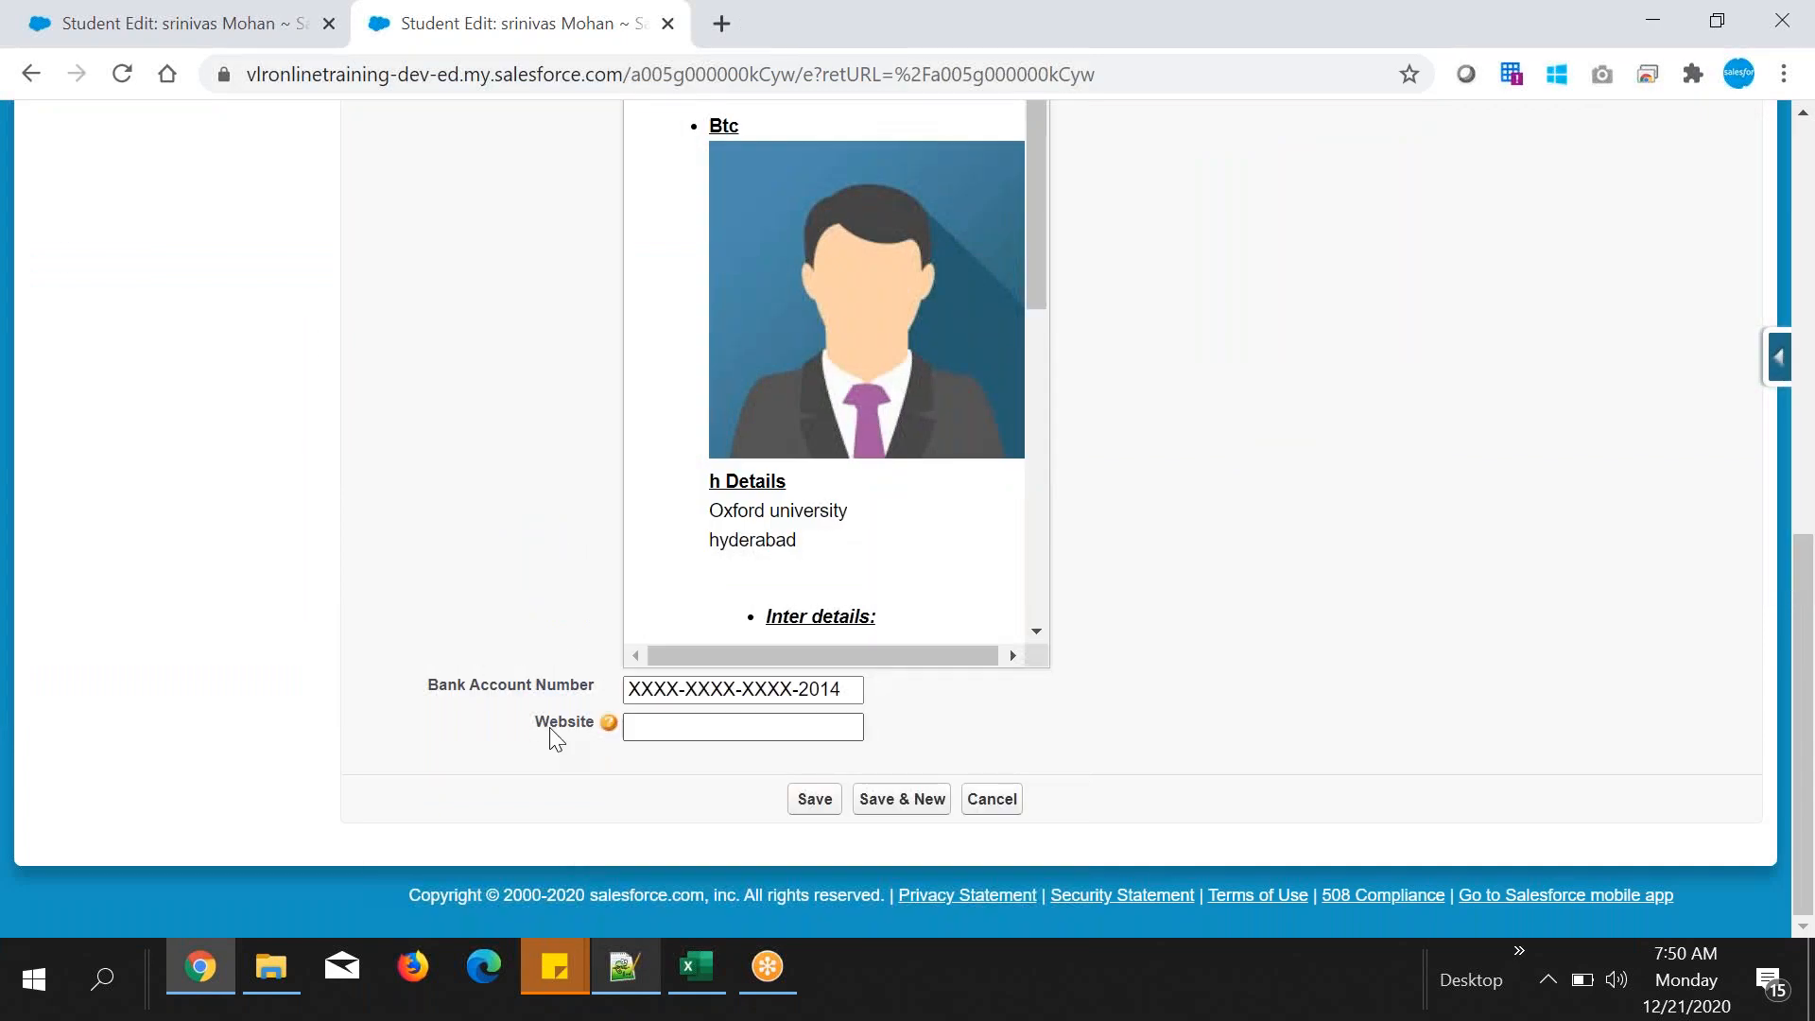
{"action": "left_click_drag", "start_coordinate": [535, 726], "coordinate": [603, 732]}
{"action": "mouse_move", "coordinate": [603, 732]}
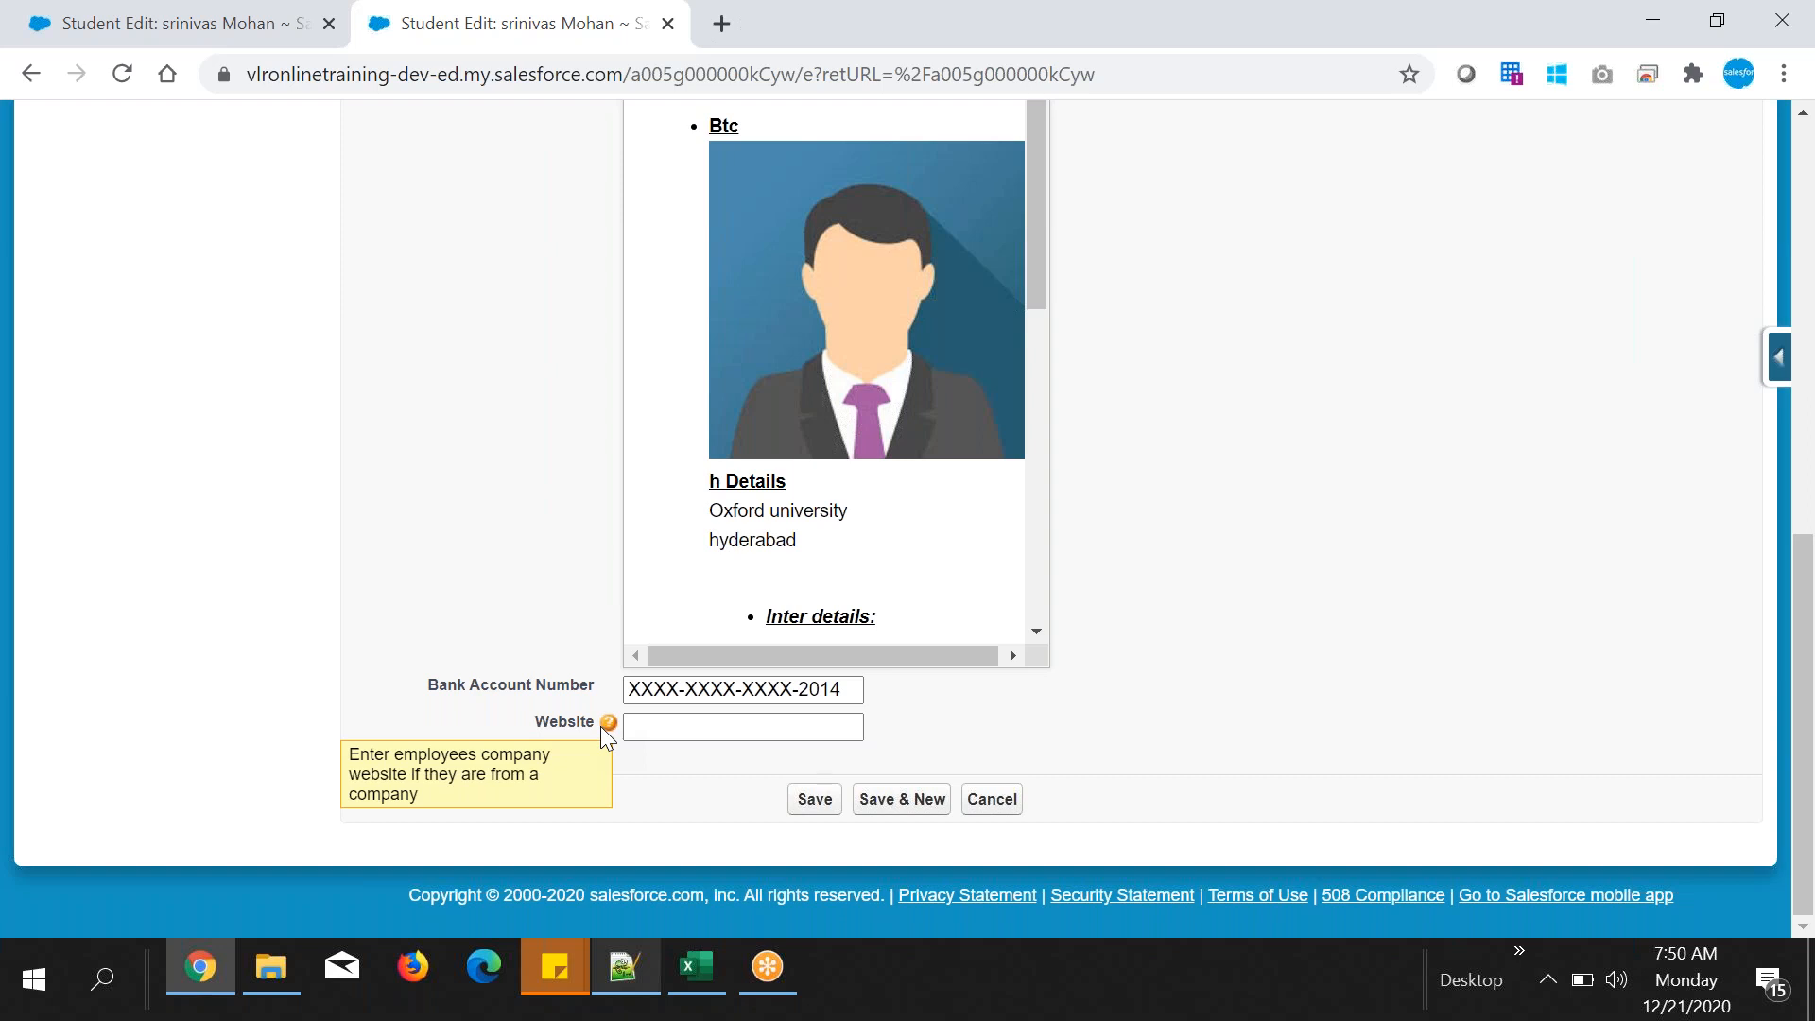
- Check the "Help Text" line in the Notepad++ notes and return to the student's edit page in Chrome
{"action": "left_click", "coordinate": [626, 966]}
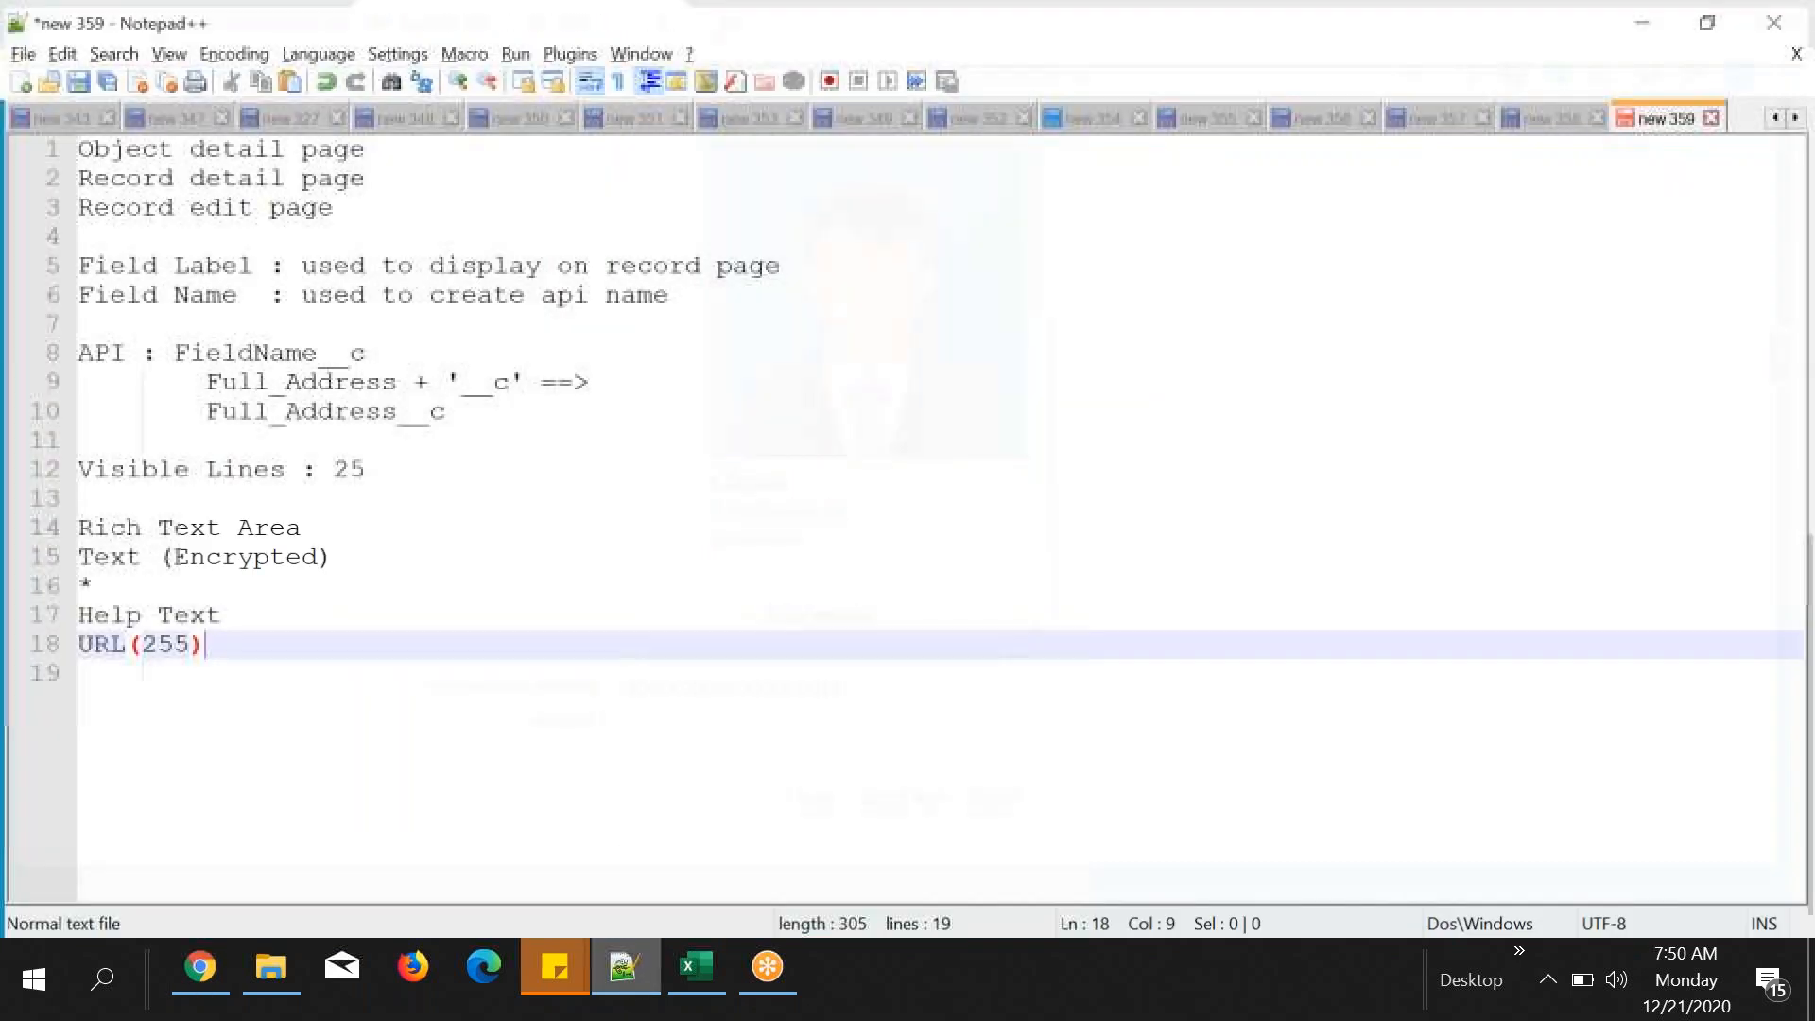
{"action": "left_click_drag", "start_coordinate": [76, 611], "coordinate": [219, 614]}
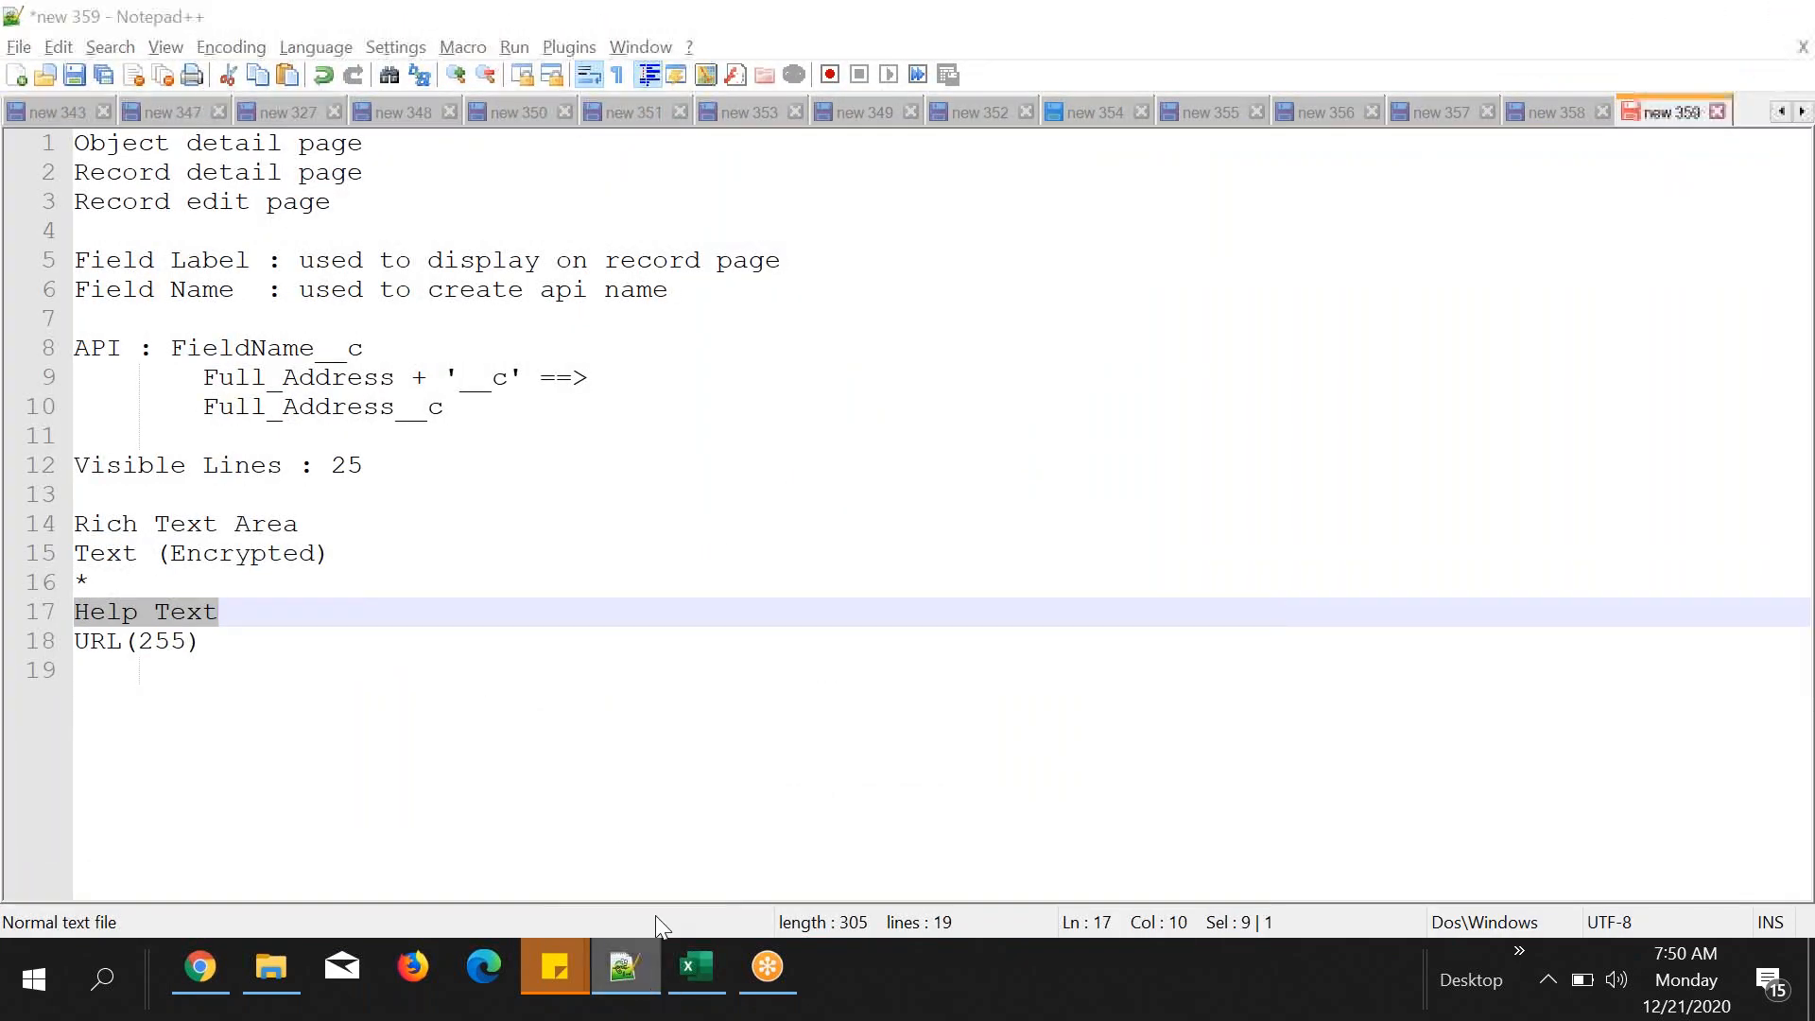
{"action": "key", "text": "alt+Tab"}
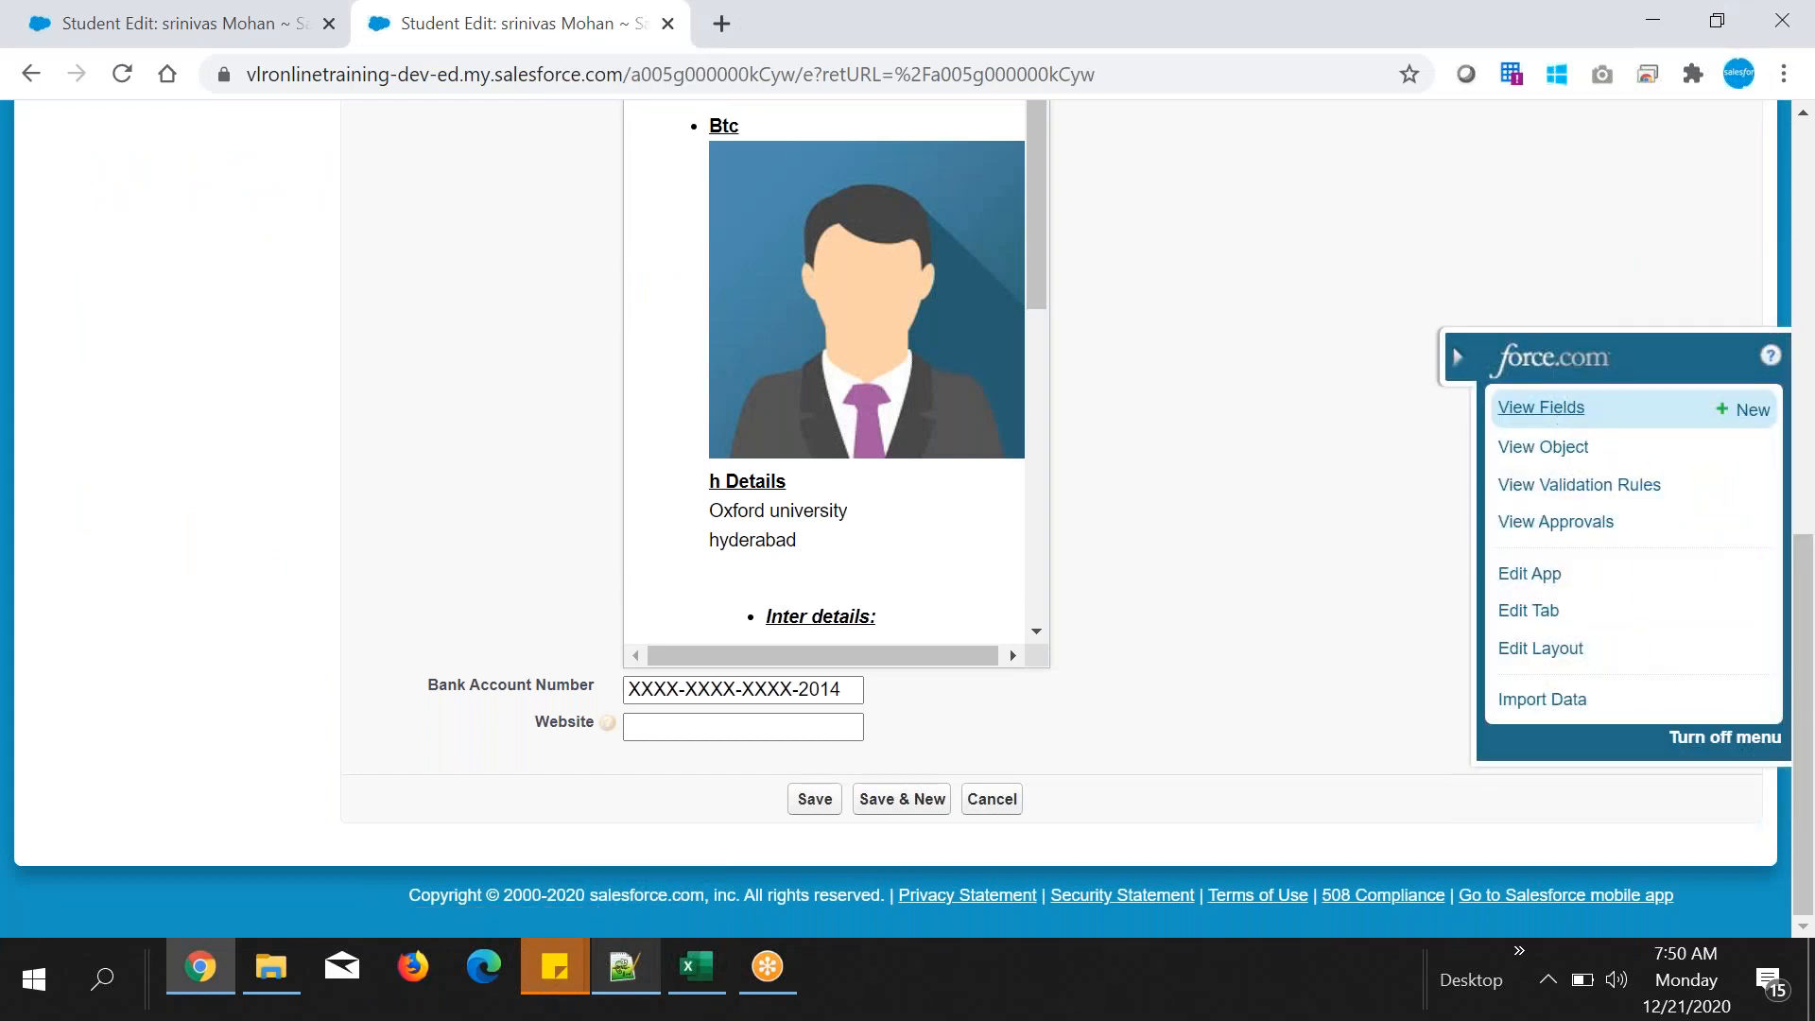
- Open the Website field's definition from the Student object's field list and review its help text
{"action": "left_click", "coordinate": [1566, 407]}
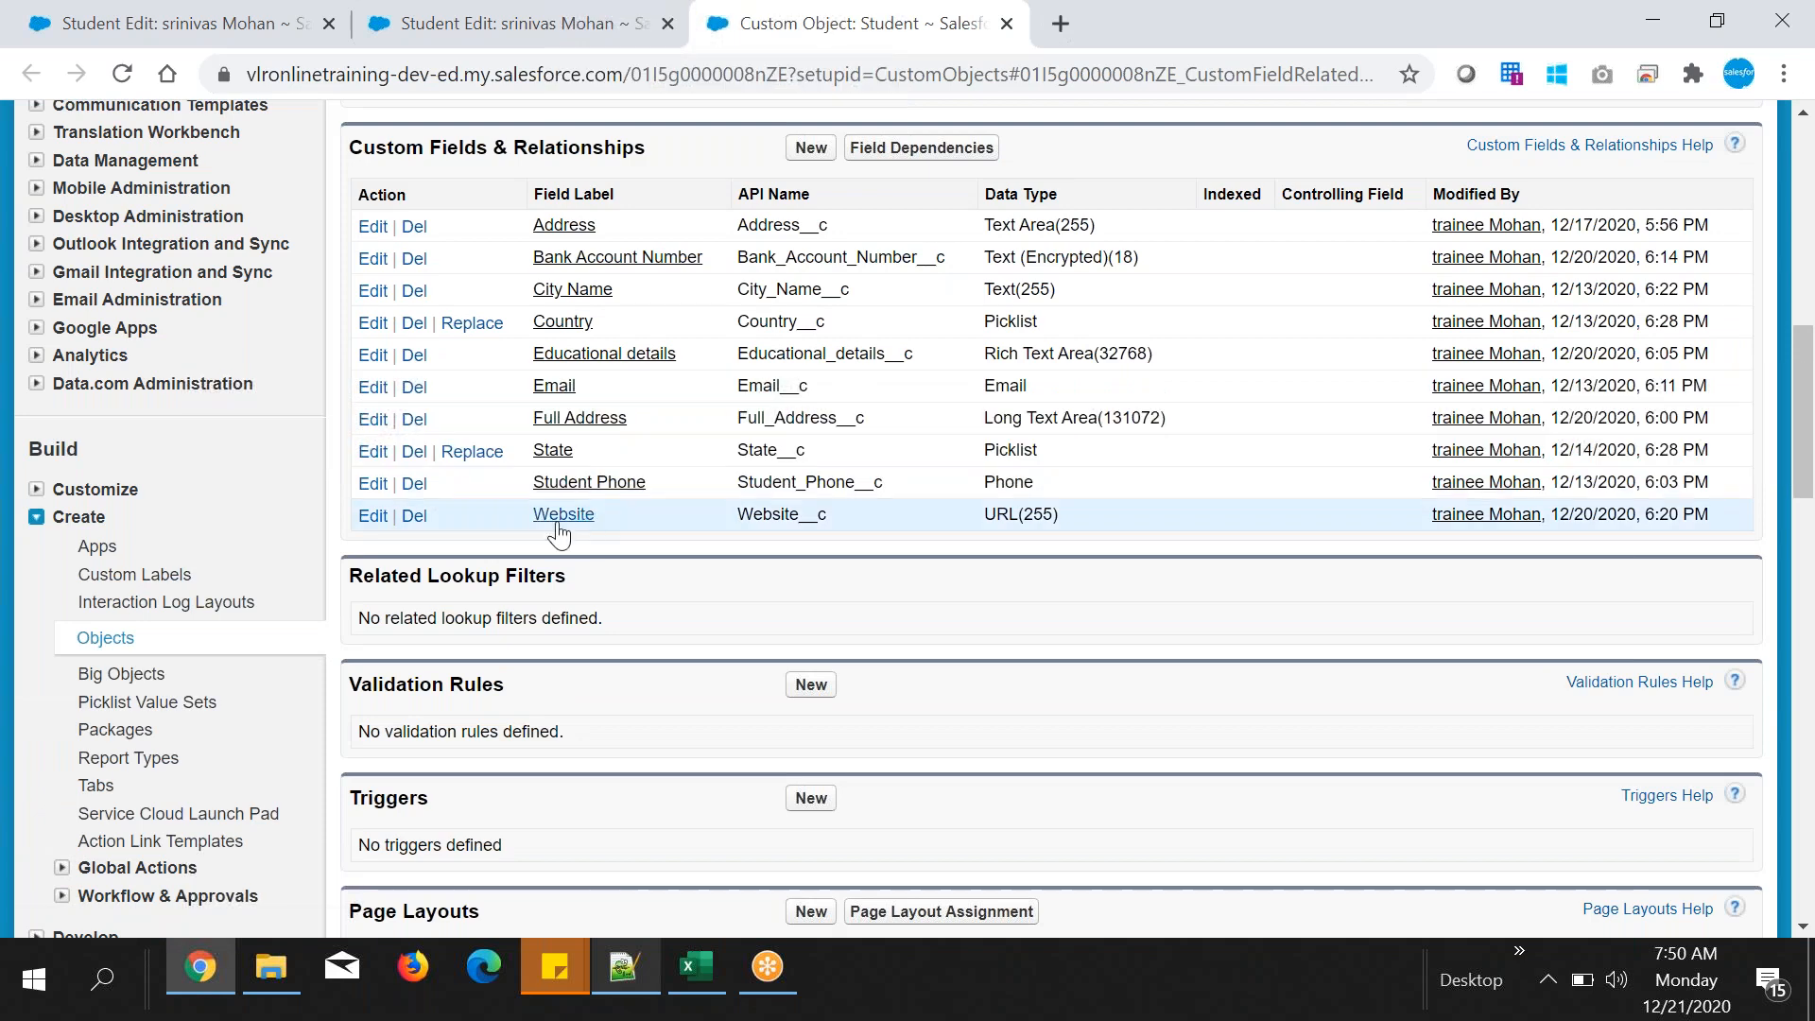
{"action": "left_click", "coordinate": [560, 518]}
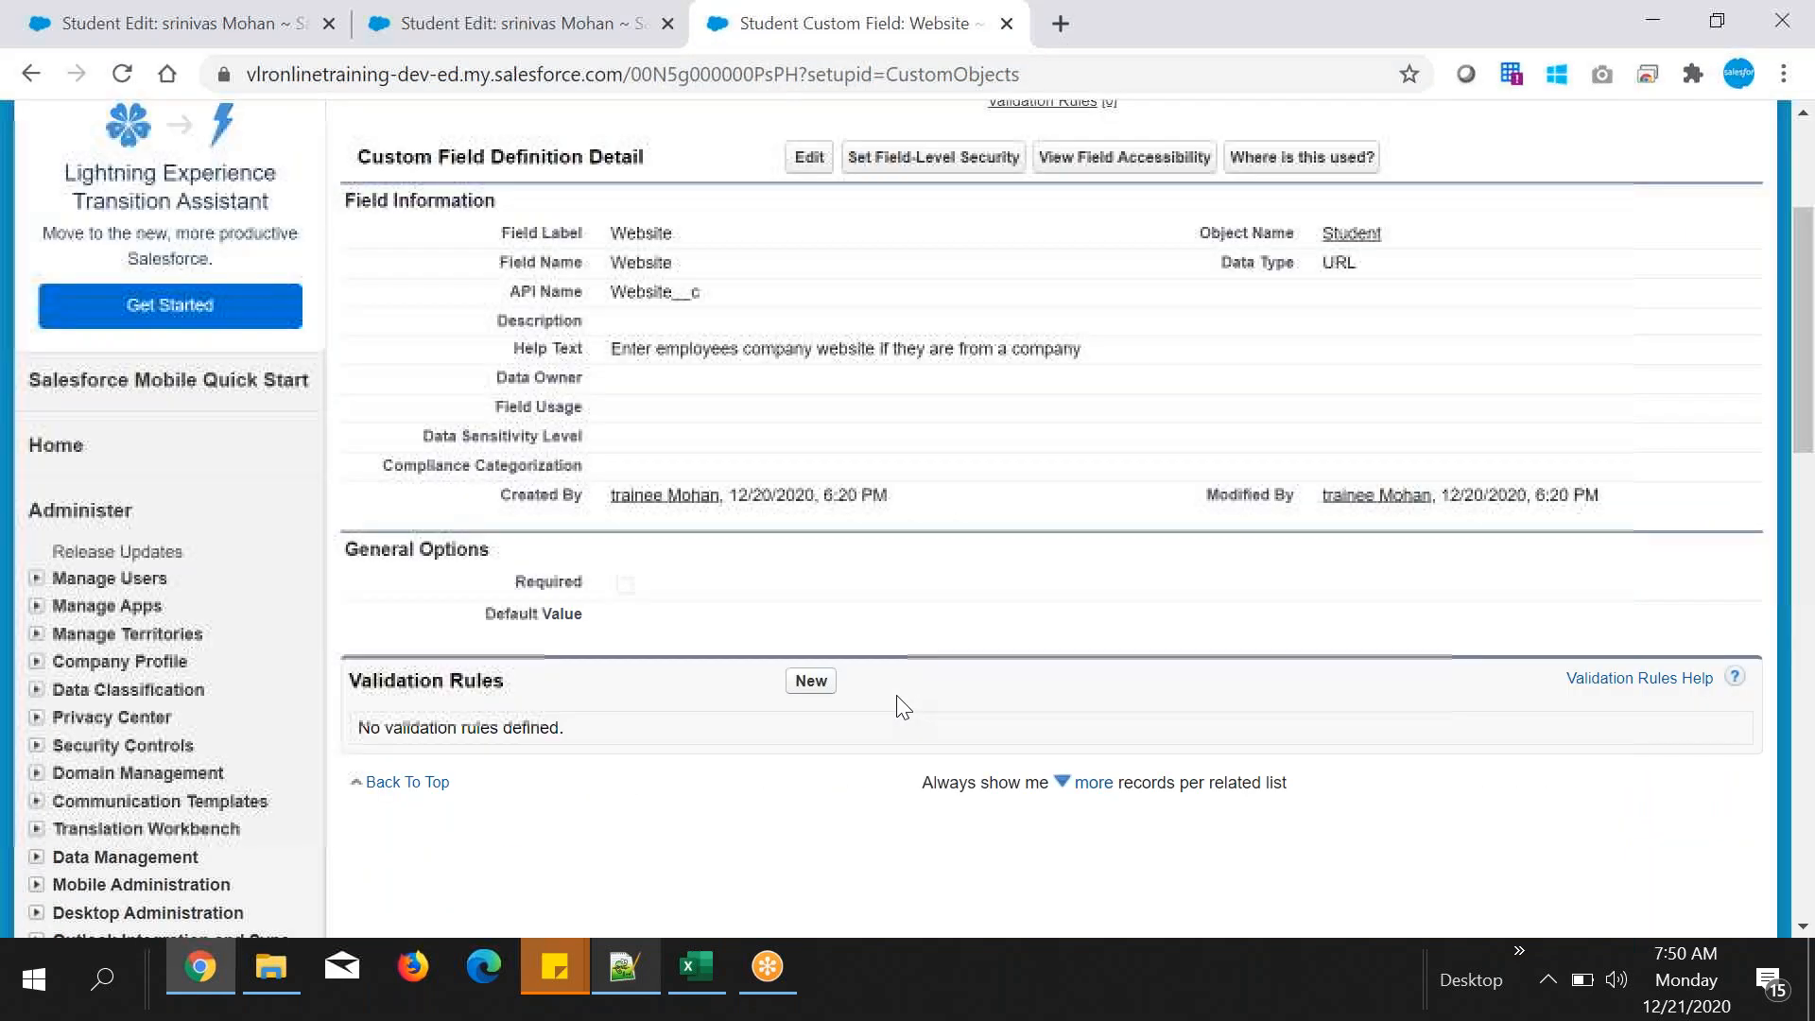
{"action": "left_click_drag", "start_coordinate": [516, 342], "coordinate": [720, 350]}
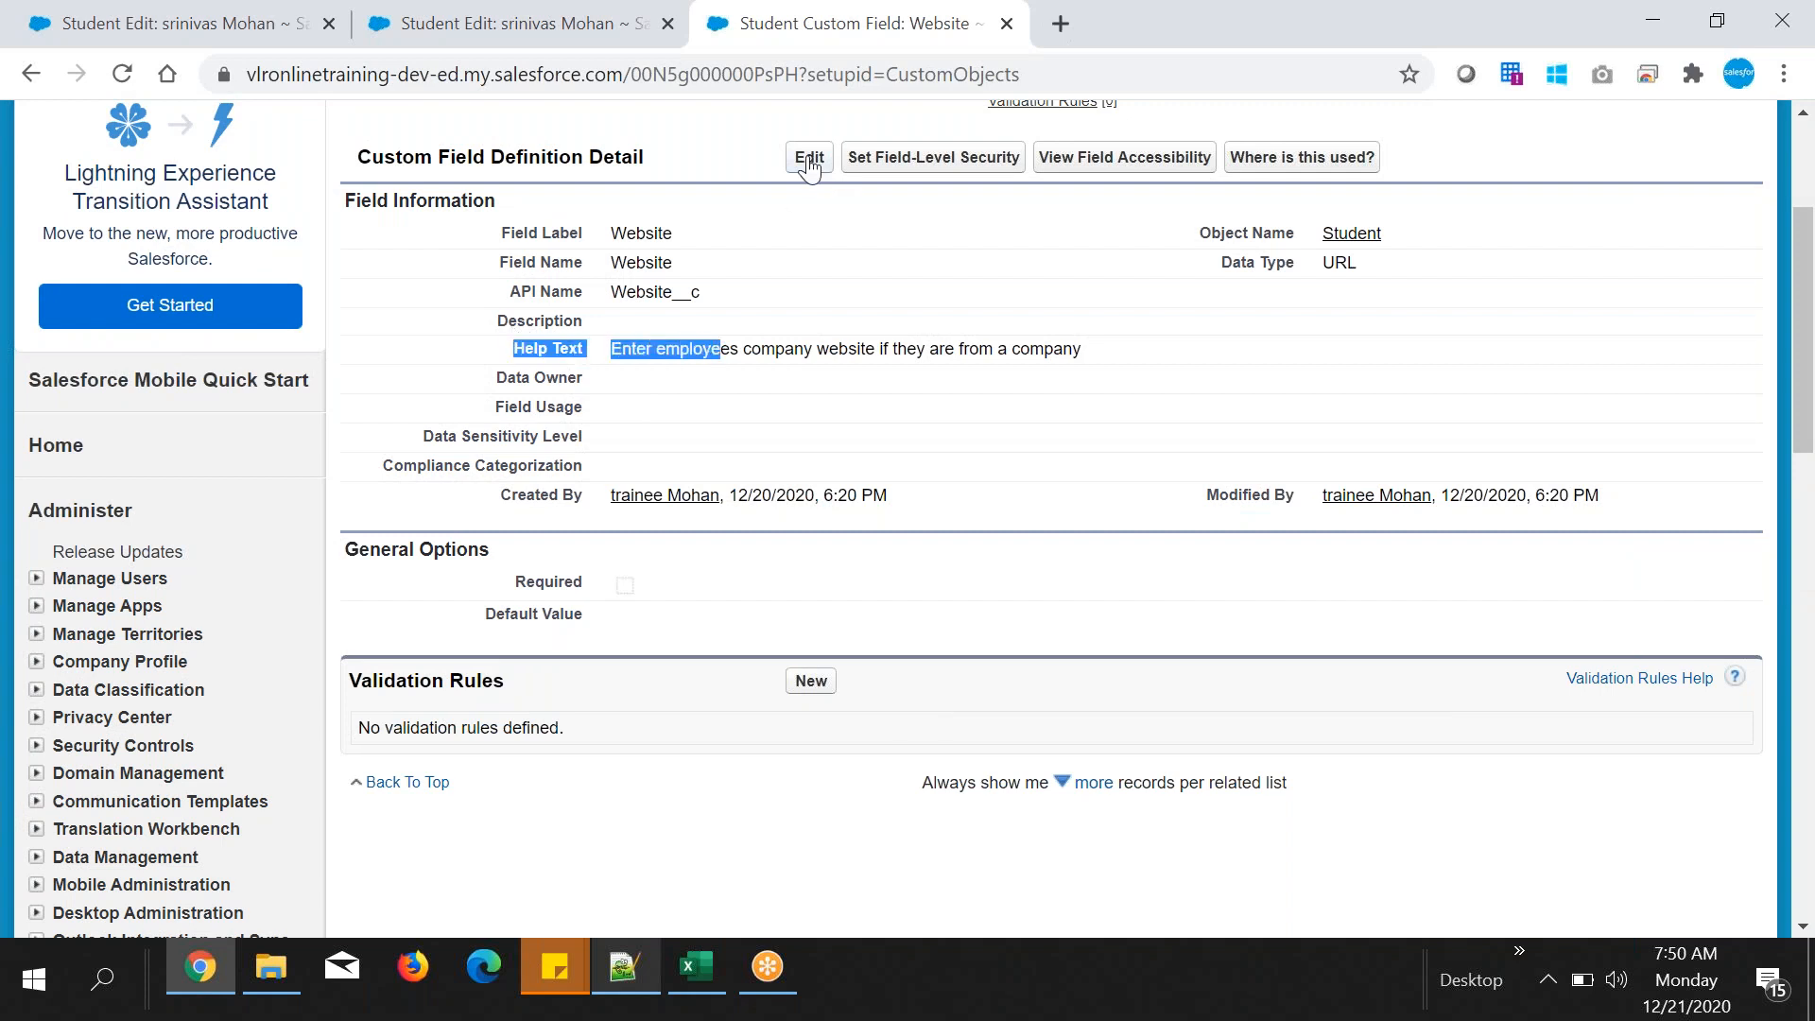
{"action": "left_click_drag", "start_coordinate": [601, 352], "coordinate": [1074, 373]}
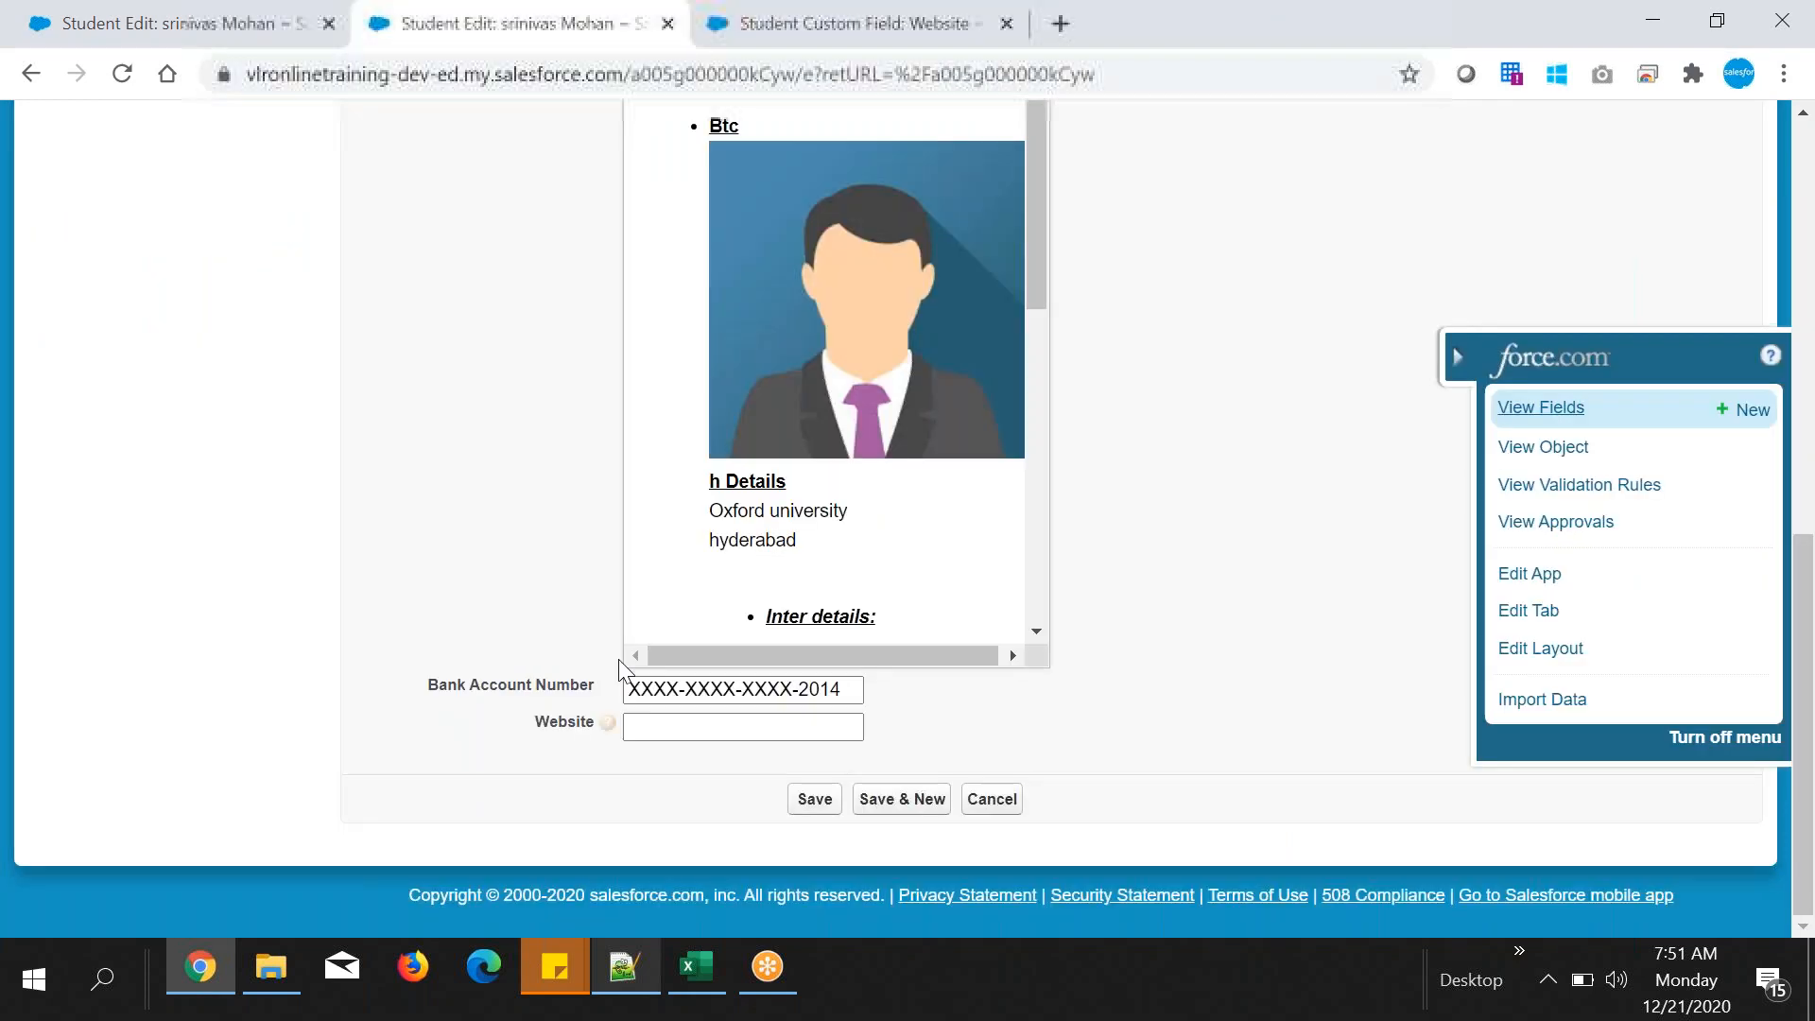
{"action": "left_click", "coordinate": [574, 26]}
{"action": "mouse_move", "coordinate": [614, 724]}
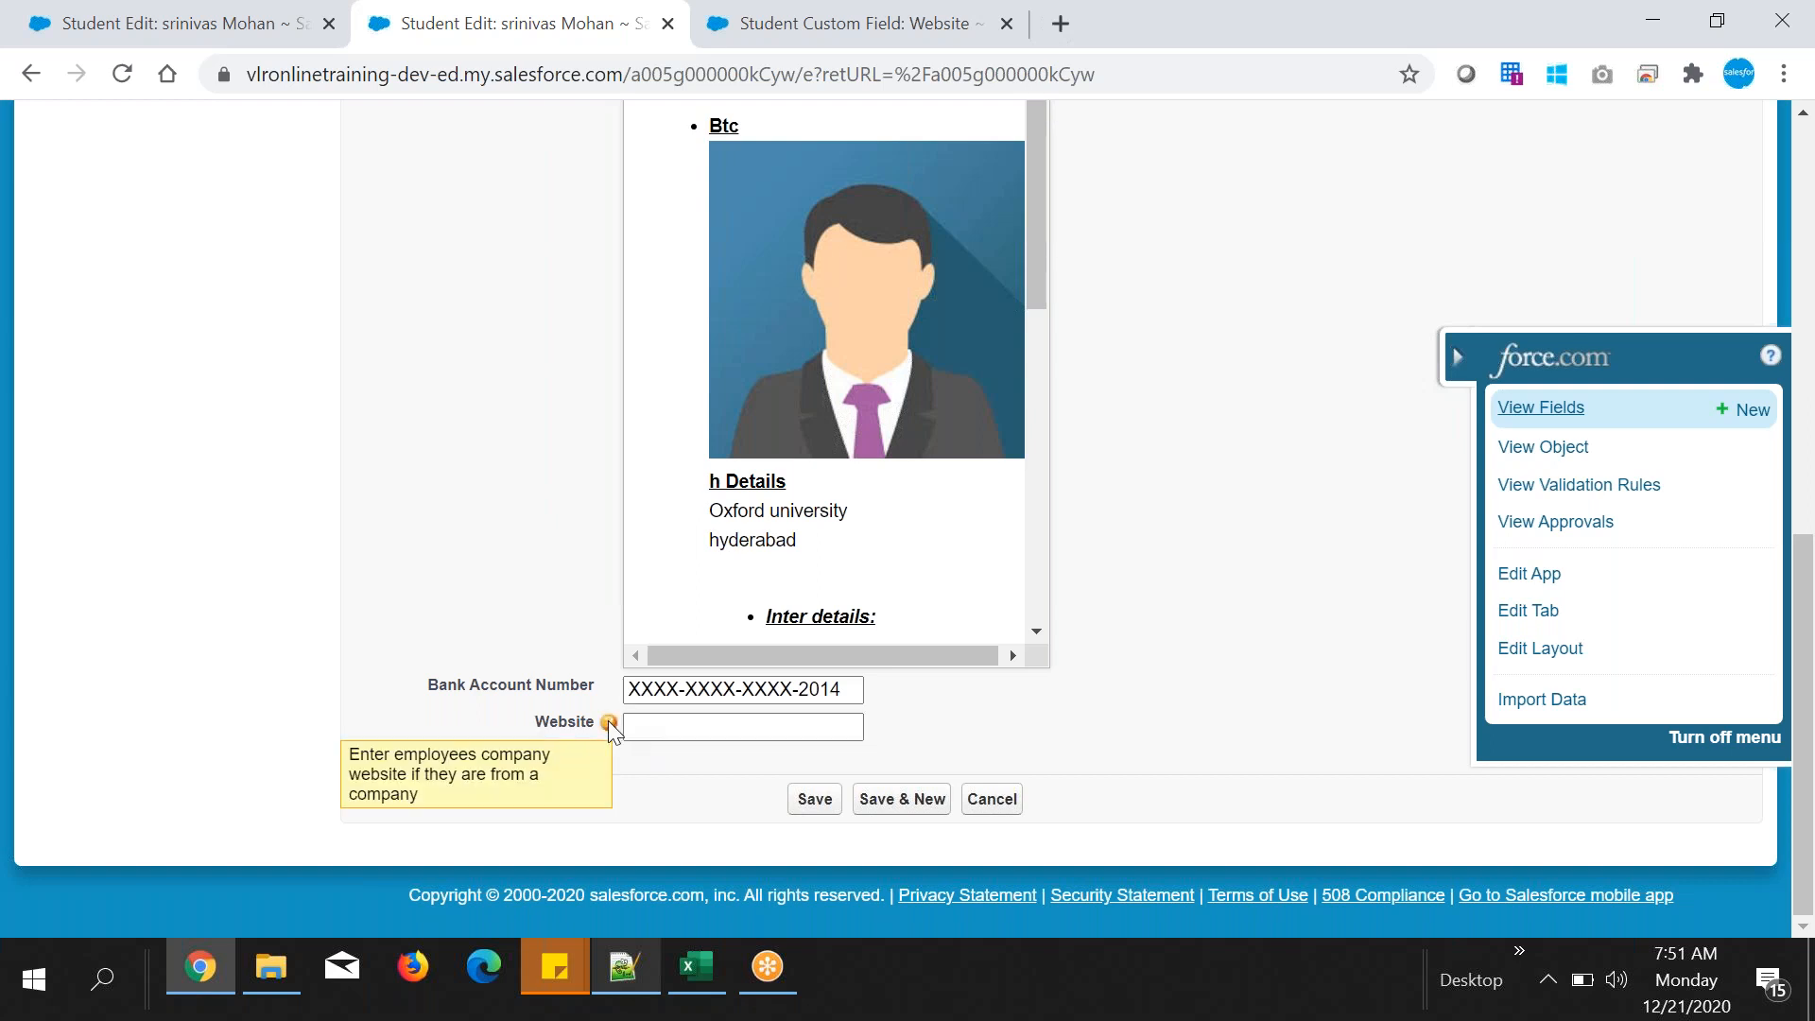
{"action": "left_click", "coordinate": [669, 723]}
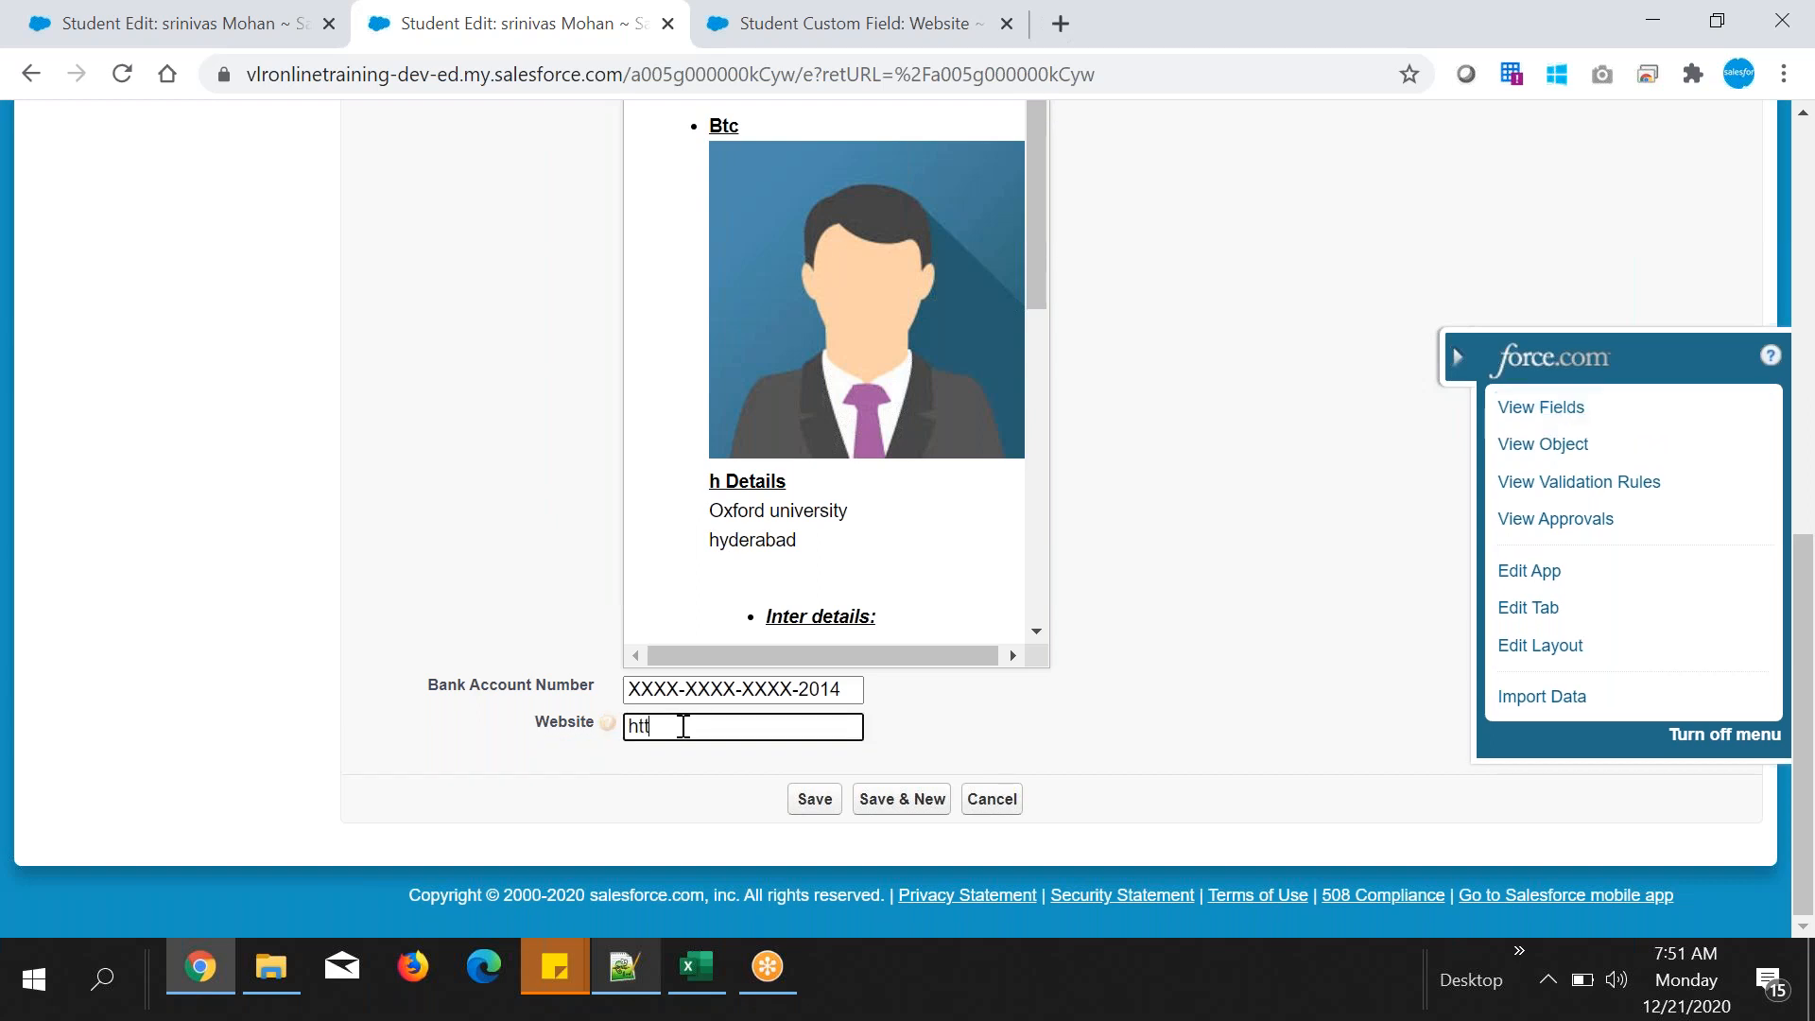
{"action": "type", "text": "https://accenture.com"}
{"action": "left_click", "coordinate": [814, 805]}
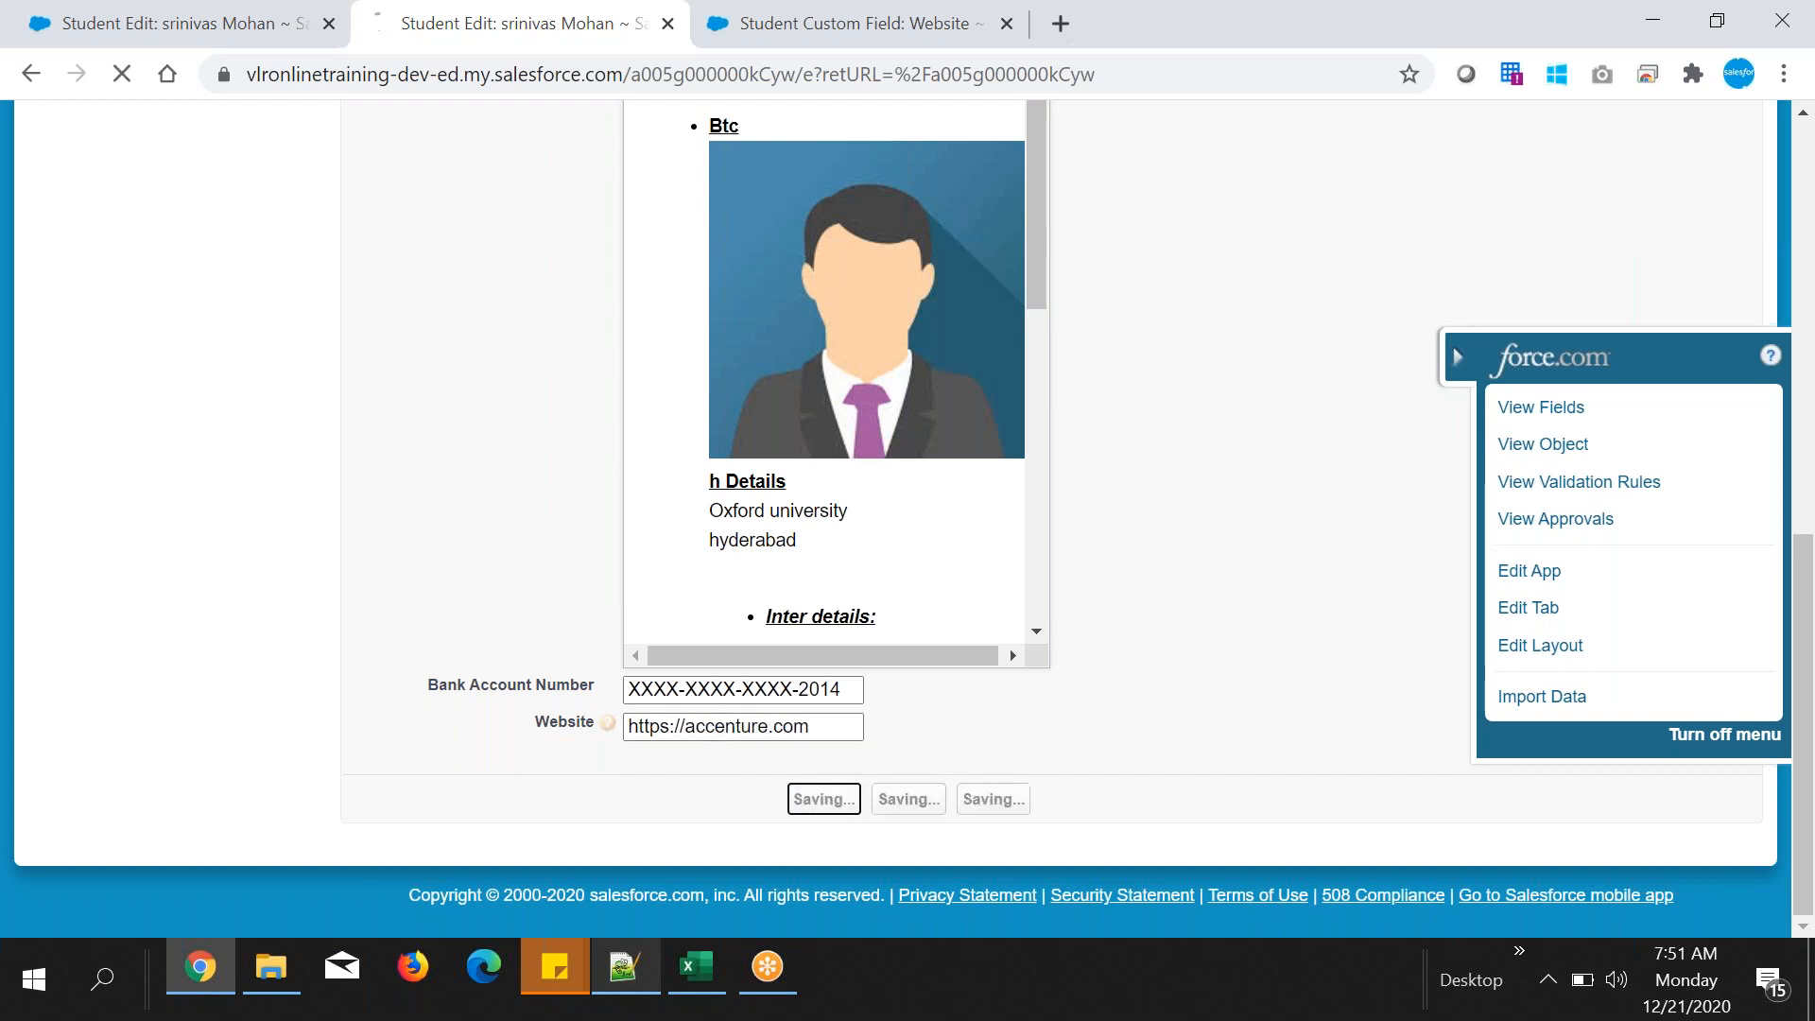
- Open the Website link on the saved student record and look over the Accenture home page
{"action": "scroll", "coordinate": [1193, 491], "scroll_direction": "down", "scroll_amount": 12}
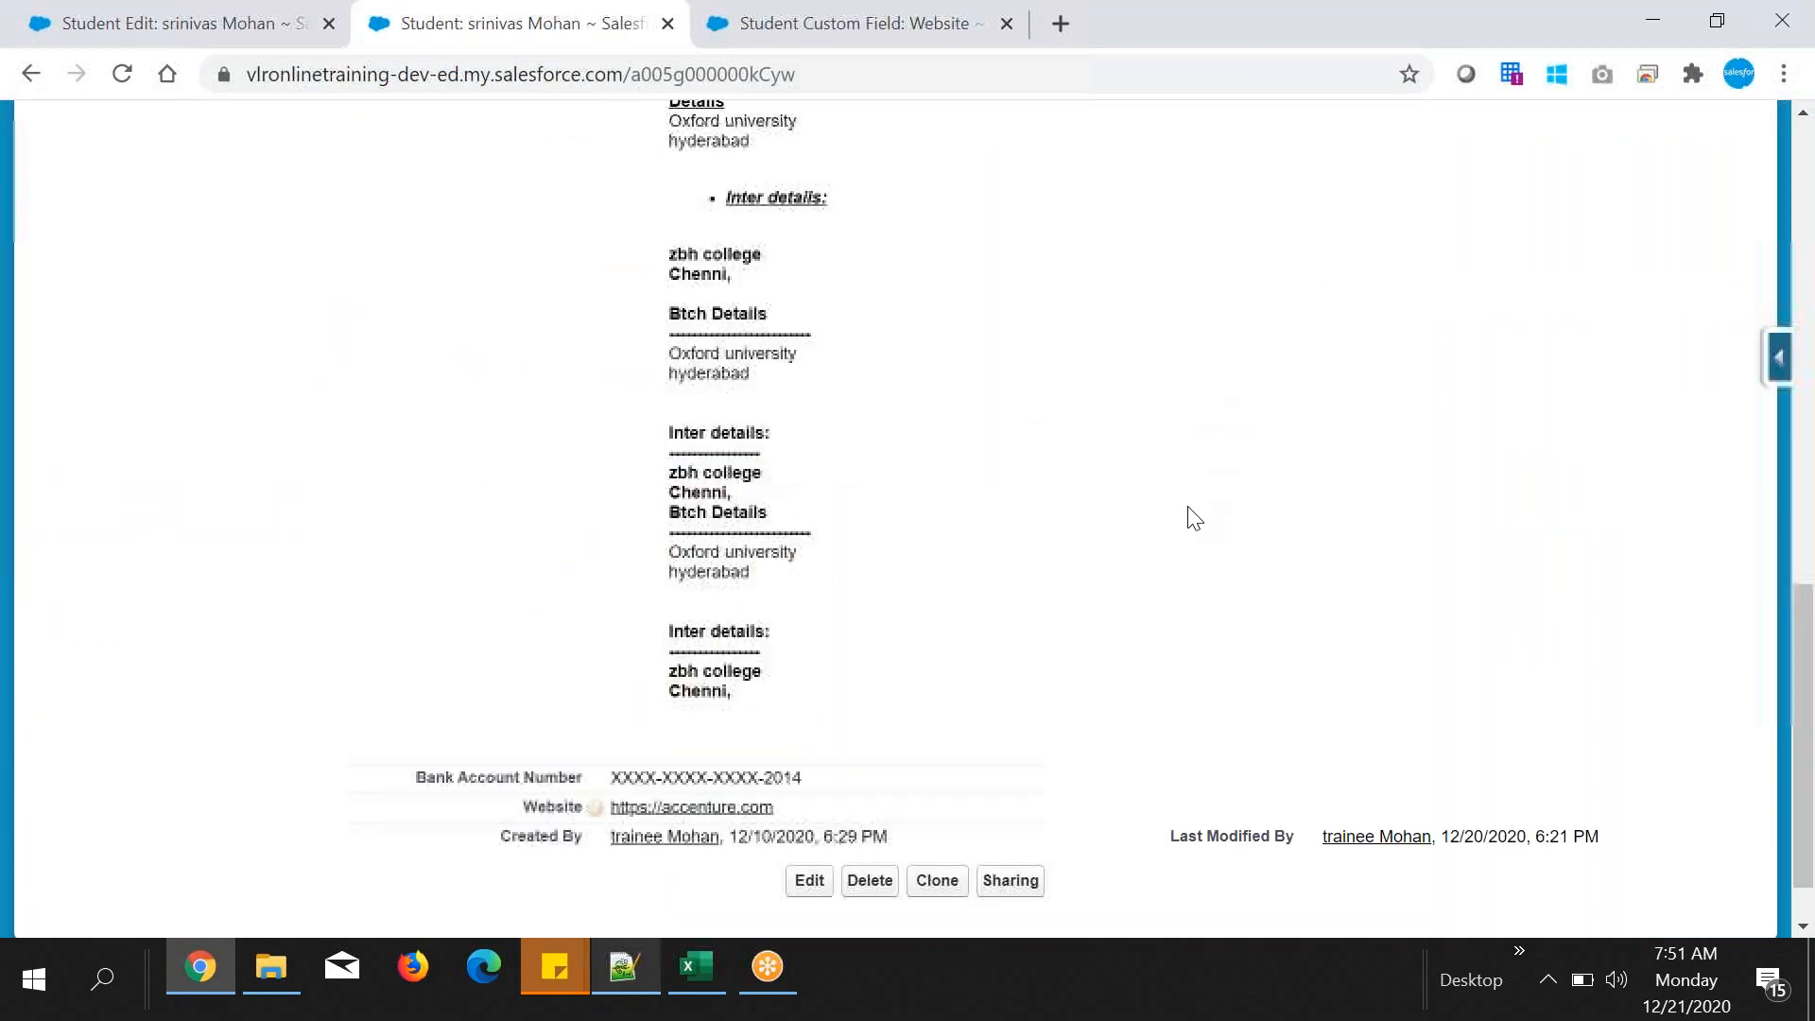
{"action": "scroll", "coordinate": [1193, 518], "scroll_direction": "down", "scroll_amount": 1}
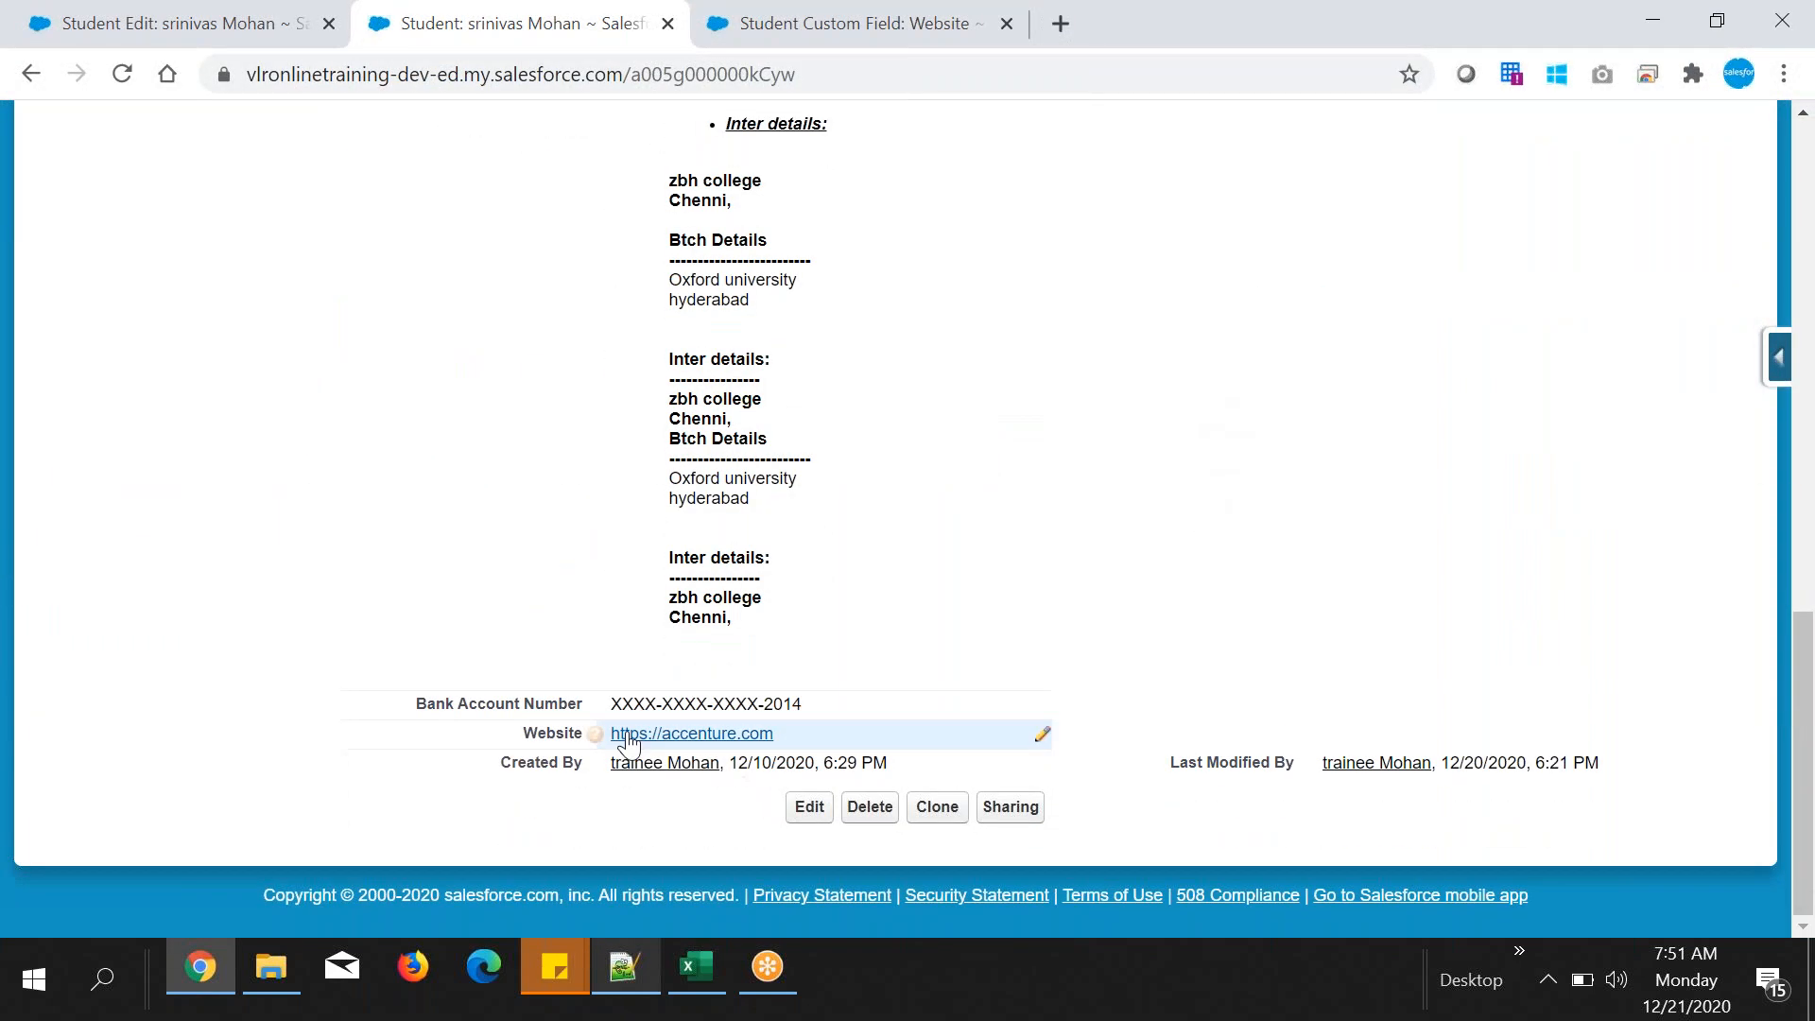
{"action": "left_click", "coordinate": [676, 736]}
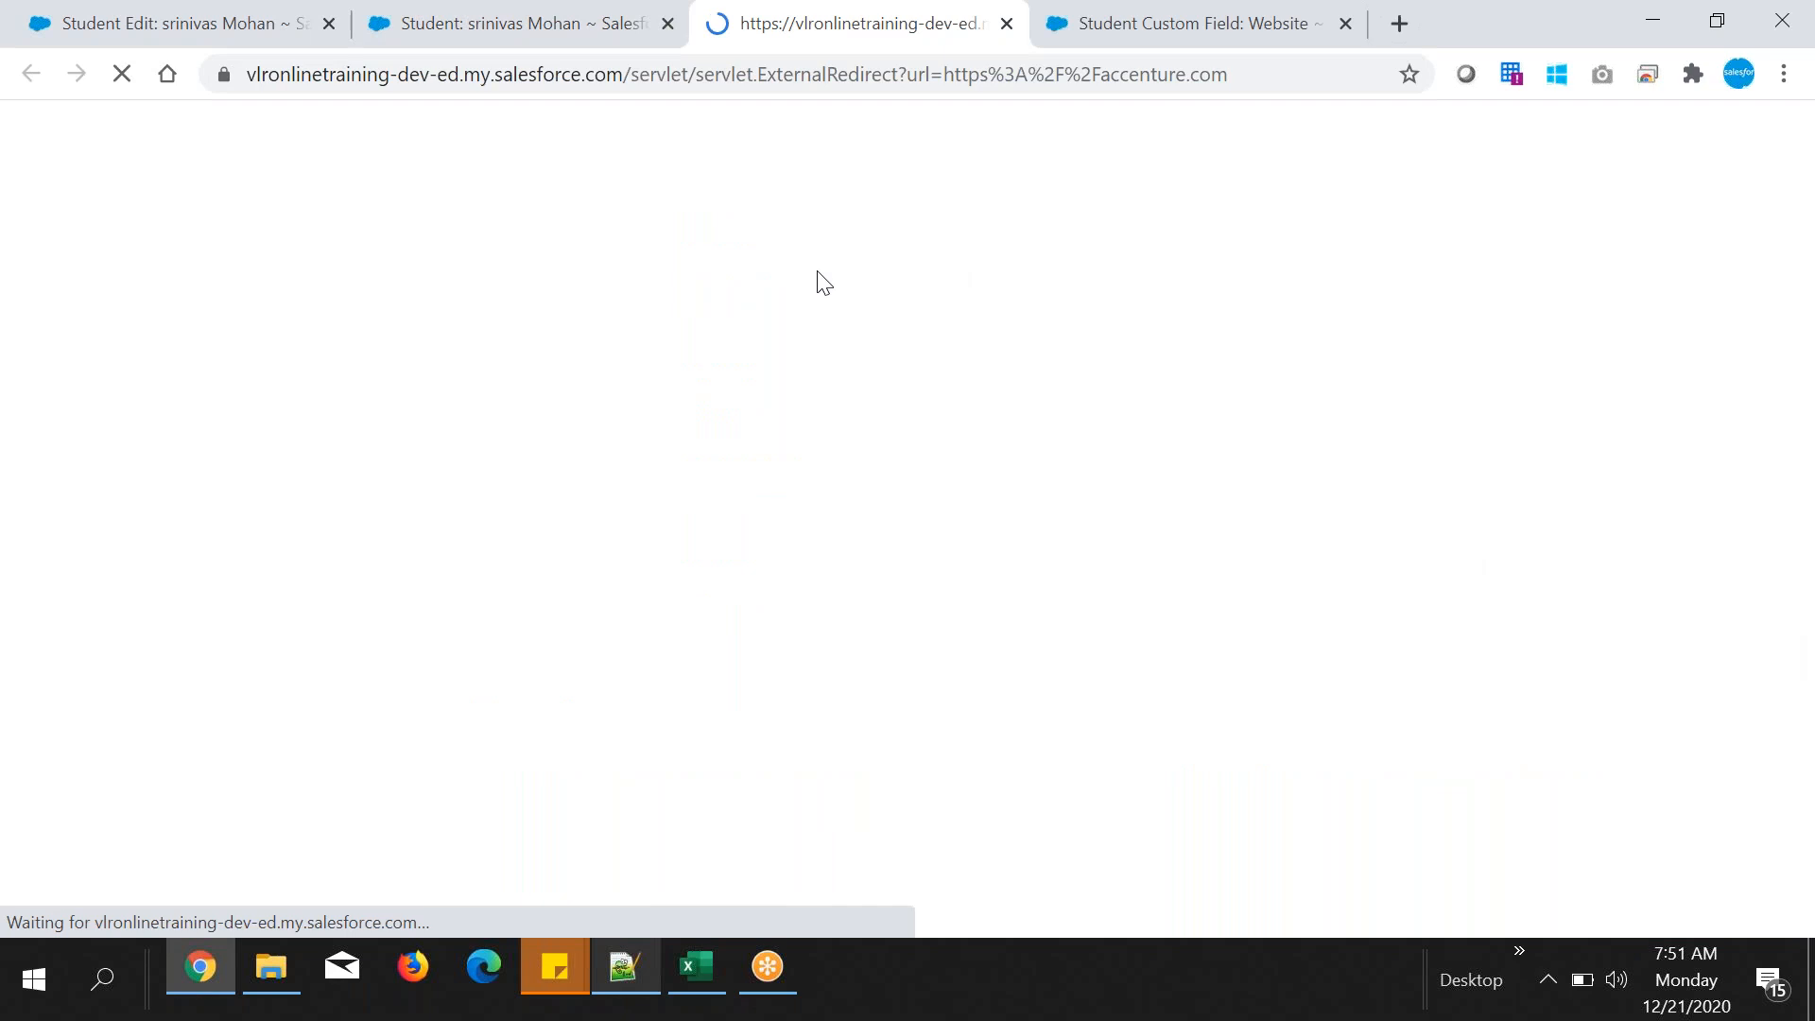
{"action": "left_click", "coordinate": [968, 503]}
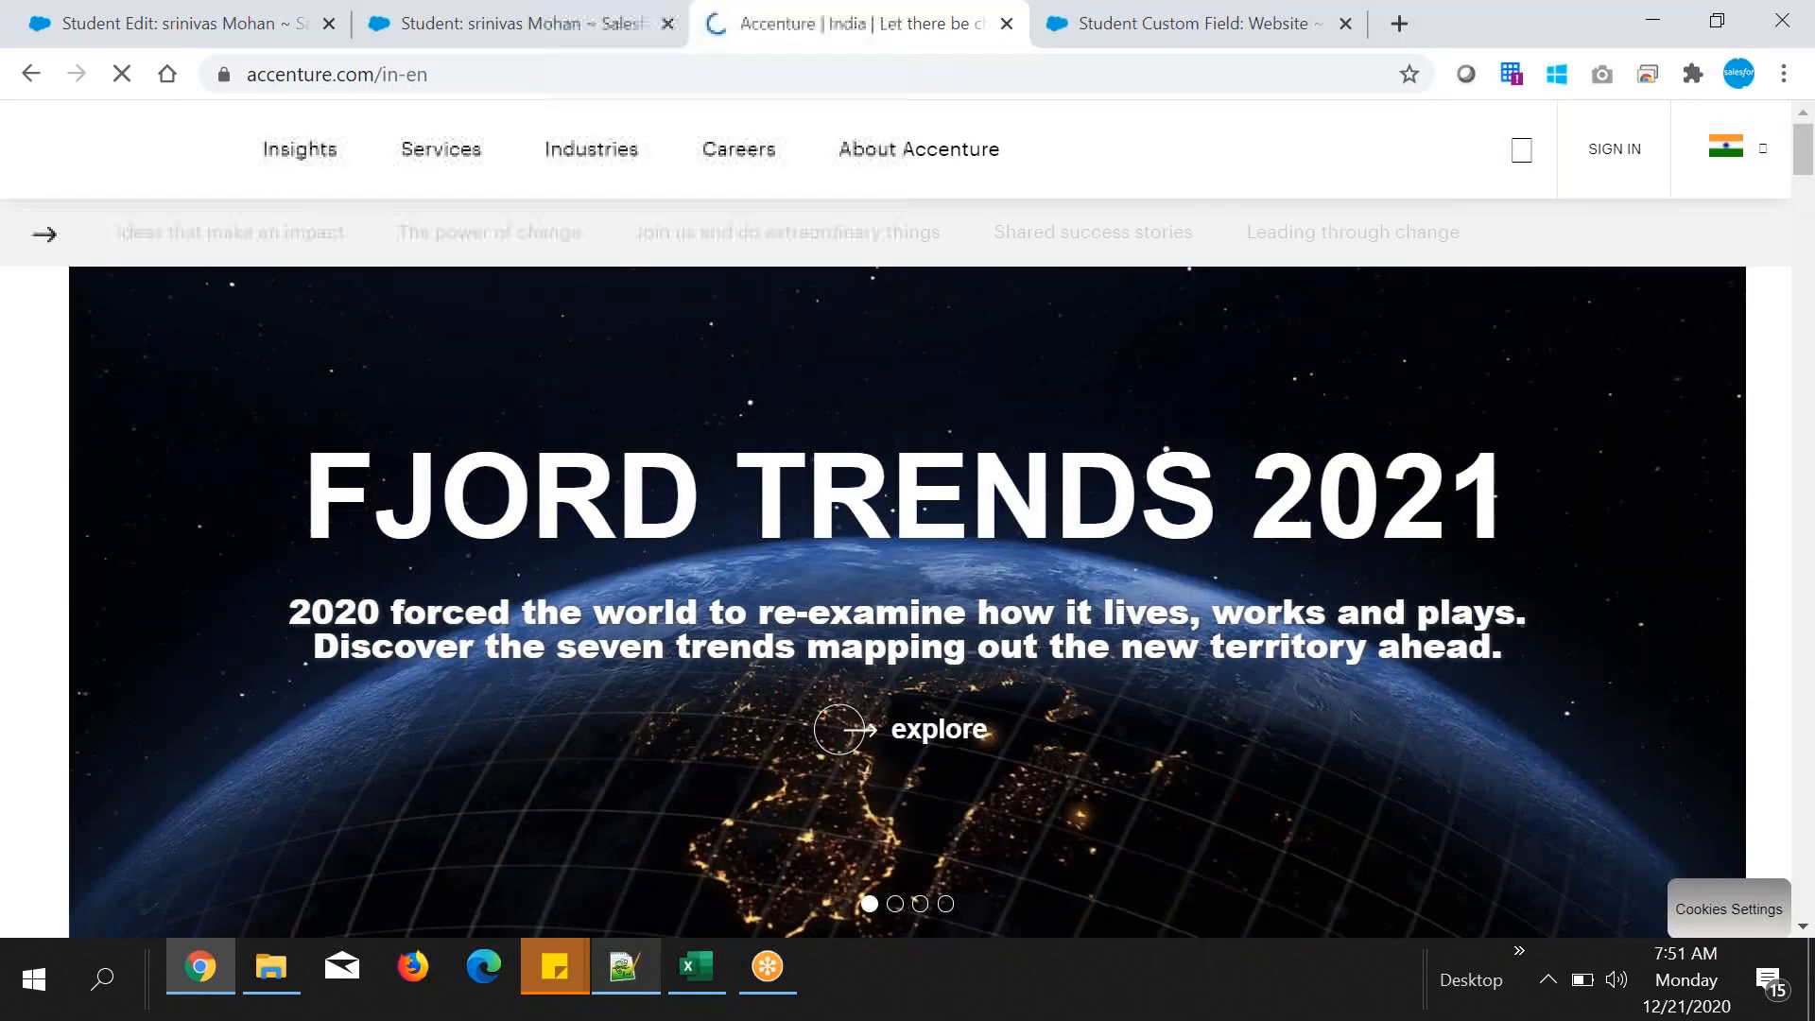
{"action": "scroll", "coordinate": [907, 605], "scroll_direction": "down", "scroll_amount": 5}
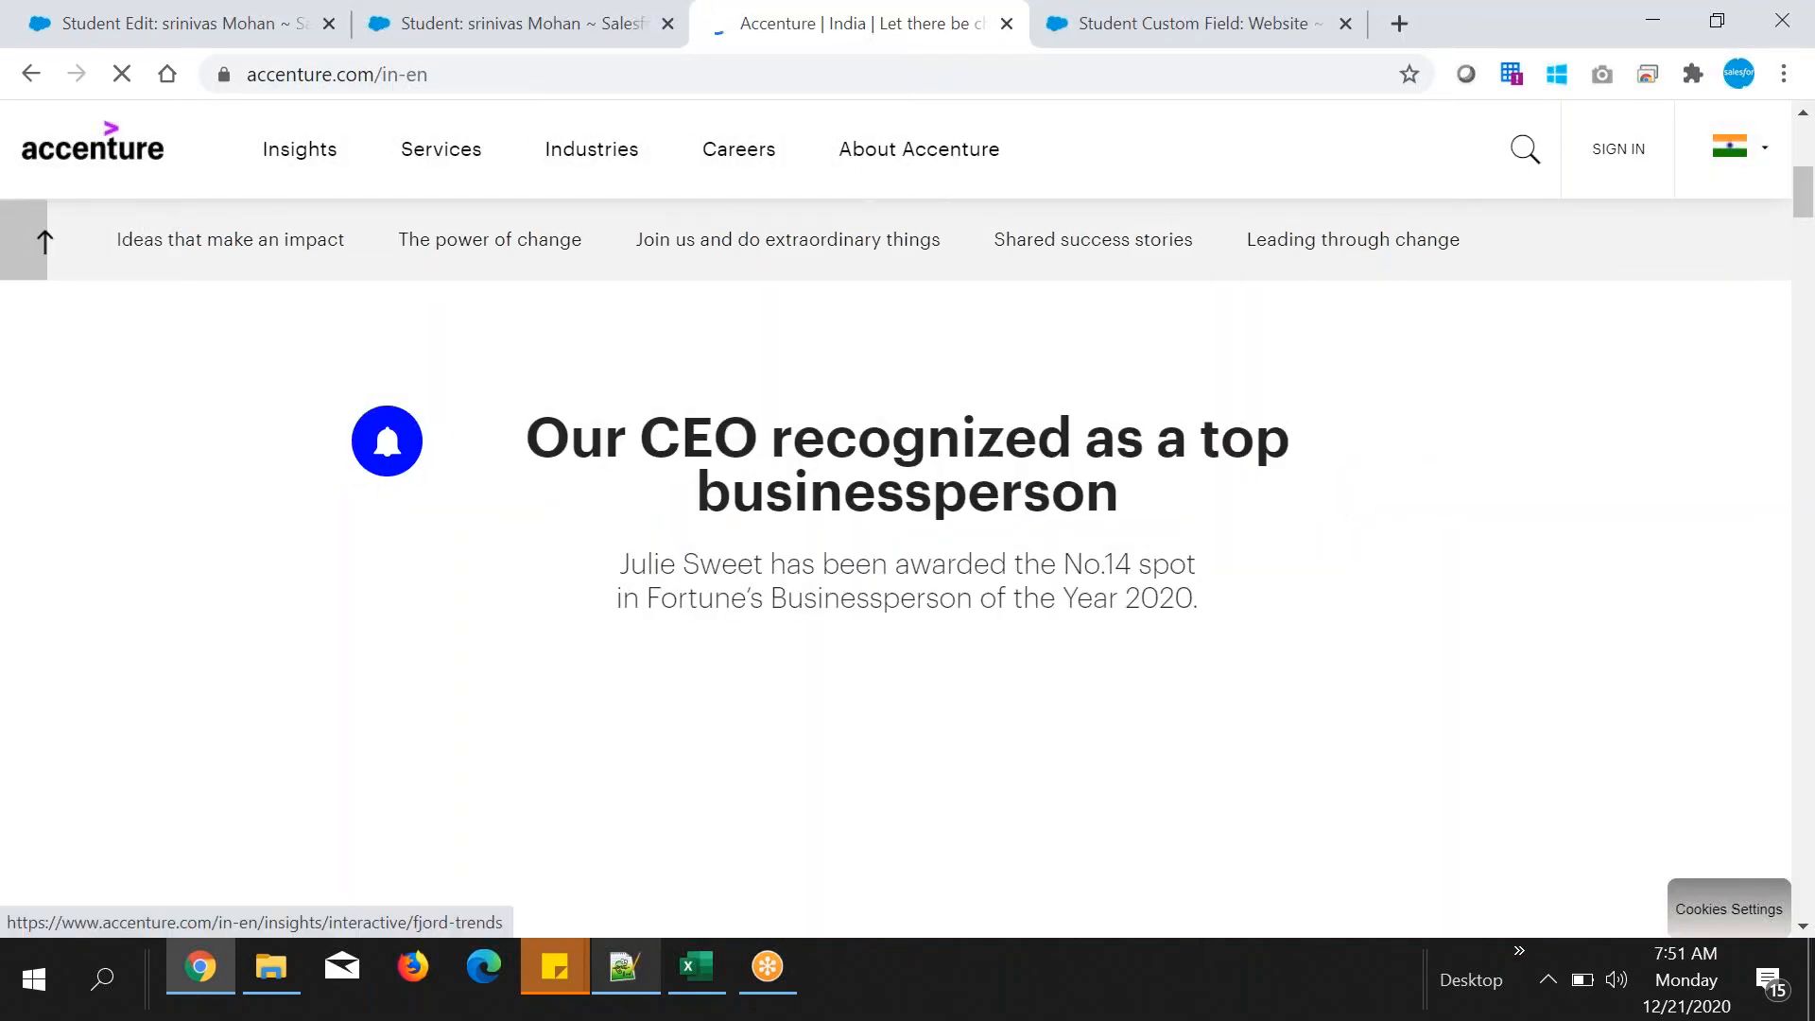
{"action": "scroll", "coordinate": [907, 605], "scroll_direction": "up", "scroll_amount": 5}
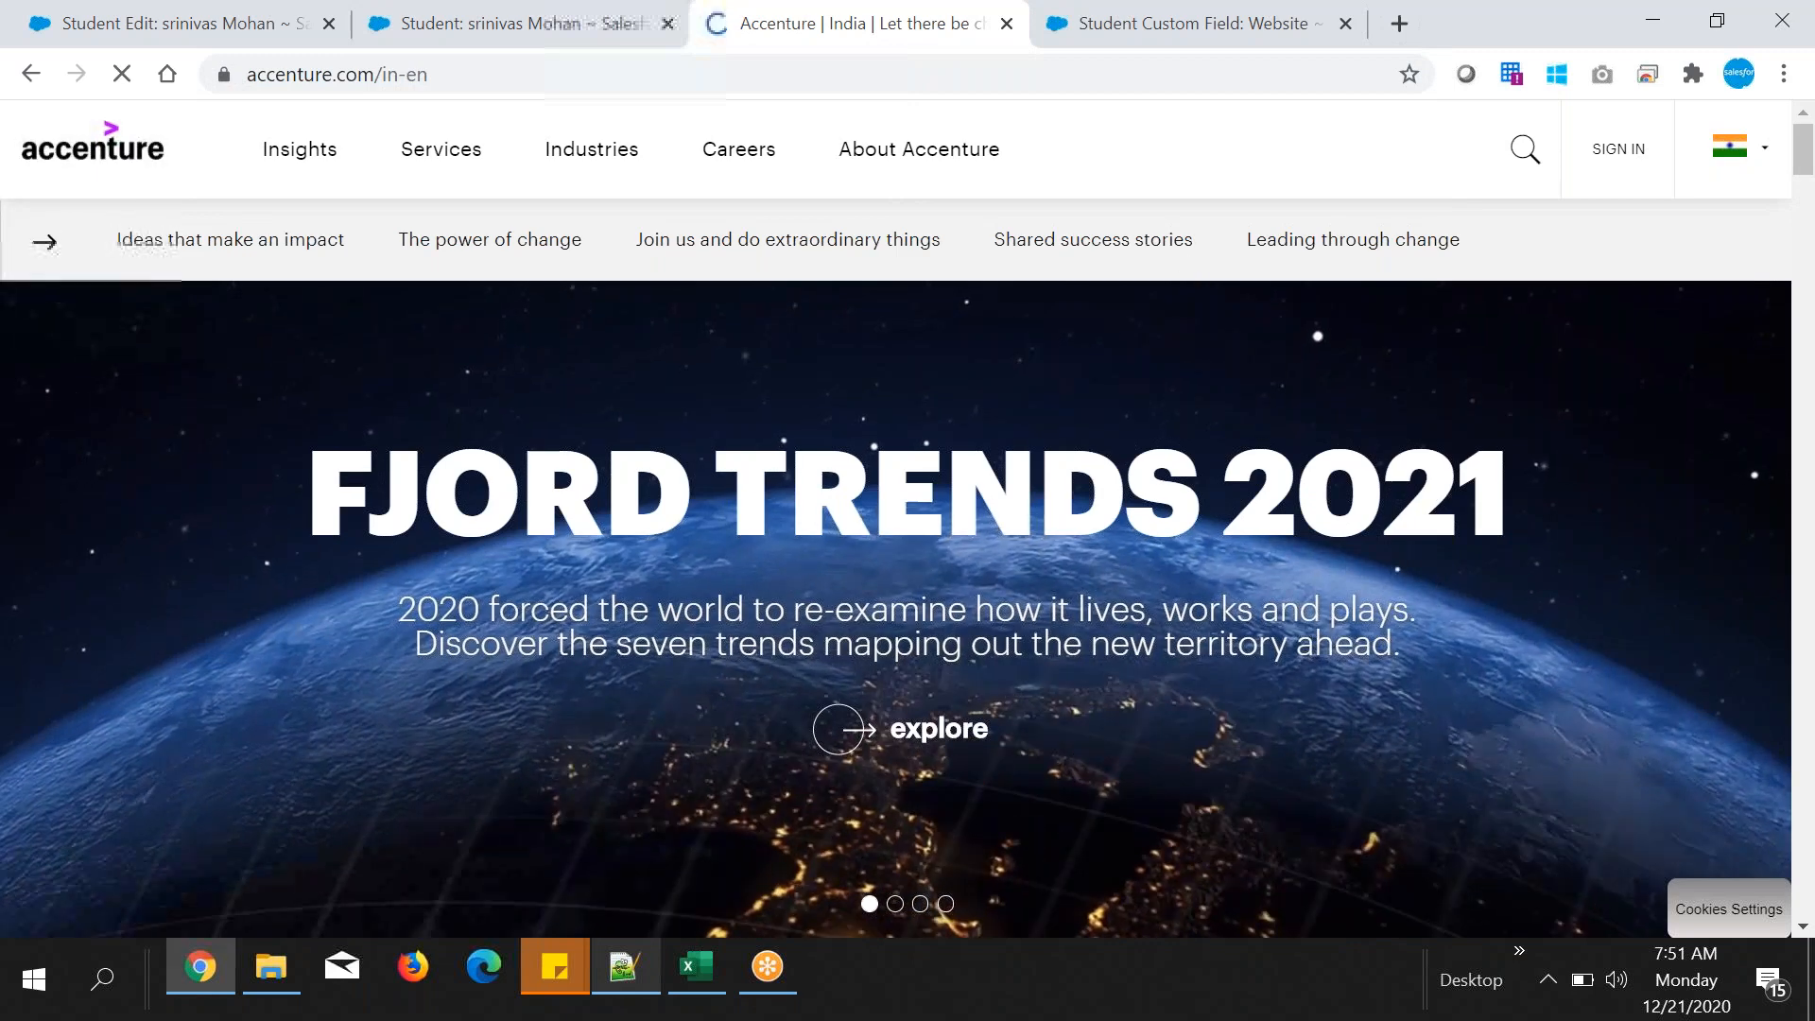
- Close the Accenture page and the Website field definition, returning to the saved student record
{"action": "left_click", "coordinate": [484, 21]}
{"action": "left_click", "coordinate": [1007, 22]}
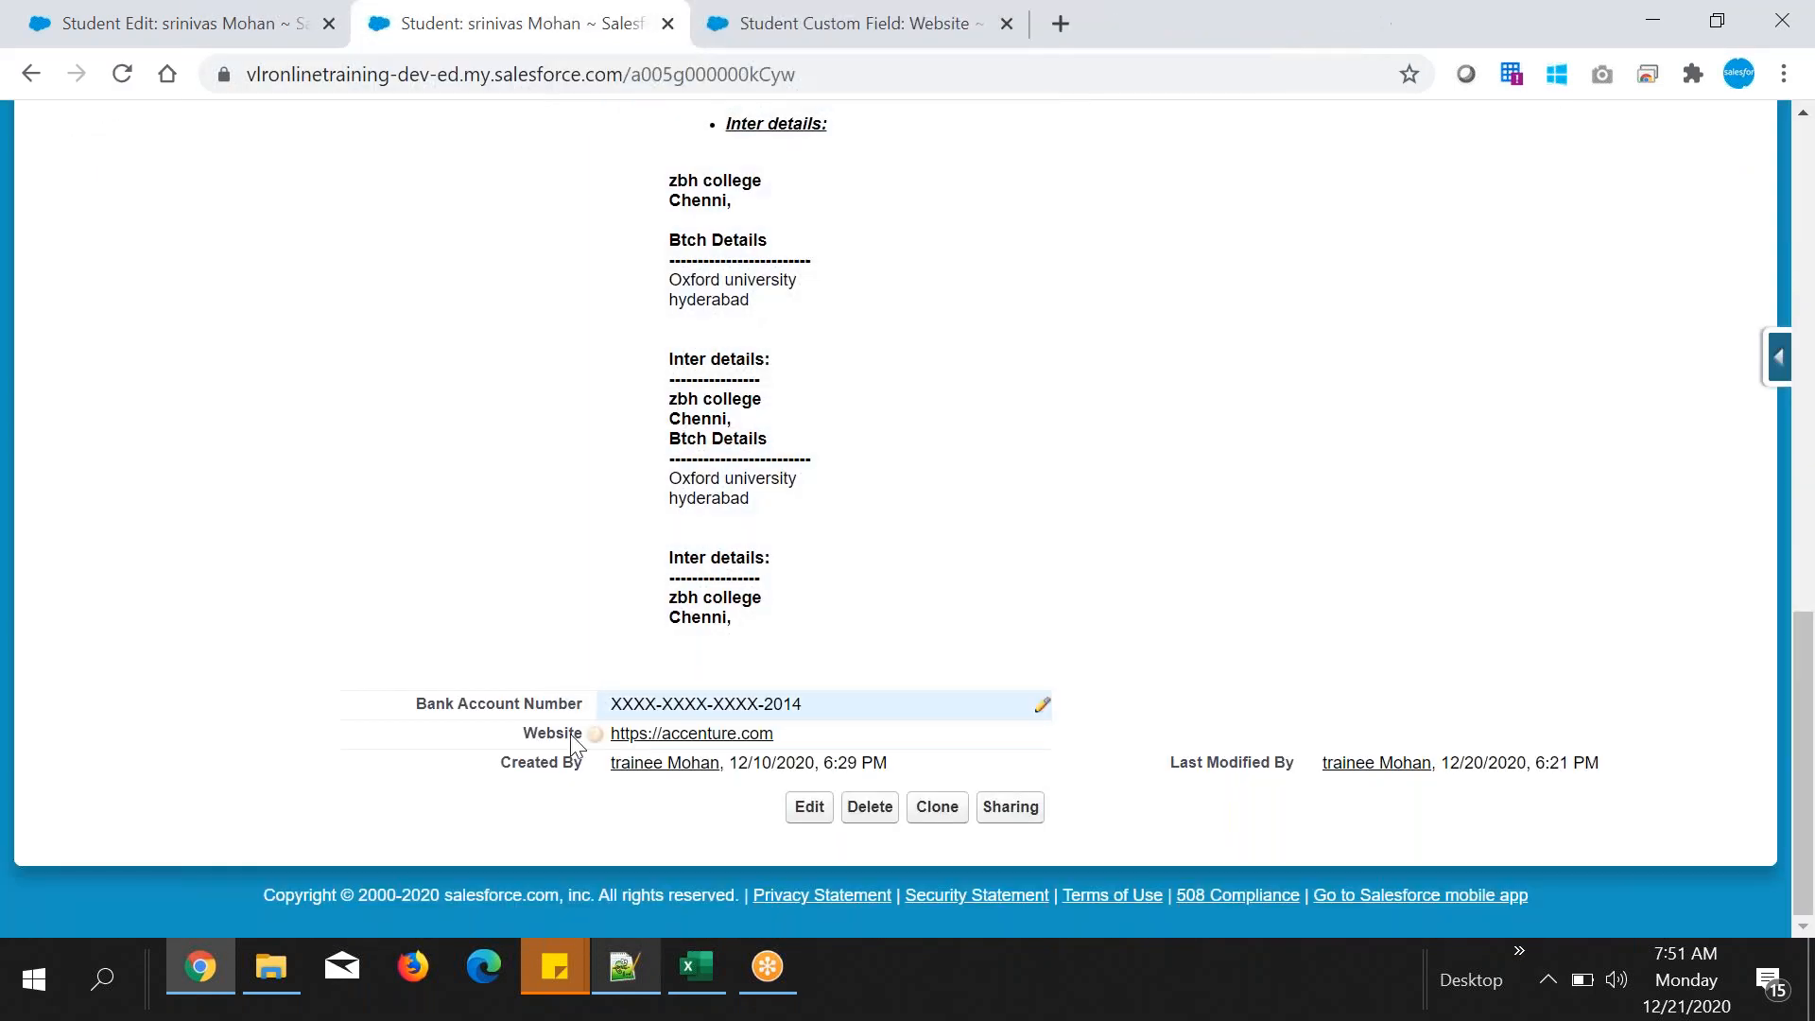
{"action": "left_click", "coordinate": [641, 966]}
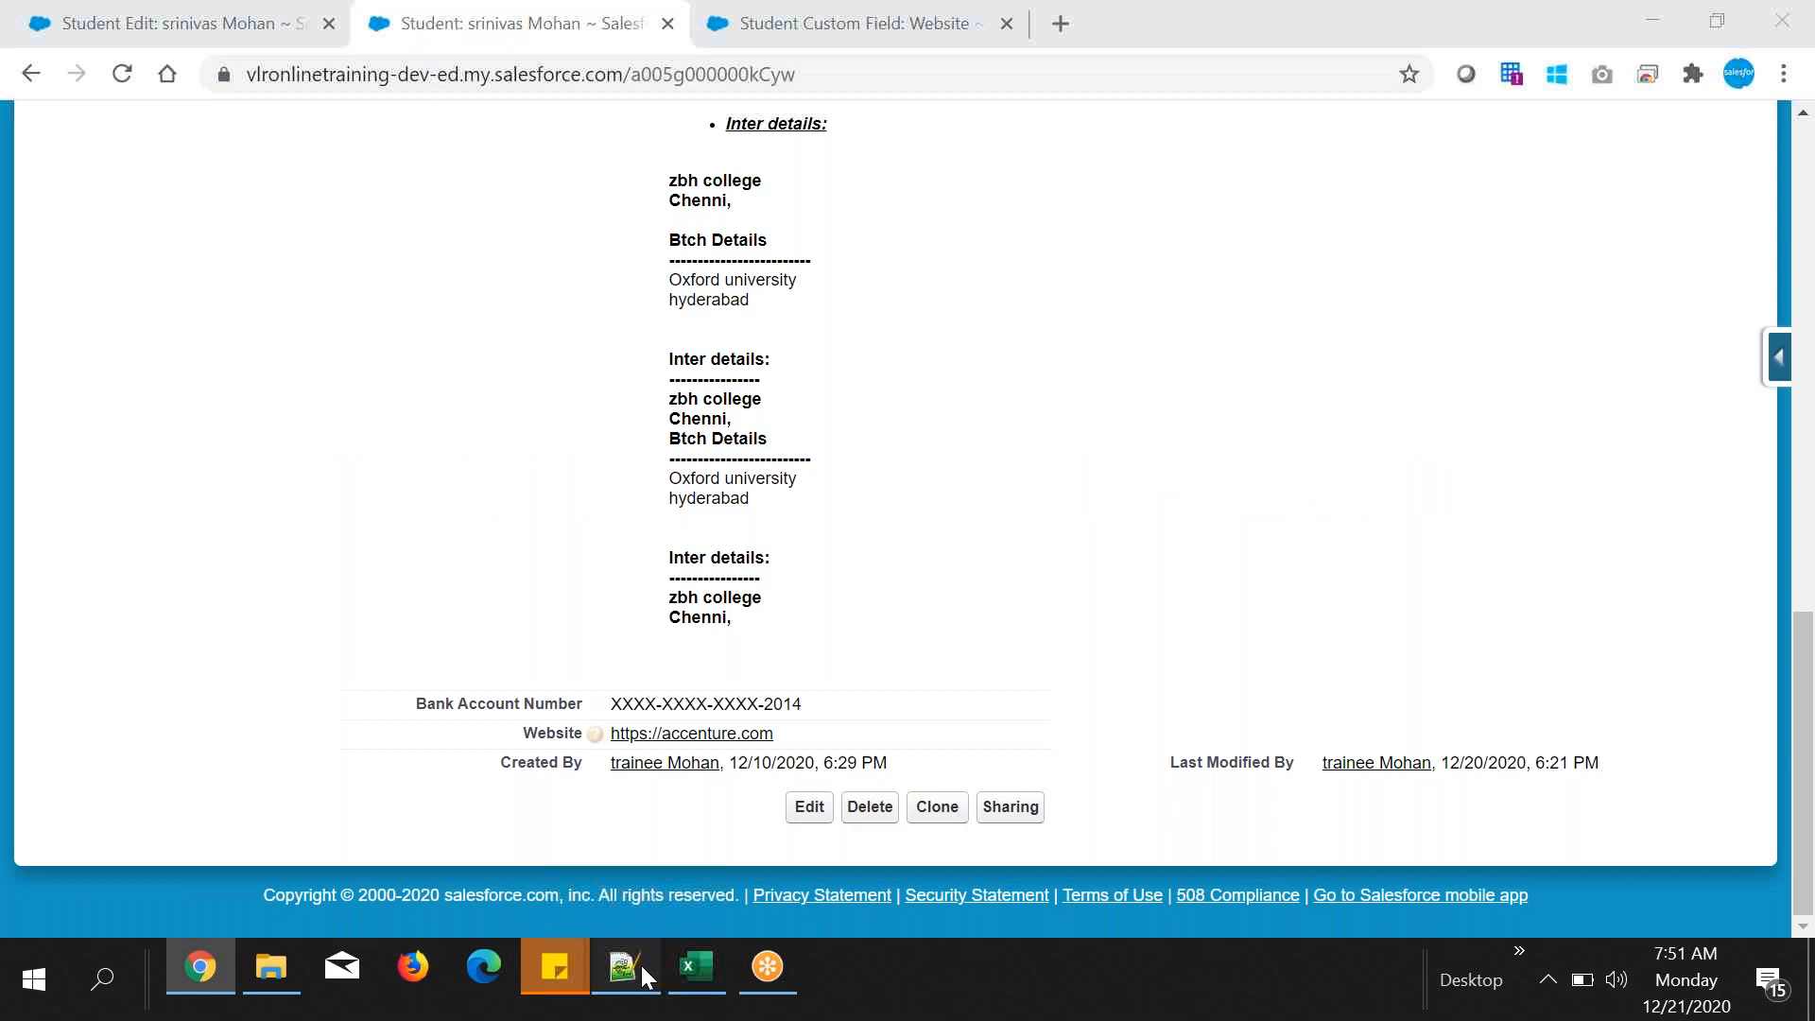
{"action": "left_click", "coordinate": [641, 966]}
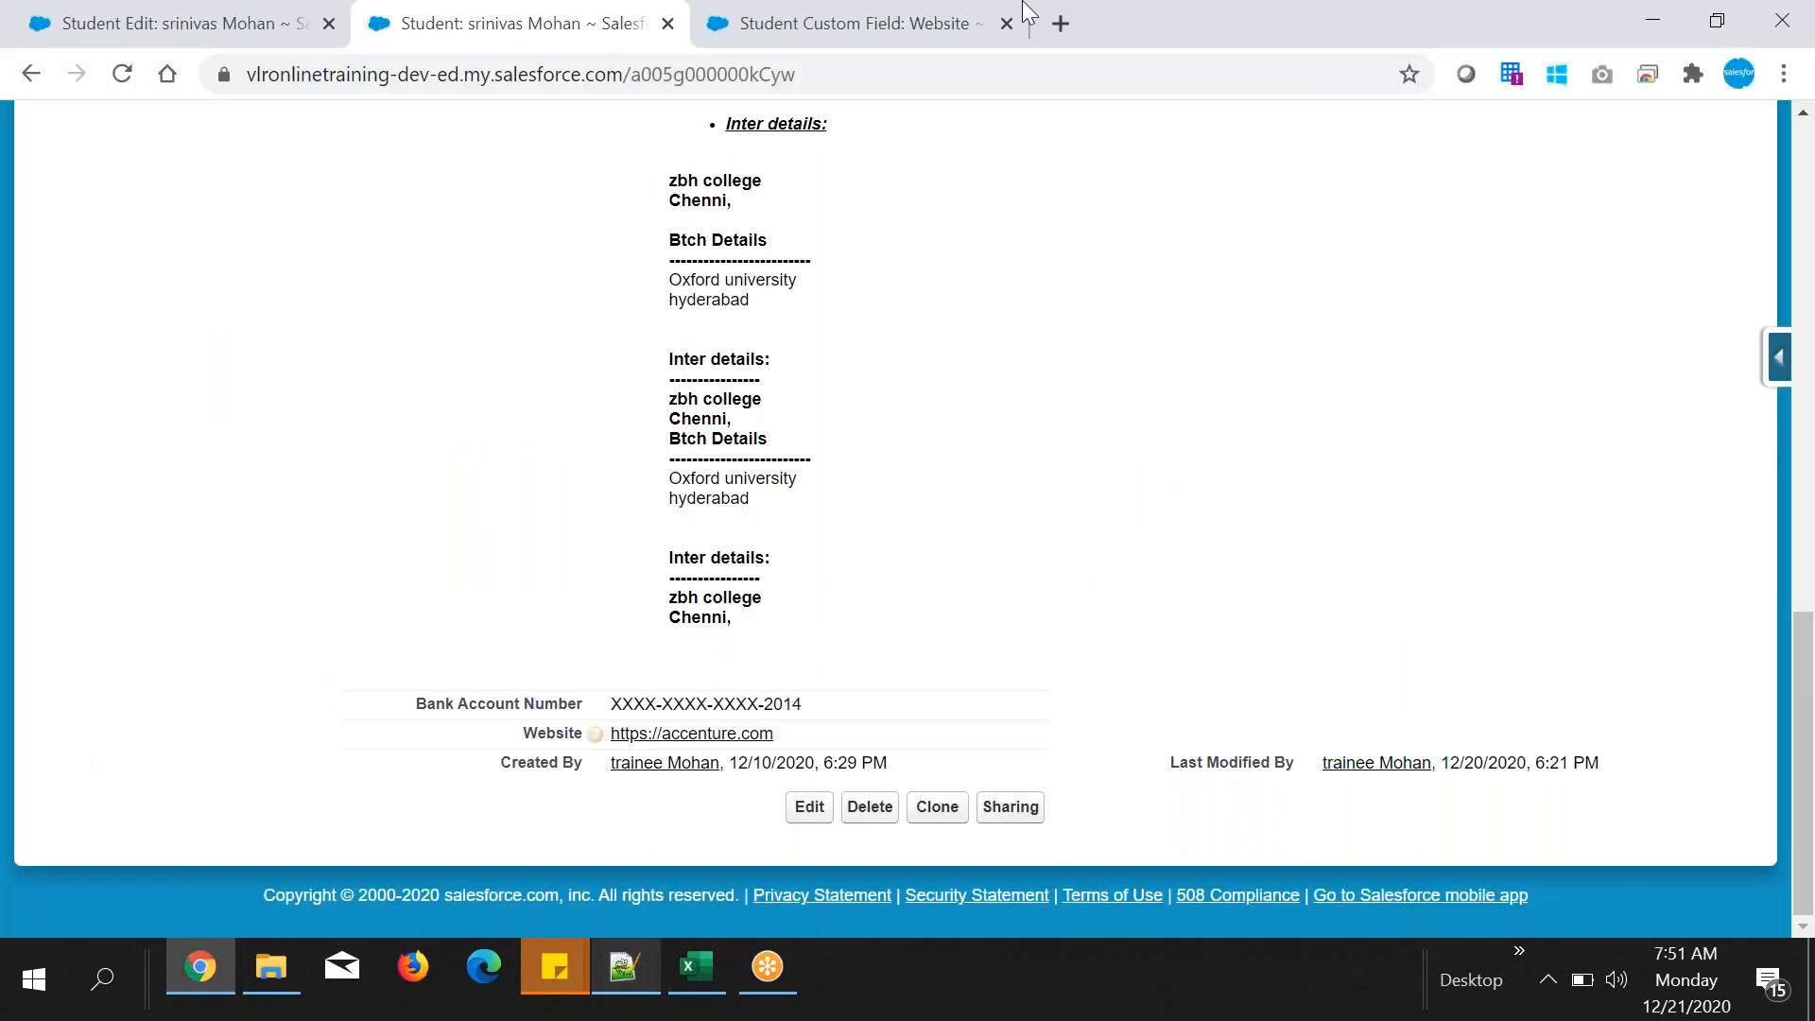
{"action": "left_click", "coordinate": [1006, 24]}
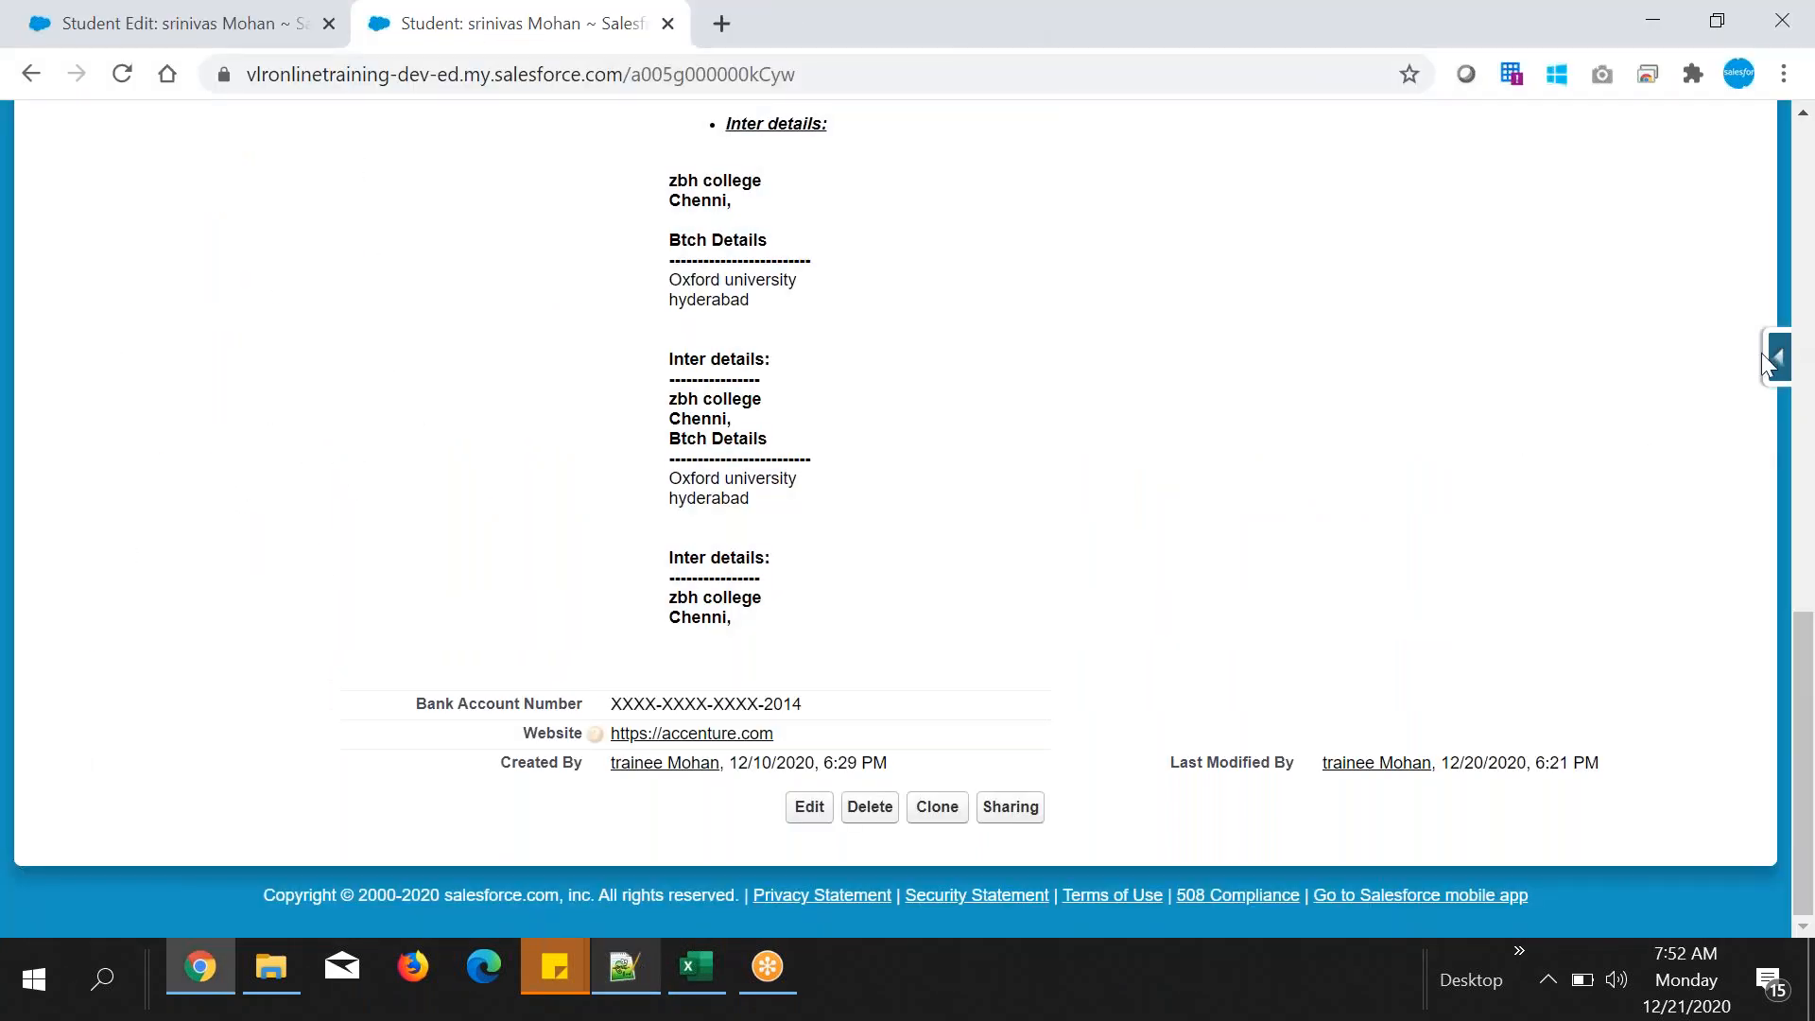
- Open the Student object's field list and start a new custom field, showing the available data types
{"action": "left_click", "coordinate": [1767, 357]}
{"action": "left_click", "coordinate": [1543, 408]}
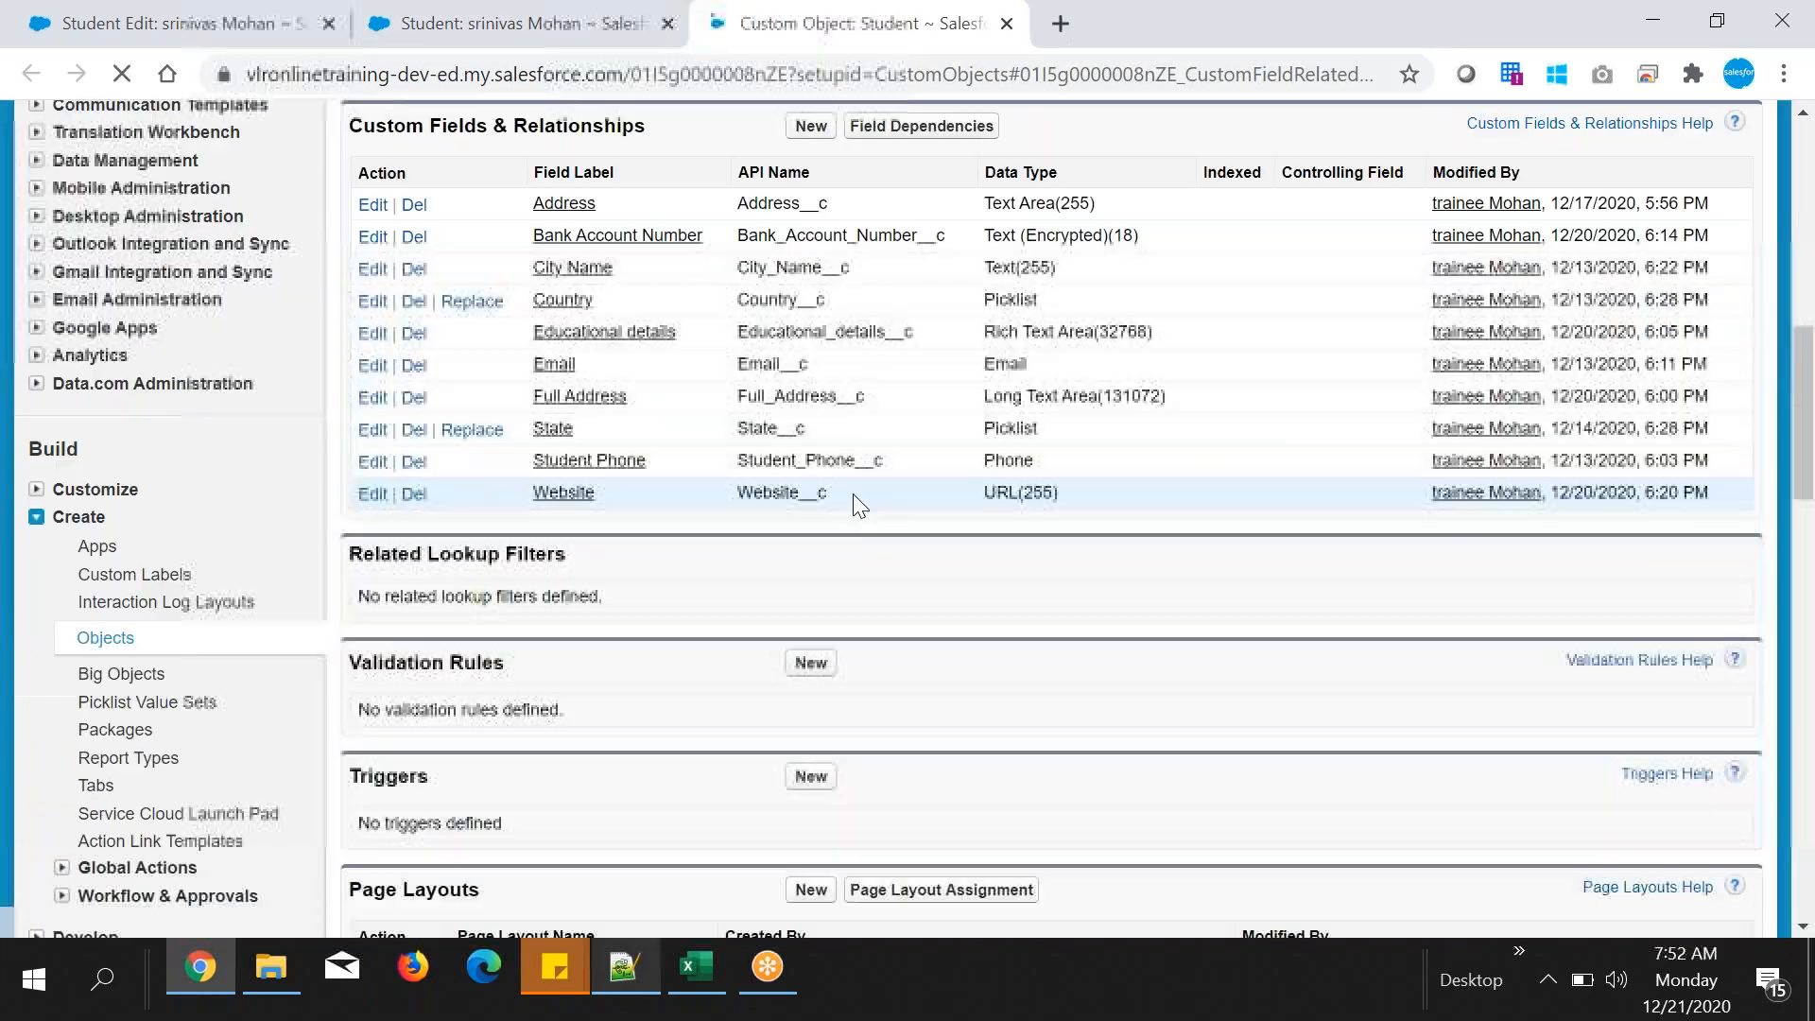
{"action": "left_click", "coordinate": [810, 147]}
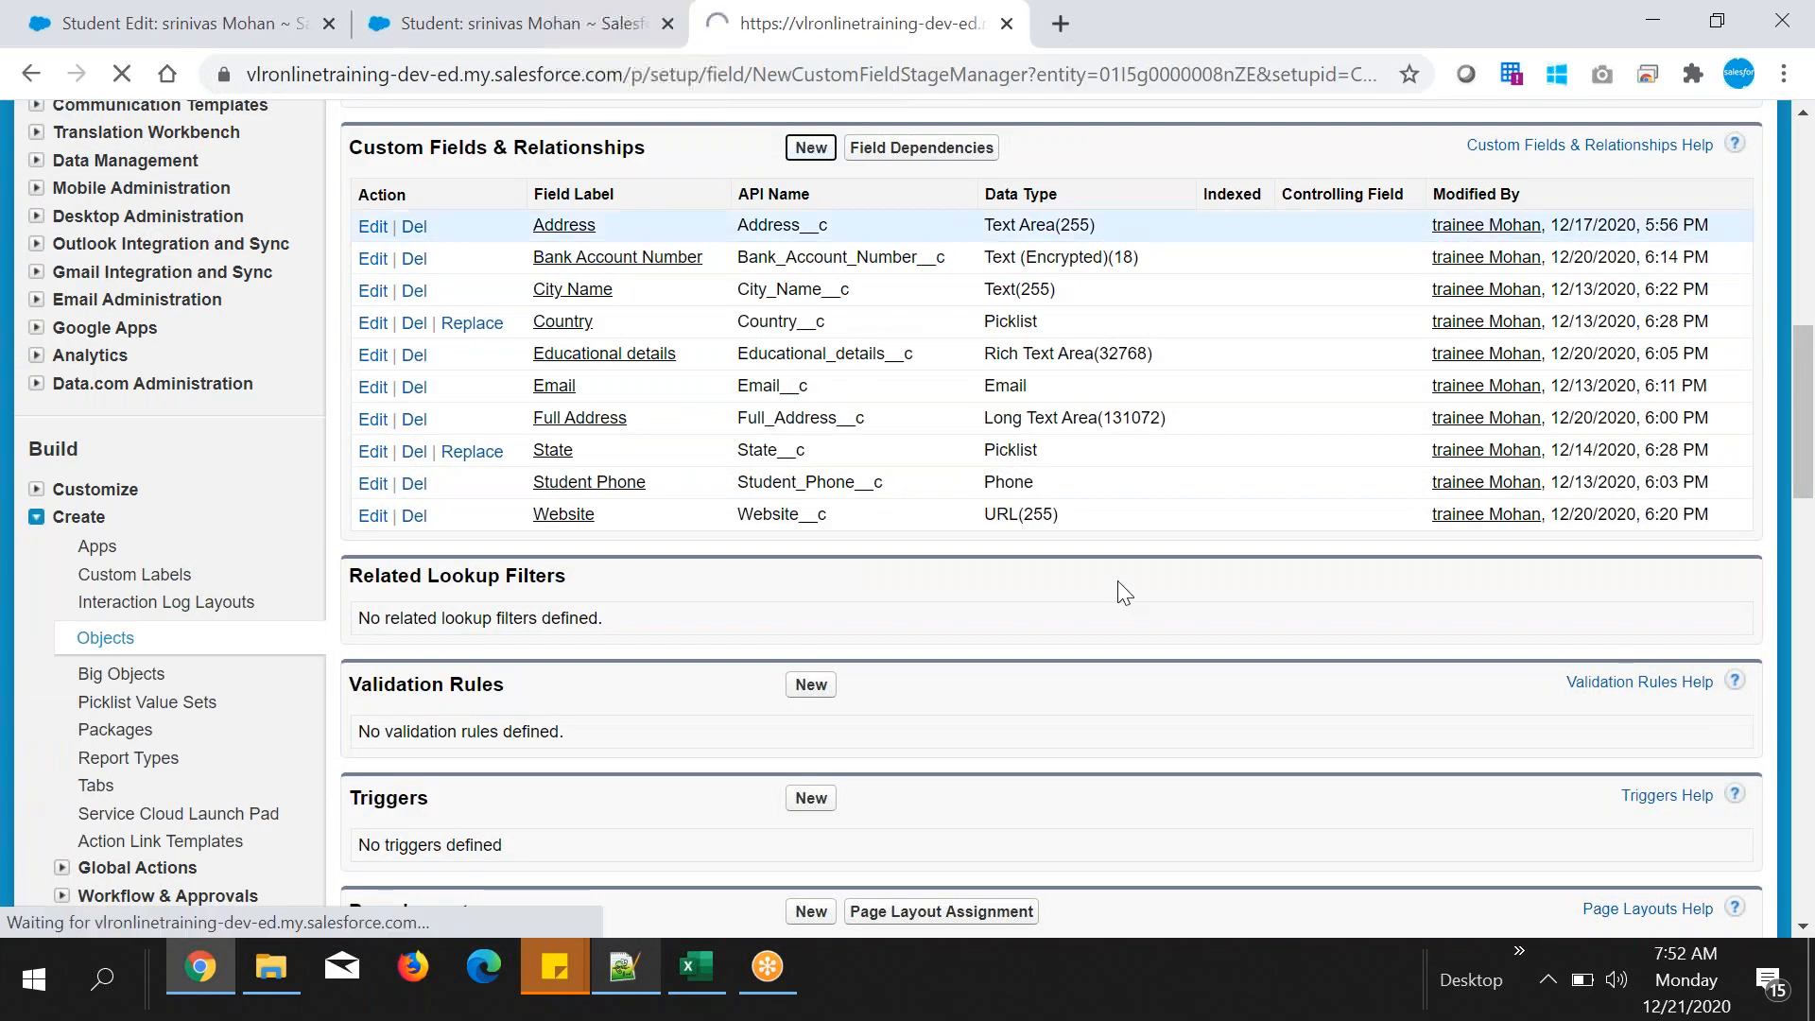
{"action": "scroll", "coordinate": [665, 689], "scroll_direction": "down", "scroll_amount": 10}
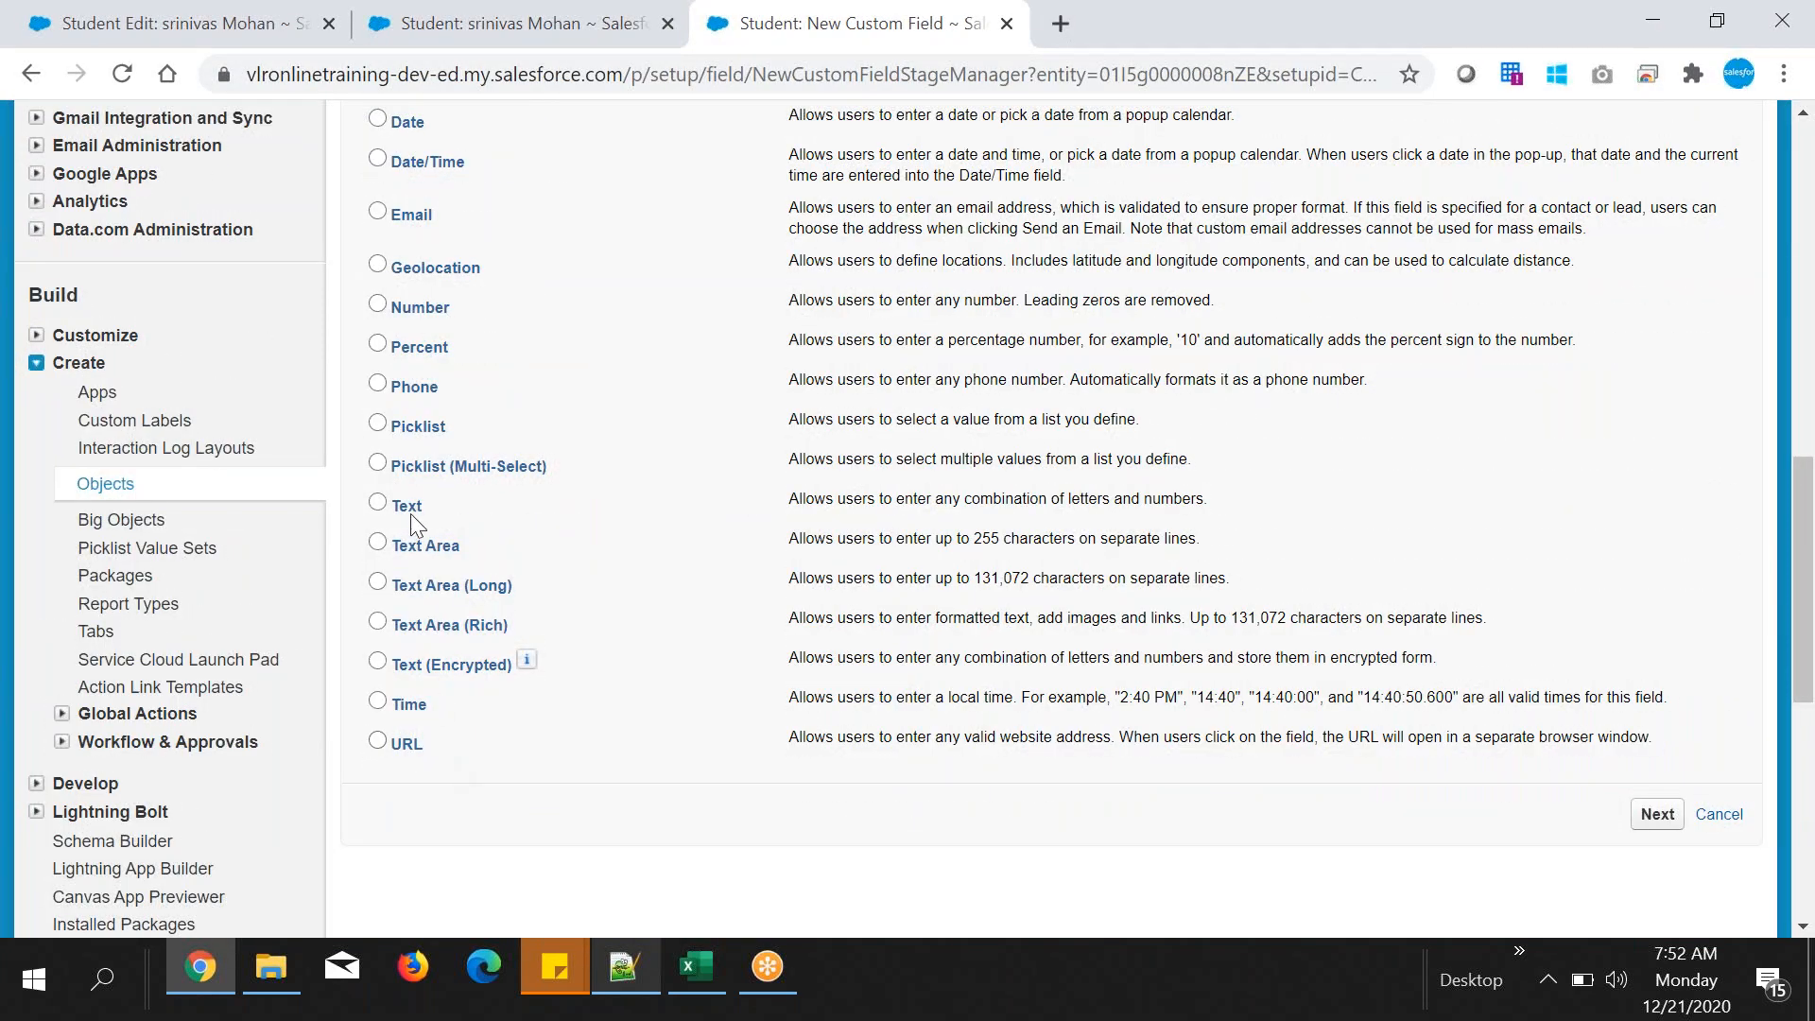
- Review the text and Picklist data types and compare them with the fields on the student record
{"action": "left_click_drag", "start_coordinate": [408, 507], "coordinate": [558, 624]}
{"action": "scroll", "coordinate": [600, 538], "scroll_direction": "up", "scroll_amount": 3}
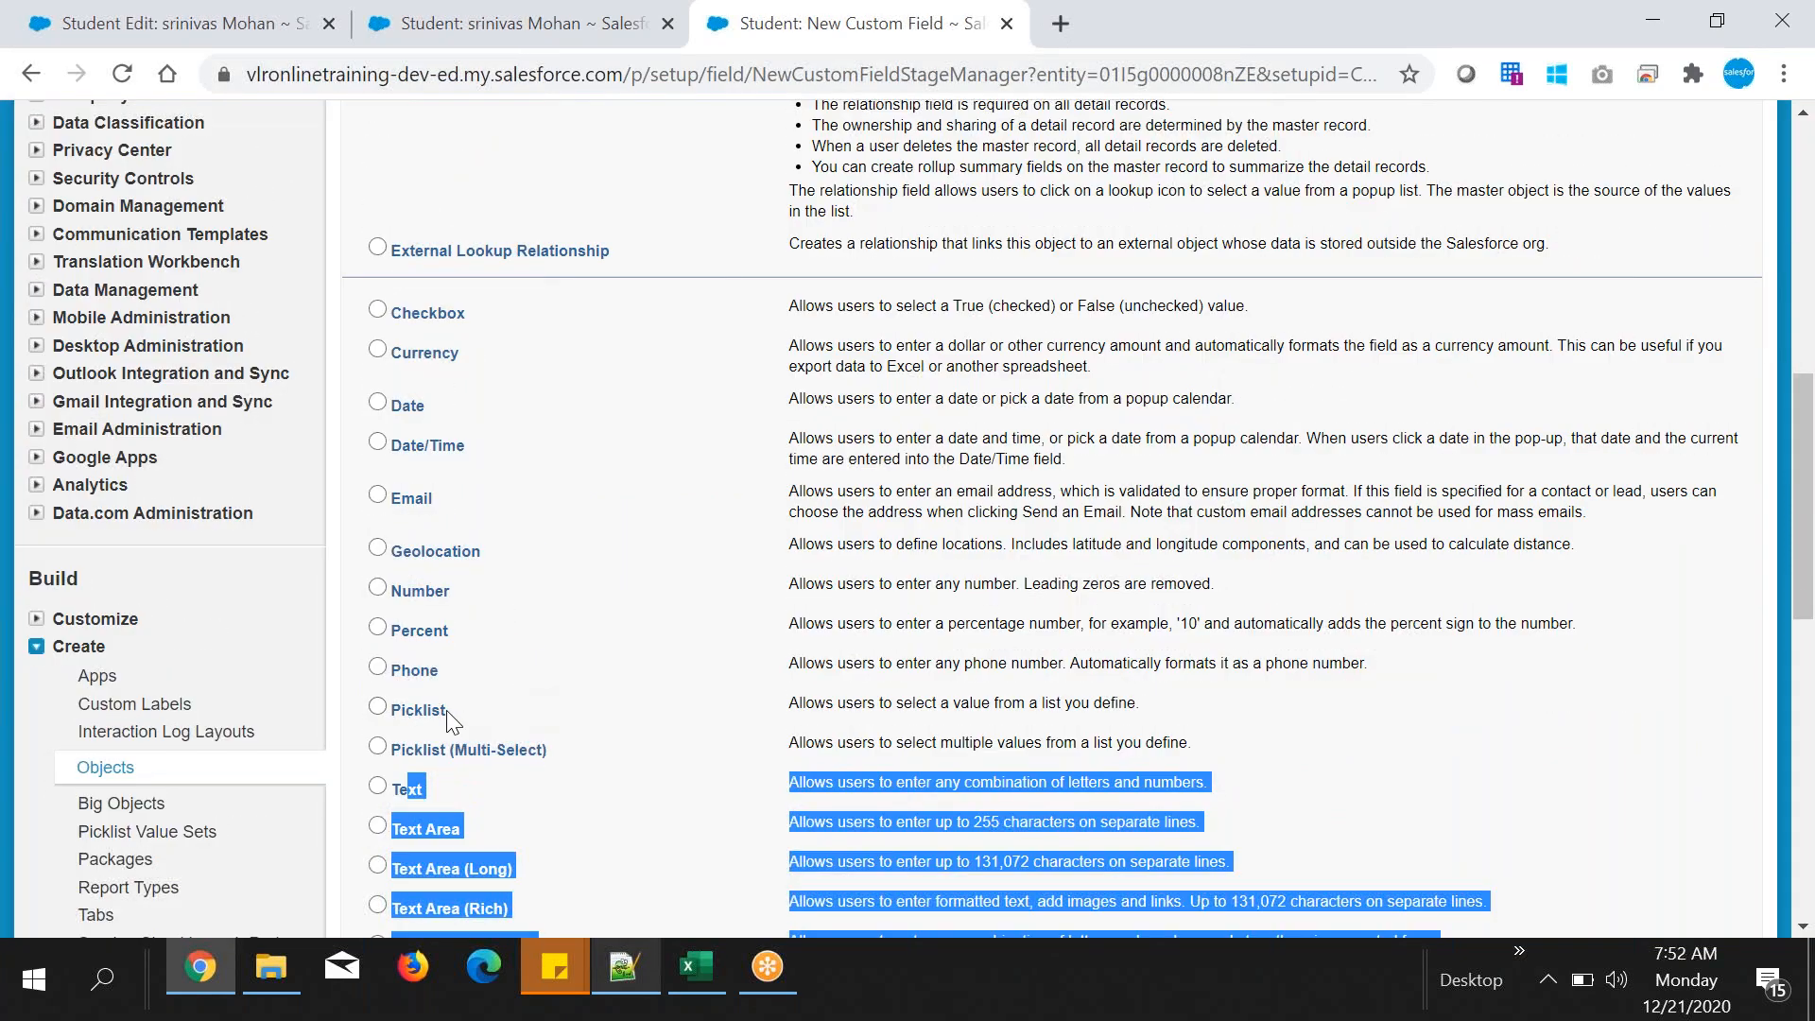
{"action": "double_click", "coordinate": [446, 711]}
{"action": "left_click", "coordinate": [525, 27]}
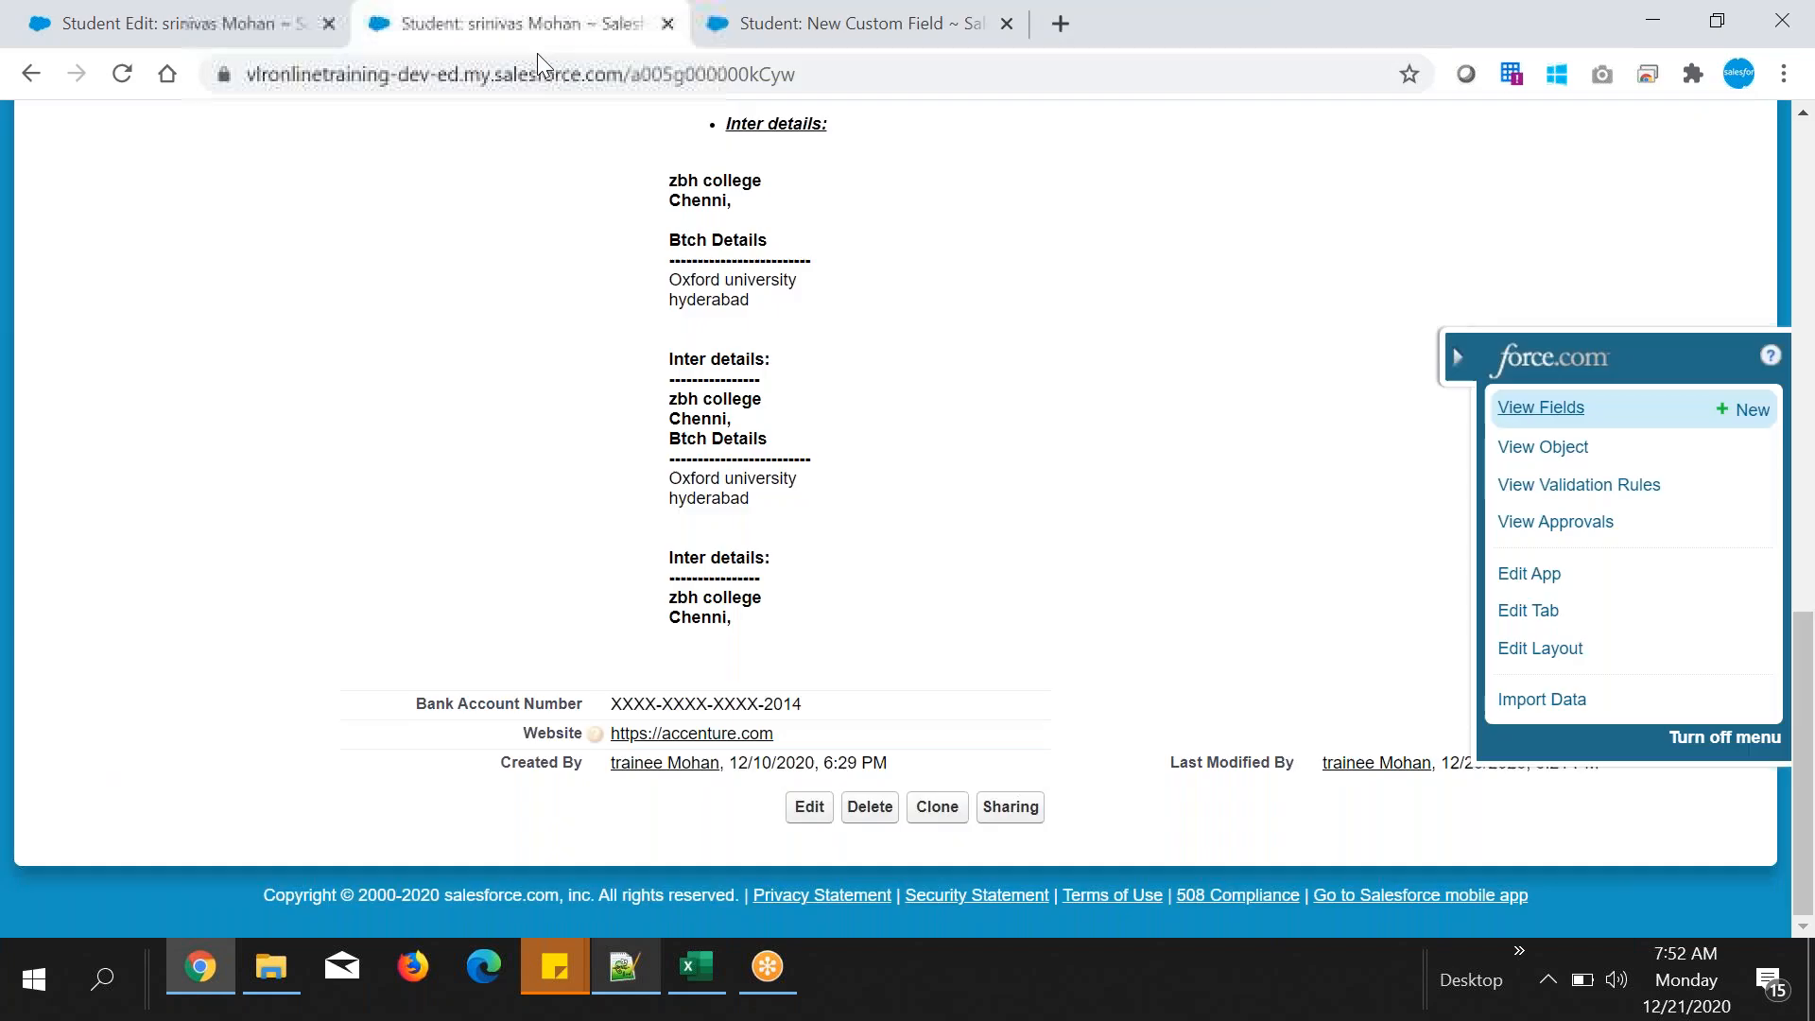
{"action": "scroll", "coordinate": [743, 458], "scroll_direction": "up", "scroll_amount": 5}
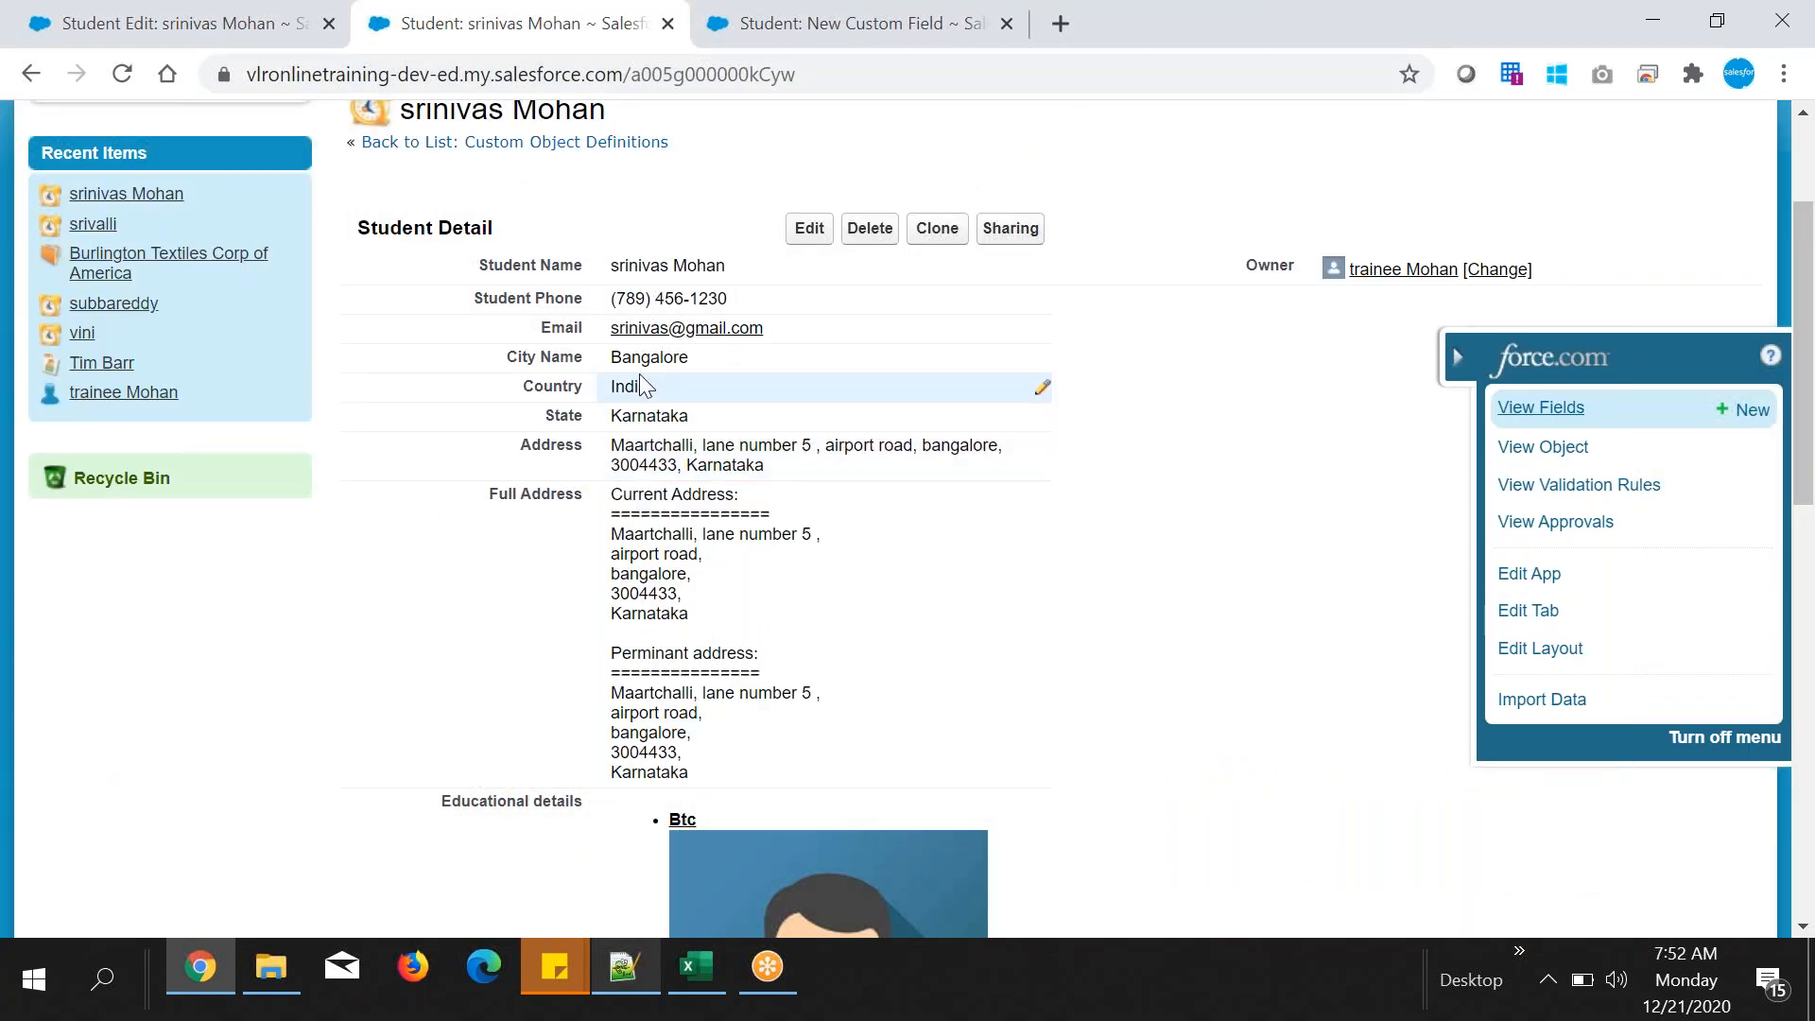
{"action": "left_click", "coordinate": [829, 28]}
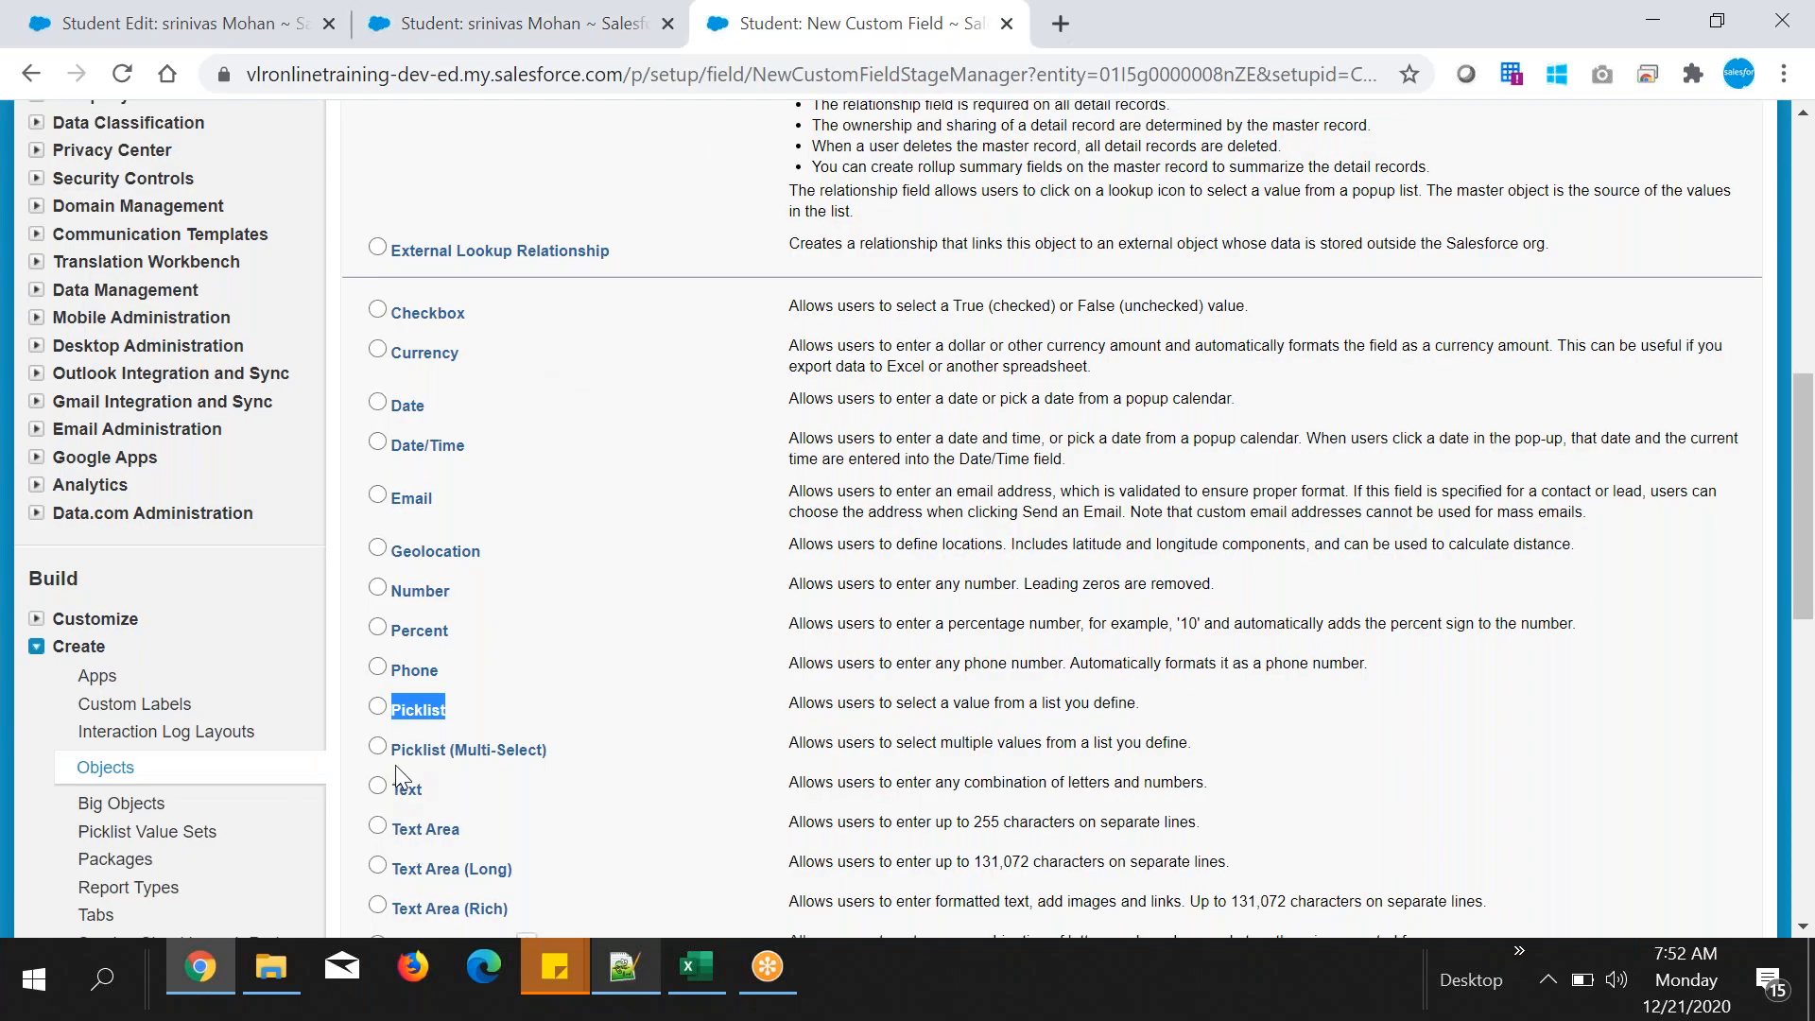
- Copy the data type name "Picklist (Multi-Select)" into the Notepad++ notes as a new line ending with a colon
{"action": "left_click_drag", "start_coordinate": [389, 758], "coordinate": [551, 760]}
{"action": "key", "text": "ctrl+c"}
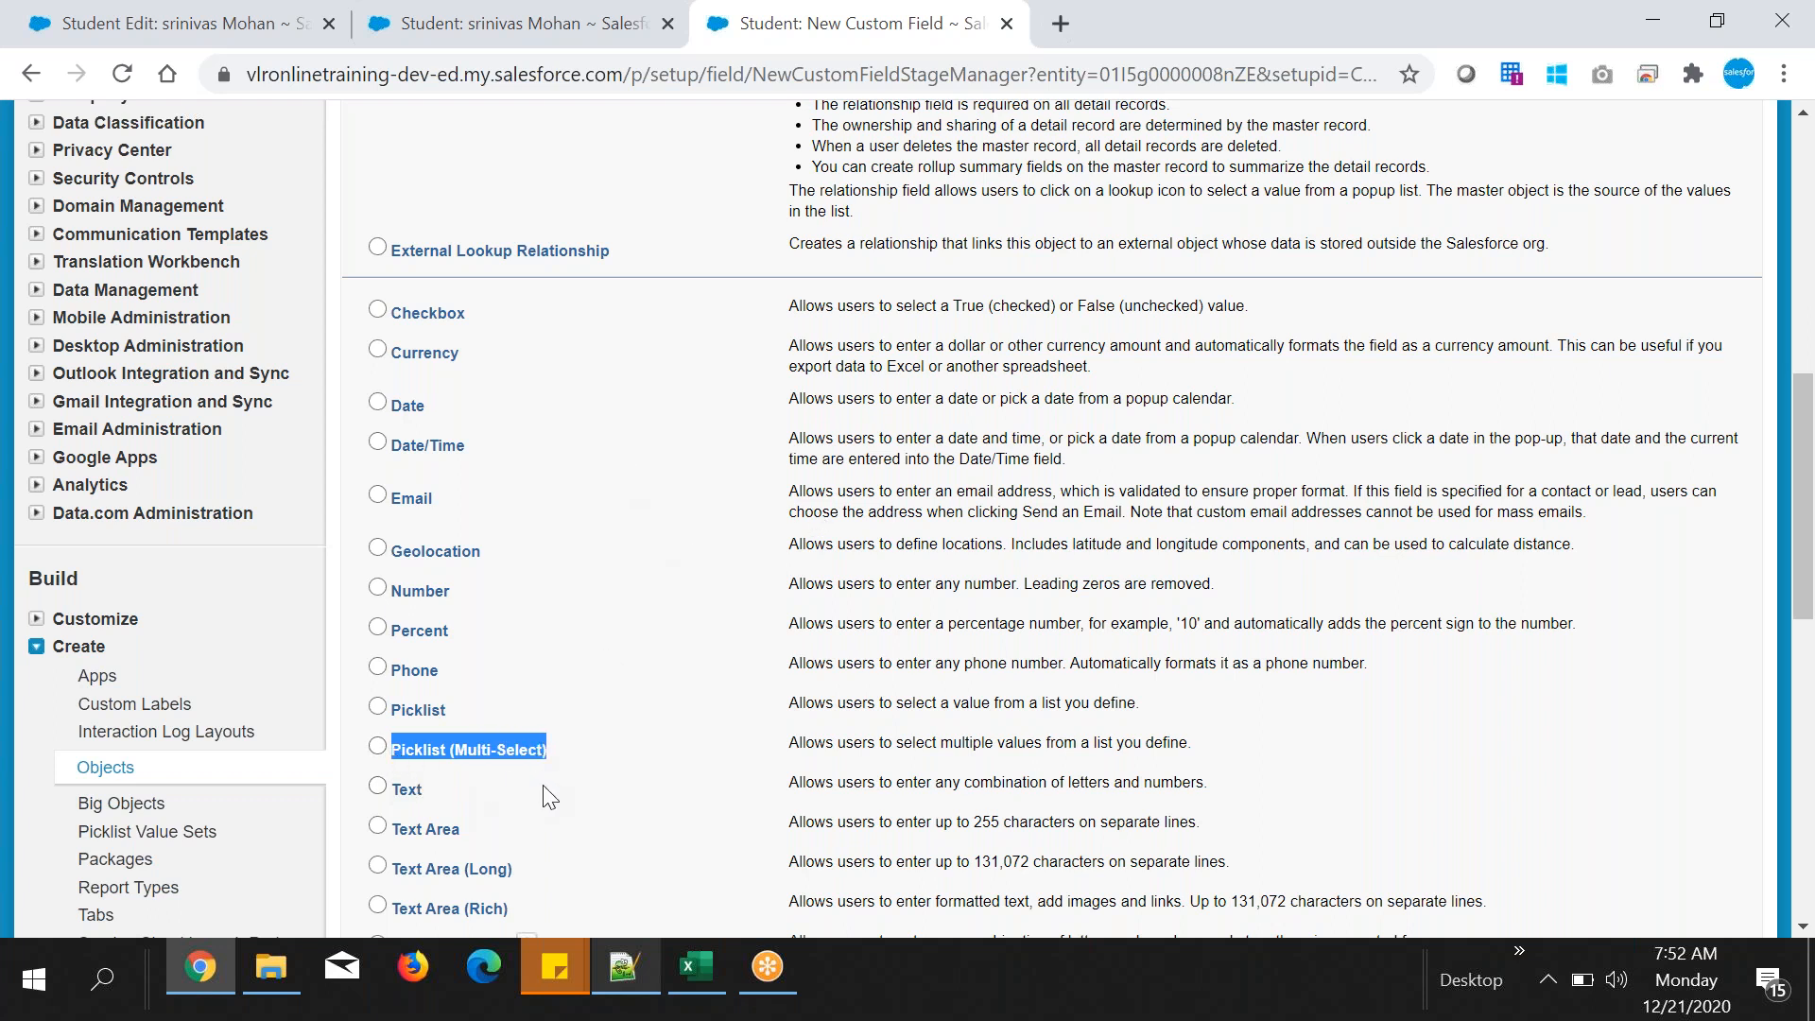
{"action": "left_click", "coordinate": [622, 973]}
{"action": "left_click", "coordinate": [331, 722]}
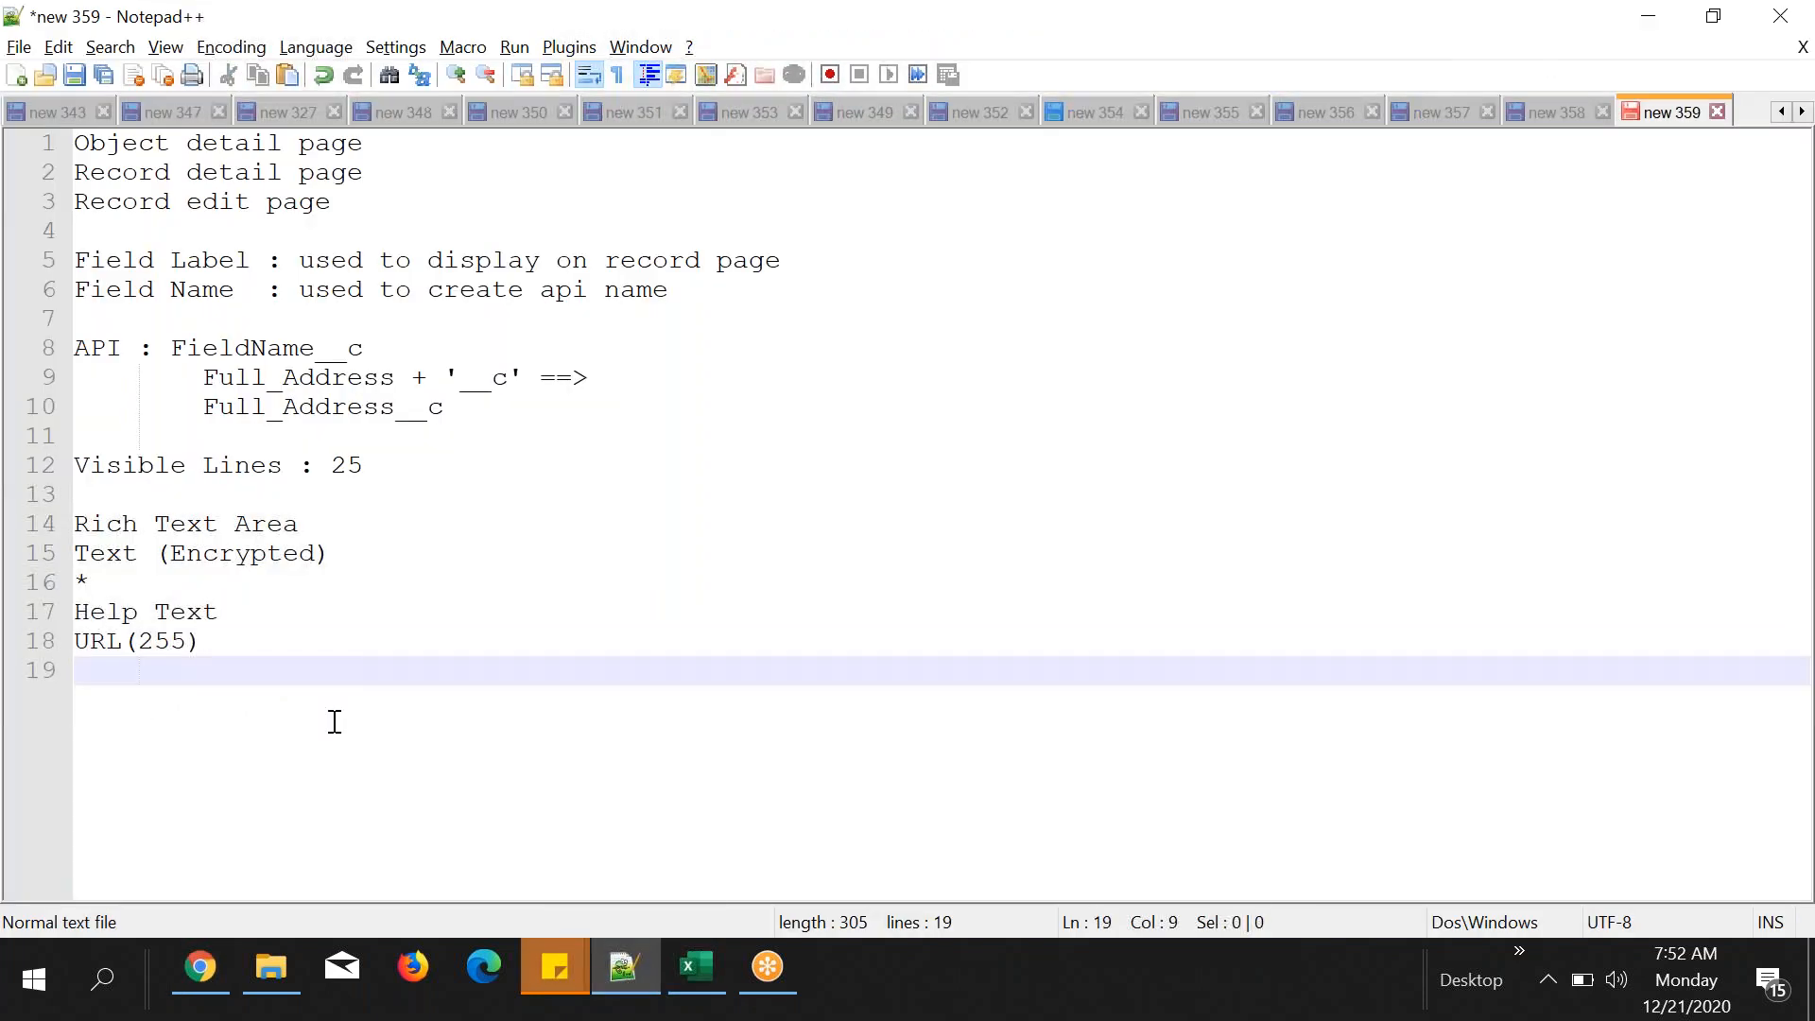
{"action": "key", "text": "ctrl+v"}
{"action": "type", "text": ":"}
{"action": "key", "text": "Return"}
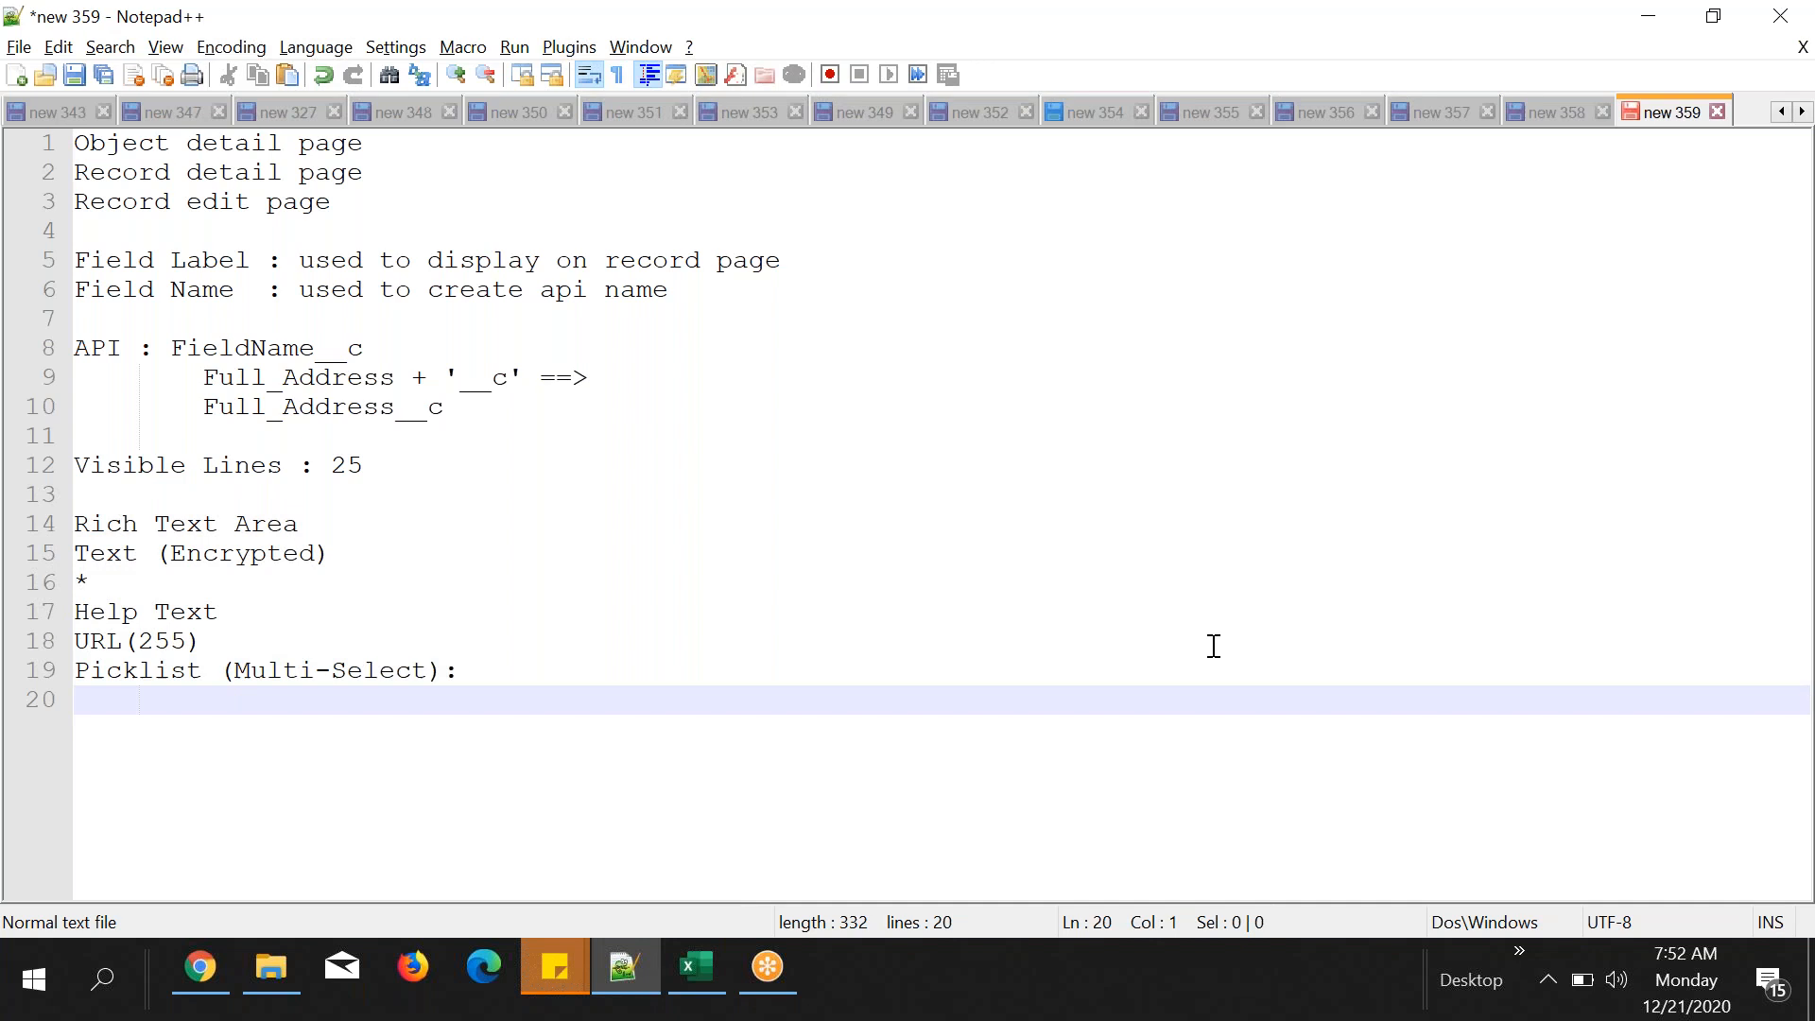
{"action": "left_click_drag", "start_coordinate": [250, 674], "coordinate": [330, 673]}
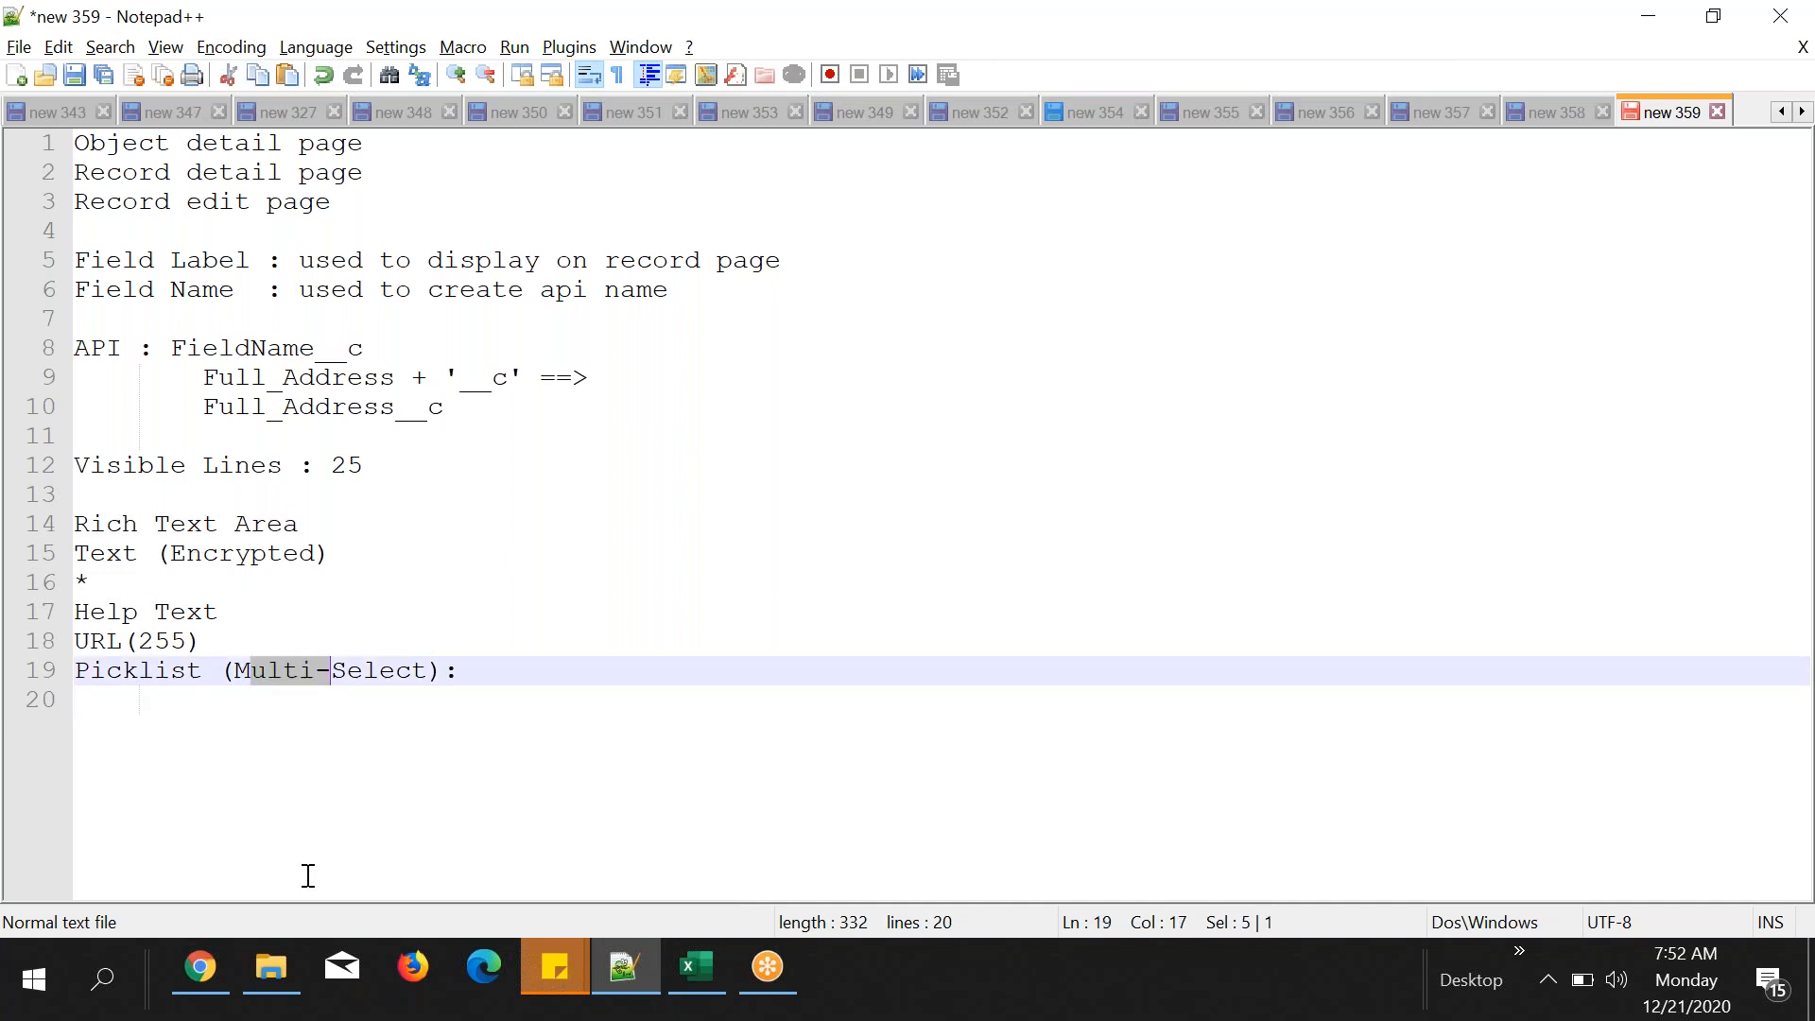
{"action": "left_click", "coordinate": [228, 728]}
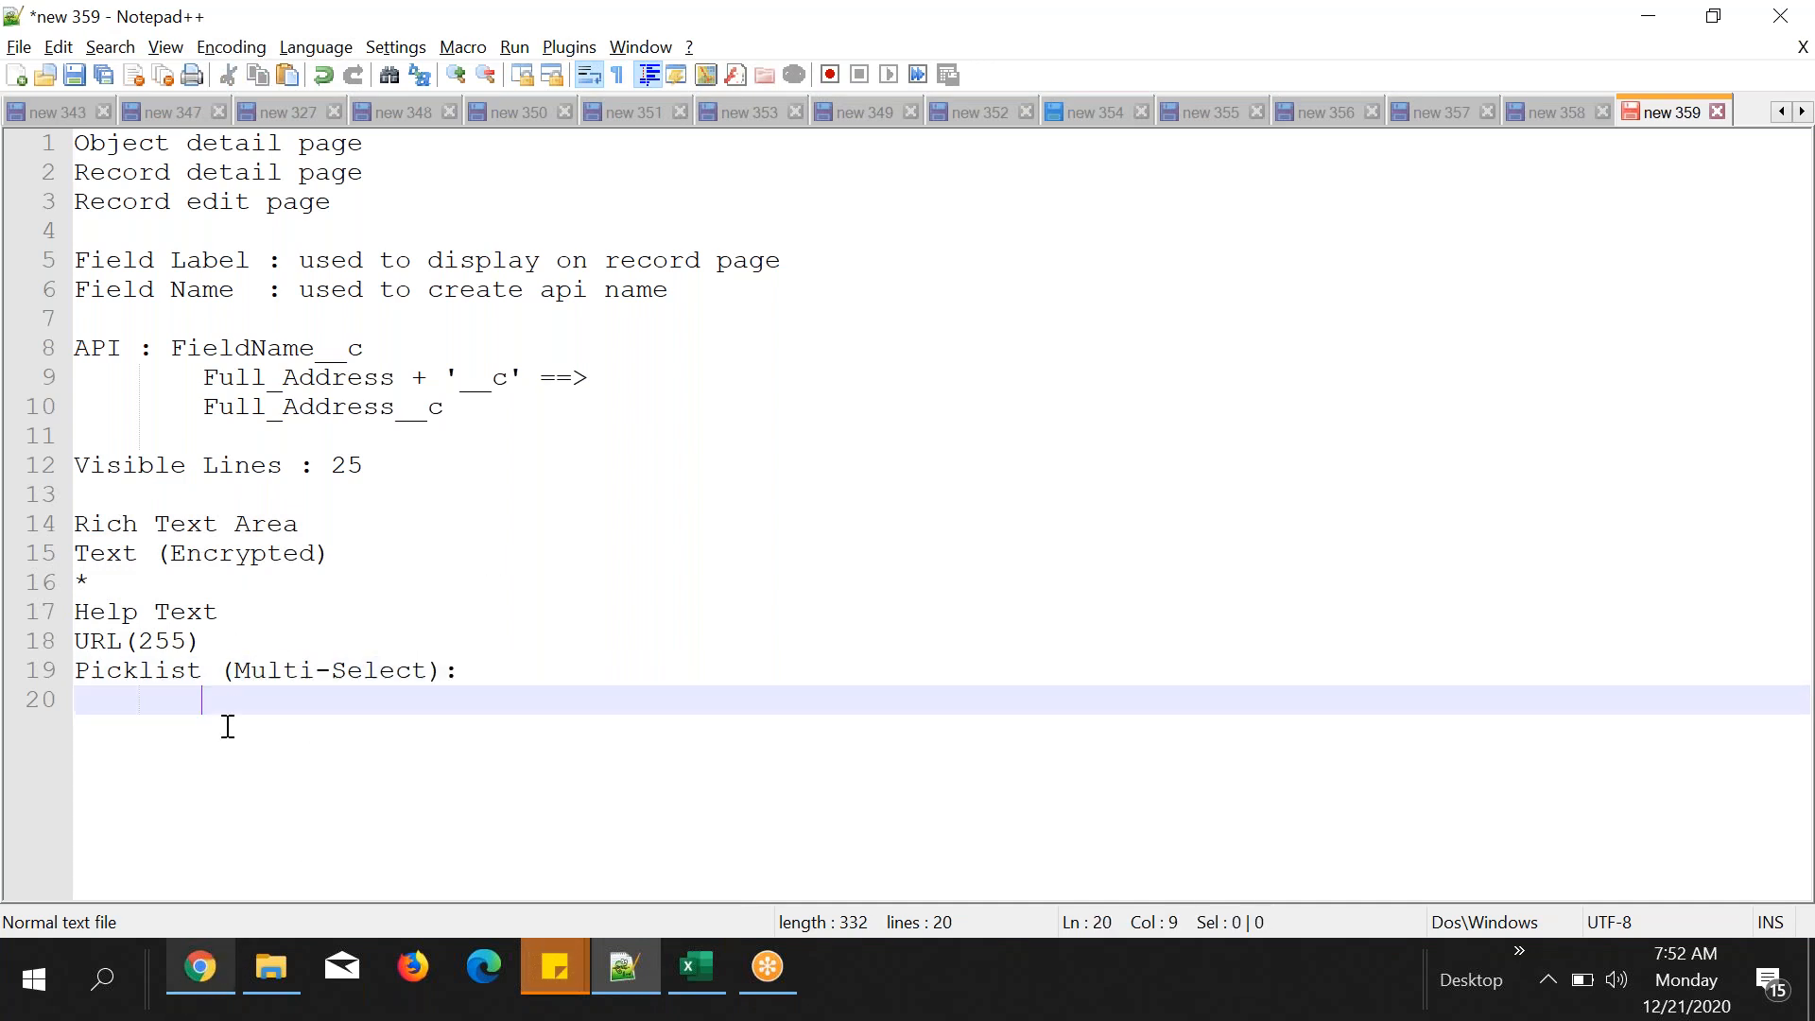
- Check the student record in Chrome, switch to the Excel sheet and add the header Courses in cell E1
{"action": "left_click", "coordinate": [194, 974]}
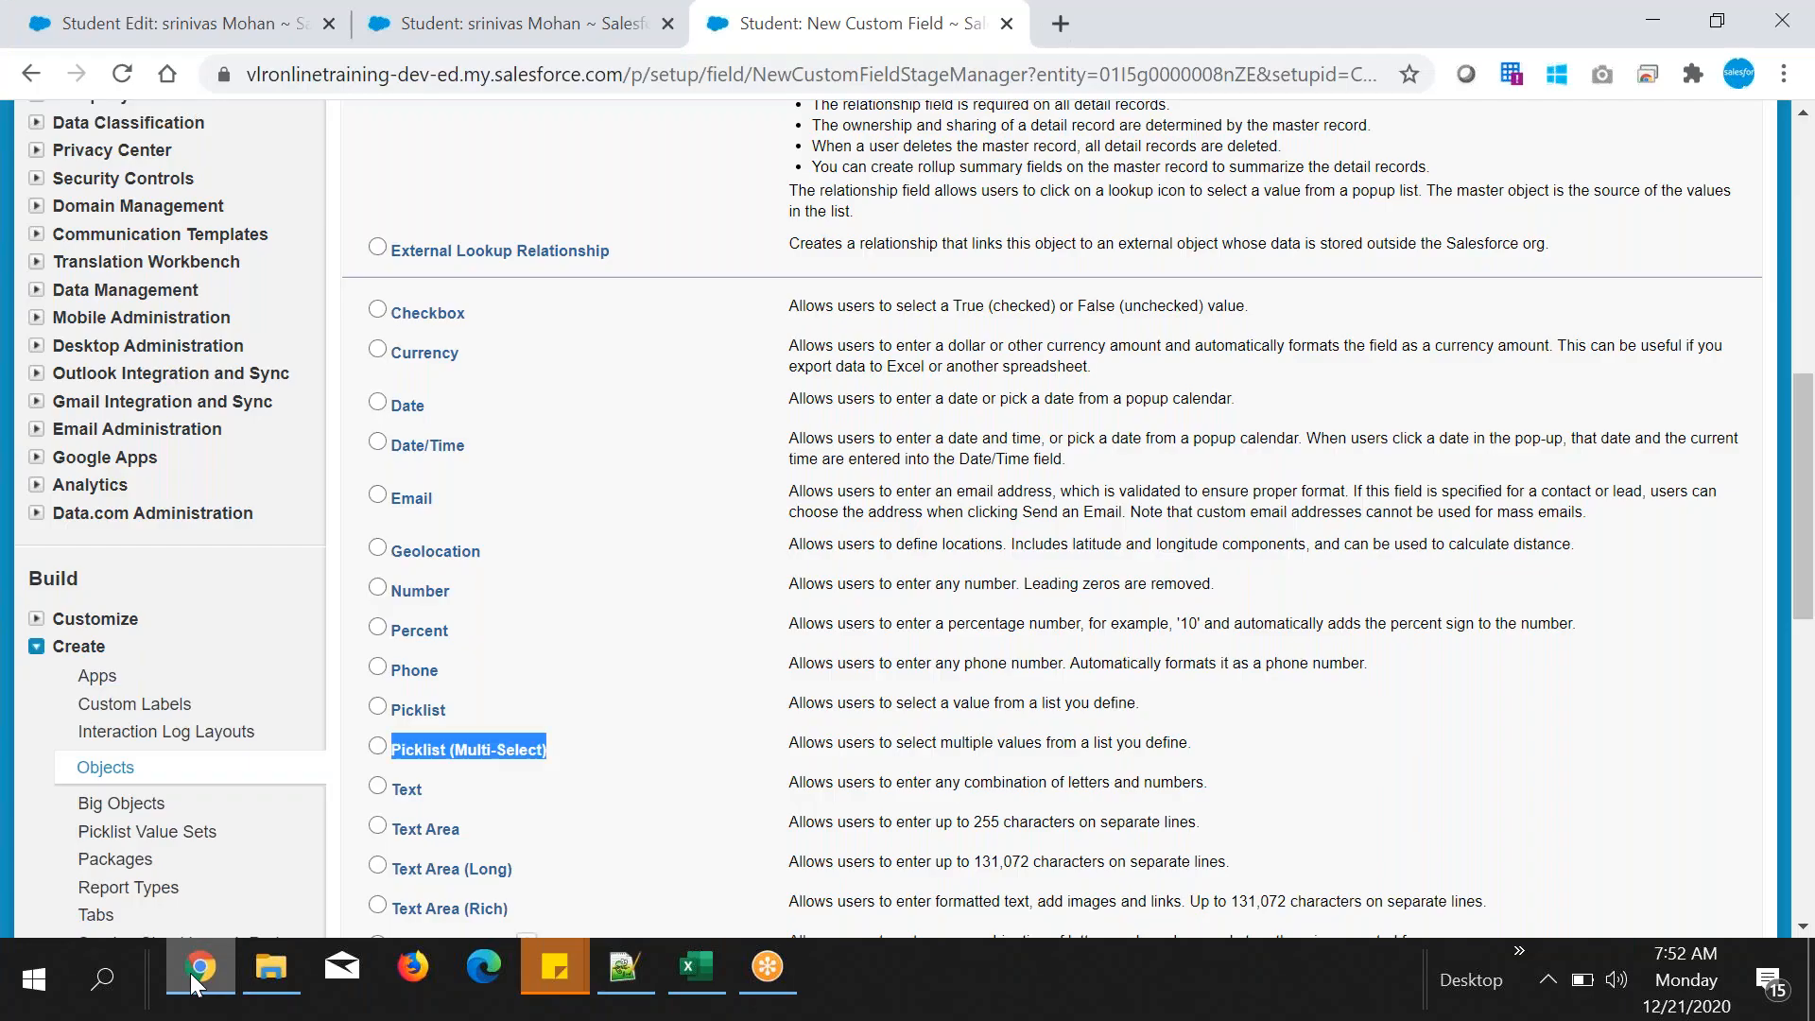
{"action": "left_click", "coordinate": [555, 28]}
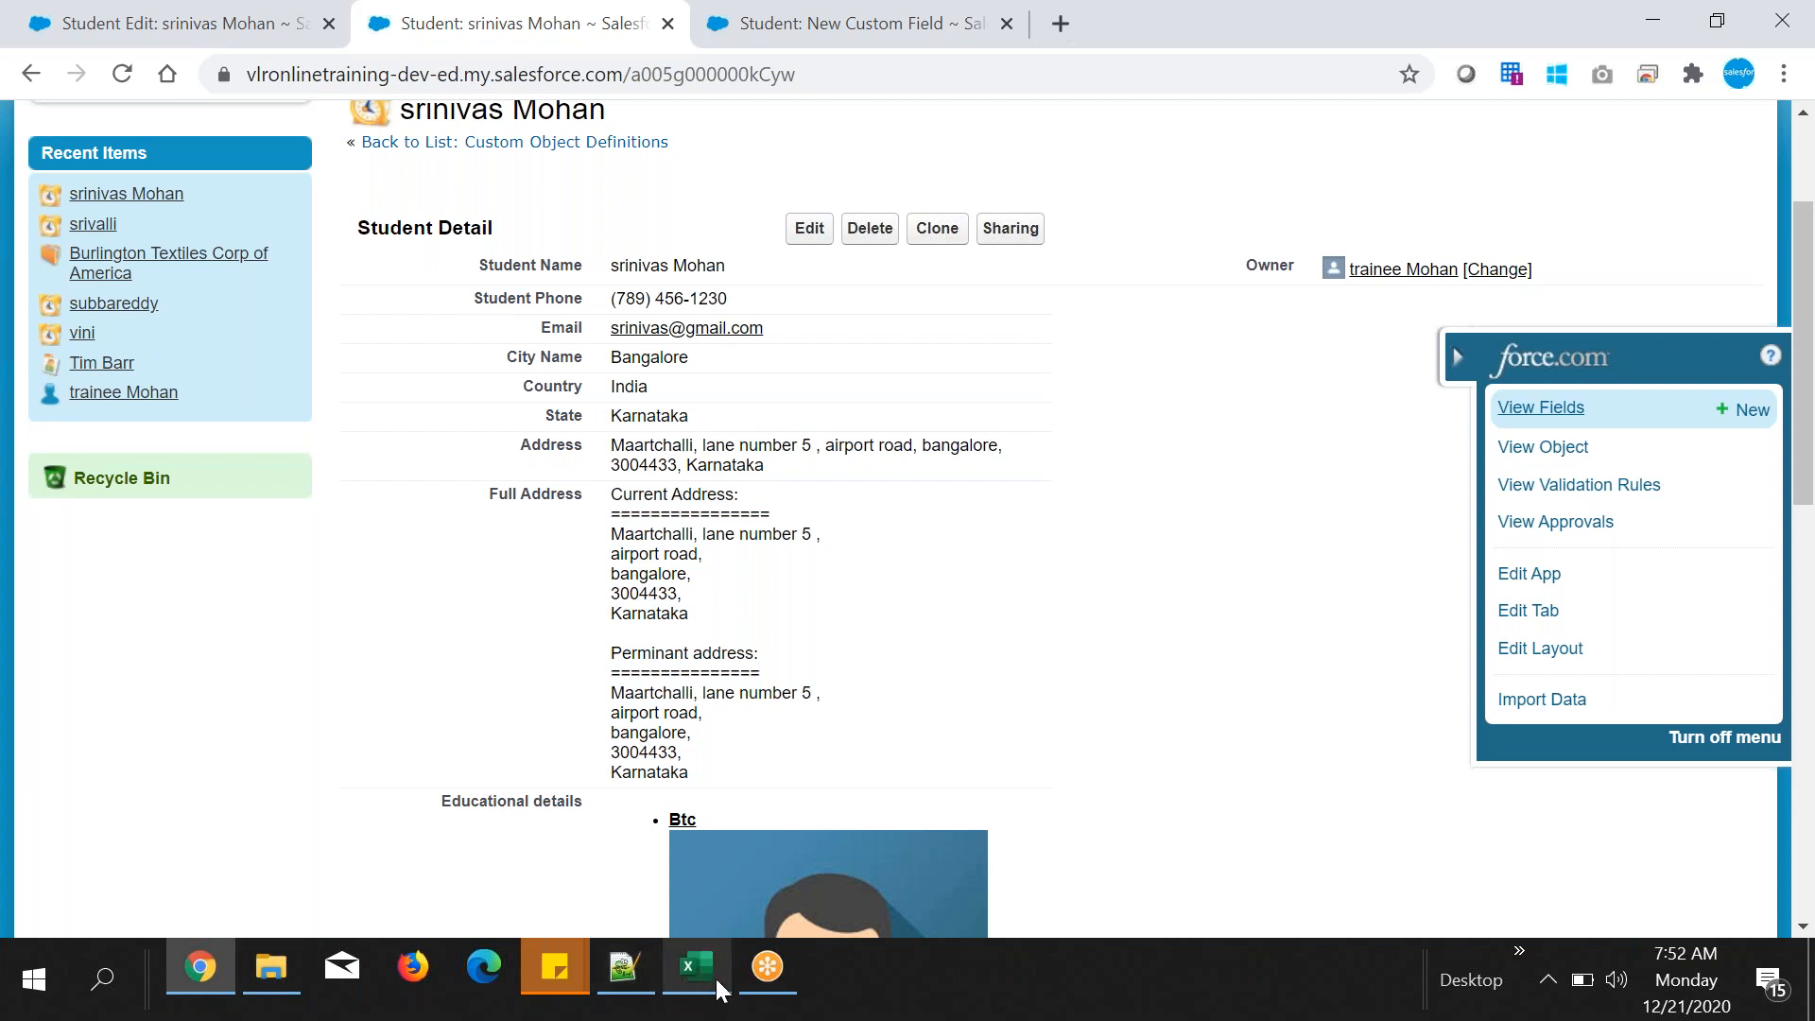
{"action": "left_click", "coordinate": [717, 978]}
{"action": "left_click", "coordinate": [671, 131]}
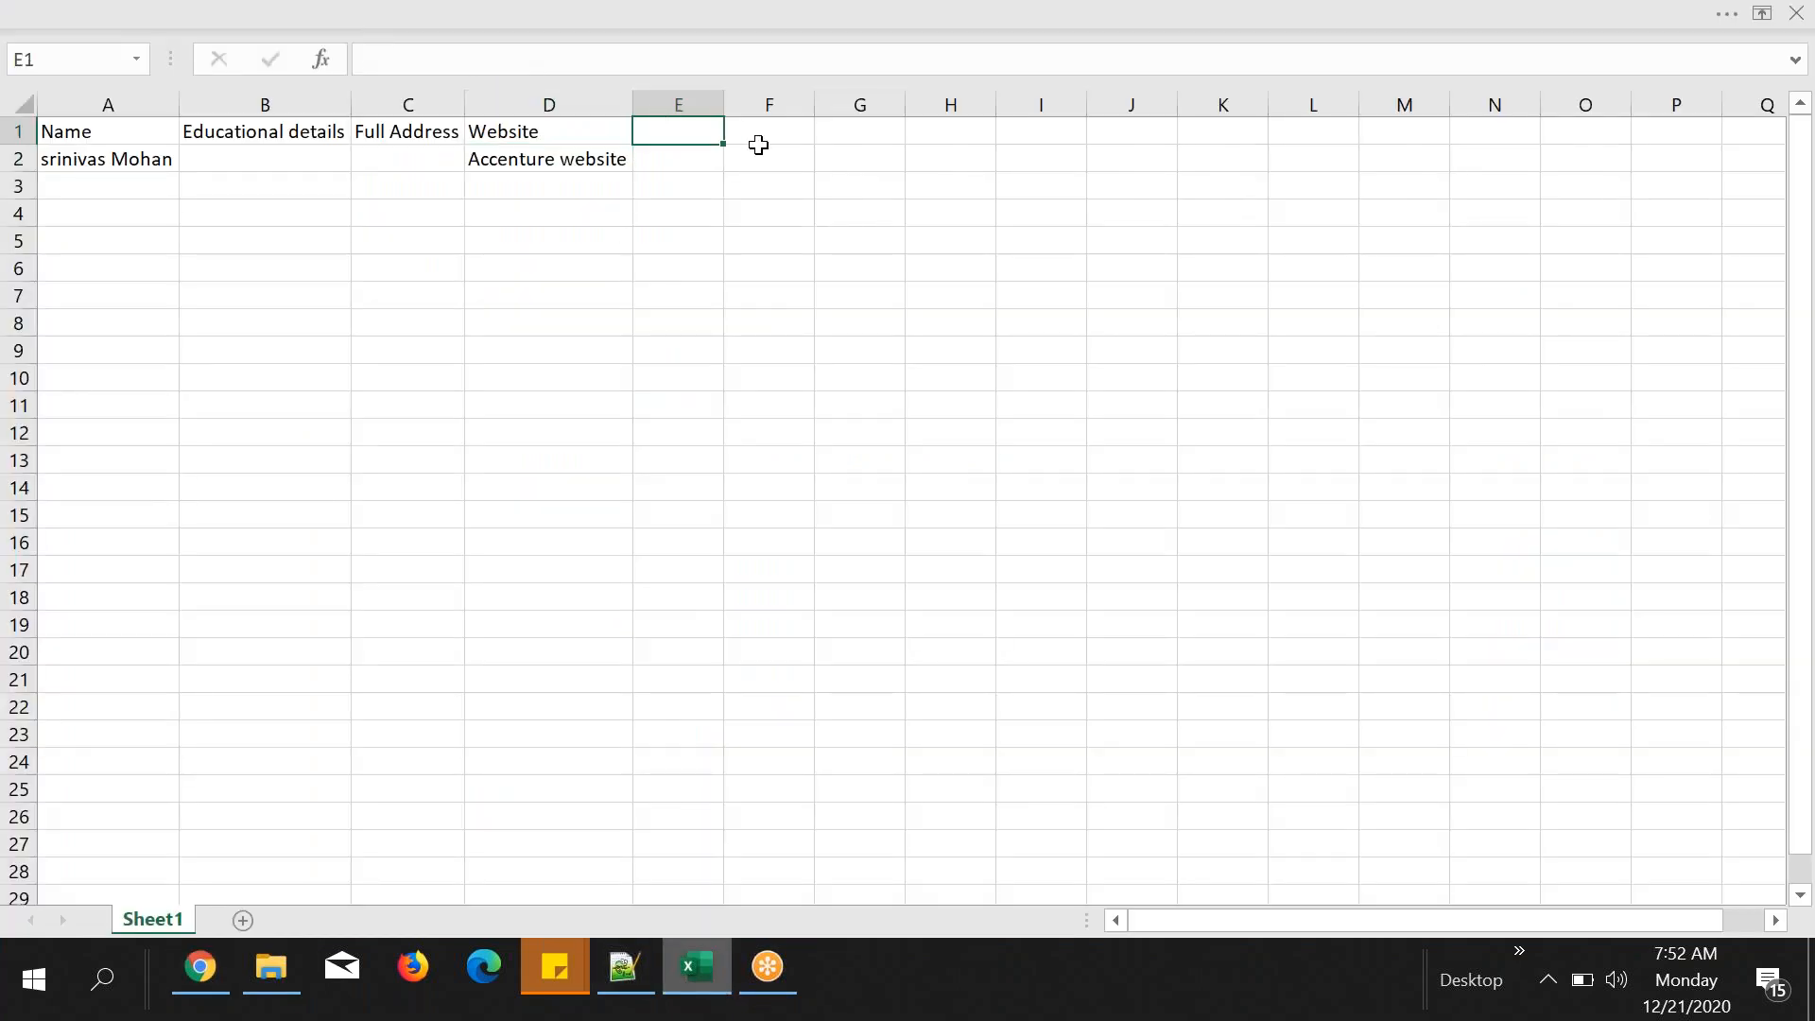
{"action": "type", "text": "Courses"}
{"action": "left_click", "coordinate": [792, 164]}
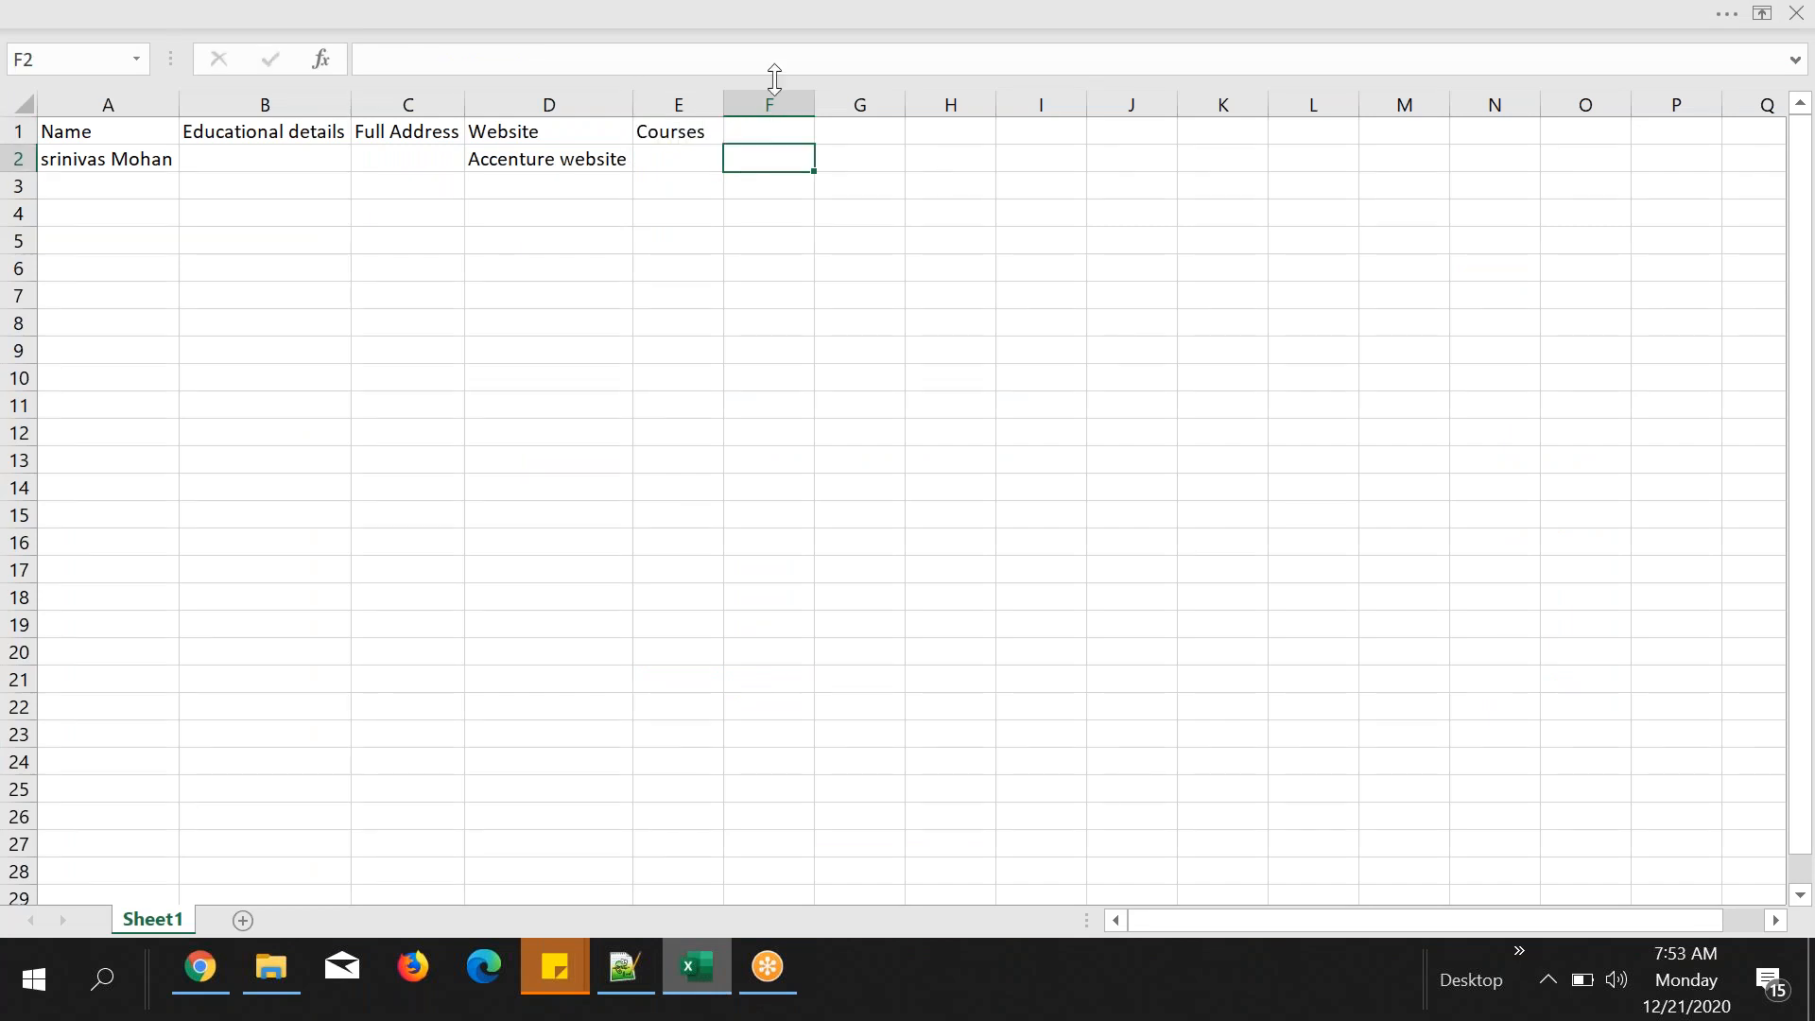
{"action": "left_click", "coordinate": [693, 132]}
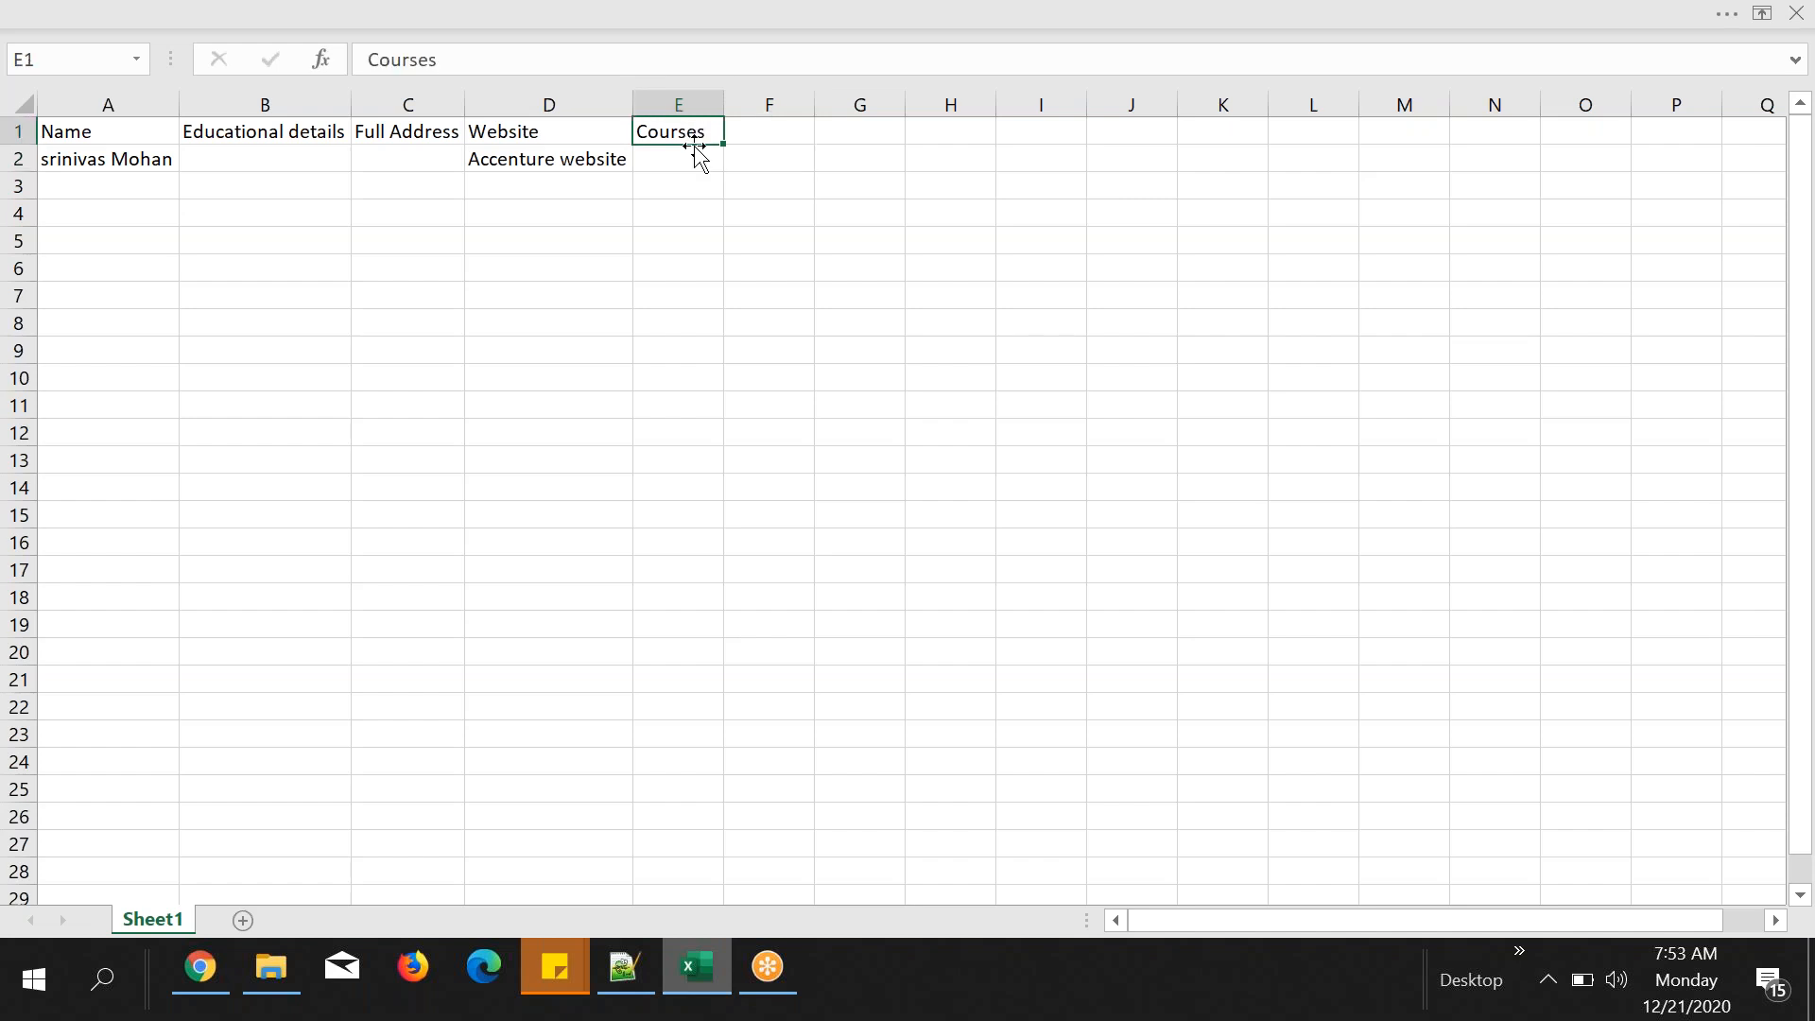
- List Salesforce, aws, spoken english, saas and data science under the Courses header in cells E2 to E6
{"action": "left_click", "coordinate": [699, 157]}
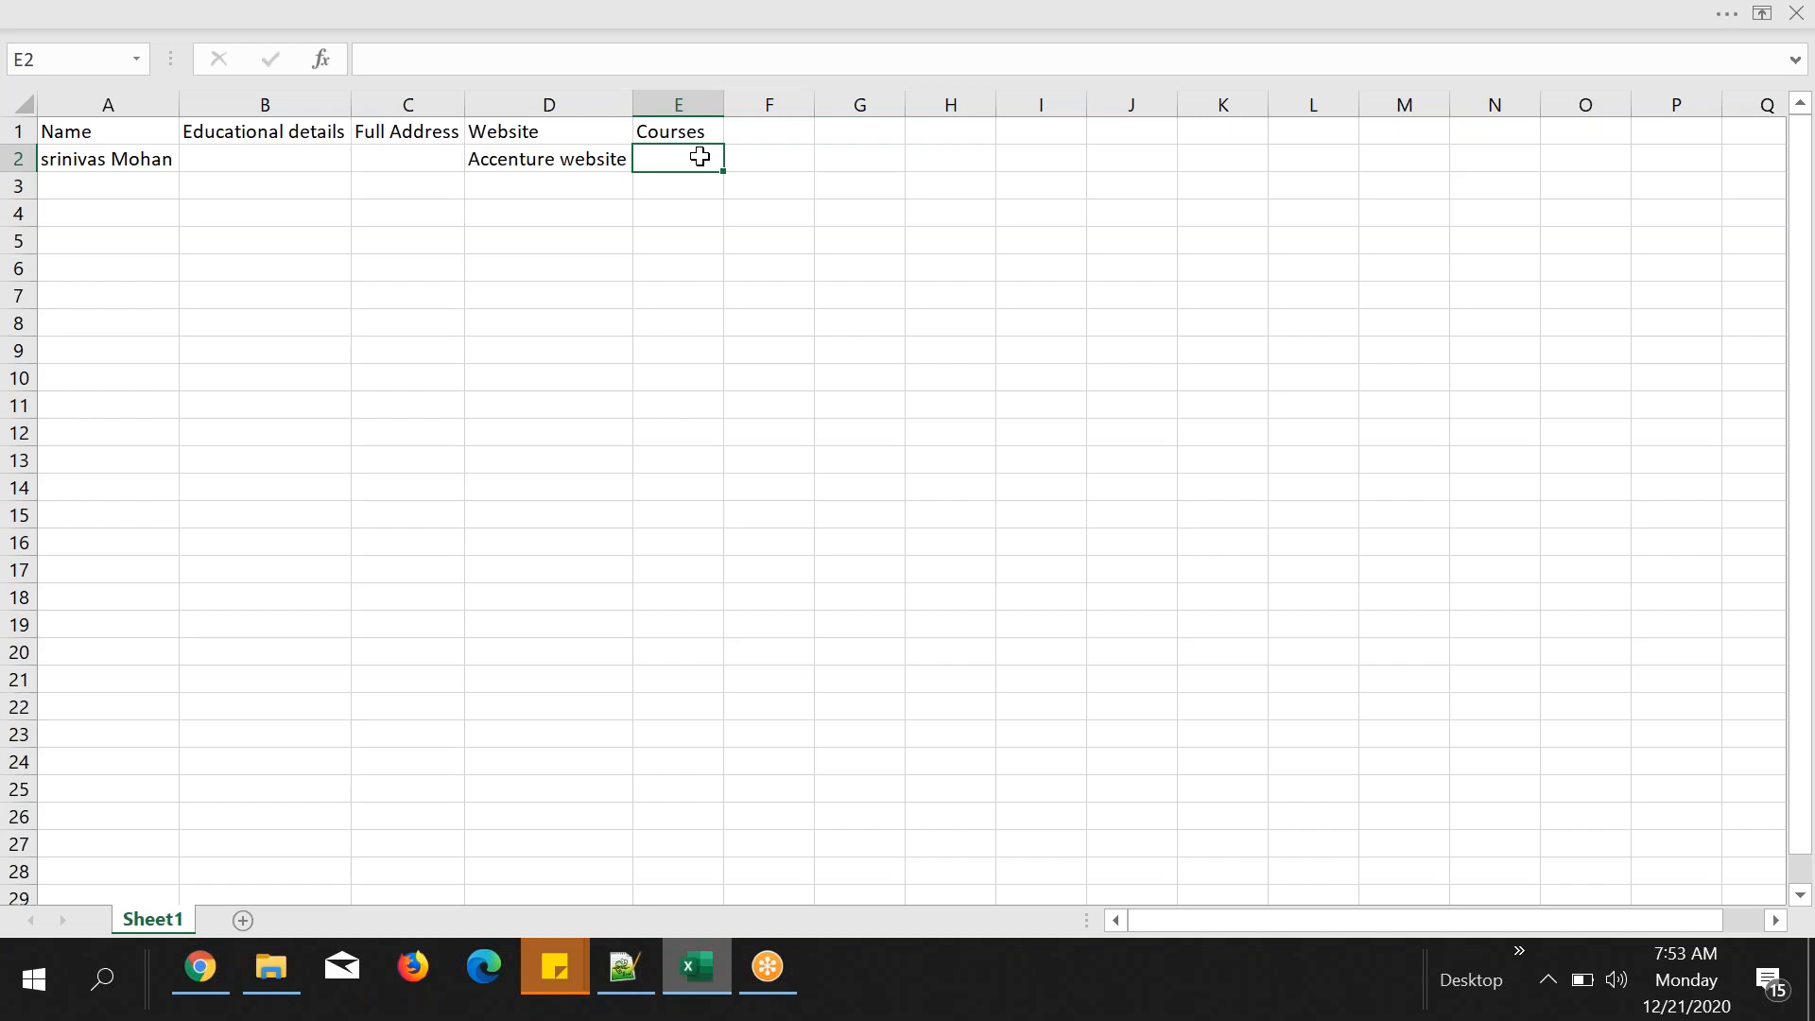
{"action": "type", "text": "Salesforce"}
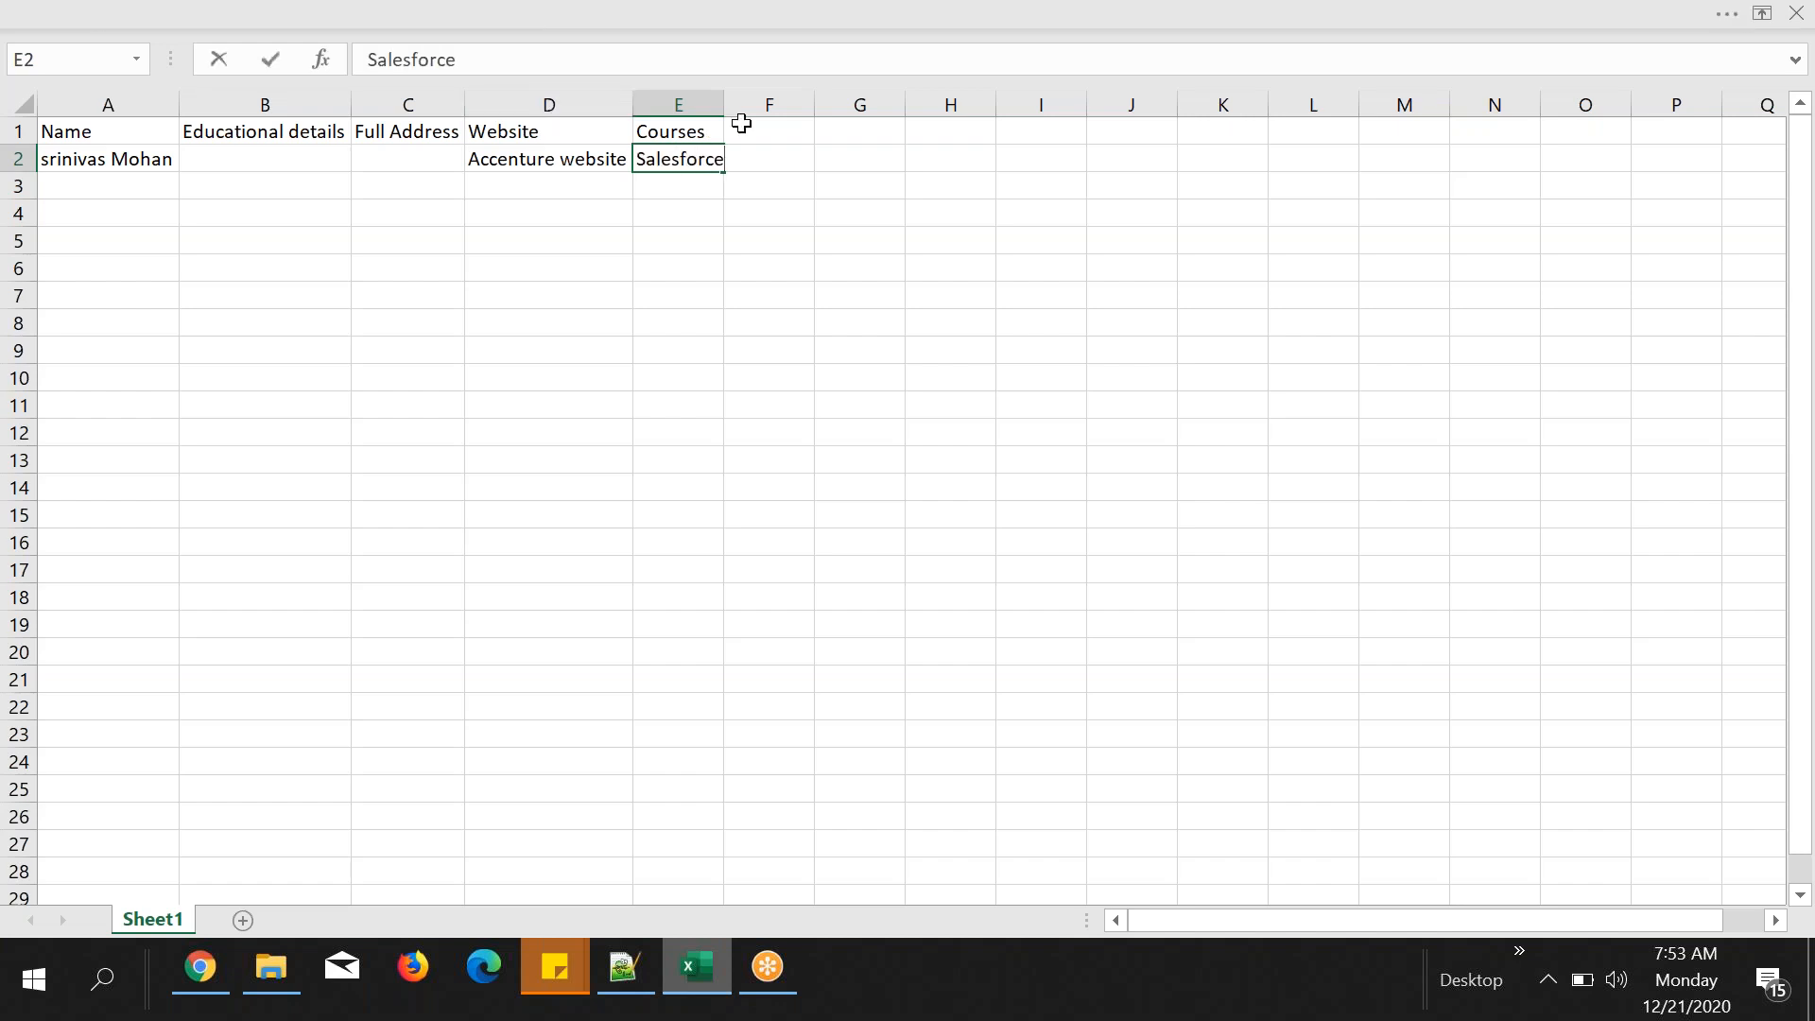
{"action": "left_click", "coordinate": [651, 189]}
{"action": "type", "text": "aws"}
{"action": "key", "text": "Return"}
{"action": "type", "text": "spoken"}
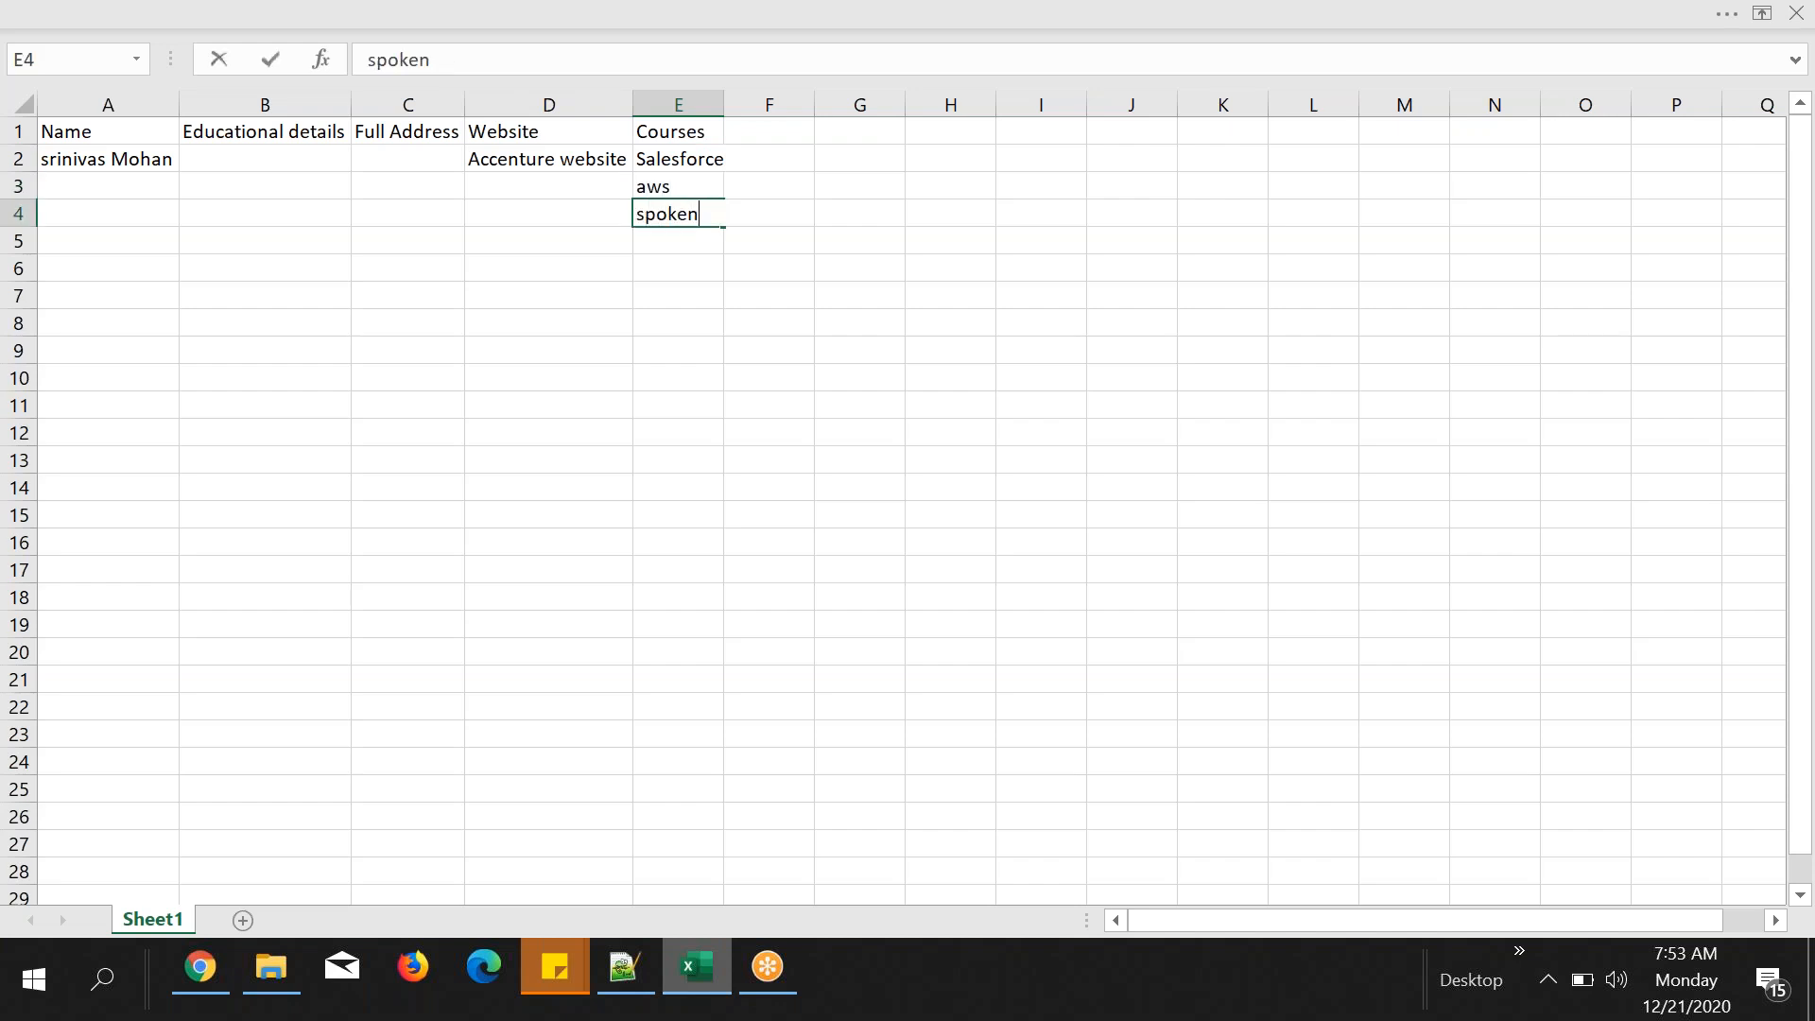
{"action": "type", "text": " english"}
{"action": "key", "text": "Return"}
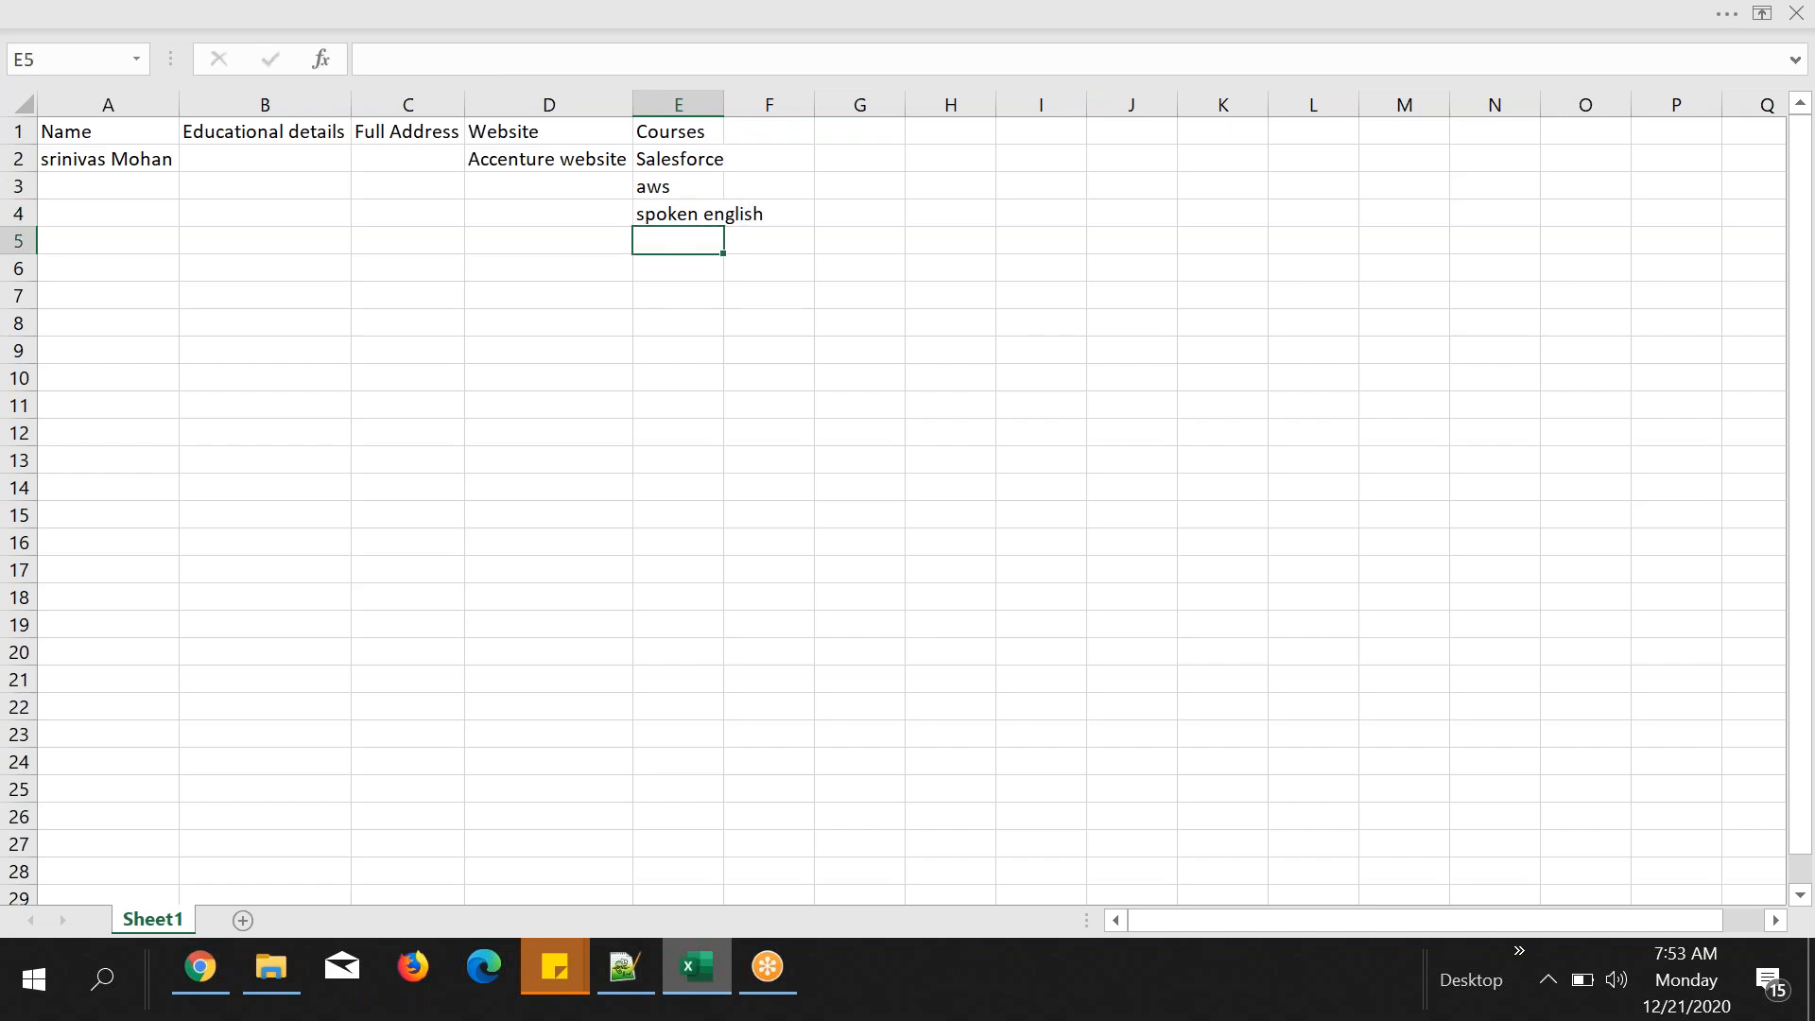
{"action": "type", "text": "d"}
{"action": "key", "text": "BackSpace"}
{"action": "type", "text": "saas"}
{"action": "key", "text": "Return"}
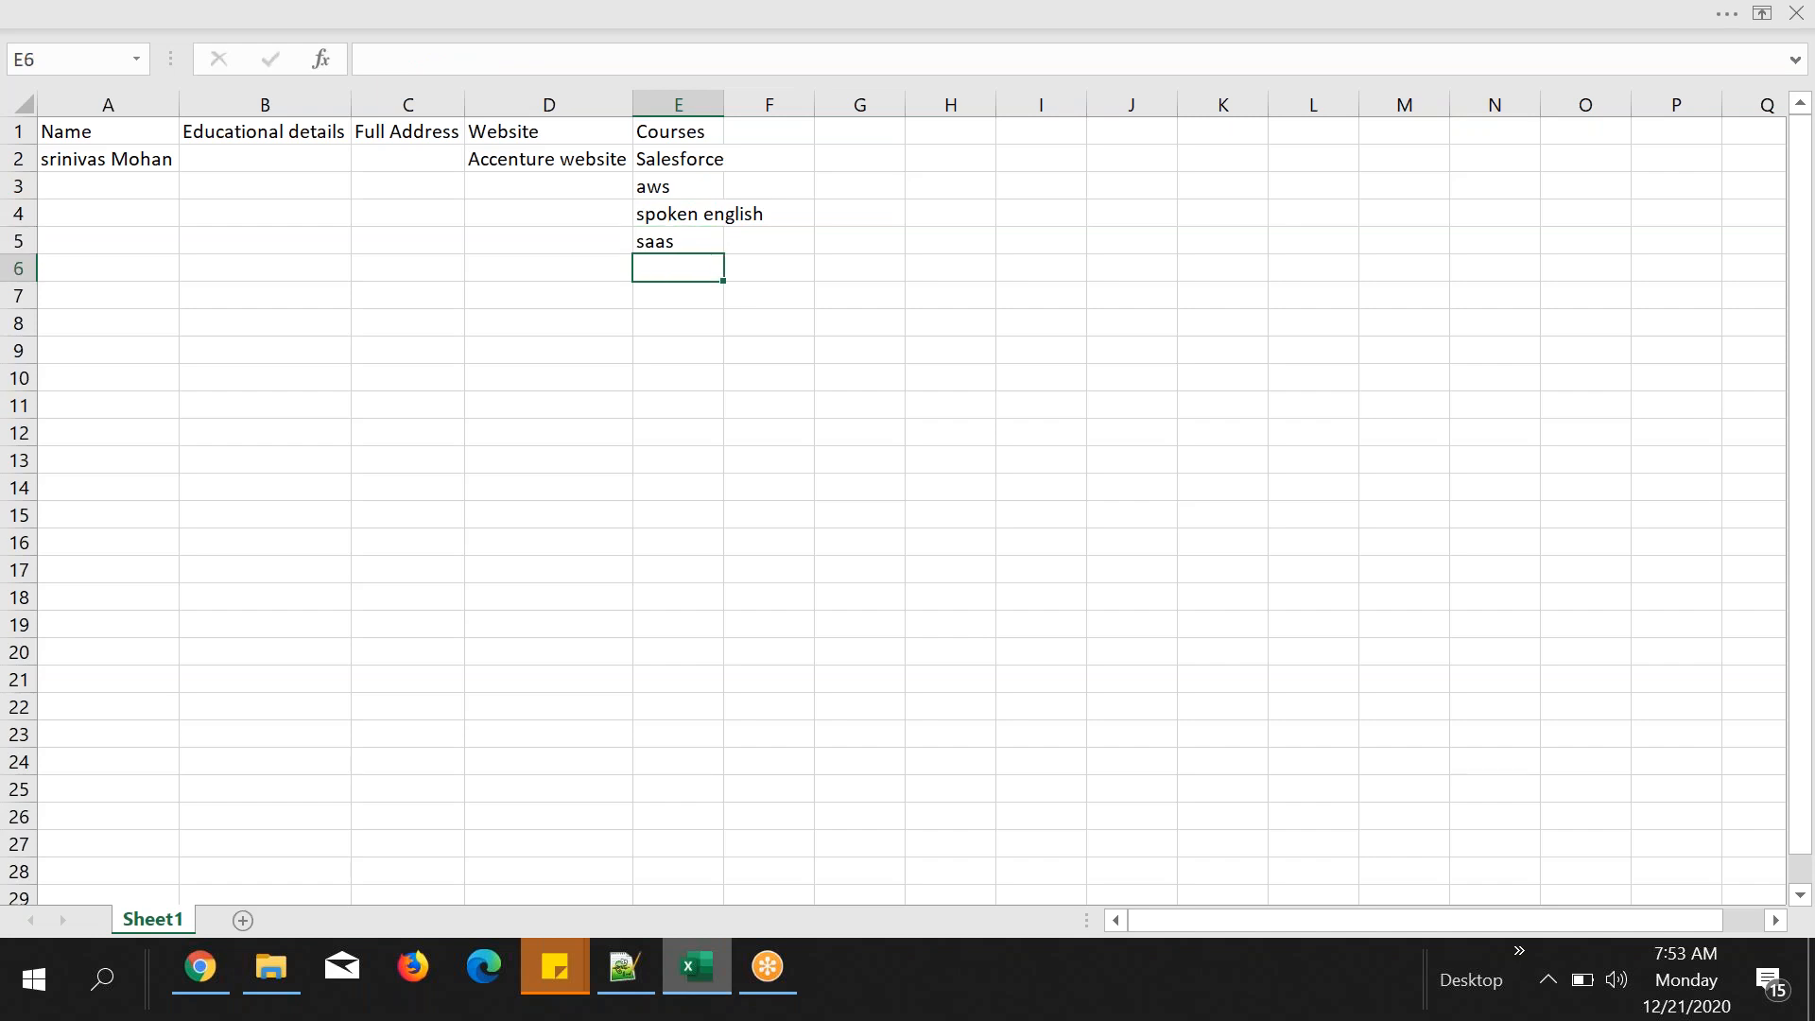
{"action": "type", "text": "data science"}
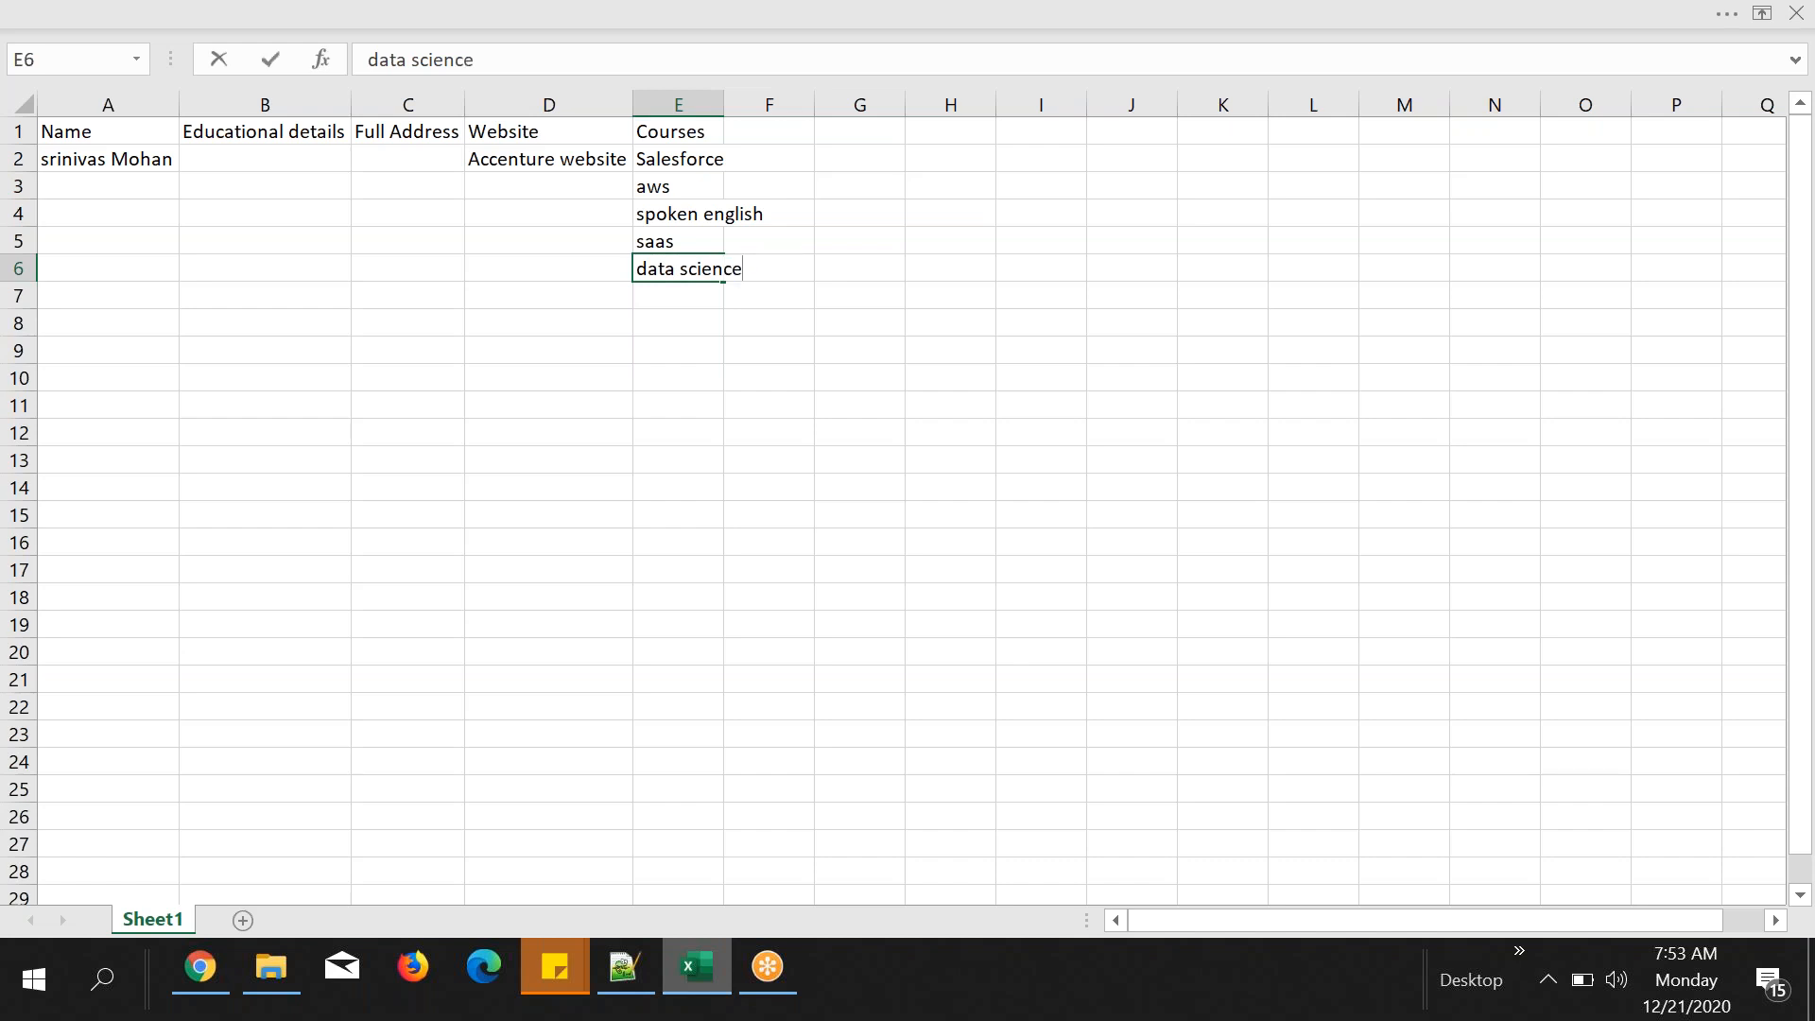
{"action": "left_click", "coordinate": [669, 392]}
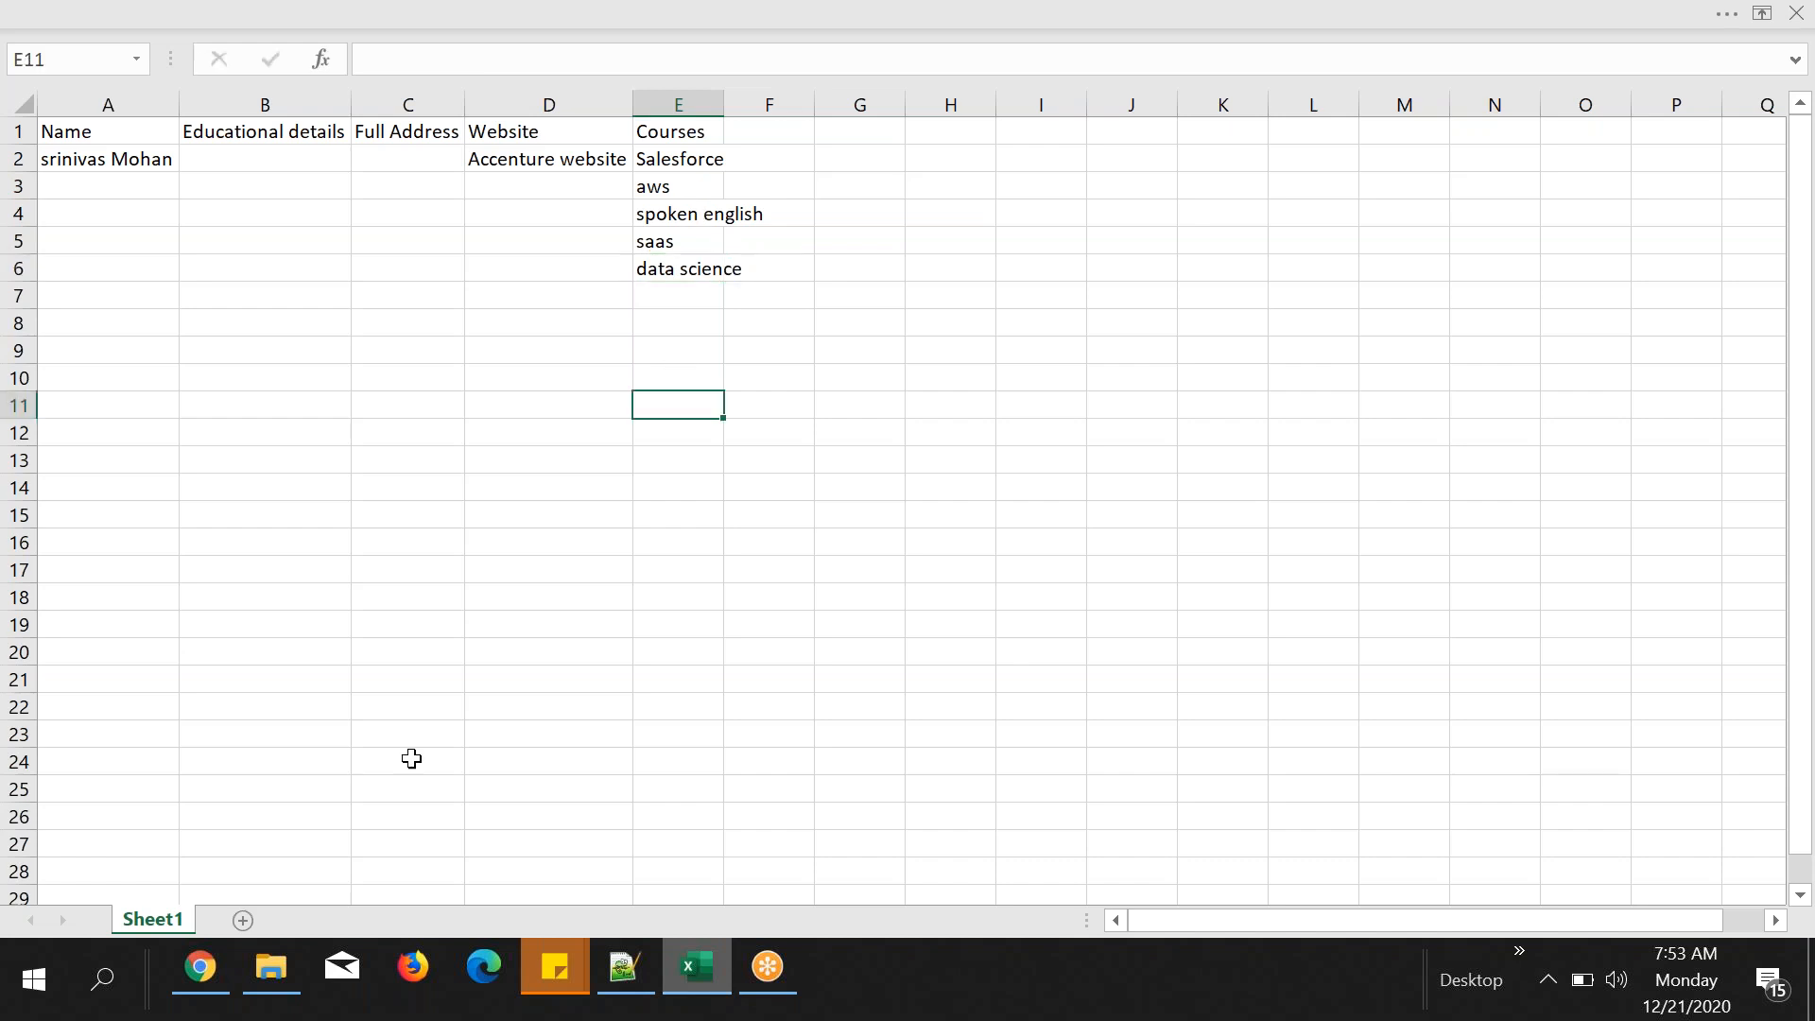
- Compare the Excel course list in E2:E6 with the fields on the student record in Chrome
{"action": "left_click", "coordinate": [201, 966]}
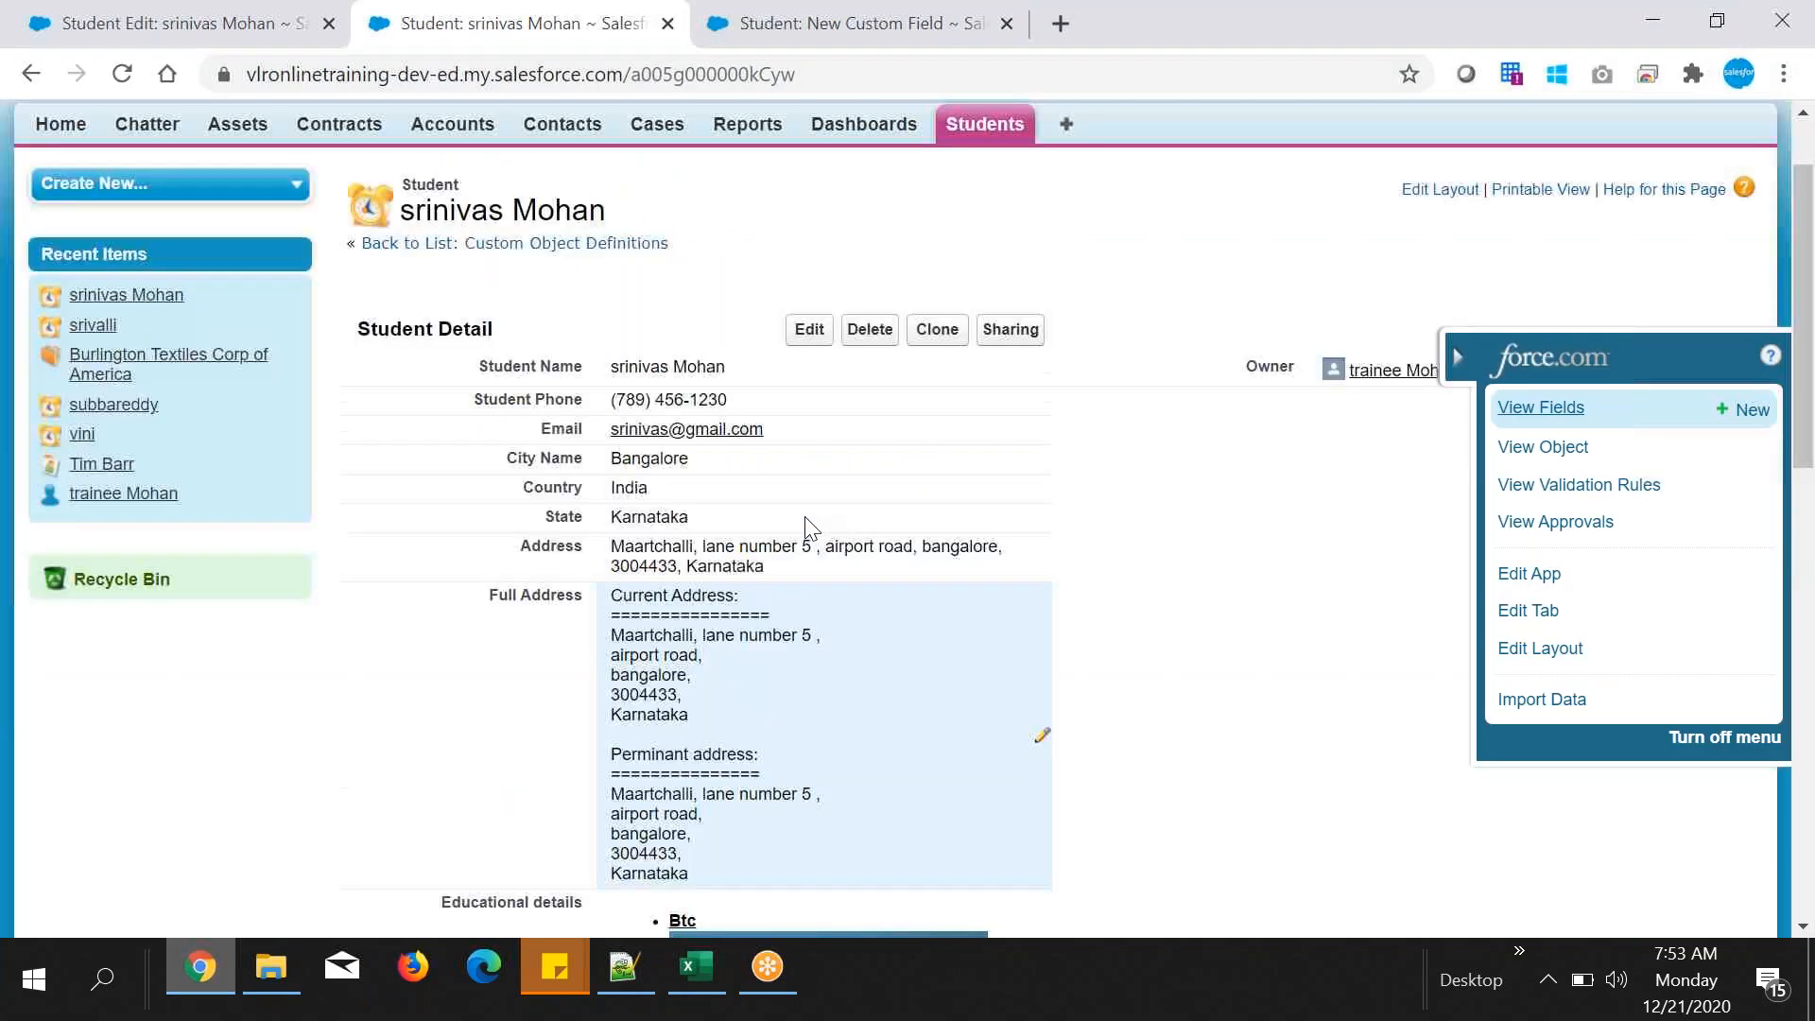
{"action": "scroll", "coordinate": [811, 527], "scroll_direction": "up", "scroll_amount": 1}
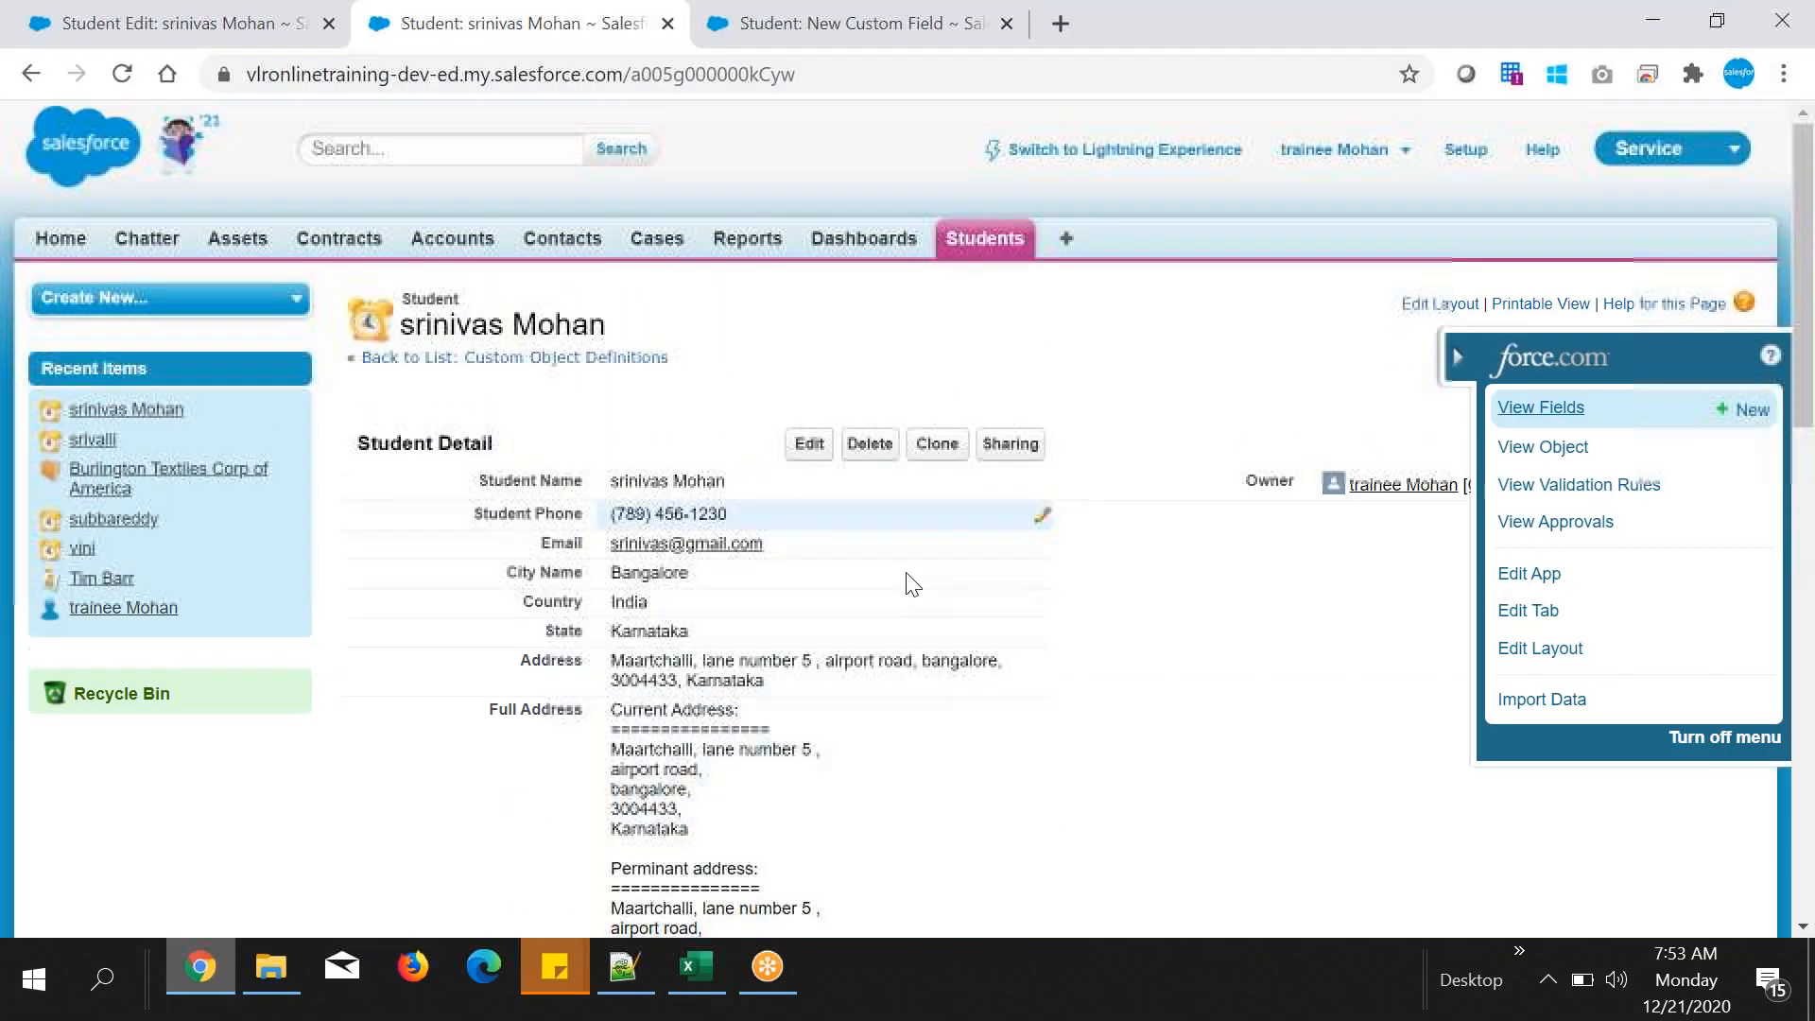
{"action": "left_click", "coordinate": [1455, 350]}
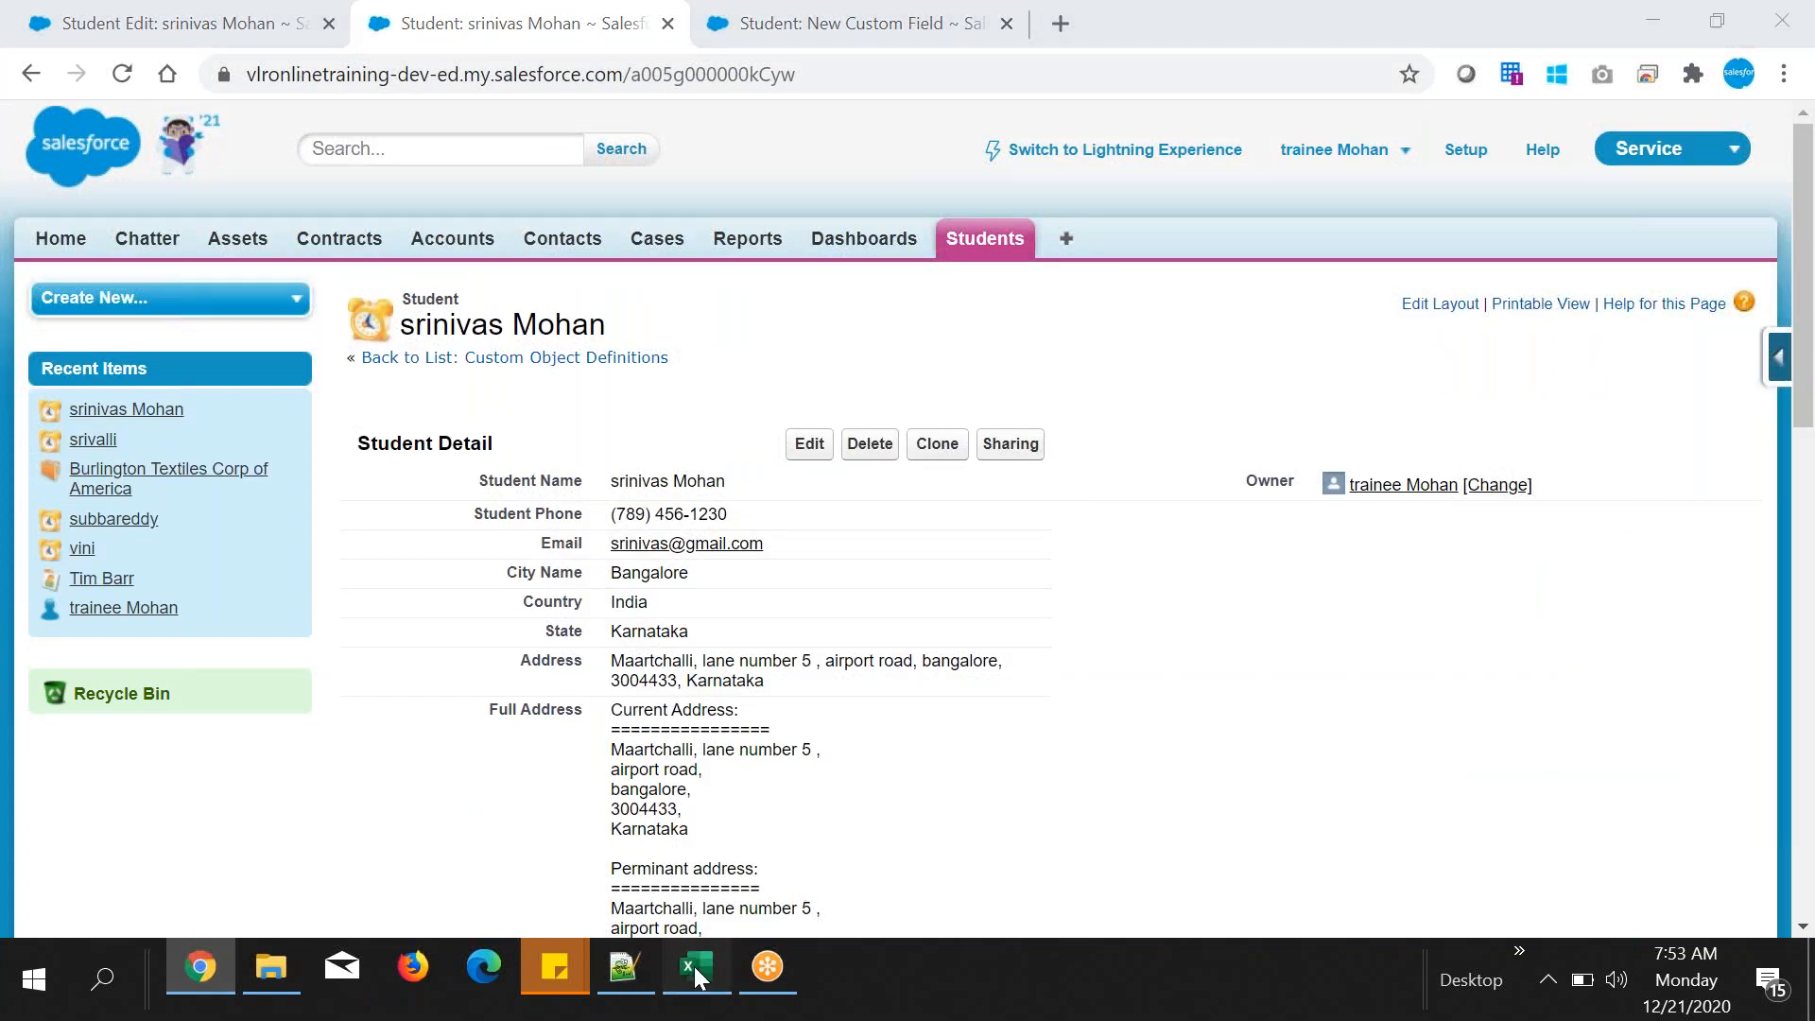
{"action": "left_click", "coordinate": [693, 966]}
{"action": "left_click", "coordinate": [667, 165]}
{"action": "left_click_drag", "start_coordinate": [668, 166], "coordinate": [696, 268]}
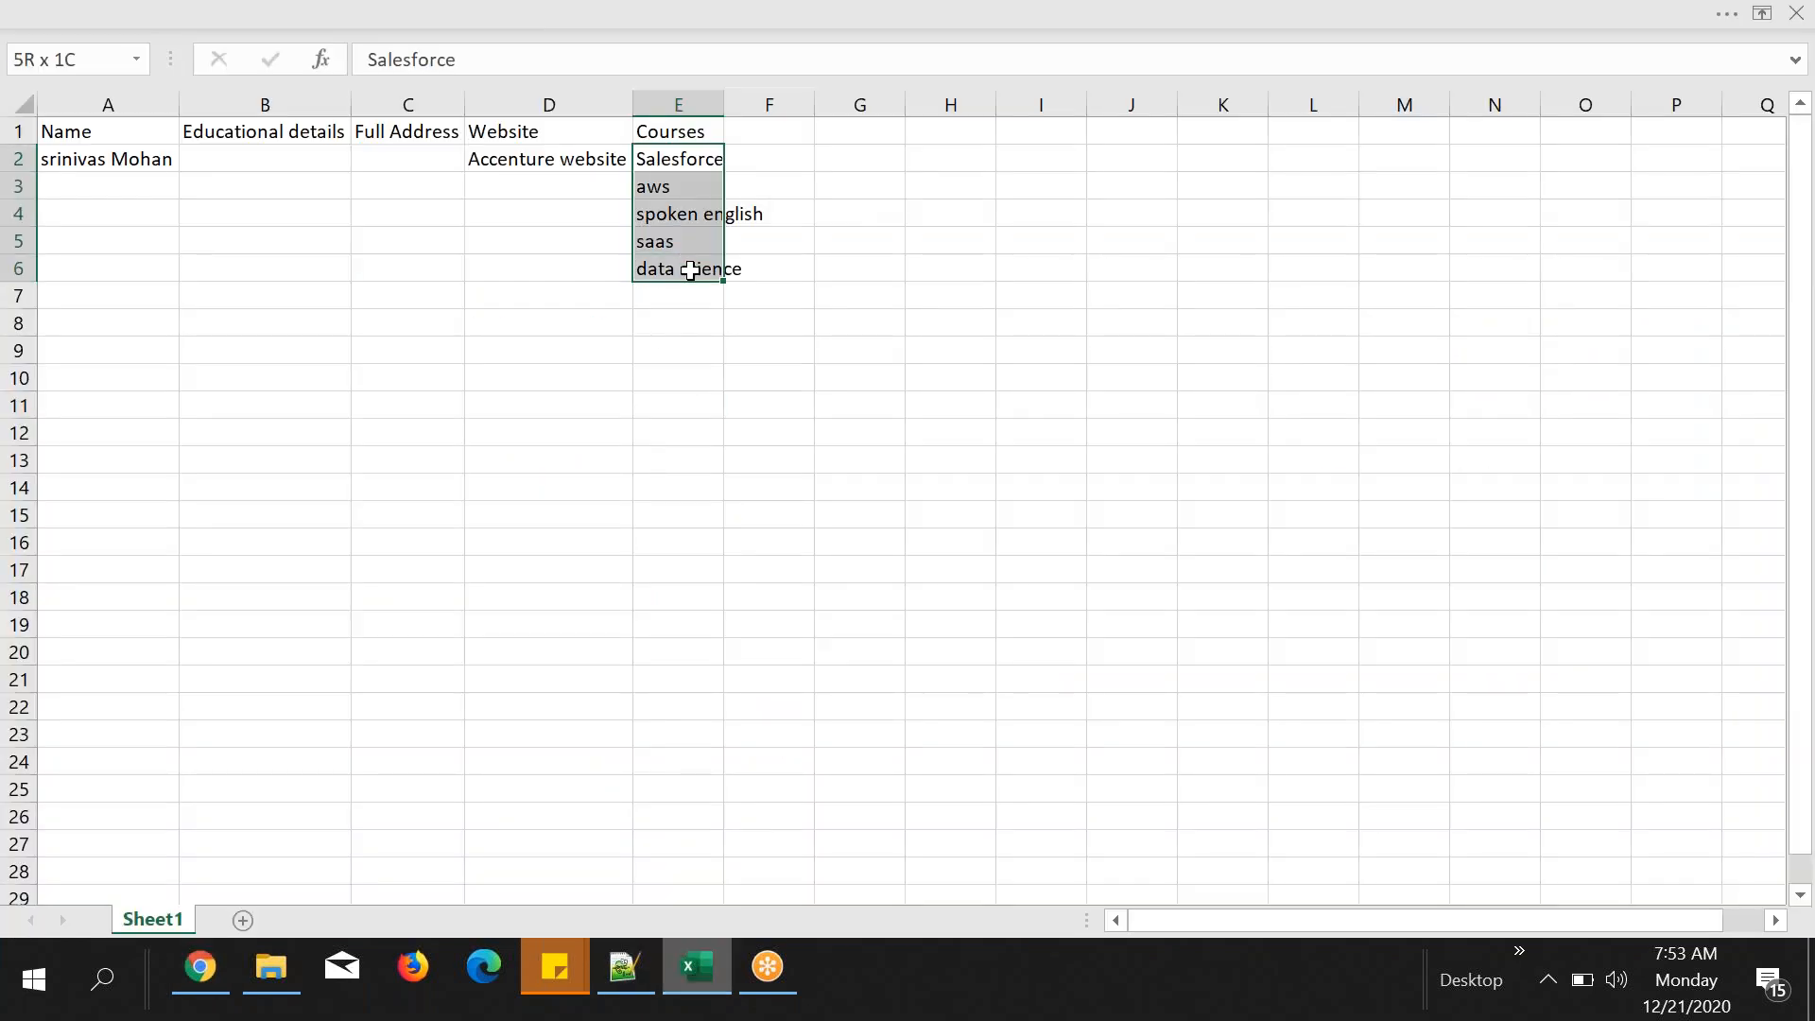
{"action": "left_click", "coordinate": [201, 983]}
{"action": "scroll", "coordinate": [688, 683], "scroll_direction": "down", "scroll_amount": 1}
{"action": "left_click_drag", "start_coordinate": [574, 519], "coordinate": [520, 519]}
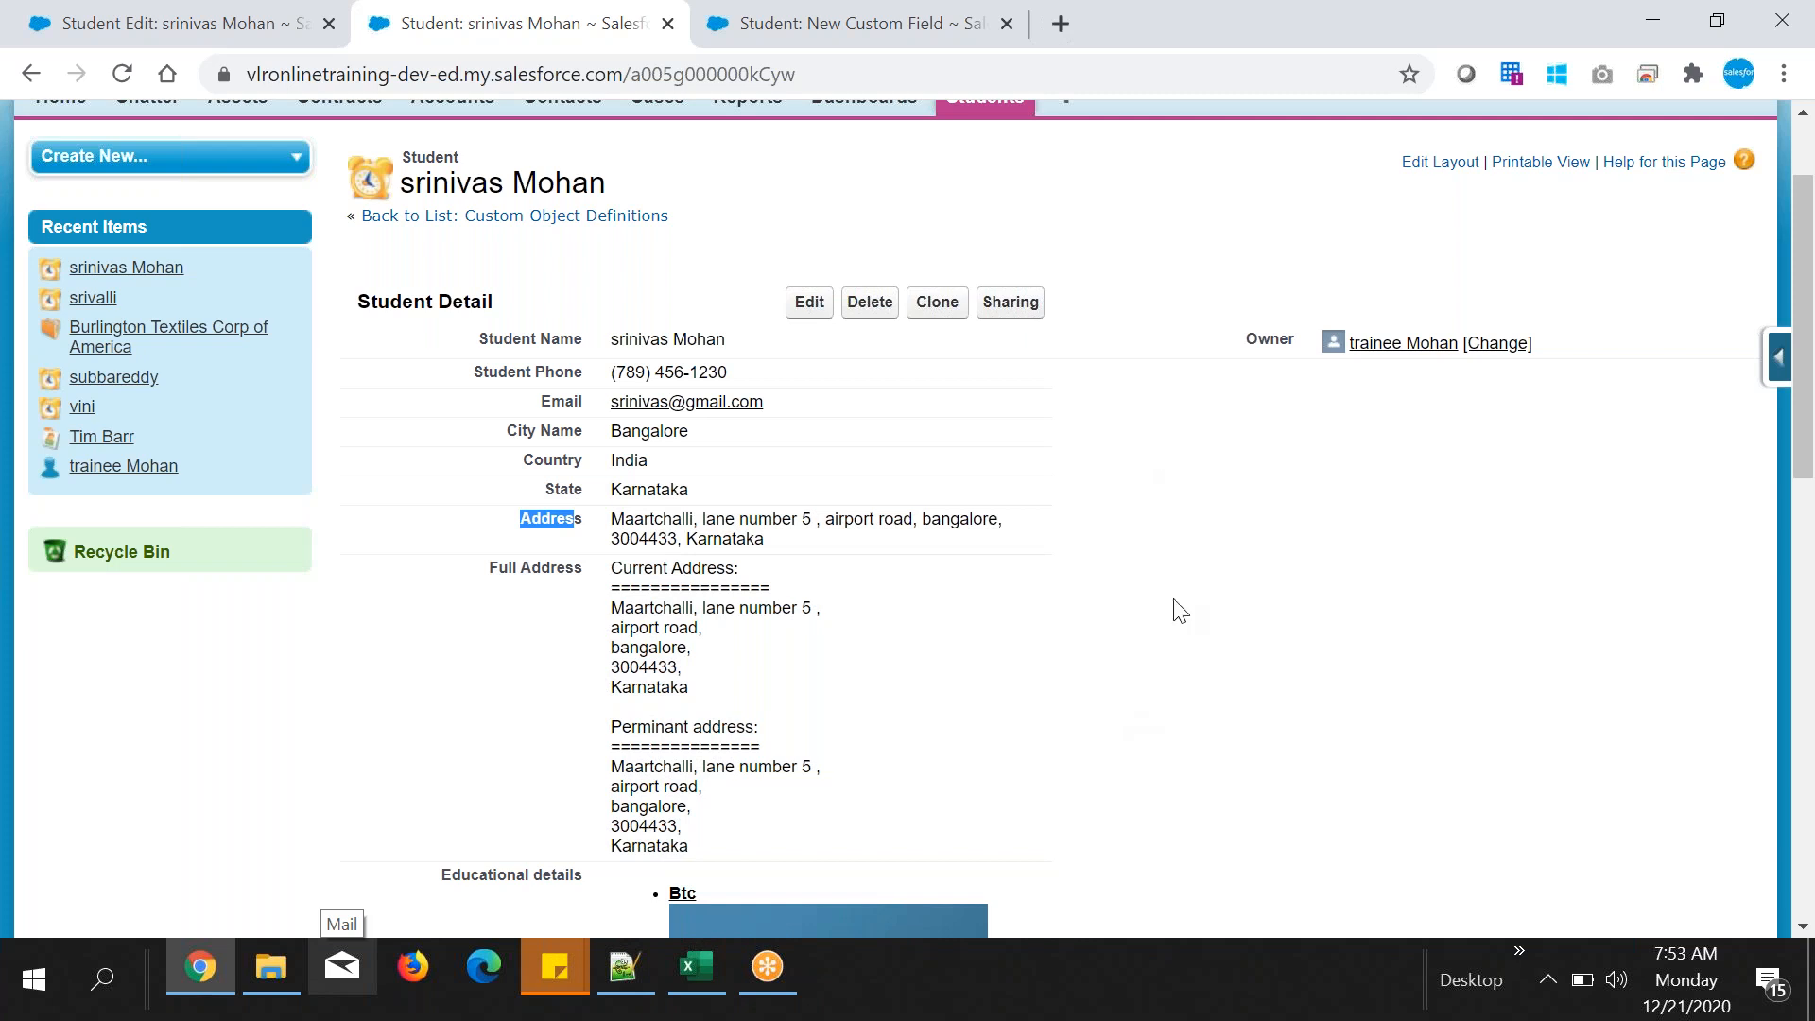
{"action": "left_click", "coordinate": [698, 992]}
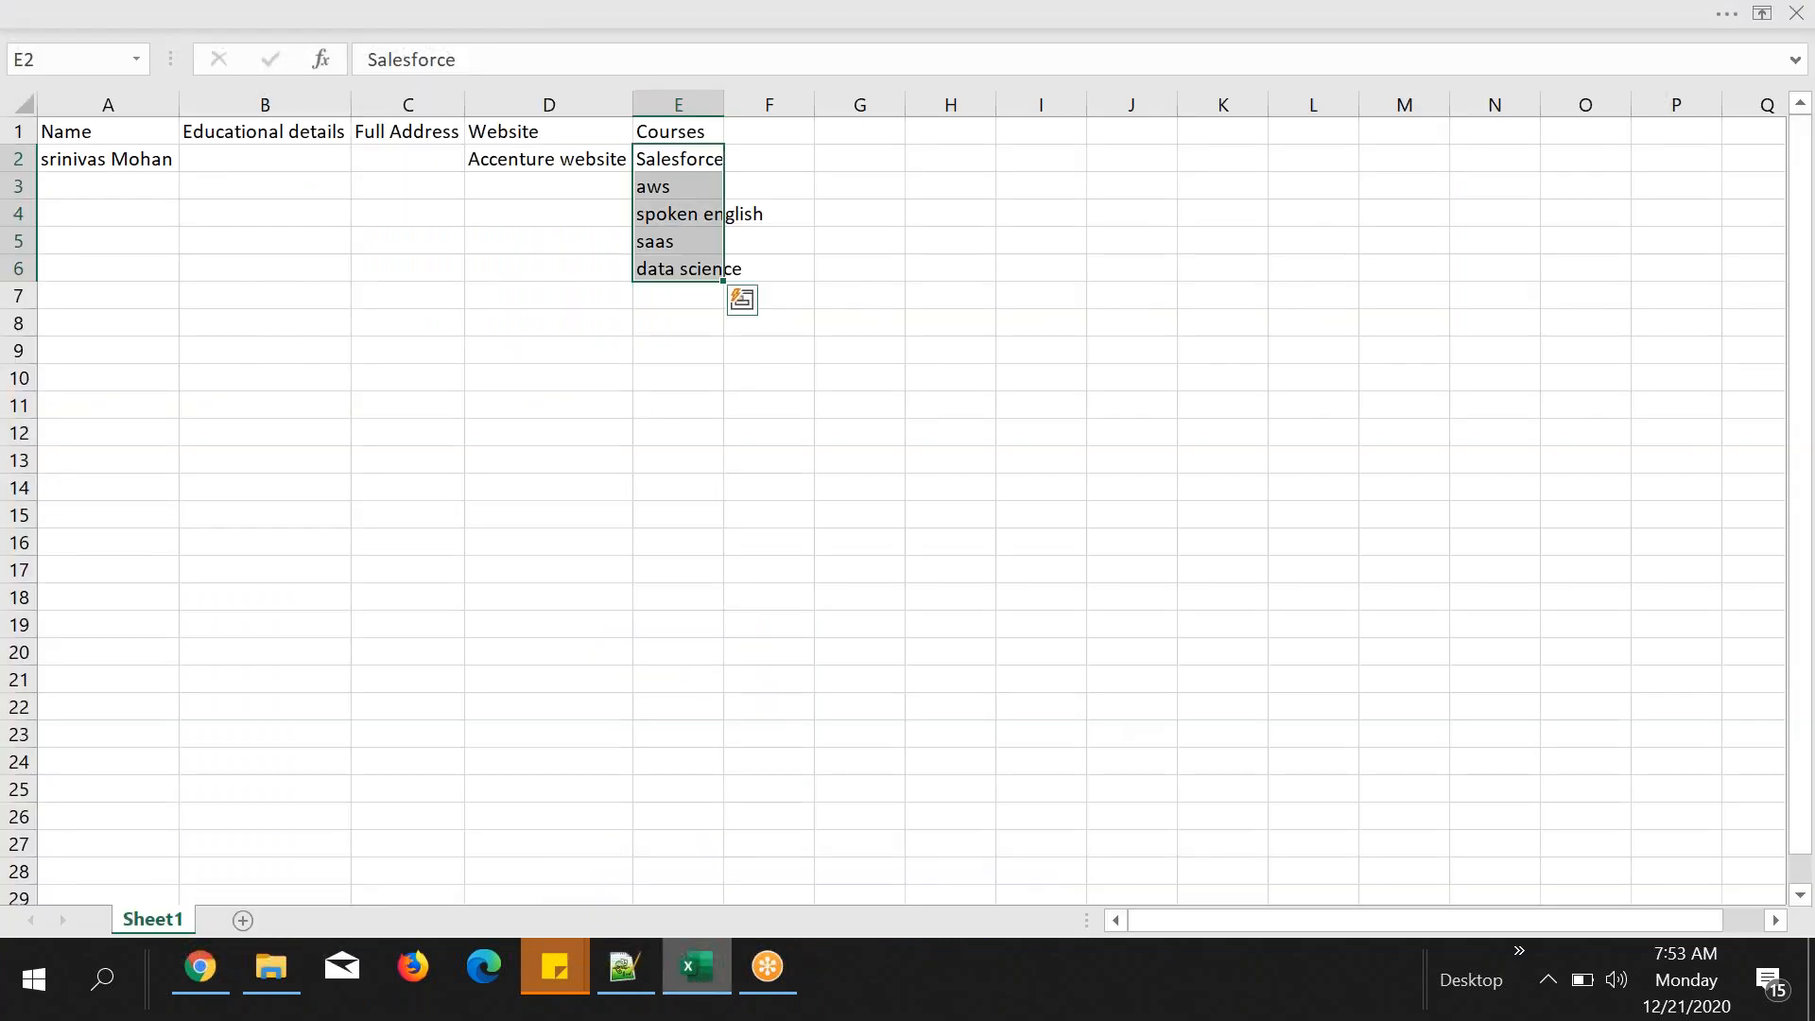
- Return to the student record in Chrome and open the Student object's field list from it
{"action": "left_click", "coordinate": [699, 967]}
{"action": "left_click", "coordinate": [1276, 579]}
{"action": "left_click", "coordinate": [1774, 364]}
{"action": "left_click", "coordinate": [1550, 408]}
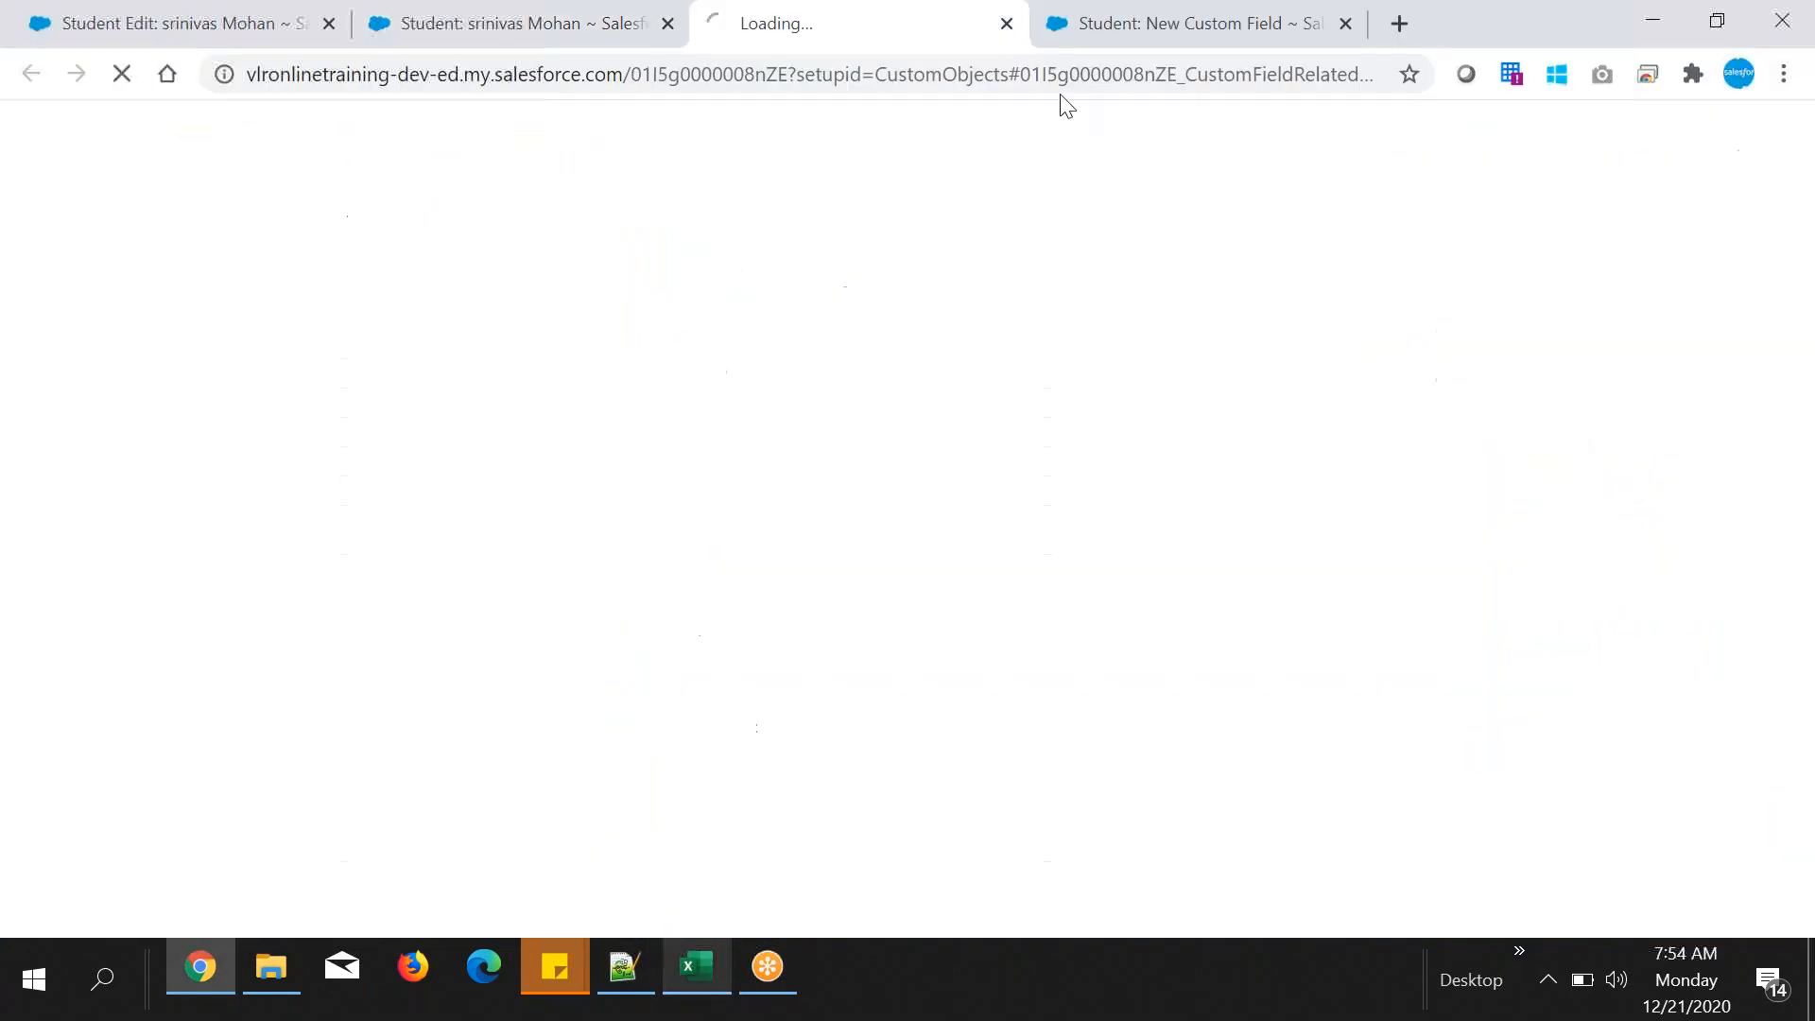
- Start a new custom field on the Student object, choose Picklist (Multi-Select) as its data type and continue to the field details
{"action": "right_click", "coordinate": [848, 40]}
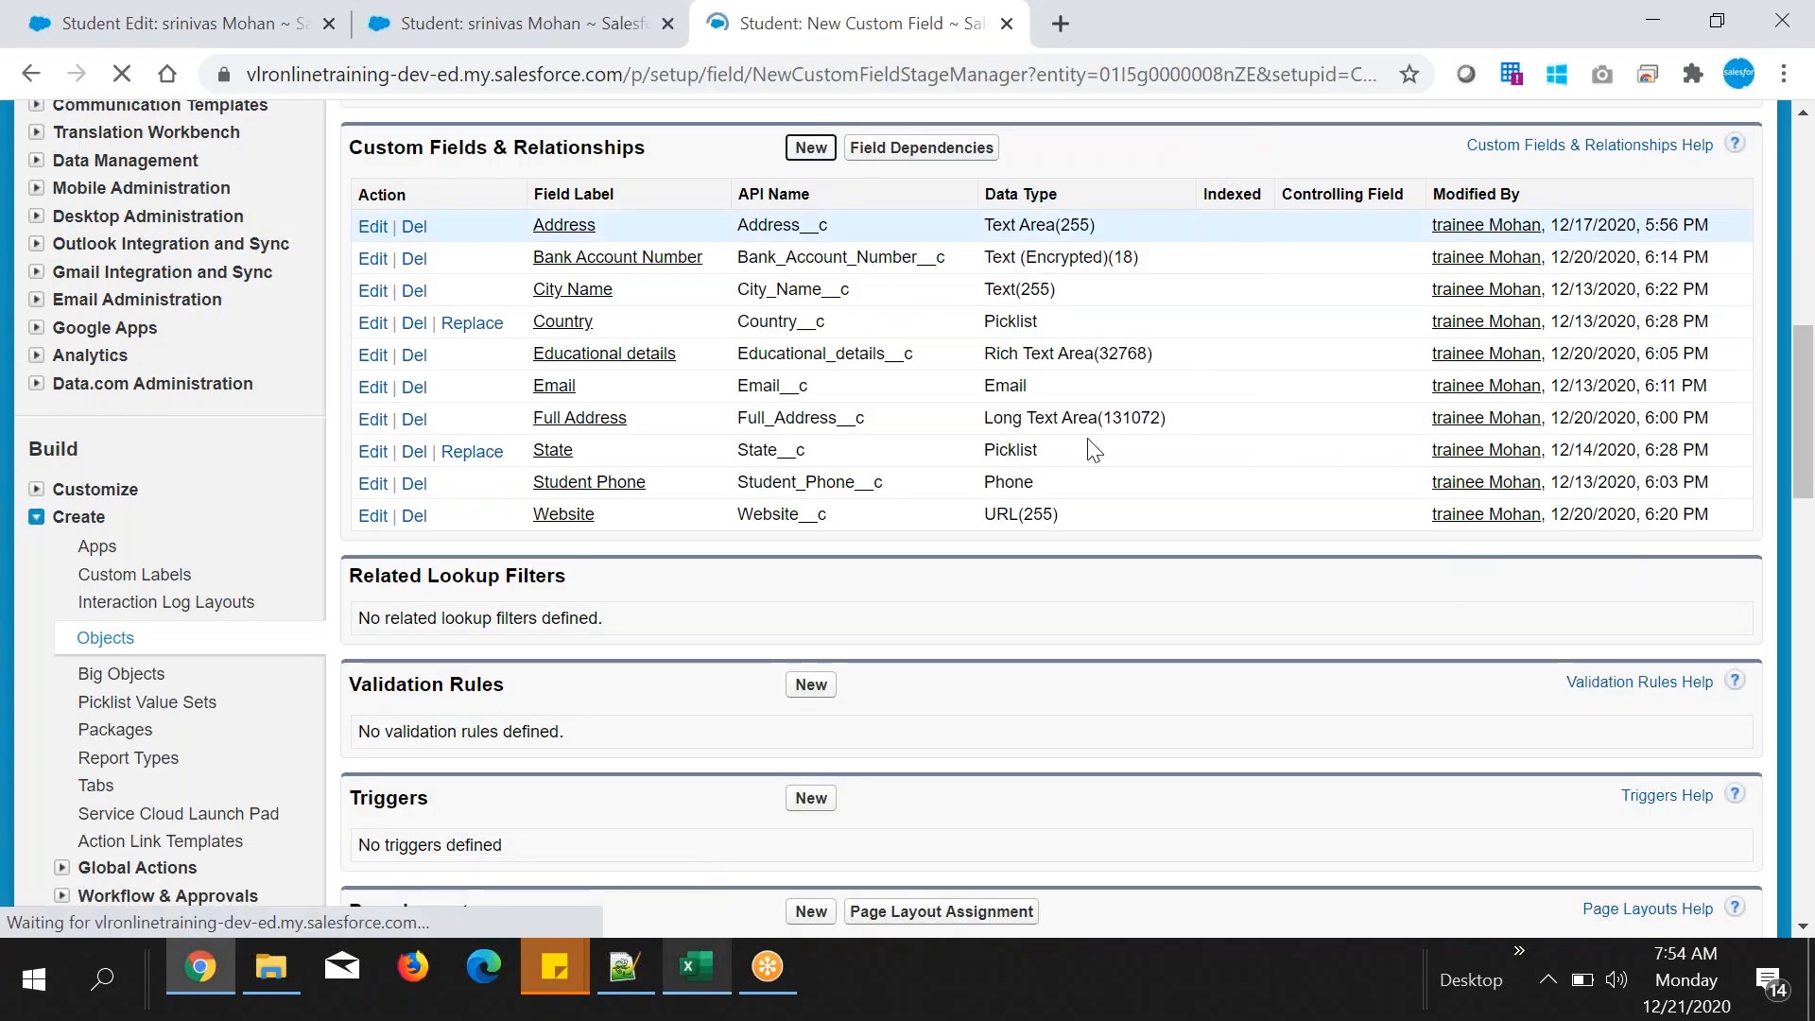
{"action": "scroll", "coordinate": [1132, 594], "scroll_direction": "down", "scroll_amount": 1}
{"action": "scroll", "coordinate": [1135, 602], "scroll_direction": "down", "scroll_amount": 8}
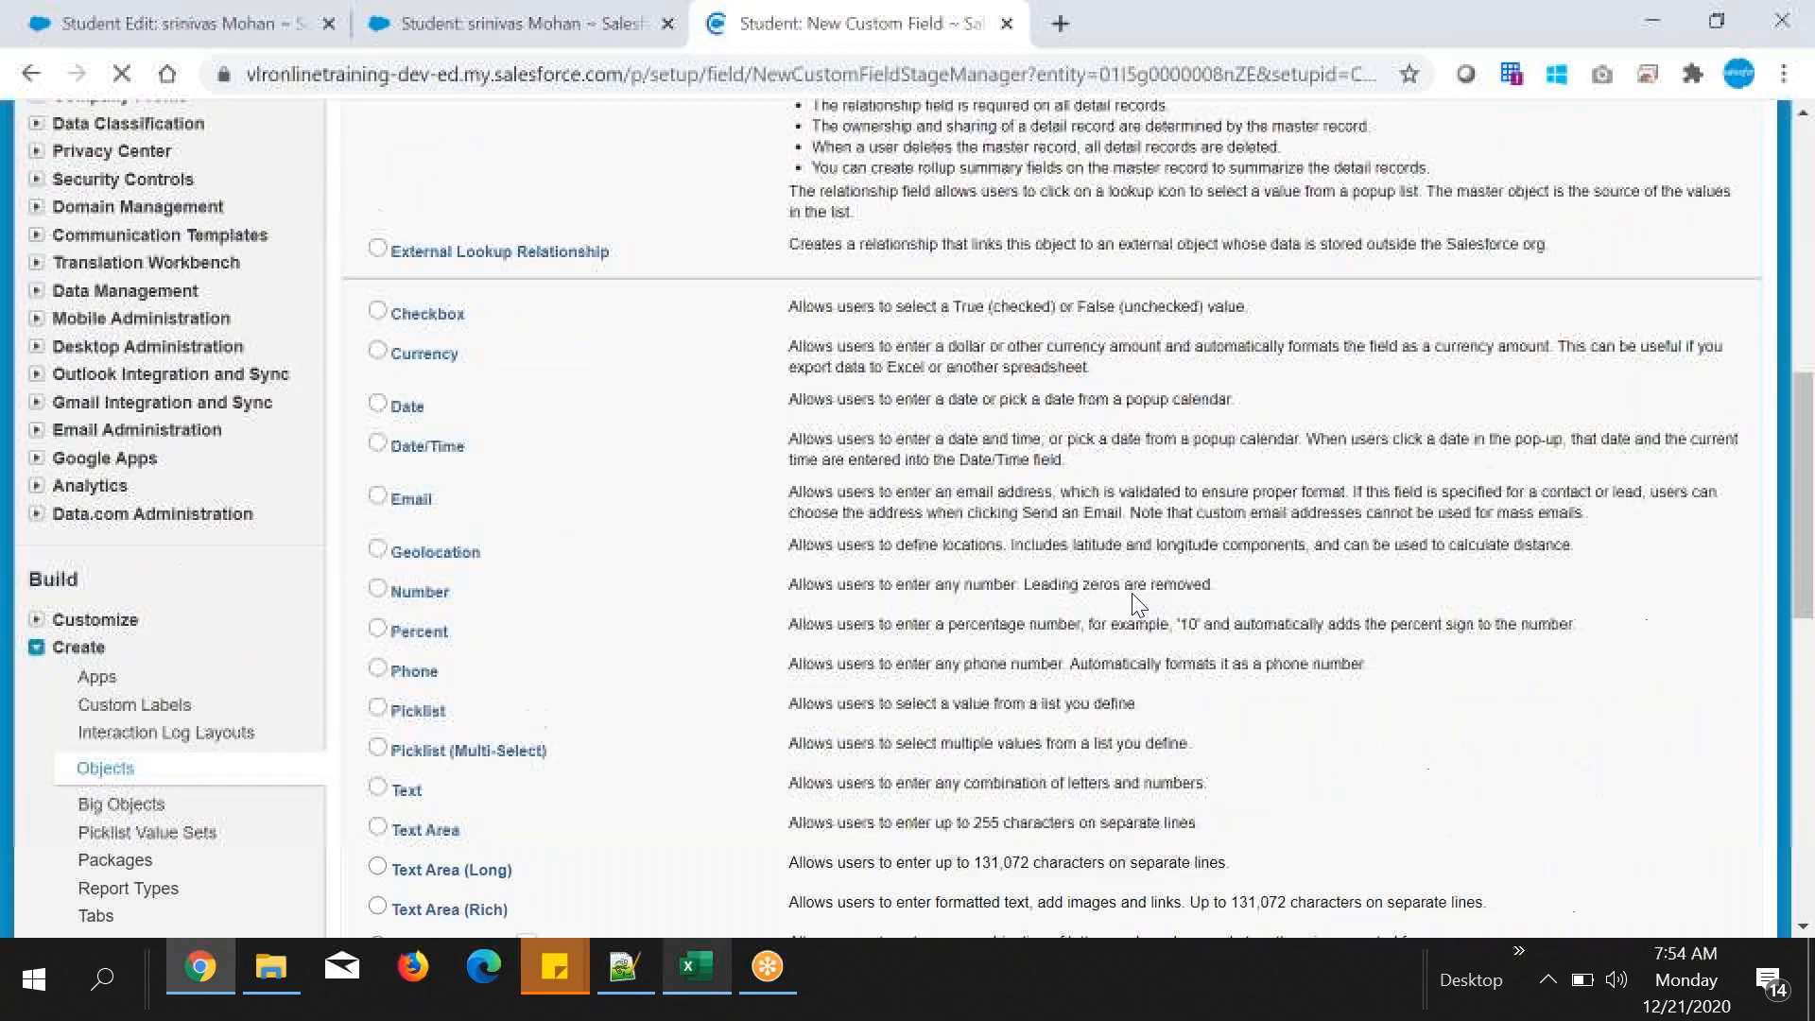
{"action": "scroll", "coordinate": [422, 725], "scroll_direction": "down", "scroll_amount": 2}
{"action": "left_click", "coordinate": [484, 605]}
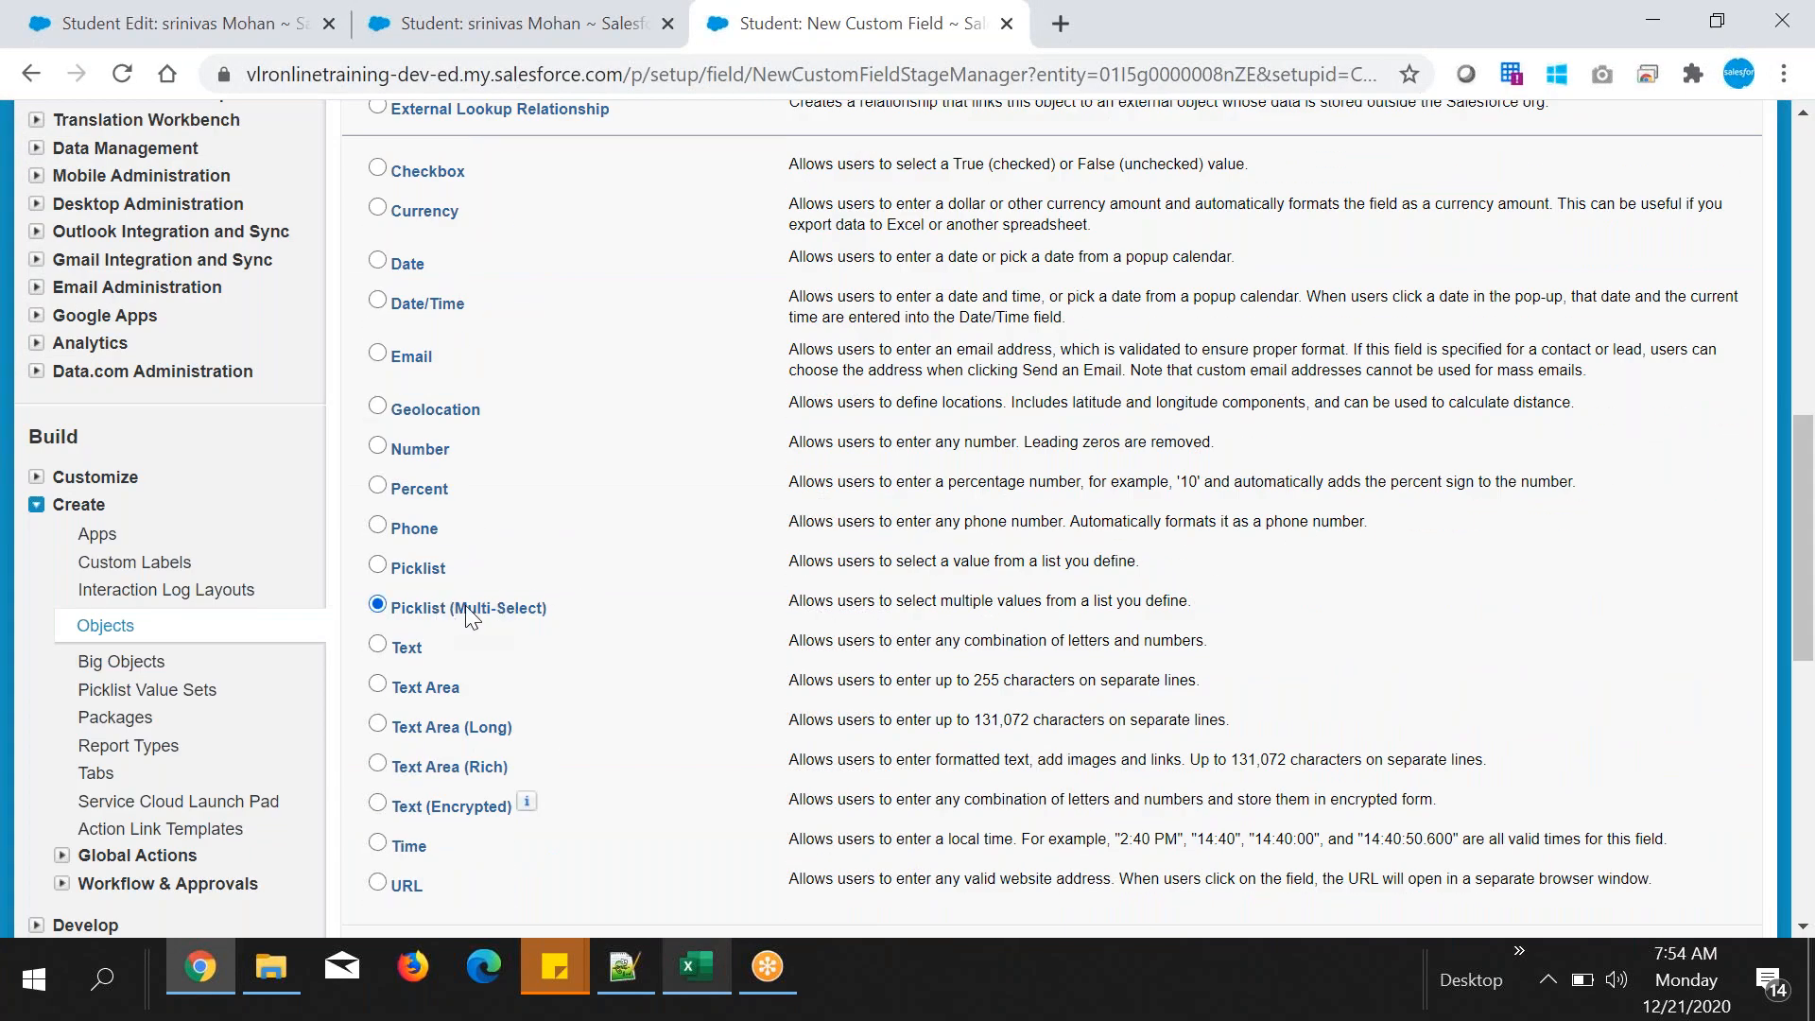
{"action": "left_click_drag", "start_coordinate": [456, 607], "coordinate": [567, 619]}
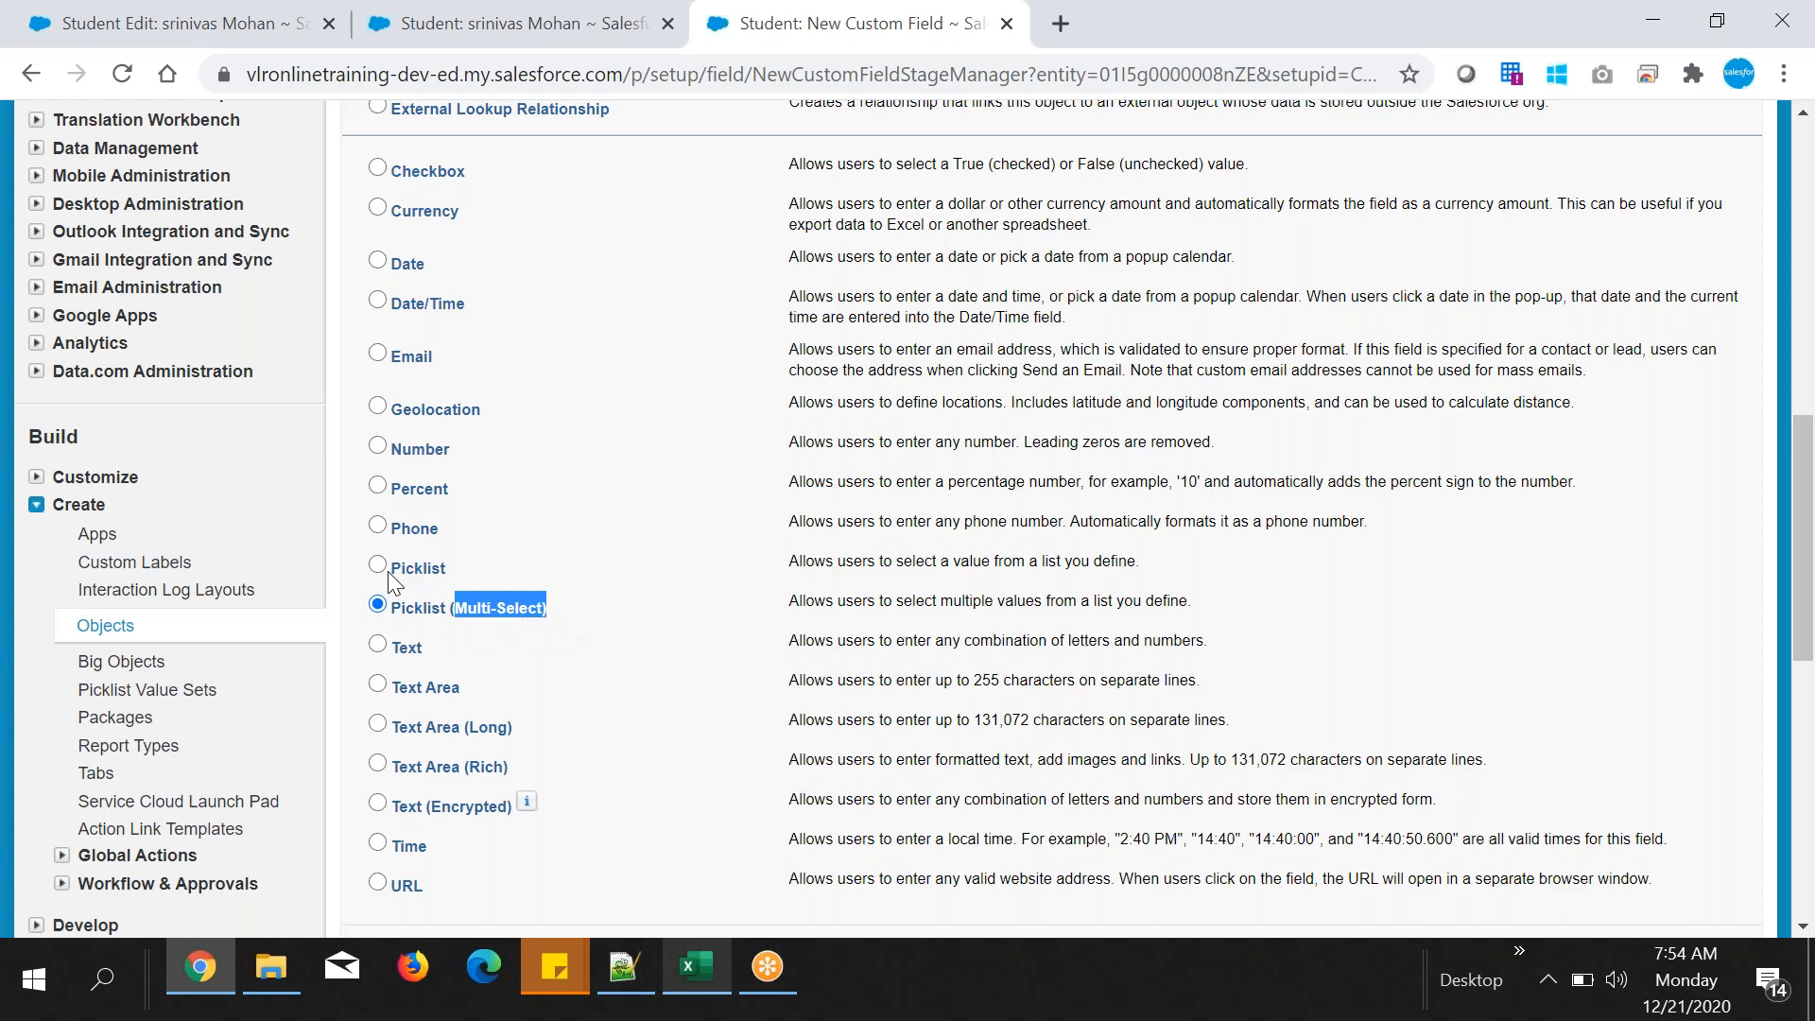
{"action": "scroll", "coordinate": [842, 720], "scroll_direction": "down", "scroll_amount": 4}
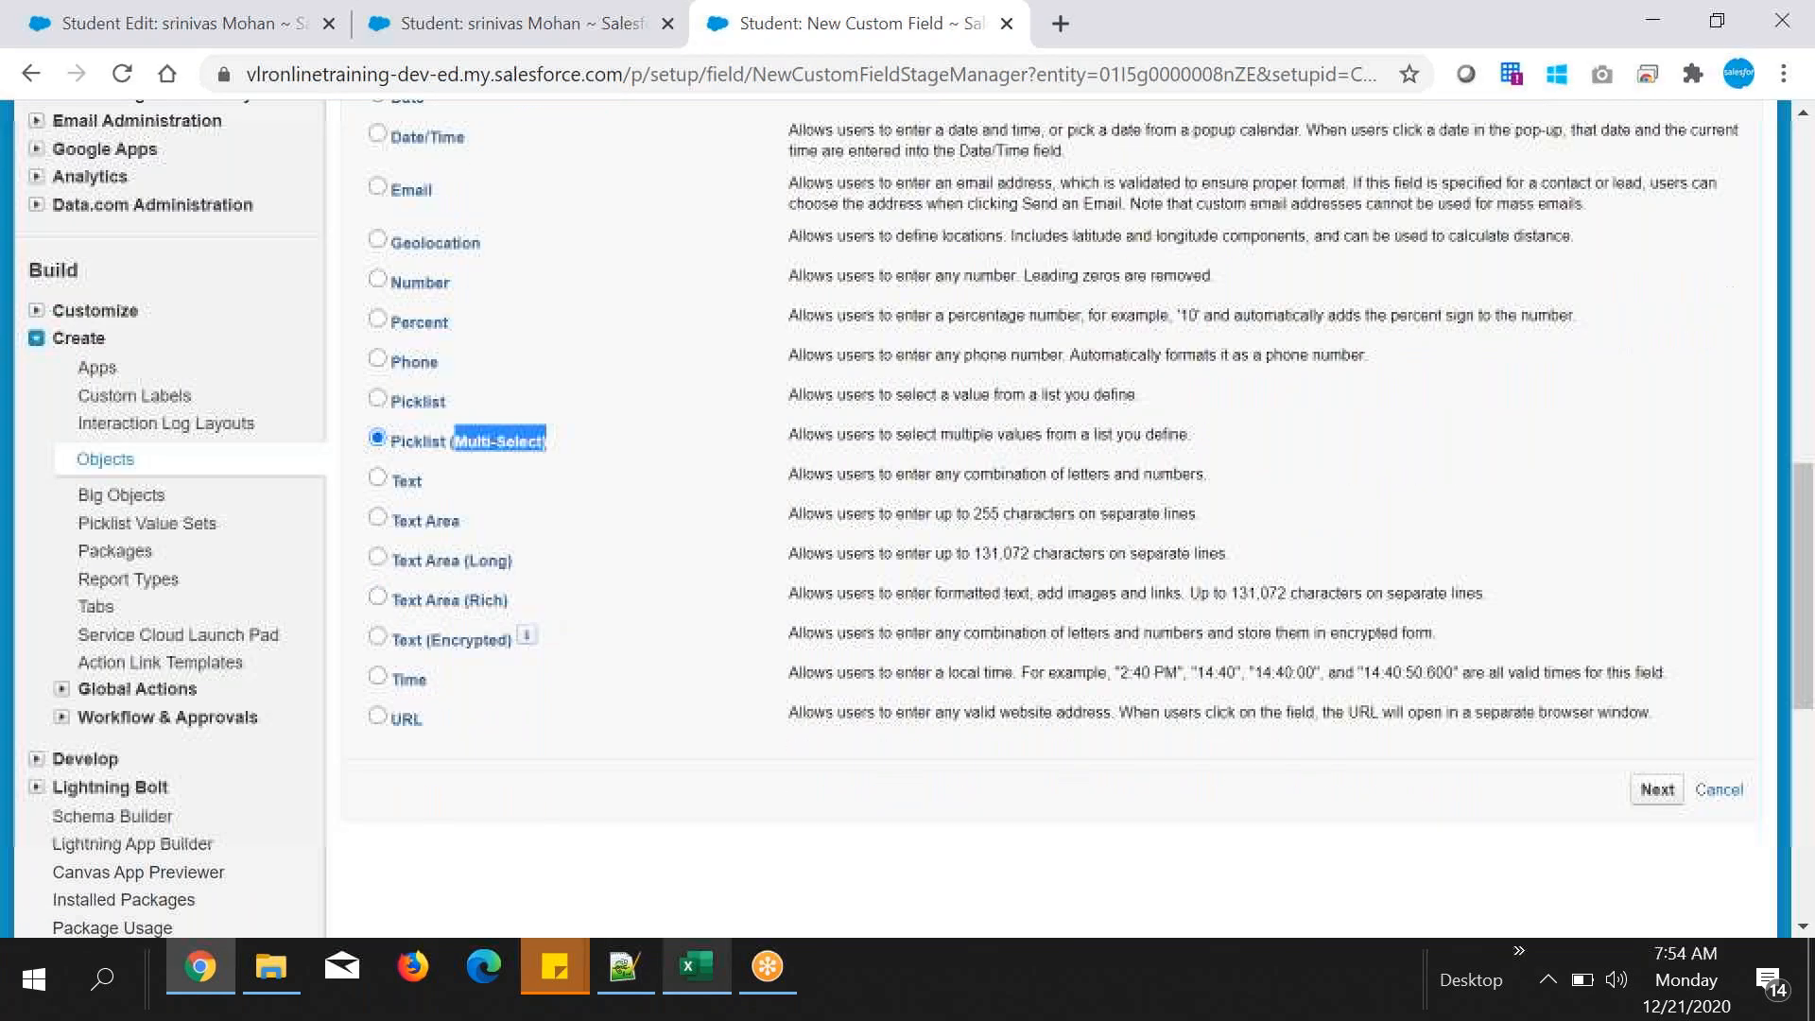
{"action": "left_click", "coordinate": [1645, 535]}
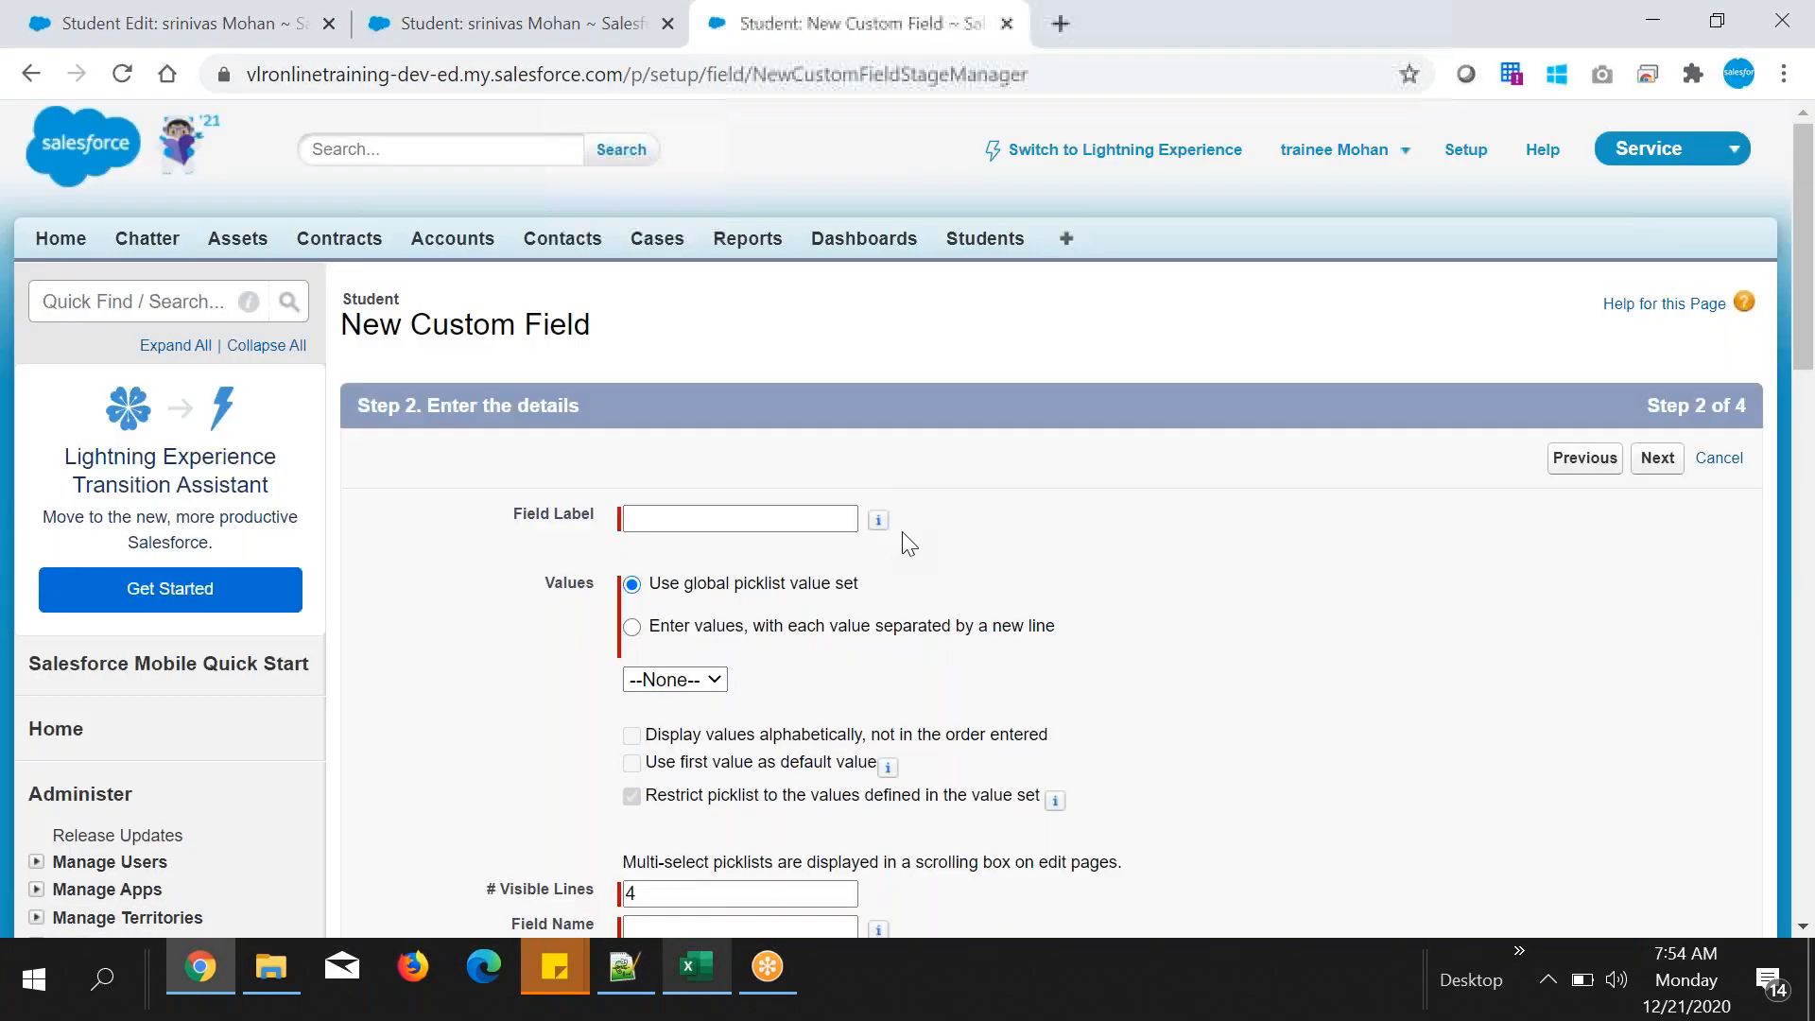
- Copy the Courses header from cell E1 of the Excel sheet and use it as the new field's label in Chrome
{"action": "left_click", "coordinate": [699, 968]}
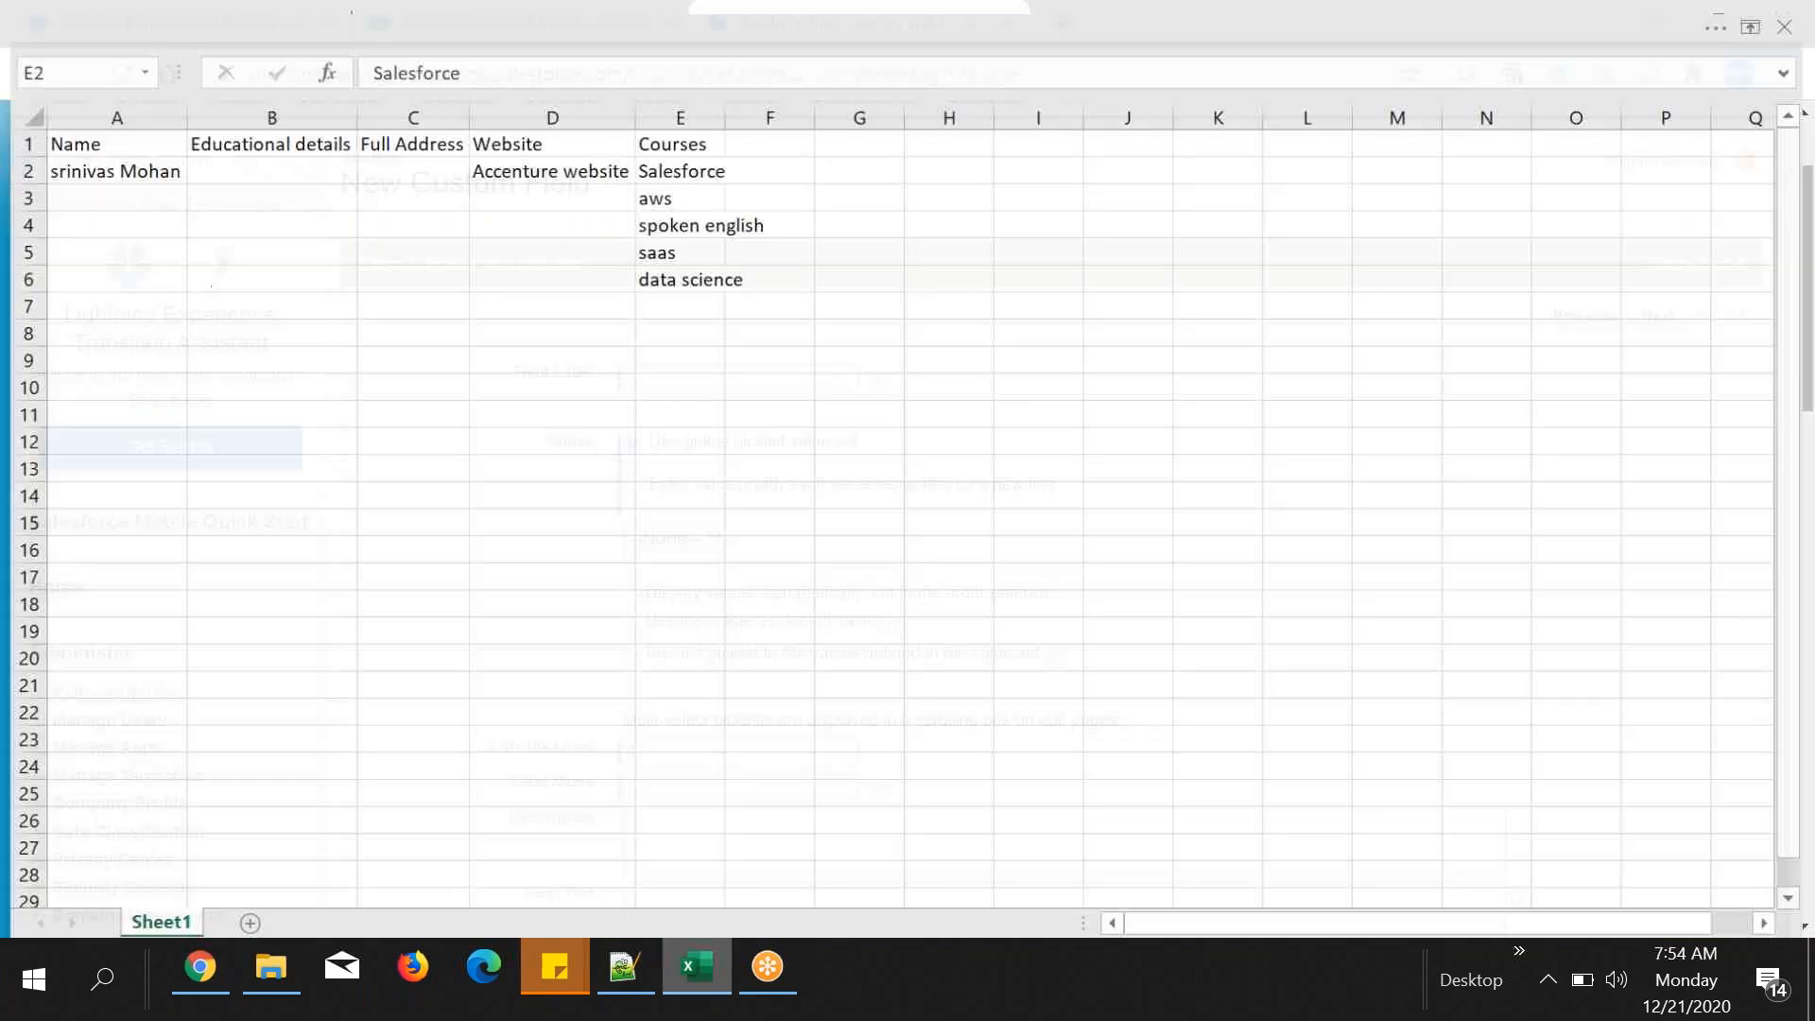
{"action": "double_click", "coordinate": [359, 60]}
{"action": "key", "text": "ctrl+c"}
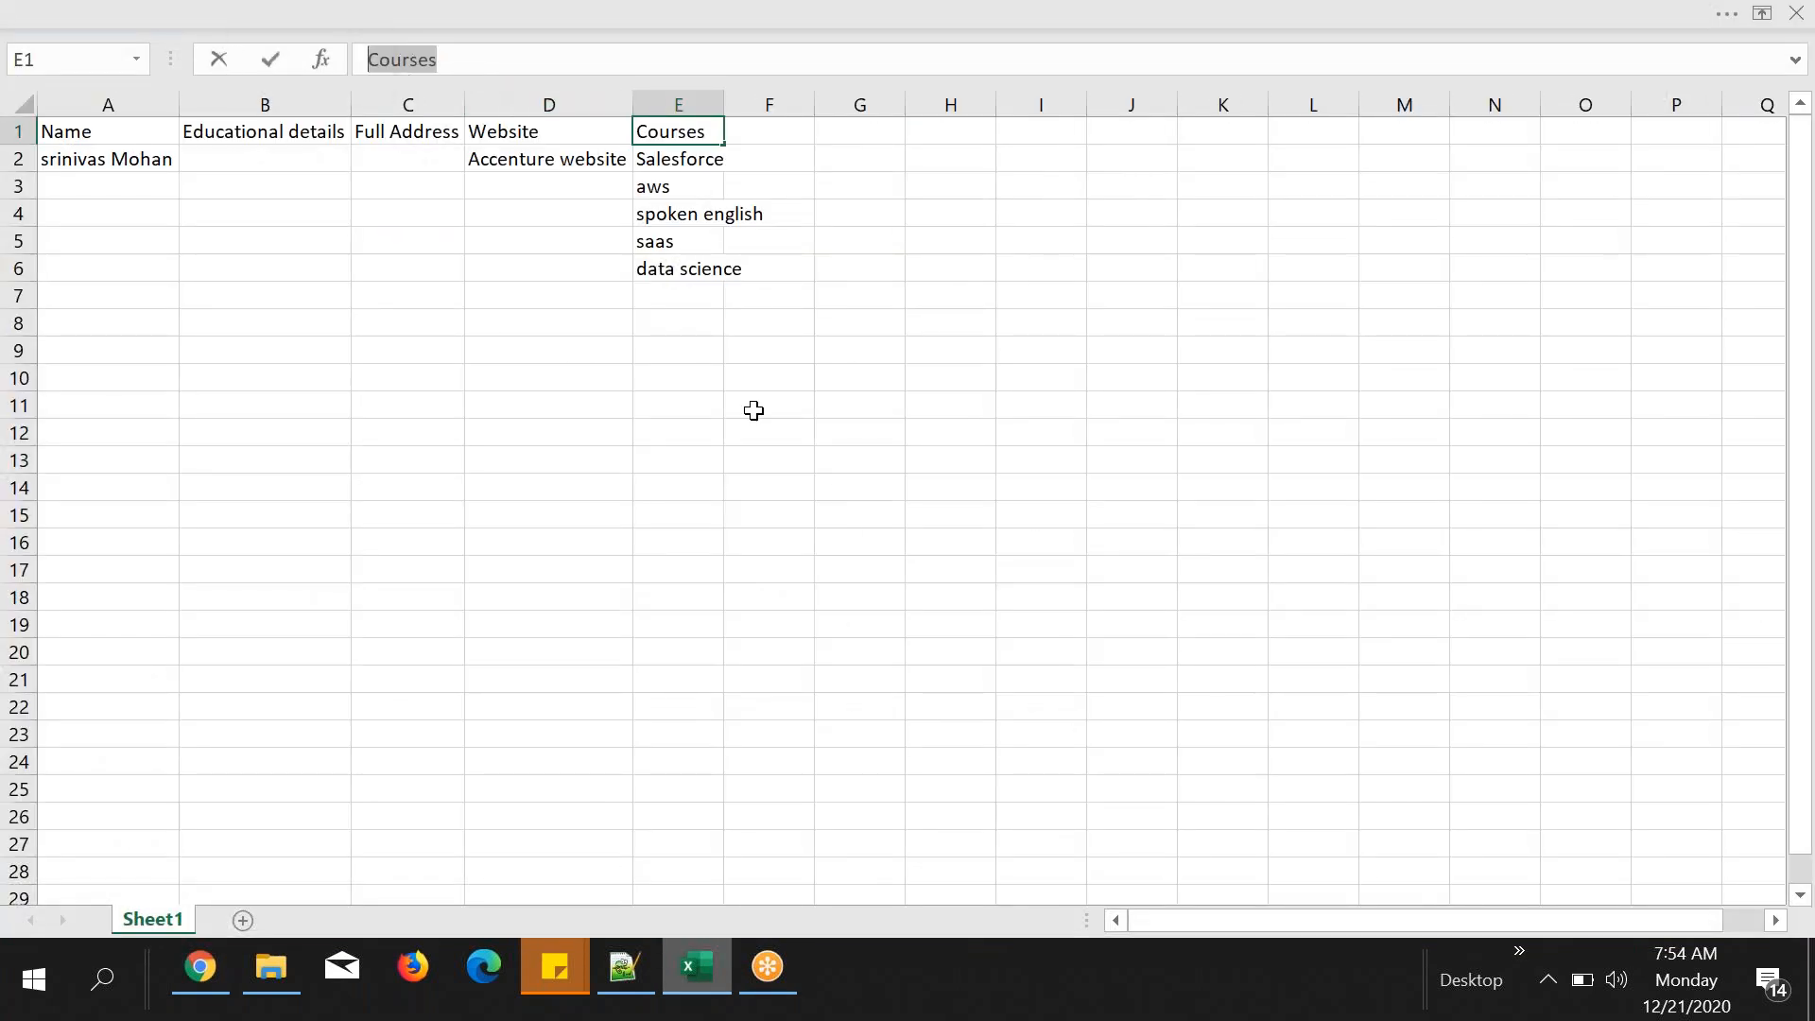
{"action": "left_click", "coordinate": [199, 966]}
{"action": "left_click", "coordinate": [832, 376]}
{"action": "key", "text": "ctrl+v"}
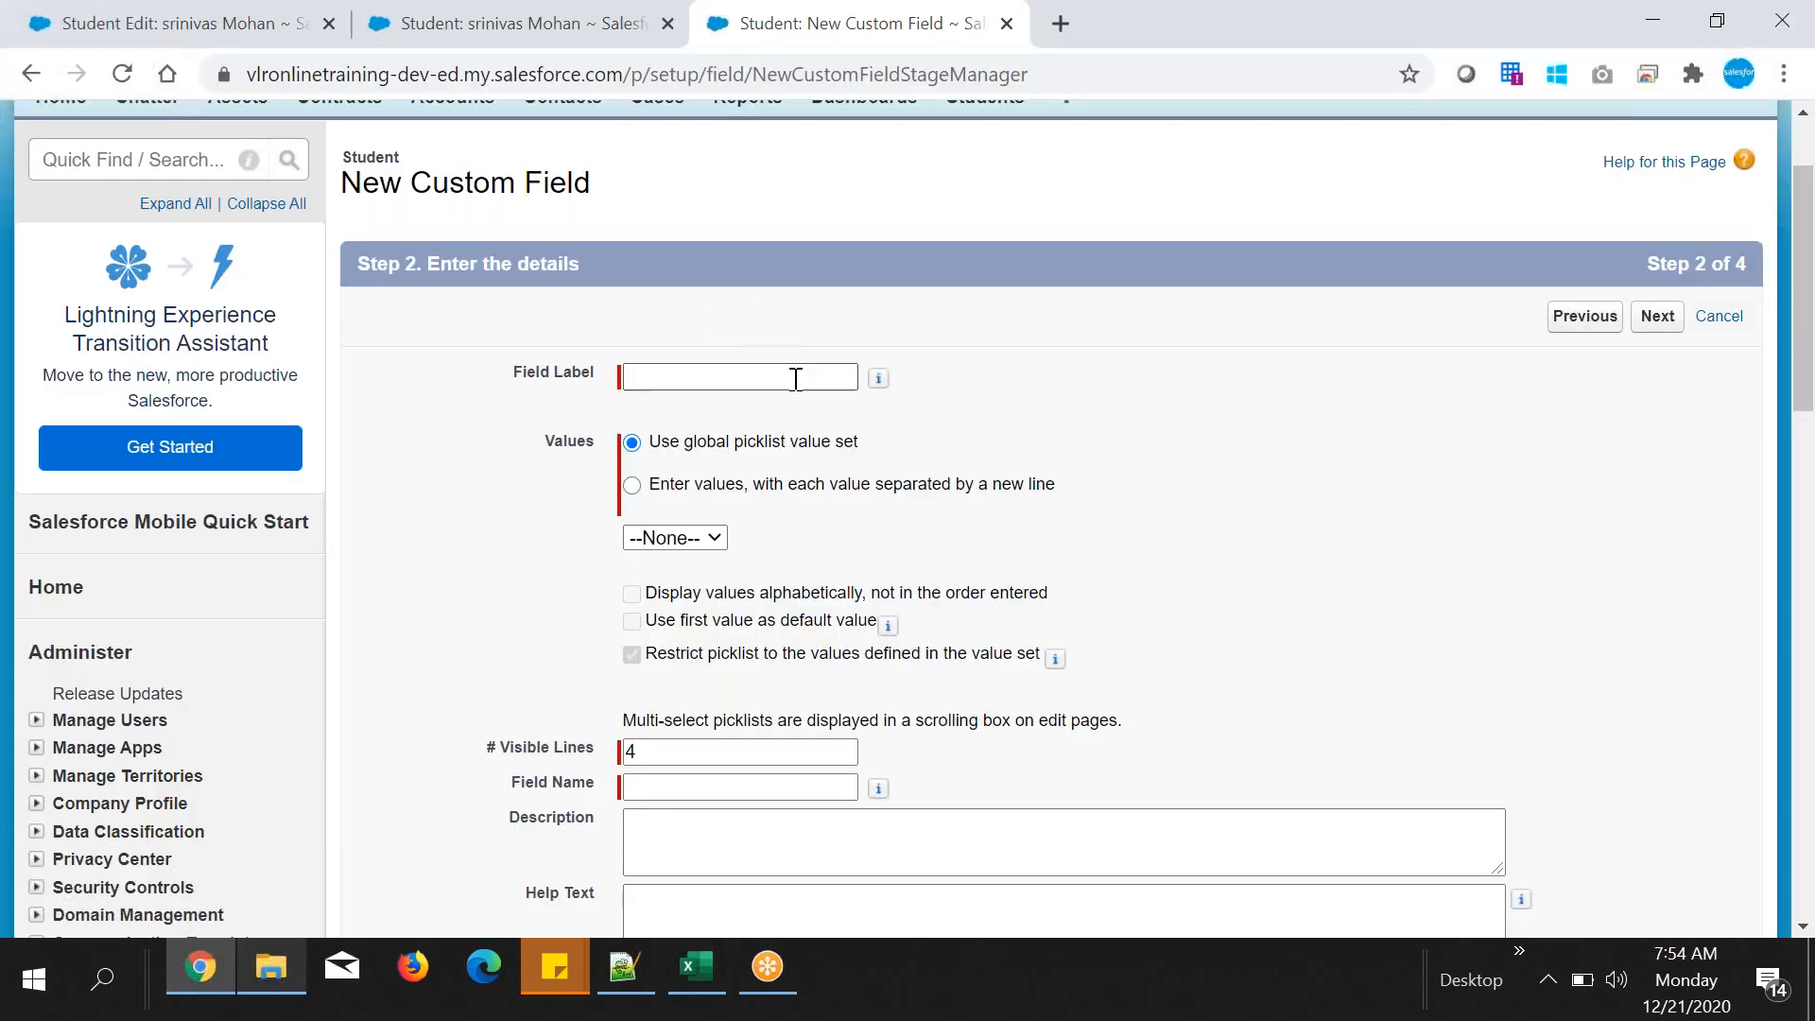
- Choose to enter the picklist values one per line and list Salesforce, AWS, SAAS, python, spoken english and SQL
{"action": "left_click", "coordinate": [659, 484]}
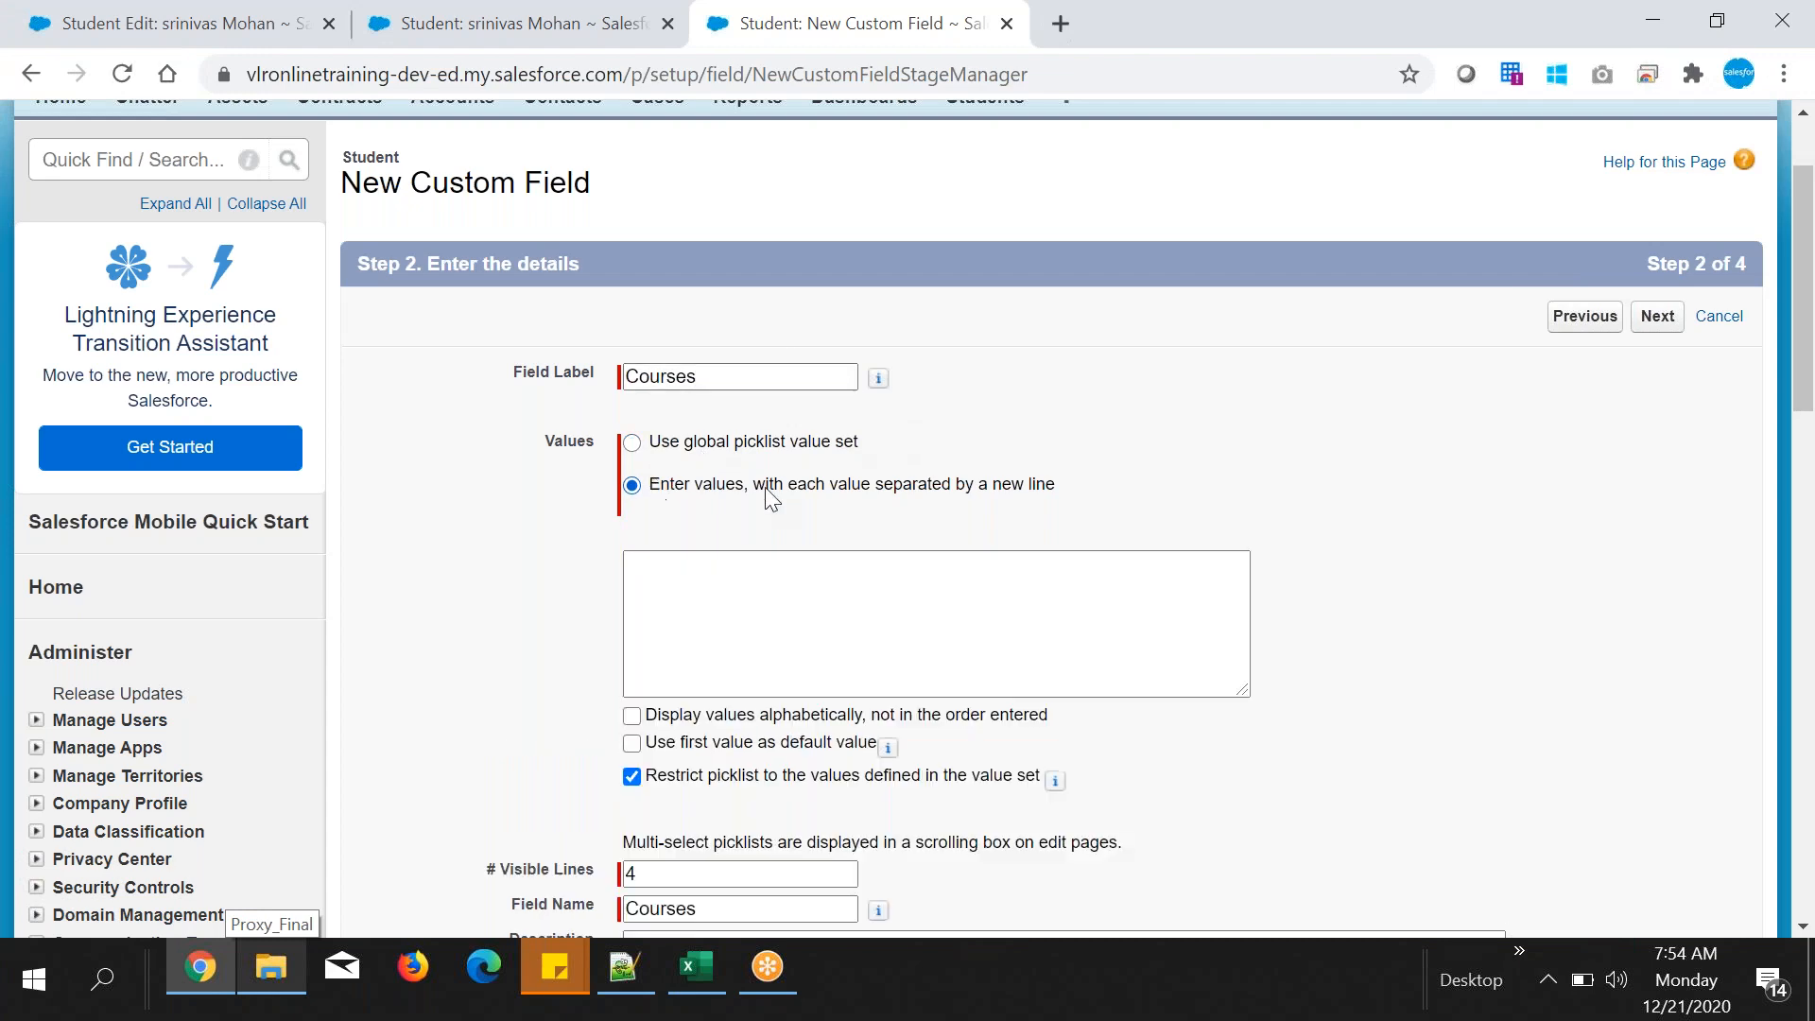
{"action": "scroll", "coordinate": [773, 499], "scroll_direction": "down", "scroll_amount": 4}
{"action": "scroll", "coordinate": [737, 215], "scroll_direction": "up", "scroll_amount": 3}
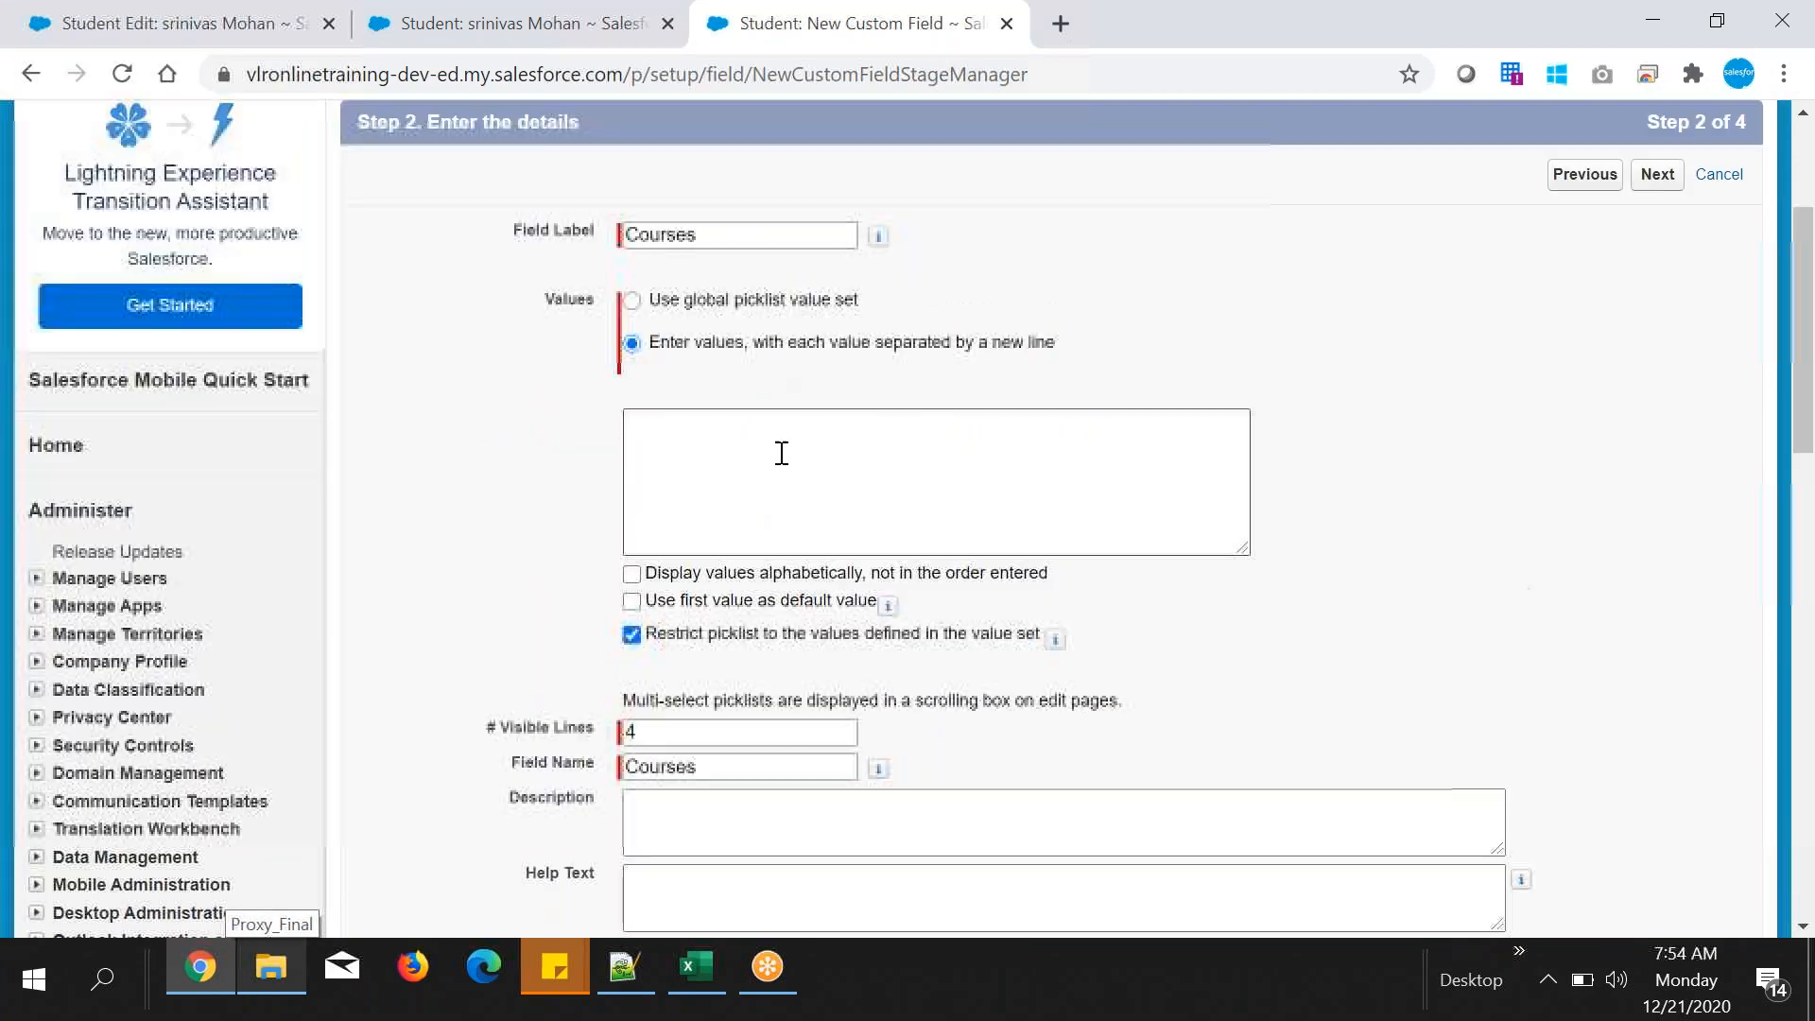
{"action": "type", "text": "Salesforce"}
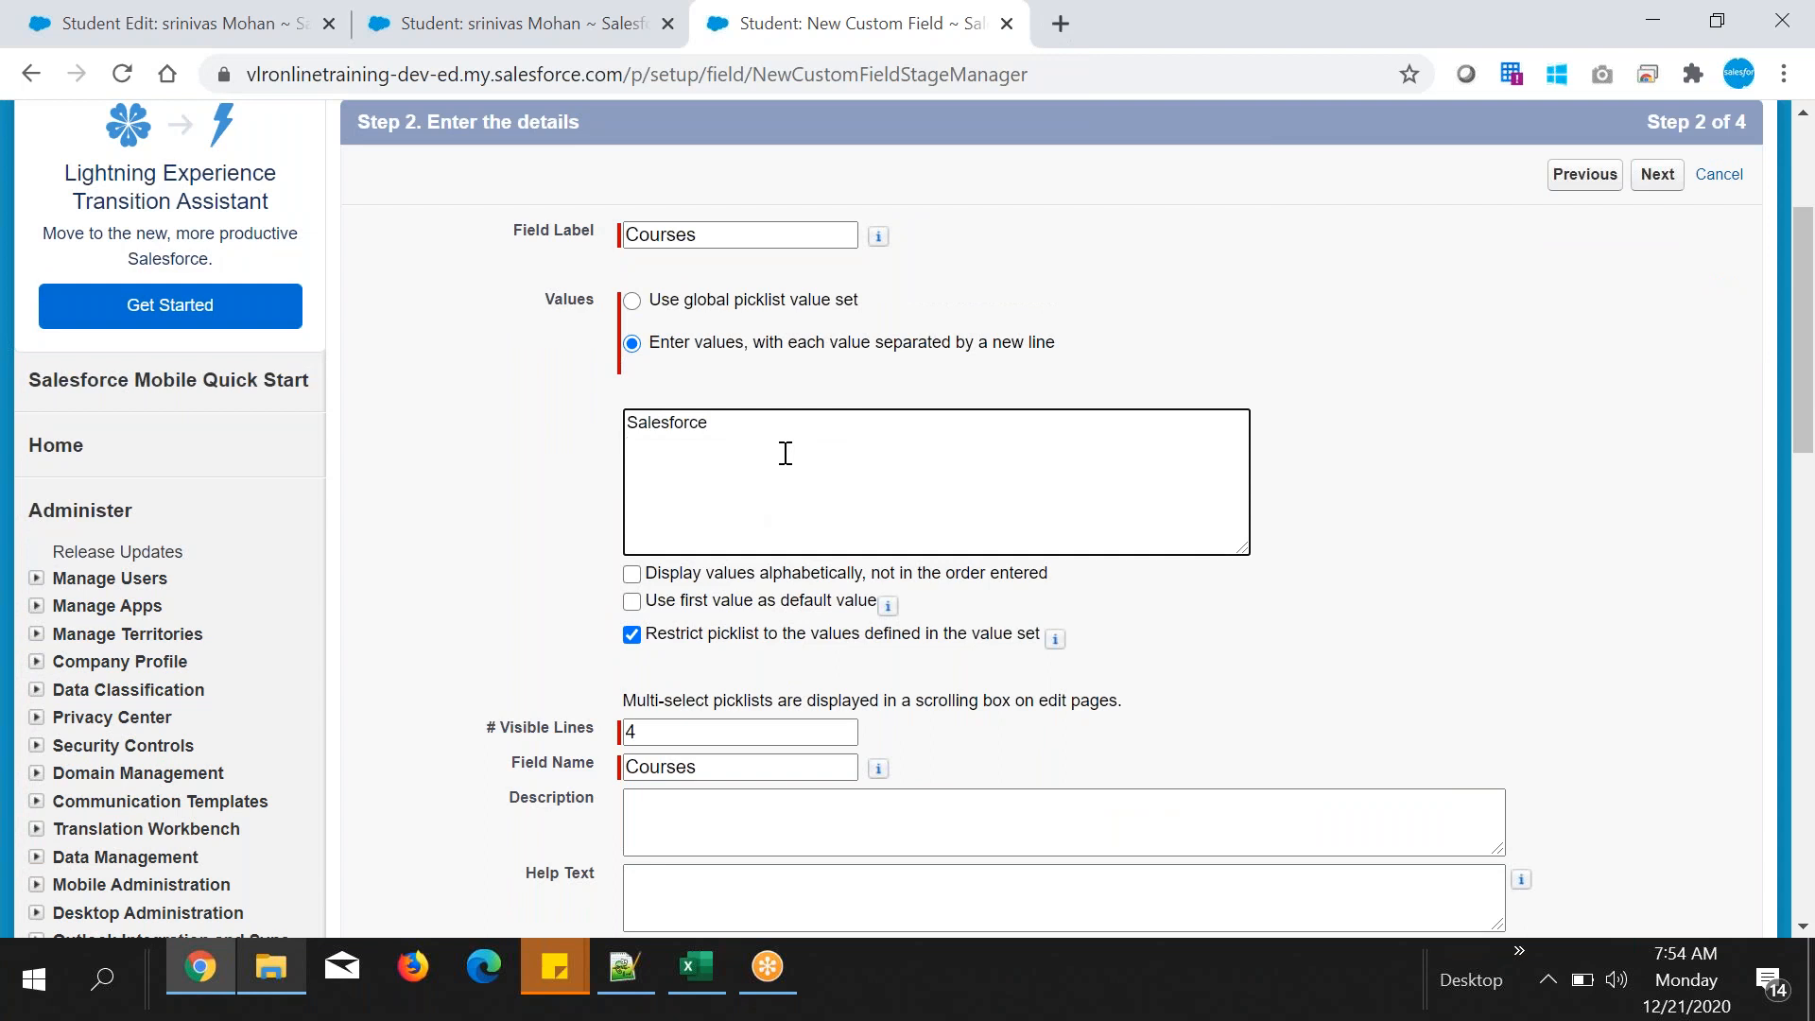
{"action": "type", "text": " AWS"}
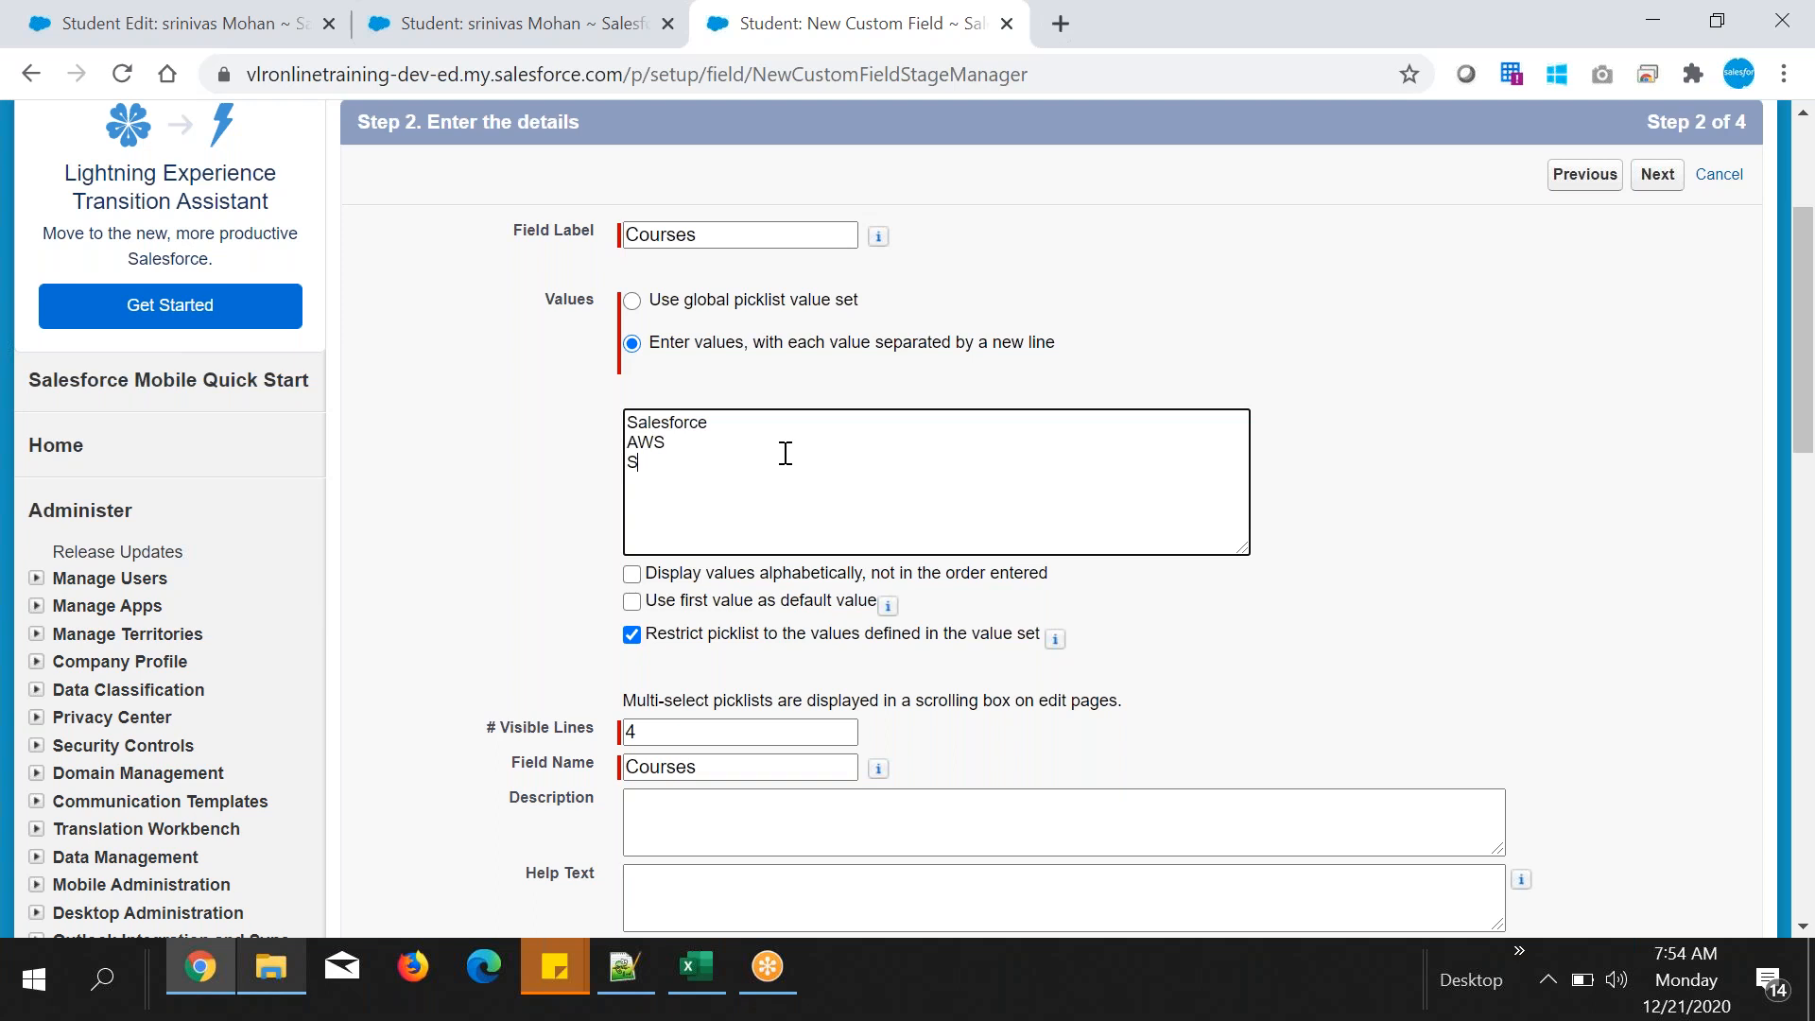
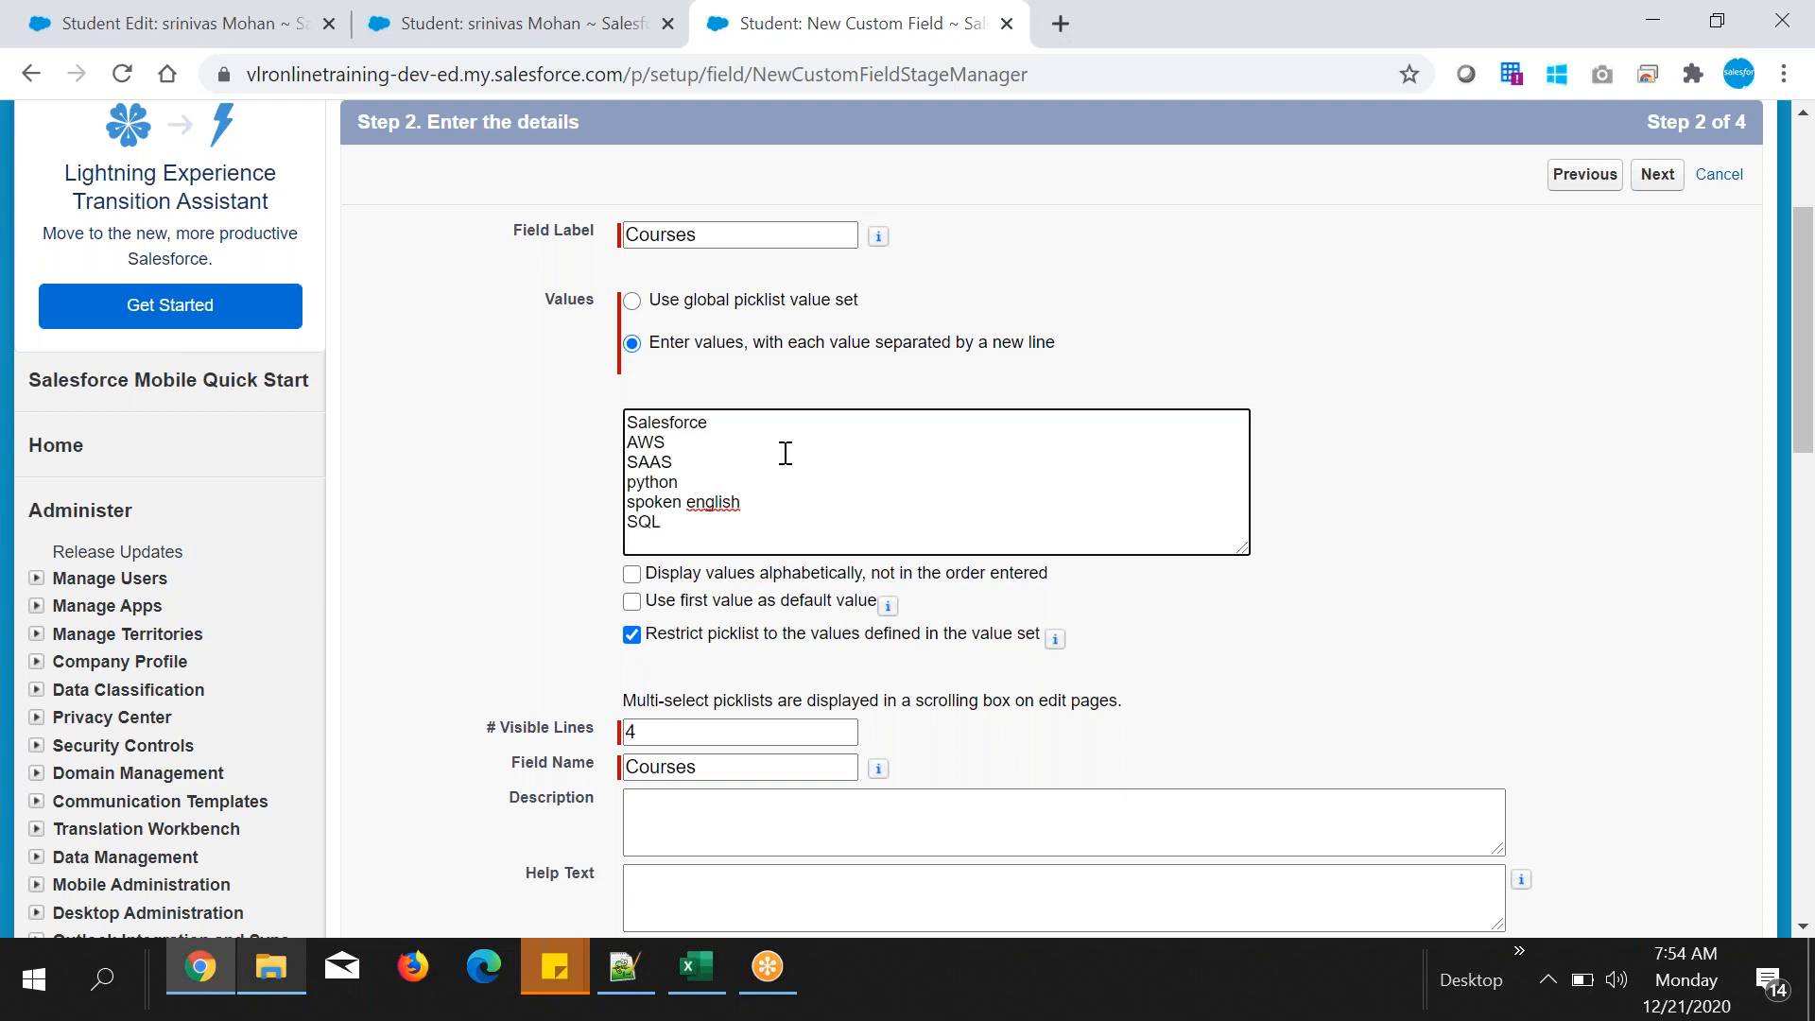
- Correct the spelling to spoken English in the value list and add Hadoop and Networks at its end
{"action": "right_click", "coordinate": [733, 501]}
{"action": "left_click", "coordinate": [764, 525]}
{"action": "key", "text": "Return"}
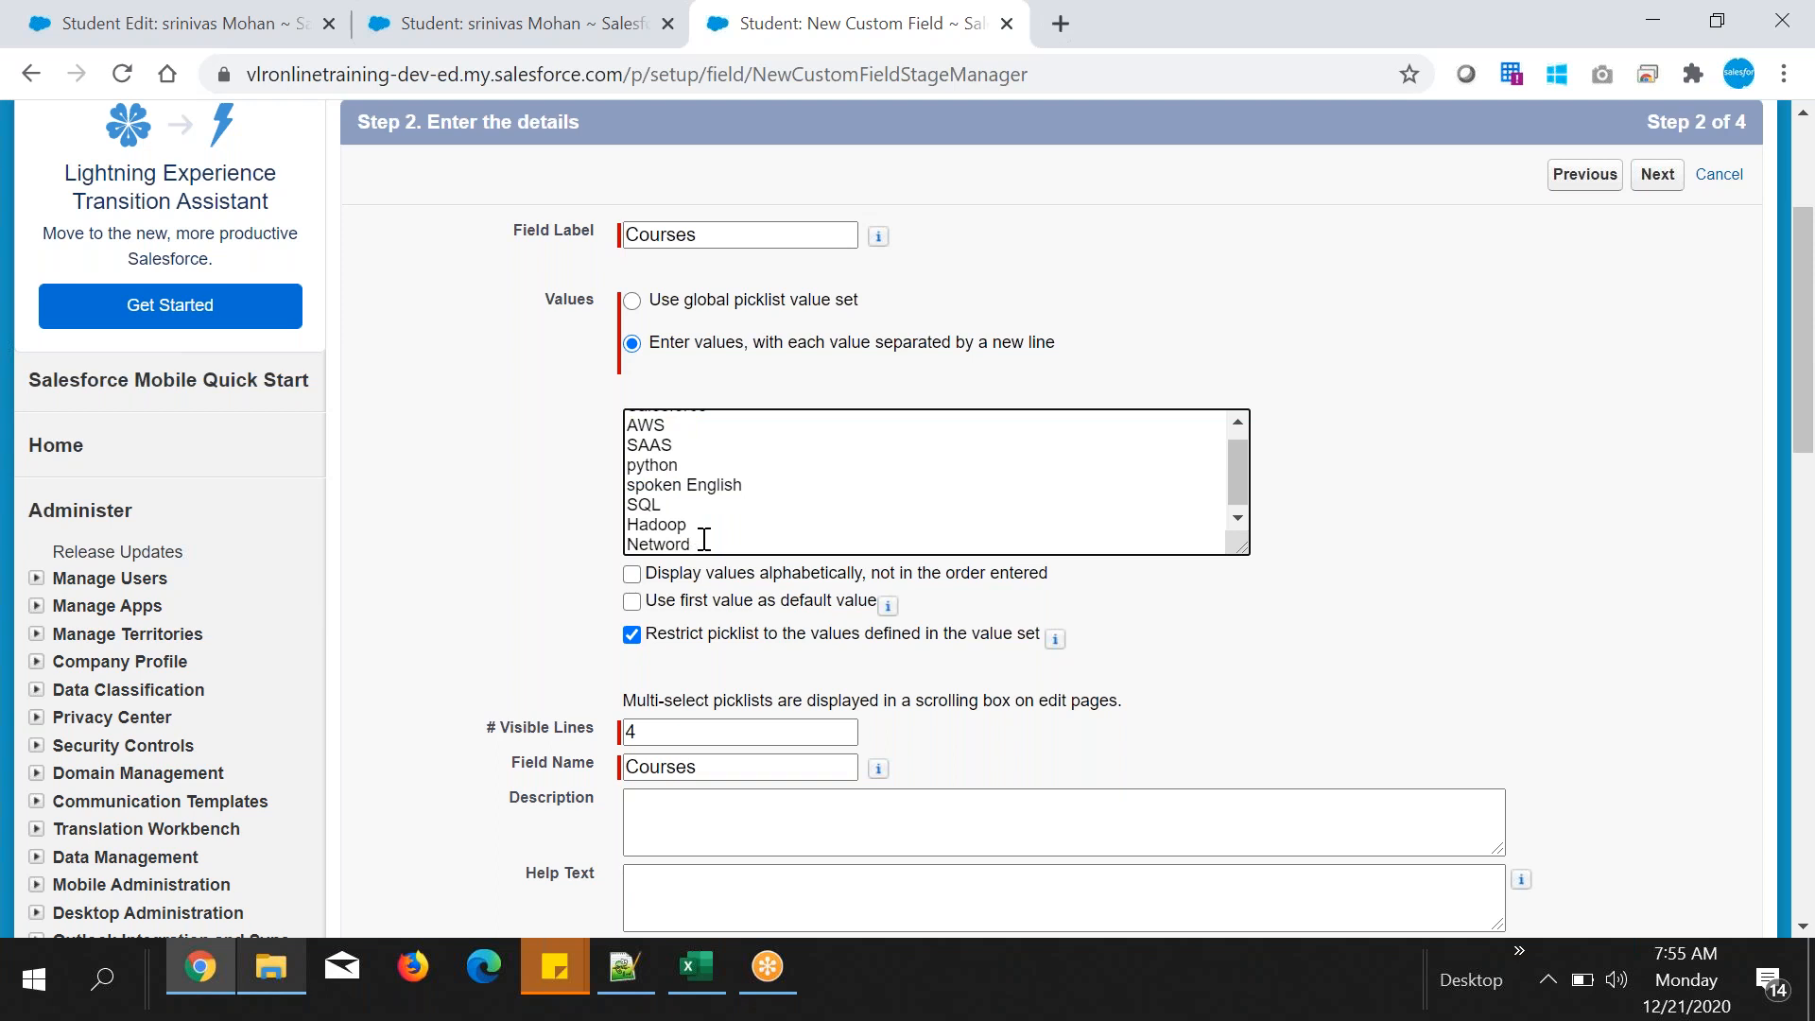
{"action": "type", "text": "Networks"}
{"action": "key", "text": "Return"}
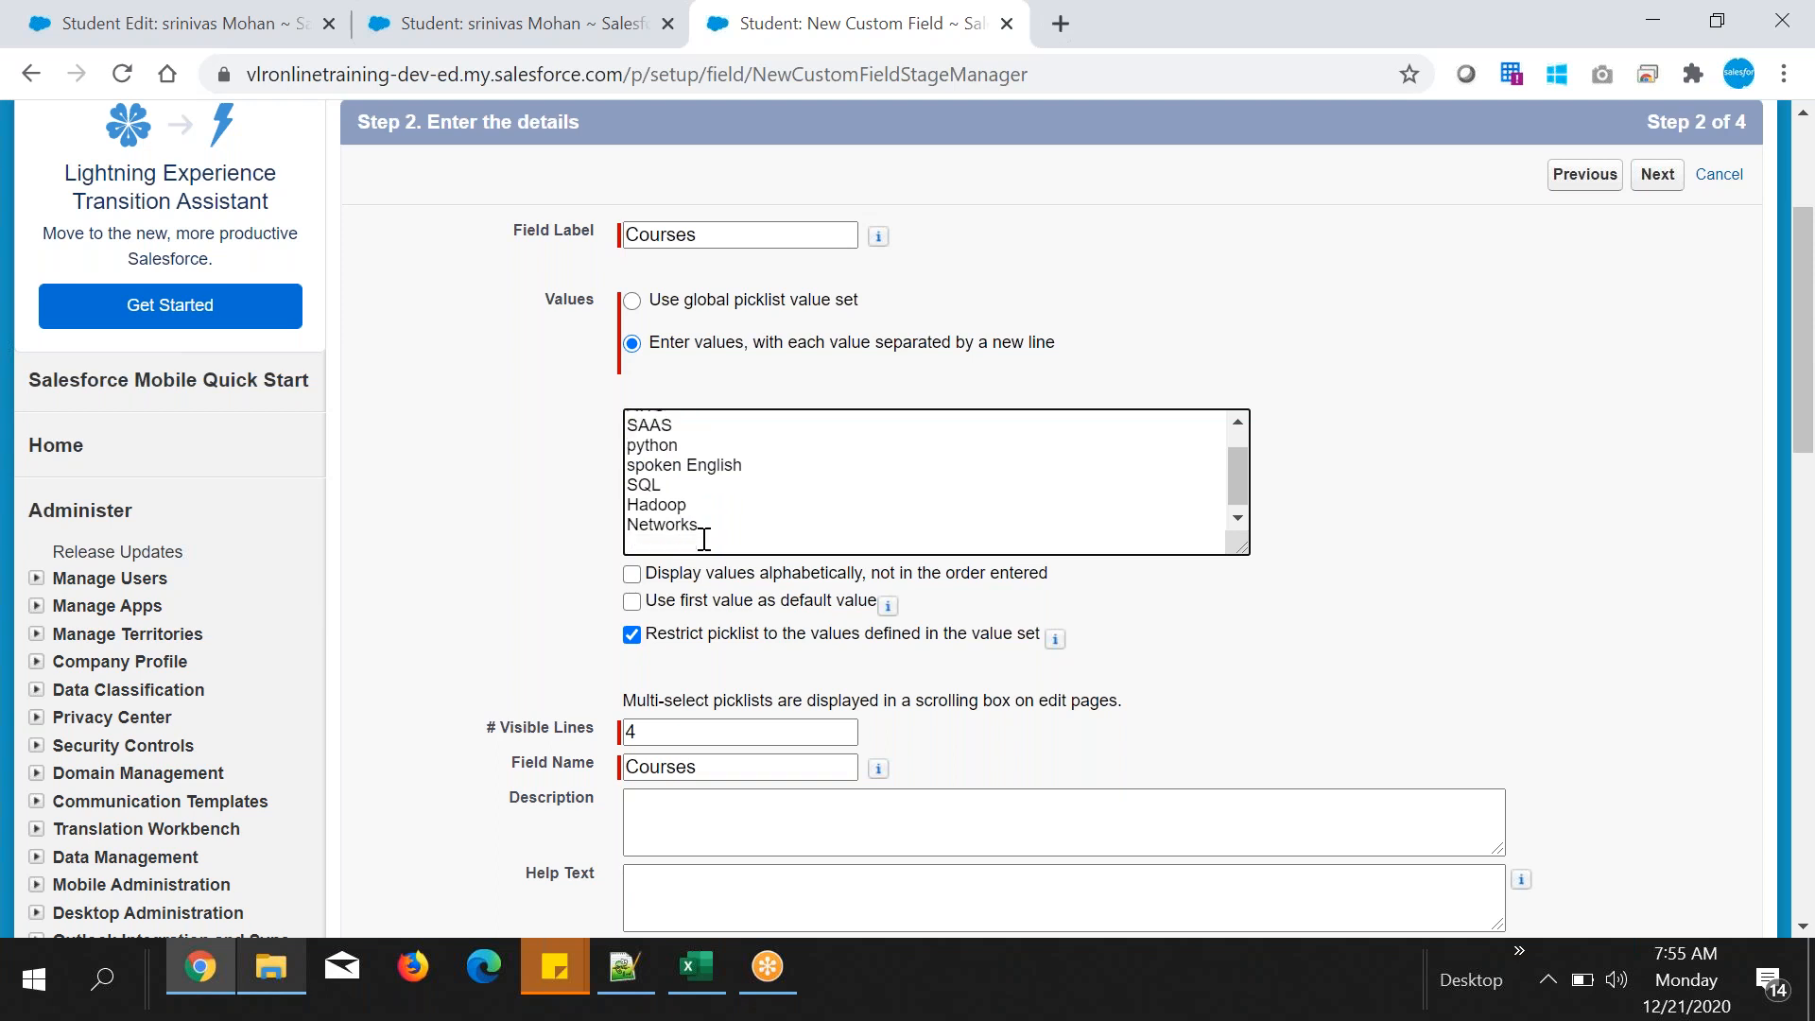
{"action": "left_click", "coordinate": [1337, 459]}
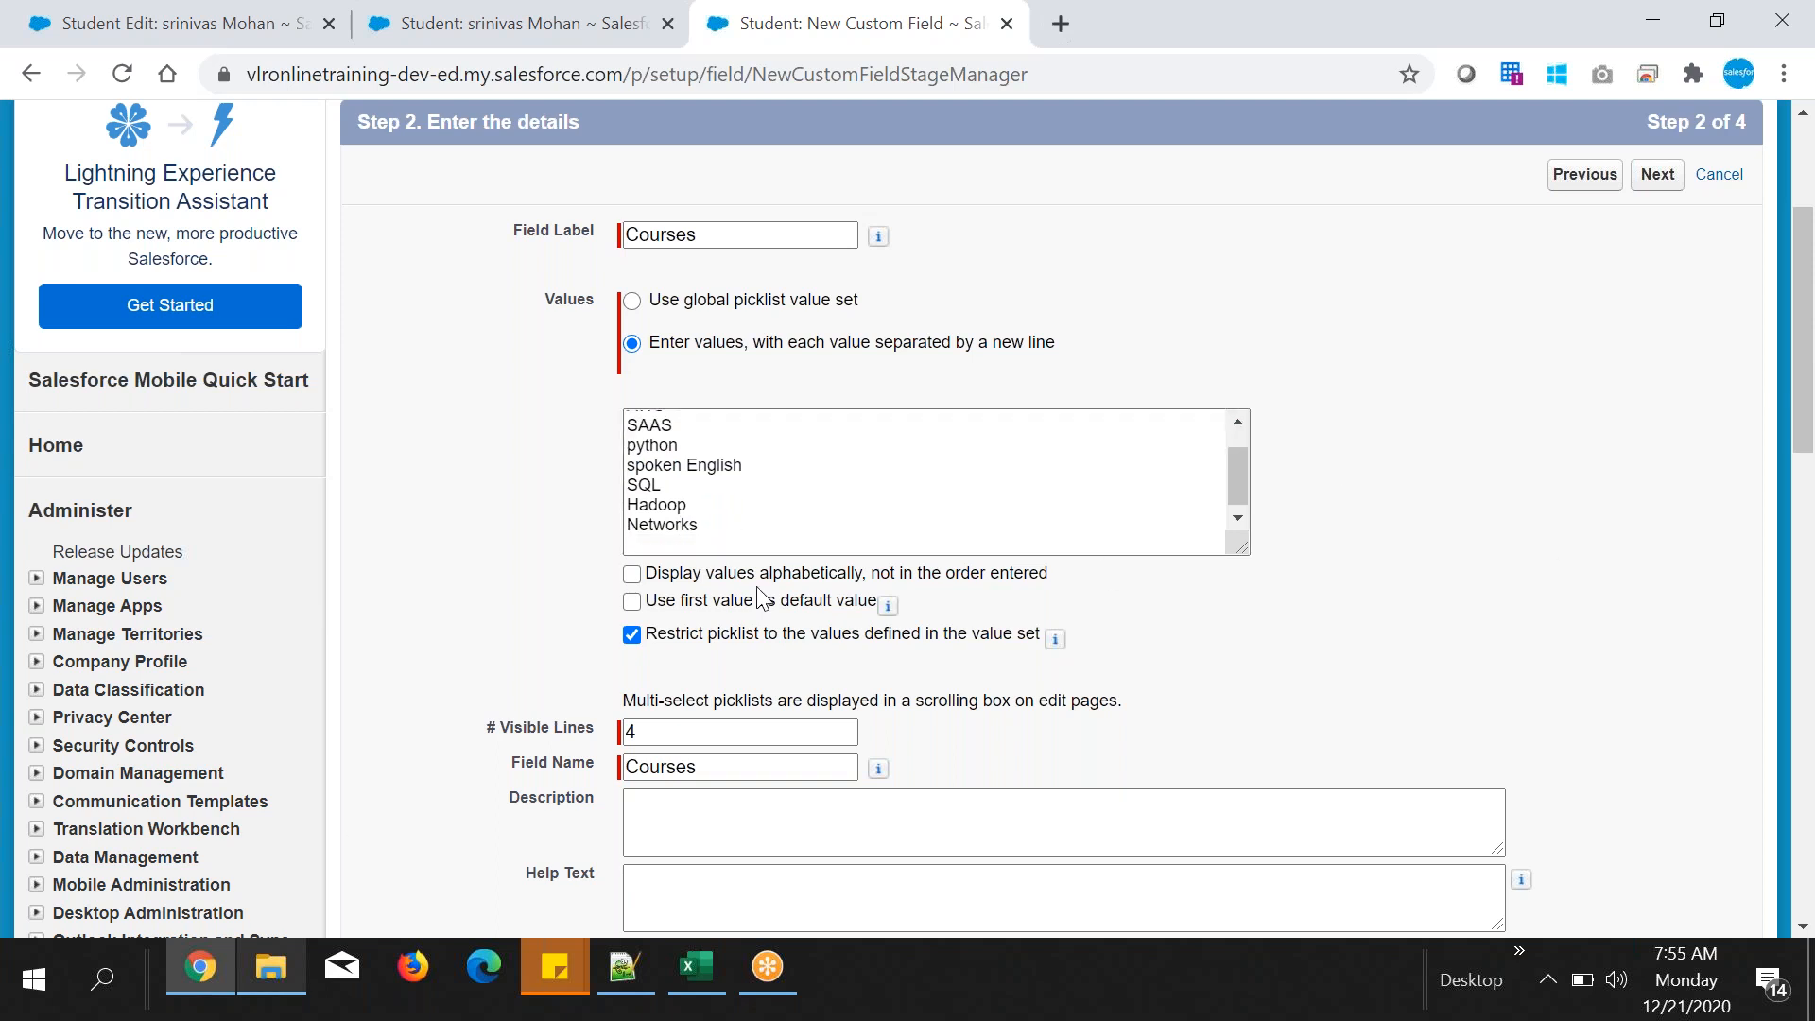
- Try using the first picklist value, Salesforce, as the default value of the Courses field
{"action": "scroll", "coordinate": [767, 512], "scroll_direction": "down", "scroll_amount": 4}
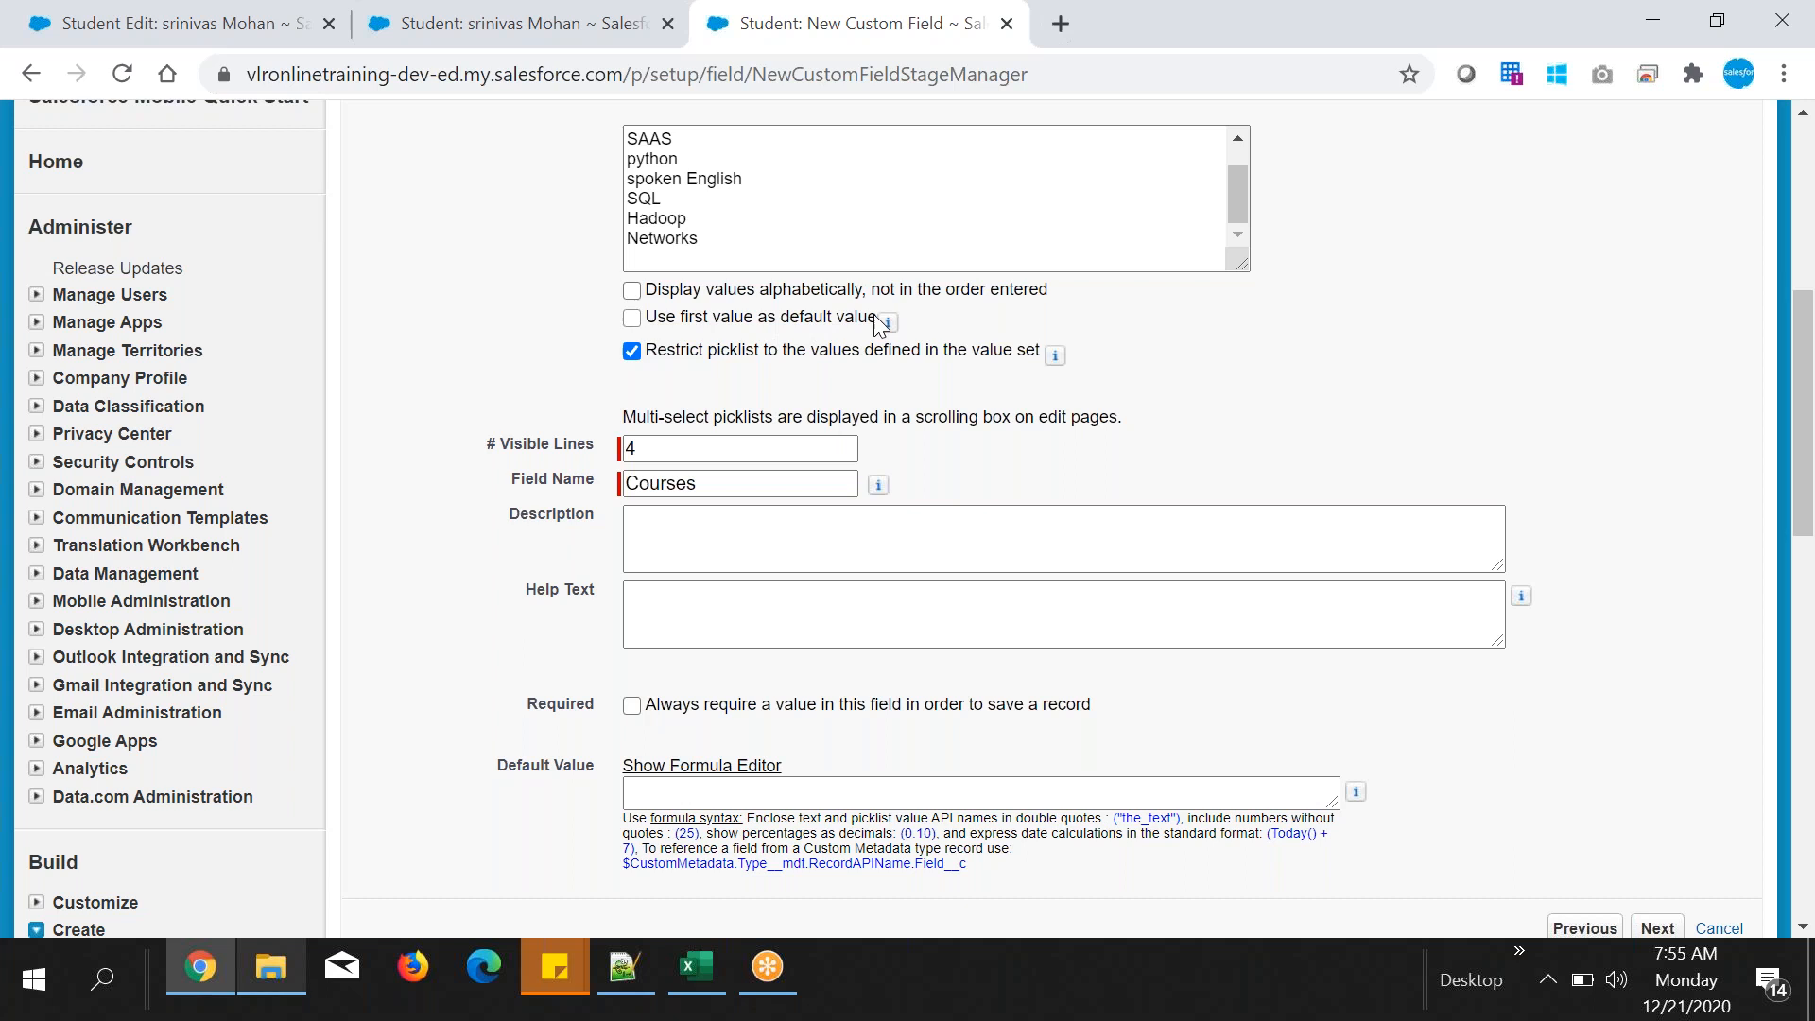
{"action": "scroll", "coordinate": [888, 326], "scroll_direction": "up", "scroll_amount": 1}
{"action": "scroll", "coordinate": [1543, 360], "scroll_direction": "up", "scroll_amount": 1}
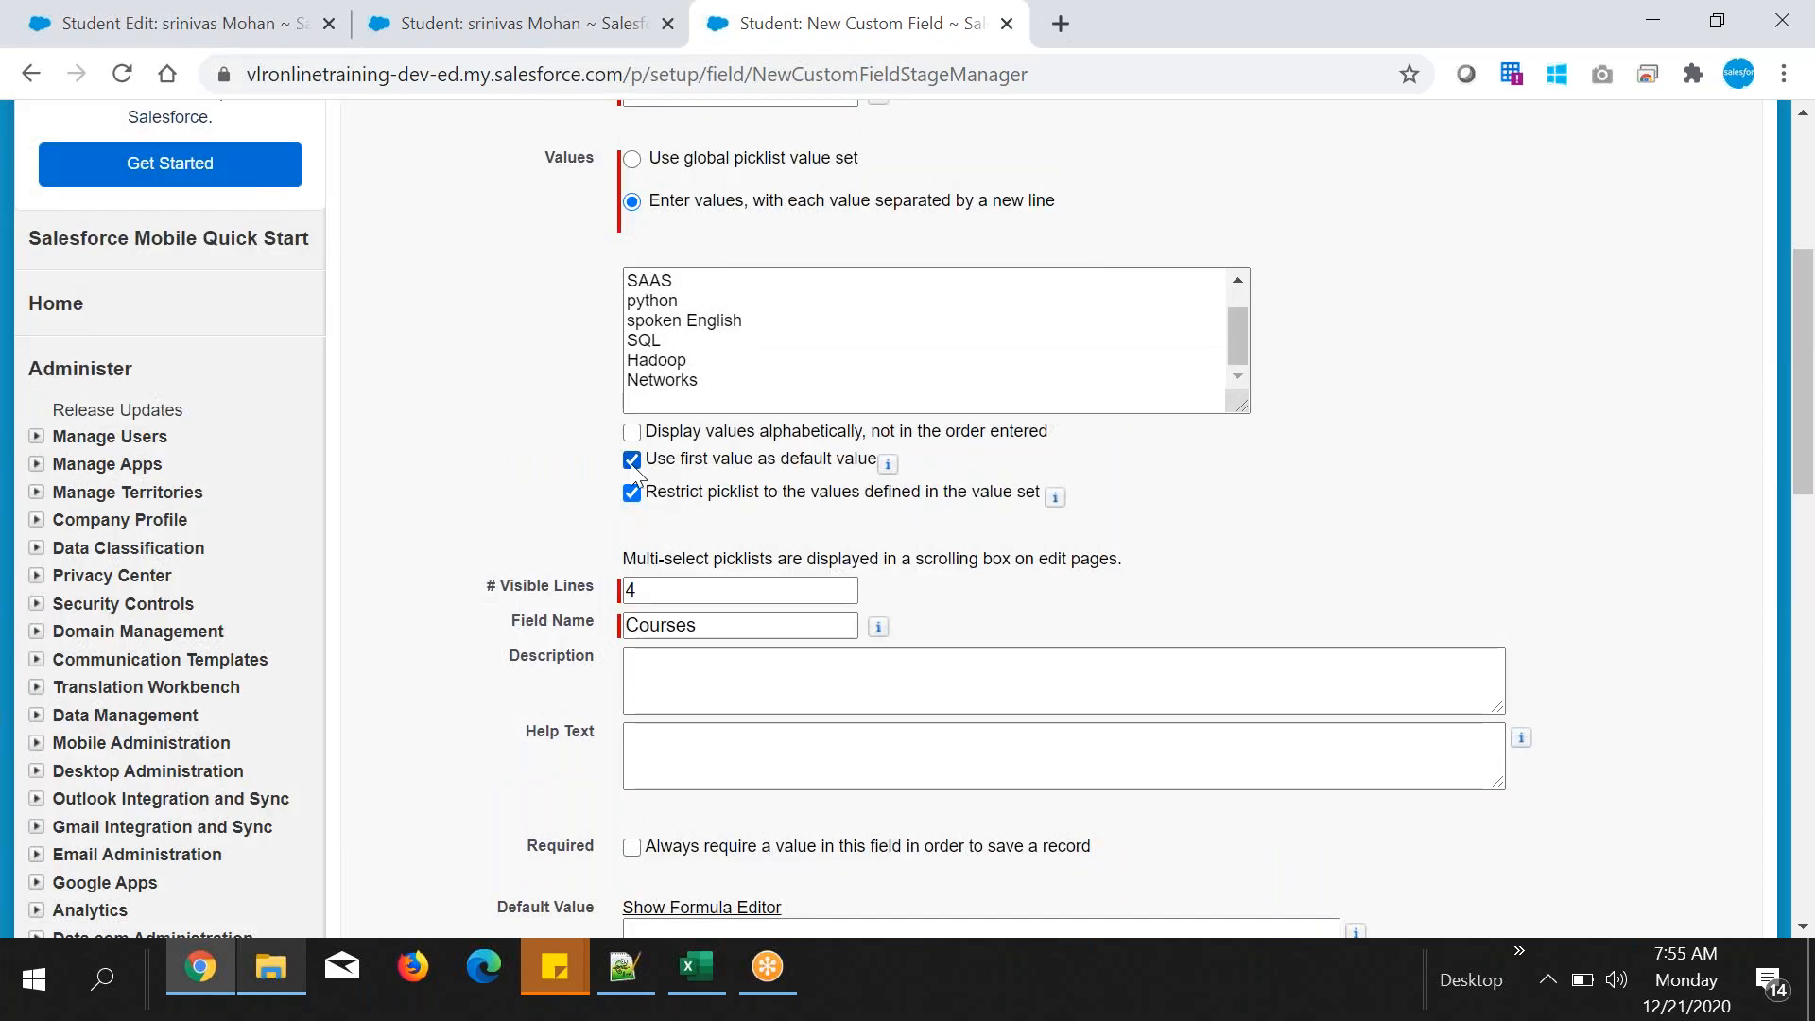
{"action": "left_click", "coordinate": [713, 312]}
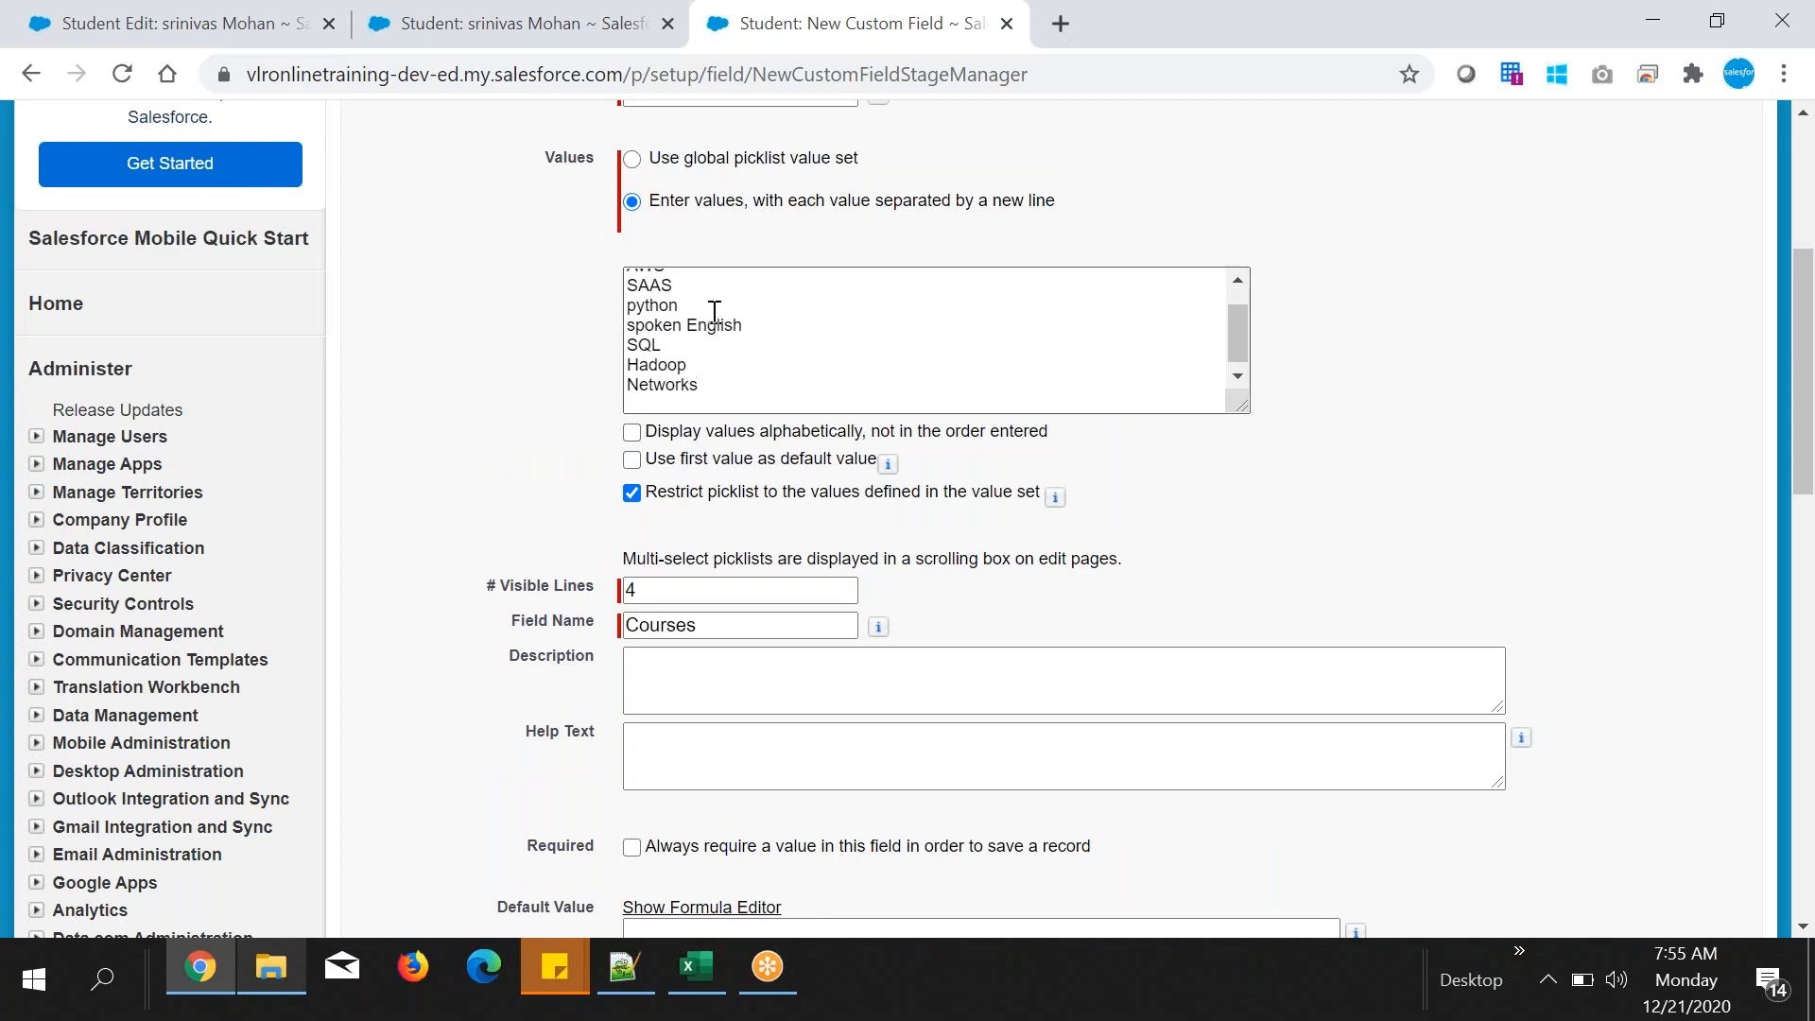
{"action": "scroll", "coordinate": [713, 312], "scroll_direction": "up", "scroll_amount": 1}
{"action": "left_click_drag", "start_coordinate": [661, 281], "coordinate": [713, 281]}
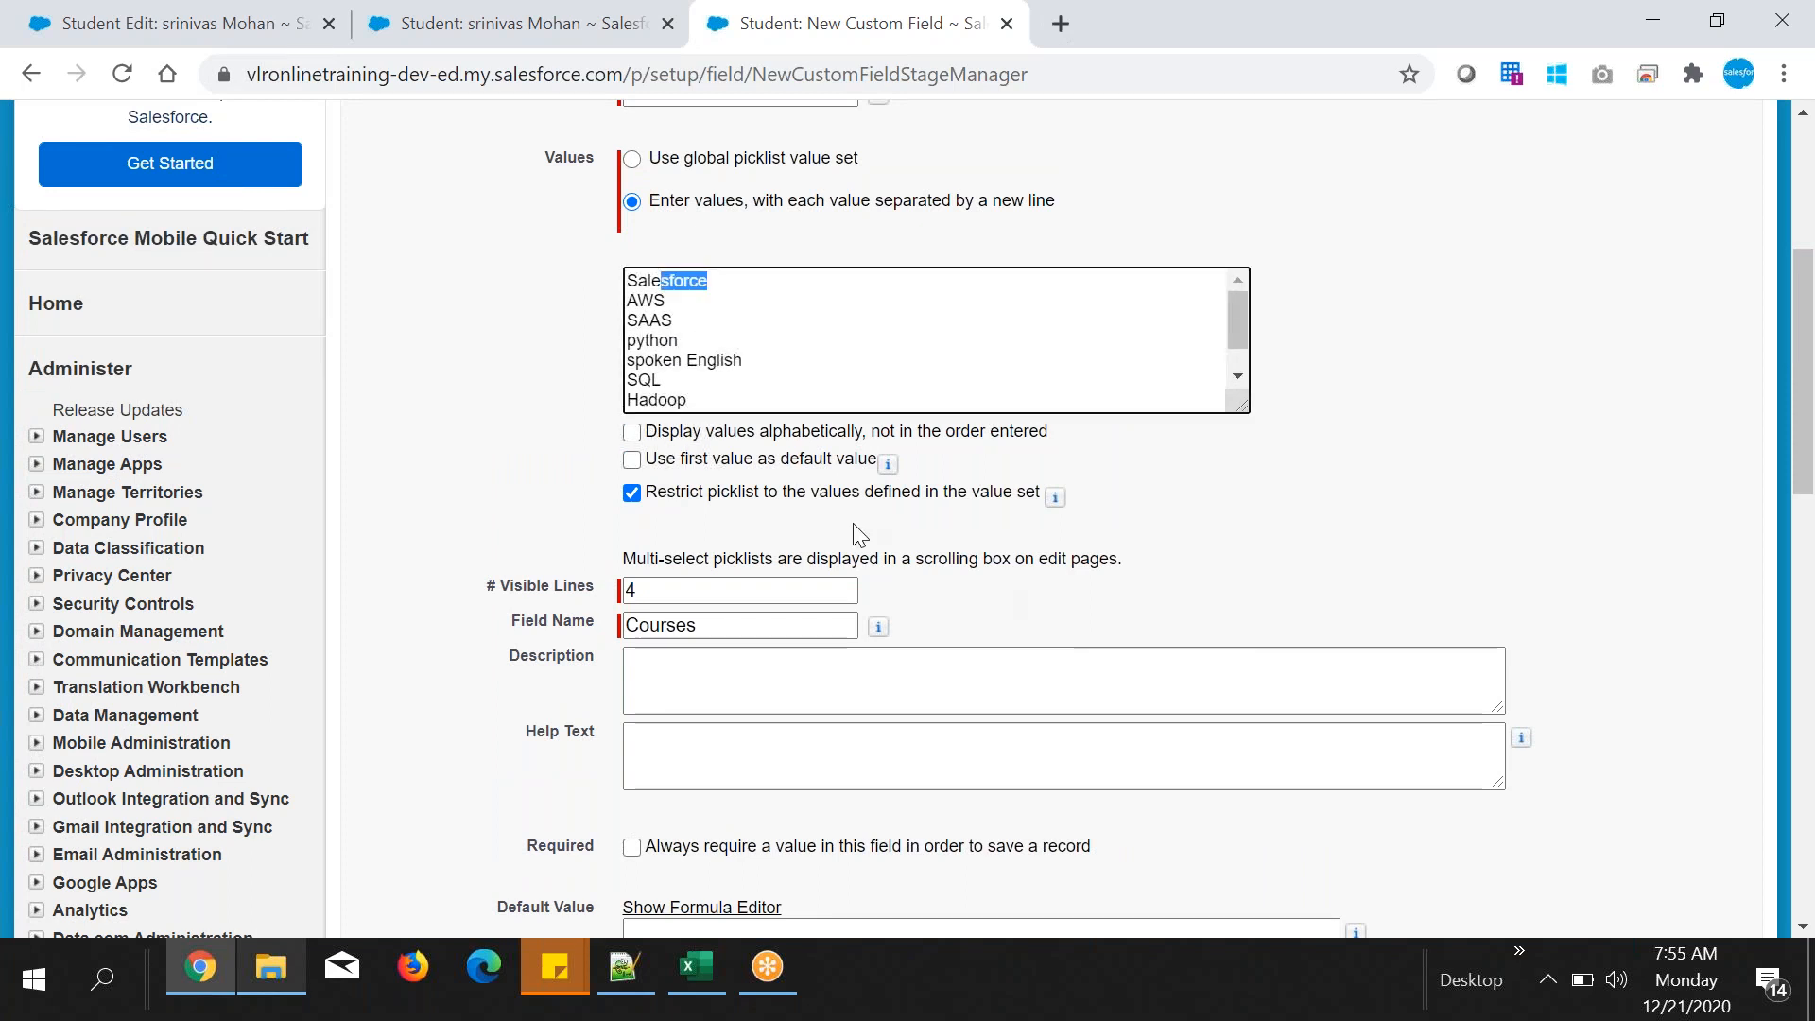
- Try displaying the Courses picklist values alphabetically instead of in the order entered
{"action": "left_click", "coordinate": [632, 433]}
{"action": "left_click", "coordinate": [632, 433]}
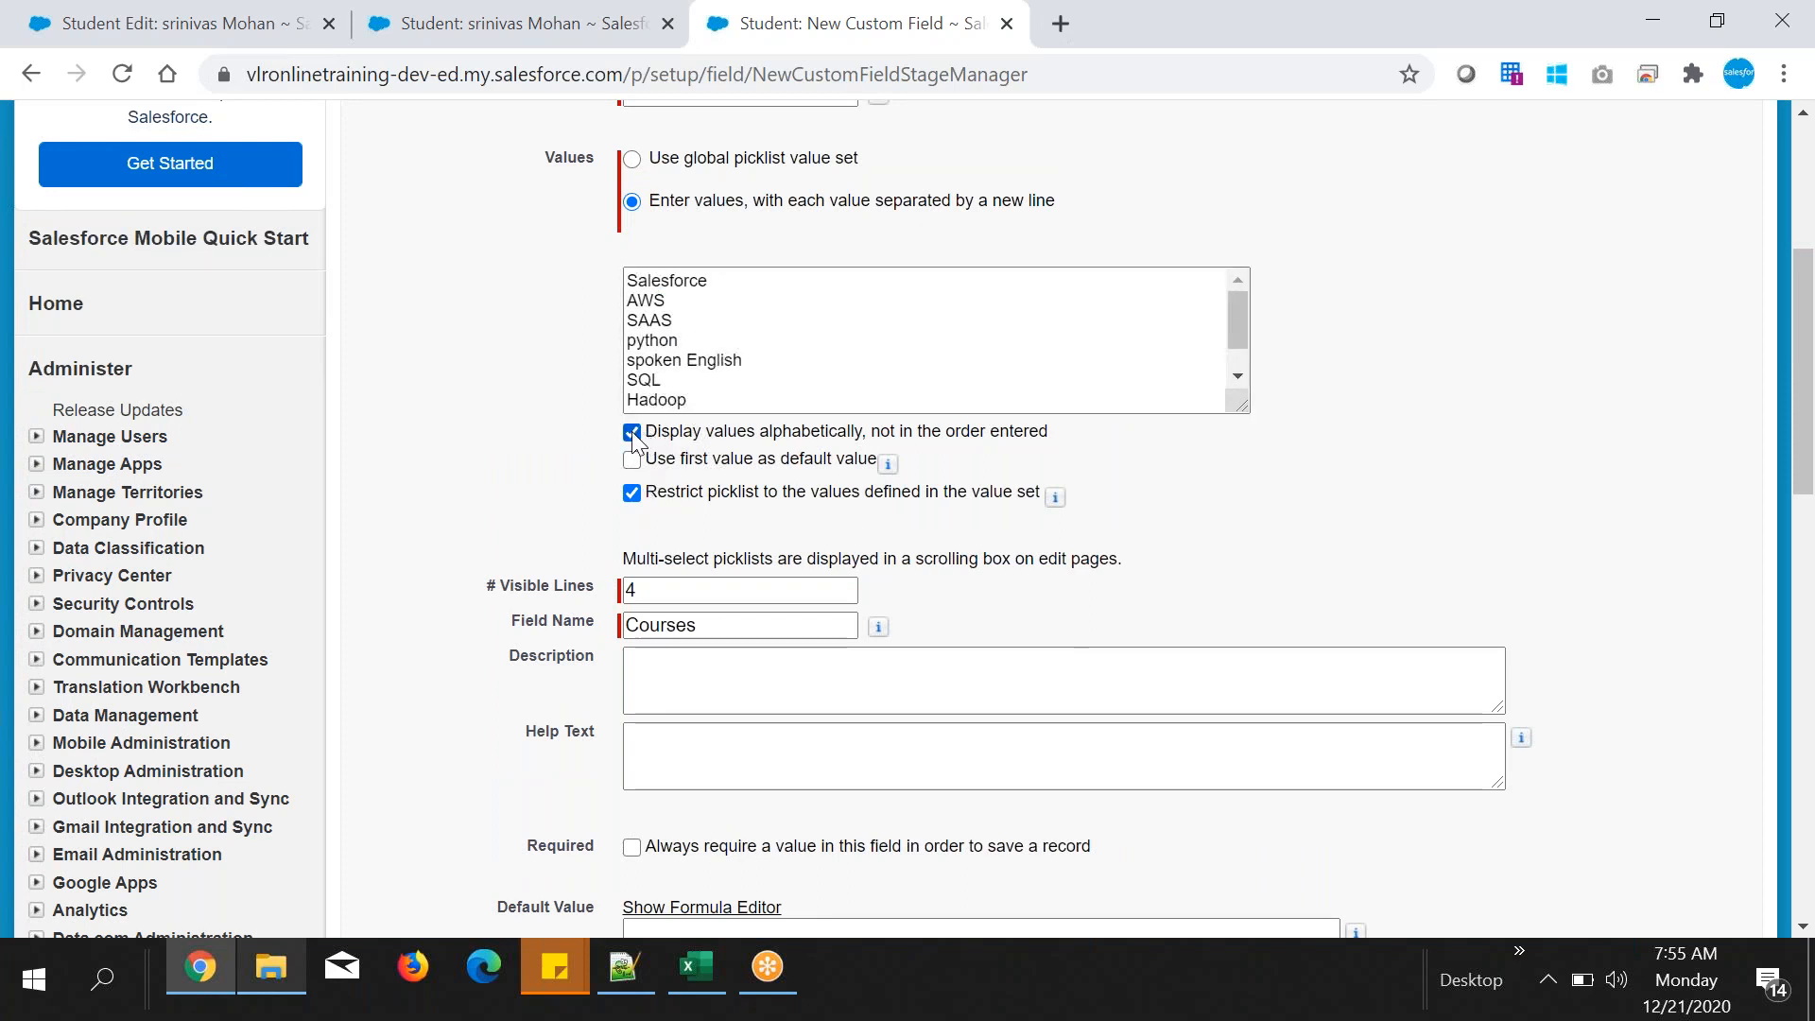
{"action": "left_click_drag", "start_coordinate": [645, 431], "coordinate": [771, 431]}
{"action": "left_click", "coordinate": [630, 437]}
{"action": "left_click_drag", "start_coordinate": [636, 281], "coordinate": [729, 390]}
{"action": "left_click", "coordinate": [1447, 390]}
{"action": "left_click", "coordinate": [922, 304]}
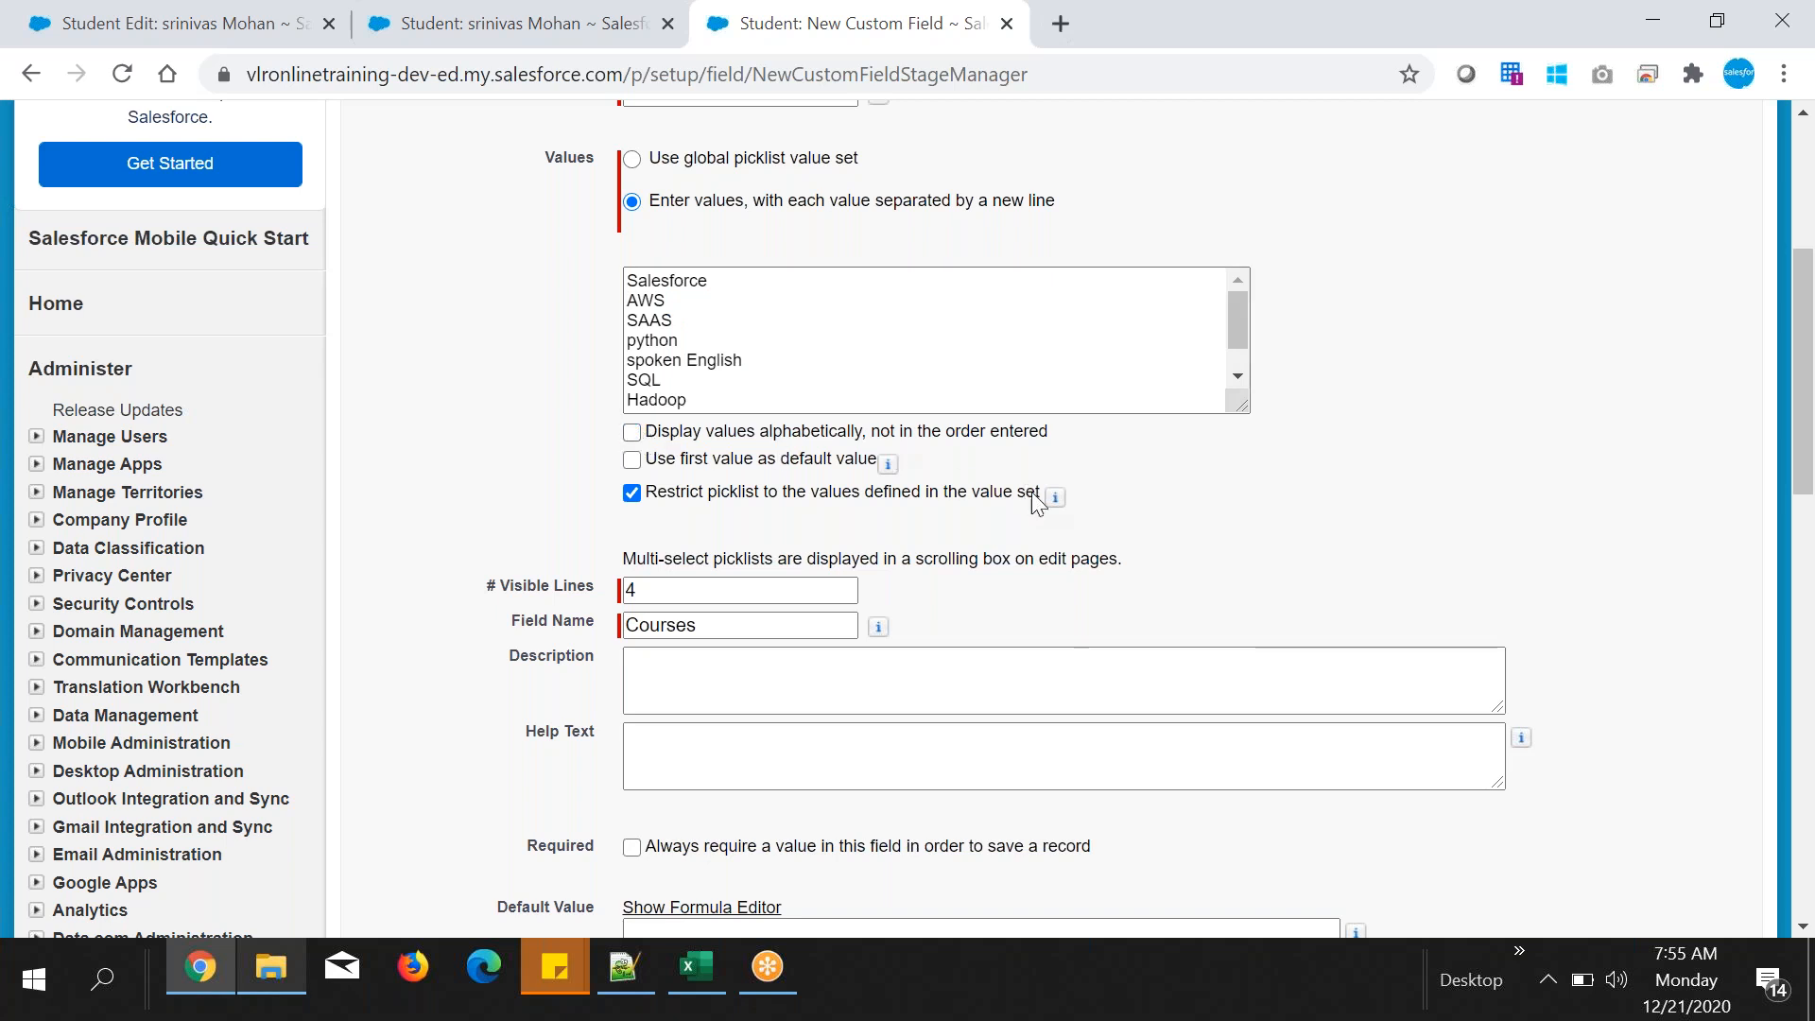
- Set the Courses field's number of visible lines to 5 and look over the Help Text setting
{"action": "scroll", "coordinate": [1090, 535], "scroll_direction": "down", "scroll_amount": 2}
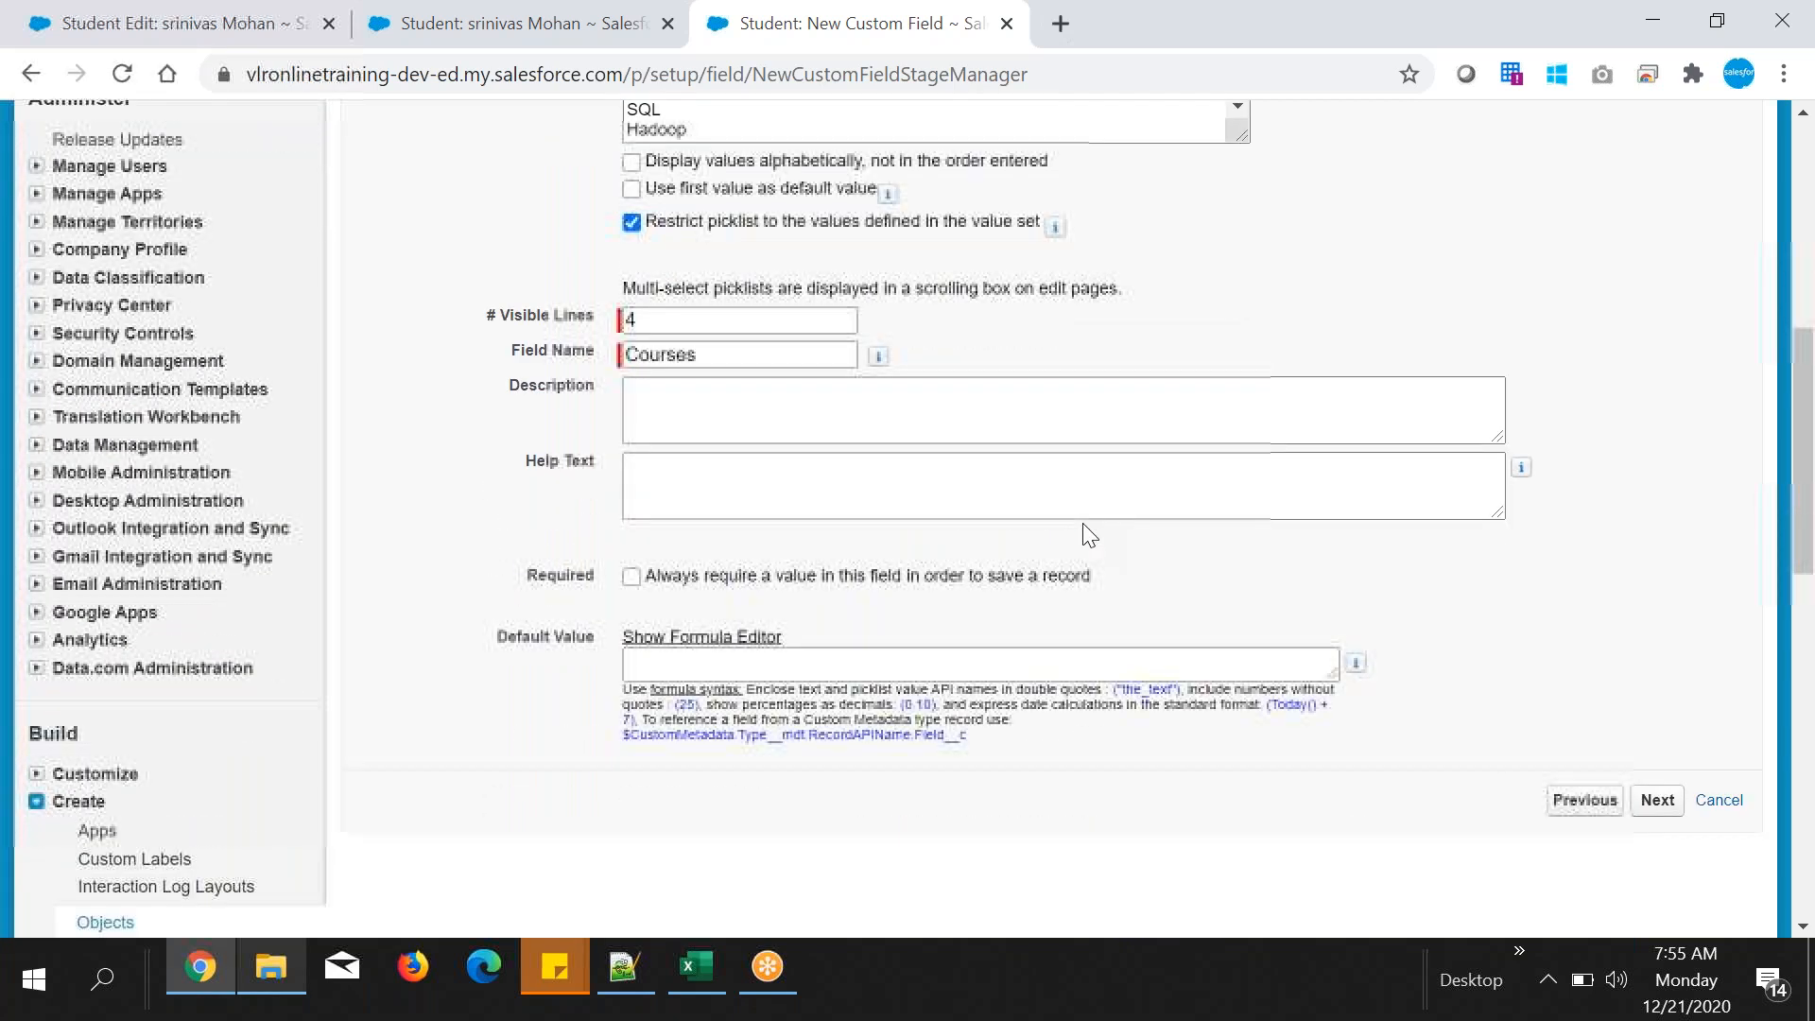
{"action": "left_click_drag", "start_coordinate": [653, 307], "coordinate": [625, 307]}
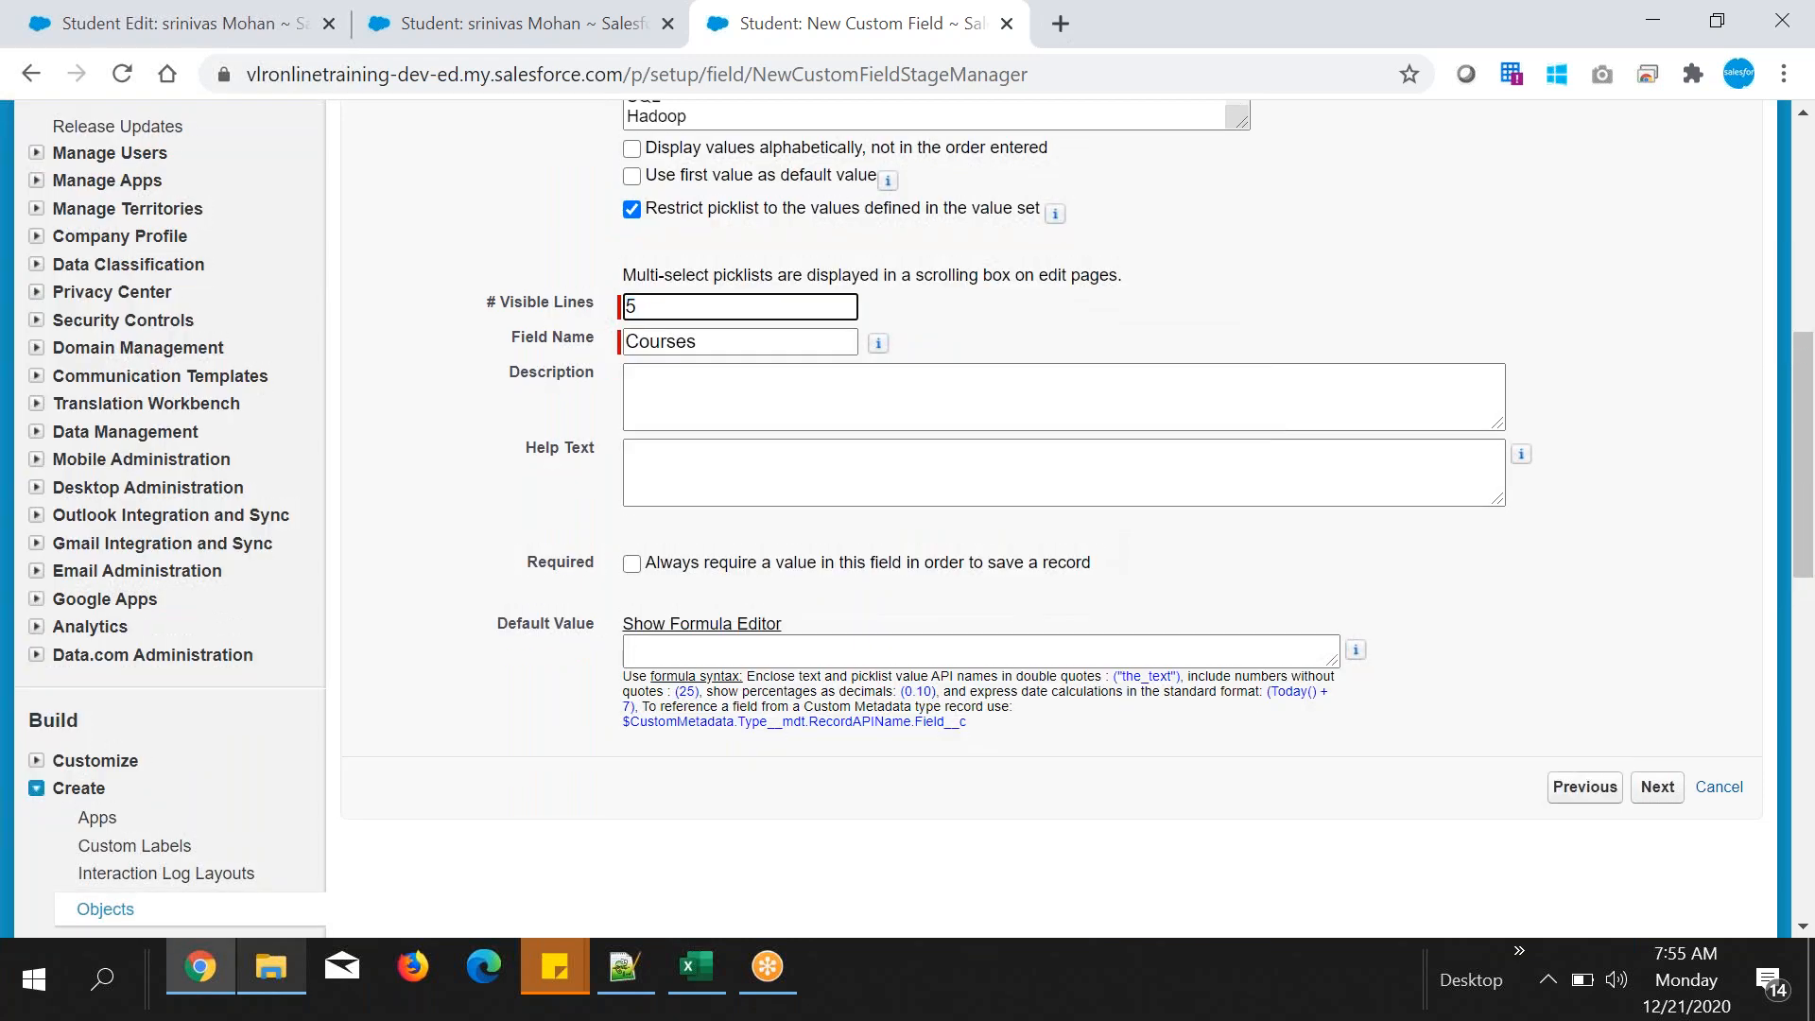
{"action": "triple_click", "coordinate": [498, 458]}
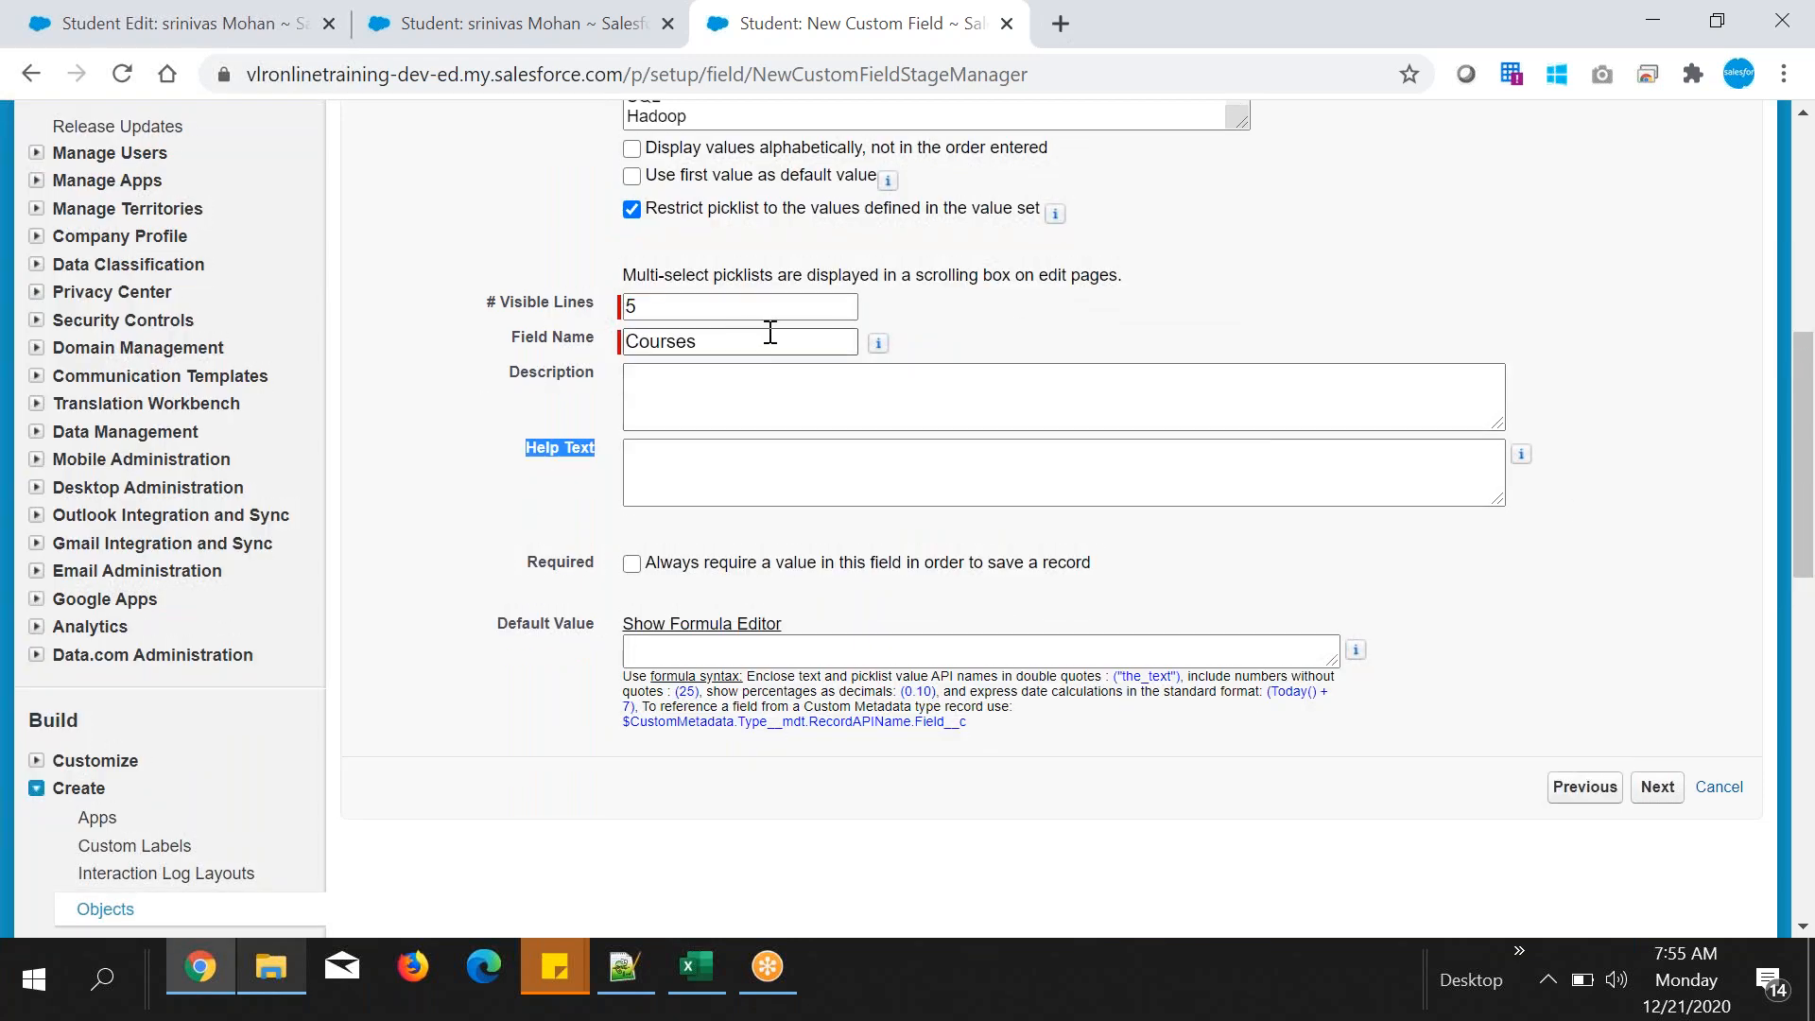
{"action": "left_click", "coordinate": [1002, 343]}
{"action": "left_click_drag", "start_coordinate": [511, 457], "coordinate": [615, 457]}
{"action": "left_click", "coordinate": [649, 457]}
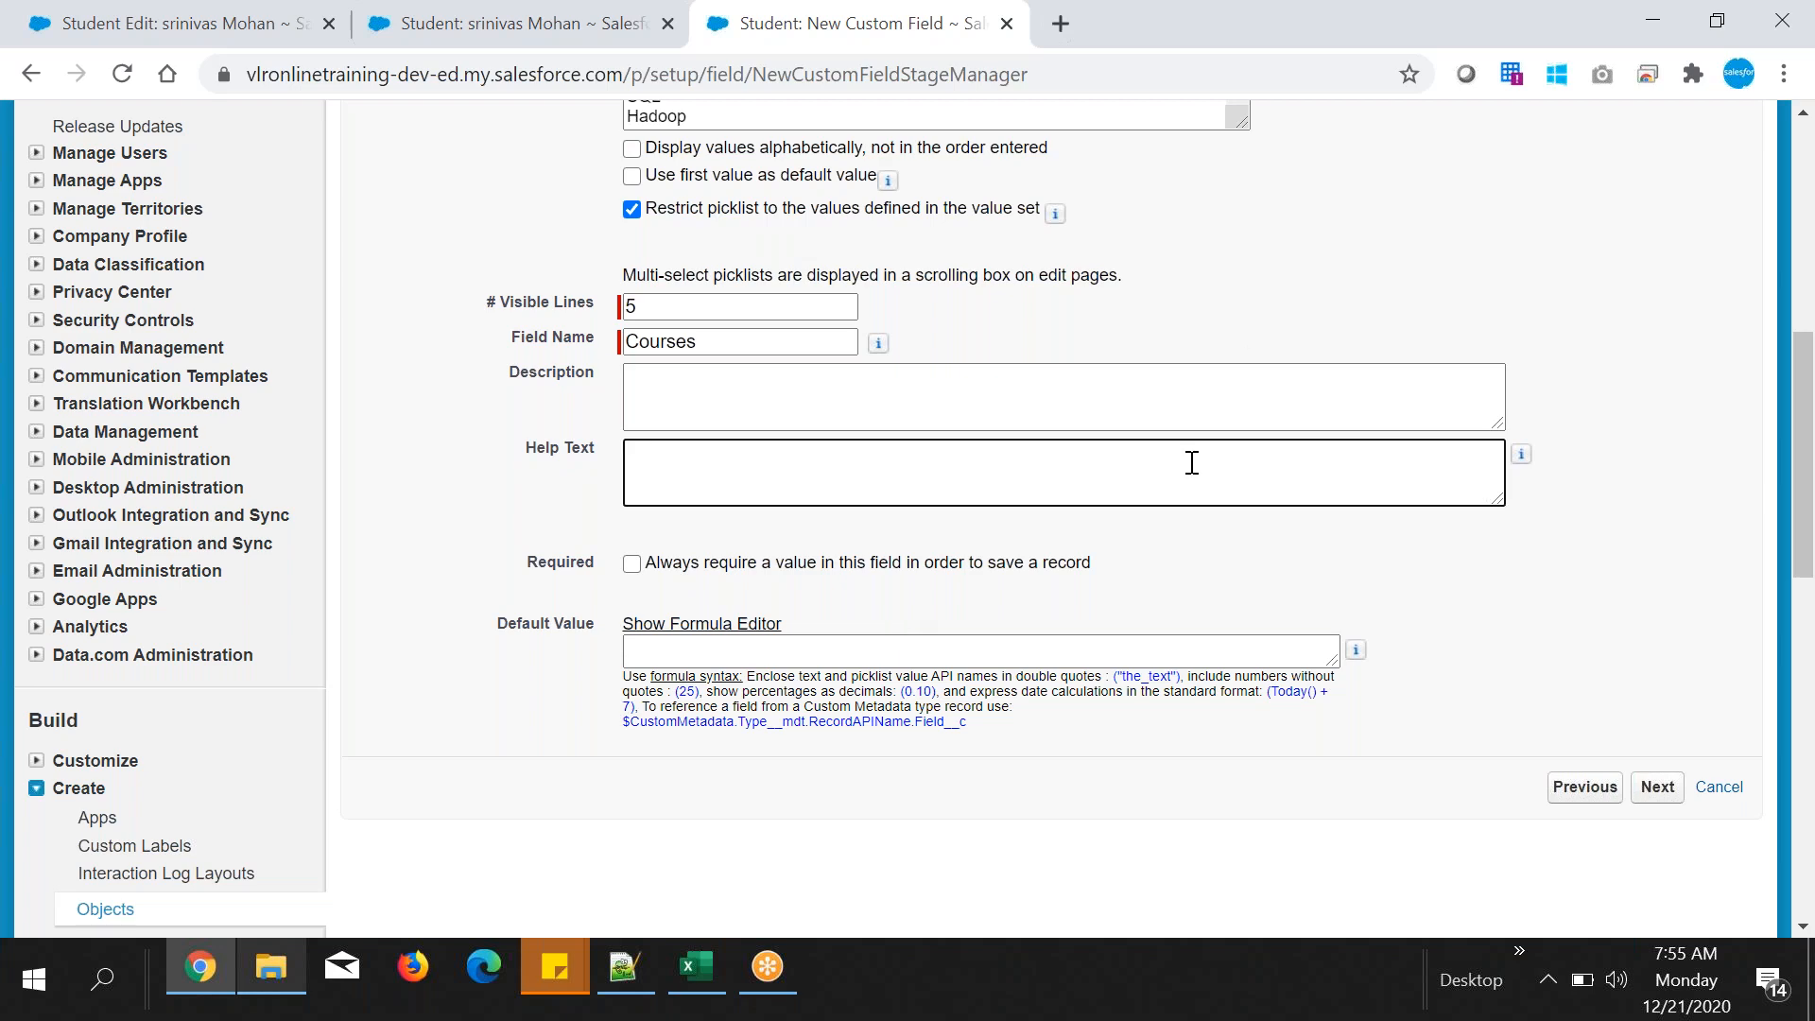
{"action": "scroll", "coordinate": [1191, 462], "scroll_direction": "up", "scroll_amount": 2}
{"action": "scroll", "coordinate": [1273, 439], "scroll_direction": "down", "scroll_amount": 1}
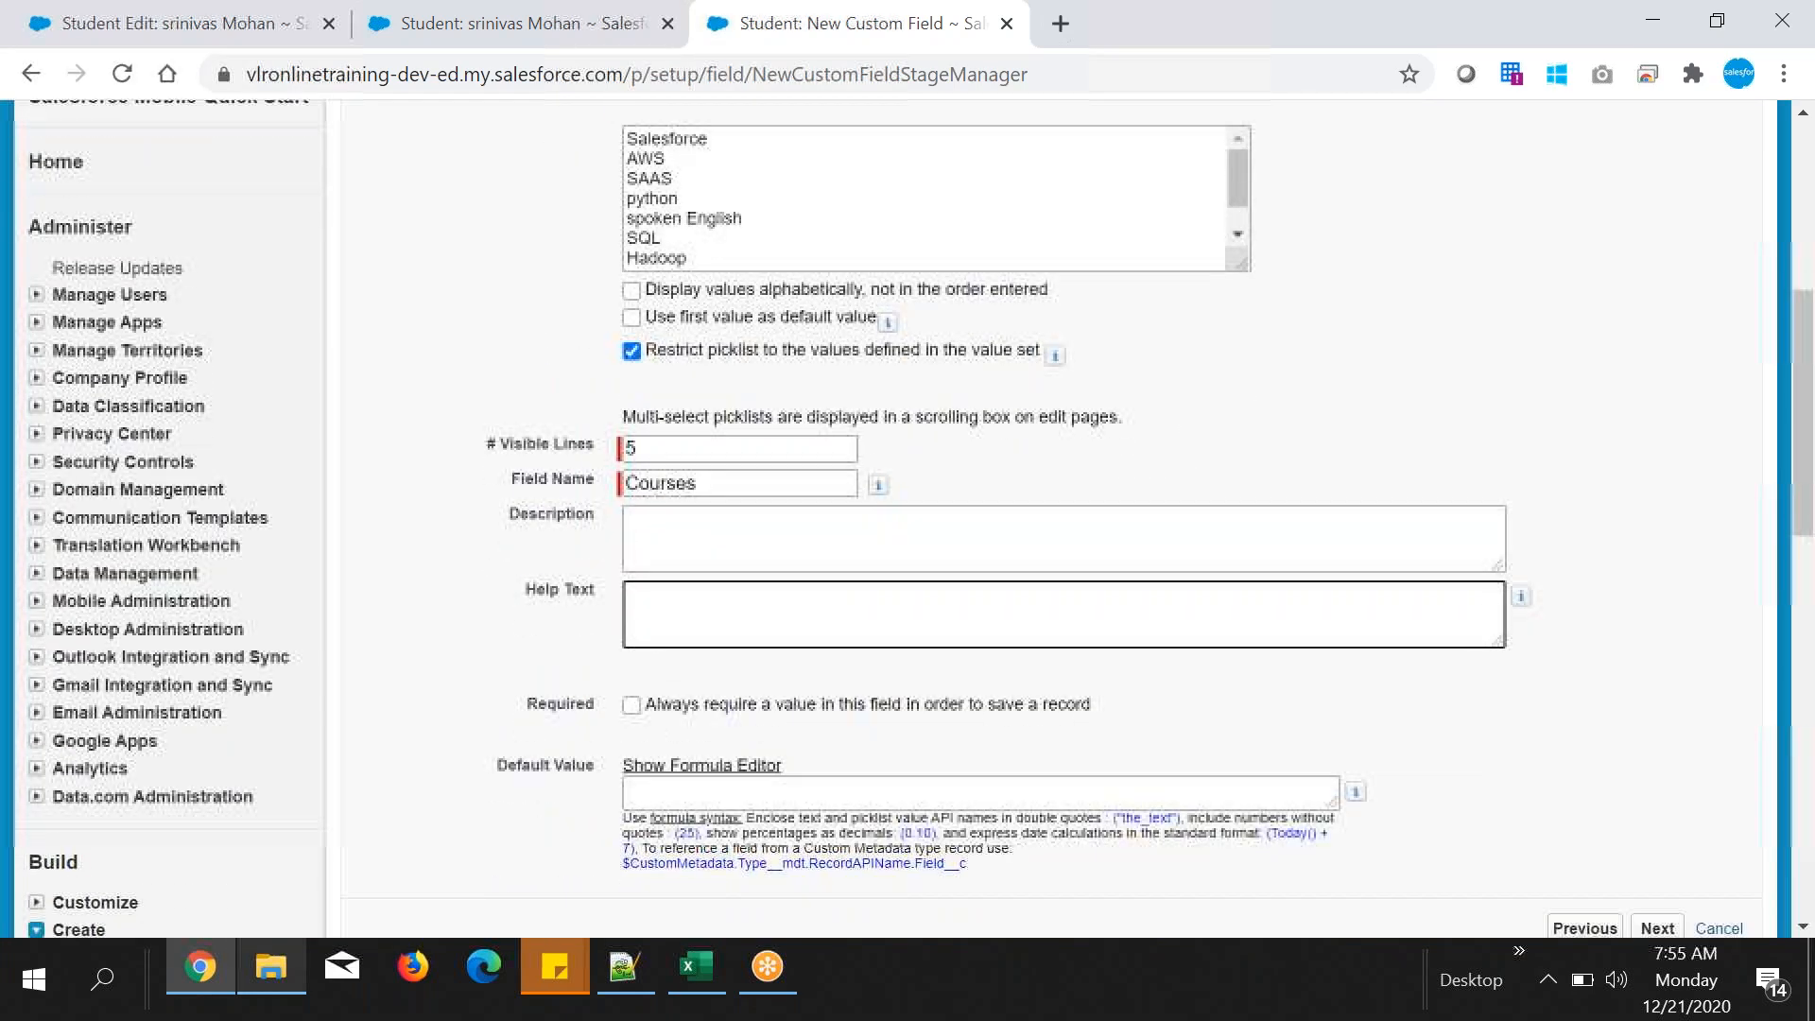
{"action": "left_click", "coordinate": [1270, 441]}
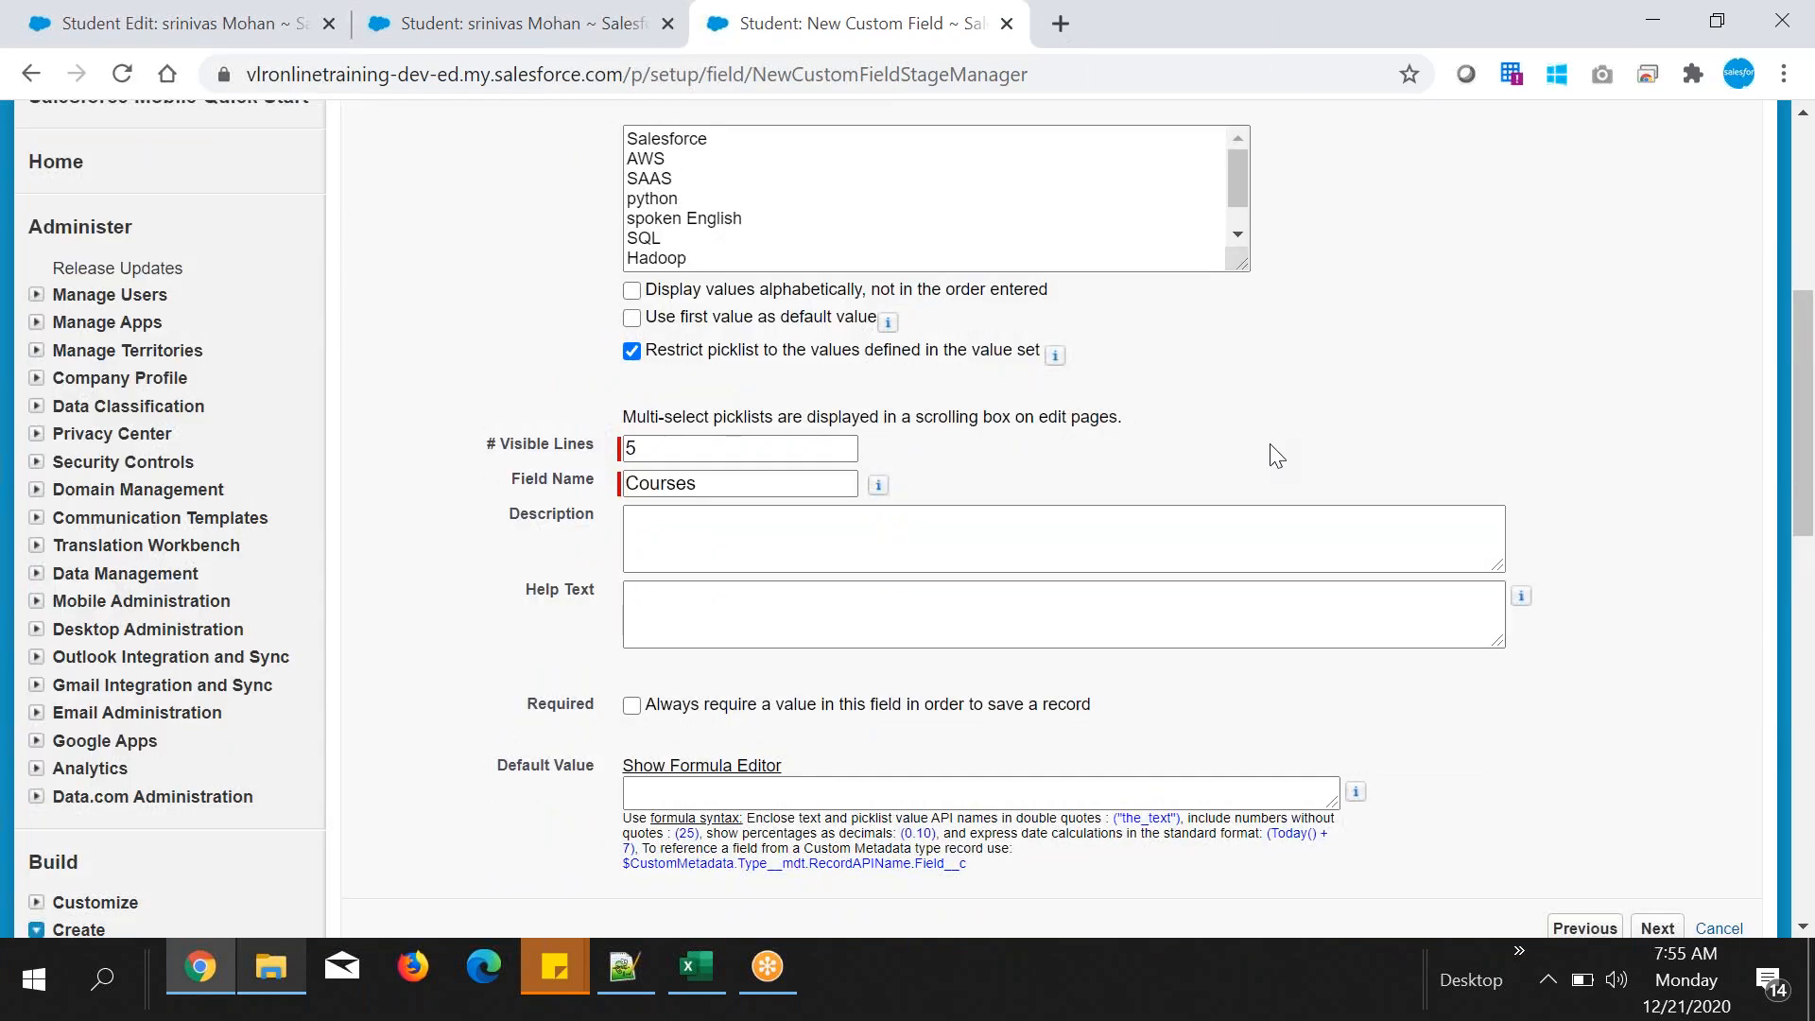
- Accept the Courses field's details, default field-level security and page layout assignment, and save the field
{"action": "scroll", "coordinate": [1273, 456], "scroll_direction": "down", "scroll_amount": 3}
{"action": "left_click", "coordinate": [1660, 645]}
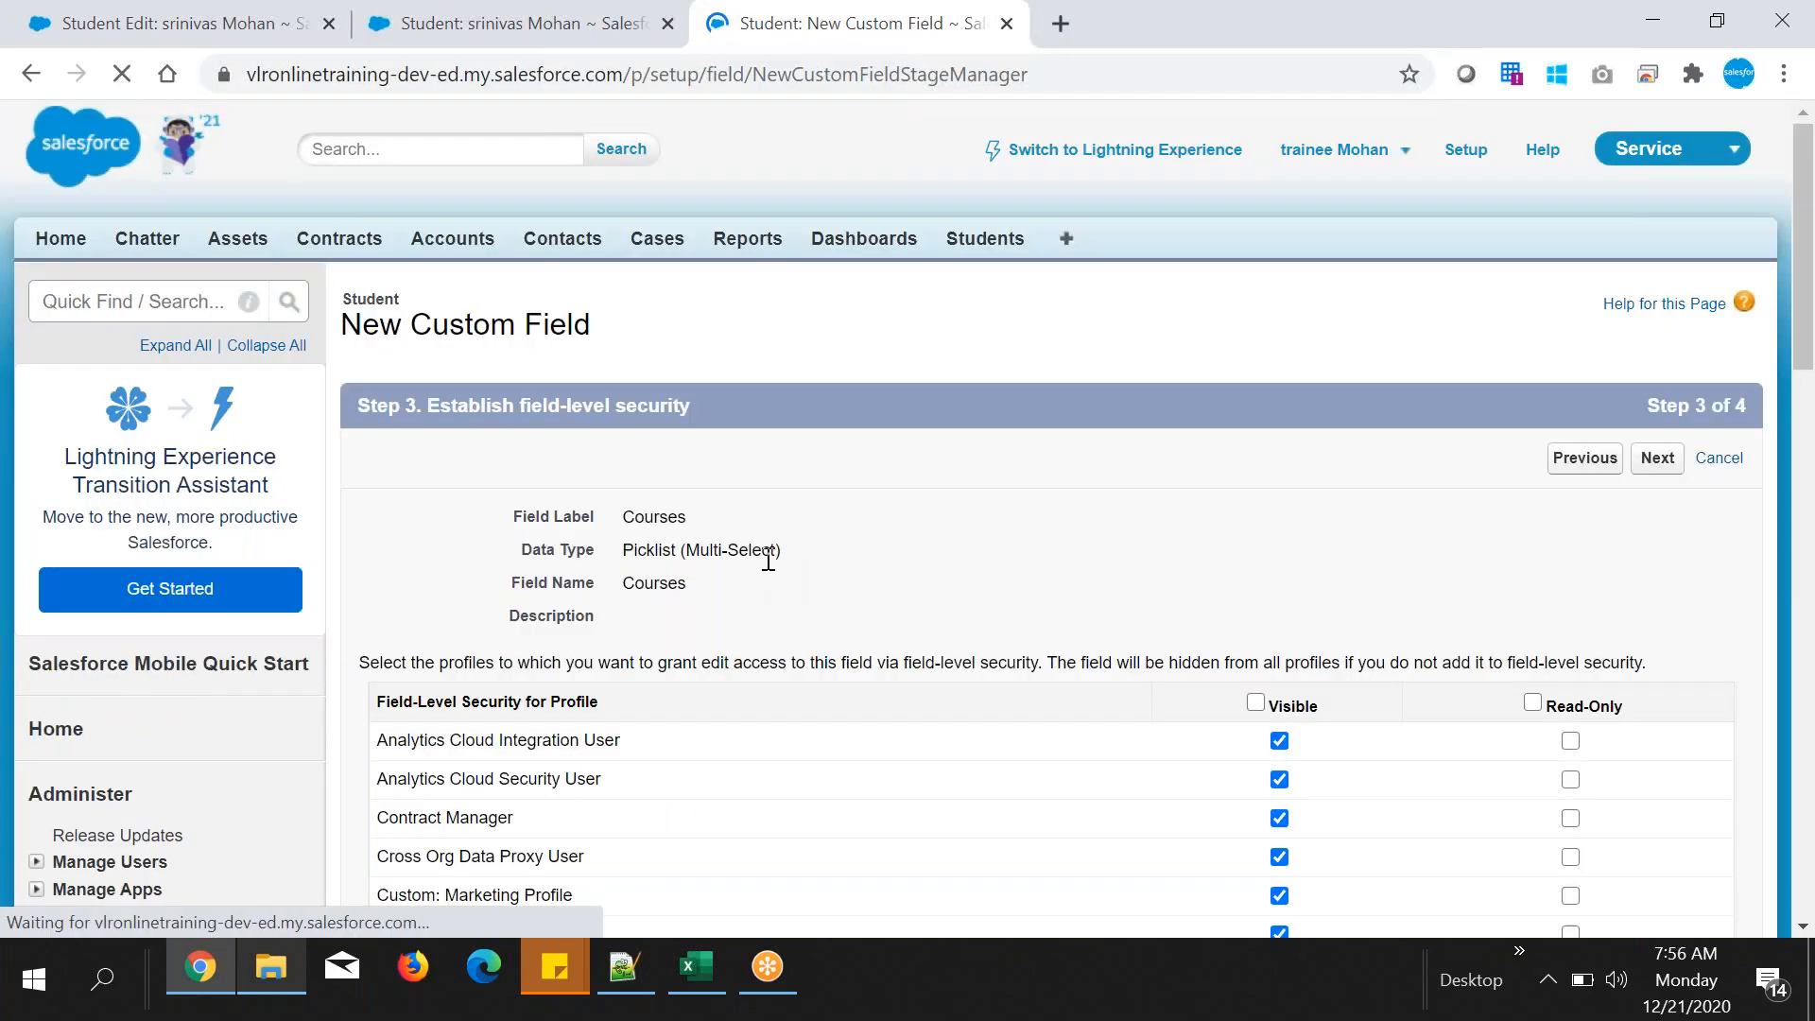
{"action": "scroll", "coordinate": [768, 560], "scroll_direction": "down", "scroll_amount": 2}
{"action": "left_click", "coordinate": [1660, 313]}
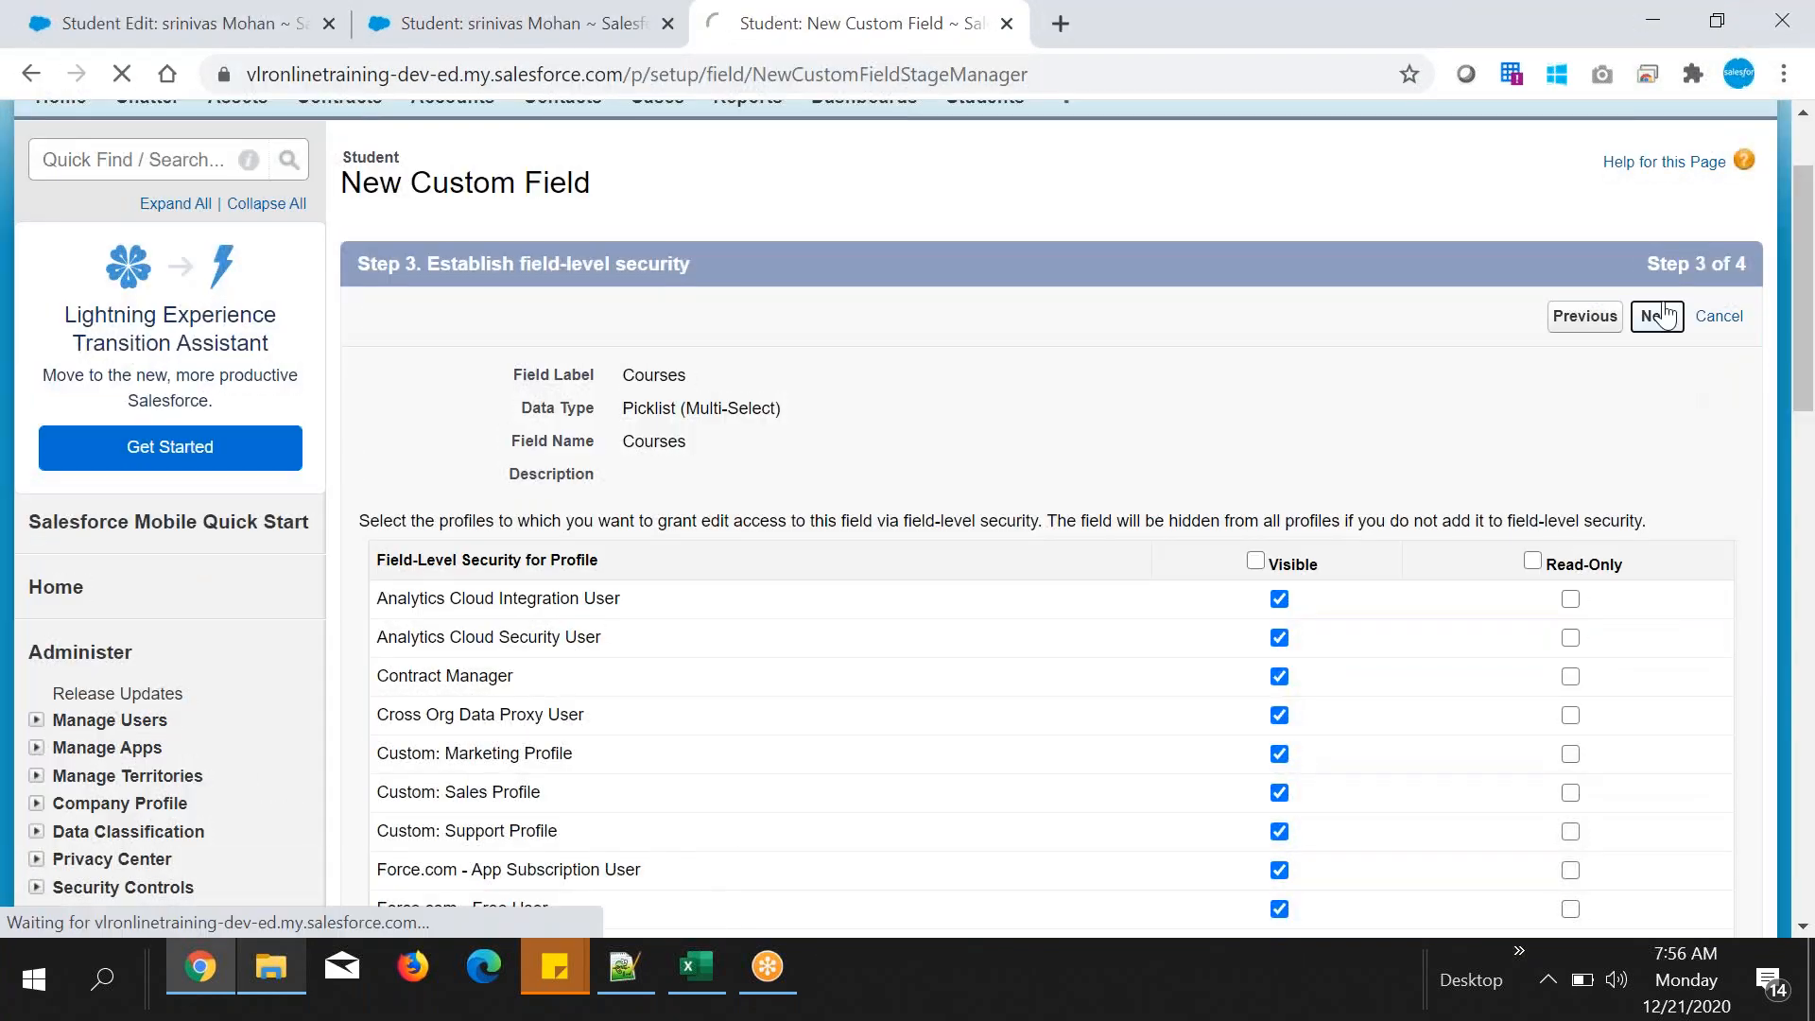
{"action": "left_click", "coordinate": [1651, 458]}
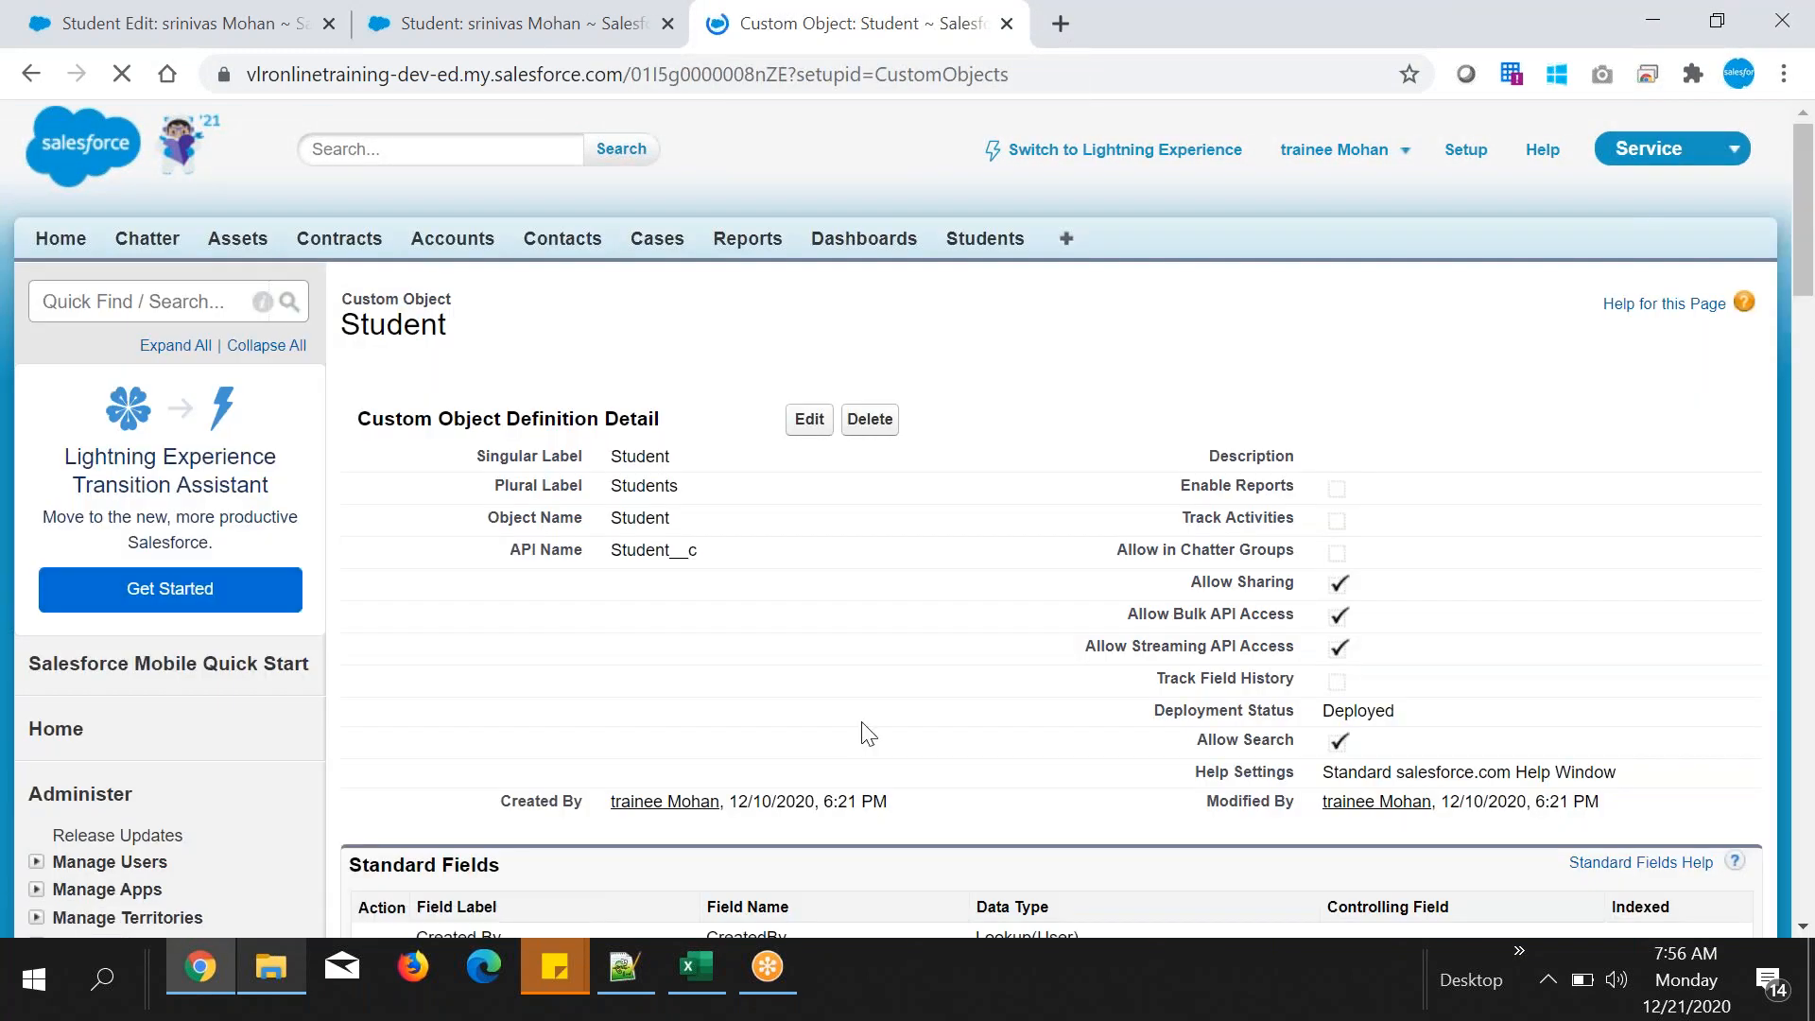
- Find Courses among the Student object's custom fields, open its definition and review its list of picklist values
{"action": "scroll", "coordinate": [868, 735], "scroll_direction": "down", "scroll_amount": 9}
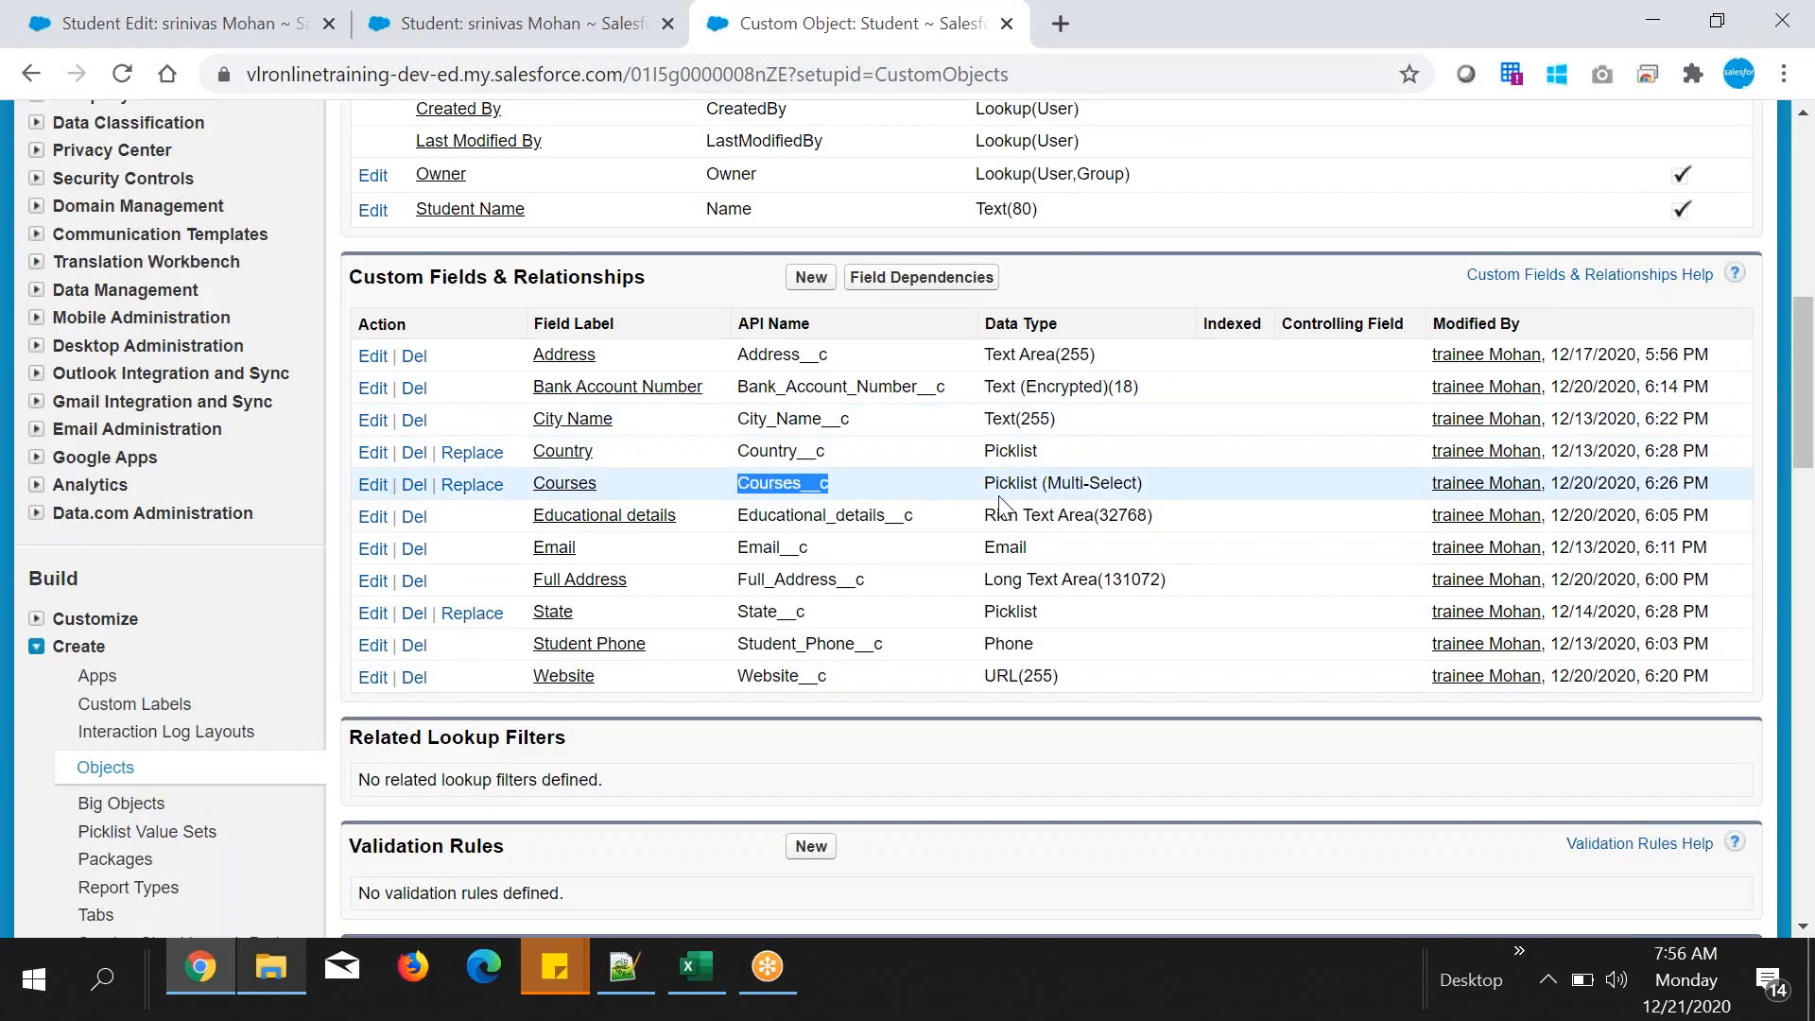
{"action": "left_click_drag", "start_coordinate": [995, 484], "coordinate": [1123, 484]}
{"action": "left_click", "coordinate": [558, 491]}
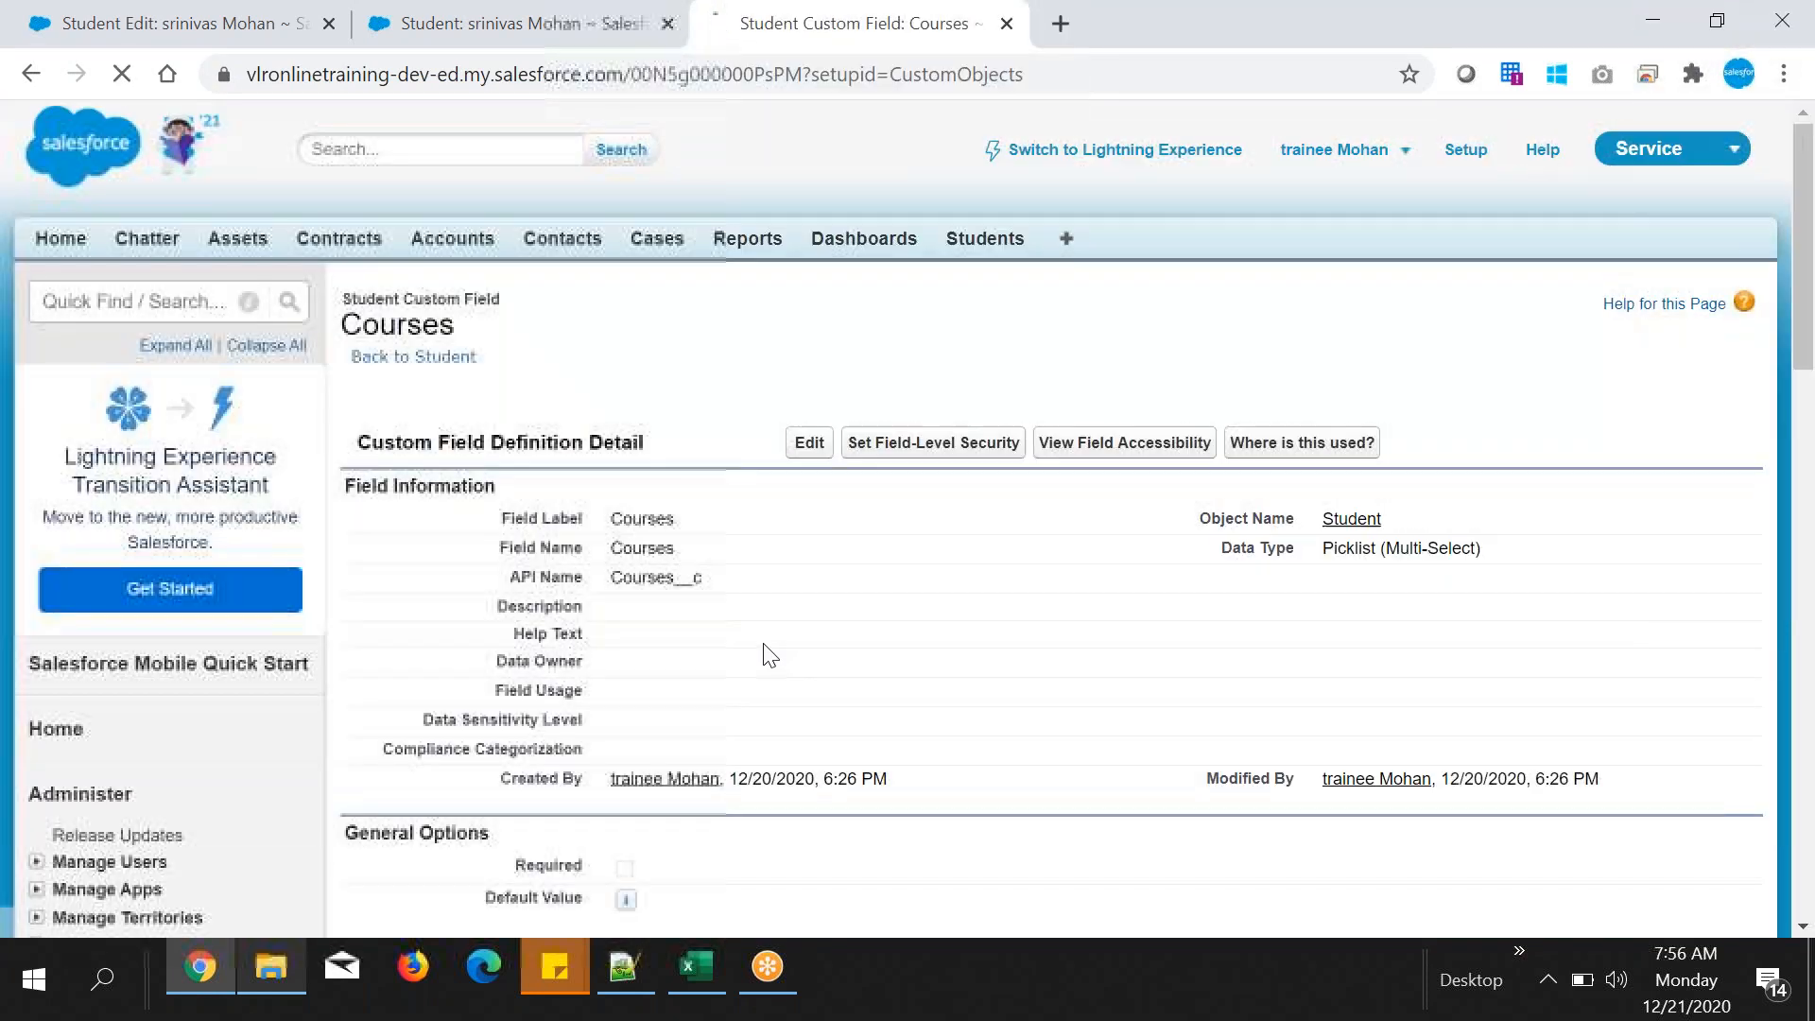
{"action": "scroll", "coordinate": [766, 653], "scroll_direction": "down", "scroll_amount": 6}
{"action": "left_click_drag", "start_coordinate": [360, 537], "coordinate": [796, 731]}
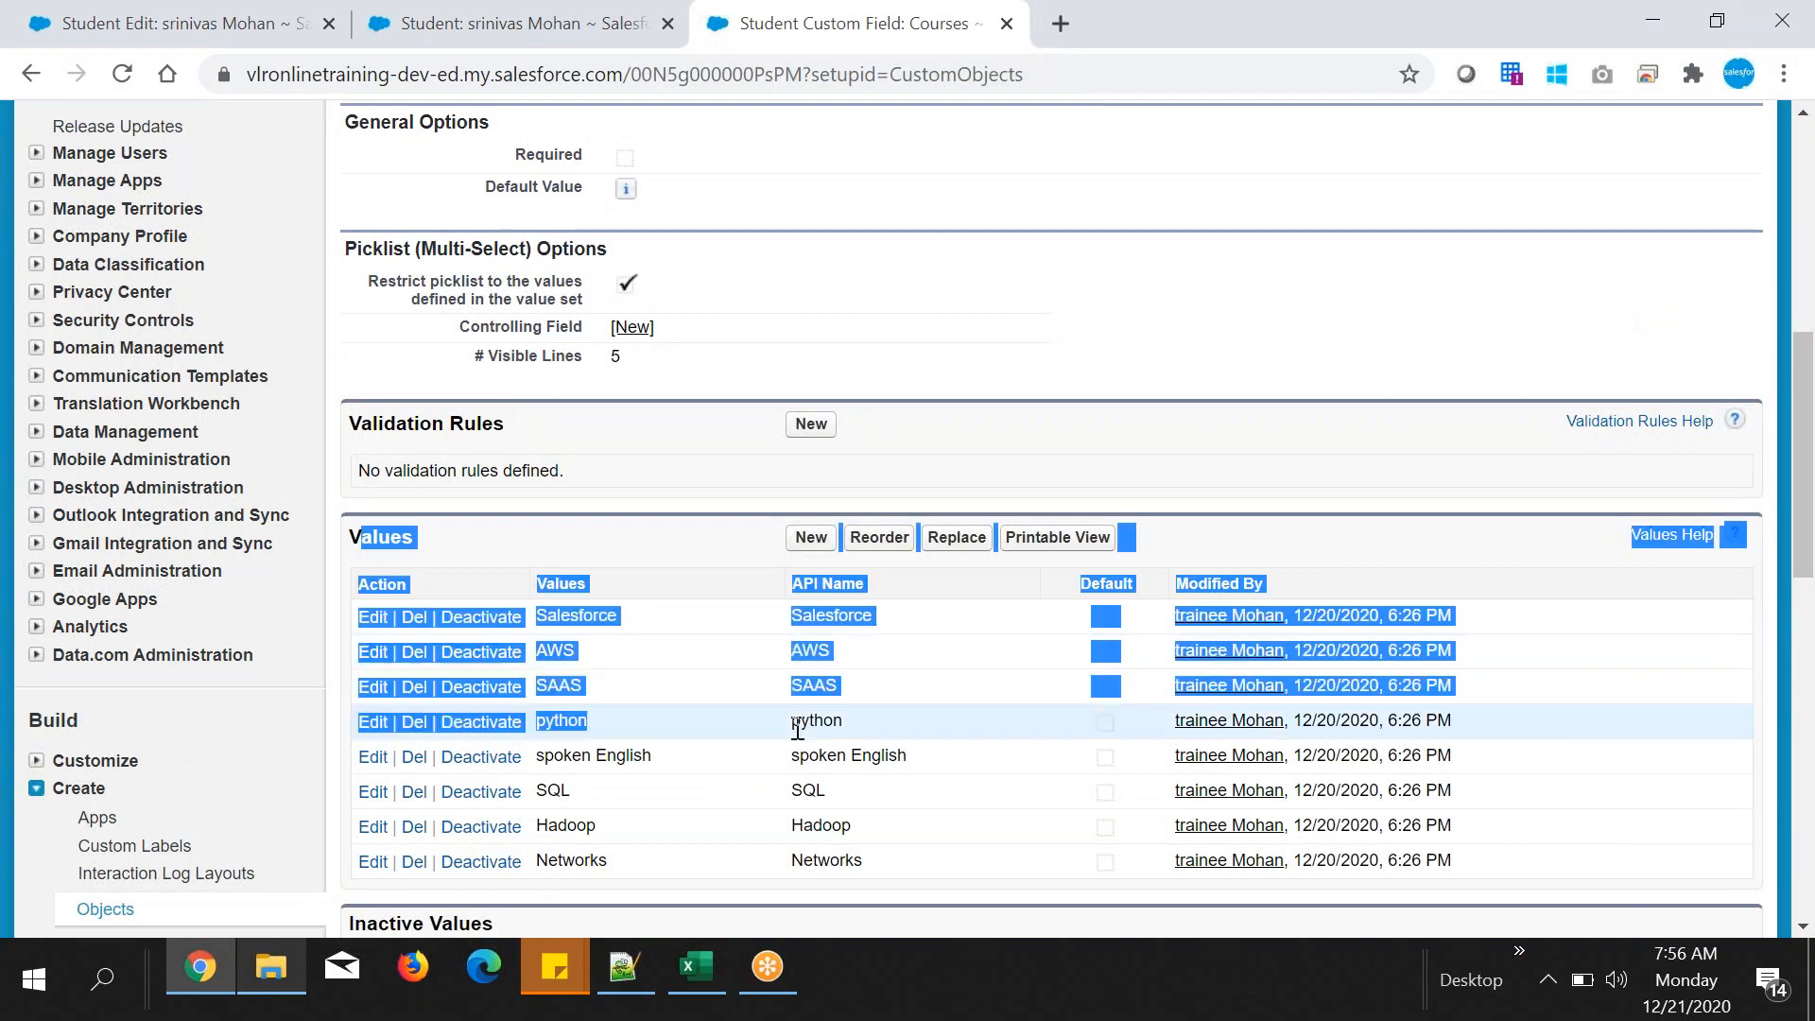
- Examine the Courses field's picklist values and their API names on the field definition page
{"action": "scroll", "coordinate": [797, 731], "scroll_direction": "down", "scroll_amount": 3}
{"action": "left_click_drag", "start_coordinate": [355, 501], "coordinate": [618, 473]}
{"action": "scroll", "coordinate": [546, 508], "scroll_direction": "up", "scroll_amount": 1}
{"action": "scroll", "coordinate": [577, 553], "scroll_direction": "up", "scroll_amount": 3}
{"action": "left_click_drag", "start_coordinate": [803, 470], "coordinate": [868, 473]}
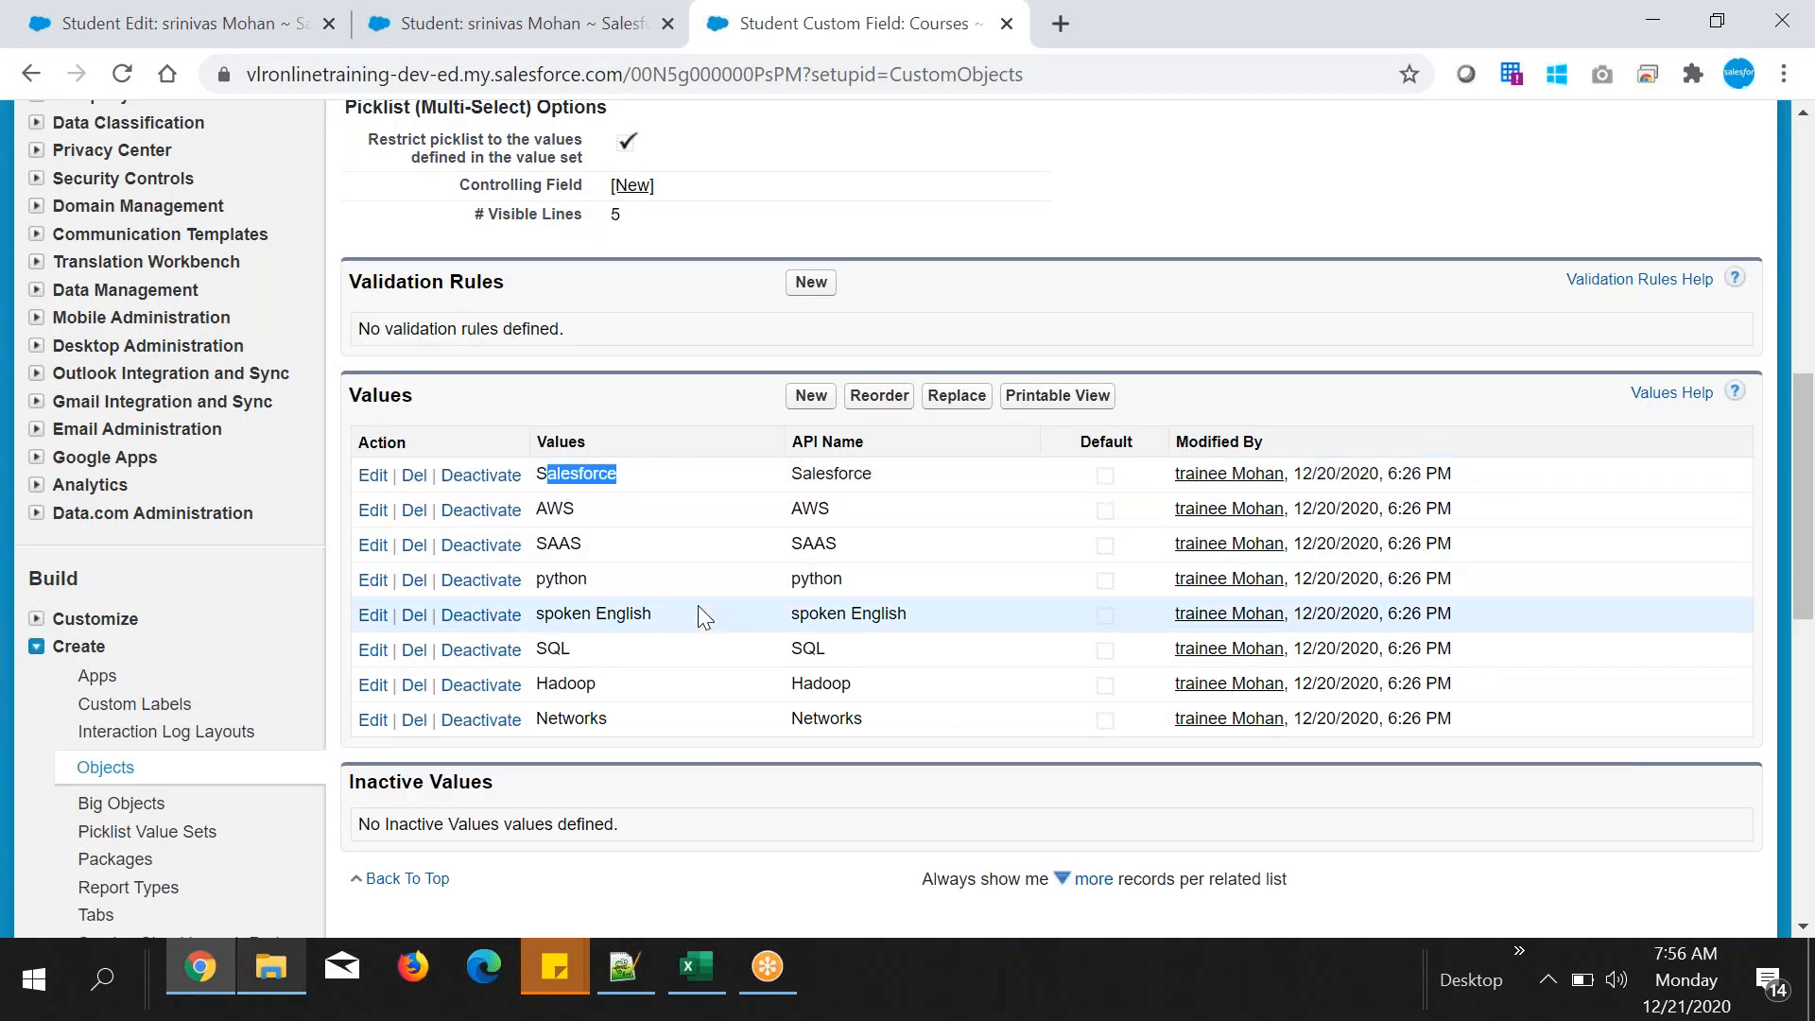
{"action": "scroll", "coordinate": [700, 615], "scroll_direction": "up", "scroll_amount": 10}
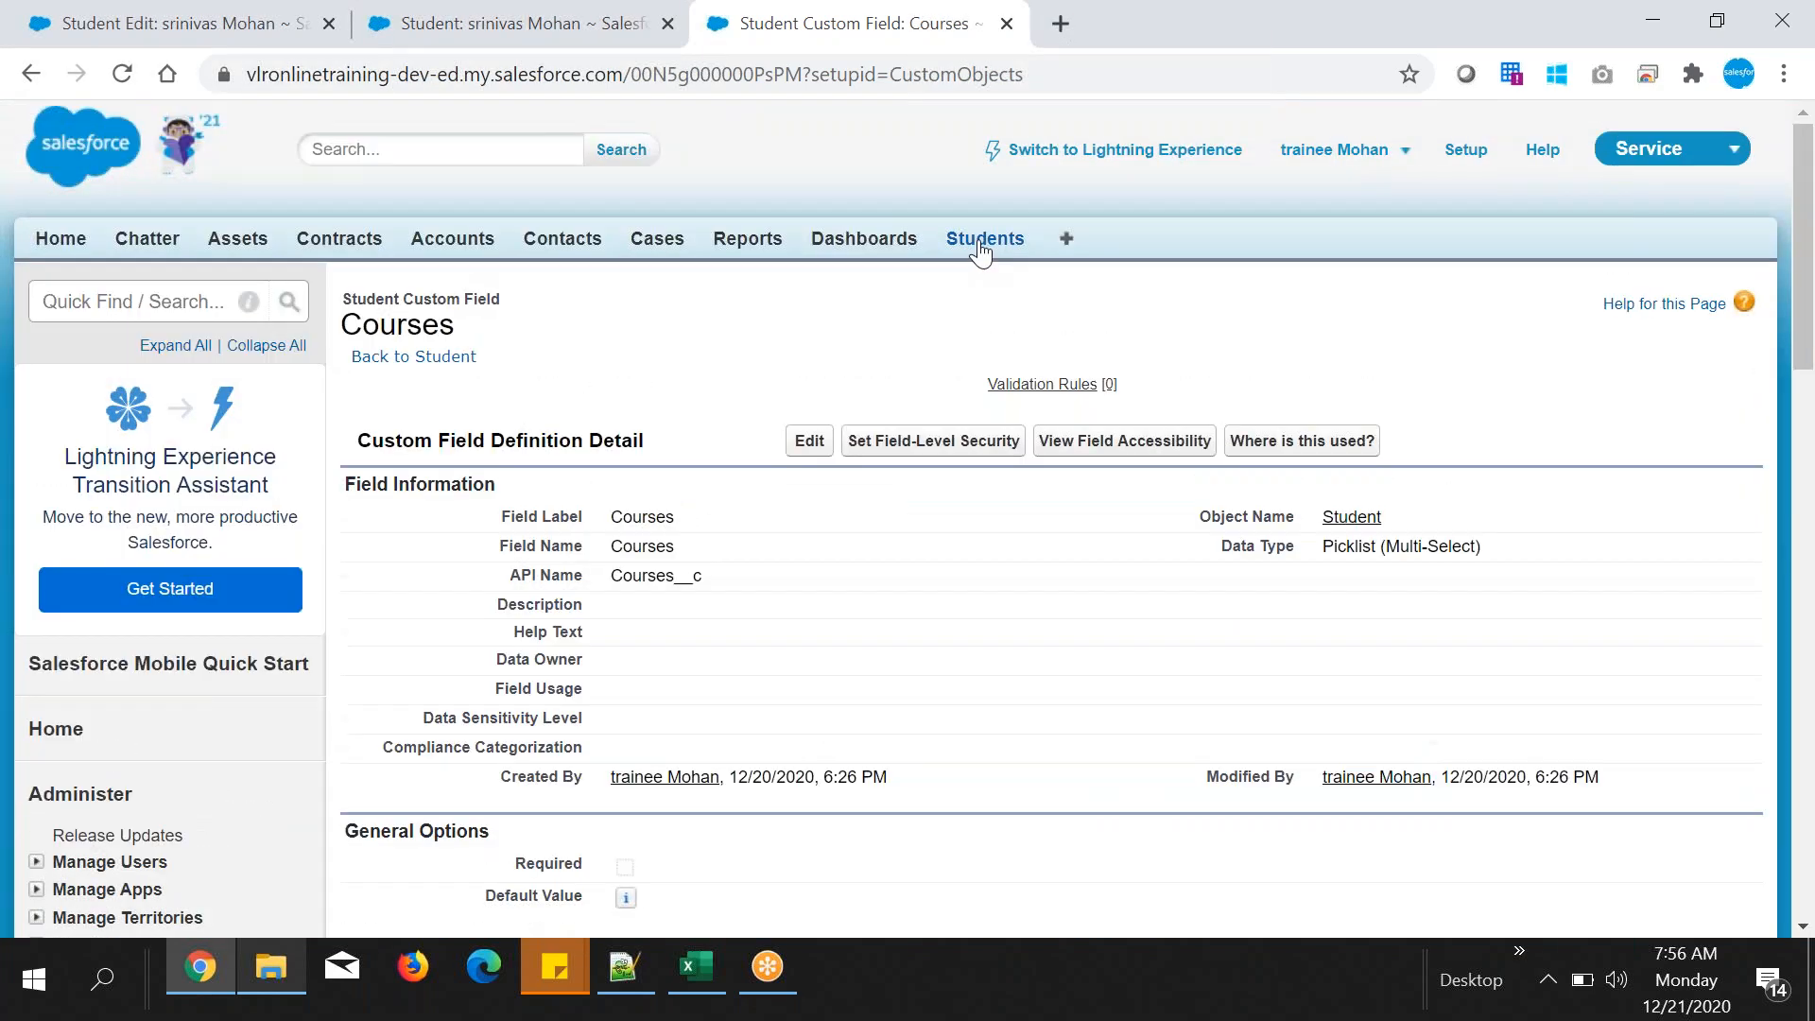
- Open the first recently viewed student's record for editing and locate its Courses field
{"action": "left_click", "coordinate": [983, 247]}
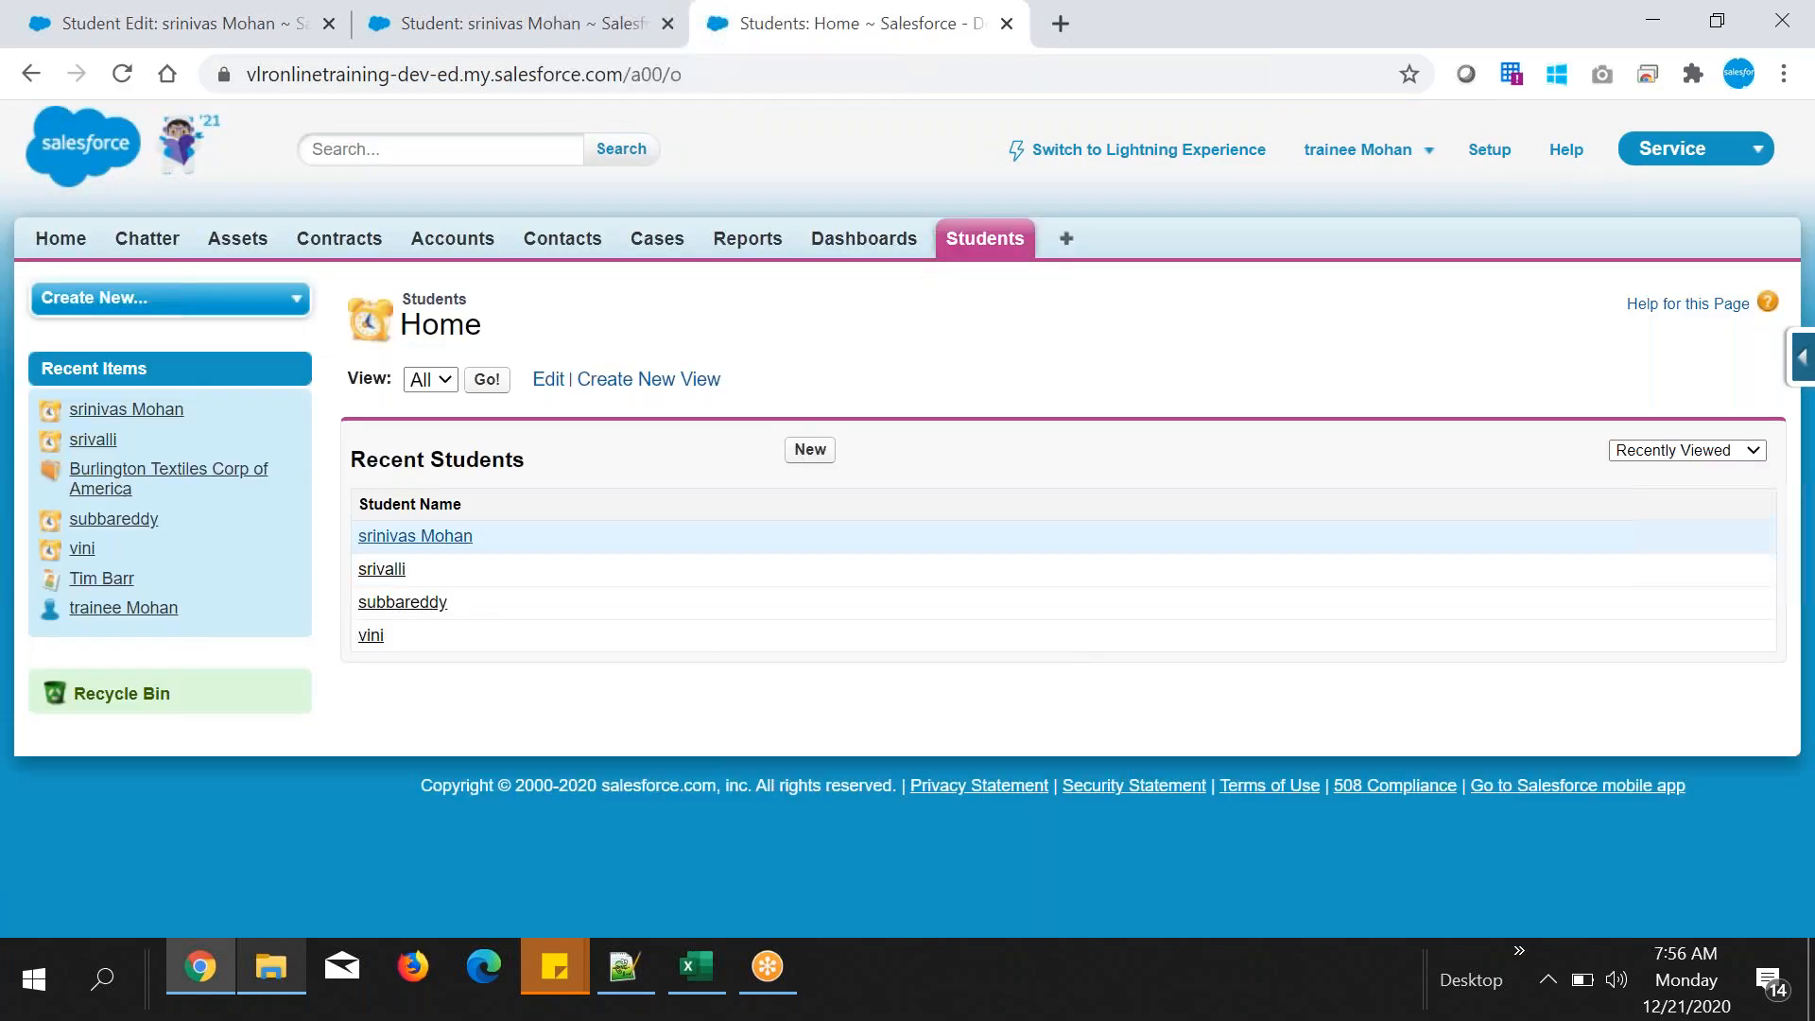
{"action": "left_click", "coordinate": [415, 536]}
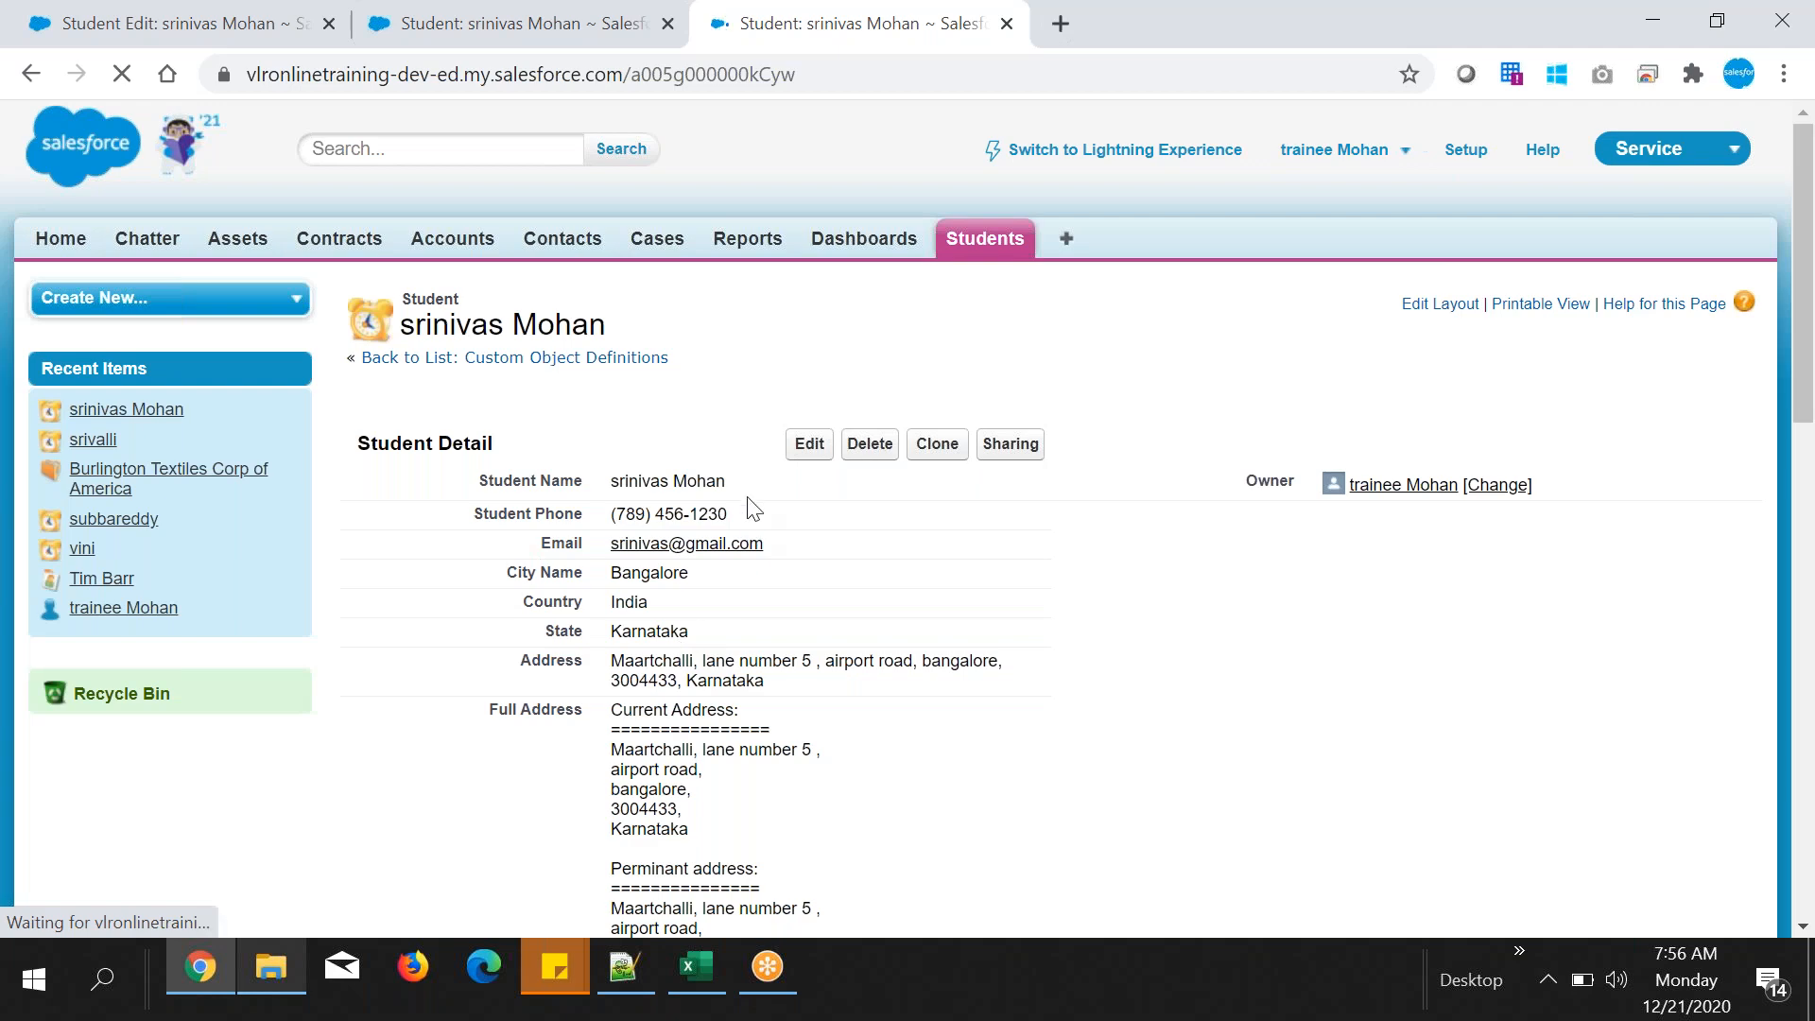
{"action": "left_click", "coordinate": [809, 443]}
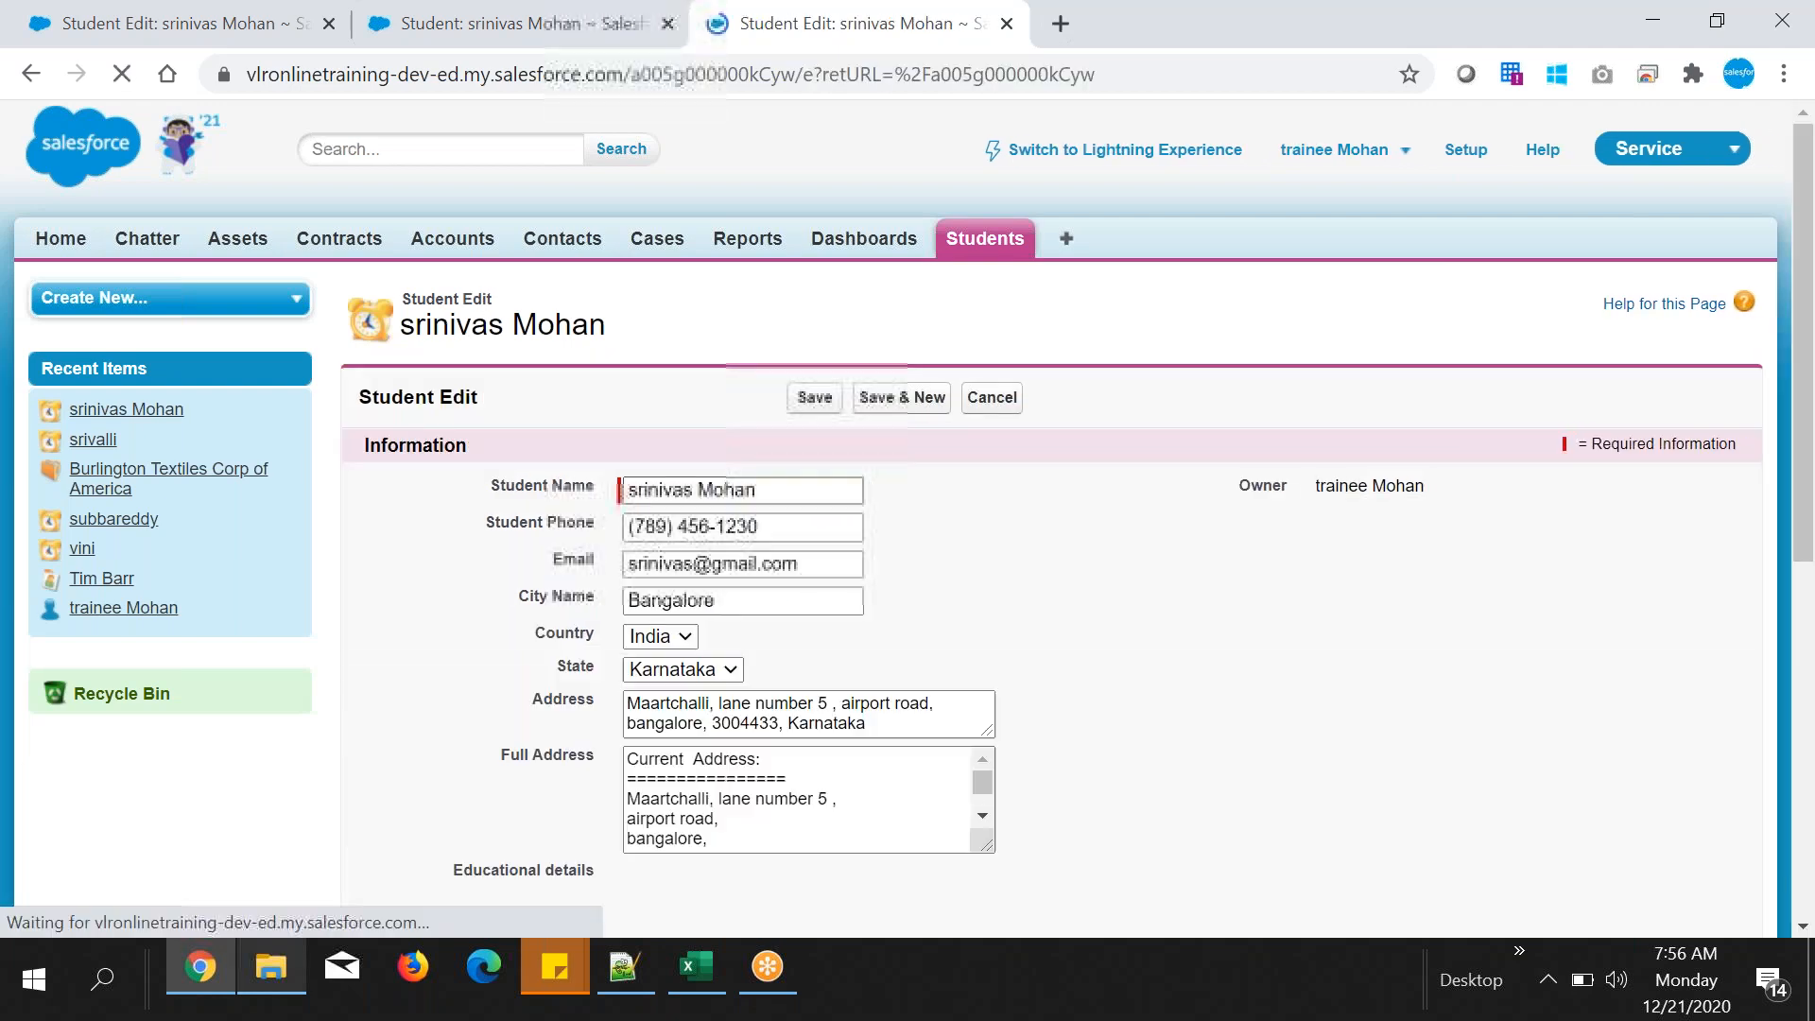
{"action": "scroll", "coordinate": [1010, 734], "scroll_direction": "down", "scroll_amount": 2}
{"action": "scroll", "coordinate": [1200, 698], "scroll_direction": "down", "scroll_amount": 10}
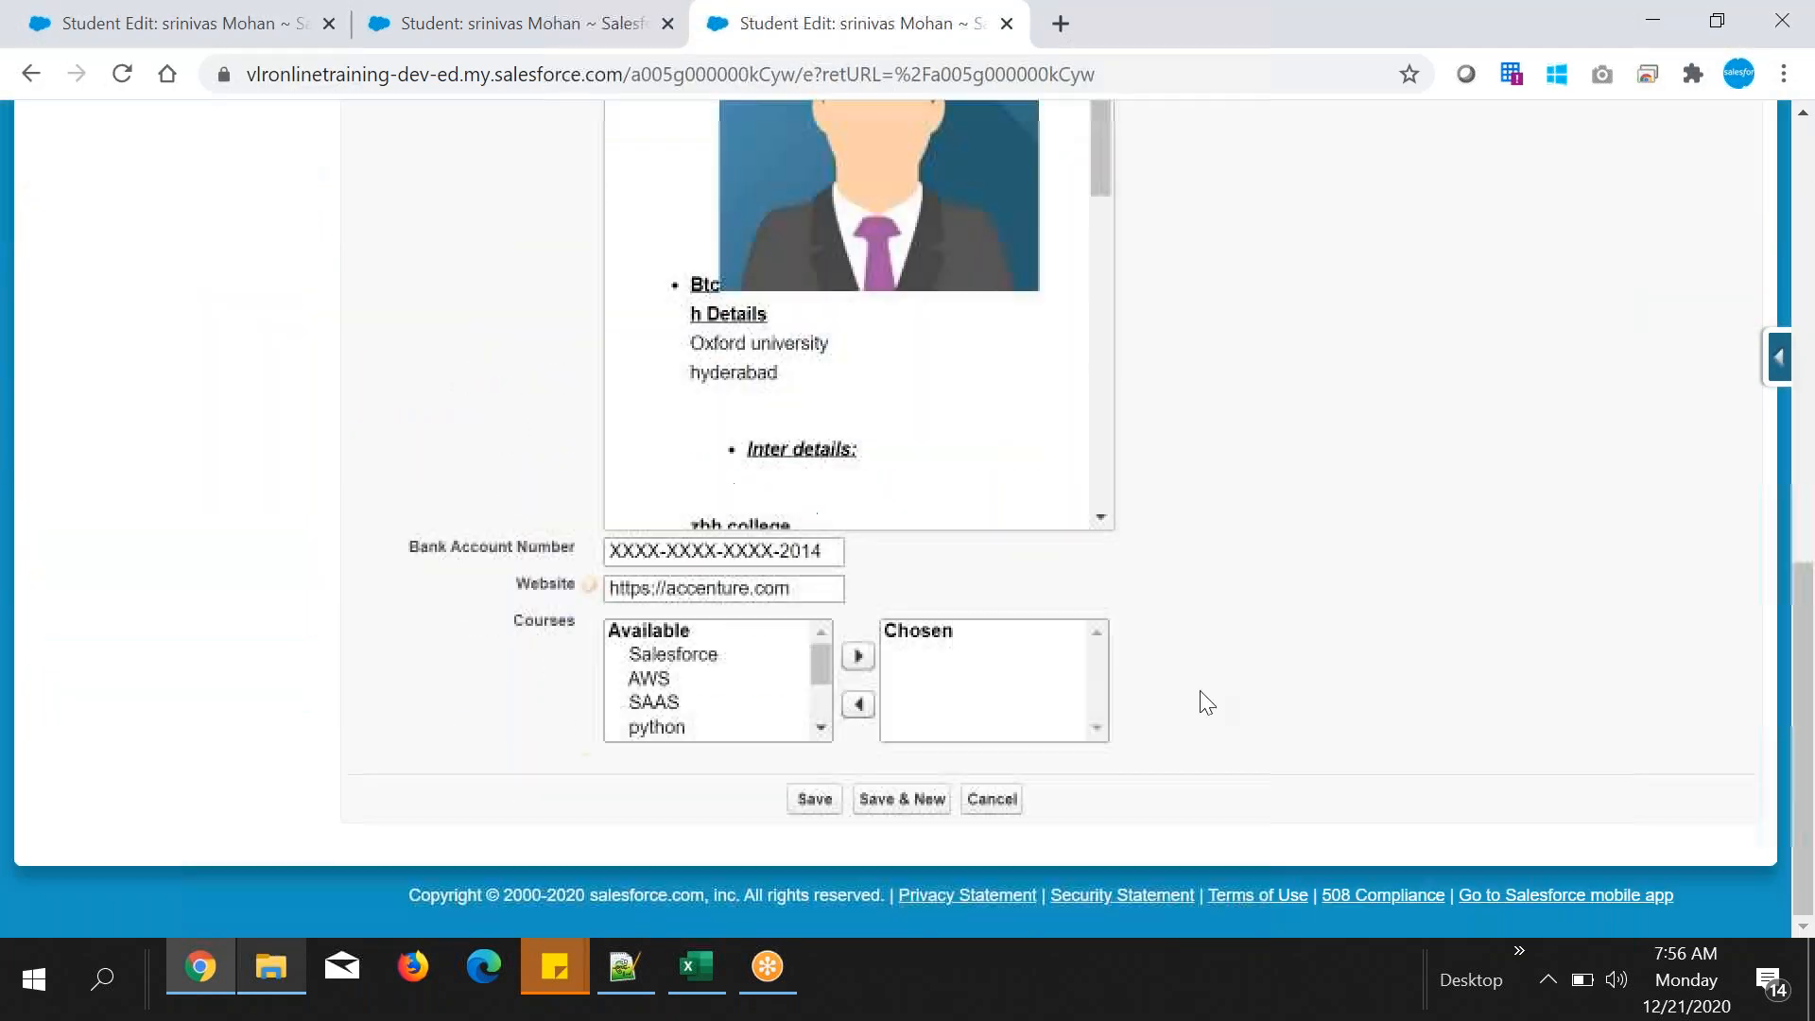
{"action": "left_click_drag", "start_coordinate": [504, 628], "coordinate": [576, 633]}
- Try USA as the student's Country, and set it to Scotland instead
{"action": "scroll", "coordinate": [571, 581], "scroll_direction": "up", "scroll_amount": 10}
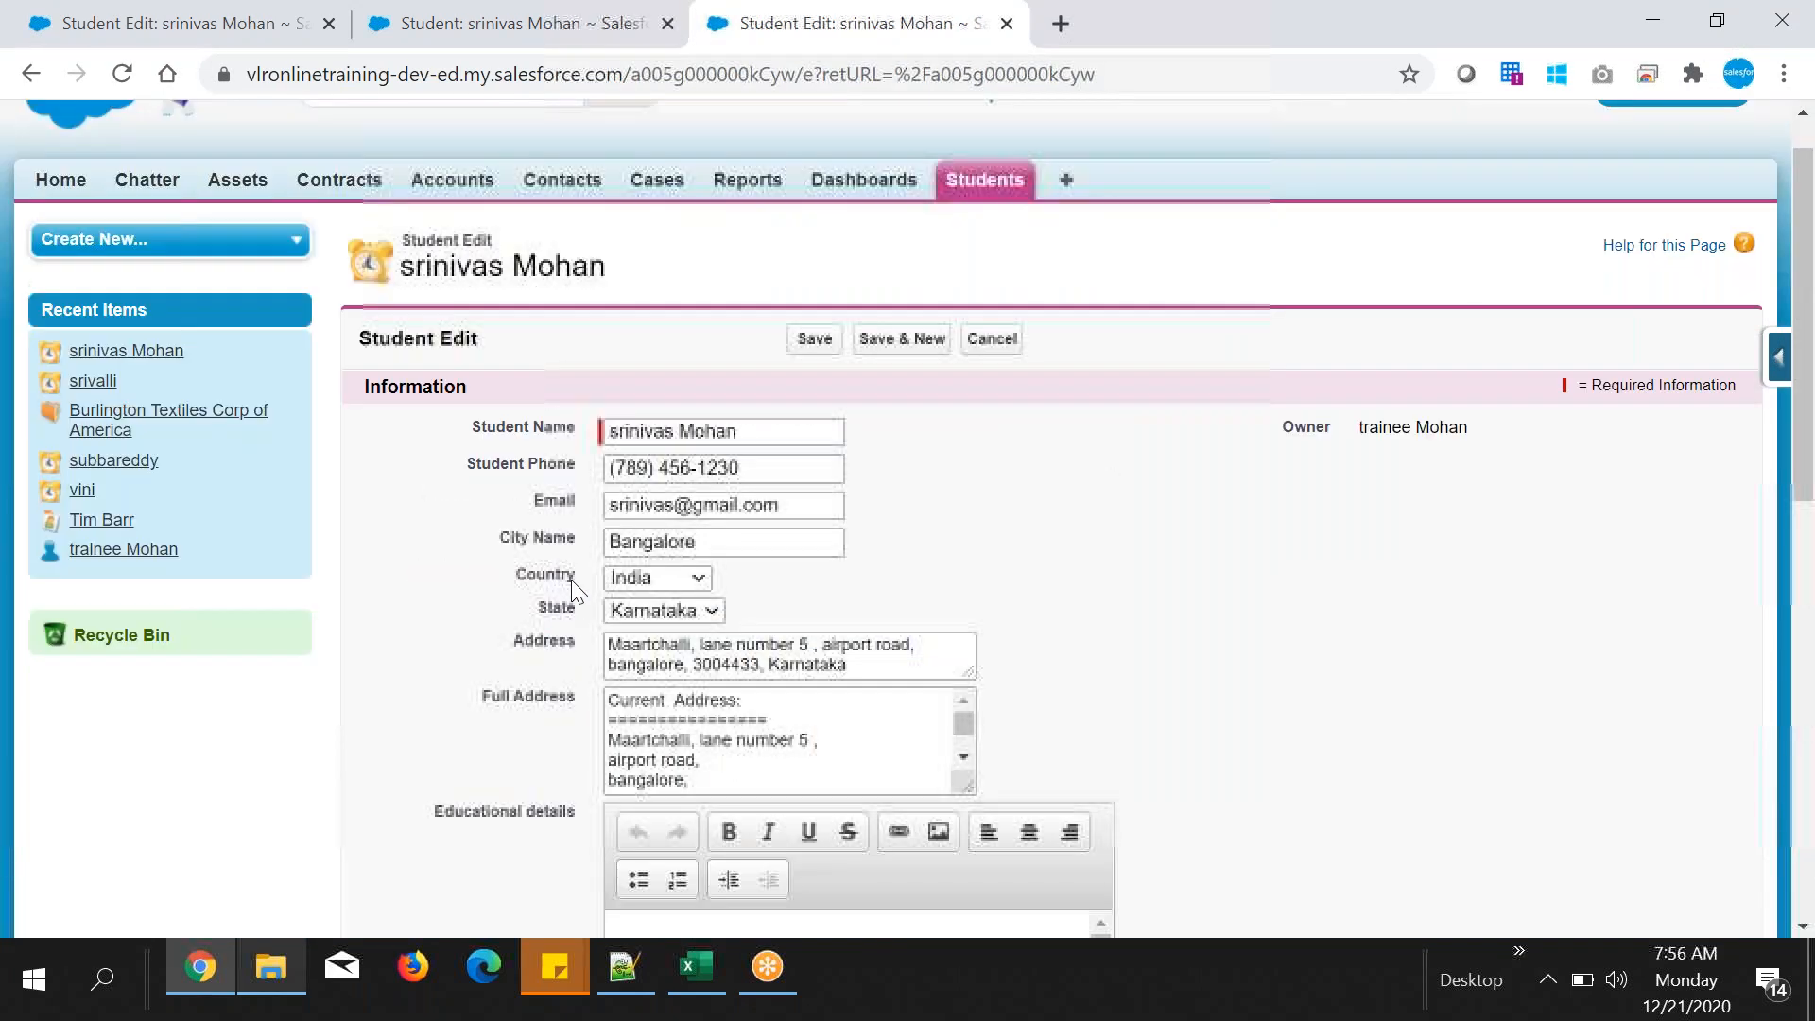
{"action": "double_click", "coordinate": [571, 583]}
{"action": "left_click", "coordinate": [650, 588]}
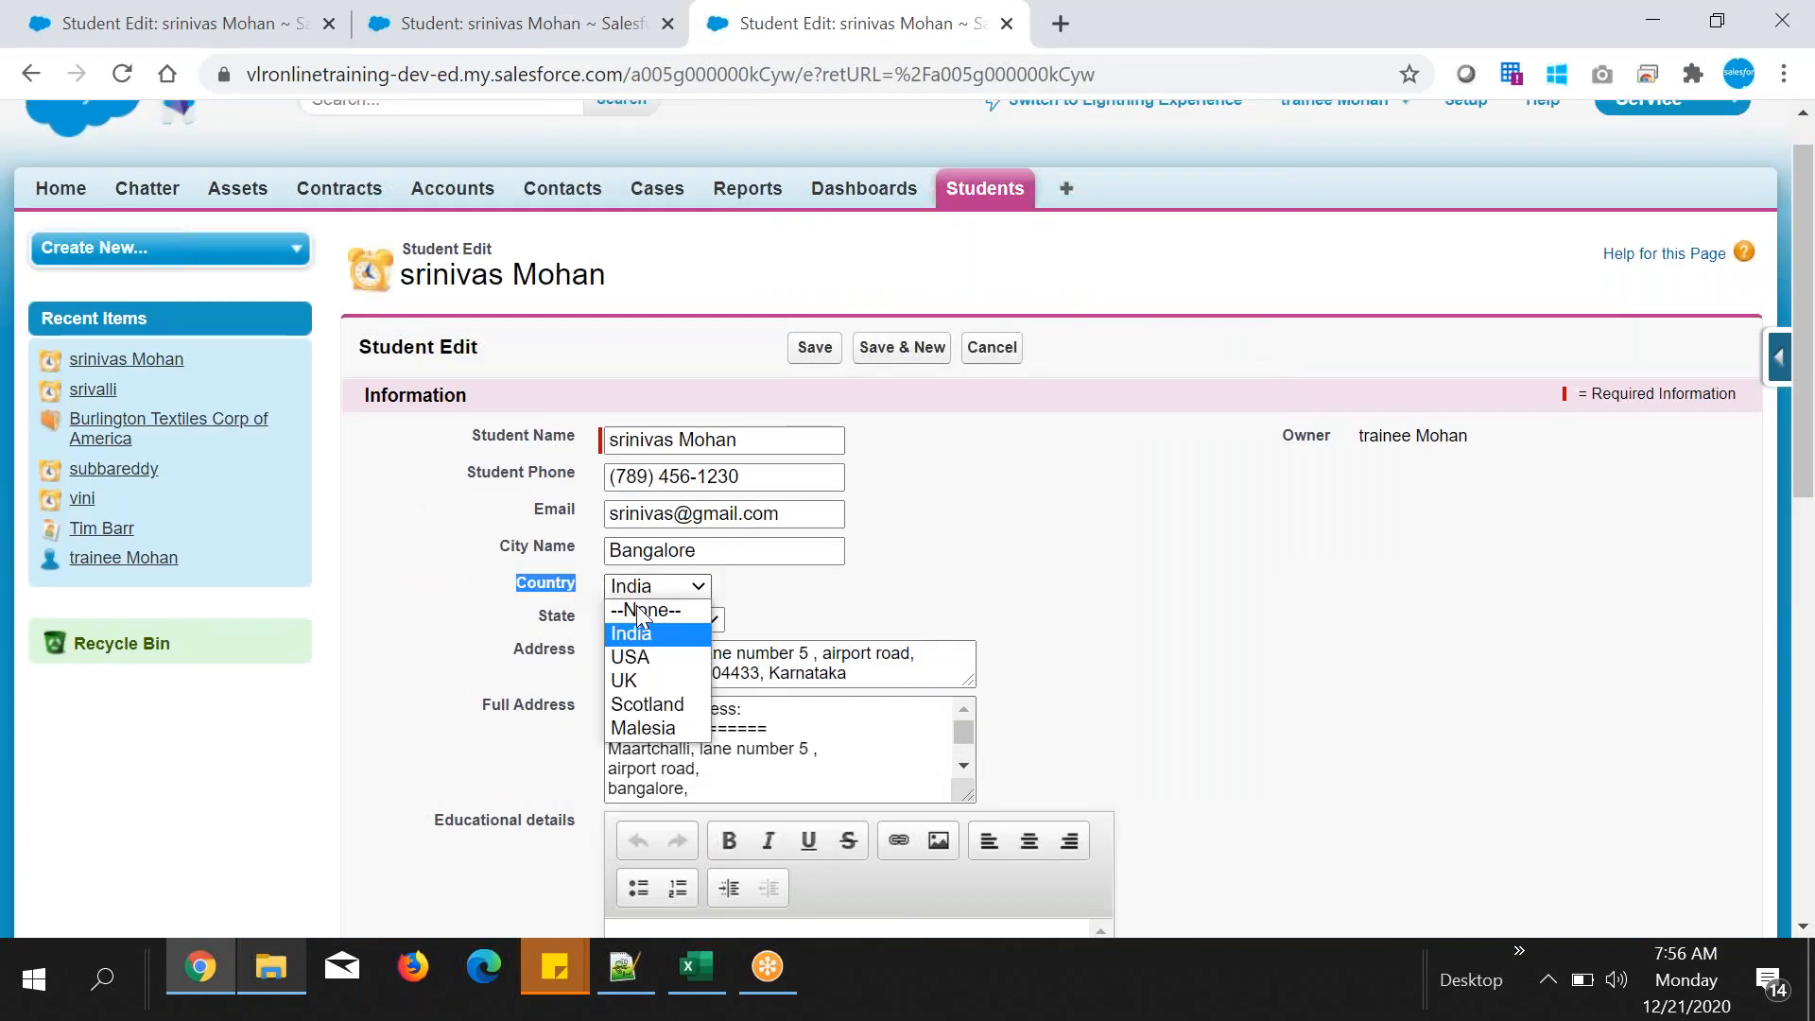
{"action": "left_click", "coordinate": [632, 657]}
{"action": "left_click", "coordinate": [662, 587]}
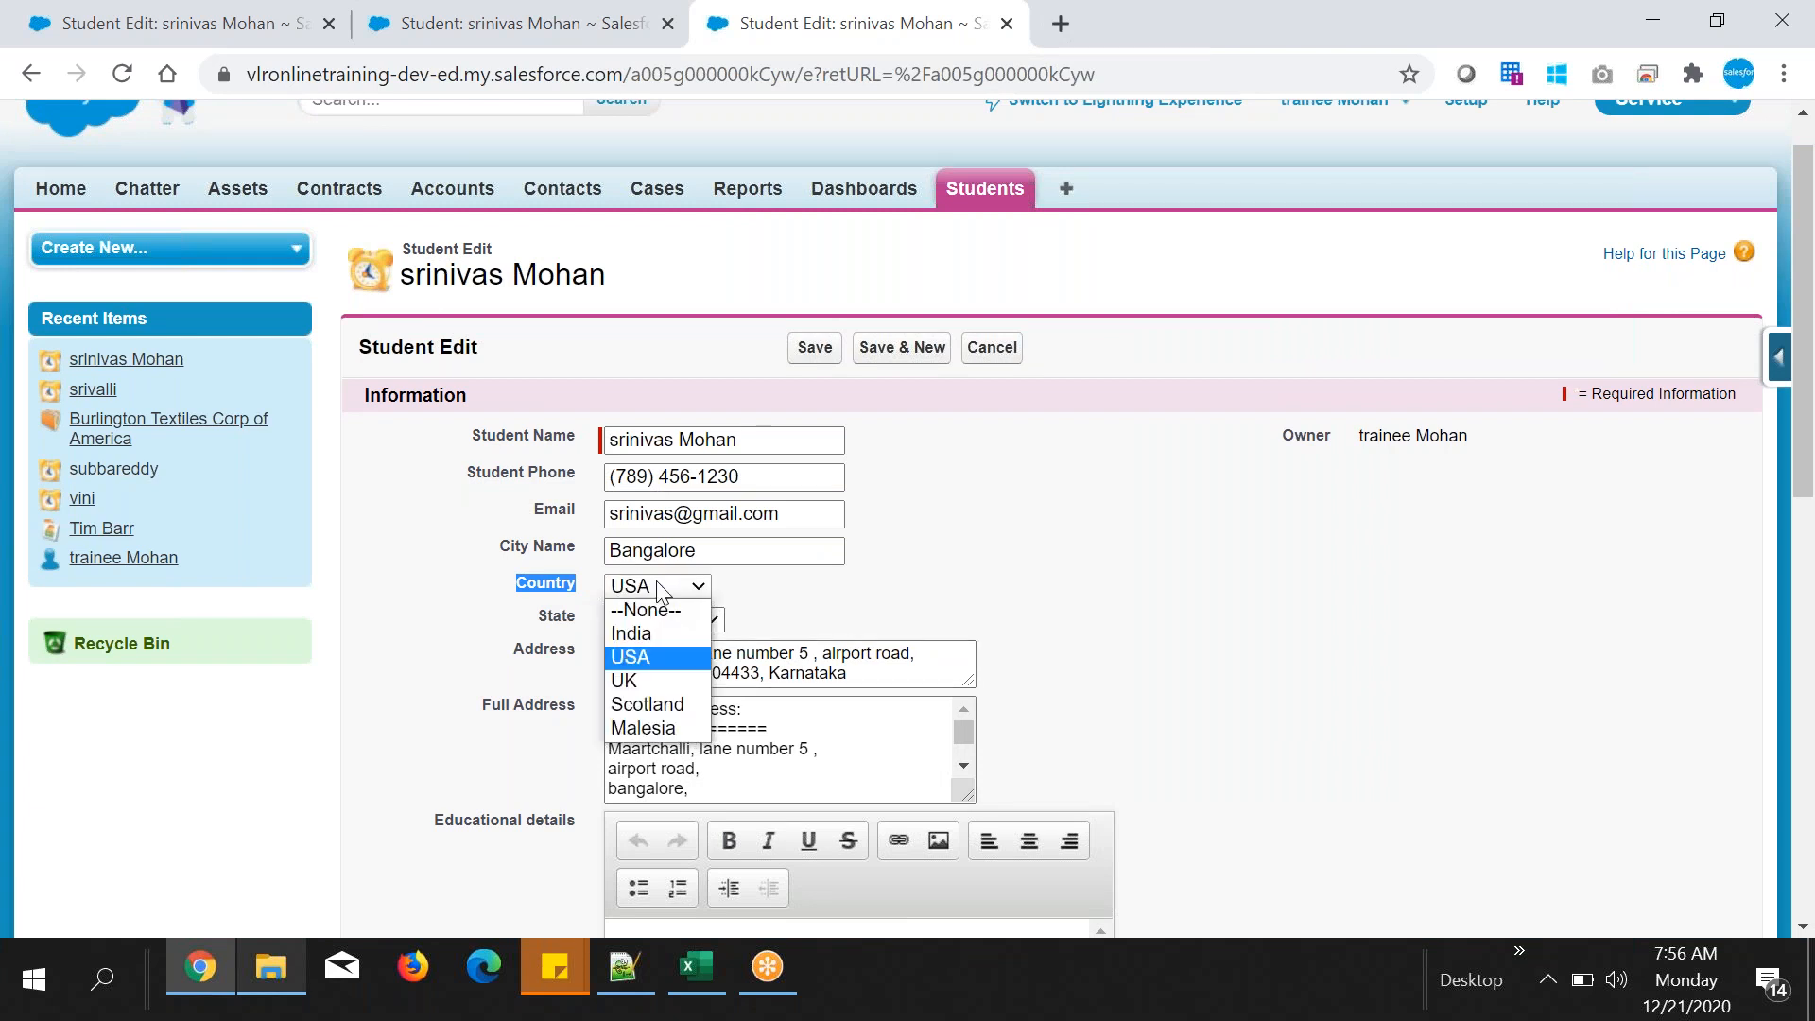
{"action": "left_click", "coordinate": [665, 704]}
- Add Salesforce, AWS, spoken English and SQL to the student's chosen Courses
{"action": "scroll", "coordinate": [855, 631], "scroll_direction": "down", "scroll_amount": 15}
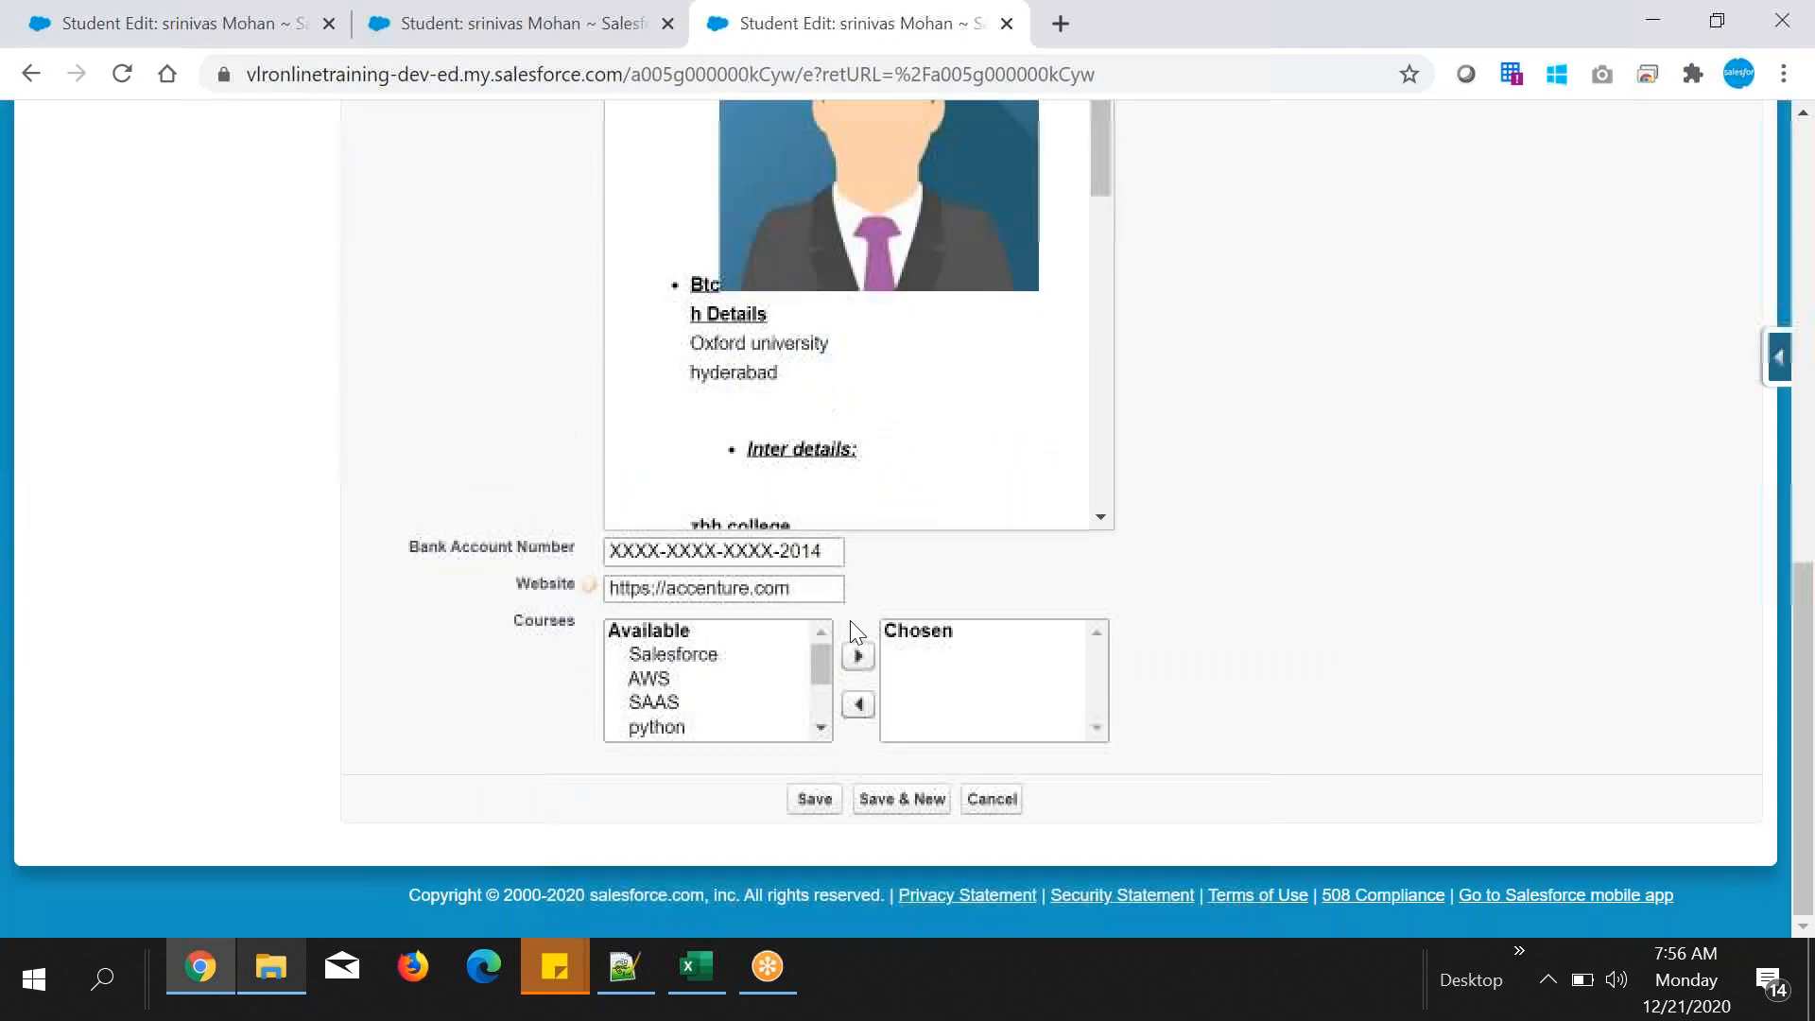
{"action": "left_click", "coordinate": [675, 654]}
{"action": "left_click", "coordinate": [671, 681], "text": "ctrl"}
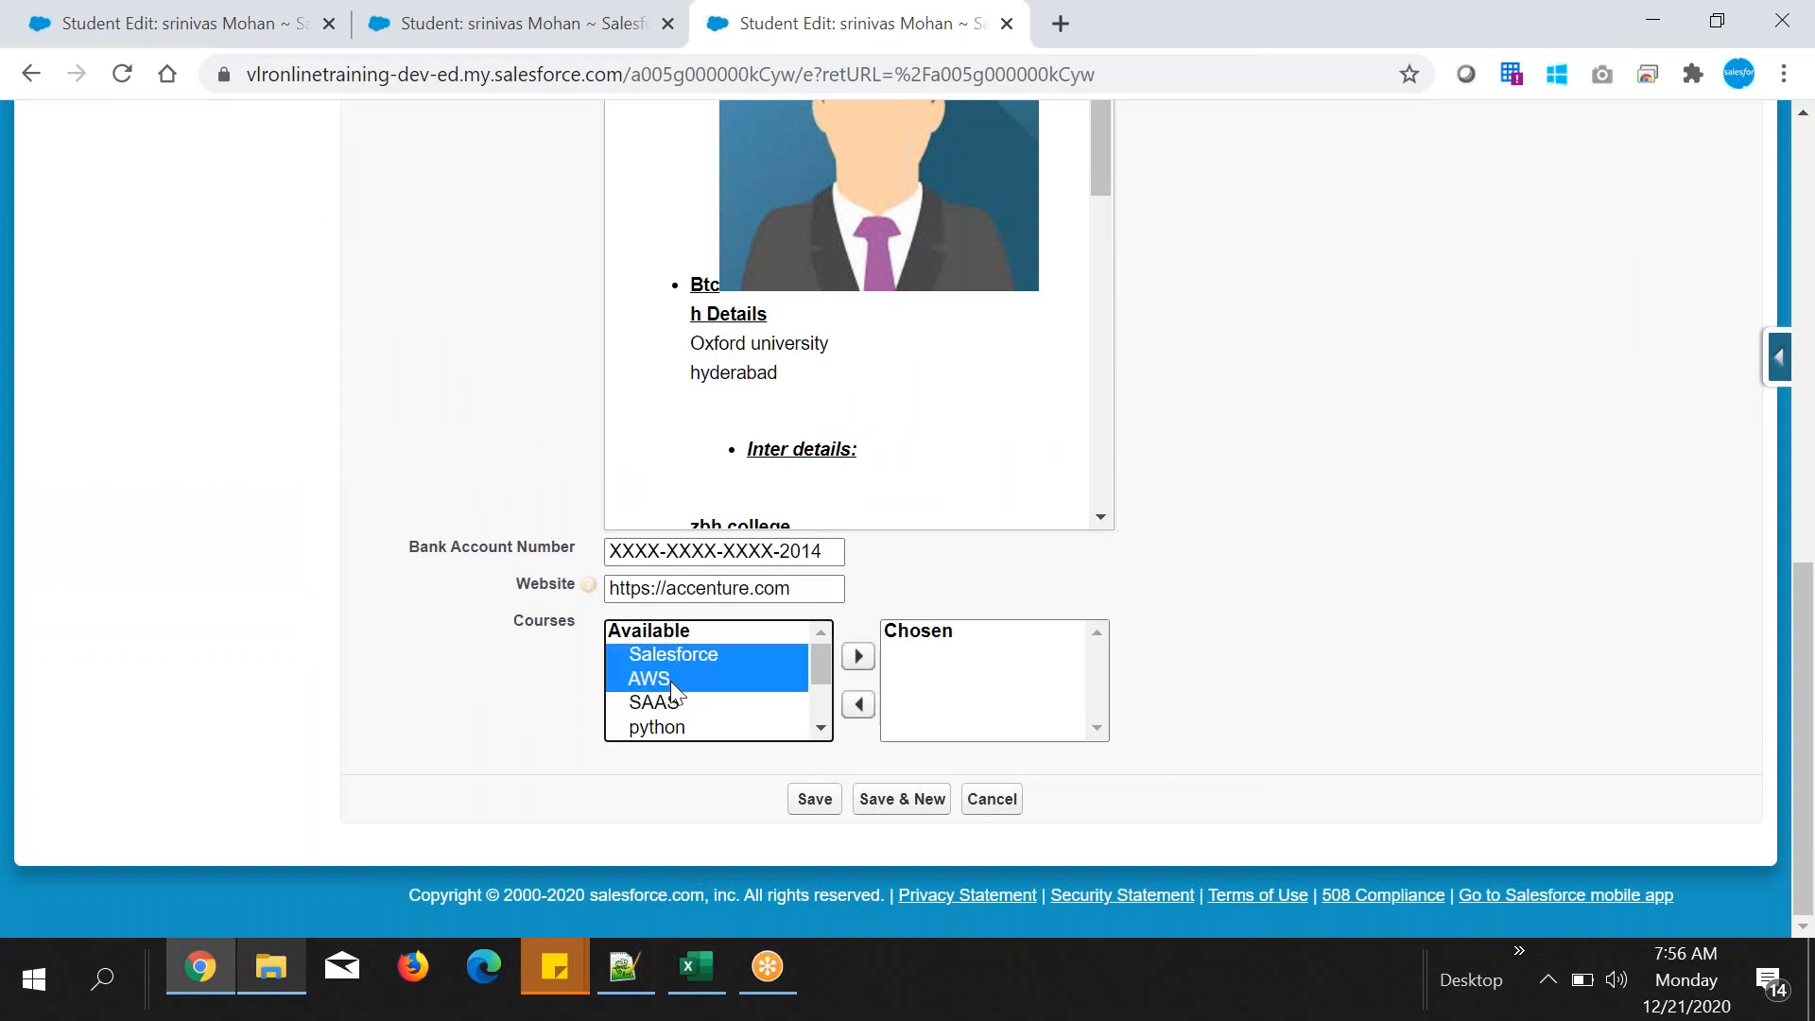
{"action": "left_click", "coordinate": [856, 660]}
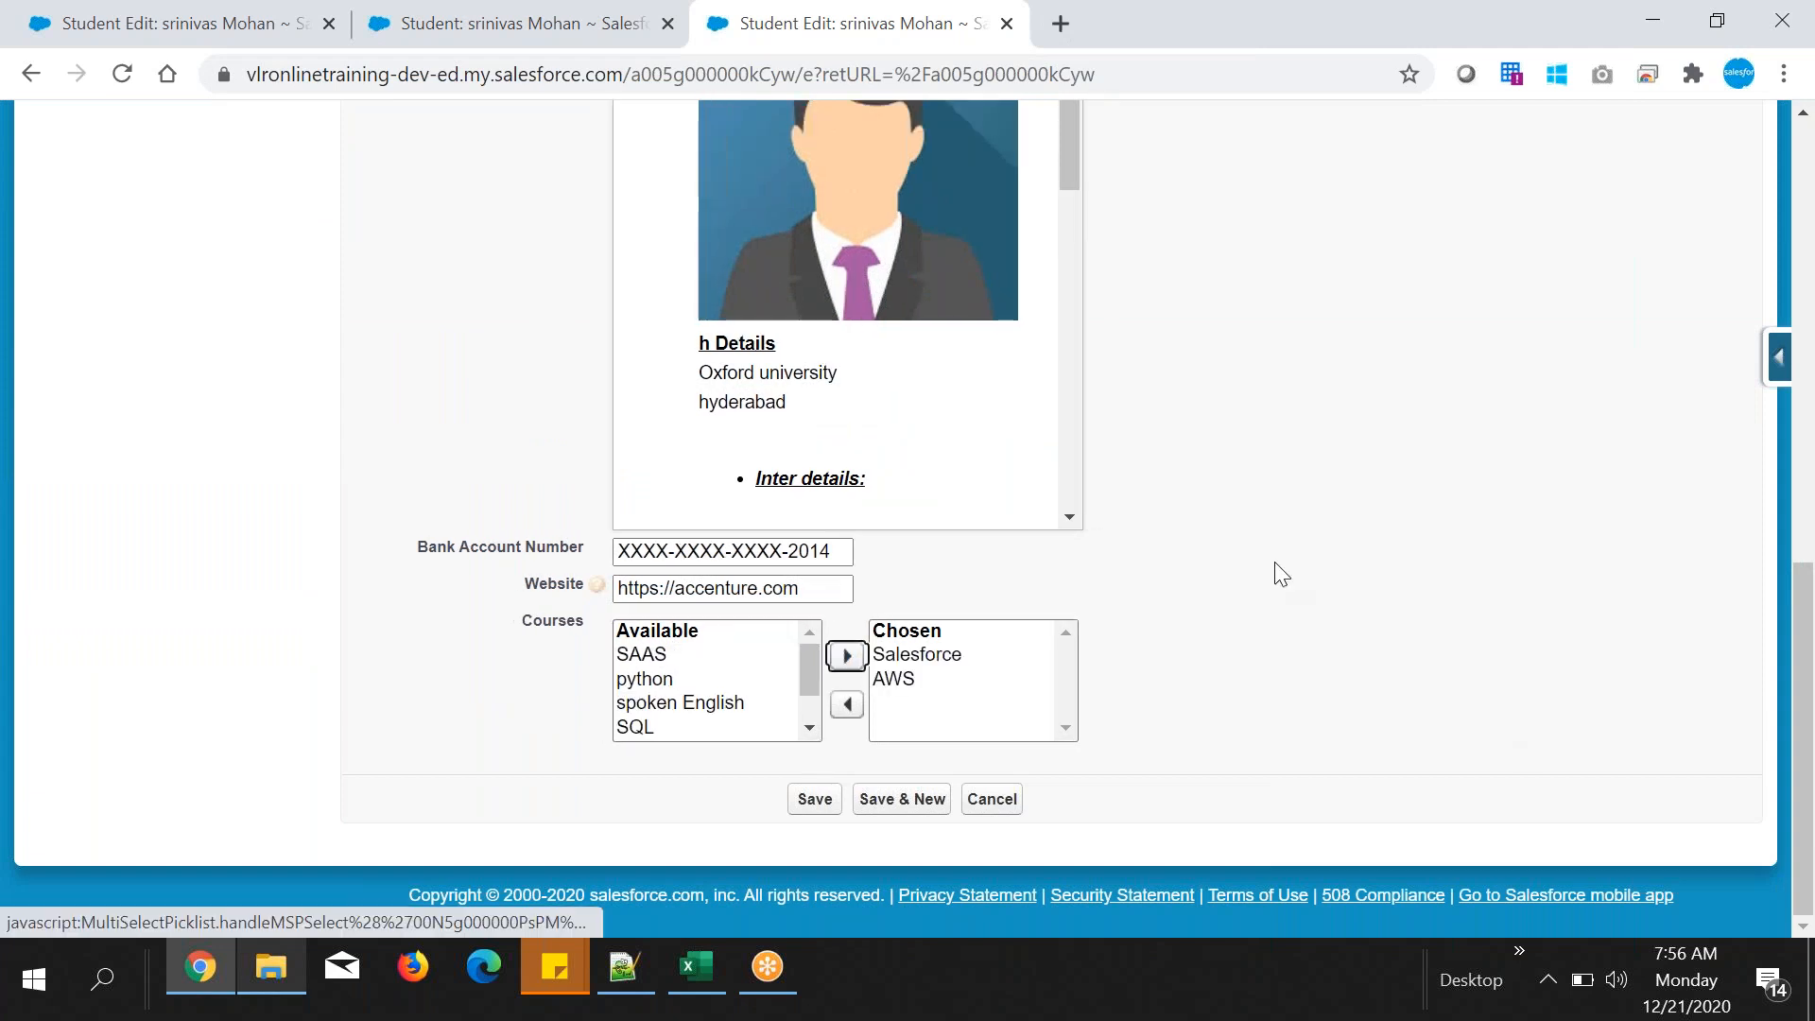
{"action": "left_click", "coordinate": [681, 701]}
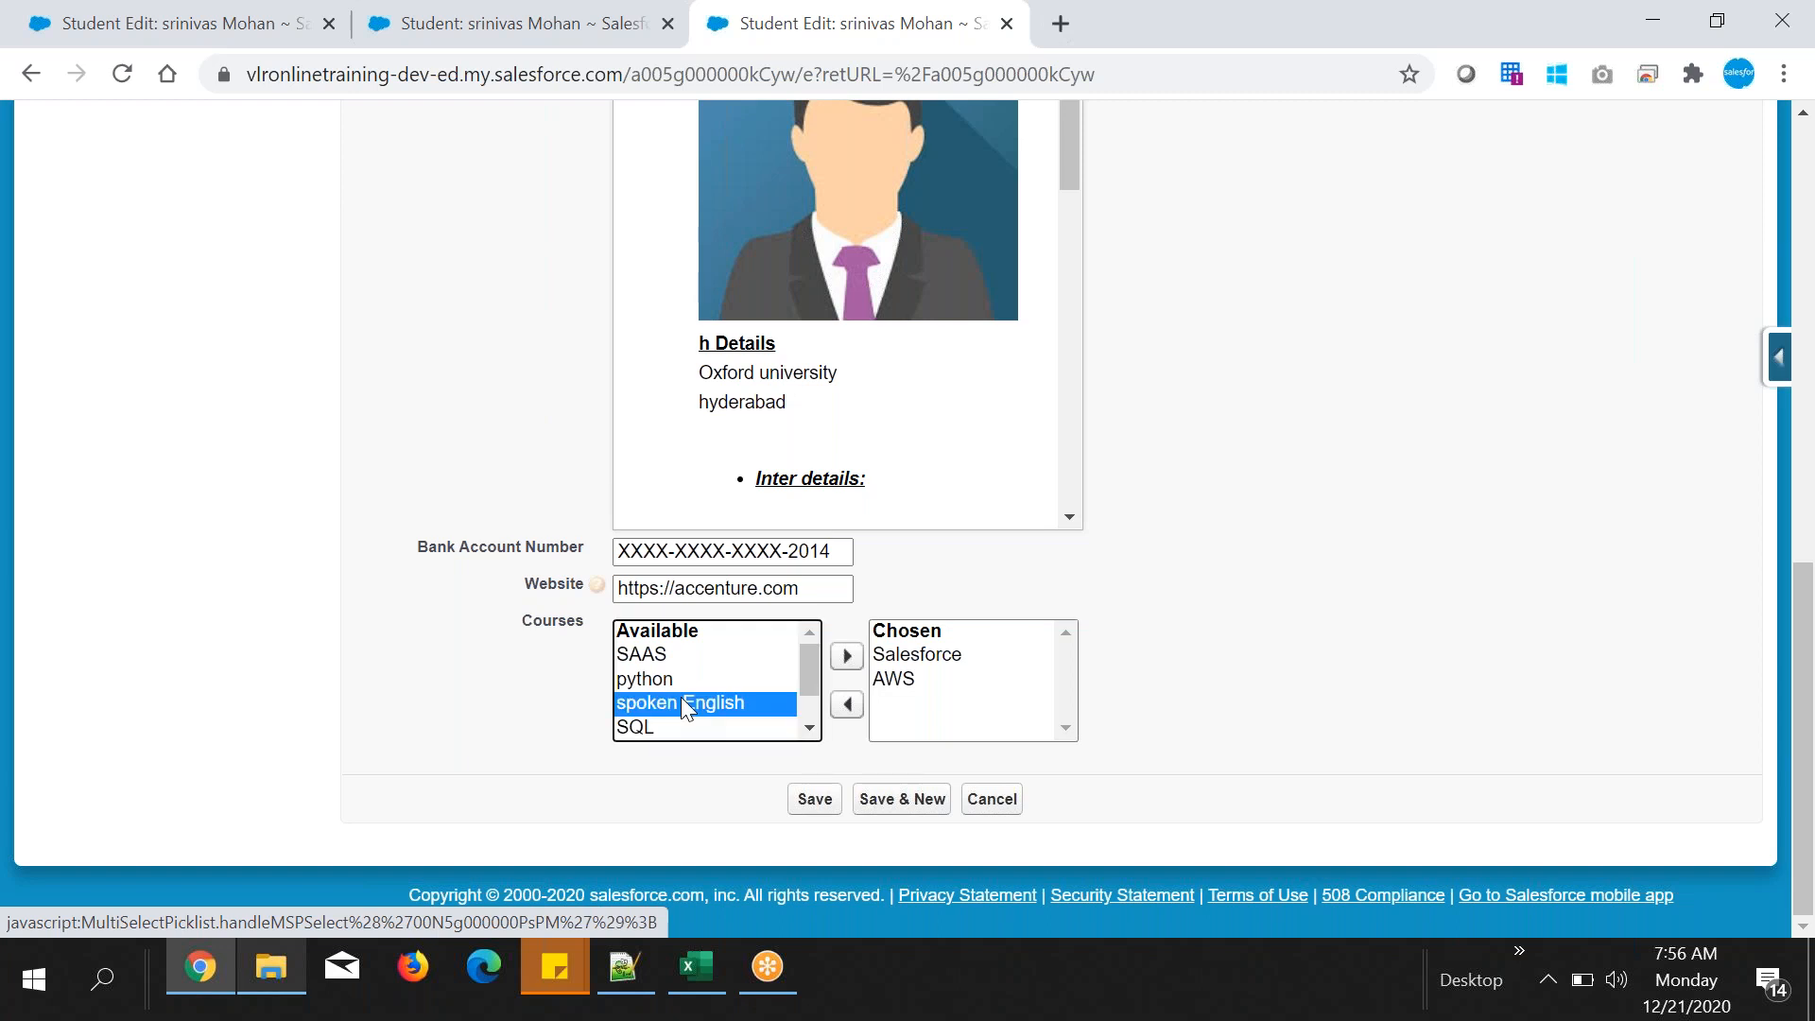
{"action": "left_click", "coordinate": [861, 662]}
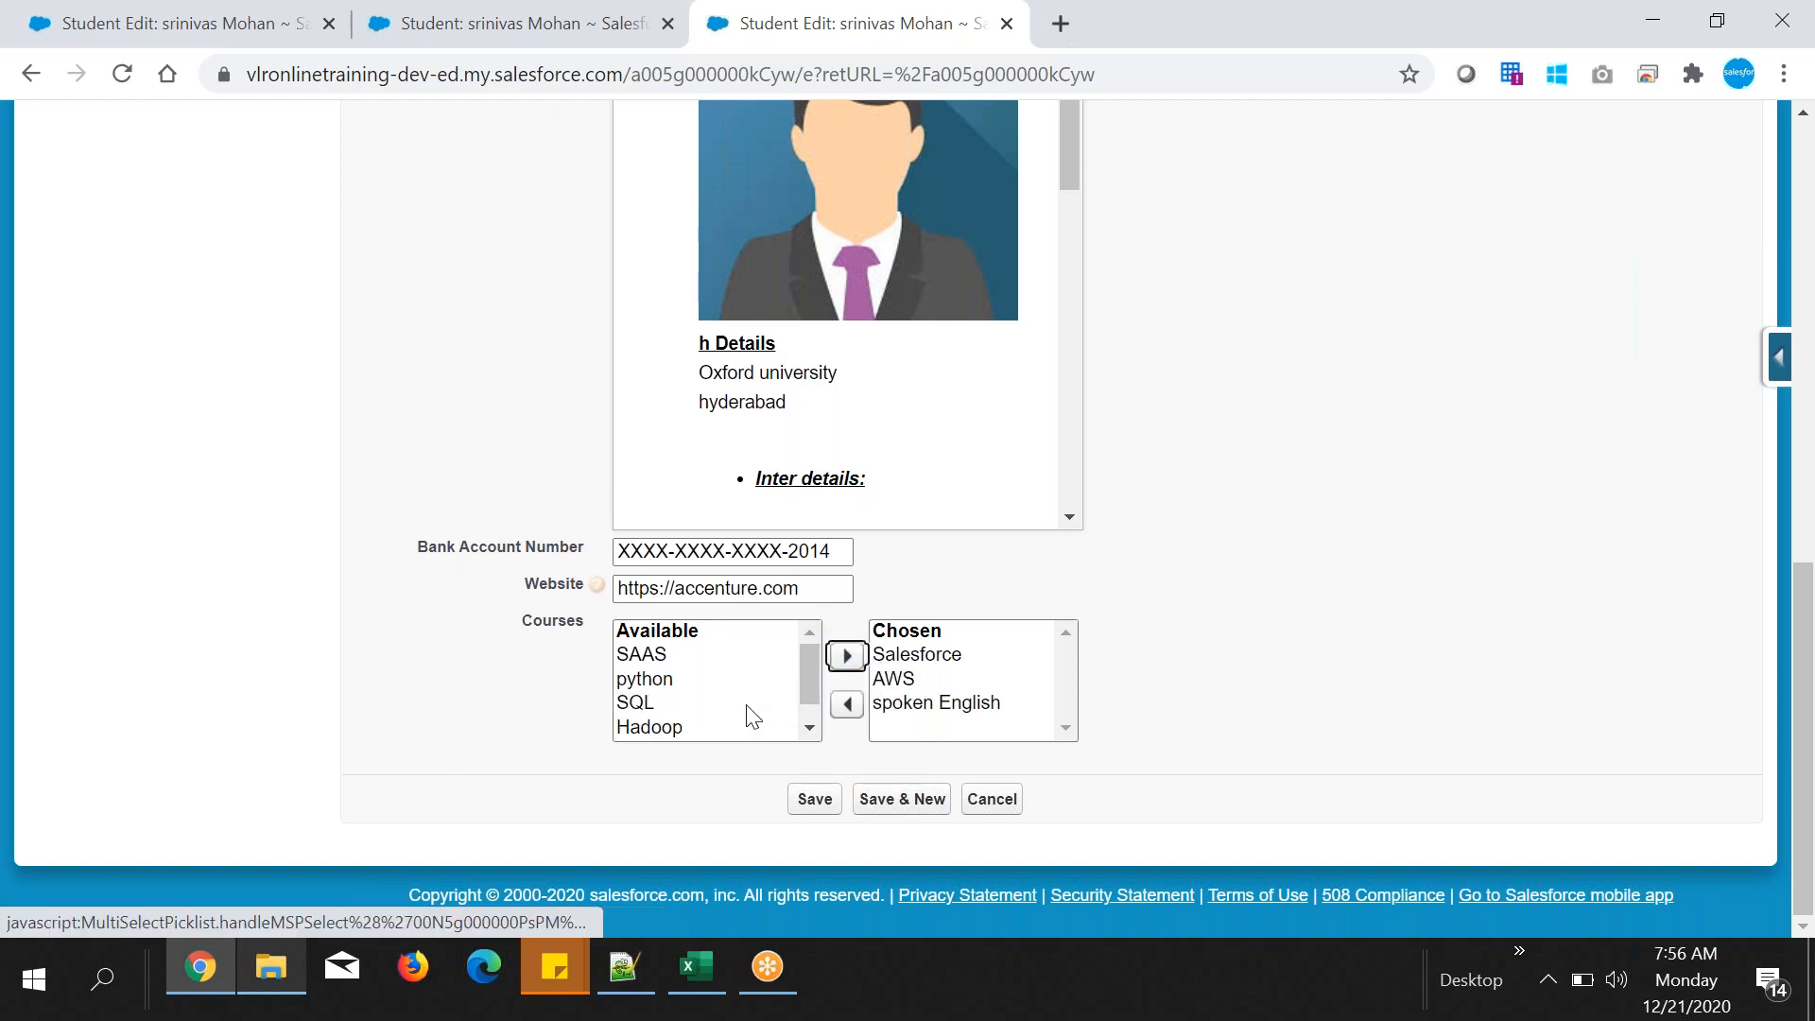
{"action": "left_click", "coordinate": [659, 709]}
{"action": "left_click", "coordinate": [848, 662]}
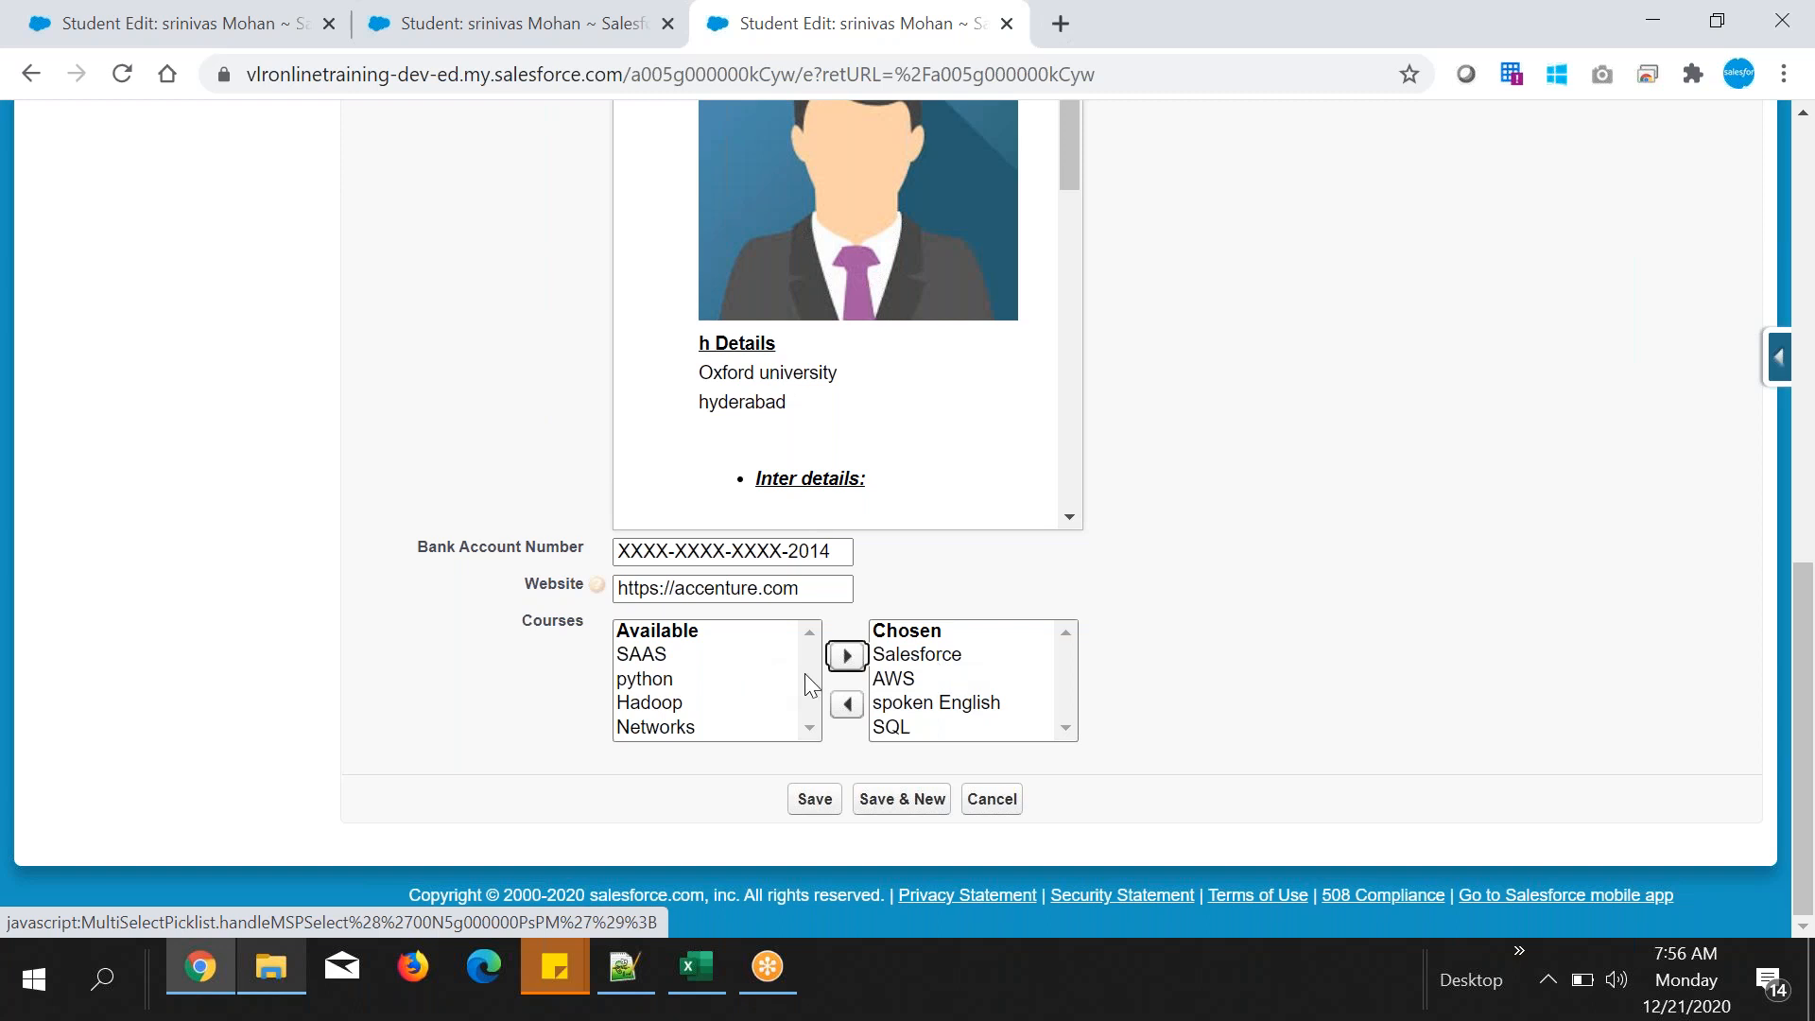
- Save the student record and check the Courses field on its detail page
{"action": "left_click", "coordinate": [926, 662]}
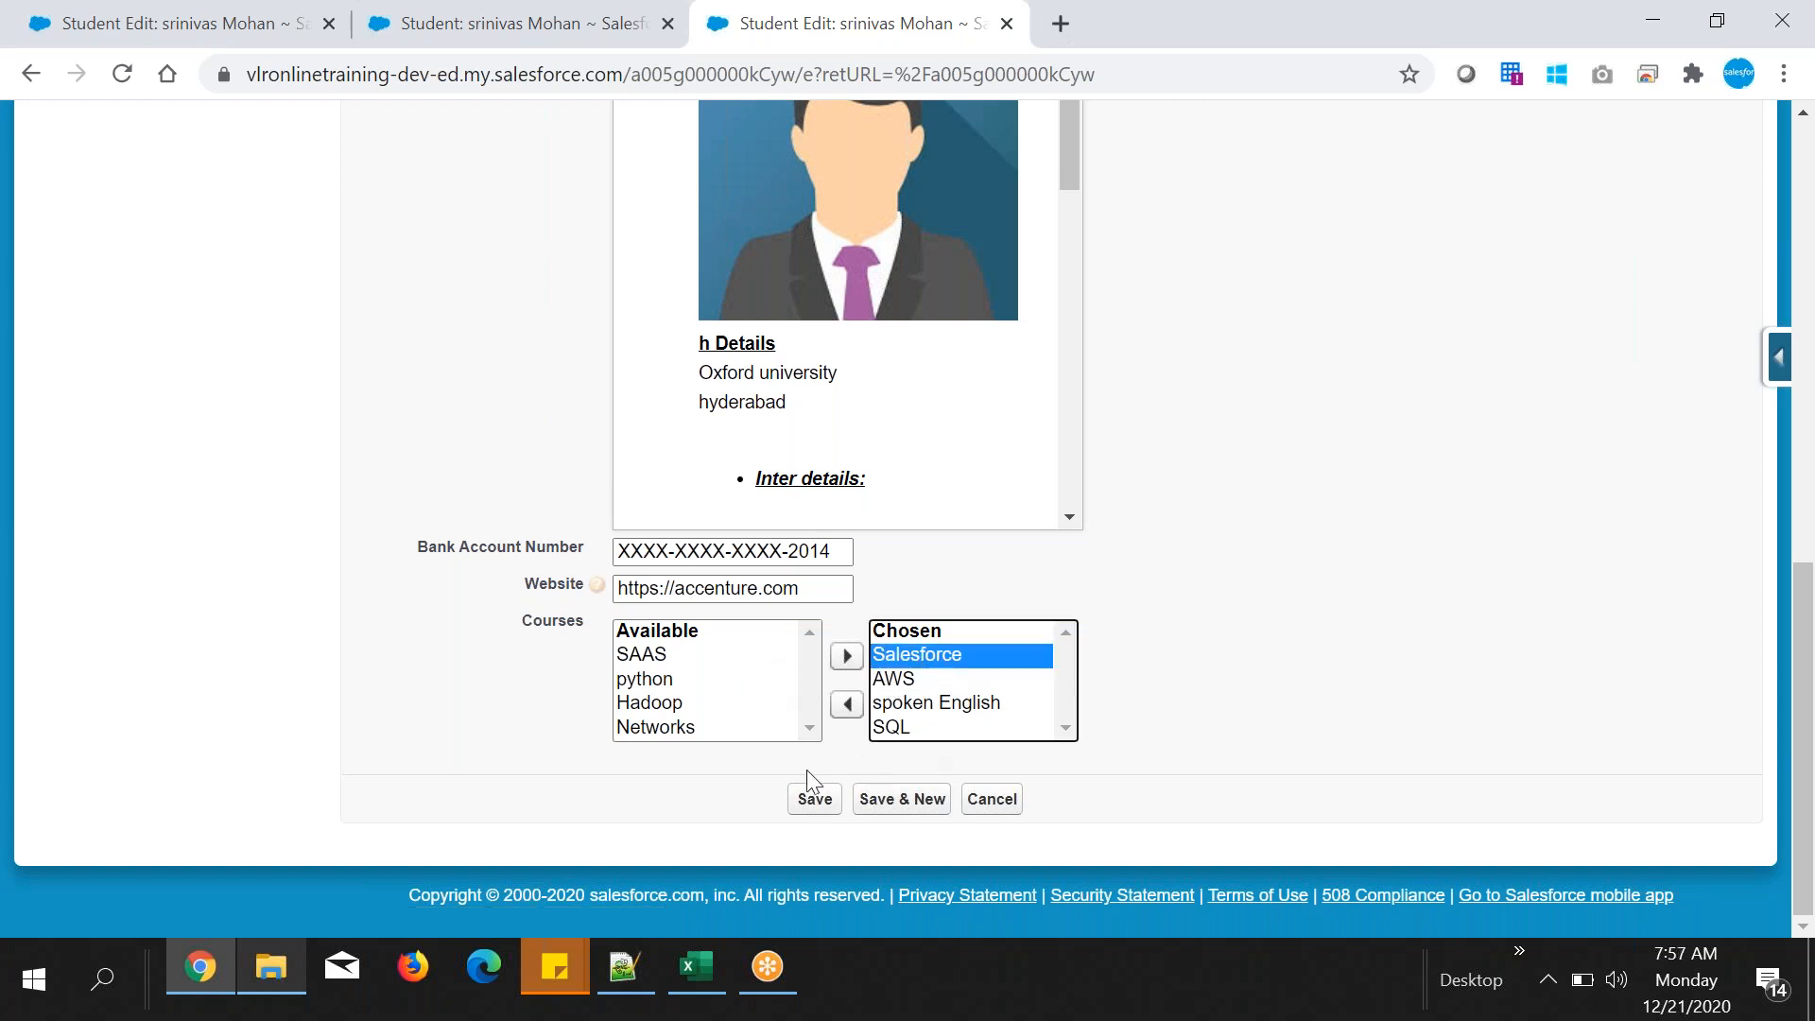
{"action": "left_click", "coordinate": [810, 806]}
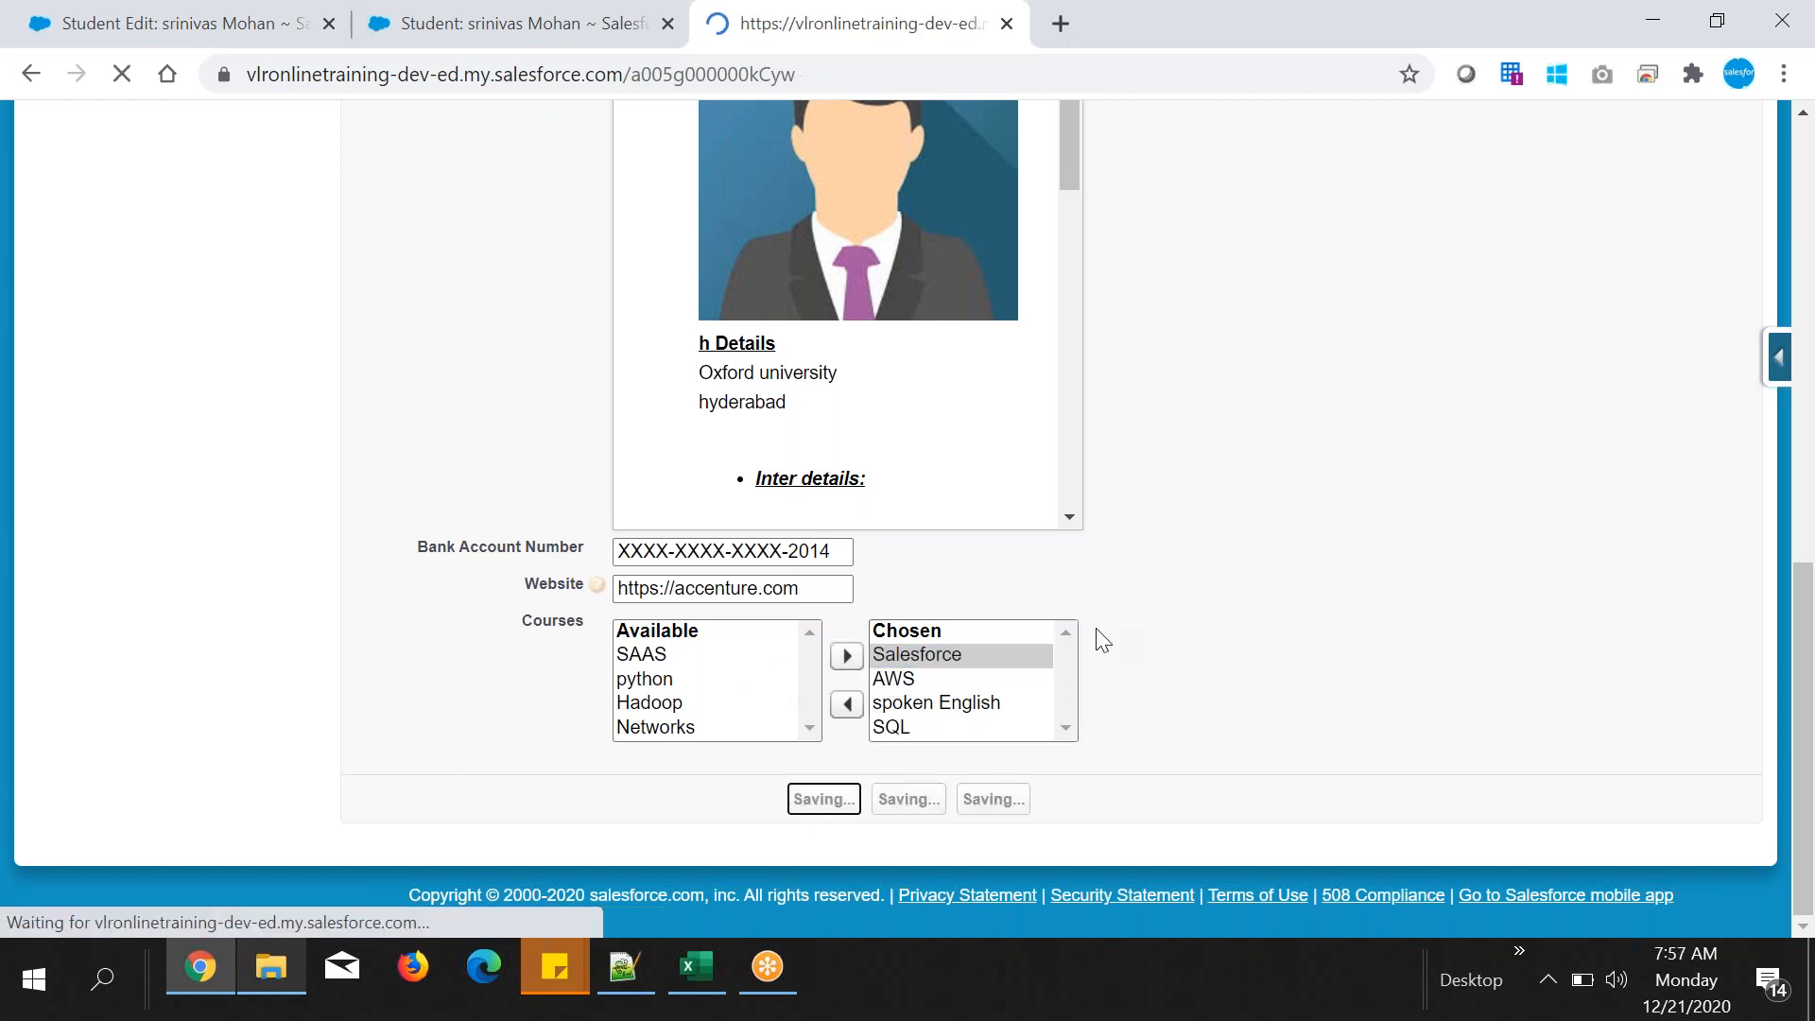
{"action": "scroll", "coordinate": [1246, 751], "scroll_direction": "down", "scroll_amount": 15}
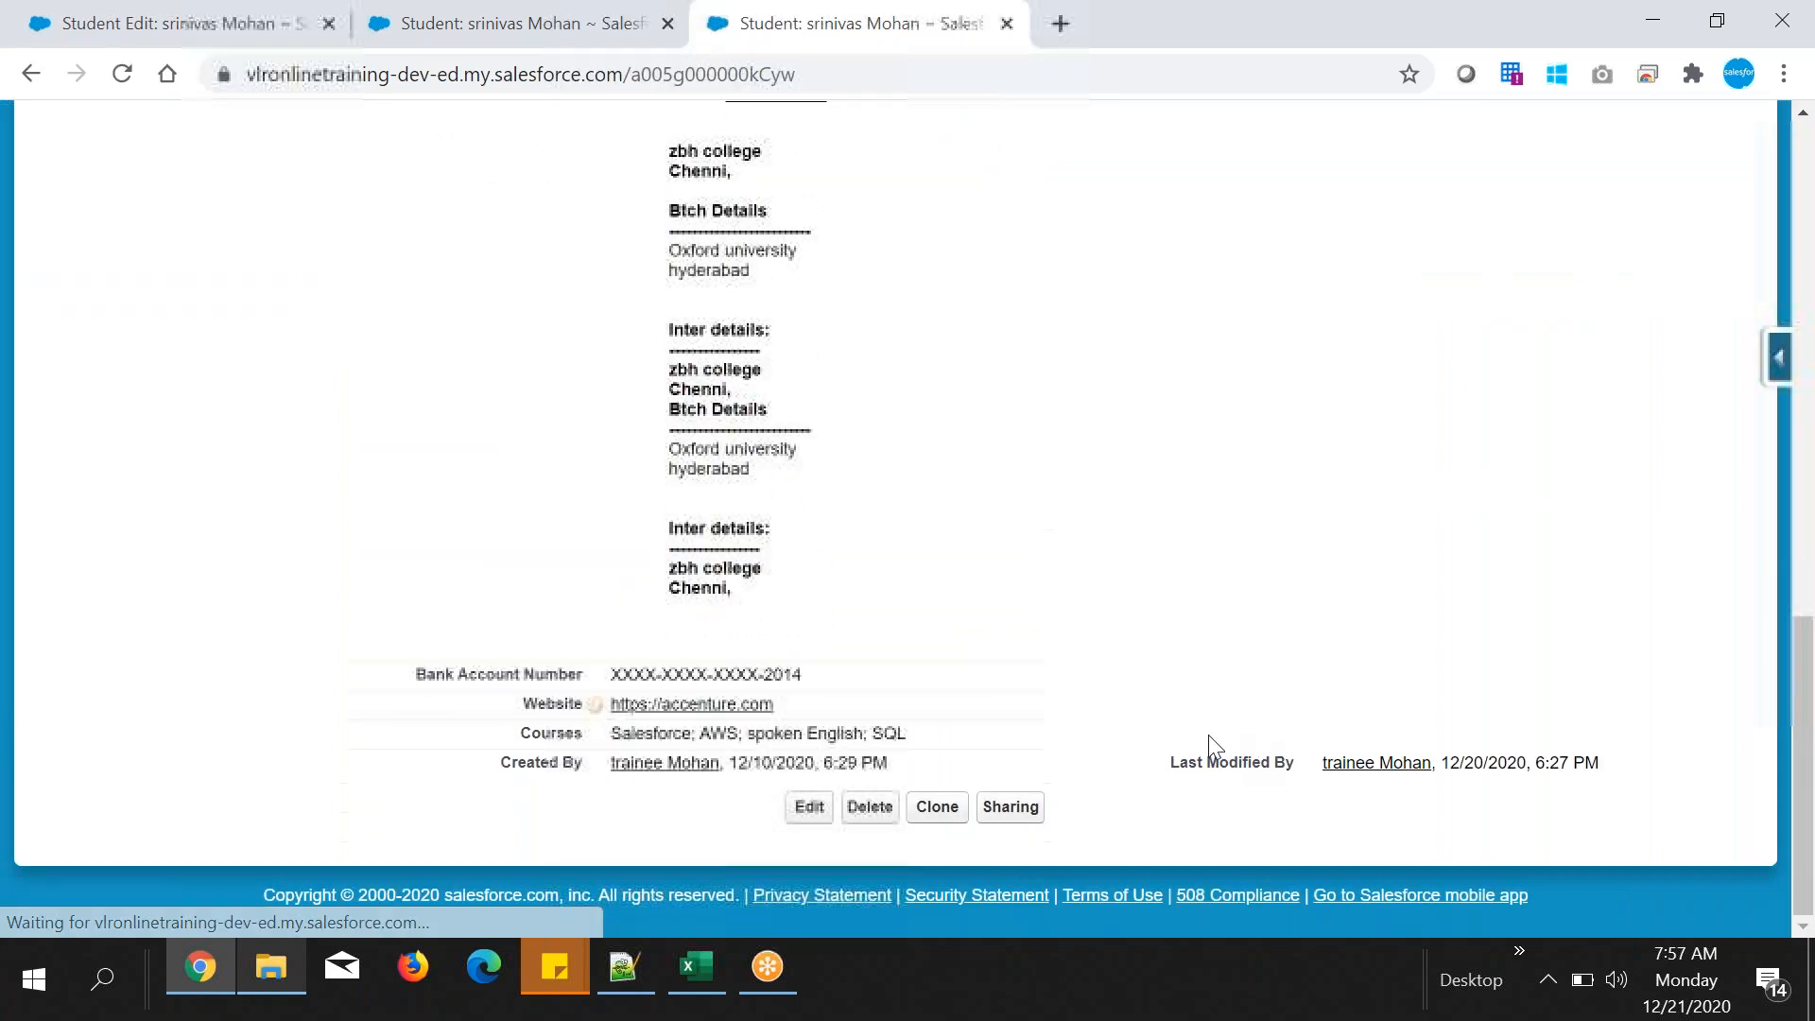
{"action": "left_click_drag", "start_coordinate": [522, 734], "coordinate": [596, 741]}
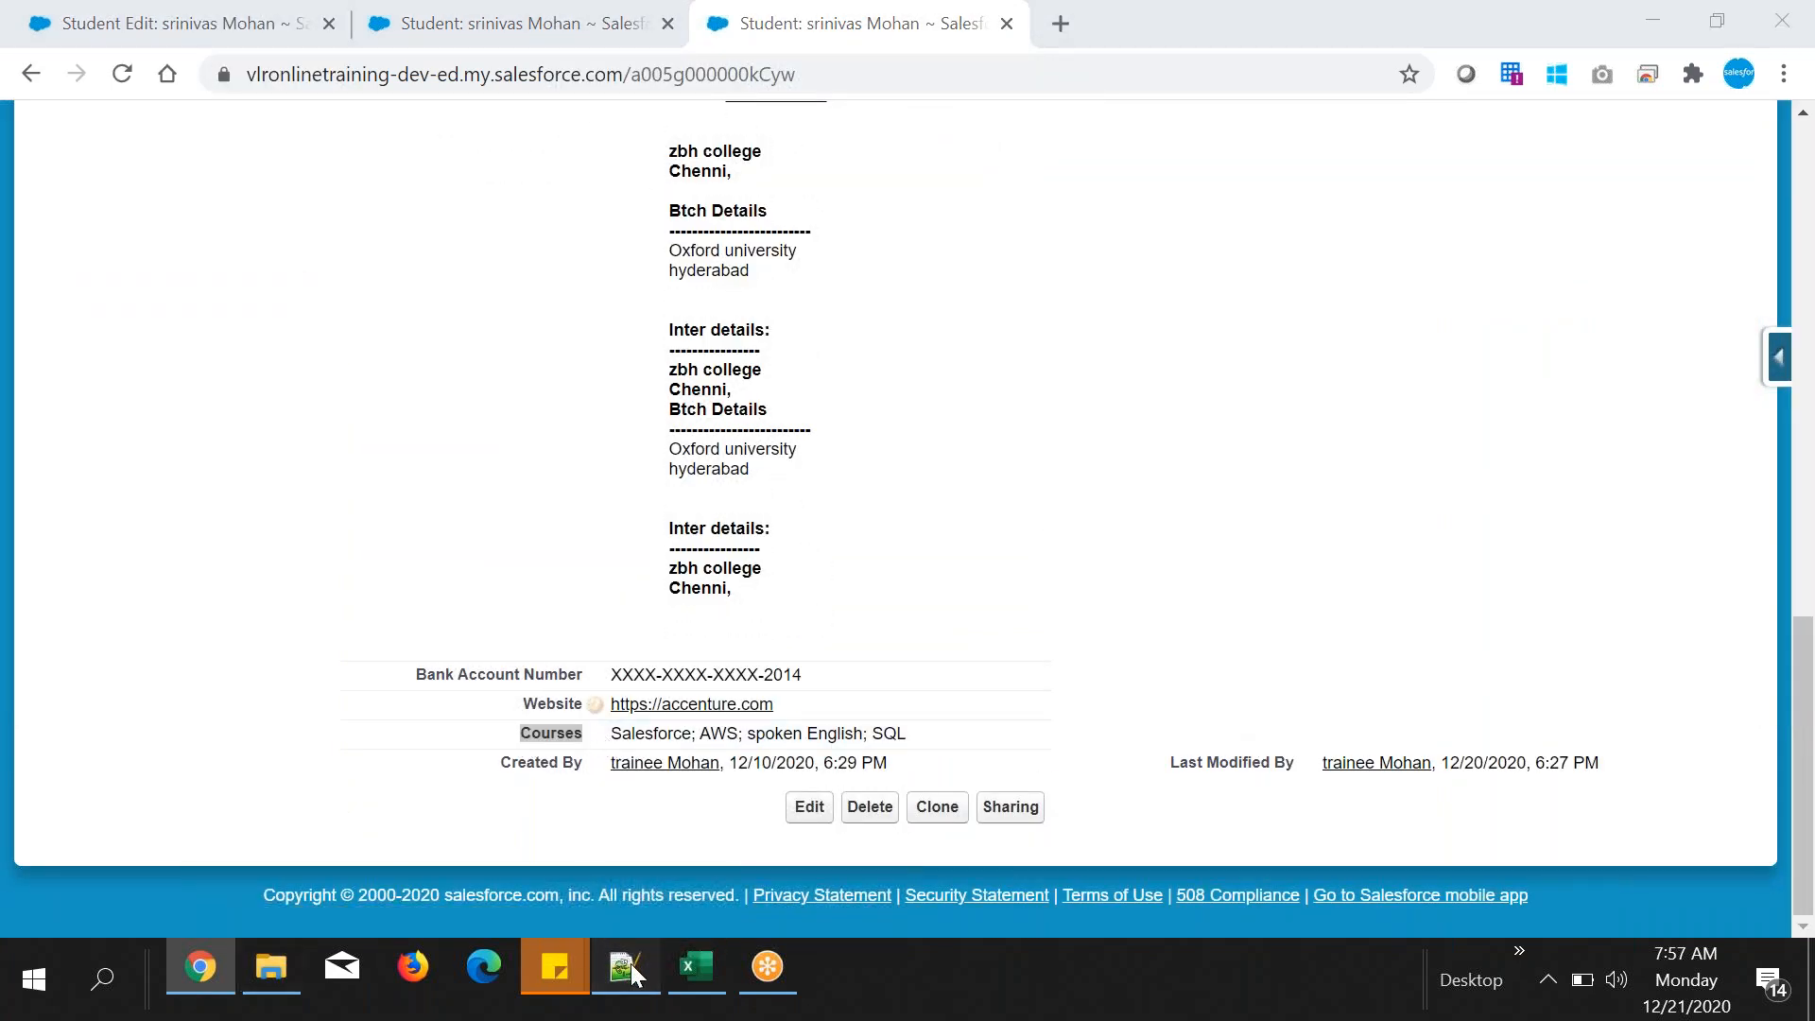
- Look at the Picklist (Multi-Select) note in Notepad++, and return to Chrome to examine the record's Courses values
{"action": "left_click", "coordinate": [631, 962]}
{"action": "left_click_drag", "start_coordinate": [235, 671], "coordinate": [430, 671]}
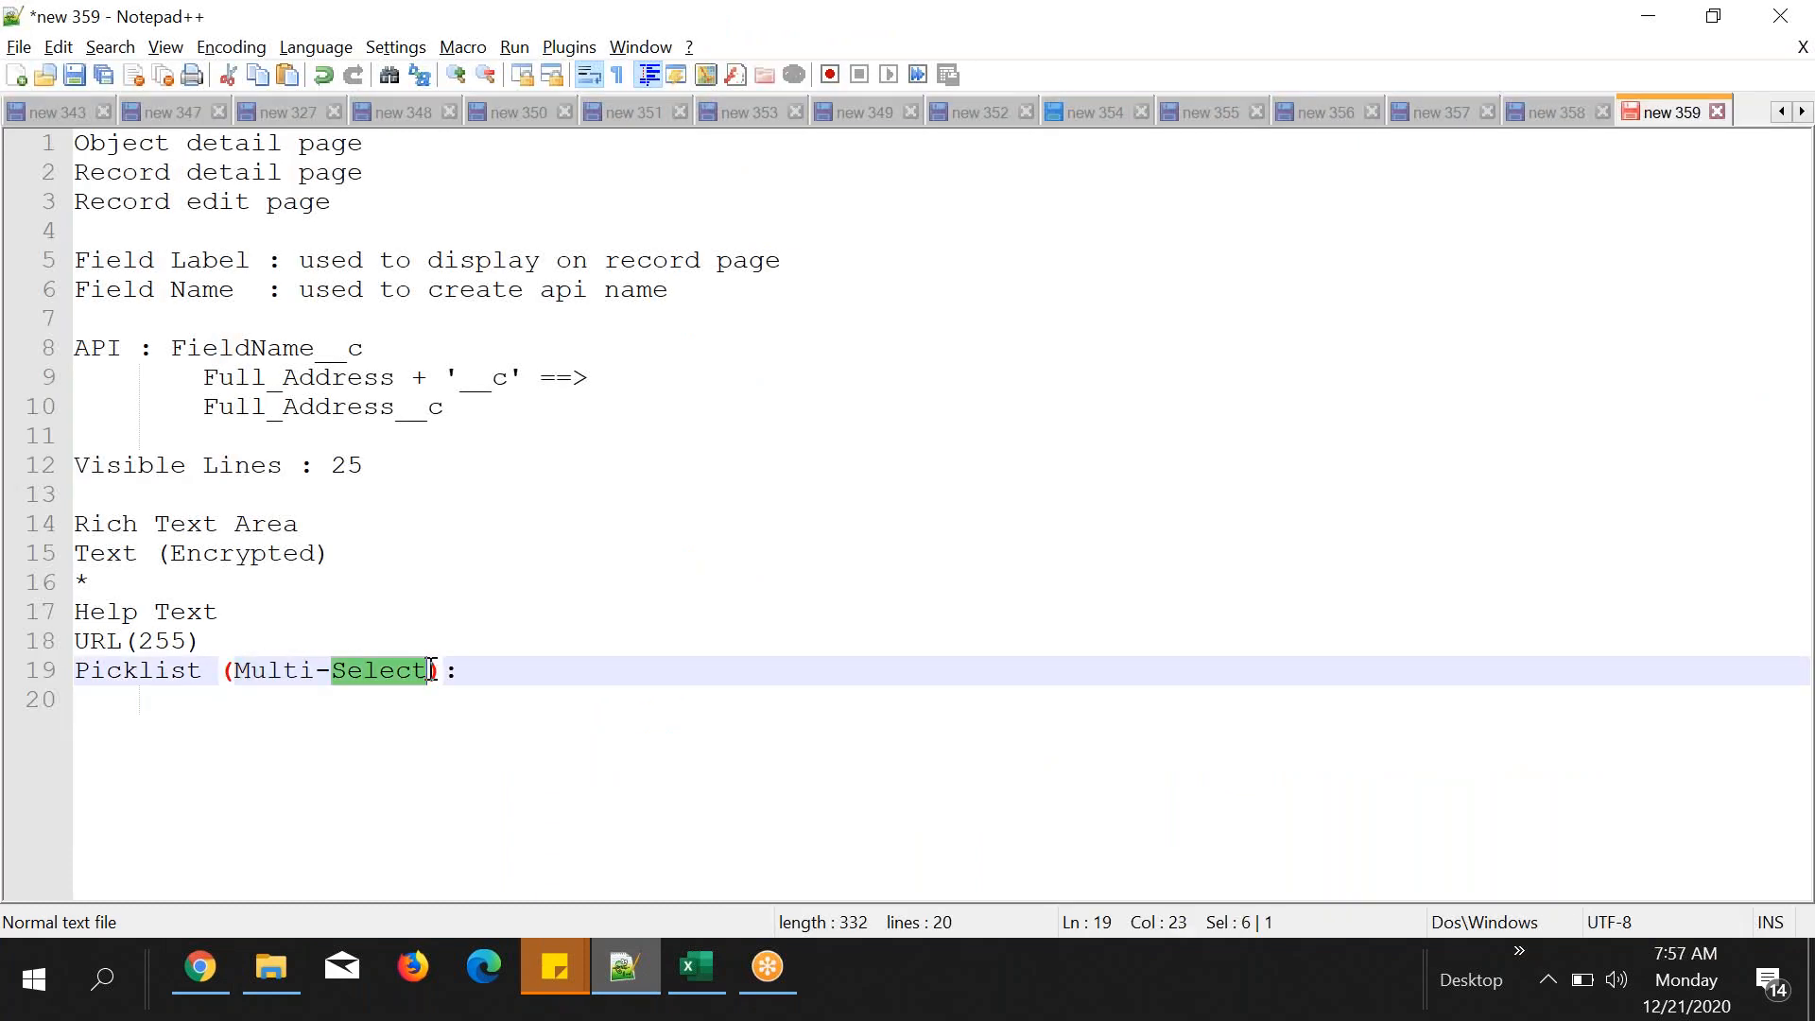
{"action": "left_click", "coordinate": [210, 984]}
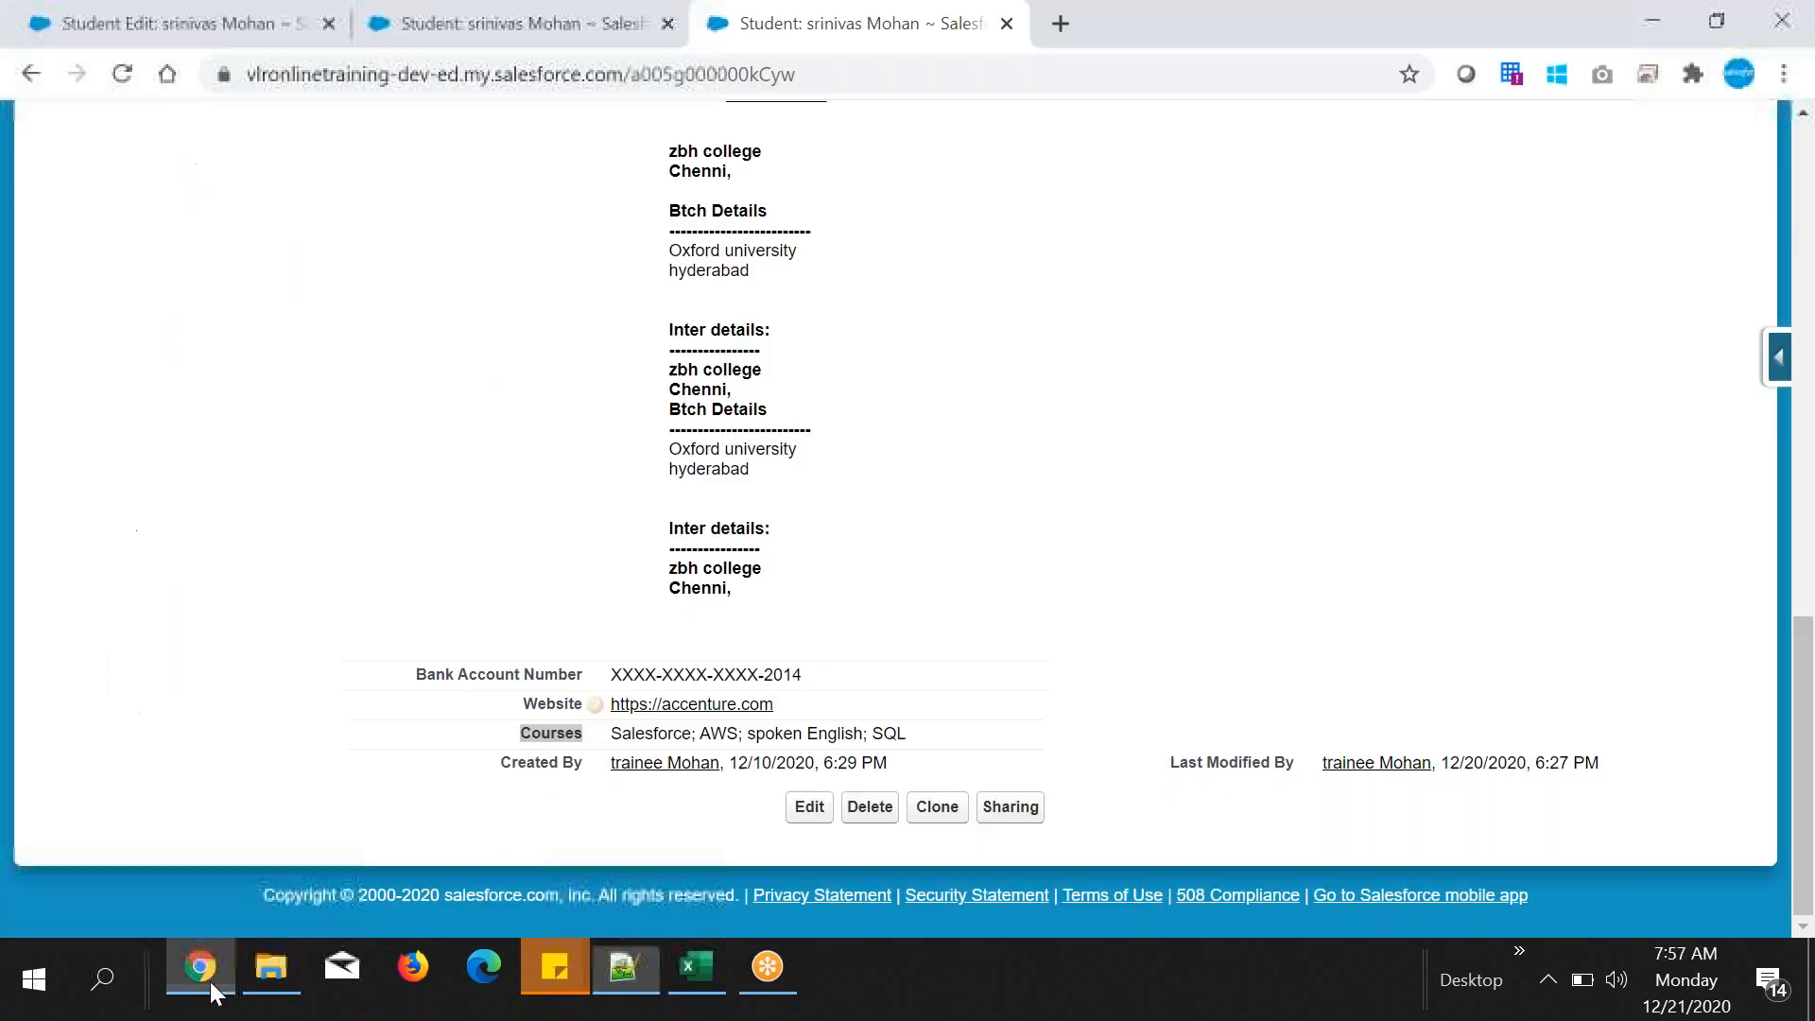
{"action": "left_click", "coordinate": [626, 738]}
{"action": "left_click_drag", "start_coordinate": [615, 736], "coordinate": [1007, 728]}
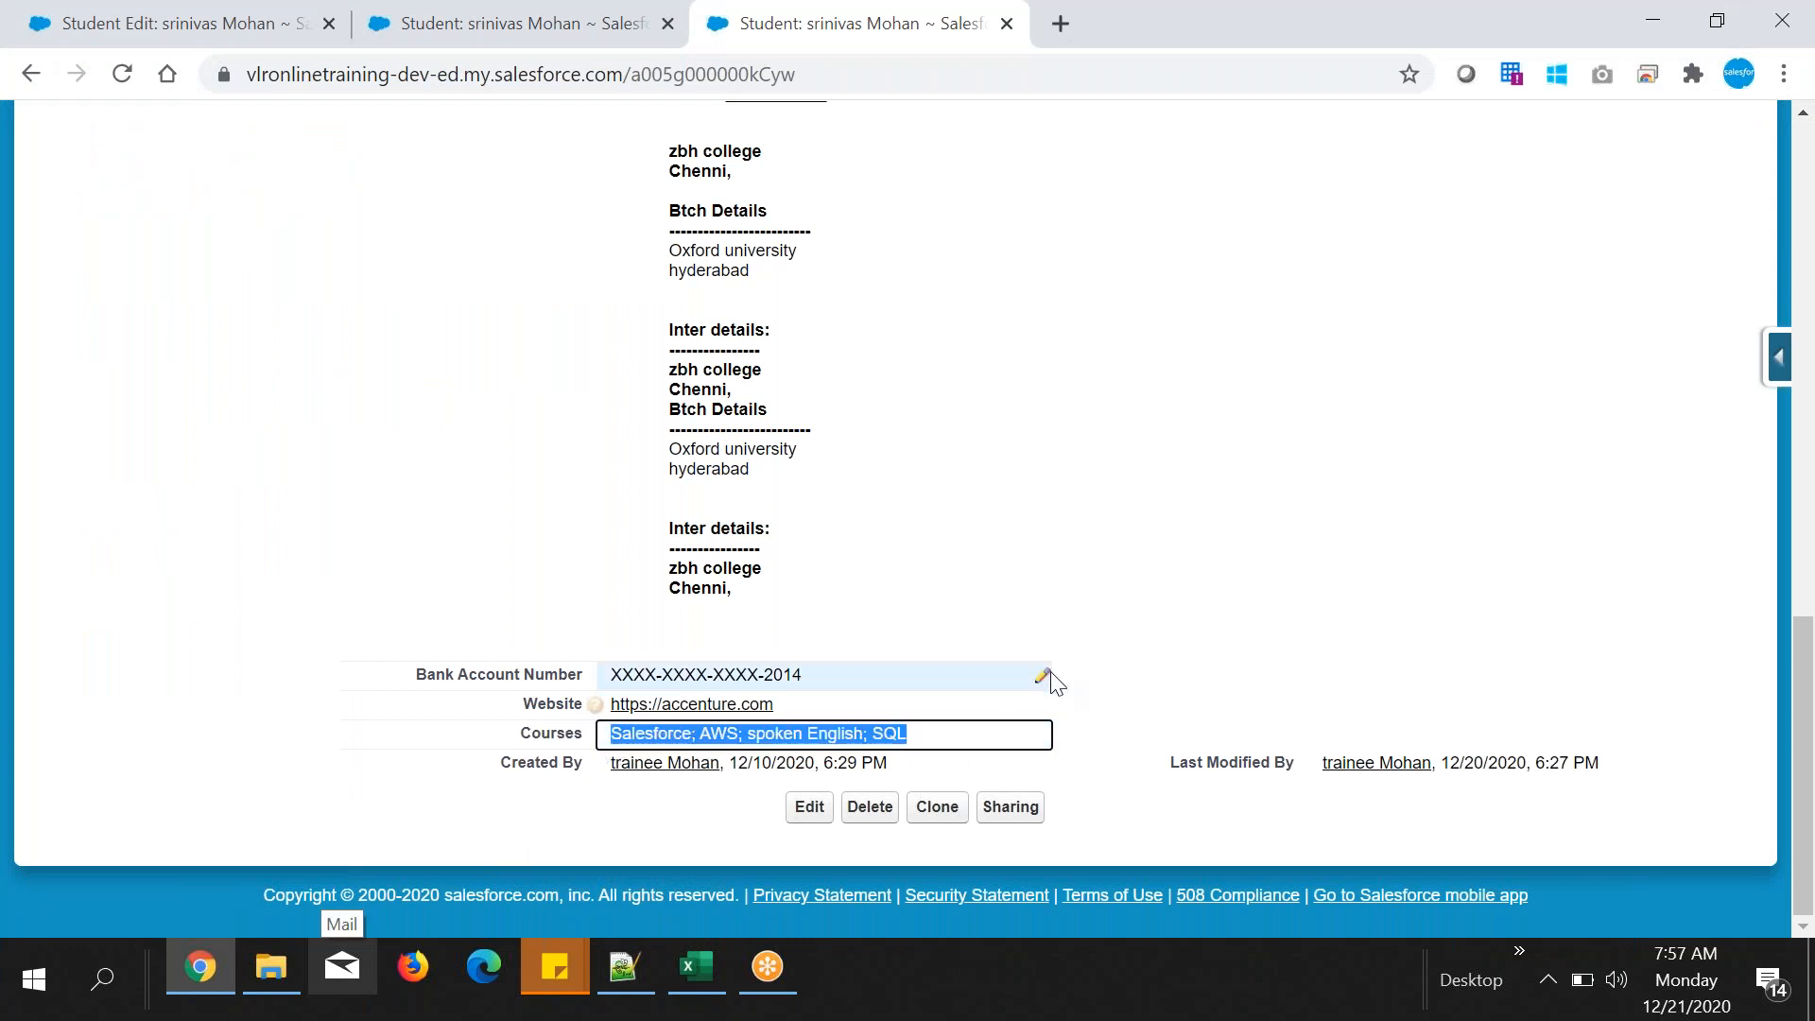
{"action": "left_click", "coordinate": [1089, 705]}
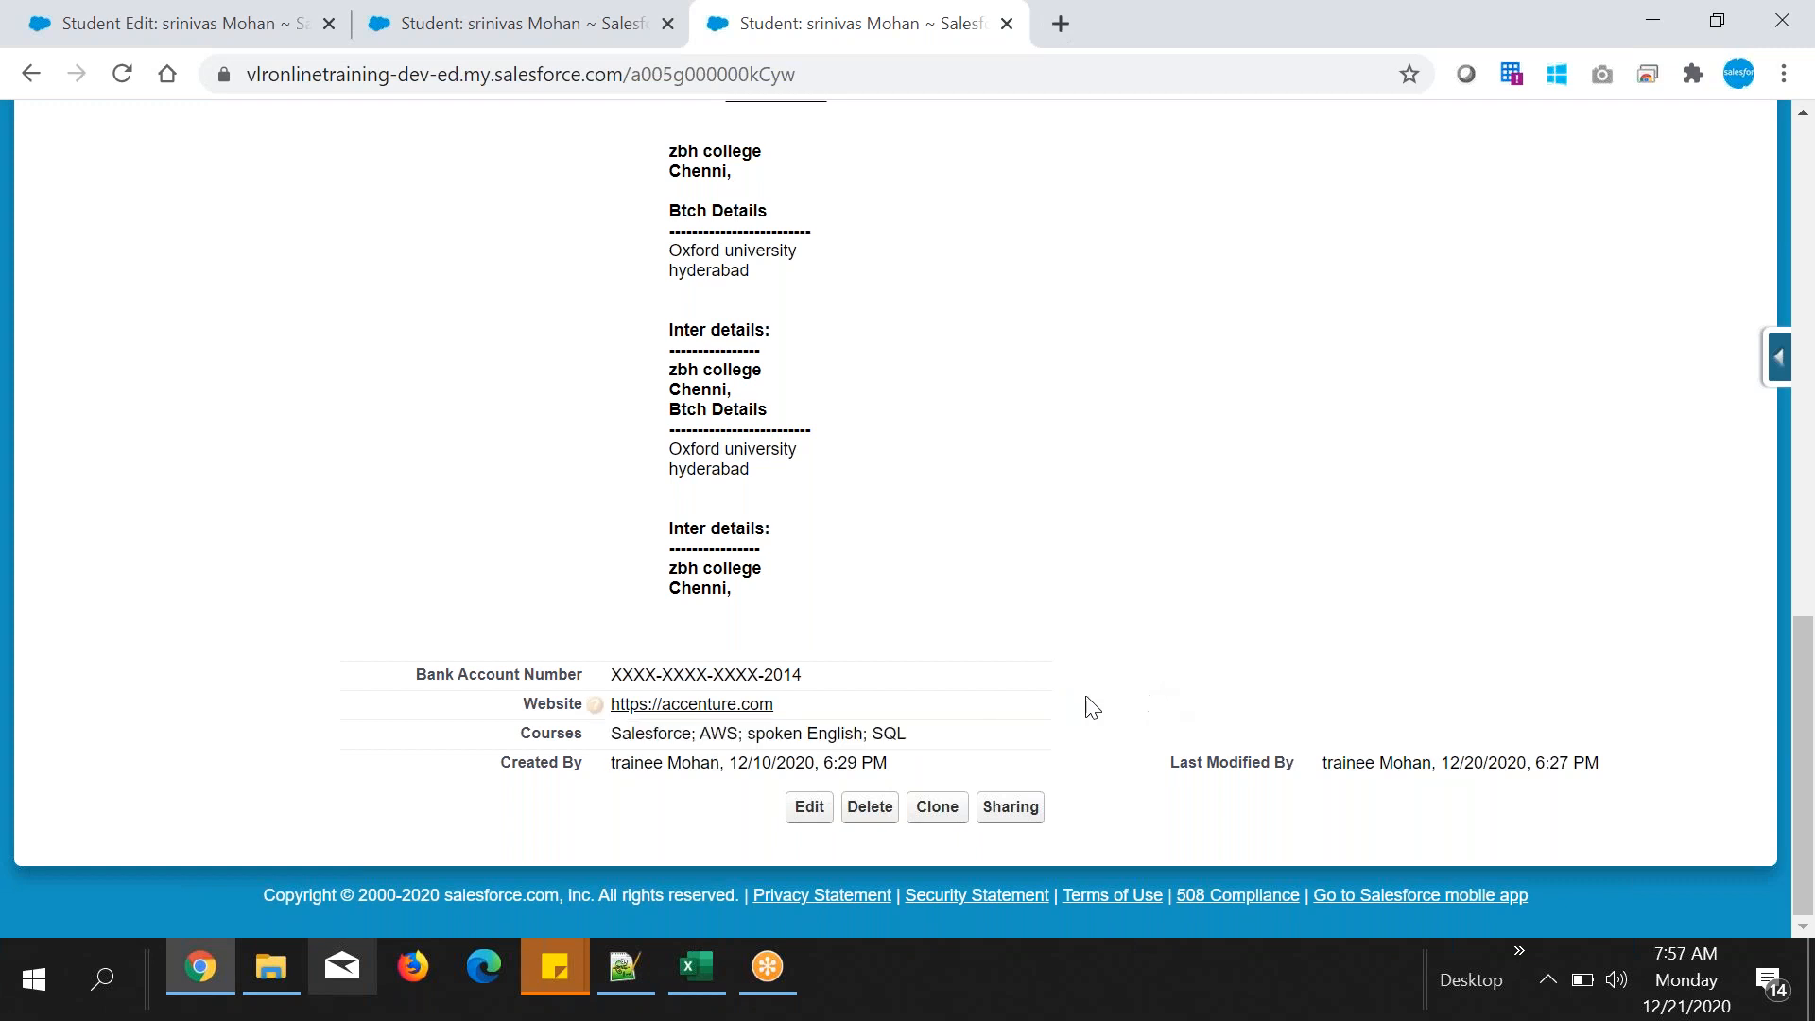
{"action": "left_click_drag", "start_coordinate": [620, 742], "coordinate": [818, 742]}
{"action": "left_click", "coordinate": [1074, 718]}
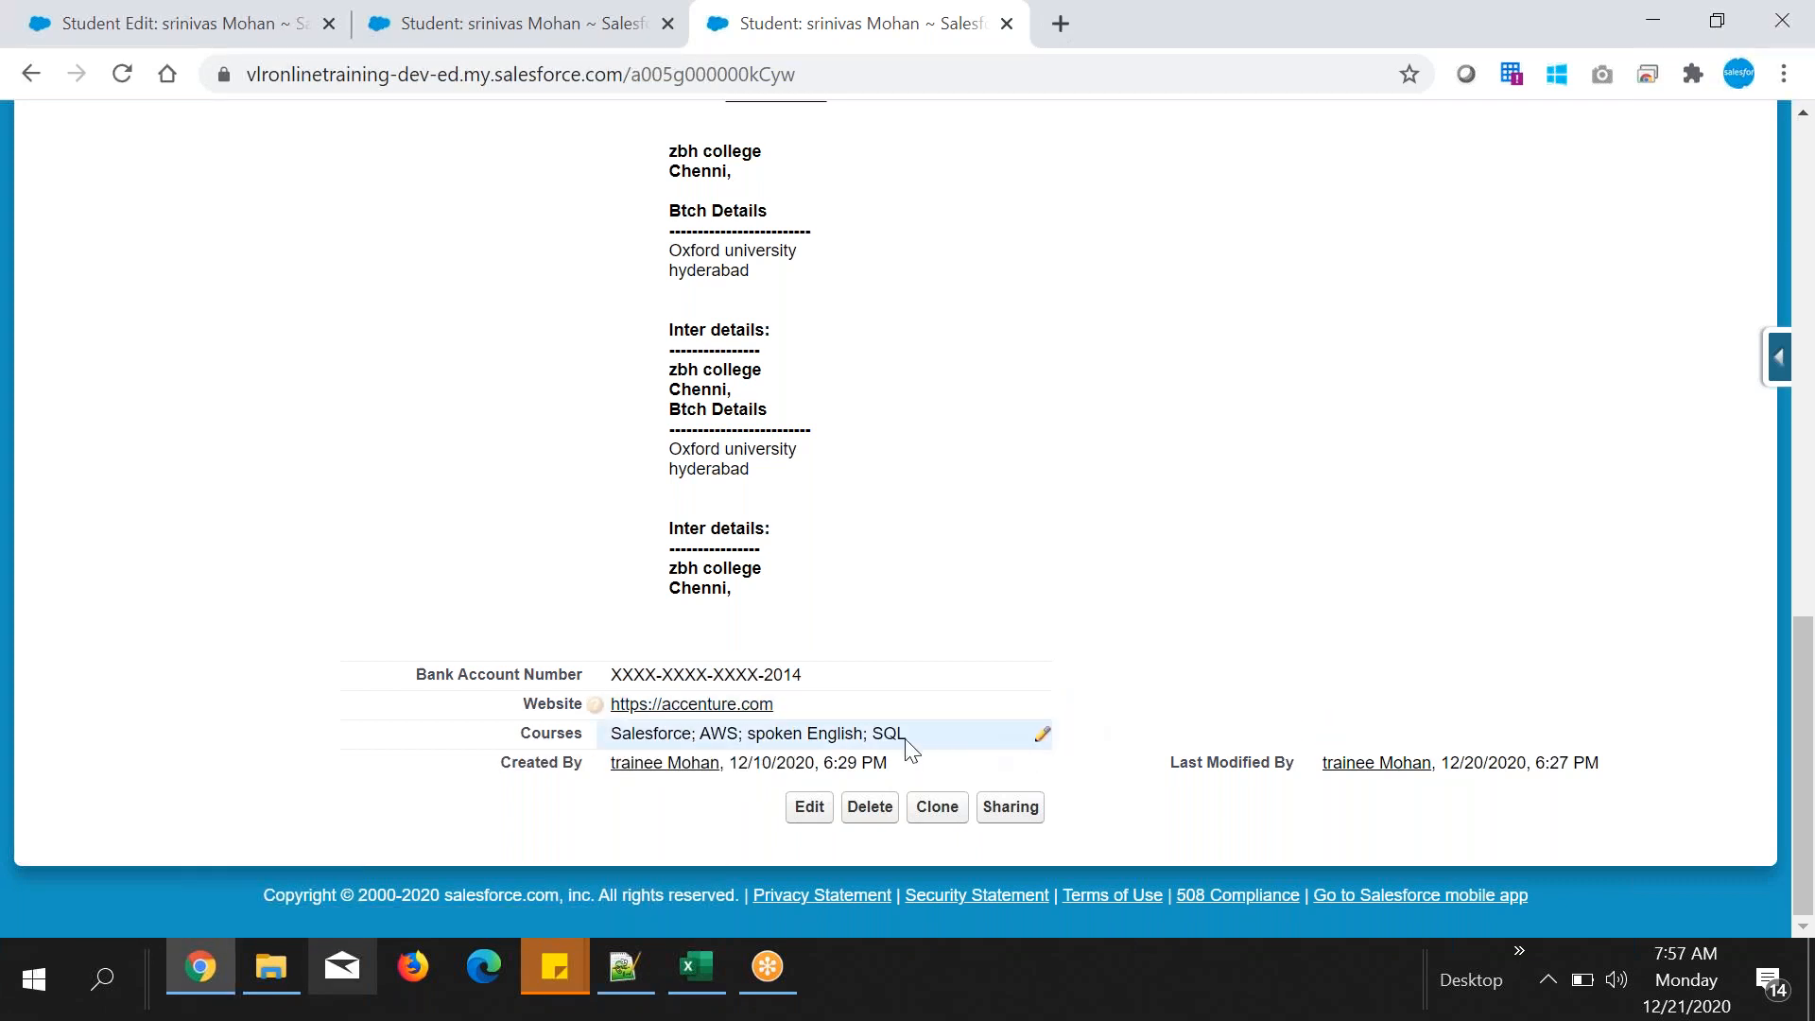
- Copy the record's Courses values and paste "Salesforce; AWS; spoken English; SQL" under the Picklist (Multi-Select) note in Notepad++
{"action": "scroll", "coordinate": [883, 714], "scroll_direction": "up", "scroll_amount": 4}
{"action": "scroll", "coordinate": [881, 706], "scroll_direction": "up", "scroll_amount": 8}
{"action": "scroll", "coordinate": [881, 707], "scroll_direction": "down", "scroll_amount": 13}
{"action": "double_click", "coordinate": [609, 733]}
{"action": "left_click_drag", "start_coordinate": [610, 734], "coordinate": [919, 745]}
{"action": "key", "text": "ctrl+c"}
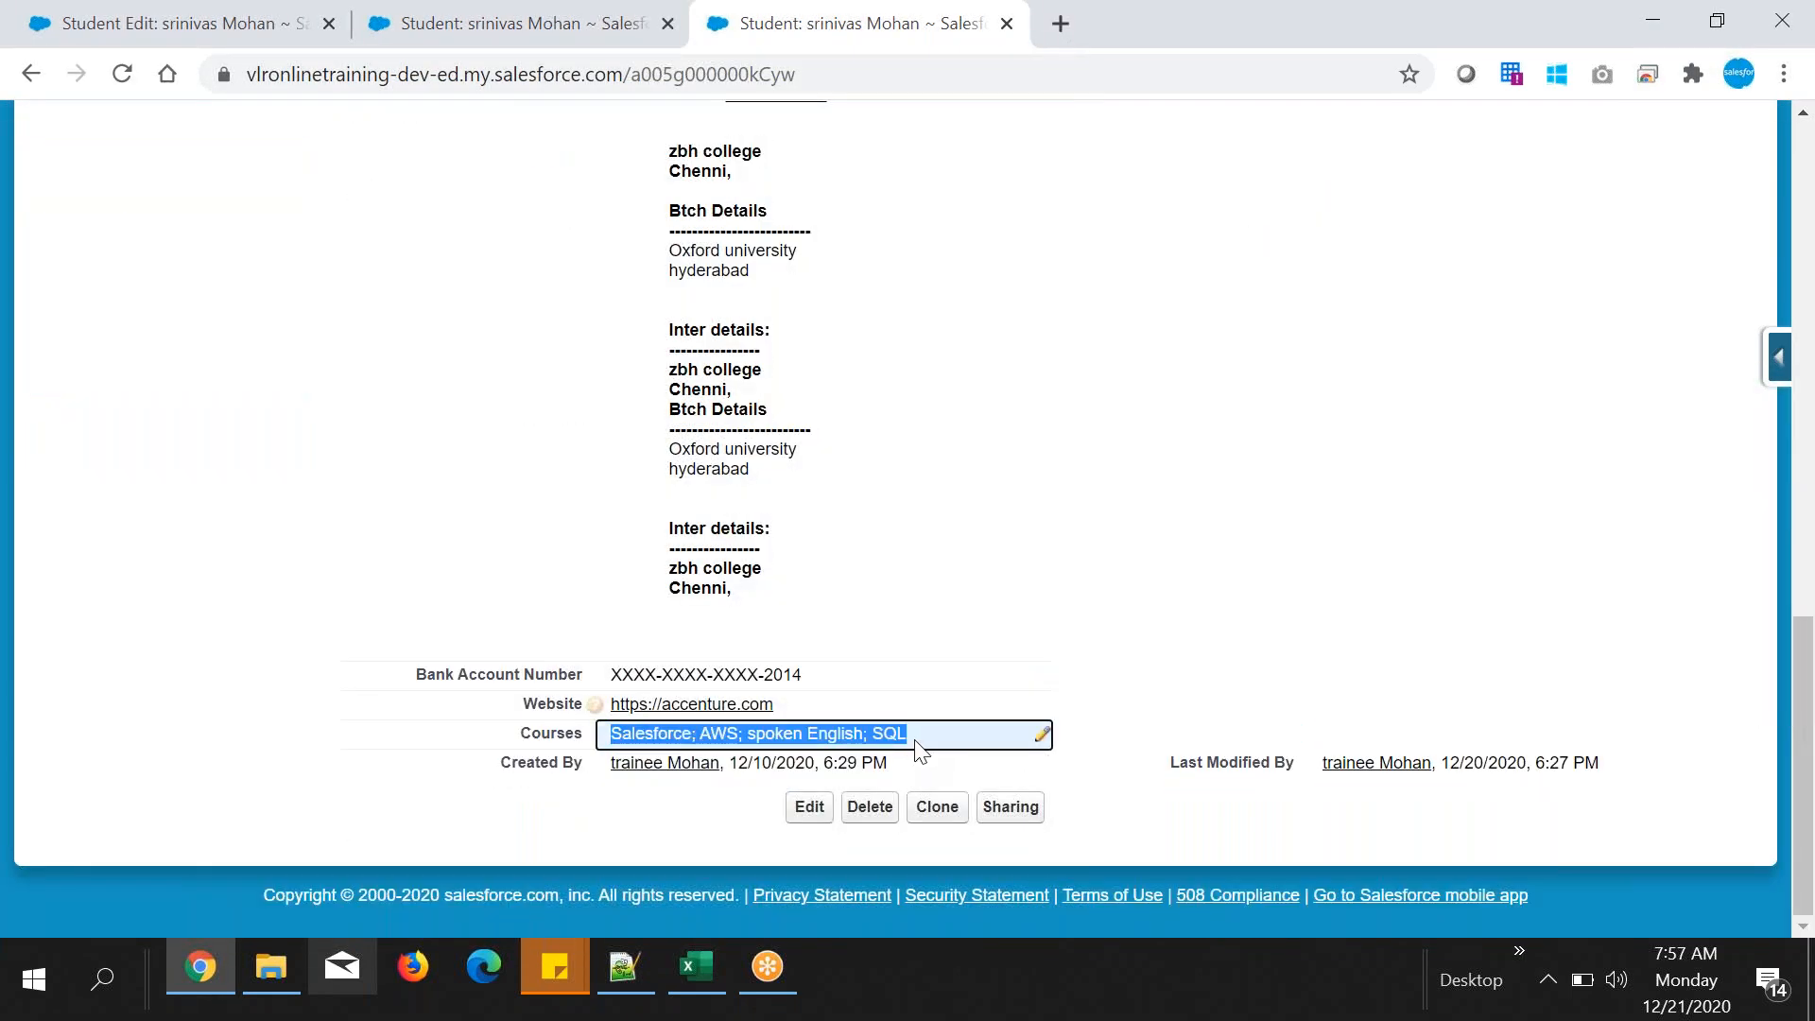
{"action": "left_click", "coordinate": [623, 964]}
{"action": "left_click", "coordinate": [430, 764]}
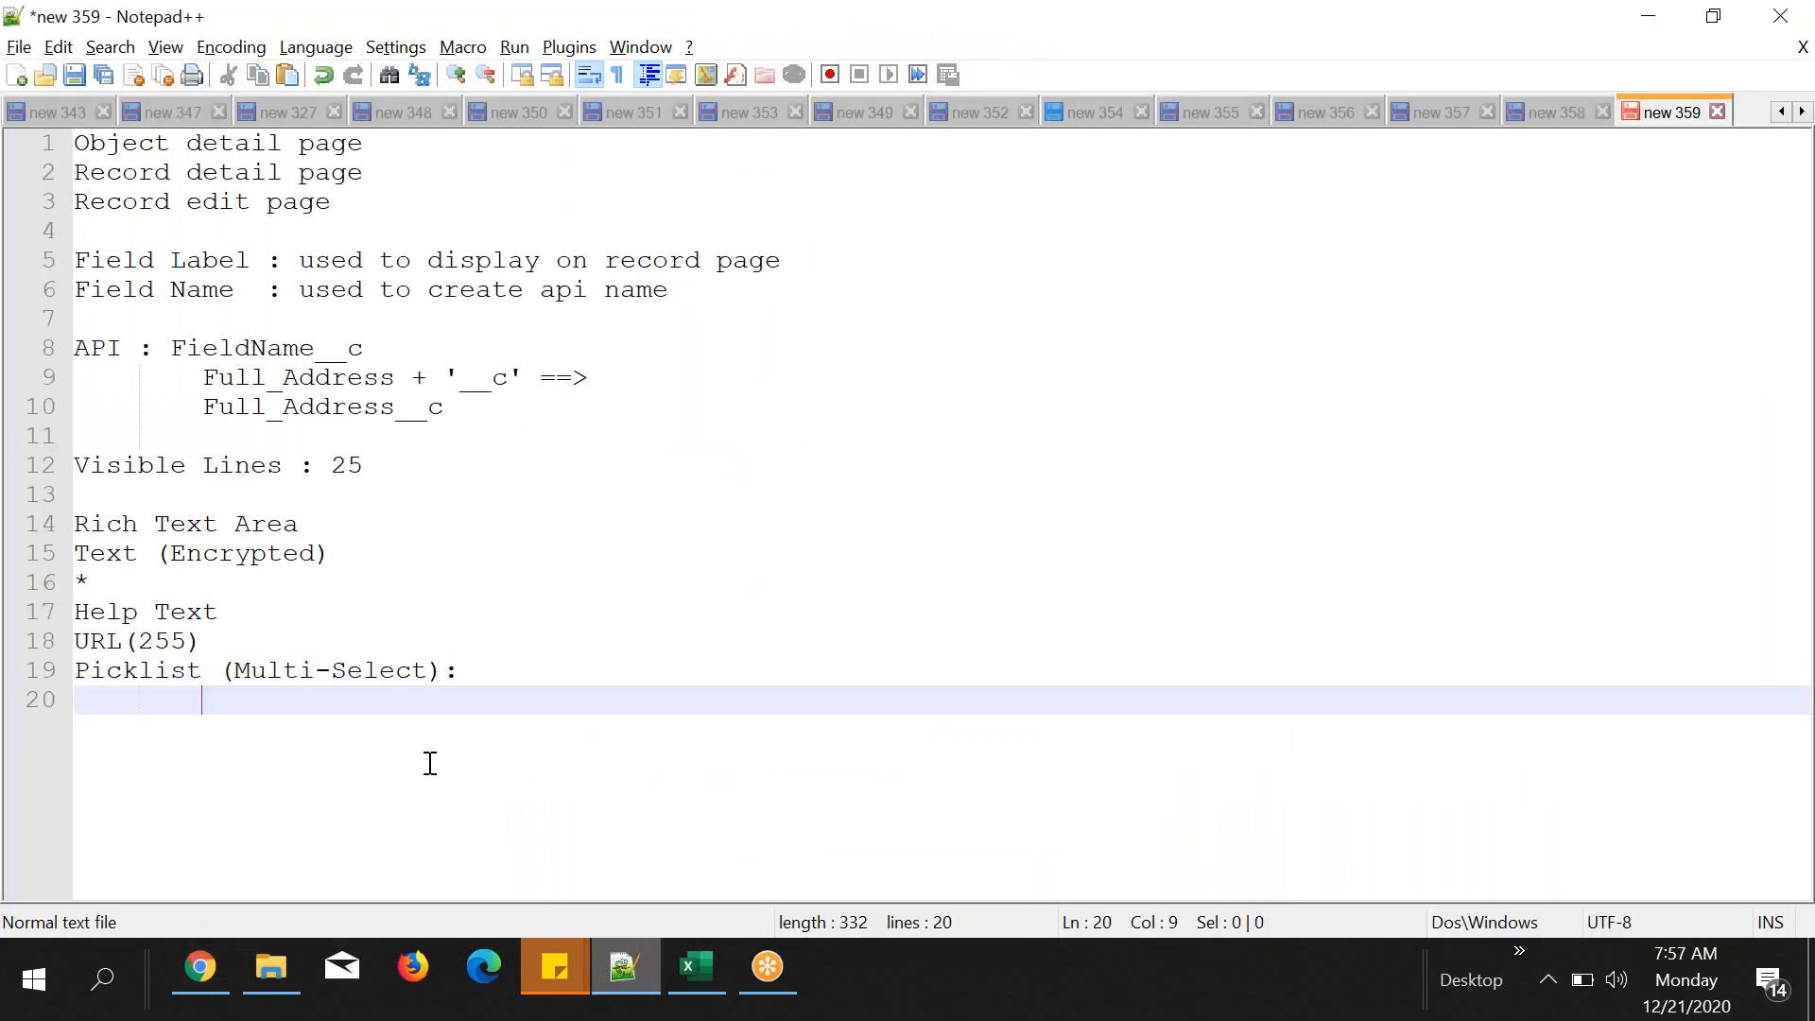
{"action": "key", "text": "ctrl+v"}
- Examine the semicolons that separate the course values in the pasted note line
{"action": "double_click", "coordinate": [372, 704]}
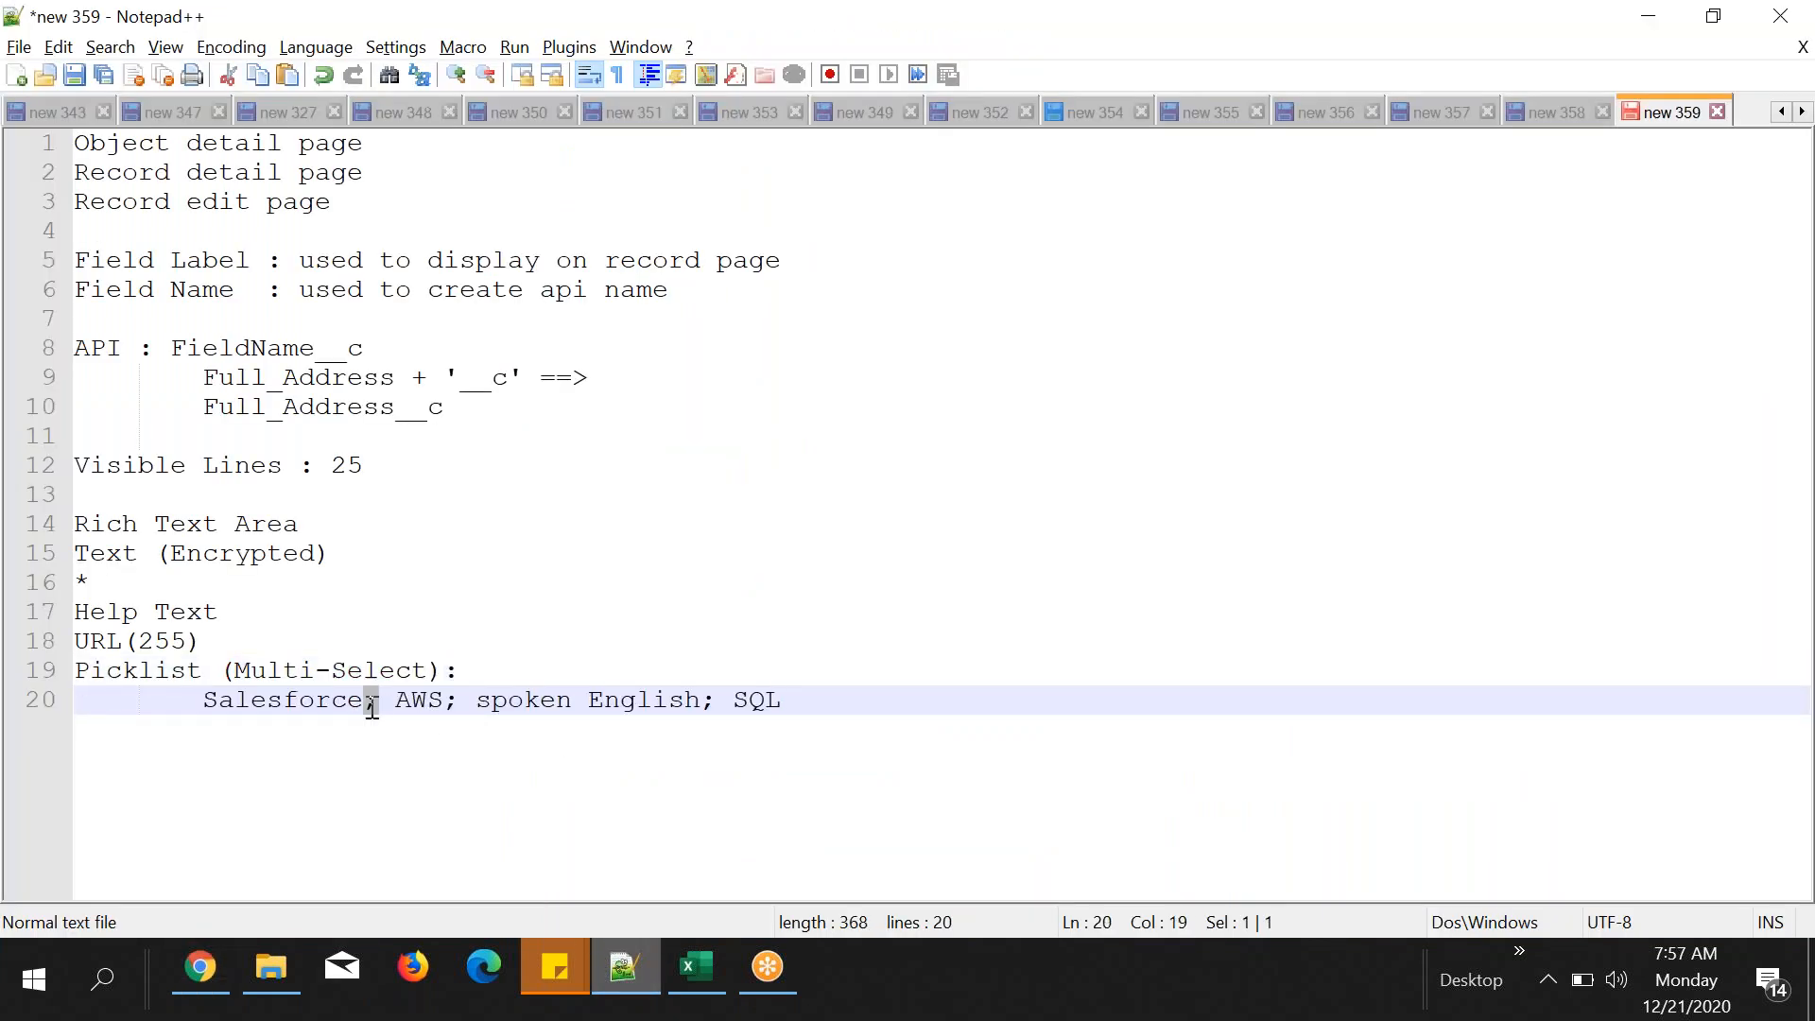
{"action": "double_click", "coordinate": [453, 702]}
{"action": "double_click", "coordinate": [711, 702]}
{"action": "double_click", "coordinate": [376, 704]}
{"action": "left_click_drag", "start_coordinate": [472, 702], "coordinate": [444, 703]}
{"action": "key", "text": "End"}
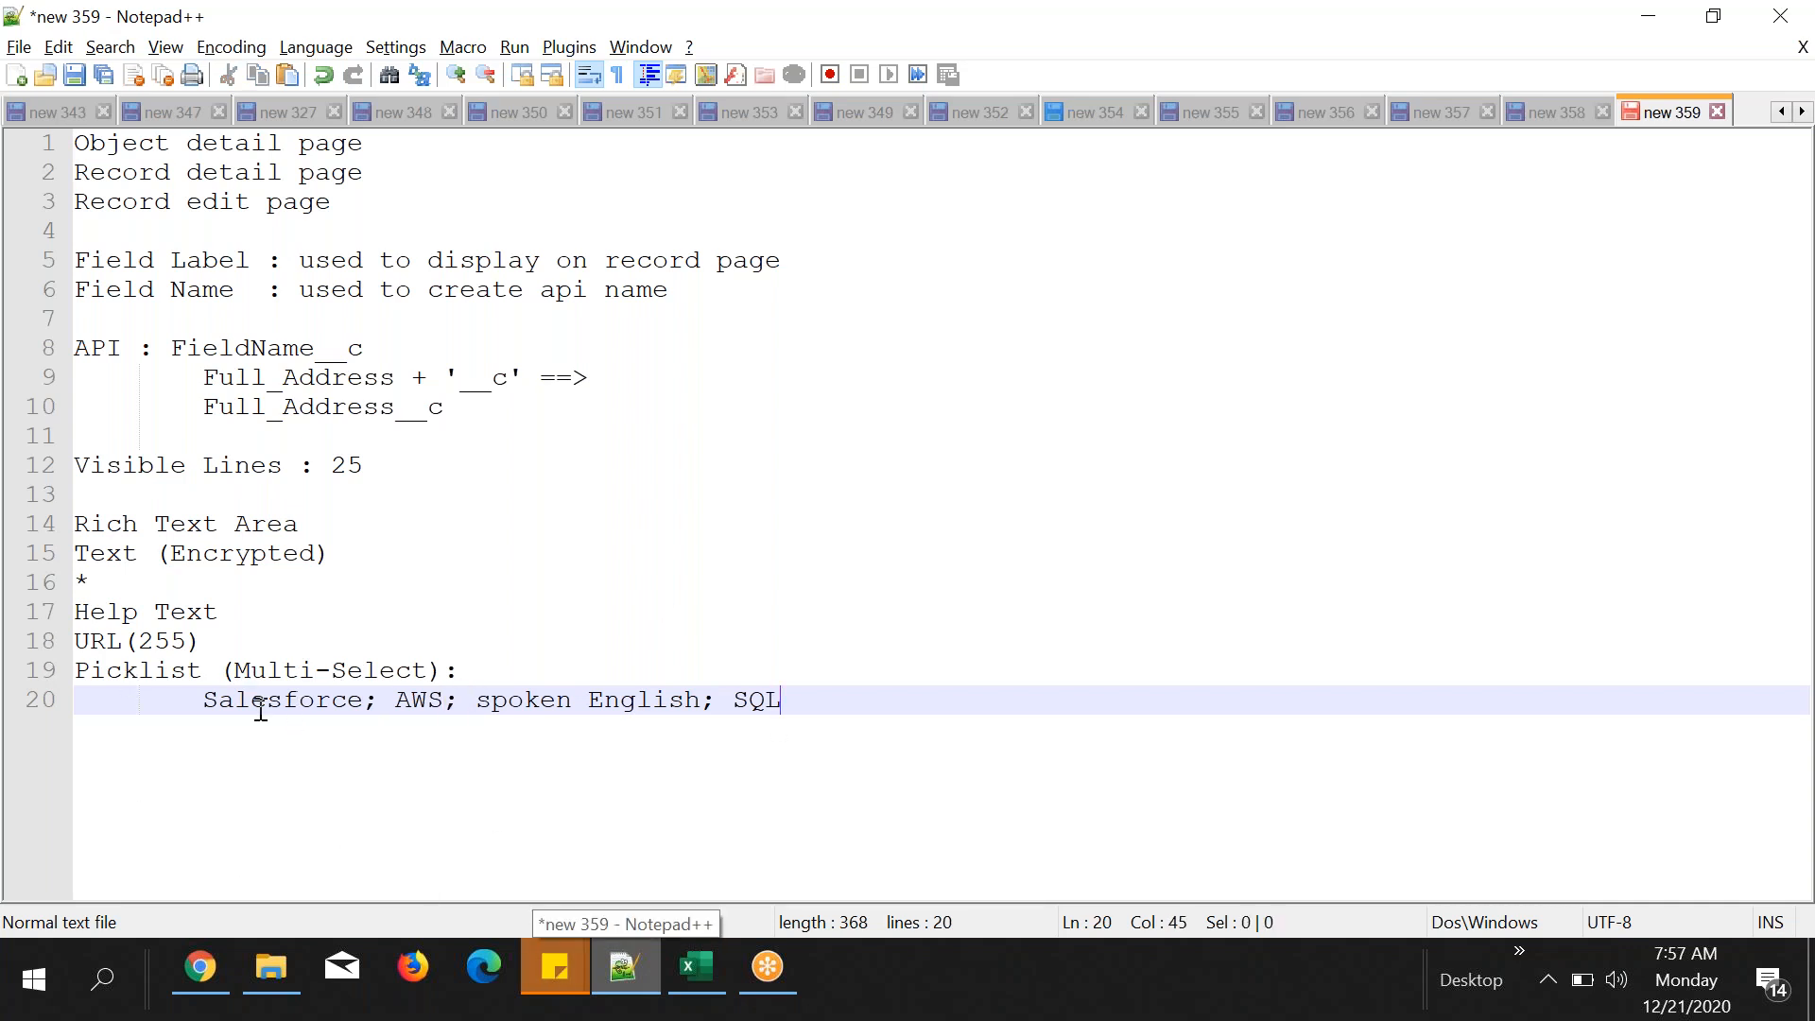
- Compare the record's Courses values in Chrome with the semicolon-separated line in Notepad++, ending back on the record
{"action": "left_click", "coordinate": [180, 990]}
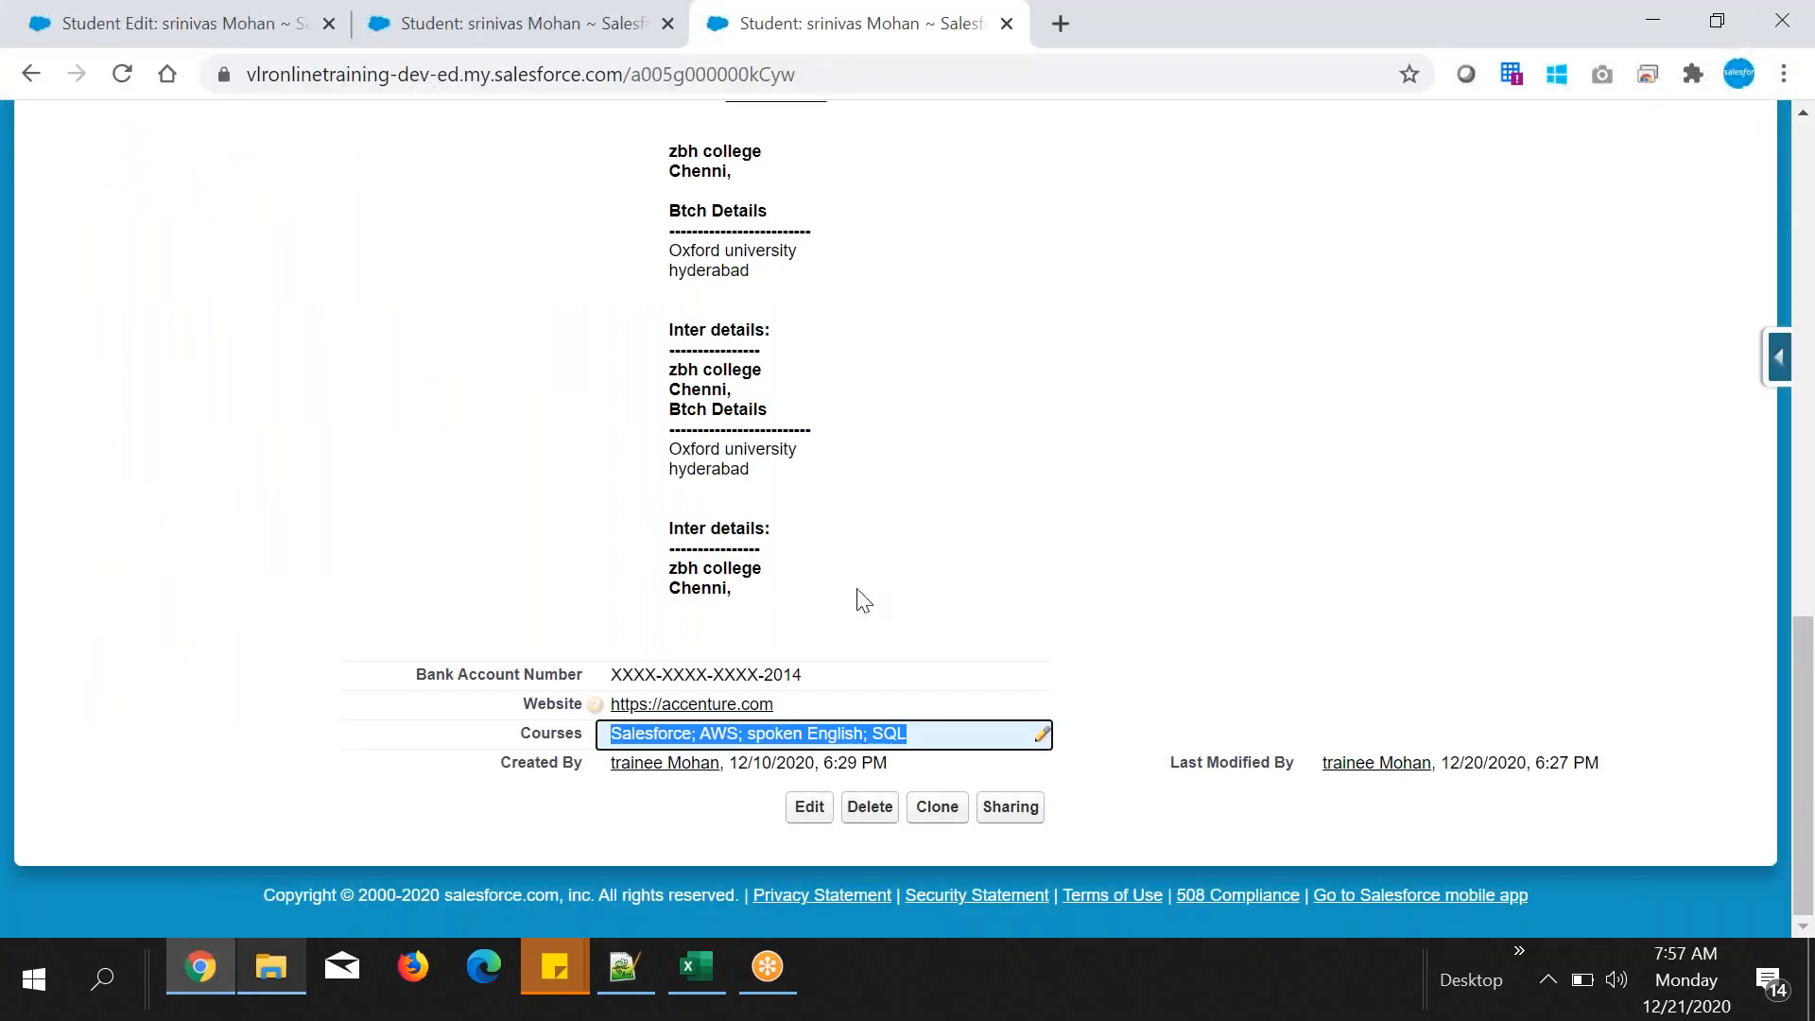
{"action": "double_click", "coordinate": [616, 735]}
{"action": "left_click_drag", "start_coordinate": [615, 736], "coordinate": [907, 735]}
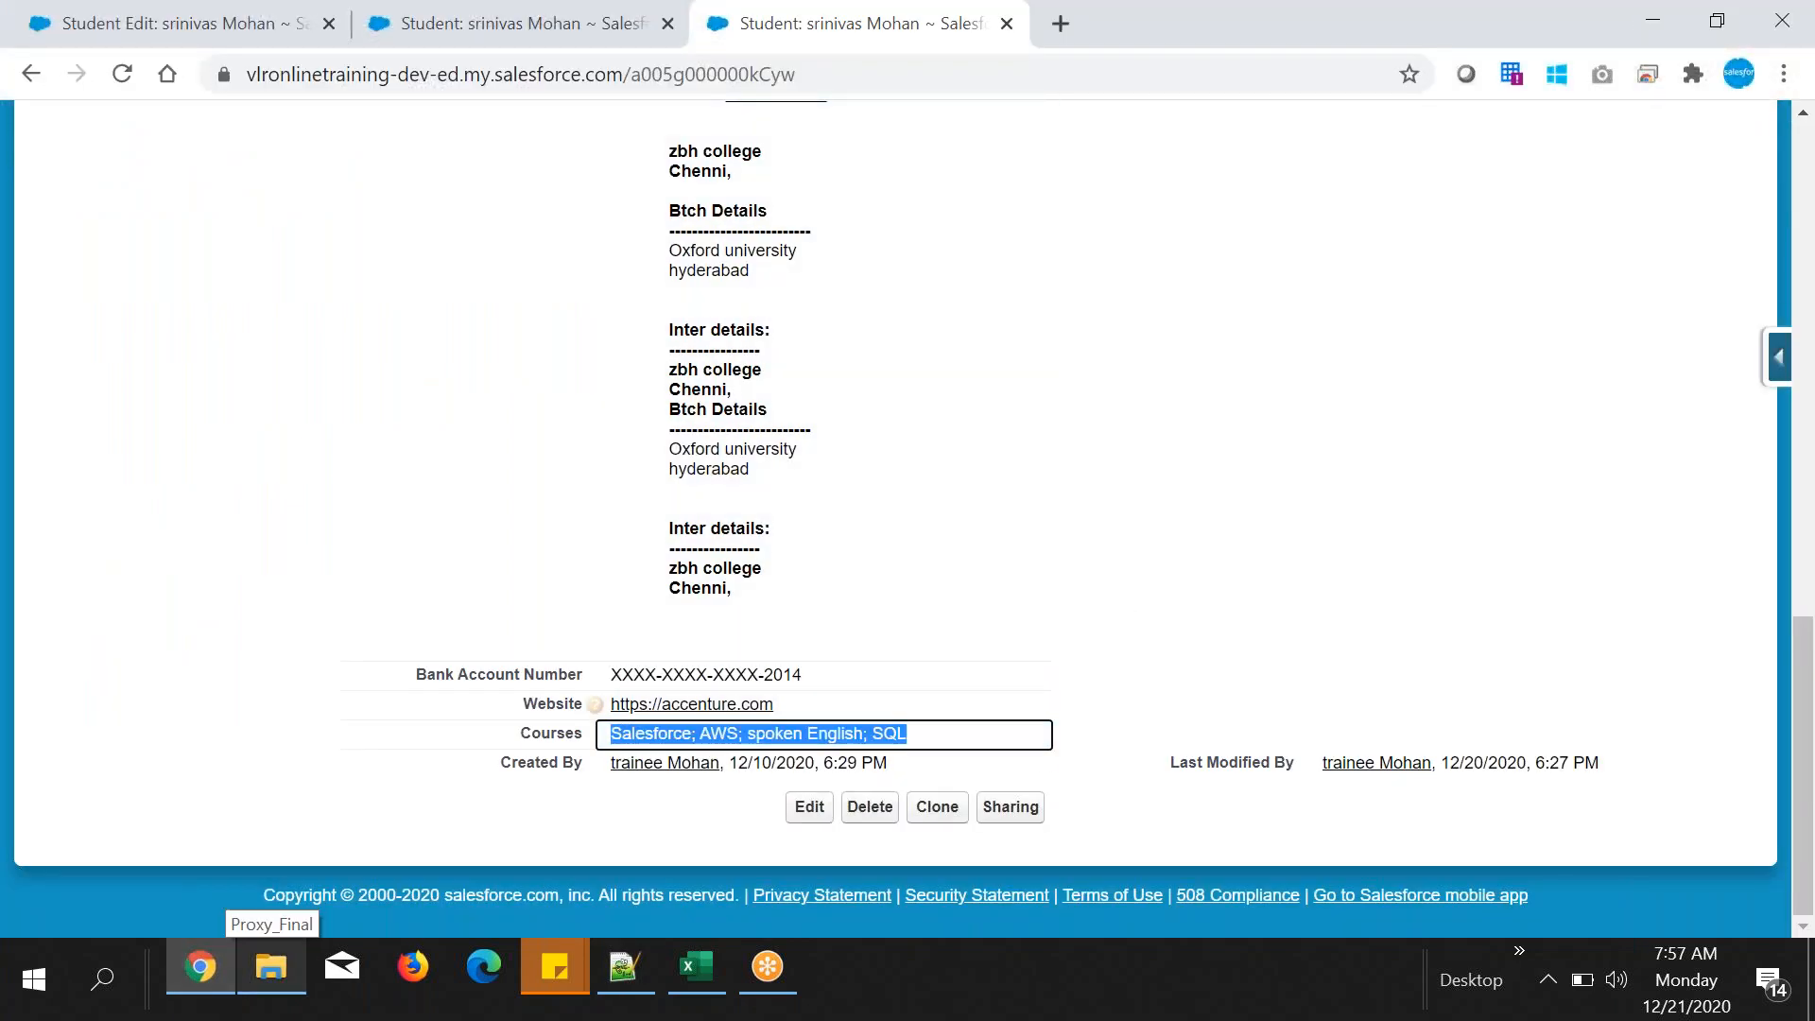
{"action": "left_click", "coordinate": [622, 966]}
{"action": "left_click_drag", "start_coordinate": [367, 701], "coordinate": [445, 701]}
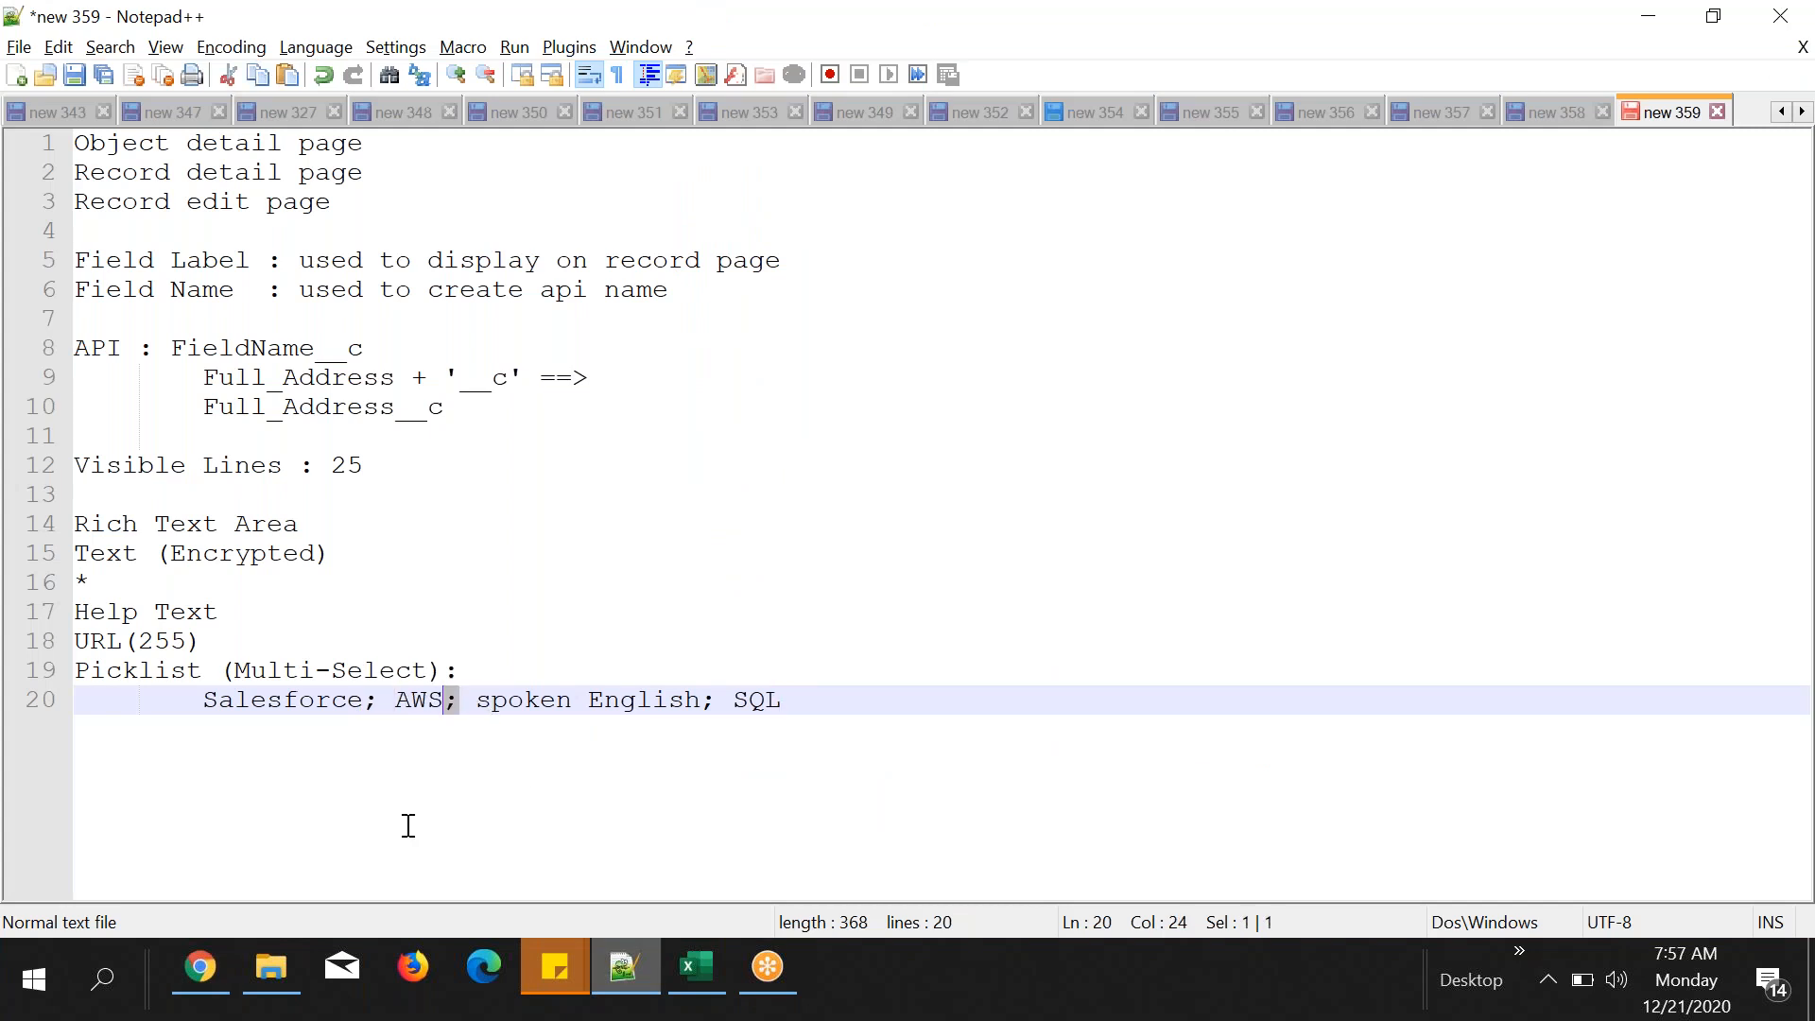
{"action": "left_click", "coordinate": [224, 960]}
{"action": "left_click", "coordinate": [1125, 671]}
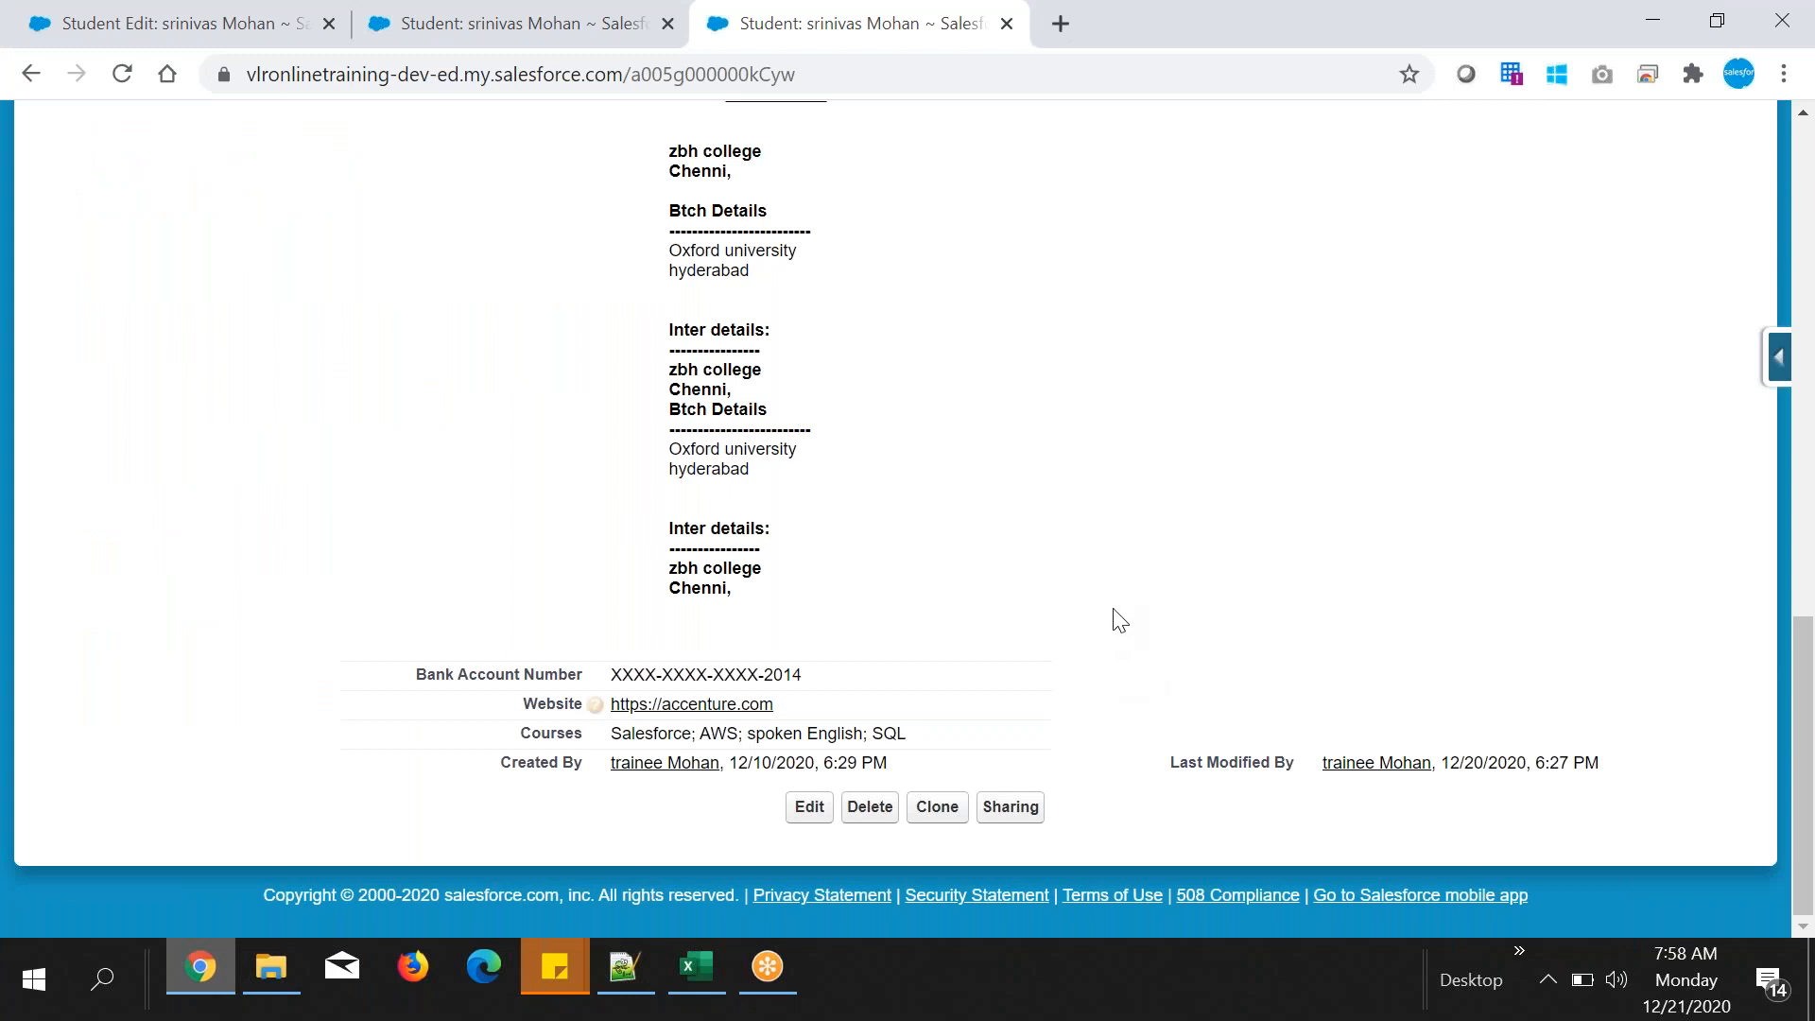
- Open the Student object's custom fields list, close a leftover student record tab, and start creating a new custom field
{"action": "scroll", "coordinate": [1115, 615], "scroll_direction": "up", "scroll_amount": 12}
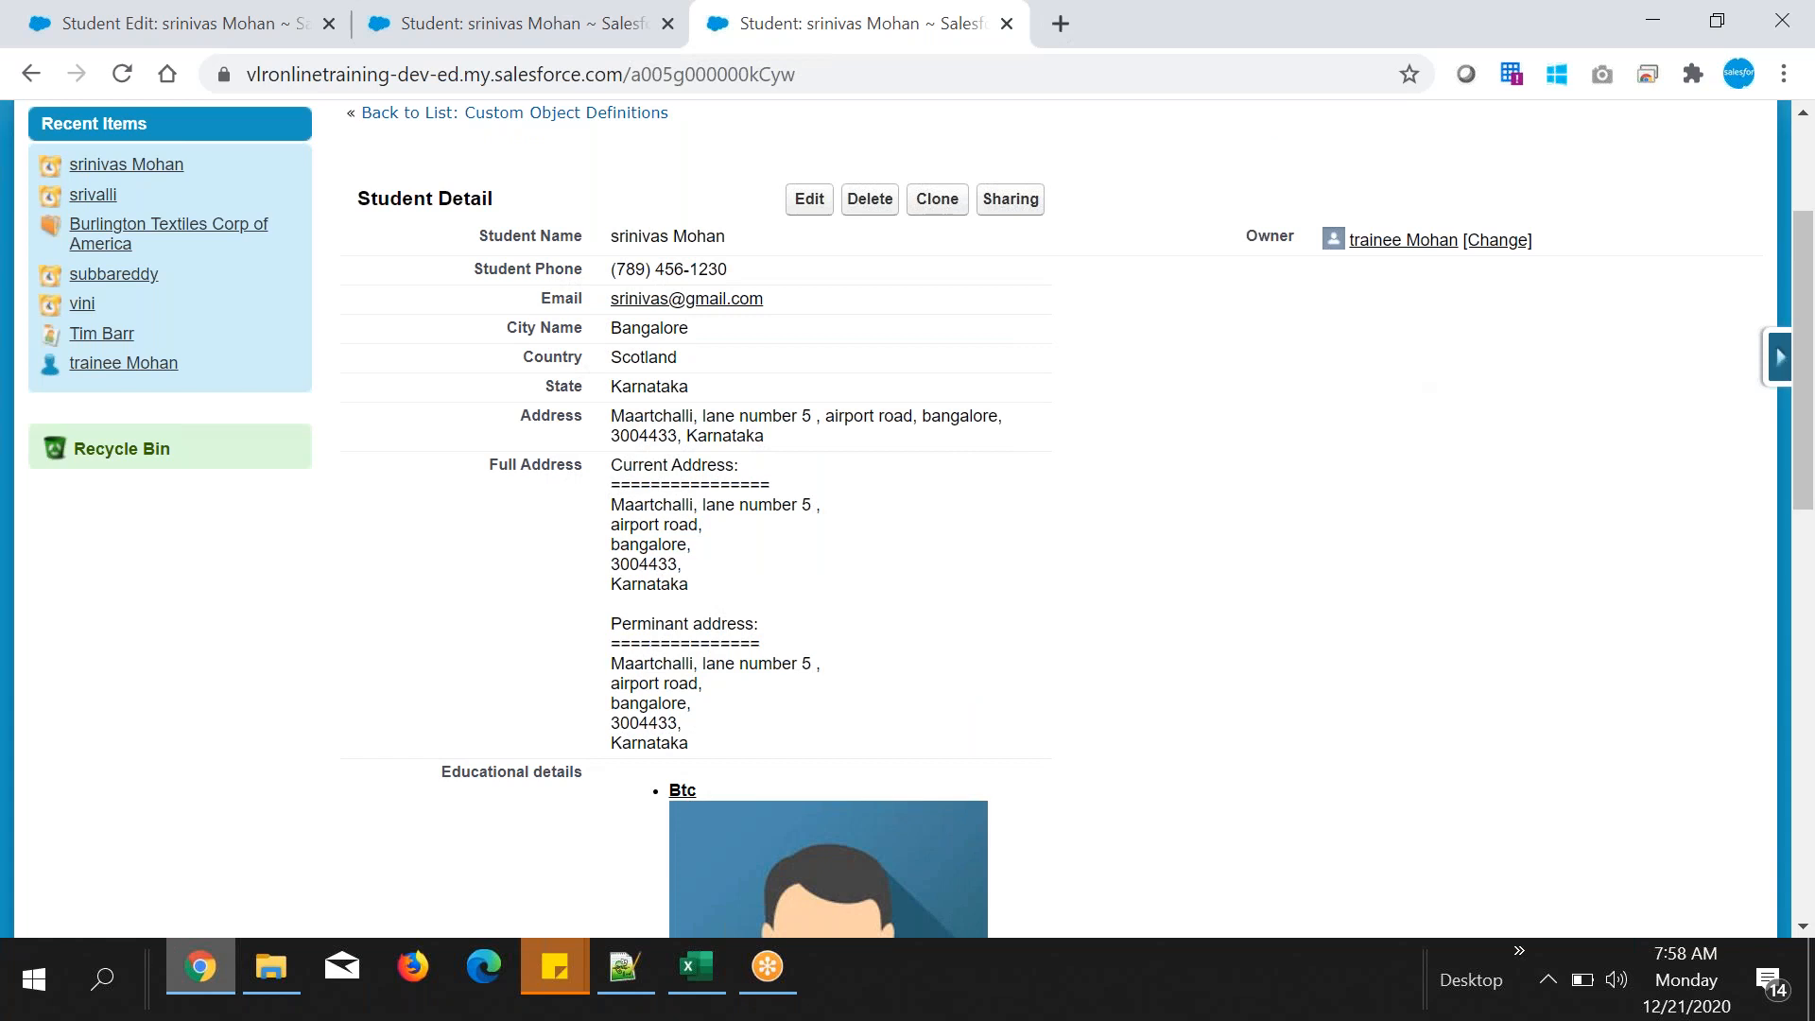
{"action": "mouse_move", "coordinate": [1776, 359]}
{"action": "left_click", "coordinate": [1536, 407]}
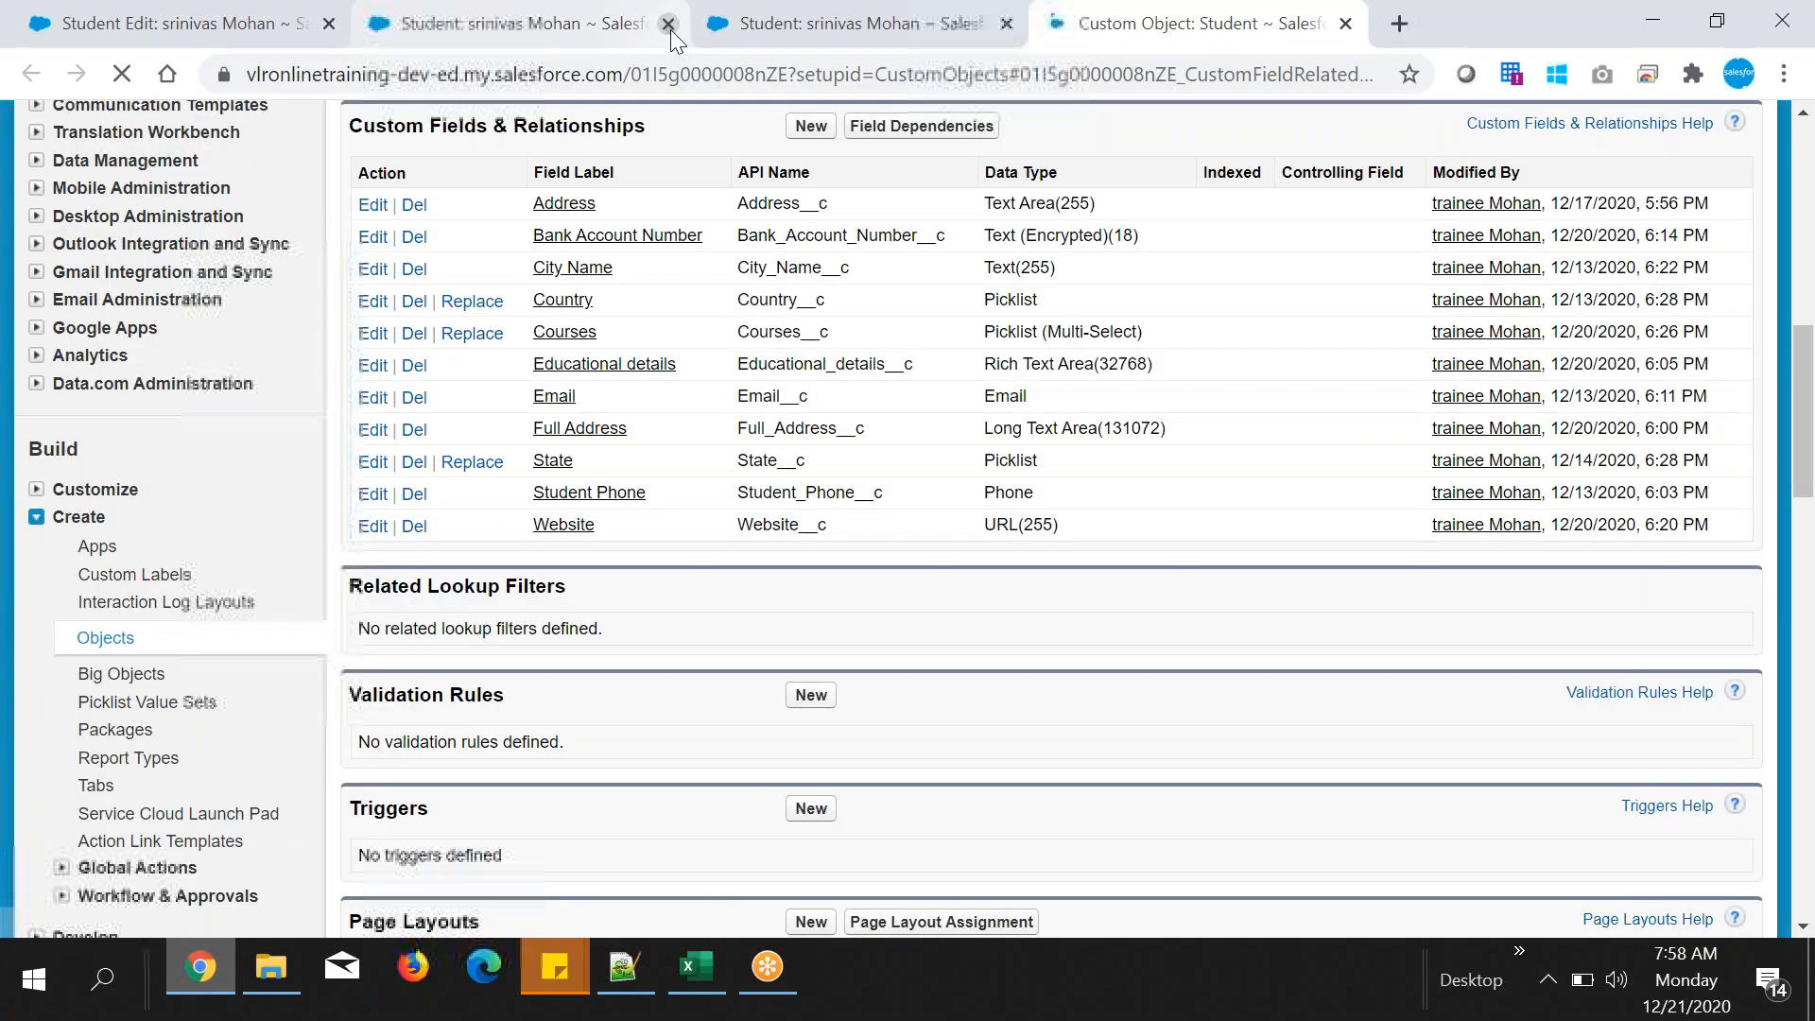
{"action": "left_click", "coordinate": [671, 31]}
{"action": "left_click", "coordinate": [802, 144]}
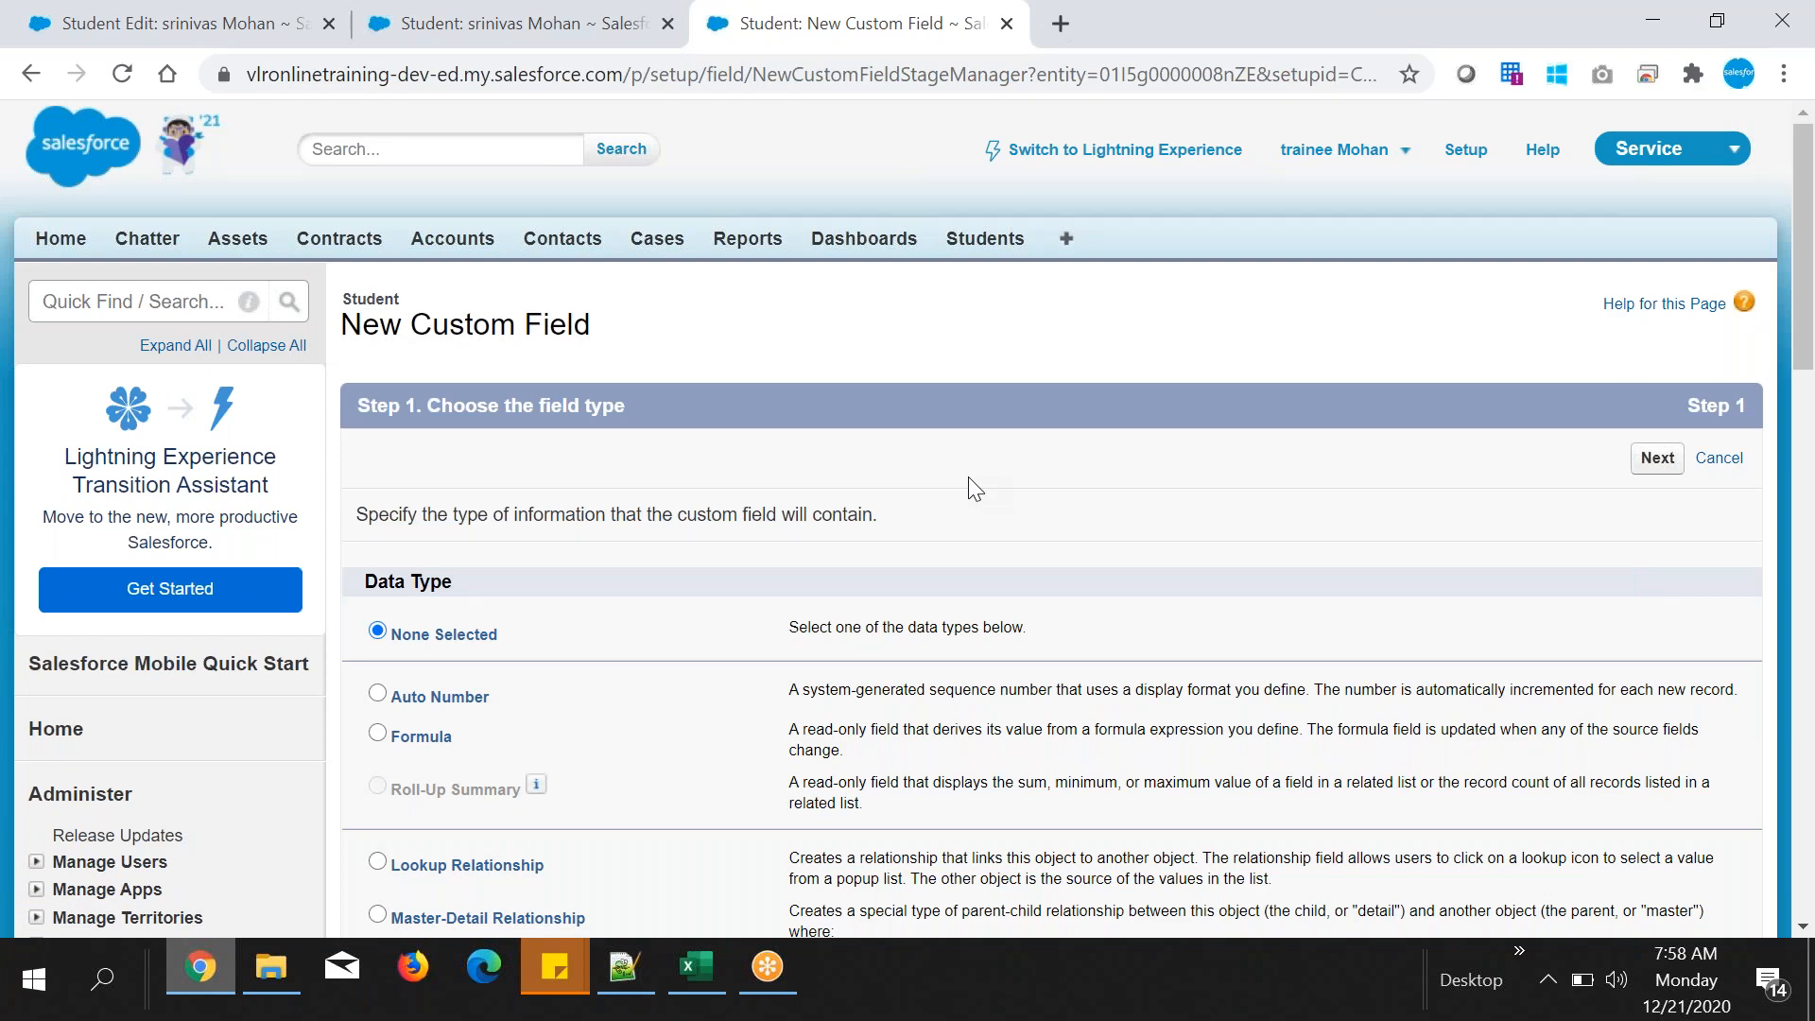
- Review the available custom field data types, including Phone, Email and the entries from Picklist to URL
{"action": "scroll", "coordinate": [968, 477], "scroll_direction": "down", "scroll_amount": 12}
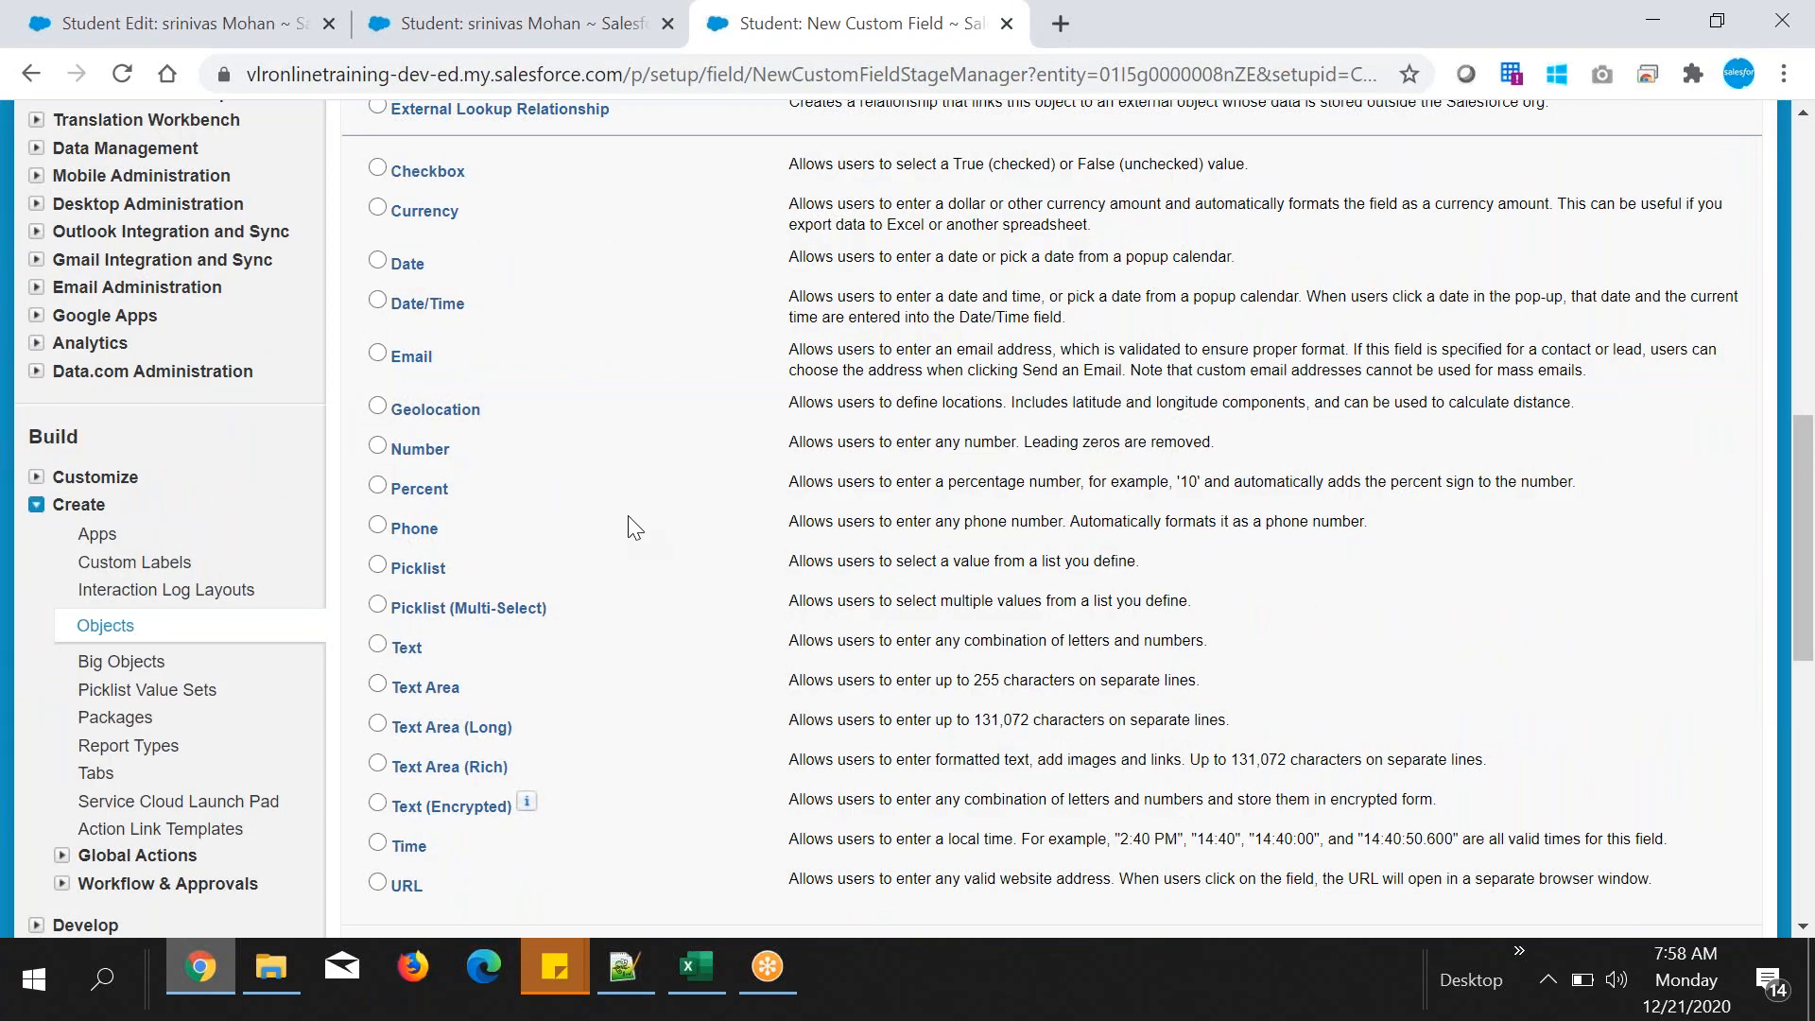
{"action": "scroll", "coordinate": [514, 624], "scroll_direction": "down", "scroll_amount": 3}
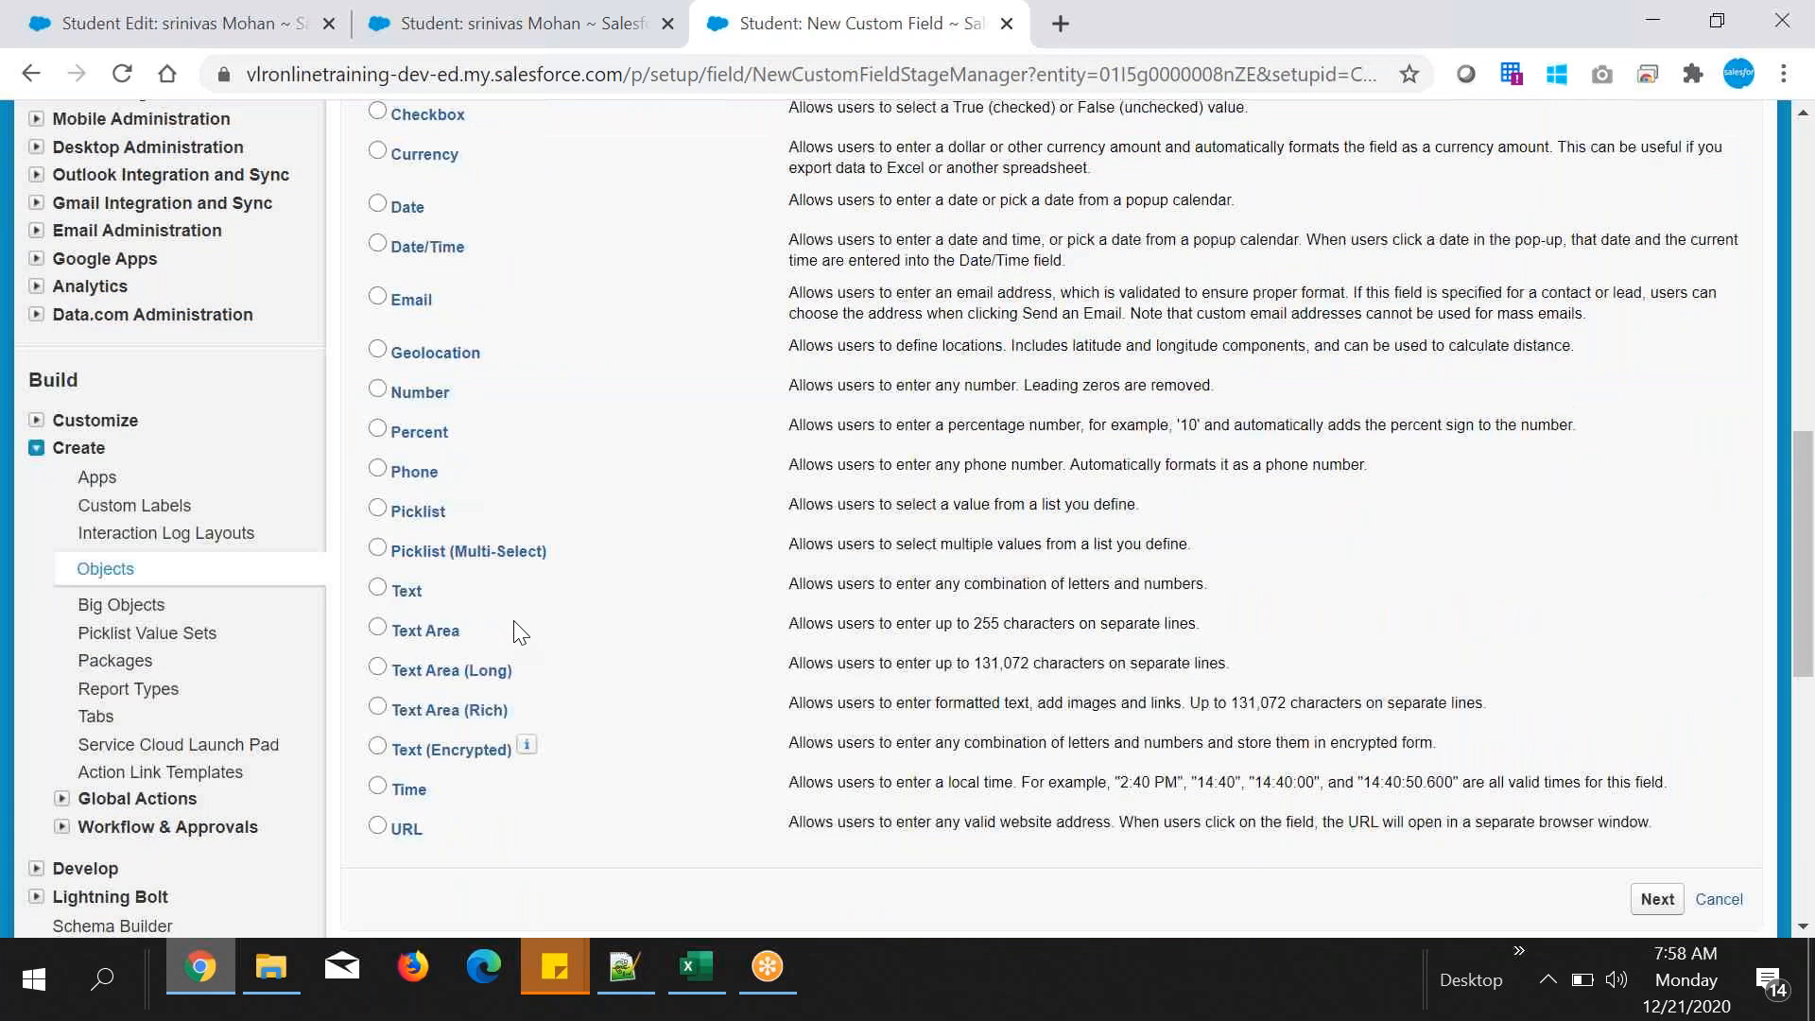
{"action": "left_click_drag", "start_coordinate": [401, 426], "coordinate": [423, 745]}
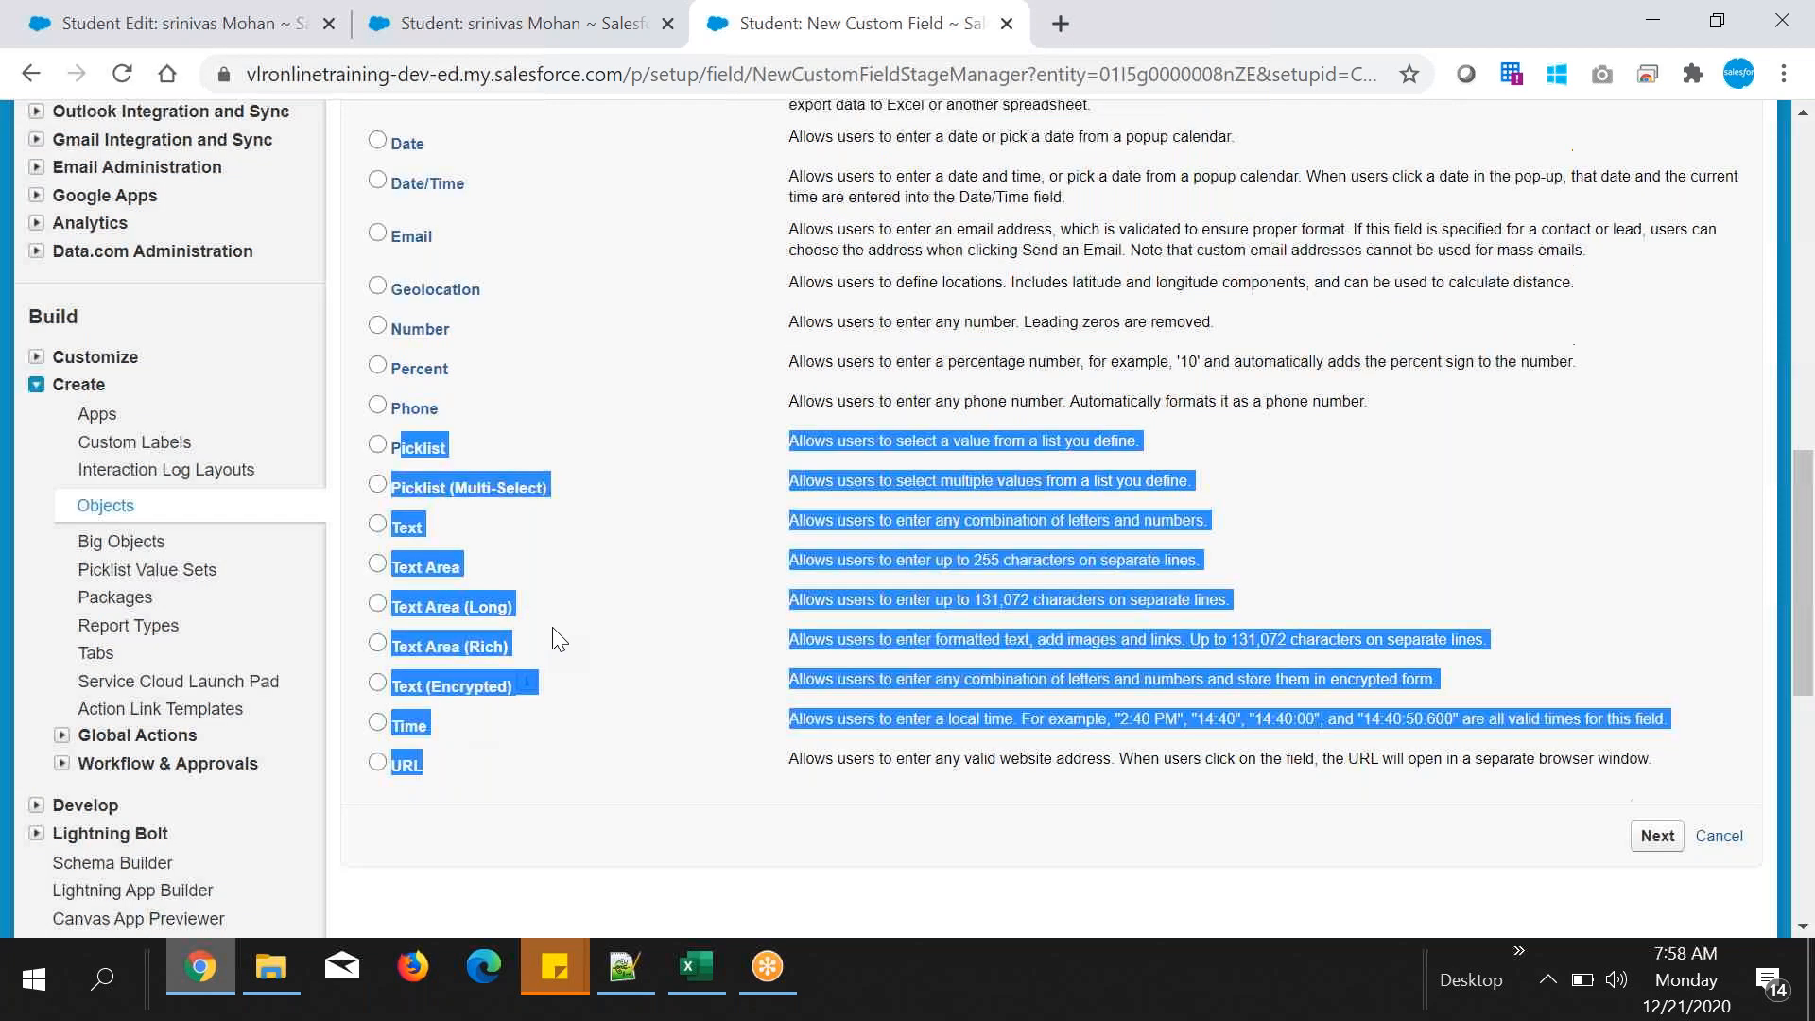
{"action": "scroll", "coordinate": [552, 627], "scroll_direction": "up", "scroll_amount": 3}
{"action": "left_click_drag", "start_coordinate": [401, 531], "coordinate": [439, 529]}
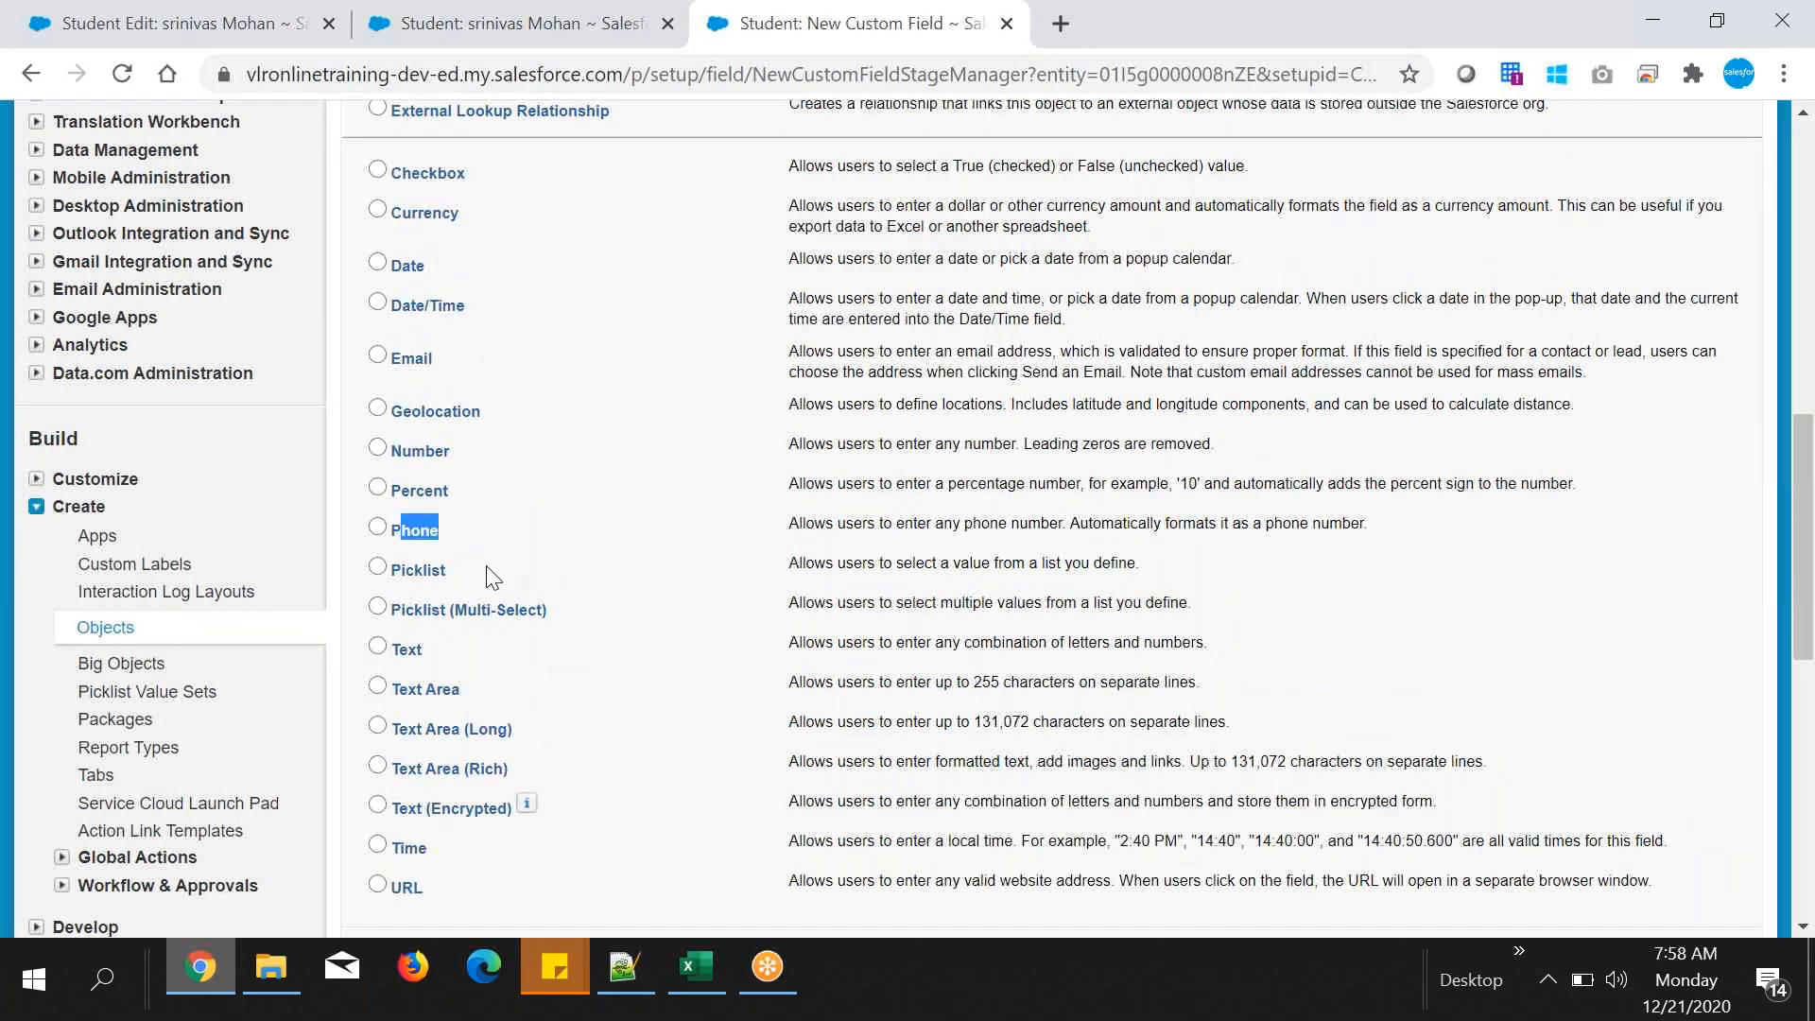
{"action": "scroll", "coordinate": [552, 425], "scroll_direction": "up", "scroll_amount": 3}
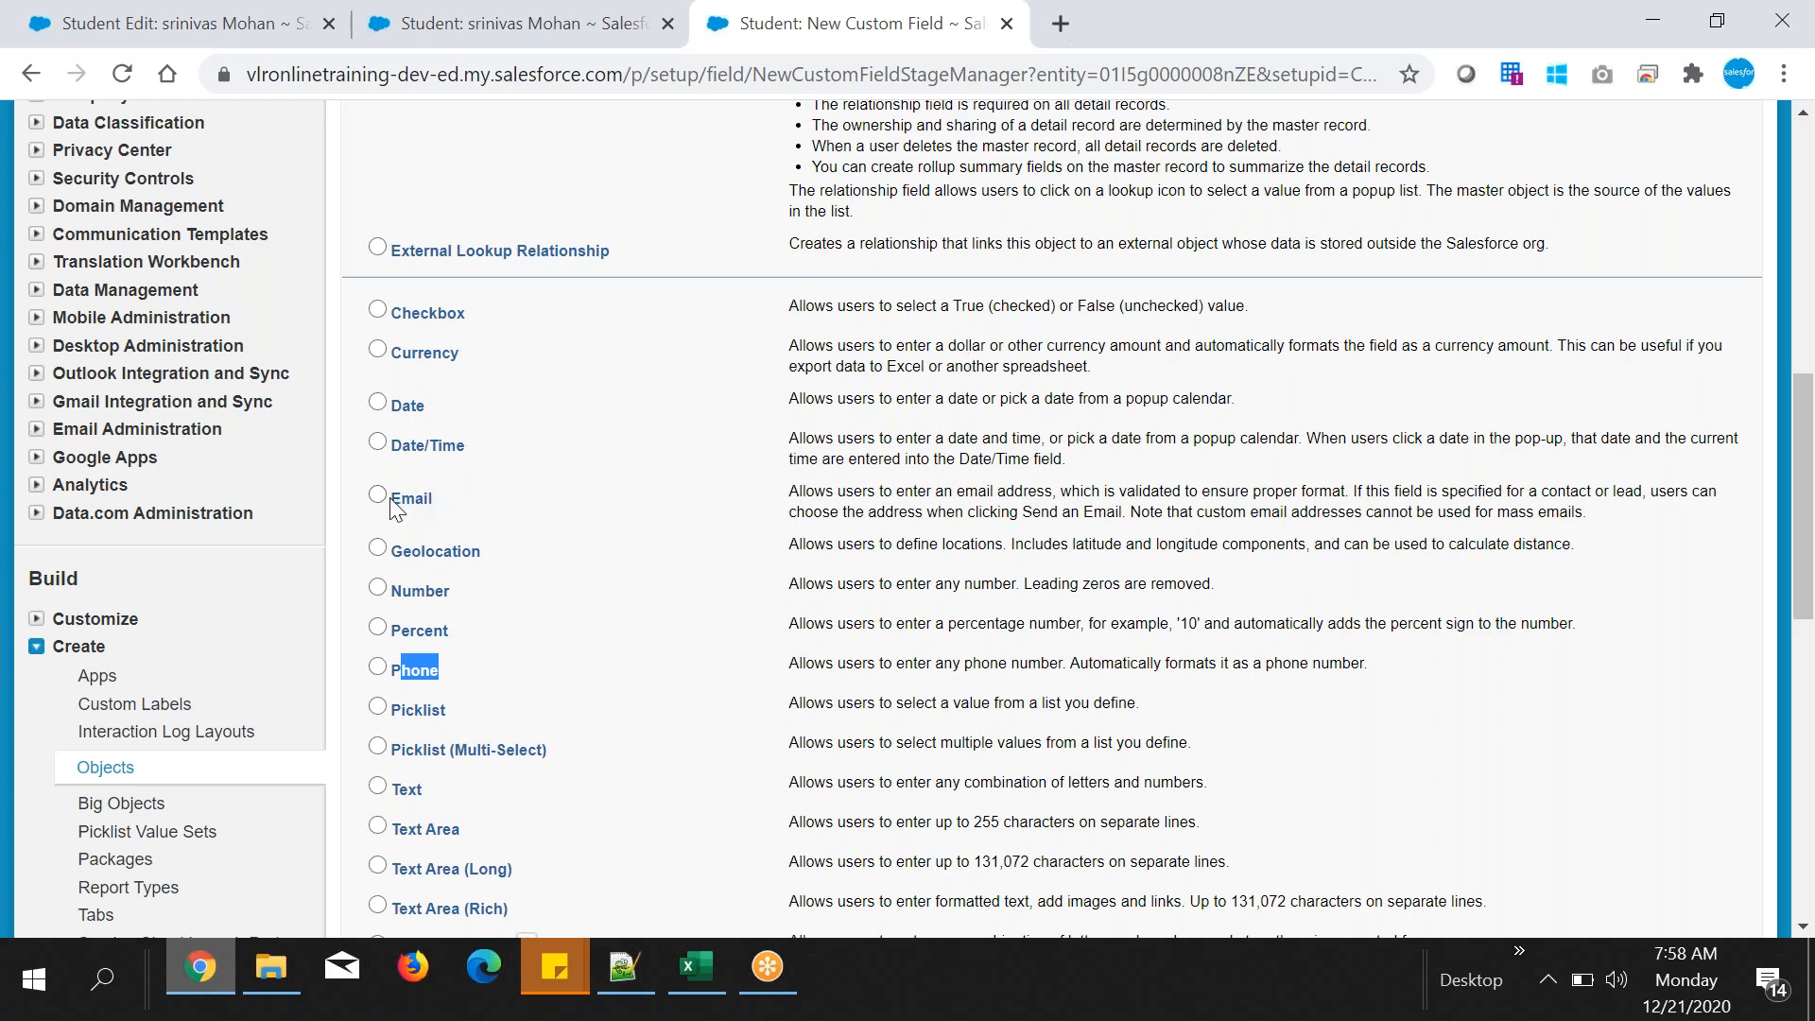
{"action": "left_click_drag", "start_coordinate": [395, 509], "coordinate": [514, 507]}
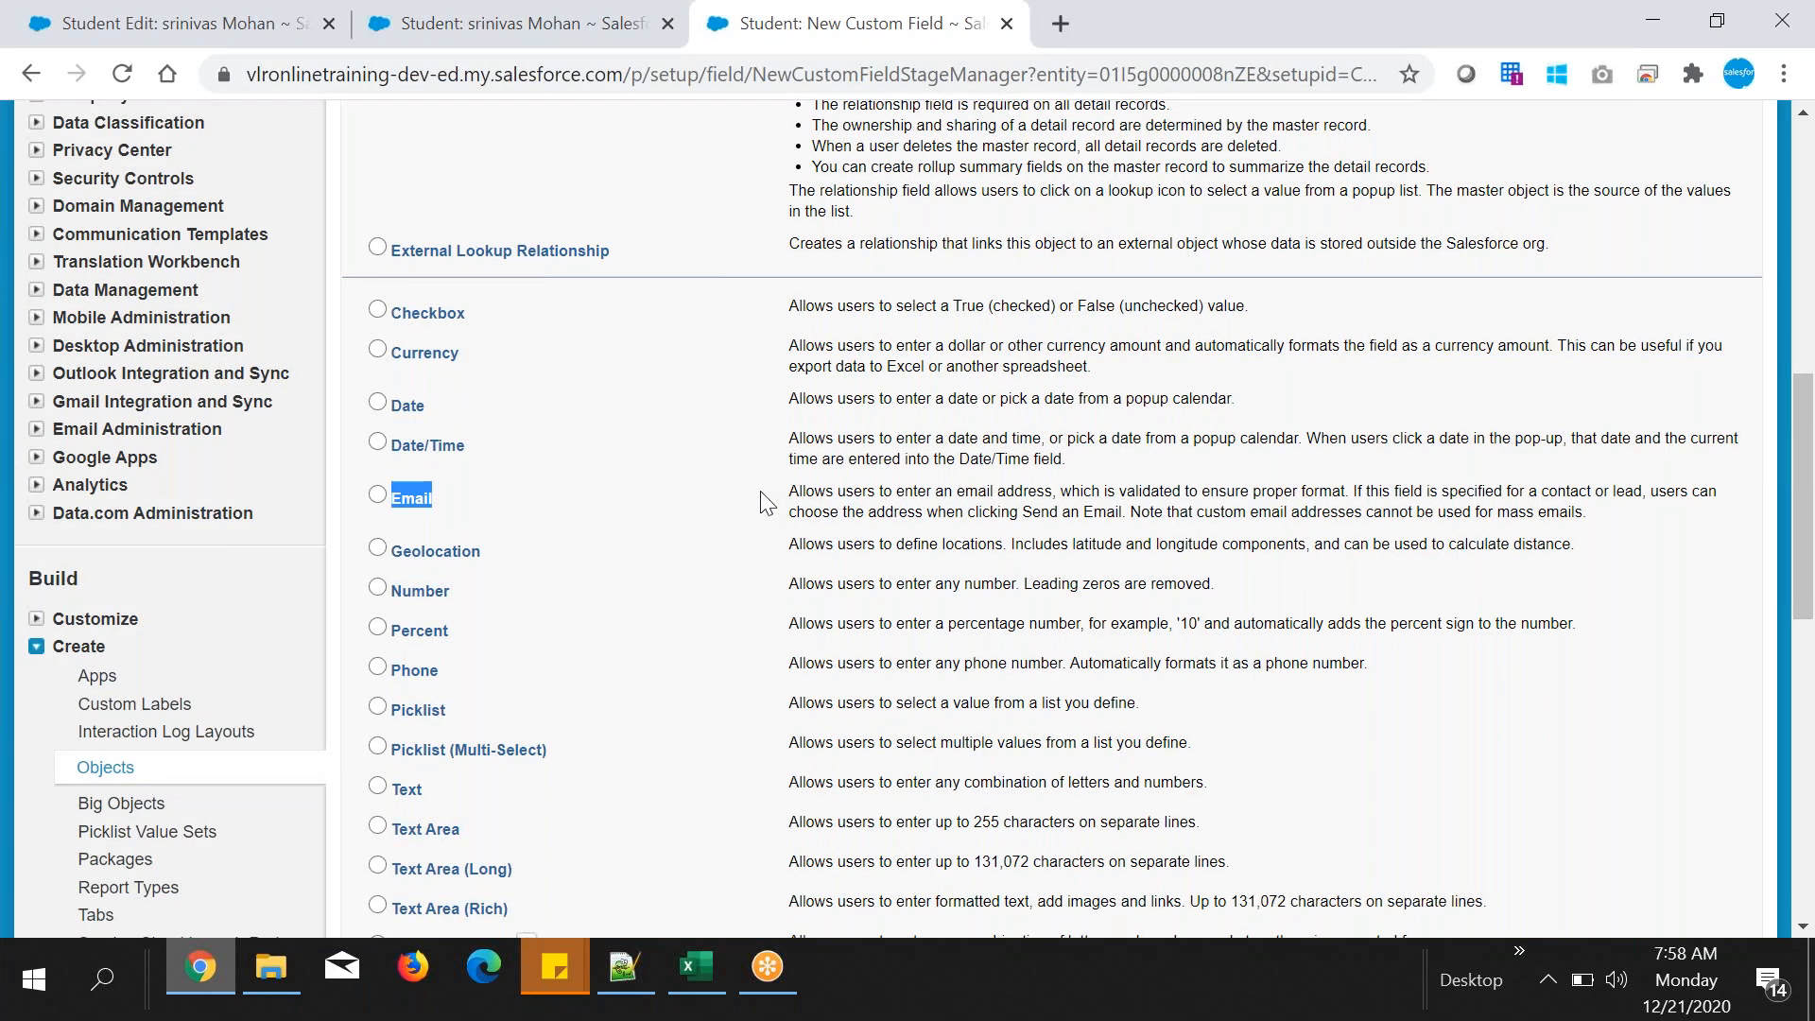
- Compare the Email and Number data types with the fields shown on the open student record
{"action": "left_click", "coordinate": [556, 27]}
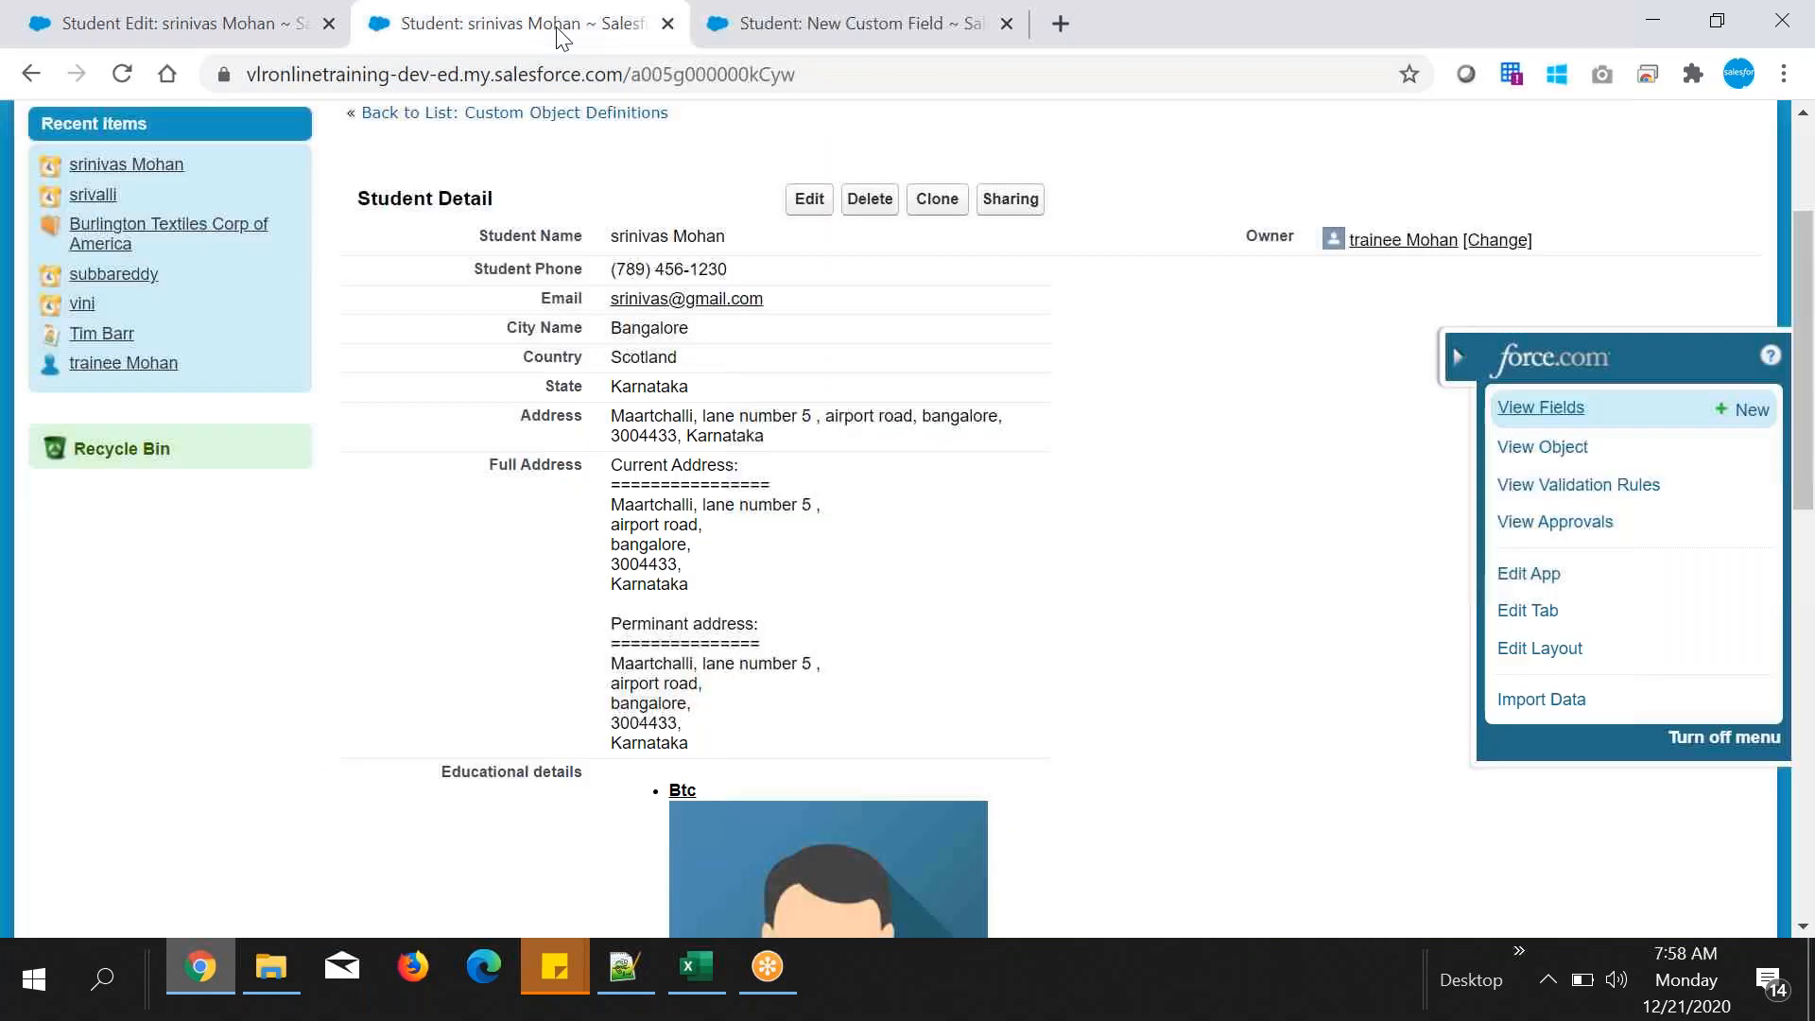
{"action": "left_click", "coordinate": [740, 29]}
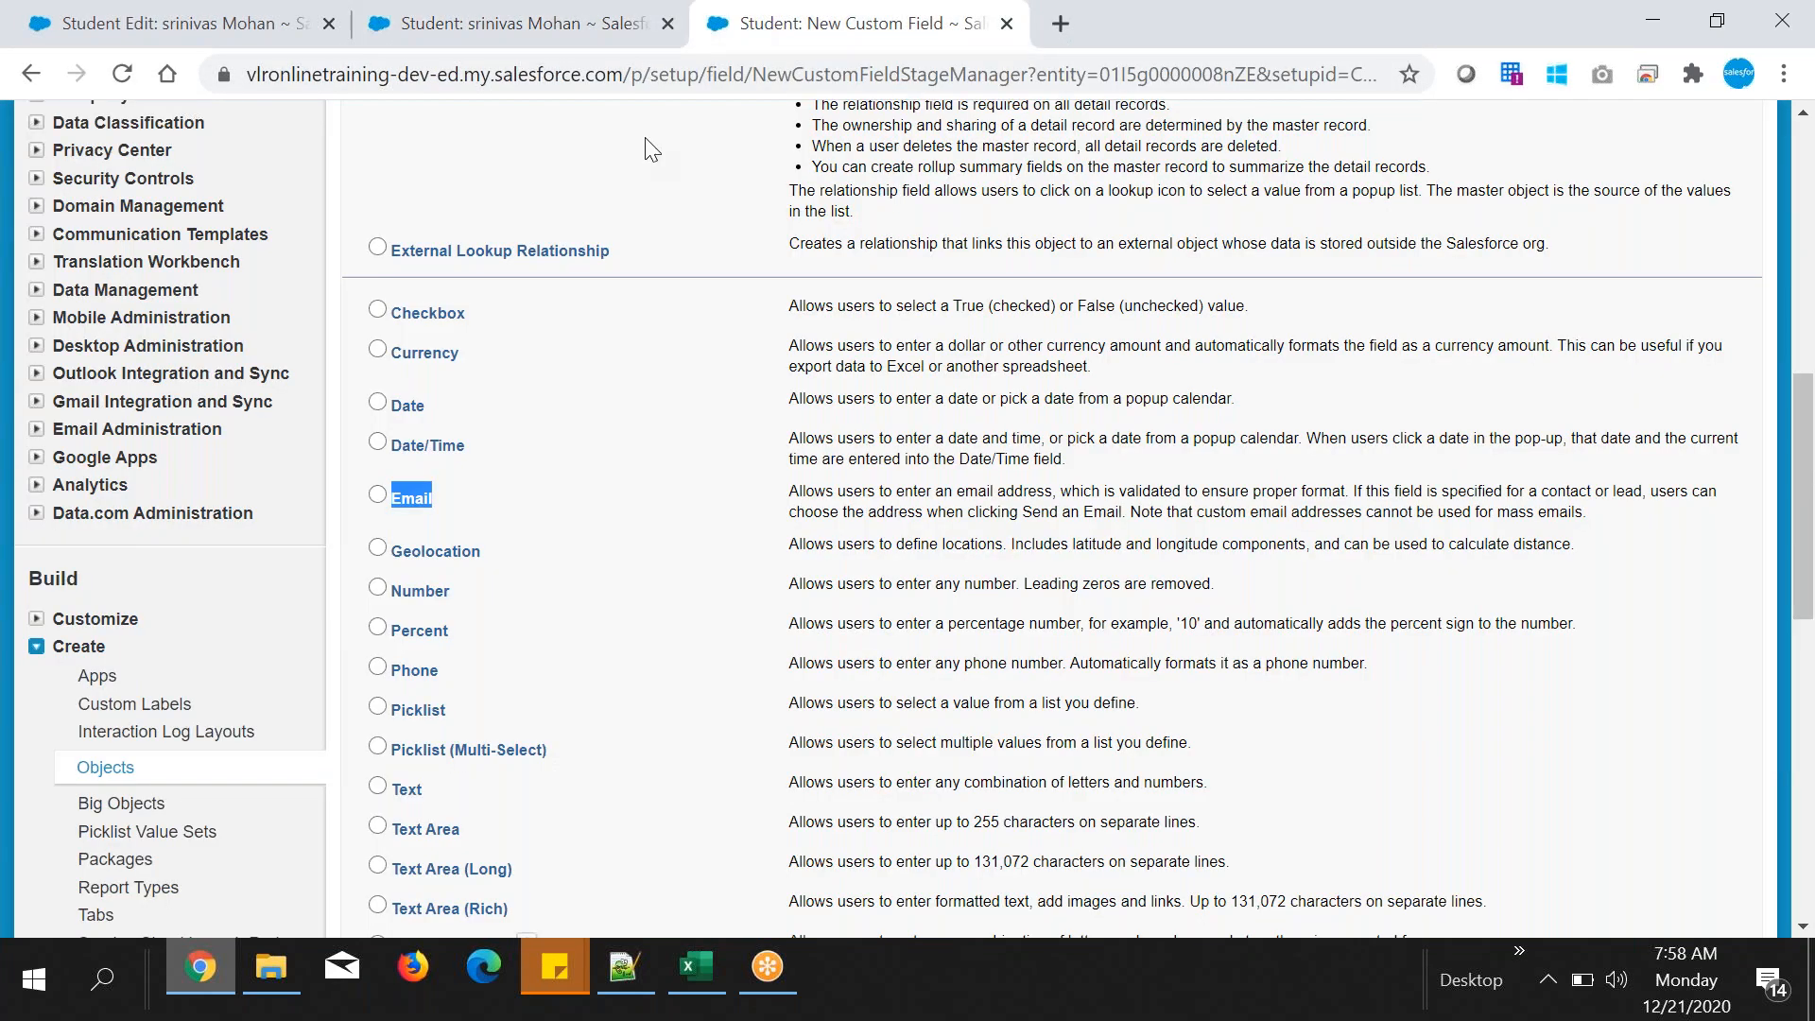
{"action": "double_click", "coordinate": [406, 587]}
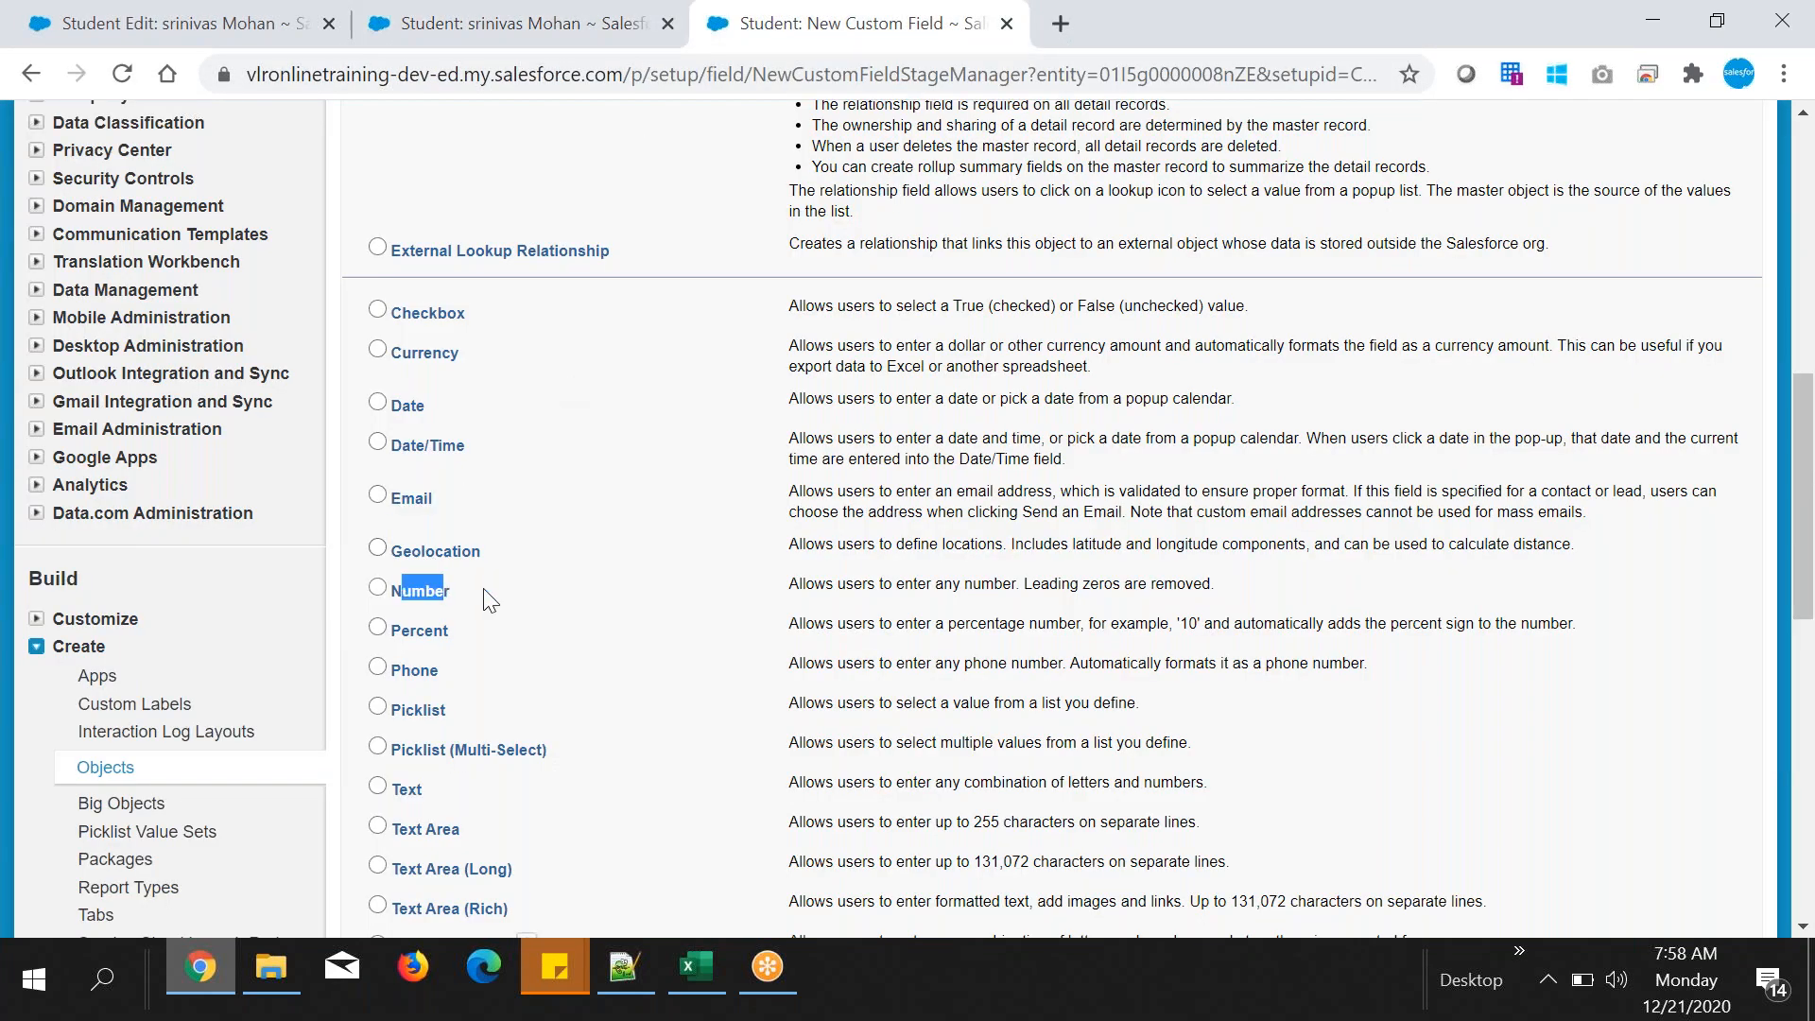
{"action": "left_click", "coordinate": [559, 34]}
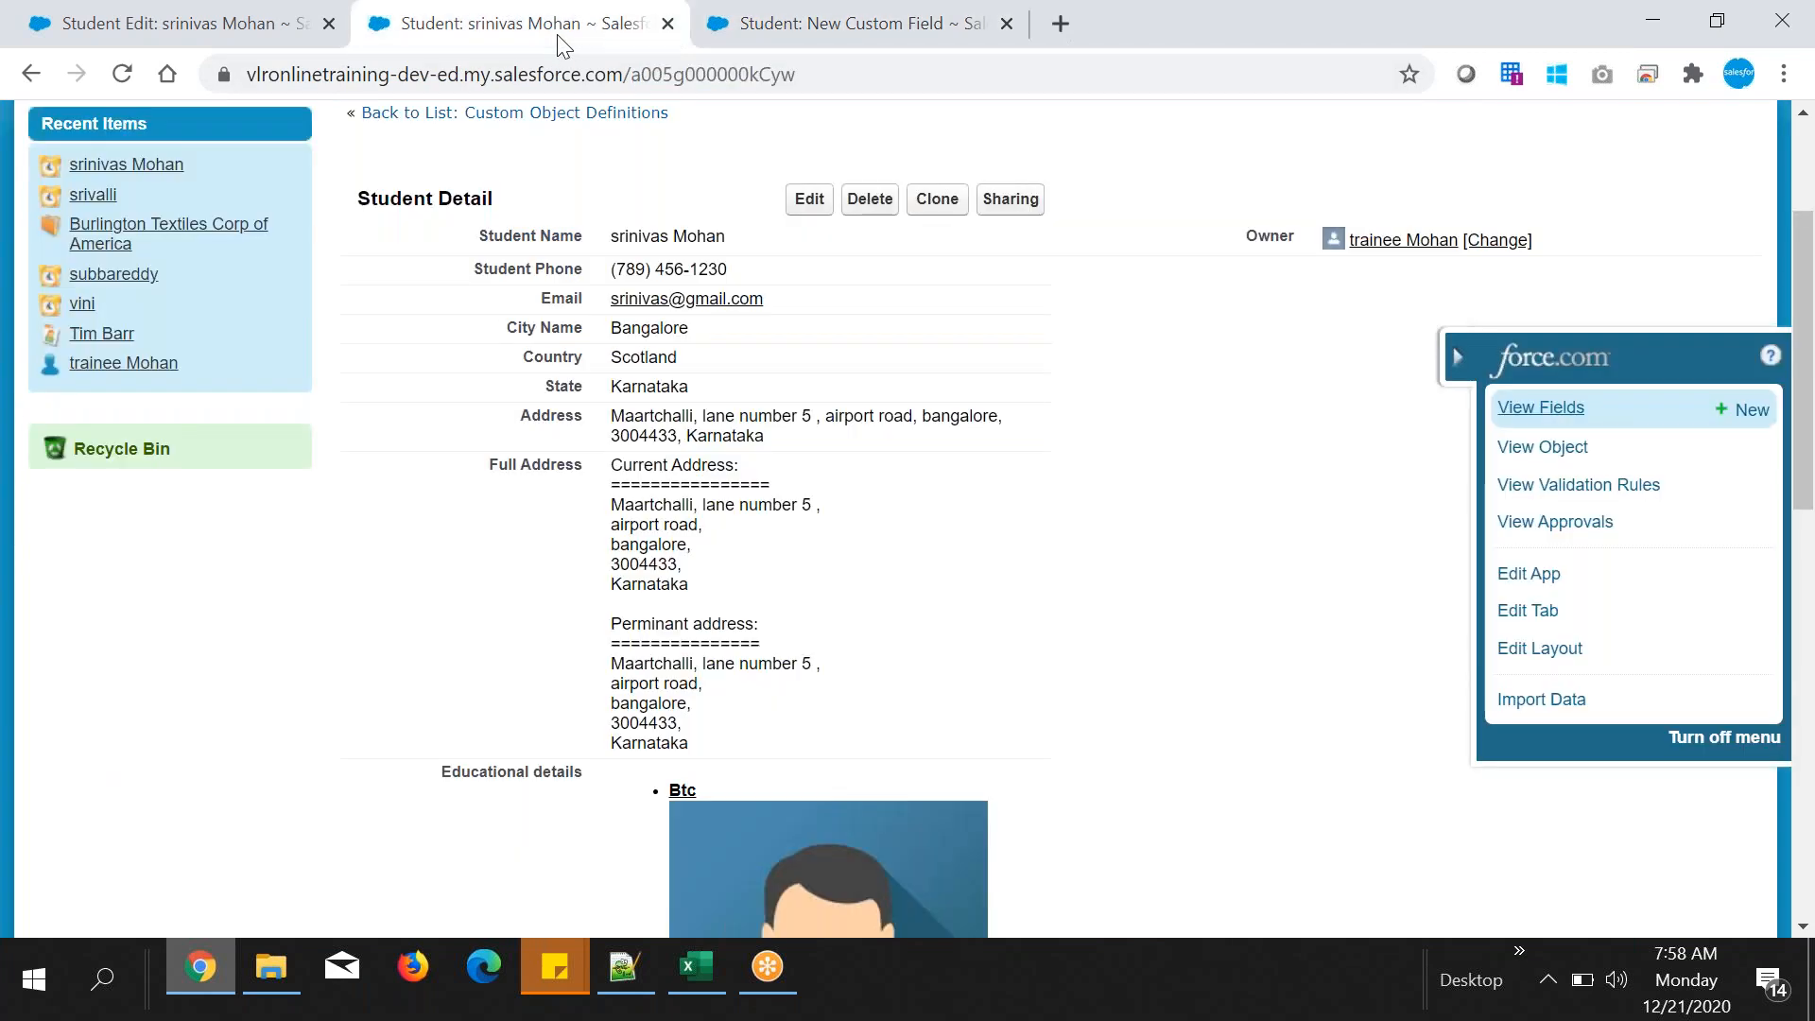
{"action": "left_click", "coordinate": [739, 28]}
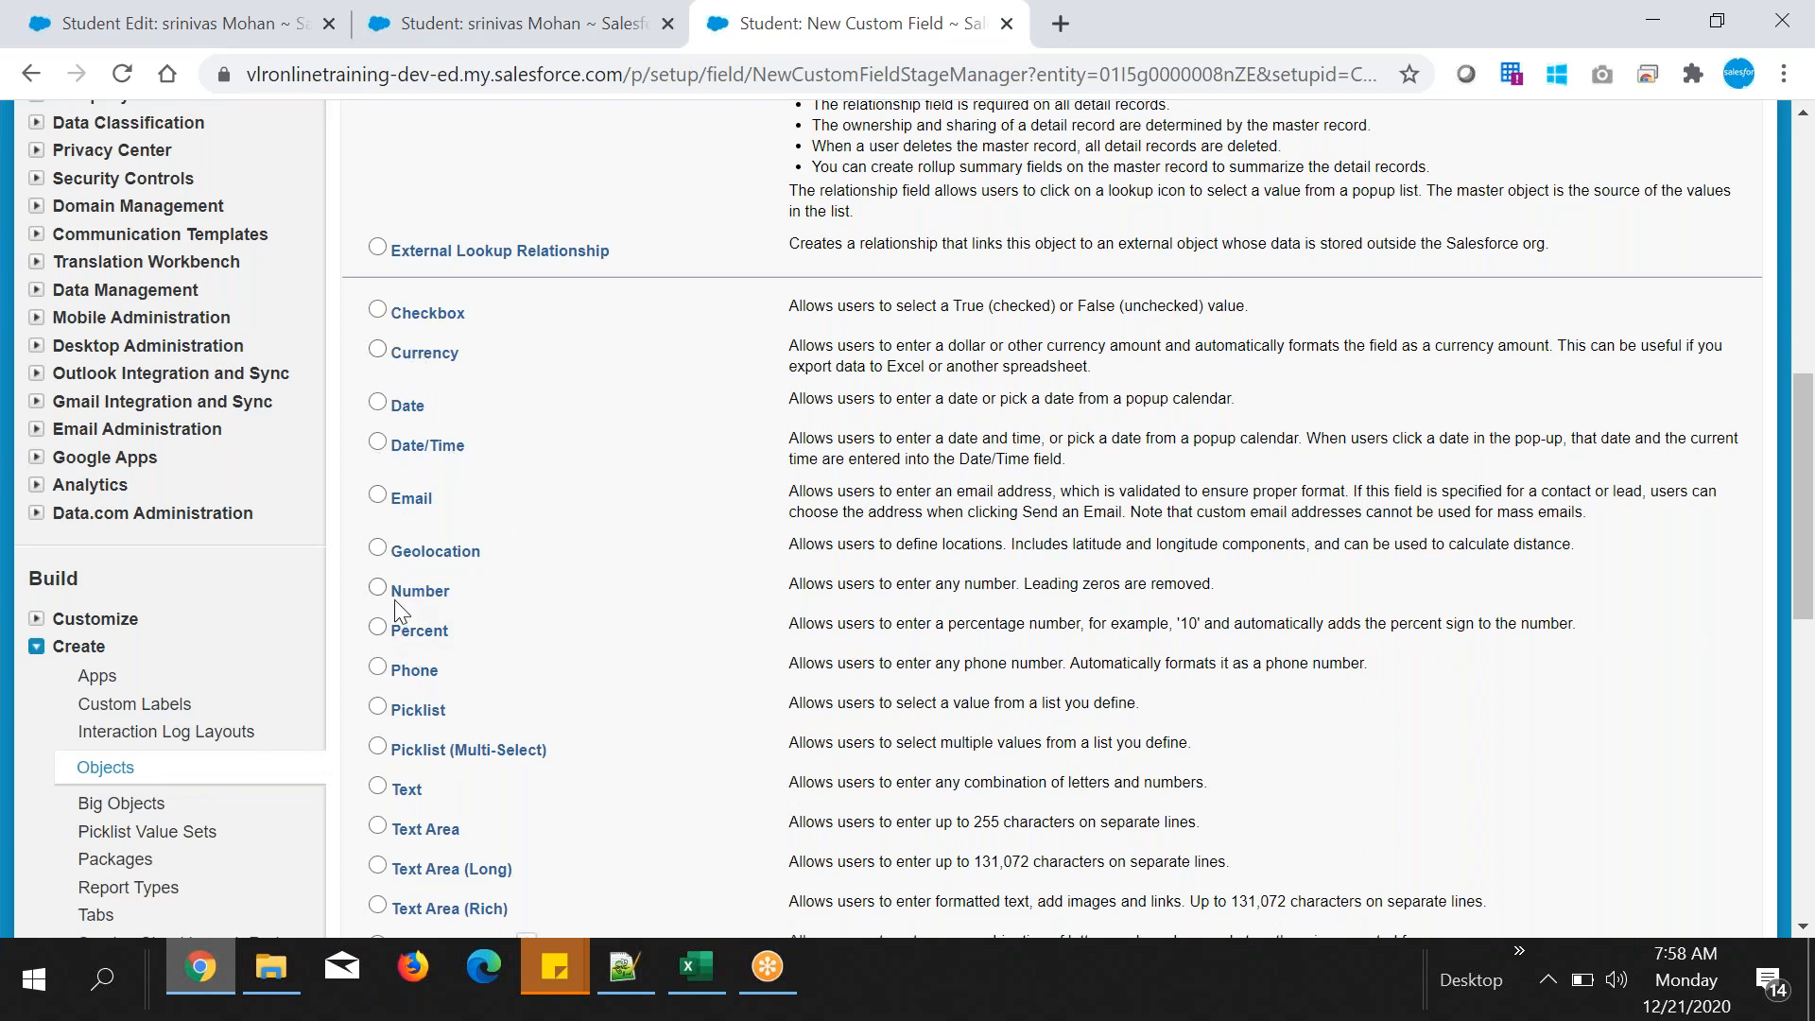
- Choose Number as the new custom field's data type and continue to the field details
{"action": "left_click_drag", "start_coordinate": [393, 588], "coordinate": [456, 592]}
{"action": "left_click", "coordinate": [378, 590]}
{"action": "scroll", "coordinate": [1045, 528], "scroll_direction": "down", "scroll_amount": 5}
{"action": "left_click", "coordinate": [1657, 673]}
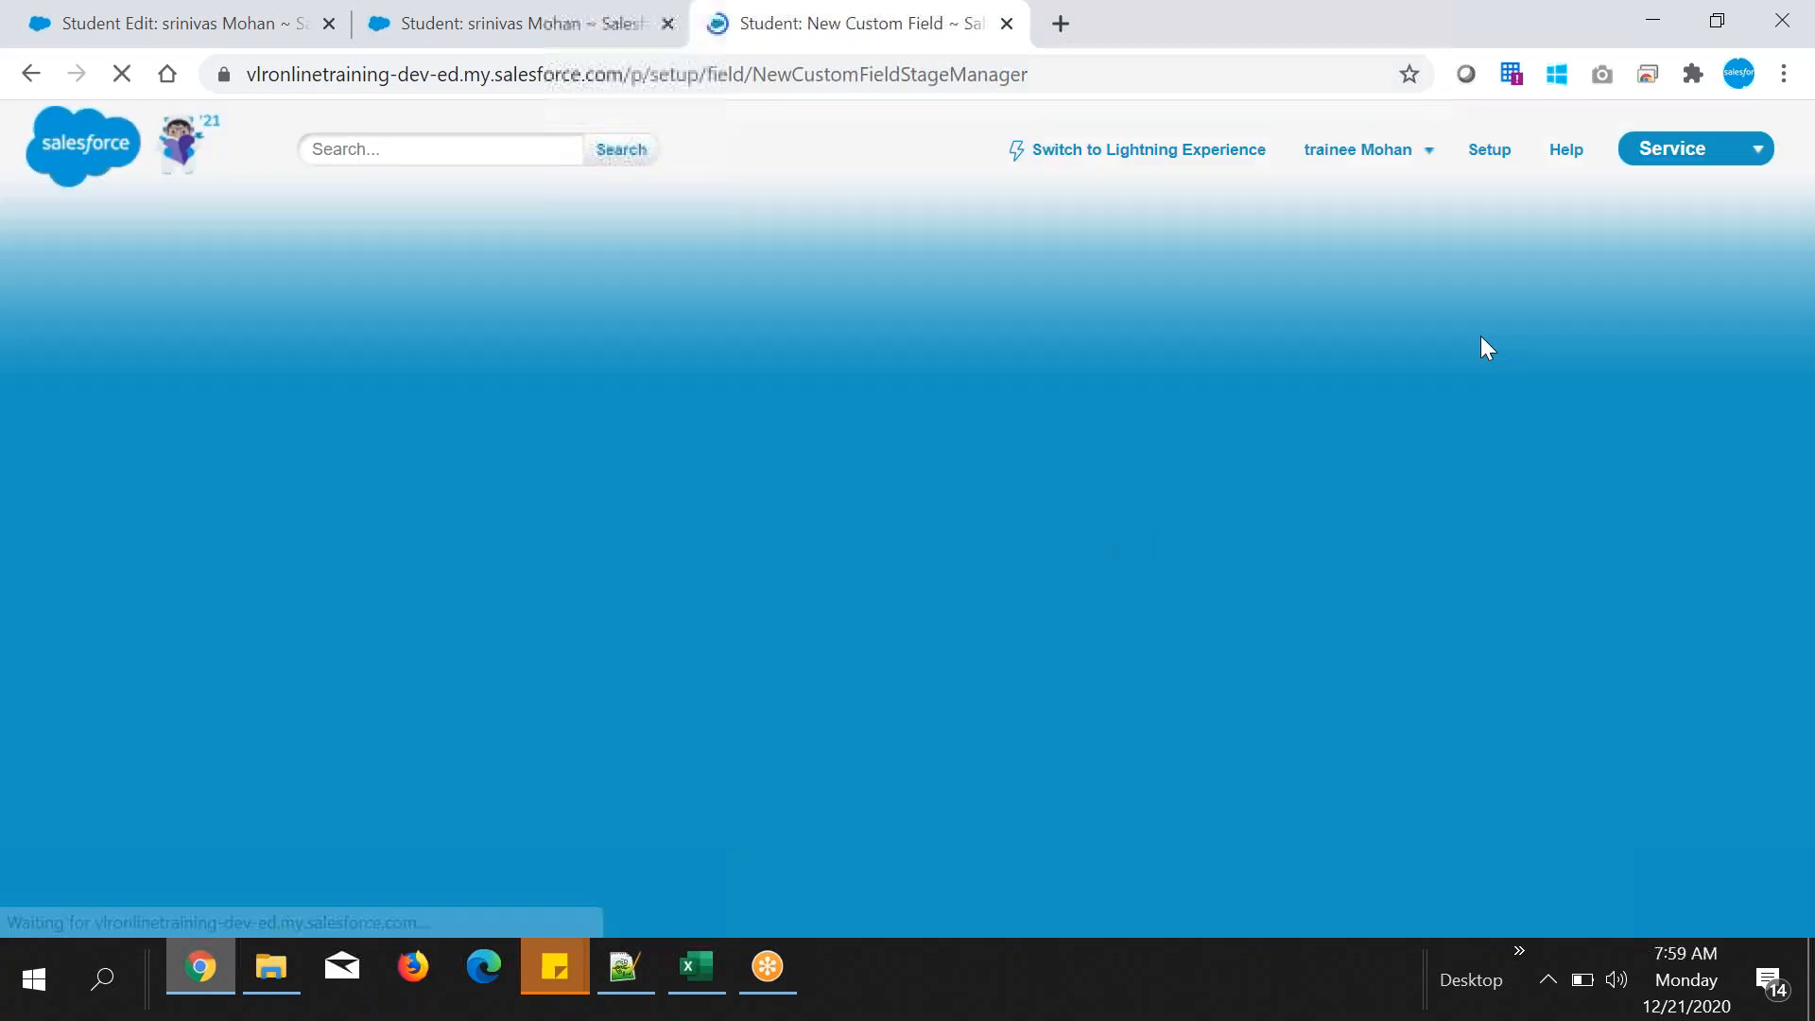
- Set the new number field's label to "Student Number" and let the field name fill in
{"action": "scroll", "coordinate": [851, 529], "scroll_direction": "down", "scroll_amount": 2}
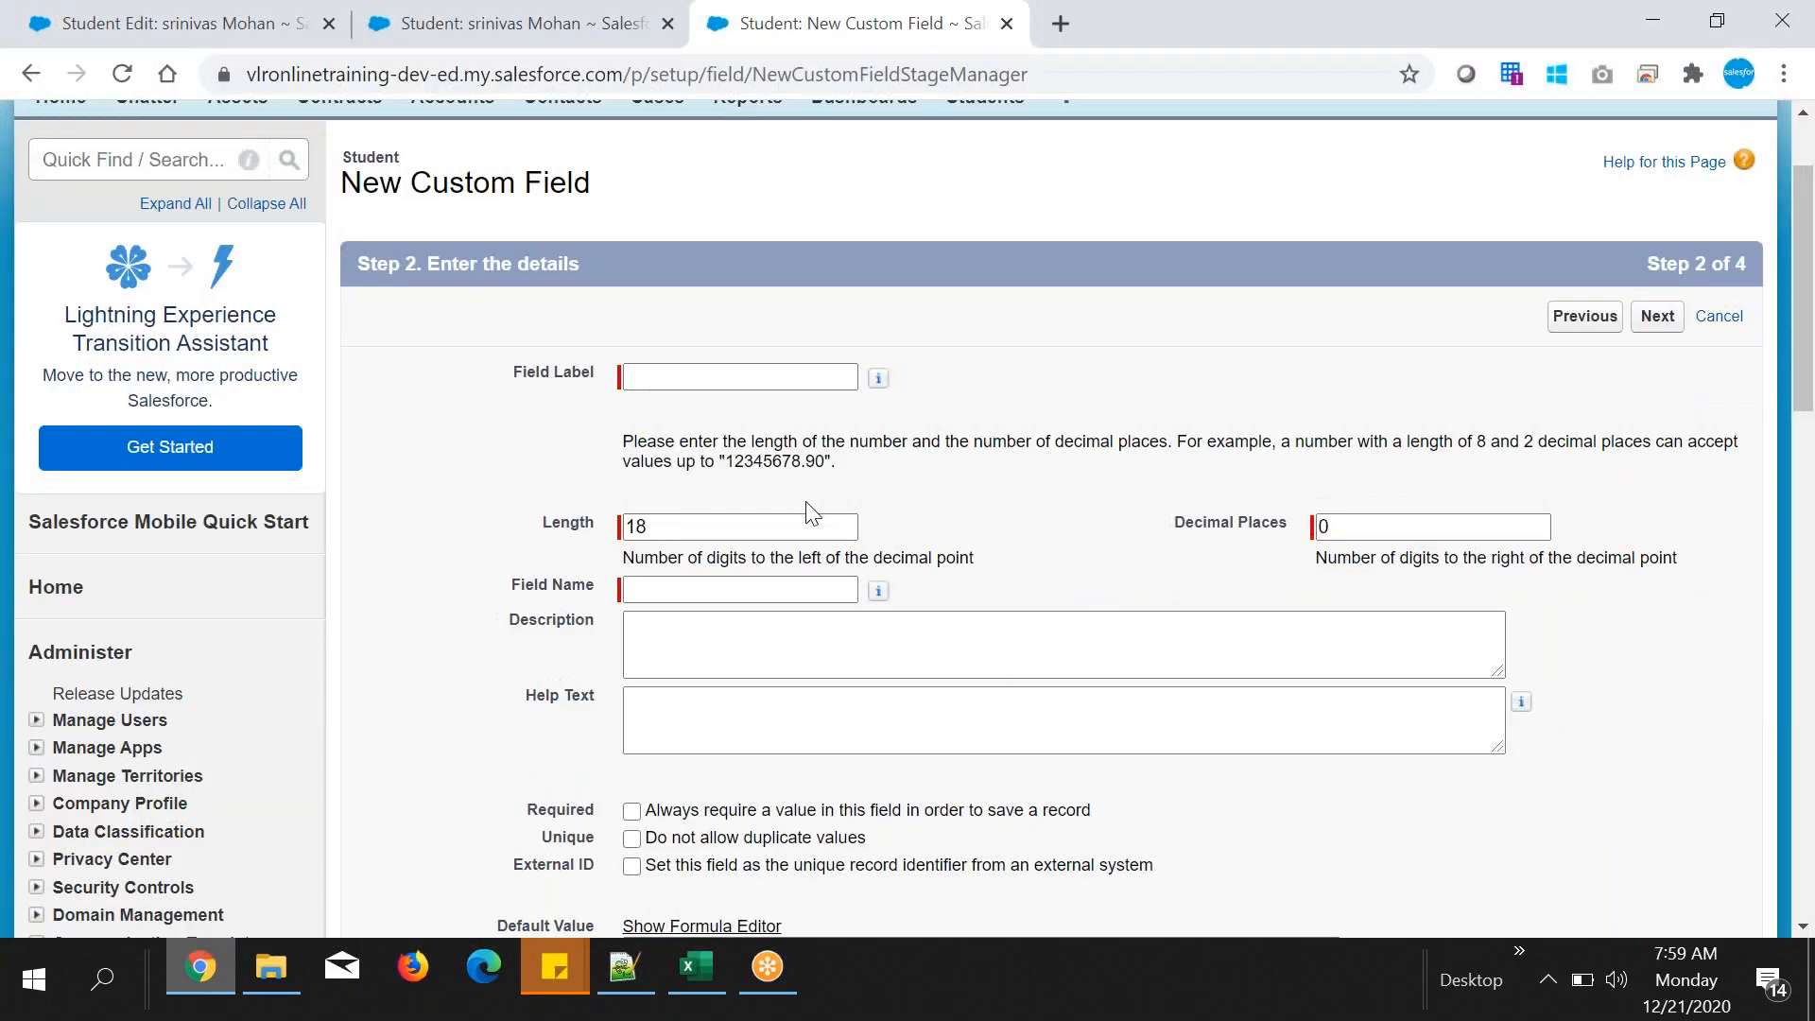
{"action": "scroll", "coordinate": [756, 520], "scroll_direction": "up", "scroll_amount": 2}
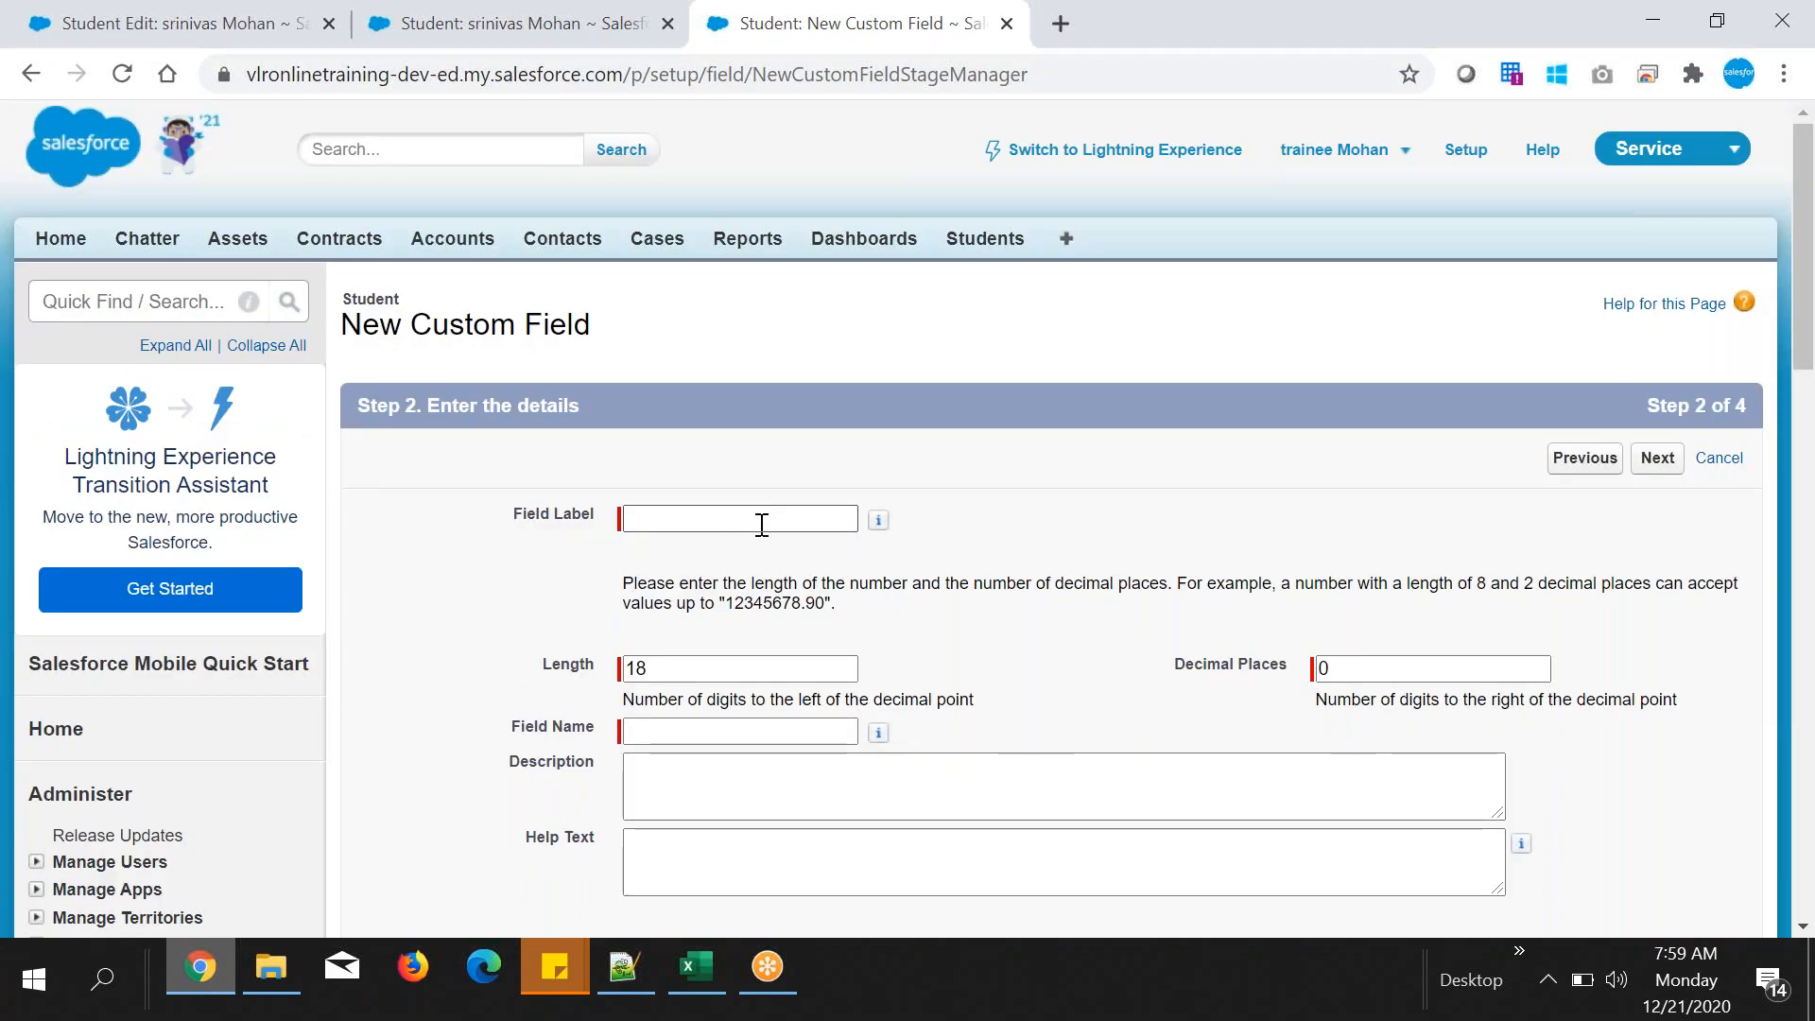
{"action": "left_click", "coordinate": [750, 522]}
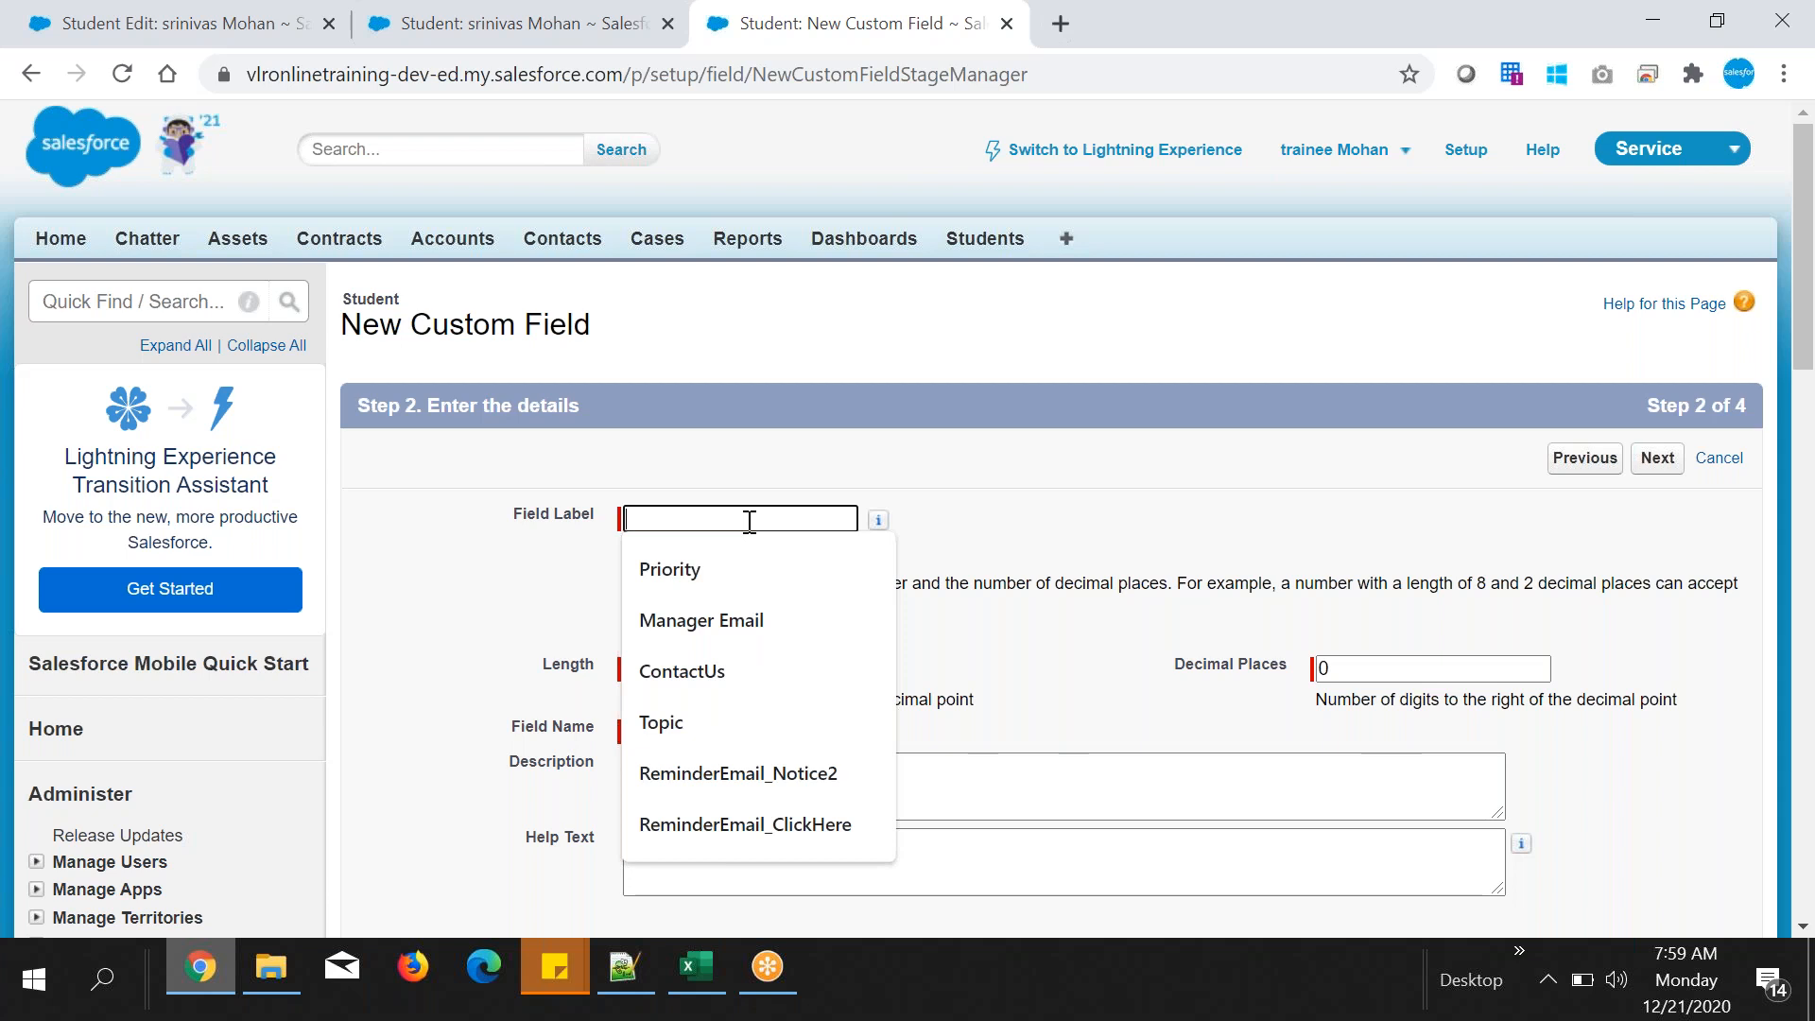
{"action": "type", "text": "Student"}
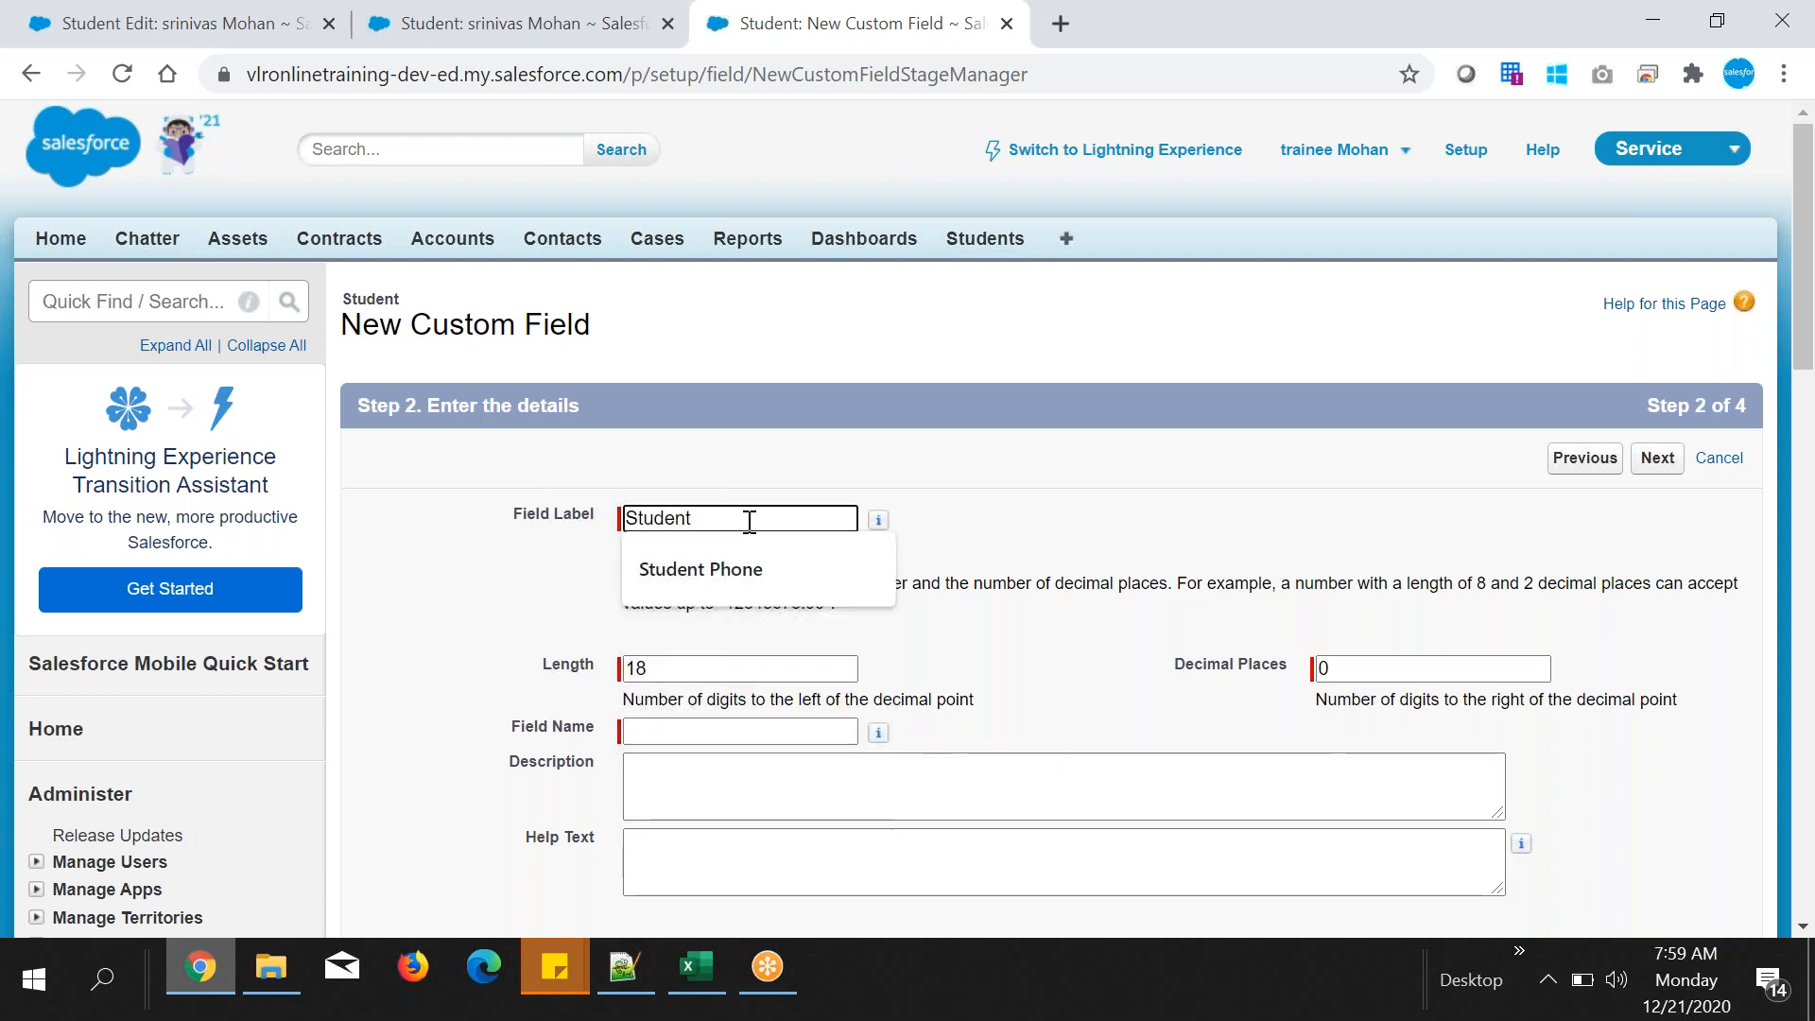
{"action": "type", "text": " Number"}
{"action": "left_click", "coordinate": [810, 485]}
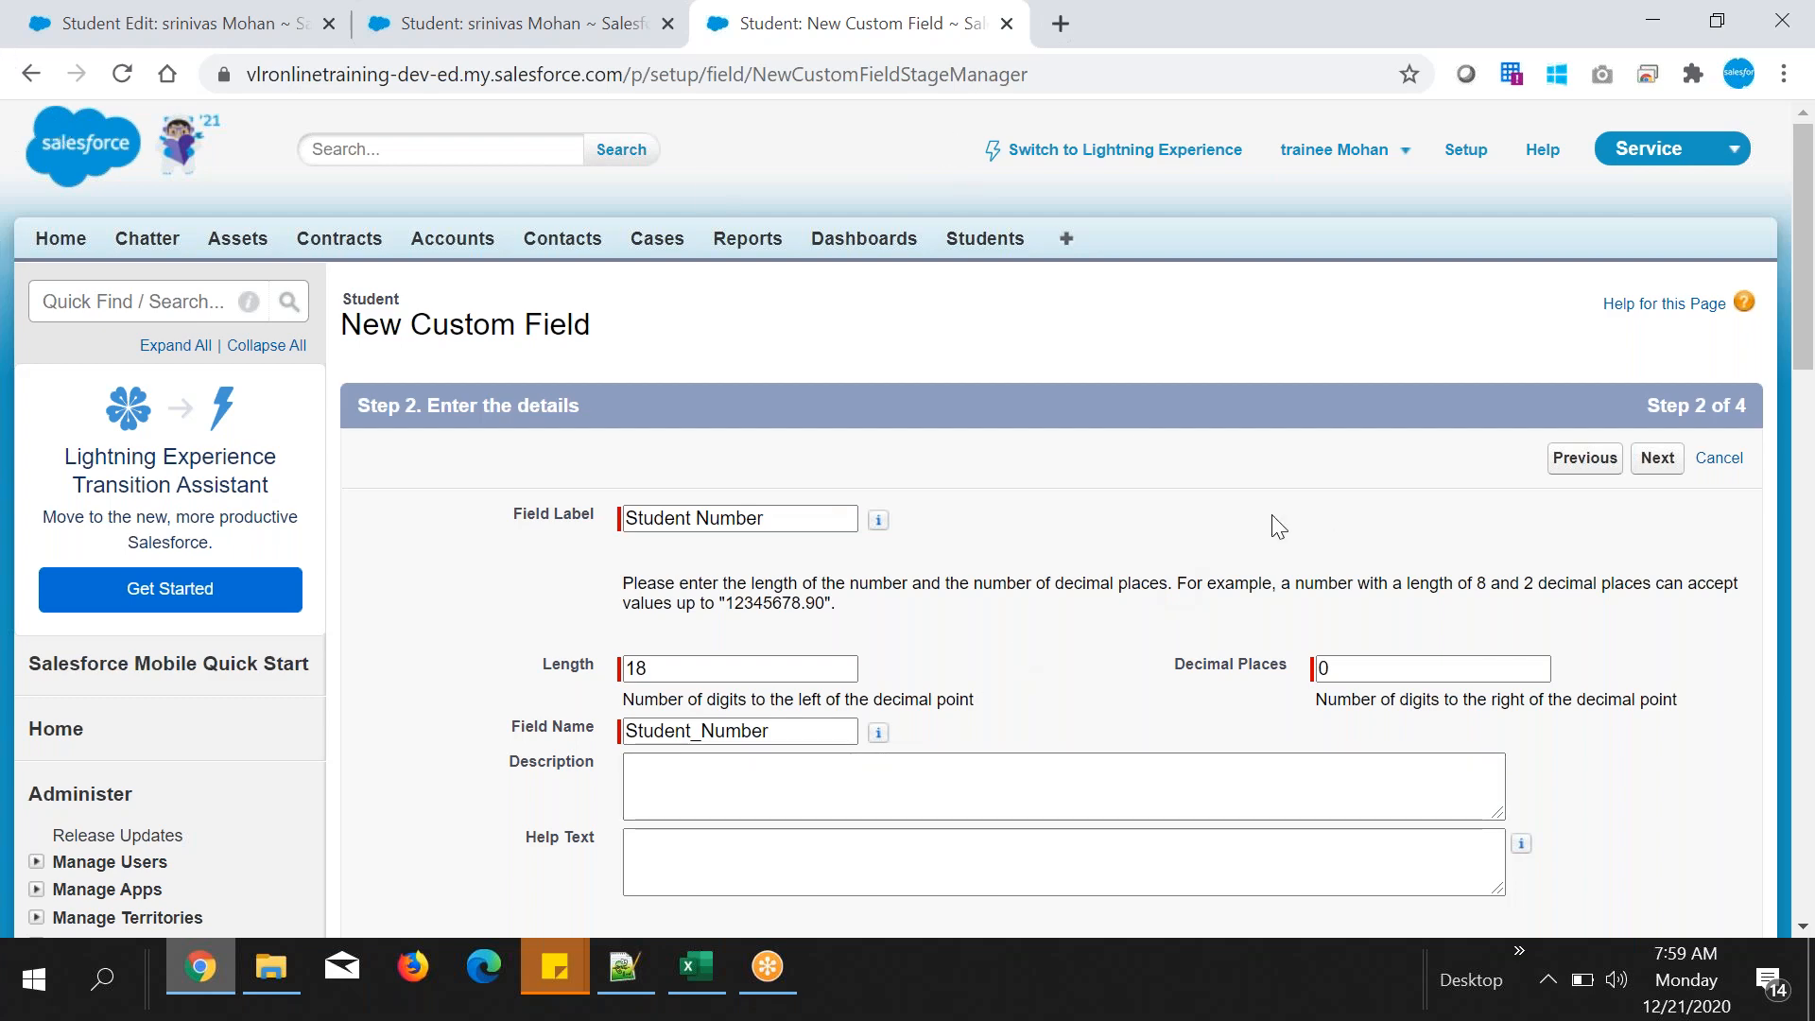
{"action": "scroll", "coordinate": [1278, 527], "scroll_direction": "down", "scroll_amount": 2}
{"action": "scroll", "coordinate": [1033, 454], "scroll_direction": "up", "scroll_amount": 2}
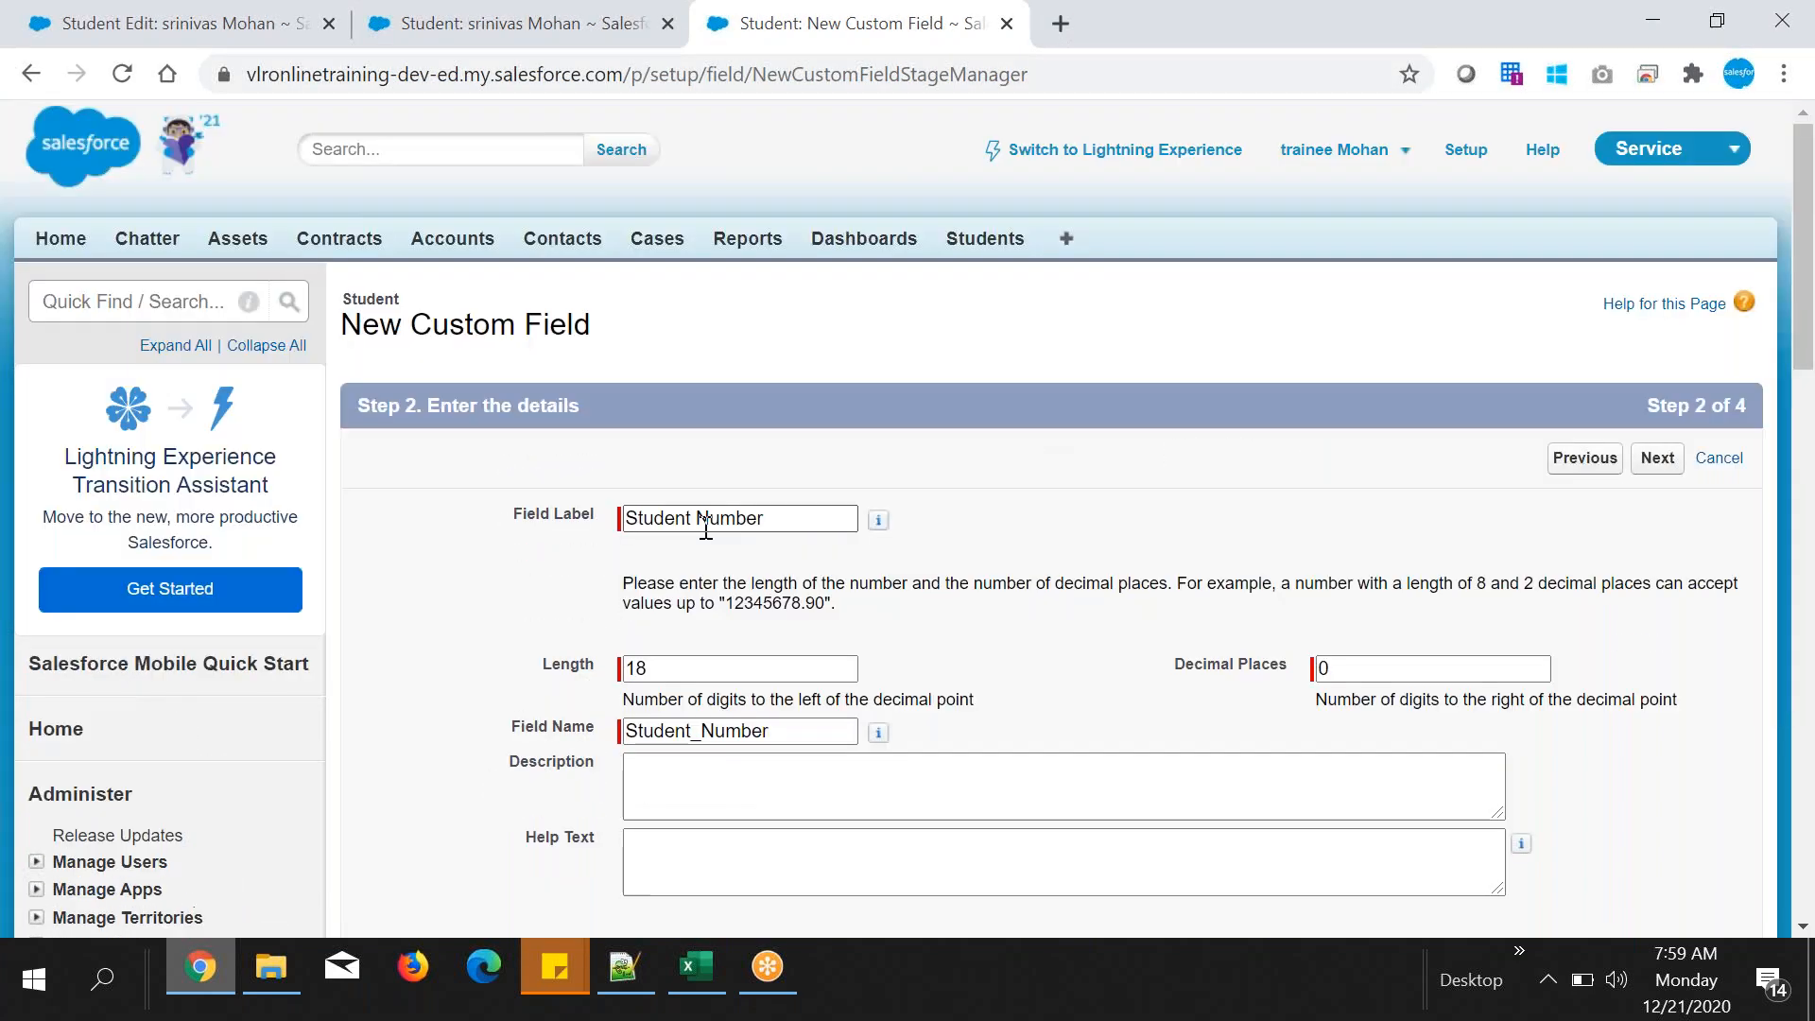
- Try to continue with the field name as "Student Number", using a space instead of the underscore
{"action": "left_click_drag", "start_coordinate": [474, 515], "coordinate": [624, 529]}
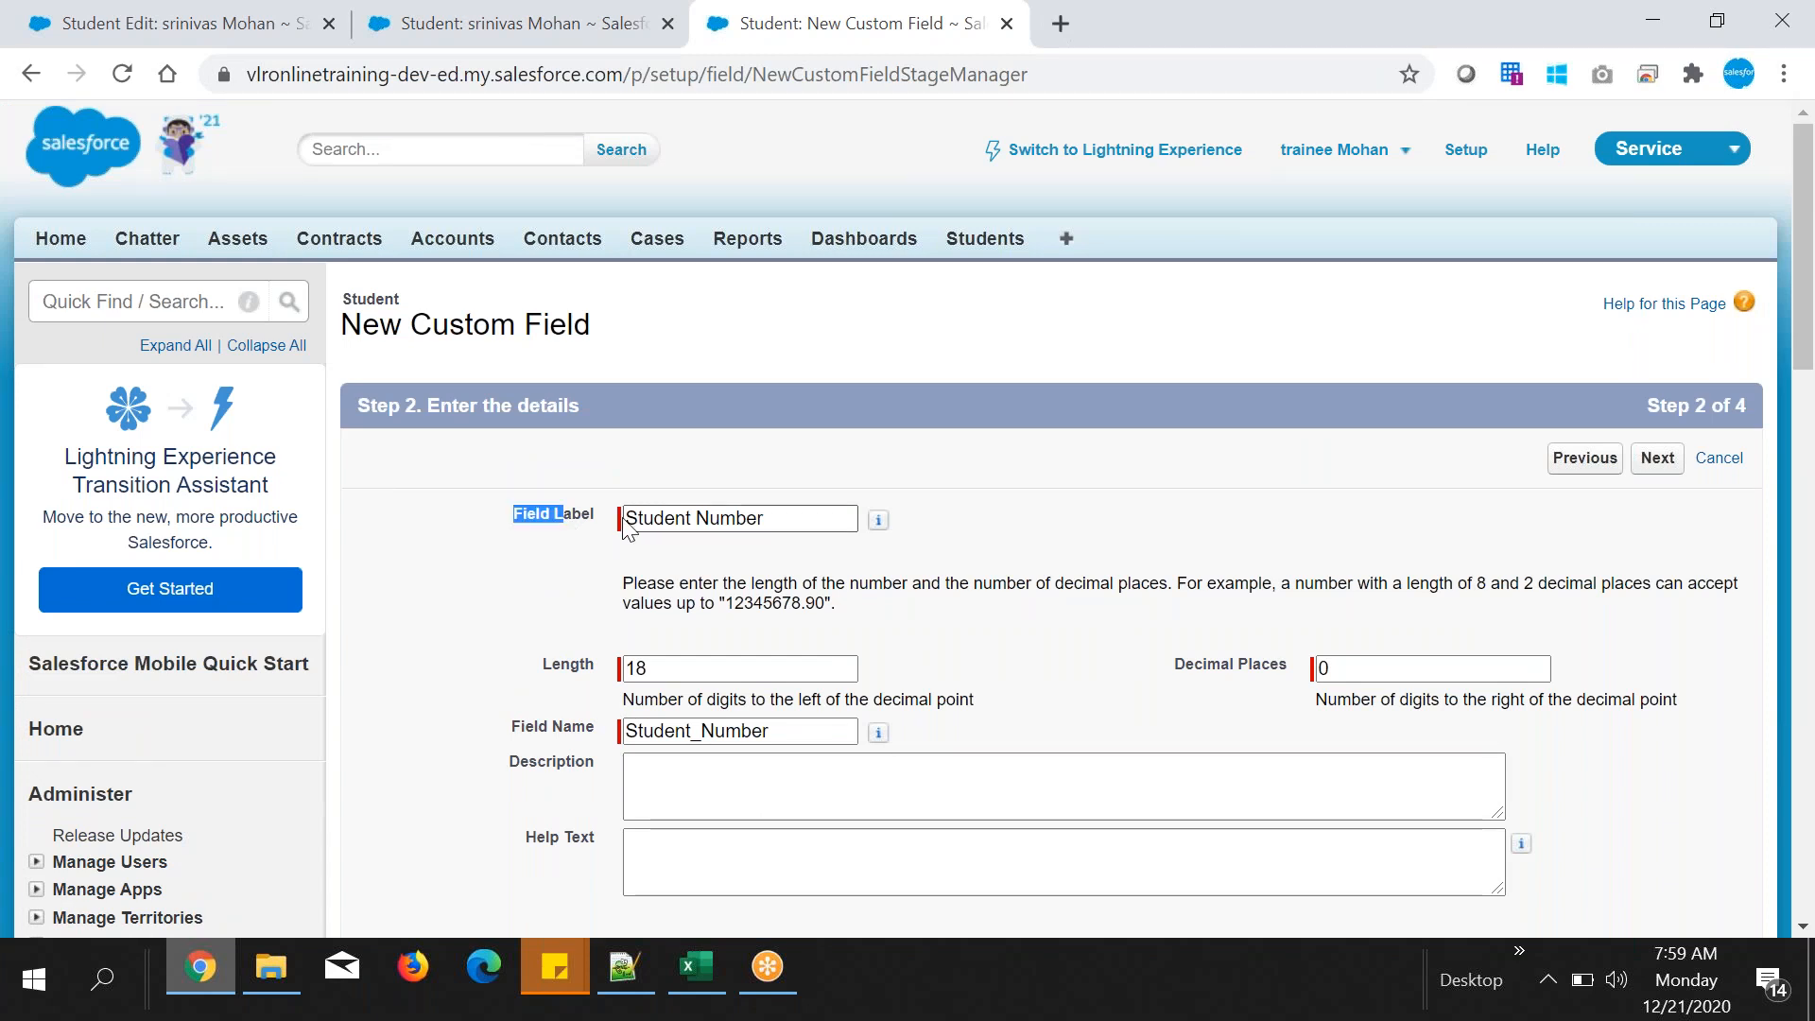
{"action": "left_click", "coordinate": [693, 518]}
{"action": "left_click_drag", "start_coordinate": [507, 751], "coordinate": [692, 731]}
{"action": "key", "text": "BackSpace"}
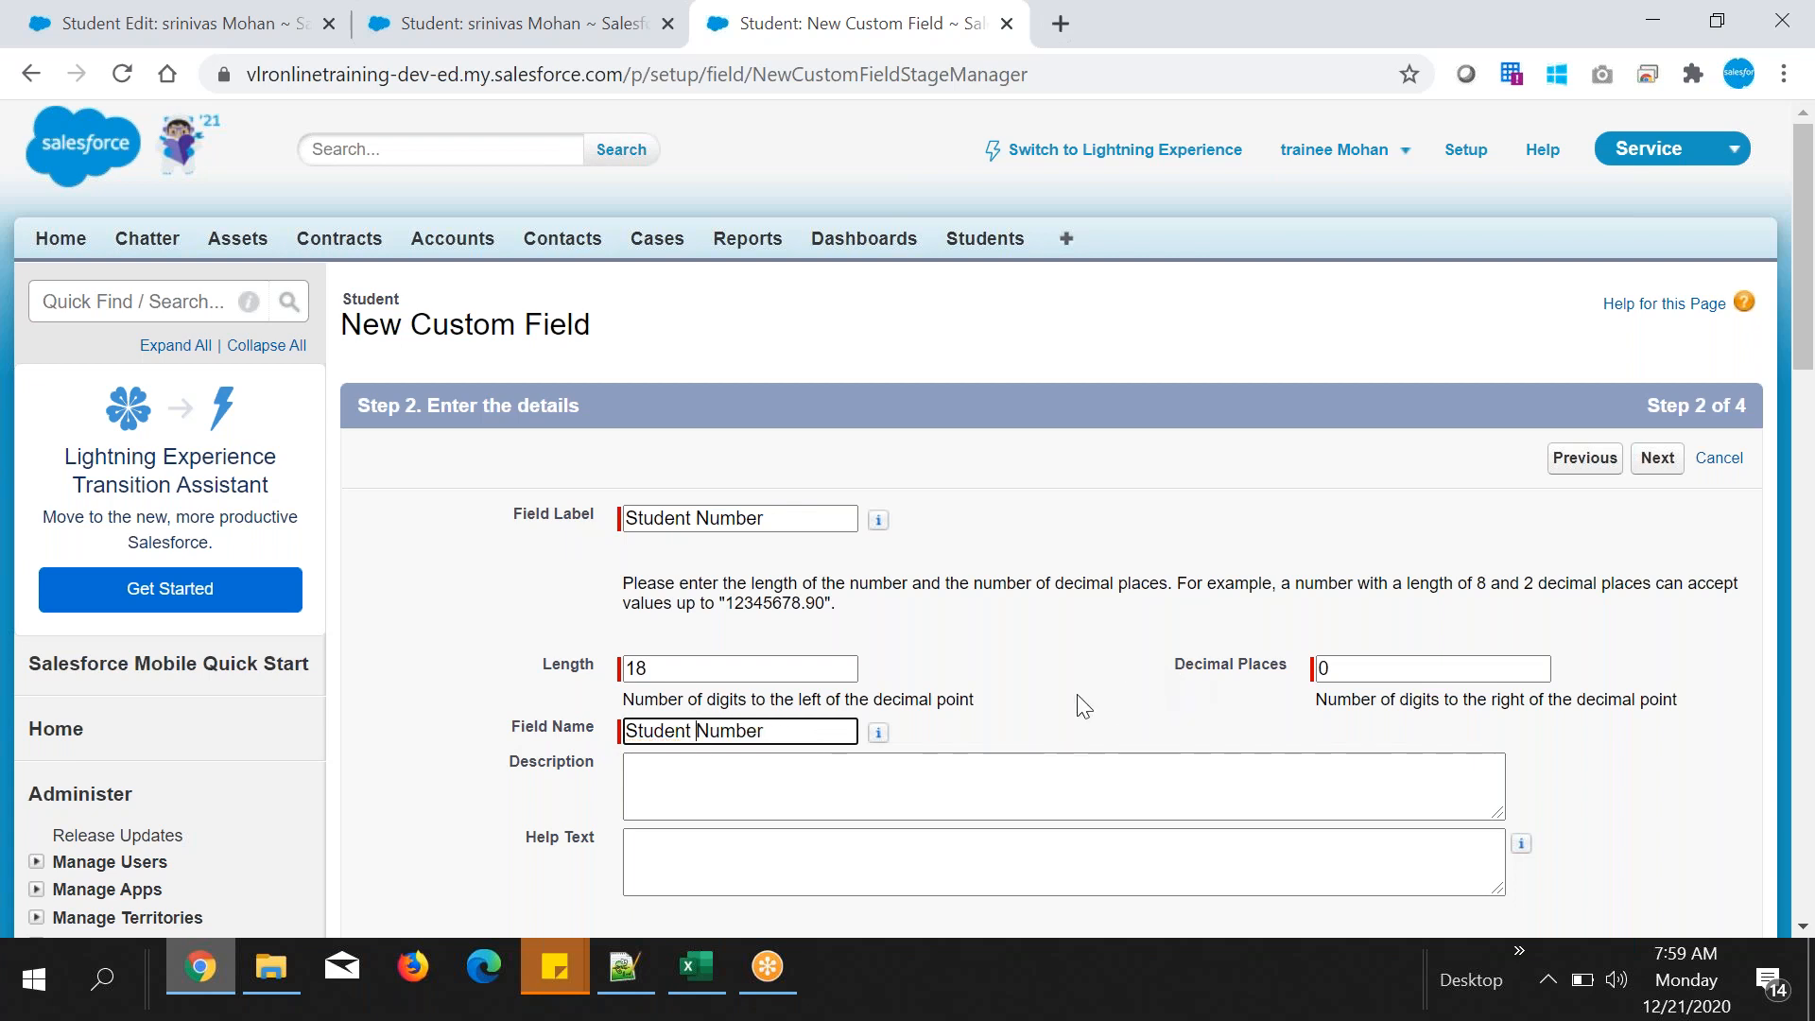
{"action": "left_click", "coordinate": [1656, 463]}
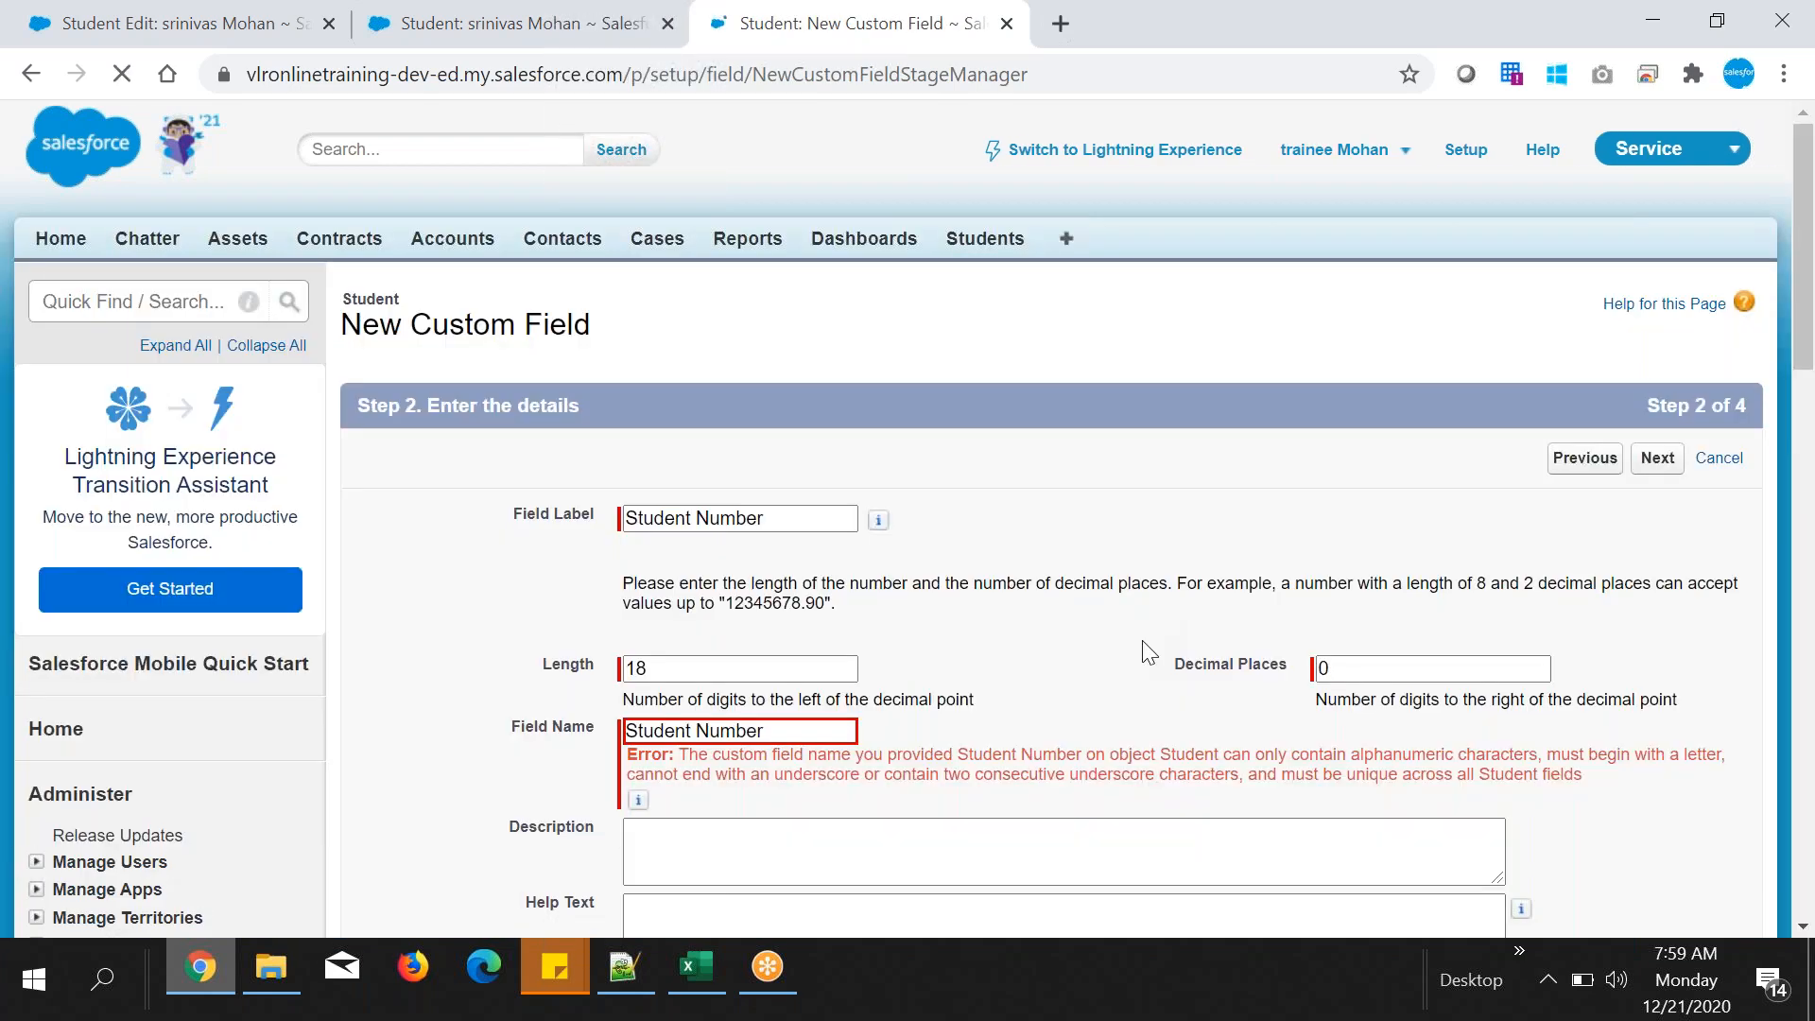
- Remove the space and the preceding letters from the field name so it reads "StudeNumber"
{"action": "scroll", "coordinate": [1142, 639], "scroll_direction": "down", "scroll_amount": 1}
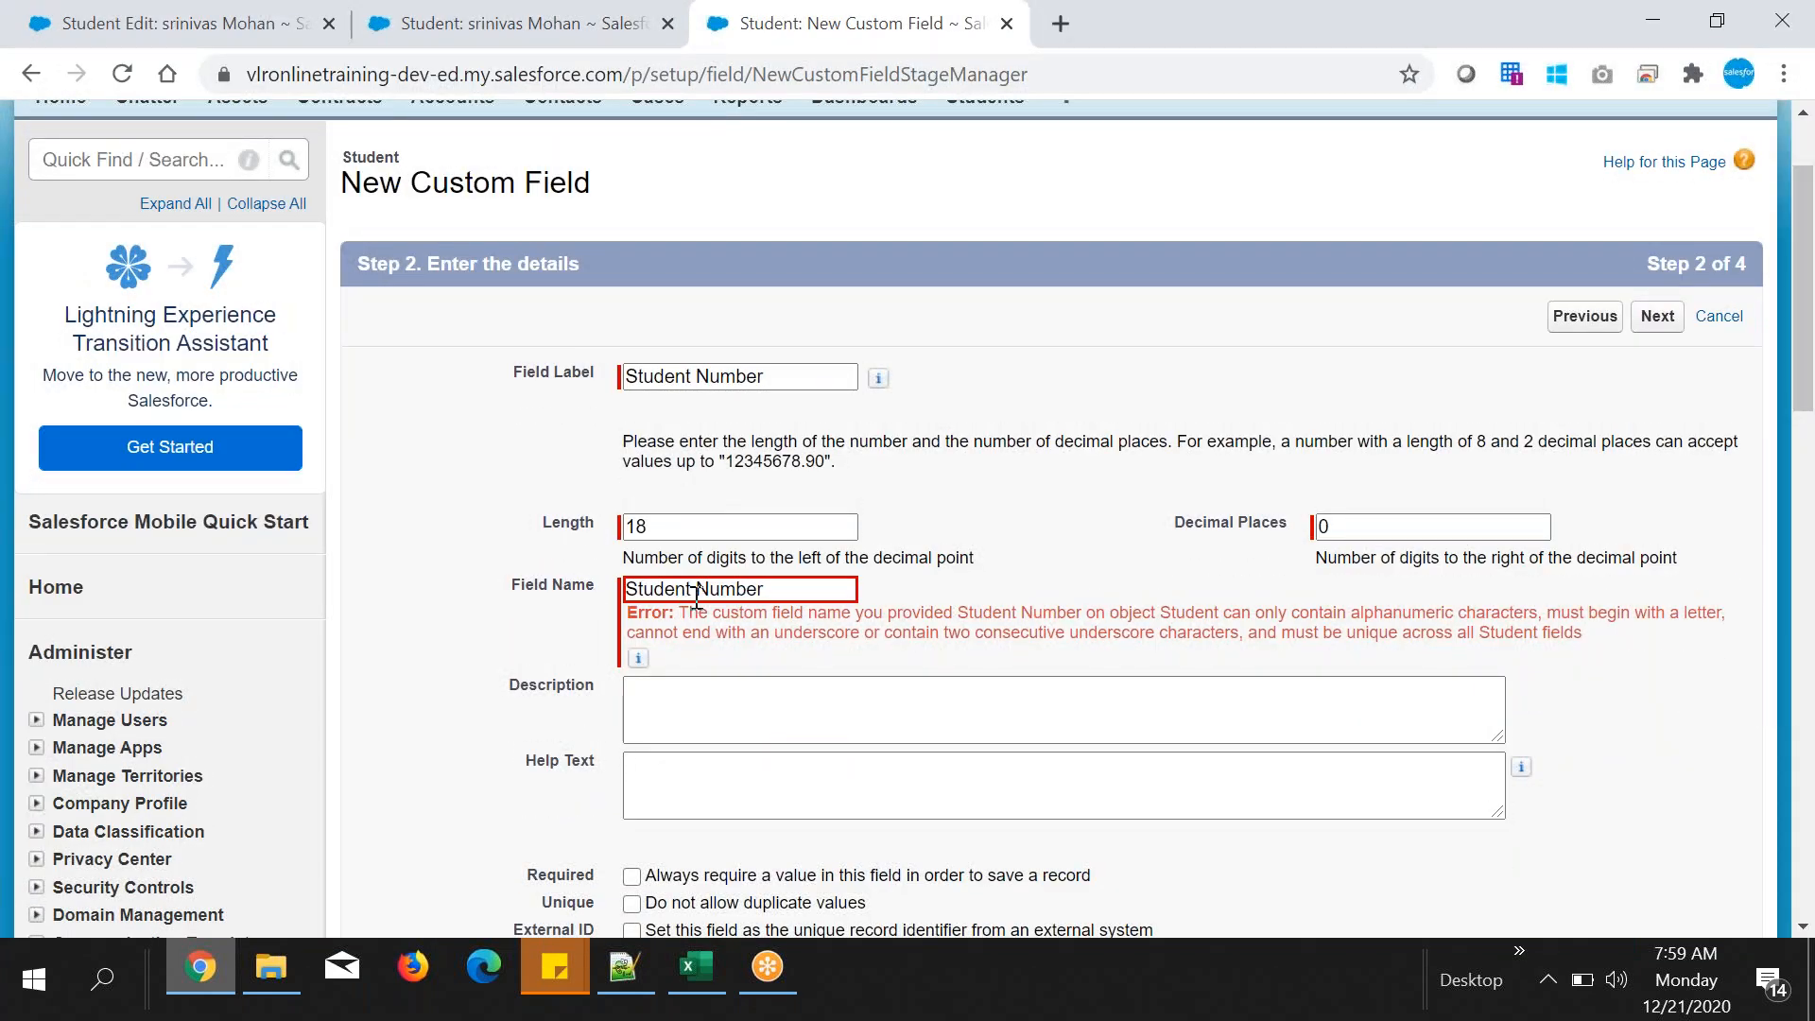
{"action": "left_click_drag", "start_coordinate": [768, 589], "coordinate": [616, 598]}
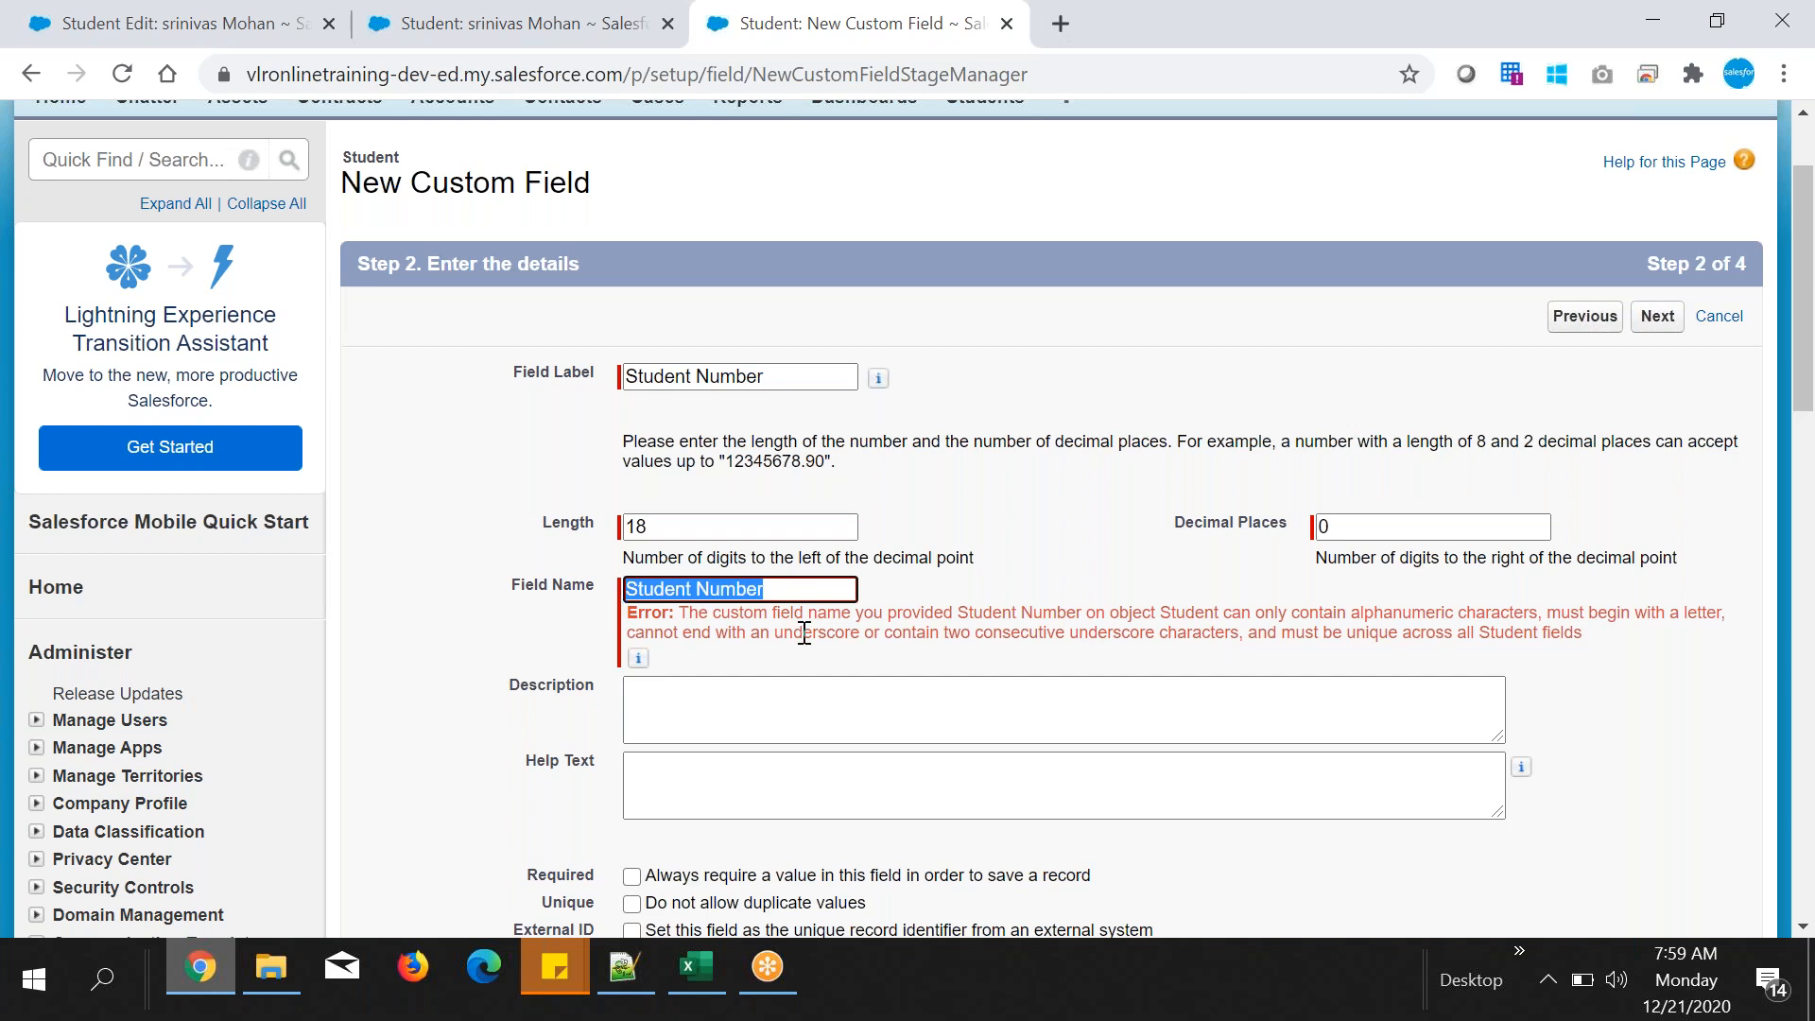
{"action": "left_click", "coordinate": [740, 628]}
{"action": "left_click", "coordinate": [699, 588]}
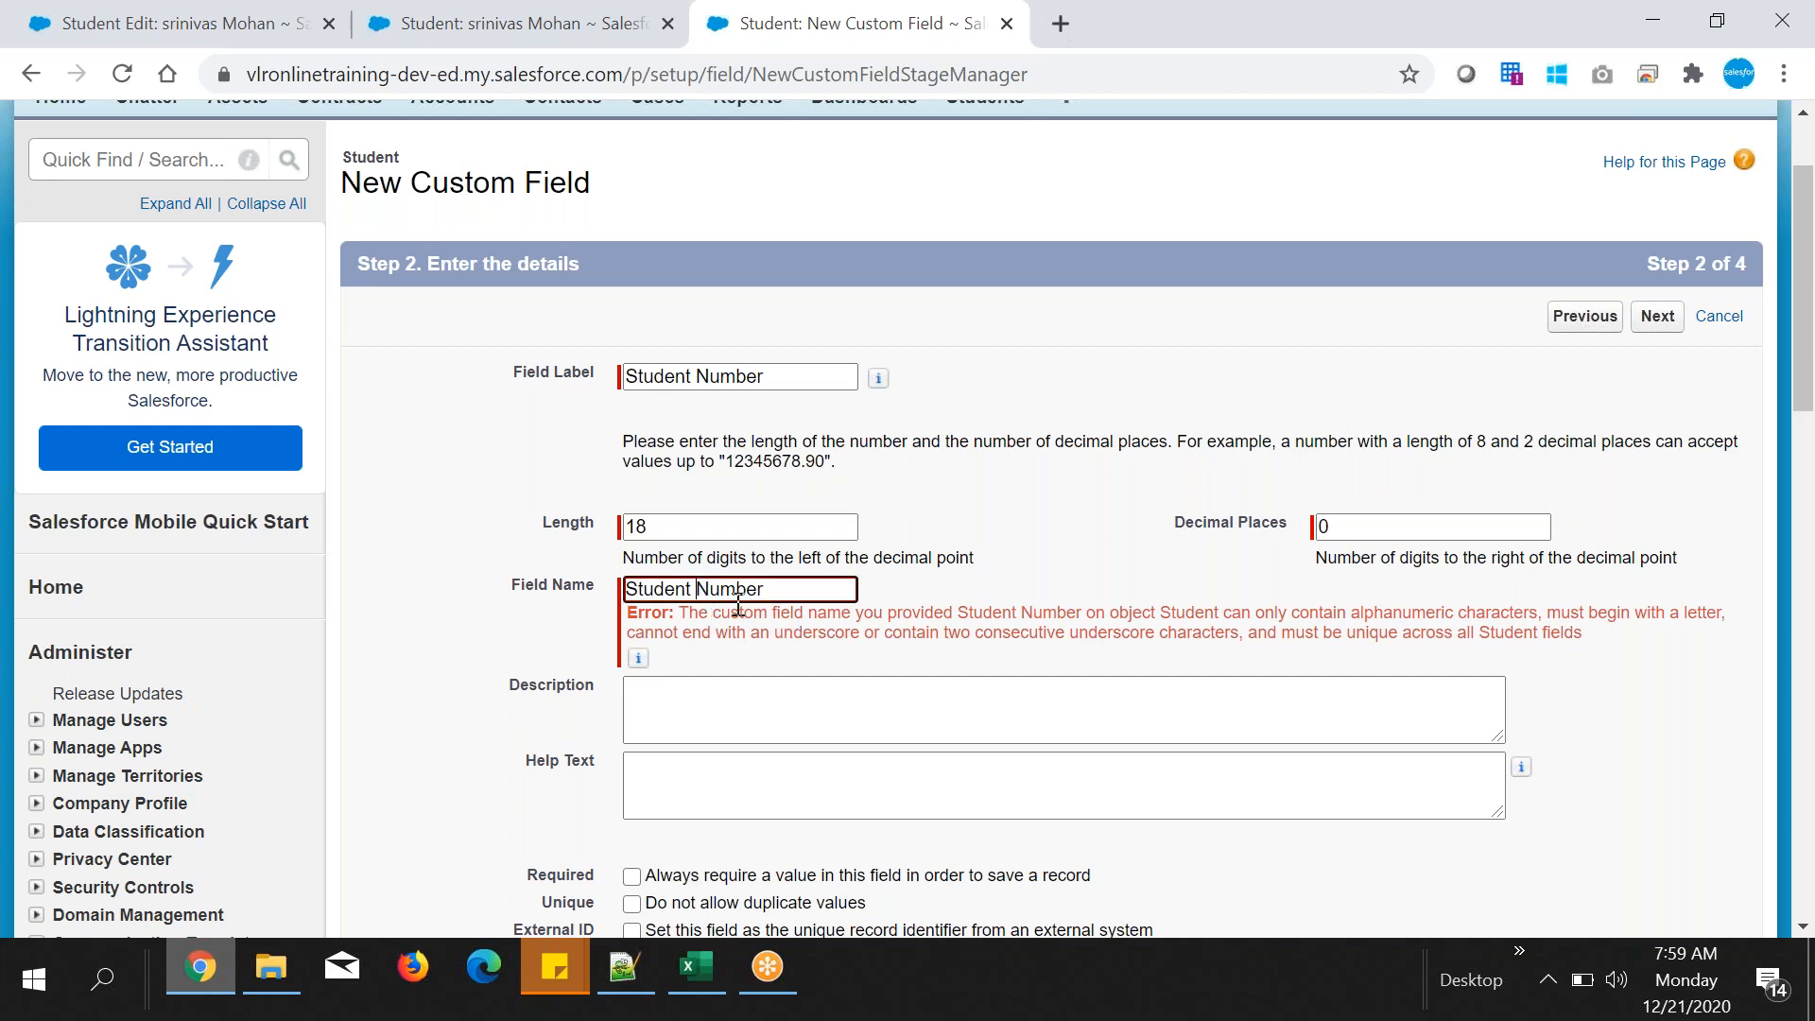
{"action": "key", "text": "BackSpace"}
{"action": "key", "text": "BackSpace"}
{"action": "key", "text": "BackSpace"}
{"action": "type", "text": "_"}
{"action": "key", "text": "BackSpace"}
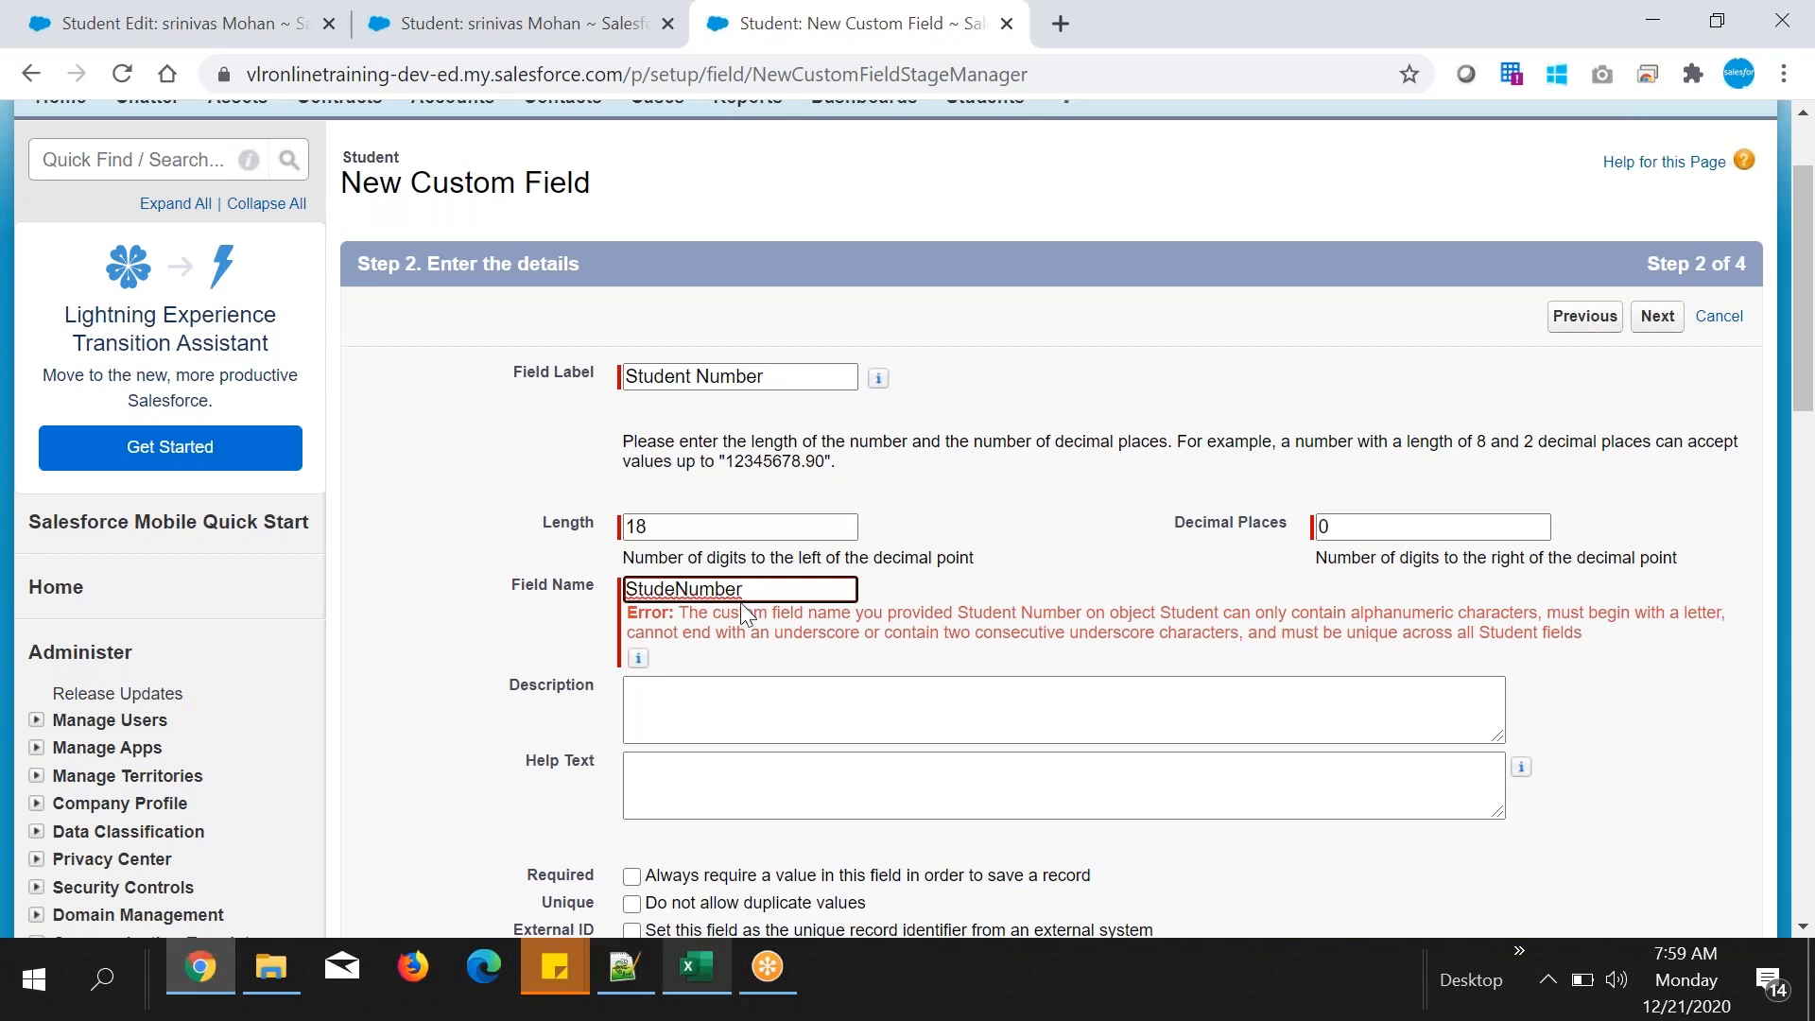
{"action": "left_click", "coordinate": [1020, 621]}
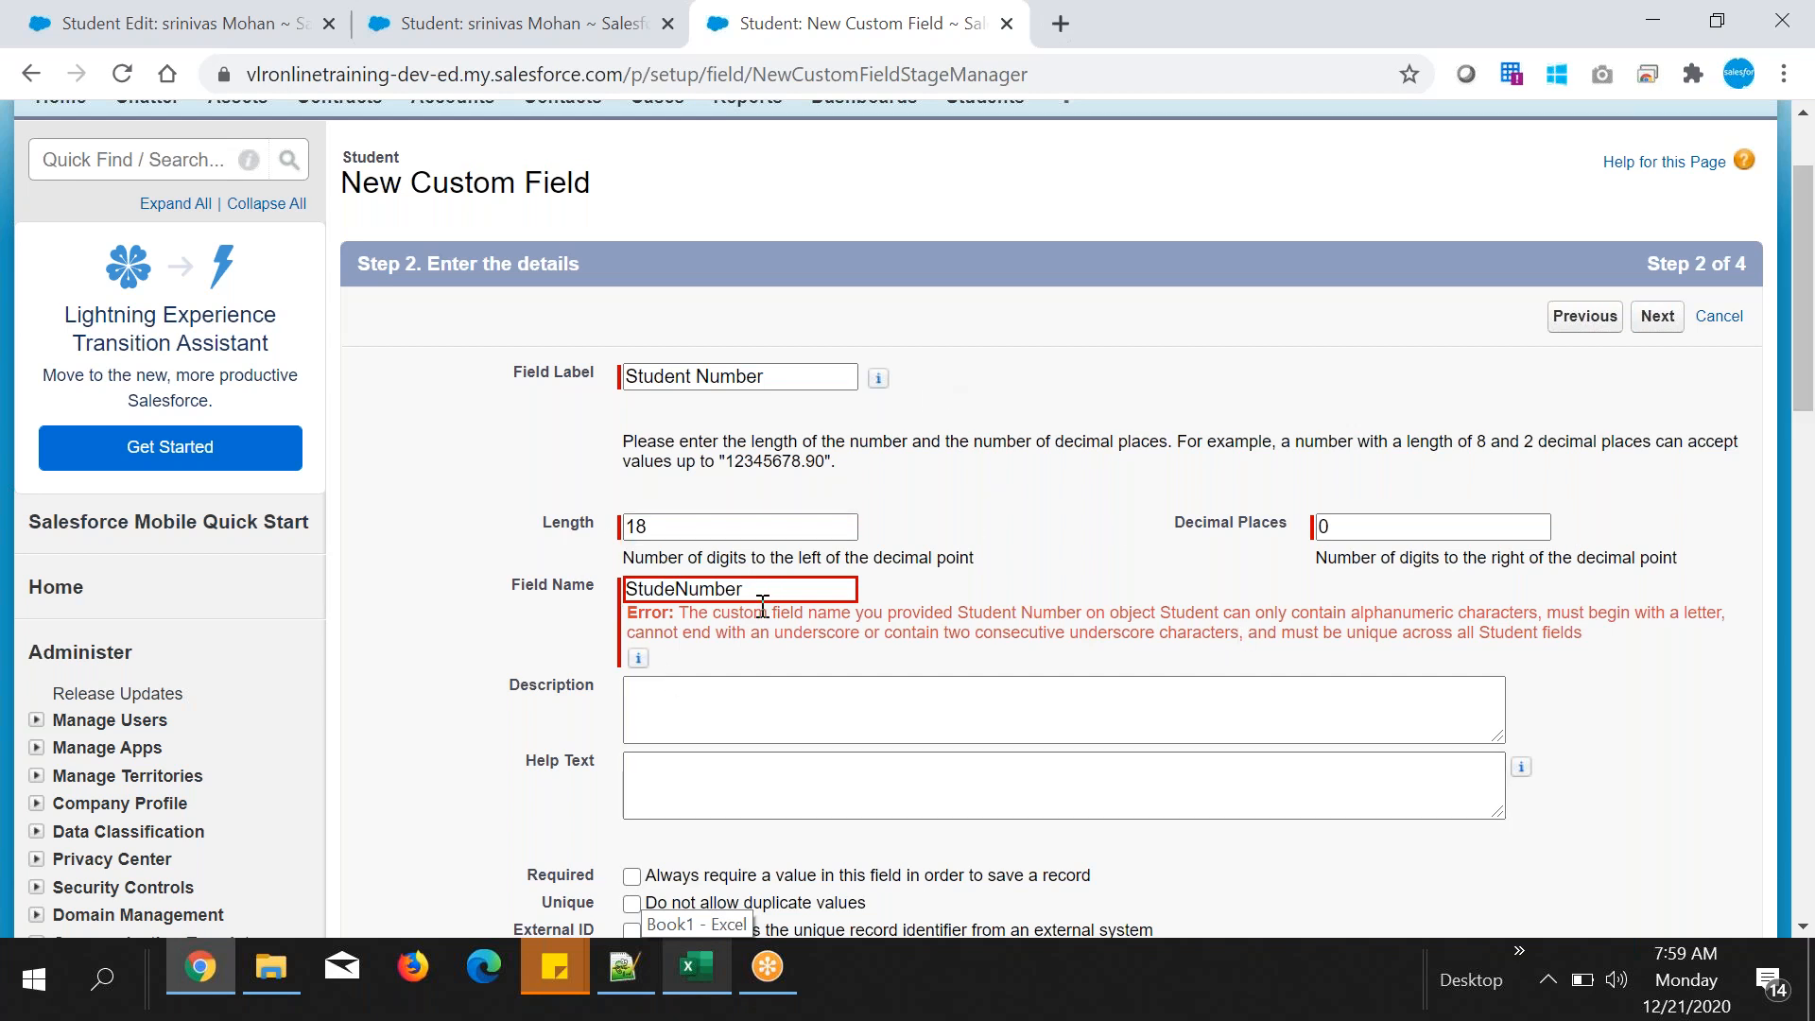
- Shorten the field name to "Number", keeping the field label as it is
{"action": "left_click_drag", "start_coordinate": [785, 375], "coordinate": [619, 381]}
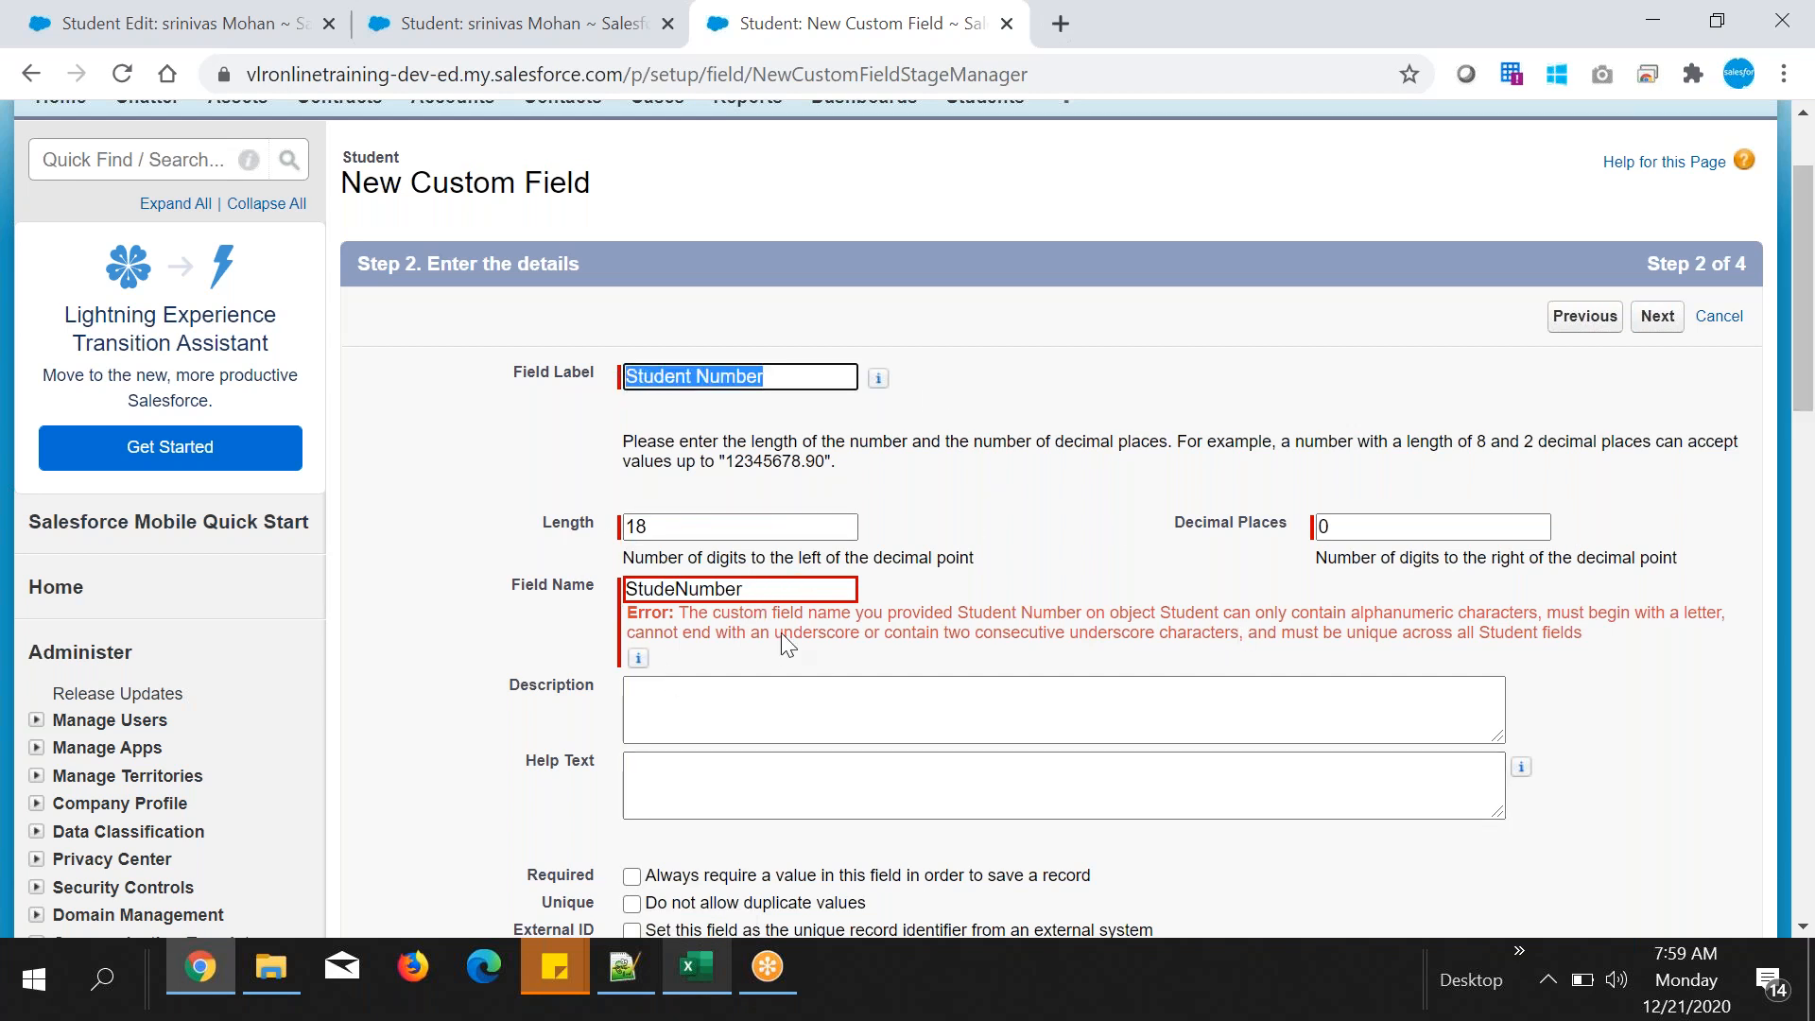
{"action": "left_click", "coordinate": [754, 589]}
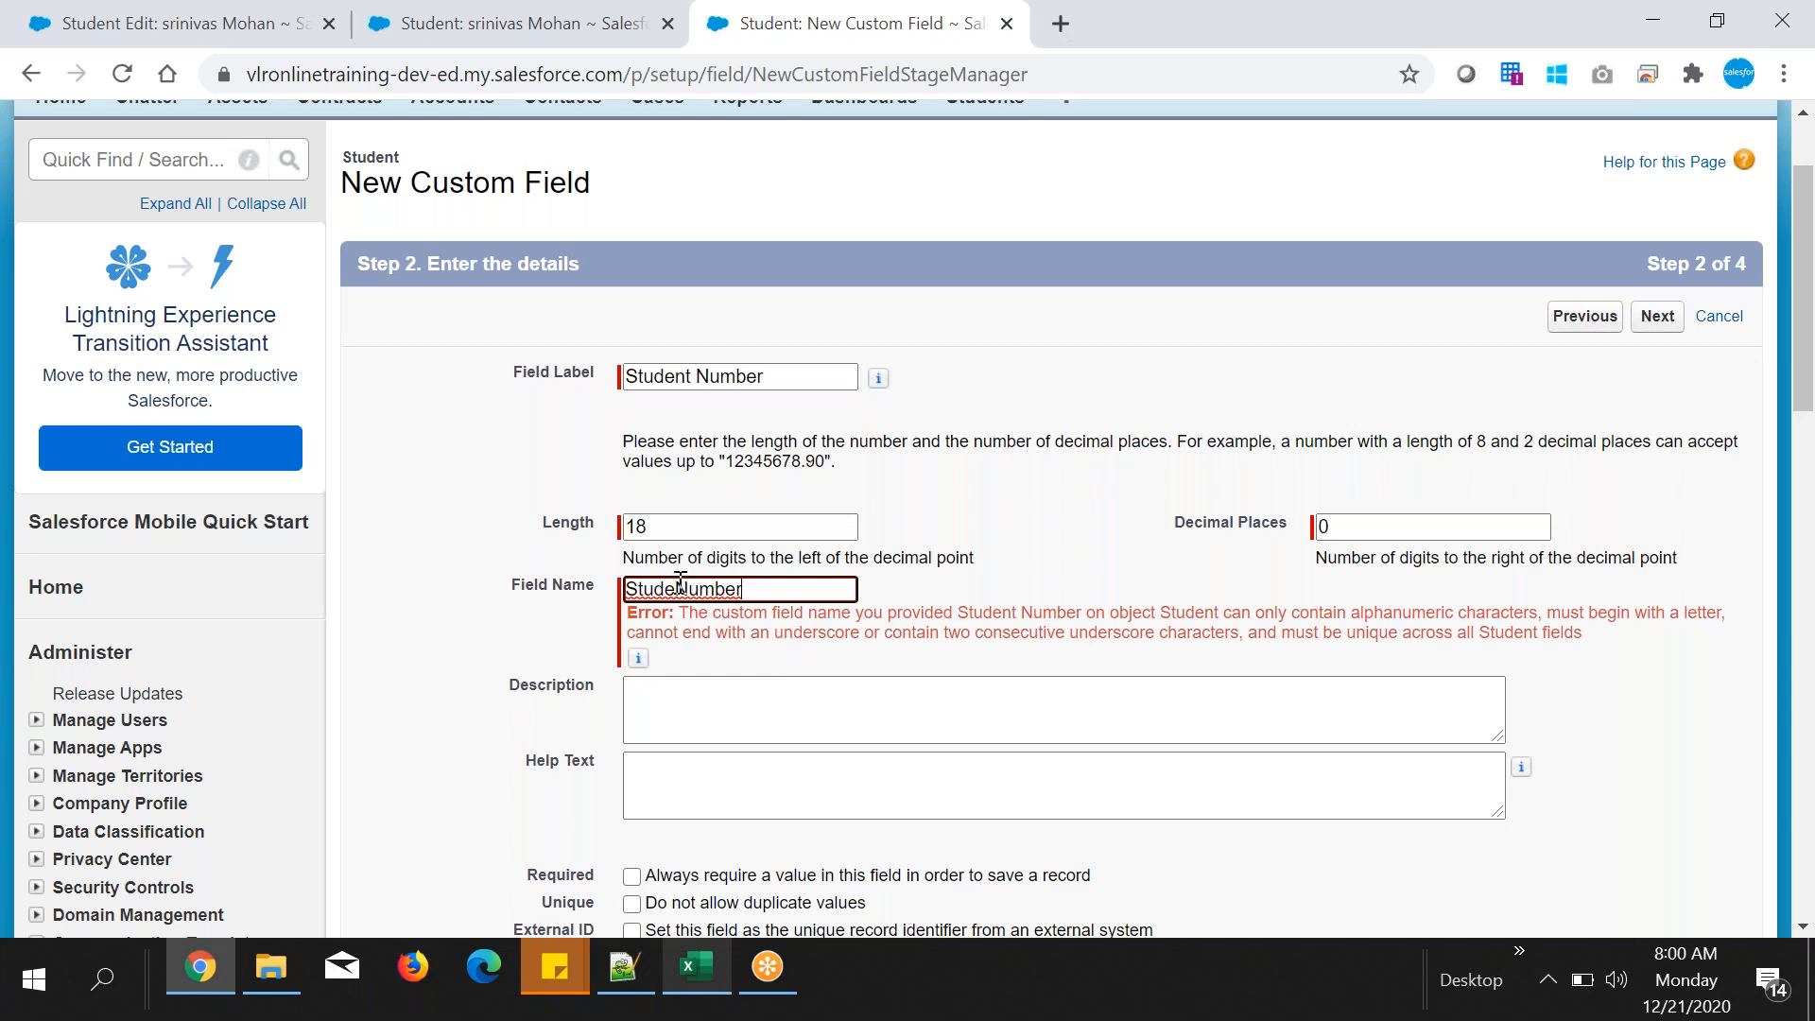
{"action": "left_click_drag", "start_coordinate": [676, 588], "coordinate": [510, 586]}
{"action": "key", "text": "BackSpace"}
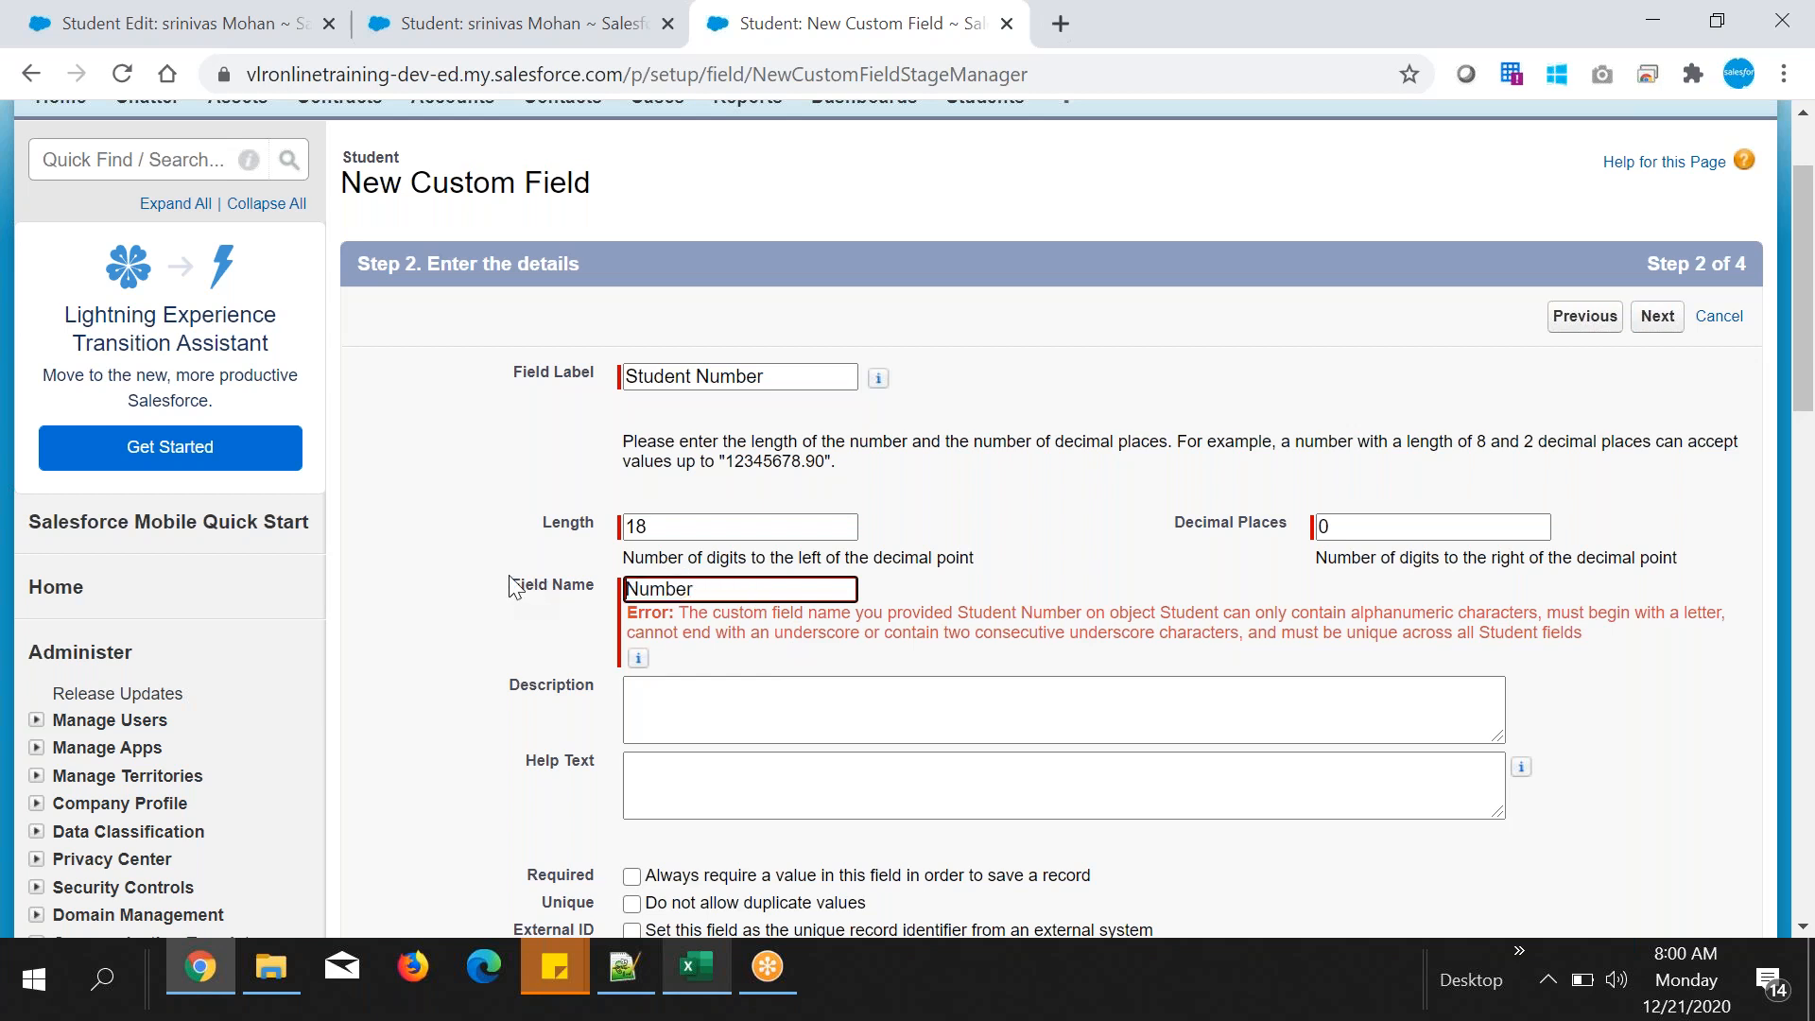
{"action": "left_click", "coordinate": [1189, 573]}
- Compare the field label with the field name and examine the field's Length setting
{"action": "left_click_drag", "start_coordinate": [799, 374], "coordinate": [503, 386]}
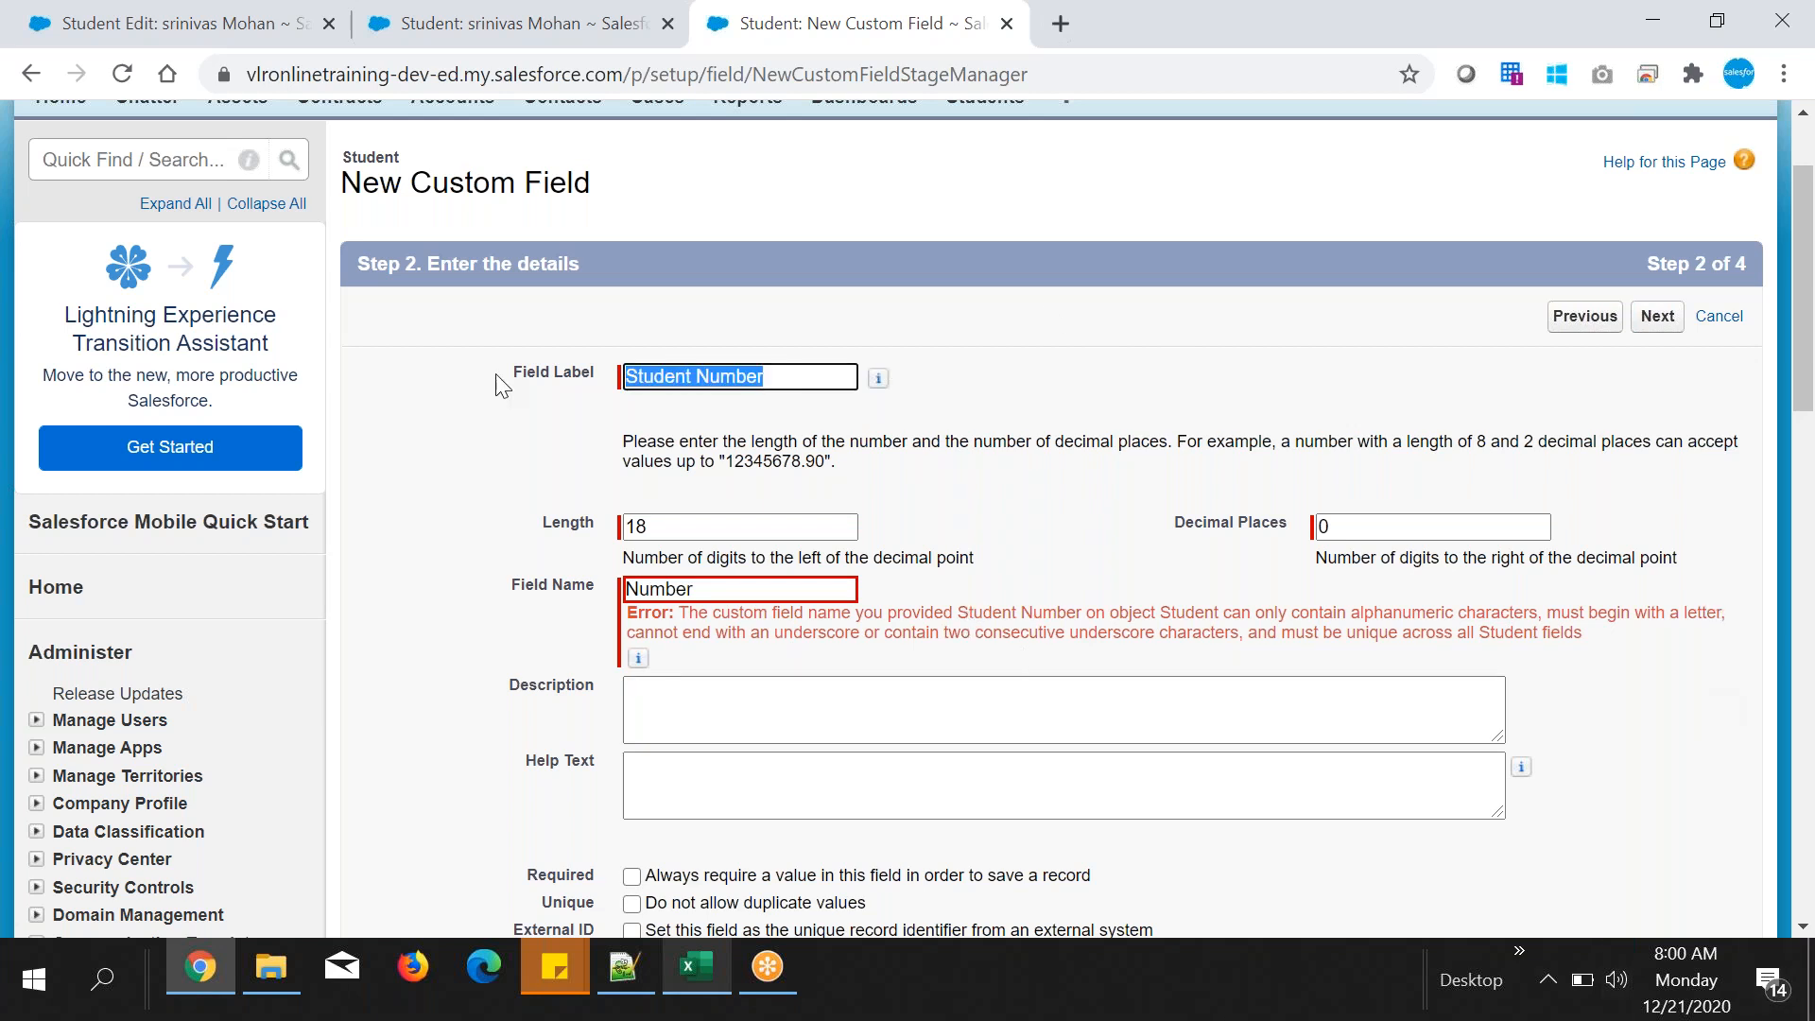
{"action": "left_click_drag", "start_coordinate": [703, 594], "coordinate": [504, 595]}
{"action": "left_click", "coordinate": [971, 619]}
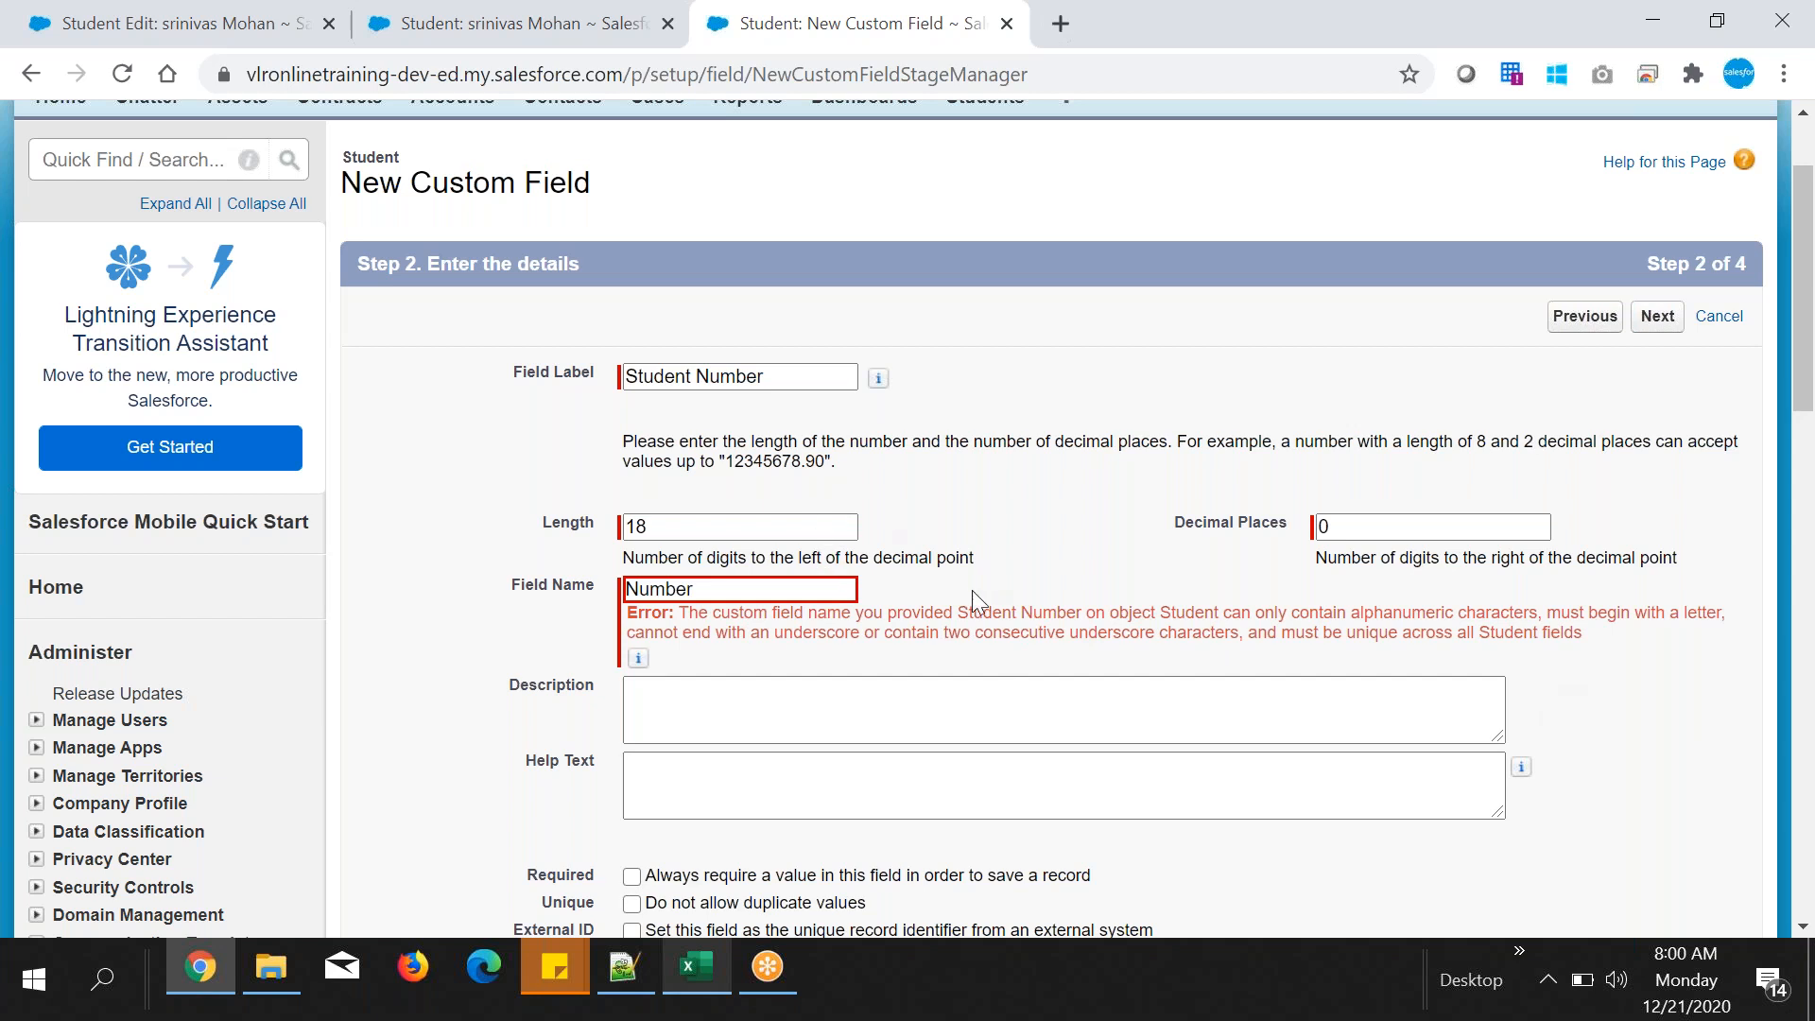
{"action": "scroll", "coordinate": [972, 590], "scroll_direction": "down", "scroll_amount": 1}
{"action": "double_click", "coordinate": [571, 382]}
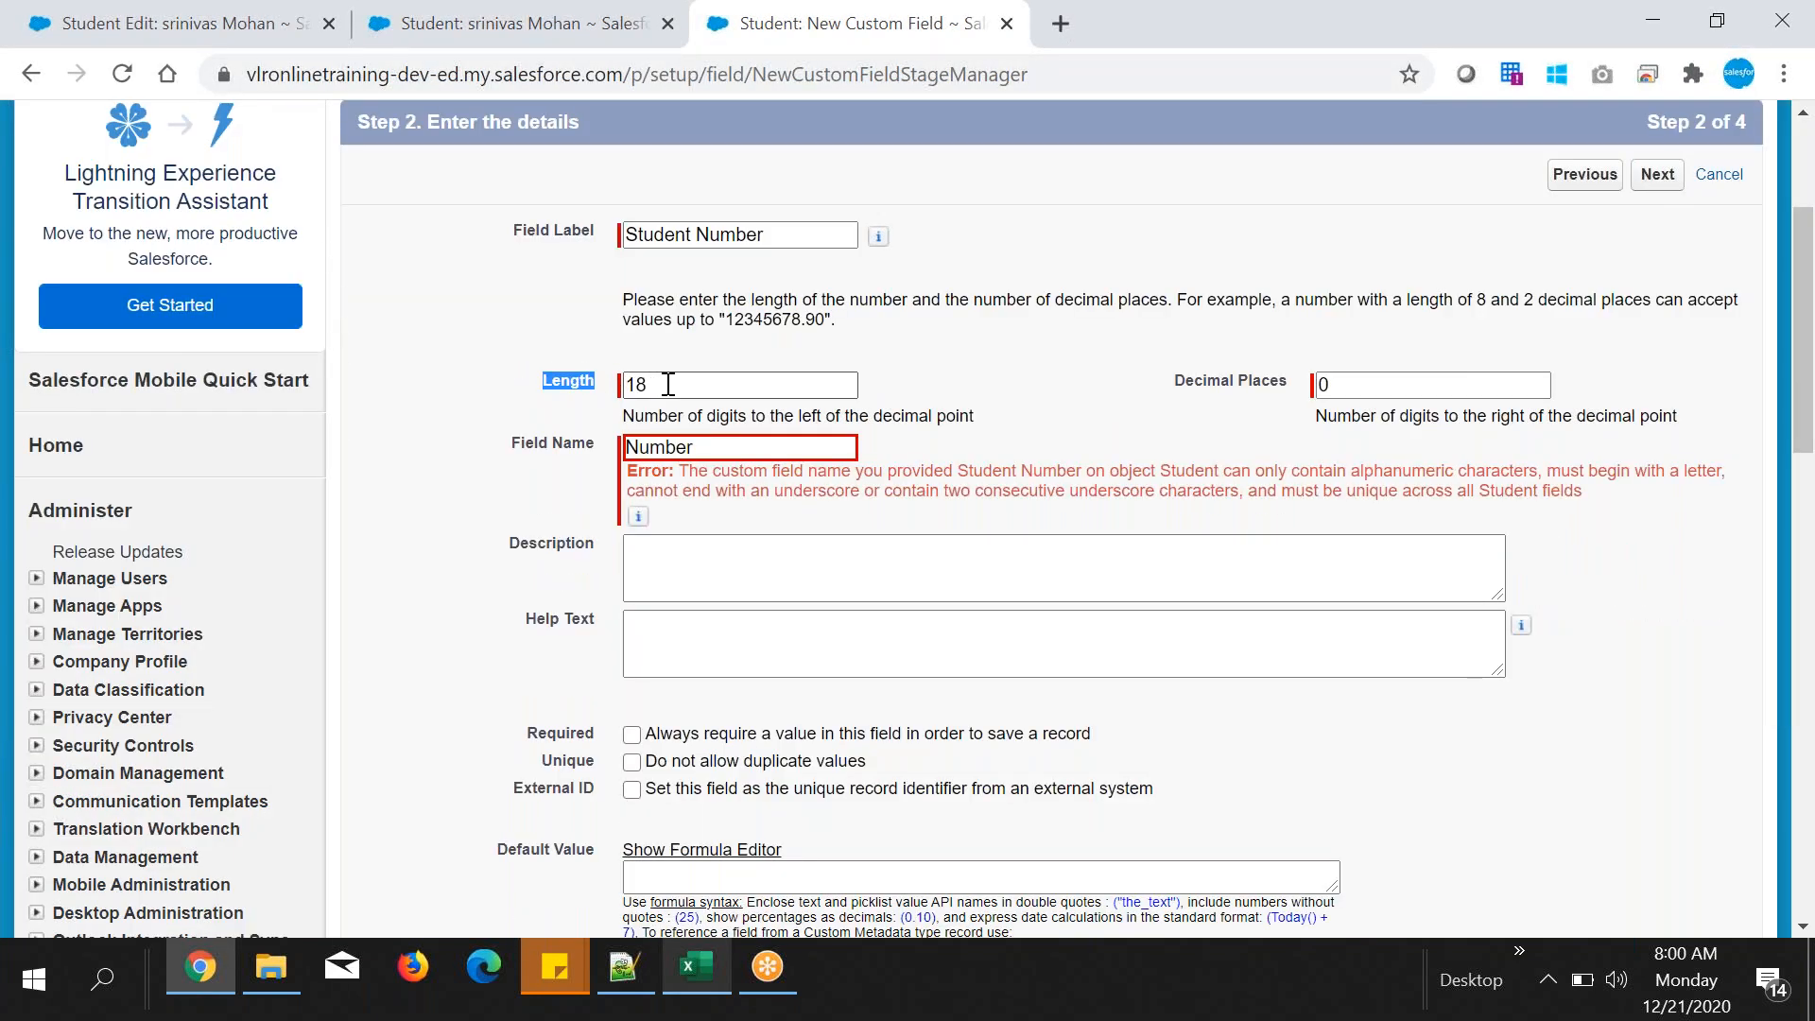
{"action": "double_click", "coordinate": [667, 384]}
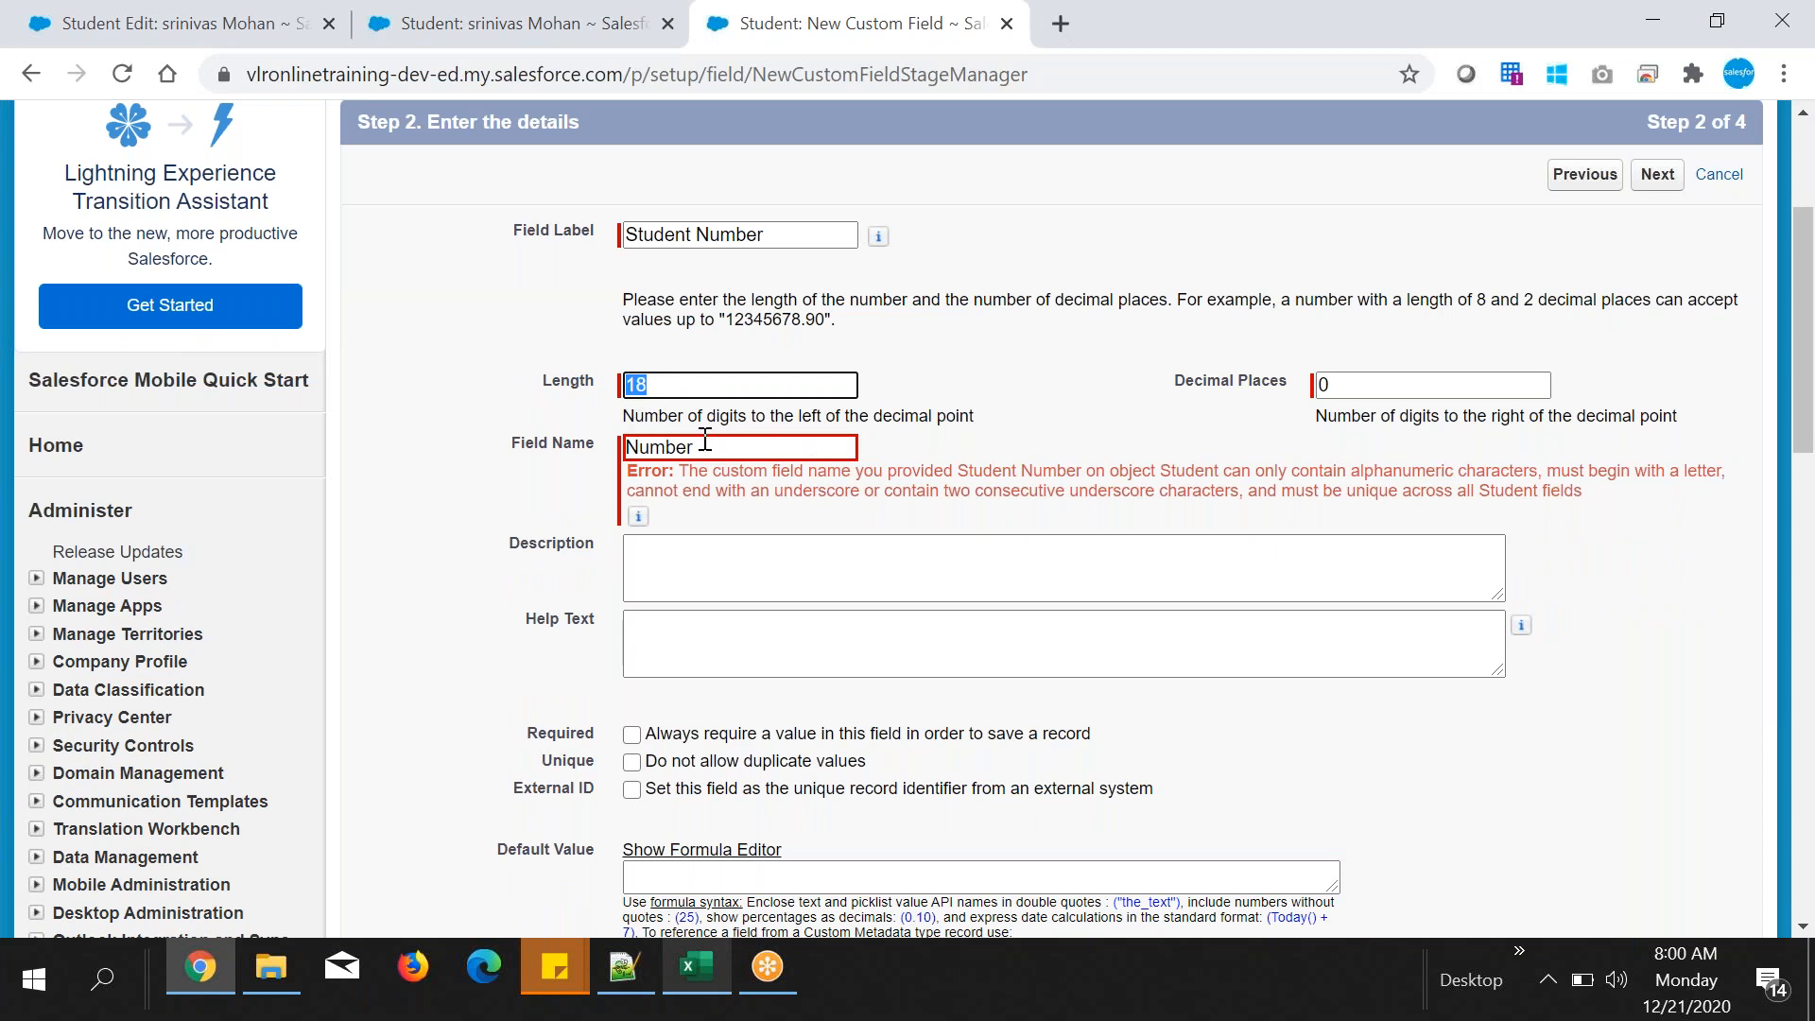
- Switch to Notepad++ and add the sample number 545454545 on a new line below the multi-select picklist notes
{"action": "left_click", "coordinate": [623, 966]}
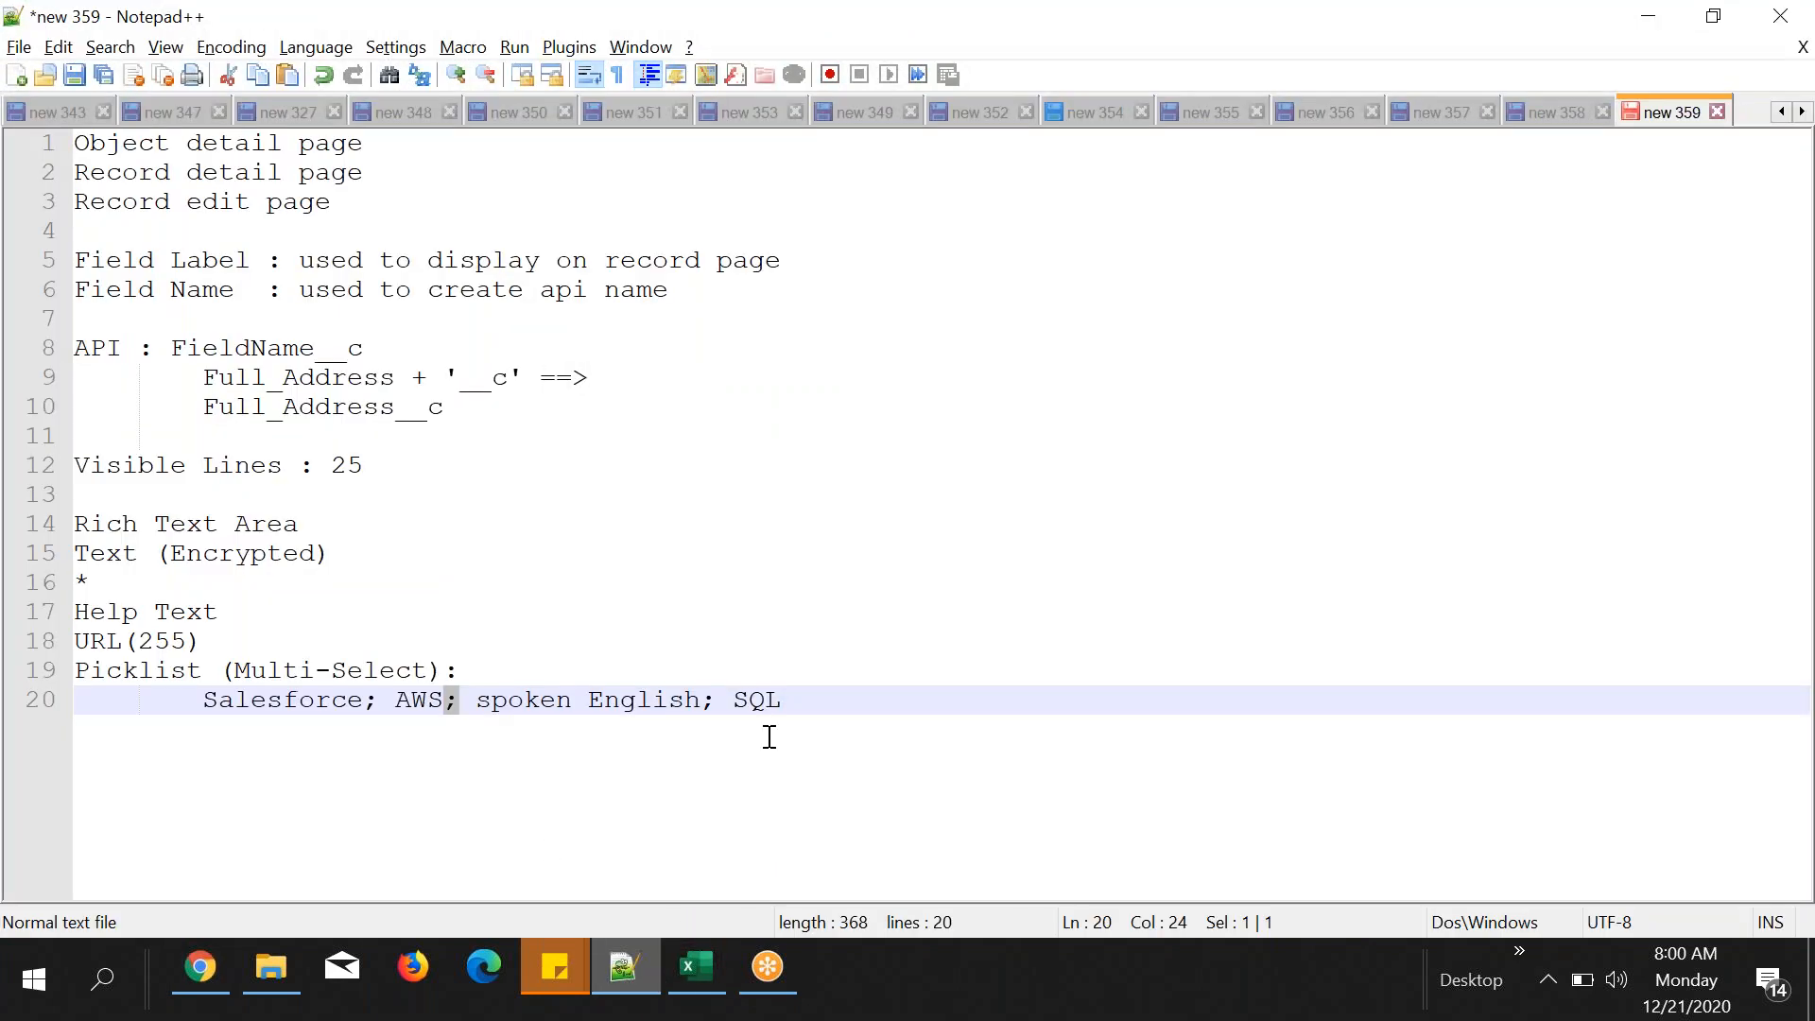
{"action": "left_click", "coordinate": [833, 693]}
{"action": "key", "text": "Return"}
{"action": "key", "text": "Return"}
{"action": "key", "text": "Return"}
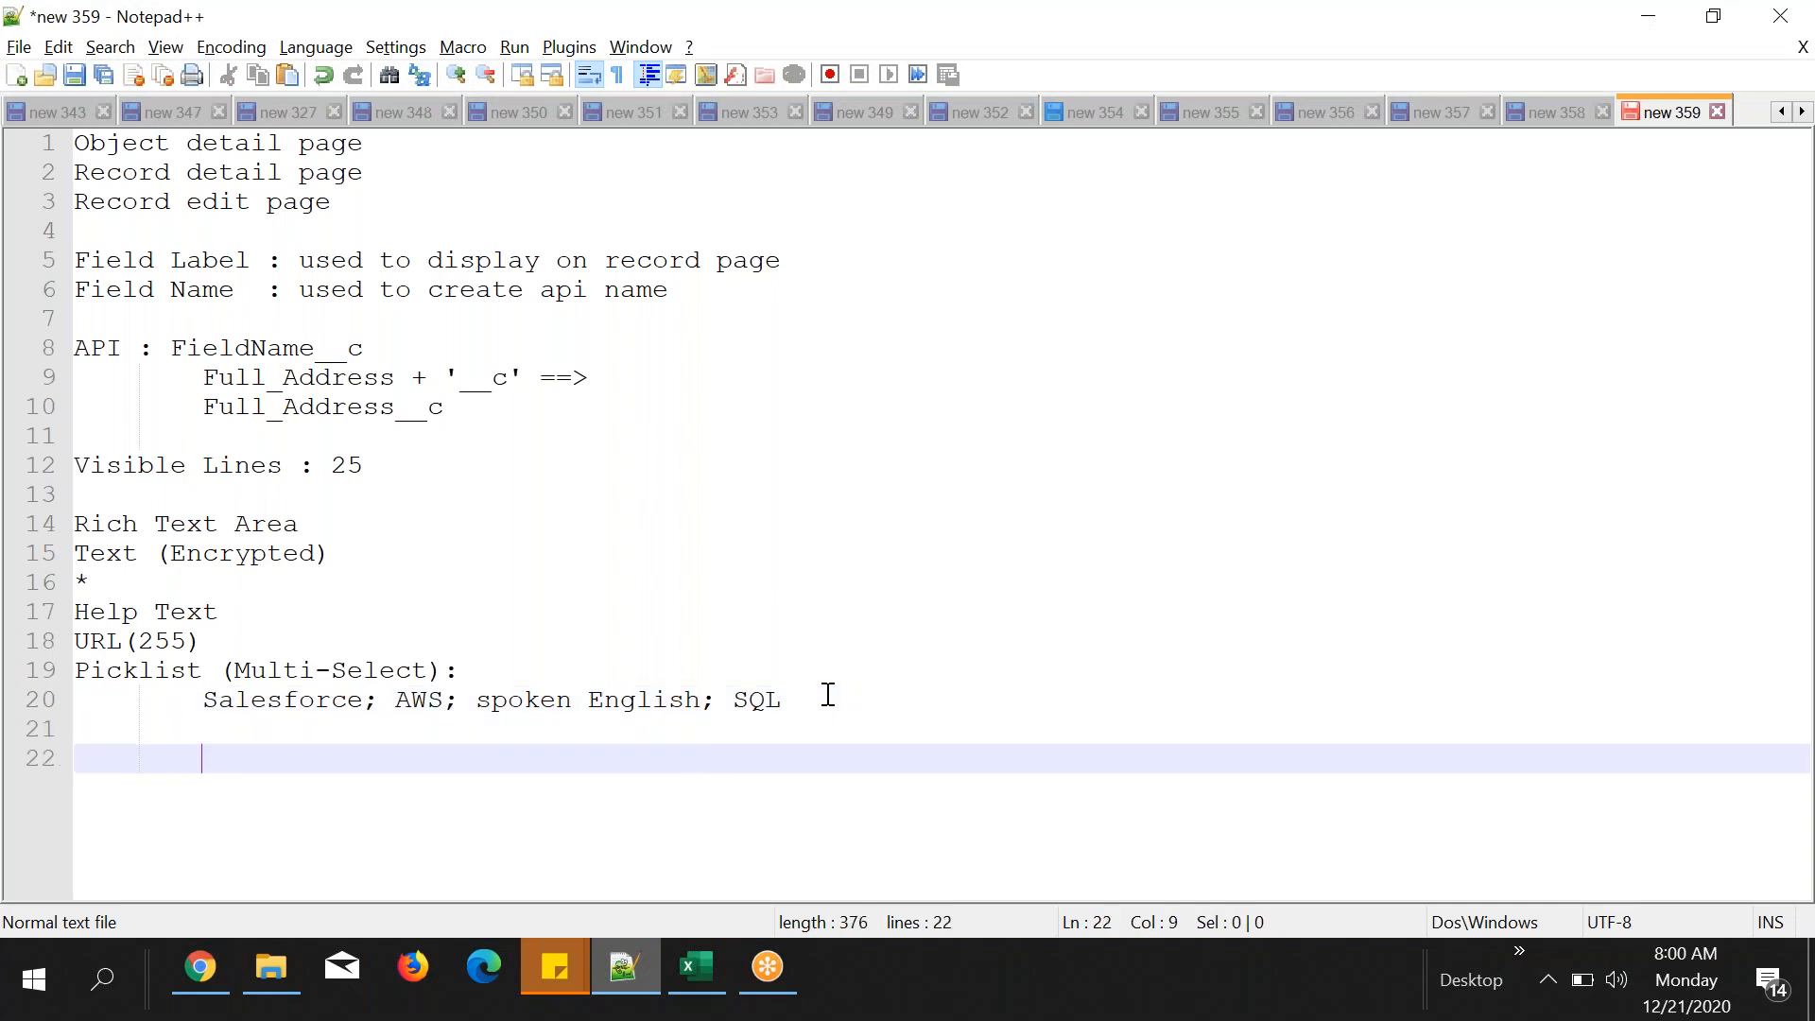
{"action": "type", "text": "545454545"}
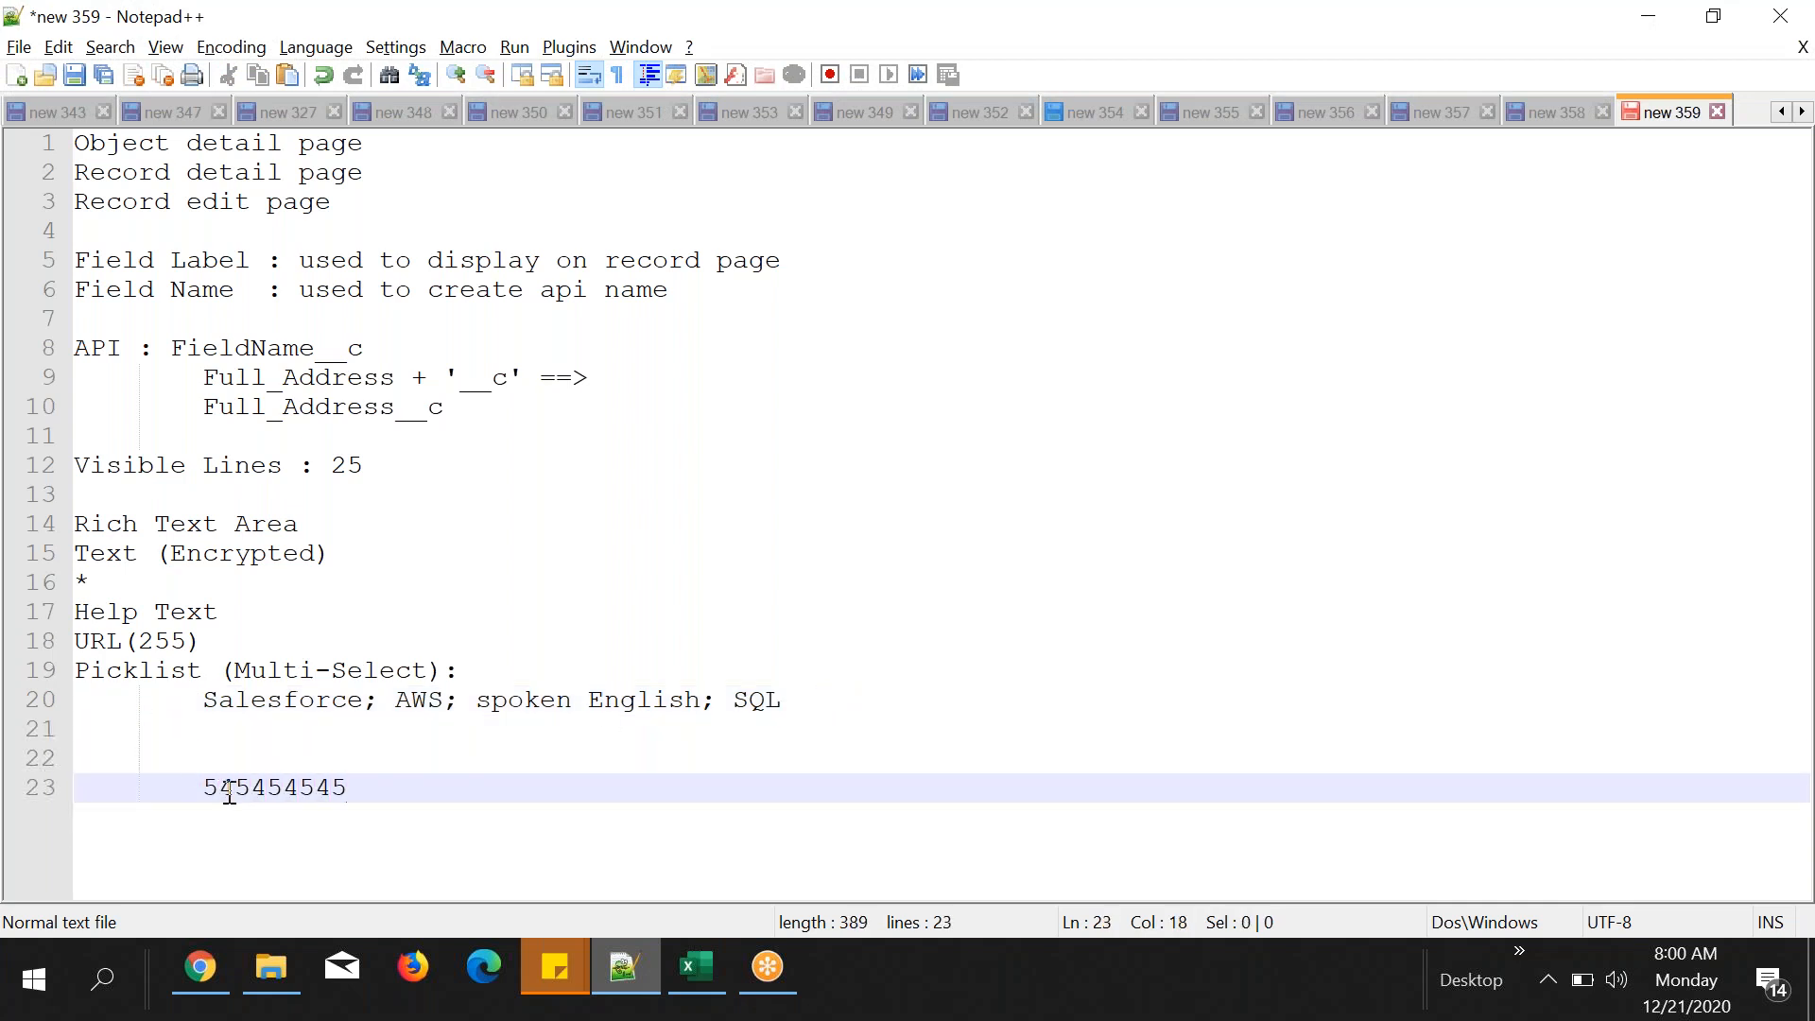
{"action": "key", "text": "shift+Left"}
{"action": "key", "text": "shift+Left"}
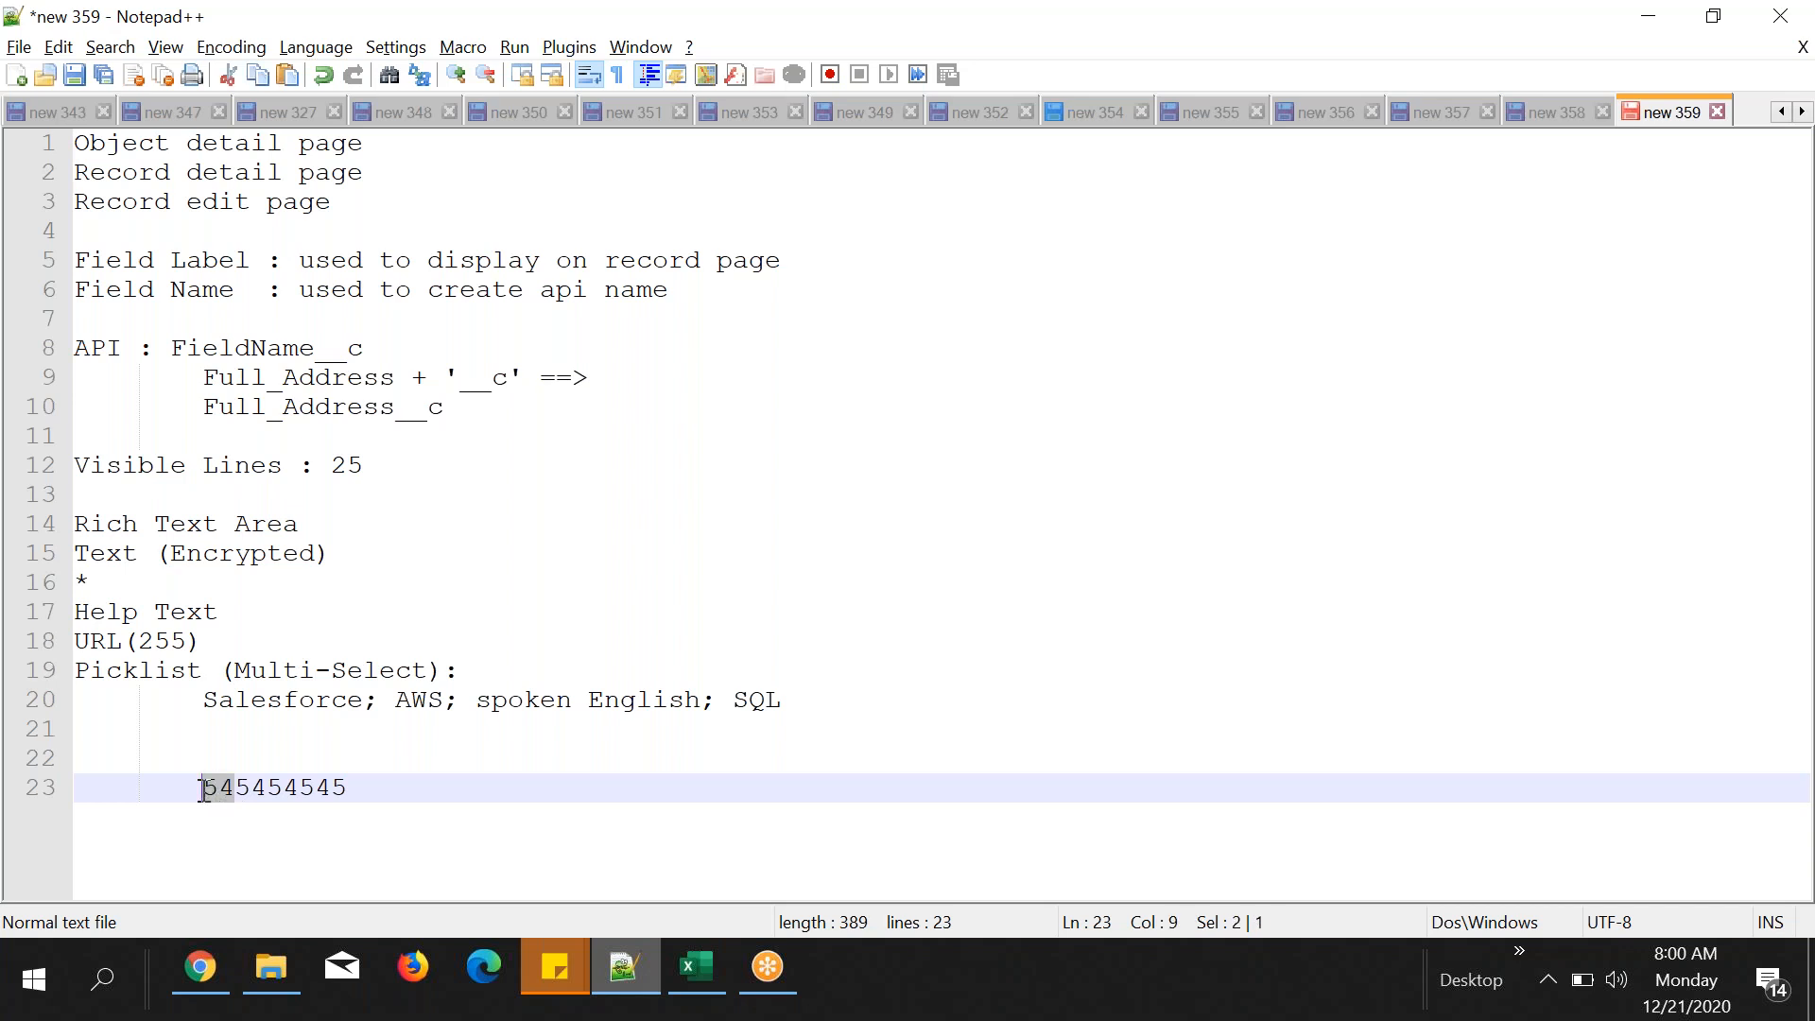
{"action": "left_click", "coordinate": [255, 788]}
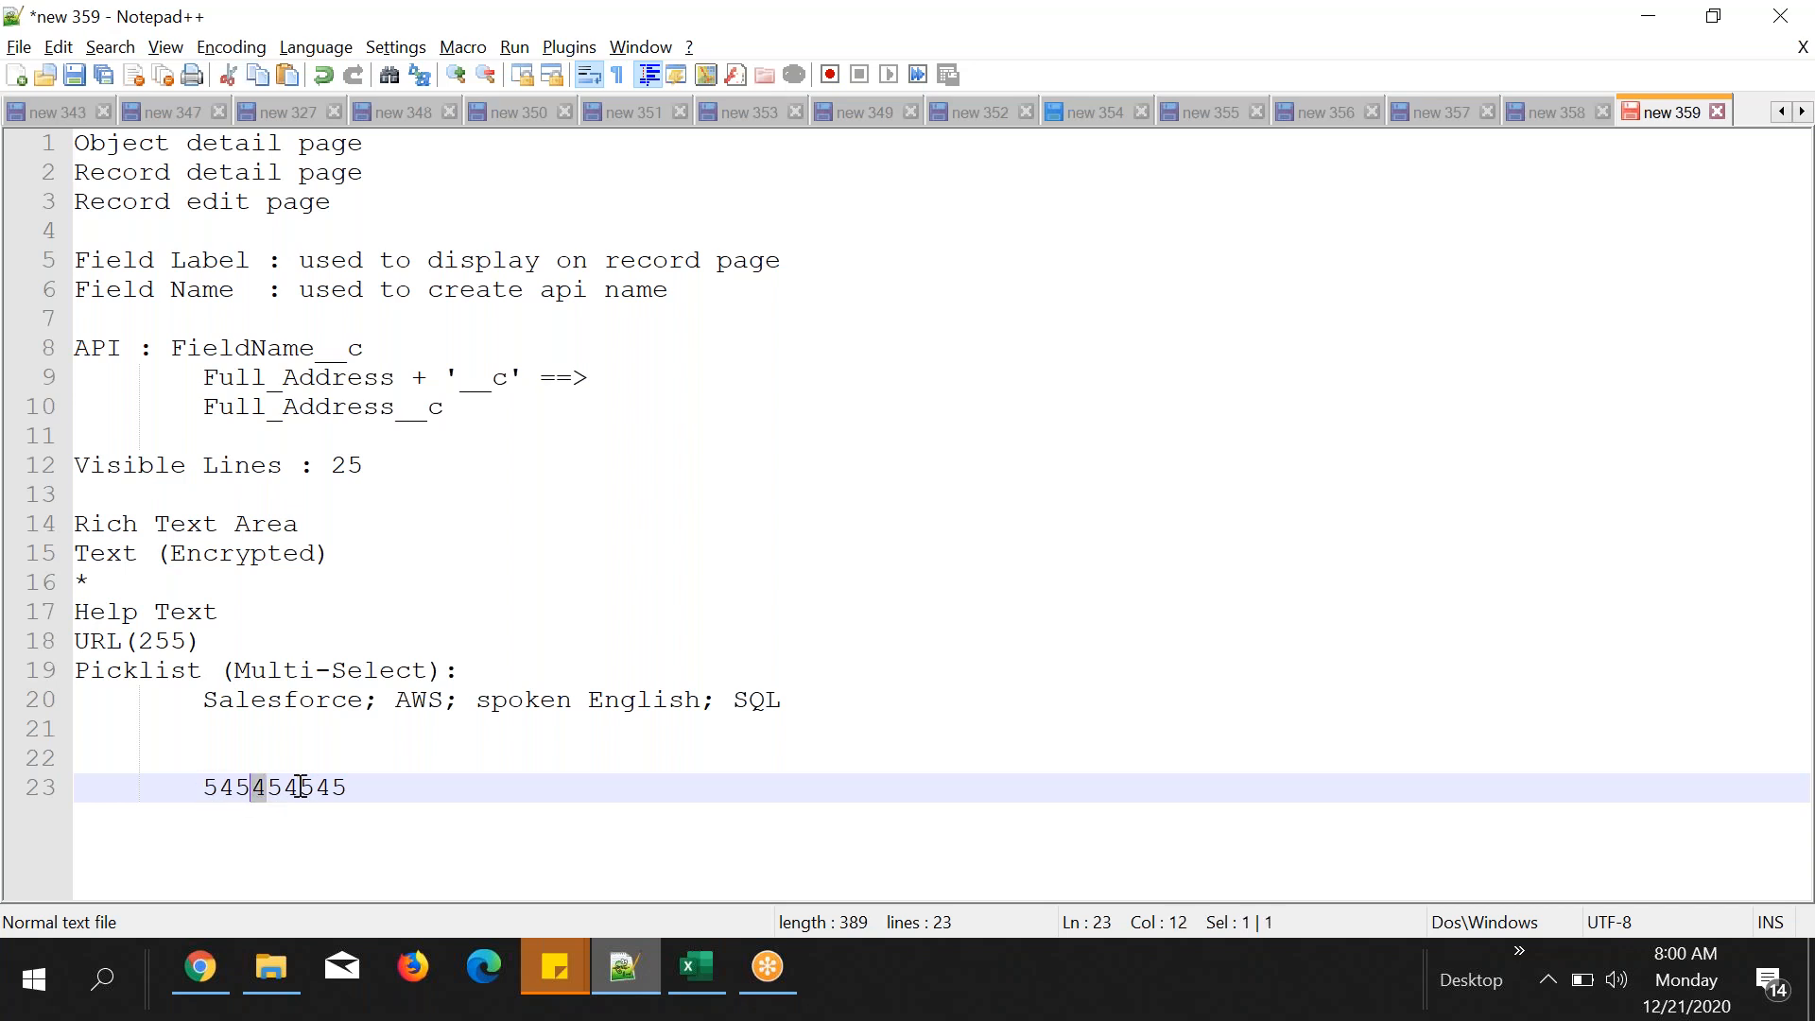
{"action": "left_click_drag", "start_coordinate": [297, 787], "coordinate": [193, 790]}
{"action": "left_click", "coordinate": [351, 788]}
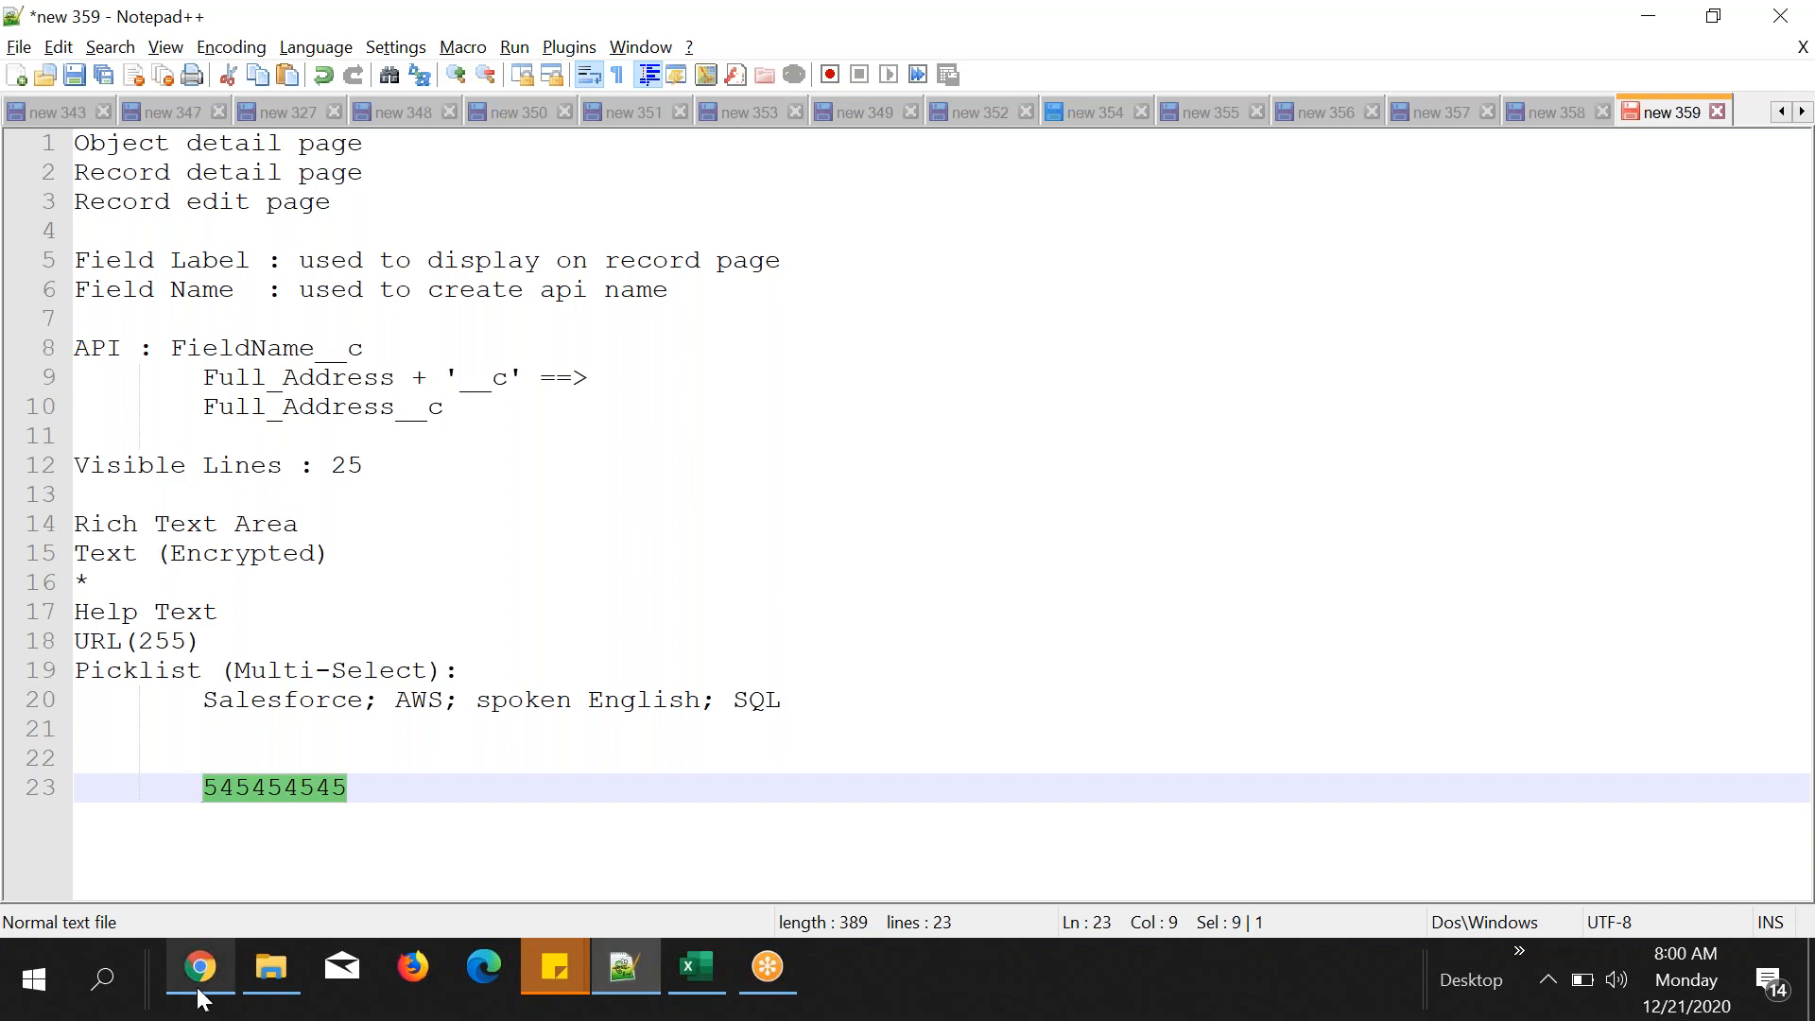
- Replace the sample number at the end of the notes with 542
{"action": "left_click", "coordinate": [327, 828]}
{"action": "left_click_drag", "start_coordinate": [236, 791], "coordinate": [438, 783]}
{"action": "key", "text": "BackSpace"}
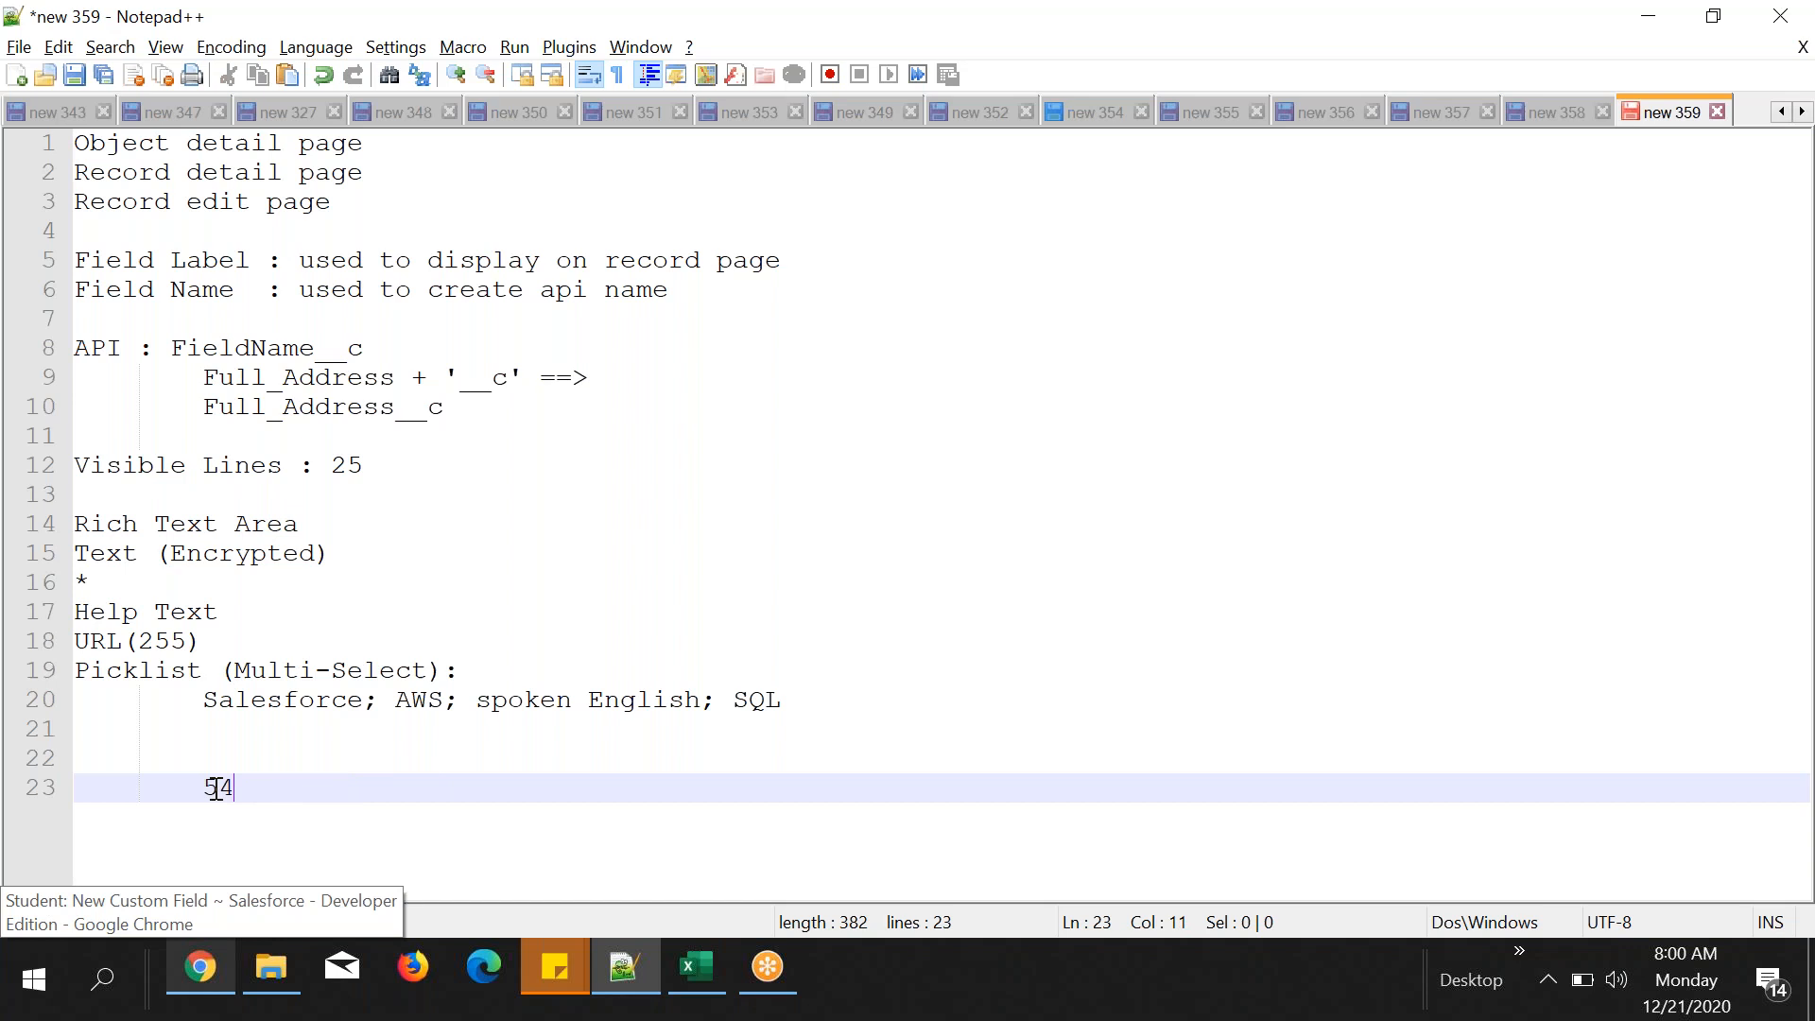
{"action": "key", "text": "BackSpace"}
{"action": "type", "text": "42"}
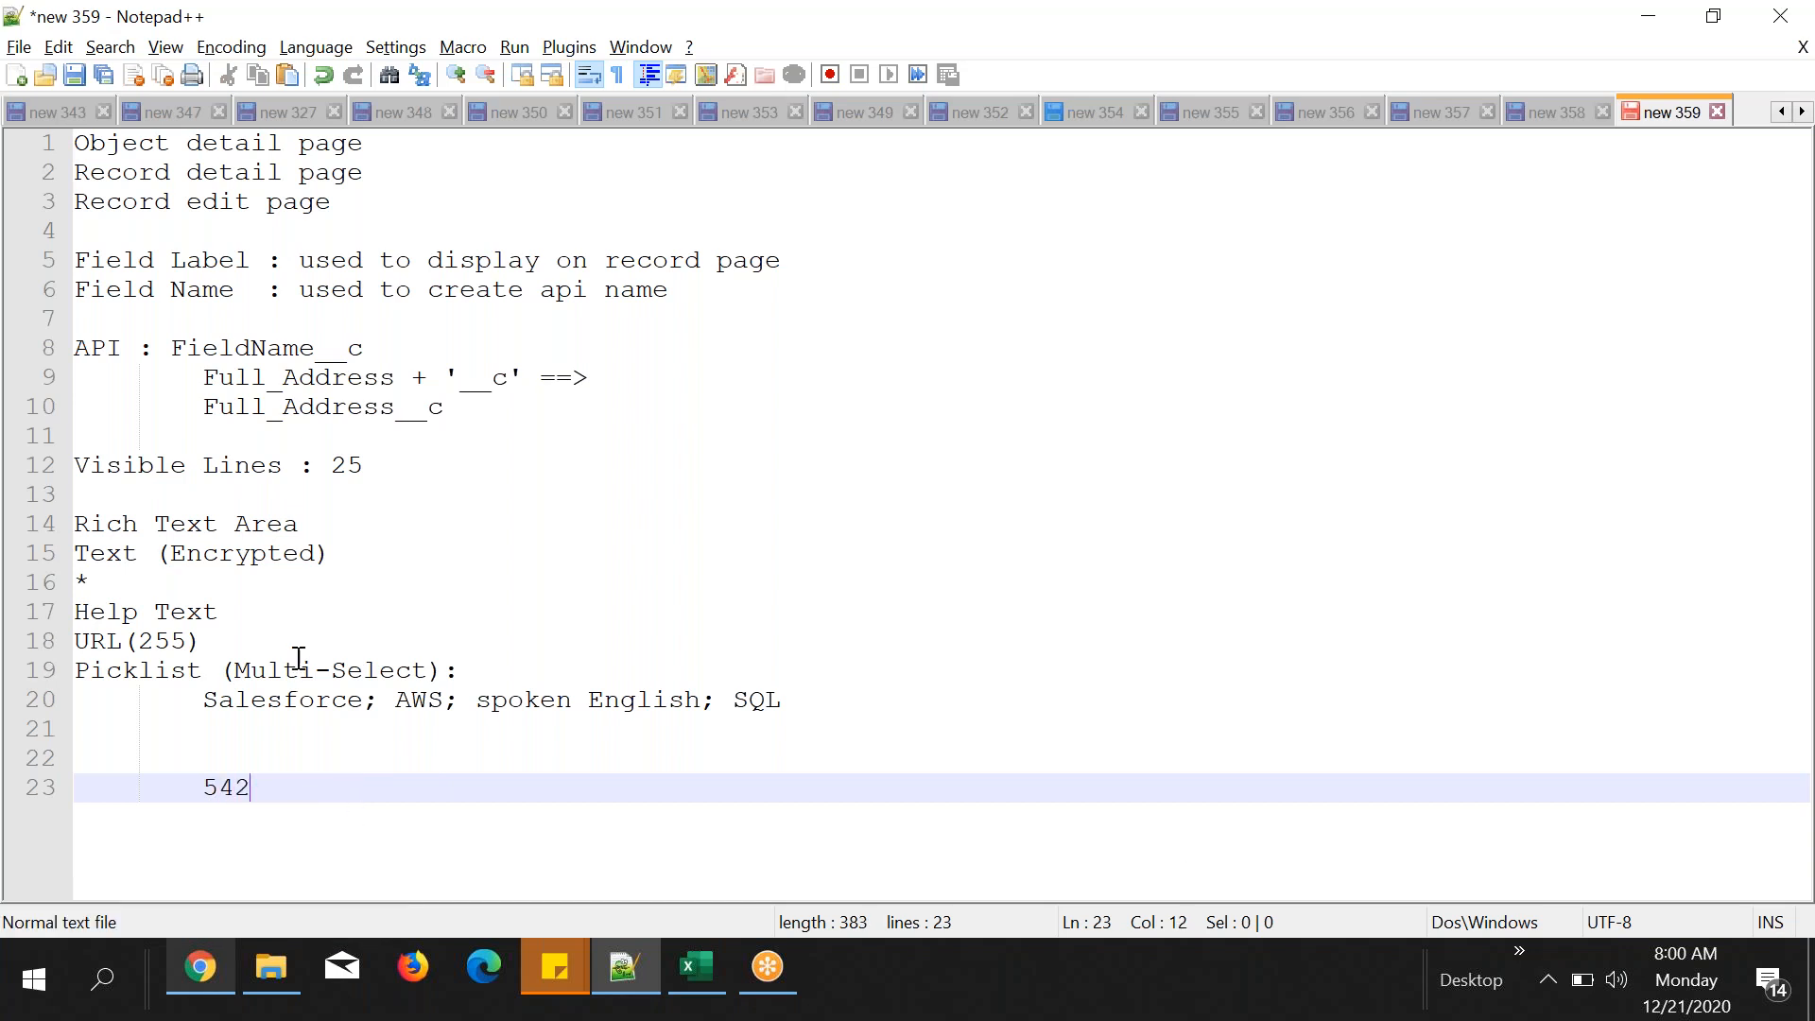
- Switch back to Chrome and set the number field's Decimal Places to 2
{"action": "left_click", "coordinate": [208, 983]}
{"action": "left_click", "coordinate": [1766, 482]}
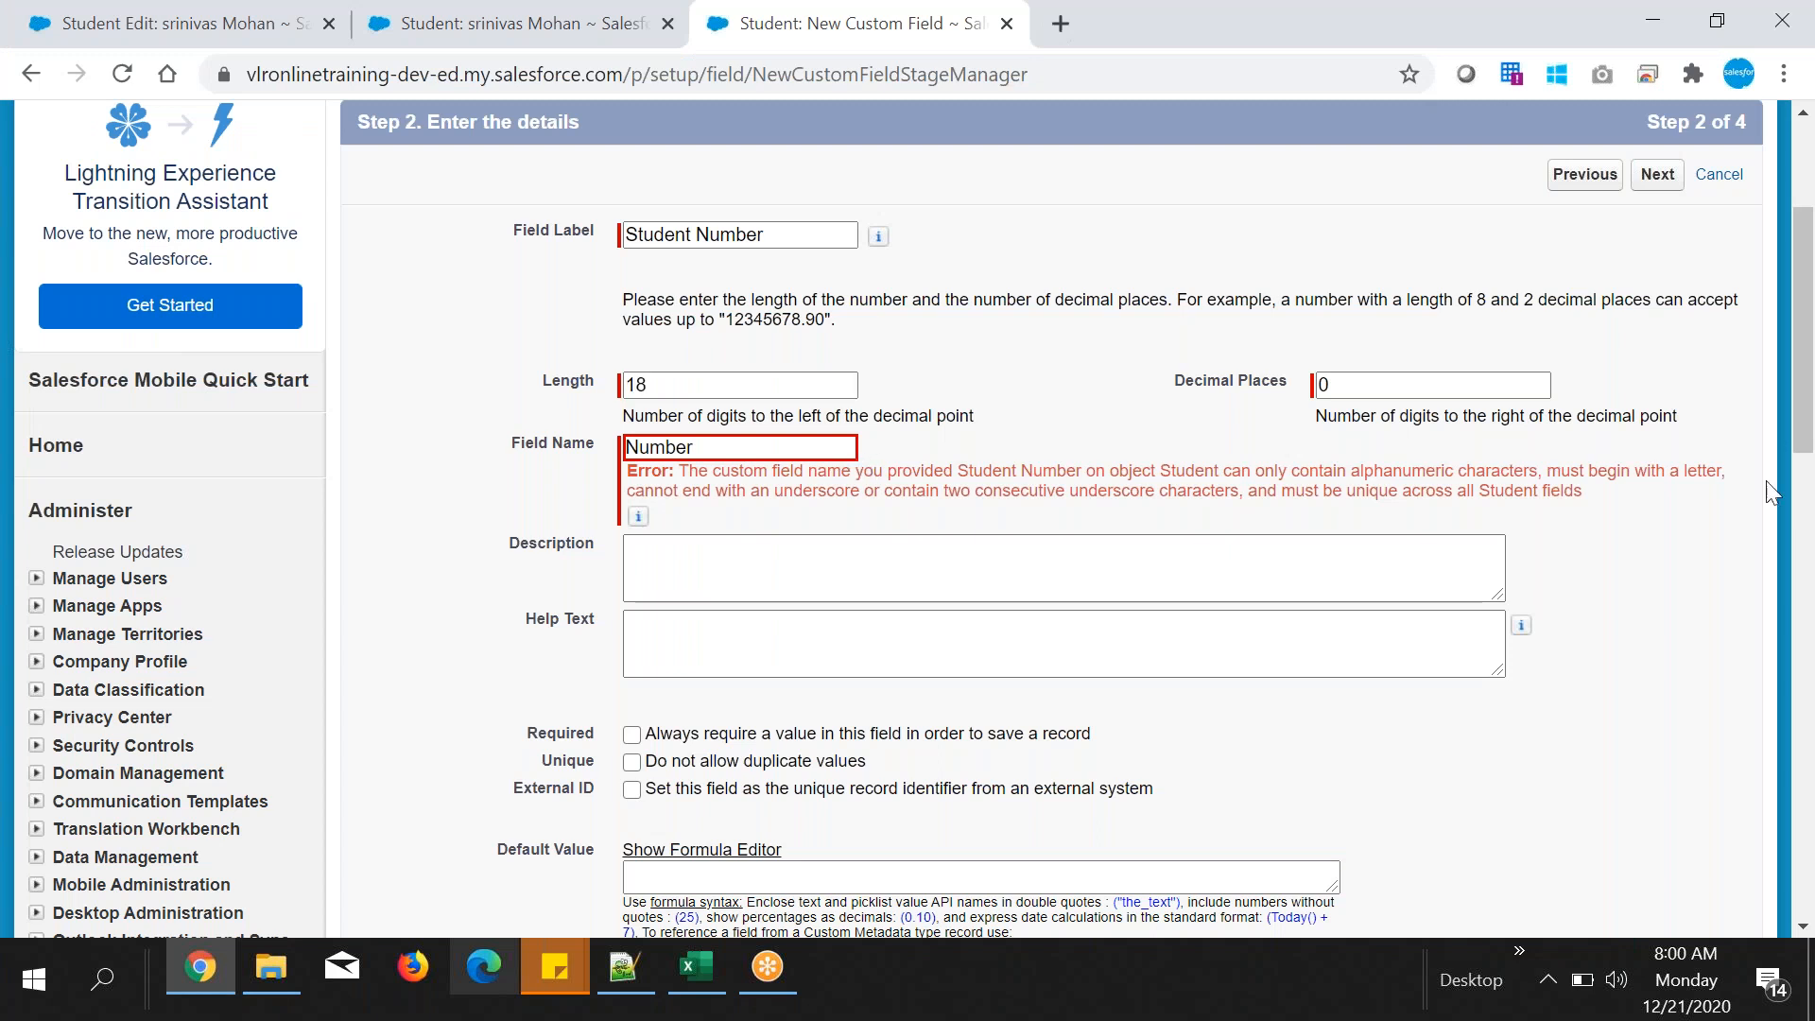
{"action": "left_click_drag", "start_coordinate": [1227, 386], "coordinate": [1315, 385]}
{"action": "left_click", "coordinate": [1344, 386]}
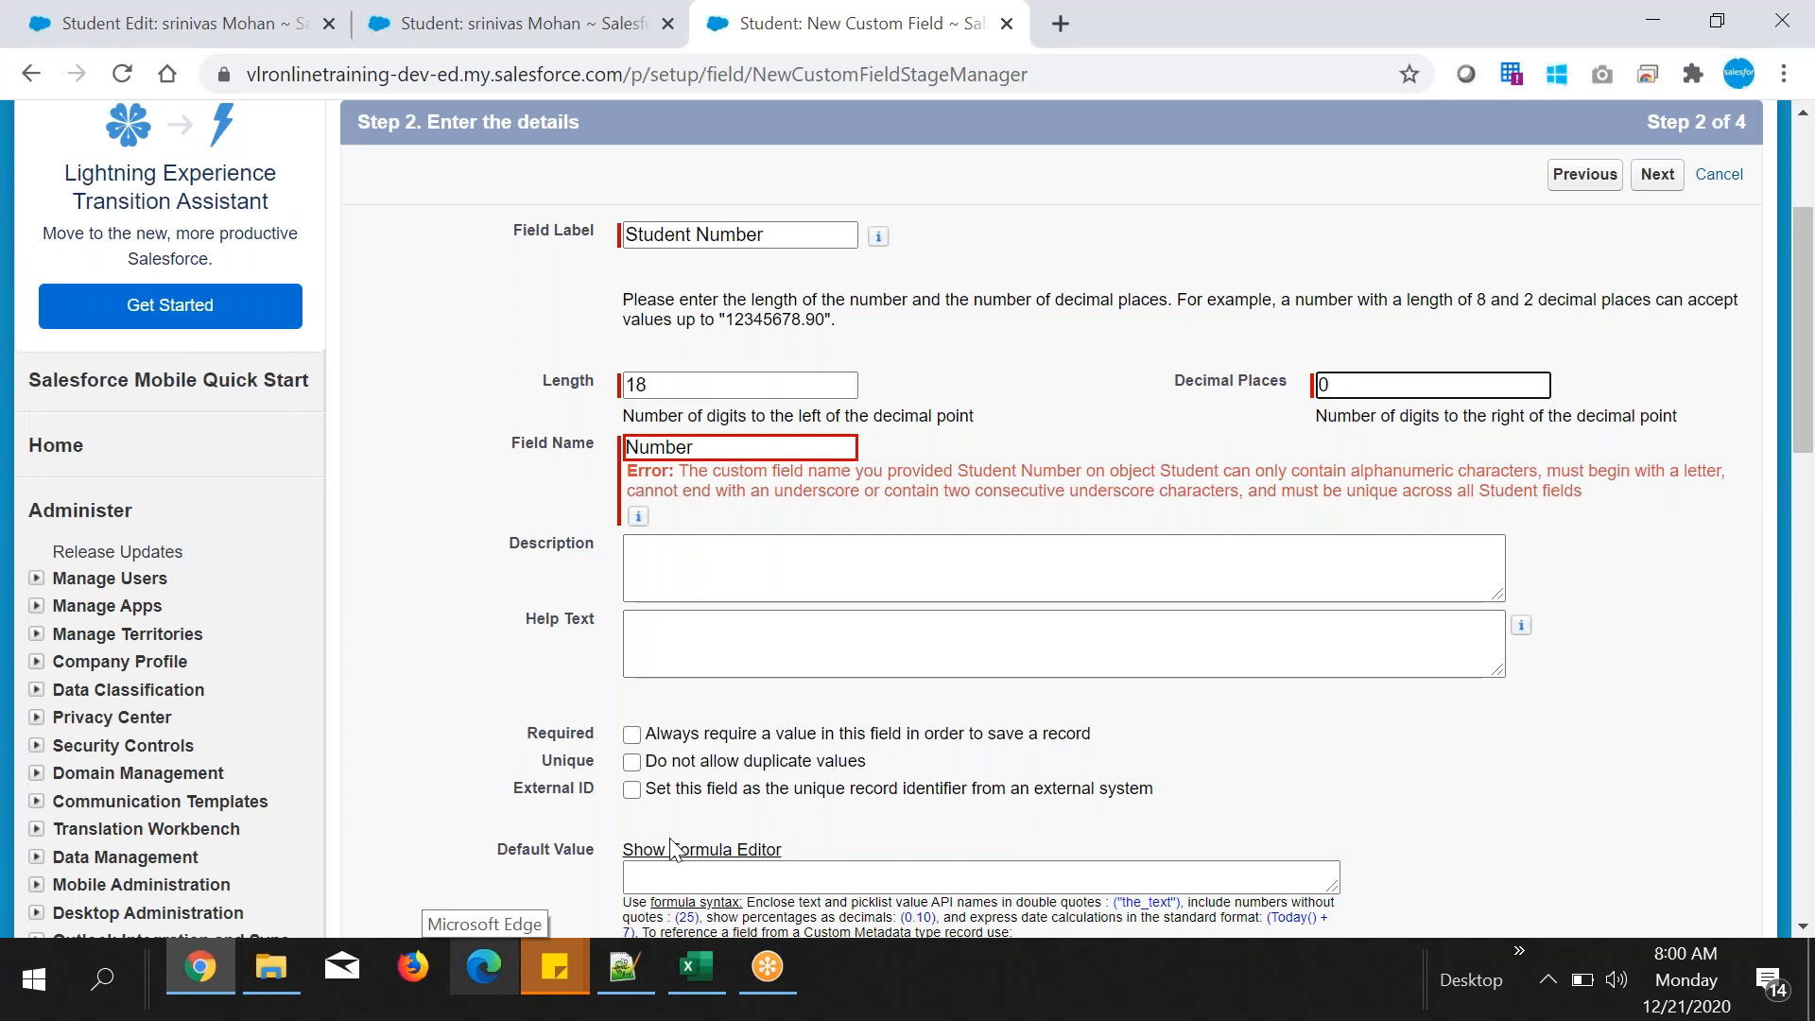
{"action": "left_click", "coordinate": [626, 968]}
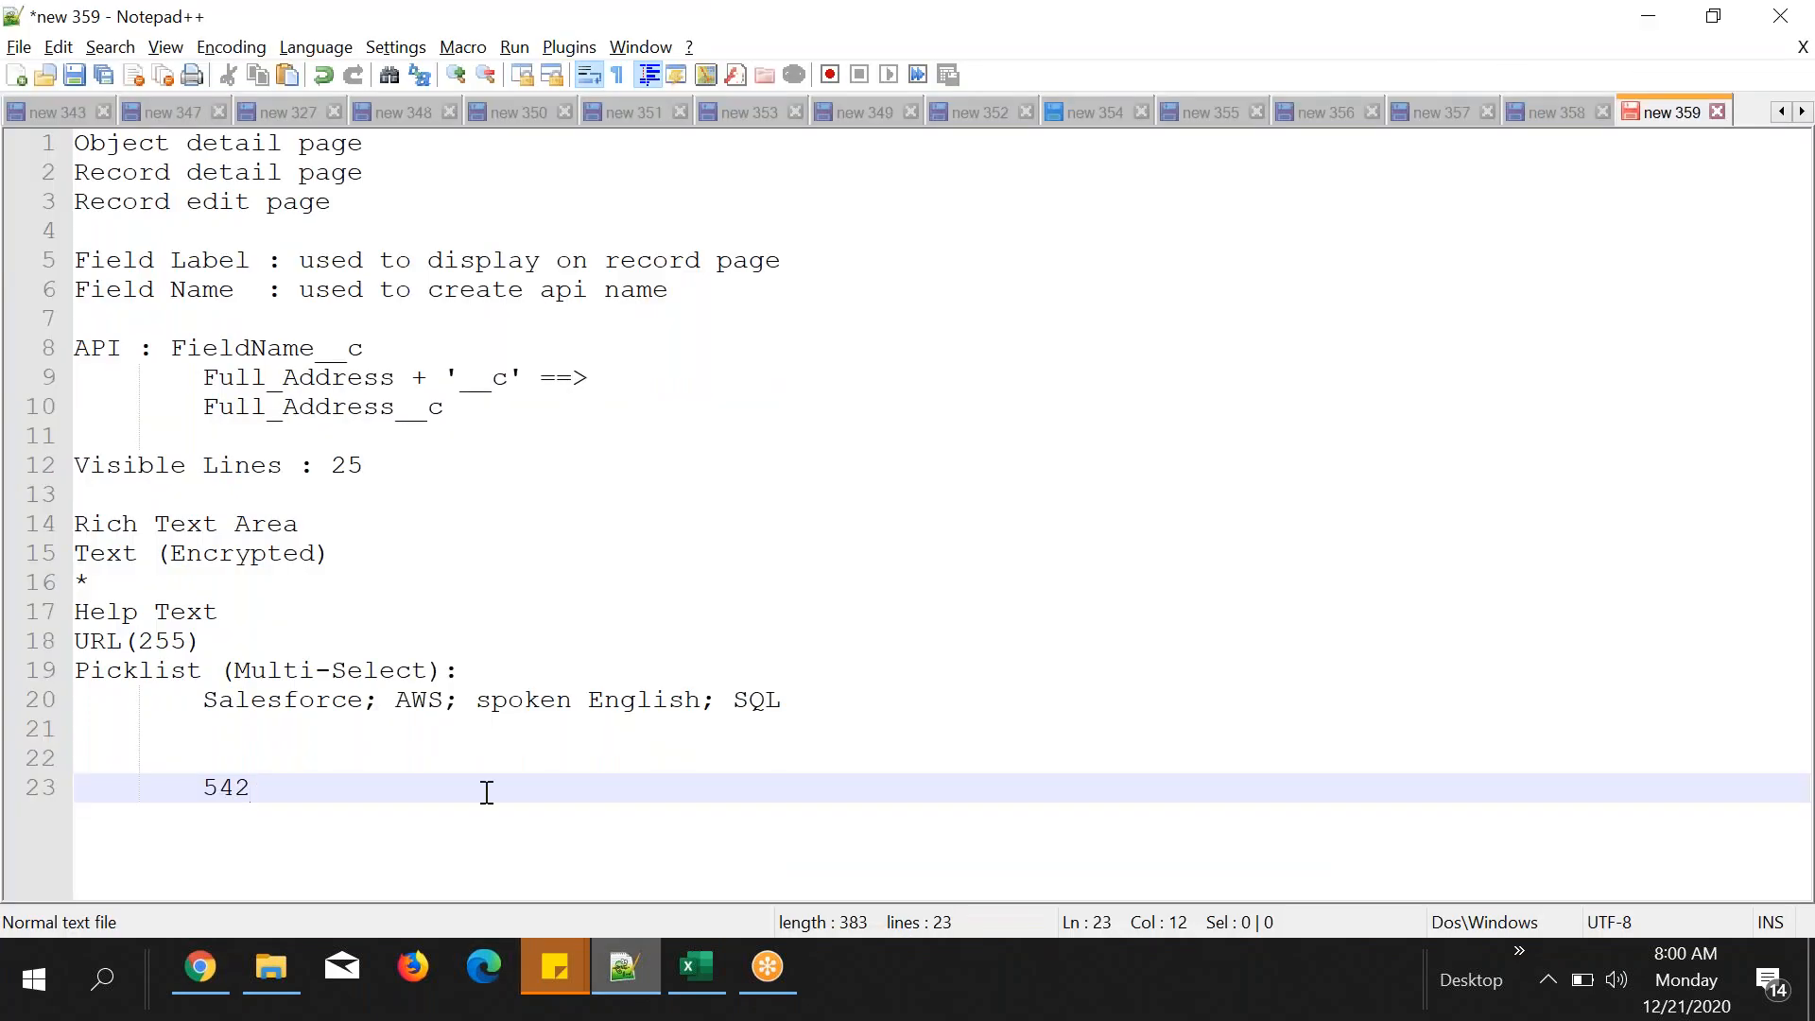
{"action": "left_click", "coordinate": [626, 974]}
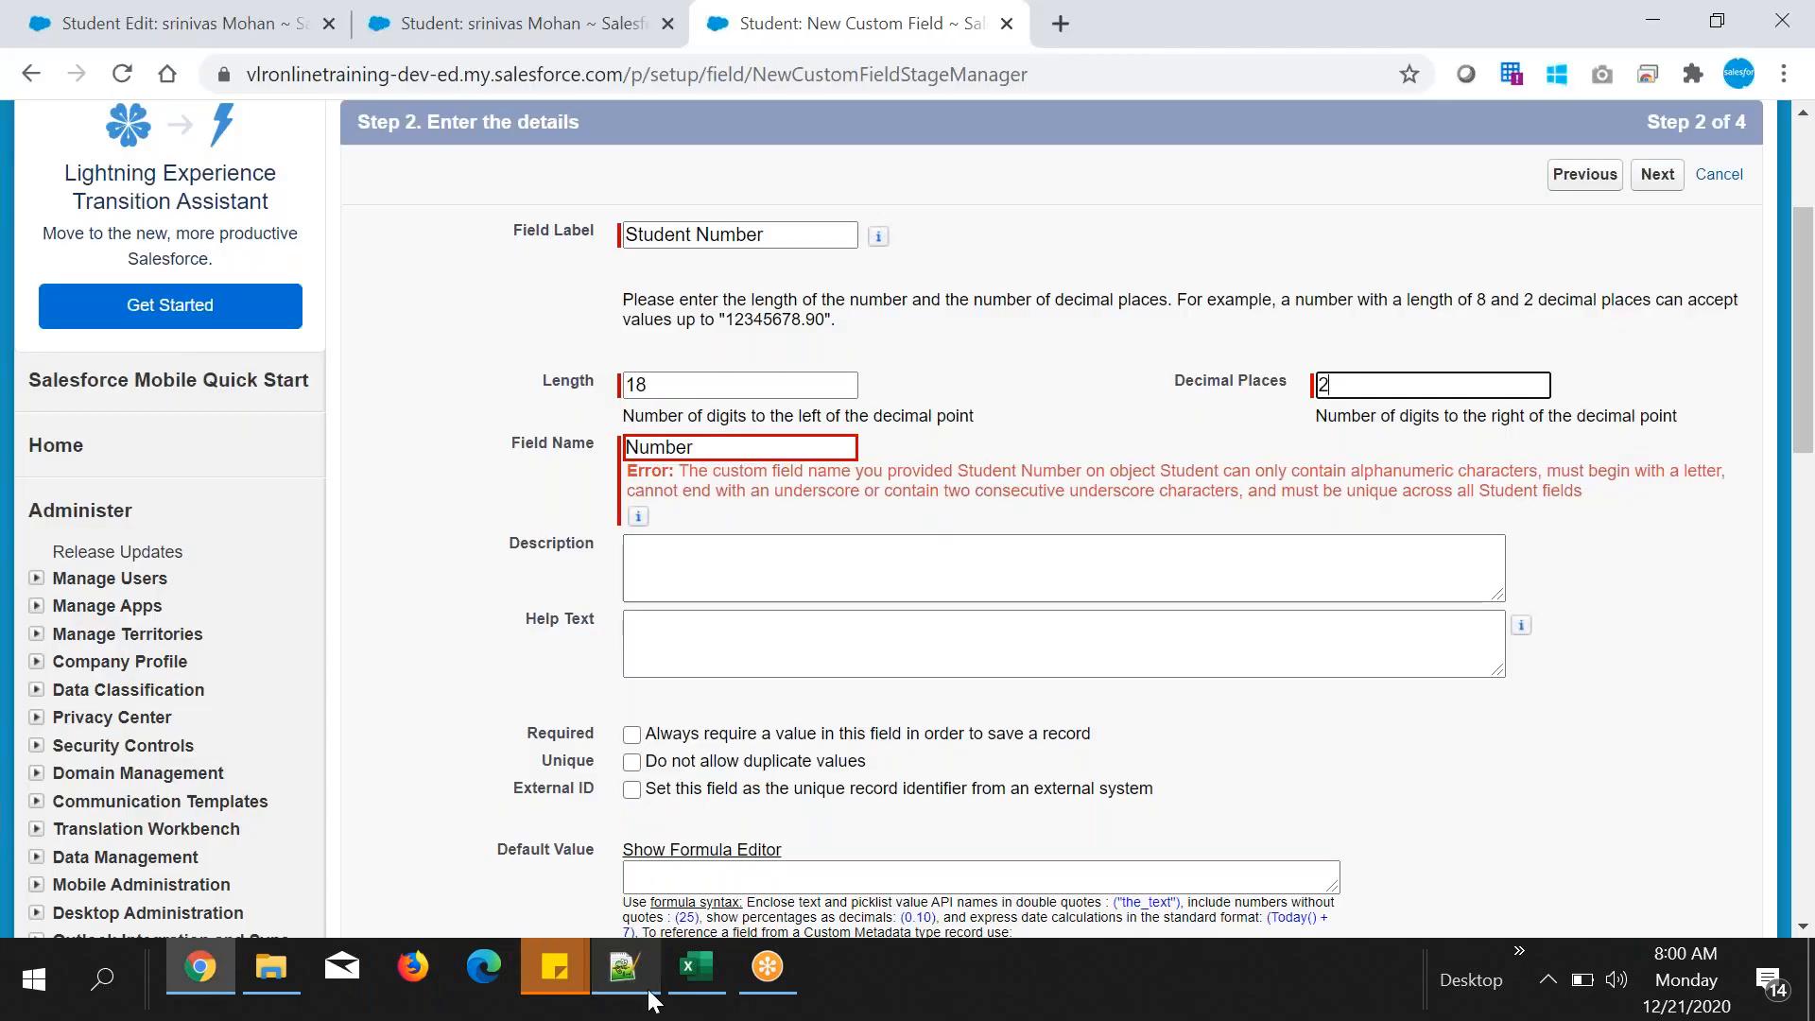
- Set the number field's Length to 16
{"action": "left_click", "coordinate": [675, 382]}
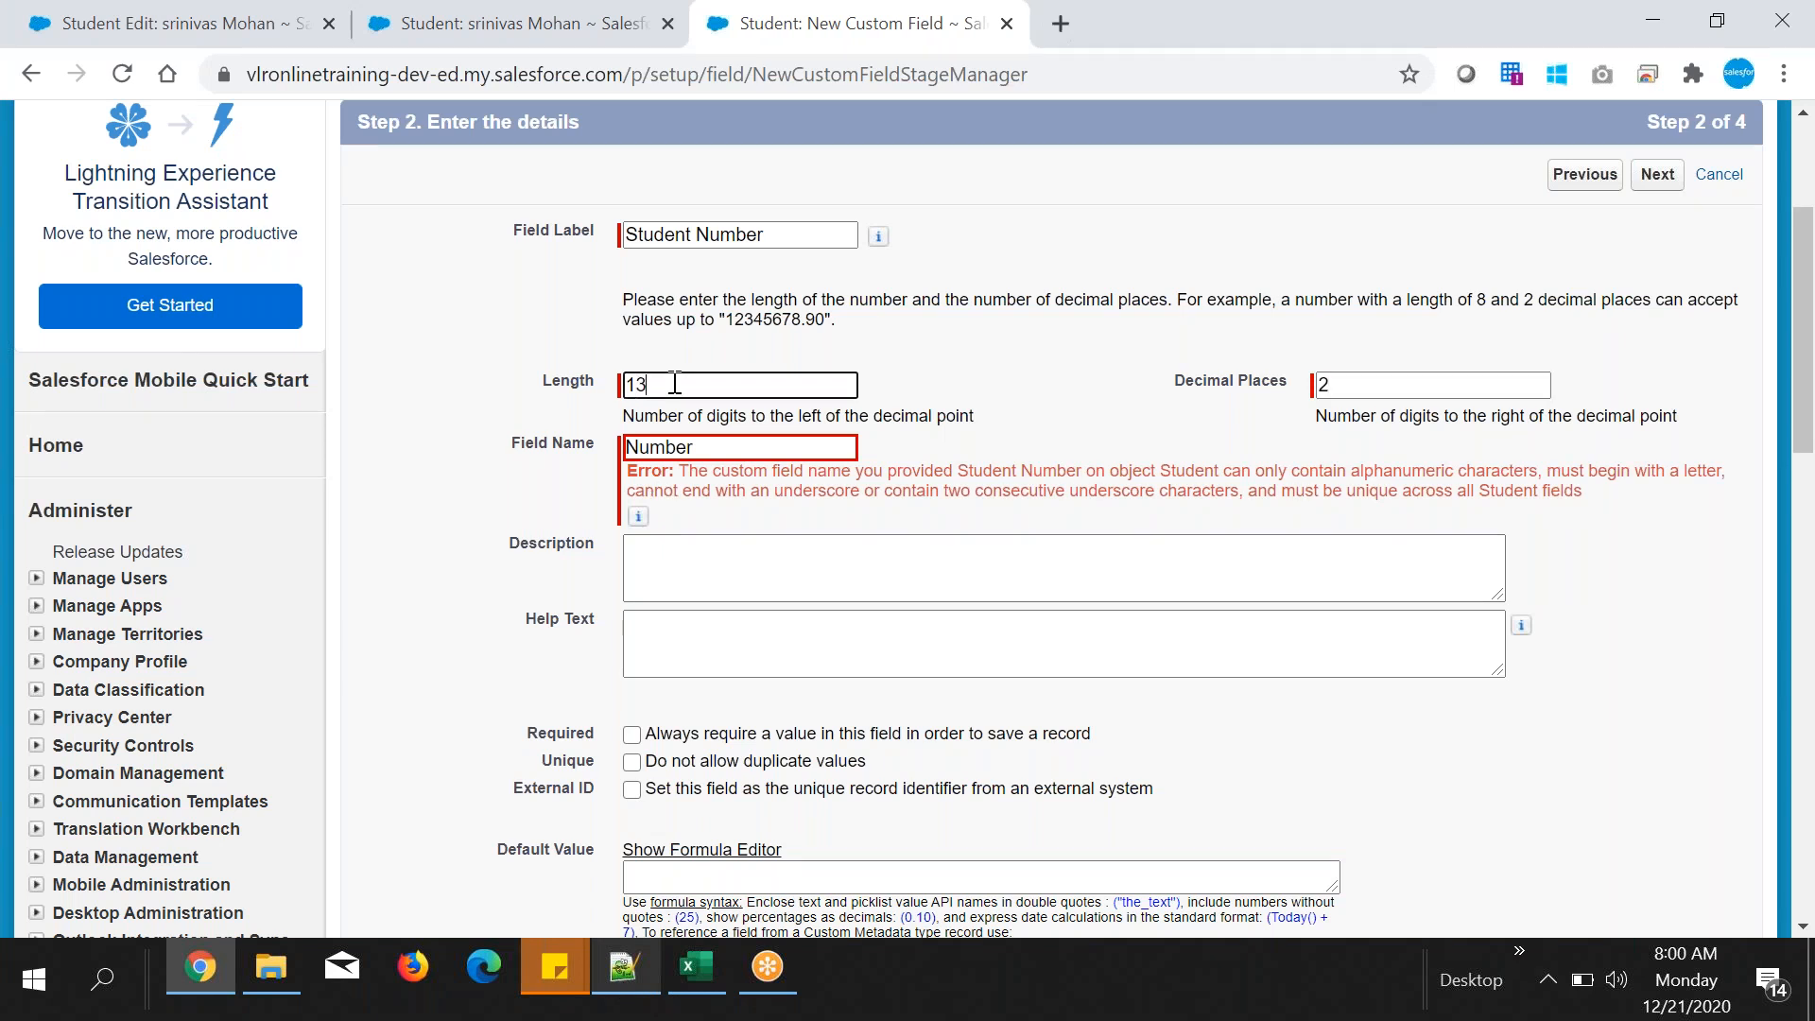
{"action": "left_click_drag", "start_coordinate": [644, 384], "coordinate": [559, 383]}
{"action": "left_click_drag", "start_coordinate": [1336, 389], "coordinate": [1128, 423]}
{"action": "left_click", "coordinate": [1097, 414]}
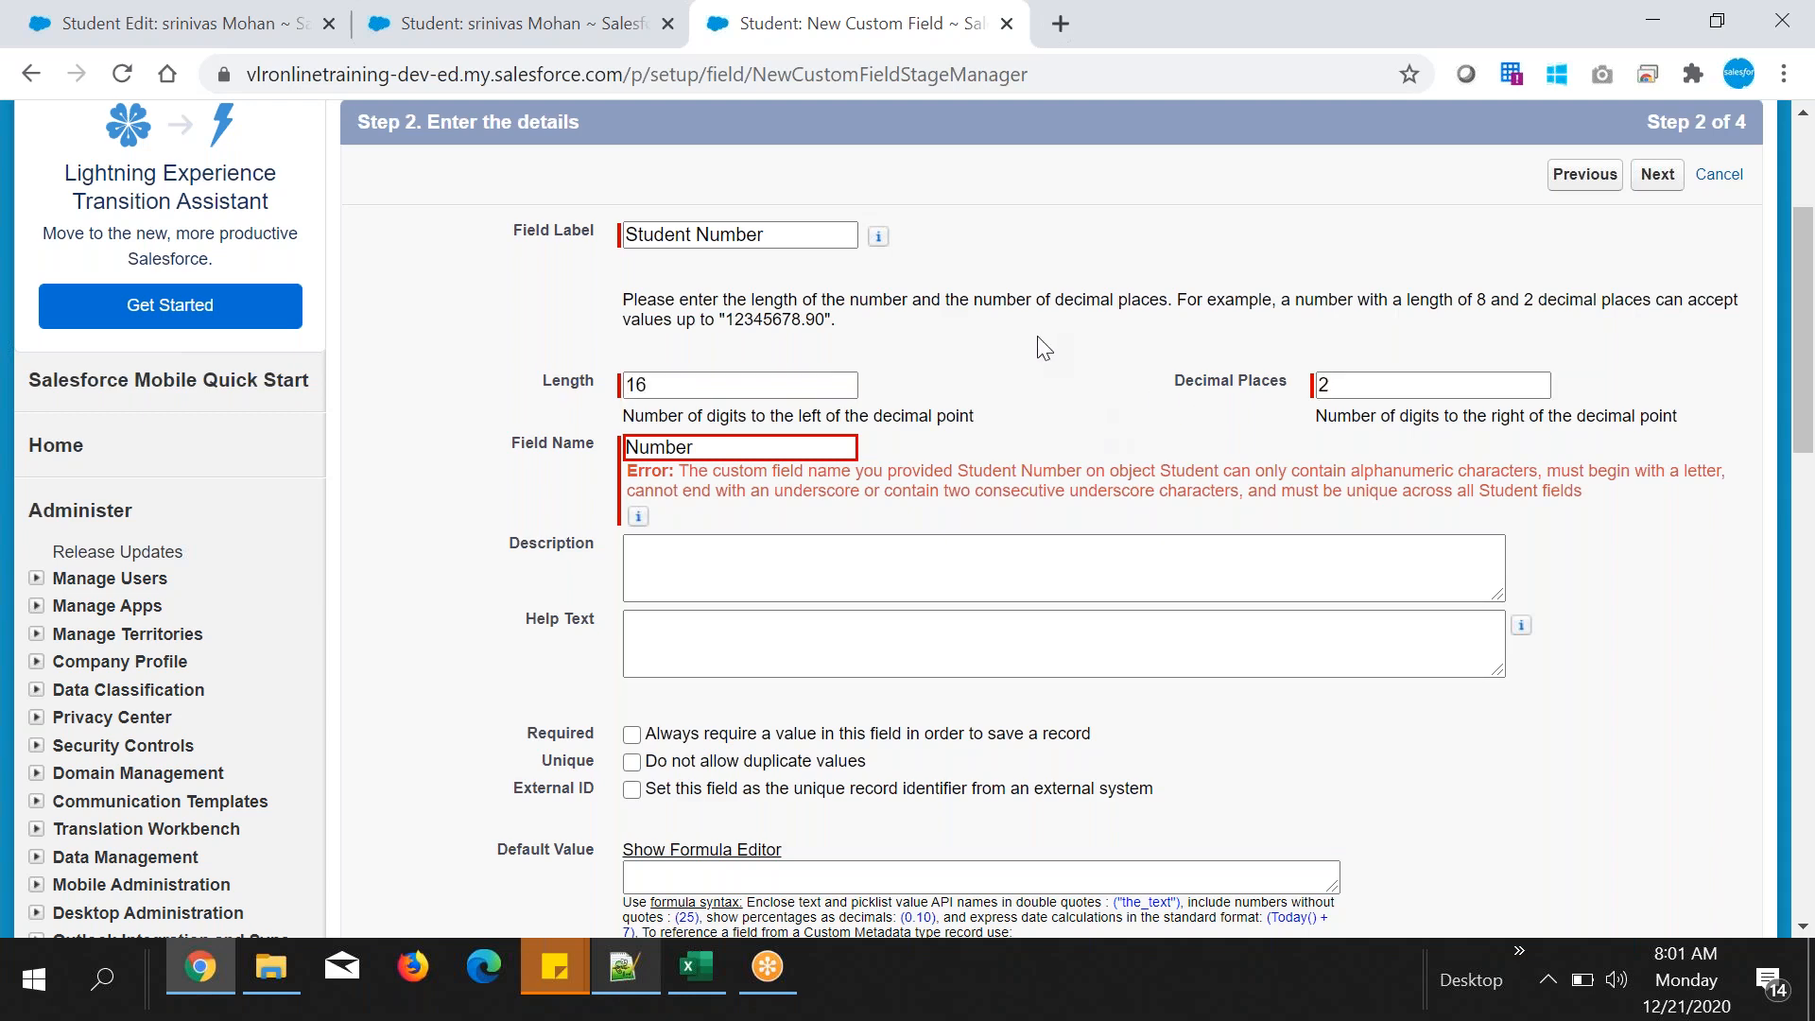
- In Notepad++, extend the sample number with two decimals so it reads 542.45
{"action": "left_click", "coordinate": [624, 966]}
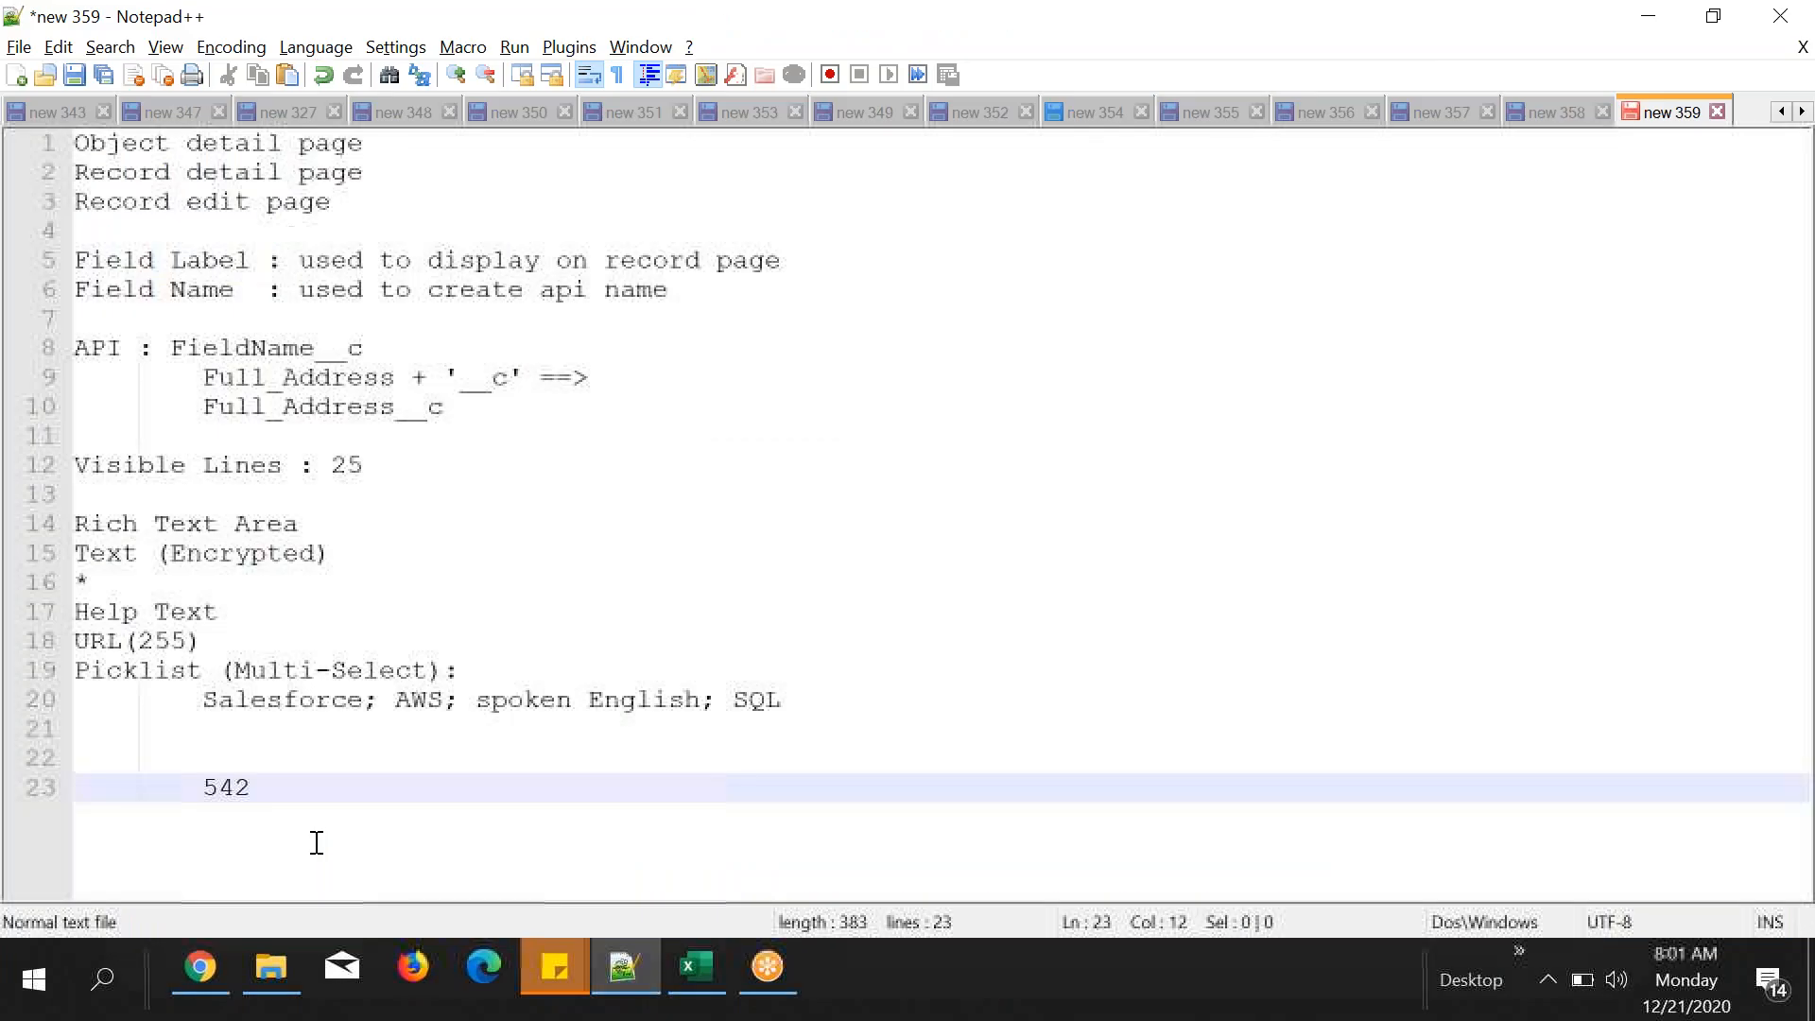
{"action": "type", "text": ".454"}
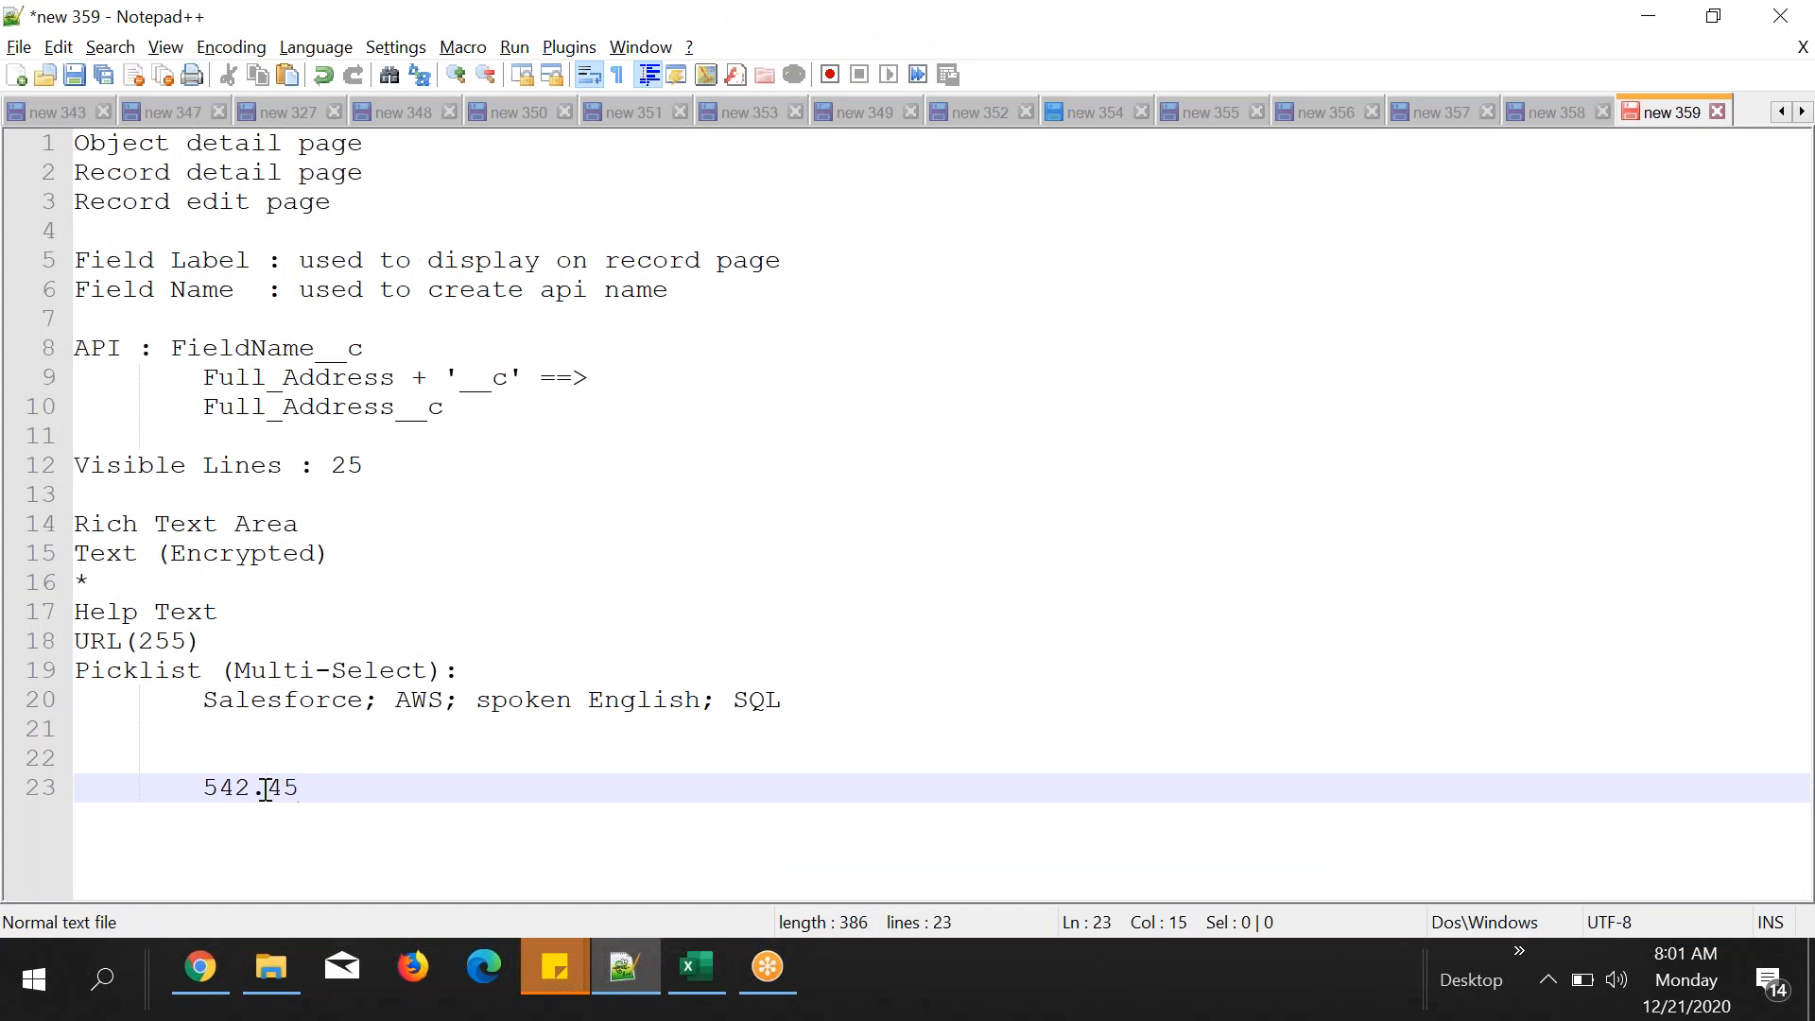
{"action": "left_click_drag", "start_coordinate": [272, 787], "coordinate": [320, 796]}
{"action": "key", "text": "Right"}
{"action": "left_click", "coordinate": [331, 796]}
- Return to Chrome and make the Student Number field required for saving a record
{"action": "left_click", "coordinate": [202, 968]}
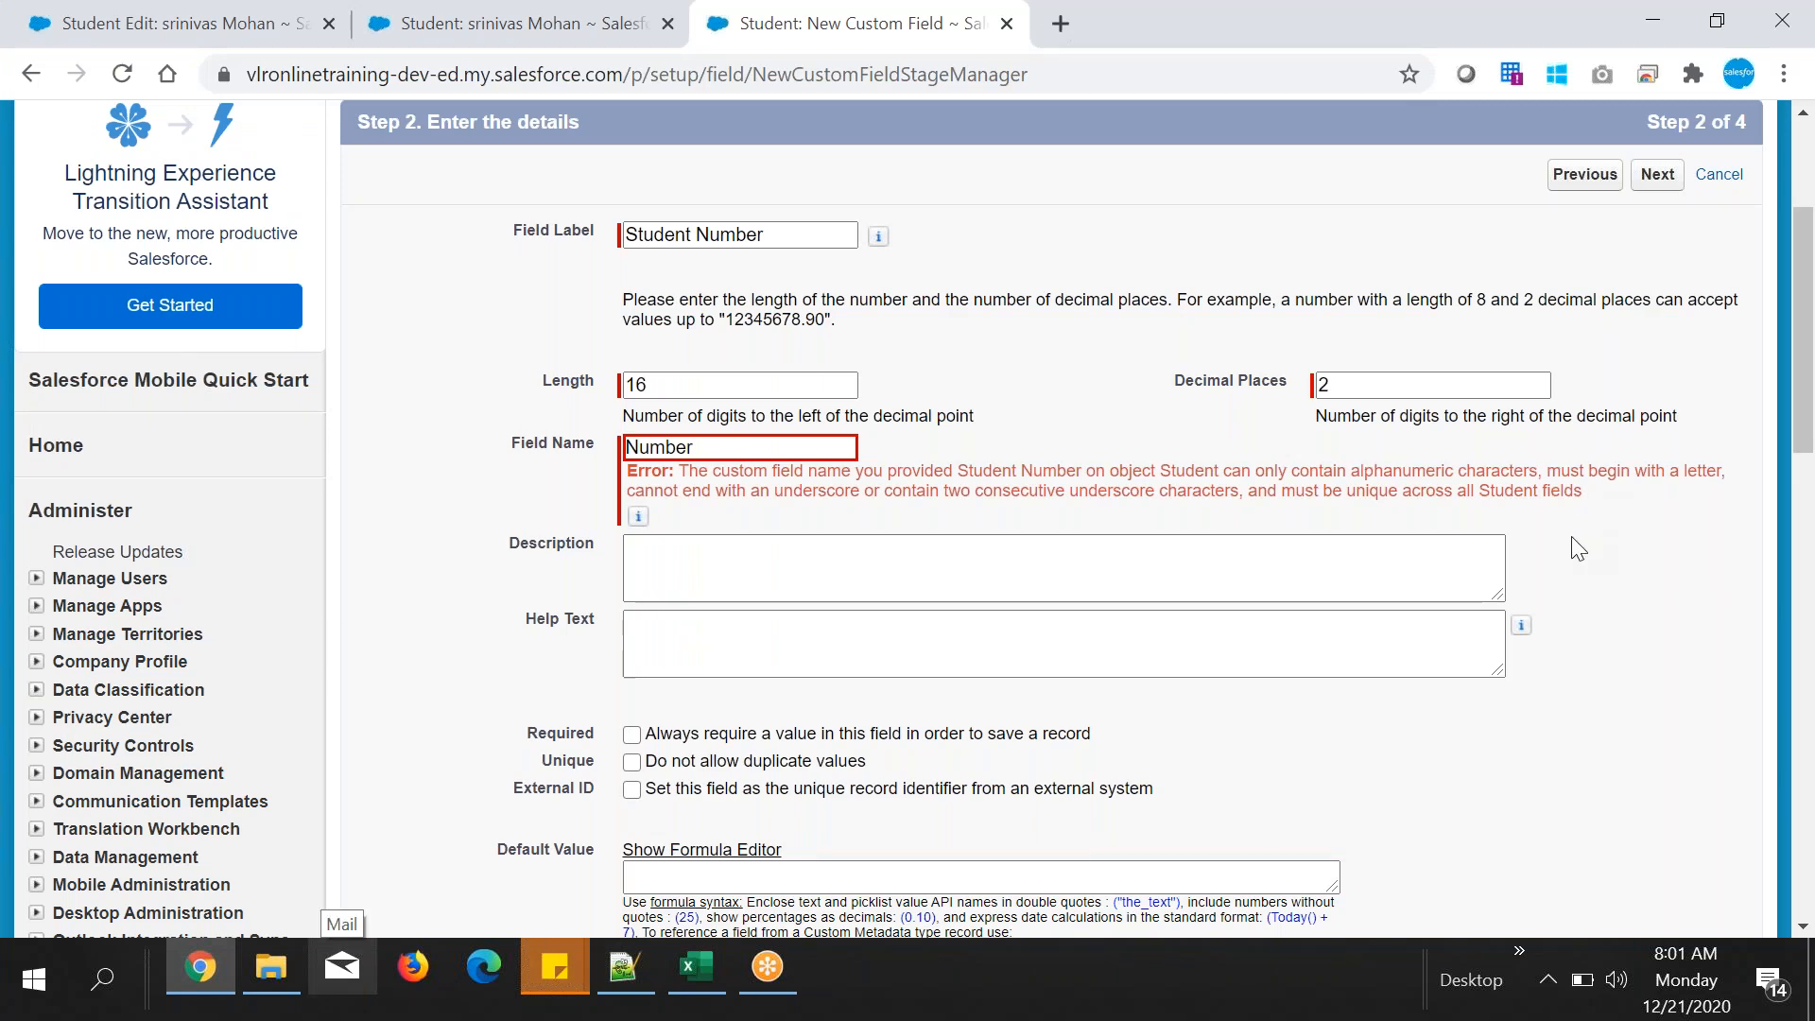
{"action": "scroll", "coordinate": [1577, 548], "scroll_direction": "down", "scroll_amount": 1}
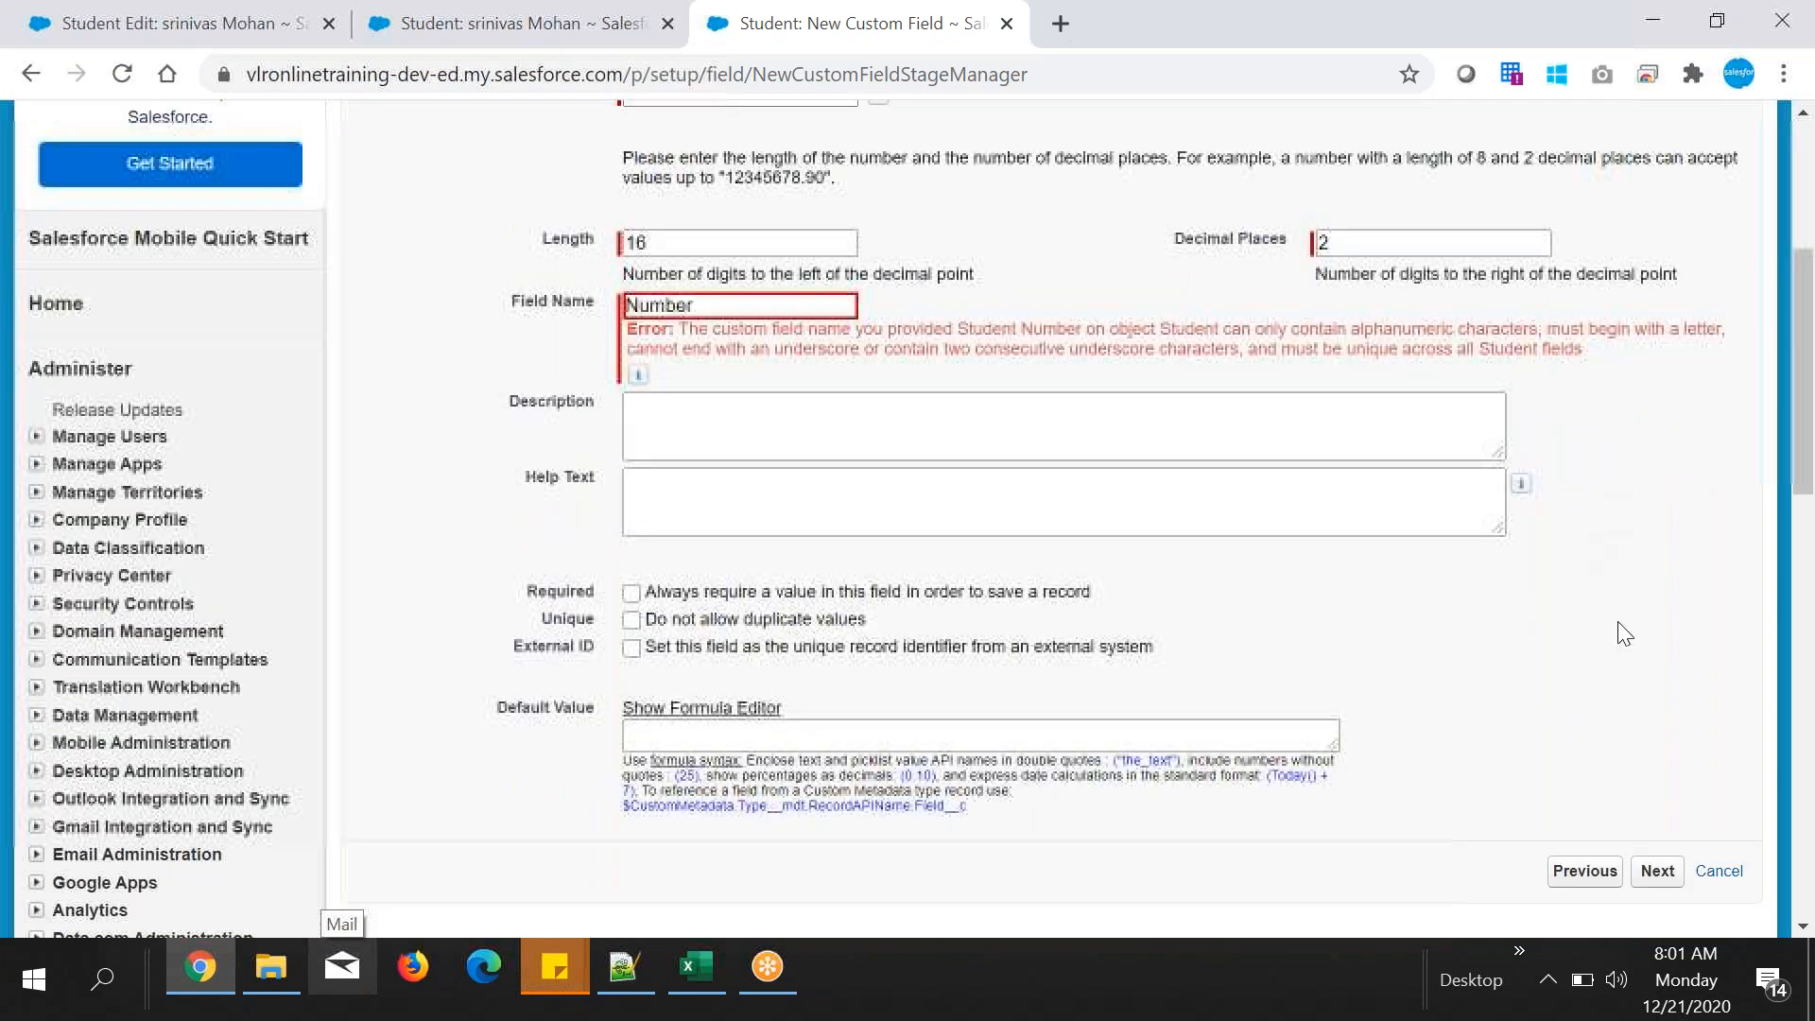
{"action": "double_click", "coordinate": [552, 595]}
{"action": "left_click", "coordinate": [1292, 584]}
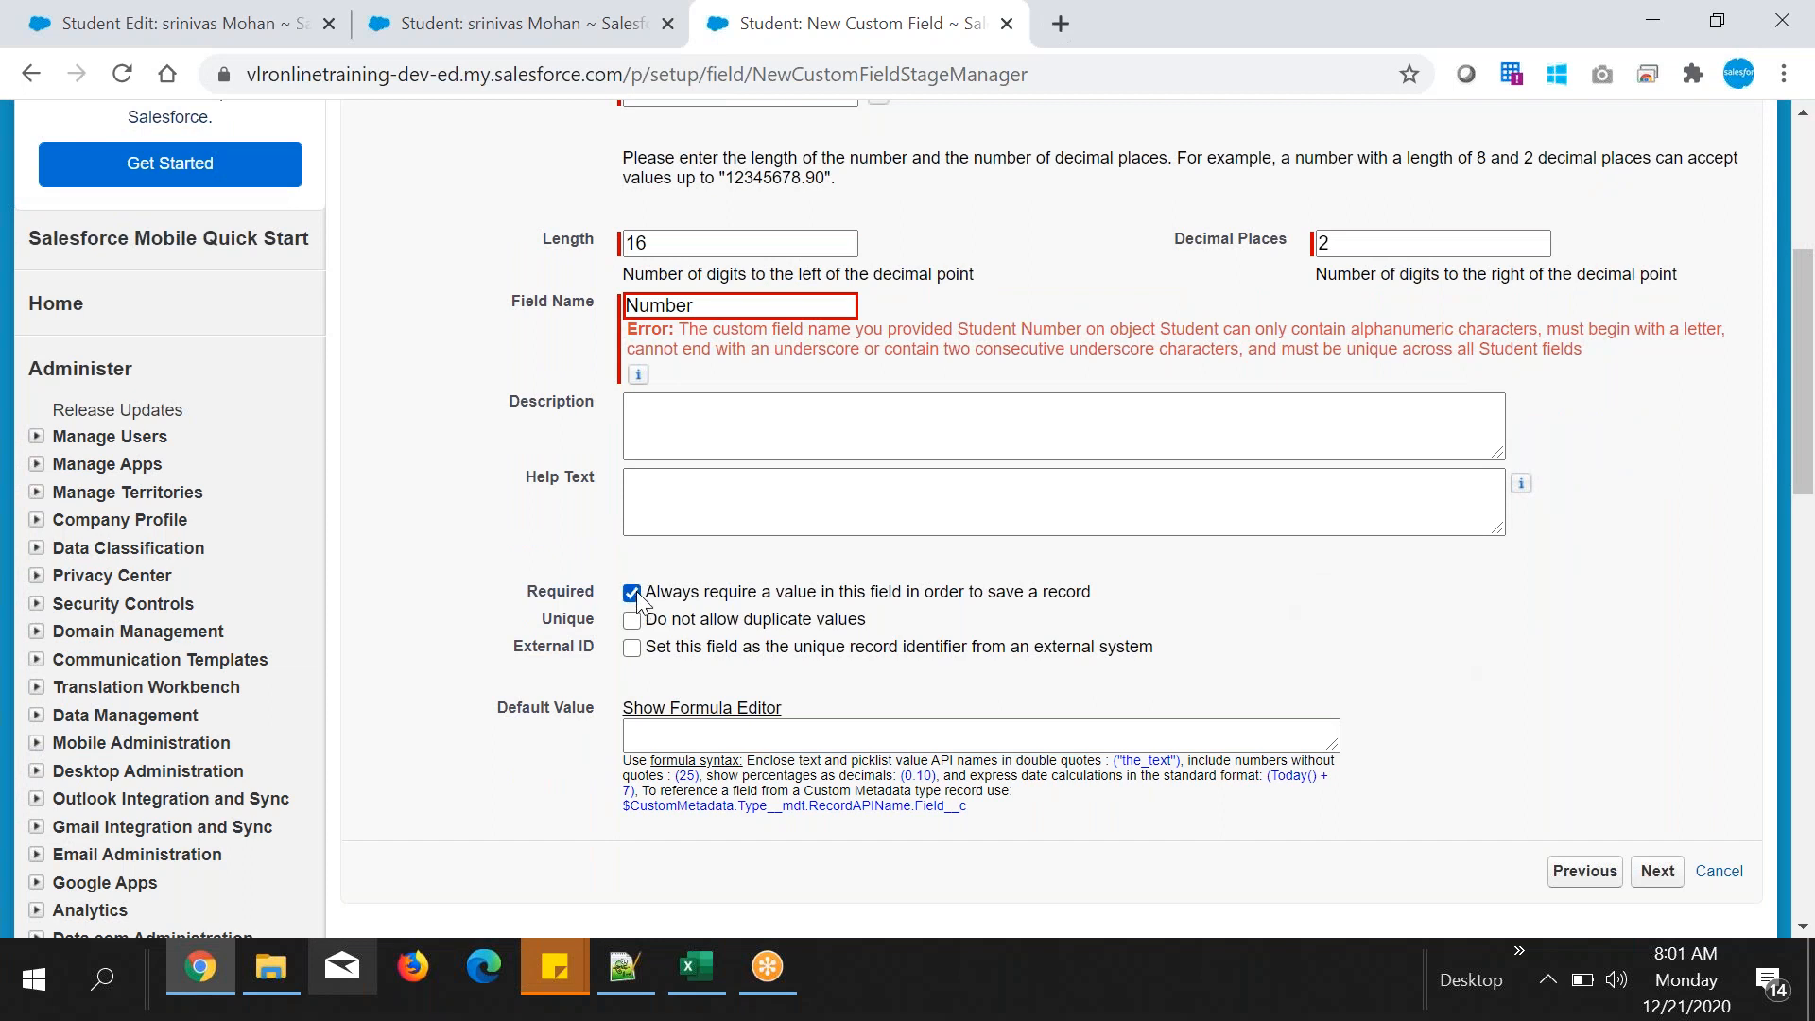
{"action": "left_click_drag", "start_coordinate": [650, 598], "coordinate": [1092, 598]}
{"action": "left_click", "coordinate": [1109, 608]}
- Continue with the default field-level security and the Student Layout page layout, and save the Student Number field
{"action": "scroll", "coordinate": [1527, 635], "scroll_direction": "up", "scroll_amount": 5}
{"action": "left_click", "coordinate": [1654, 457]}
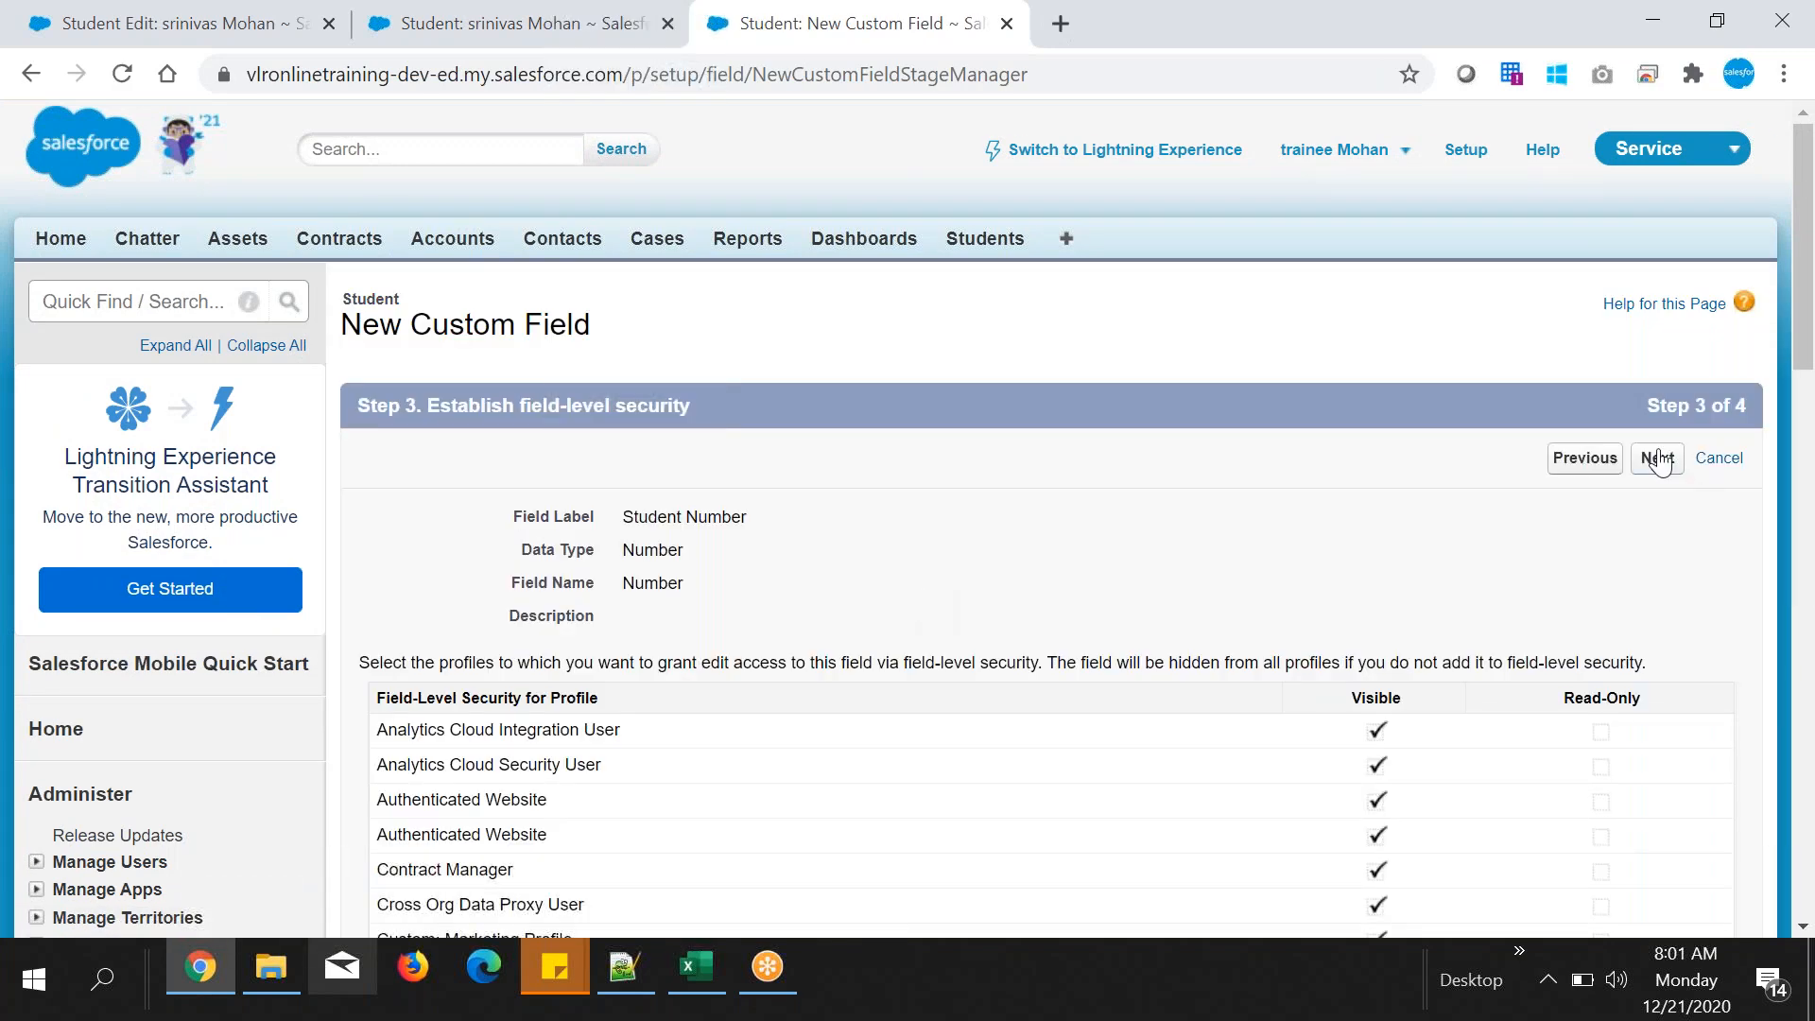
{"action": "left_click", "coordinate": [1658, 459]}
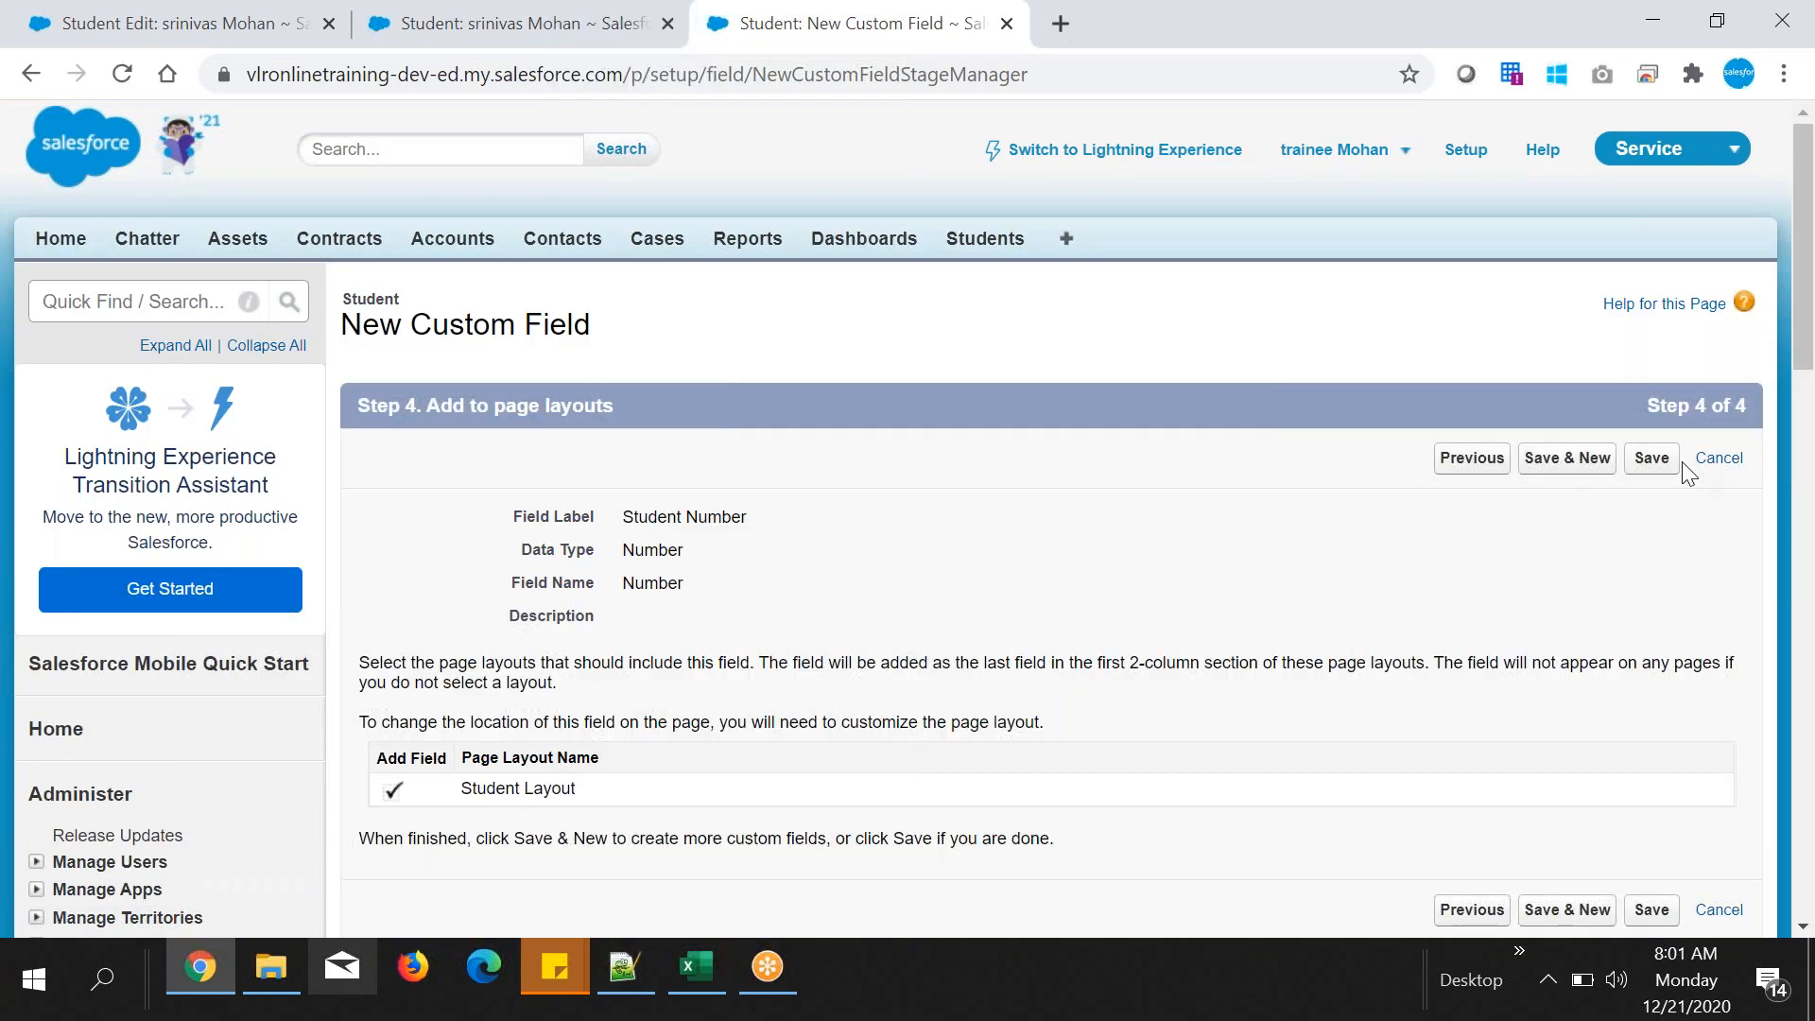
{"action": "left_click", "coordinate": [1666, 458]}
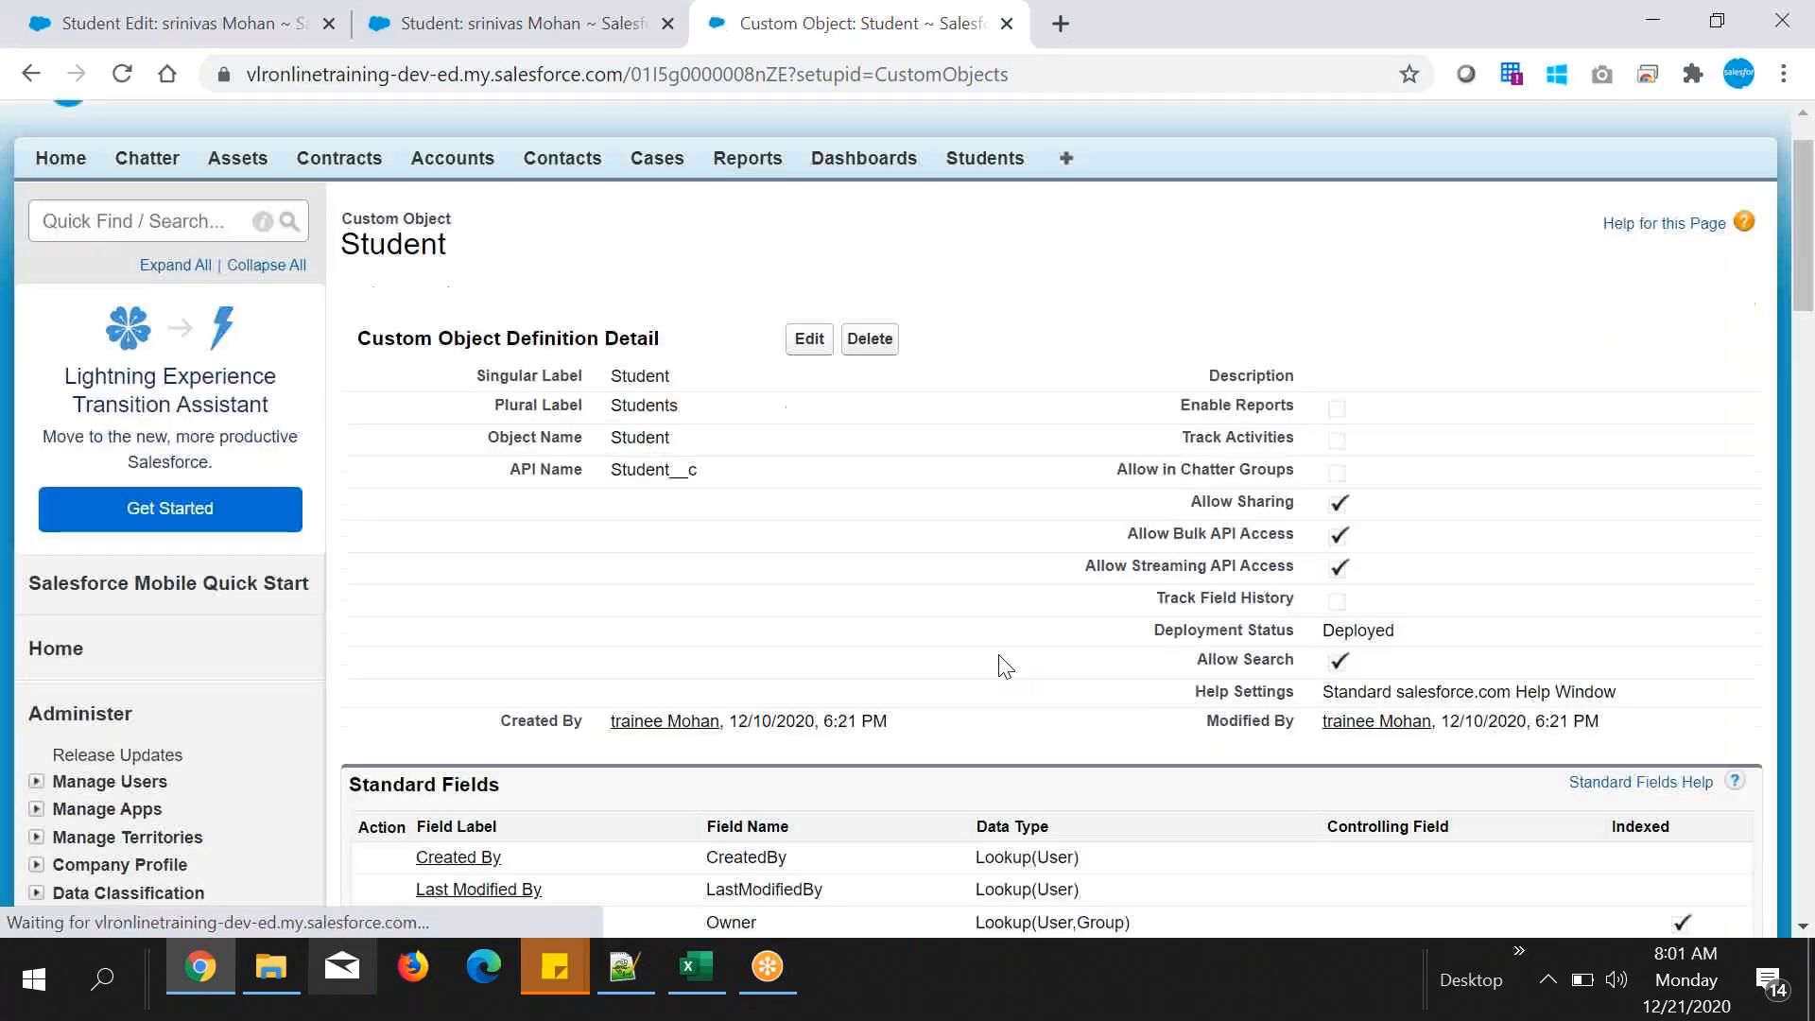
- Find Student Number among the Student object's custom fields and compare its field label with its API name
{"action": "scroll", "coordinate": [1000, 660], "scroll_direction": "down", "scroll_amount": 5}
{"action": "scroll", "coordinate": [999, 654], "scroll_direction": "down", "scroll_amount": 4}
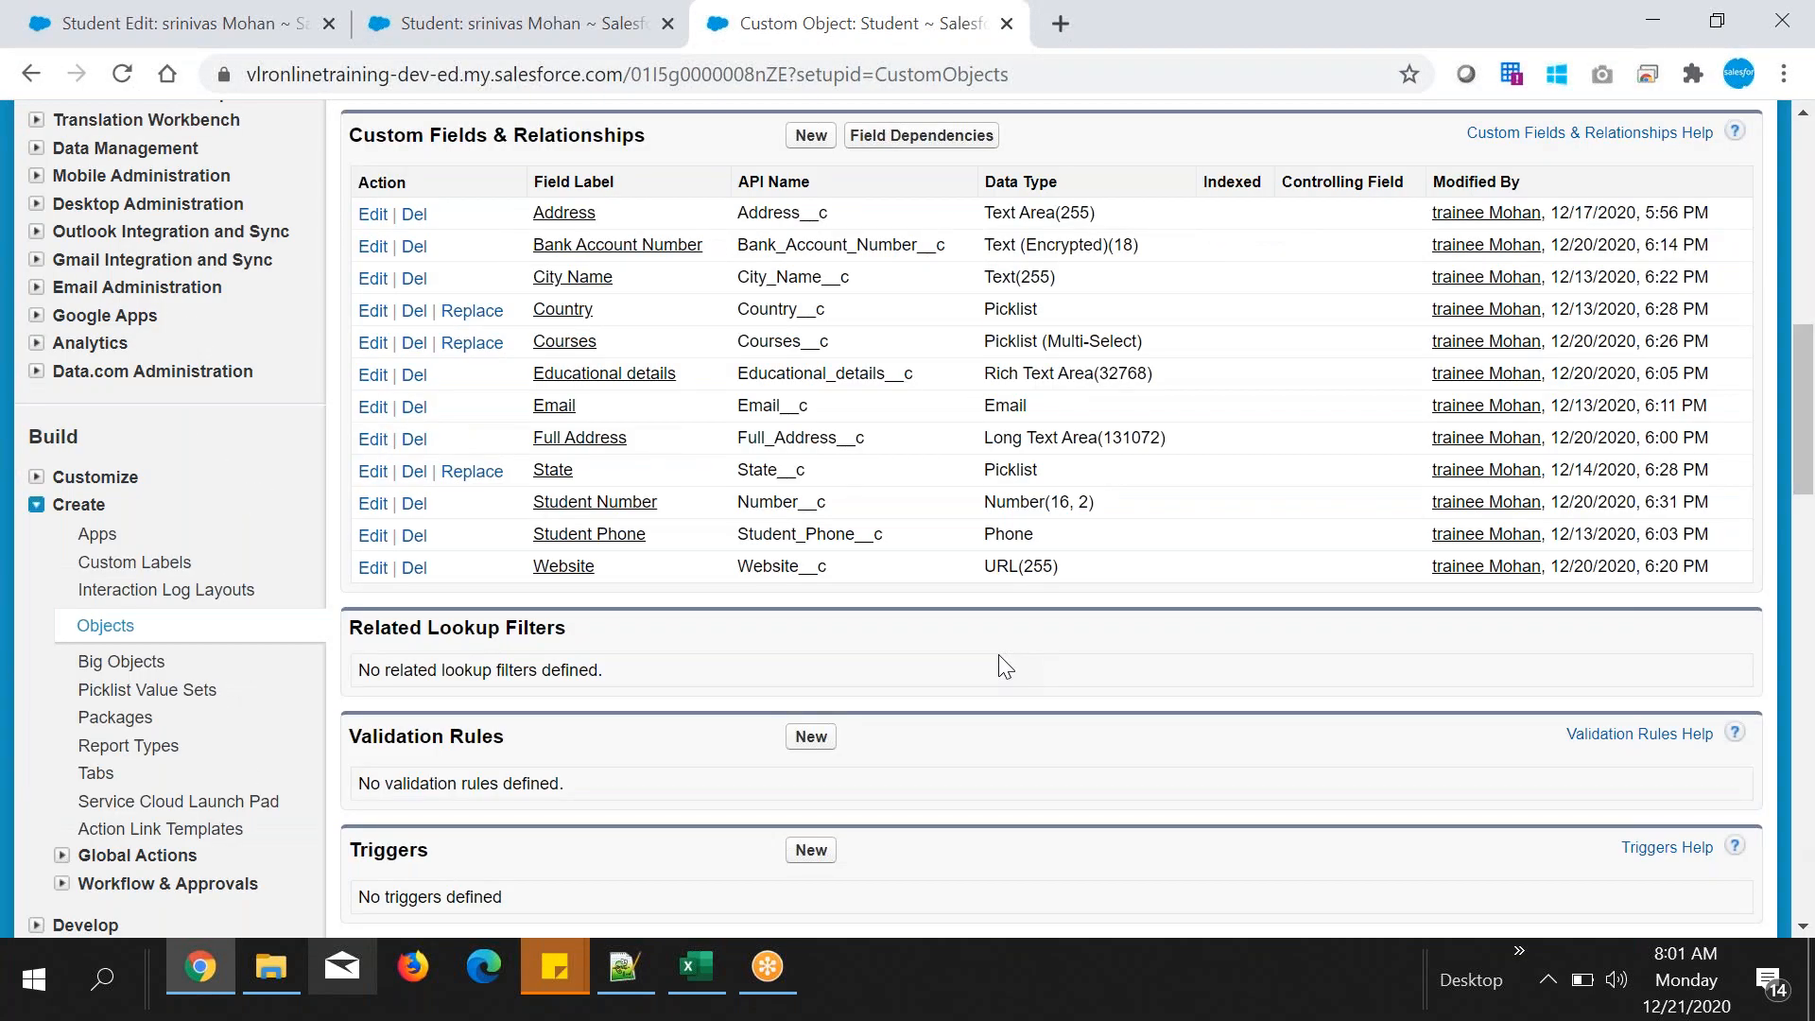
{"action": "scroll", "coordinate": [1005, 666], "scroll_direction": "up", "scroll_amount": 3}
{"action": "left_click_drag", "start_coordinate": [673, 791], "coordinate": [505, 797]}
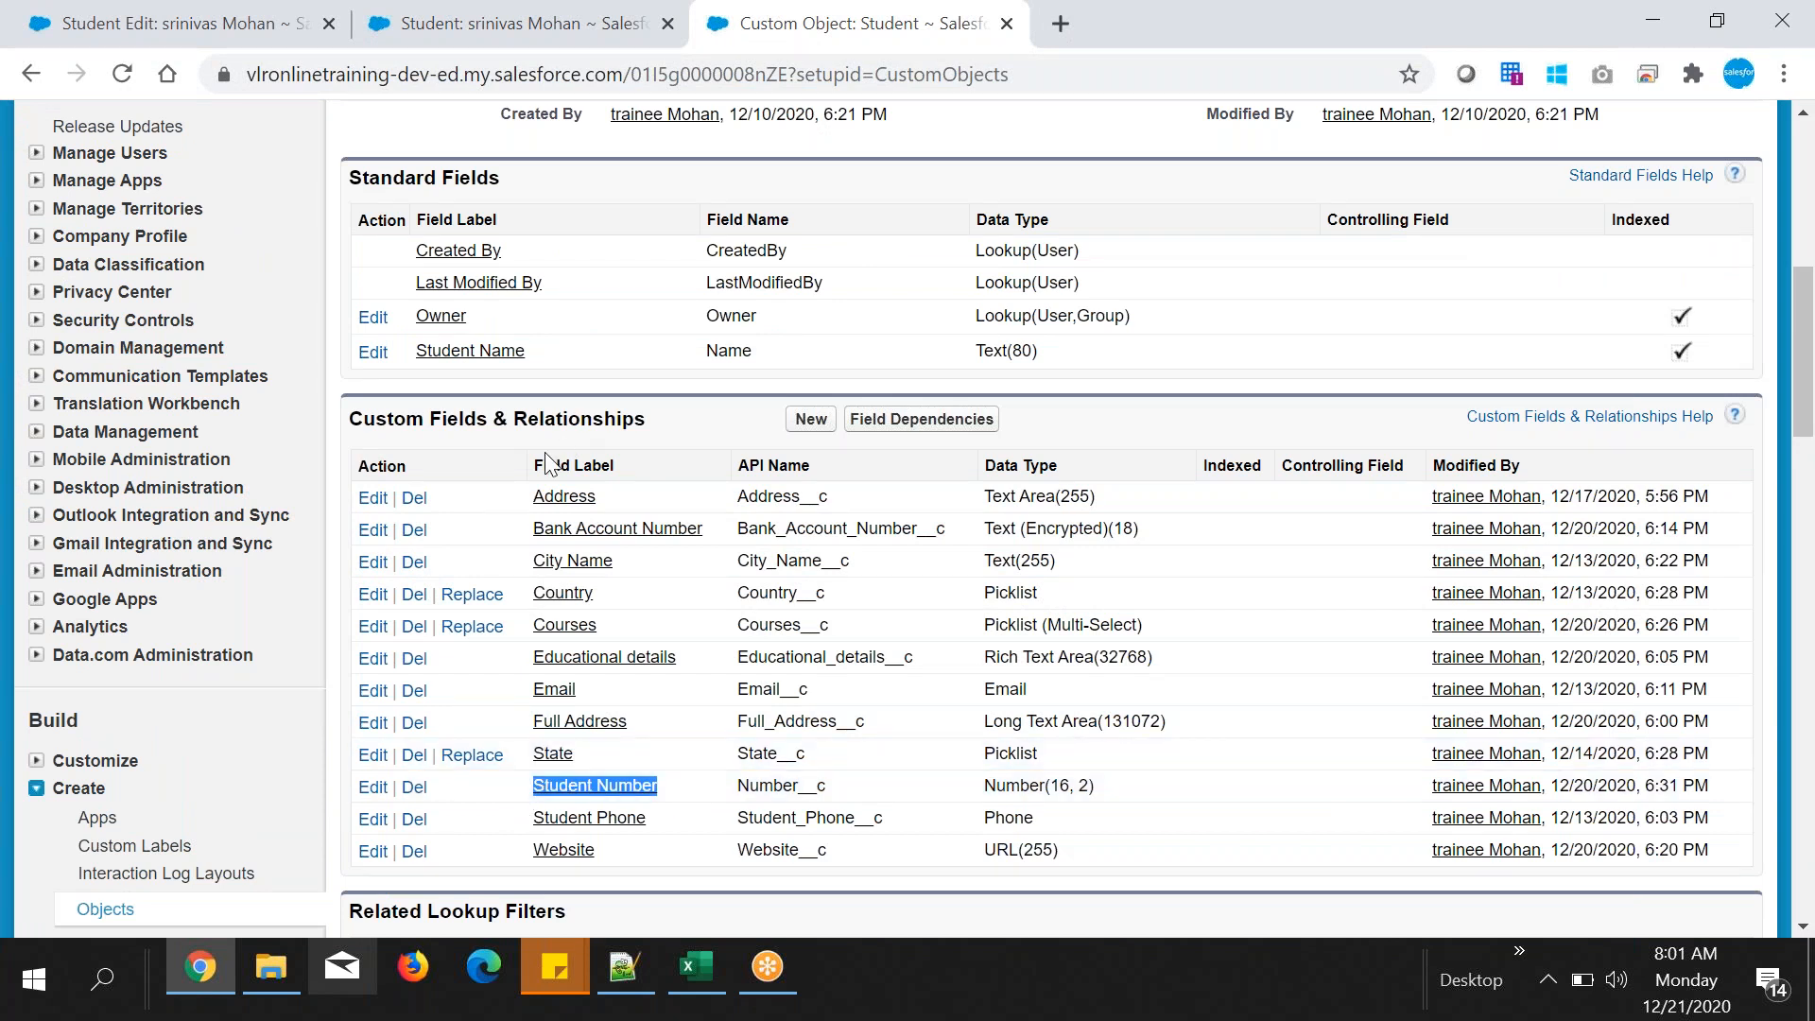
{"action": "left_click_drag", "start_coordinate": [744, 787], "coordinate": [796, 787]}
{"action": "left_click", "coordinate": [809, 787]}
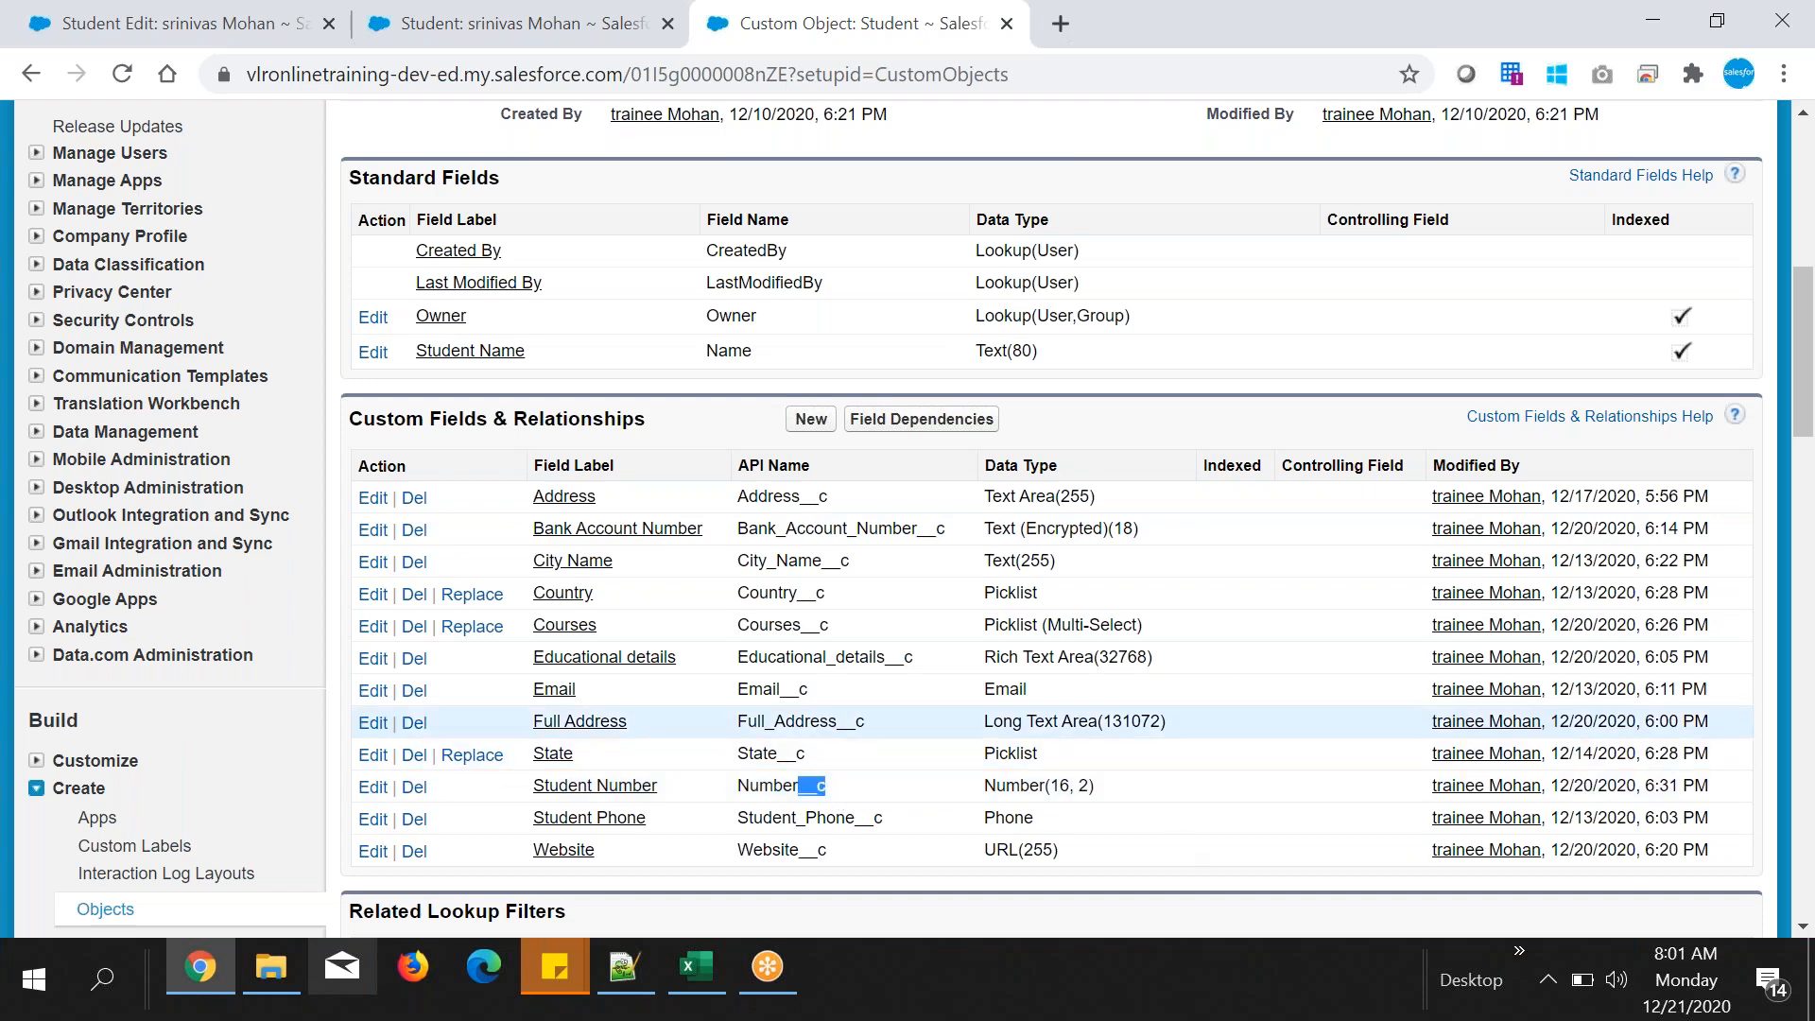
- Examine the __c suffix of Student Number's API name and the field's data type
{"action": "scroll", "coordinate": [1040, 756], "scroll_direction": "down", "scroll_amount": 1}
{"action": "scroll", "coordinate": [1042, 764], "scroll_direction": "down", "scroll_amount": 1}
{"action": "left_click_drag", "start_coordinate": [740, 644], "coordinate": [802, 643]}
{"action": "left_click", "coordinate": [800, 649]}
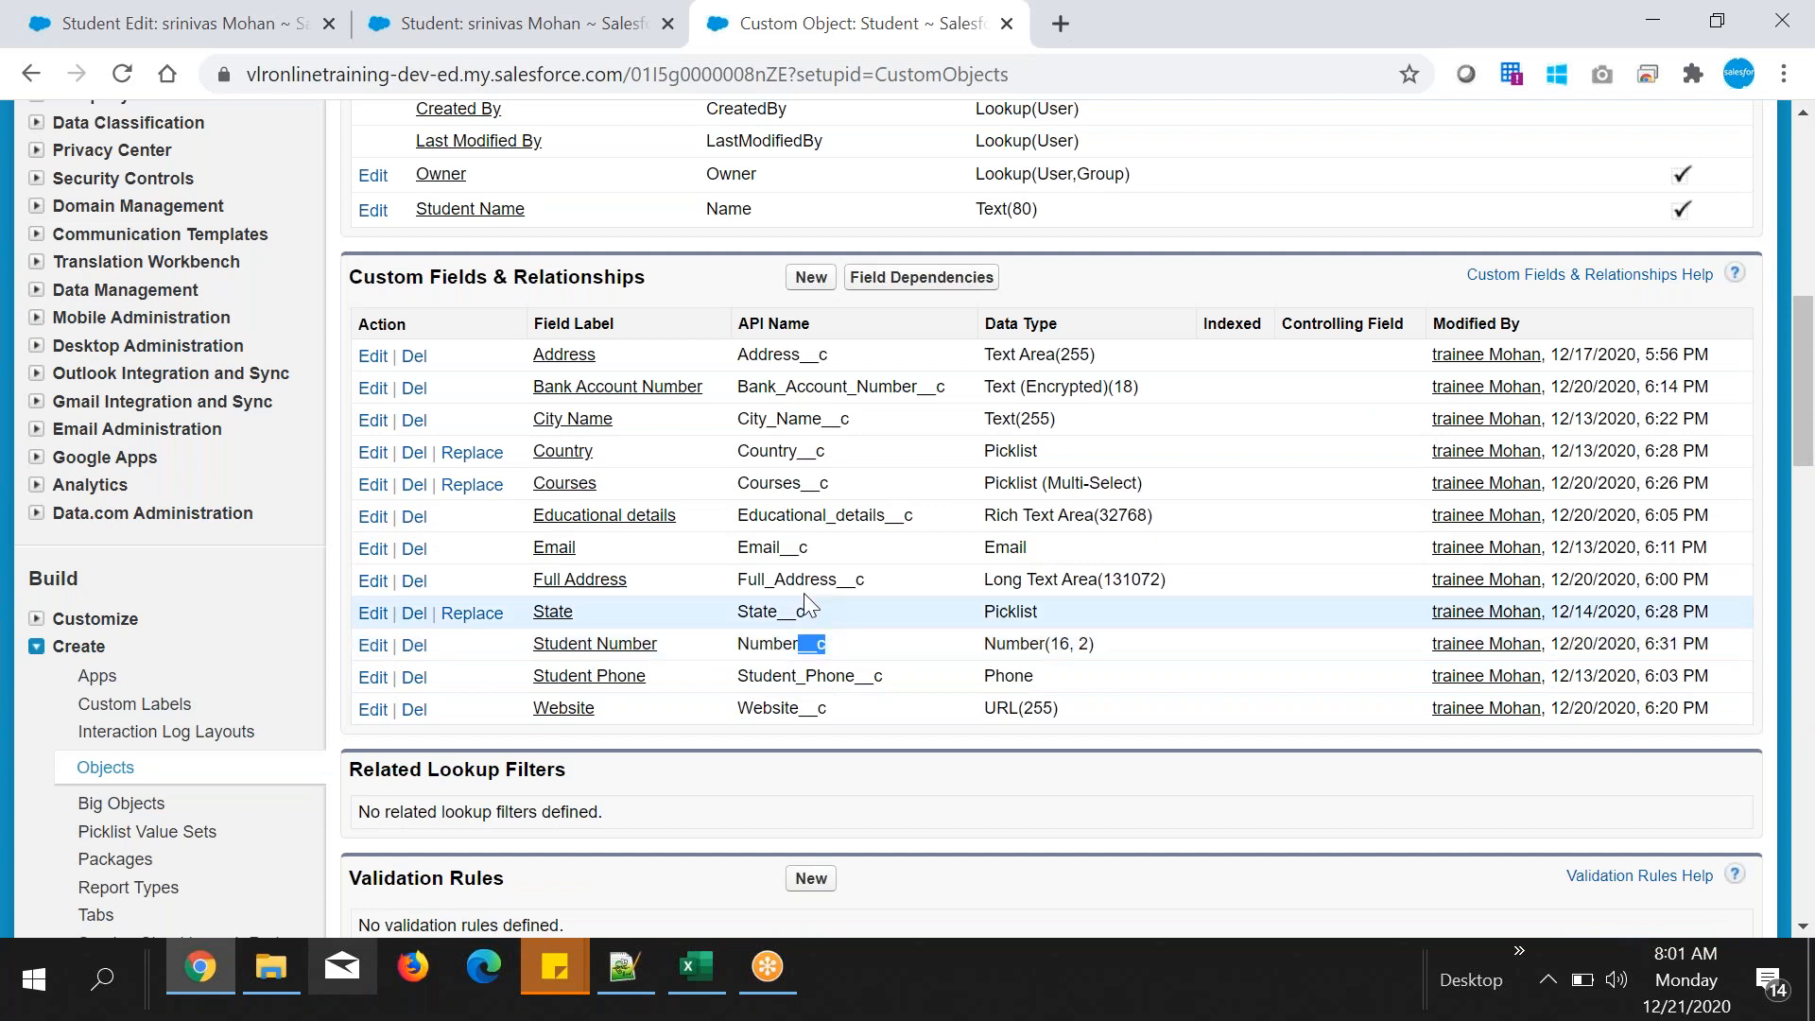
{"action": "left_click_drag", "start_coordinate": [741, 645], "coordinate": [840, 646]}
{"action": "left_click", "coordinate": [810, 644]}
{"action": "left_click", "coordinate": [803, 645]}
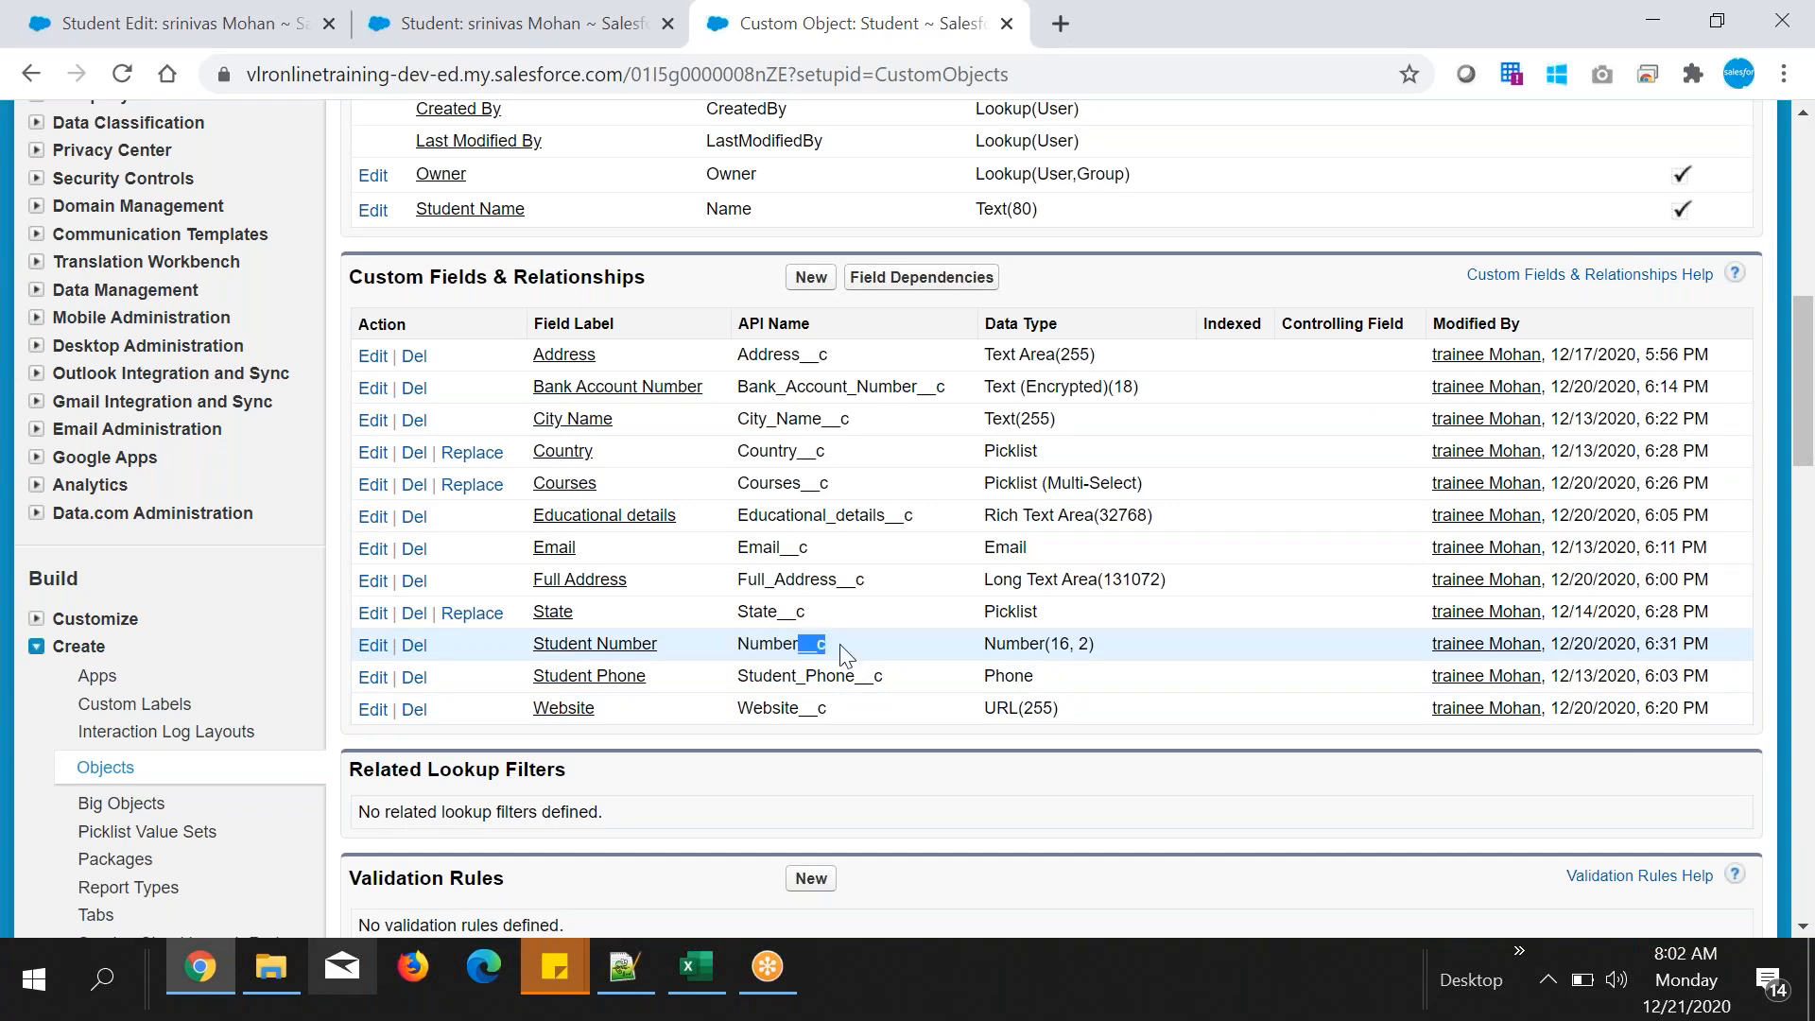
{"action": "double_click", "coordinate": [757, 644]}
{"action": "left_click", "coordinate": [1080, 649]}
{"action": "triple_click", "coordinate": [1080, 649]}
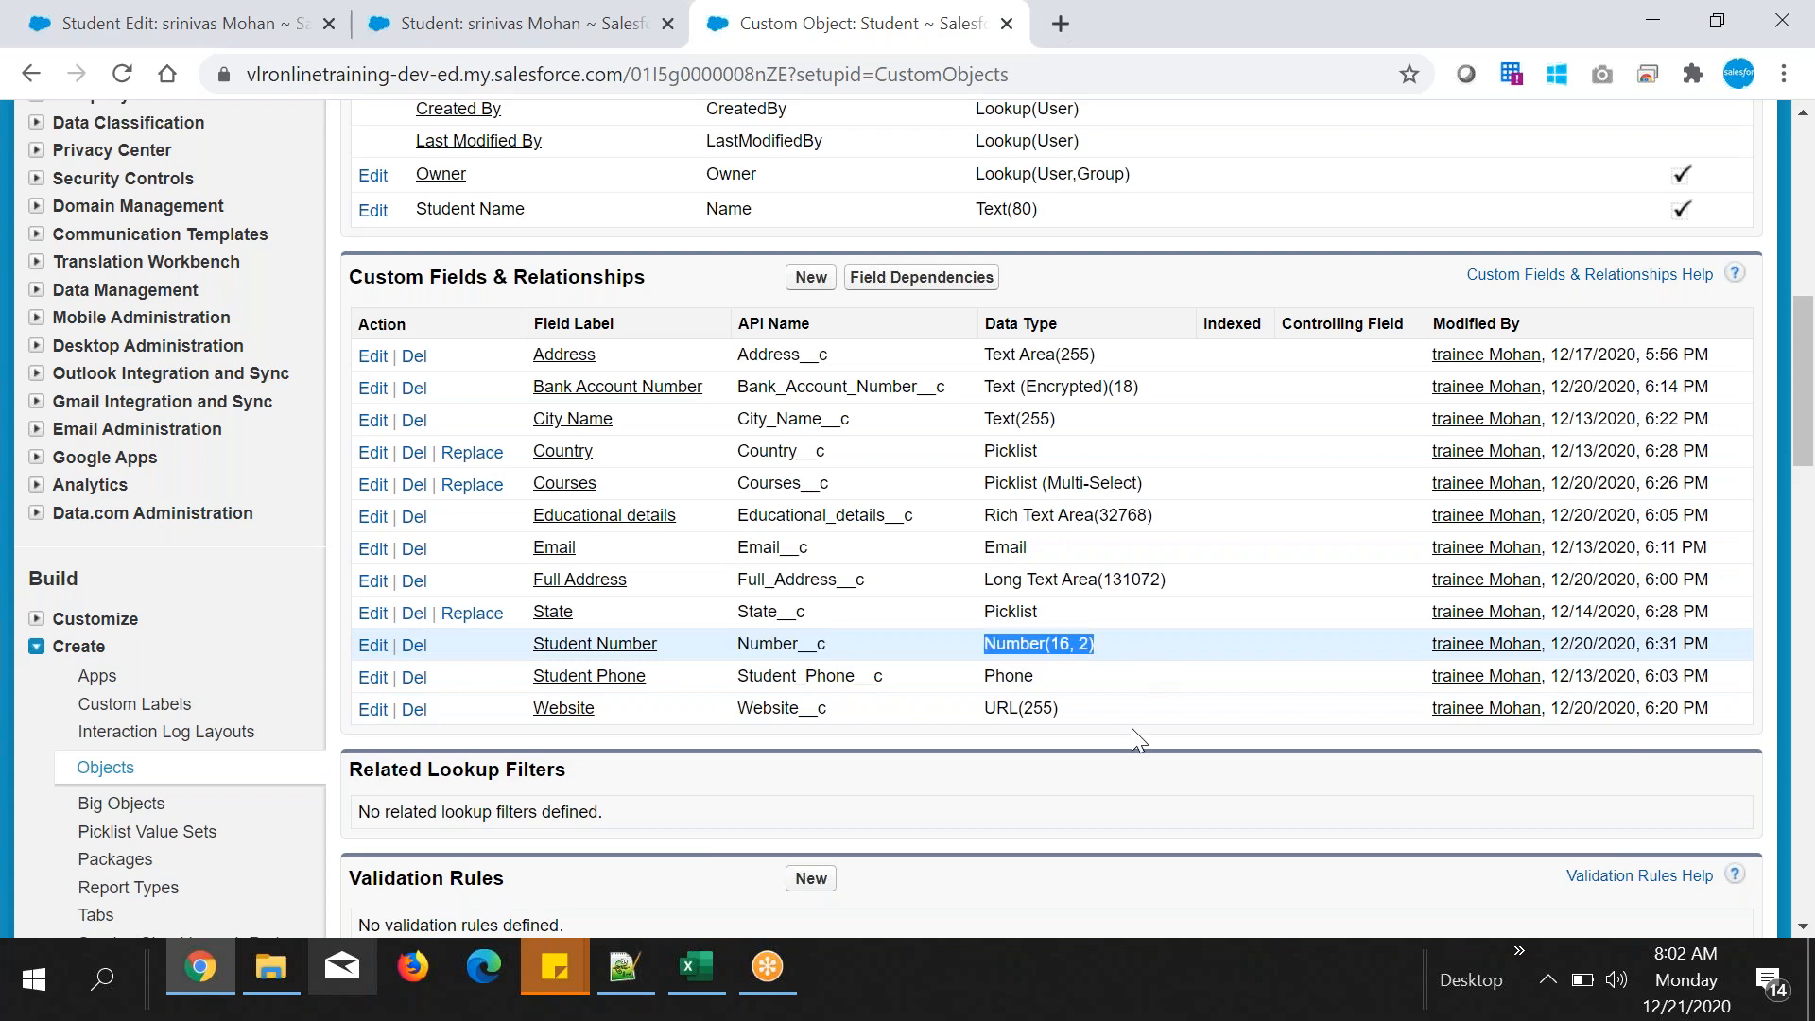
- Open the first student record under Recent Students for editing
{"action": "scroll", "coordinate": [1106, 734], "scroll_direction": "up", "scroll_amount": 10}
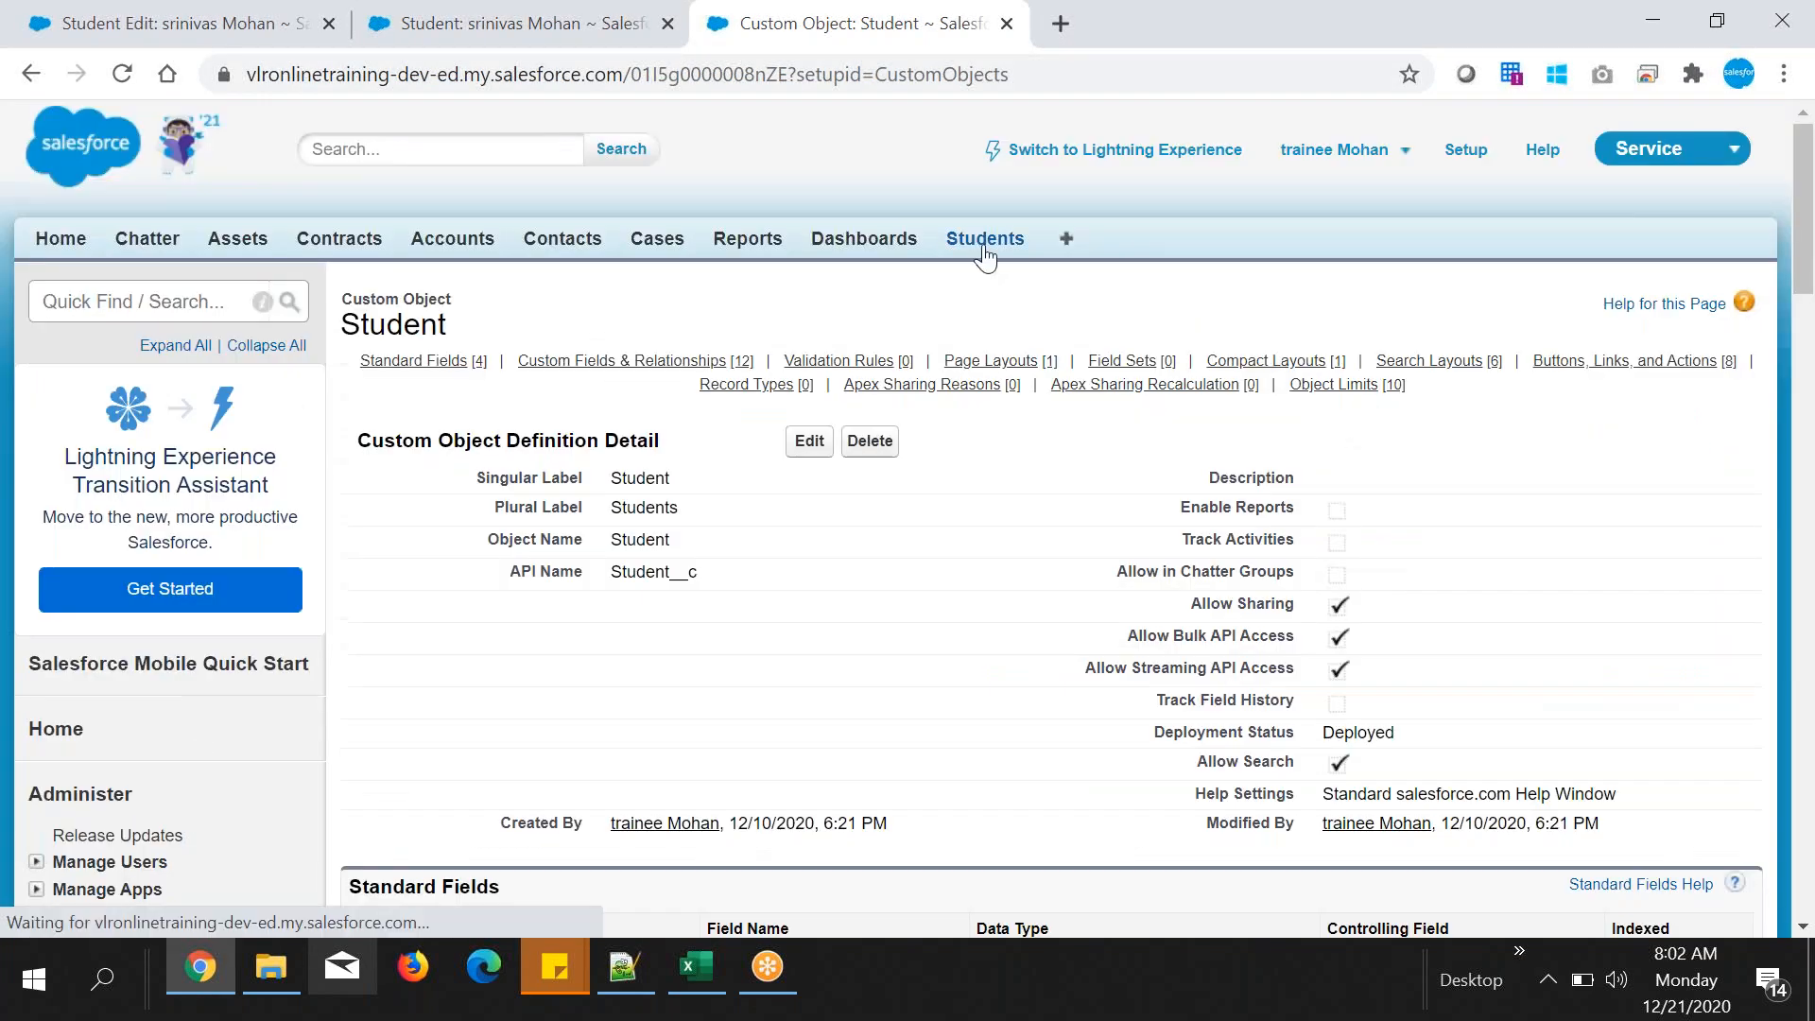
{"action": "left_click", "coordinate": [984, 244]}
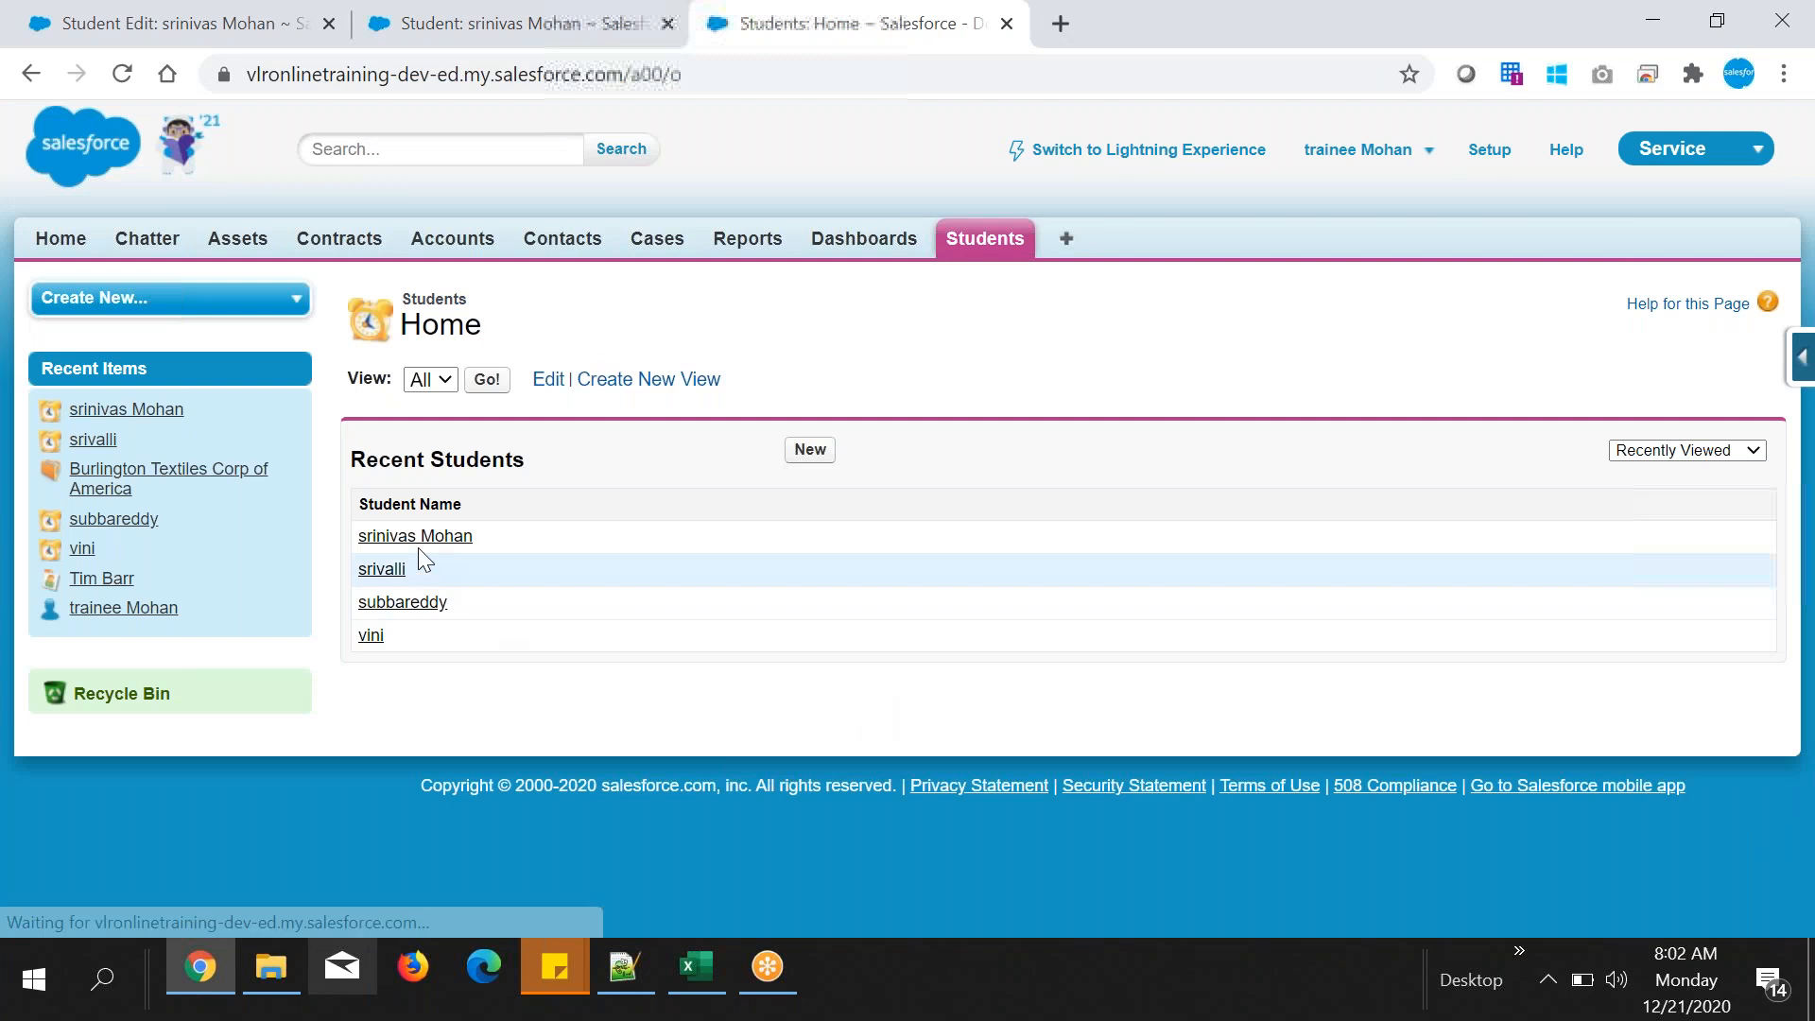
{"action": "left_click", "coordinate": [415, 537]}
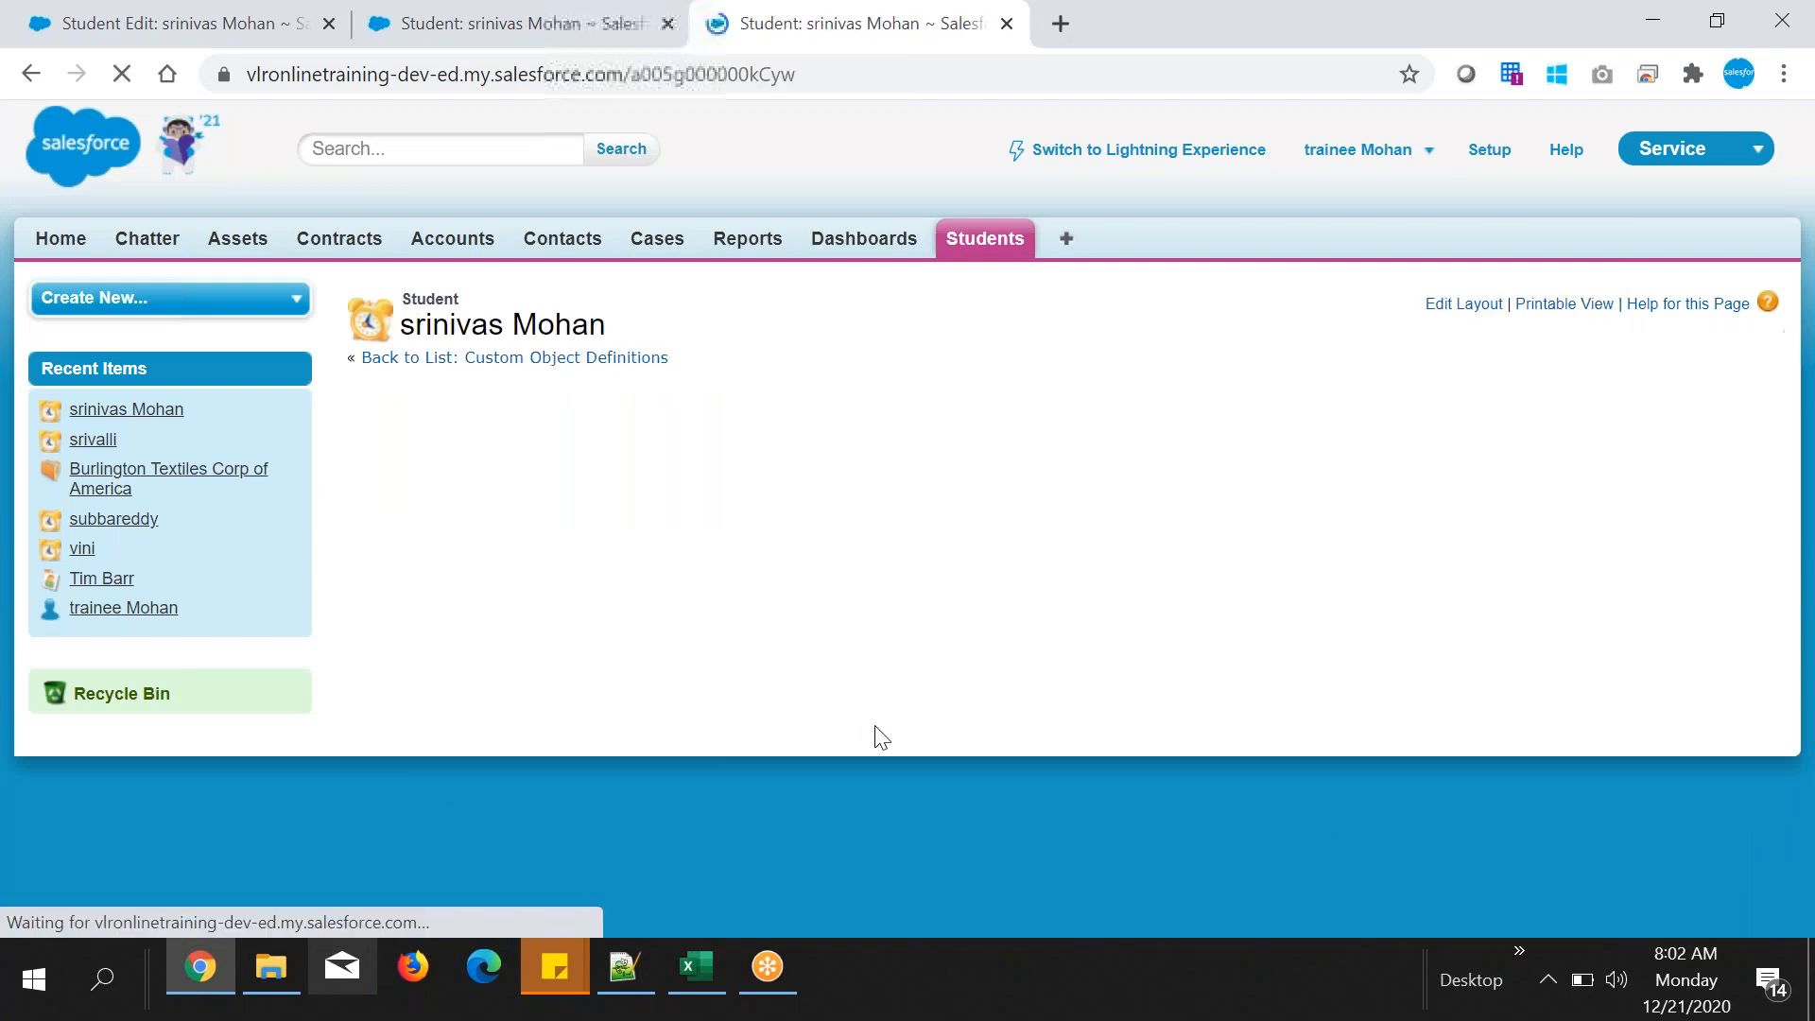
{"action": "left_click", "coordinate": [808, 445]}
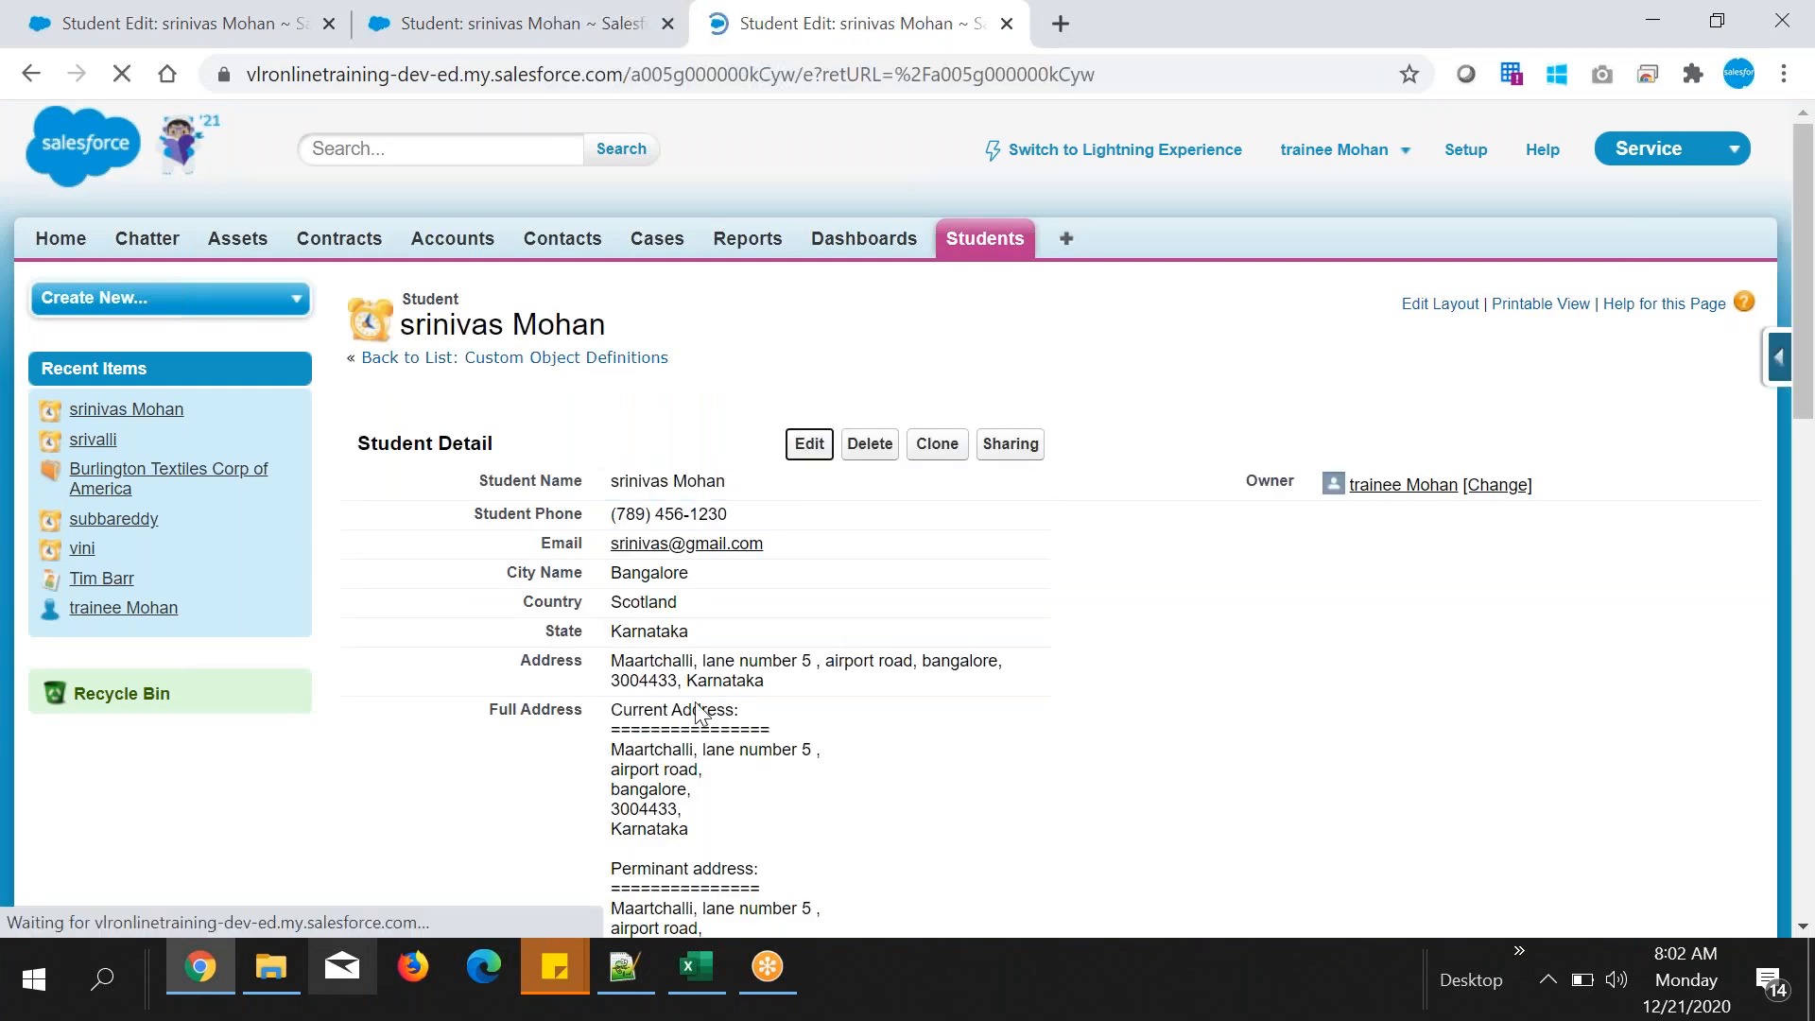
- Examine the Student Number field's required marker on the edit page and compare it with the other student fields
{"action": "scroll", "coordinate": [1094, 605], "scroll_direction": "down", "scroll_amount": 8}
{"action": "scroll", "coordinate": [1097, 611], "scroll_direction": "down", "scroll_amount": 10}
{"action": "left_click_drag", "start_coordinate": [454, 724], "coordinate": [581, 726]}
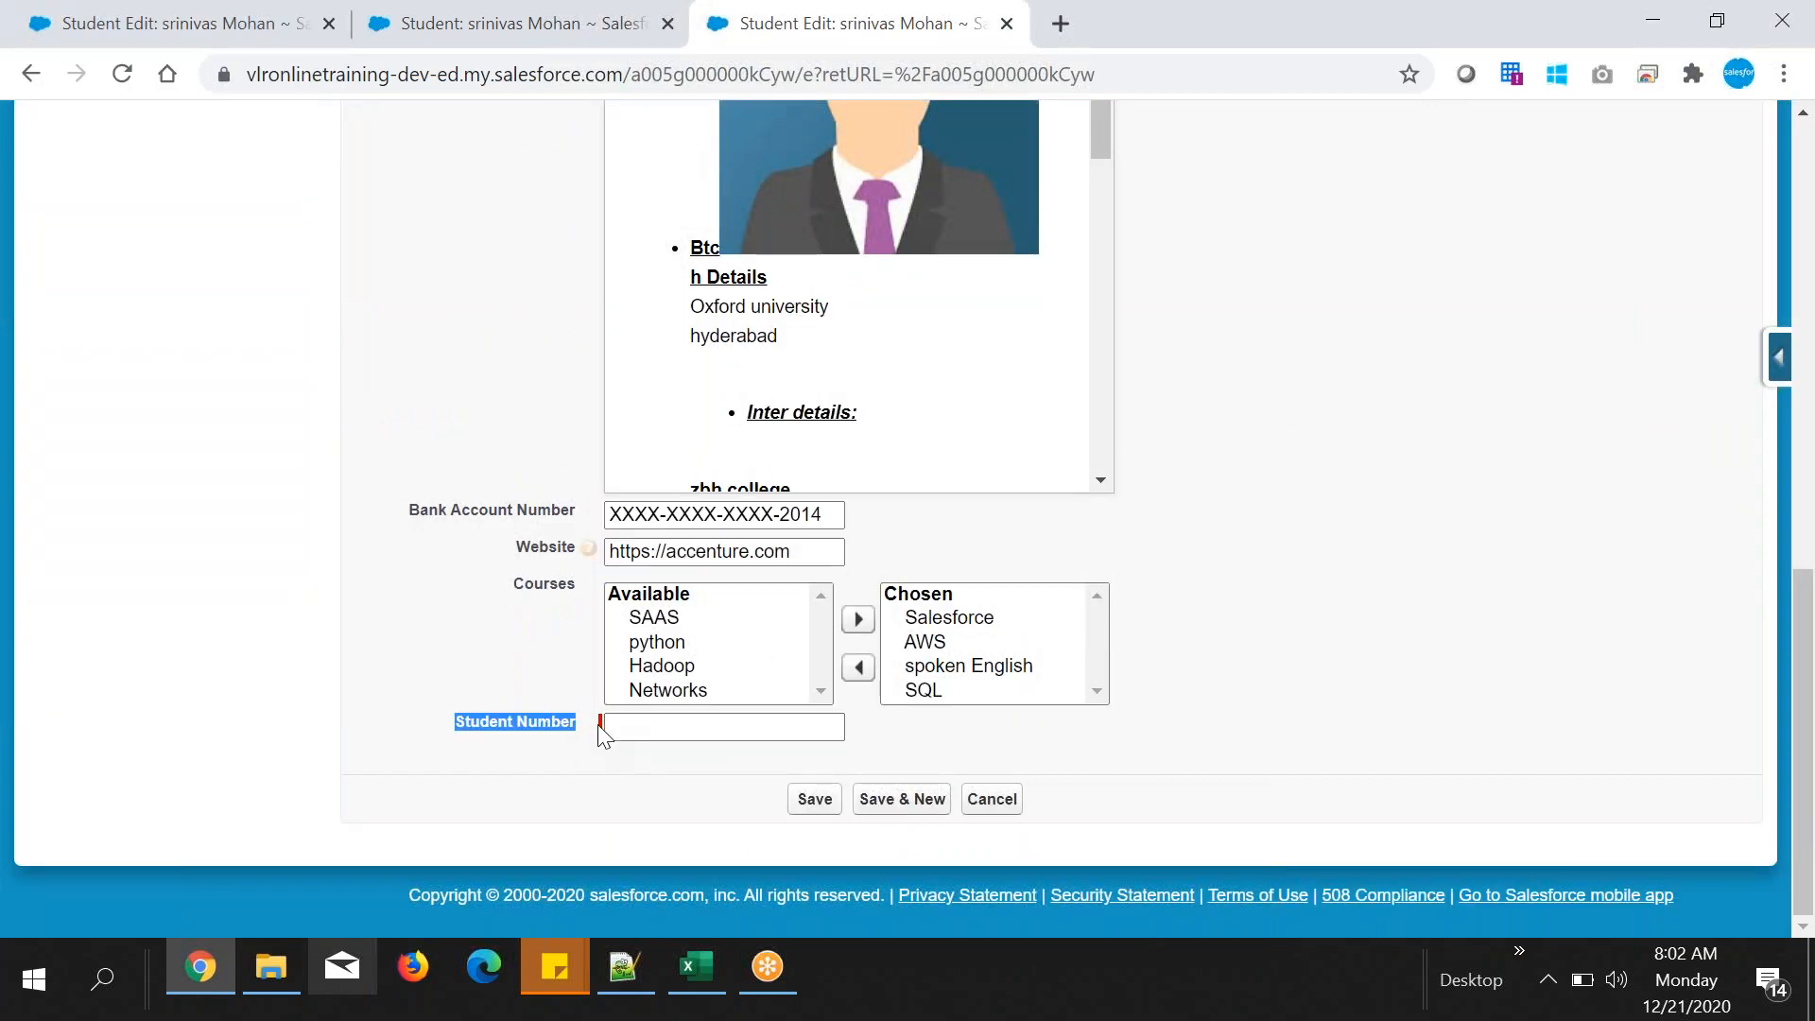
{"action": "scroll", "coordinate": [1280, 561], "scroll_direction": "up", "scroll_amount": 9}
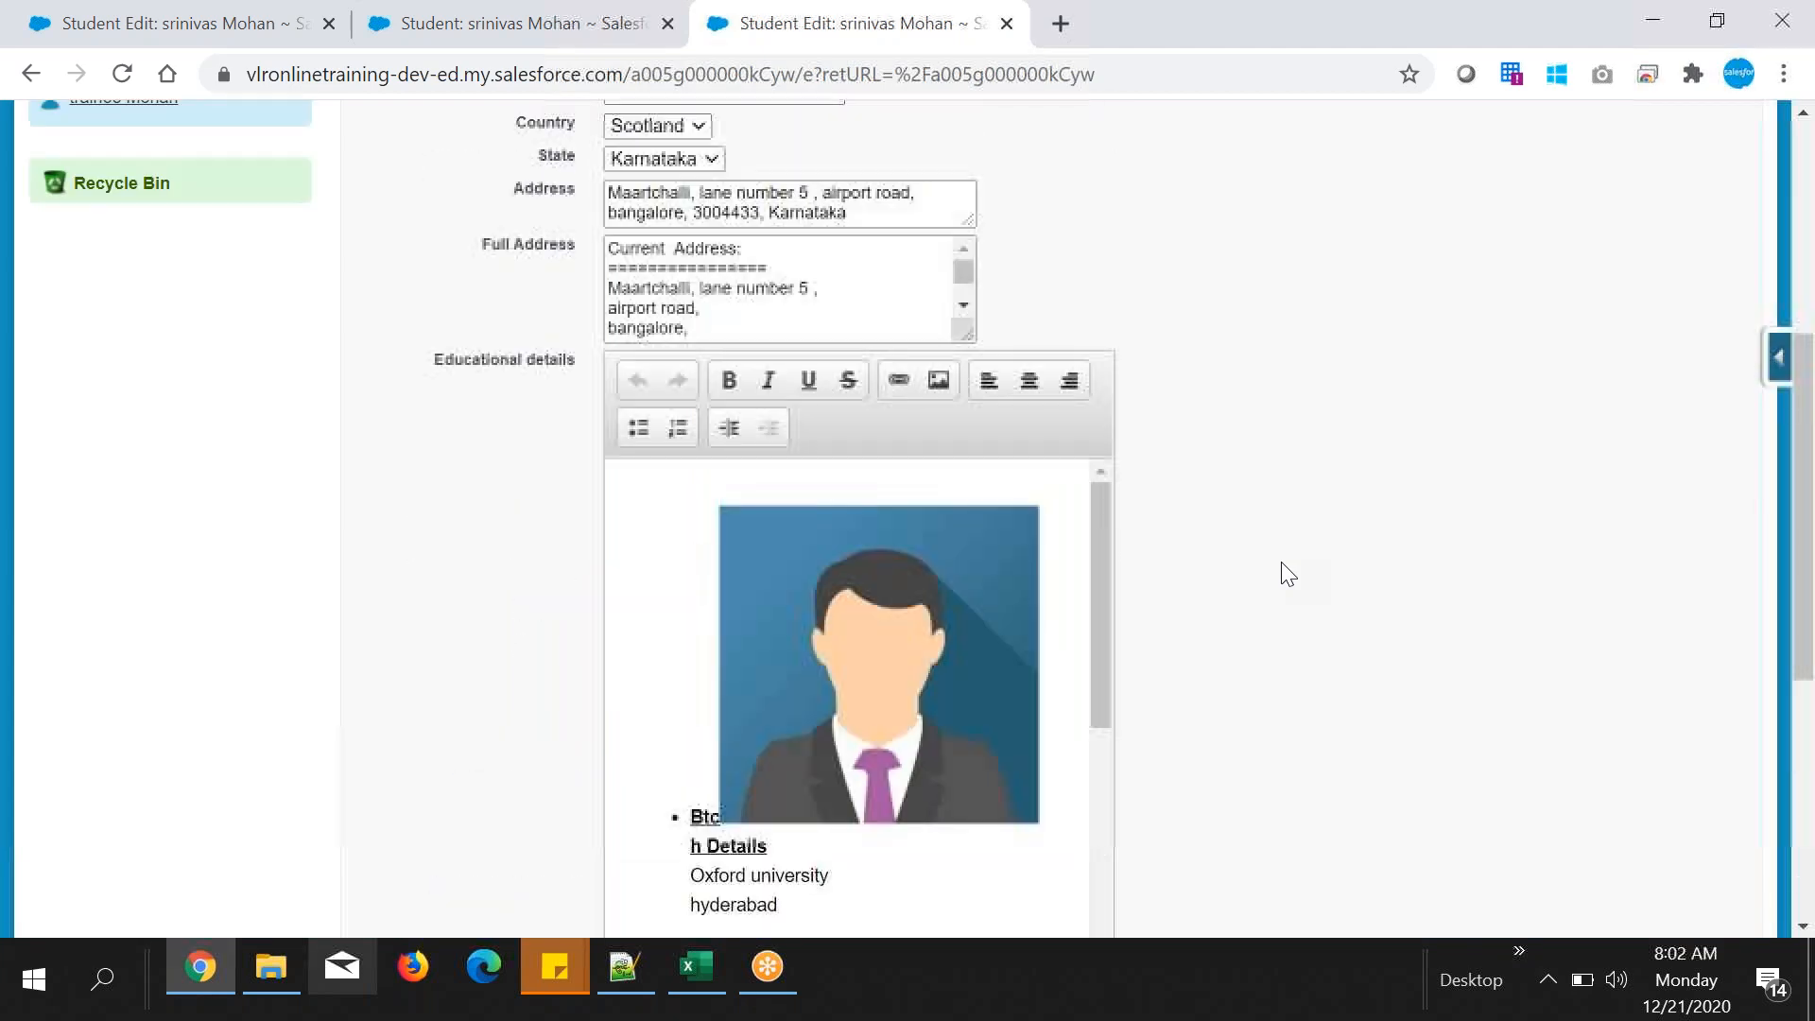
{"action": "left_click_drag", "start_coordinate": [466, 436], "coordinate": [578, 475]}
{"action": "left_click_drag", "start_coordinate": [632, 608], "coordinate": [628, 822]}
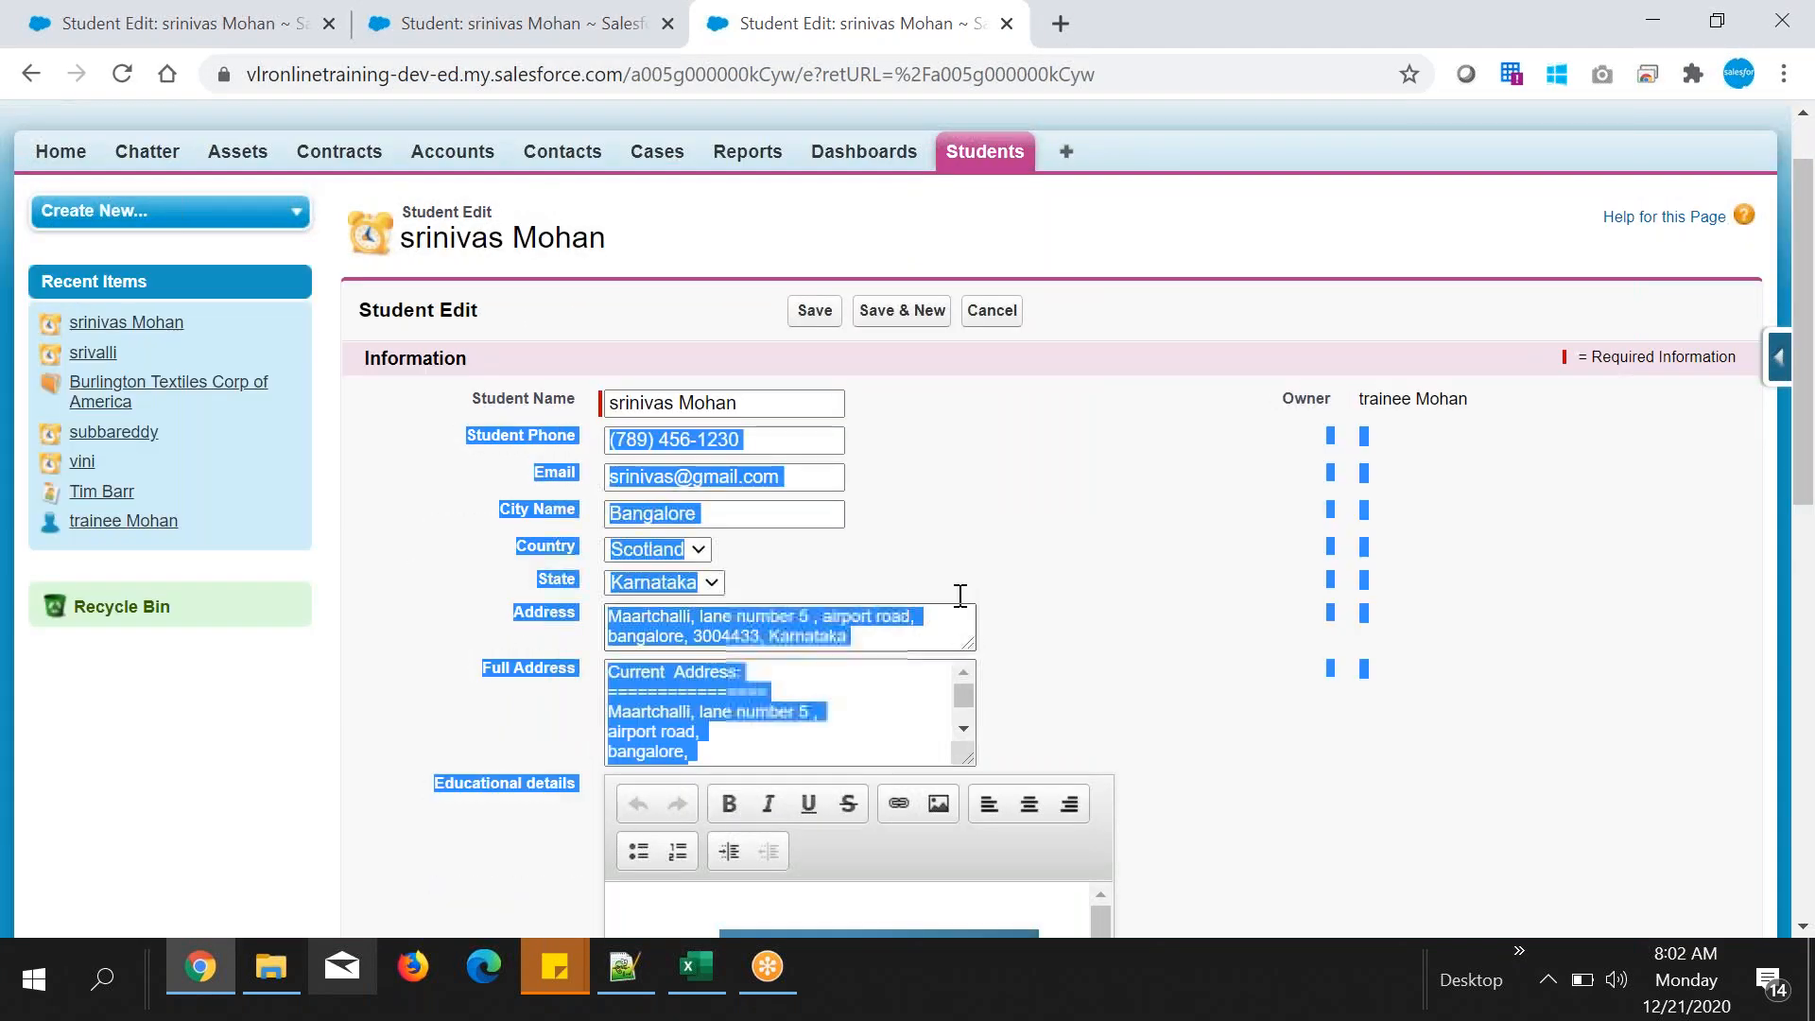
- Try to save the student record with the required Student Number field left empty
{"action": "left_click", "coordinate": [928, 518]}
{"action": "scroll", "coordinate": [1036, 559], "scroll_direction": "down", "scroll_amount": 10}
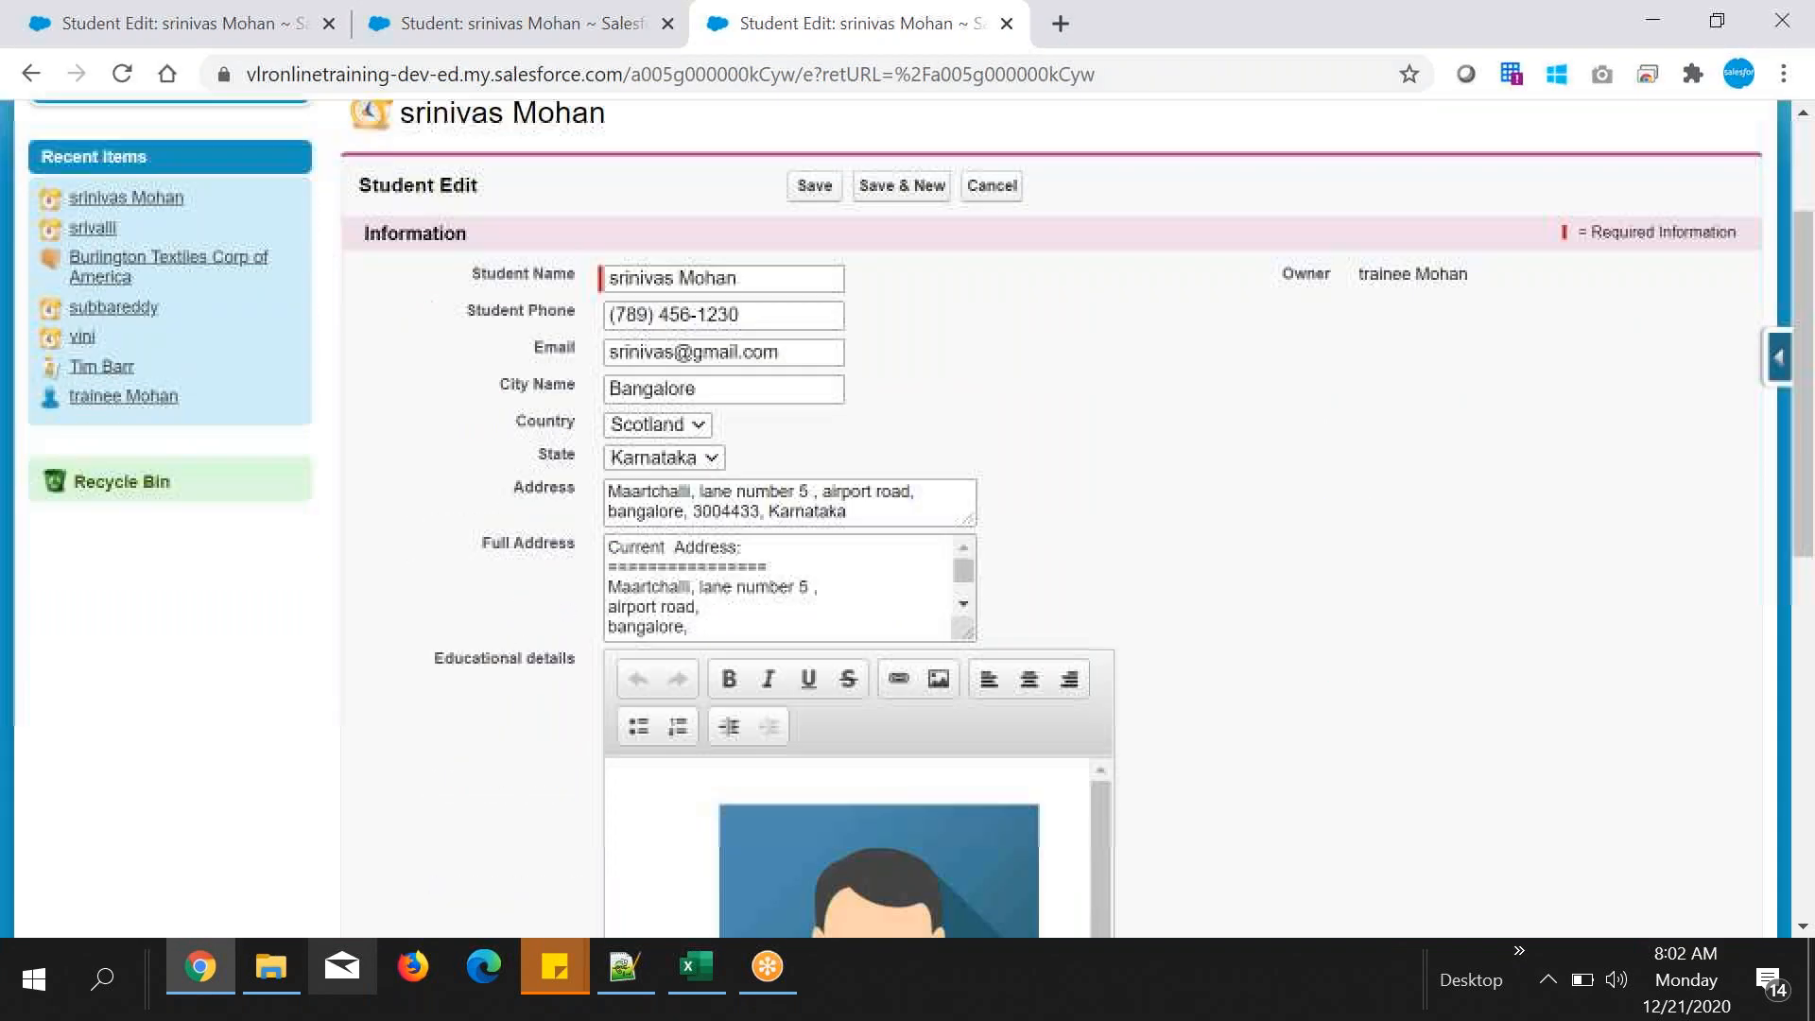
{"action": "left_click_drag", "start_coordinate": [453, 721], "coordinate": [546, 742]}
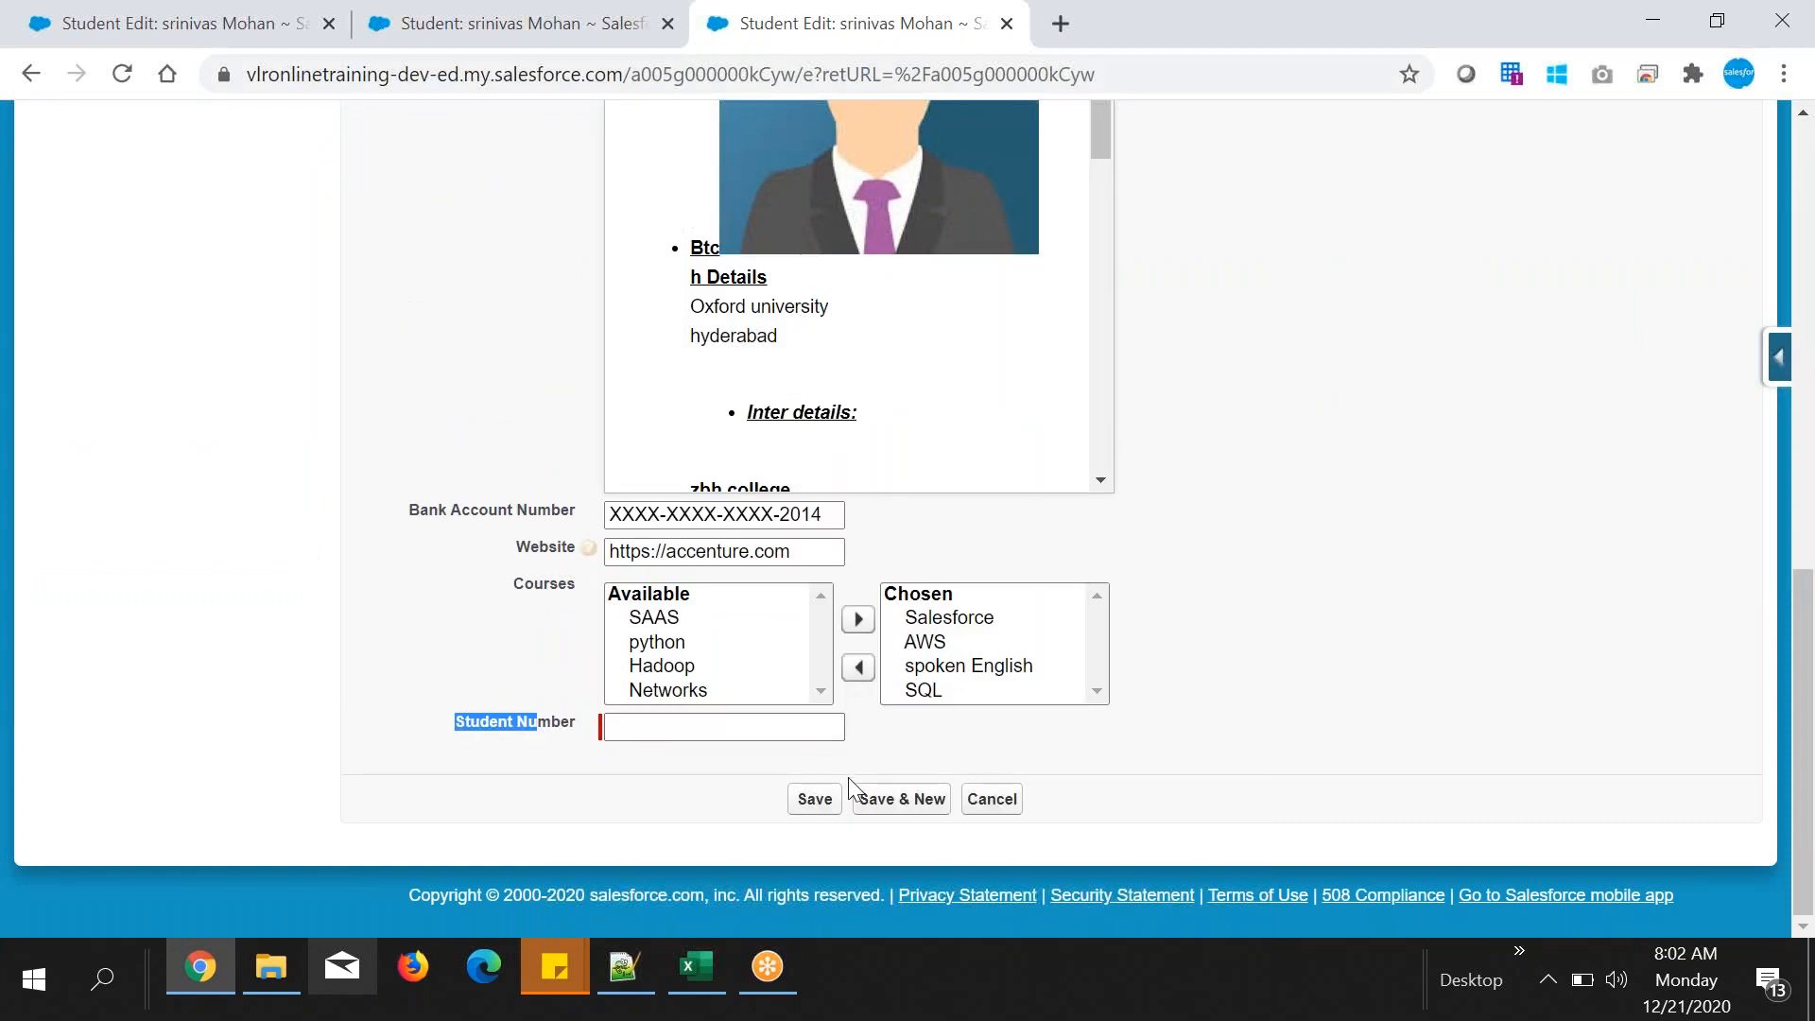
{"action": "left_click", "coordinate": [815, 801]}
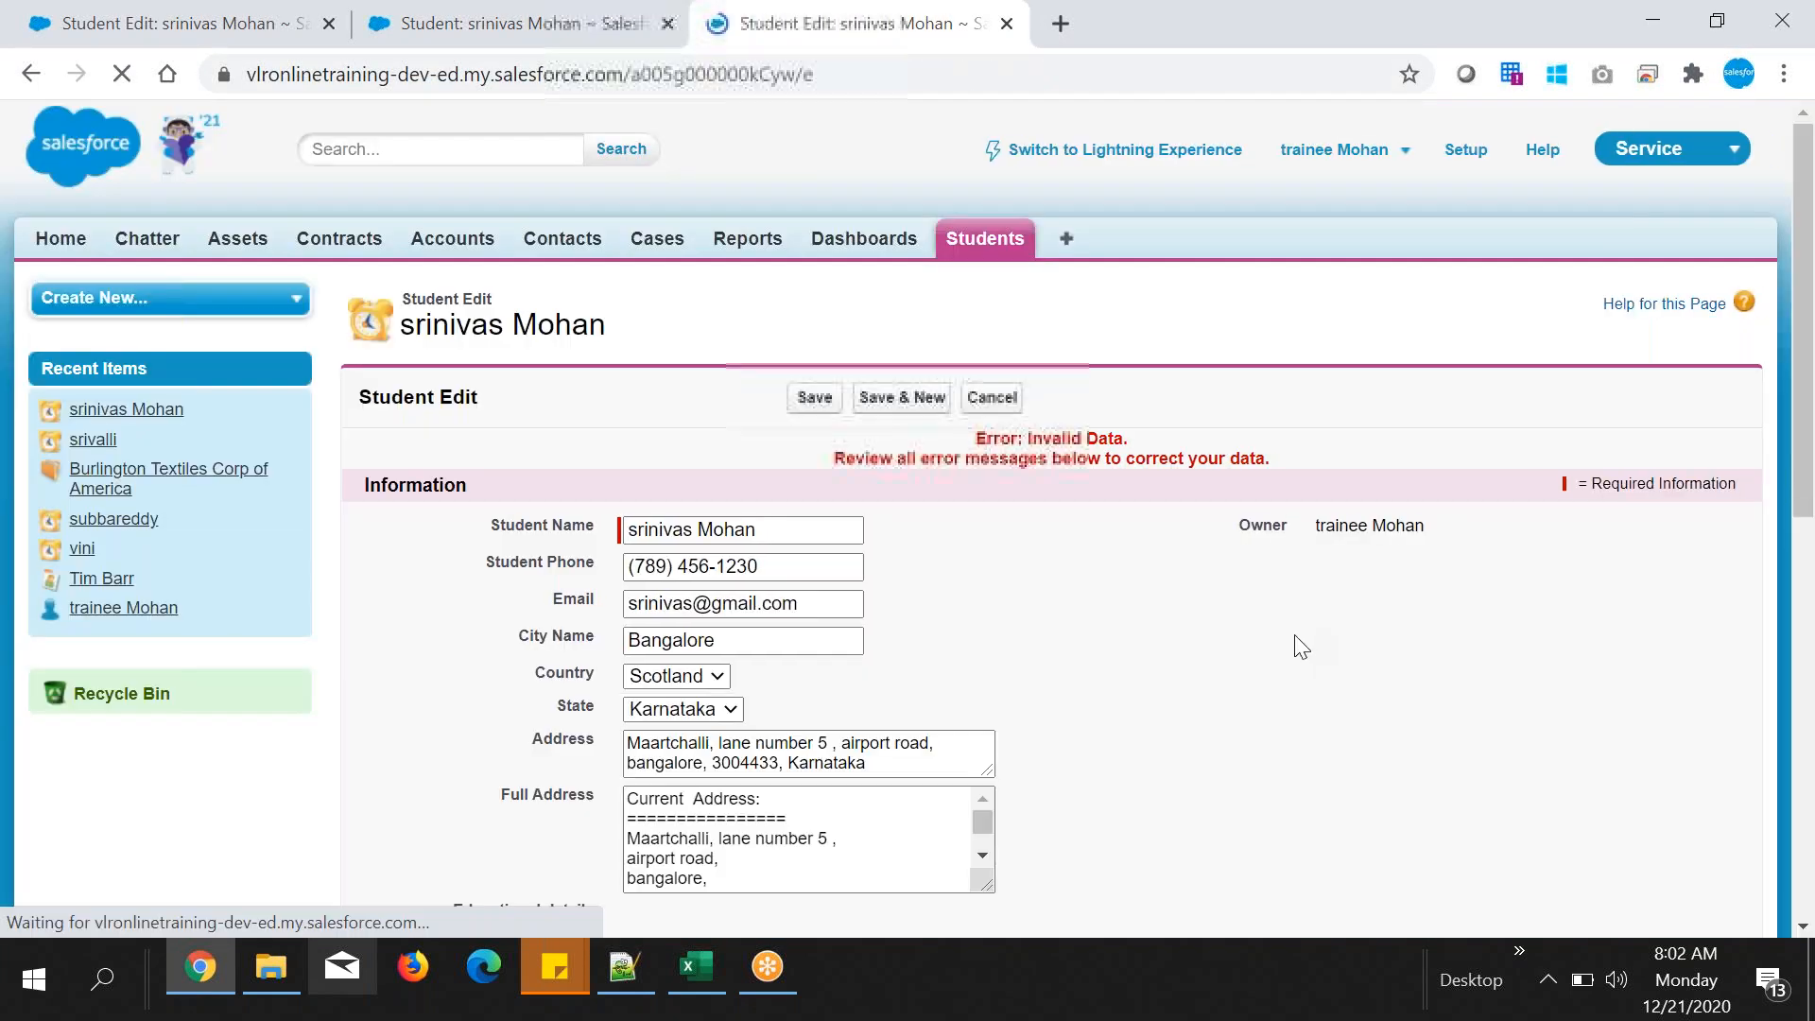
- Examine the error at the head of the student edit page and the message under the Student Number field
{"action": "scroll", "coordinate": [1297, 631], "scroll_direction": "down", "scroll_amount": 2}
{"action": "scroll", "coordinate": [1303, 635], "scroll_direction": "down", "scroll_amount": 1}
{"action": "left_click_drag", "start_coordinate": [936, 175], "coordinate": [1260, 206]}
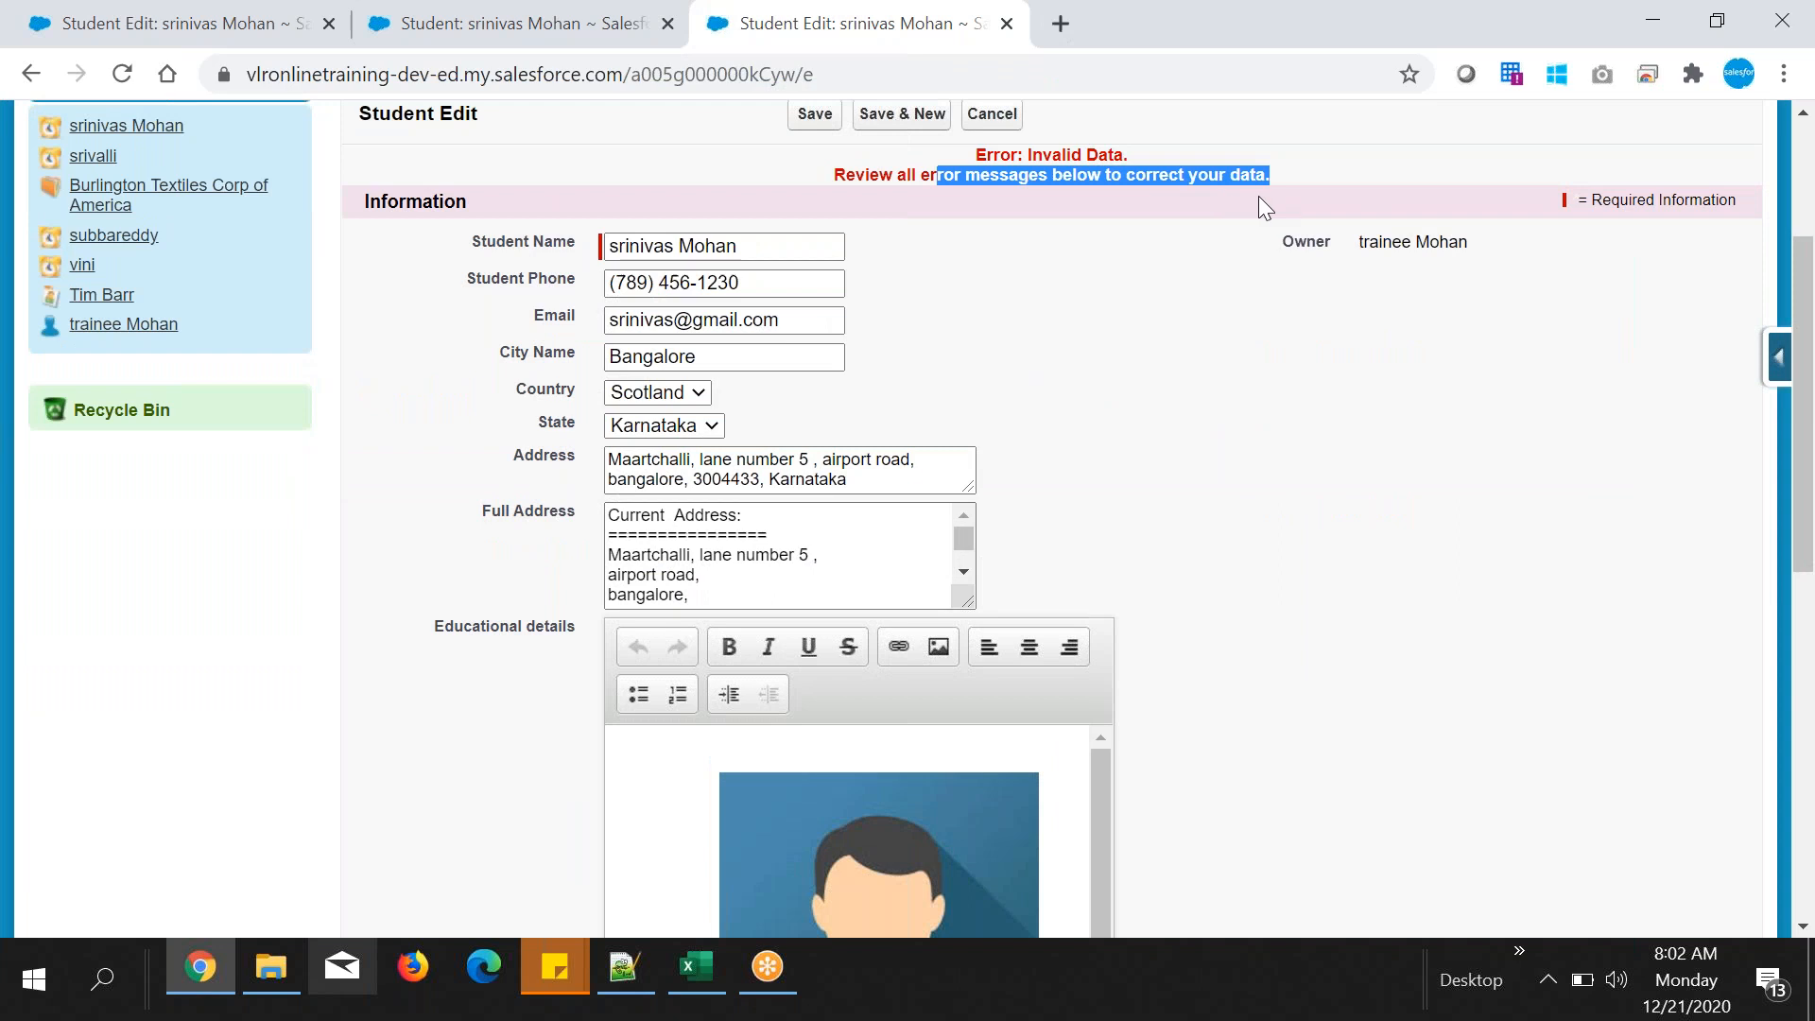
{"action": "scroll", "coordinate": [1377, 799], "scroll_direction": "down", "scroll_amount": 6}
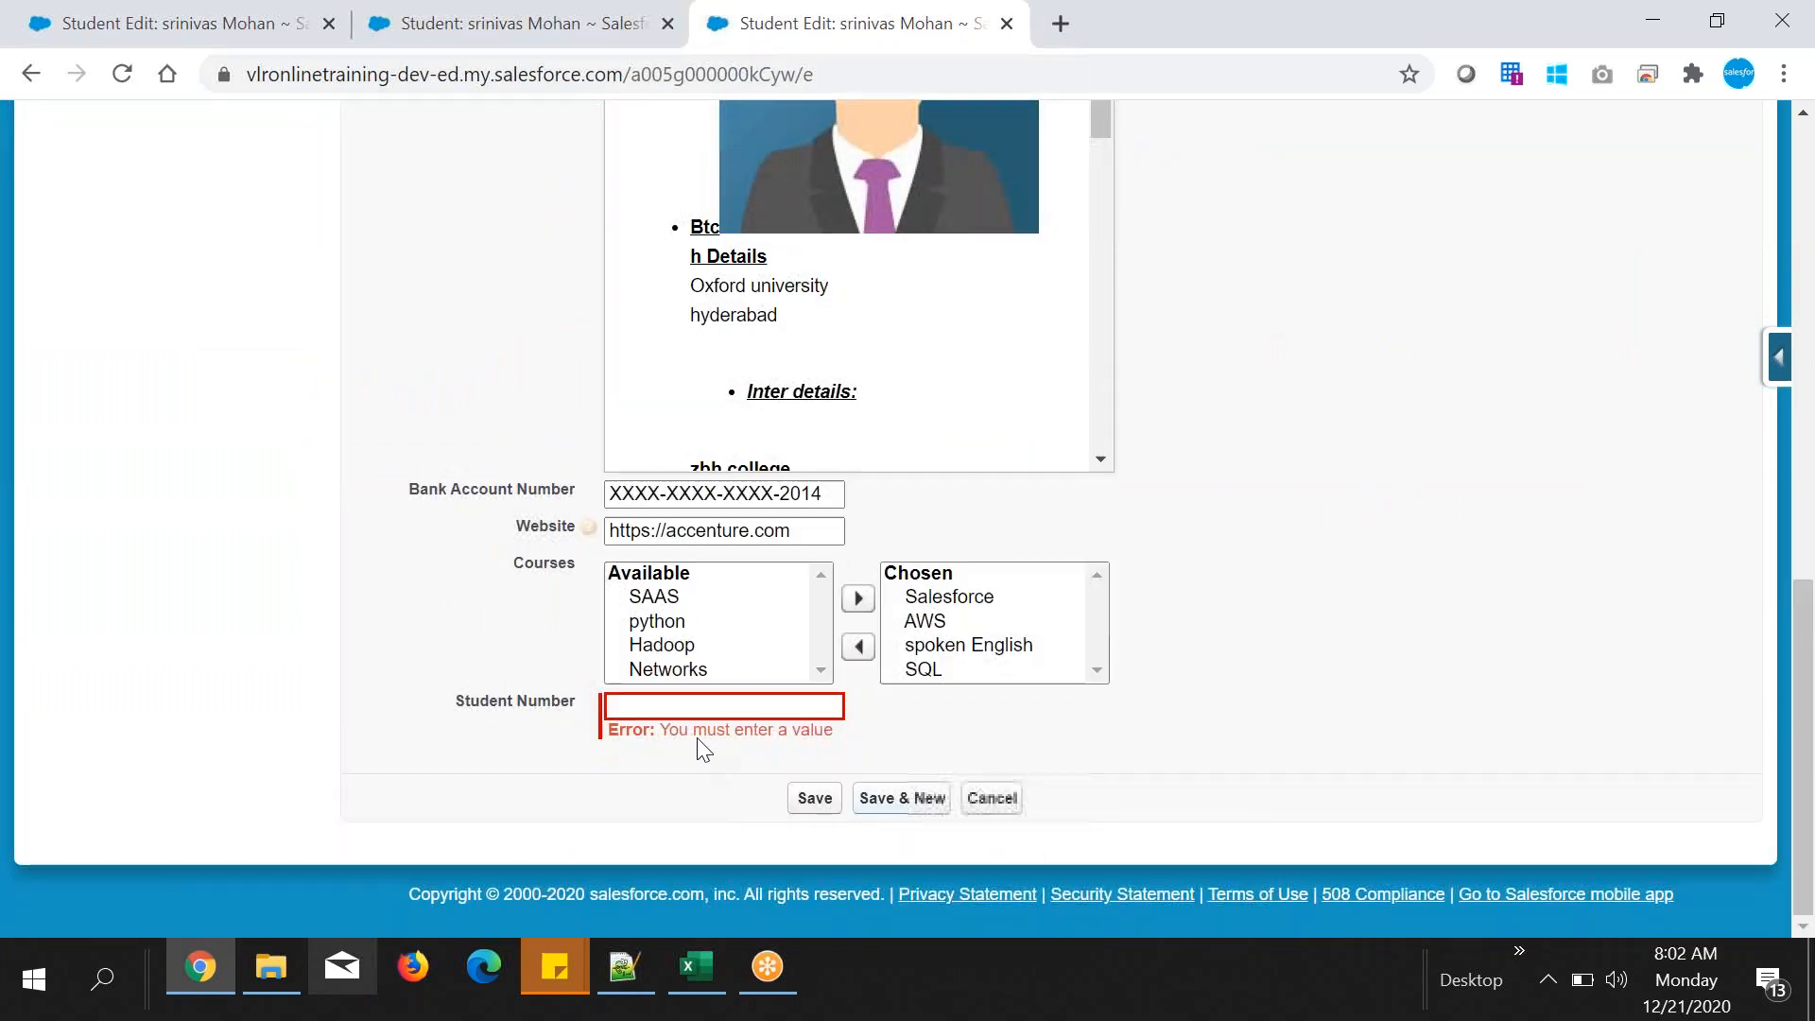
{"action": "left_click_drag", "start_coordinate": [669, 731], "coordinate": [848, 736]}
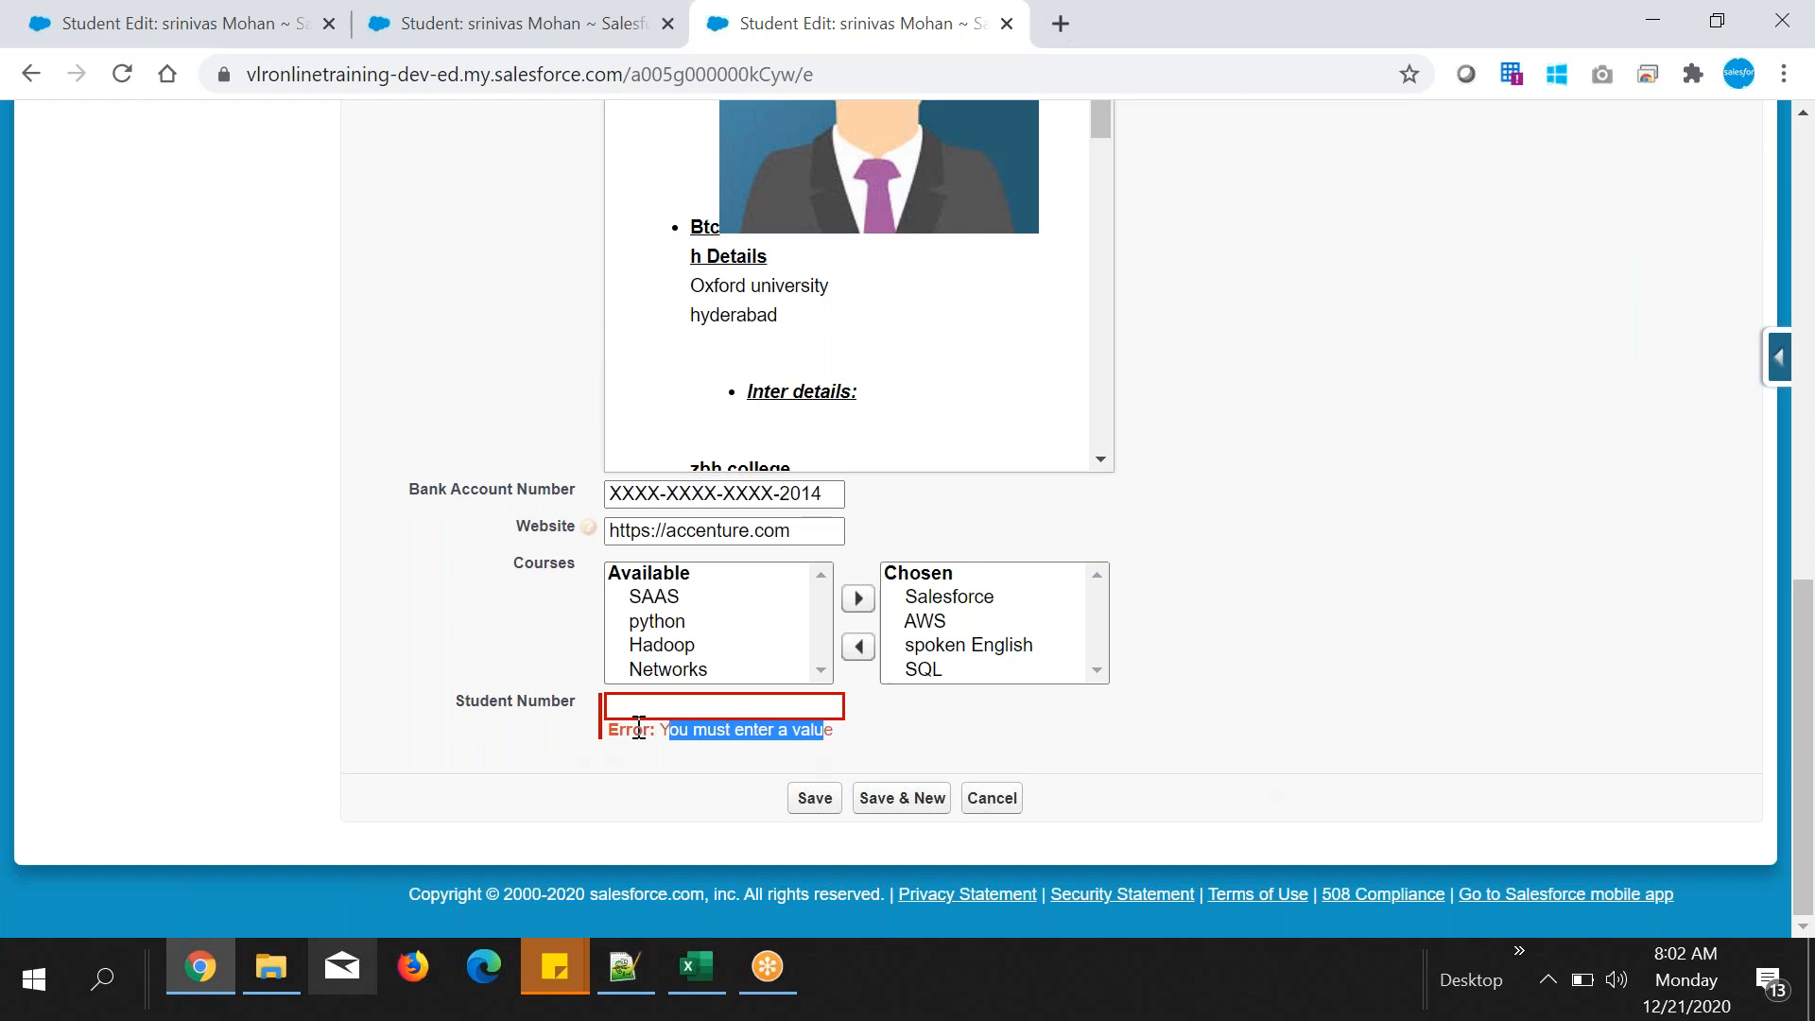
{"action": "left_click", "coordinate": [645, 735]}
{"action": "left_click_drag", "start_coordinate": [444, 720], "coordinate": [853, 707]}
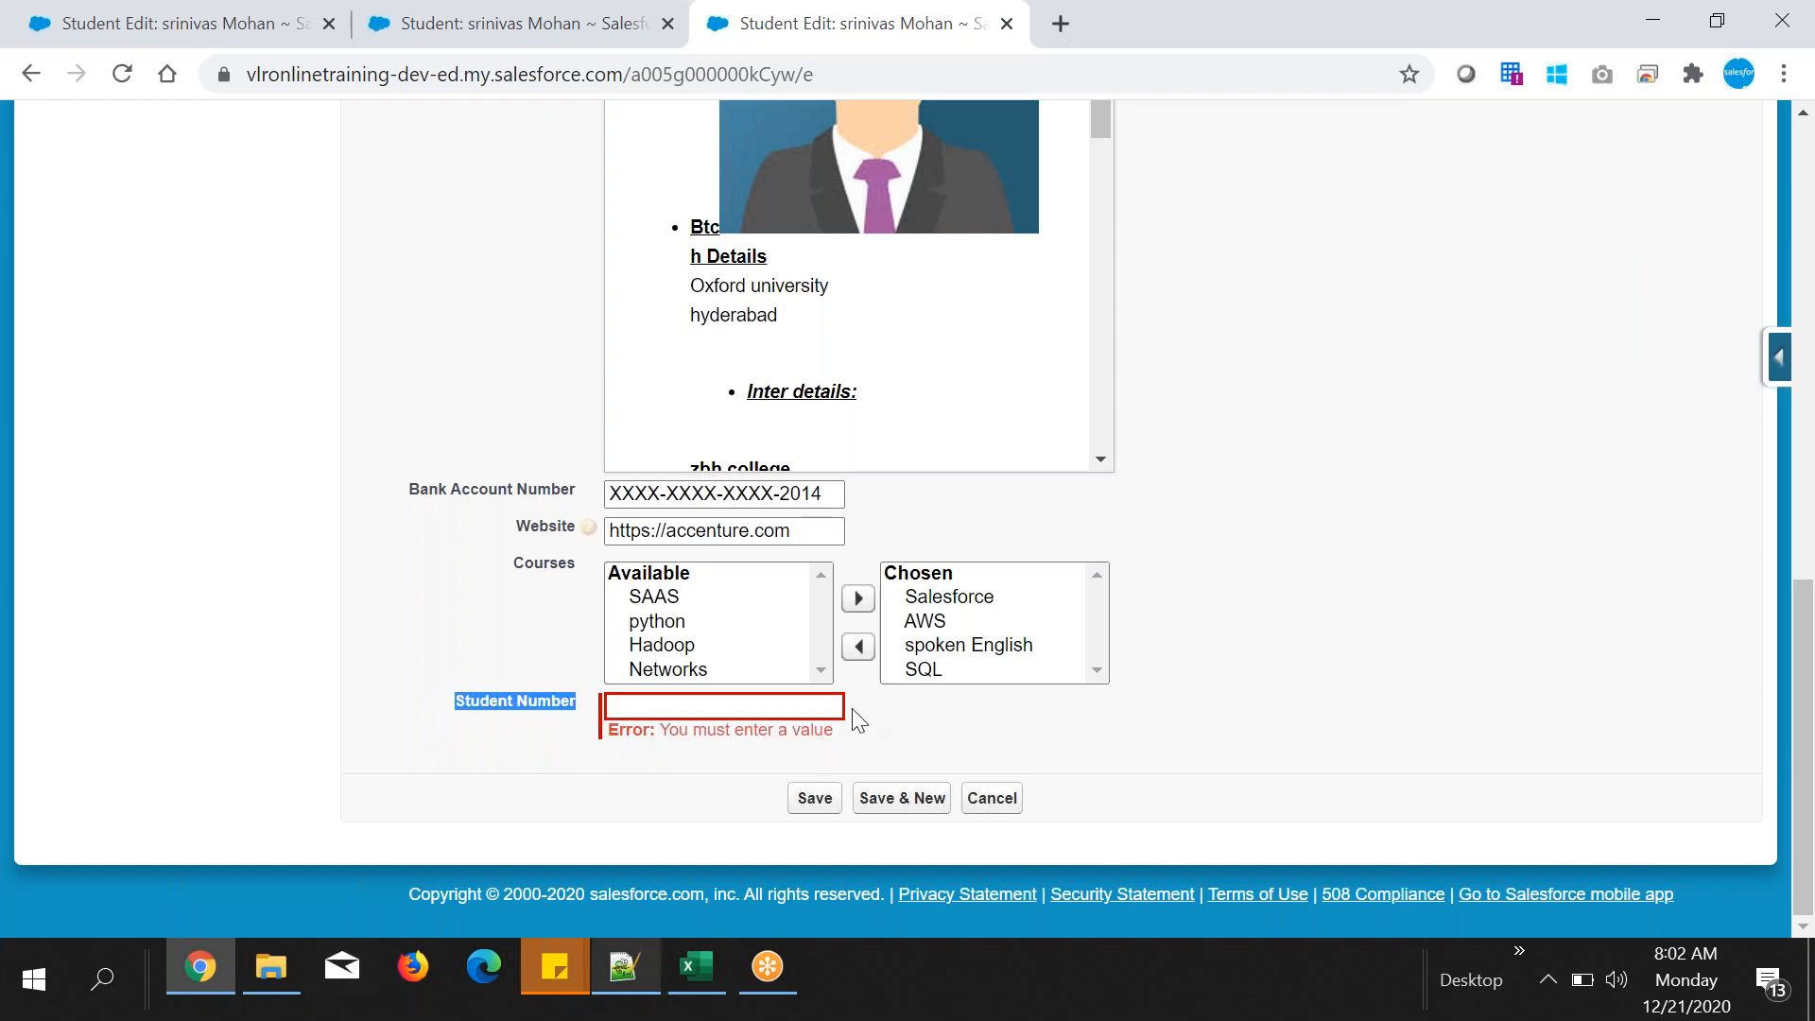
- Open the Student Number field's definition from the Student object's fields and check its Required option
{"action": "left_click", "coordinate": [1777, 357]}
{"action": "left_click", "coordinate": [1513, 410]}
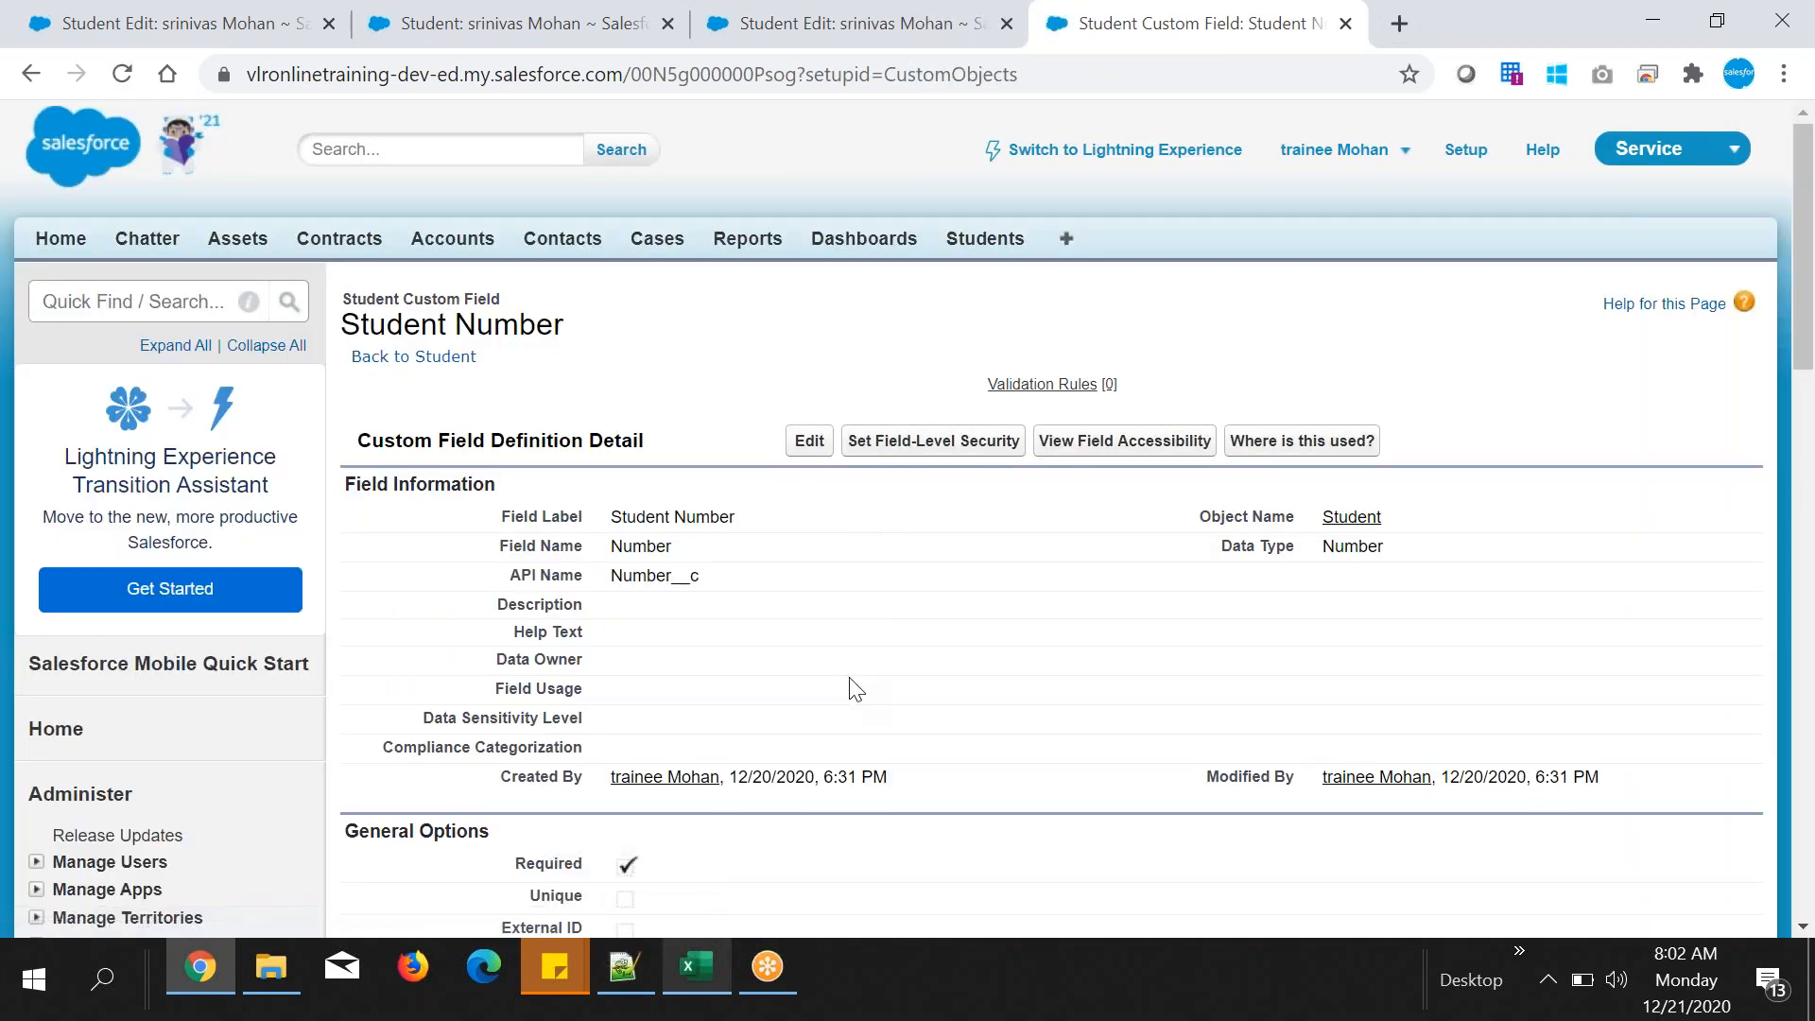
{"action": "scroll", "coordinate": [855, 688], "scroll_direction": "down", "scroll_amount": 3}
{"action": "triple_click", "coordinate": [681, 591]}
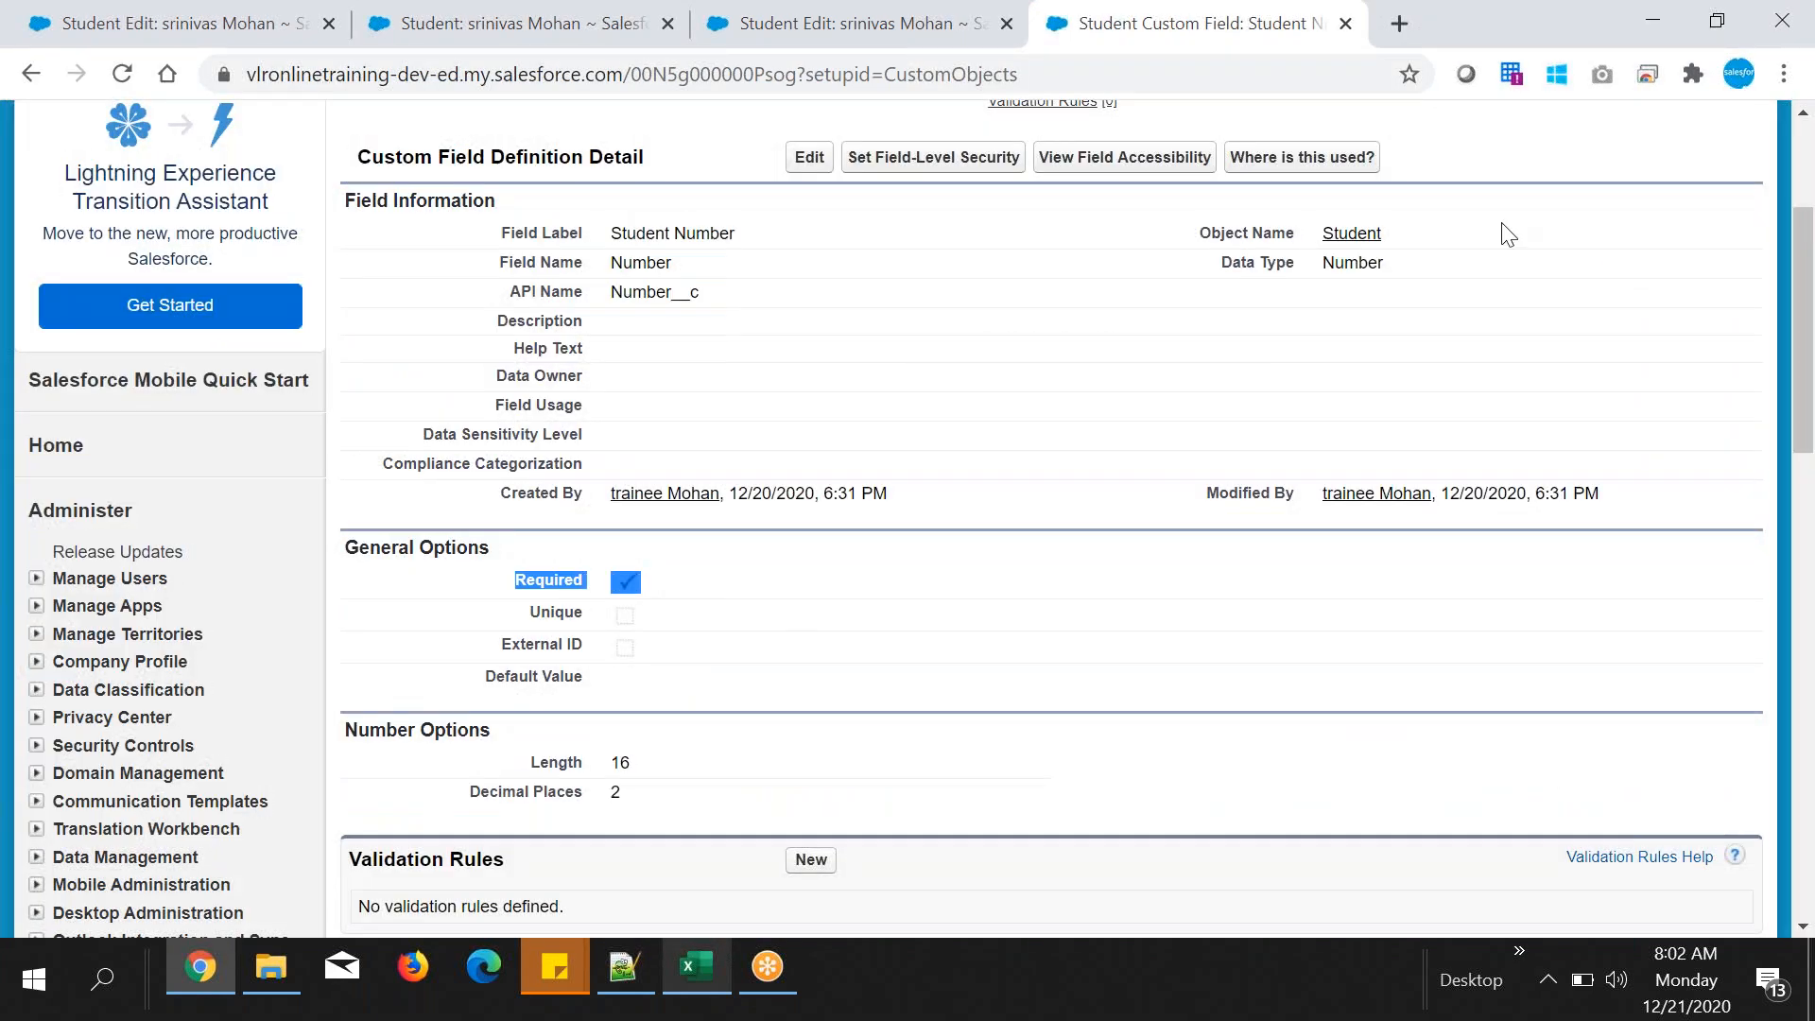
- Fill in the student's number on the student record, save it and check the saved Student Number value
{"action": "left_click", "coordinate": [939, 25]}
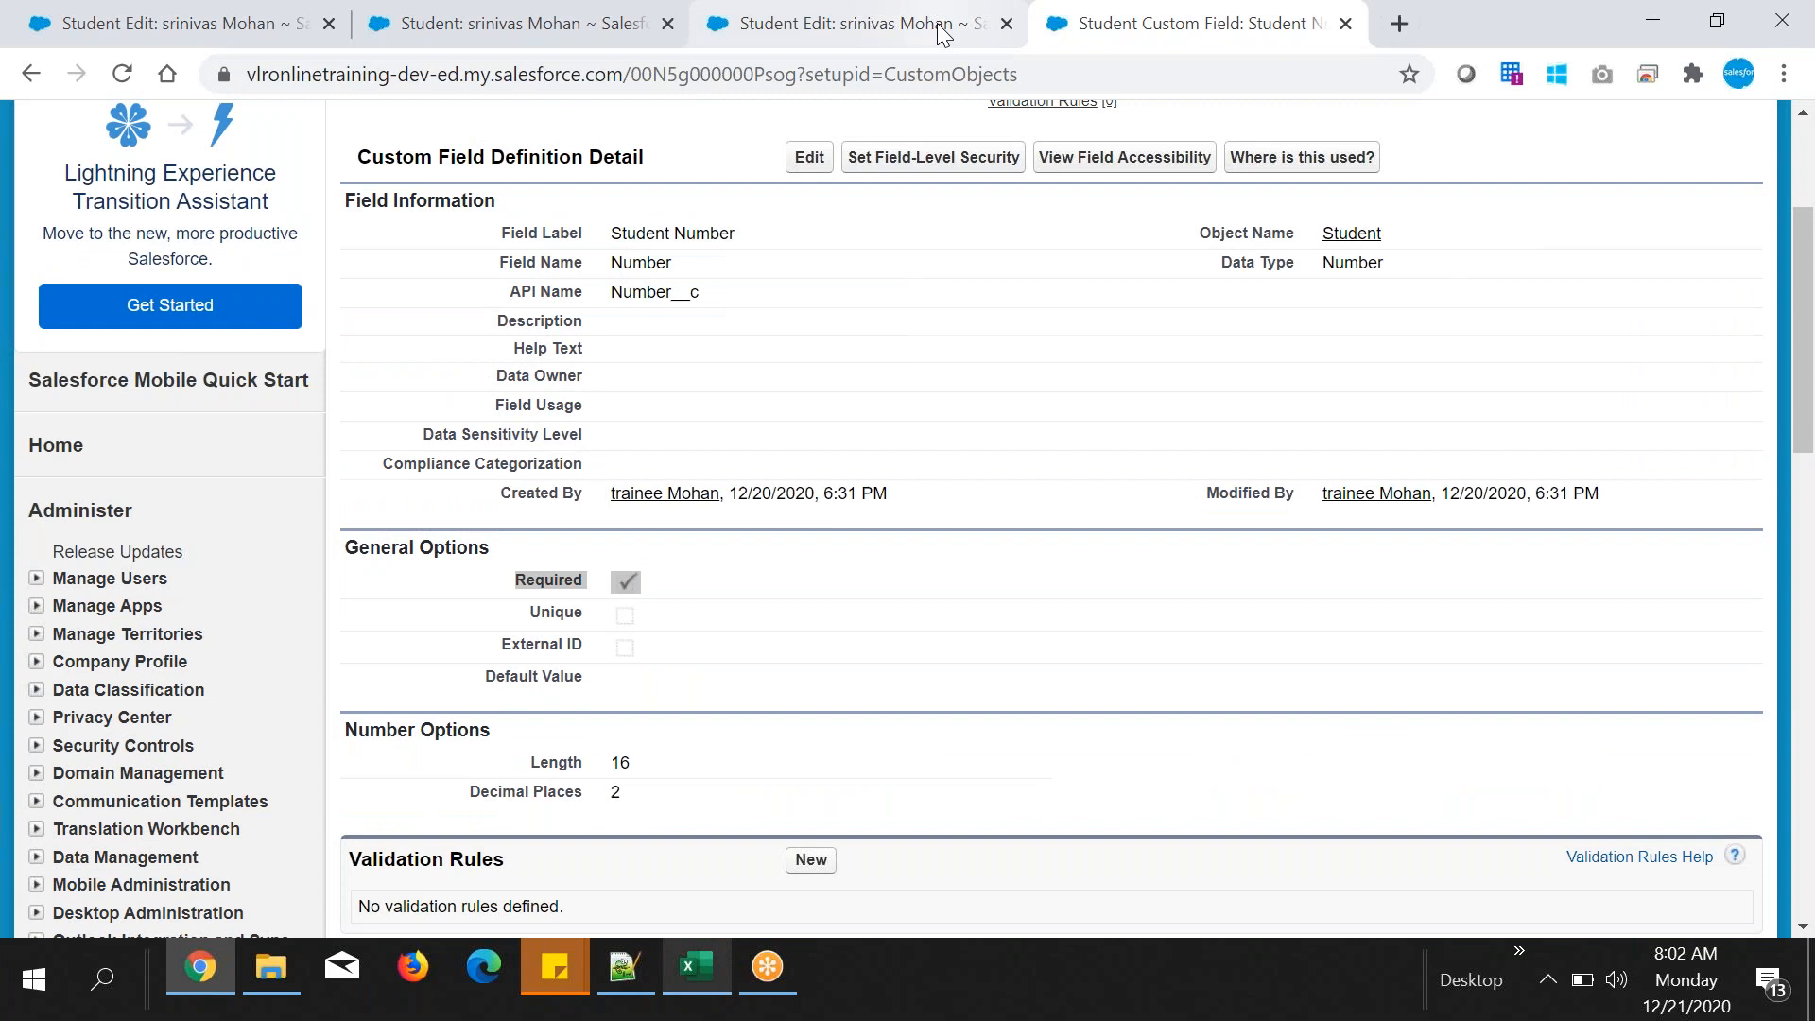
{"action": "left_click", "coordinate": [651, 707]}
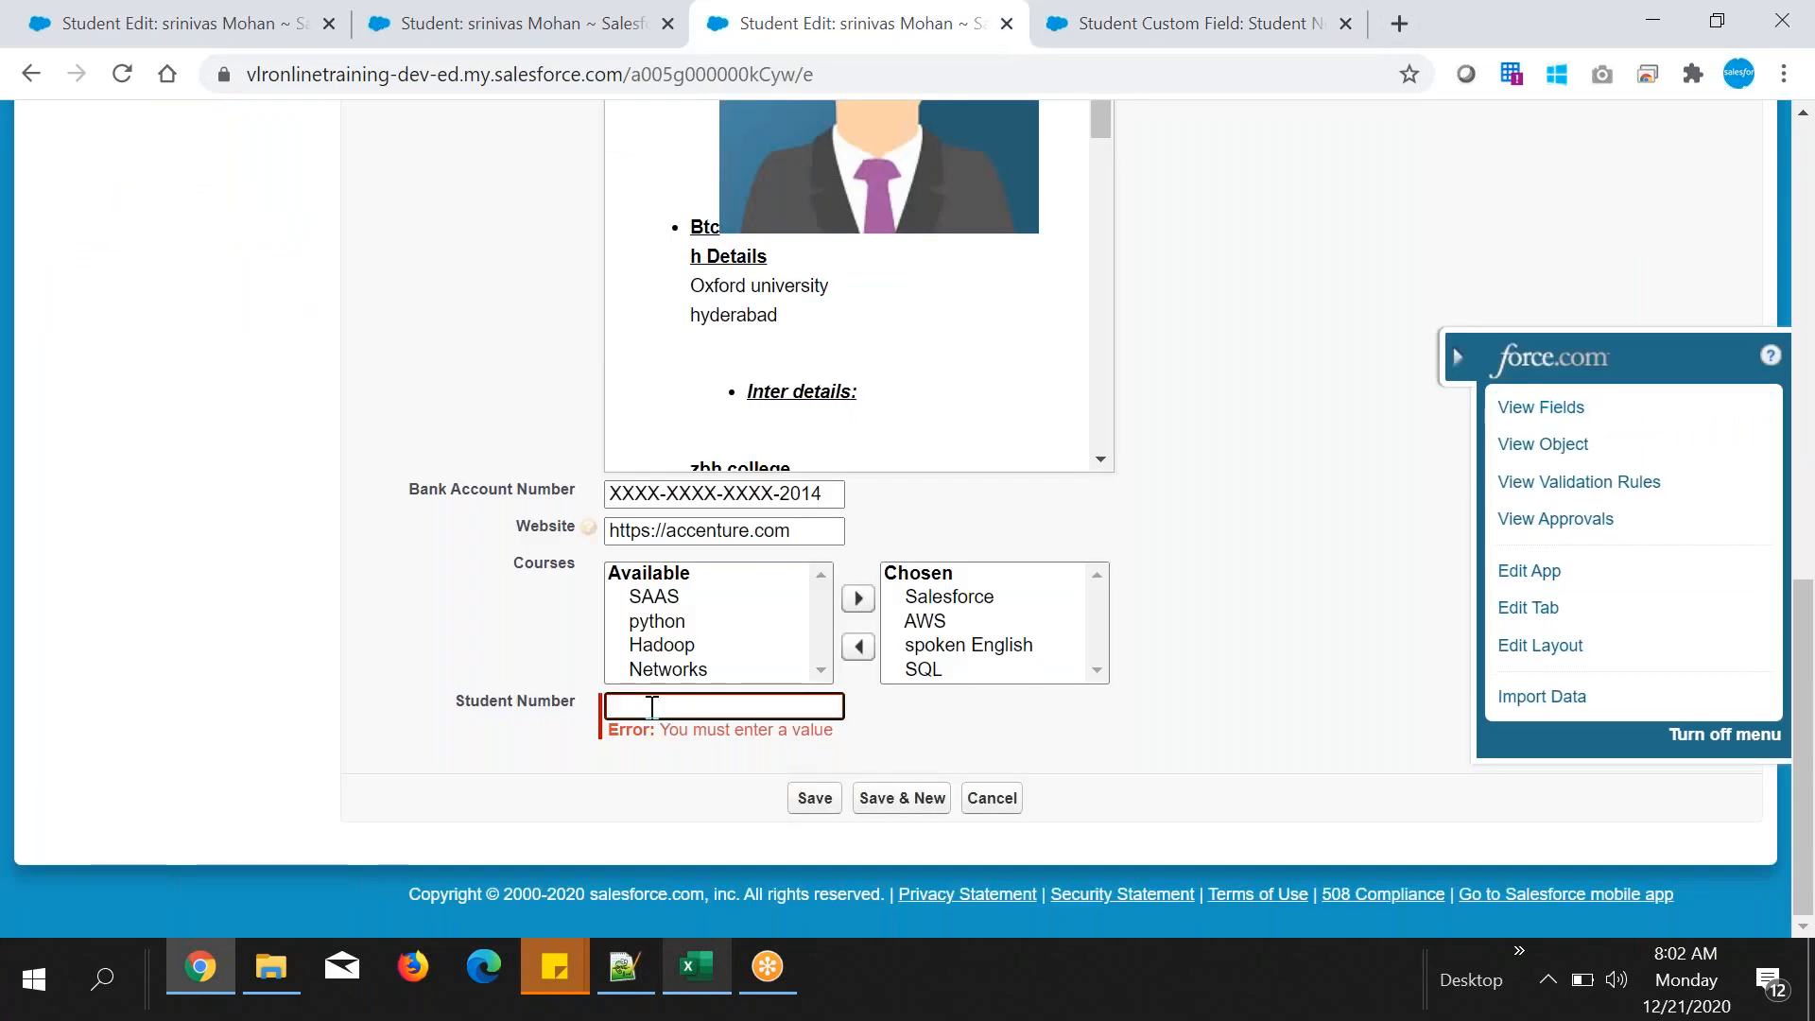
{"action": "type", "text": "001"}
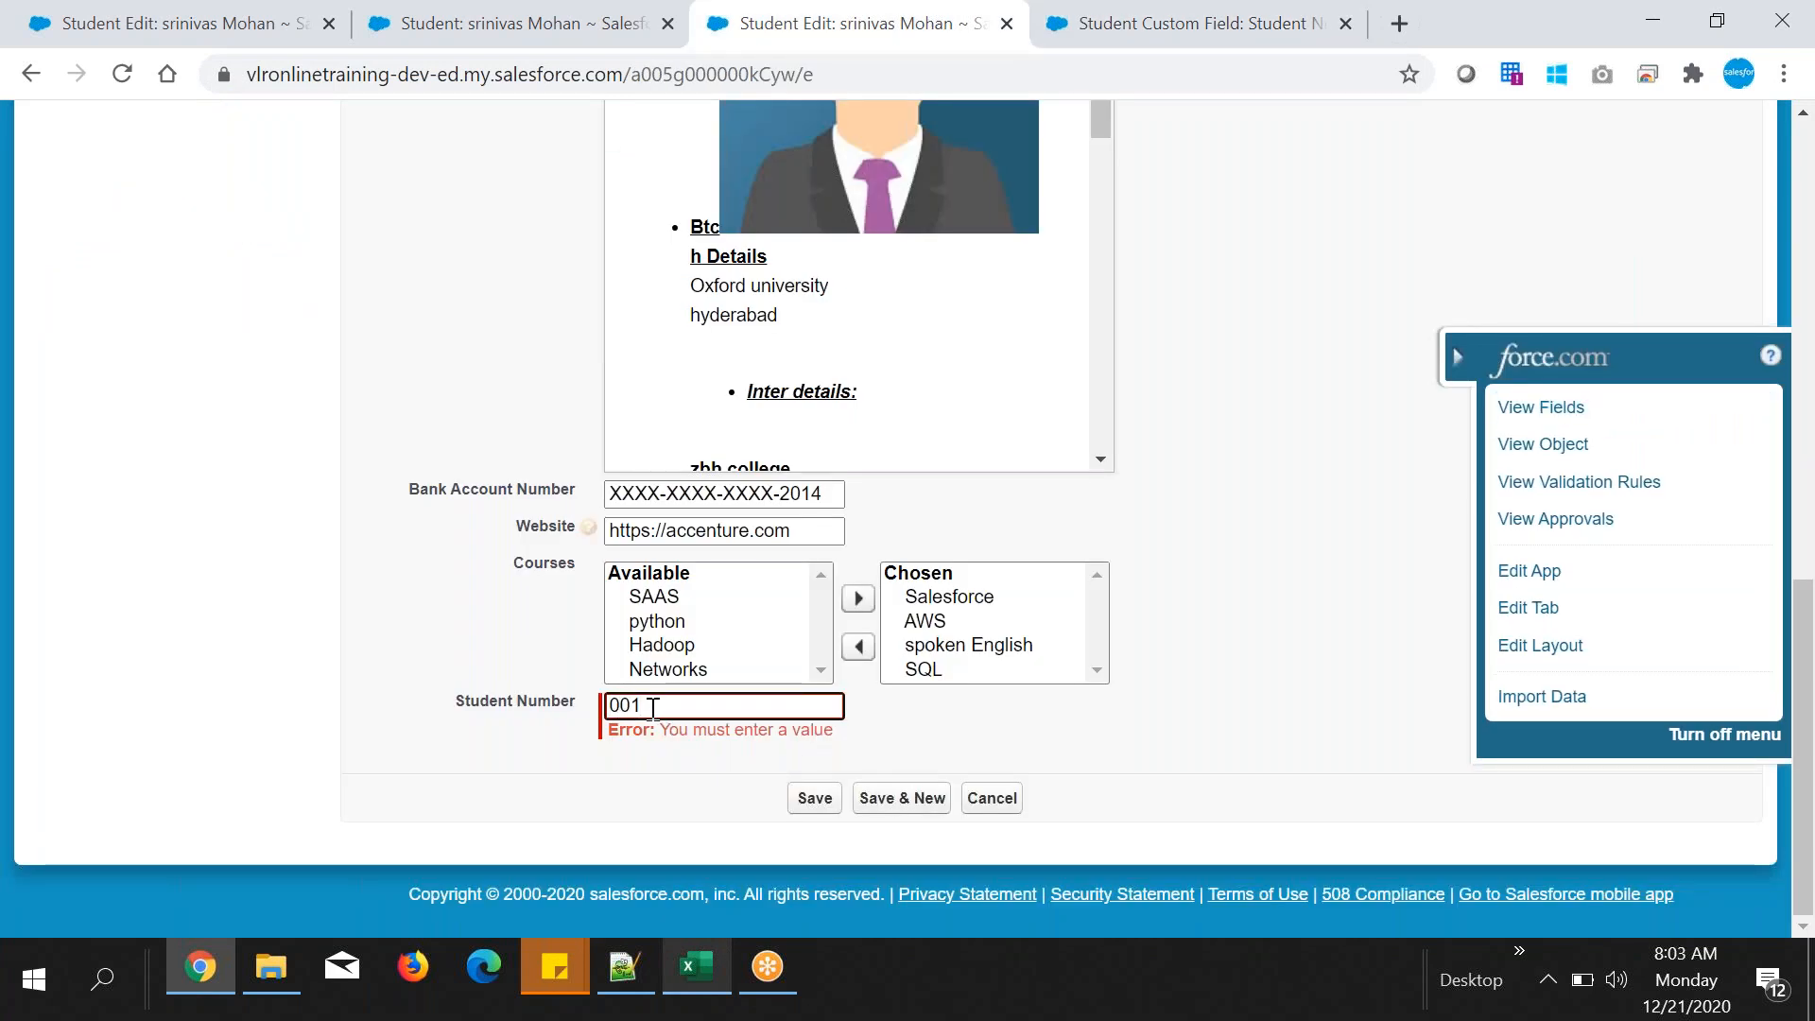
{"action": "left_click", "coordinate": [809, 799]}
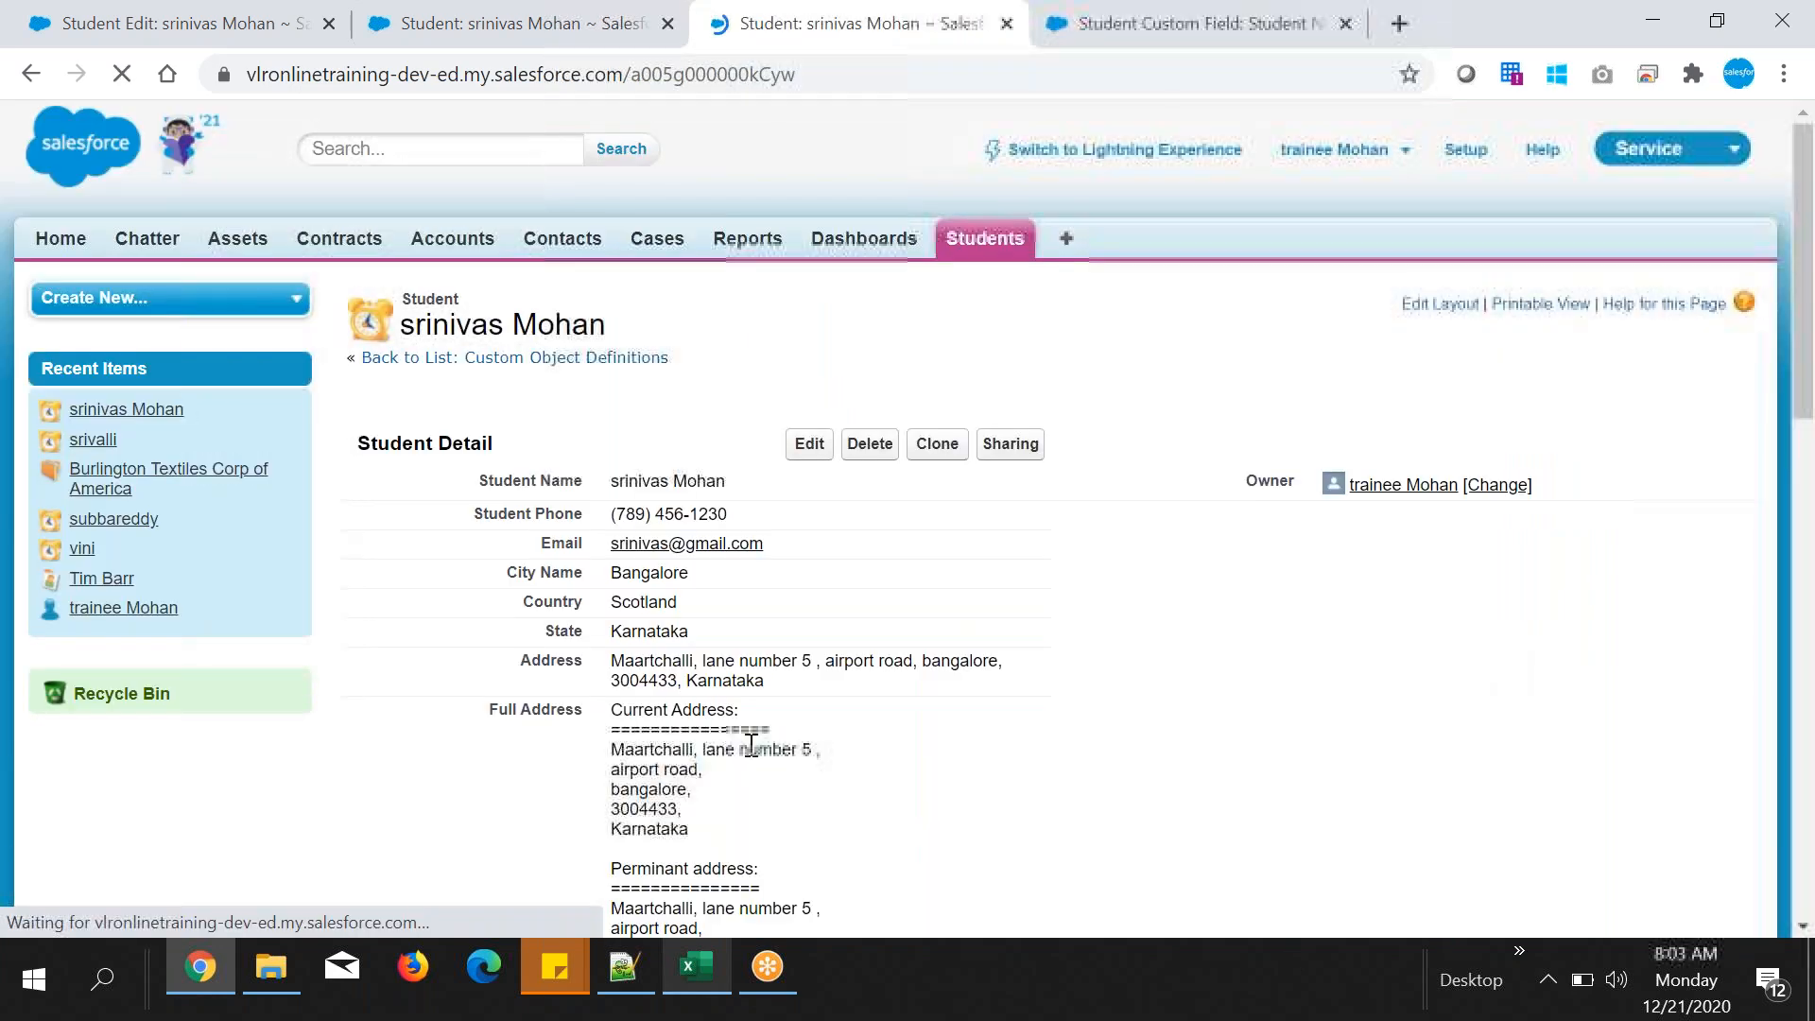
{"action": "scroll", "coordinate": [799, 170], "scroll_direction": "down", "scroll_amount": 3}
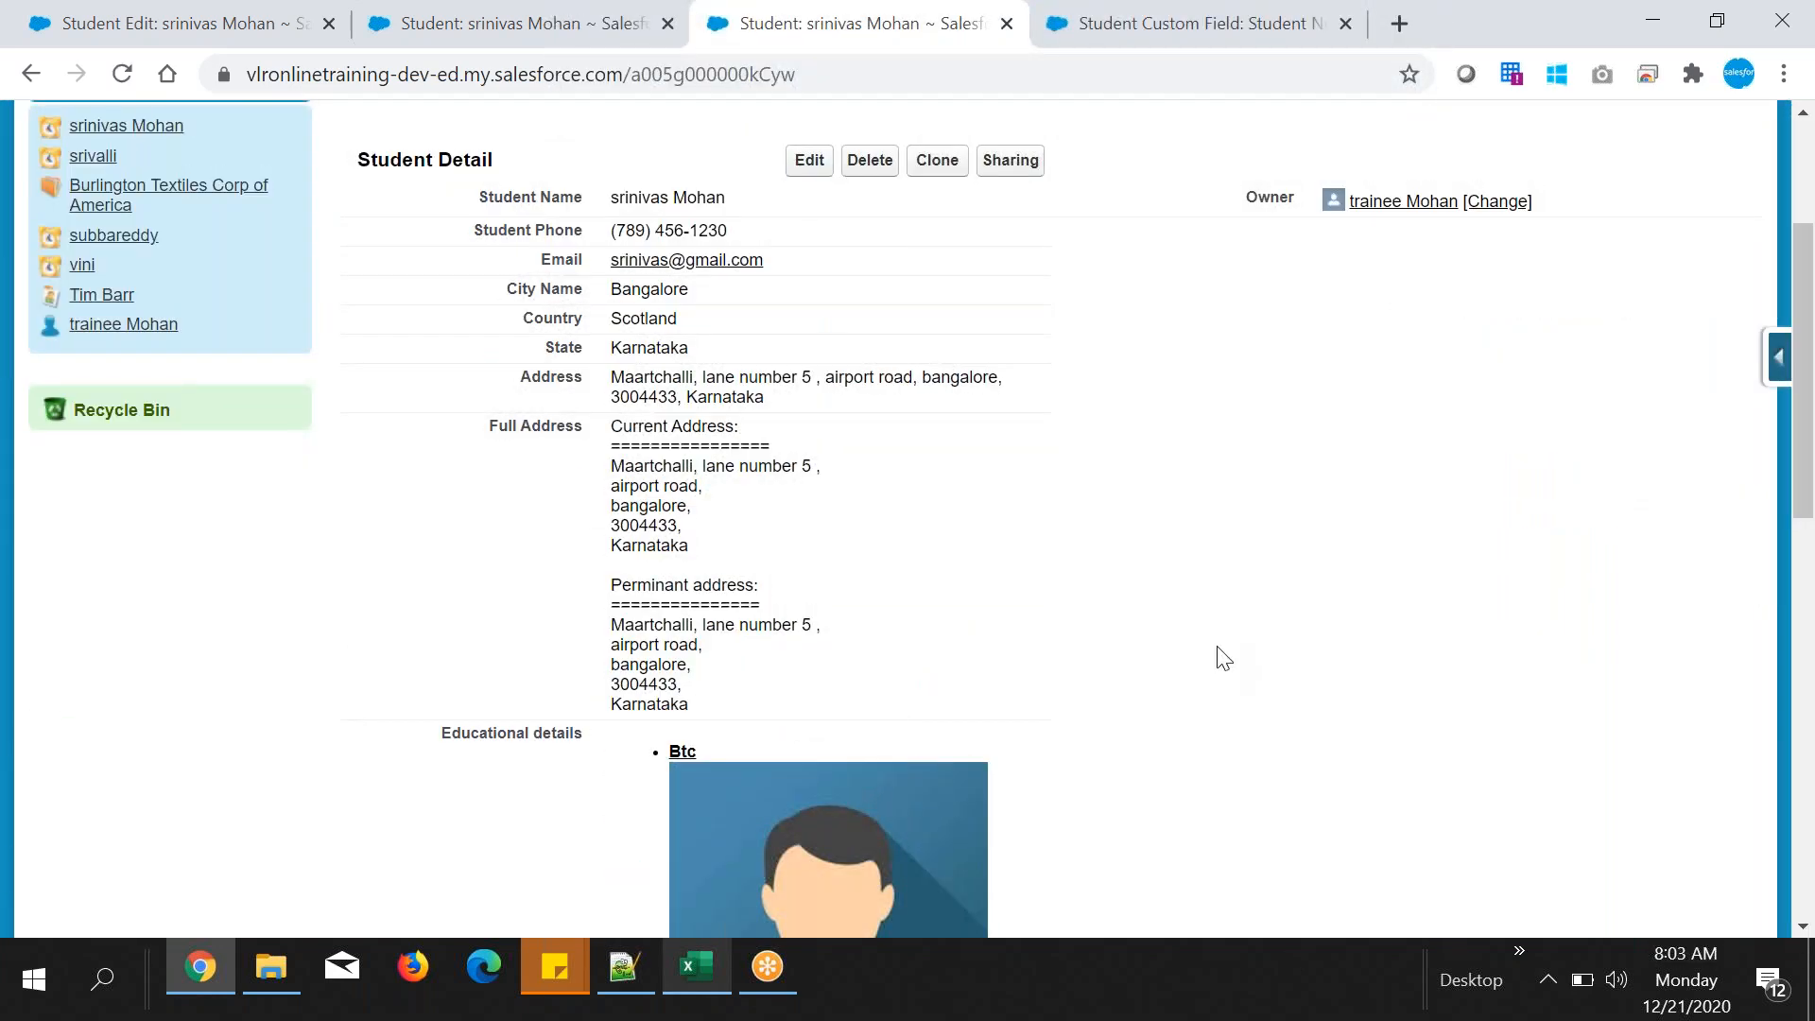
{"action": "scroll", "coordinate": [1215, 653], "scroll_direction": "down", "scroll_amount": 10}
{"action": "scroll", "coordinate": [1213, 645], "scroll_direction": "down", "scroll_amount": 1}
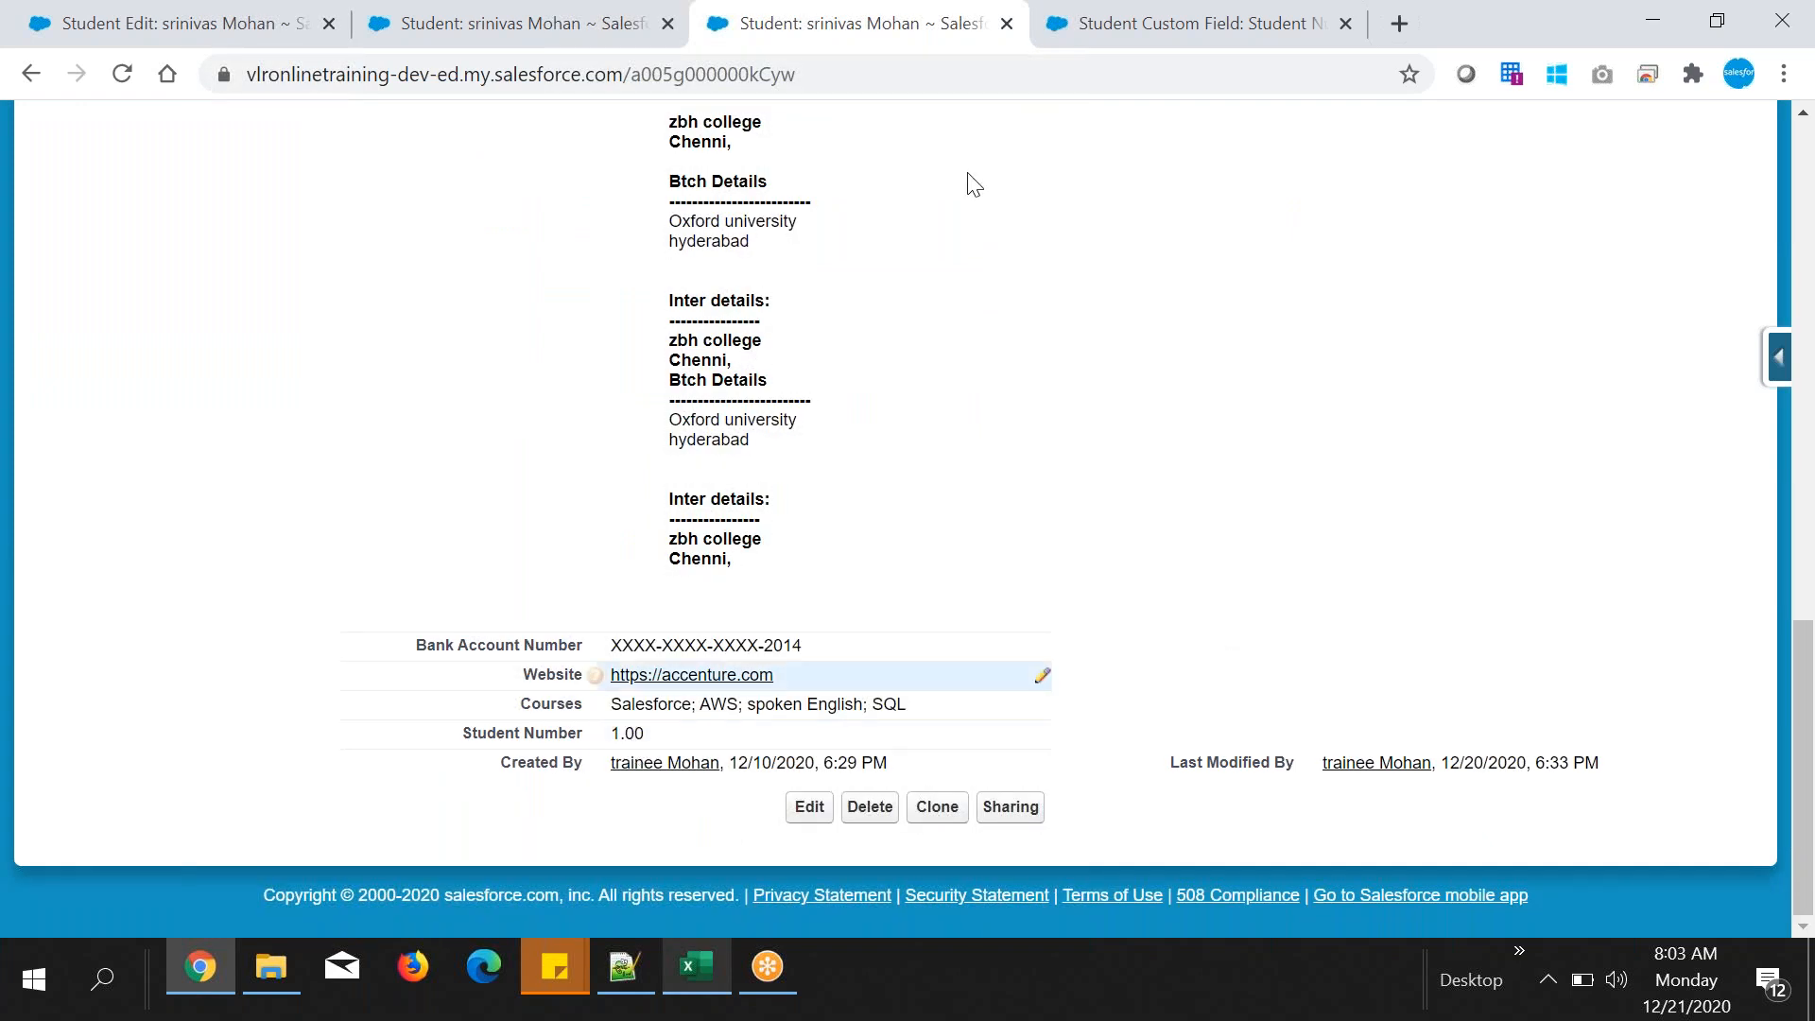
- Open the Student Number field definition for editing and compare its Decimal Places setting with the value on the student record
{"action": "left_click", "coordinate": [1087, 24]}
{"action": "left_click", "coordinate": [810, 157]}
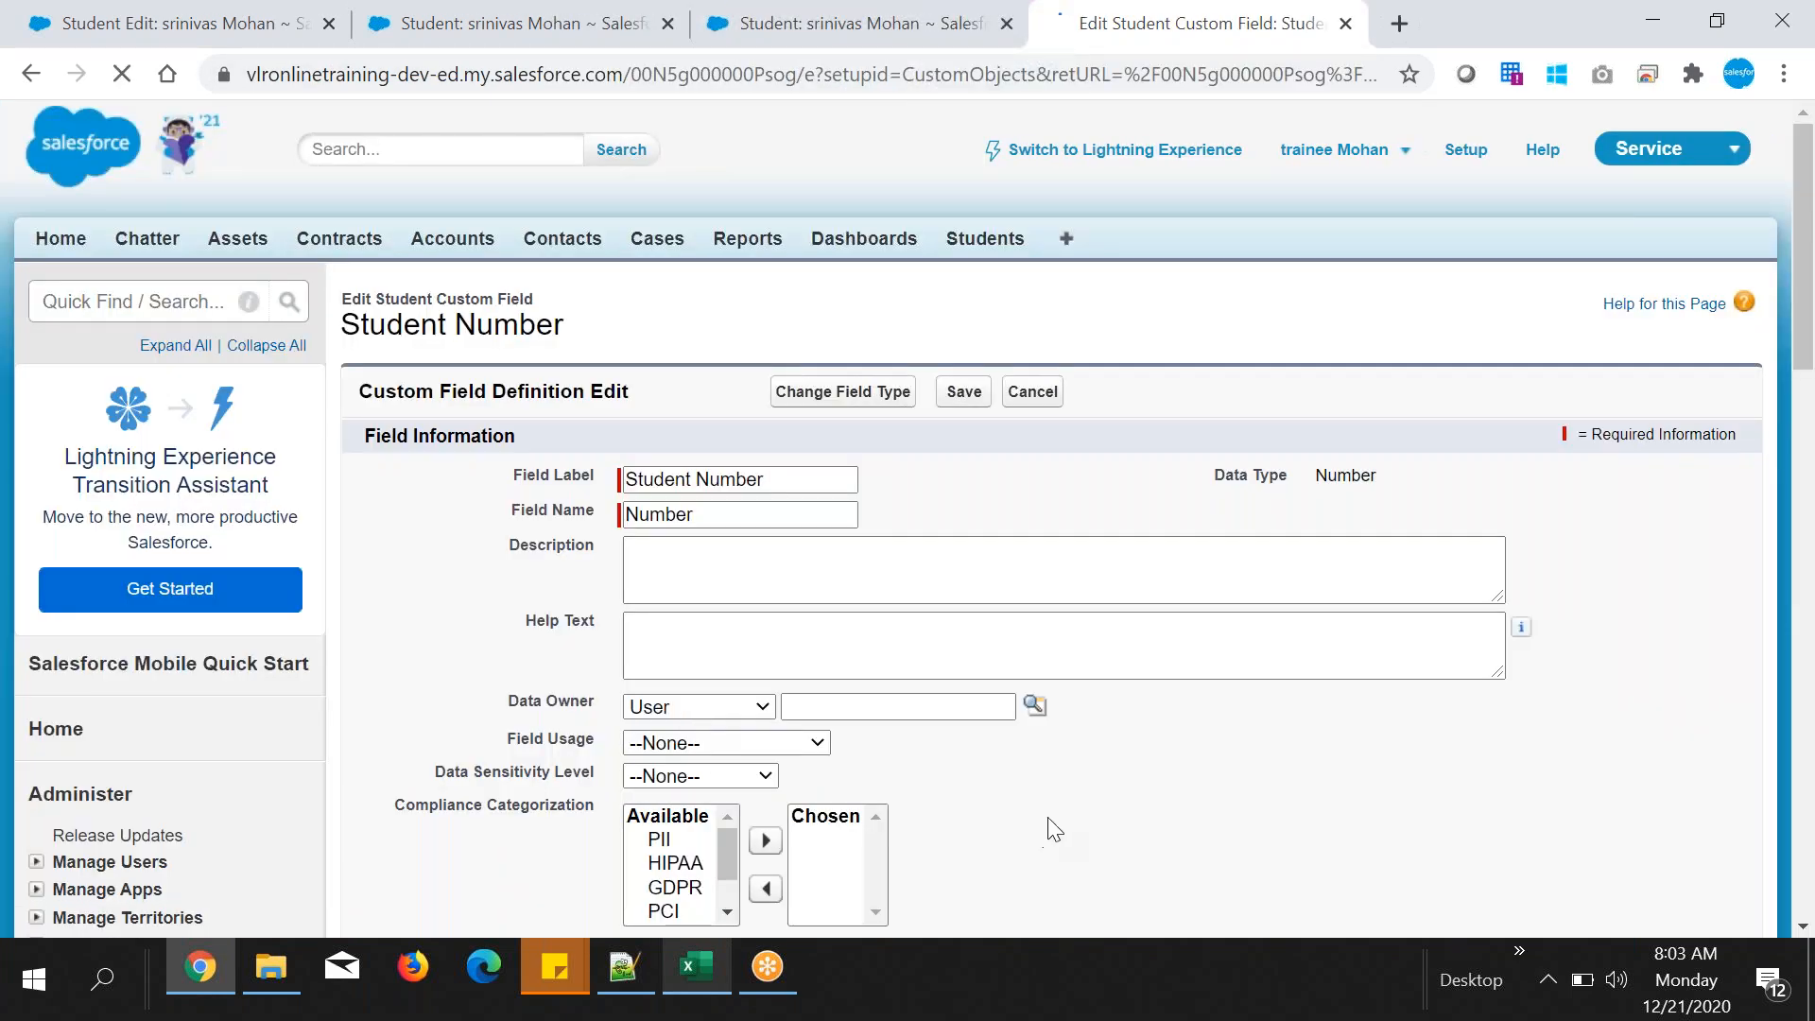
{"action": "scroll", "coordinate": [652, 733], "scroll_direction": "down", "scroll_amount": 10}
{"action": "scroll", "coordinate": [659, 744], "scroll_direction": "up", "scroll_amount": 2}
{"action": "left_click_drag", "start_coordinate": [480, 464], "coordinate": [593, 463]}
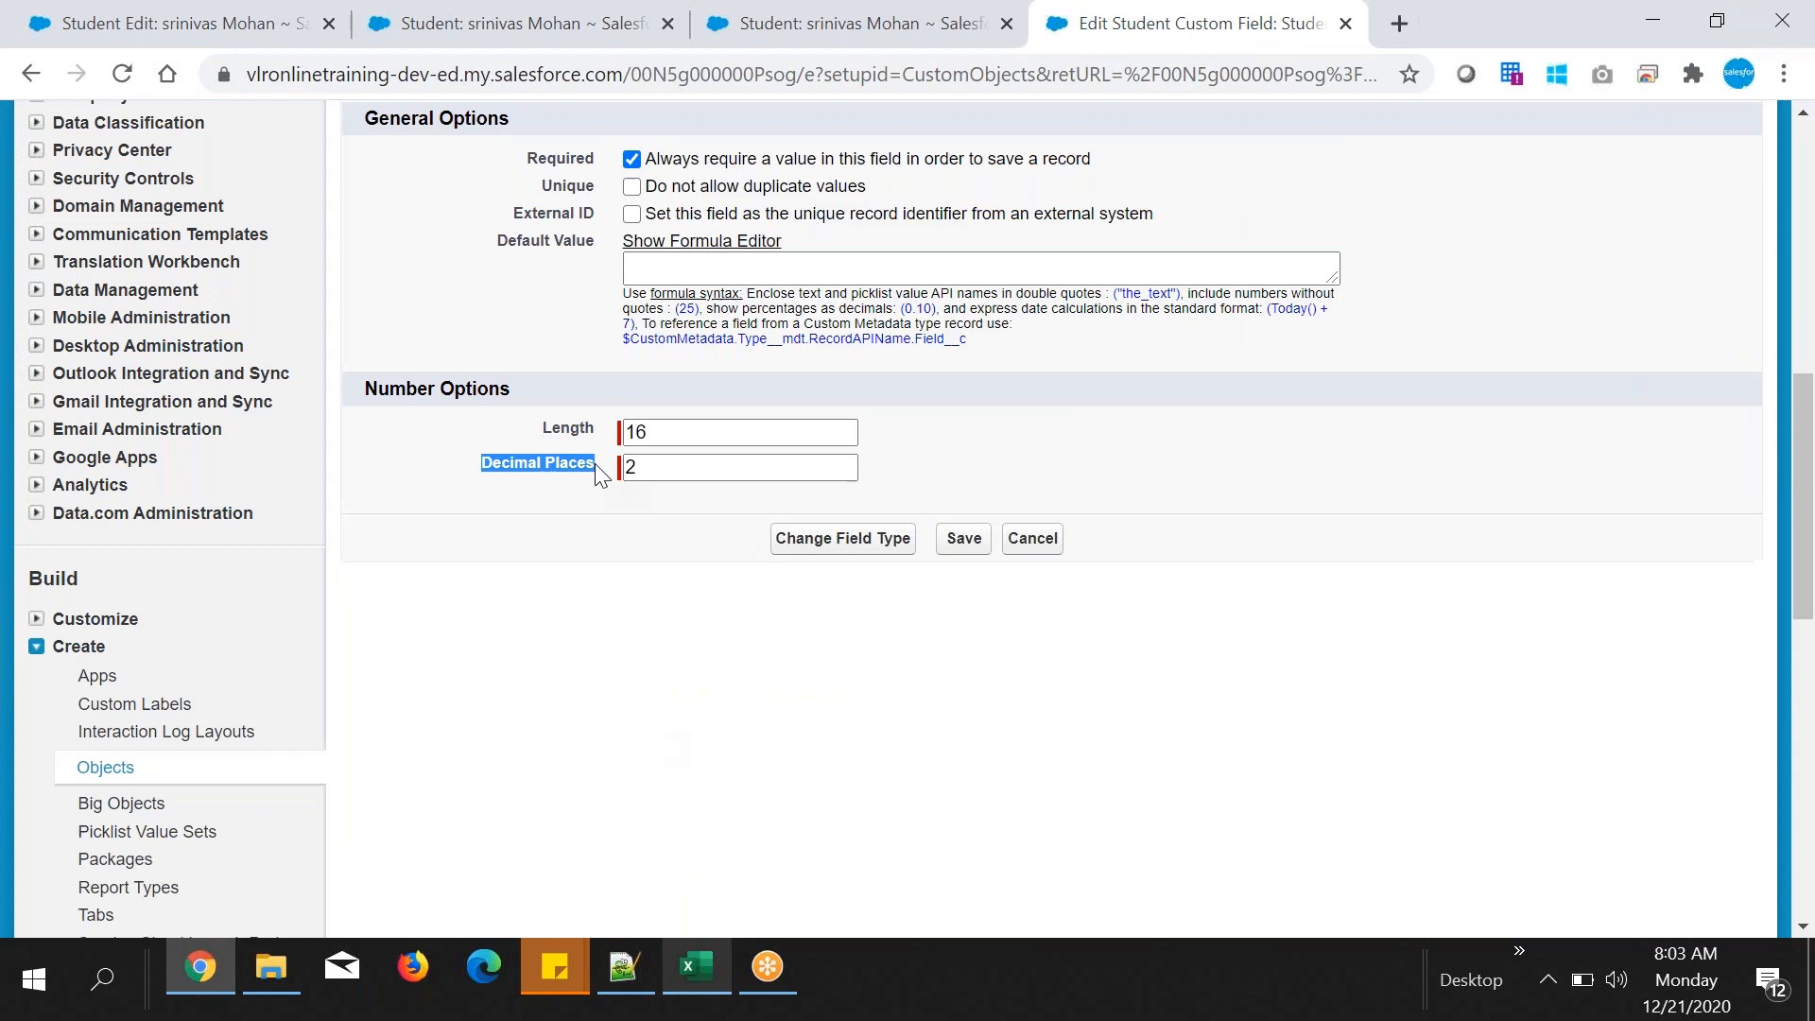
{"action": "scroll", "coordinate": [629, 700], "scroll_direction": "up", "scroll_amount": 3}
{"action": "left_click", "coordinate": [863, 23]}
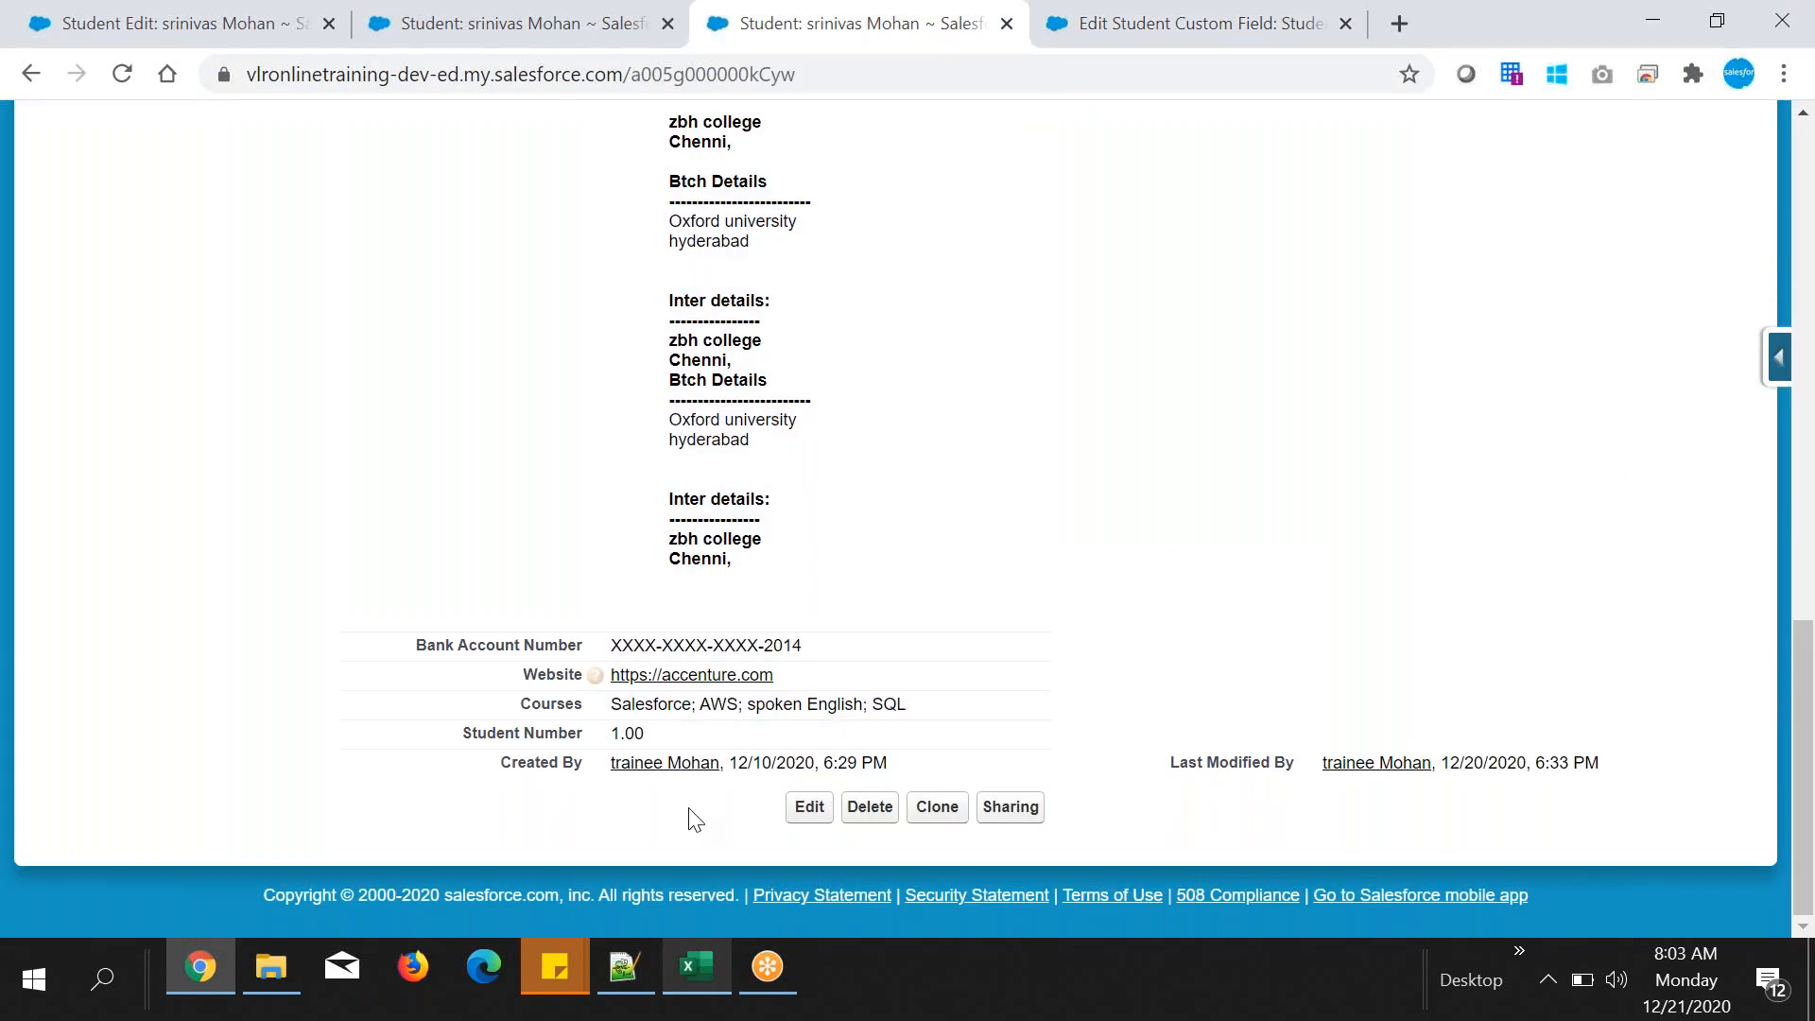
{"action": "left_click", "coordinate": [1096, 23]}
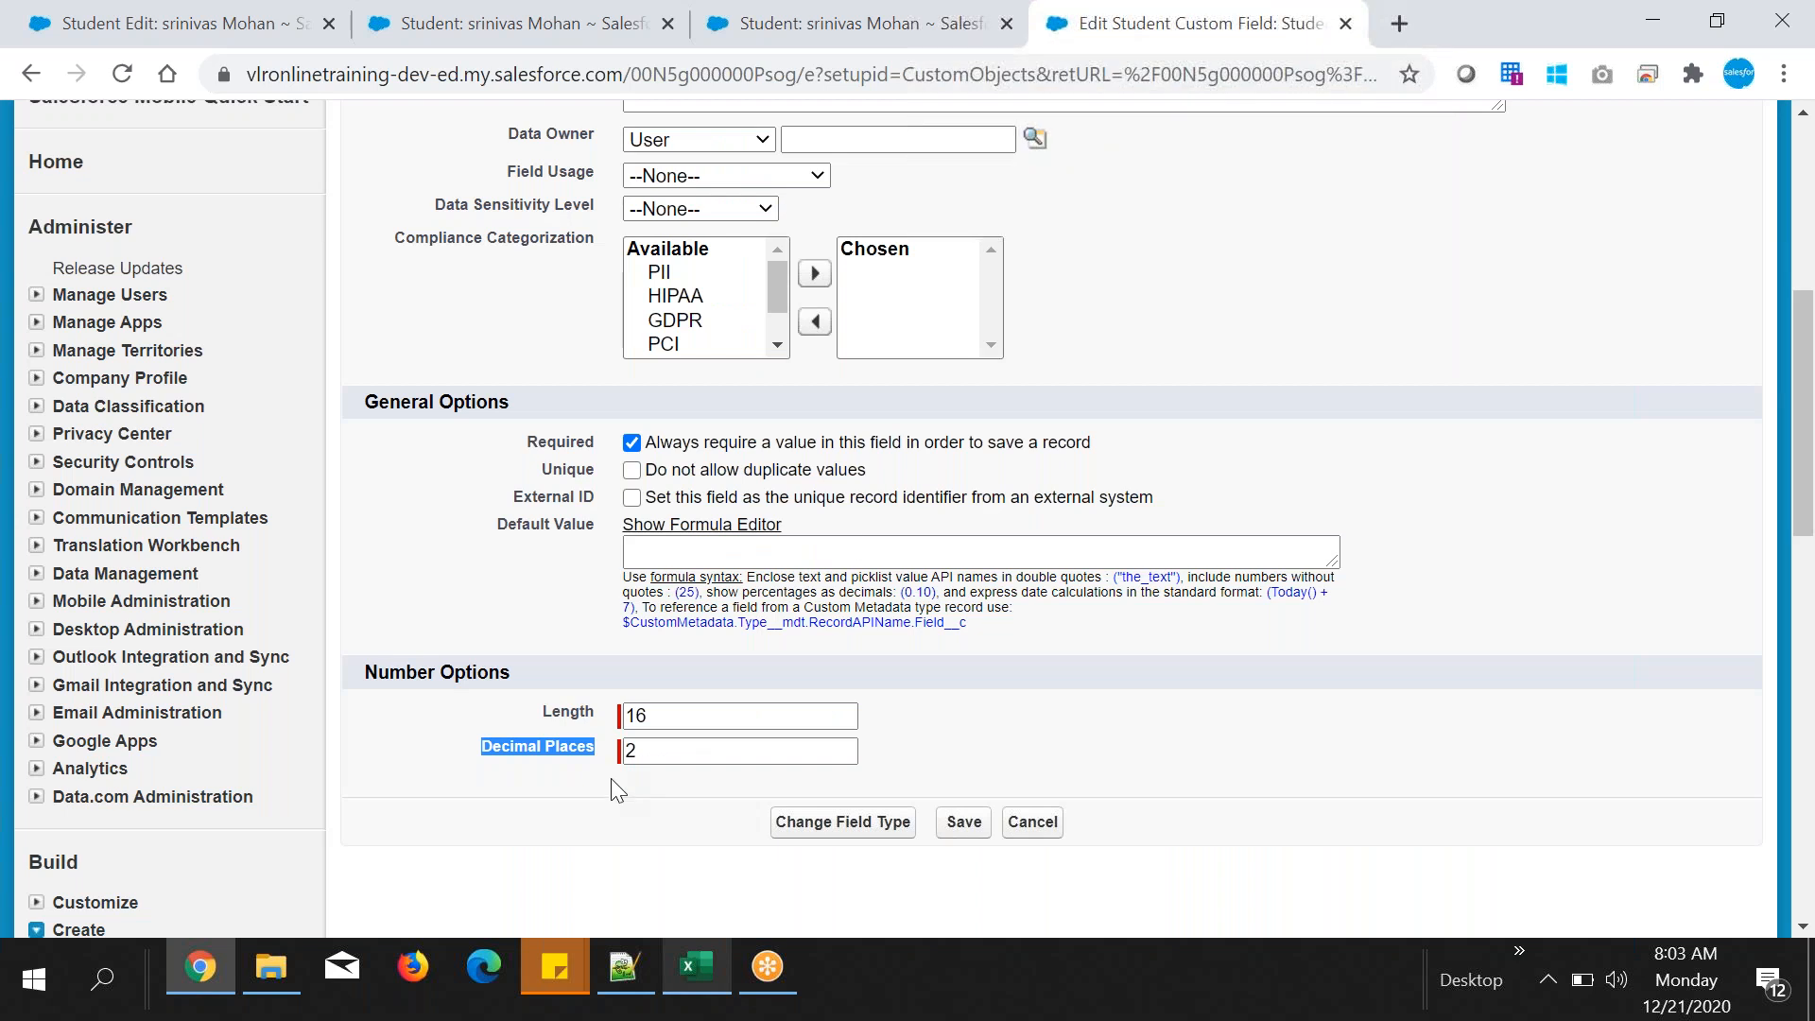
- Set Student Number's Decimal Places to 0 and save the field definition, accepting the possible data loss
{"action": "left_click", "coordinate": [563, 752]}
{"action": "type", "text": "0"}
{"action": "left_click", "coordinate": [964, 822]}
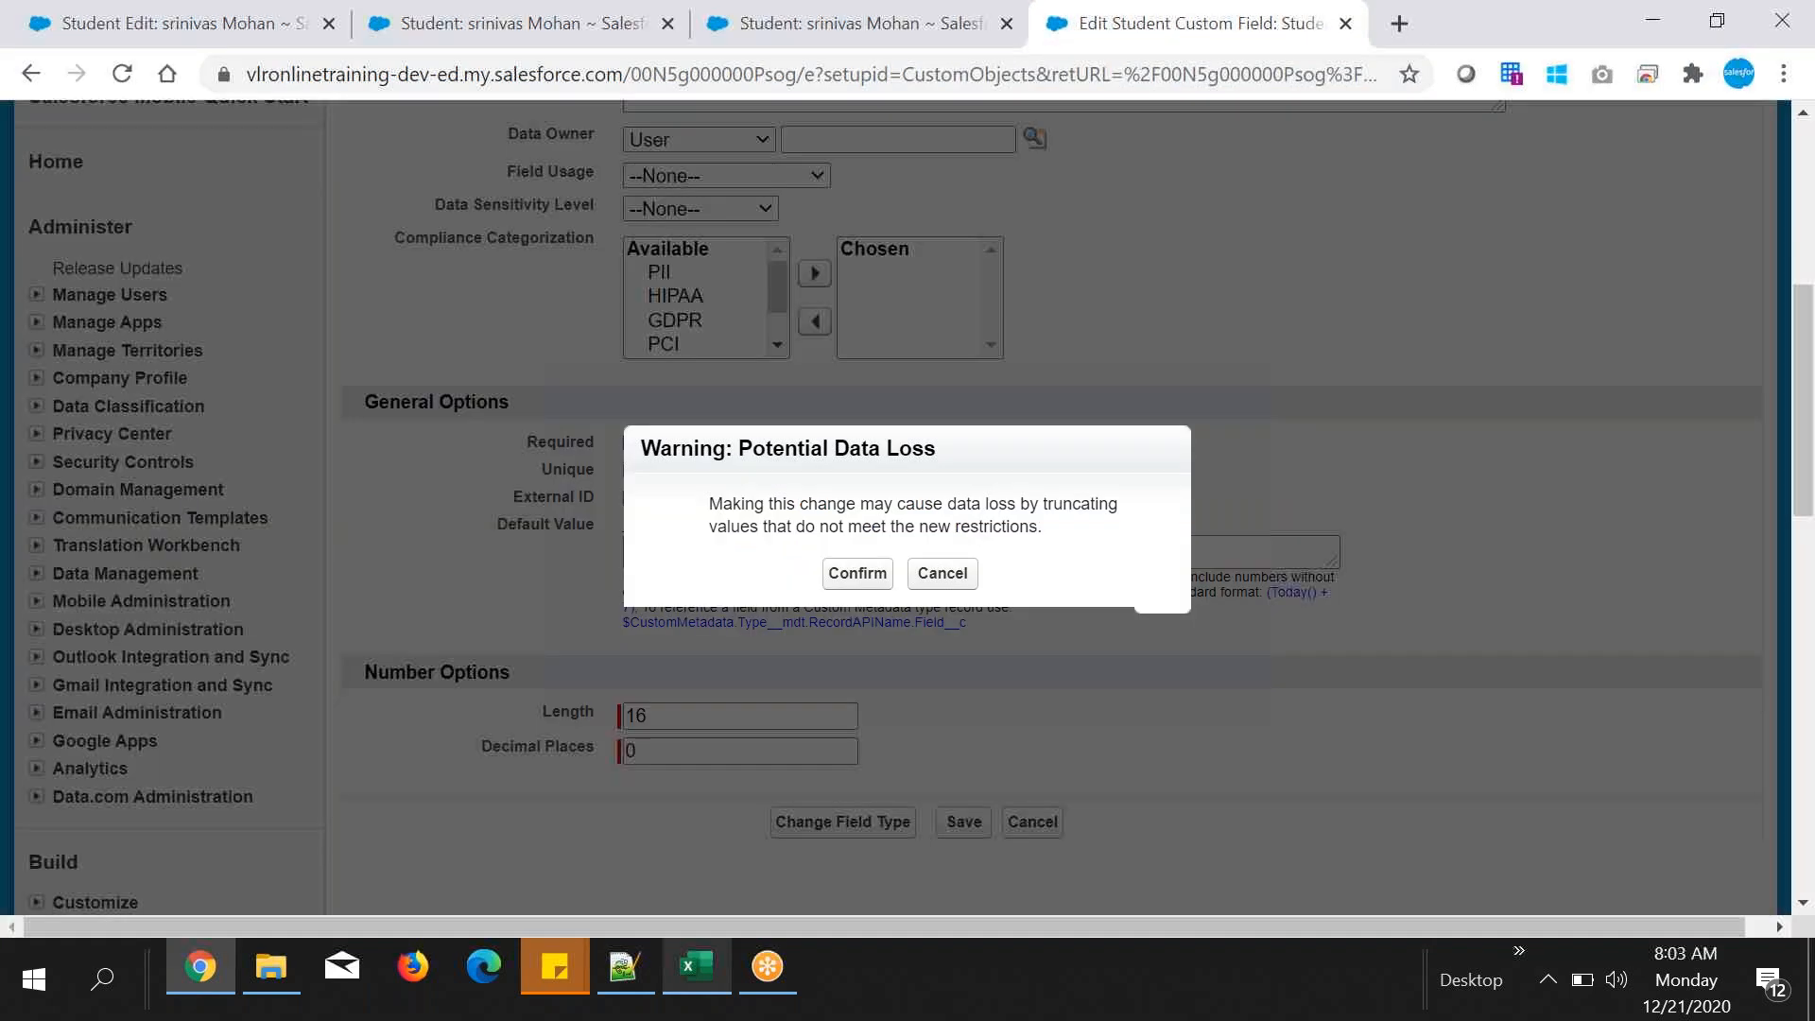
{"action": "left_click", "coordinate": [857, 573]}
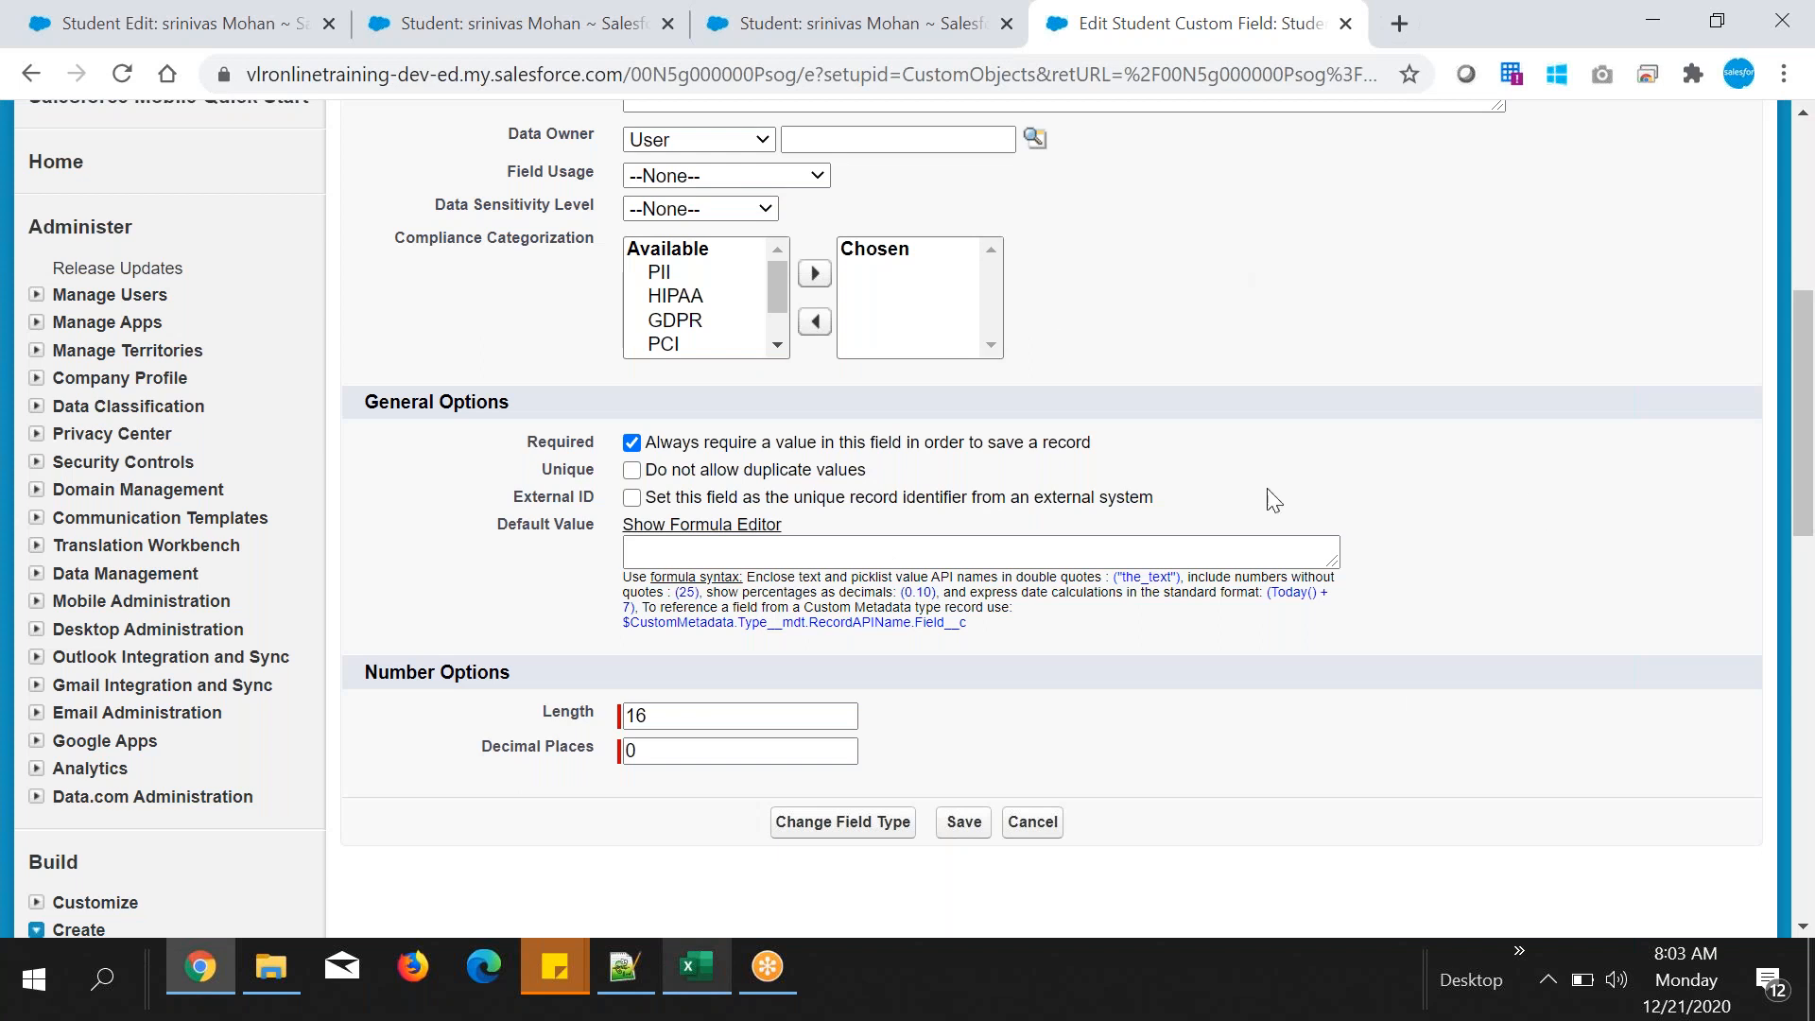
{"action": "left_click", "coordinate": [962, 822]}
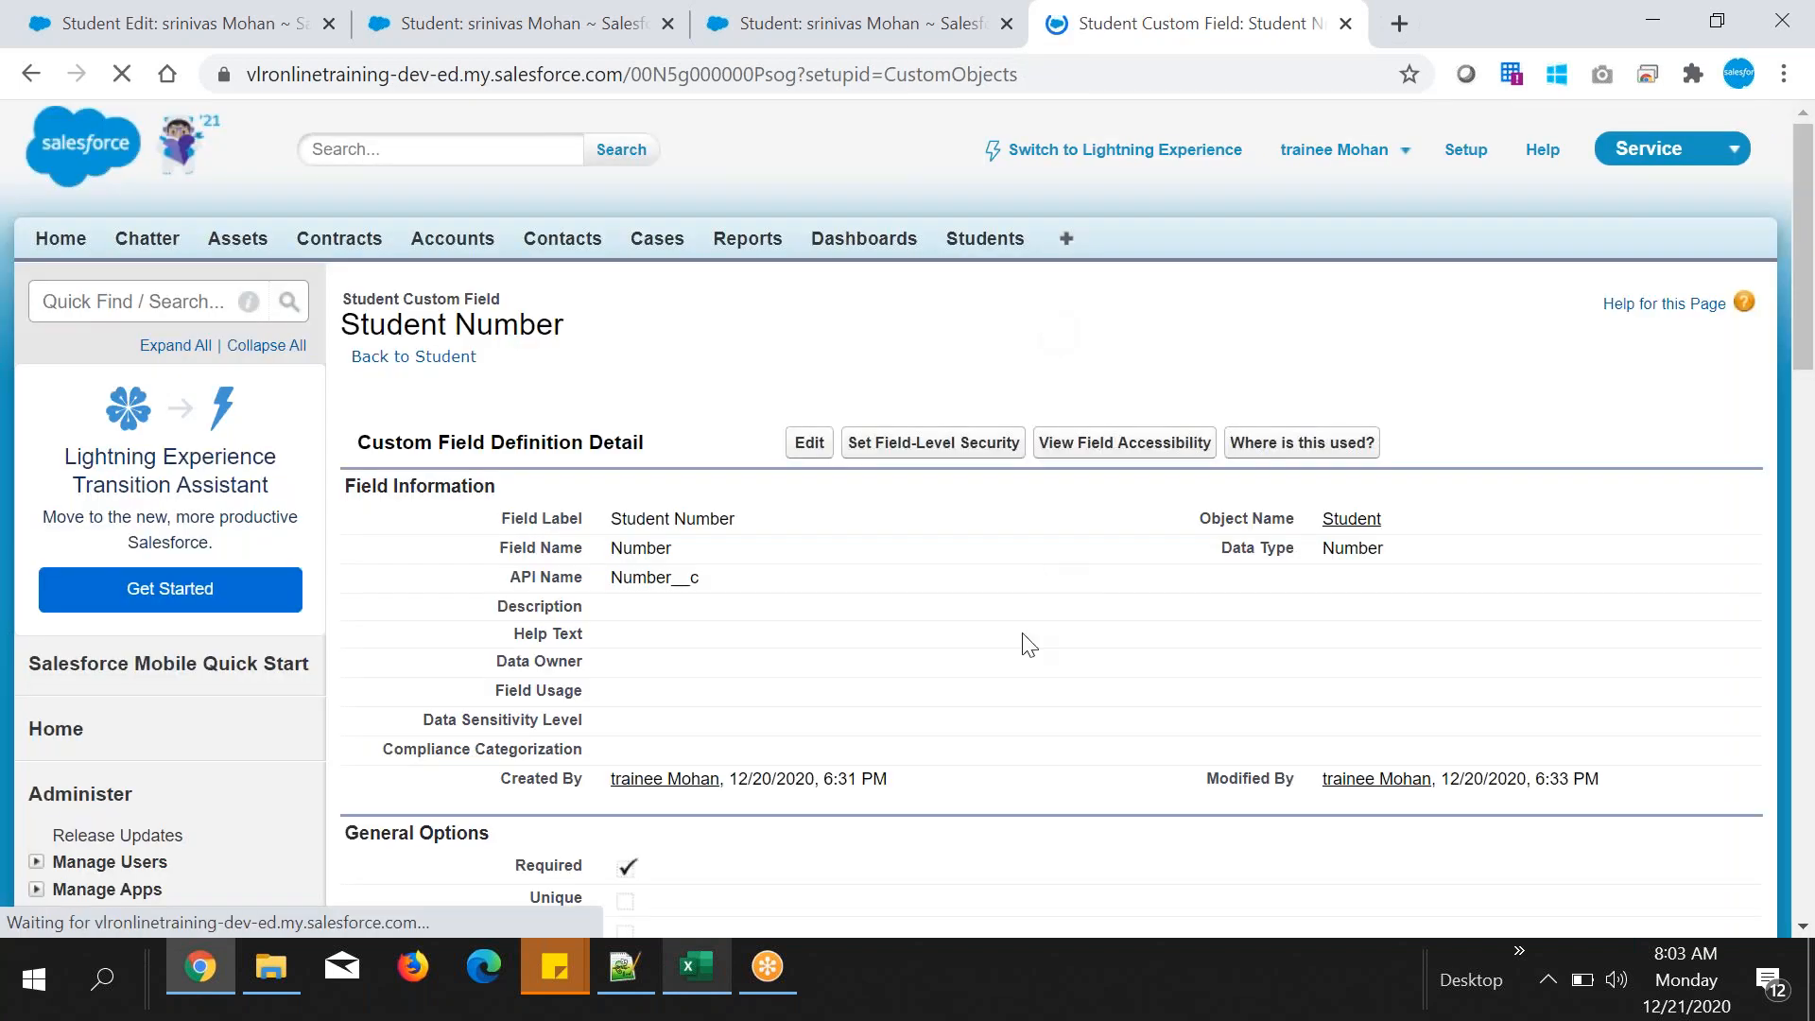
- Reload the student record to check how Student Number is displayed with the new decimal setting
{"action": "scroll", "coordinate": [699, 756], "scroll_direction": "down", "scroll_amount": 3}
{"action": "left_click", "coordinate": [898, 33]}
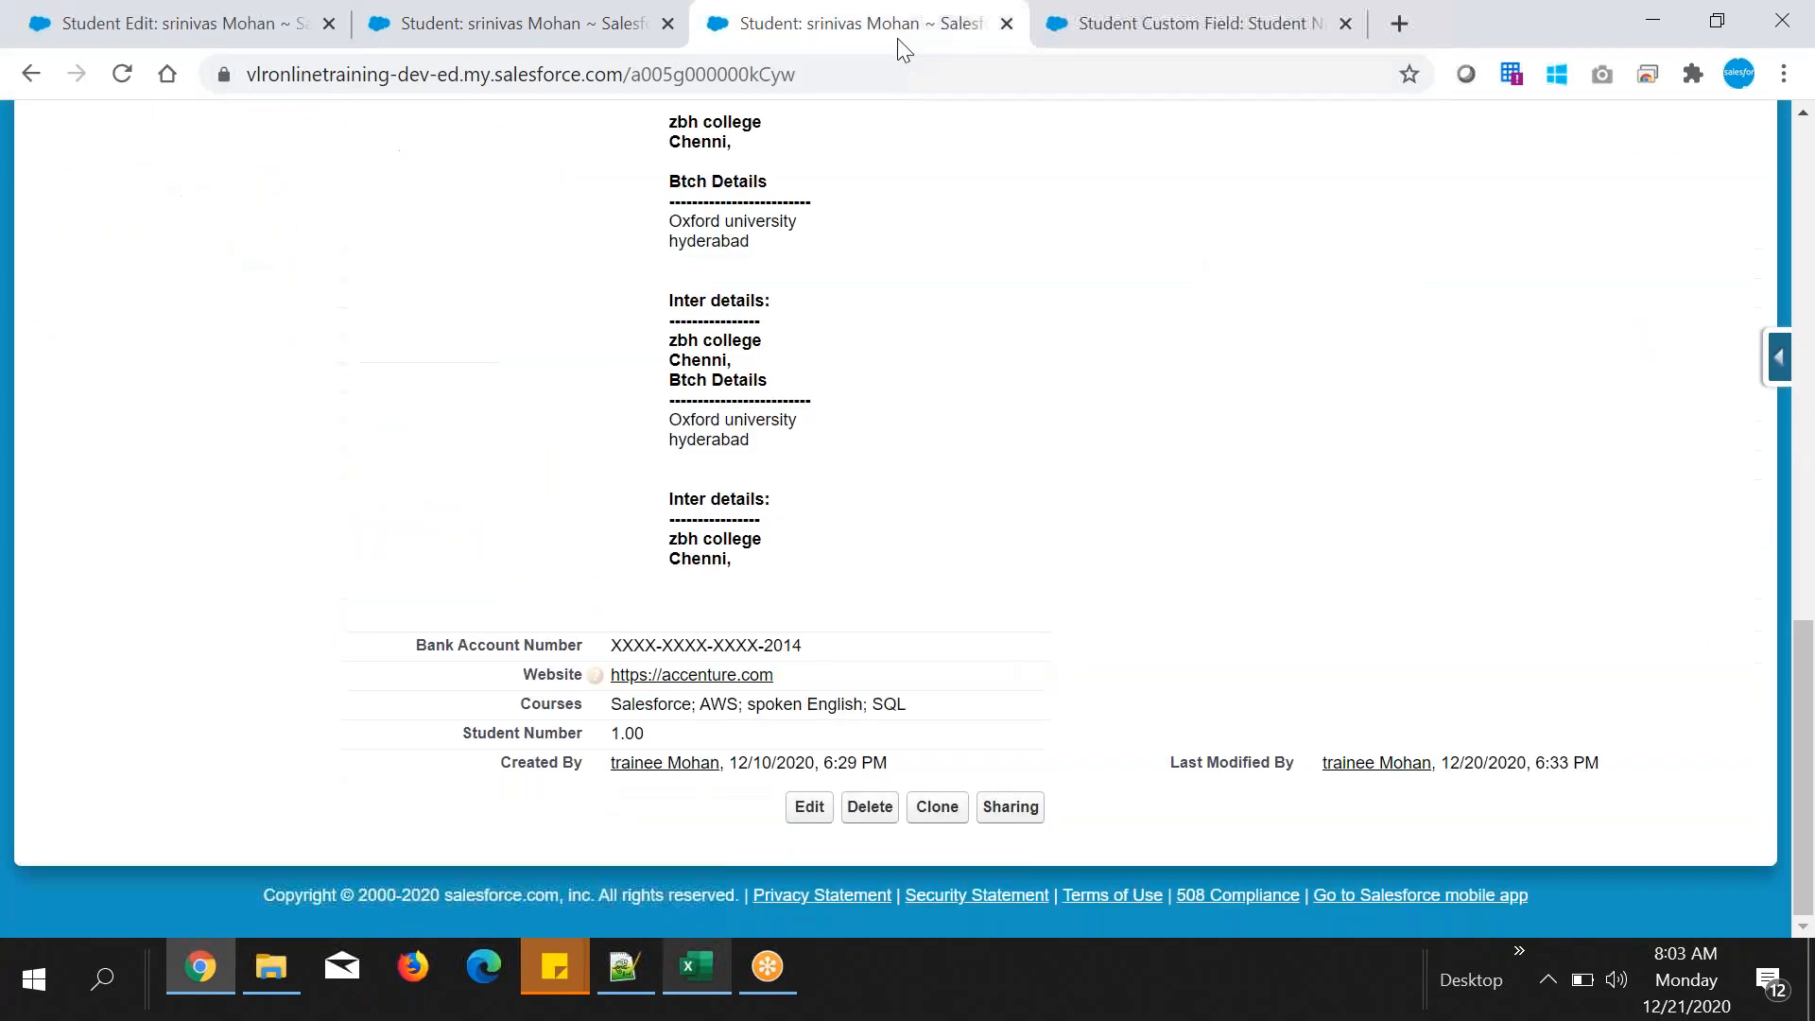
{"action": "left_click", "coordinate": [121, 73]}
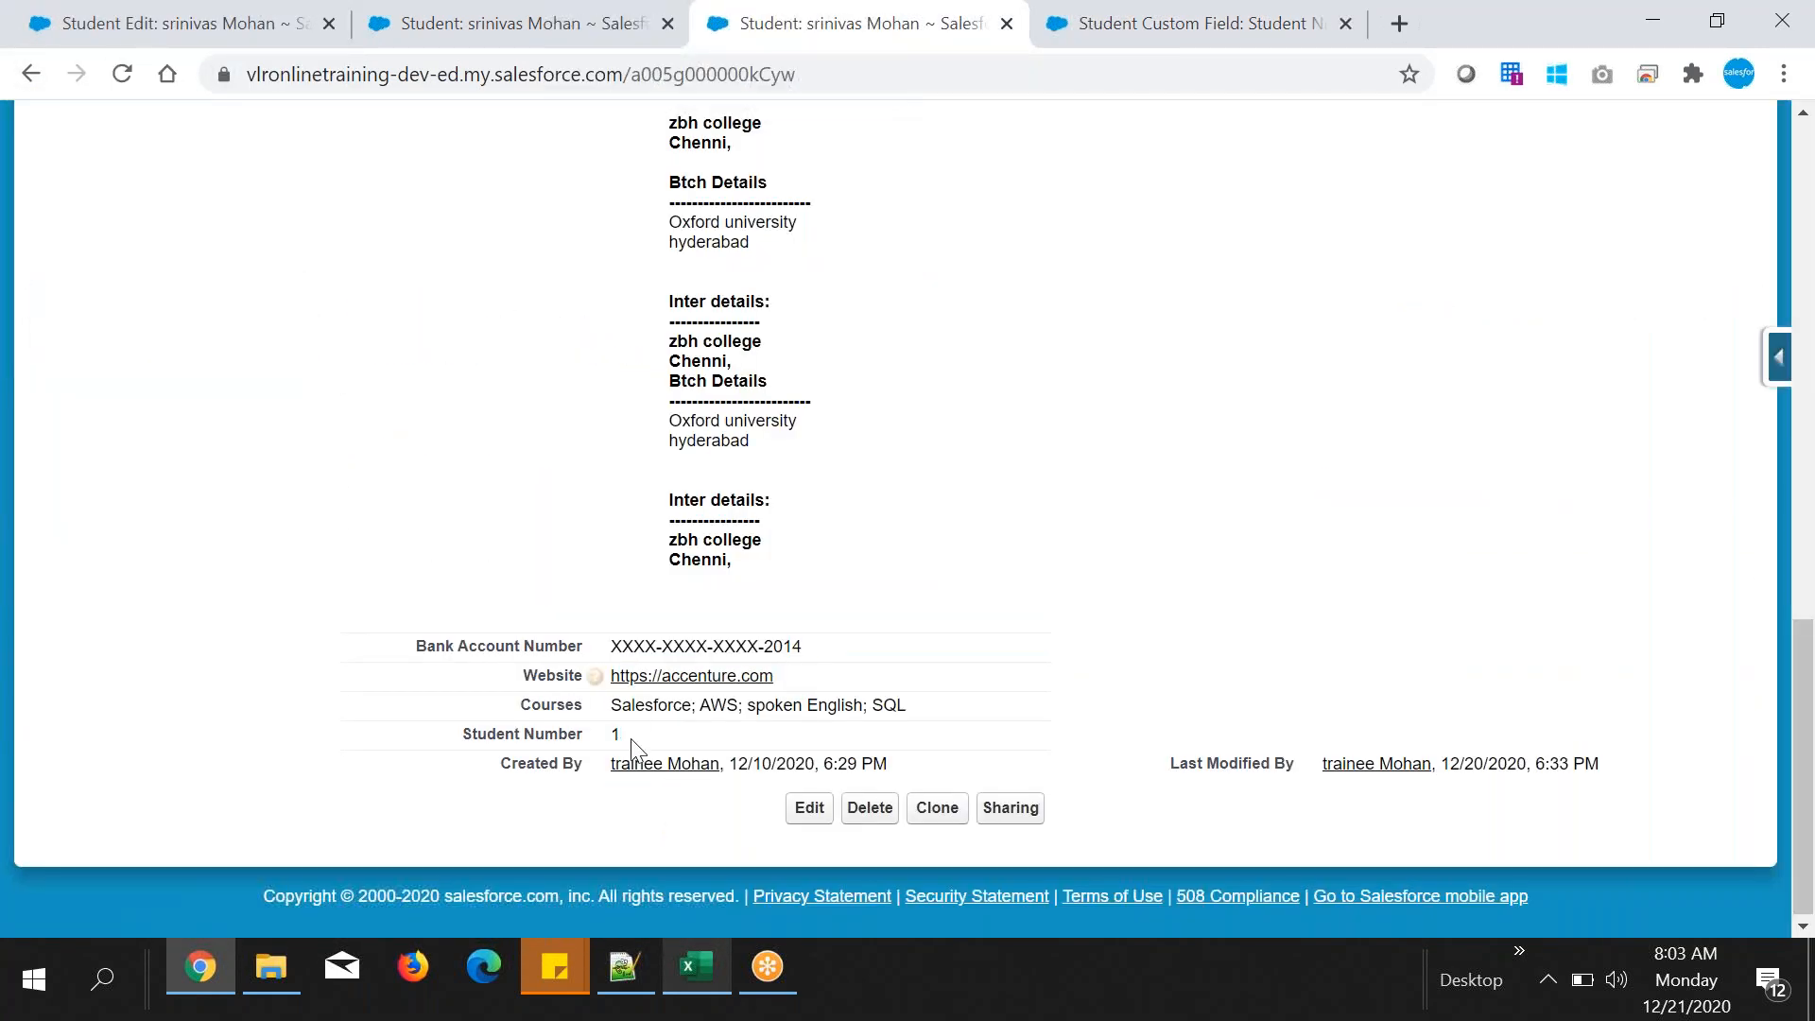
- Try to save letters instead of a number in the record's Student Number field and examine the error message
{"action": "double_click", "coordinate": [632, 742]}
{"action": "left_click", "coordinate": [653, 742]}
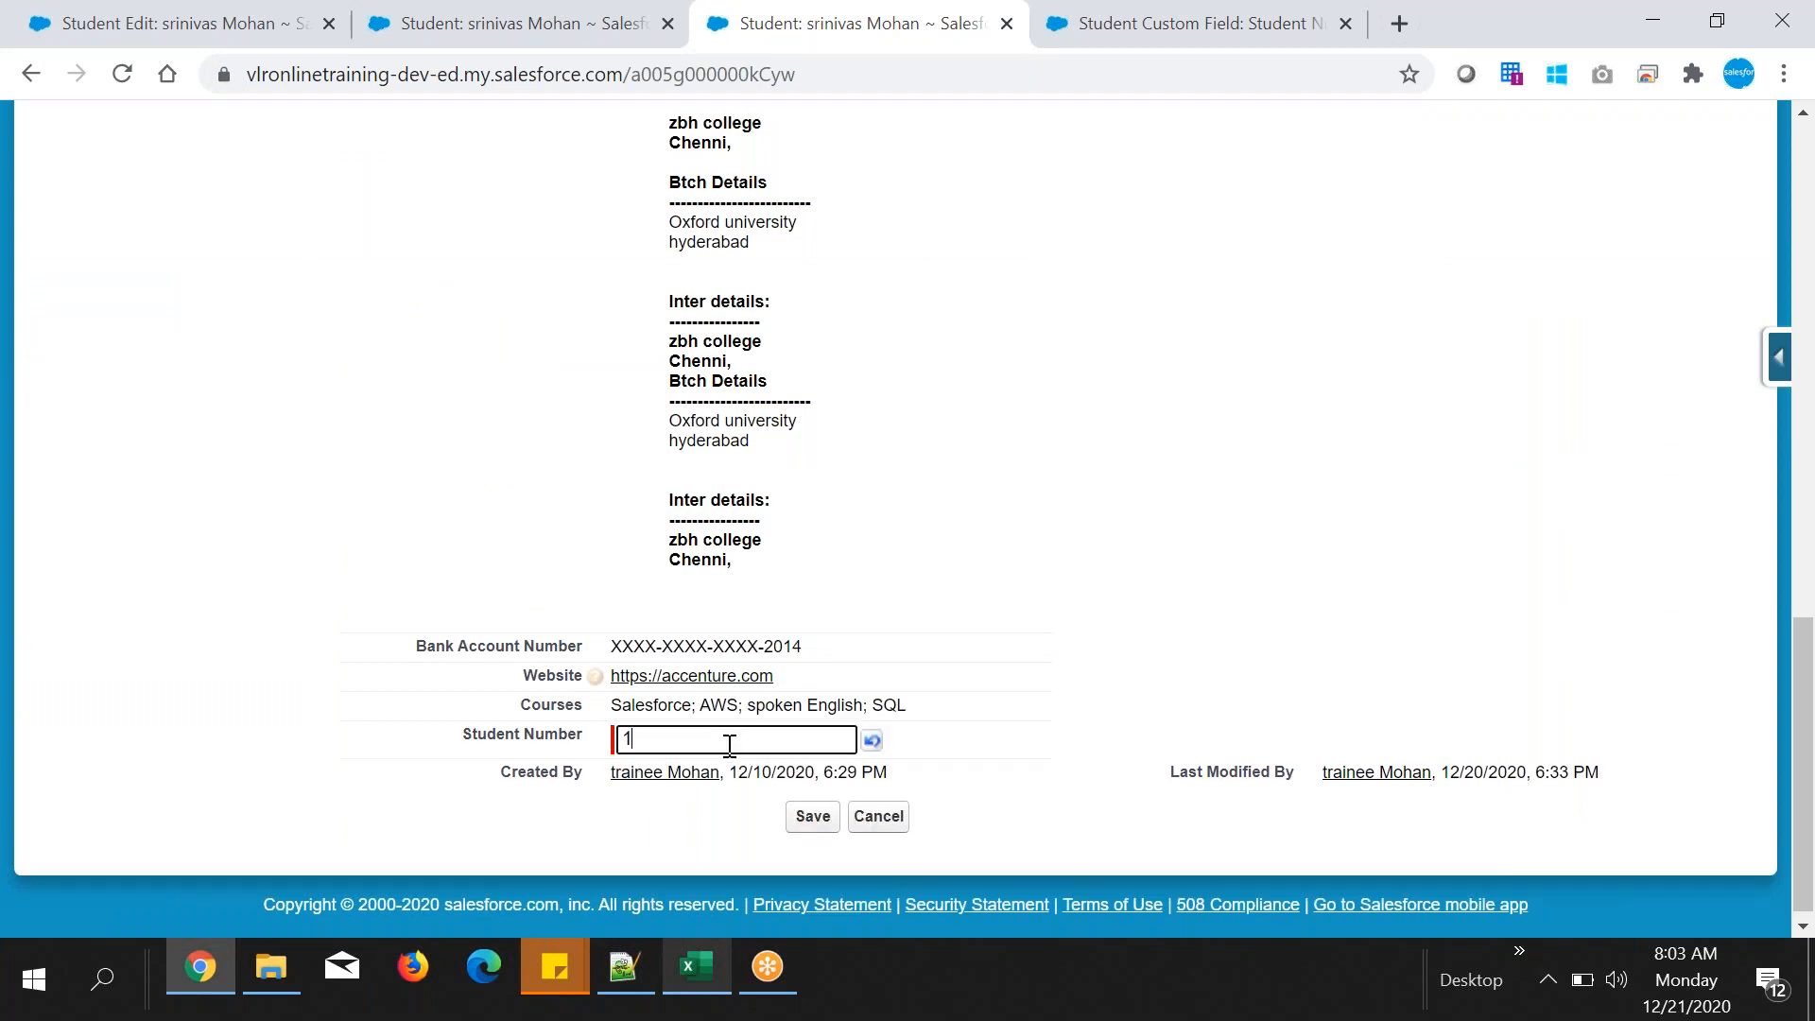
{"action": "type", "text": "001"}
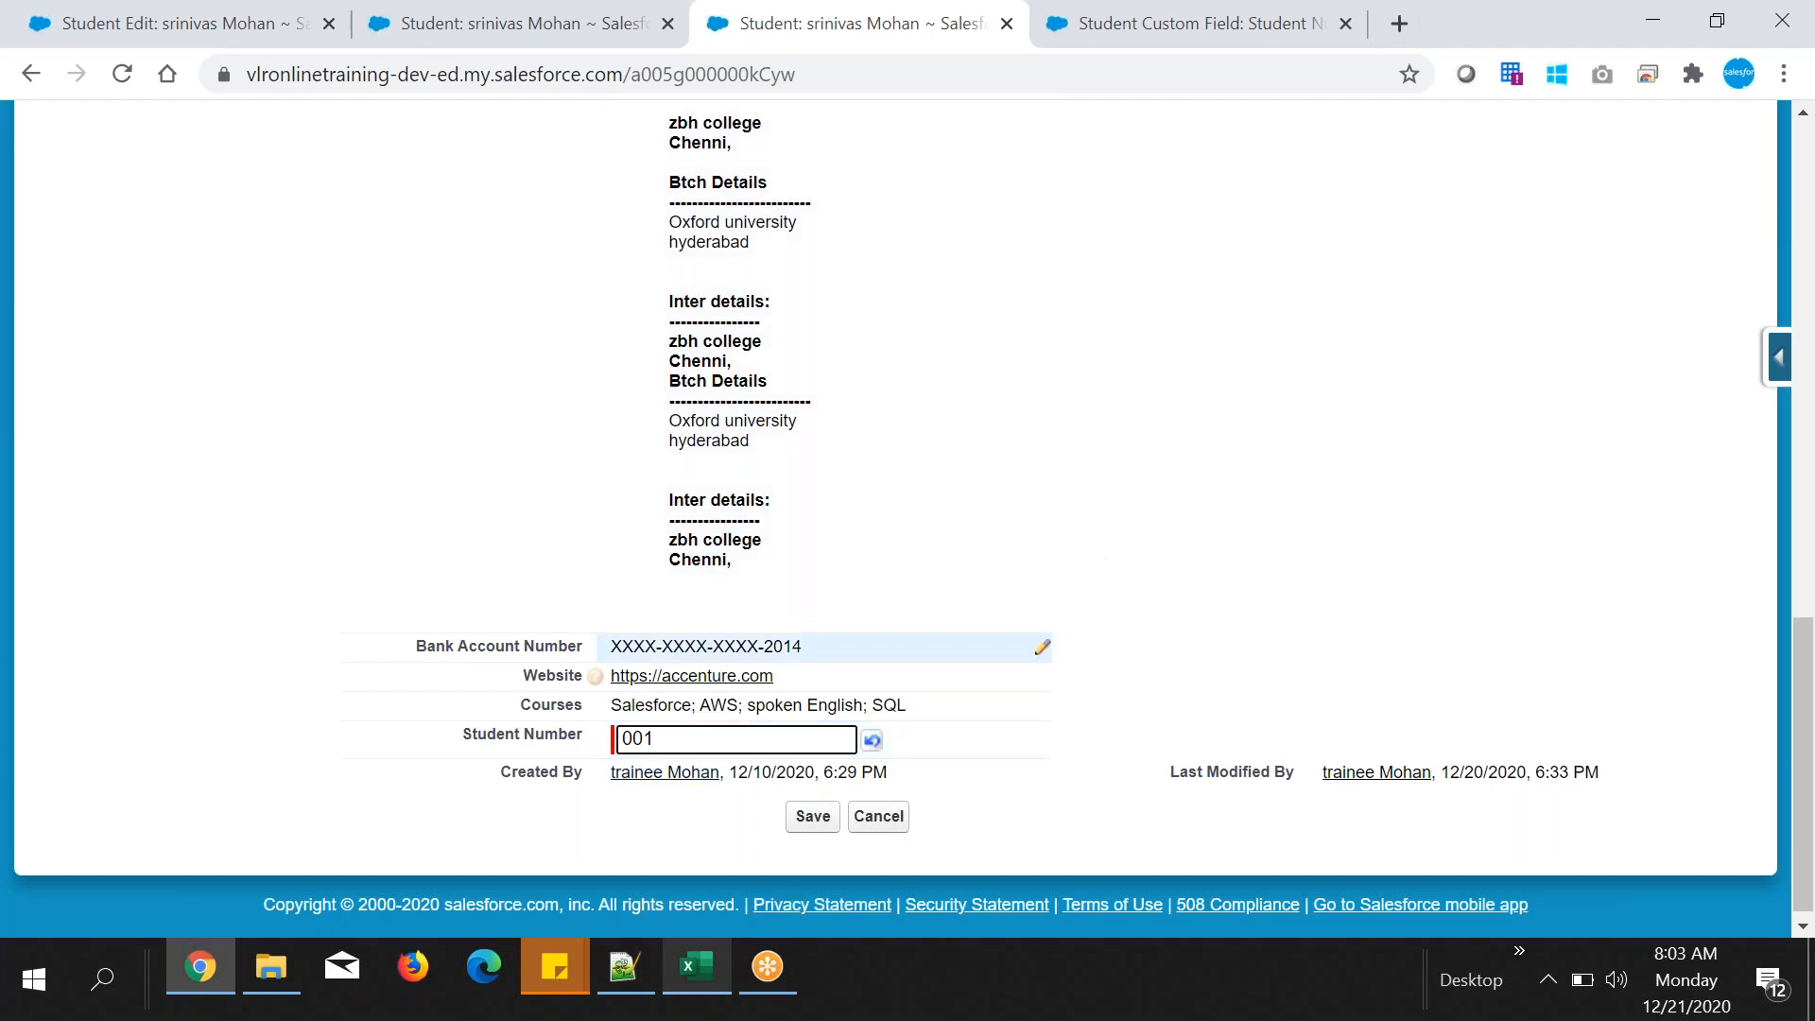
{"action": "key", "text": "BackSpace"}
{"action": "key", "text": "BackSpace"}
{"action": "key", "text": "BackSpace"}
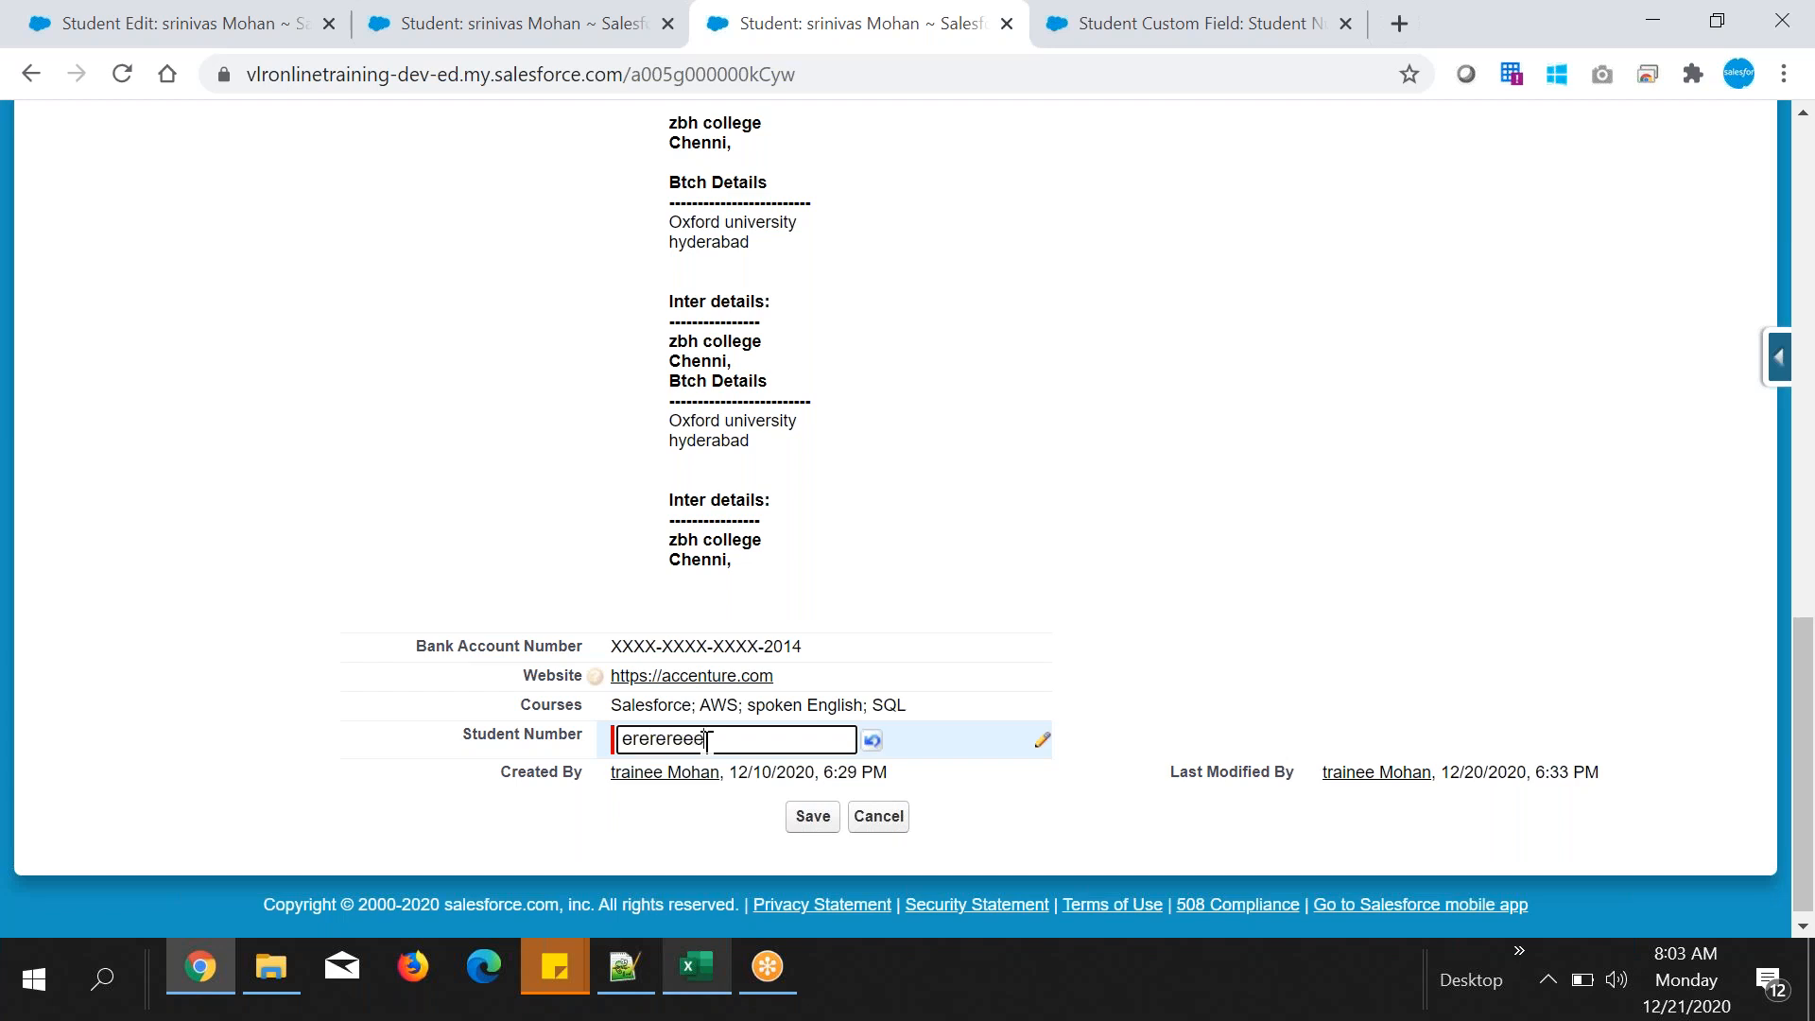
{"action": "left_click", "coordinate": [813, 817]}
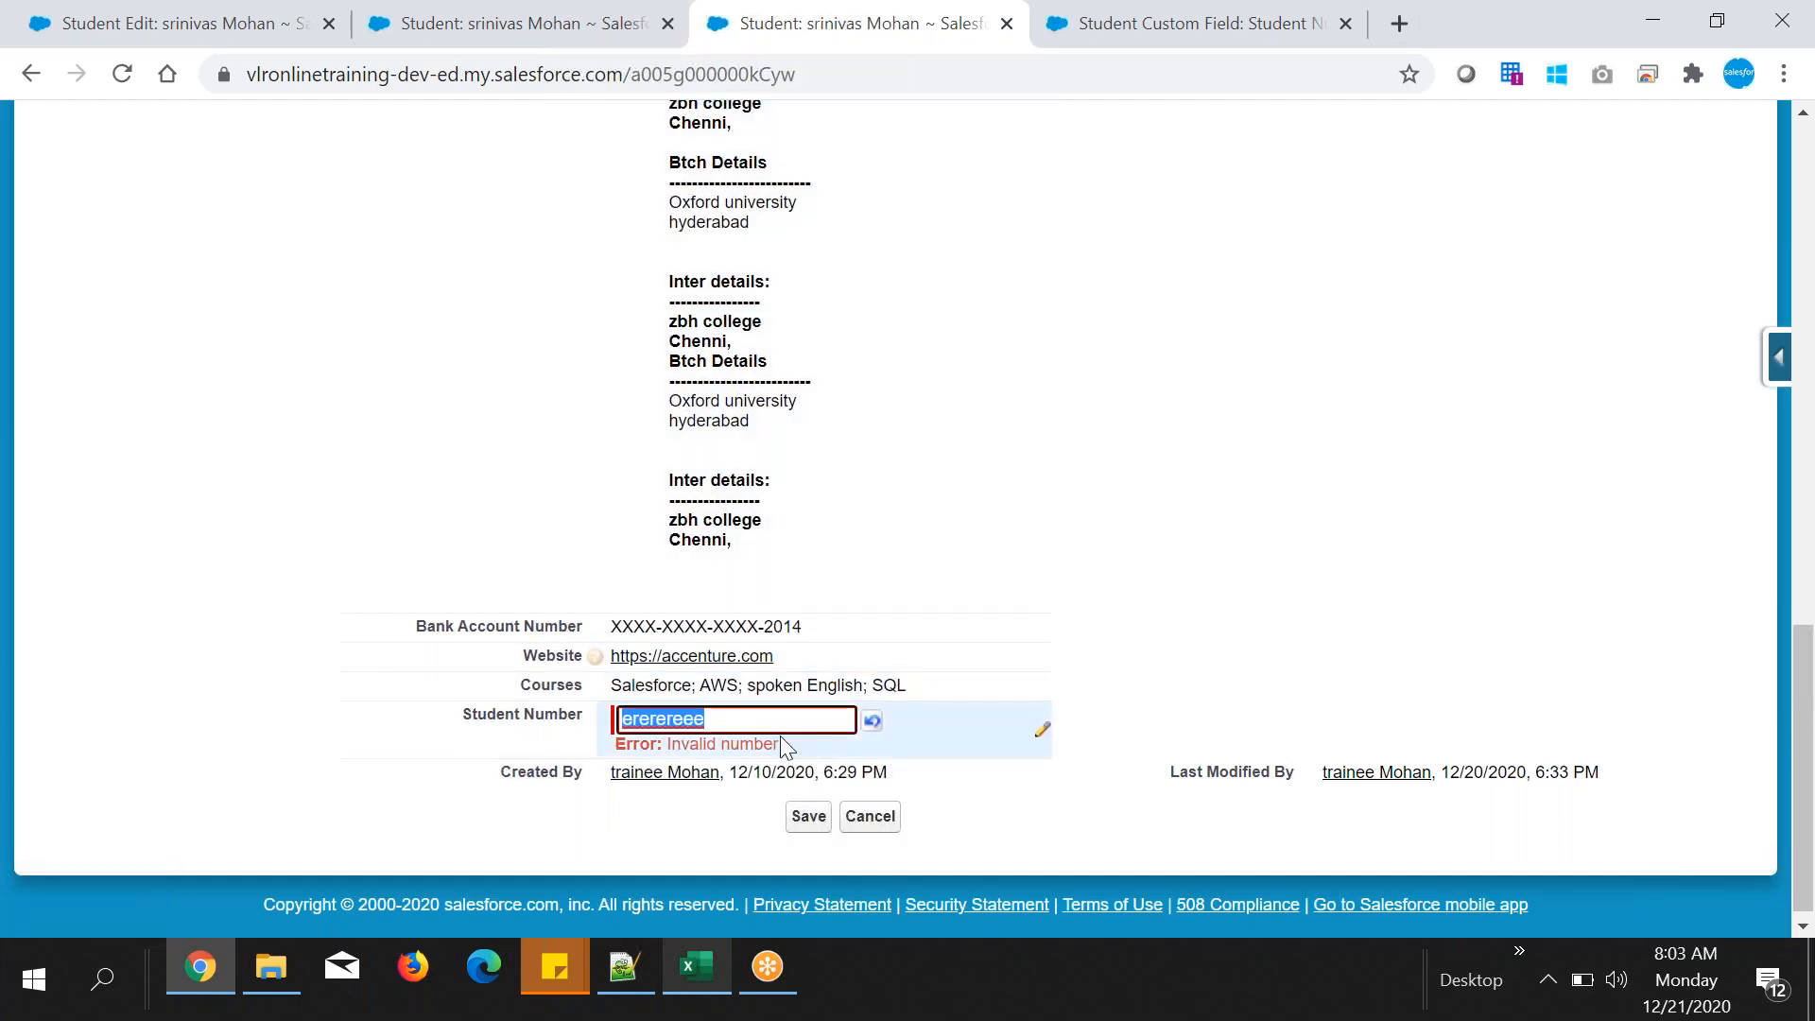
{"action": "left_click_drag", "start_coordinate": [671, 746], "coordinate": [784, 745]}
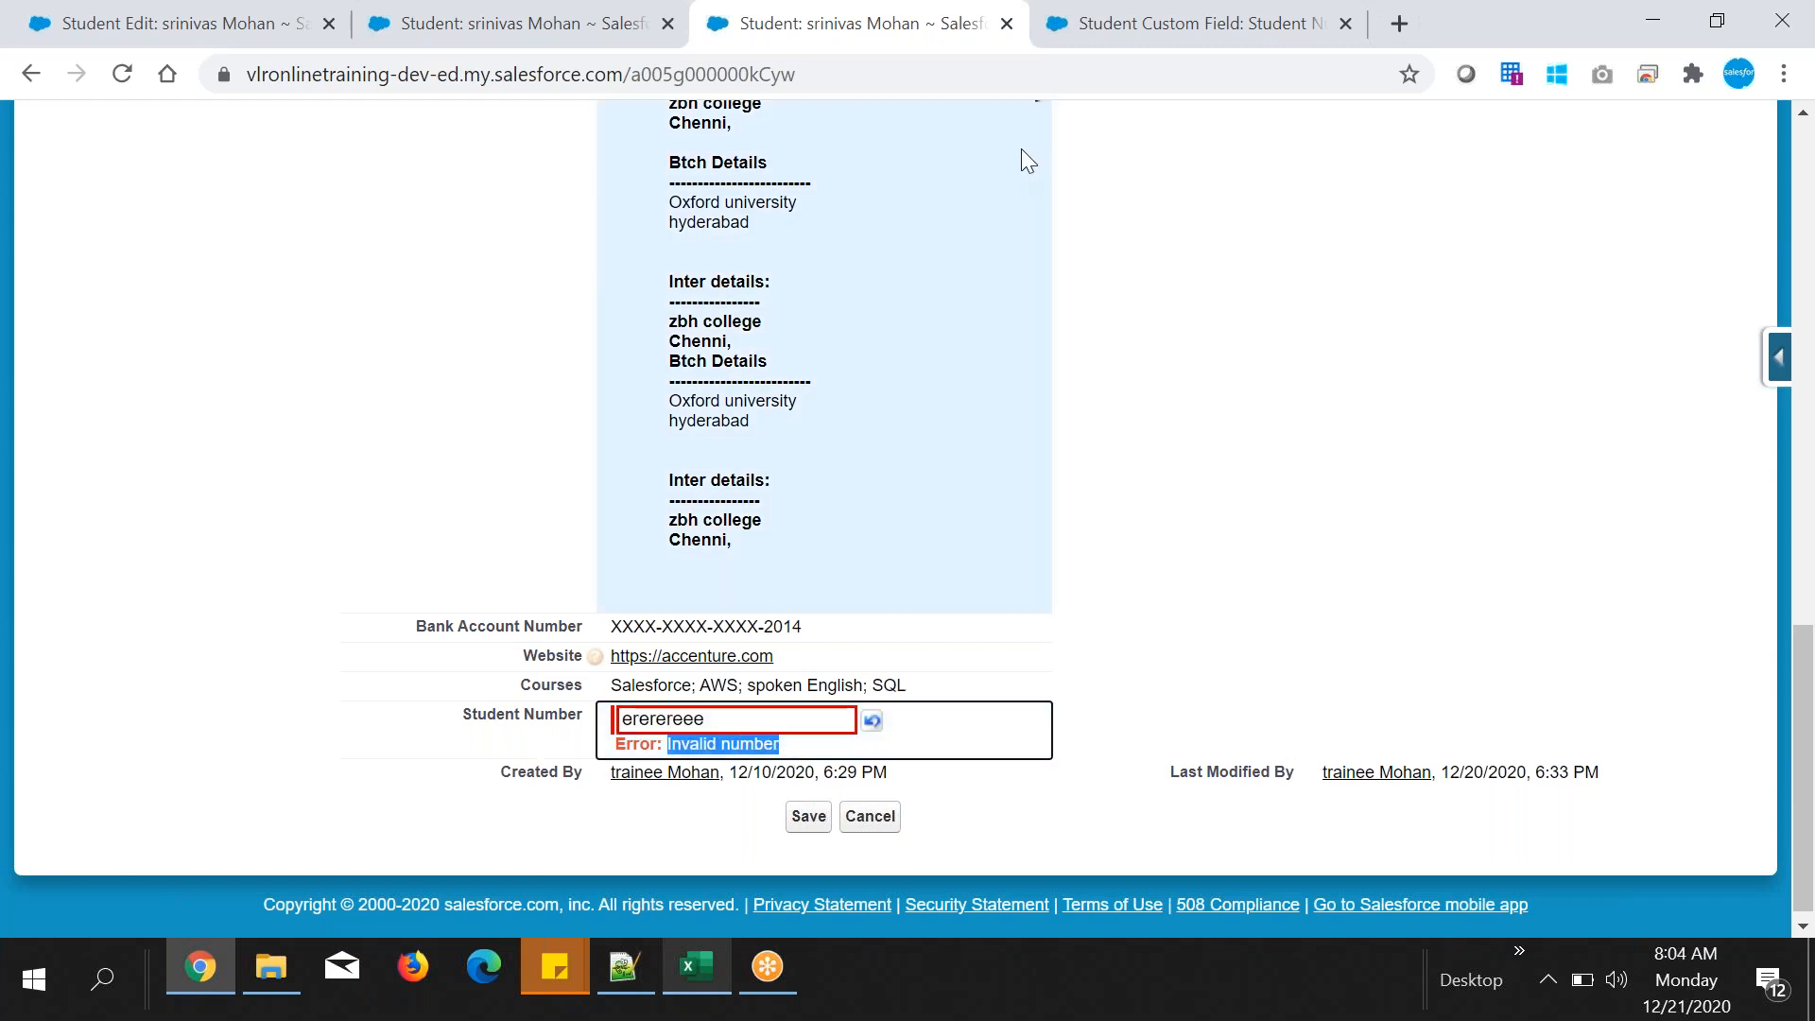
- Check Student Number's data type in its field definition and compare it with the text entered on the student record
{"action": "left_click", "coordinate": [1106, 30]}
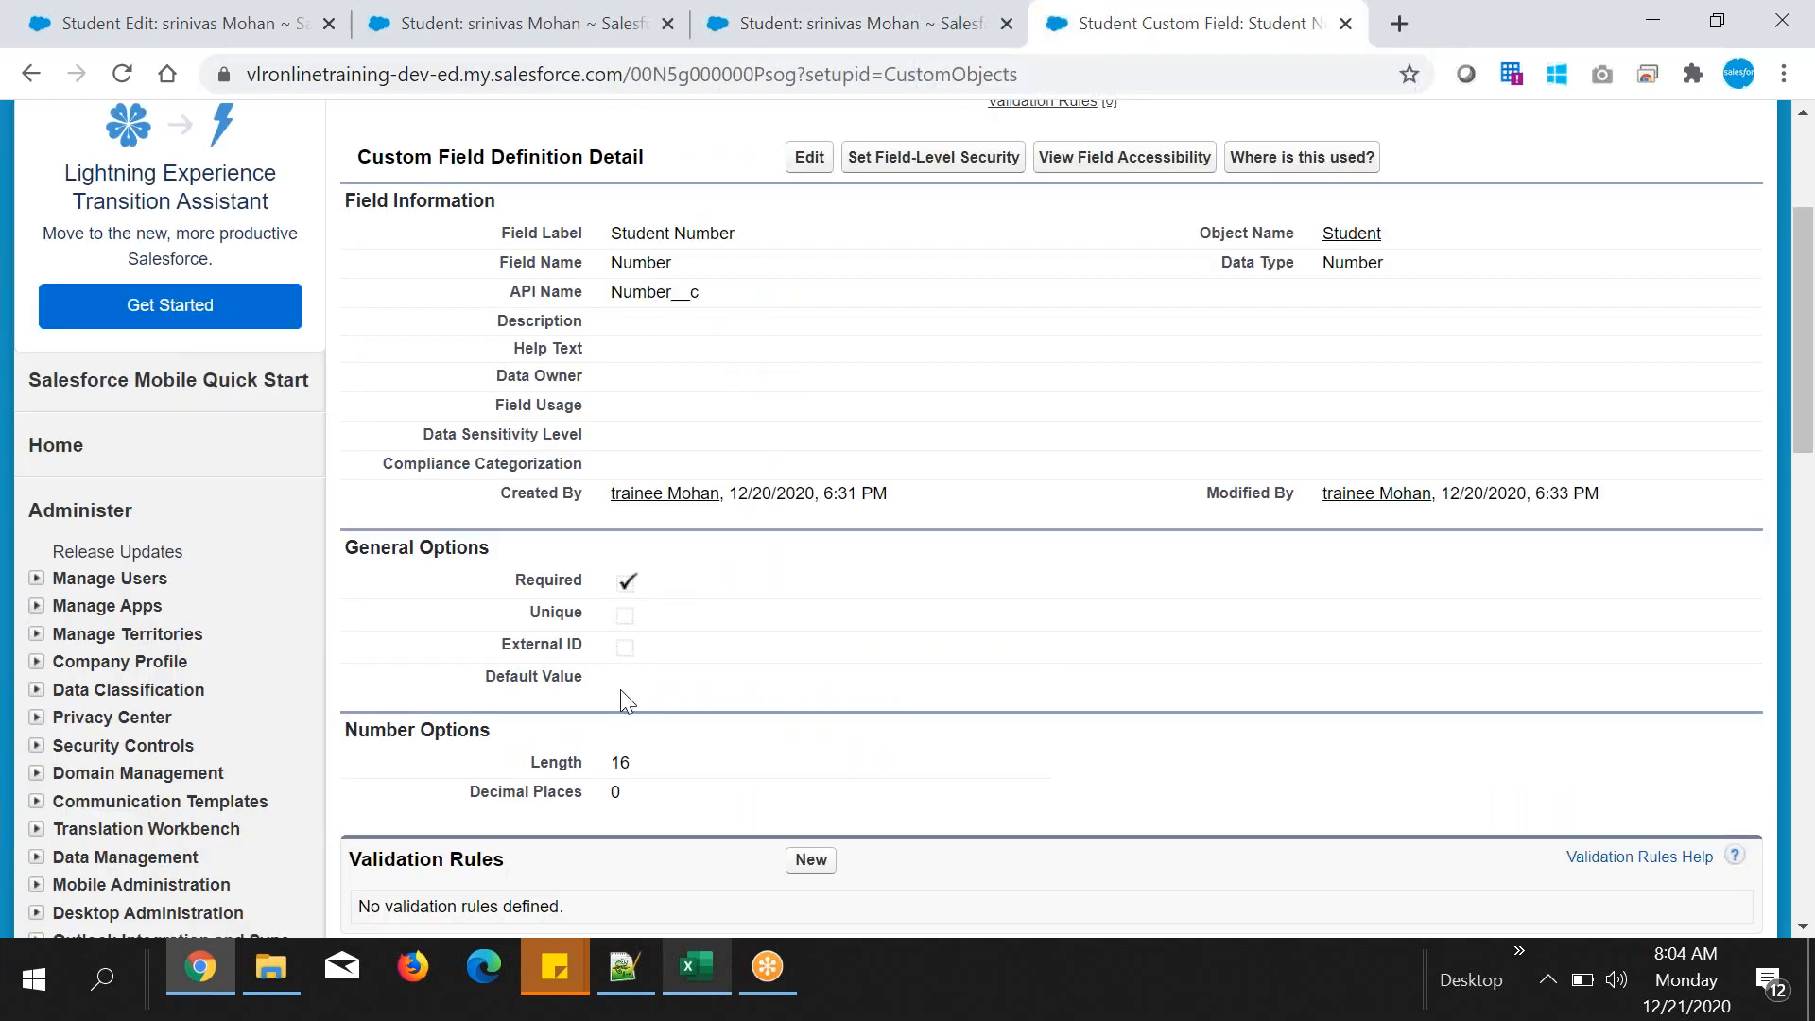
{"action": "scroll", "coordinate": [624, 694], "scroll_direction": "up", "scroll_amount": 2}
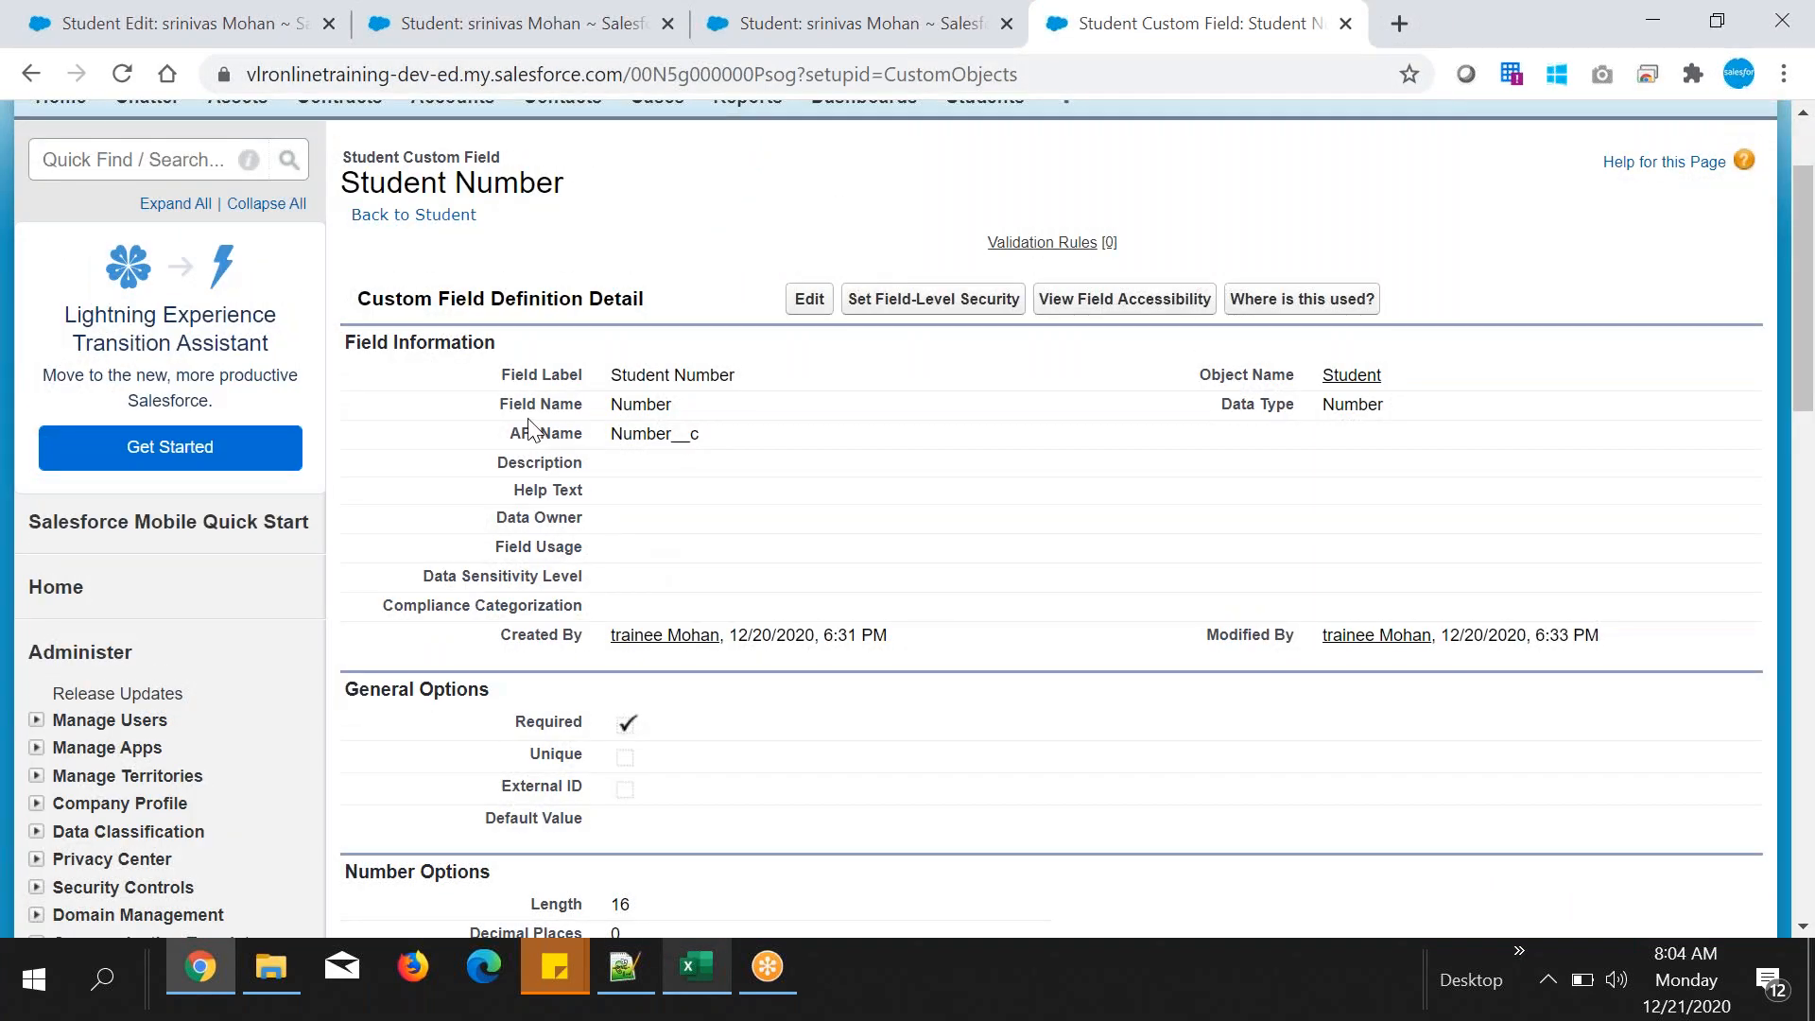
{"action": "left_click_drag", "start_coordinate": [1210, 414], "coordinate": [1389, 454]}
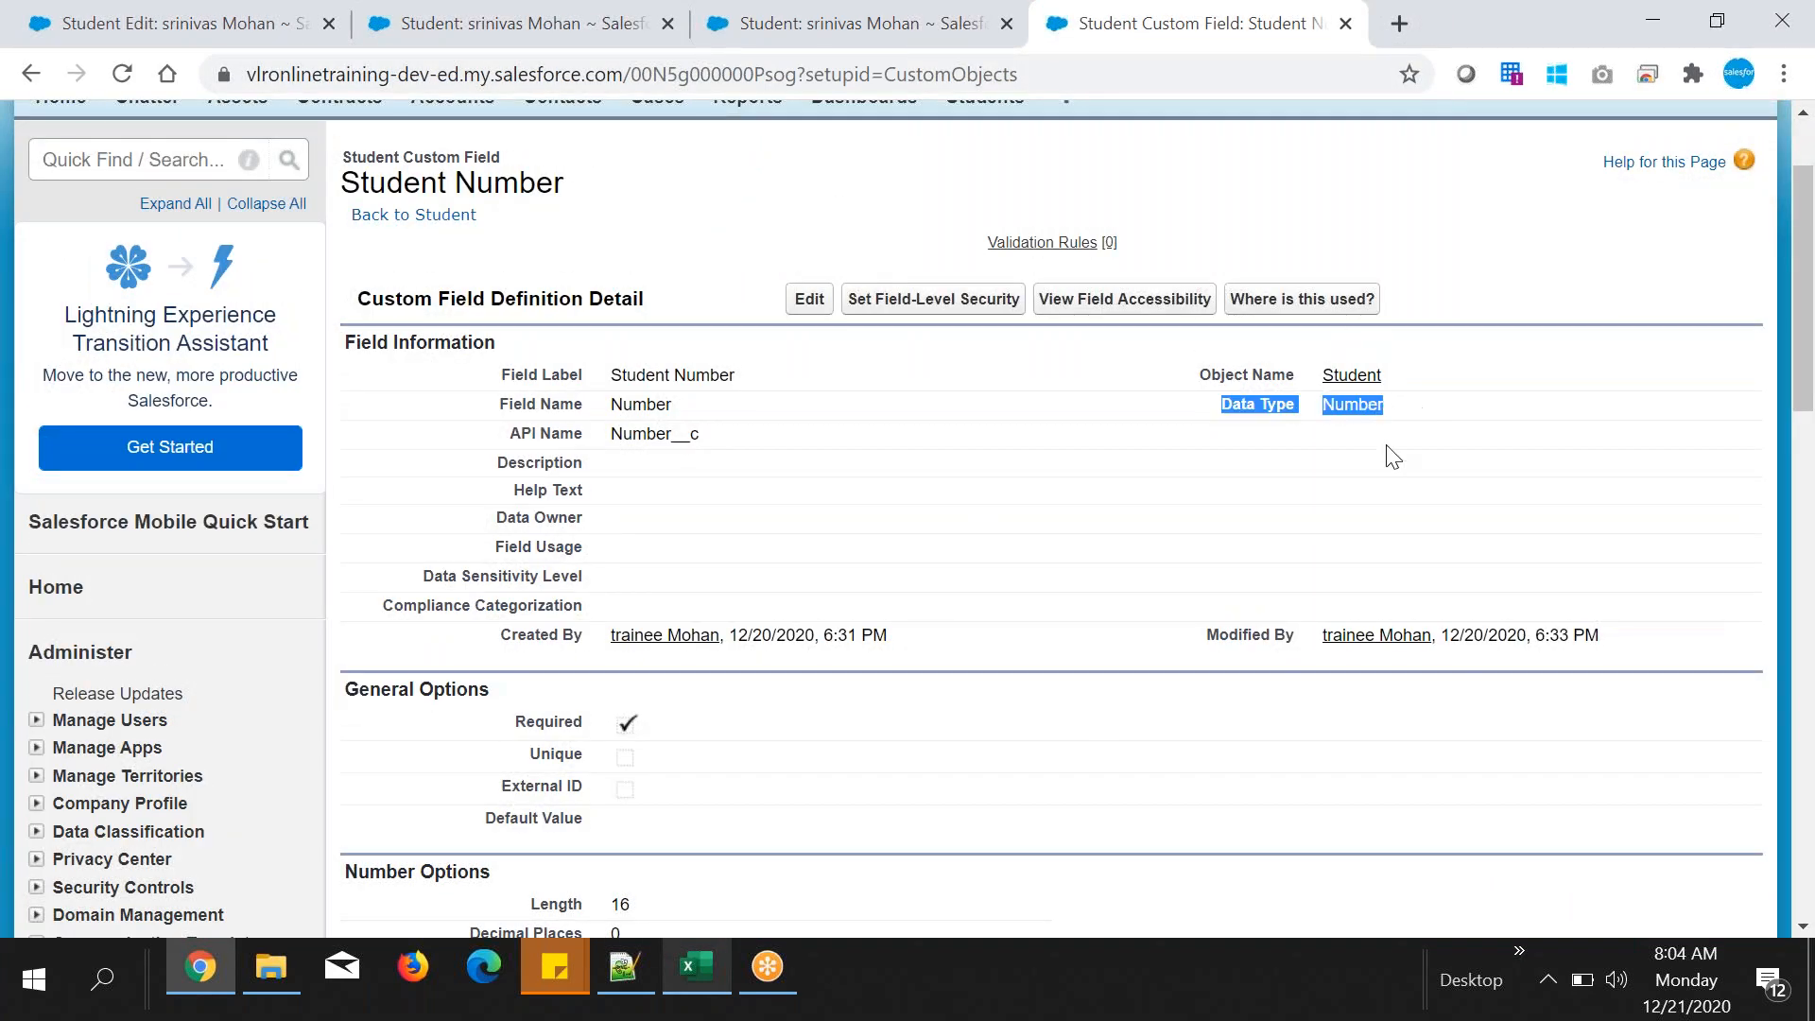
{"action": "left_click", "coordinate": [884, 17]}
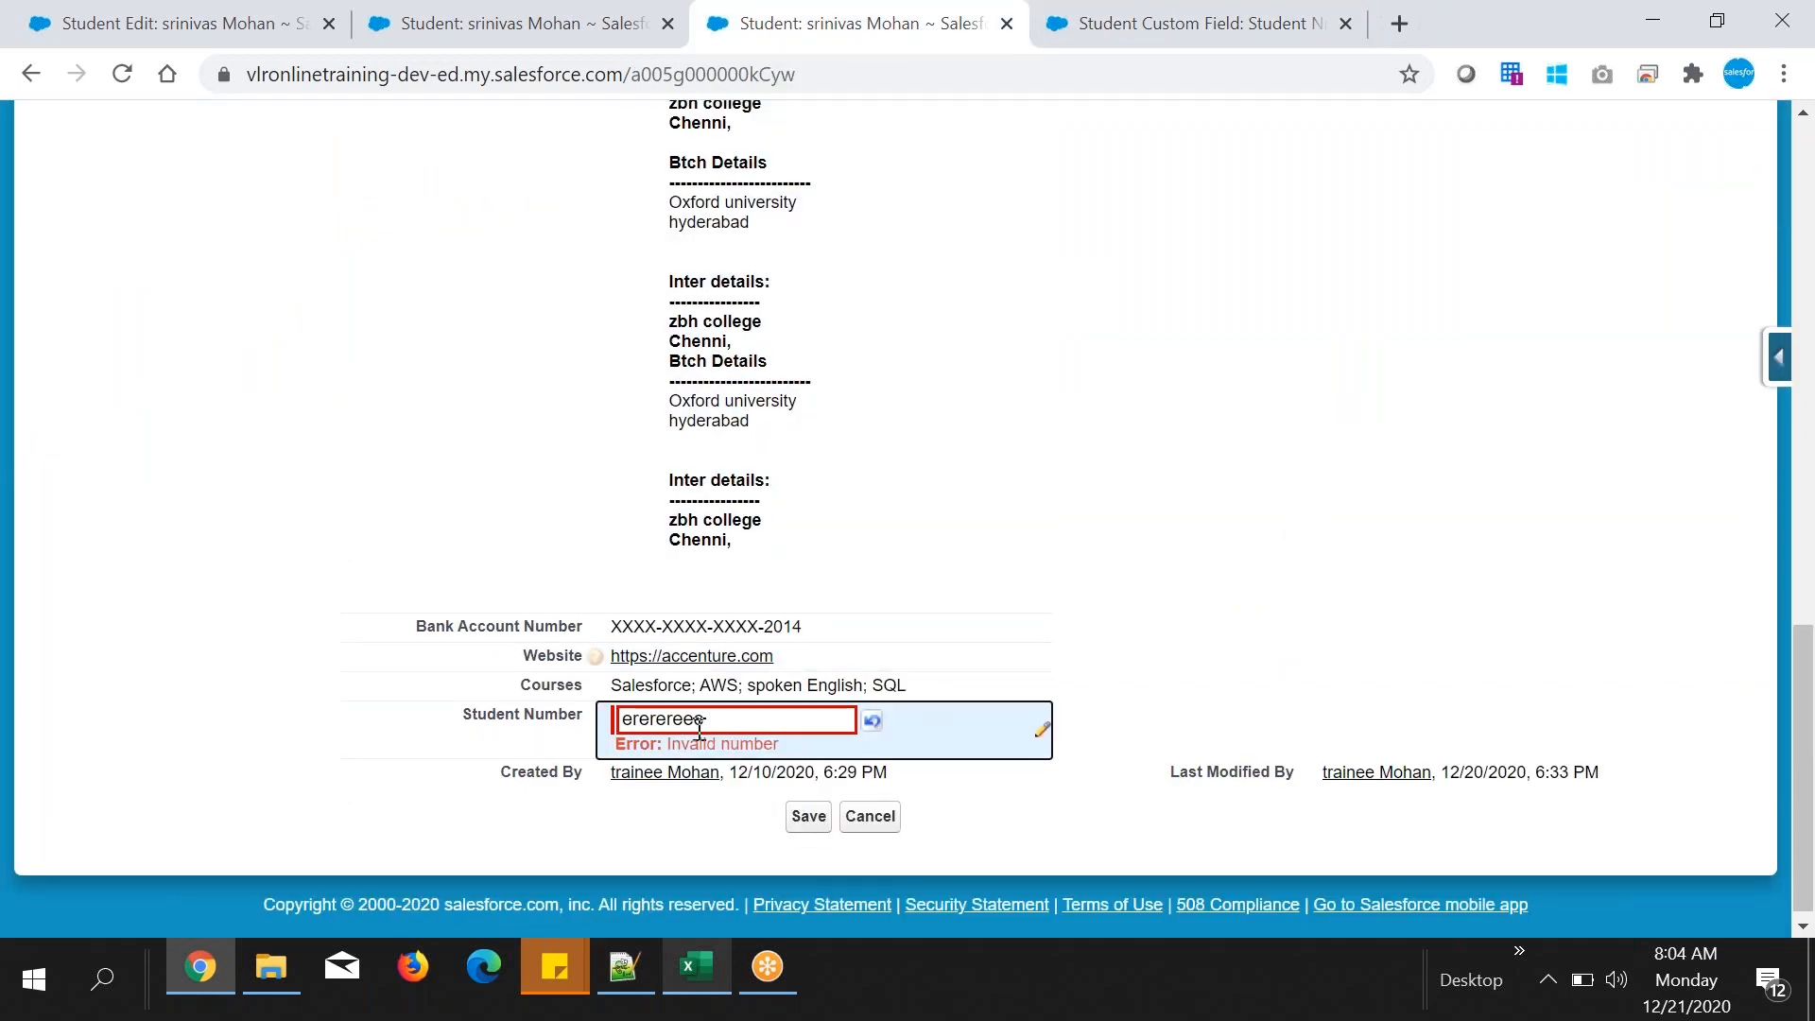
{"action": "double_click", "coordinate": [723, 720]}
{"action": "left_click", "coordinate": [1178, 652]}
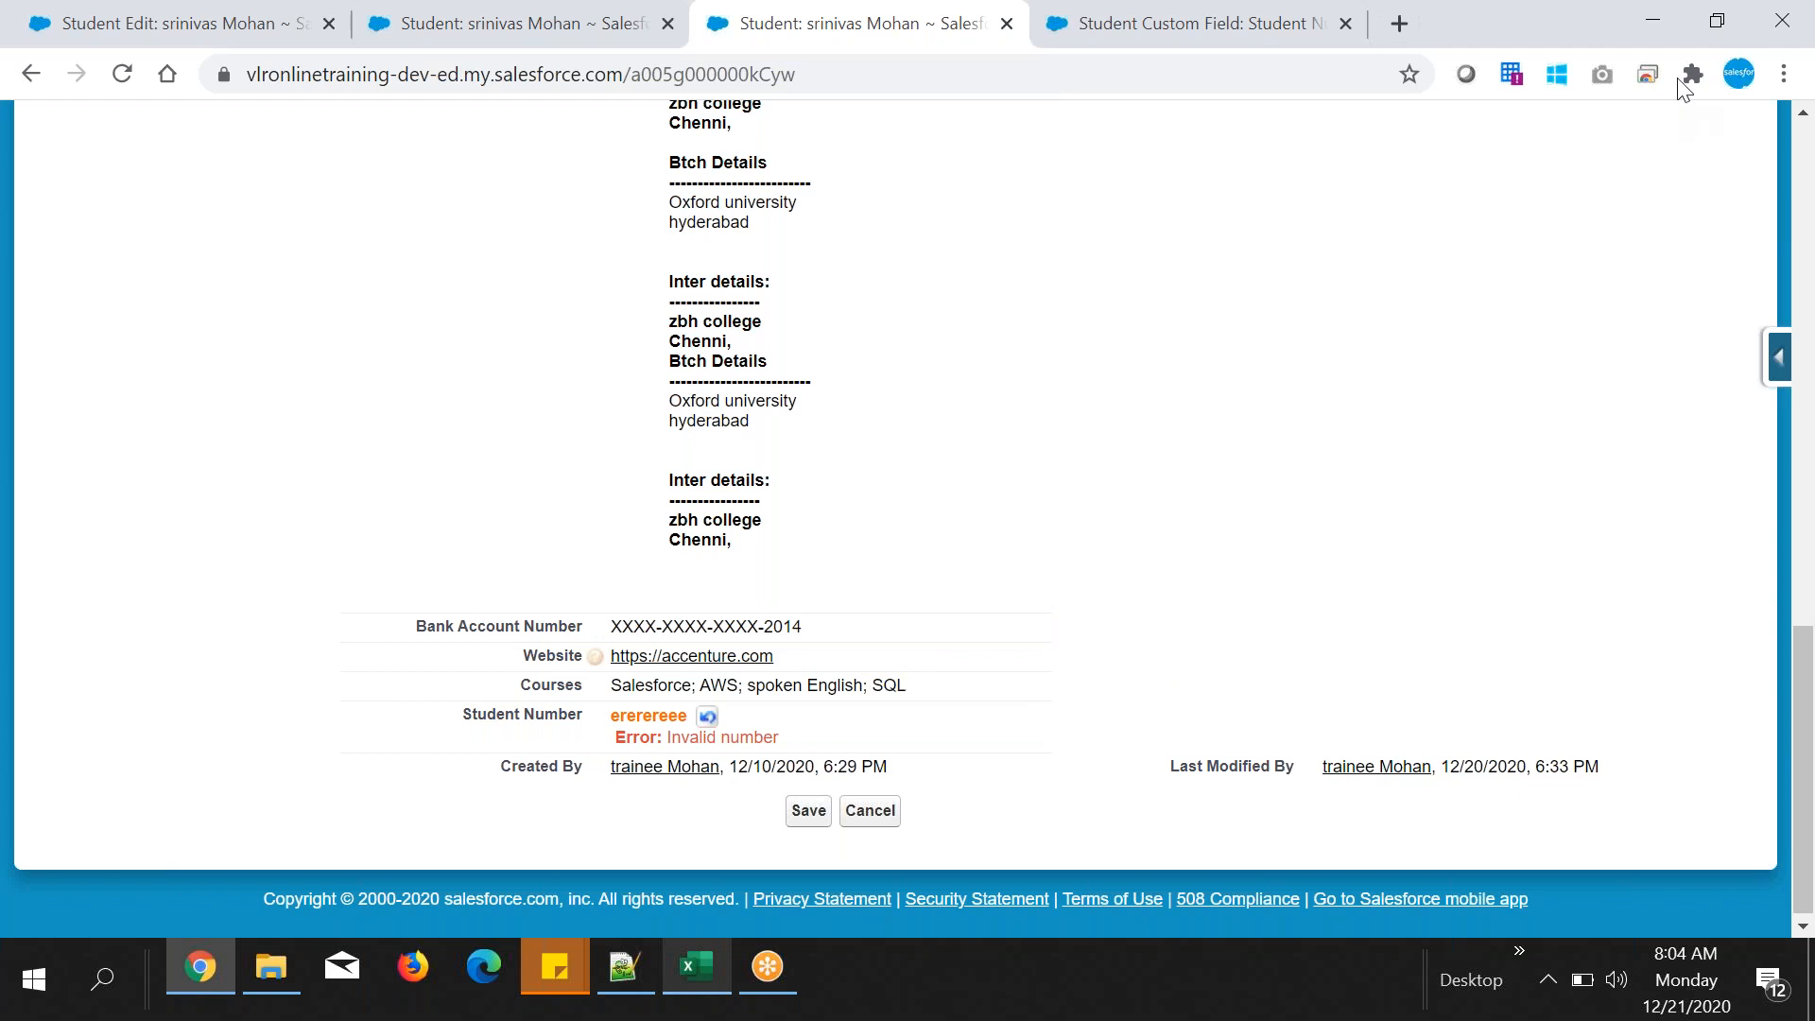
{"action": "left_click", "coordinate": [1227, 49]}
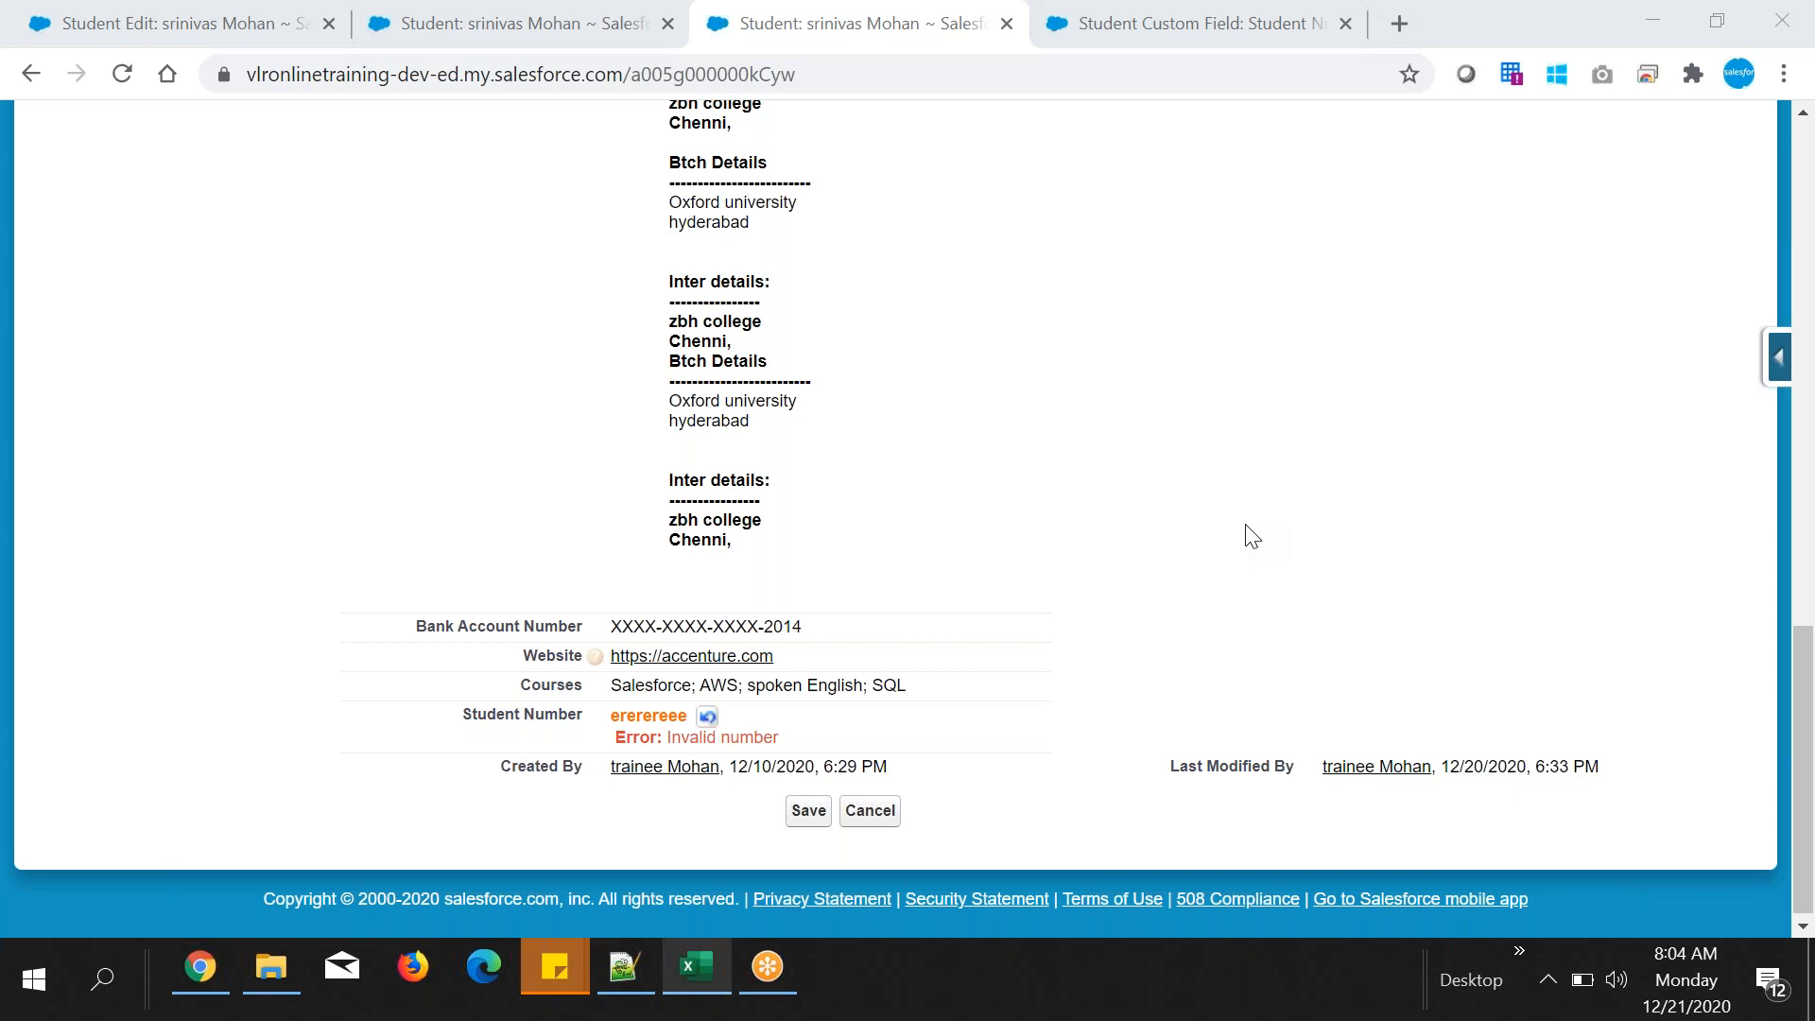
- Replace the letters in the record's Student Number field with a number that has leading zeros, save, and check how it displays
{"action": "double_click", "coordinate": [621, 723]}
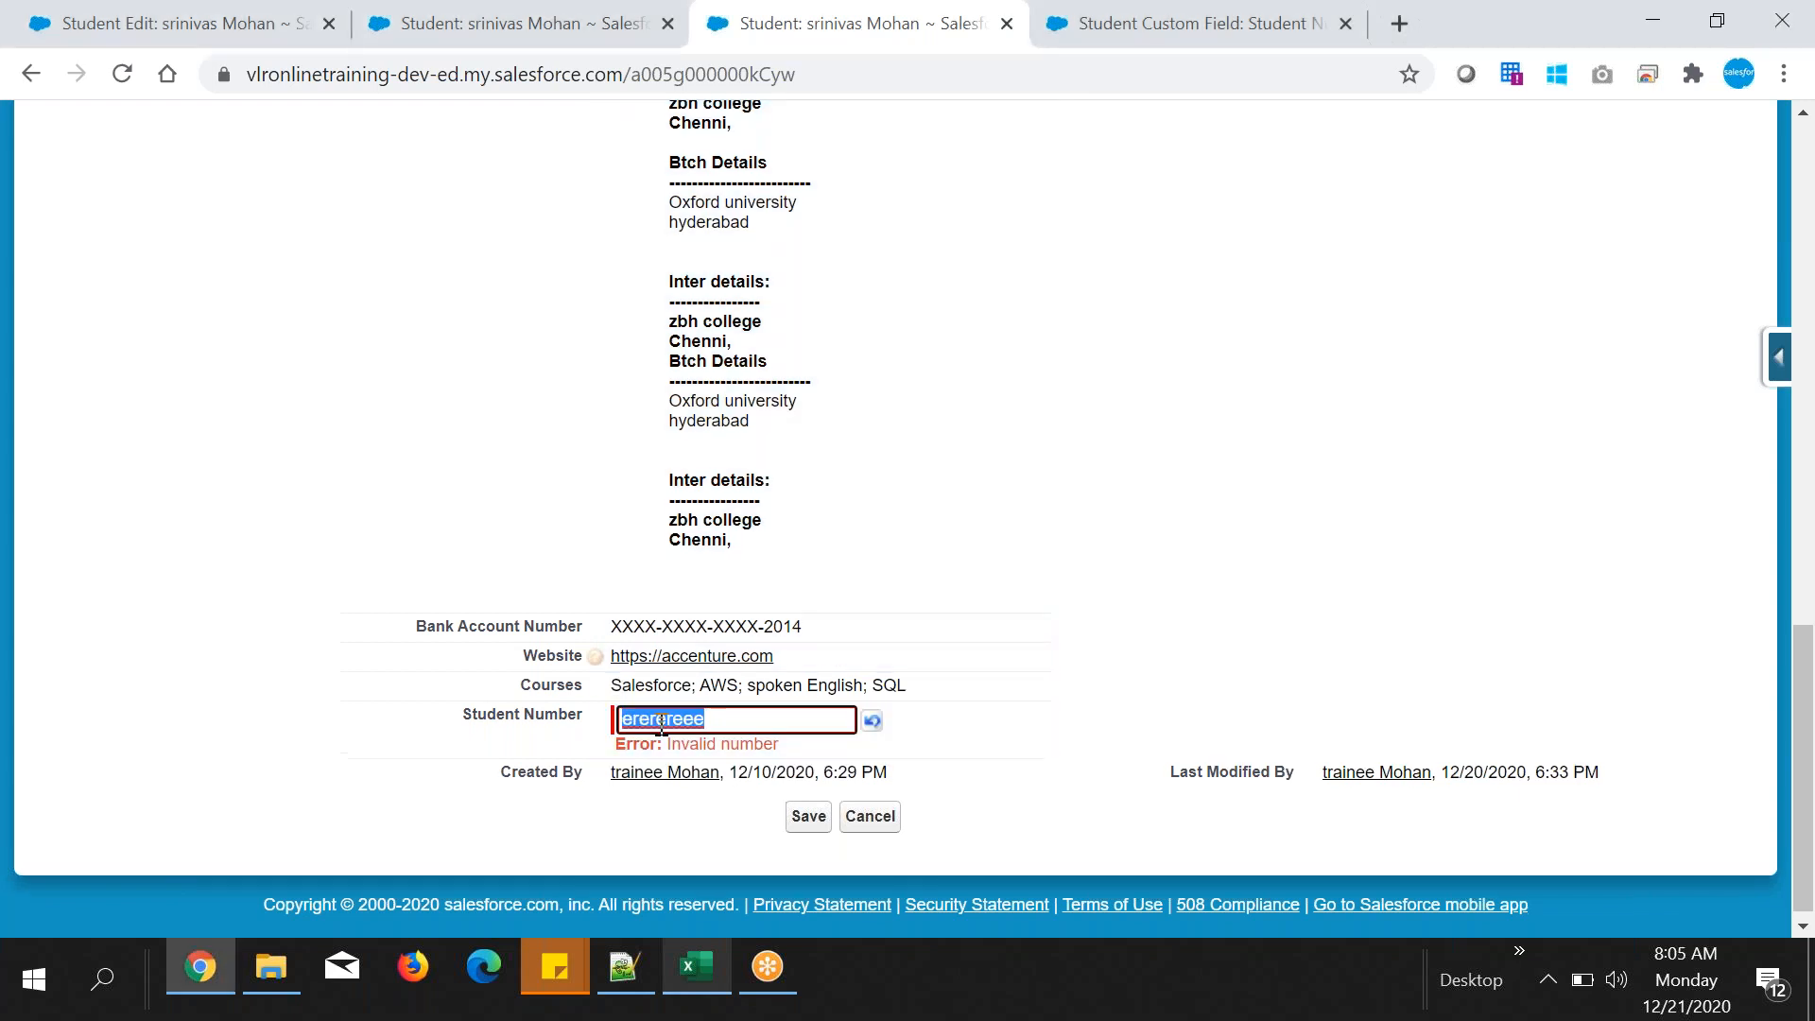
{"action": "key", "text": "BackSpace"}
{"action": "type", "text": "001"}
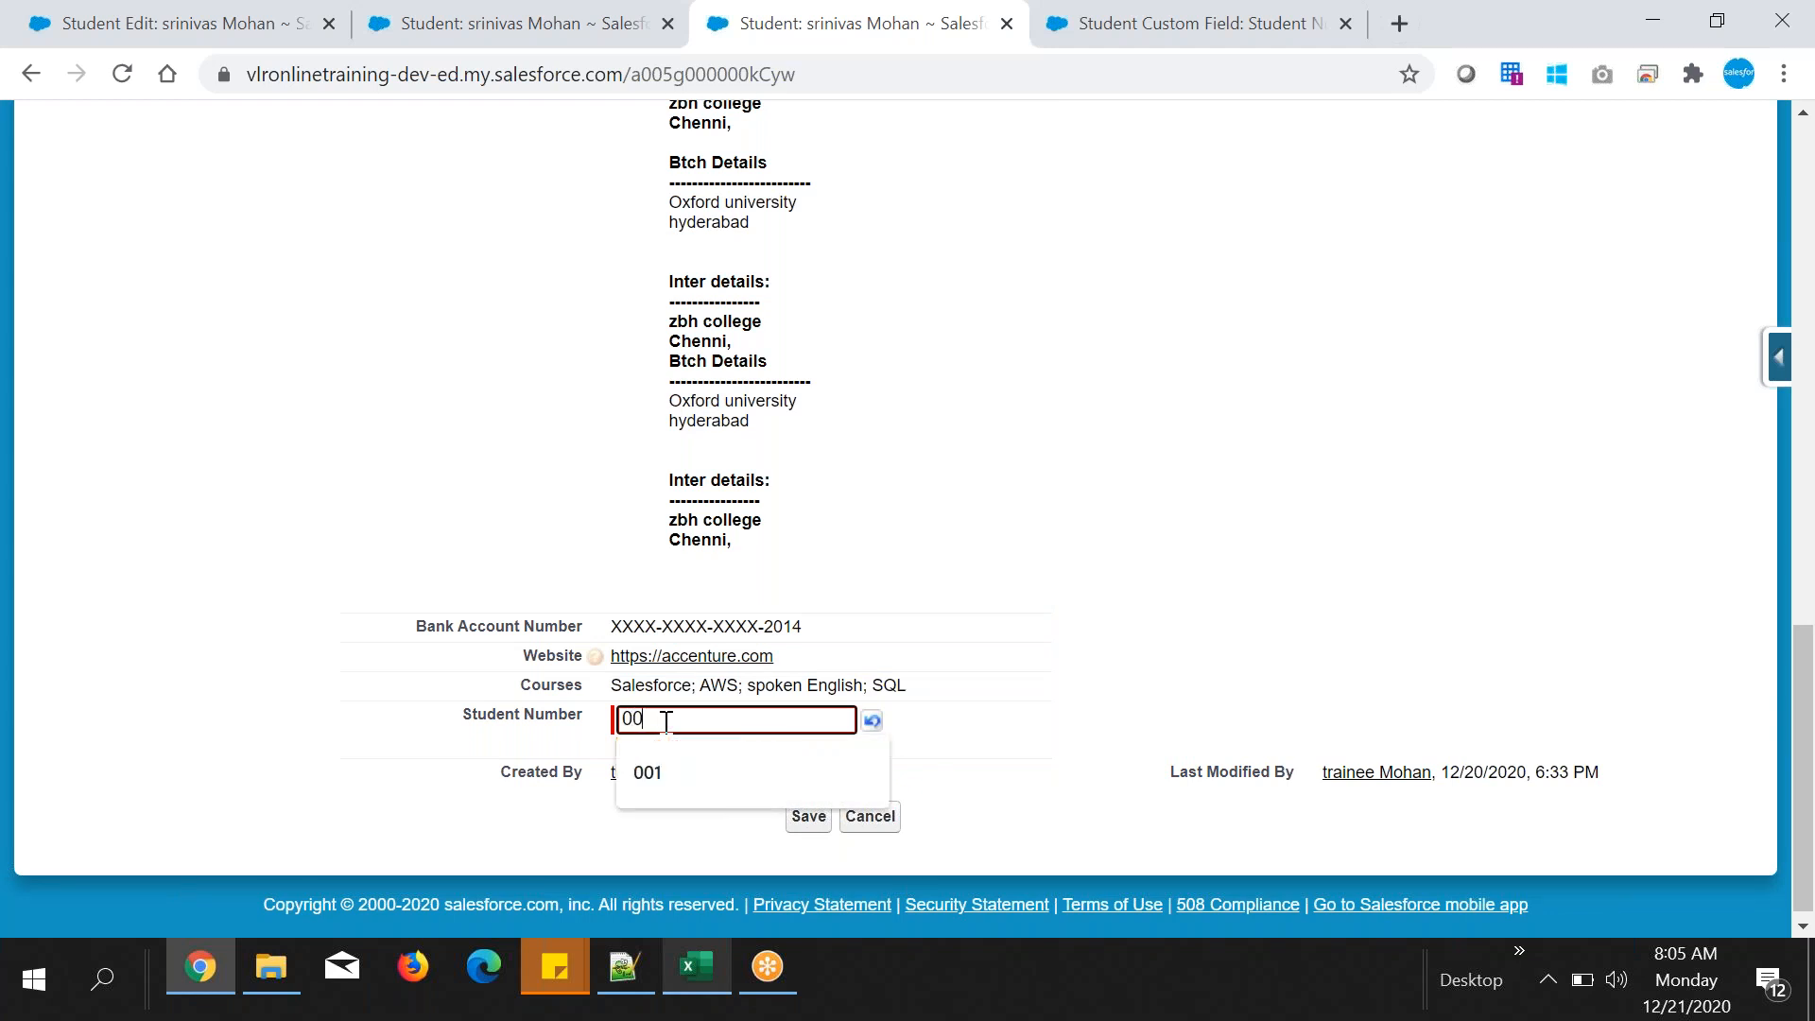
{"action": "left_click", "coordinate": [808, 817]}
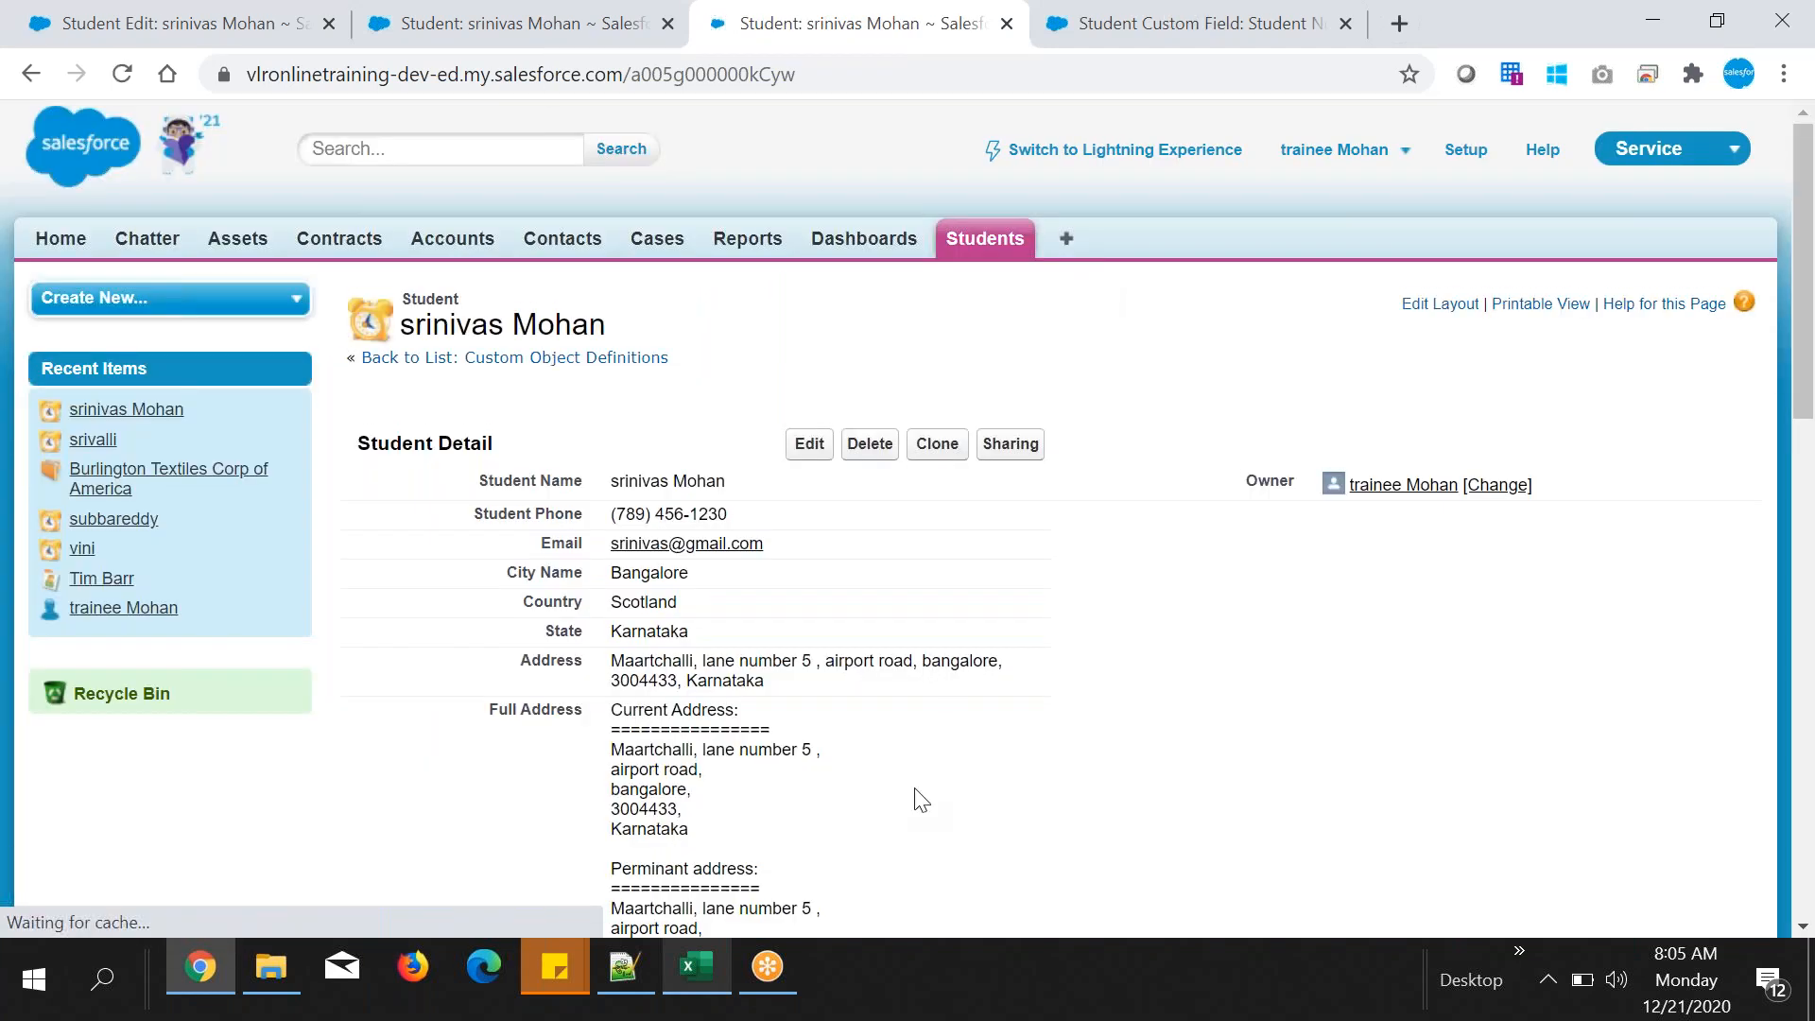
{"action": "scroll", "coordinate": [915, 798], "scroll_direction": "down", "scroll_amount": 20}
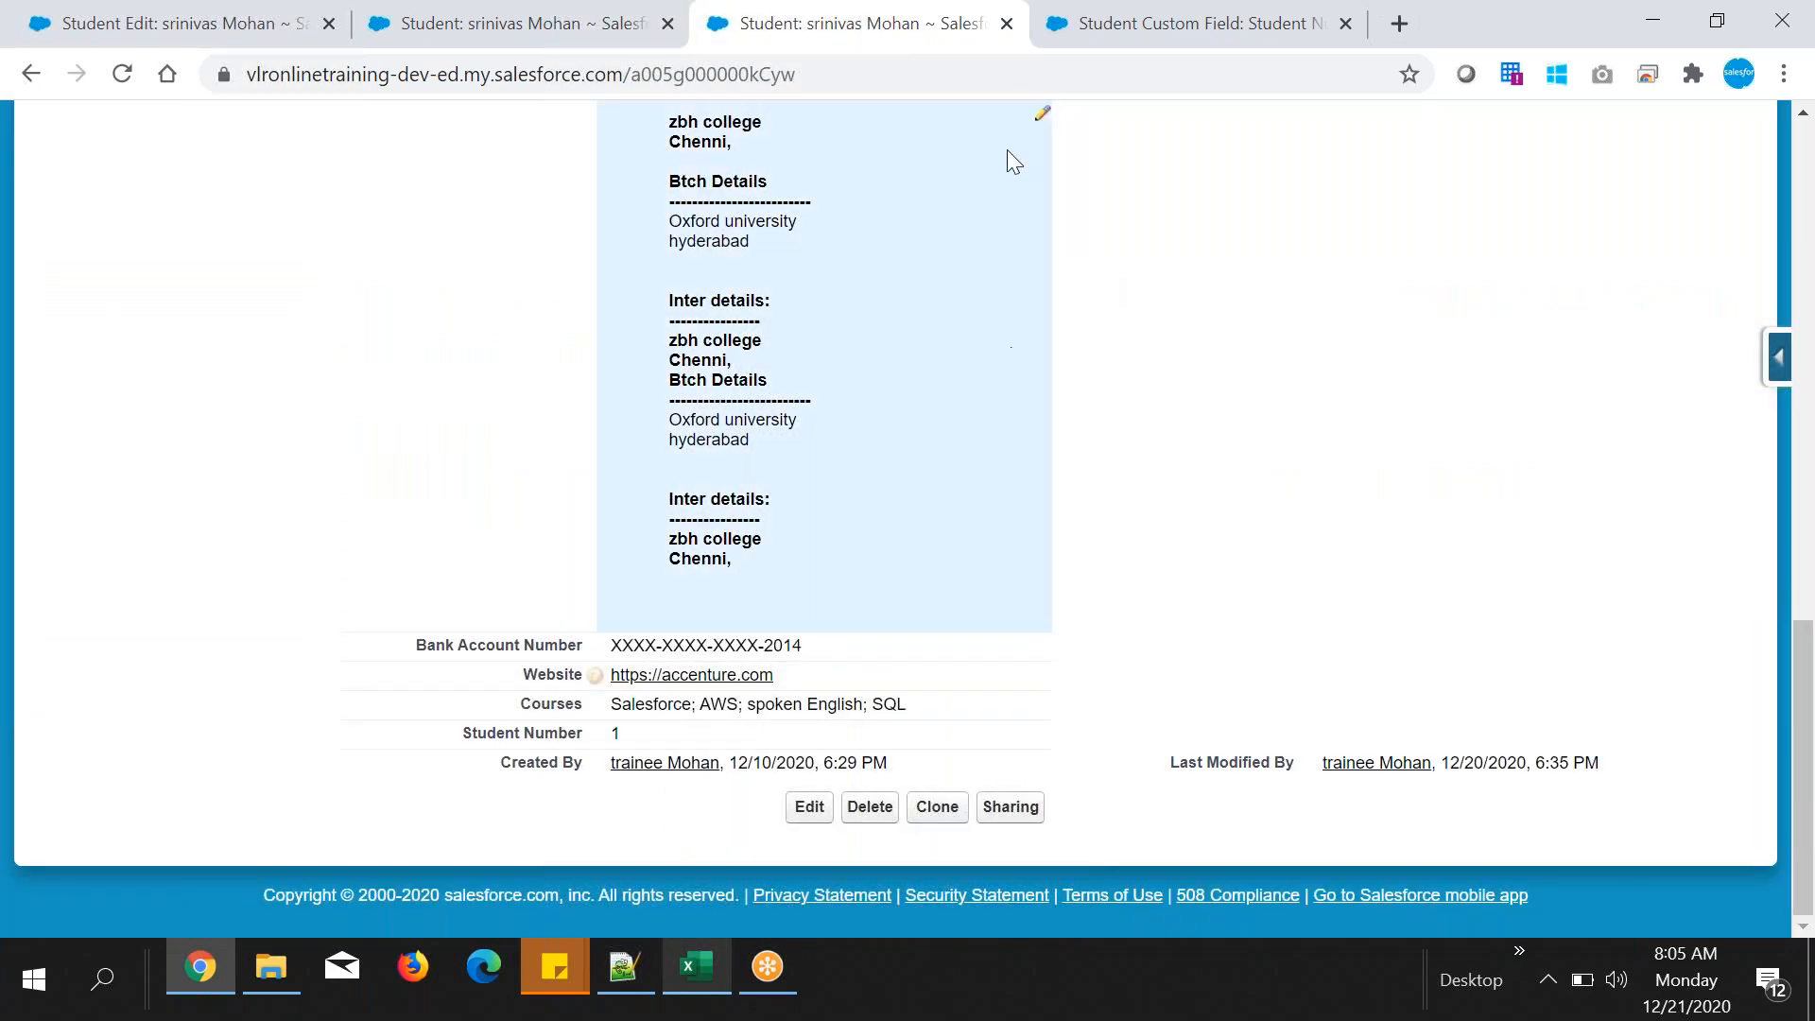
{"action": "left_click", "coordinate": [1102, 23]}
{"action": "left_click", "coordinate": [904, 26]}
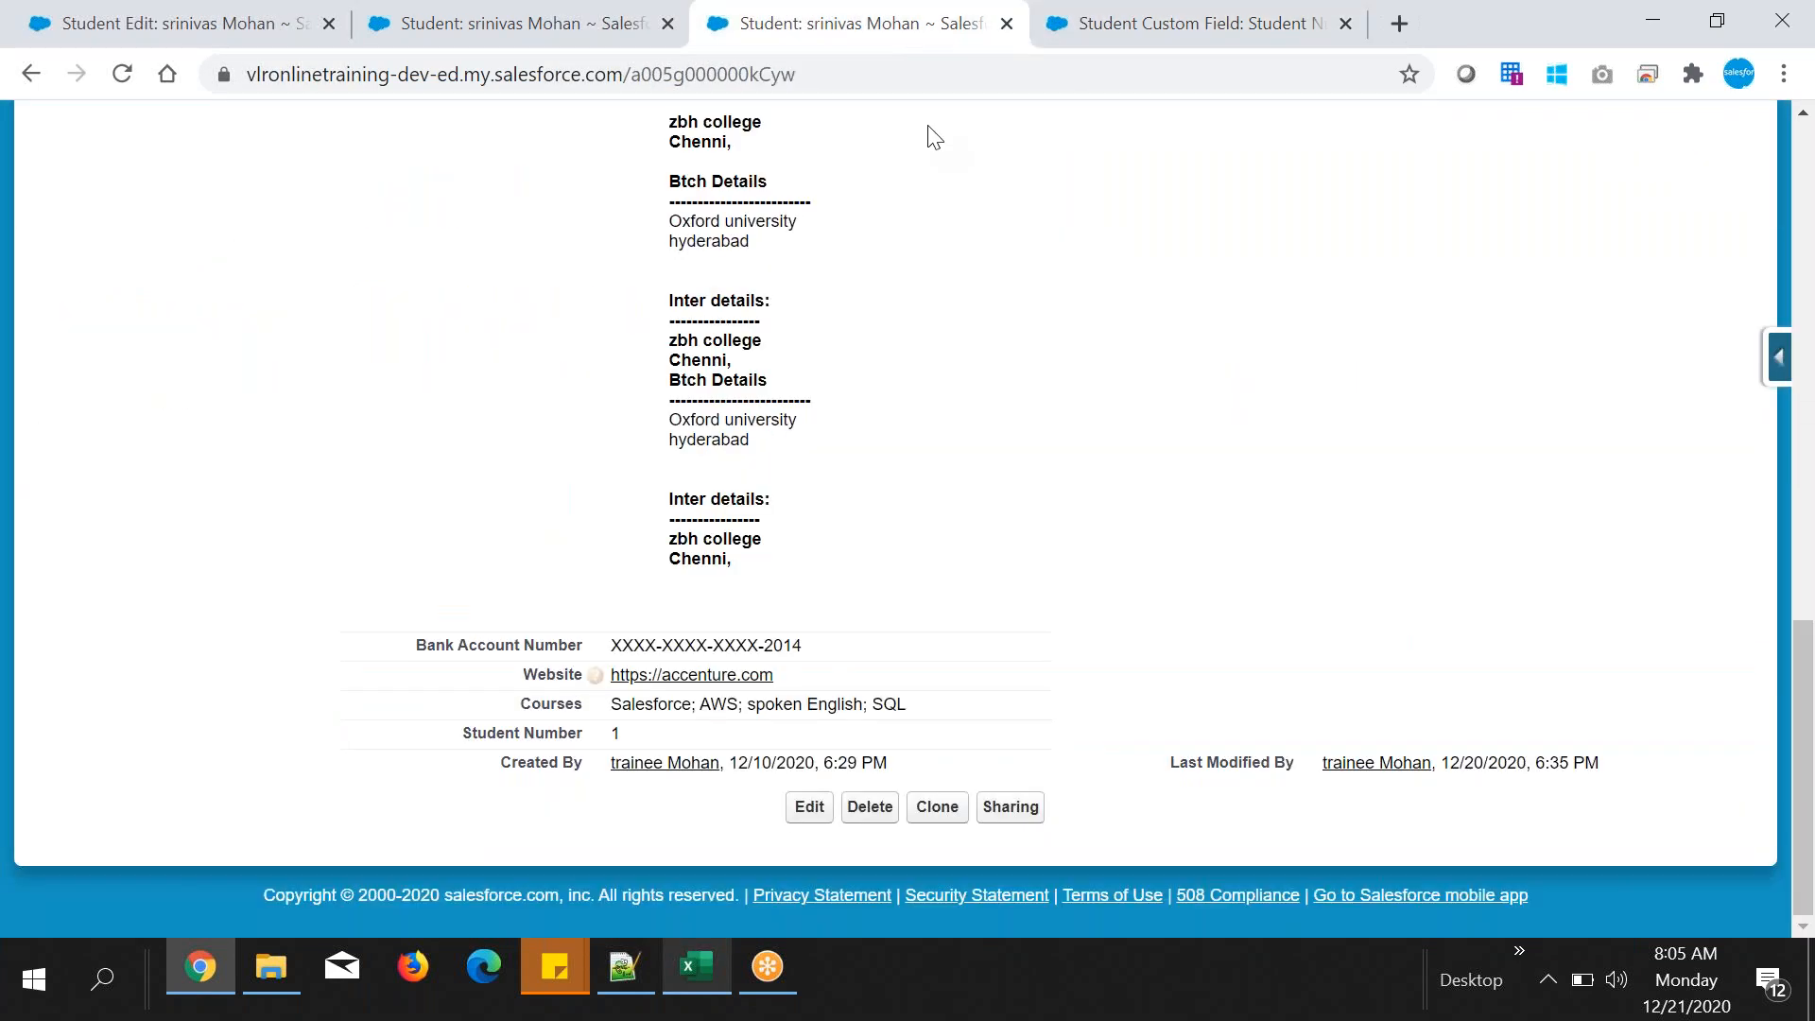
- Start a new custom field on the Student object and select Currency as its data type
{"action": "mouse_move", "coordinate": [1783, 364]}
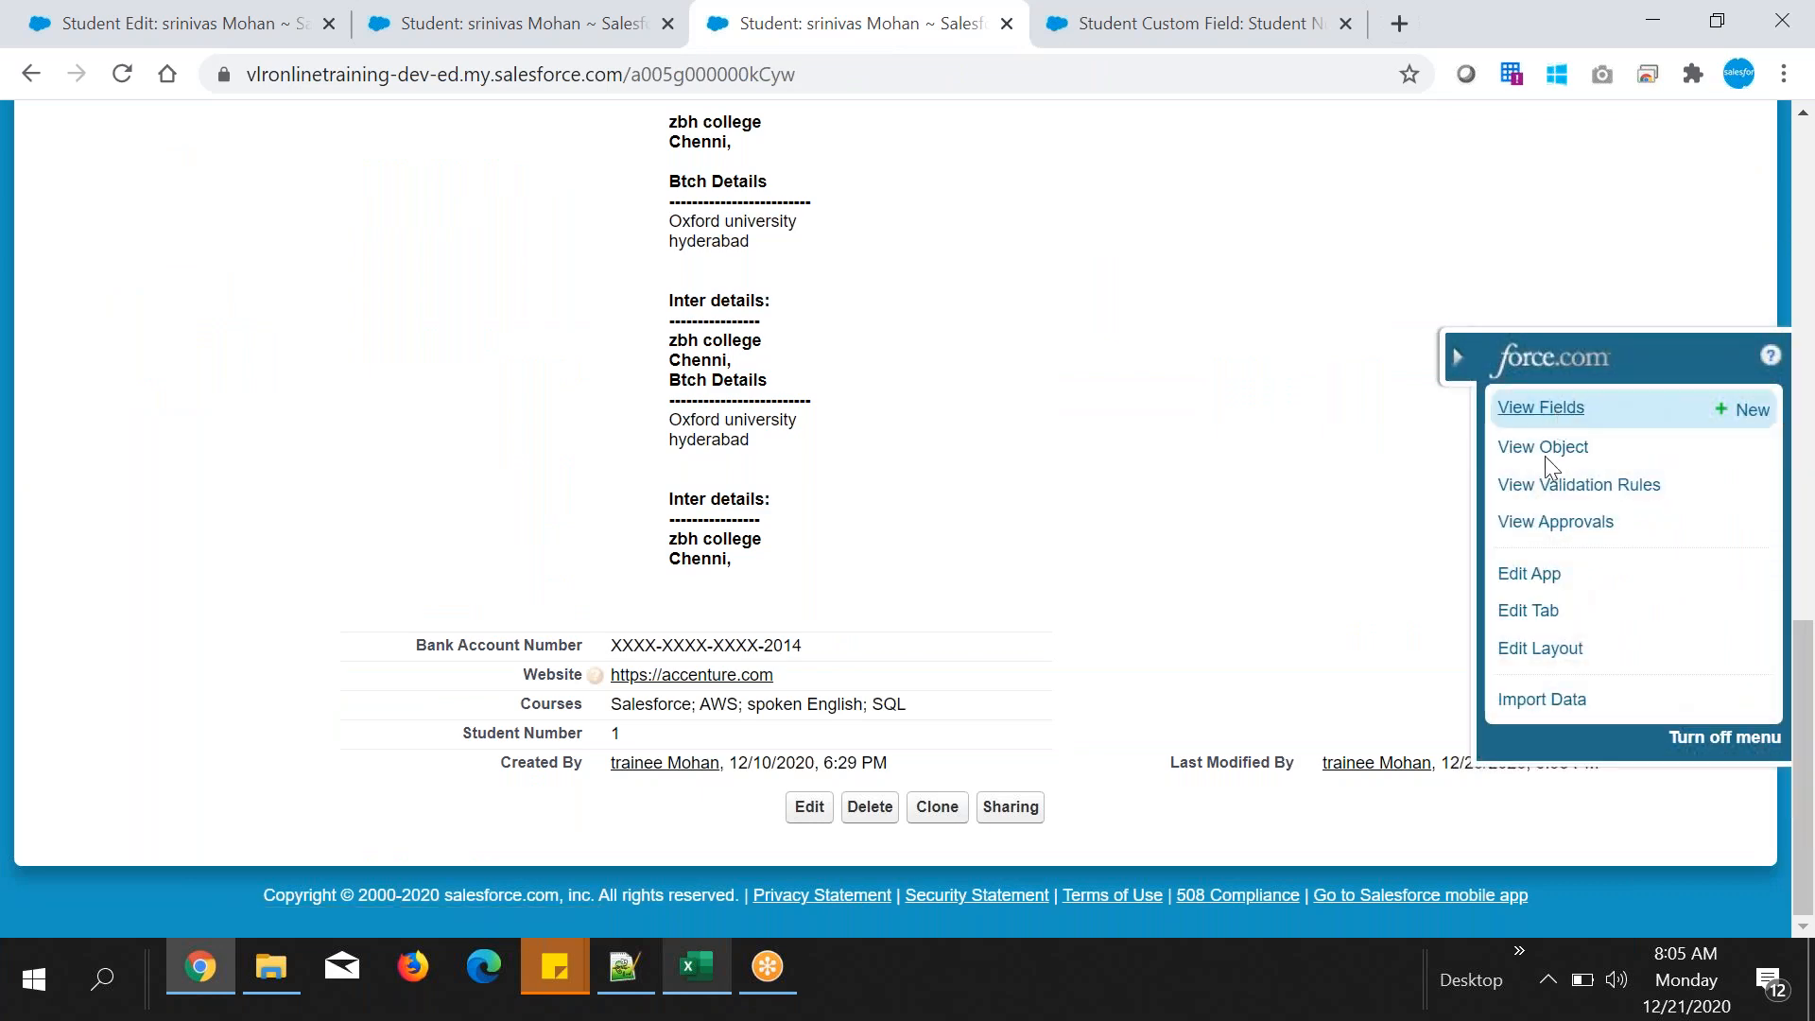
{"action": "left_click", "coordinate": [1550, 412]}
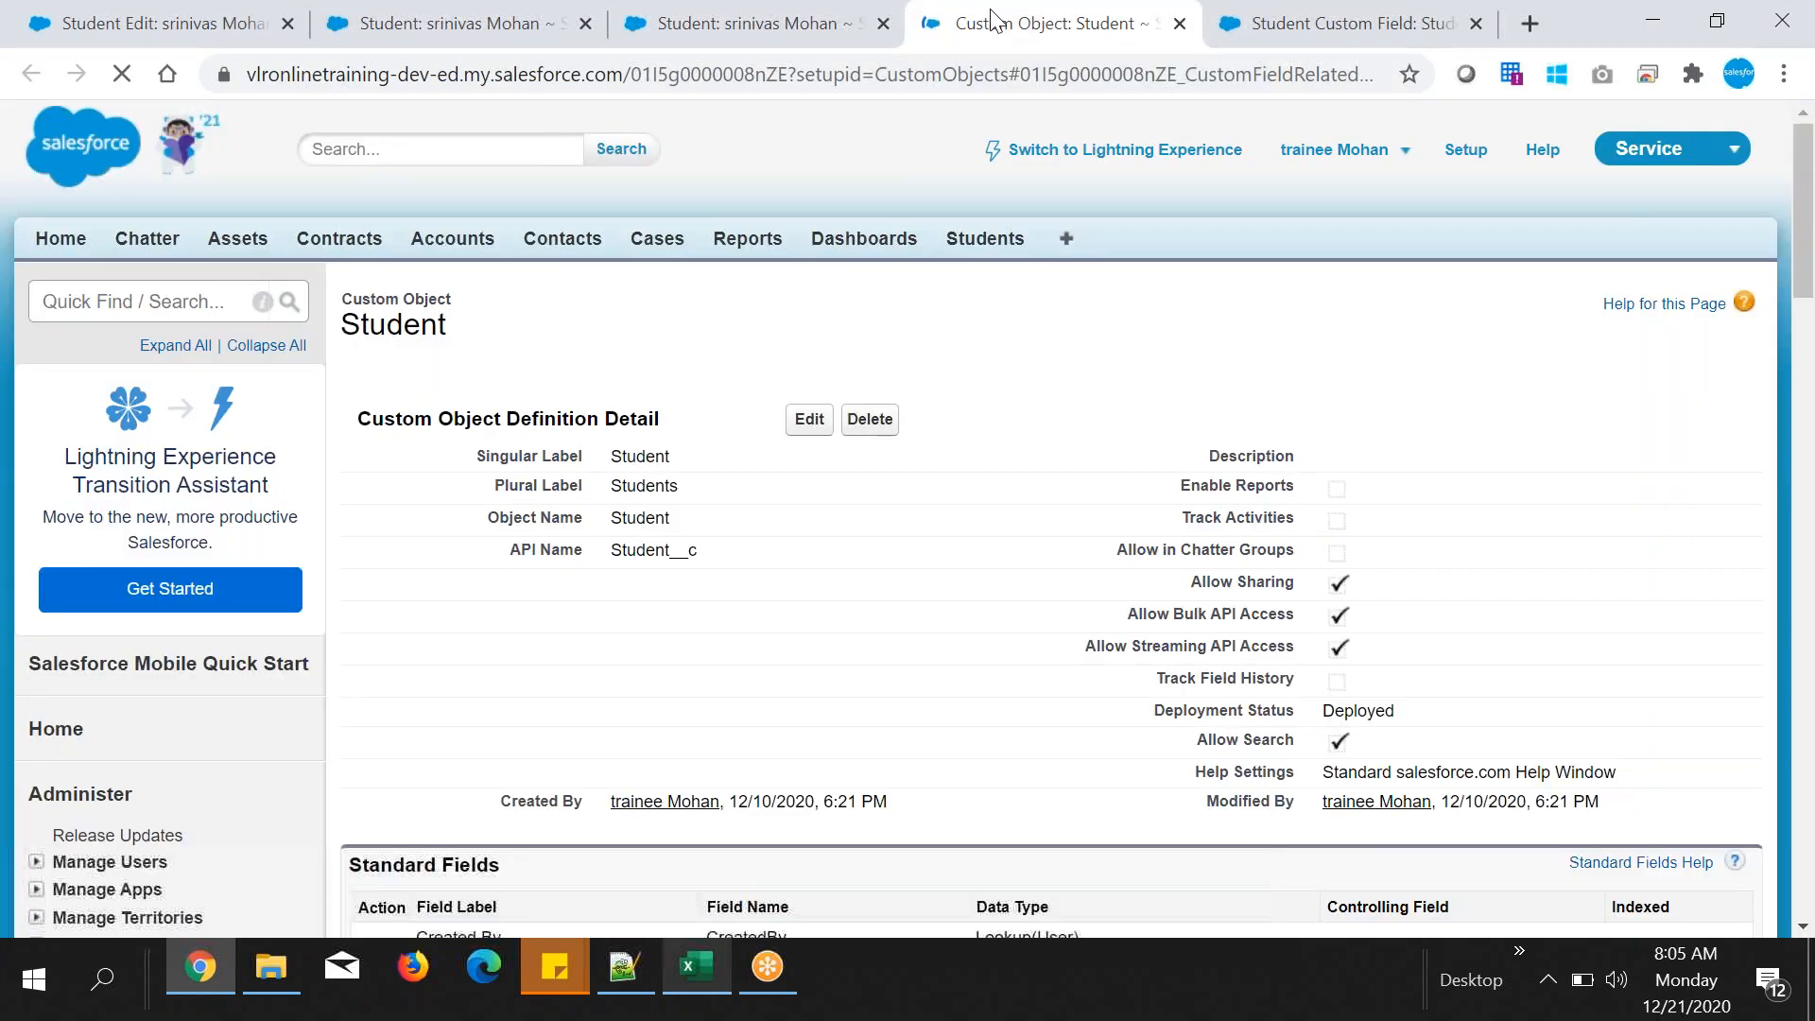
{"action": "left_click", "coordinate": [811, 147]}
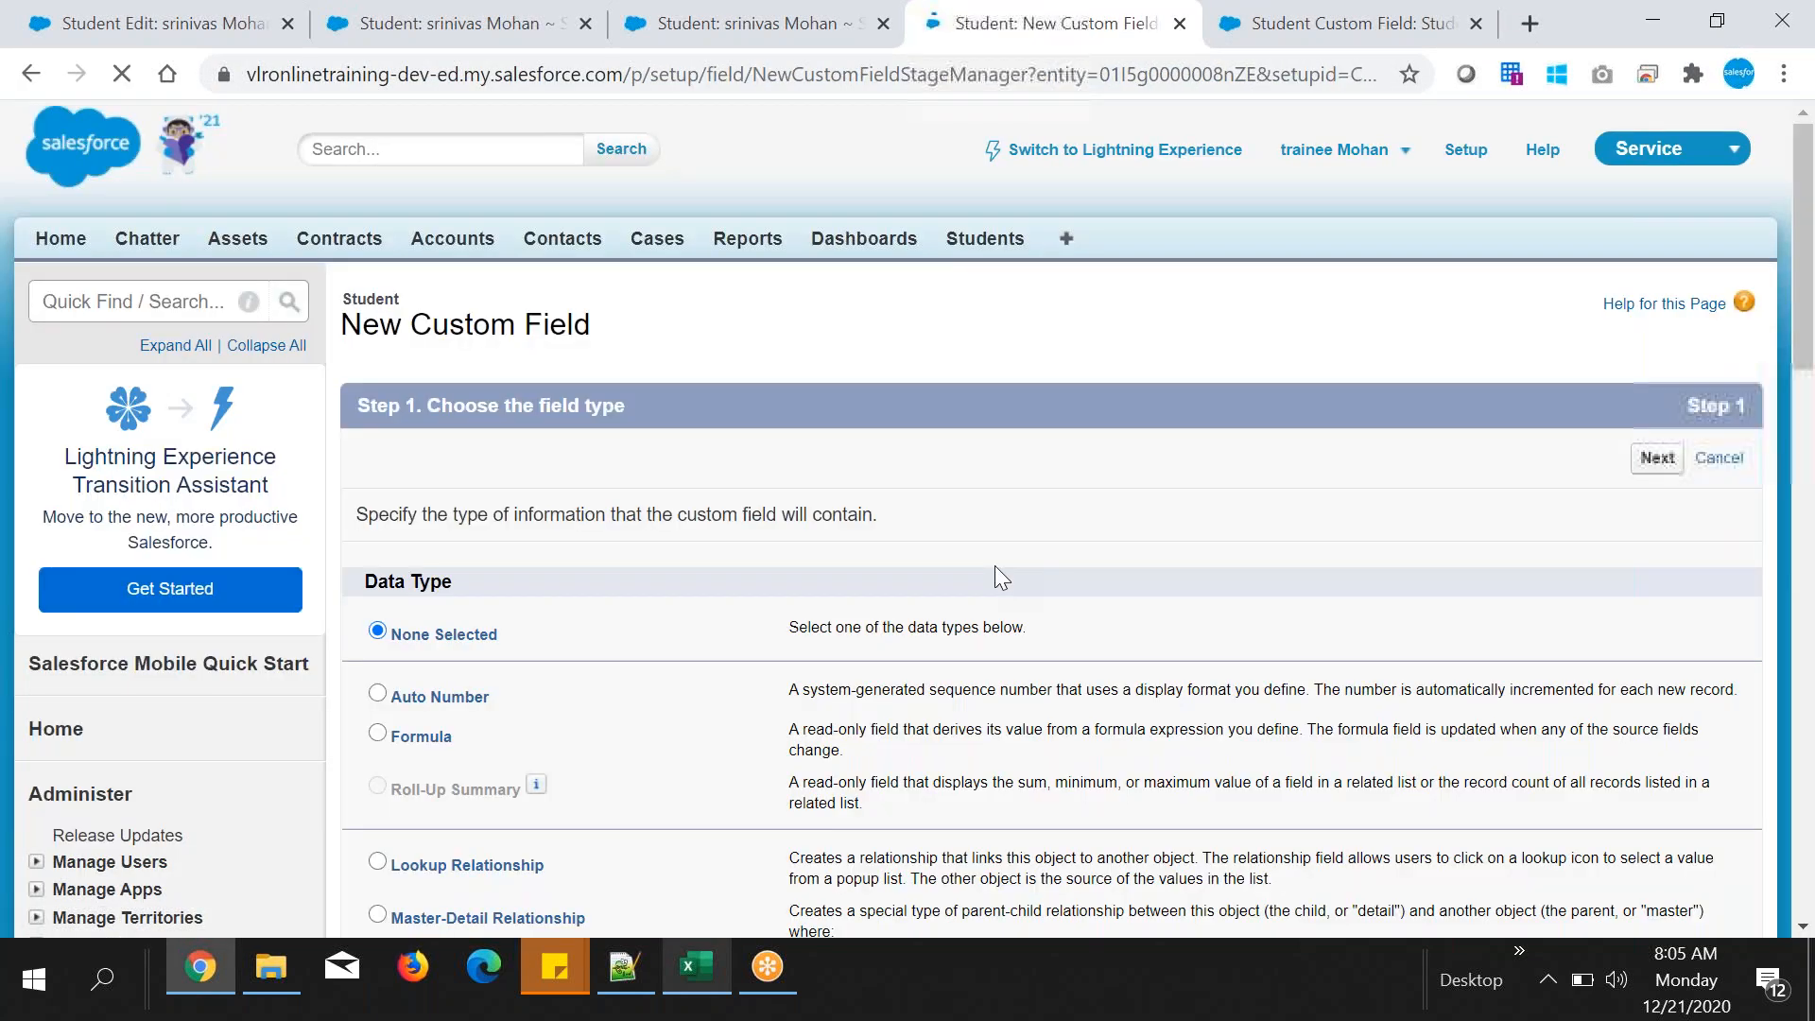
{"action": "scroll", "coordinate": [994, 566], "scroll_direction": "down", "scroll_amount": 10}
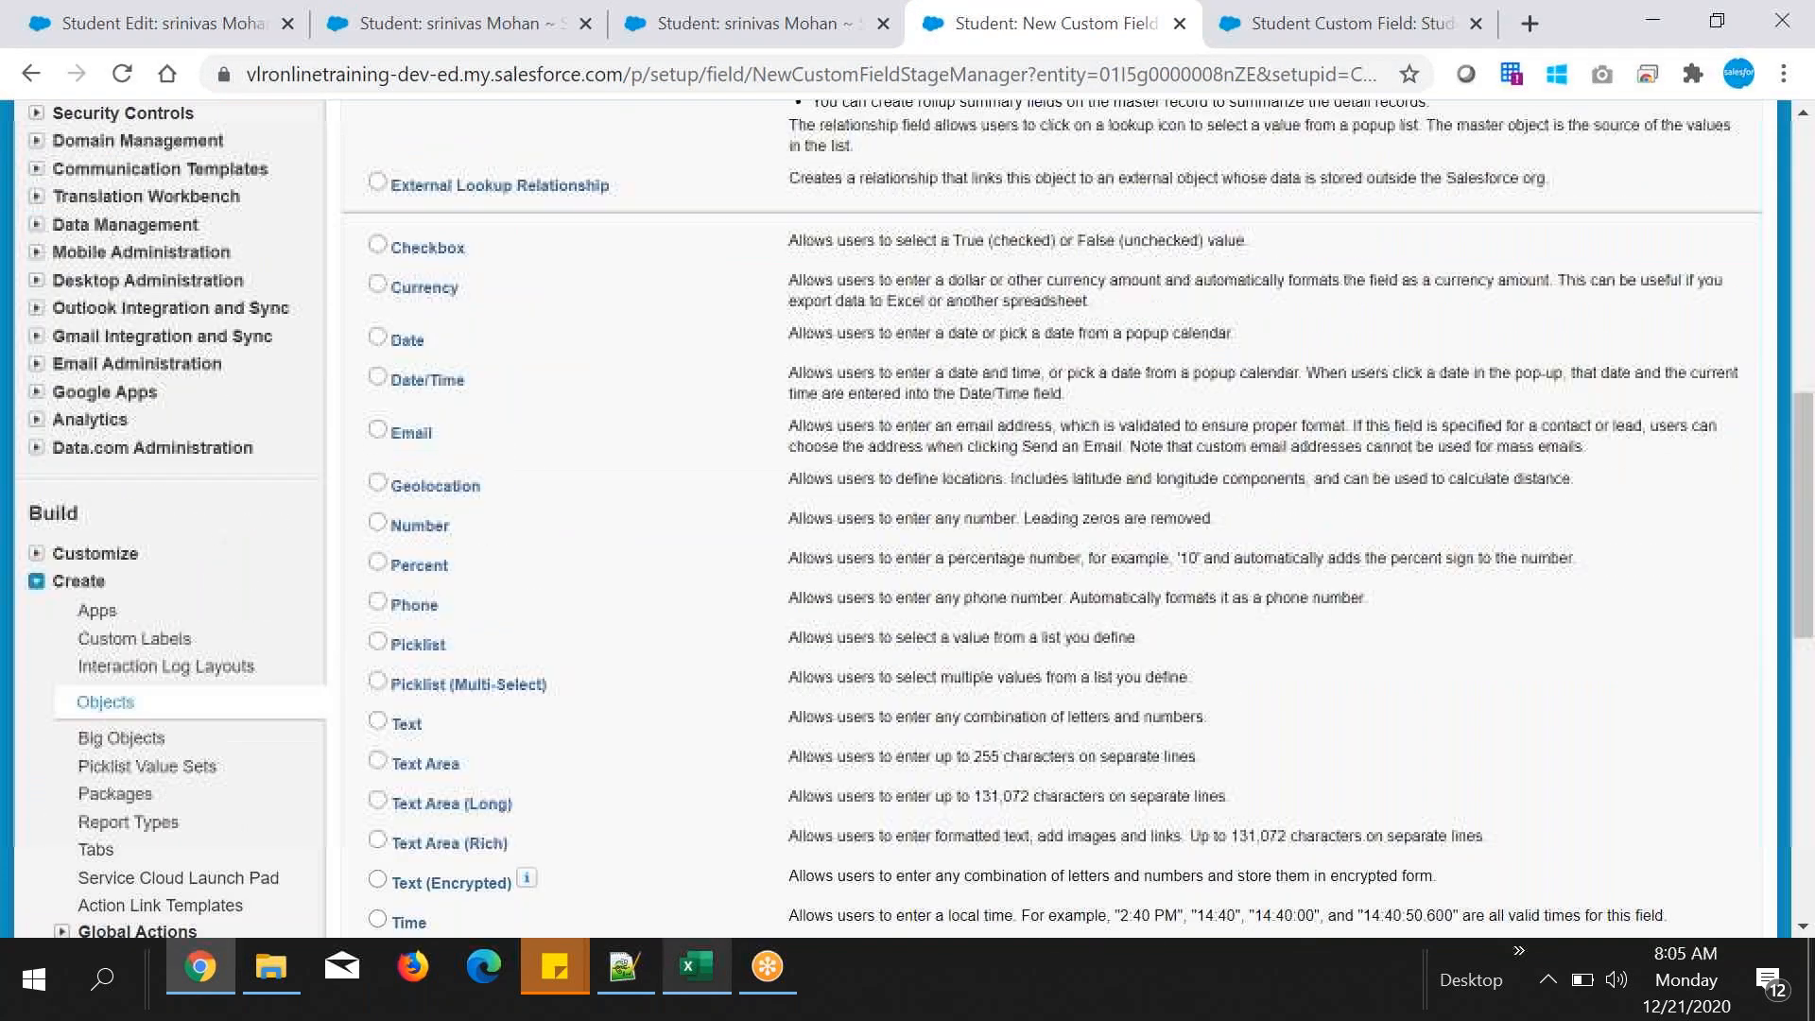
{"action": "scroll", "coordinate": [989, 566], "scroll_direction": "up", "scroll_amount": 2}
{"action": "scroll", "coordinate": [989, 566], "scroll_direction": "down", "scroll_amount": 1}
{"action": "scroll", "coordinate": [992, 574], "scroll_direction": "down", "scroll_amount": 1}
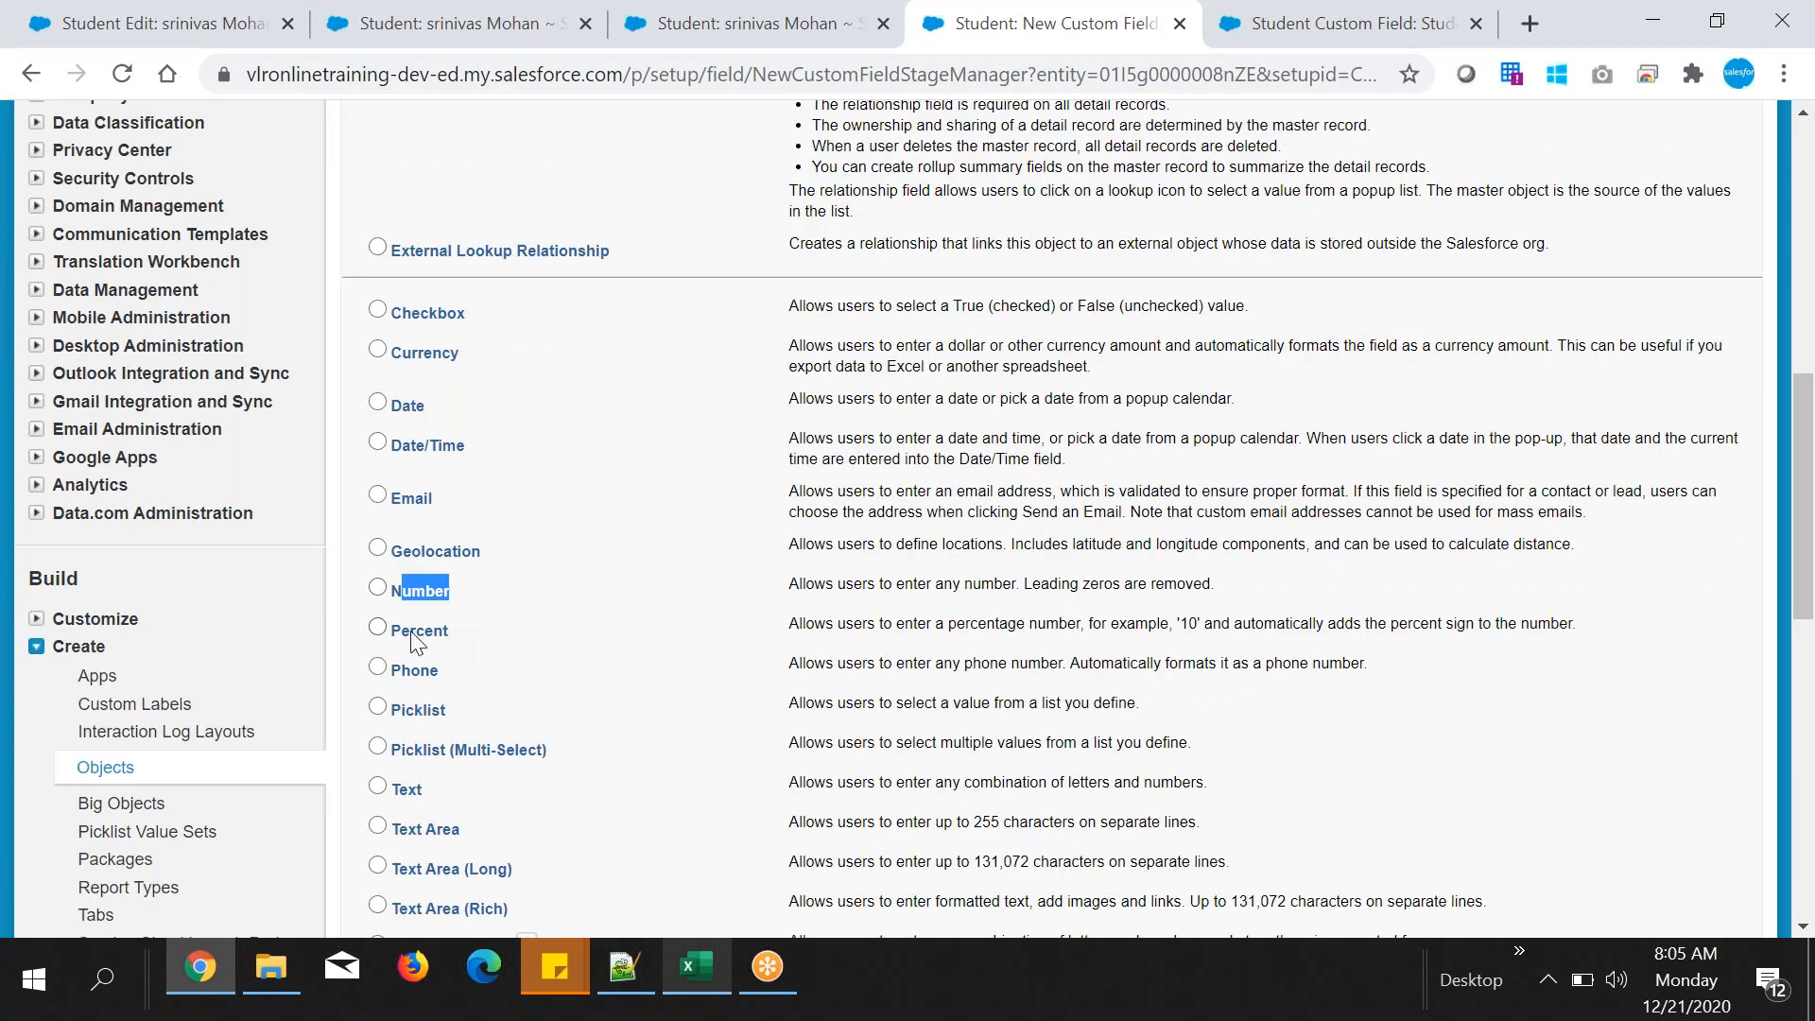
{"action": "double_click", "coordinate": [420, 631]}
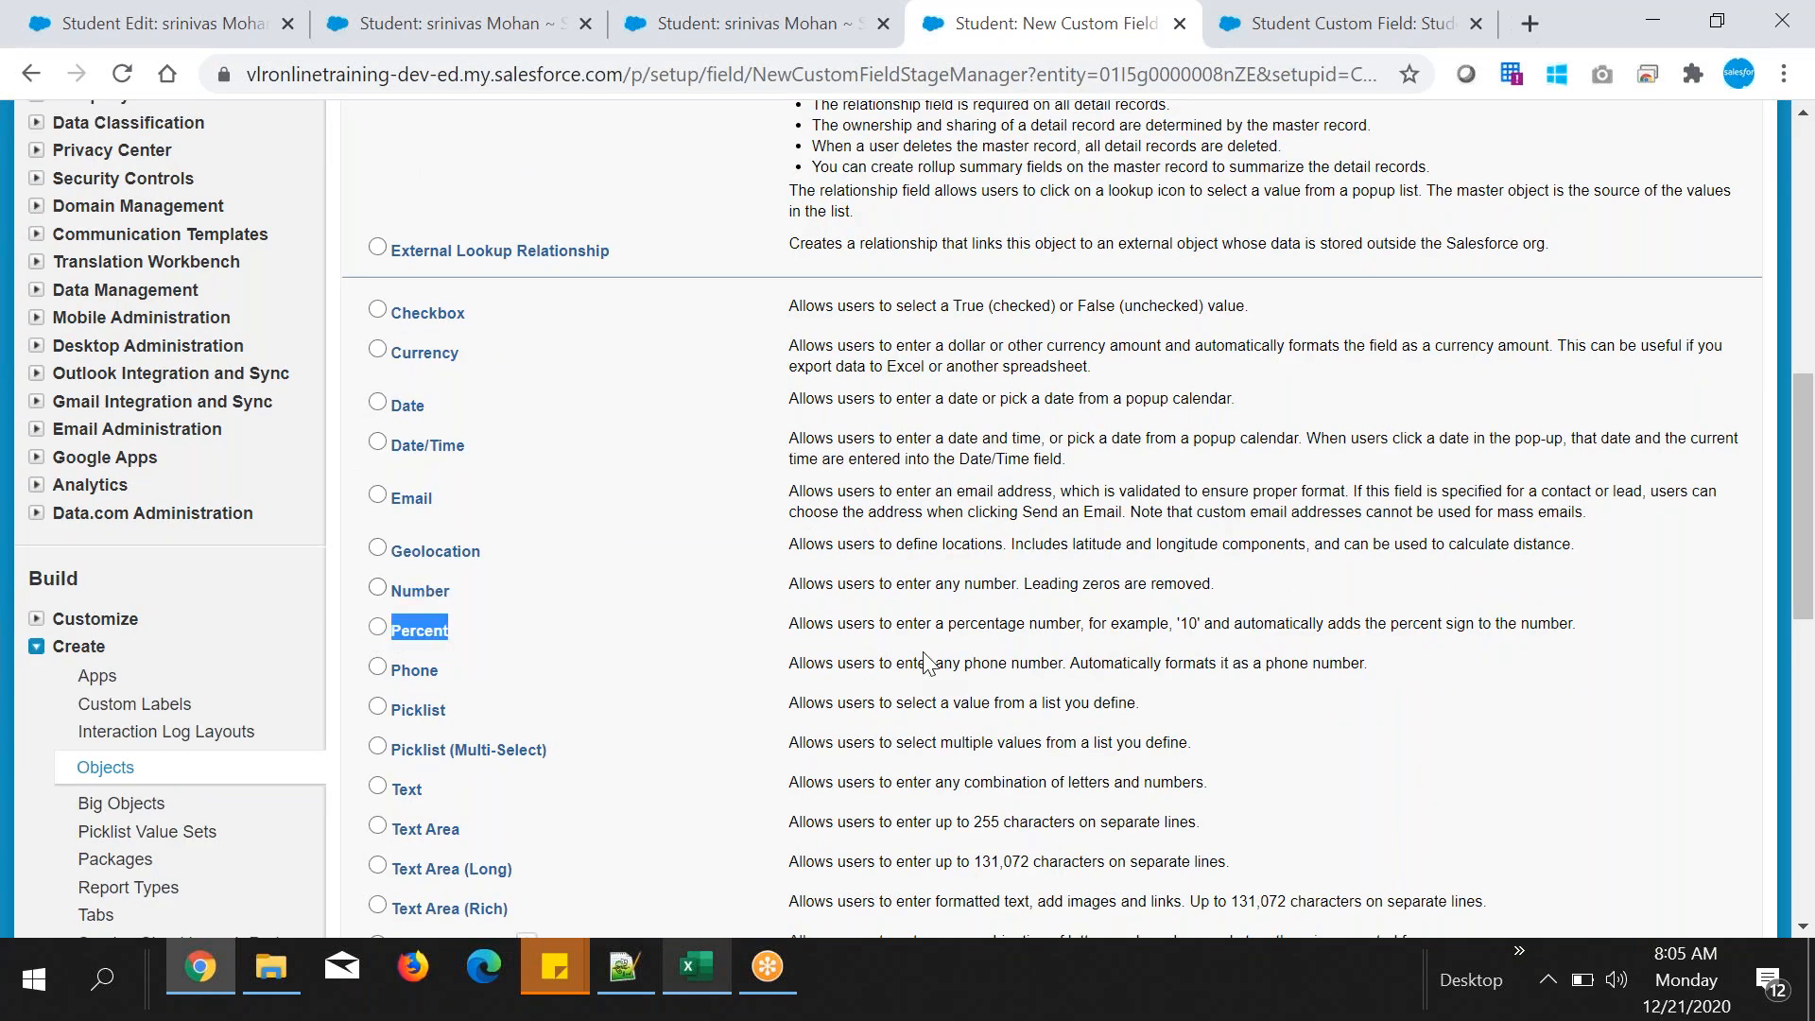
{"action": "left_click", "coordinate": [377, 348]}
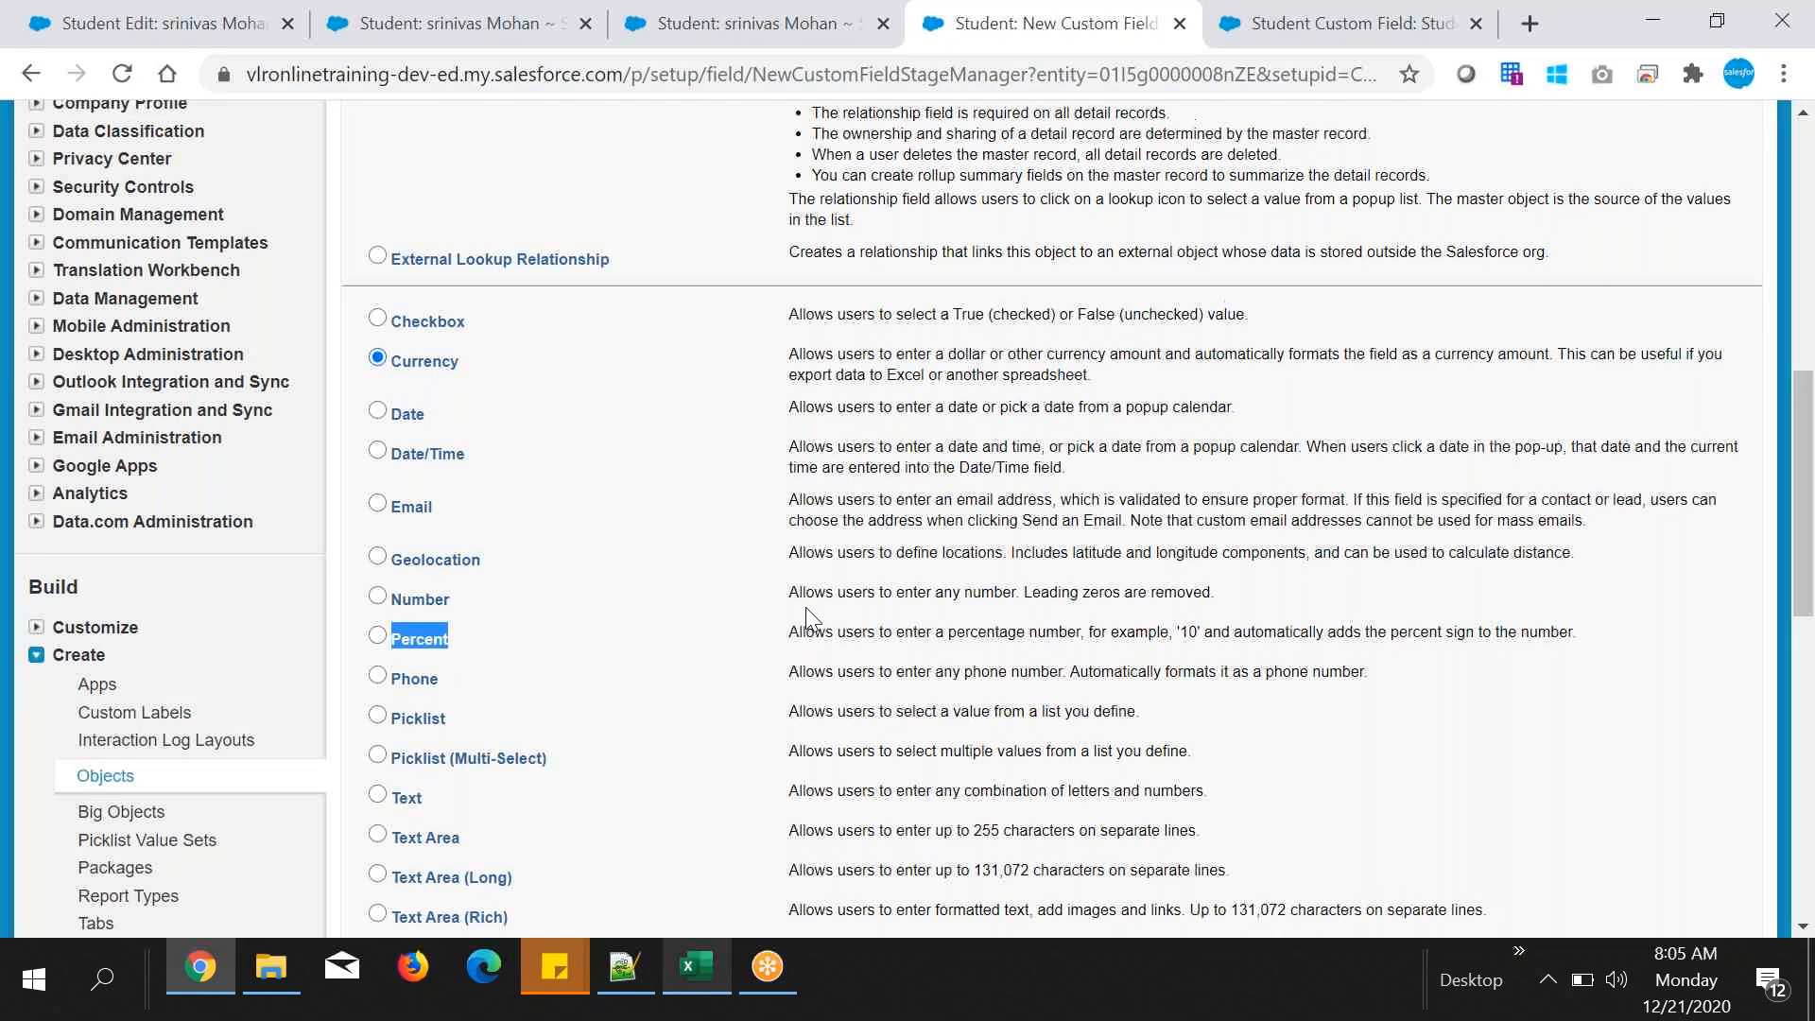
- Copy the data type name Currency into the Notepad++ notes, two lines below 542.45
{"action": "scroll", "coordinate": [806, 613], "scroll_direction": "up", "scroll_amount": 1}
{"action": "mouse_move", "coordinate": [402, 495]}
{"action": "left_mouse_down"}
{"action": "mouse_move", "coordinate": [457, 501]}
{"action": "mouse_move", "coordinate": [390, 492]}
{"action": "left_mouse_up"}
{"action": "key", "text": "ctrl+c"}
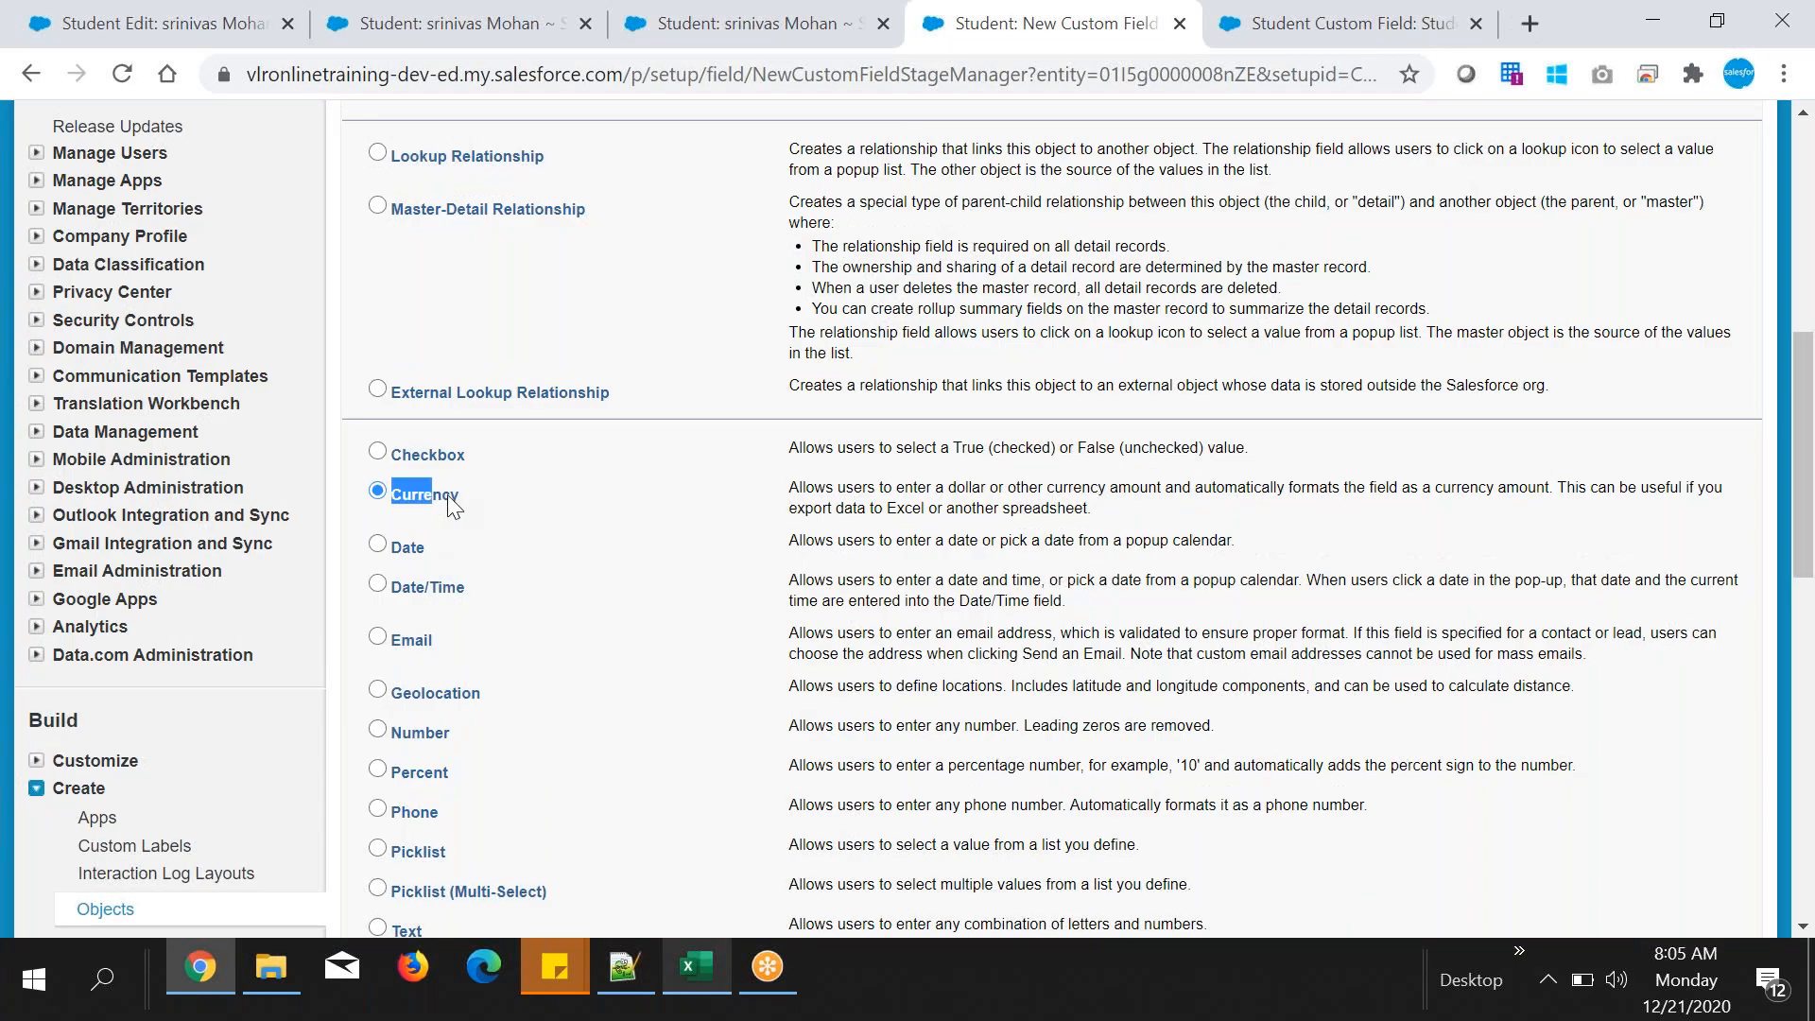
{"action": "left_click", "coordinate": [624, 968]}
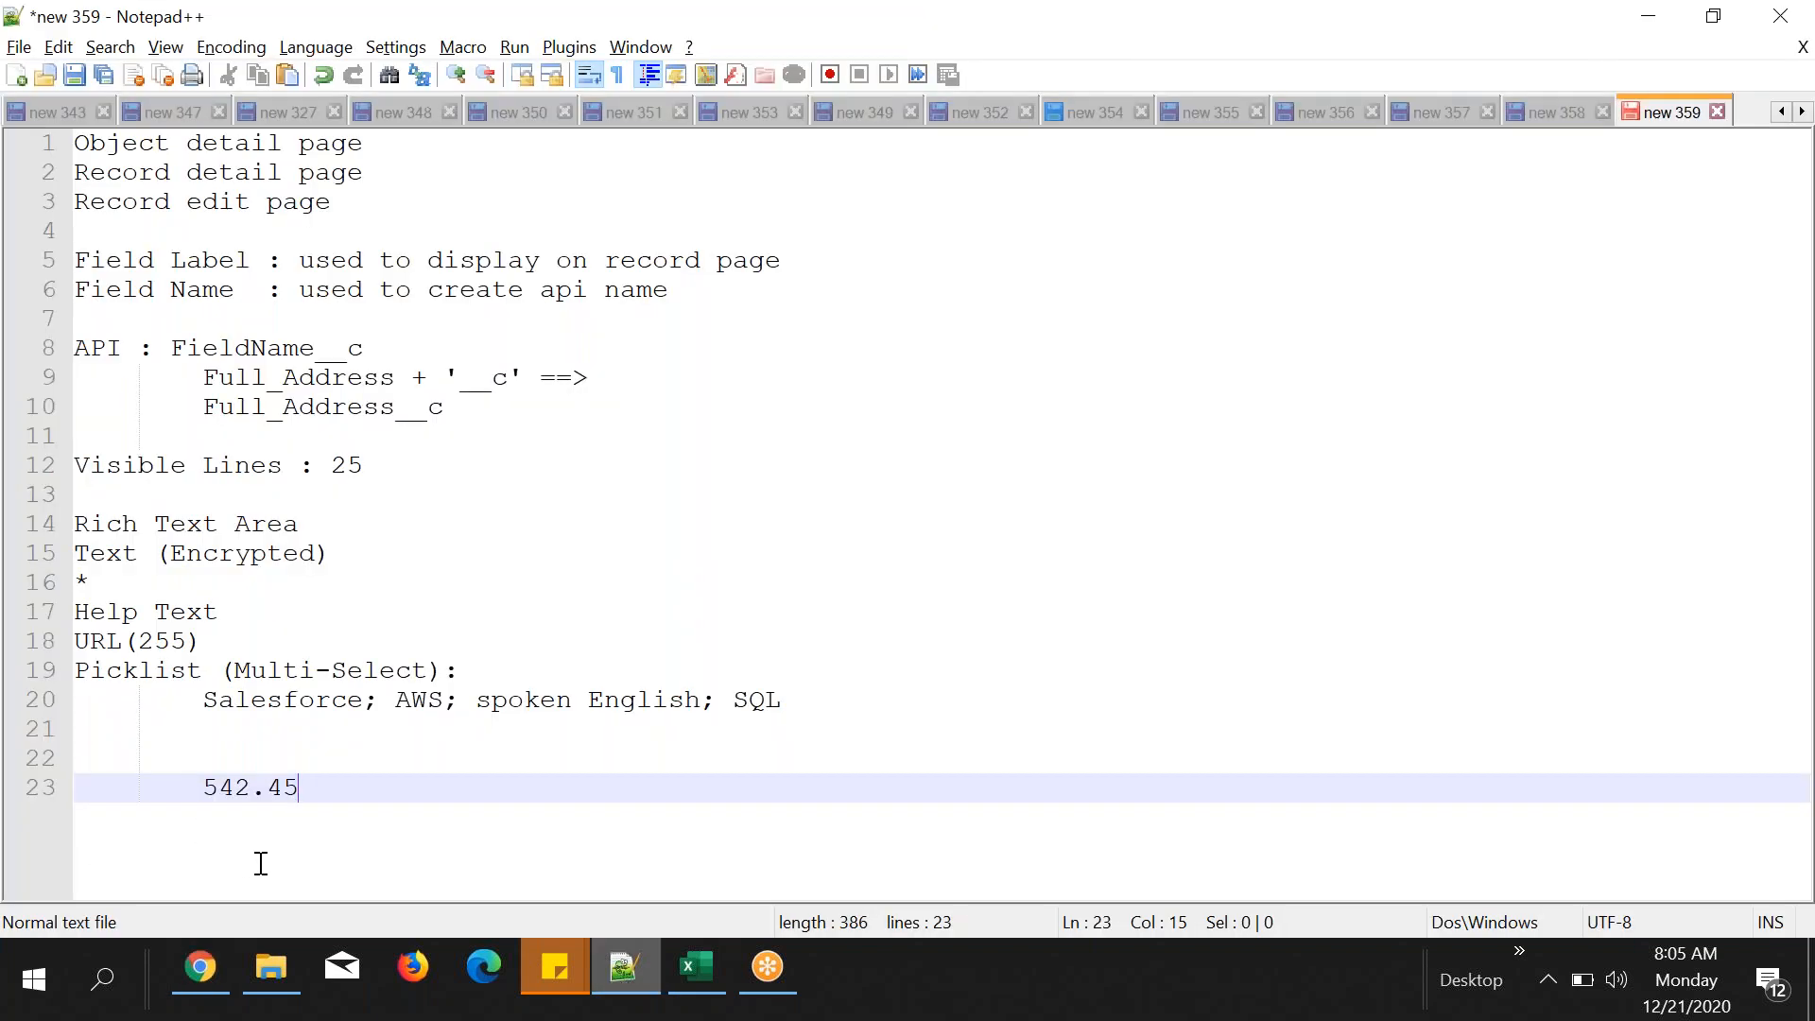
{"action": "key", "text": "Return"}
{"action": "key", "text": "Return"}
{"action": "key", "text": "ctrl+v"}
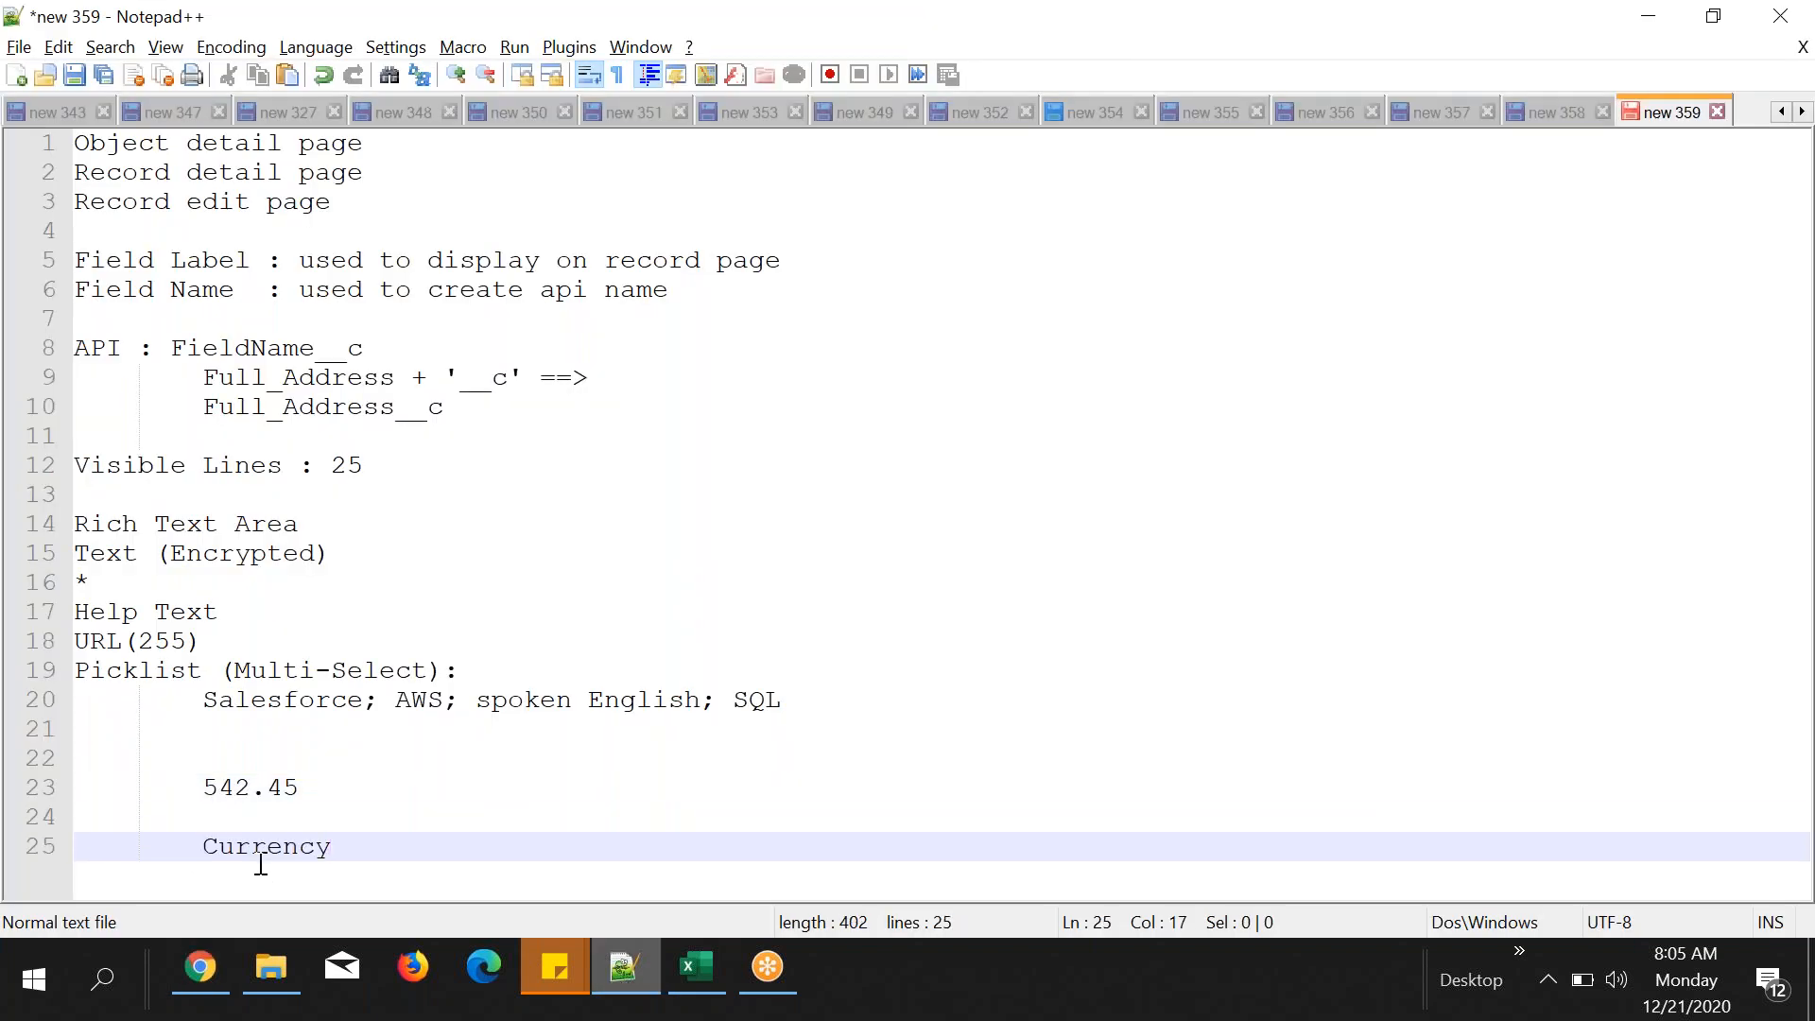
- Switch back to Chrome and proceed with the Currency data type to the new field's details form
{"action": "left_click", "coordinate": [218, 949]}
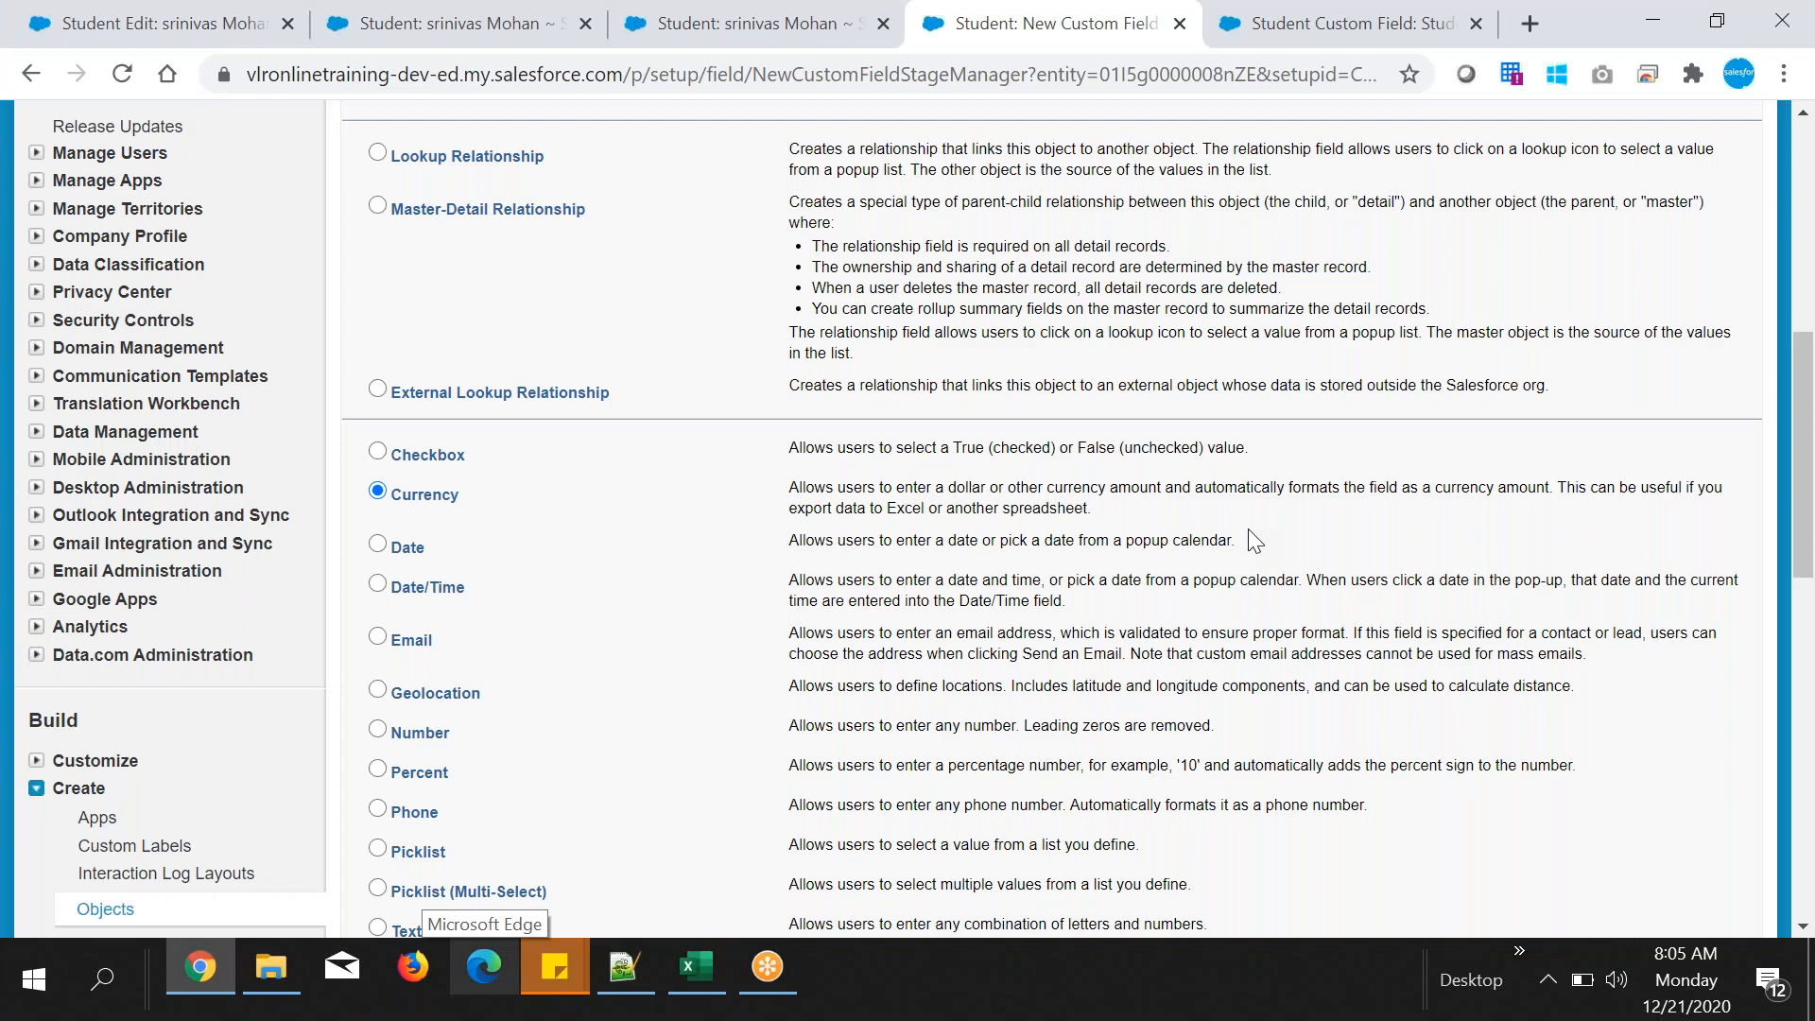
{"action": "scroll", "coordinate": [1252, 541], "scroll_direction": "down", "scroll_amount": 10}
{"action": "left_click", "coordinate": [1657, 390]}
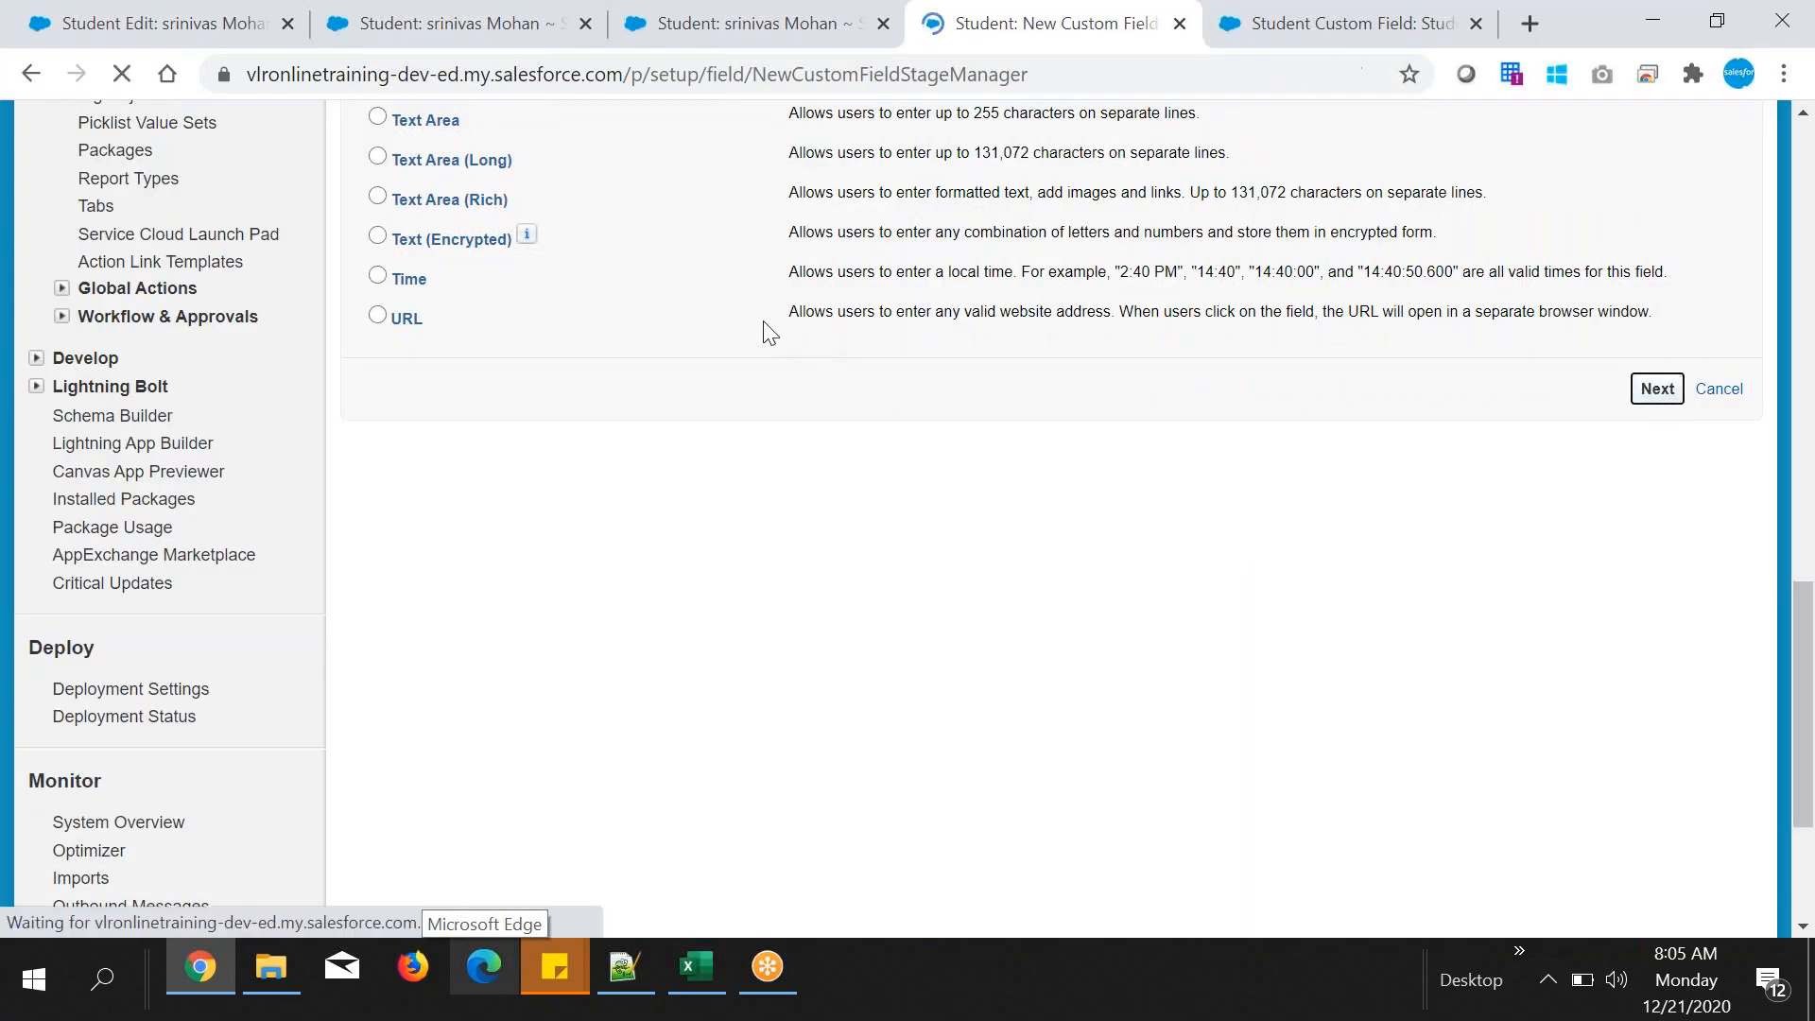
{"action": "scroll", "coordinate": [960, 513], "scroll_direction": "down", "scroll_amount": 1}
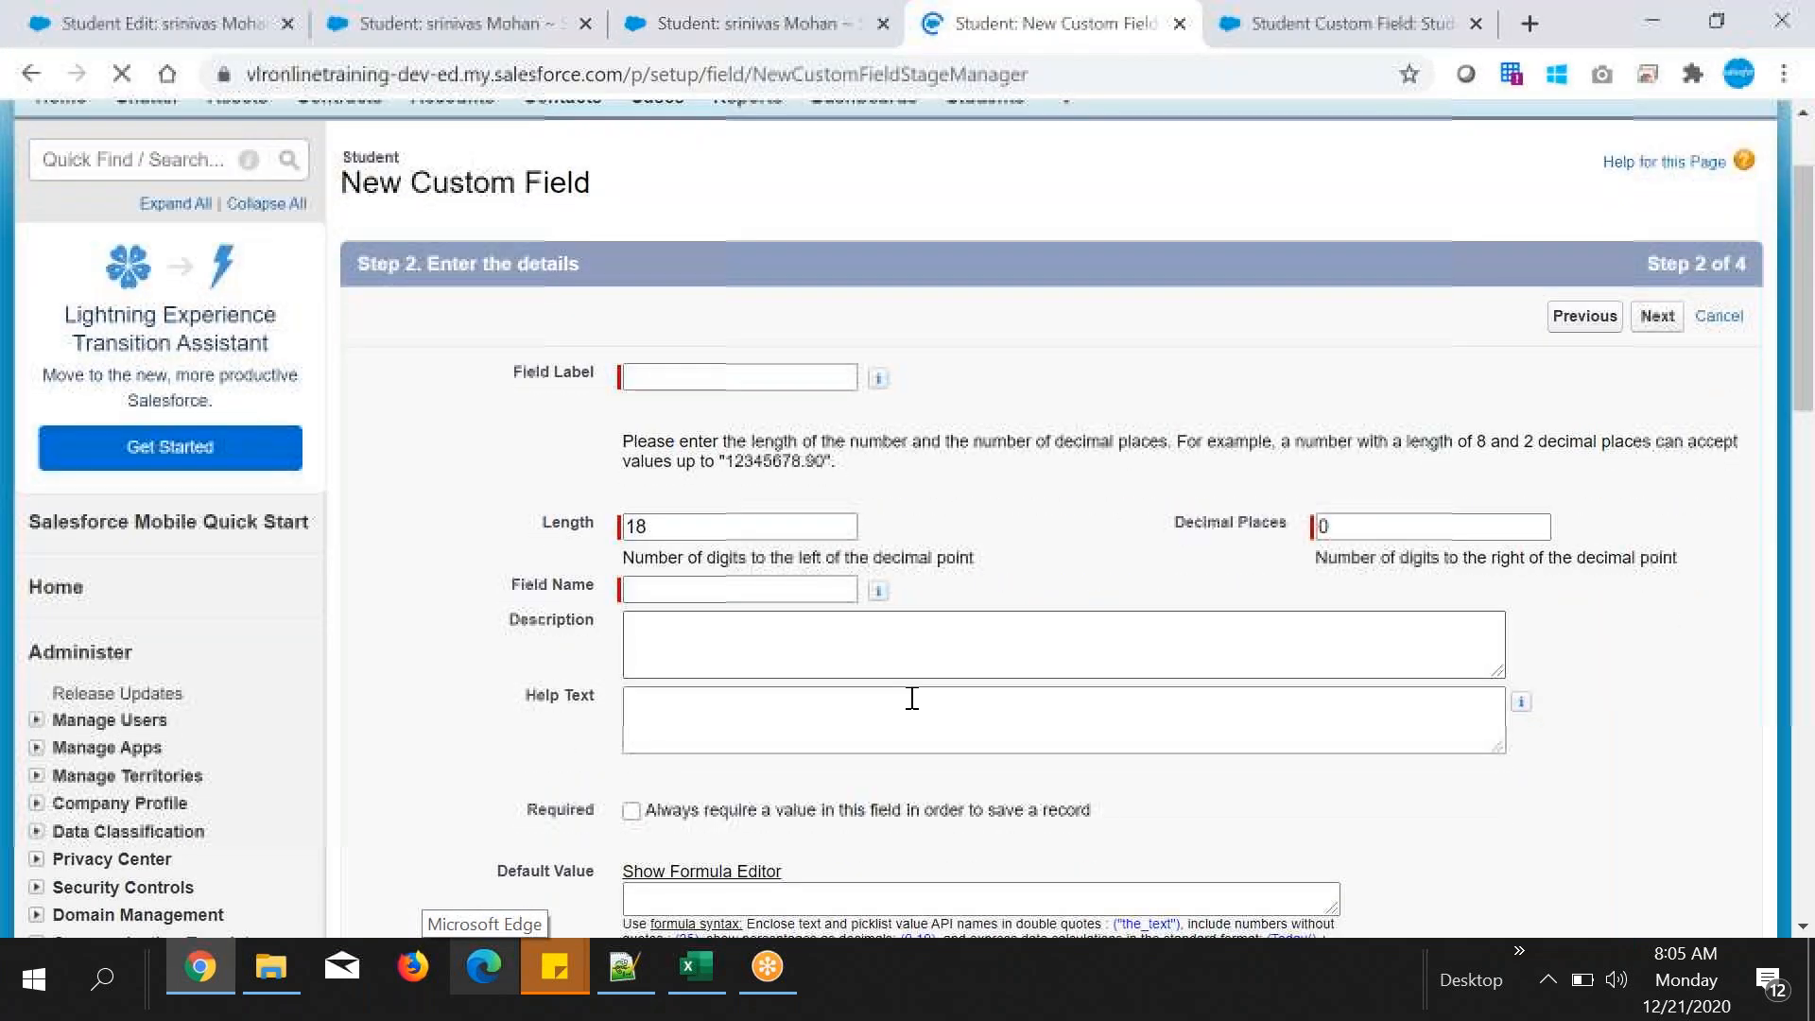
- Switch to the Excel sheet, fit the Courses column to its contents, and enter the heading Paid Fees in F1
{"action": "left_click", "coordinate": [705, 961]}
{"action": "left_click", "coordinate": [770, 142]}
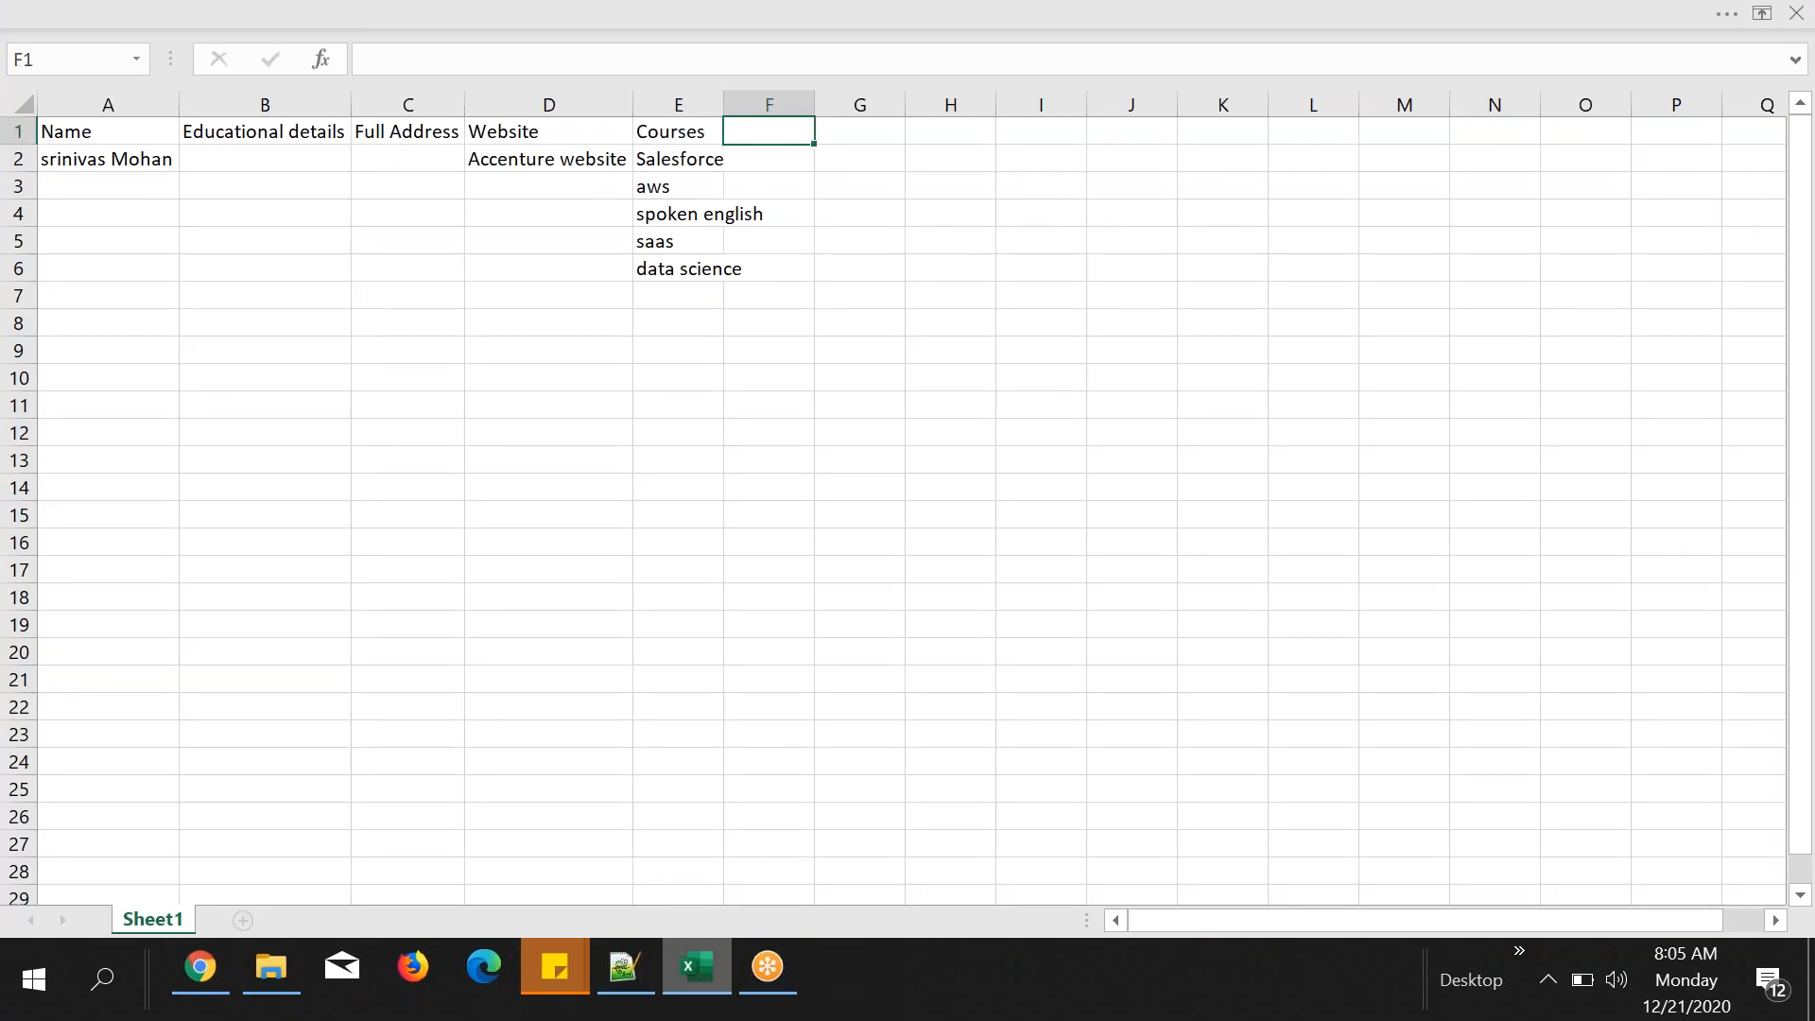
{"action": "double_click", "coordinate": [723, 105]}
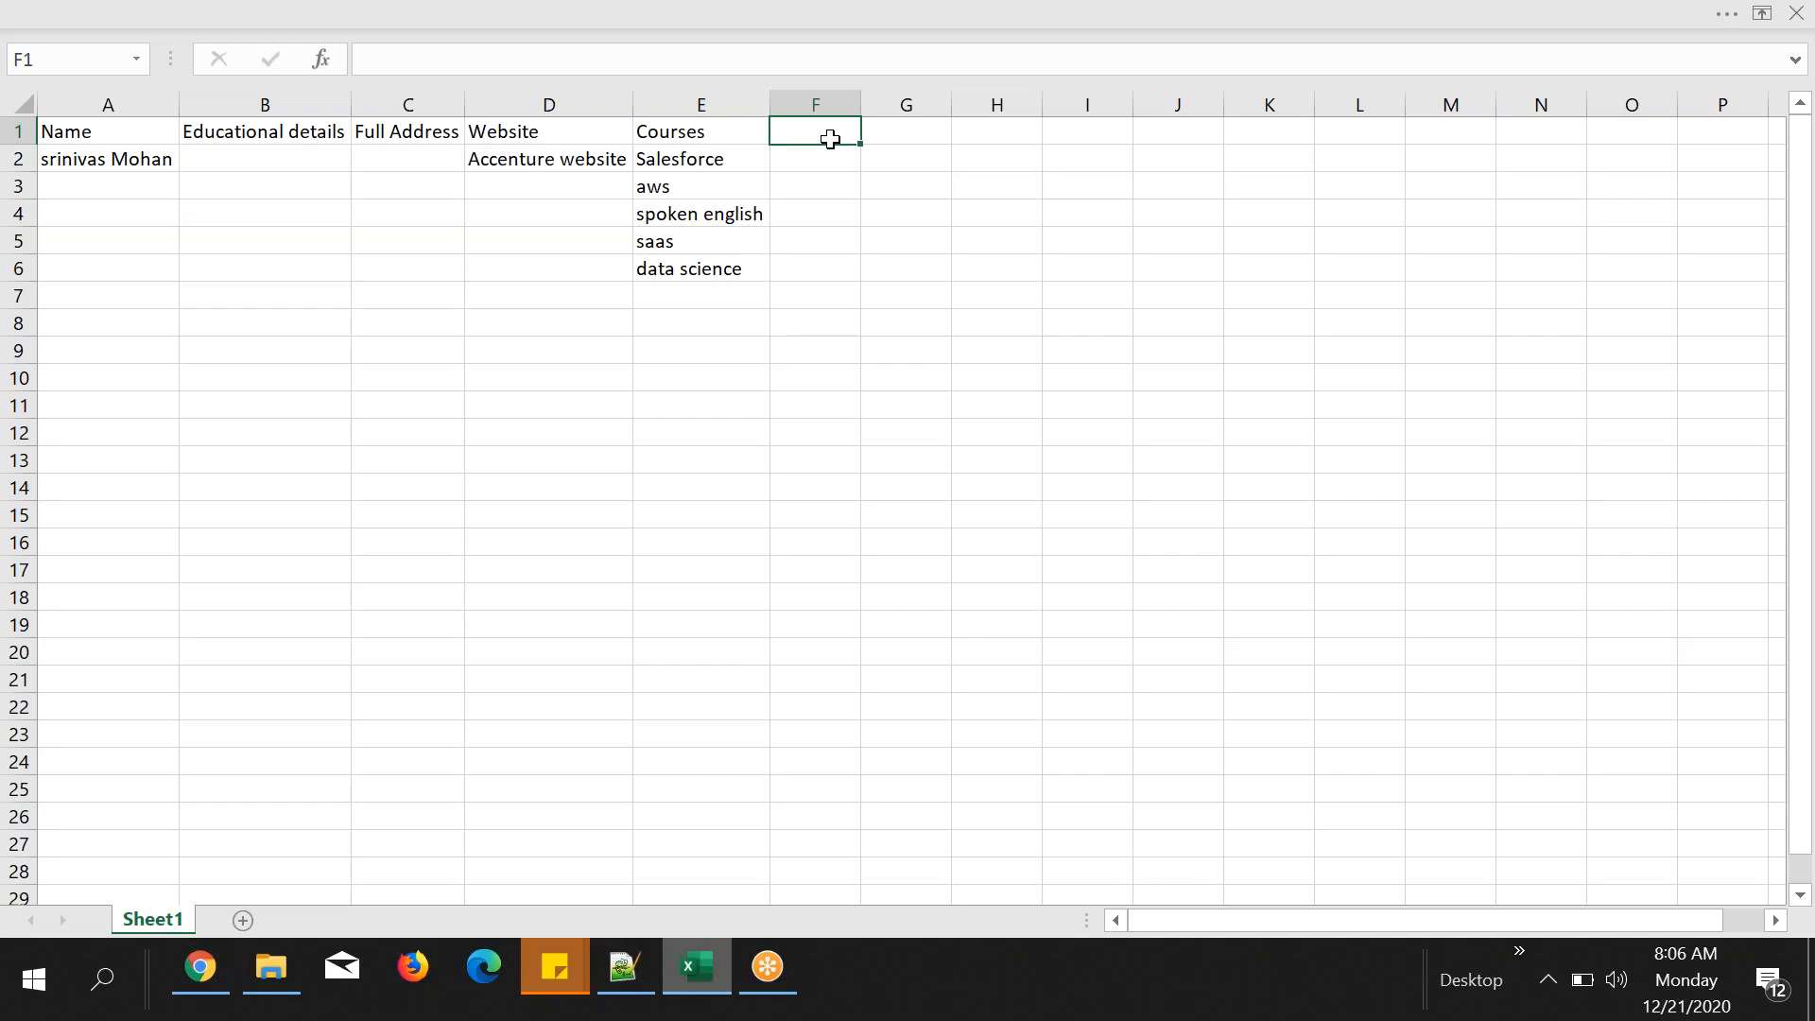
{"action": "type", "text": "T"}
{"action": "key", "text": "BackSpace"}
{"action": "type", "text": "S"}
{"action": "key", "text": "BackSpace"}
{"action": "type", "text": "Paid Fees"}
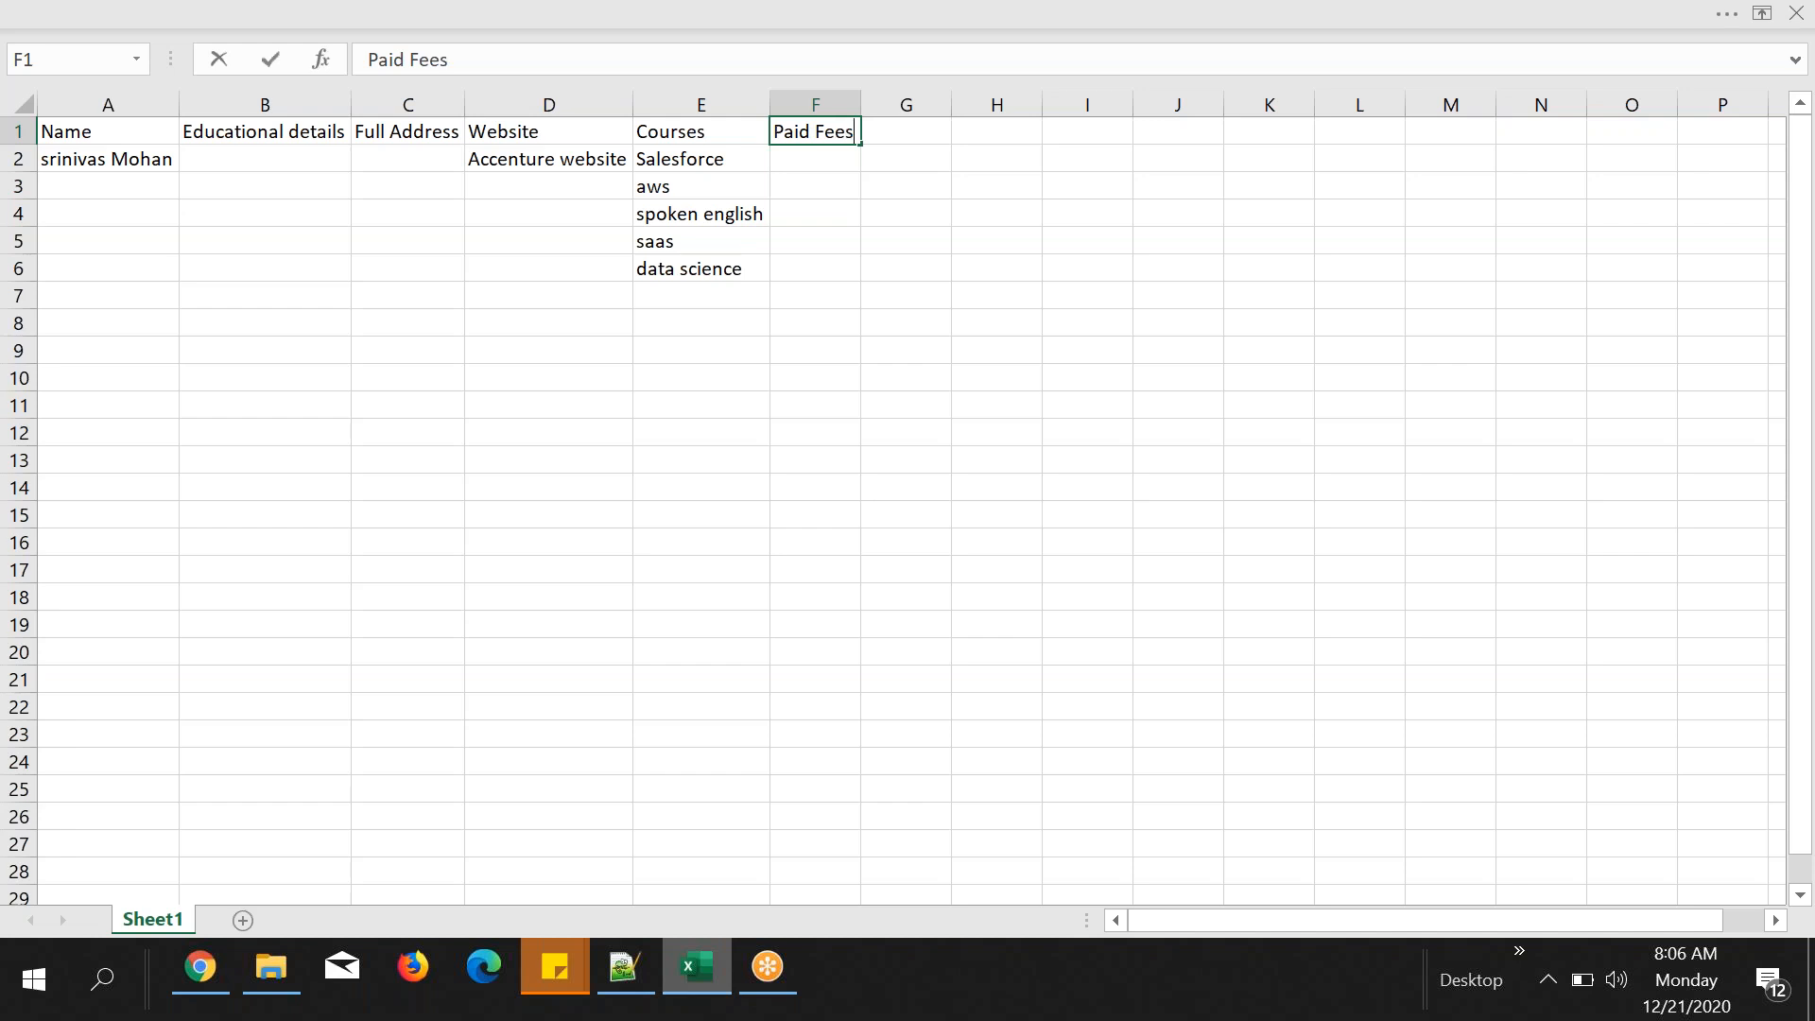
- Enter the fees 8000, 12000, 16000 and 14000 in cells F2 to F5
{"action": "left_click", "coordinate": [841, 217]}
{"action": "left_click", "coordinate": [805, 161]}
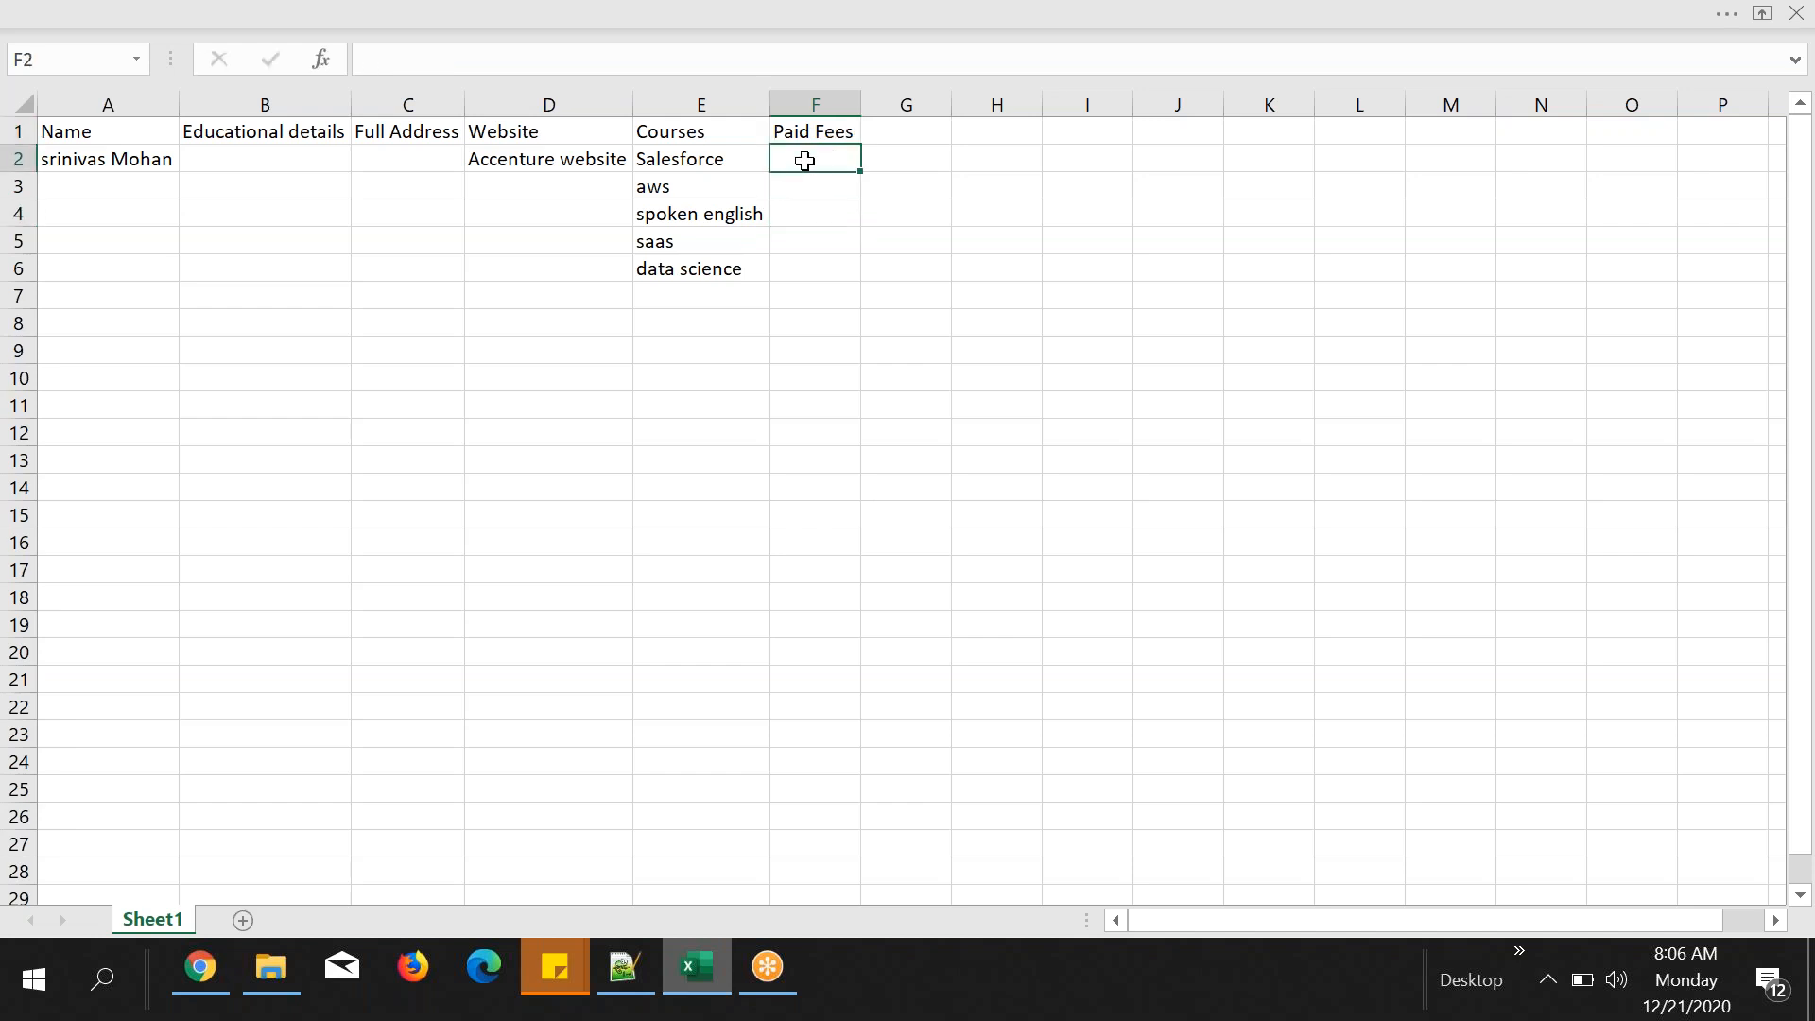
{"action": "type", "text": "8000"}
{"action": "key", "text": "Return"}
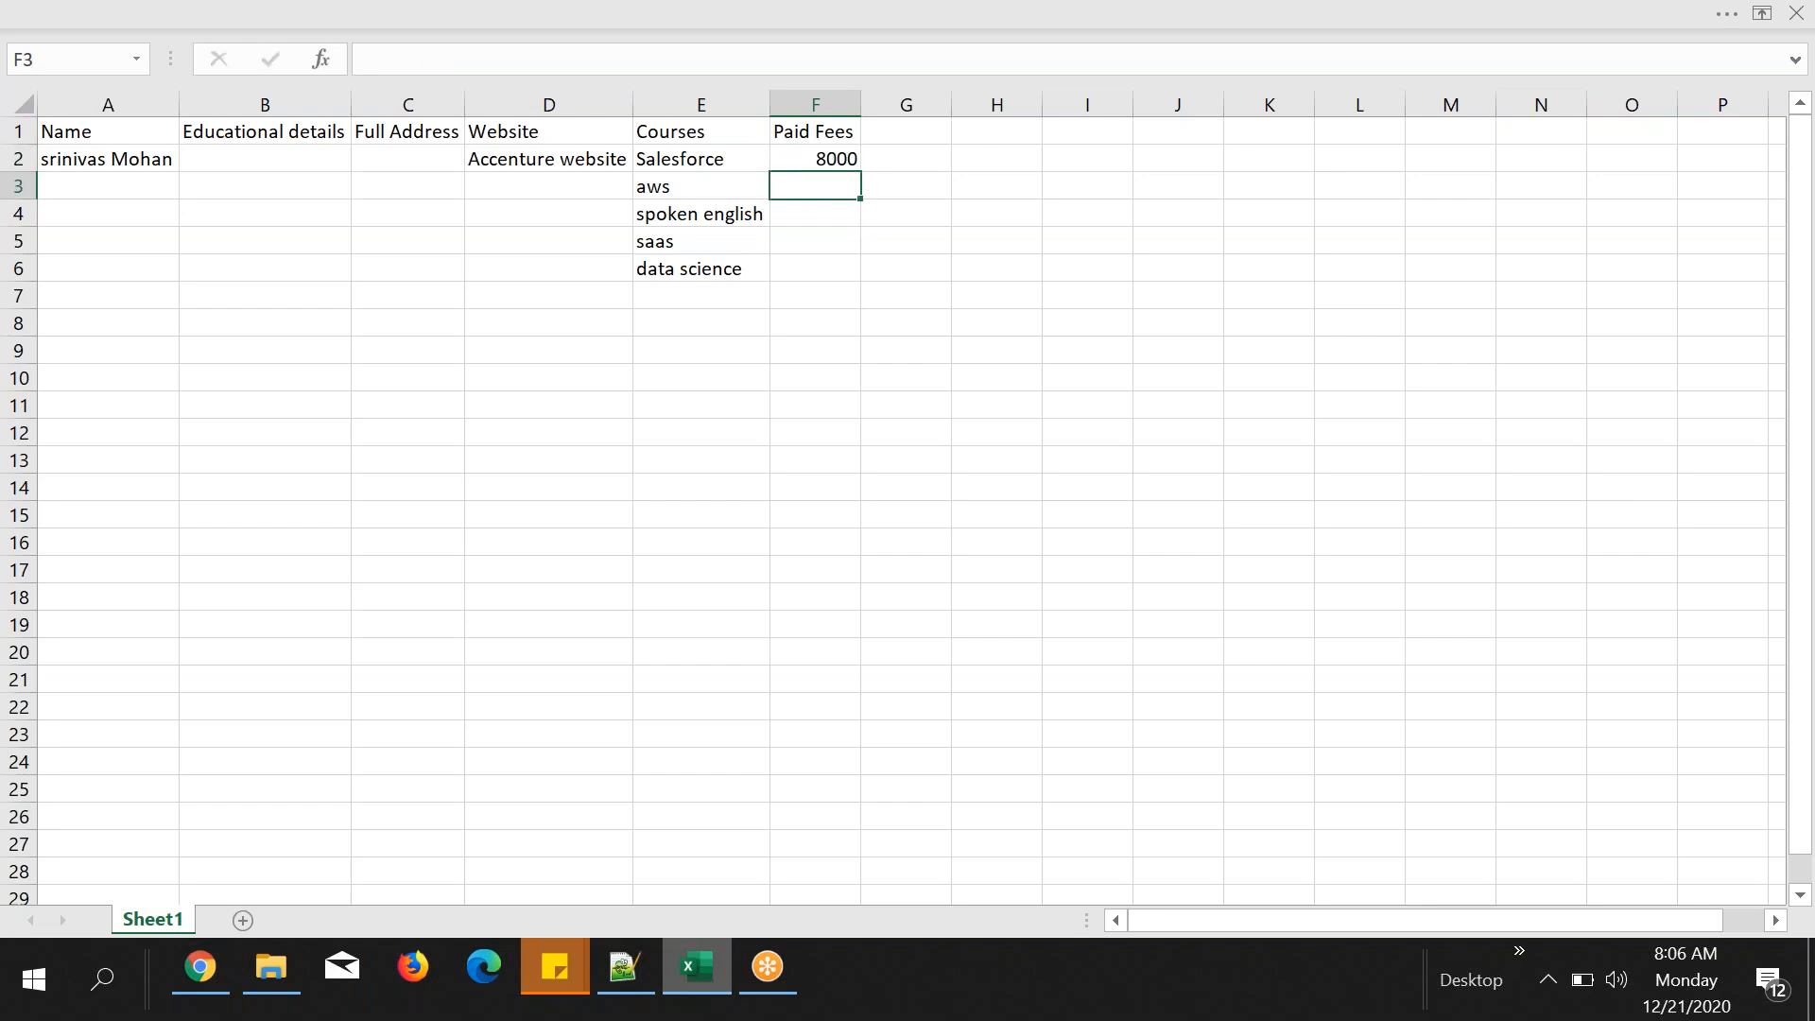
{"action": "type", "text": "12000"}
{"action": "left_click", "coordinate": [837, 217]}
{"action": "type", "text": "16000"}
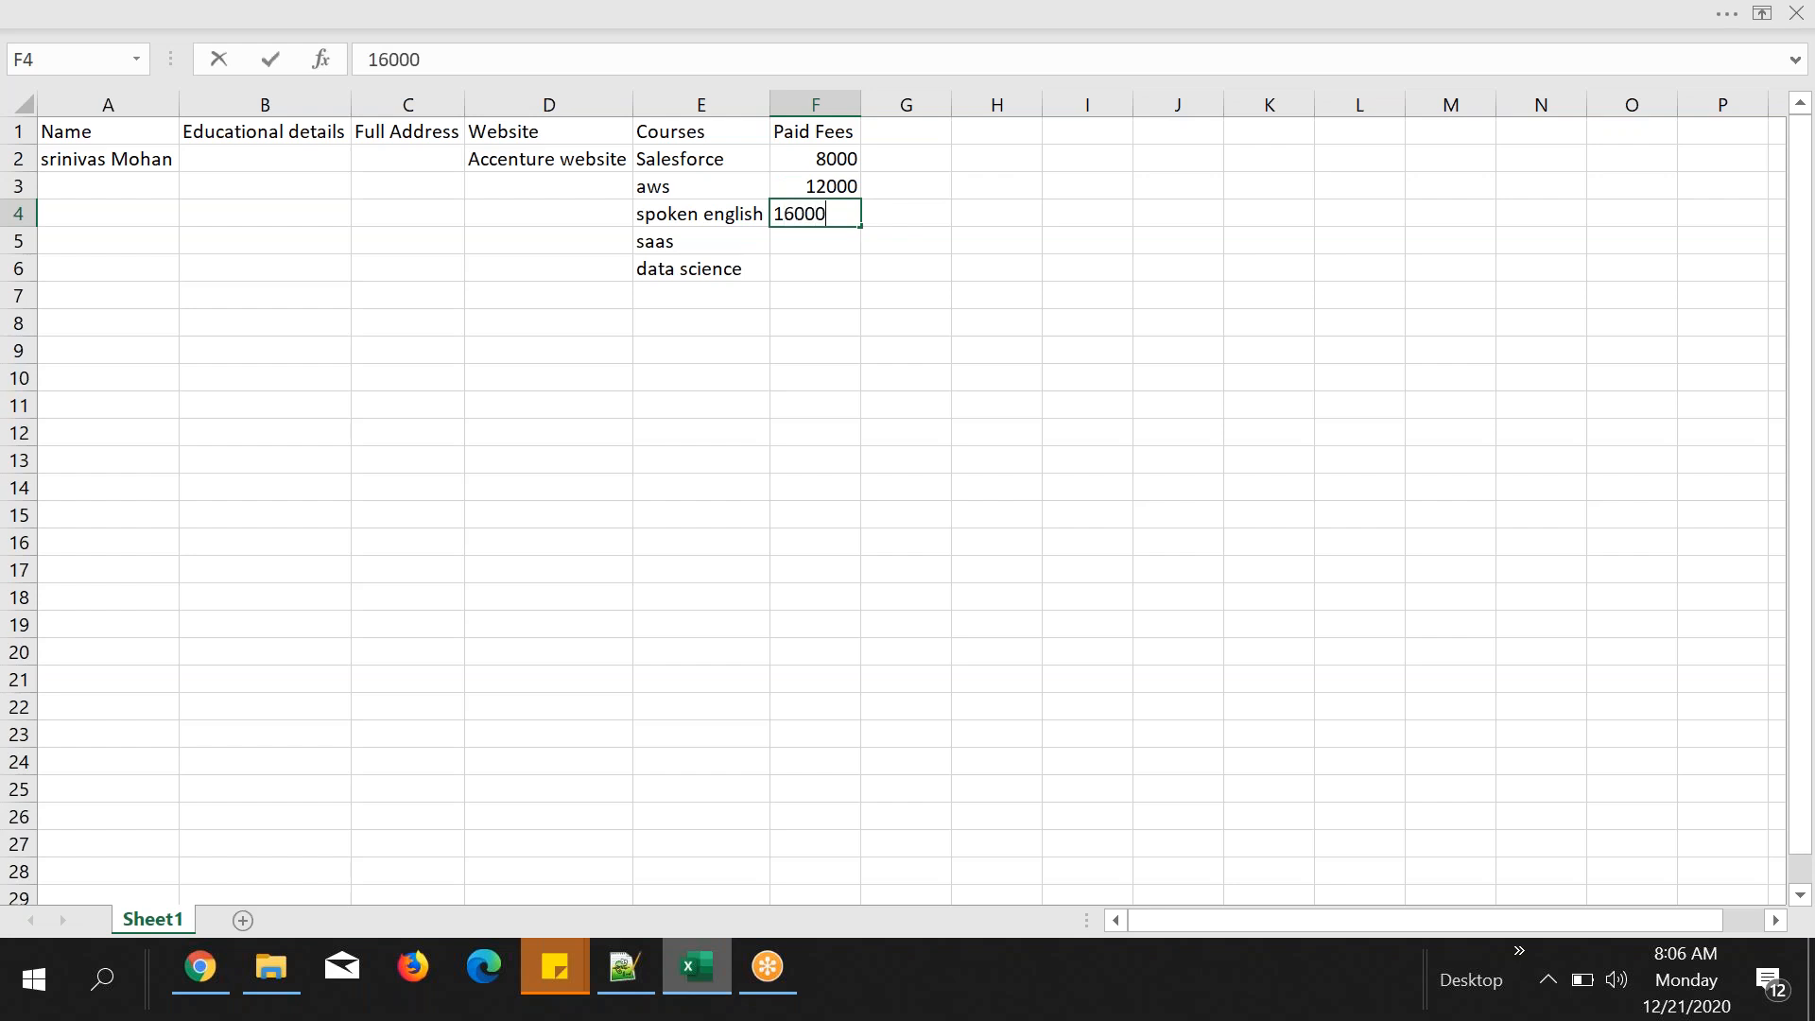
{"action": "left_click", "coordinate": [849, 240]}
{"action": "type", "text": "14000"}
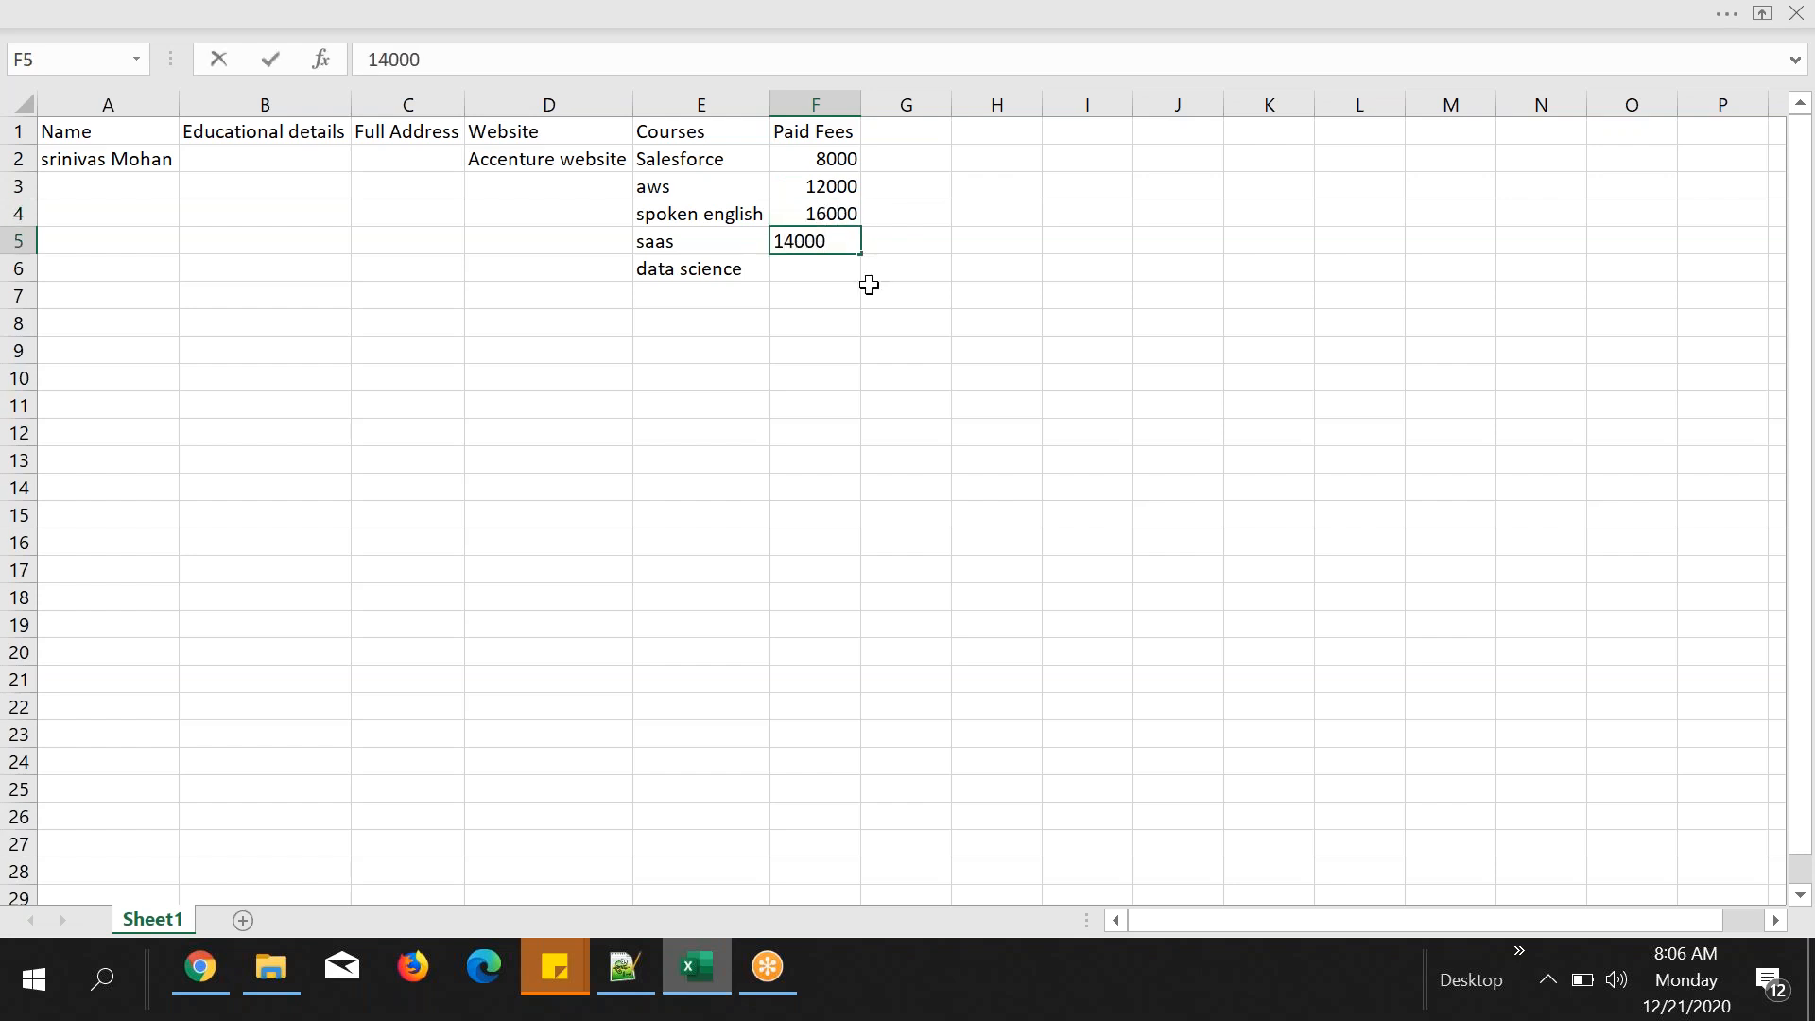
{"action": "key", "text": "Return"}
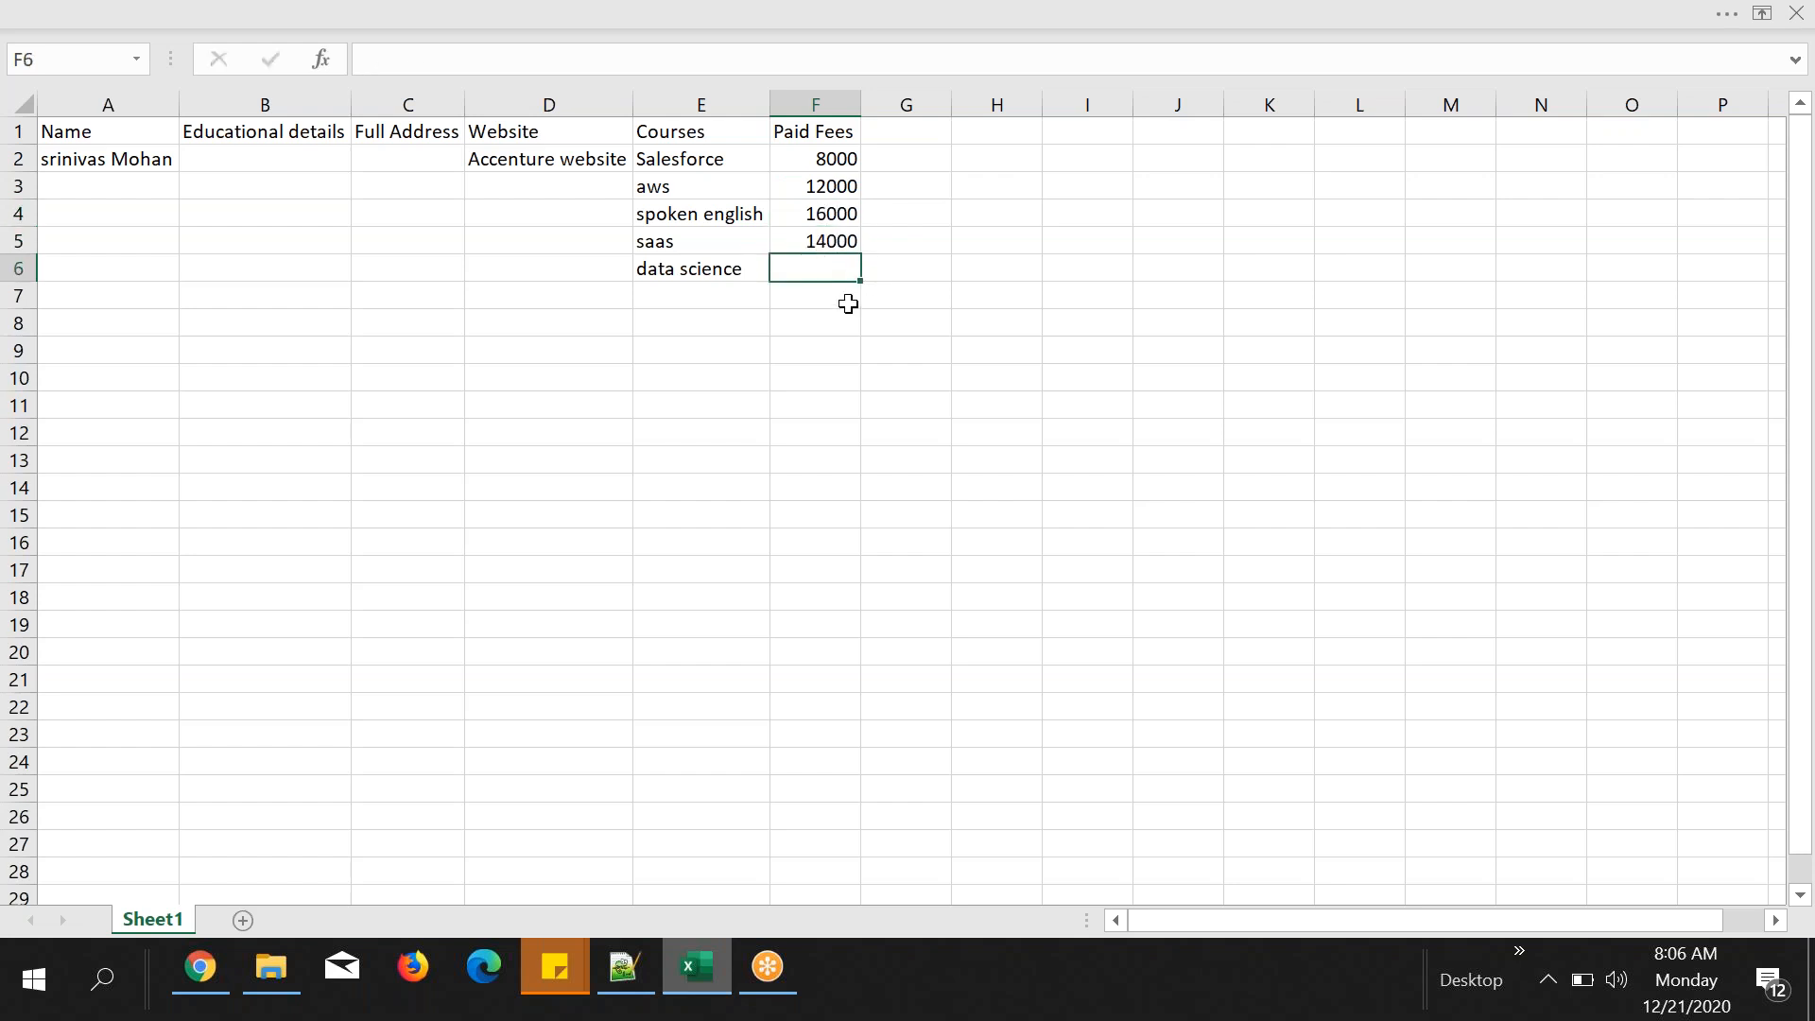
- Review the amounts in the Paid Fees column against the new field's details form, ending back in Chrome
{"action": "left_click_drag", "start_coordinate": [782, 133], "coordinate": [846, 248]}
{"action": "left_click", "coordinate": [892, 287]}
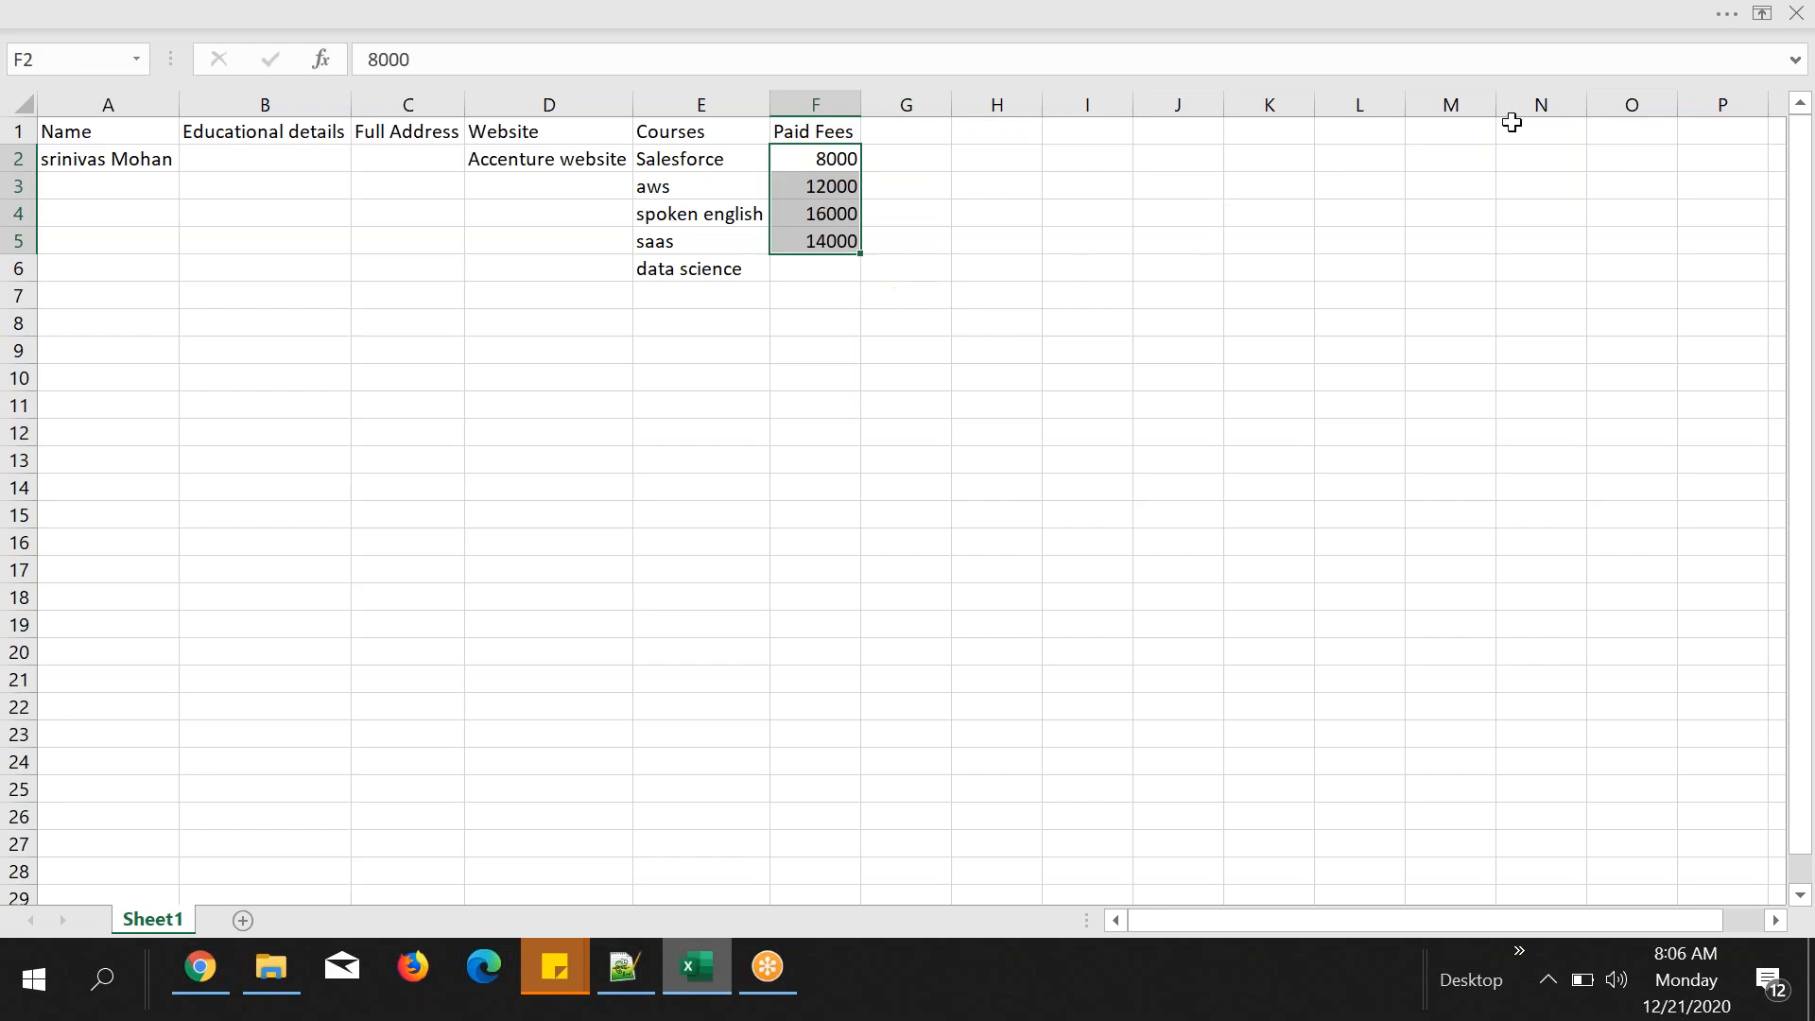
{"action": "left_click", "coordinate": [212, 983]}
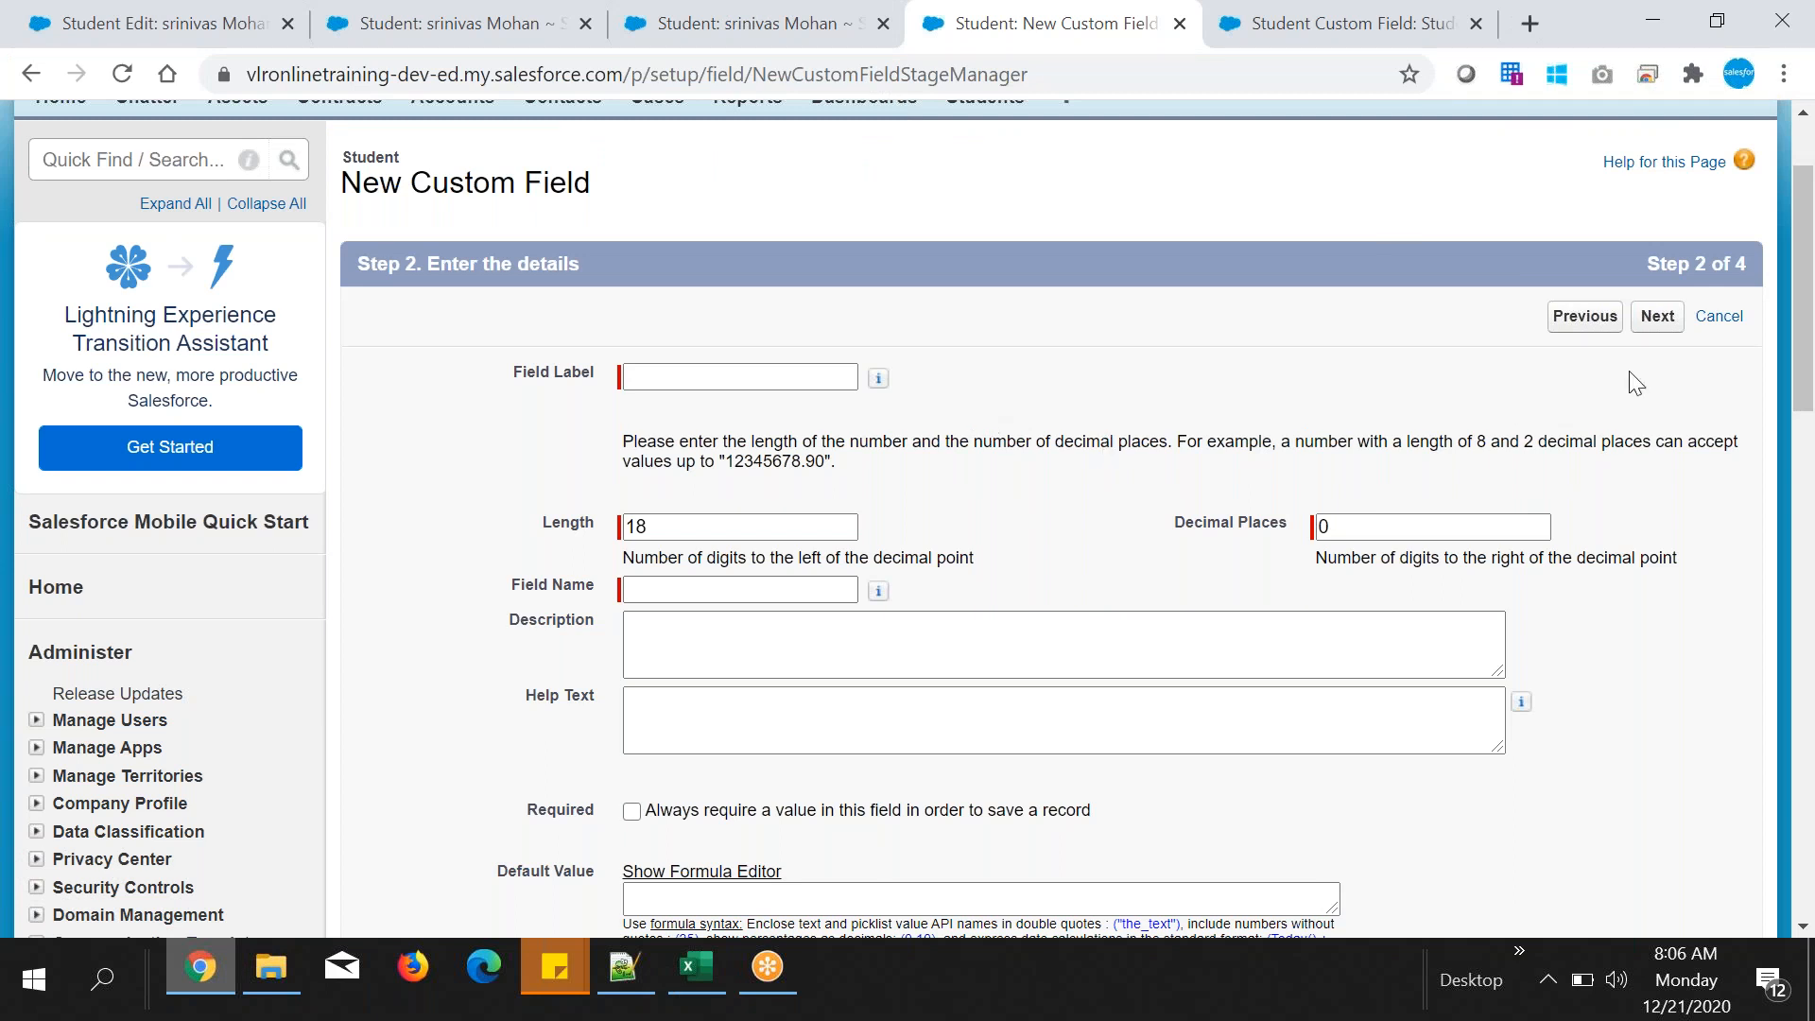
{"action": "left_click", "coordinate": [690, 978]}
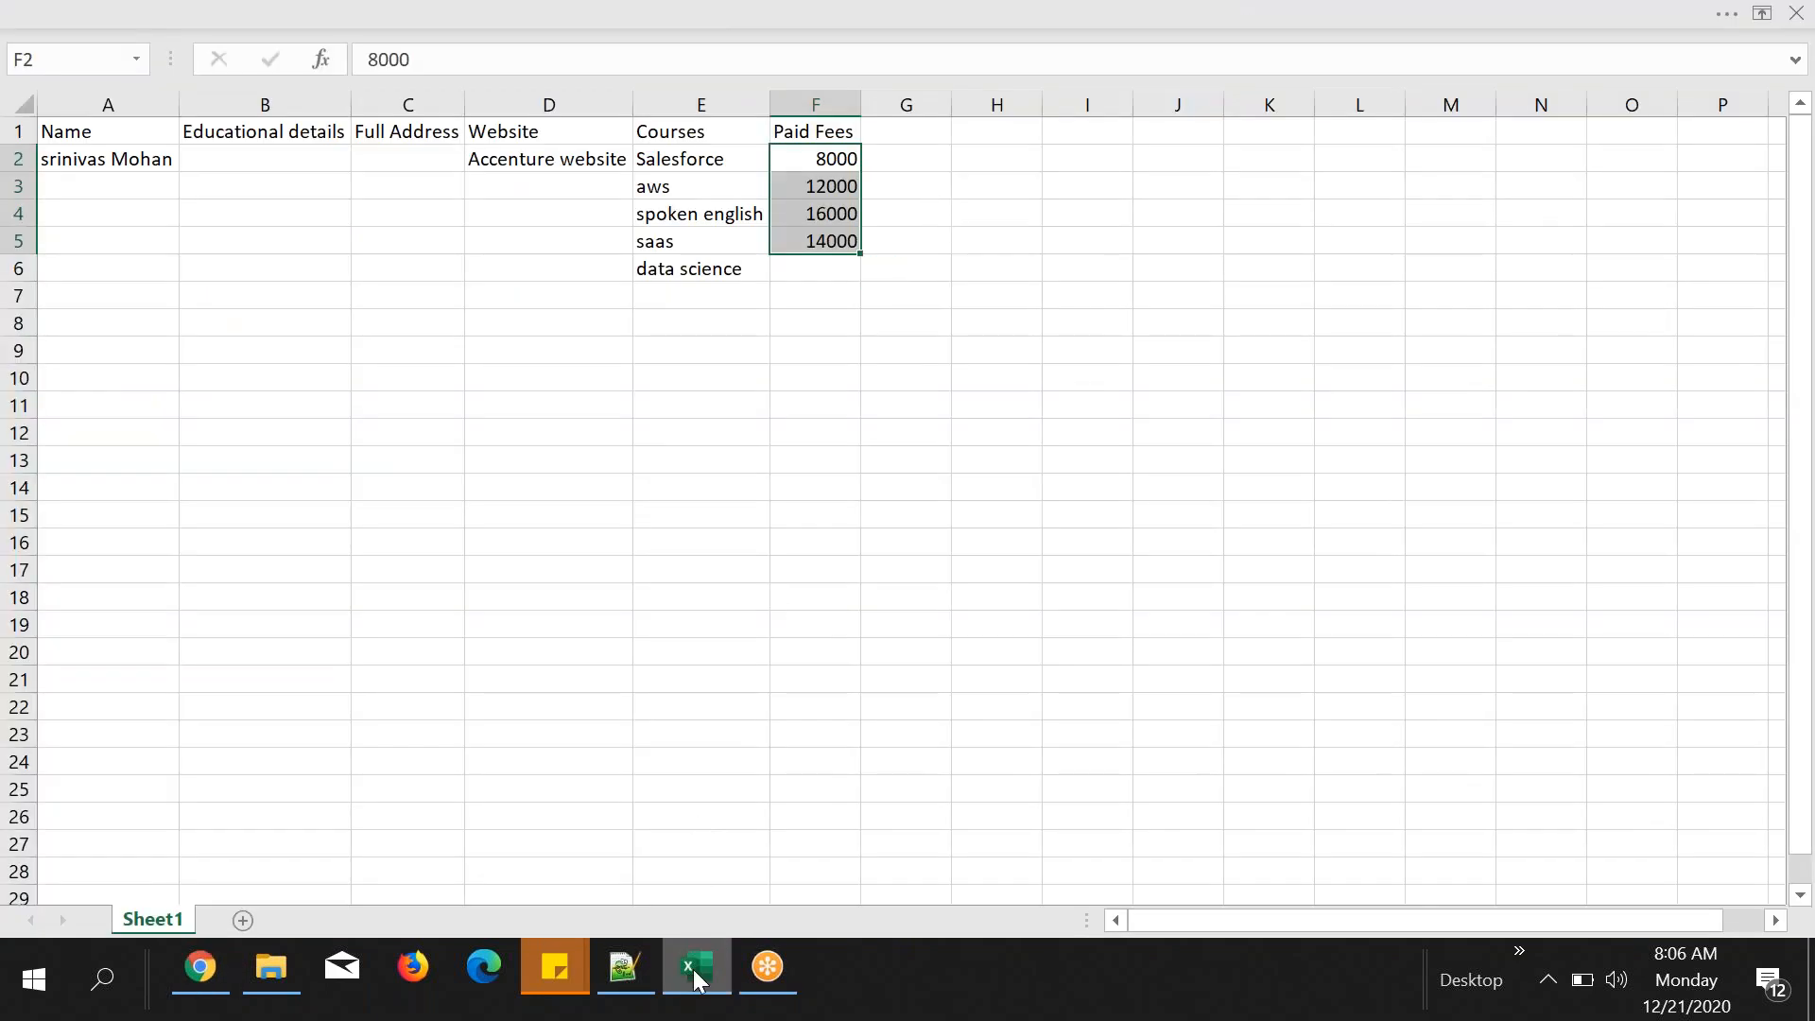
{"action": "left_click", "coordinate": [694, 968]}
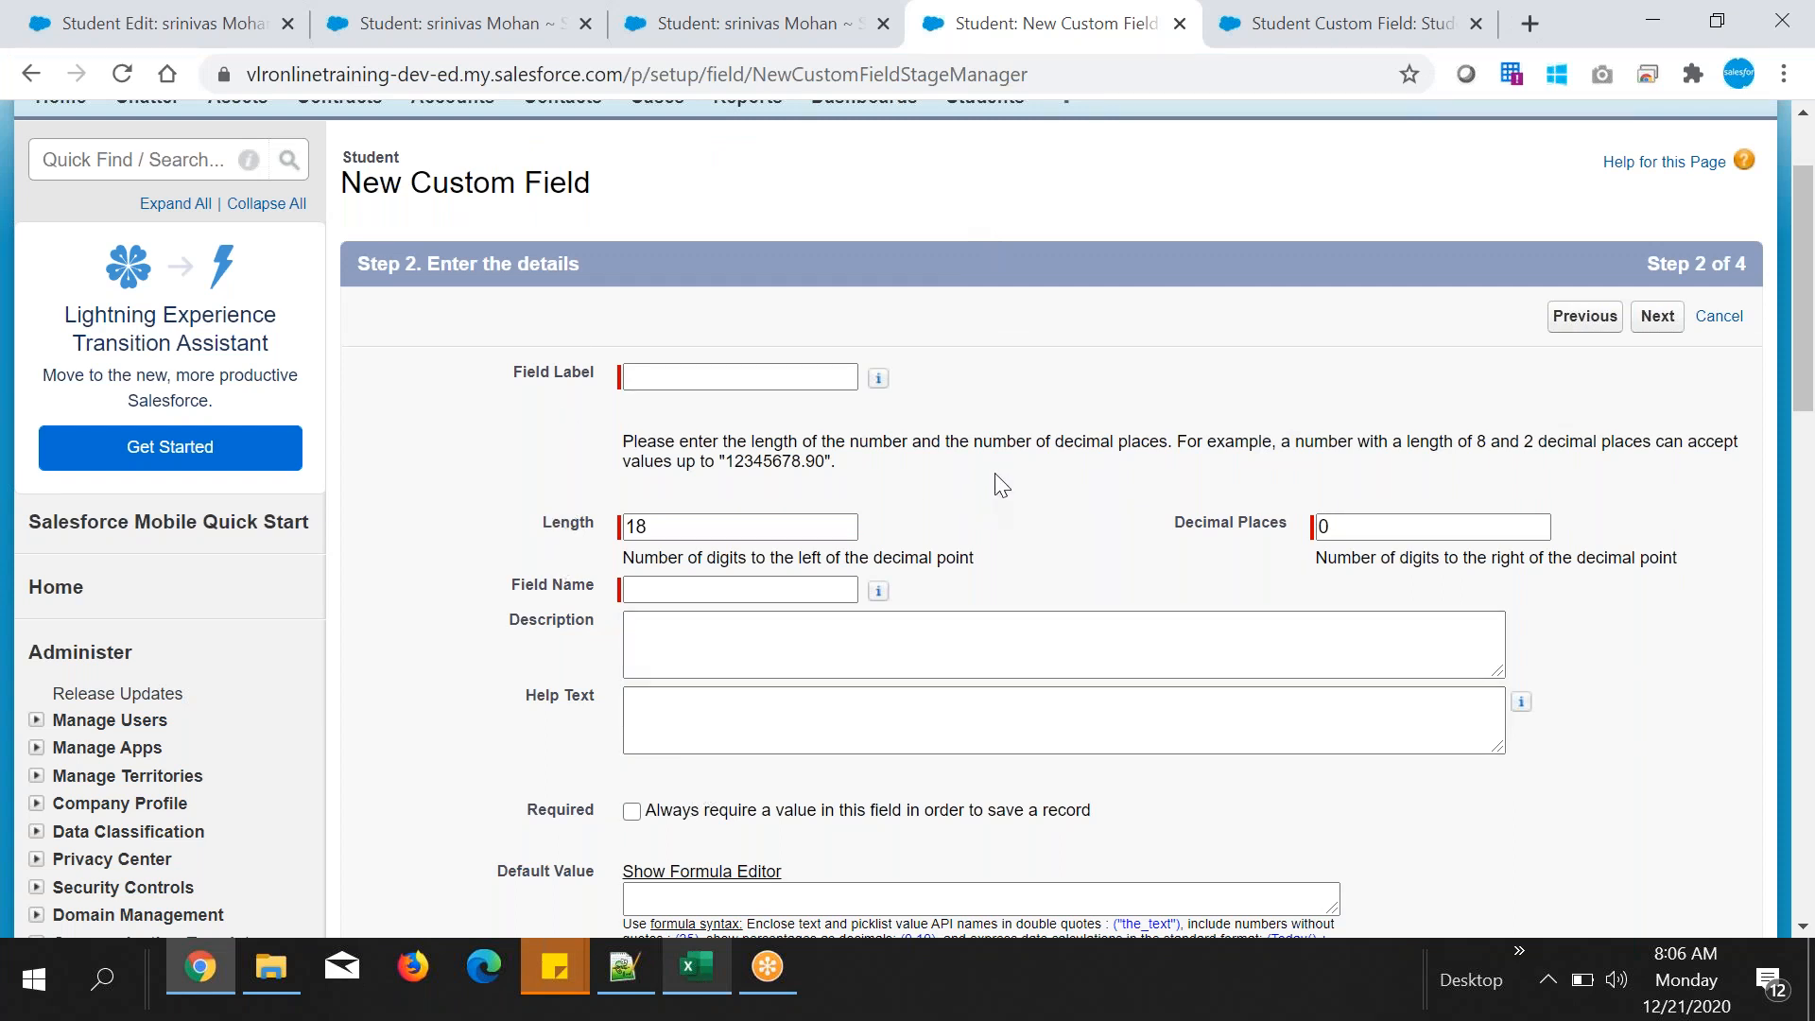
- Set the new currency field's label to Paid Fees
{"action": "left_click", "coordinate": [696, 378]}
{"action": "type", "text": "Fees Paid"}
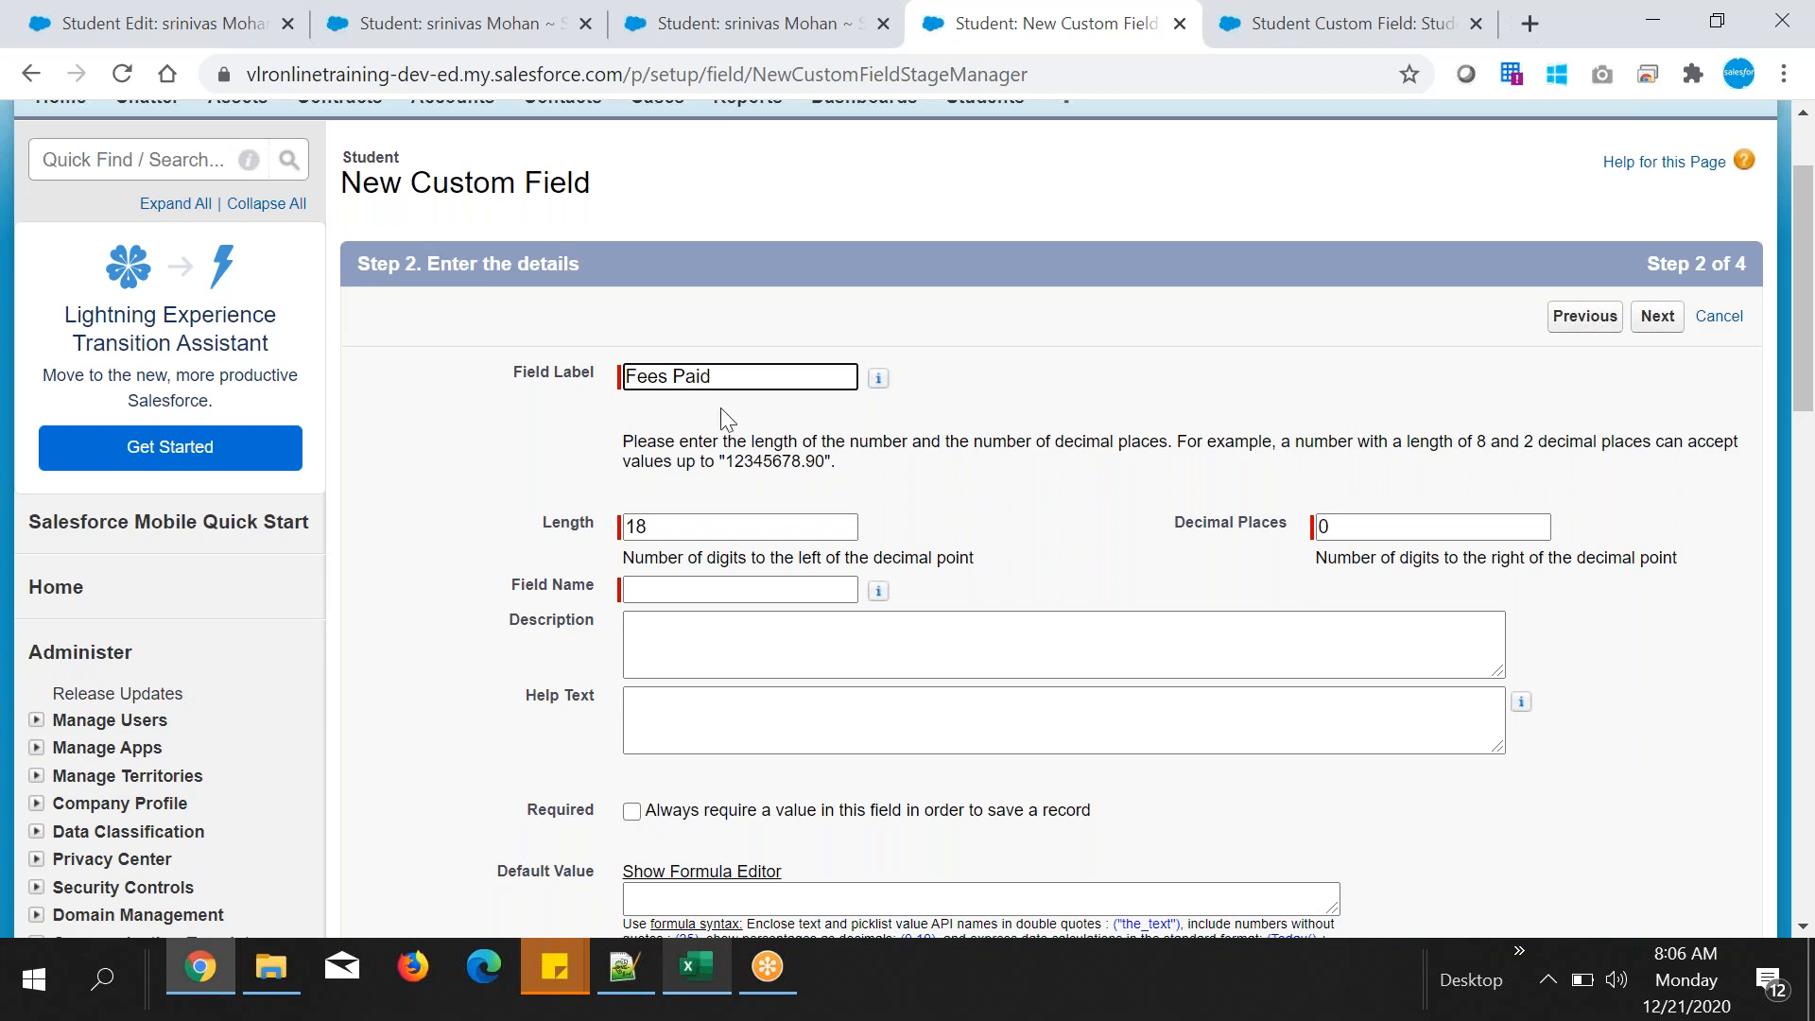
{"action": "left_click_drag", "start_coordinate": [717, 376], "coordinate": [401, 371]}
{"action": "type", "text": "Paid Fees"}
- Set the Paid Fees field's Length to 16 and Decimal Places to 2
{"action": "left_click", "coordinate": [811, 526]}
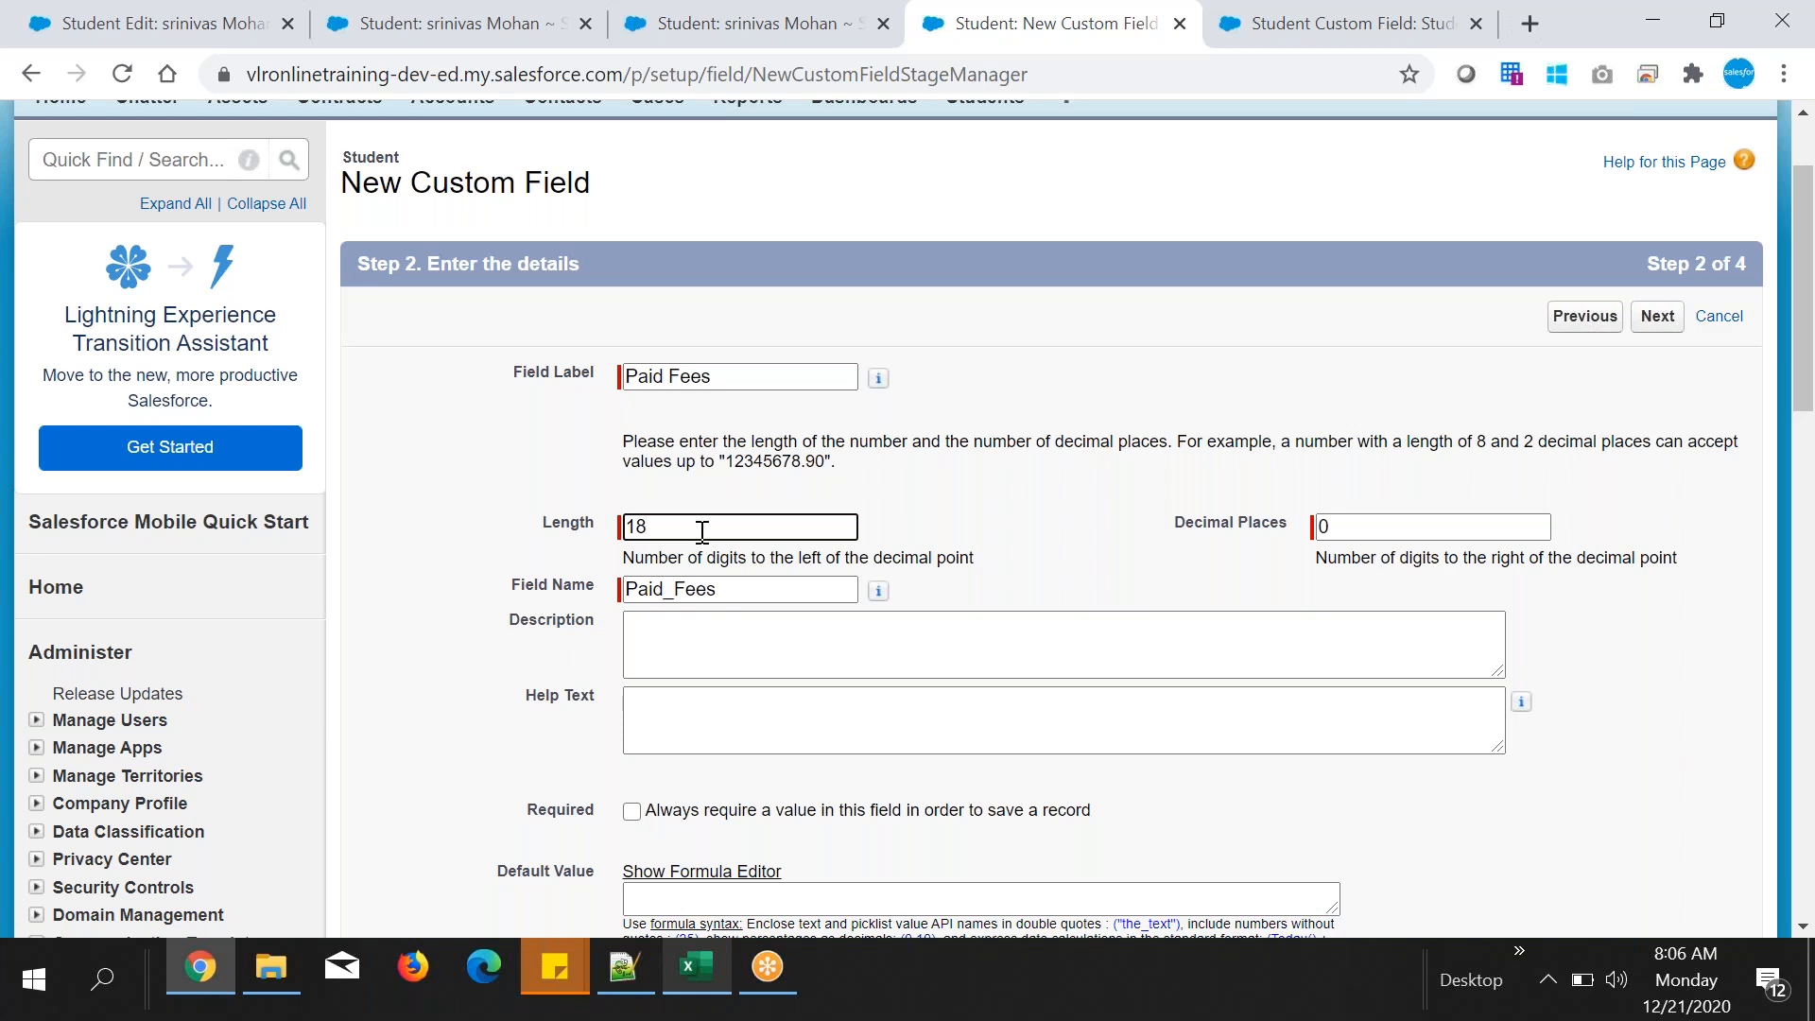
{"action": "key", "text": "BackSpace"}
{"action": "type", "text": "6"}
{"action": "key", "text": "Tab"}
{"action": "type", "text": "2"}
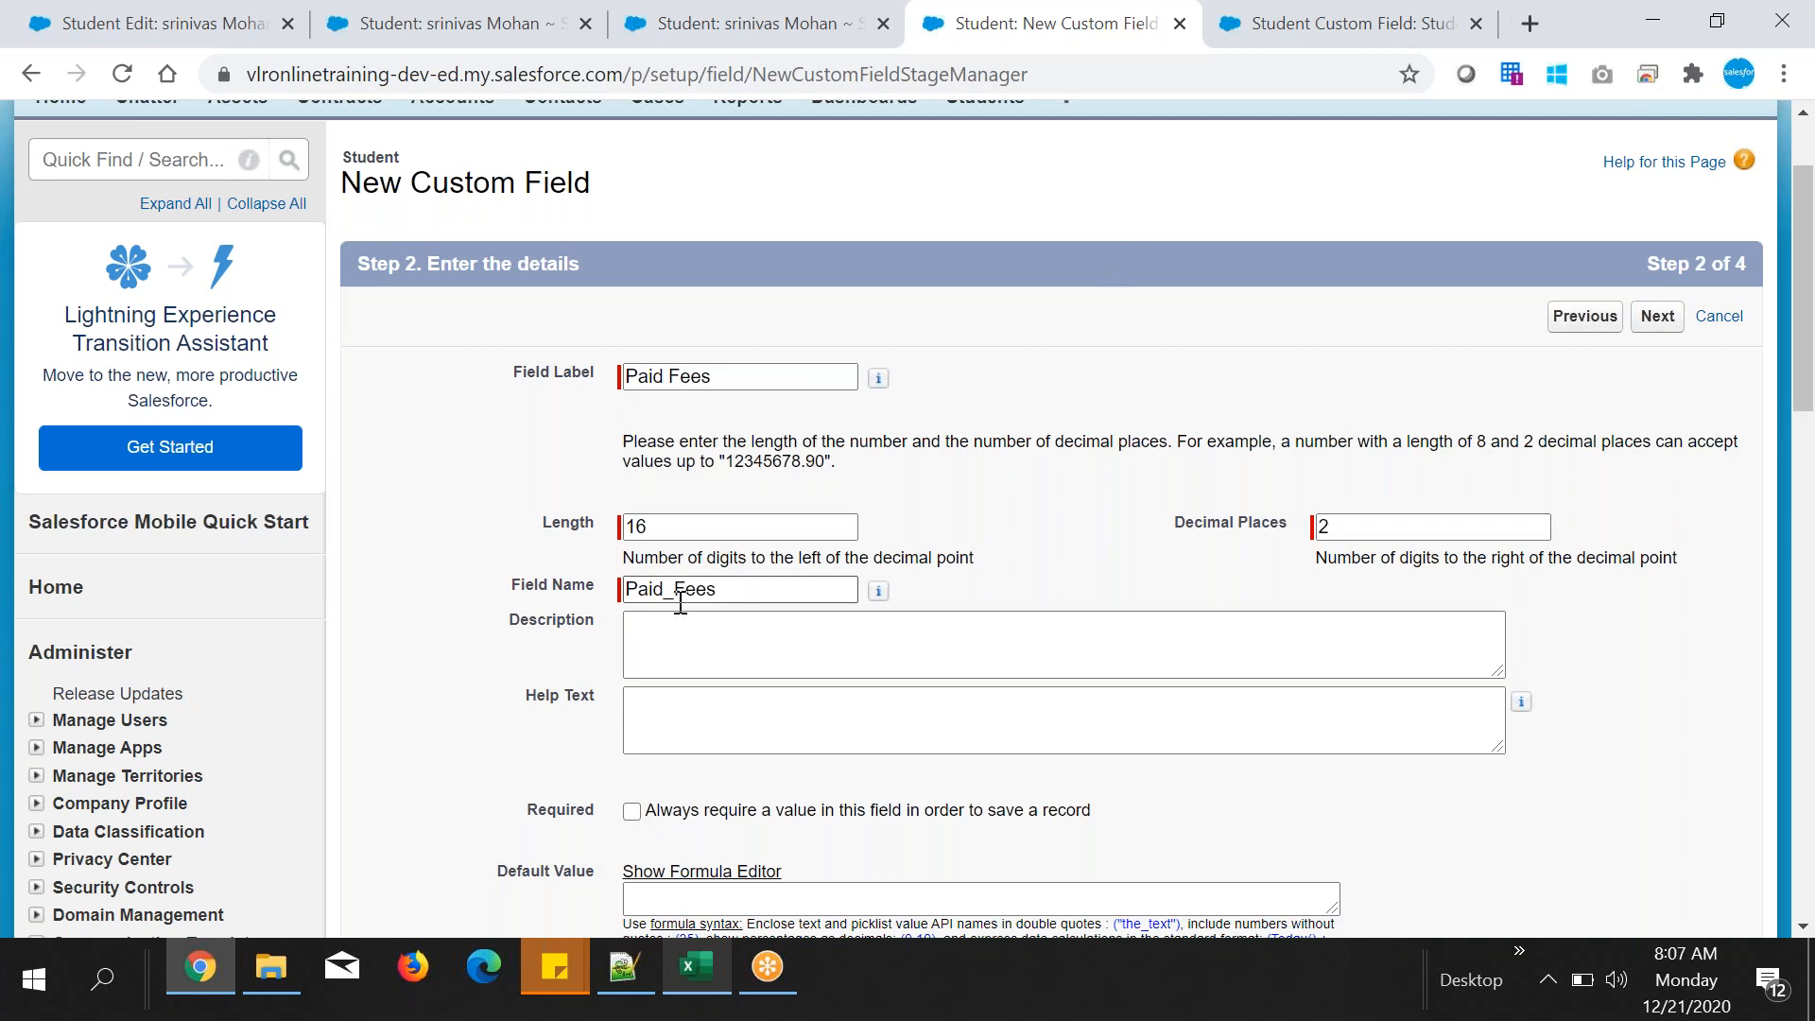
- Enter "Enter Student paid fees" as the Paid Fees field's help text
{"action": "scroll", "coordinate": [935, 601], "scroll_direction": "down", "scroll_amount": 3}
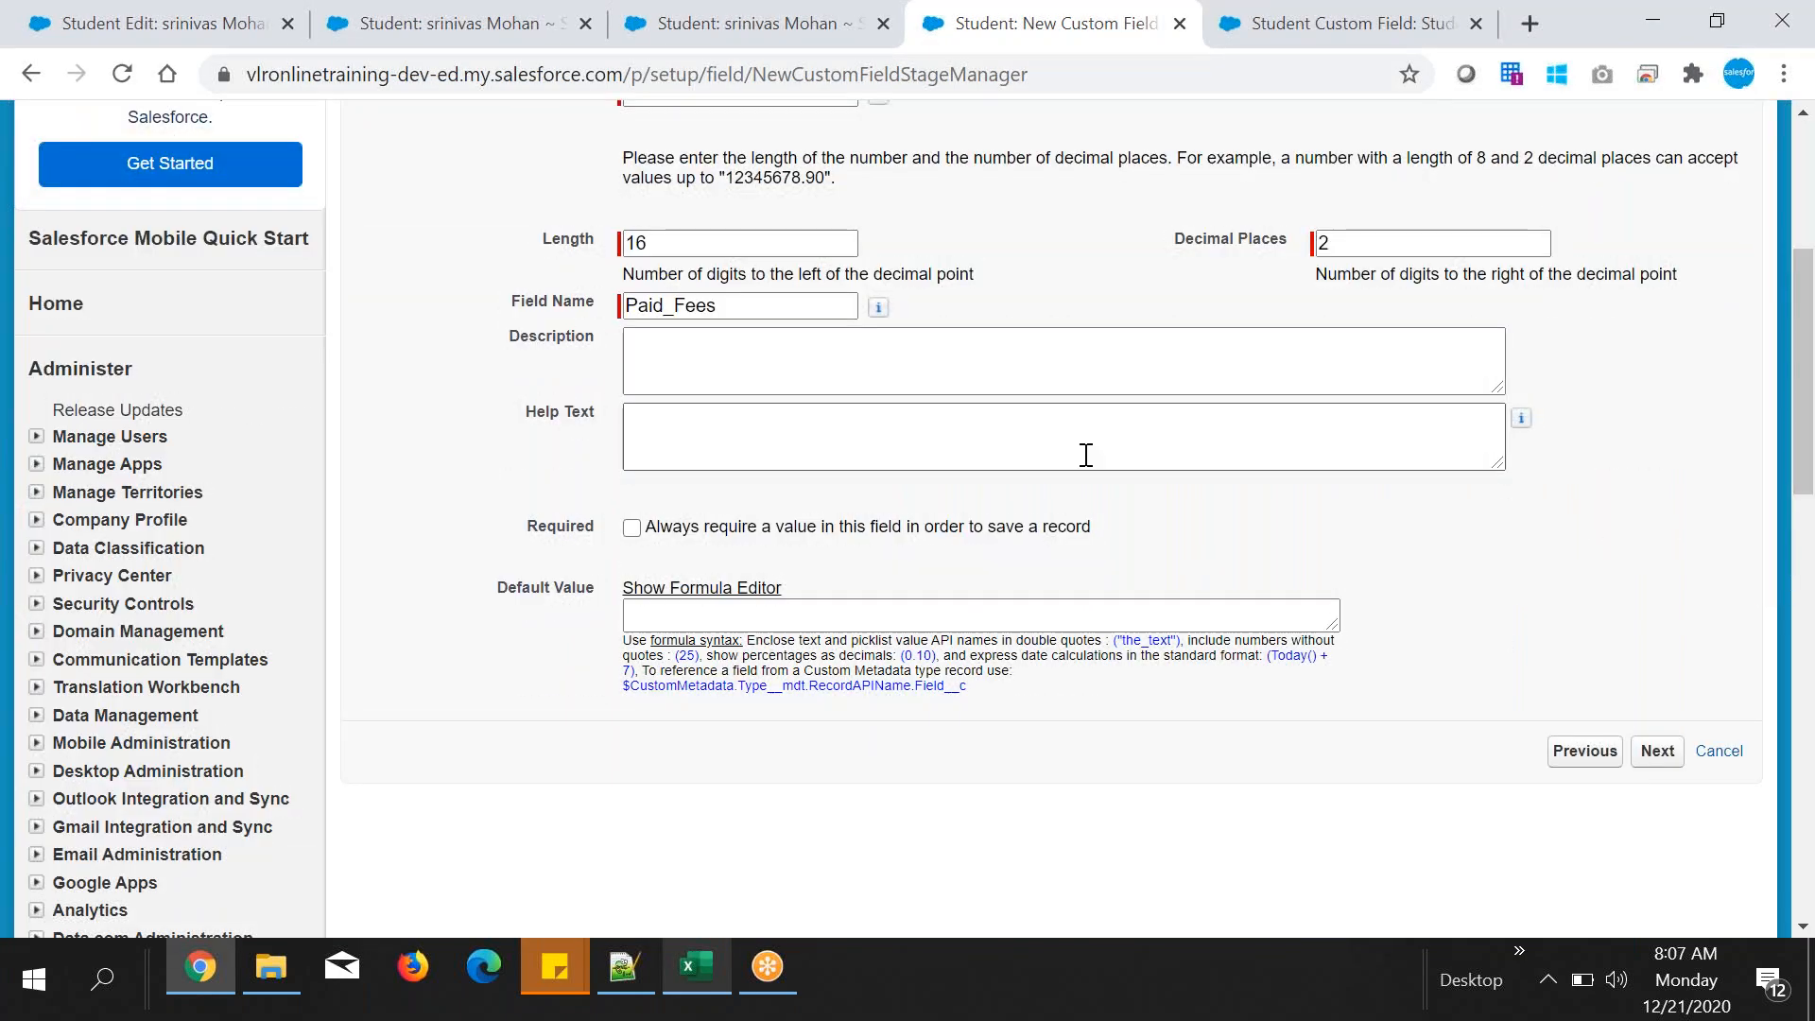
{"action": "double_click", "coordinate": [560, 528]}
{"action": "left_click", "coordinate": [661, 437]}
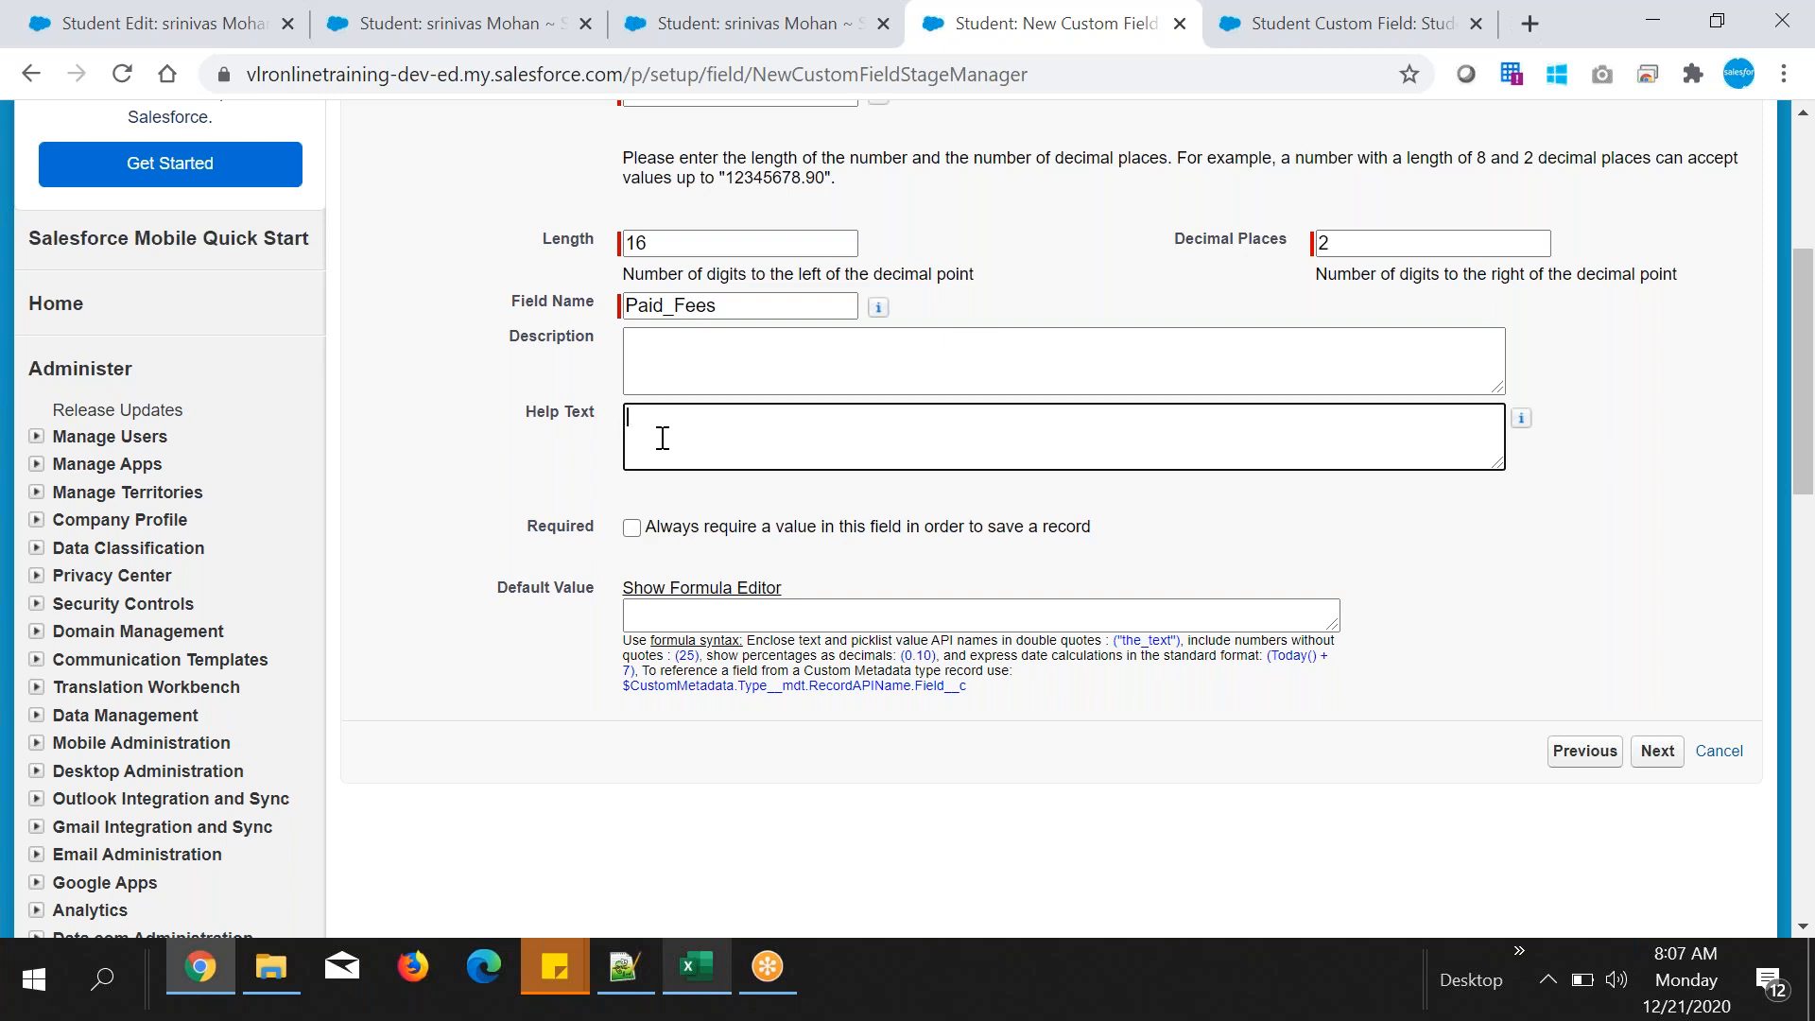
{"action": "type", "text": "Enter "}
{"action": "type", "text": "fees where"}
{"action": "key", "text": "BackSpace"}
{"action": "key", "text": "BackSpace"}
{"action": "key", "text": "BackSpace"}
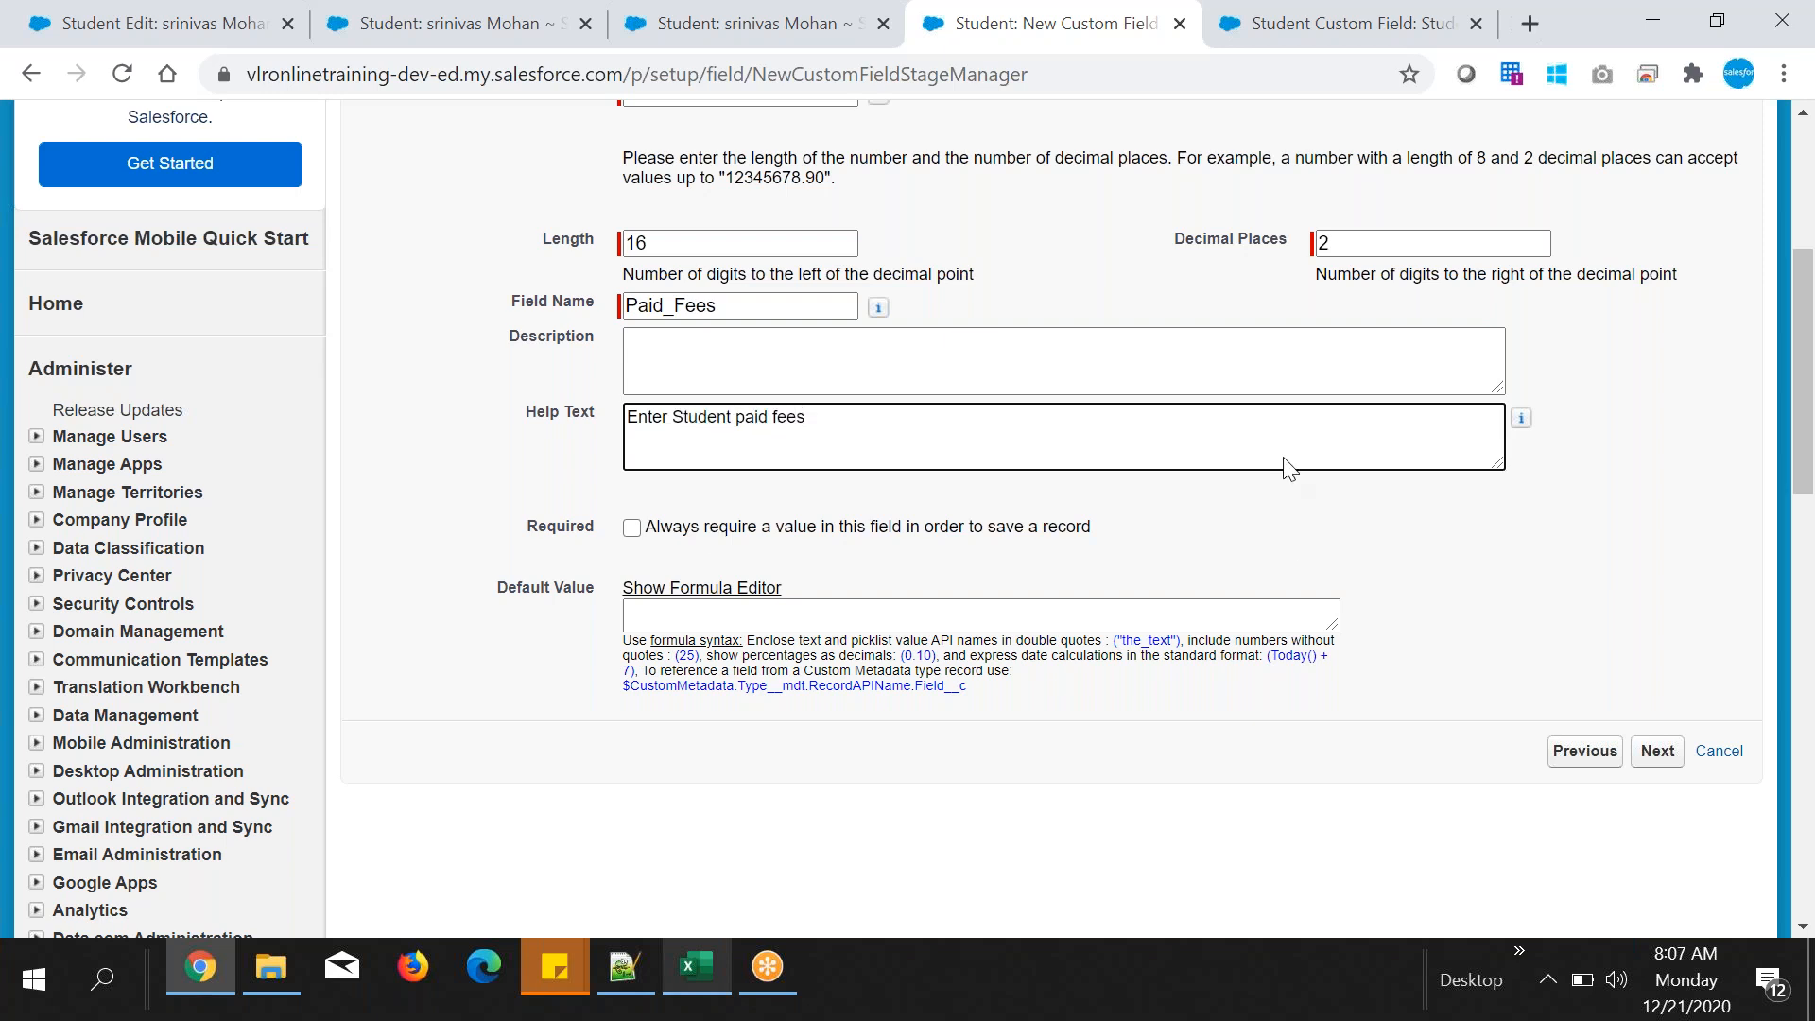
- Save the Paid Fees field with the default field-level security and page layouts, and check its API name and data type among the custom fields
{"action": "left_click", "coordinate": [1648, 756]}
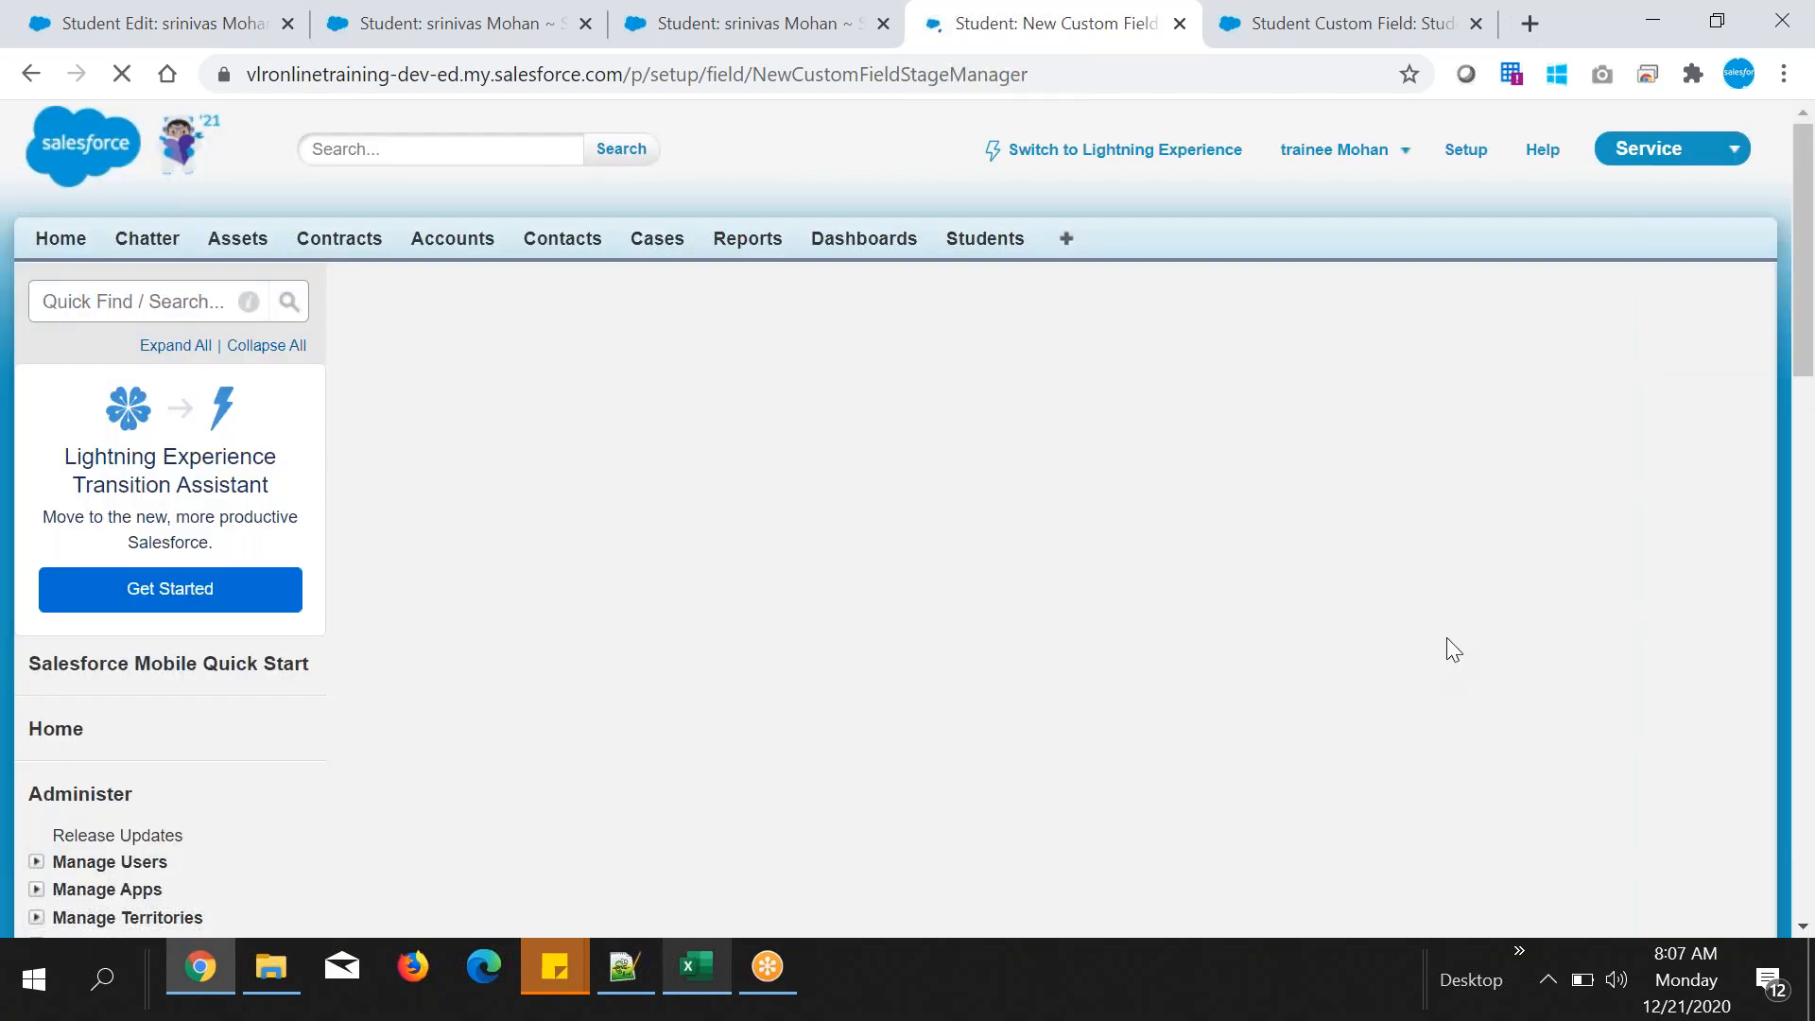
{"action": "left_click", "coordinate": [1661, 461]}
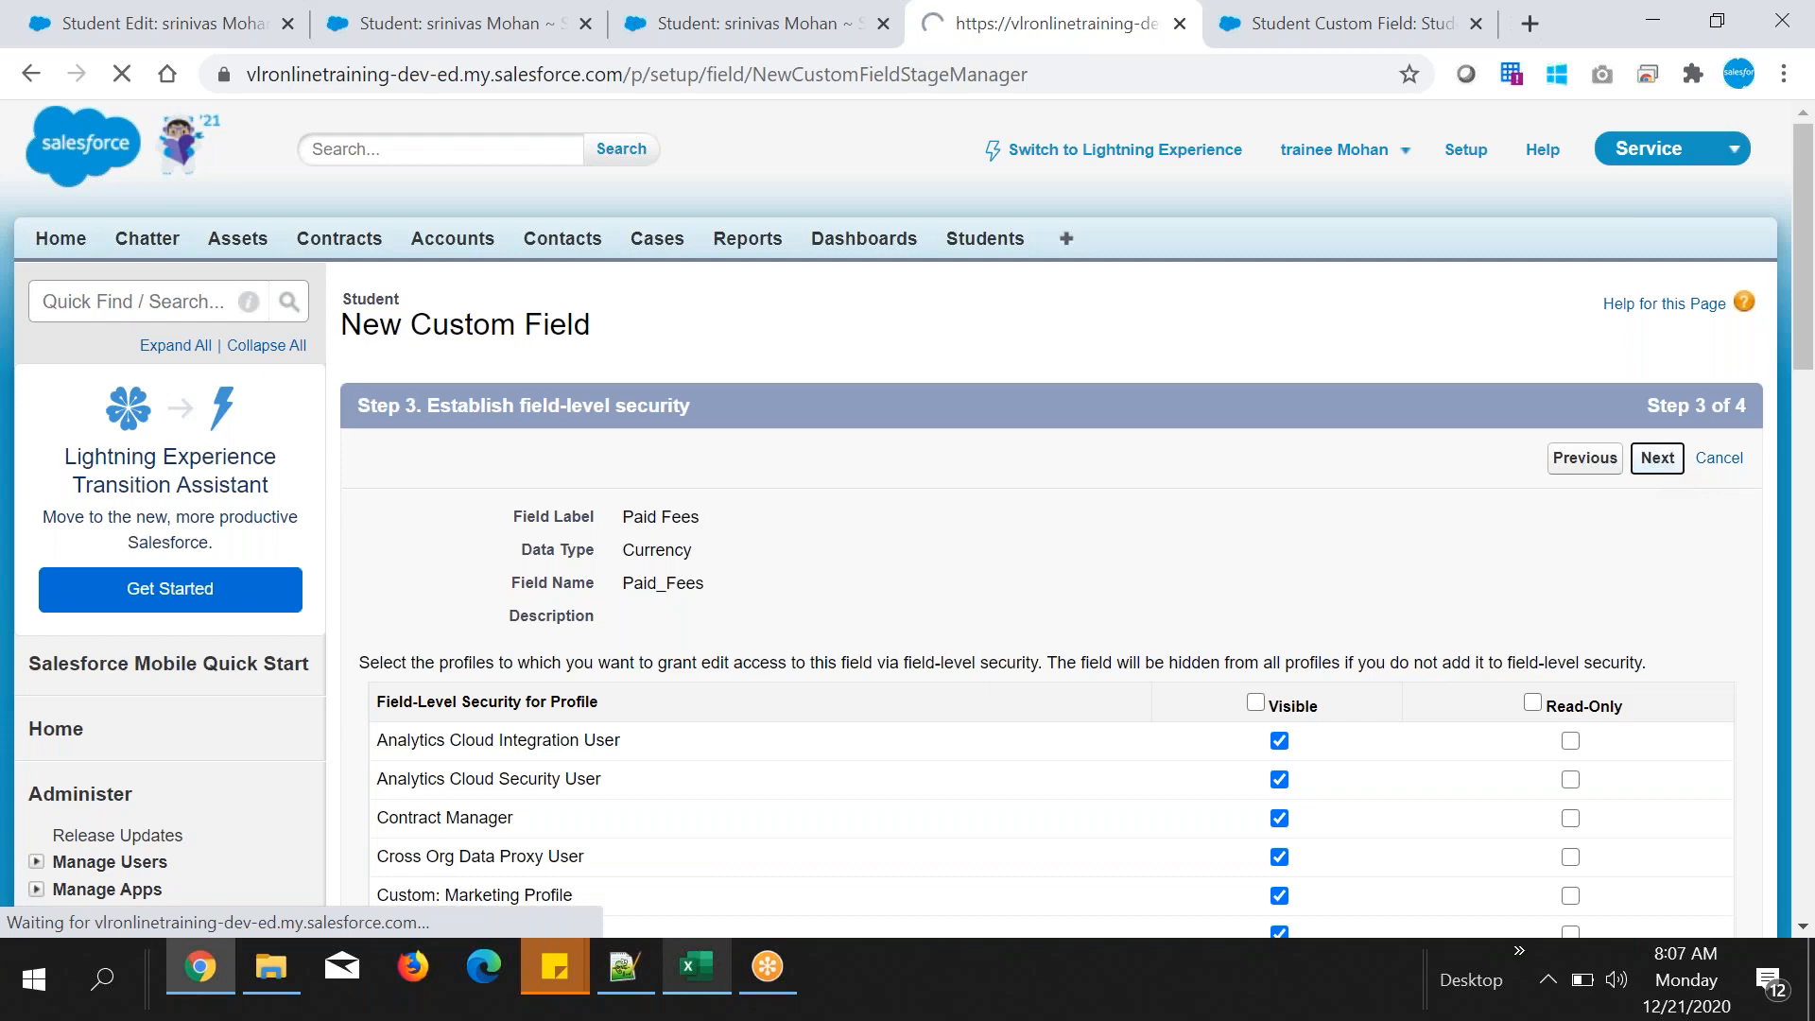
{"action": "left_click", "coordinate": [1661, 461]}
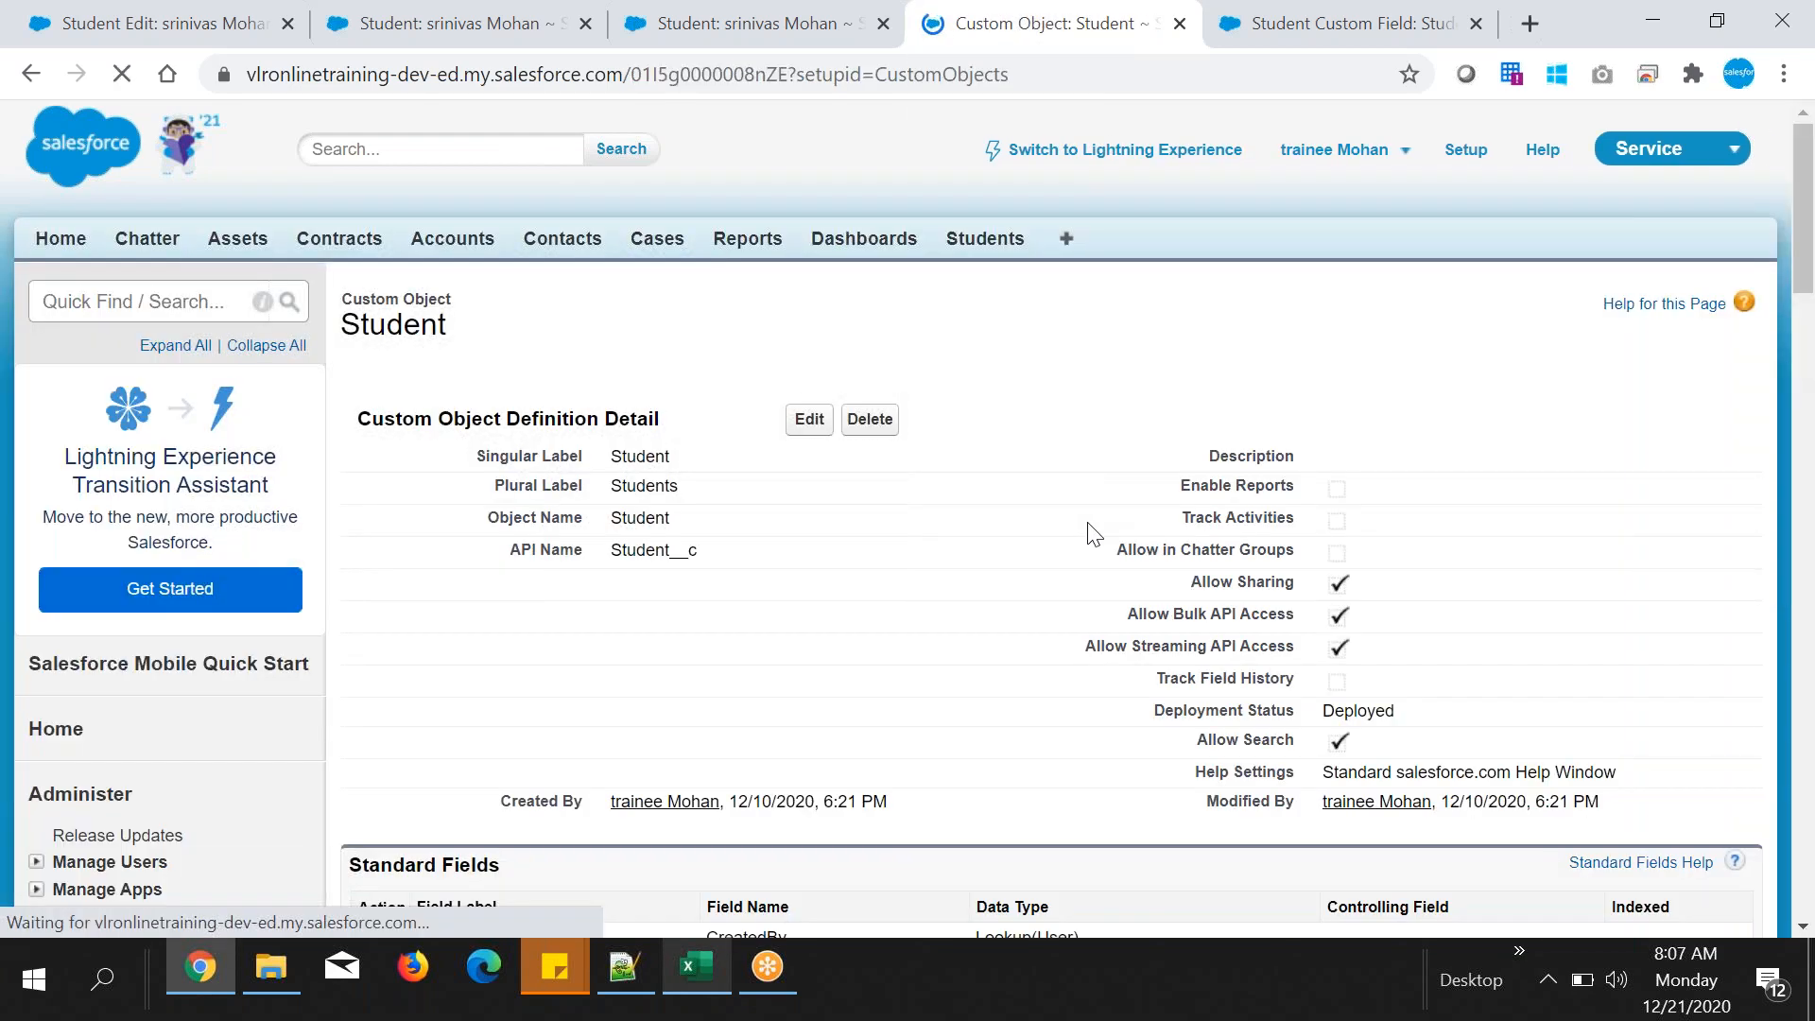
{"action": "scroll", "coordinate": [1087, 534], "scroll_direction": "down", "scroll_amount": 10}
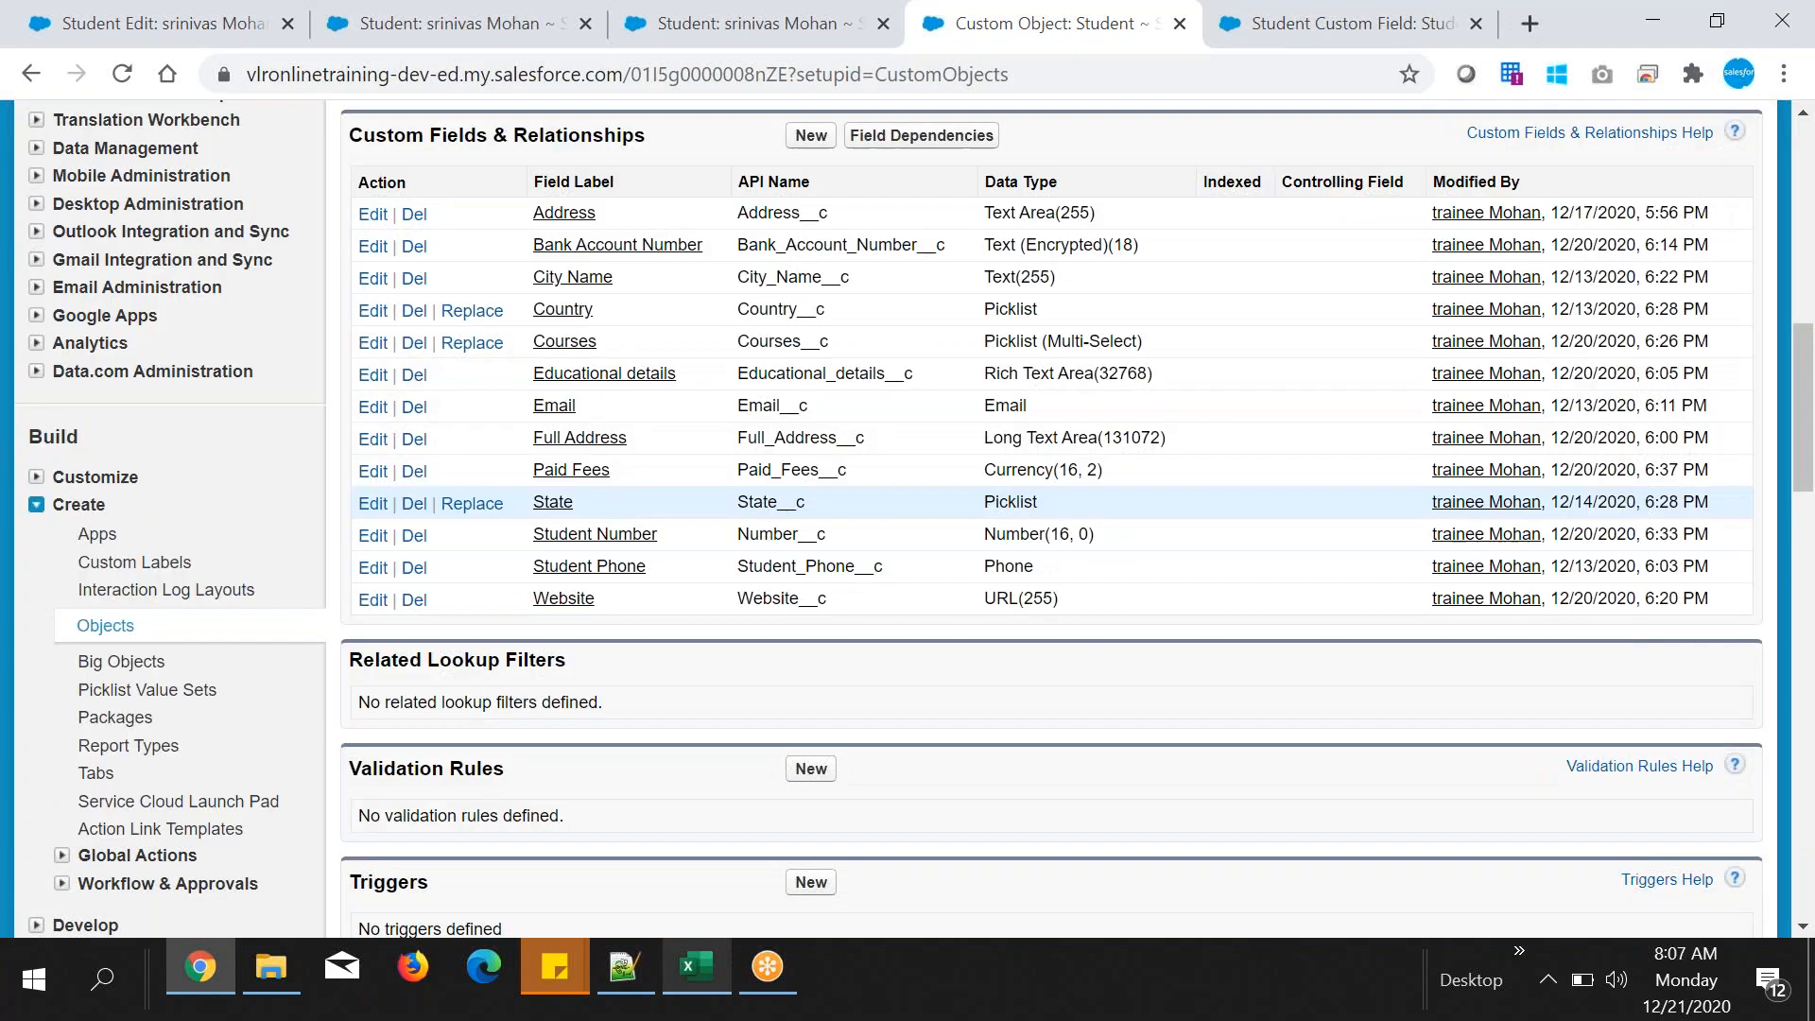
{"action": "double_click", "coordinate": [748, 470]}
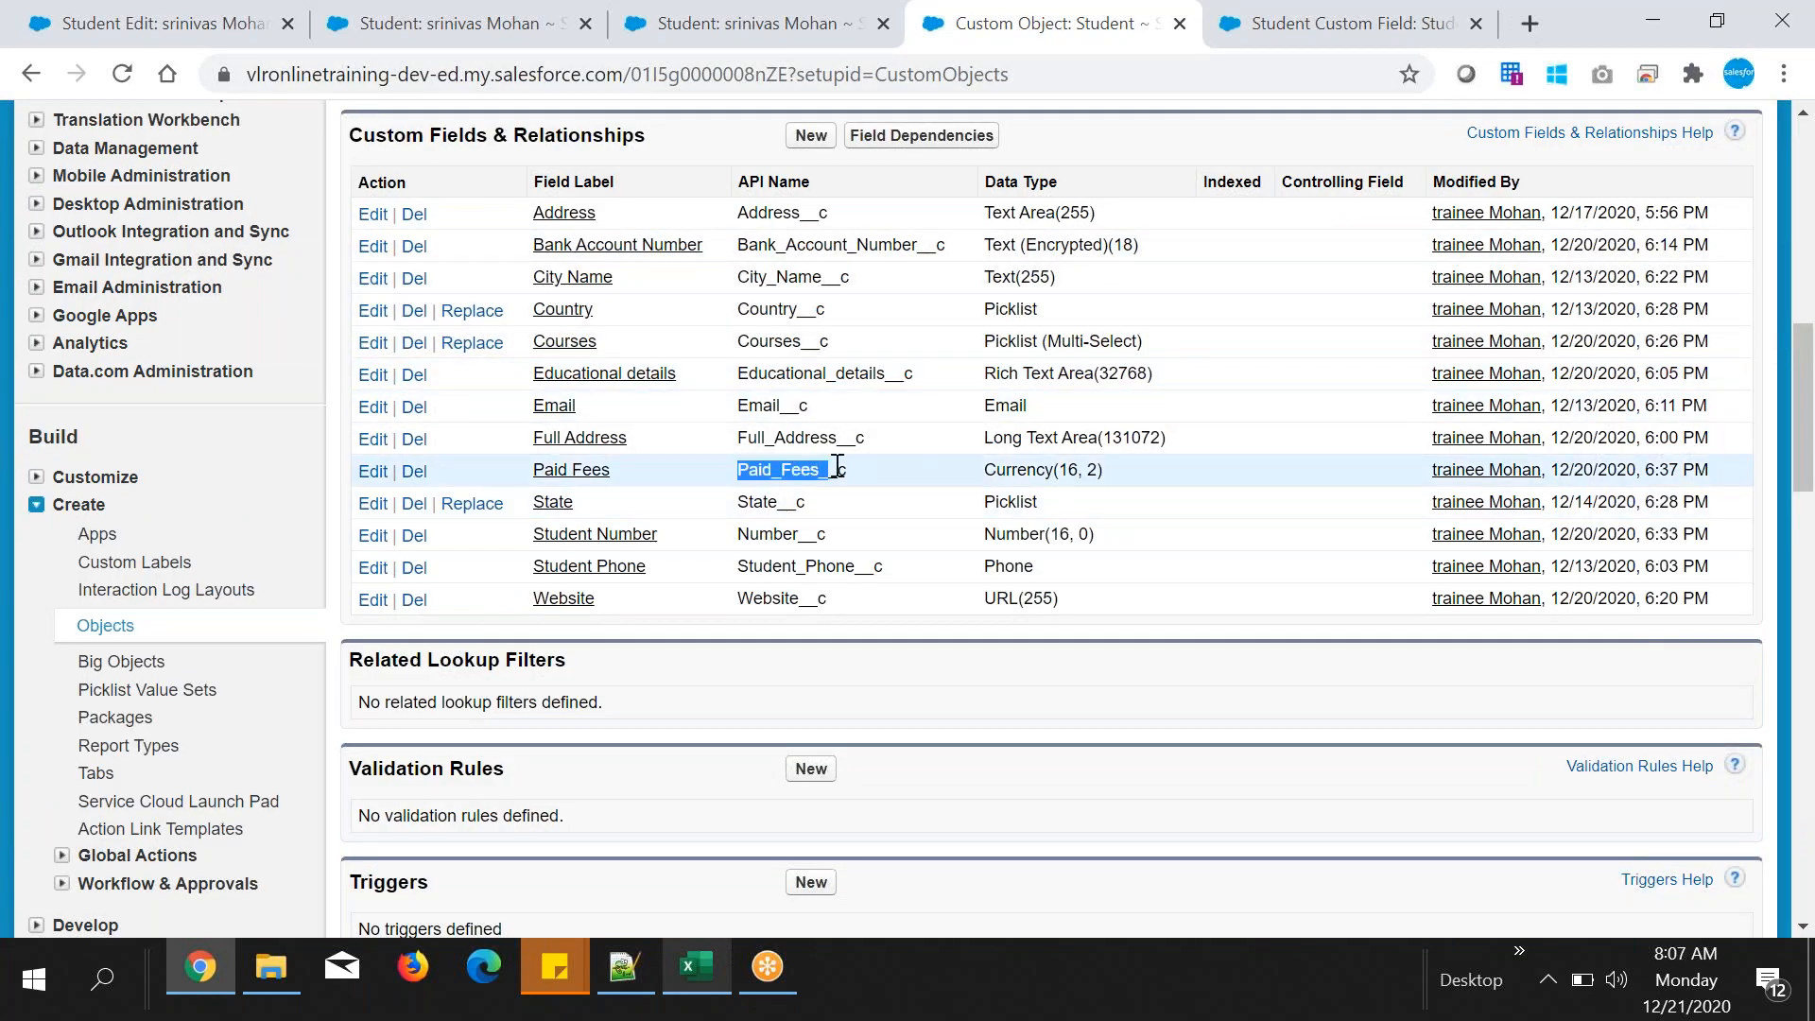
{"action": "left_click_drag", "start_coordinate": [983, 470], "coordinate": [1144, 477]}
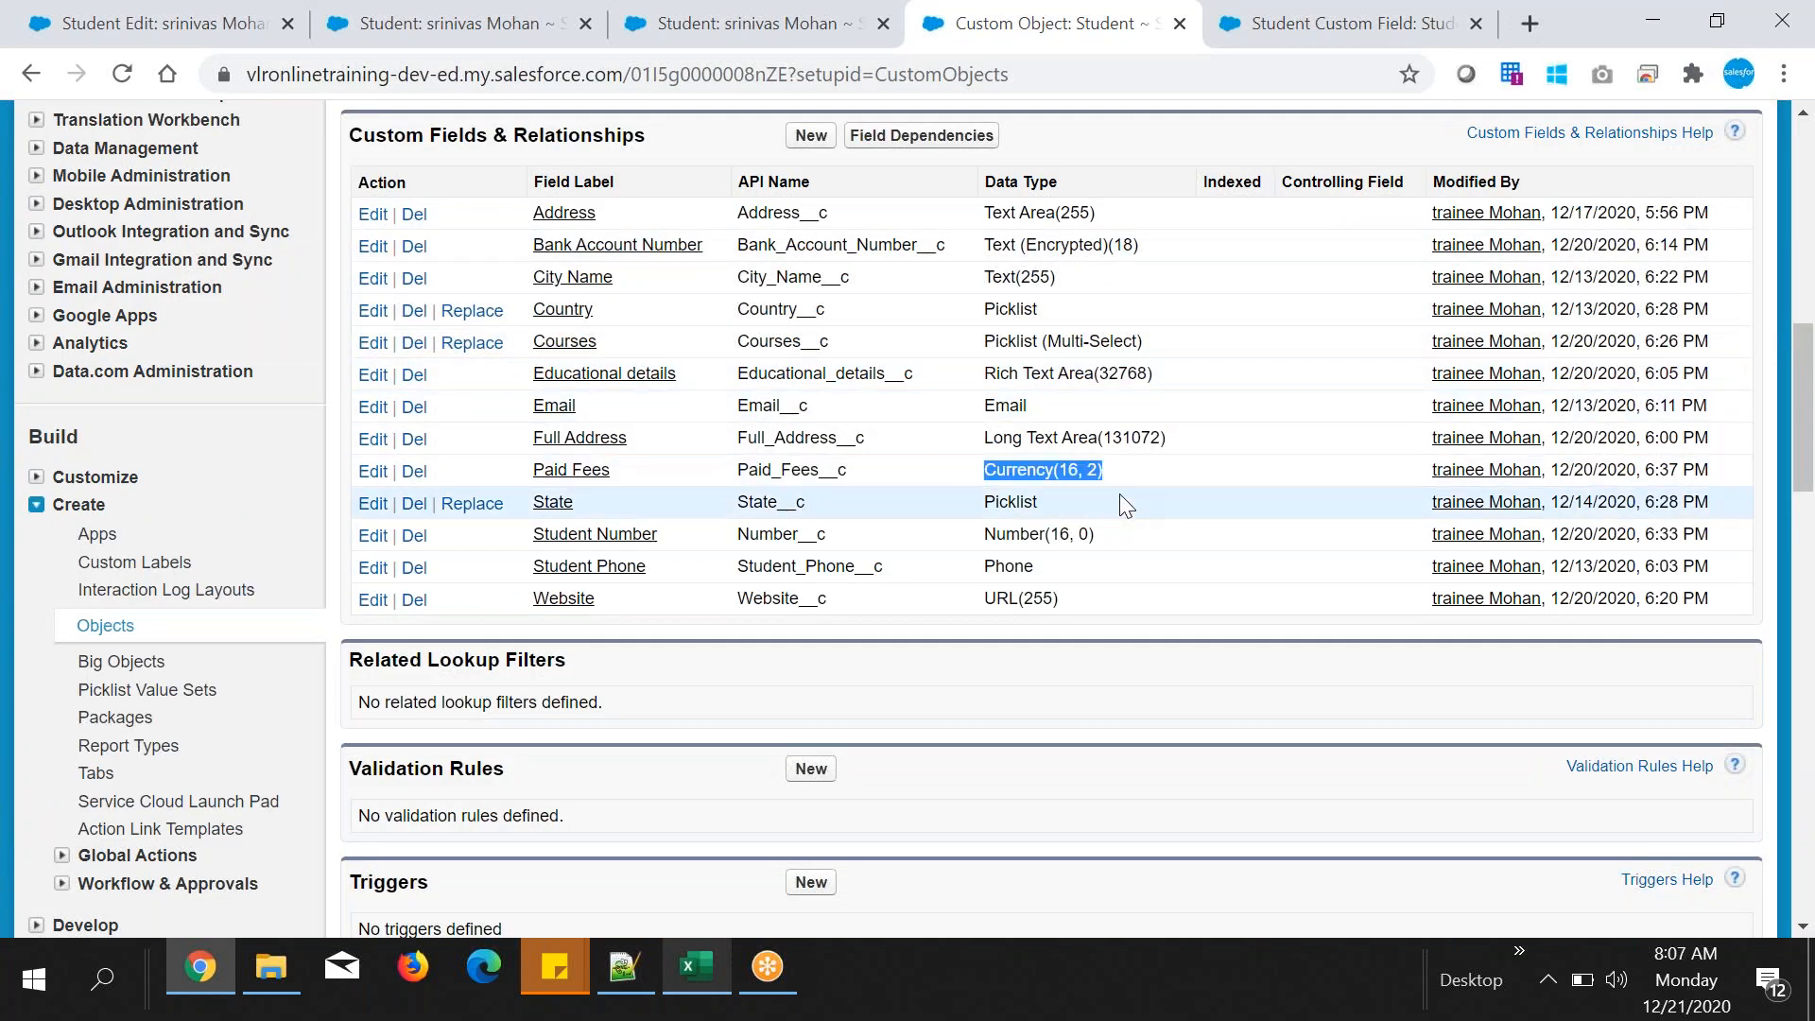
- Open the first recently viewed student's record for editing
{"action": "scroll", "coordinate": [1121, 501], "scroll_direction": "up", "scroll_amount": 2}
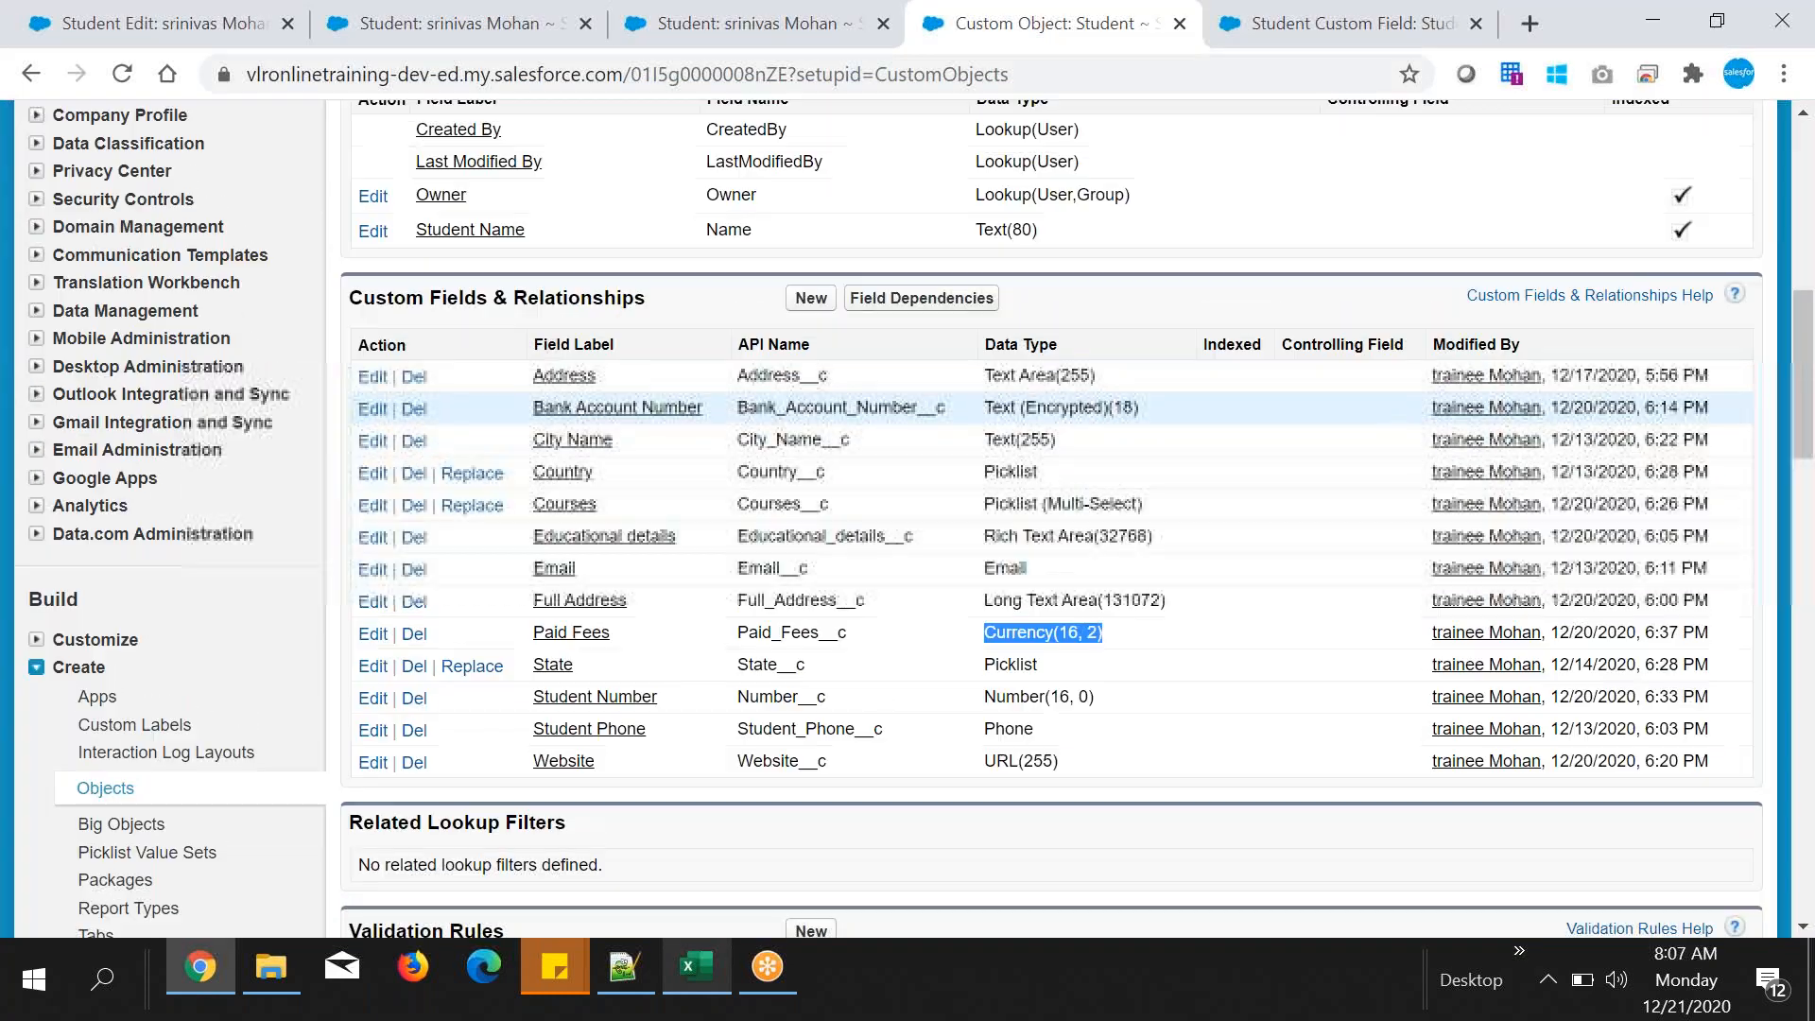
{"action": "scroll", "coordinate": [907, 515], "scroll_direction": "up", "scroll_amount": 10}
{"action": "left_click", "coordinate": [986, 241]}
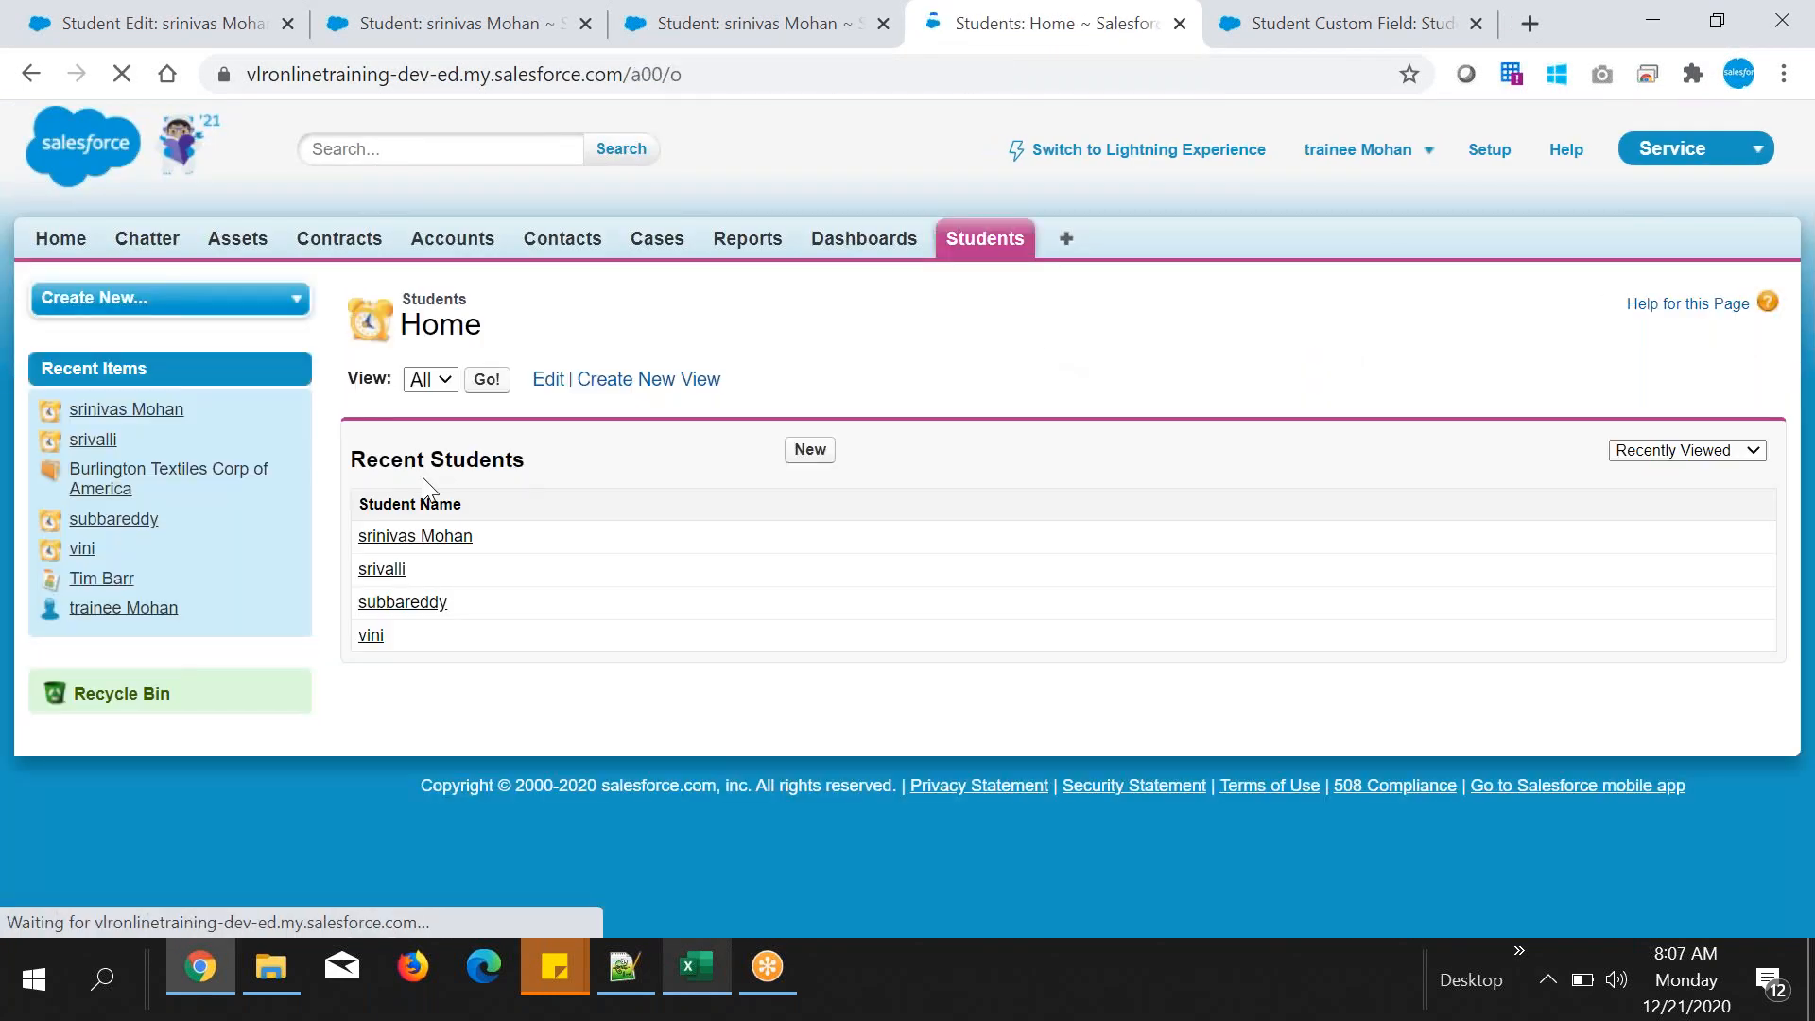
{"action": "left_click", "coordinate": [415, 535]}
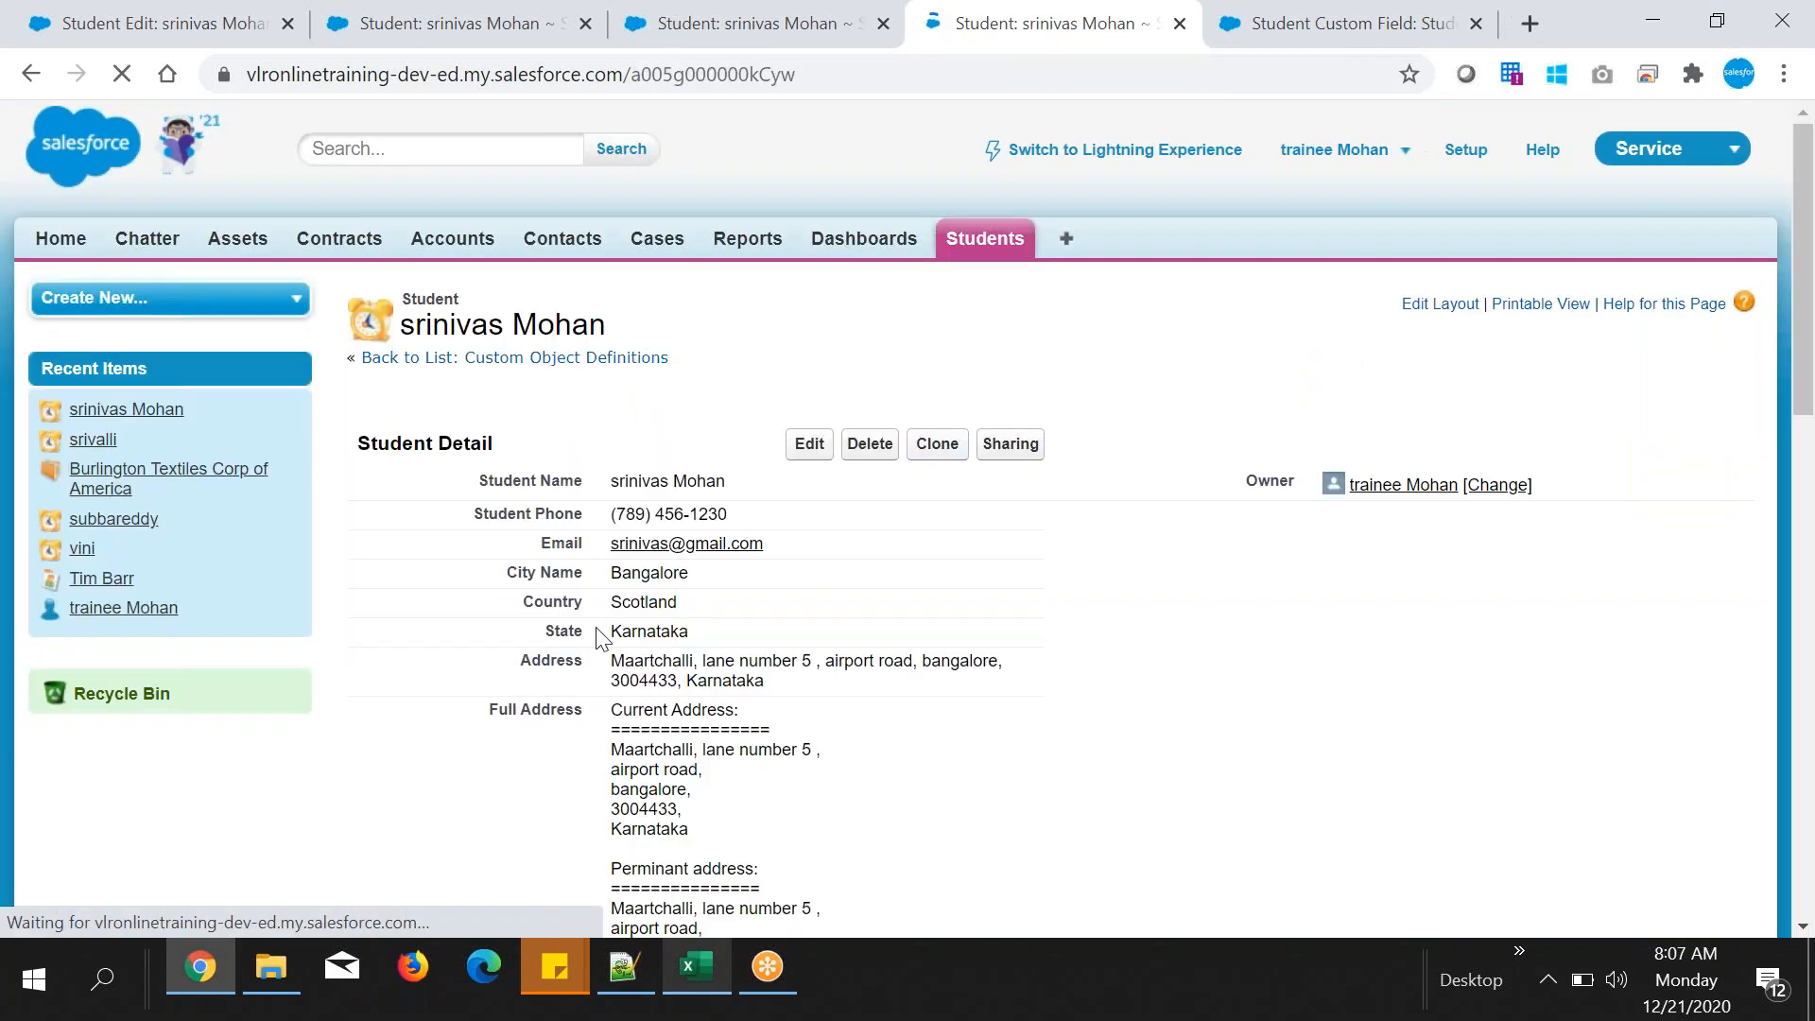
{"action": "left_click", "coordinate": [808, 445]}
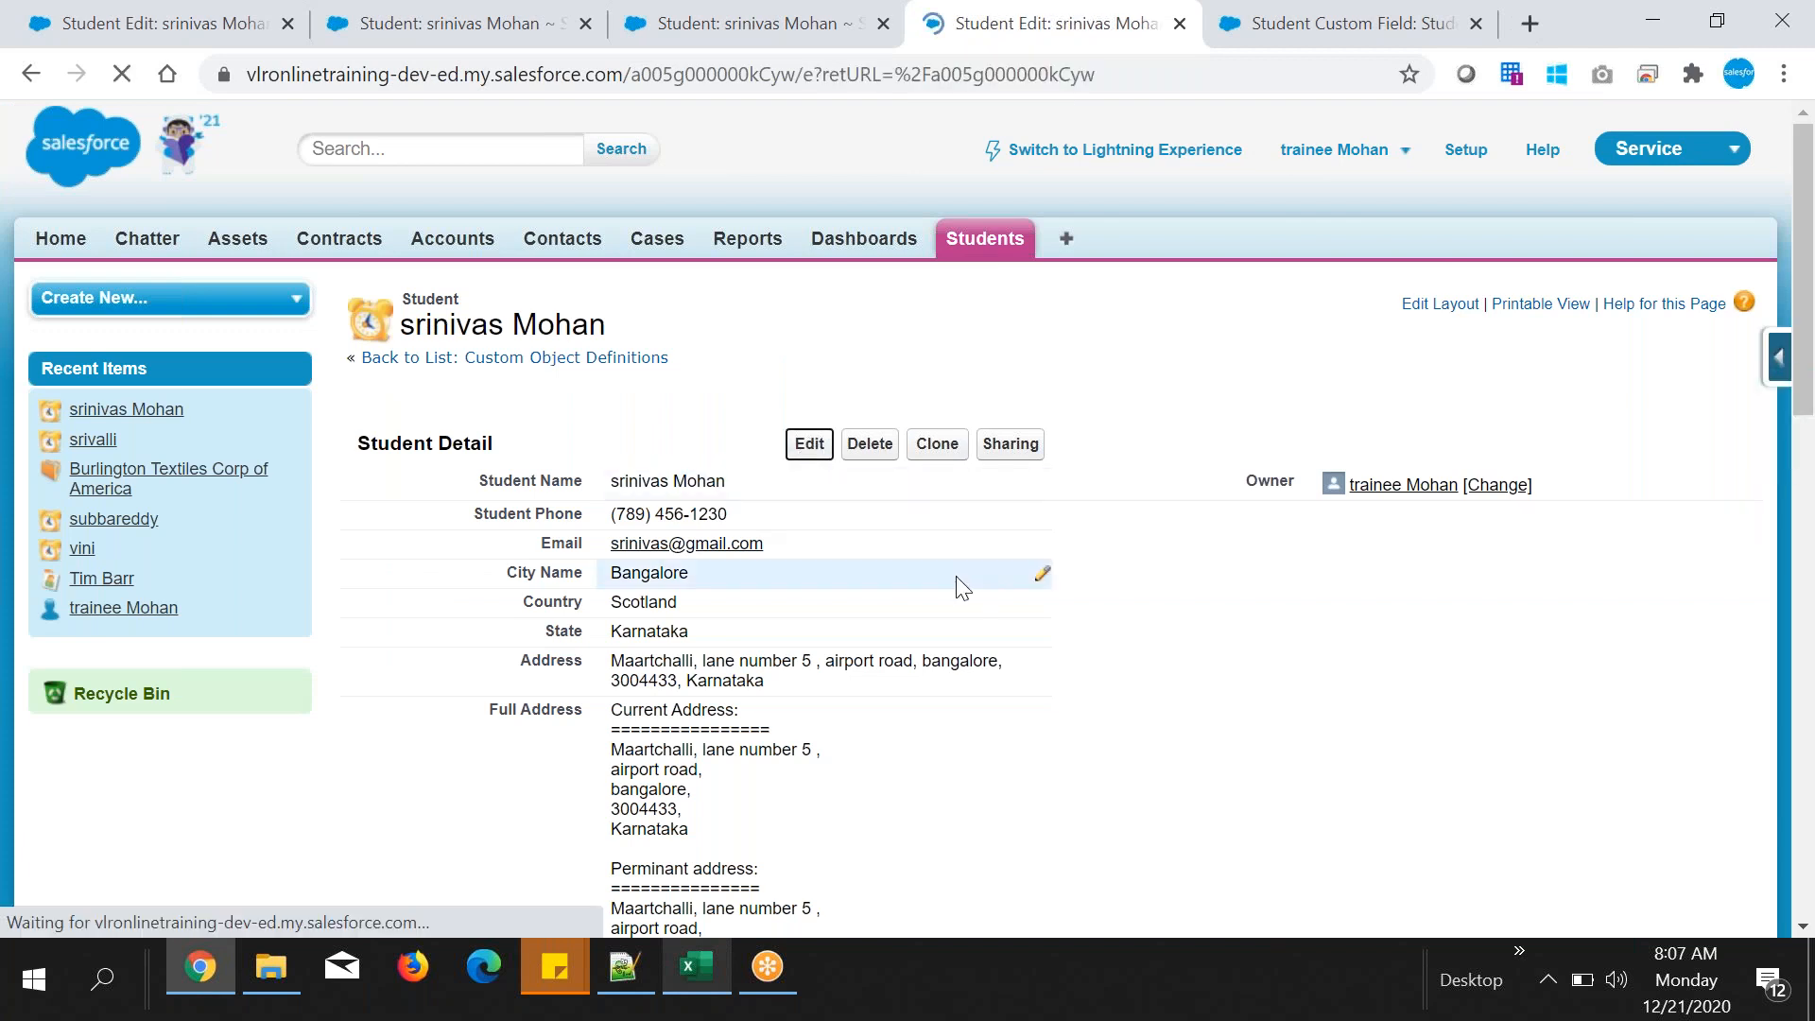
- Check the Paid Fees help text, set the student's Paid Fees to 12000.55 and save the record
{"action": "scroll", "coordinate": [1248, 582], "scroll_direction": "down", "scroll_amount": 10}
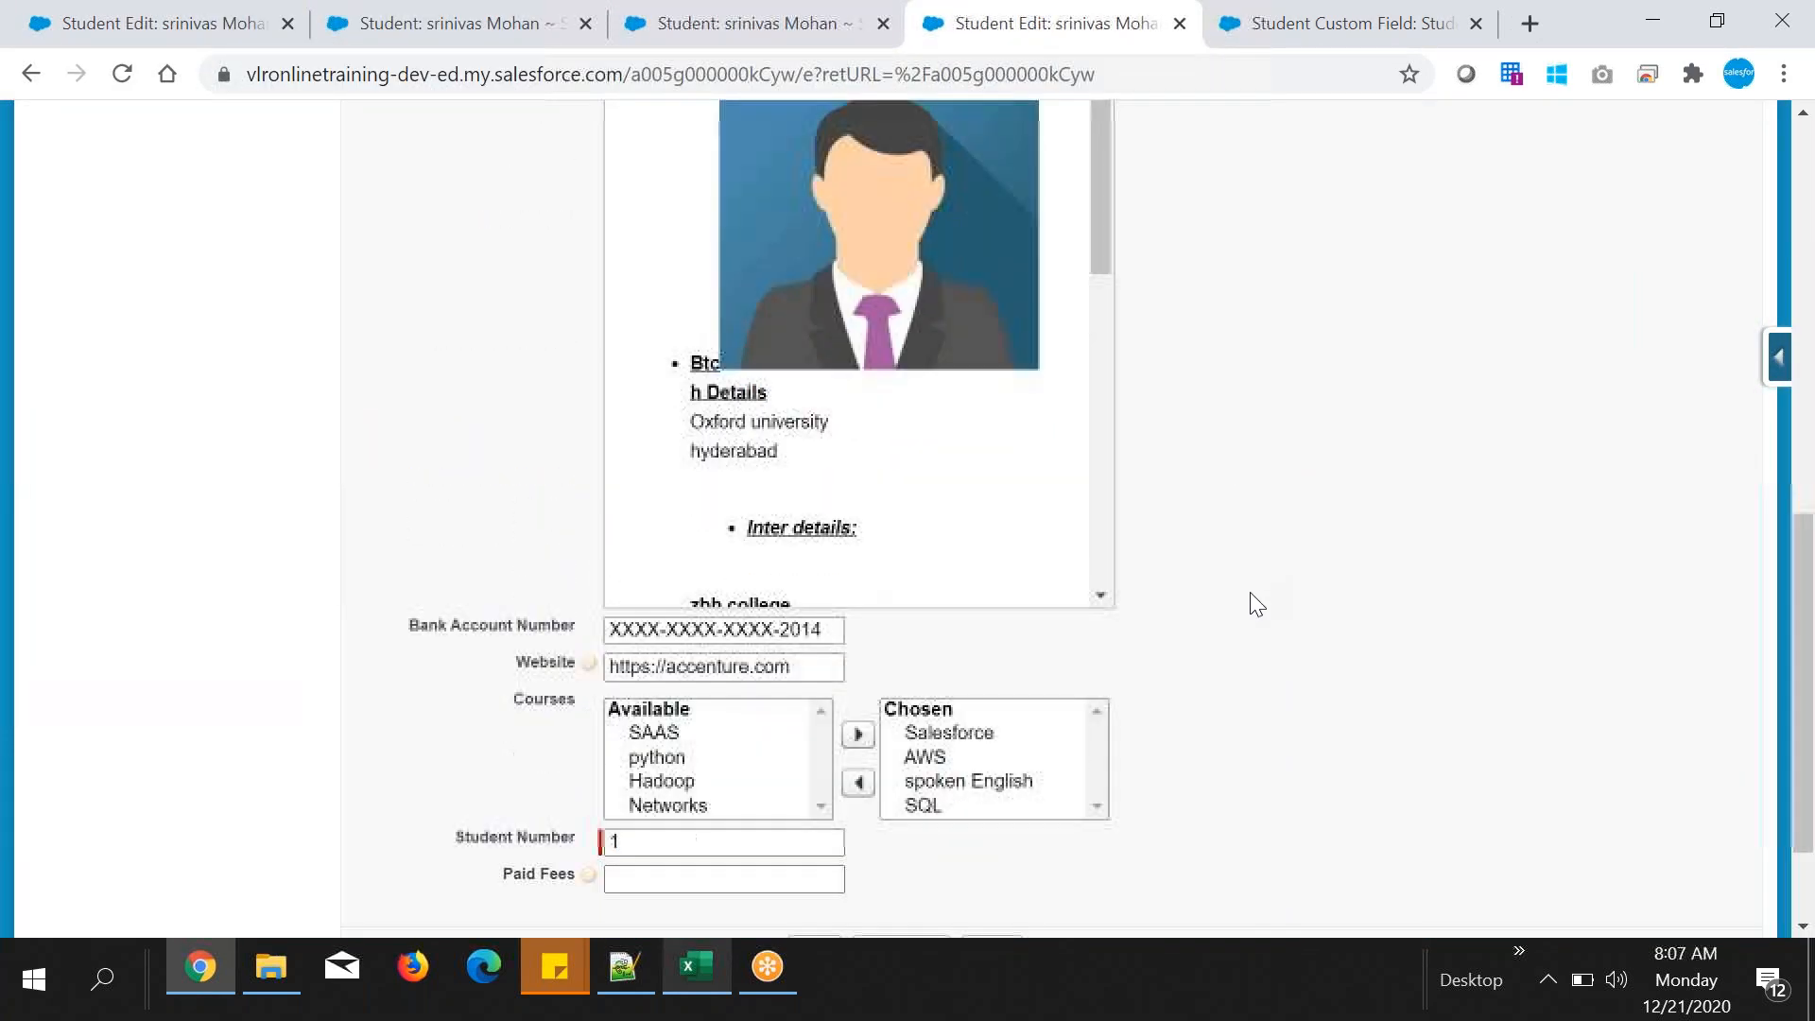
{"action": "mouse_move", "coordinate": [587, 724]}
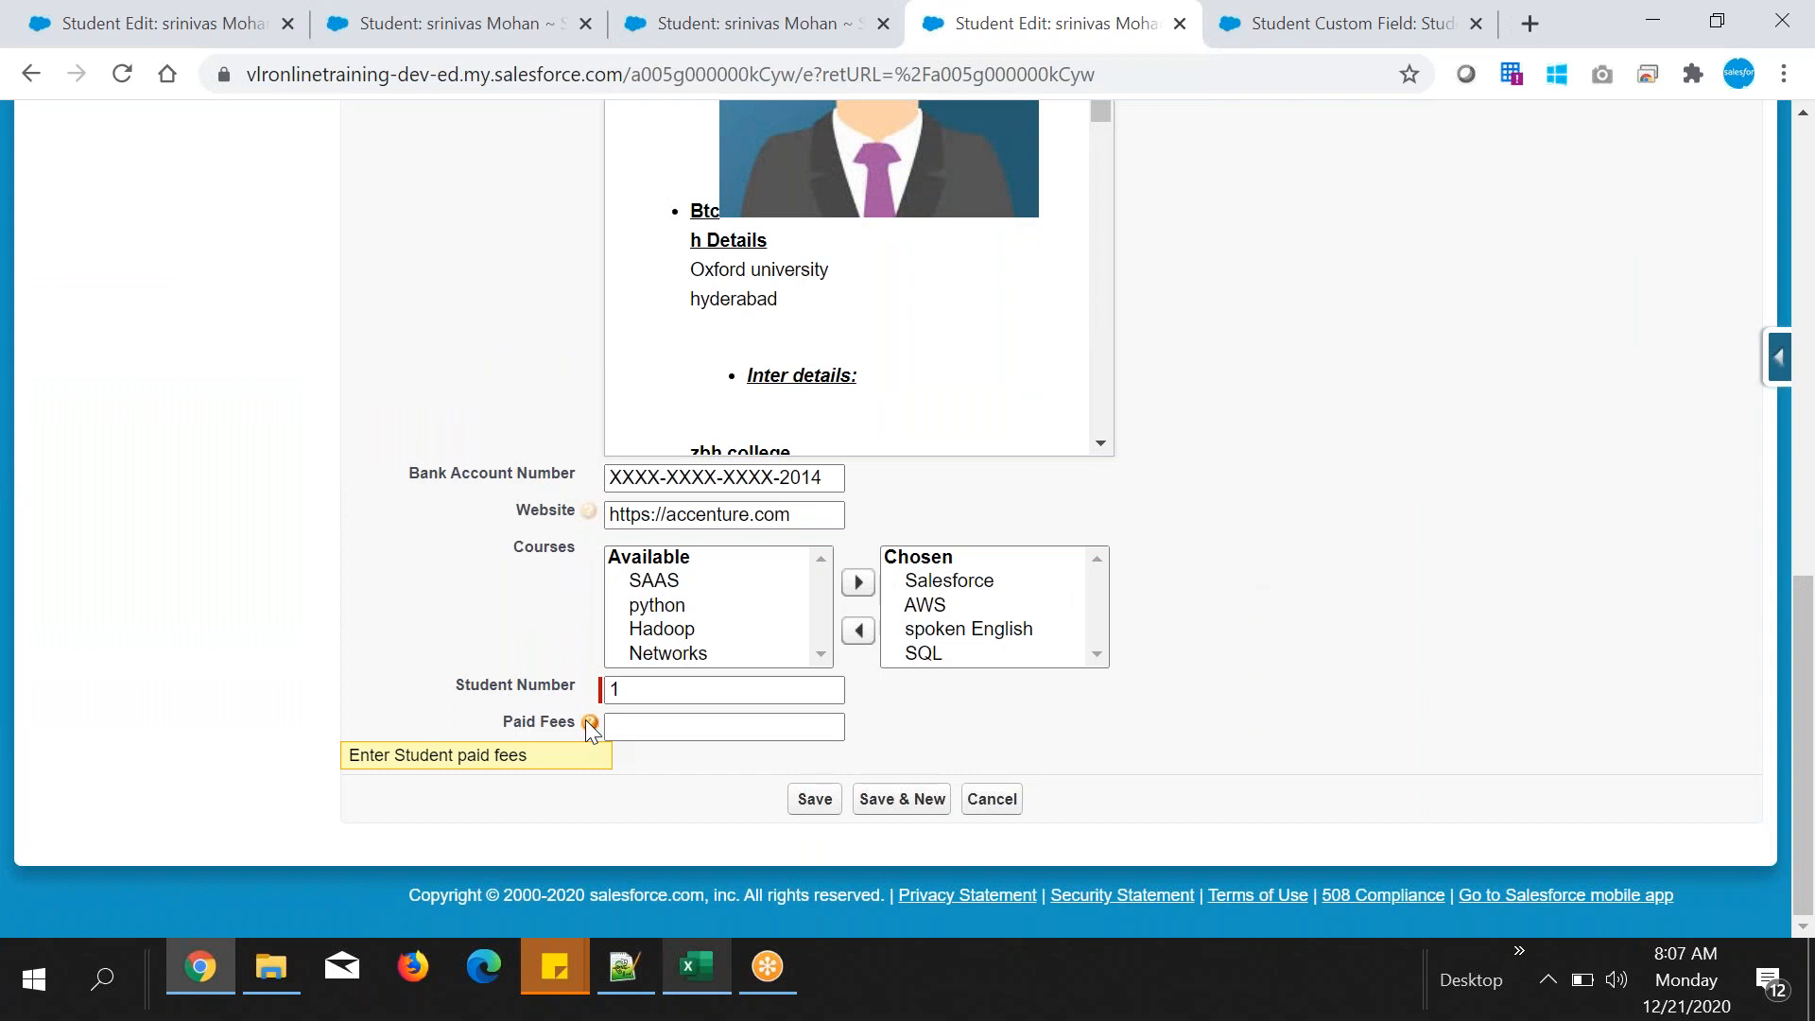
{"action": "left_click", "coordinate": [630, 724]}
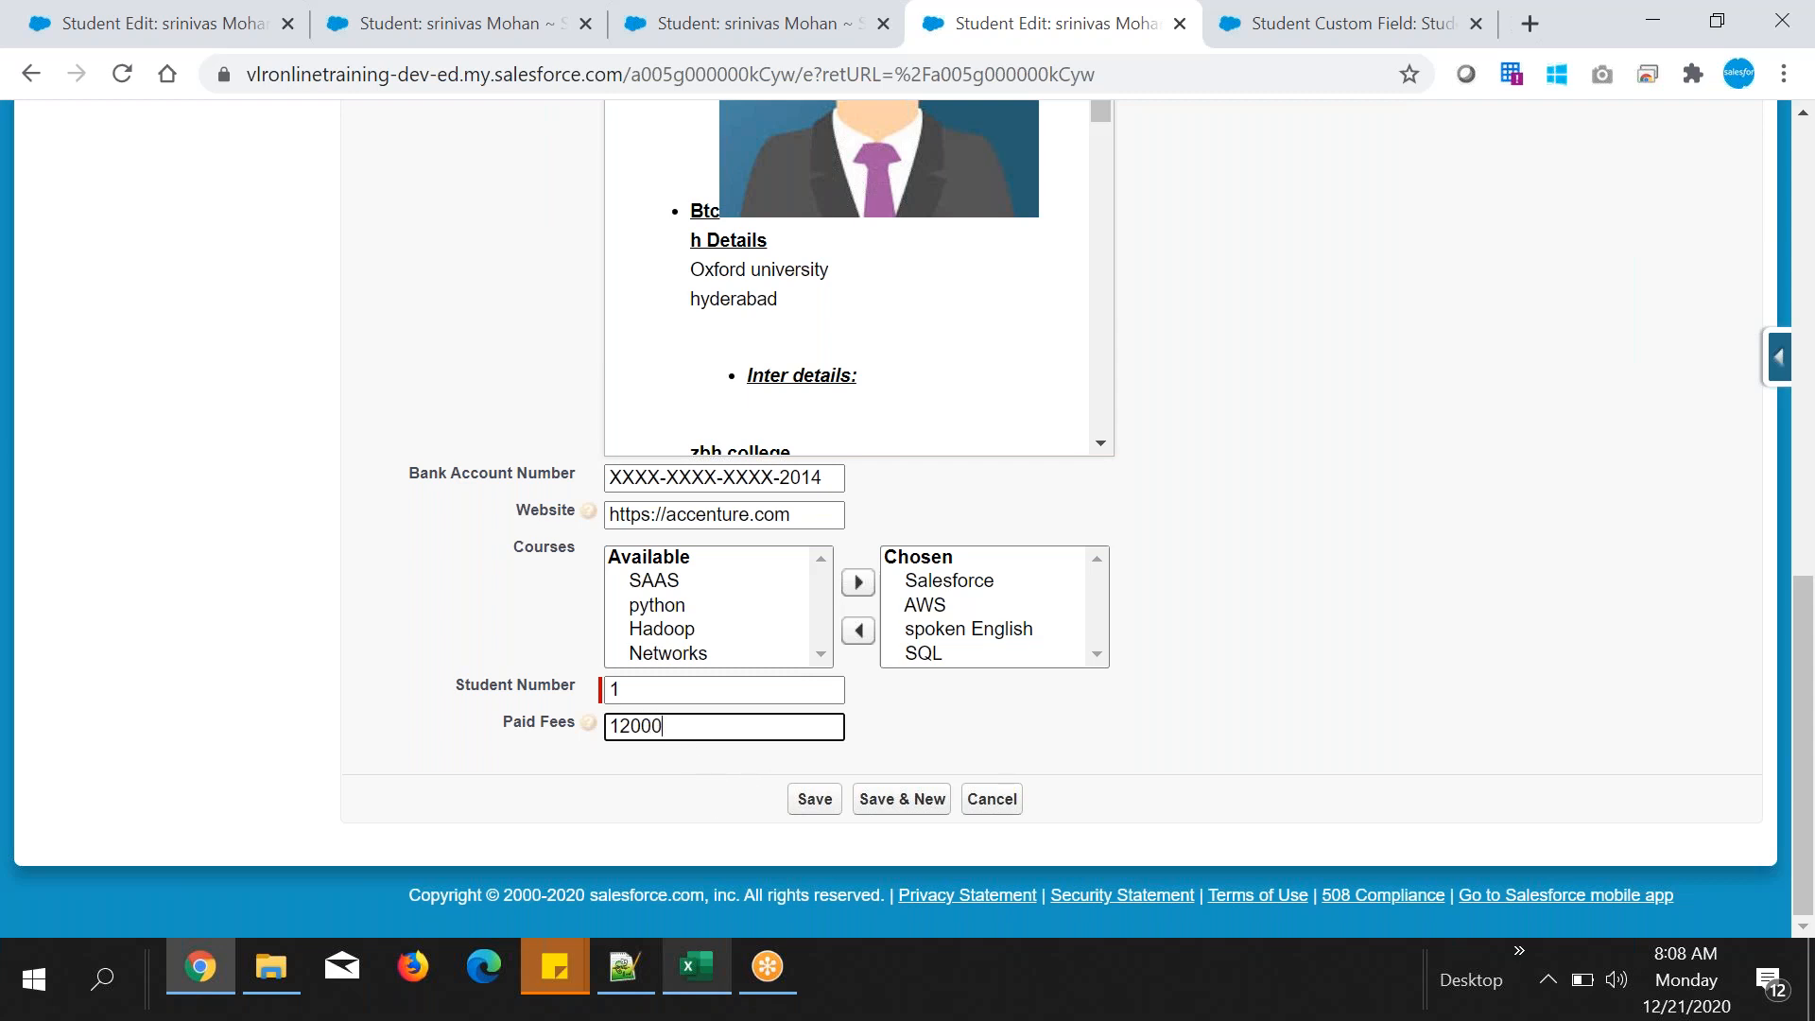
{"action": "left_click", "coordinate": [815, 799]}
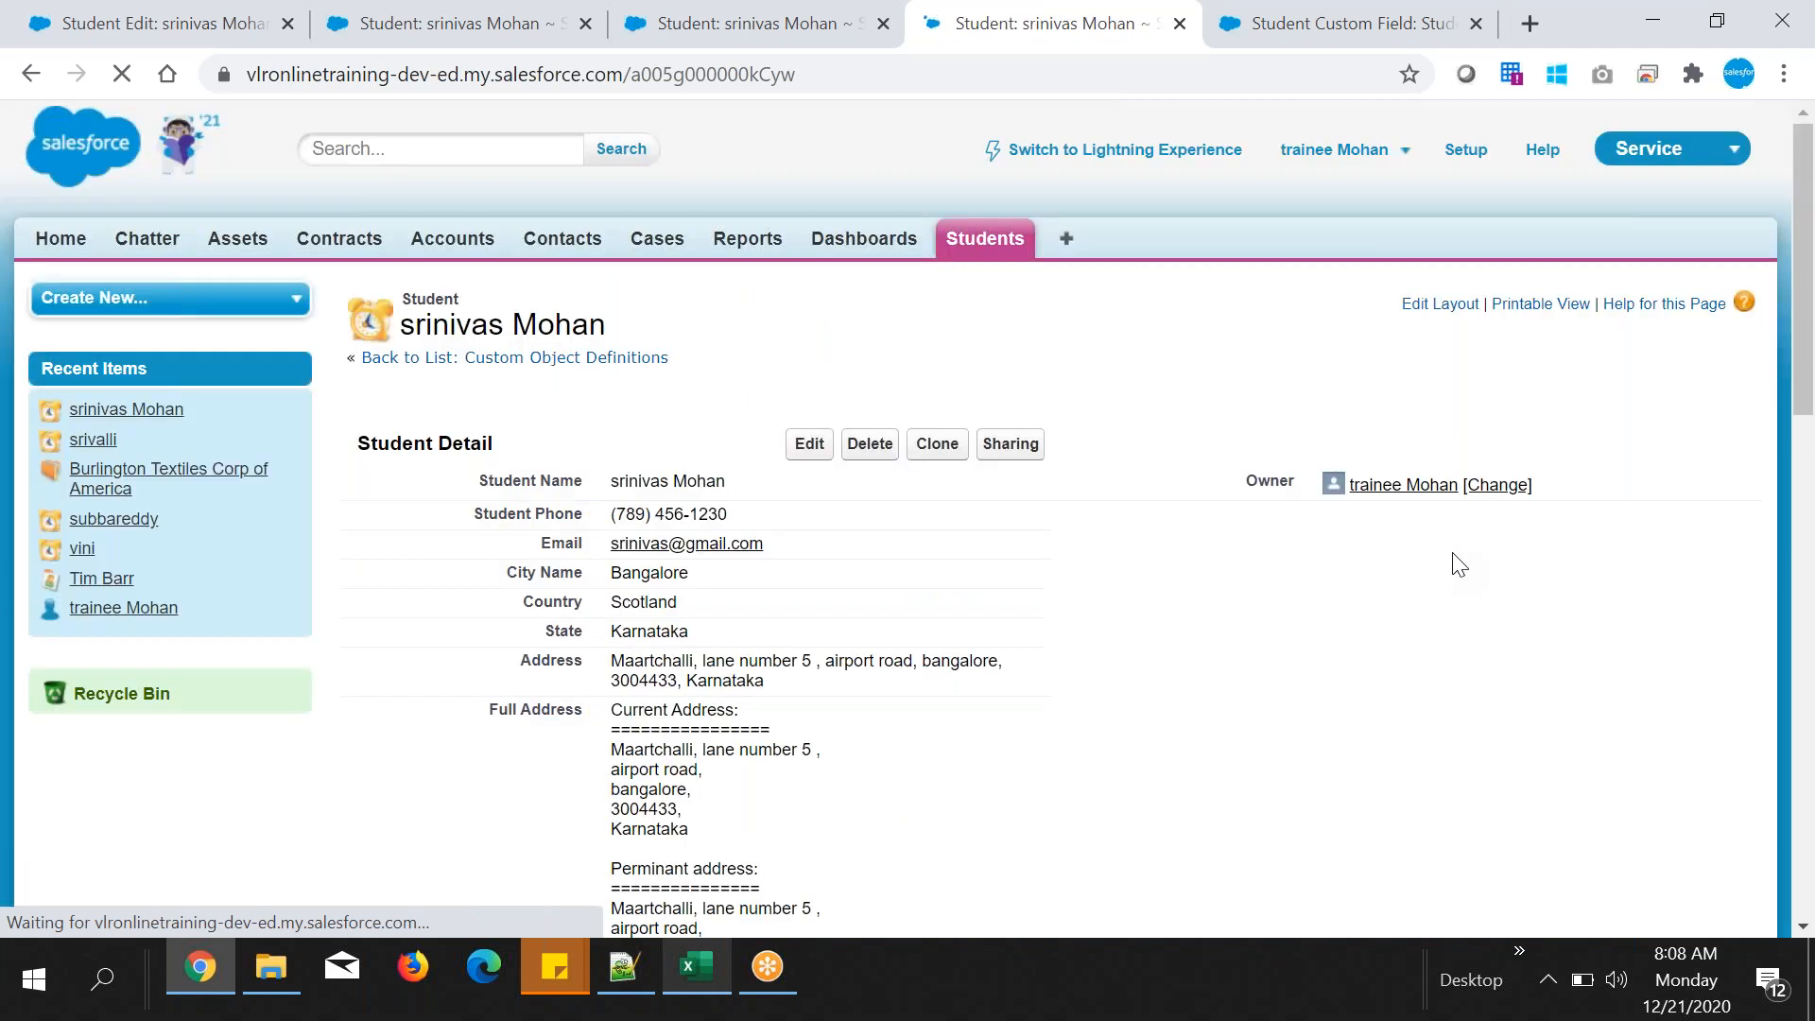
- Examine how the Paid Fees amount is displayed on the saved student record, including its currency symbol and decimals
{"action": "scroll", "coordinate": [1456, 567], "scroll_direction": "down", "scroll_amount": 15}
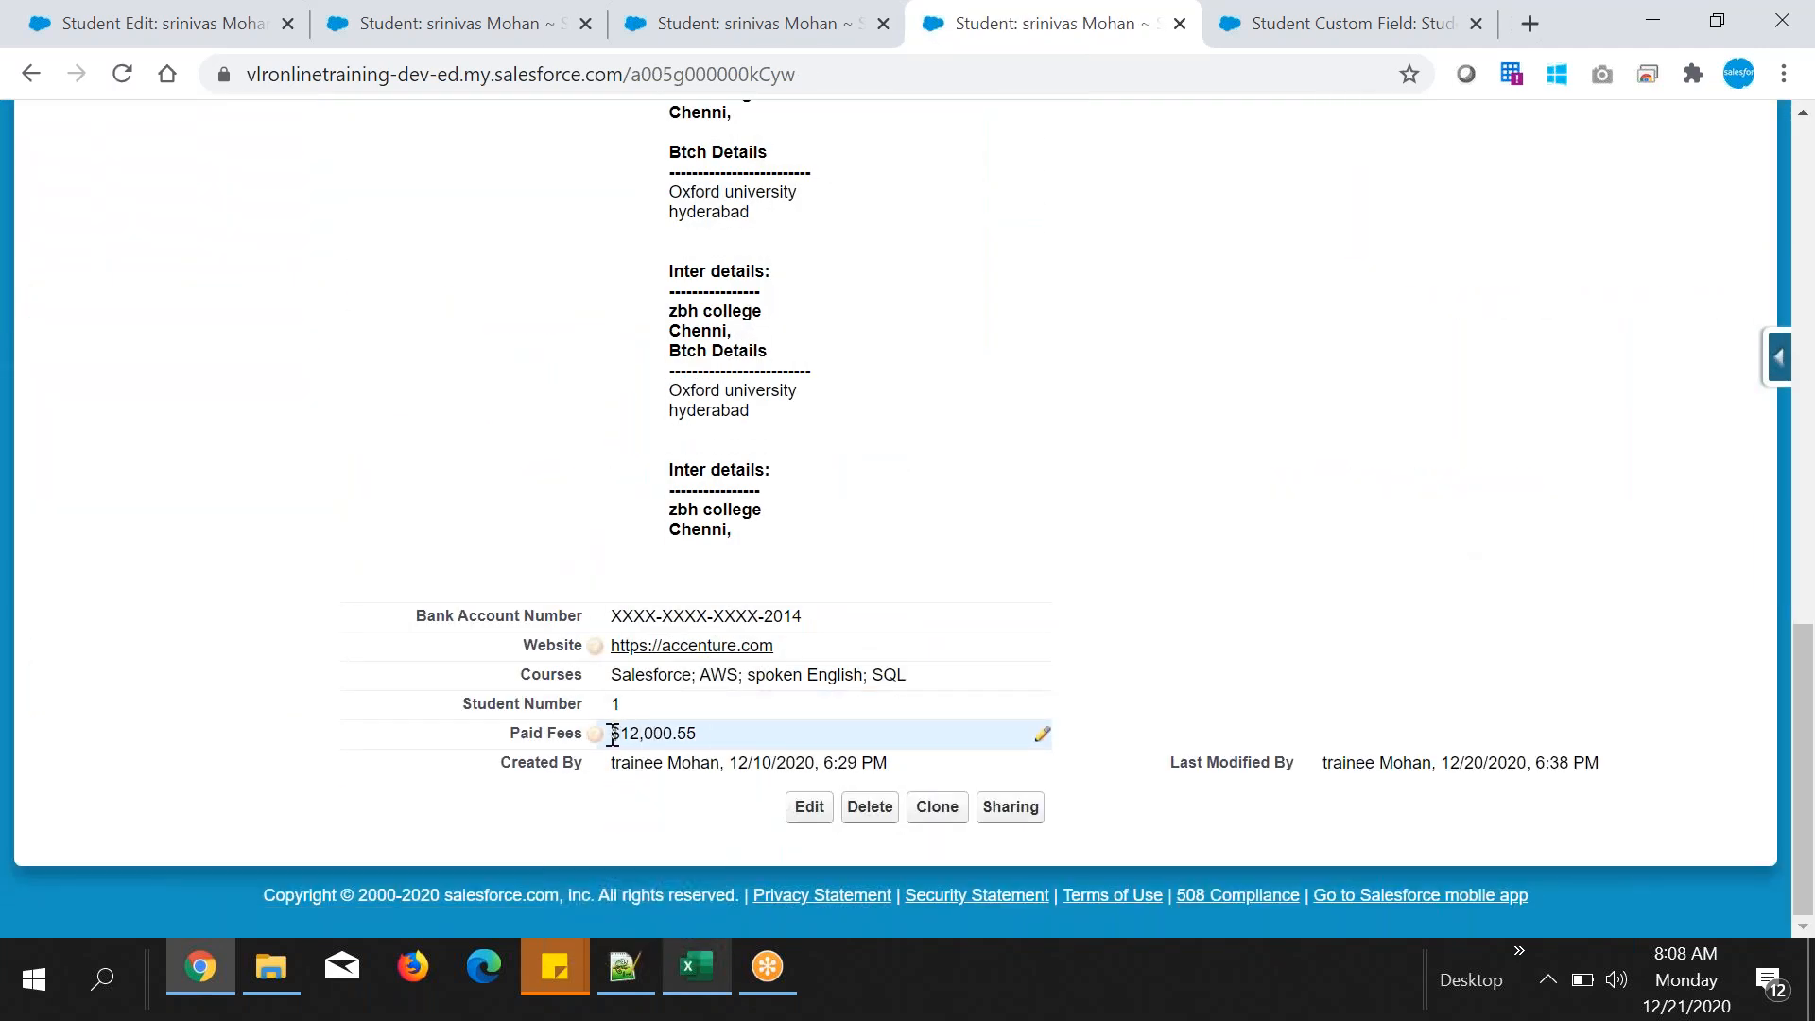
{"action": "double_click", "coordinate": [728, 734]}
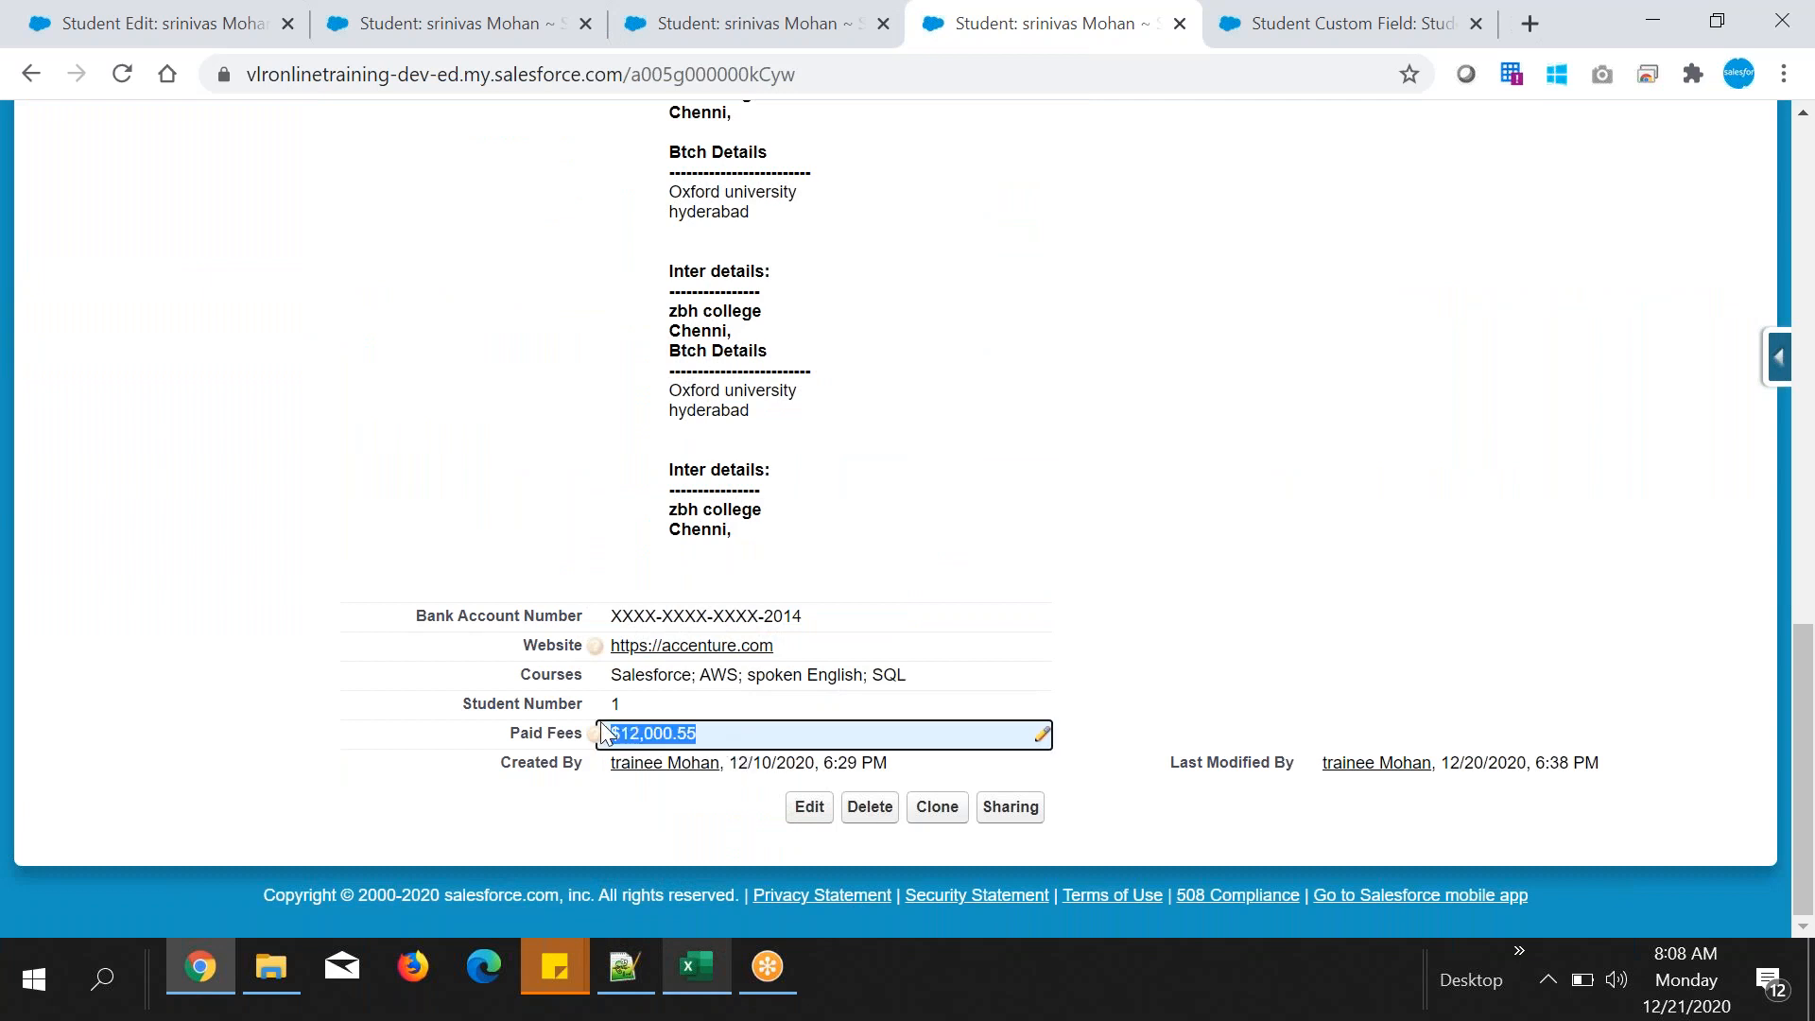
{"action": "left_click", "coordinate": [1177, 682]}
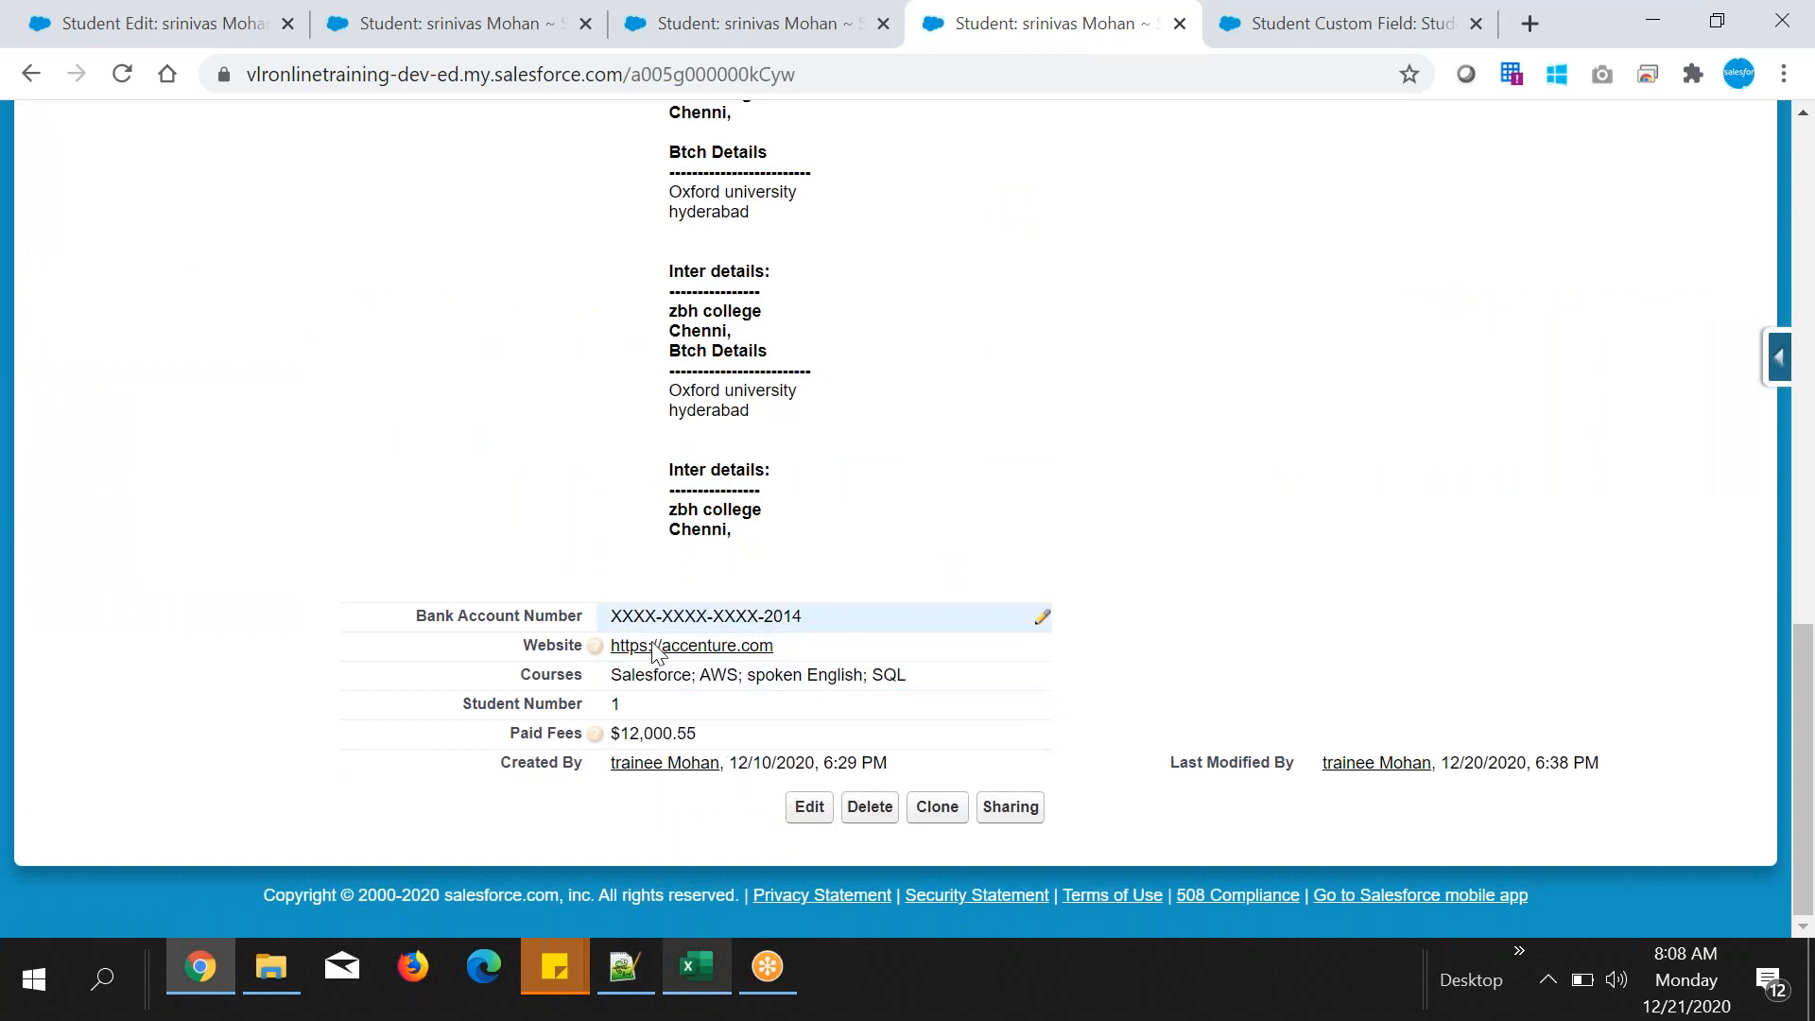
{"action": "double_click", "coordinate": [623, 738]}
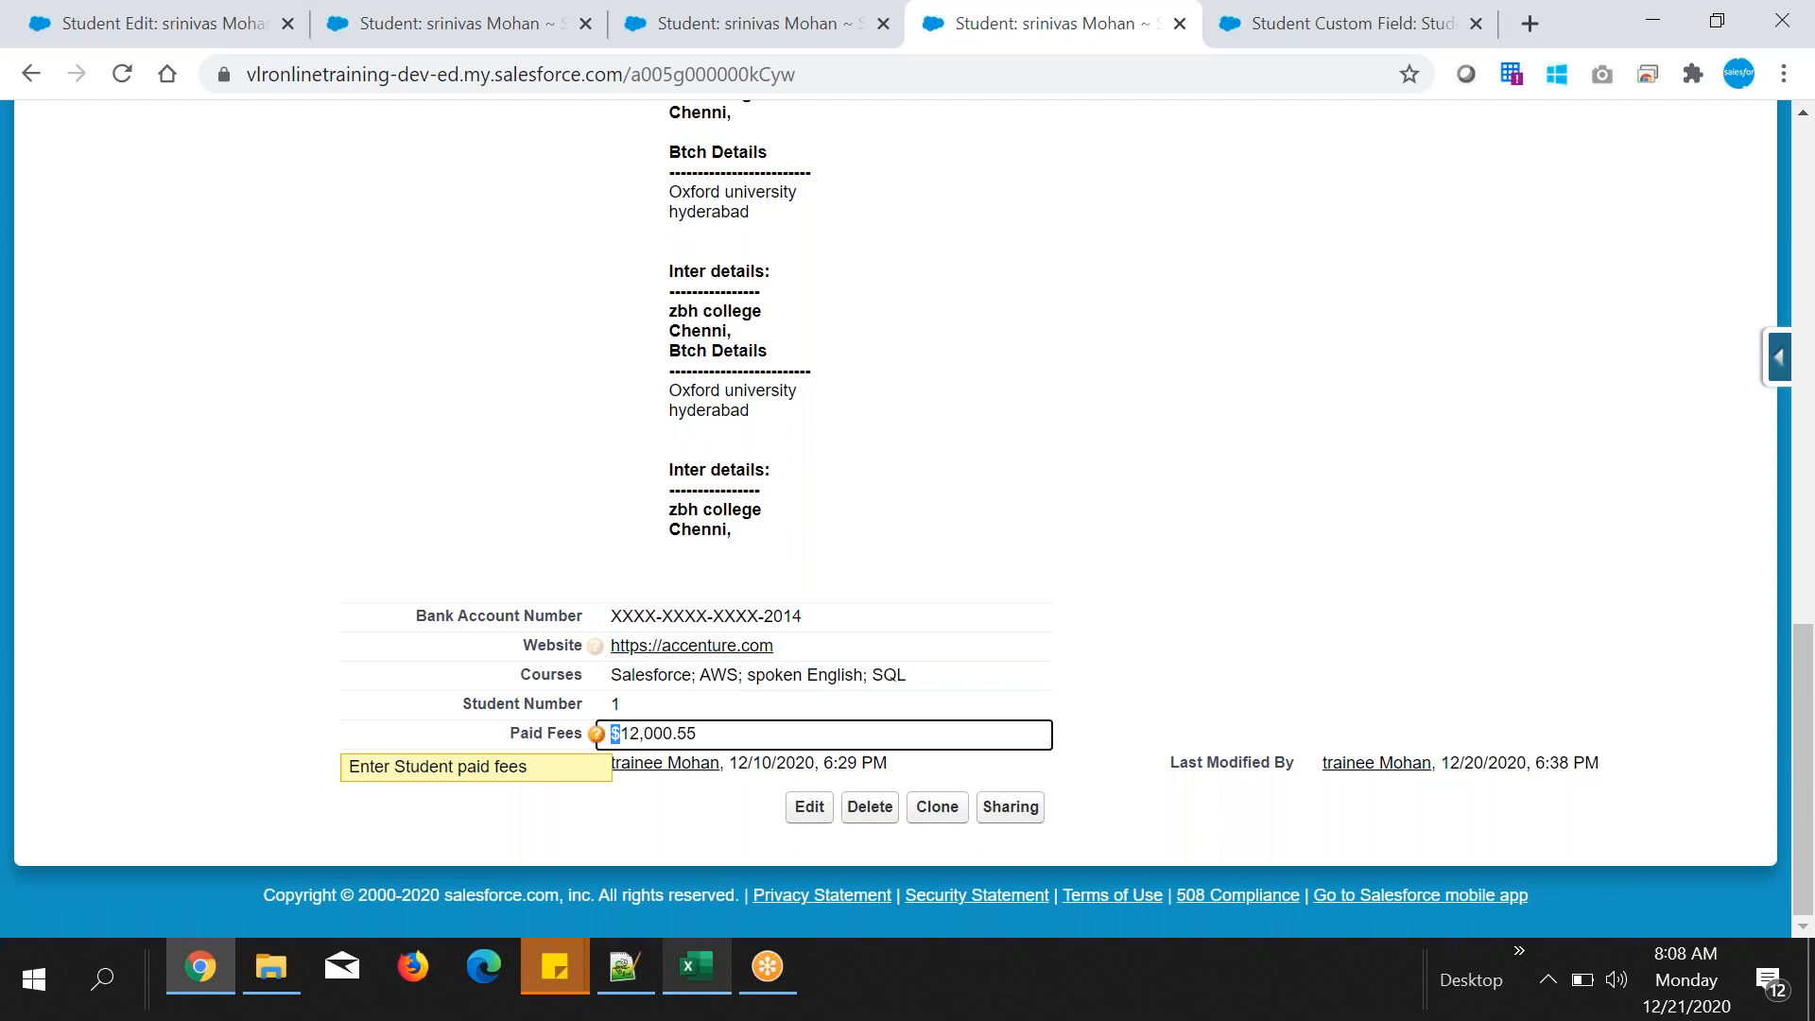
{"action": "left_click", "coordinate": [1258, 586]}
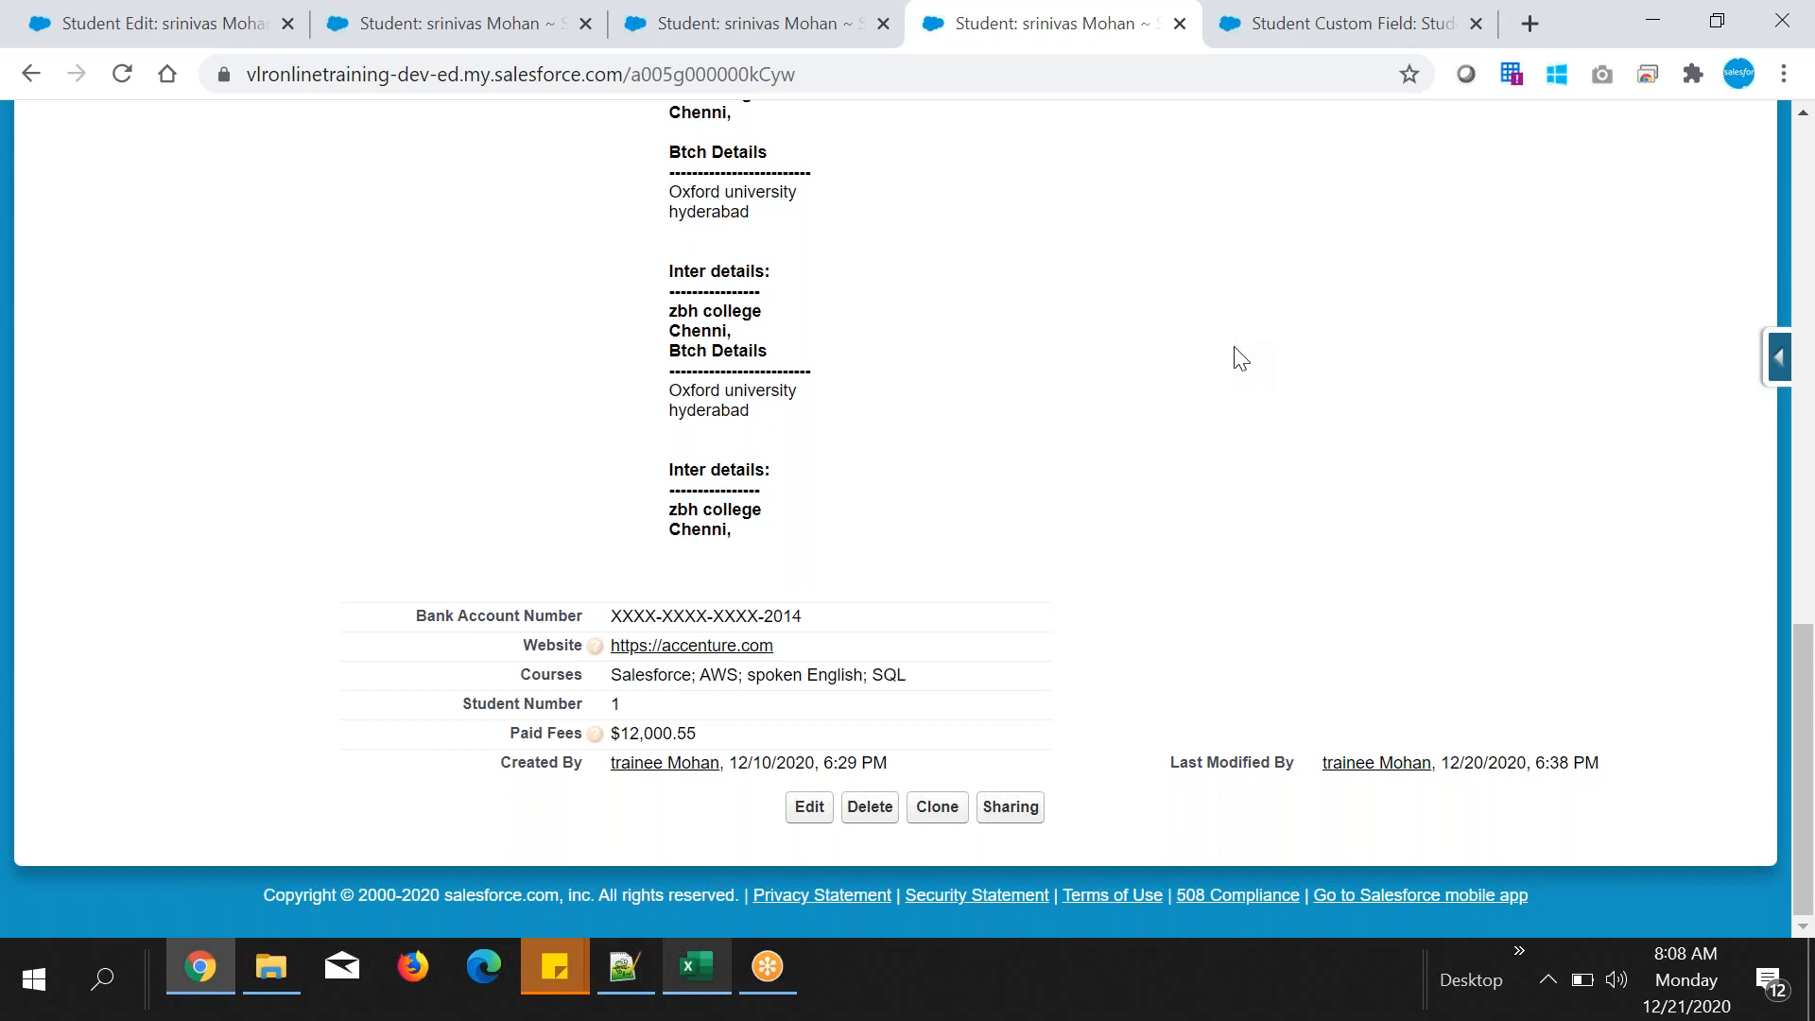
{"action": "scroll", "coordinate": [1240, 358], "scroll_direction": "up", "scroll_amount": 12}
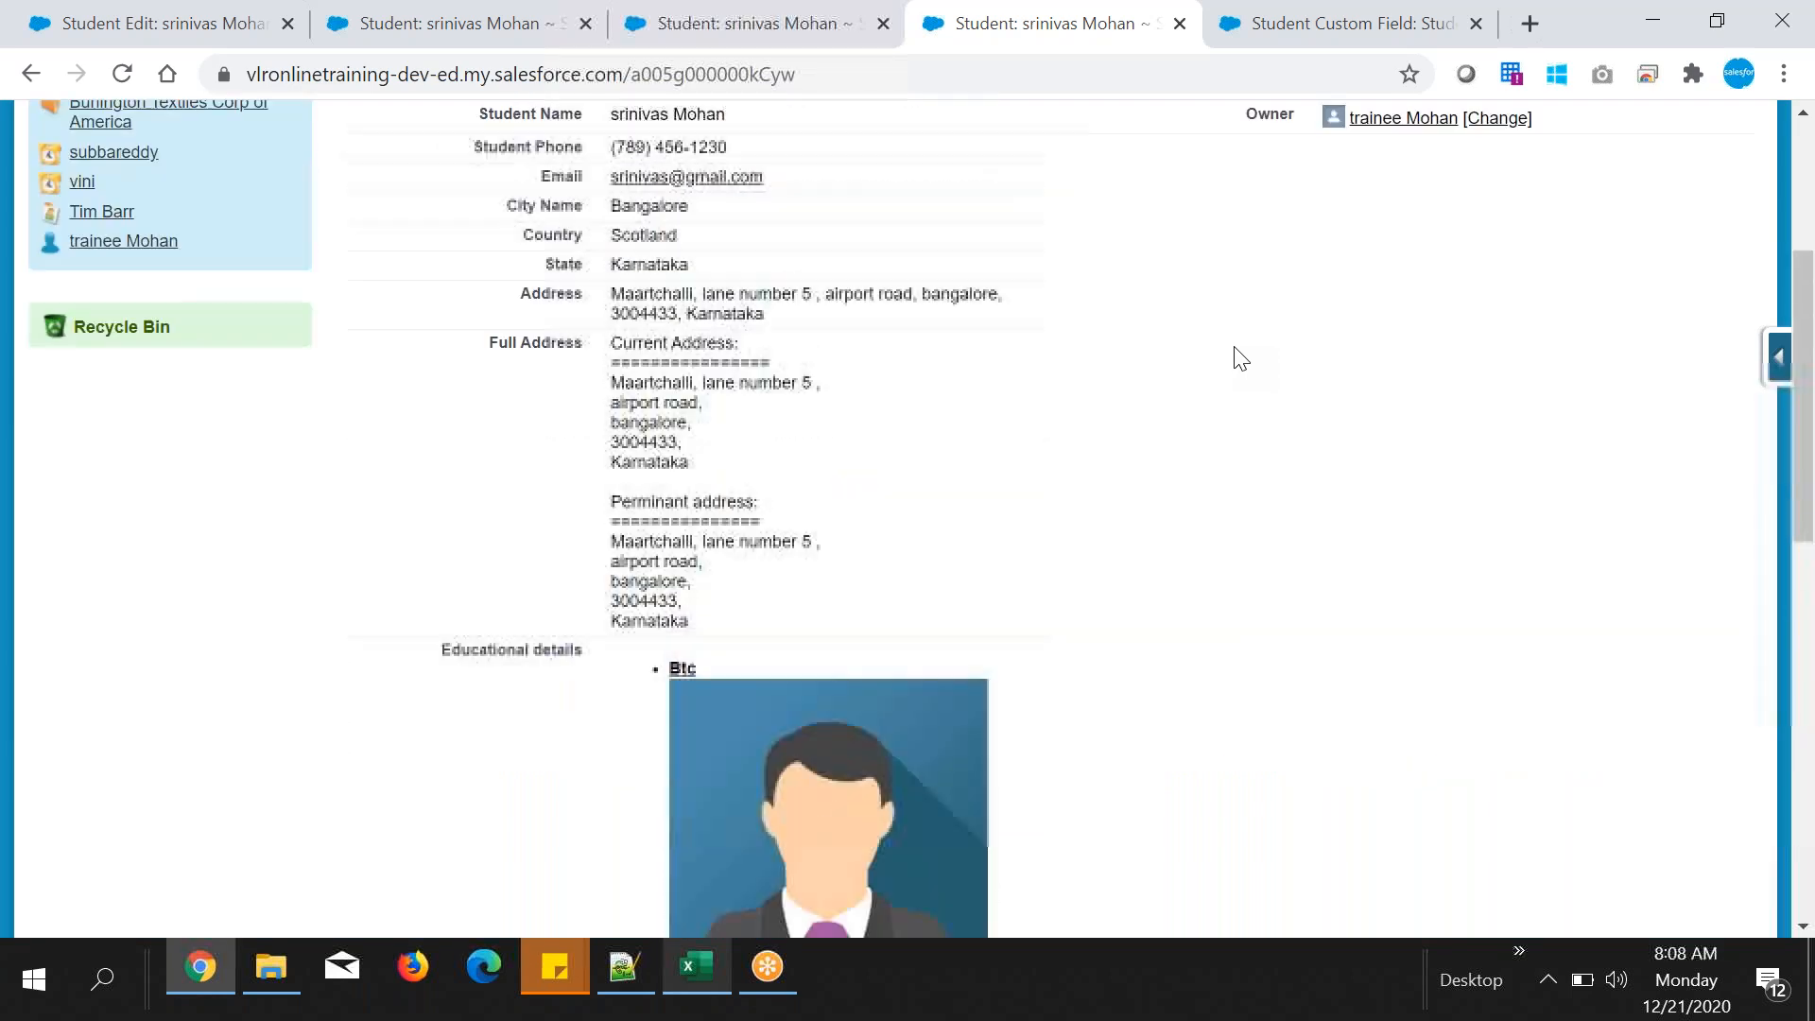
{"action": "scroll", "coordinate": [1240, 357], "scroll_direction": "up", "scroll_amount": 3}
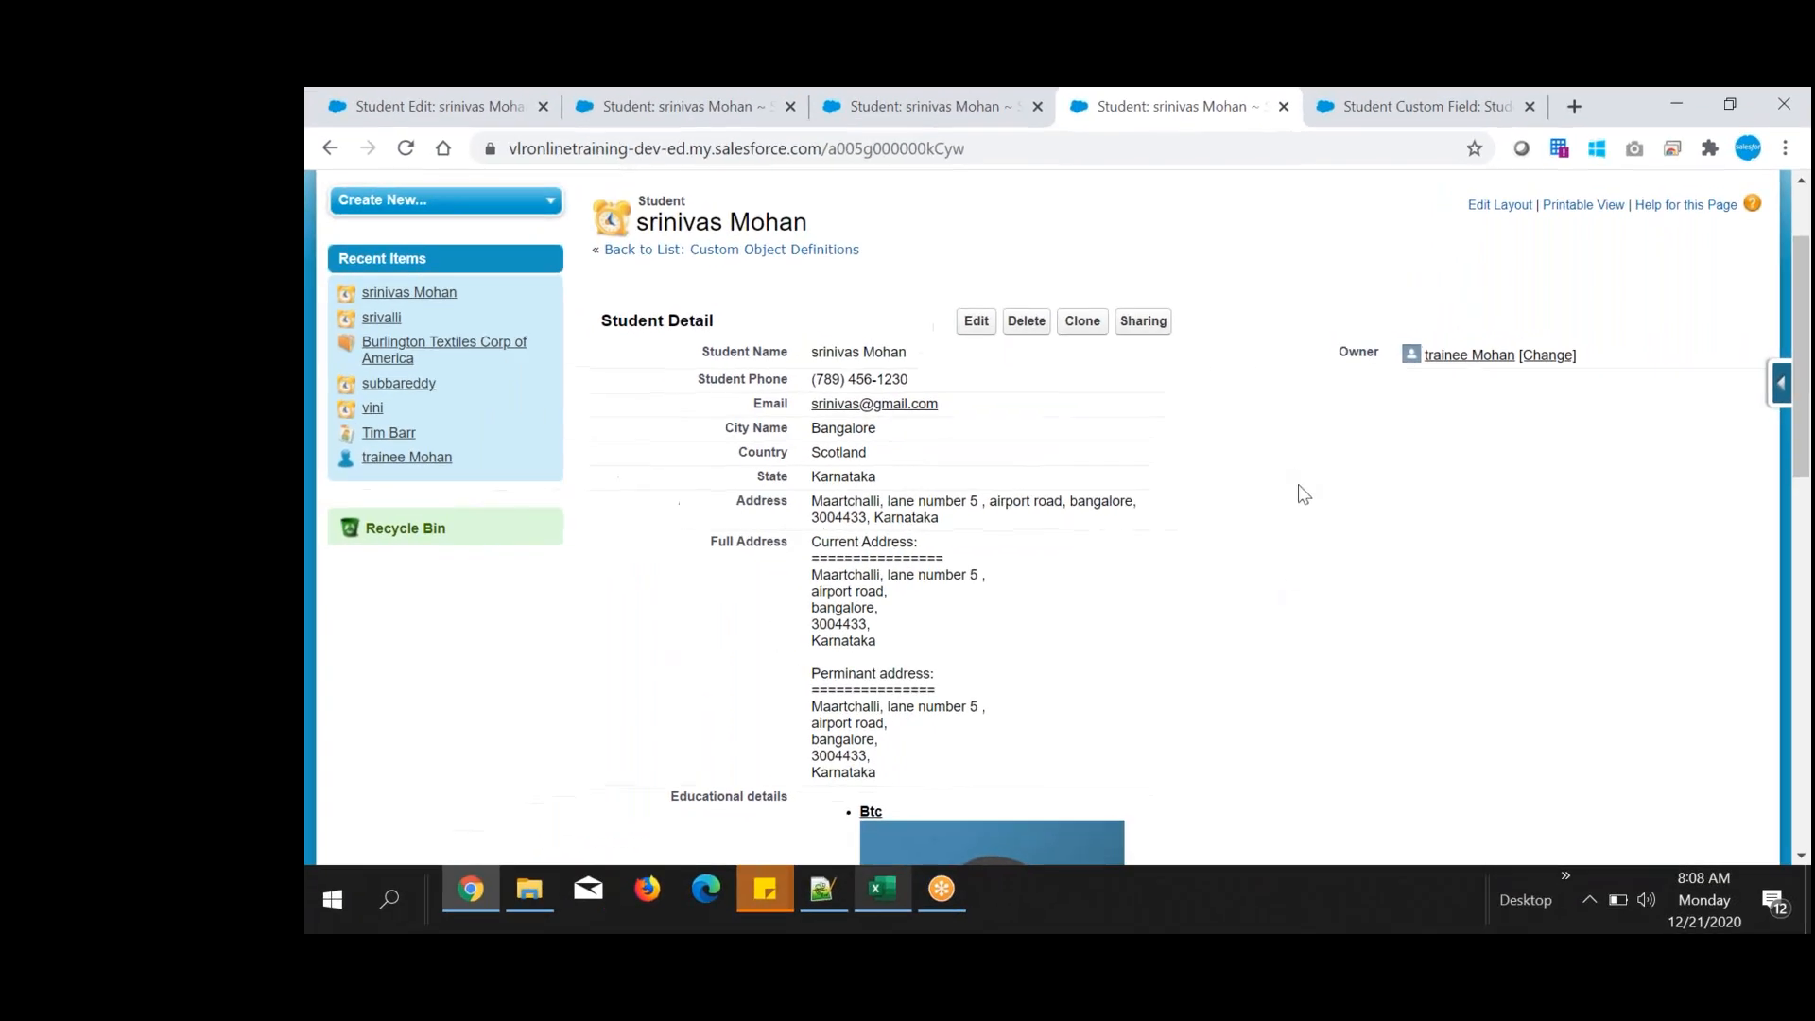
{"action": "scroll", "coordinate": [1323, 503], "scroll_direction": "down", "scroll_amount": 15}
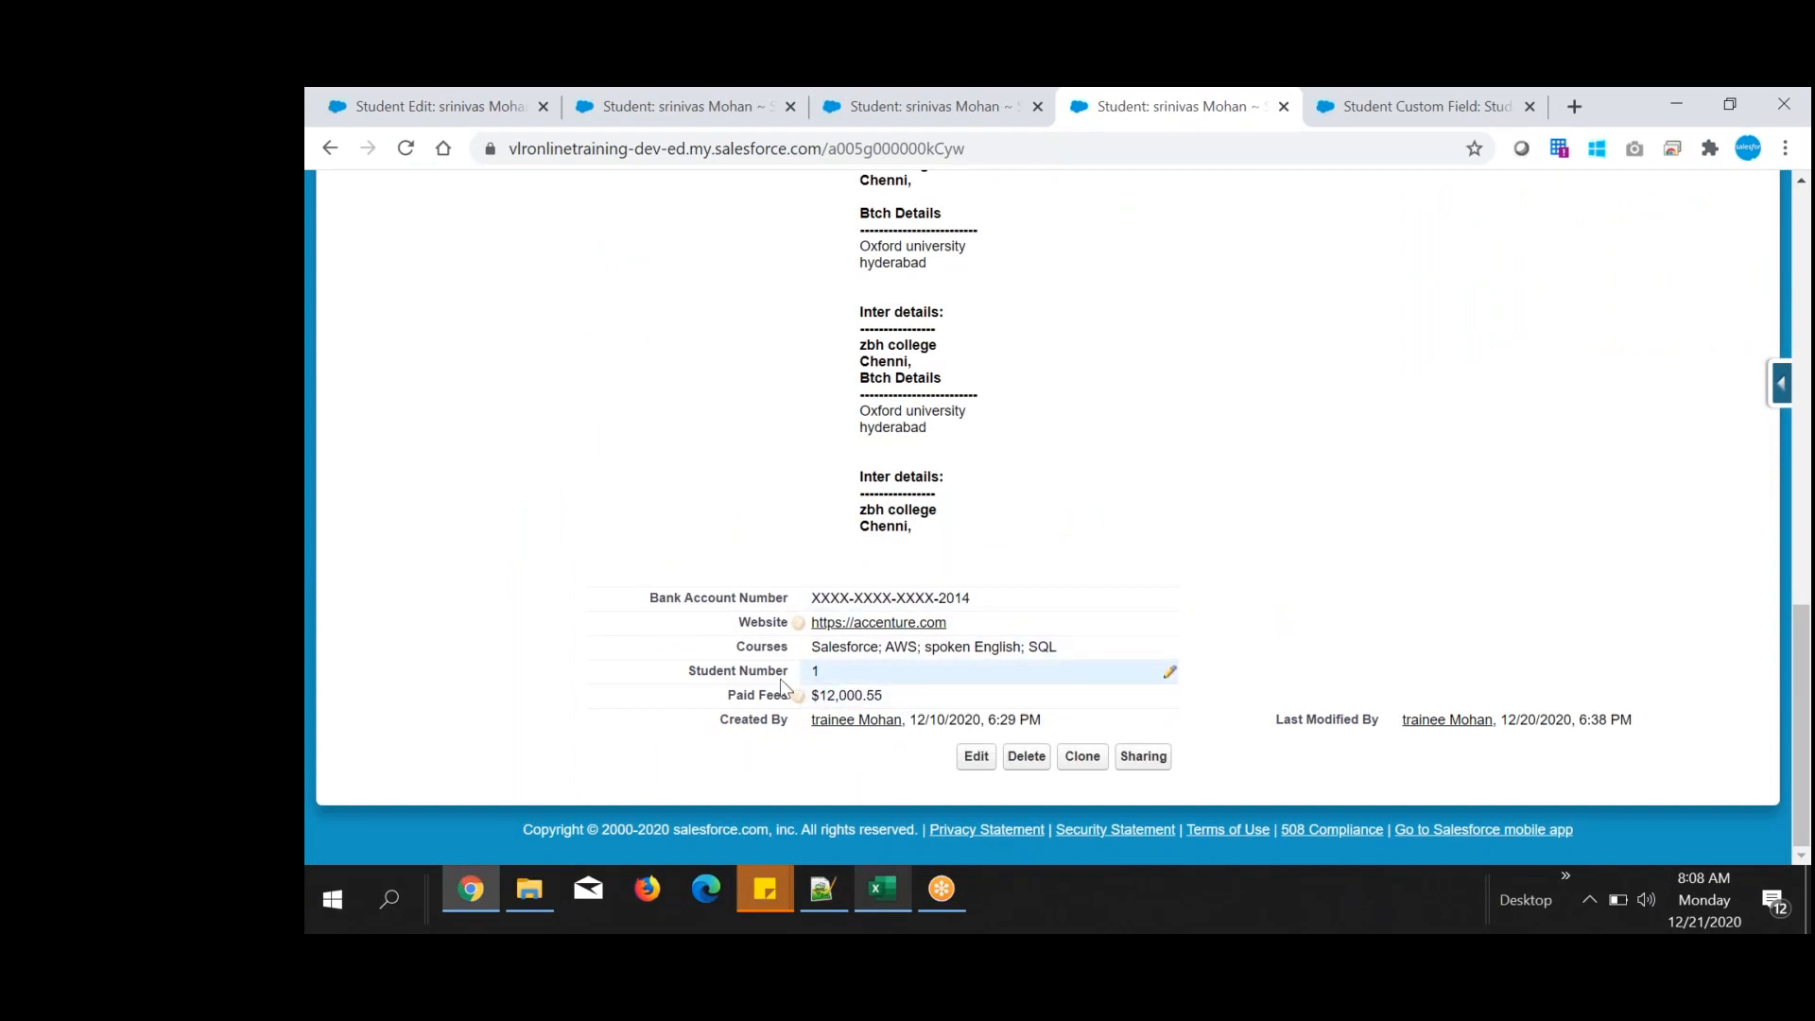
{"action": "left_click_drag", "start_coordinate": [828, 695], "coordinate": [813, 695]}
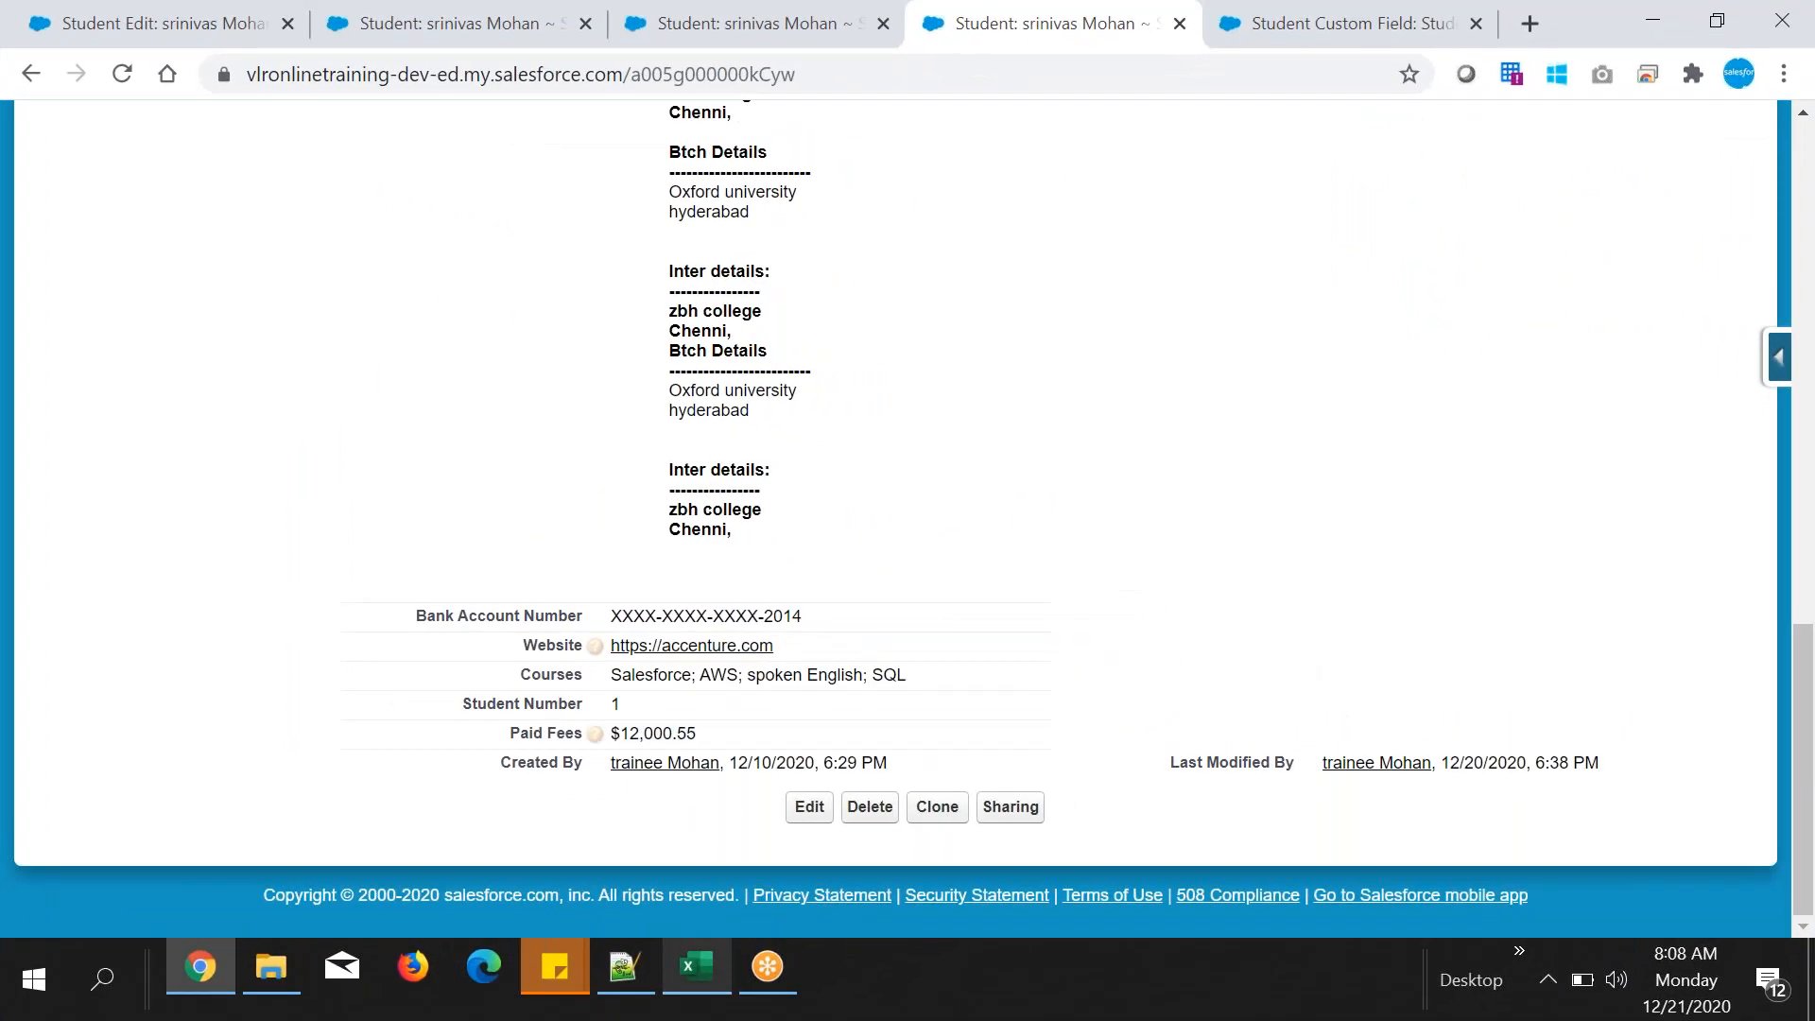
{"action": "left_click_drag", "start_coordinate": [491, 748], "coordinate": [645, 757]}
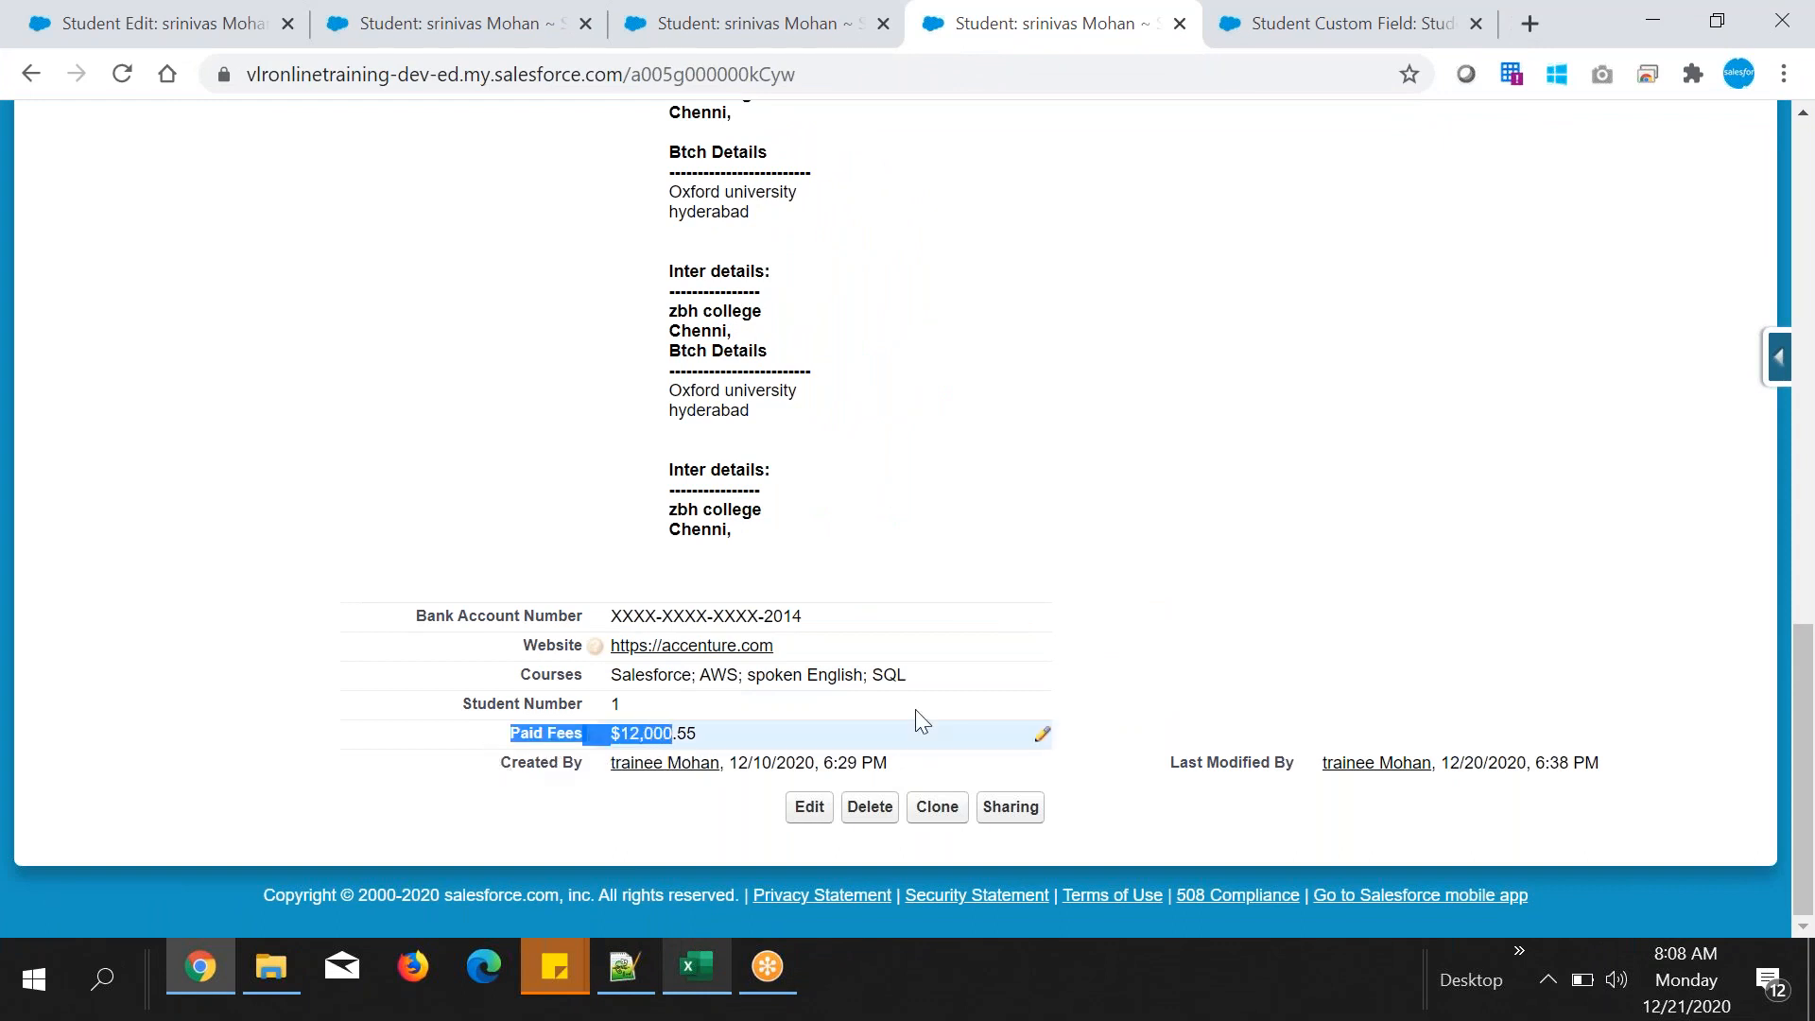
{"action": "left_click", "coordinate": [1256, 664]}
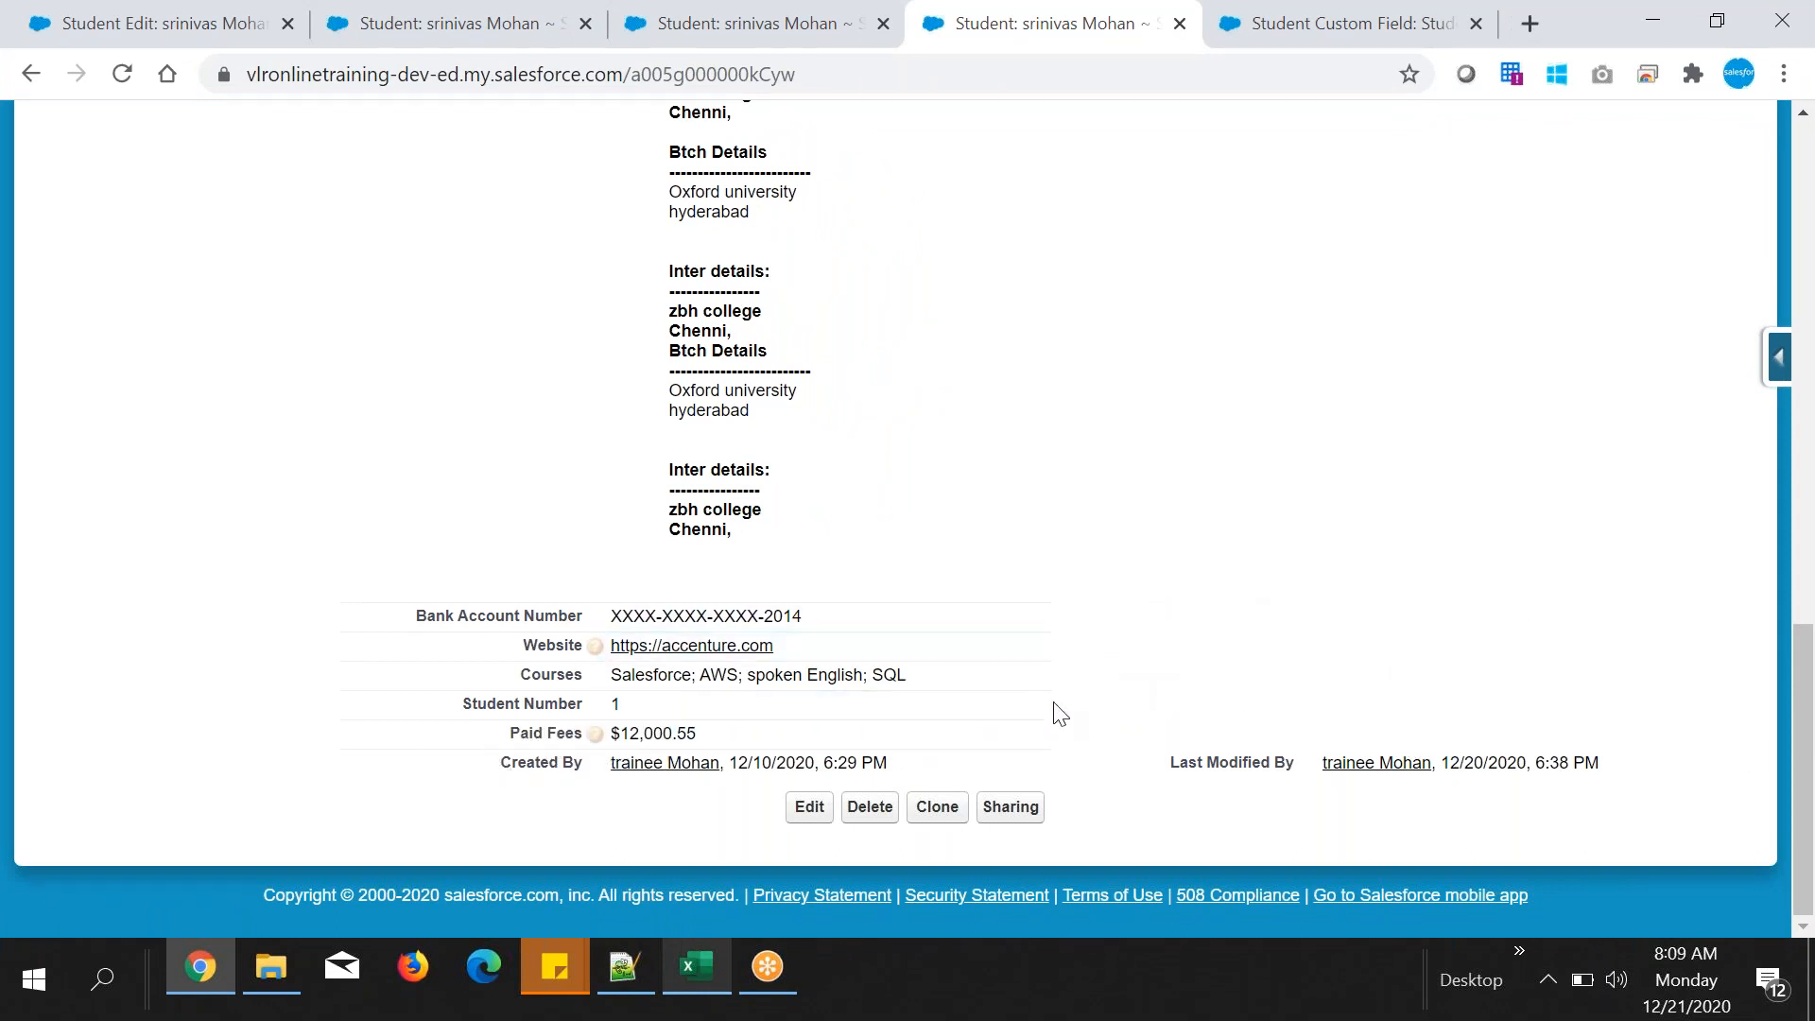
{"action": "scroll", "coordinate": [1193, 643], "scroll_direction": "up", "scroll_amount": 10}
{"action": "scroll", "coordinate": [1196, 645], "scroll_direction": "up", "scroll_amount": 8}
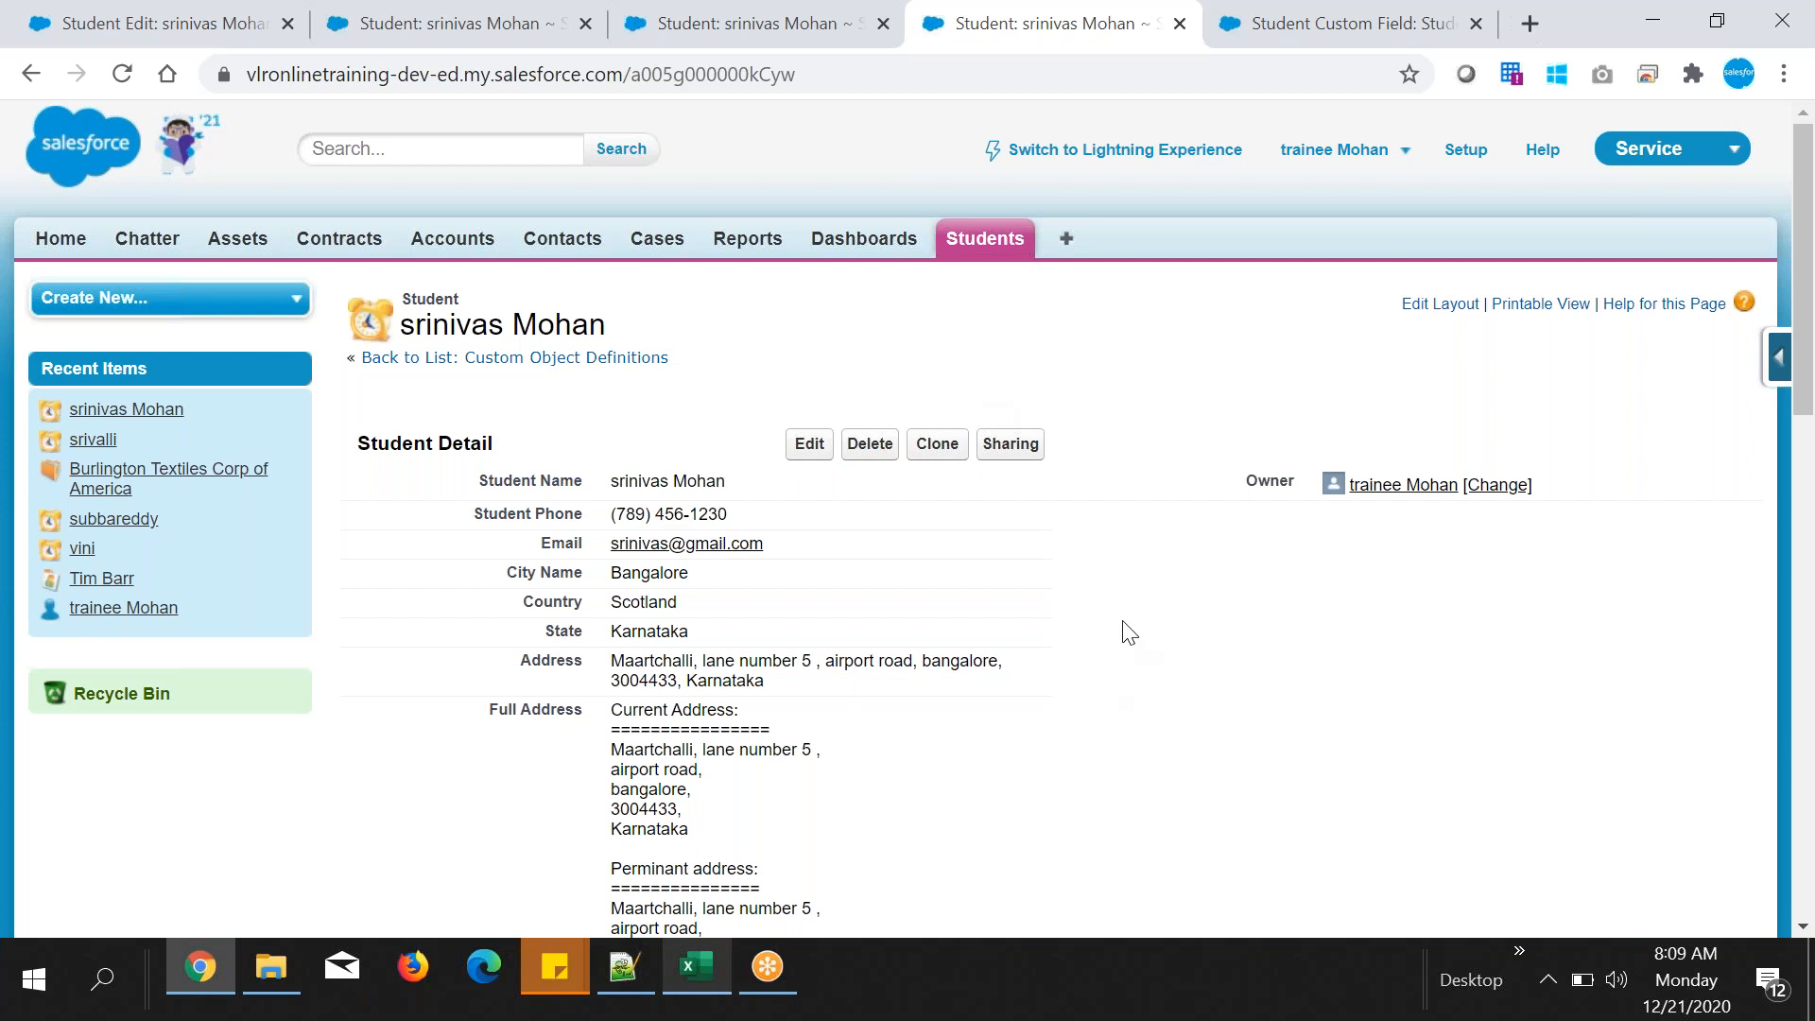
{"action": "scroll", "coordinate": [1128, 631], "scroll_direction": "down", "scroll_amount": 15}
{"action": "double_click", "coordinate": [623, 734]}
{"action": "left_click", "coordinate": [1206, 610]}
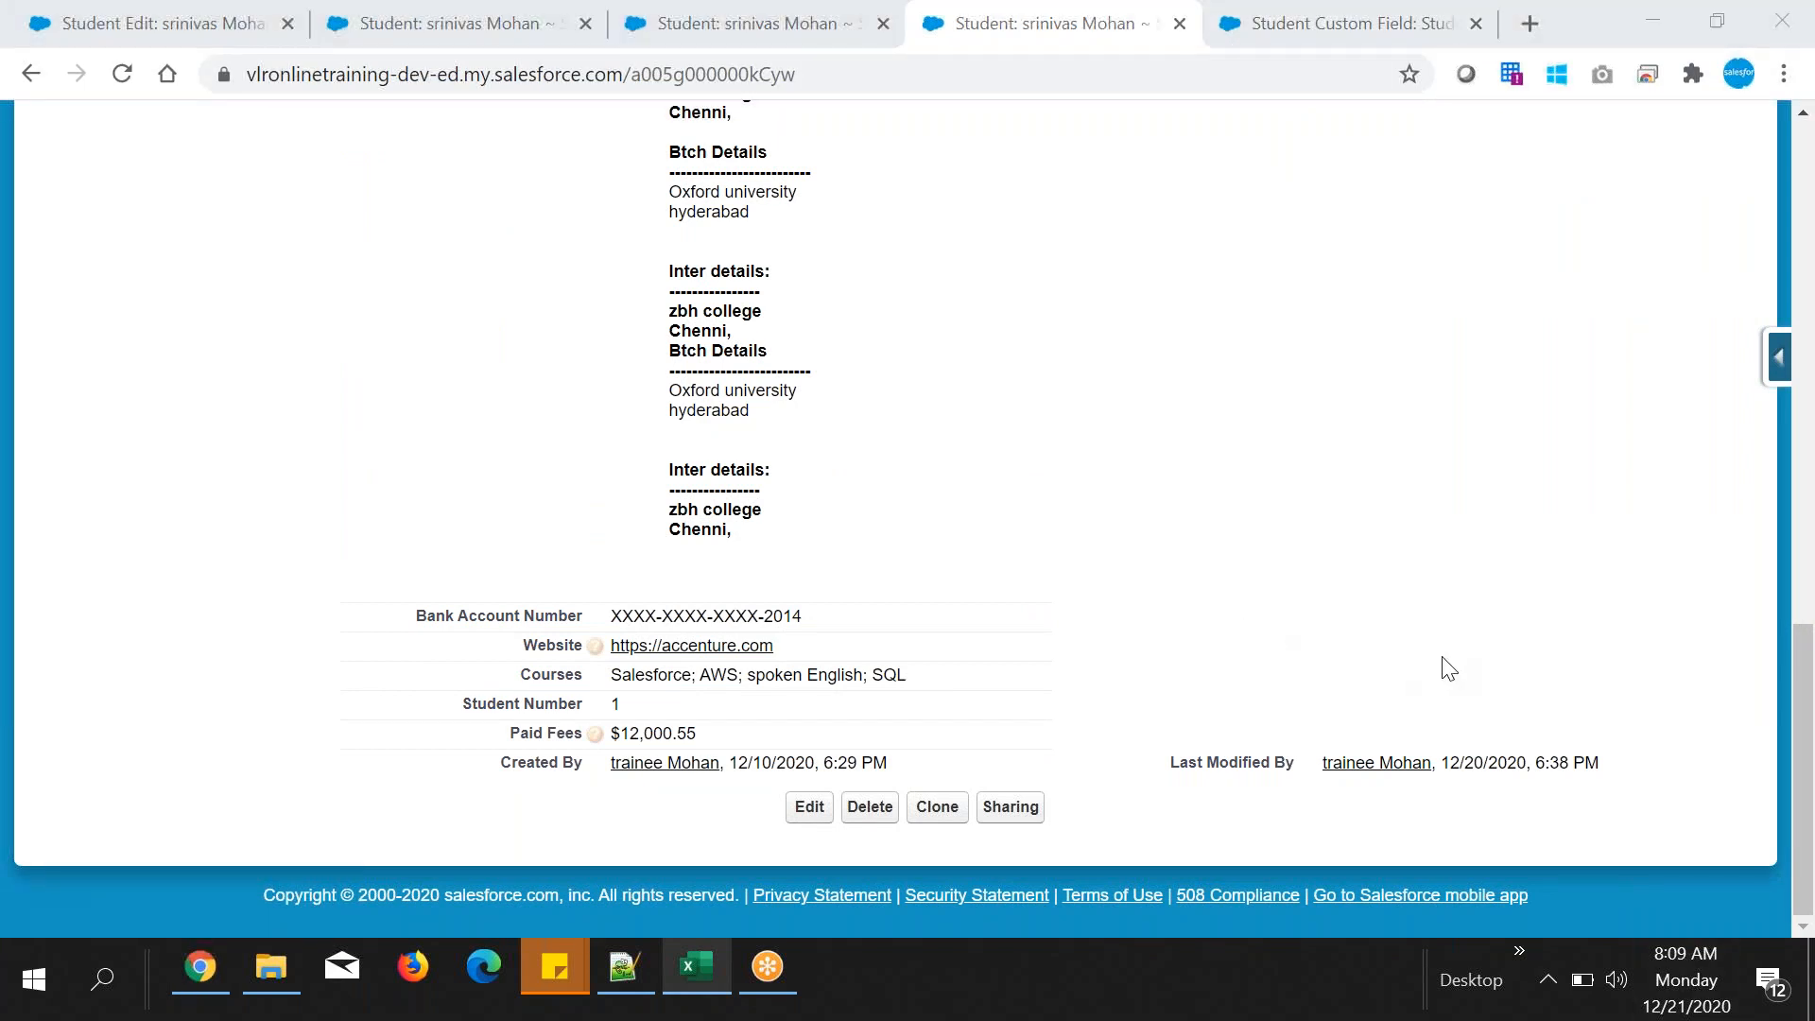
- Review the Full Address and Educational details fields on the student record
{"action": "scroll", "coordinate": [1441, 664], "scroll_direction": "up", "scroll_amount": 13}
{"action": "scroll", "coordinate": [1443, 666], "scroll_direction": "up", "scroll_amount": 2}
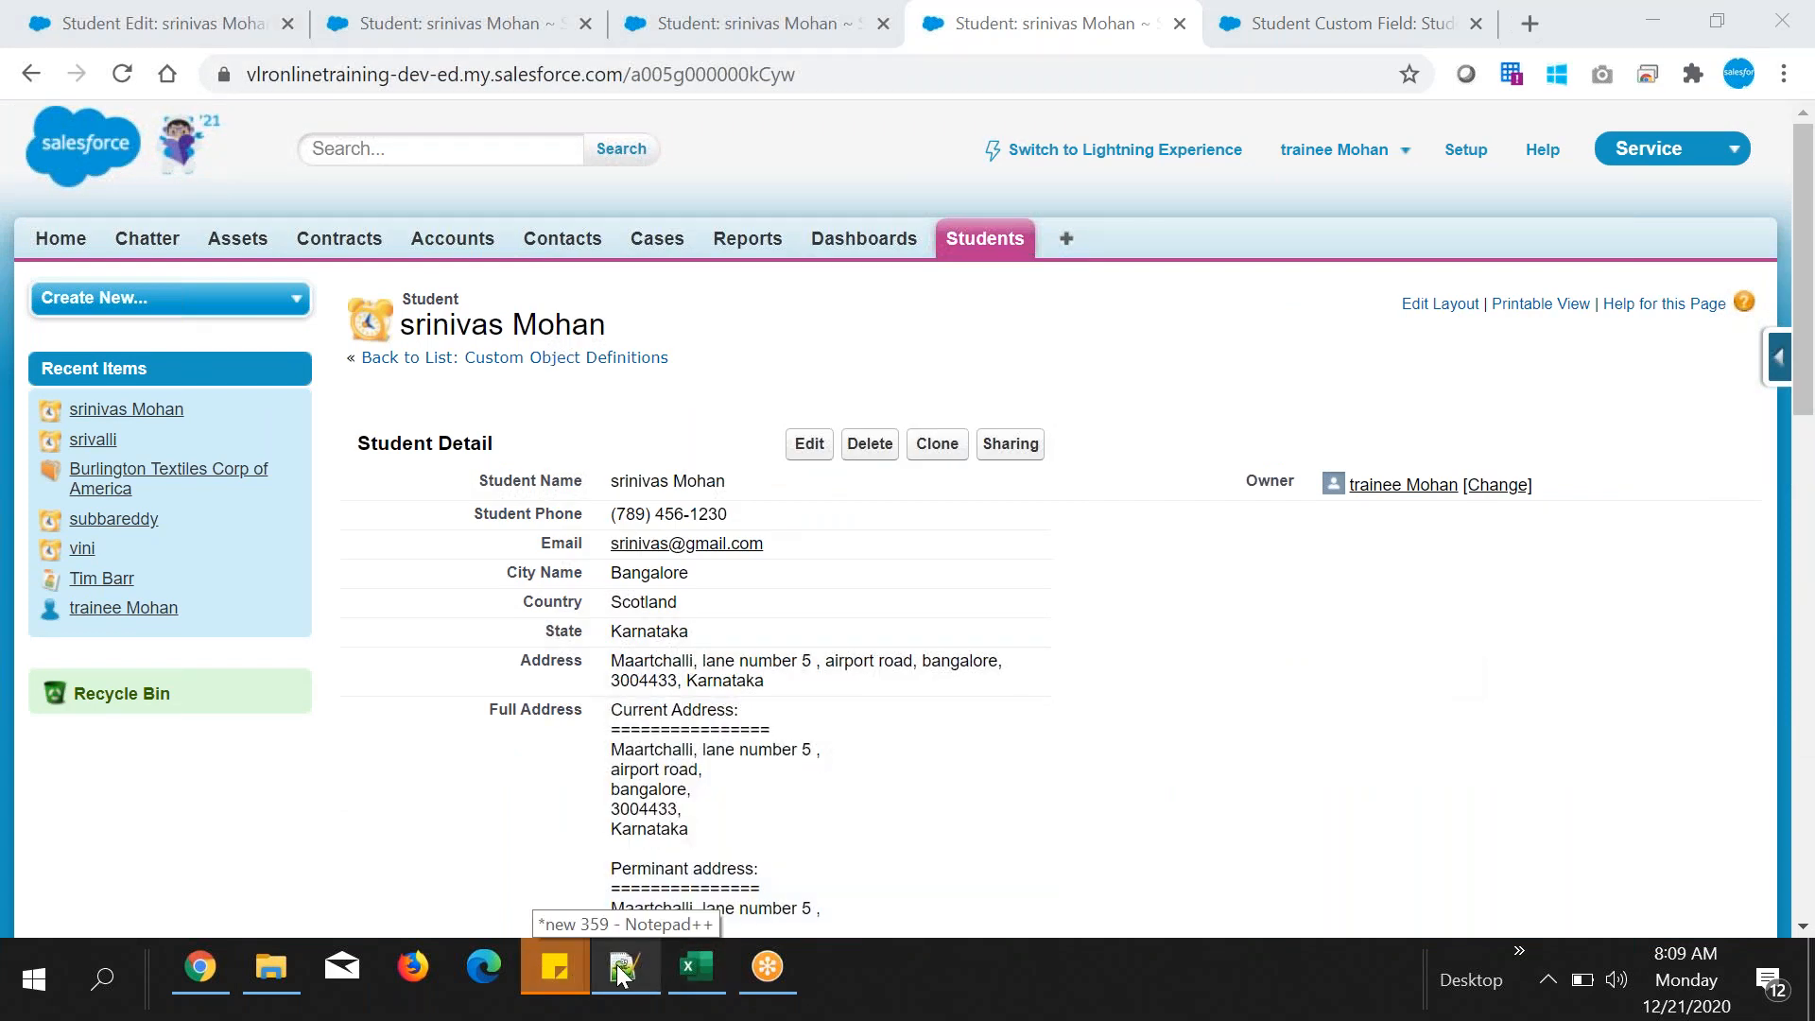
{"action": "scroll", "coordinate": [949, 735], "scroll_direction": "down", "scroll_amount": 3}
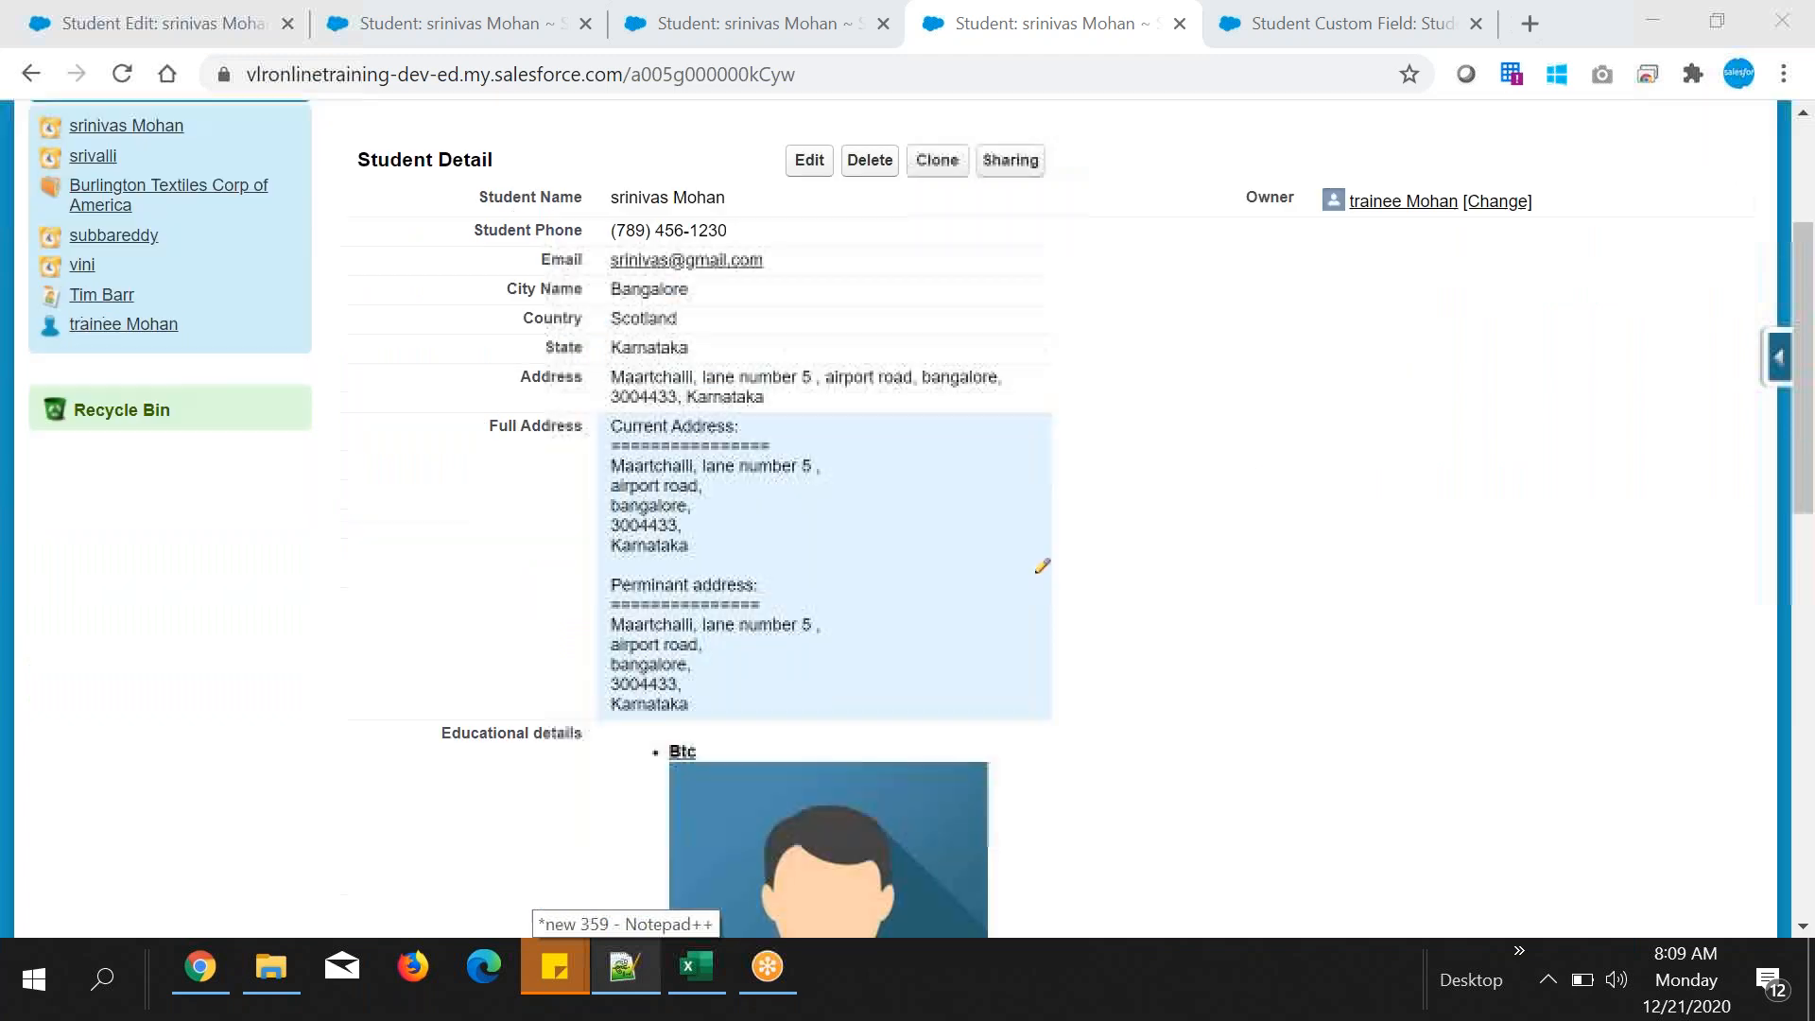
{"action": "left_click_drag", "start_coordinate": [491, 434], "coordinate": [591, 433]}
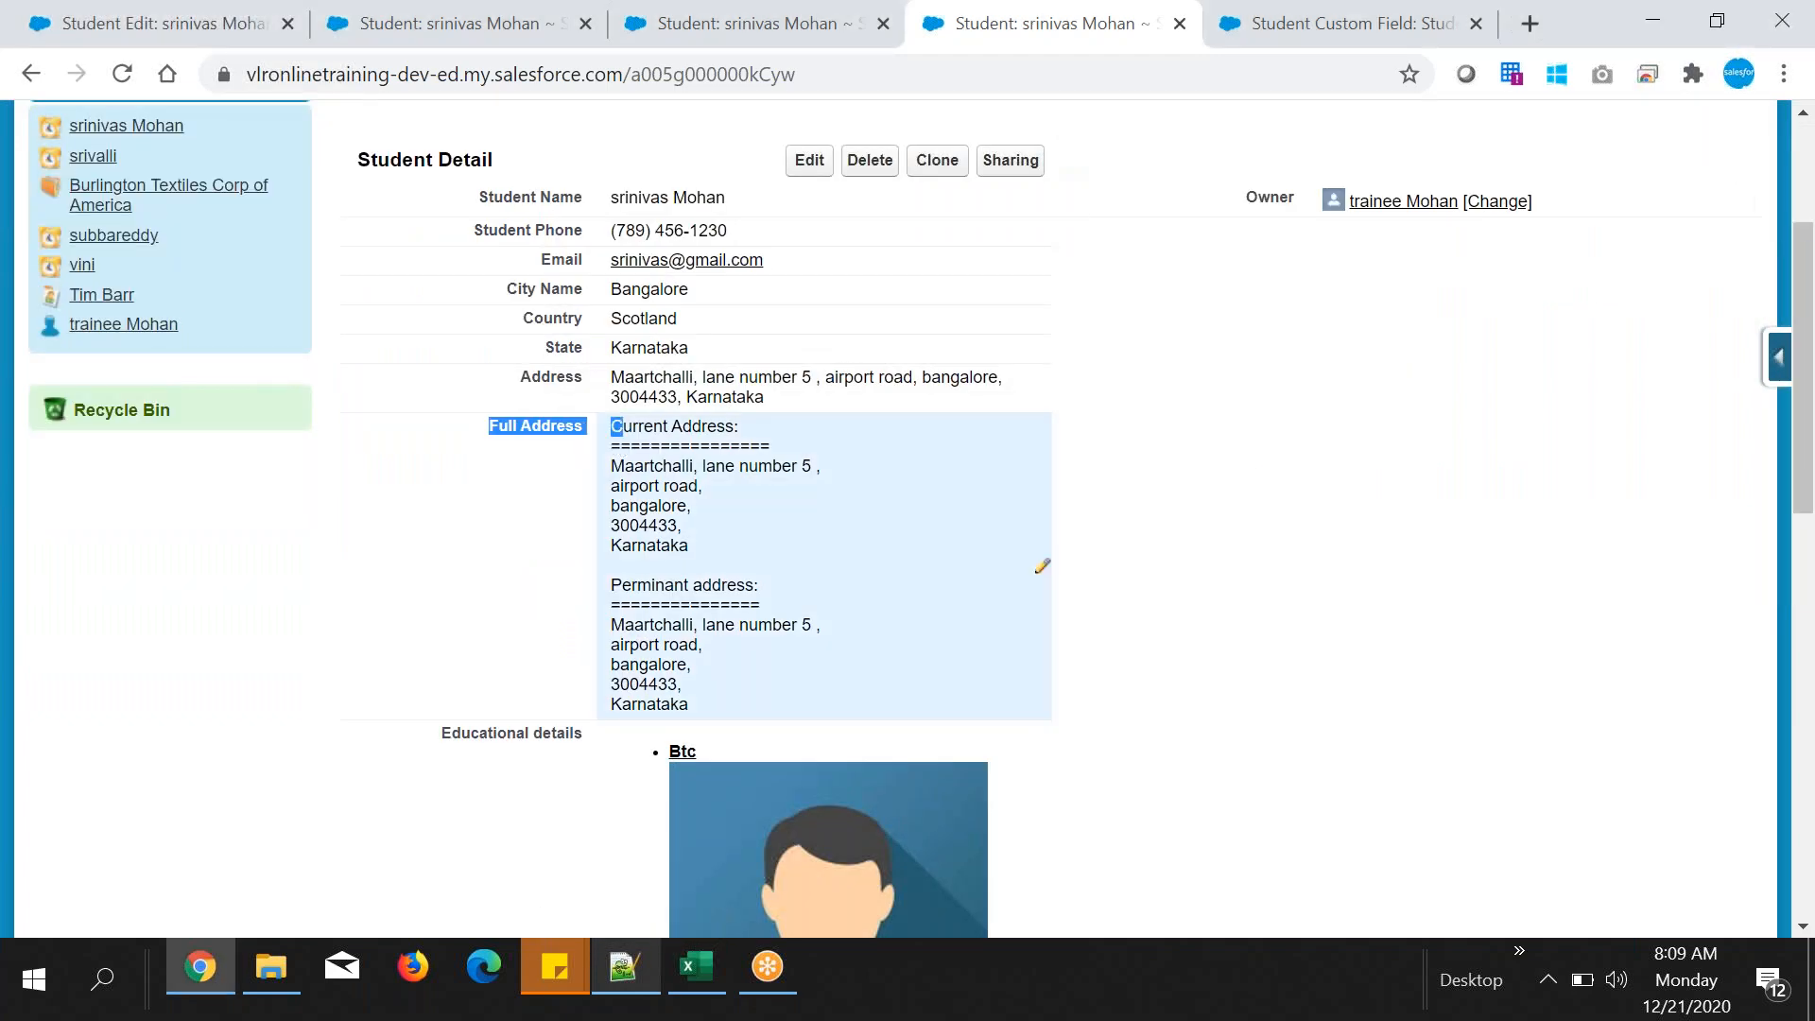
{"action": "scroll", "coordinate": [575, 634], "scroll_direction": "down", "scroll_amount": 7}
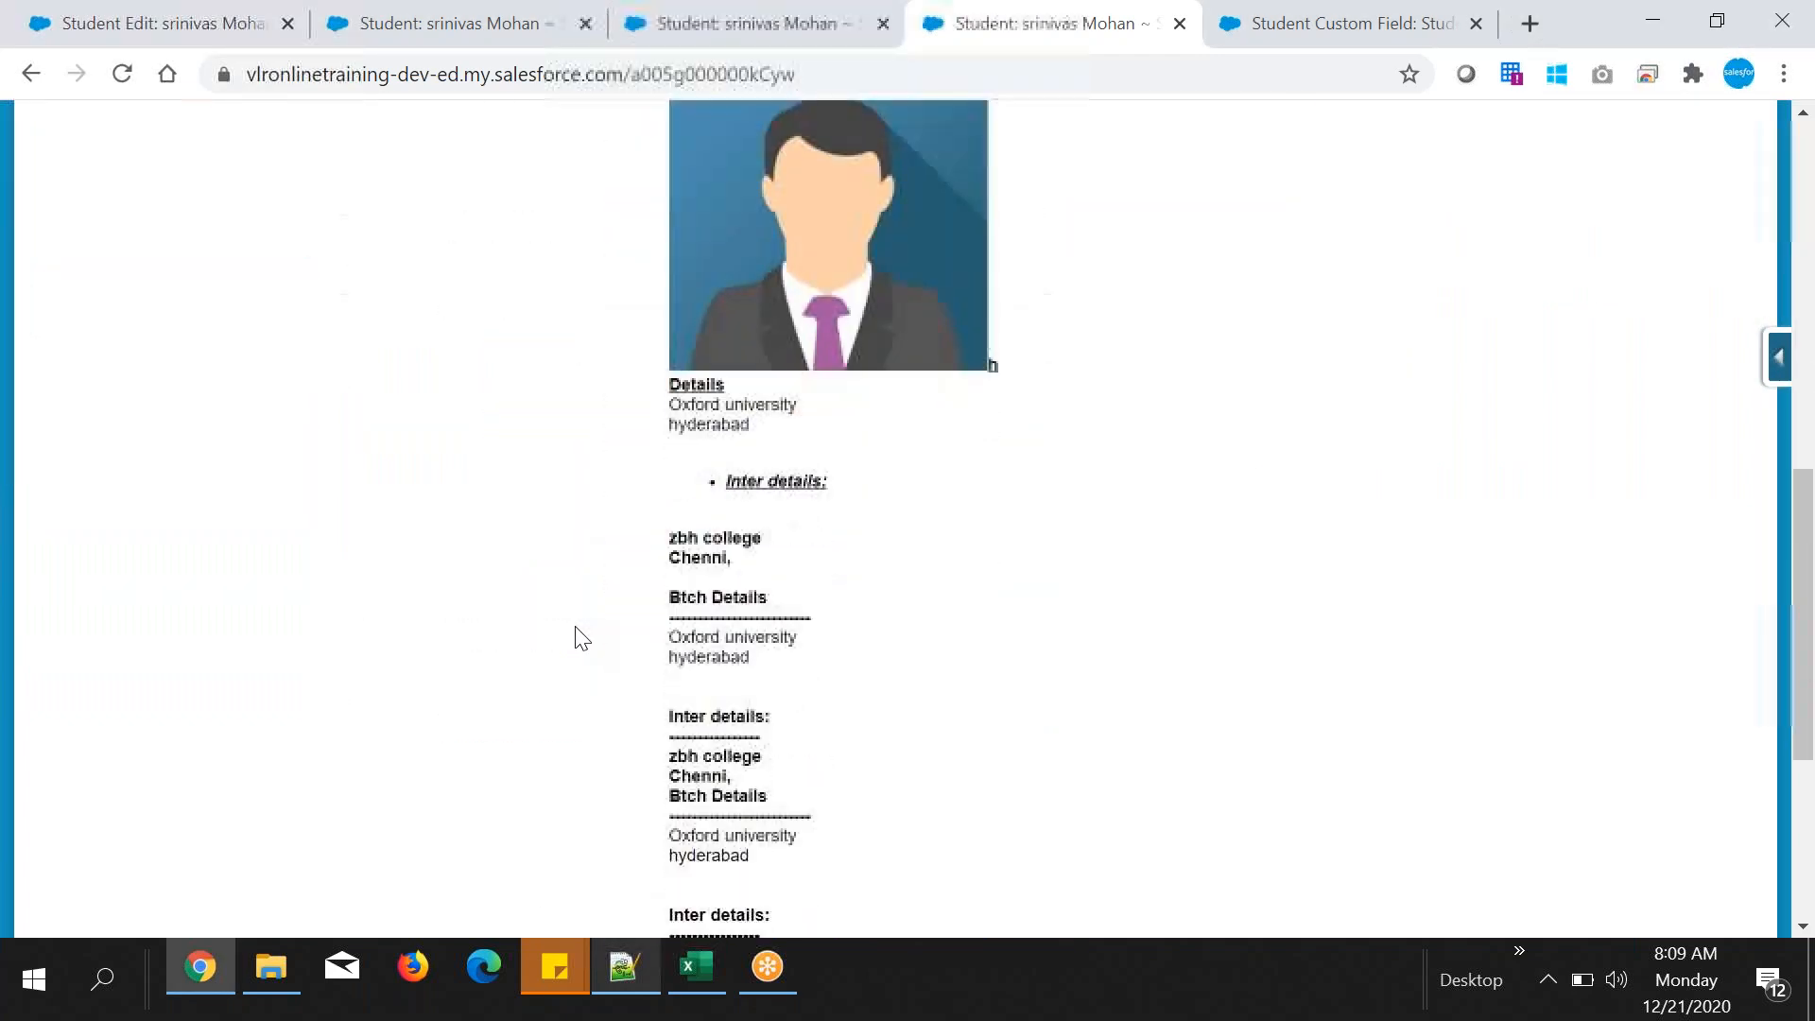
{"action": "scroll", "coordinate": [576, 636], "scroll_direction": "down", "scroll_amount": 5}
{"action": "scroll", "coordinate": [626, 473], "scroll_direction": "up", "scroll_amount": 6}
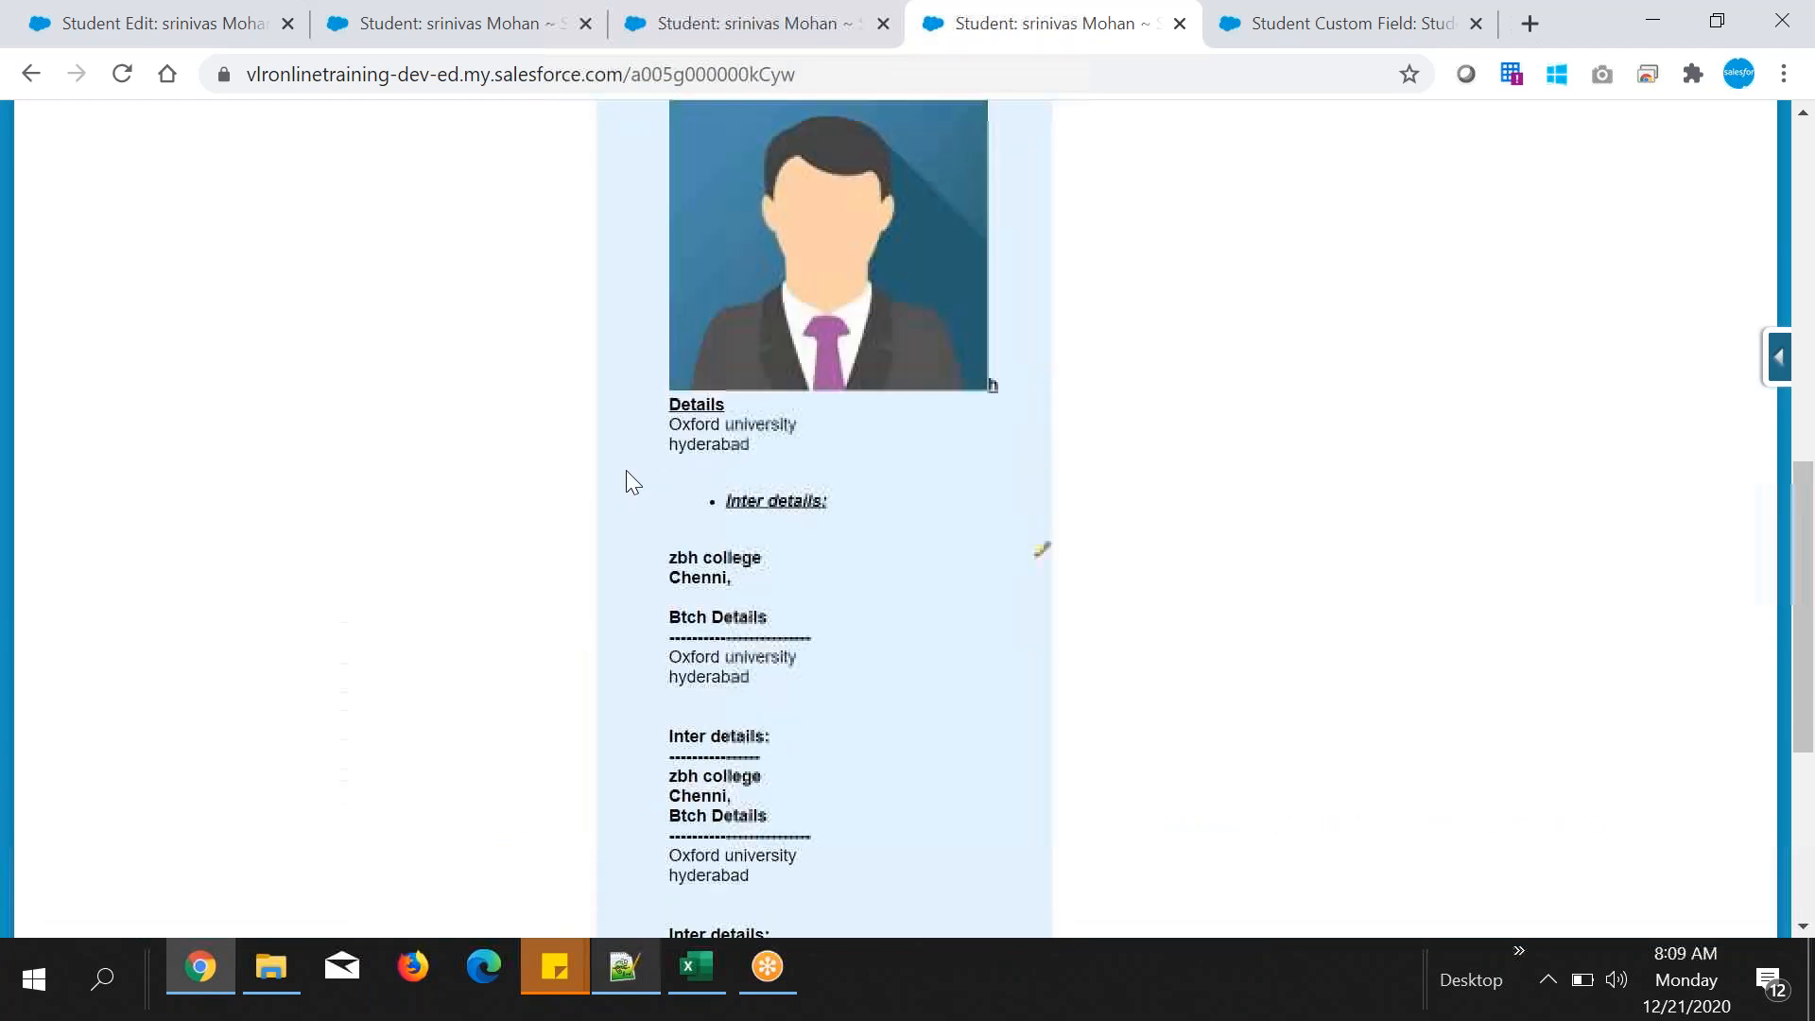
- Examine the current and permanent address text in the student record's Full Address field
{"action": "scroll", "coordinate": [626, 469], "scroll_direction": "up", "scroll_amount": 3}
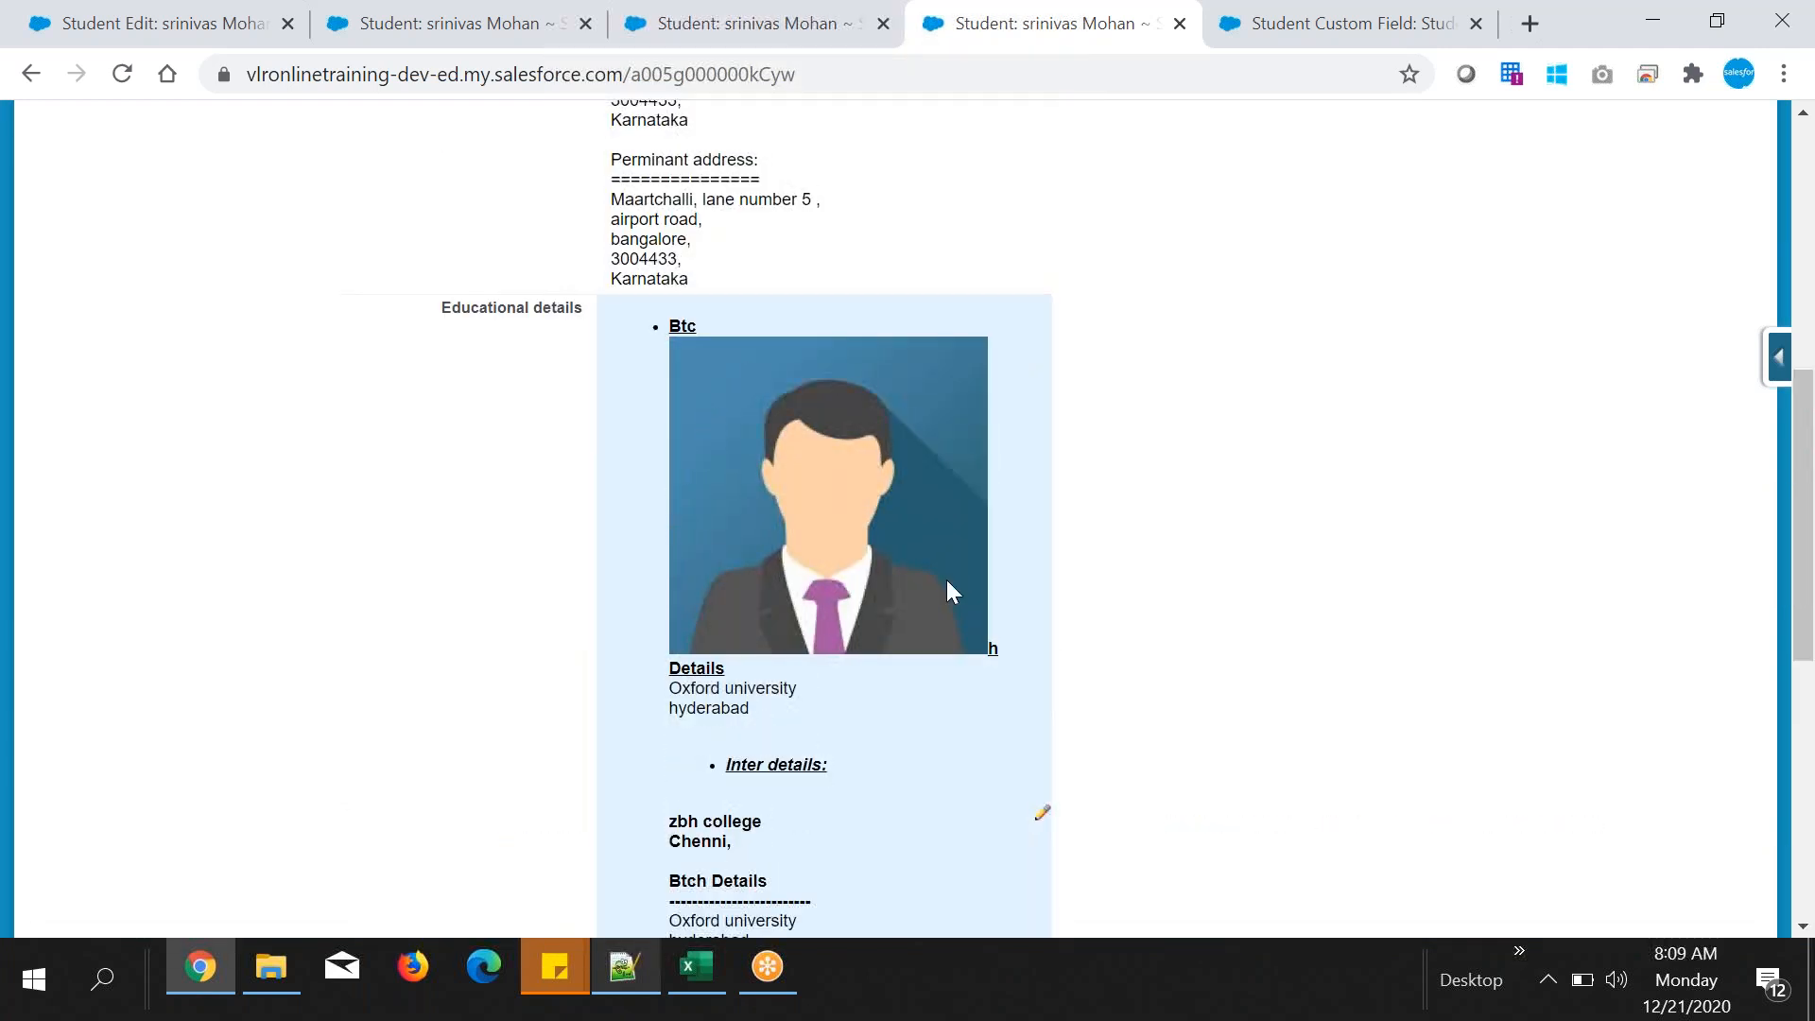
{"action": "scroll", "coordinate": [646, 173], "scroll_direction": "up", "scroll_amount": 2}
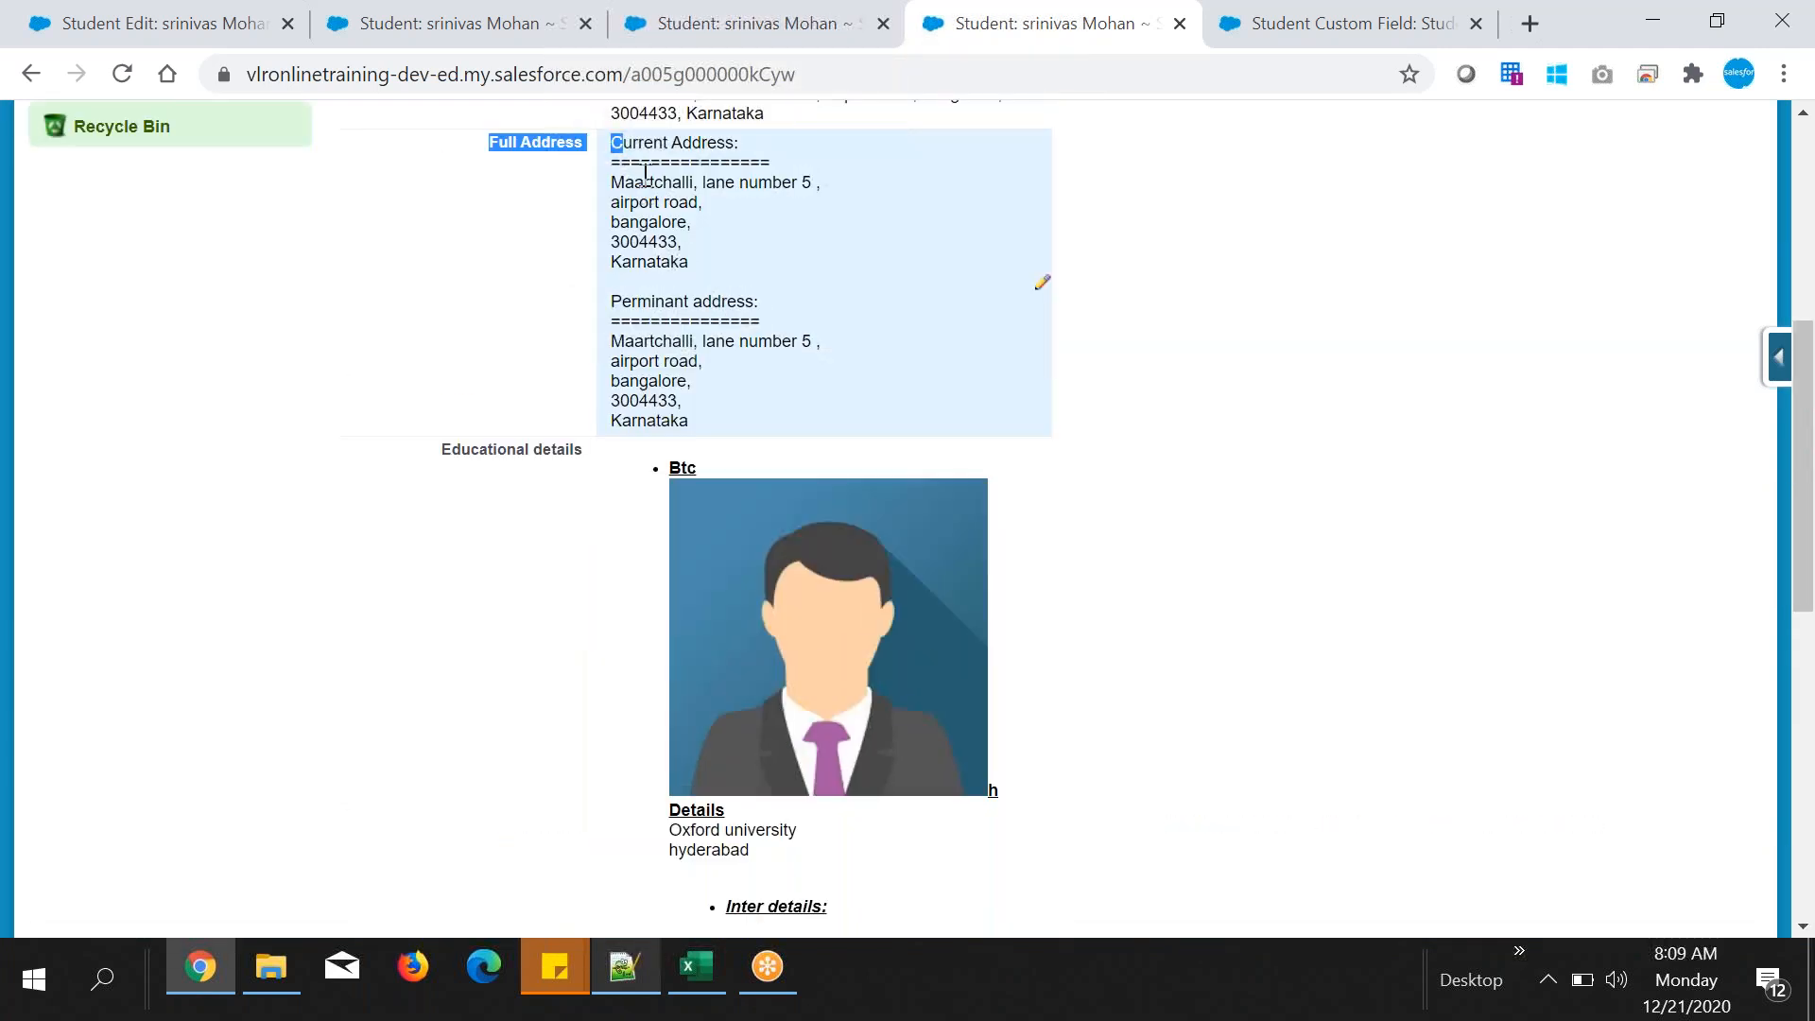
{"action": "left_click_drag", "start_coordinate": [641, 151], "coordinate": [811, 432]}
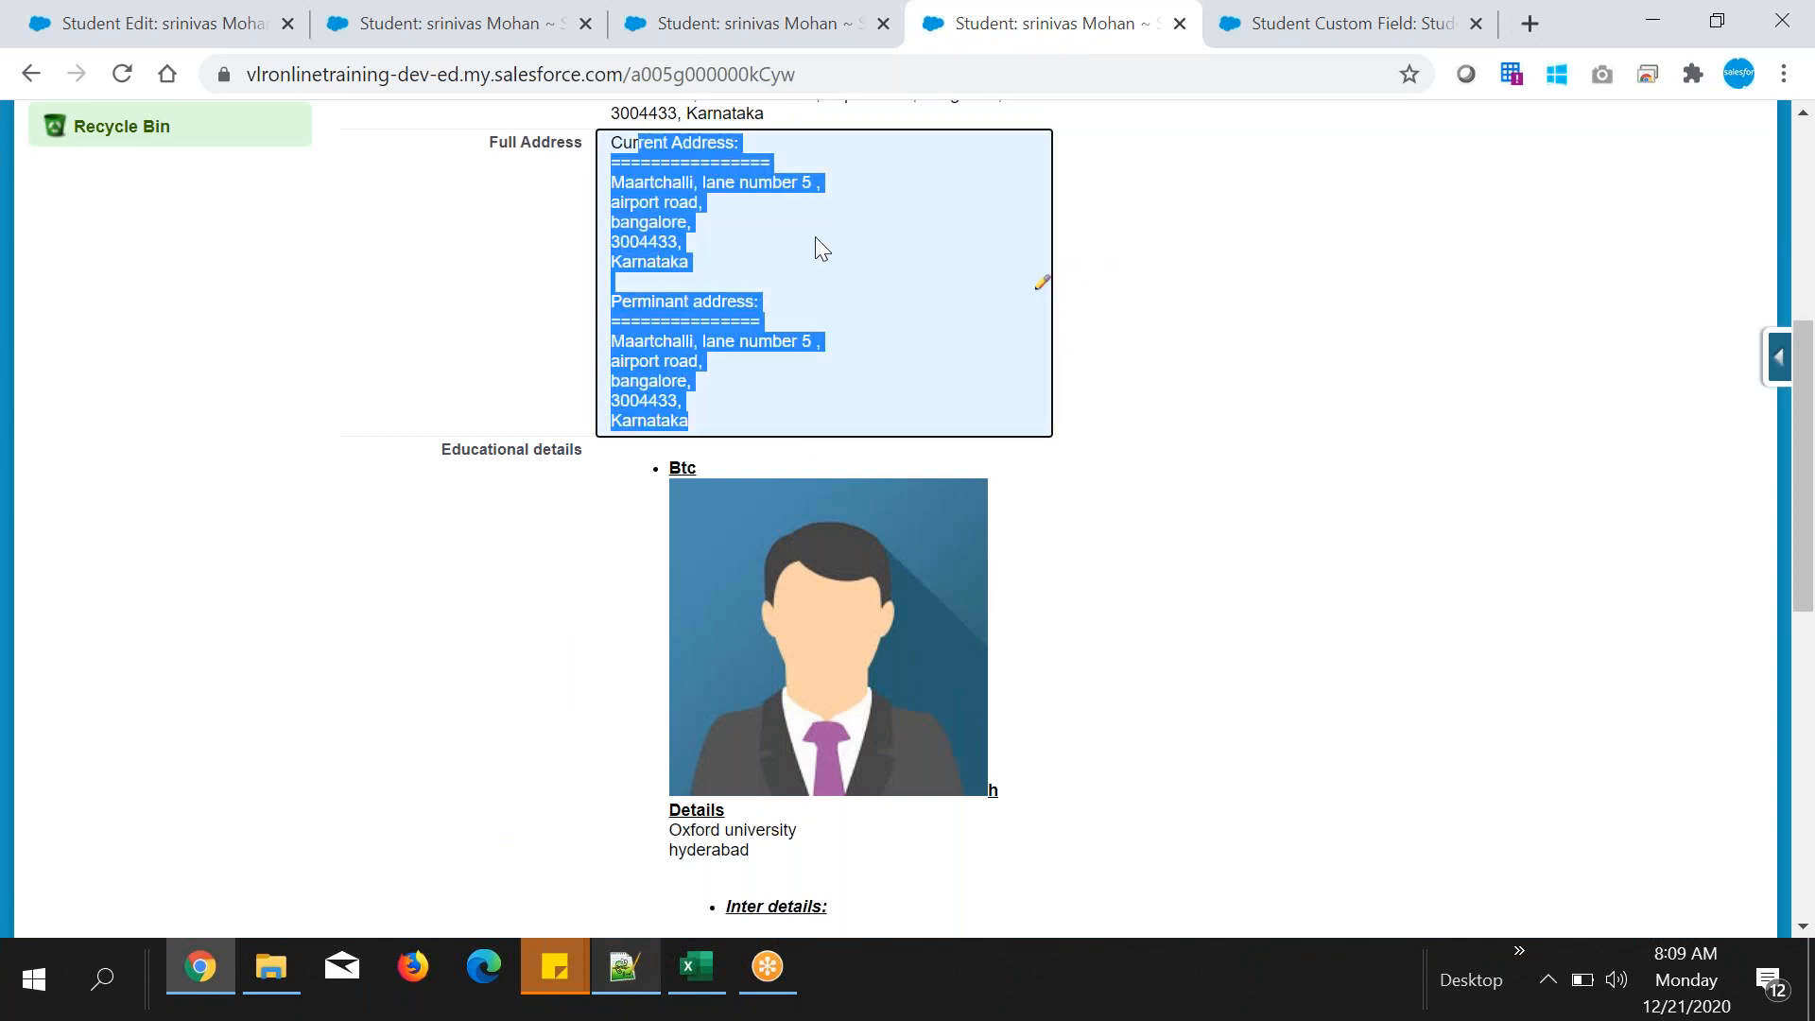
{"action": "left_click", "coordinate": [633, 151]}
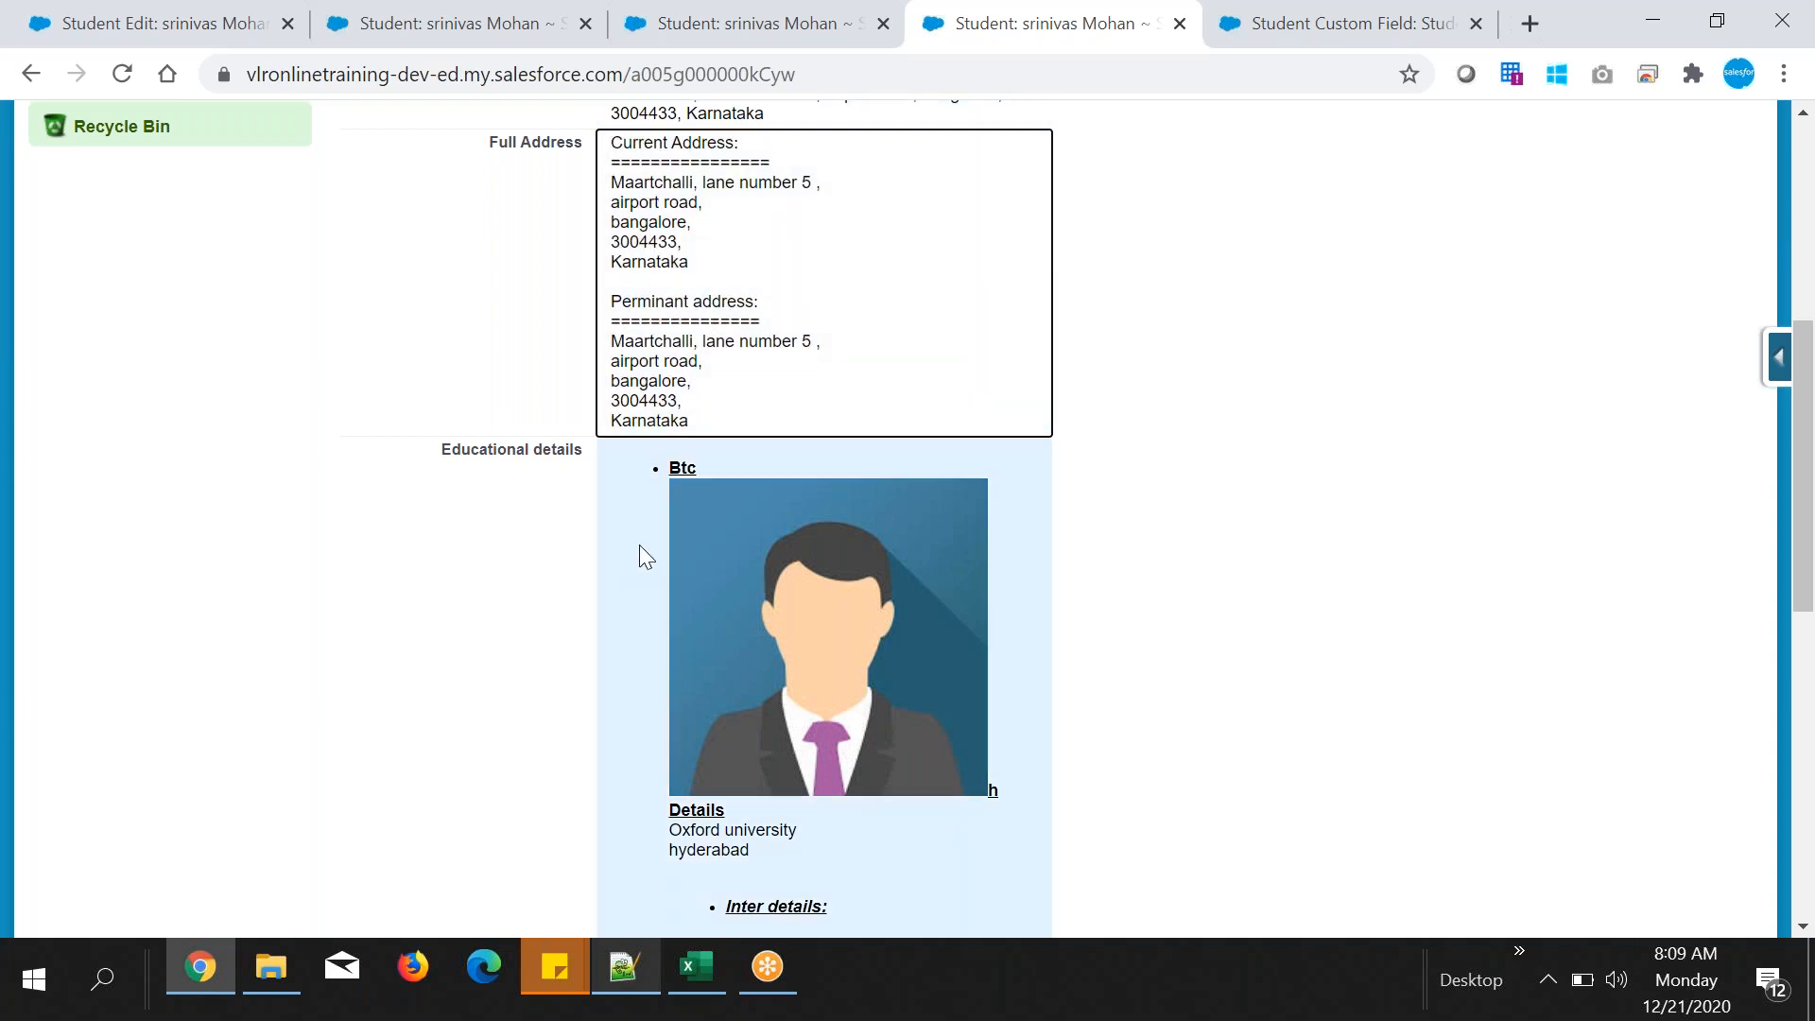
- Review the Bank Account Number, Website, Courses, Student Number and Paid Fees fields at the end of the student record
{"action": "scroll", "coordinate": [640, 548], "scroll_direction": "down", "scroll_amount": 9}
{"action": "left_click_drag", "start_coordinate": [417, 615], "coordinate": [578, 615]}
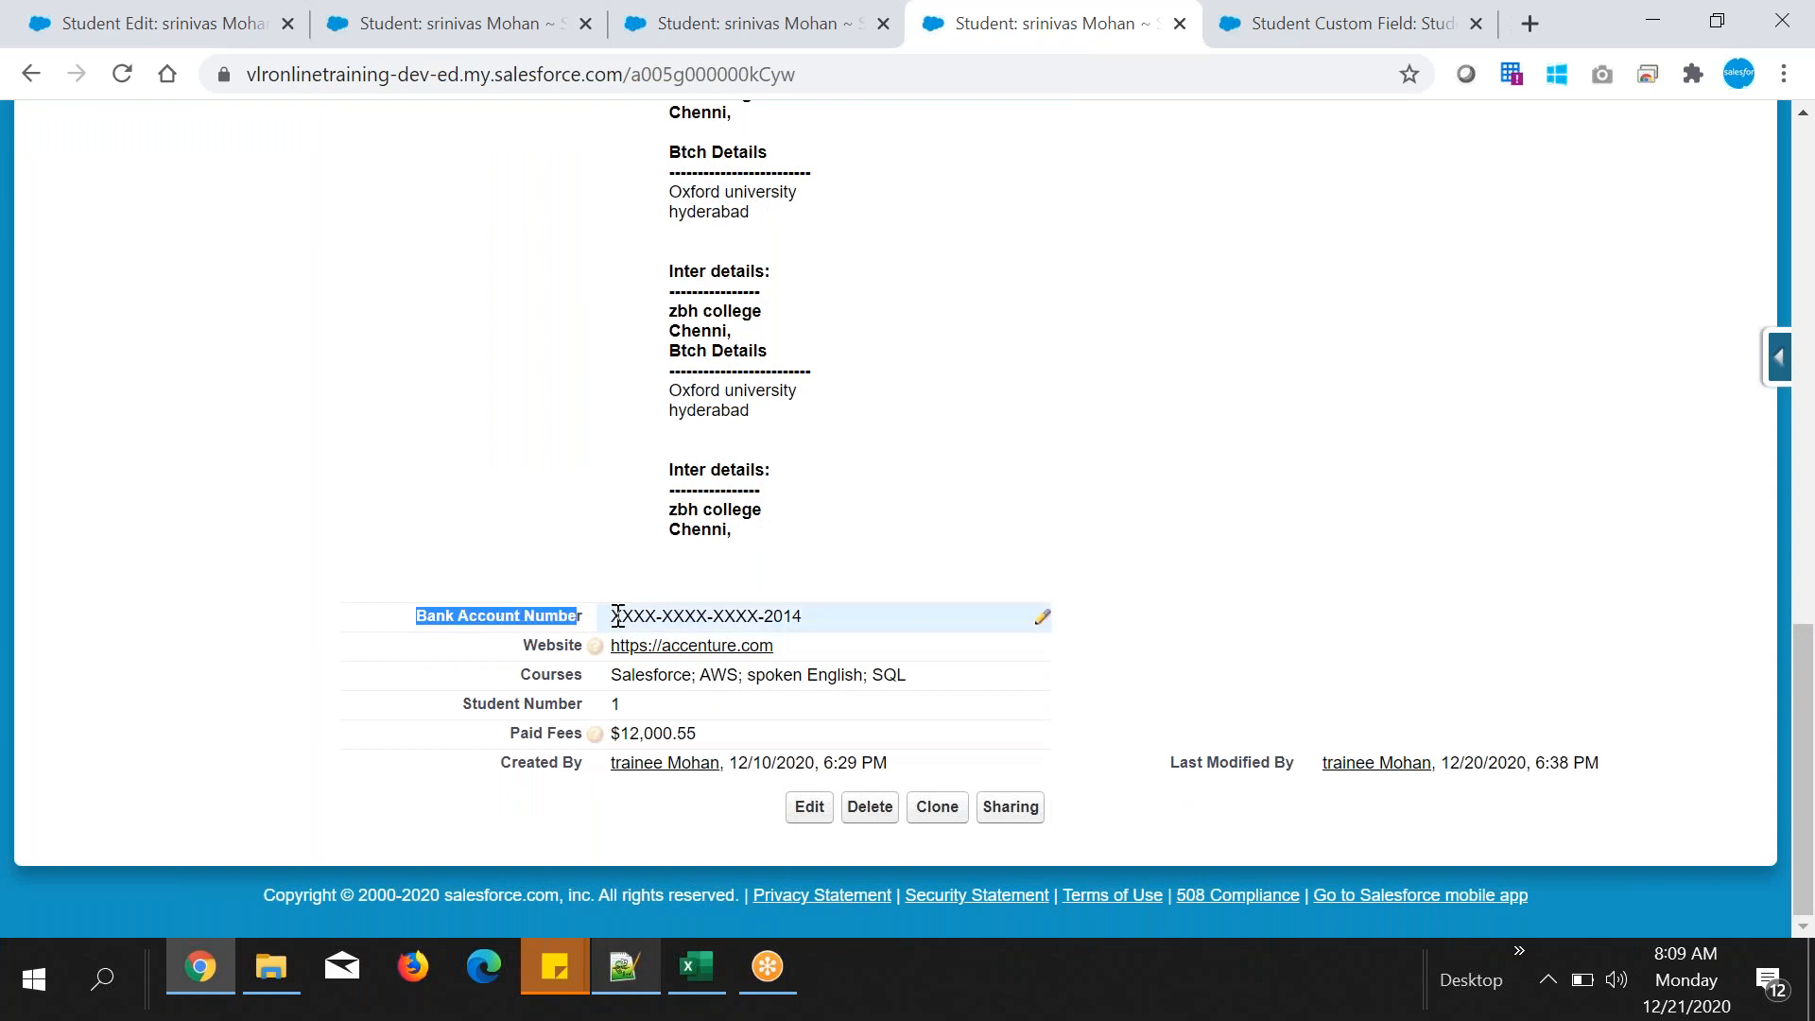
{"action": "left_click_drag", "start_coordinate": [800, 612], "coordinate": [603, 619]}
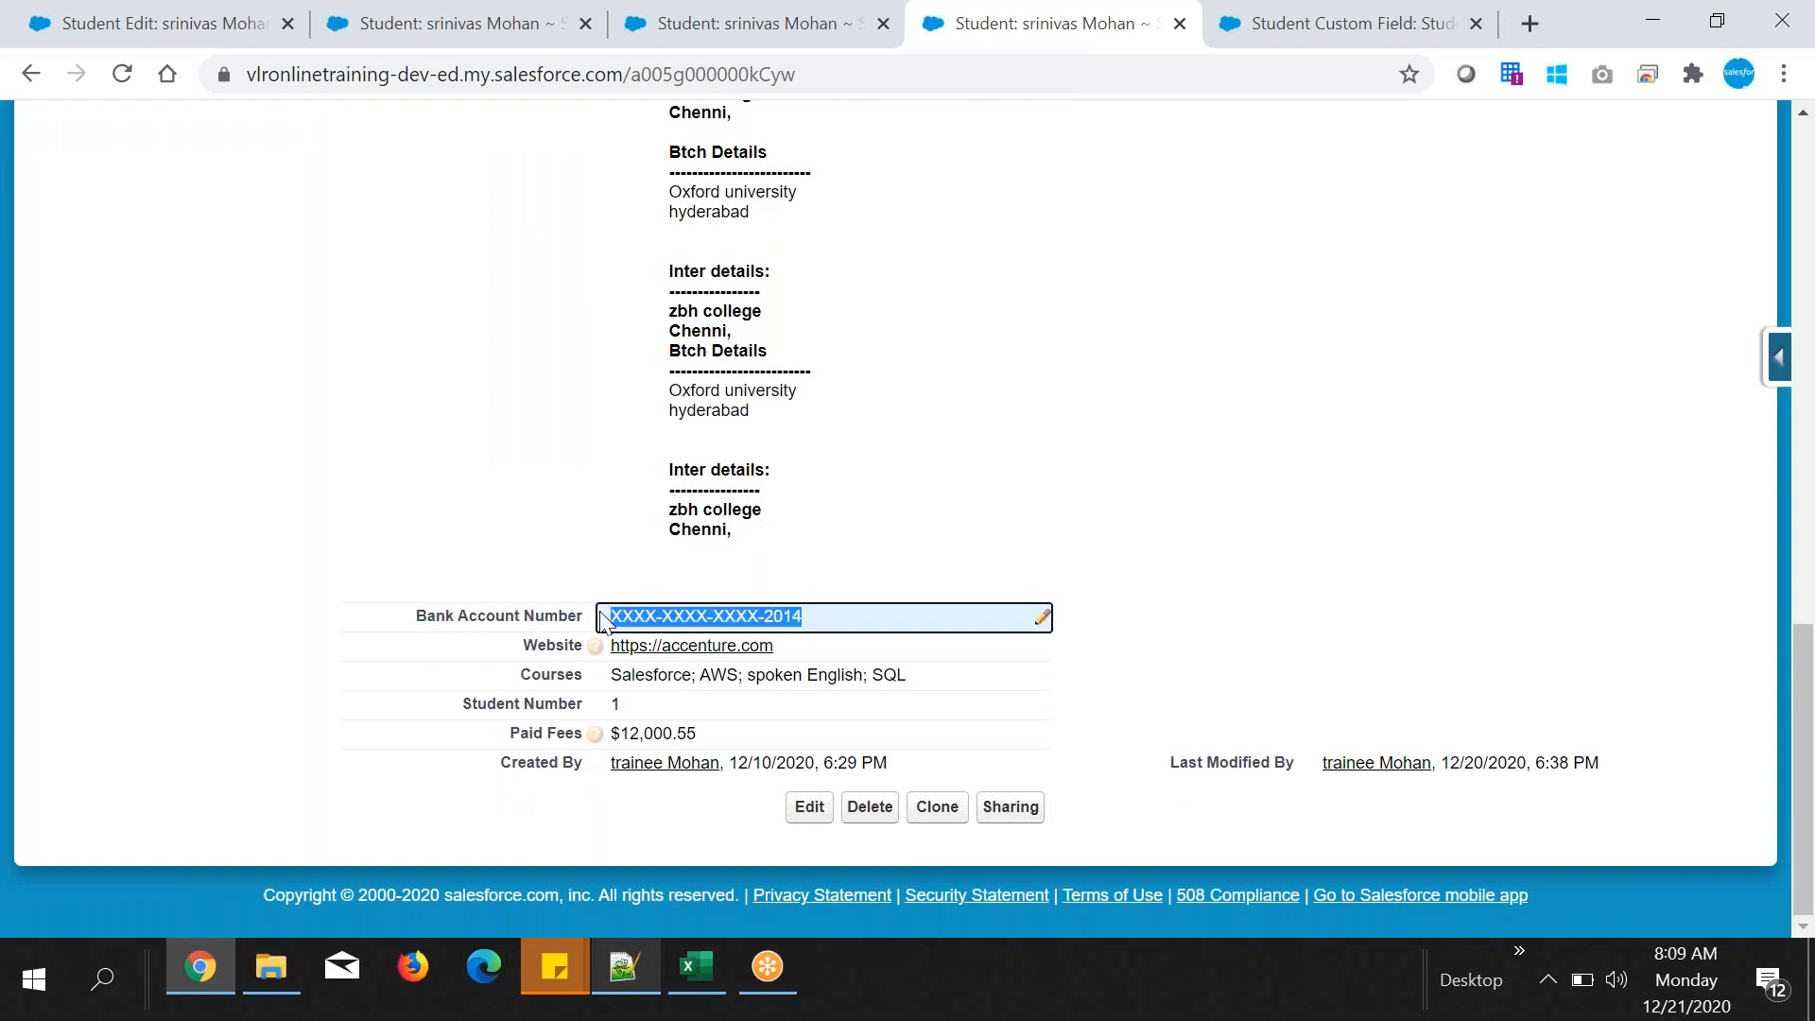
{"action": "double_click", "coordinate": [553, 645]}
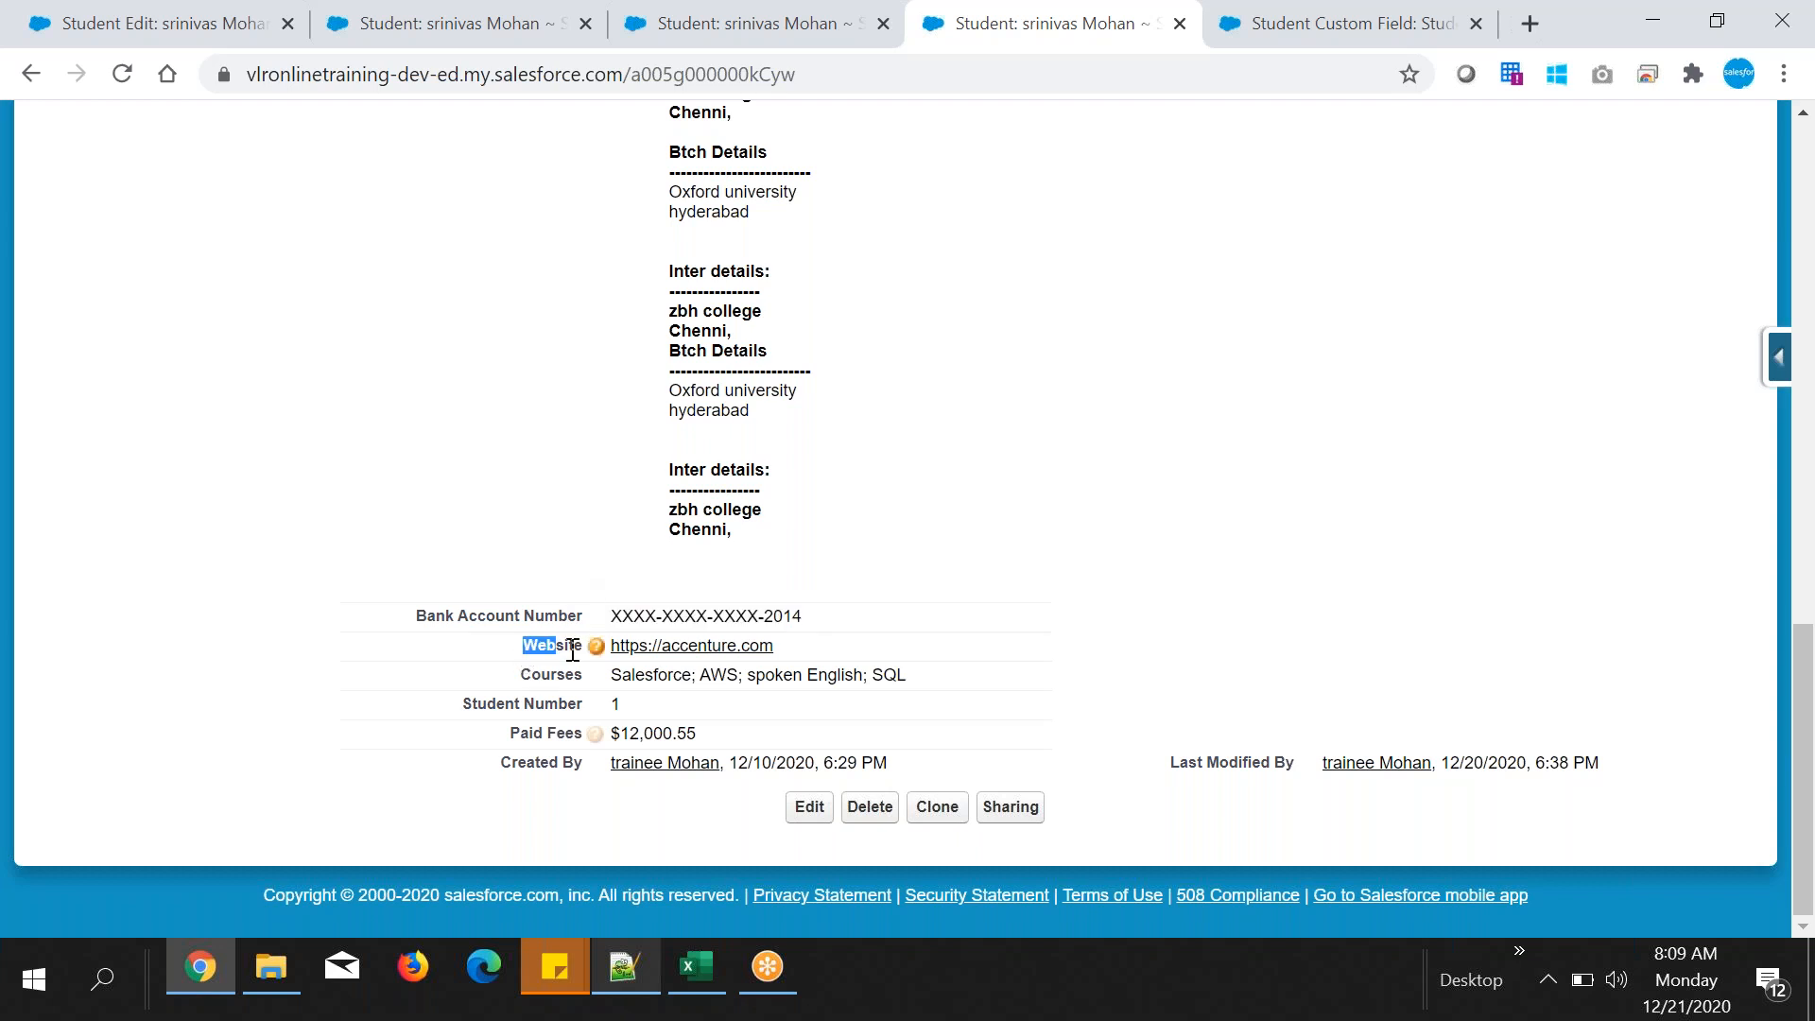
{"action": "mouse_move", "coordinate": [595, 645]}
{"action": "left_click_drag", "start_coordinate": [522, 674], "coordinate": [598, 684]}
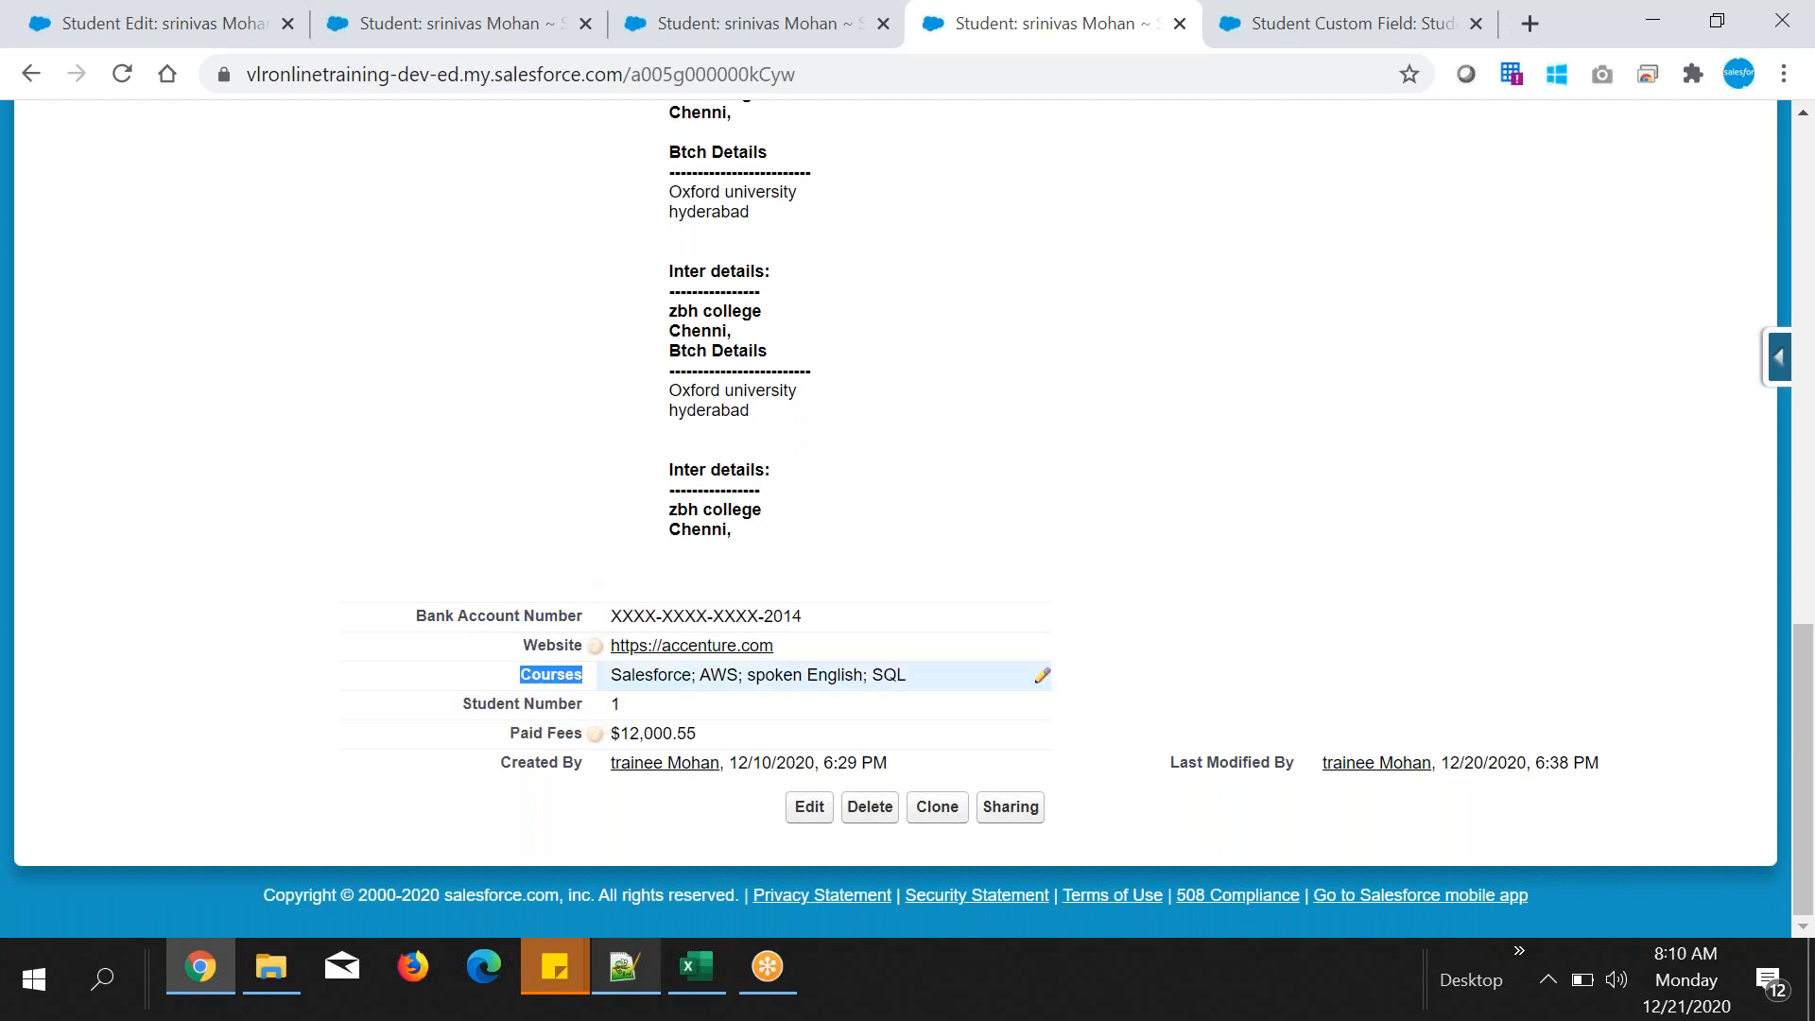
{"action": "left_click_drag", "start_coordinate": [462, 705], "coordinate": [565, 735]}
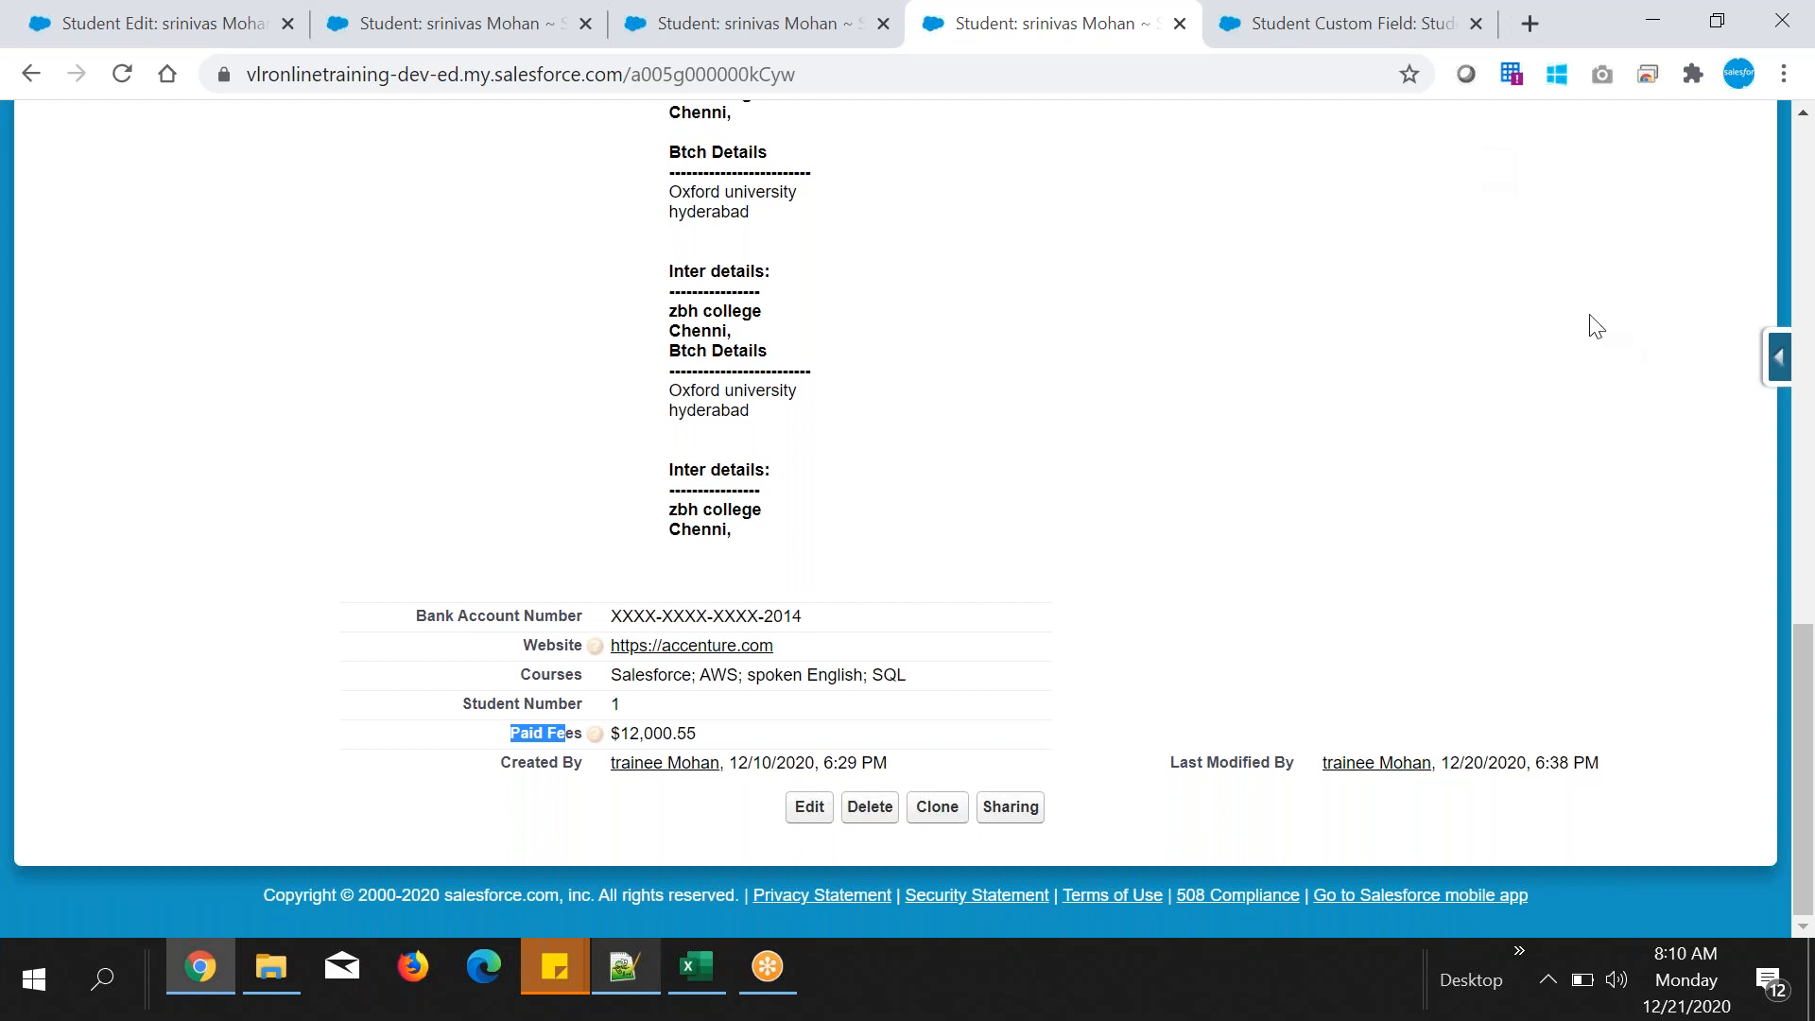
- Inspect the Paid Fees currency symbol and the Website link, and read the help text of both fields
{"action": "left_click", "coordinate": [1687, 19]}
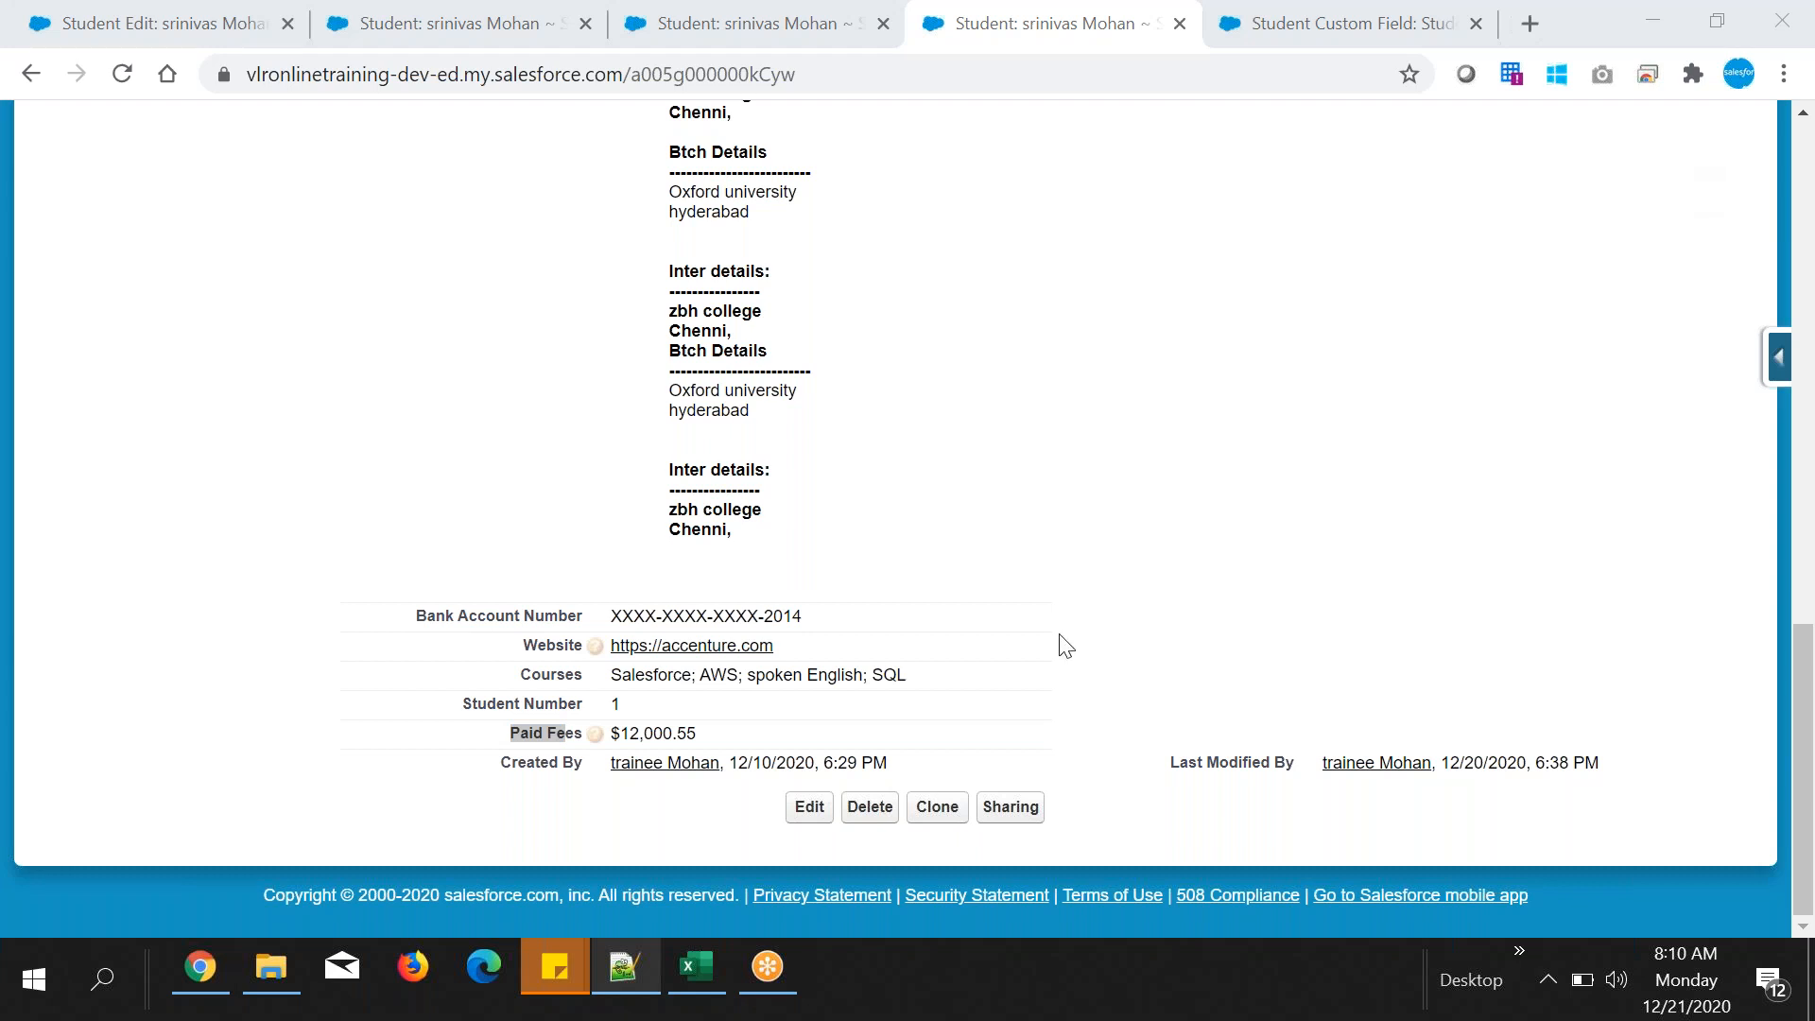
{"action": "left_click", "coordinate": [1127, 579]}
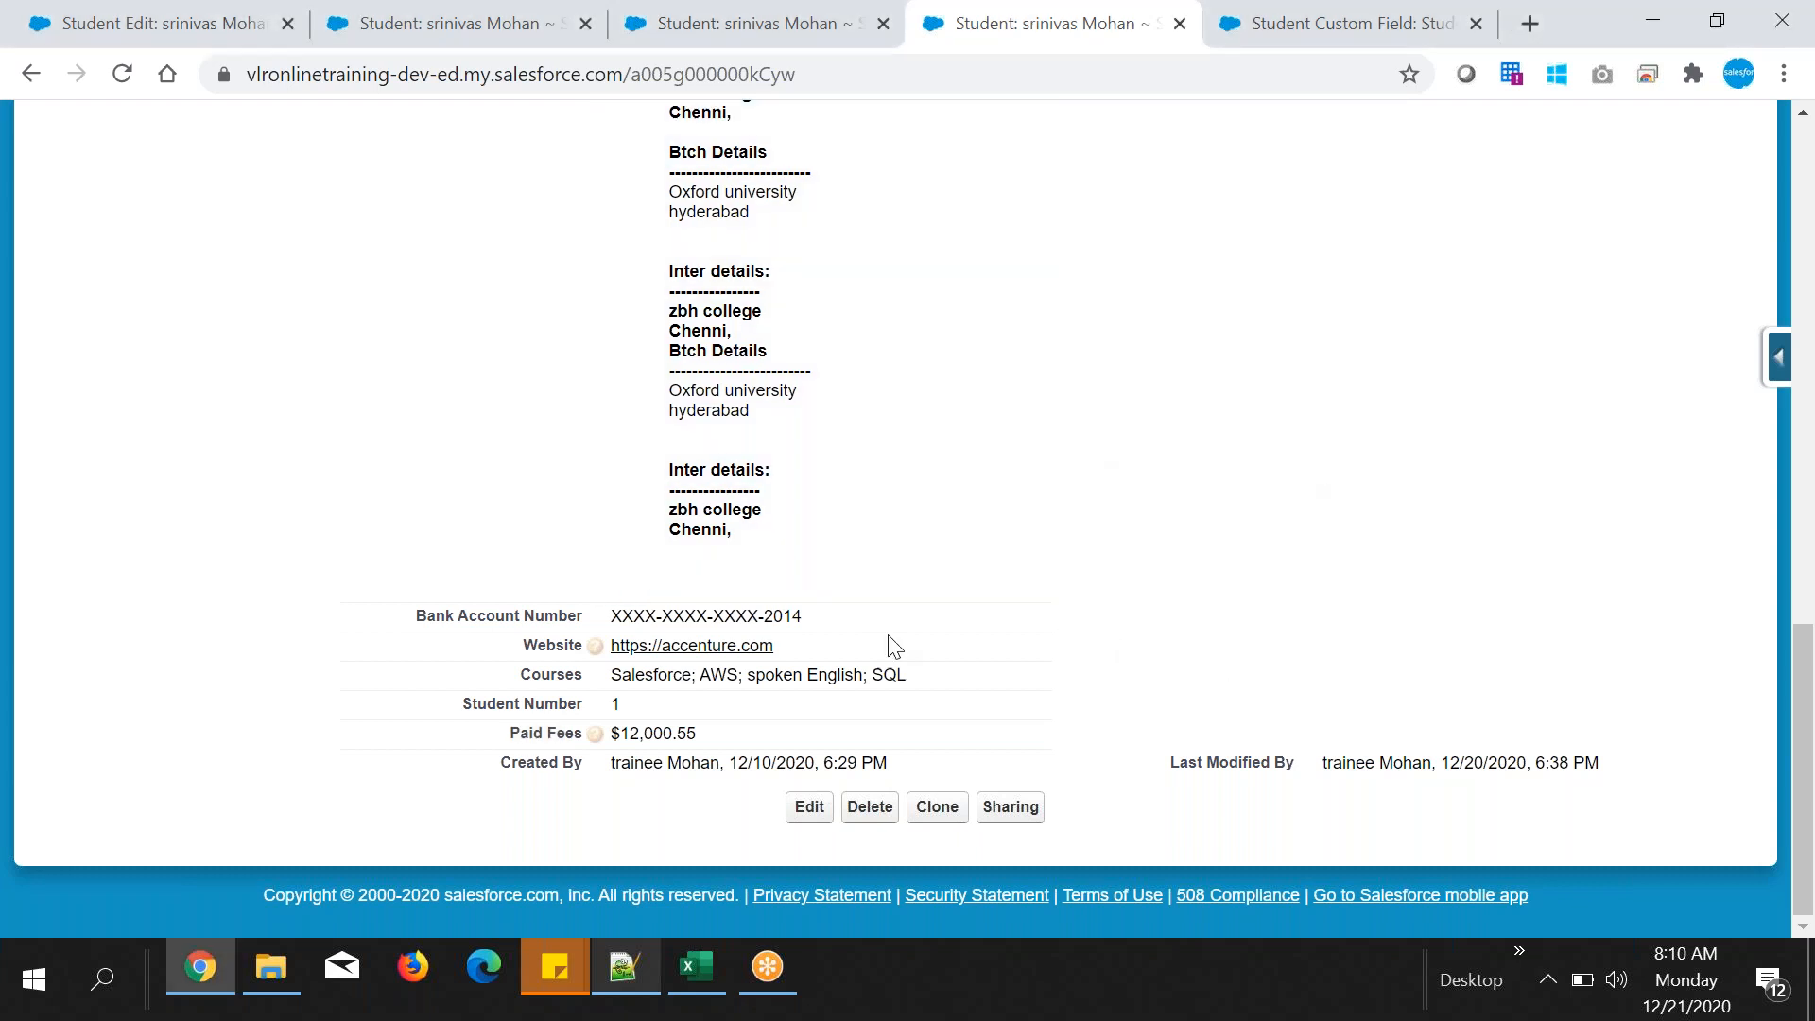
{"action": "left_click", "coordinate": [621, 734]}
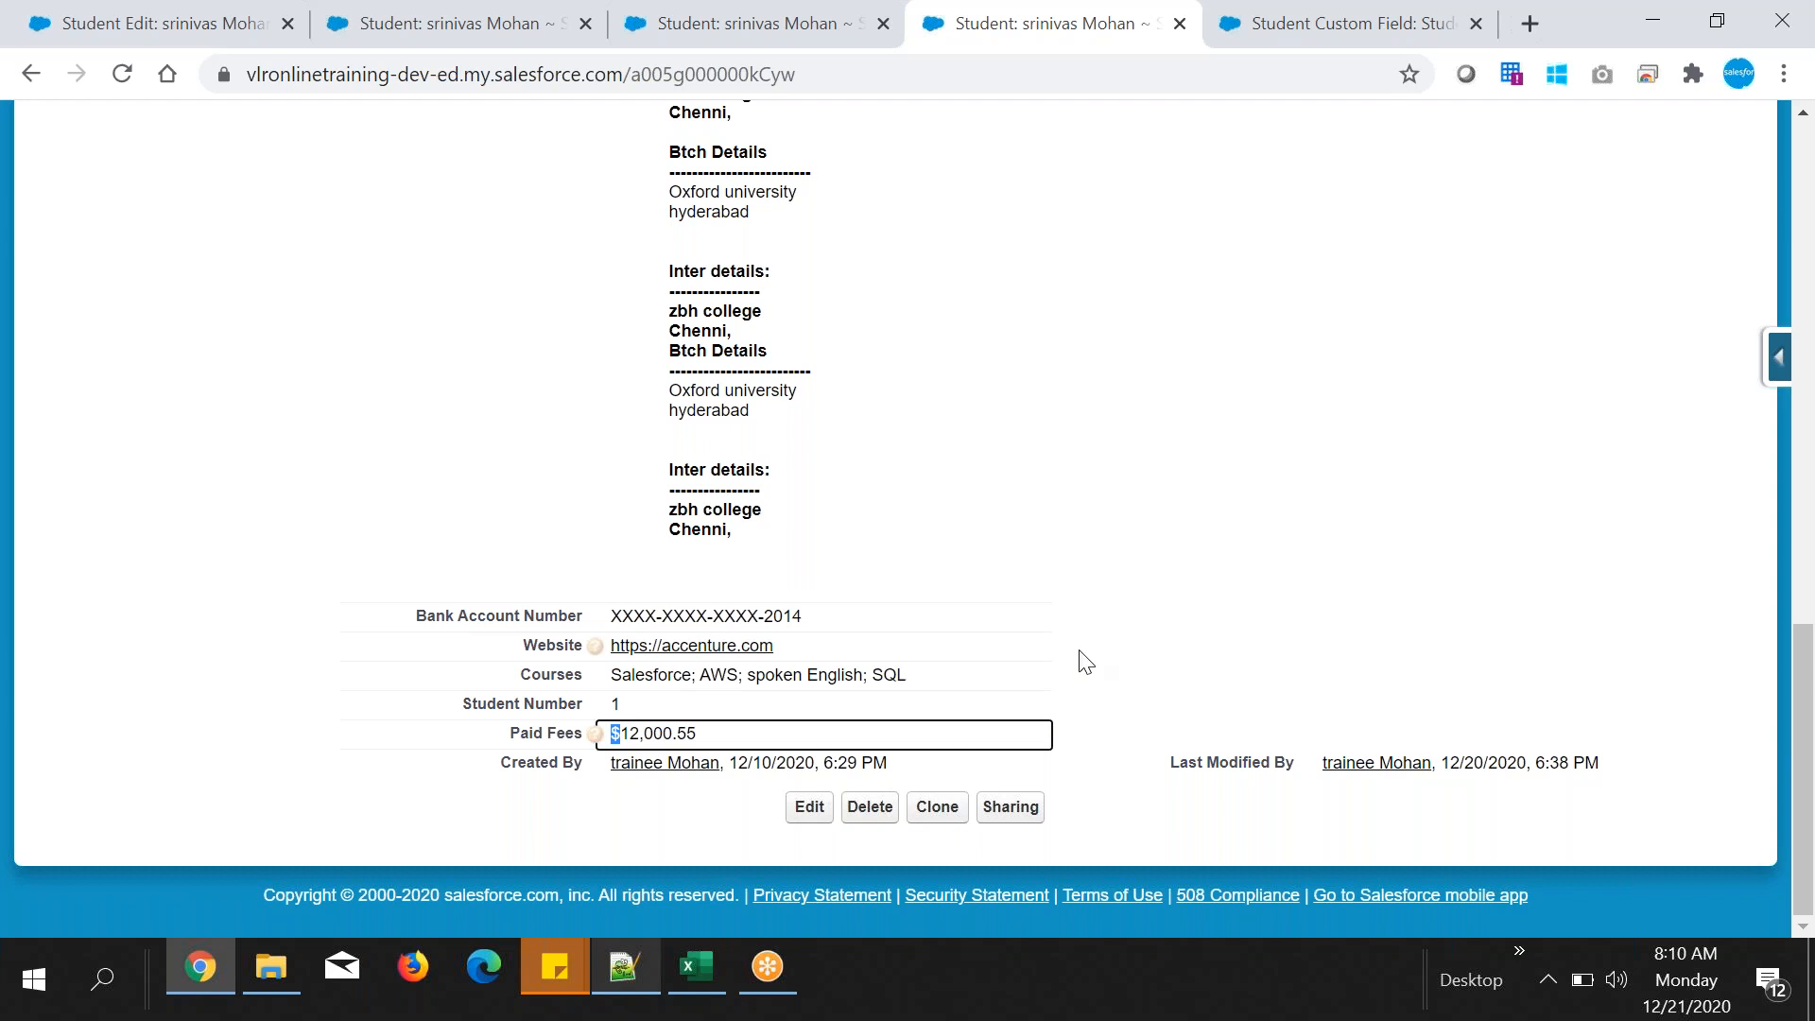
{"action": "left_click", "coordinate": [1128, 699]}
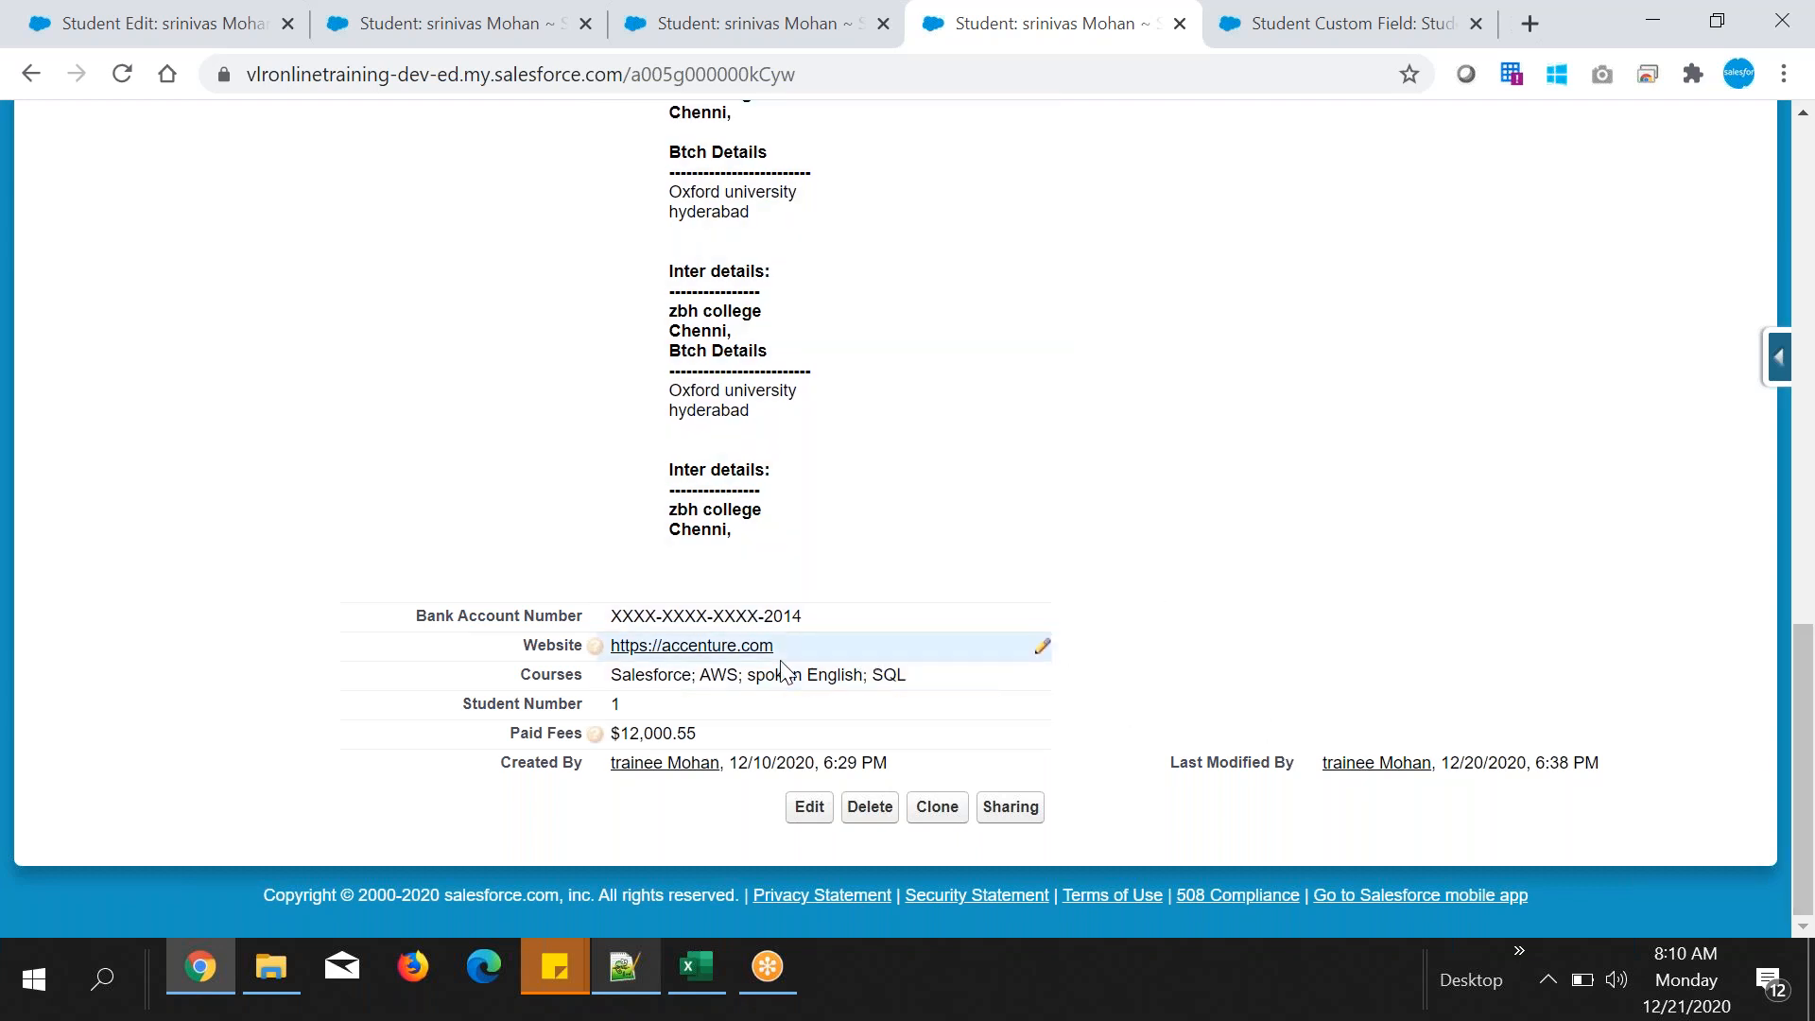
{"action": "left_click_drag", "start_coordinate": [779, 654], "coordinate": [616, 648]}
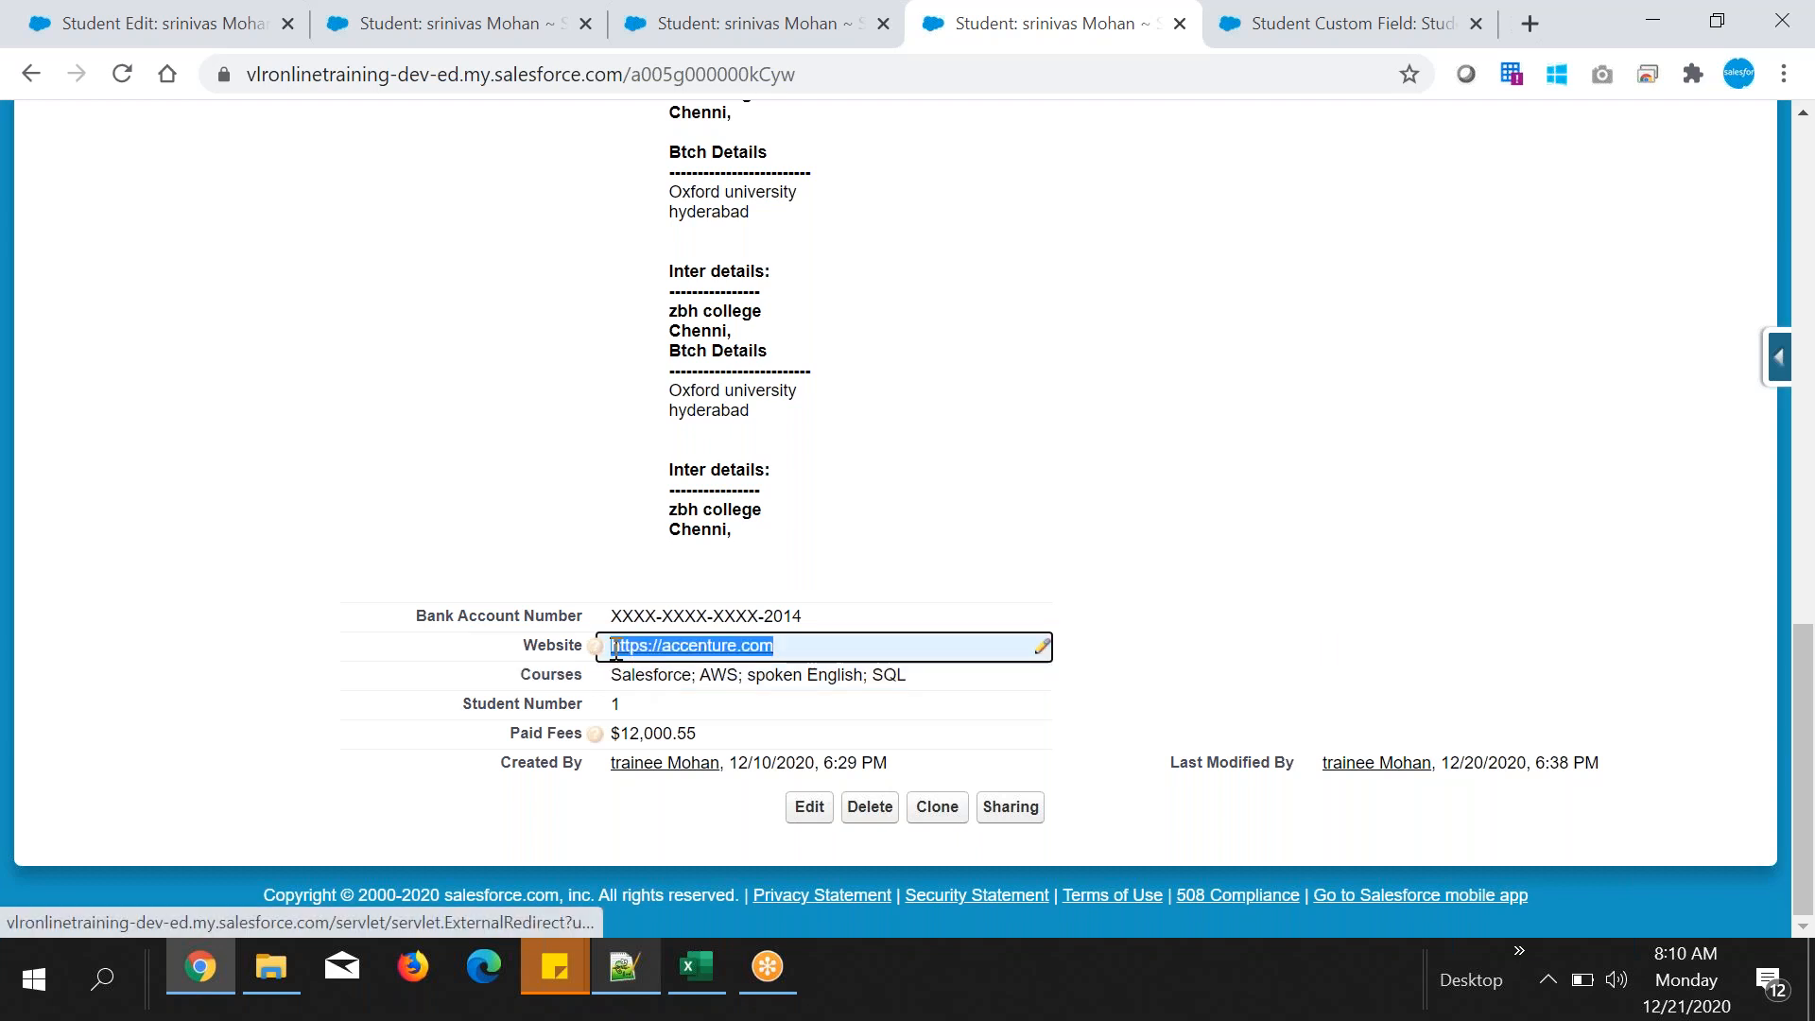
{"action": "left_click", "coordinate": [1146, 615]}
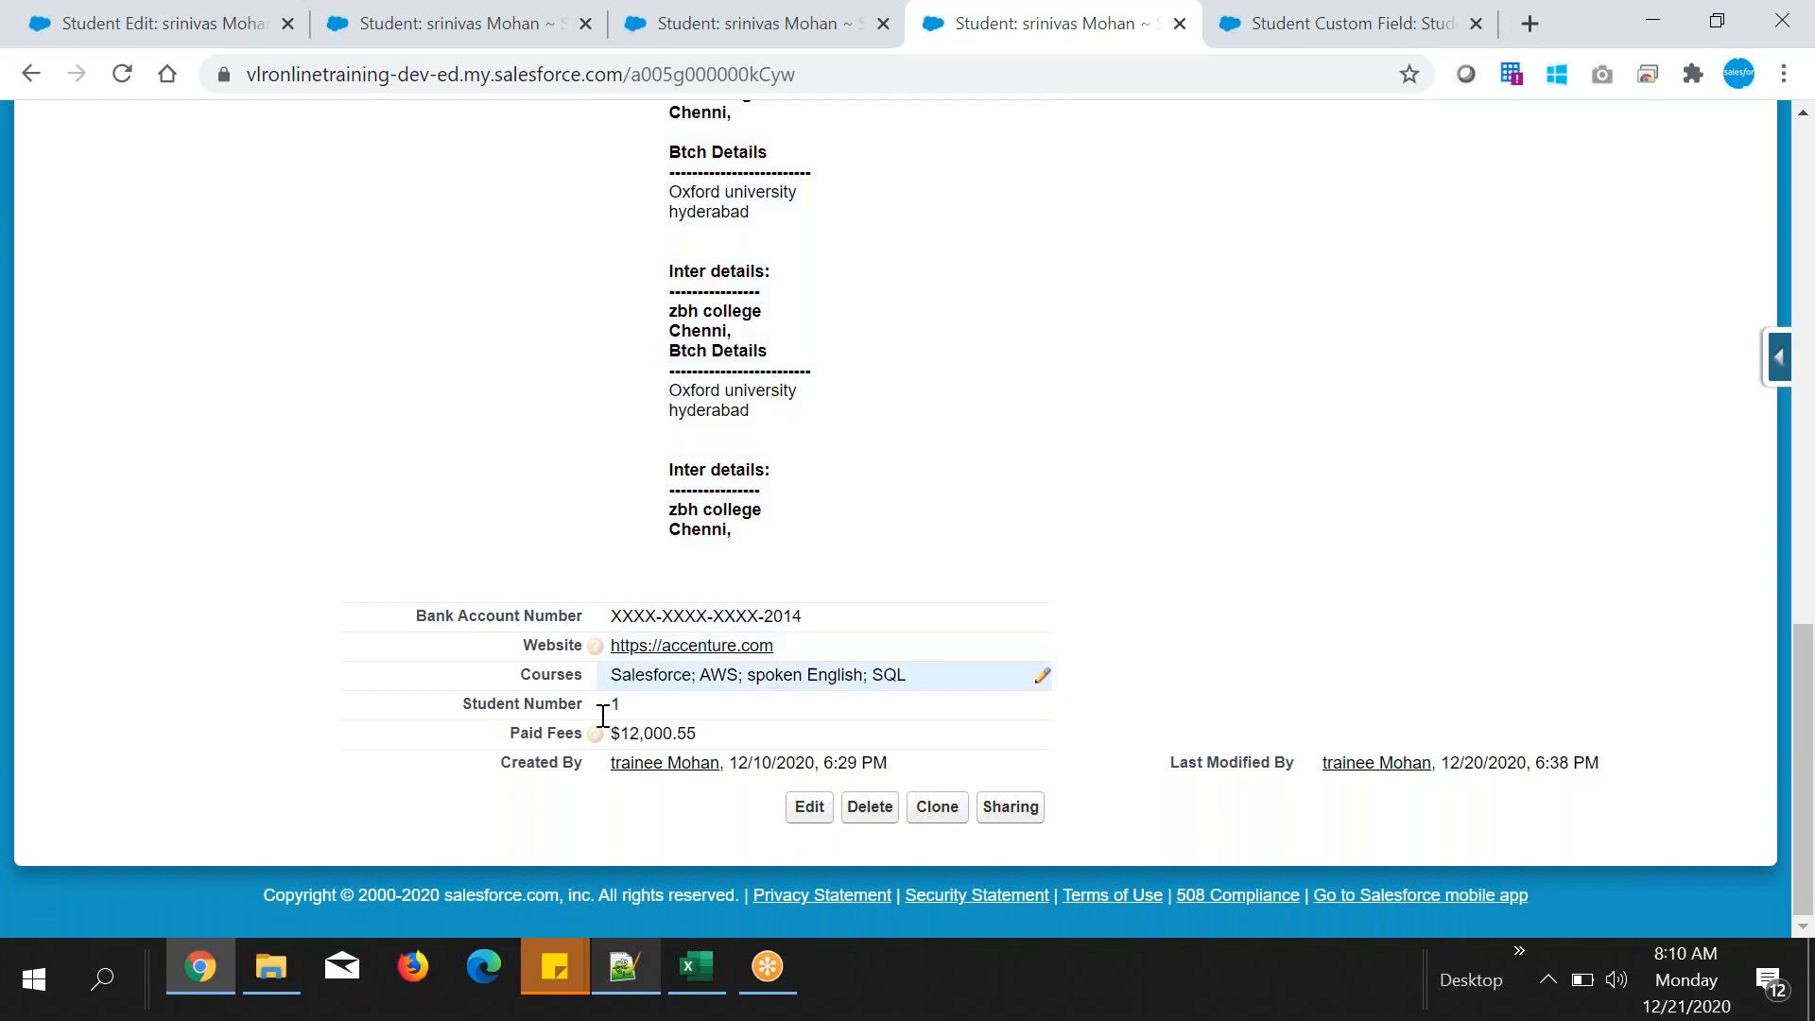
{"action": "mouse_move", "coordinate": [594, 737]}
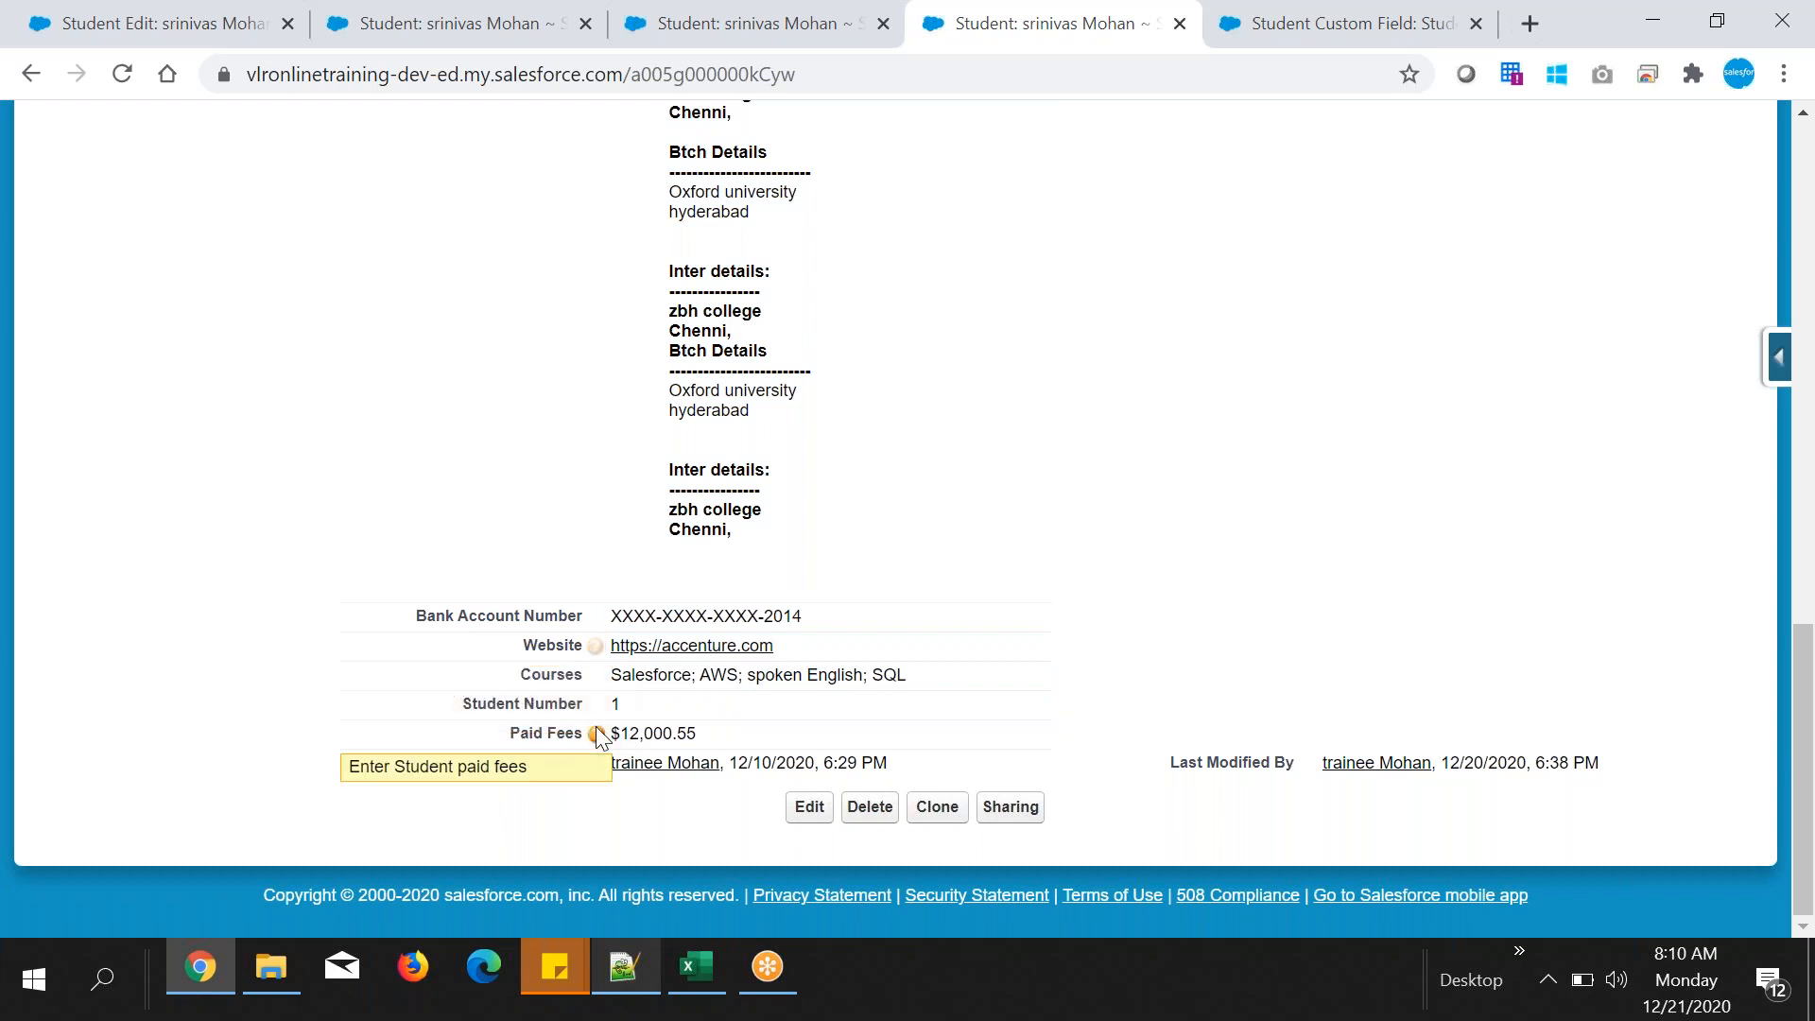
{"action": "mouse_move", "coordinate": [598, 647]}
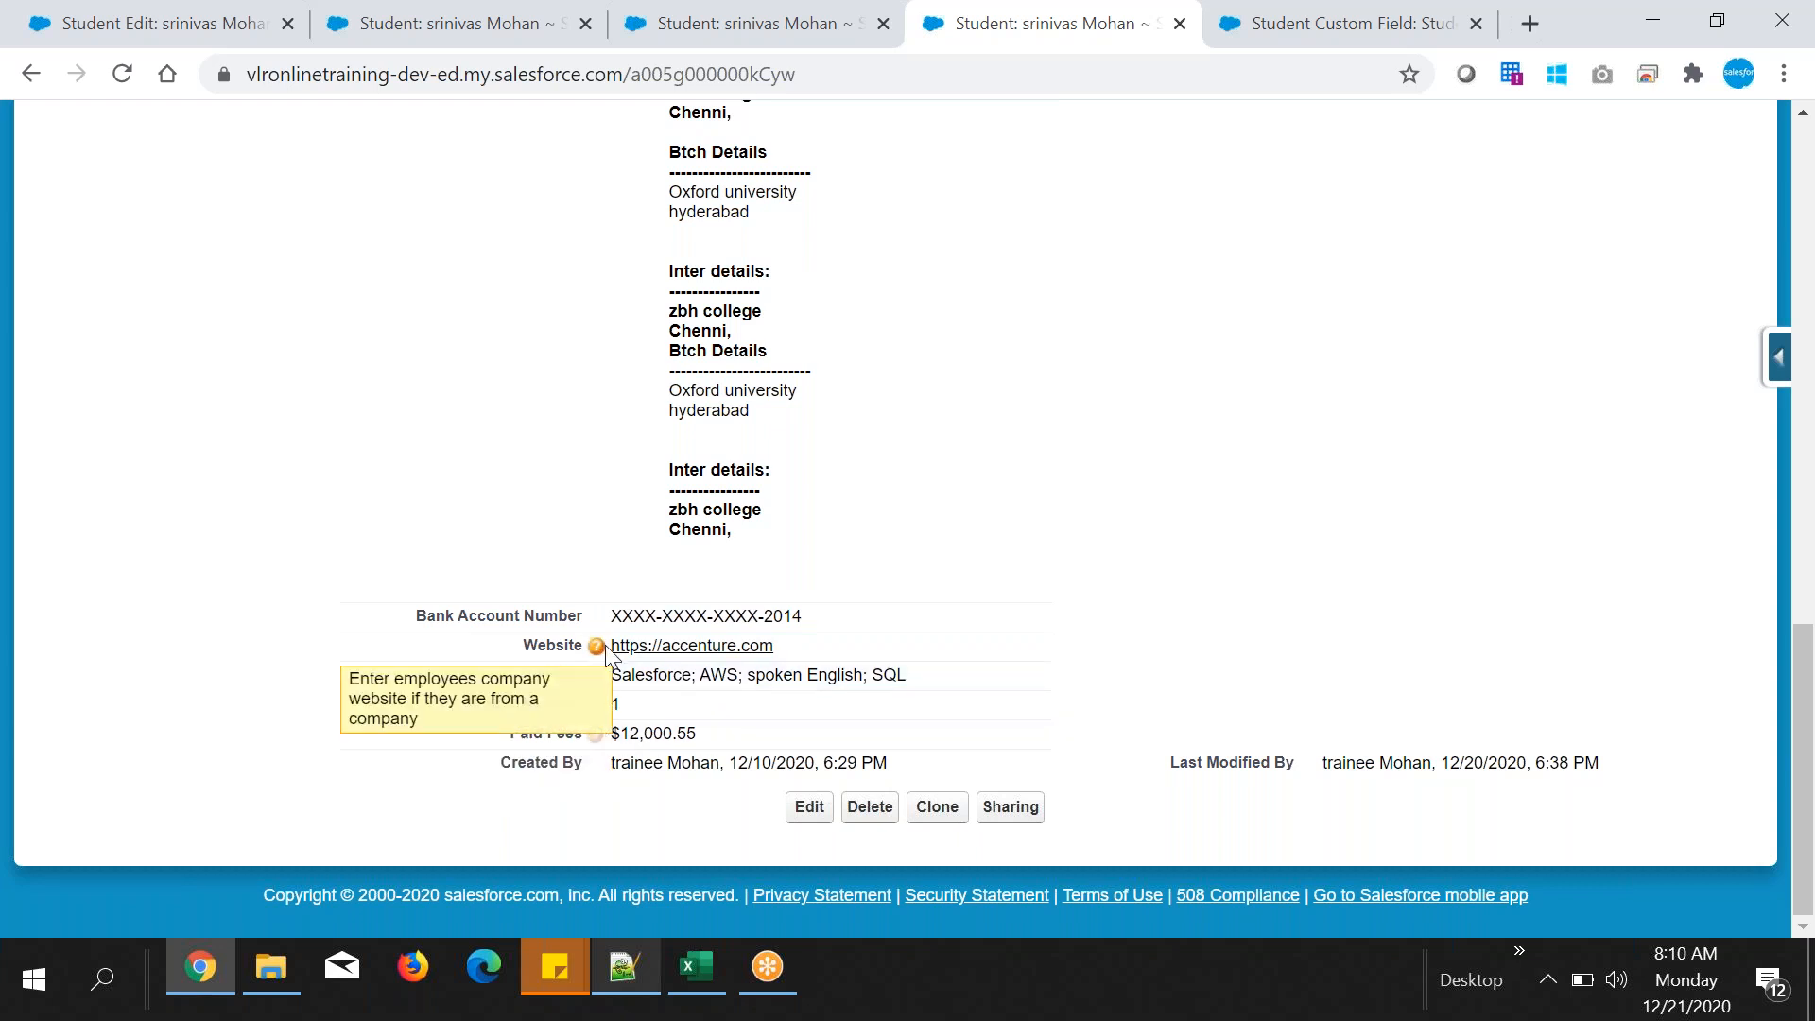